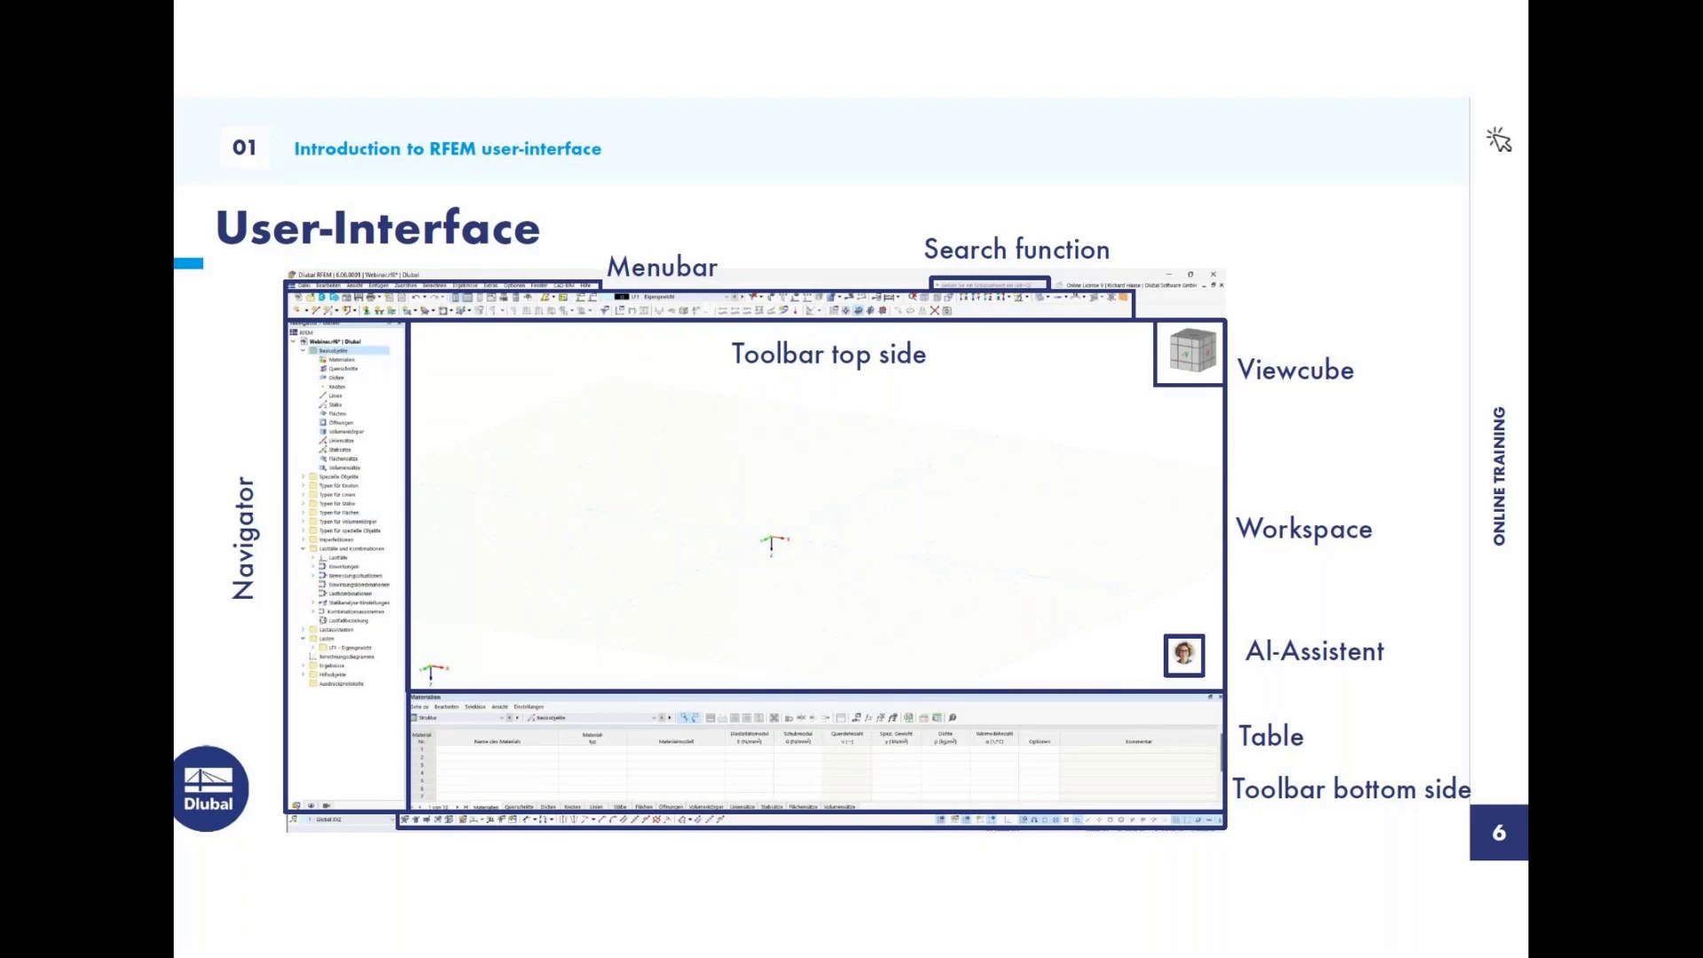
# Look through the single-span and two-span beam example slides, leave the full-screen presentation and switch to RFEM
pyautogui.click(1016, 393)
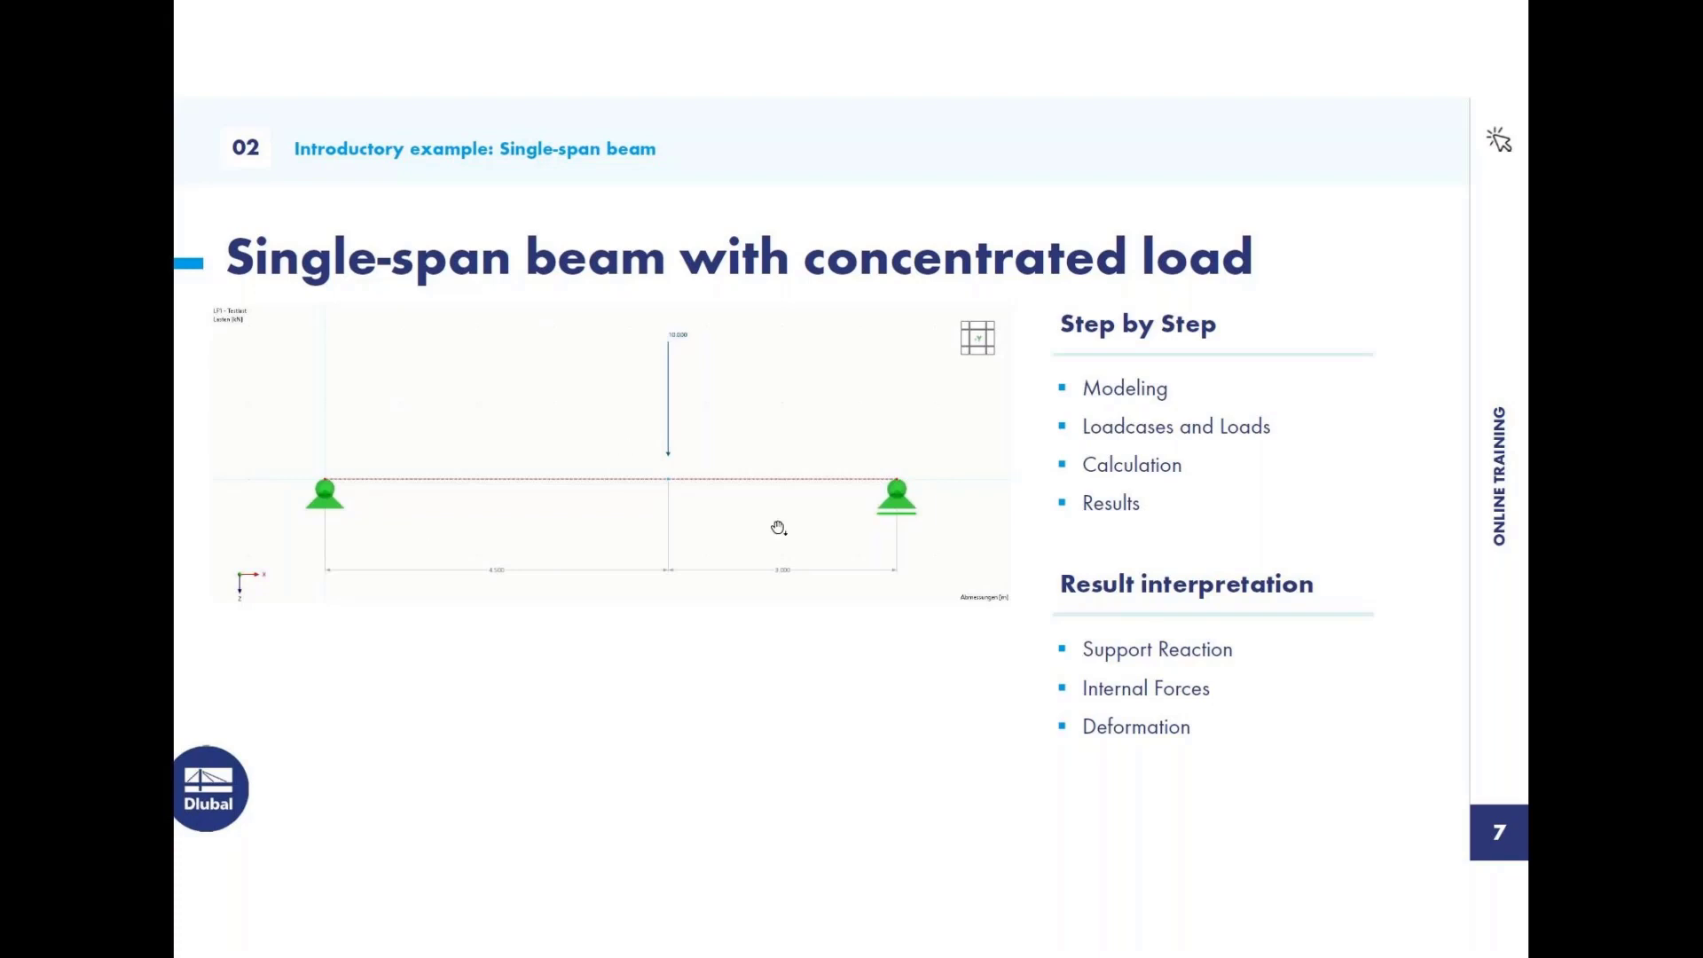
pyautogui.press('Right')
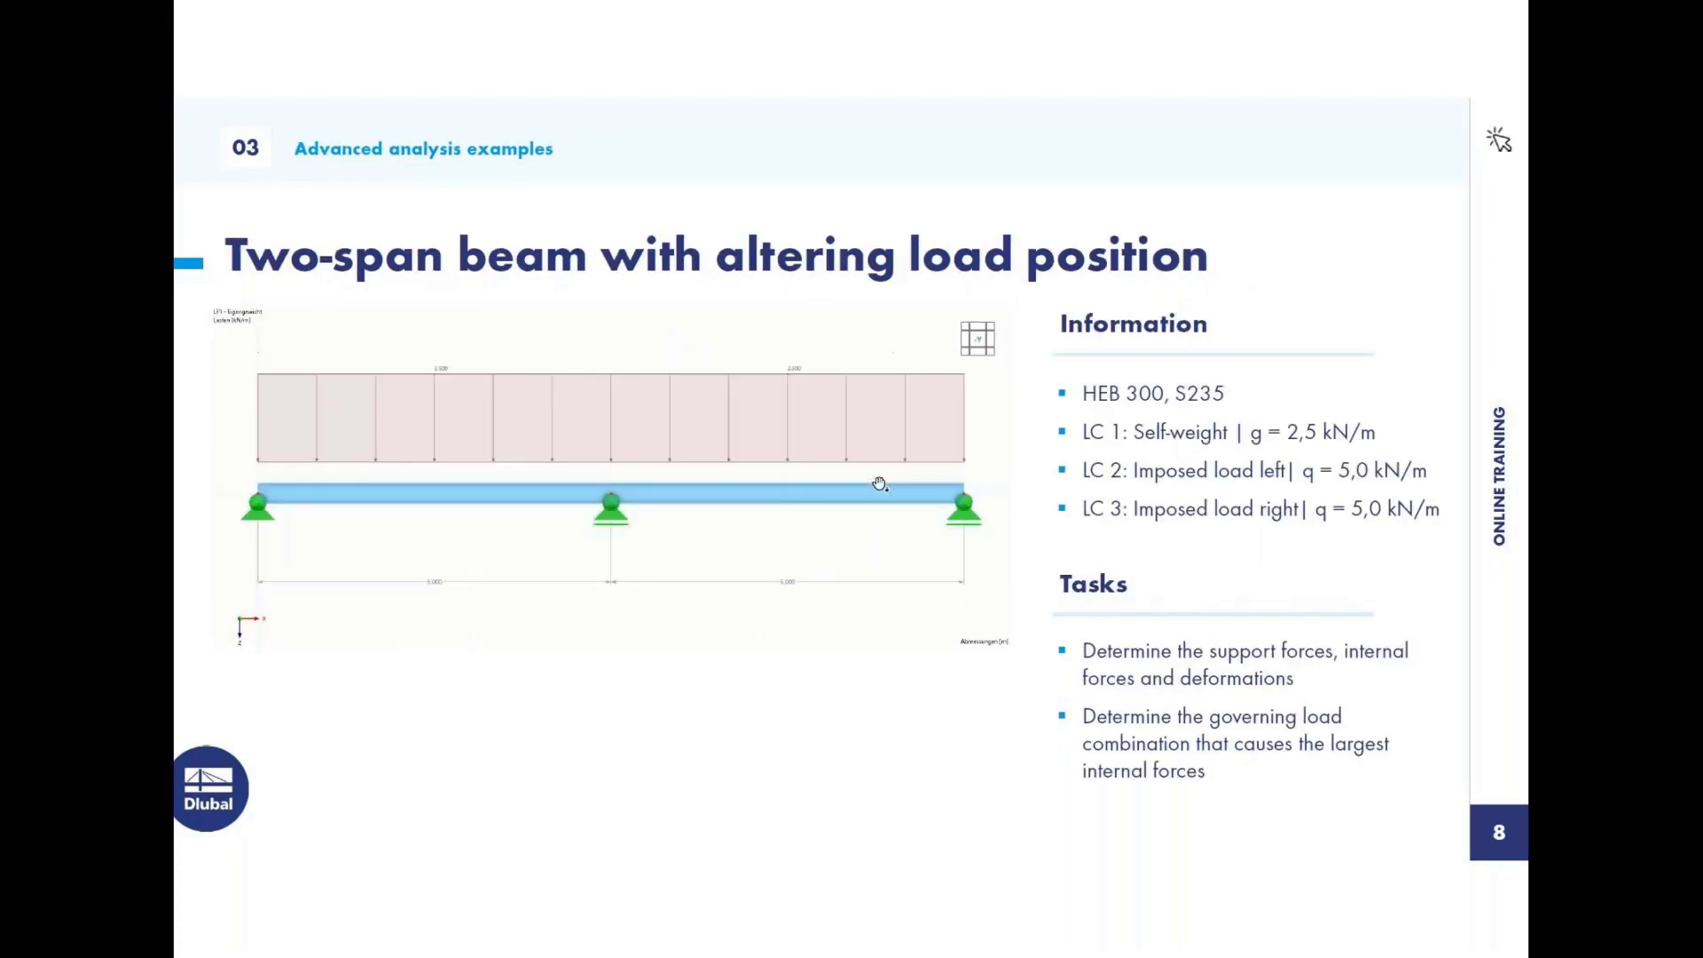
pyautogui.press('Escape')
pyautogui.scroll(1, 880, 484)
pyautogui.moveTo(712, 942)
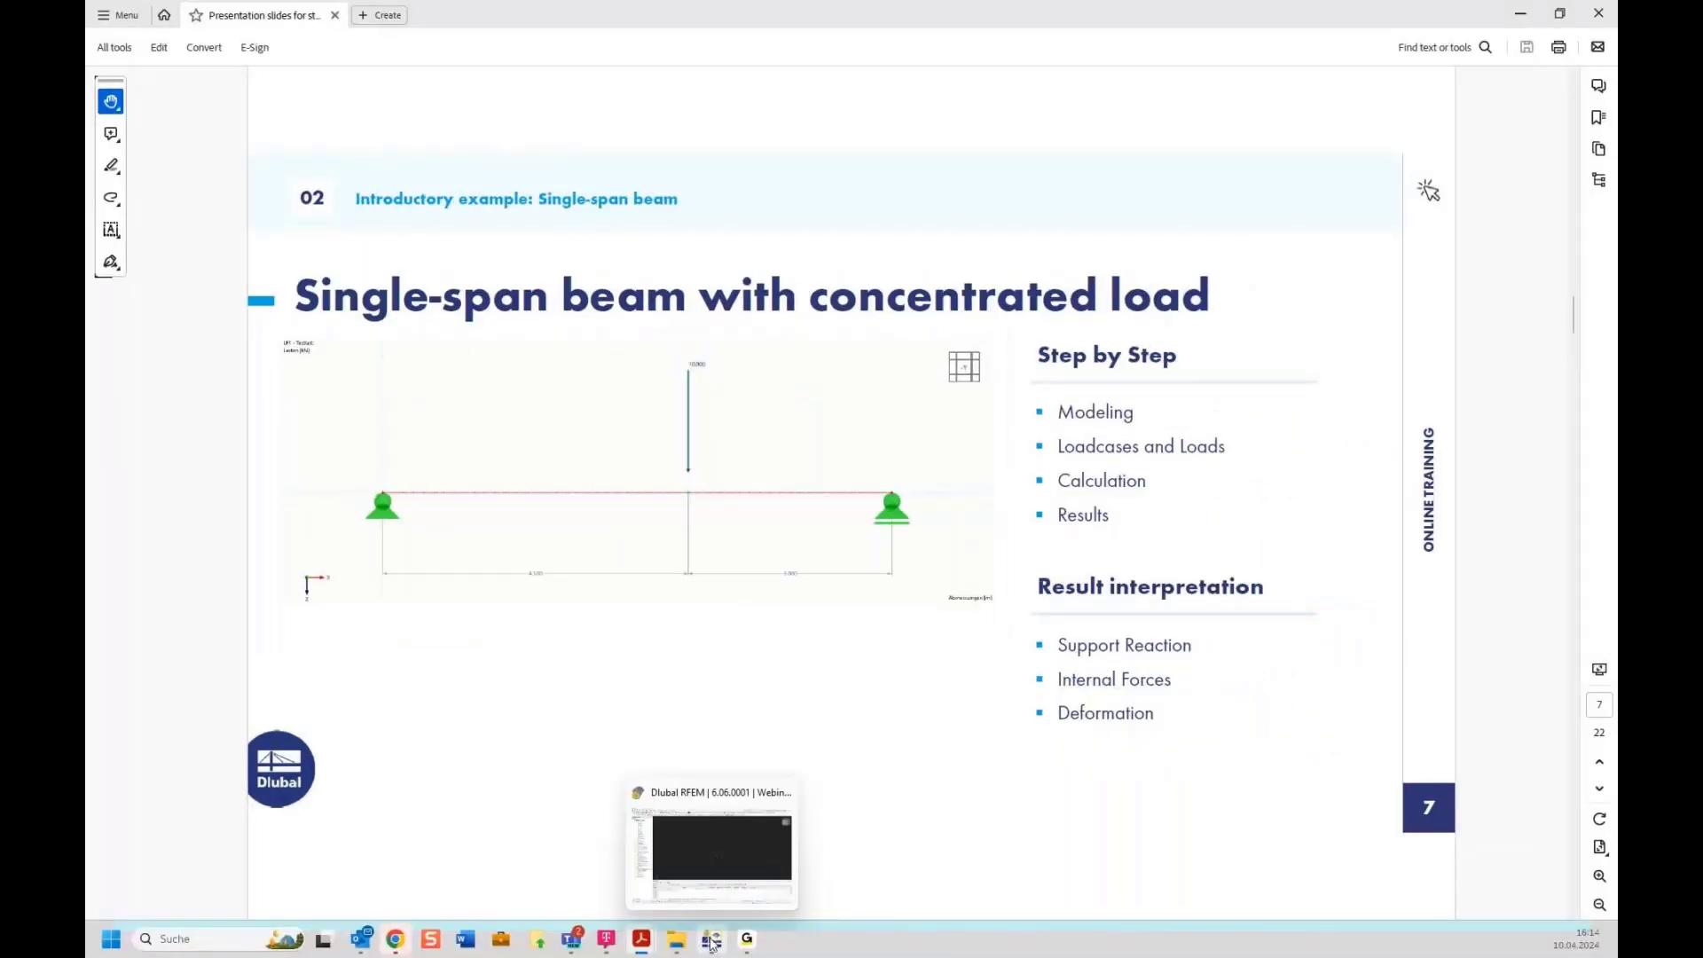
pyautogui.click(712, 942)
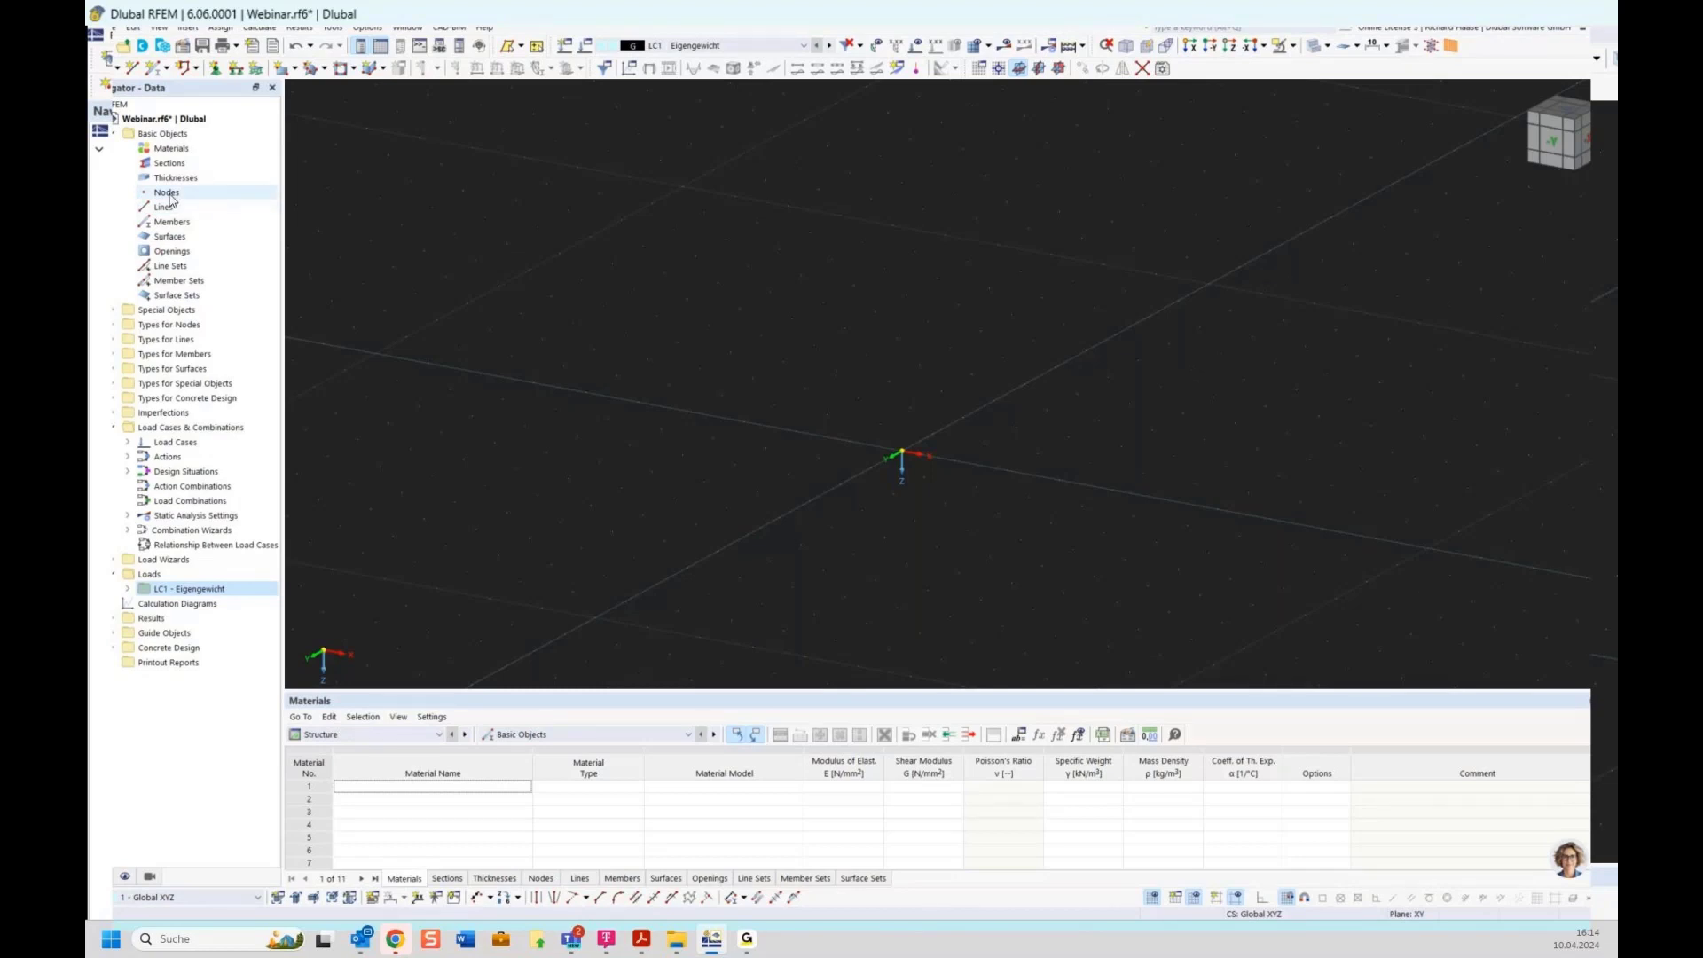
pyautogui.hotkey('alt', 'Tab')
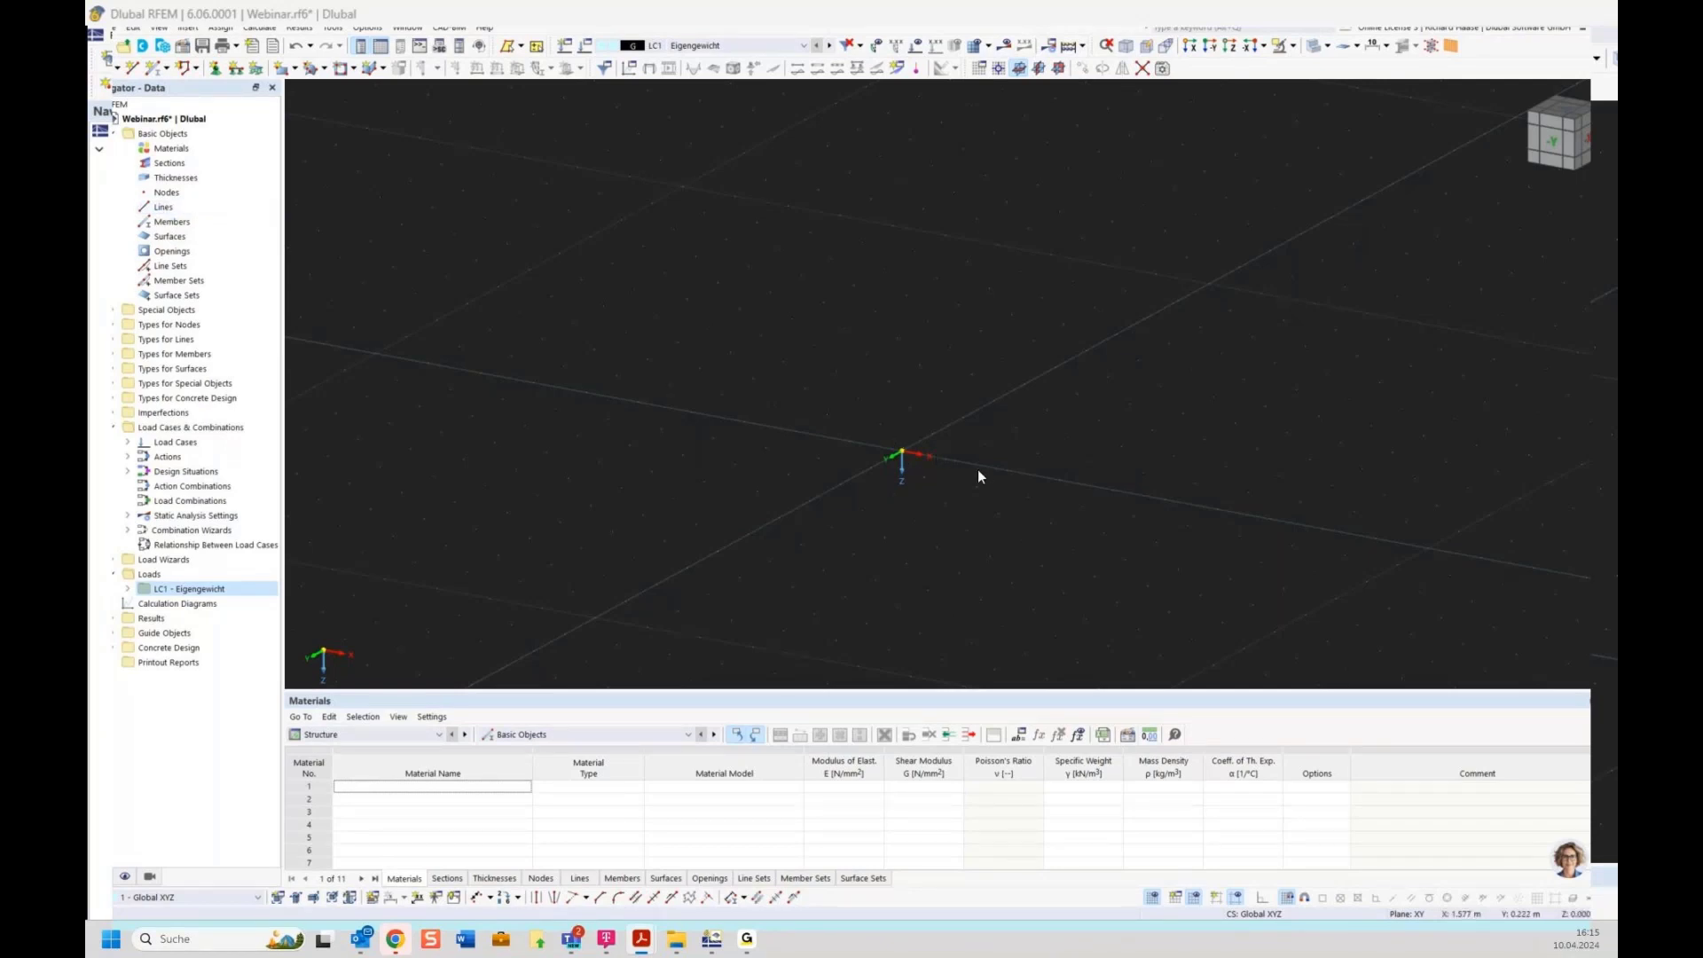
# Examine the dialog for defining a new standard node and close it without creating a node
pyautogui.click(164, 196)
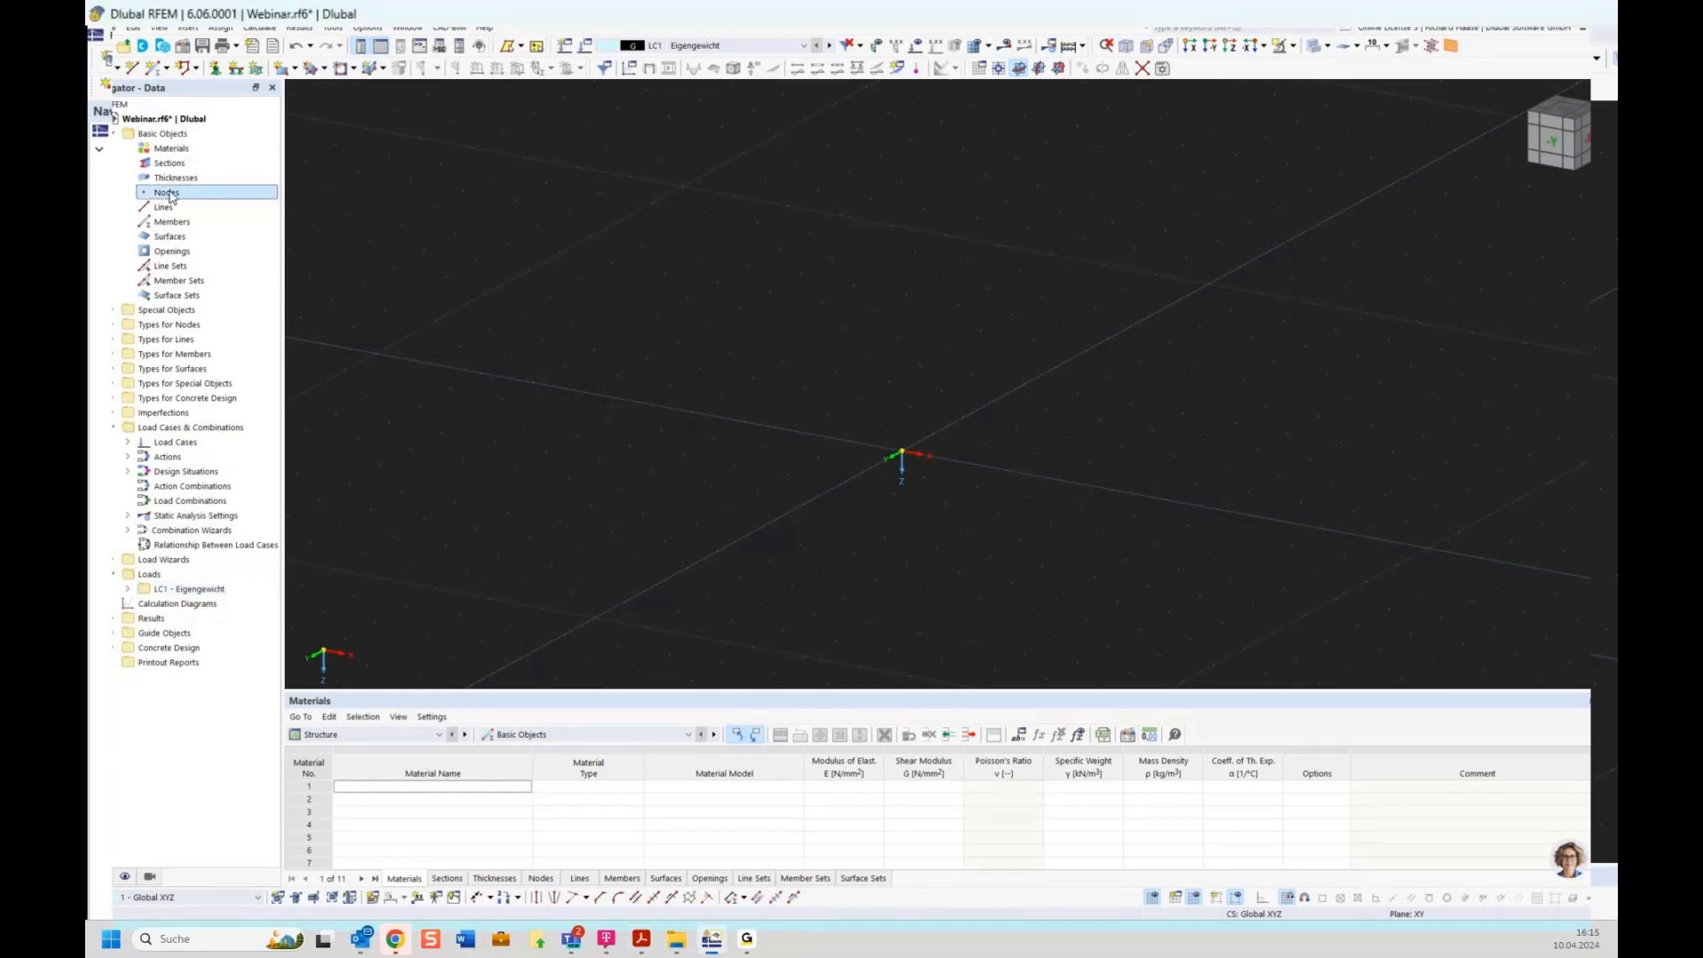
pyautogui.rightClick(171, 197)
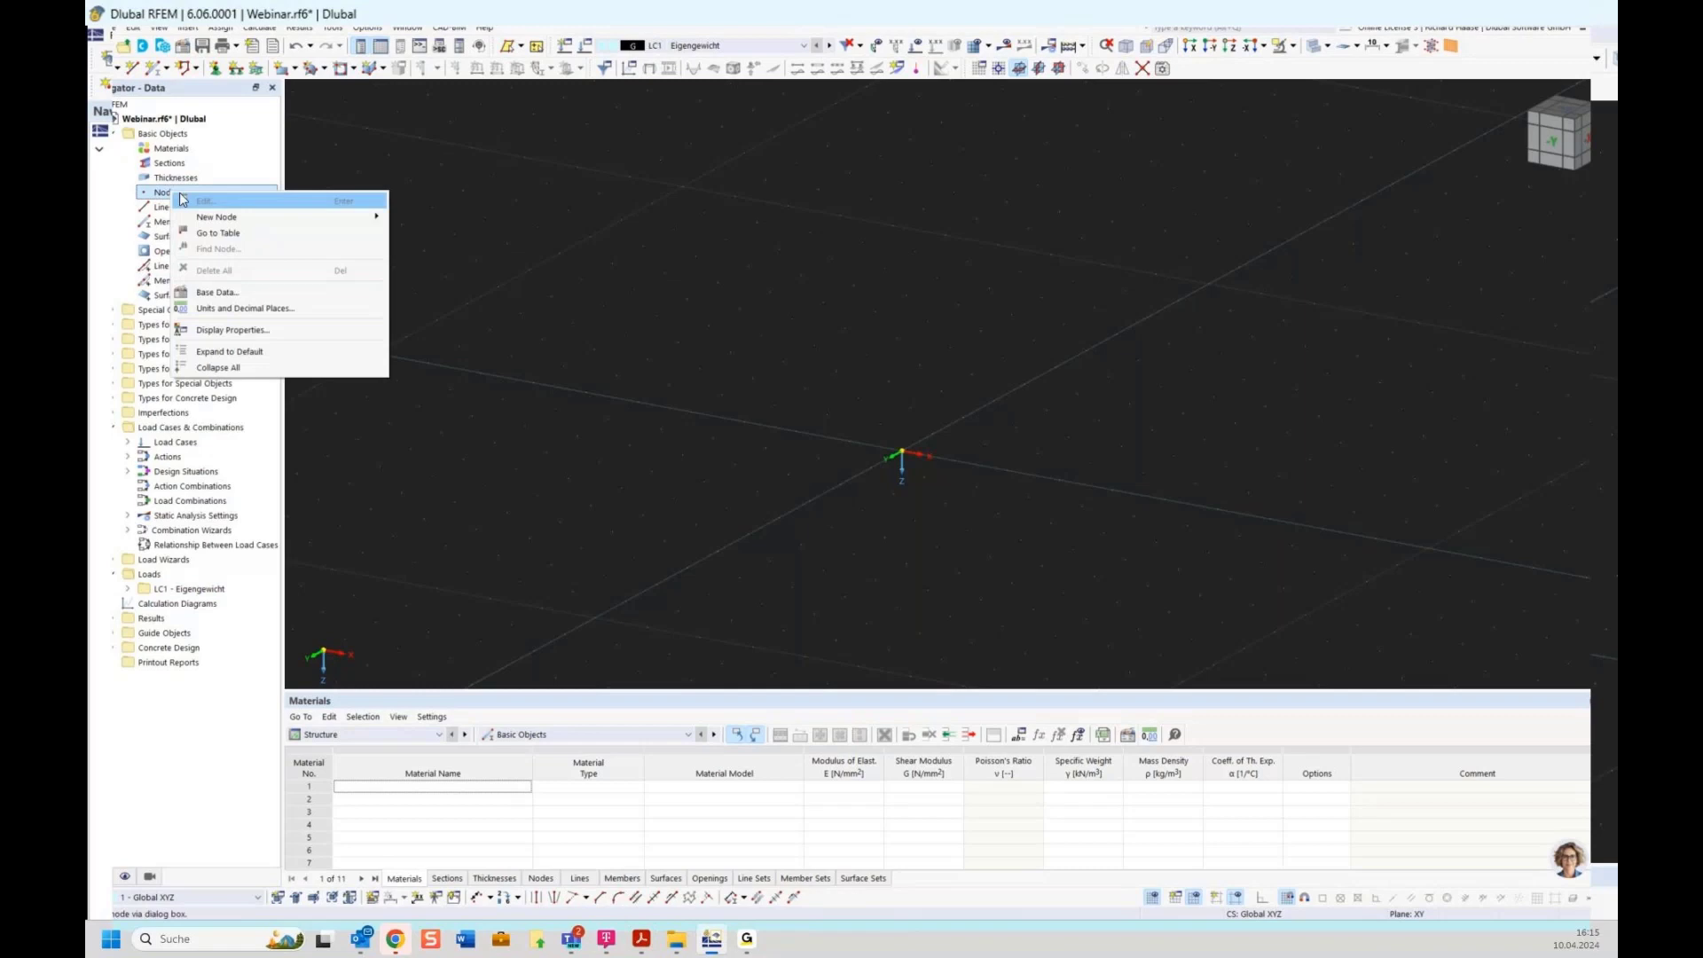
pyautogui.moveTo(360, 222)
pyautogui.click(426, 222)
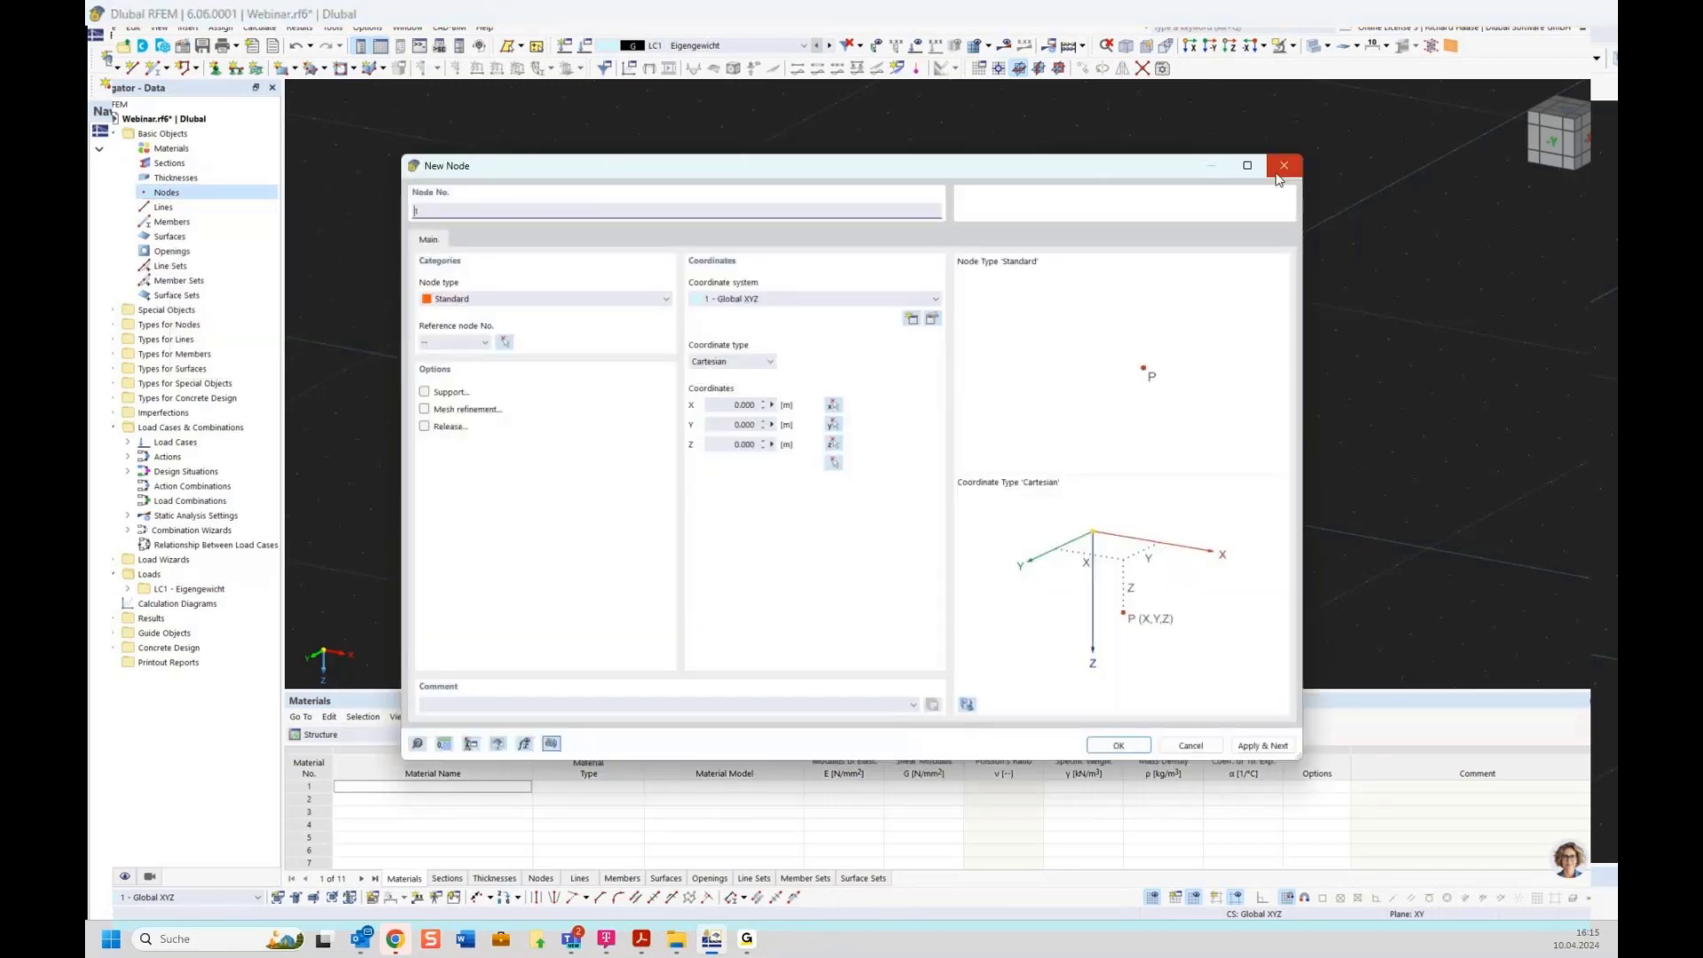
pyautogui.click(1283, 167)
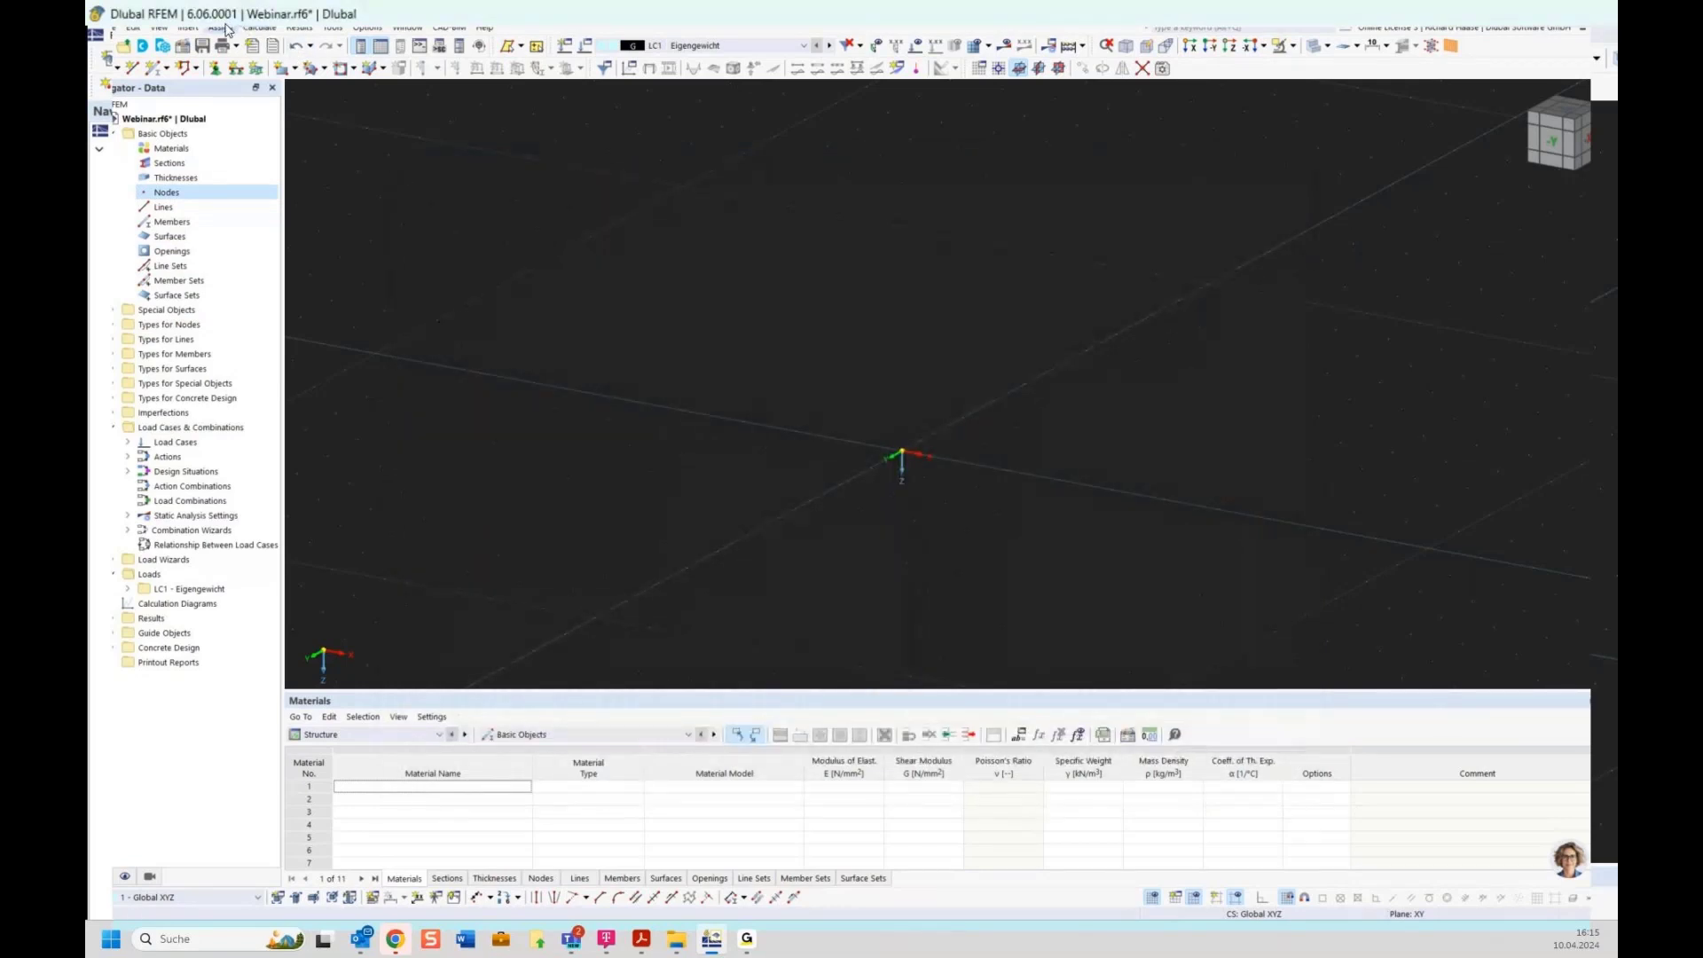
# Look through the insert commands for basic objects and show the table of nodes
pyautogui.click(219, 29)
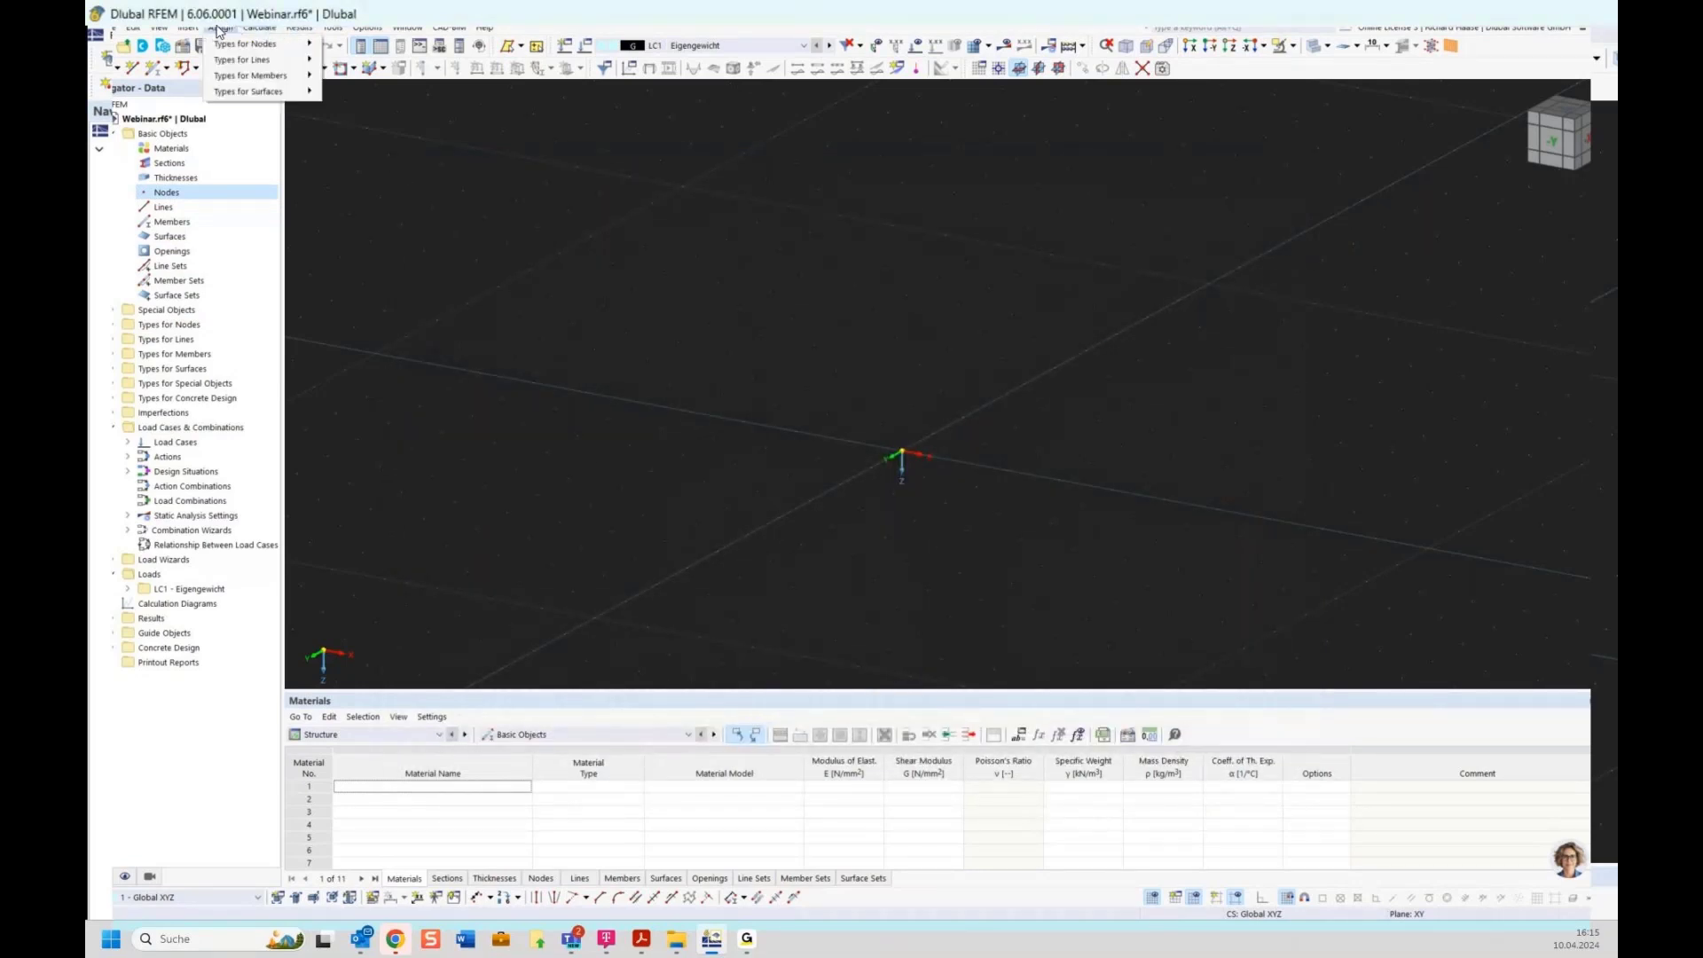
pyautogui.moveTo(203, 25)
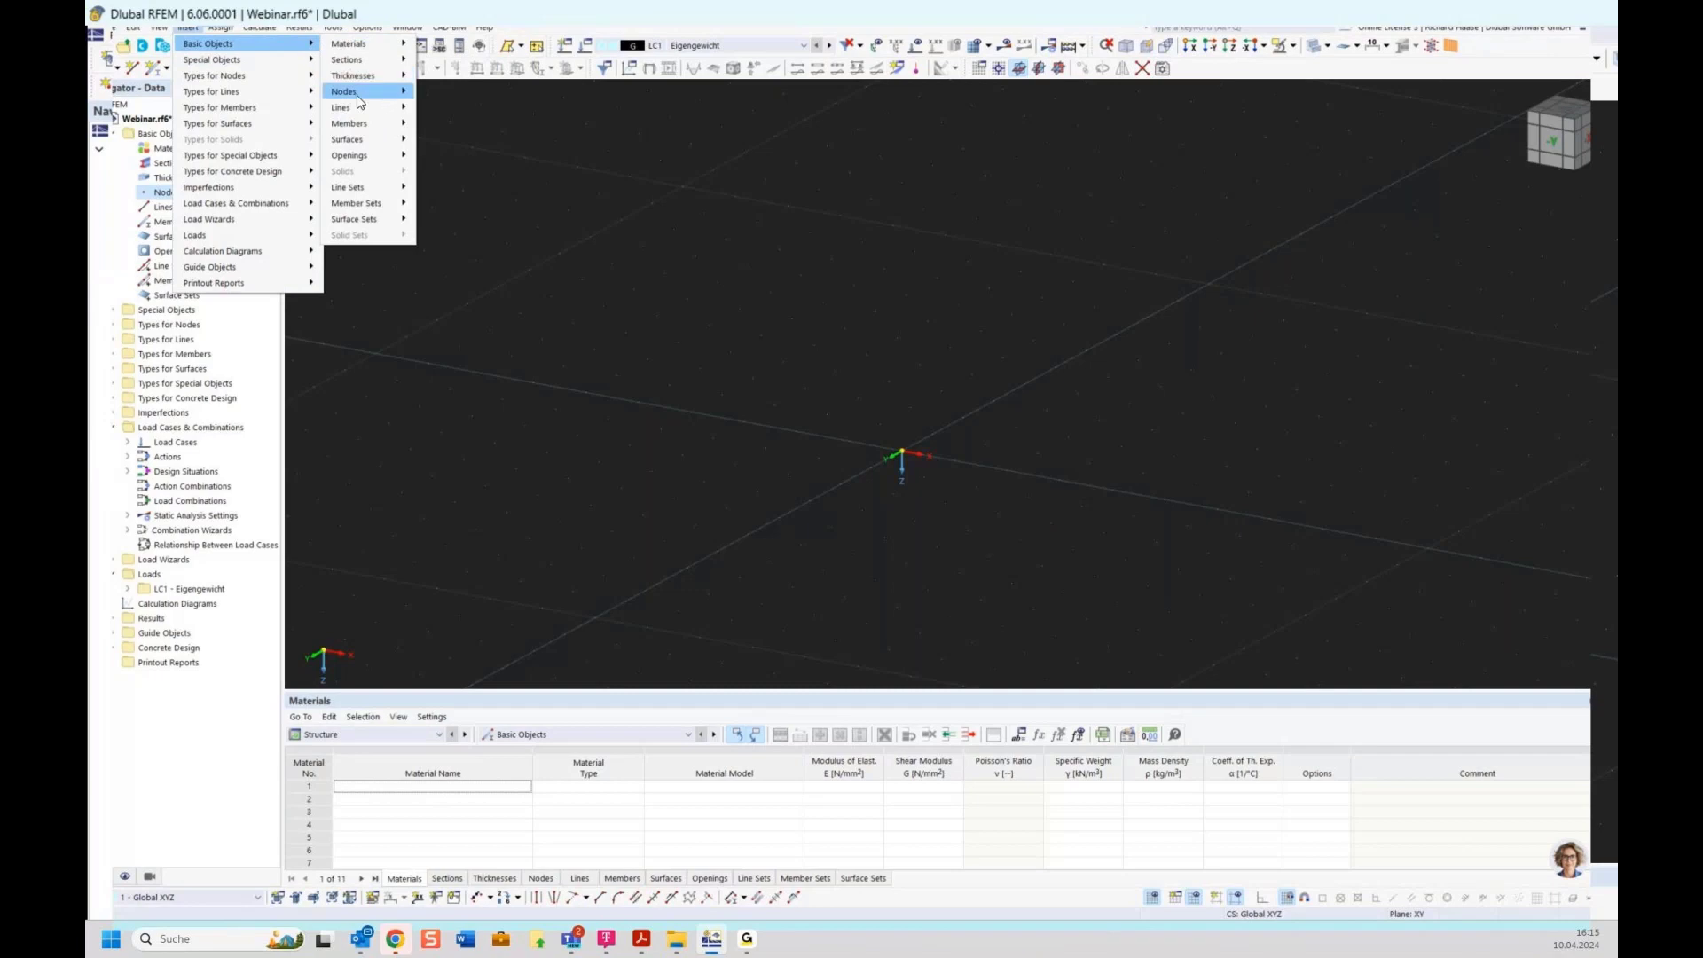
pyautogui.moveTo(359, 100)
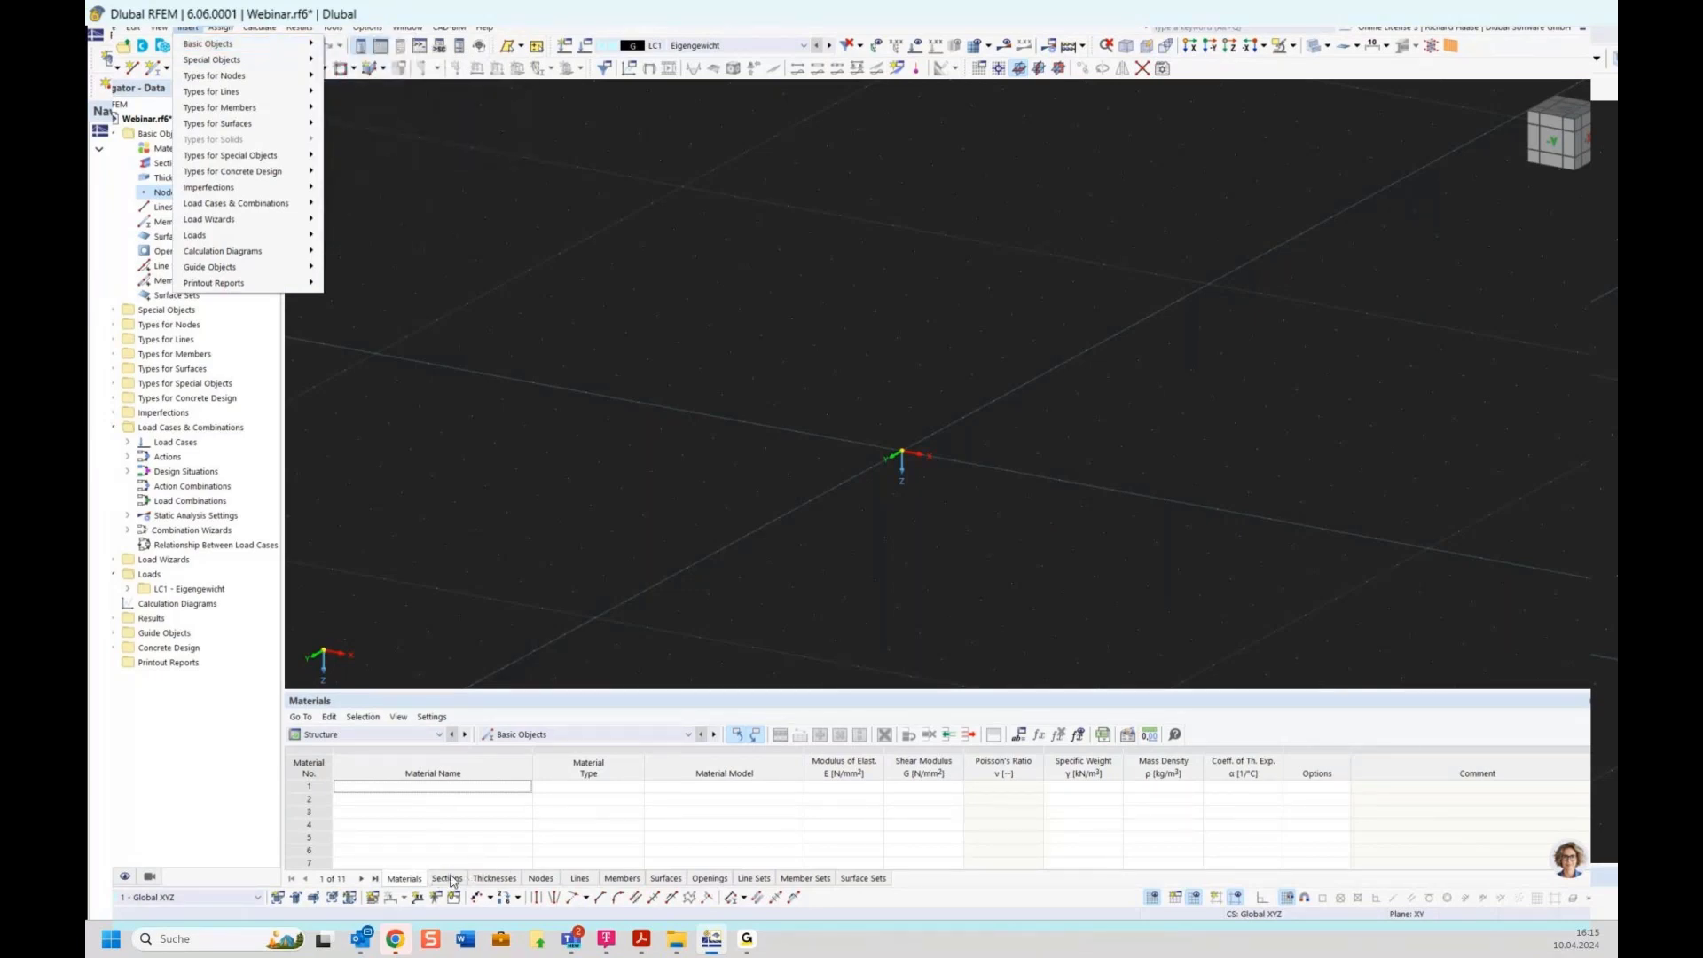
pyautogui.click(541, 879)
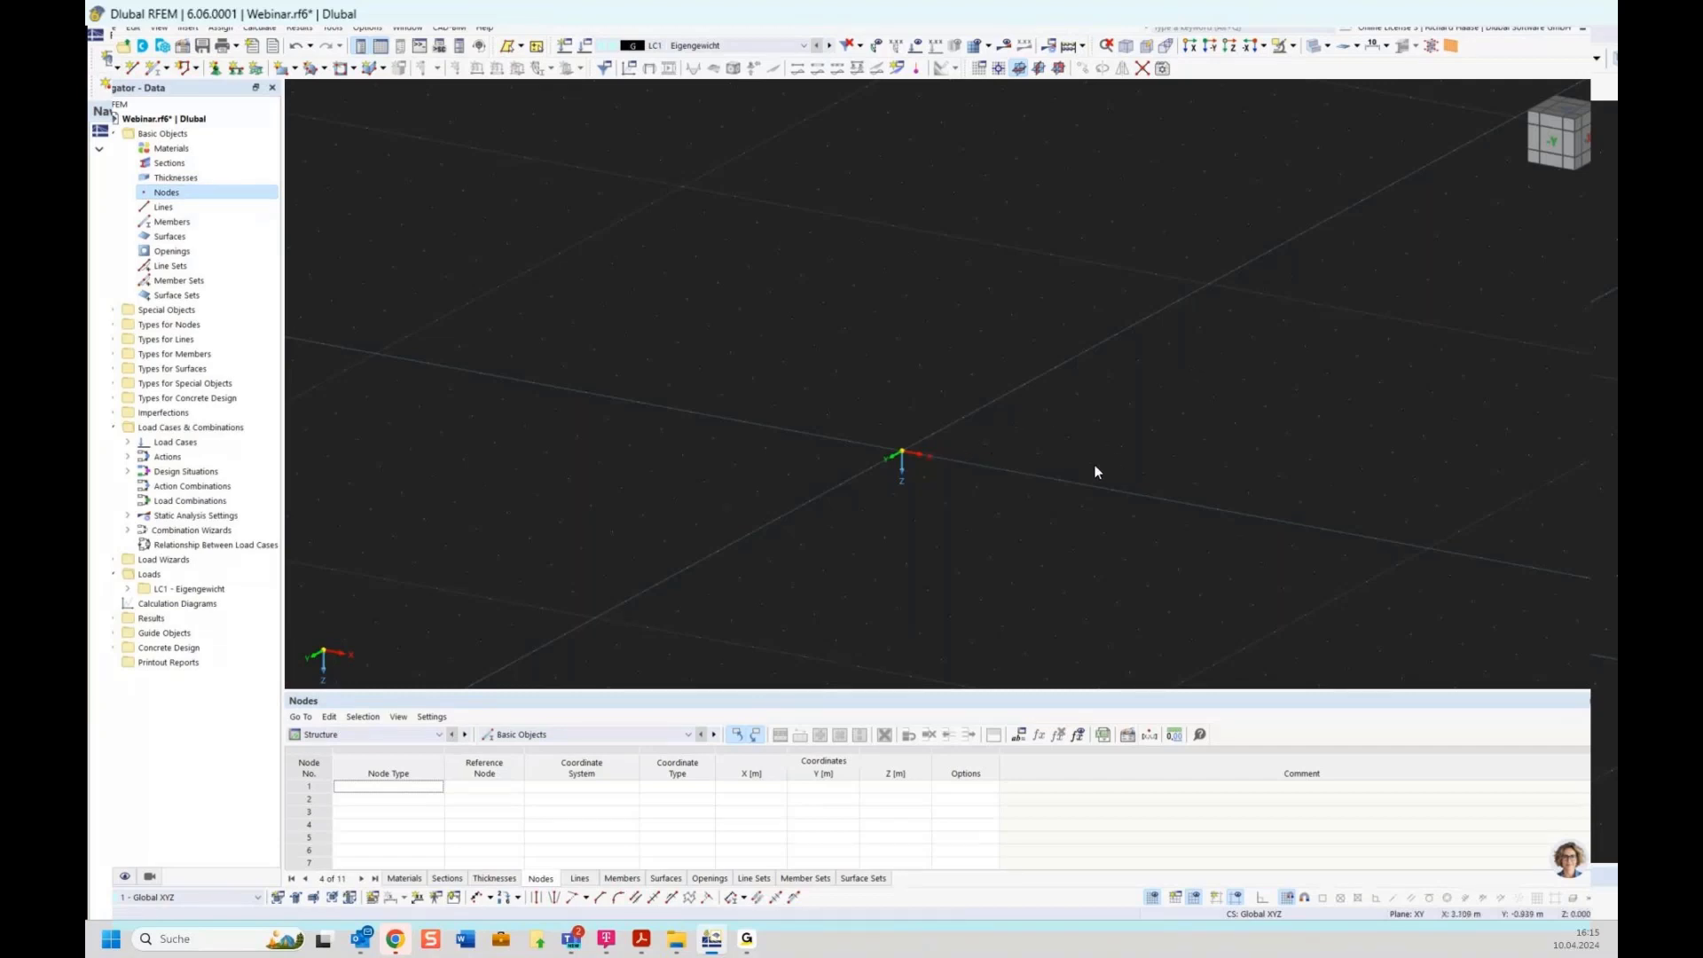
pyautogui.moveTo(1095, 466); pyautogui.dragTo(1040, 465, button='middle')
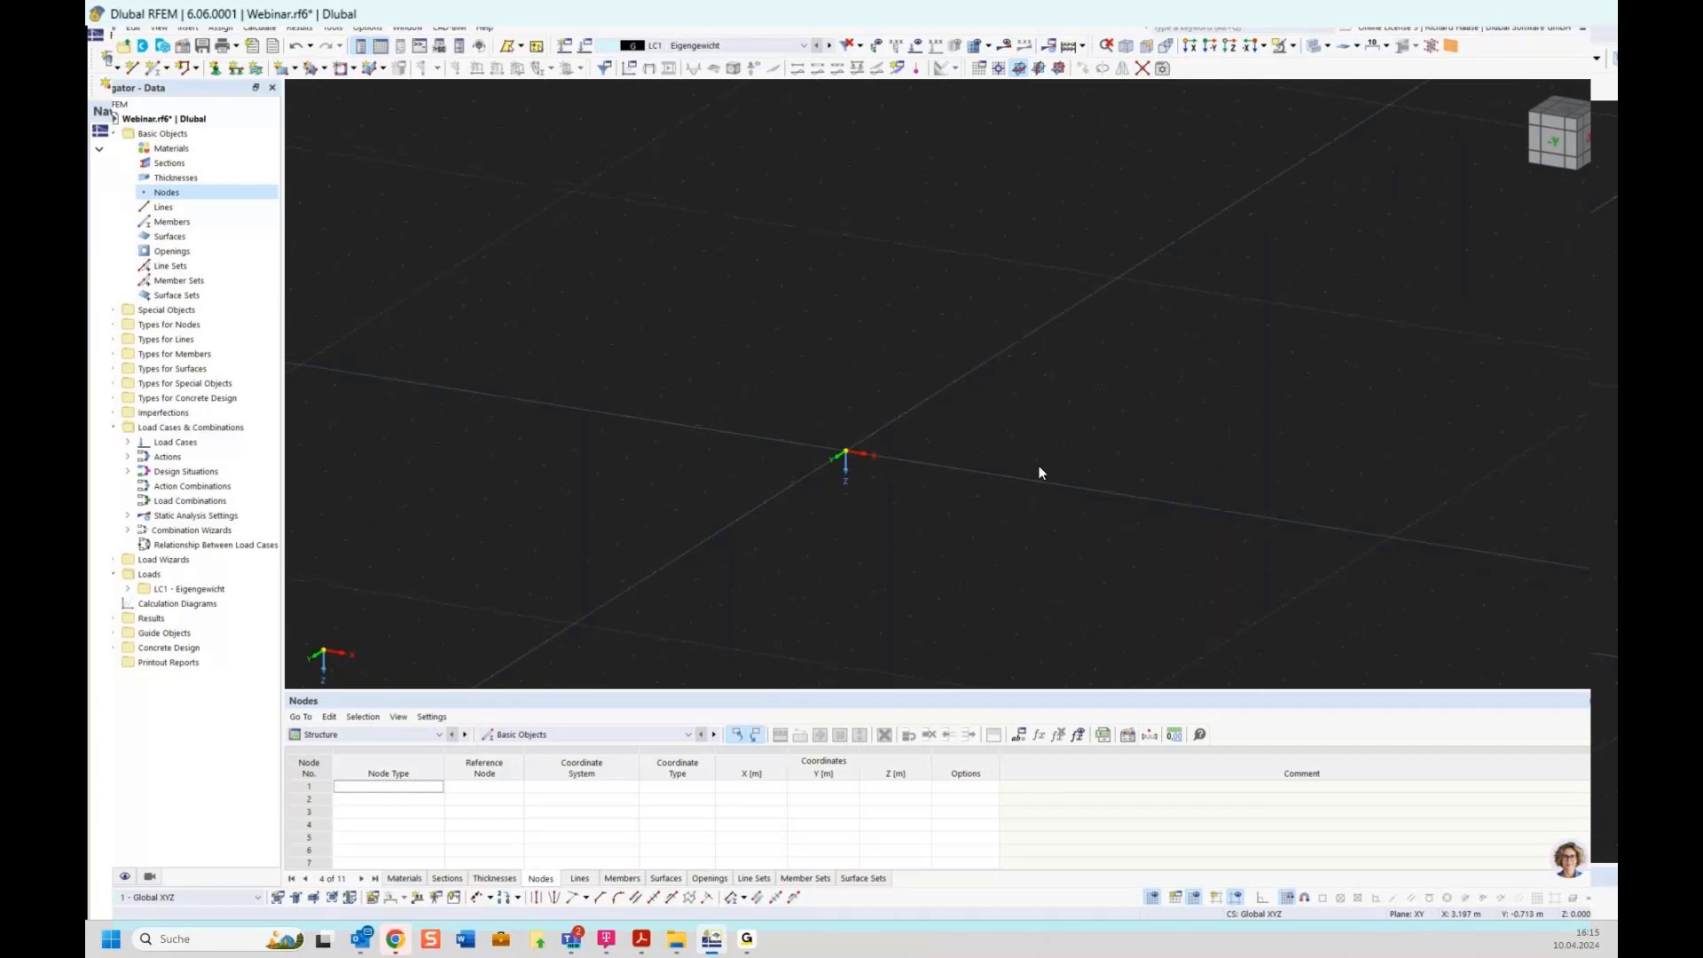
# Close the Webinar model and start a new model named "Online training"
pyautogui.rightClick(153, 121)
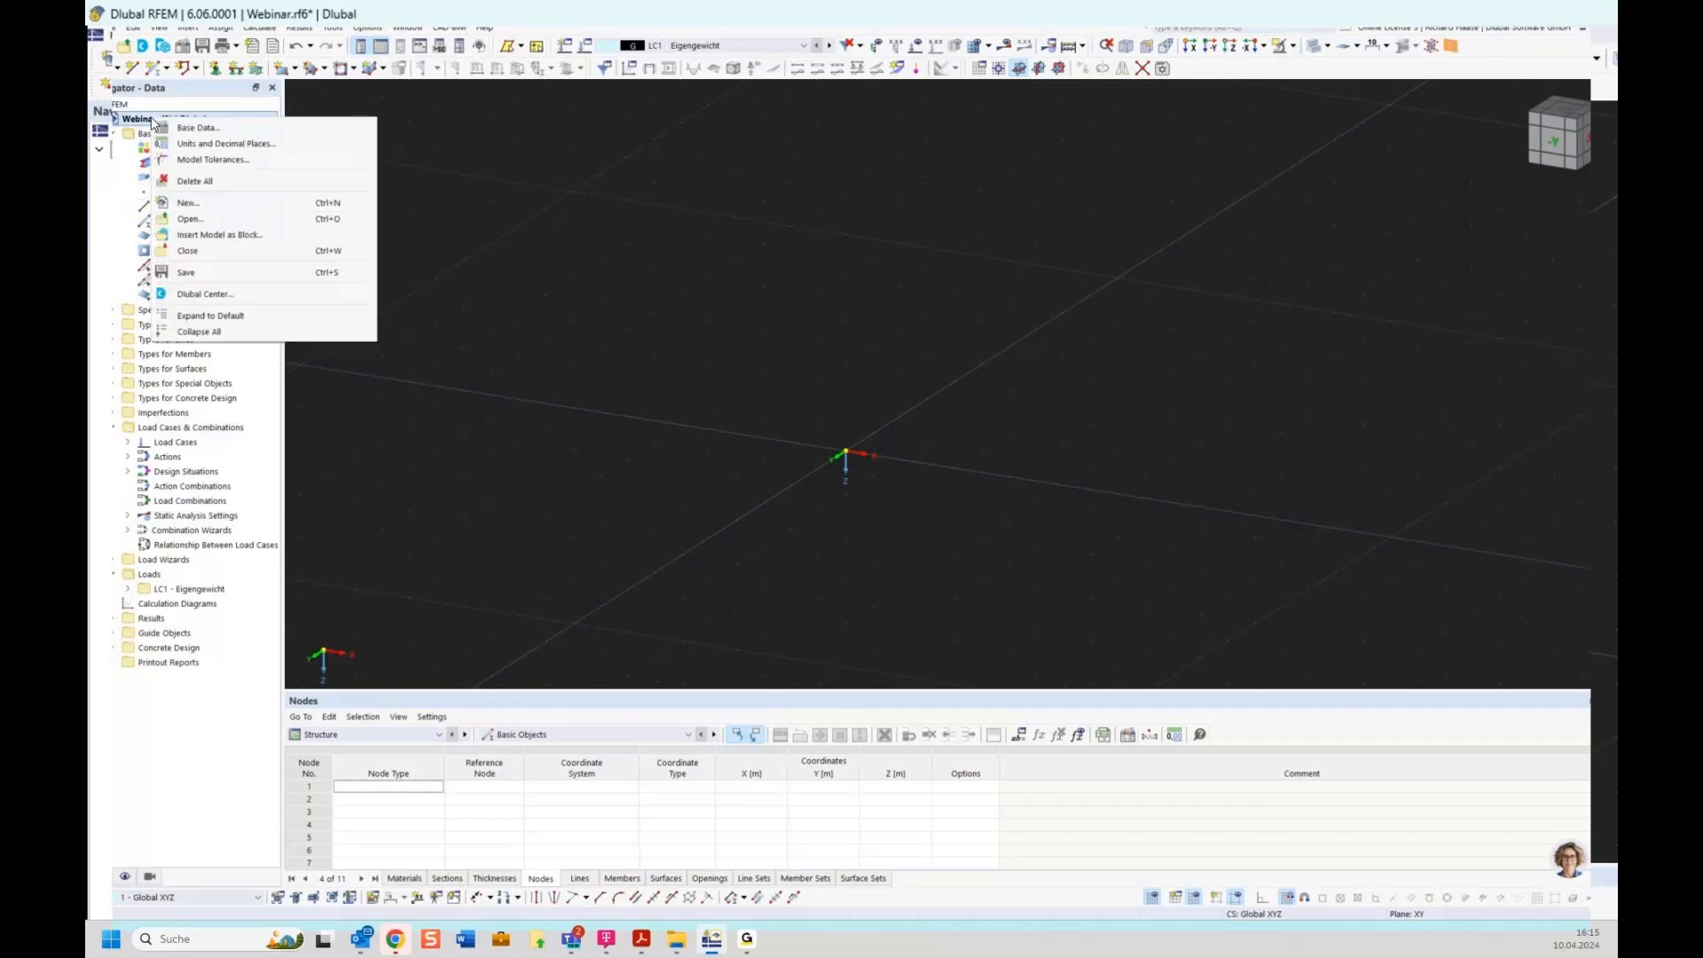
pyautogui.click(212, 252)
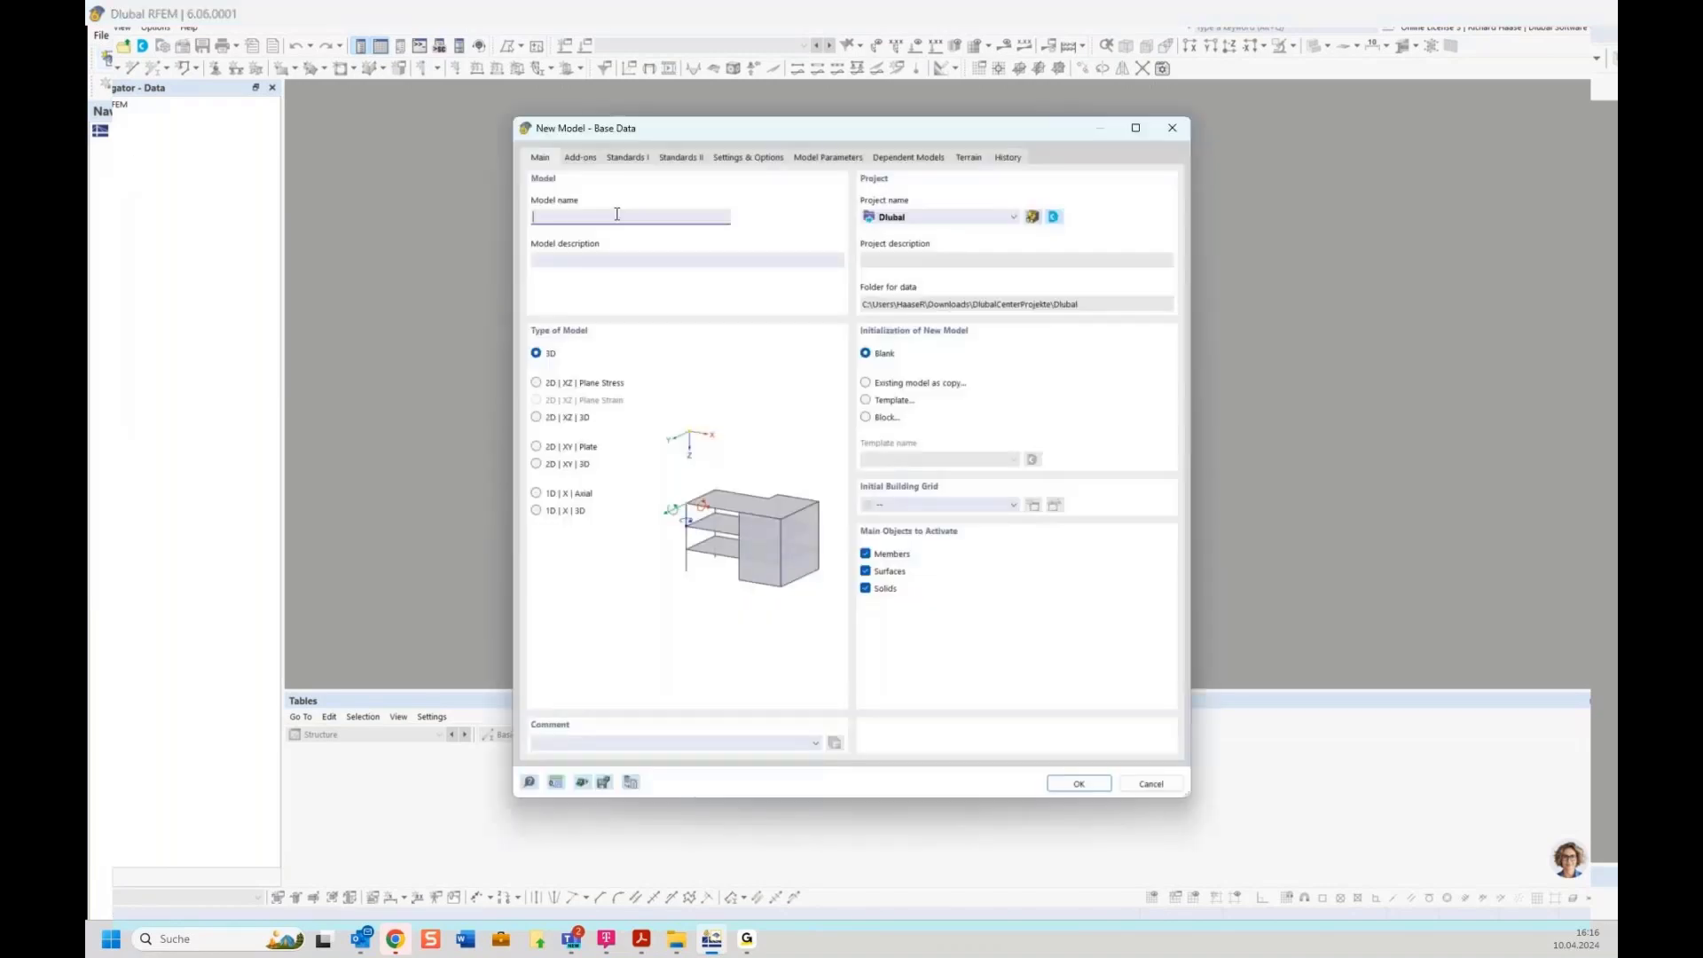
pyautogui.click(617, 214)
pyautogui.write('Online training')
# Review the available add-ons, set the model type to 2D | XZ | Plane Stress and create the model
pyautogui.click(579, 160)
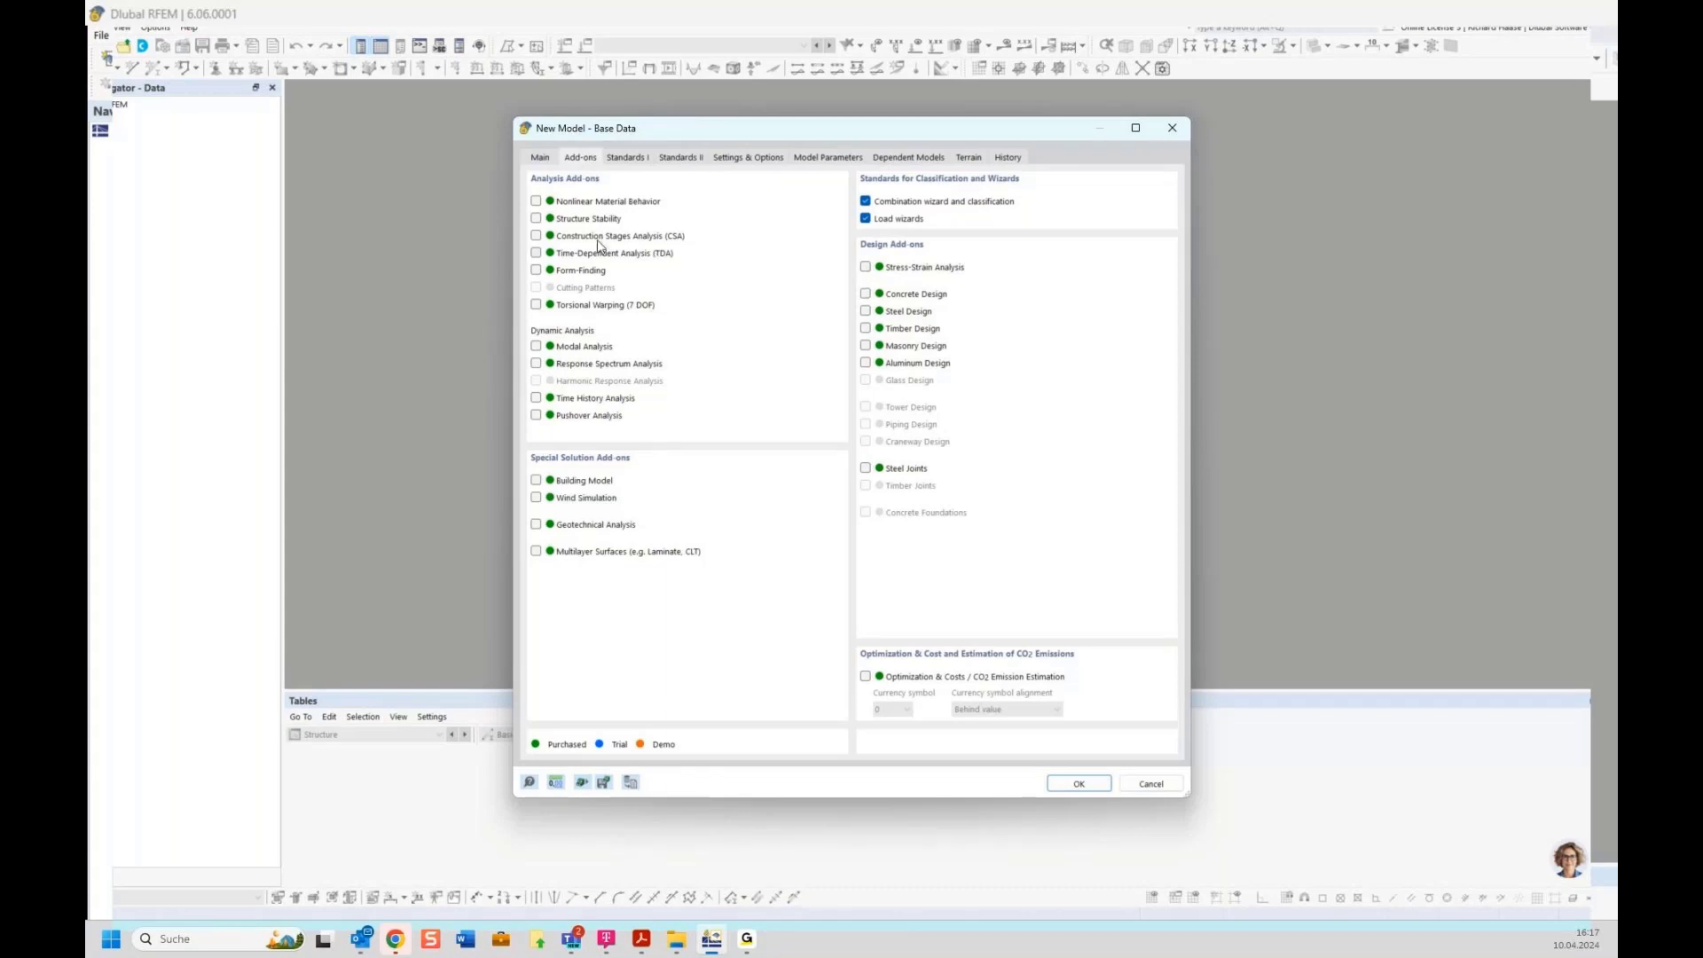
pyautogui.click(541, 160)
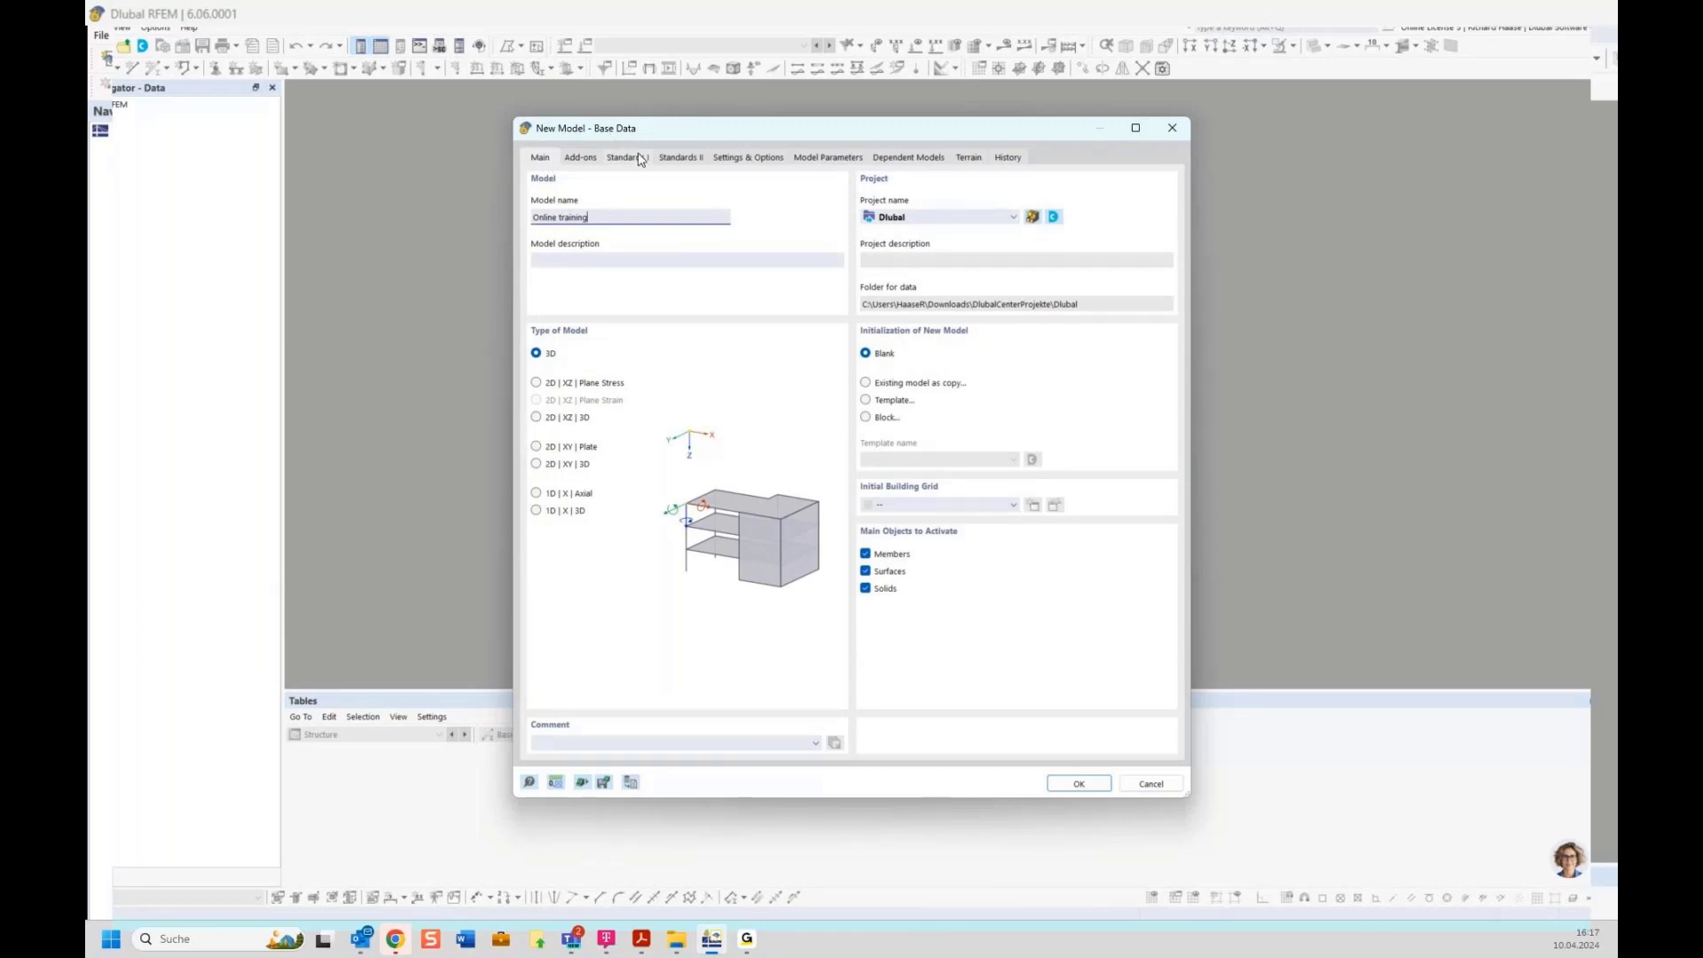
pyautogui.moveTo(671, 134); pyautogui.dragTo(612, 106)
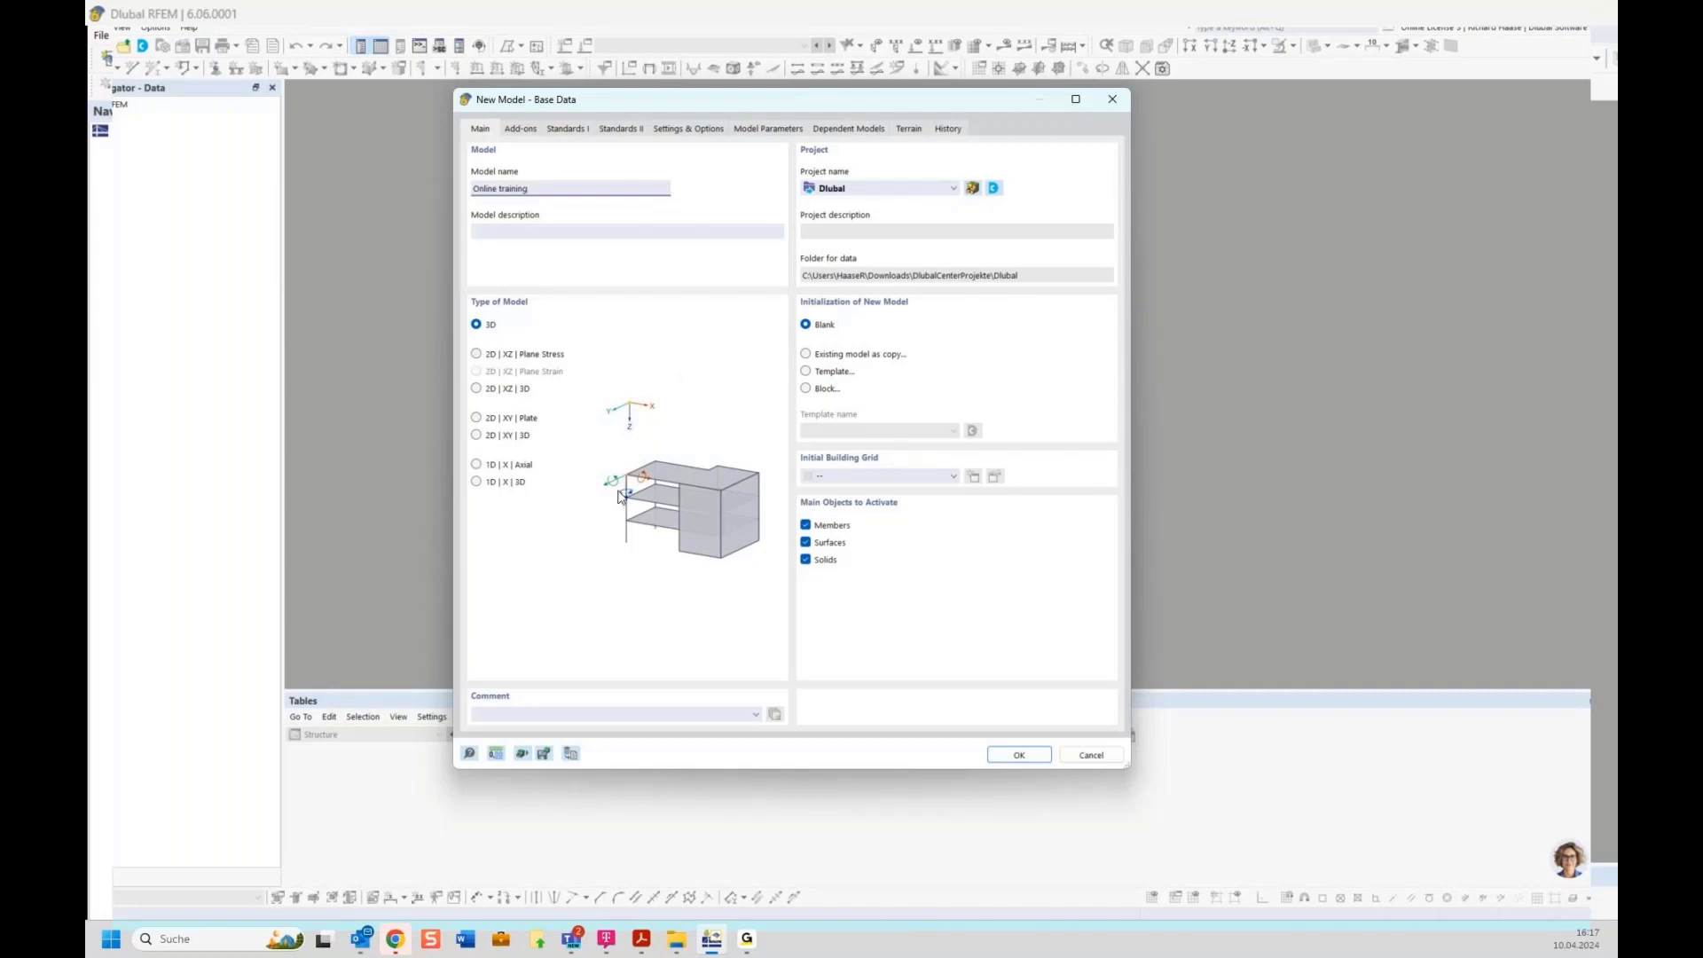
pyautogui.click(510, 357)
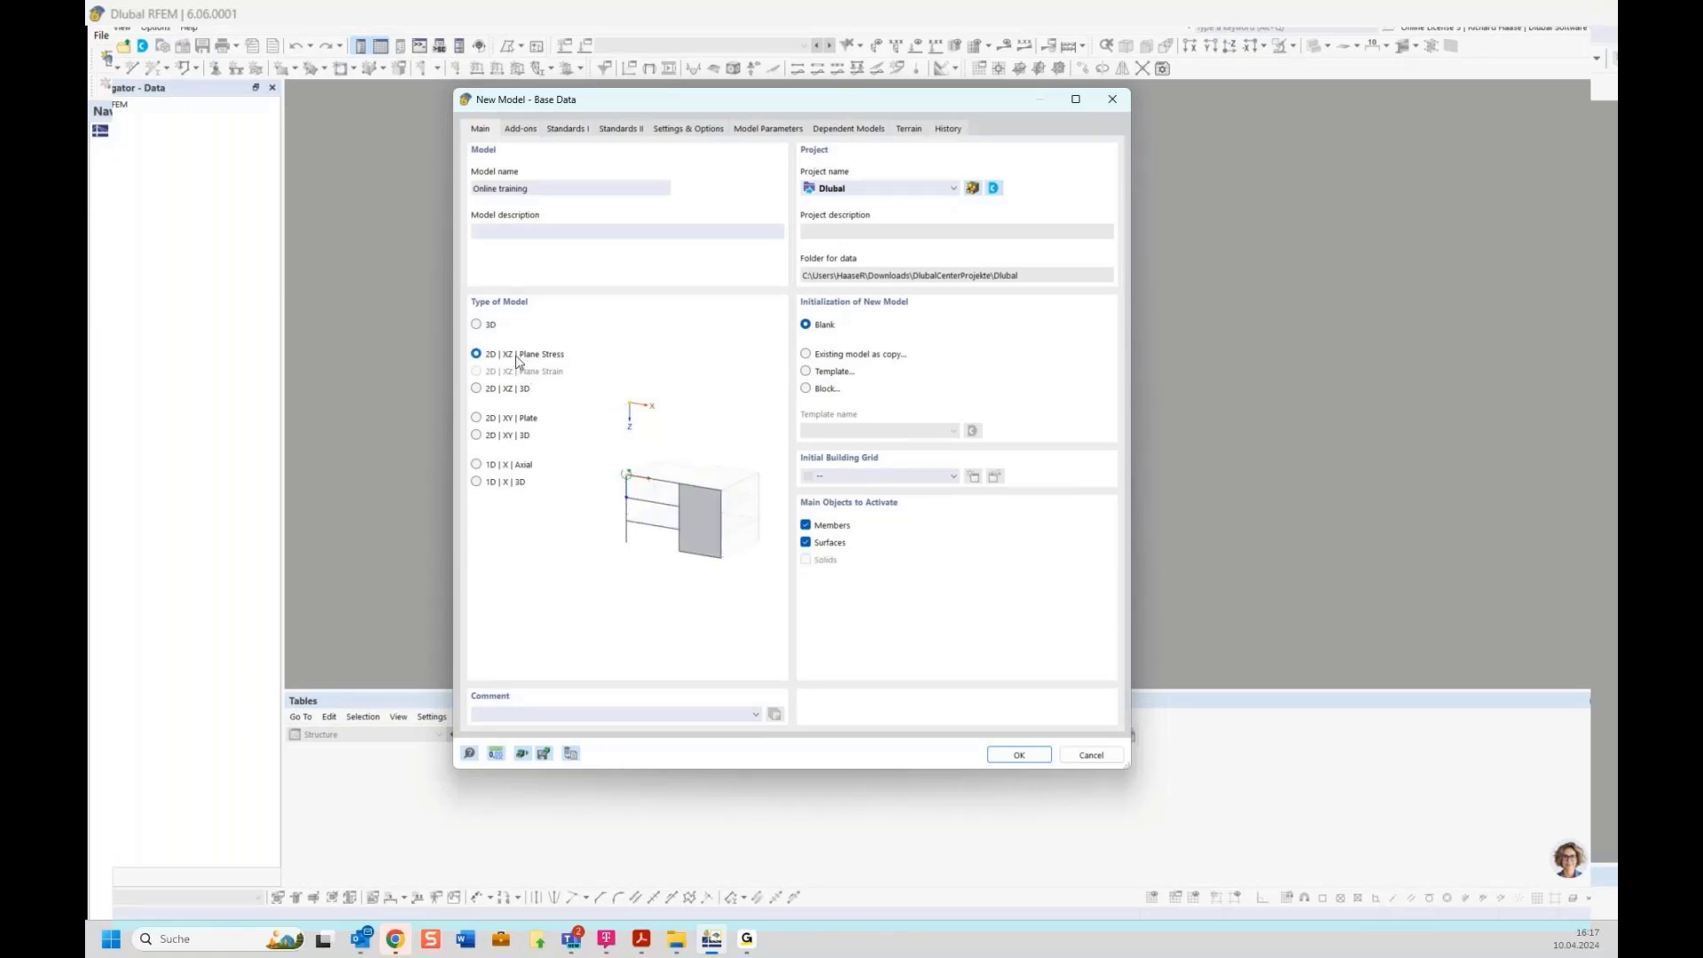
pyautogui.click(1020, 755)
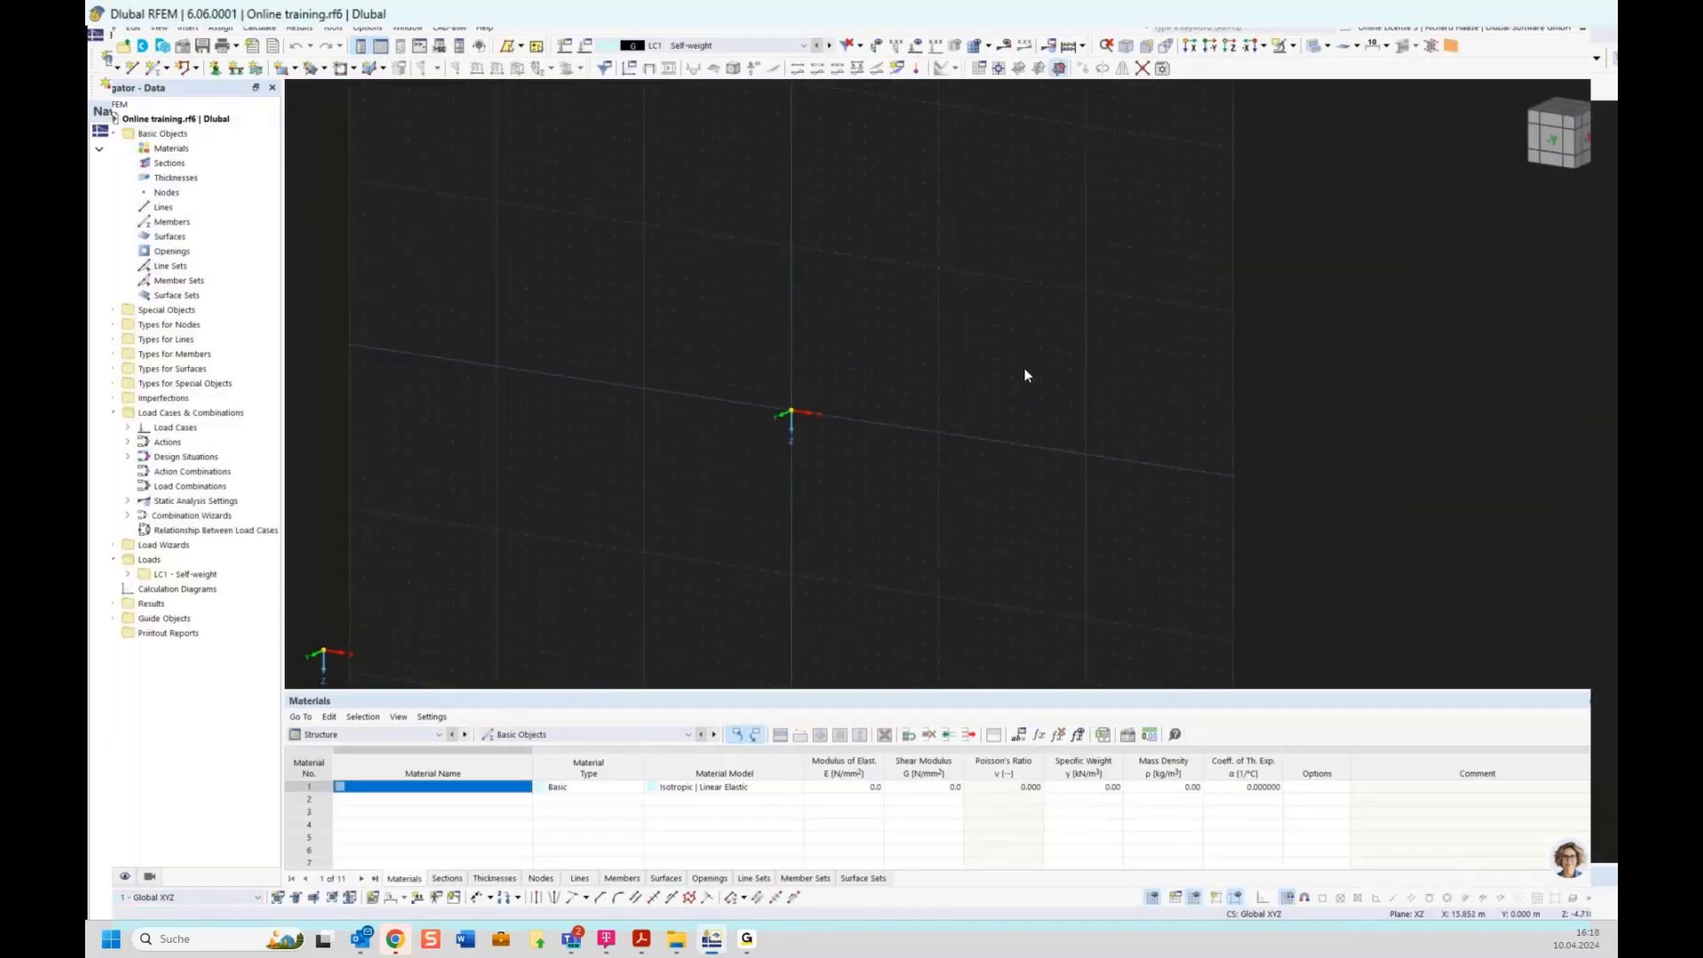
pyautogui.scroll(3, 894, 389)
pyautogui.scroll(-1, 868, 398)
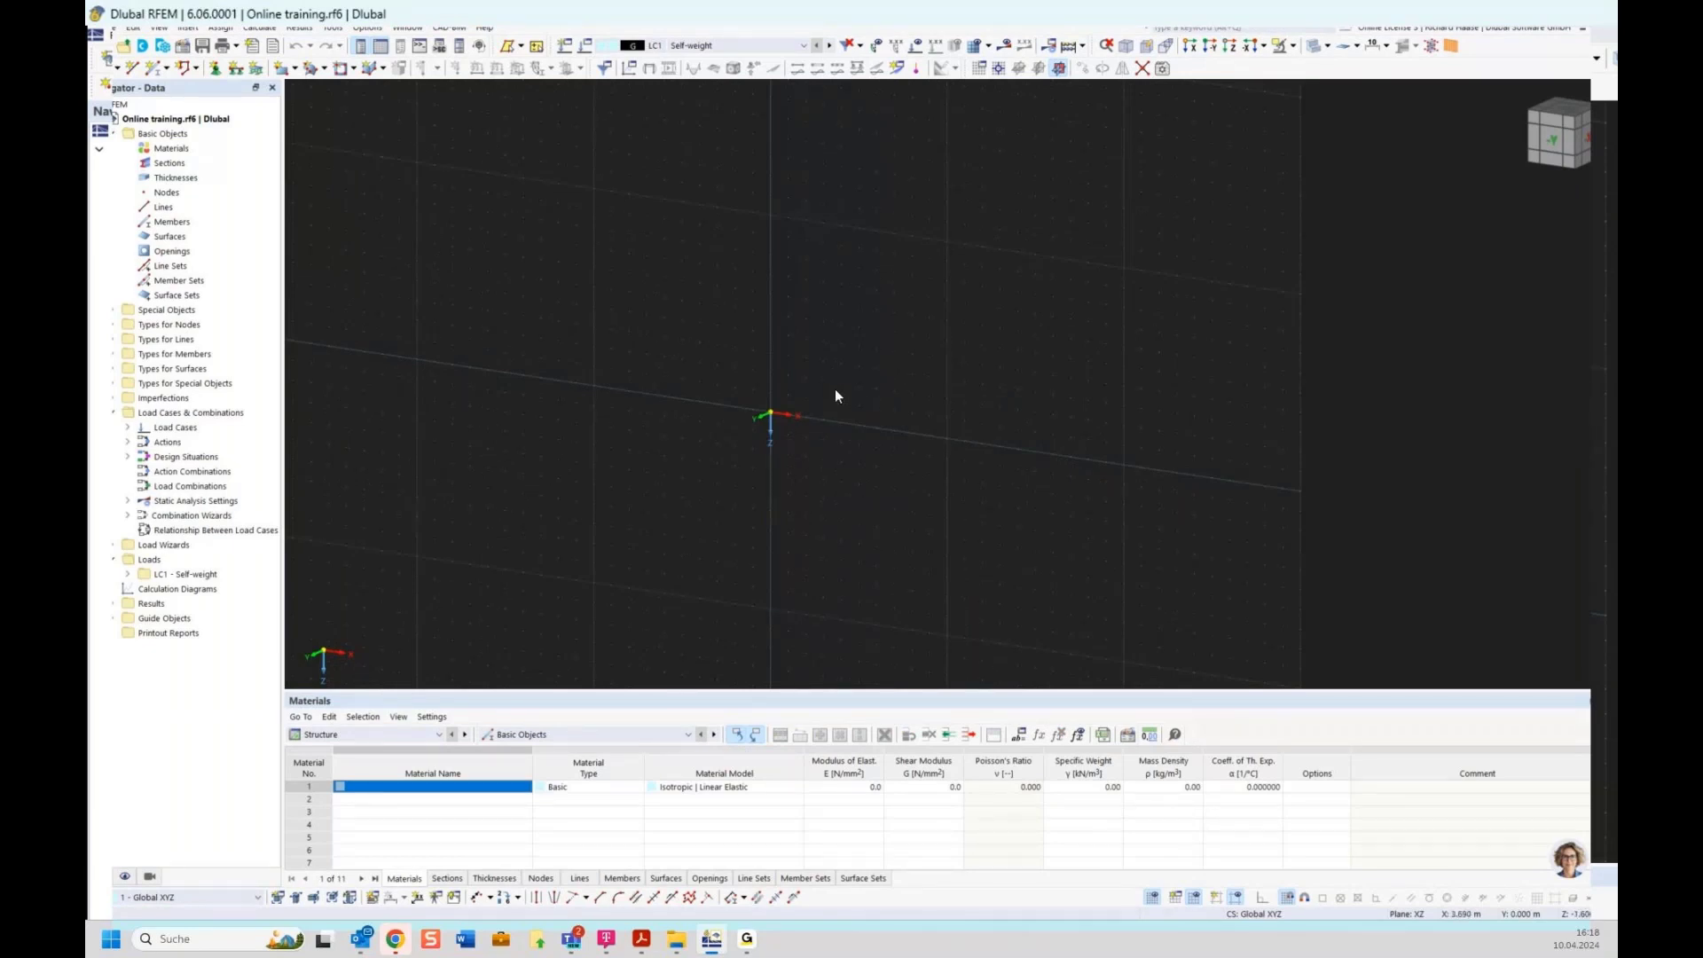
pyautogui.click(368, 29)
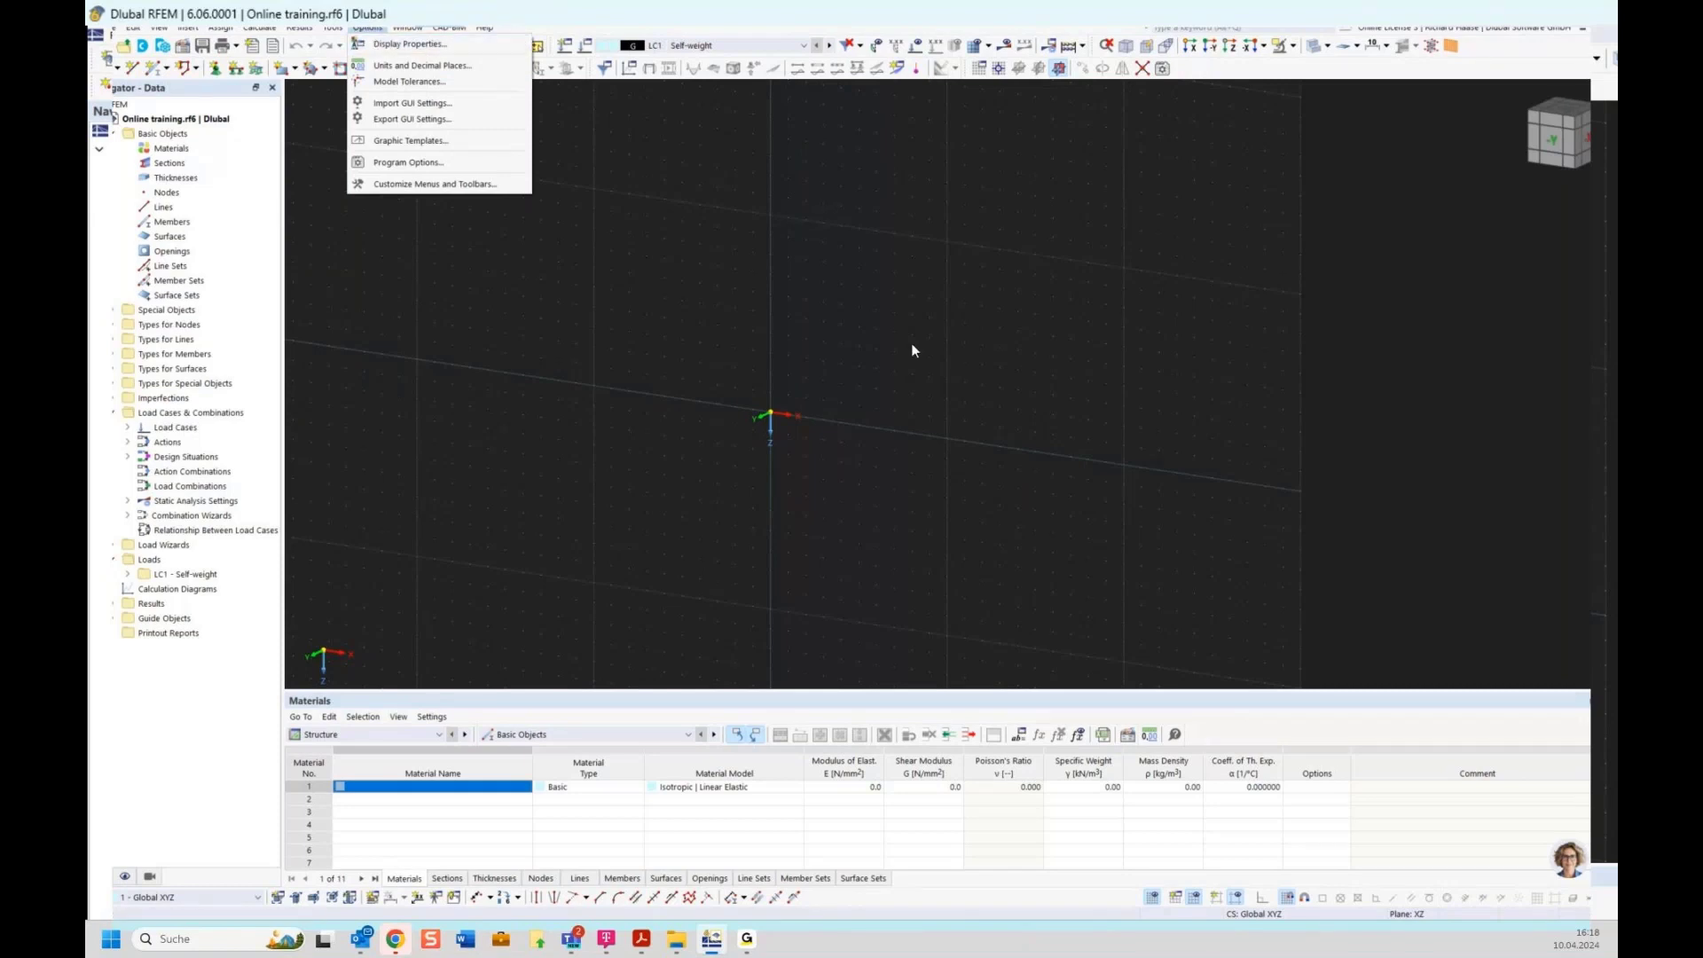
pyautogui.click(781, 413)
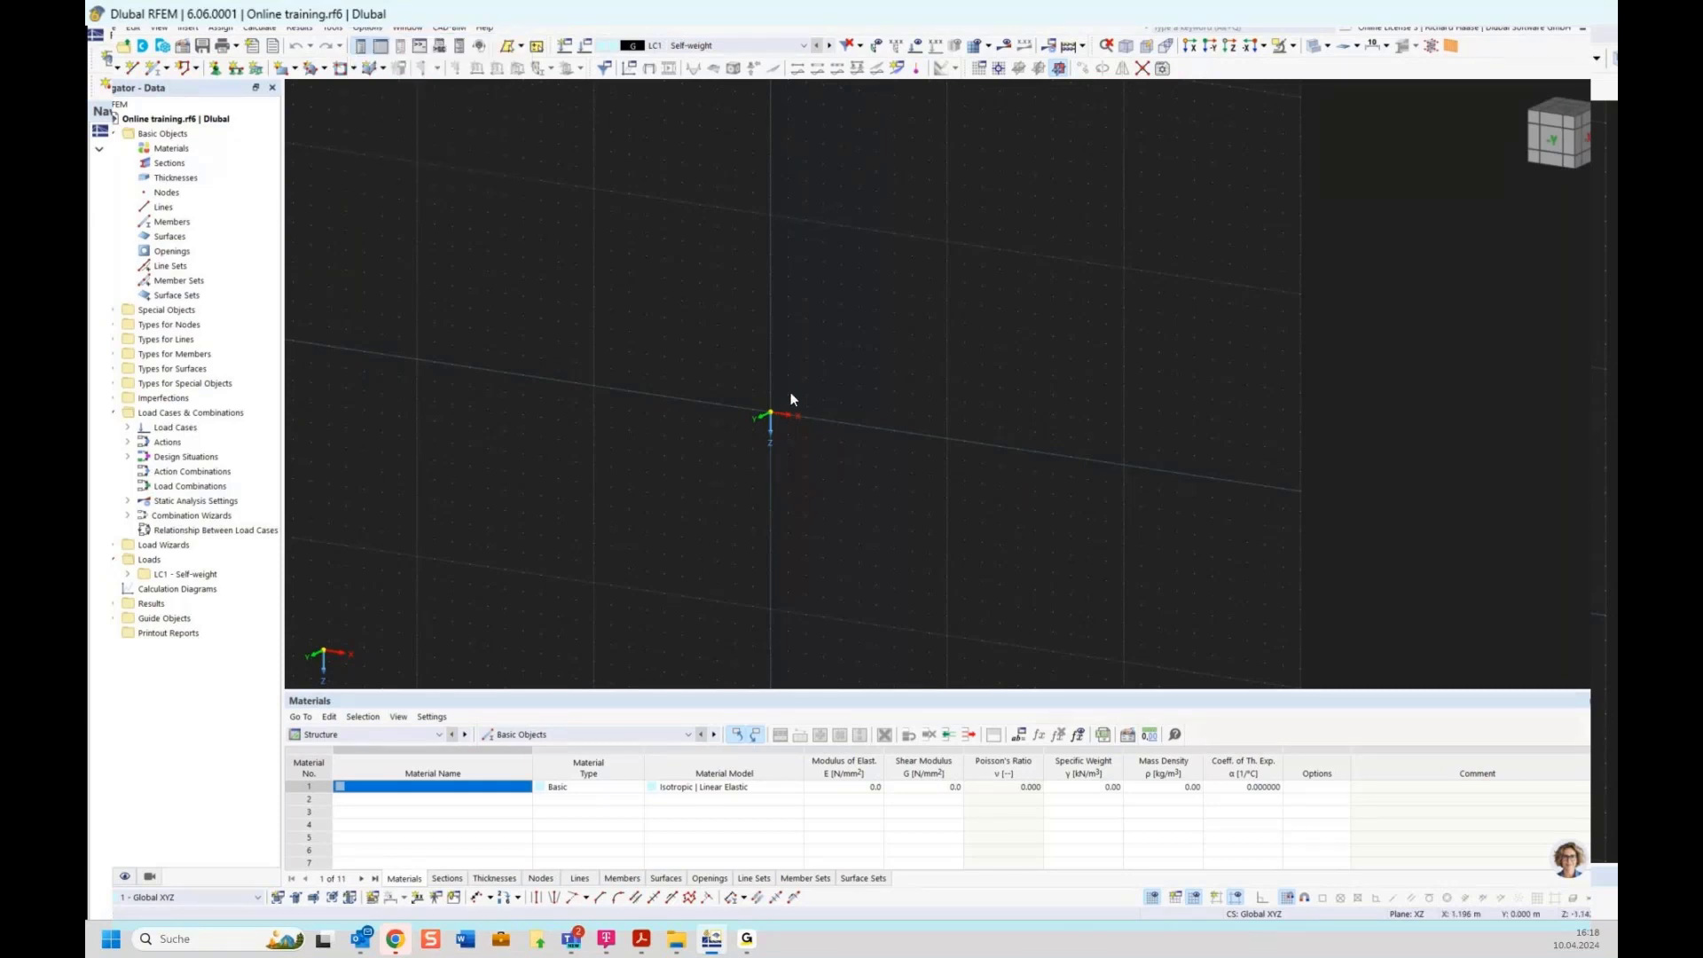
pyautogui.click(367, 29)
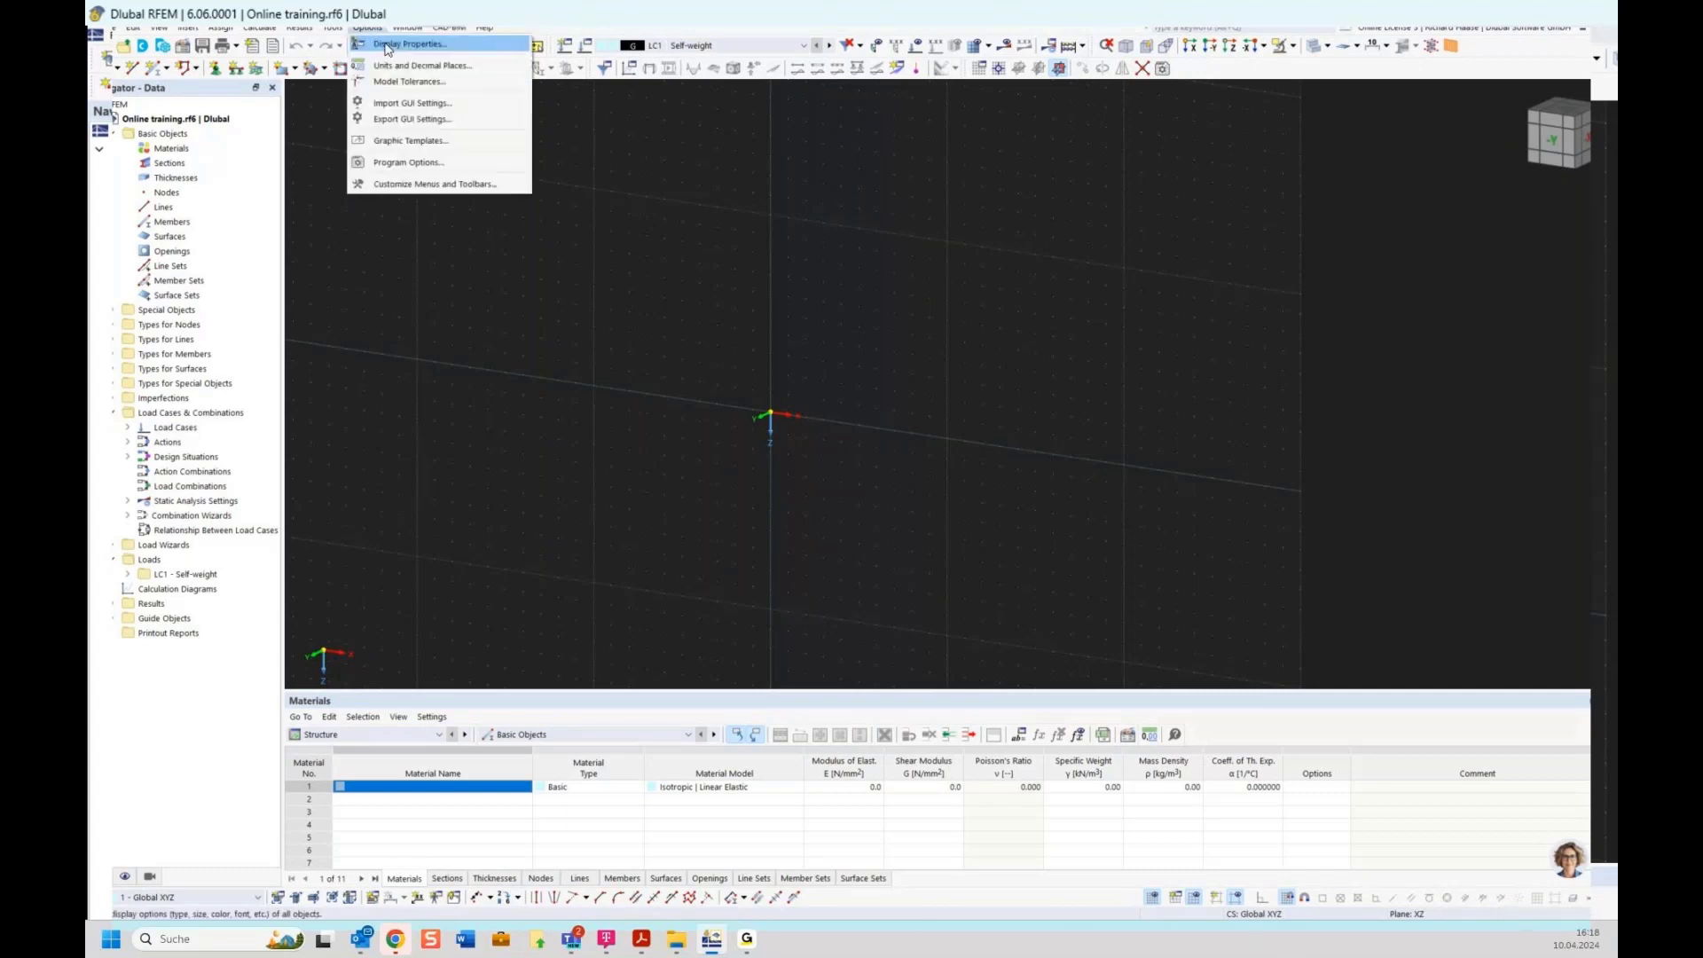
pyautogui.click(388, 46)
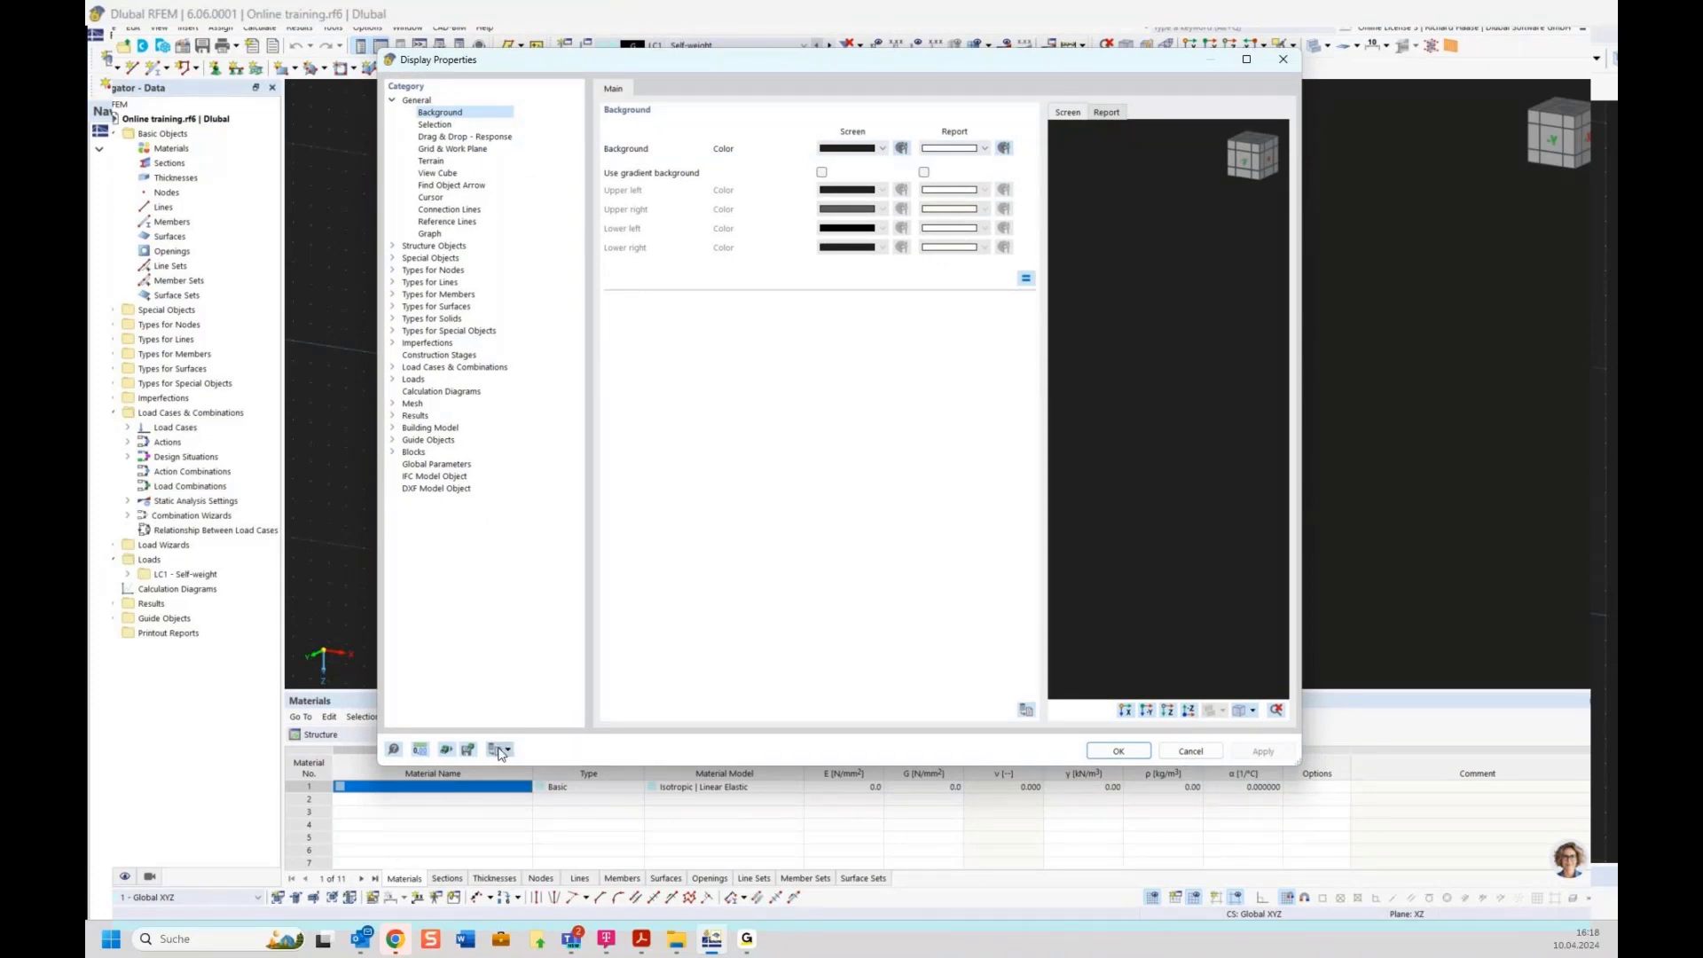
pyautogui.click(1295, 61)
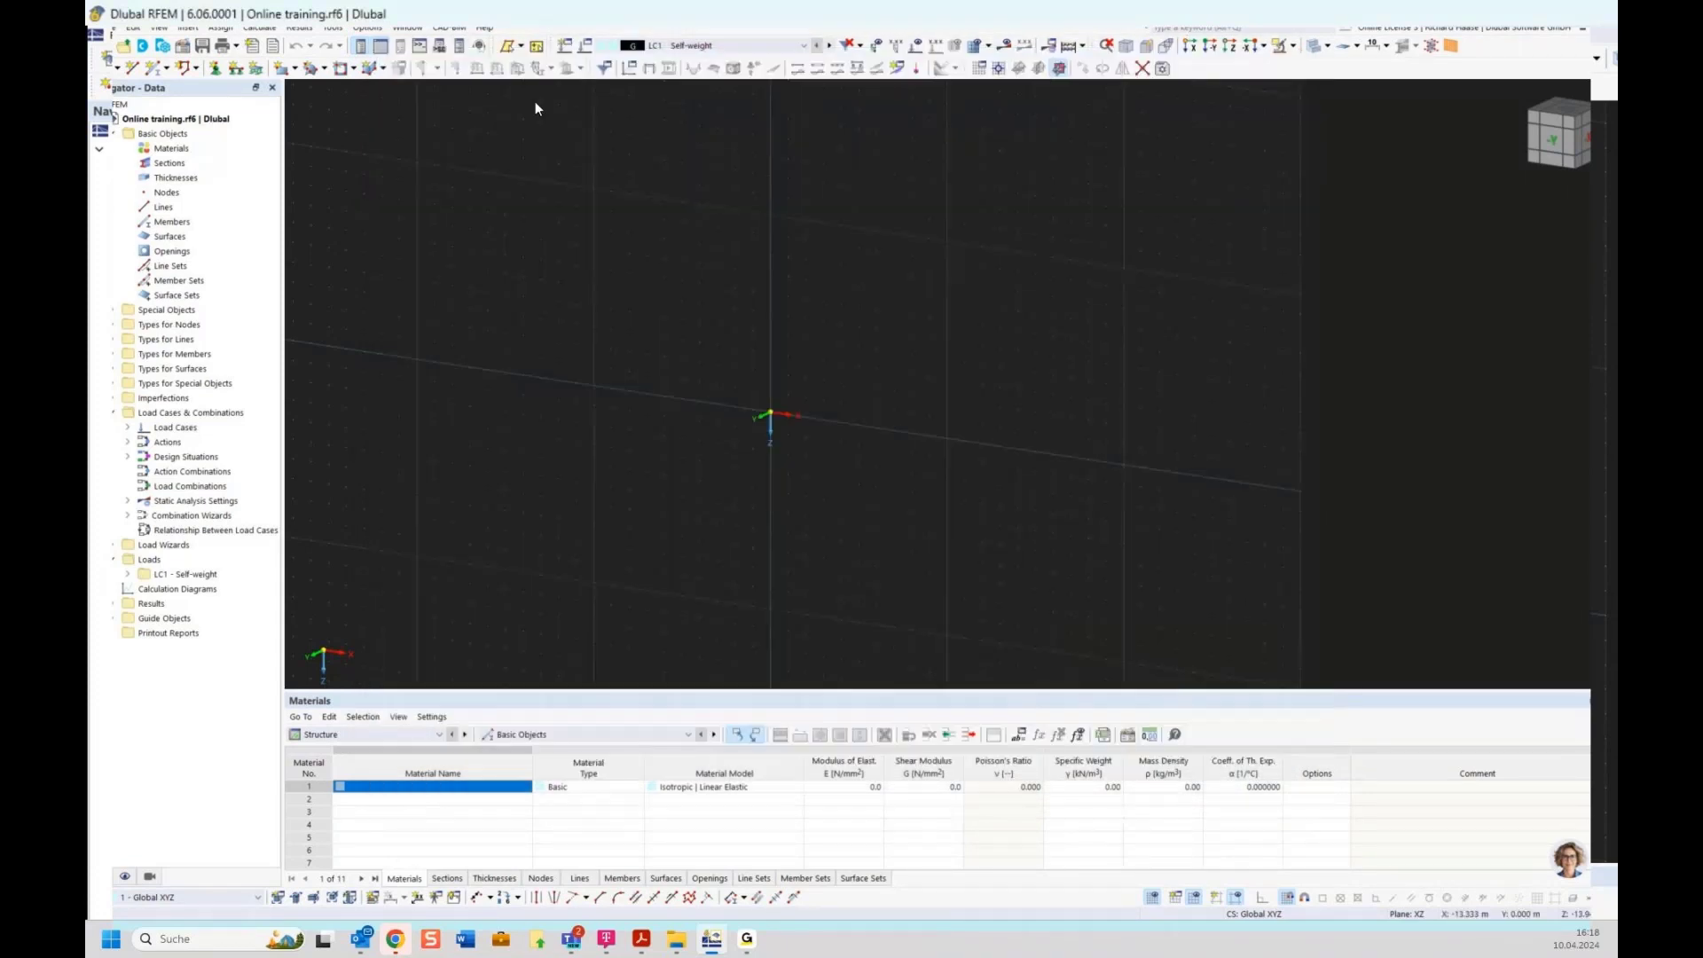
# Load the white background preset in the display properties and apply it to the workspace
pyautogui.click(367, 28)
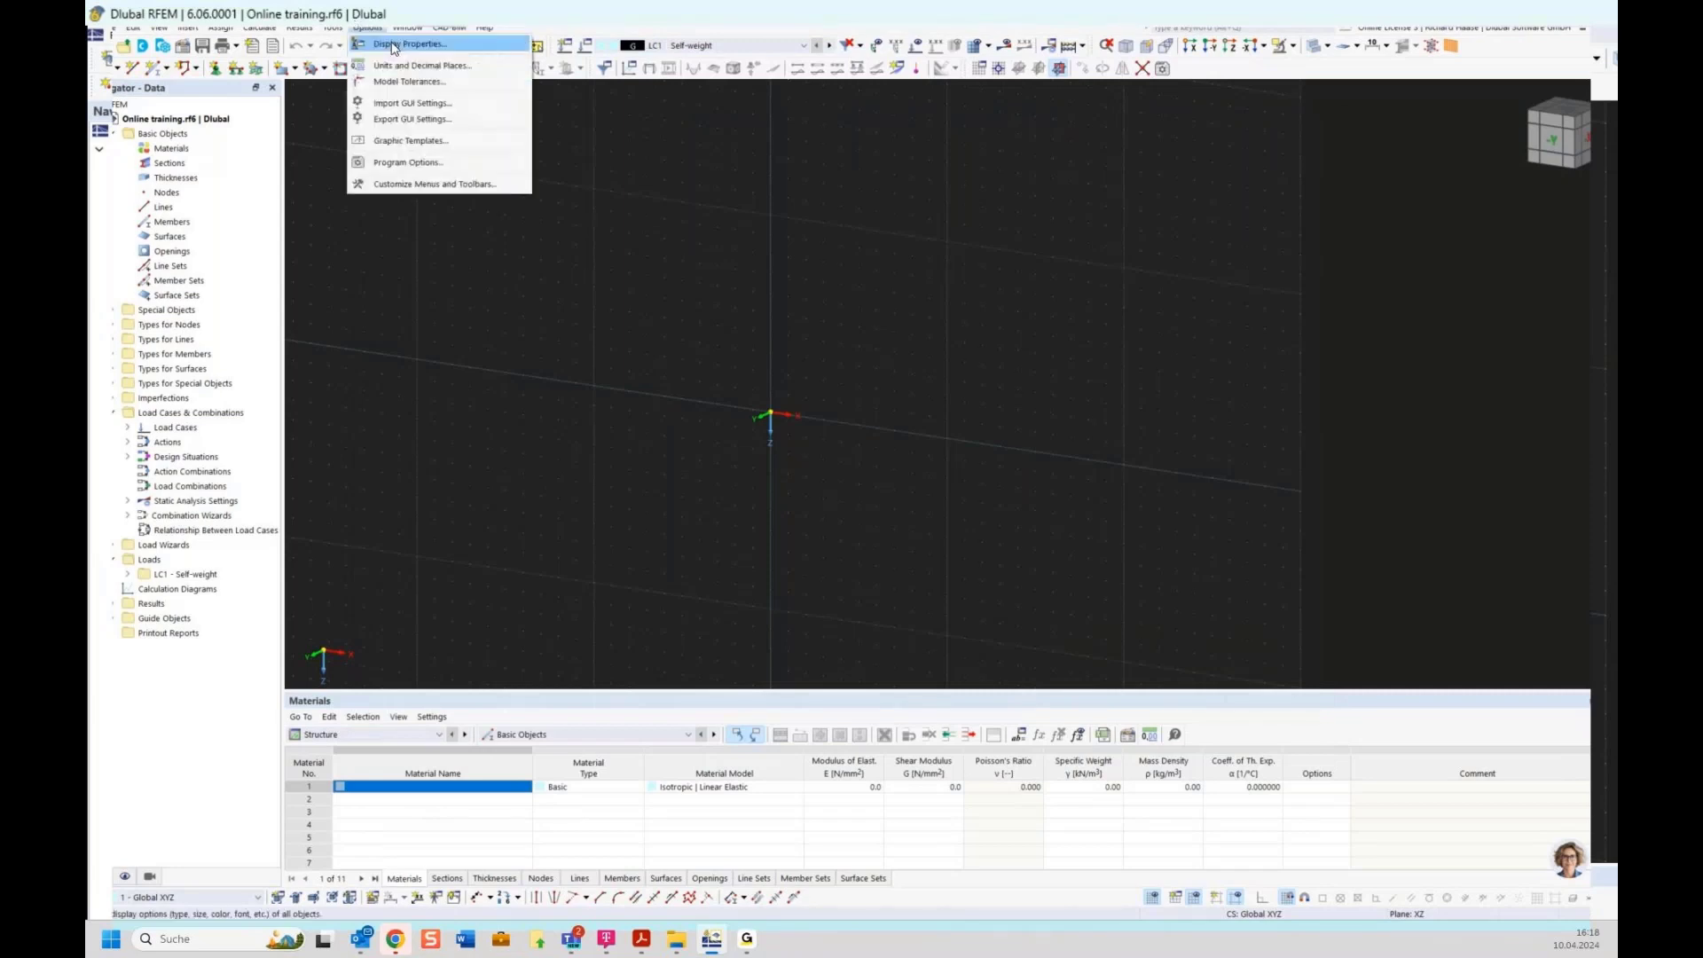
pyautogui.click(393, 44)
pyautogui.click(520, 800)
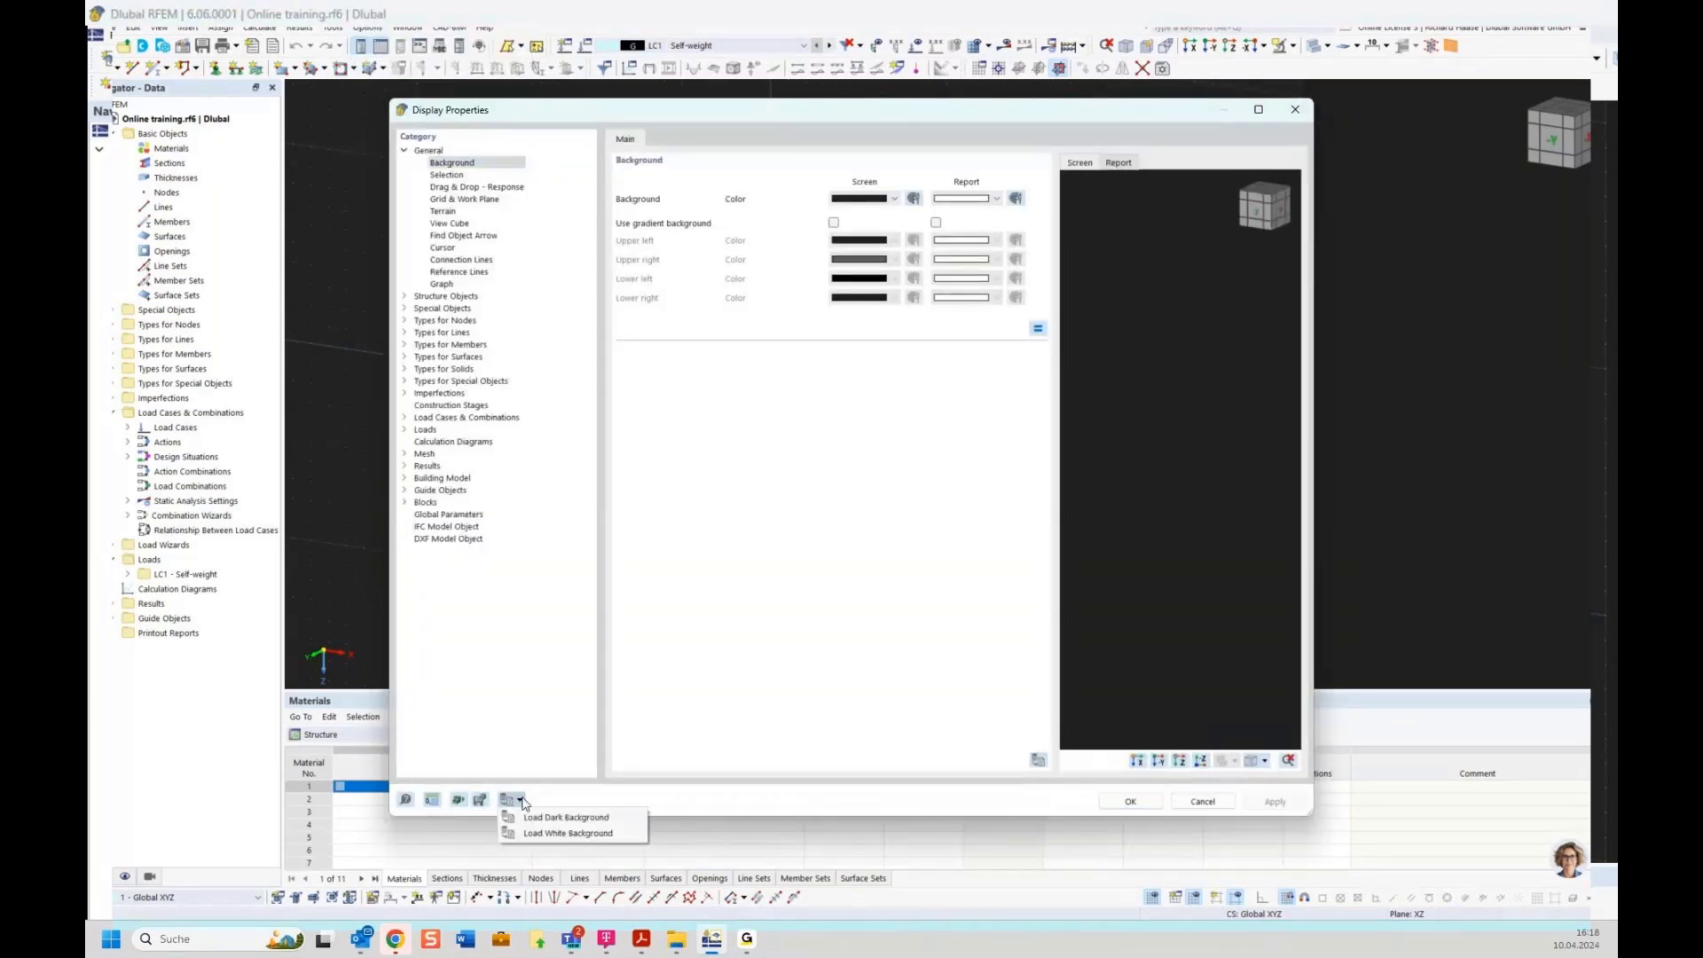
pyautogui.click(559, 834)
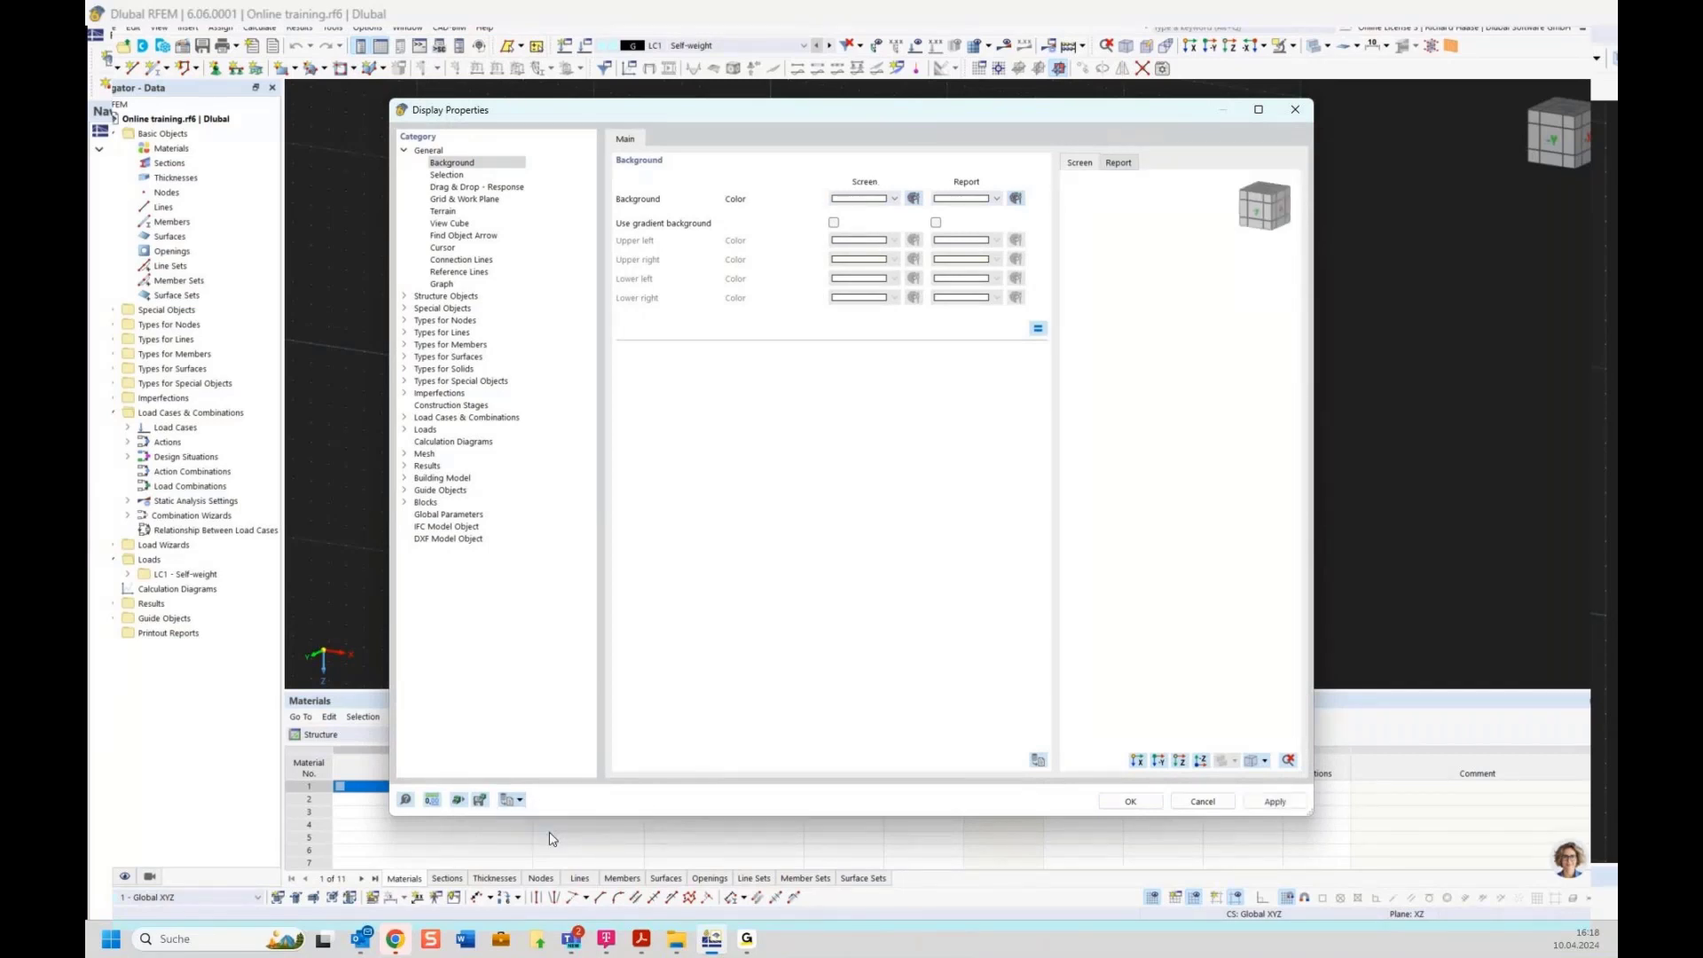
pyautogui.click(1131, 801)
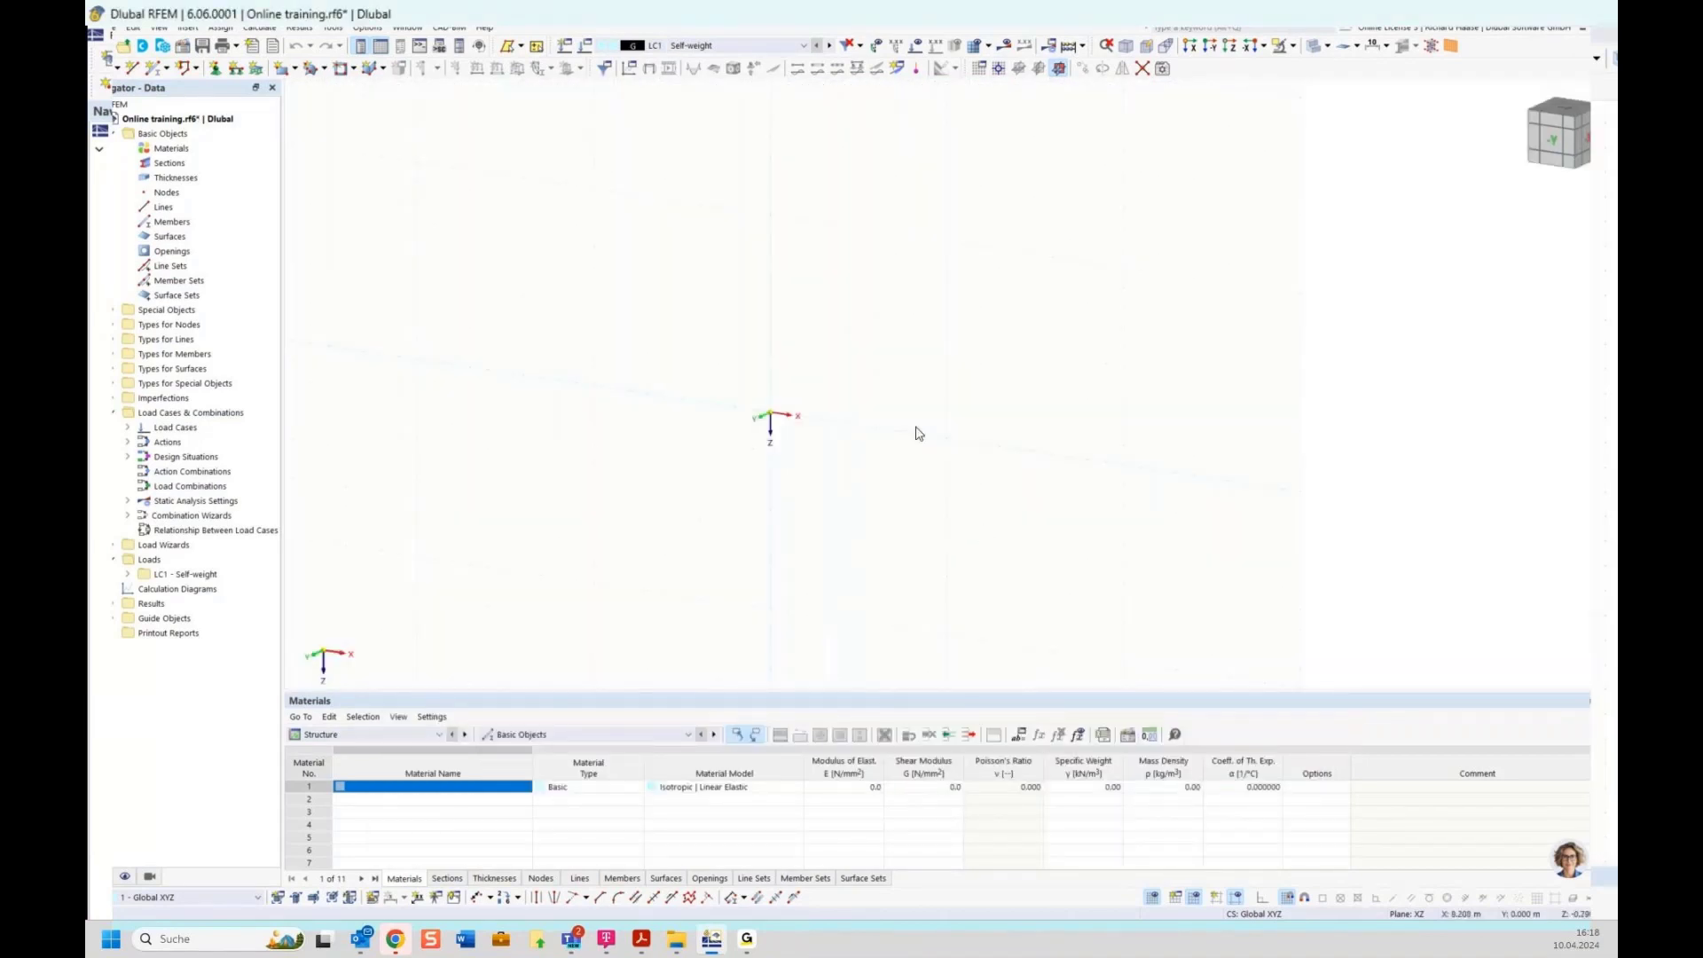
# Try out the view cube by rotating the workspace to an oblique view and facing it along -Y and -X
pyautogui.moveTo(1125, 289); pyautogui.dragTo(1110, 290, button='middle')
pyautogui.click(1568, 142)
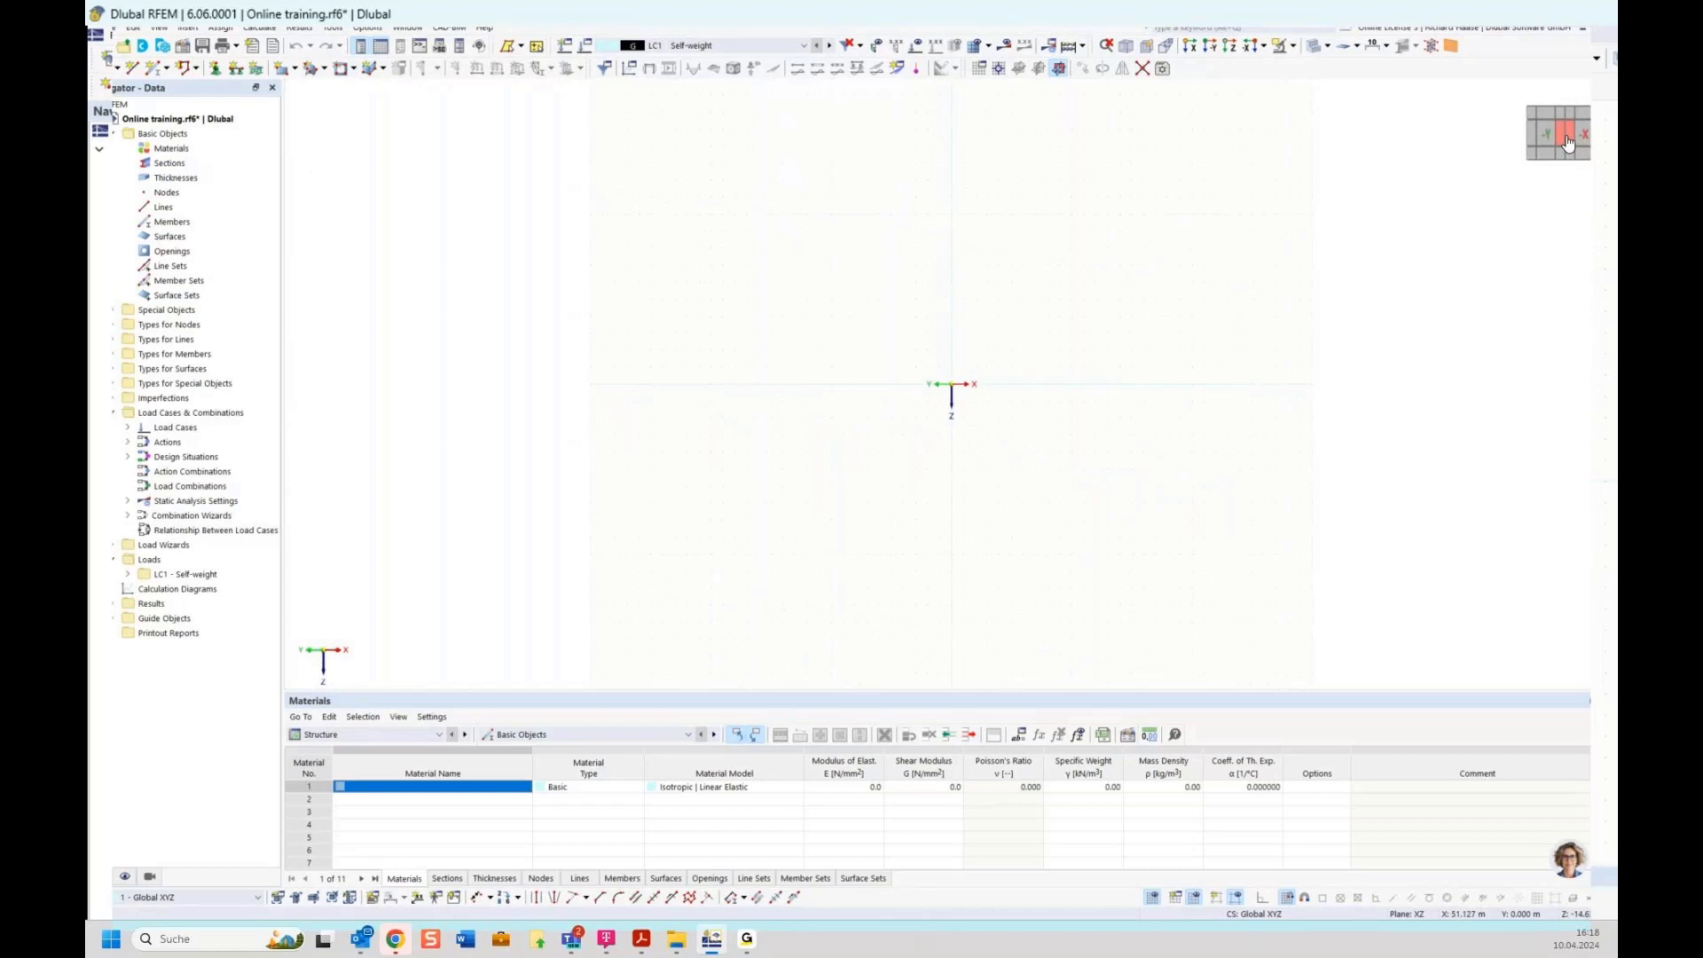
pyautogui.moveTo(1568, 142); pyautogui.dragTo(1521, 182)
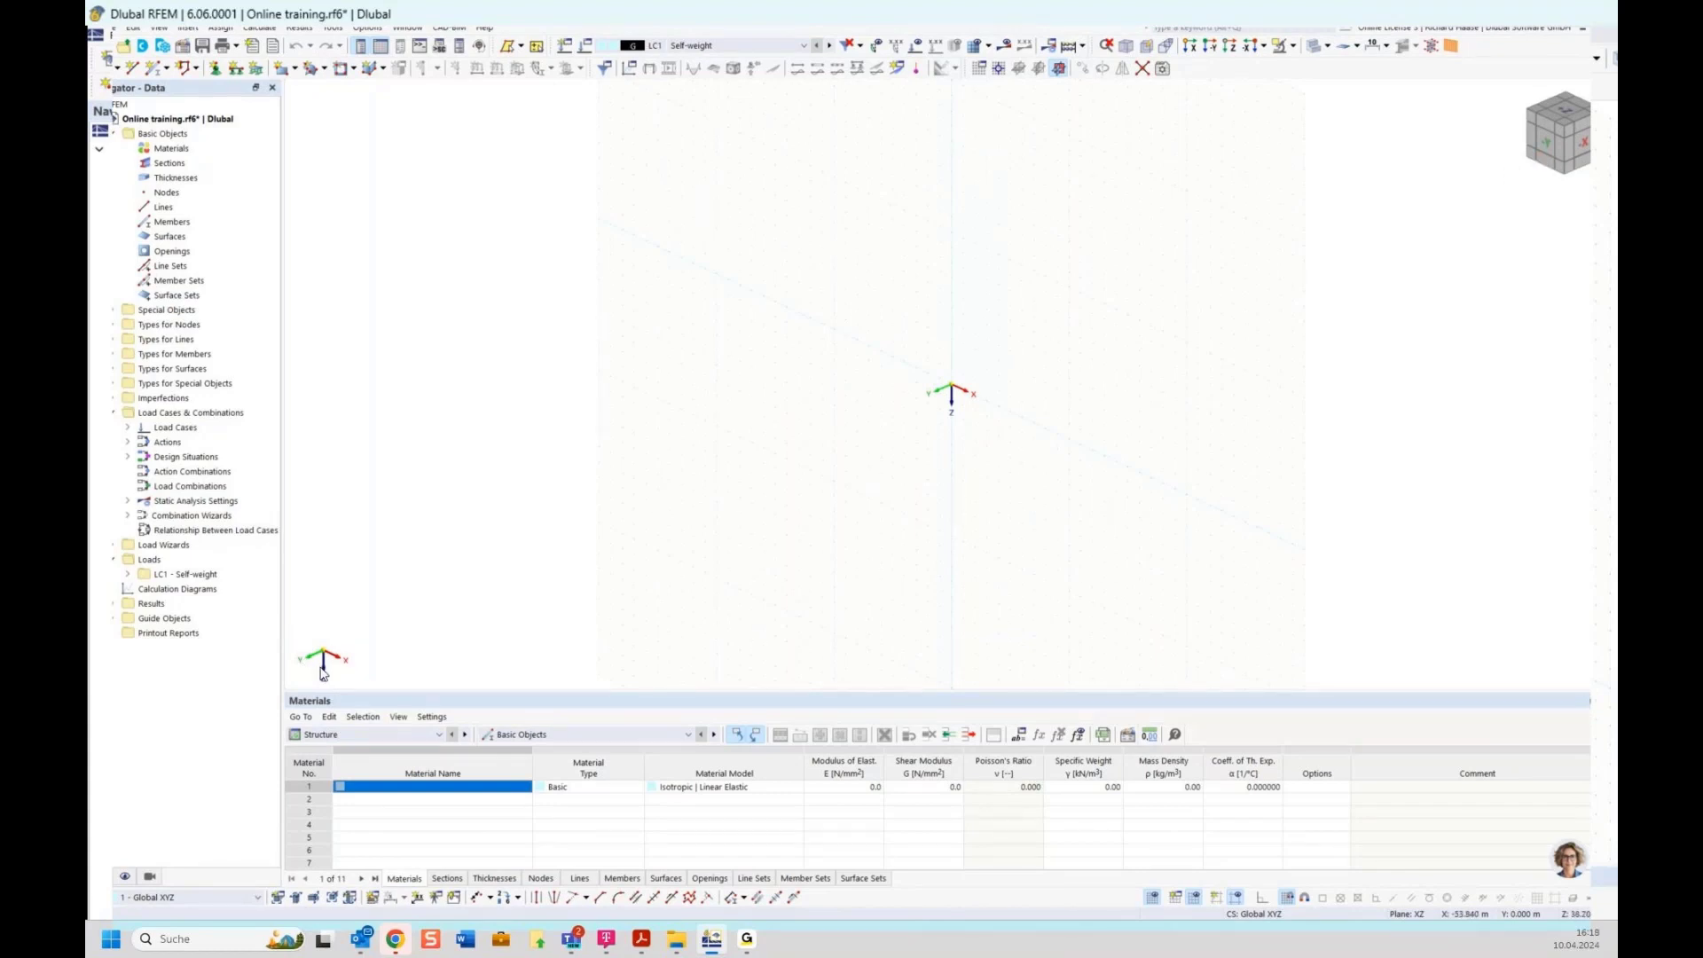
pyautogui.click(1548, 147)
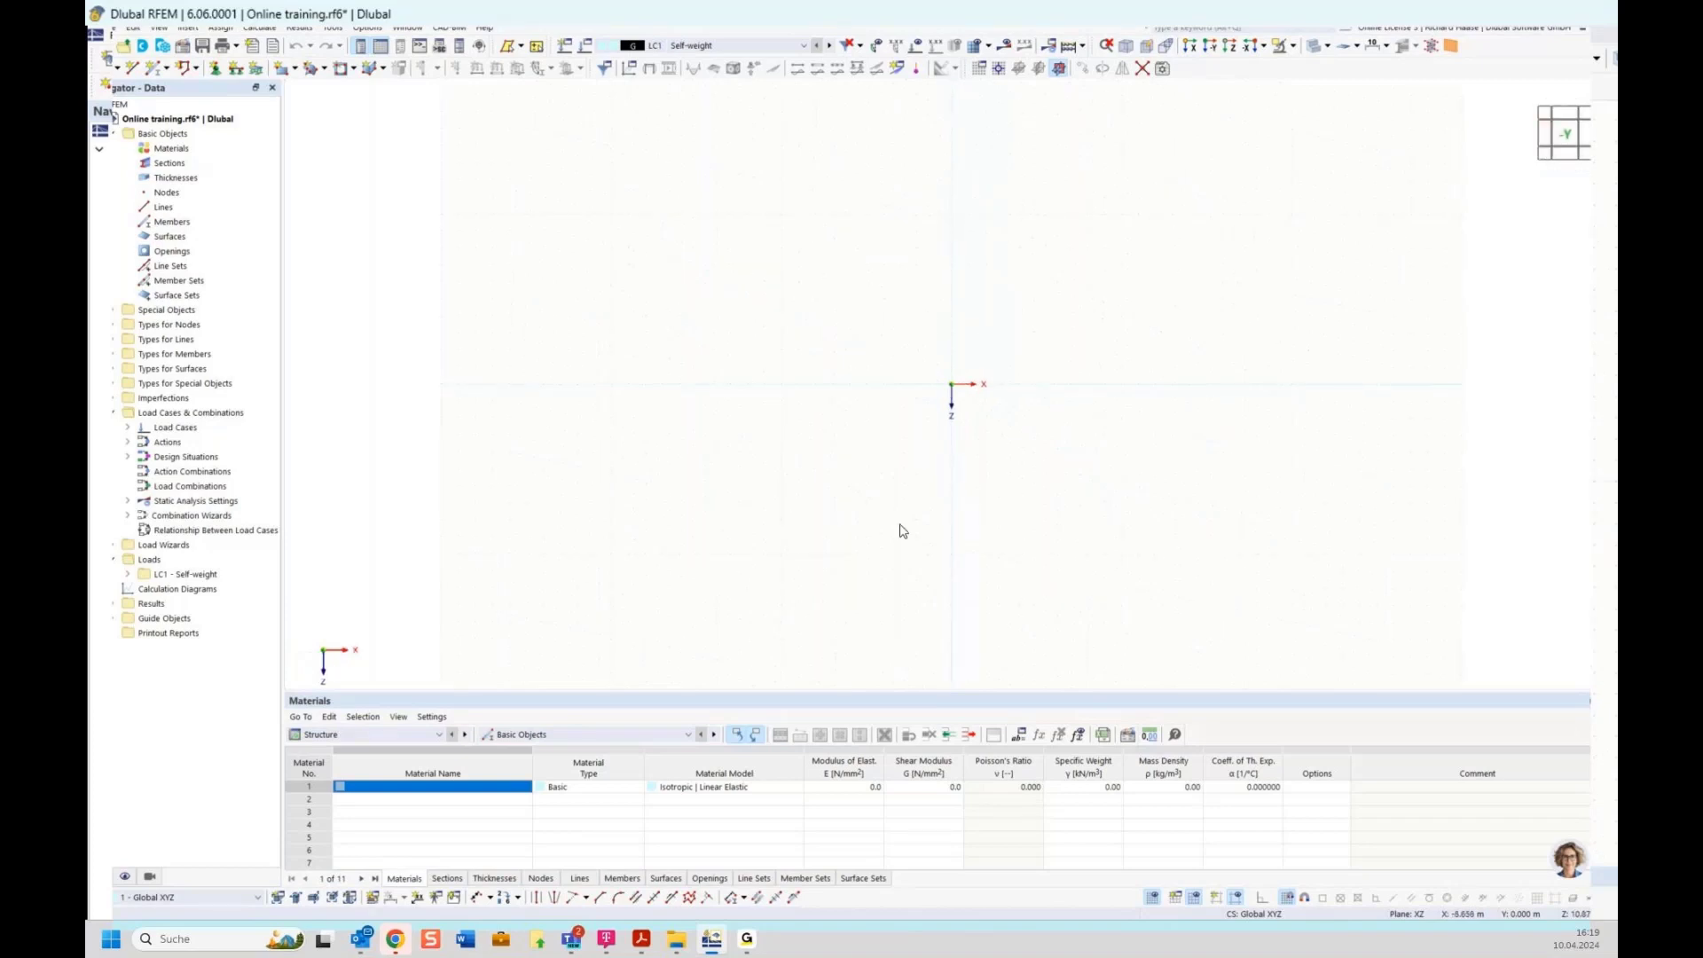
pyautogui.click(1586, 135)
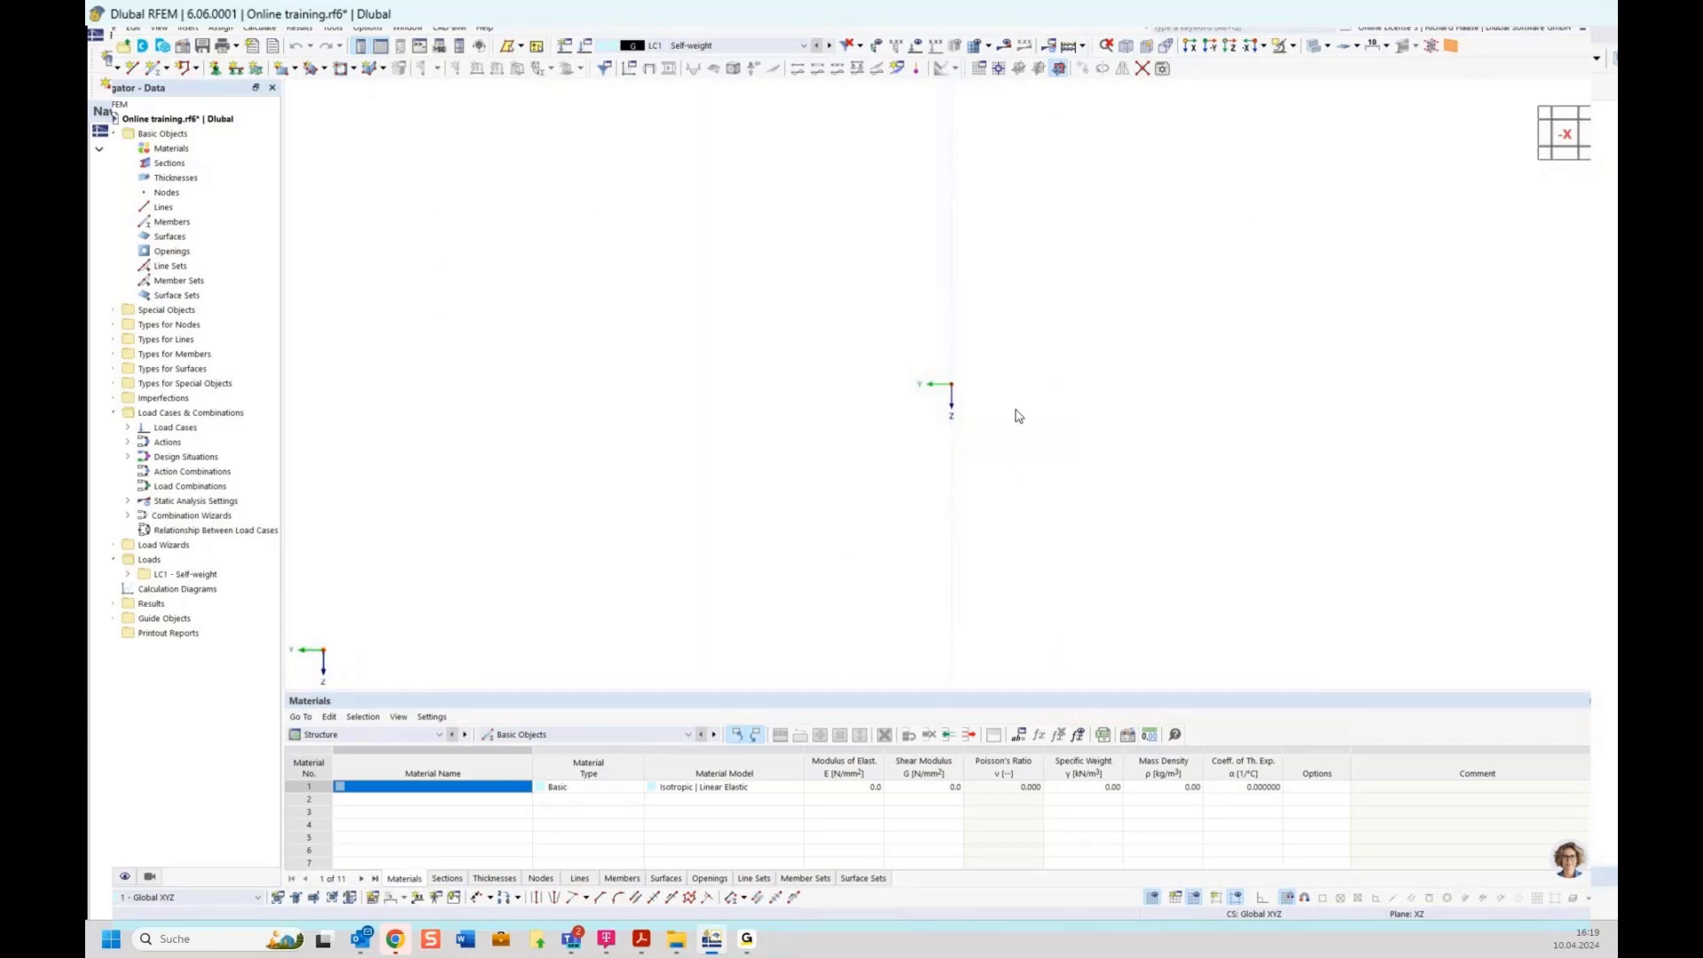
# Try out orbiting the workspace, review the reverse view directions and return to a closer view along -Y
pyautogui.moveTo(1564, 135)
pyautogui.mouseDown()
pyautogui.moveTo(1611, 133)
pyautogui.moveTo(1572, 142)
pyautogui.mouseUp()
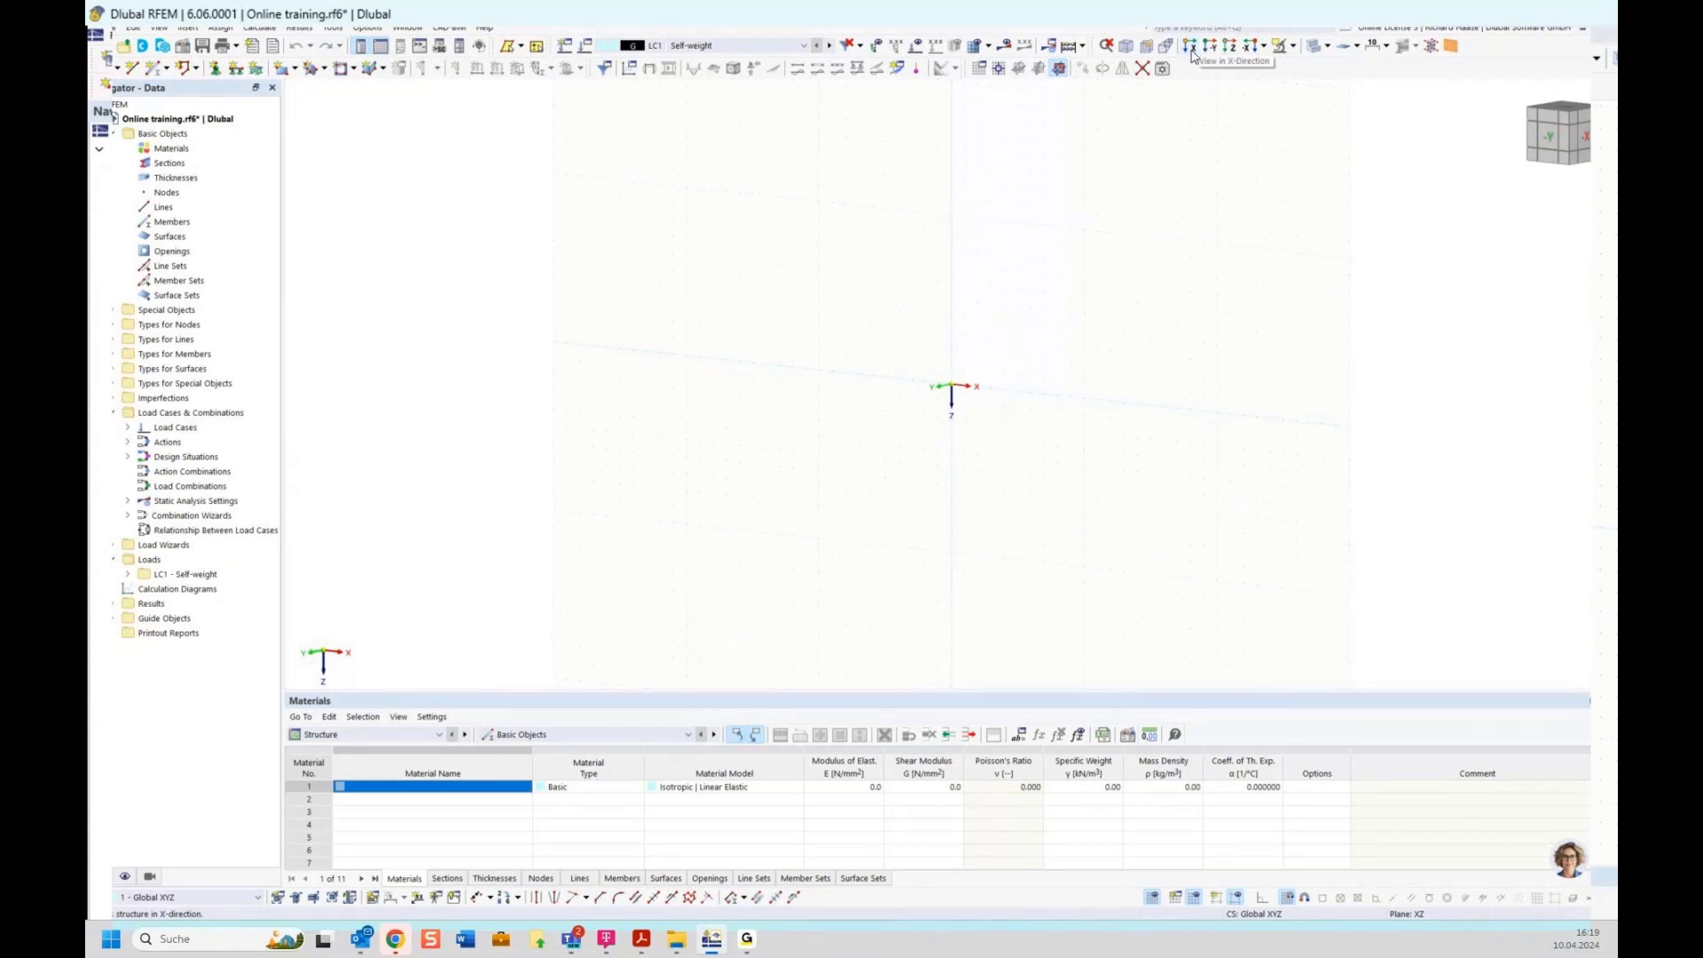
pyautogui.click(1262, 45)
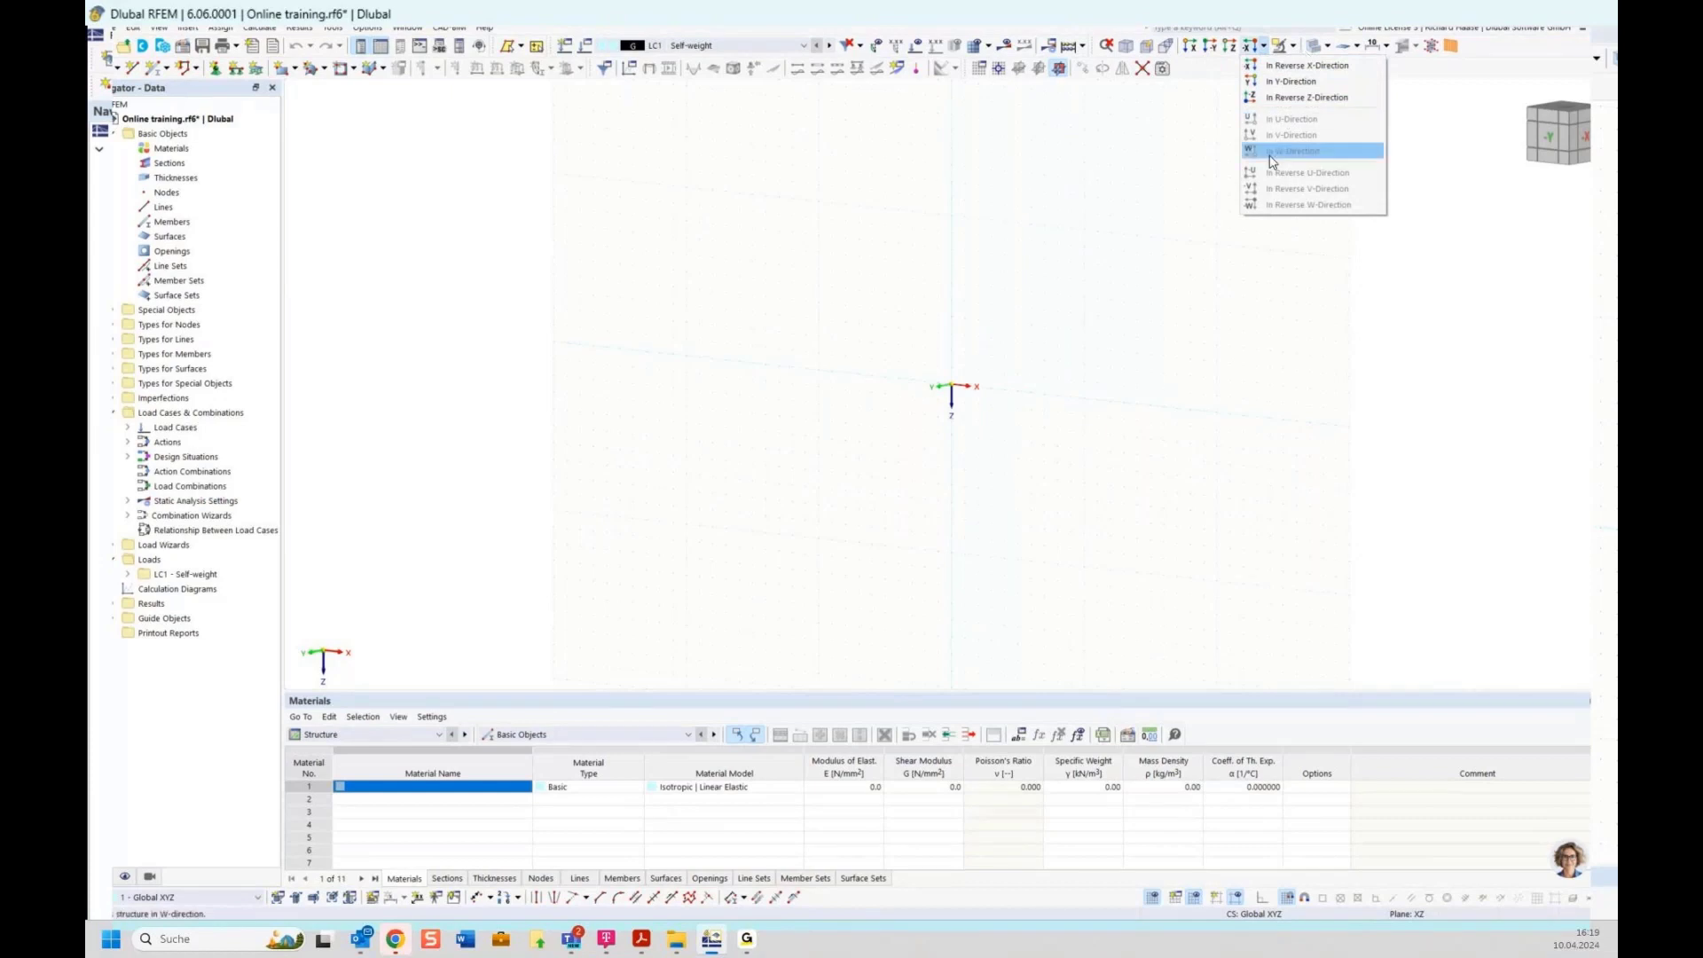
pyautogui.click(1170, 190)
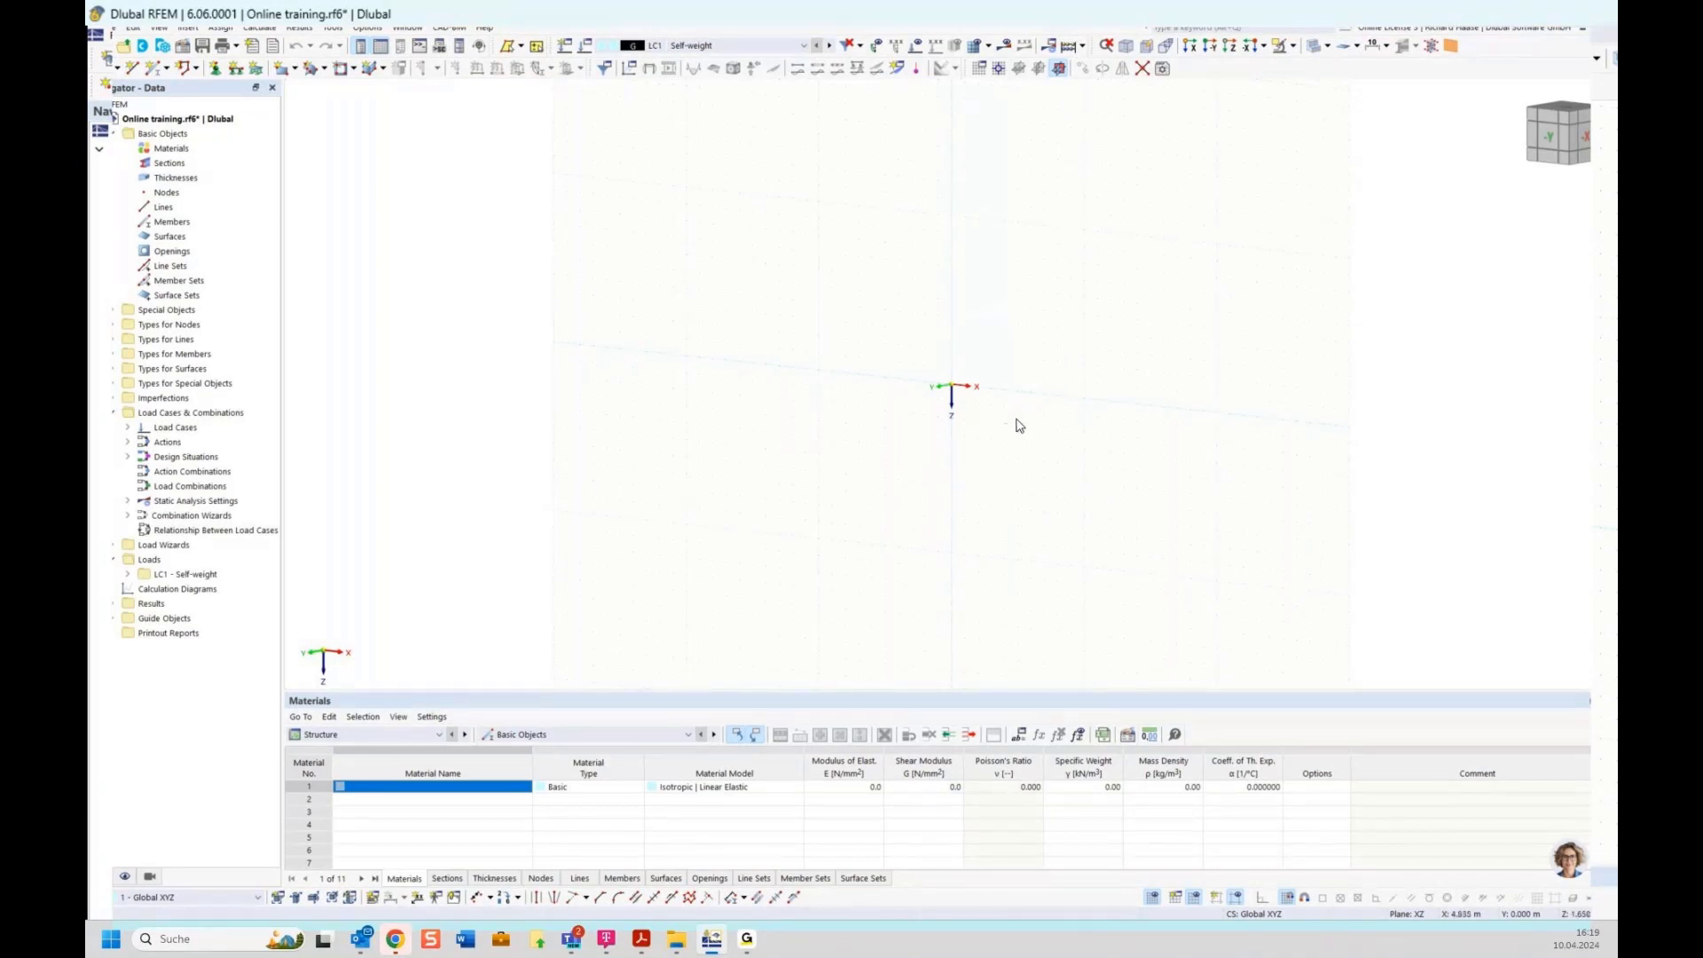
pyautogui.keyDown('ctrl'); pyautogui.moveTo(1020, 441); pyautogui.dragTo(1183, 410, button='middle'); pyautogui.keyUp('ctrl')
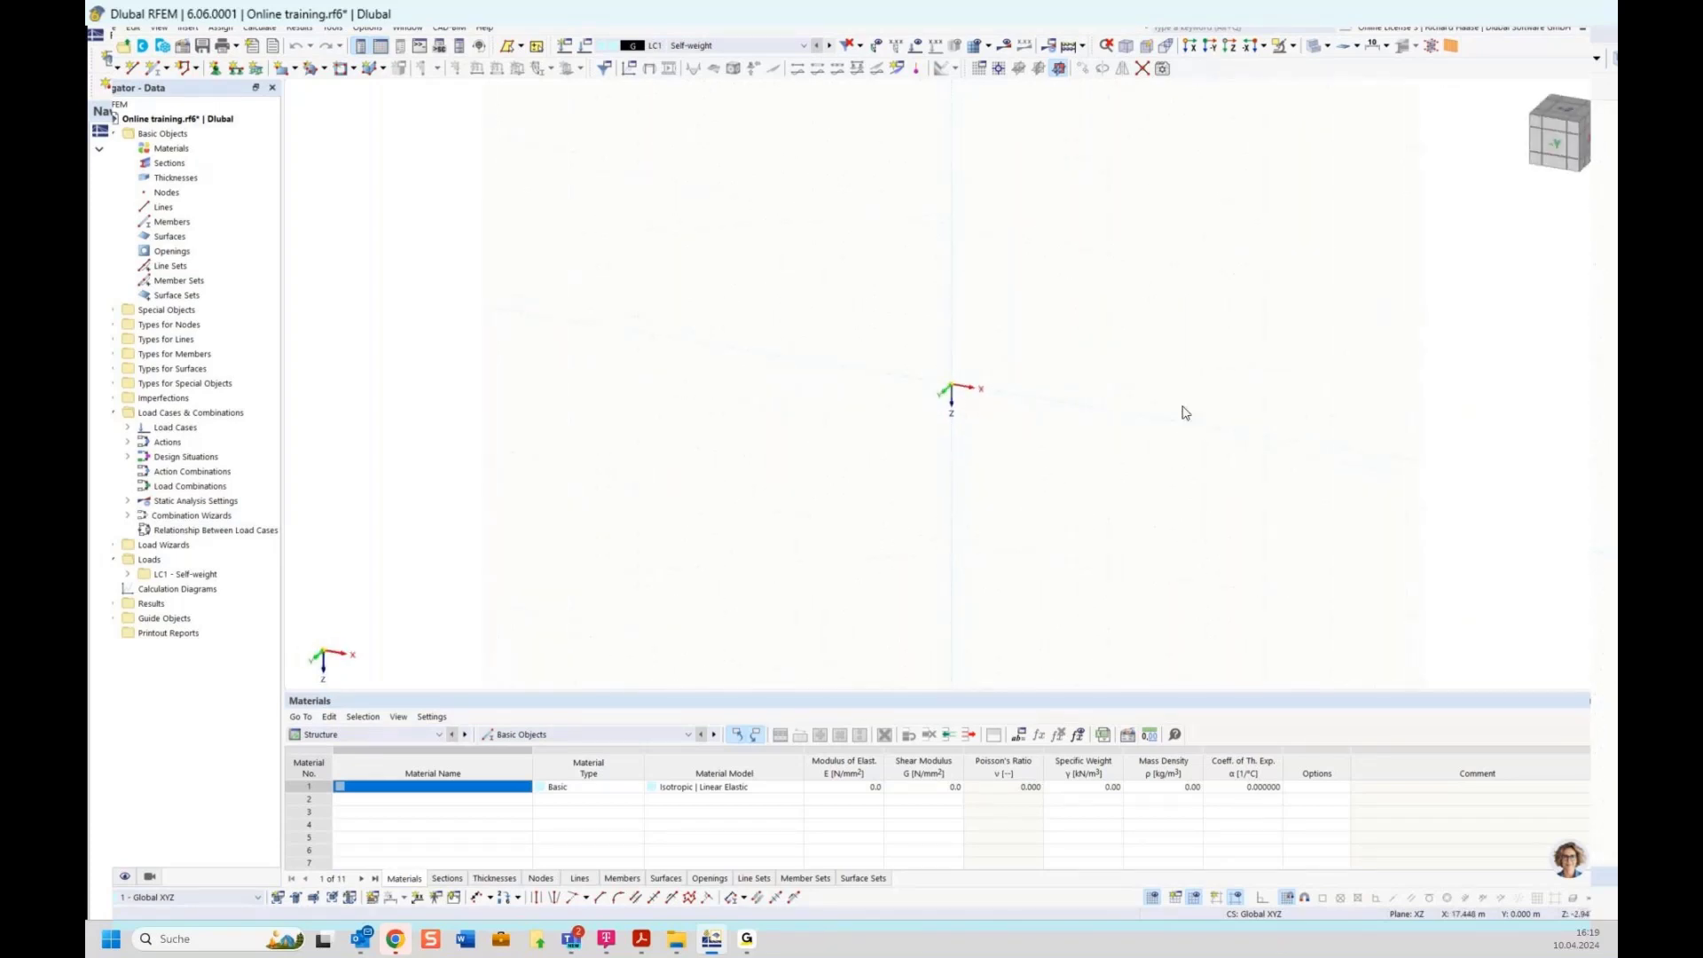
pyautogui.click(1555, 151)
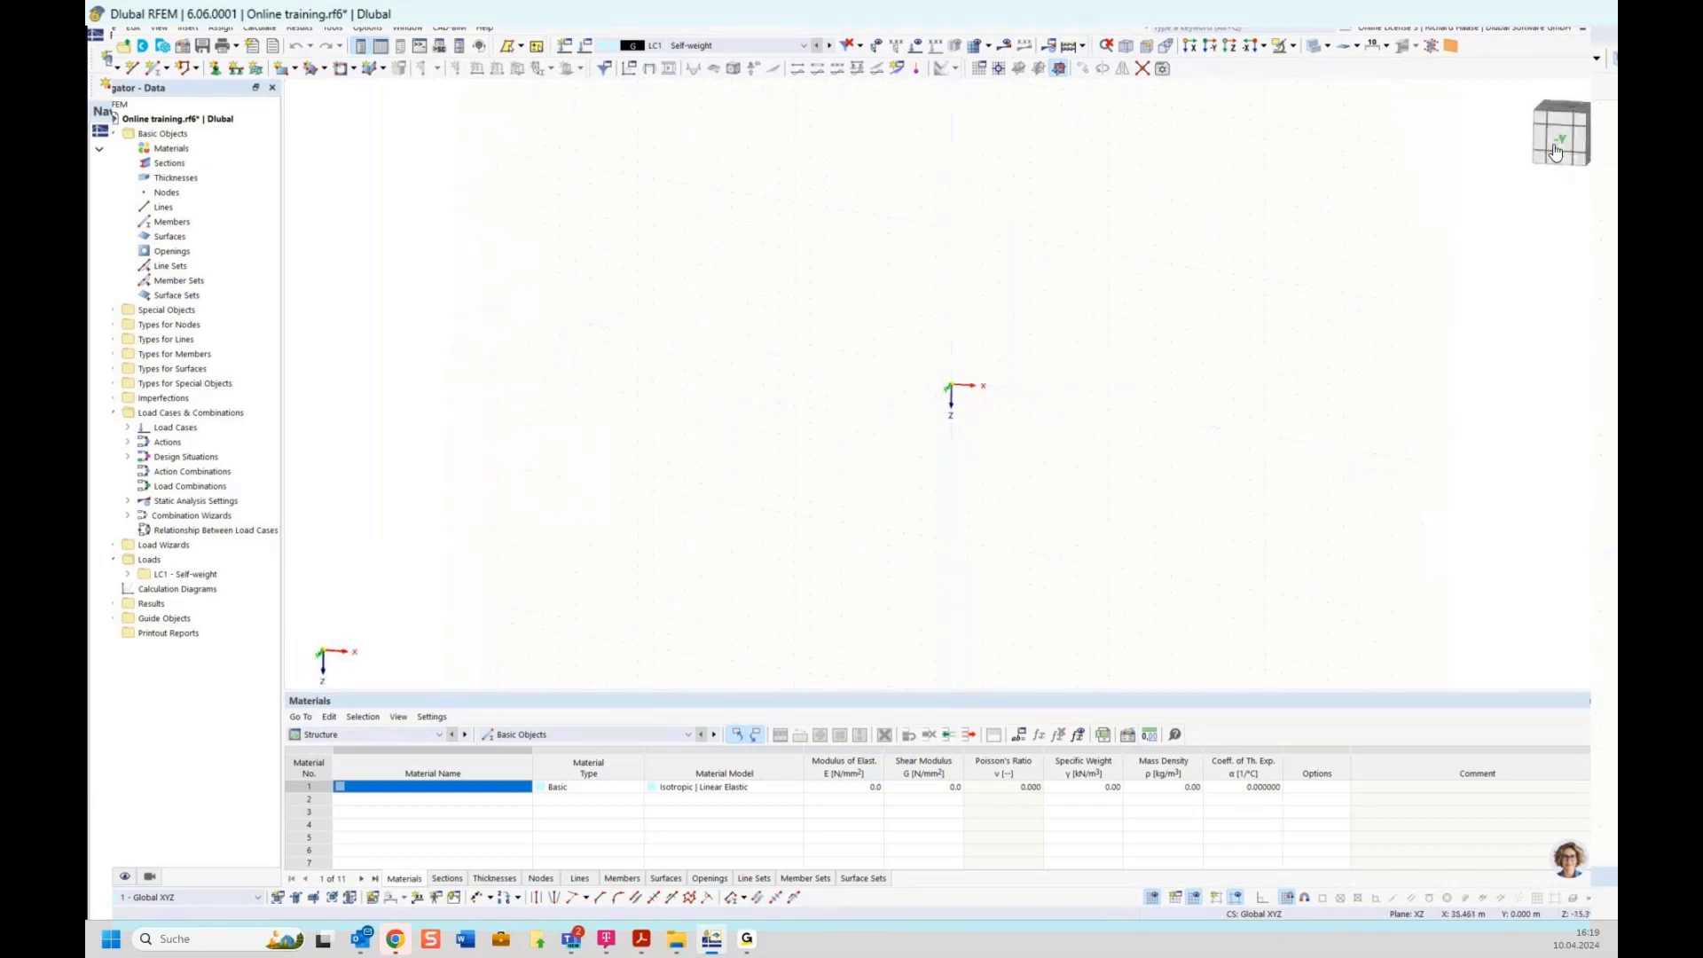
pyautogui.scroll(2, 1073, 373)
pyautogui.scroll(1, 994, 384)
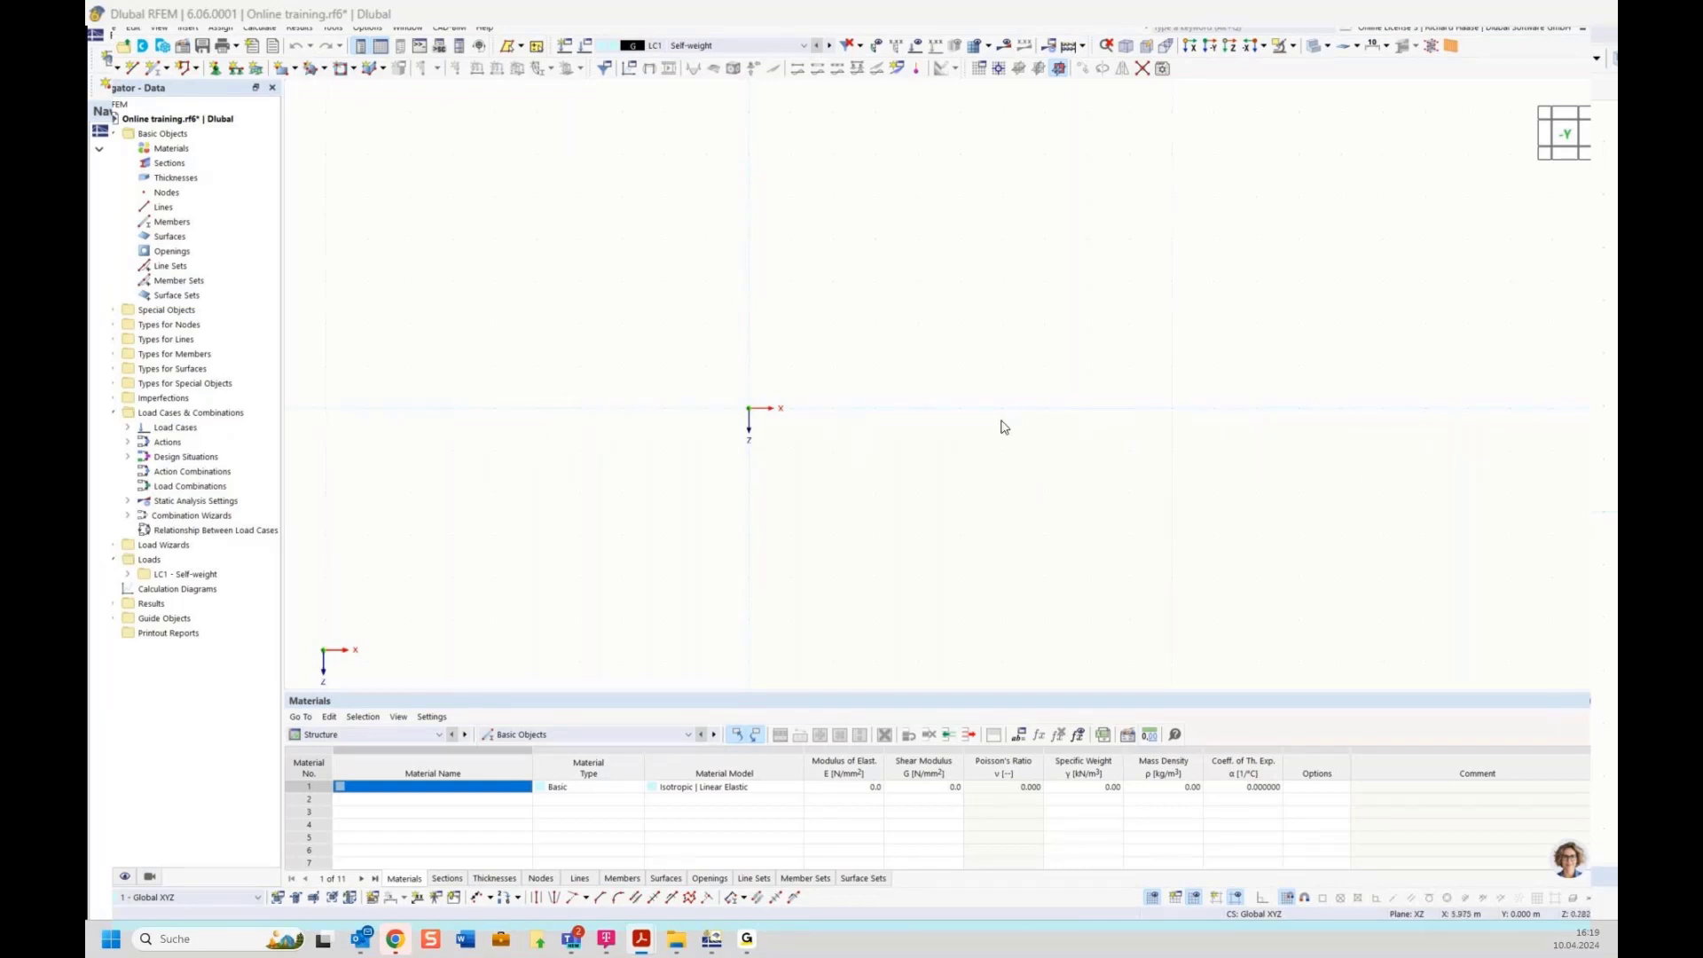
# Place two nodes on the X-axis, one at the origin and one at X 4 m, Z 0 m
pyautogui.click(103, 75)
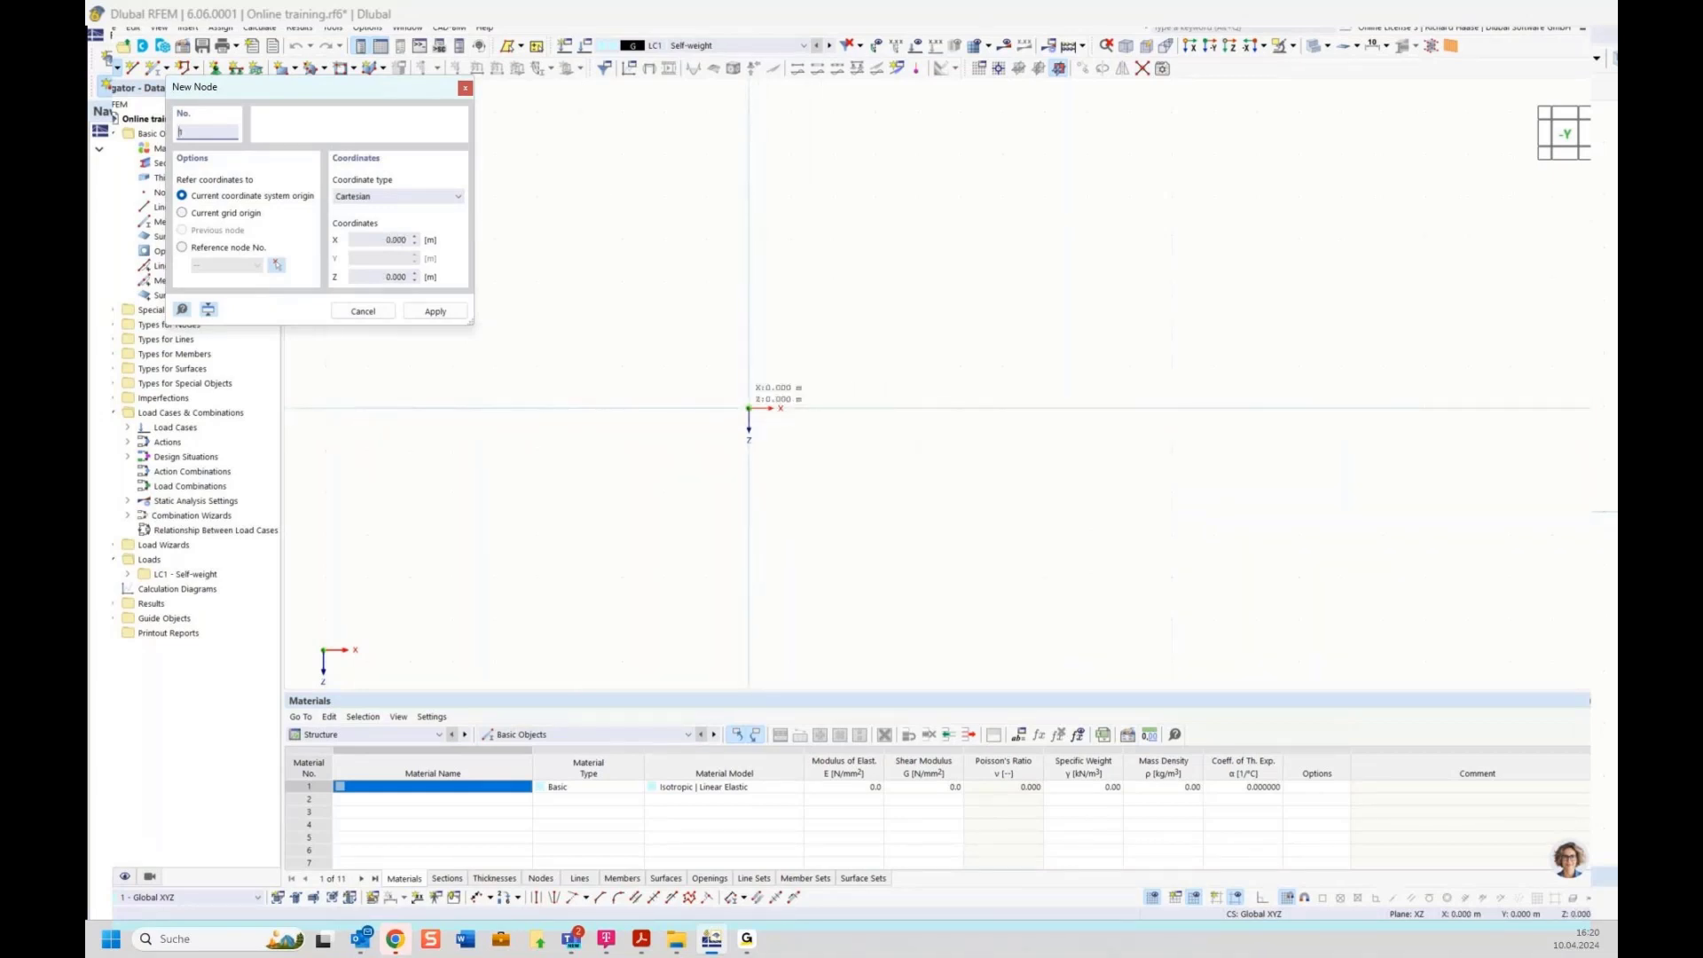
pyautogui.click(749, 408)
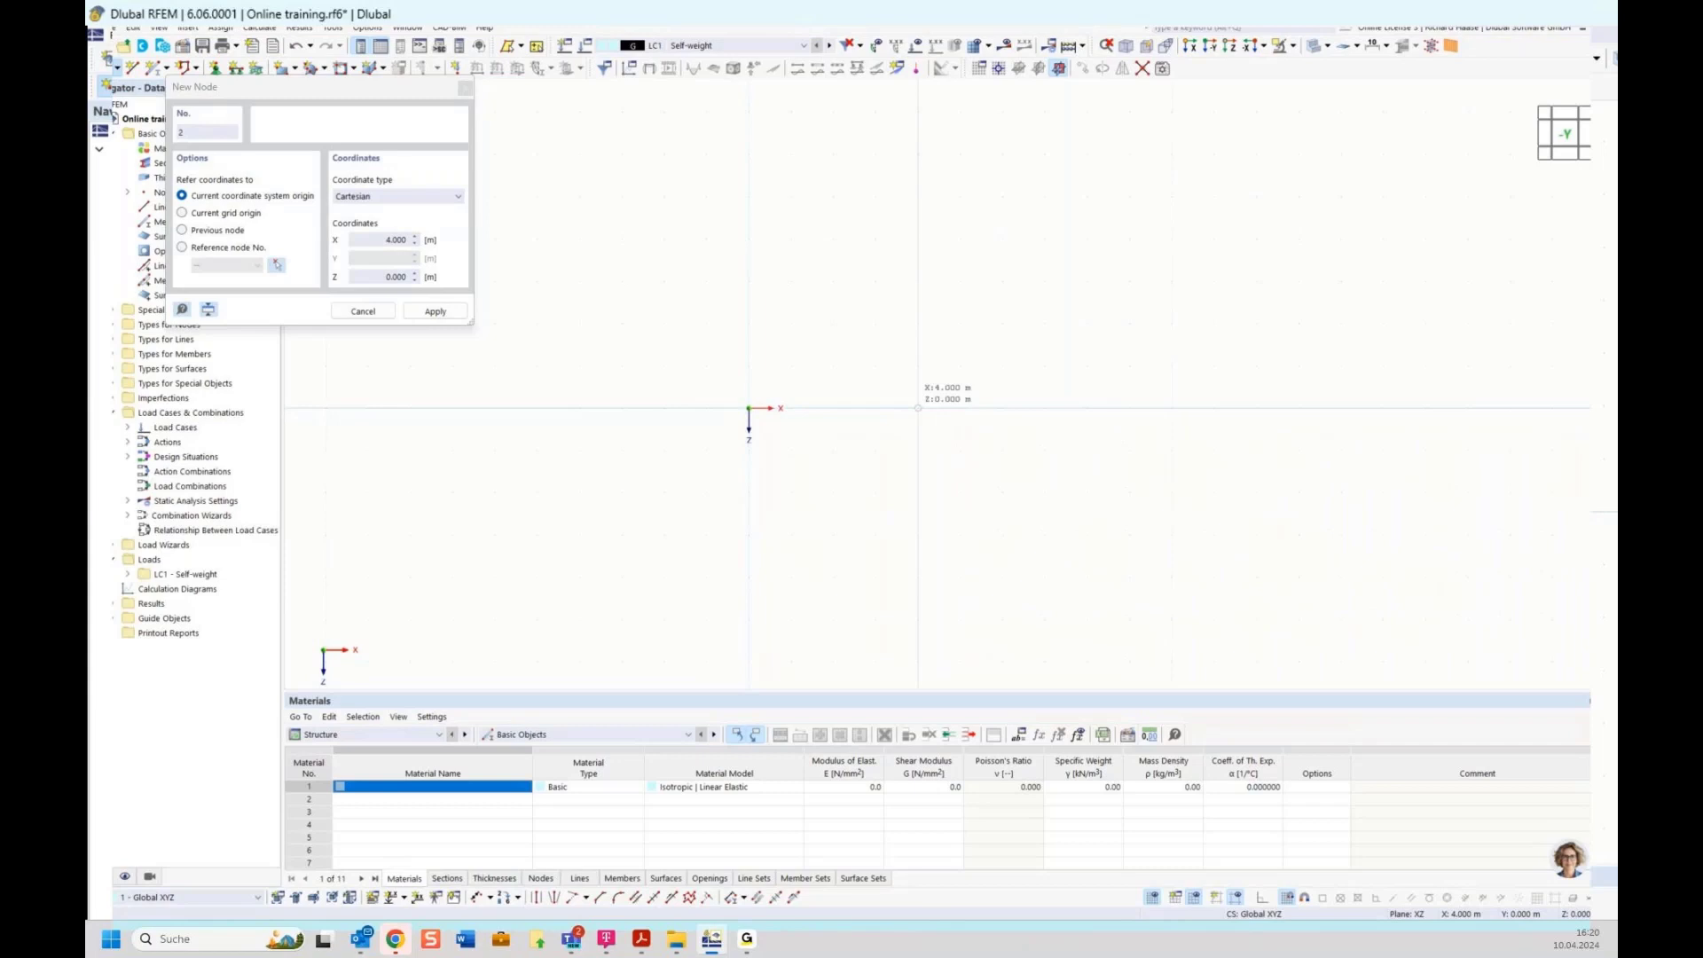
pyautogui.press('Escape')
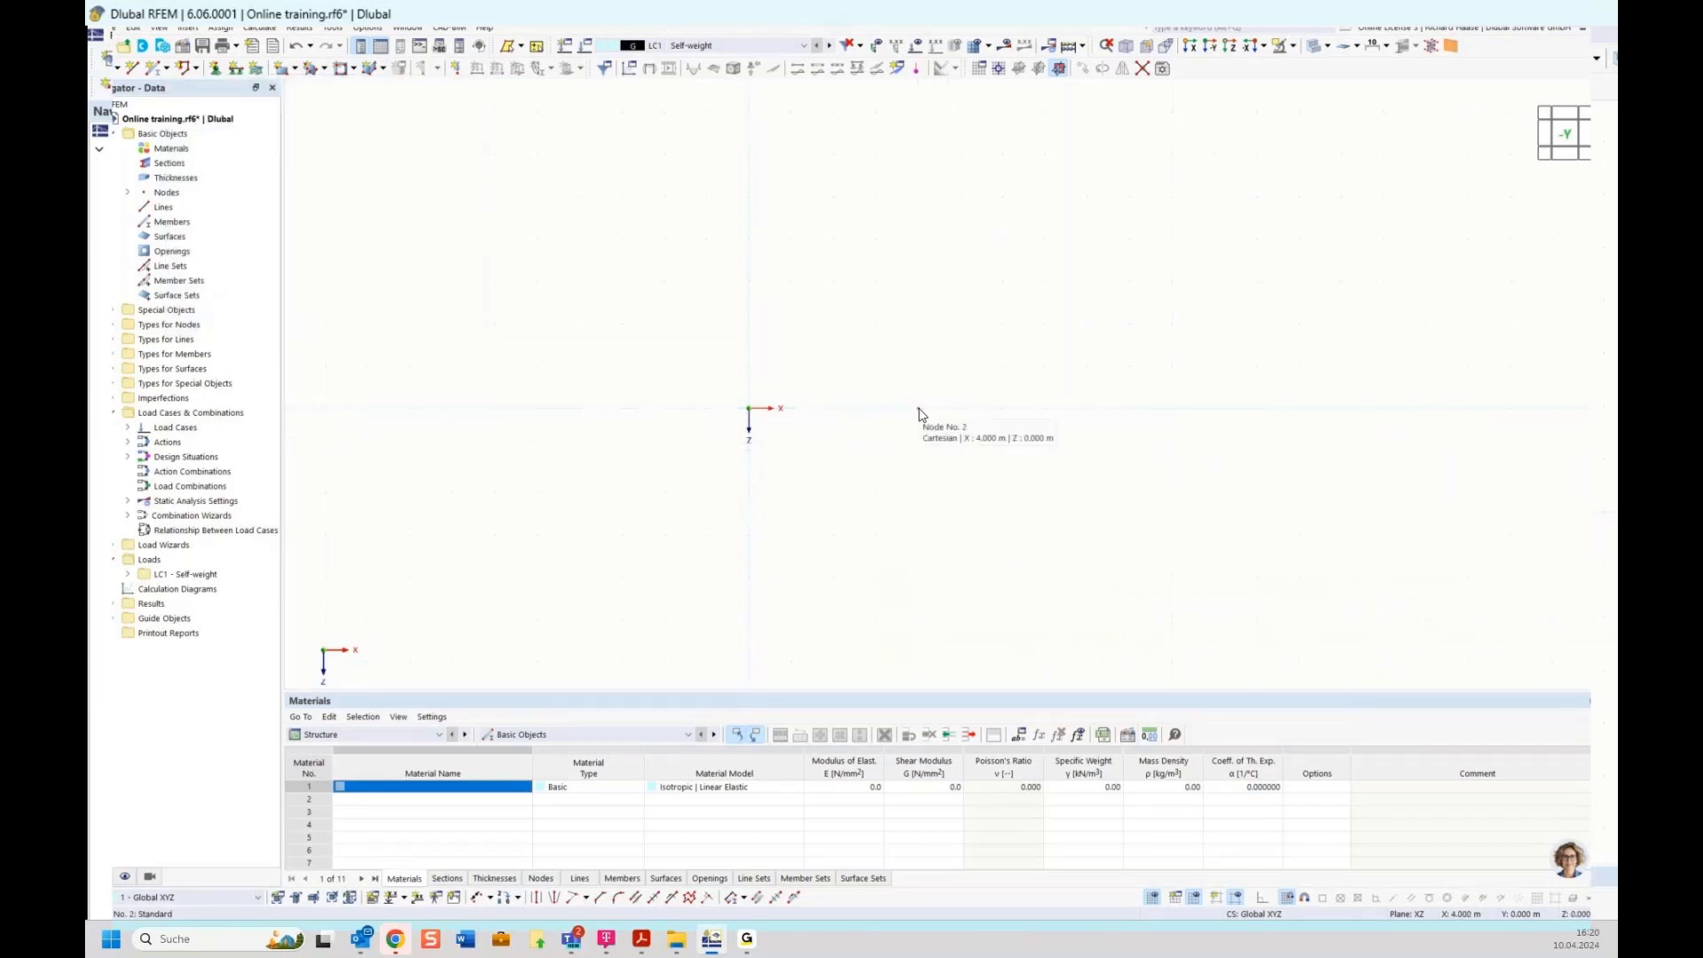
# Edit the second node and set its X coordinate to 4.5 m
pyautogui.doubleClick(919, 414)
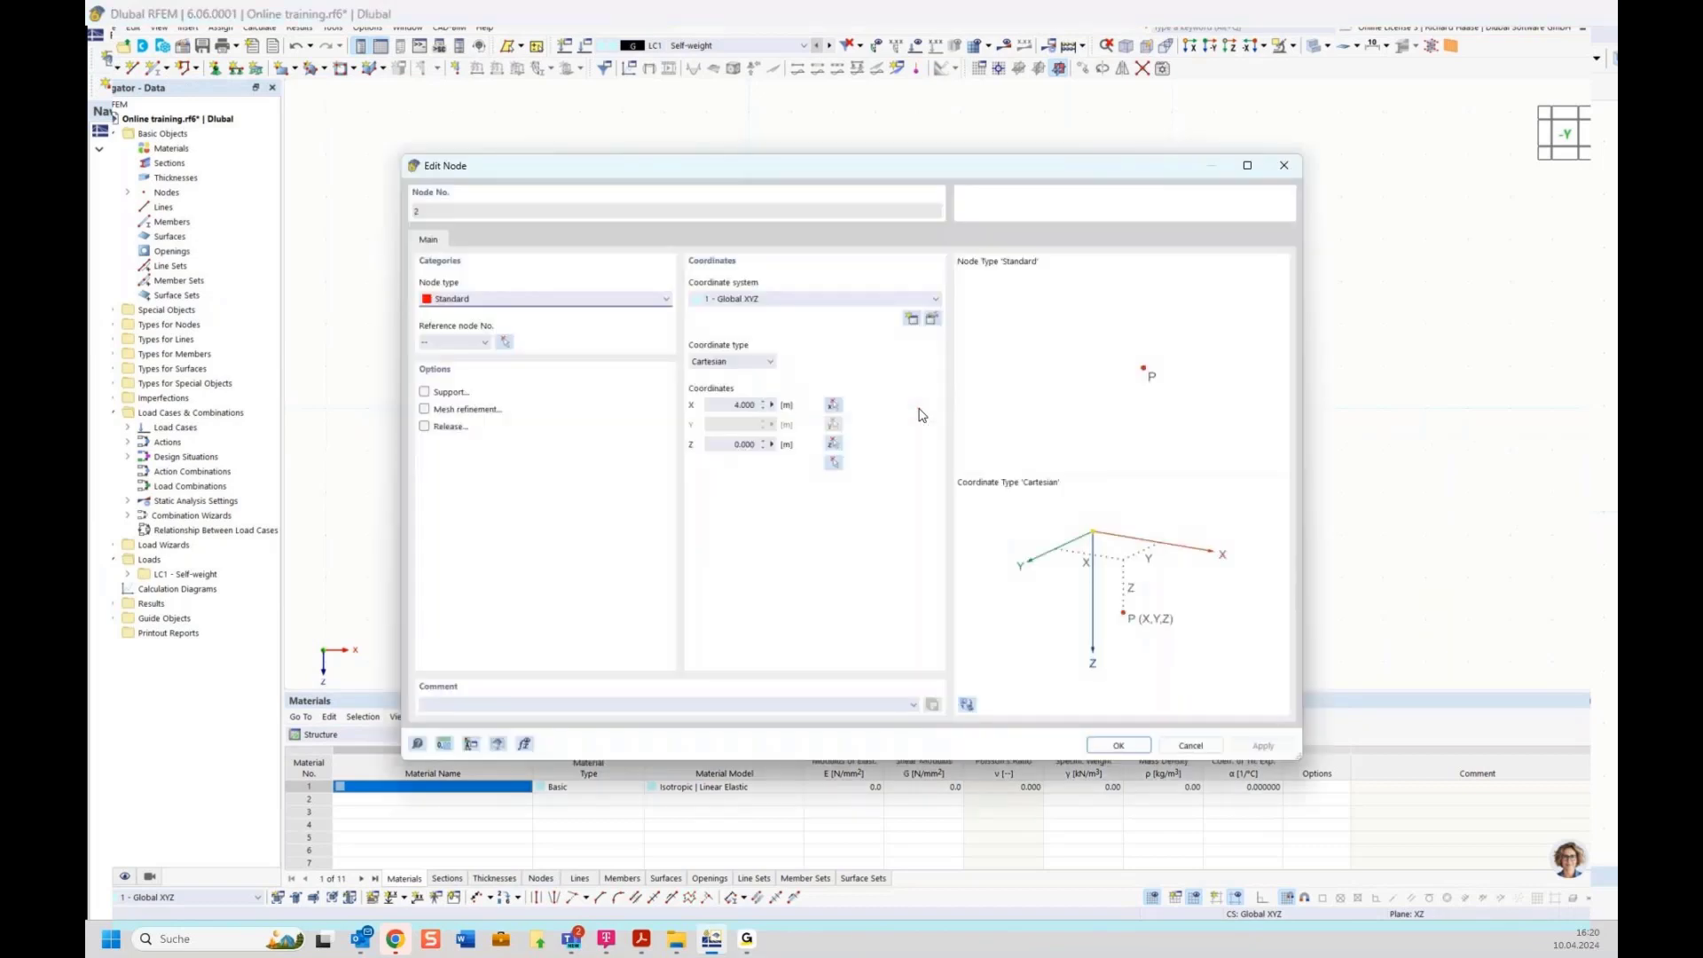
pyautogui.moveTo(812, 166); pyautogui.dragTo(840, 477)
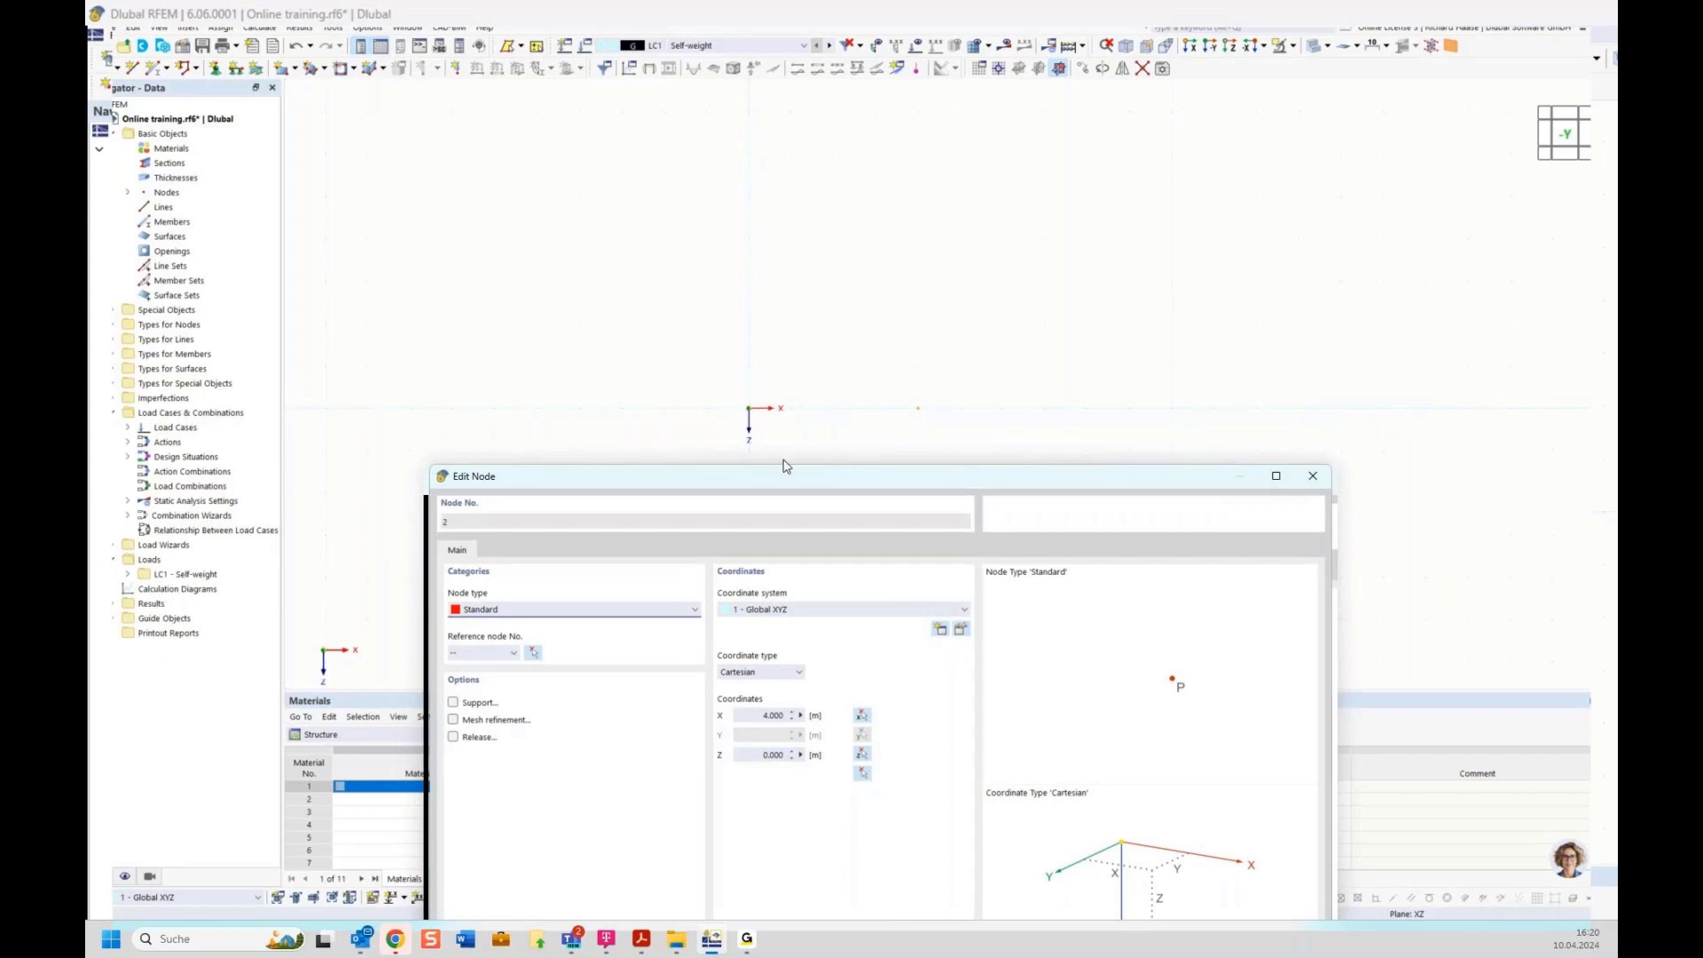
pyautogui.moveTo(788, 486); pyautogui.dragTo(833, 463)
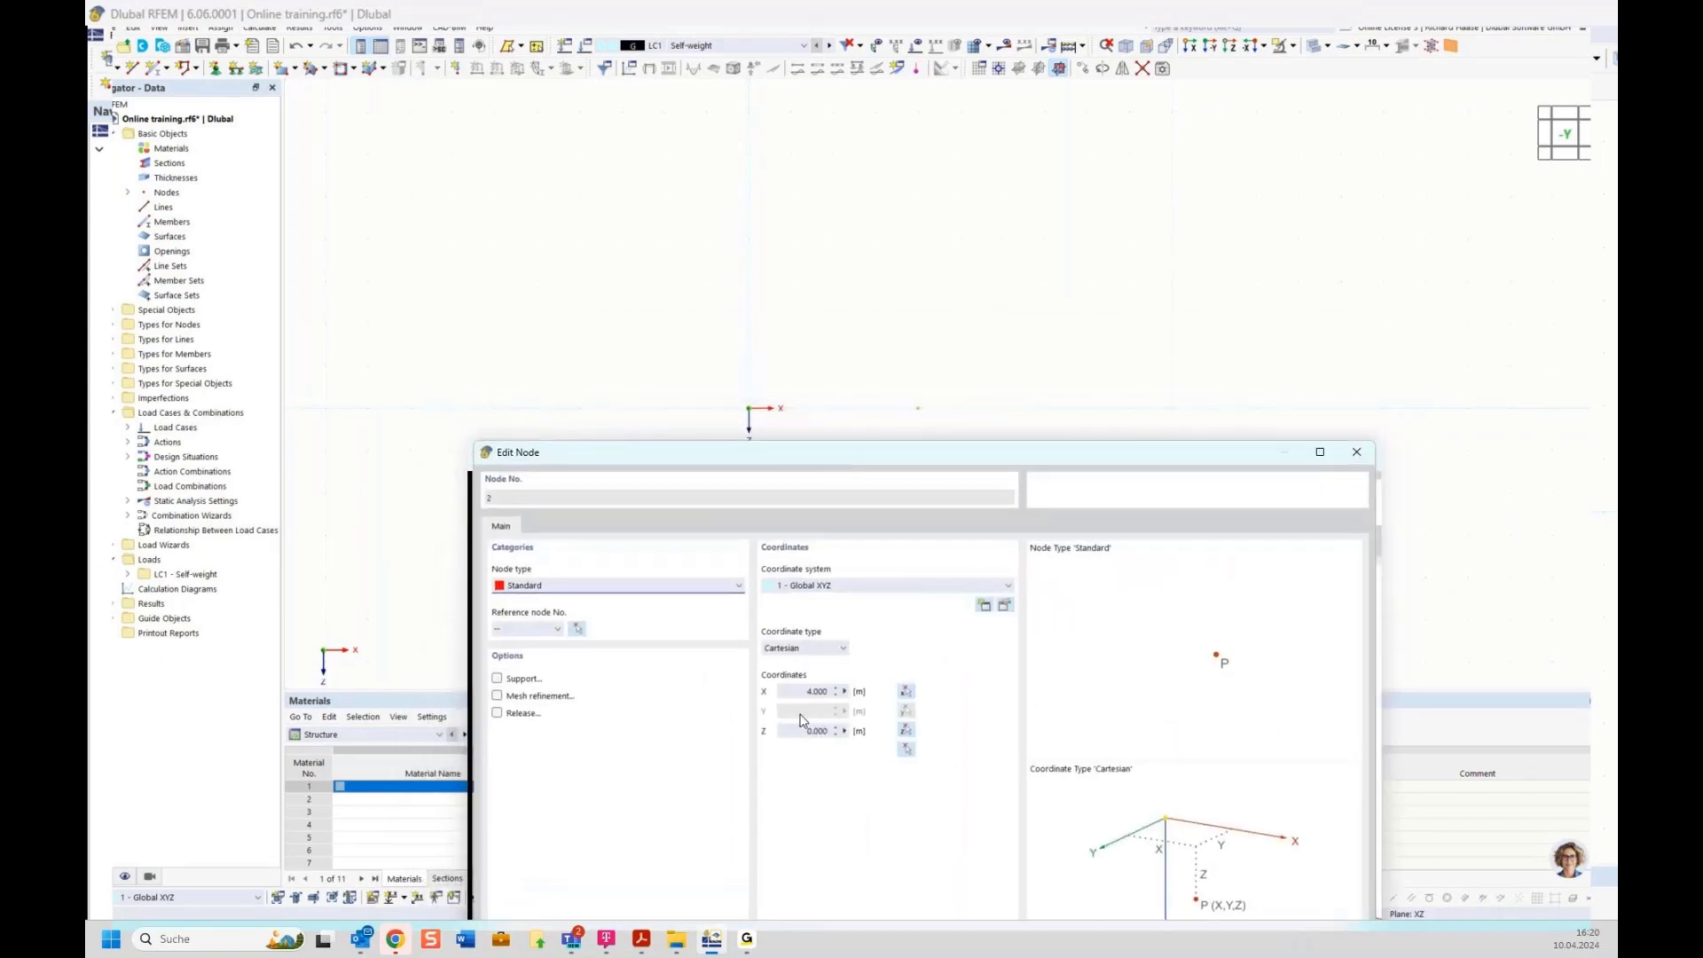
pyautogui.click(779, 692)
pyautogui.hotkey('ctrl', 'a')
pyautogui.write('4')
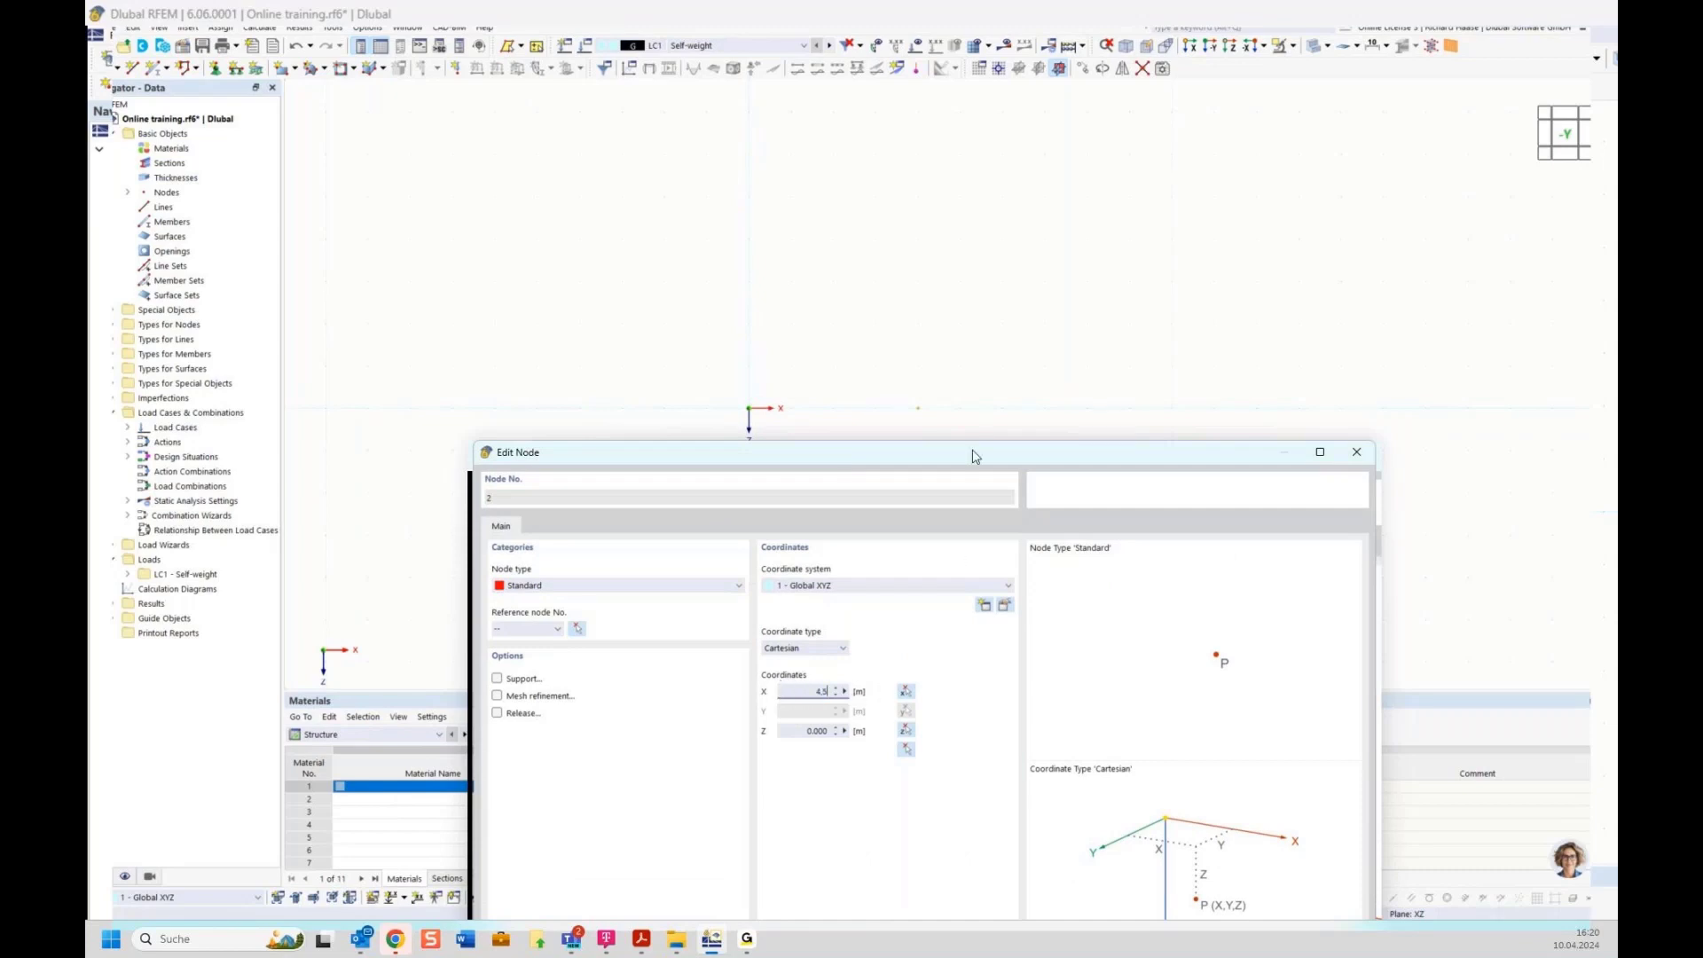
pyautogui.moveTo(970, 456); pyautogui.dragTo(922, 336)
pyautogui.write(',5')
pyautogui.click(1144, 916)
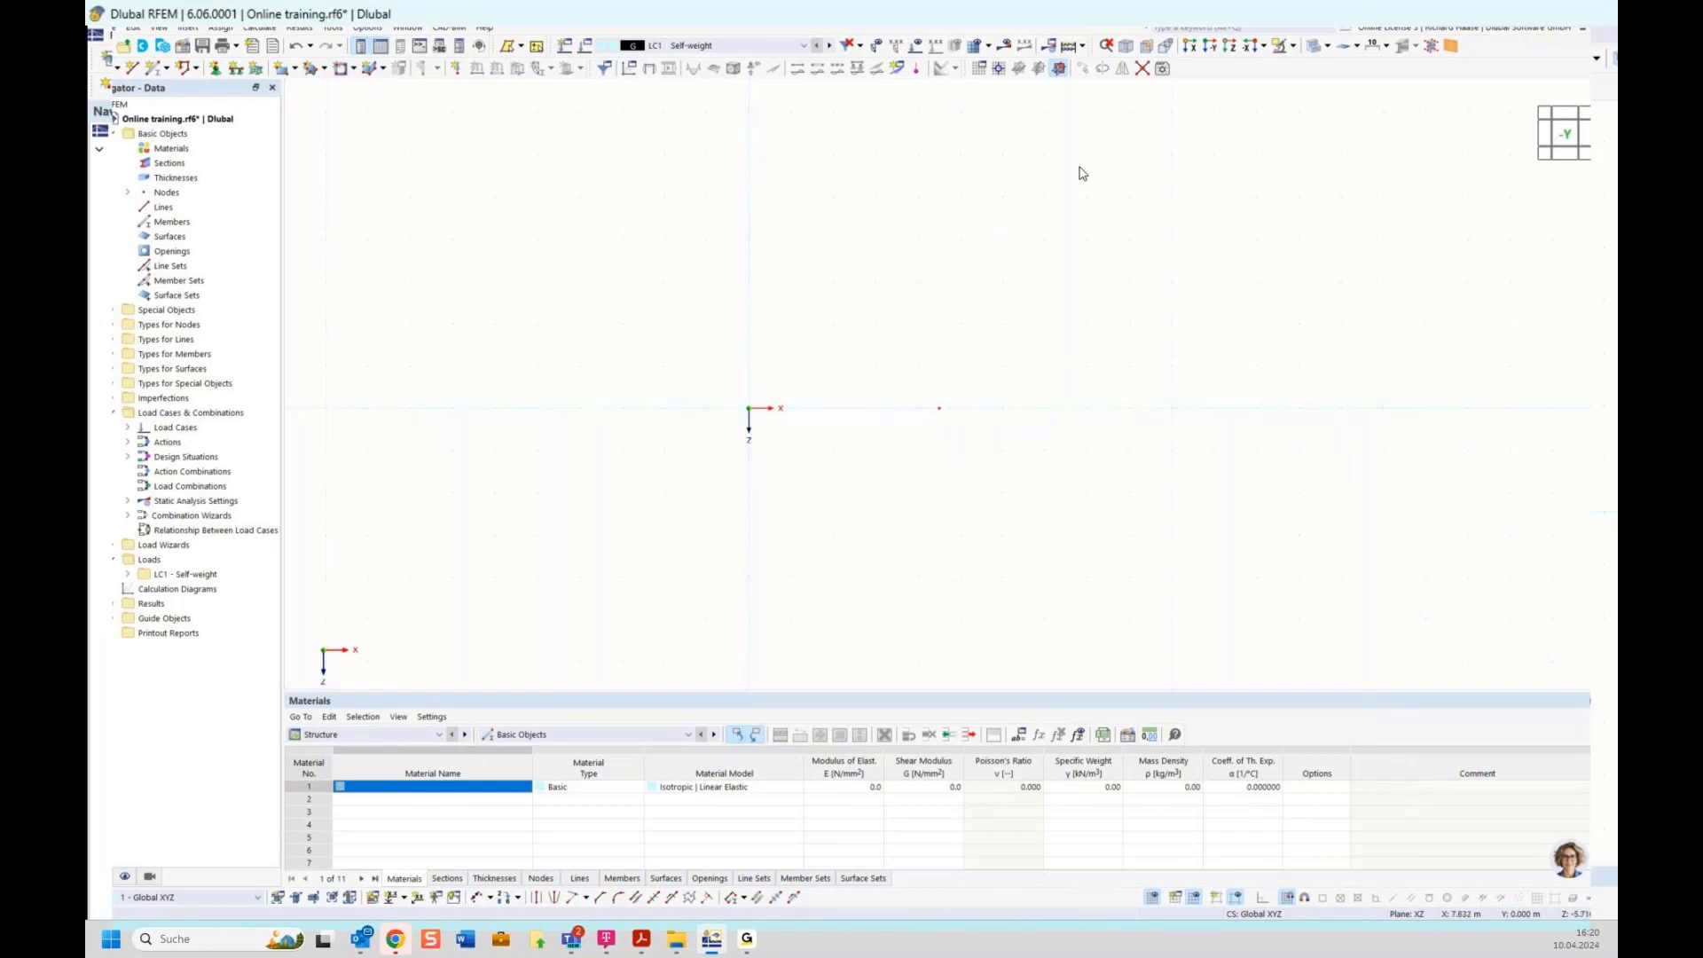
# Set the work plane's grid point spacing b to 0.5 m
pyautogui.click(980, 69)
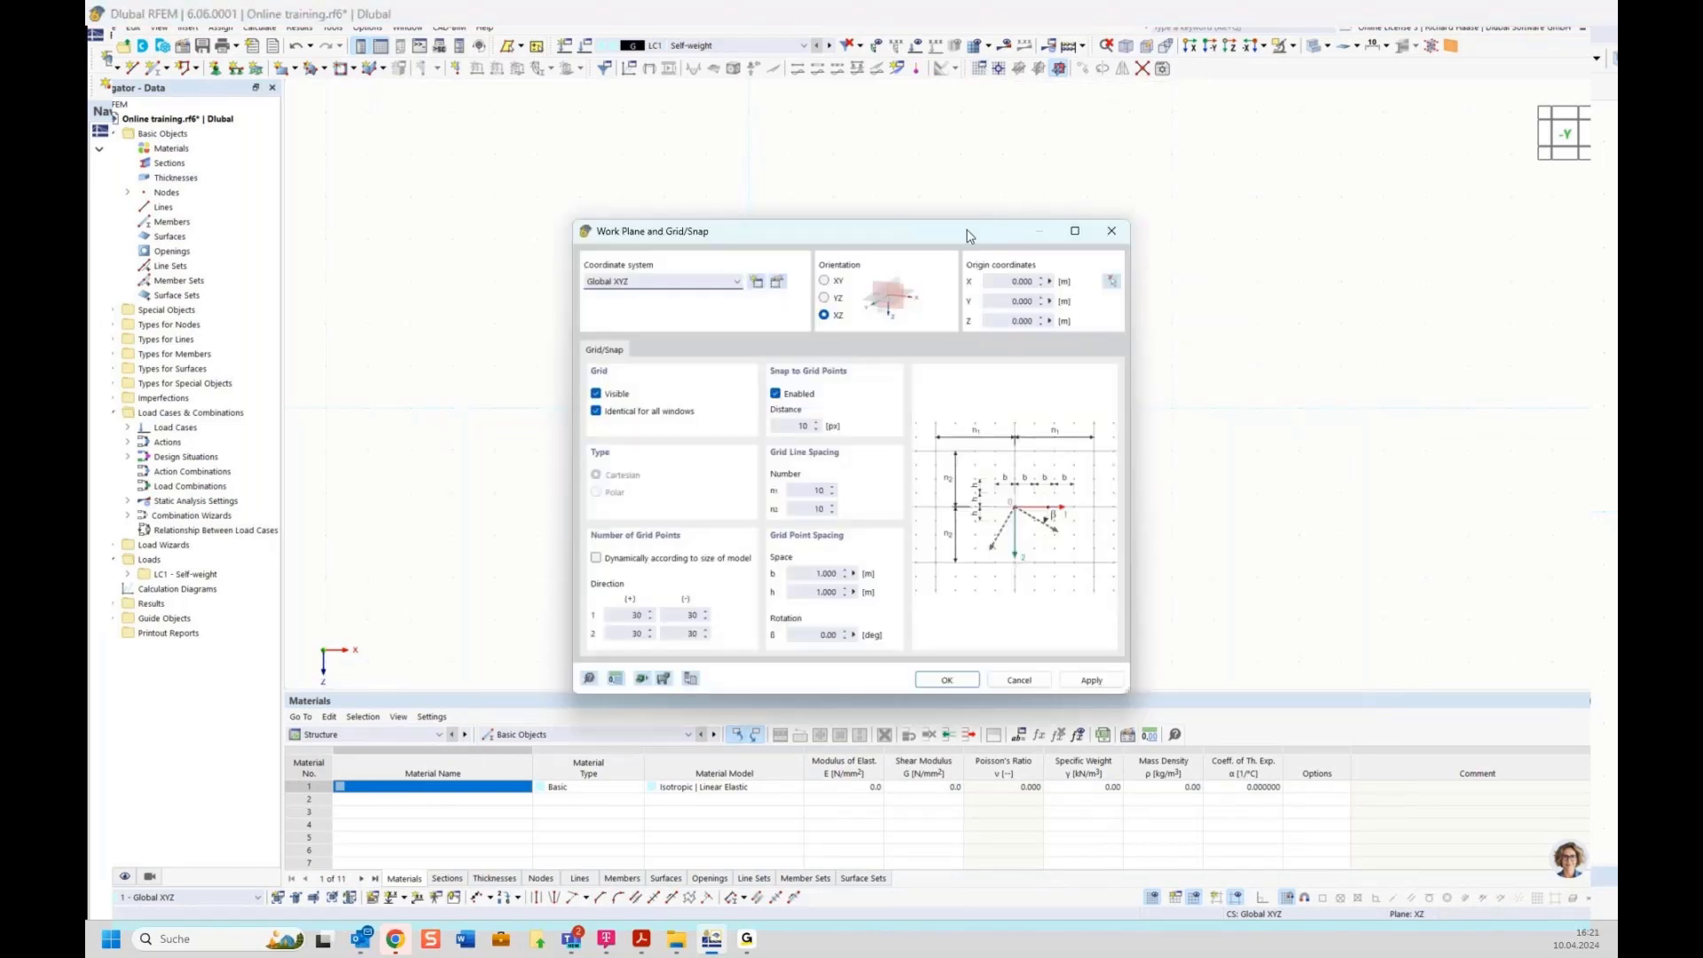
pyautogui.moveTo(967, 229); pyautogui.dragTo(1018, 123)
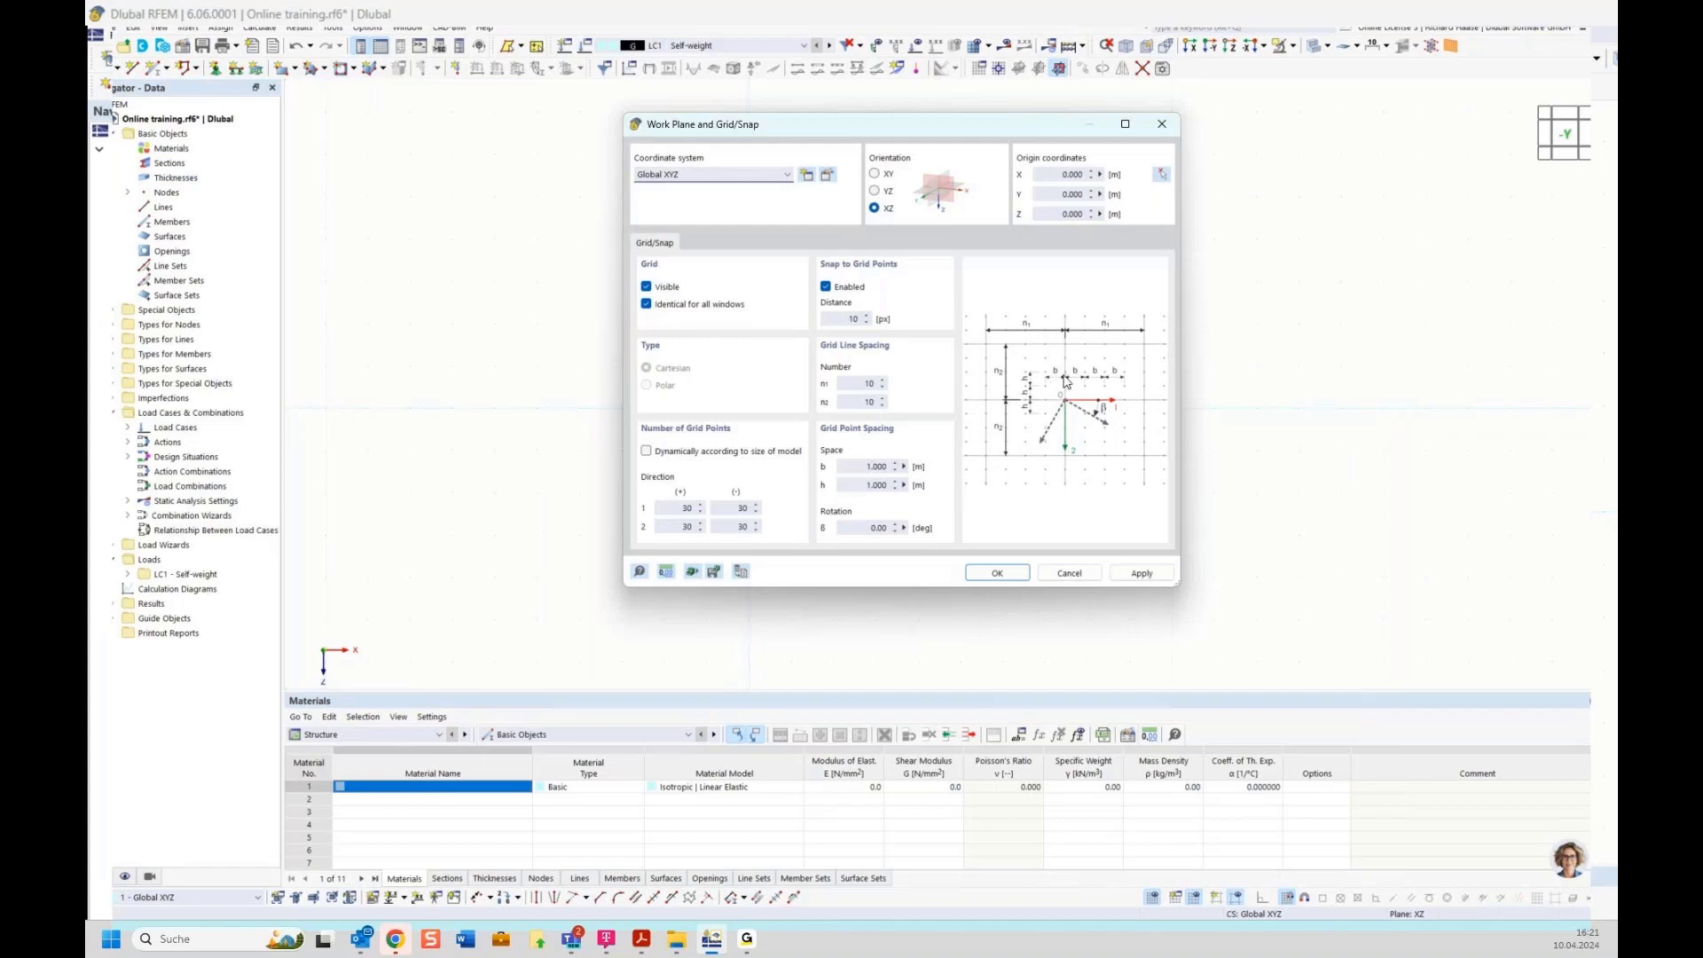
pyautogui.doubleClick(854, 468)
pyautogui.write('1')
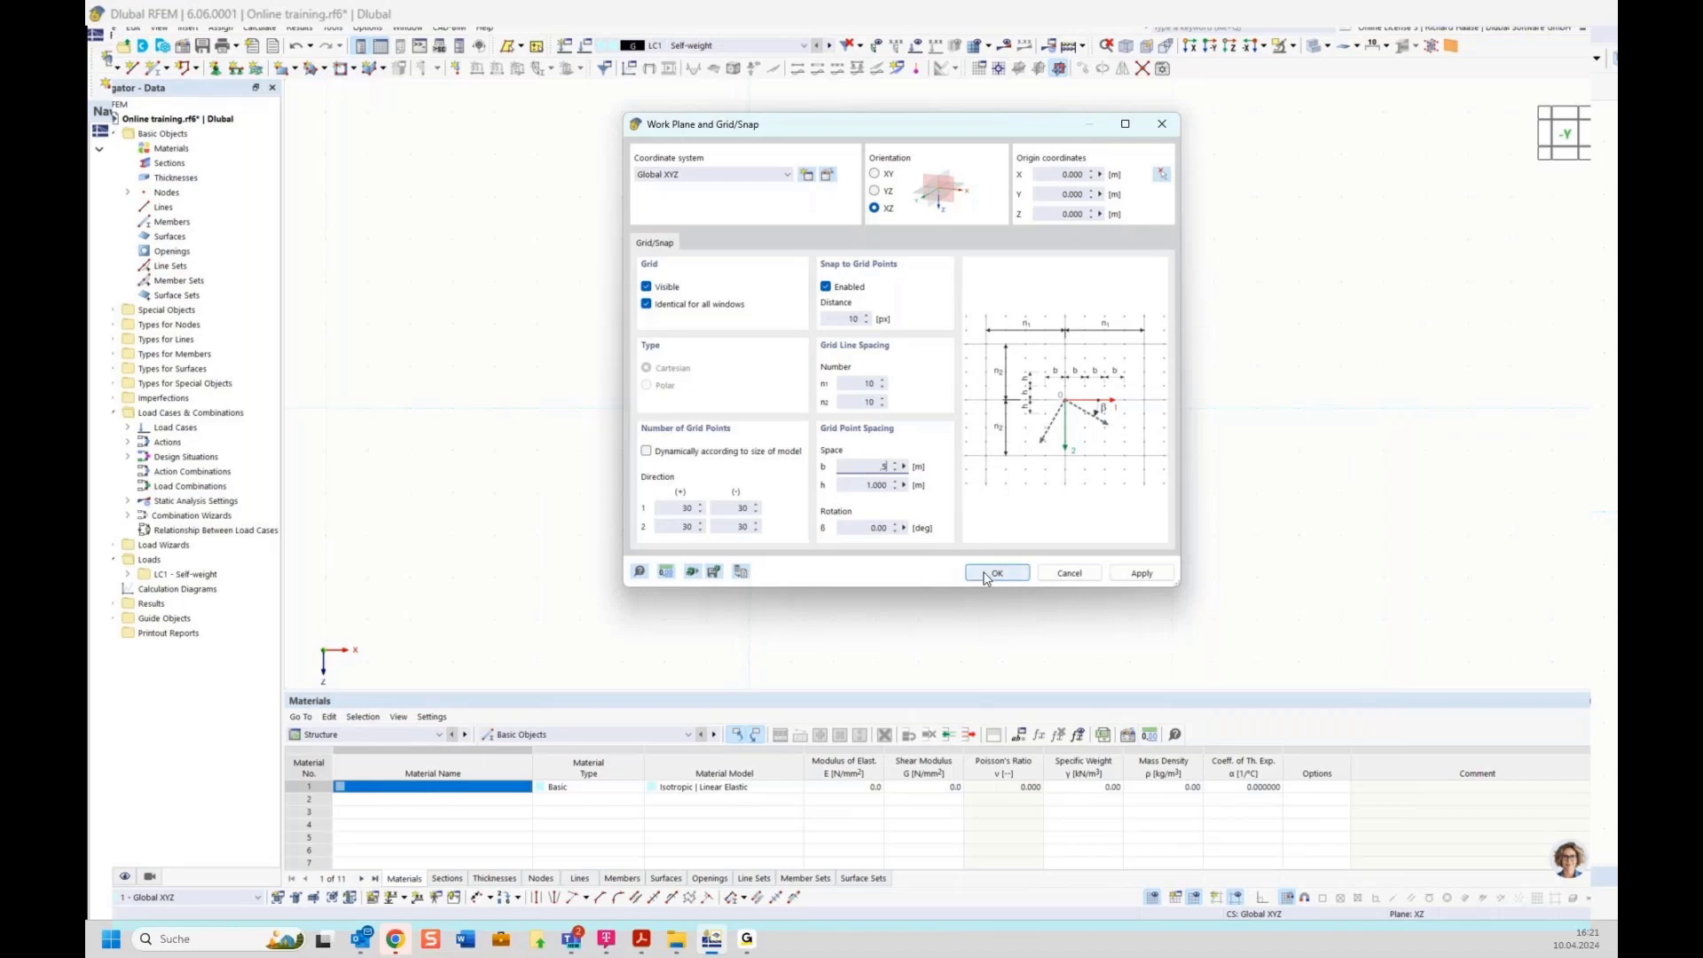
pyautogui.click(993, 573)
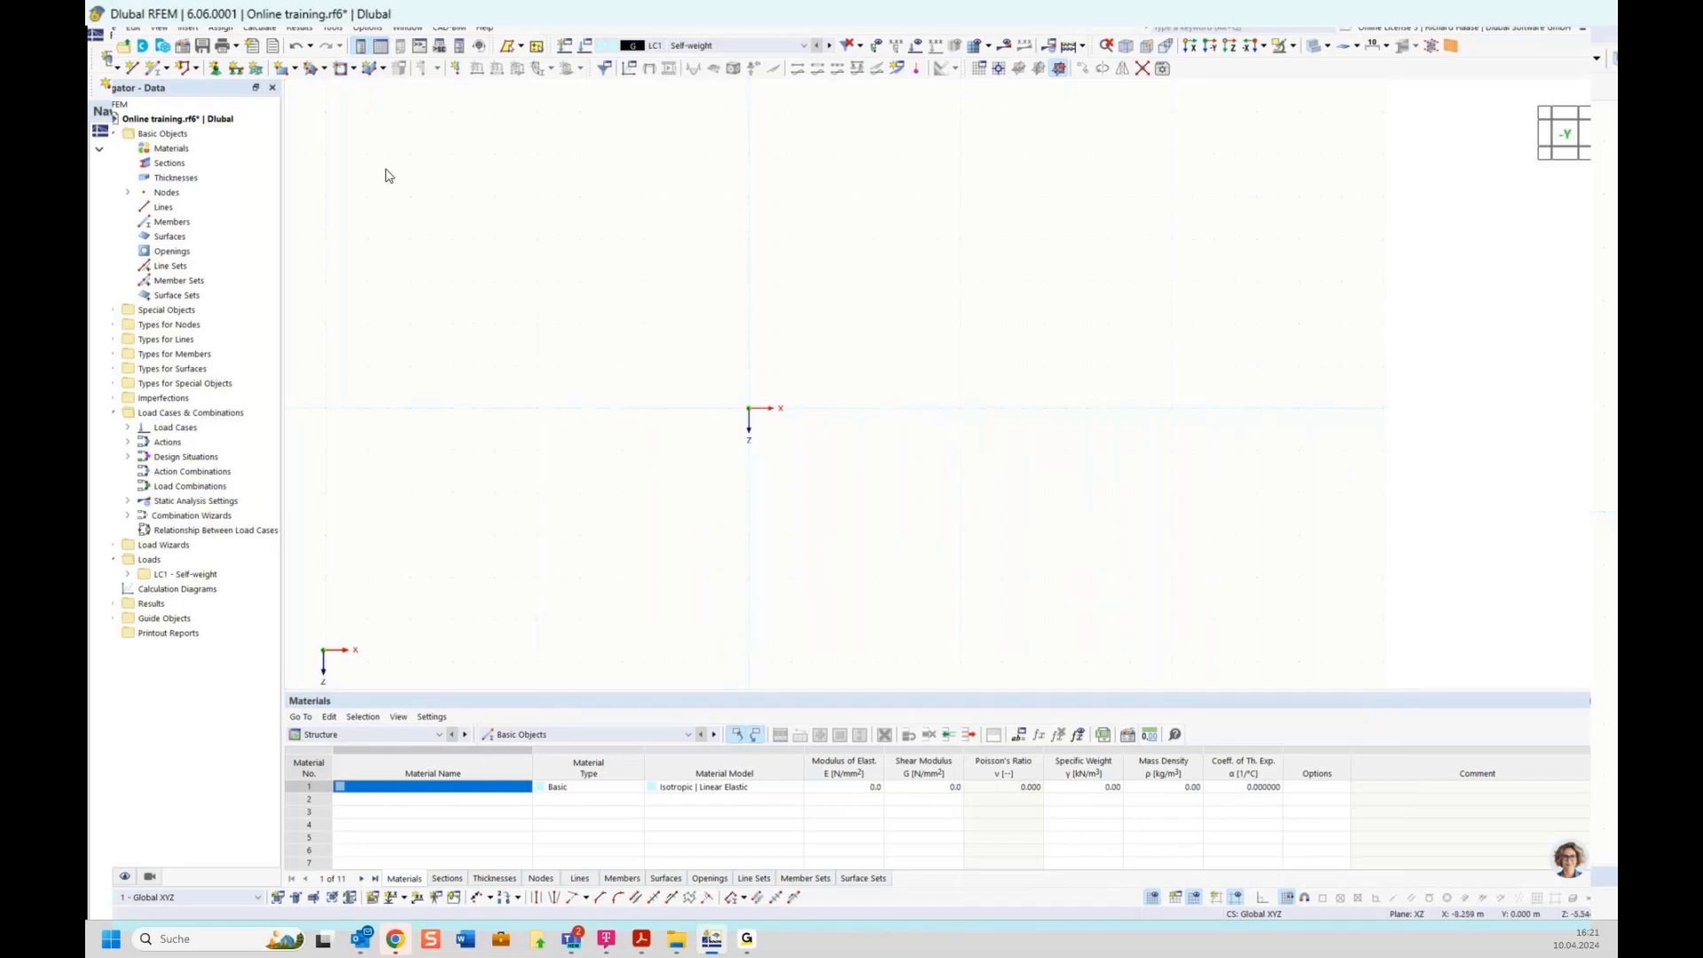
# Place nodes on the X-axis at X 4.5 m and X 7.5 m, both at Z 0 m
pyautogui.click(98, 68)
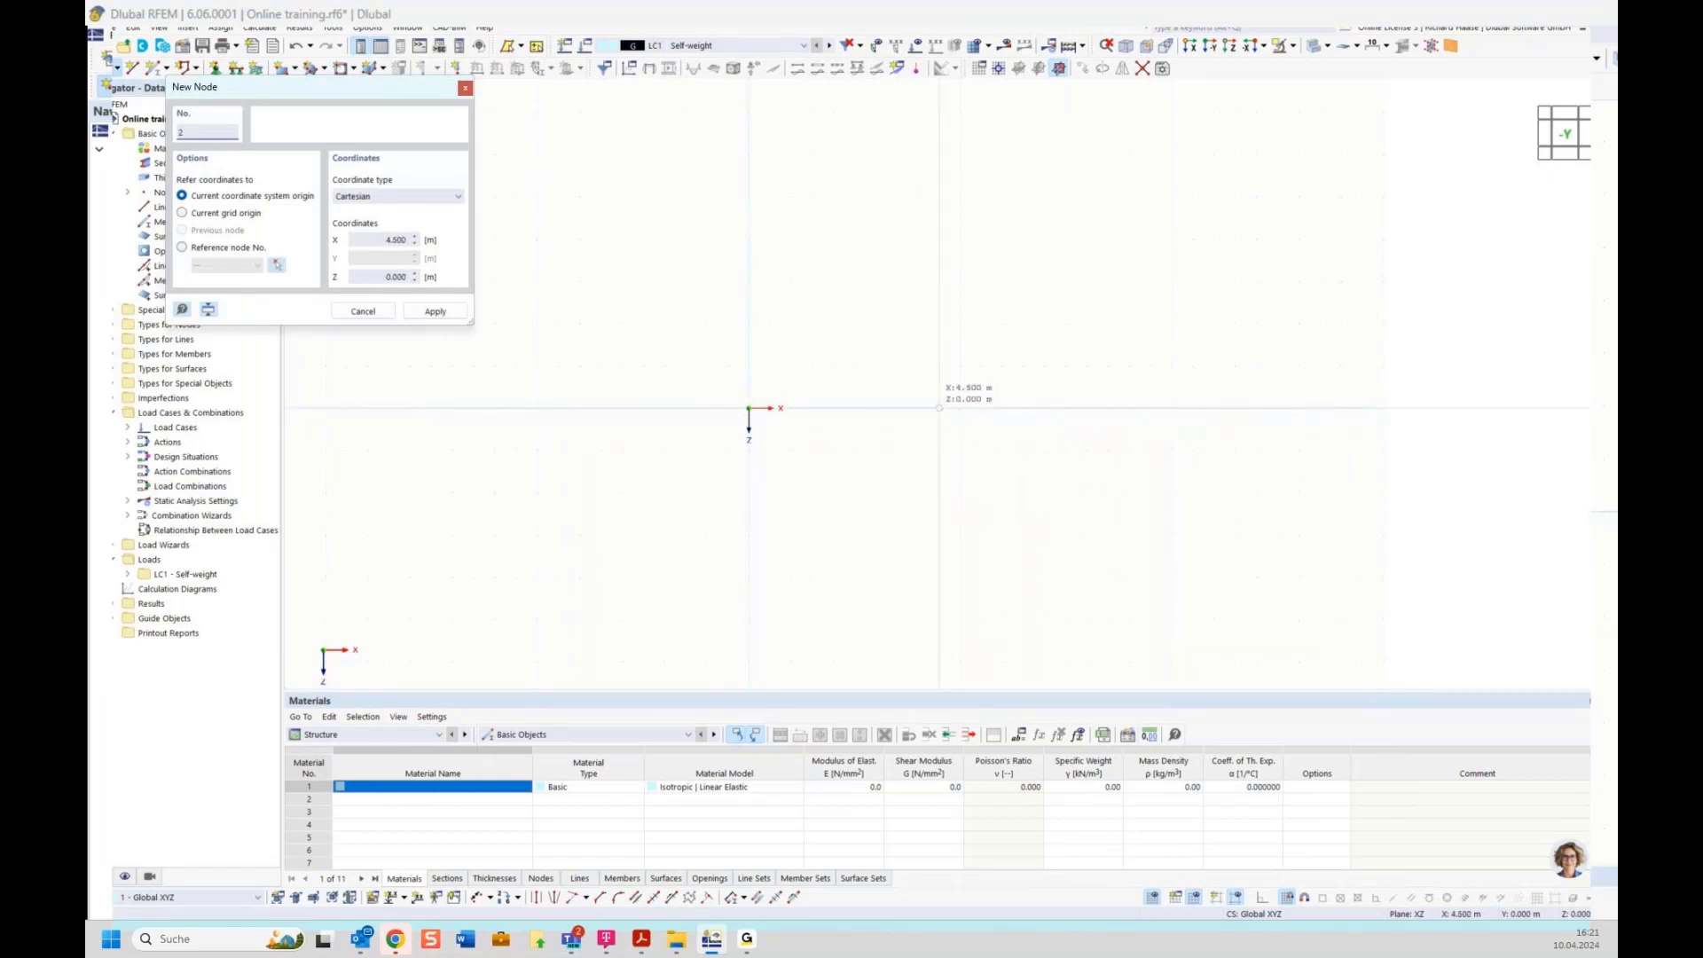
pyautogui.click(939, 408)
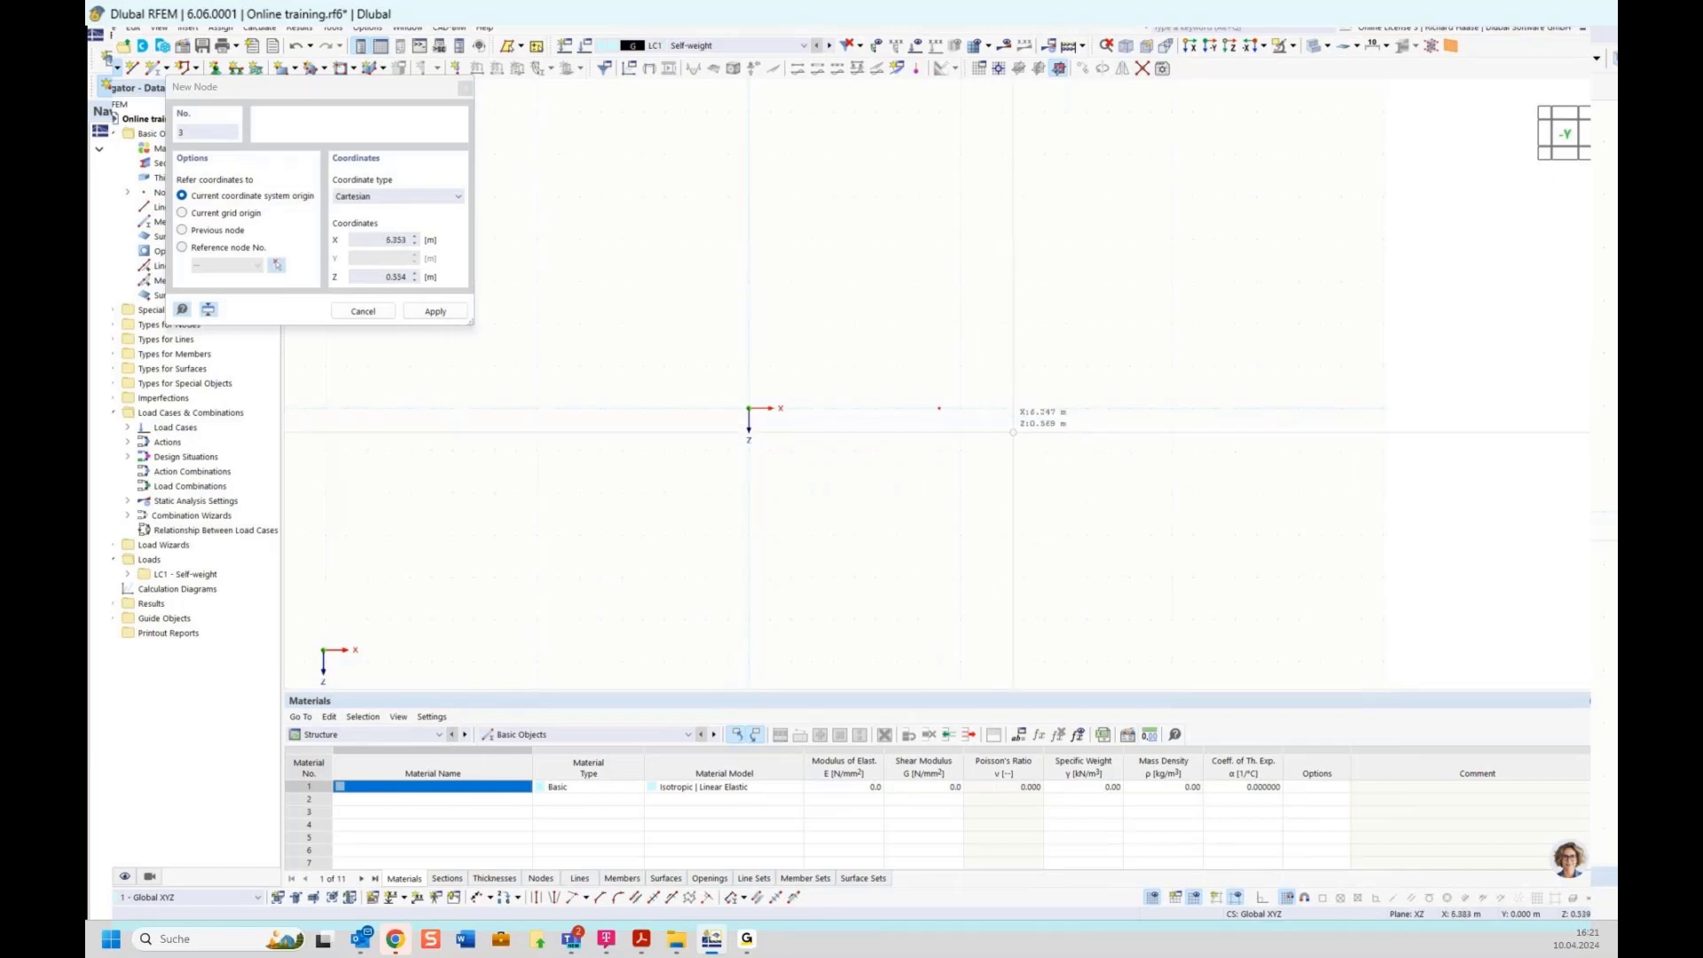
pyautogui.click(1066, 408)
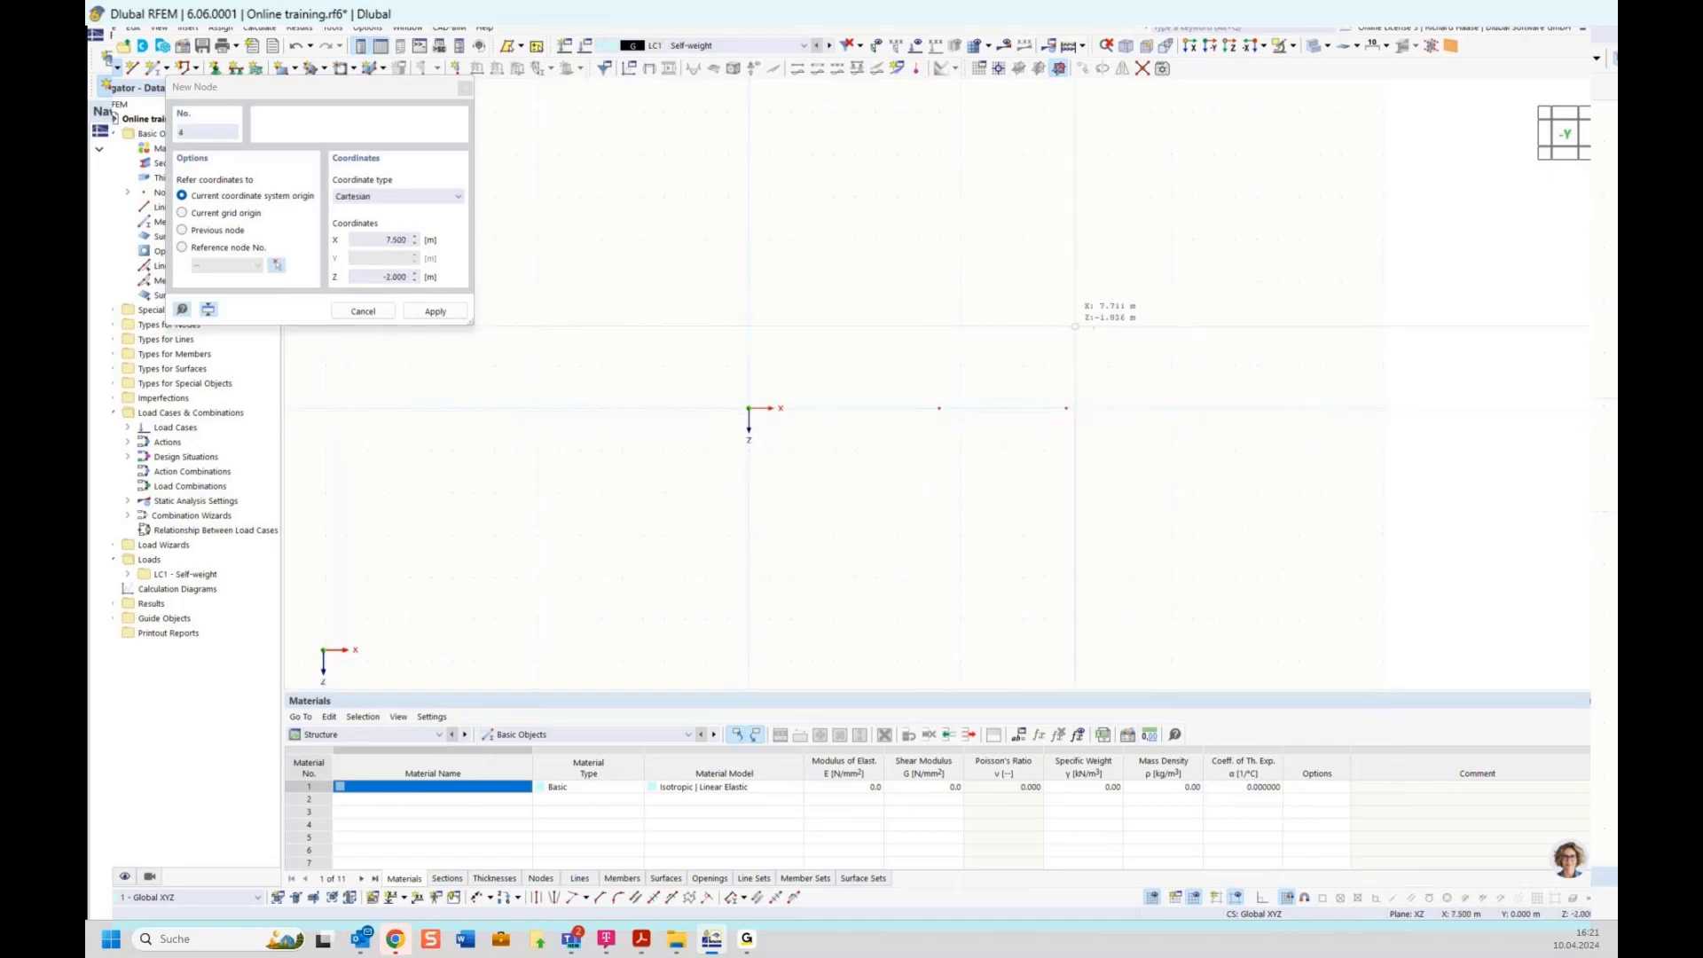
pyautogui.press('Escape')
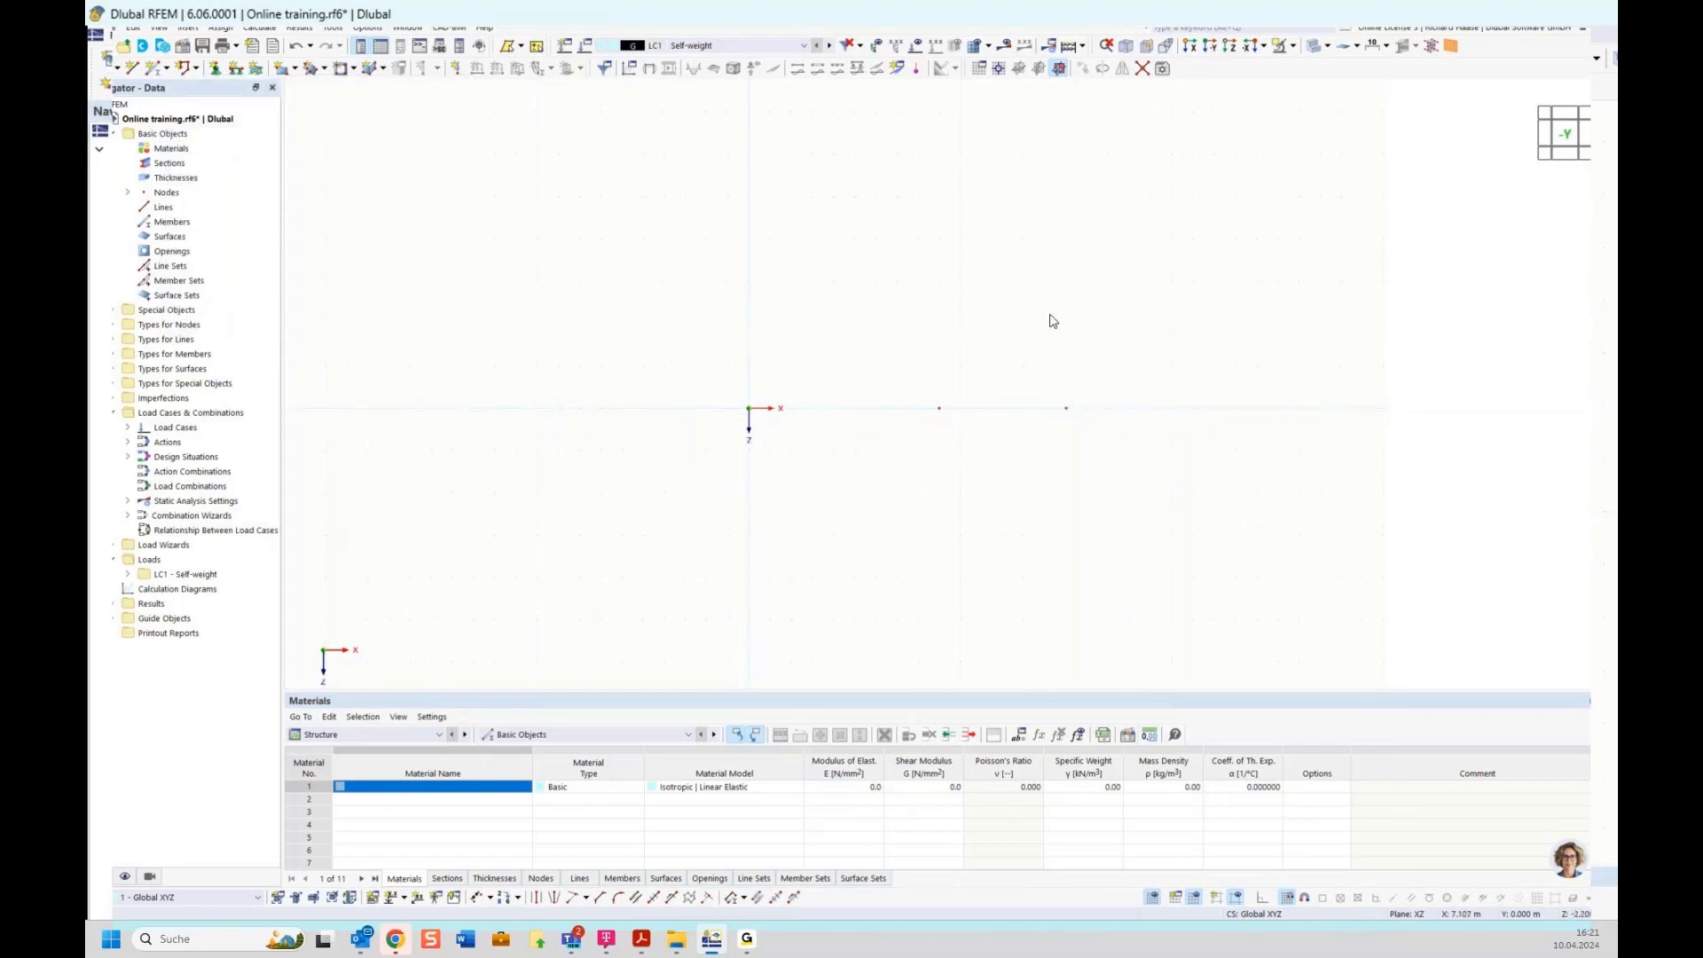
# Restore the default work plane and grid/snap settings and apply them
pyautogui.click(983, 73)
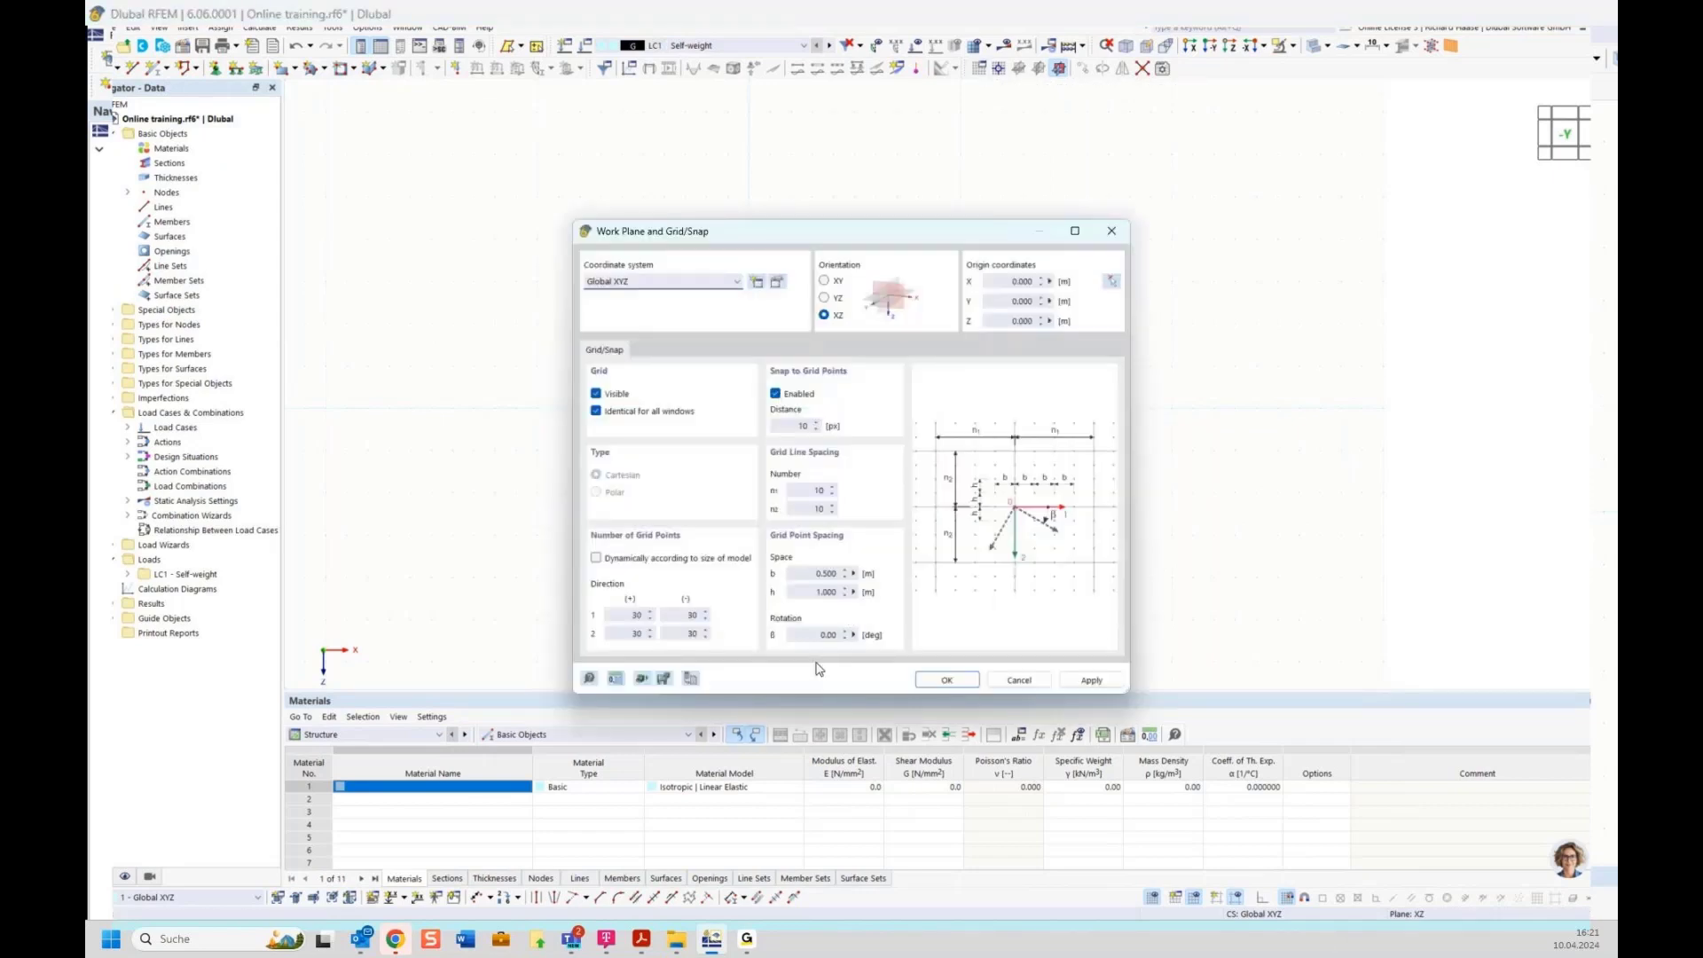
pyautogui.click(692, 680)
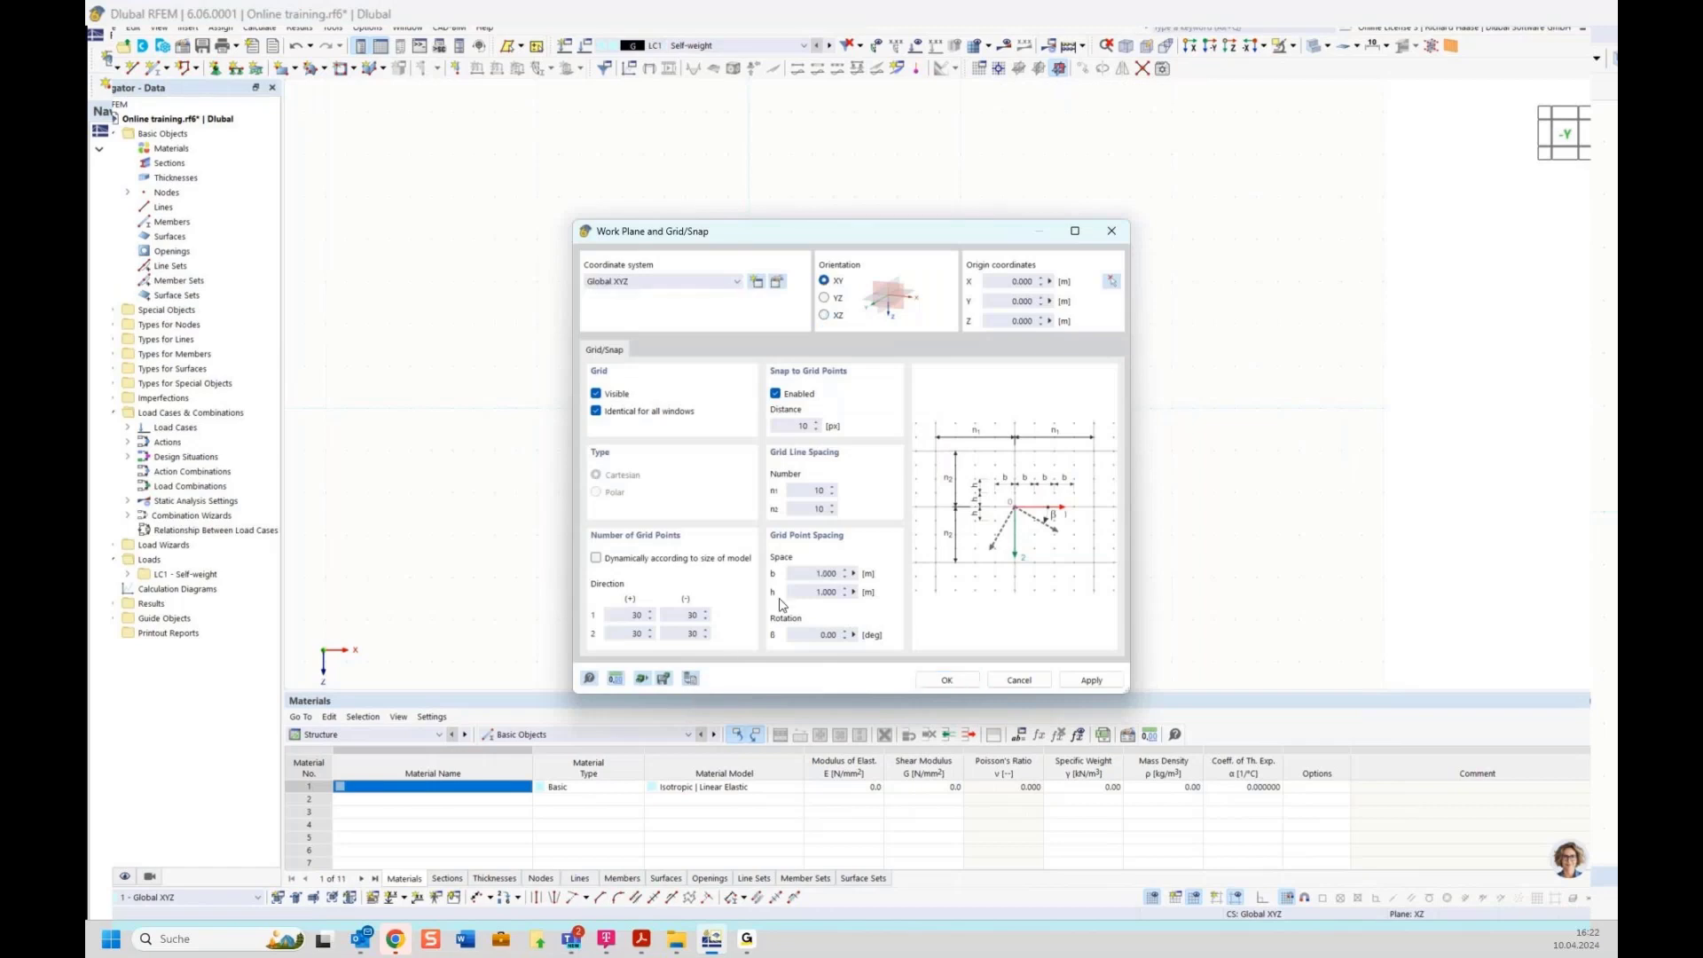
pyautogui.click(948, 680)
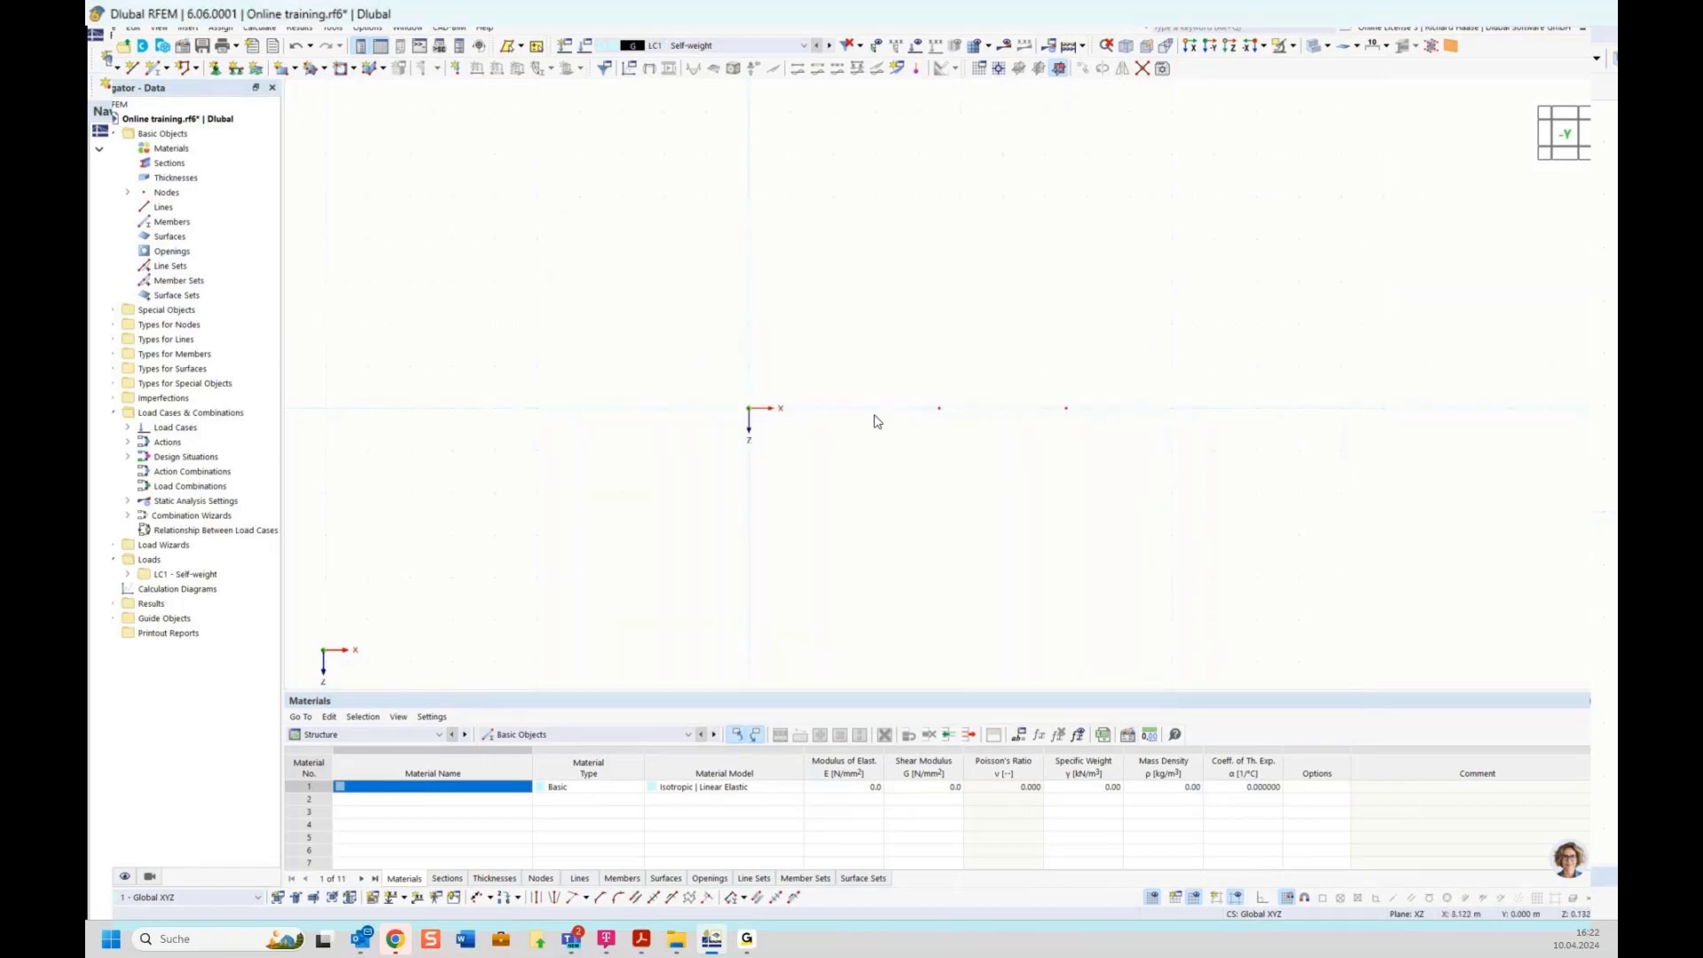
pyautogui.moveTo(754, 406); pyautogui.dragTo(1144, 456)
pyautogui.moveTo(714, 290); pyautogui.dragTo(847, 341)
pyautogui.moveTo(686, 272); pyautogui.dragTo(902, 358)
pyautogui.moveTo(934, 268); pyautogui.dragTo(764, 336)
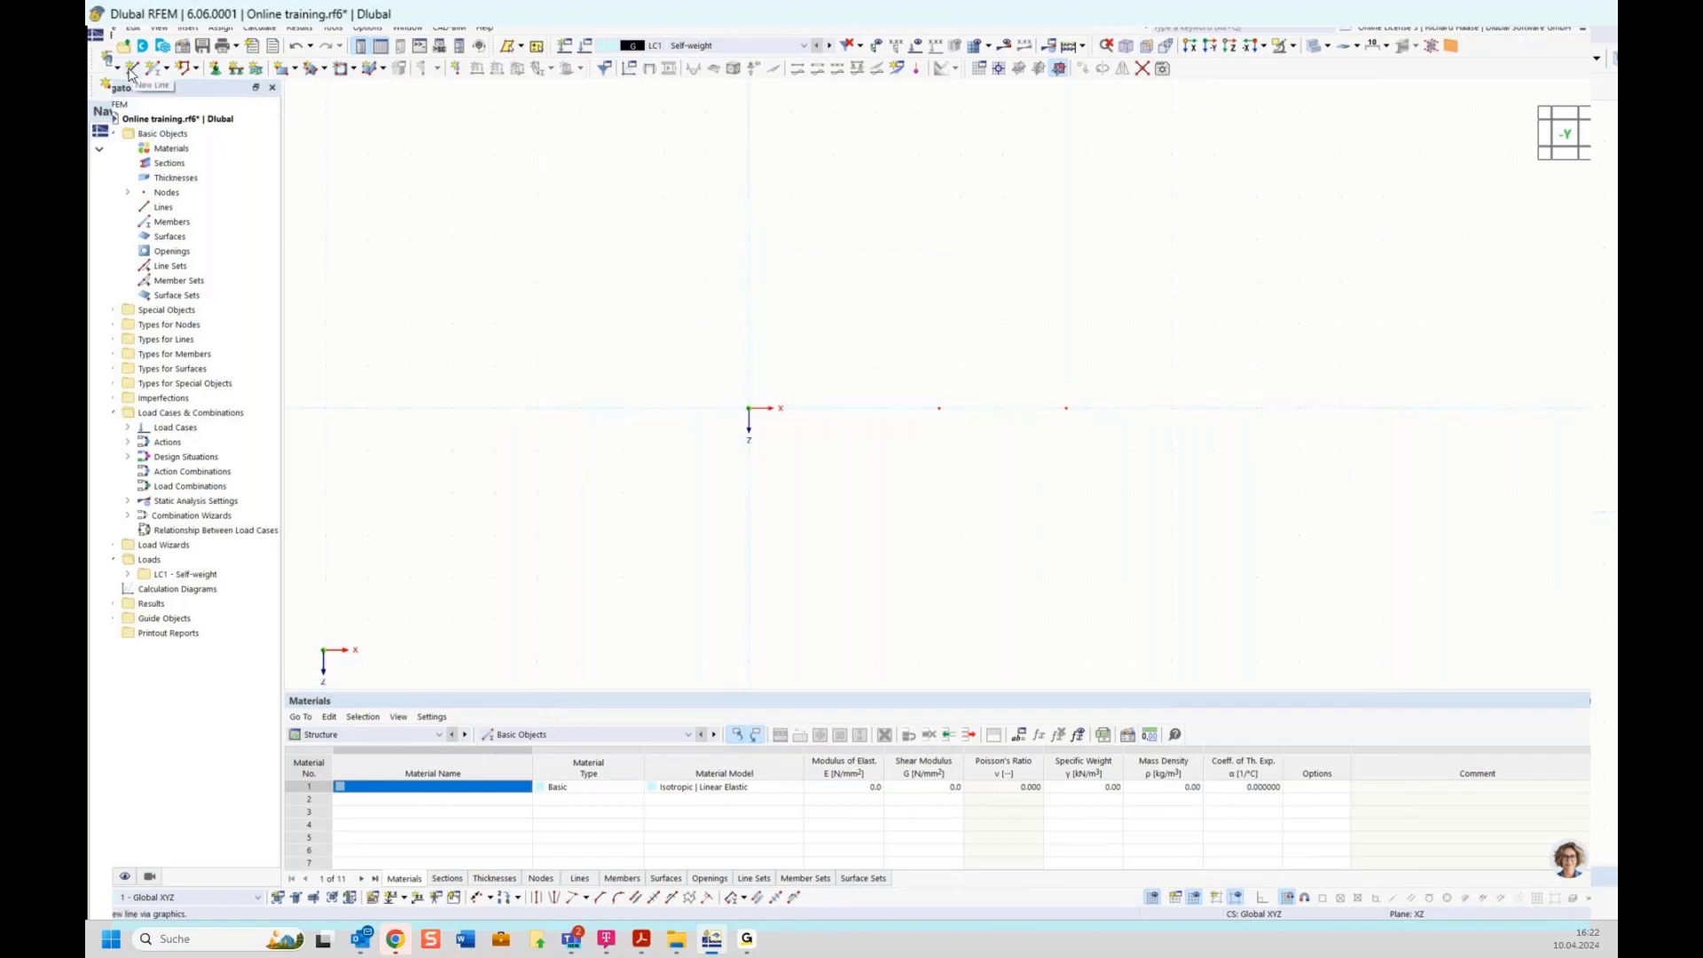
# Draw two single lines, from the origin to the 4.5 m node and from there to the 7.5 m node
pyautogui.click(130, 71)
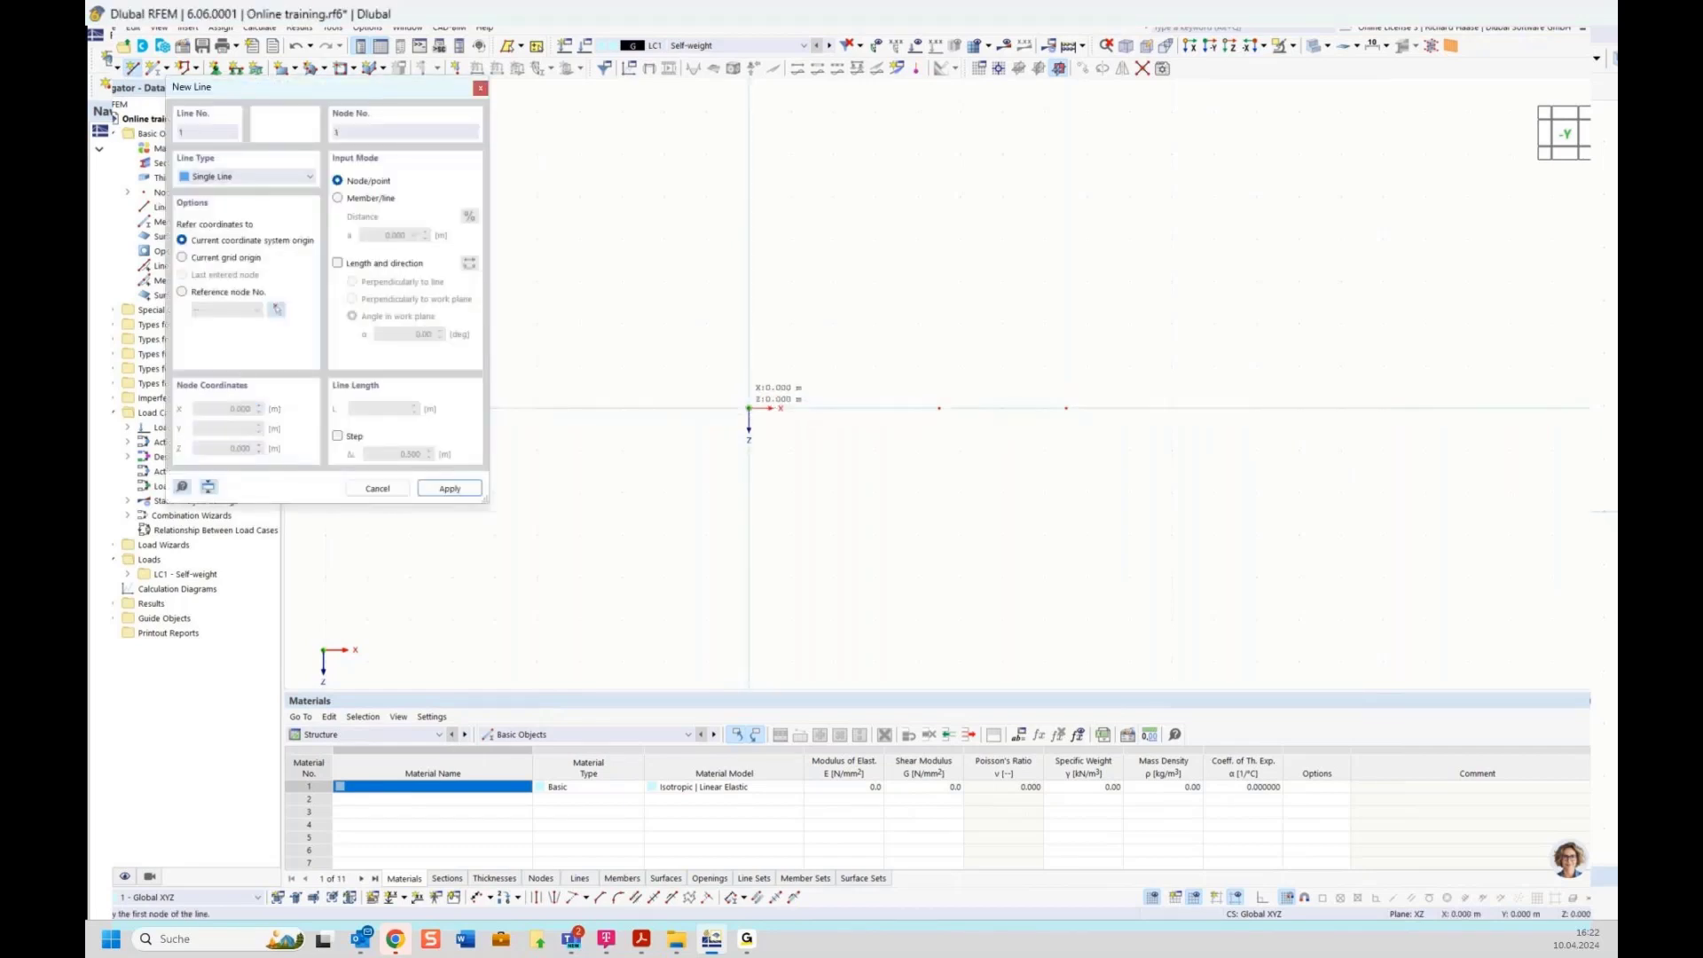
pyautogui.click(749, 408)
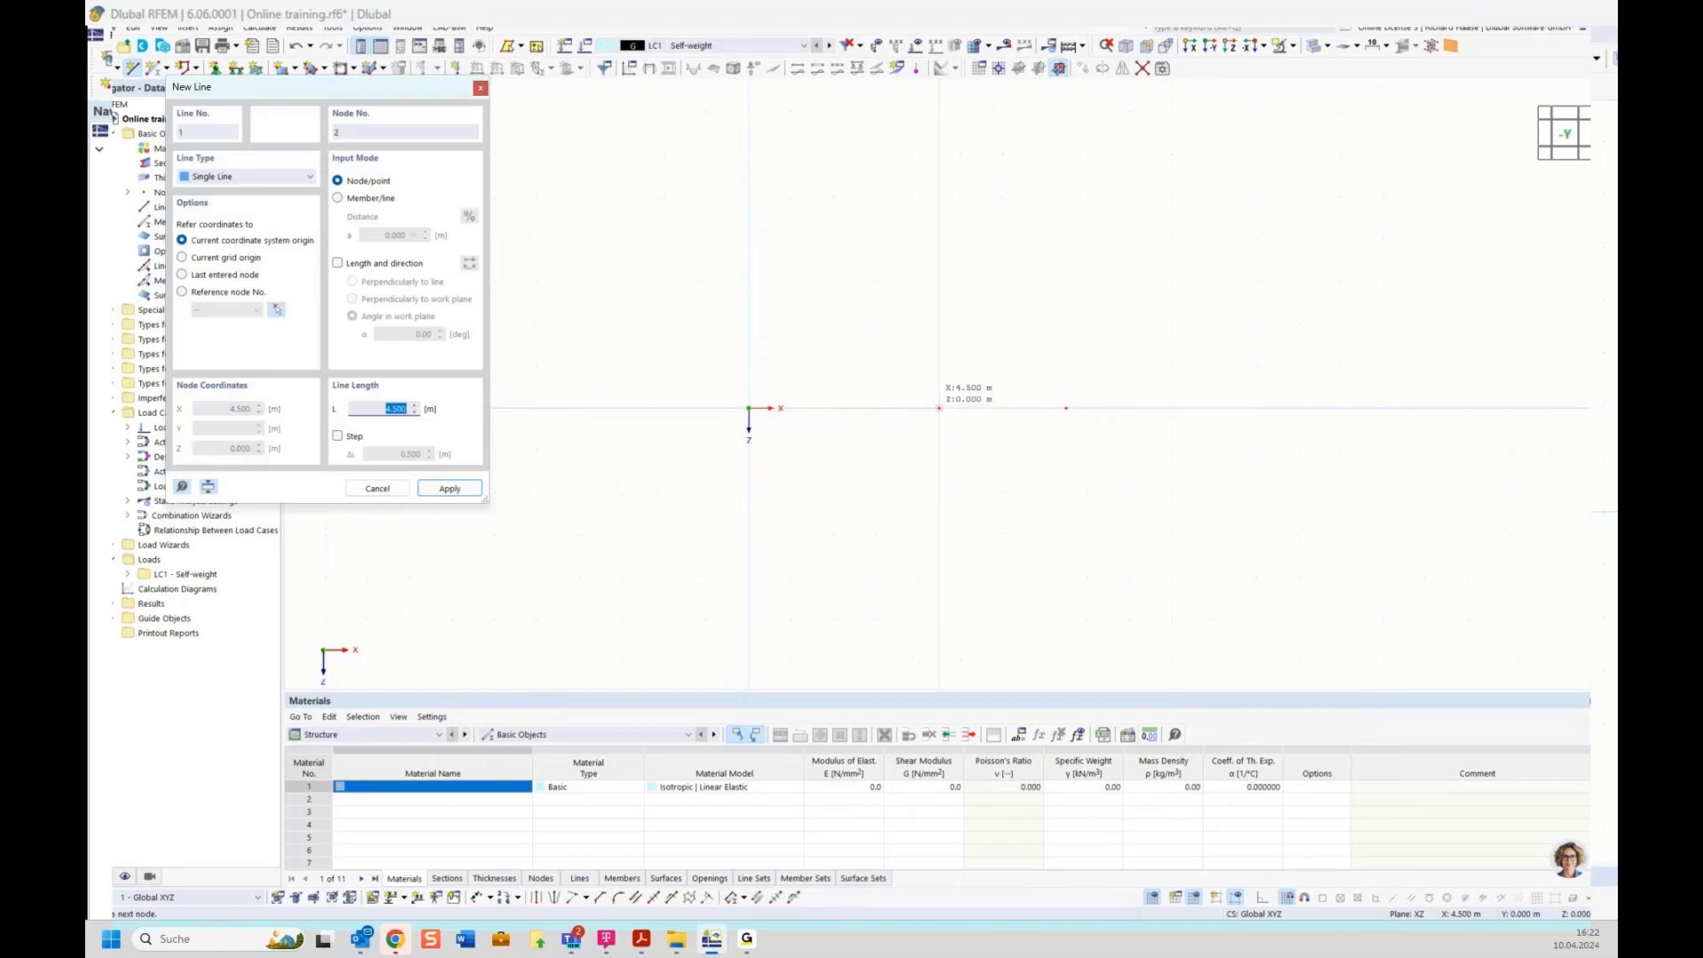
pyautogui.click(939, 408)
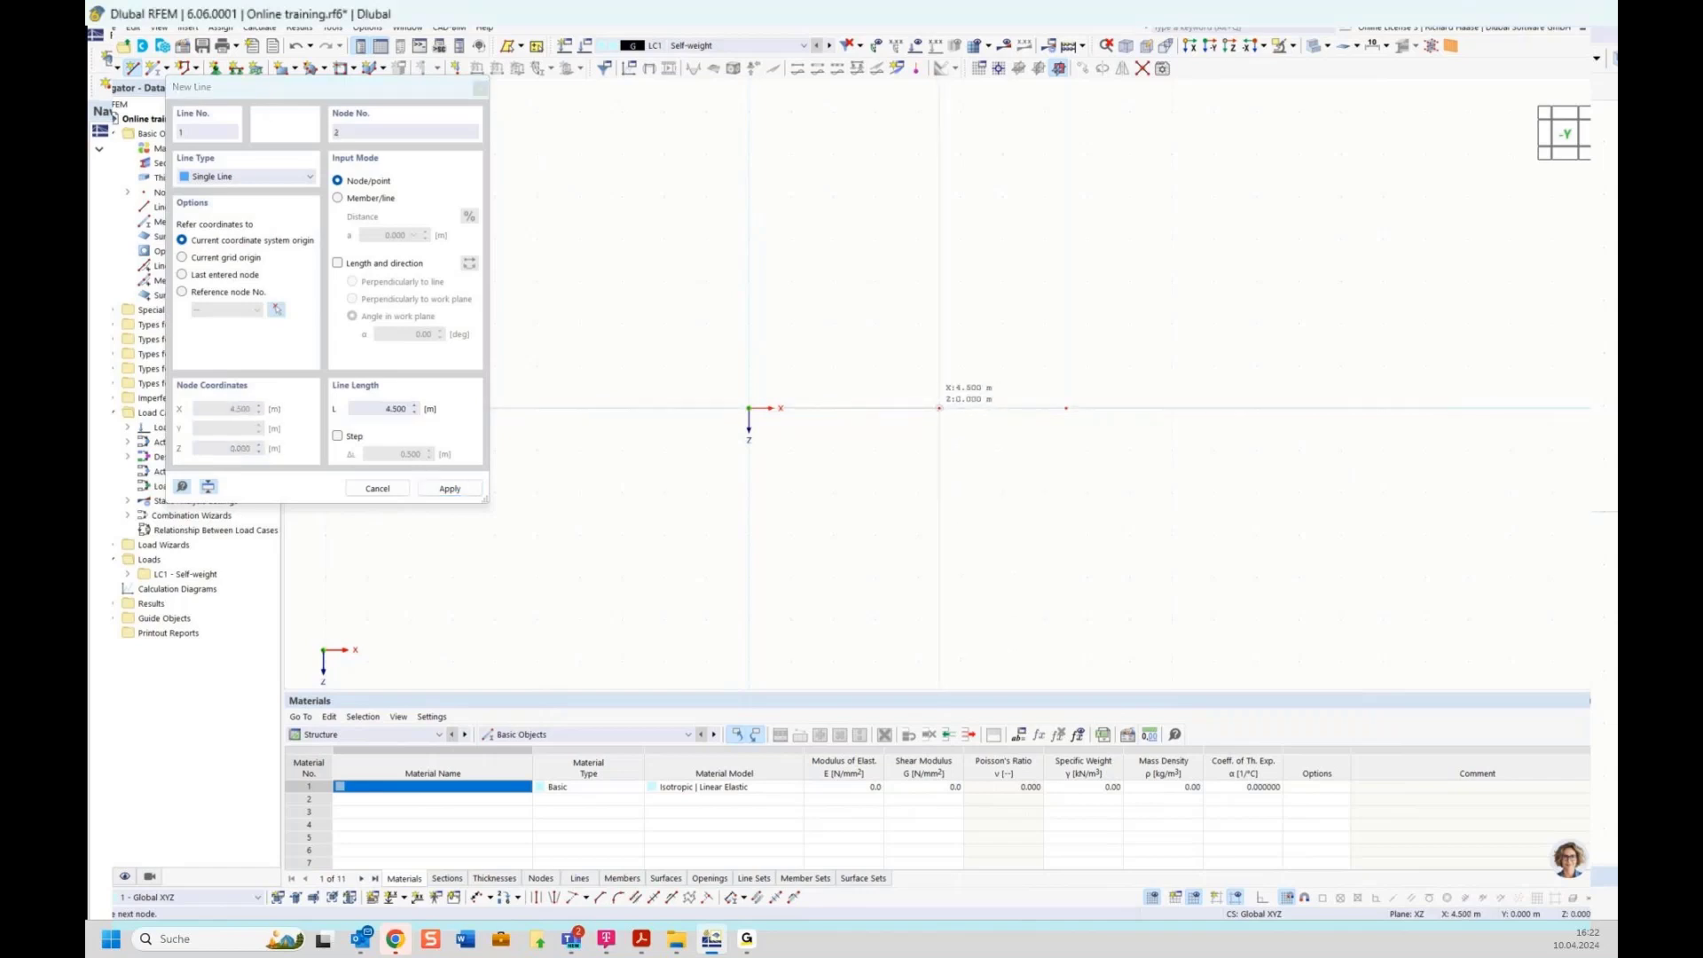
pyautogui.click(939, 409)
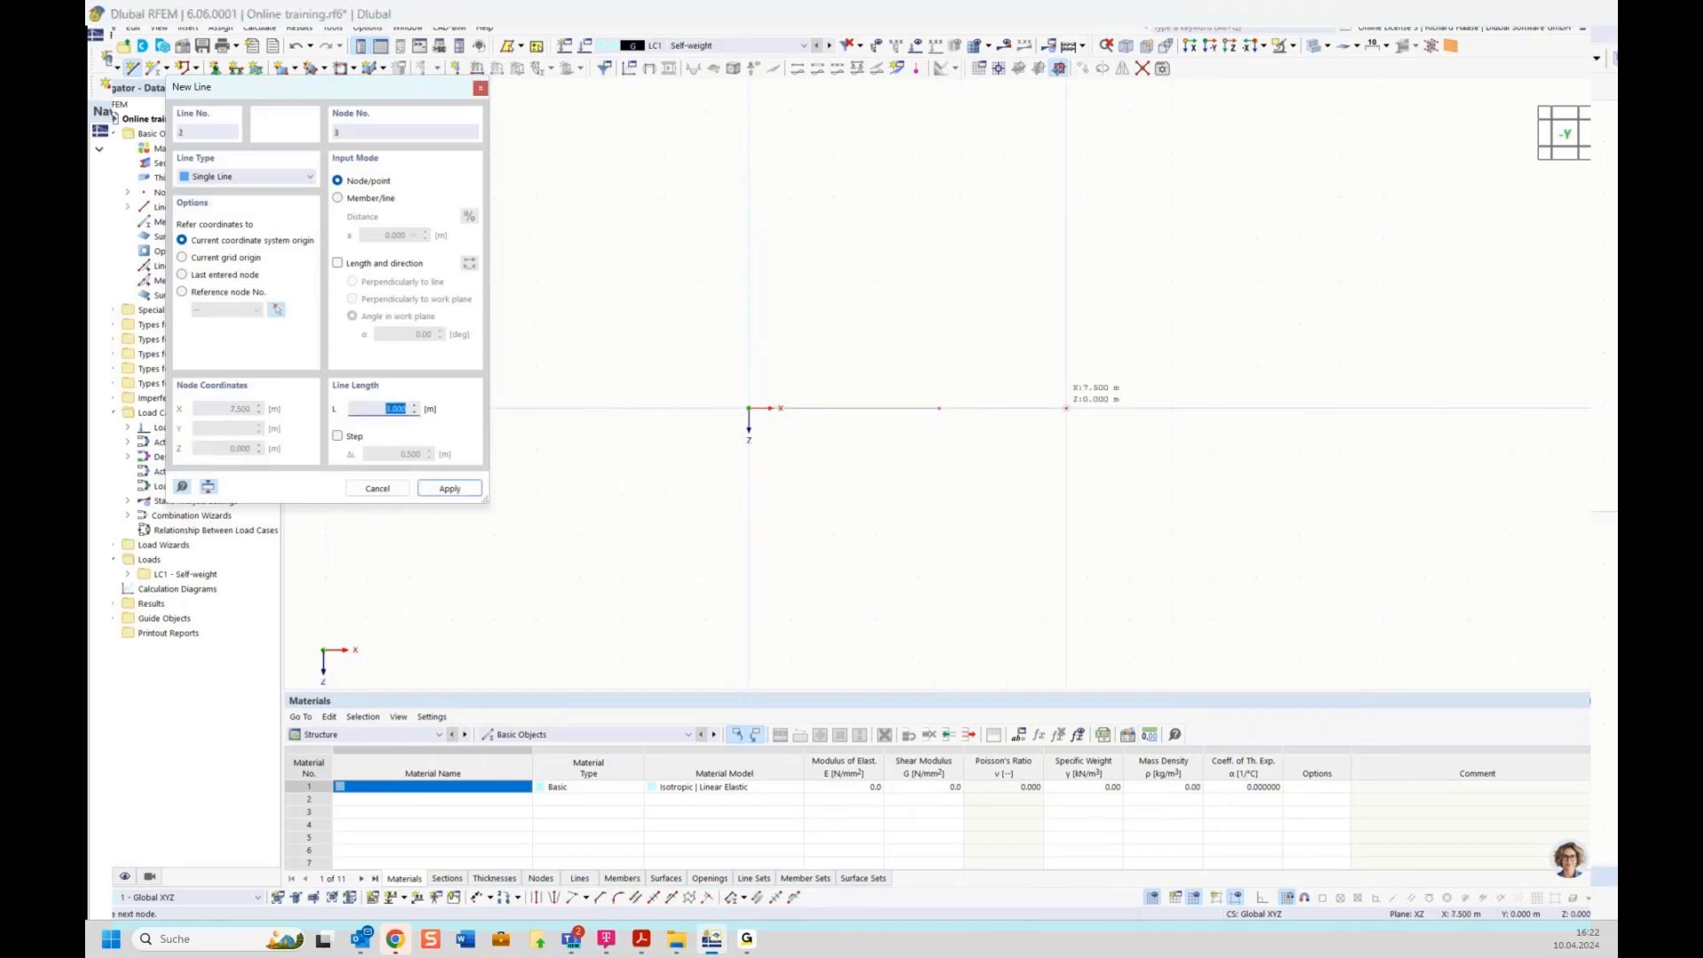
pyautogui.click(1067, 408)
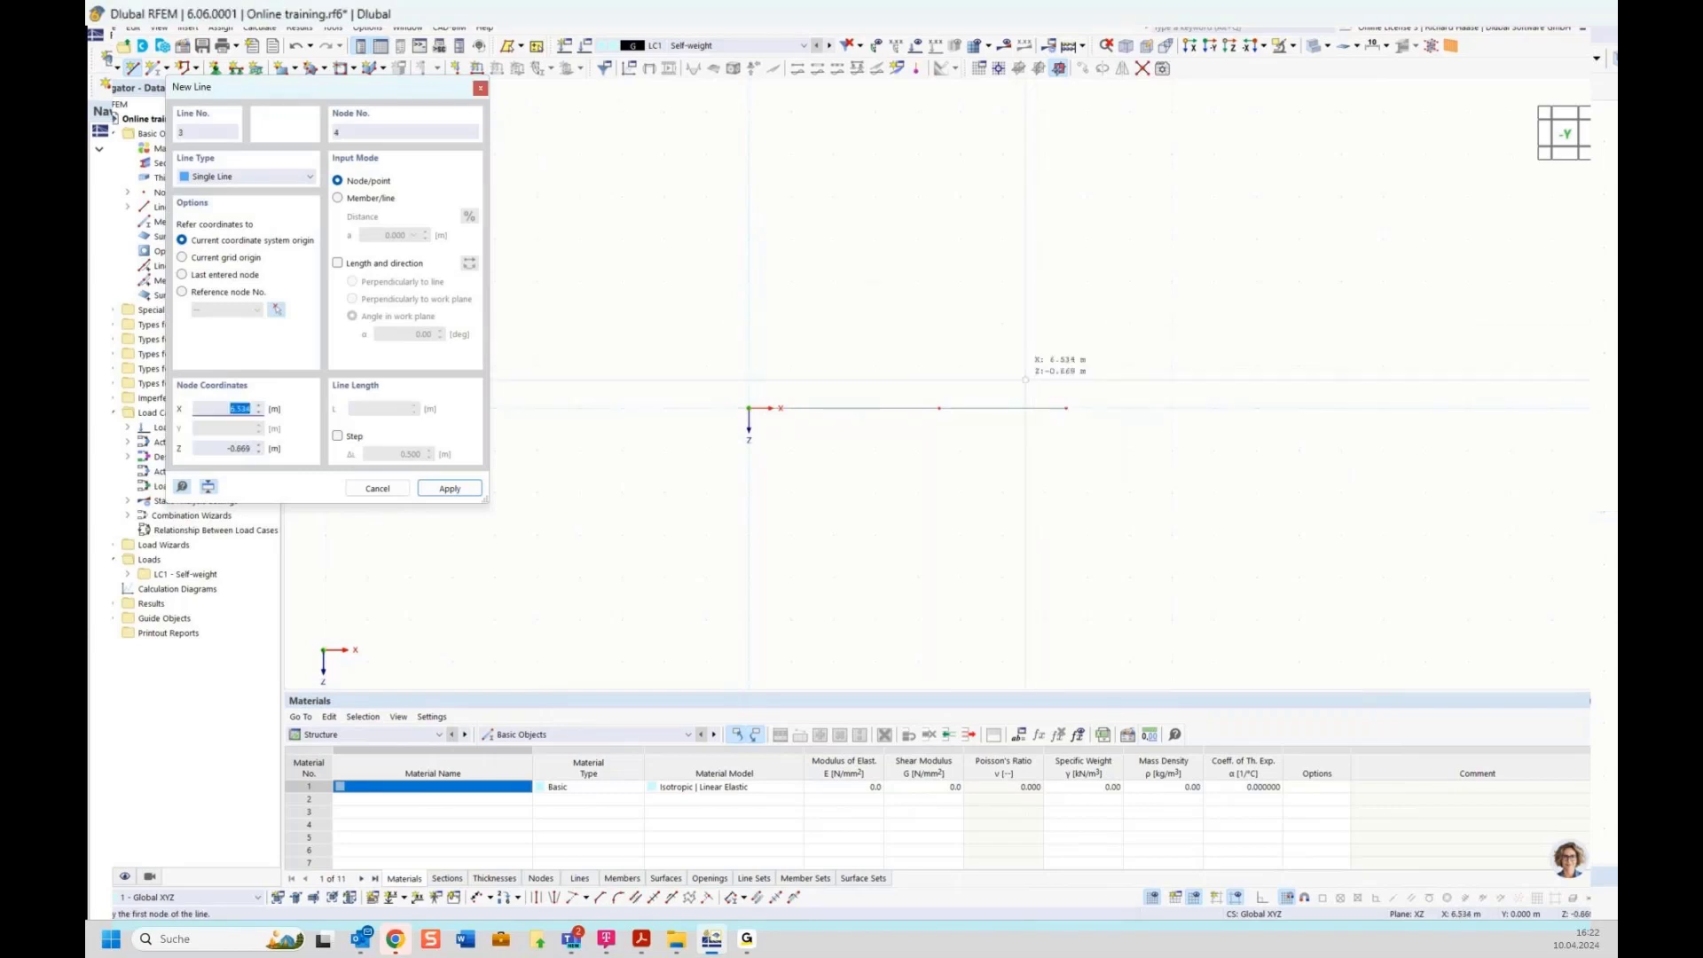
pyautogui.press('Escape')
# Try window selections from both directions around the beam's end node at X 7.5 m in an angled view
pyautogui.keyDown('ctrl'); pyautogui.moveTo(1061, 384); pyautogui.dragTo(985, 373, button='middle'); pyautogui.keyUp('ctrl')
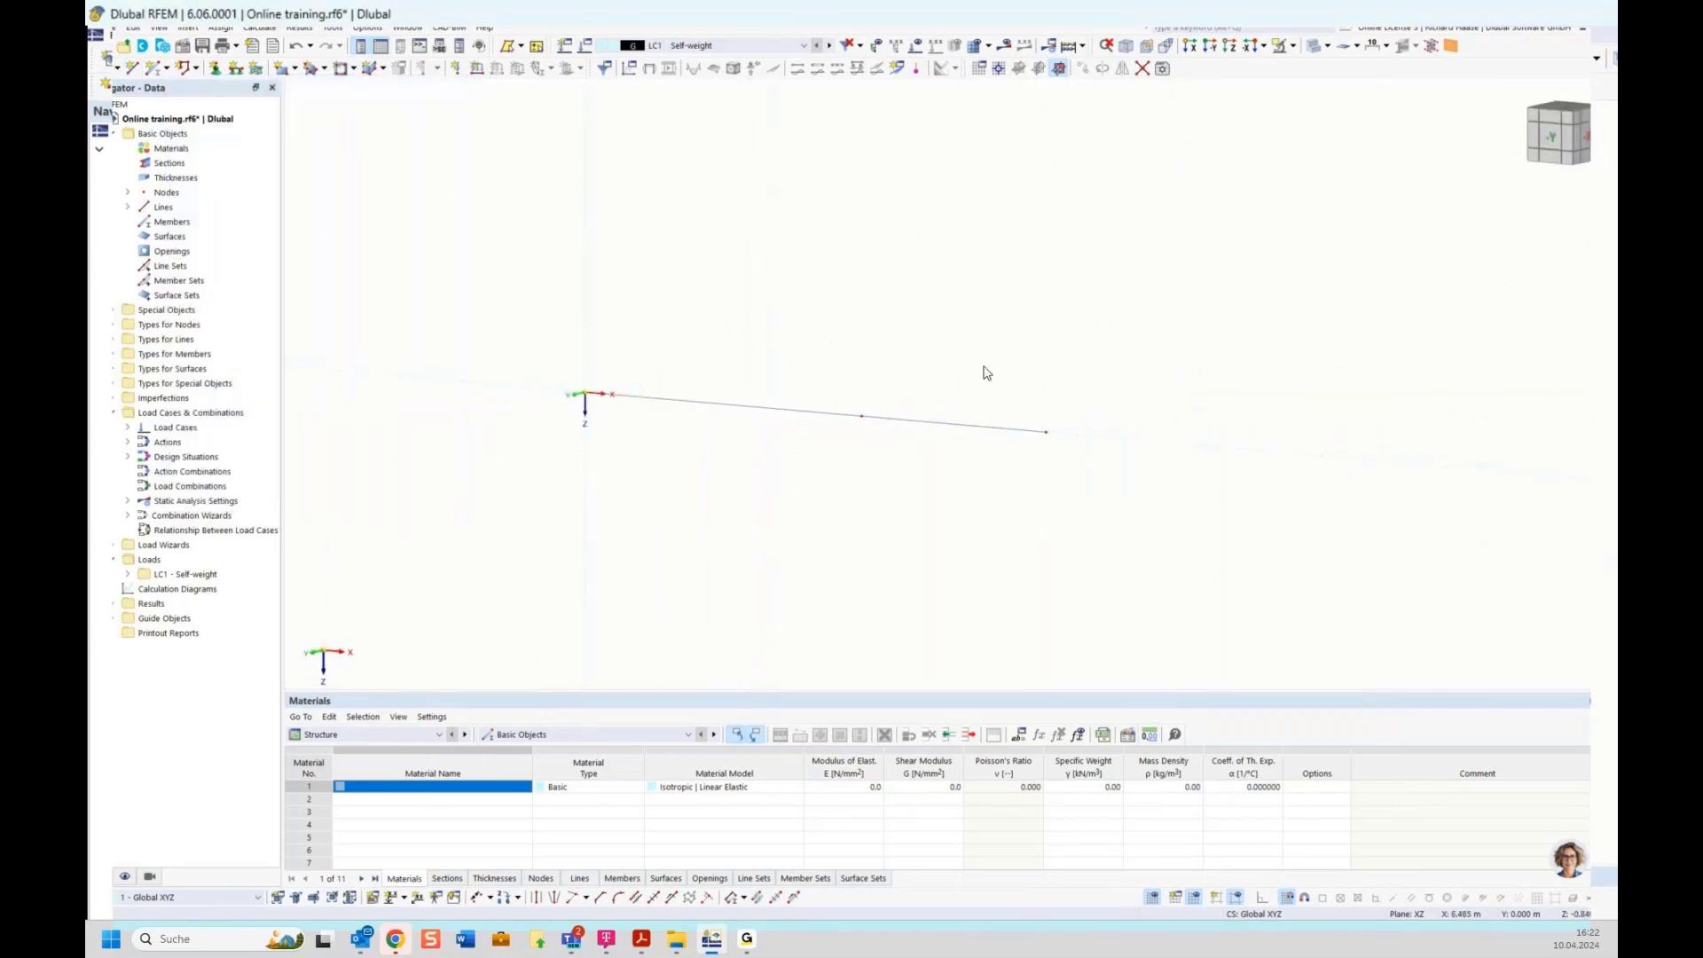
pyautogui.moveTo(947, 361); pyautogui.dragTo(1138, 490)
pyautogui.scroll(5, 1049, 435)
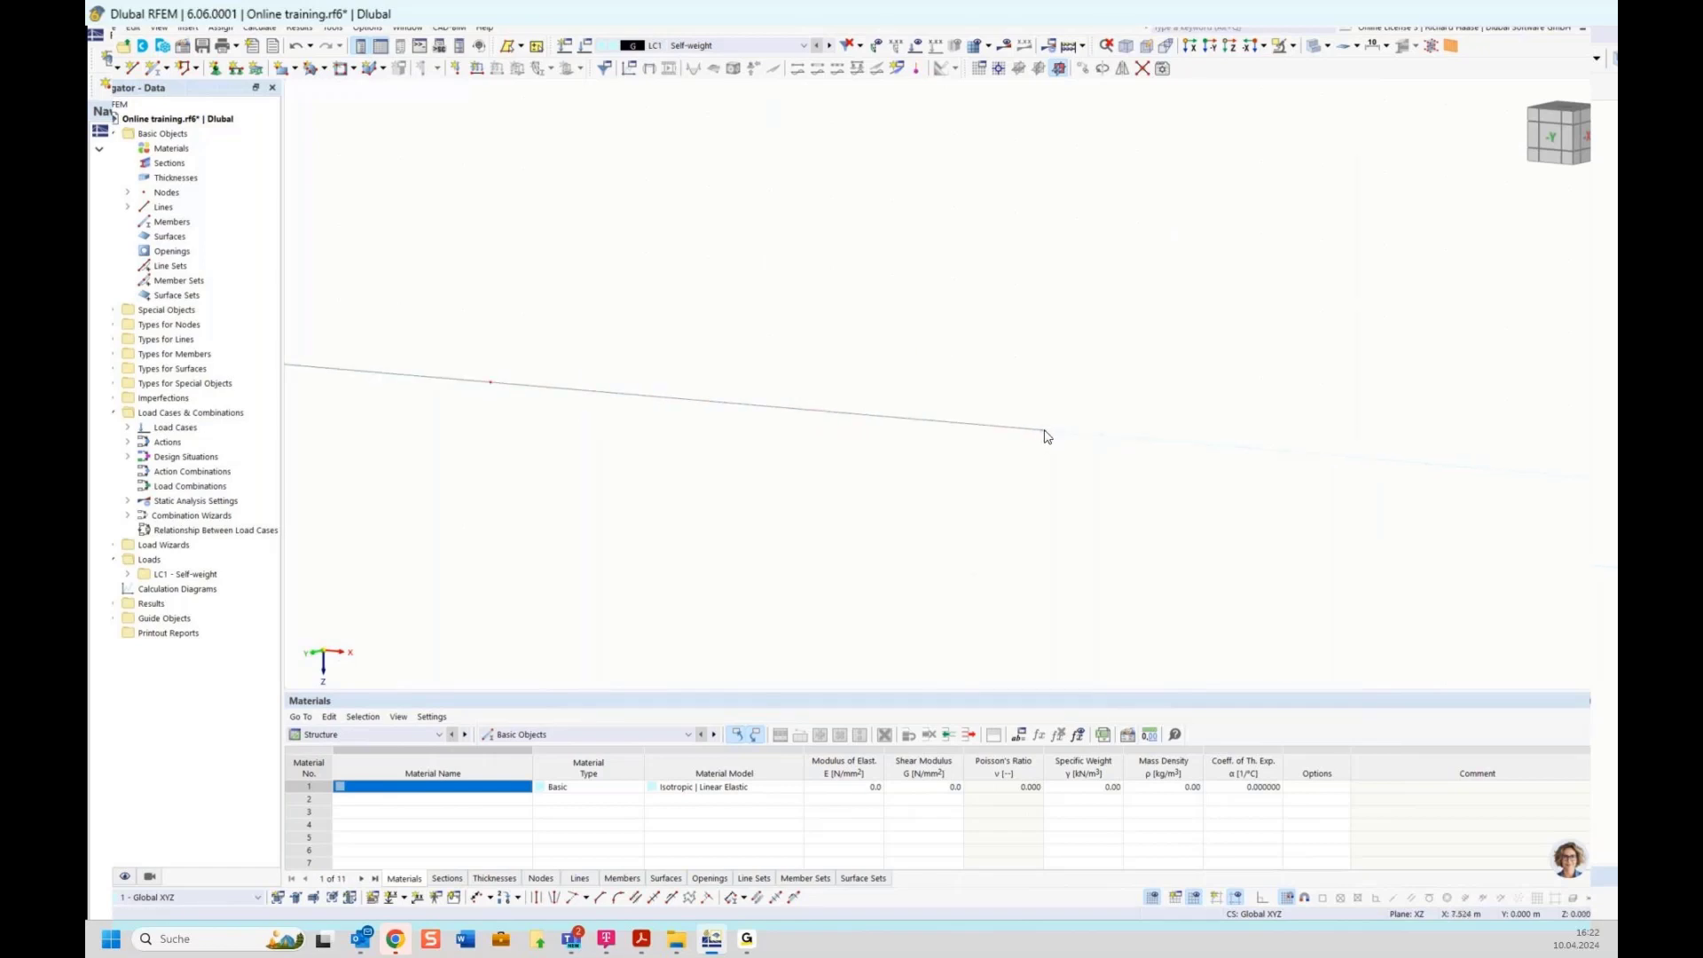
pyautogui.scroll(-4, 1045, 435)
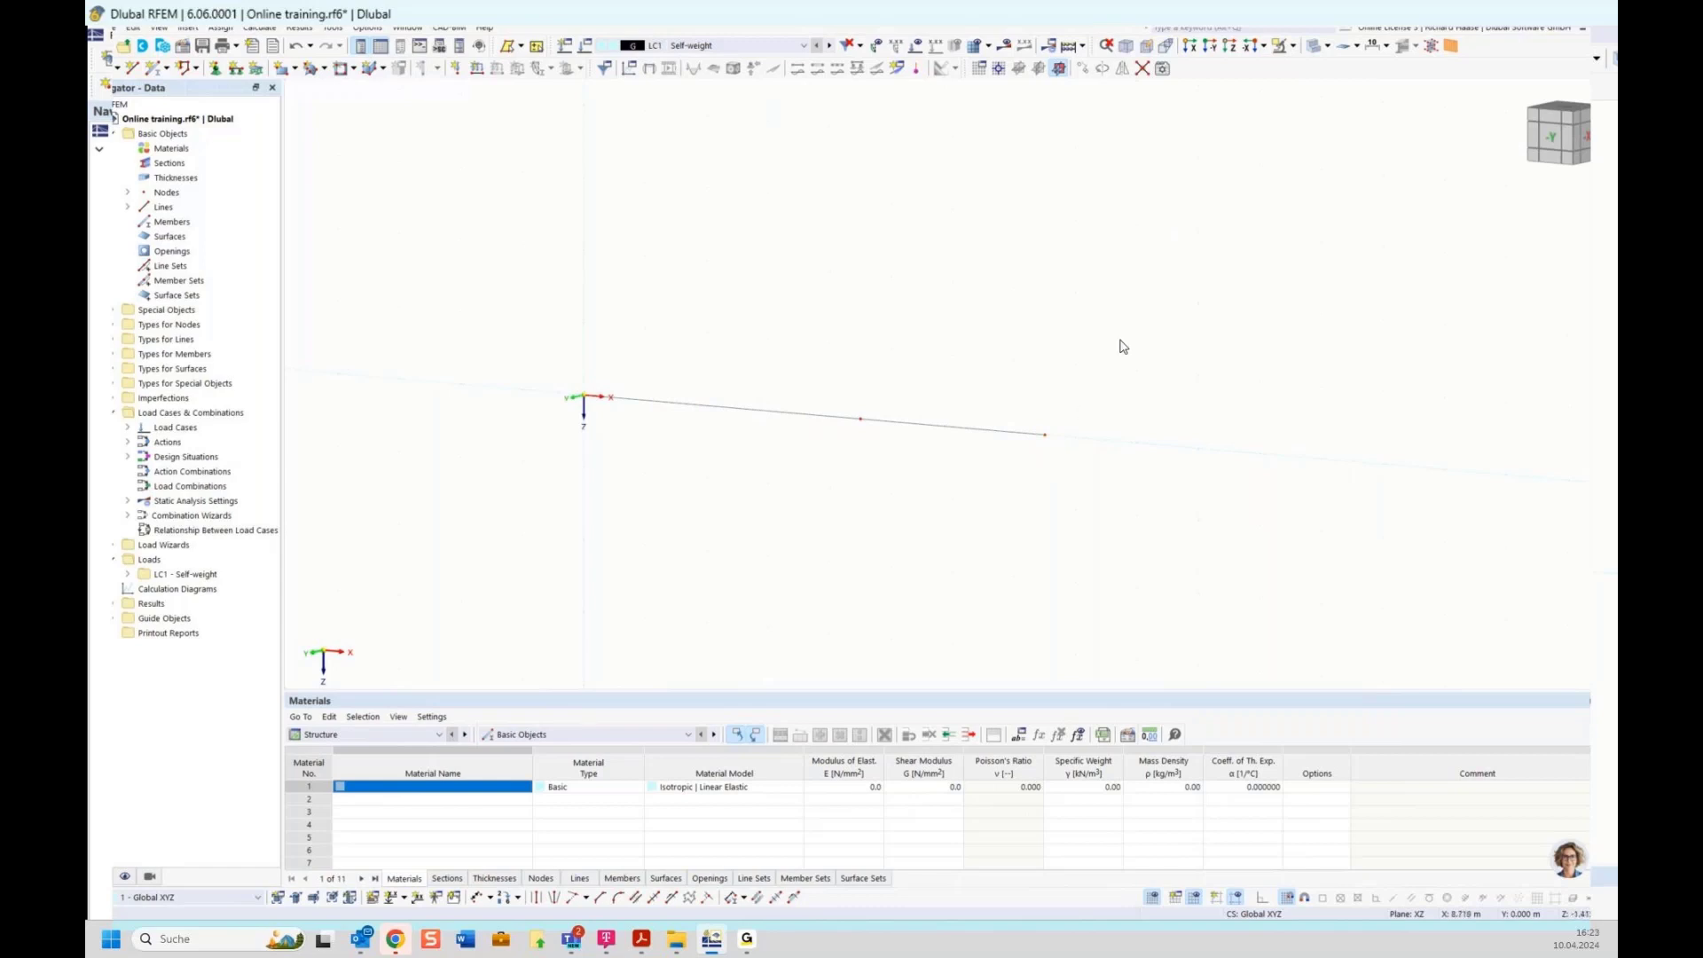
pyautogui.moveTo(1121, 339); pyautogui.dragTo(958, 500)
pyautogui.moveTo(937, 348); pyautogui.dragTo(1109, 483)
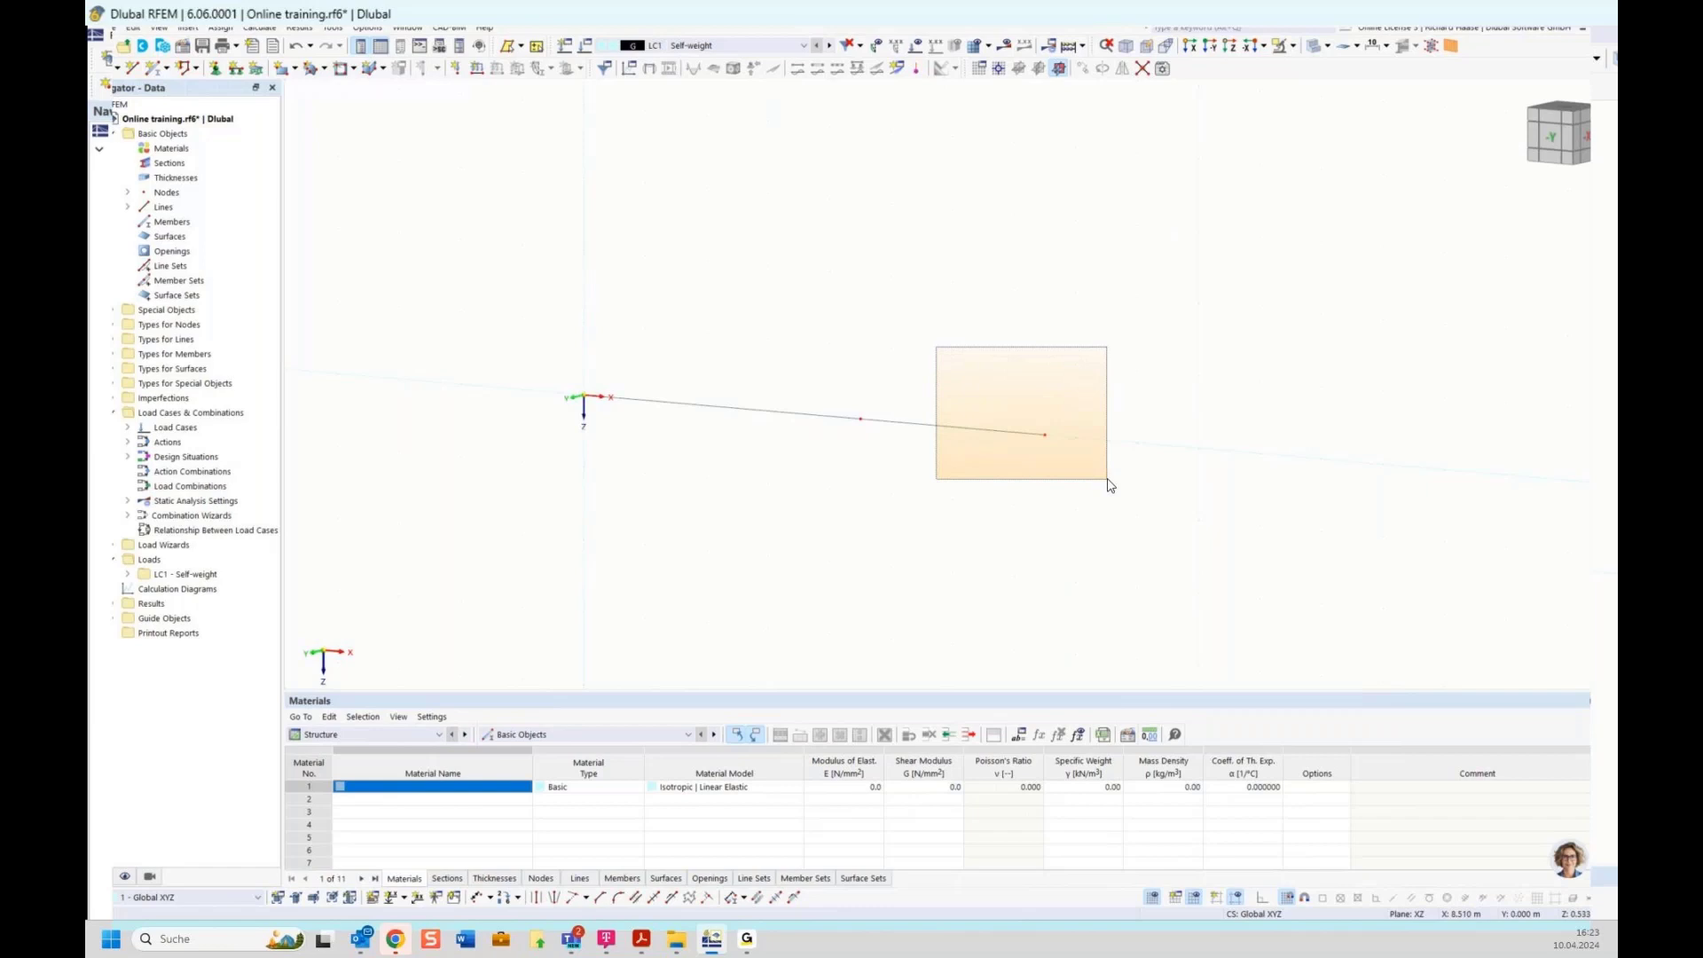
pyautogui.moveTo(1109, 485); pyautogui.dragTo(1111, 491)
pyautogui.moveTo(1131, 351); pyautogui.dragTo(947, 492)
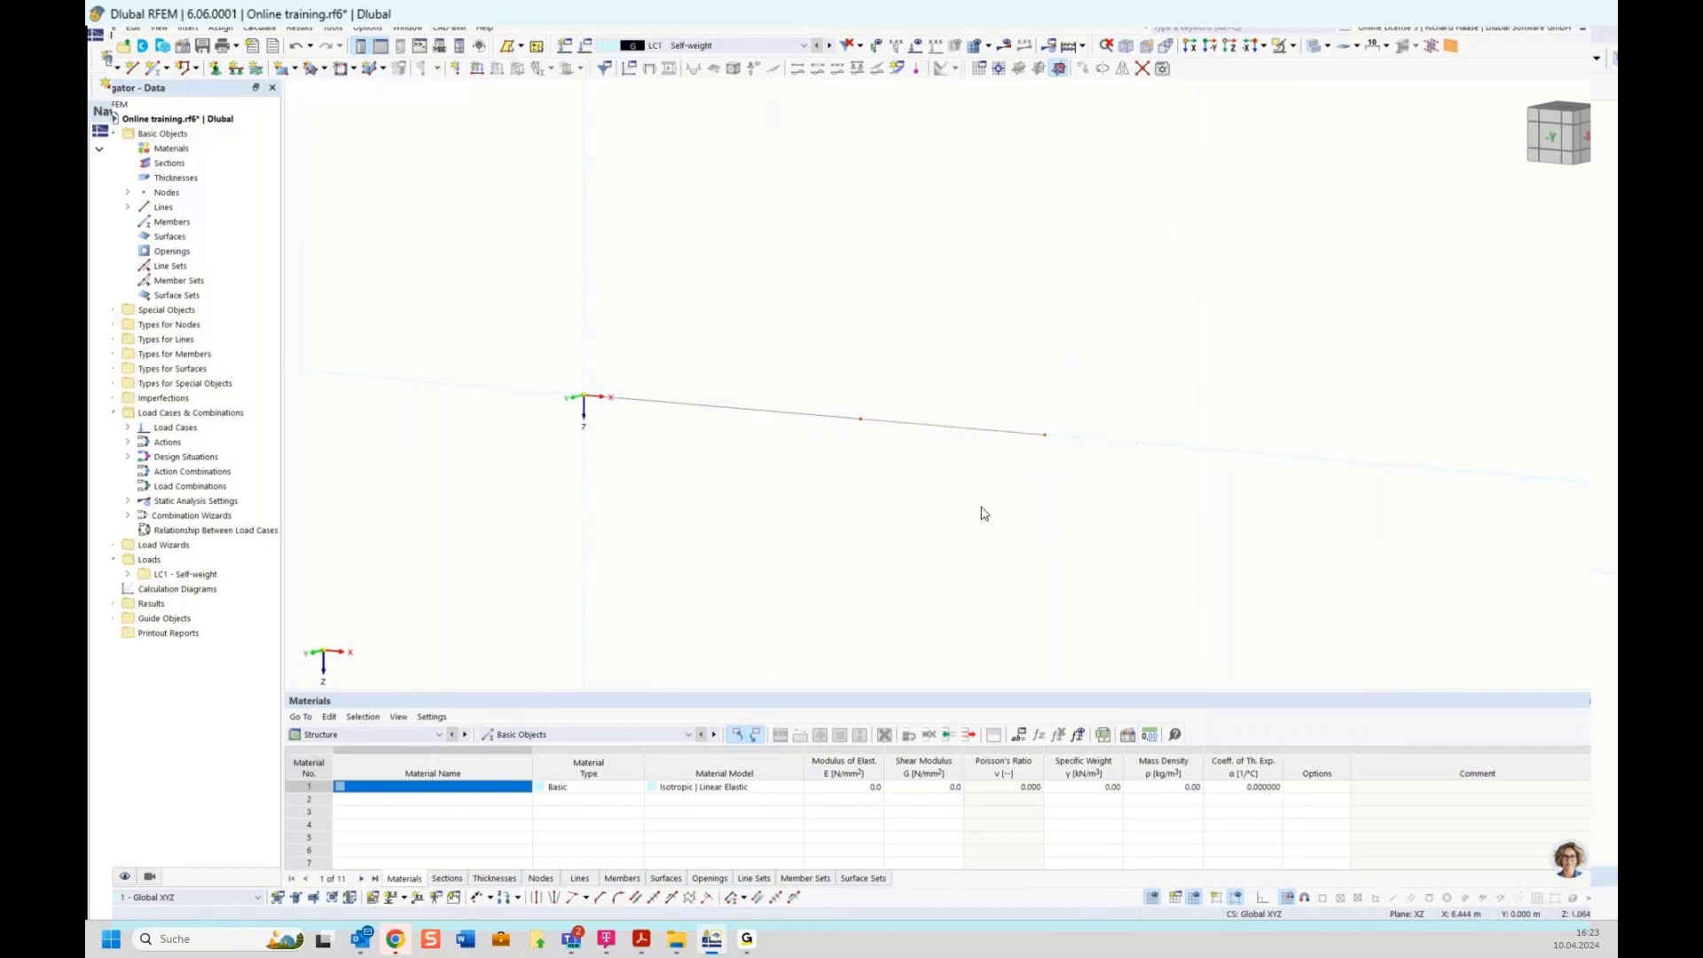
pyautogui.scroll(1, 958, 512)
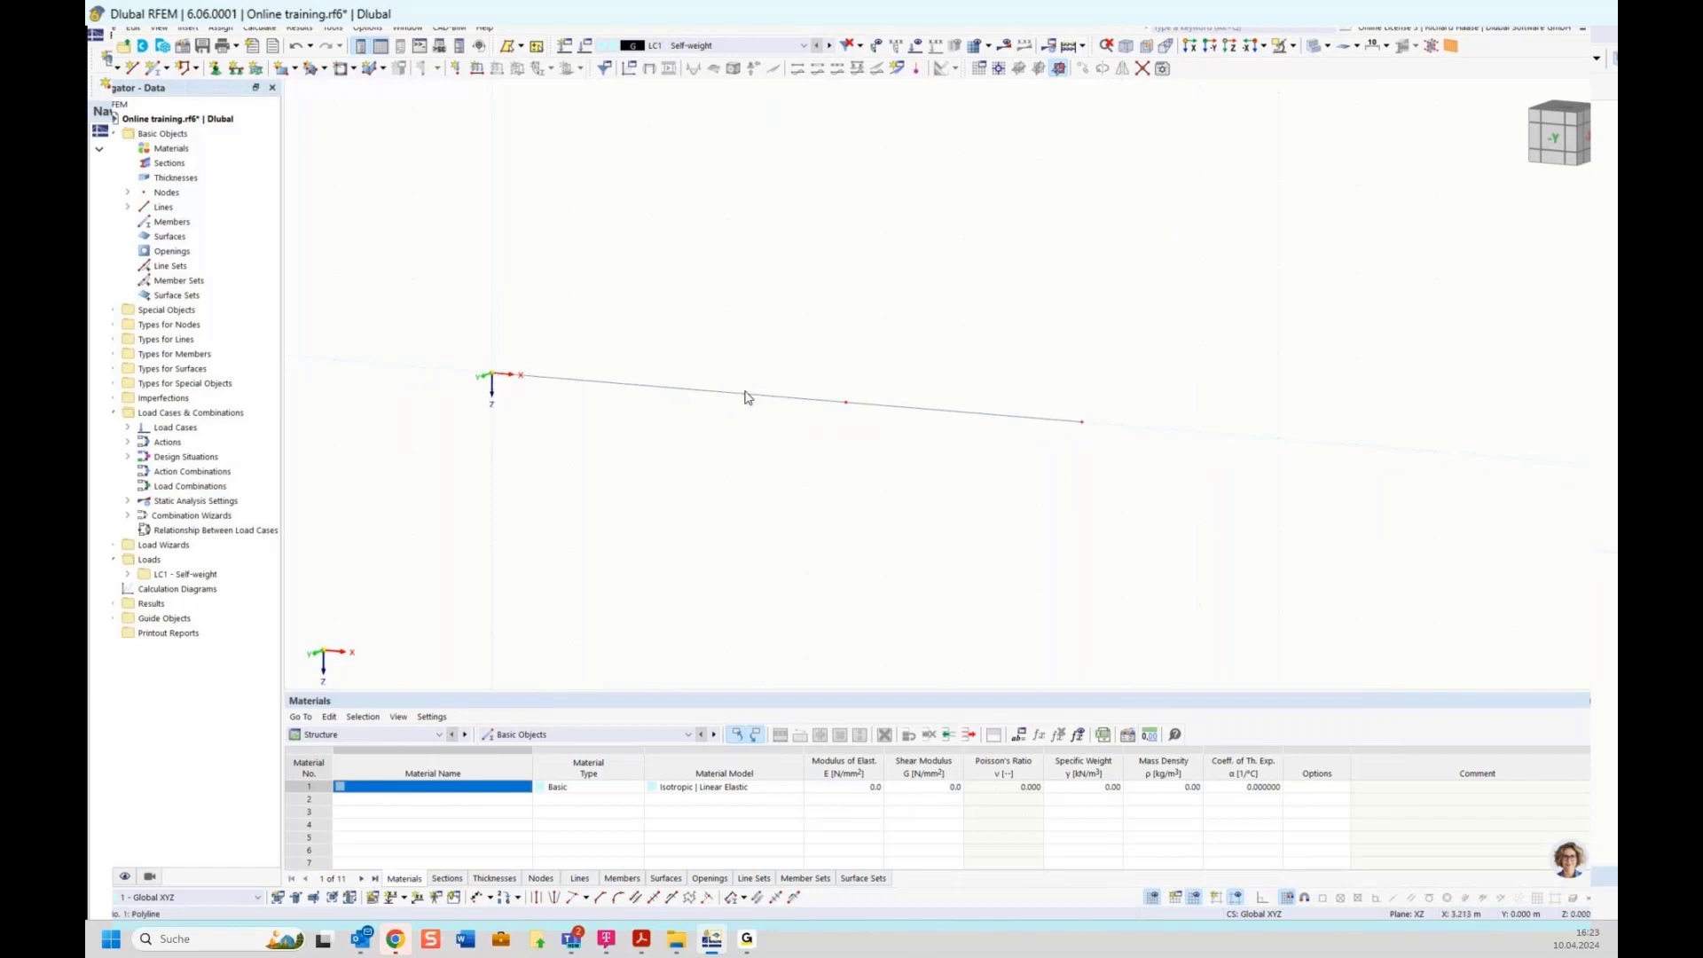
# Select both beam lines, open them for editing together and enable the Member option to start a new member on them
pyautogui.click(898, 406)
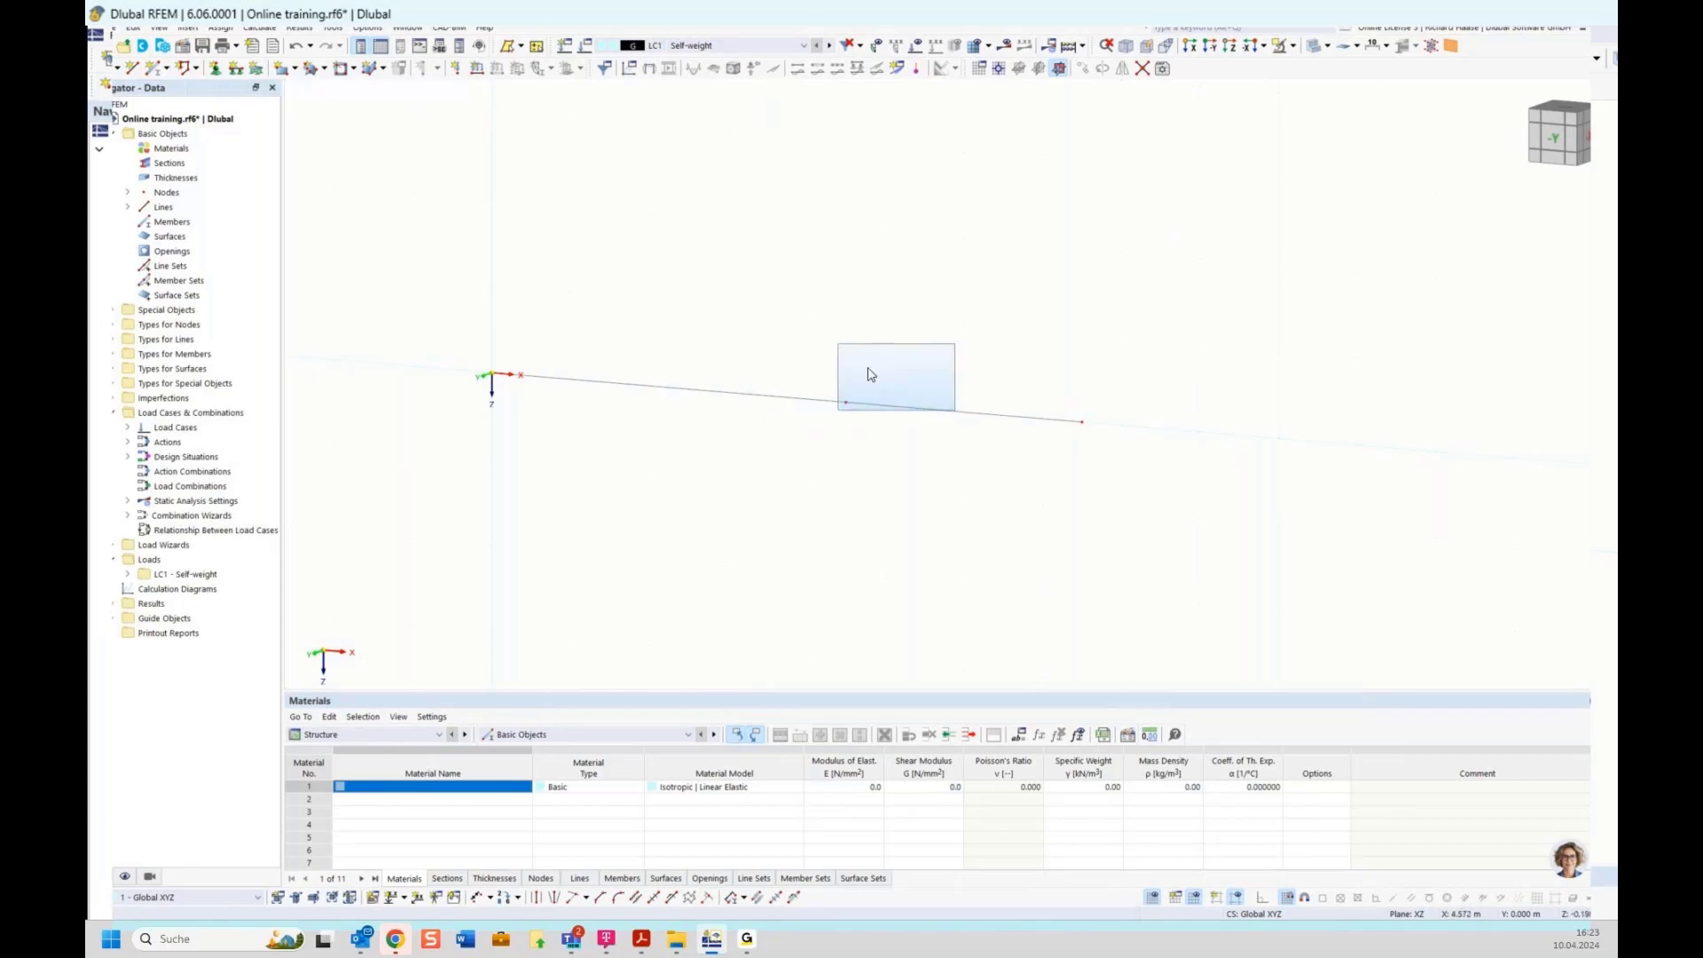
pyautogui.moveTo(947, 353); pyautogui.dragTo(748, 462)
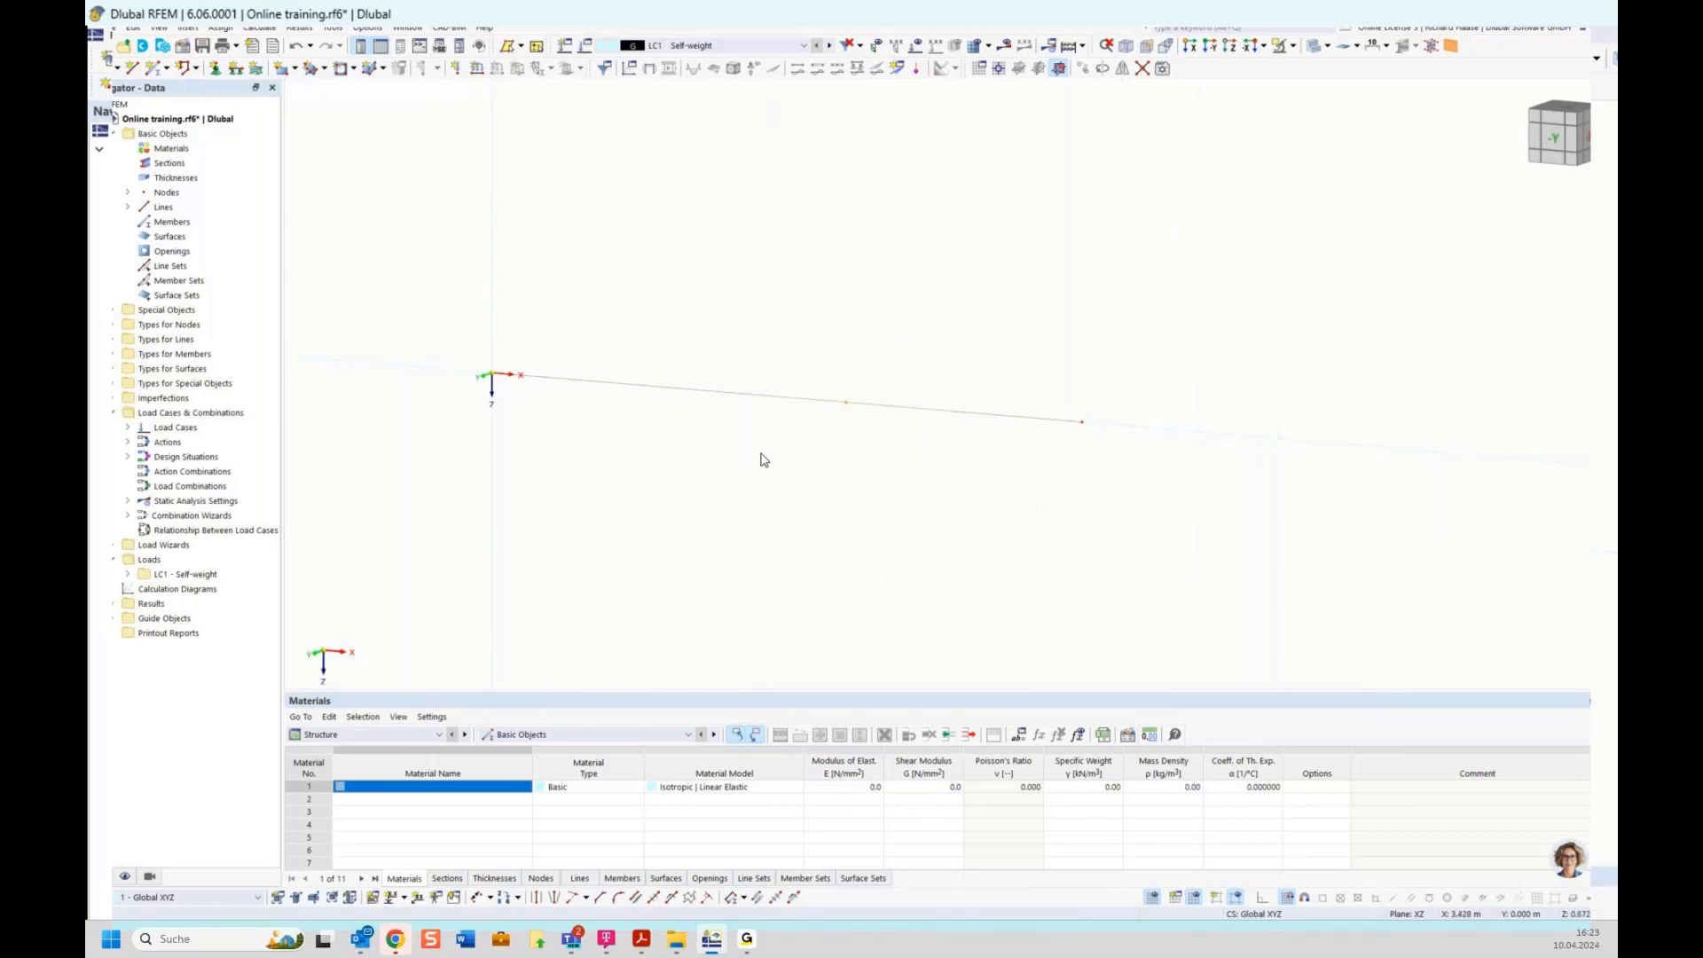
pyautogui.rightClick(785, 402)
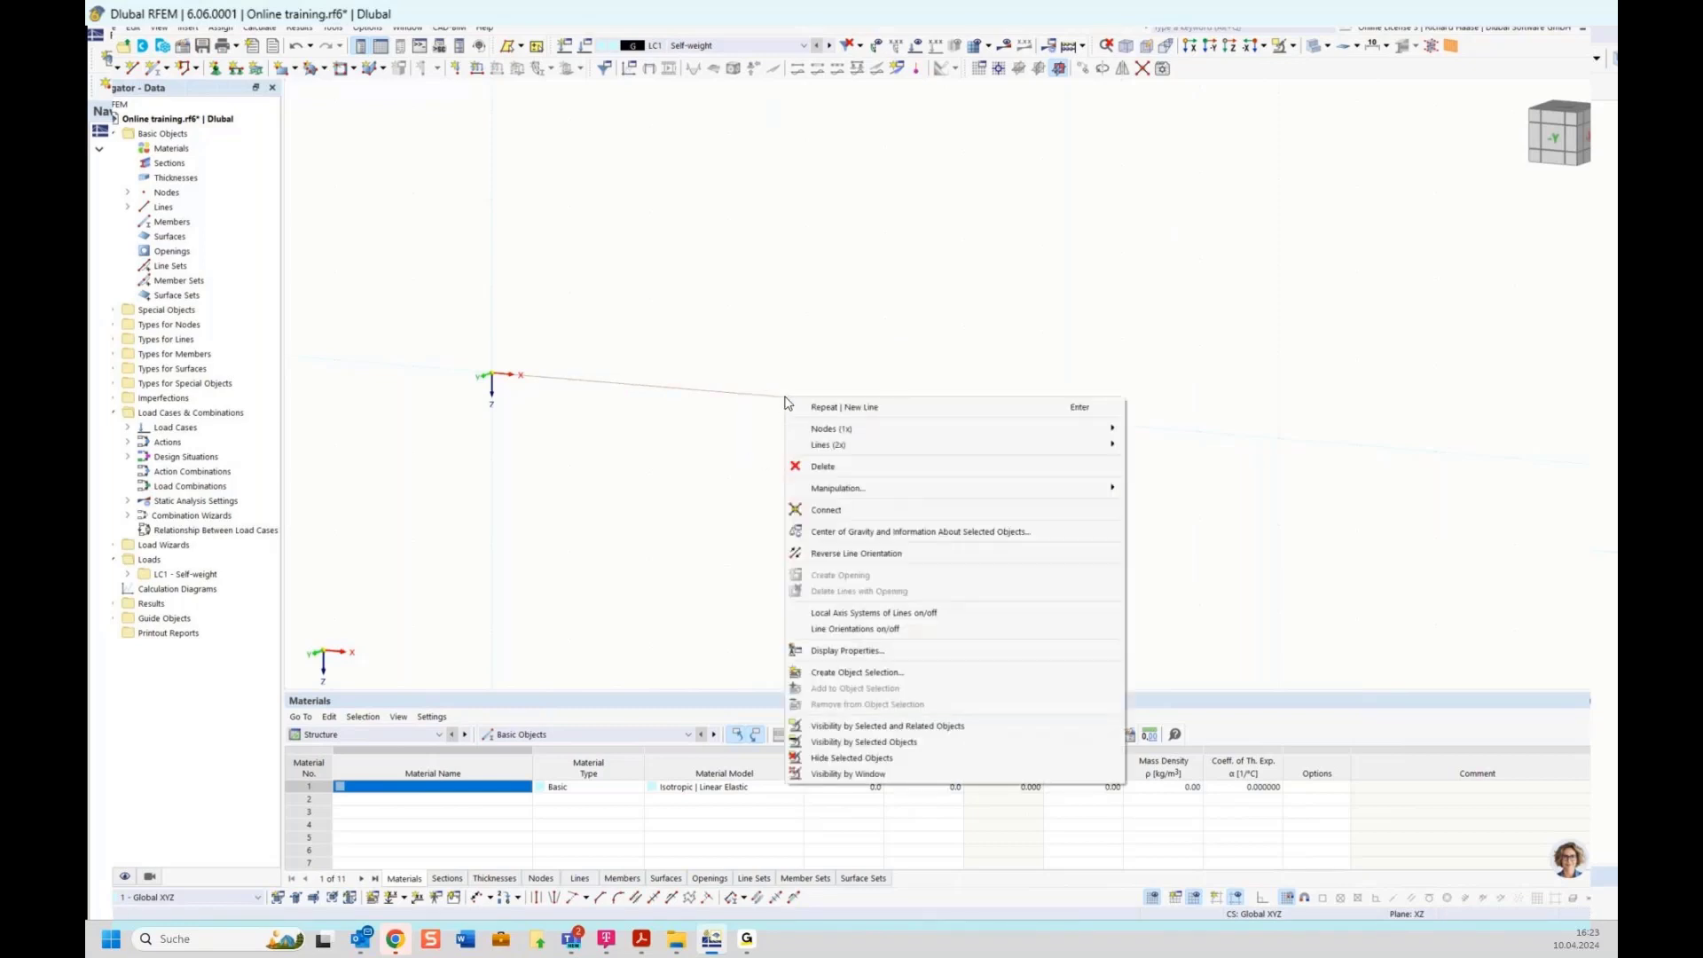
pyautogui.moveTo(825, 448)
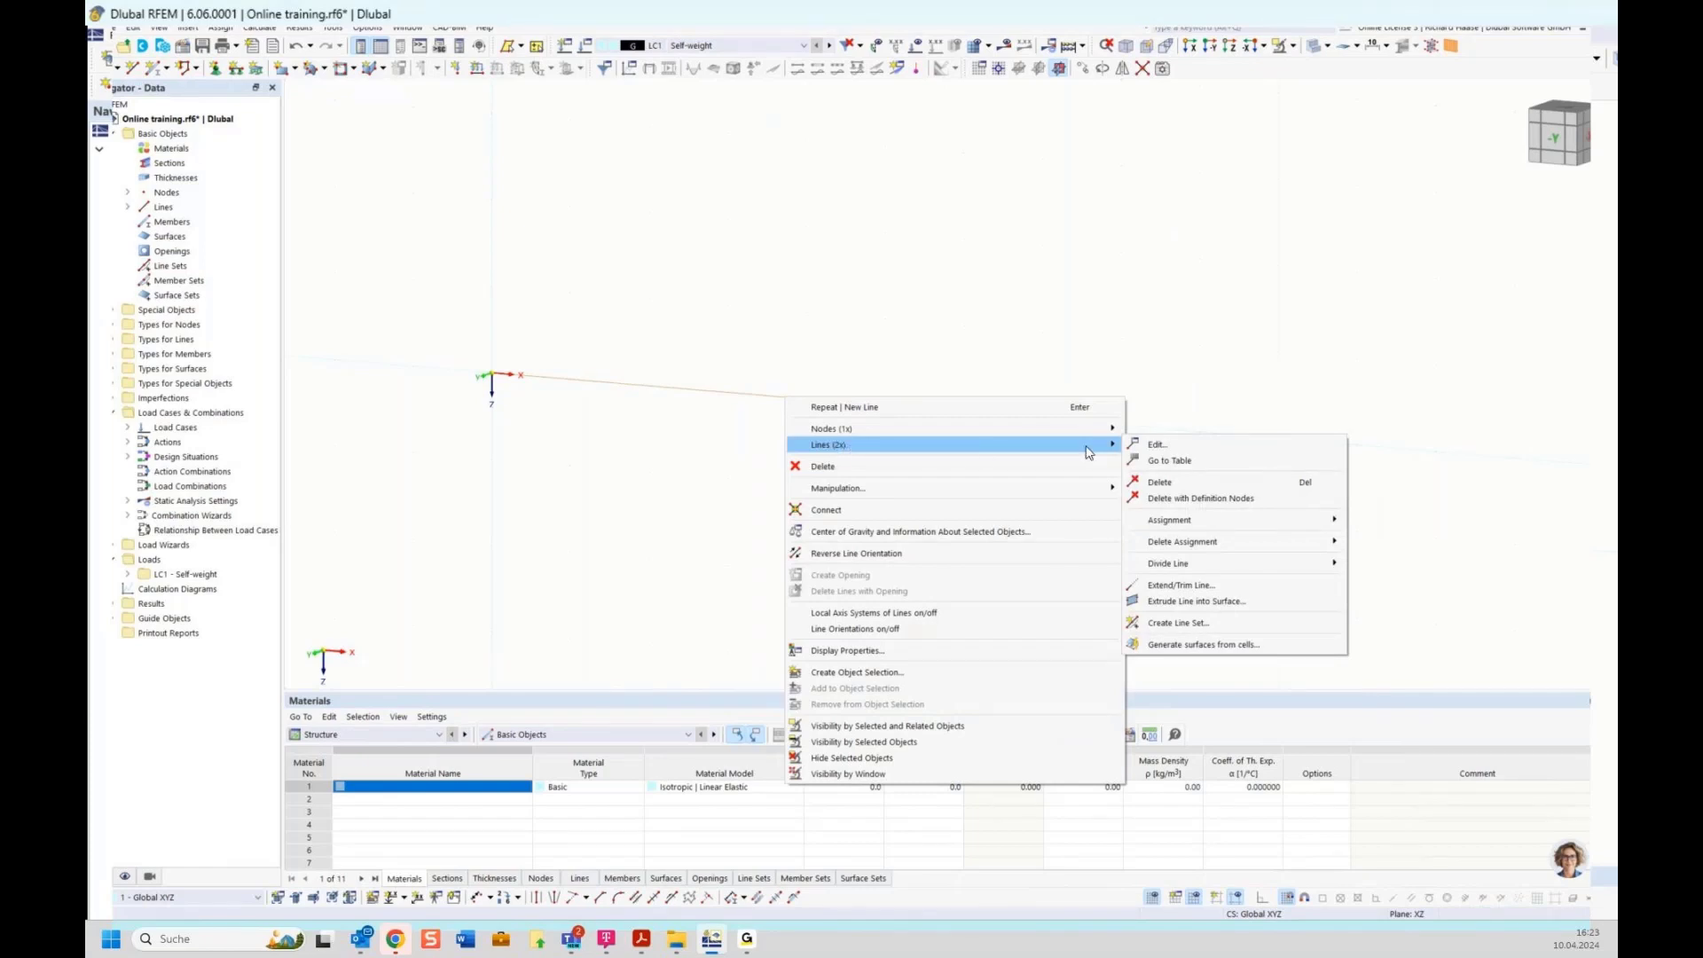
pyautogui.click(1153, 446)
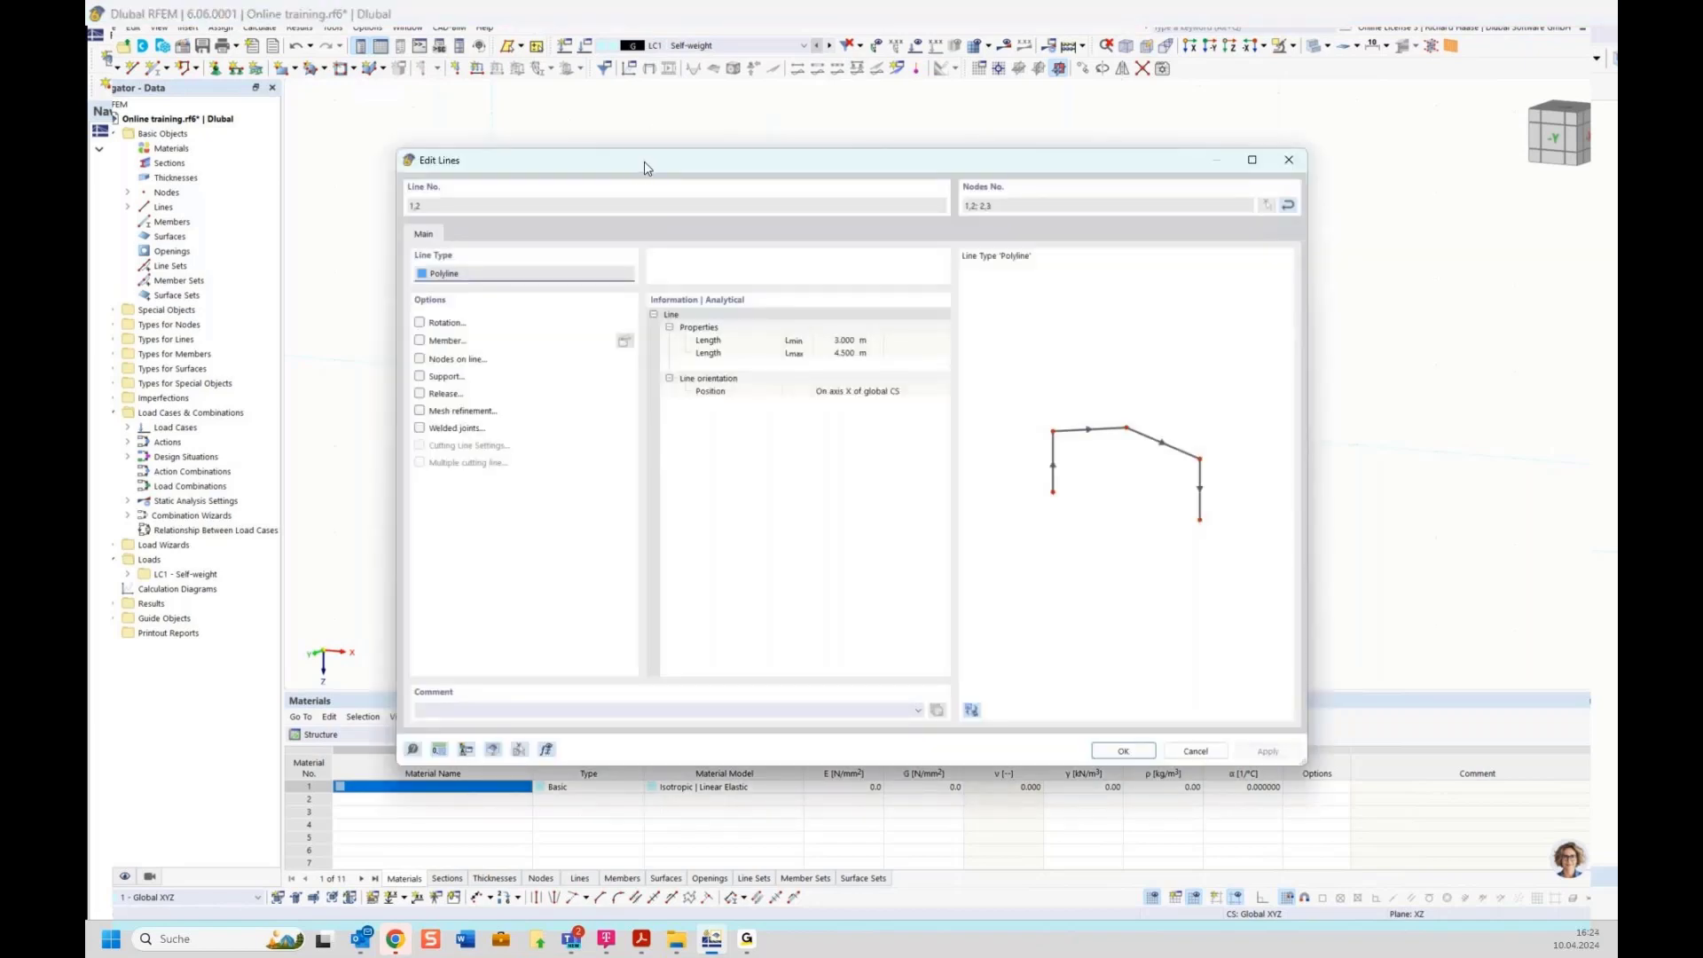
pyautogui.moveTo(645, 169); pyautogui.dragTo(652, 171)
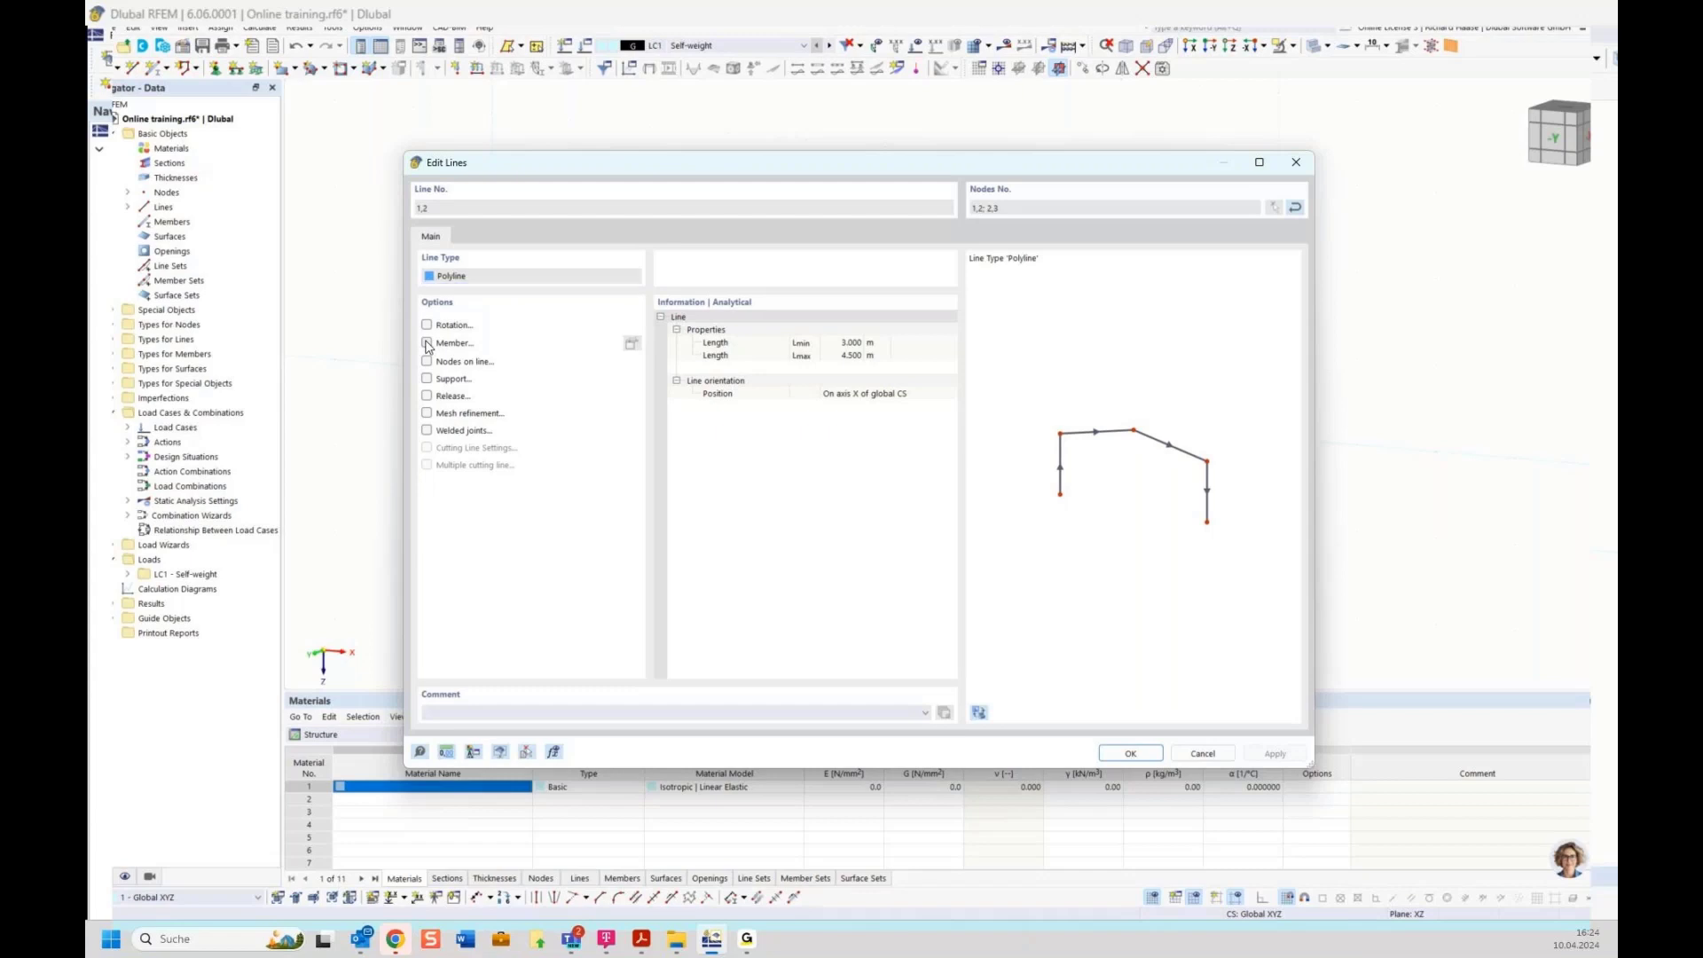
pyautogui.click(427, 344)
pyautogui.moveTo(533, 145); pyautogui.dragTo(537, 208)
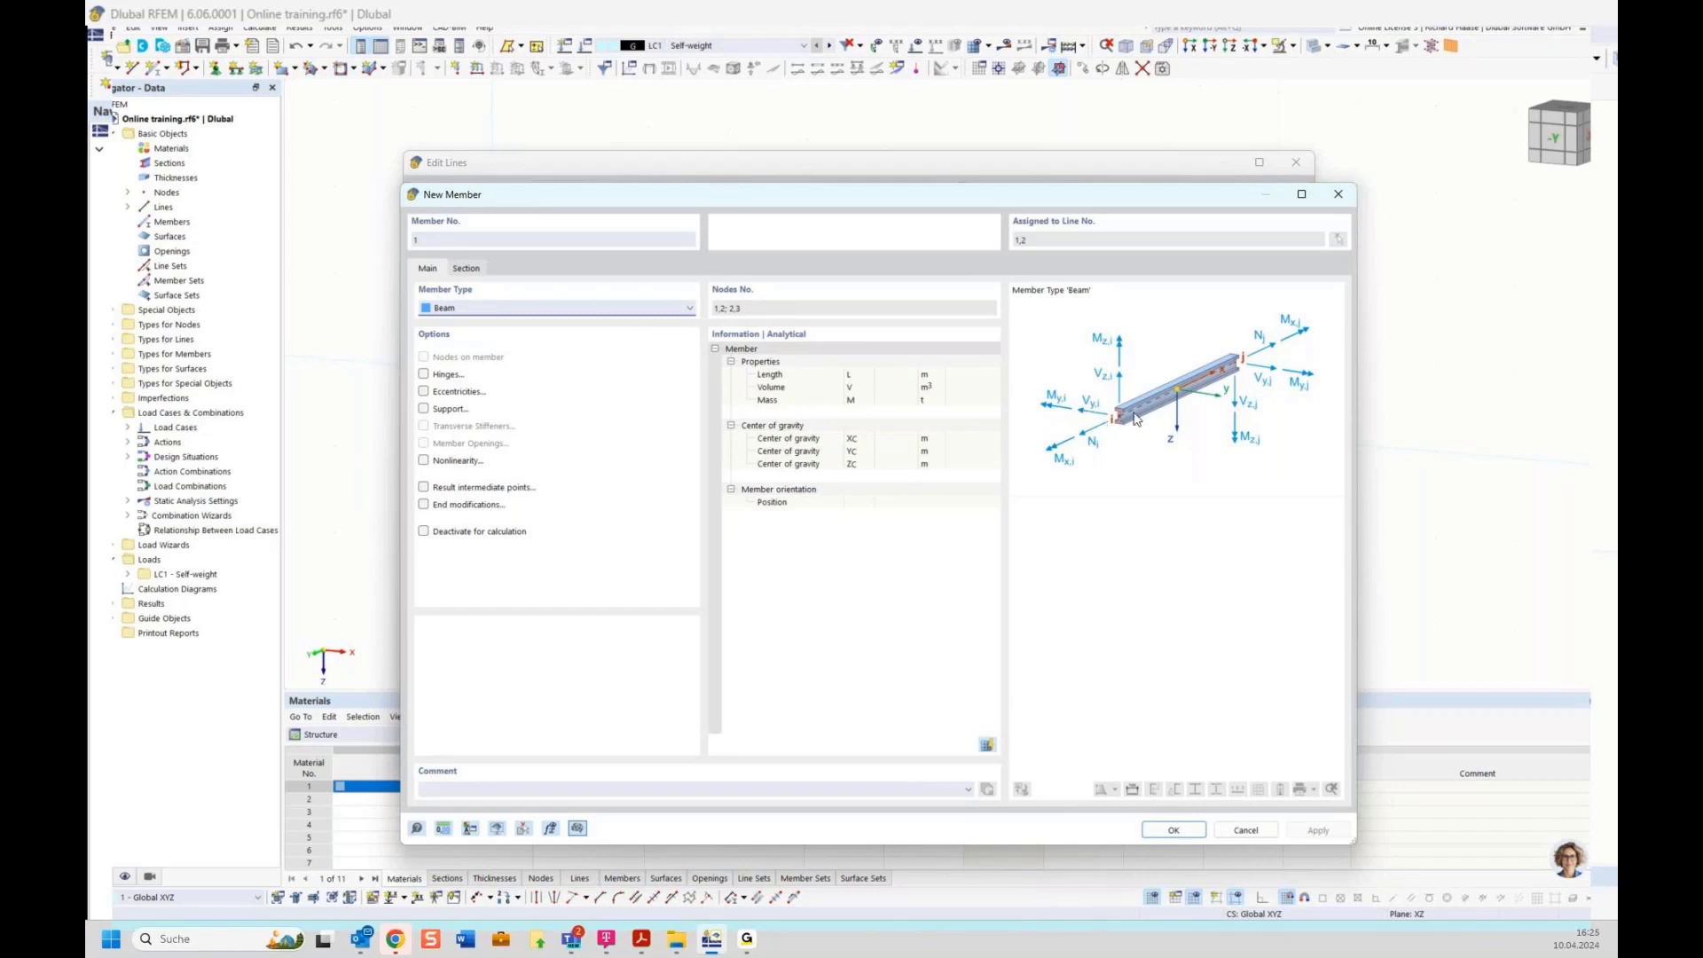
# Try the Tension and Compression member types for the new member to compare their diagrams
pyautogui.click(569, 310)
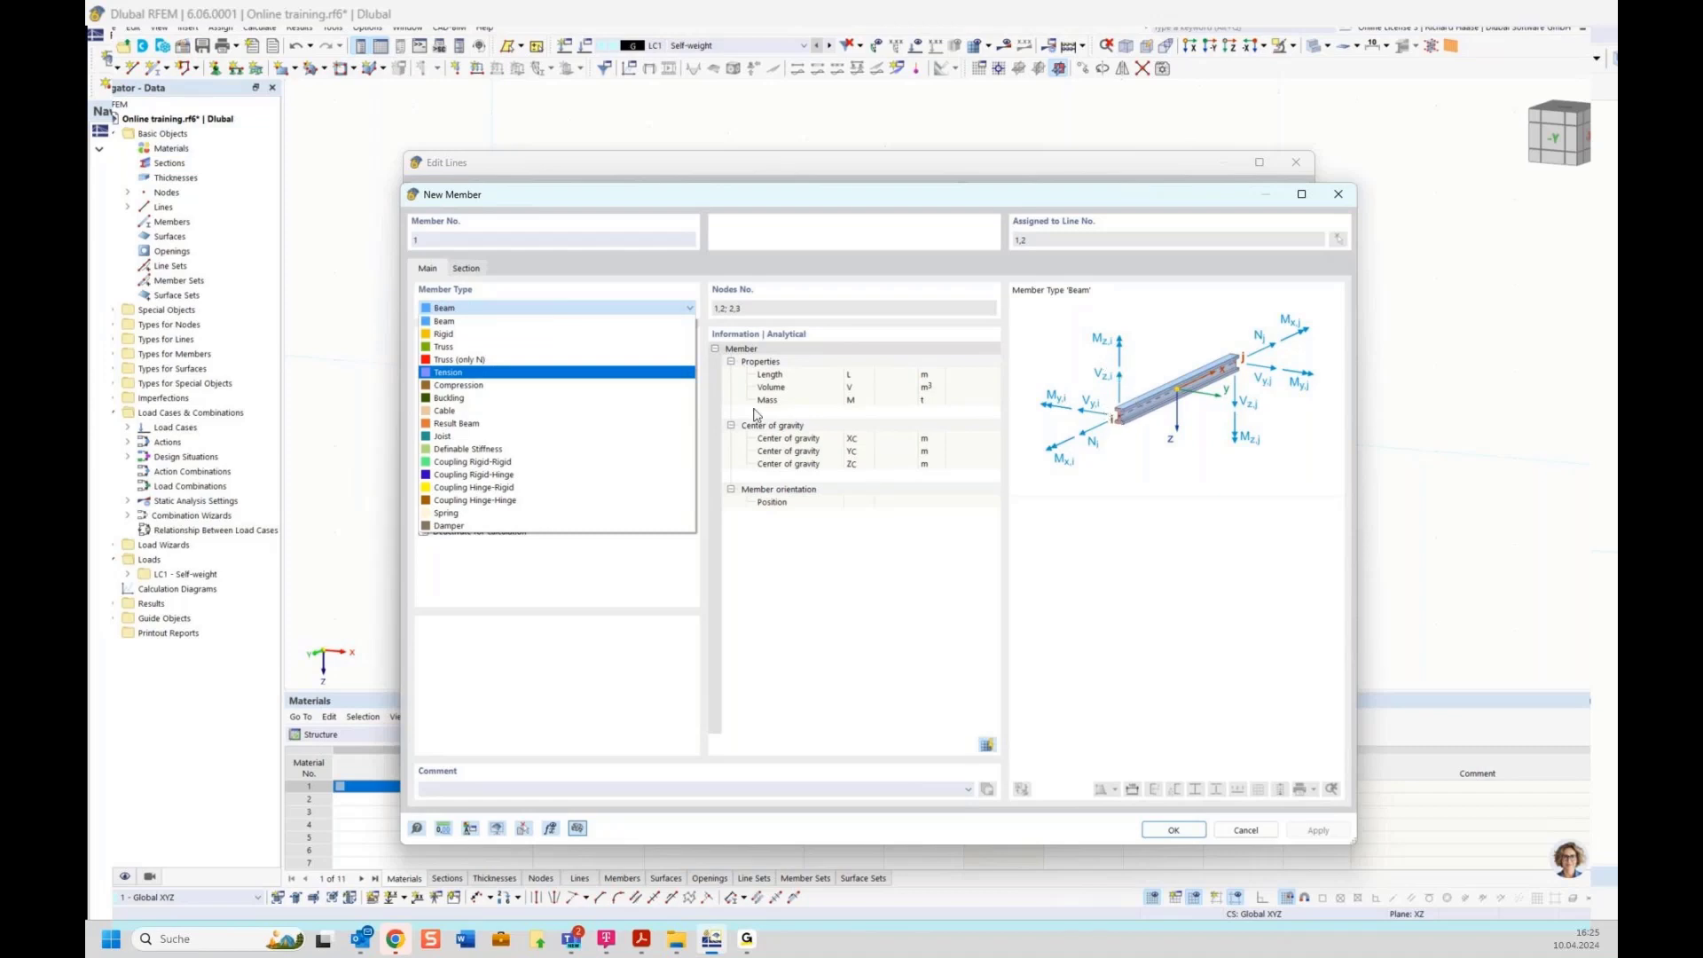
pyautogui.click(465, 376)
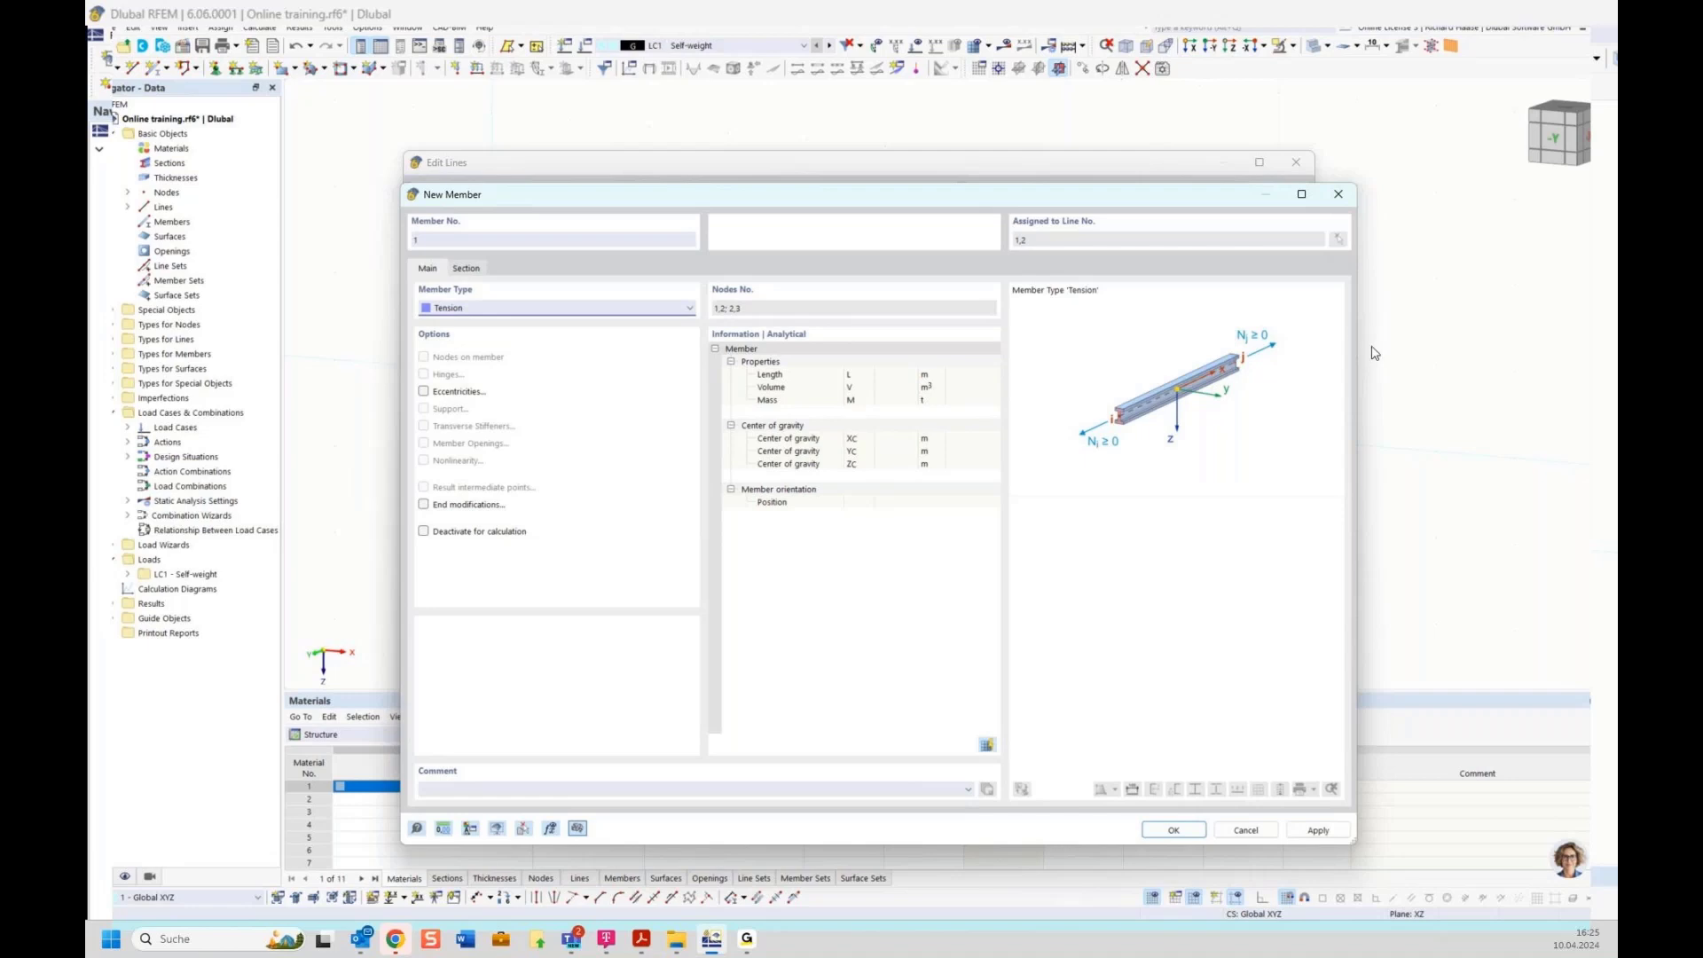
pyautogui.click(559, 310)
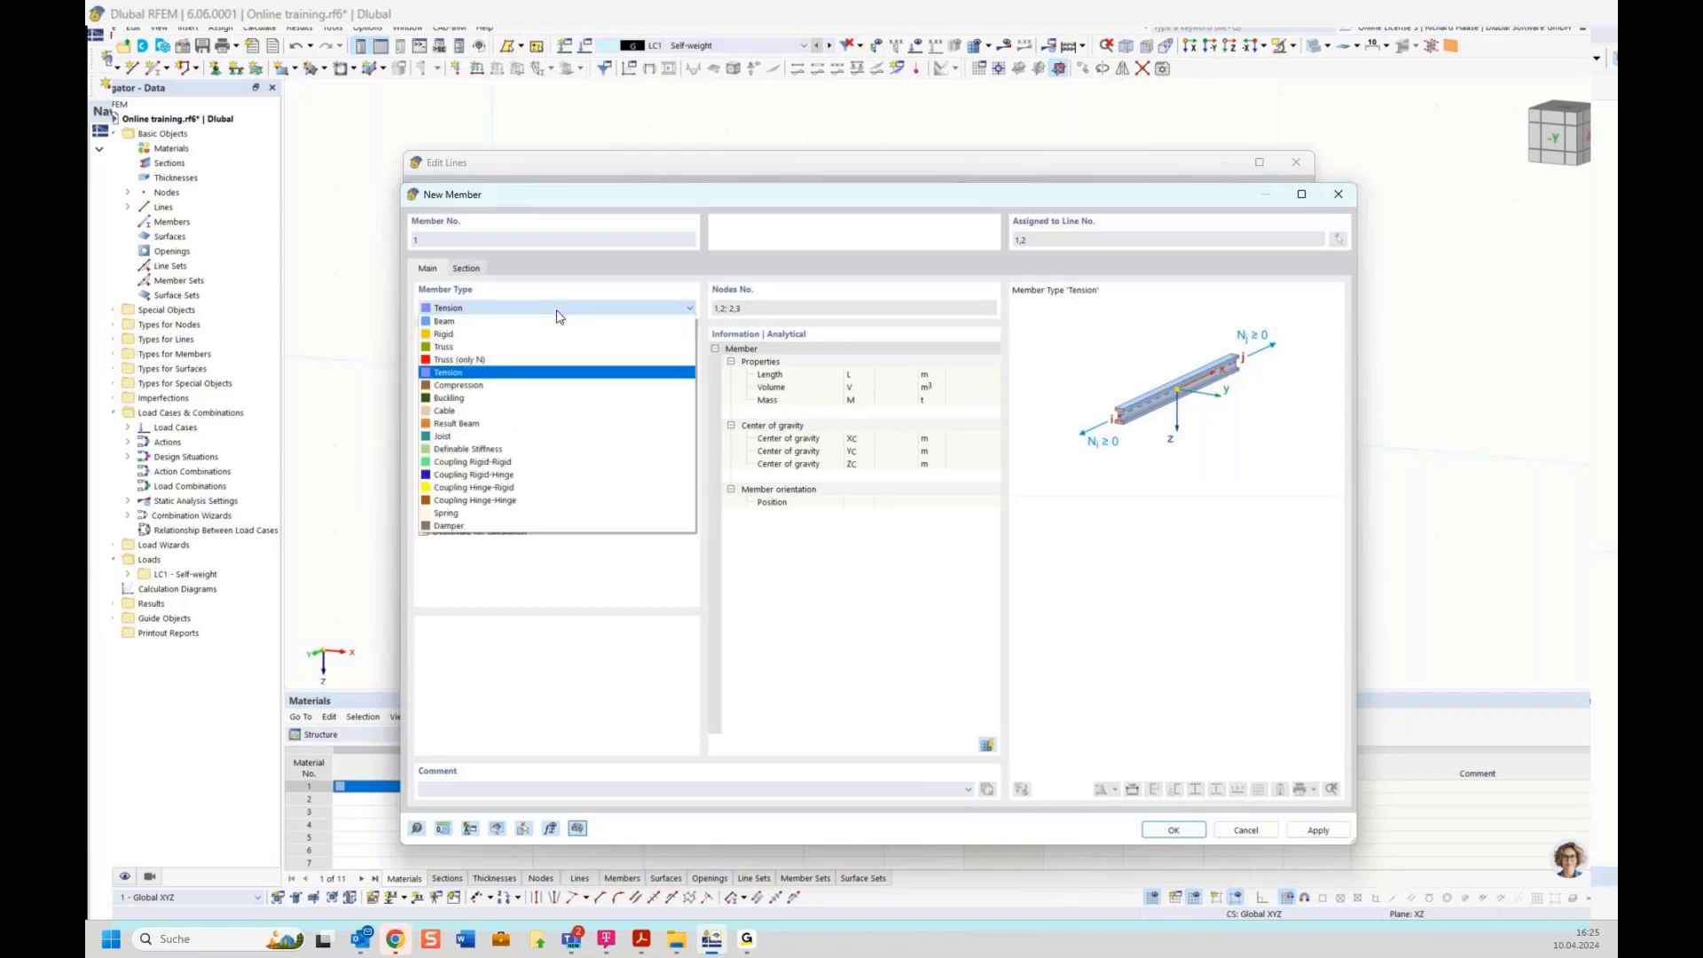
pyautogui.click(461, 387)
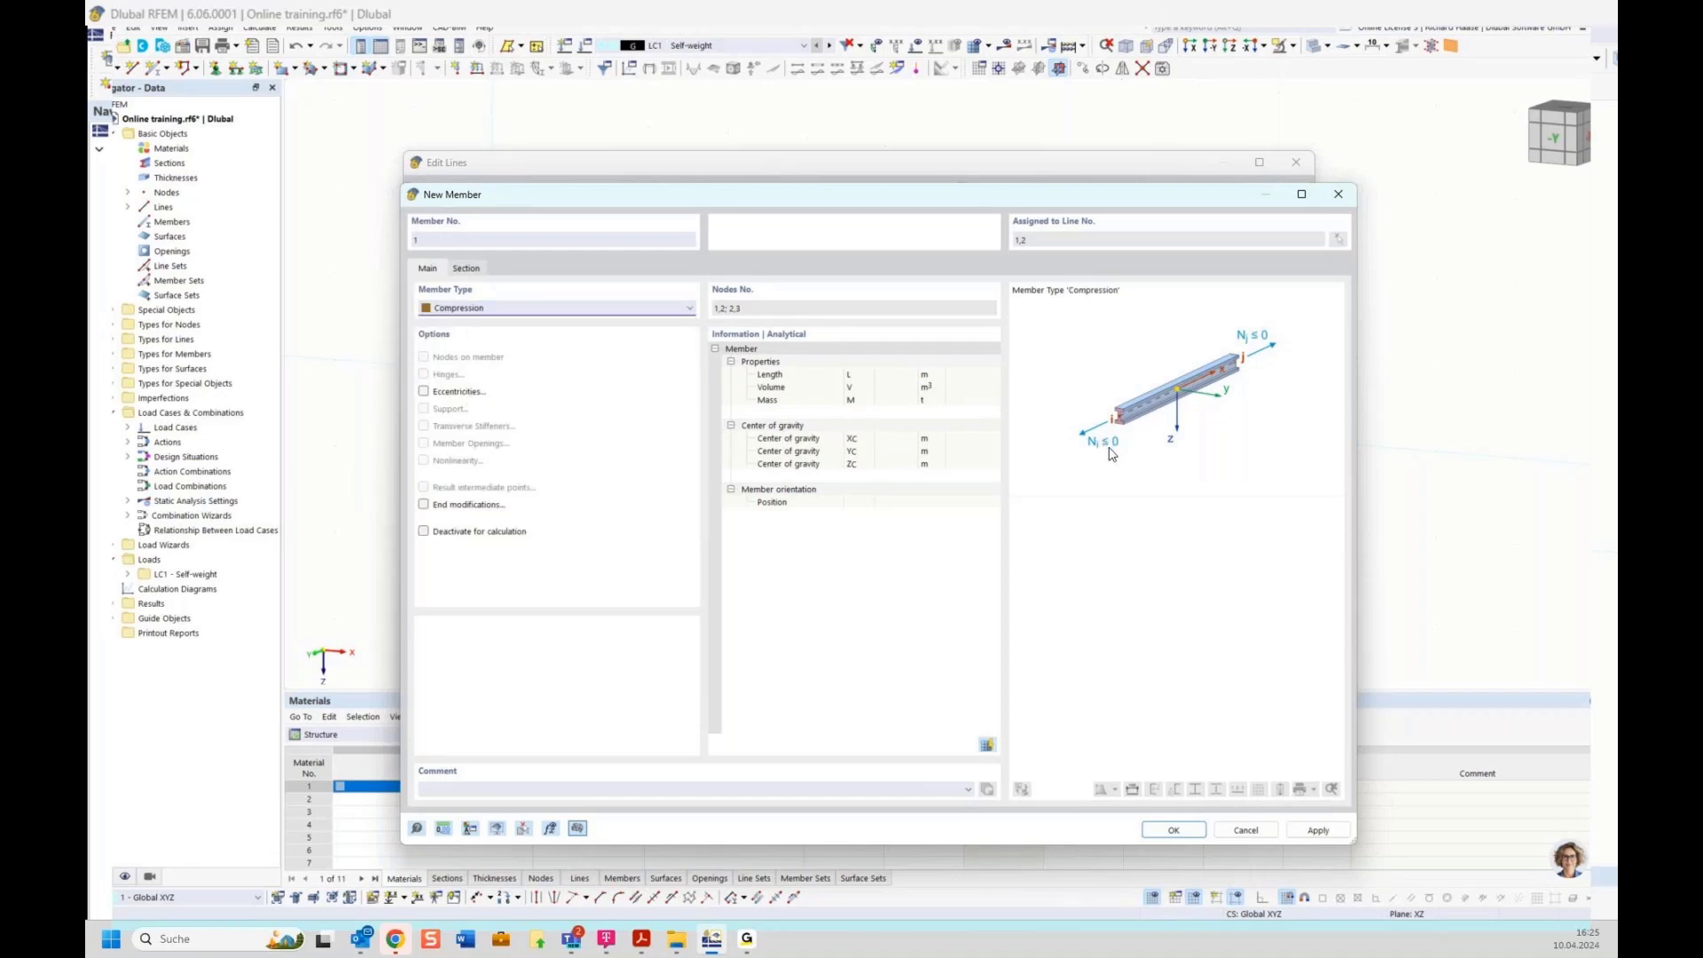
# Explore the Definable Stiffness member type and its stiffness parameters without creating a definition, and restore the member type to Beam
pyautogui.click(477, 308)
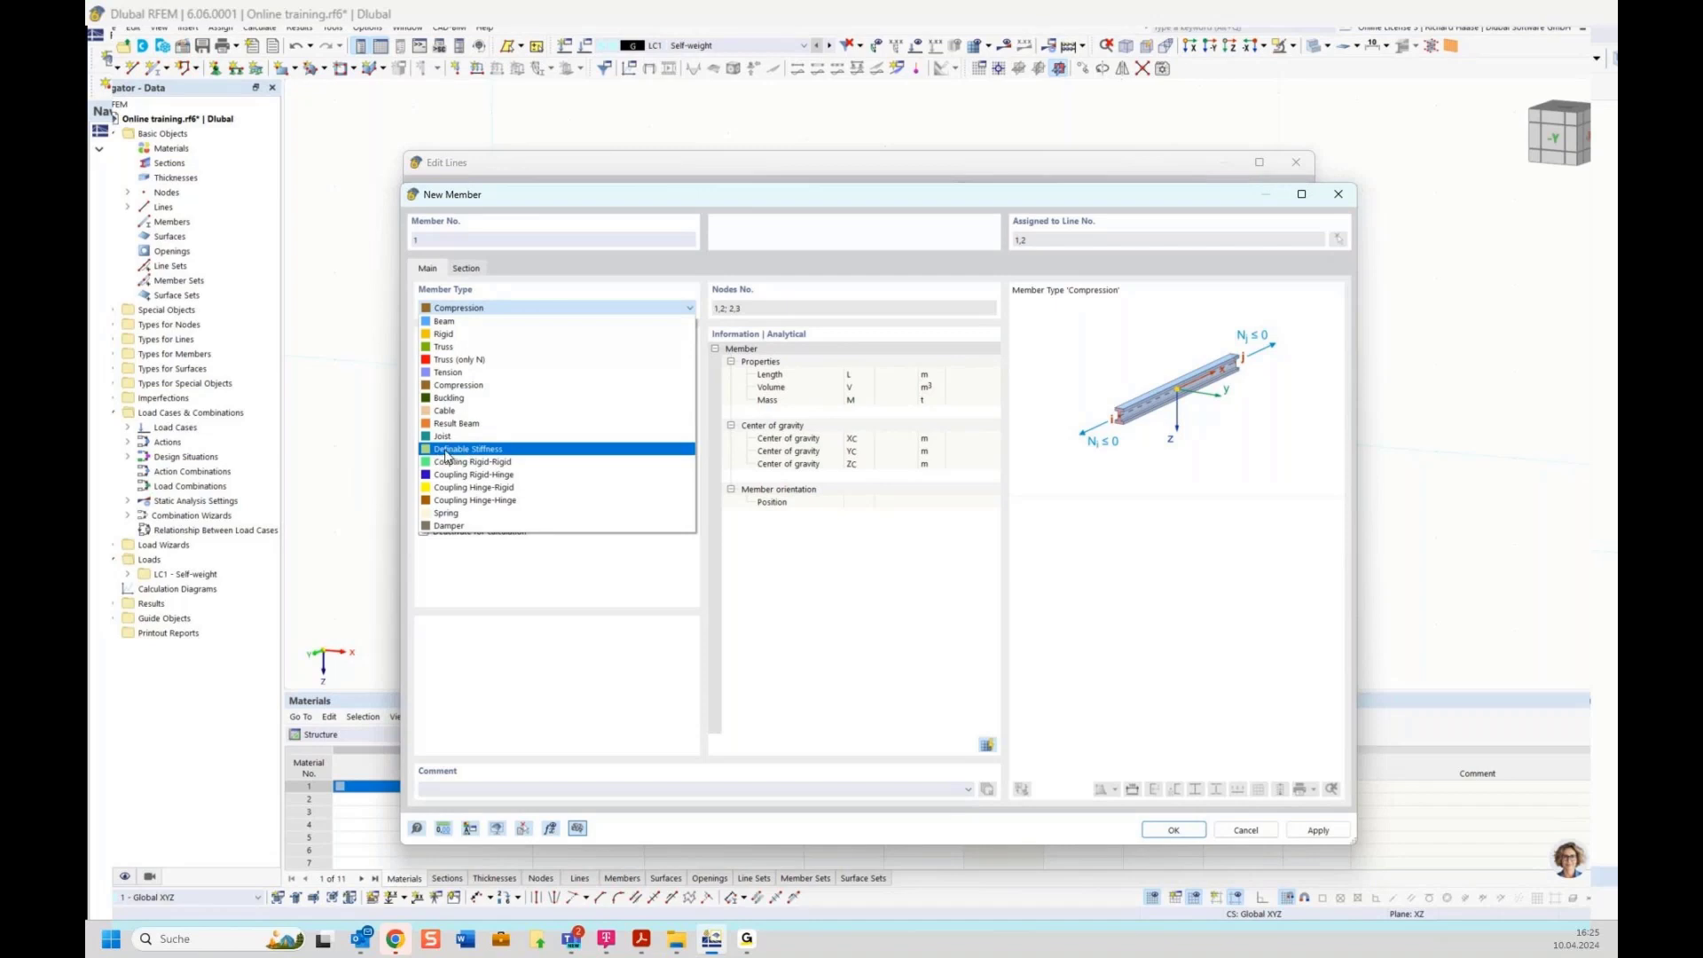
pyautogui.click(489, 451)
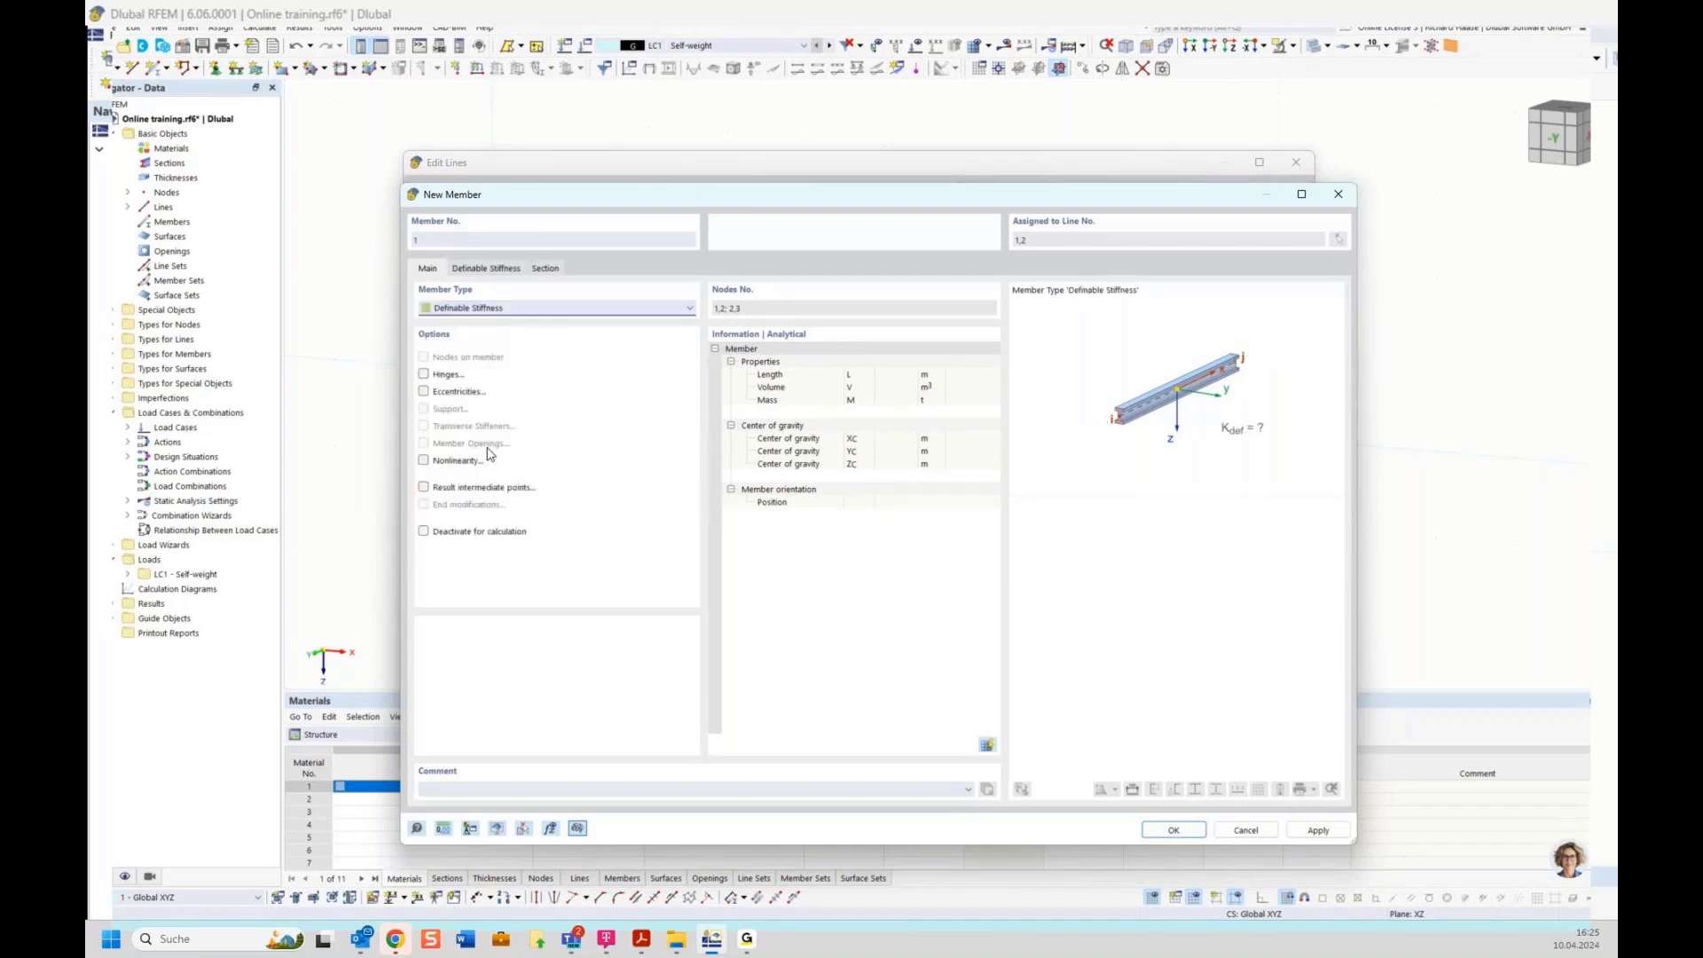
pyautogui.click(487, 270)
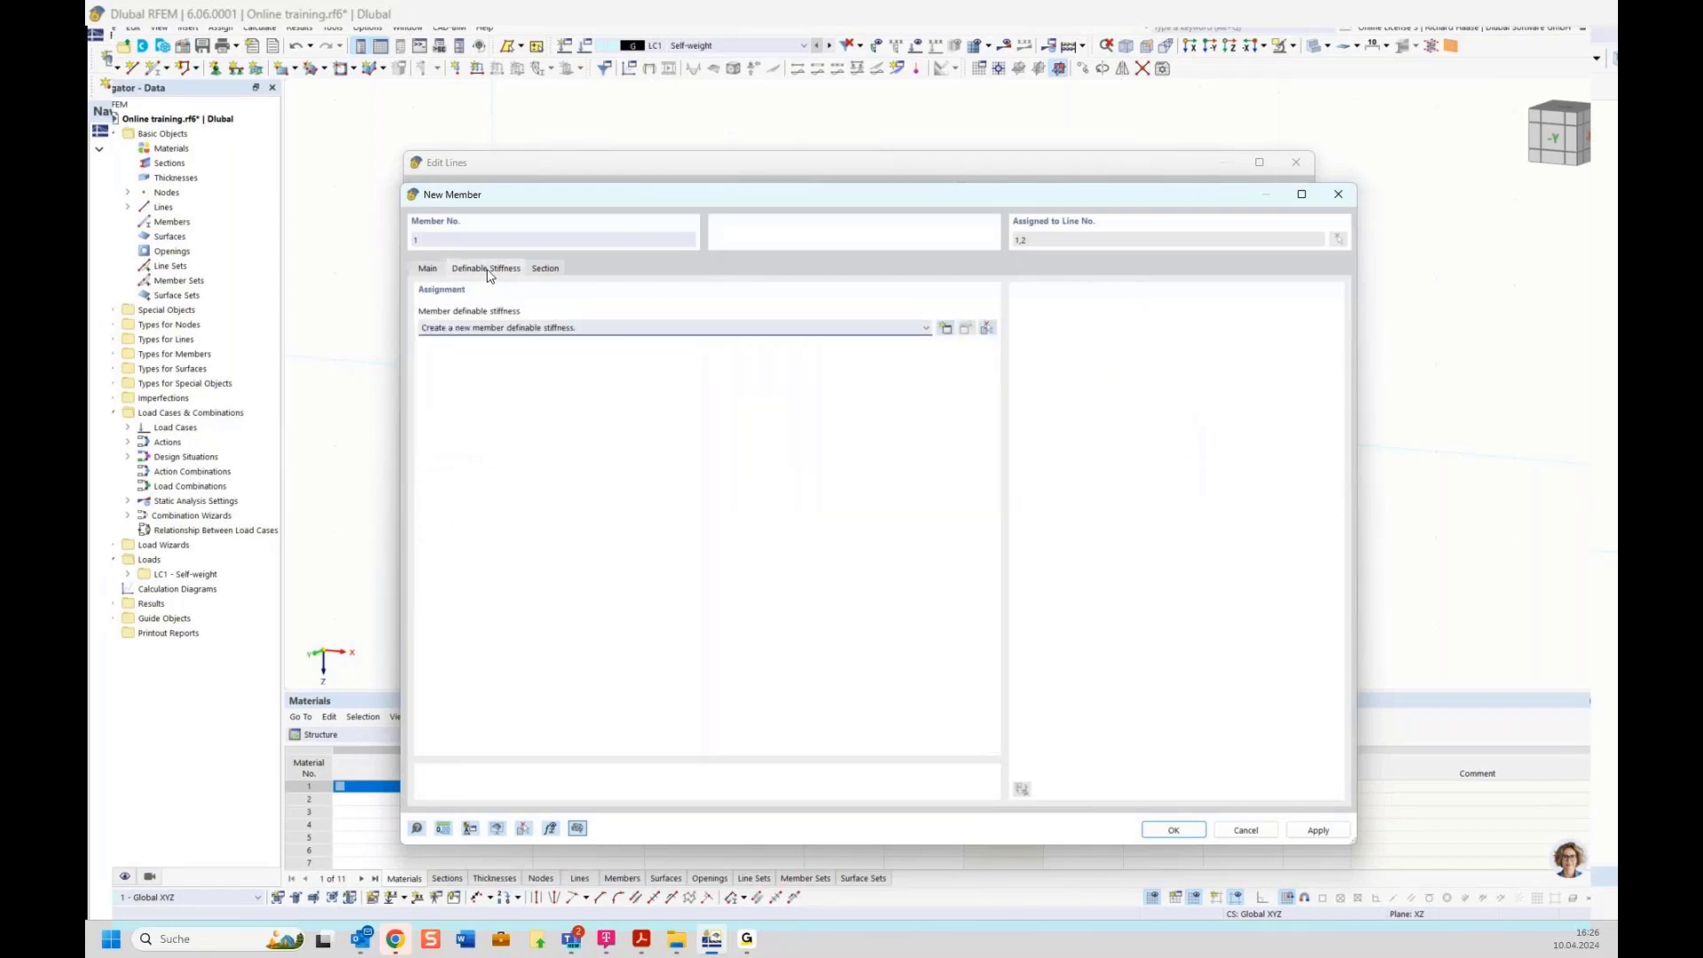
pyautogui.click(945, 330)
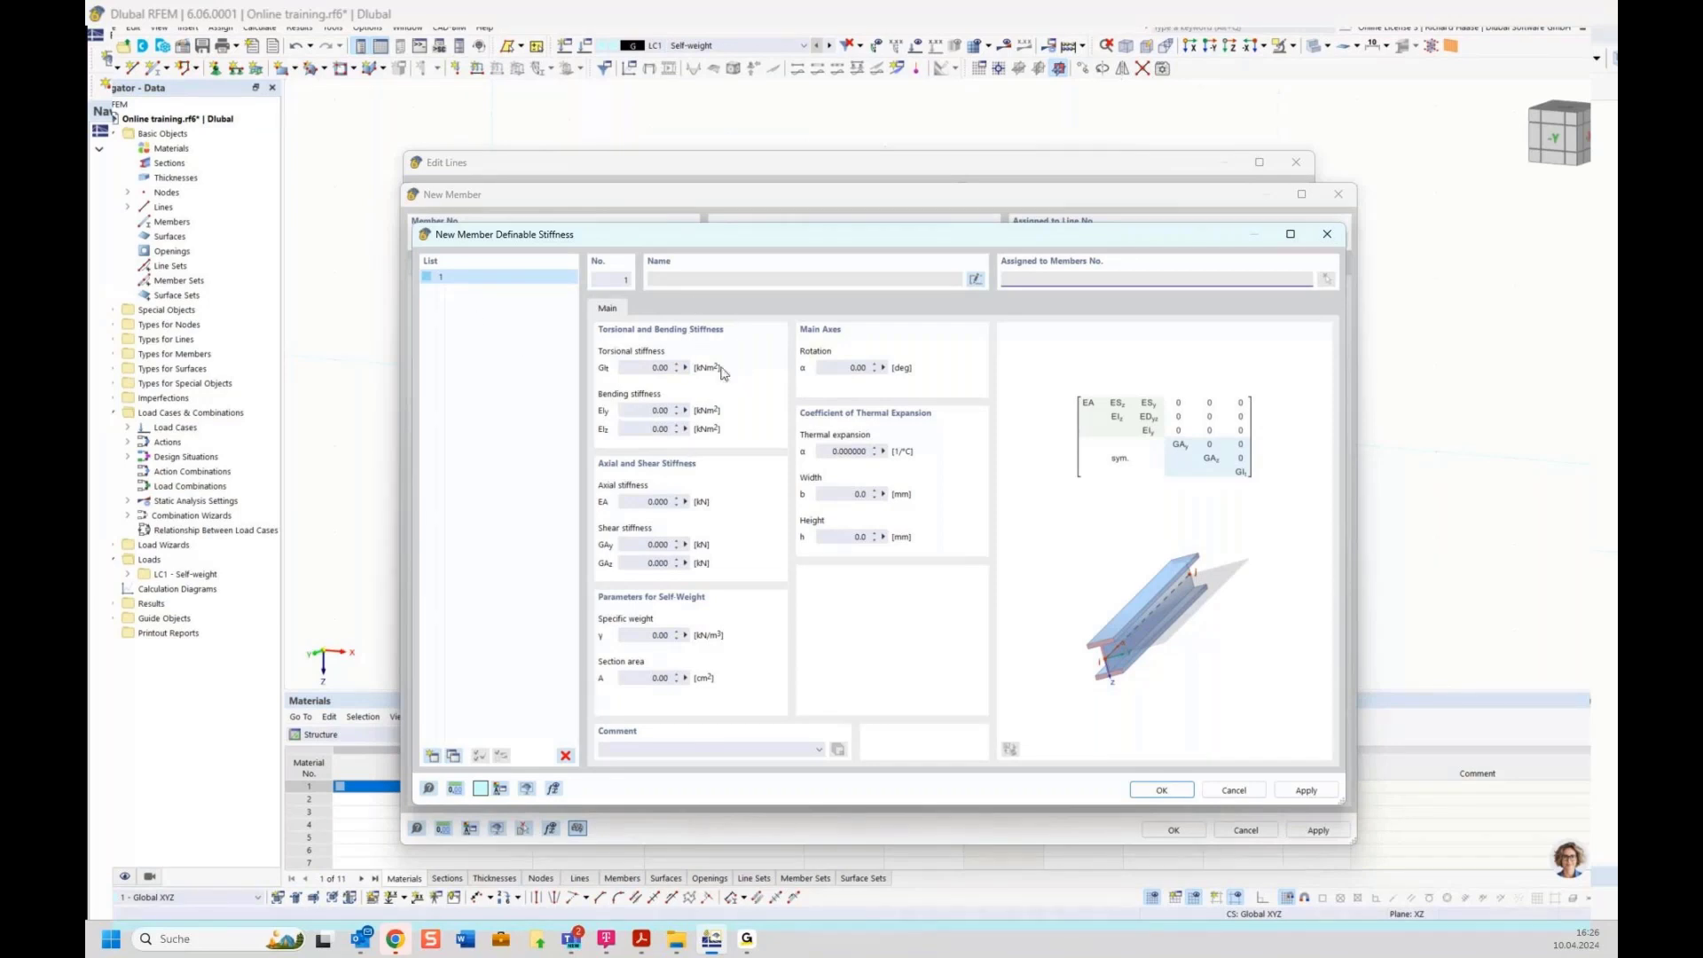
pyautogui.click(1324, 233)
pyautogui.click(431, 270)
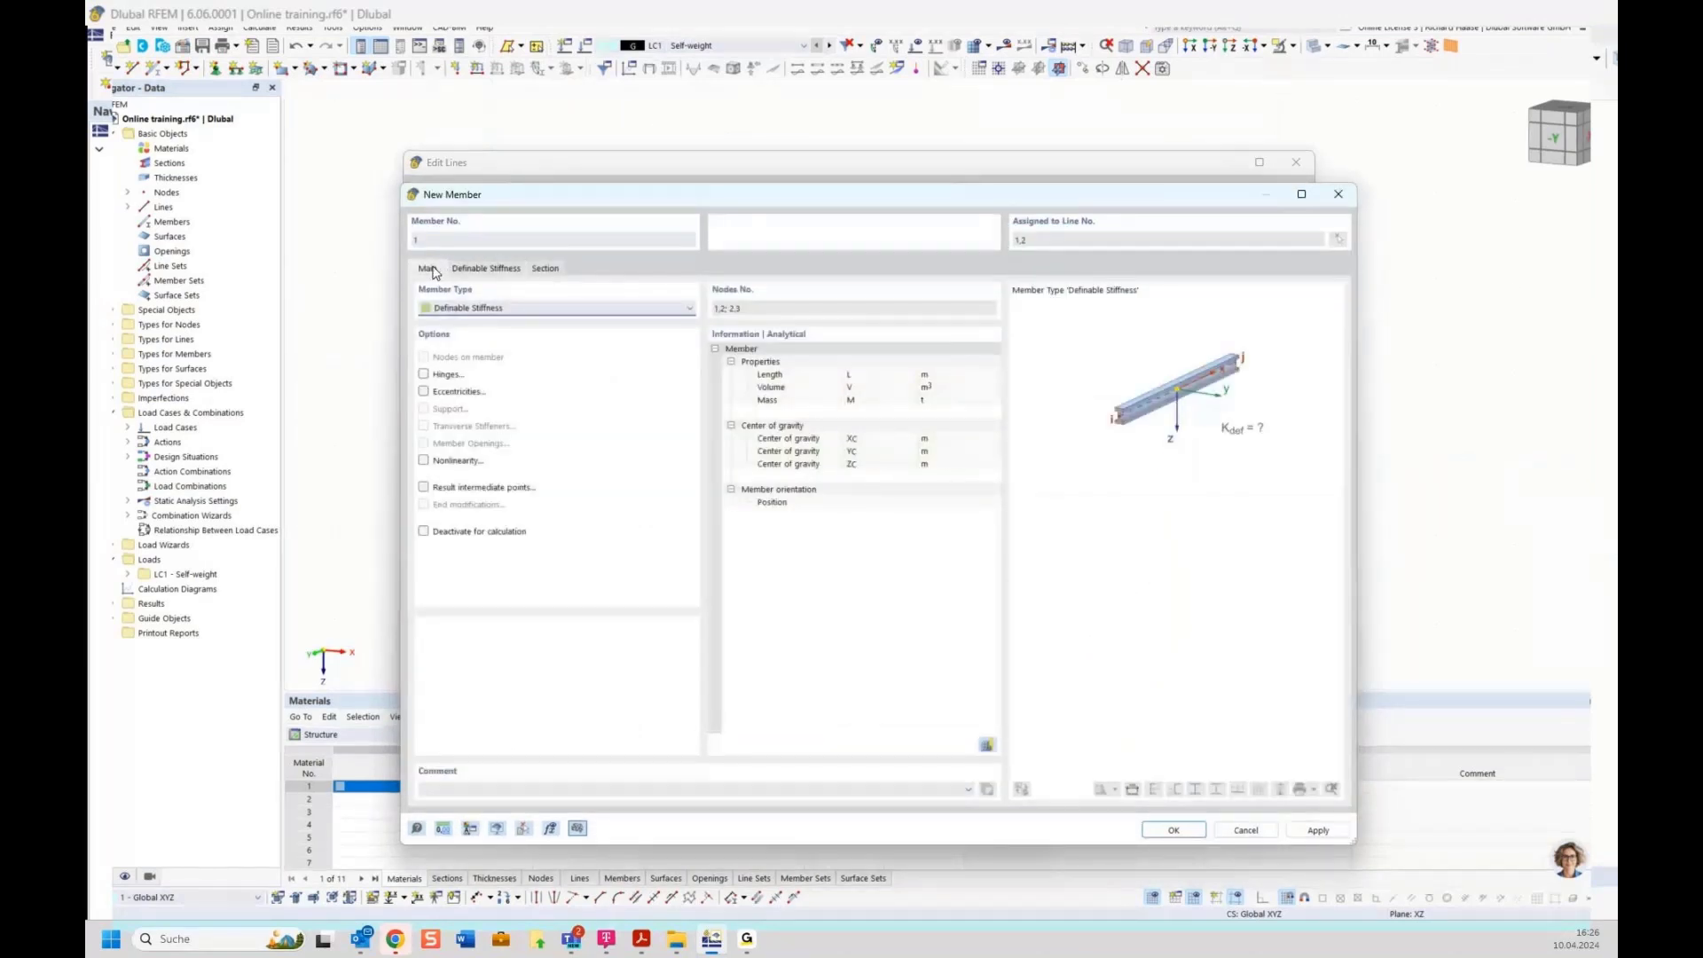
pyautogui.click(479, 309)
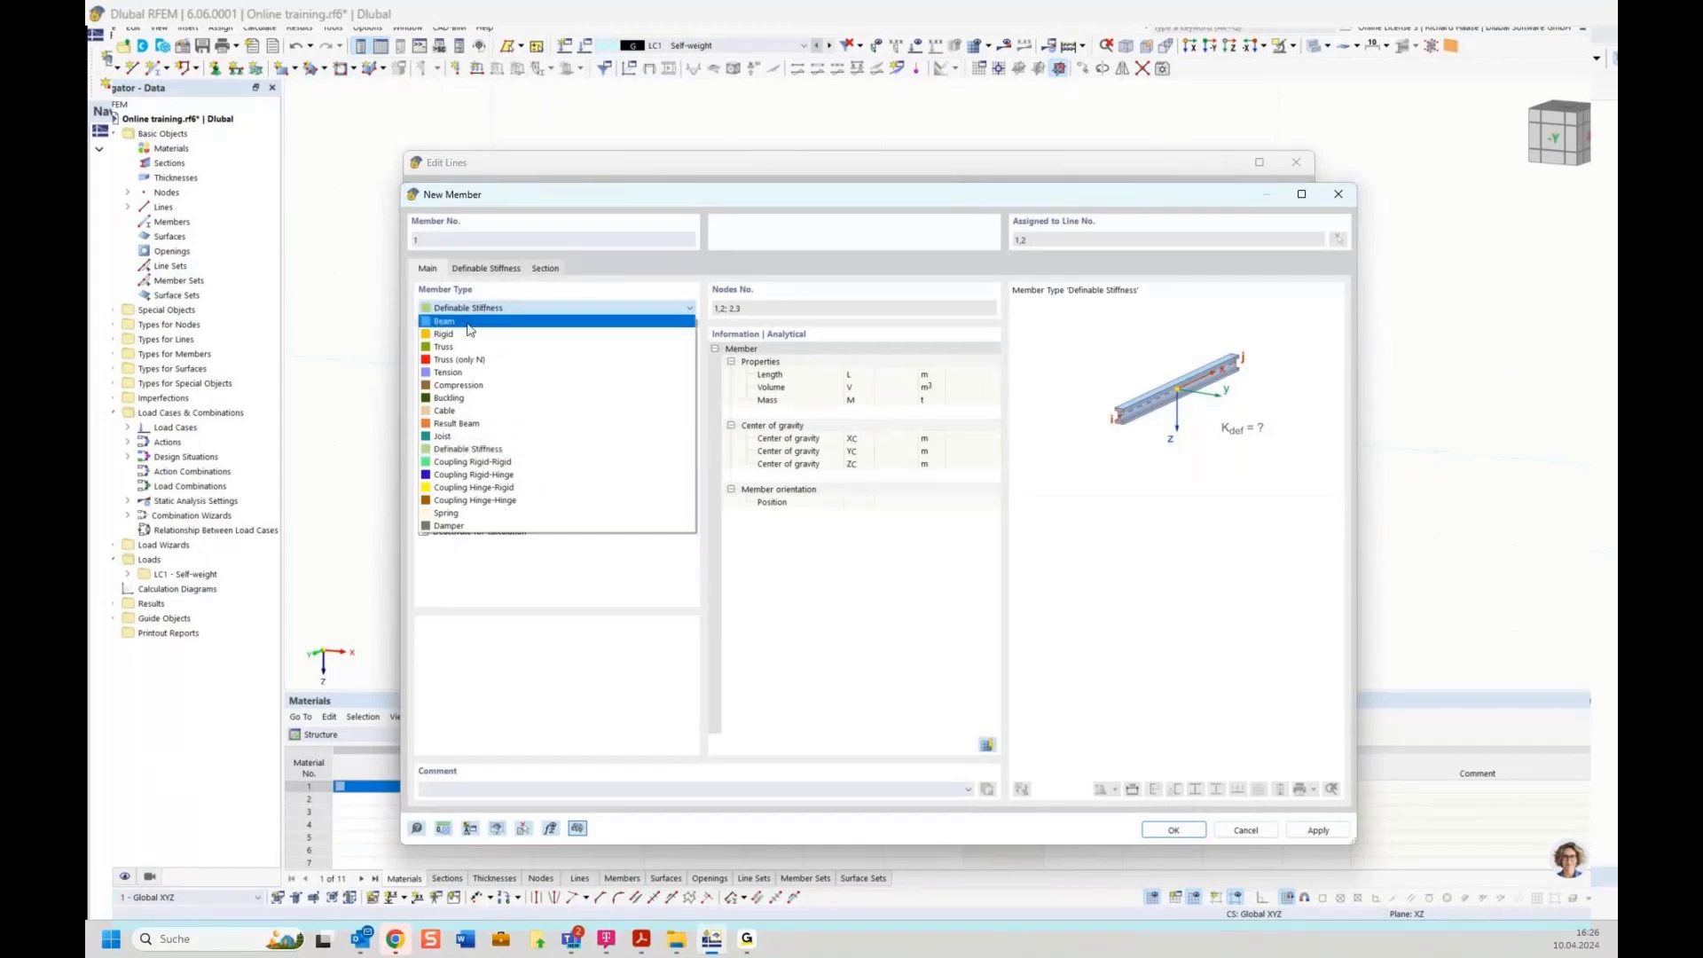
pyautogui.click(473, 322)
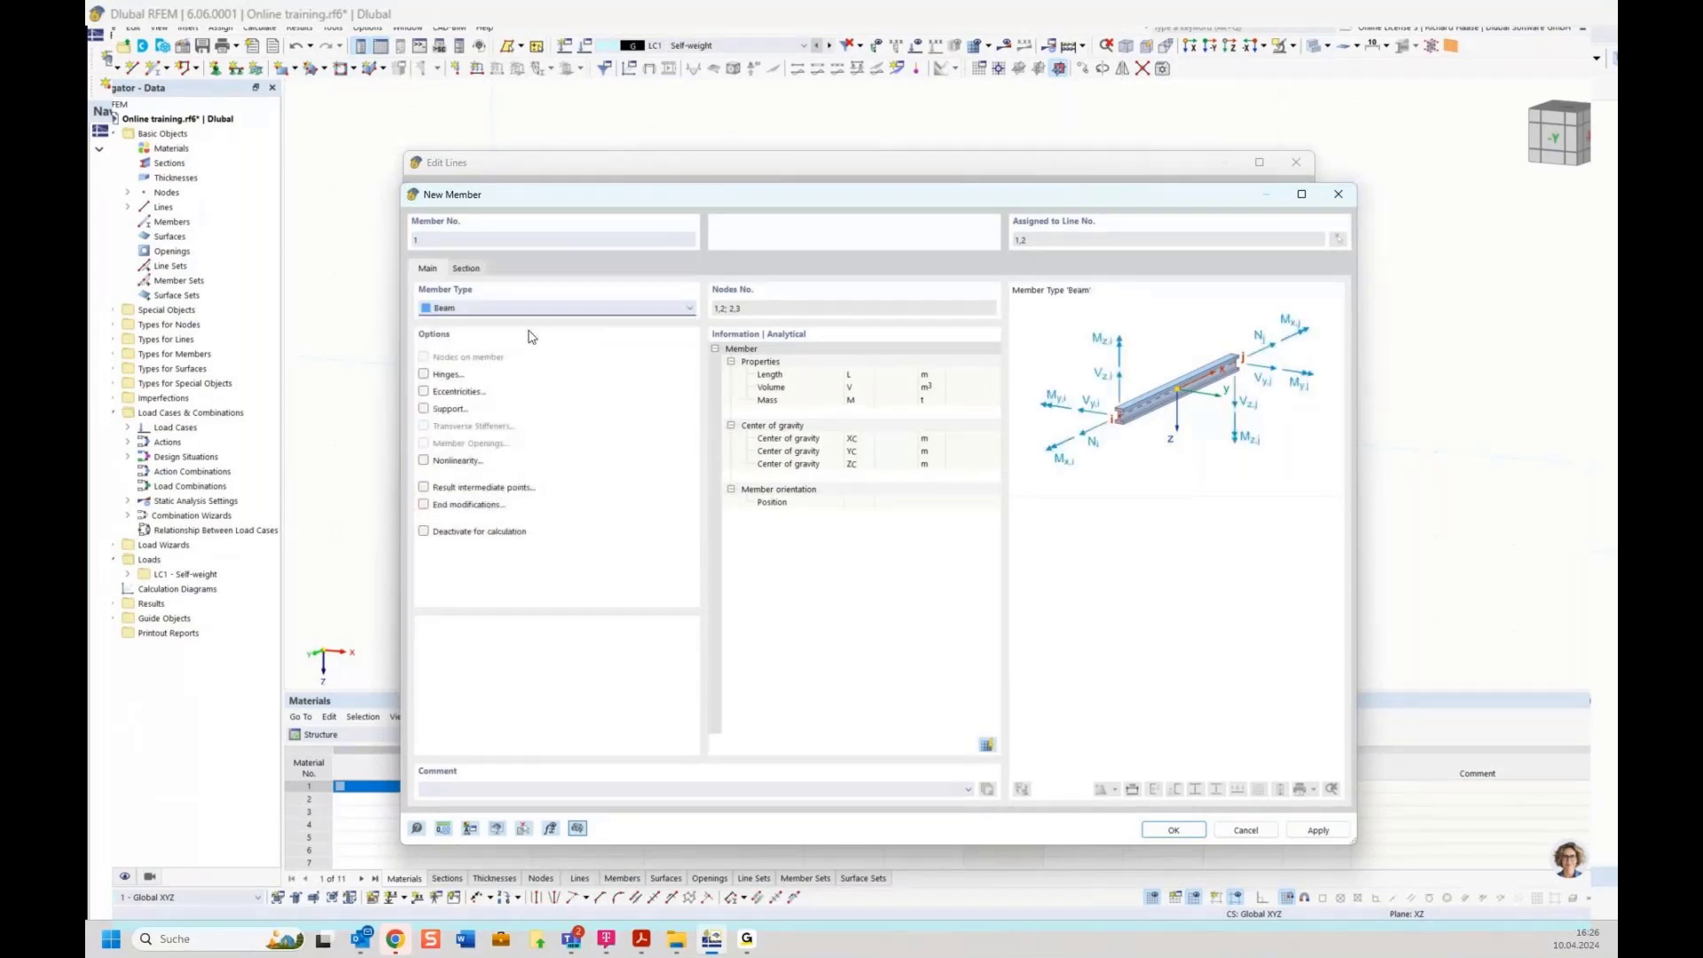
# Pick the standardized steel I-section HE 180 A (EN 10365:2017, ArcelorMittal) from the section library for the member start
pyautogui.moveTo(590, 198); pyautogui.dragTo(601, 151)
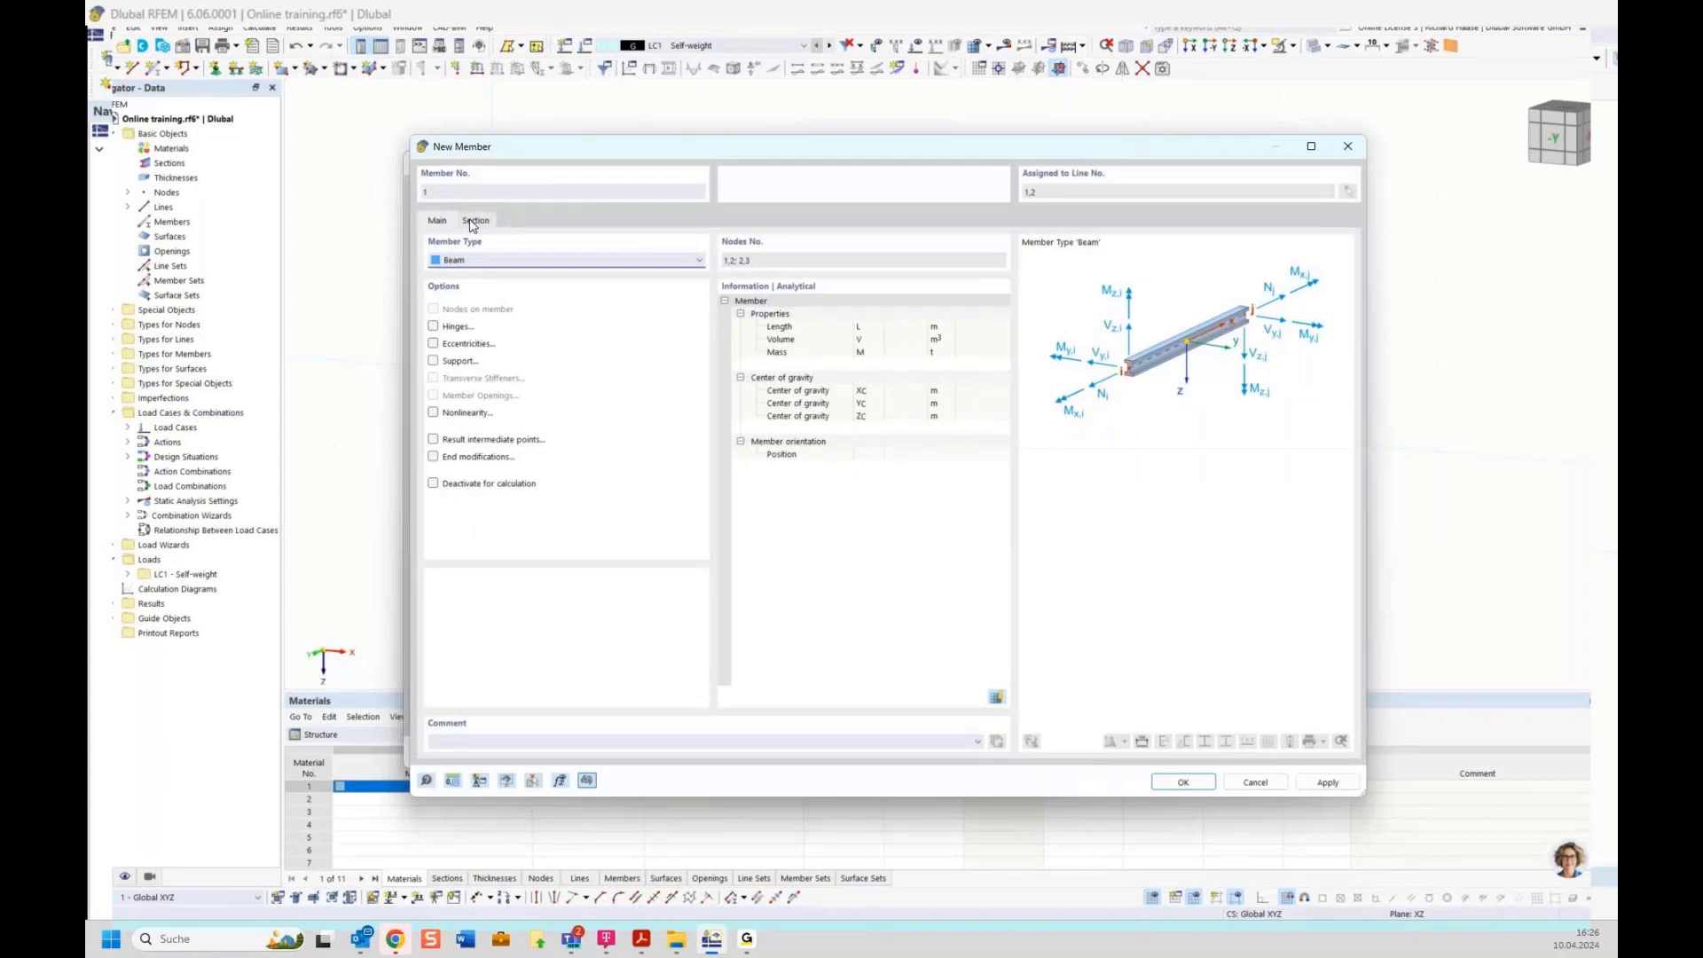
pyautogui.click(473, 222)
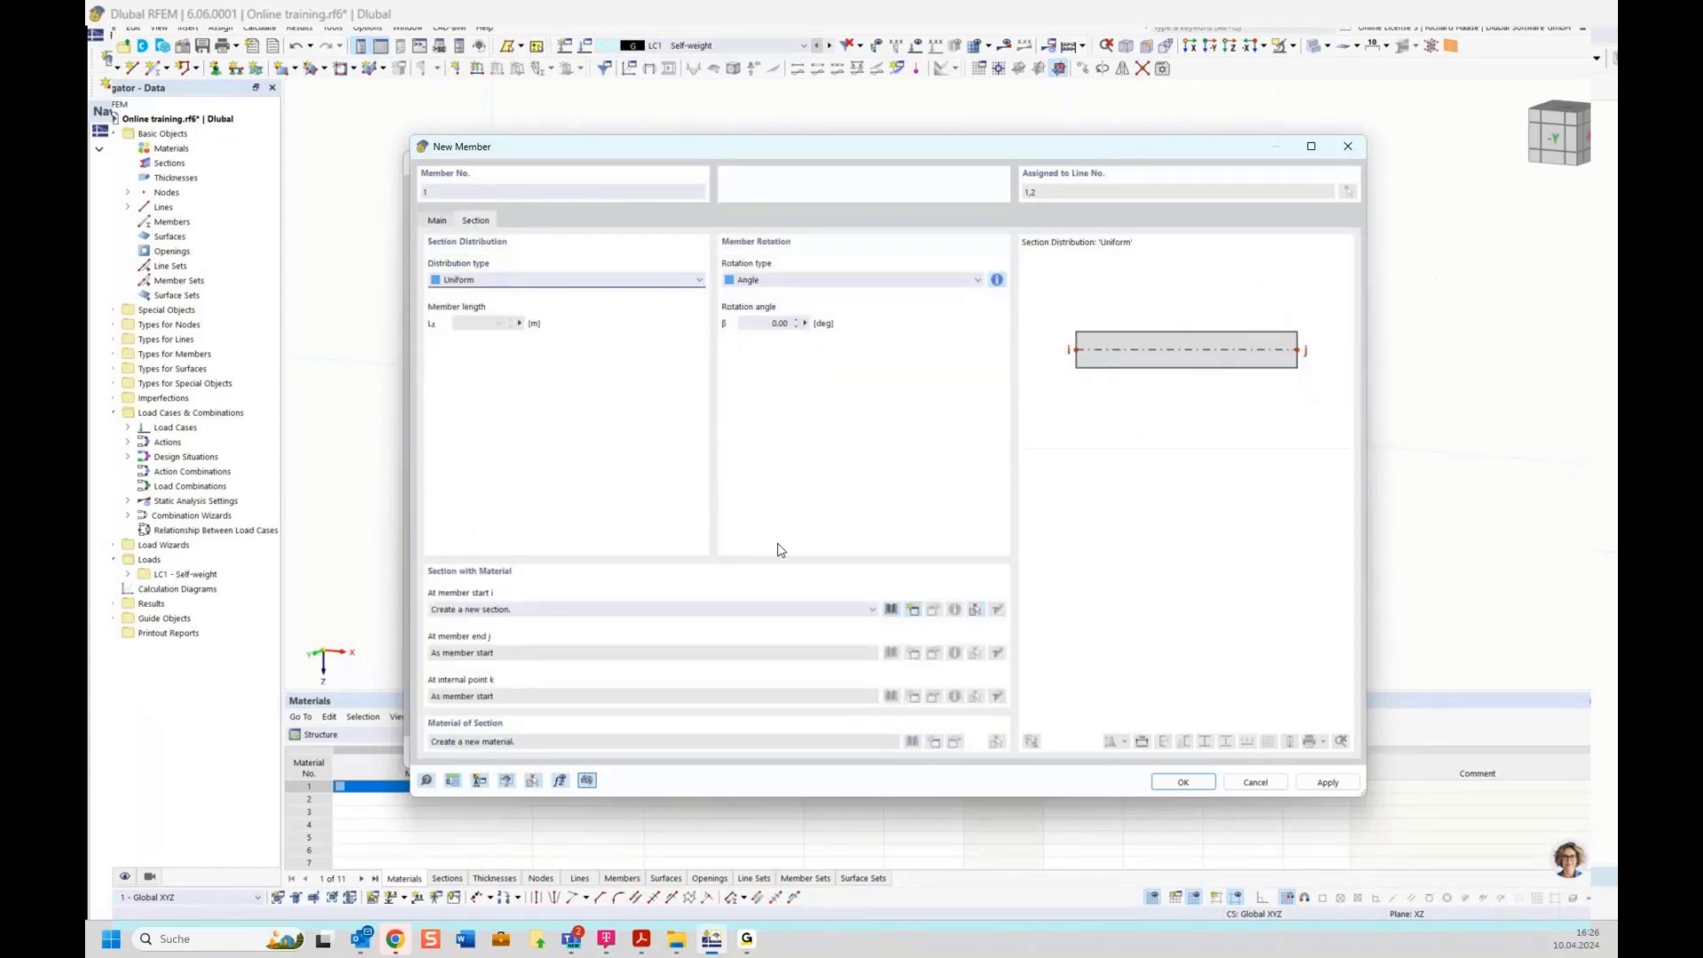
pyautogui.click(892, 610)
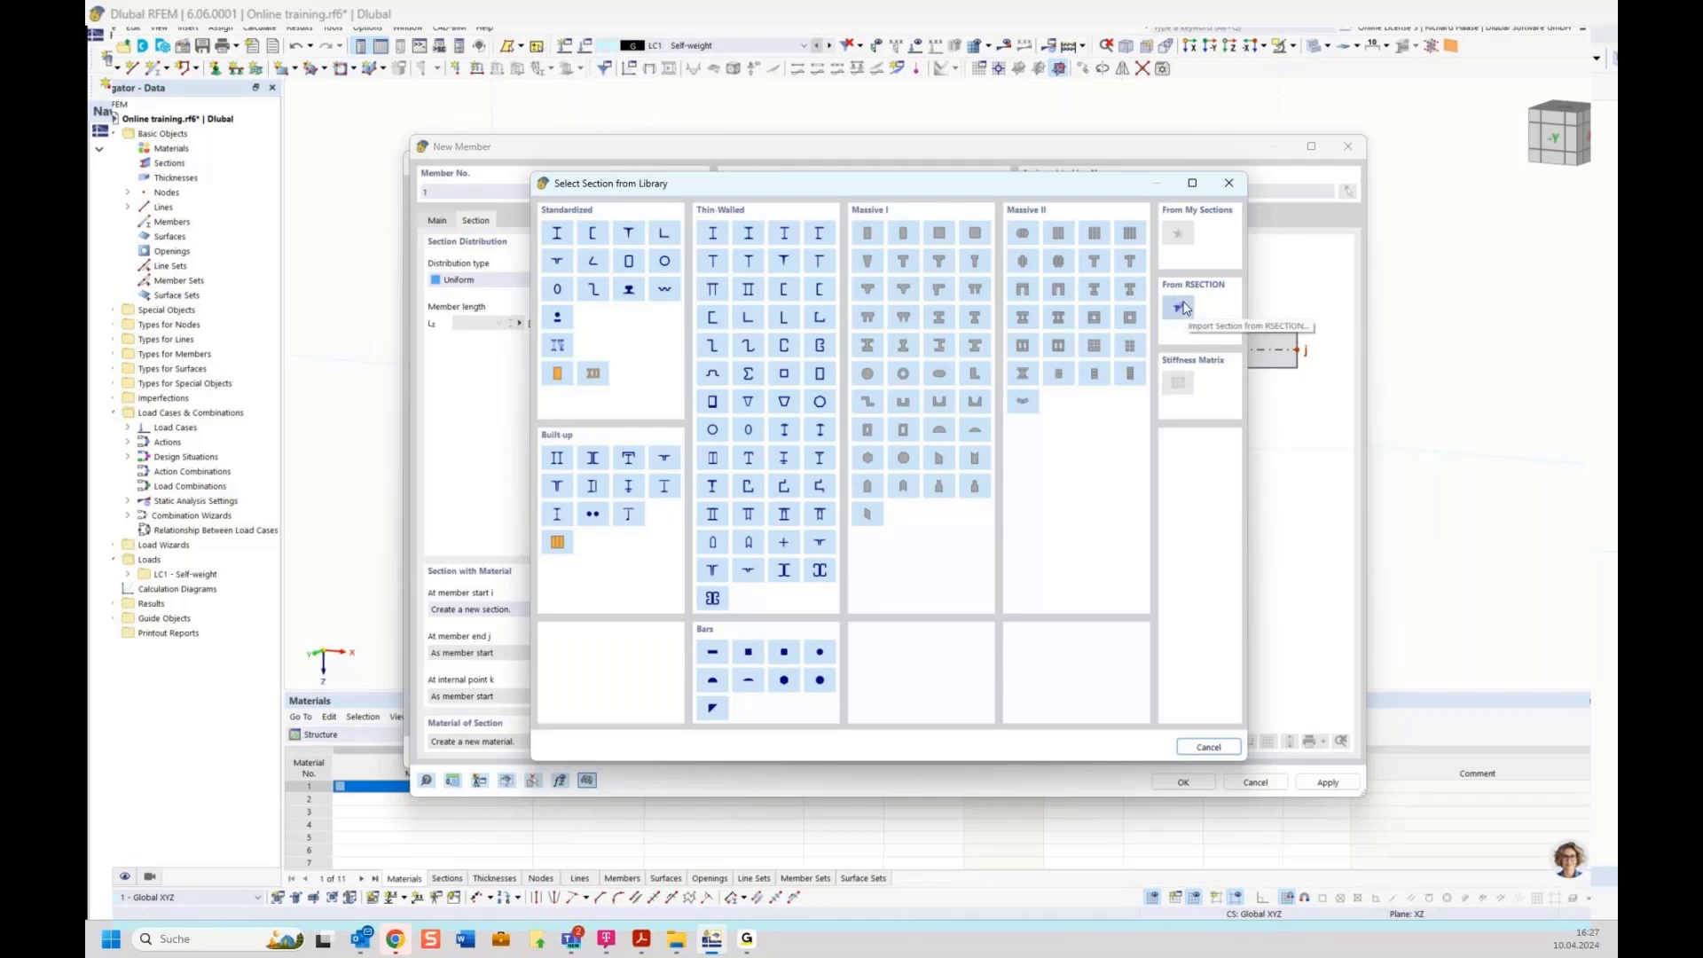
pyautogui.click(557, 235)
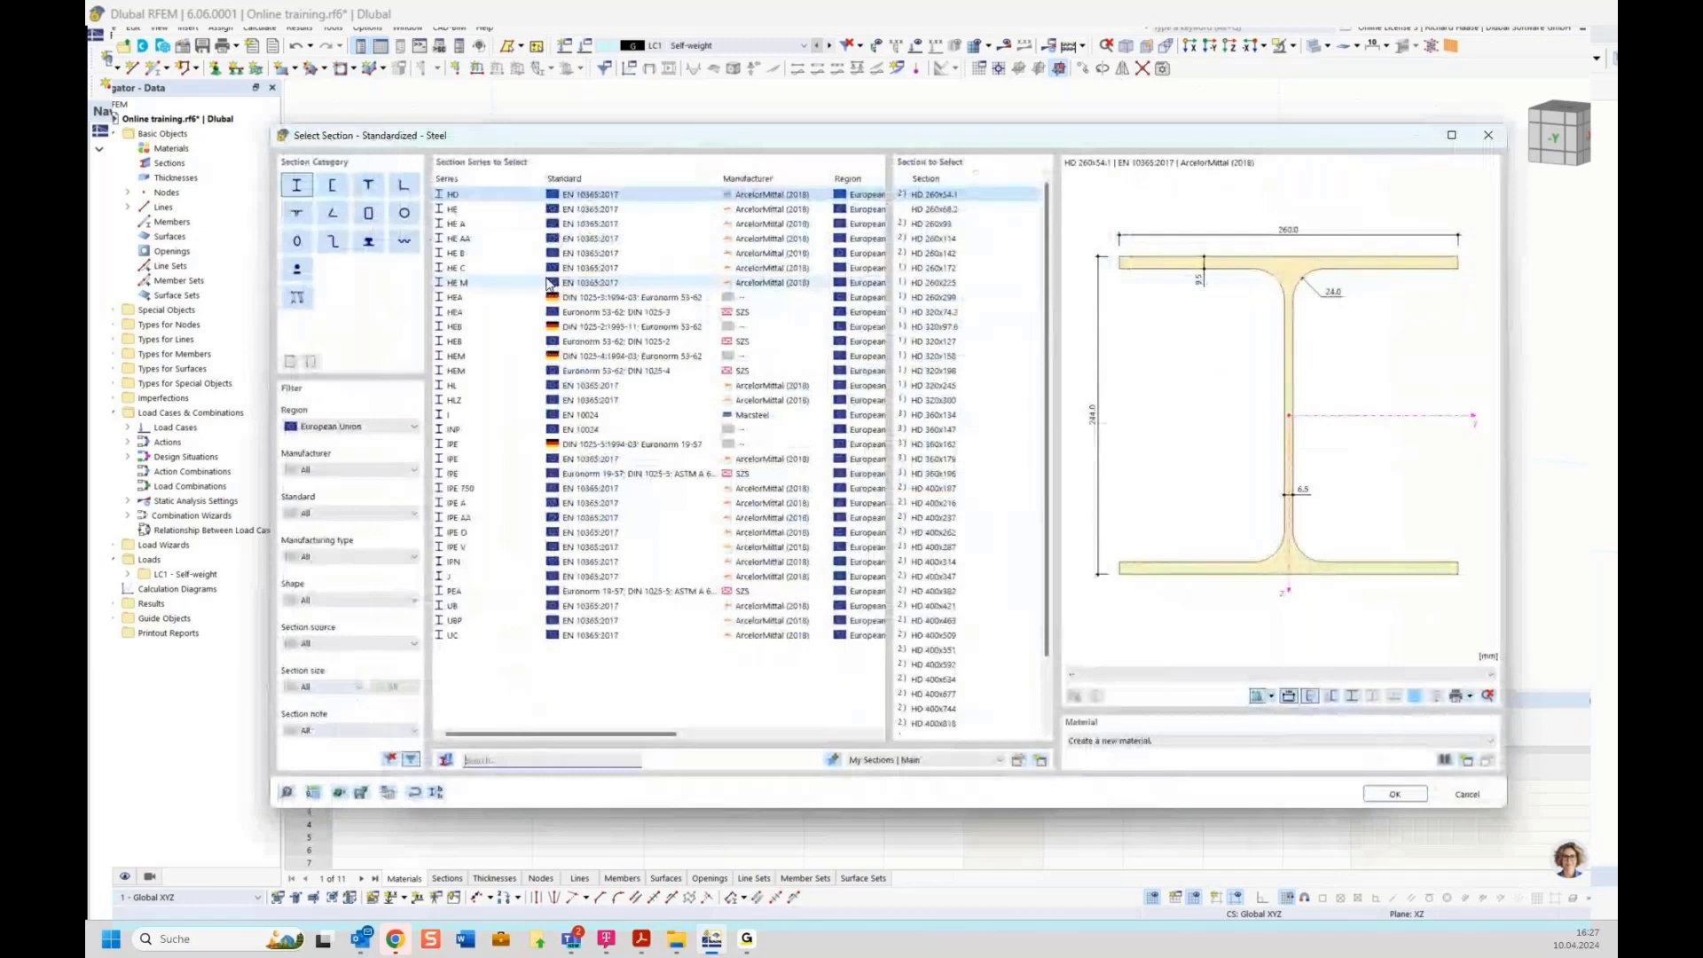
pyautogui.click(484, 225)
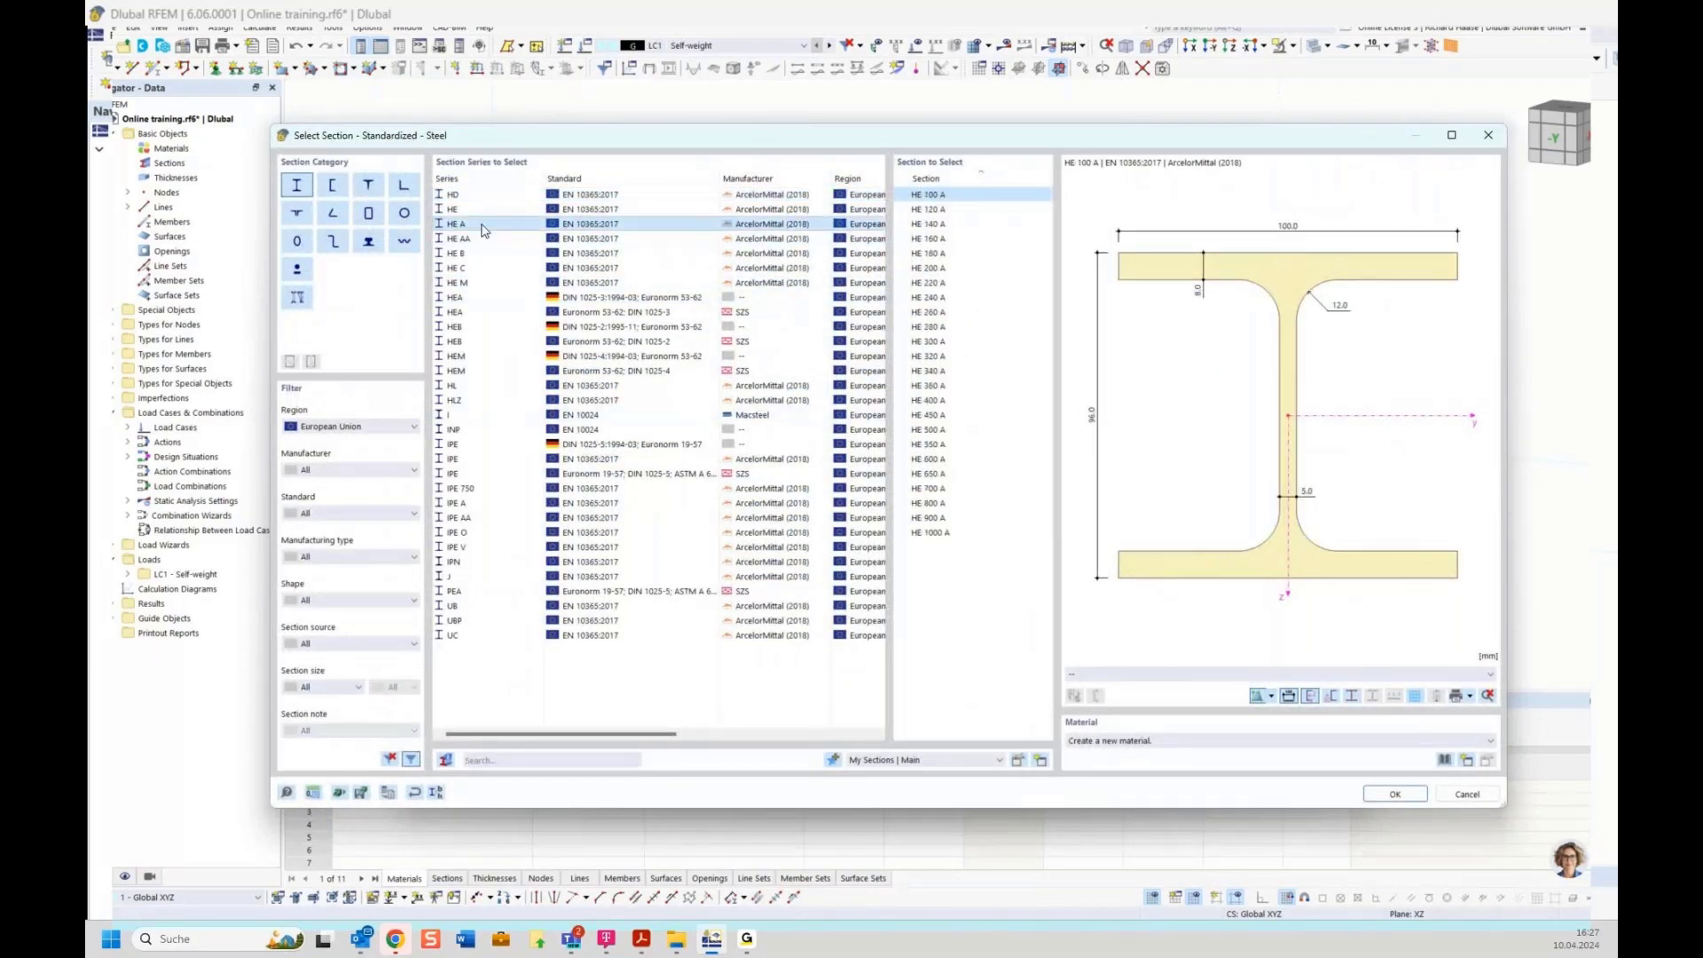
pyautogui.click(928, 254)
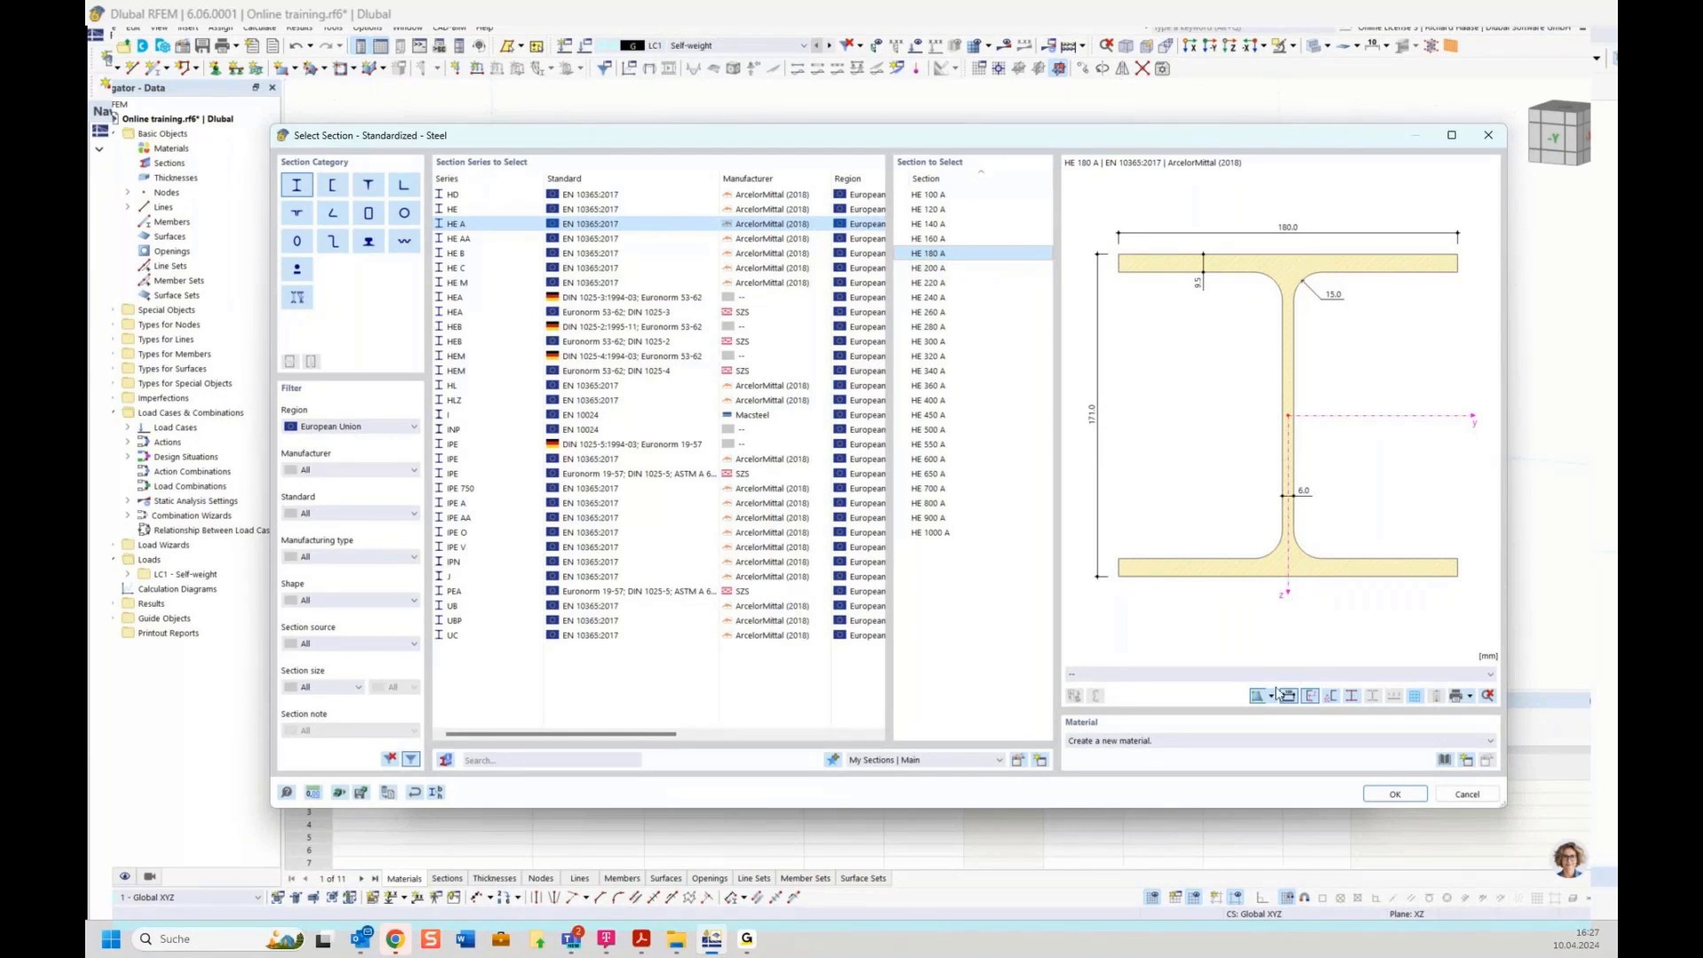
# Create a new material for the HE 180 A section using steel S235JR (EN 10025-2:2019-08) from the material library
pyautogui.click(1162, 743)
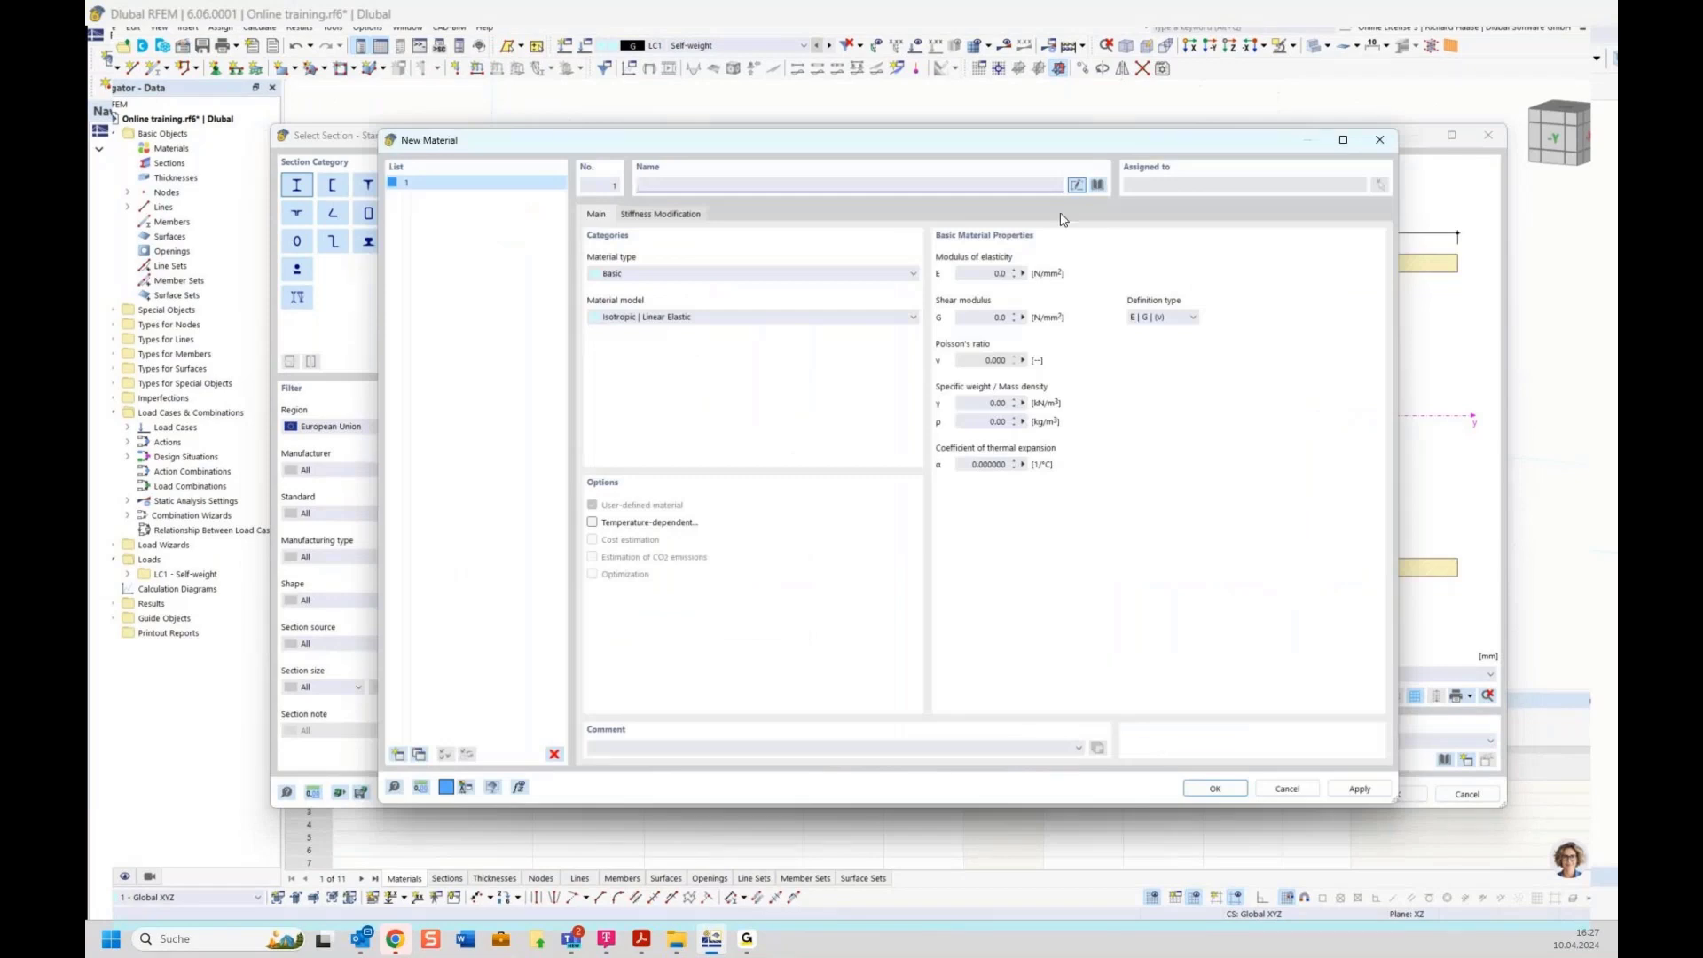
pyautogui.click(1098, 185)
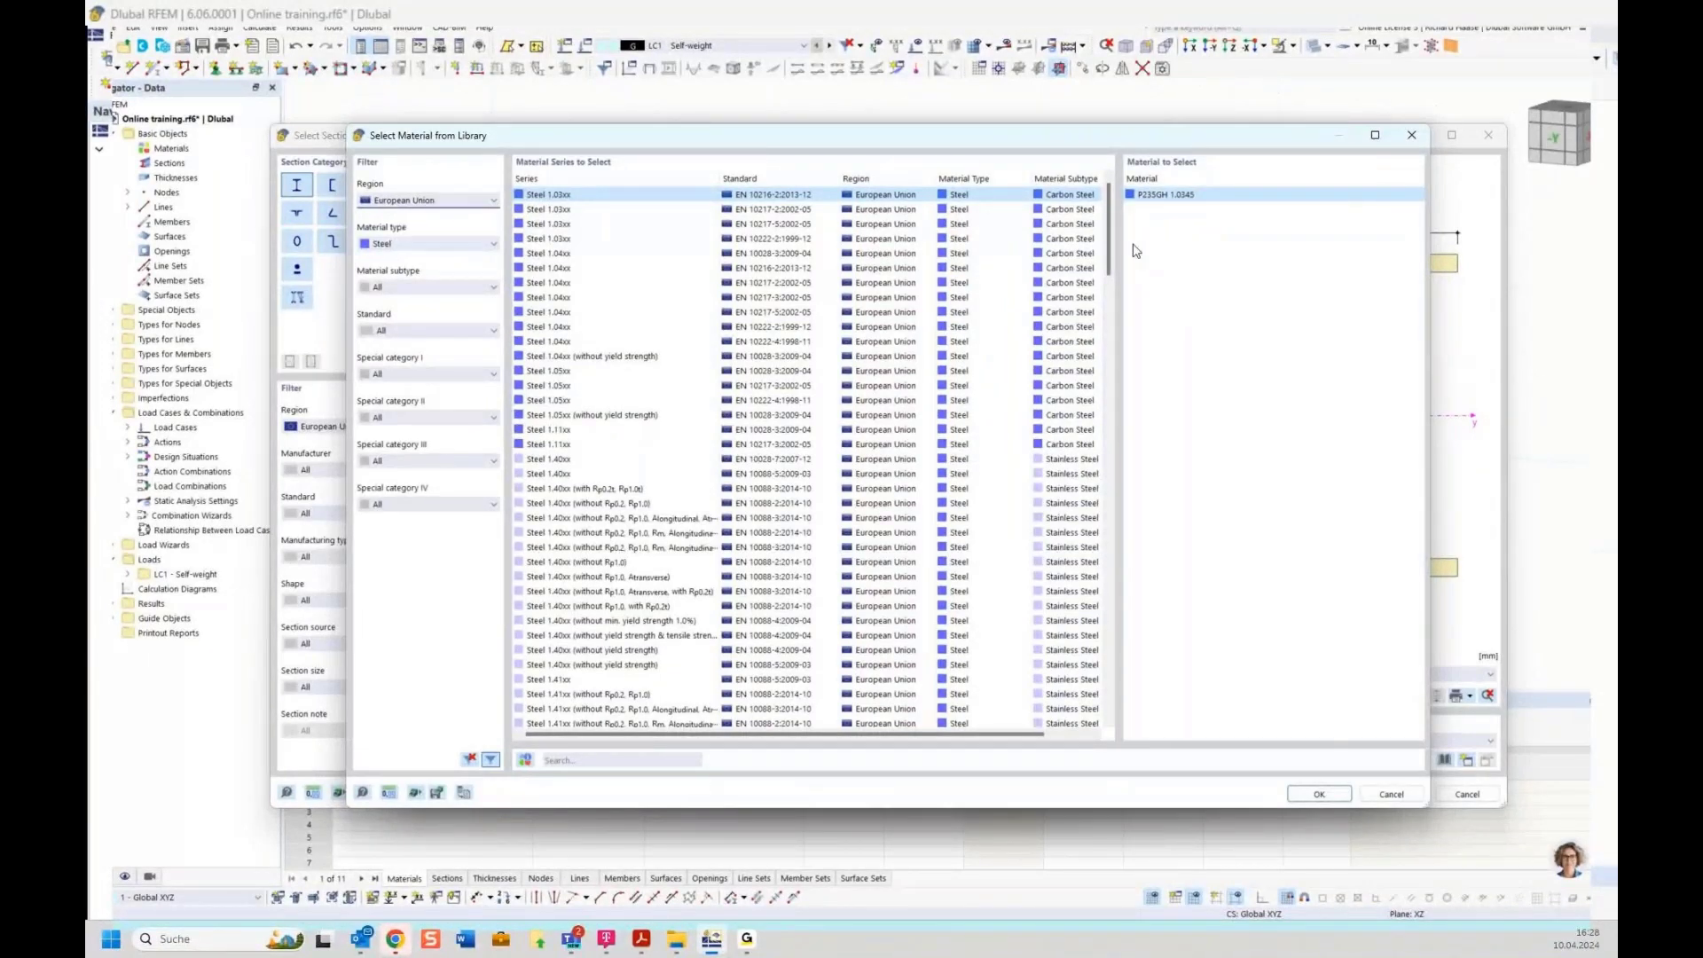
pyautogui.moveTo(1109, 234)
pyautogui.mouseDown()
pyautogui.moveTo(1102, 559)
pyautogui.moveTo(1116, 201)
pyautogui.mouseUp()
pyautogui.click(560, 761)
pyautogui.write('s23')
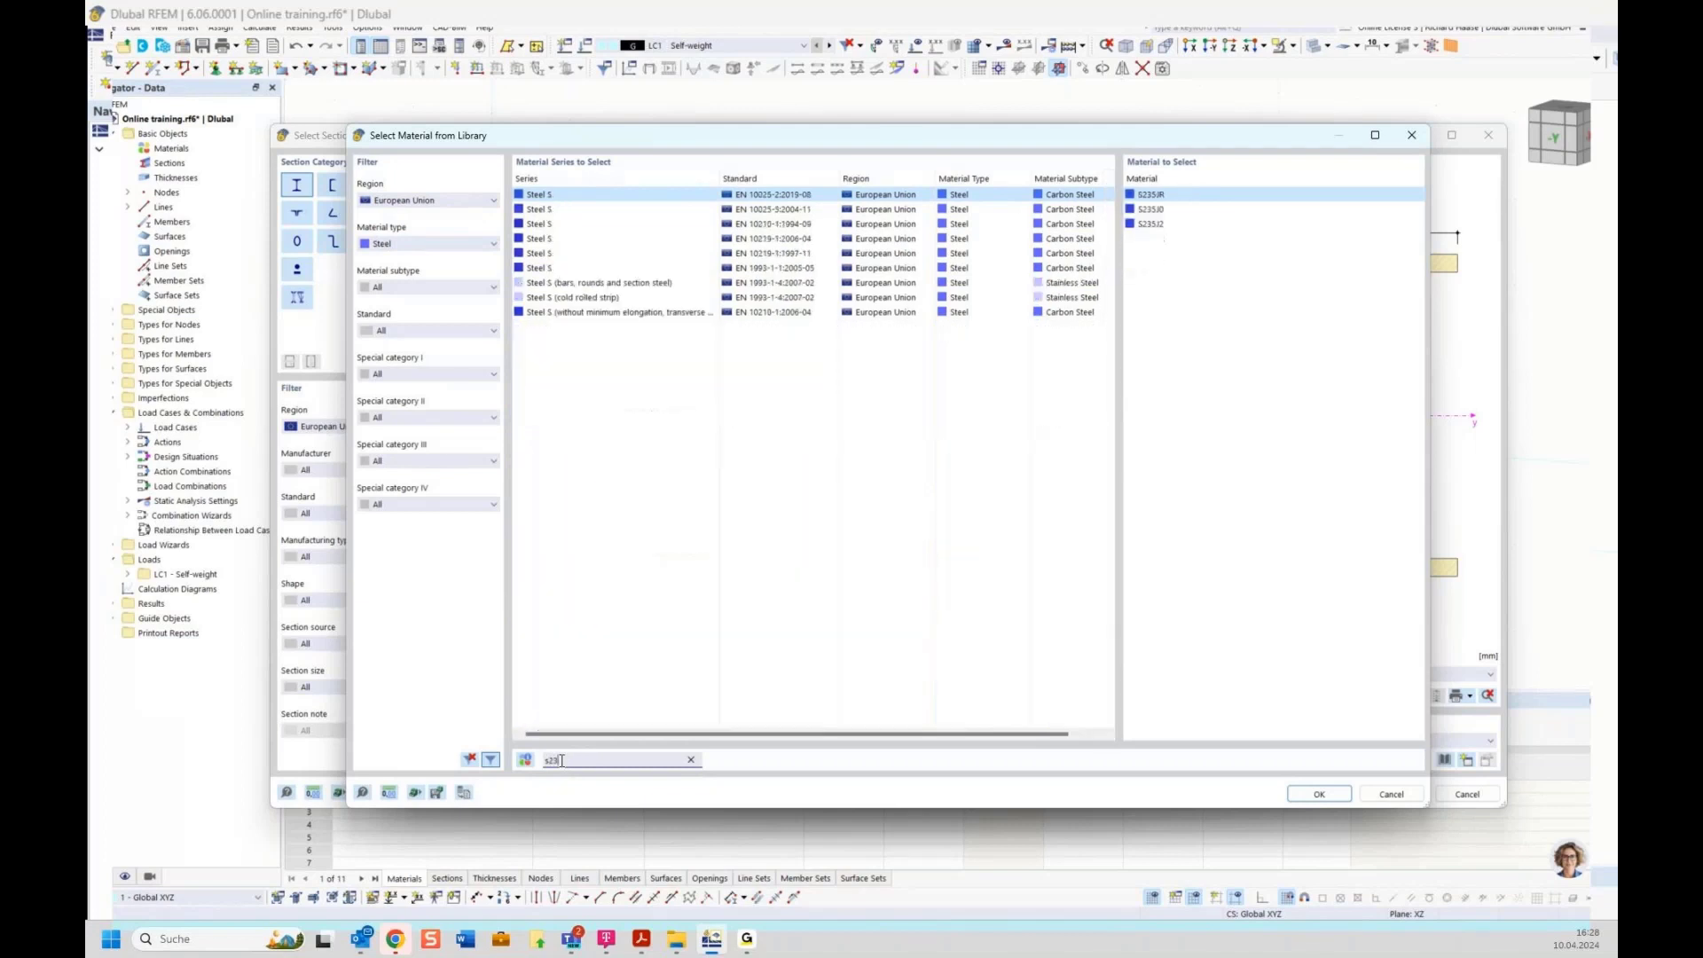
pyautogui.write('5')
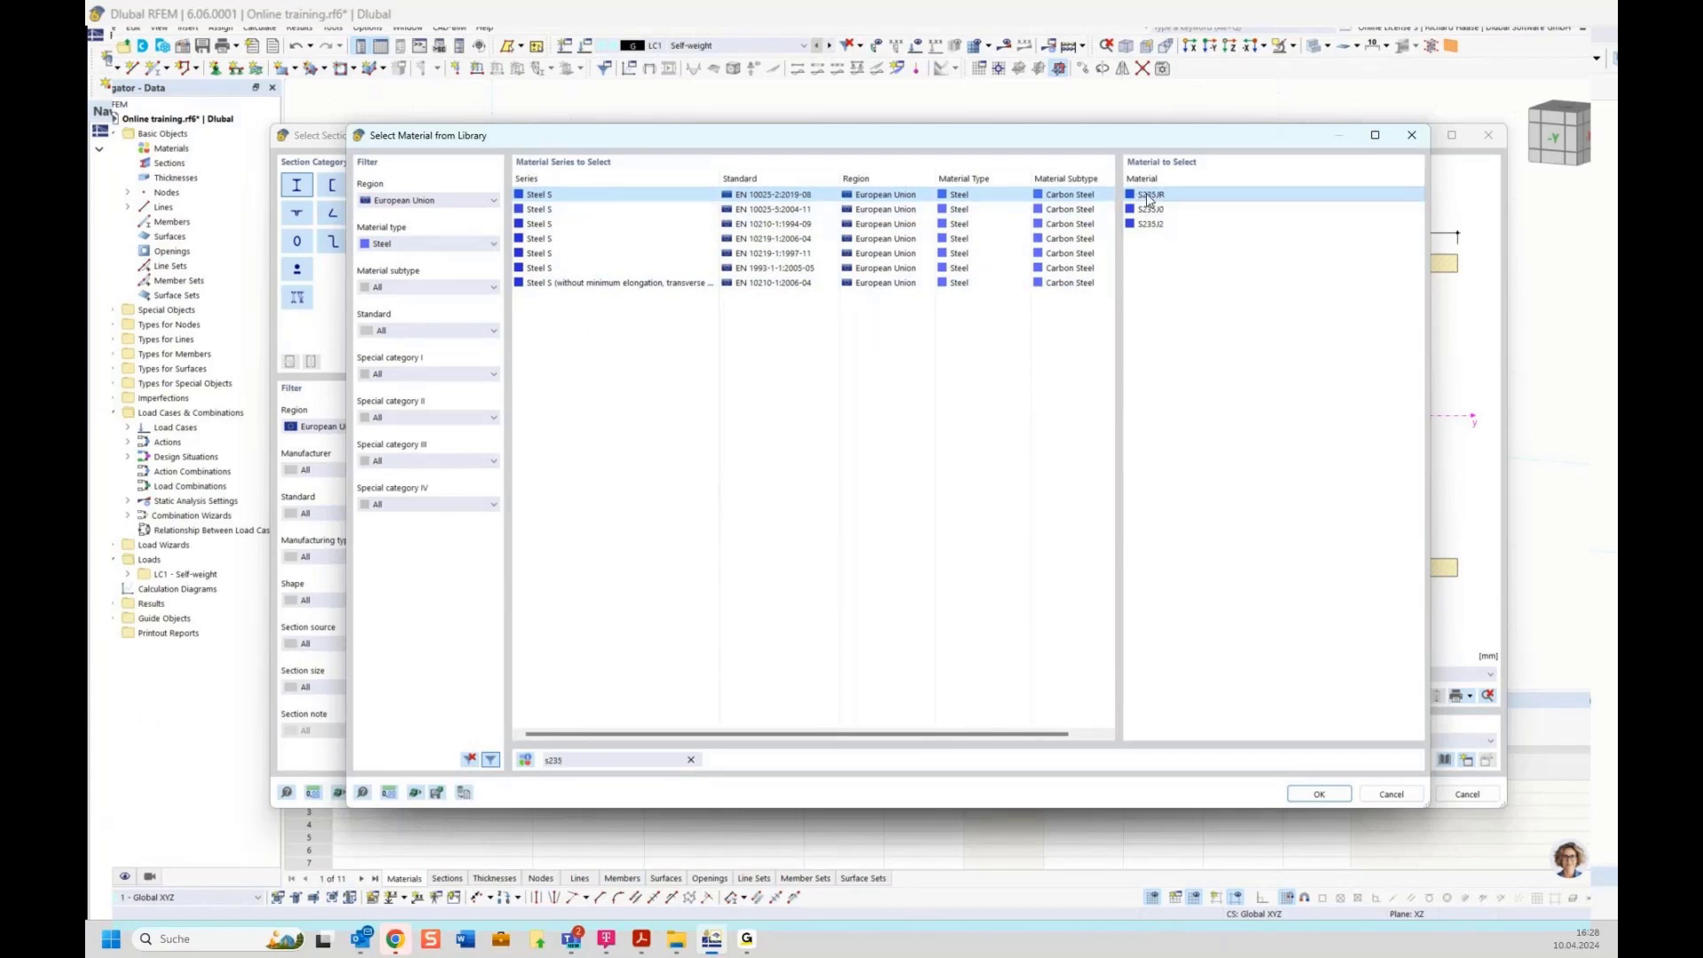
pyautogui.doubleClick(1192, 195)
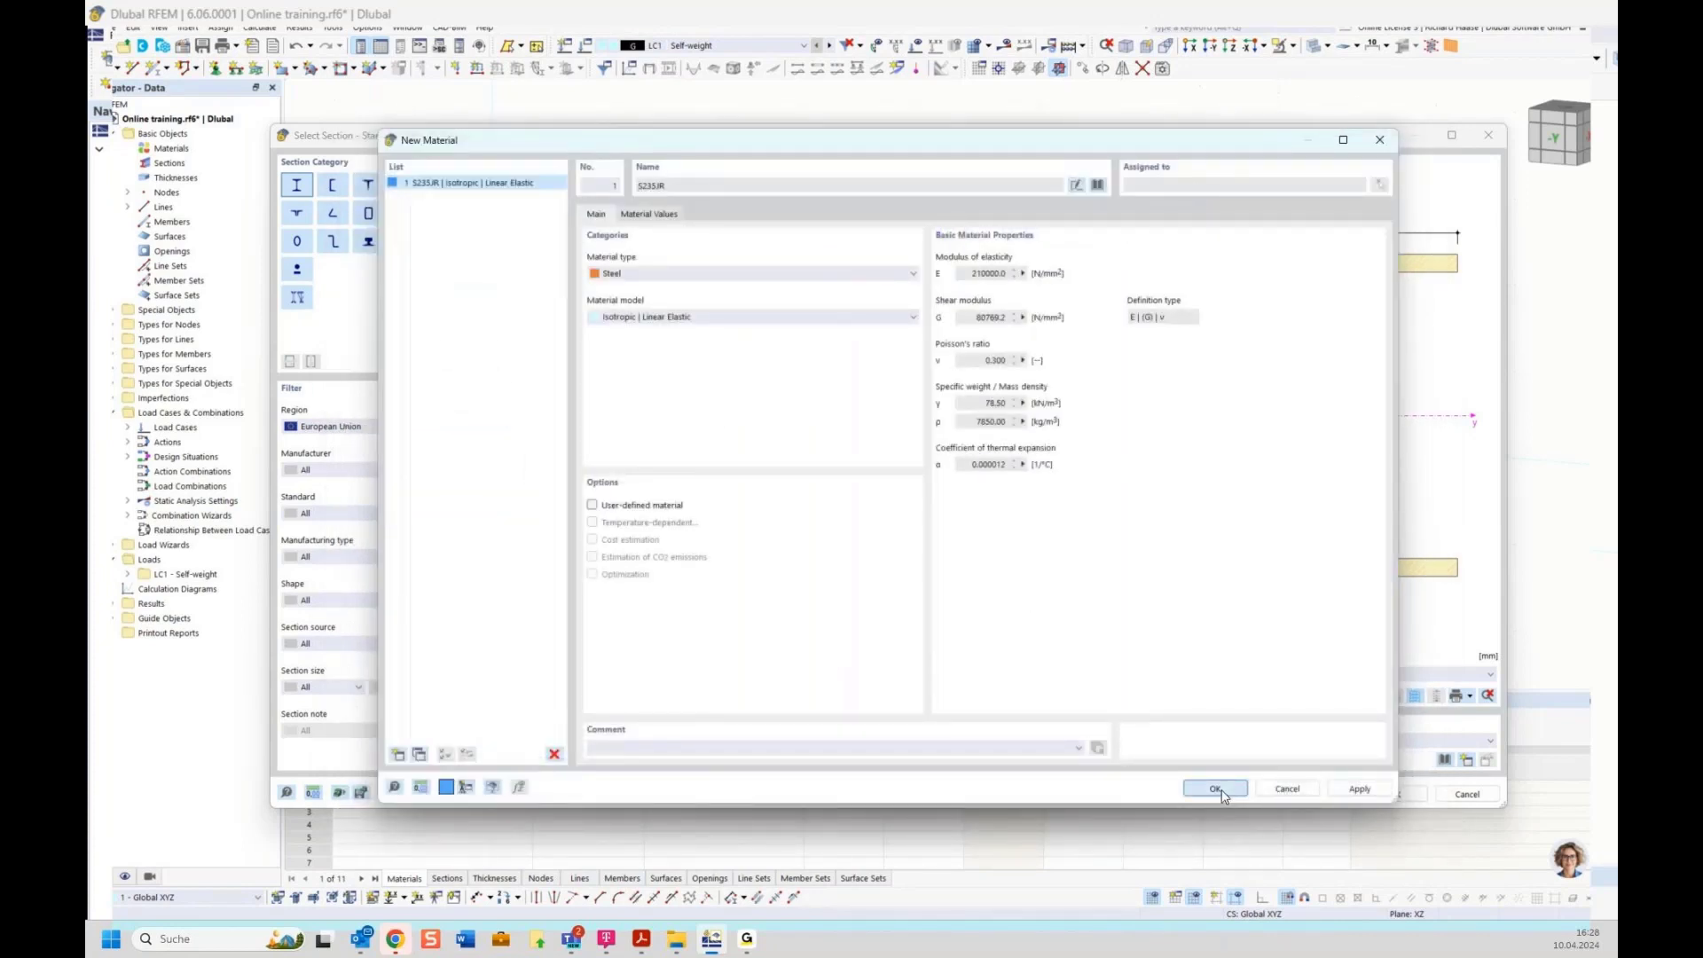
pyautogui.click(1216, 789)
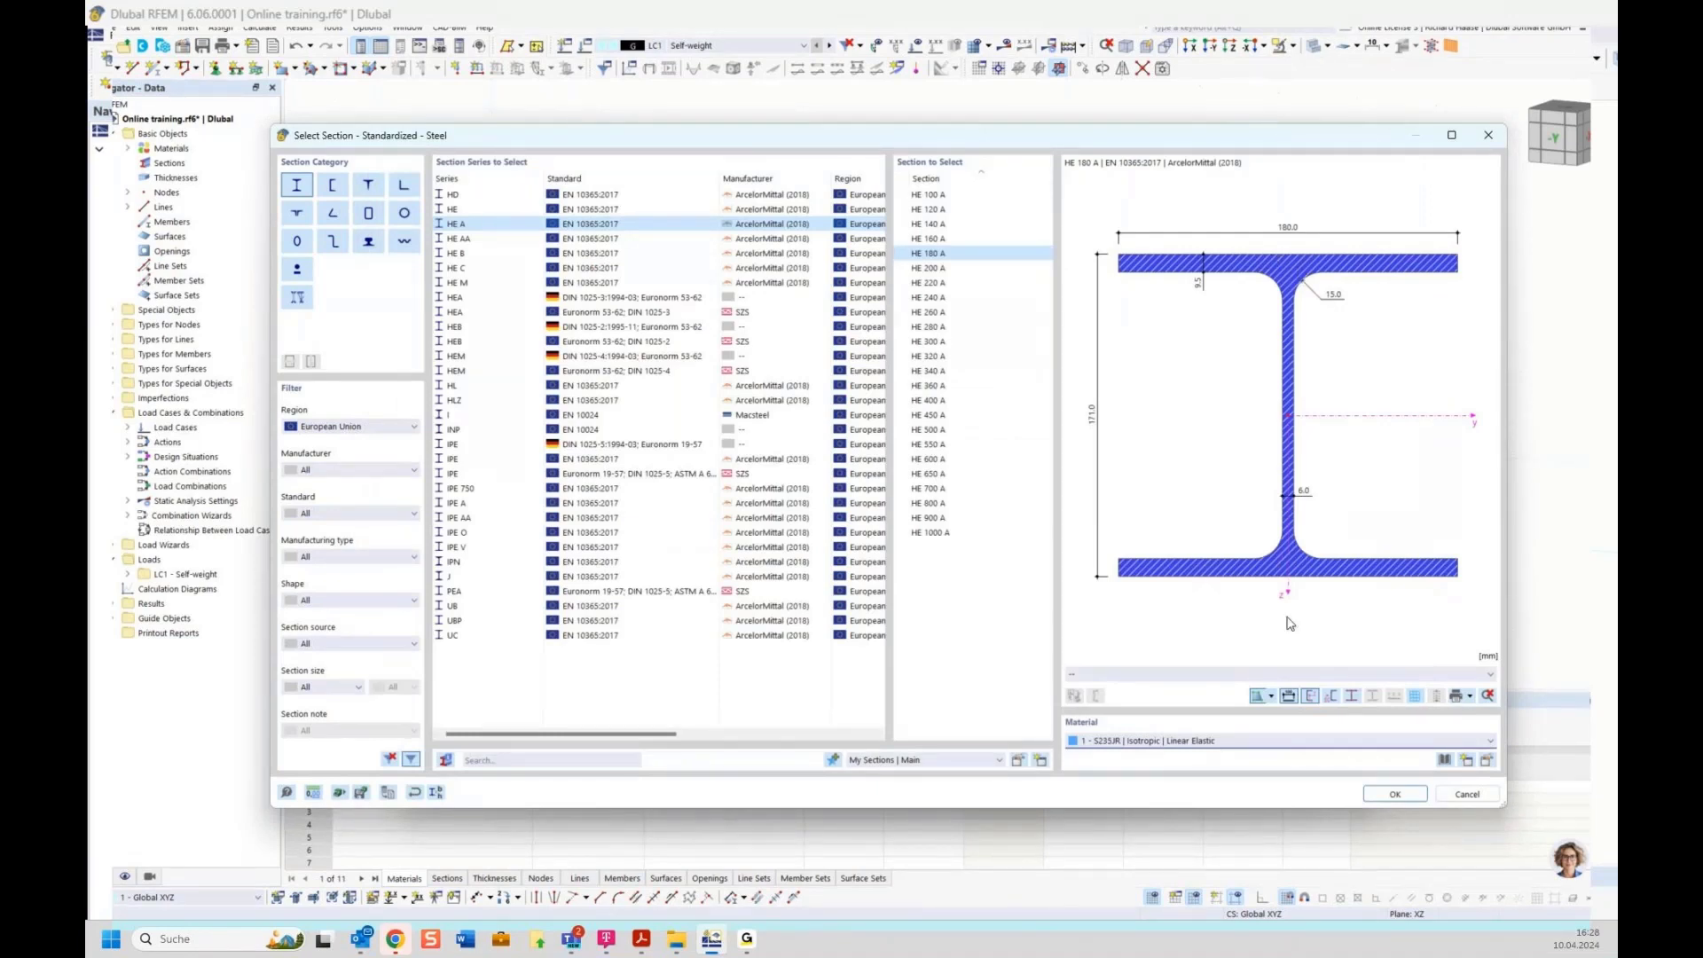
# Accept the HE 180 A section with S235JR, the new member definition and the line edits for both beam lines
pyautogui.click(1393, 795)
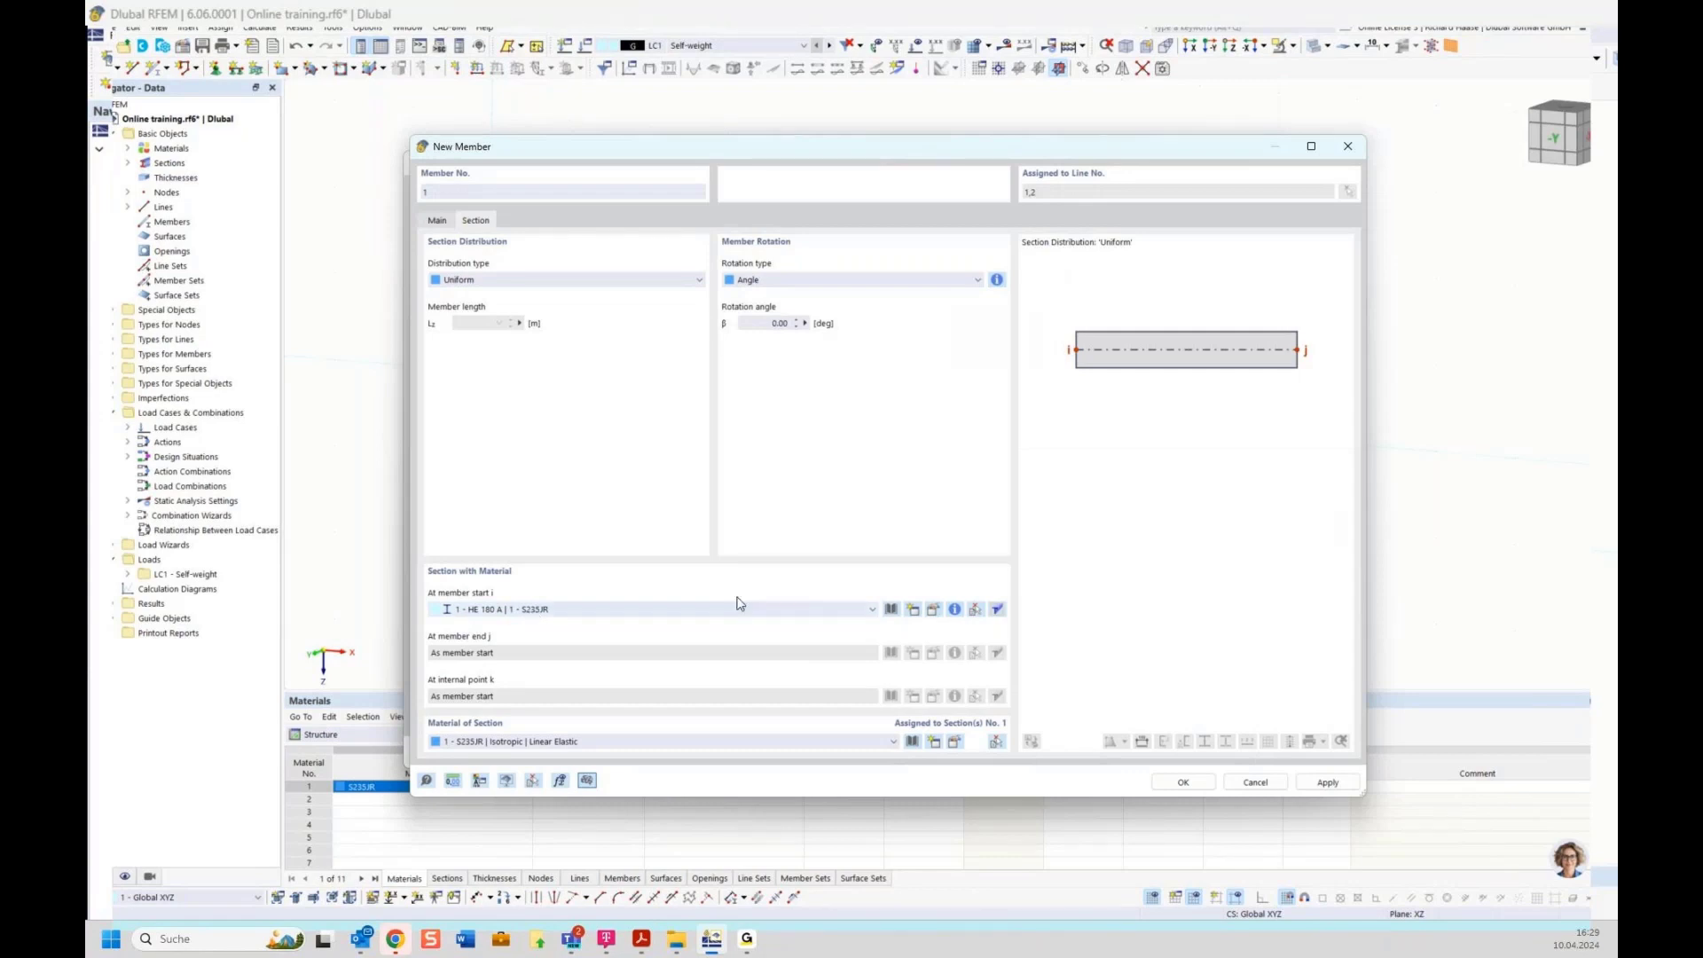
pyautogui.click(1184, 783)
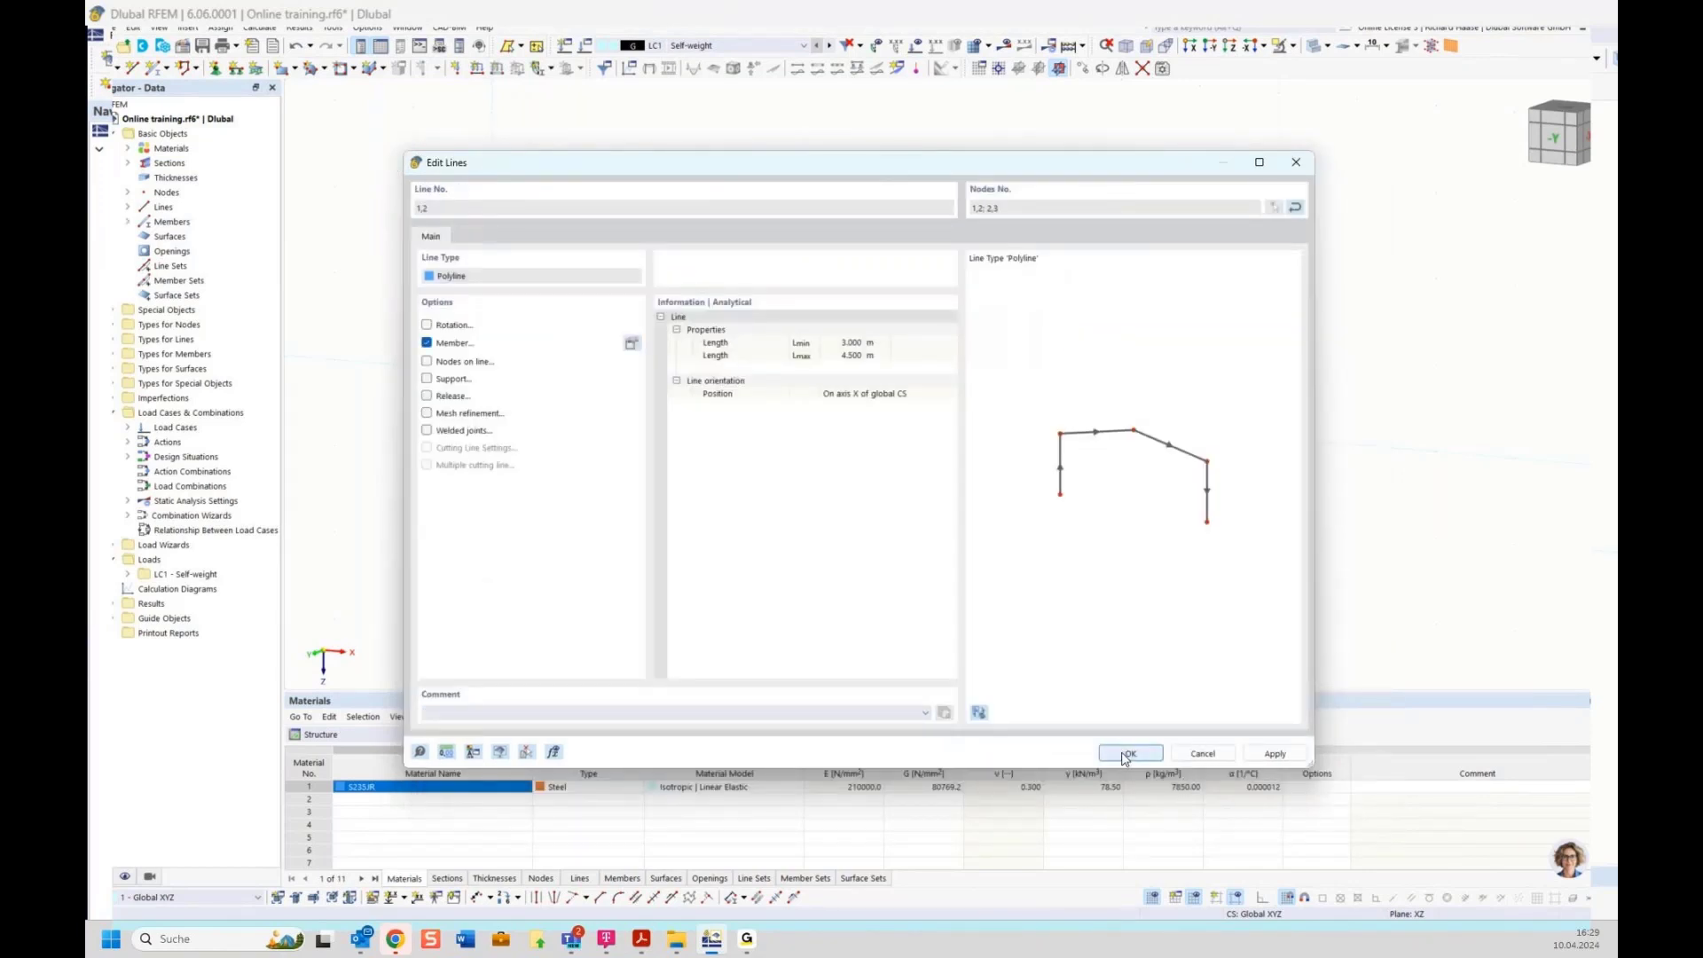
pyautogui.click(1125, 755)
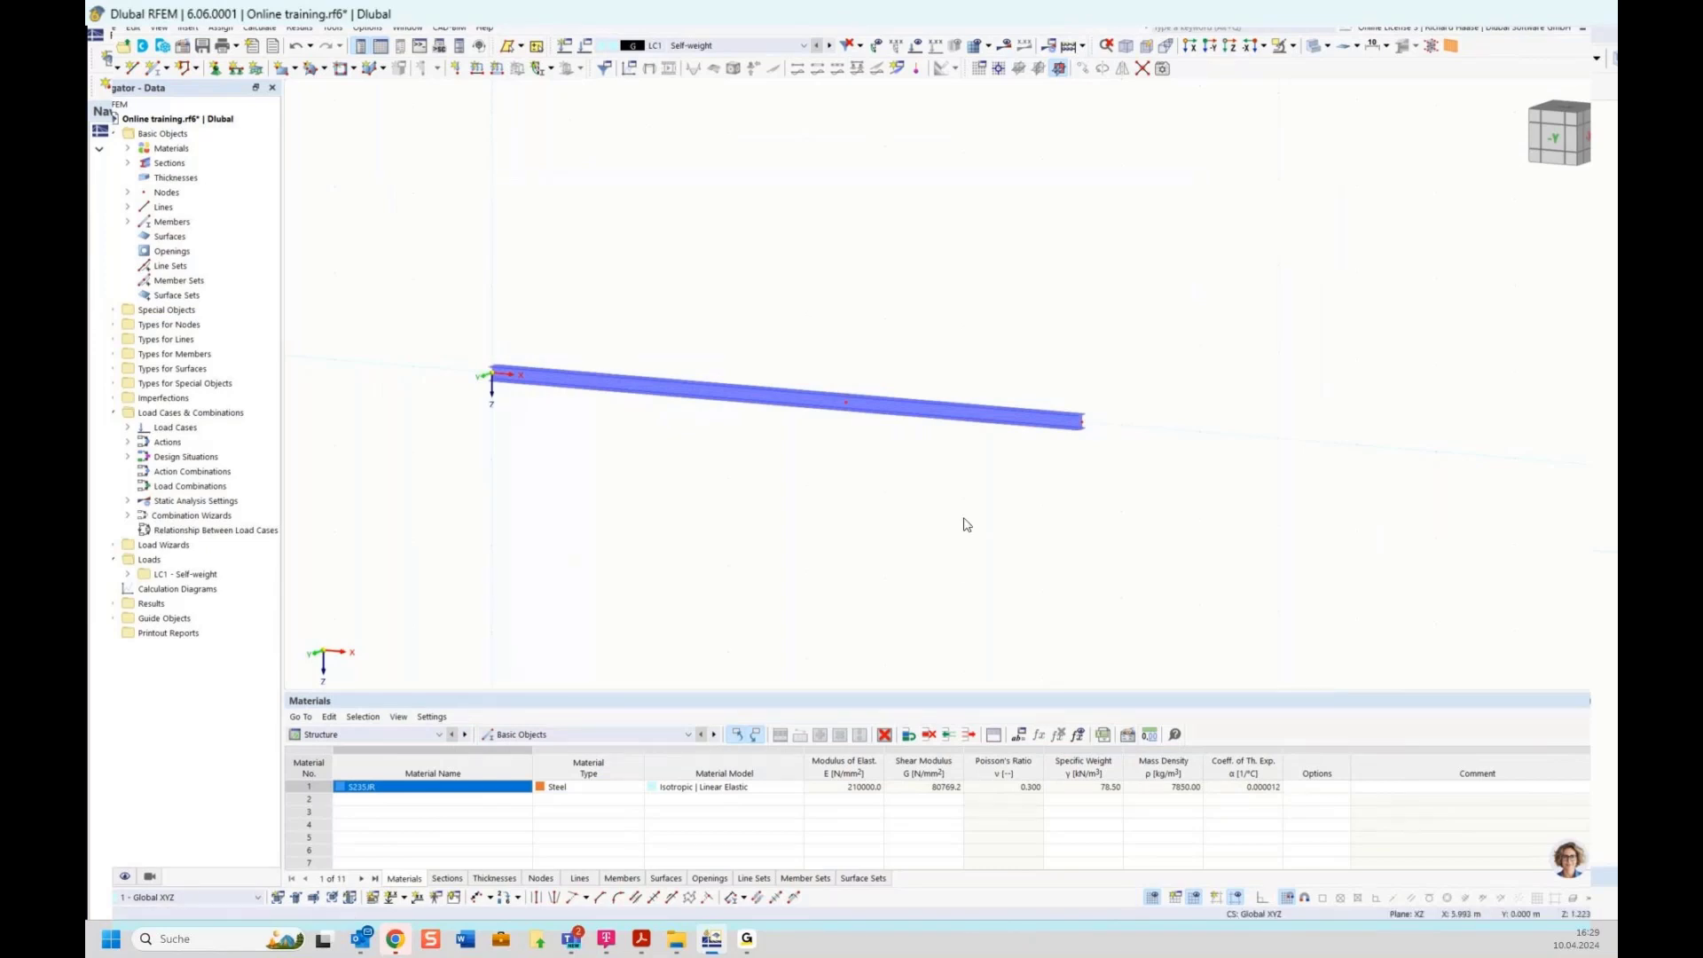
pyautogui.keyDown('ctrl'); pyautogui.moveTo(962, 471); pyautogui.dragTo(813, 457, button='middle'); pyautogui.keyUp('ctrl')
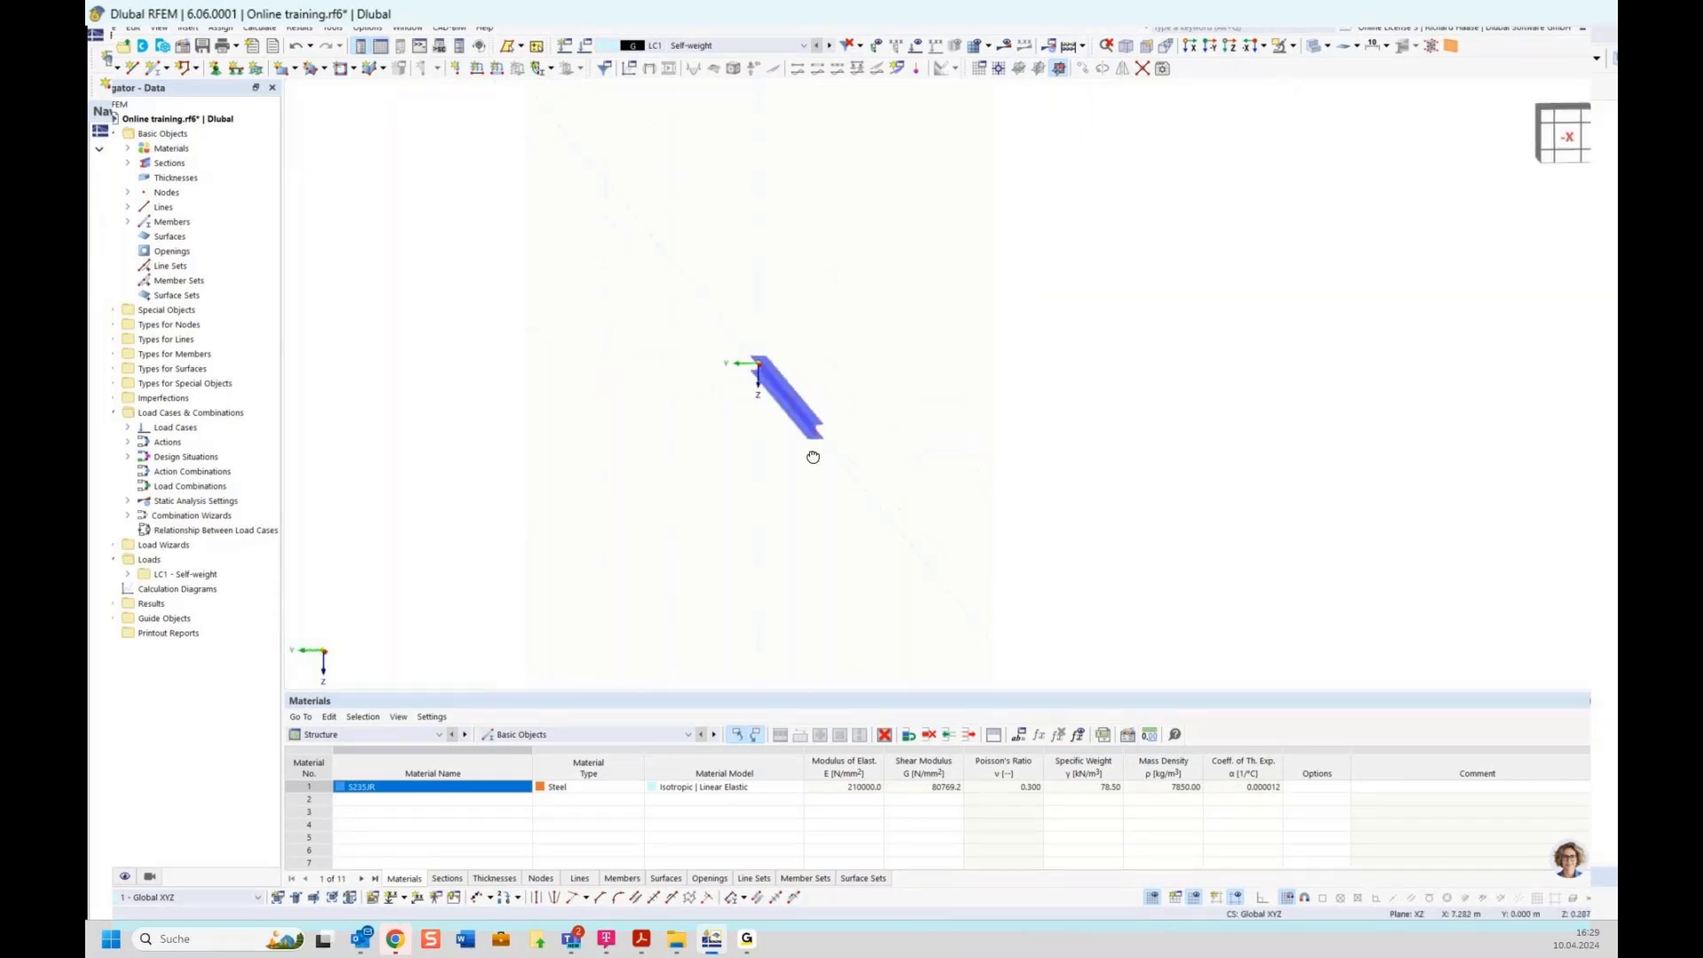
pyautogui.scroll(5, 790, 423)
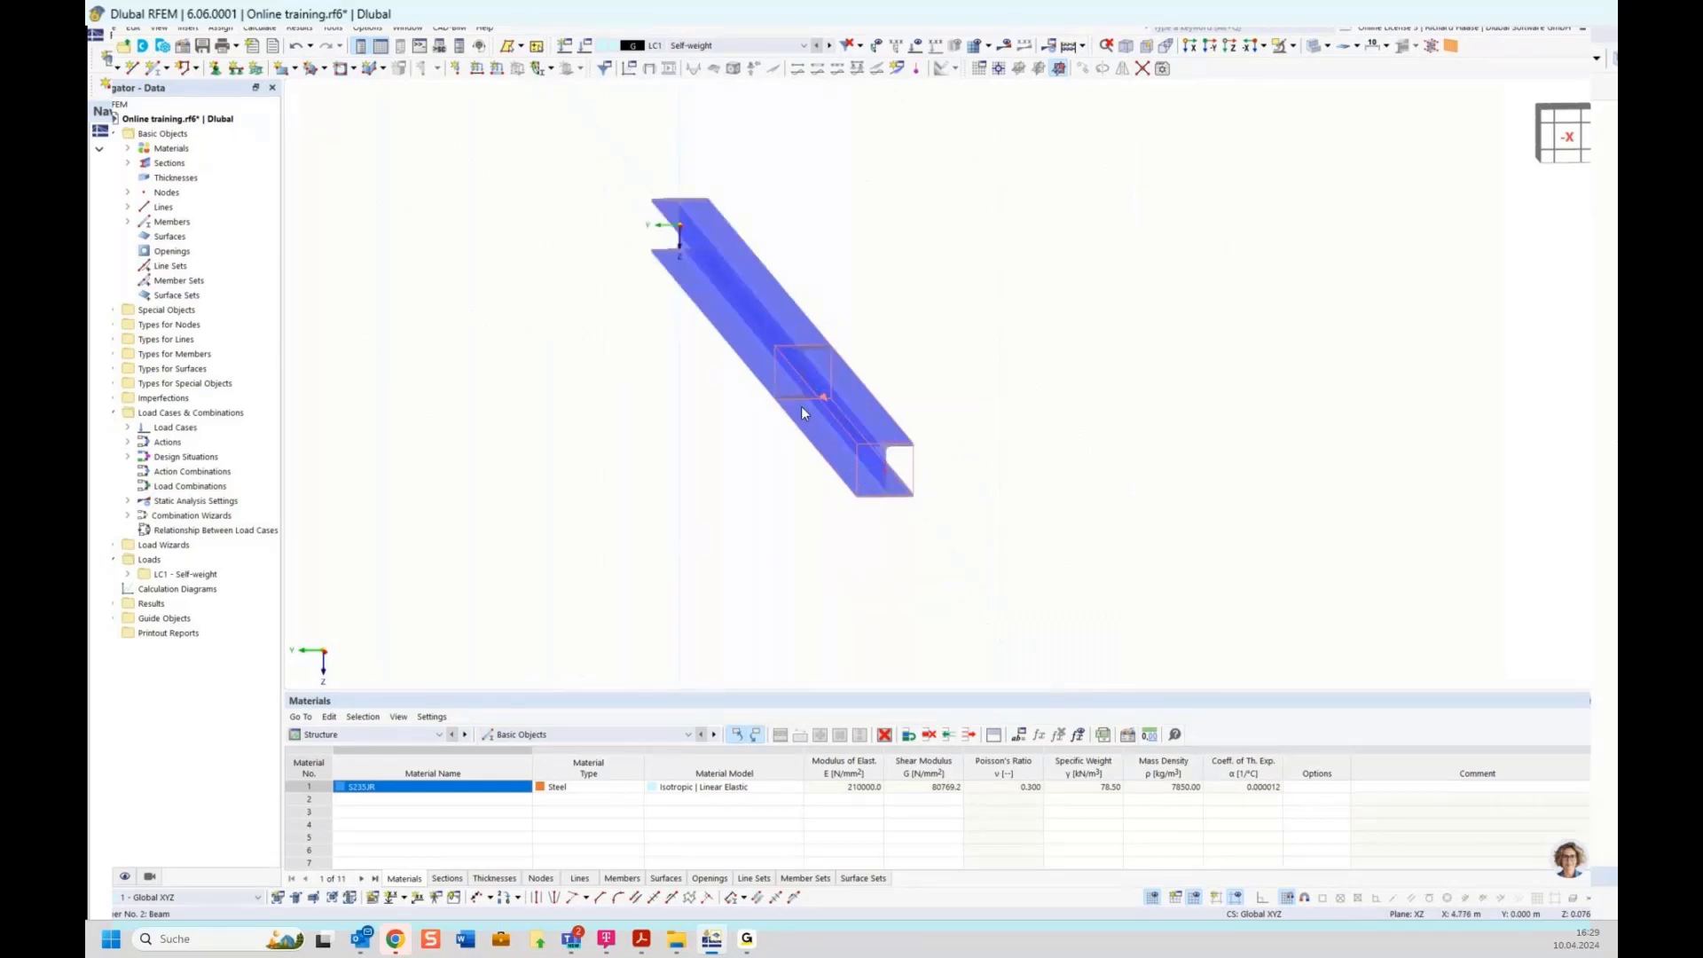
pyautogui.keyDown('ctrl'); pyautogui.moveTo(956, 321); pyautogui.dragTo(950, 304, button='middle'); pyautogui.keyUp('ctrl')
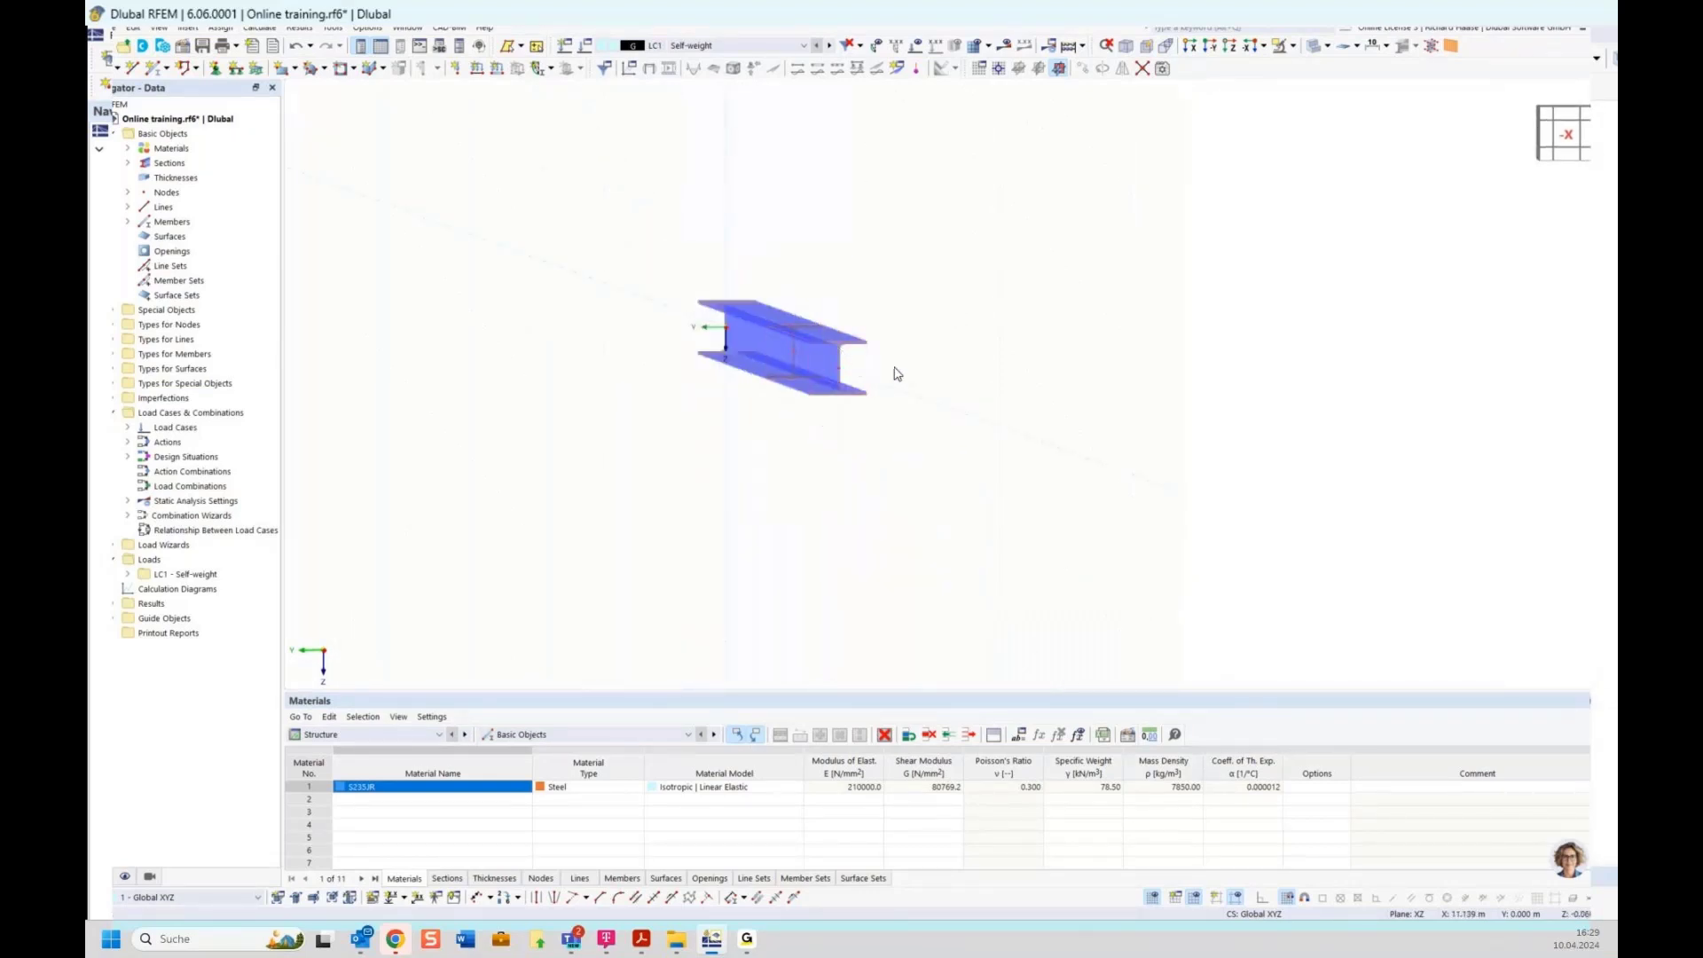
pyautogui.keyDown('ctrl'); pyautogui.moveTo(895, 372); pyautogui.dragTo(1112, 294, button='middle'); pyautogui.keyUp('ctrl')
pyautogui.scroll(-2, 993, 351)
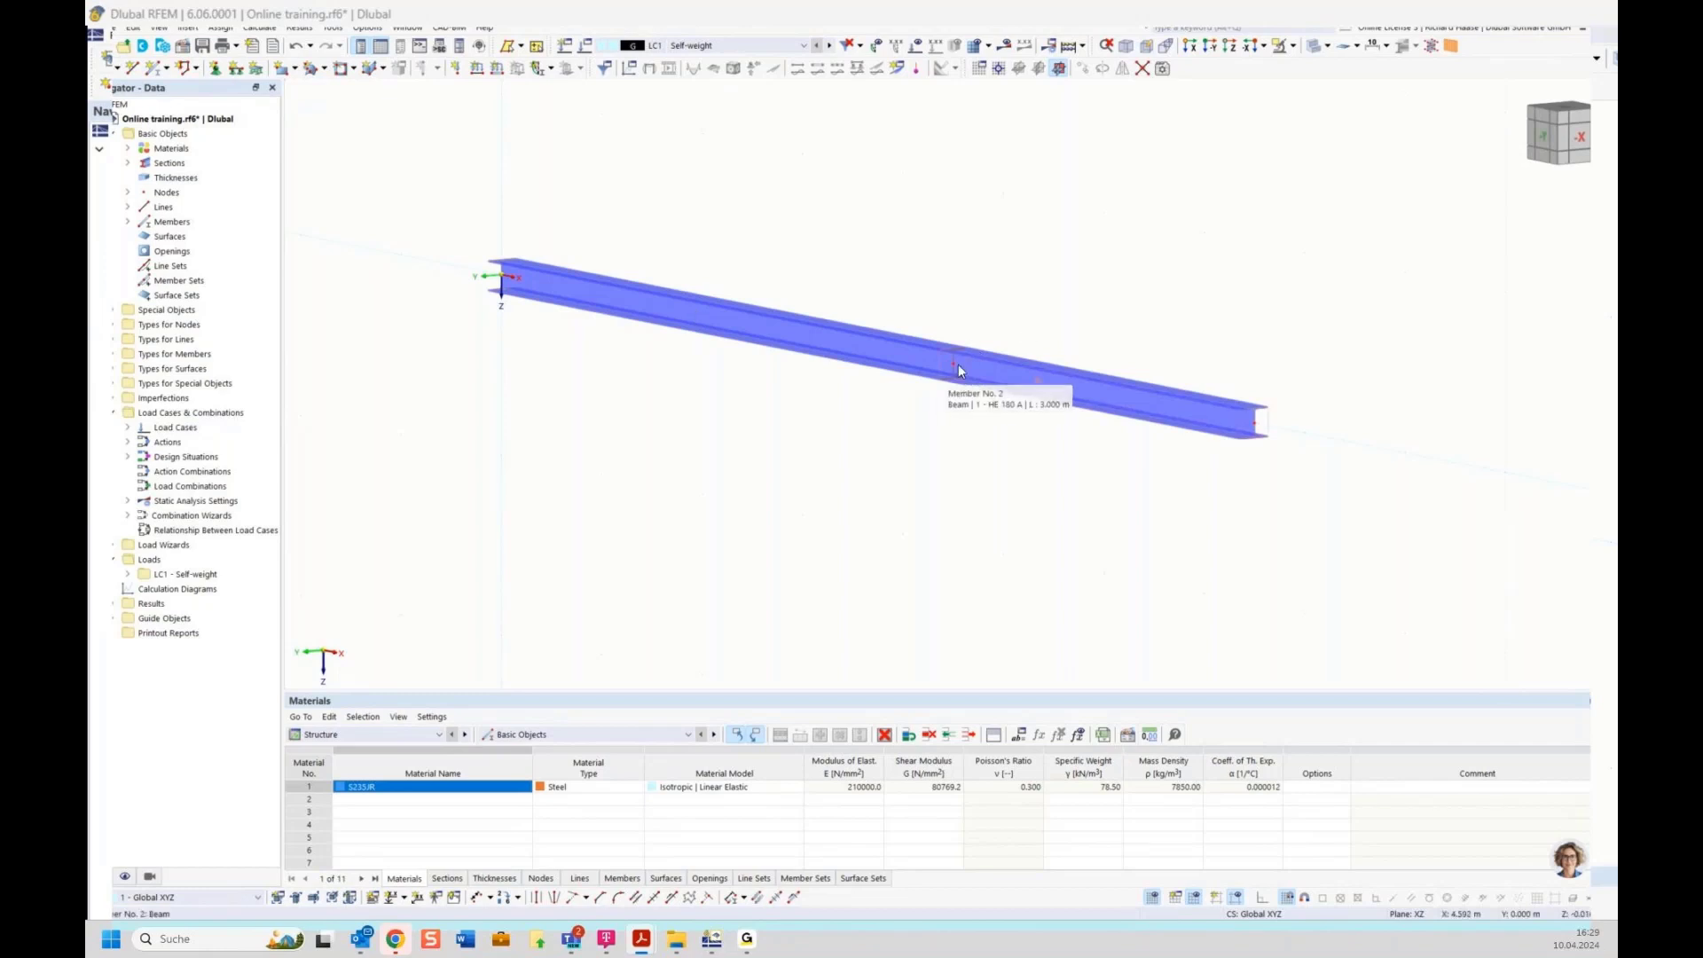
# Ask the AI assistant Mia: "single beam, length 7,5m, single load on 4,50m with 10kn. Bending moment at 4,50m"
pyautogui.click(1570, 862)
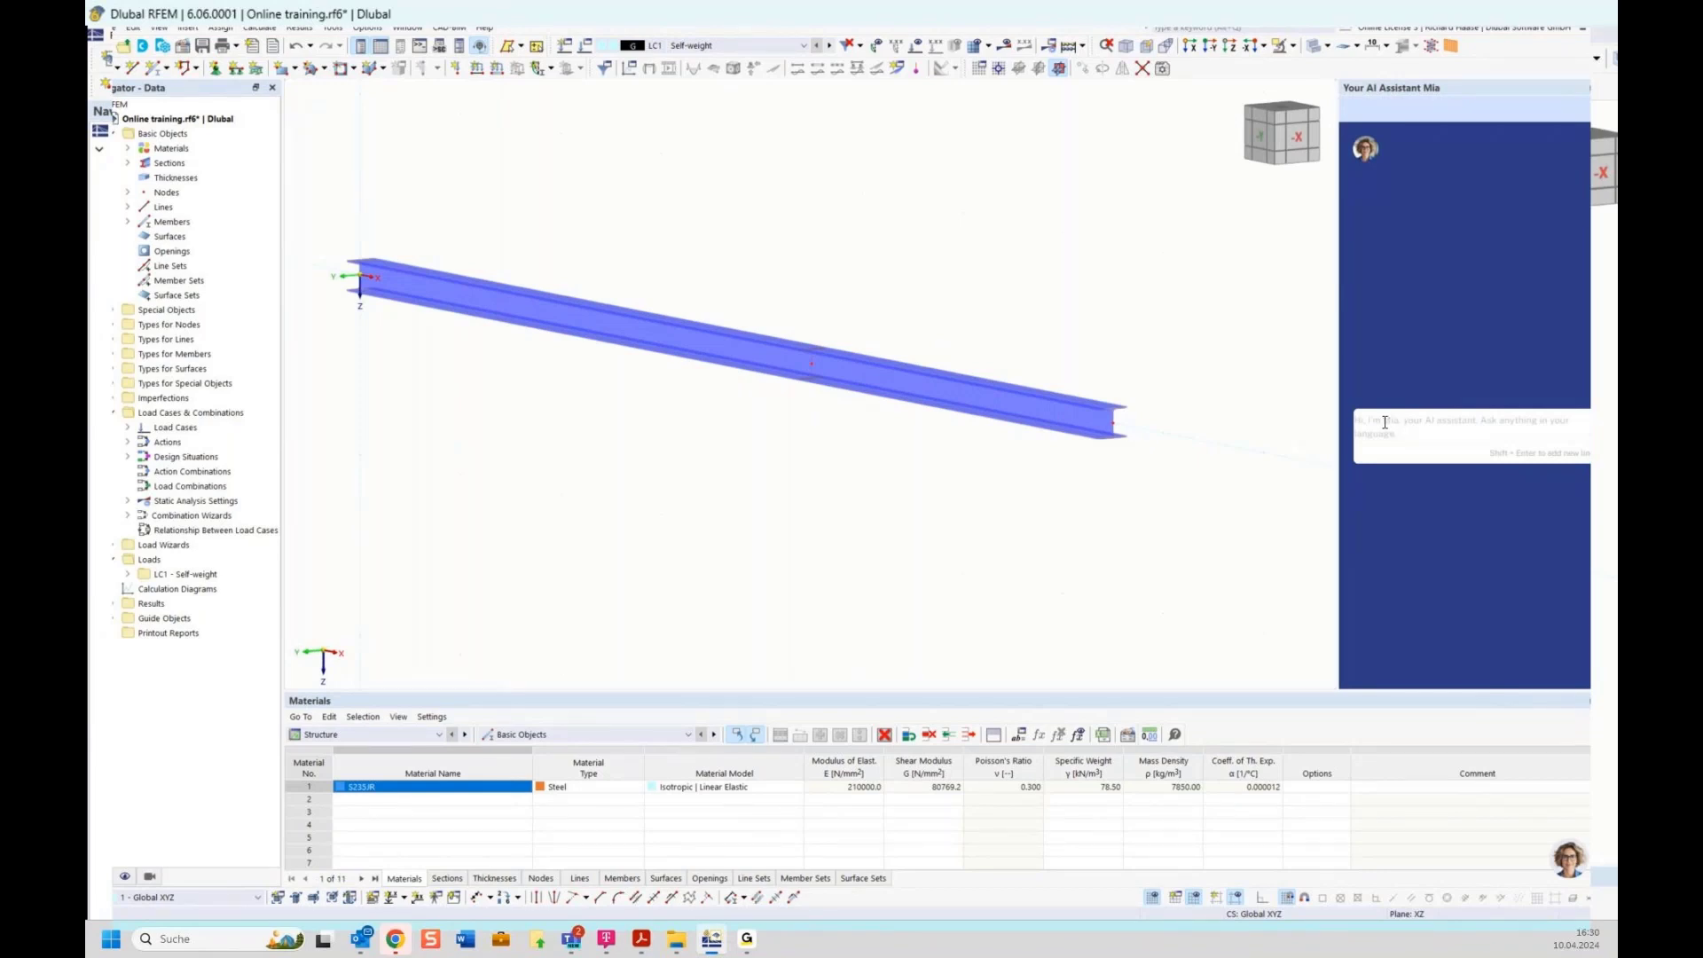
pyautogui.write('single beam, length 7,5m, single load on 4,50m with 10kn. Bending moment at 4,50m')
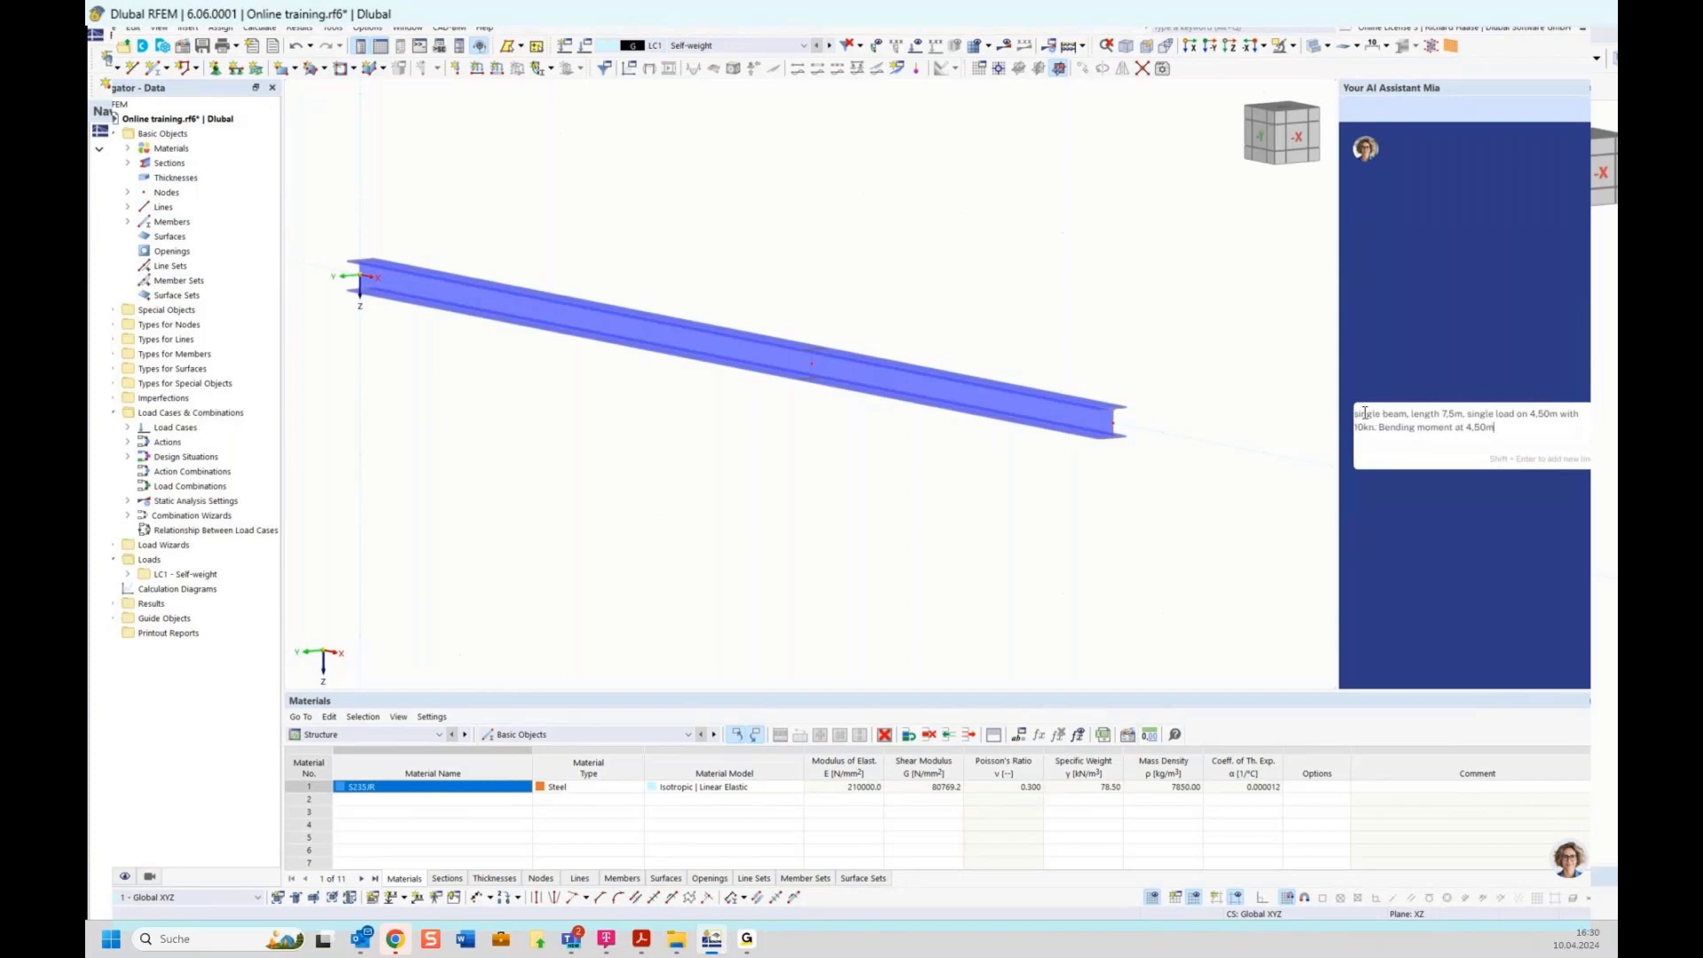
pyautogui.click(1444, 414)
pyautogui.write('7,')
pyautogui.moveTo(813, 367)
pyautogui.press('Return')
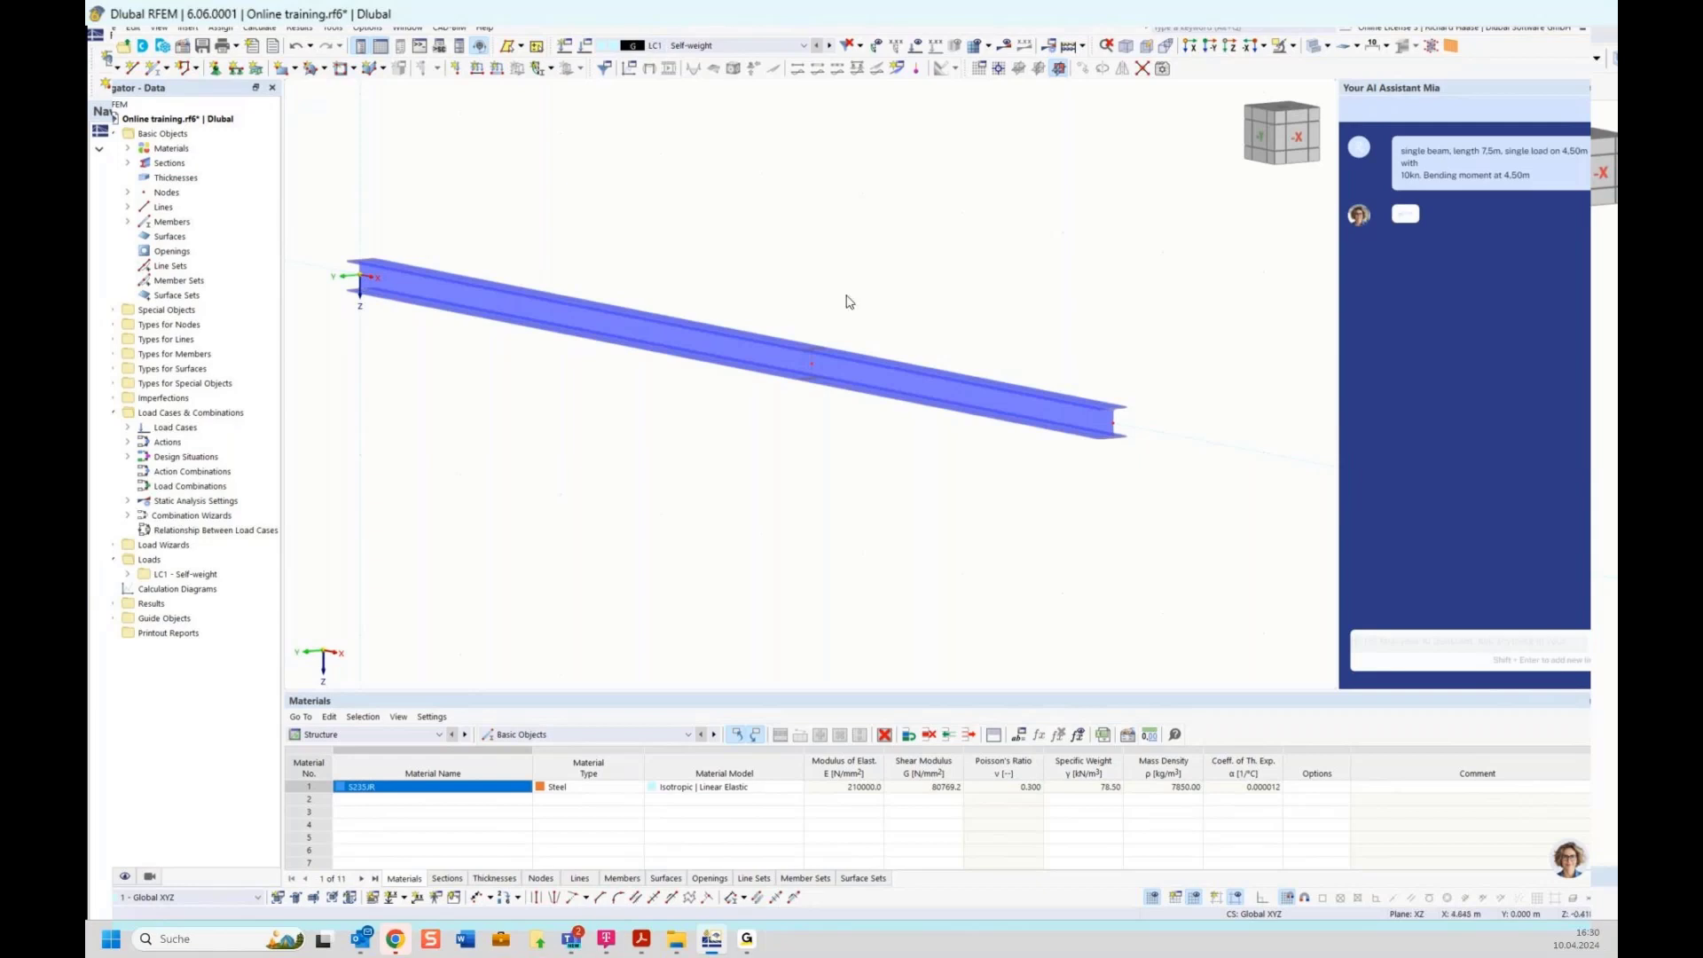
# In the -Y view, create a nodal support fixed in uX and uZ with free rotation φY and assign it to node 1 at the coordinate origin
pyautogui.scroll(2, 865, 300)
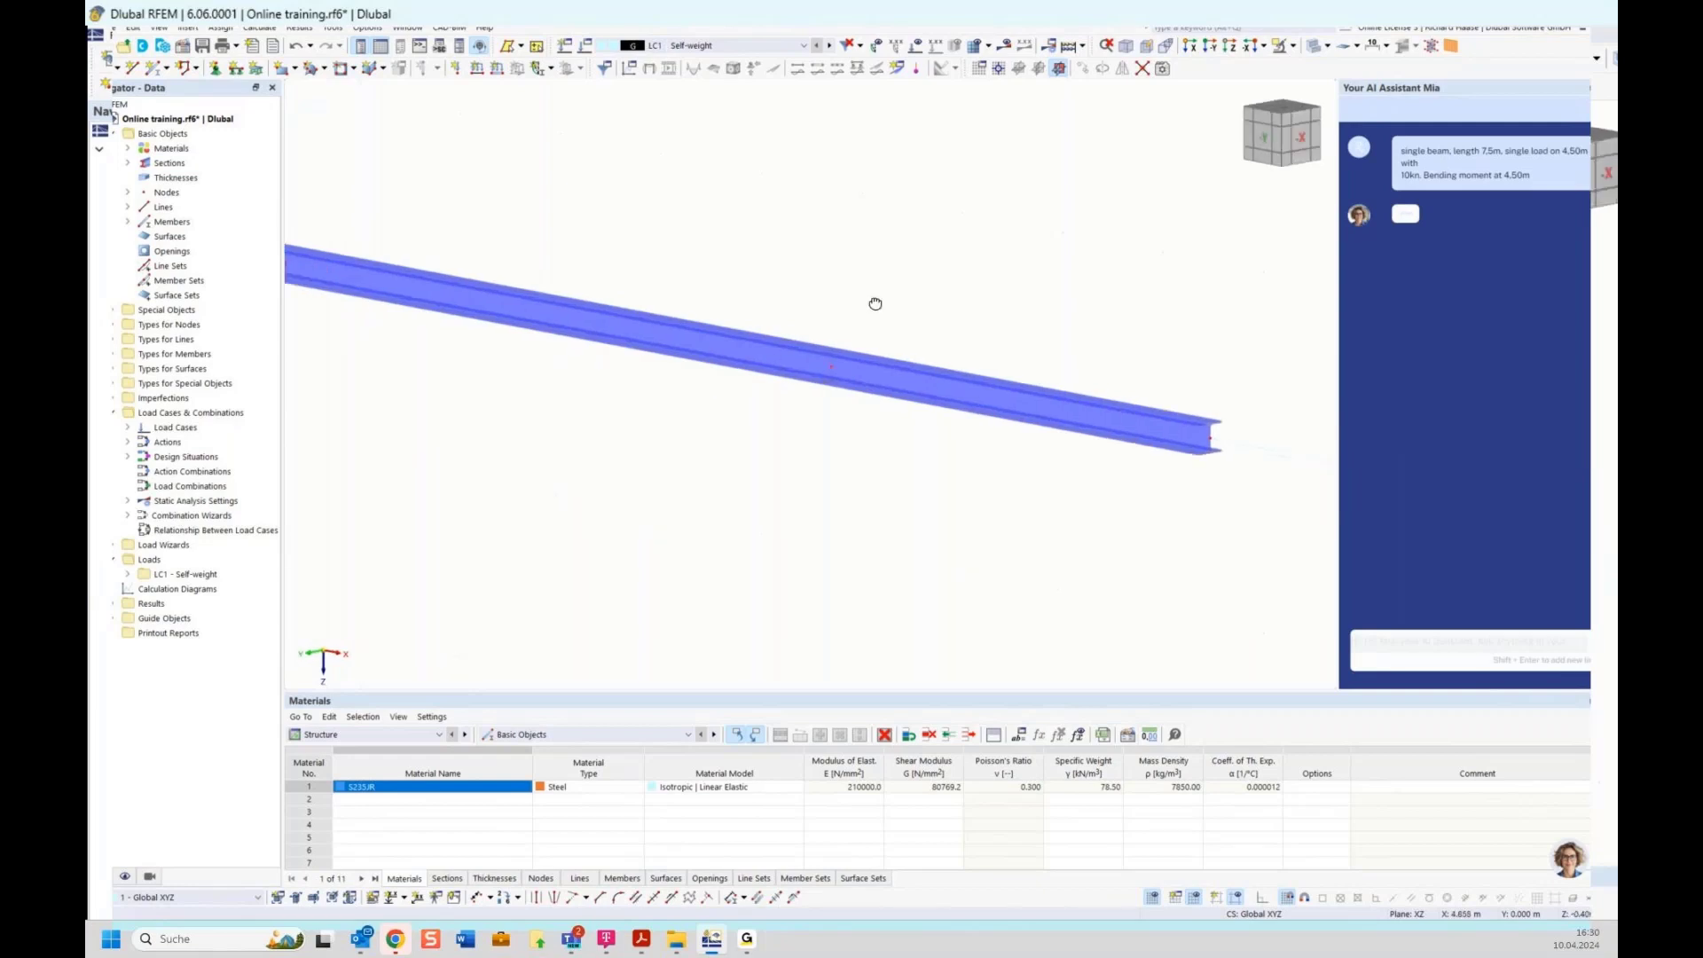
pyautogui.click(1278, 135)
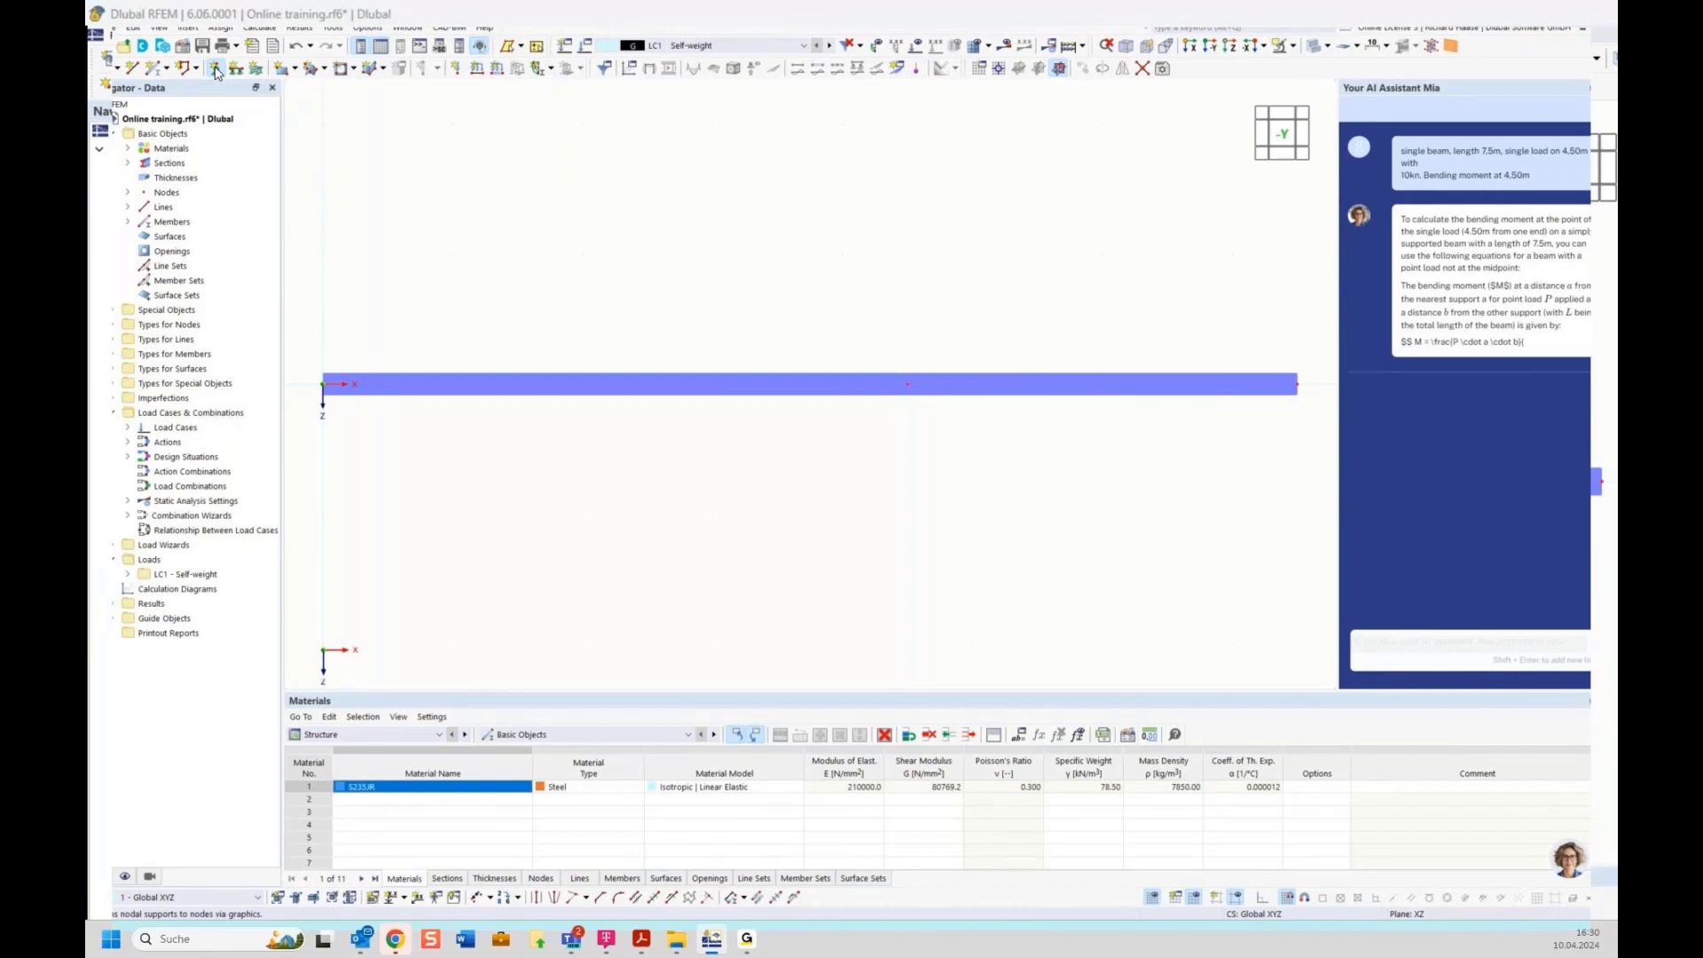
pyautogui.click(216, 71)
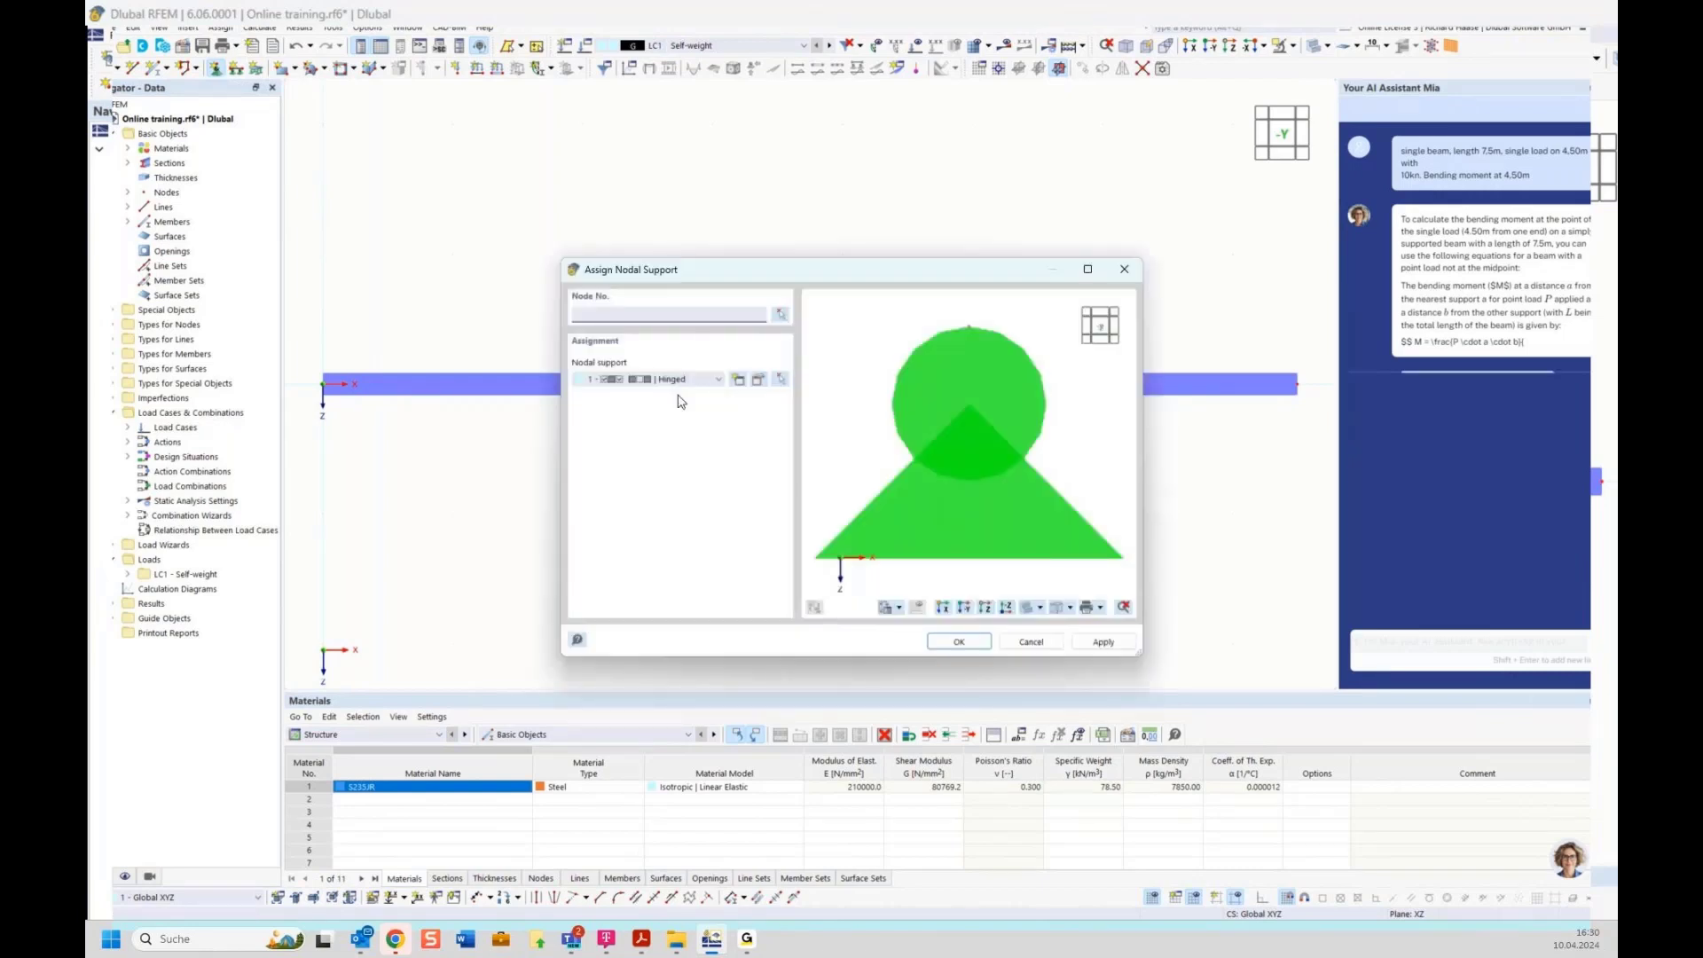
pyautogui.click(739, 380)
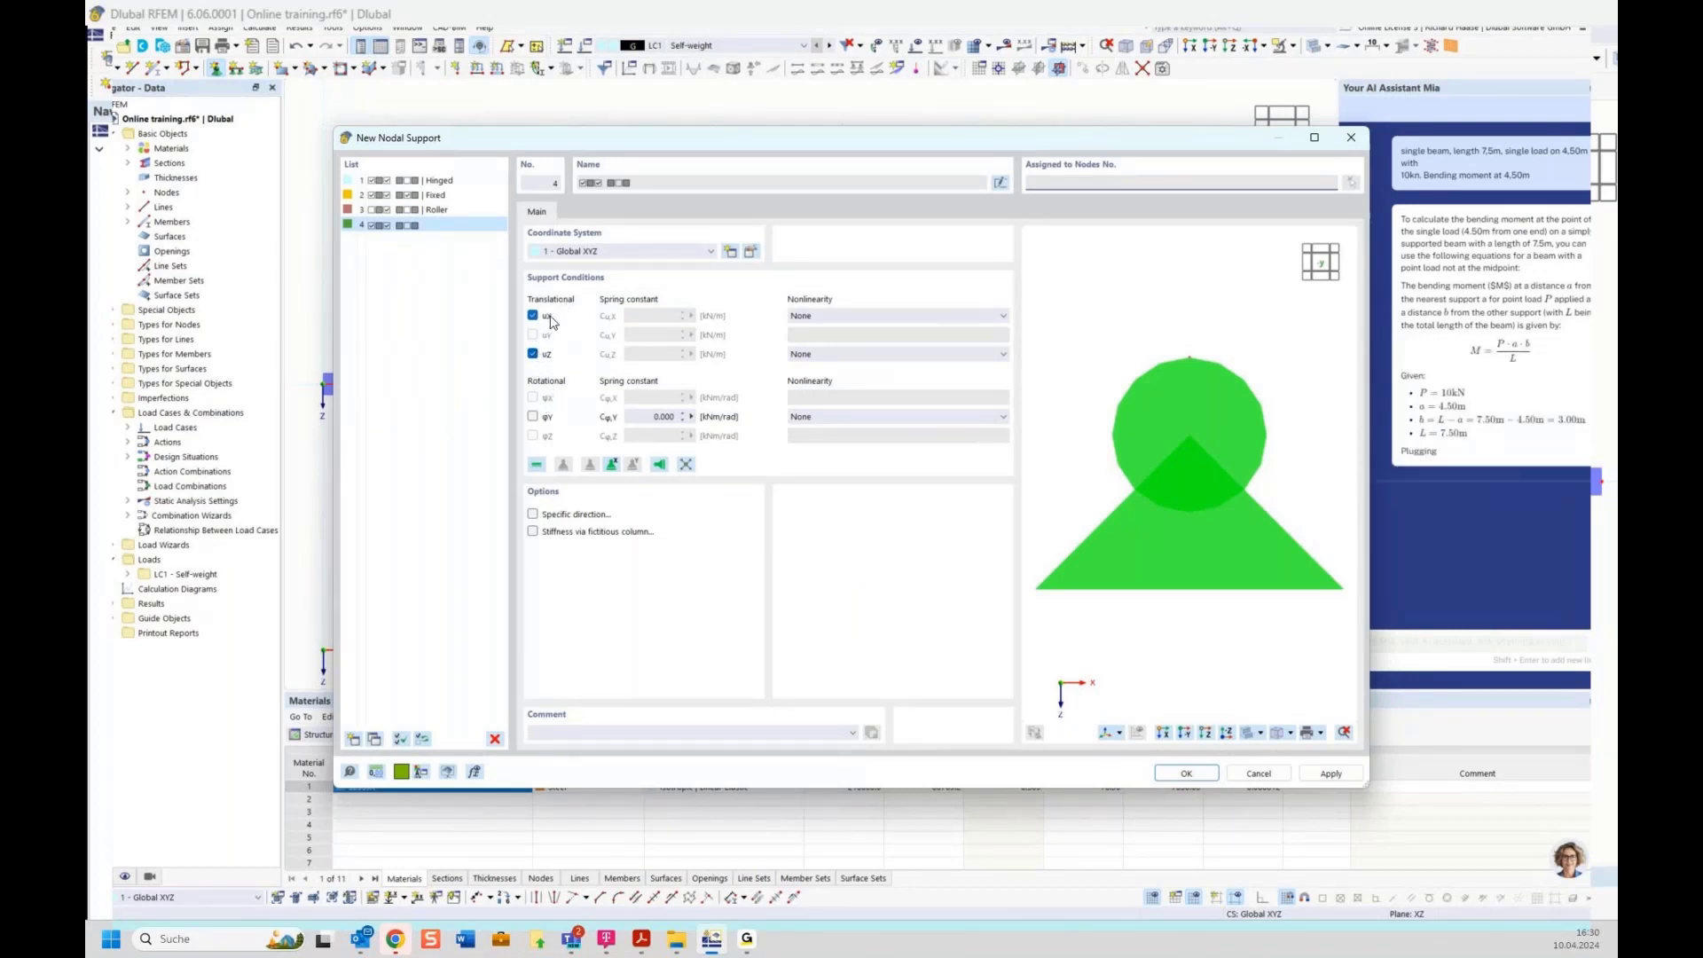
pyautogui.click(1212, 777)
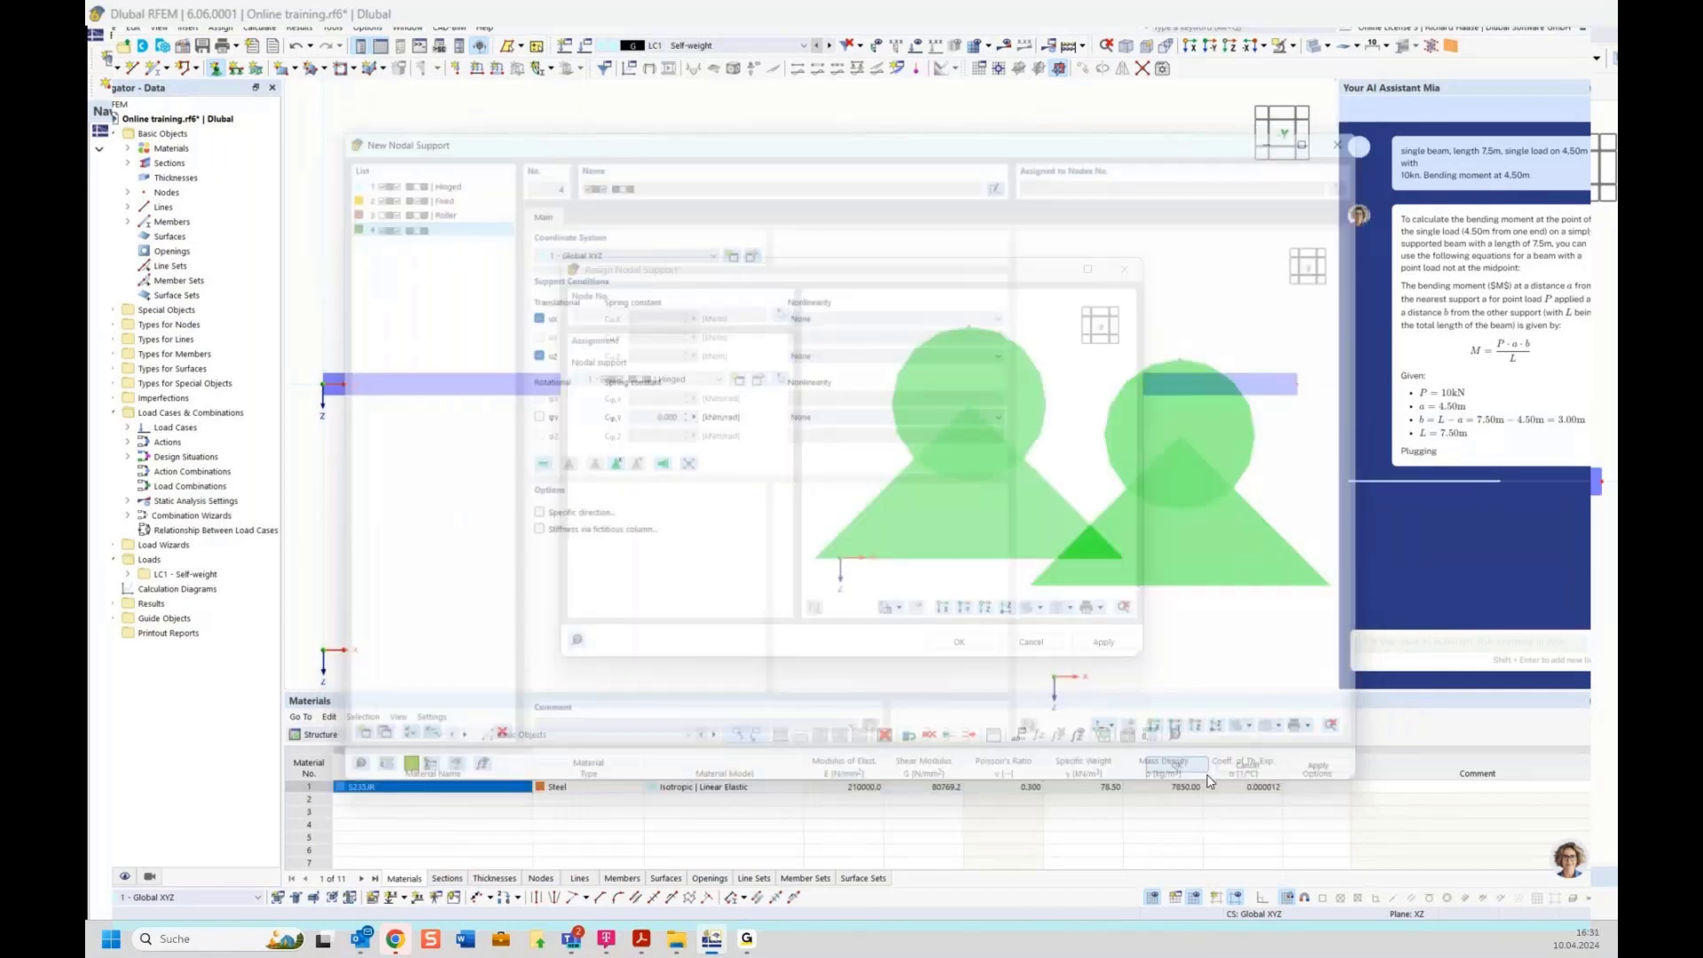
pyautogui.moveTo(308, 358); pyautogui.dragTo(380, 443)
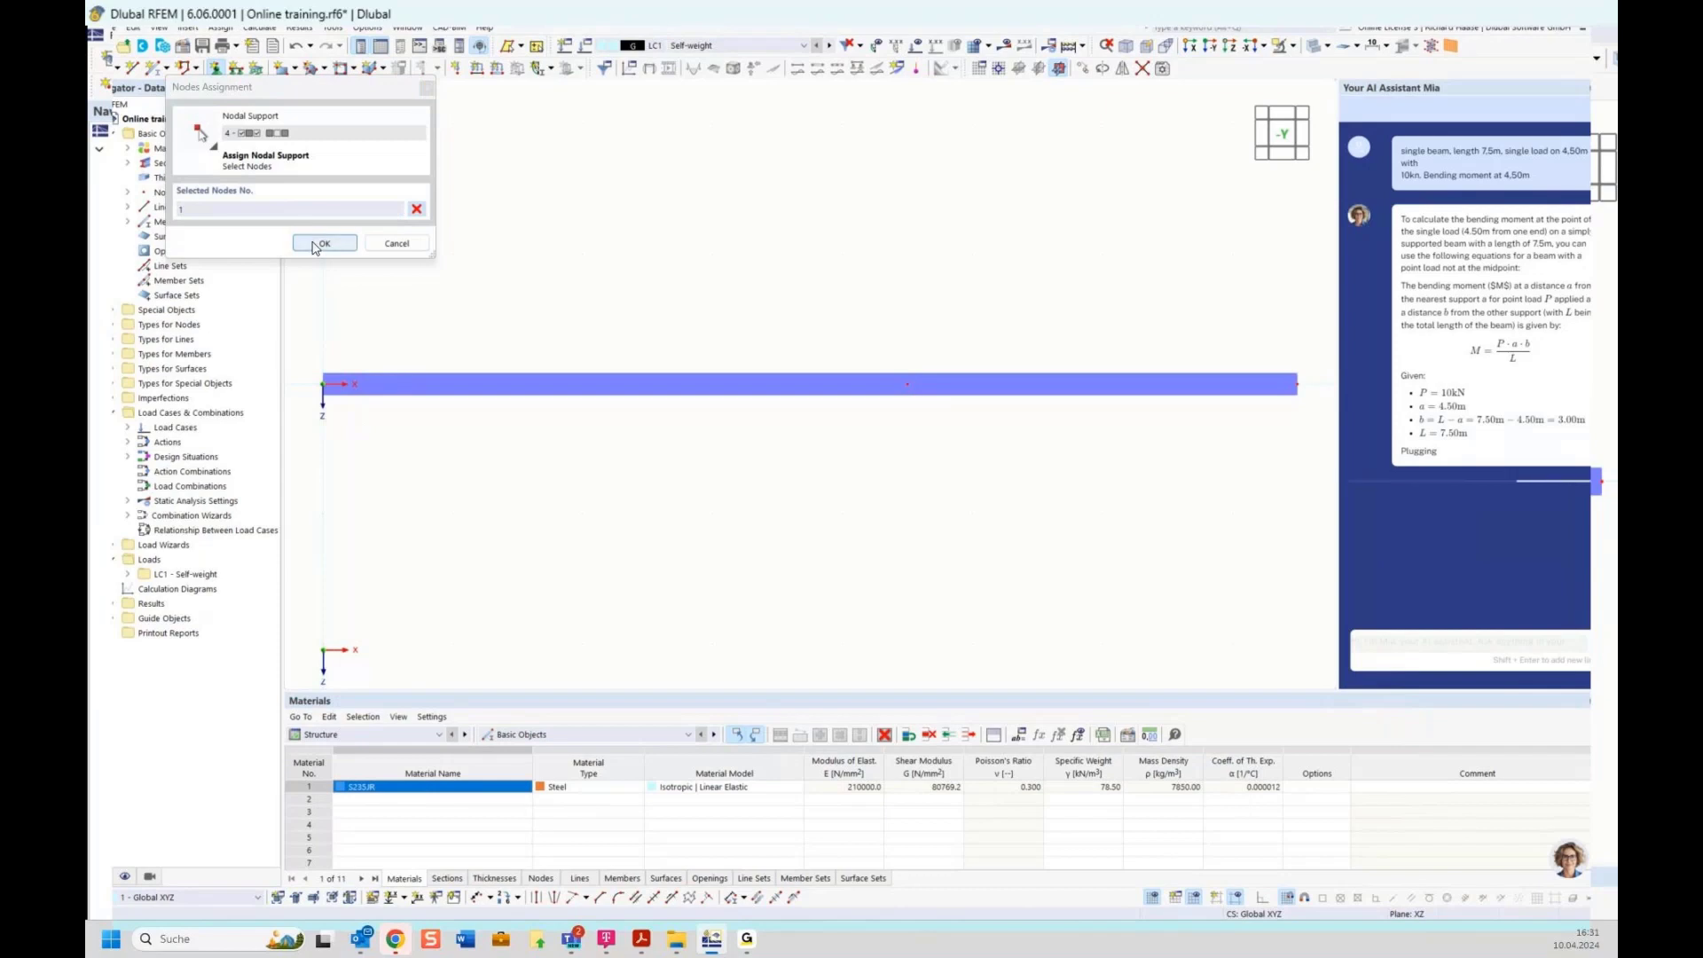
pyautogui.click(316, 245)
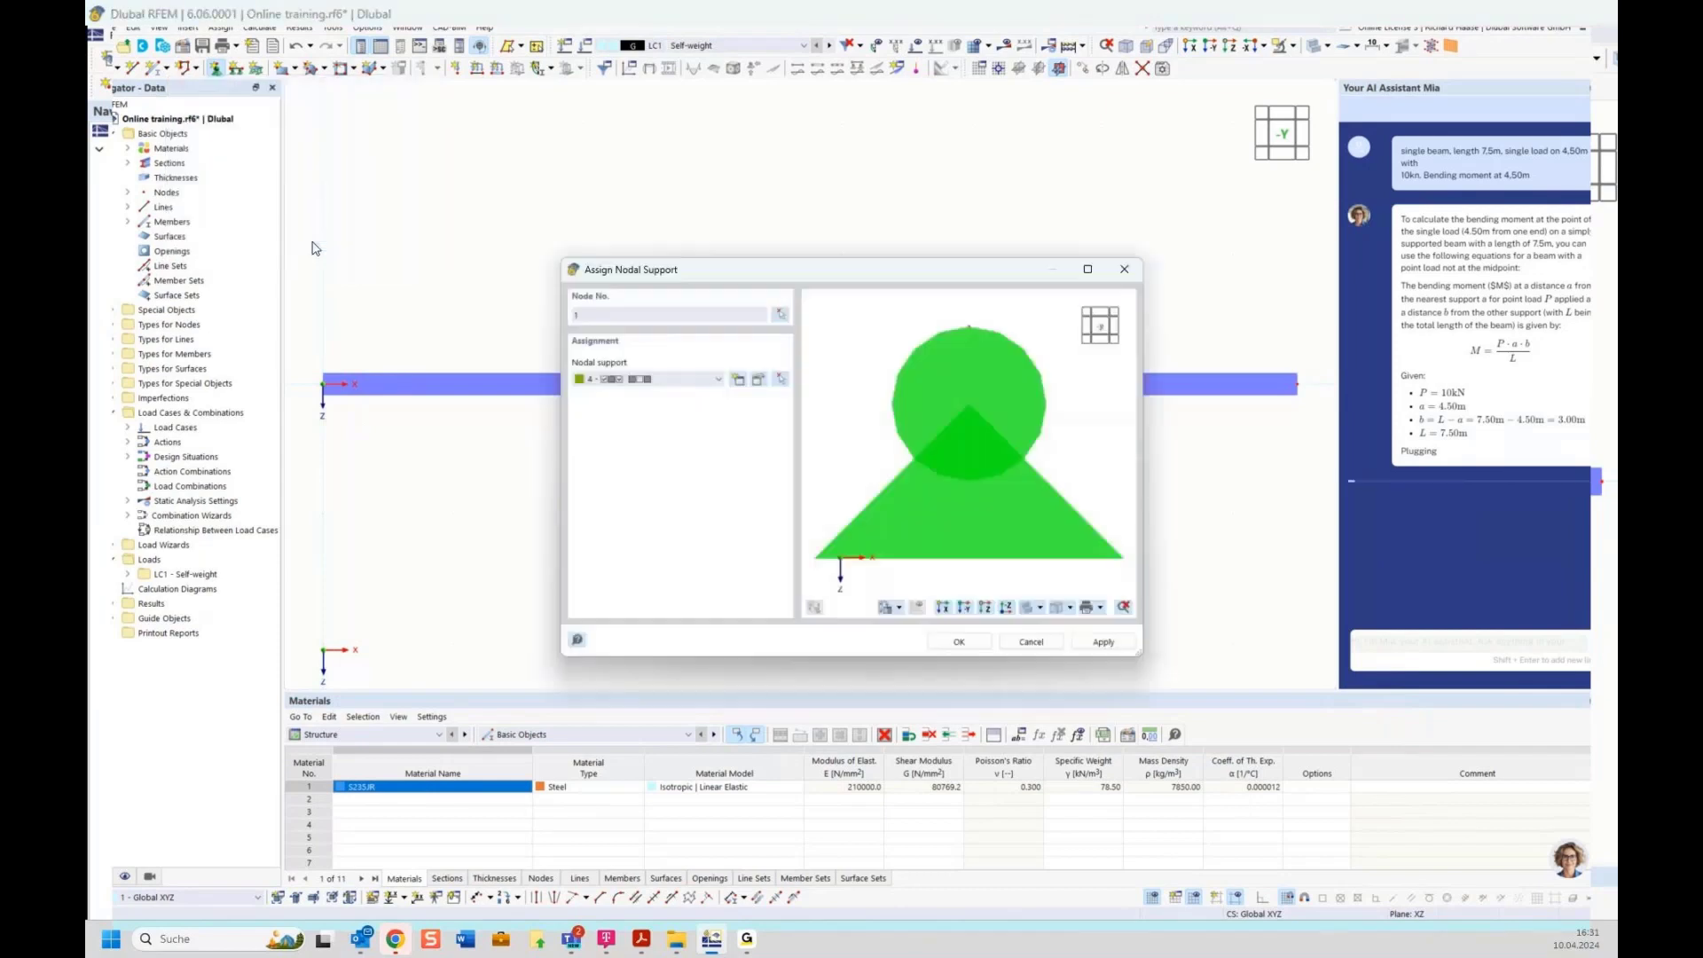
pyautogui.click(962, 643)
# Enlarge the graphic display size of the nodal support symbol at the beam start
pyautogui.rightClick(327, 401)
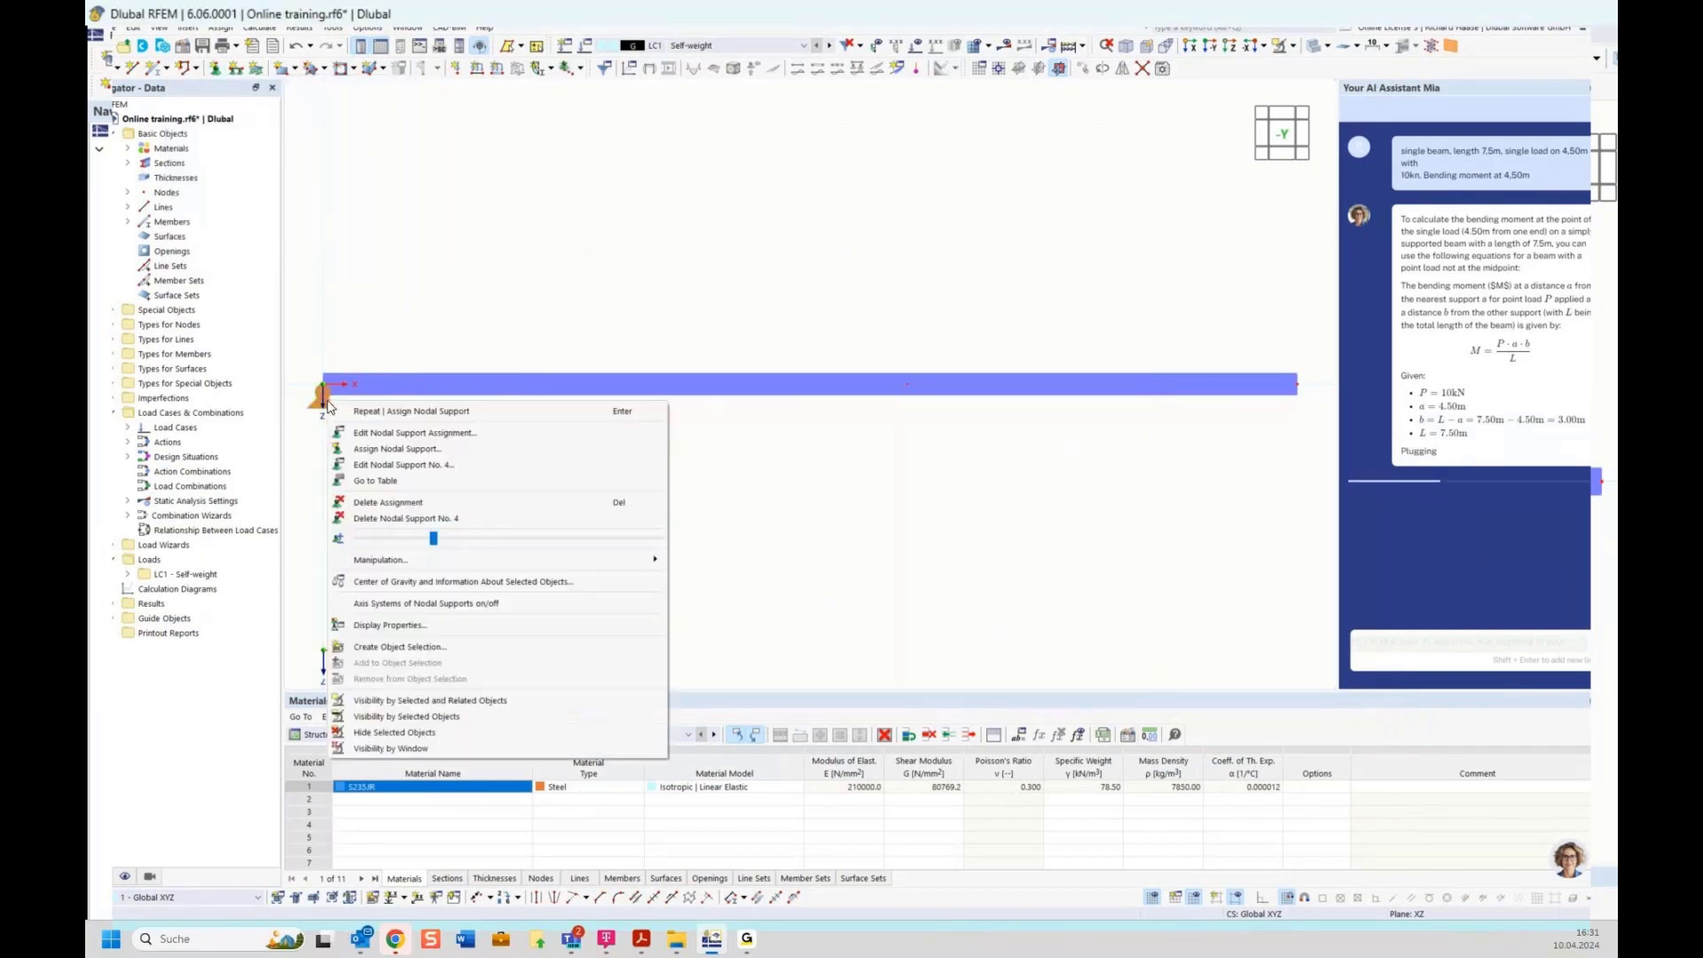
pyautogui.press('Escape')
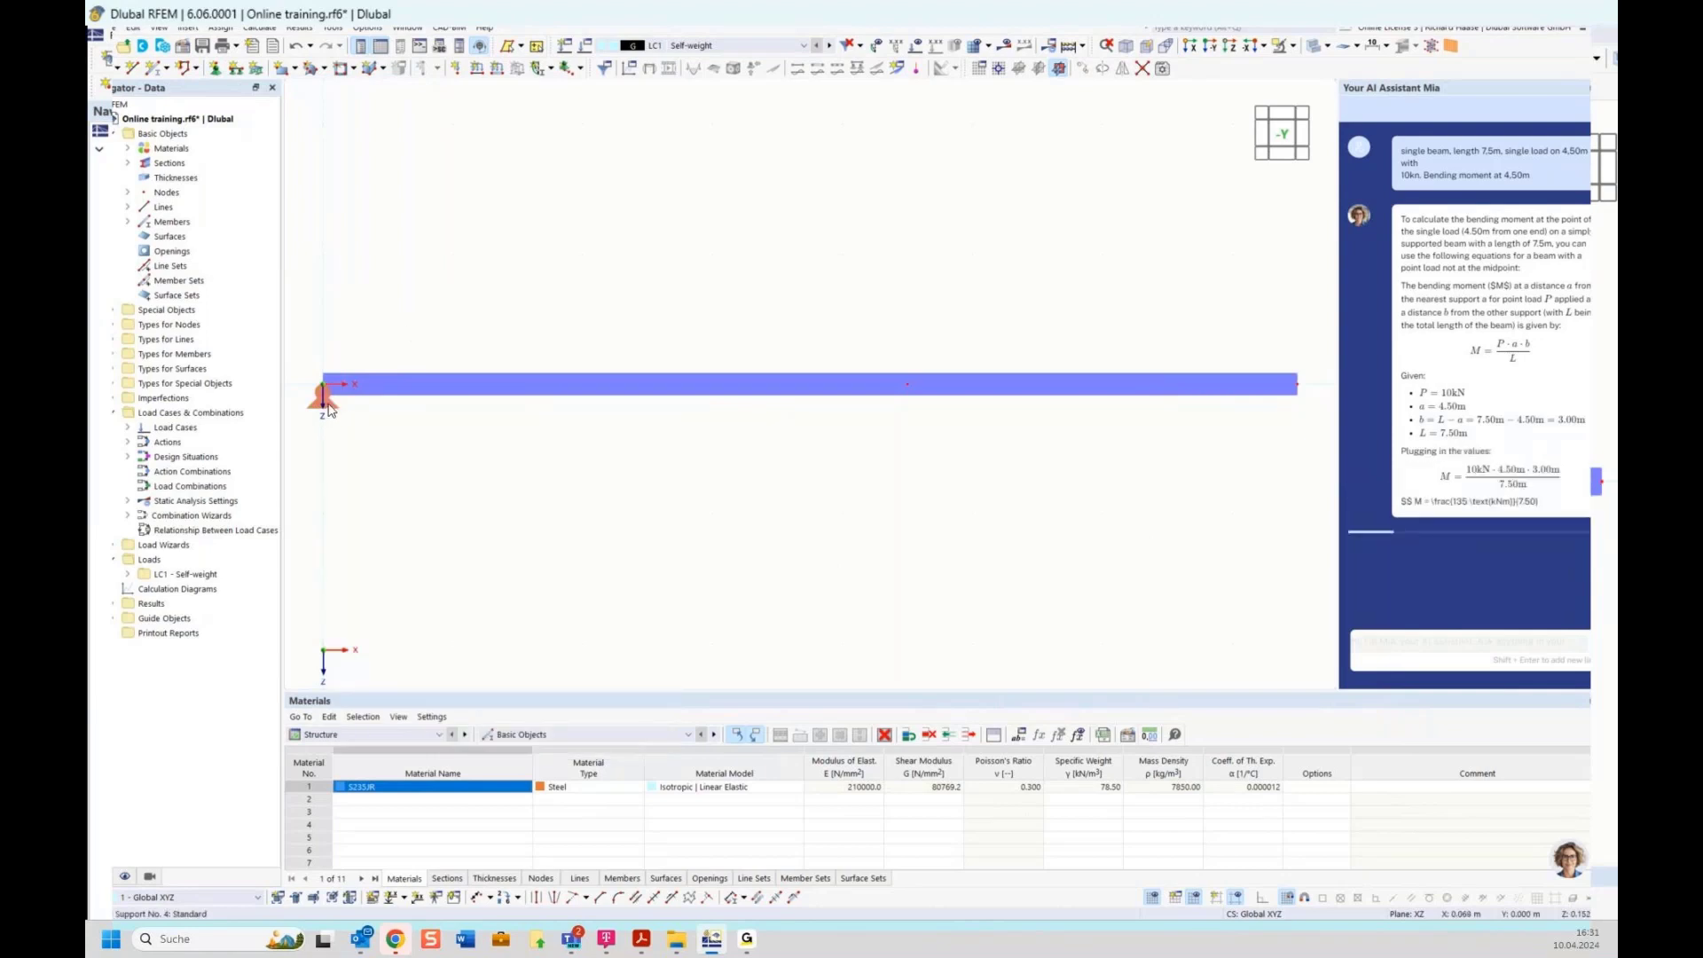
pyautogui.rightClick(327, 407)
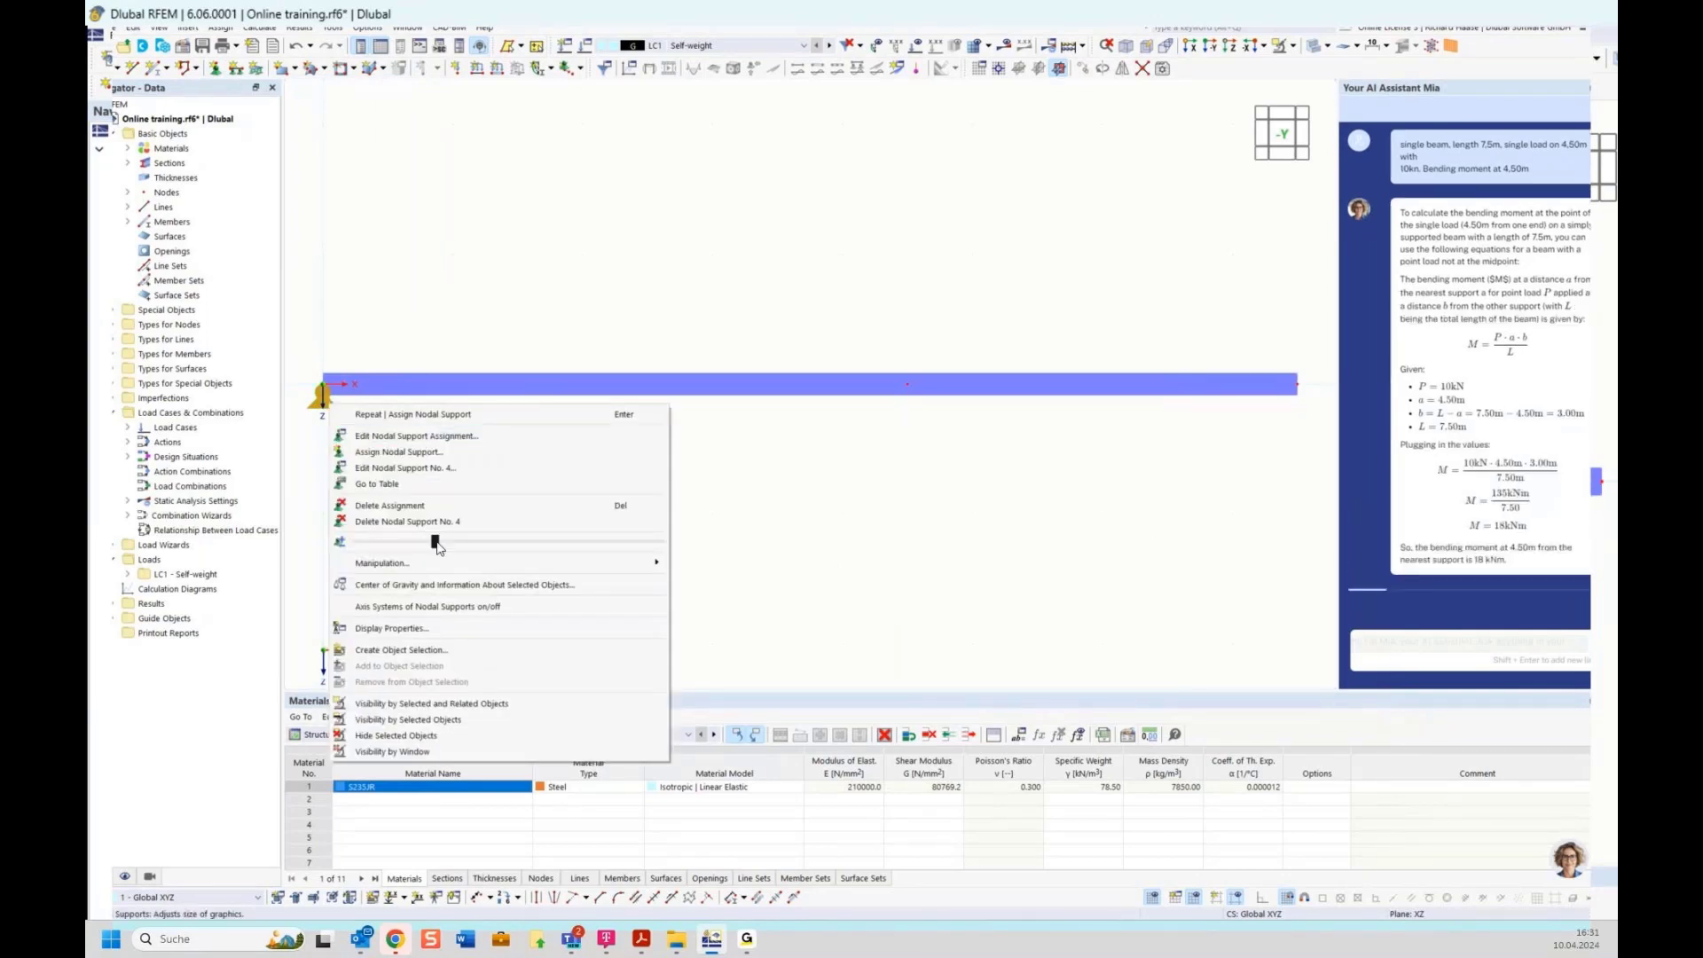
pyautogui.moveTo(437, 548); pyautogui.dragTo(552, 548)
pyautogui.click(824, 454)
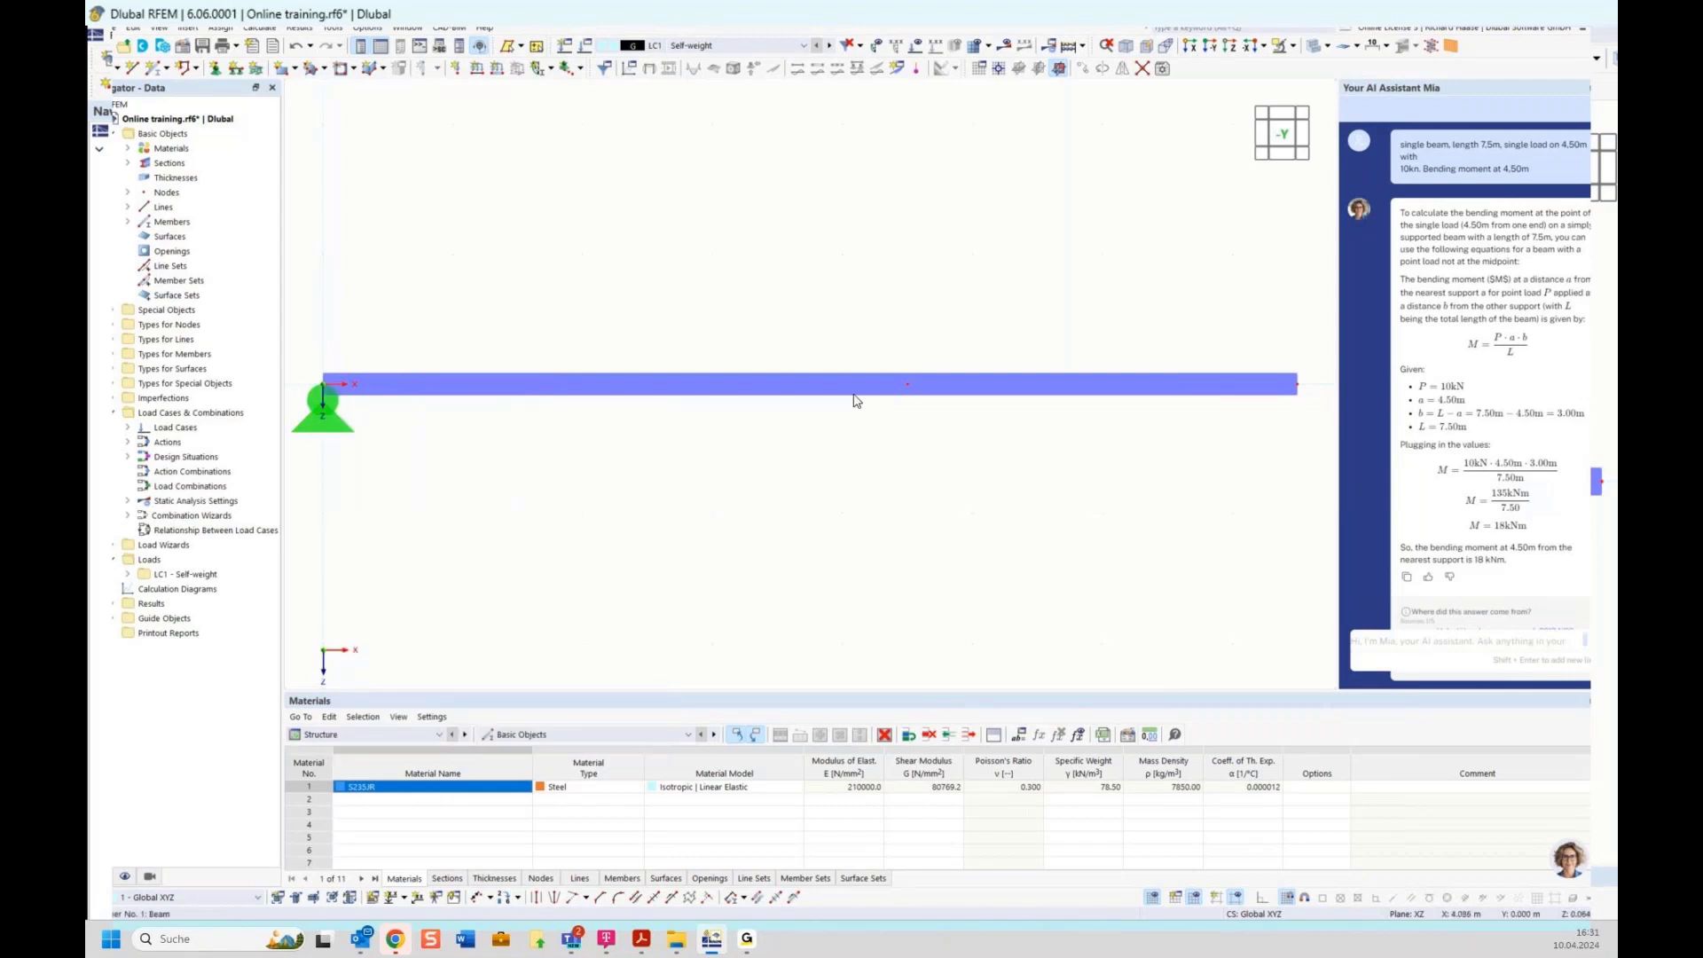
# Assign the Roller nodal support to node 3 at the far end of the beam
pyautogui.click(216, 69)
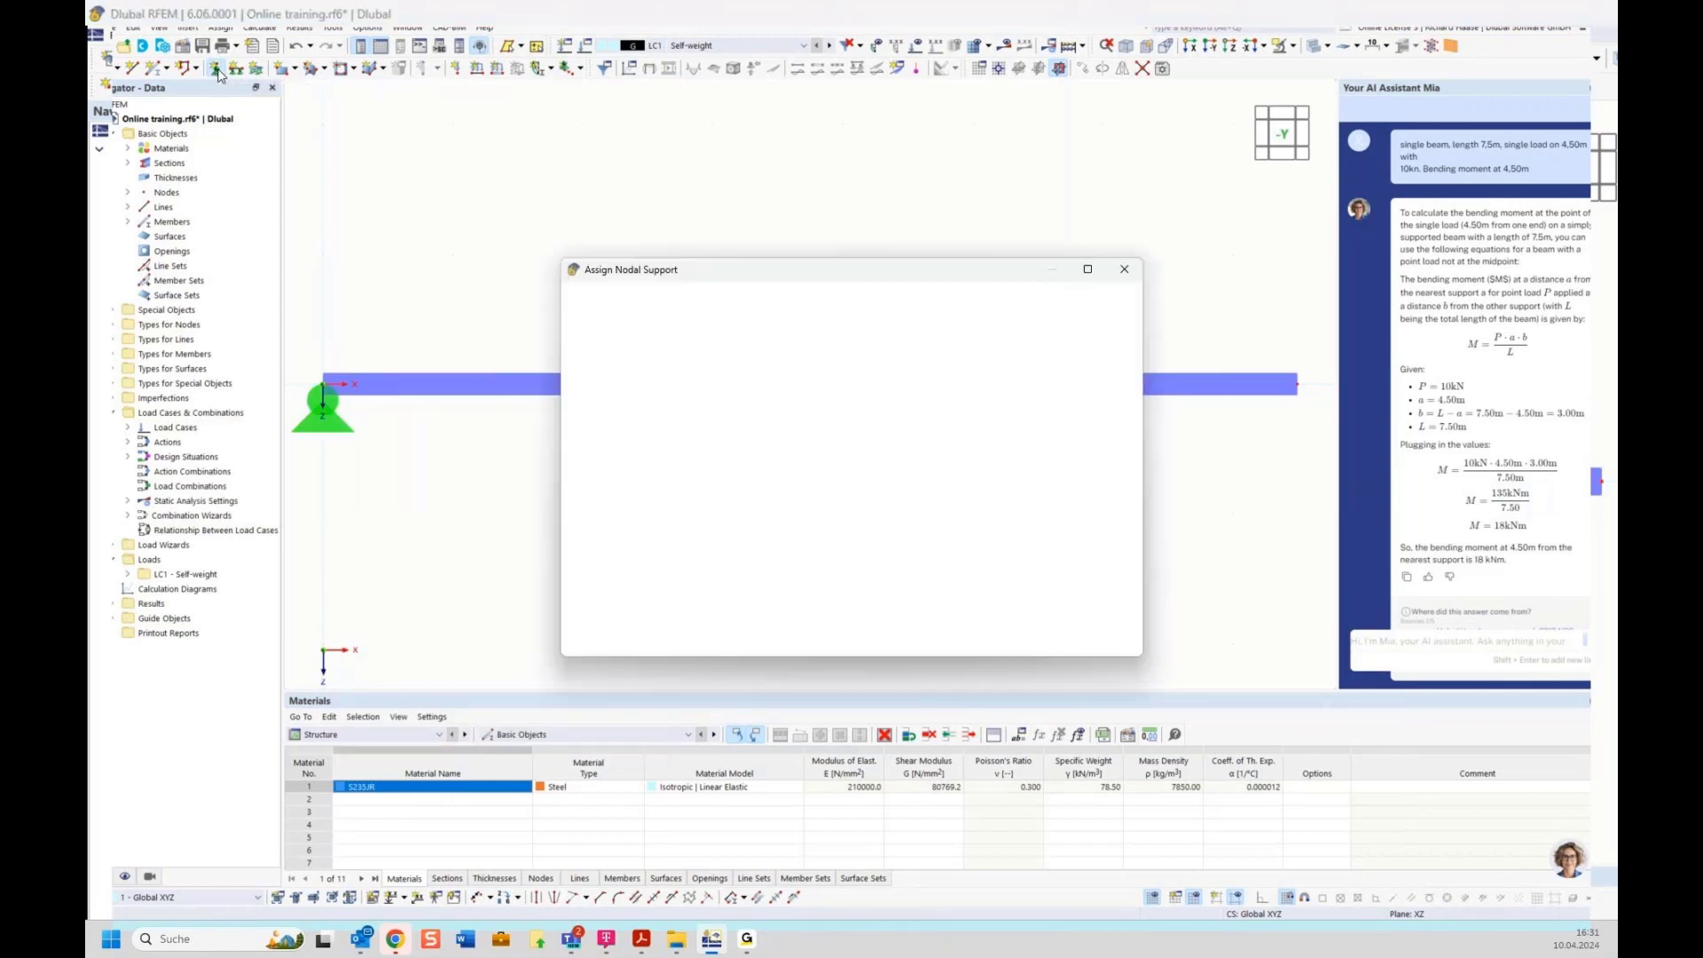
pyautogui.click(671, 381)
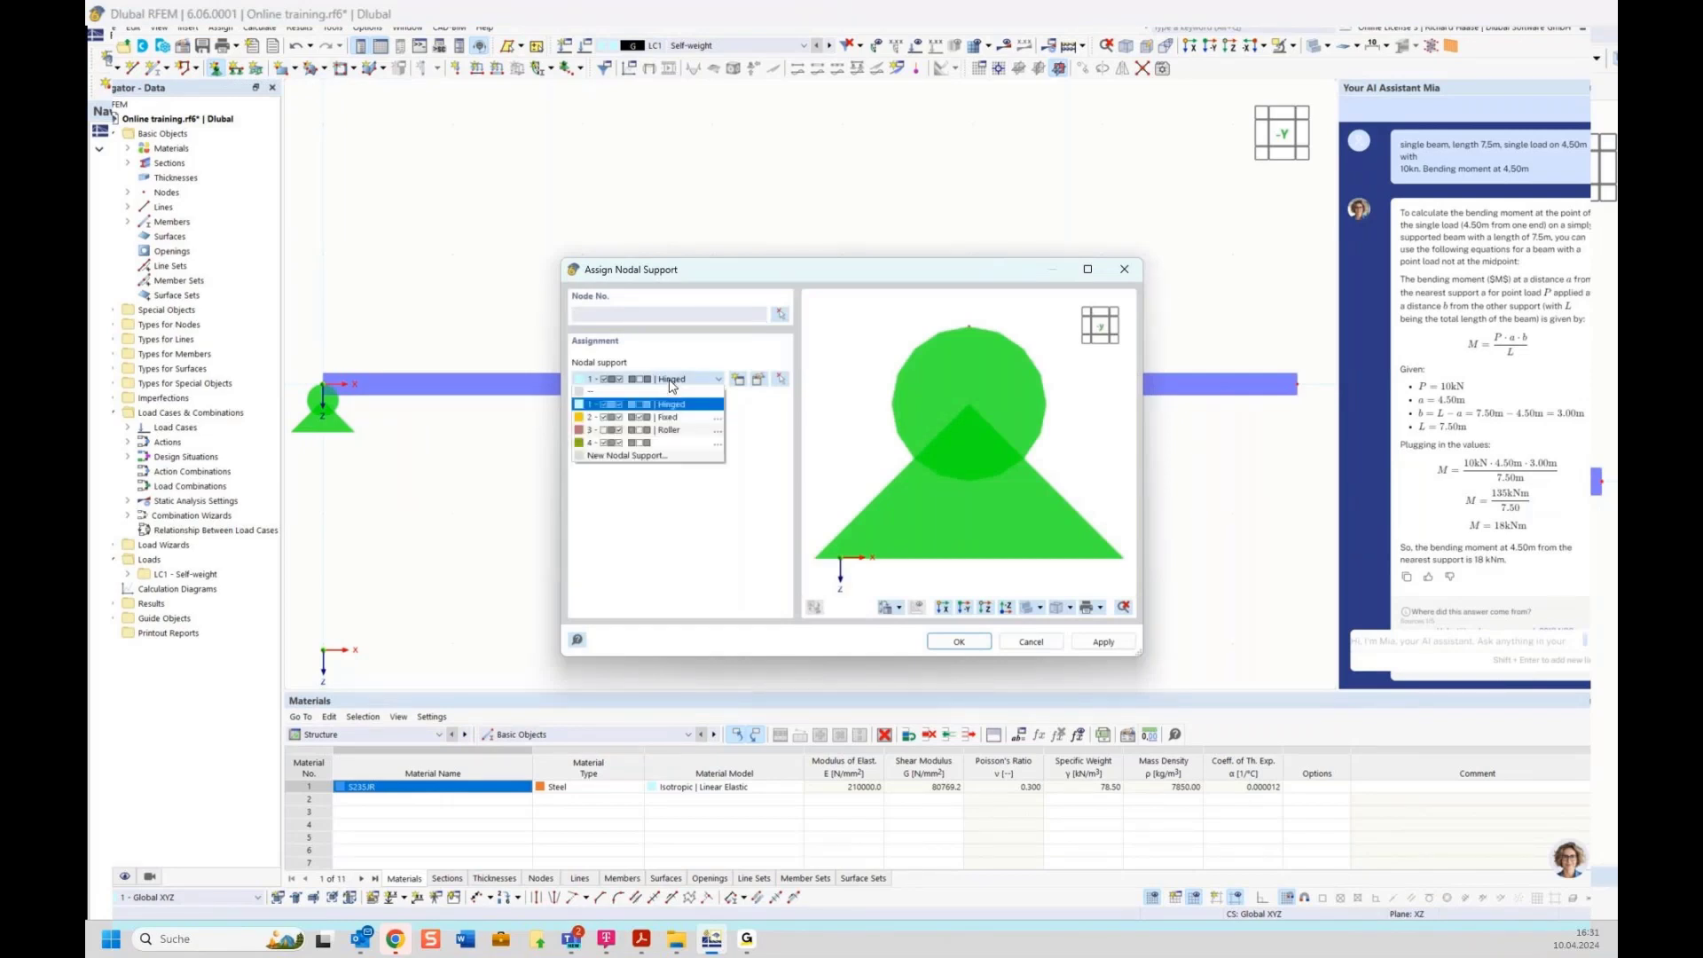
pyautogui.click(670, 430)
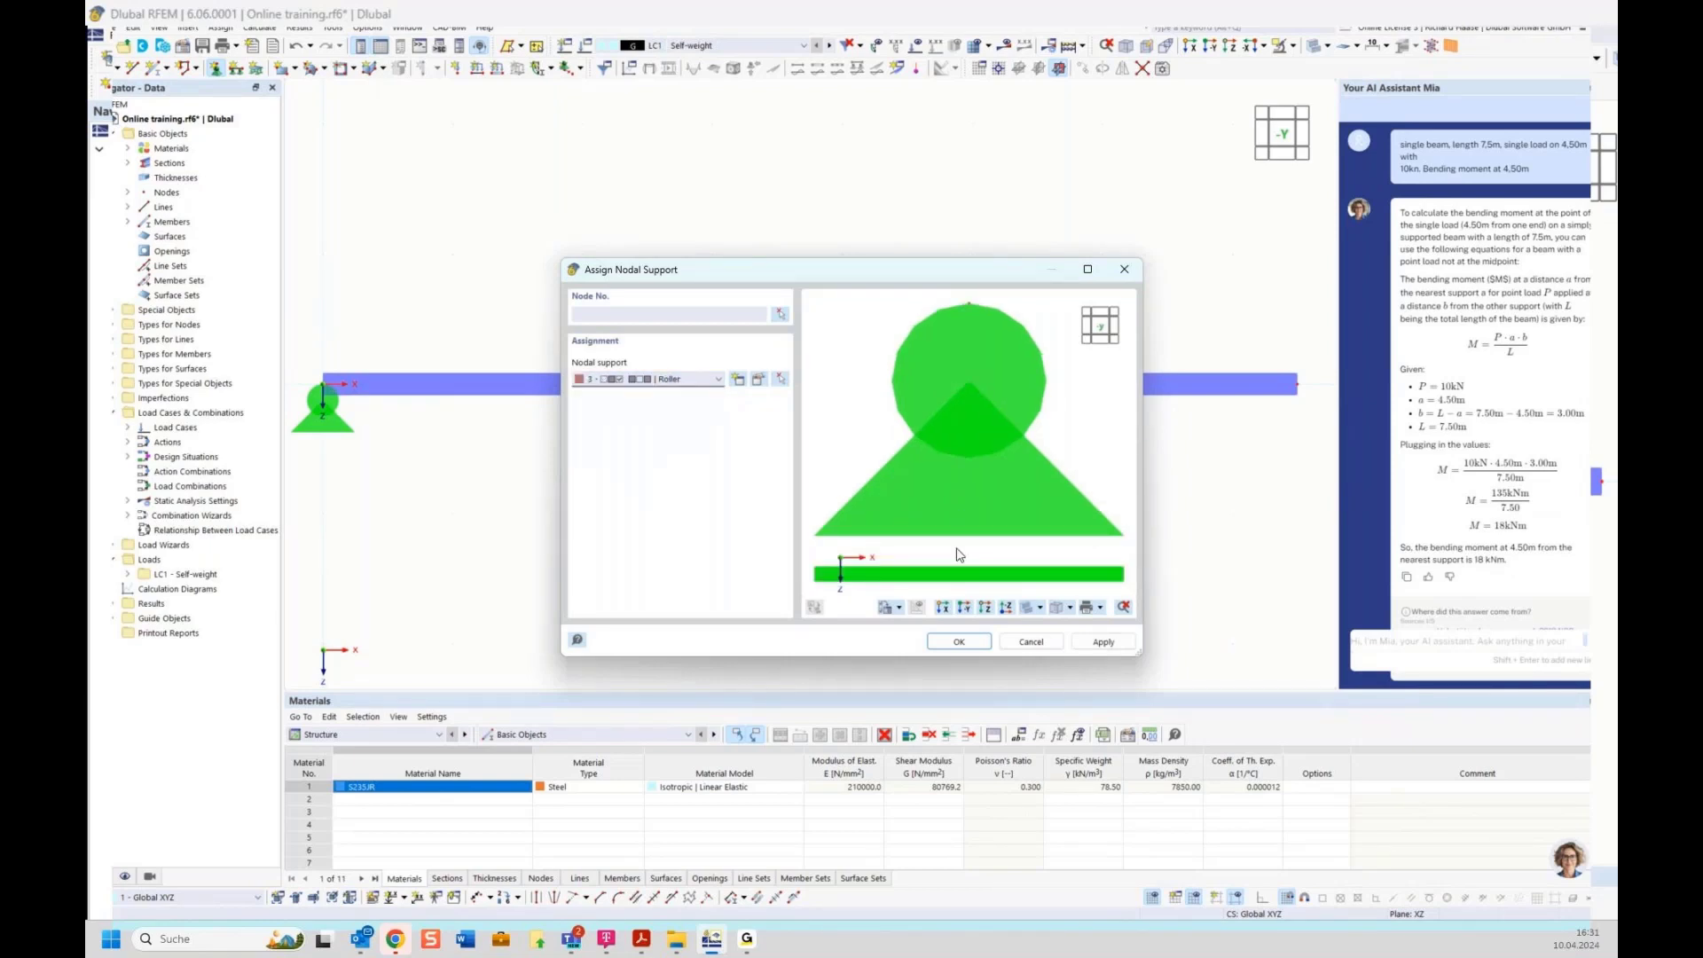
pyautogui.click(781, 315)
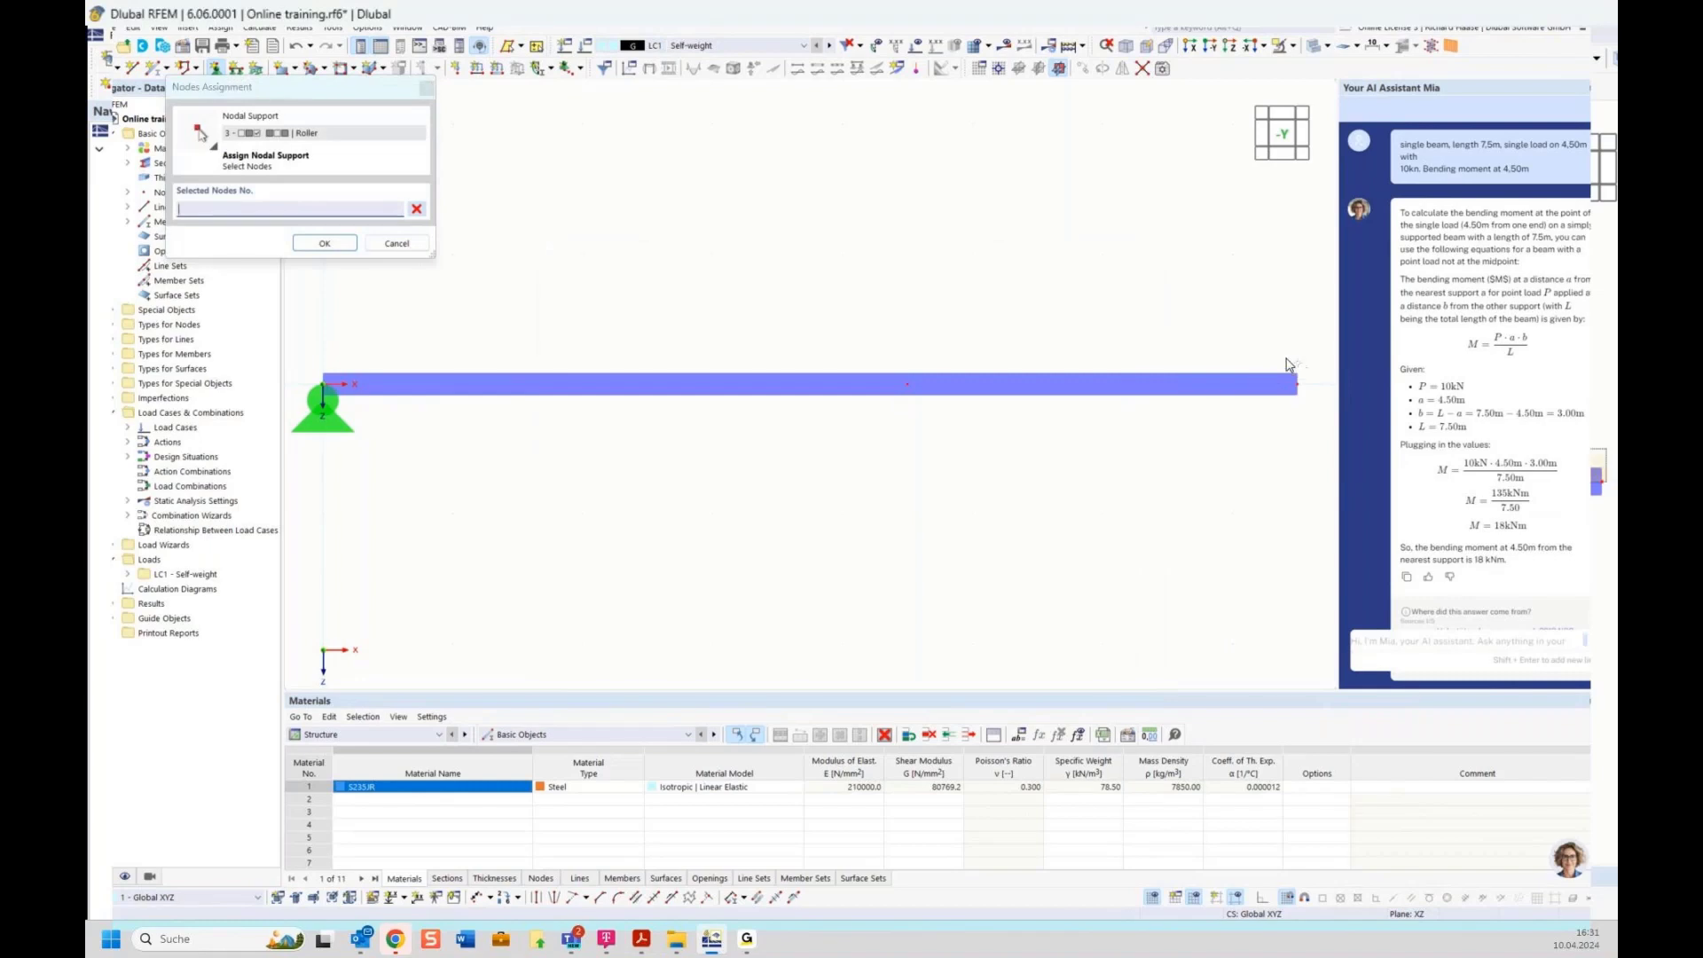
pyautogui.click(1296, 383)
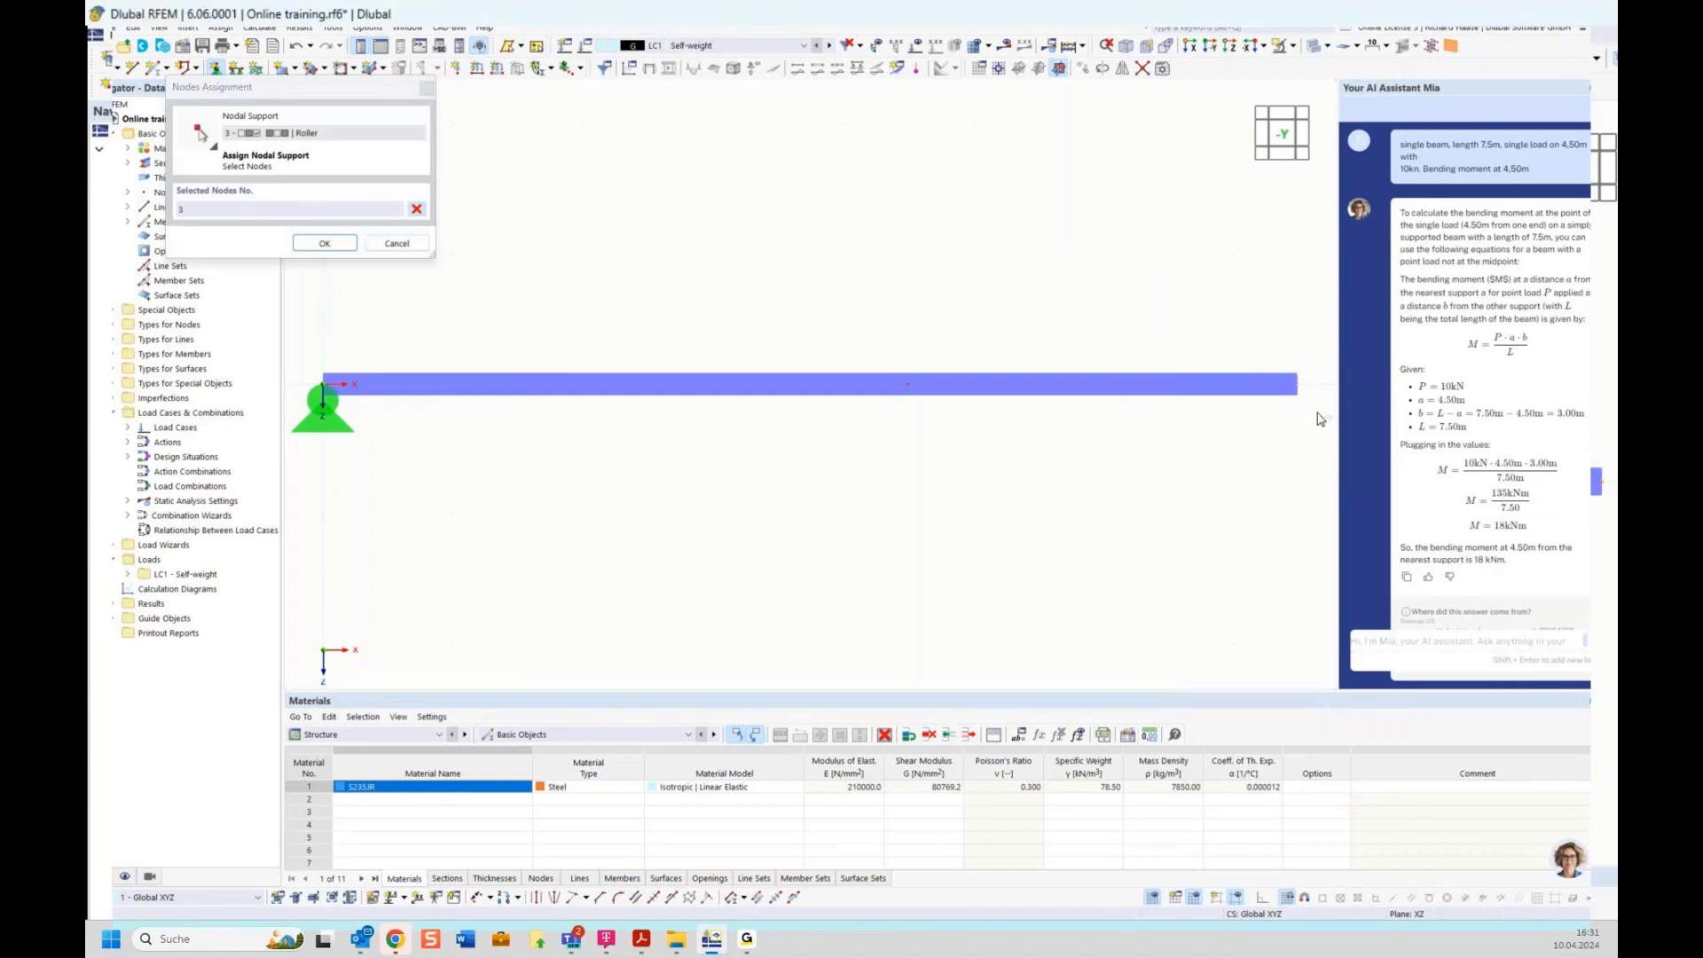
pyautogui.click(324, 244)
pyautogui.click(959, 642)
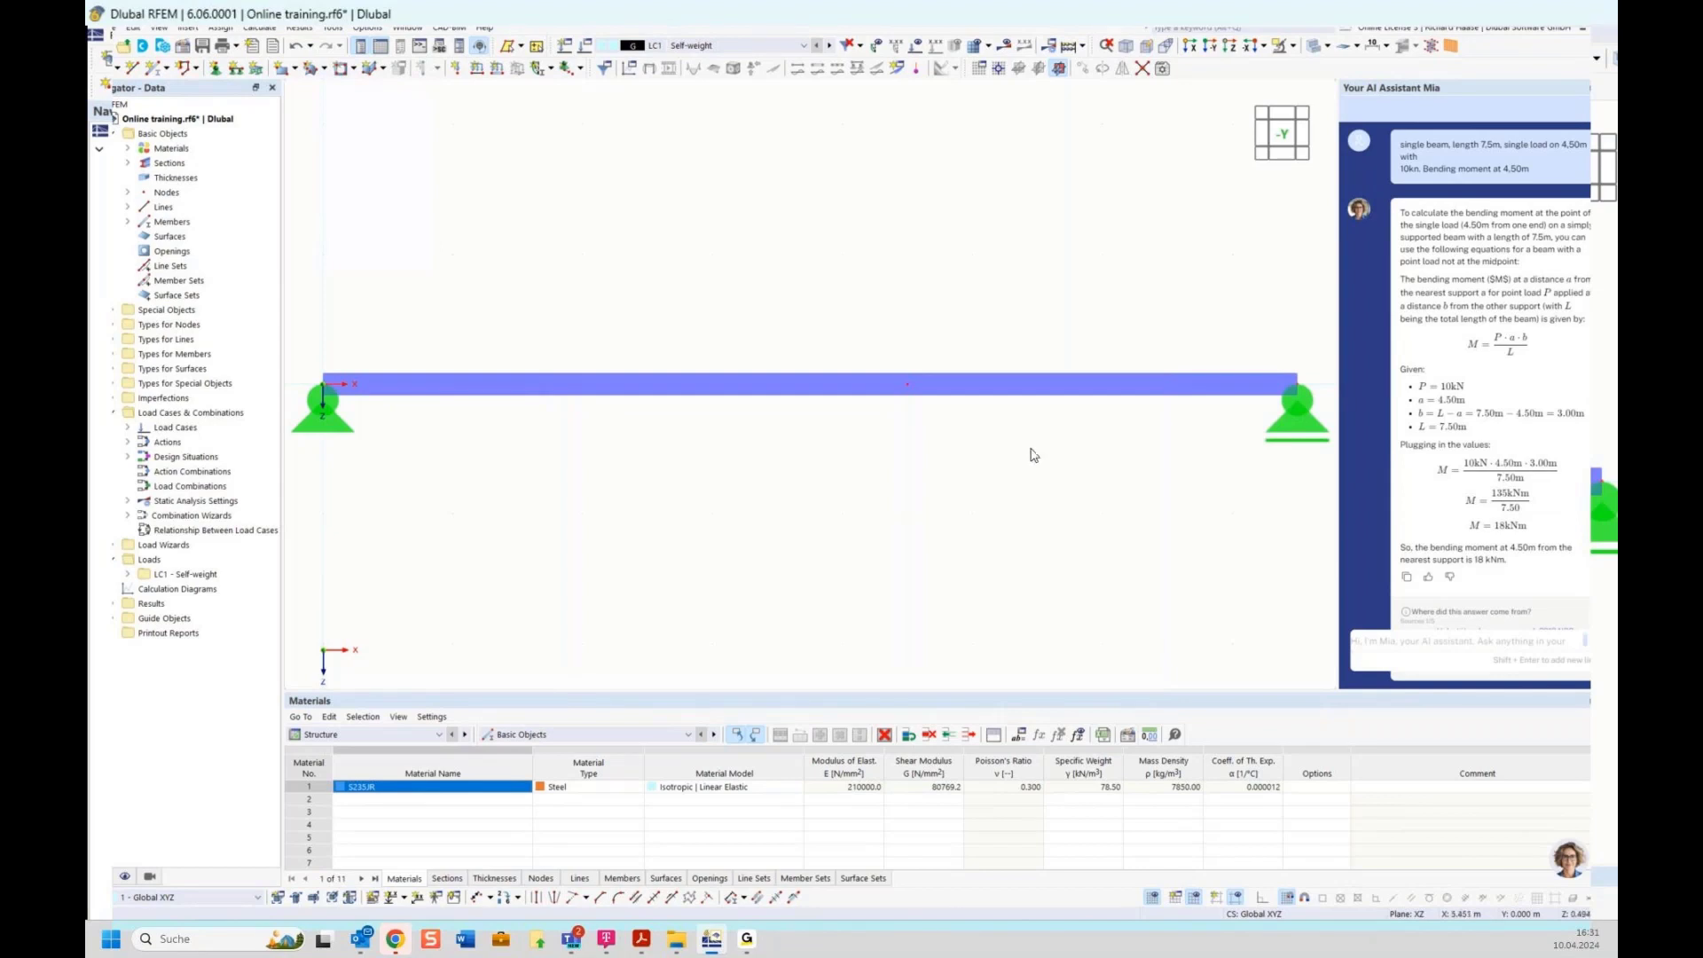
# Try to place an elevation dimension on the node at the beam start
pyautogui.click(404, 898)
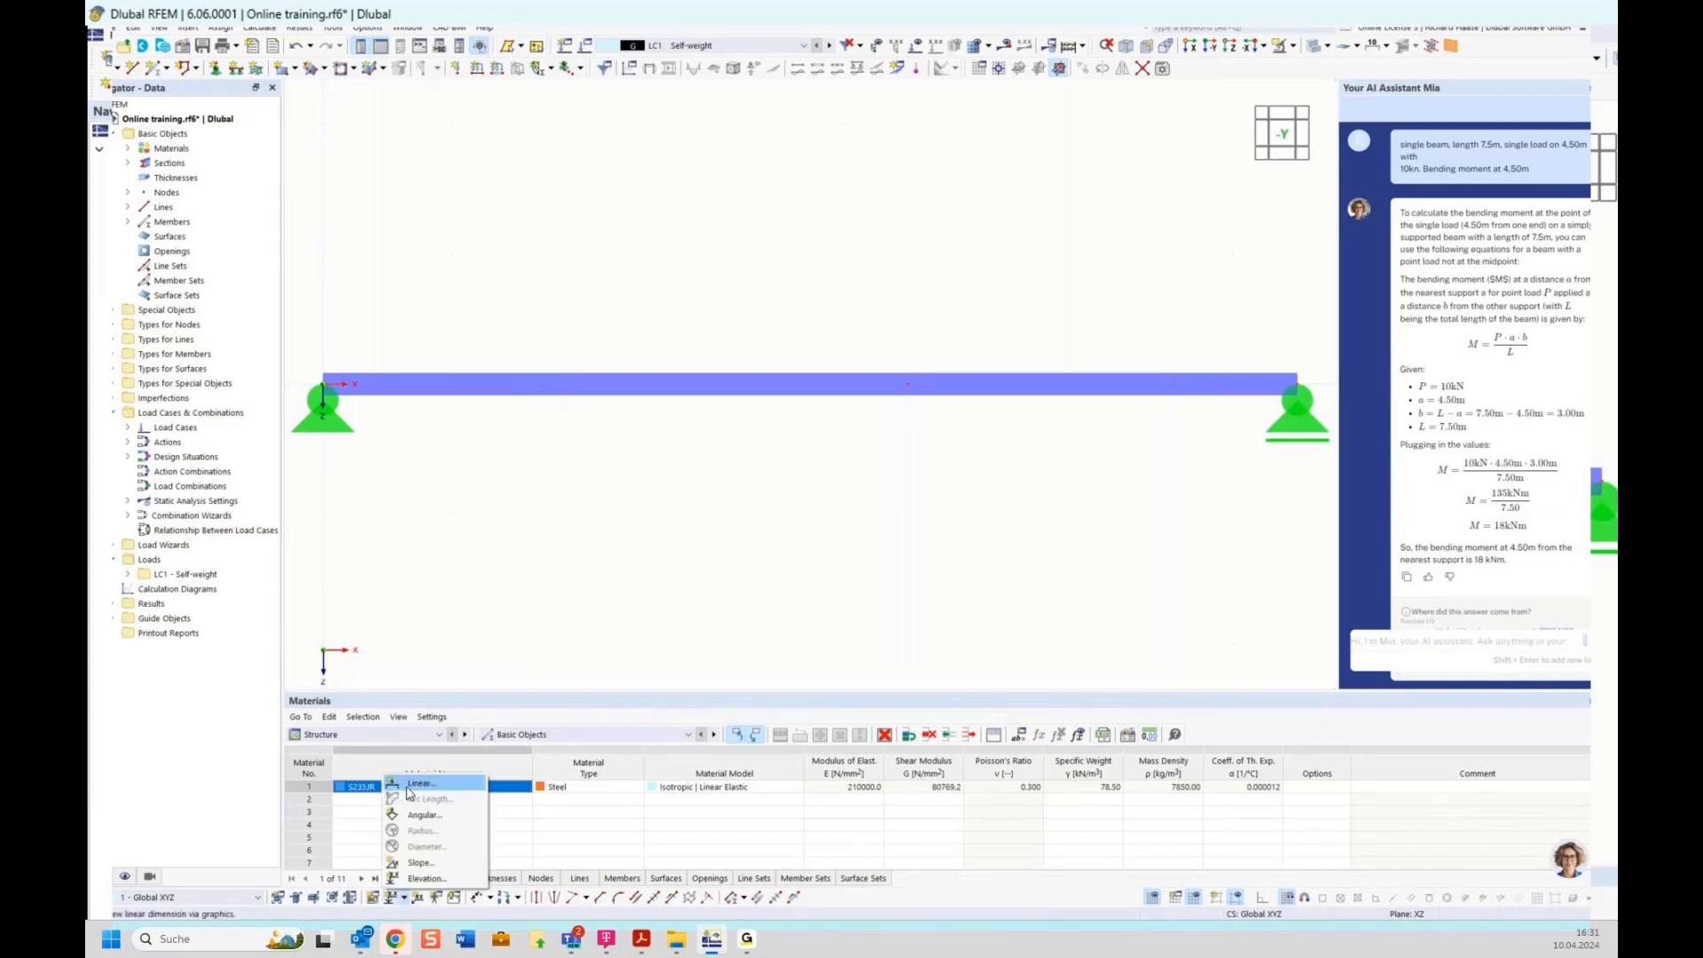
pyautogui.click(424, 878)
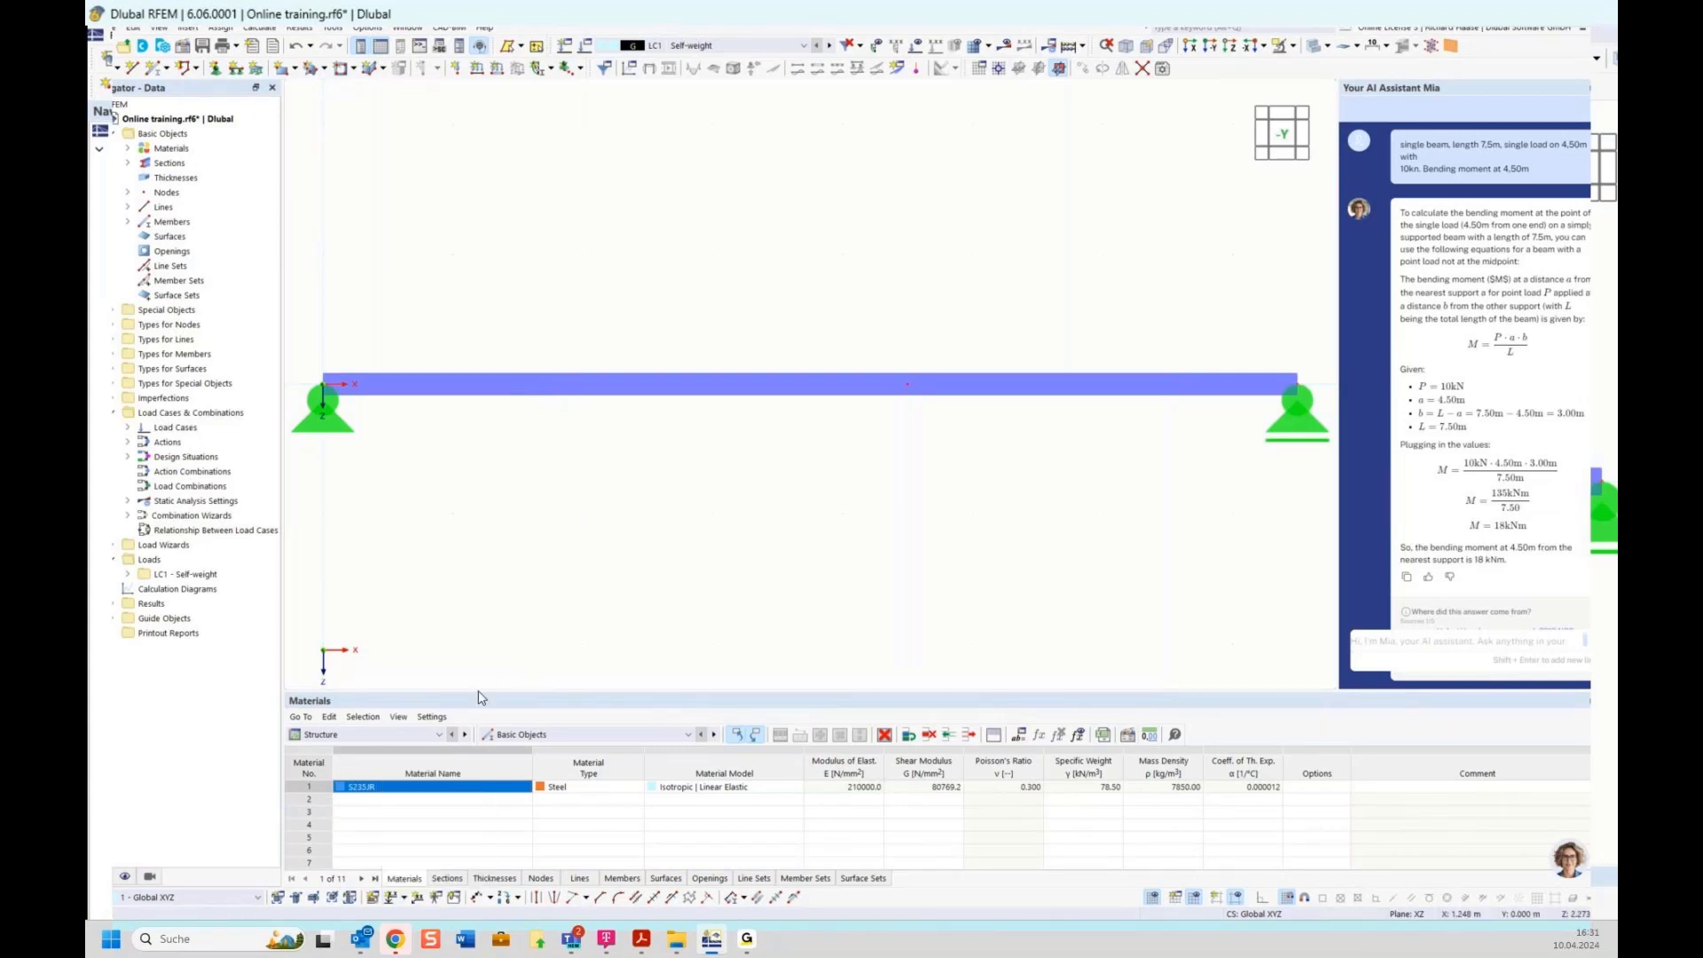
pyautogui.click(388, 903)
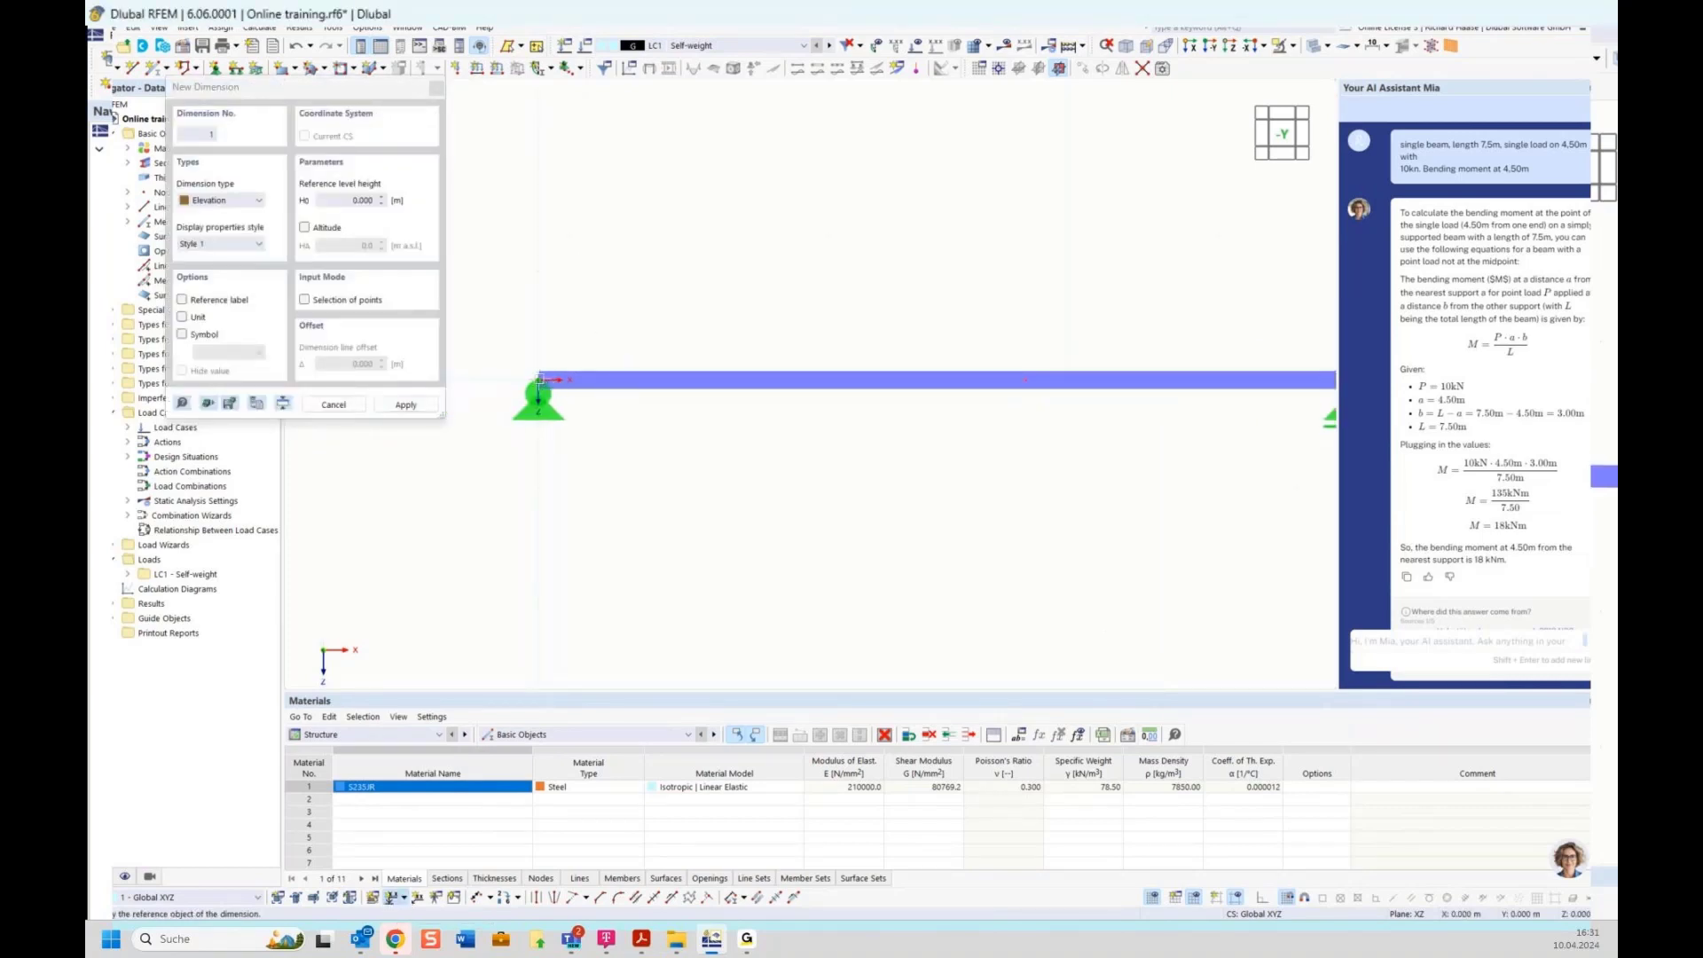
pyautogui.click(539, 382)
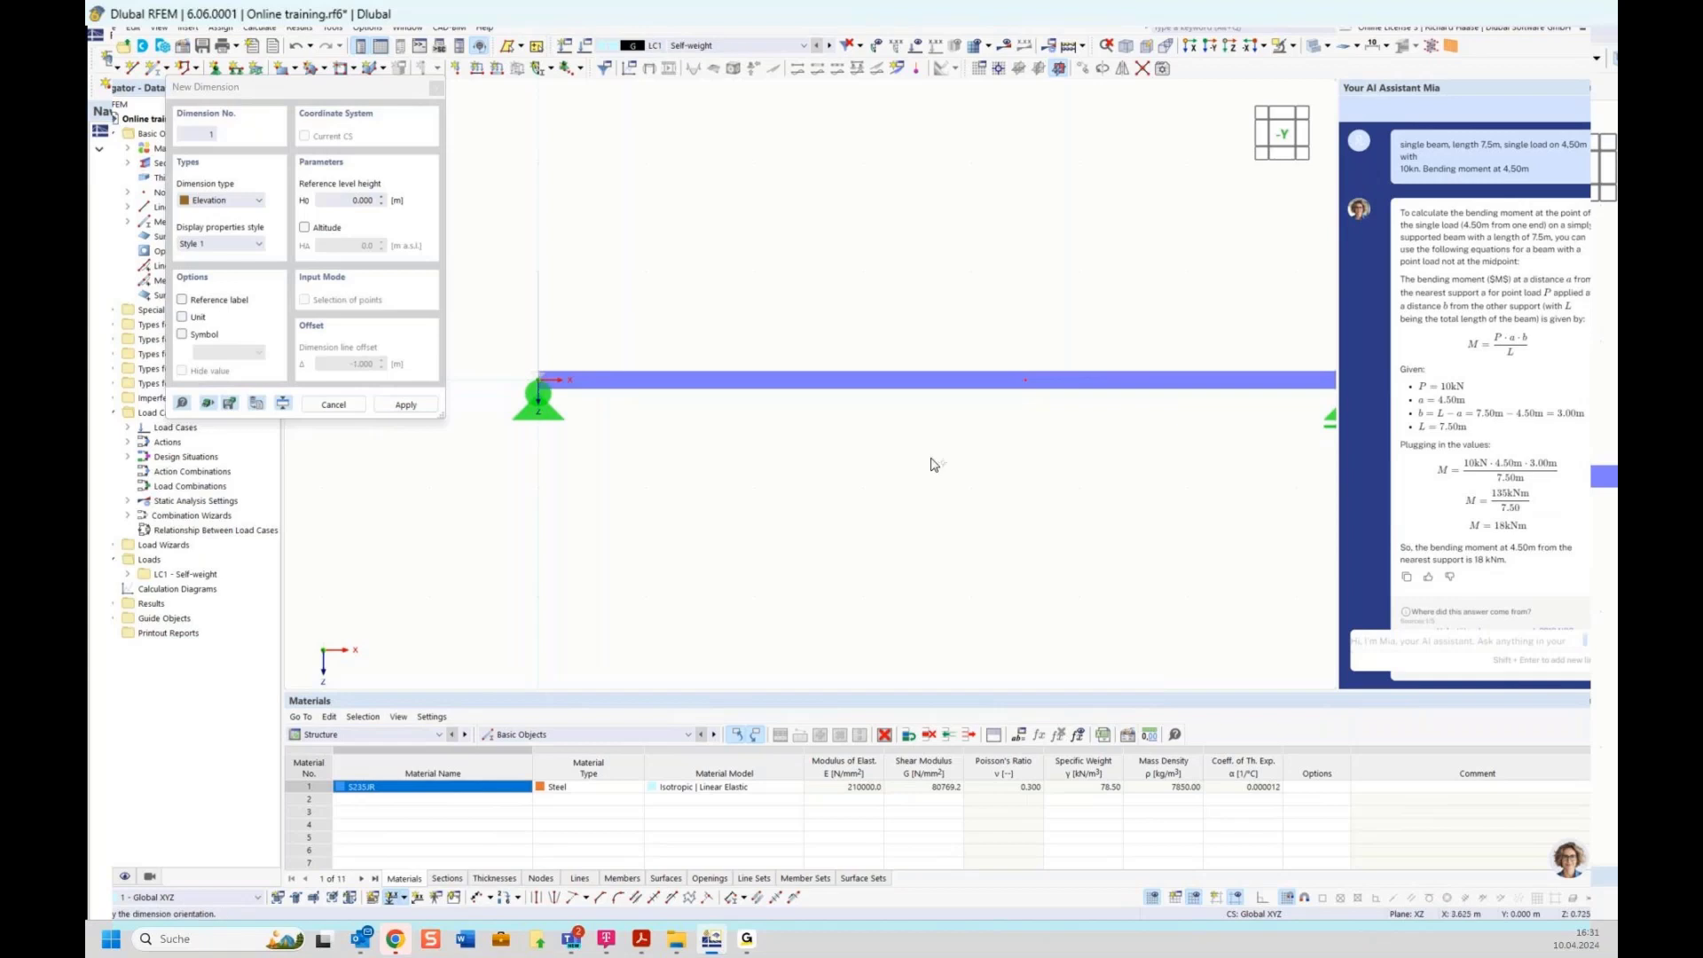
pyautogui.click(912, 393)
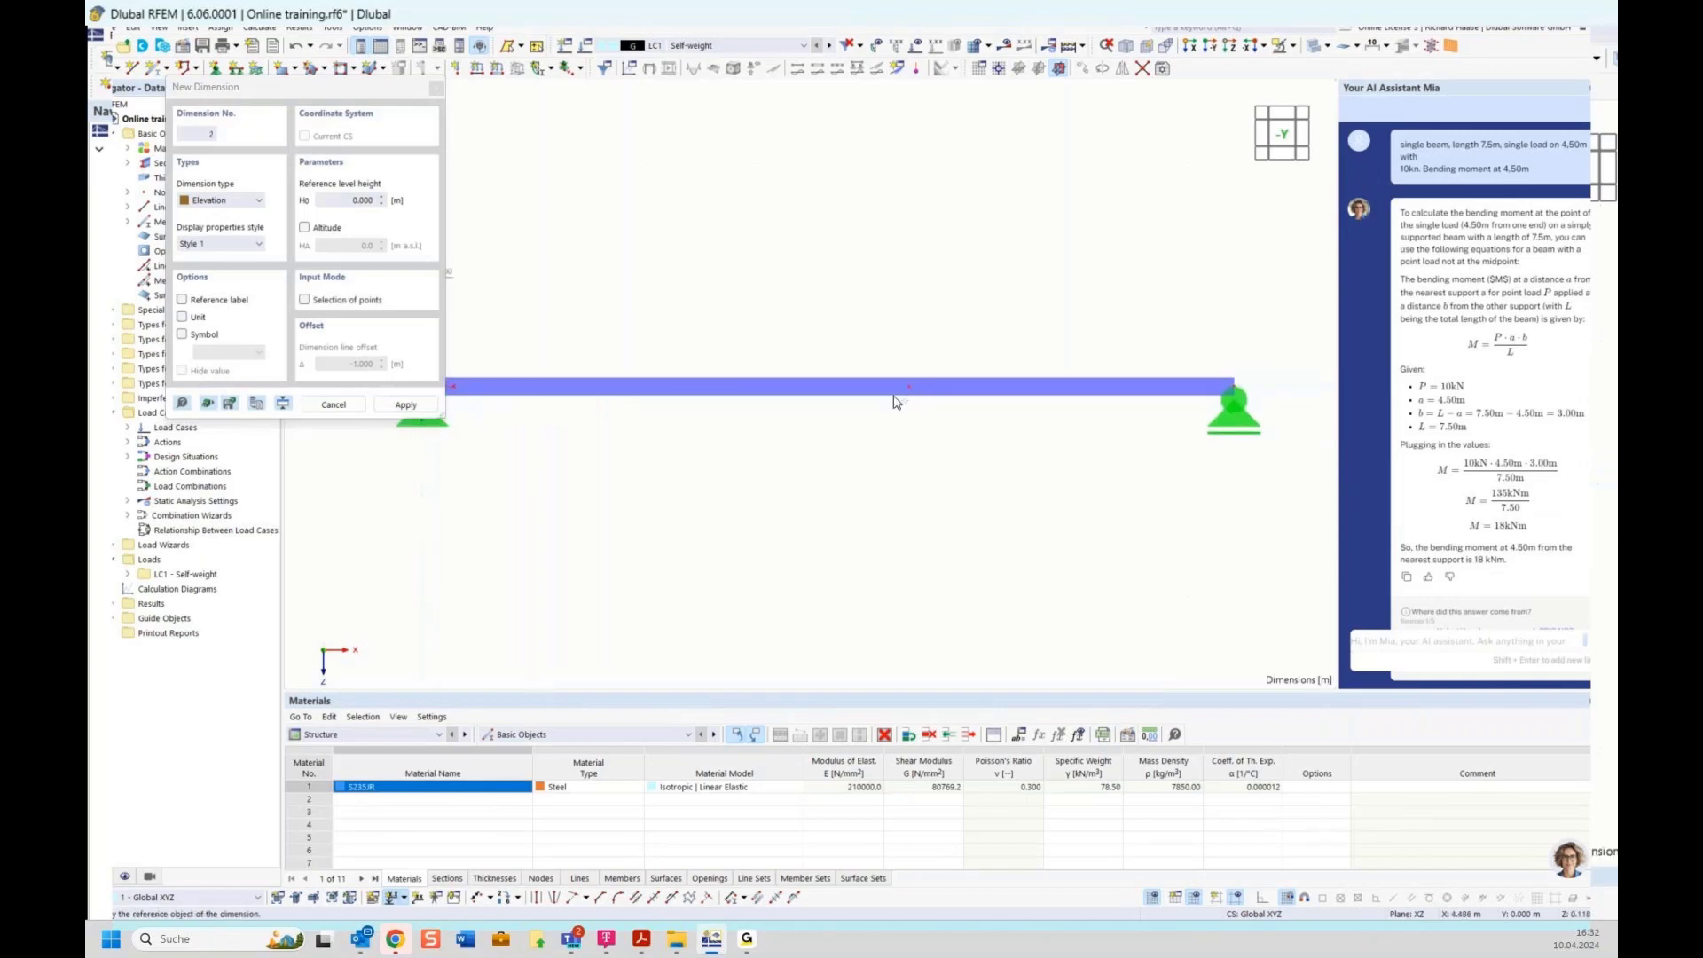
pyautogui.press('Escape')
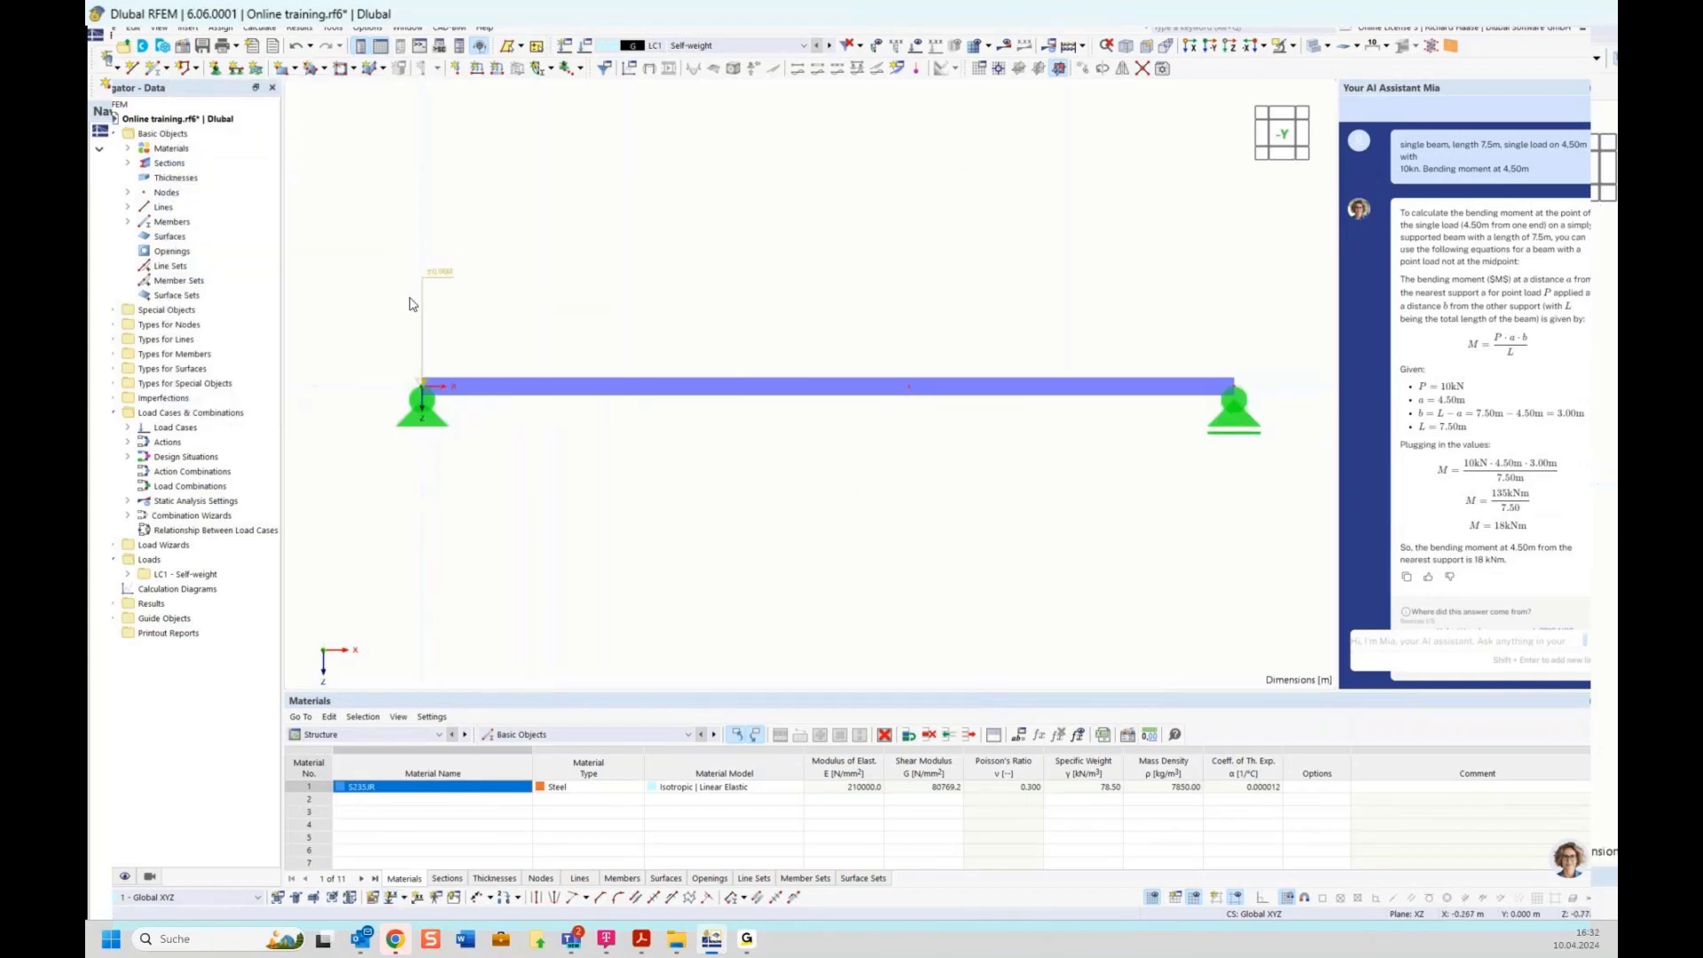
# Add a linear dimension chain through the three beam nodes in the second plane, placed about 0.96 m below the beam
pyautogui.click(405, 899)
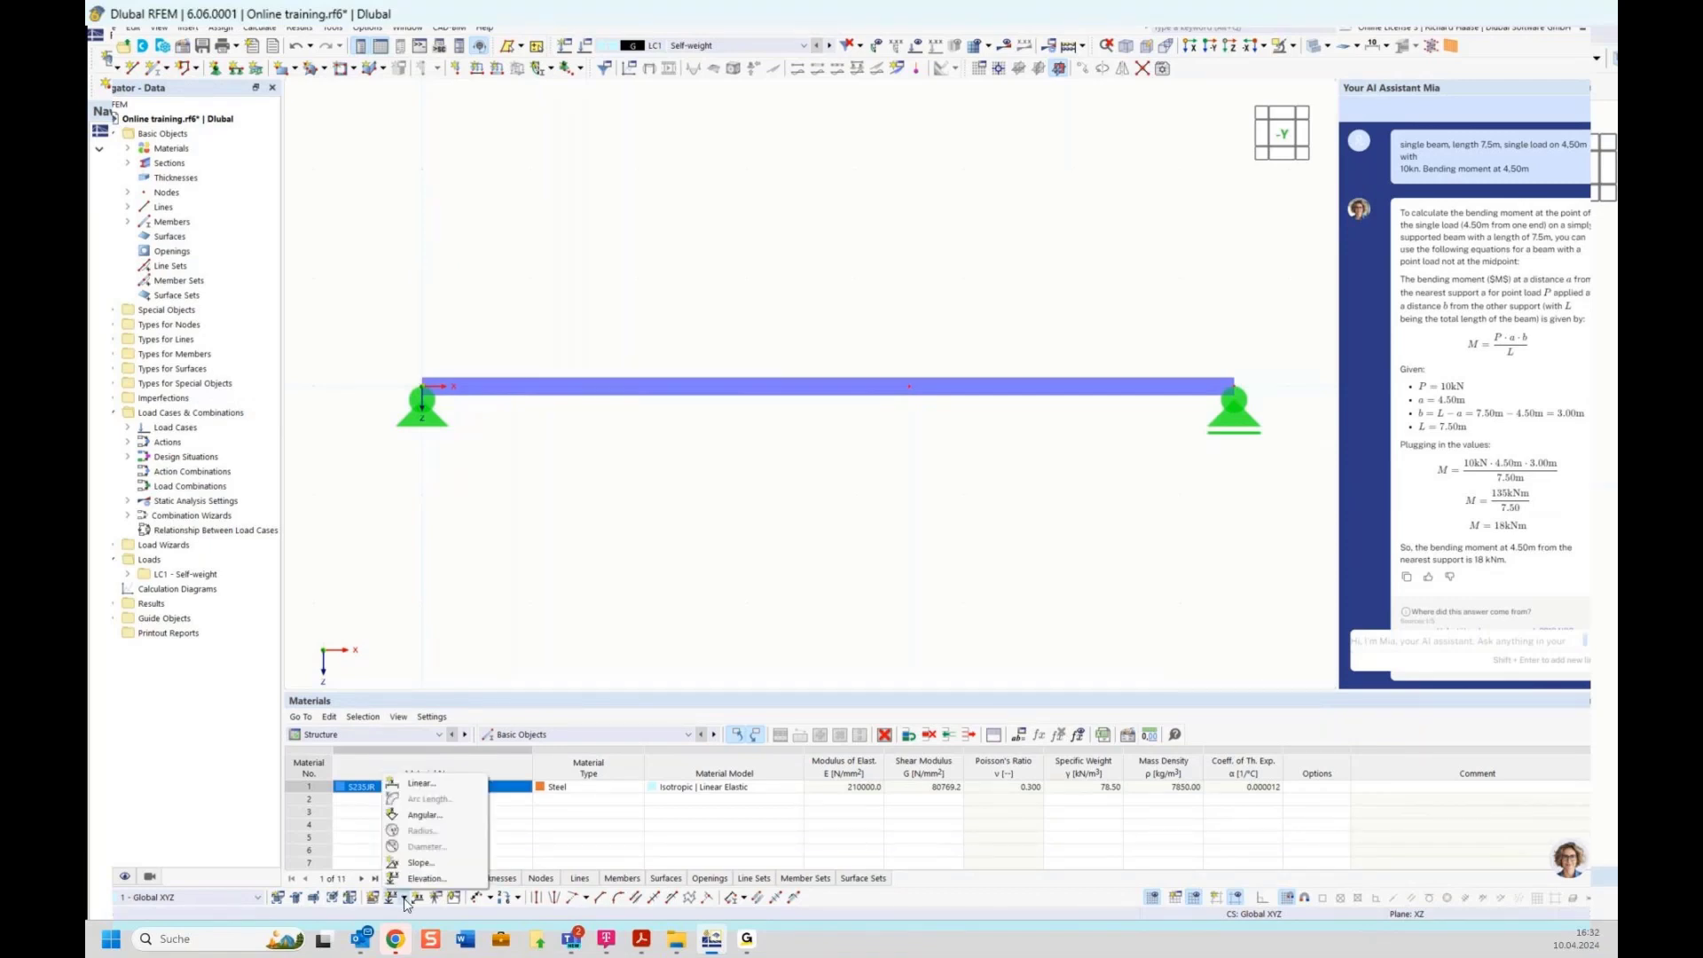
pyautogui.click(415, 784)
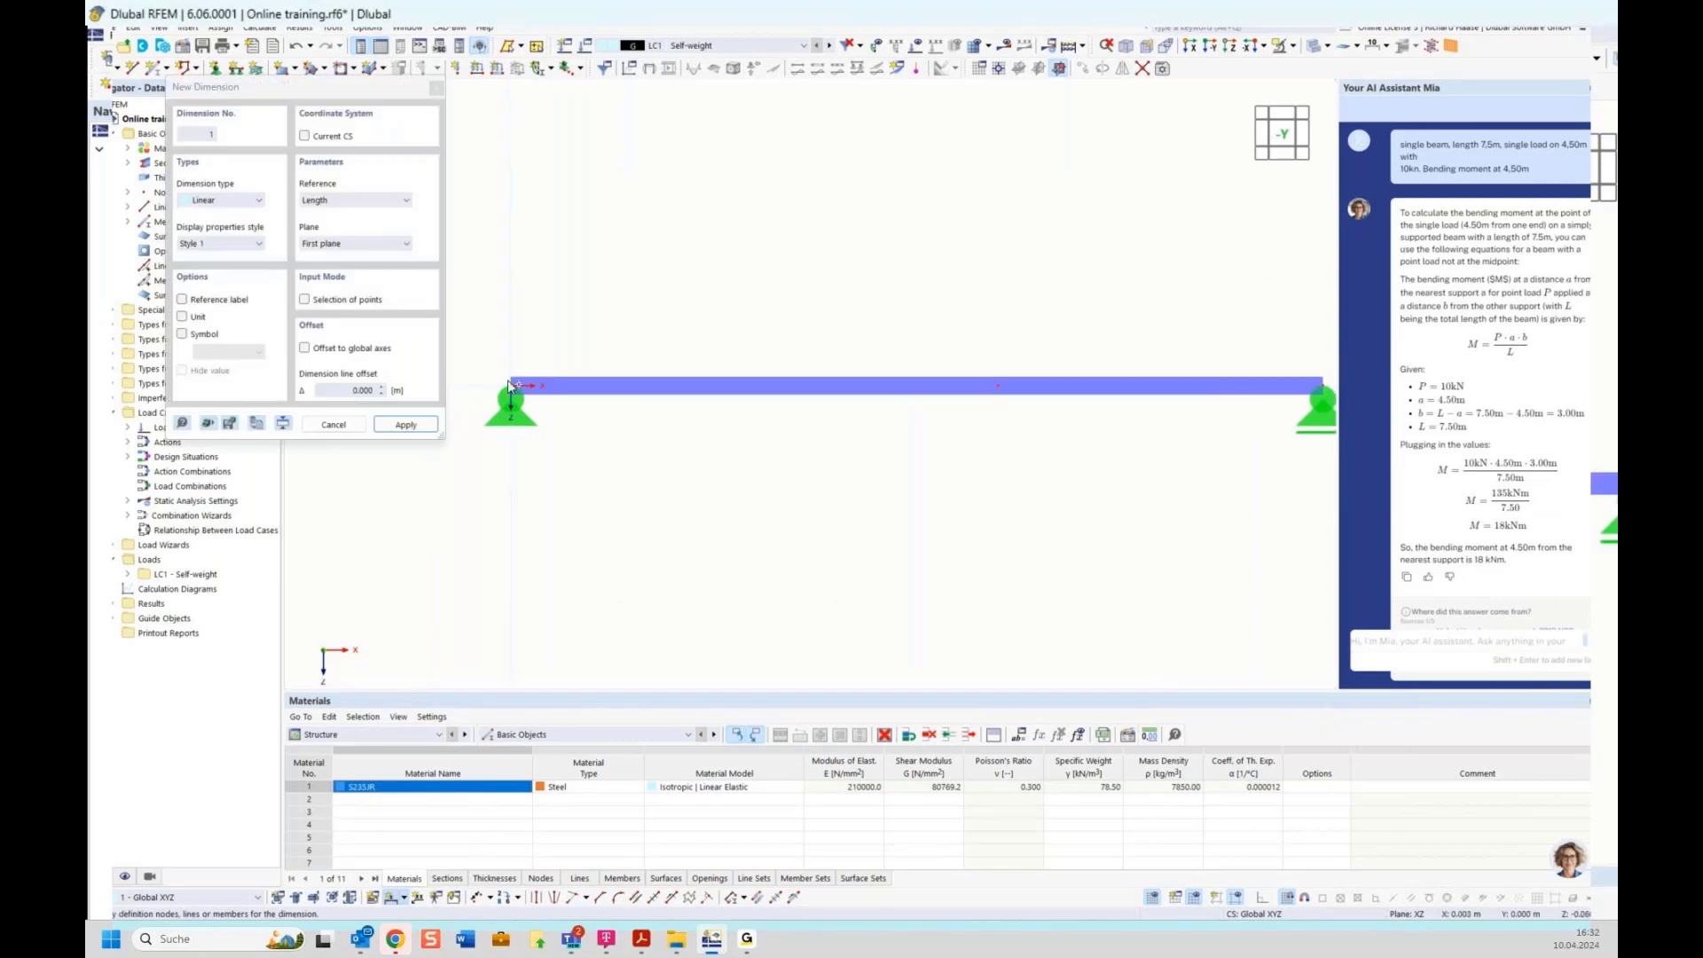
pyautogui.click(877, 394)
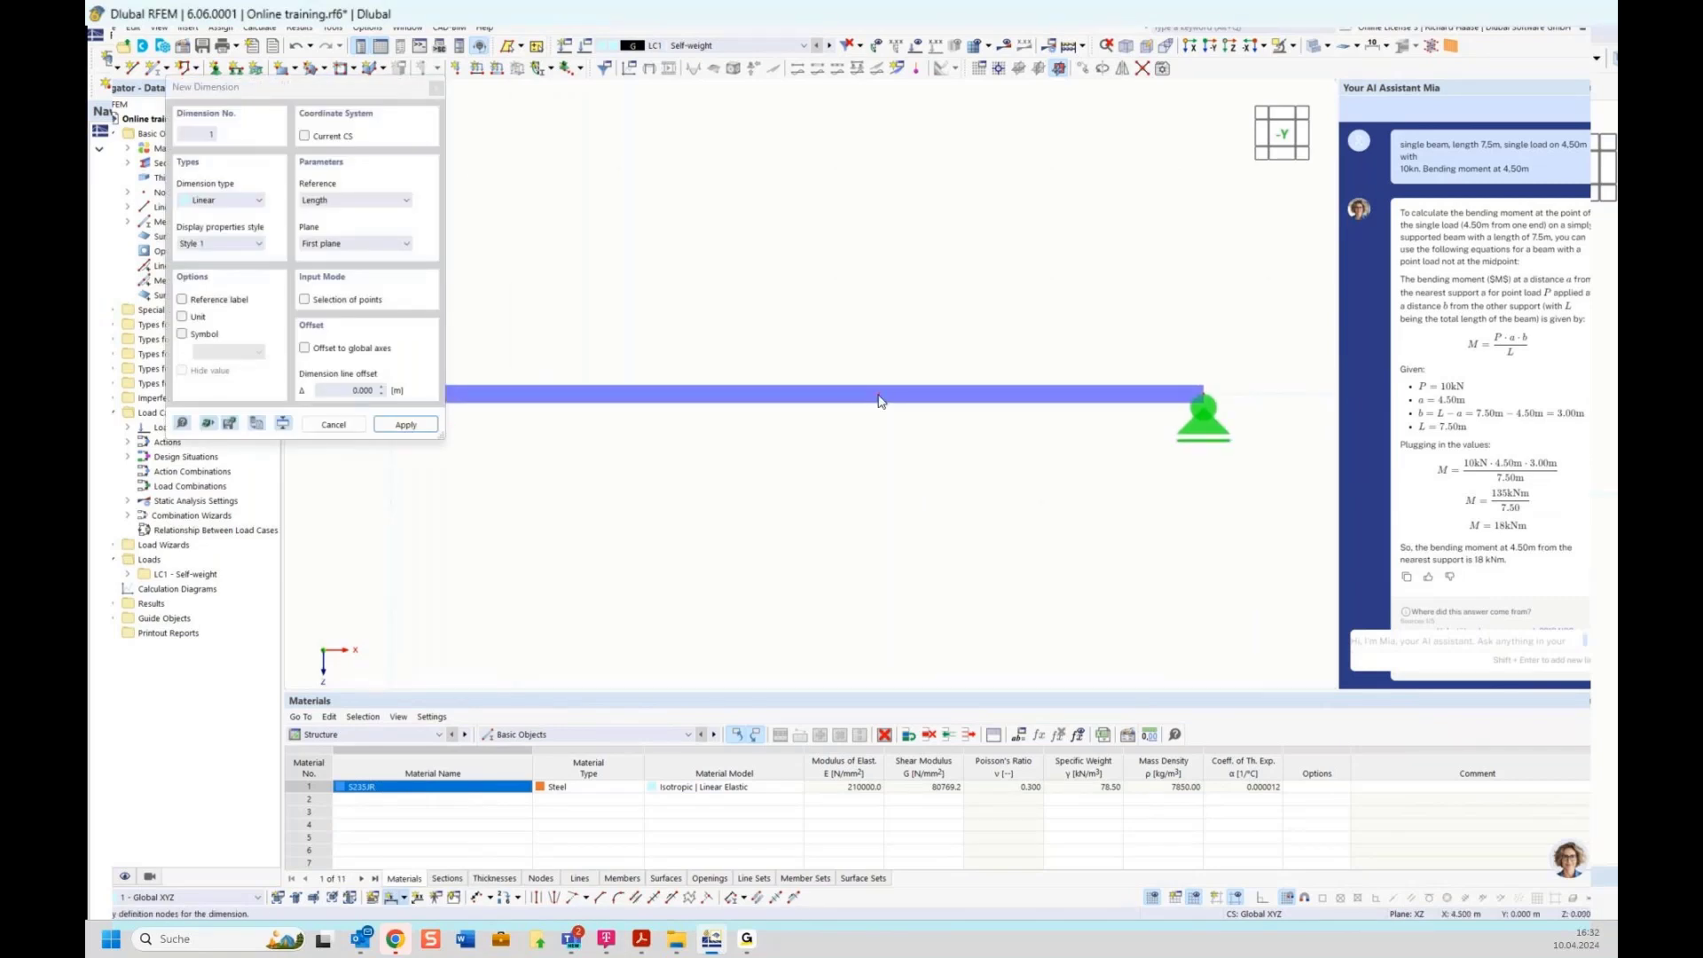
pyautogui.click(1205, 396)
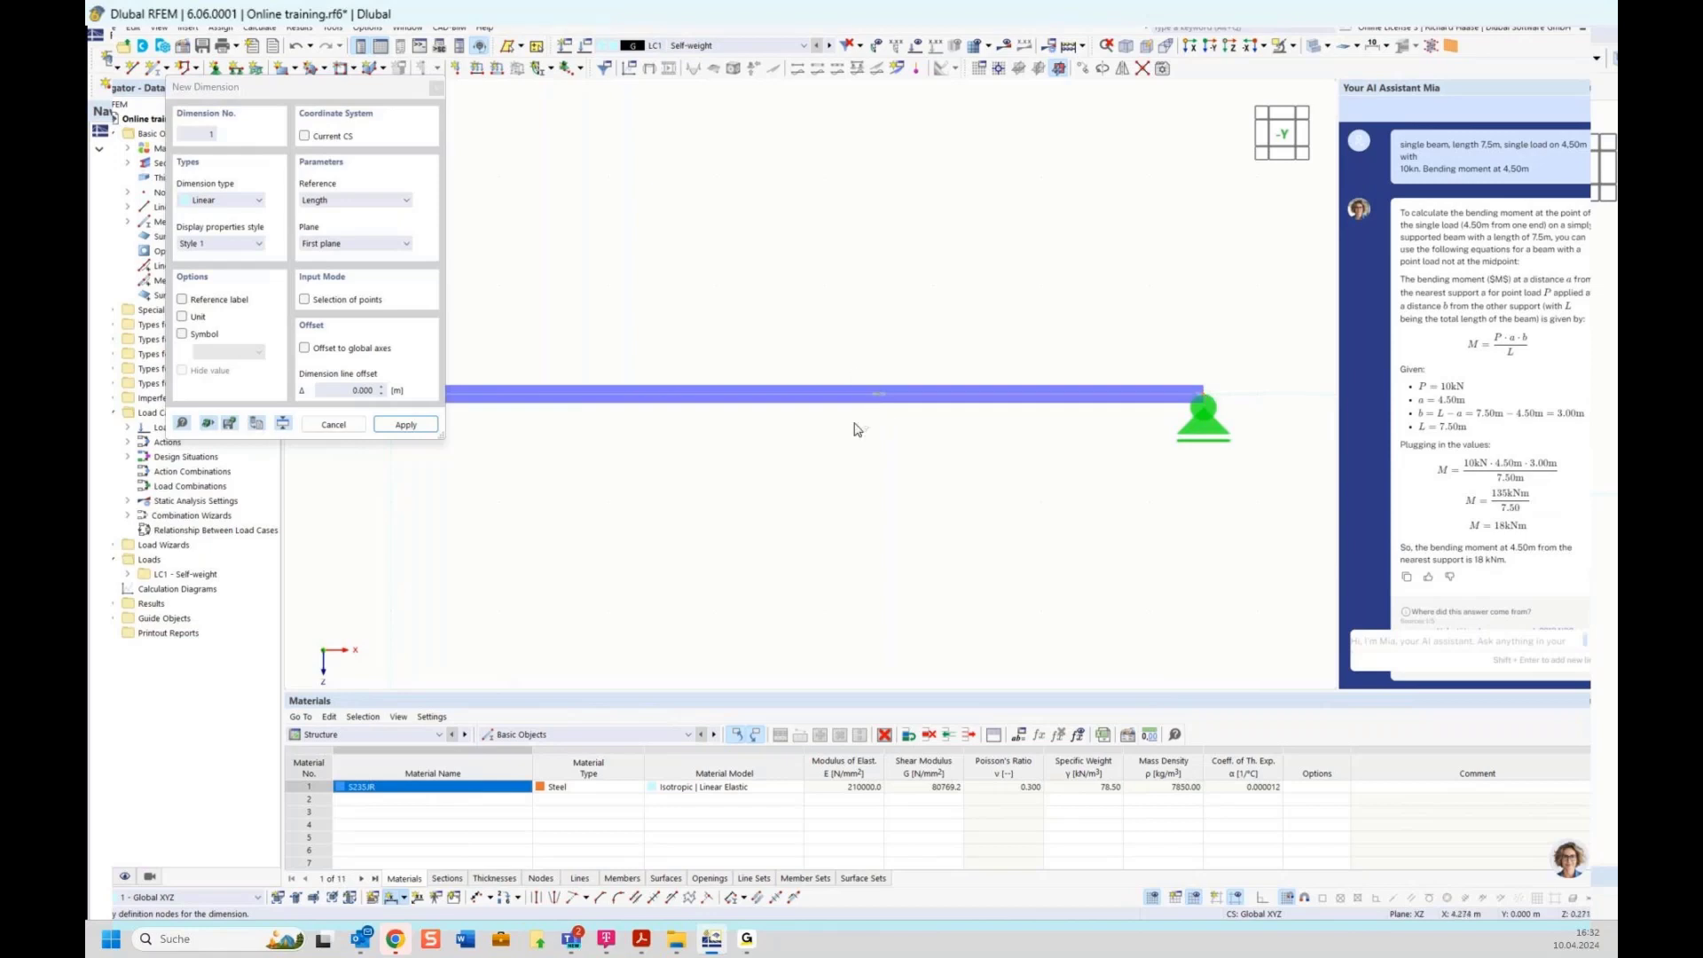
pyautogui.moveTo(725, 297); pyautogui.dragTo(871, 321, button='middle')
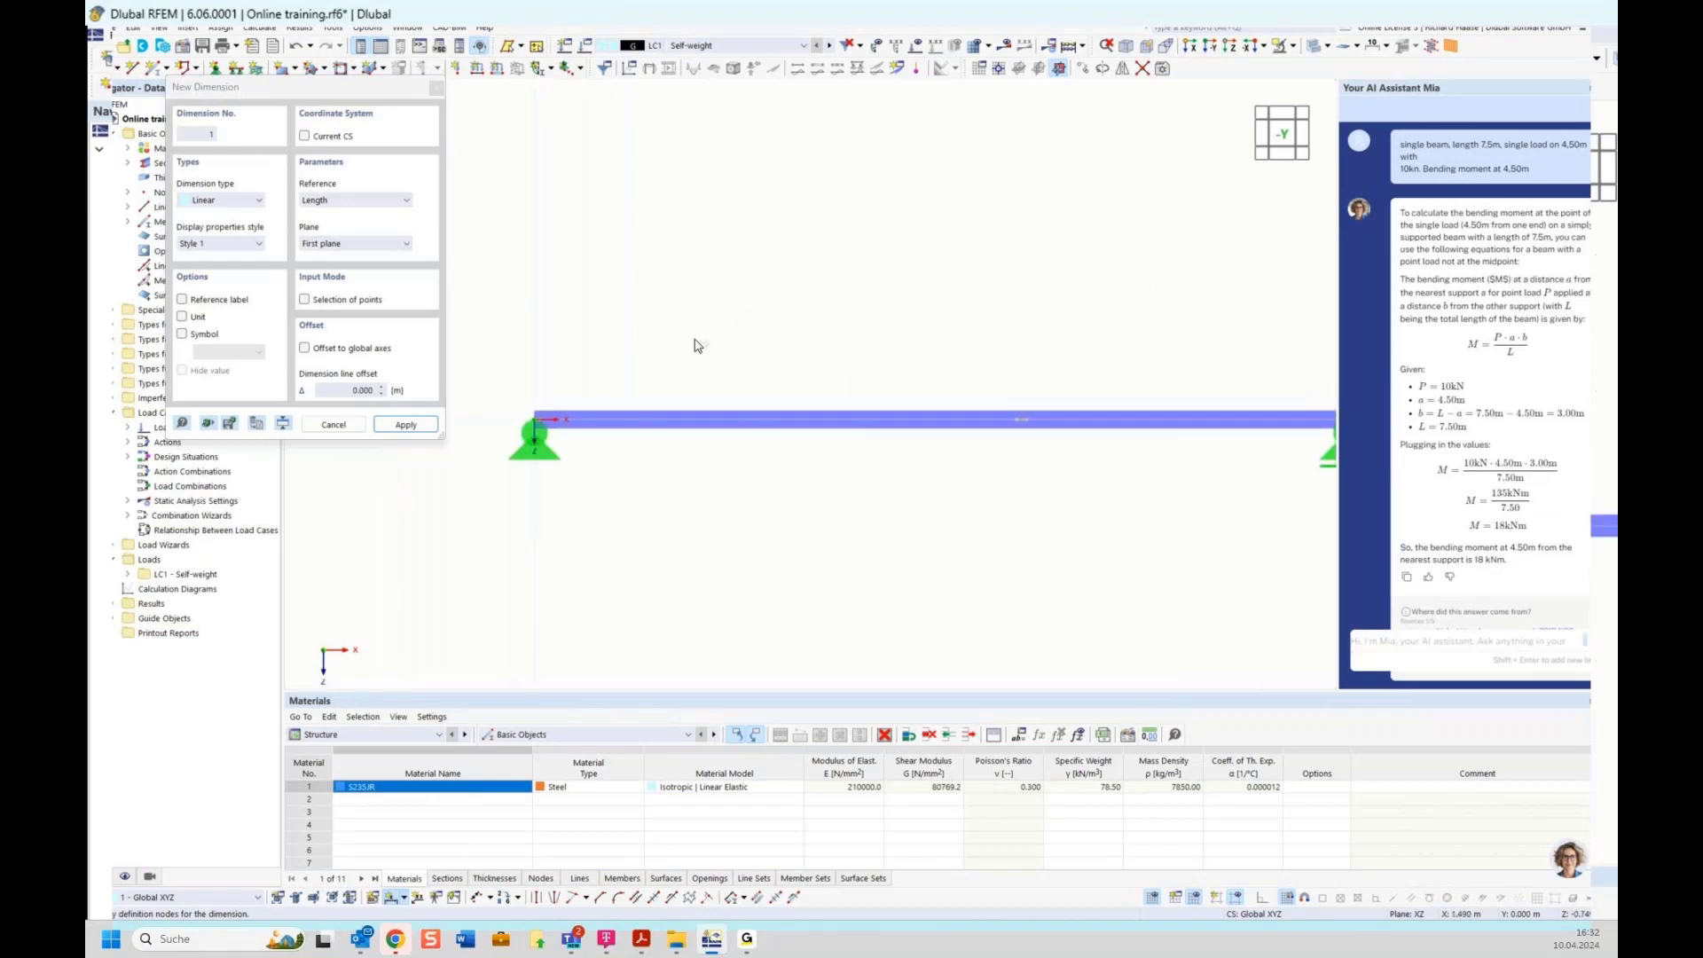
pyautogui.click(314, 246)
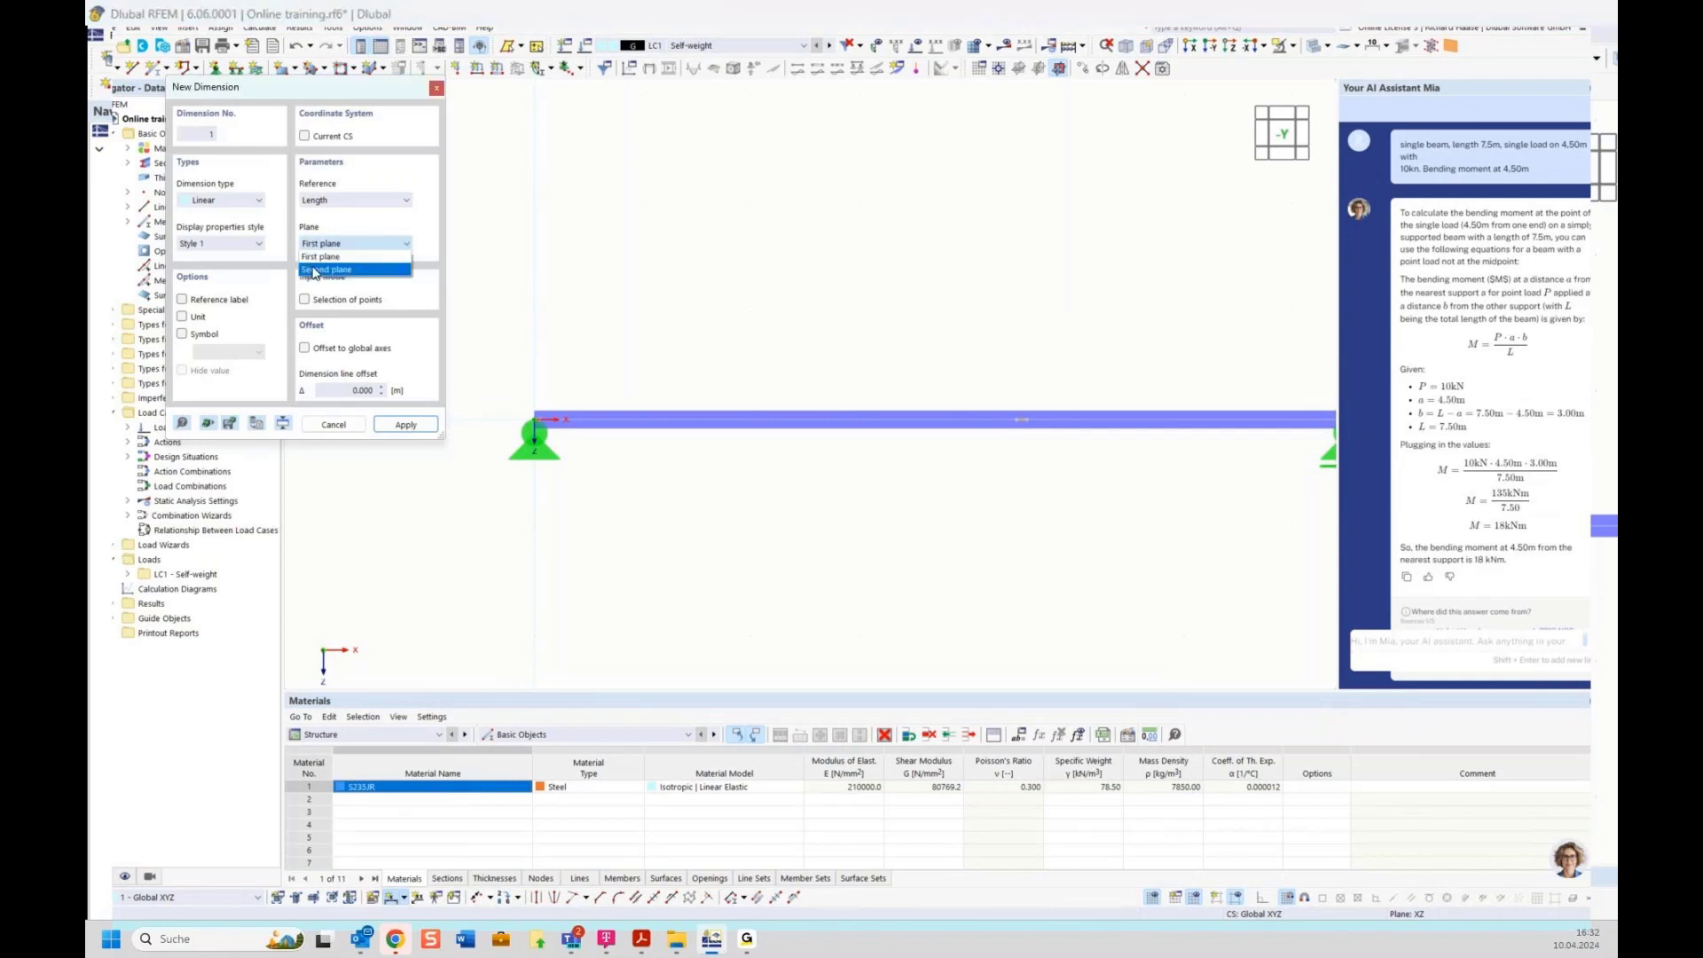
pyautogui.click(312, 269)
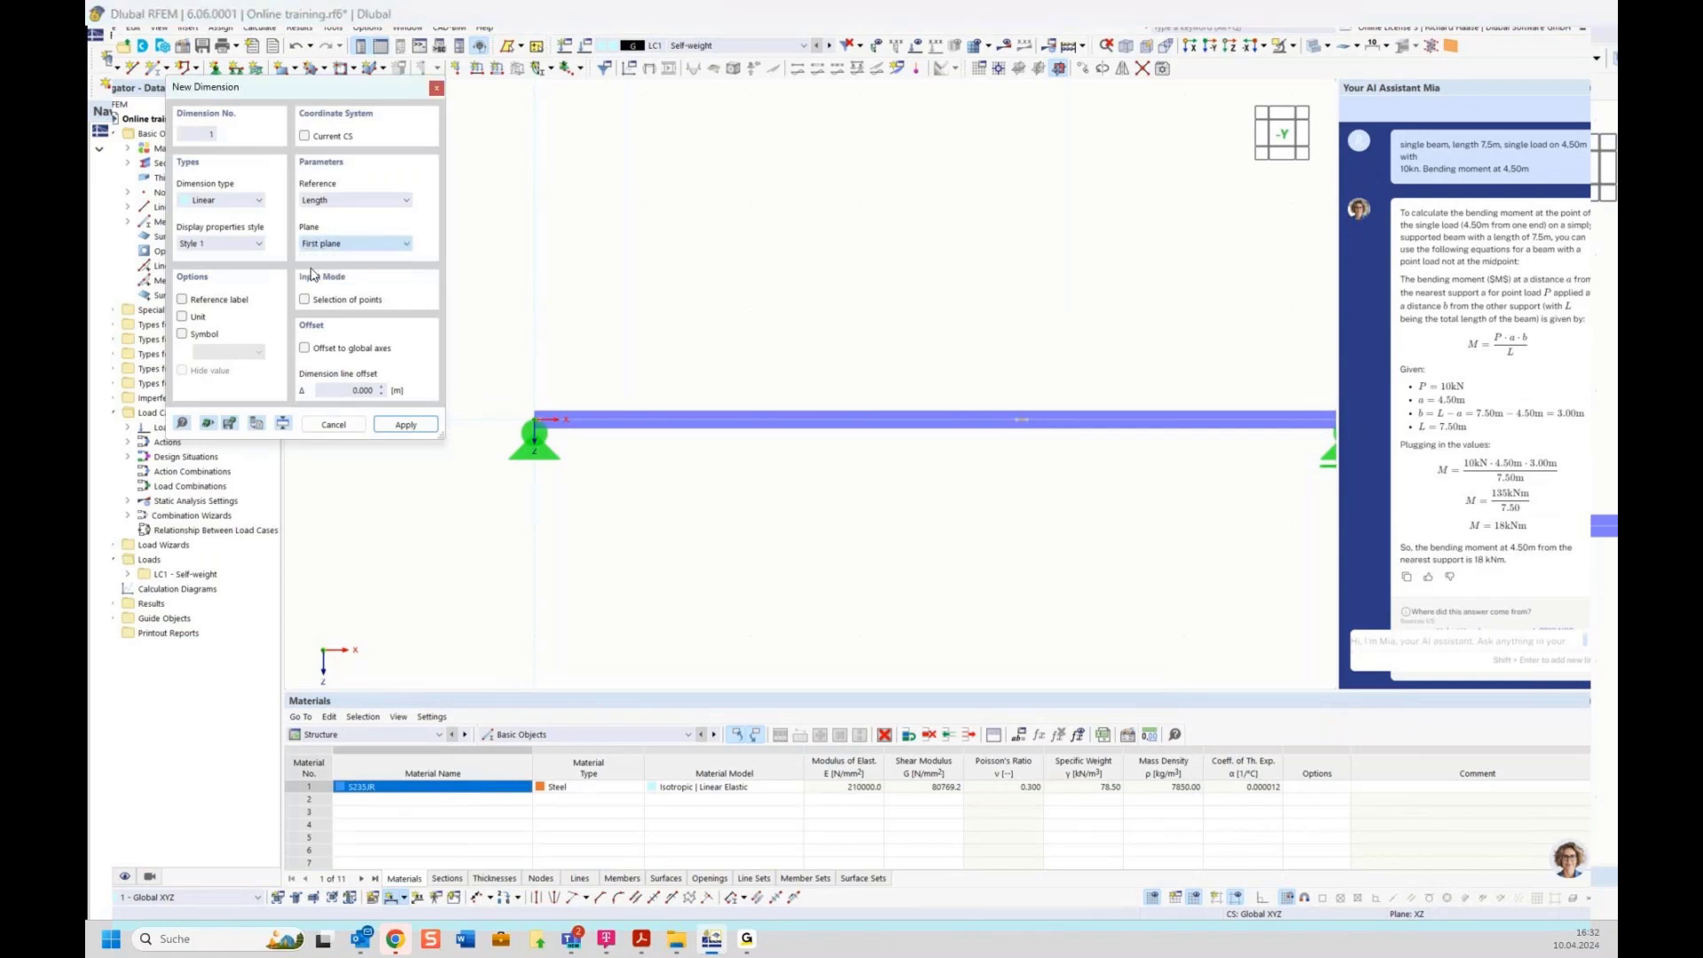
pyautogui.click(577, 524)
pyautogui.moveTo(901, 562); pyautogui.dragTo(766, 555, button='middle')
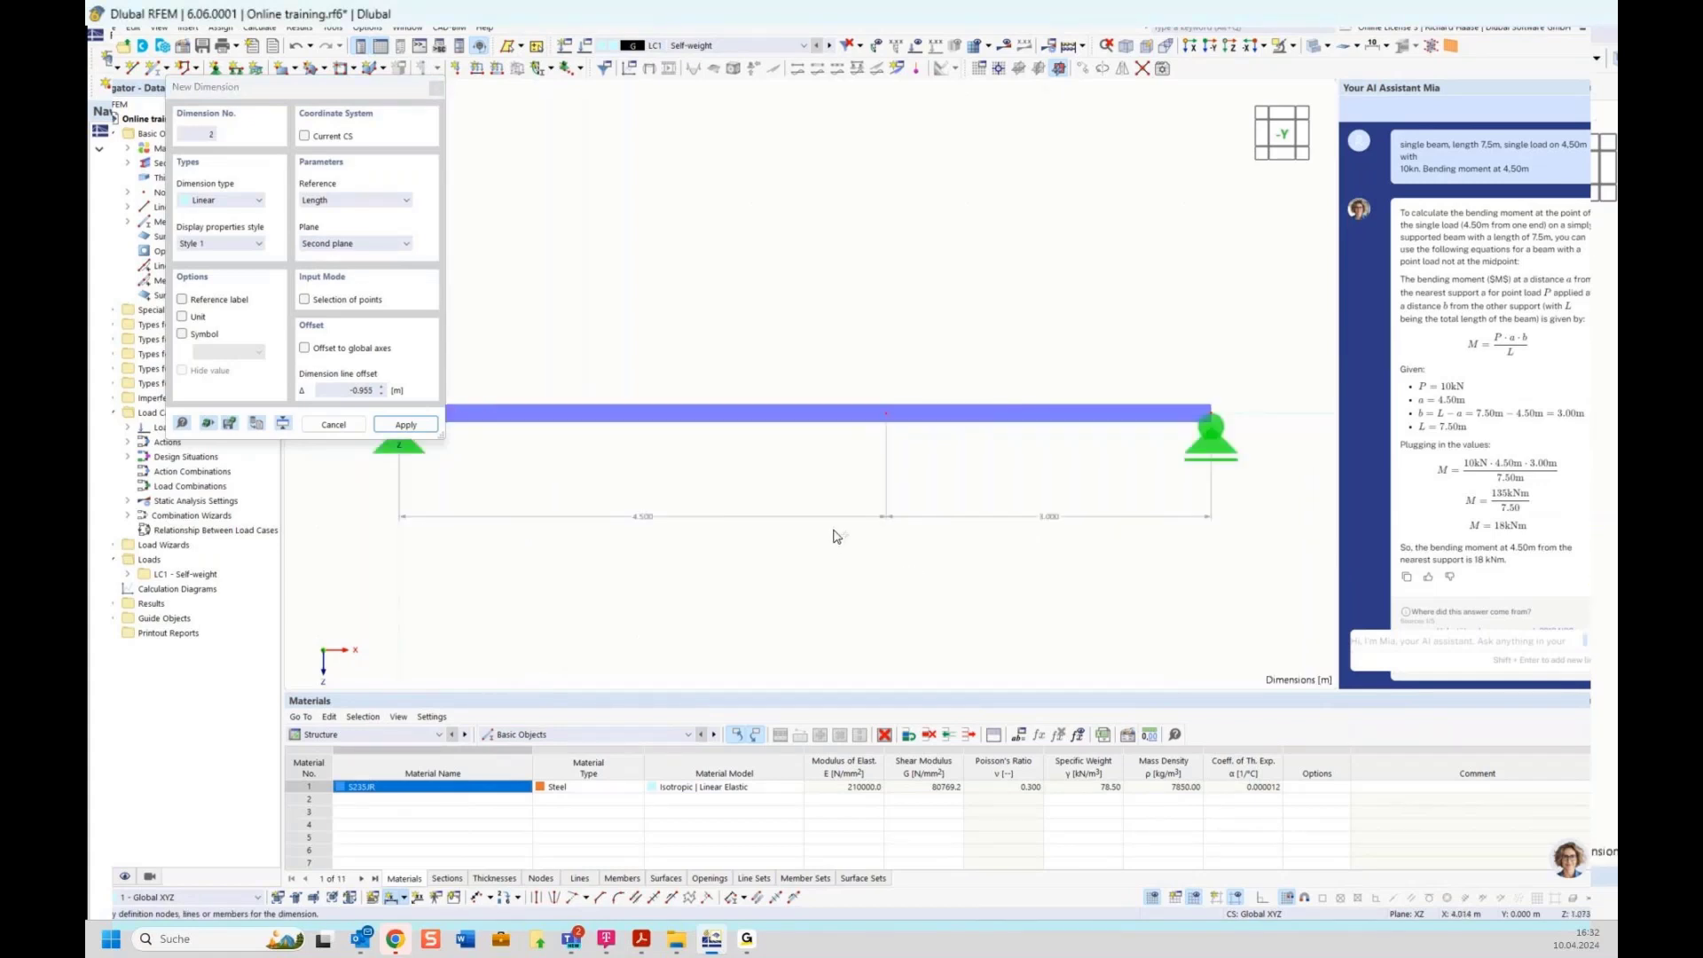
pyautogui.press('Escape')
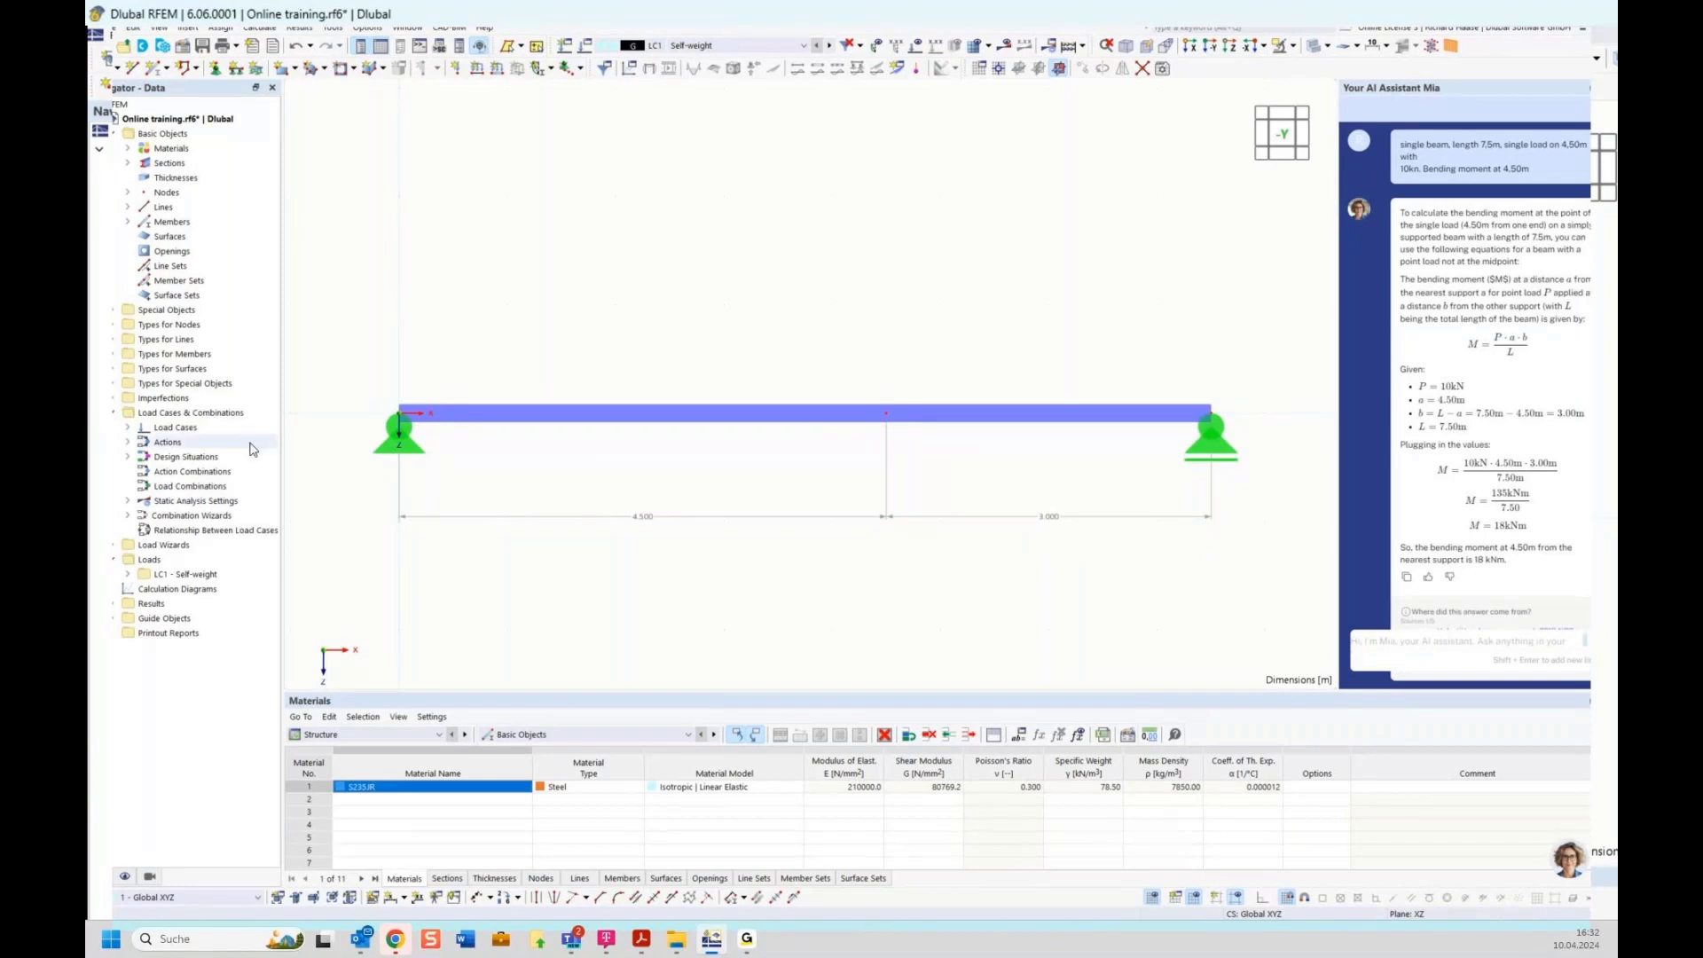
# Expand the loads of load case LC1 Self-weight and select its nodal loads category
pyautogui.click(174, 562)
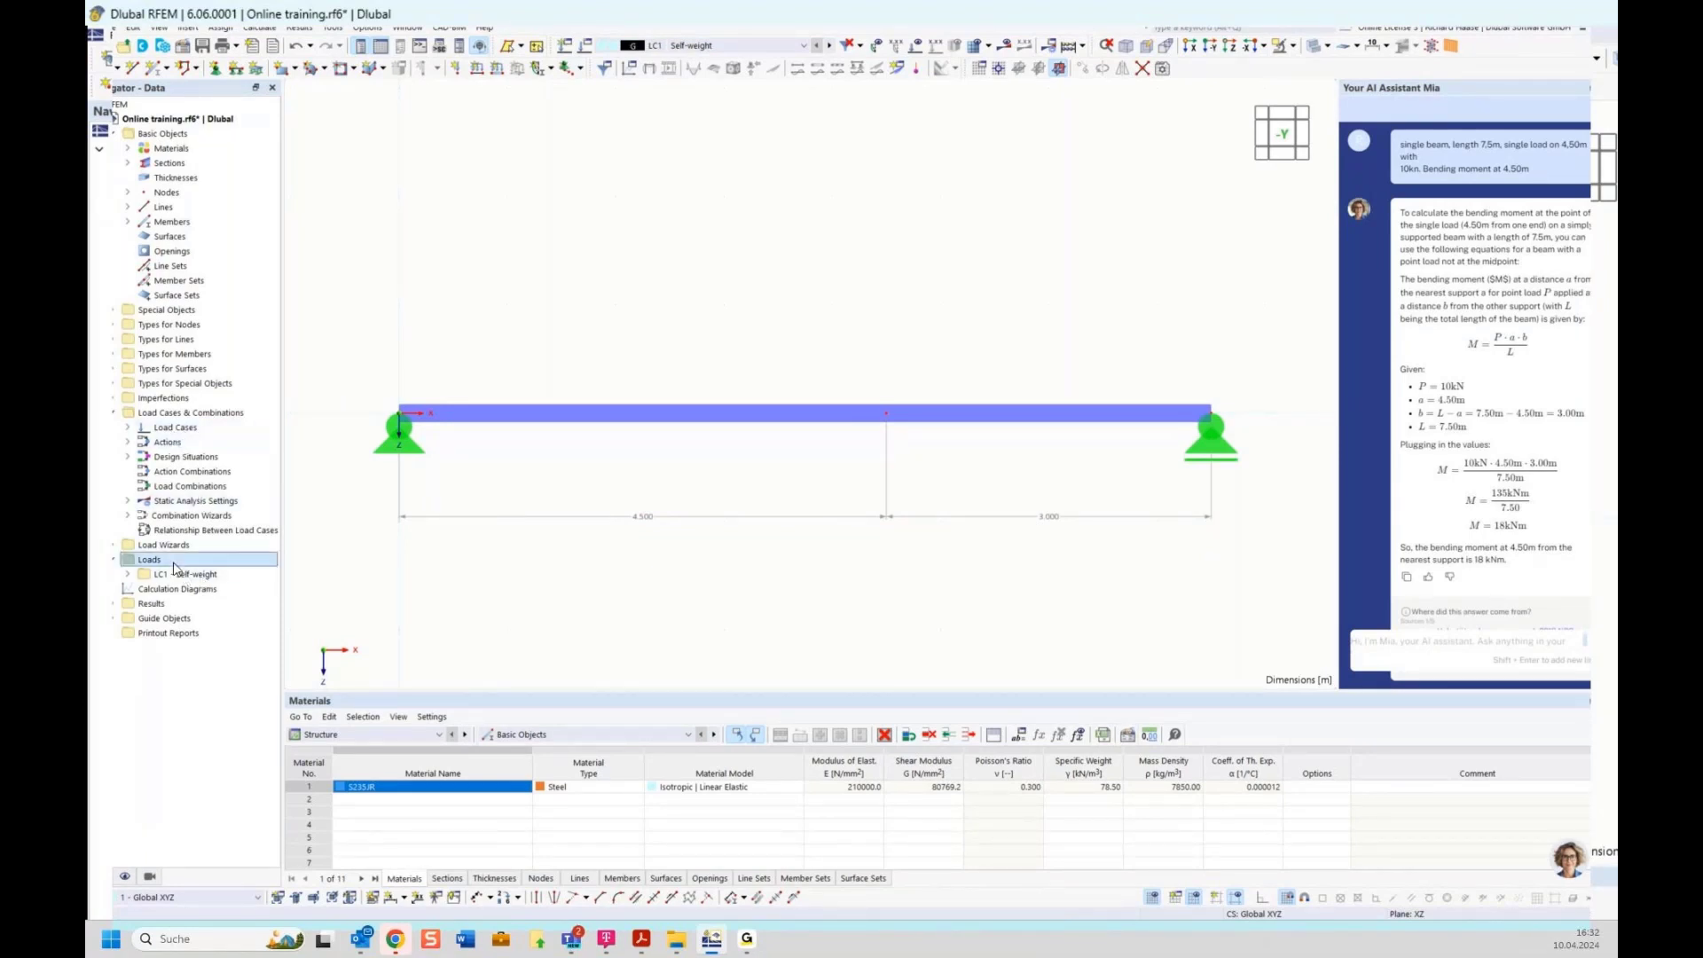
pyautogui.click(127, 574)
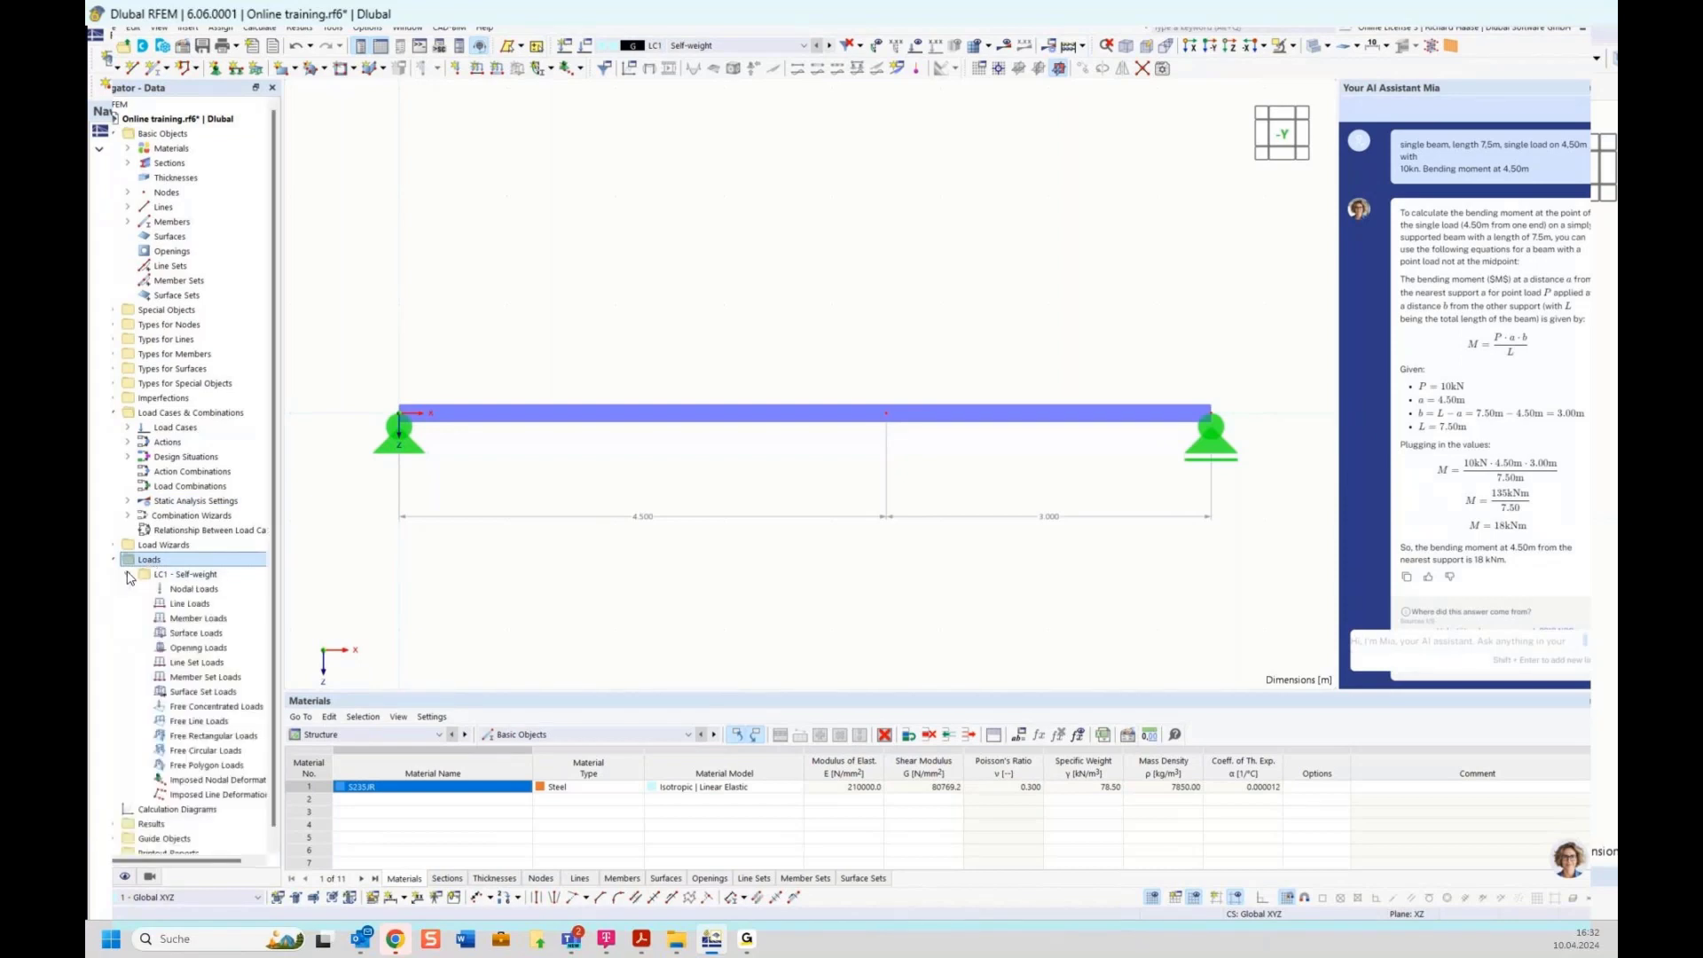
pyautogui.click(181, 589)
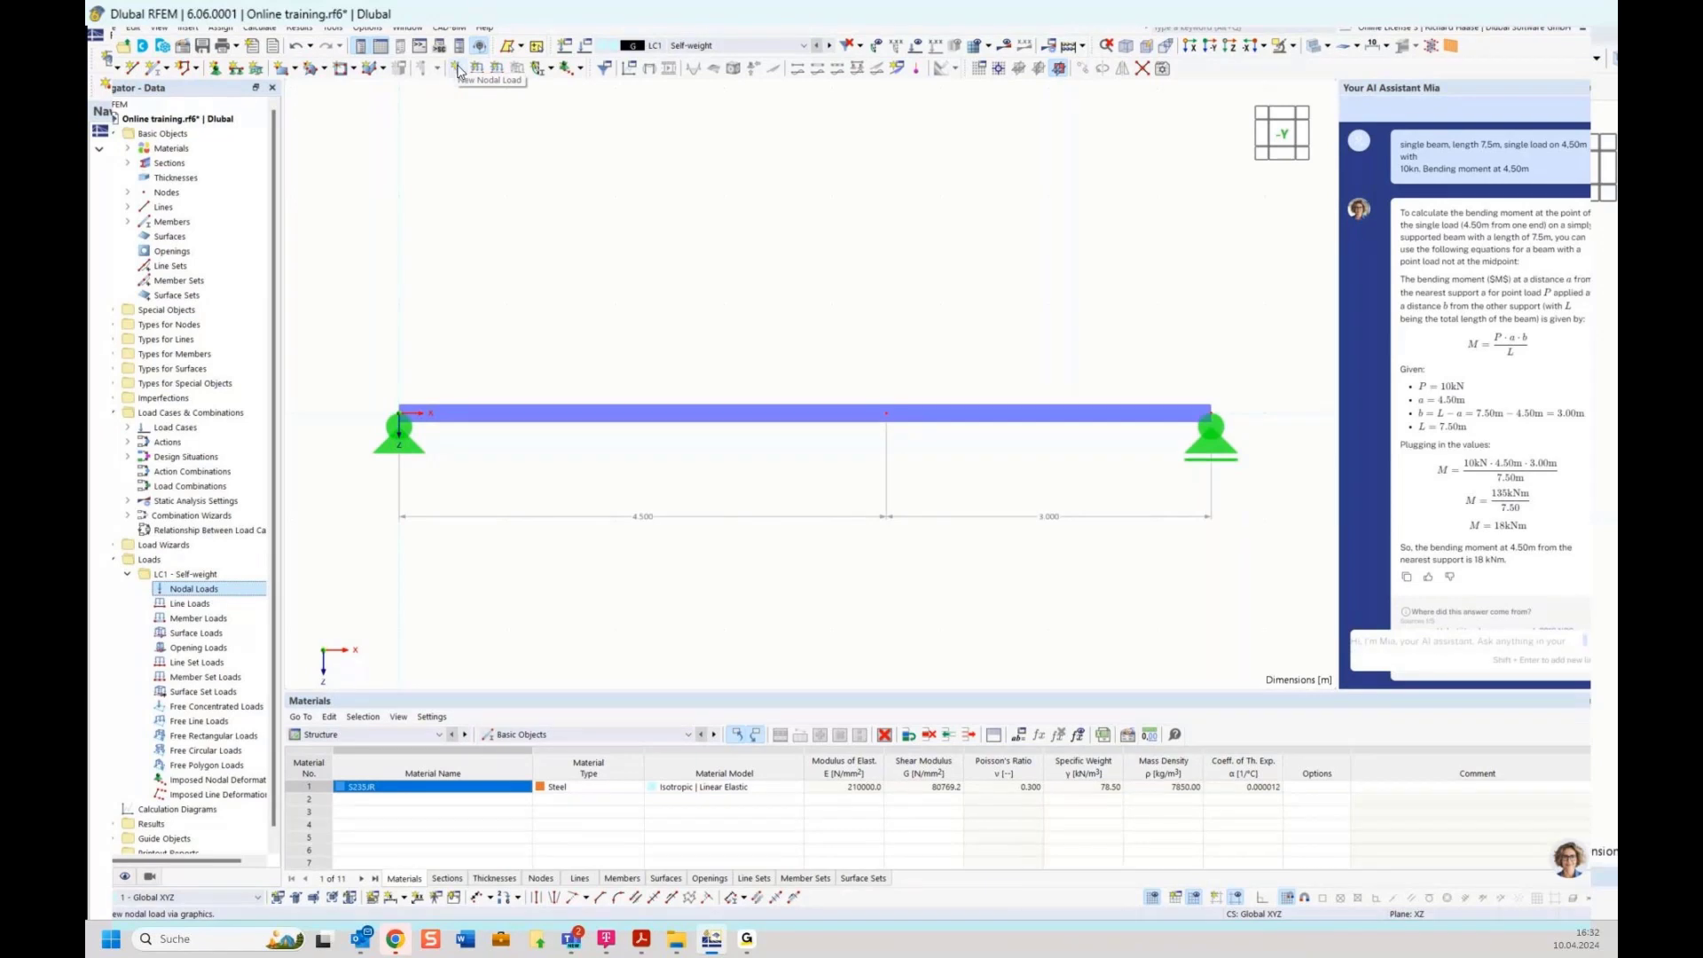
pyautogui.click(187, 28)
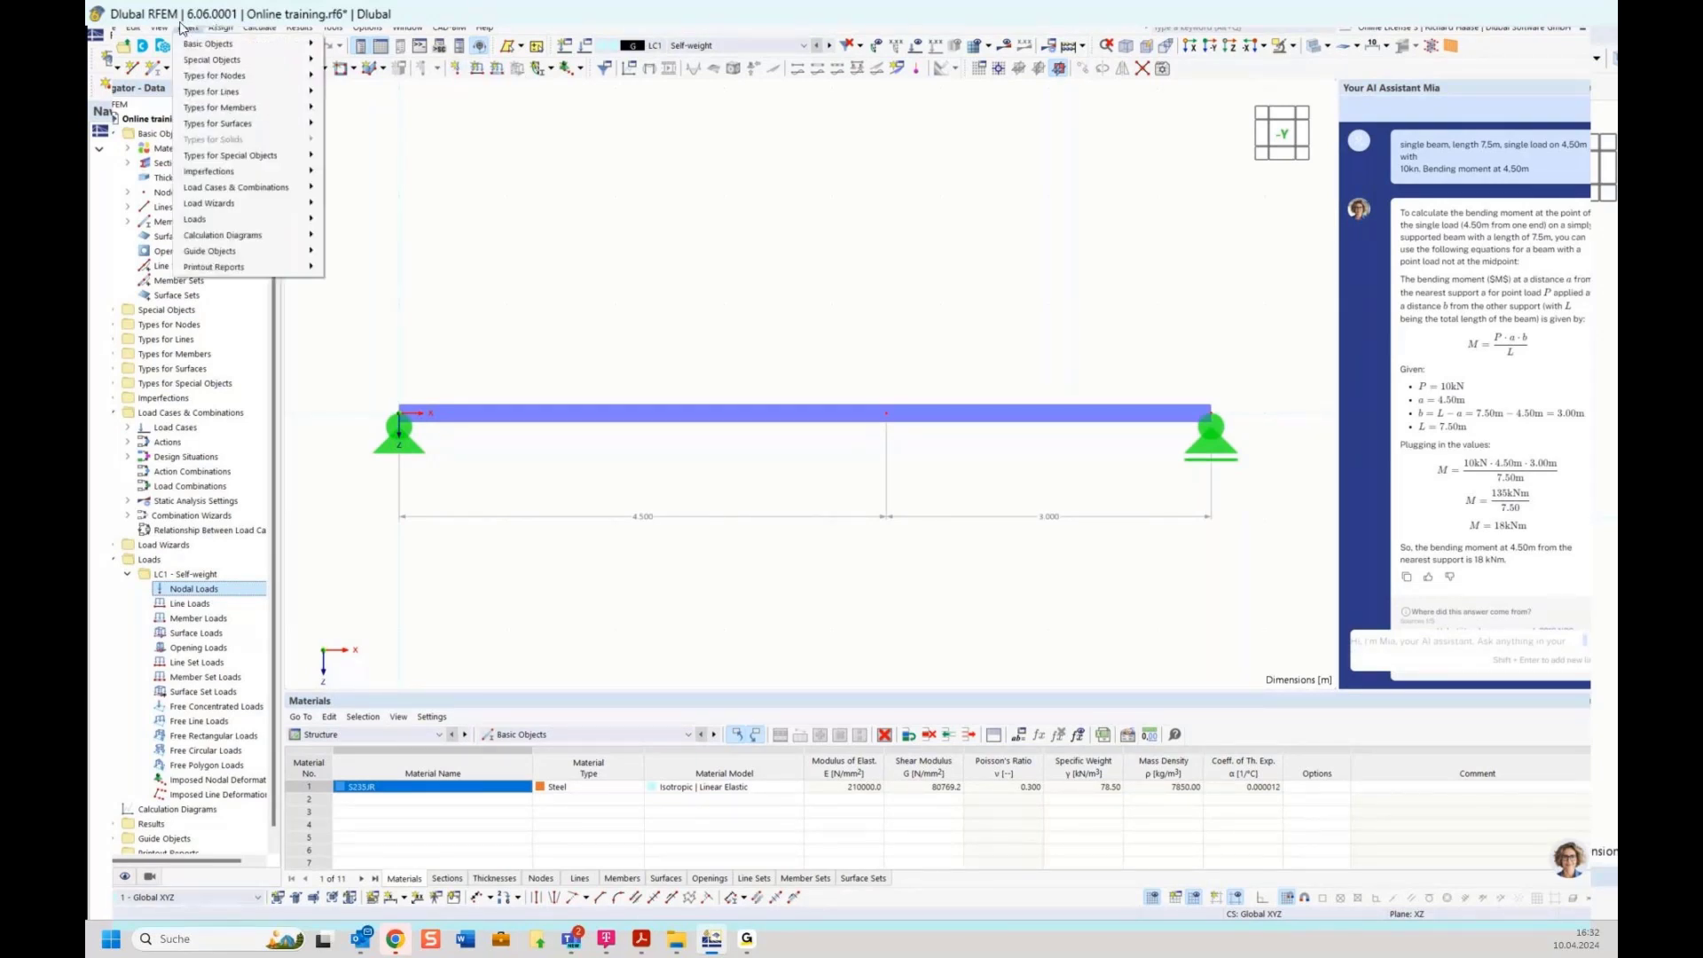
pyautogui.moveTo(245, 92)
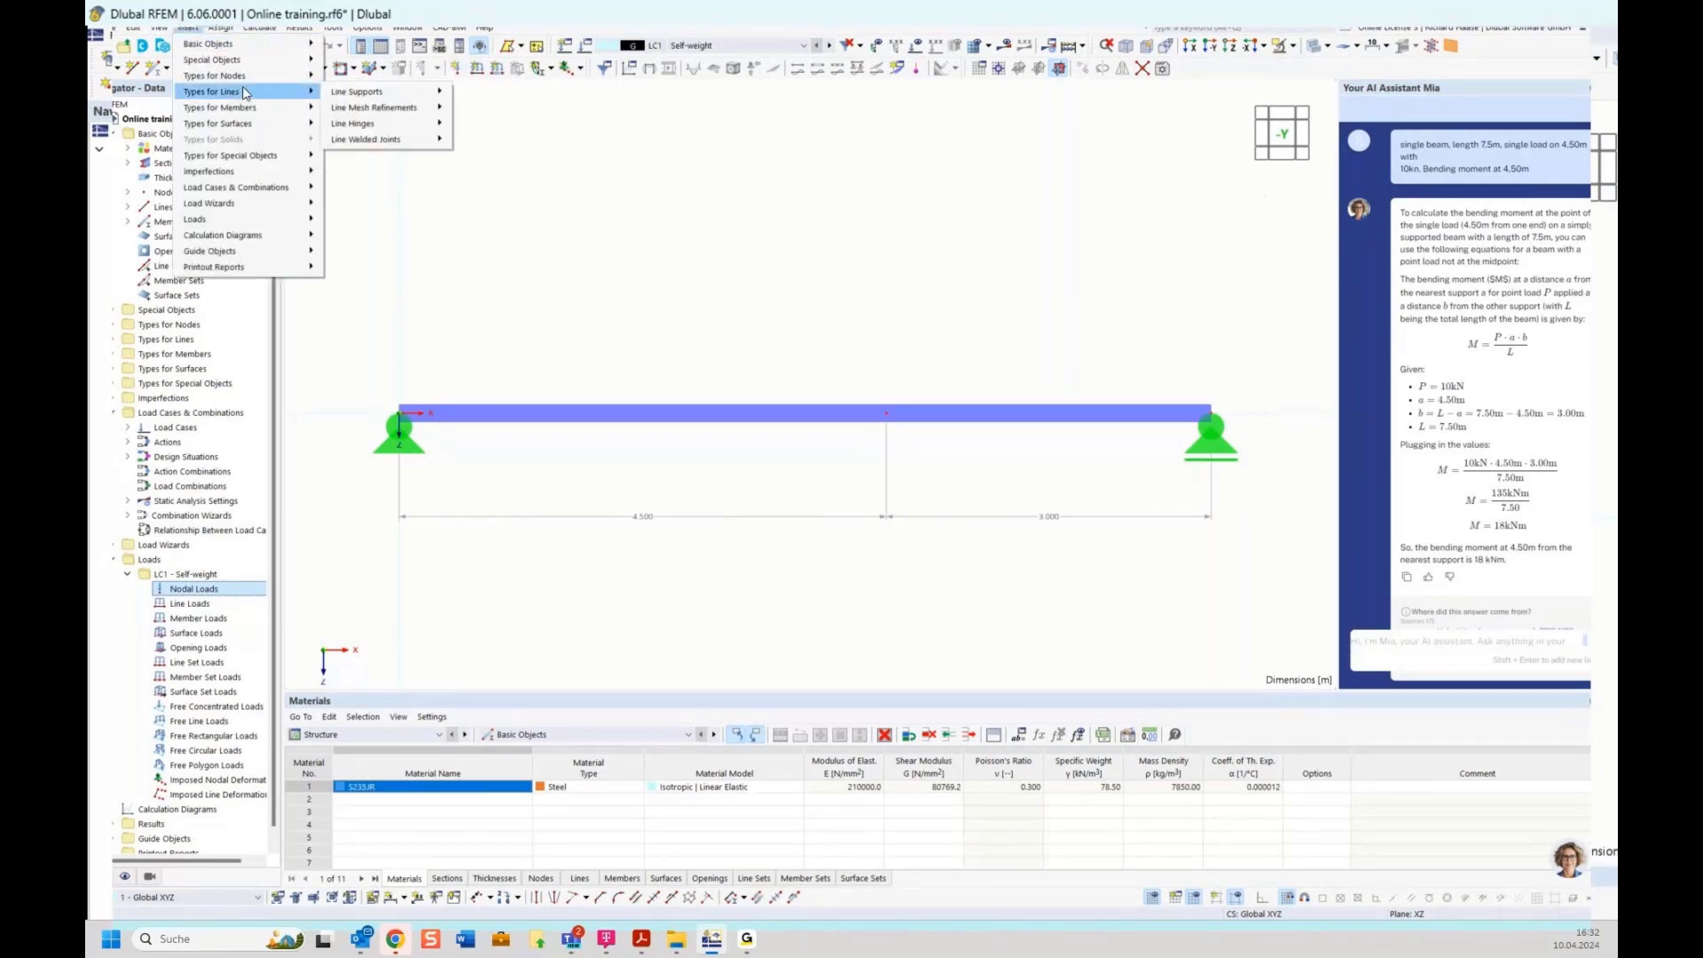
pyautogui.moveTo(231, 219)
pyautogui.moveTo(377, 221)
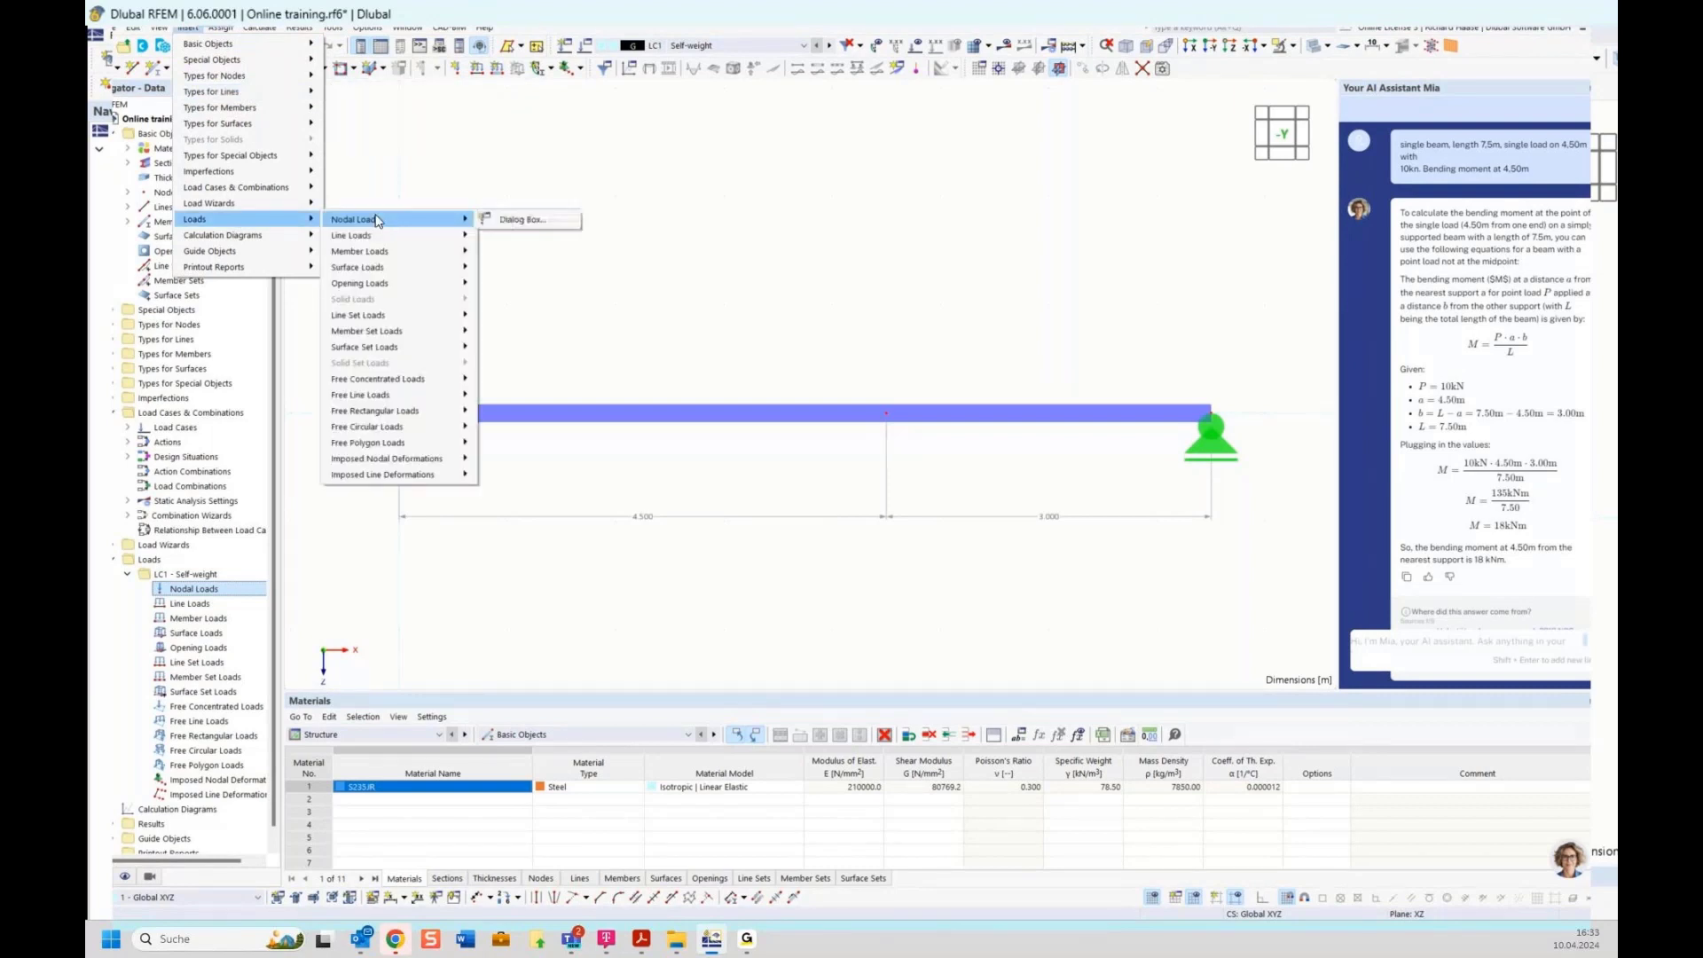
pyautogui.click(798, 266)
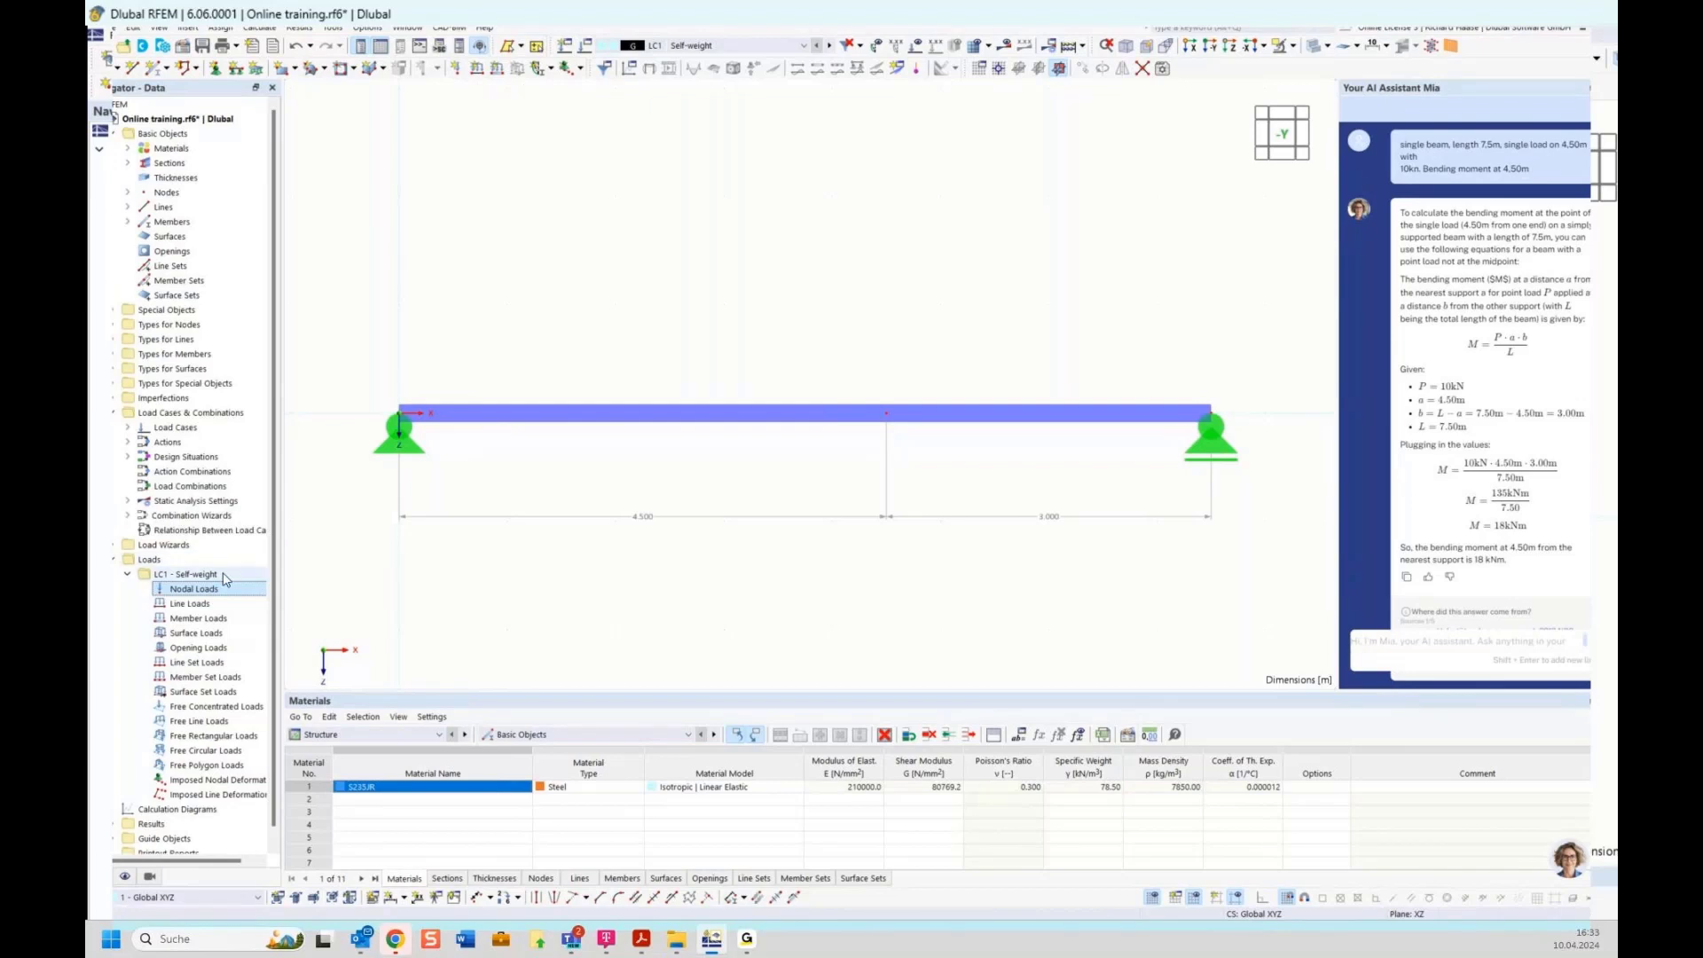
# Create a 10 kN nodal force in the global Z direction in LC1 and assign it to node 2, 4.5 m along the beam
pyautogui.rightClick(193, 592)
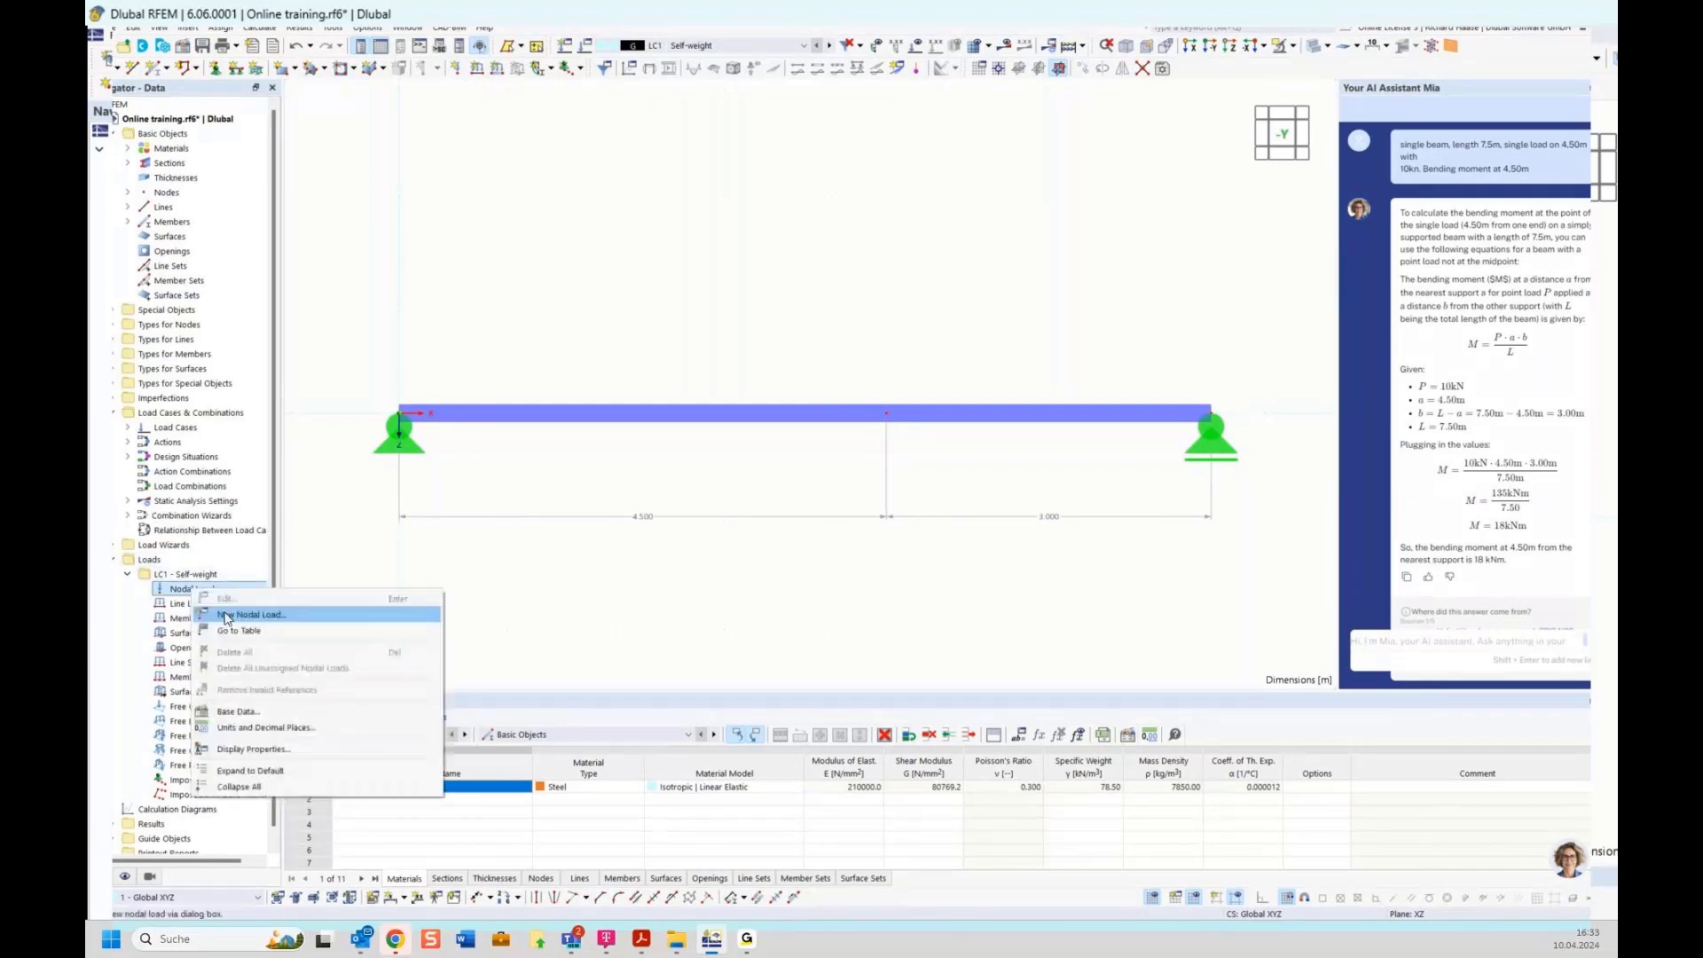
pyautogui.click(254, 616)
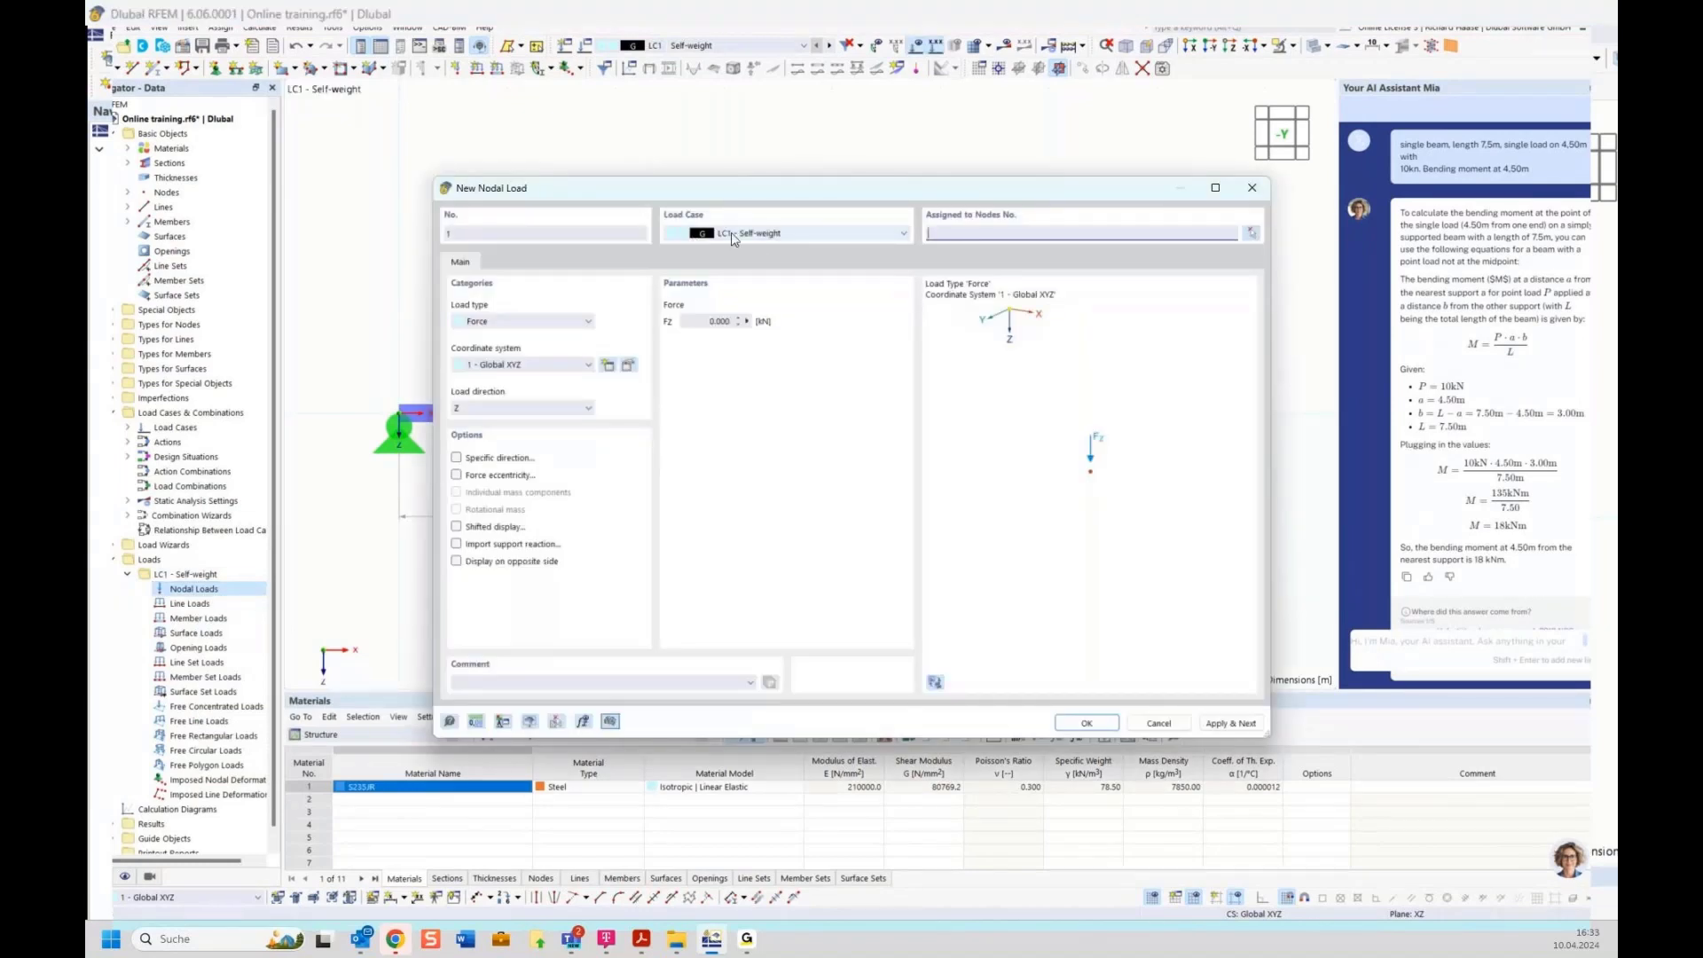
pyautogui.click(701, 321)
pyautogui.write('10')
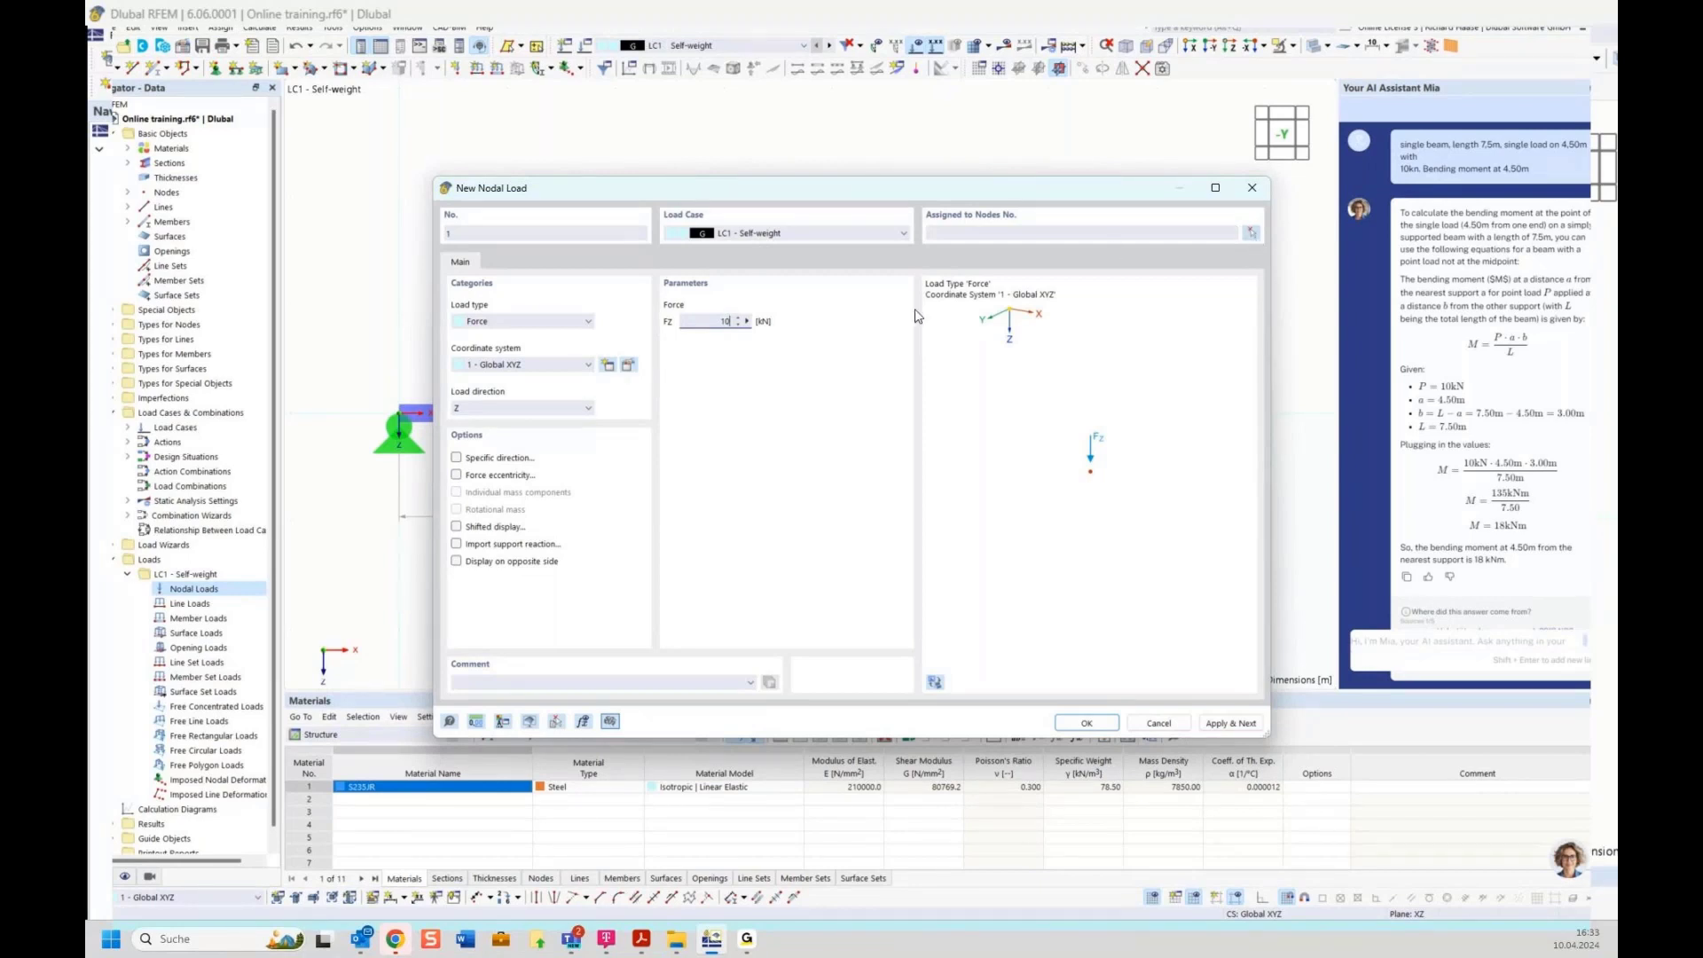
pyautogui.click(1251, 232)
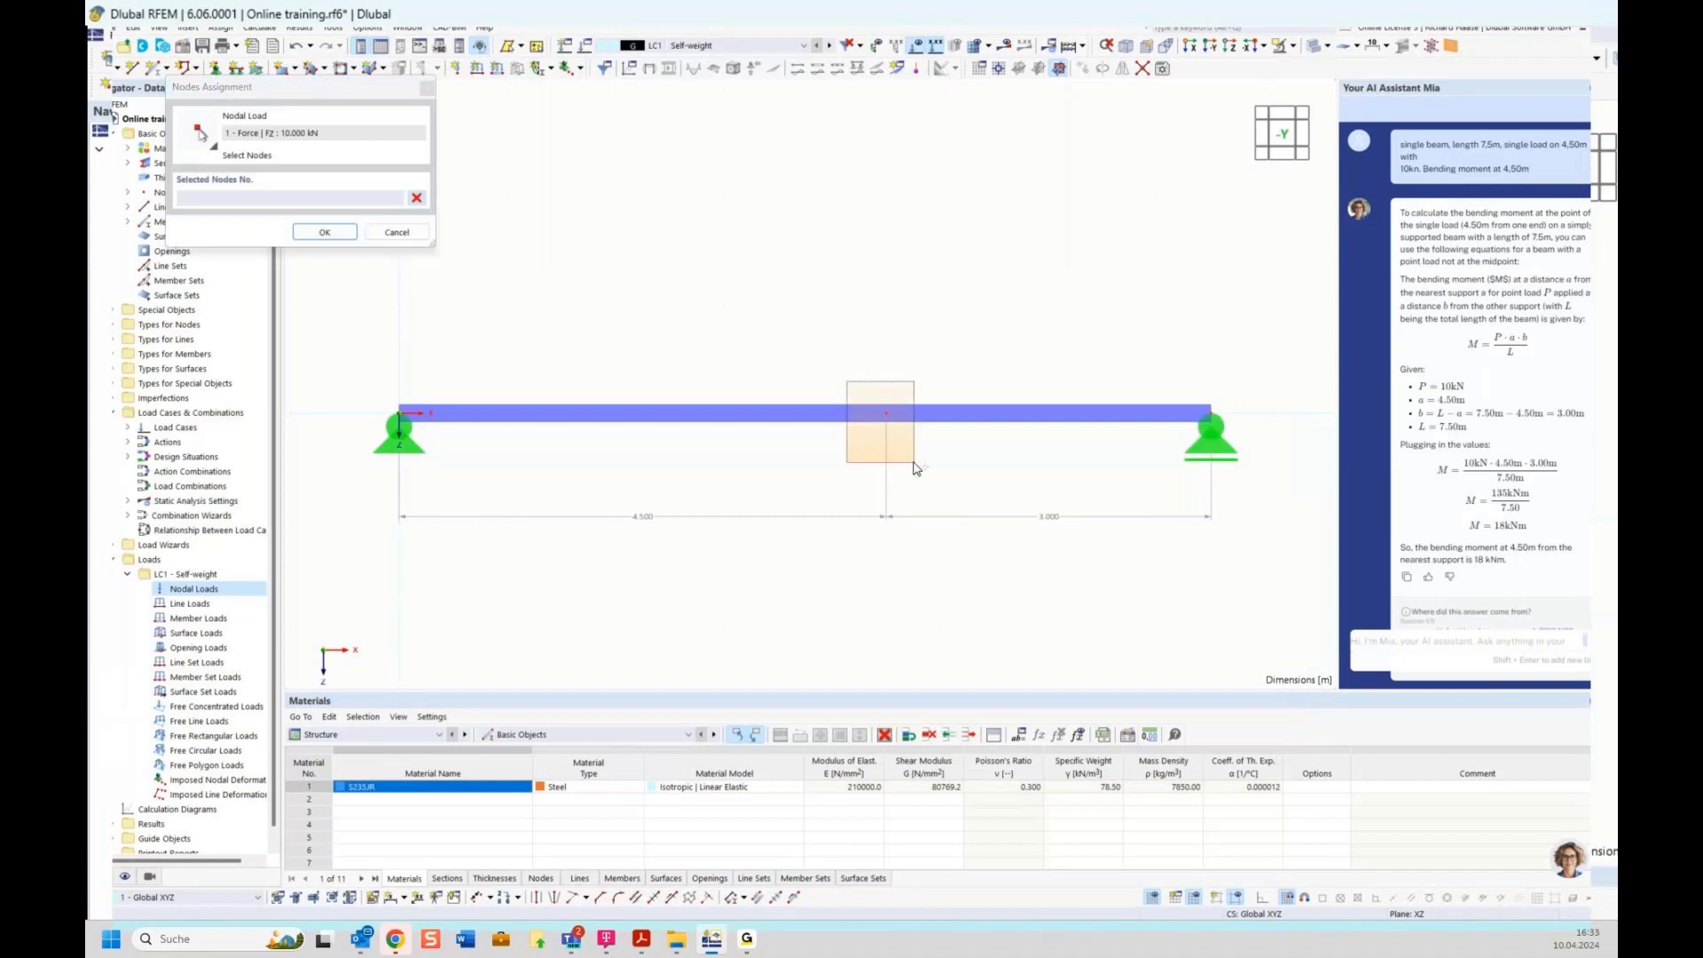
pyautogui.moveTo(913, 462); pyautogui.dragTo(914, 463)
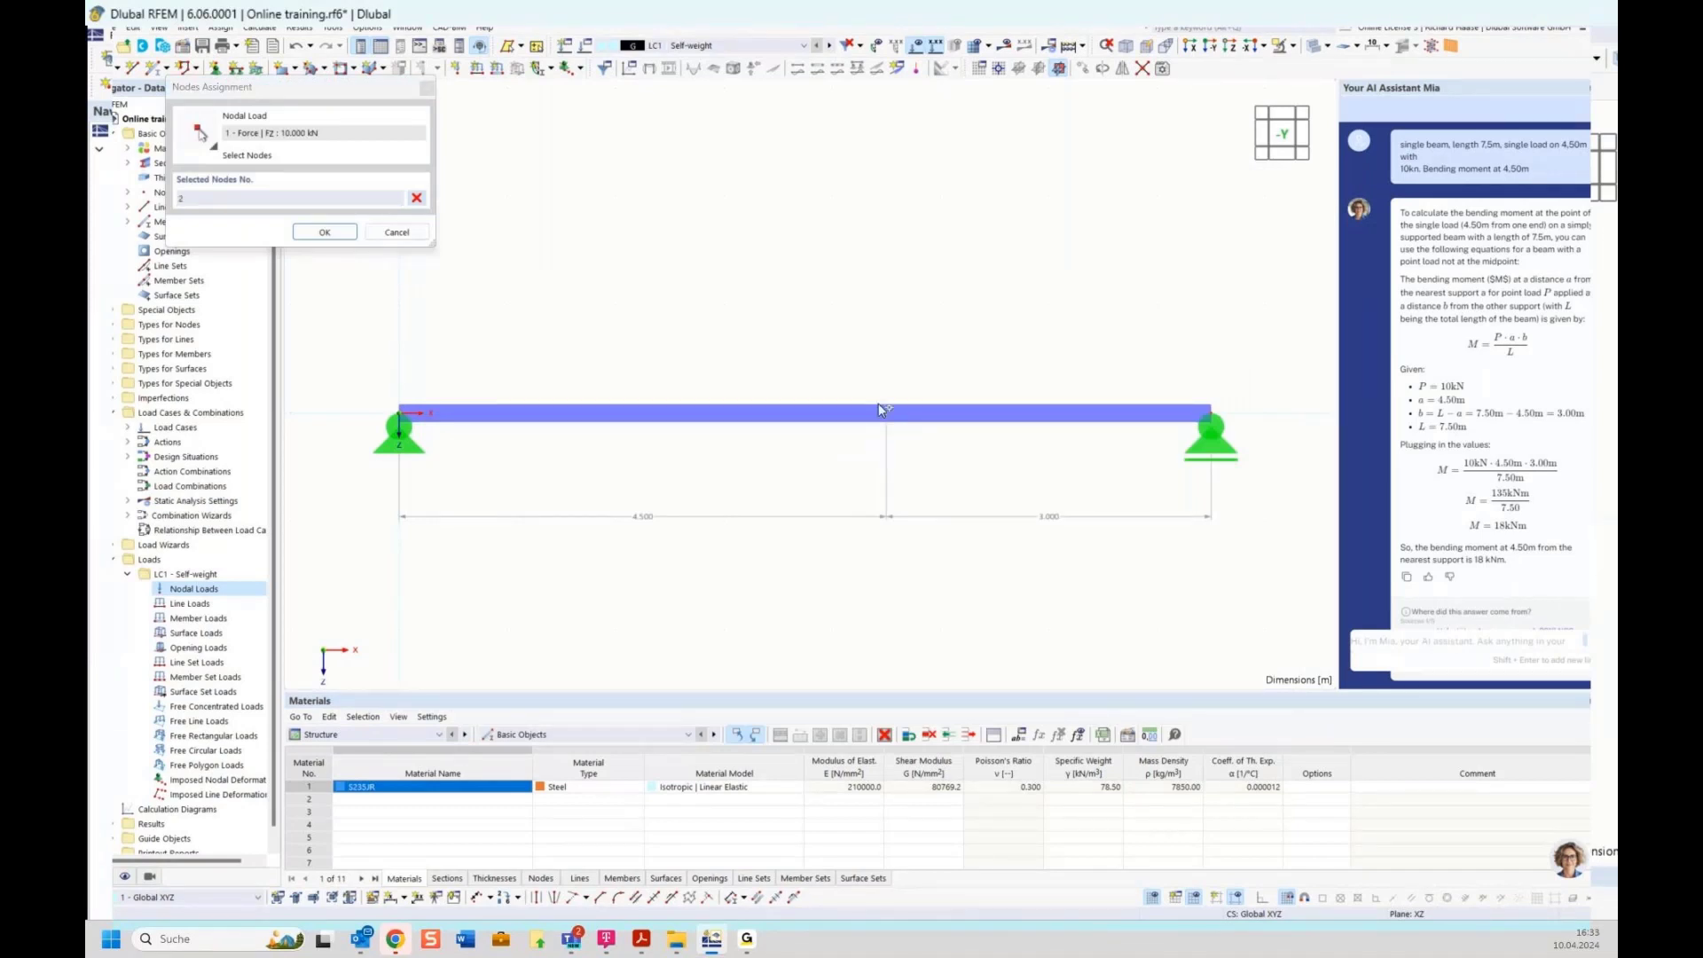
pyautogui.click(325, 232)
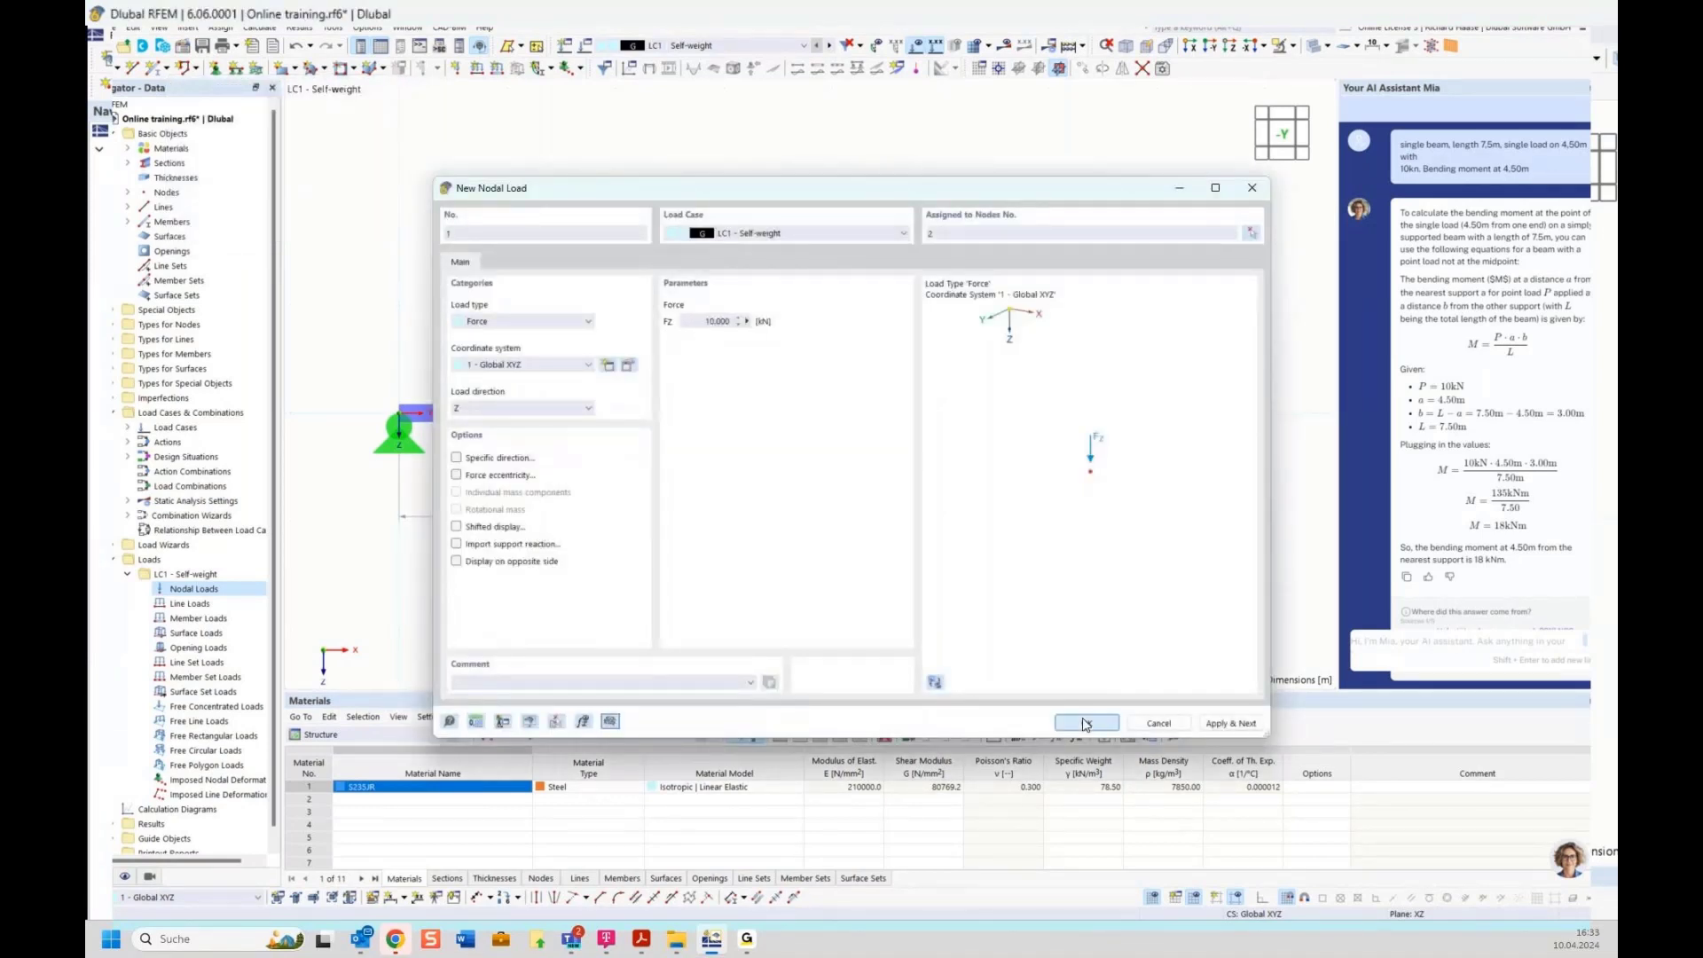
pyautogui.click(1086, 723)
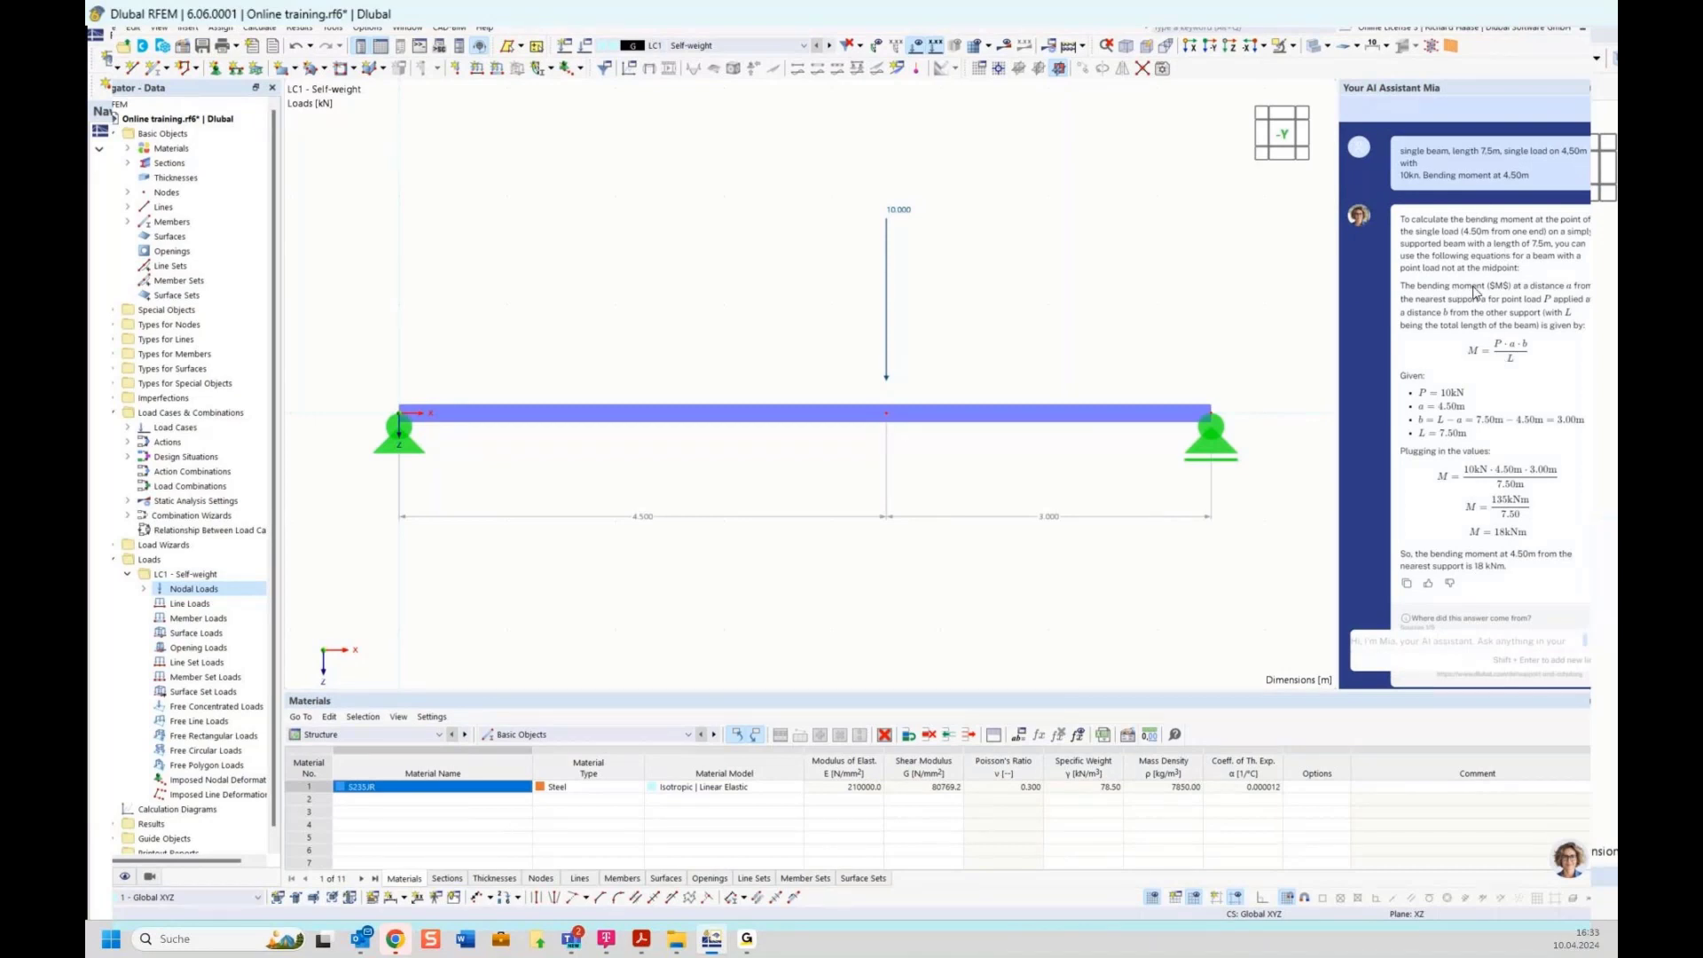
# Run the static analysis for load case LC1 Self-weight with the concentrated load
pyautogui.scroll(-1, 1475, 292)
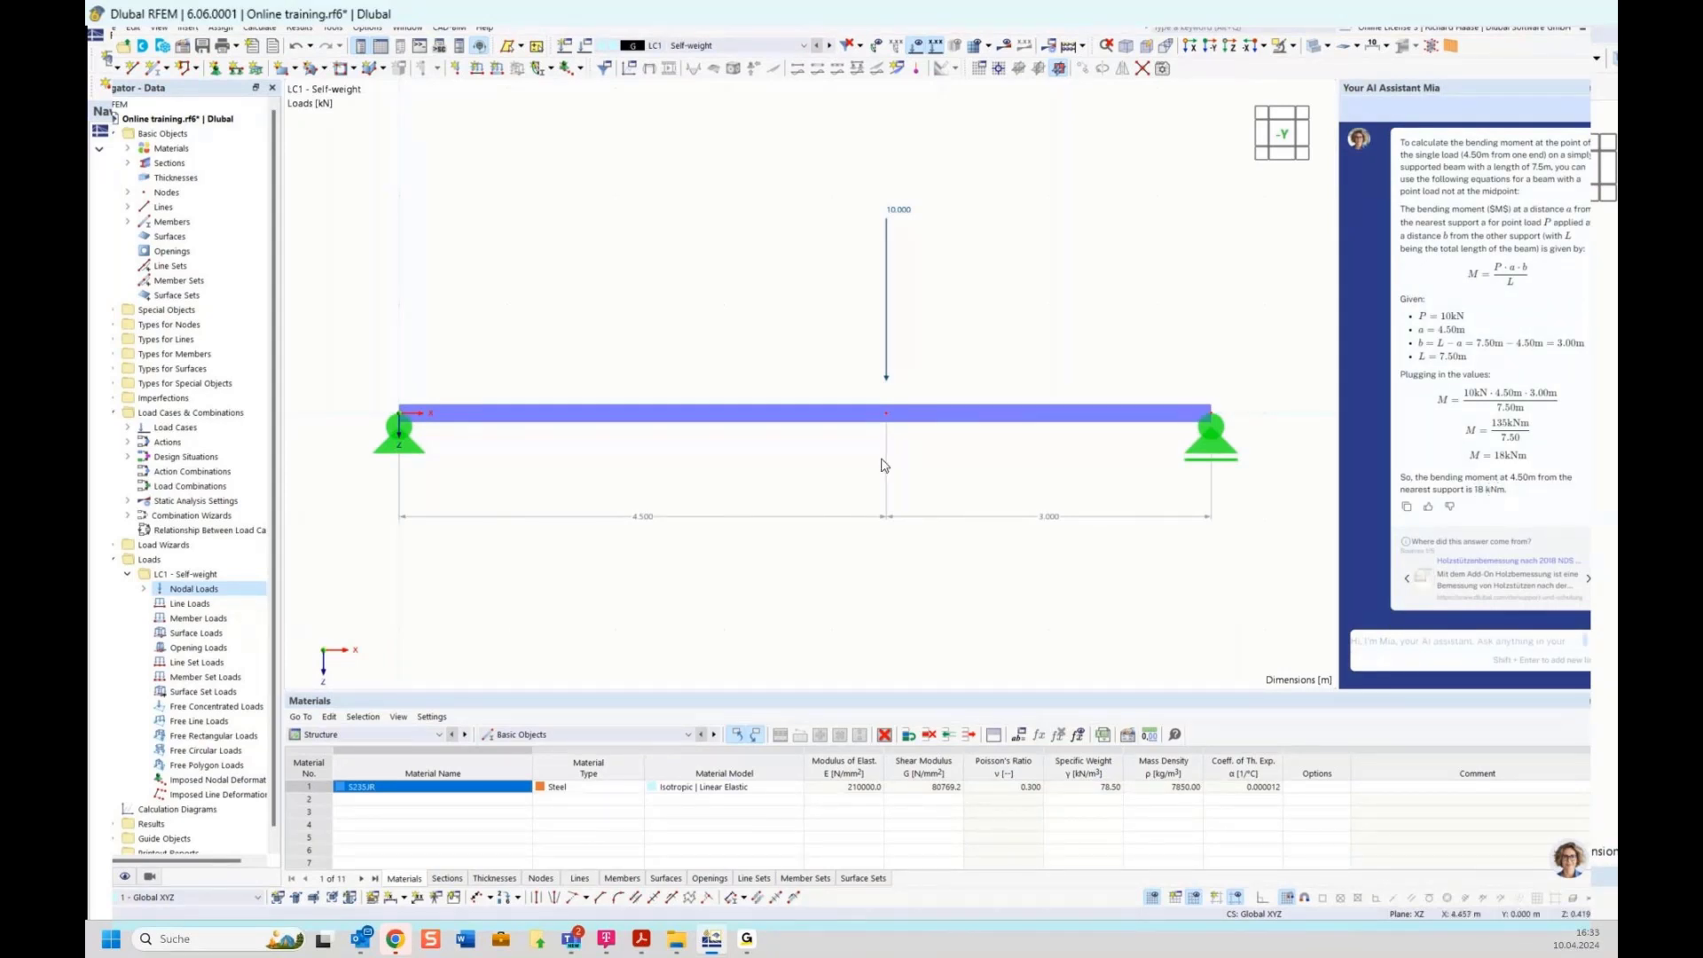
pyautogui.click(1005, 50)
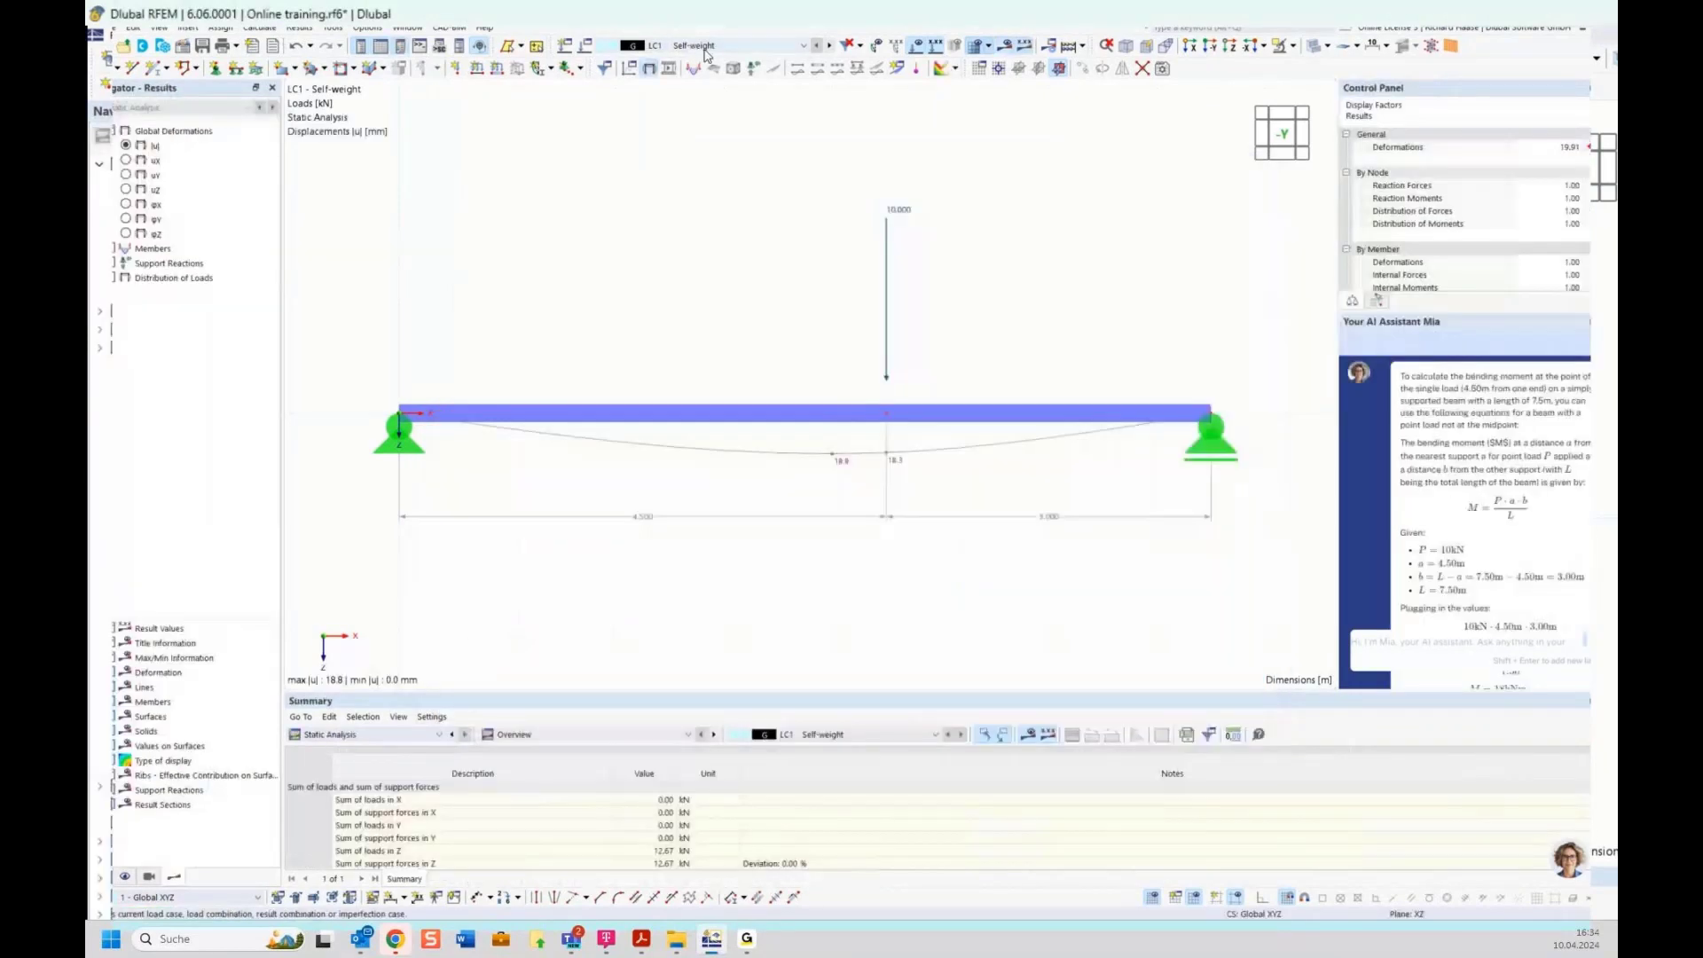
# Review which design situations and load combinations are available for calculation, leaving the selection unchanged
pyautogui.click(261, 28)
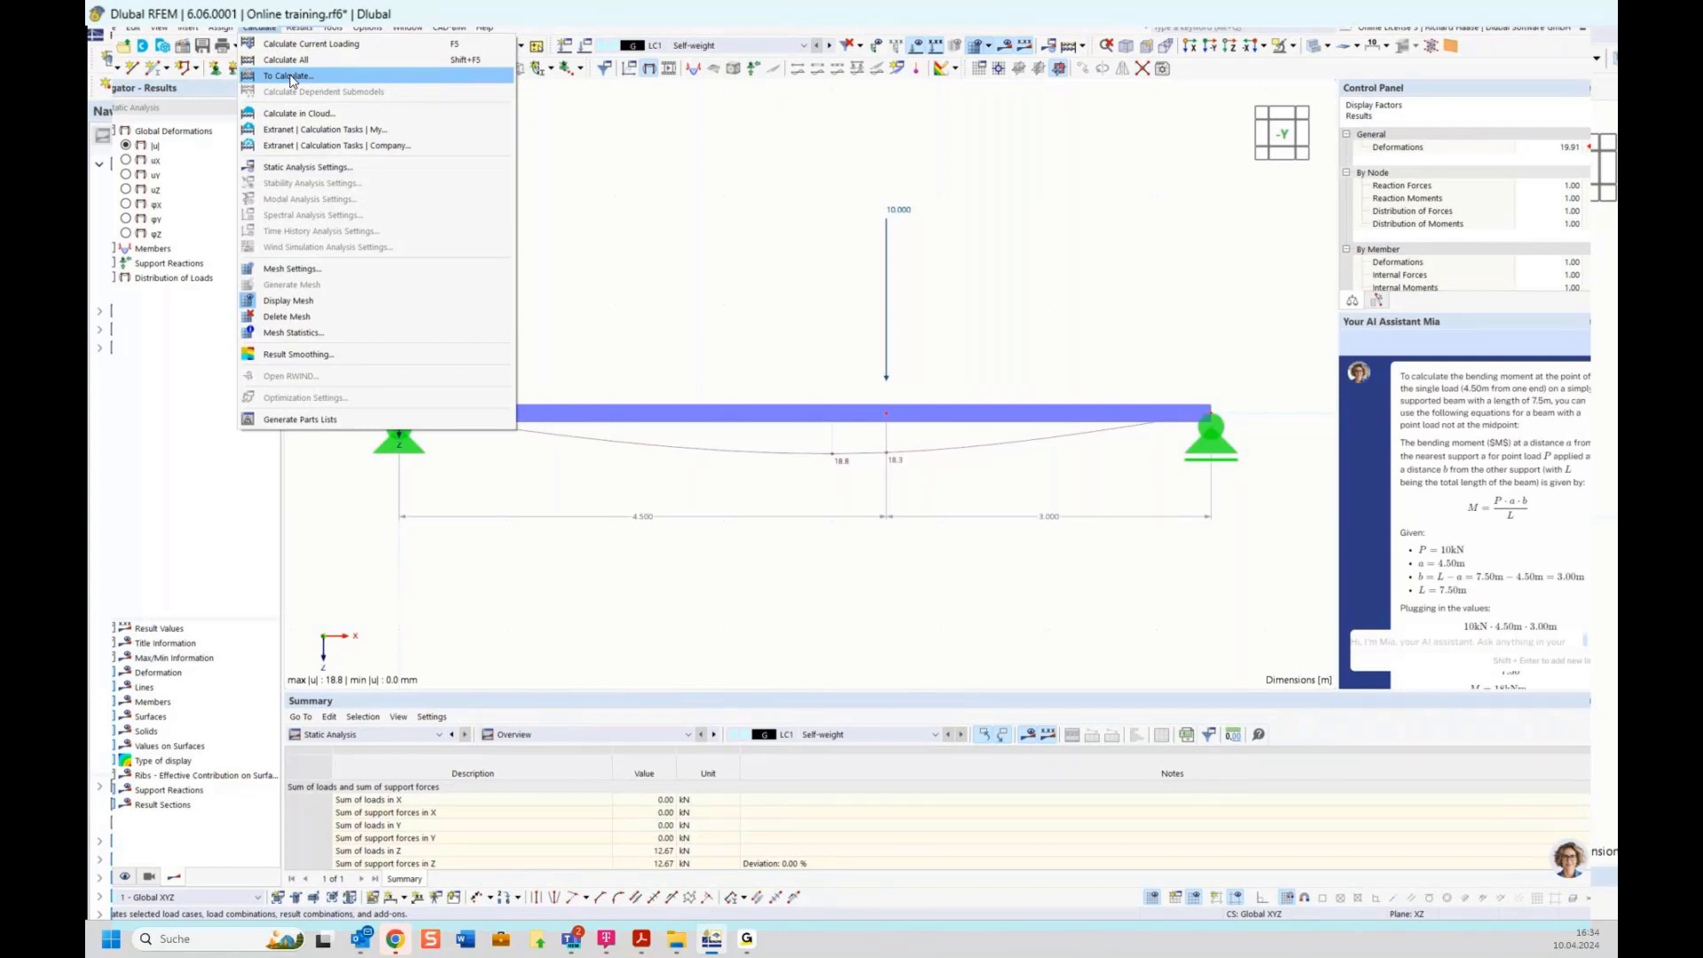
pyautogui.click(293, 78)
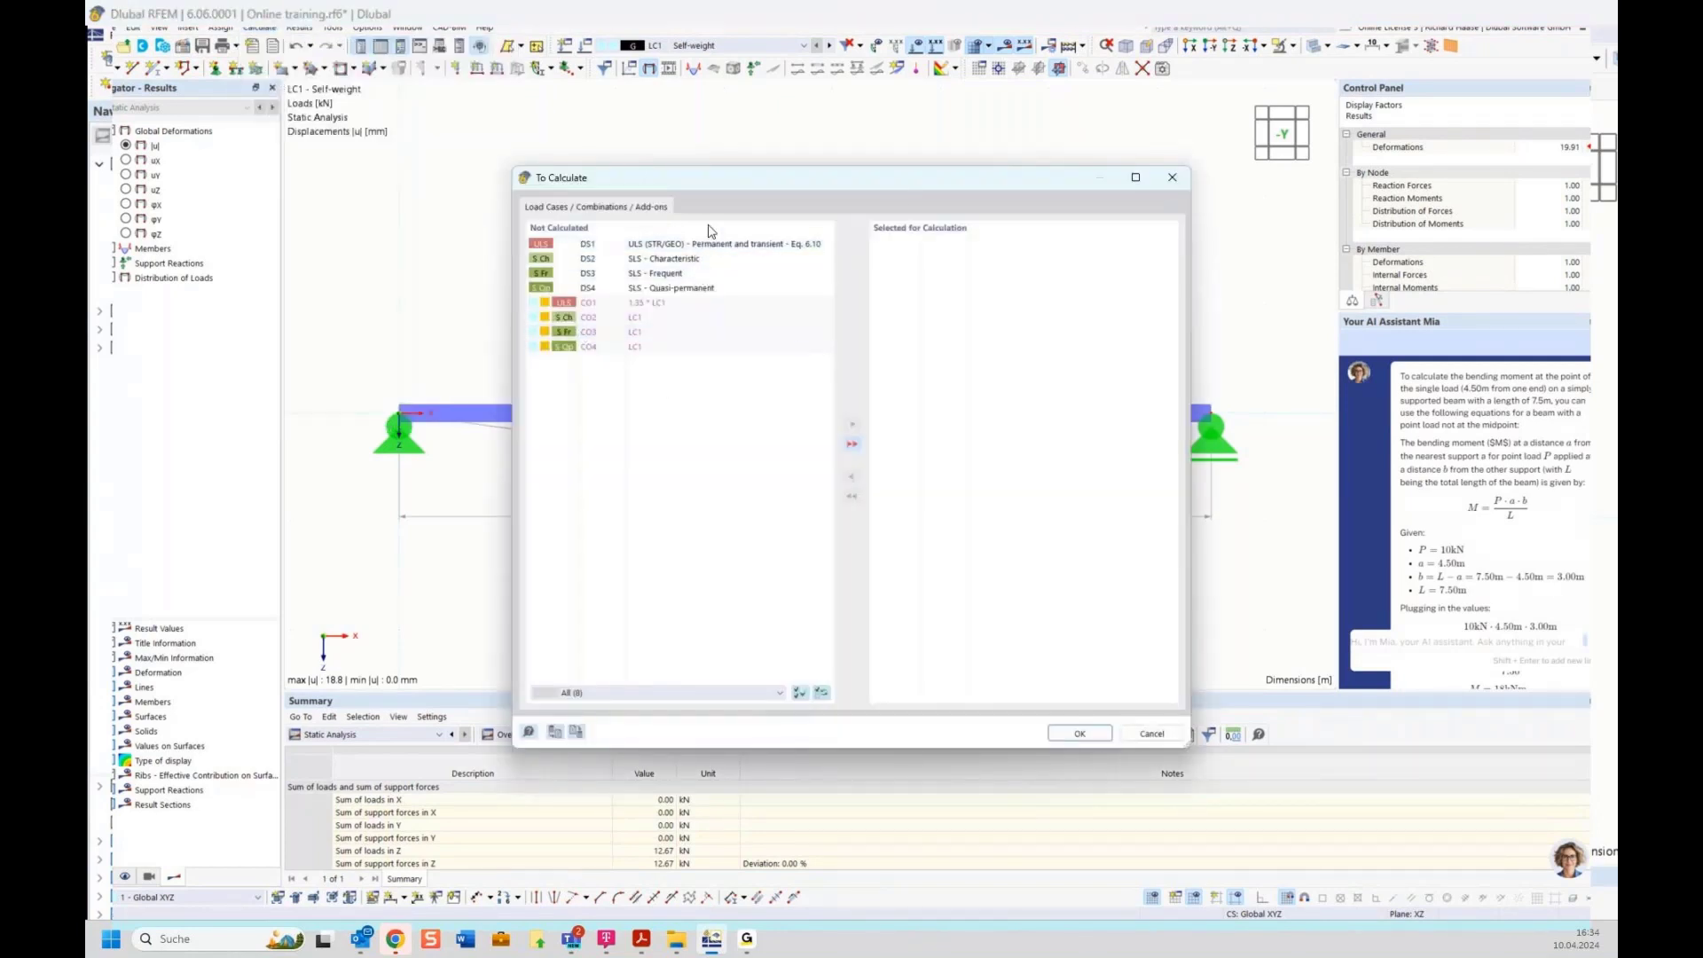
pyautogui.click(1169, 181)
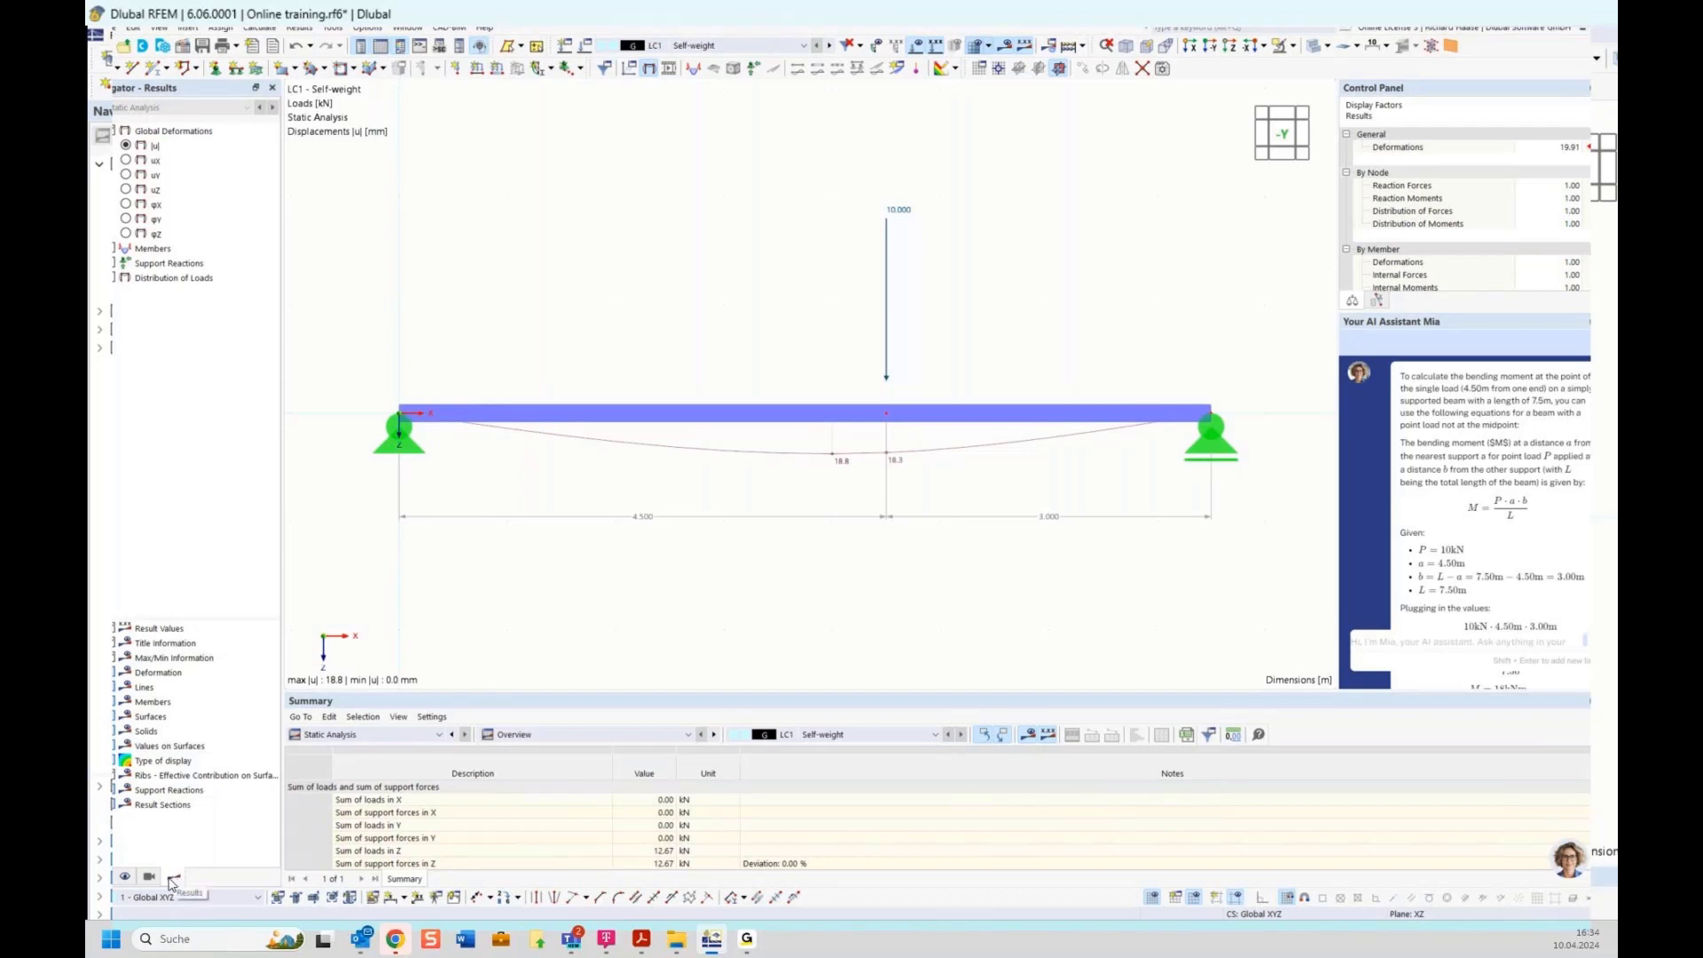
# Hide the global deformations and display the member bending moments My with the support reactions, comparing the moment with the AI assistant's hand calculation
pyautogui.click(108, 132)
pyautogui.click(100, 254)
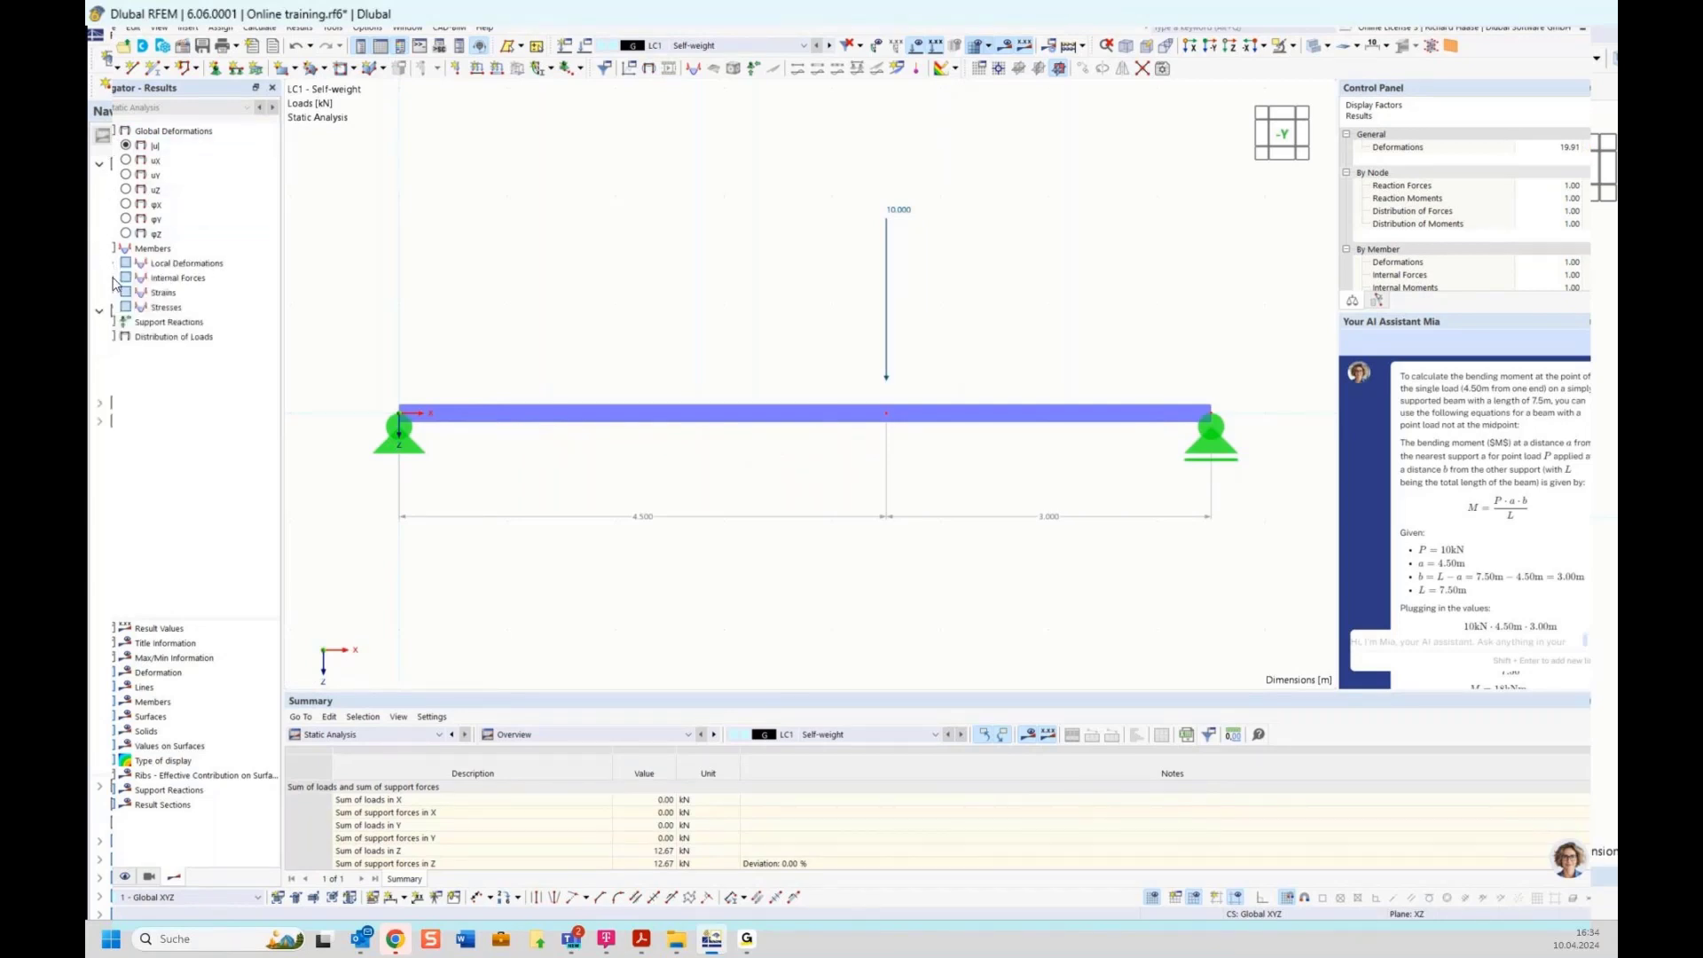
pyautogui.click(114, 278)
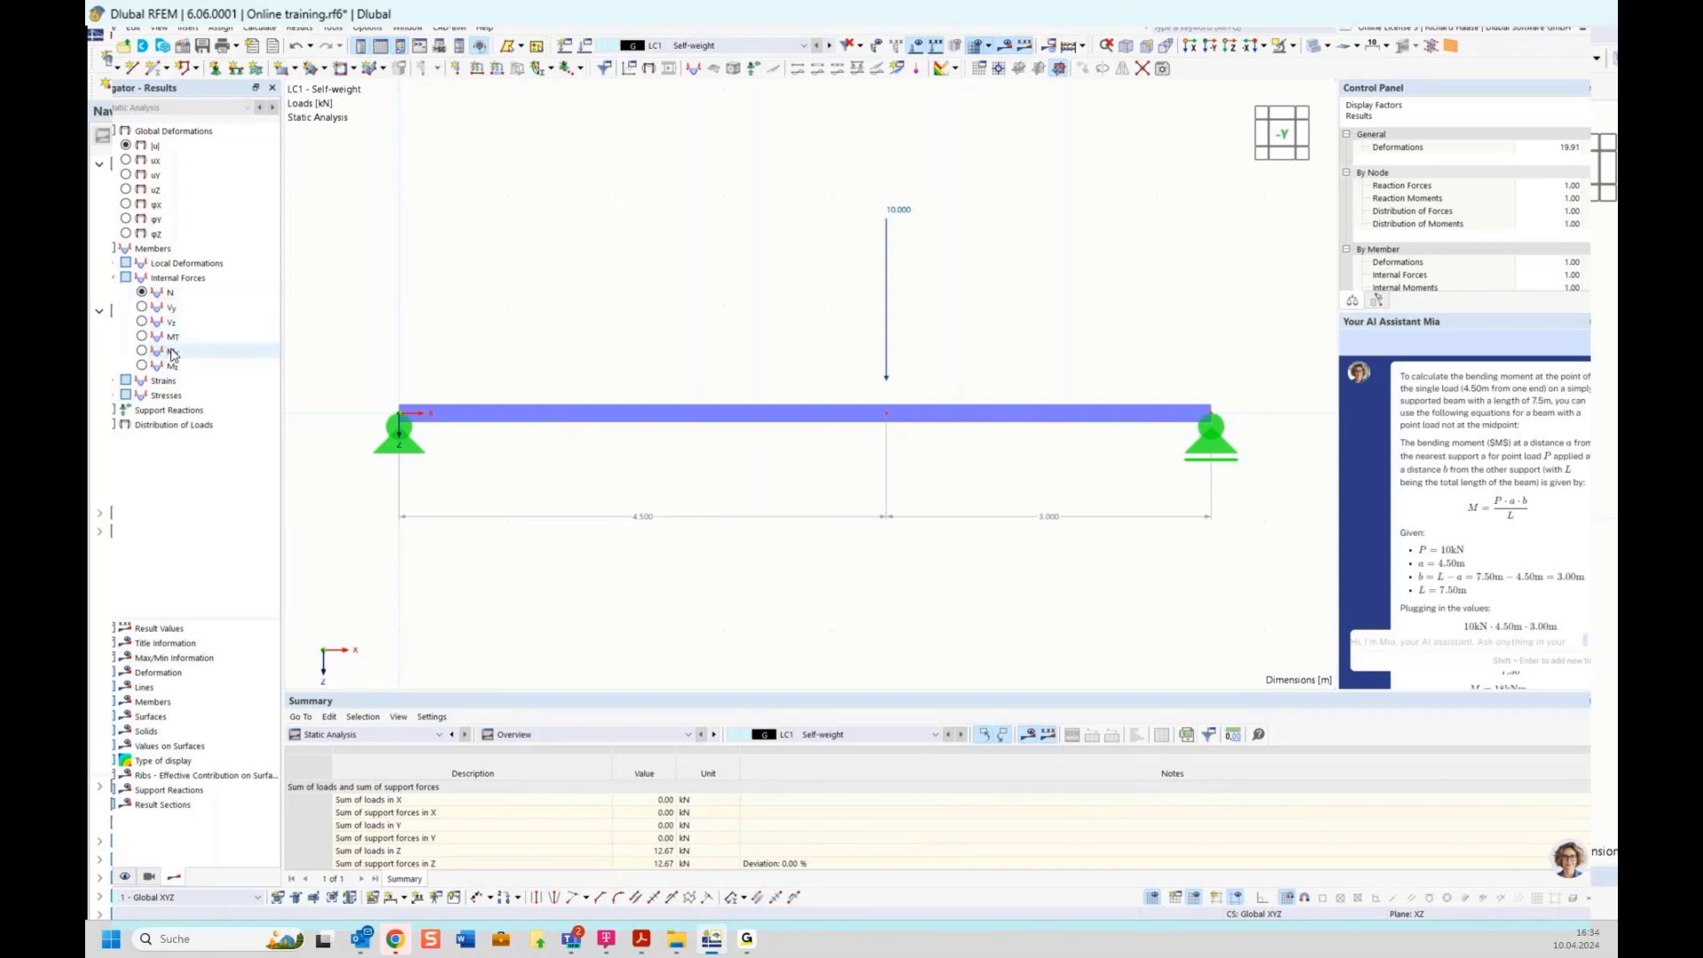
pyautogui.click(142, 351)
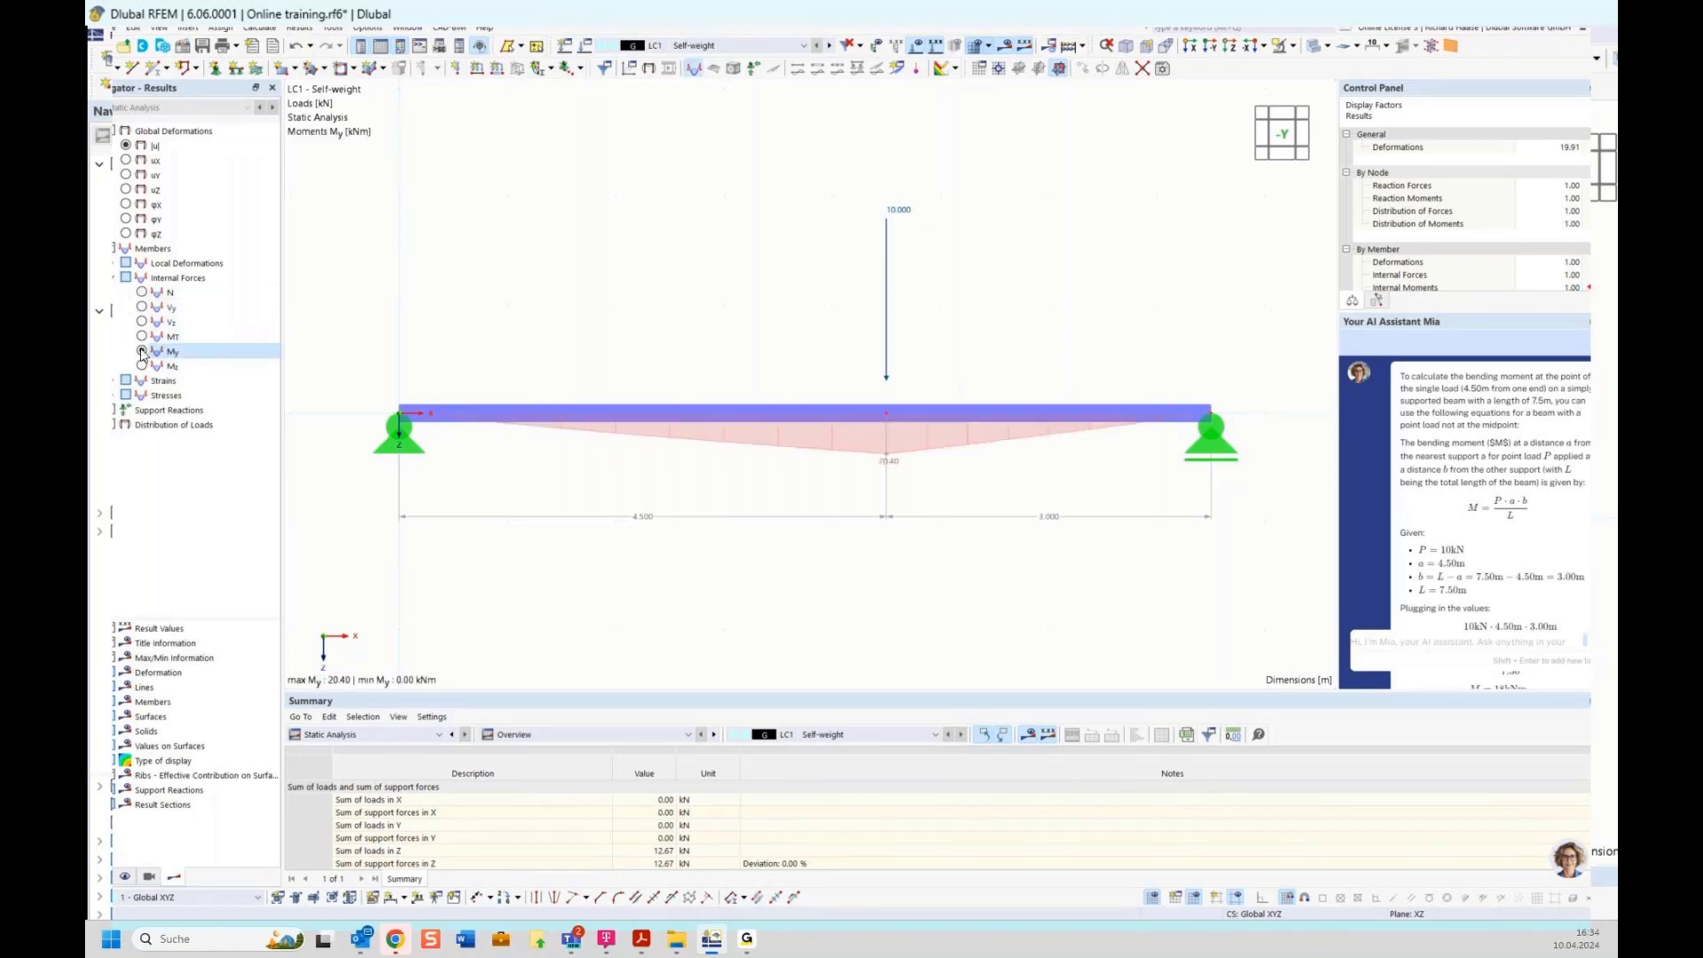
pyautogui.scroll(-3, 1493, 468)
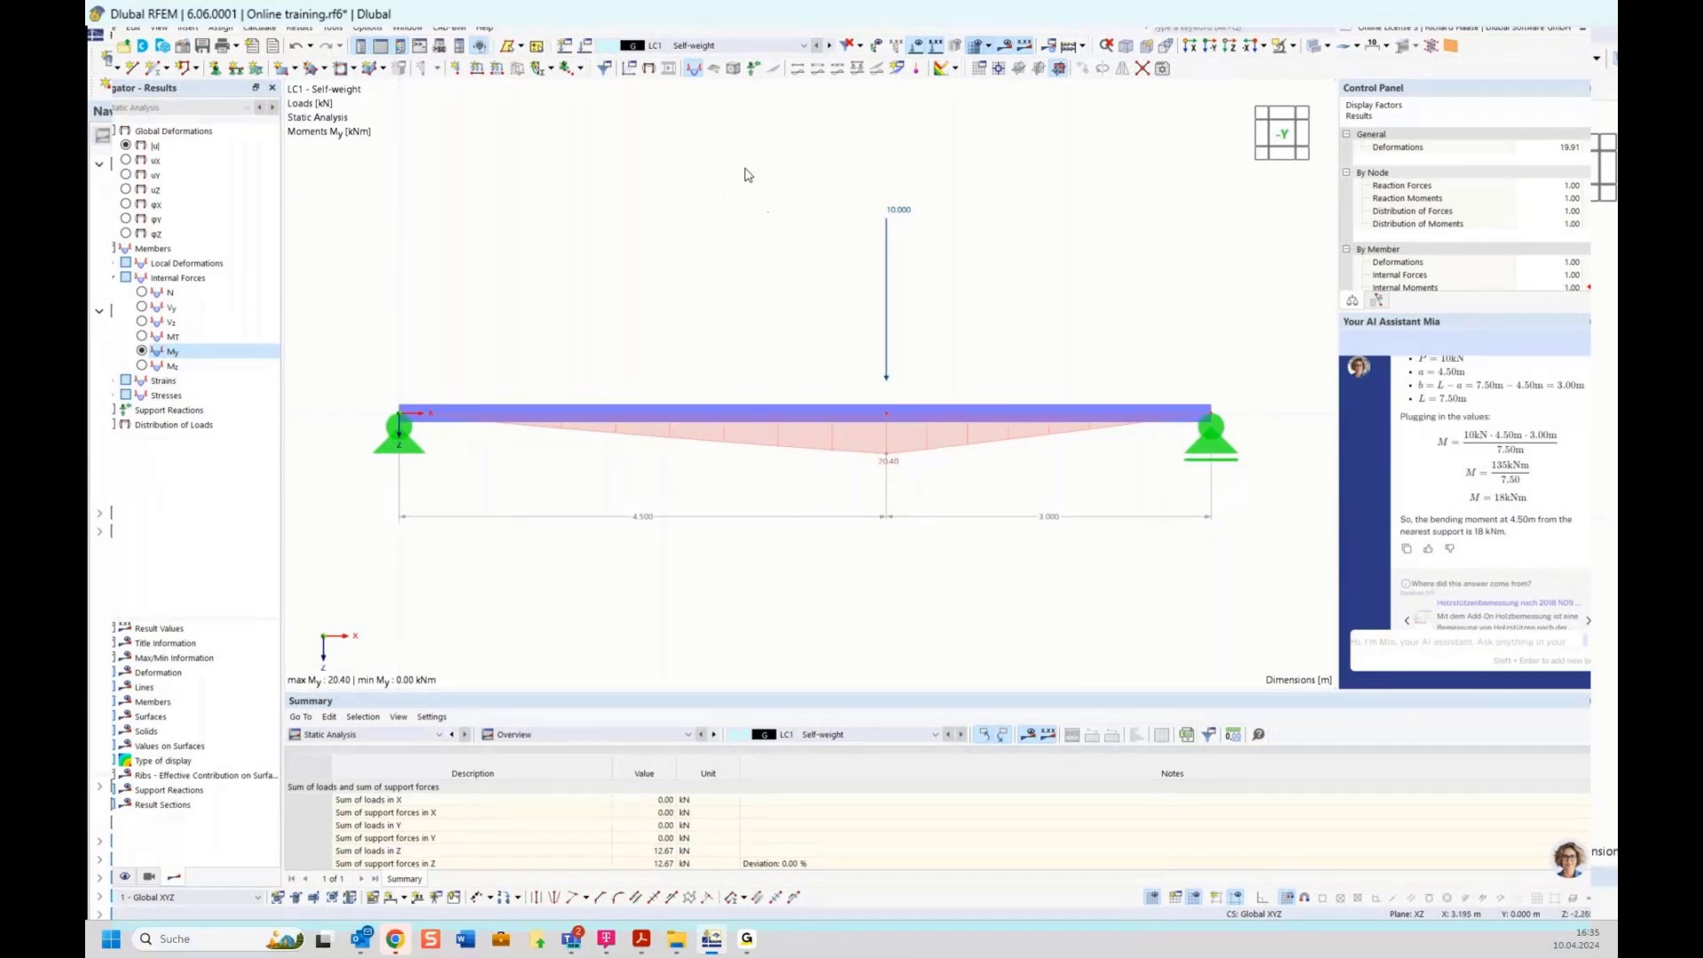
pyautogui.click(753, 70)
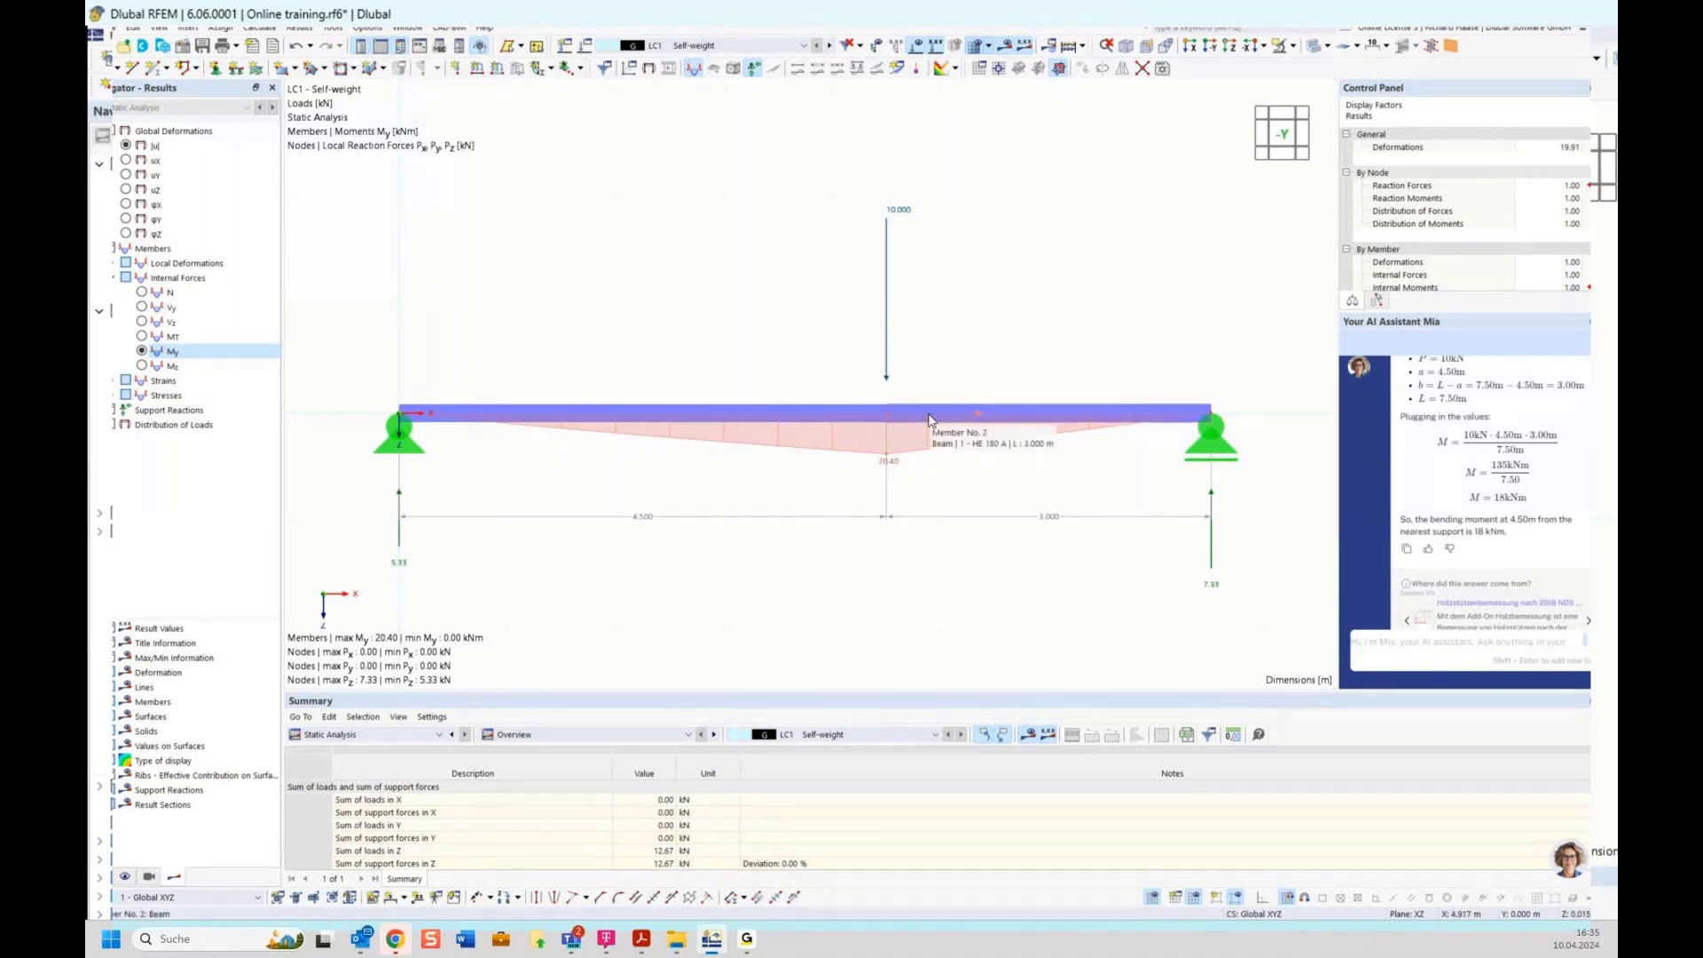
# Open load case LC1 Self-weight for editing, check its active self-weight setting against the model, and close it without changes
pyautogui.click(105, 883)
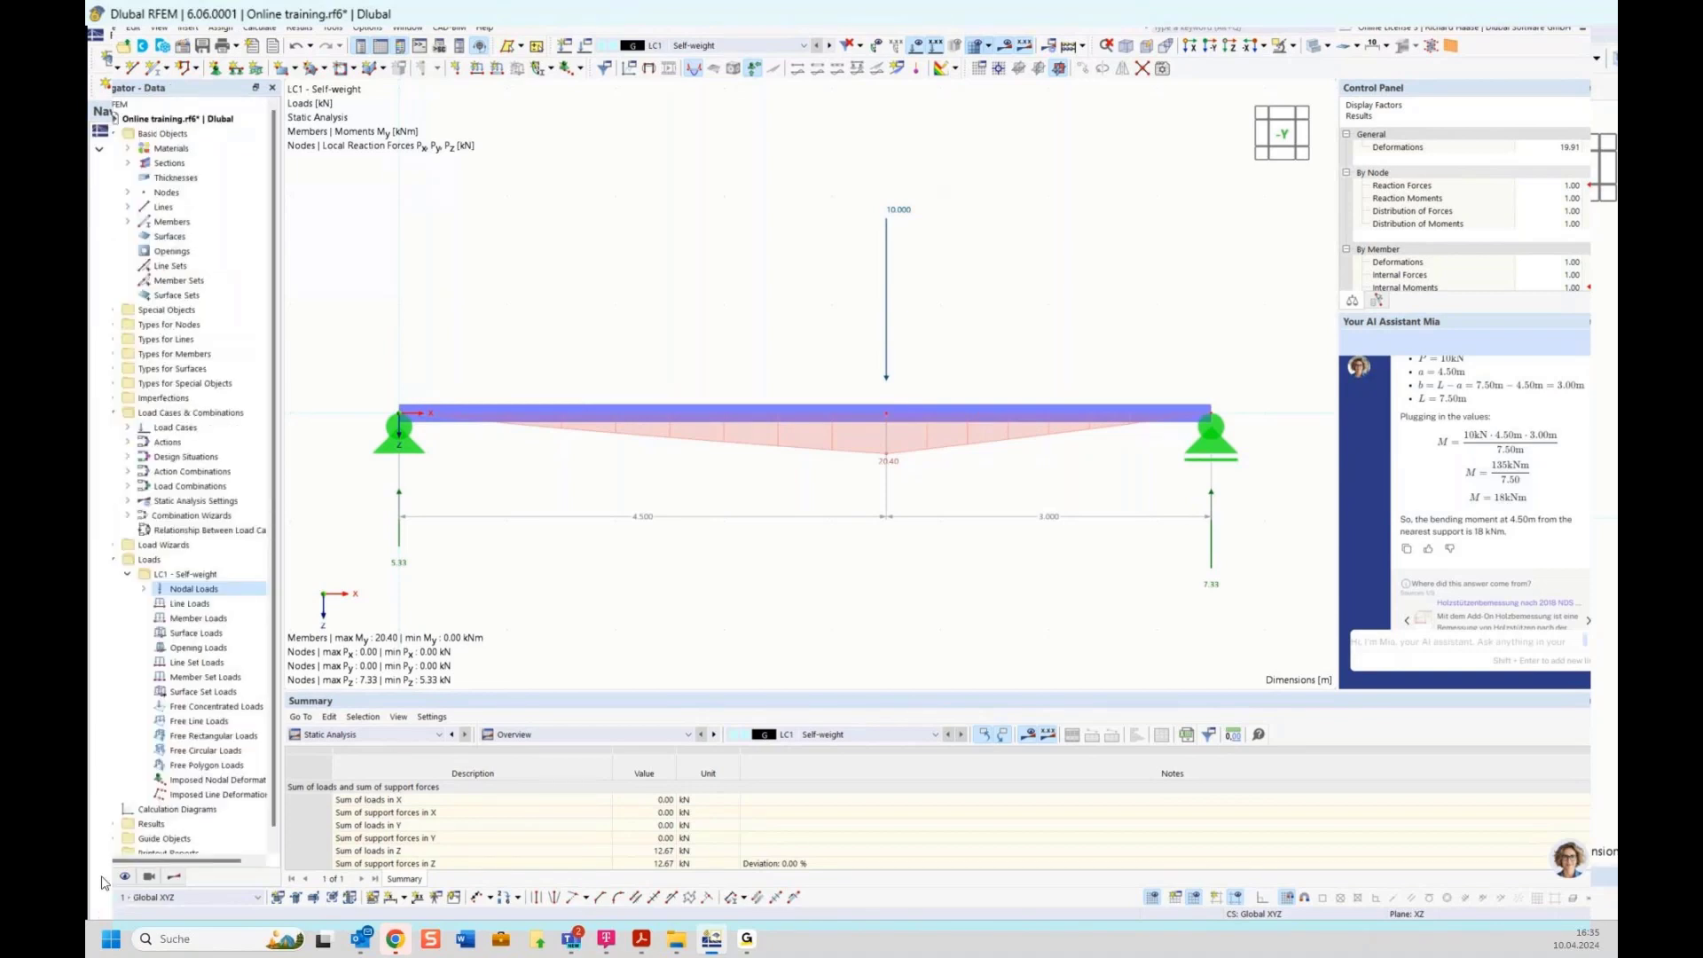
pyautogui.rightClick(180, 577)
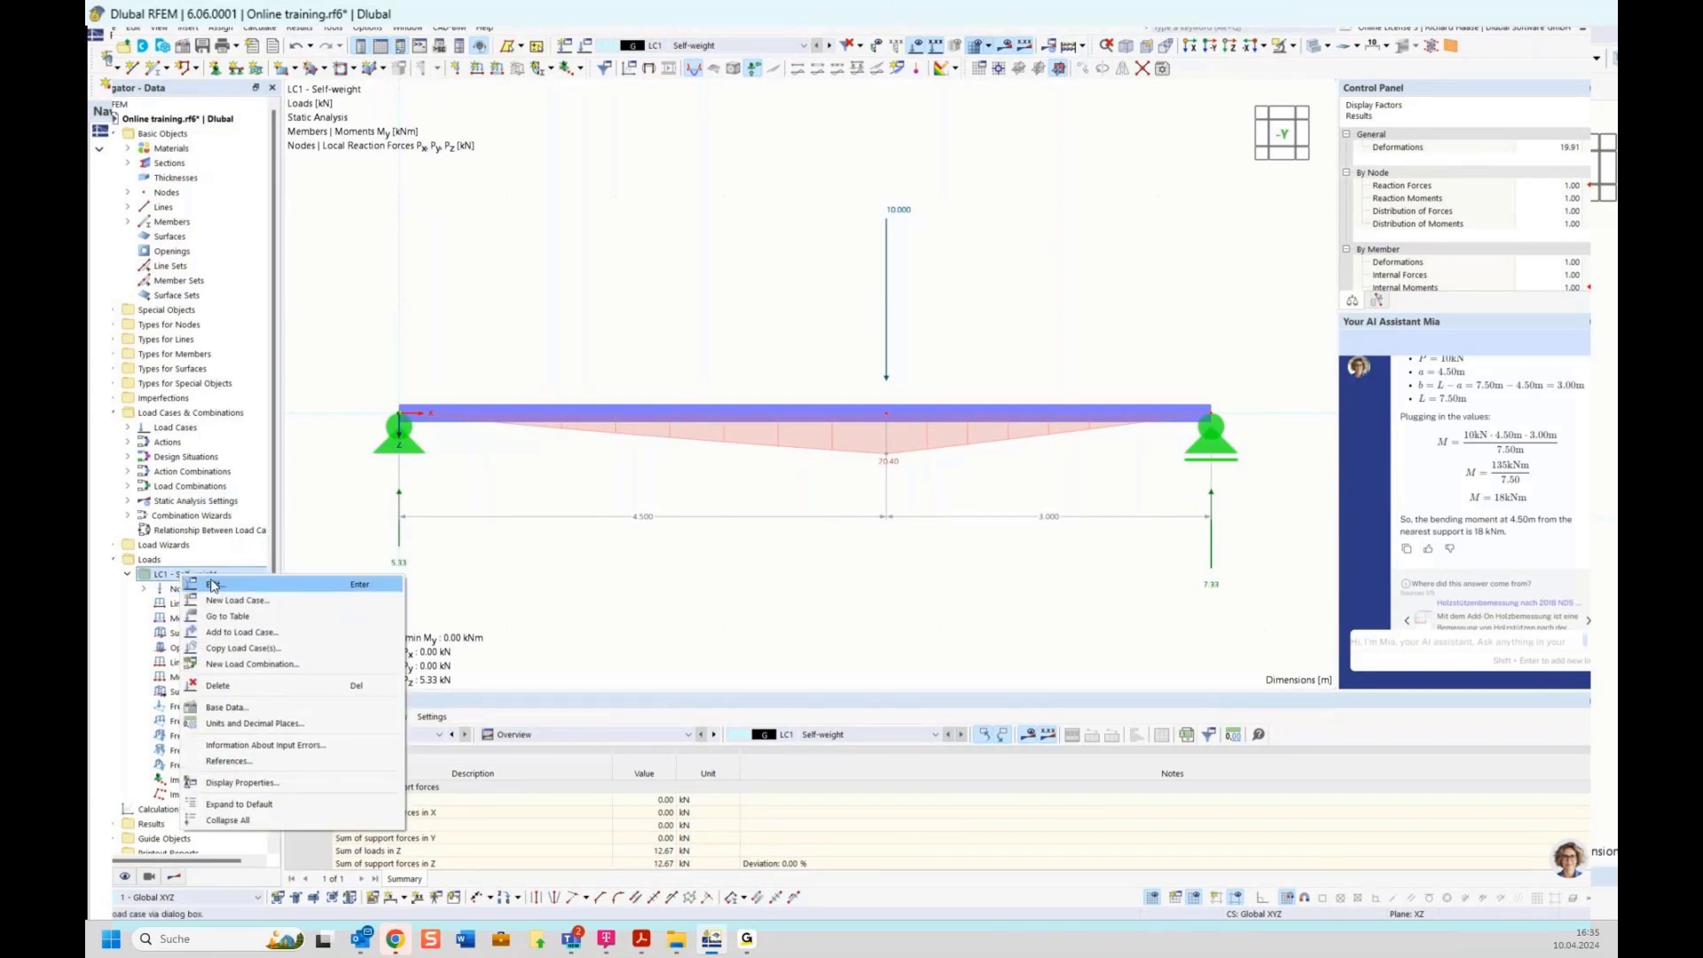
pyautogui.click(213, 585)
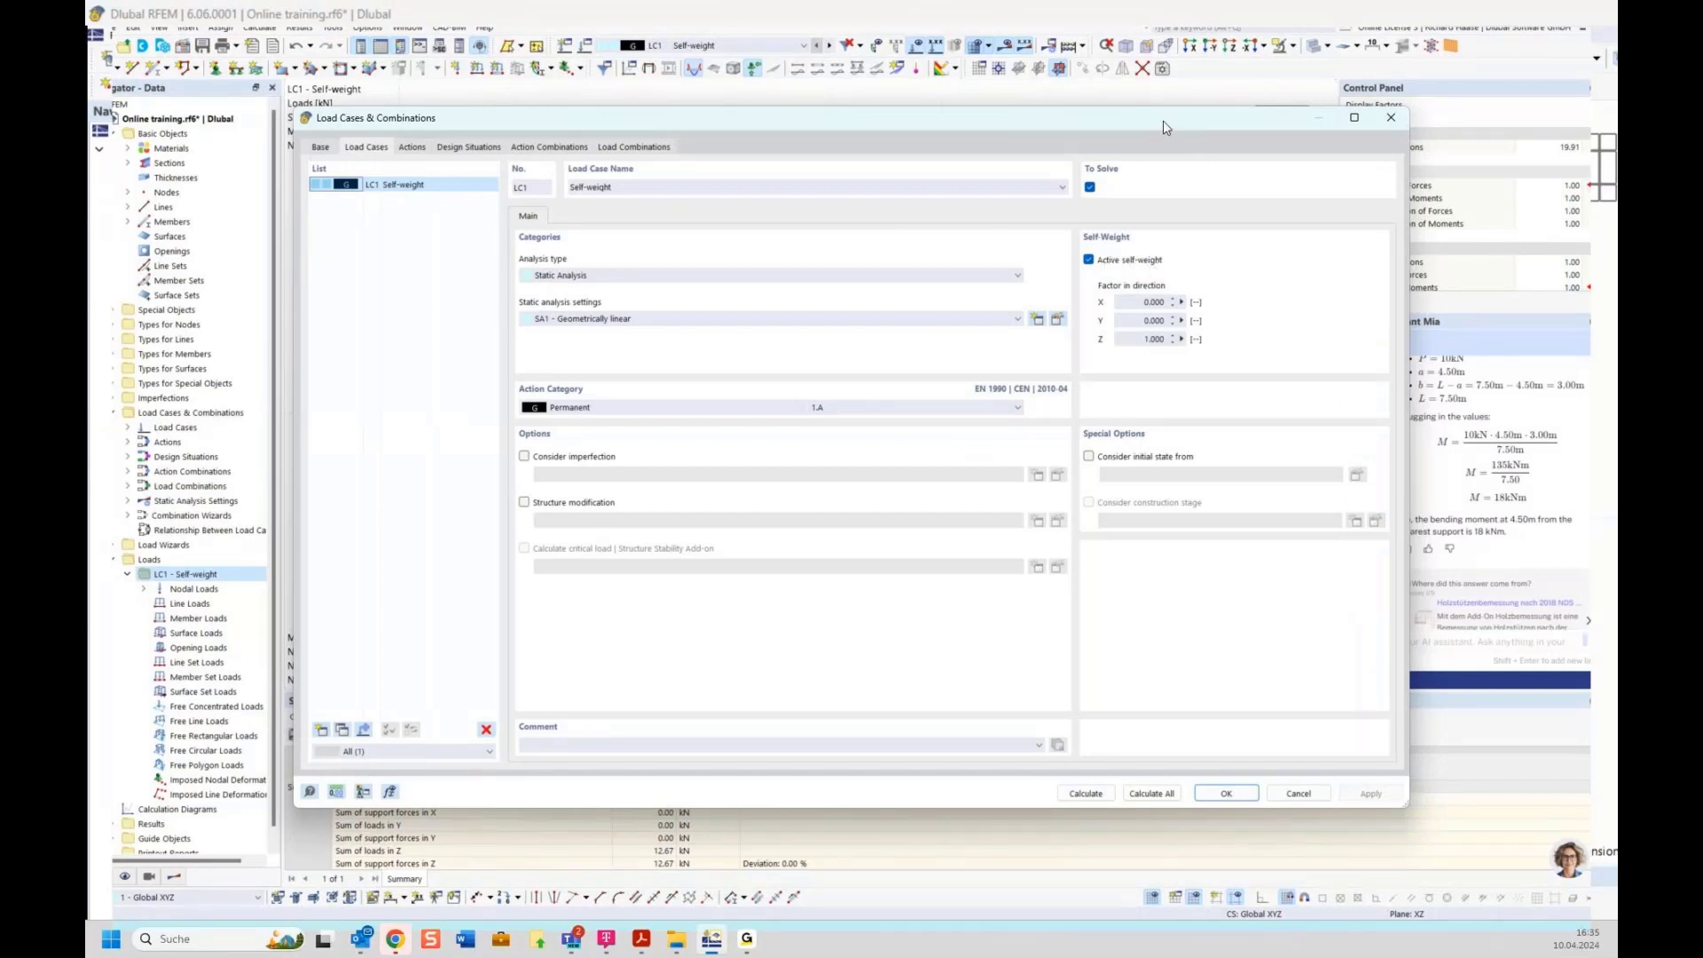
pyautogui.moveTo(1163, 121); pyautogui.dragTo(1145, 511)
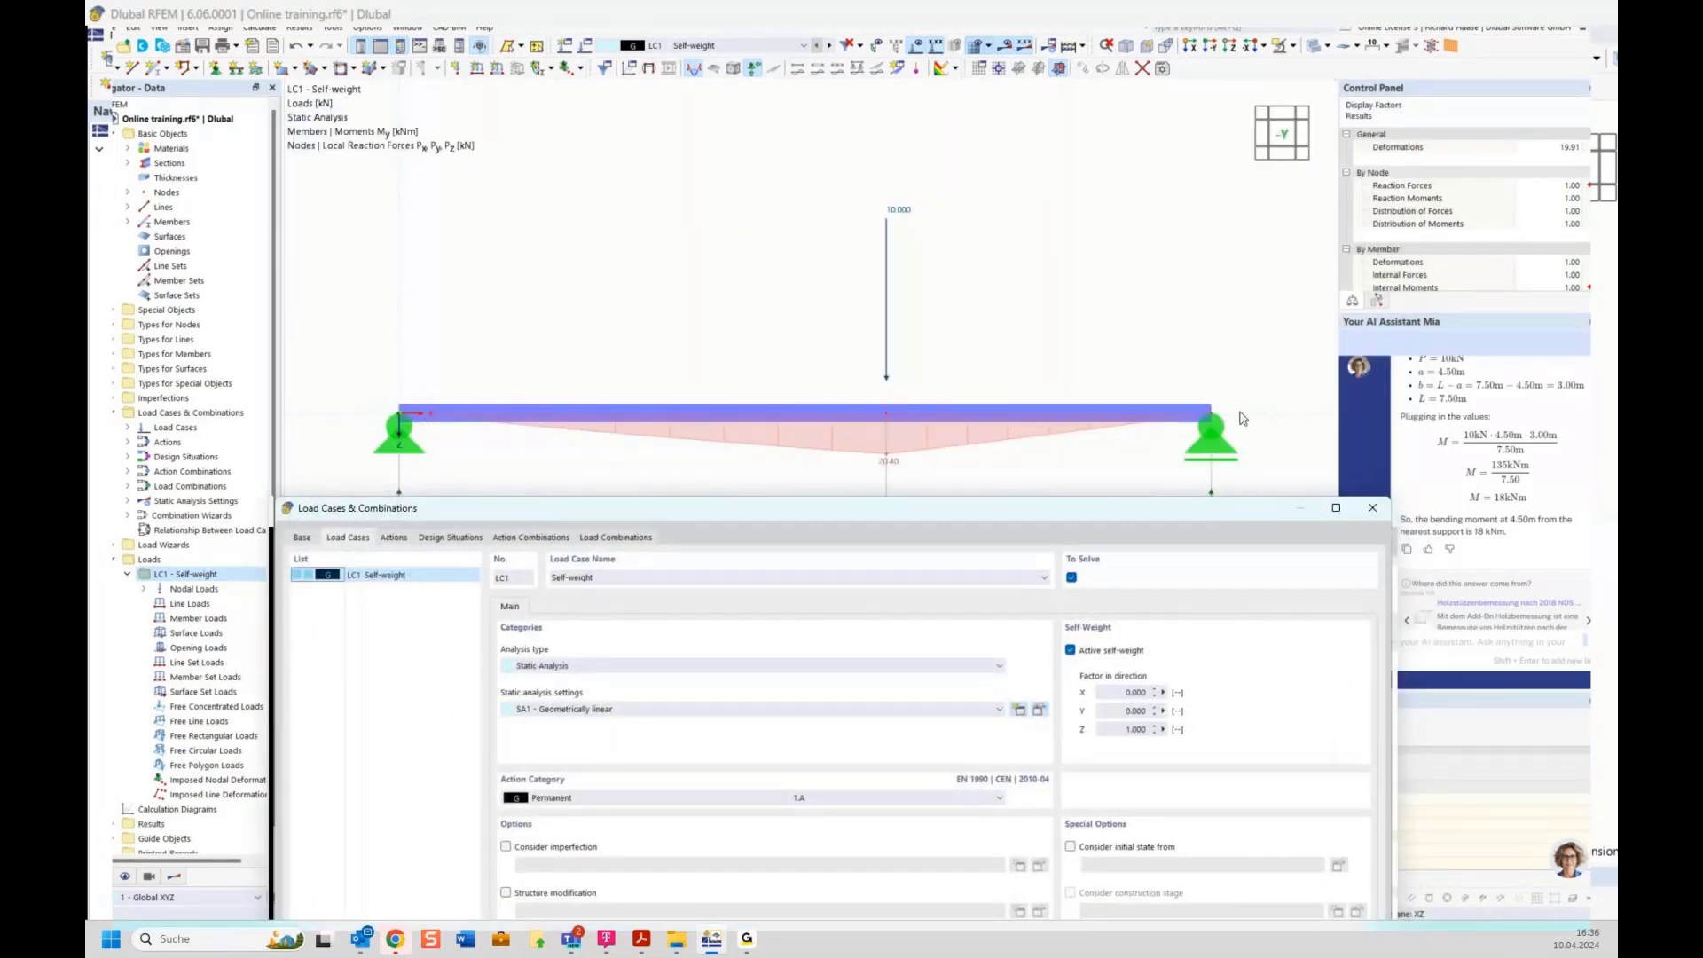
pyautogui.moveTo(1249, 520); pyautogui.dragTo(1241, 390)
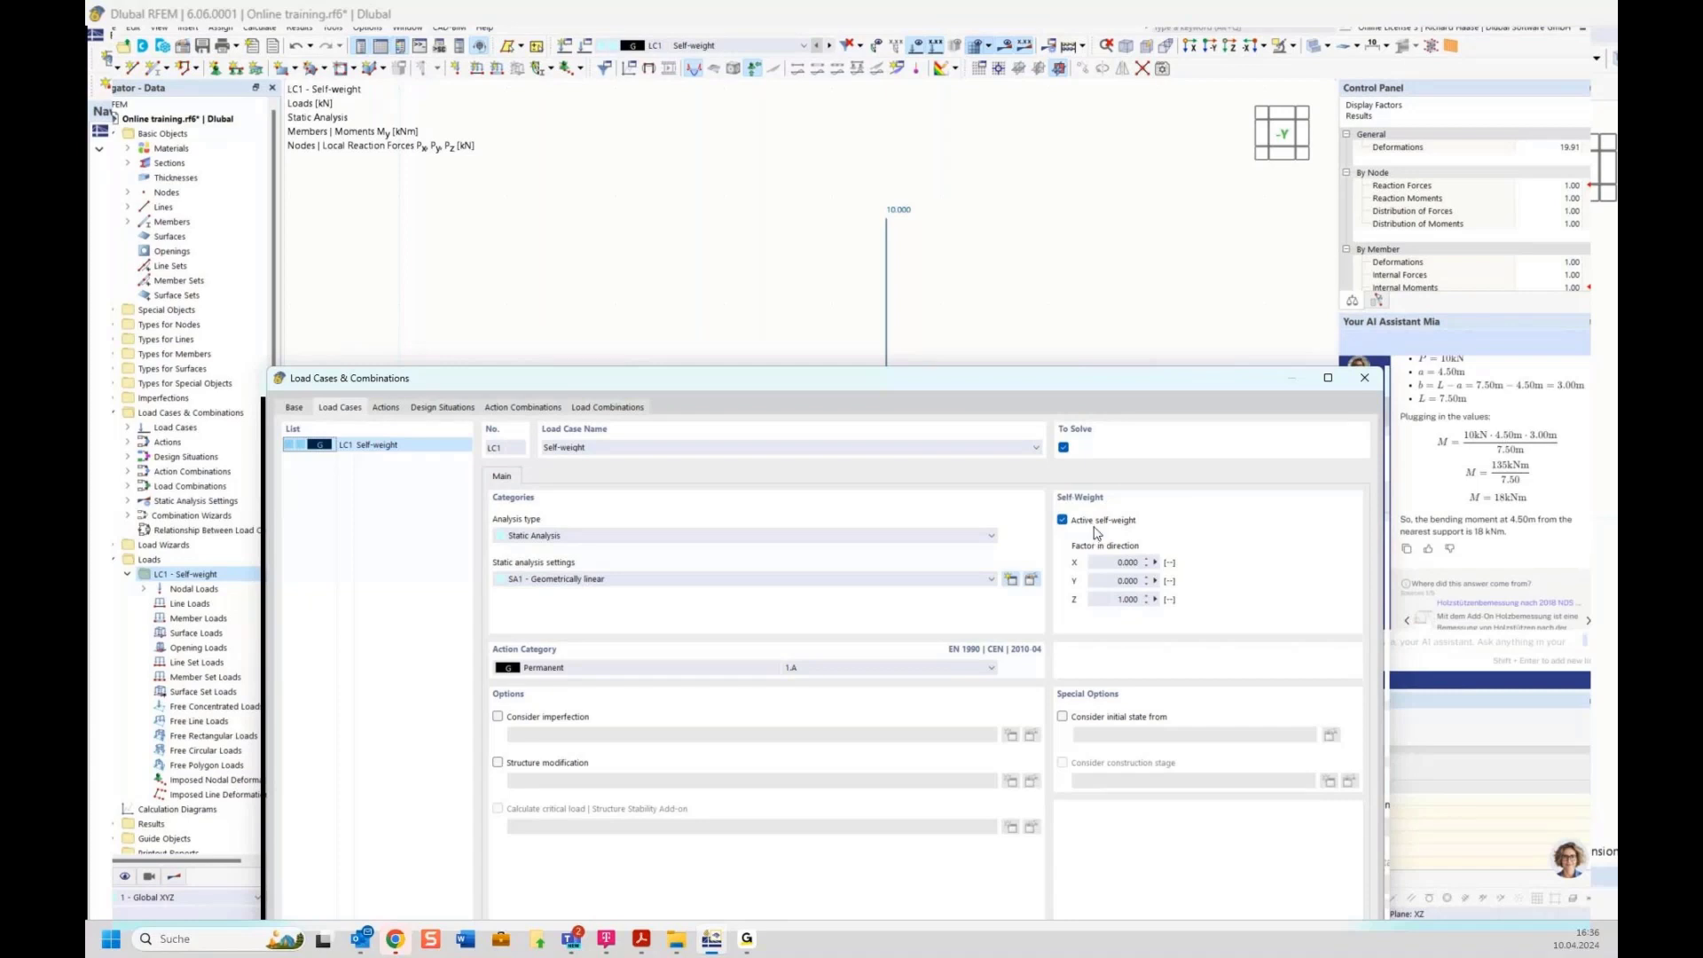
pyautogui.click(1365, 379)
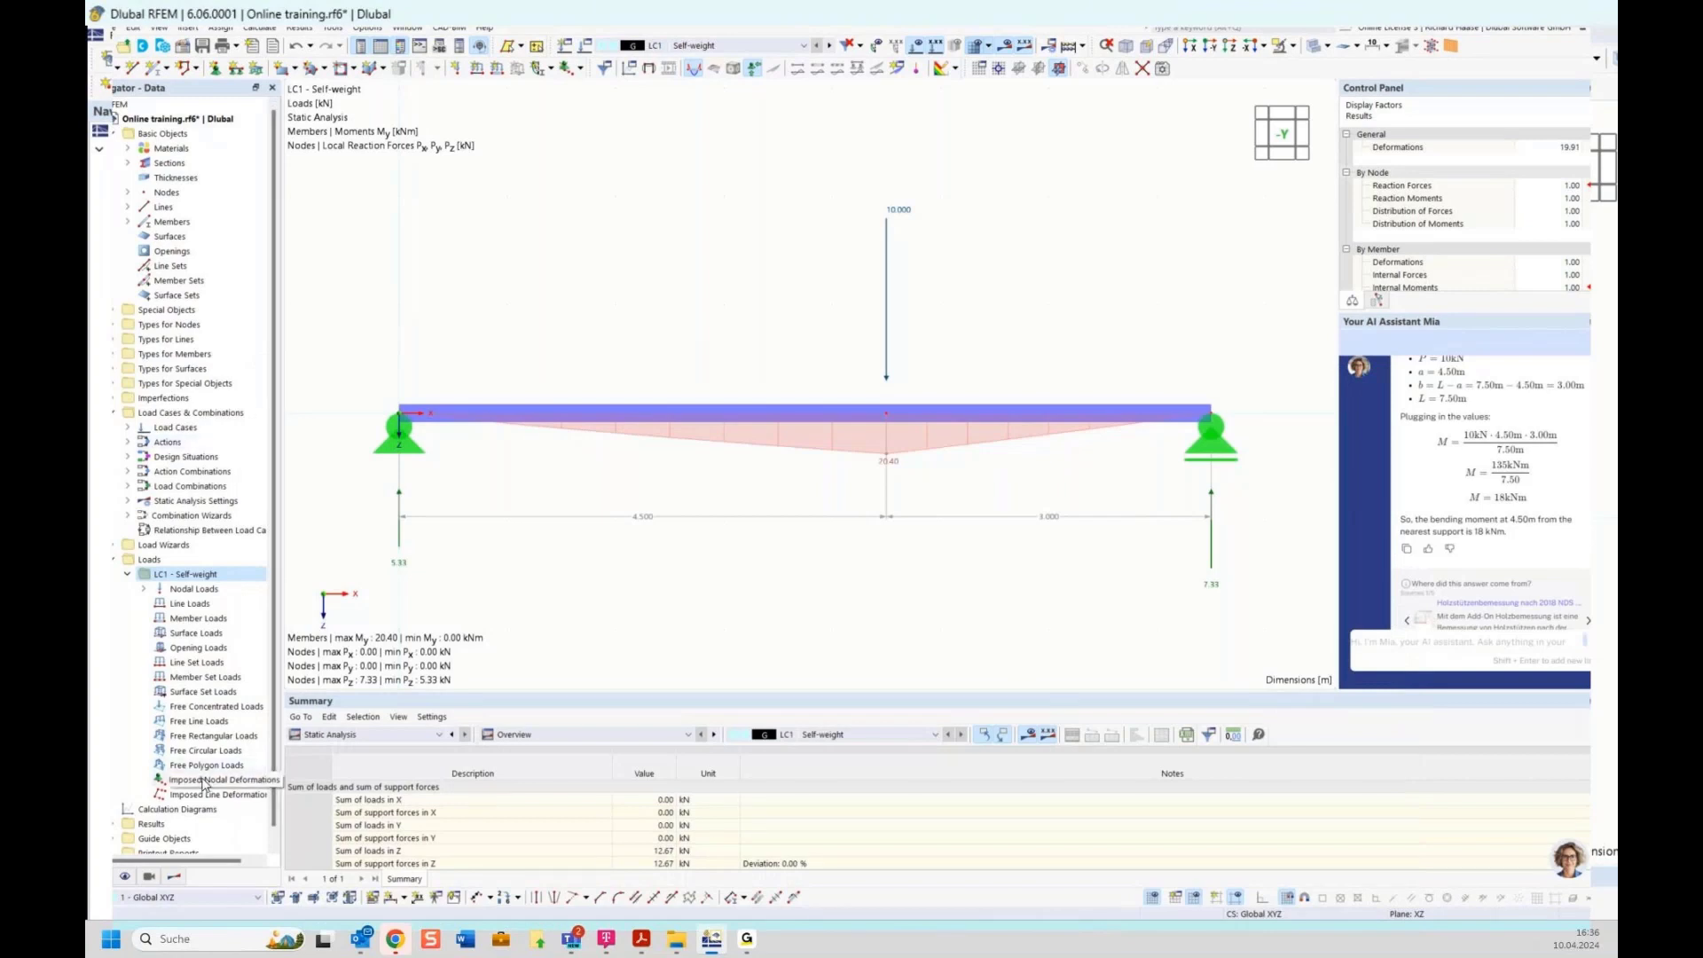
# Show the self-weight load graphically on the beam to inspect it, and hide it again
pyautogui.click(125, 876)
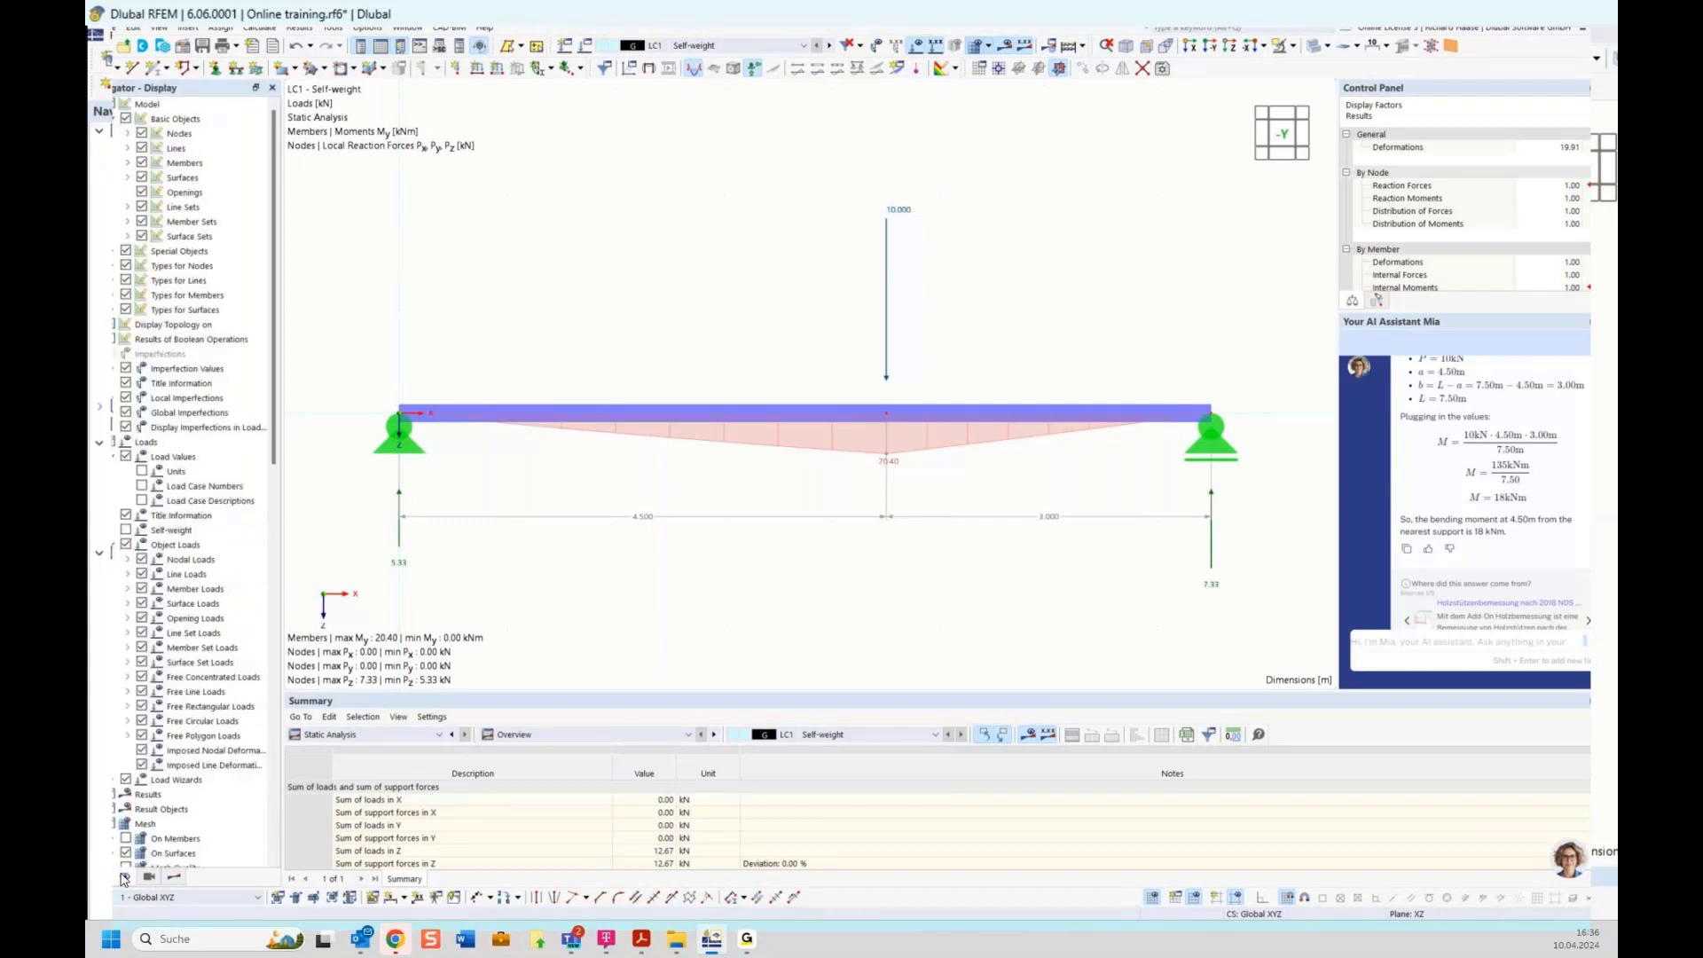
pyautogui.click(164, 445)
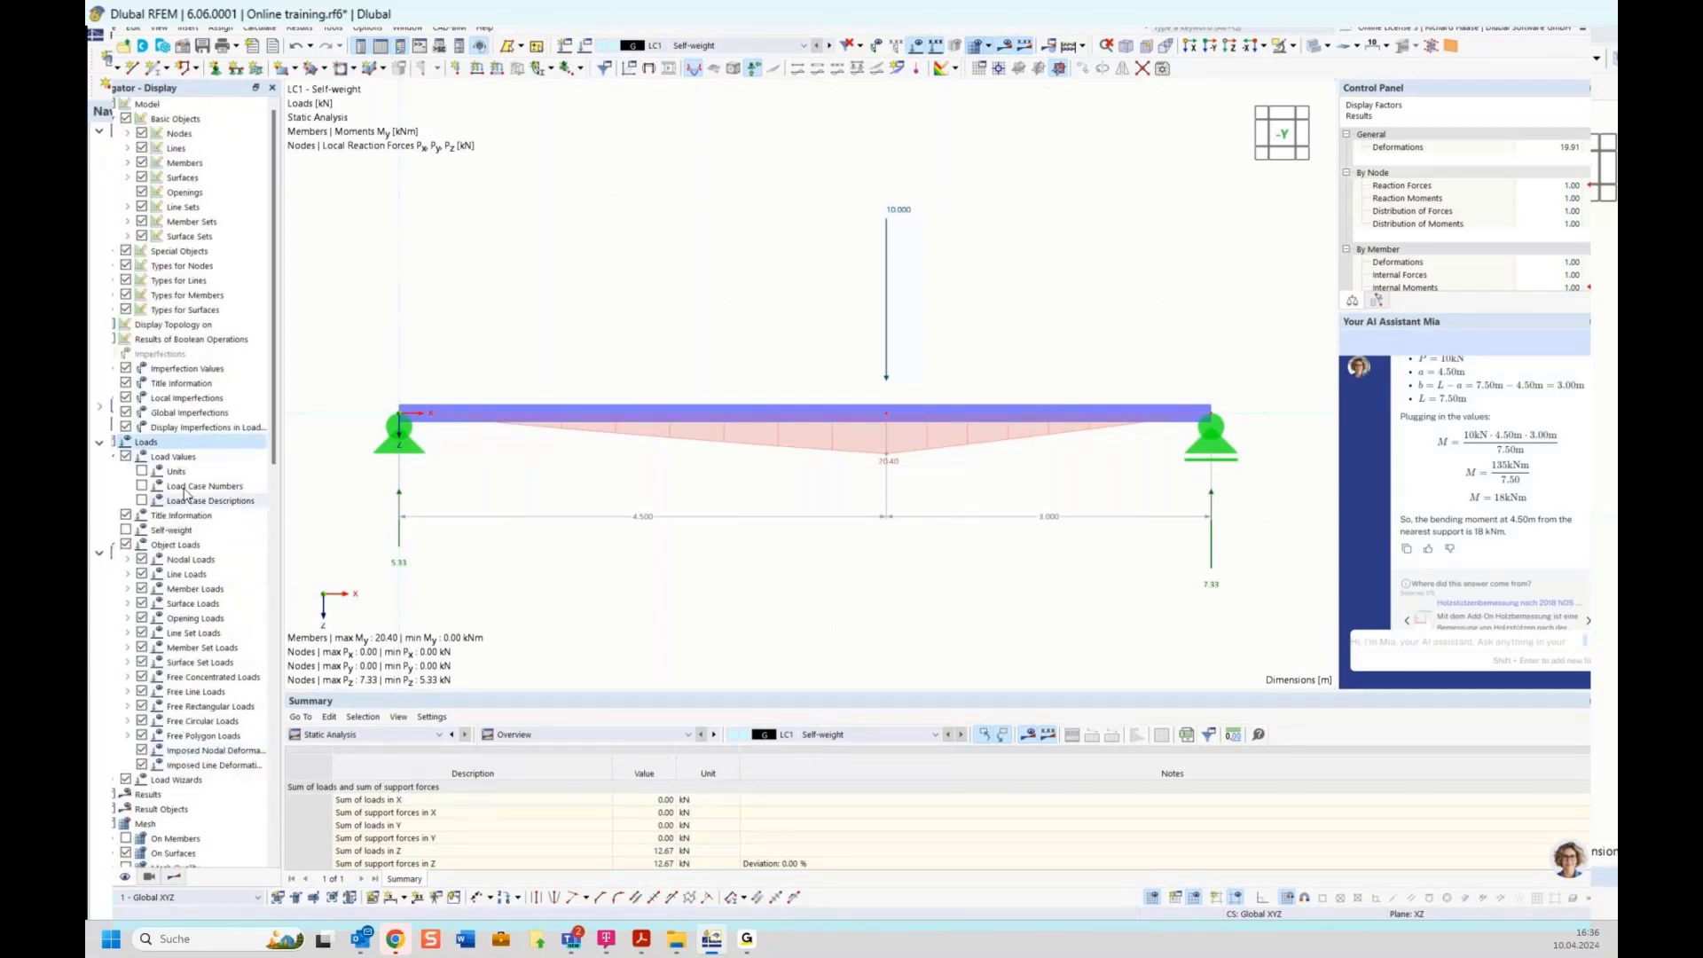
pyautogui.click(127, 530)
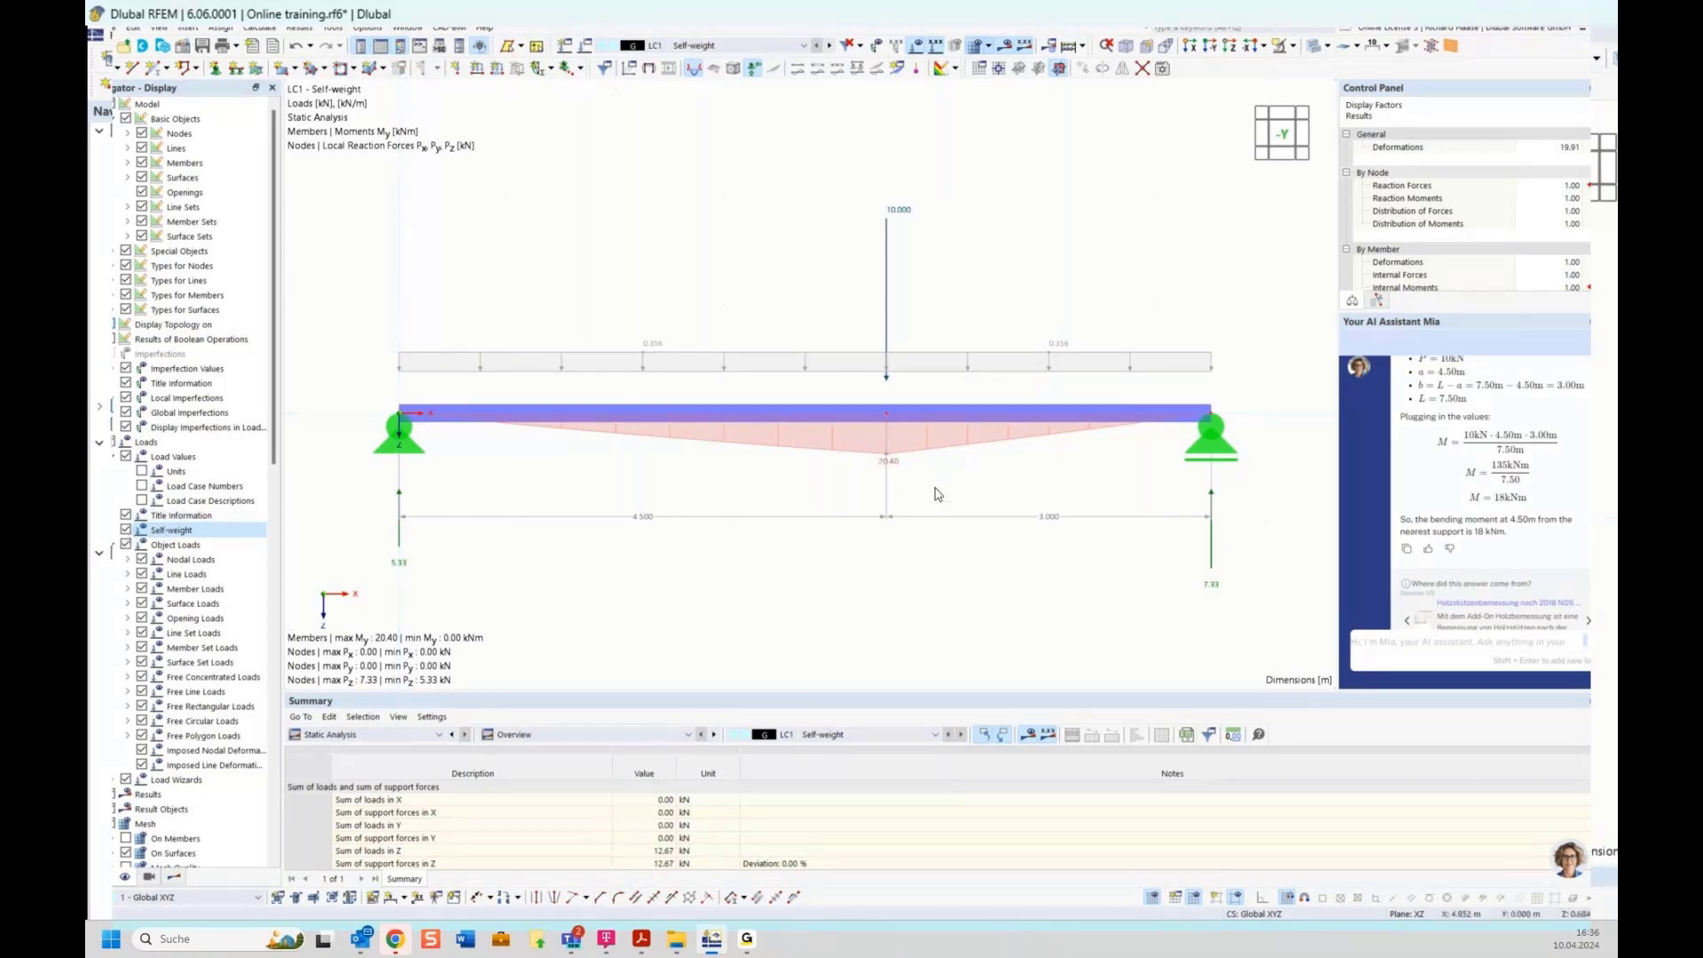
pyautogui.click(126, 530)
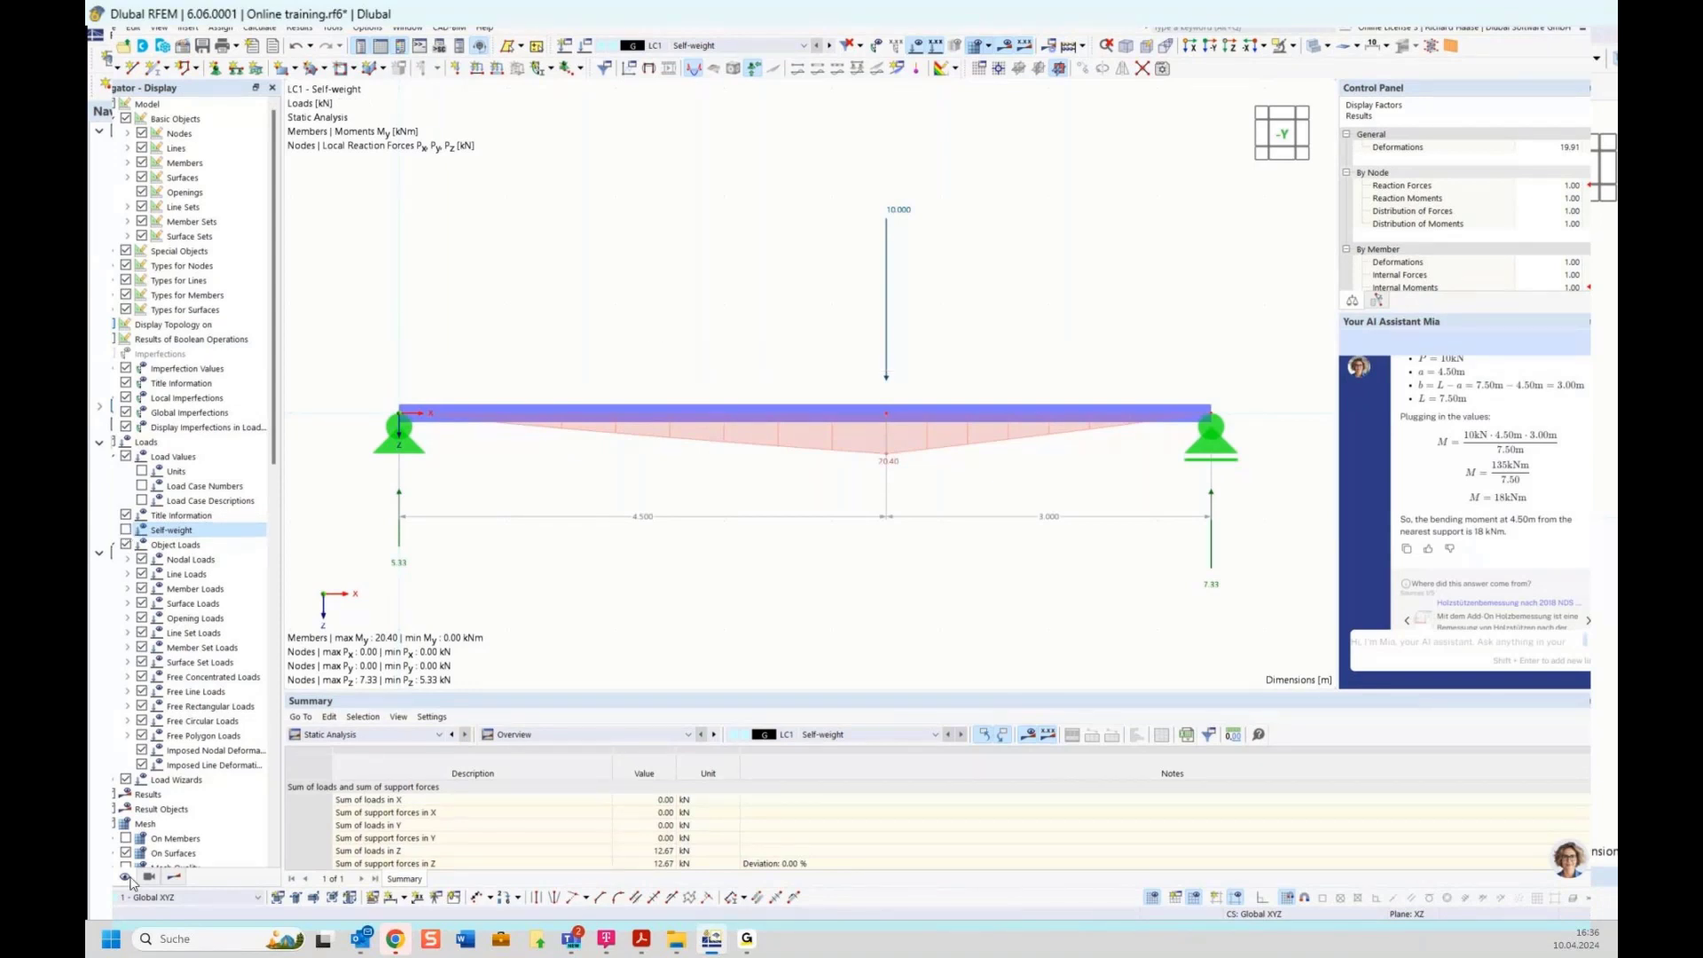
# Deactivate the active self-weight in load case LC1 and recalculate the results
pyautogui.click(102, 877)
pyautogui.rightClick(212, 574)
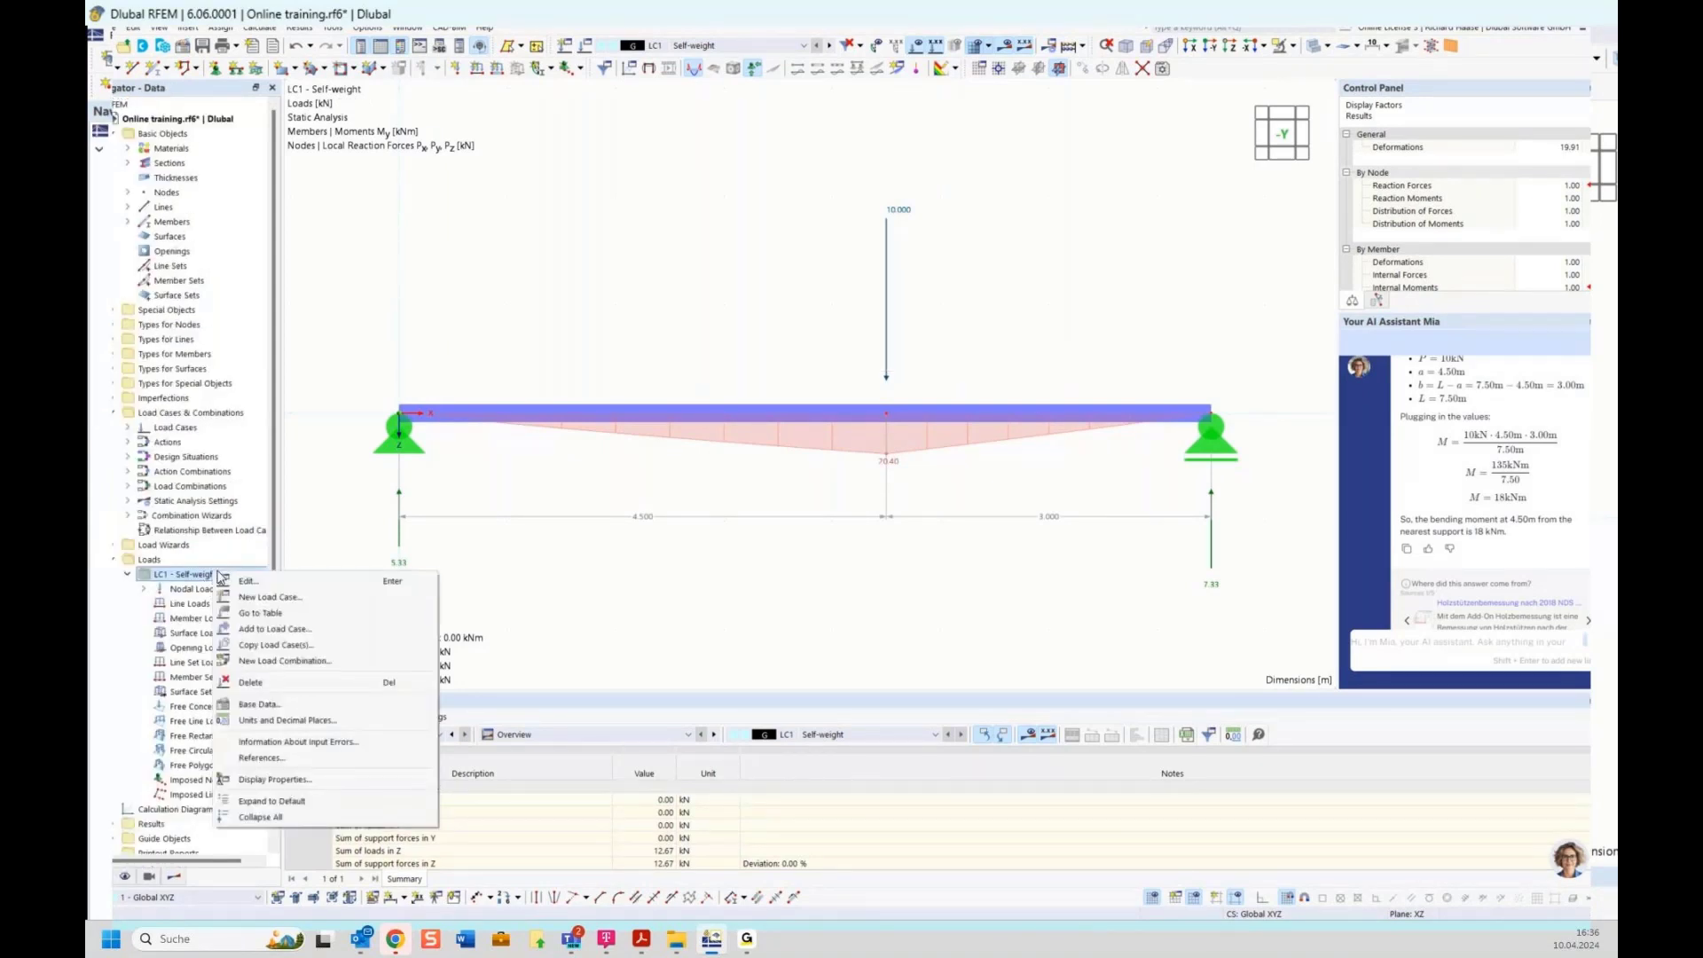
pyautogui.click(235, 580)
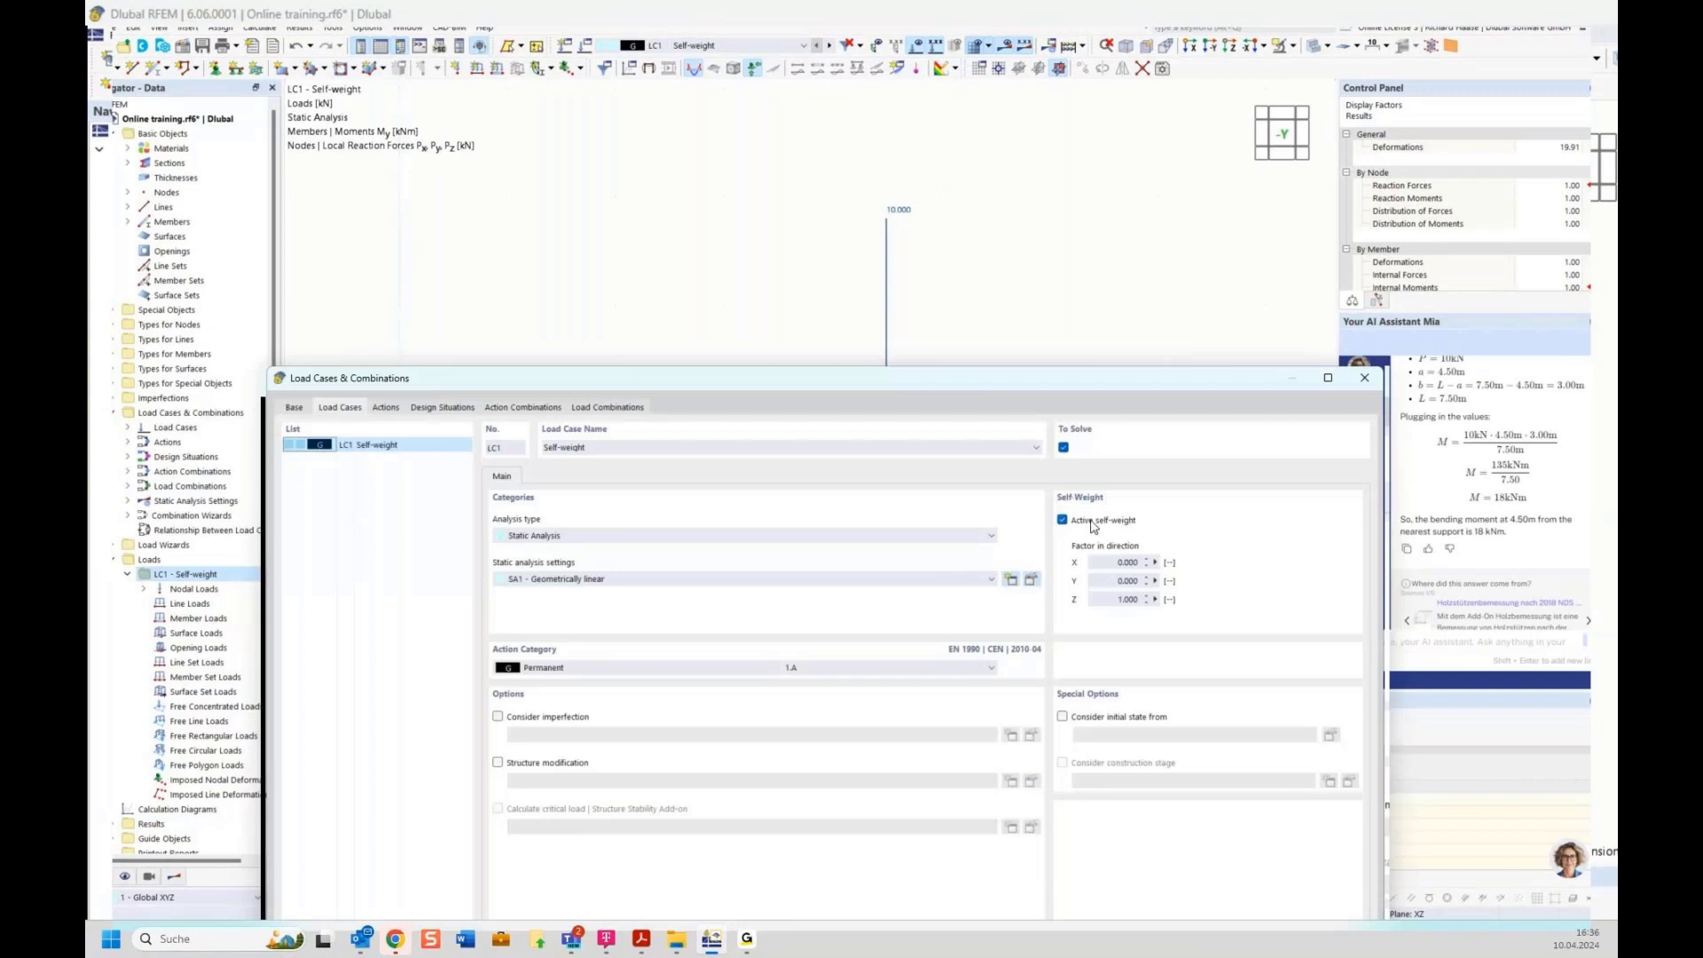
pyautogui.click(1091, 523)
pyautogui.moveTo(1083, 380); pyautogui.dragTo(966, 118)
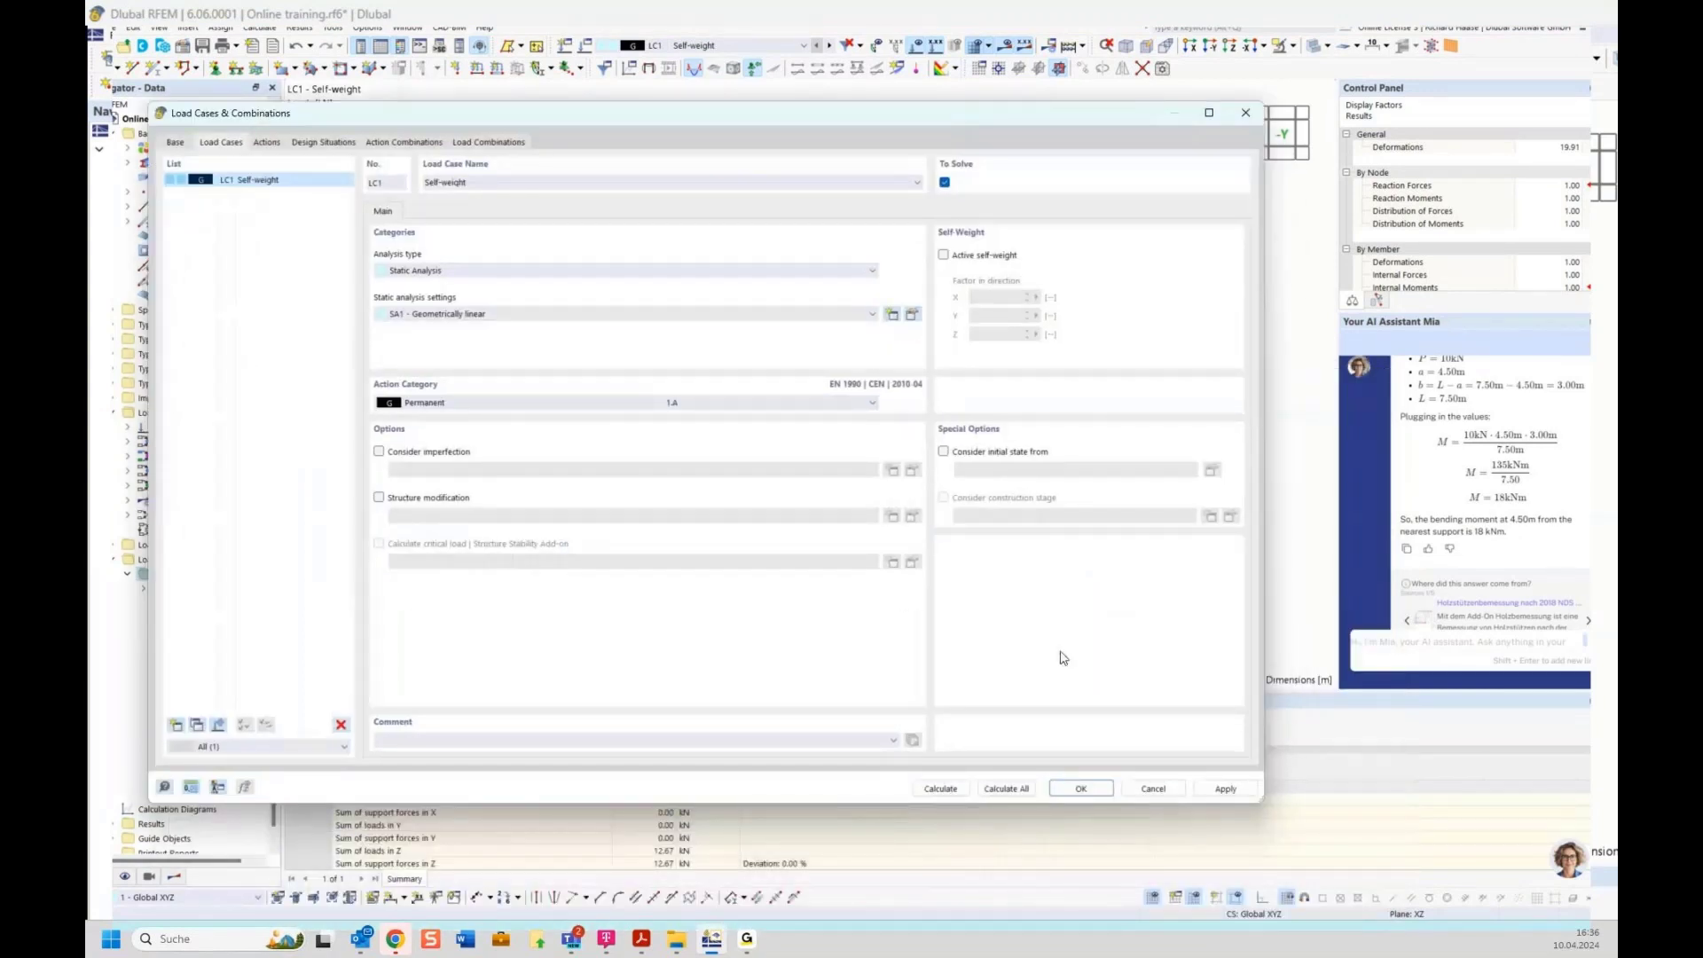
pyautogui.click(942, 790)
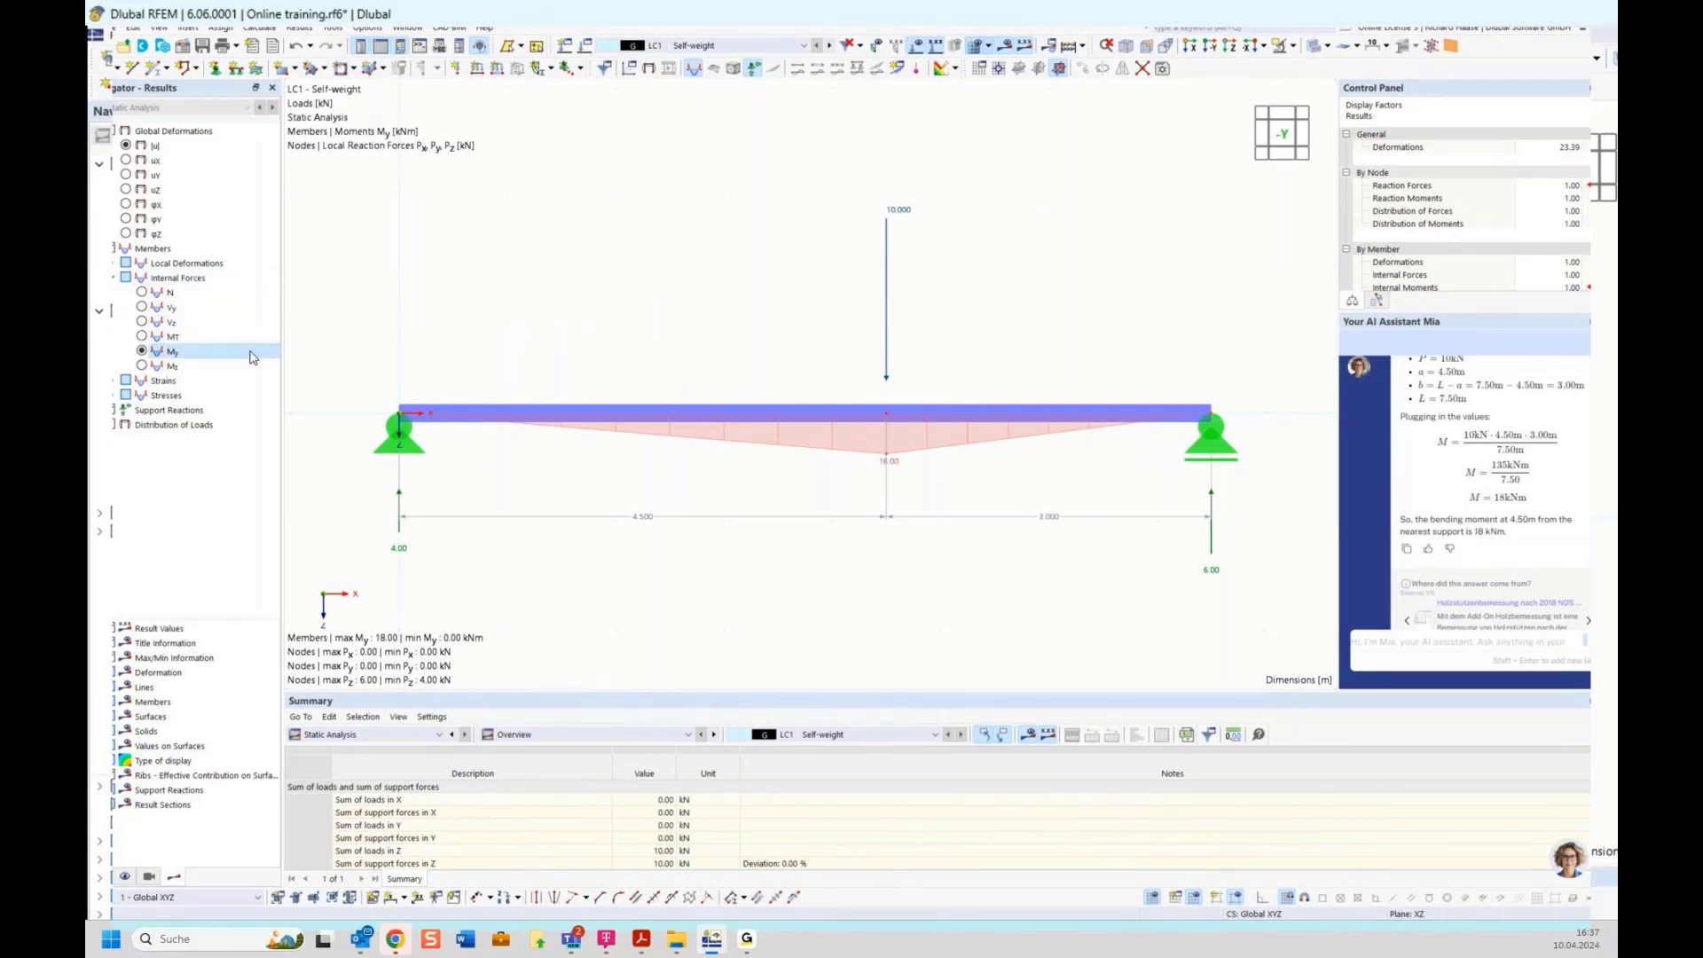
# Display the member shear forces Vz, followed by the total global deformations |u| of the beam
pyautogui.click(143, 323)
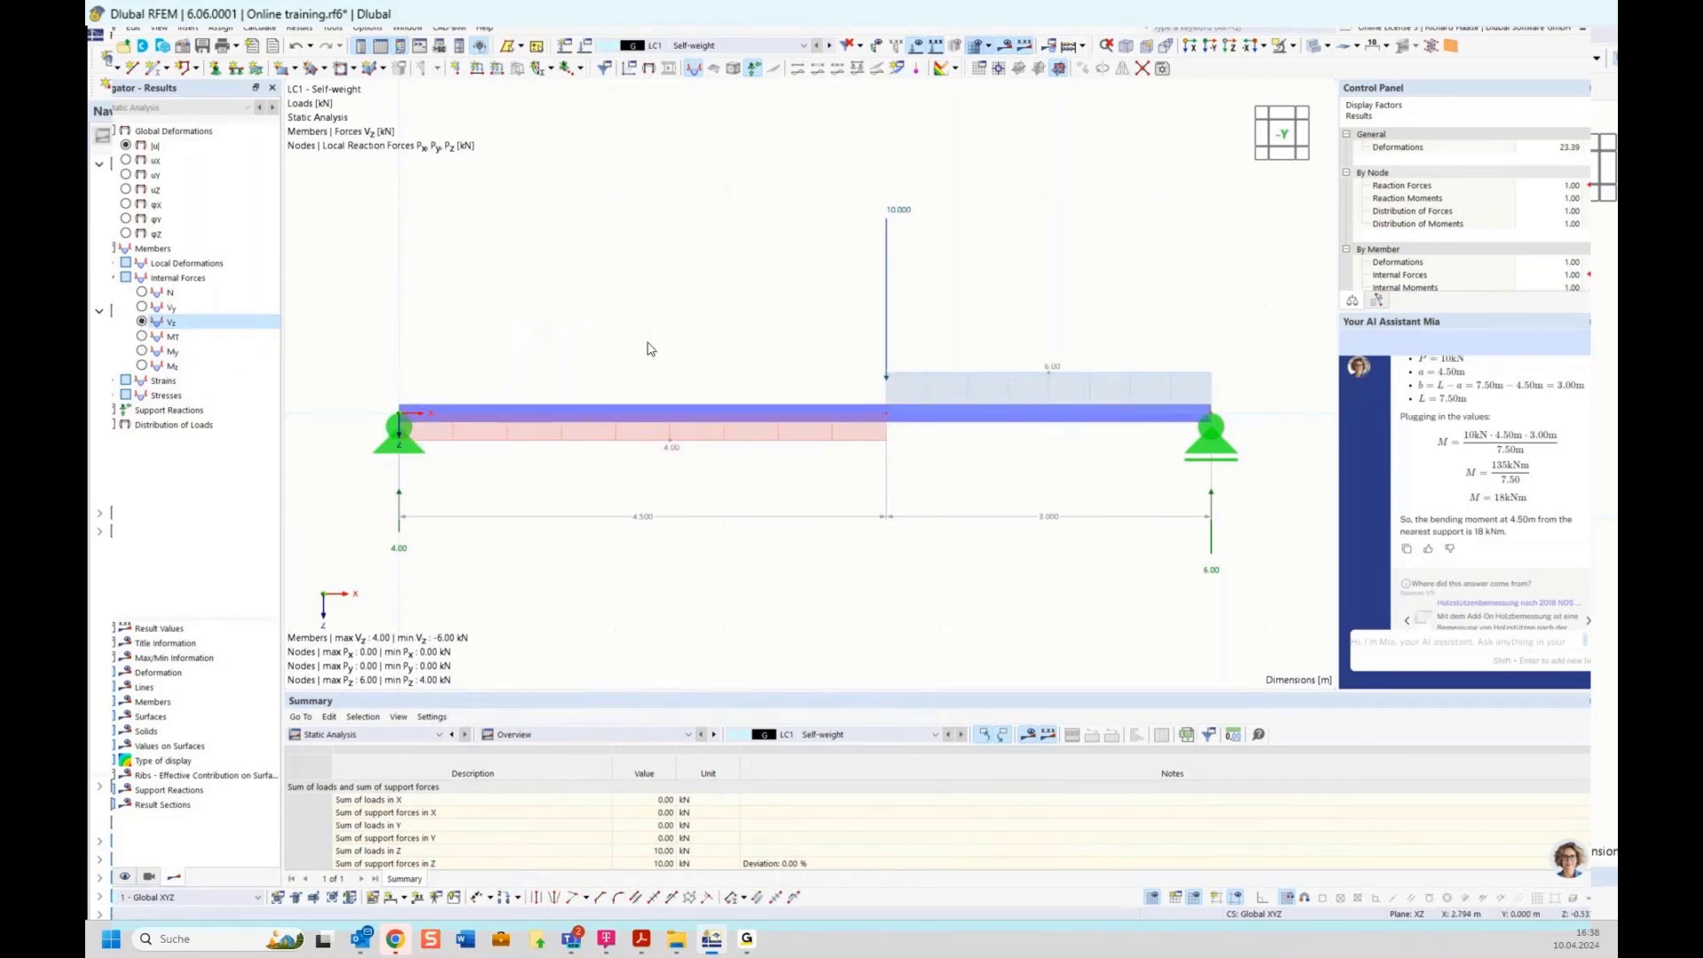
pyautogui.click(126, 145)
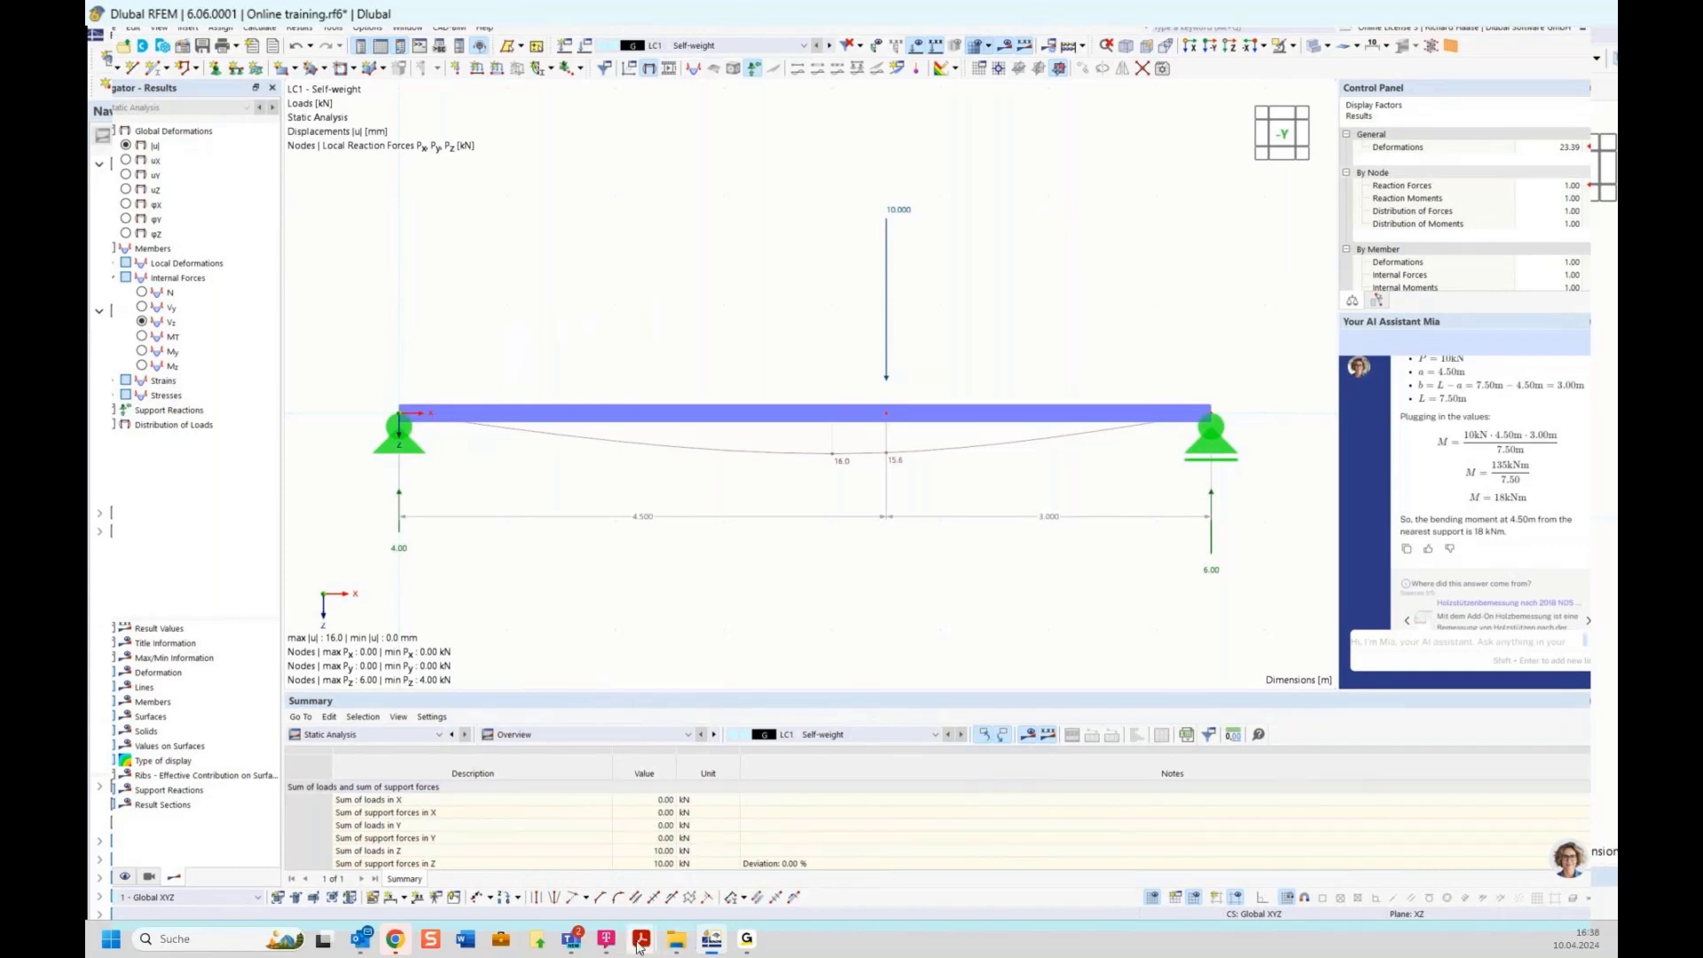
# Switch to the presentation slides PDF and read the task for the two-span beam with altering load position on page 8
pyautogui.moveTo(640, 946)
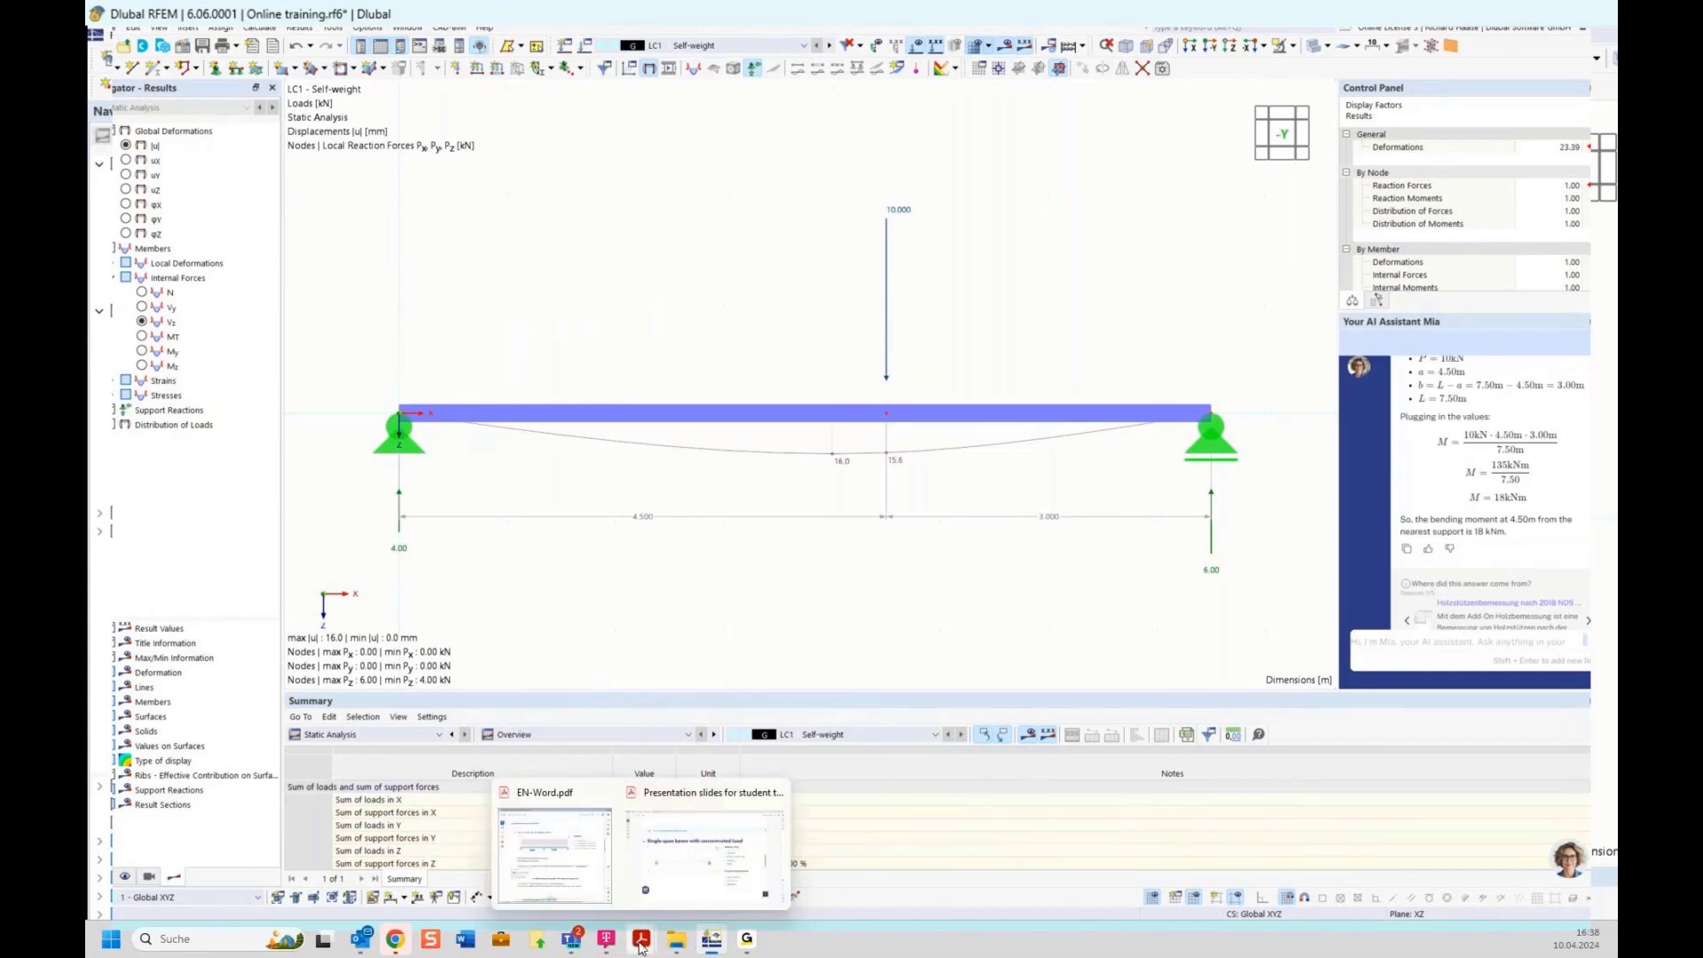
pyautogui.click(718, 838)
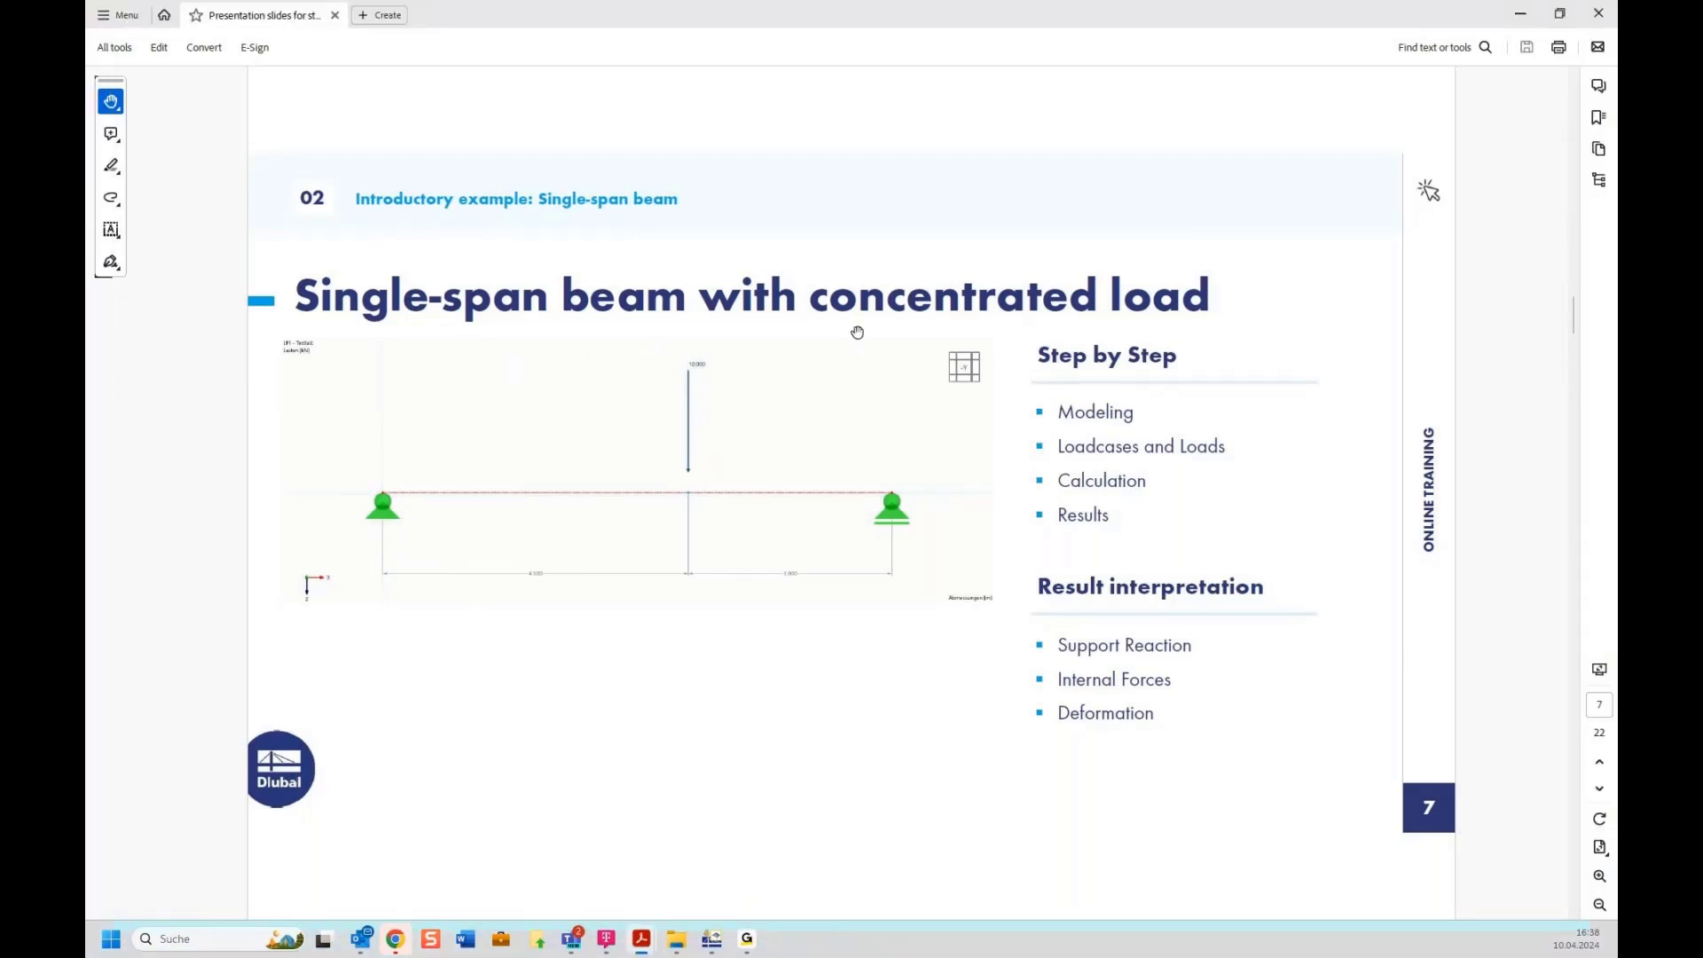
pyautogui.scroll(-1, 857, 332)
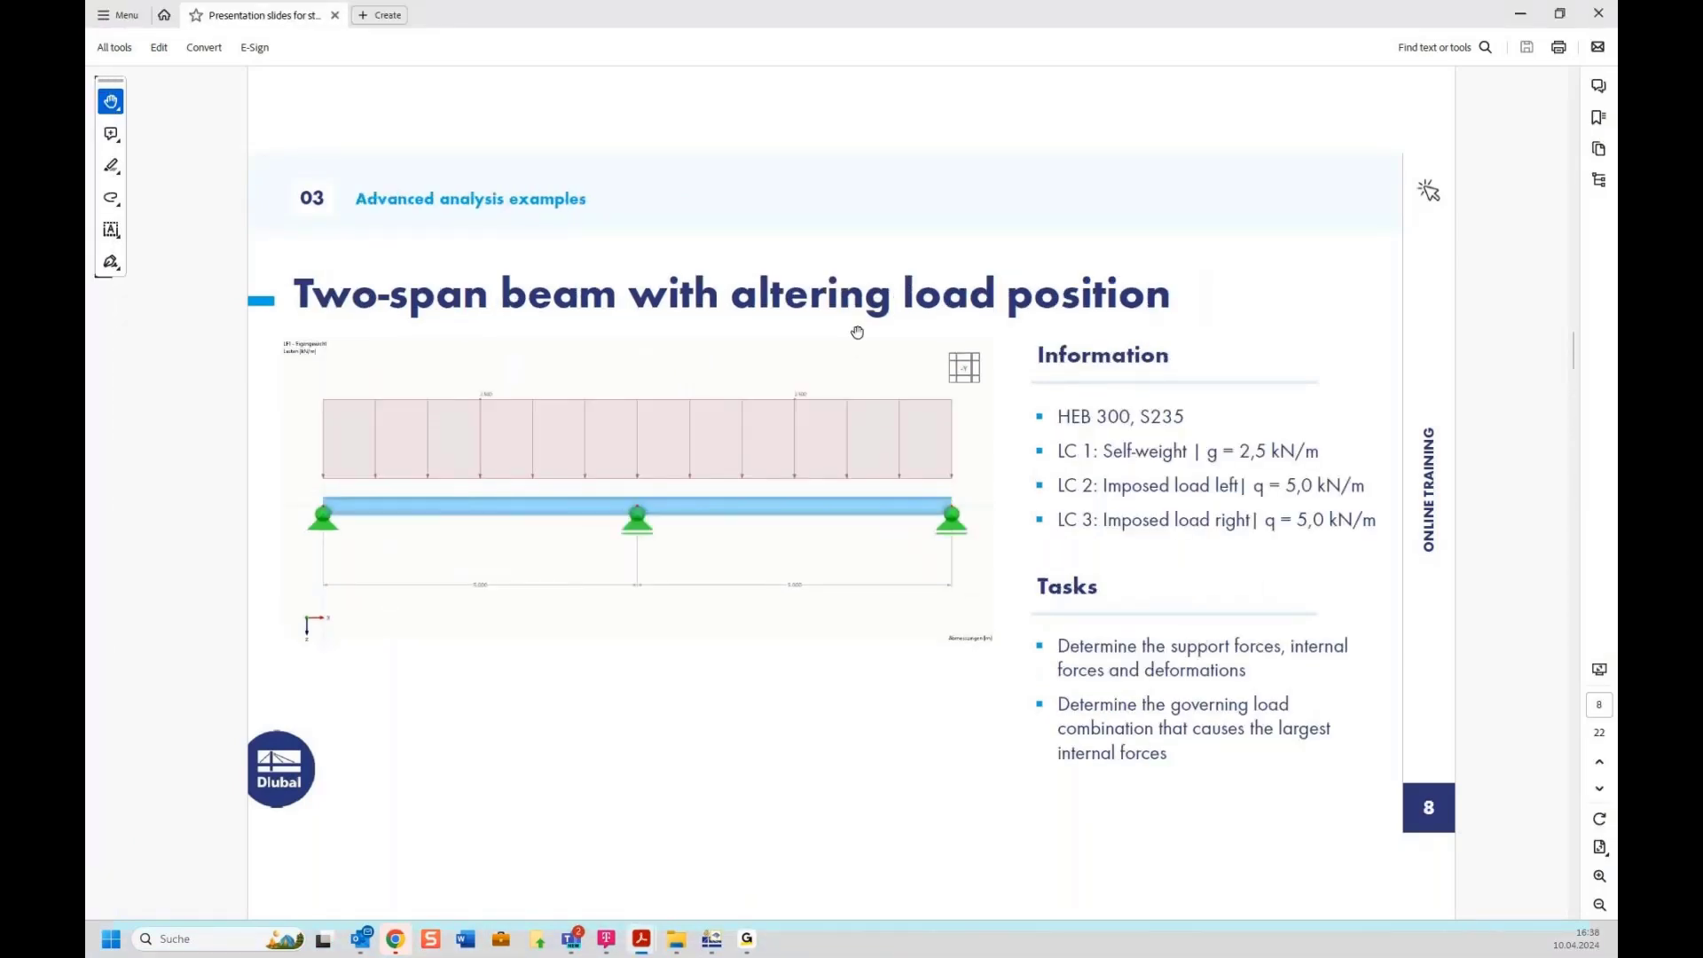
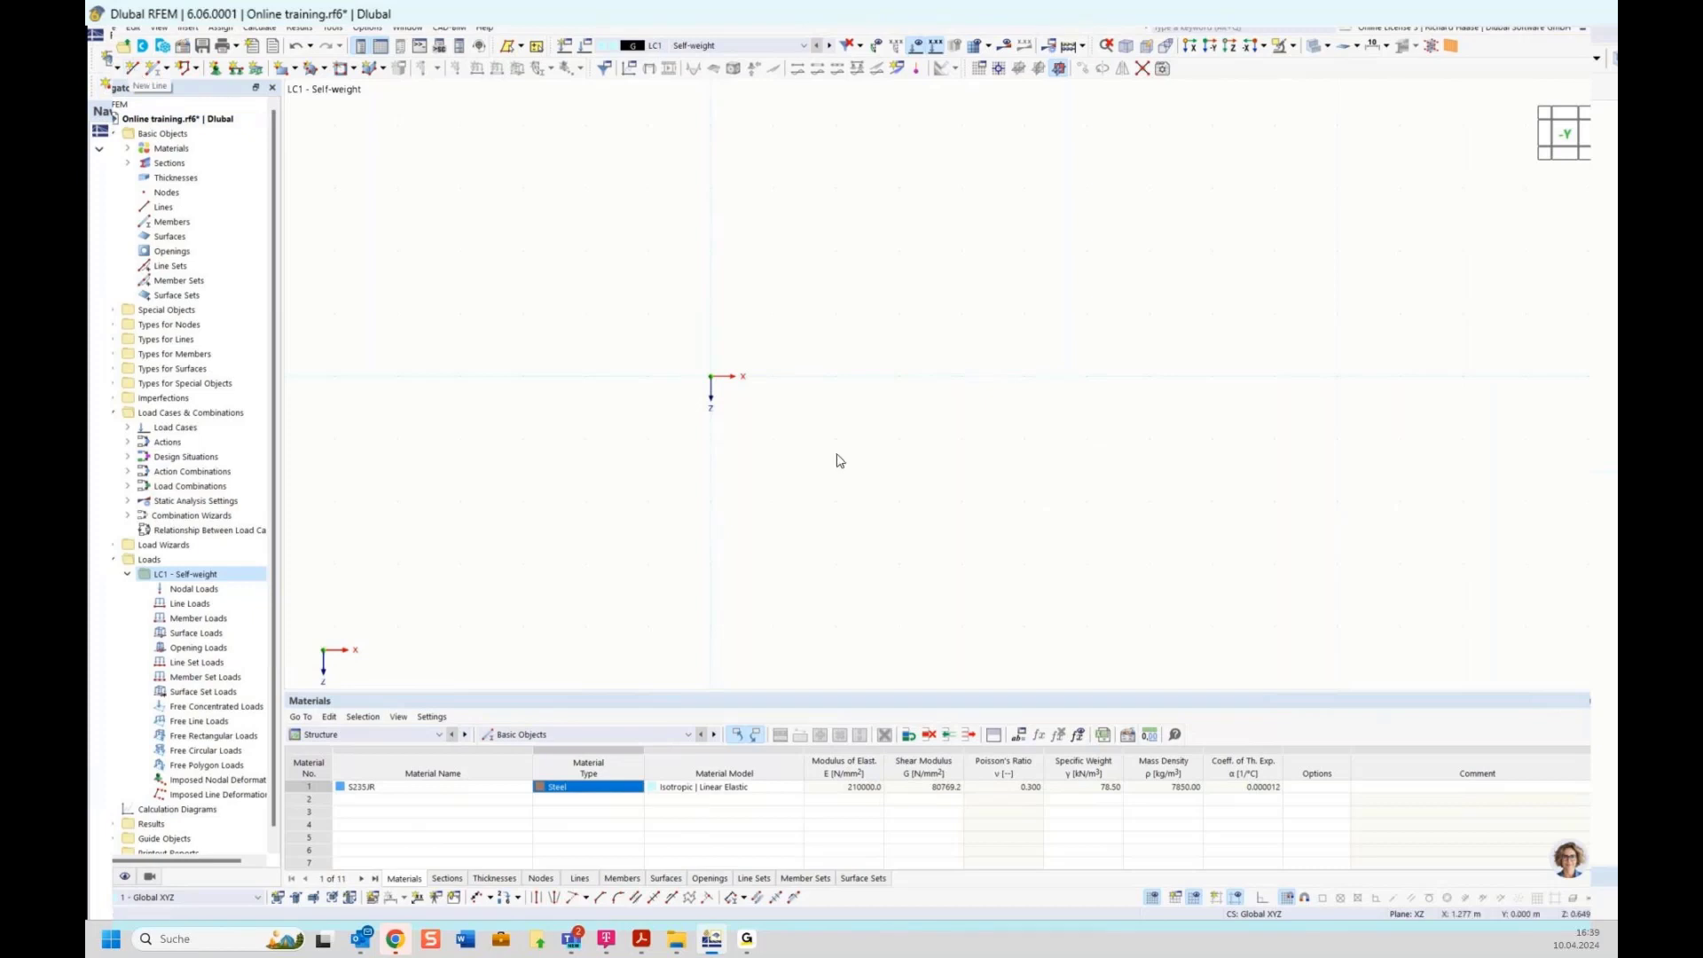
# Set up a new beam member with a new HEB 300 section (DIN 1025-2:1995-11) in S235JR and accept its settings for placement
pyautogui.moveTo(948, 348); pyautogui.dragTo(805, 363, button='middle')
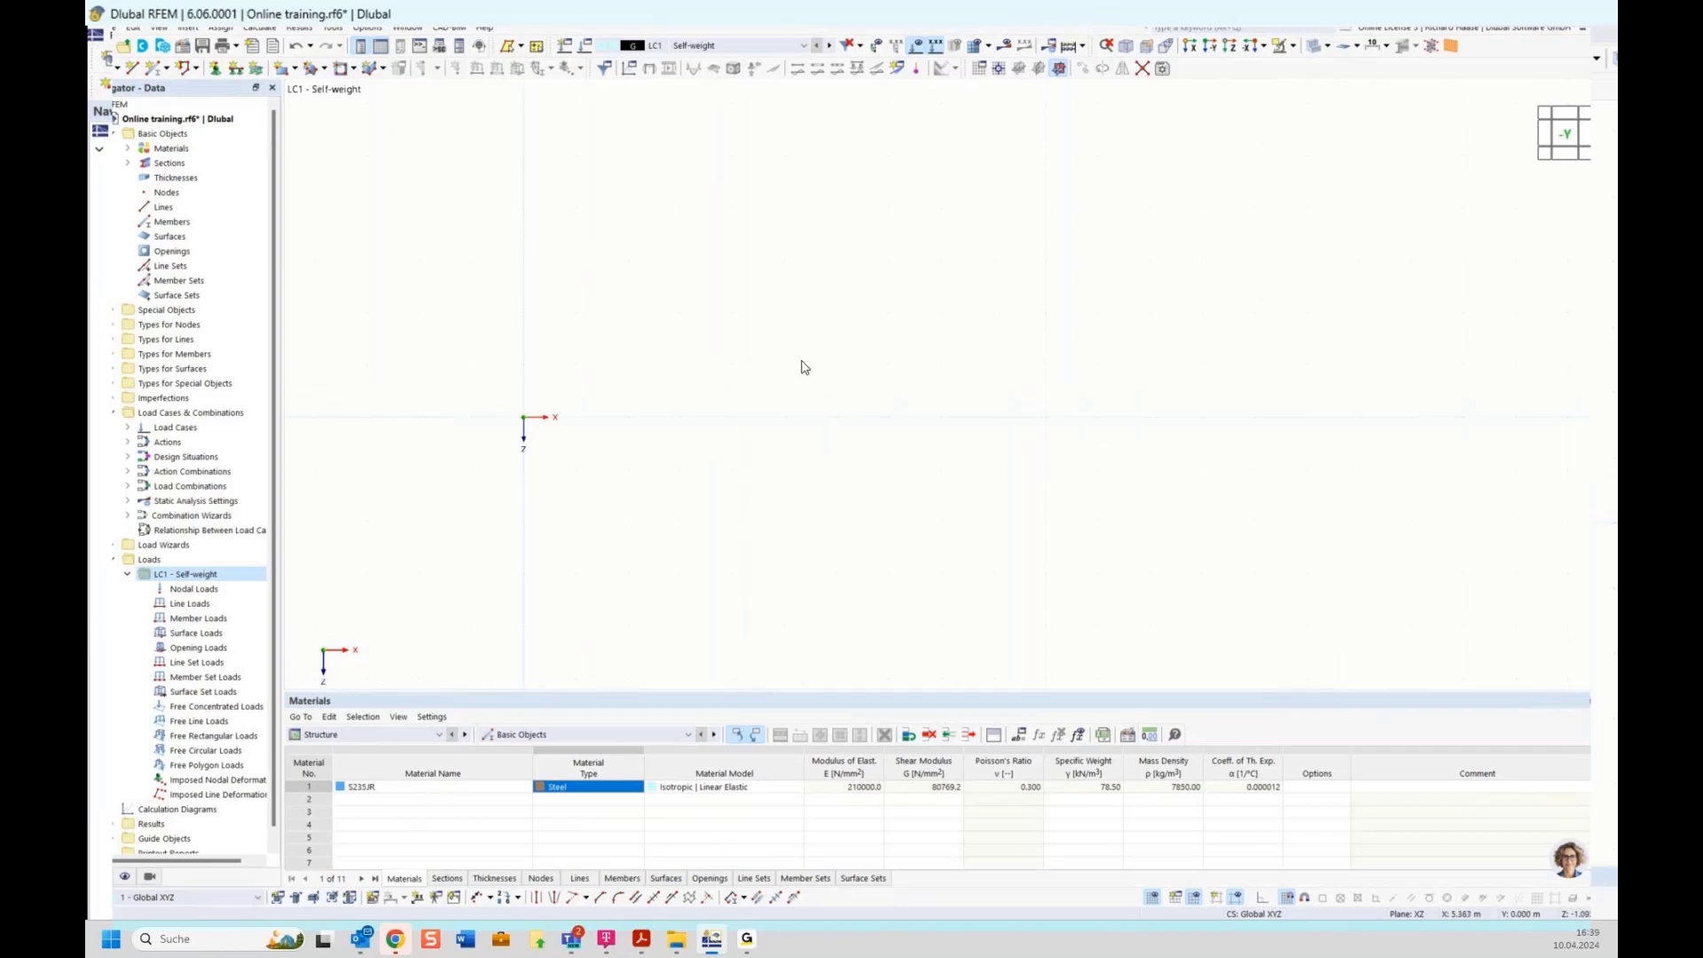
pyautogui.click(152, 69)
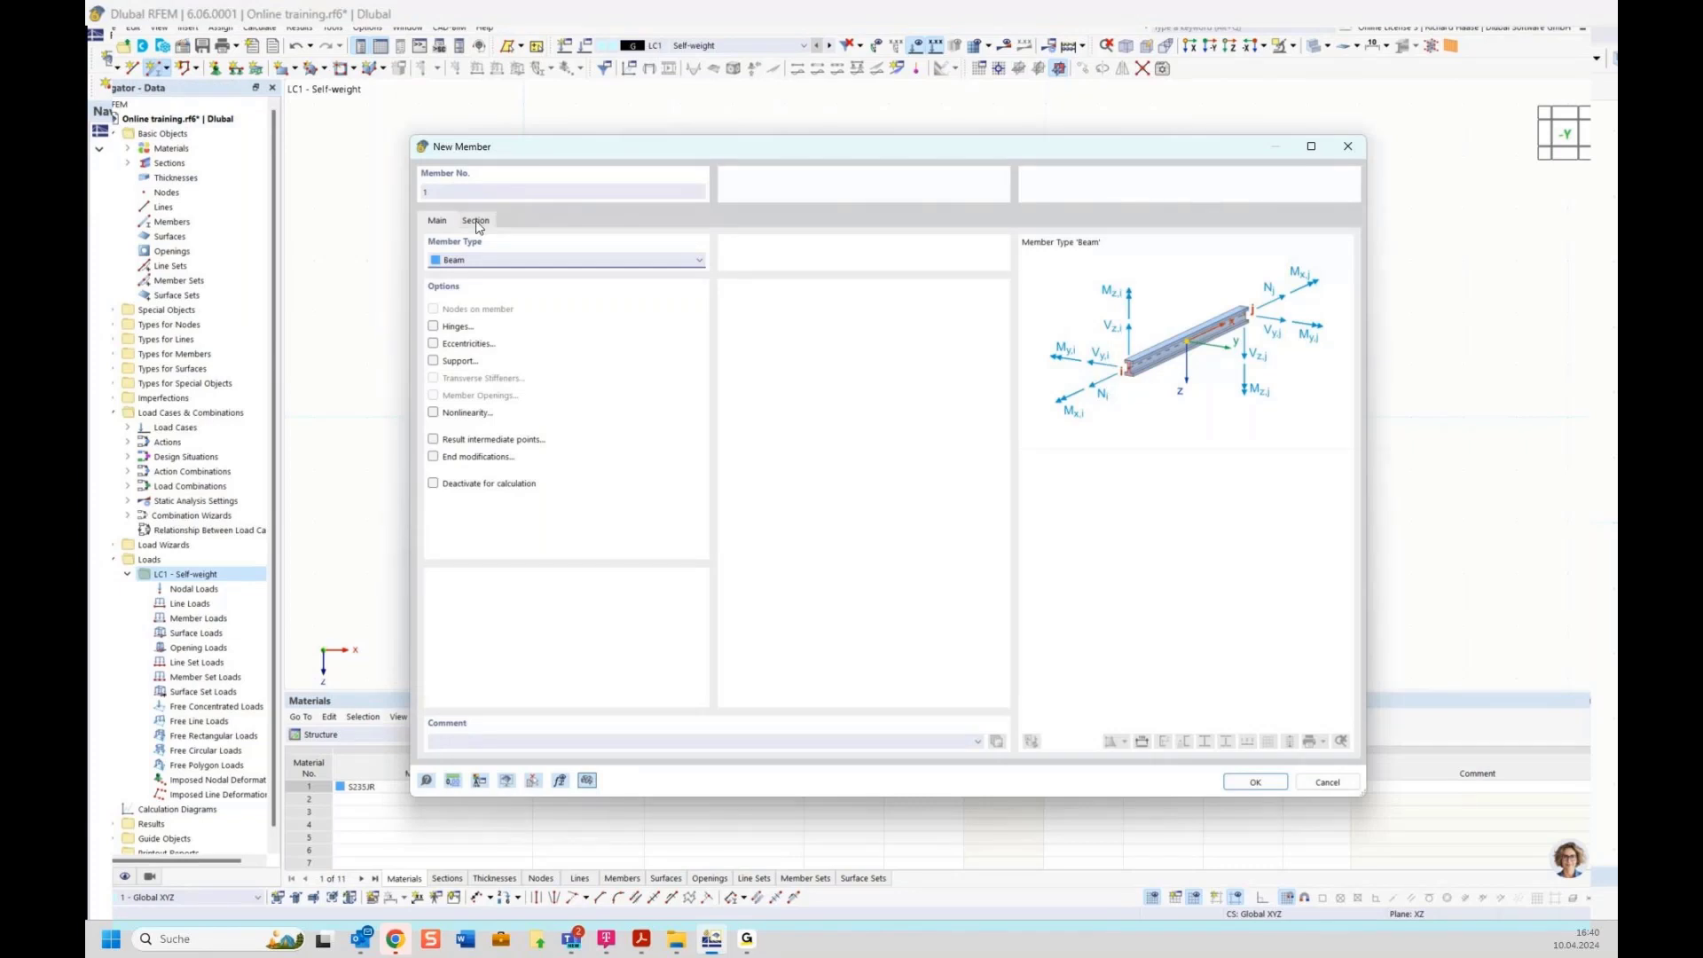
pyautogui.click(476, 222)
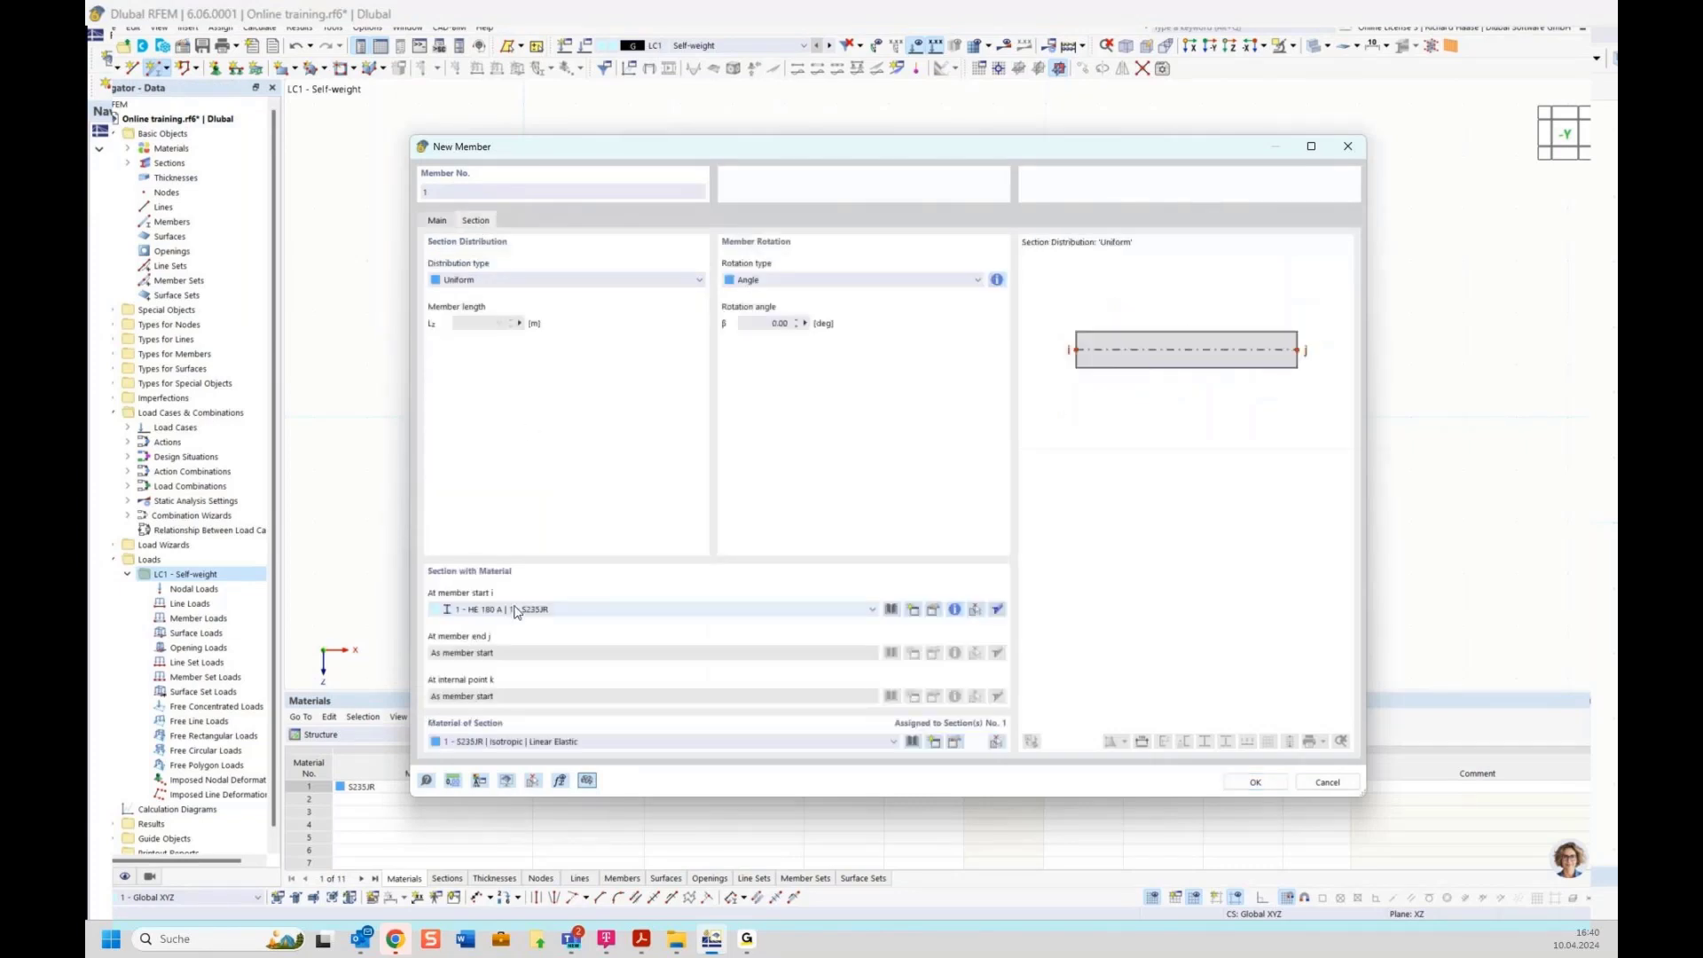
pyautogui.click(913, 611)
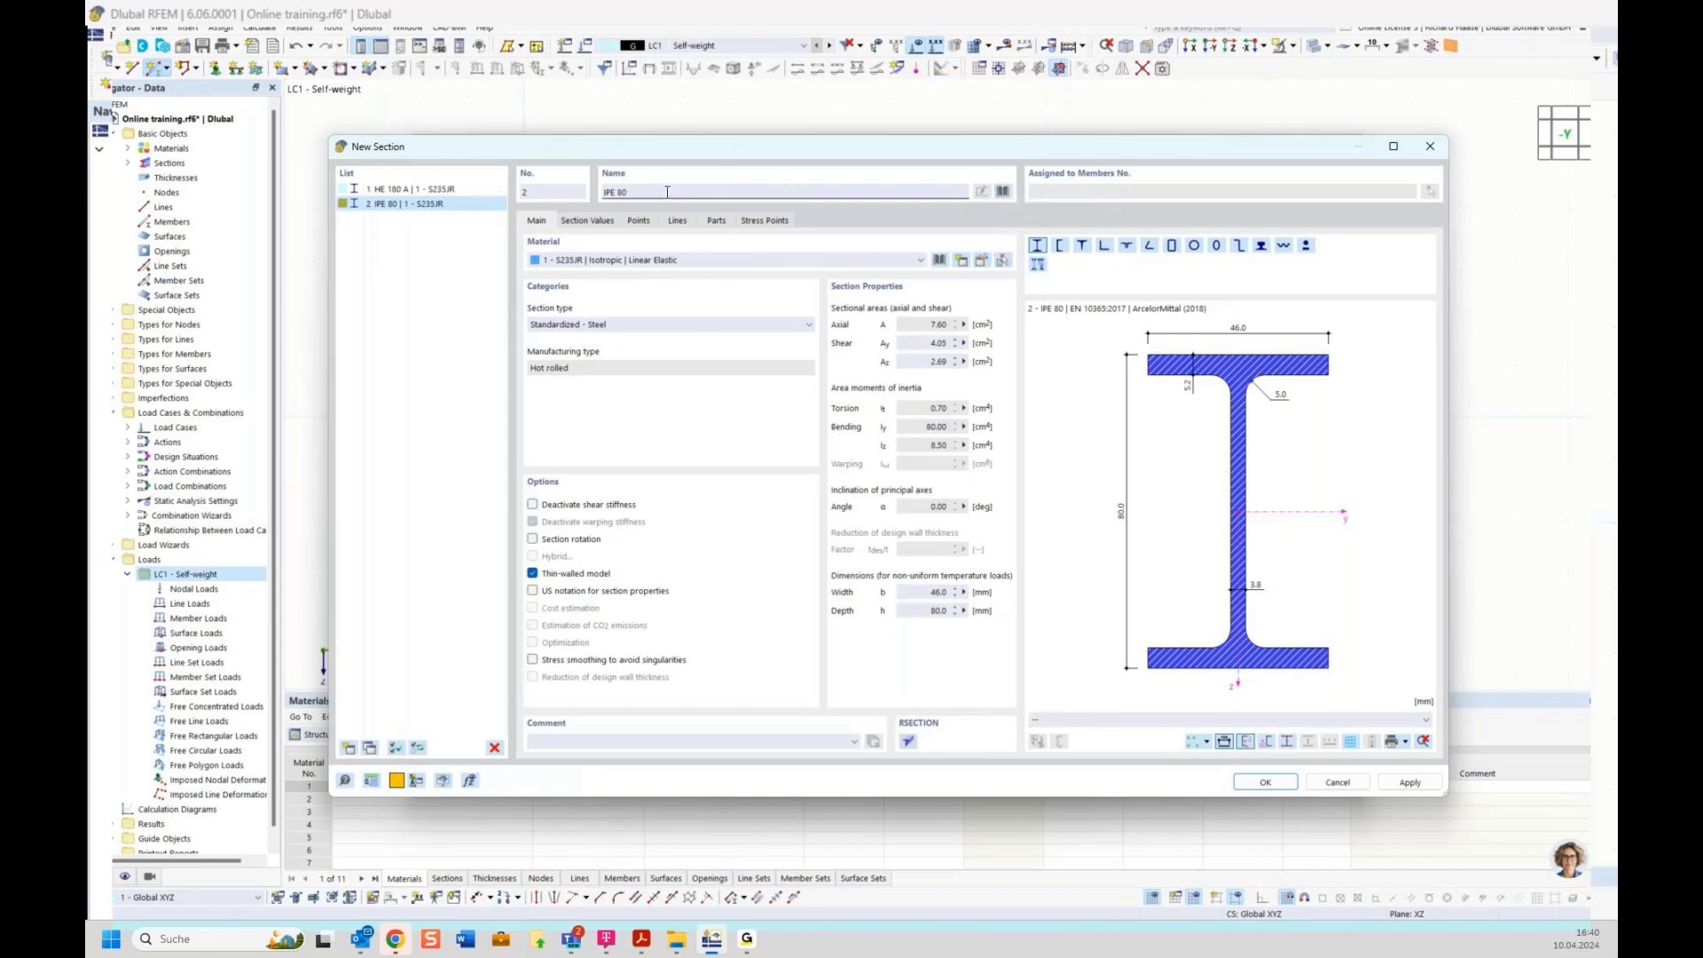
pyautogui.moveTo(667, 192); pyautogui.dragTo(534, 190)
pyautogui.write('H')
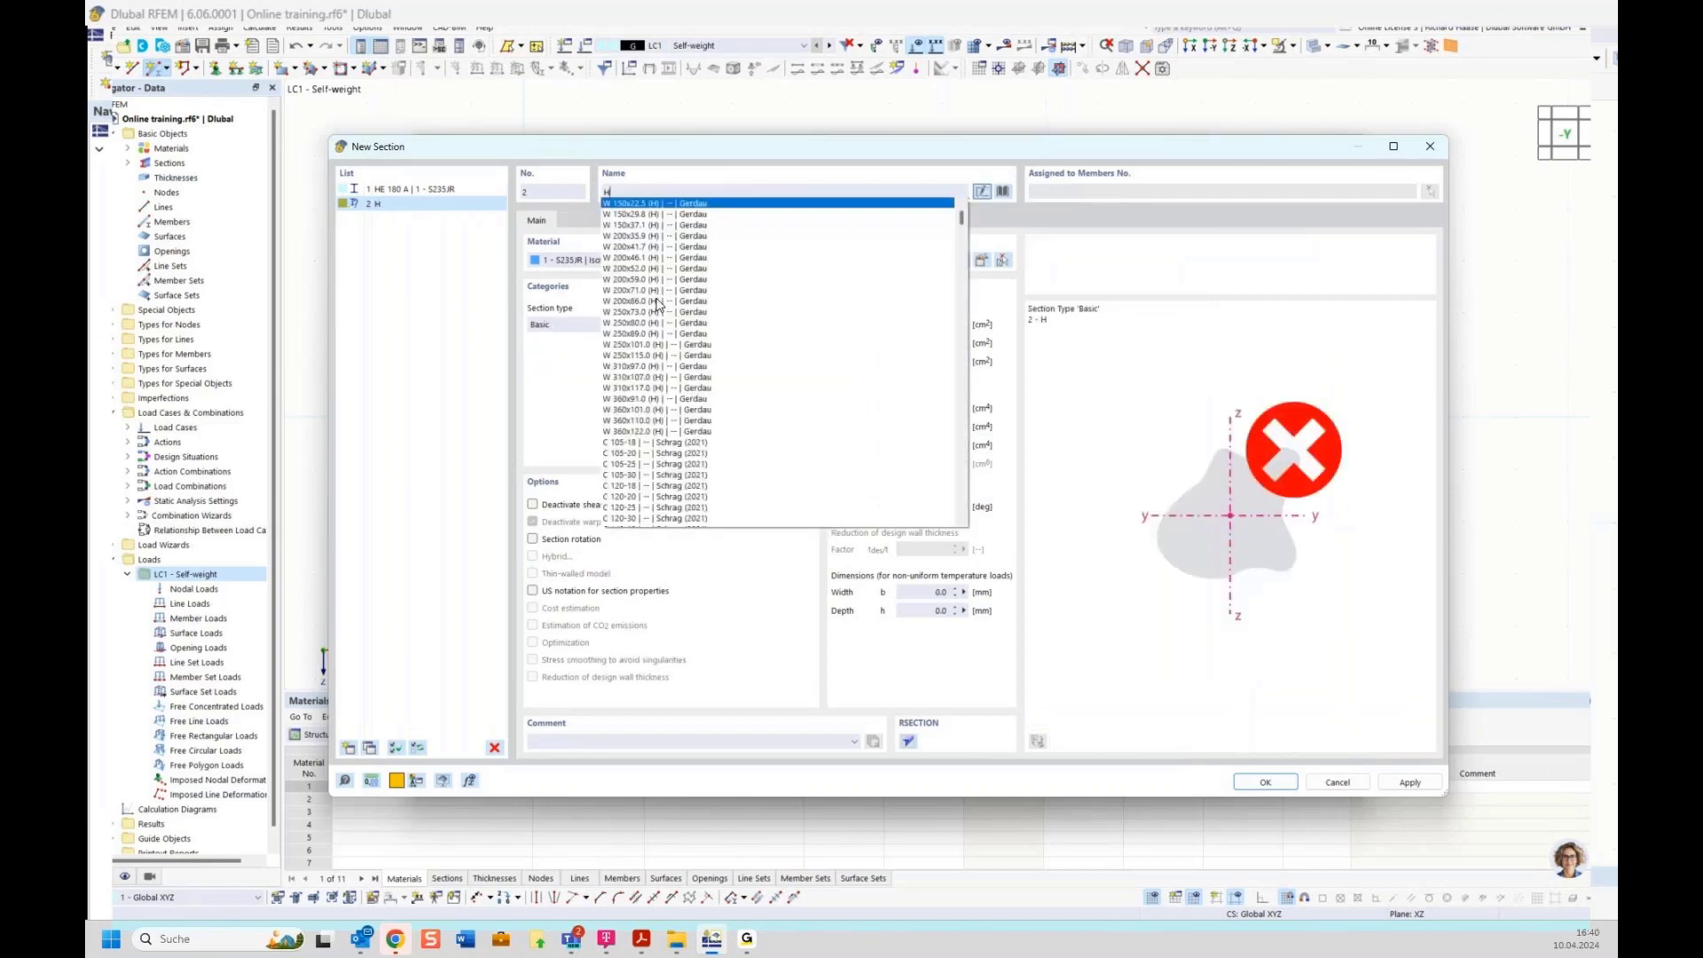
pyautogui.write('EB')
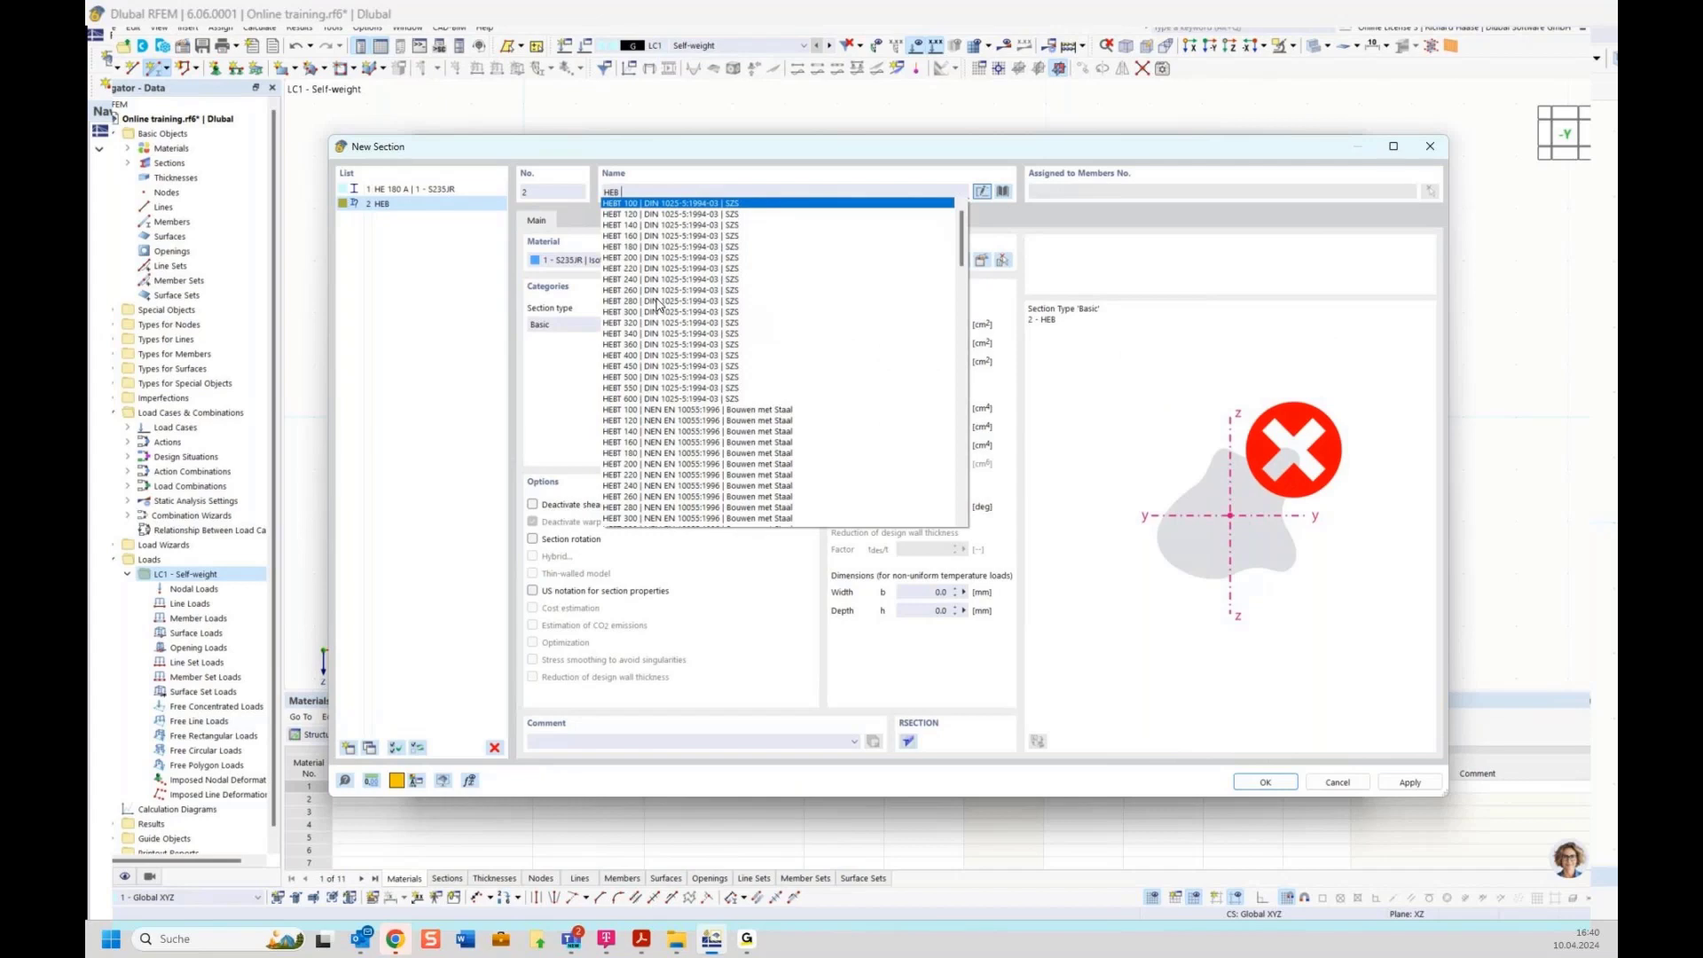
pyautogui.write(' 300')
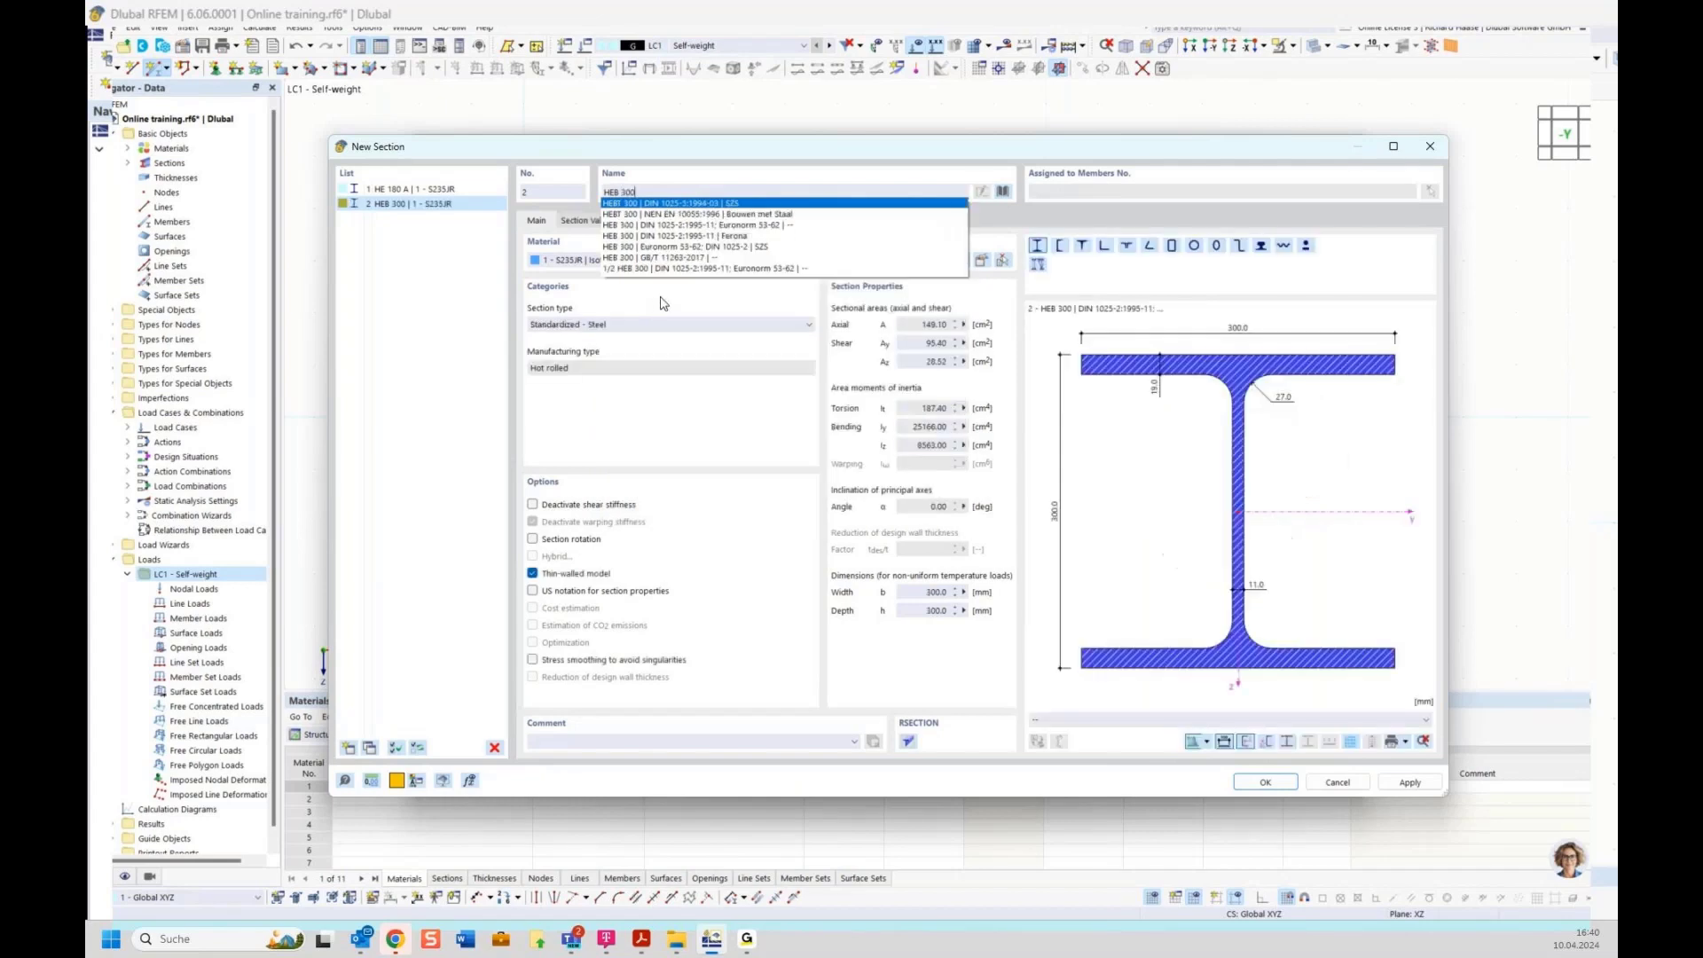
pyautogui.click(747, 225)
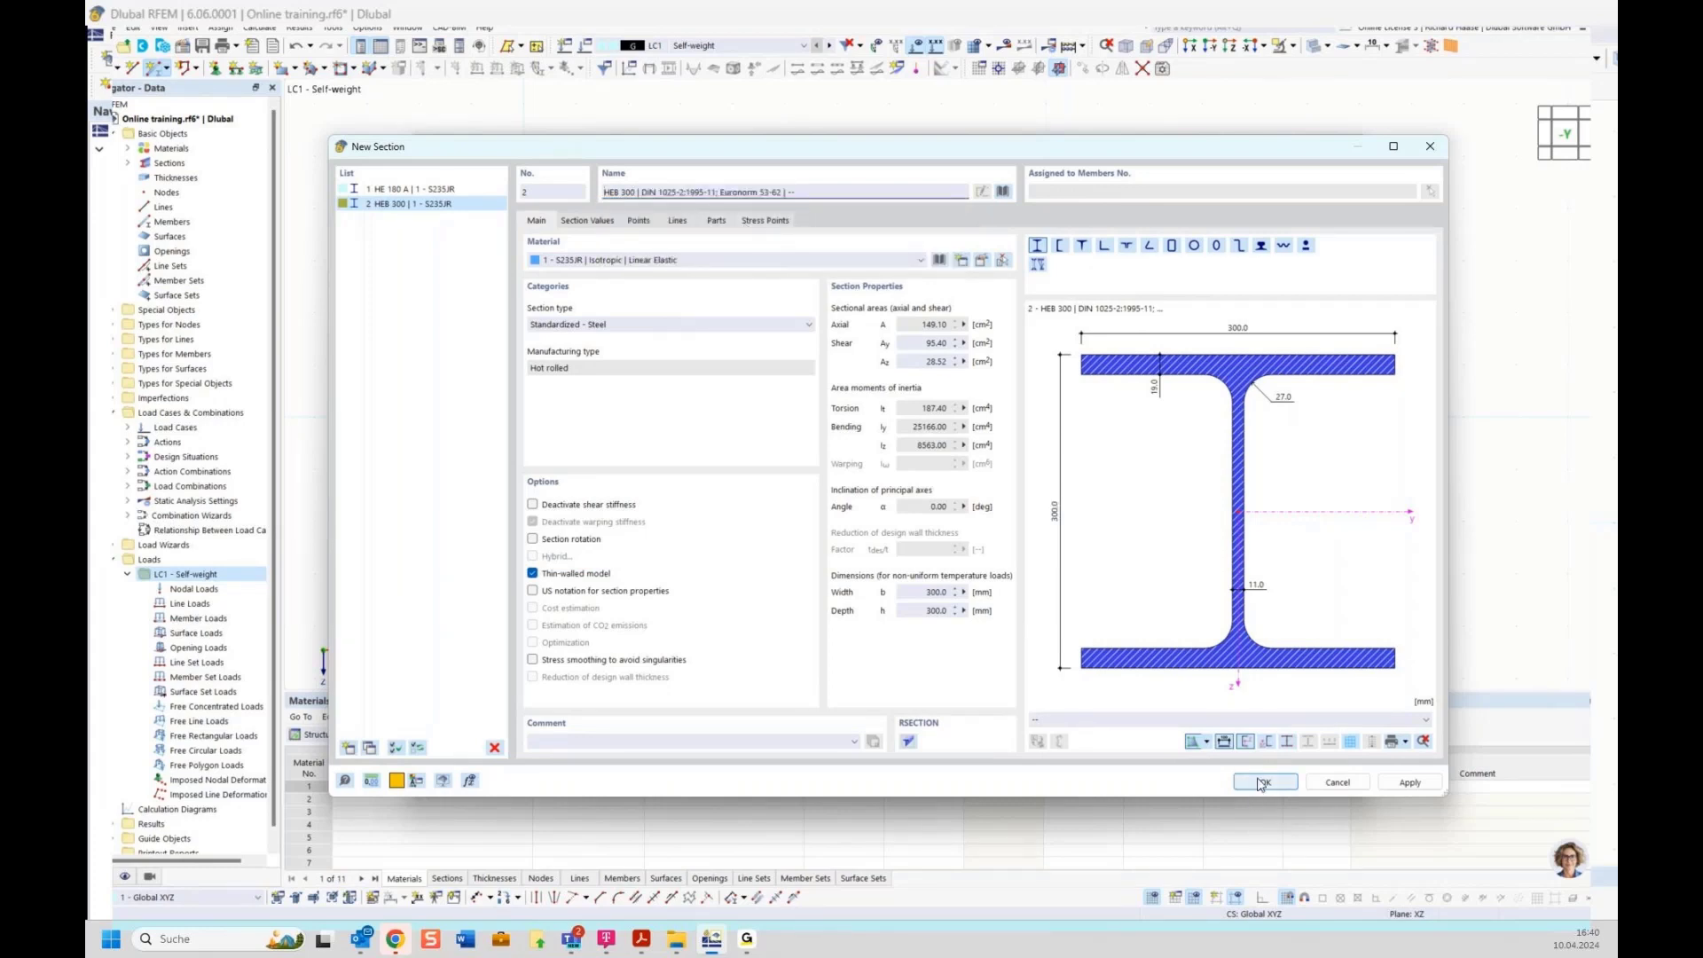
pyautogui.click(1261, 782)
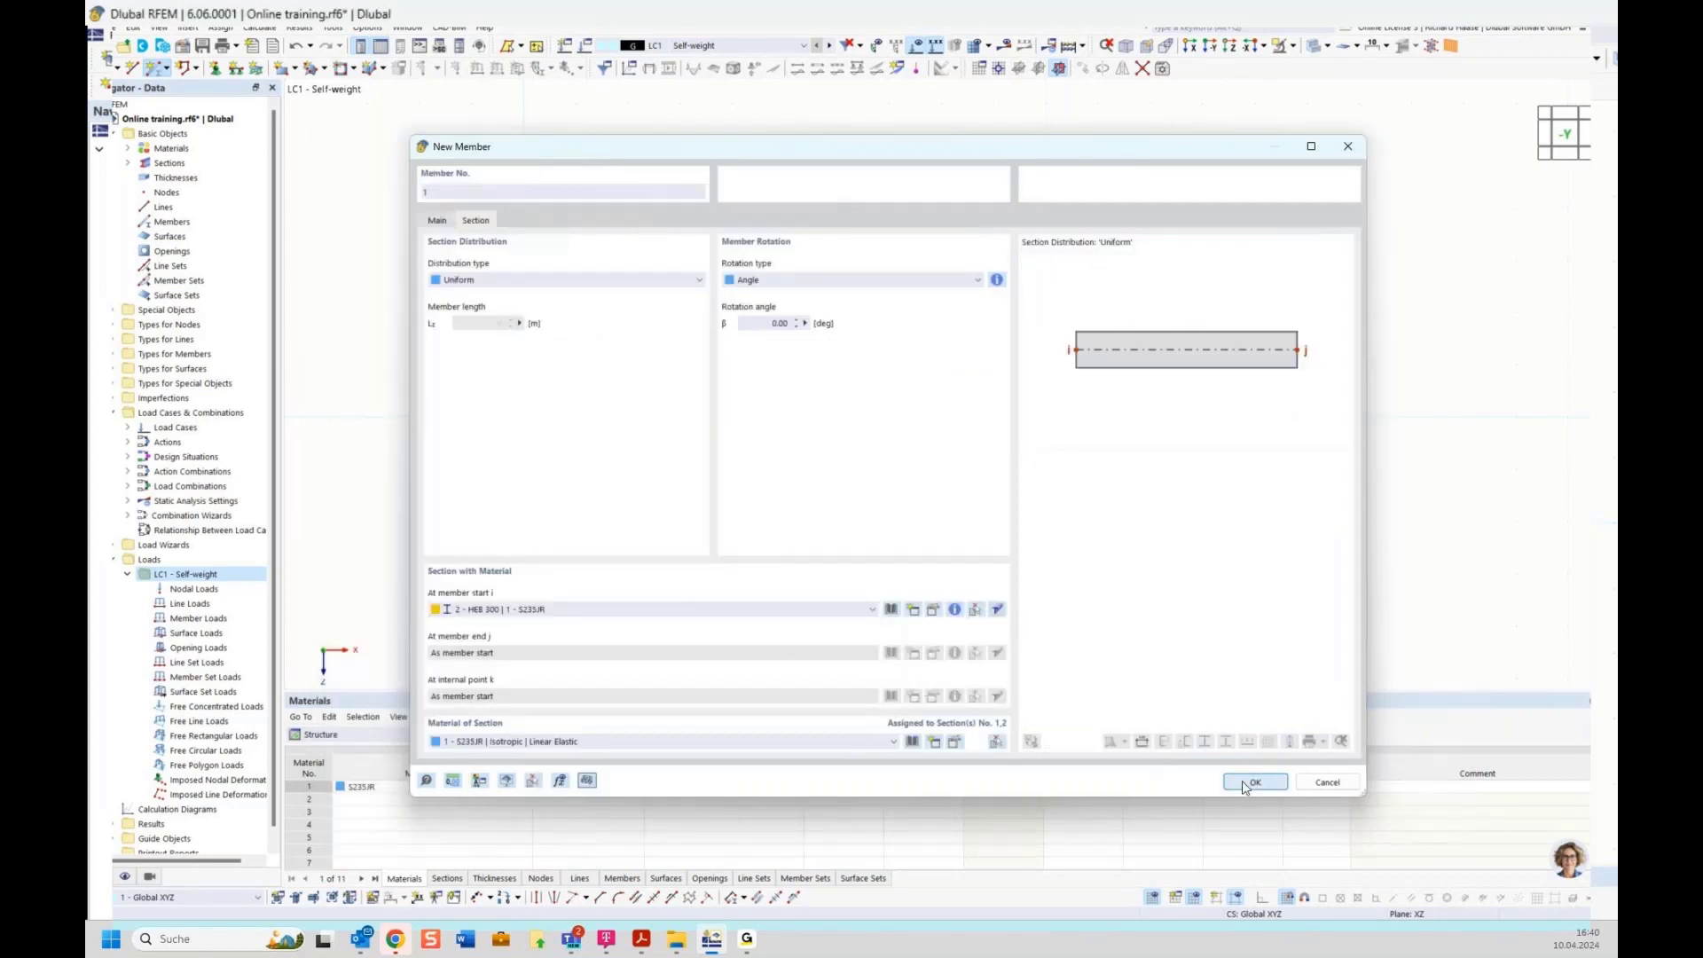
pyautogui.click(1253, 783)
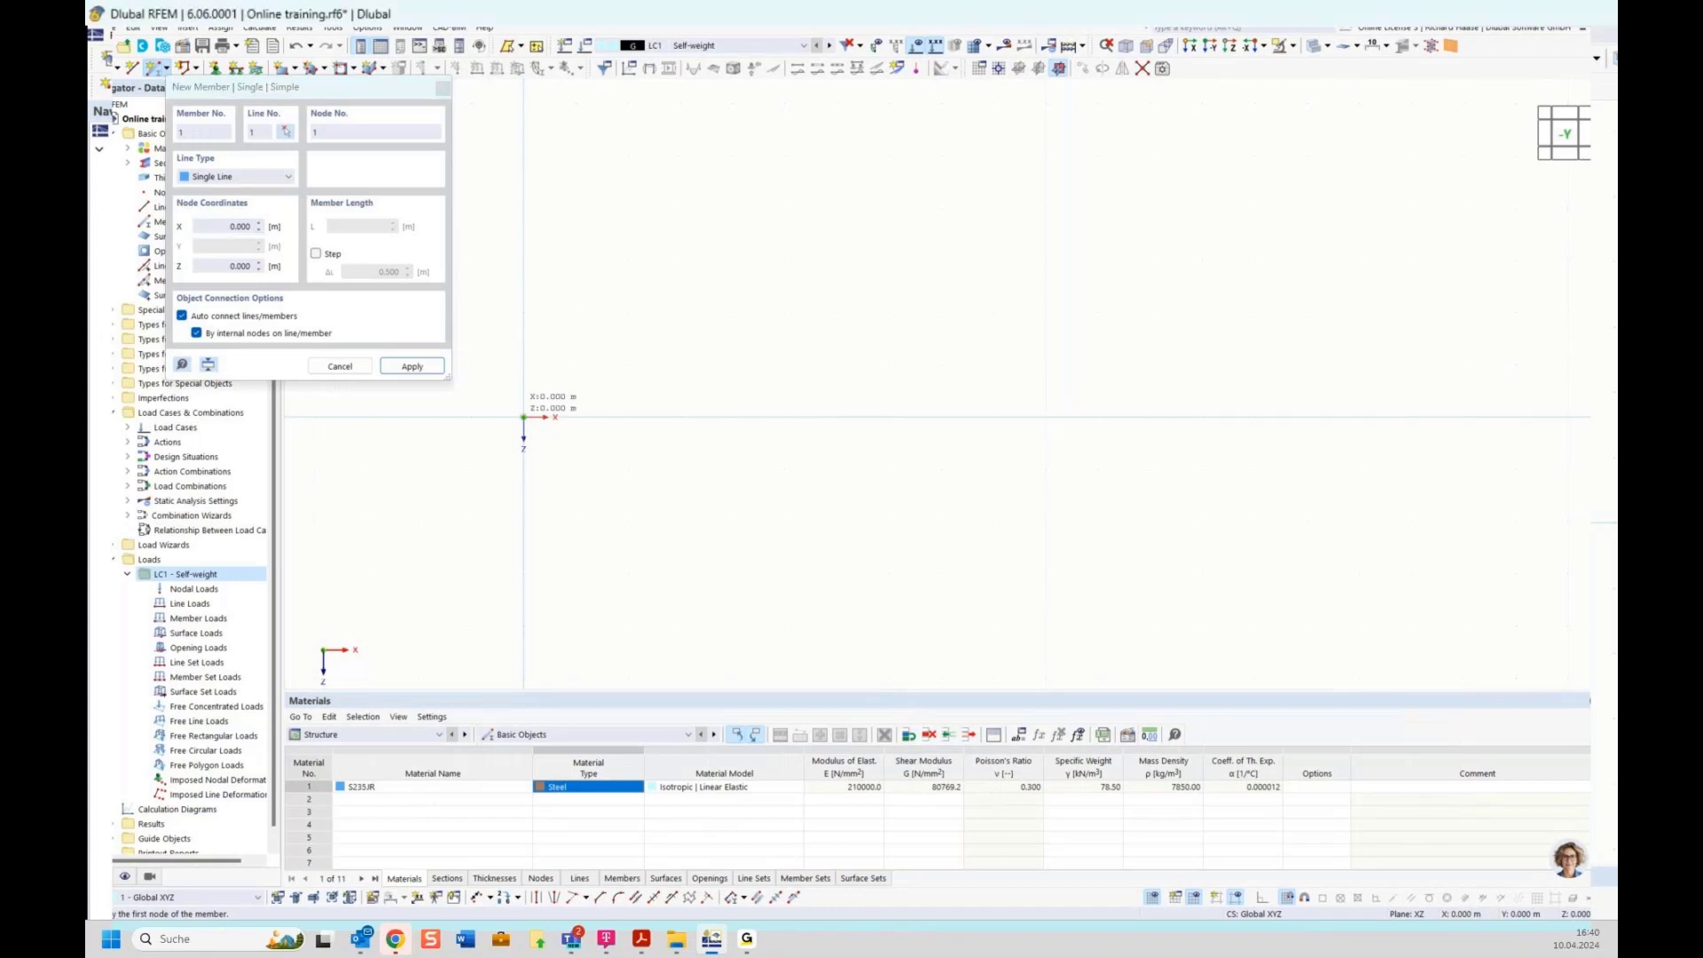
# Place the beam member horizontally from the origin to X = 10.000 m, Z = 0.000 m
pyautogui.click(524, 417)
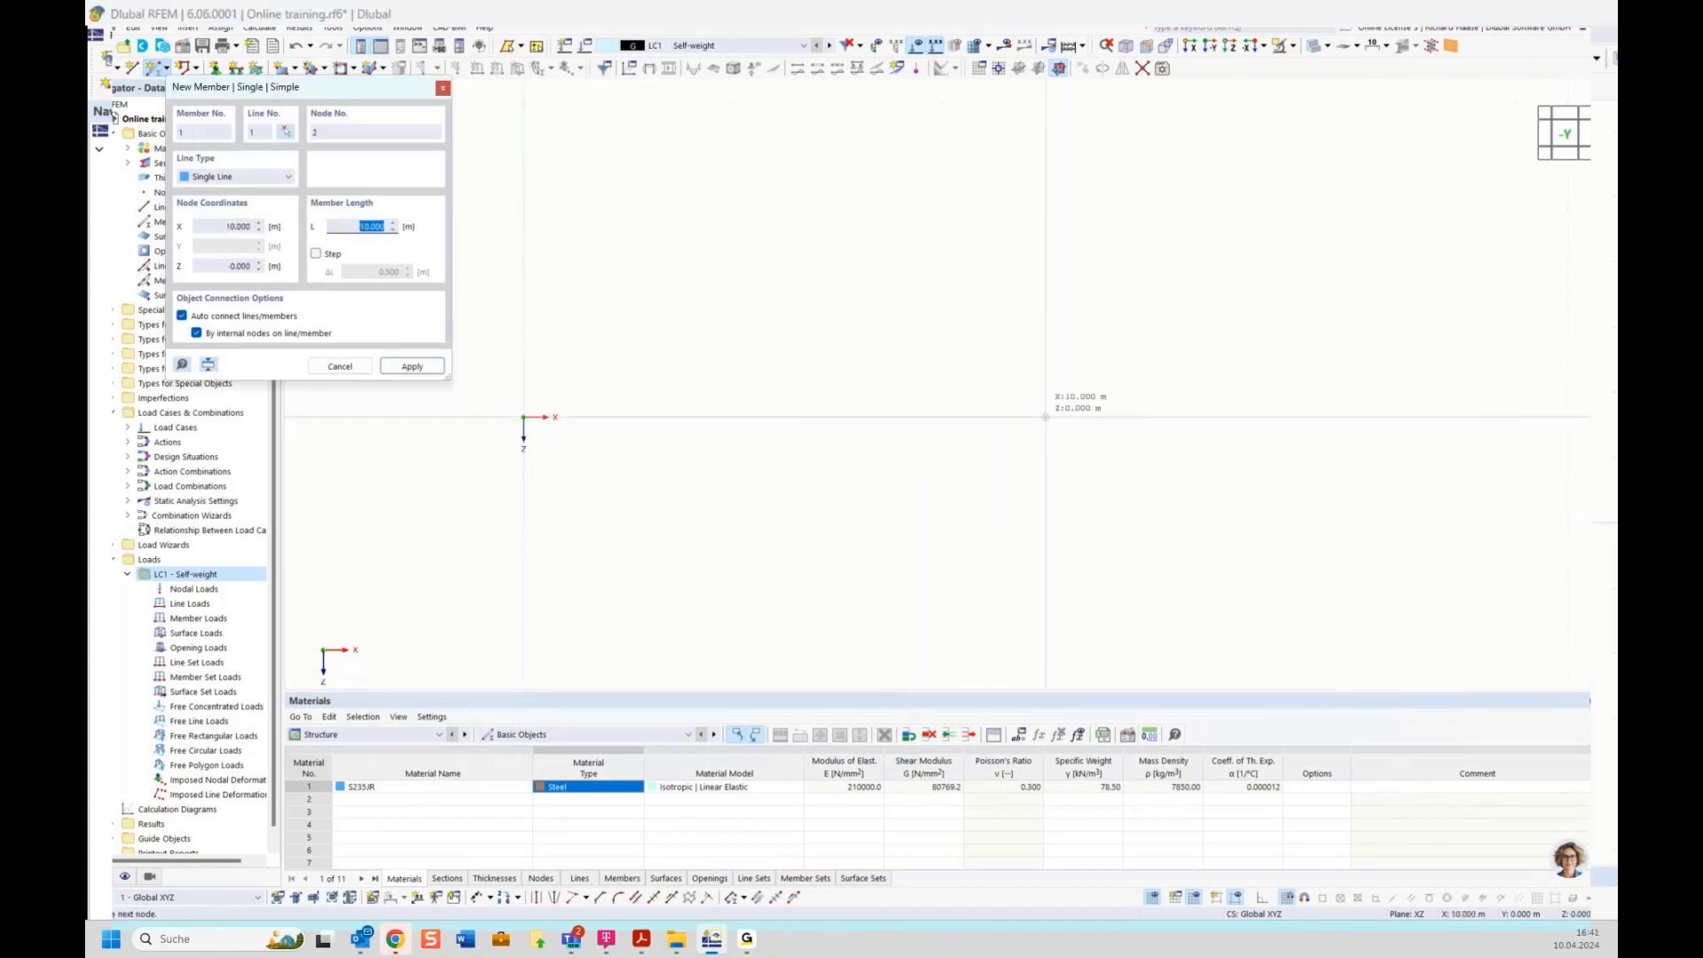
pyautogui.click(1046, 417)
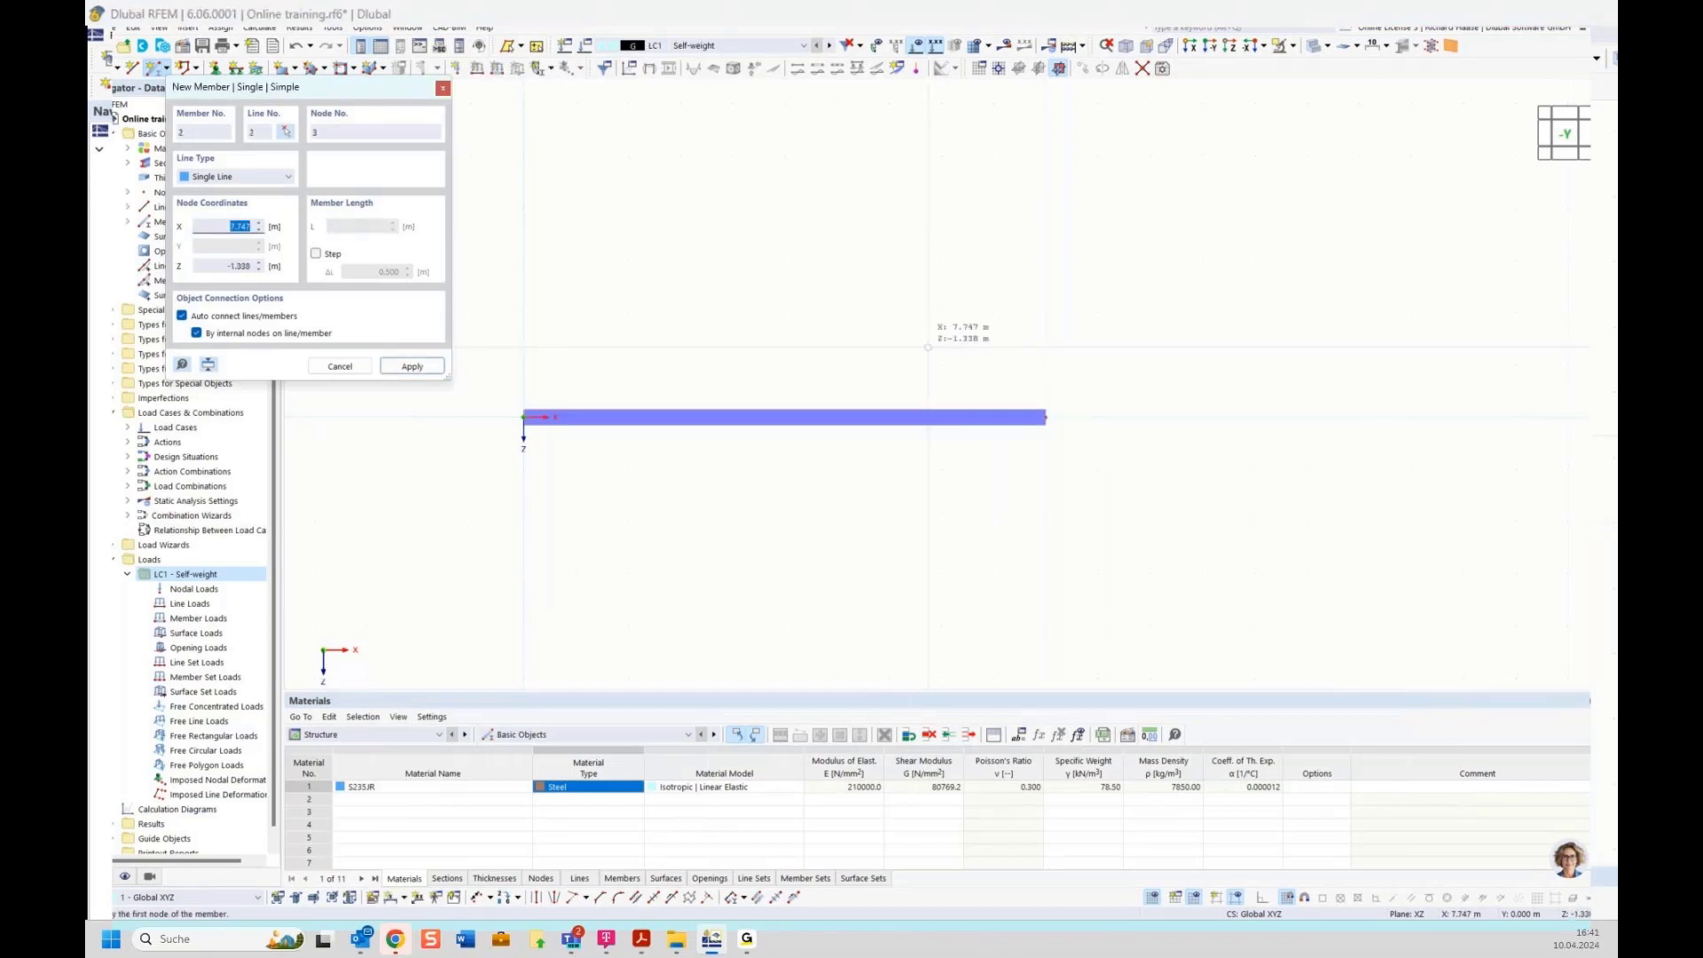
pyautogui.press('Escape')
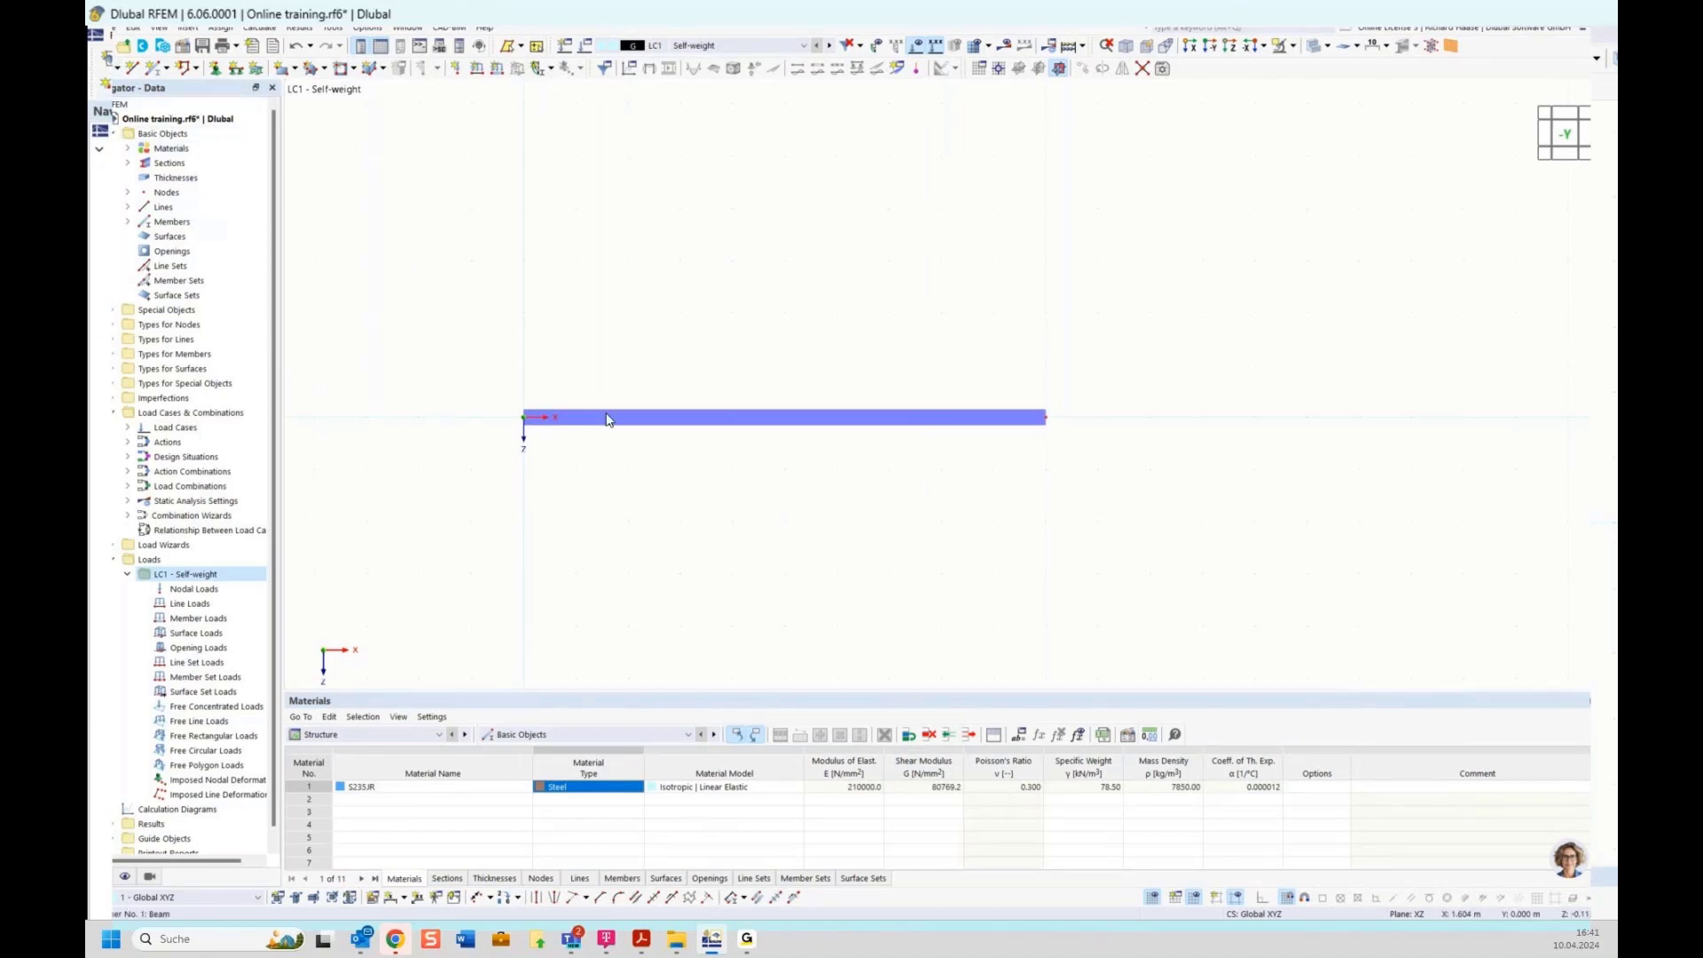
# Divide the beam member by distance, with the new node 5.000 m (50 %) from the member start
pyautogui.moveTo(634, 423)
pyautogui.rightClick(792, 420)
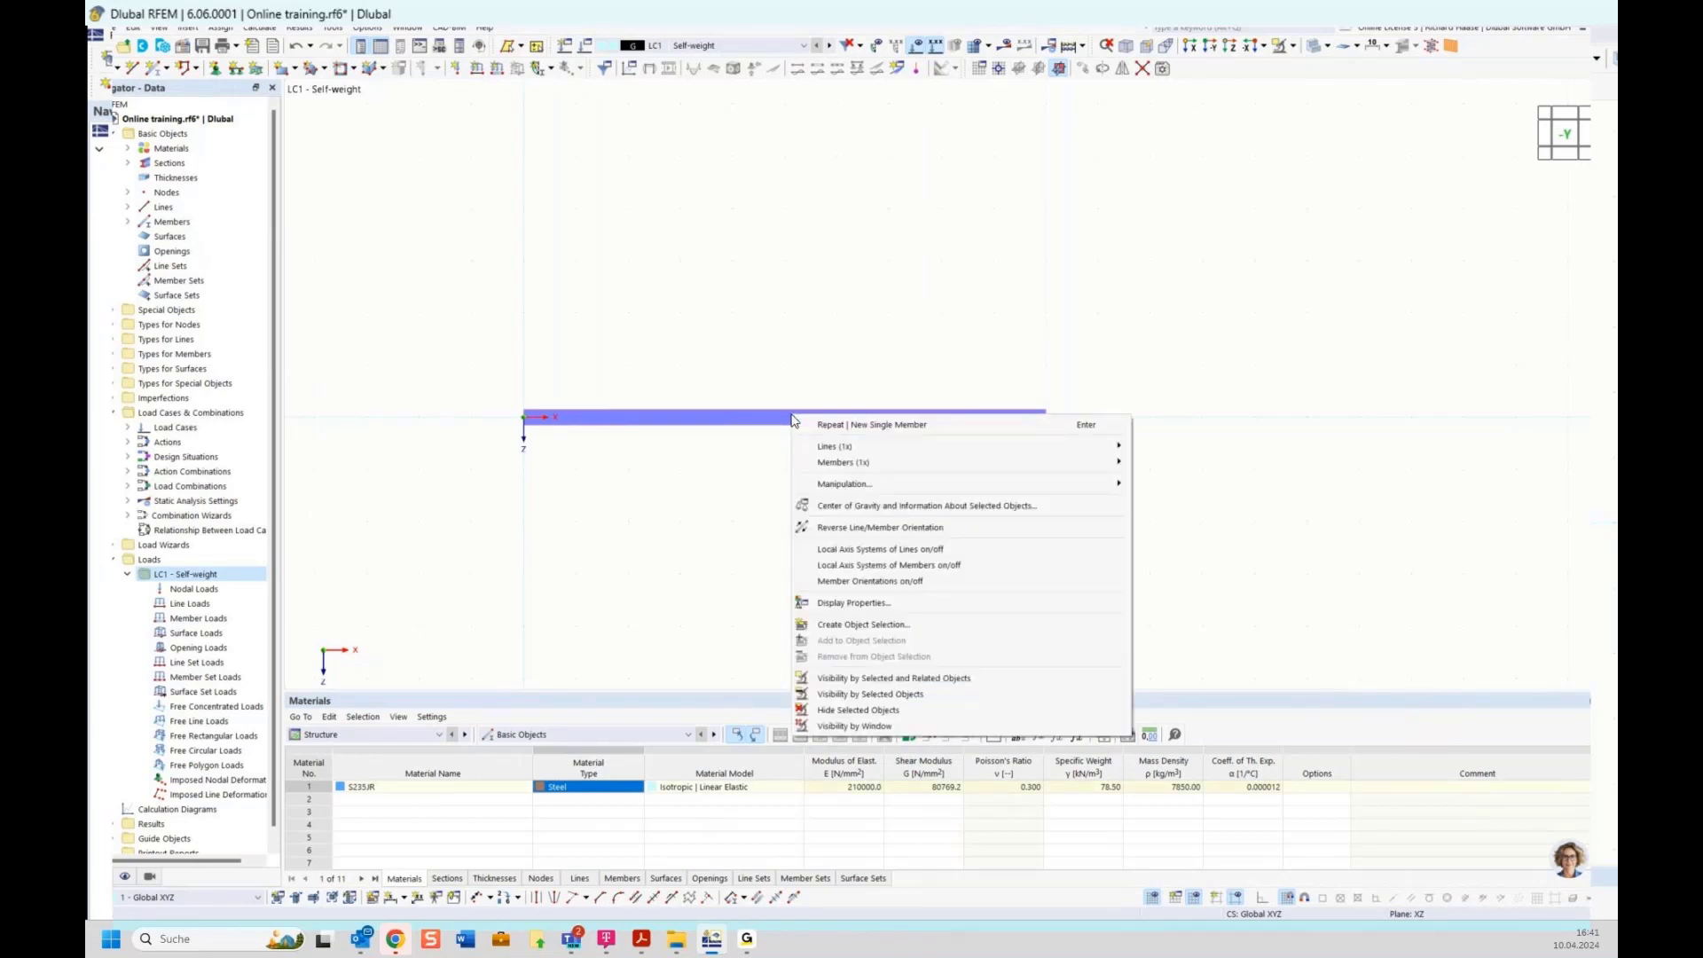
pyautogui.moveTo(826, 463)
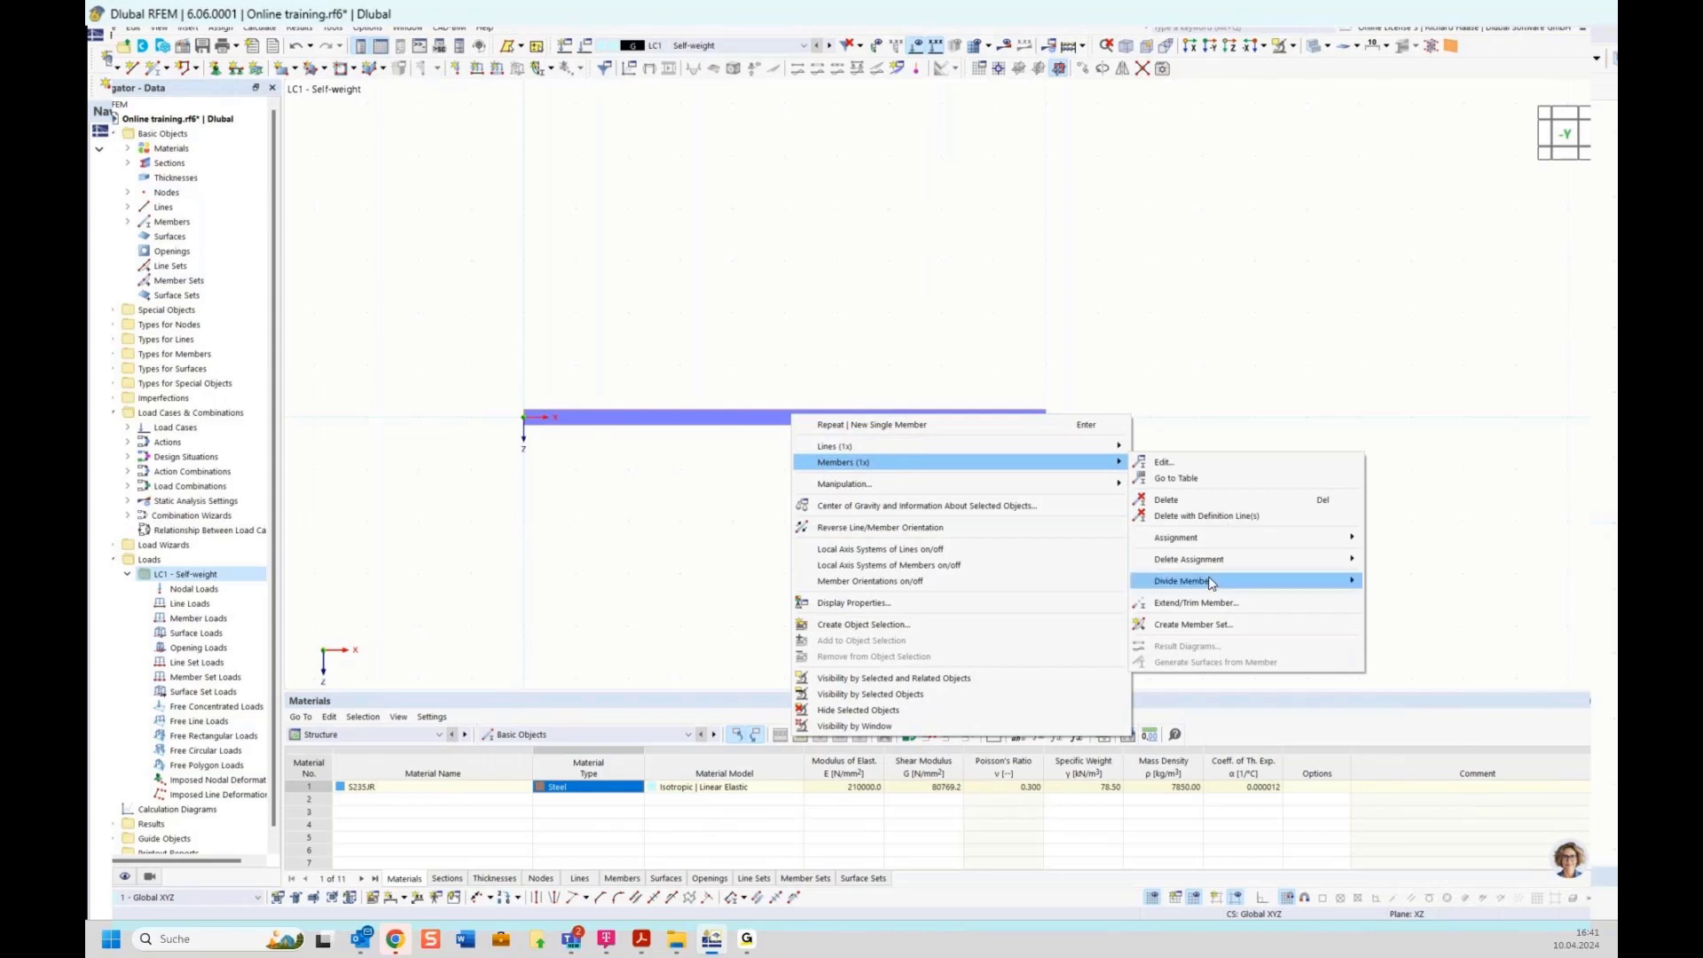
pyautogui.moveTo(1212, 583)
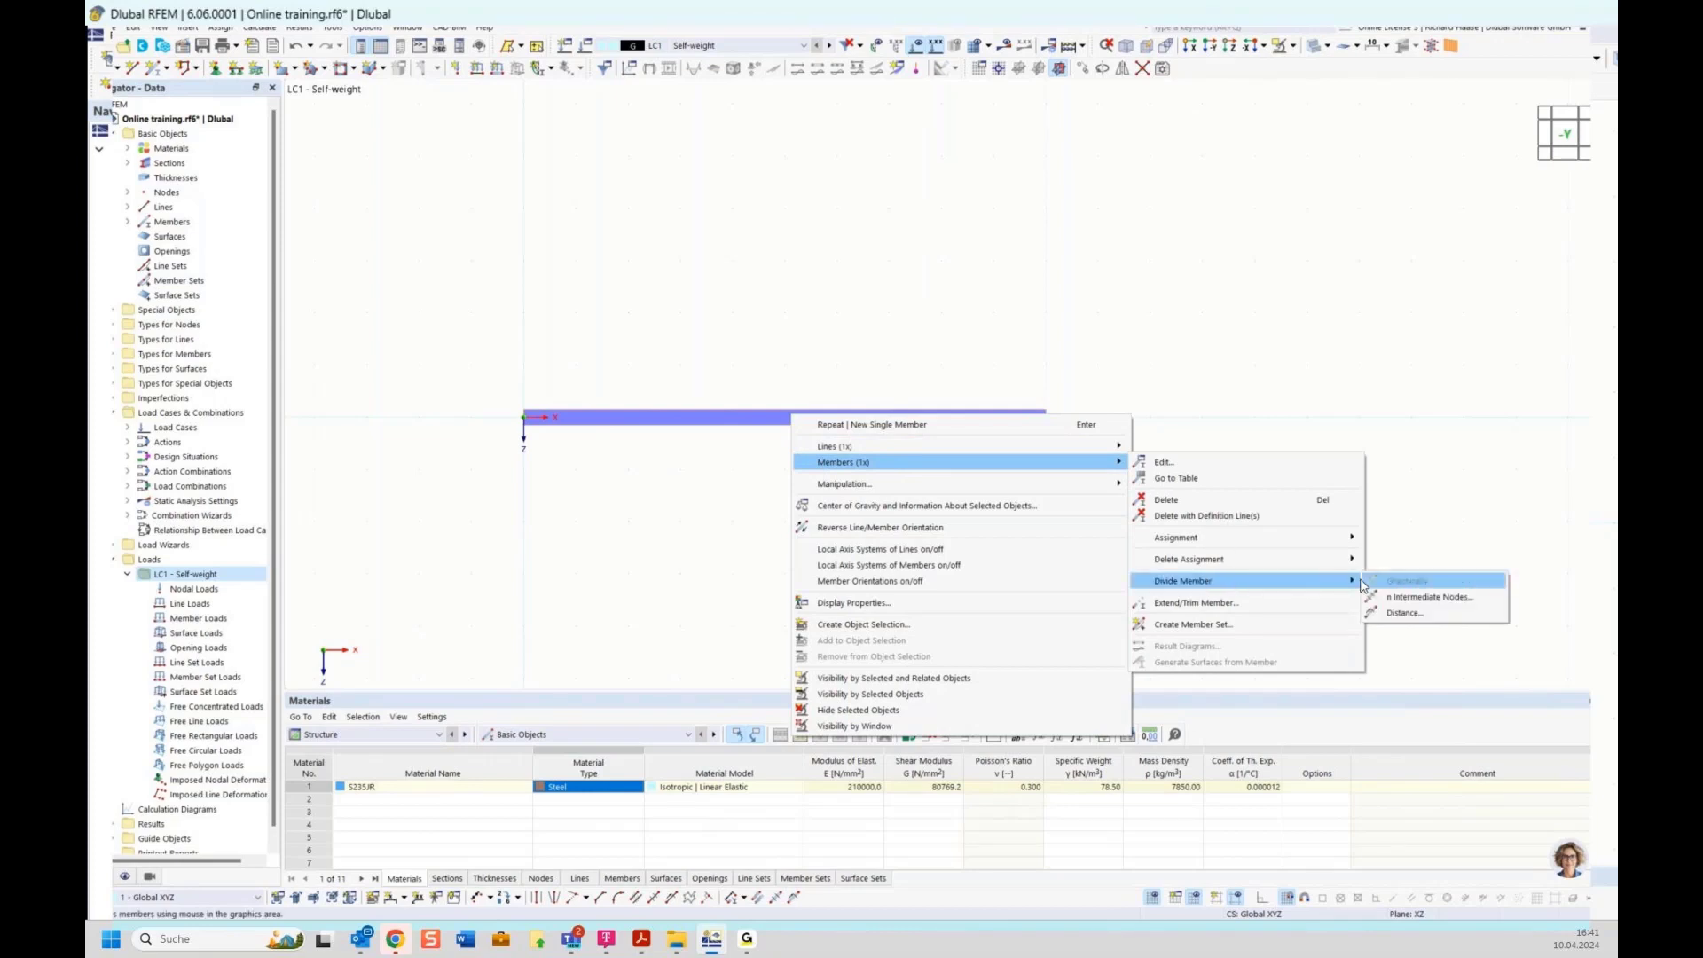
pyautogui.click(1406, 613)
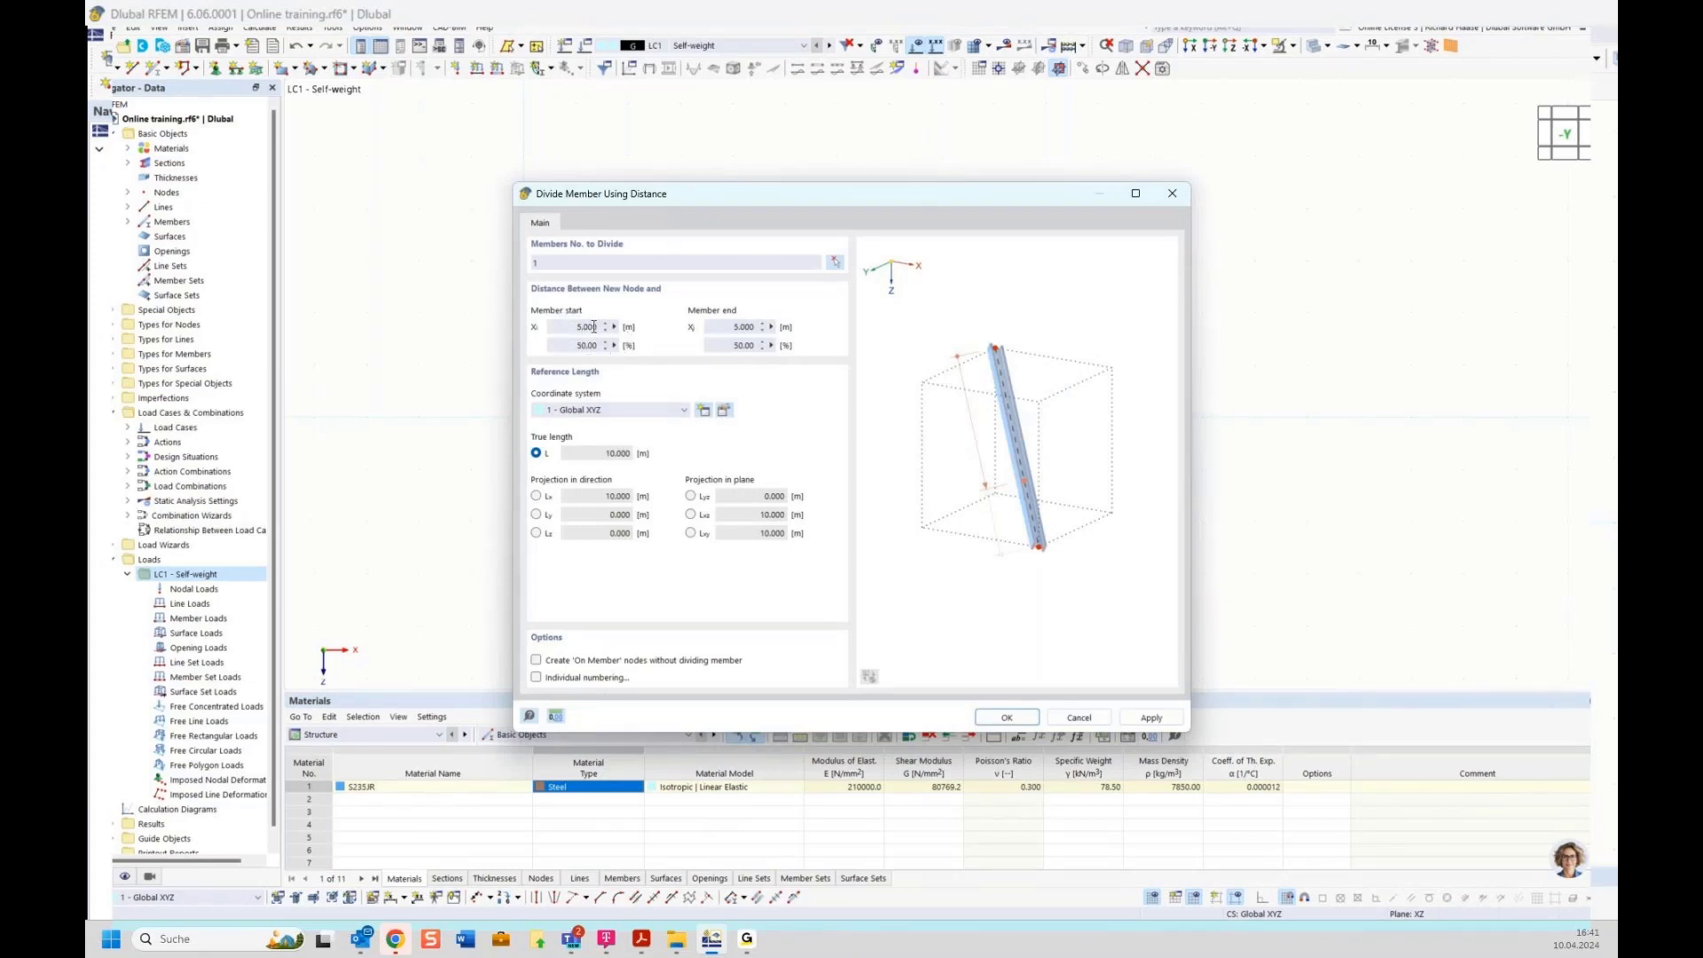
pyautogui.click(1008, 718)
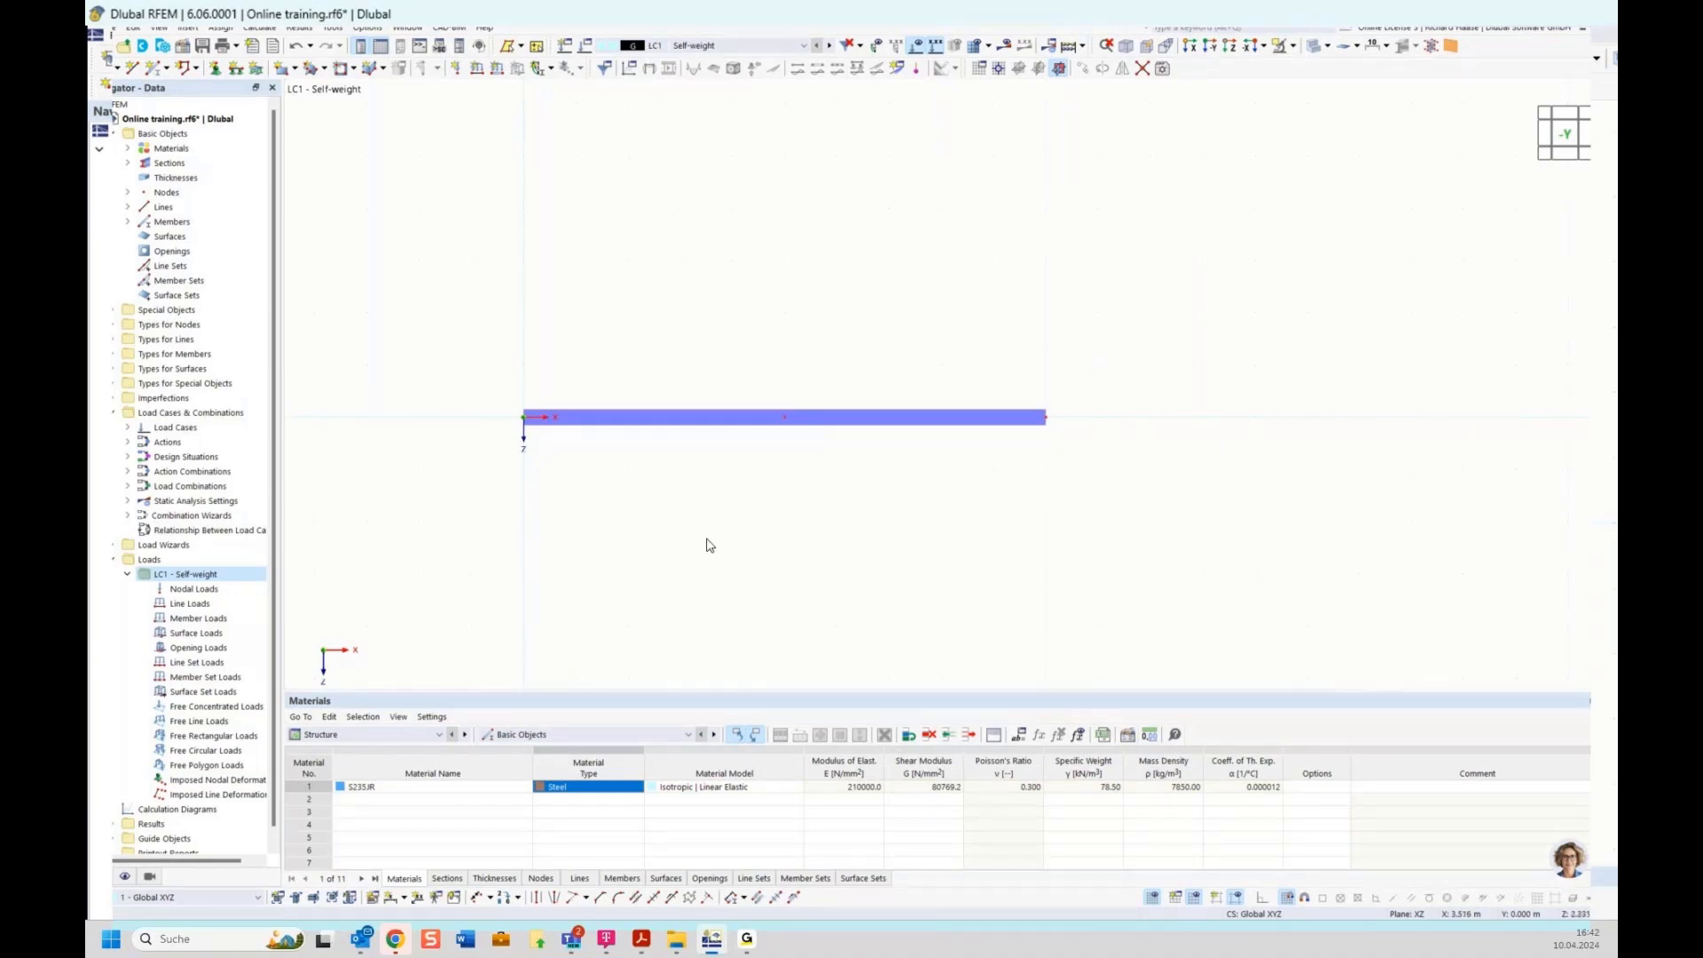
# Assign a Hinged nodal support to the beam's start node at the origin
pyautogui.click(215, 71)
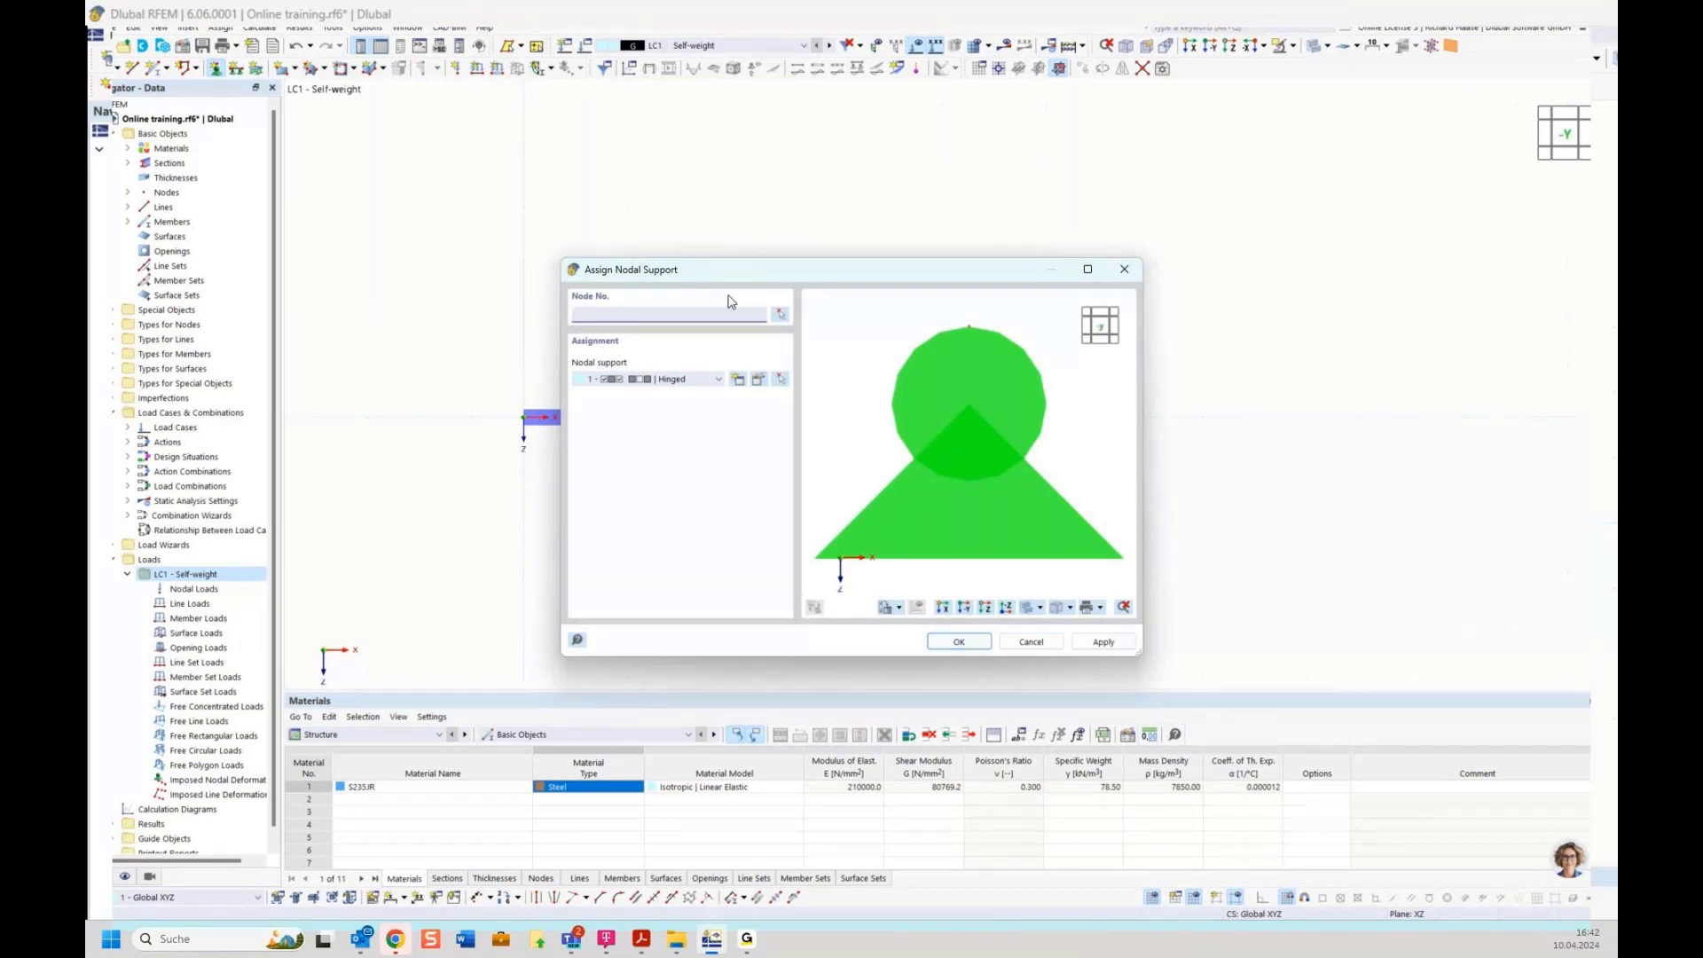
pyautogui.click(959, 642)
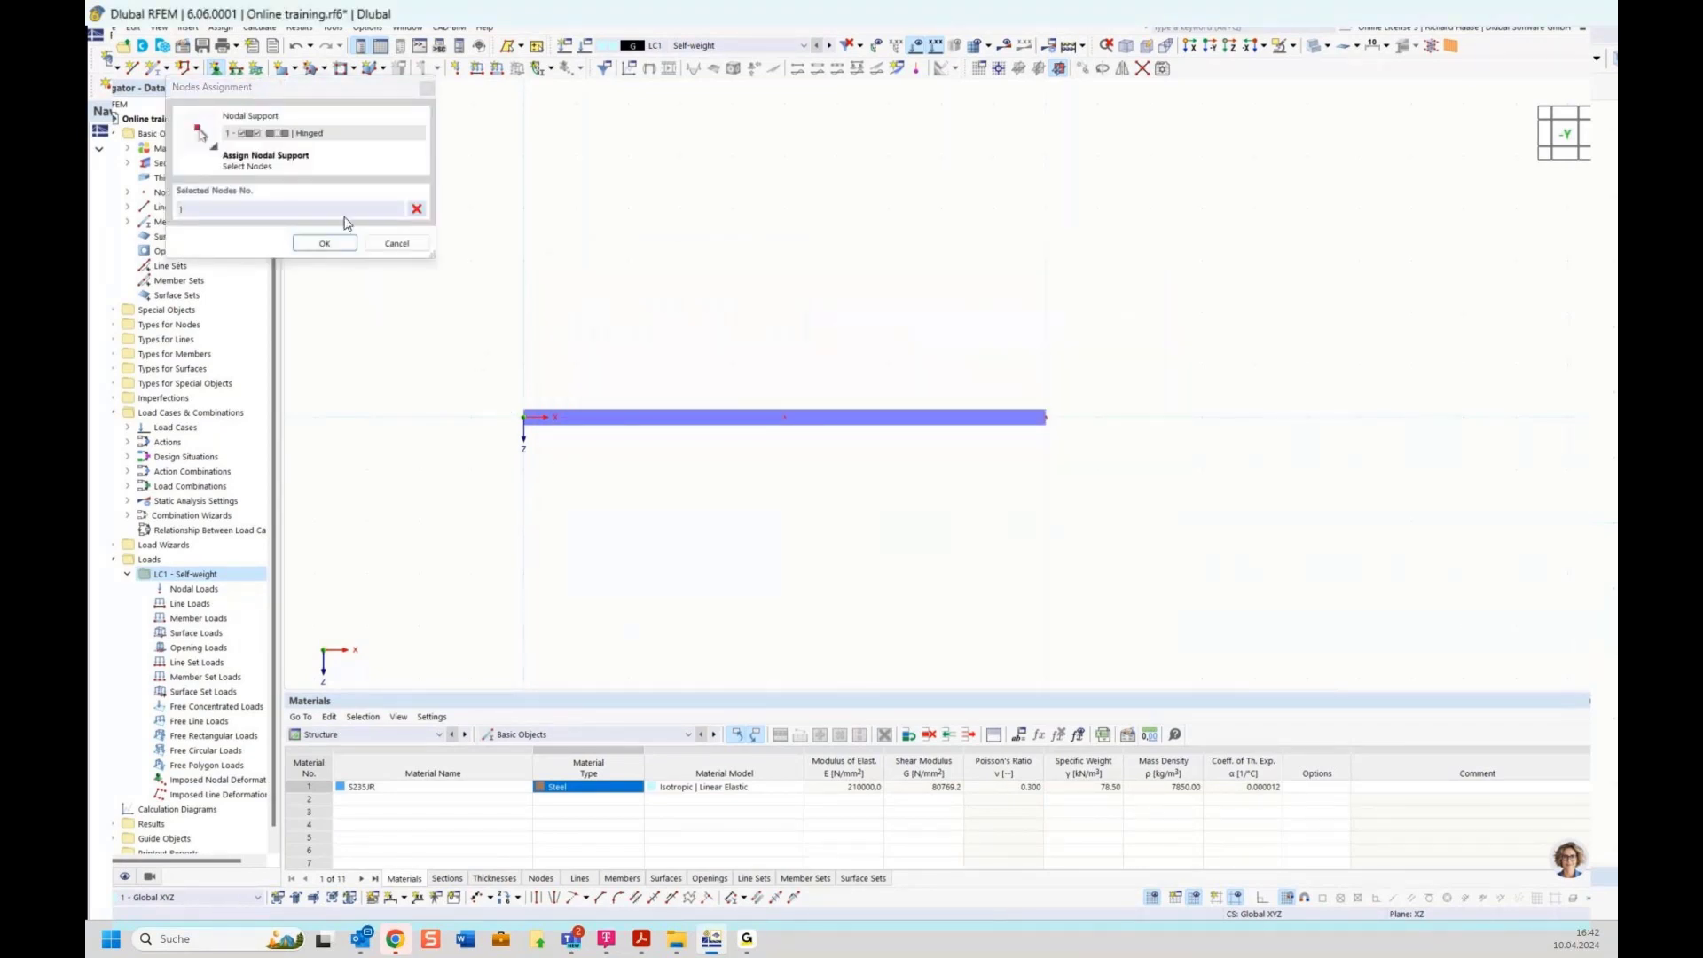
pyautogui.click(327, 244)
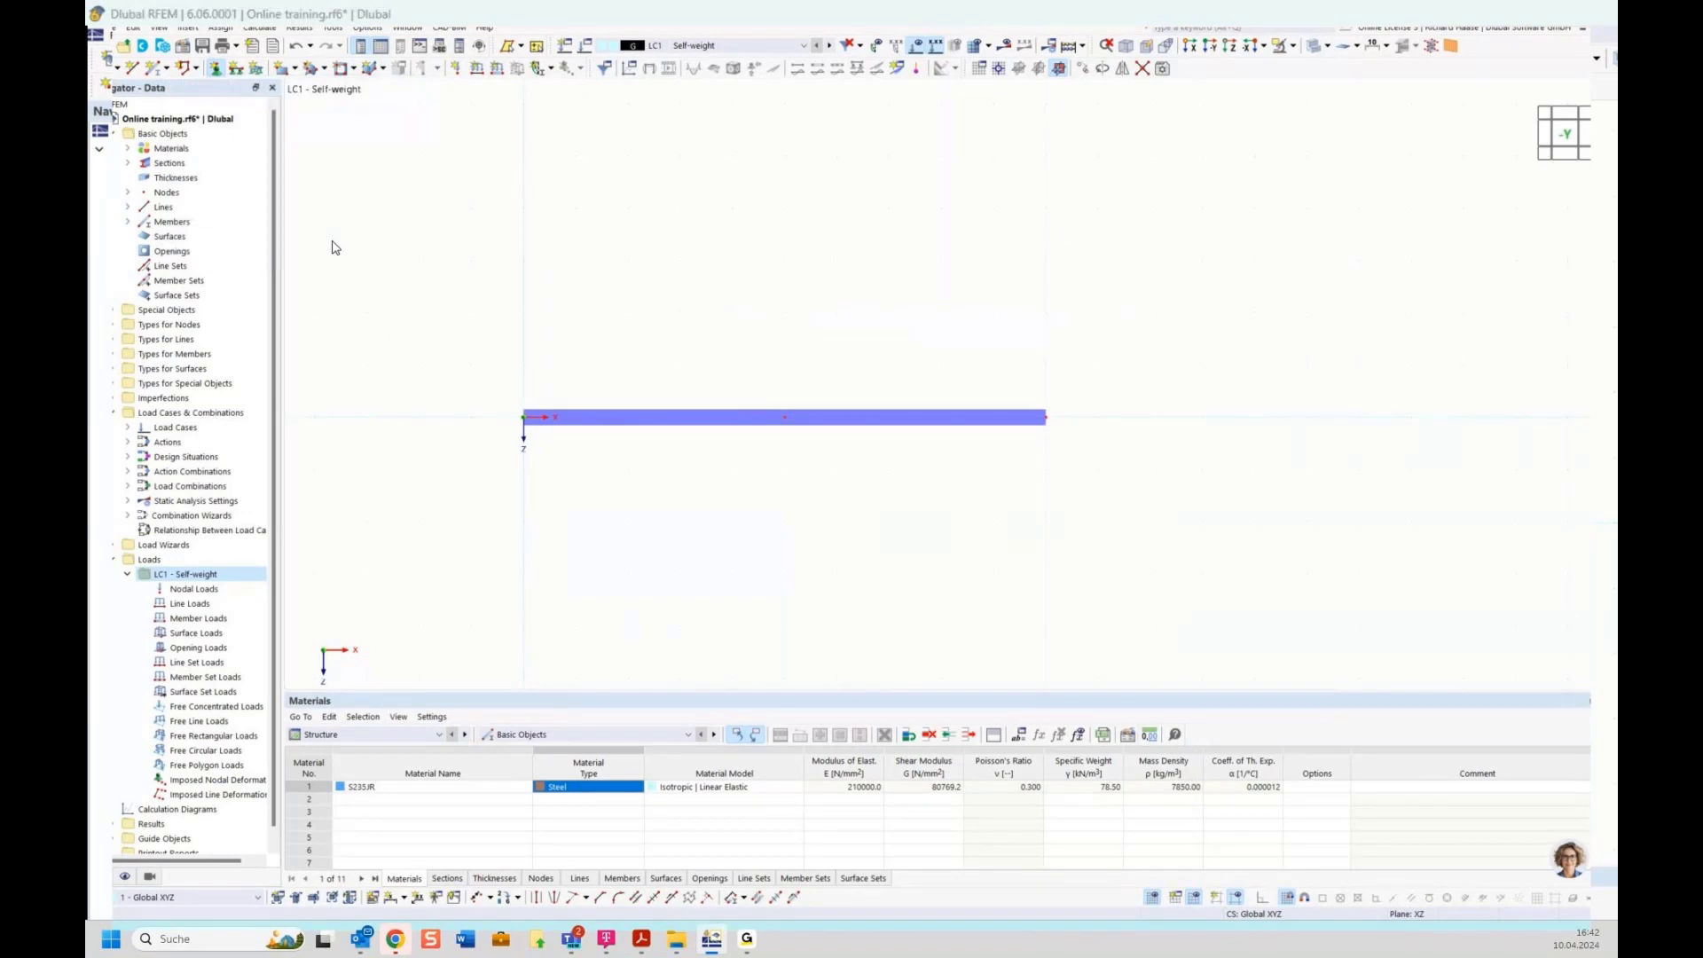
pyautogui.click(966, 635)
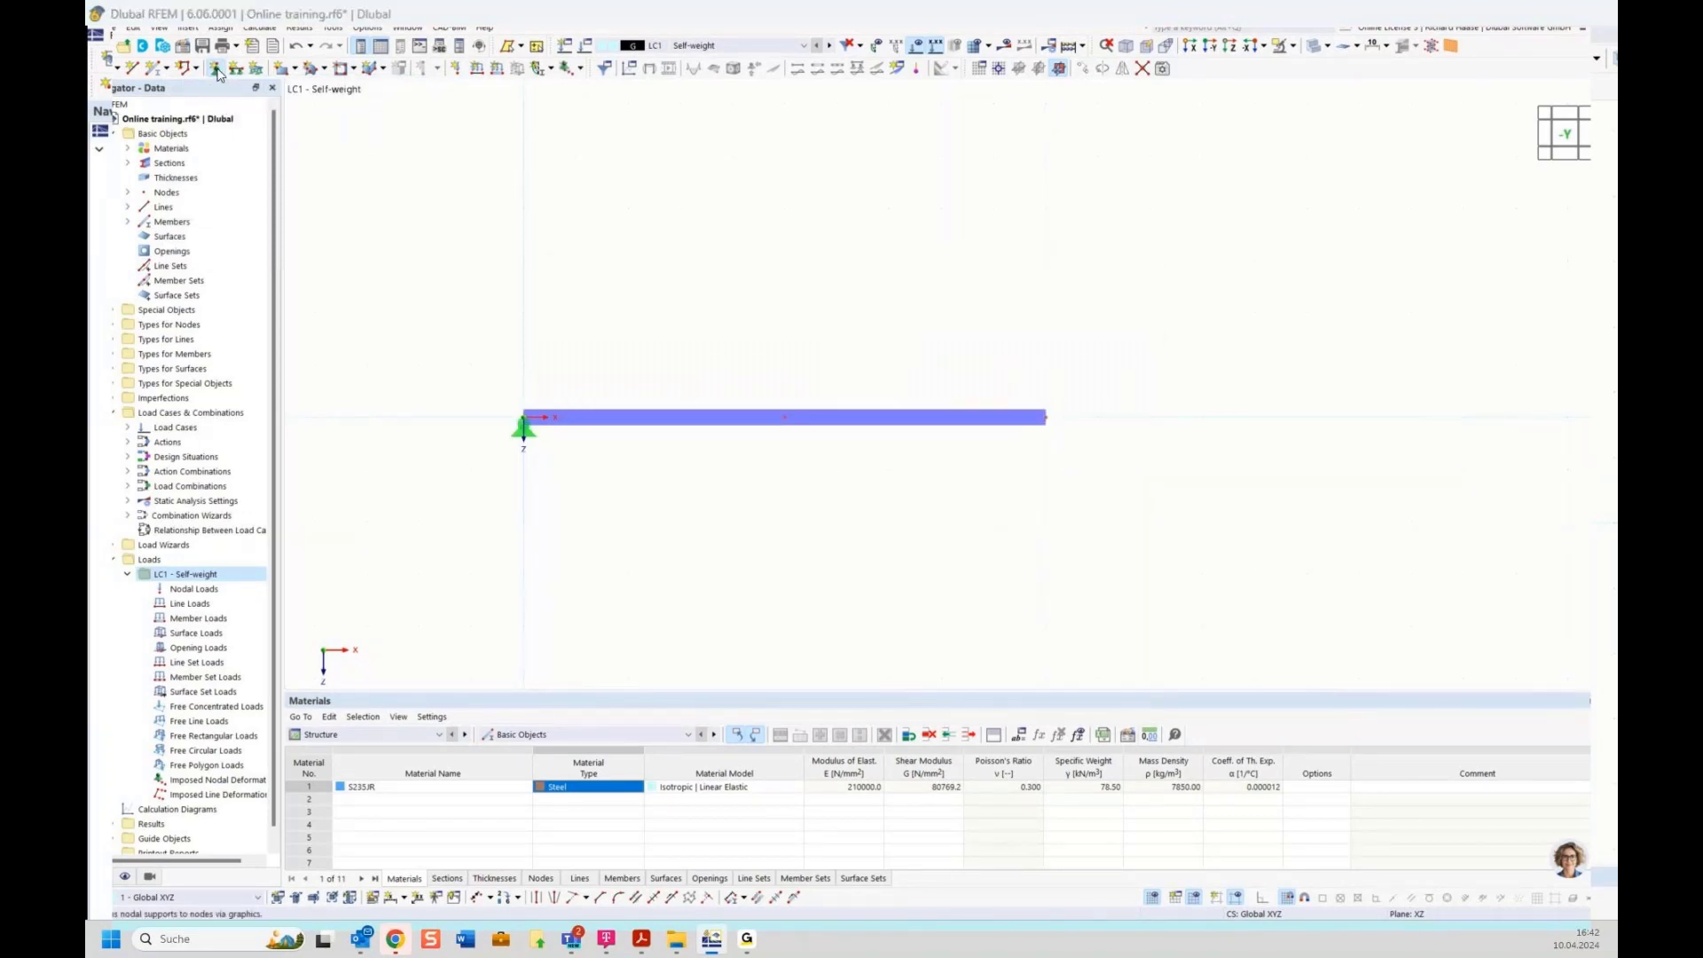
# Assign Roller nodal supports to the beam's middle node and its far end node
pyautogui.click(218, 71)
pyautogui.click(681, 380)
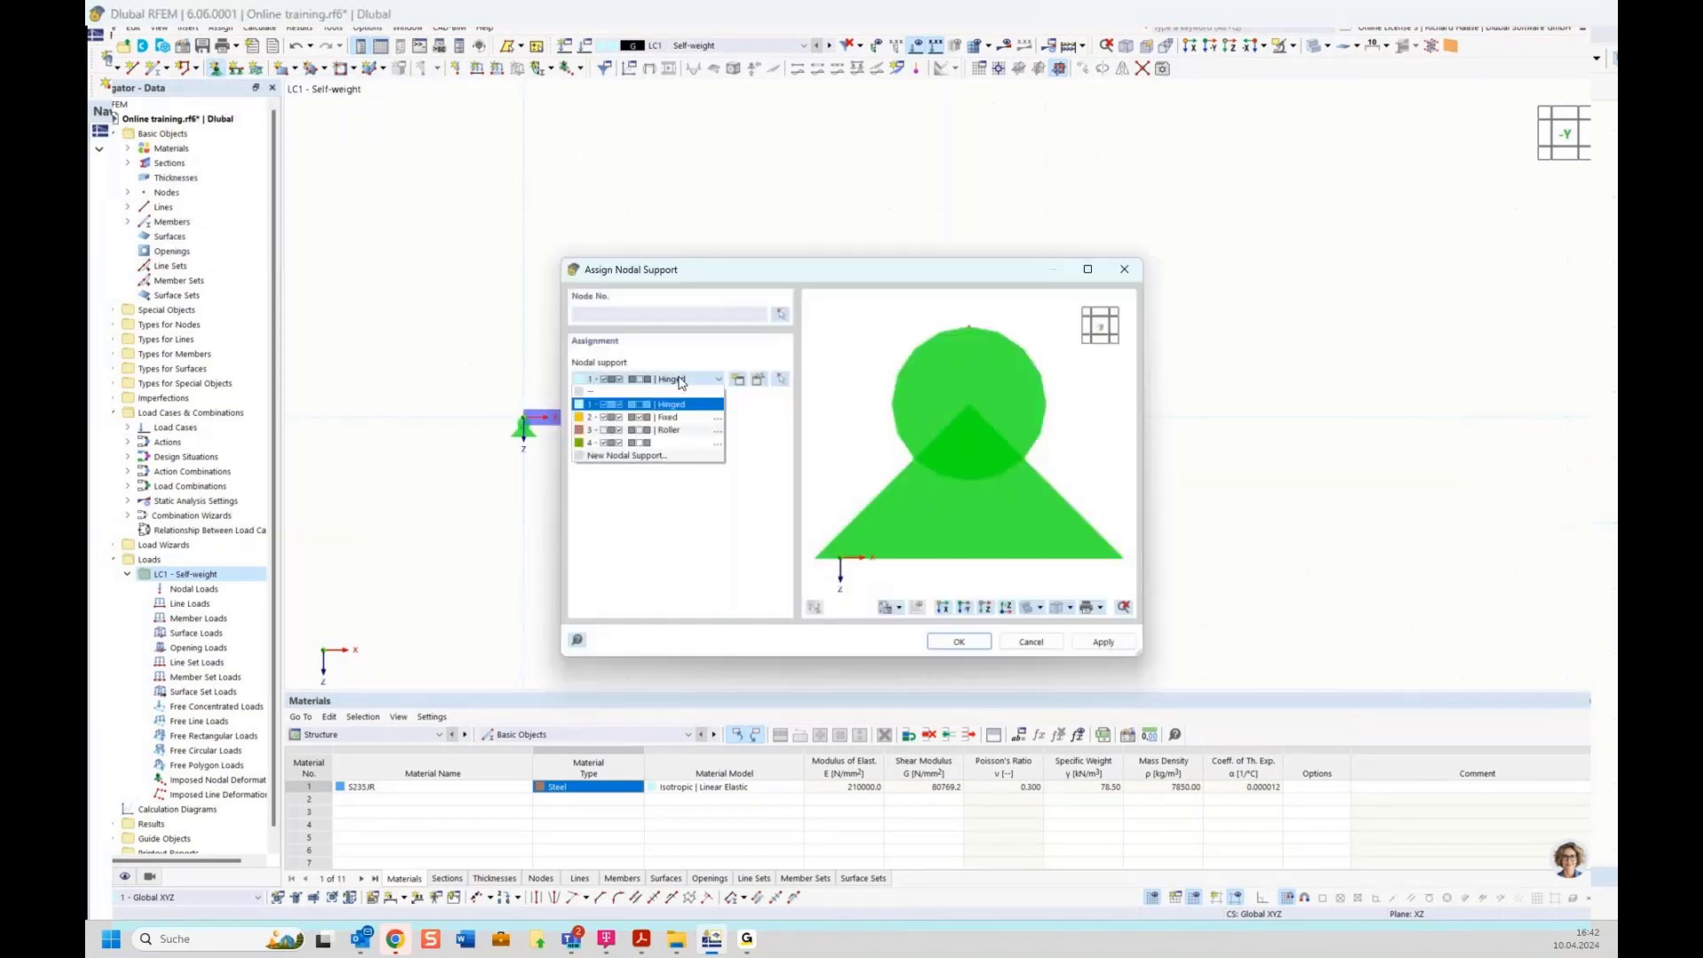
pyautogui.click(670, 429)
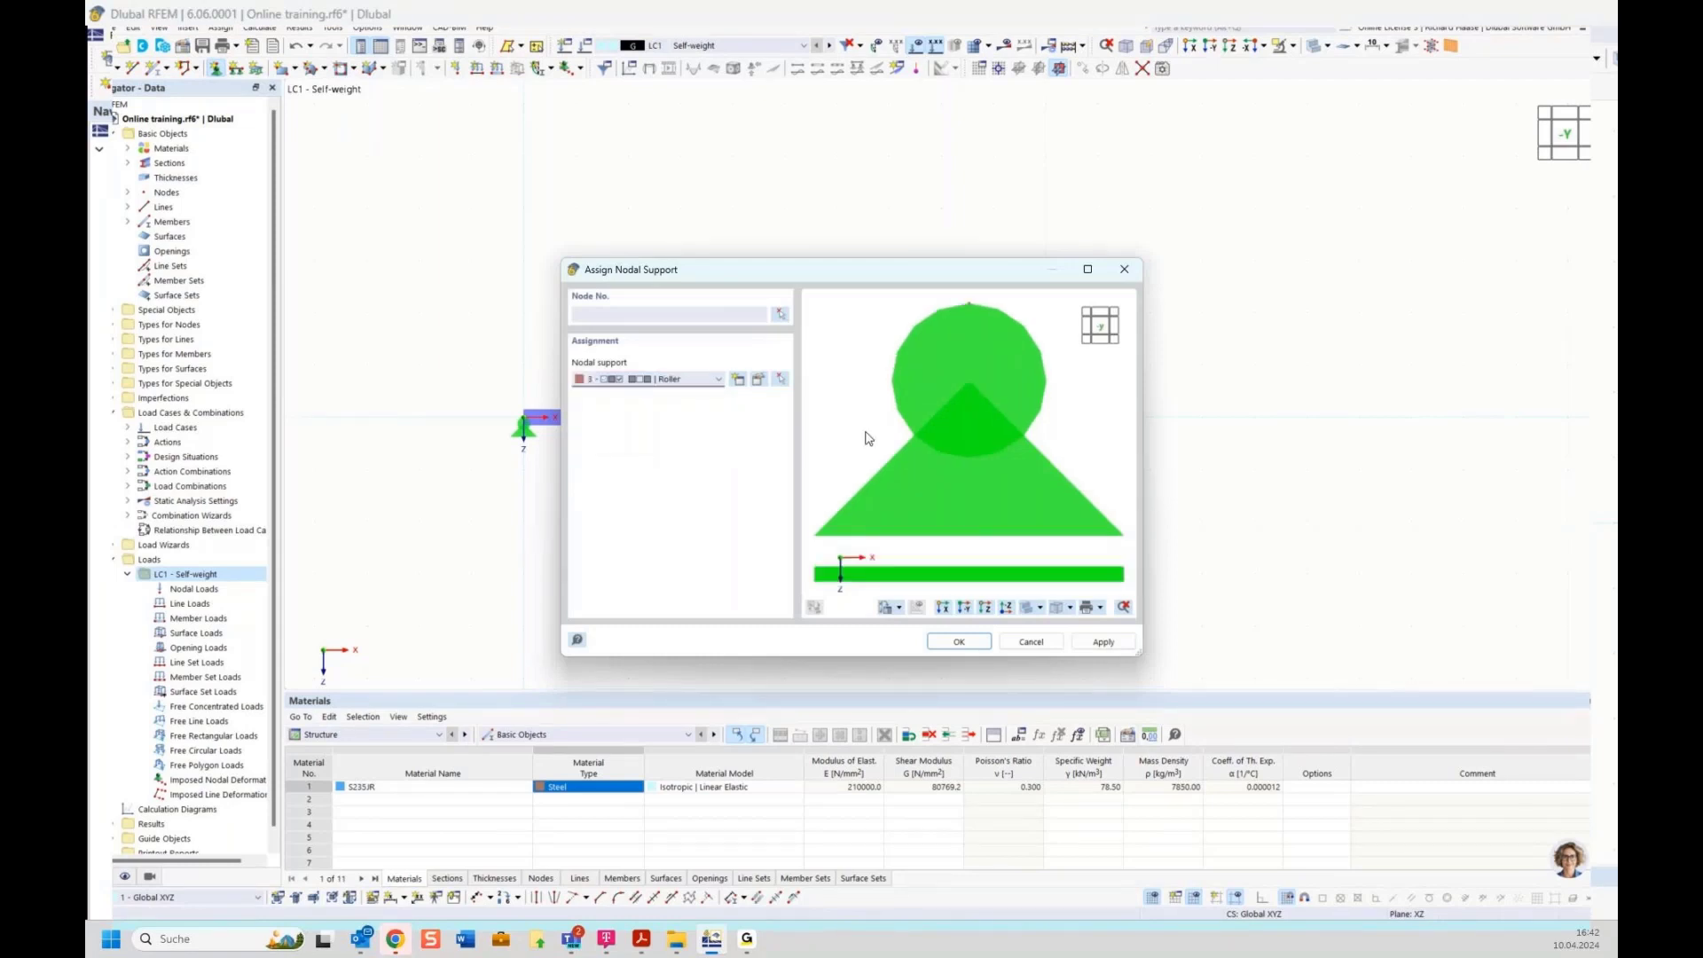
pyautogui.click(780, 316)
pyautogui.moveTo(759, 366); pyautogui.dragTo(1088, 464)
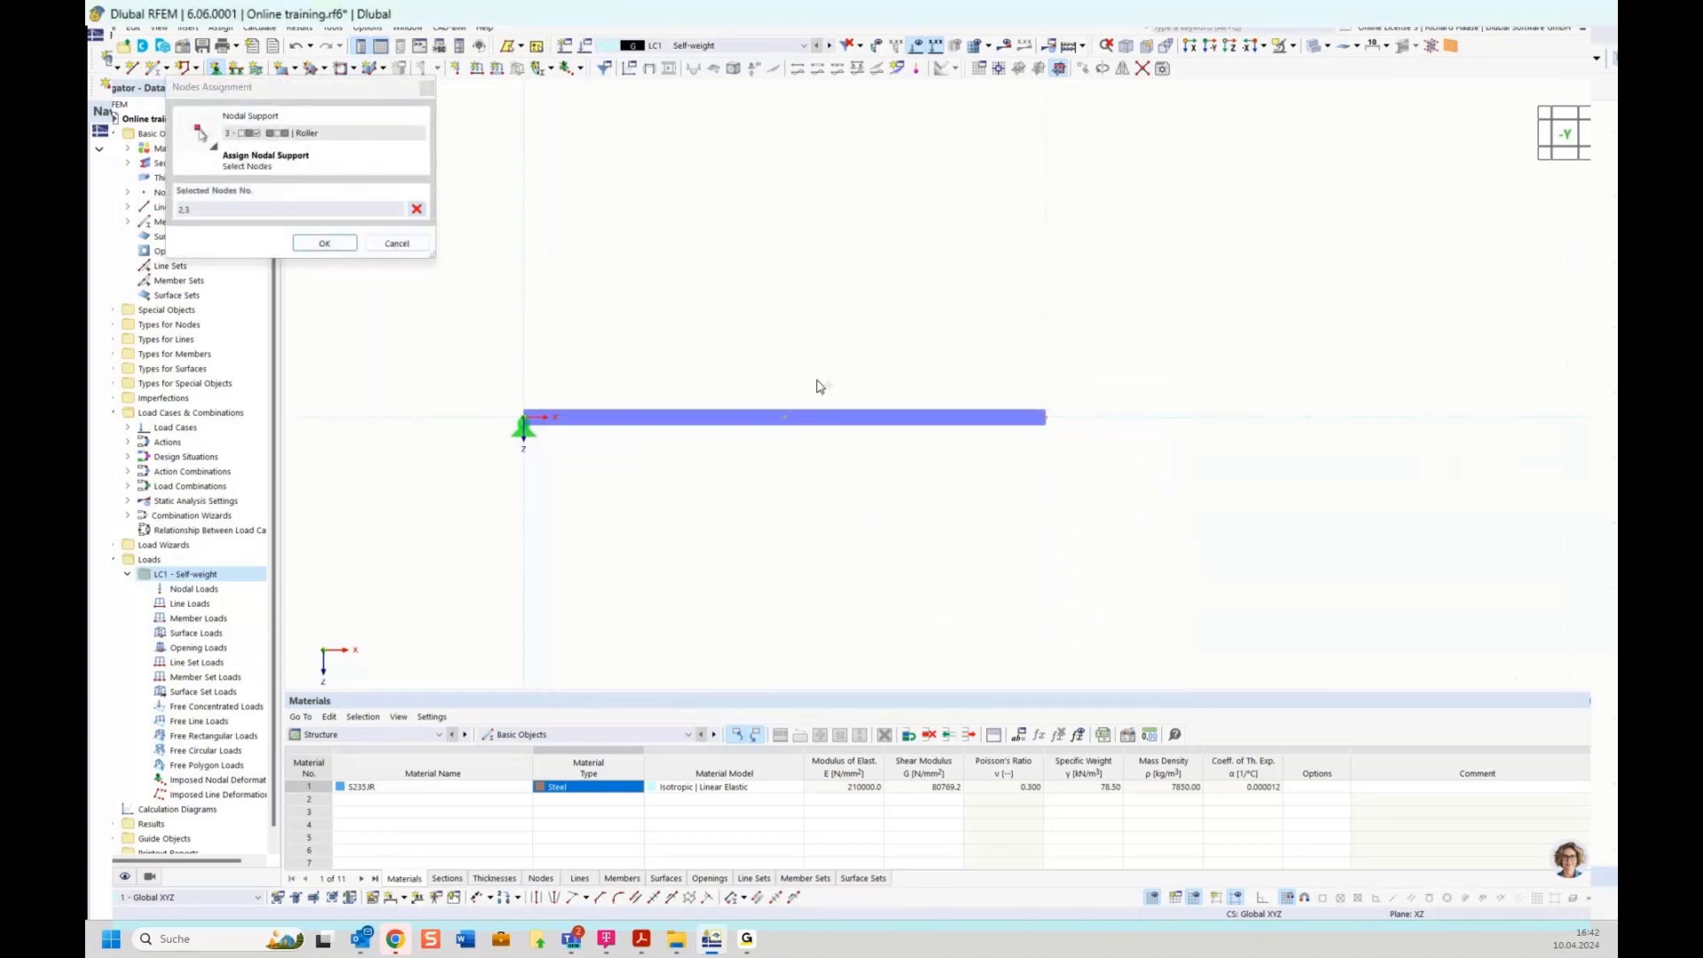
pyautogui.click(322, 244)
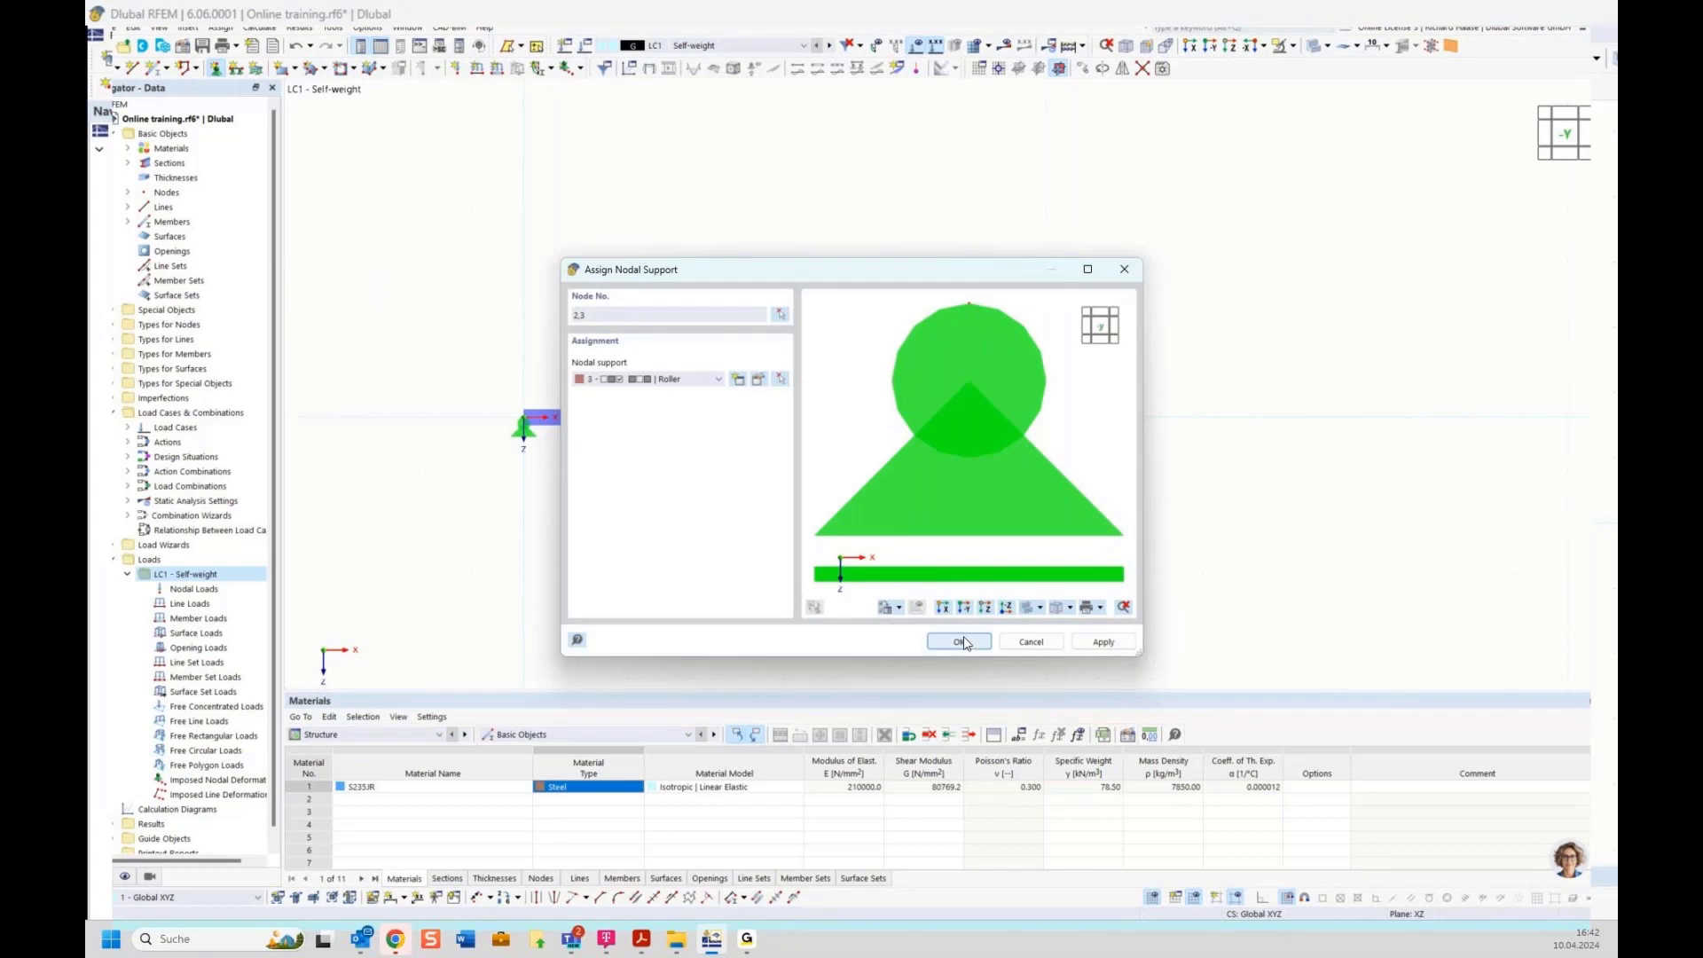
pyautogui.click(961, 641)
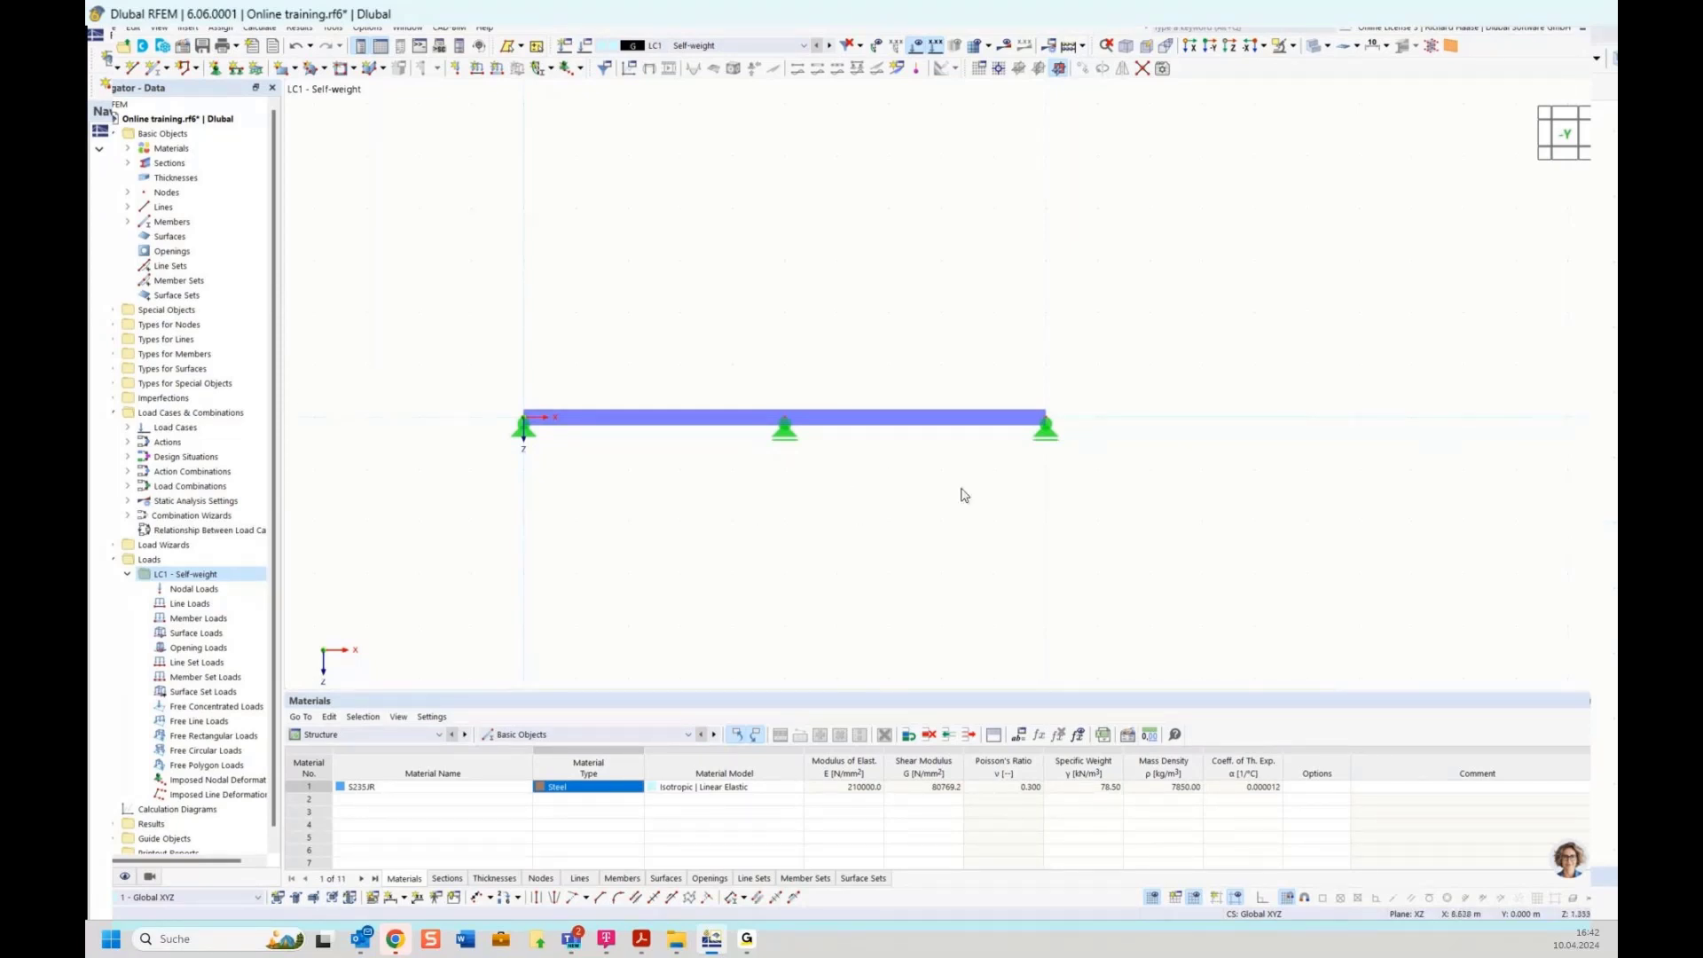
# Add a second load case and activate the self-weight in load case LC1
pyautogui.rightClick(188, 577)
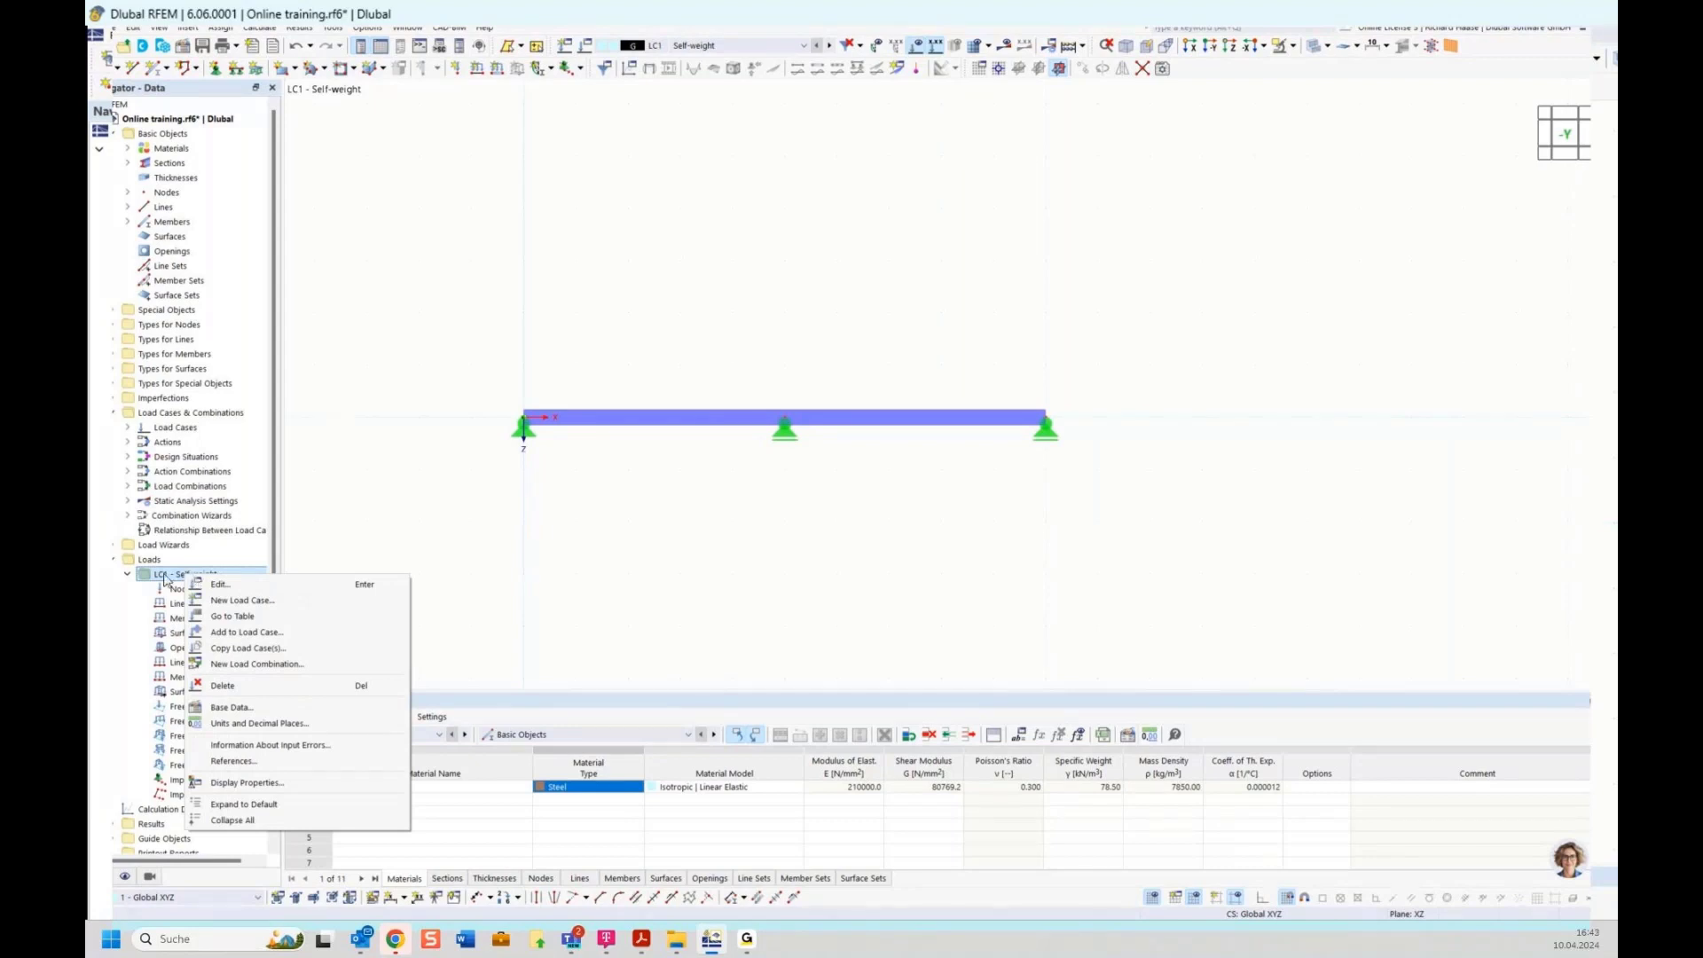
pyautogui.click(539, 13)
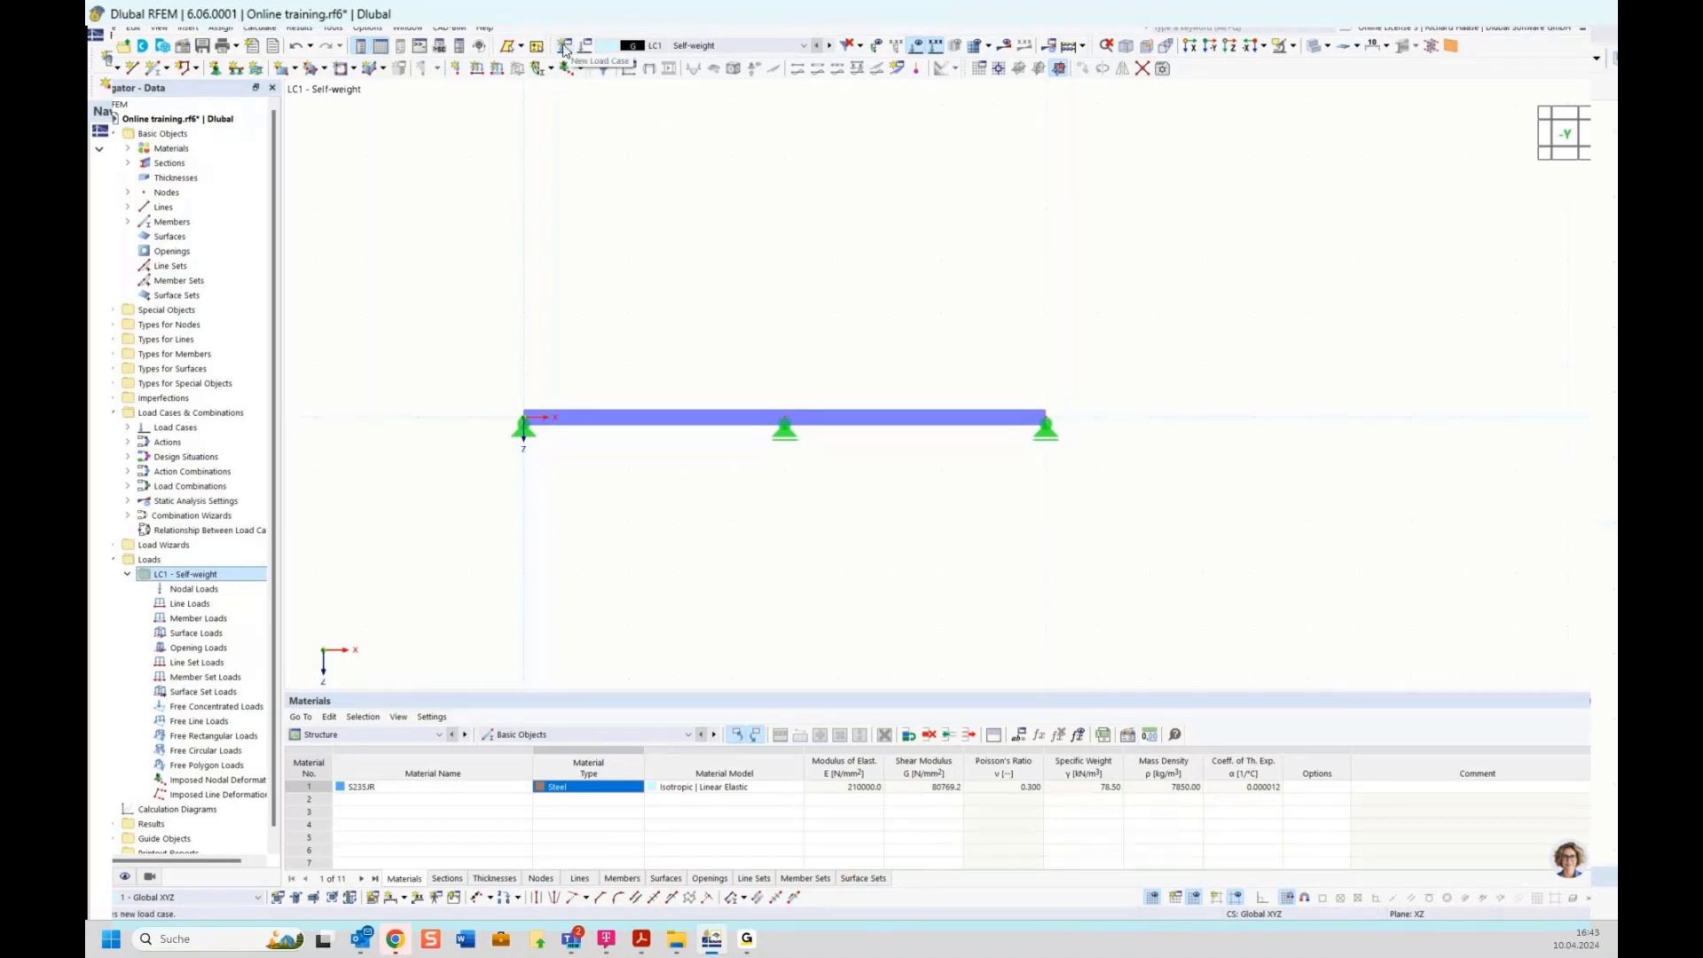
pyautogui.click(564, 47)
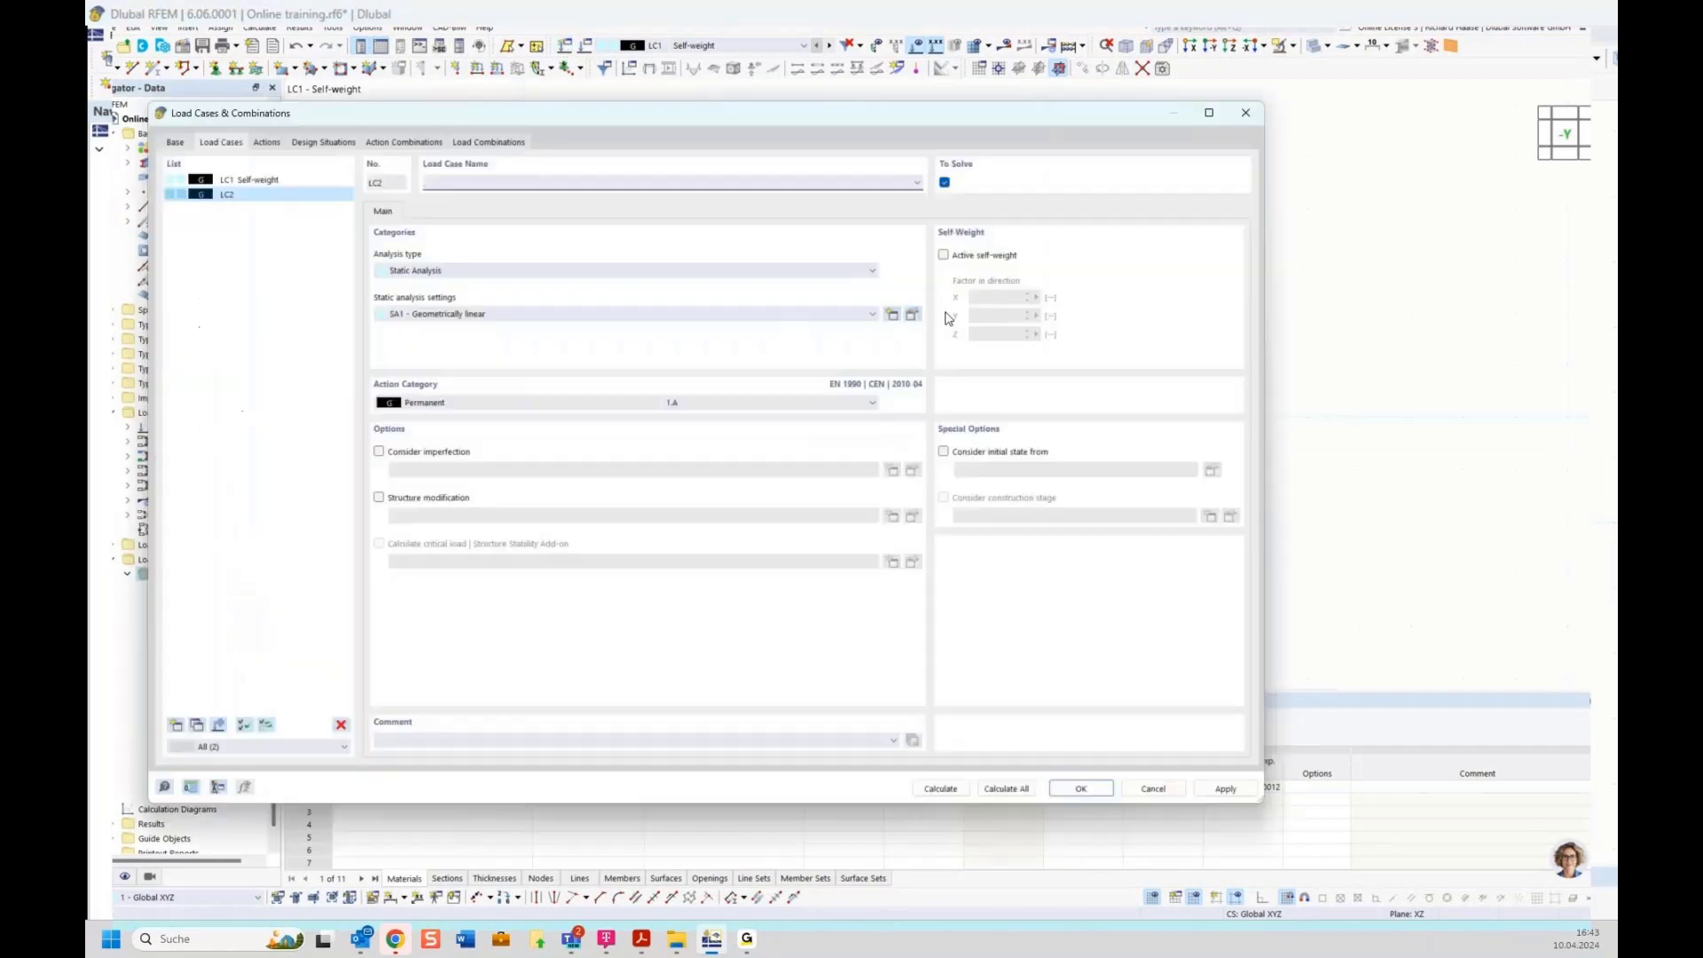
pyautogui.click(261, 183)
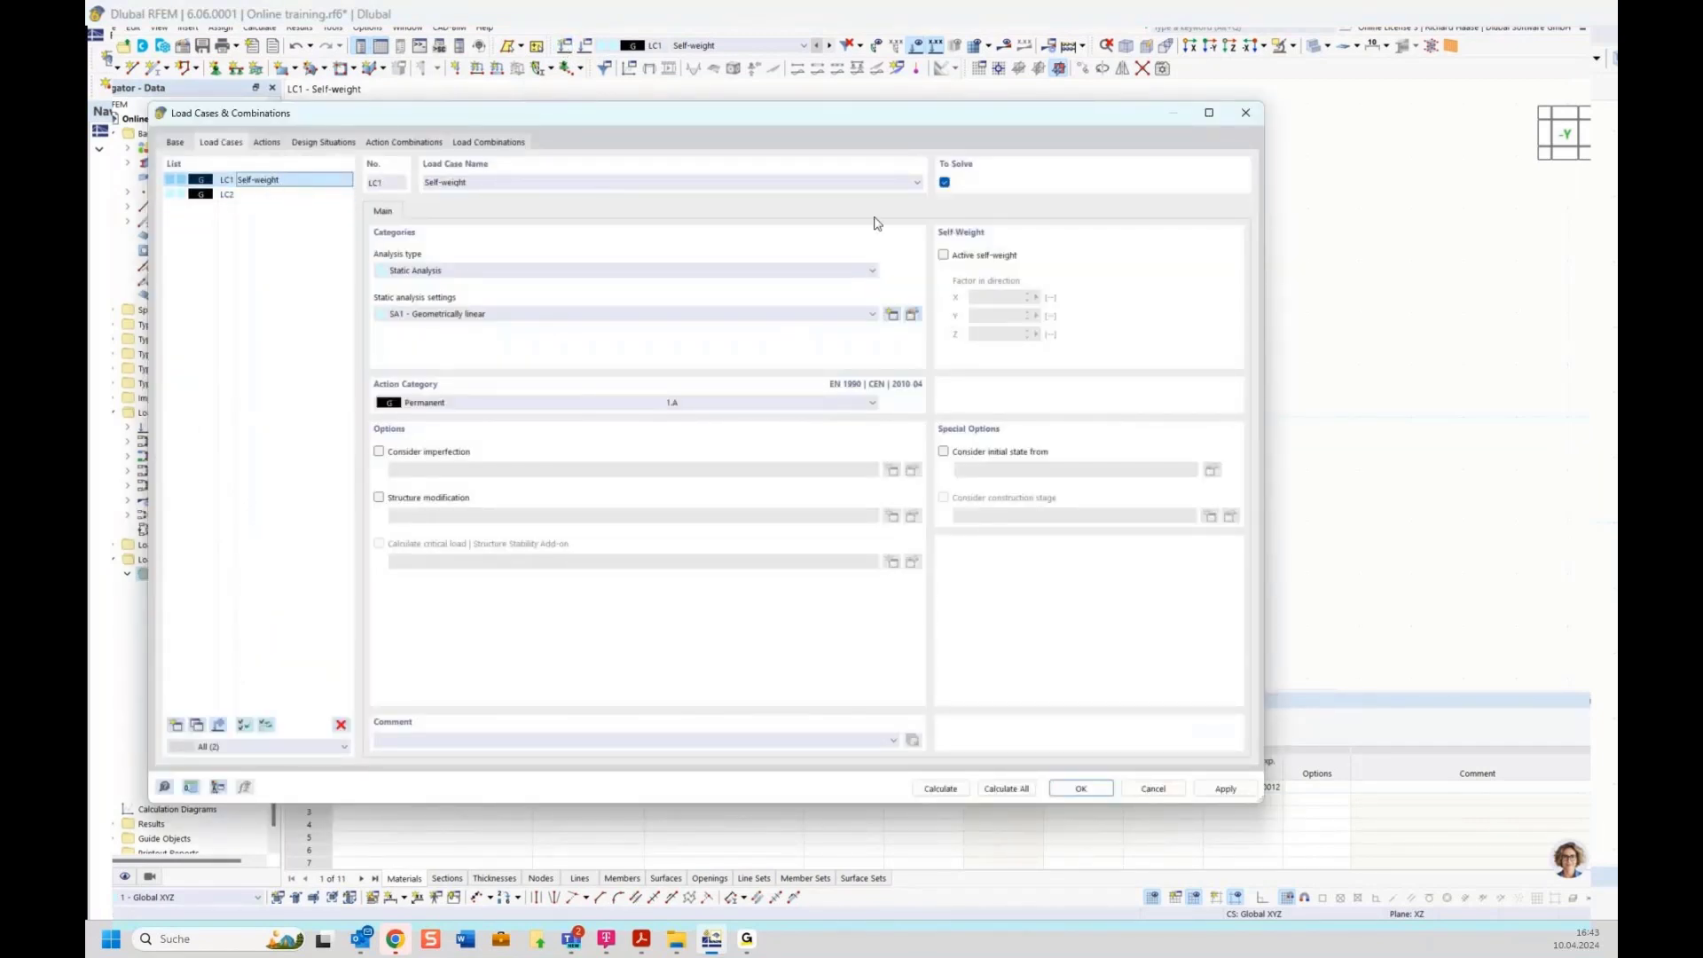
pyautogui.click(983, 256)
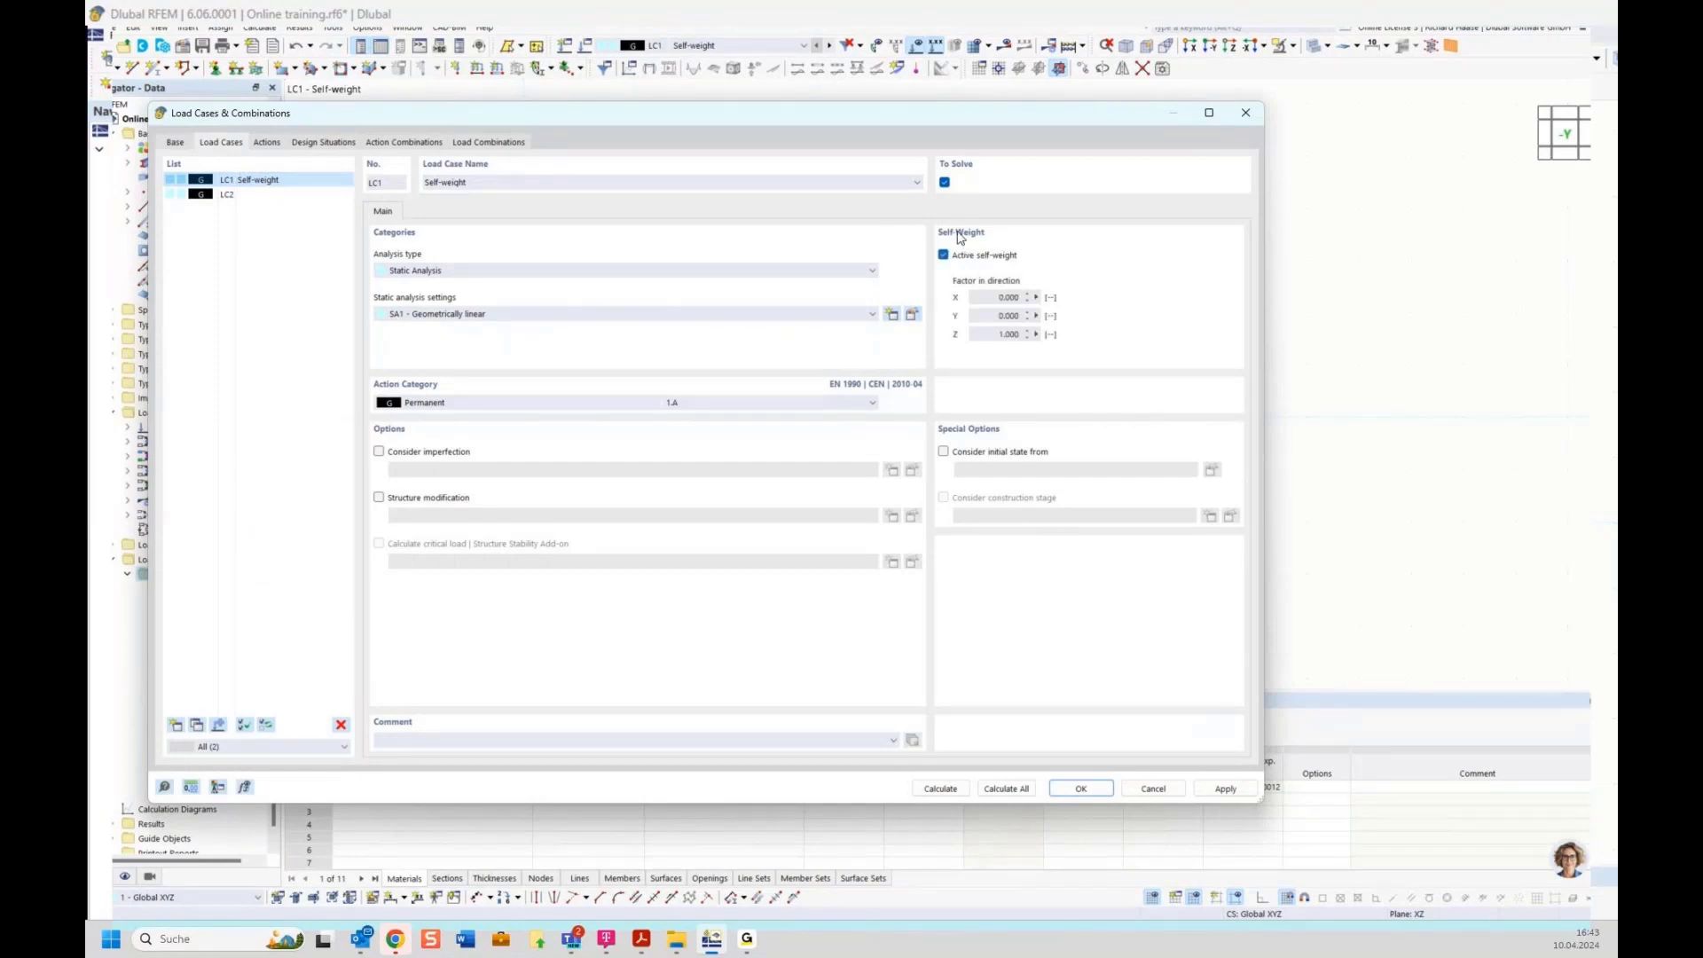
# Set the action category of load case LC2 to Imposed loads - category A: domestic, residential areas
pyautogui.click(237, 196)
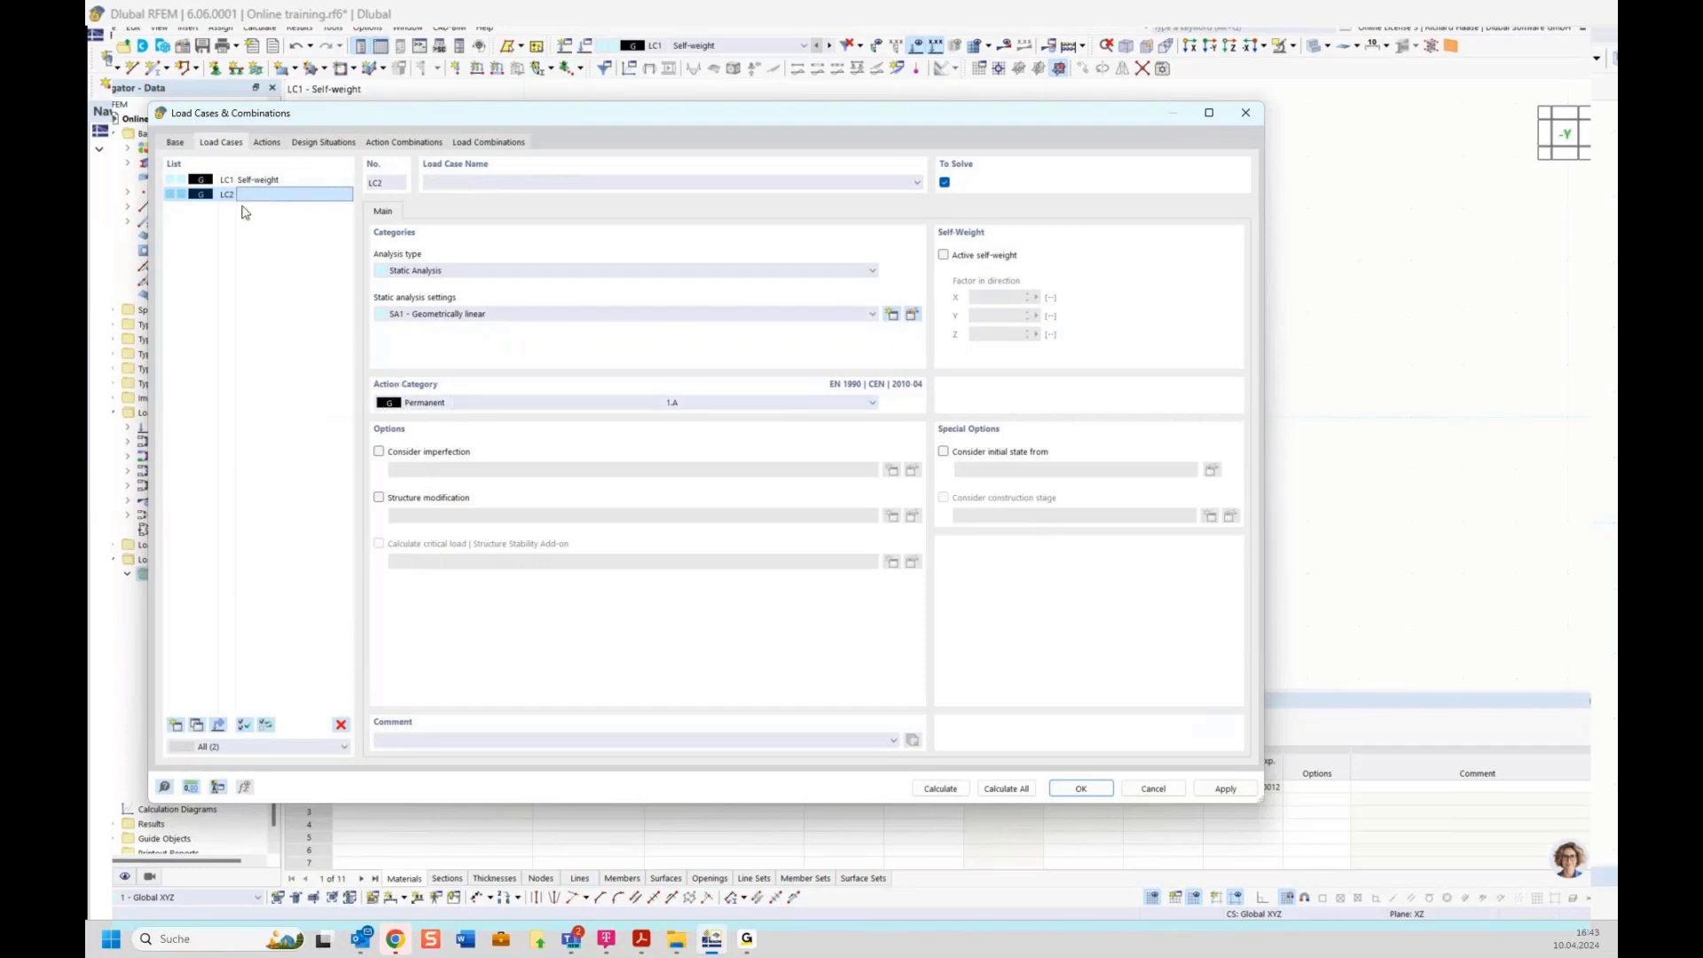
pyautogui.click(176, 143)
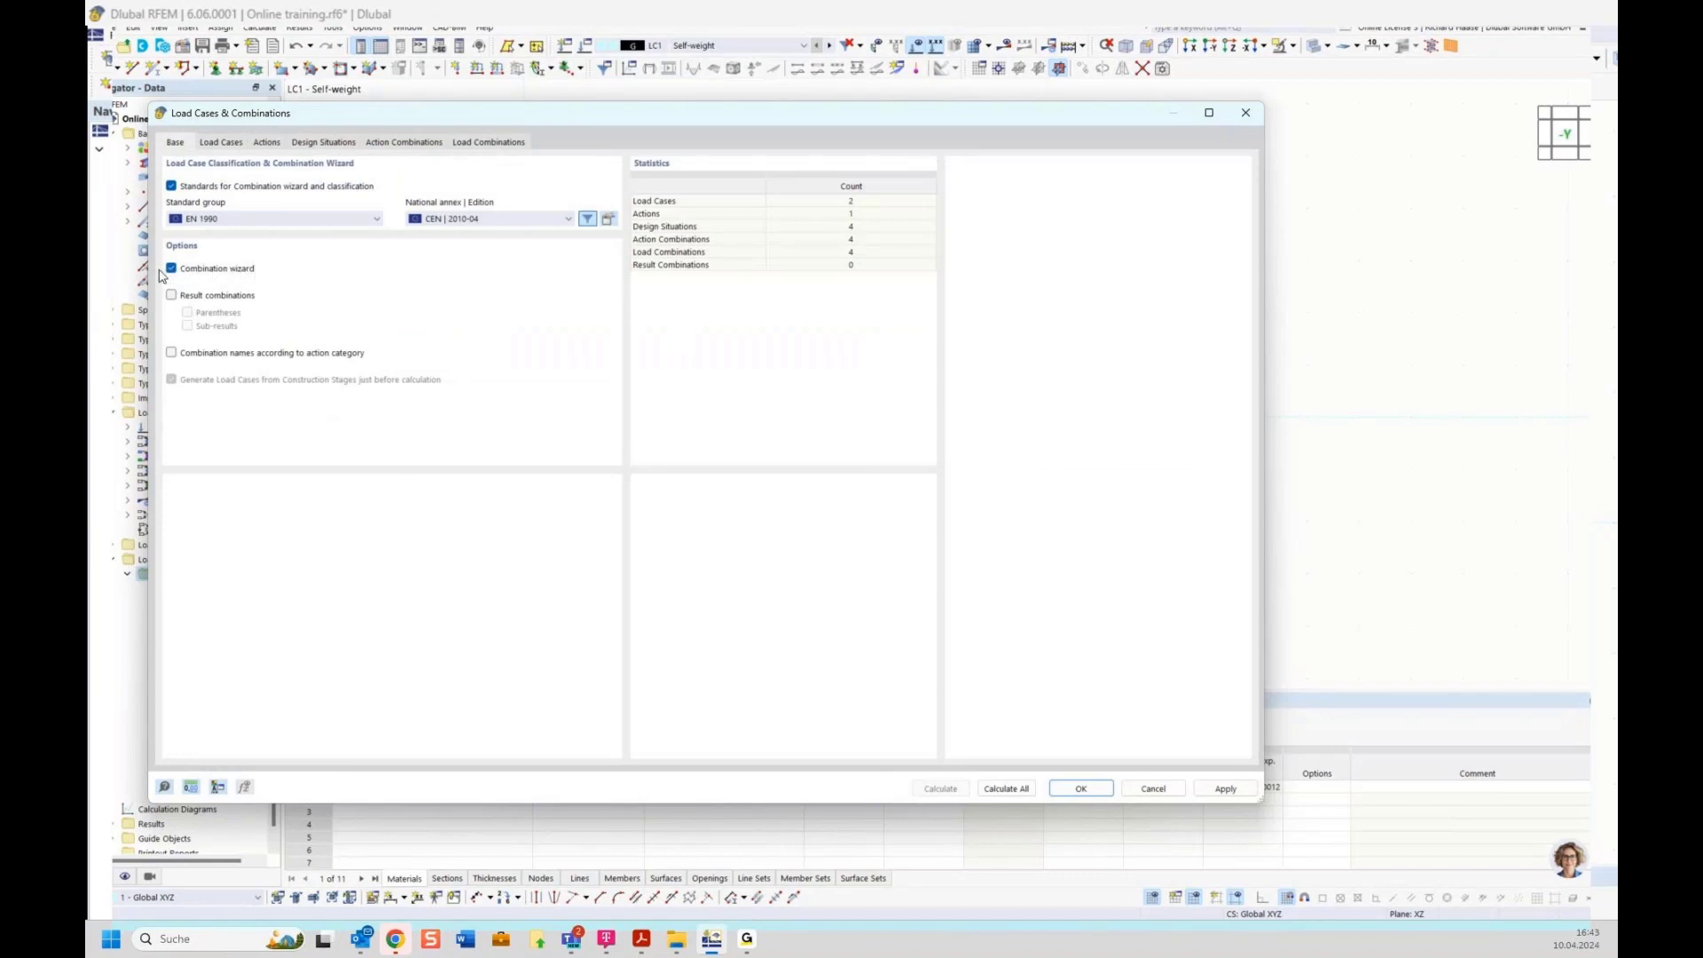
pyautogui.click(220, 142)
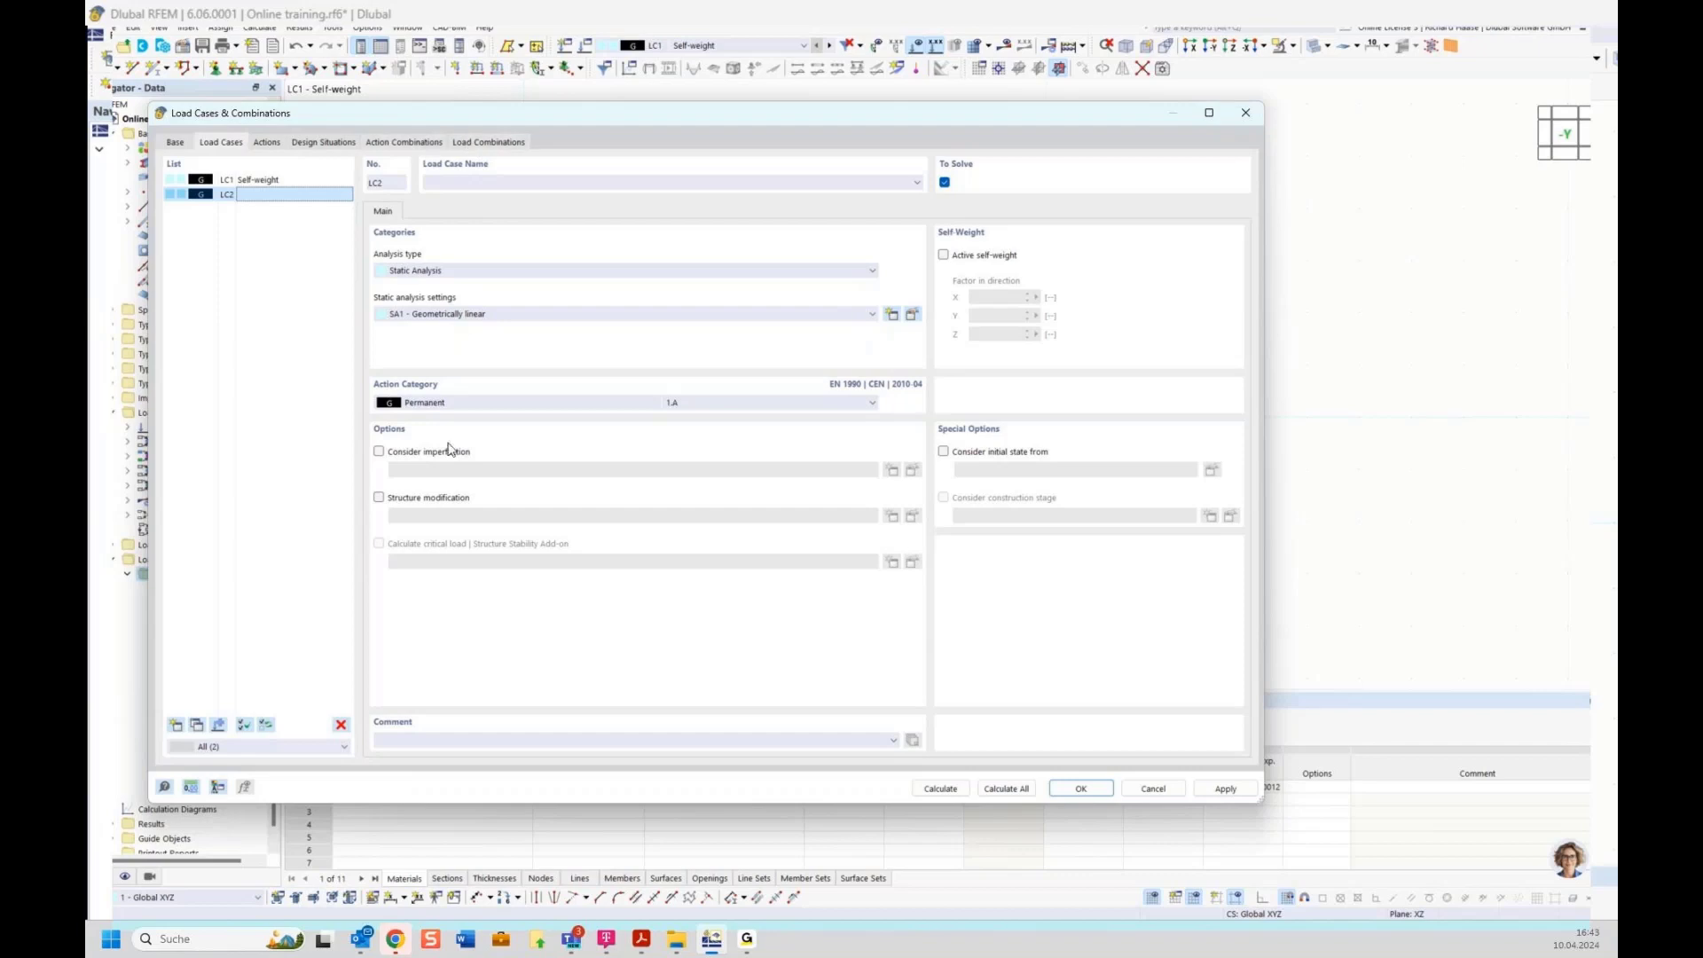
pyautogui.click(465, 404)
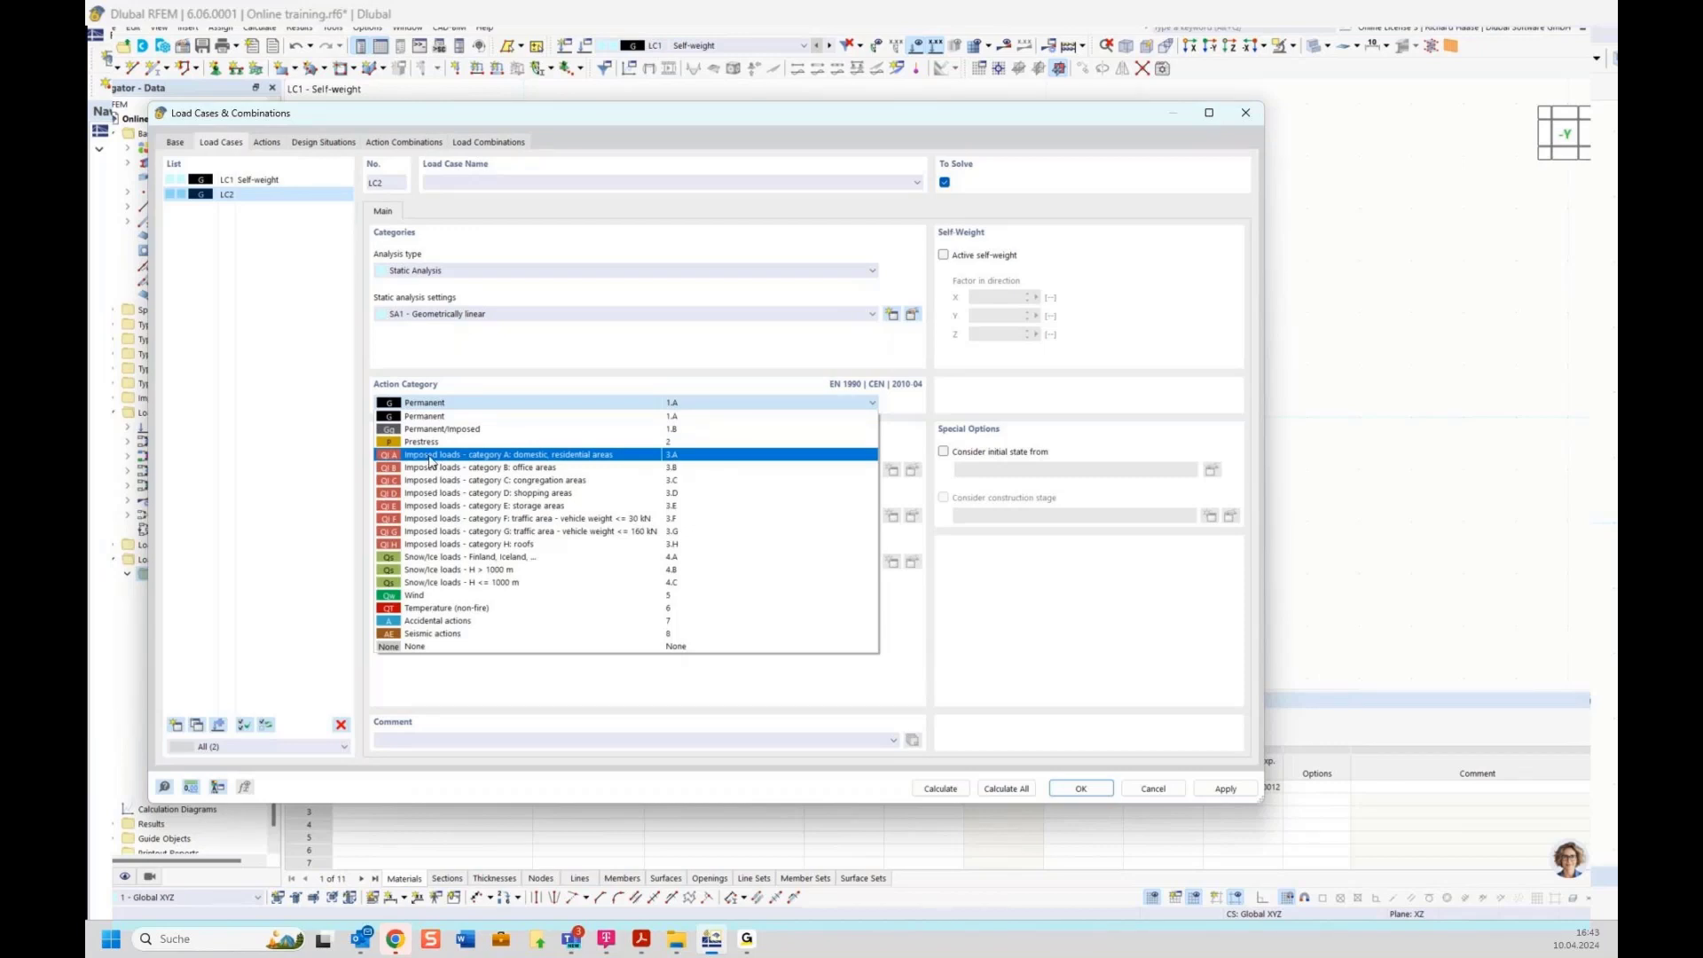
pyautogui.click(524, 457)
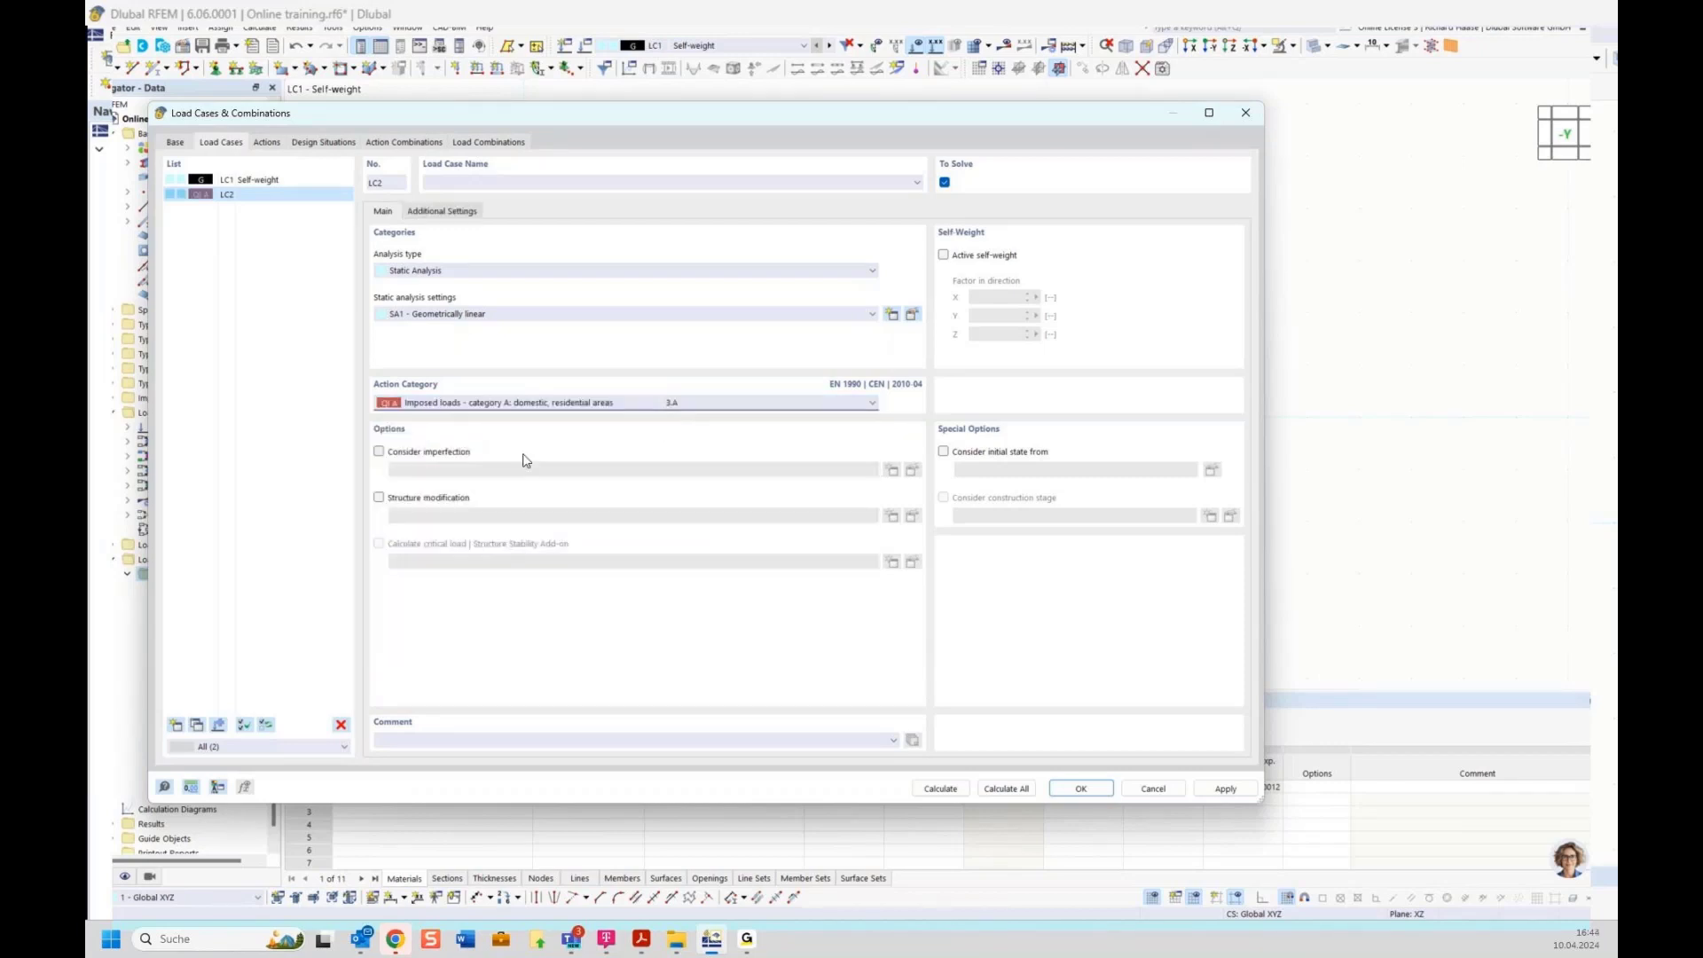
# Name load case LC2 Left and add another load case of the same category named Right
pyautogui.click(459, 178)
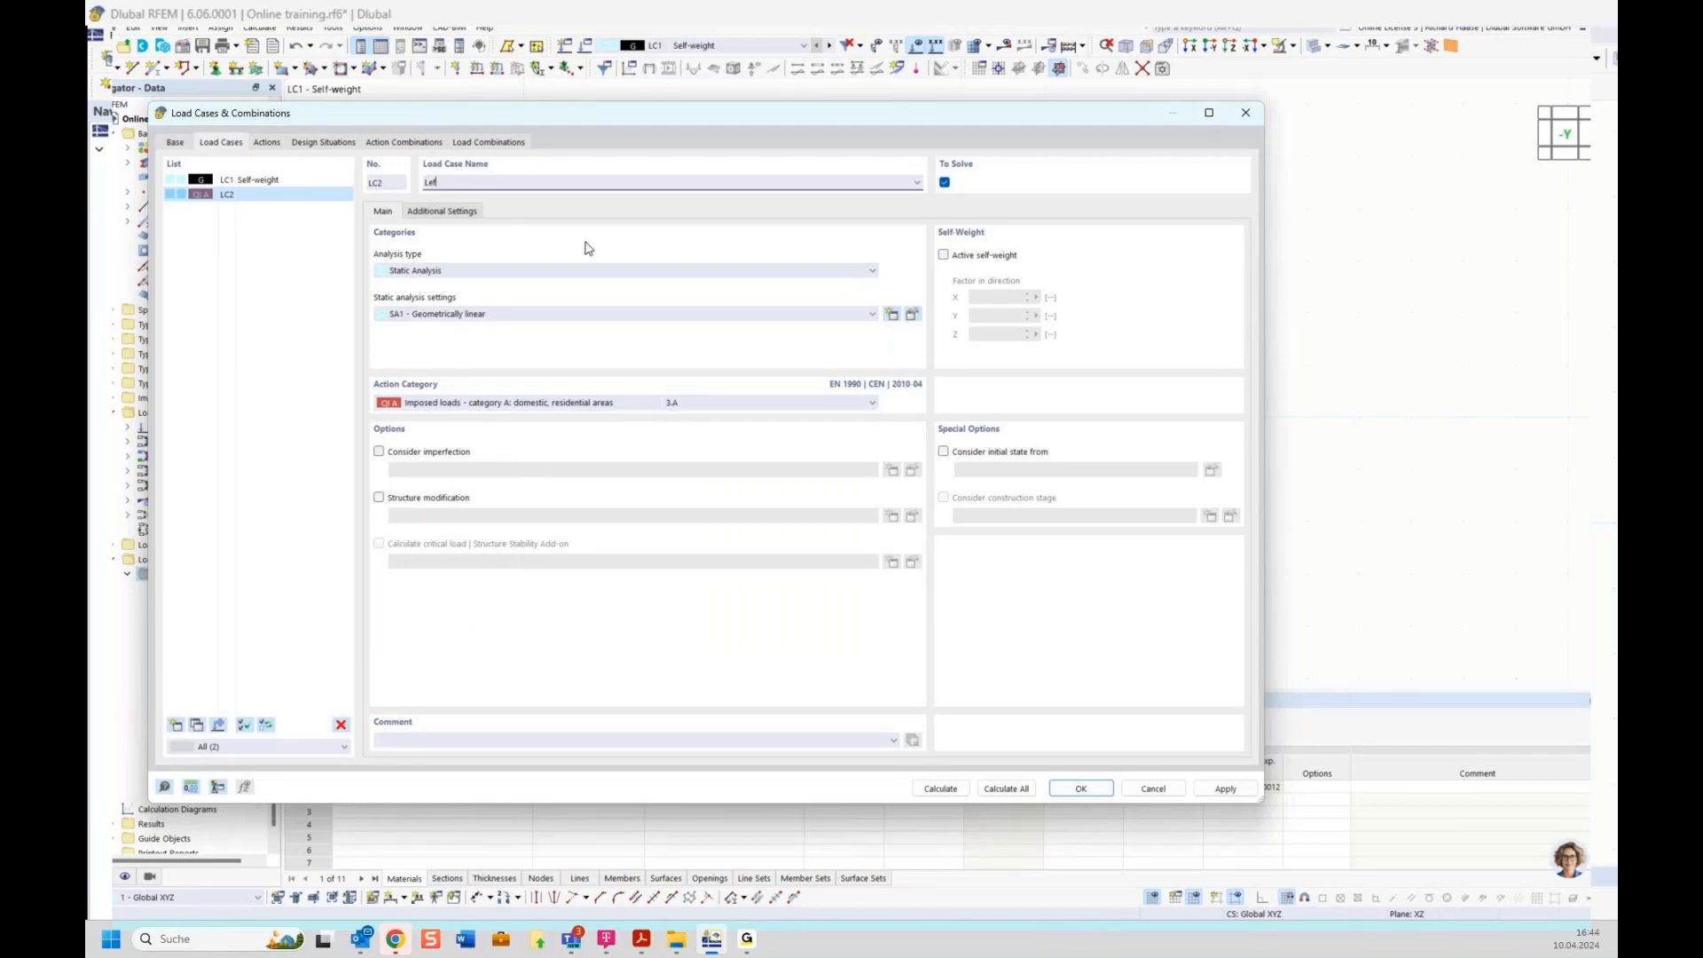
pyautogui.click(285, 279)
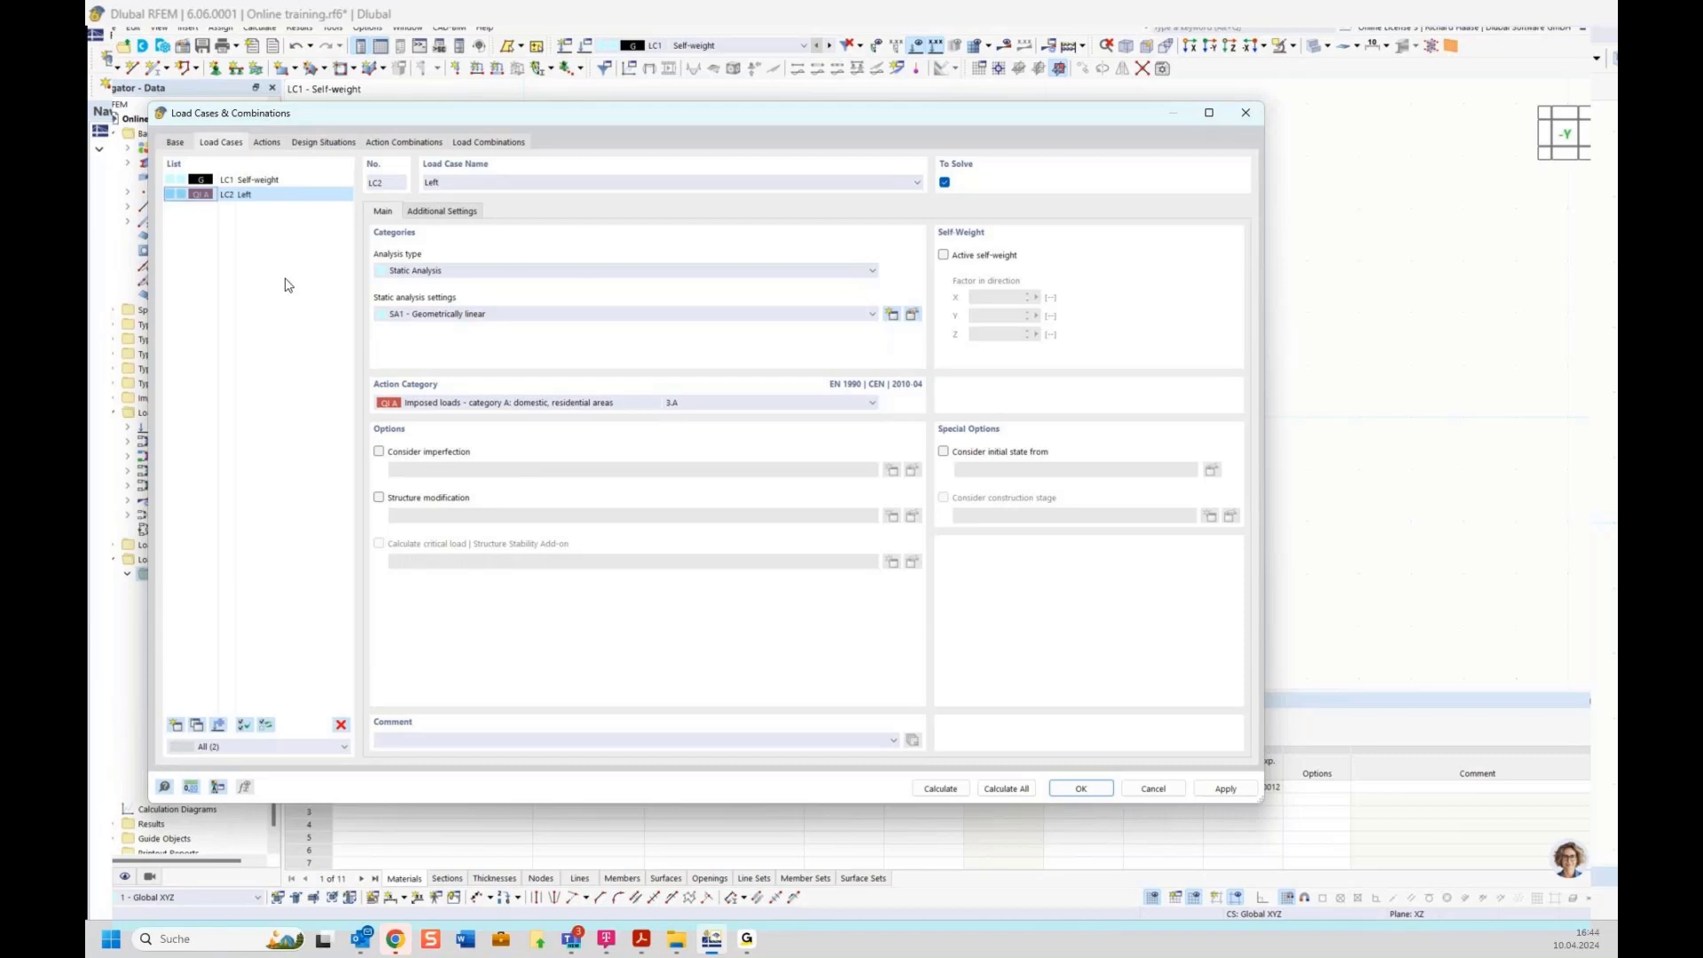
pyautogui.click(177, 725)
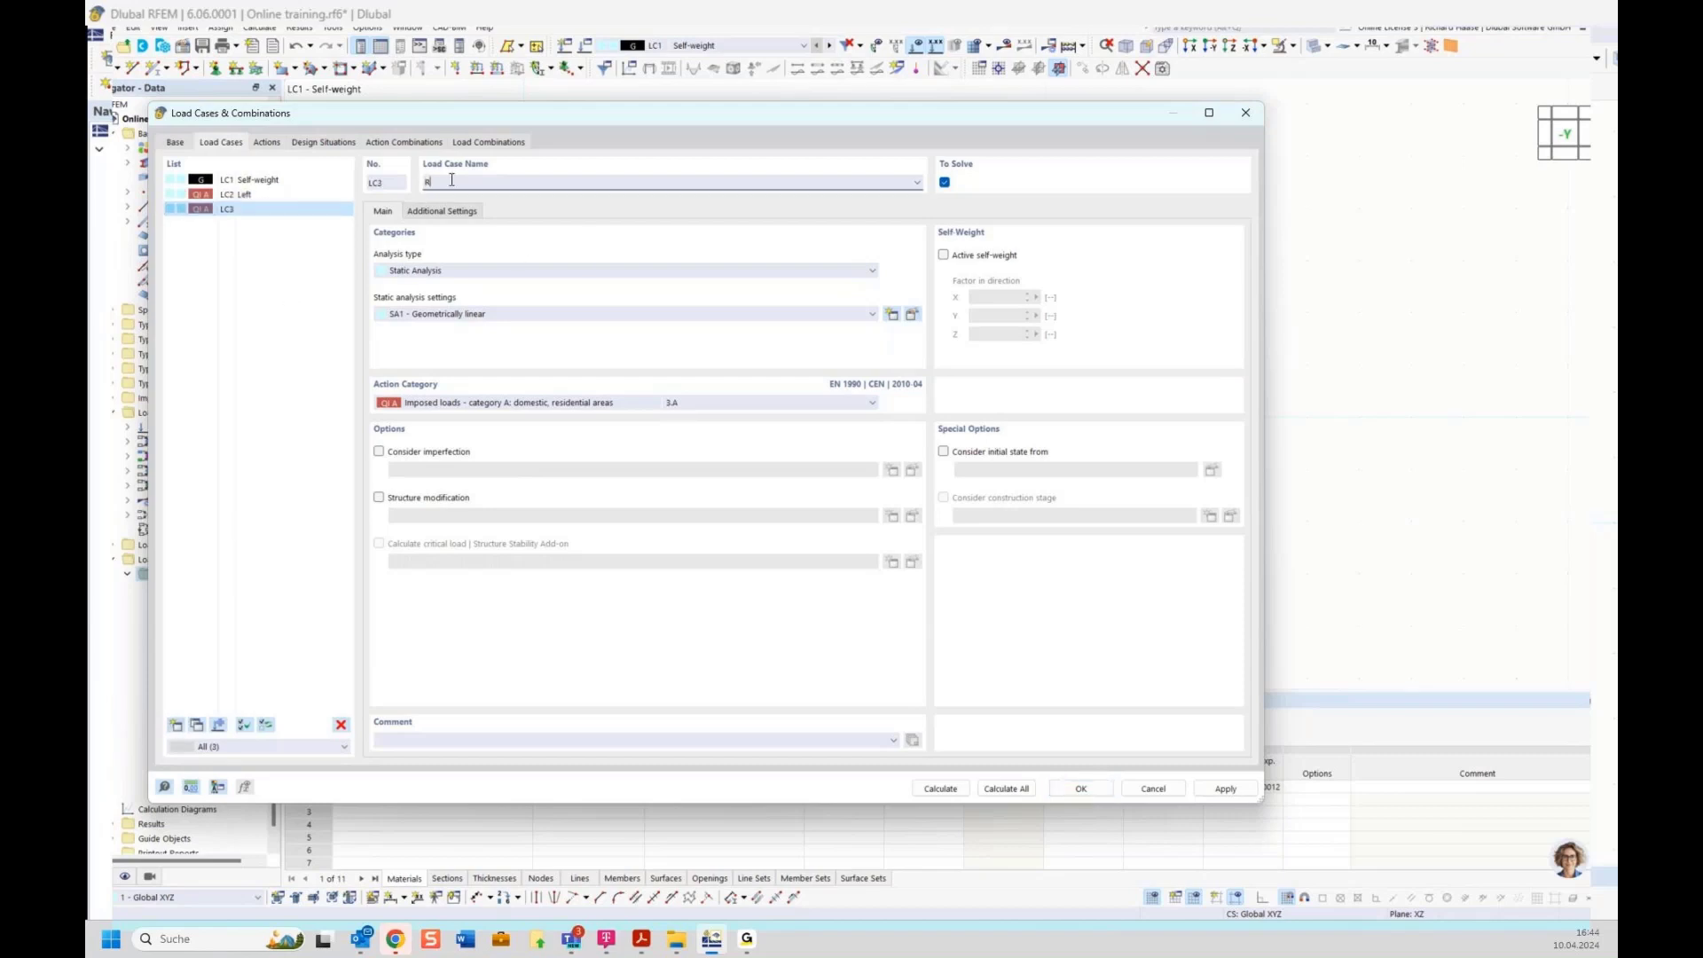
pyautogui.click(262, 196)
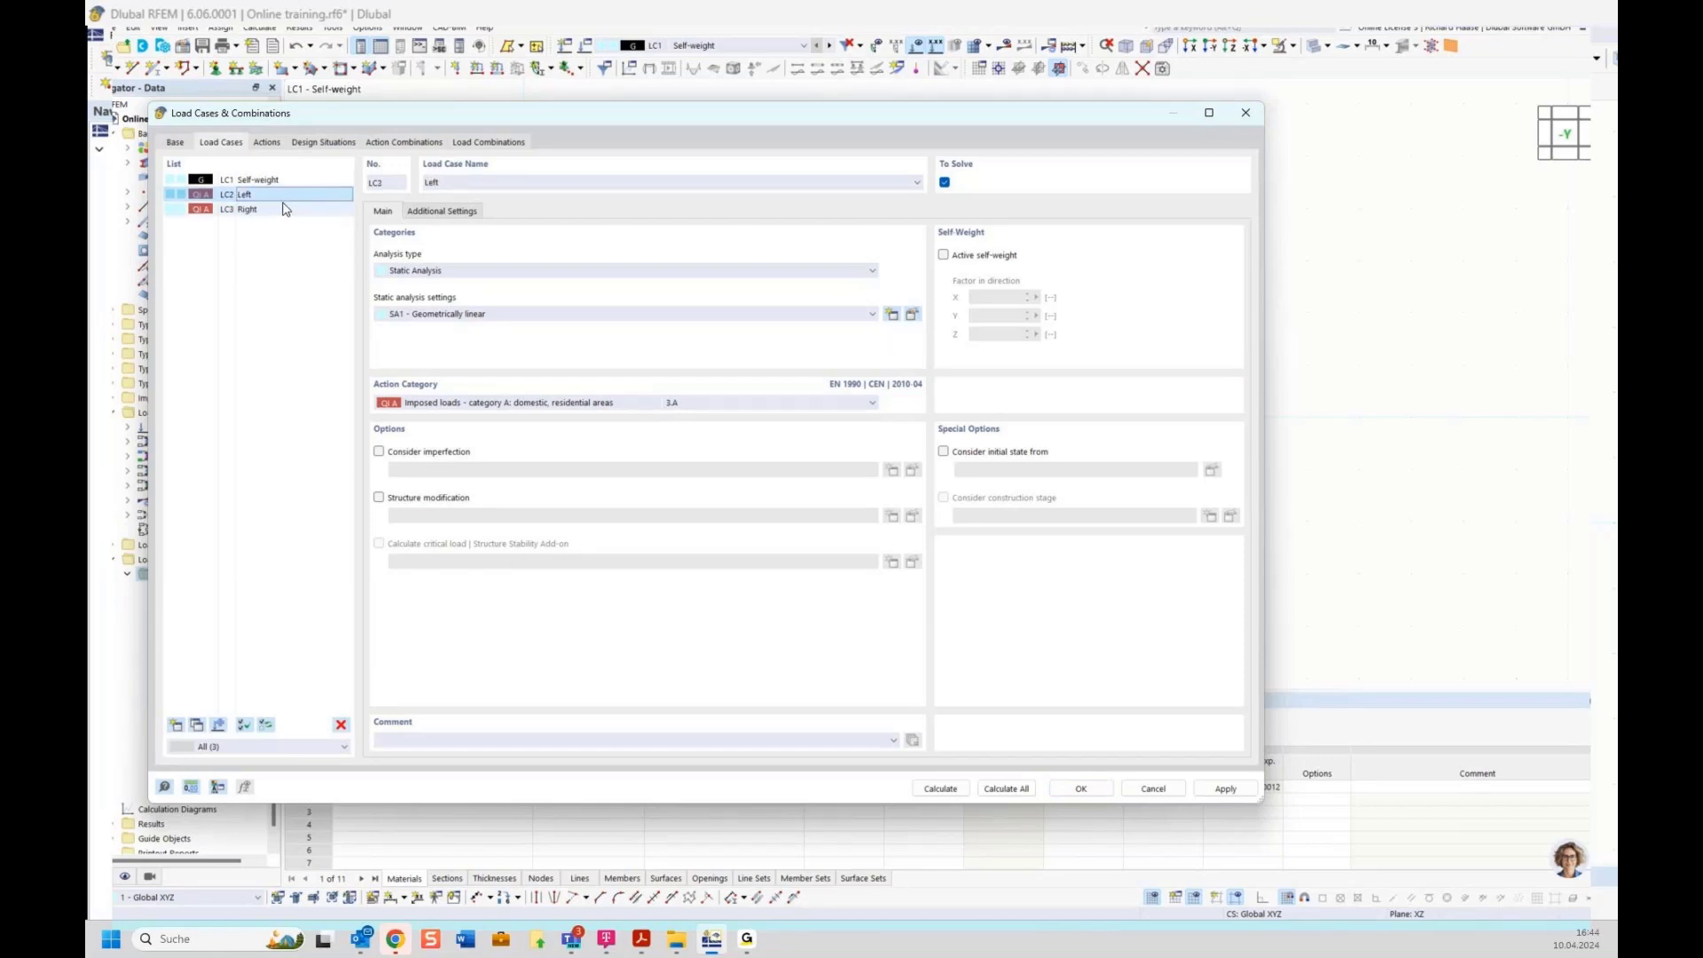
# Review the settings and assigned load cases of the permanent and imposed load actions
pyautogui.click(264, 144)
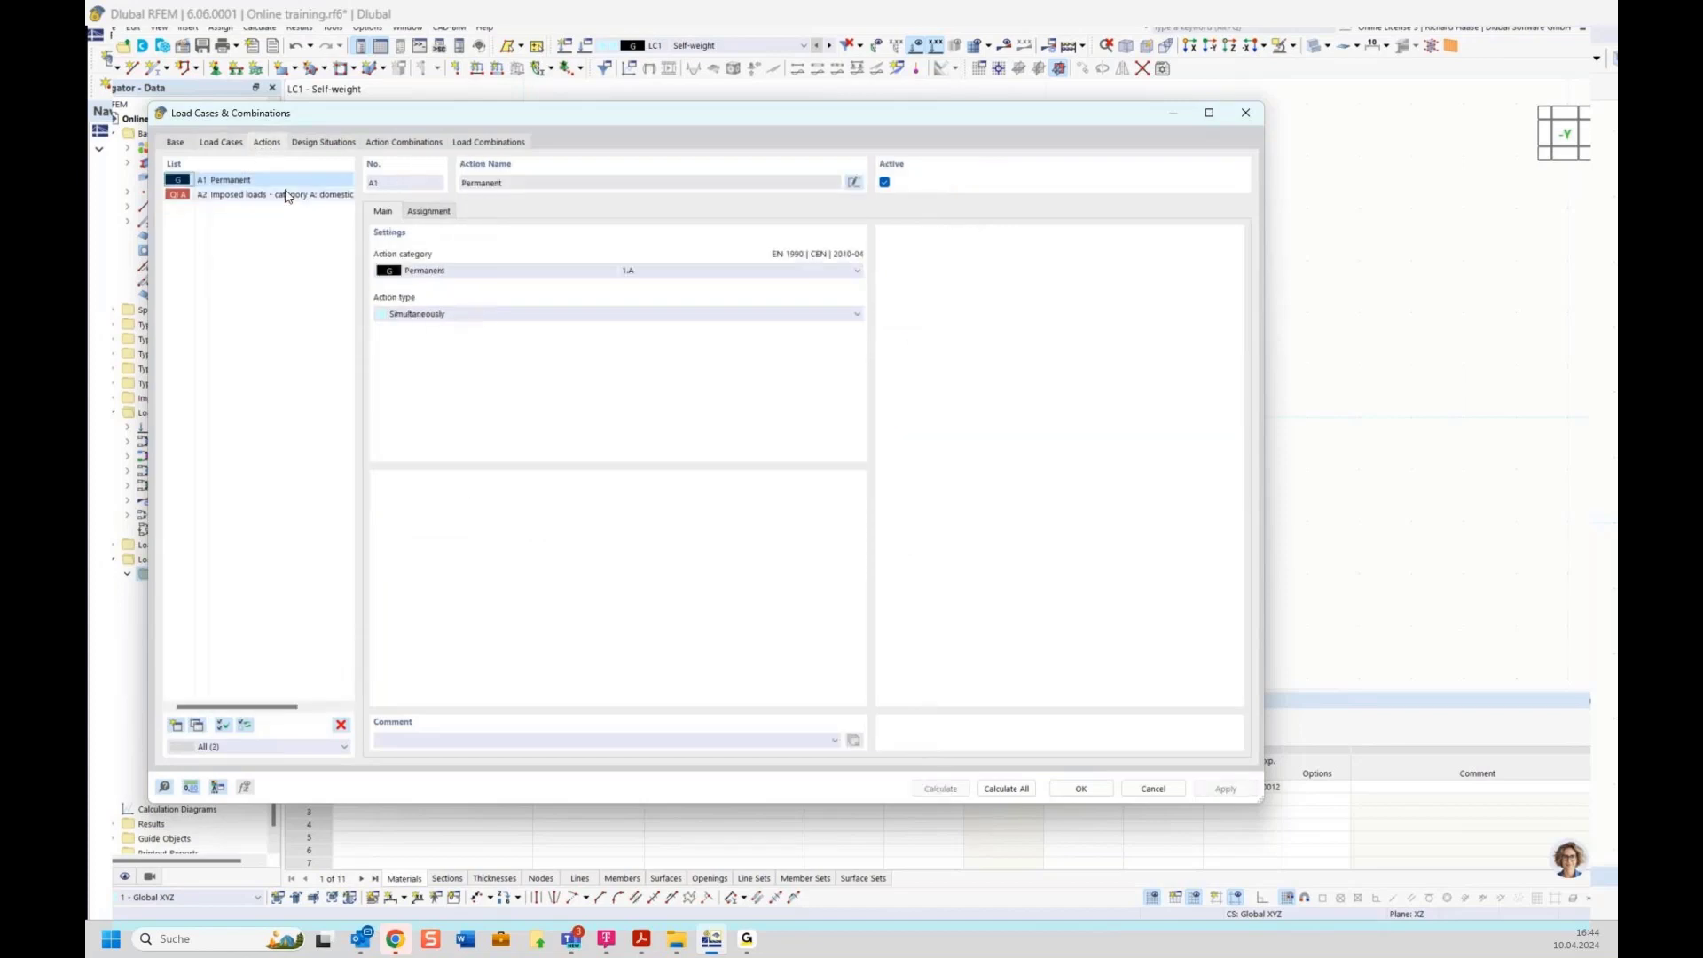
pyautogui.click(430, 212)
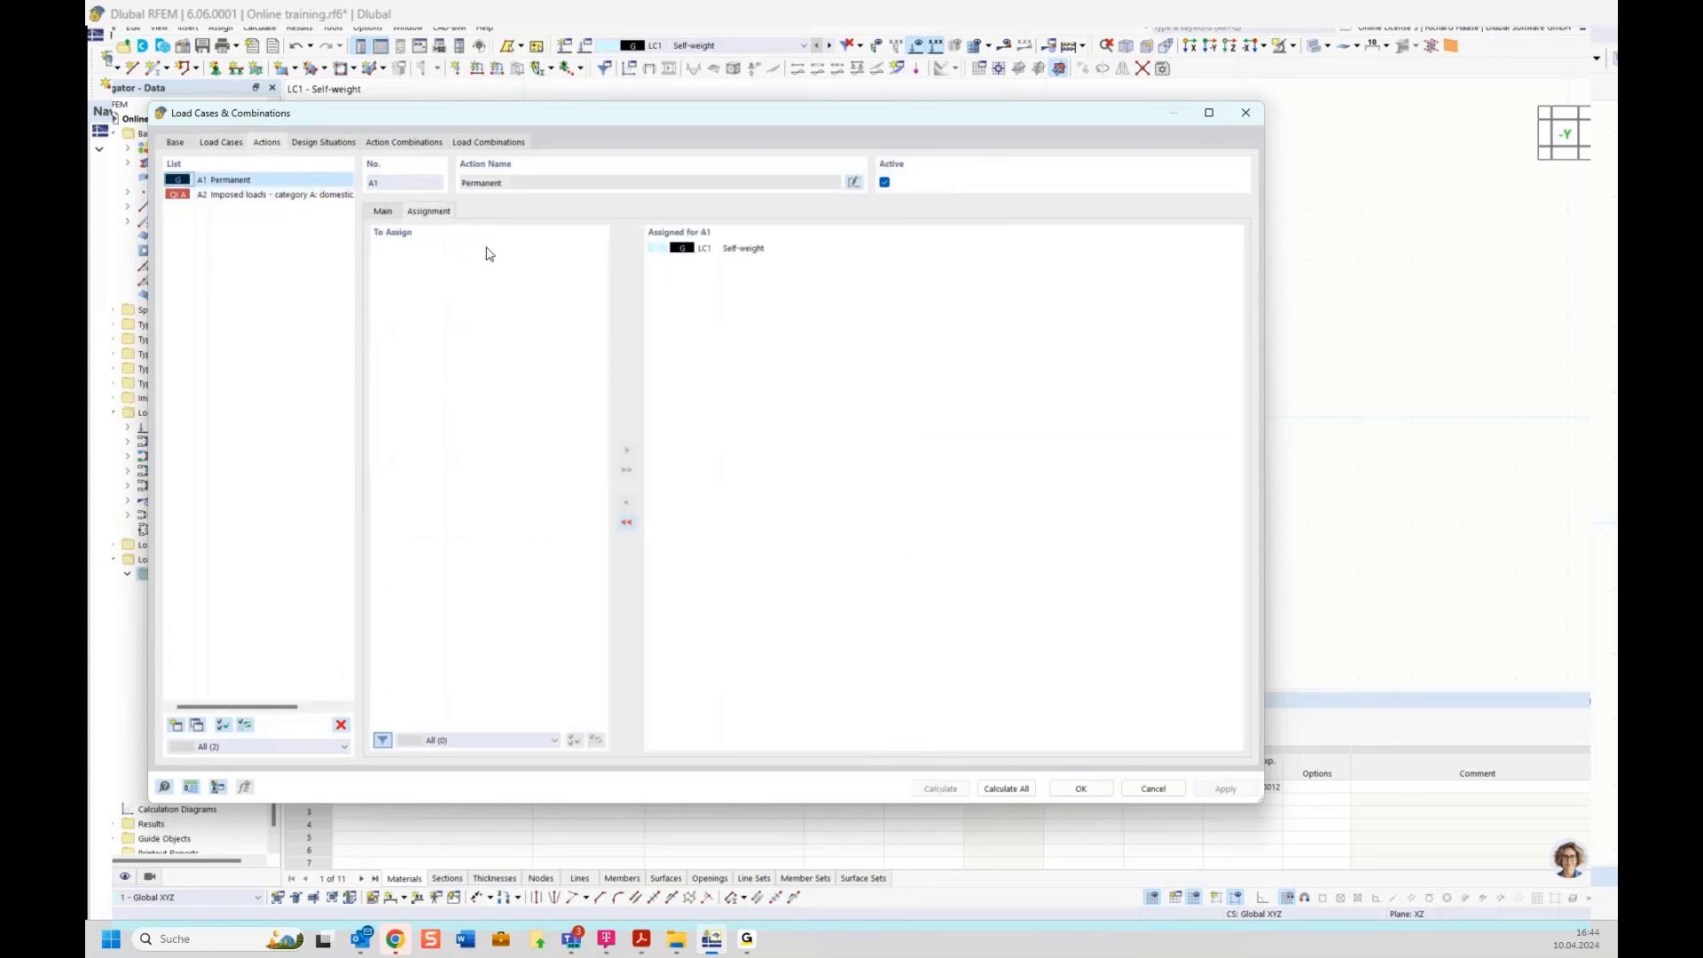
pyautogui.click(254, 195)
pyautogui.click(382, 212)
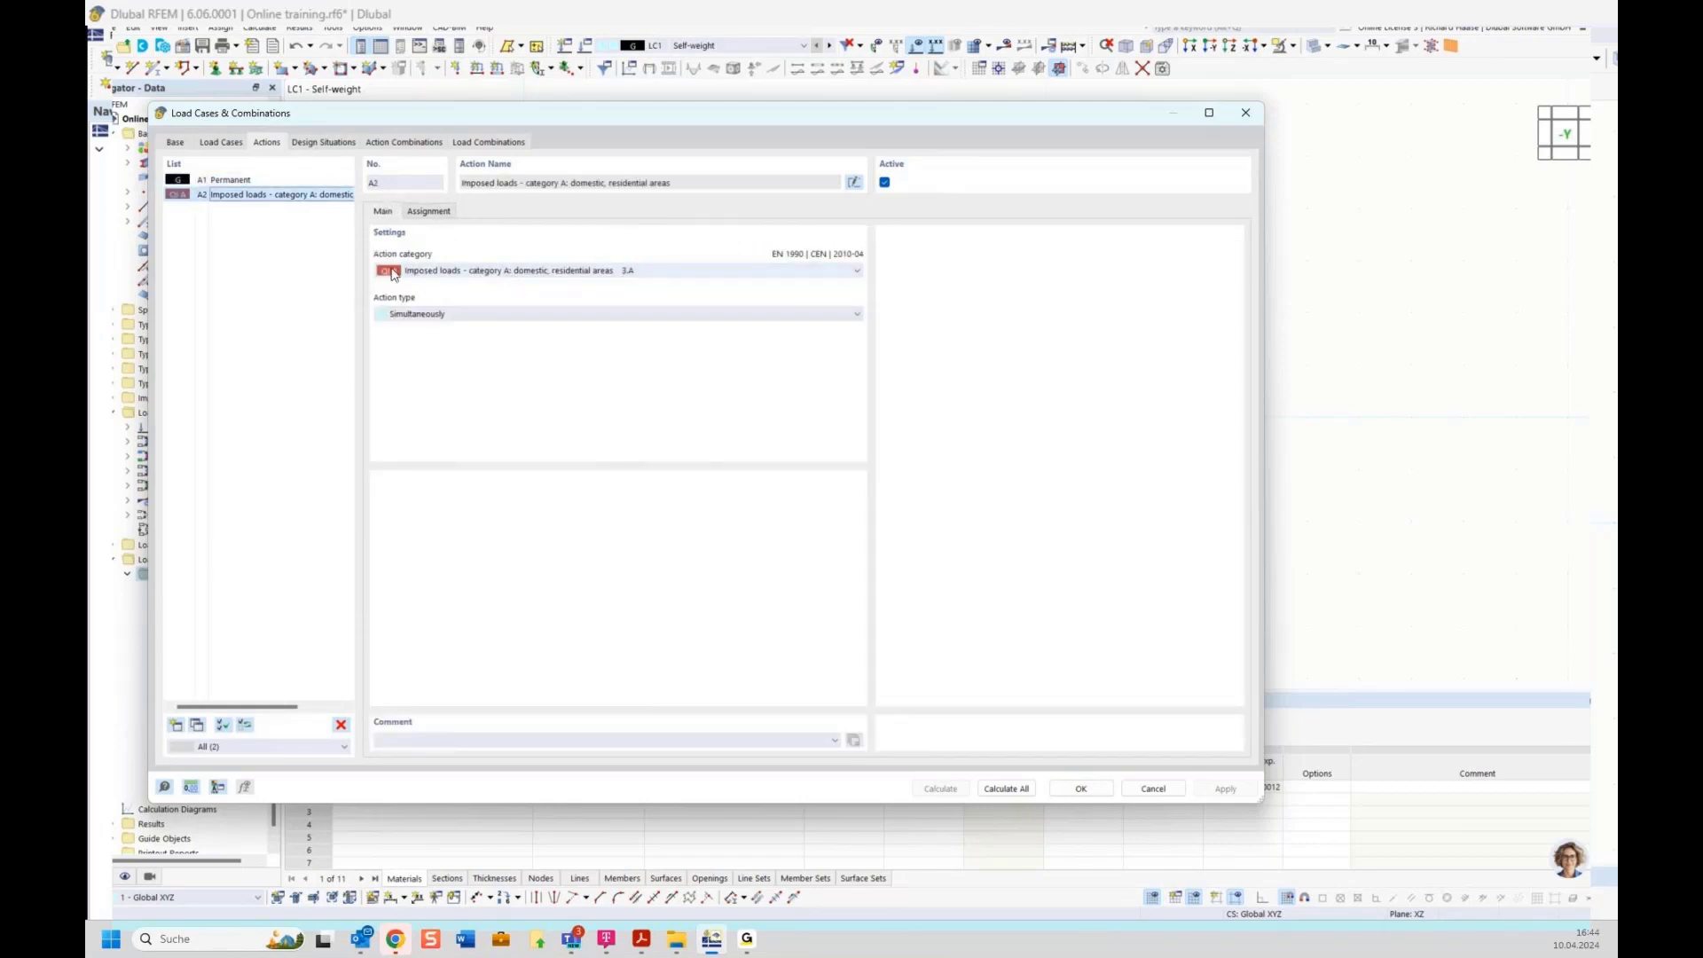
pyautogui.click(428, 213)
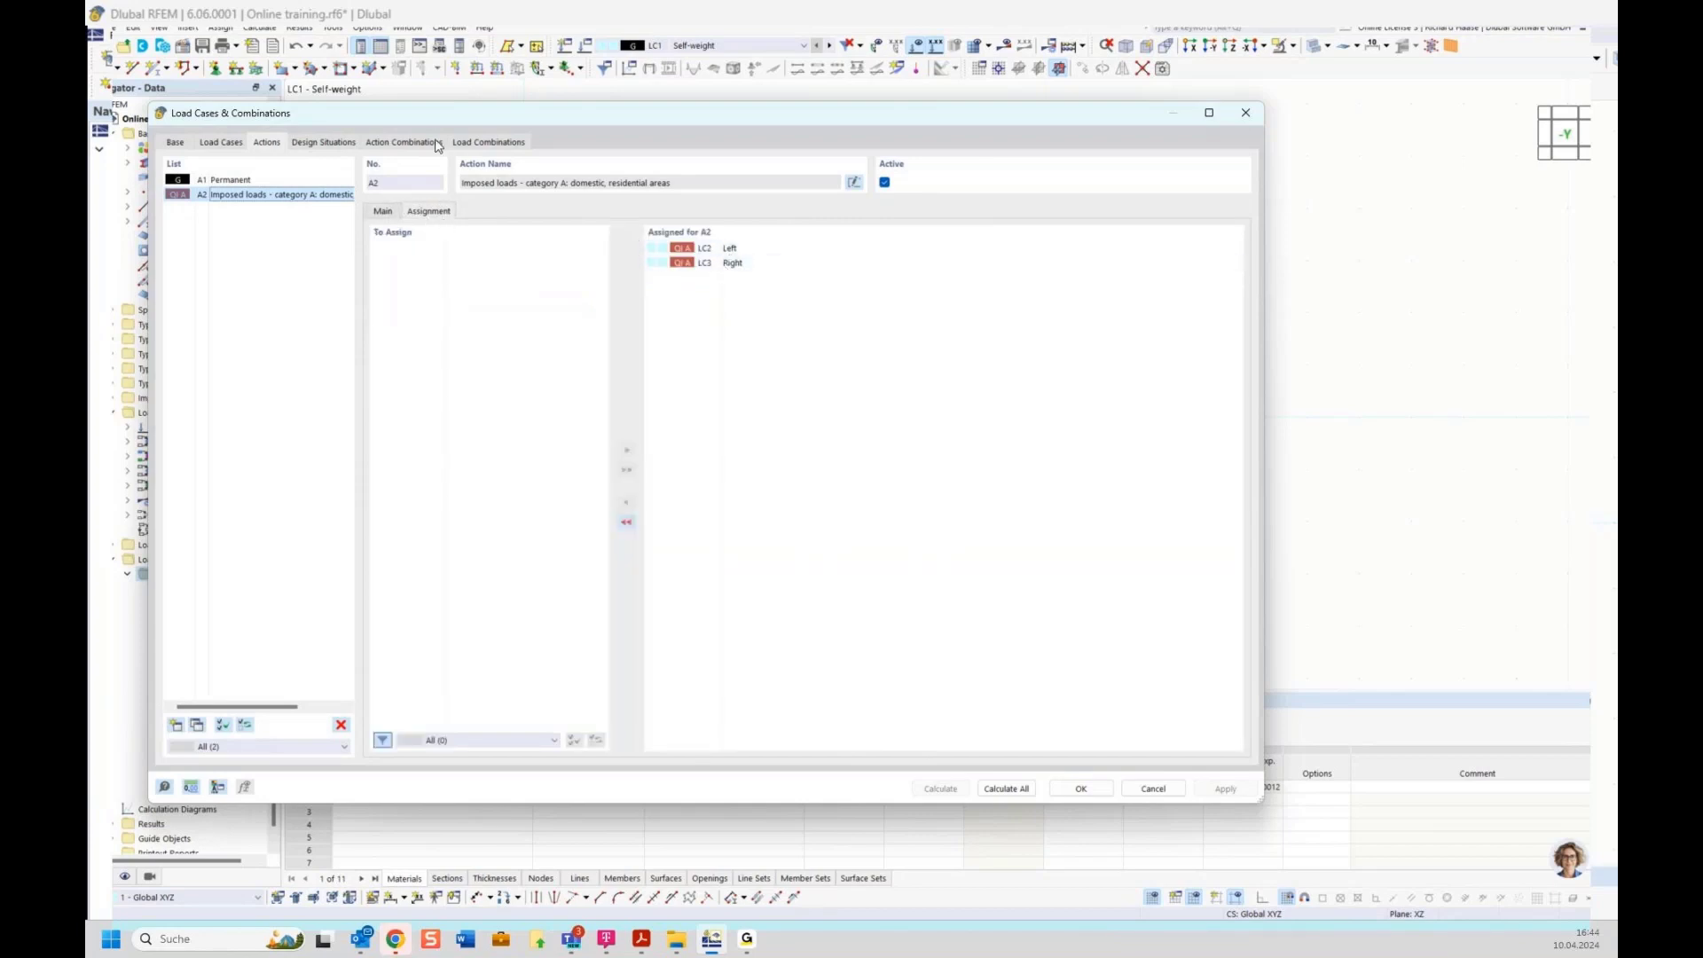
# Review the design situations and the combination rule for the ULS permanent and transient situation
pyautogui.click(322, 144)
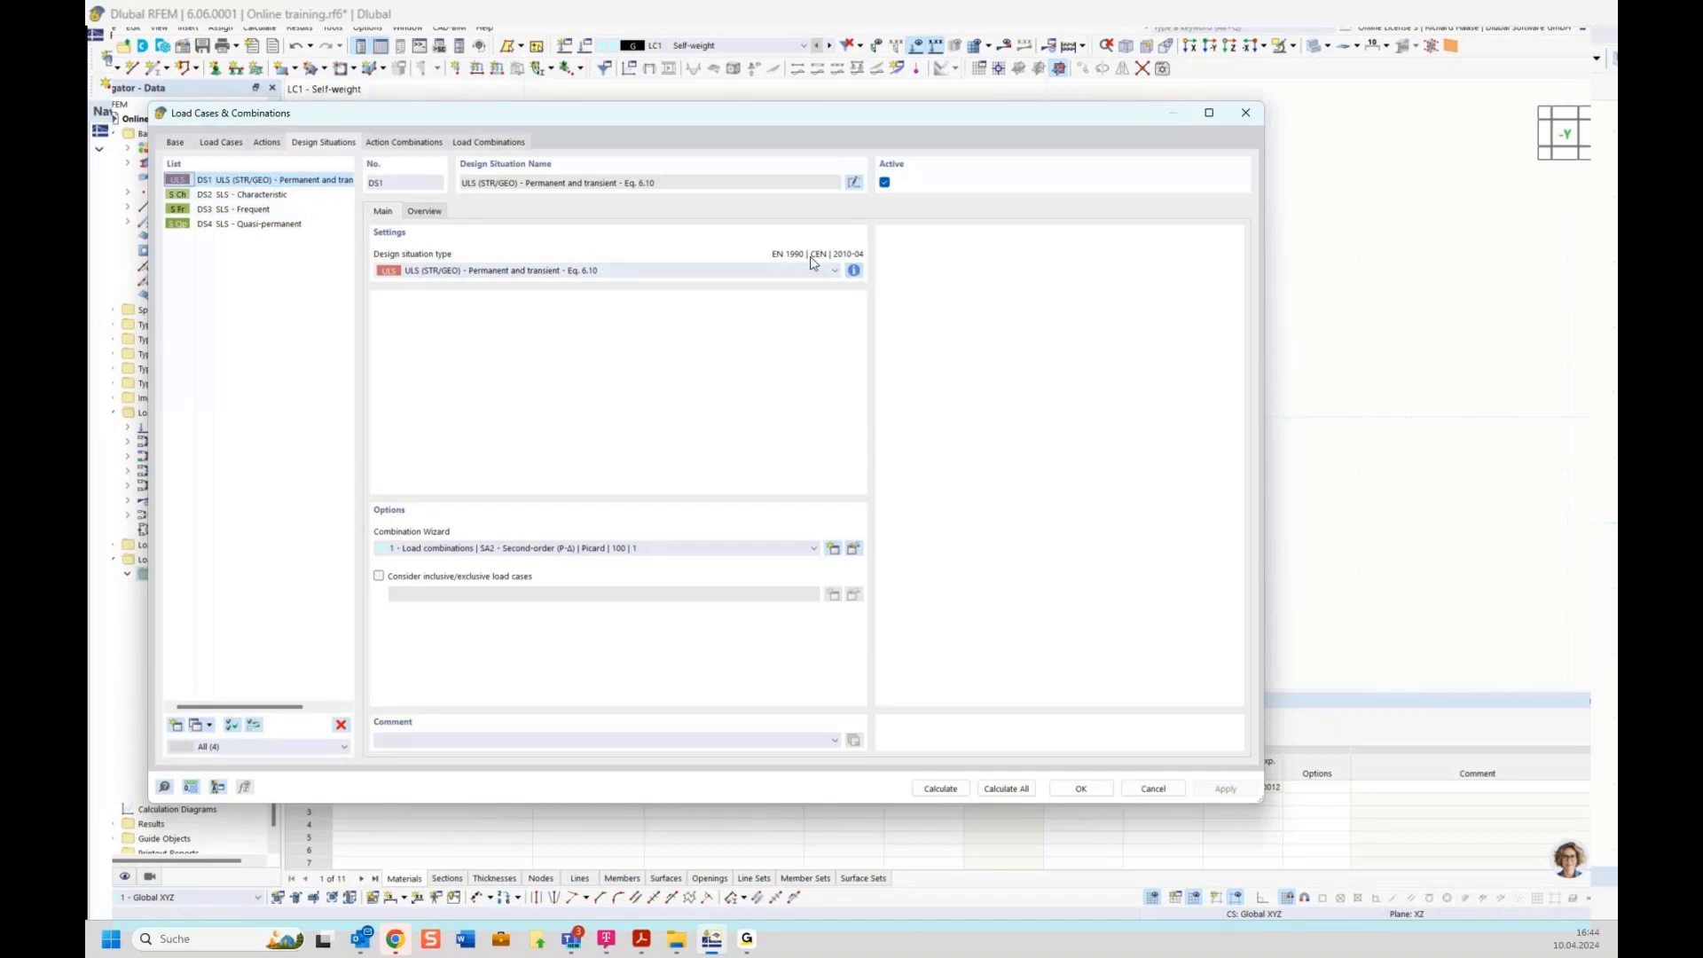
pyautogui.click(855, 272)
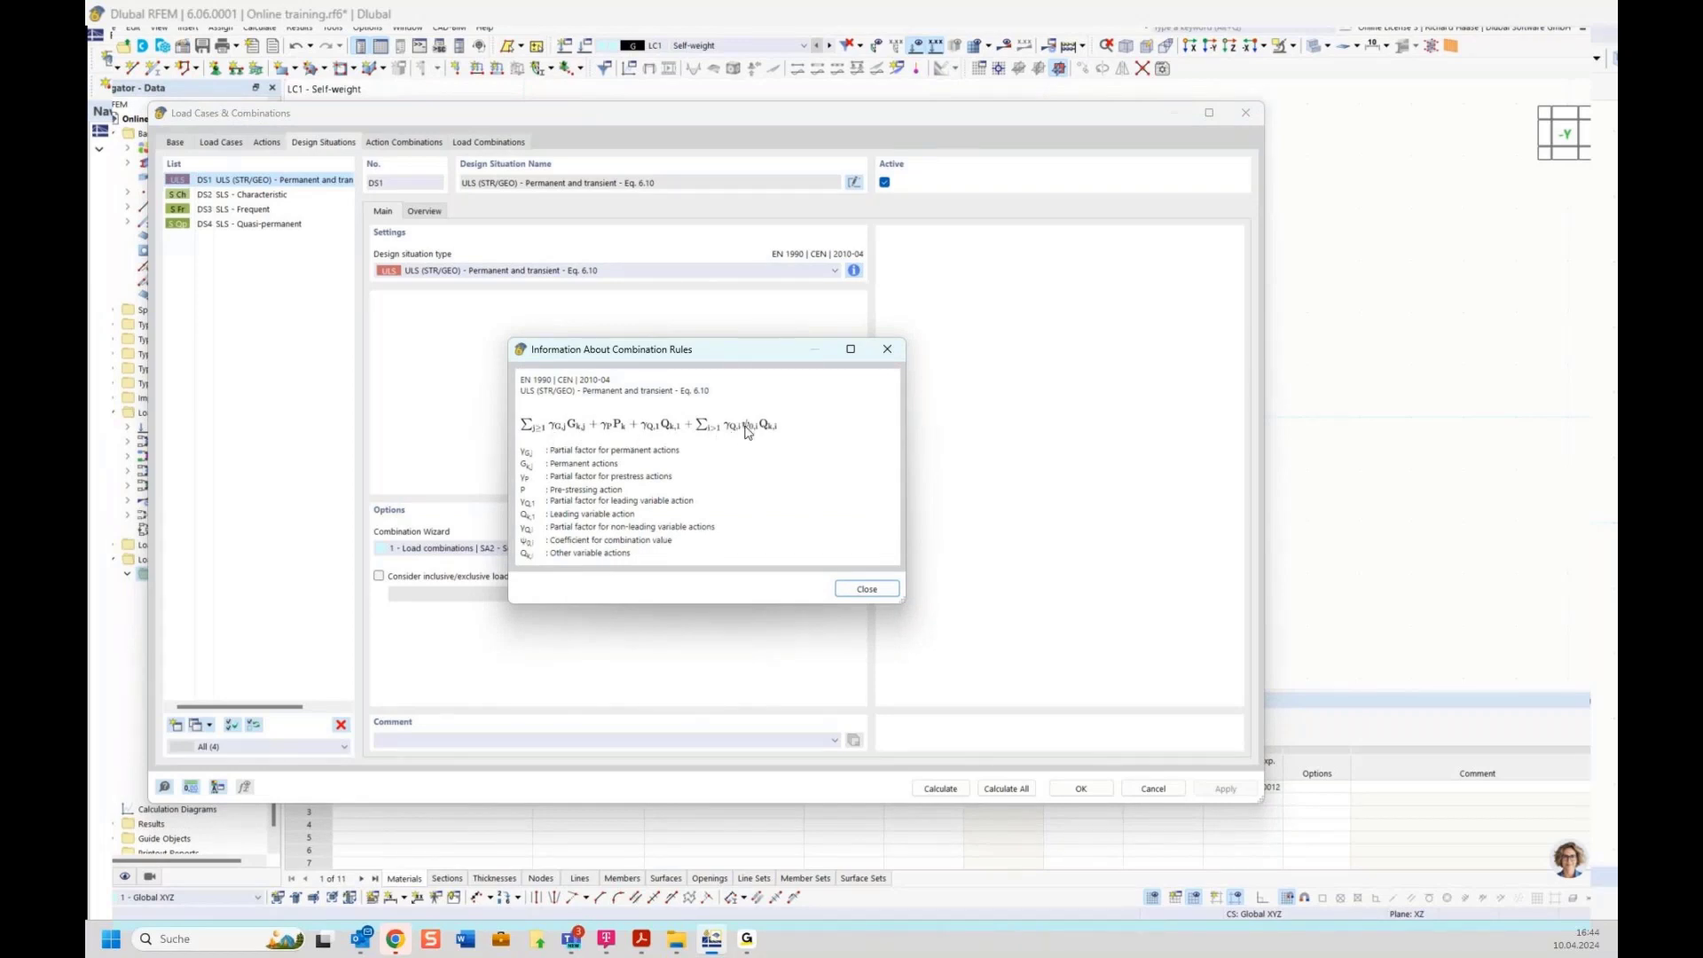
pyautogui.click(849, 590)
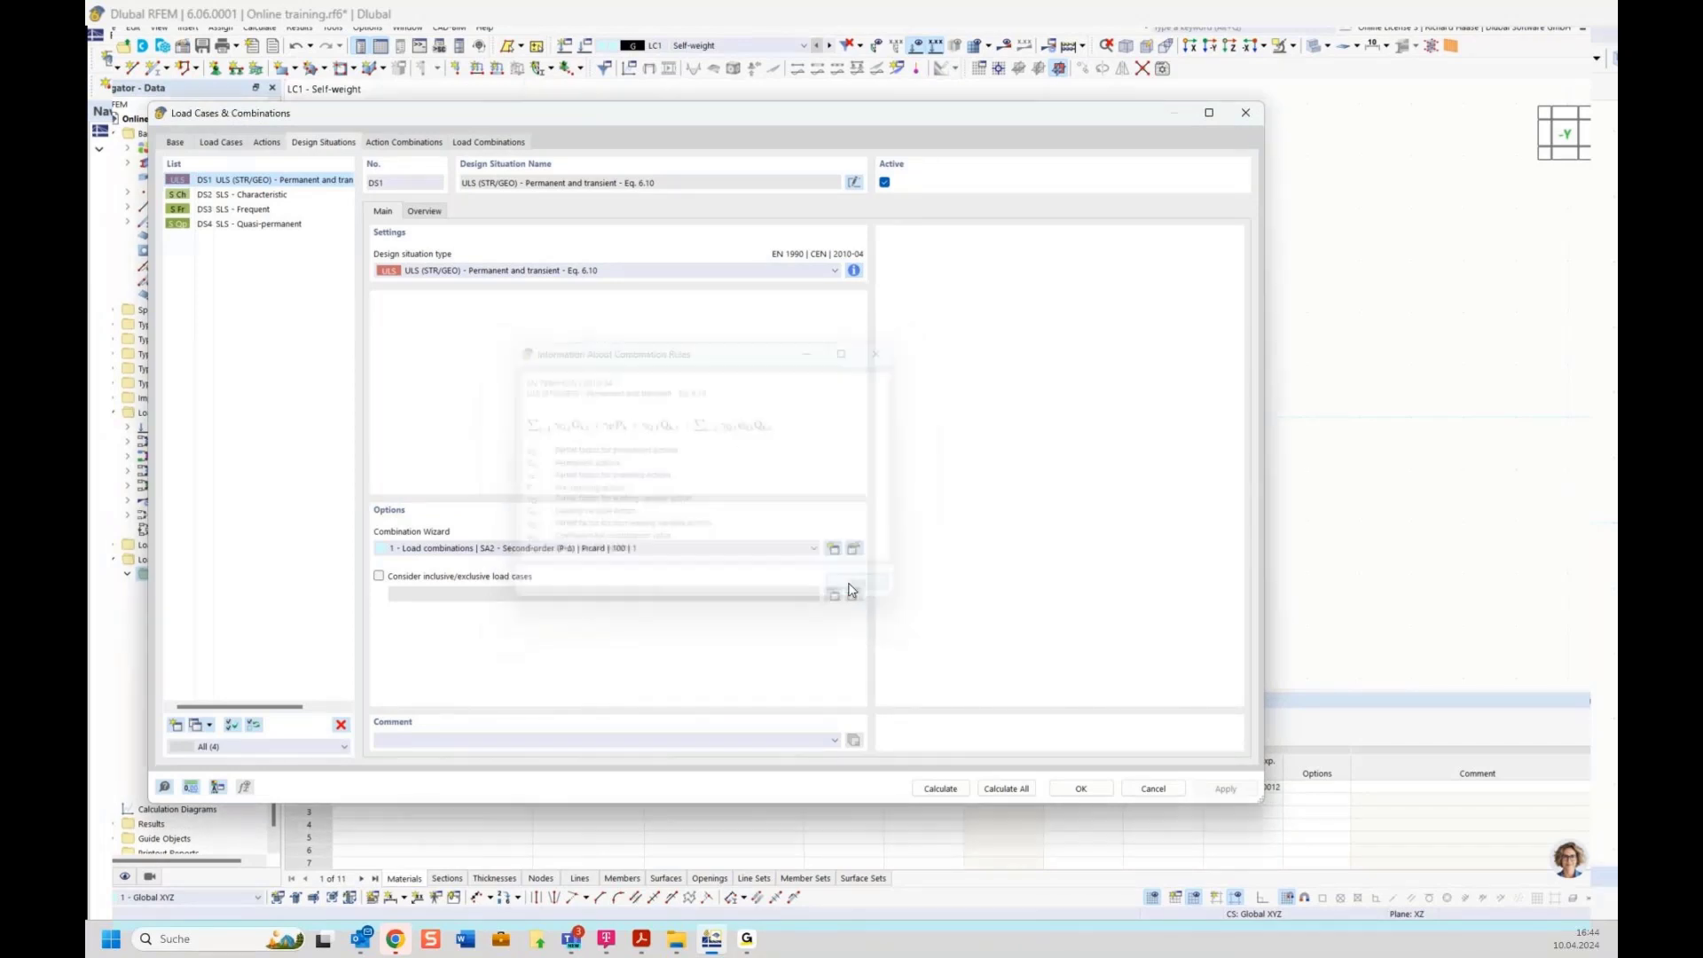
# Examine the generated action combinations and the ULS load combinations CO2, CO3 and CO4
pyautogui.click(401, 143)
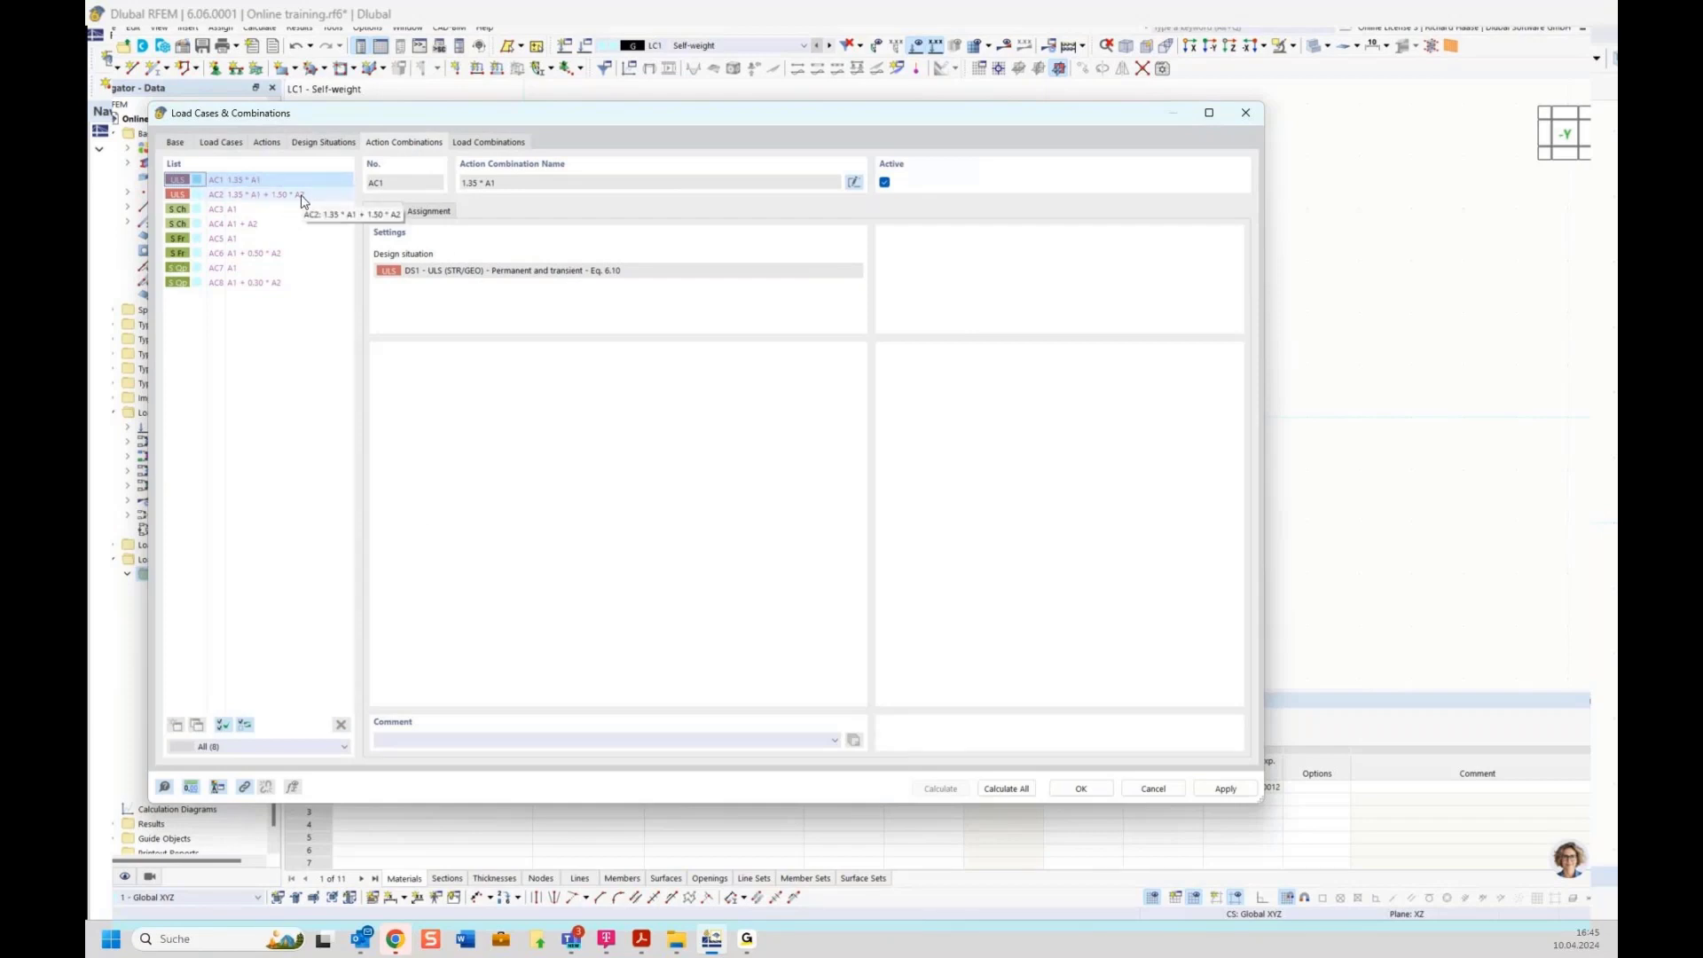
pyautogui.click(486, 143)
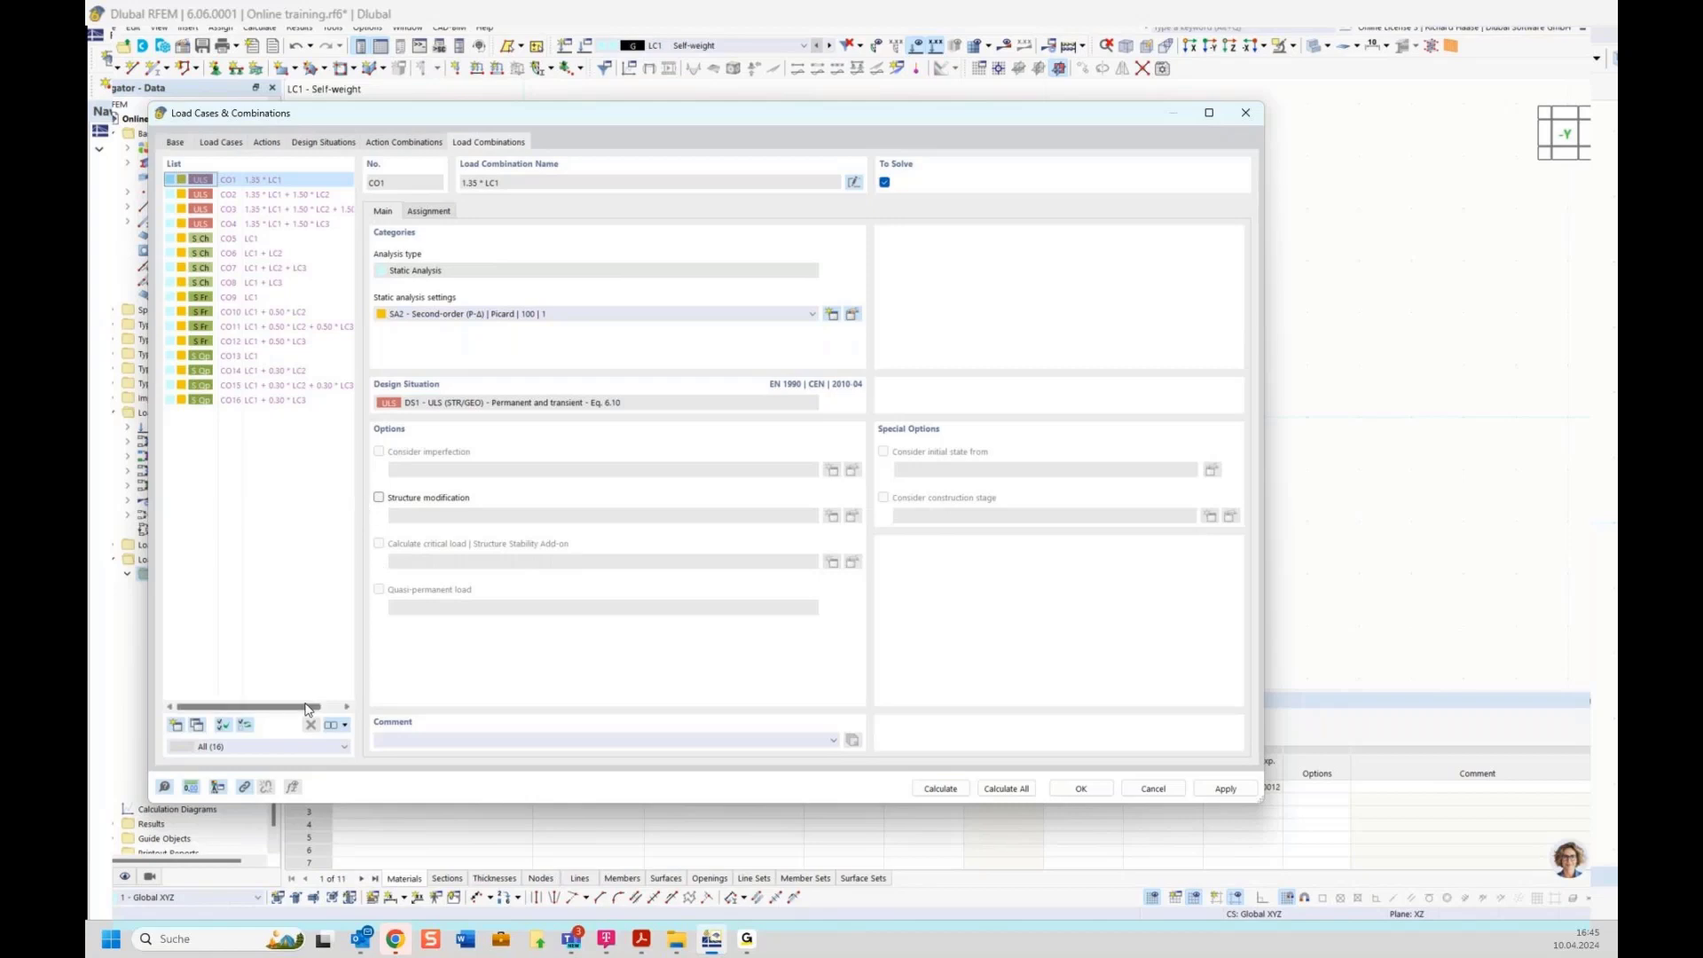
pyautogui.moveTo(301, 709); pyautogui.dragTo(301, 709)
pyautogui.click(300, 211)
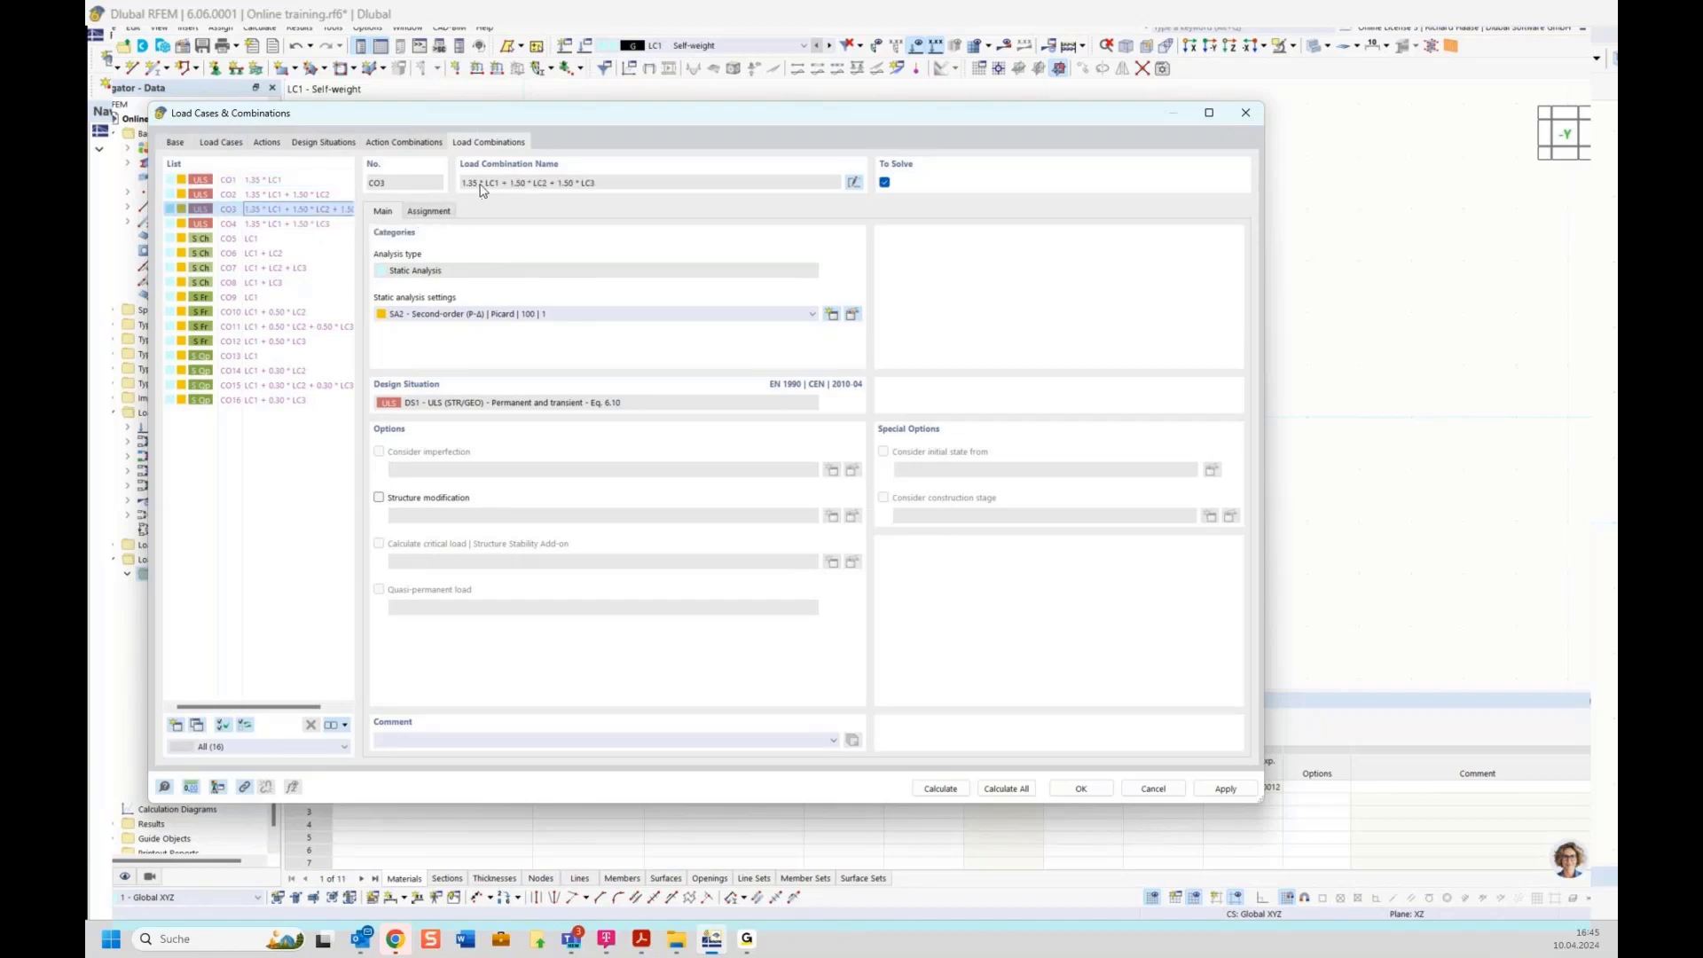
pyautogui.press('Up')
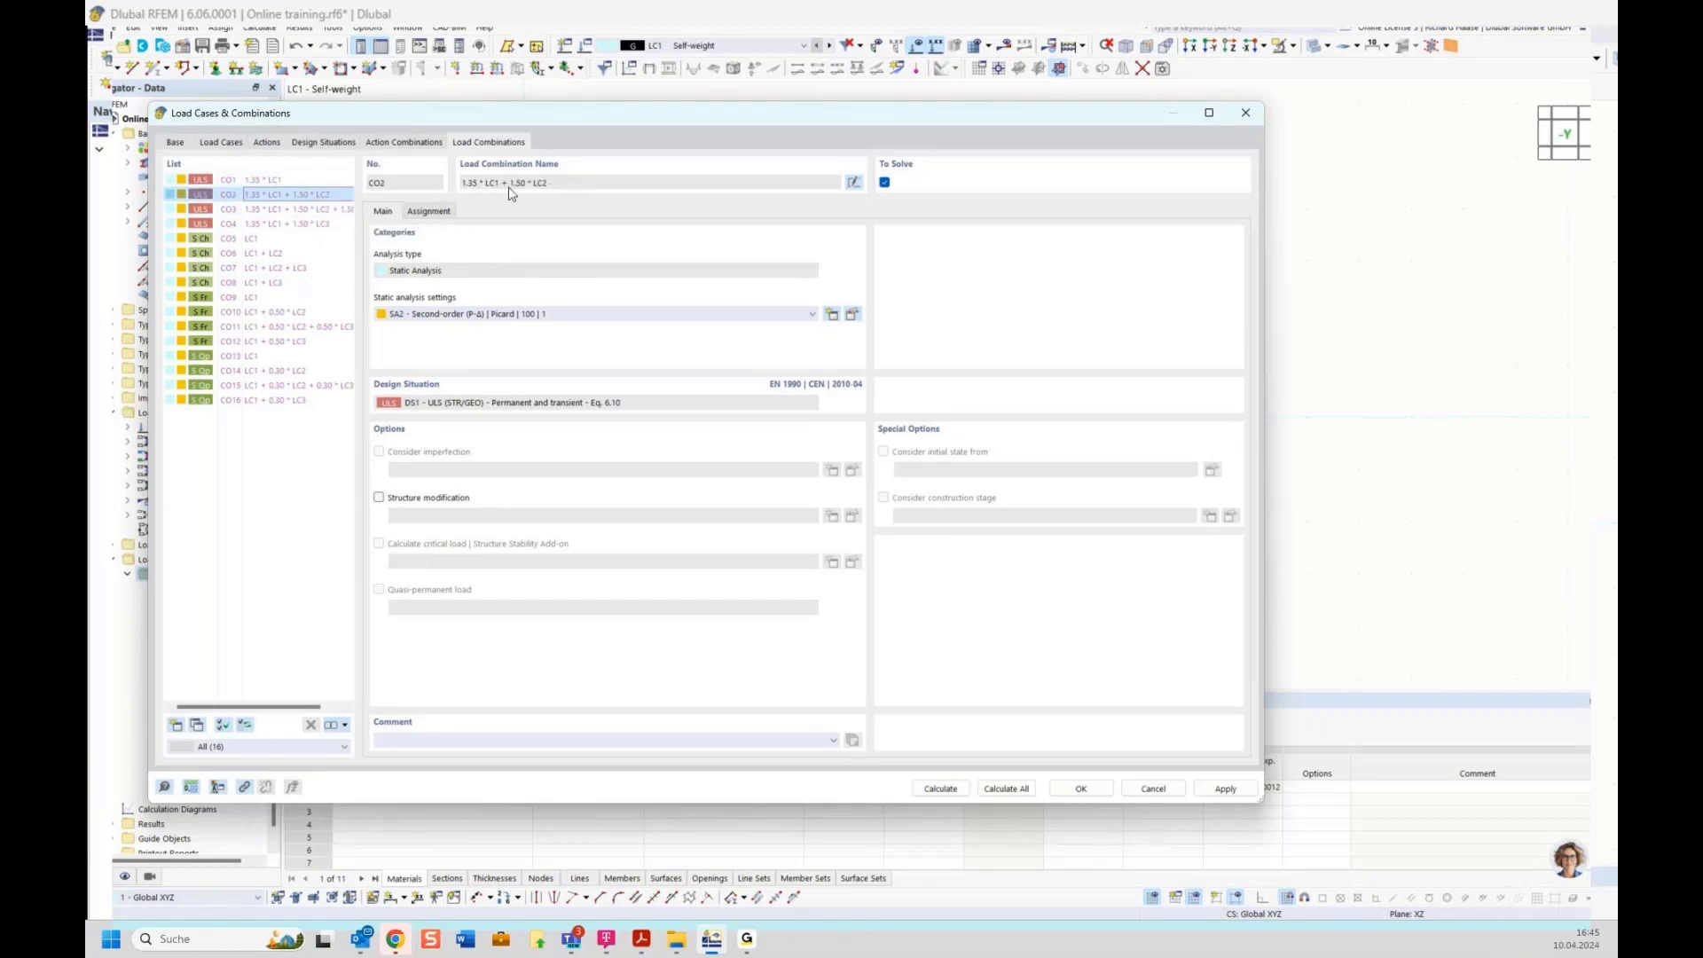
pyautogui.click(295, 224)
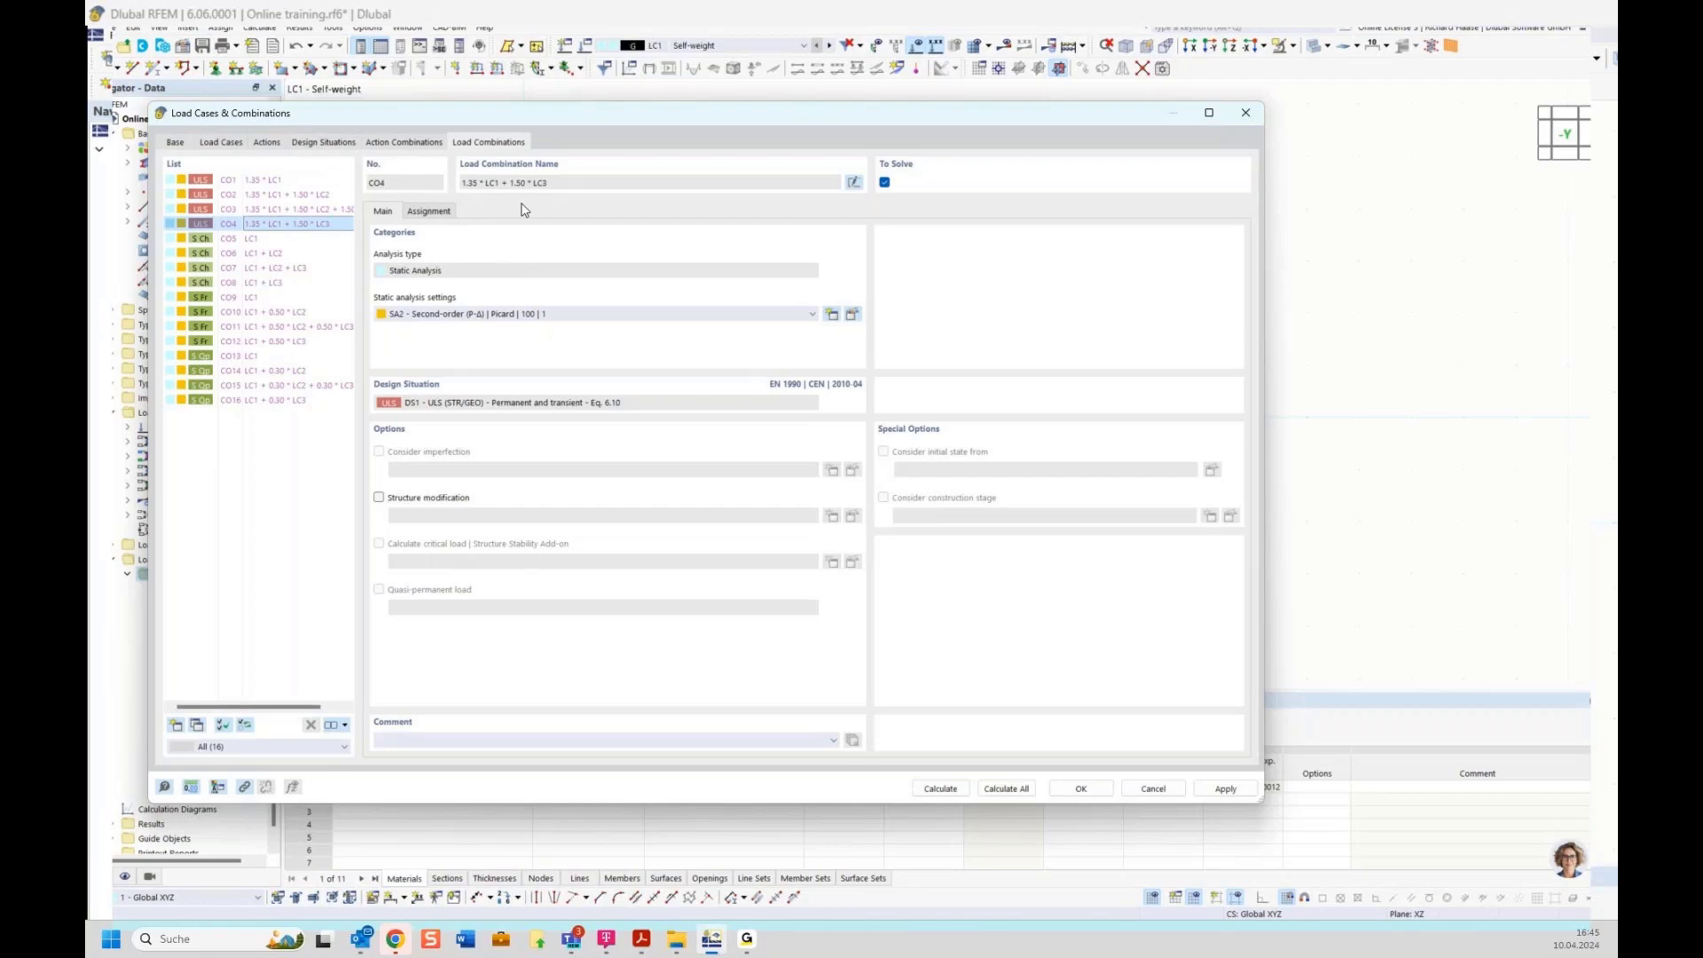
# Check the combination statistics and the load case list, and accept the load cases and combinations
pyautogui.click(175, 143)
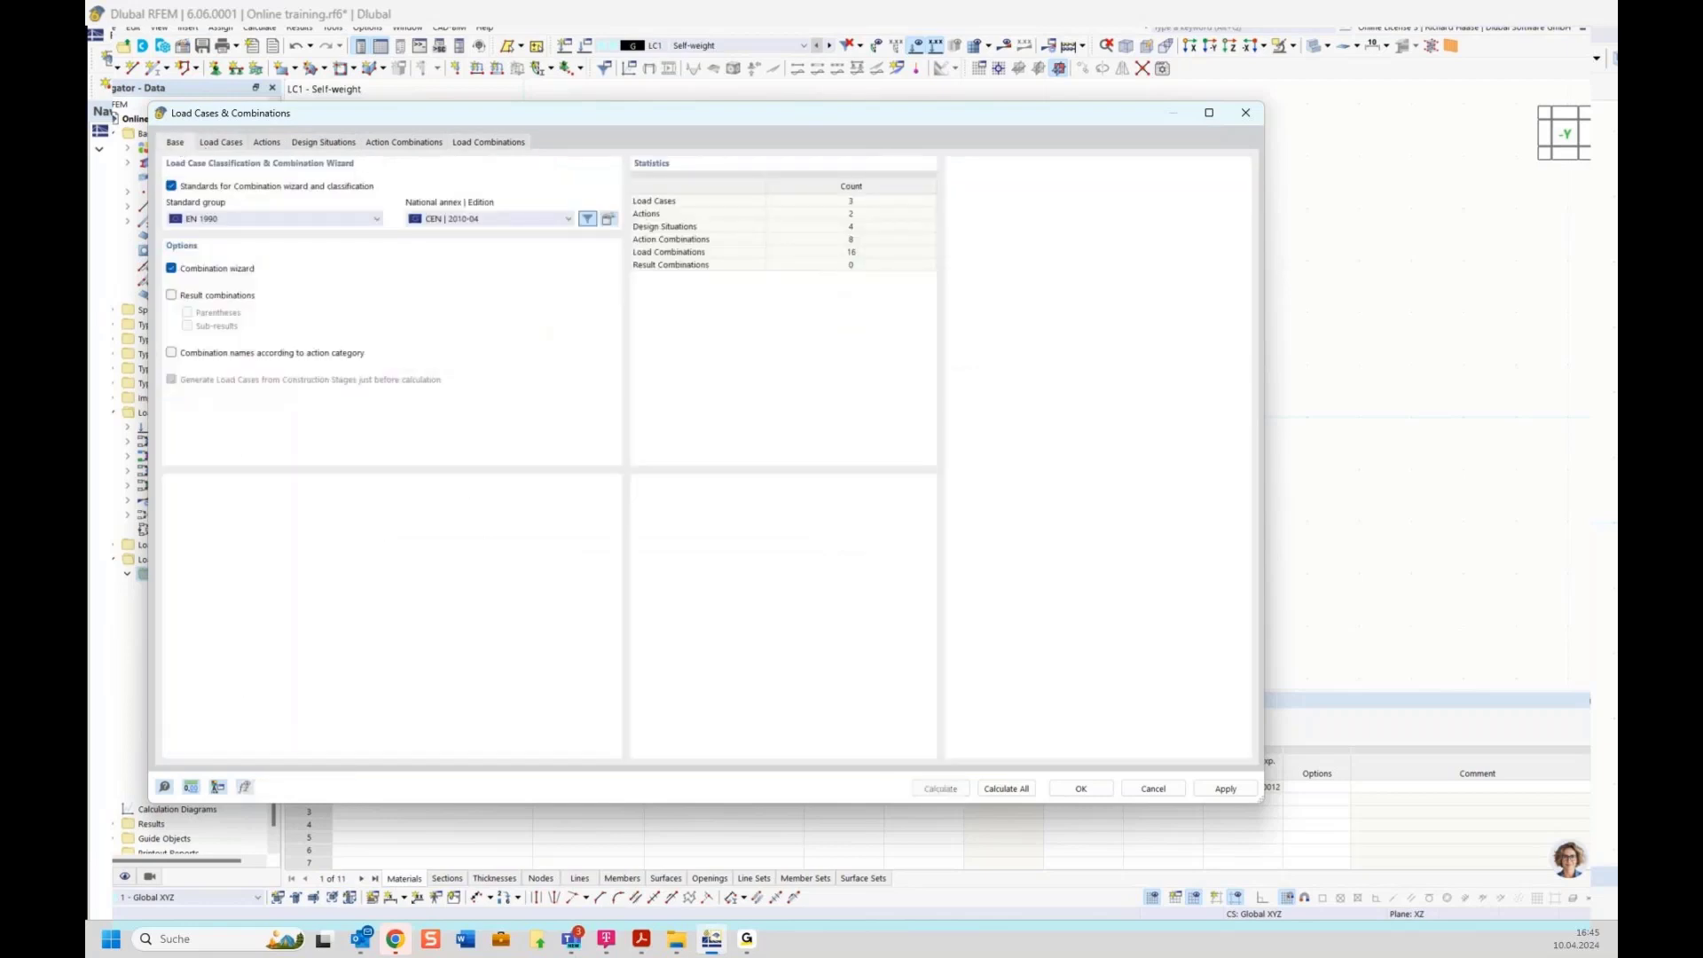
pyautogui.click(213, 144)
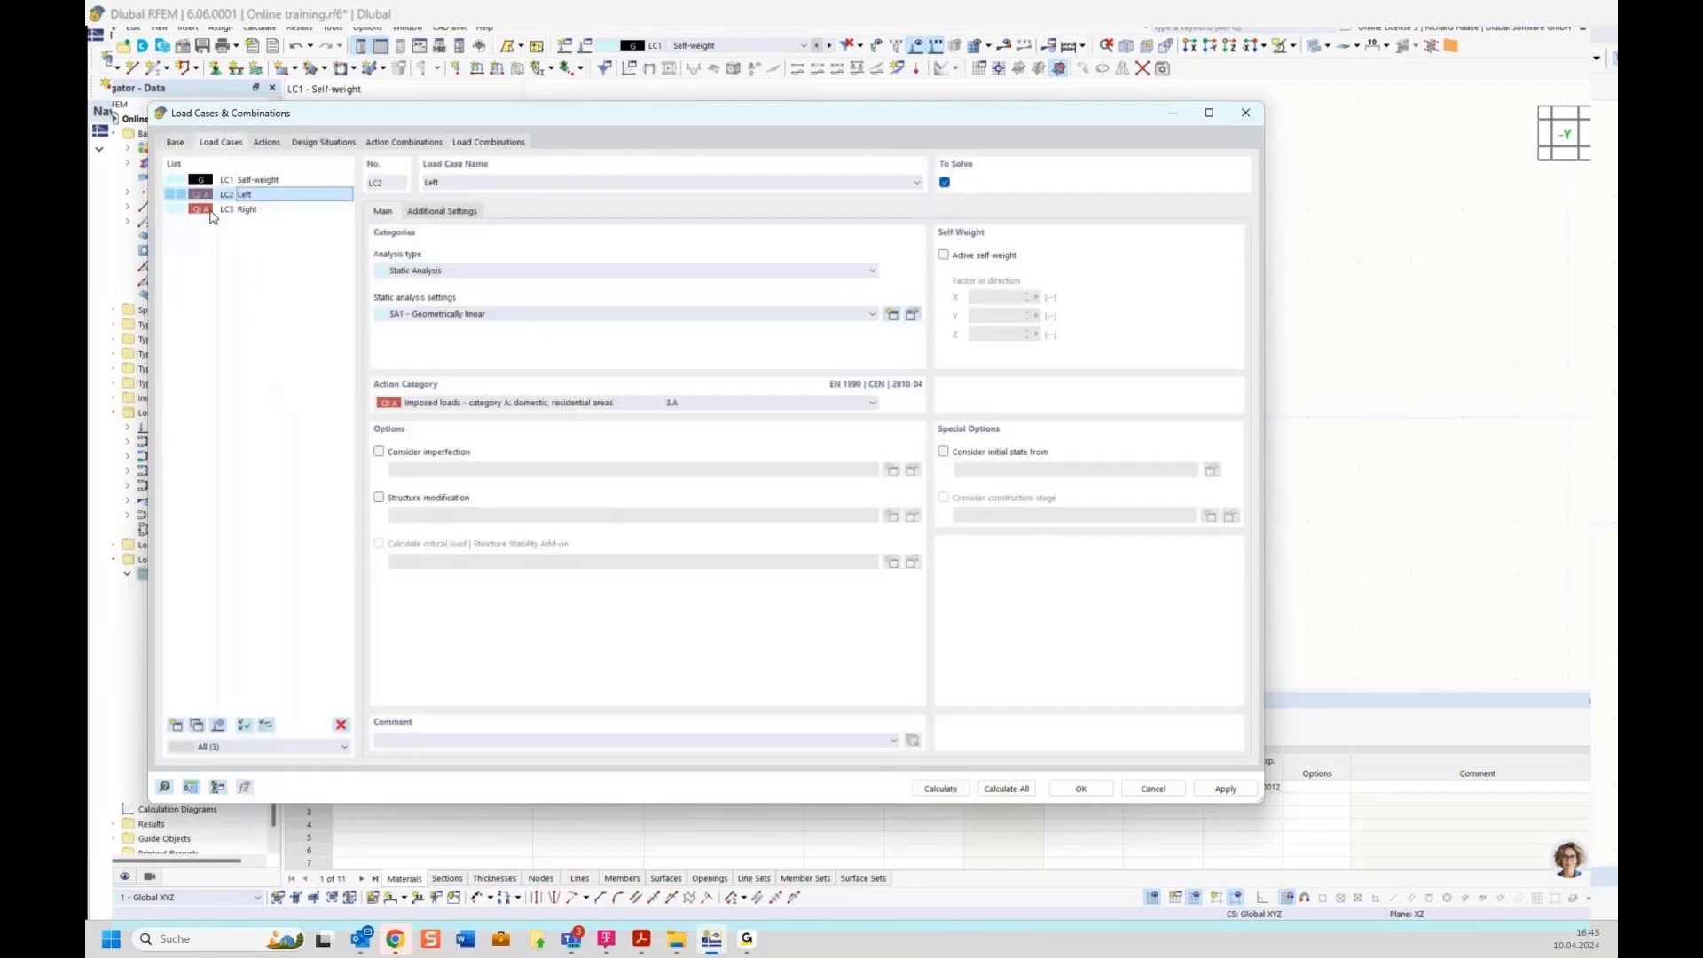
pyautogui.click(1088, 793)
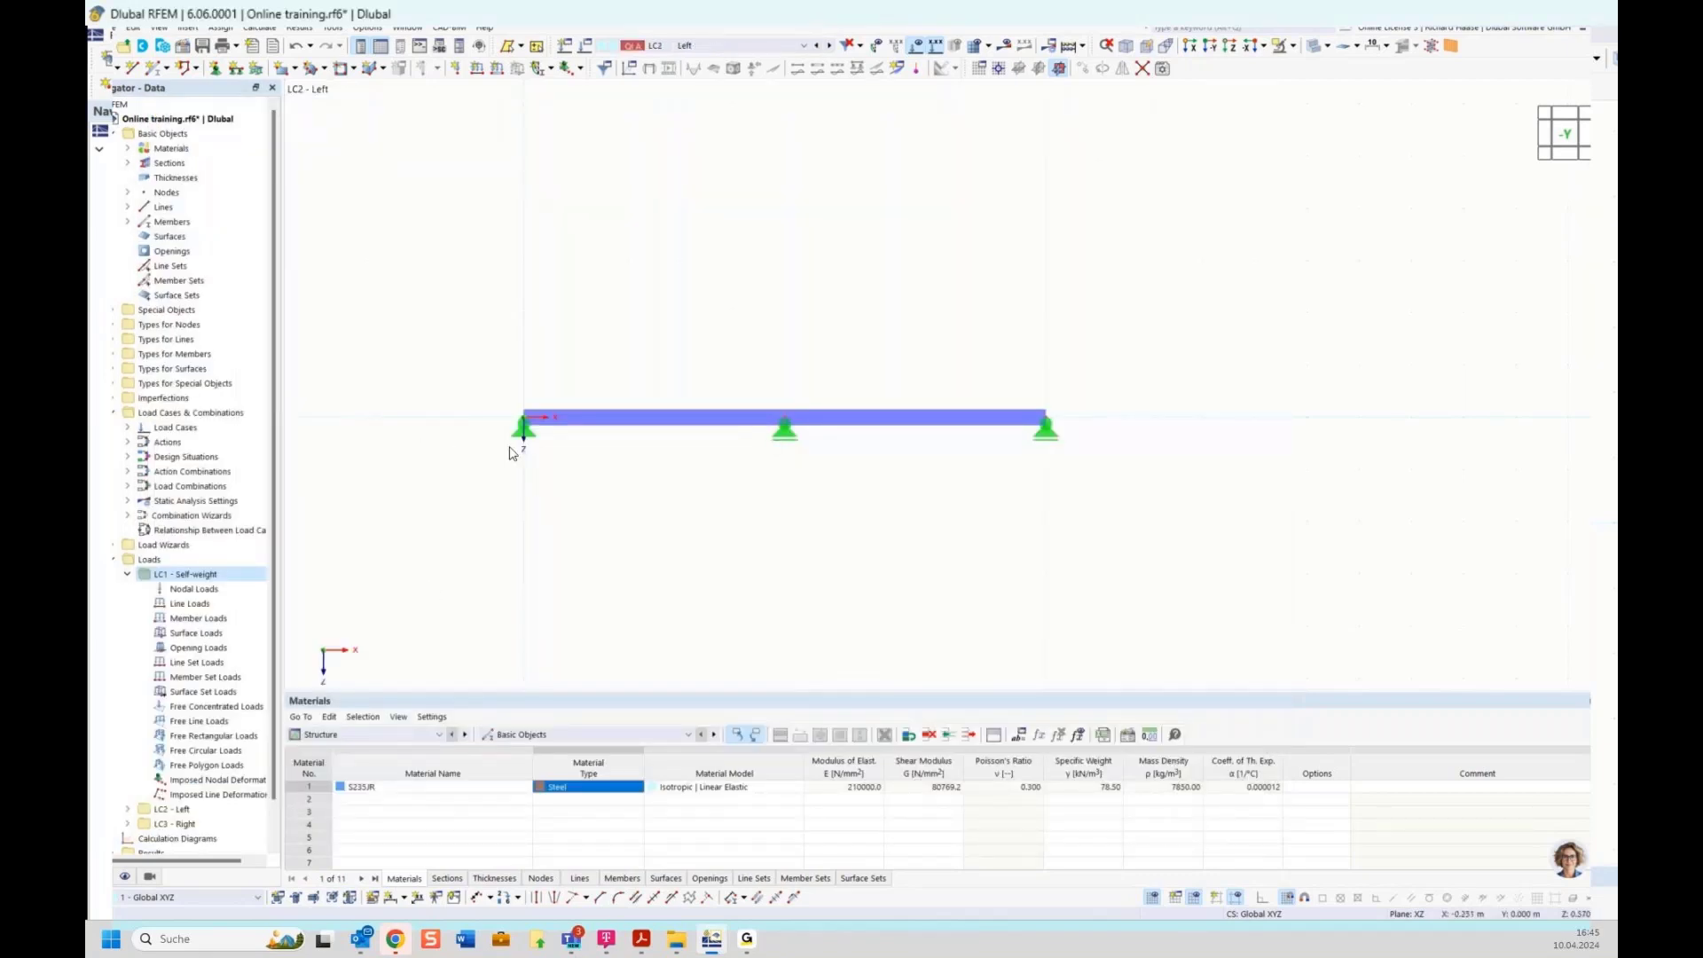
# Add a uniform member load of 2.5 kN/m to members 1 and 2 in load case LC1
pyautogui.rightClick(211, 621)
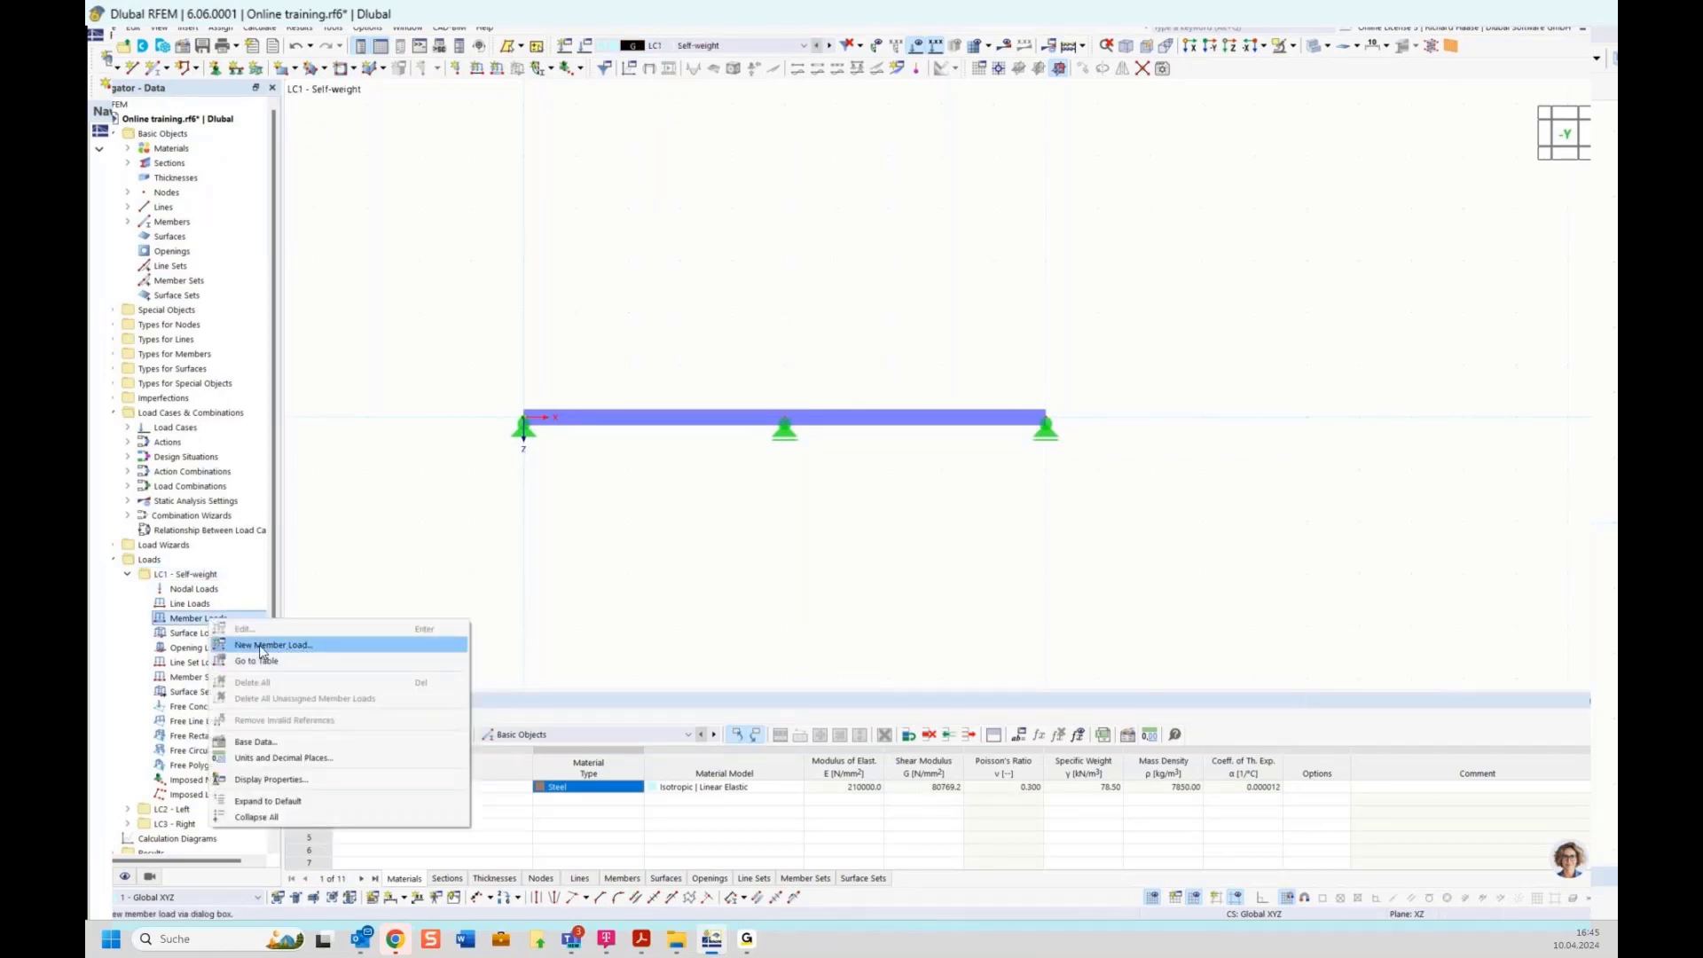
pyautogui.click(261, 648)
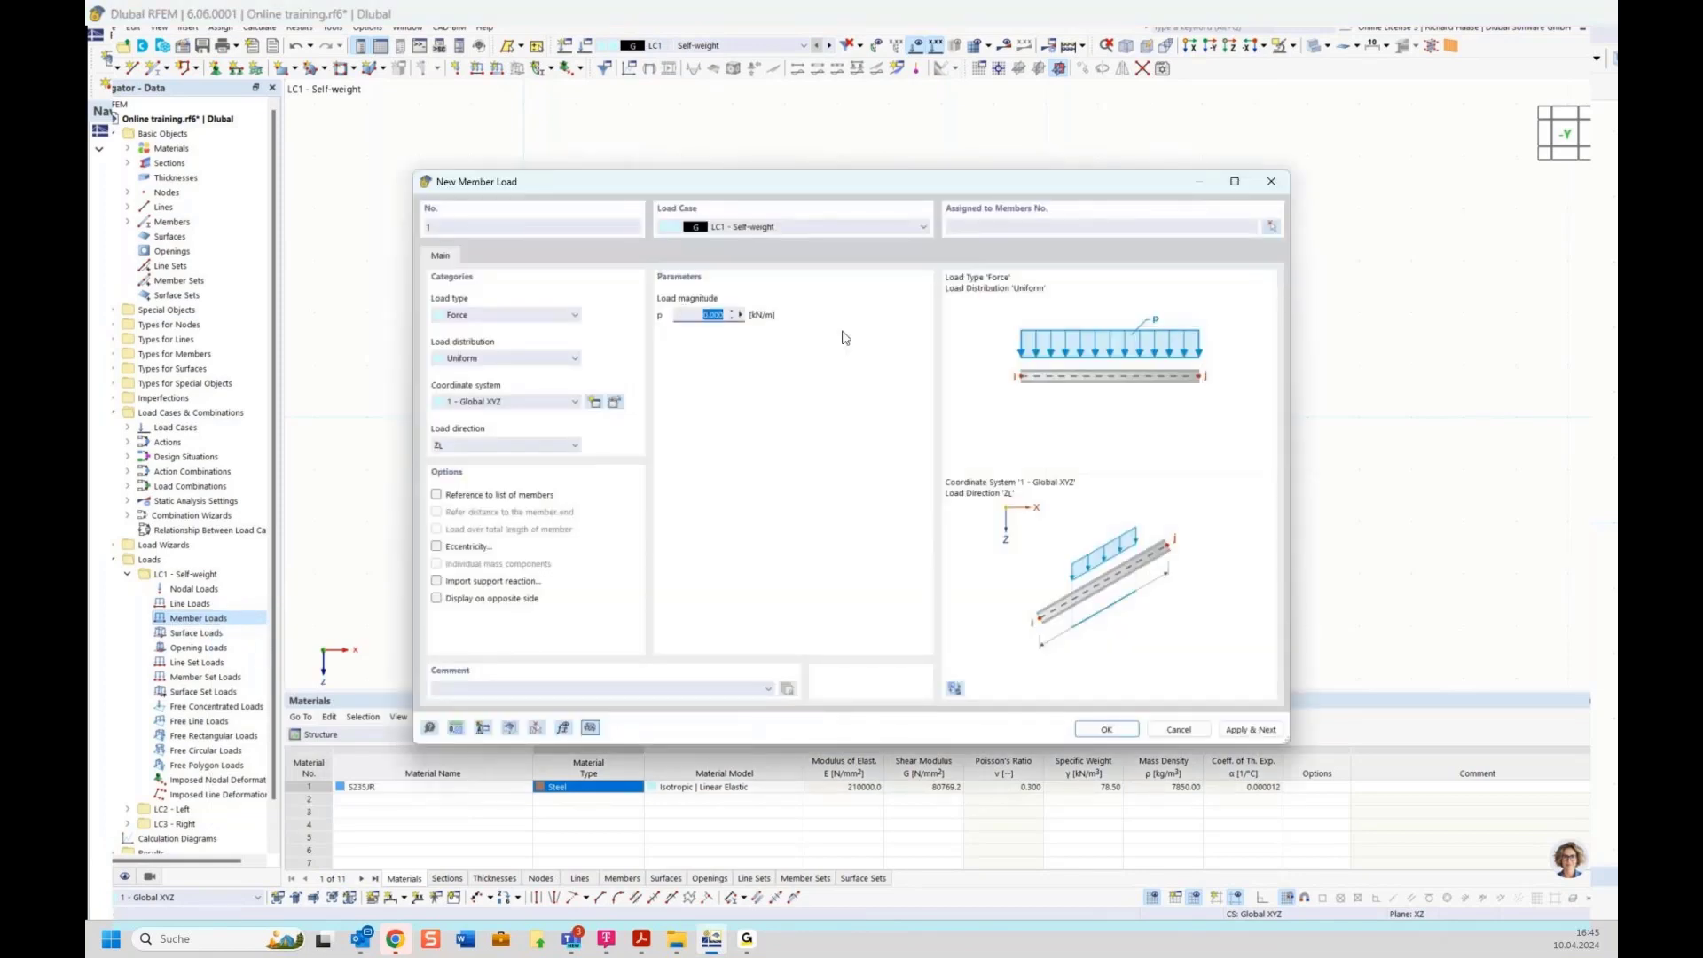
pyautogui.write('2,5')
pyautogui.click(1273, 227)
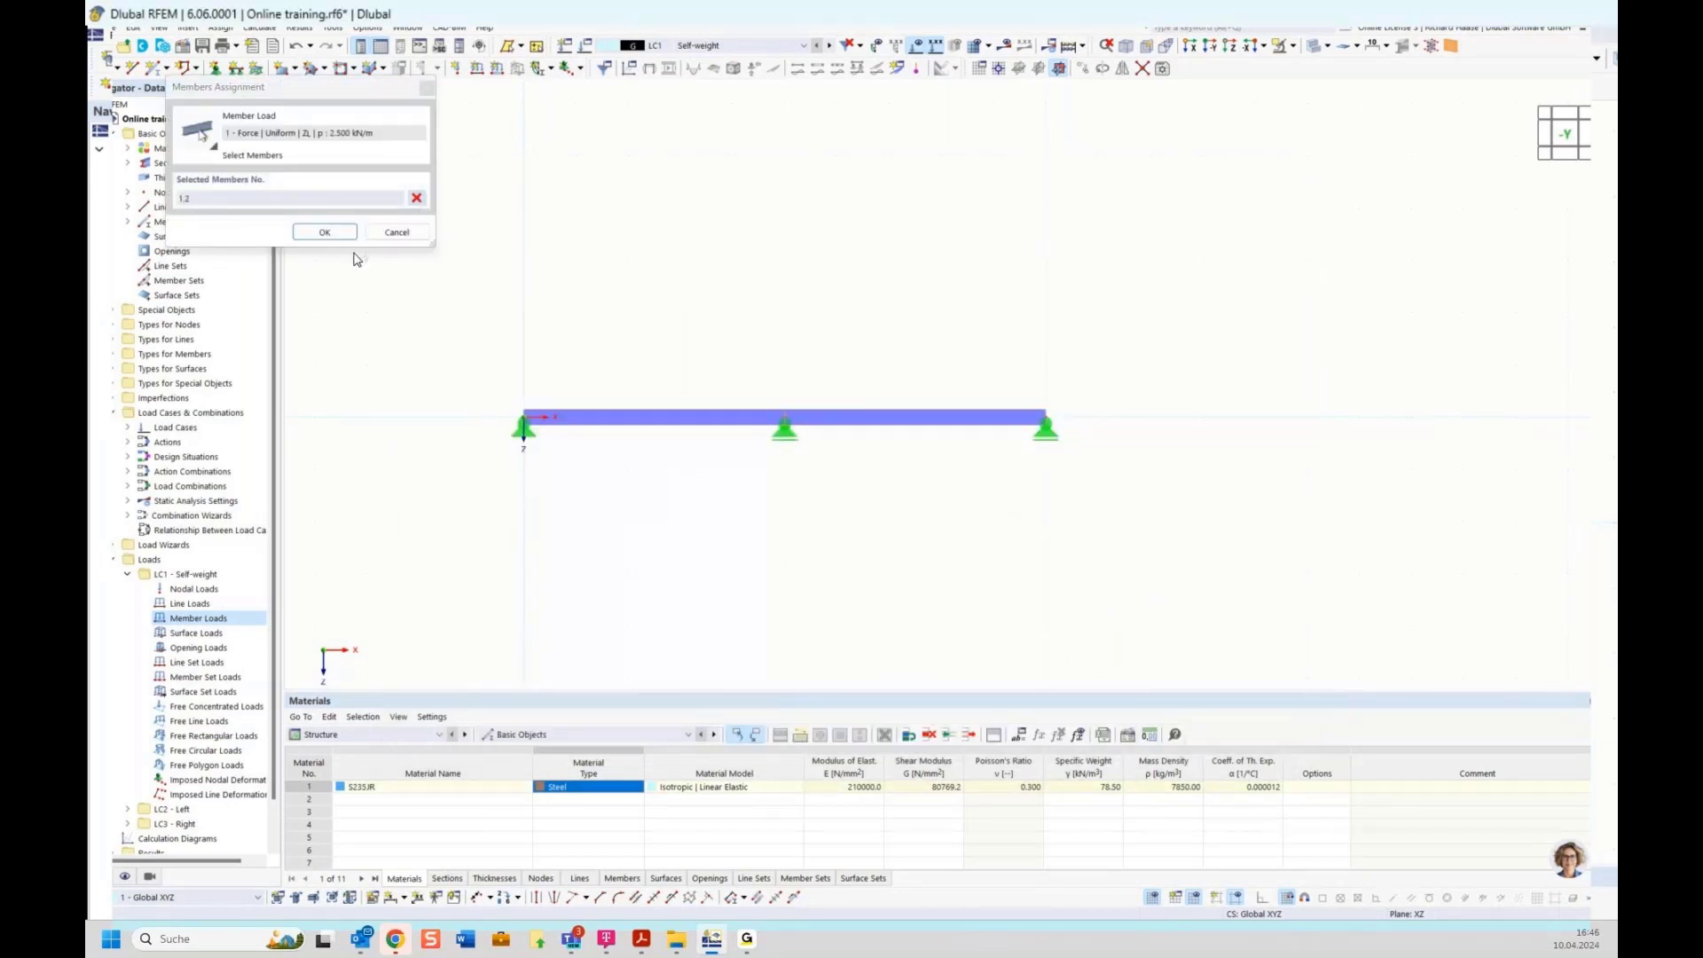
pyautogui.click(325, 232)
pyautogui.click(1107, 731)
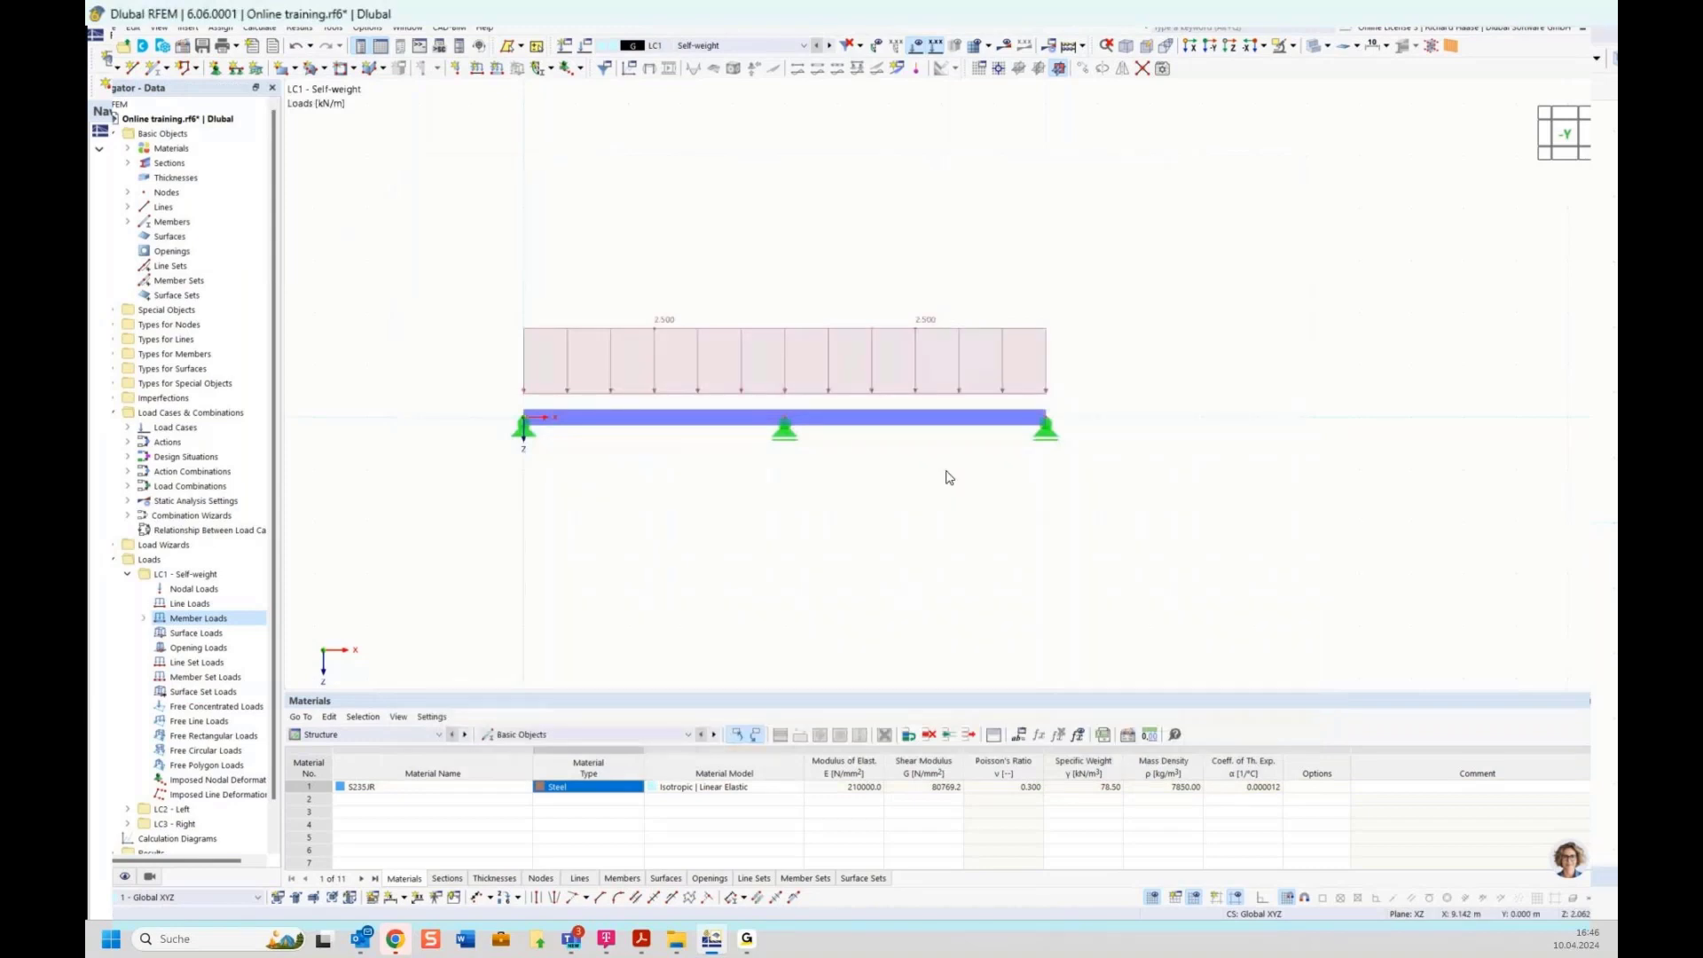
# Add a uniform member load of 5 kN/m to member 1 in load case LC2 and continue with another member load
pyautogui.click(126, 578)
pyautogui.click(127, 589)
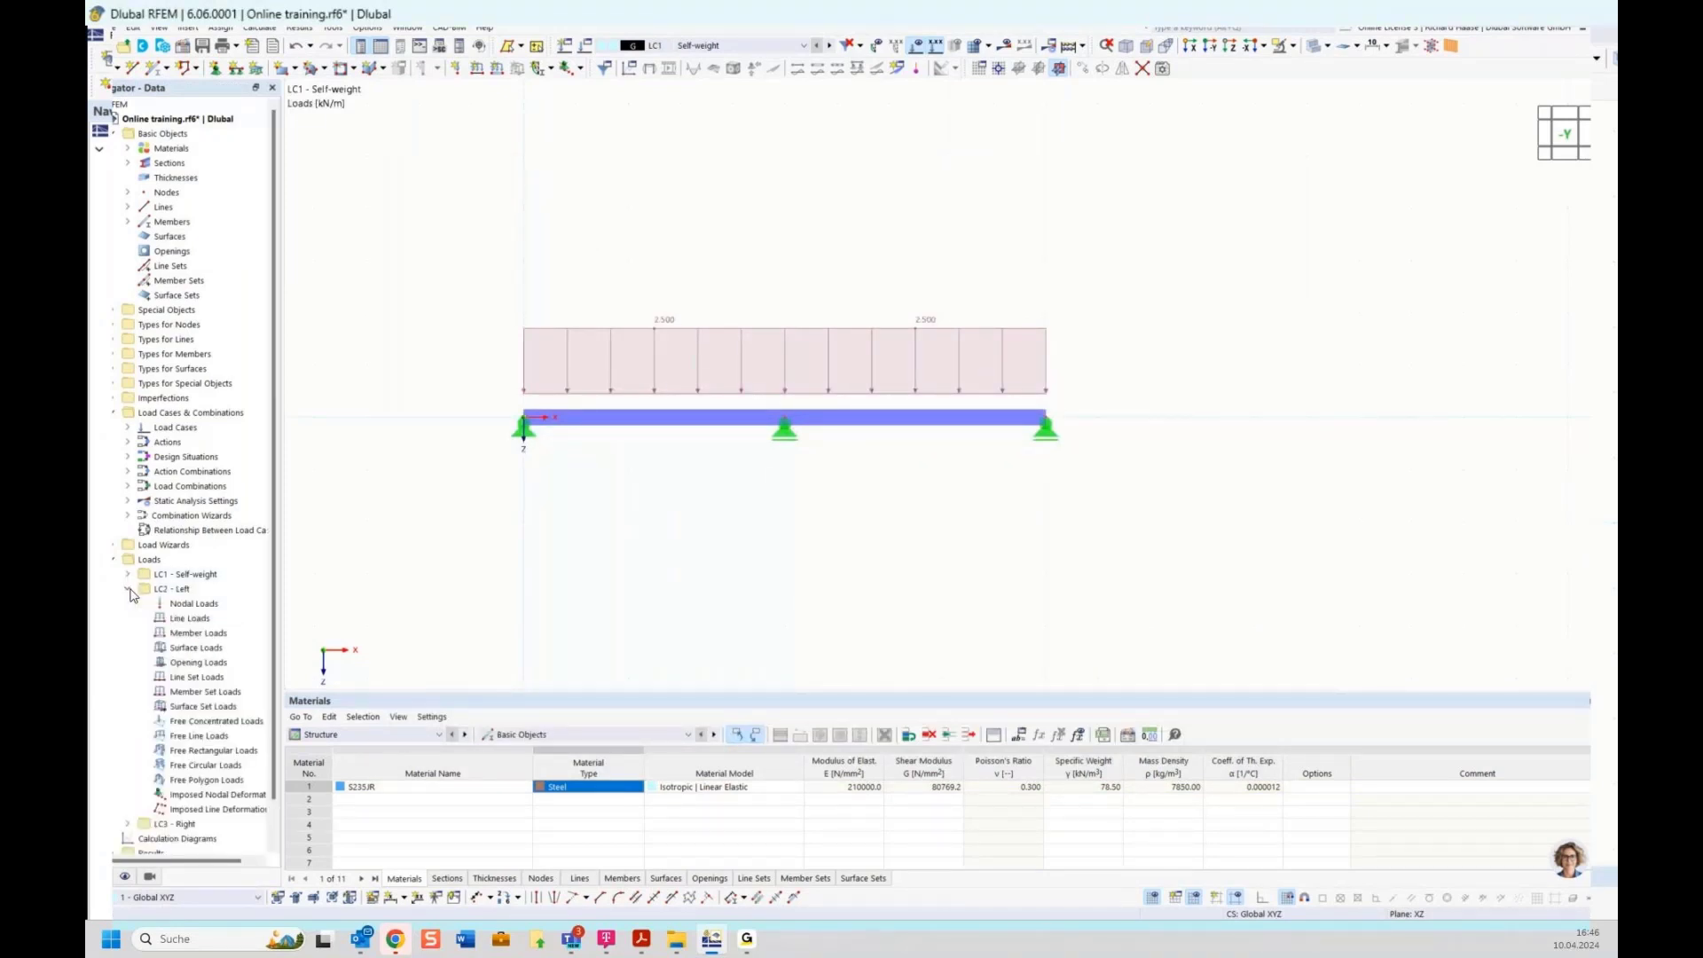
pyautogui.rightClick(182, 634)
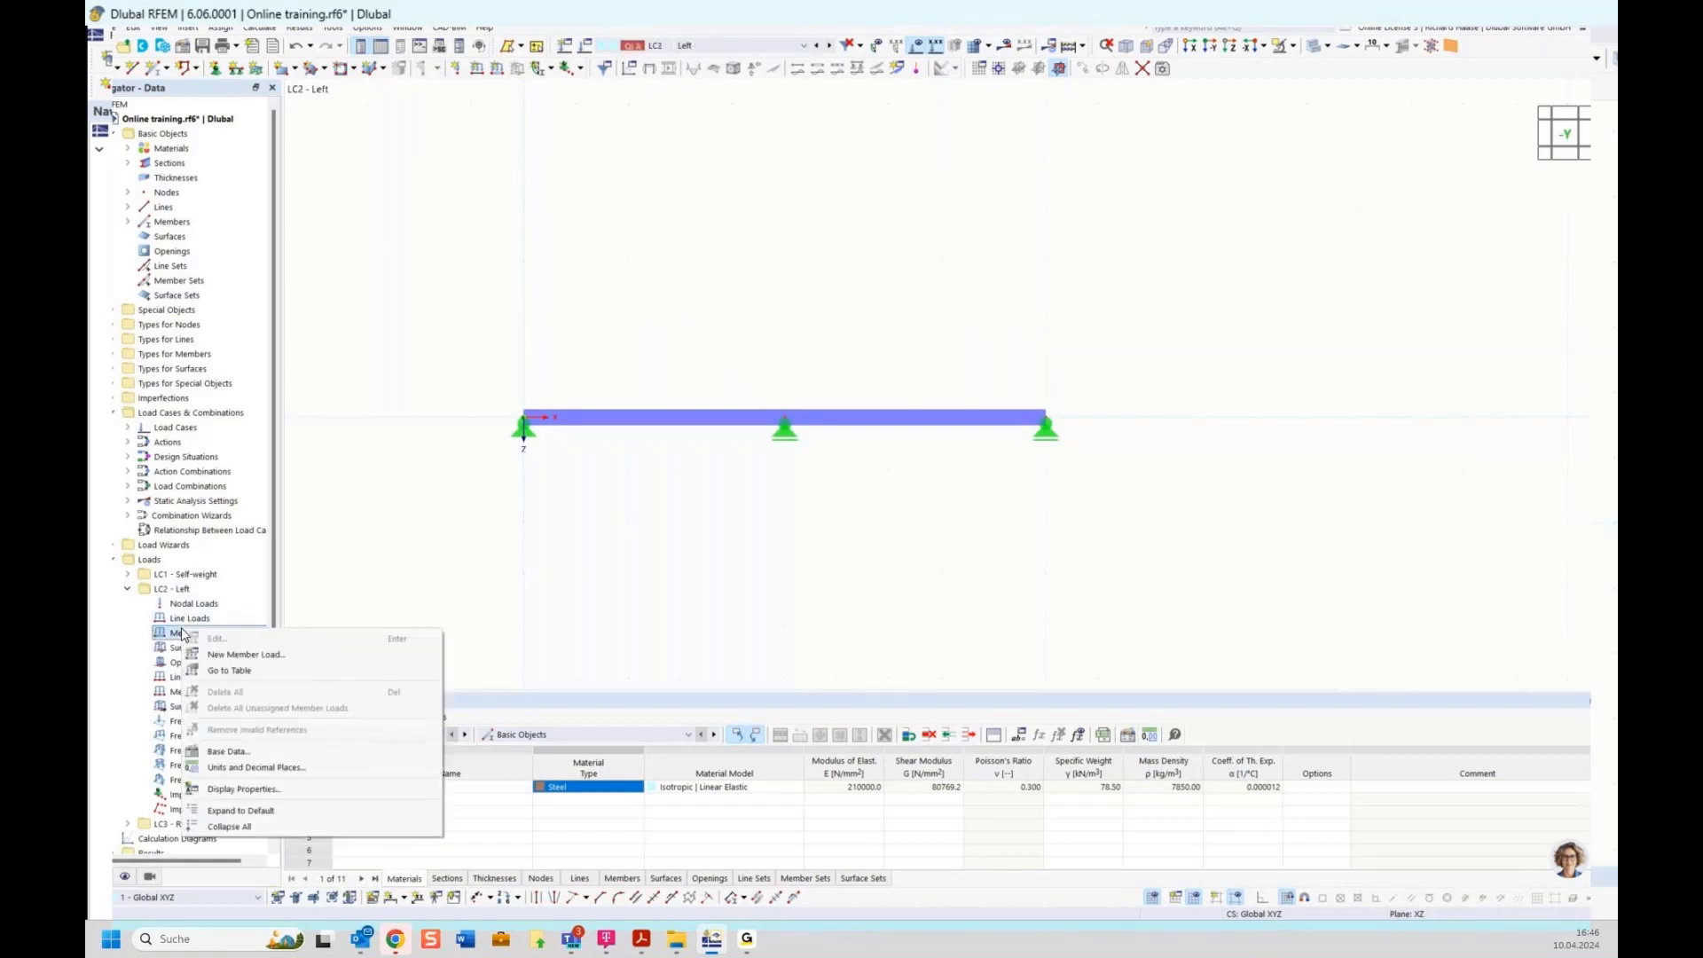
pyautogui.click(245, 655)
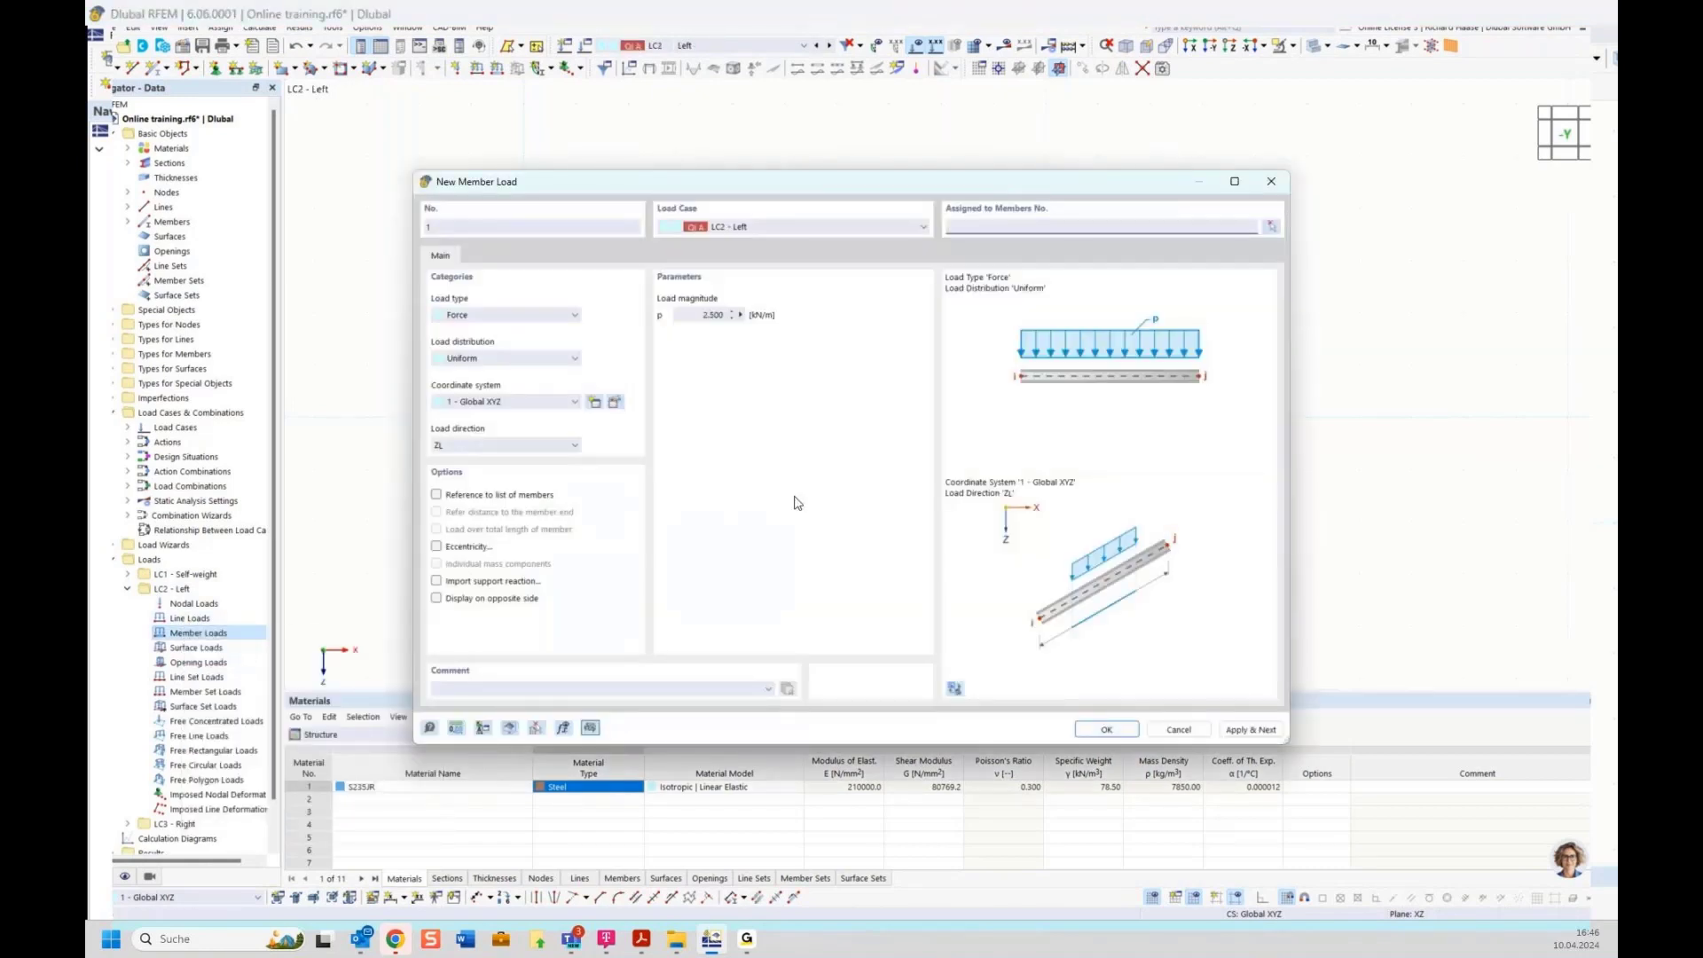
pyautogui.click(691, 317)
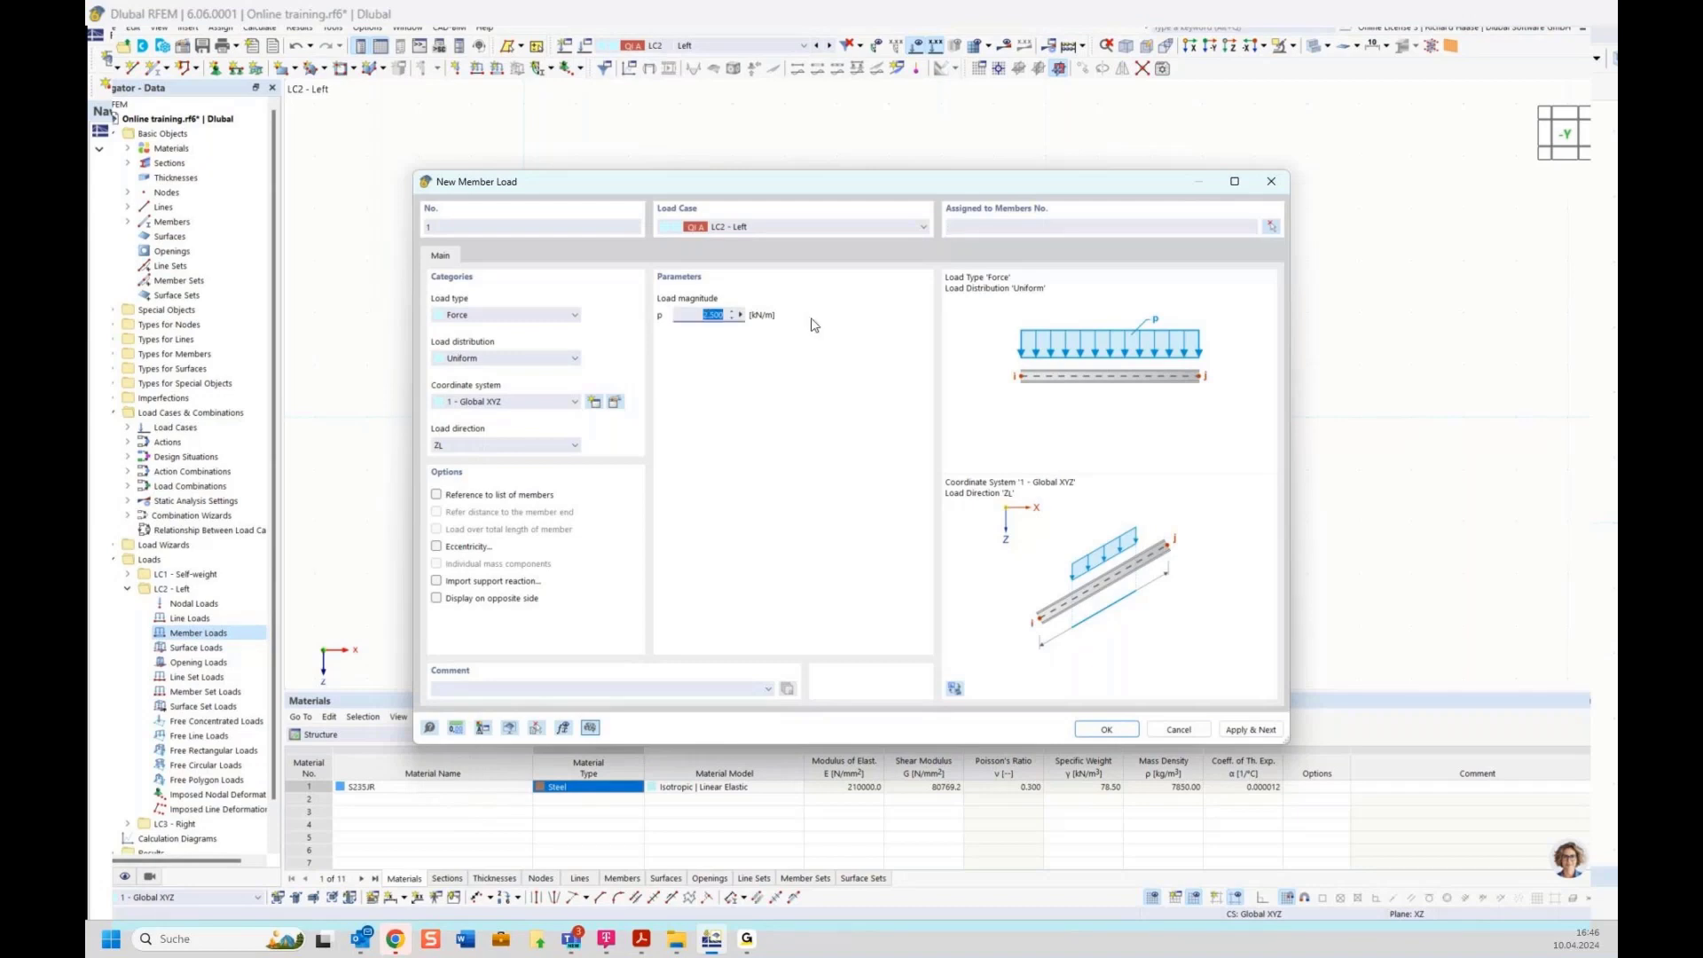
pyautogui.write('5')
pyautogui.click(1271, 227)
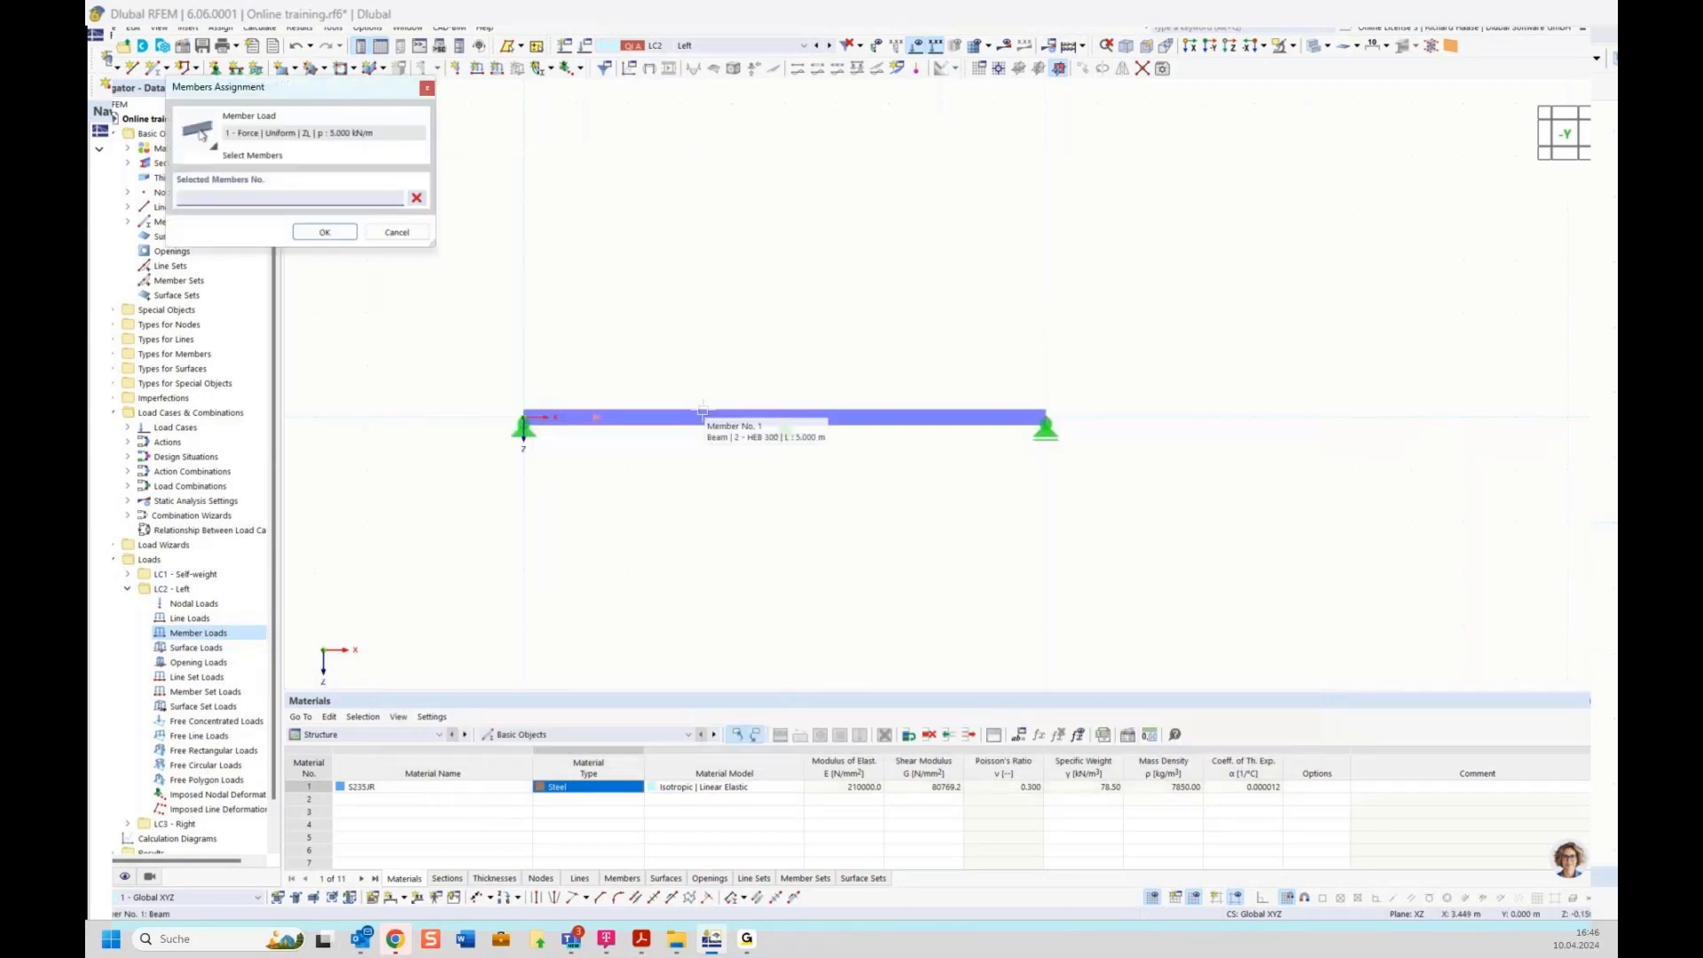
pyautogui.click(703, 411)
pyautogui.click(315, 234)
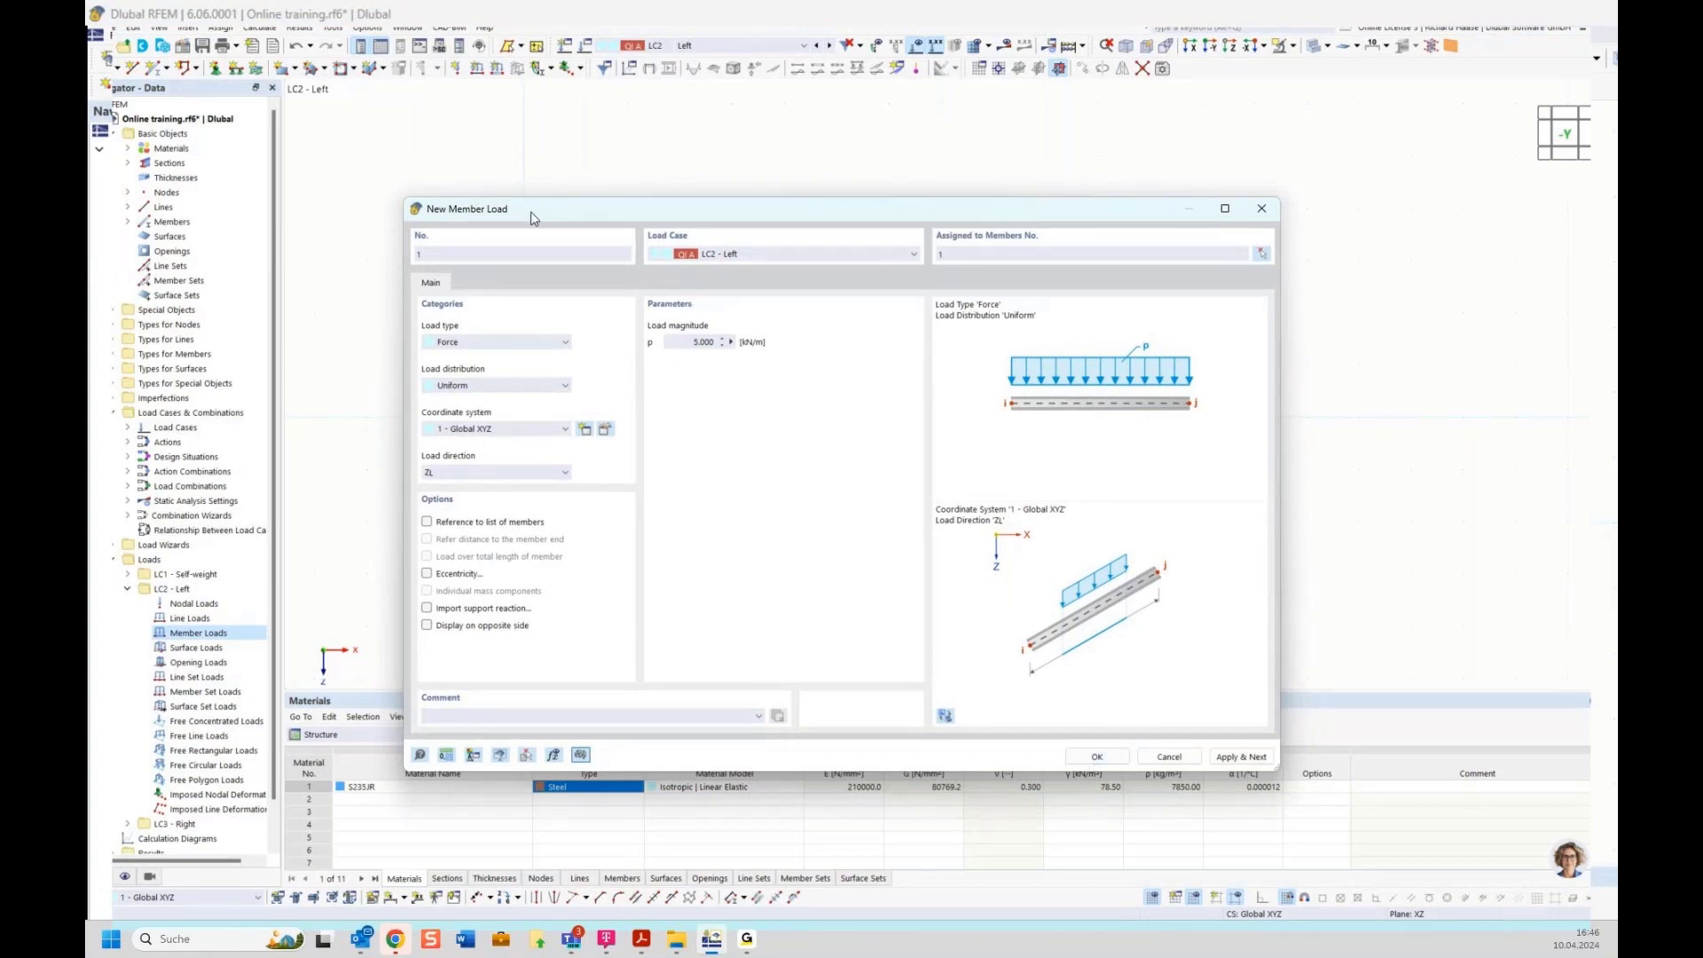
pyautogui.moveTo(535, 218); pyautogui.dragTo(526, 326)
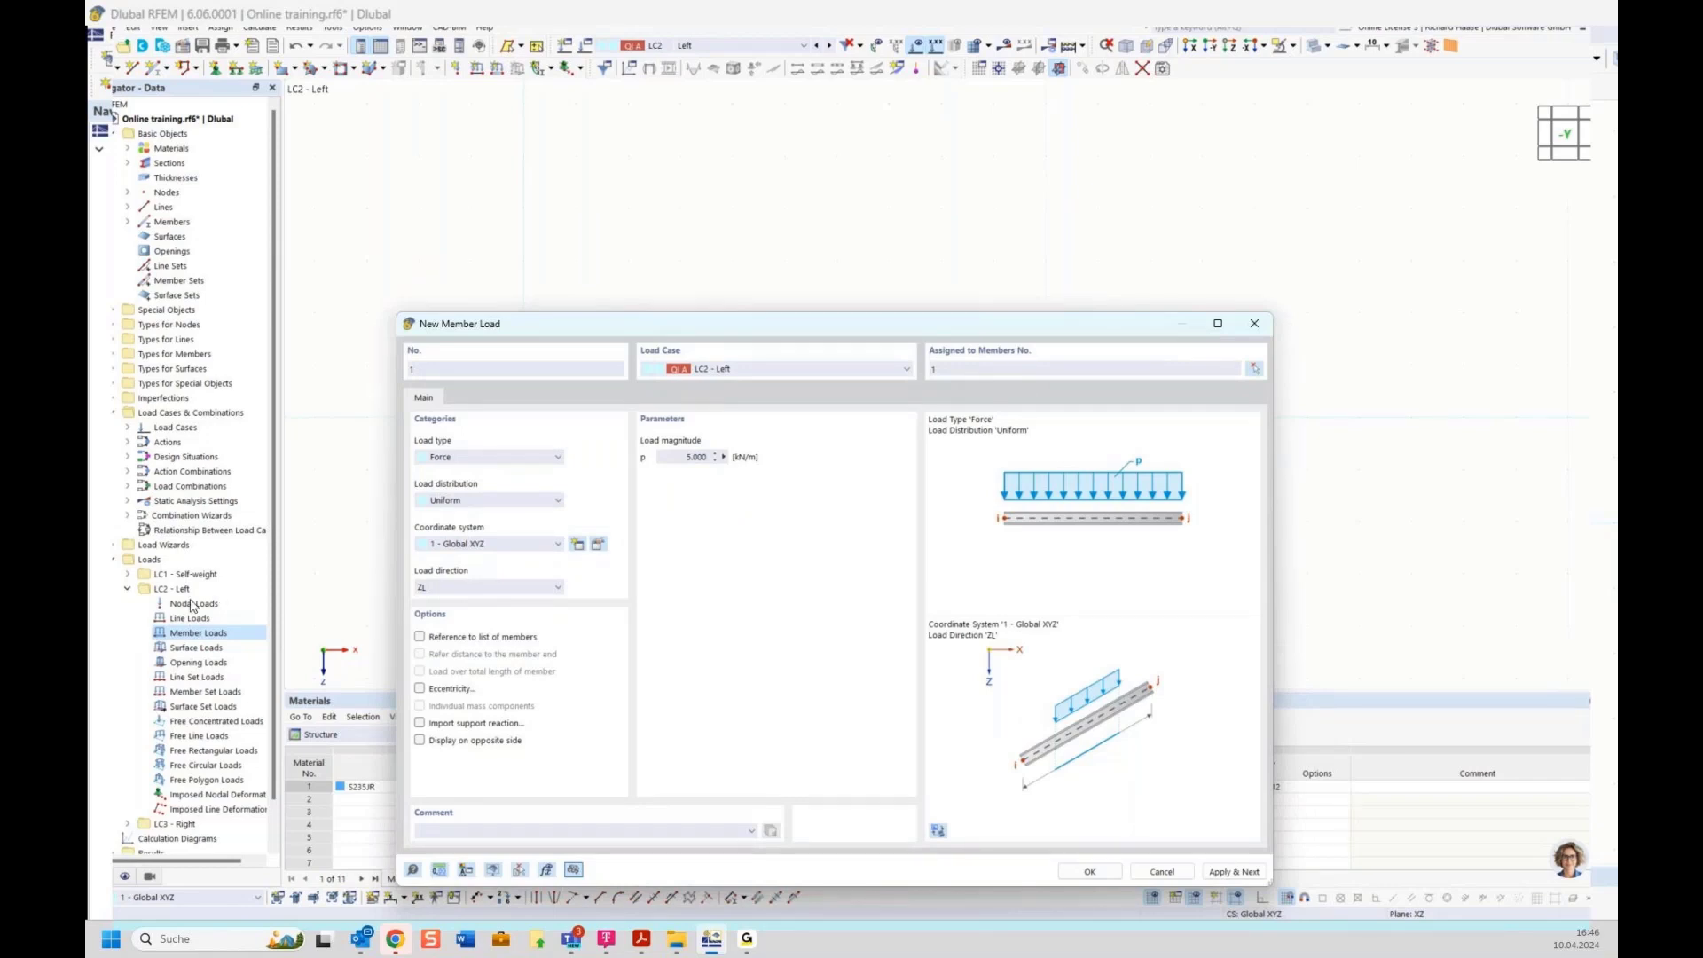
pyautogui.moveTo(713, 336); pyautogui.dragTo(642, 262)
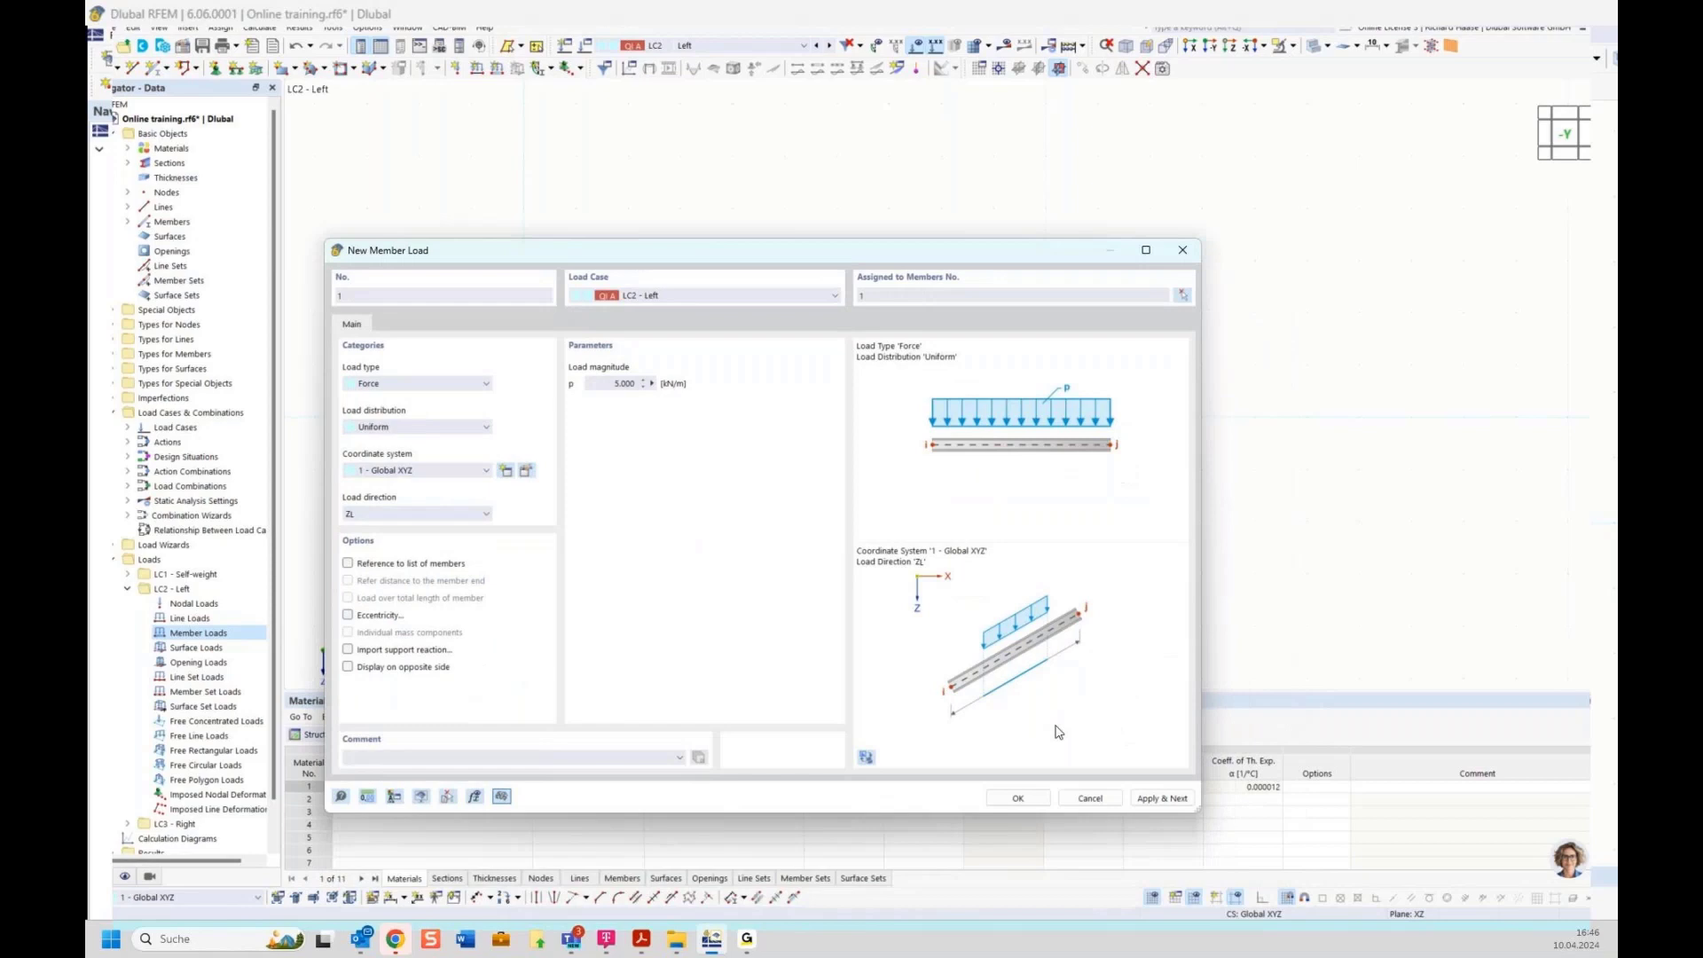
pyautogui.click(1156, 798)
# Assign the next uniform 5 kN/m member load to member 2 in load case LC3
pyautogui.moveTo(730, 256); pyautogui.dragTo(792, 490)
pyautogui.click(725, 525)
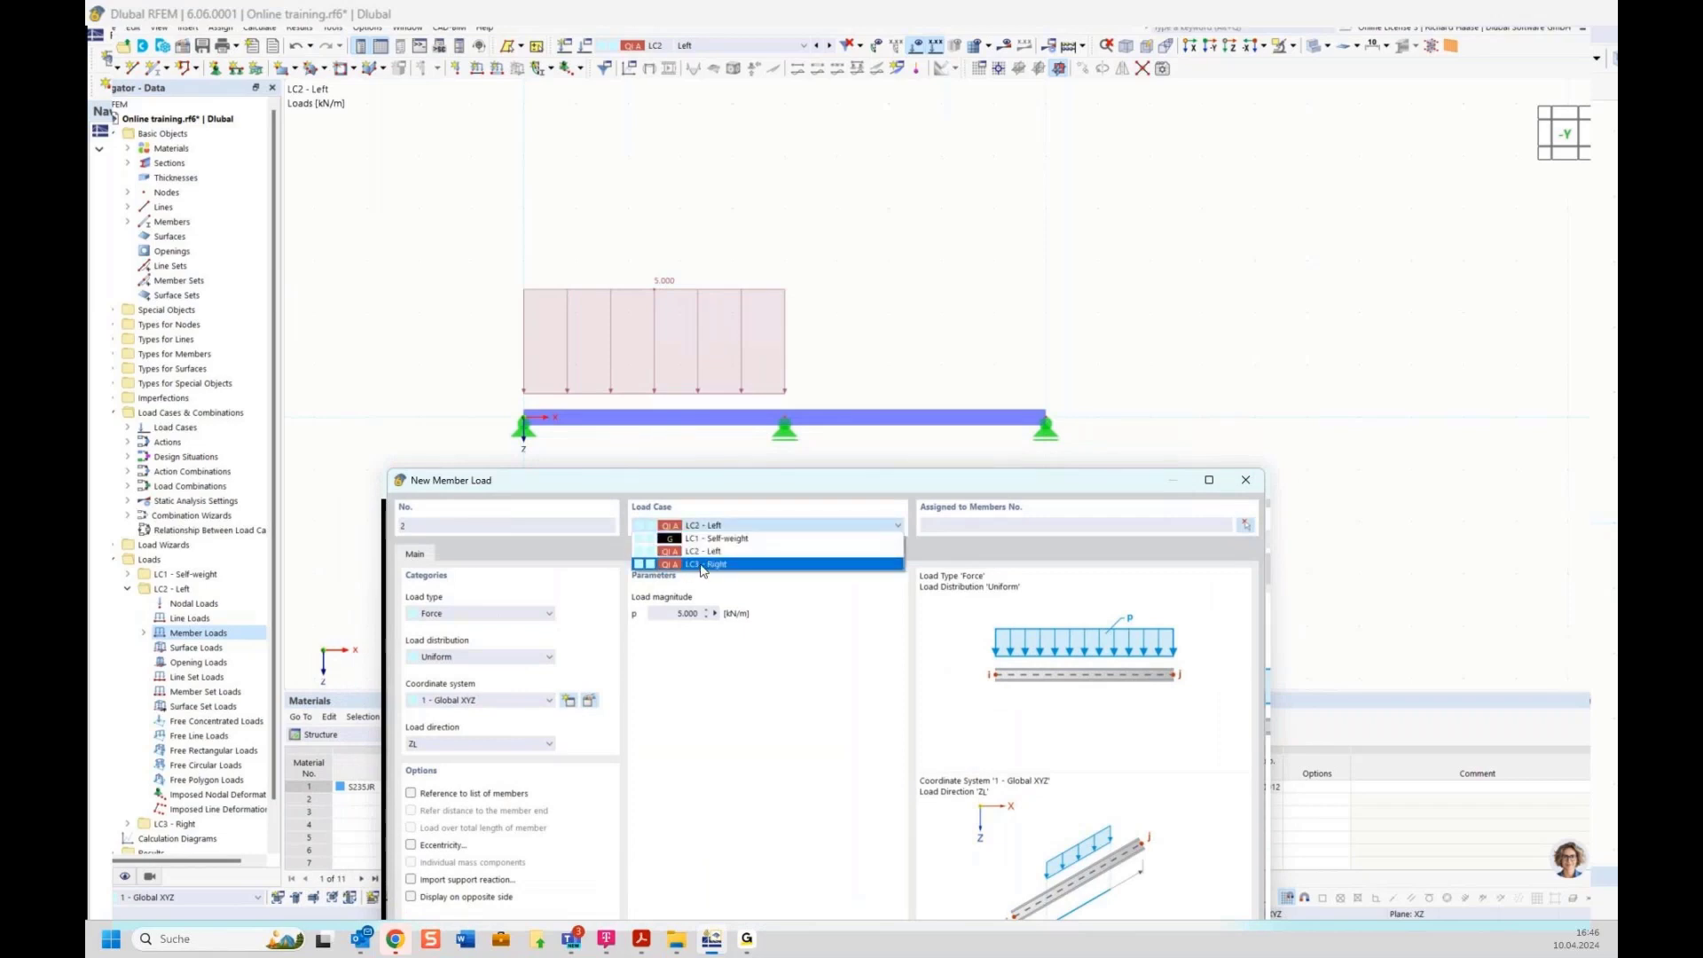
pyautogui.click(701, 565)
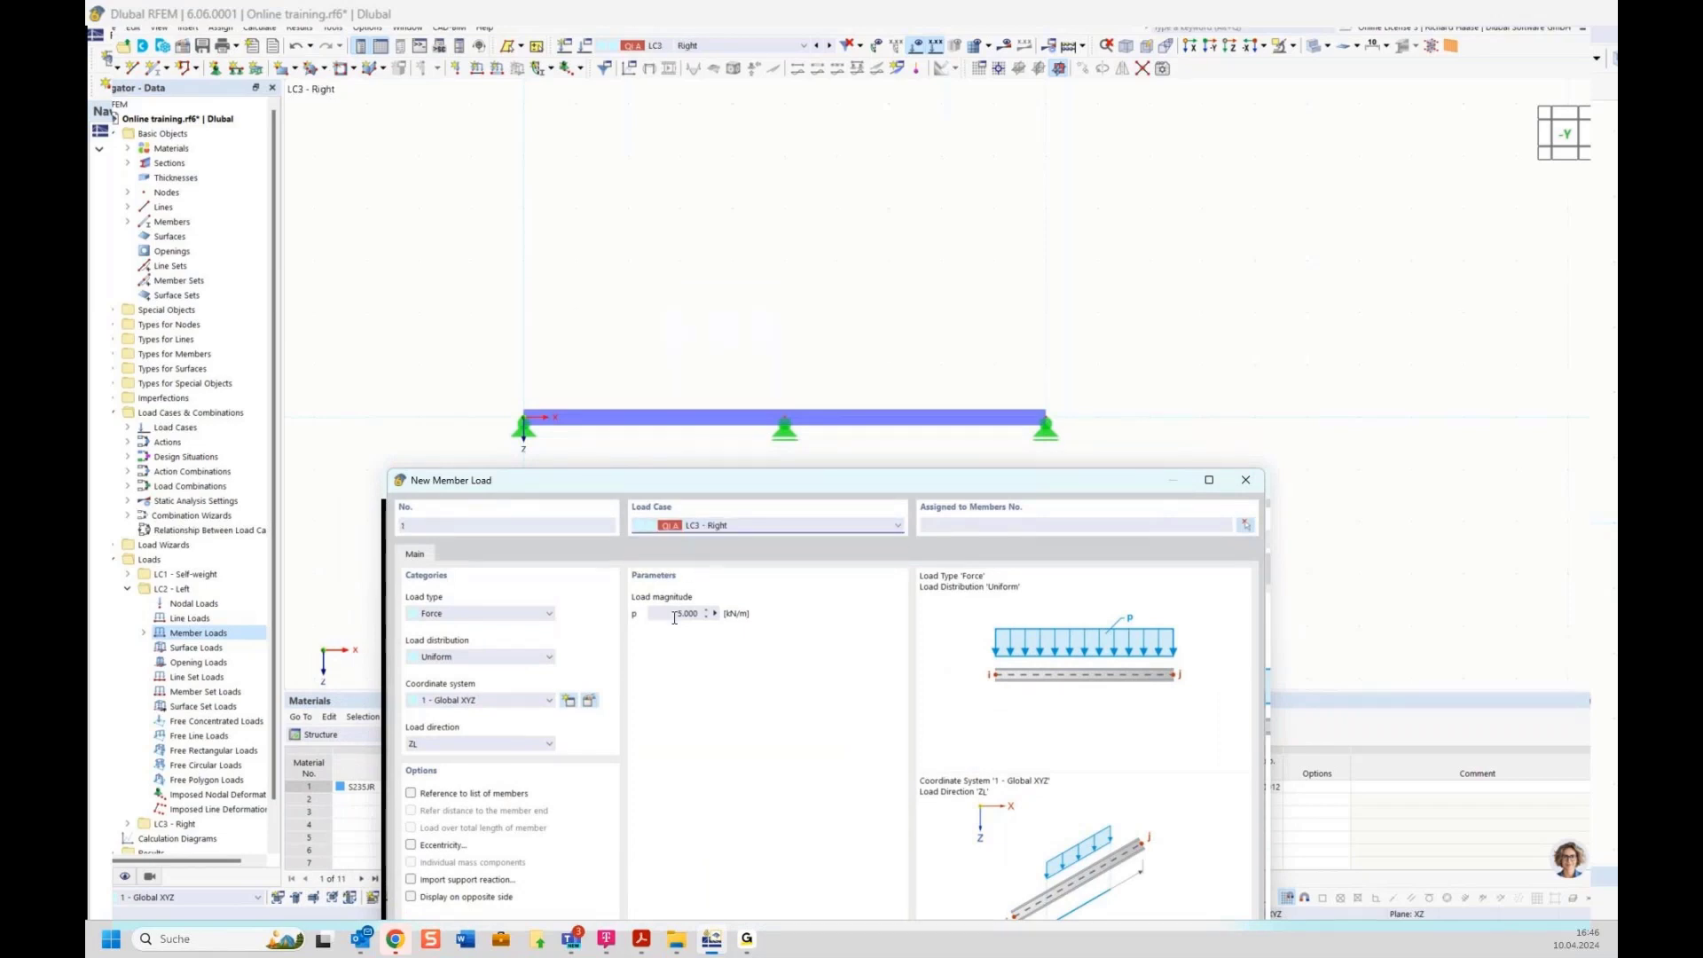
pyautogui.click(1245, 527)
pyautogui.click(946, 416)
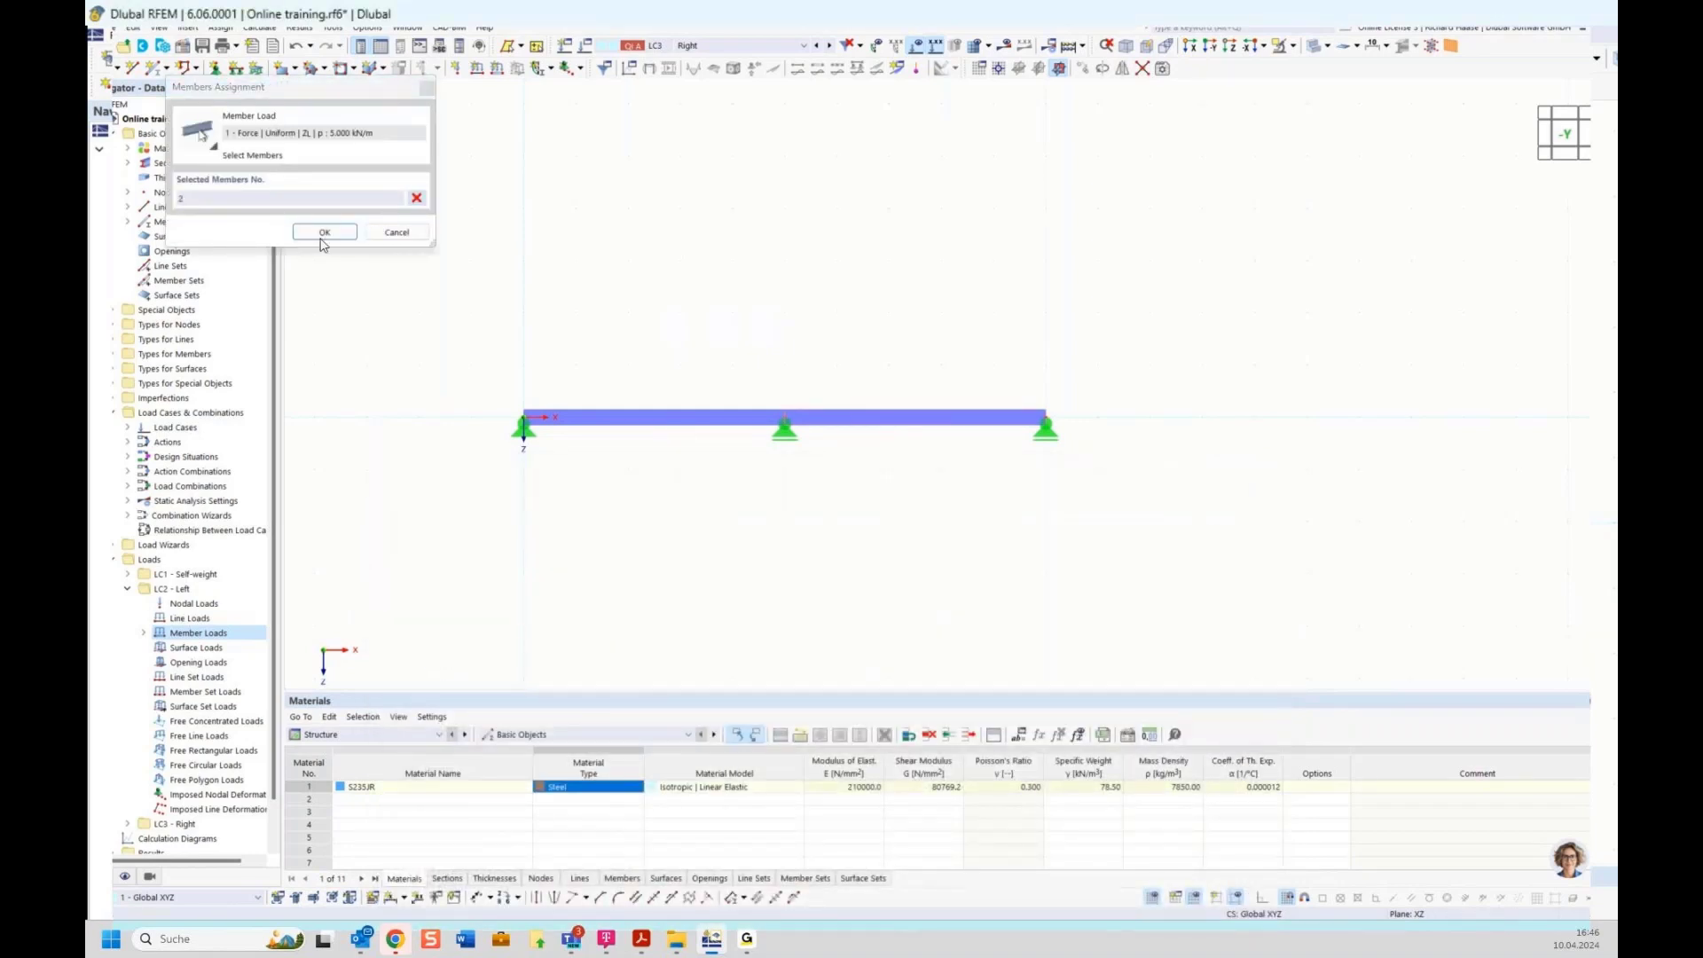
pyautogui.click(323, 234)
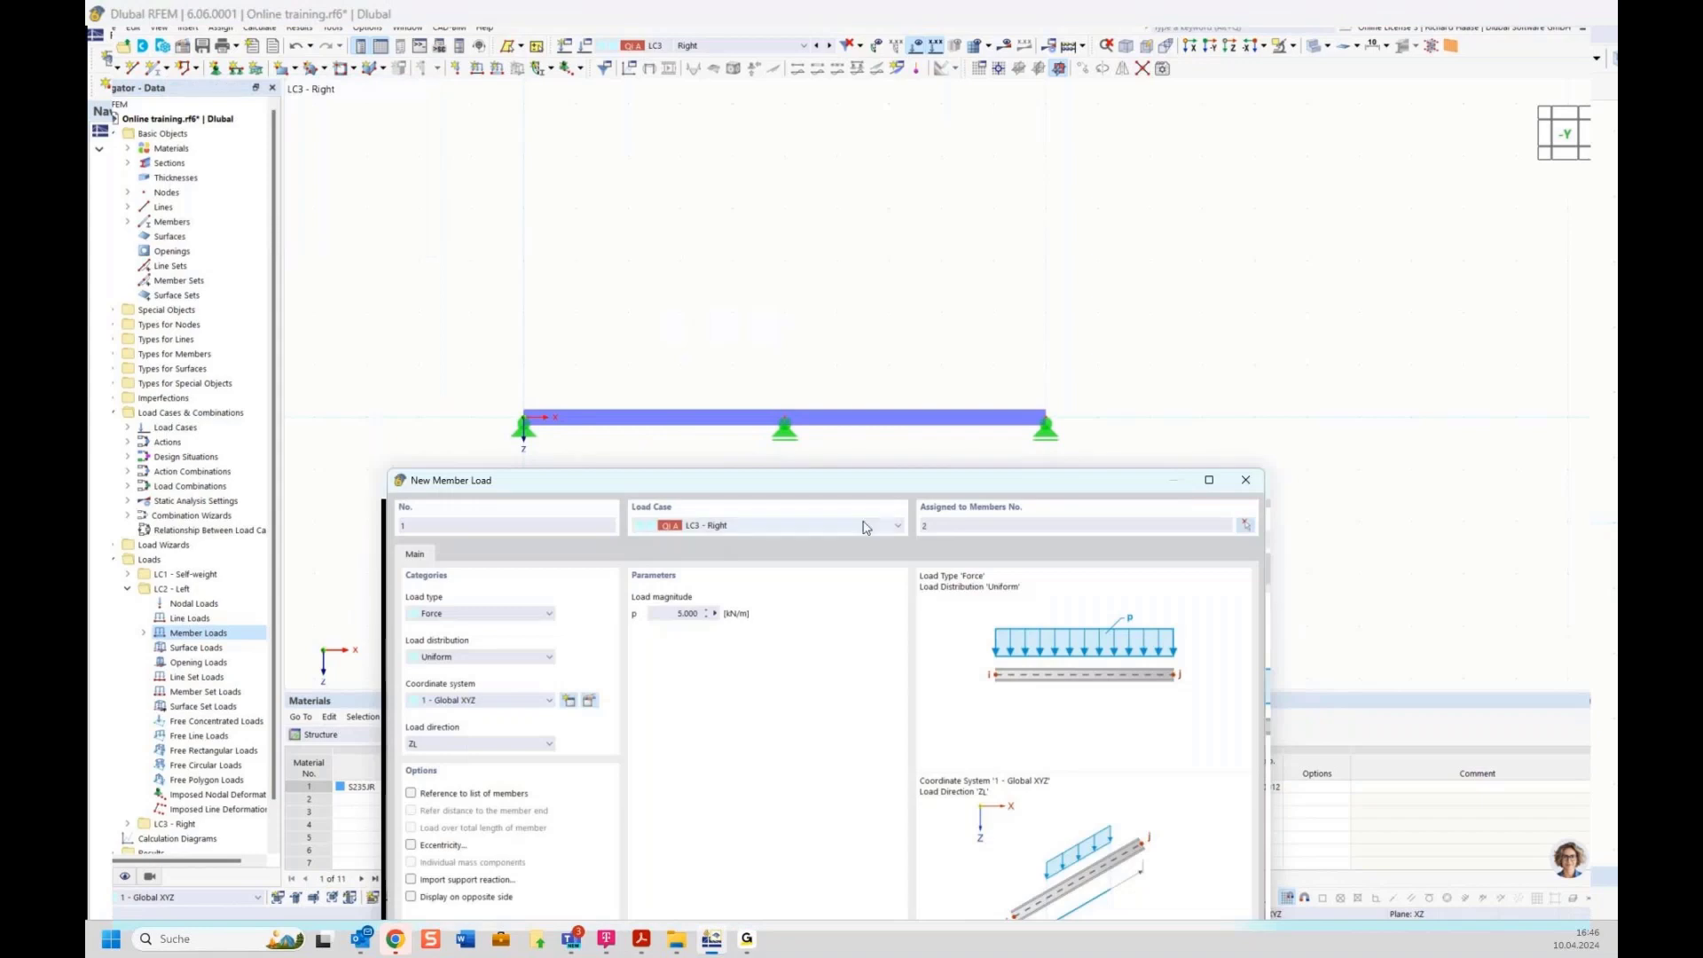
pyautogui.moveTo(881, 482); pyautogui.dragTo(740, 117)
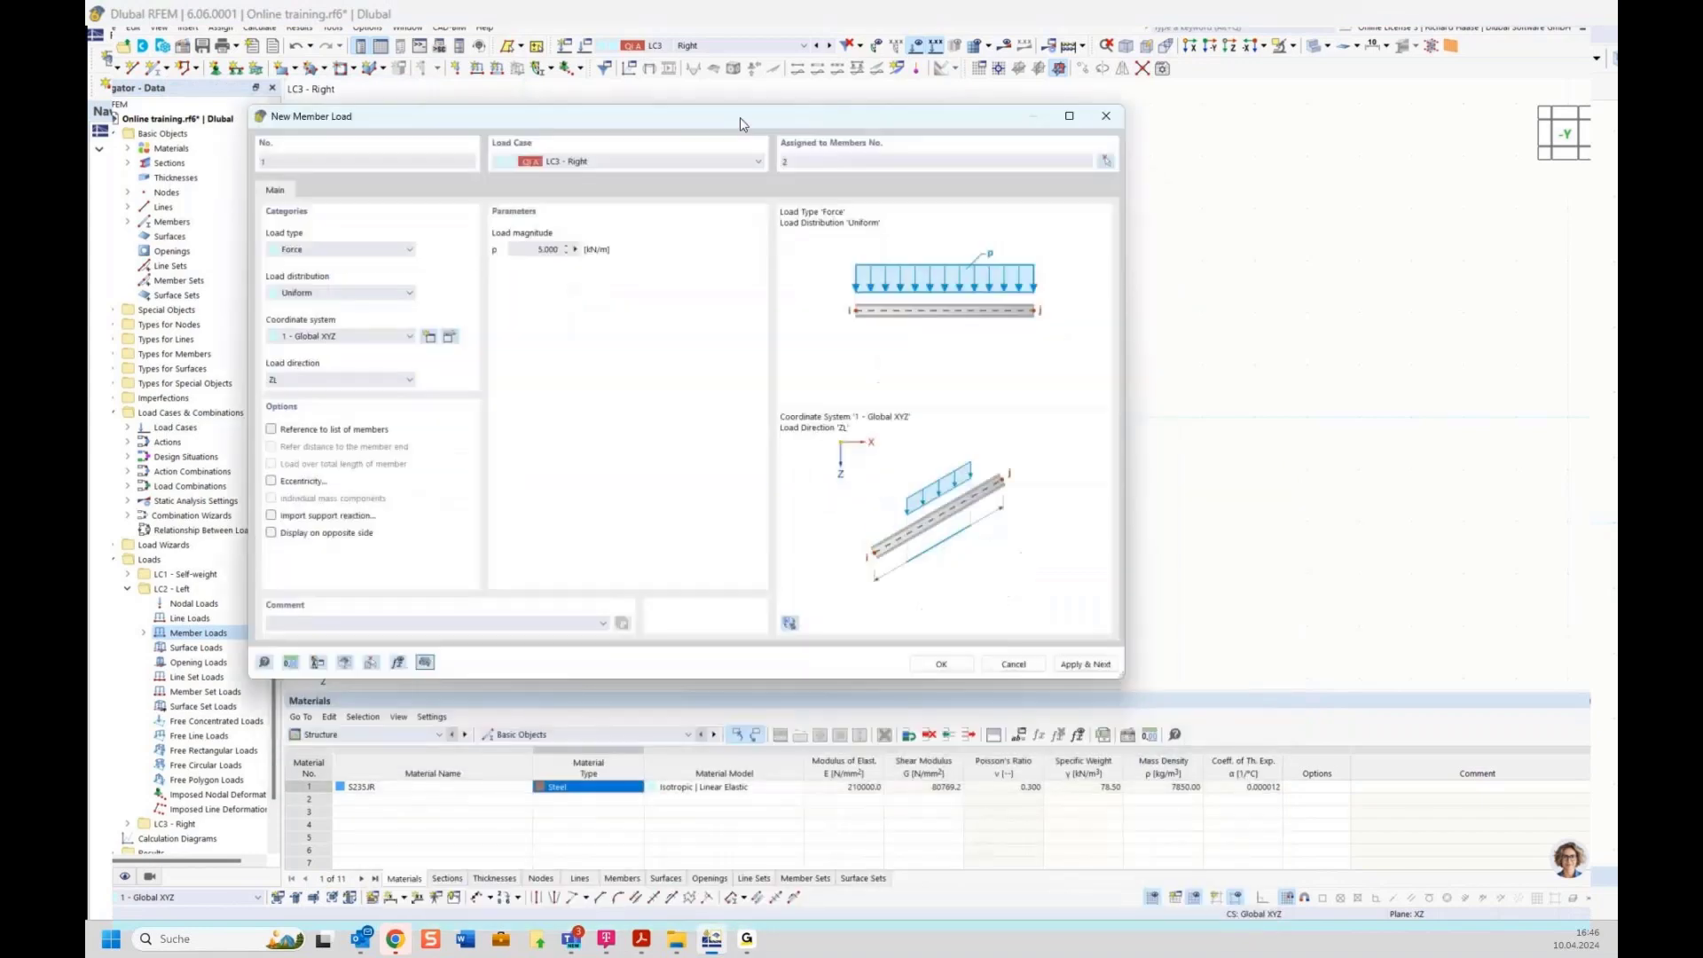
pyautogui.click(942, 665)
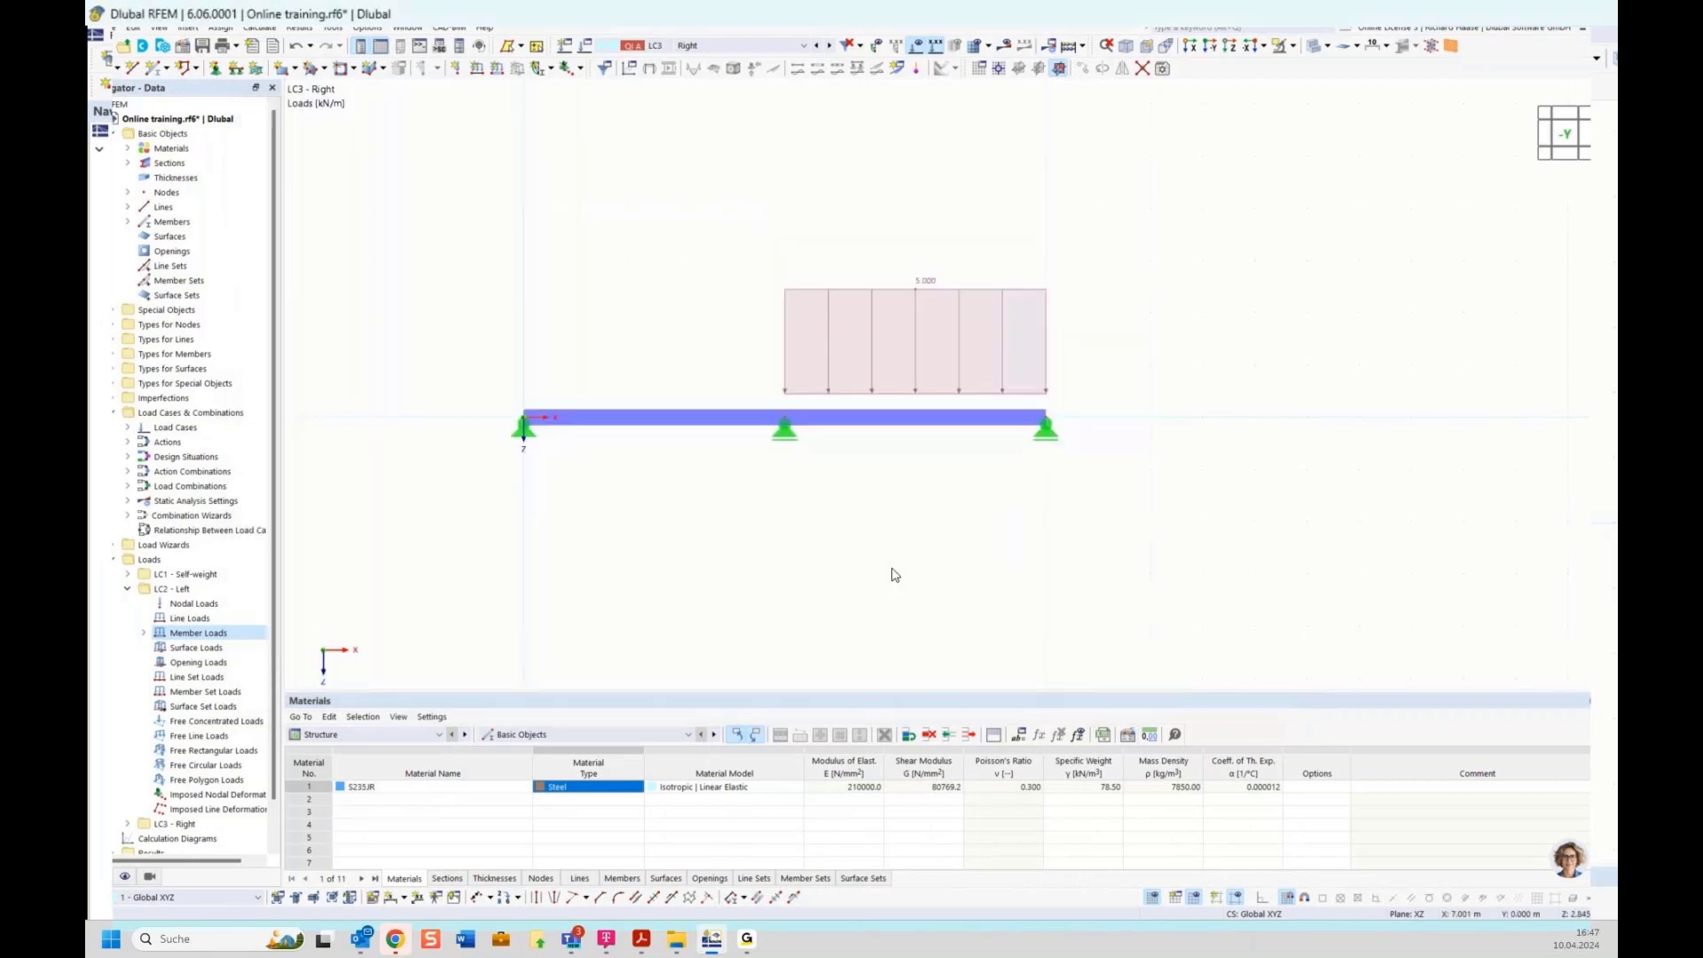
# Inspect the LC1 loads with the self-weight display switched on and off, and show the loads of LC2
pyautogui.click(693, 46)
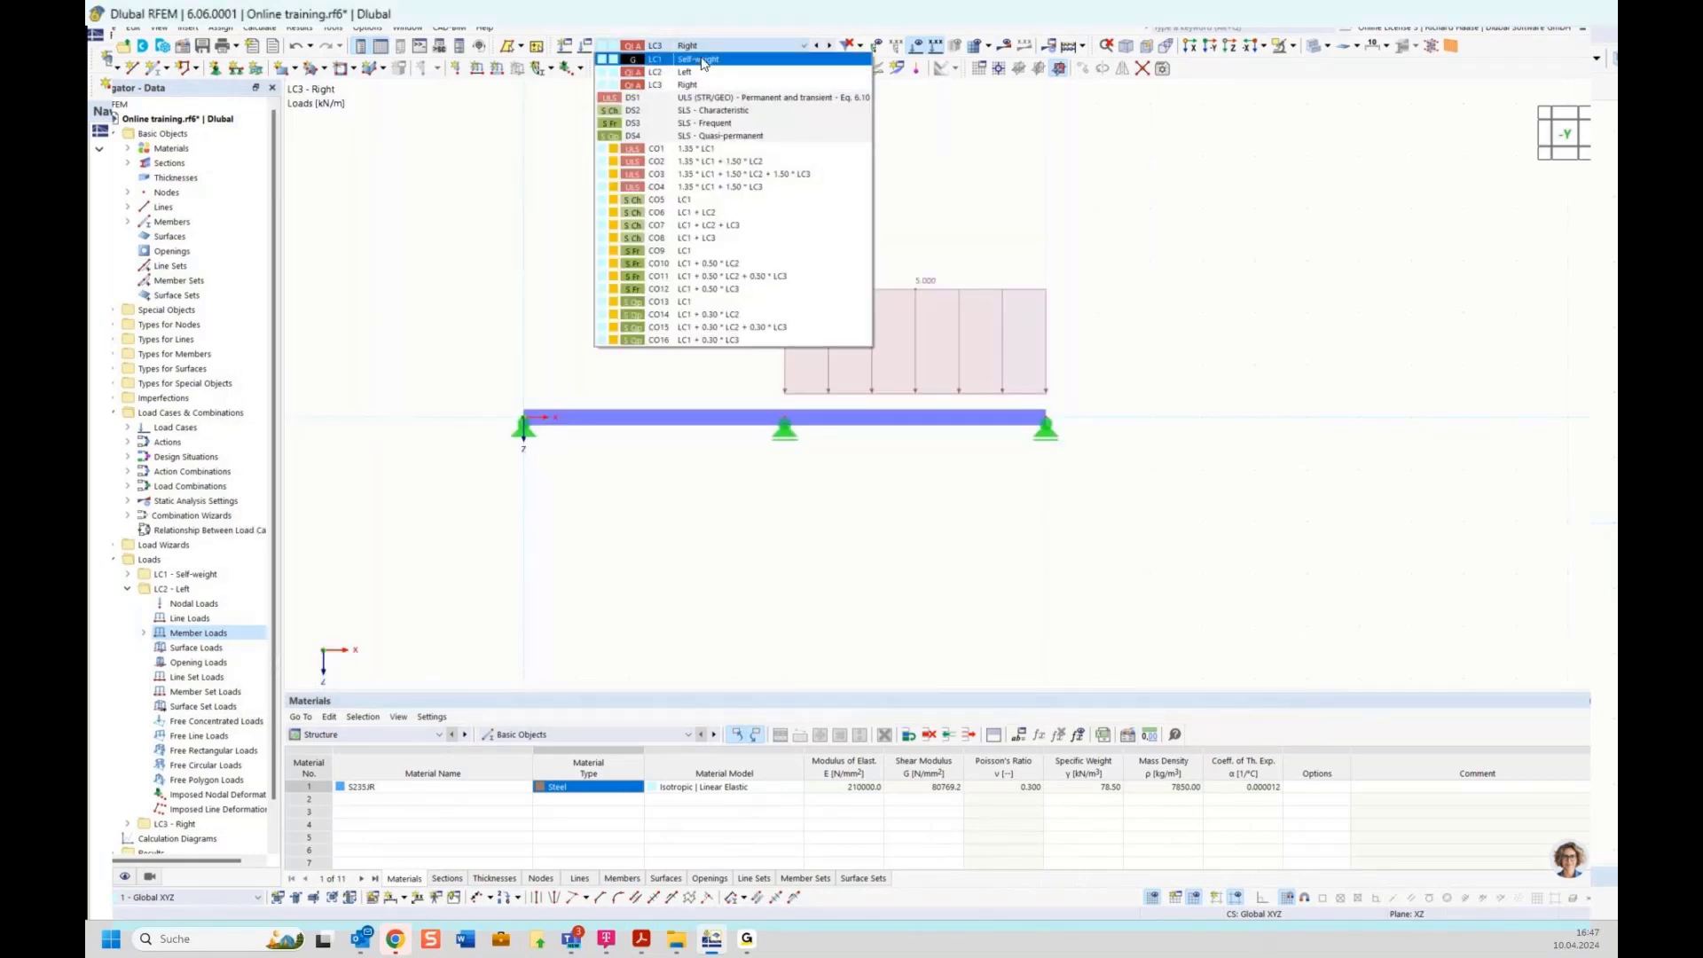
pyautogui.click(702, 59)
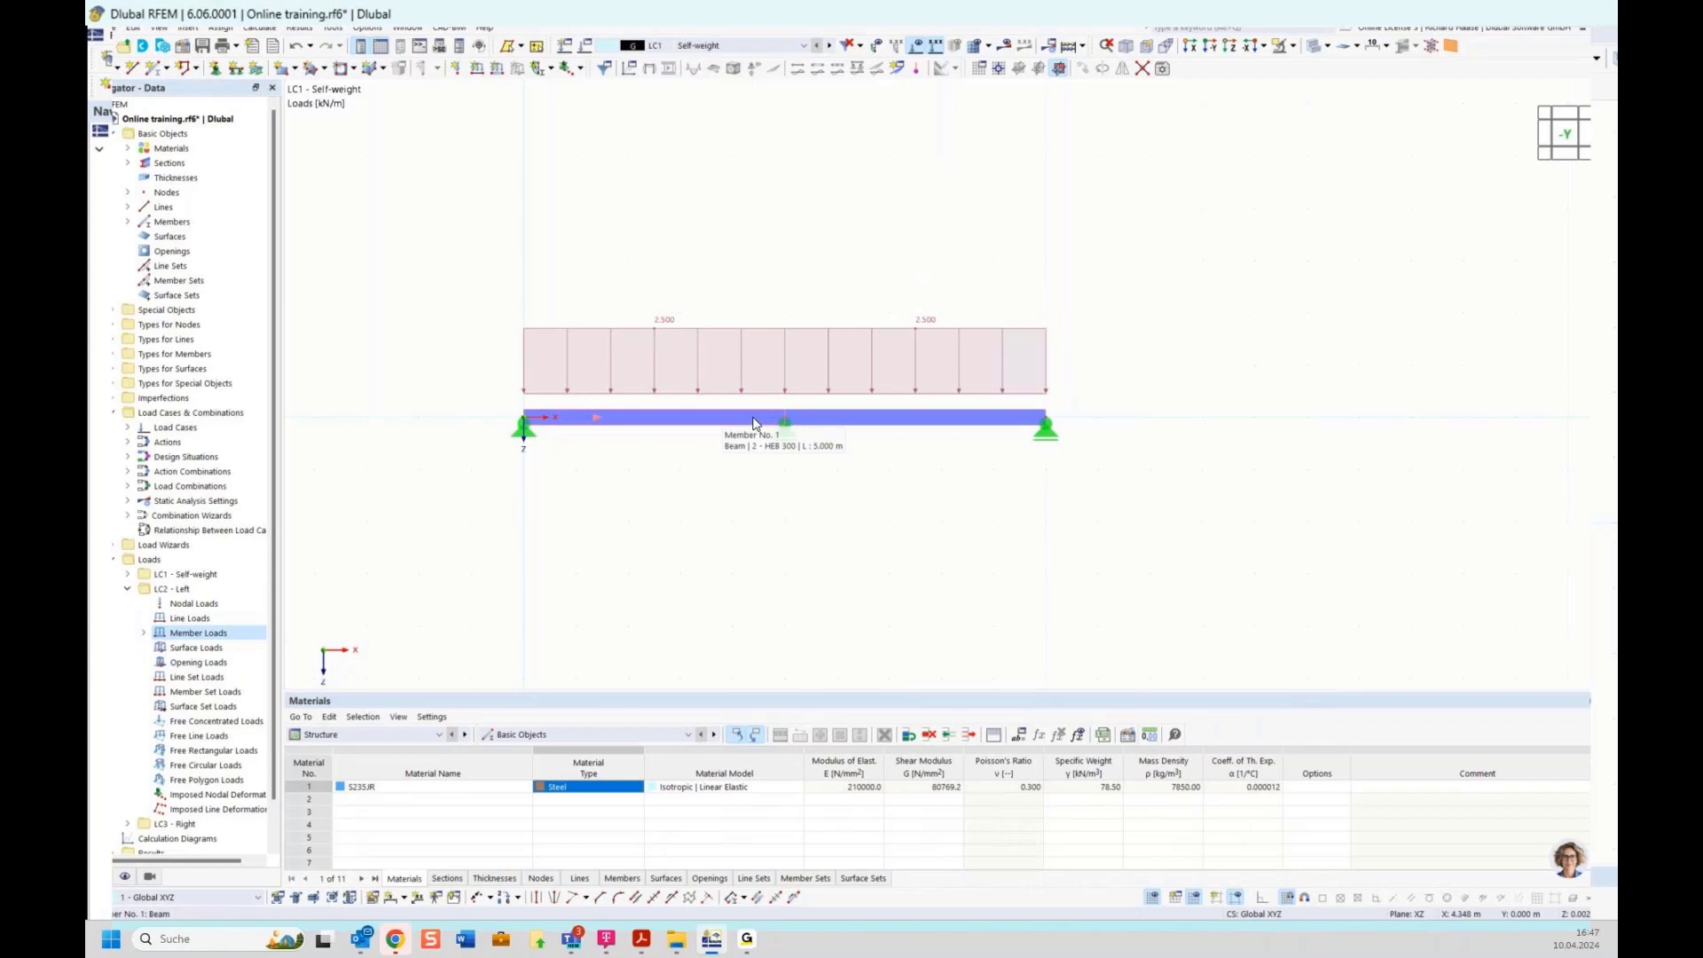
pyautogui.click(125, 877)
pyautogui.click(127, 530)
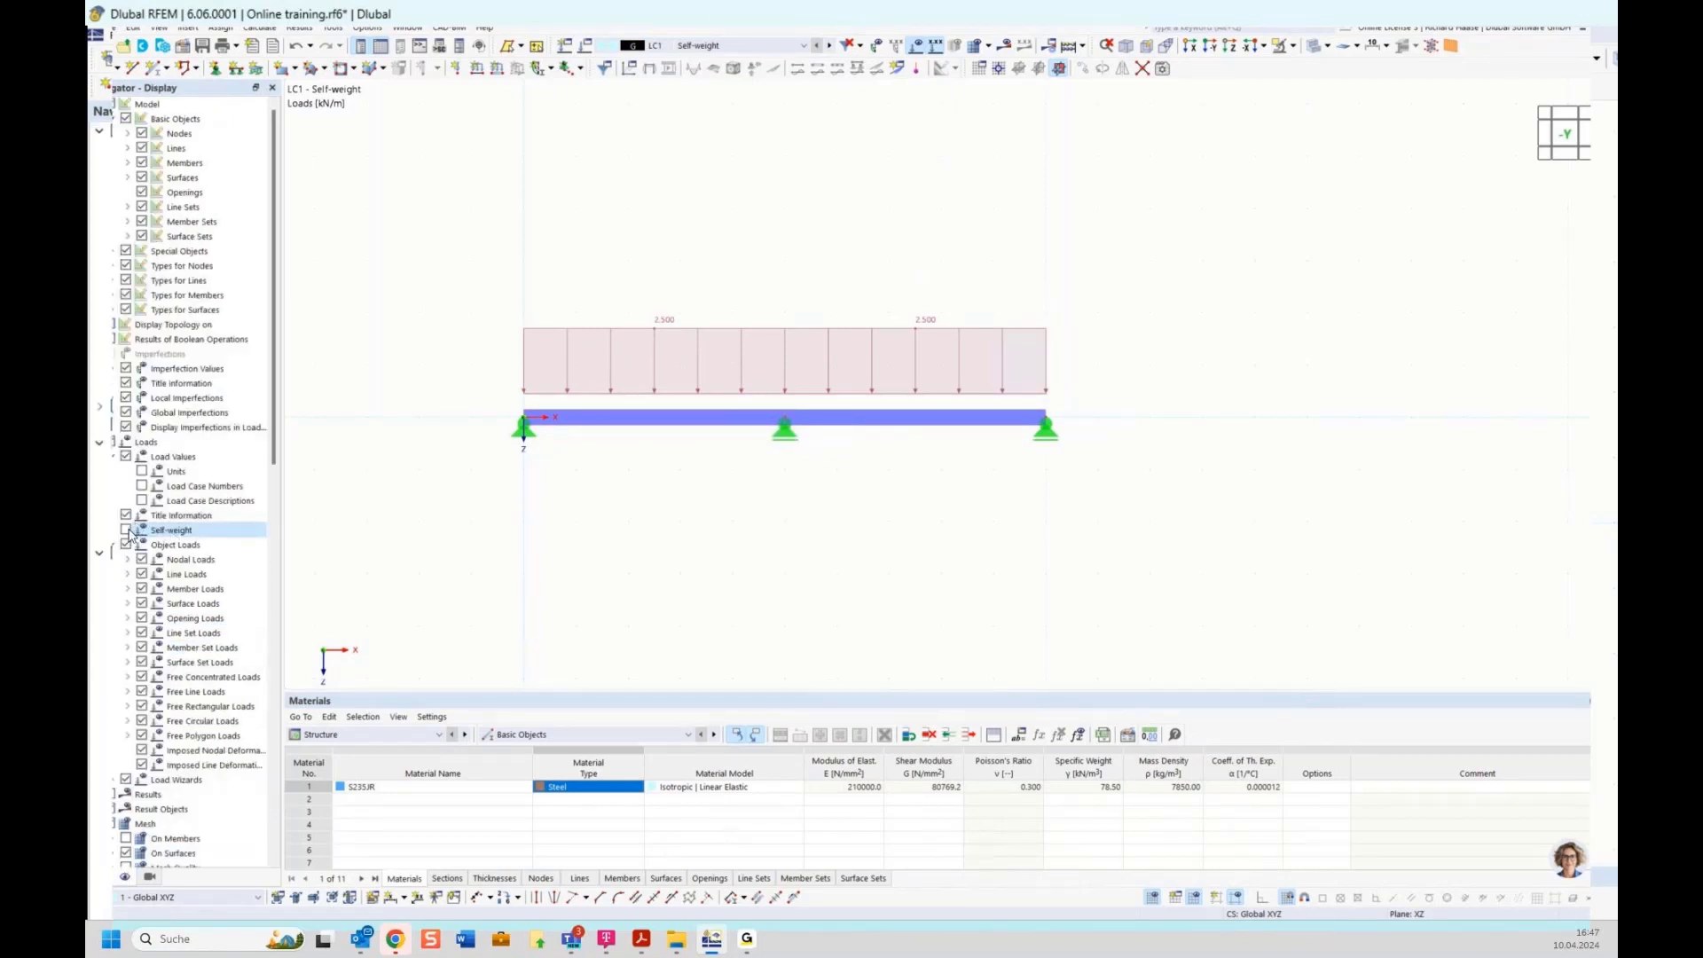
pyautogui.click(127, 531)
pyautogui.click(127, 530)
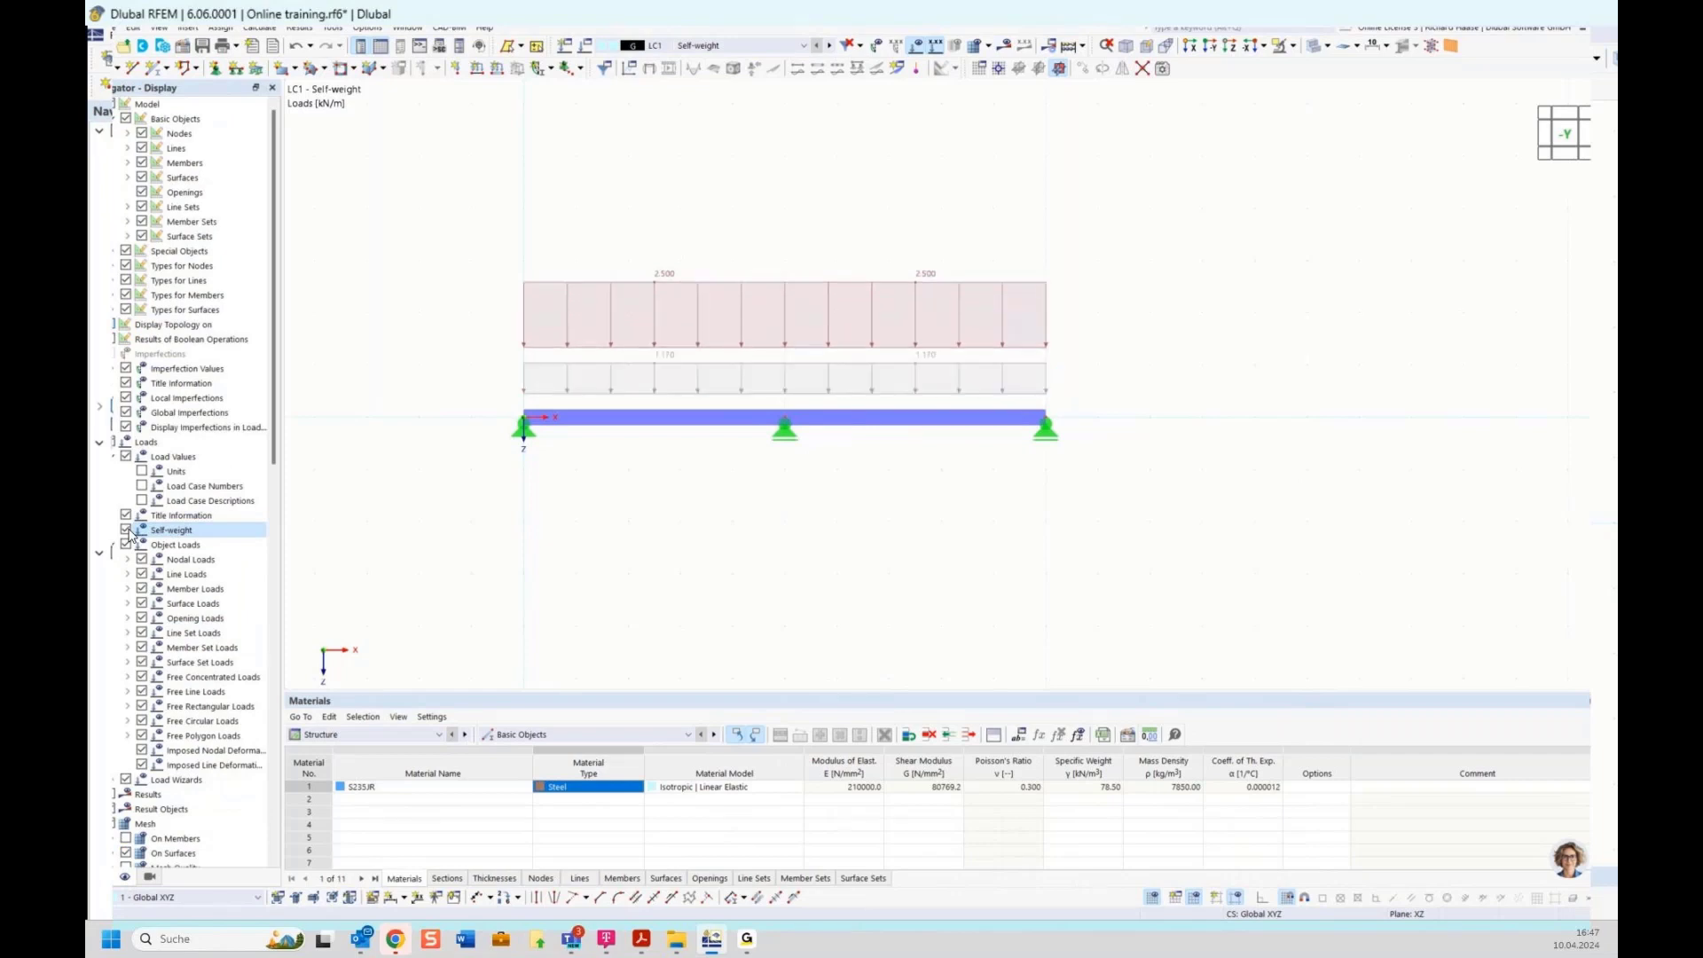
pyautogui.click(127, 531)
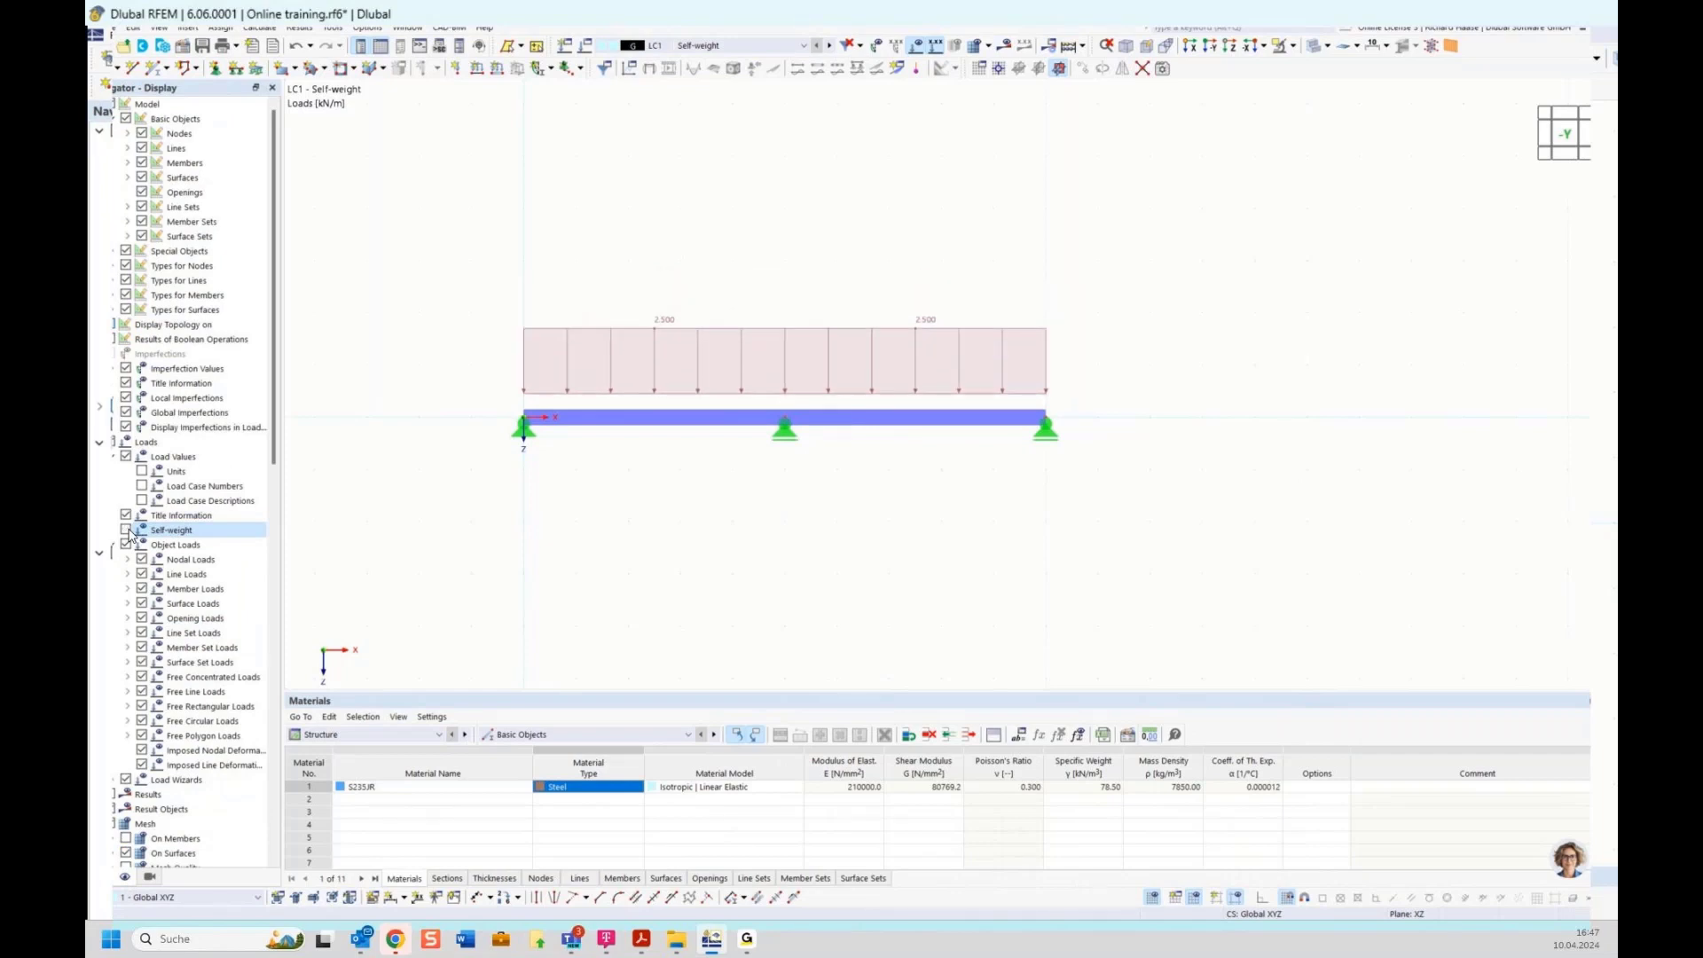
pyautogui.click(829, 46)
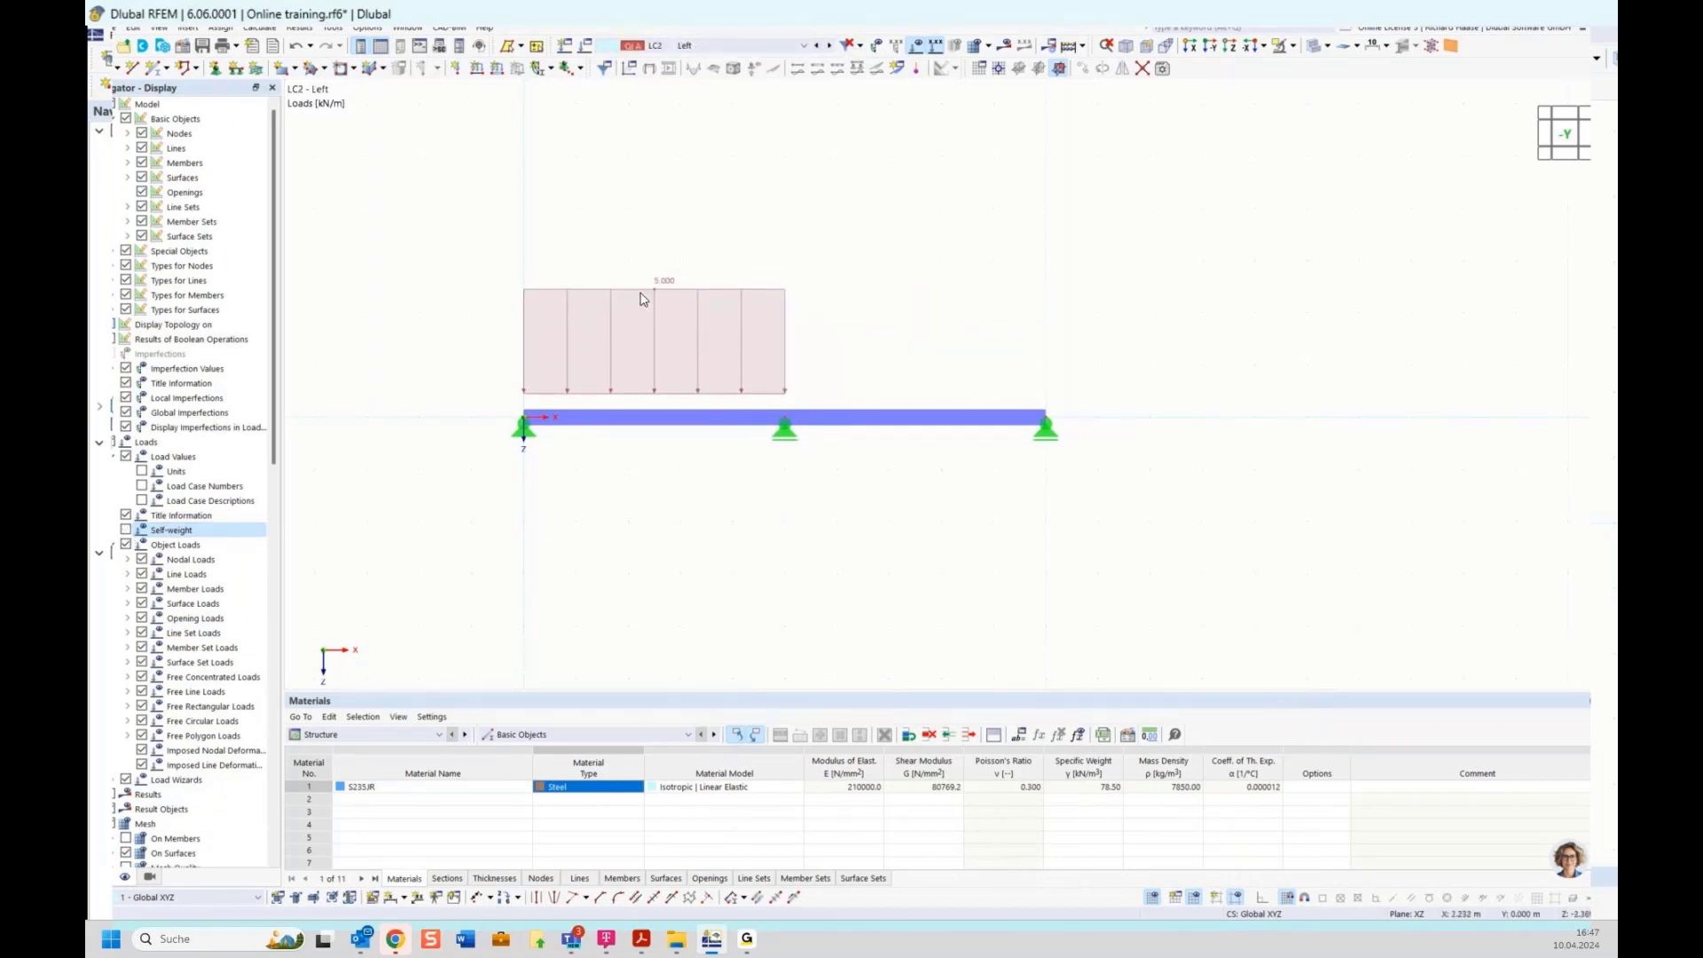
# Show the LC3 loads and examine the HEB 300 section's shear areas with its shear stiffness deactivated and reactivated
pyautogui.click(829, 47)
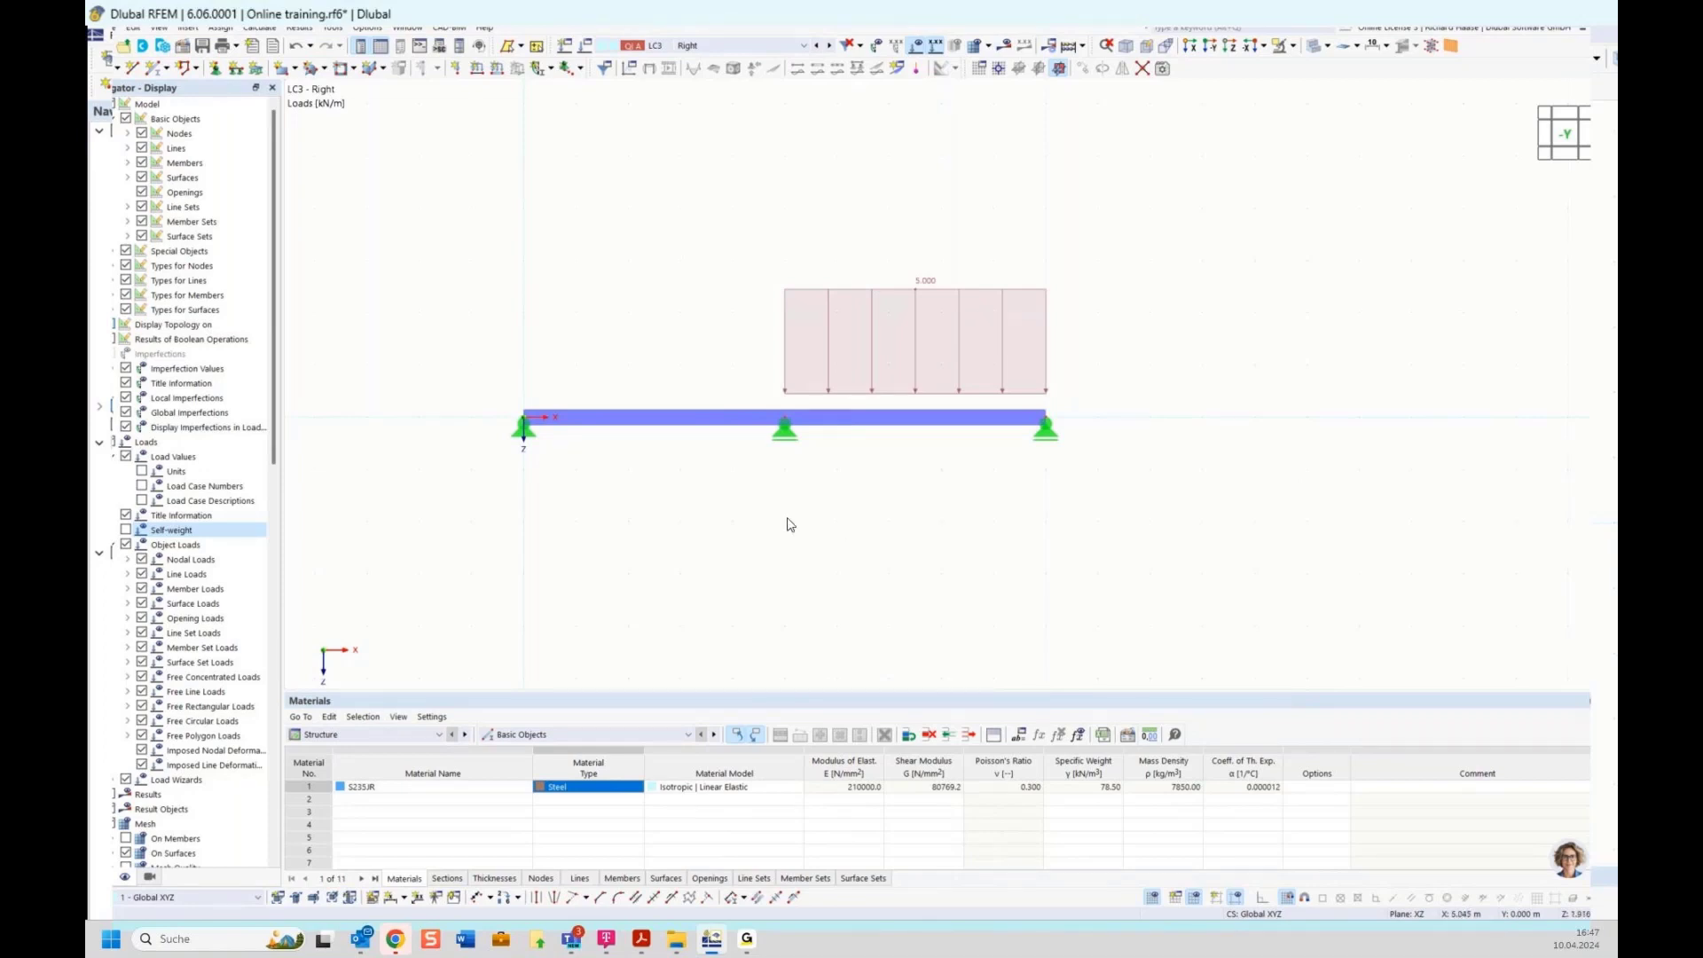
pyautogui.click(100, 880)
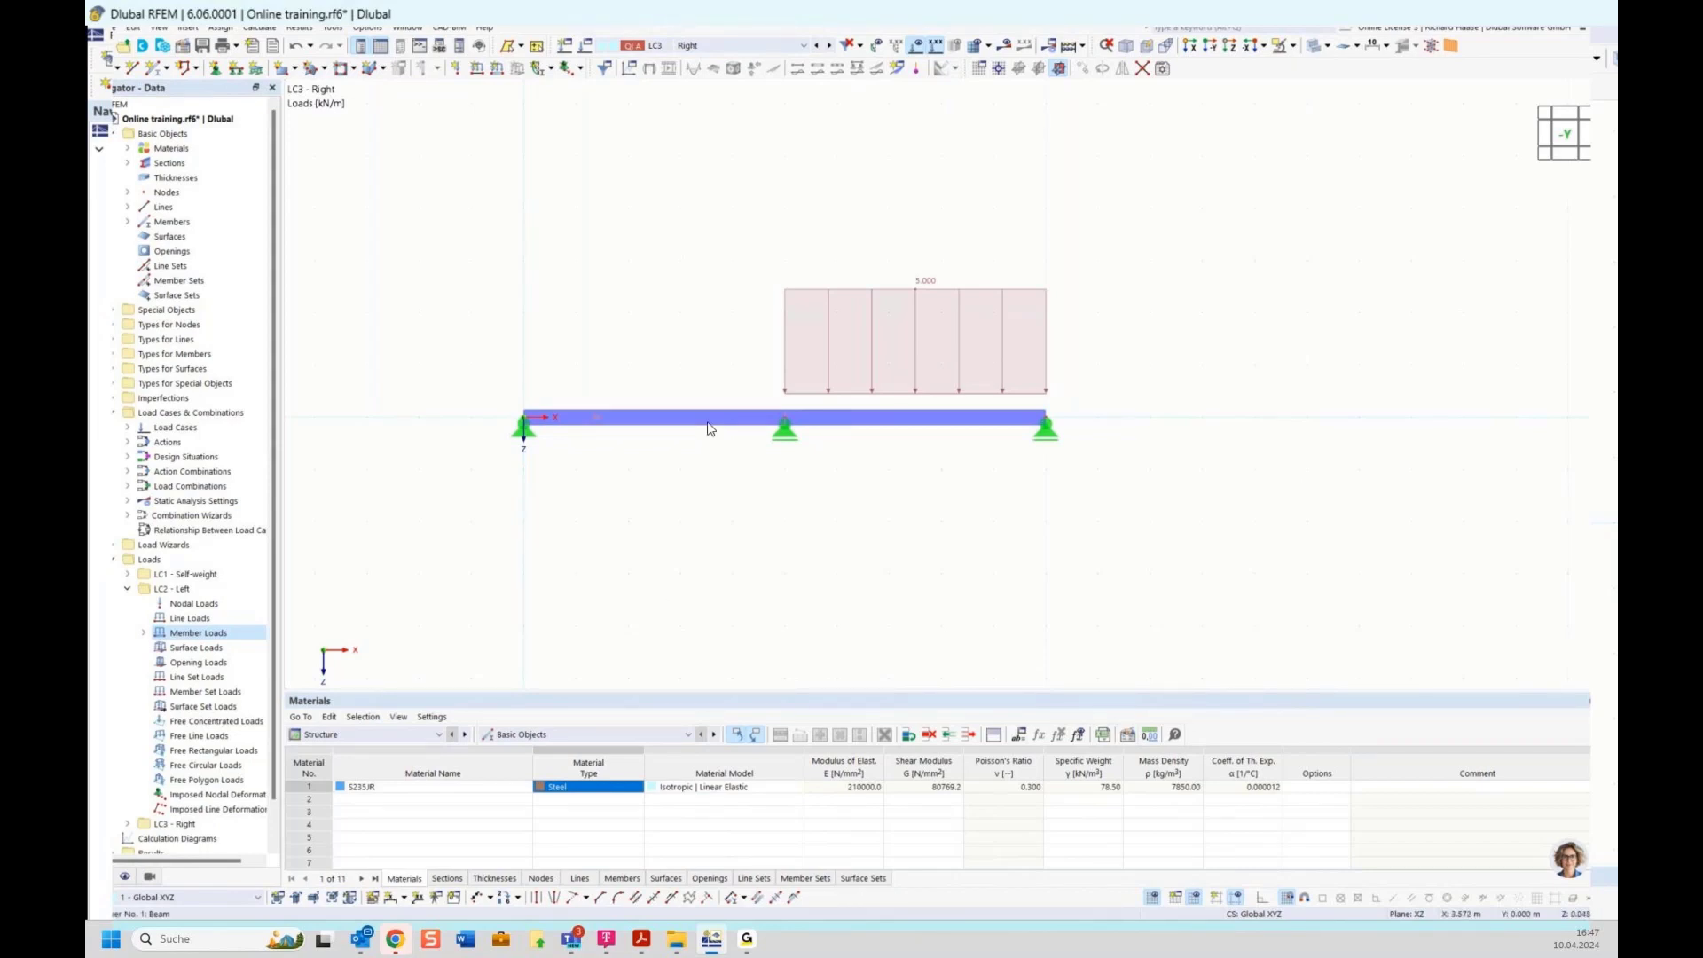
pyautogui.click(130, 163)
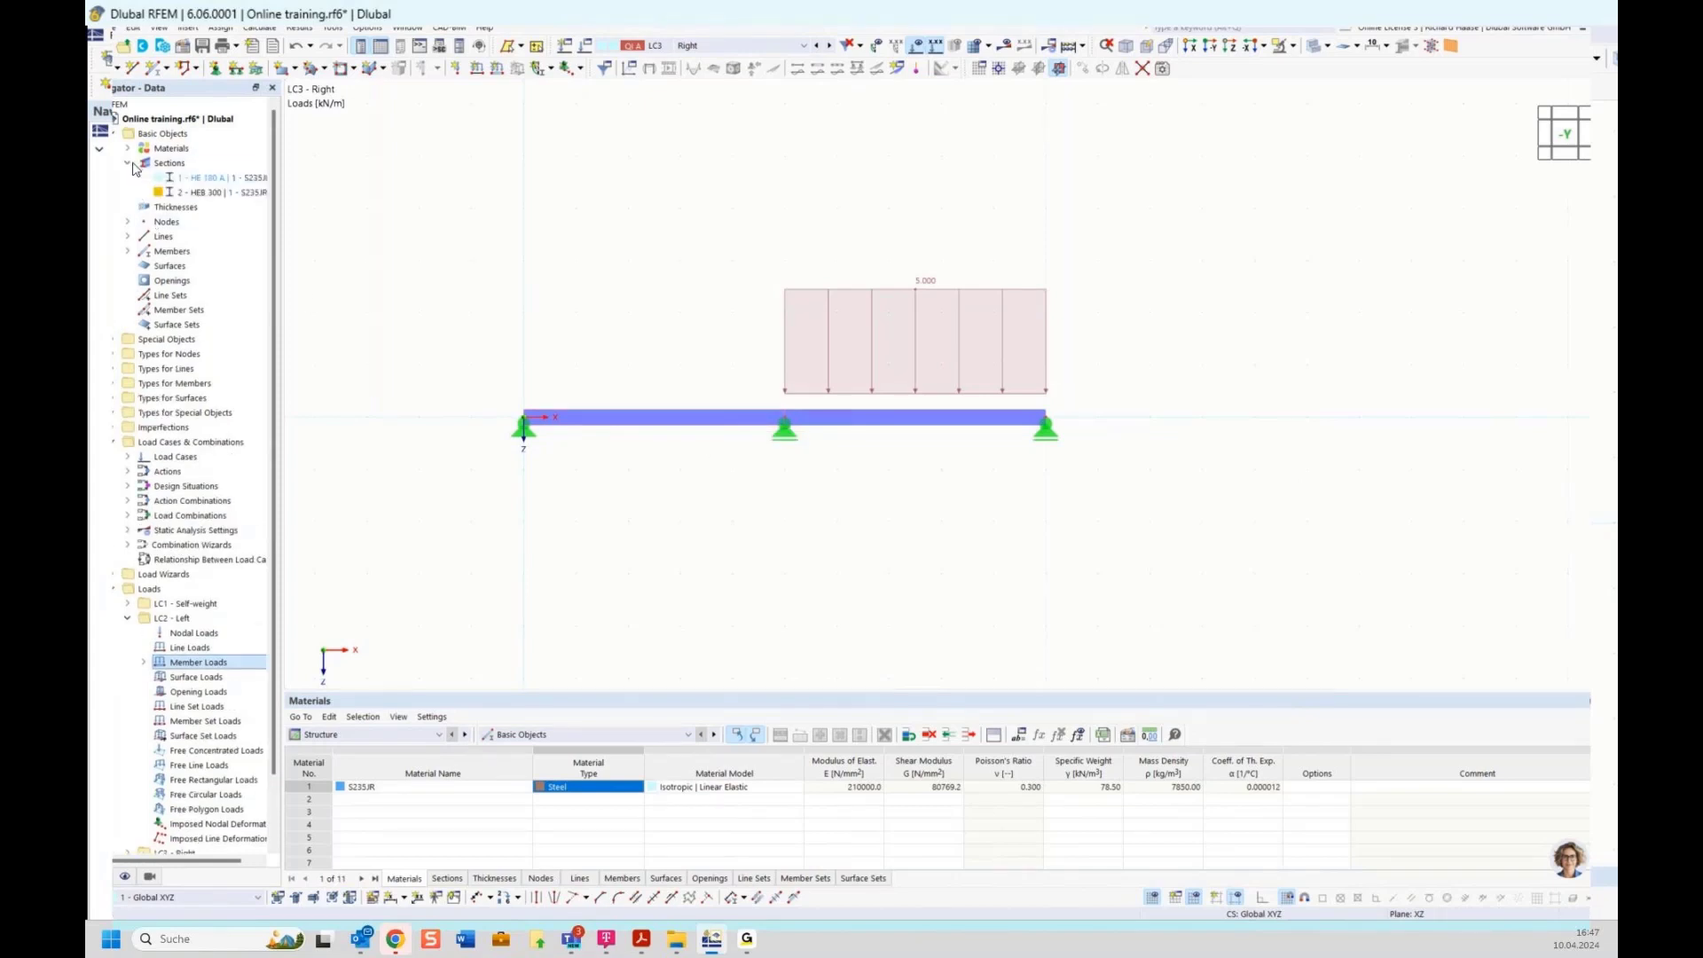
pyautogui.doubleClick(205, 193)
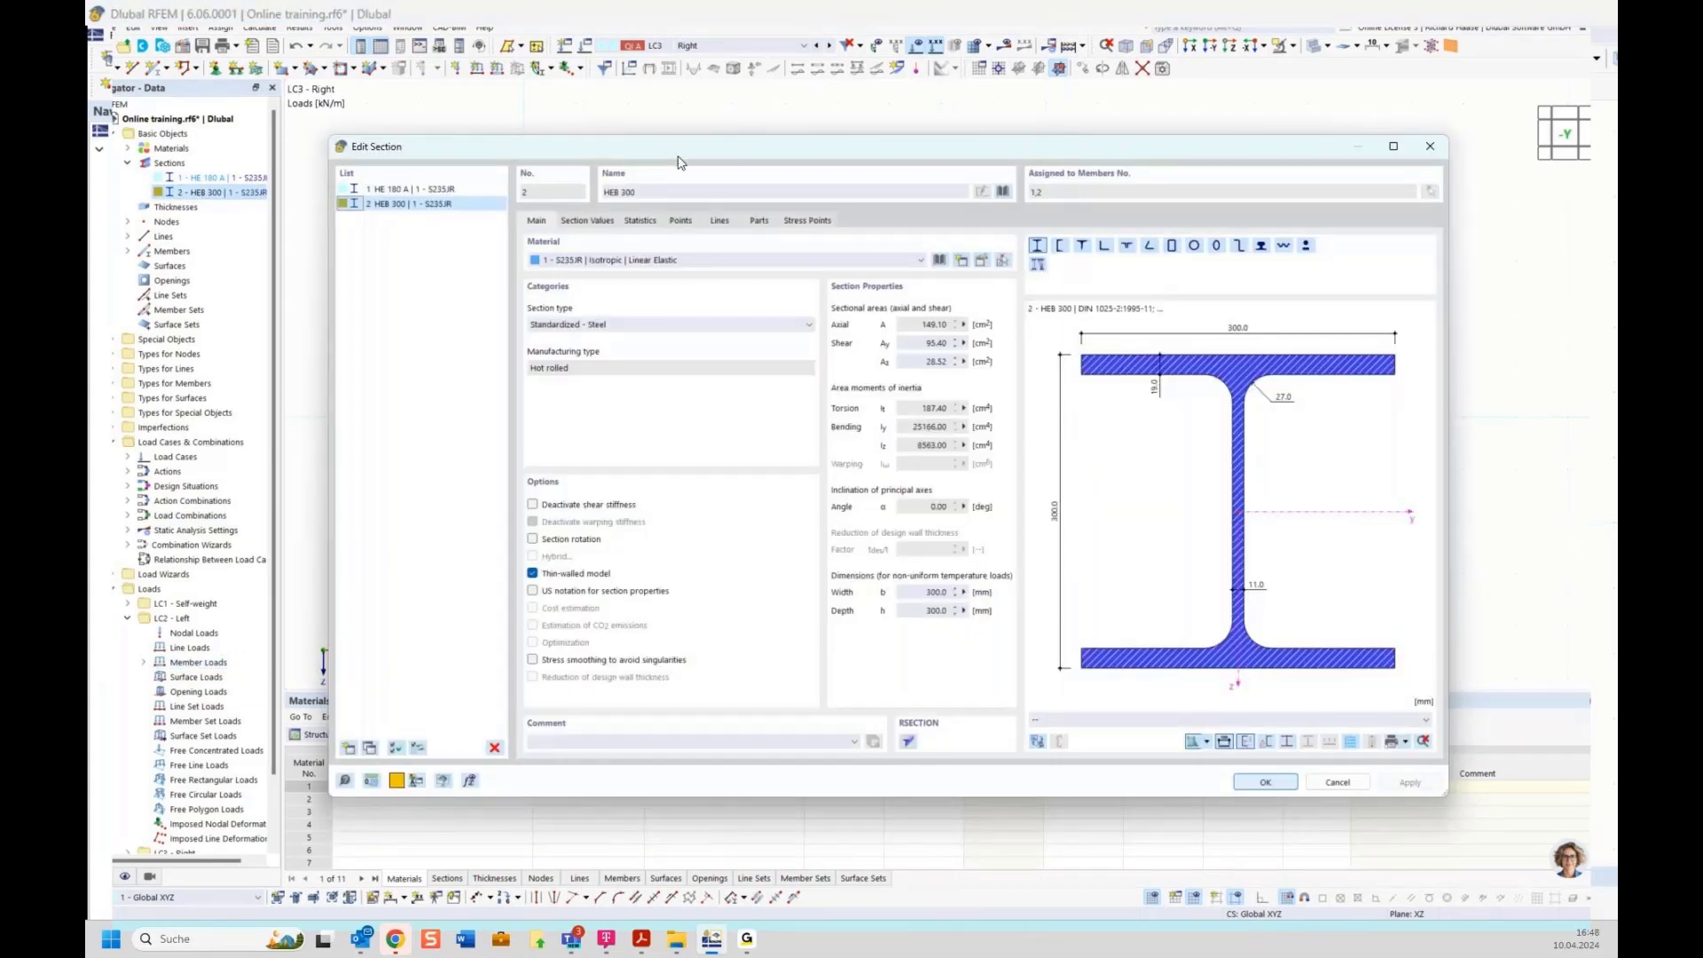
pyautogui.moveTo(681, 152); pyautogui.dragTo(661, 215)
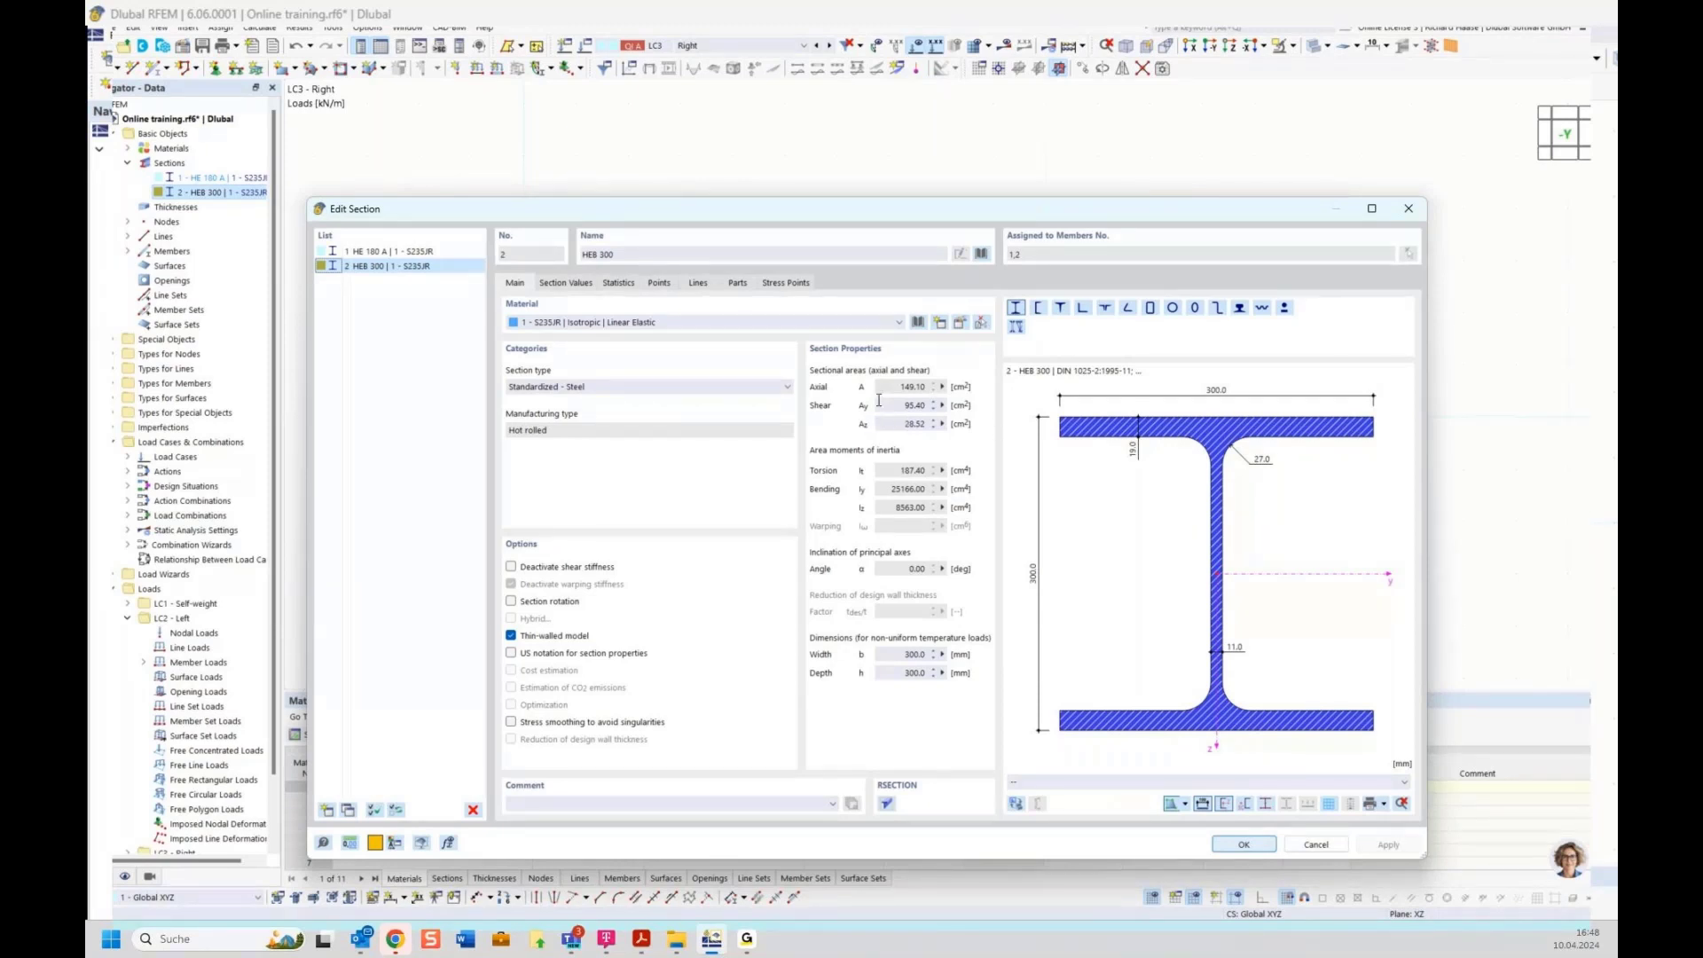
pyautogui.click(561, 572)
pyautogui.moveTo(808, 216); pyautogui.dragTo(821, 168)
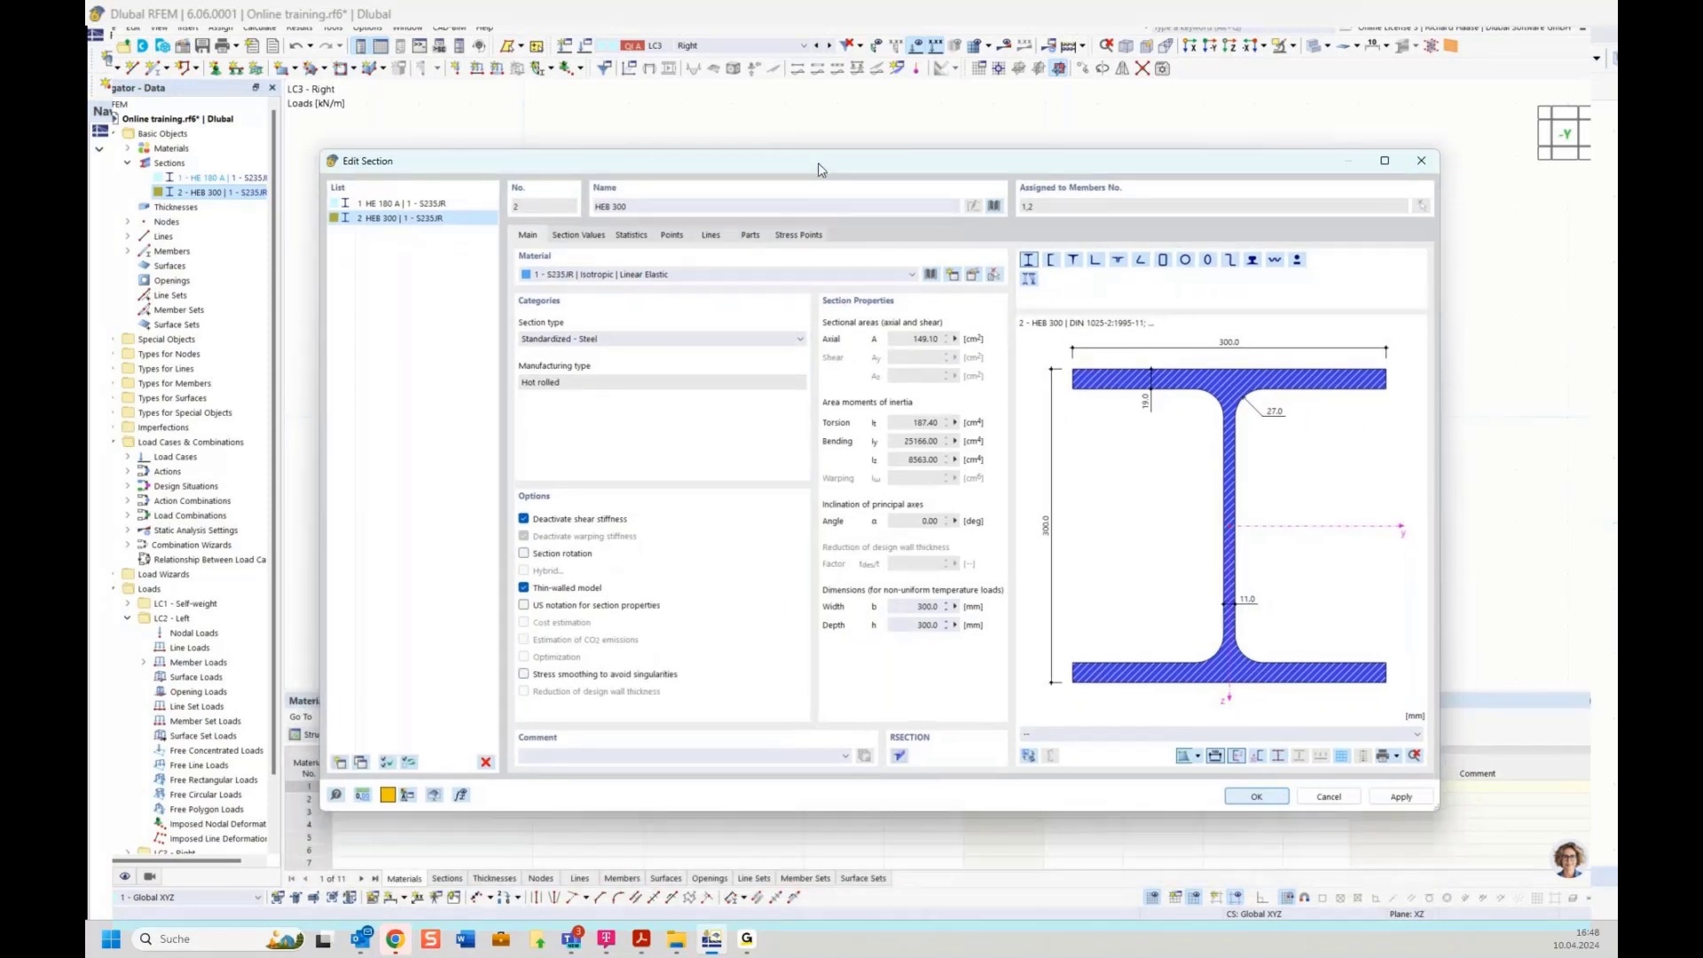
pyautogui.click(587, 522)
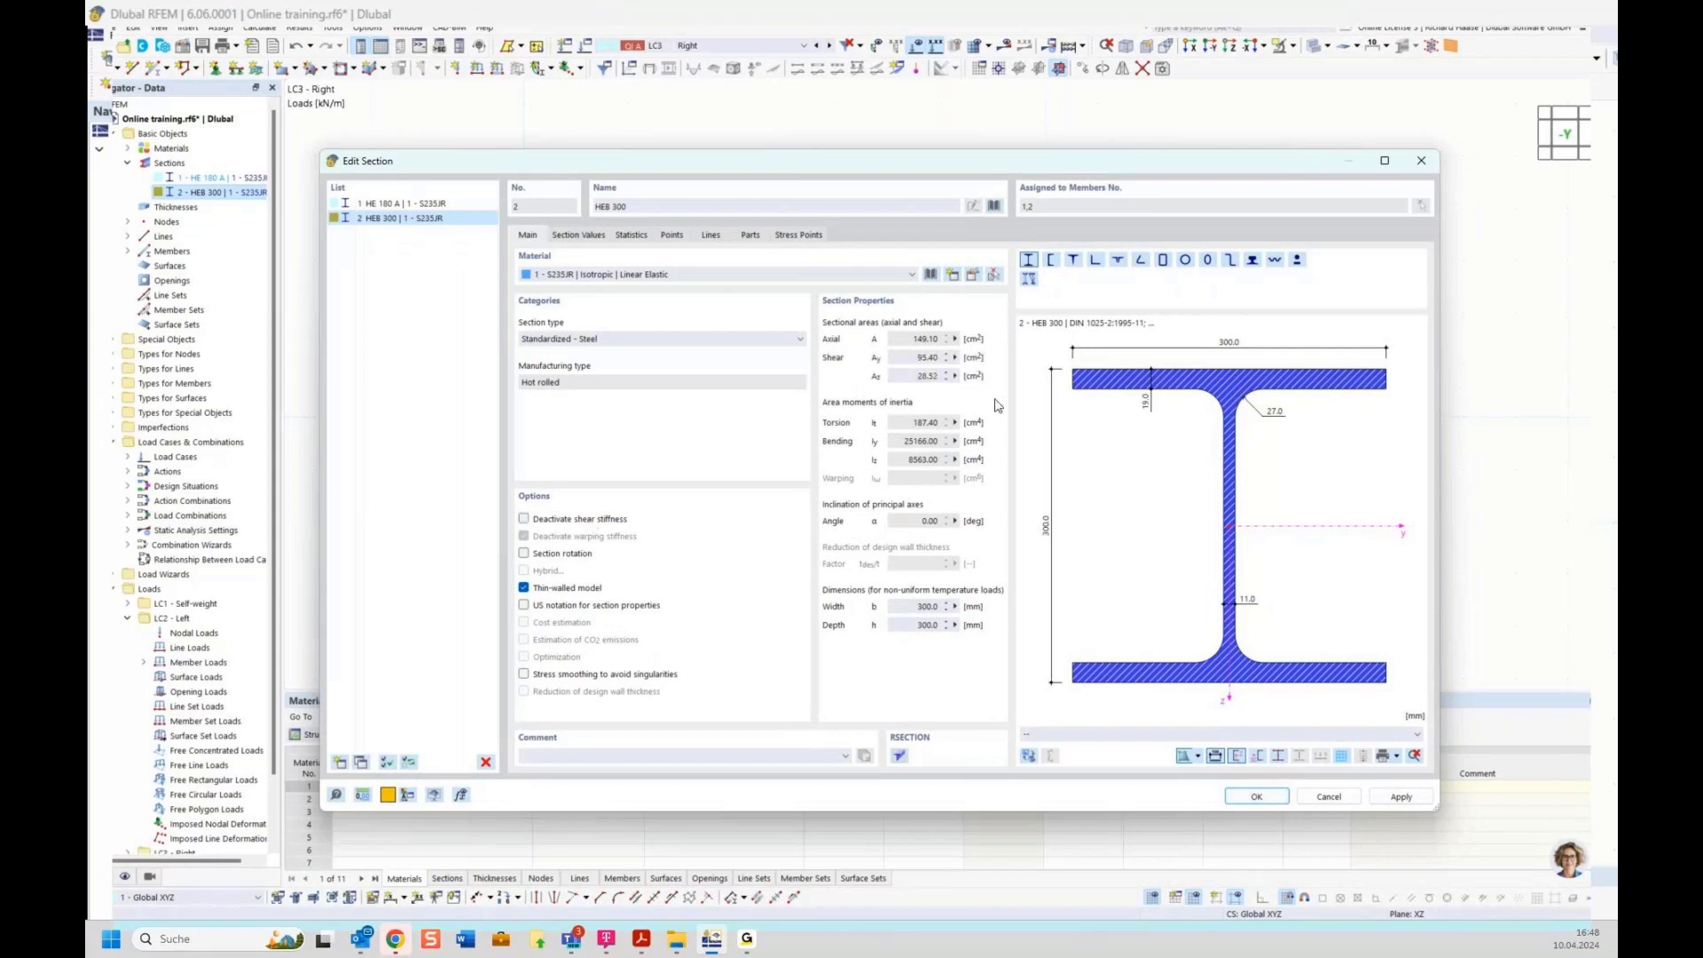
pyautogui.click(1257, 797)
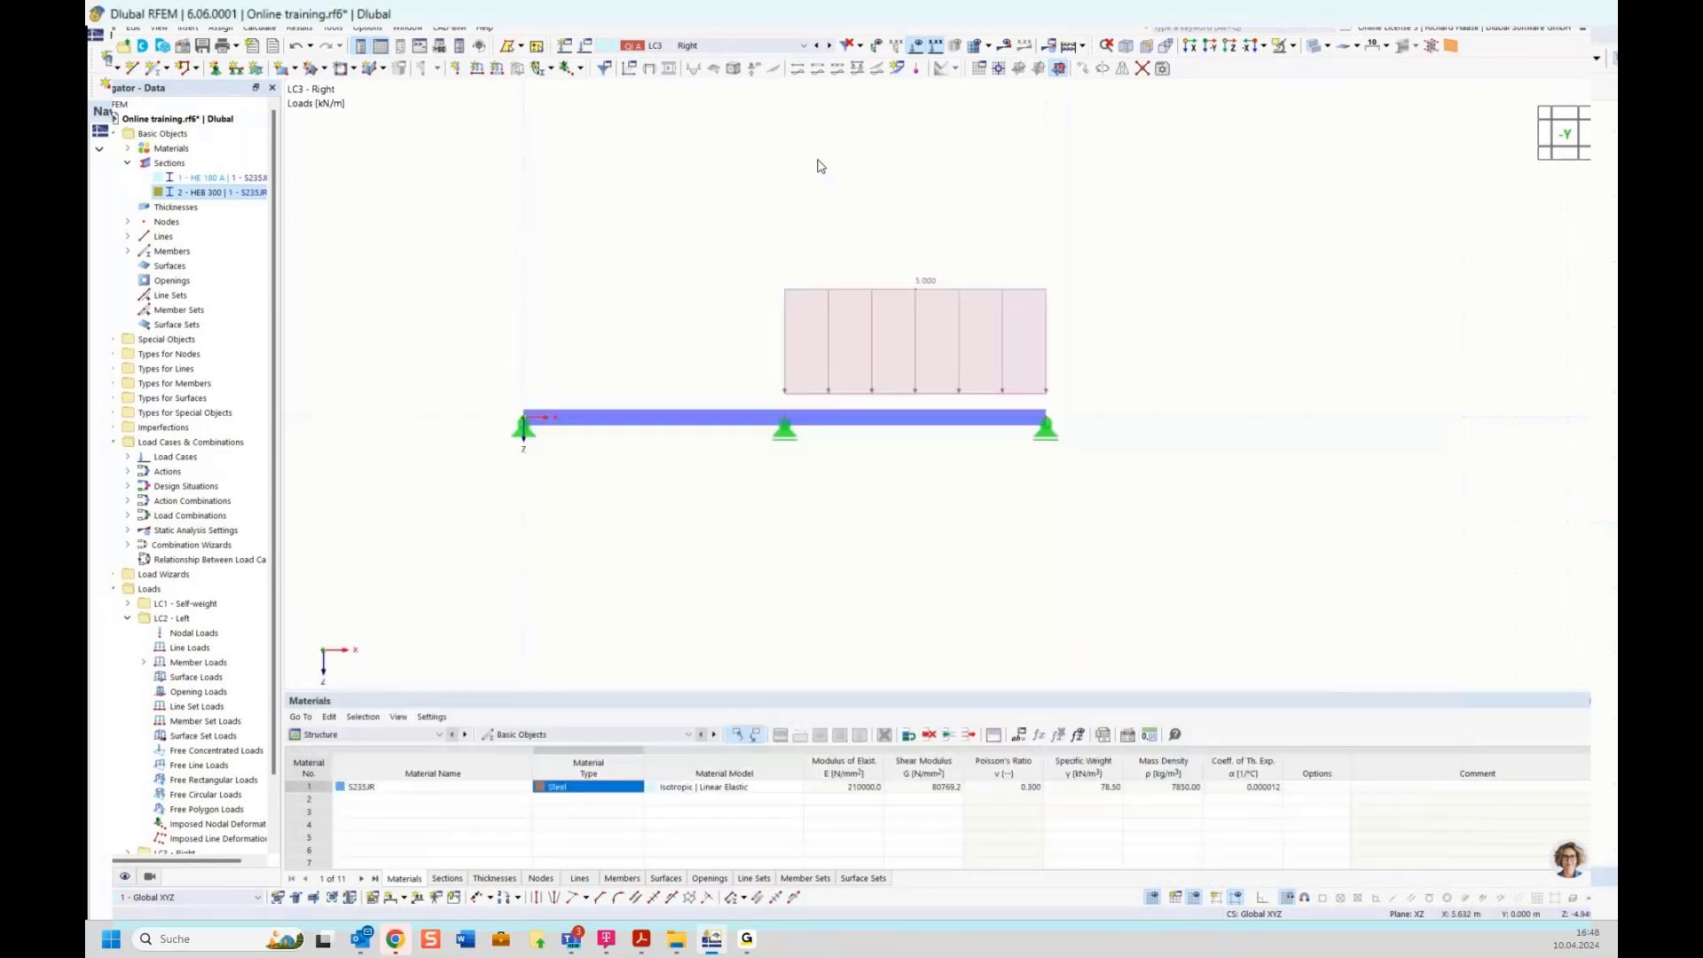
# Calculate only load case LC1 Self-weight and hide the support reactions in the displacement results
pyautogui.click(748, 49)
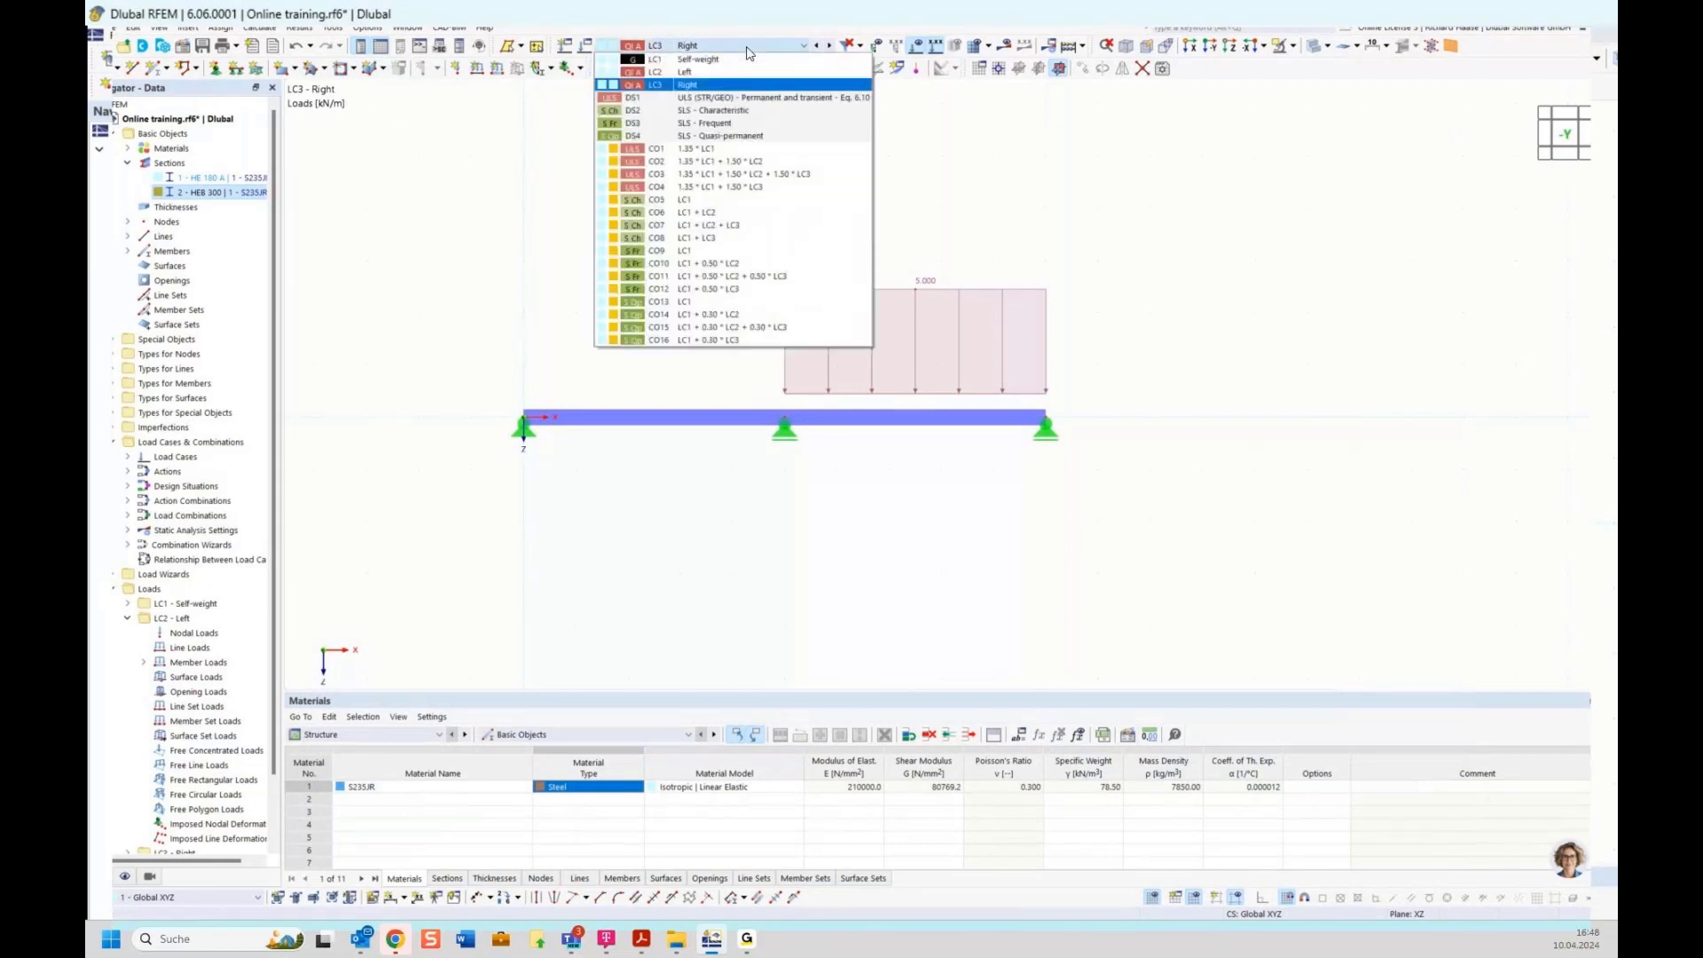
pyautogui.click(743, 60)
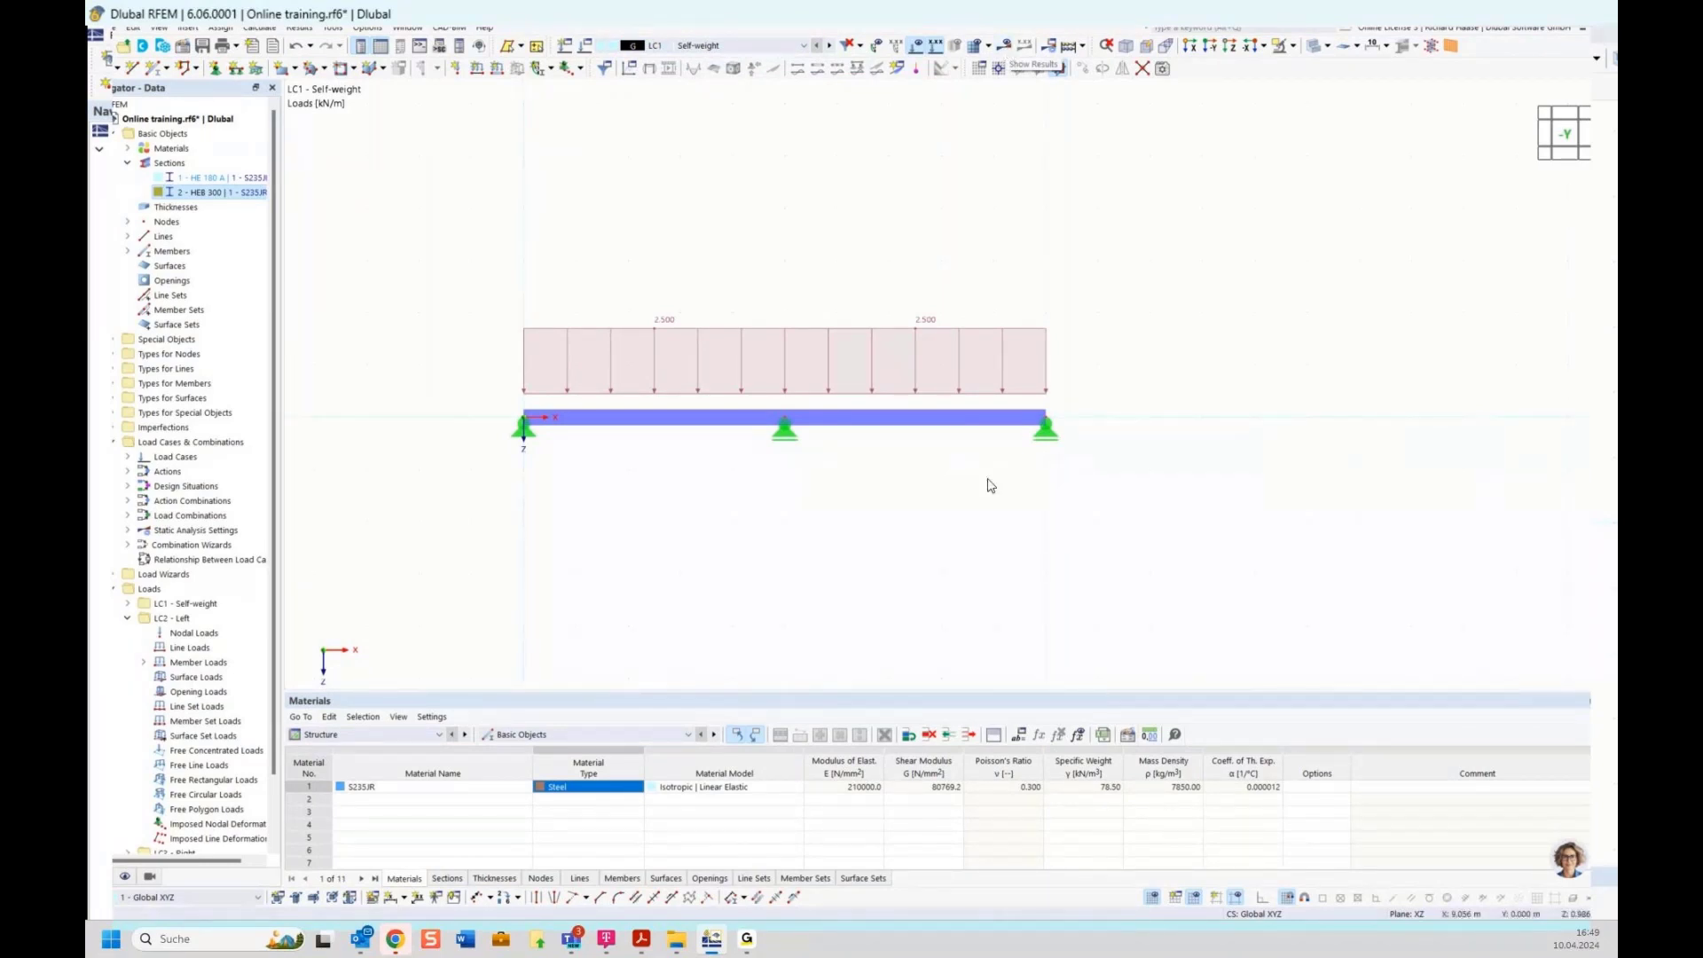
pyautogui.click(260, 28)
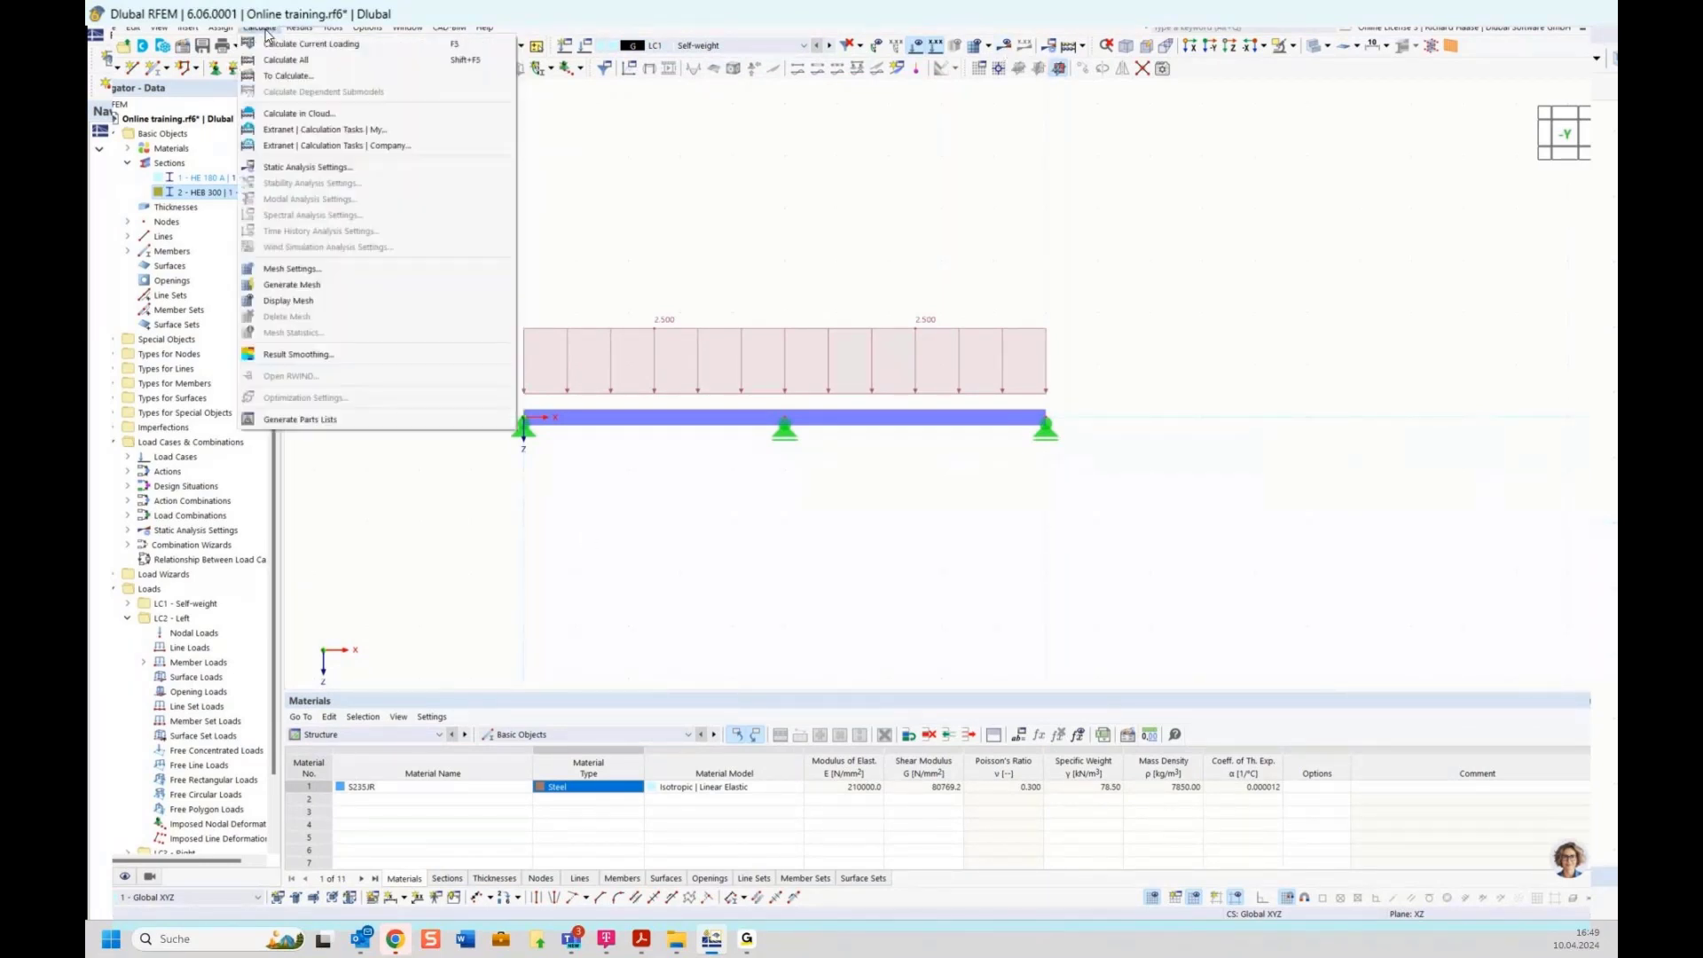
pyautogui.click(289, 77)
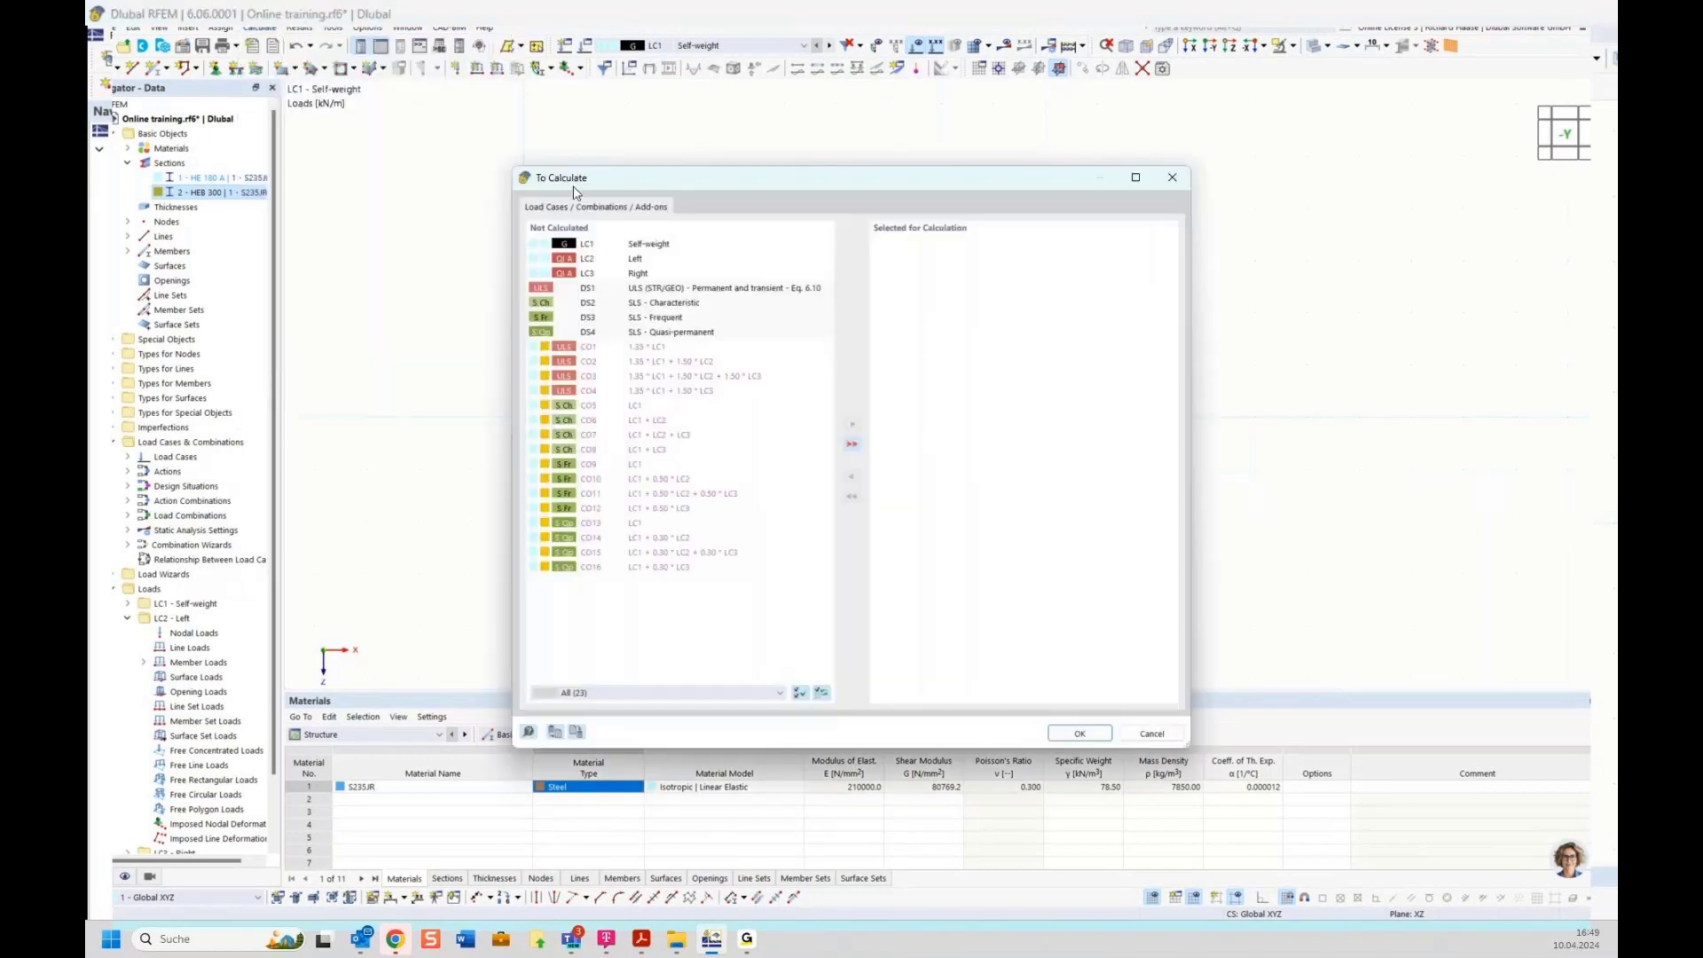
pyautogui.doubleClick(664, 247)
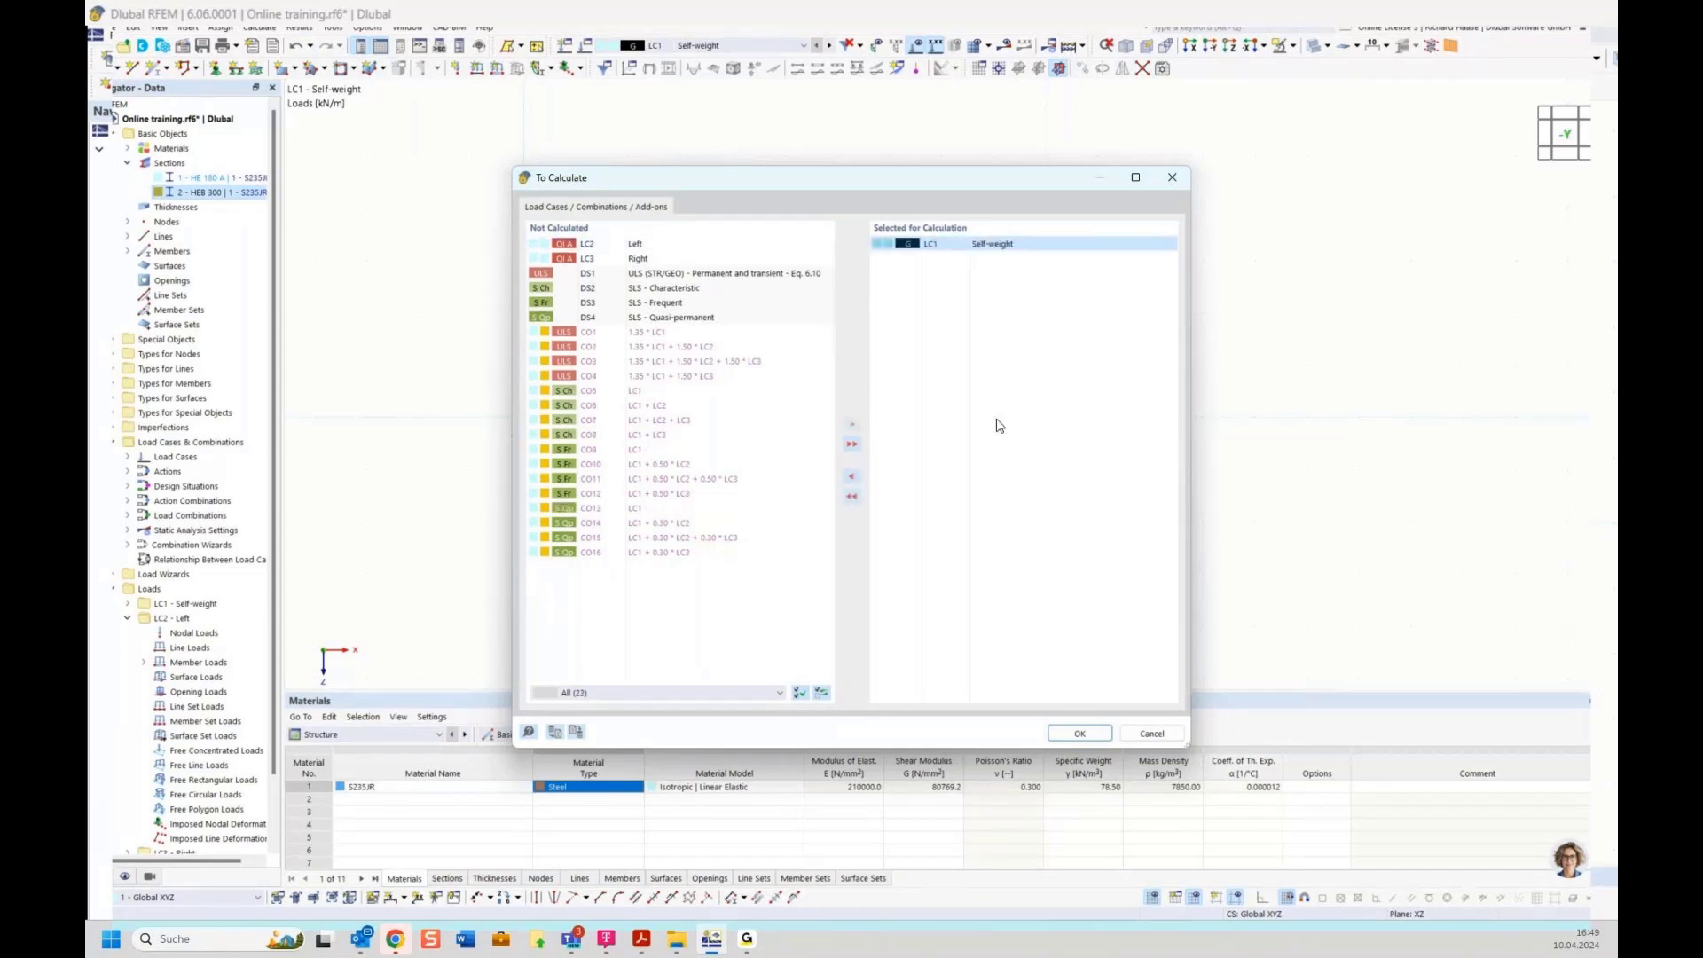
pyautogui.press('Return')
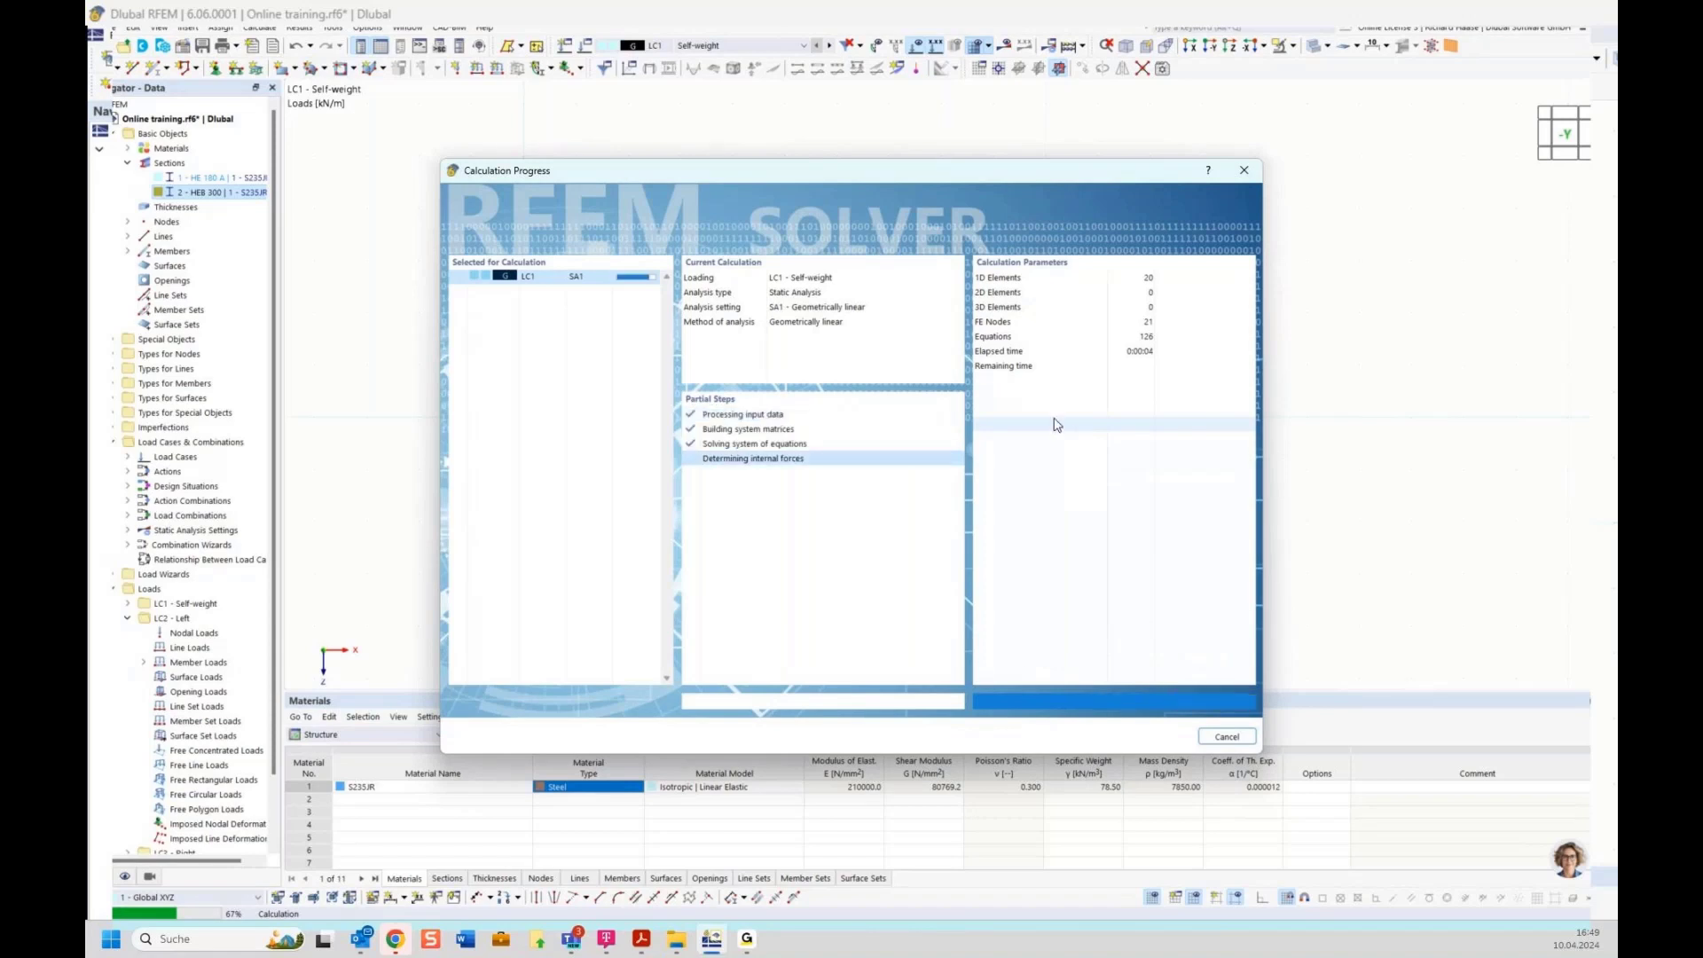
pyautogui.moveTo(935, 417); pyautogui.dragTo(991, 404, button='middle')
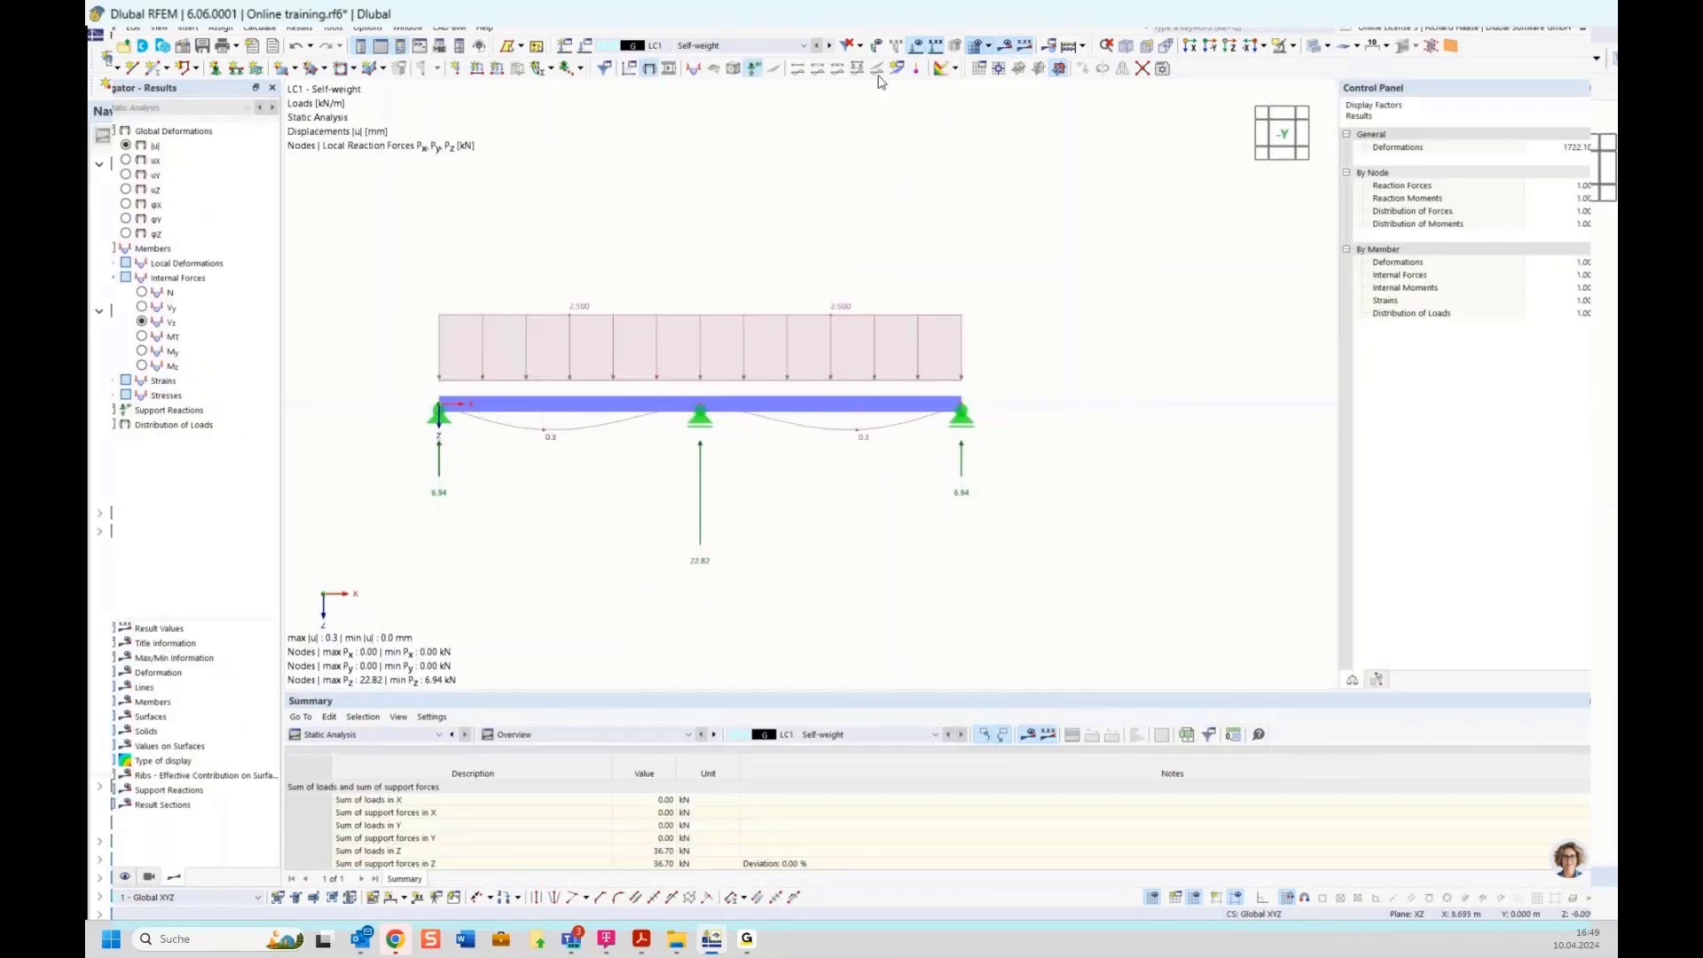
pyautogui.click(752, 68)
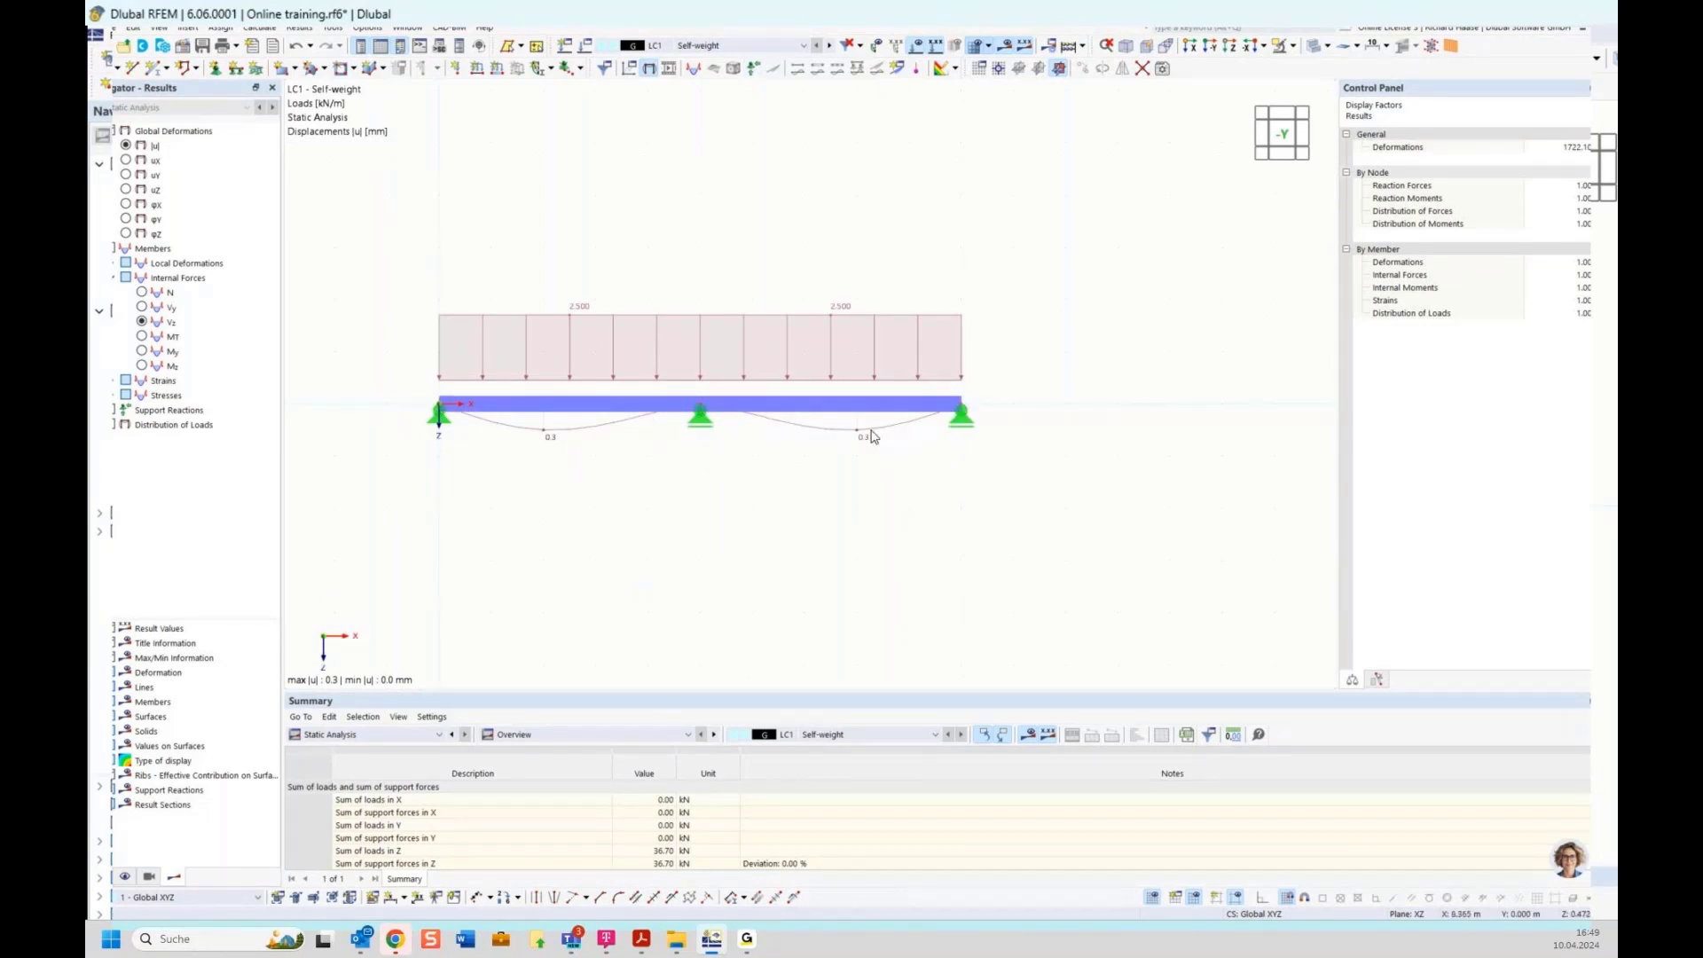
# Deactivate the shear stiffness of the HEB 300 section and recalculate the LC1 results
pyautogui.click(103, 881)
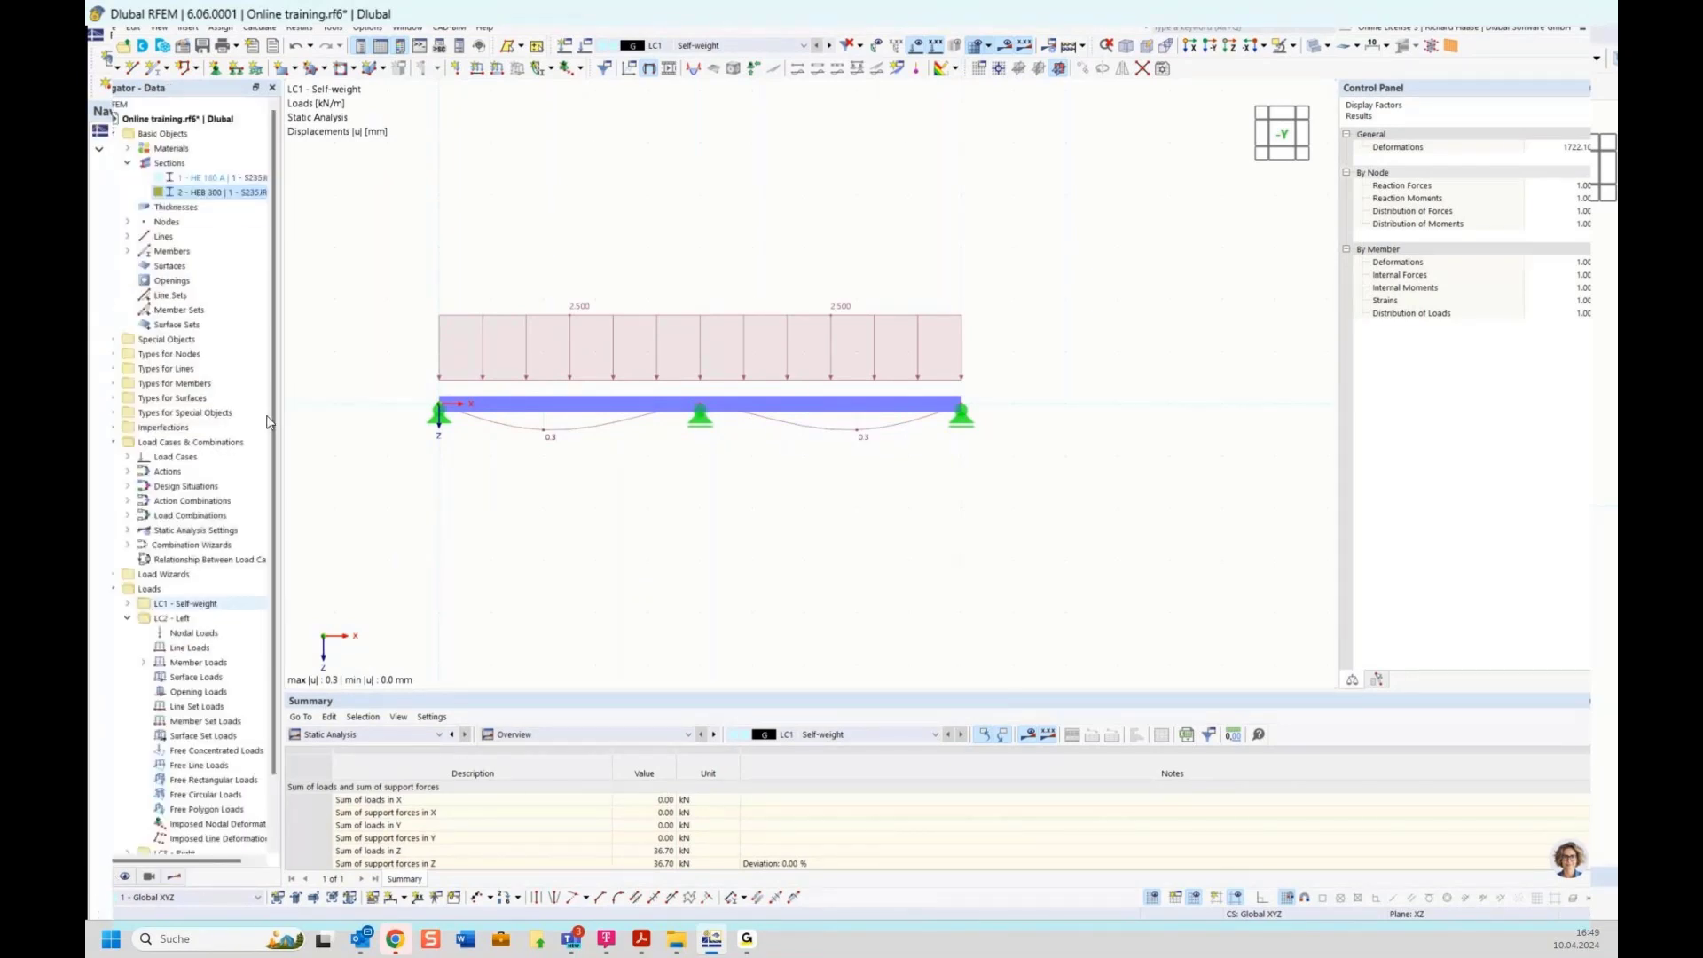
pyautogui.doubleClick(205, 192)
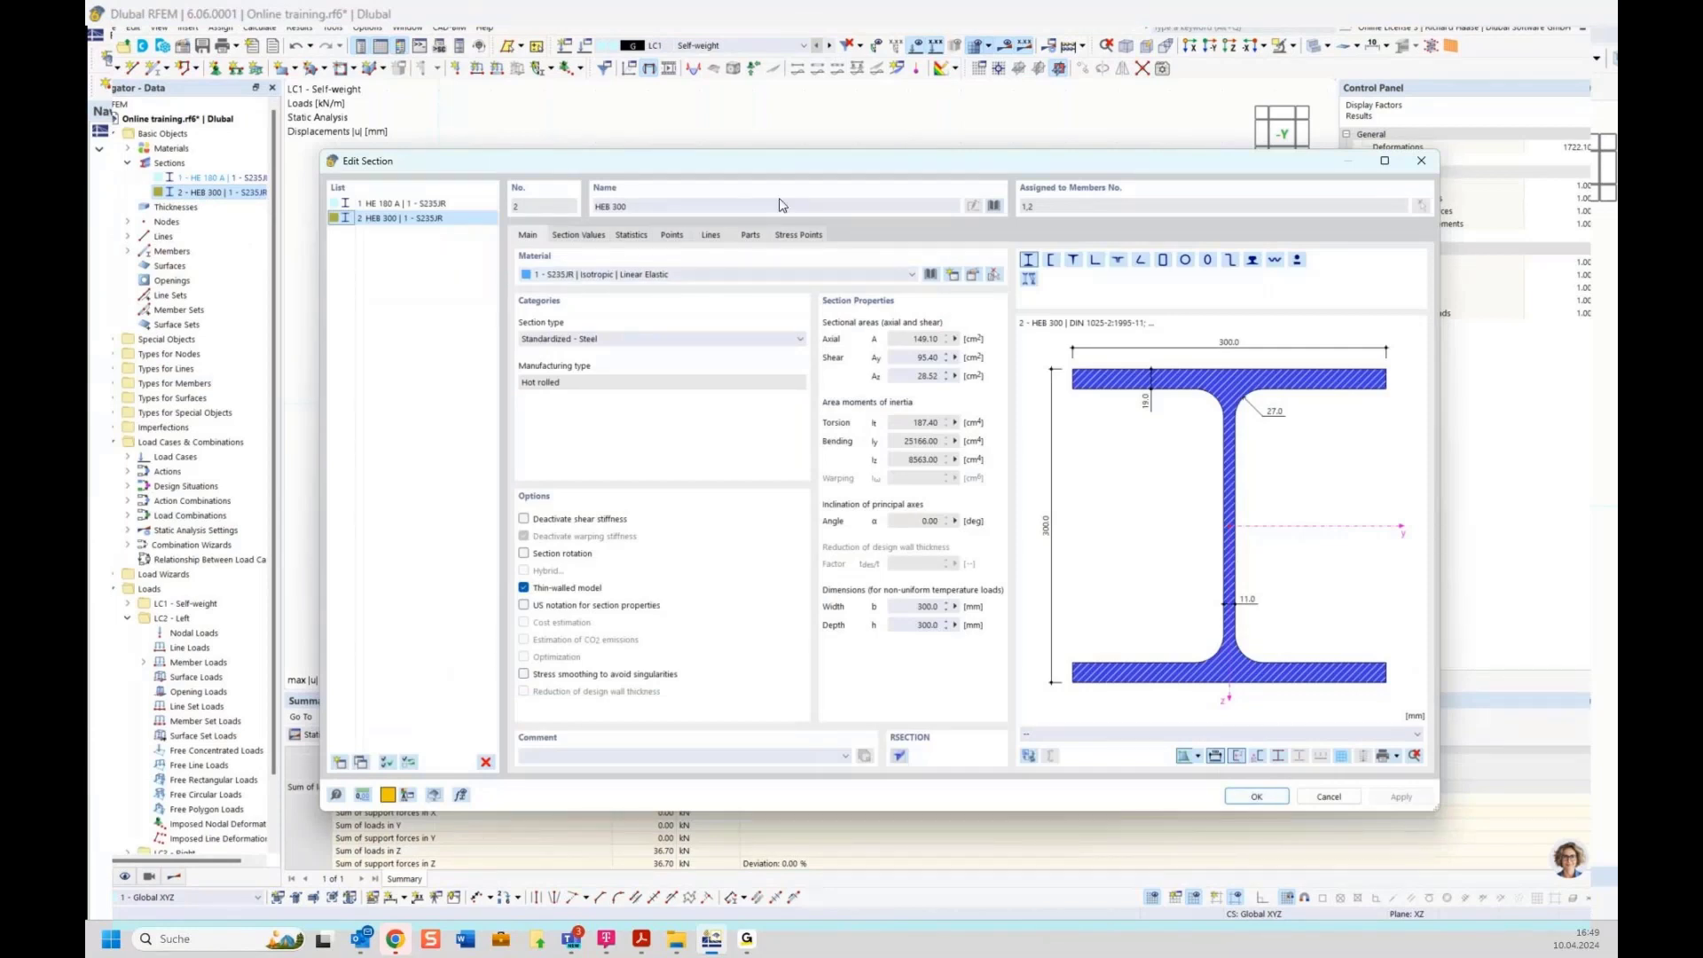
pyautogui.moveTo(780, 161); pyautogui.dragTo(776, 497)
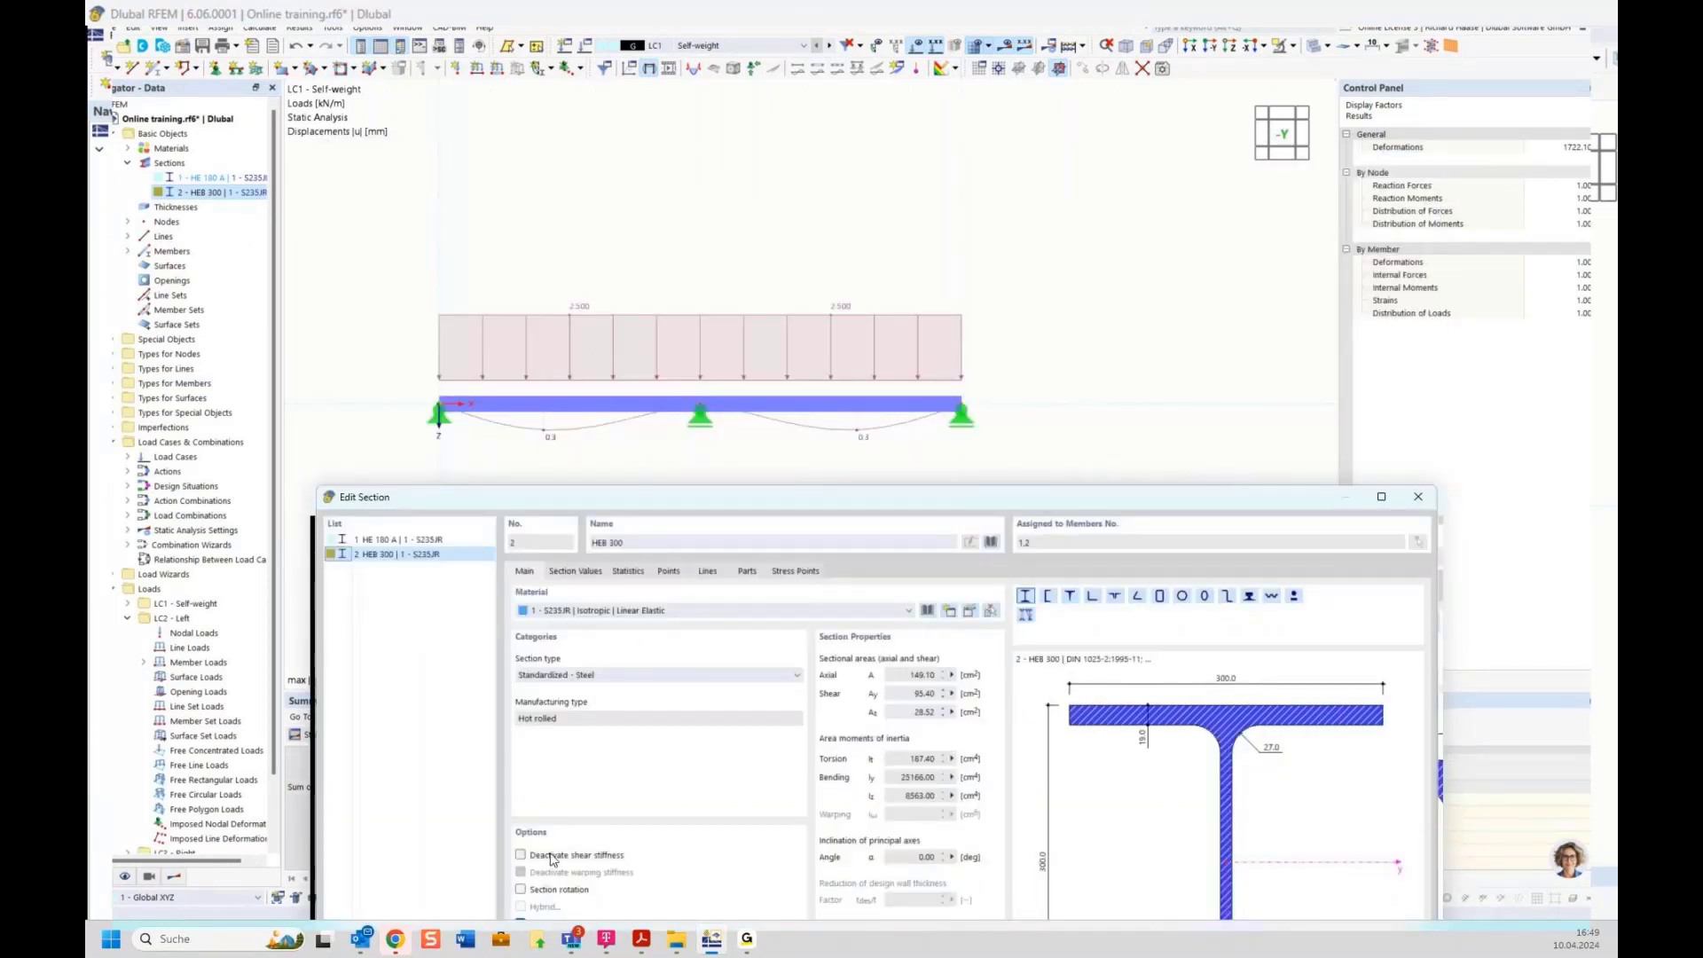
pyautogui.click(550, 857)
pyautogui.moveTo(920, 511); pyautogui.dragTo(773, 569)
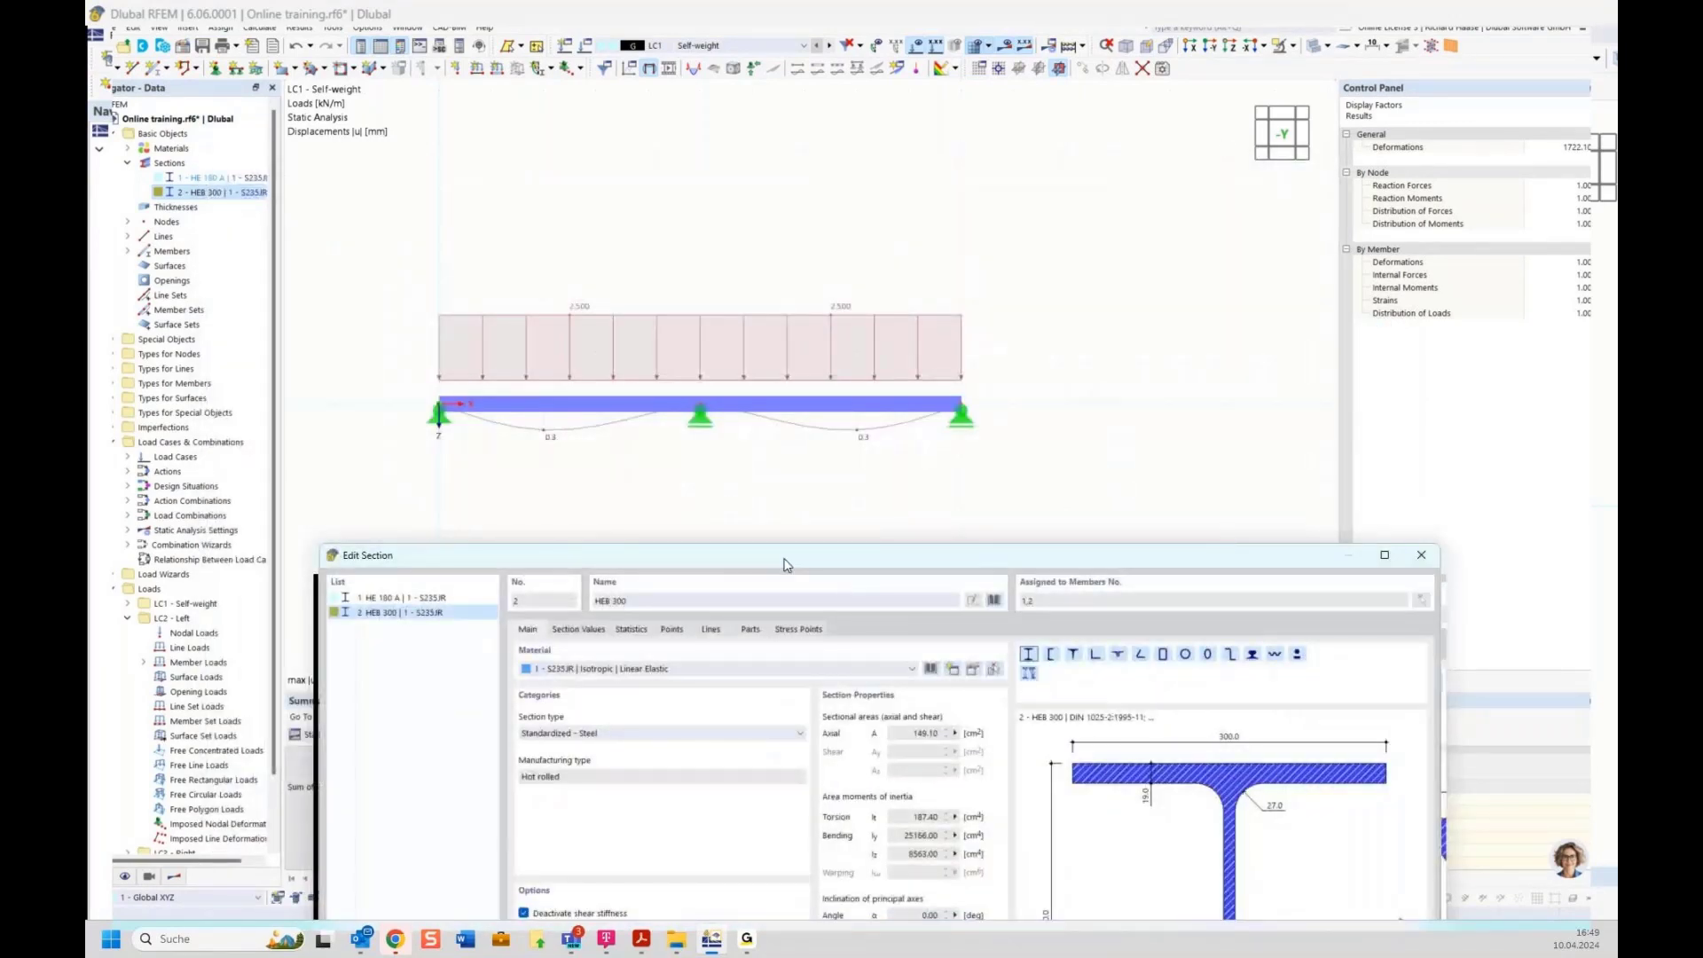
pyautogui.moveTo(785, 561); pyautogui.dragTo(703, 208)
pyautogui.click(1176, 844)
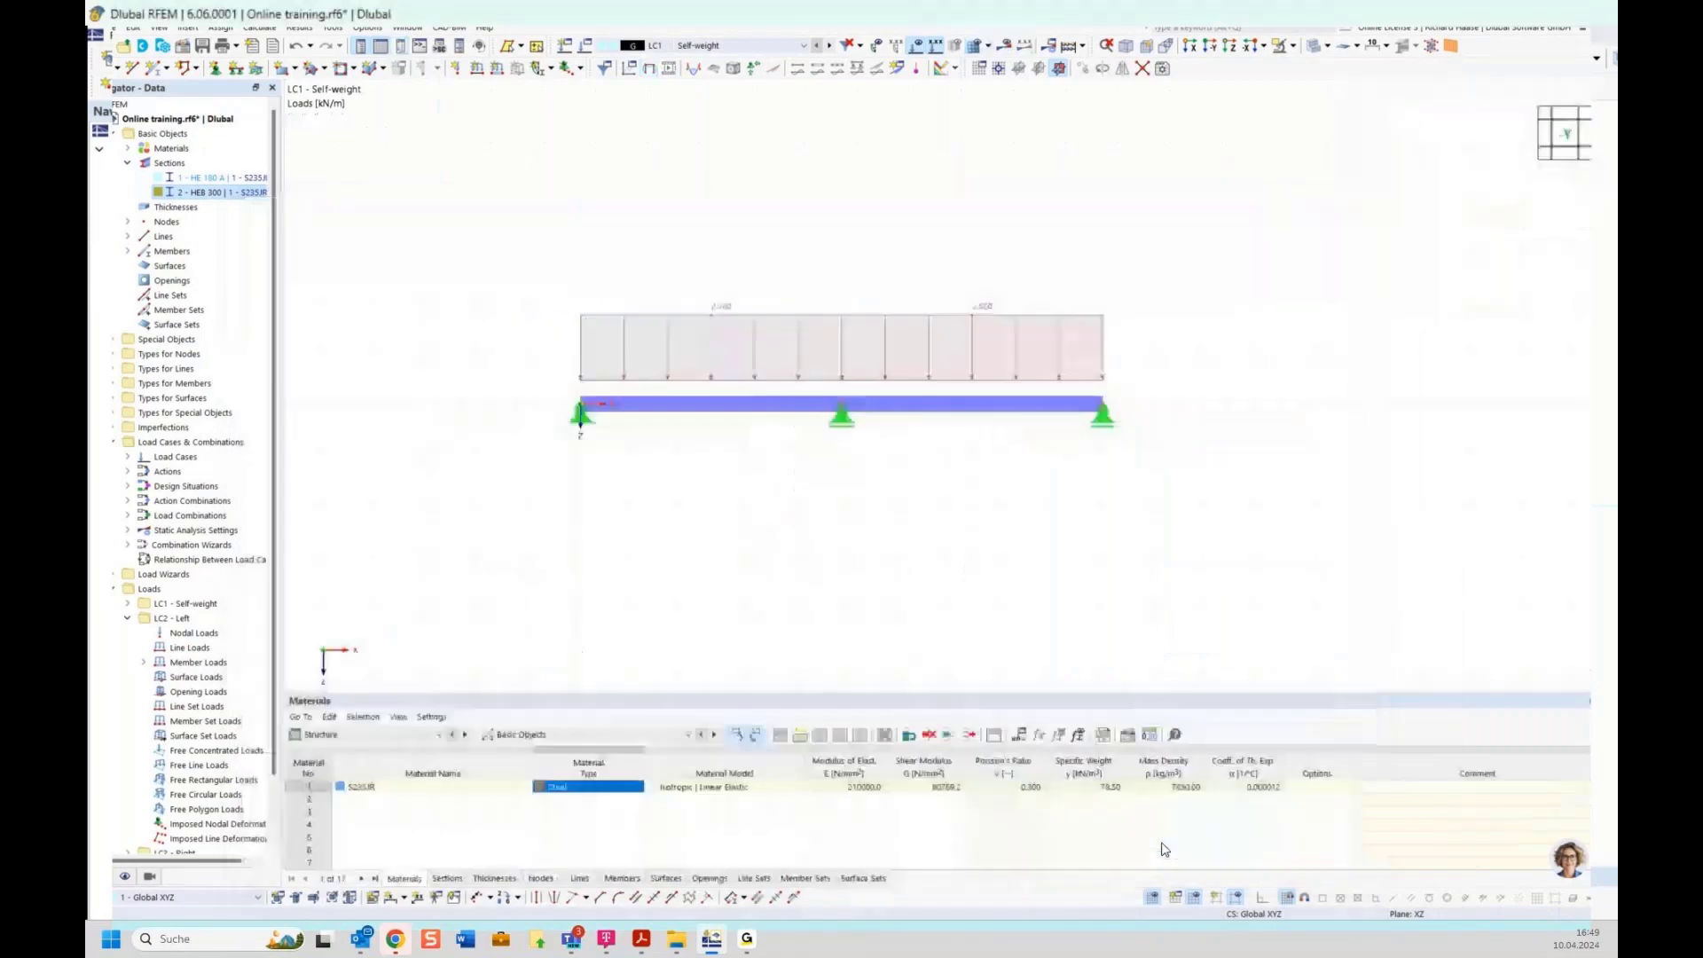
pyautogui.click(1007, 48)
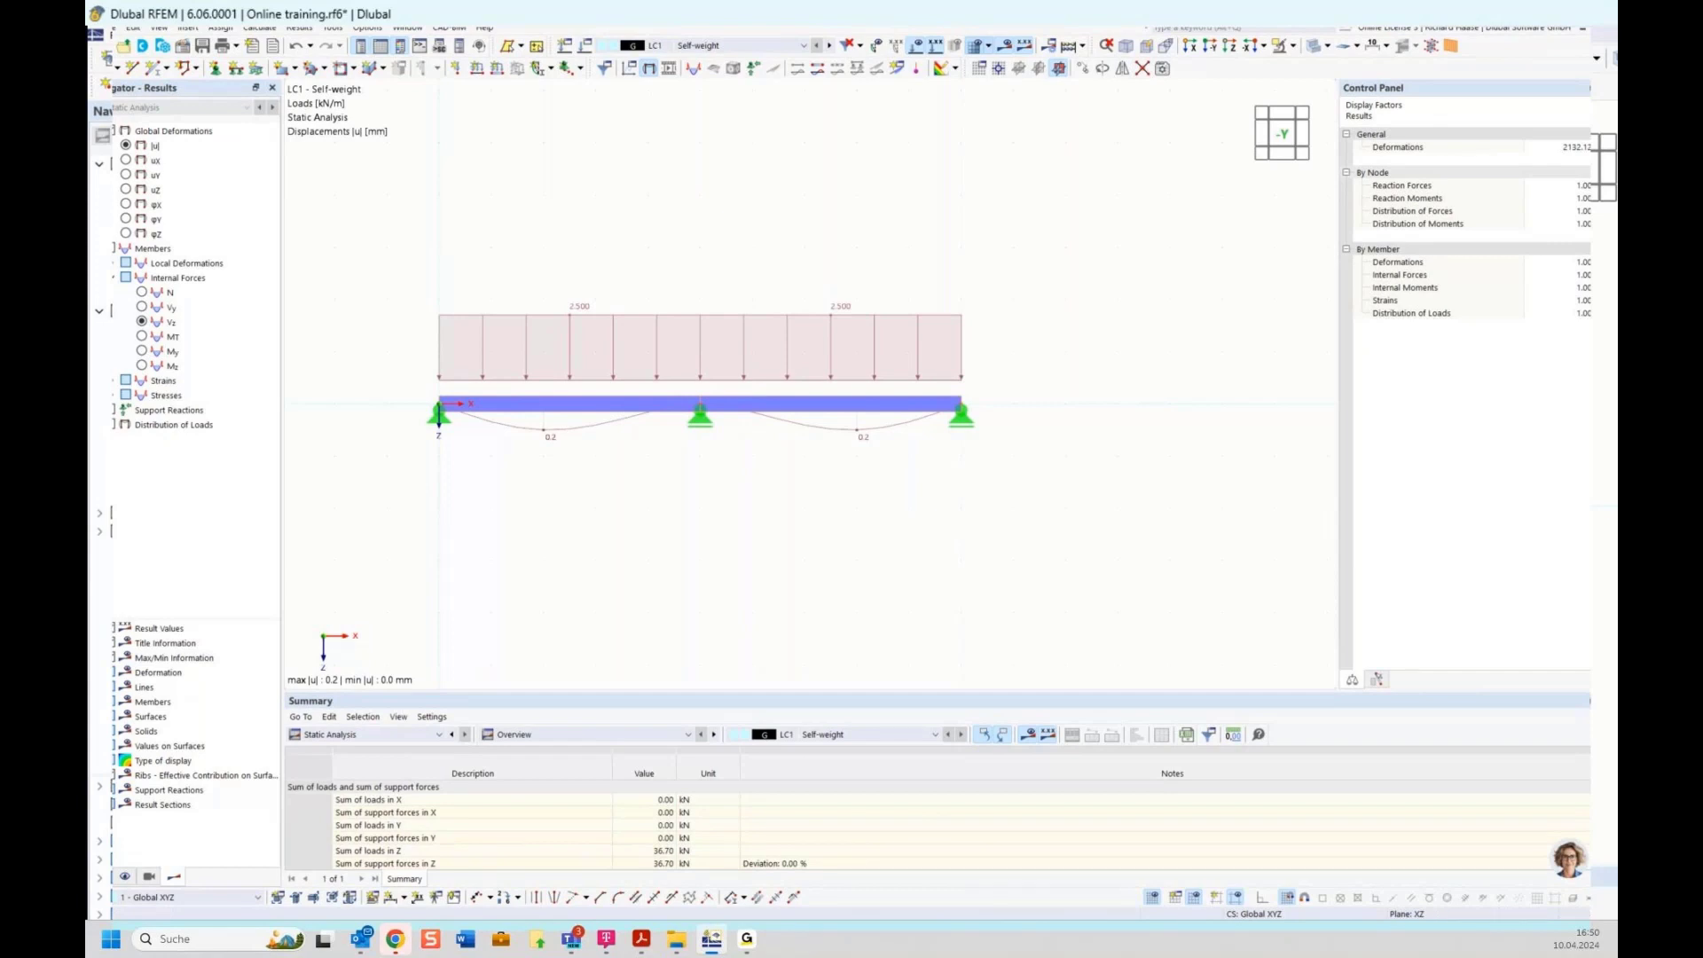
# Reactivate the shear stiffness of the HEB 300 section
pyautogui.click(101, 876)
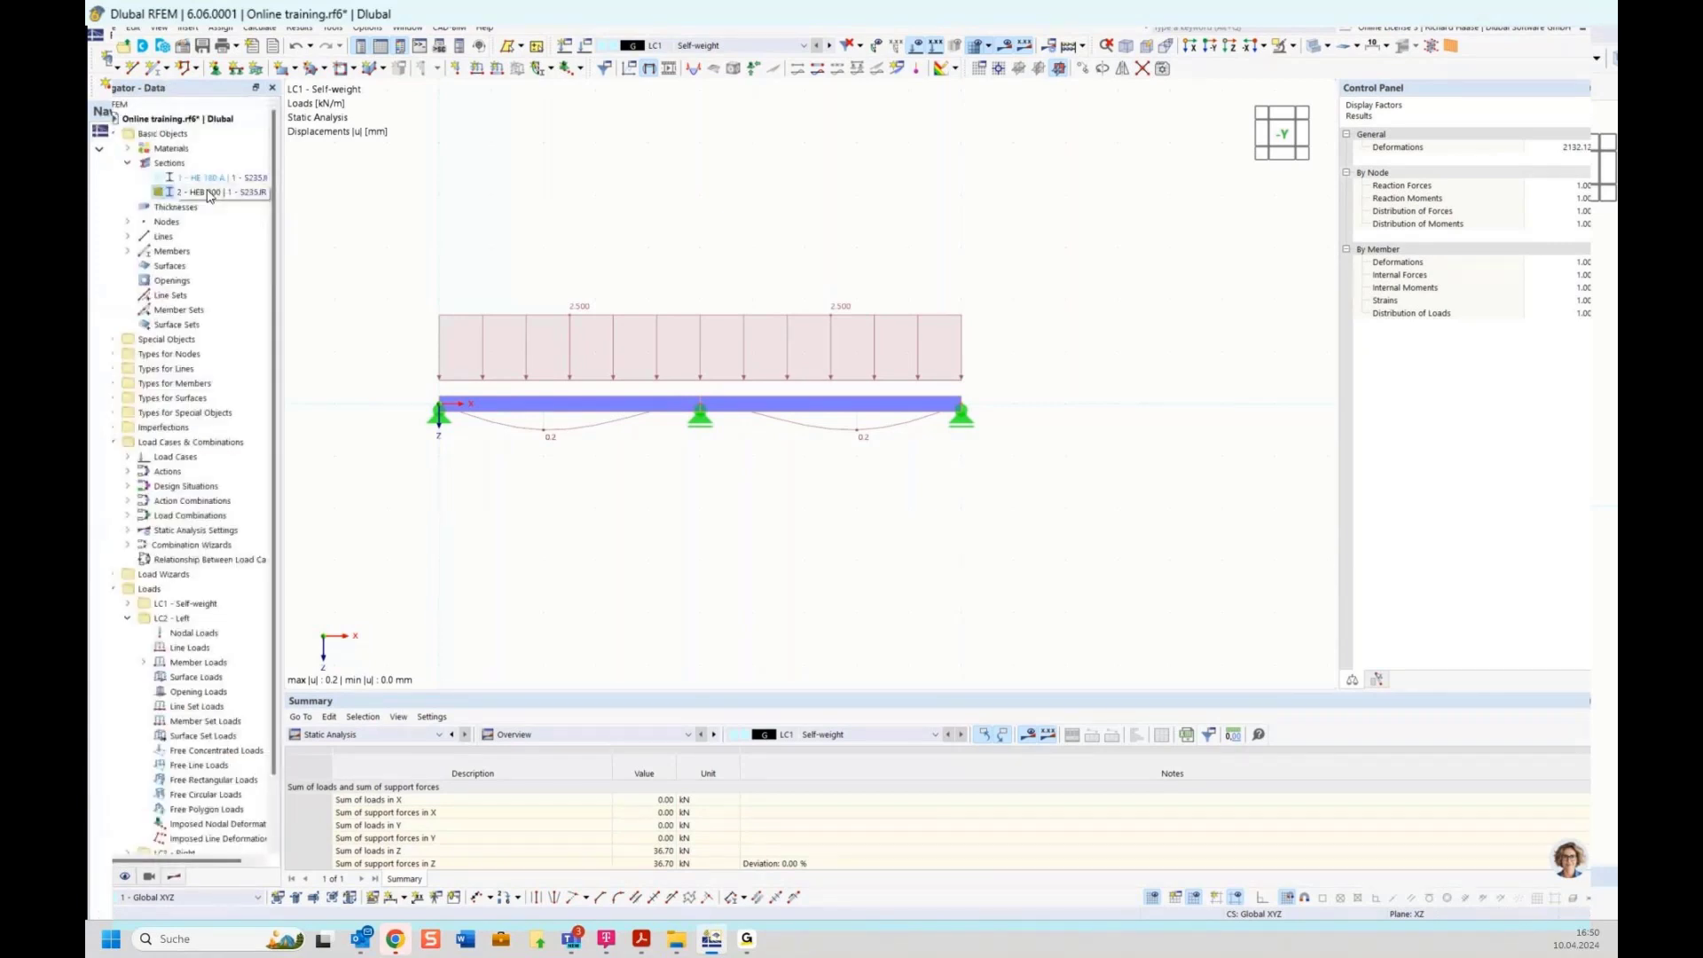
pyautogui.doubleClick(208, 192)
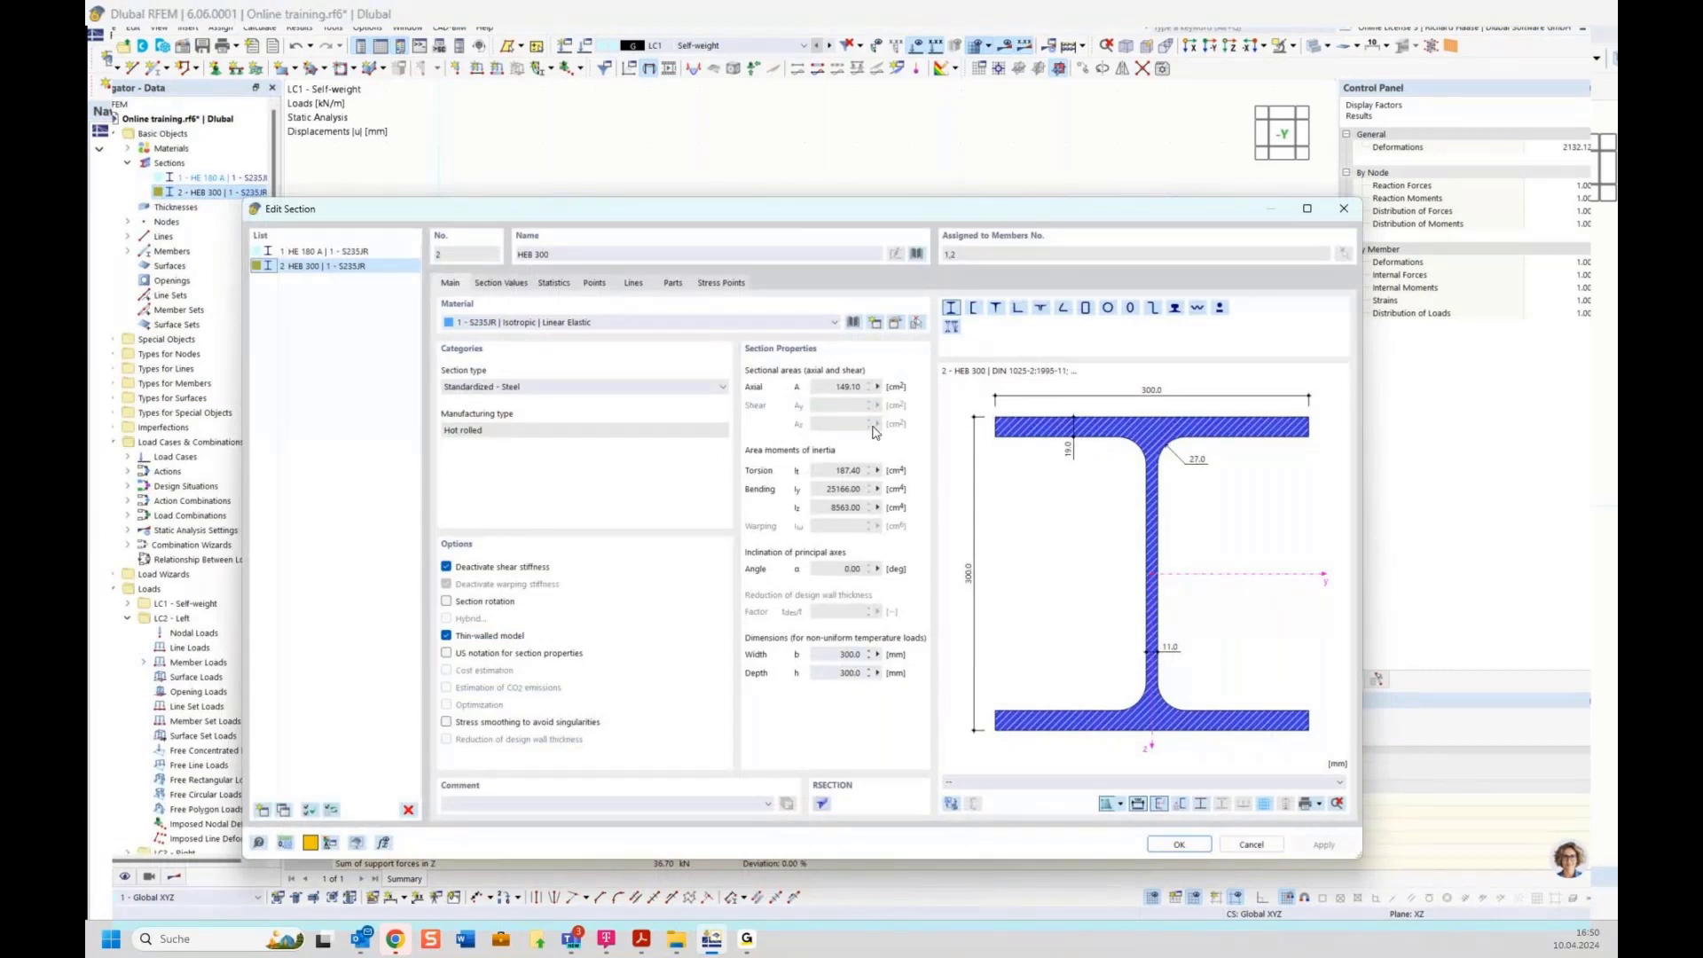
pyautogui.click(515, 570)
pyautogui.click(497, 567)
pyautogui.click(499, 566)
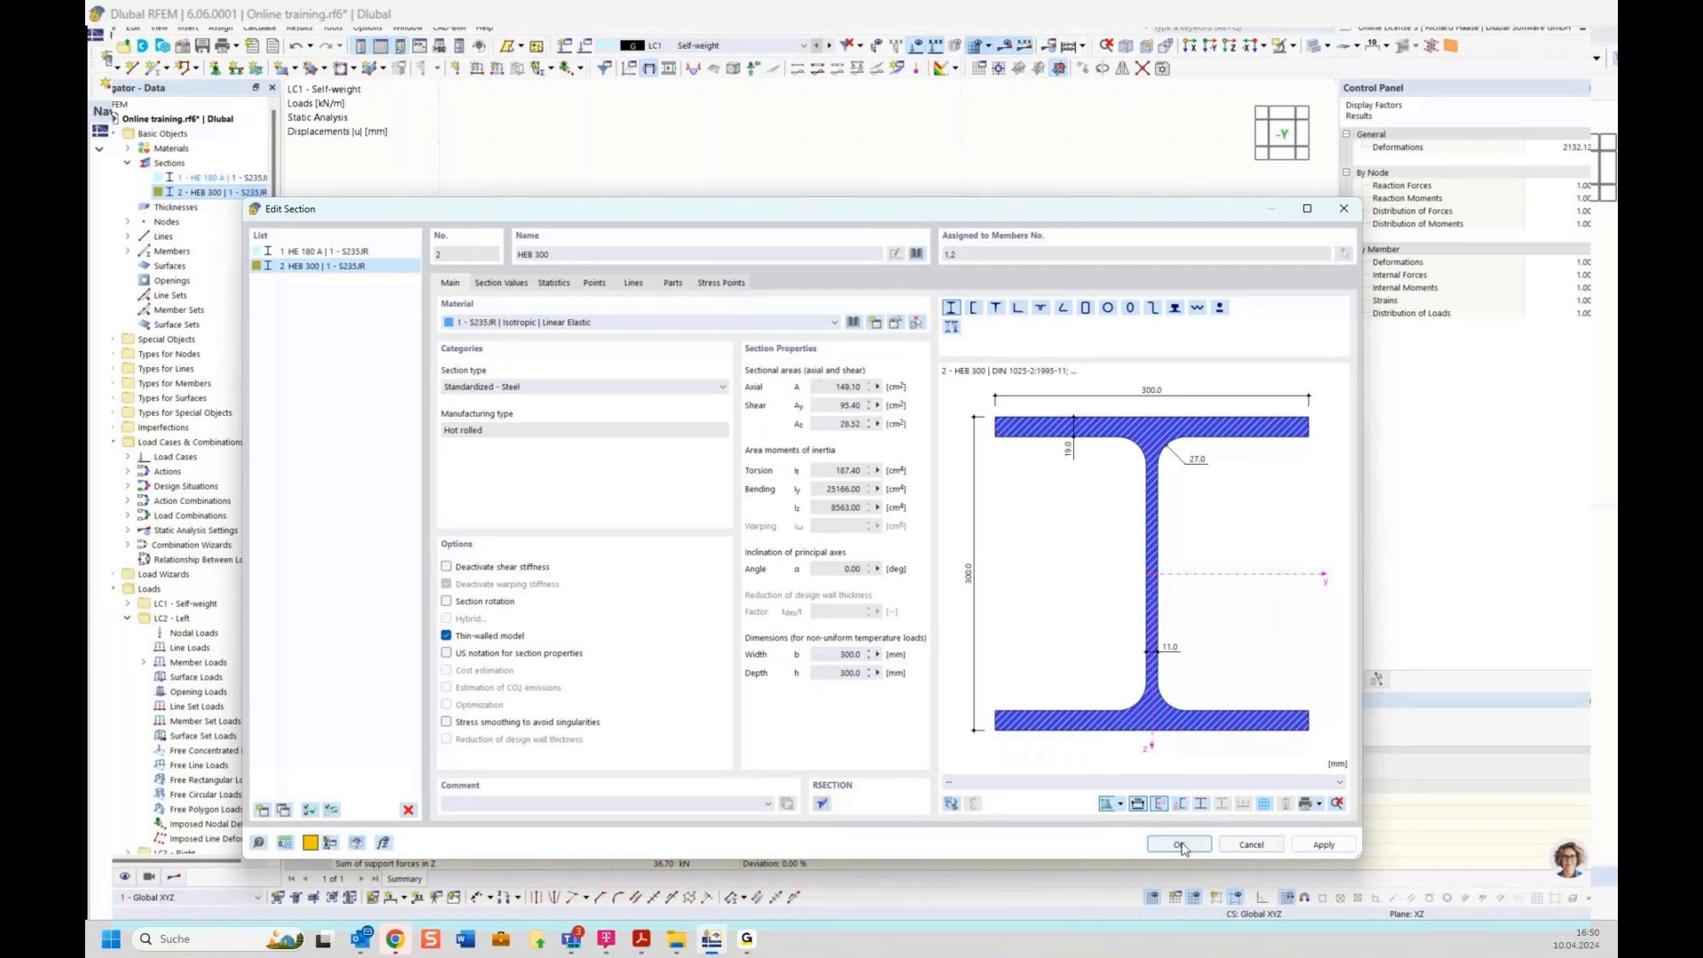
pyautogui.click(1180, 846)
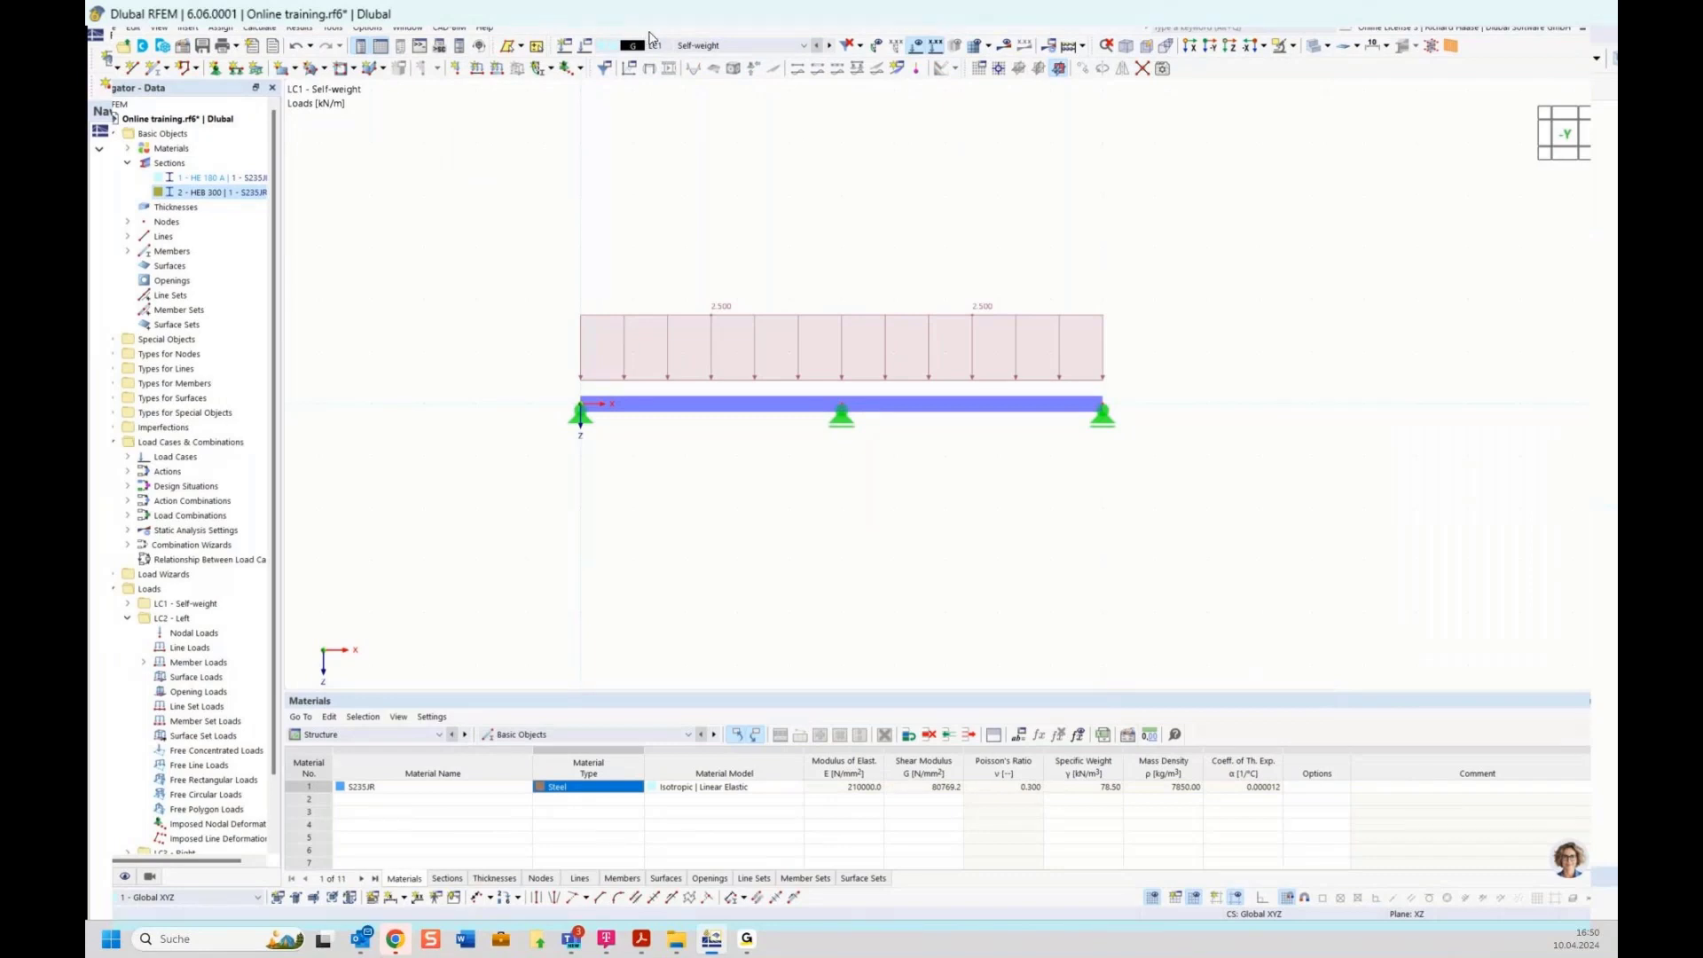
# Calculate all load cases and combinations, and display the beam as a wireframe model
pyautogui.click(262, 28)
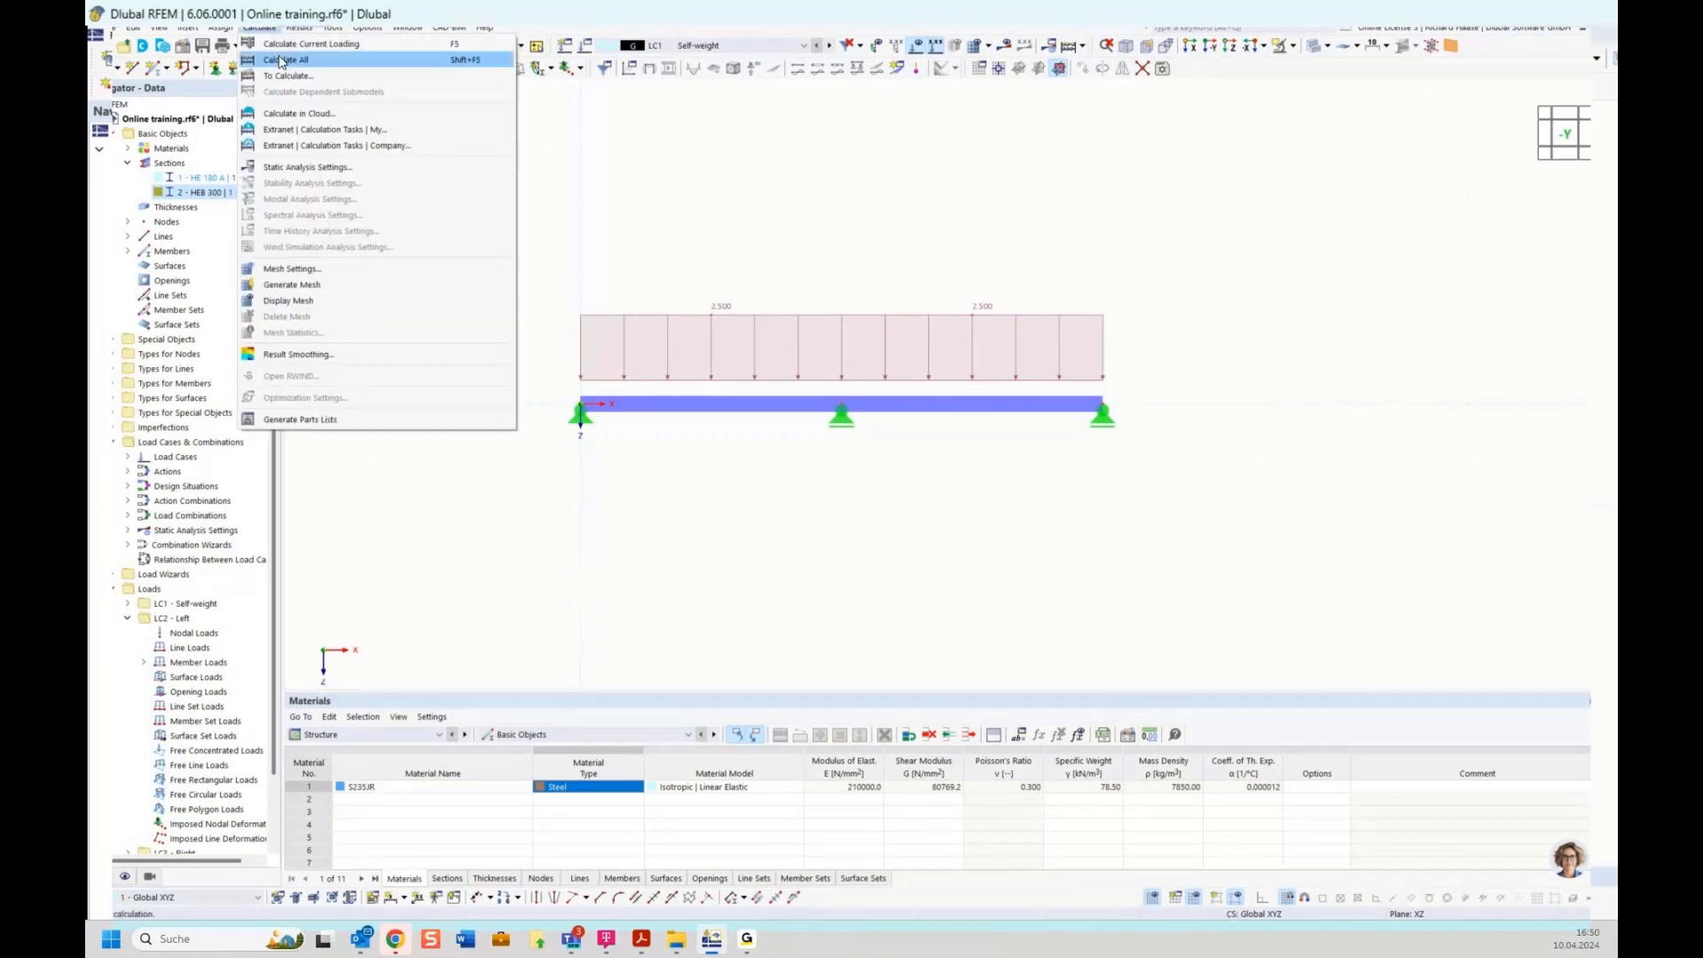
pyautogui.click(283, 60)
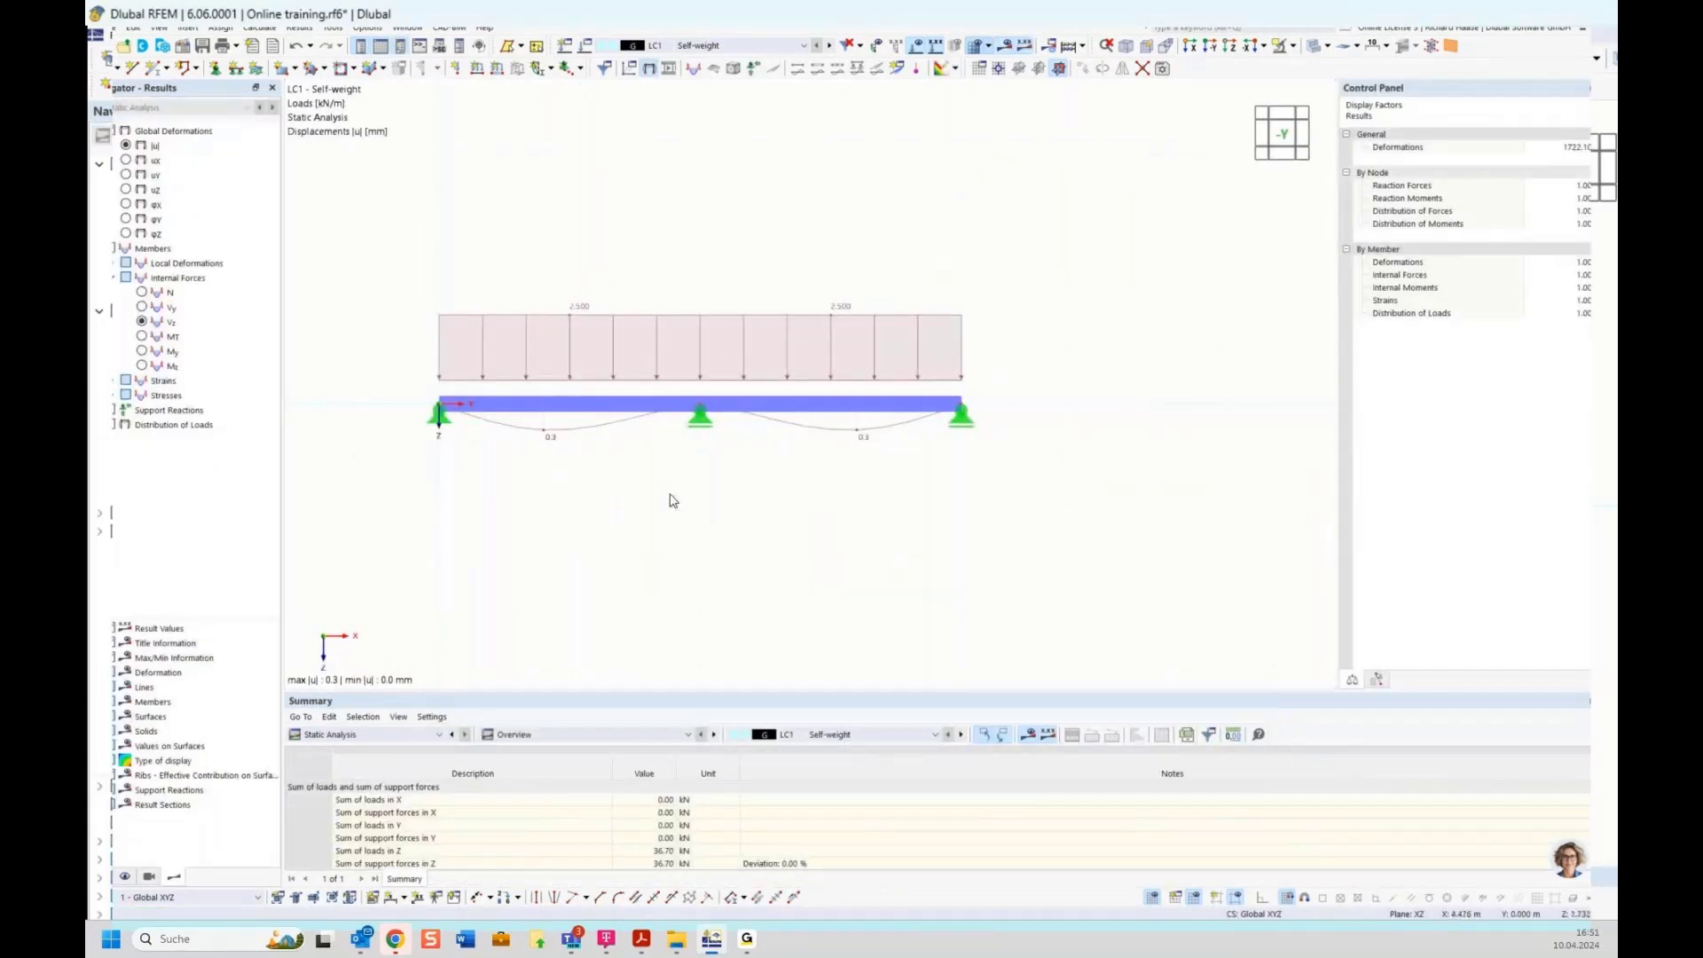
pyautogui.click(1326, 45)
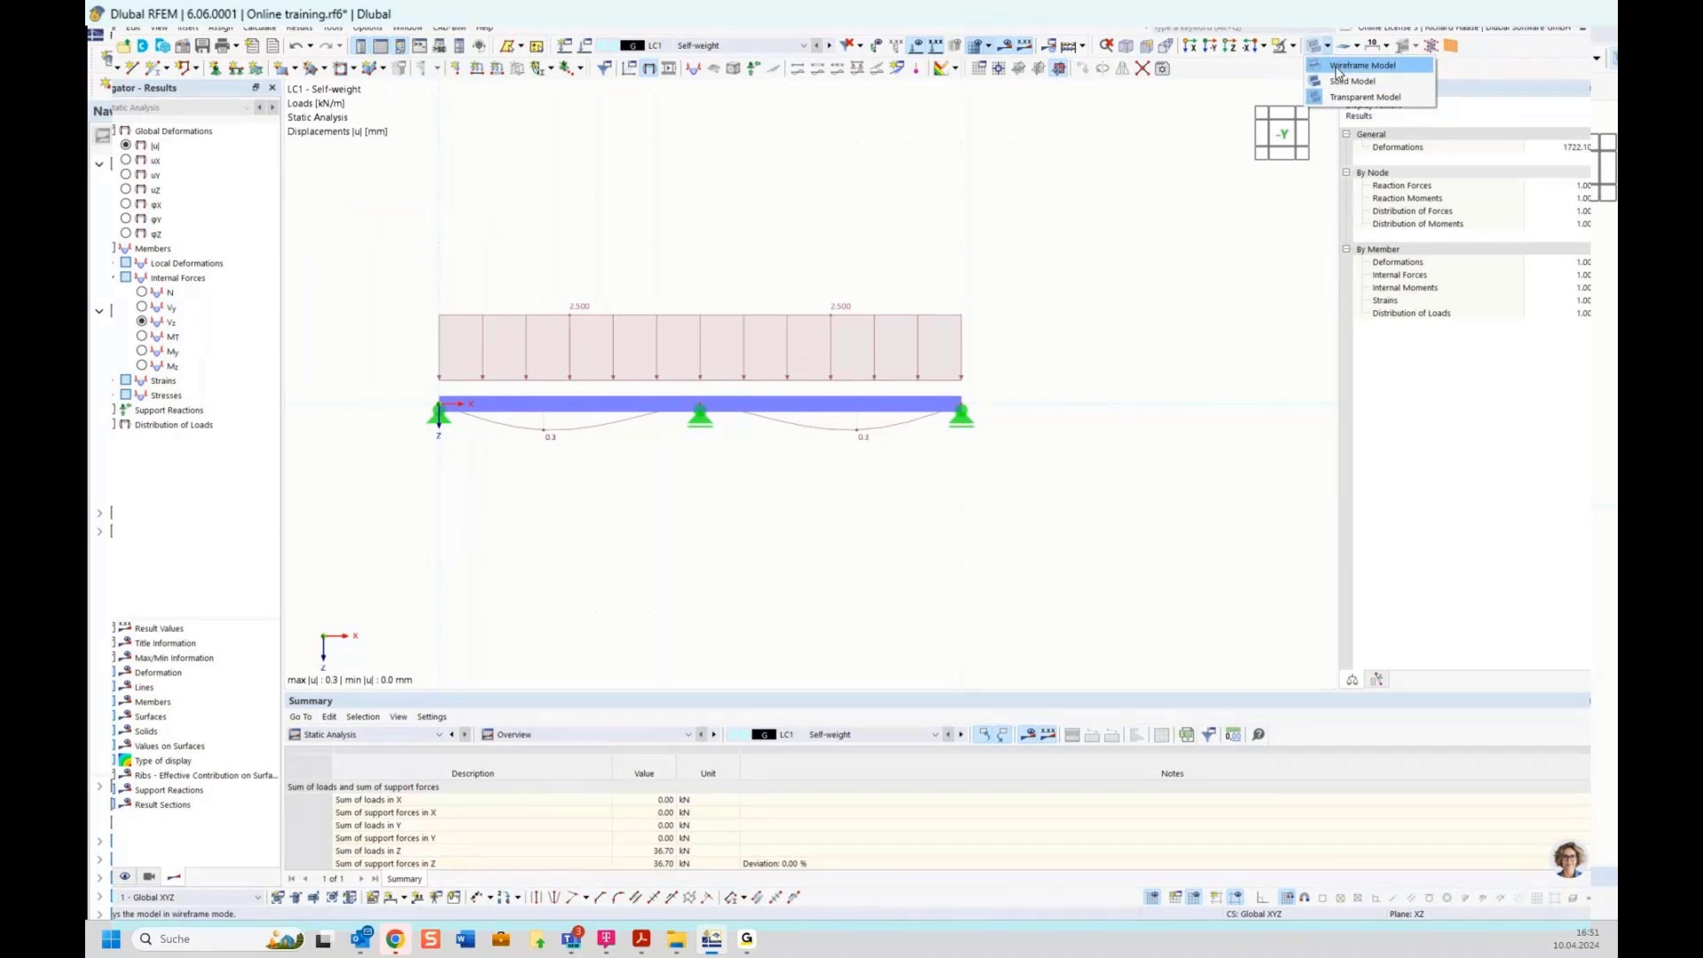
pyautogui.click(1338, 66)
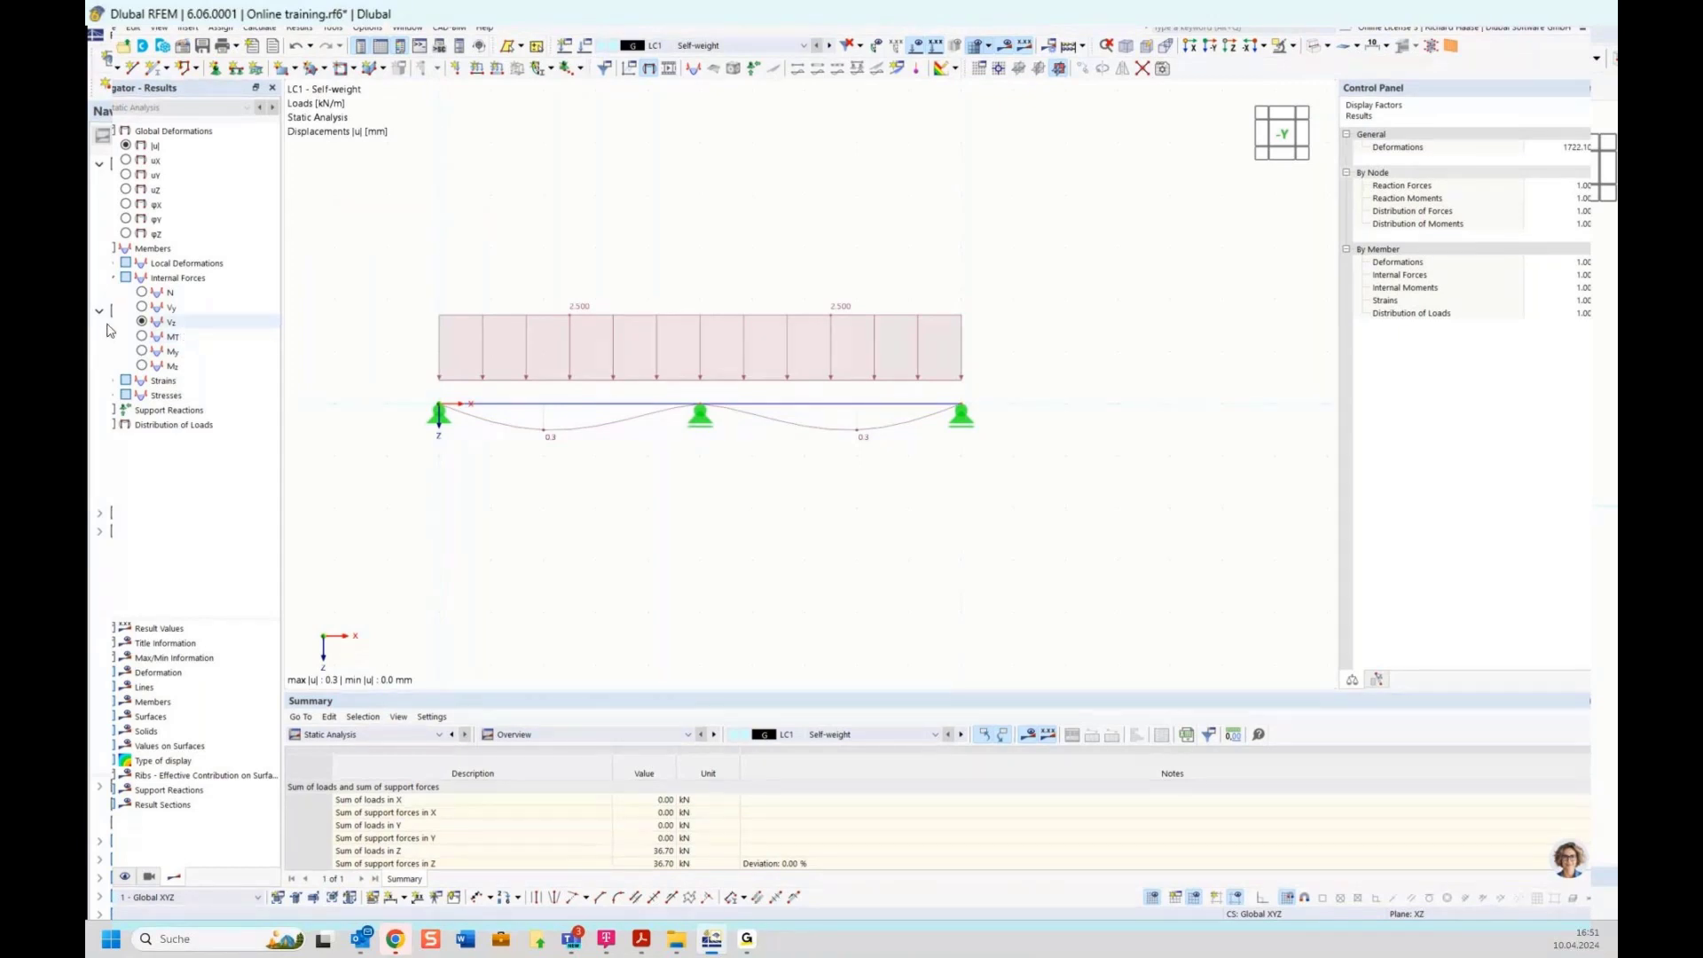
# Display the member moments My without the loads for the ULS (STR/GEO) design situation DS1
pyautogui.click(142, 352)
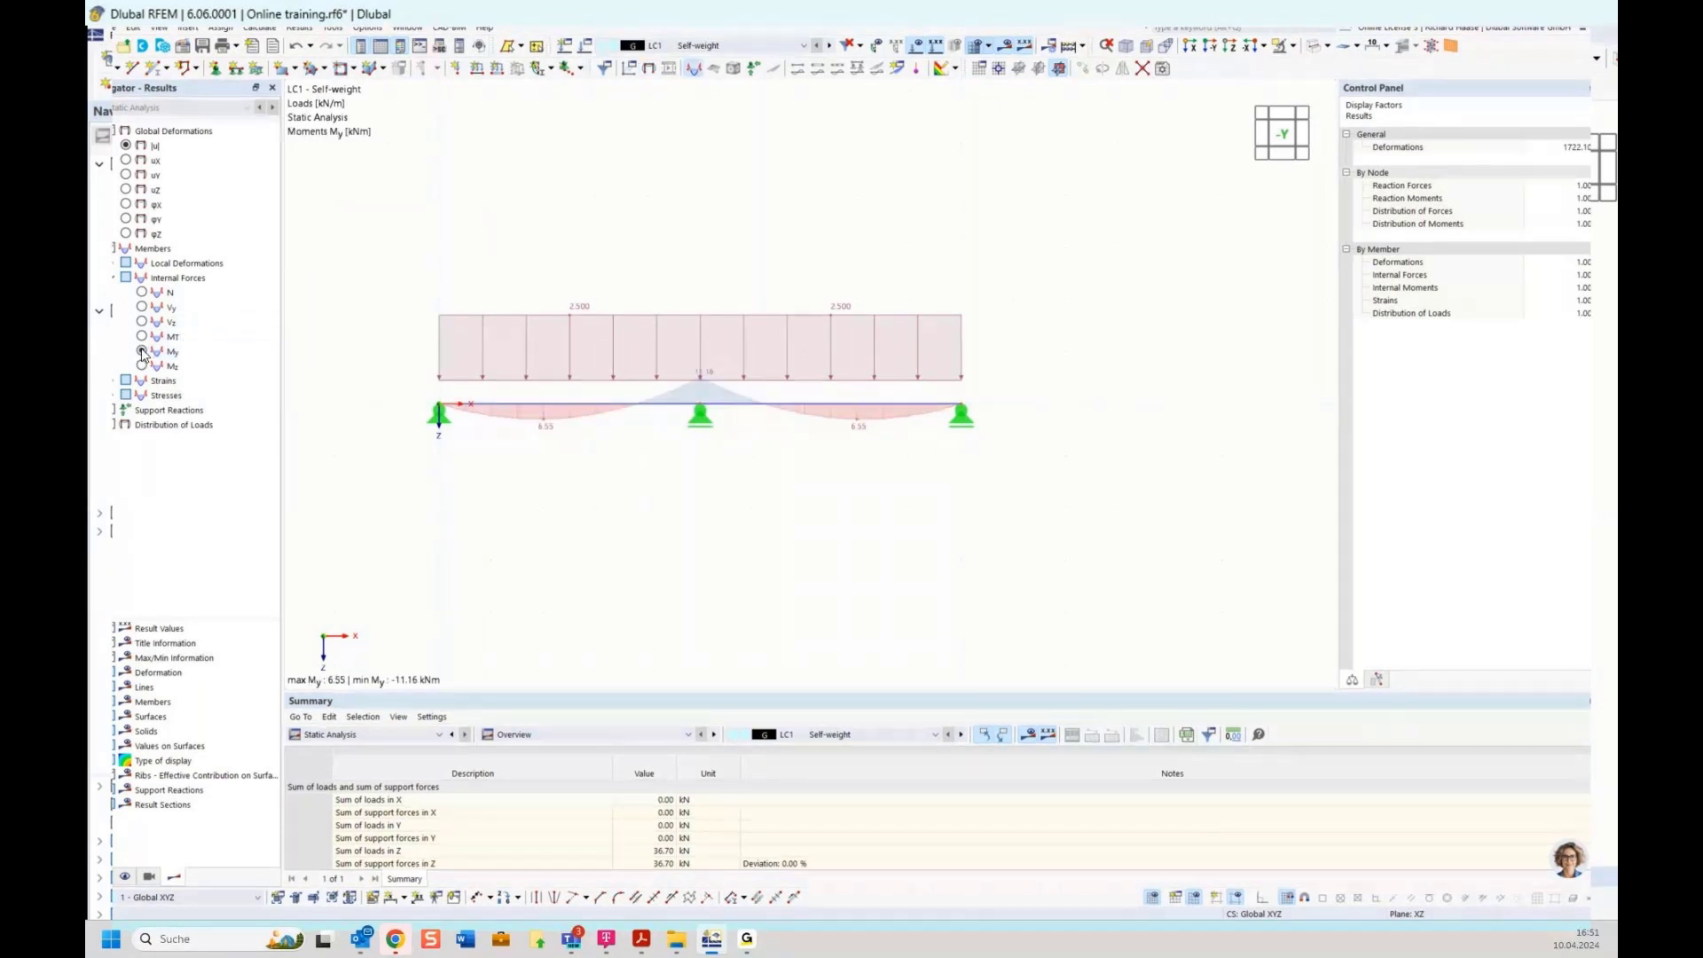
pyautogui.click(917, 52)
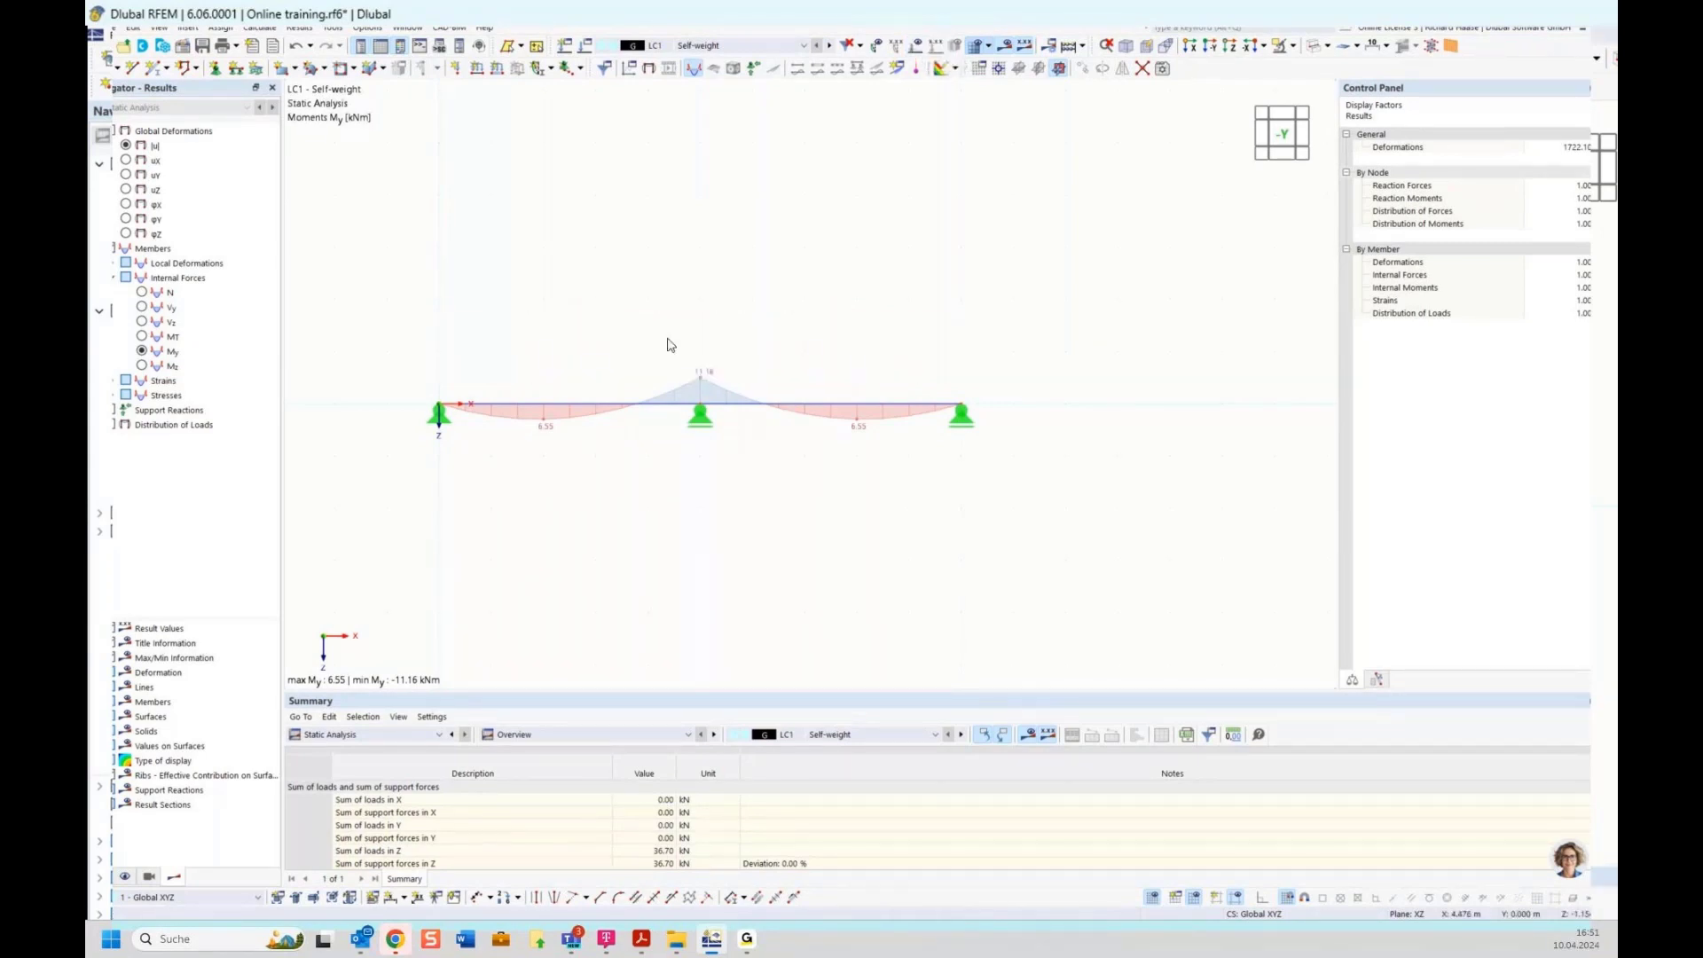
pyautogui.click(743, 46)
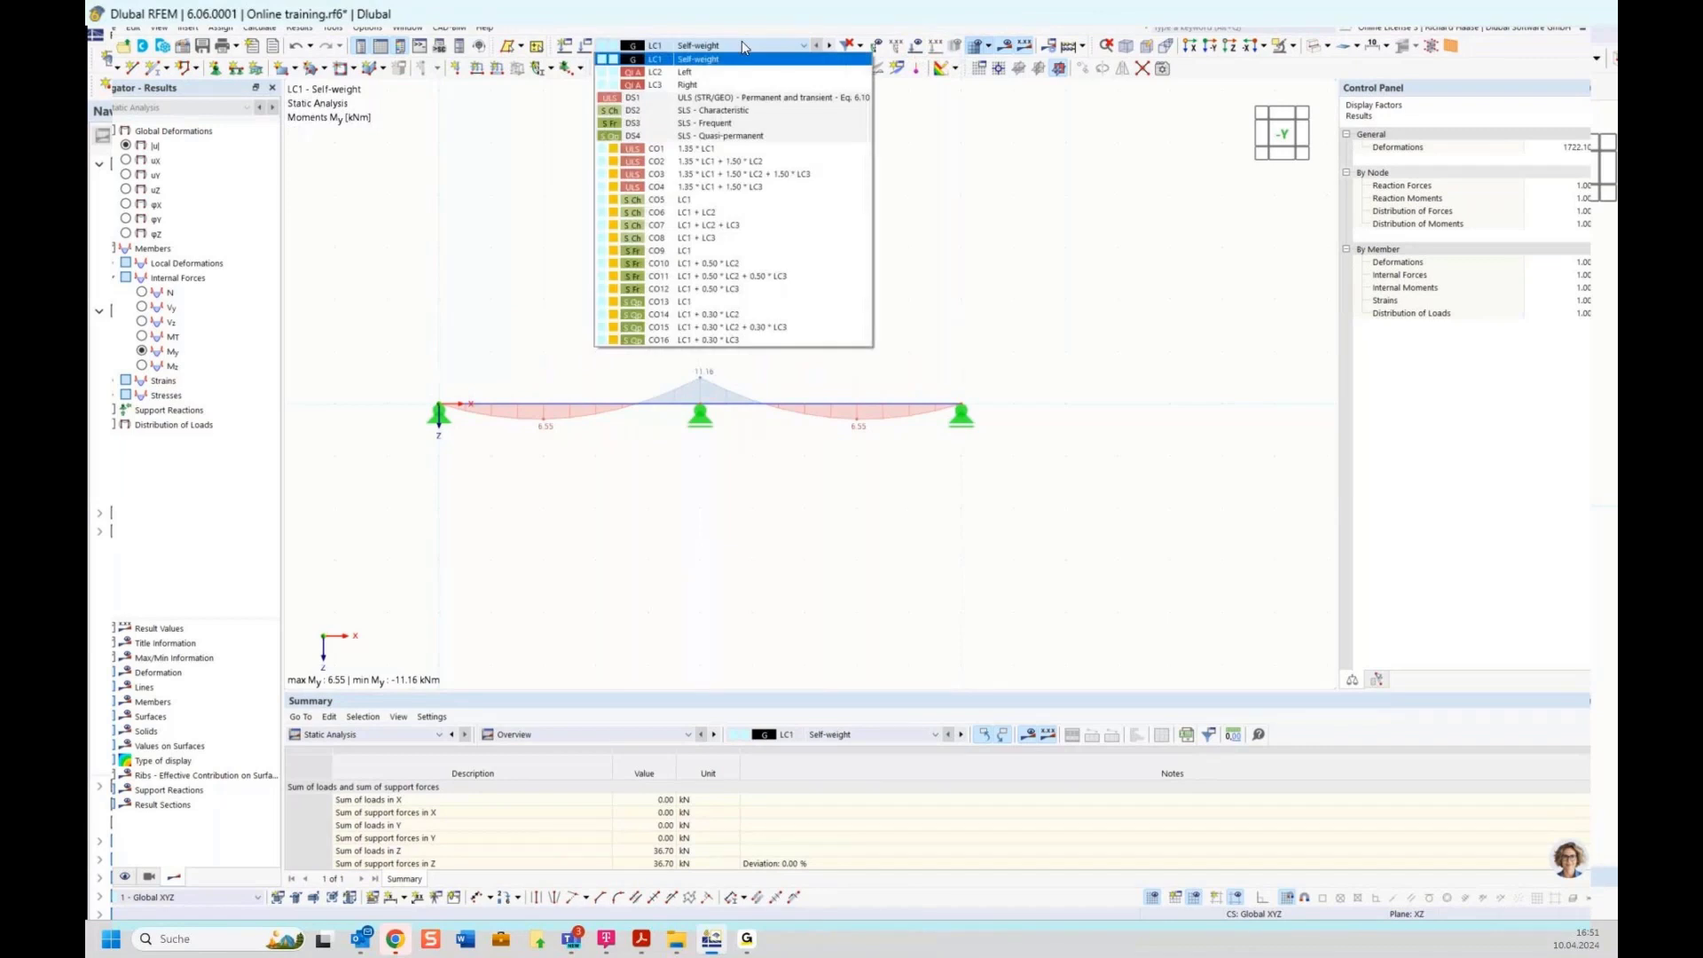
pyautogui.click(671, 98)
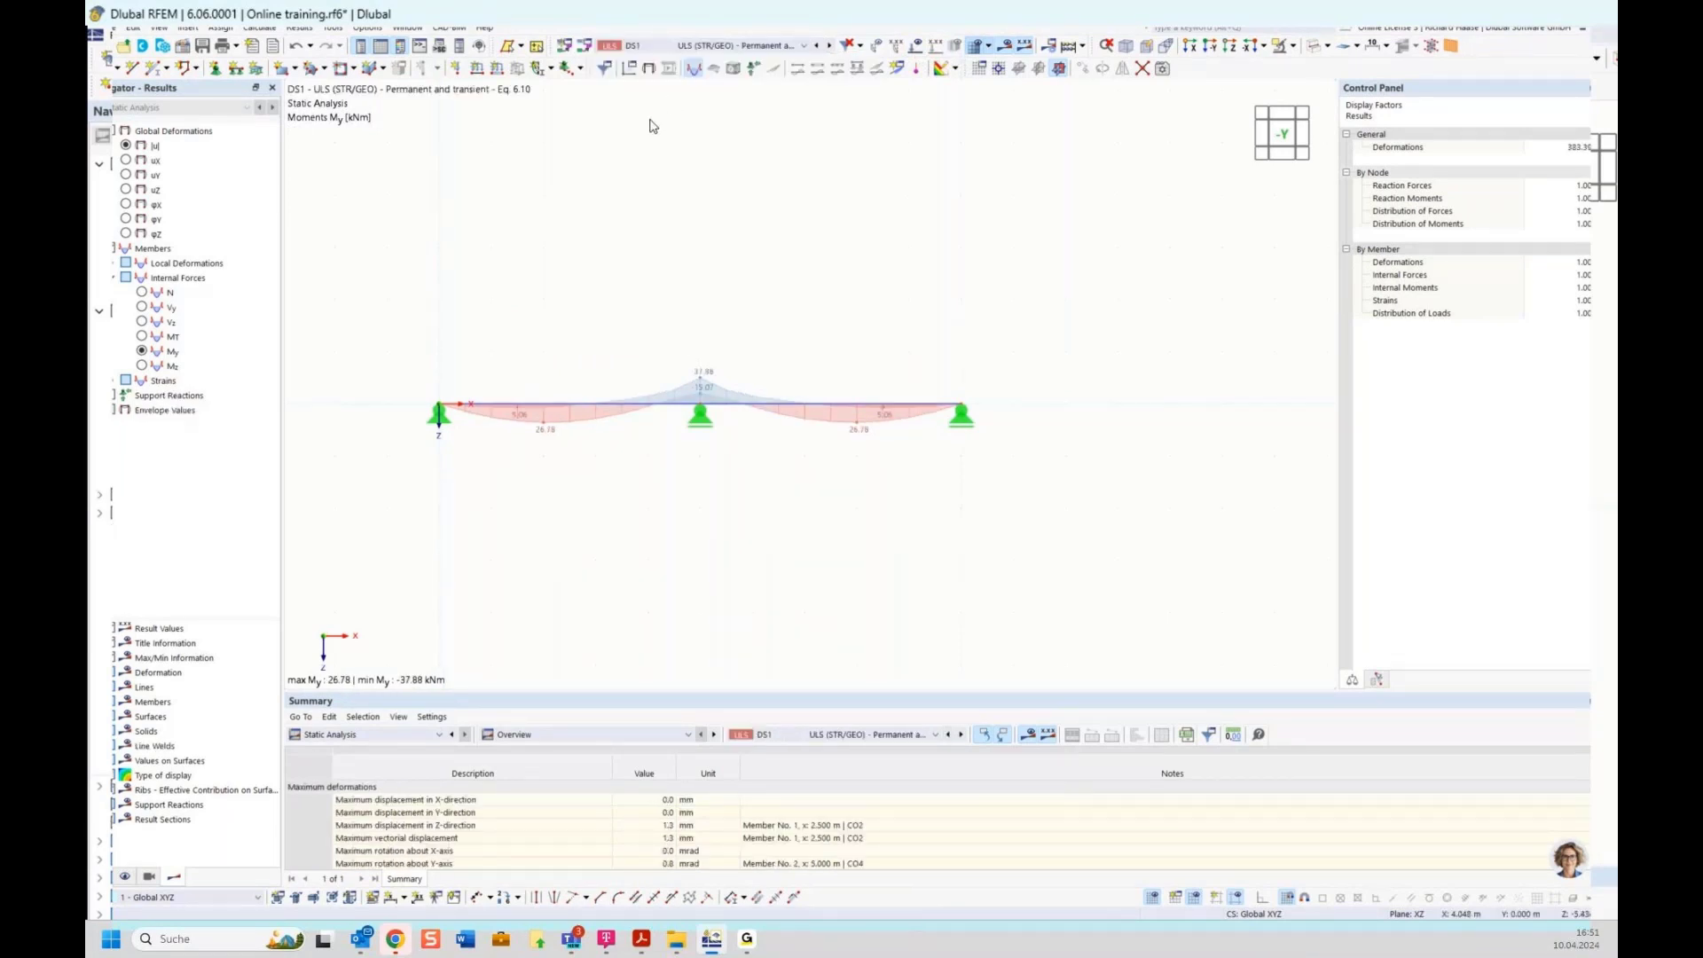
pyautogui.scroll(2, 679, 406)
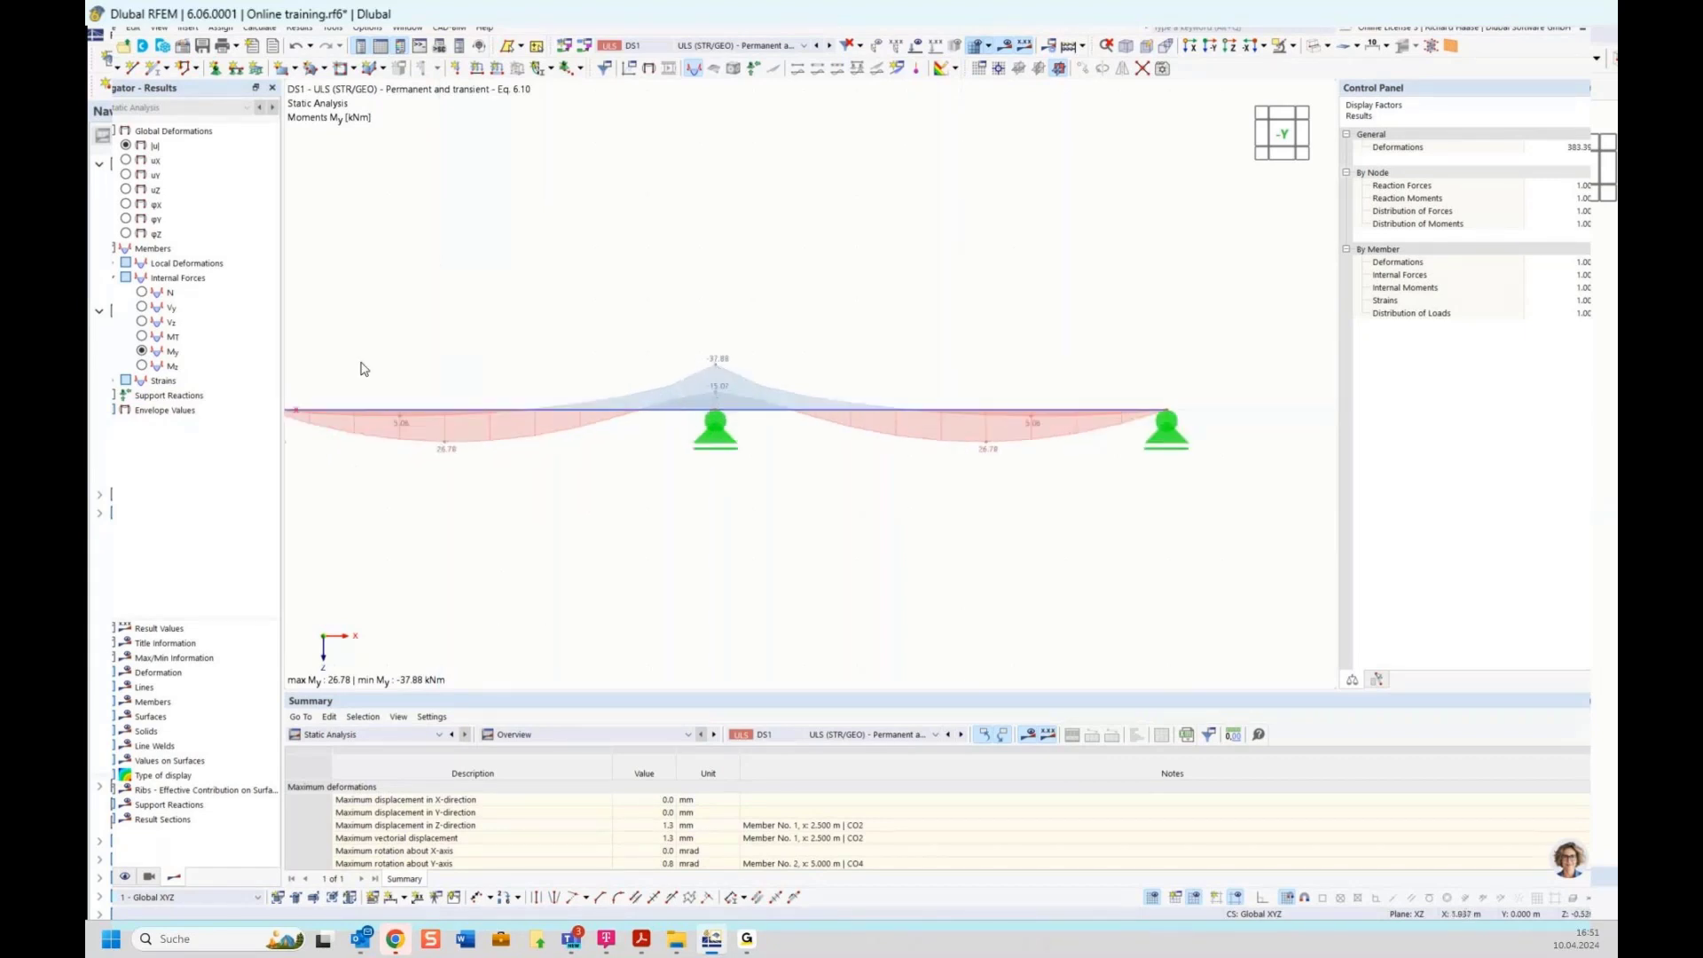
# Expand the result envelope options and review the load combinations assigned to the ULS (STR/GEO) design situation DS1
pyautogui.click(100, 410)
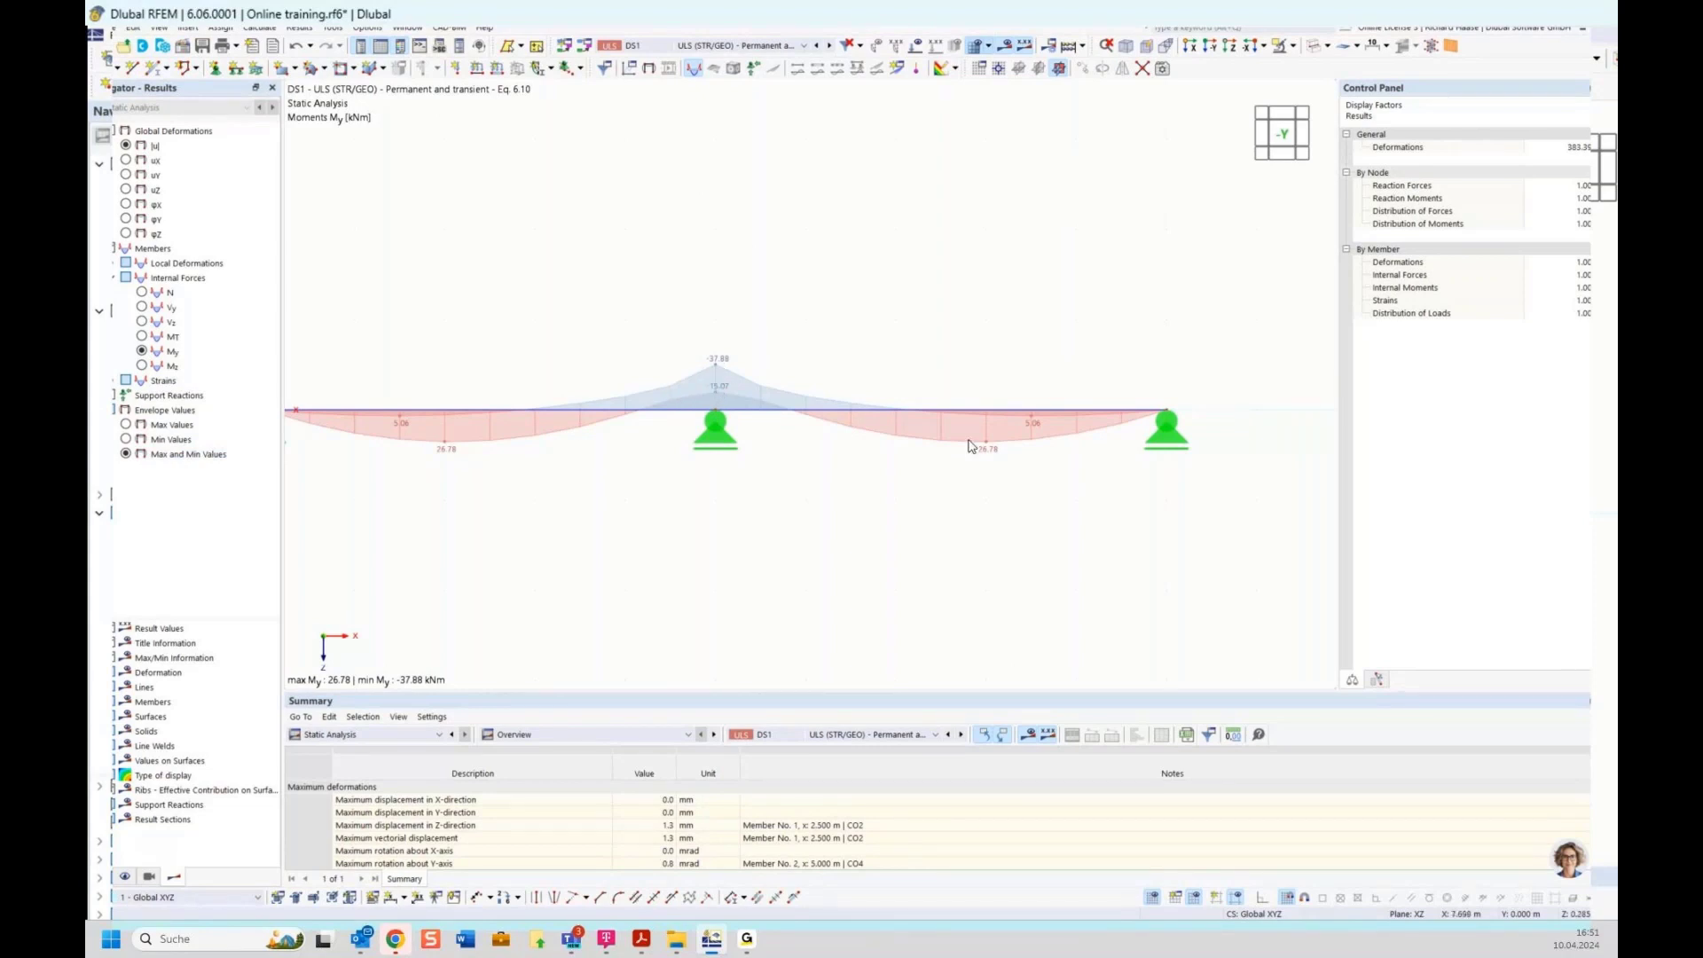
pyautogui.click(102, 878)
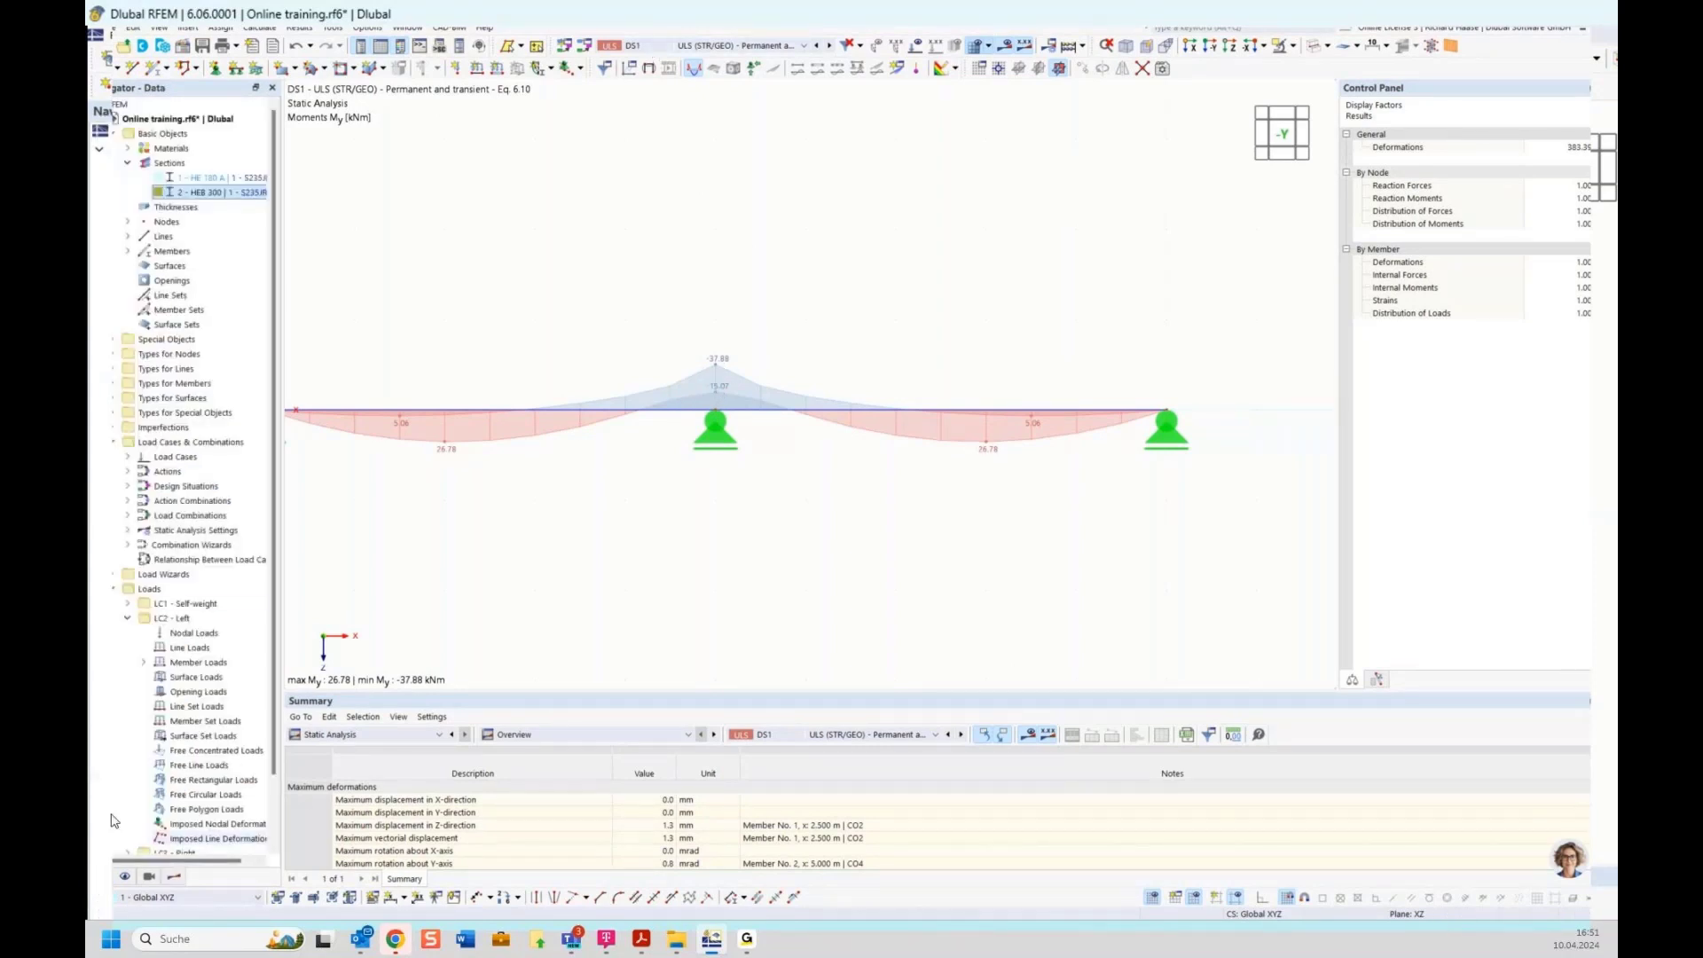
pyautogui.rightClick(171, 603)
pyautogui.click(199, 611)
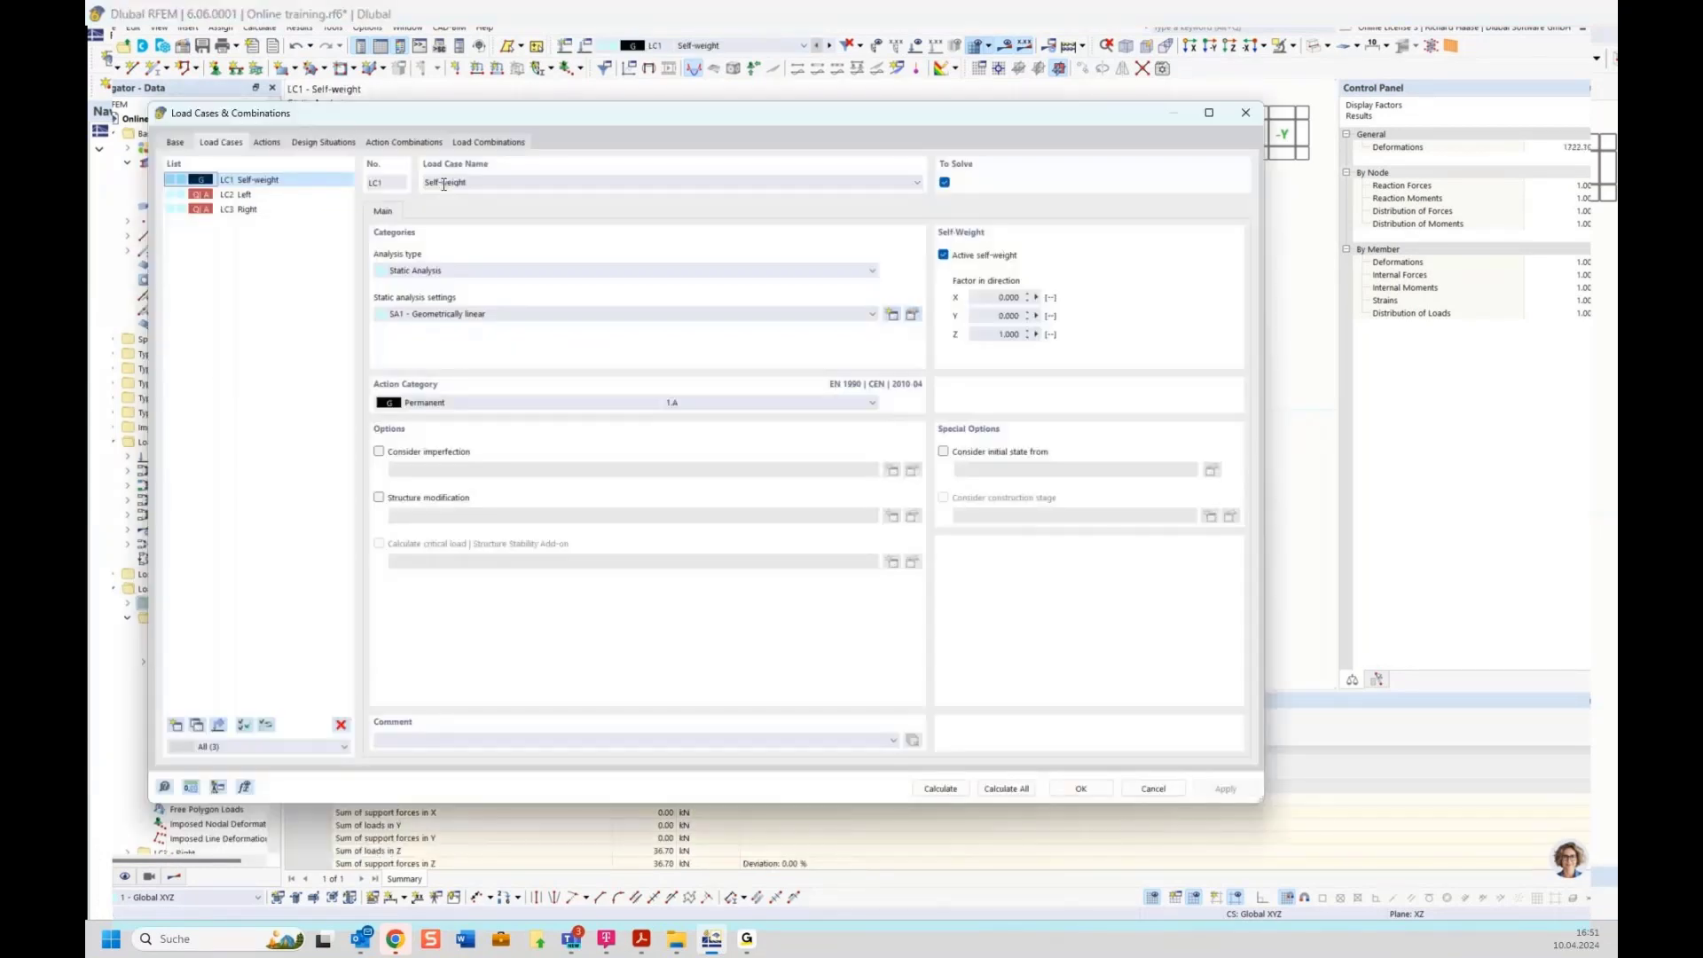
pyautogui.click(483, 143)
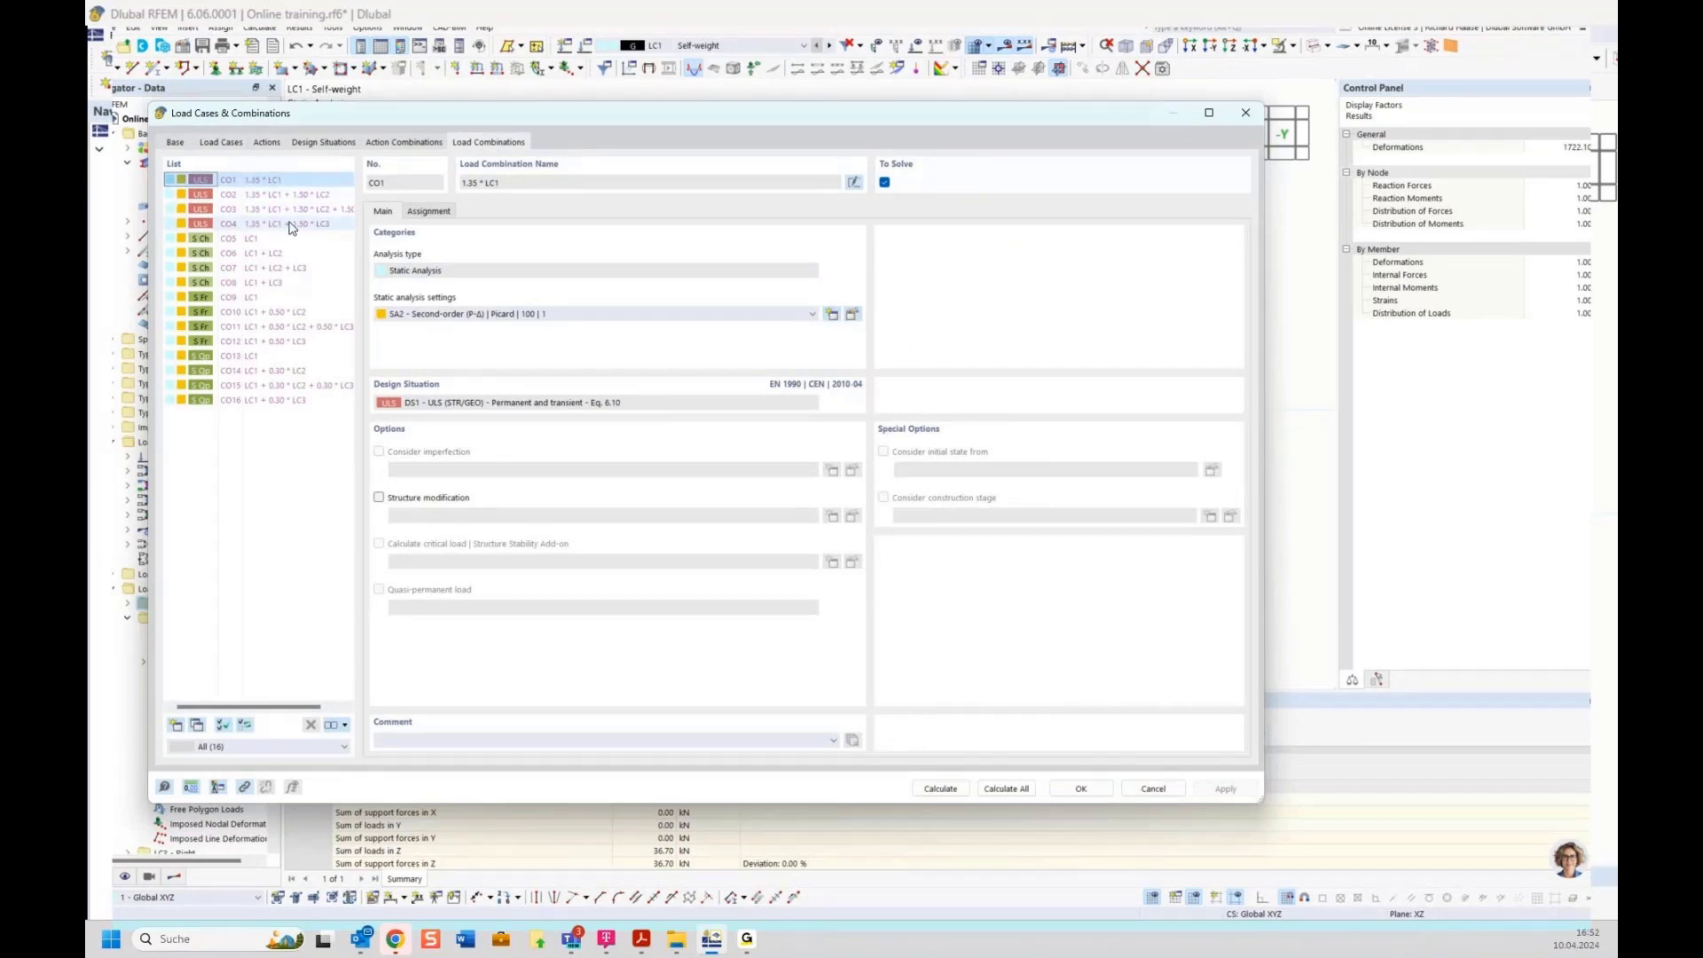
pyautogui.click(331, 142)
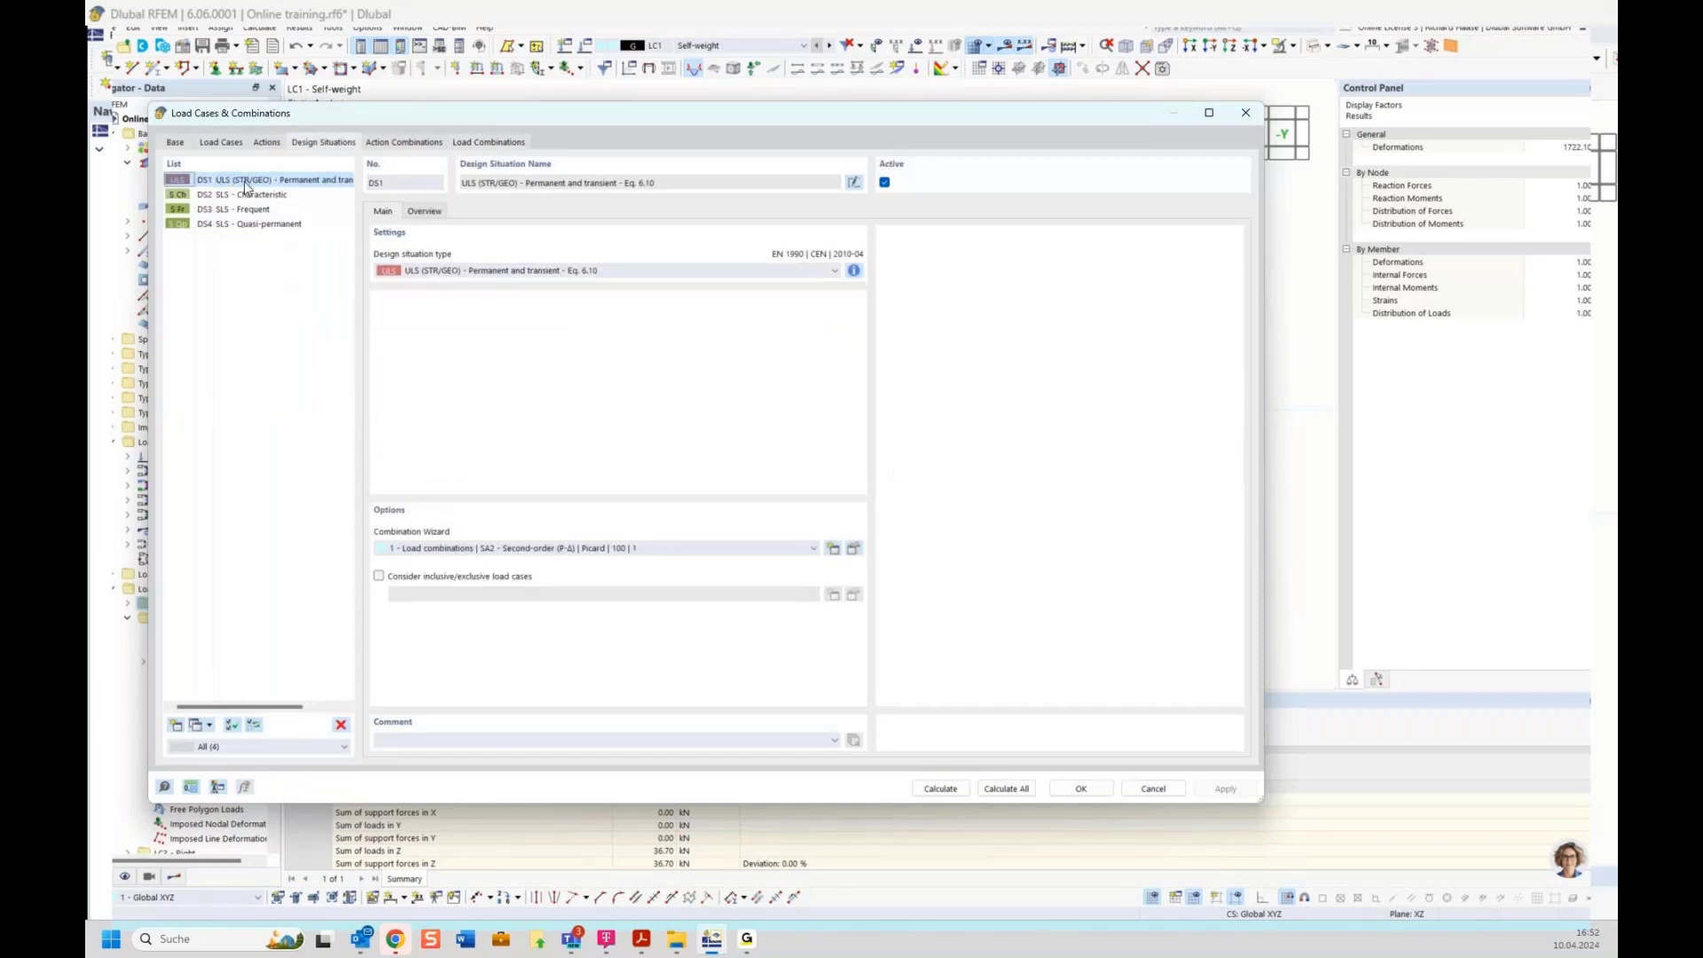
pyautogui.click(424, 212)
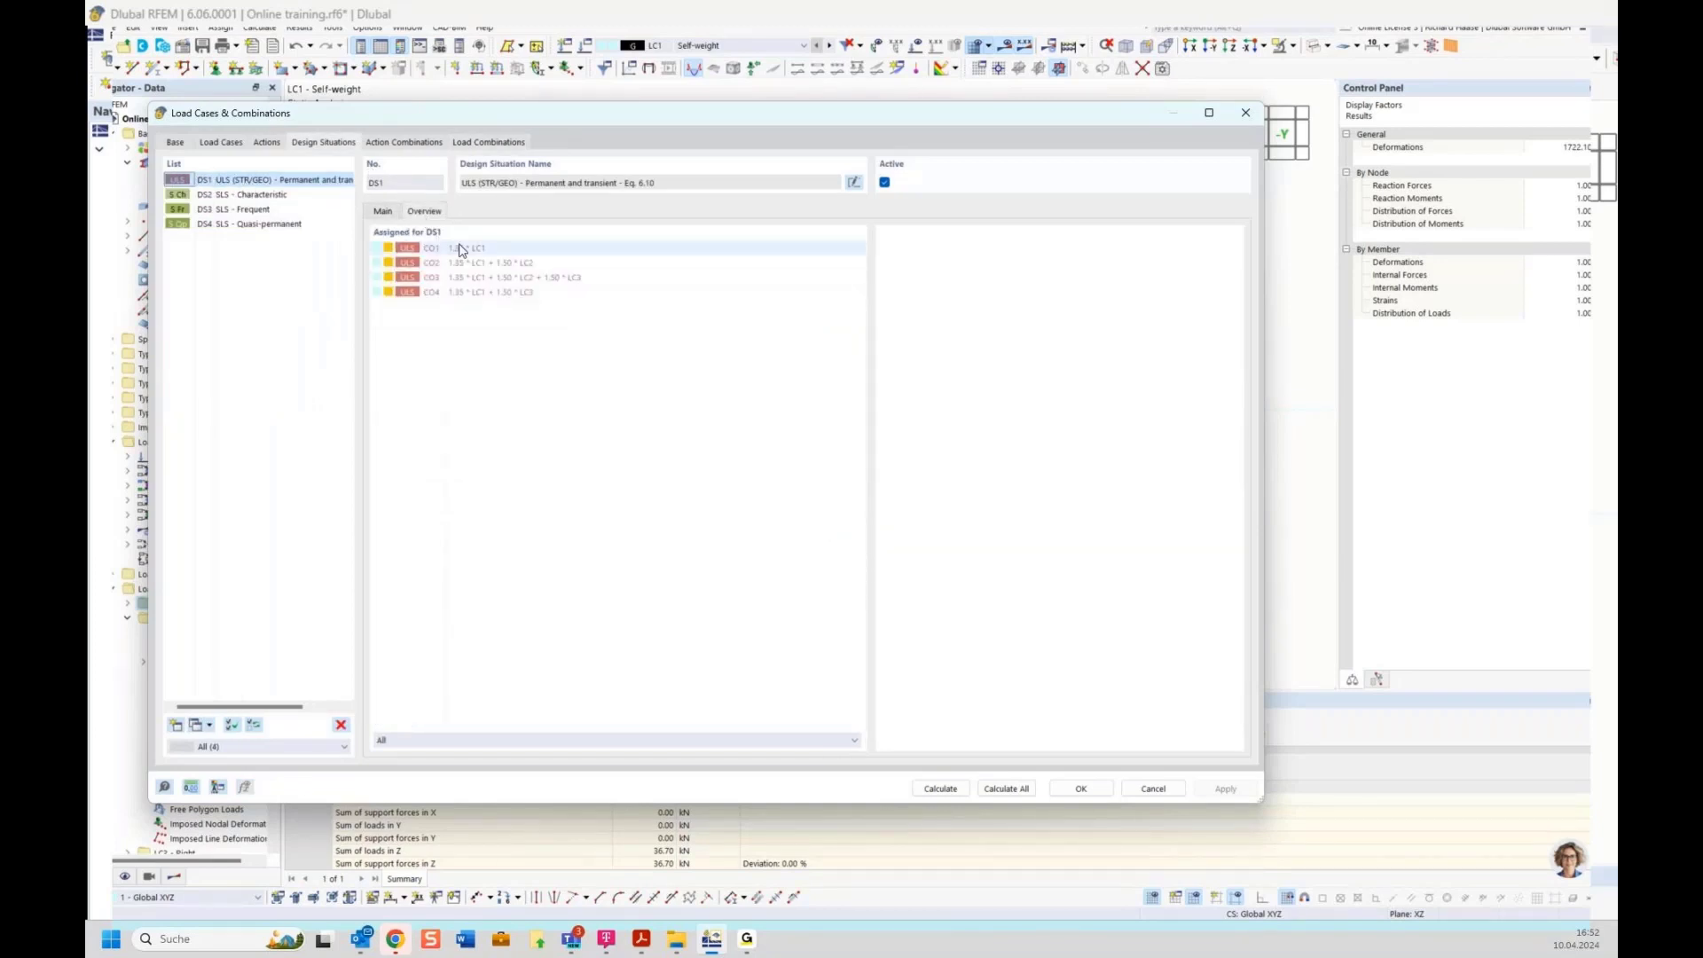
pyautogui.click(471, 293)
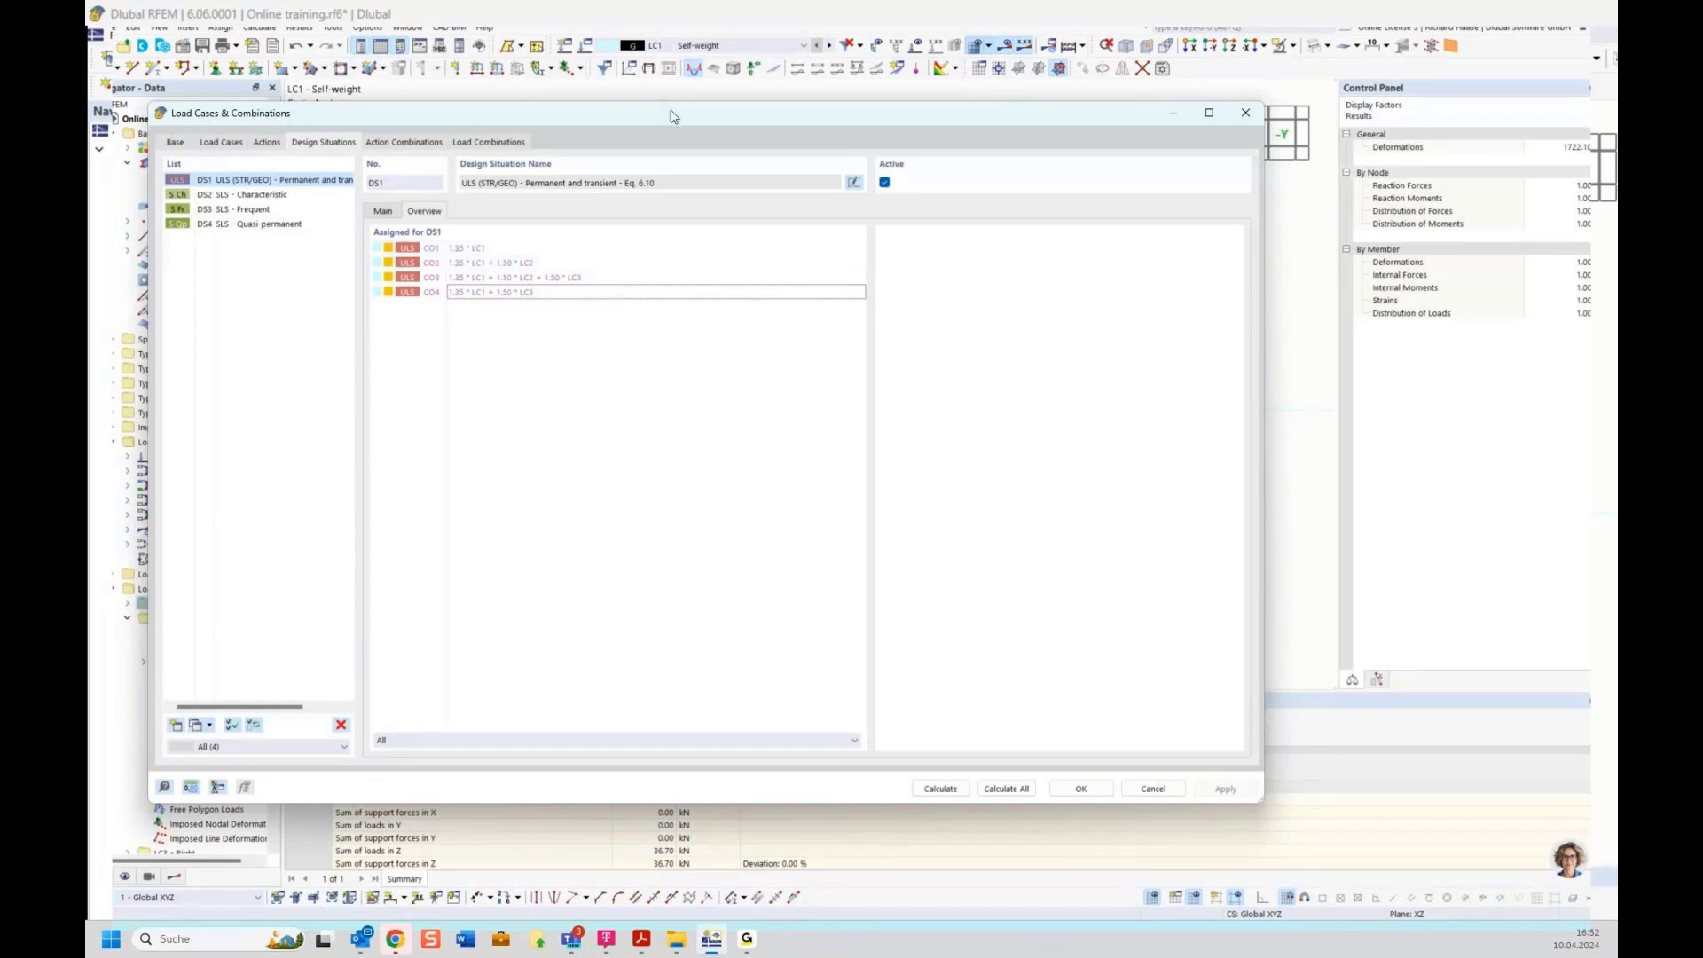
# Uncover the moment diagram behind the load combinations dialog, close the dialog and redisplay the DS1 moment envelope
pyautogui.moveTo(671, 117); pyautogui.dragTo(844, 589)
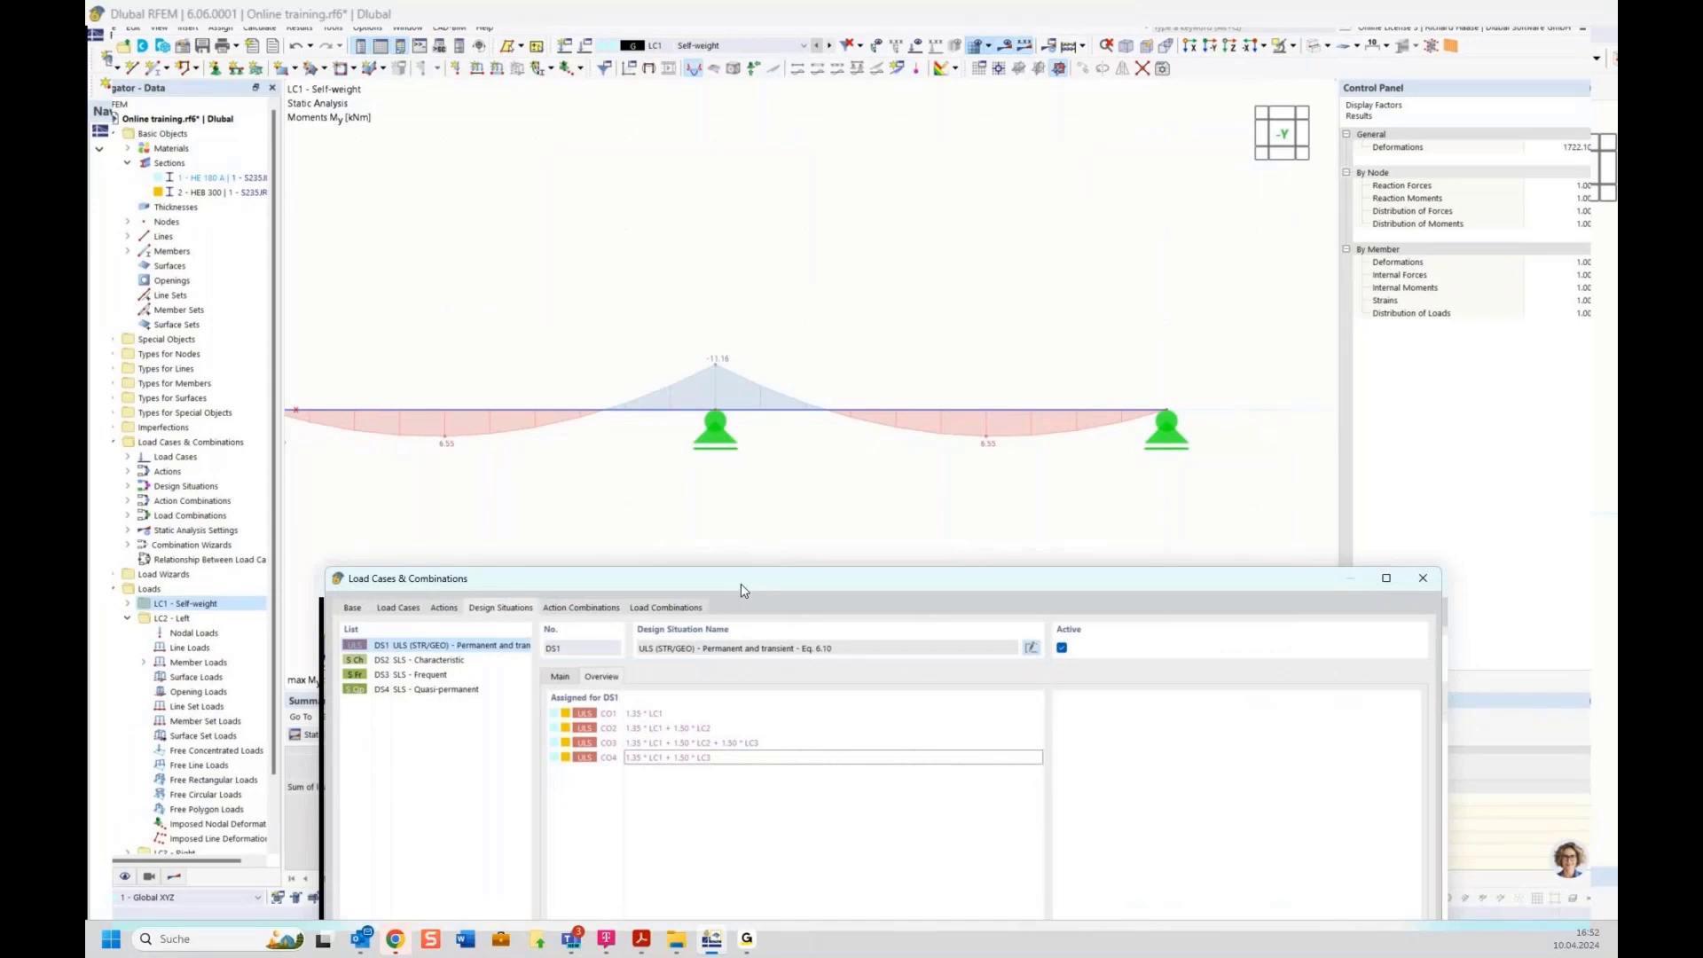
pyautogui.moveTo(742, 584); pyautogui.dragTo(700, 378)
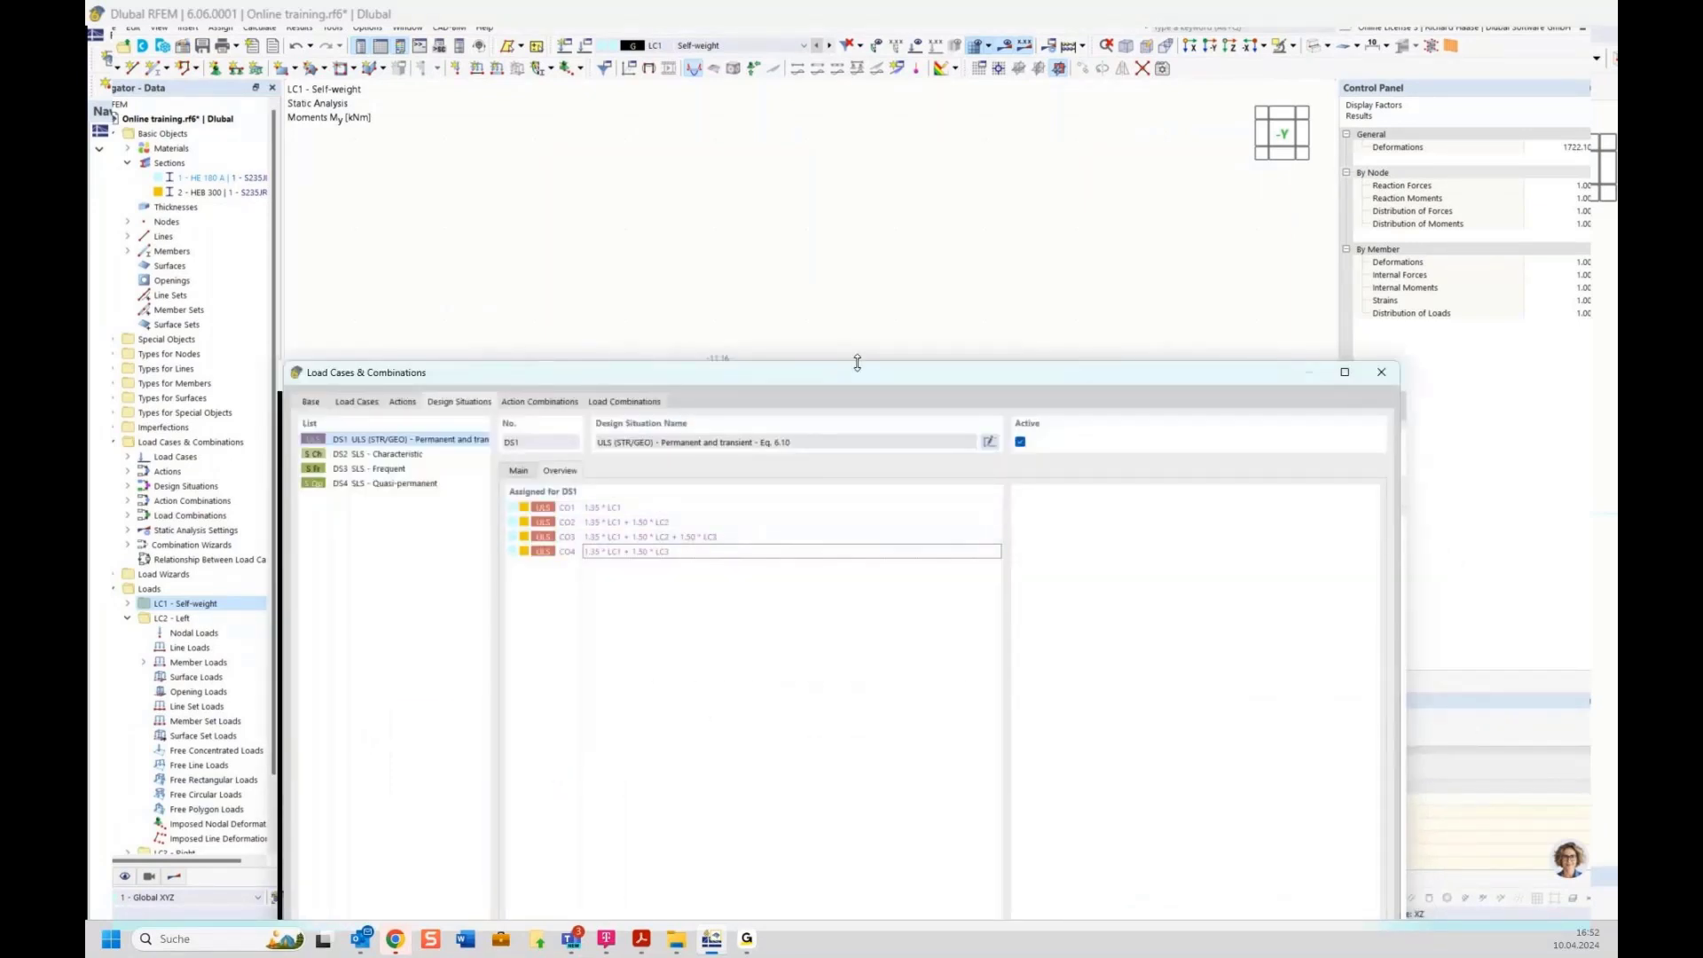
pyautogui.moveTo(858, 383); pyautogui.dragTo(782, 120)
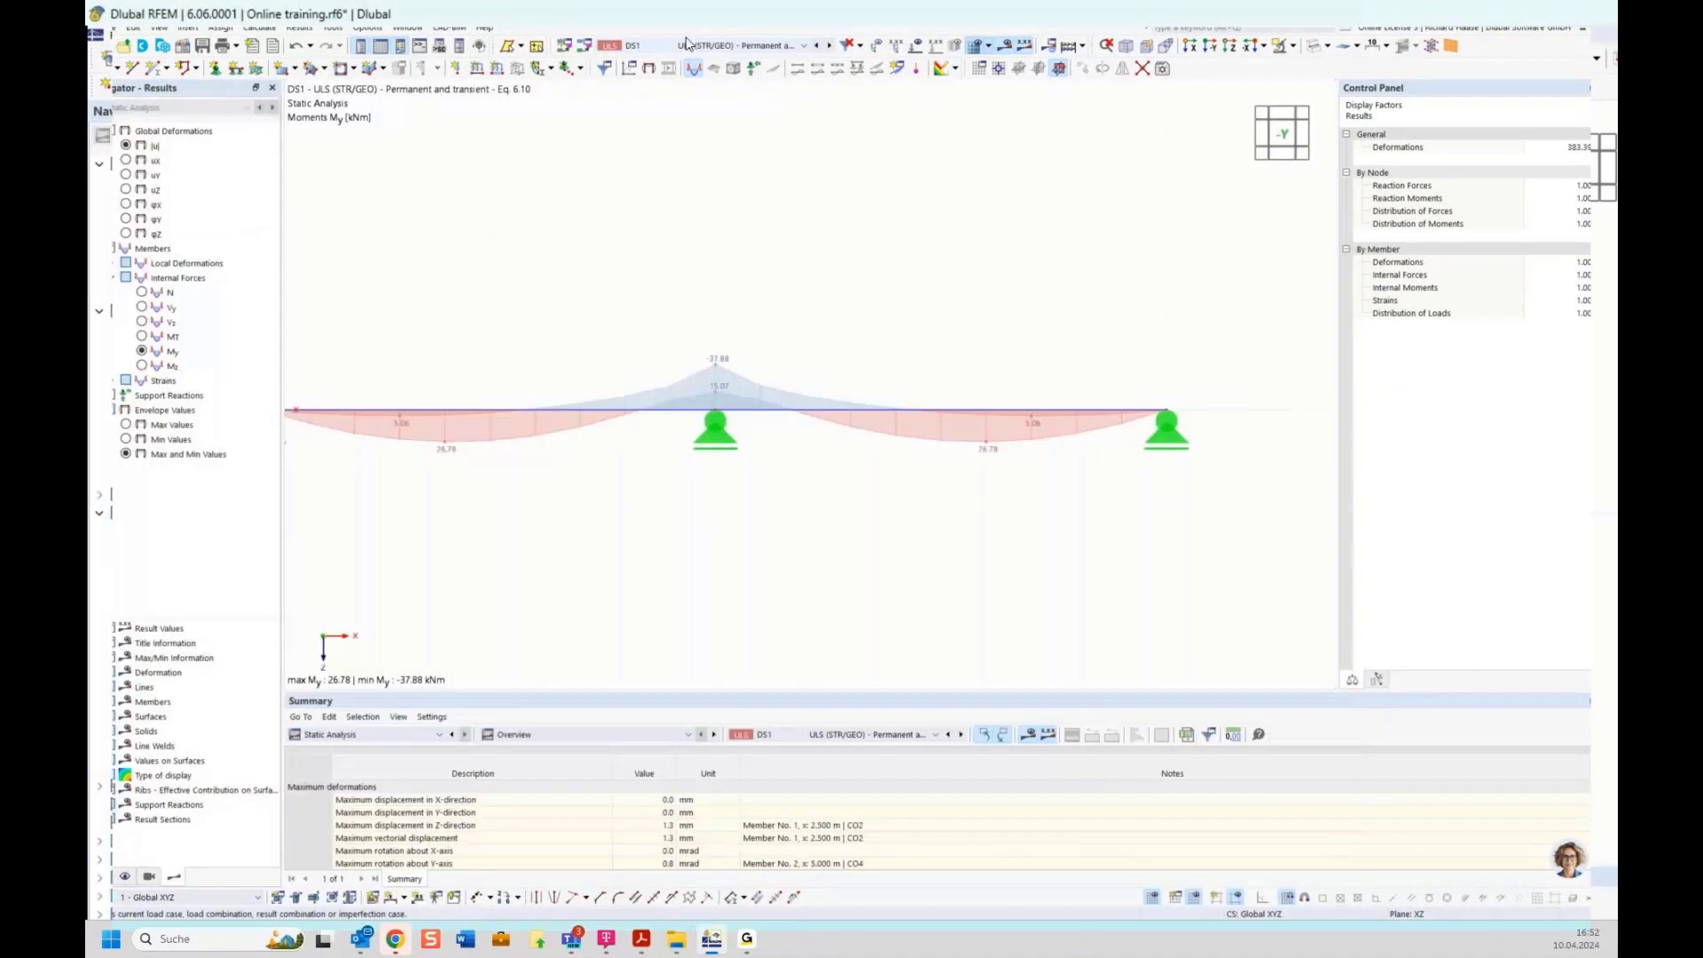
# Centre the whole beam, enlarge the results table and list the DS1 internal forces by member
pyautogui.moveTo(811, 341); pyautogui.dragTo(847, 333, button='middle')
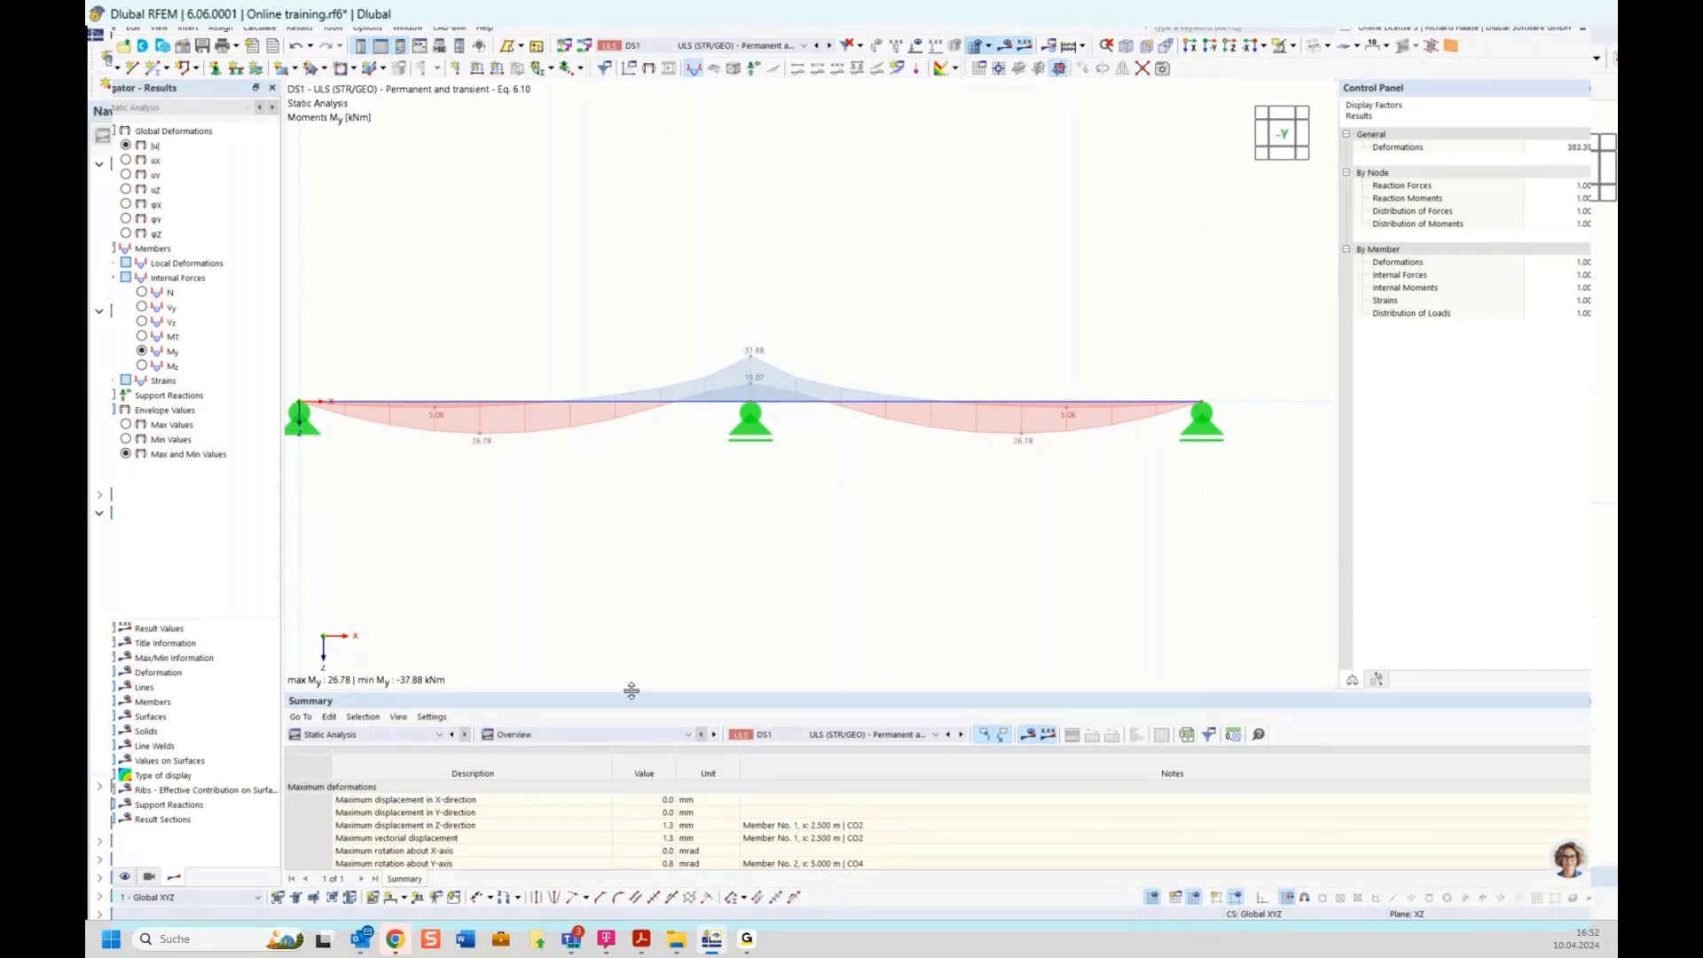
pyautogui.moveTo(632, 690); pyautogui.dragTo(617, 551)
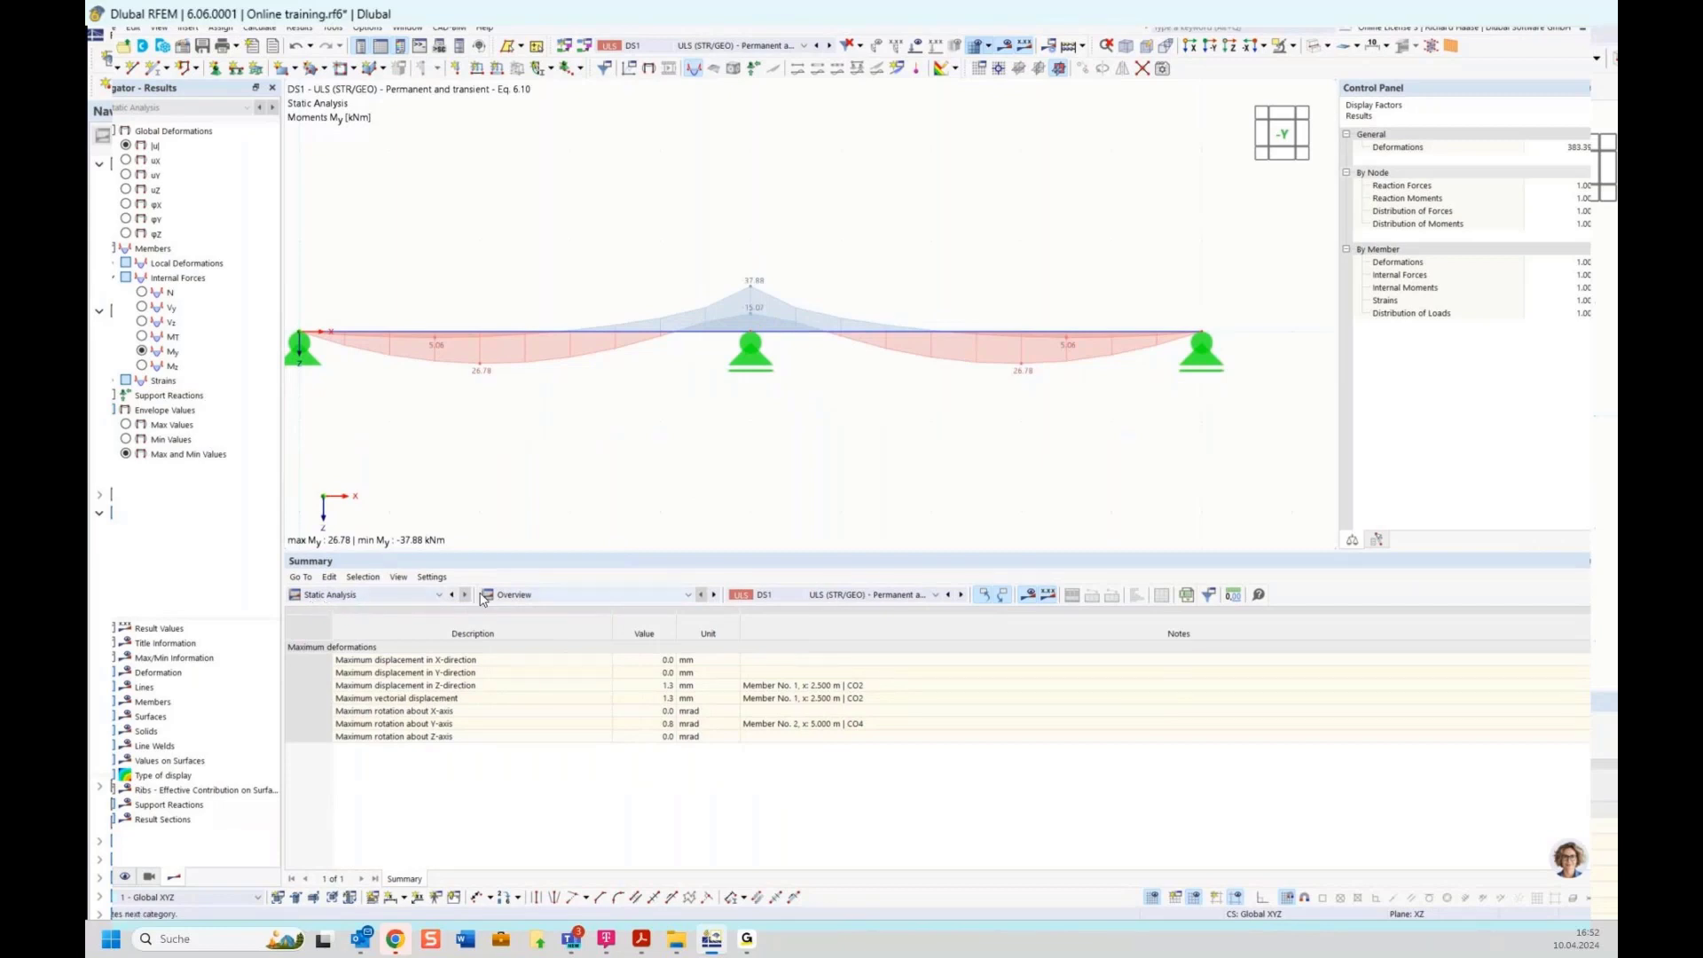
pyautogui.click(519, 595)
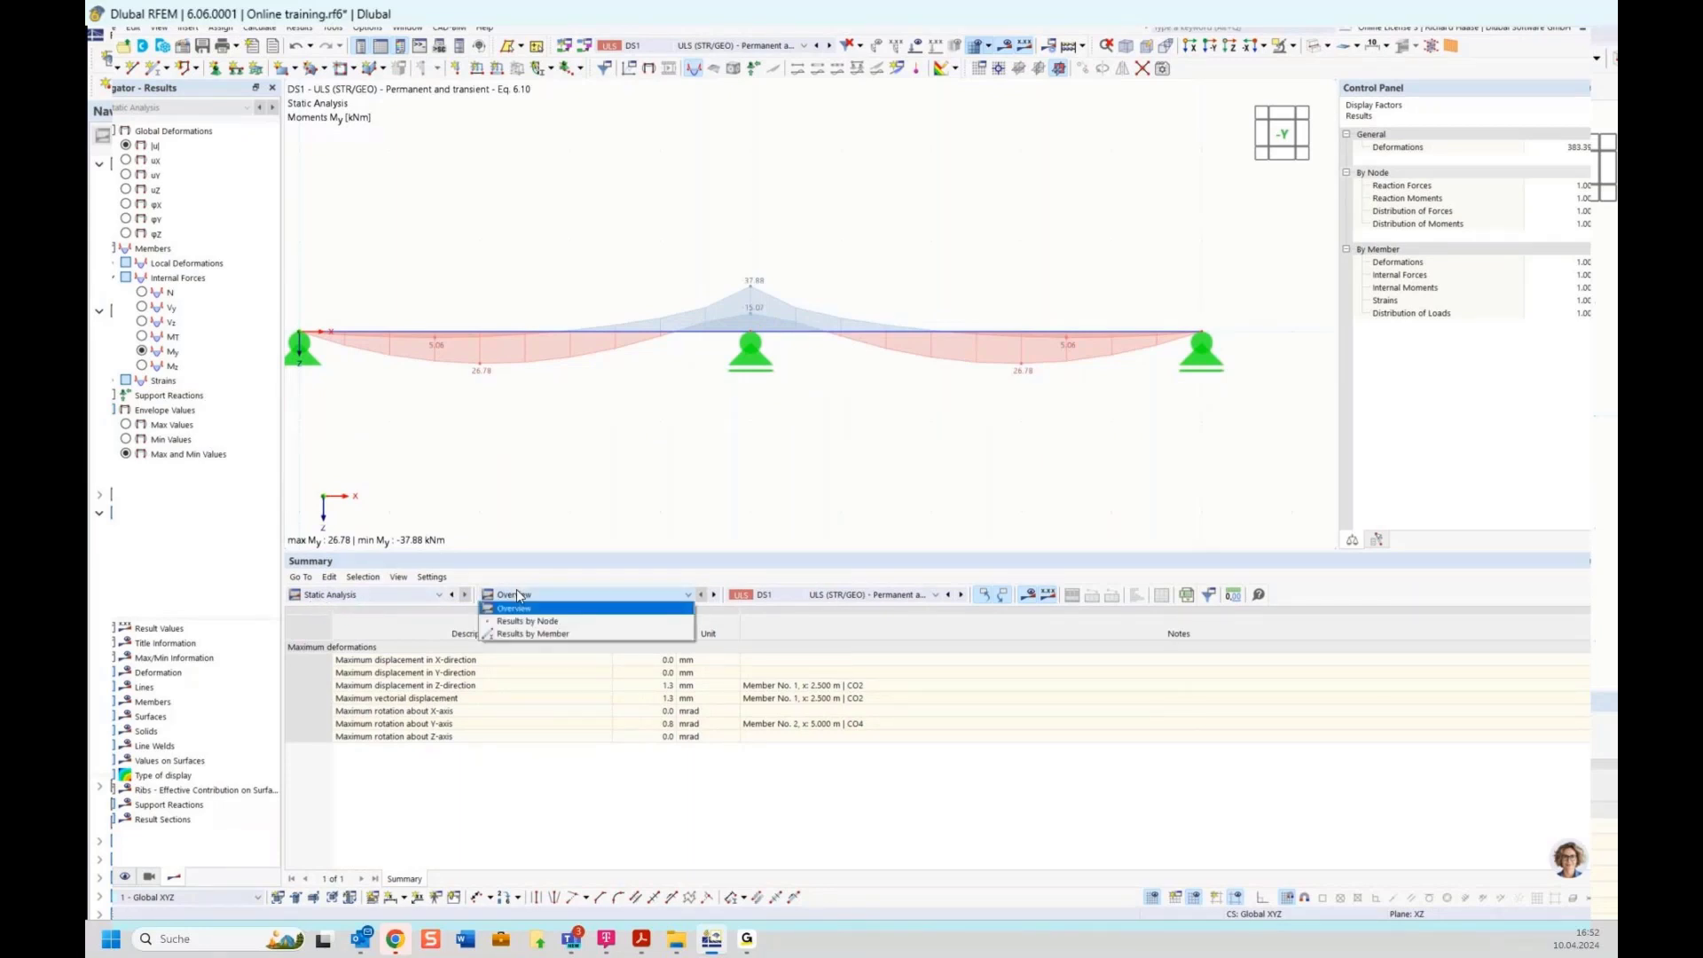
pyautogui.click(531, 635)
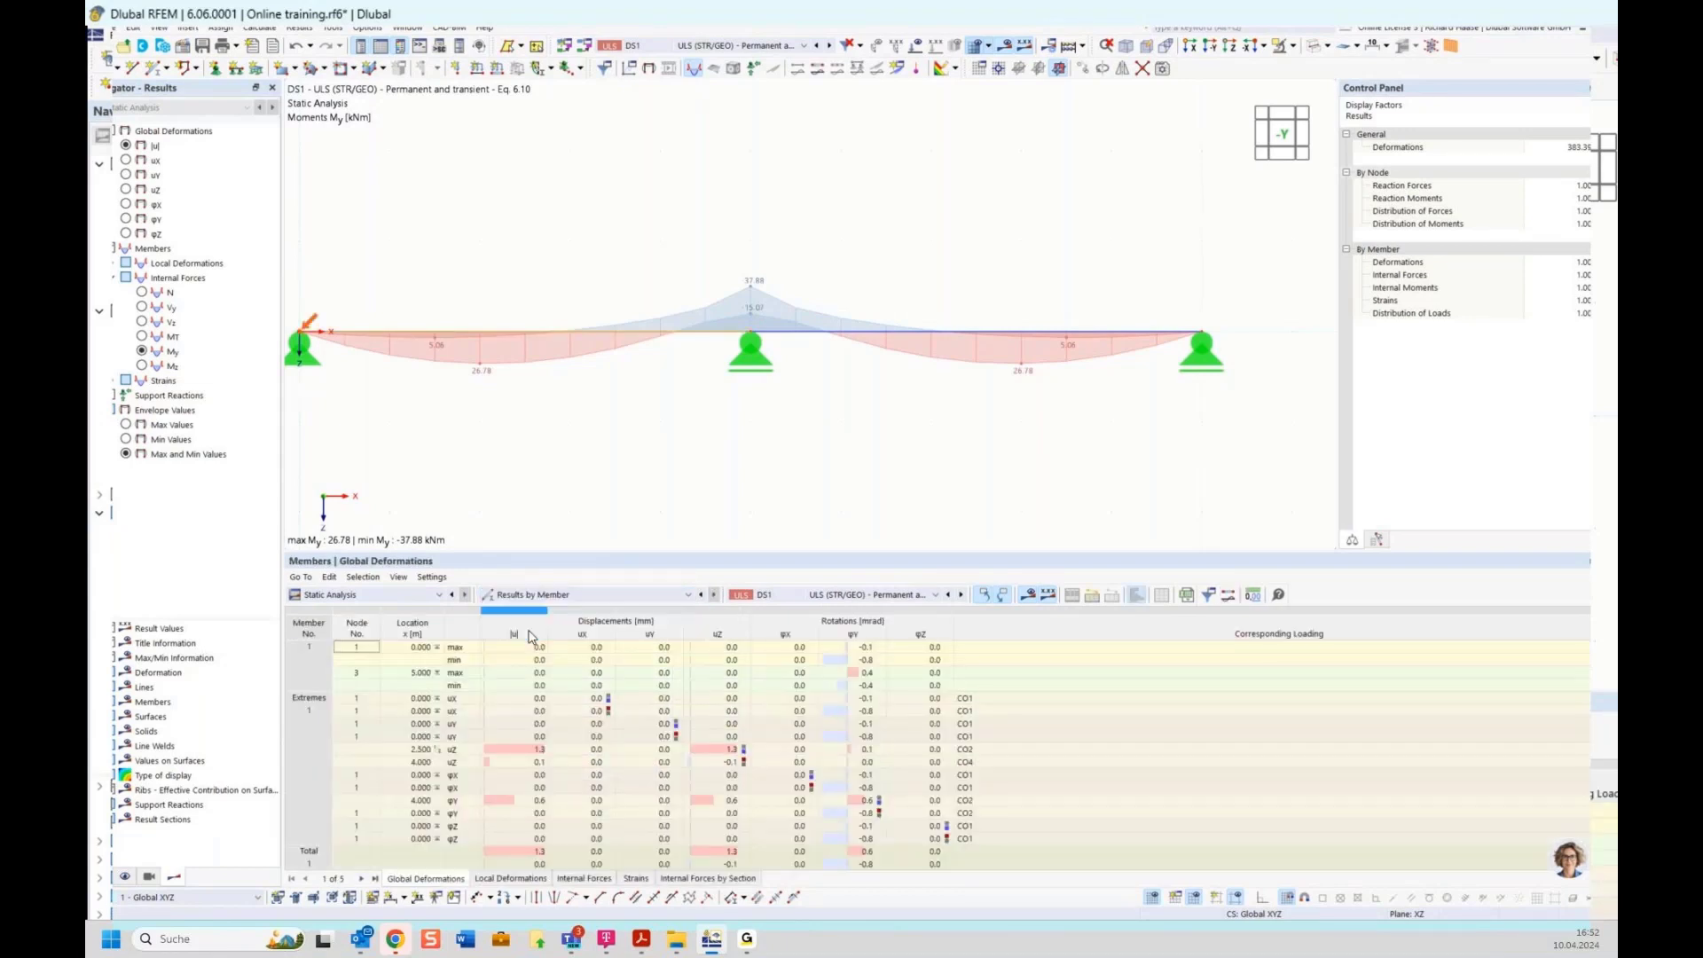
pyautogui.click(588, 880)
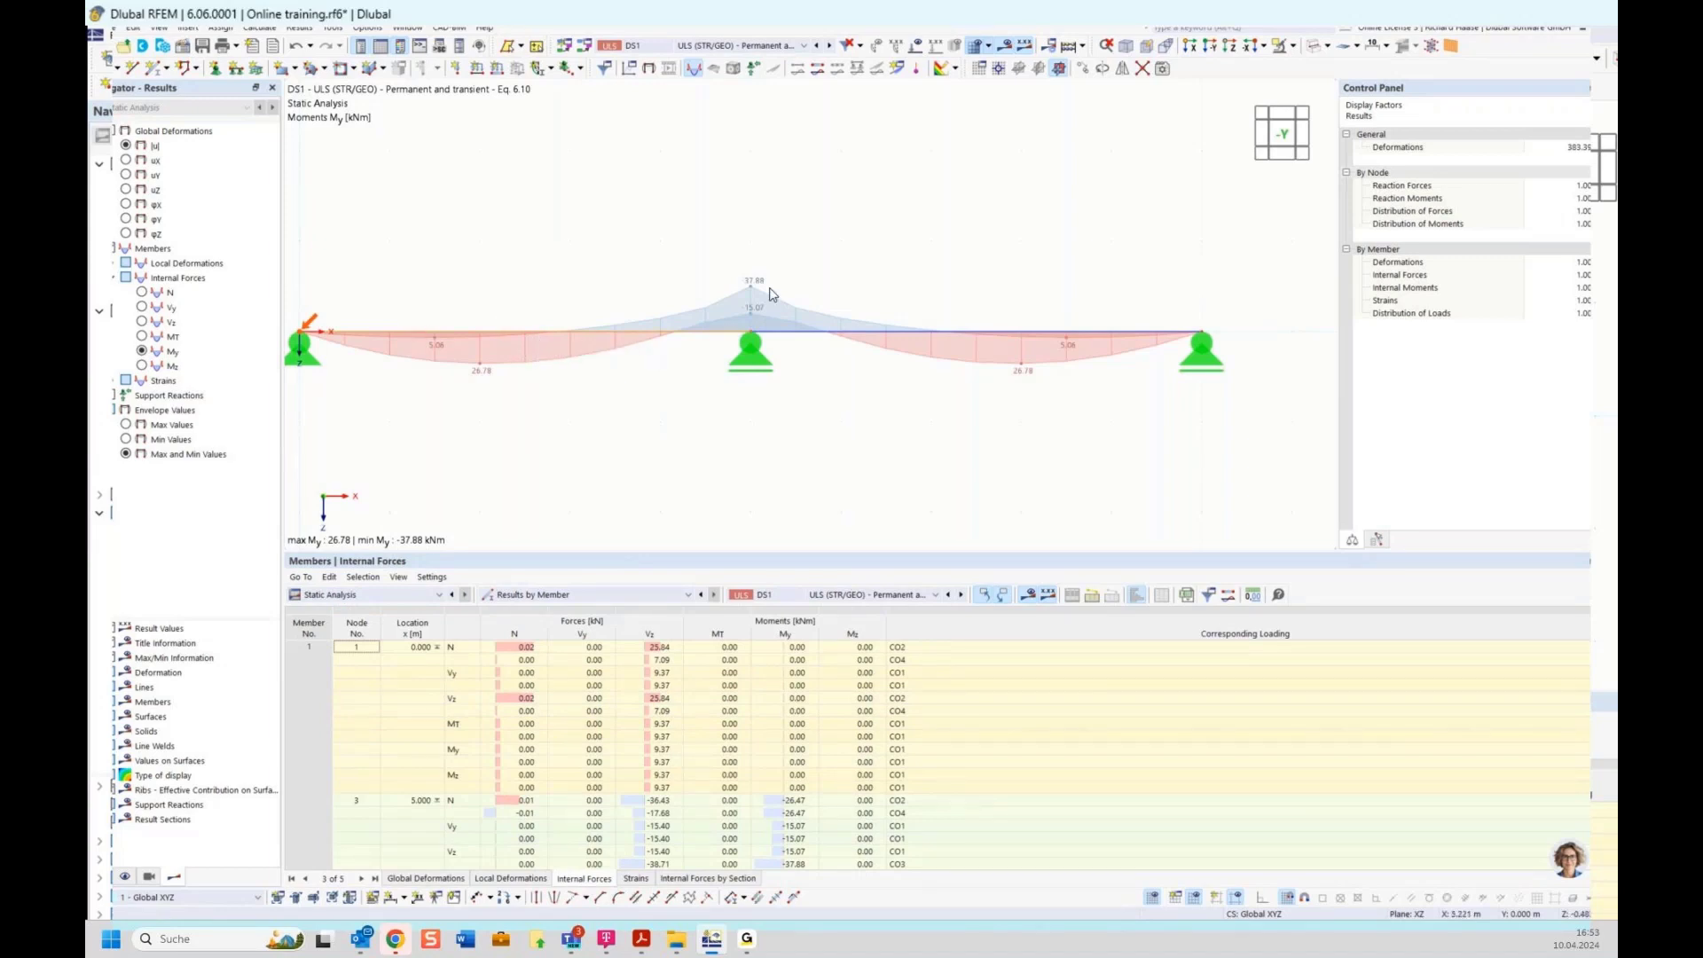
# Examine the extreme internal forces of member 1 and locate the load combination governing the minimum My
pyautogui.scroll(-5, 621, 718)
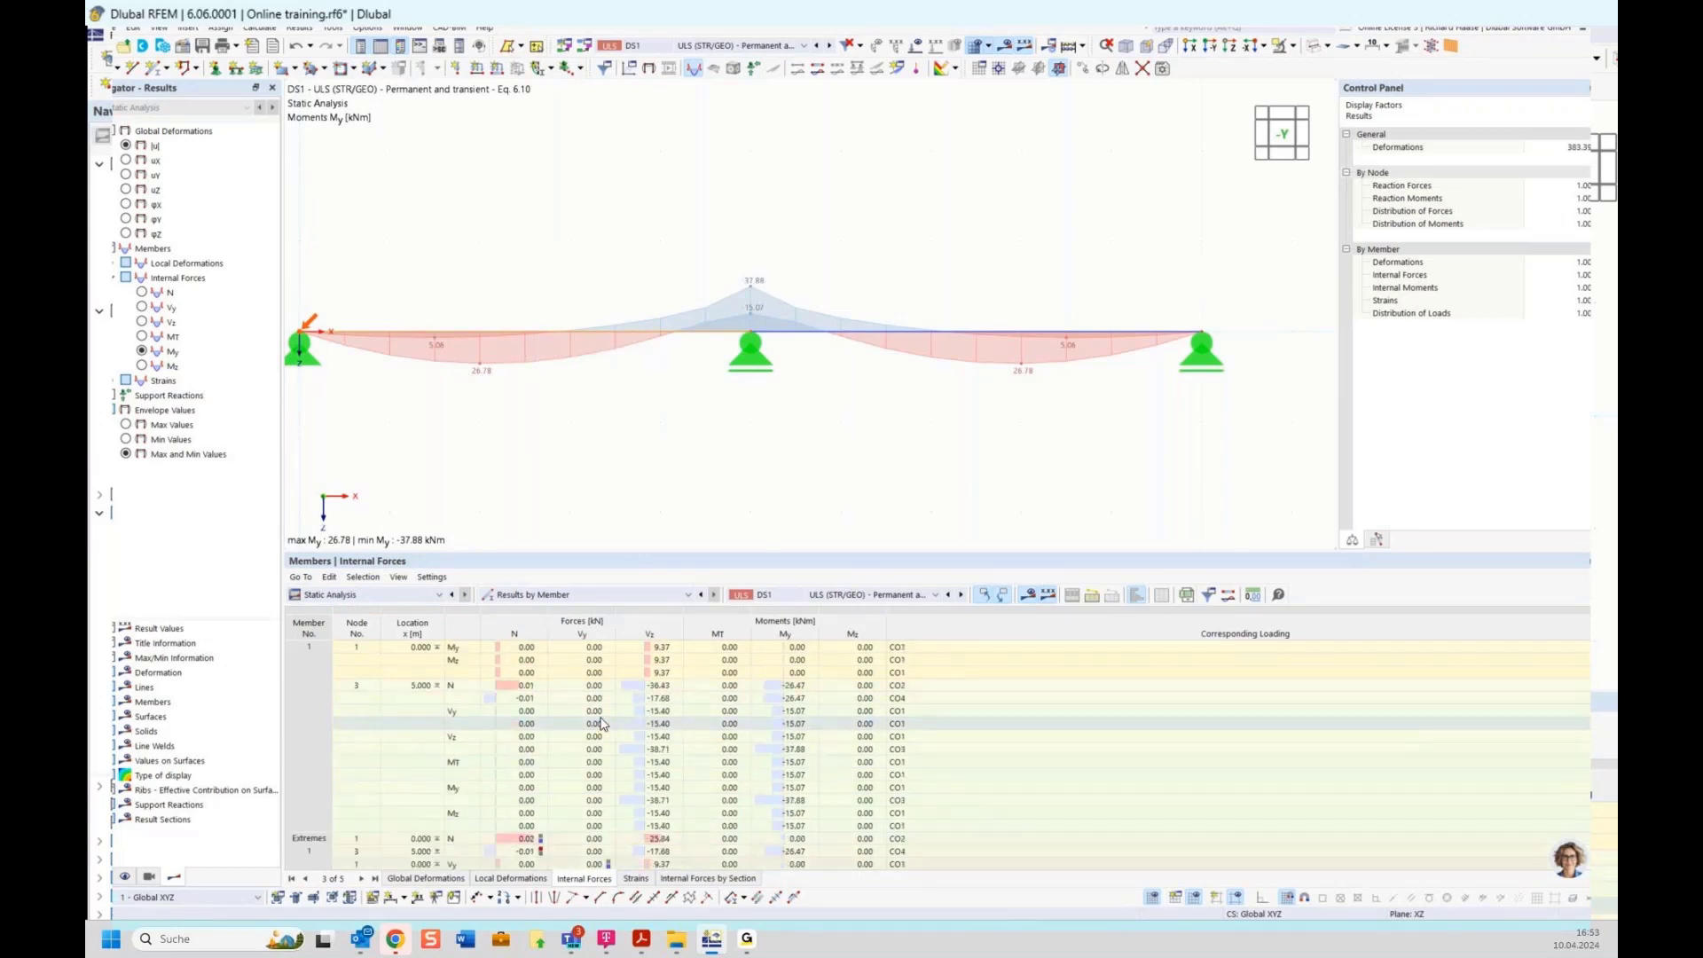
pyautogui.scroll(3, 650, 710)
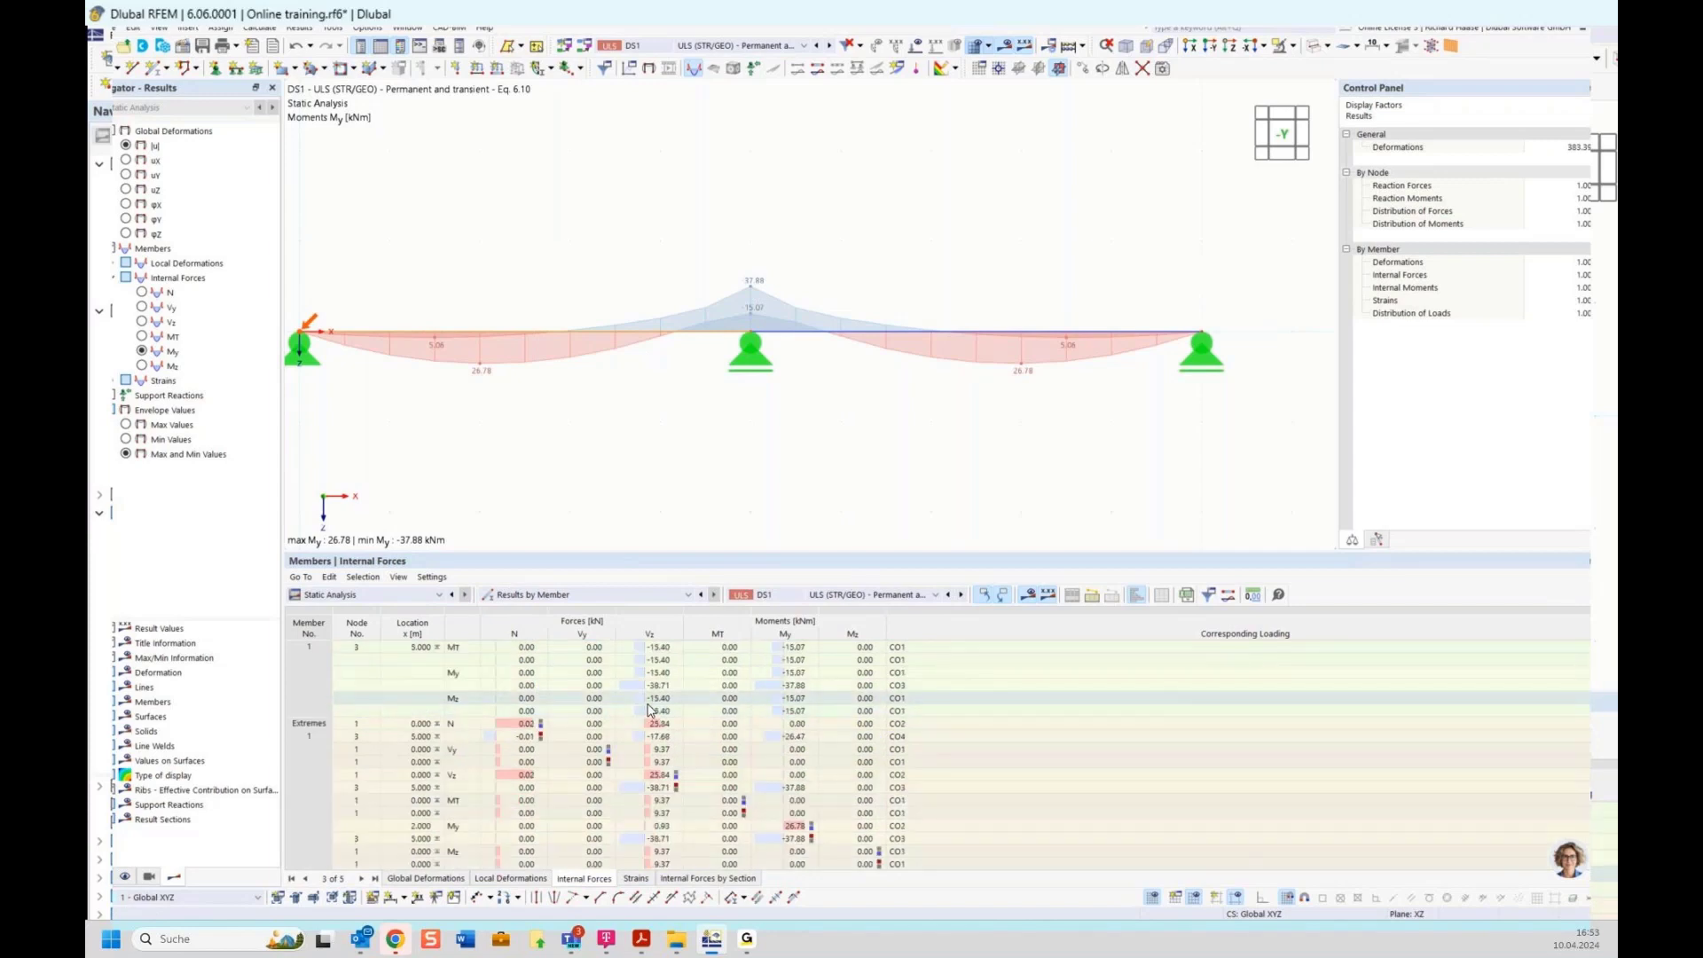
pyautogui.click(288, 725)
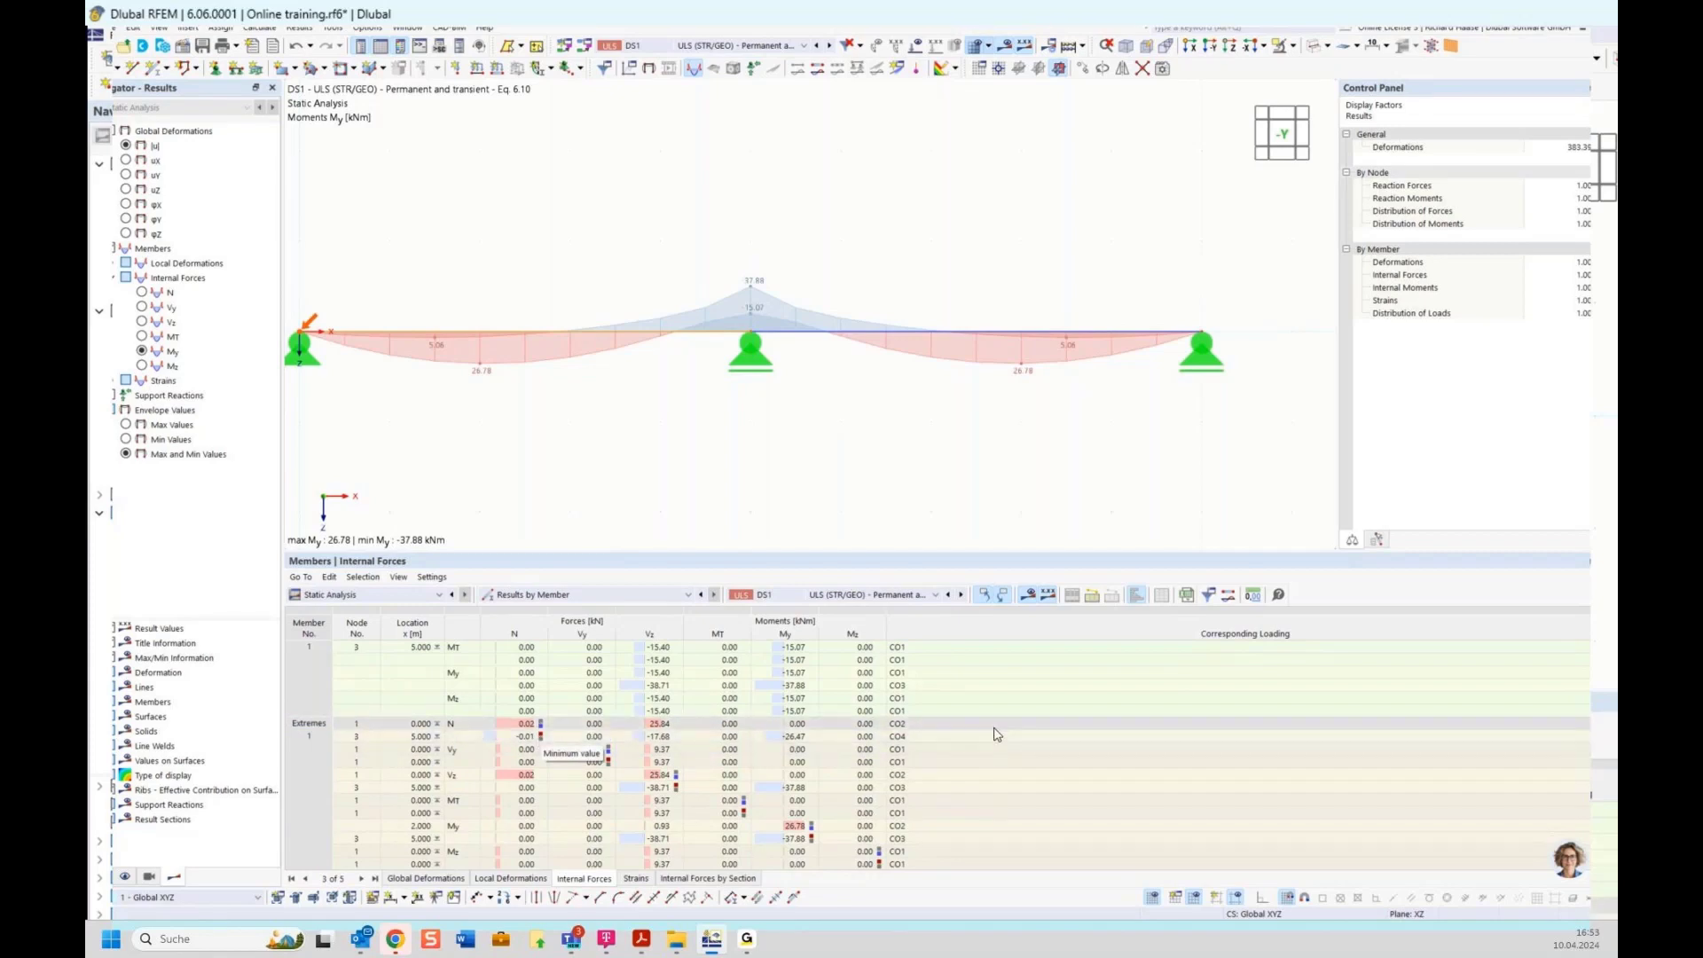
pyautogui.scroll(-1, 994, 735)
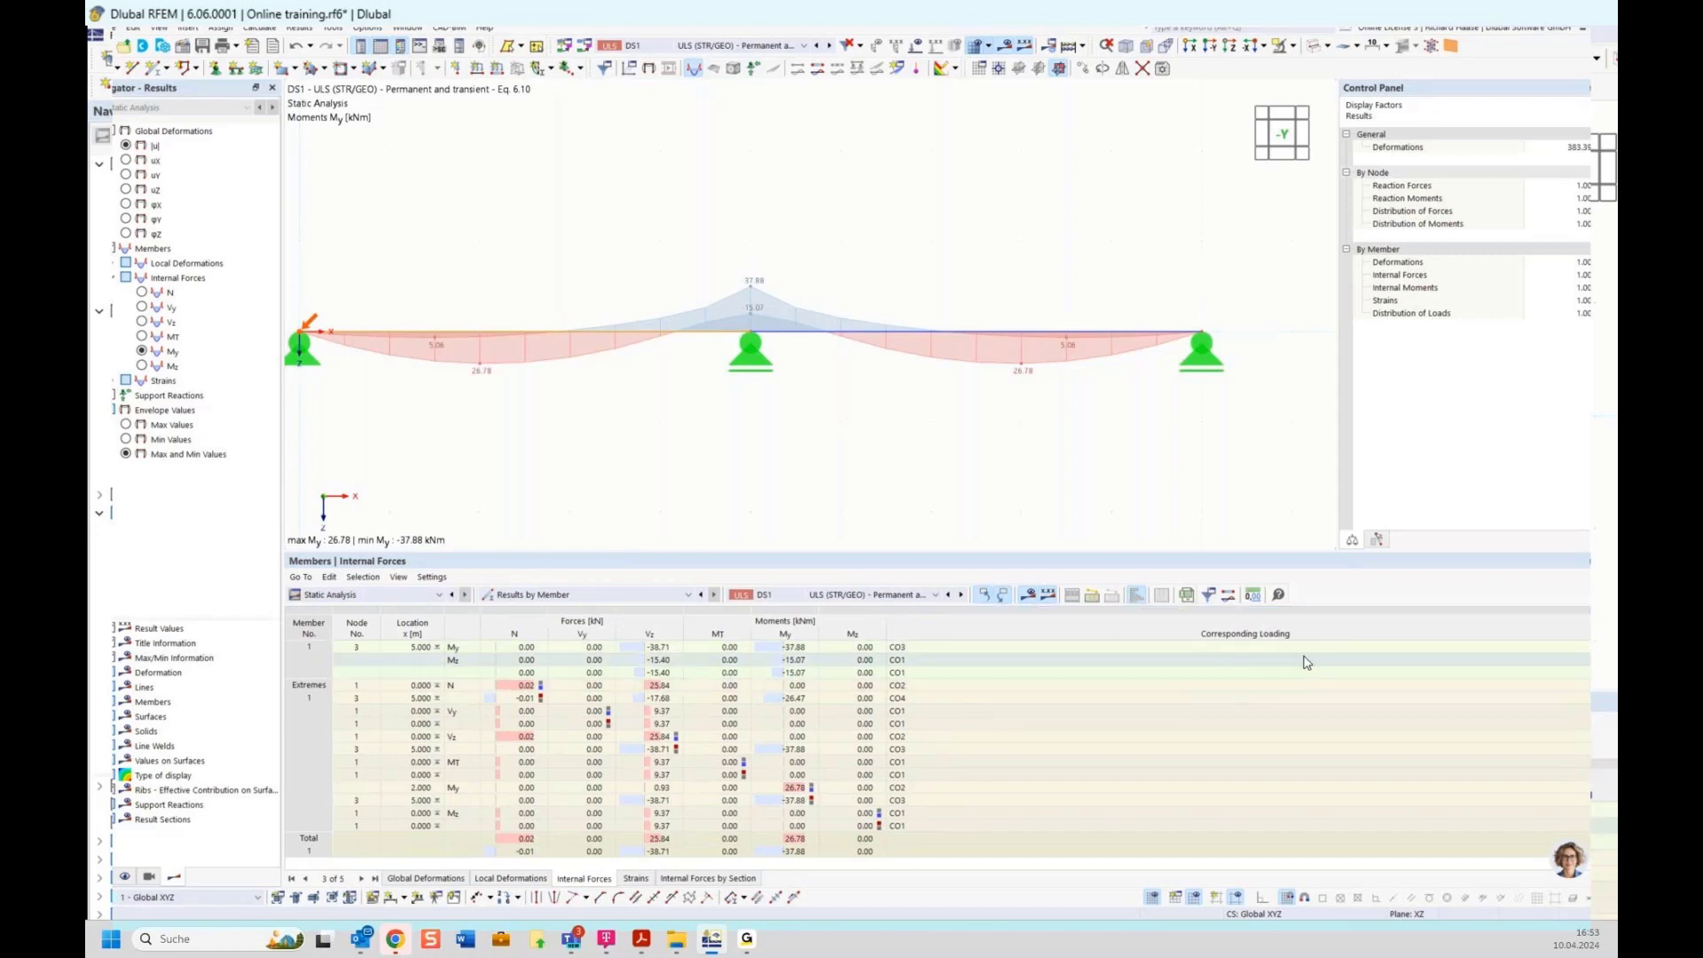
pyautogui.click(894, 803)
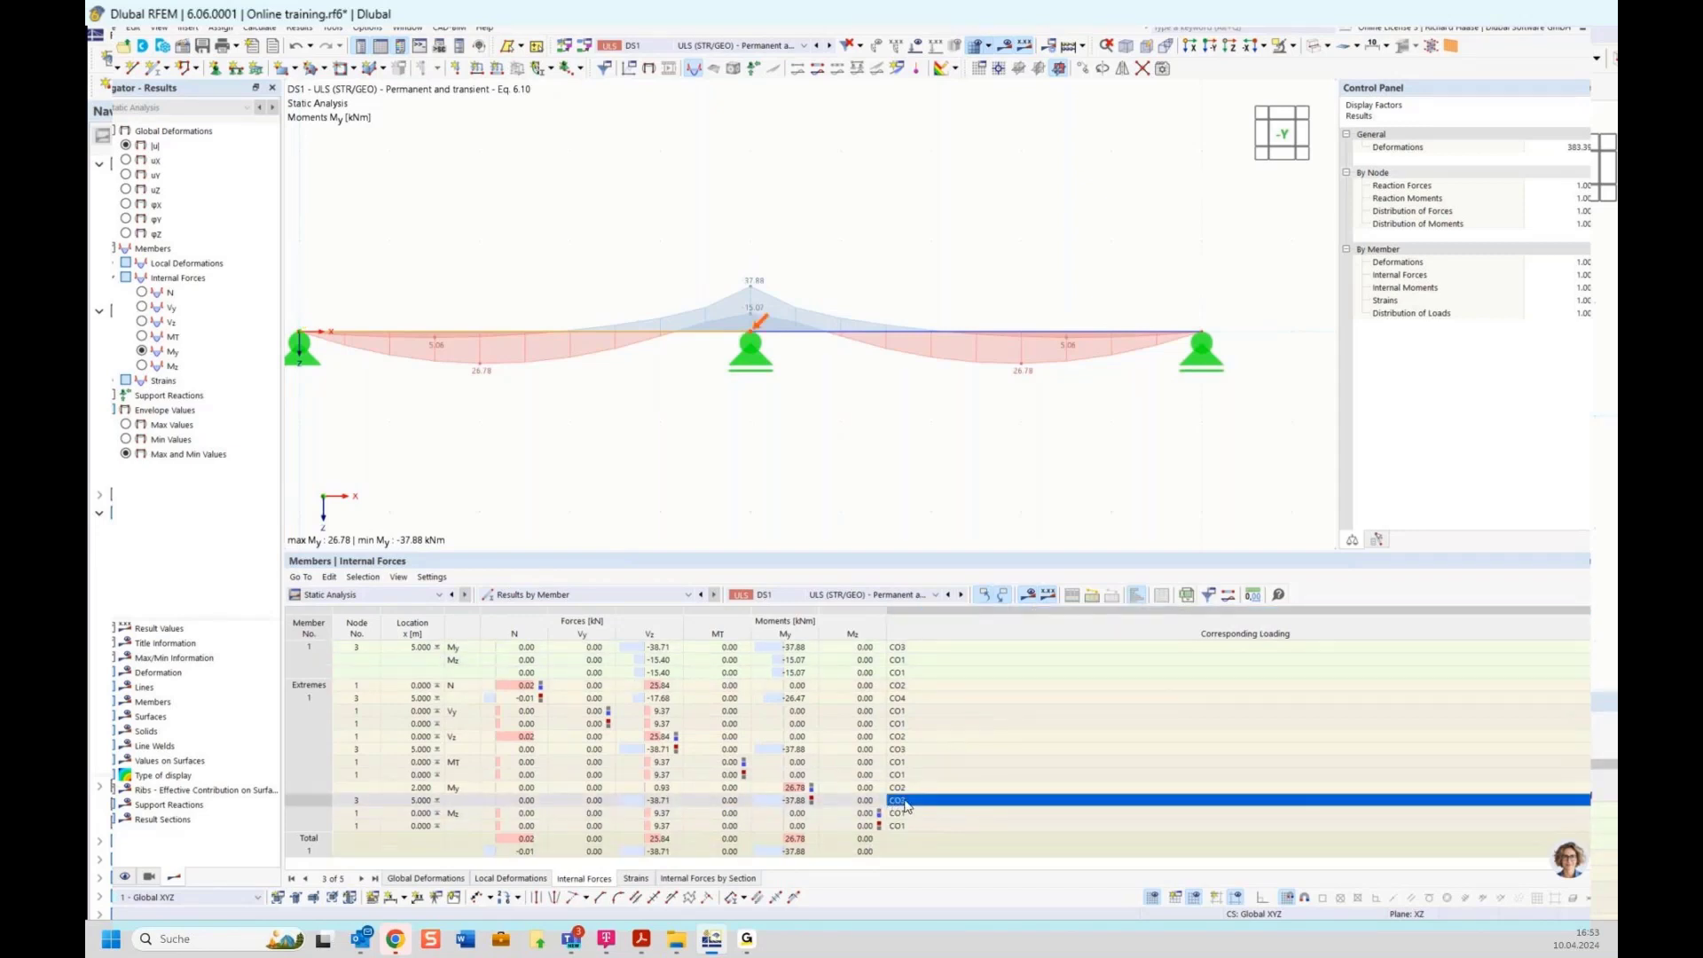
pyautogui.click(793, 803)
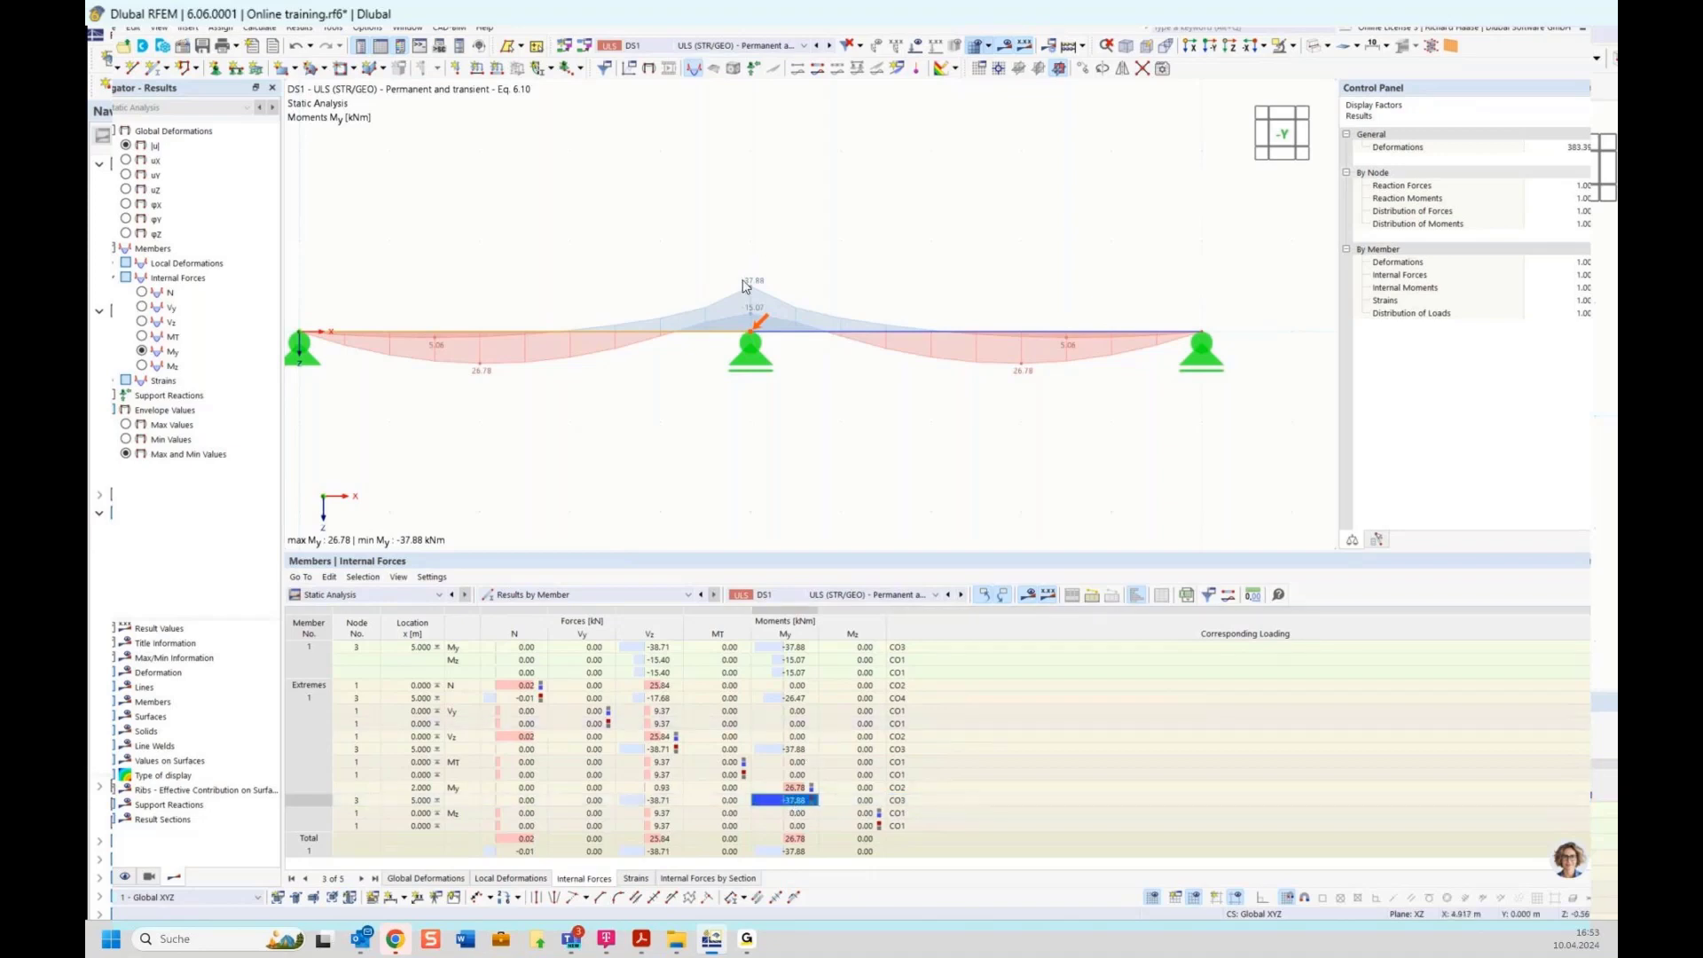
# Display the My moments of load combination CO3 together with its loads and inspect the applied member loads
pyautogui.click(744, 48)
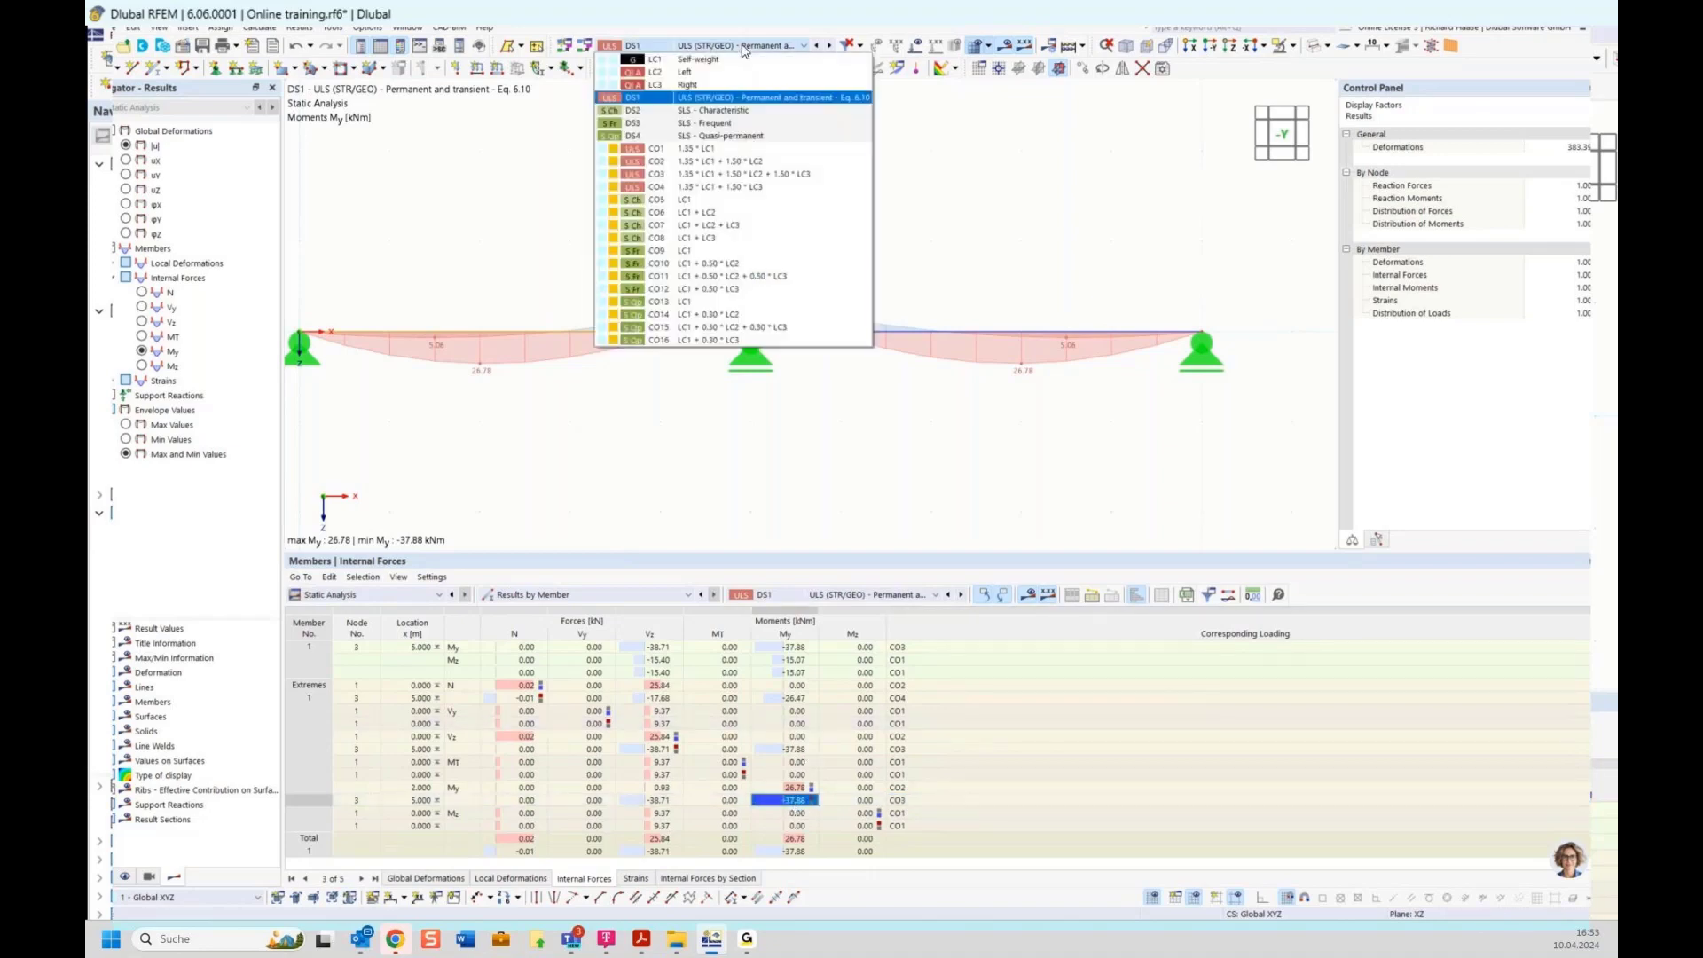
pyautogui.click(721, 174)
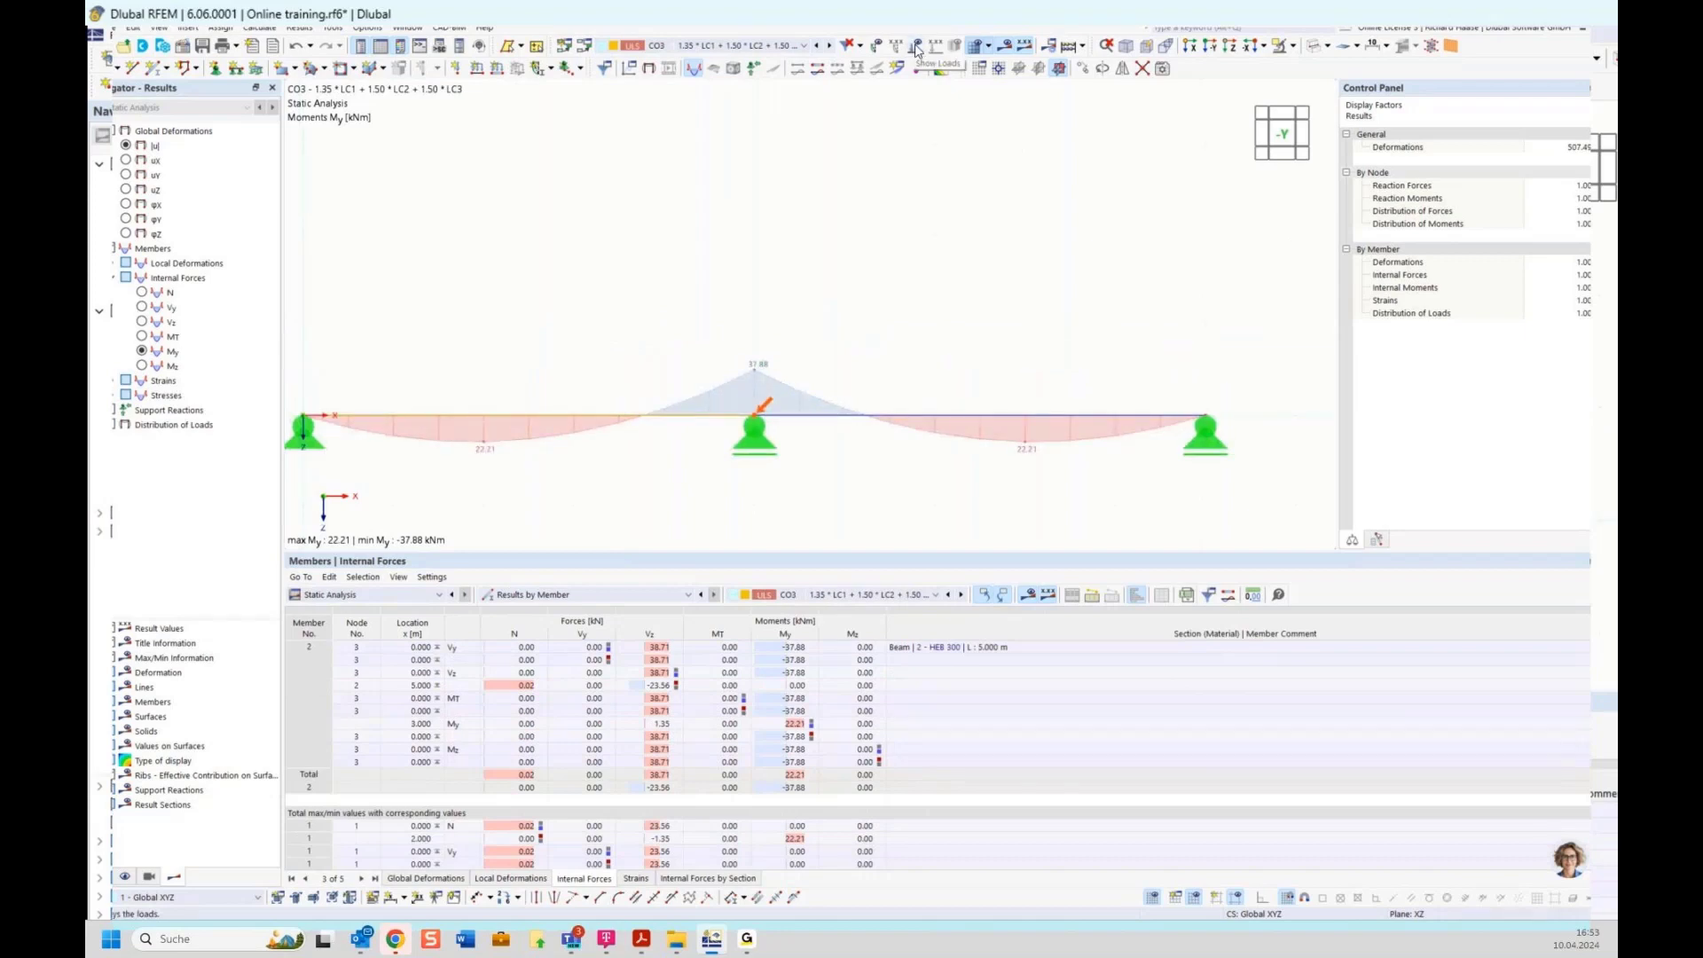
pyautogui.click(917, 47)
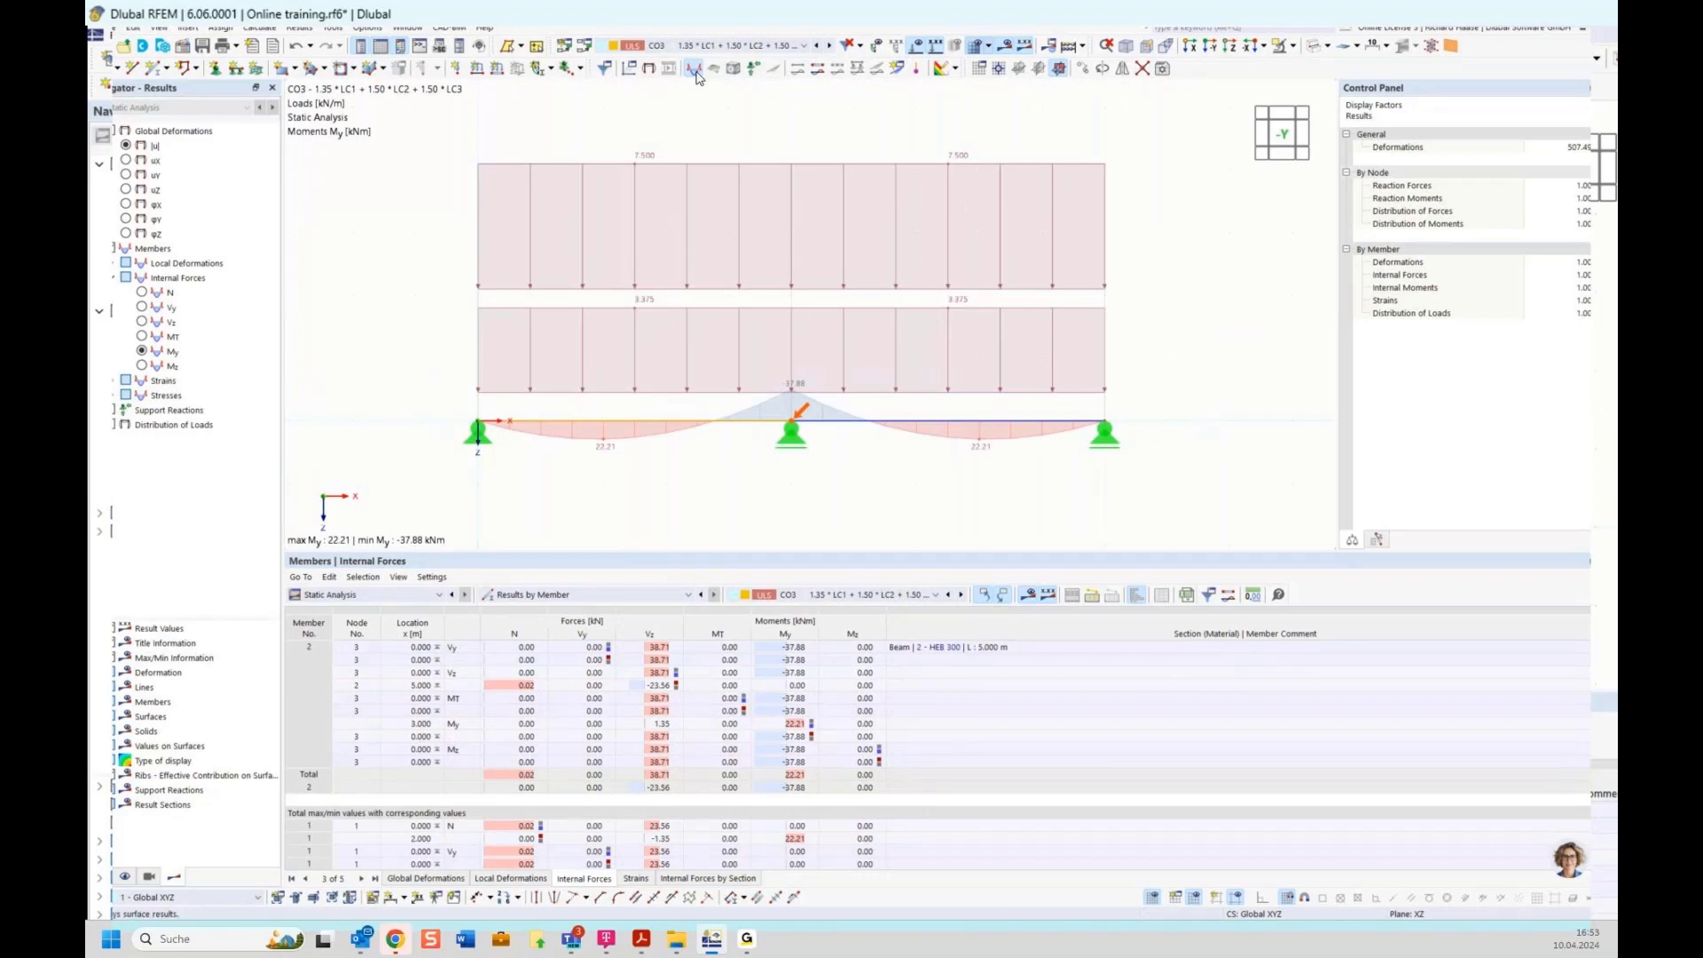
pyautogui.moveTo(679, 312)
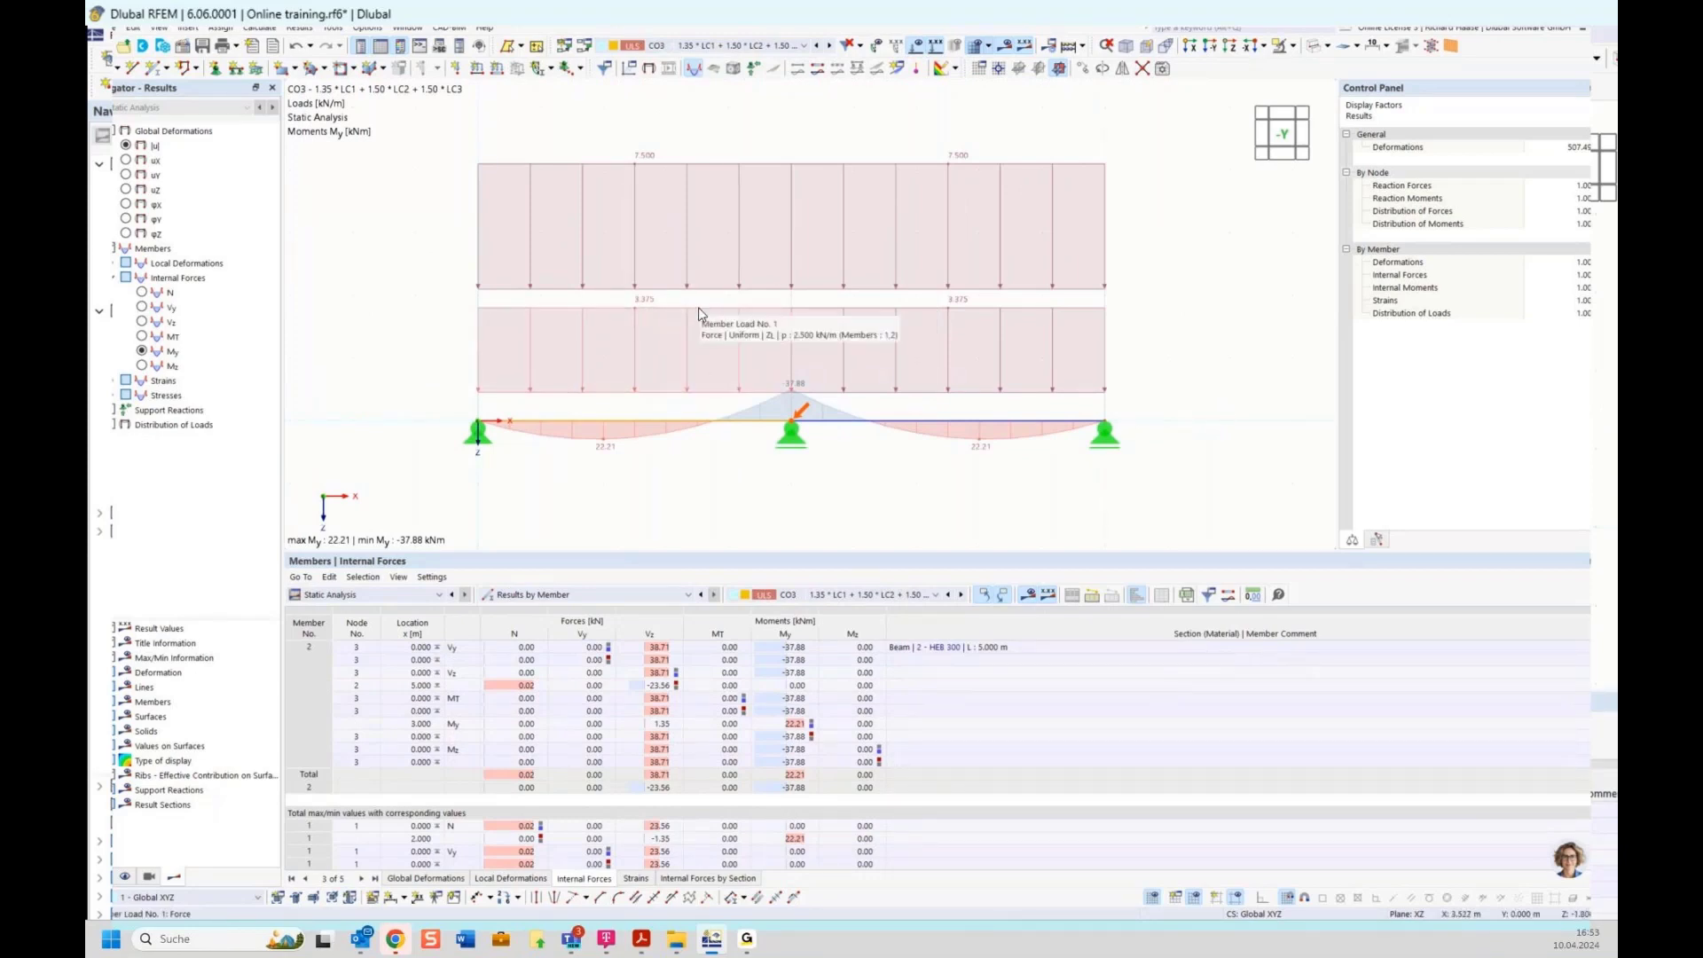
pyautogui.moveTo(691, 170)
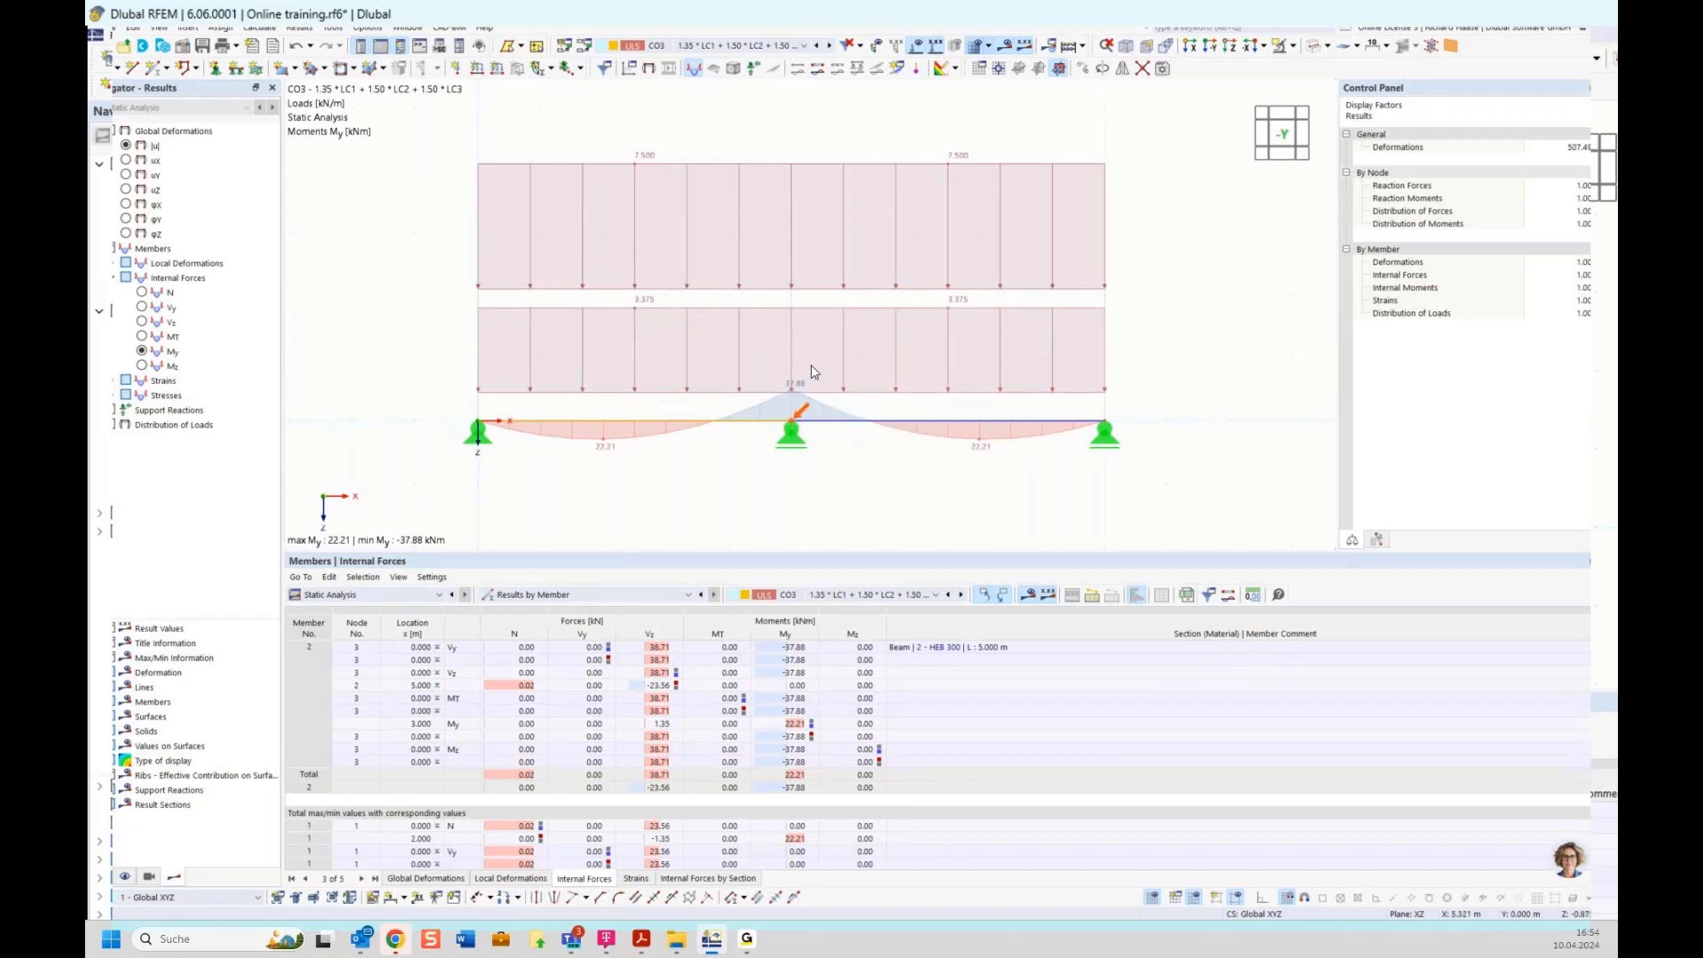
# Return to the DS1 results and identify the load combination governing the maximum My of member 1
pyautogui.click(734, 46)
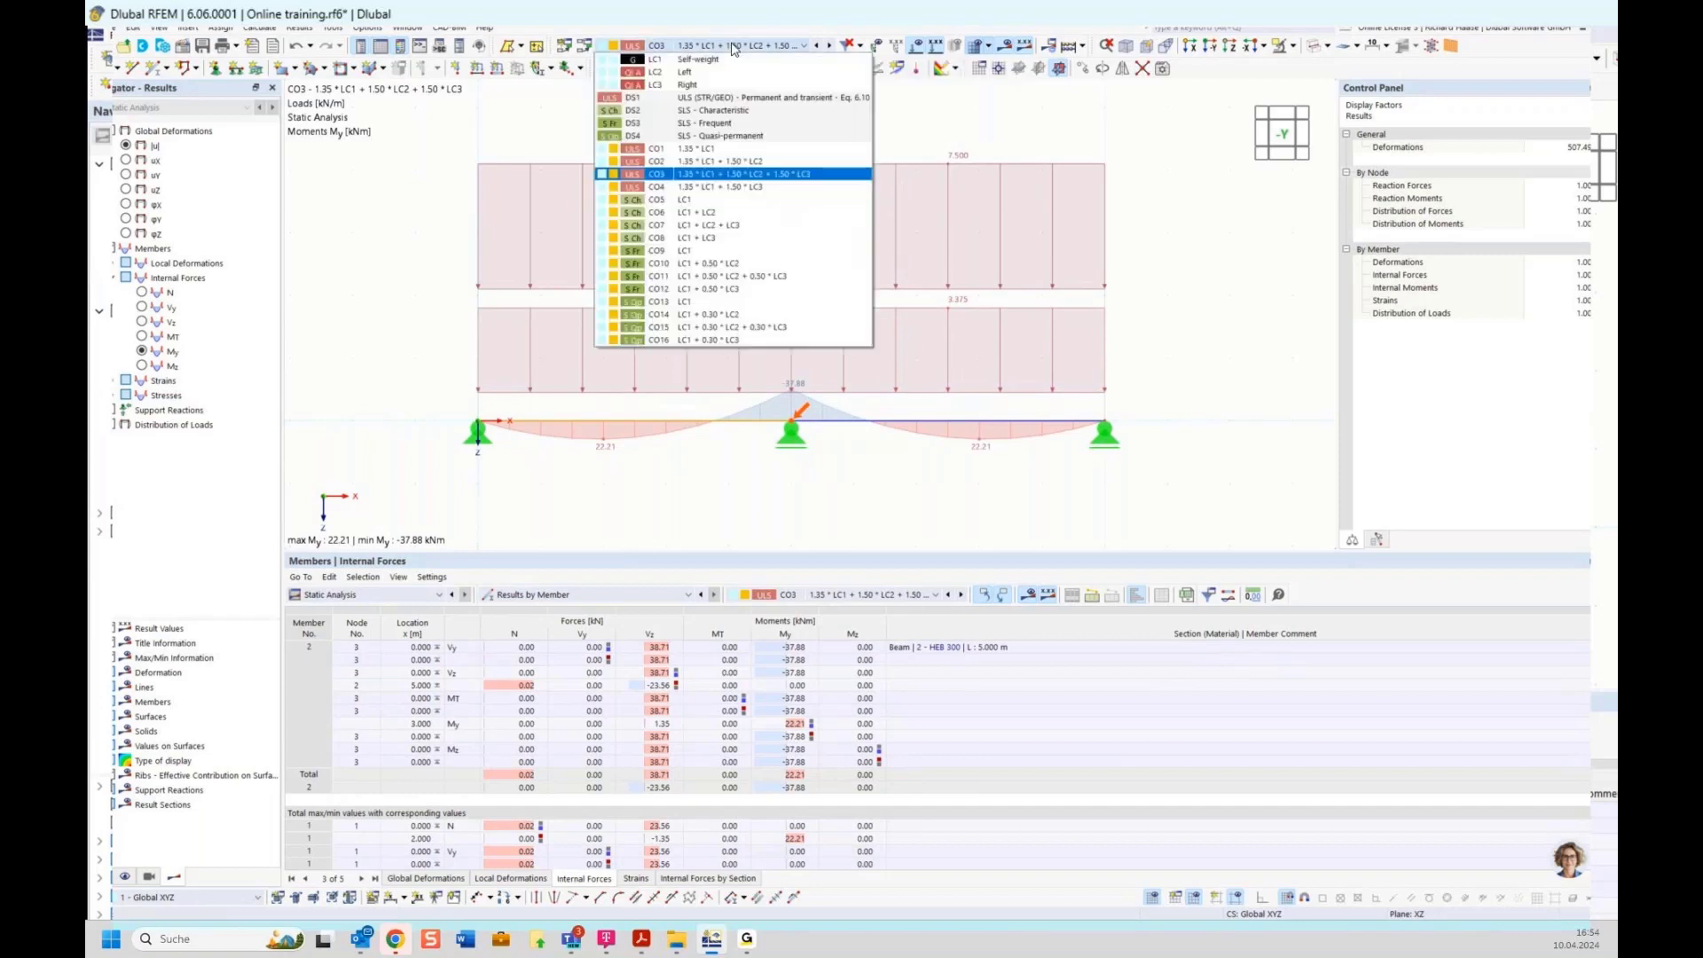
pyautogui.click(734, 99)
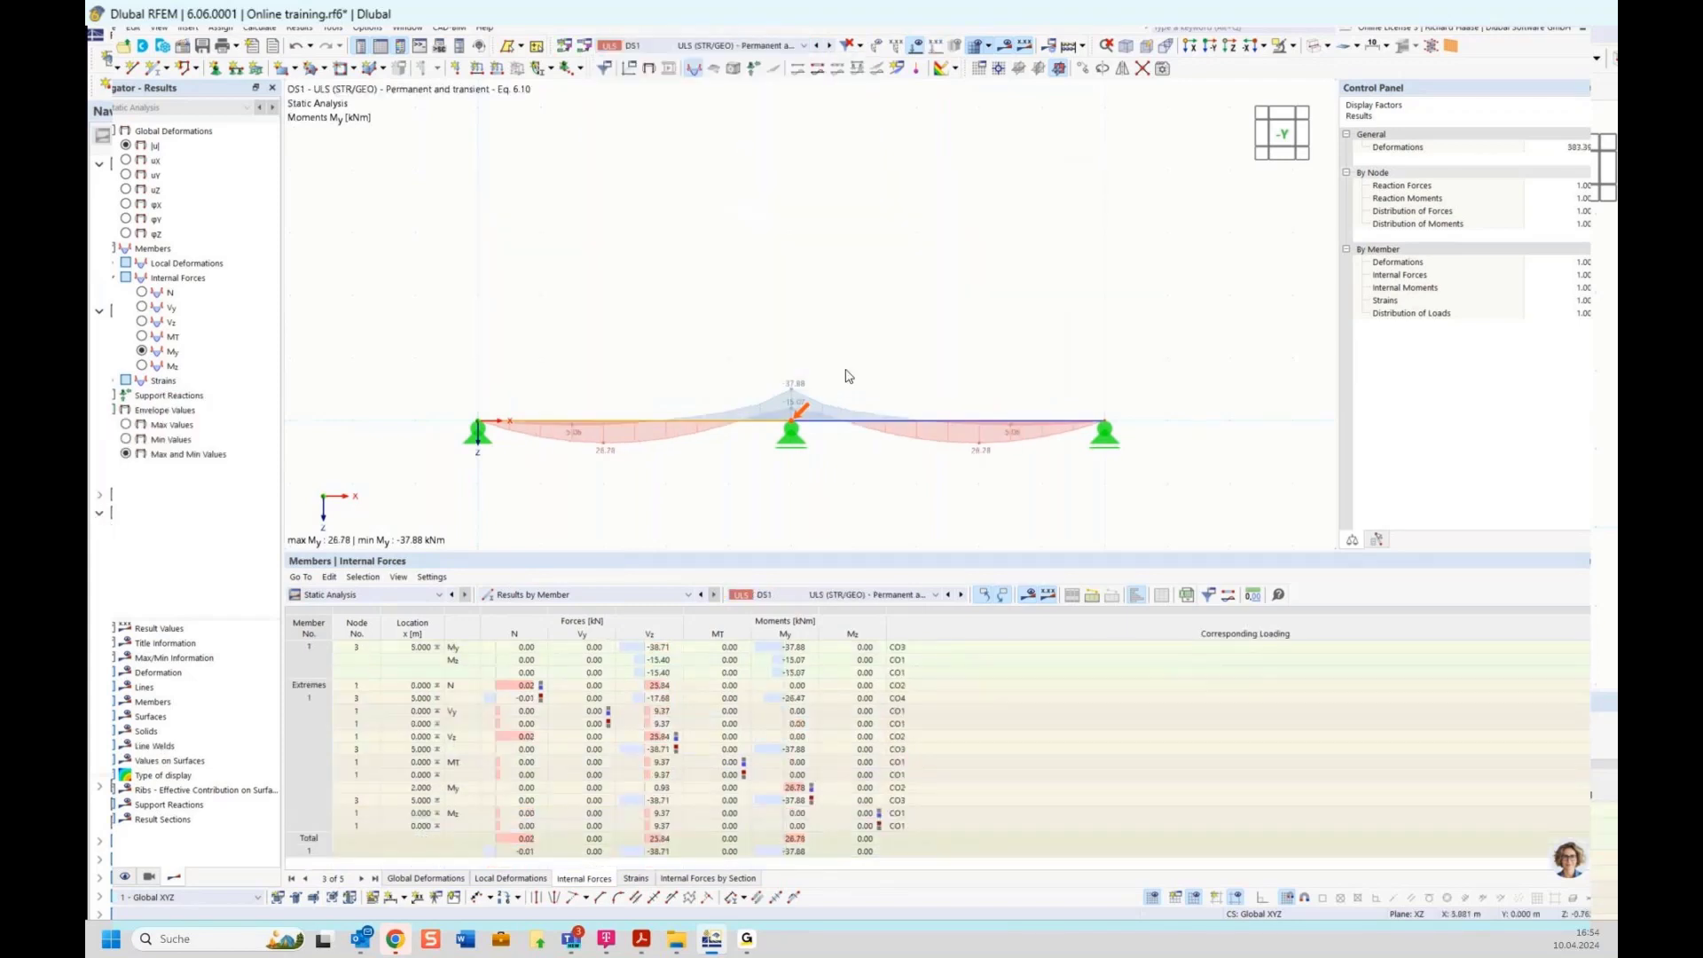
pyautogui.scroll(2, 599, 462)
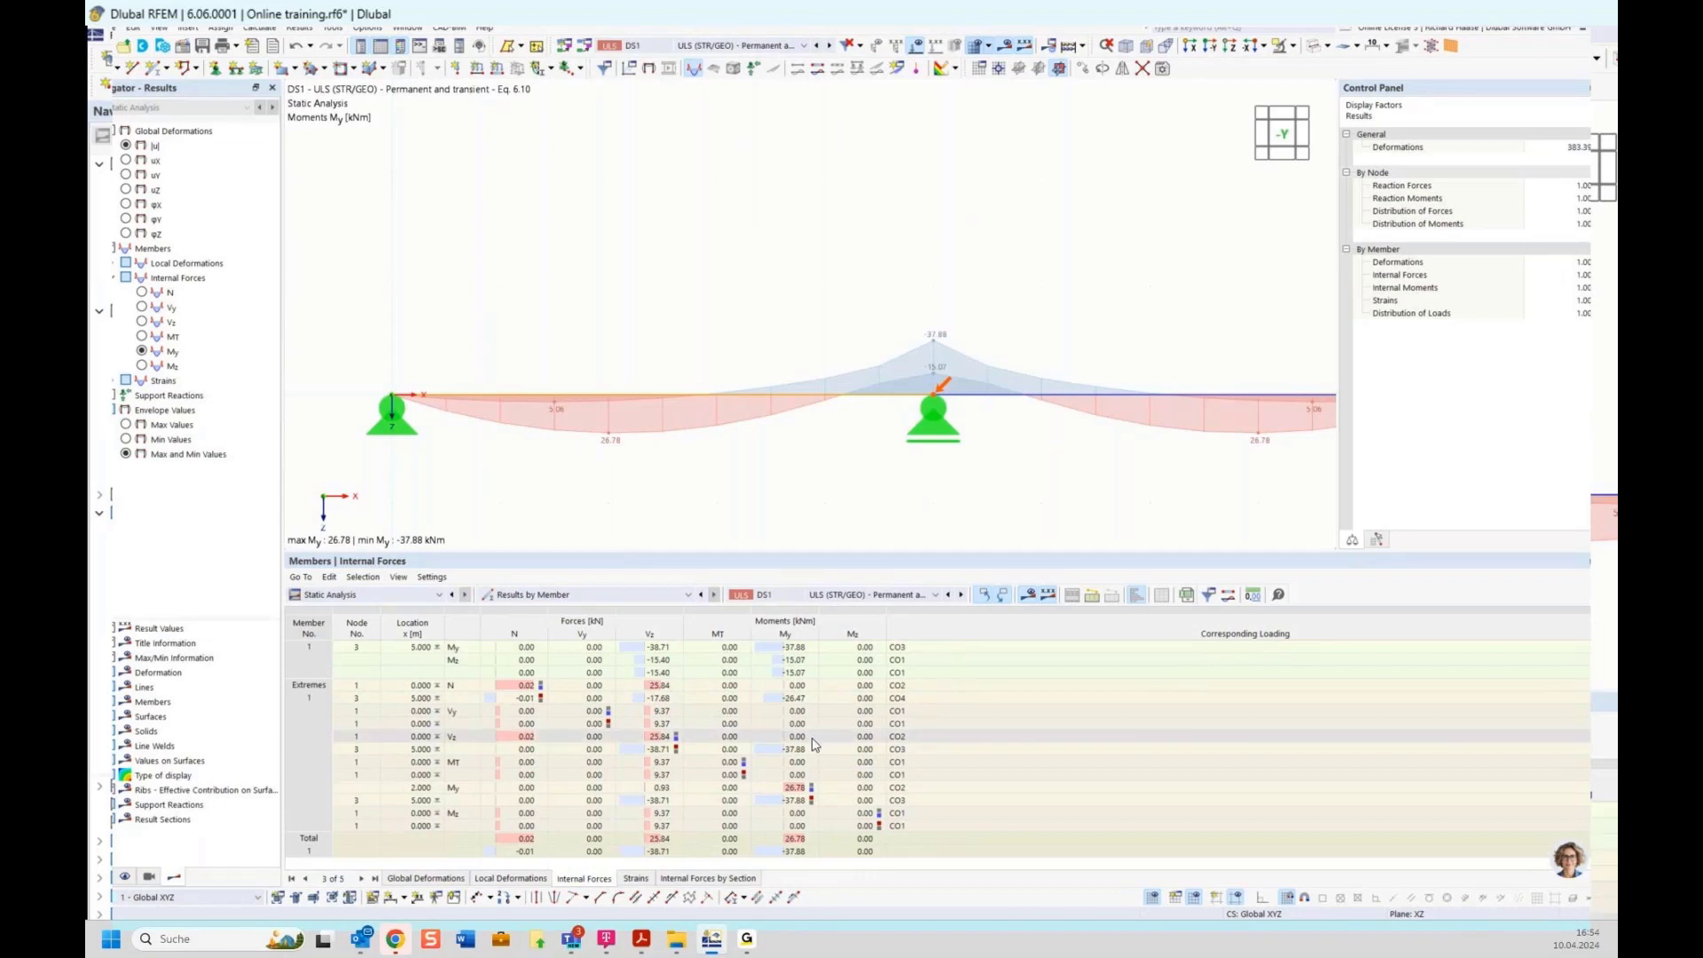
pyautogui.click(914, 792)
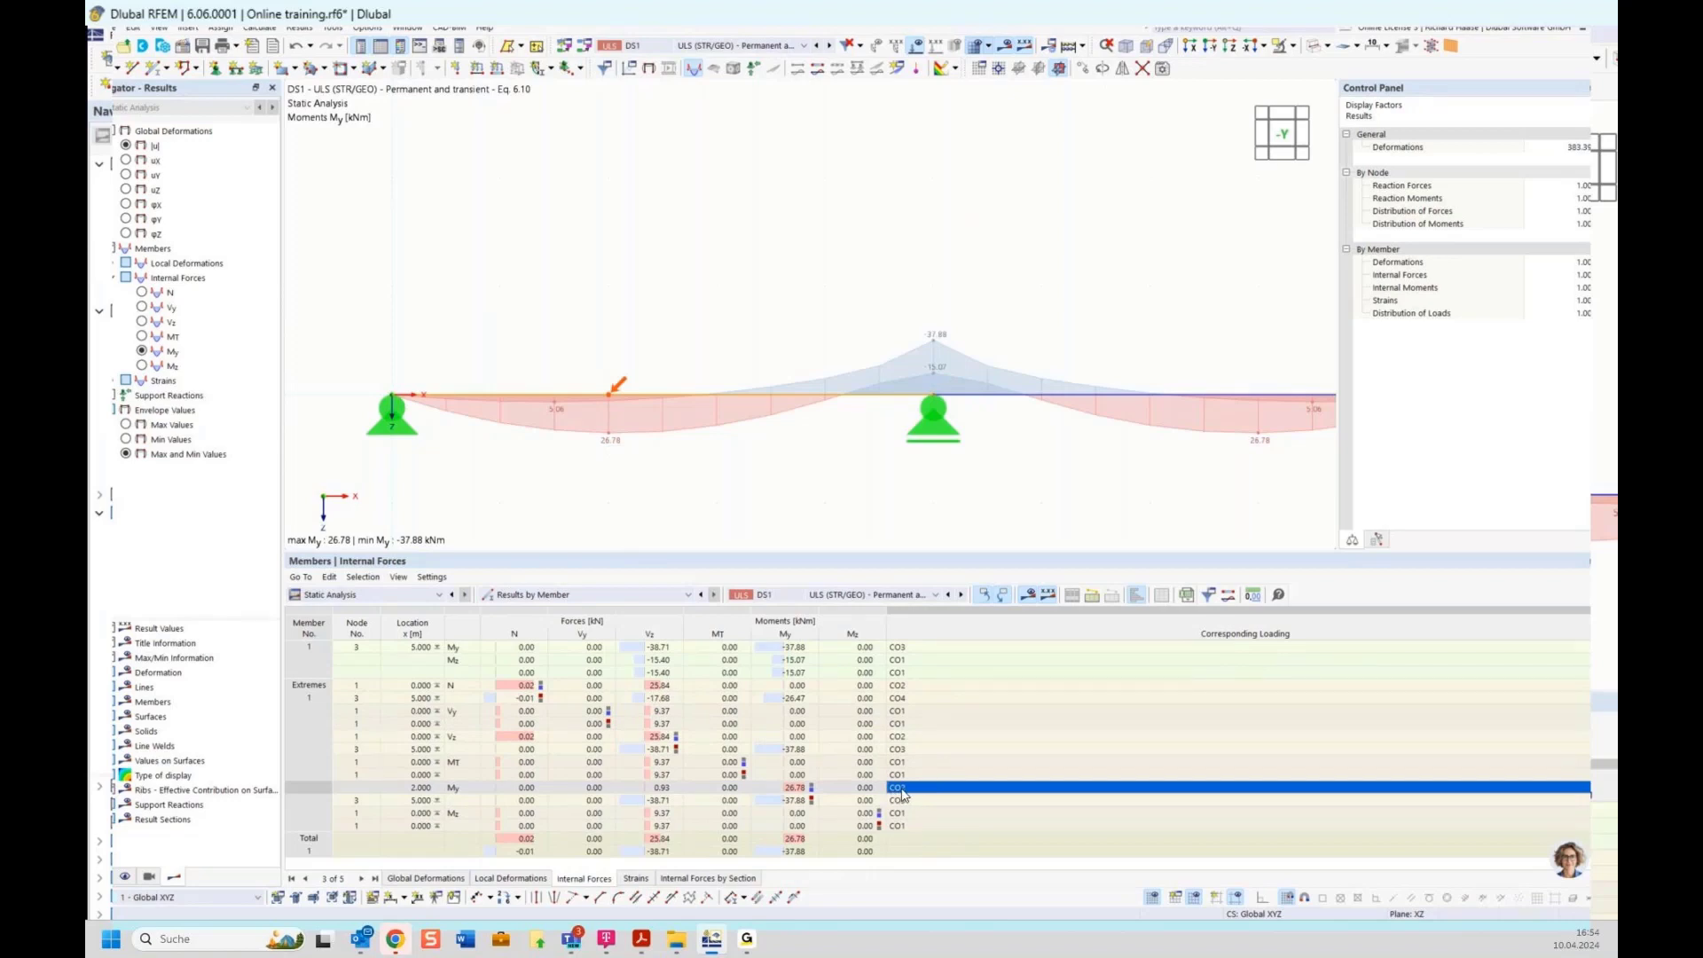
pyautogui.scroll(-3, 821, 261)
pyautogui.click(701, 45)
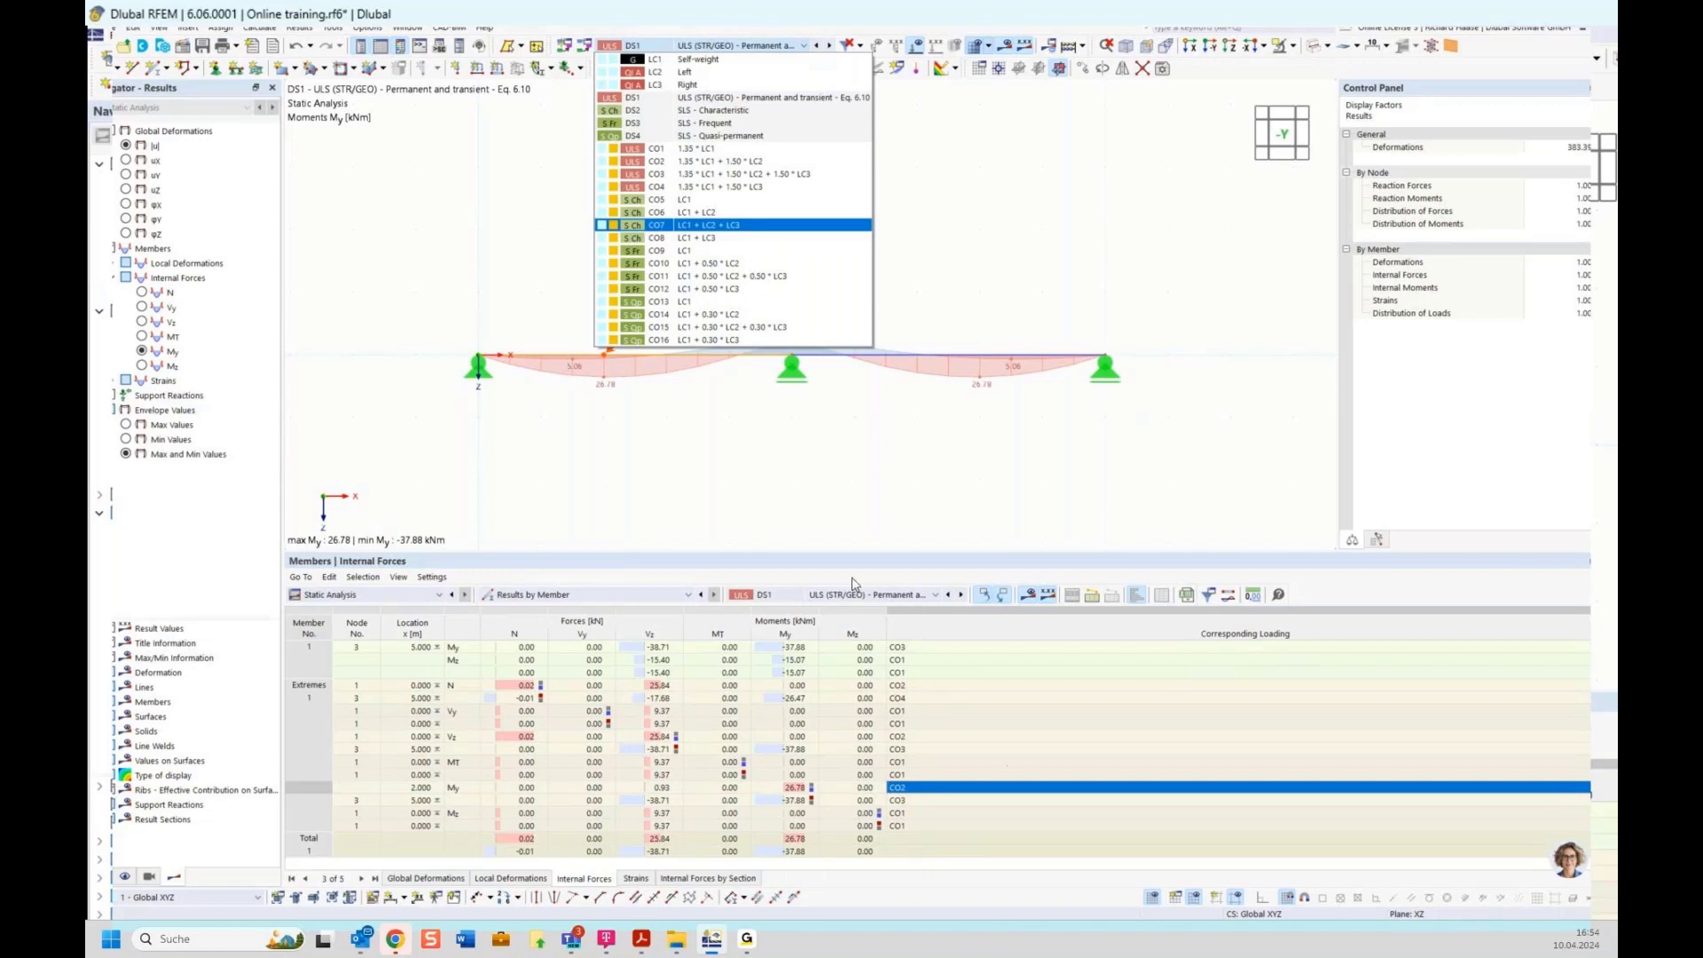
pyautogui.click(736, 452)
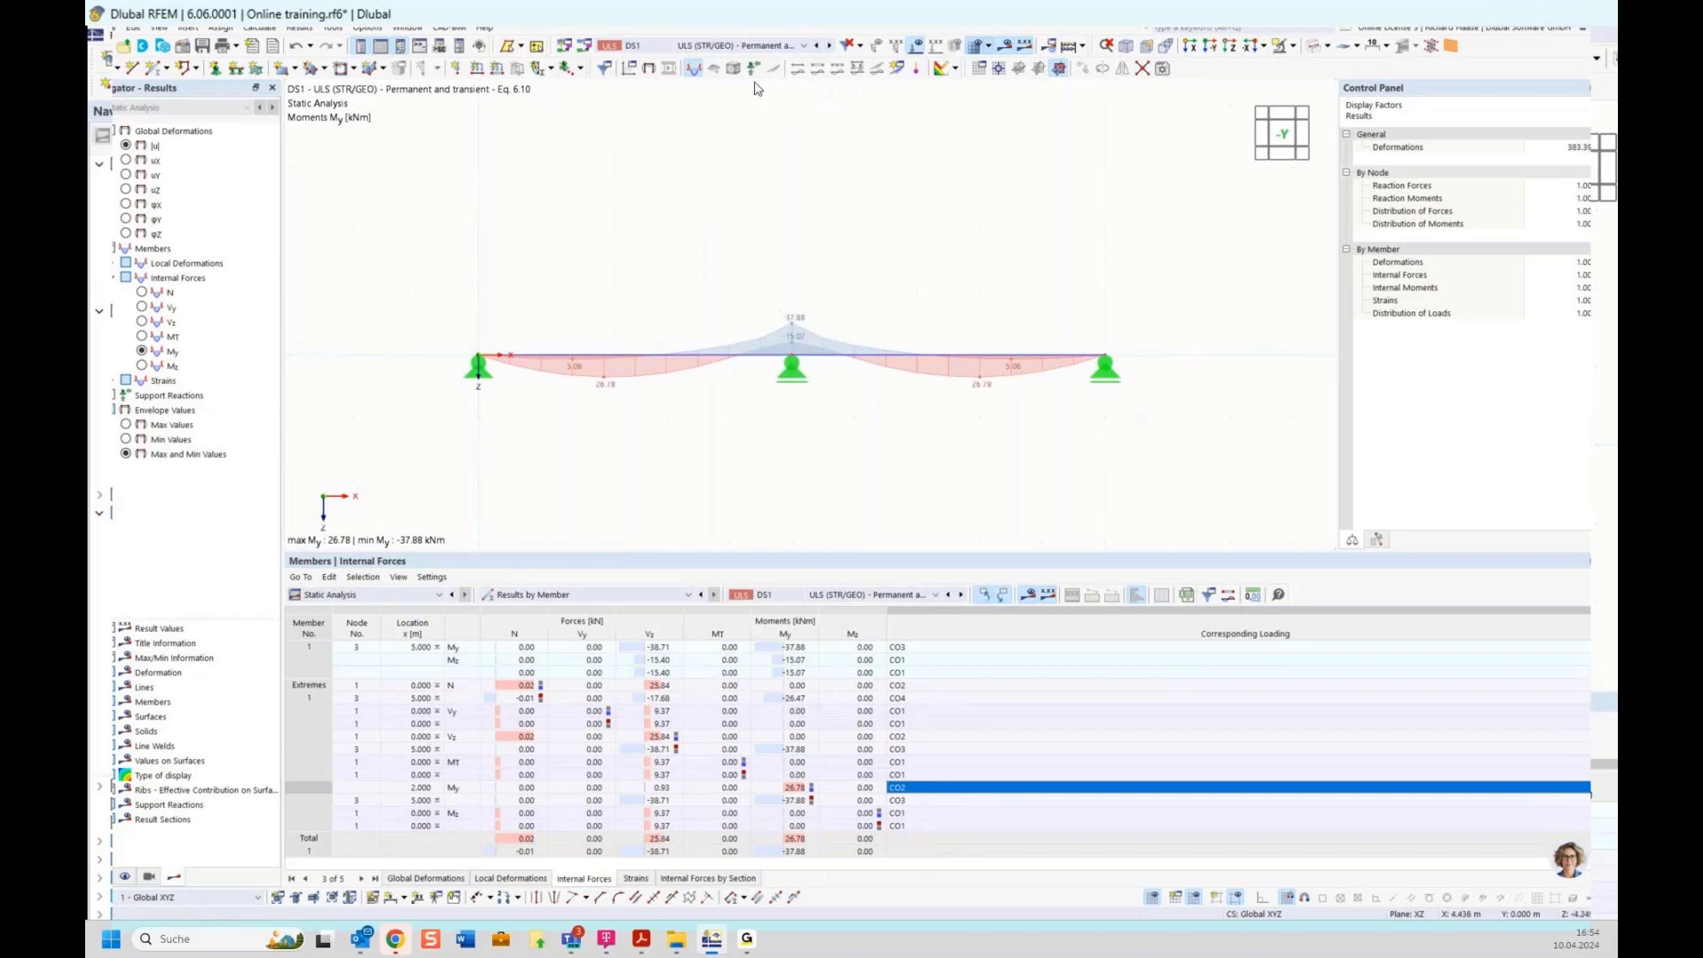
# Hide the member results and display the support reaction forces for DS1 below the beam
pyautogui.click(696, 72)
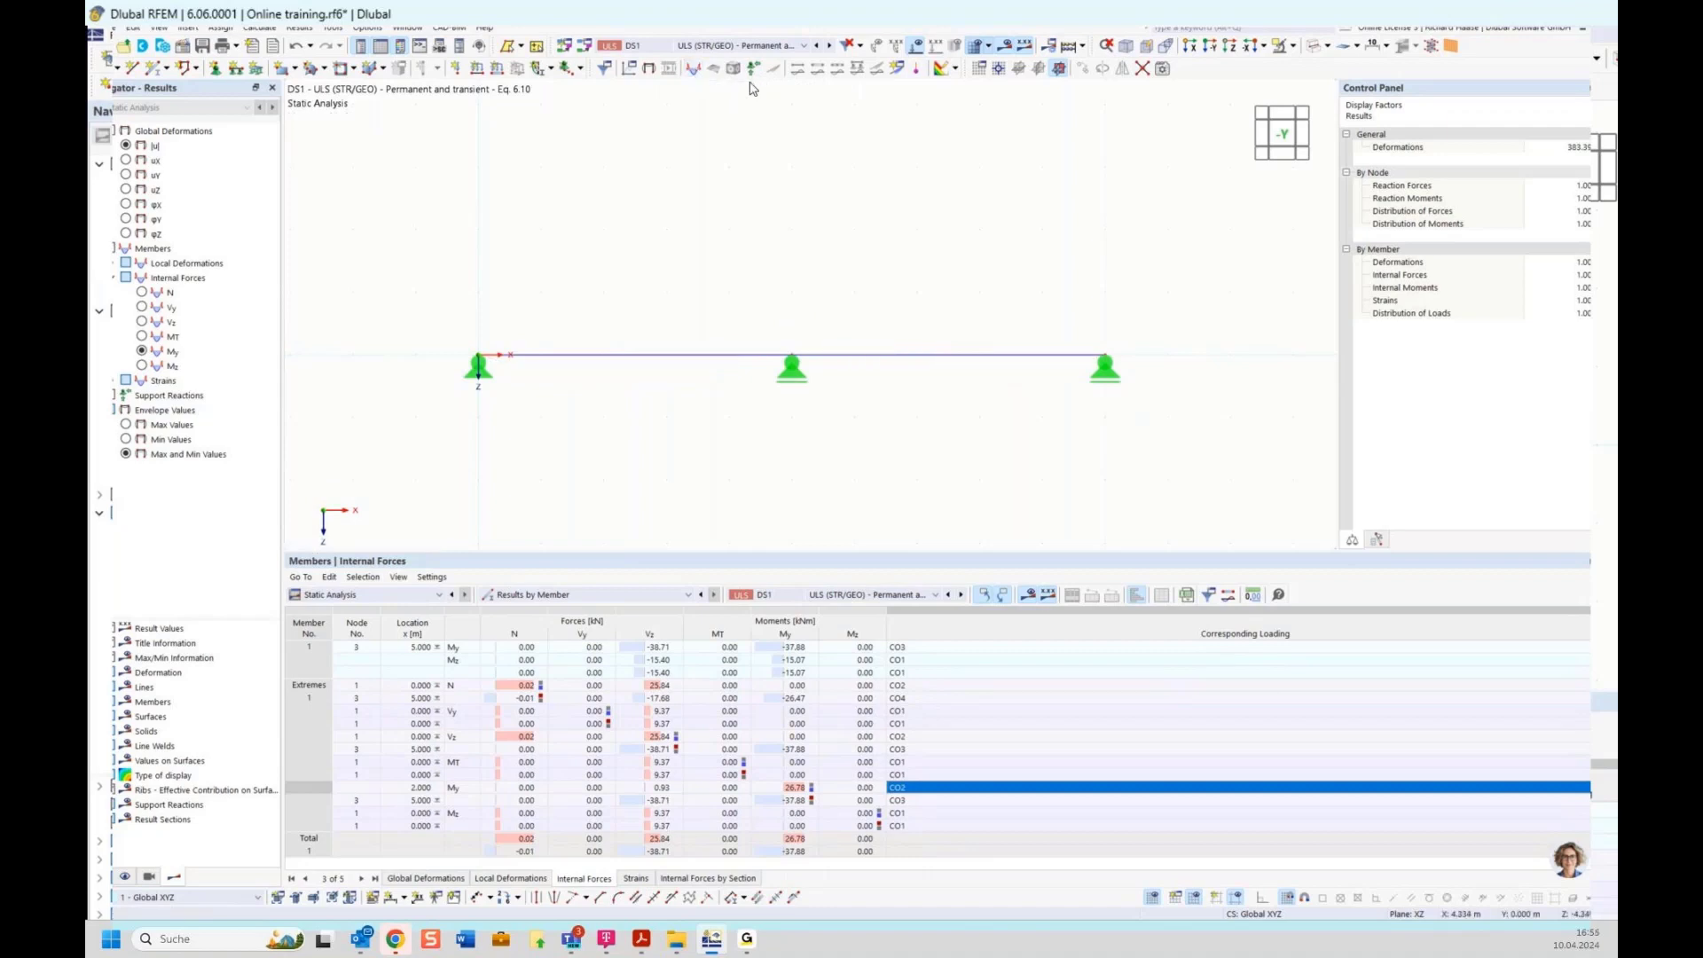
pyautogui.click(753, 73)
pyautogui.moveTo(878, 468); pyautogui.dragTo(828, 284, button='middle')
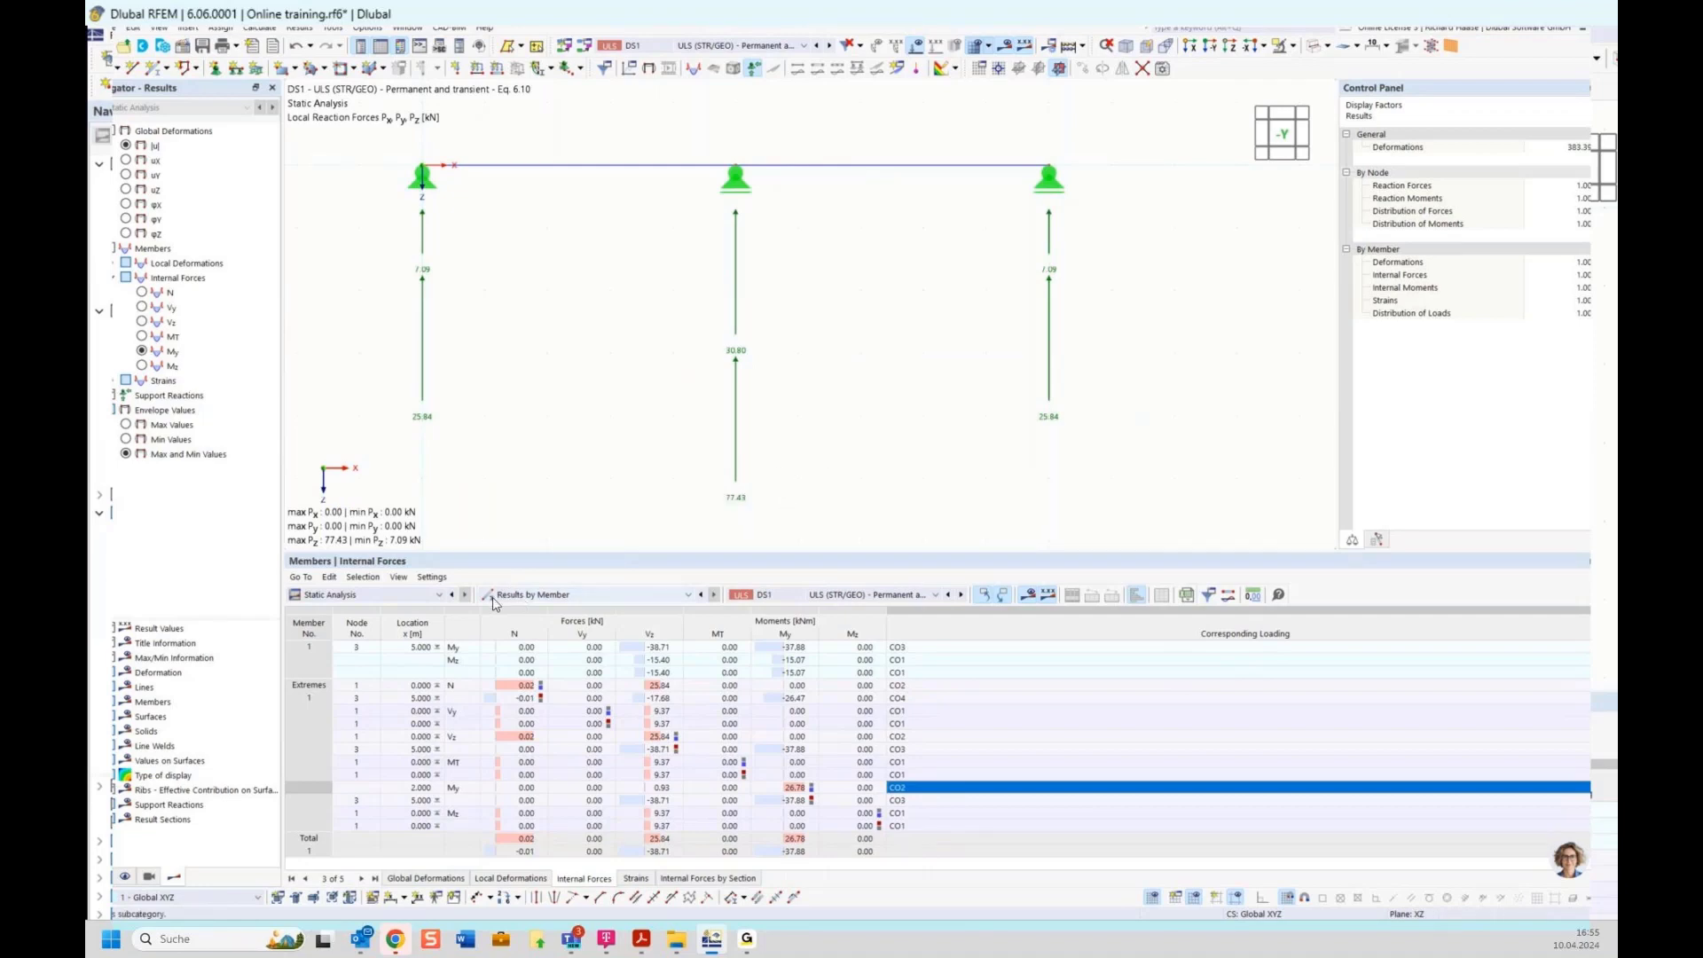
# Show the static analysis results by node and display the support forces for DS1
pyautogui.click(557, 602)
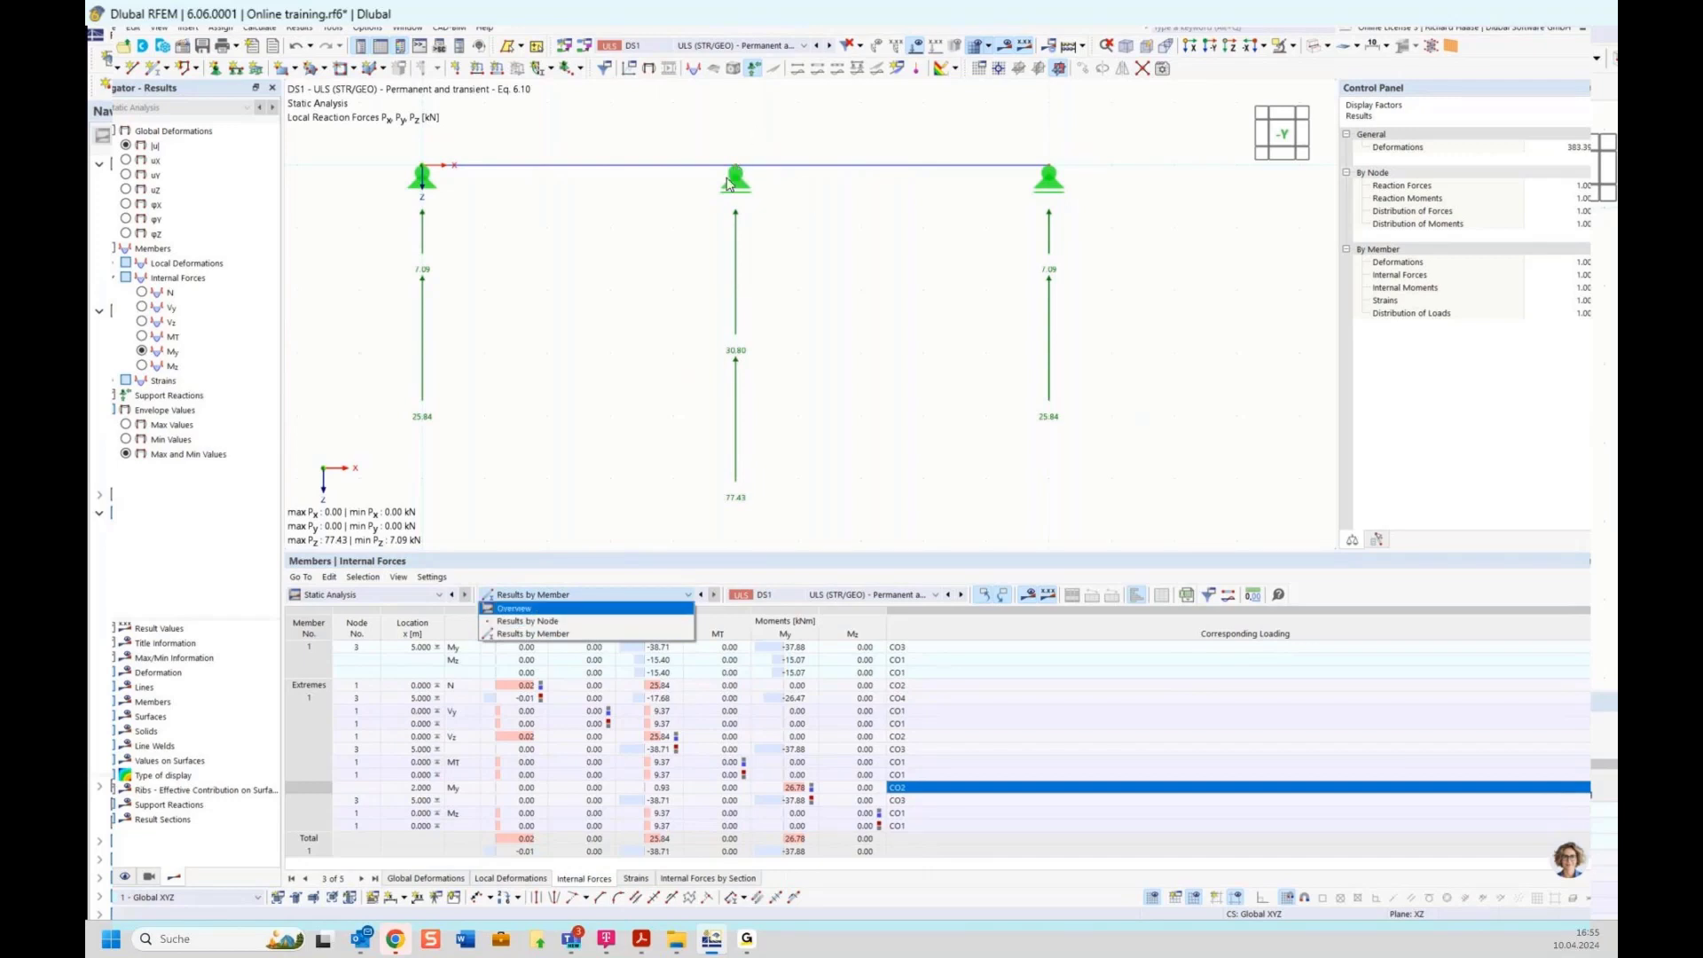
pyautogui.click(531, 622)
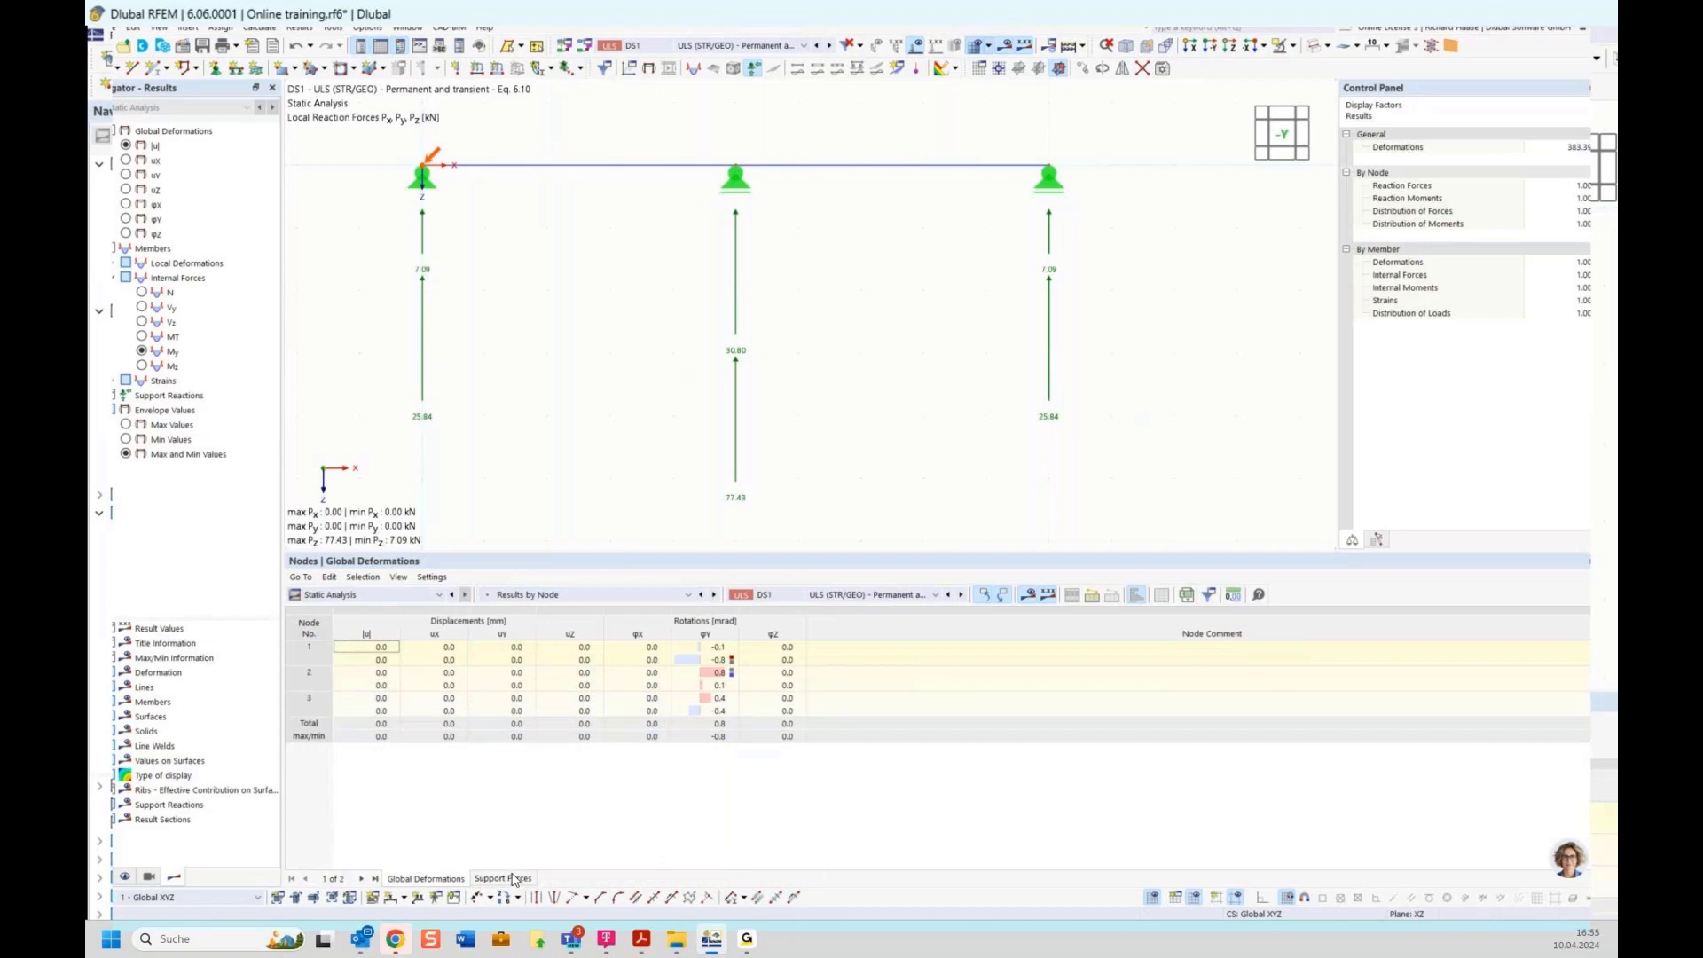
pyautogui.click(502, 879)
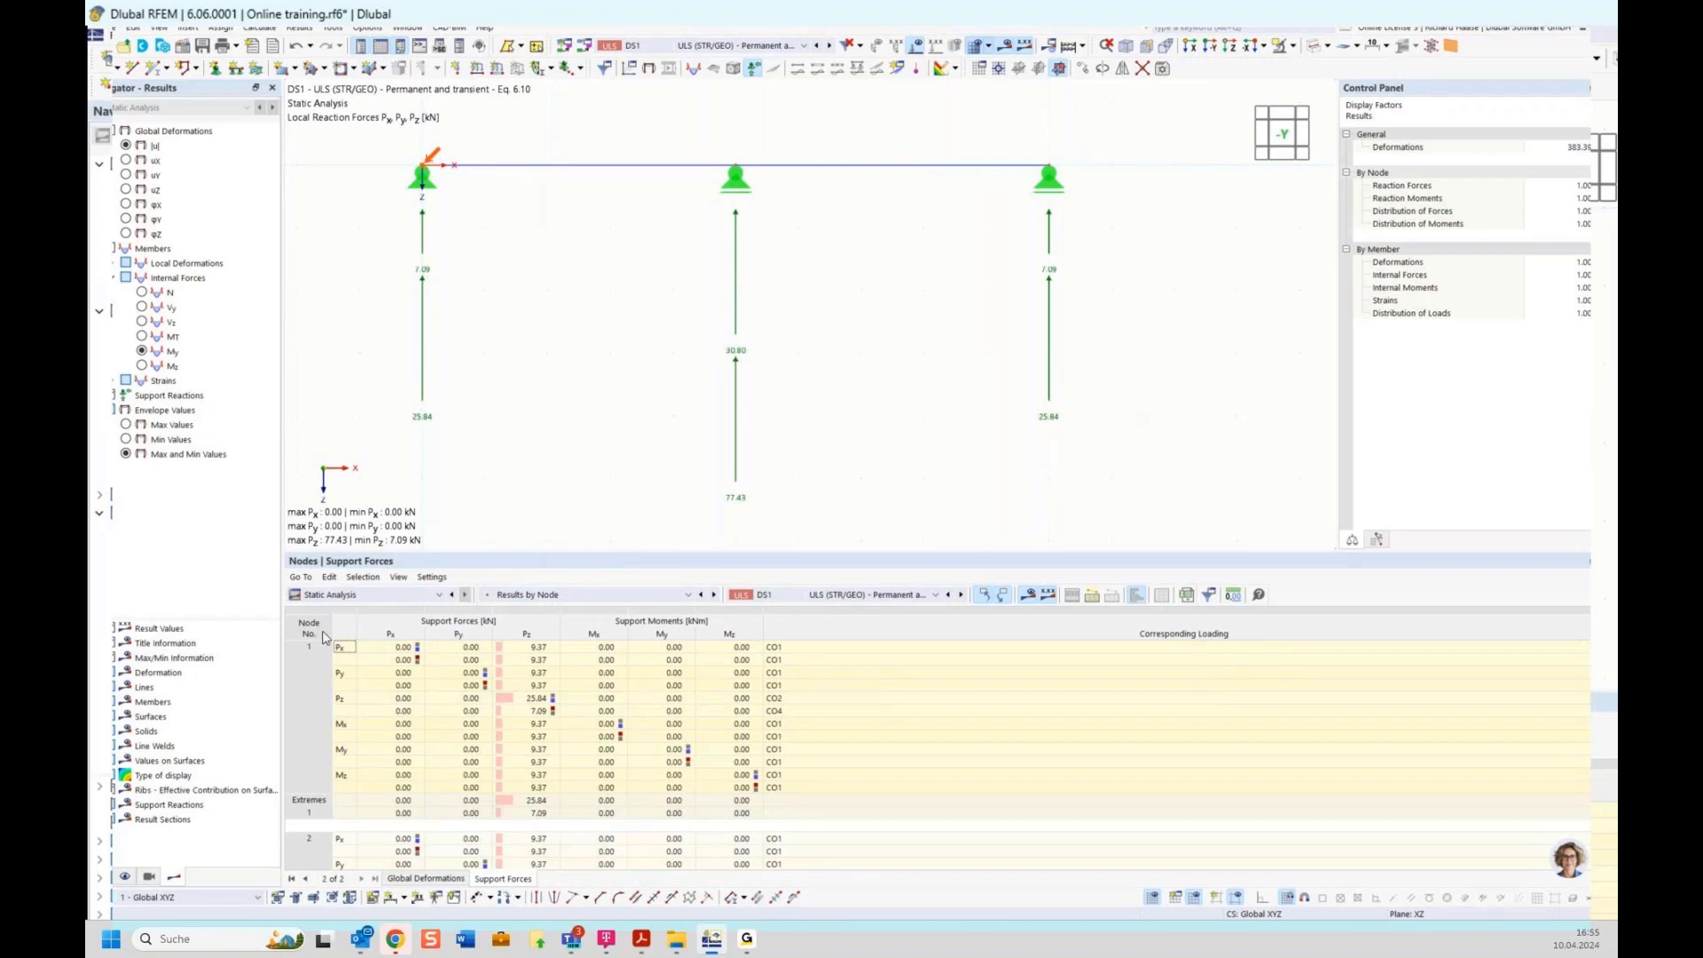
# Examine the middle support's extreme vertical reaction Pz in the support forces table and its corresponding load combination
pyautogui.click(736, 168)
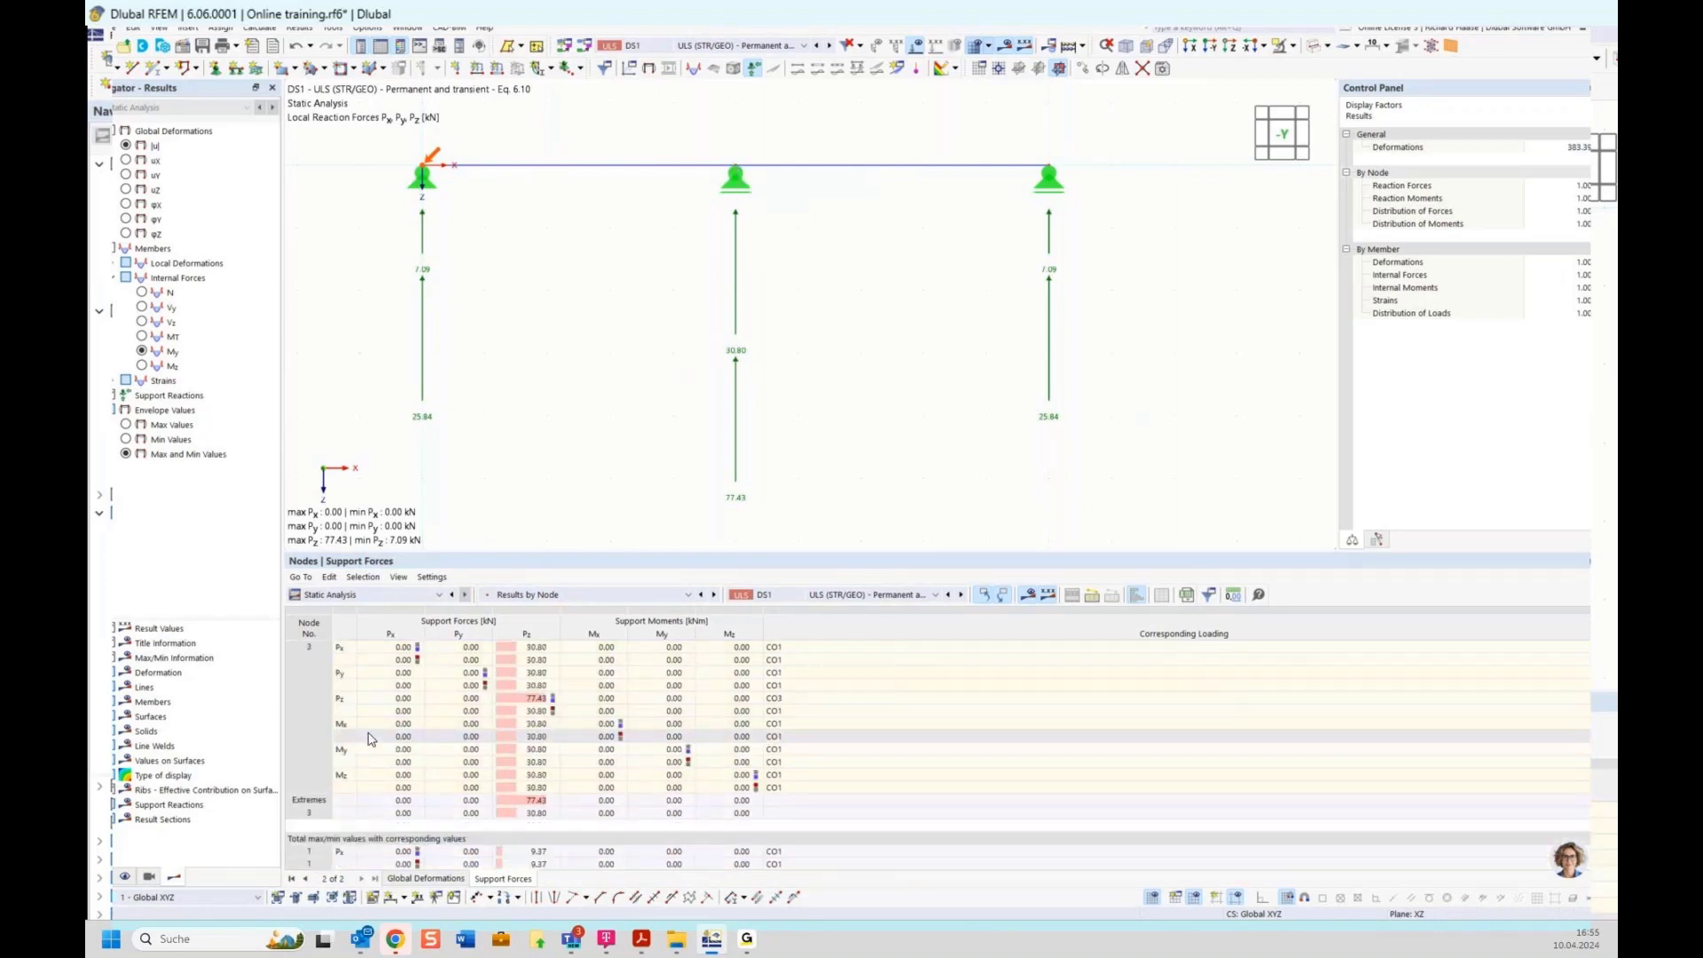
pyautogui.scroll(-2, 371, 739)
pyautogui.scroll(-1, 315, 719)
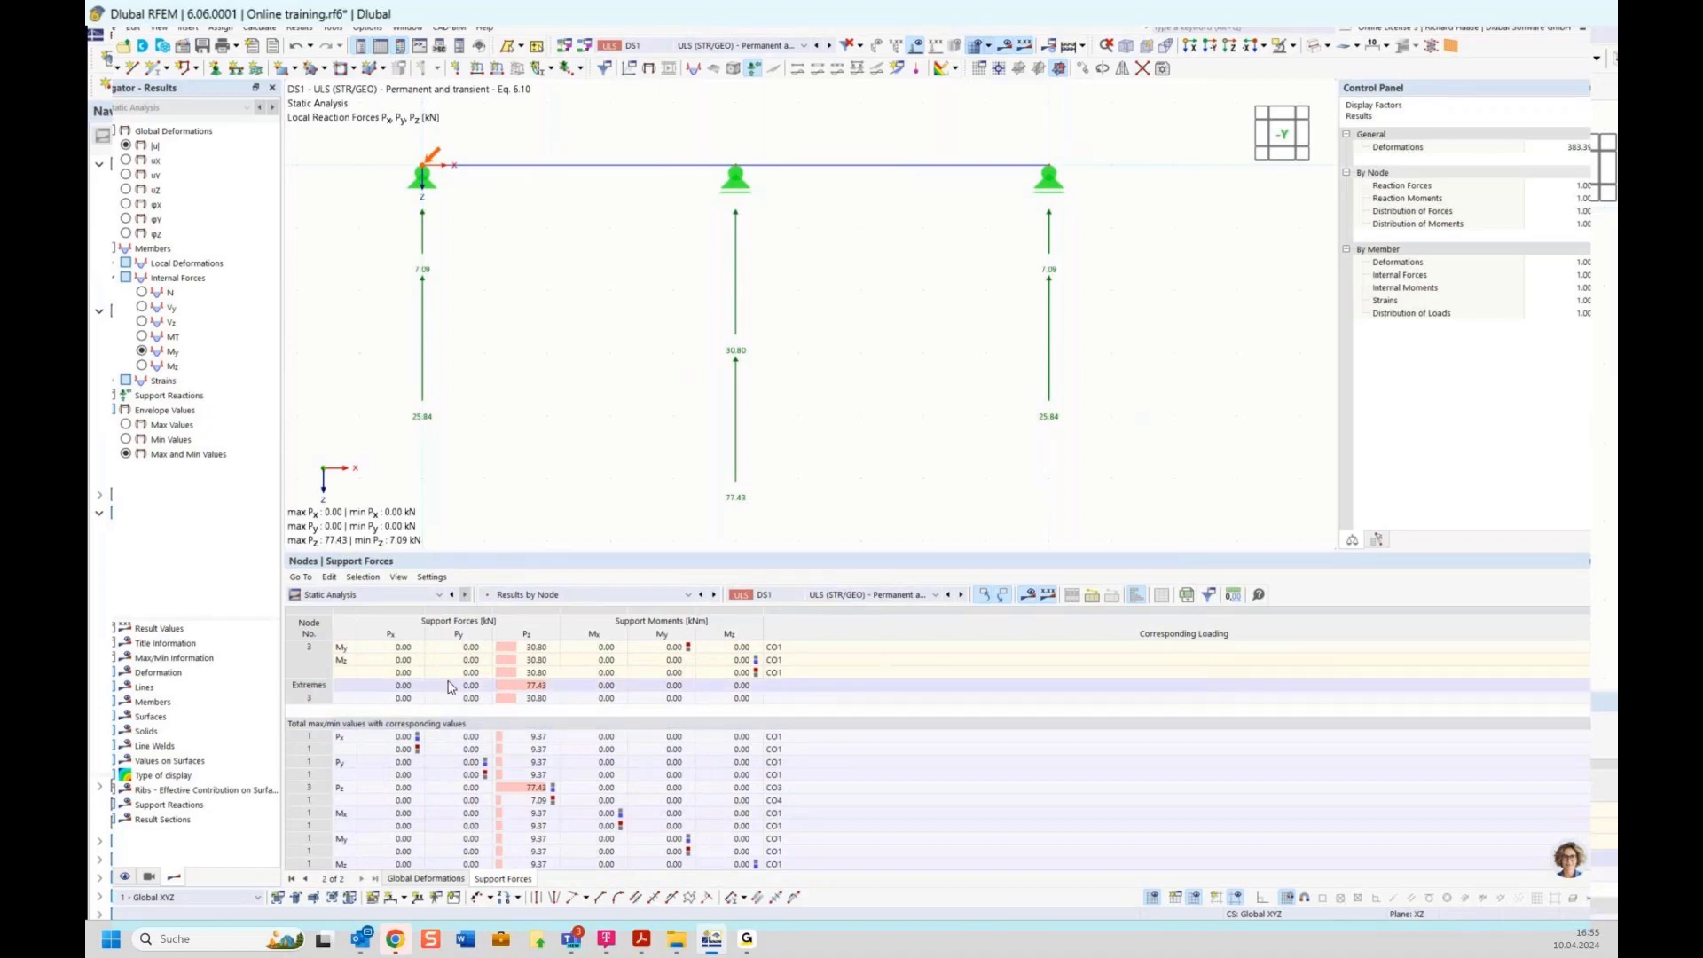
pyautogui.scroll(1, 576, 680)
pyautogui.scroll(1, 575, 679)
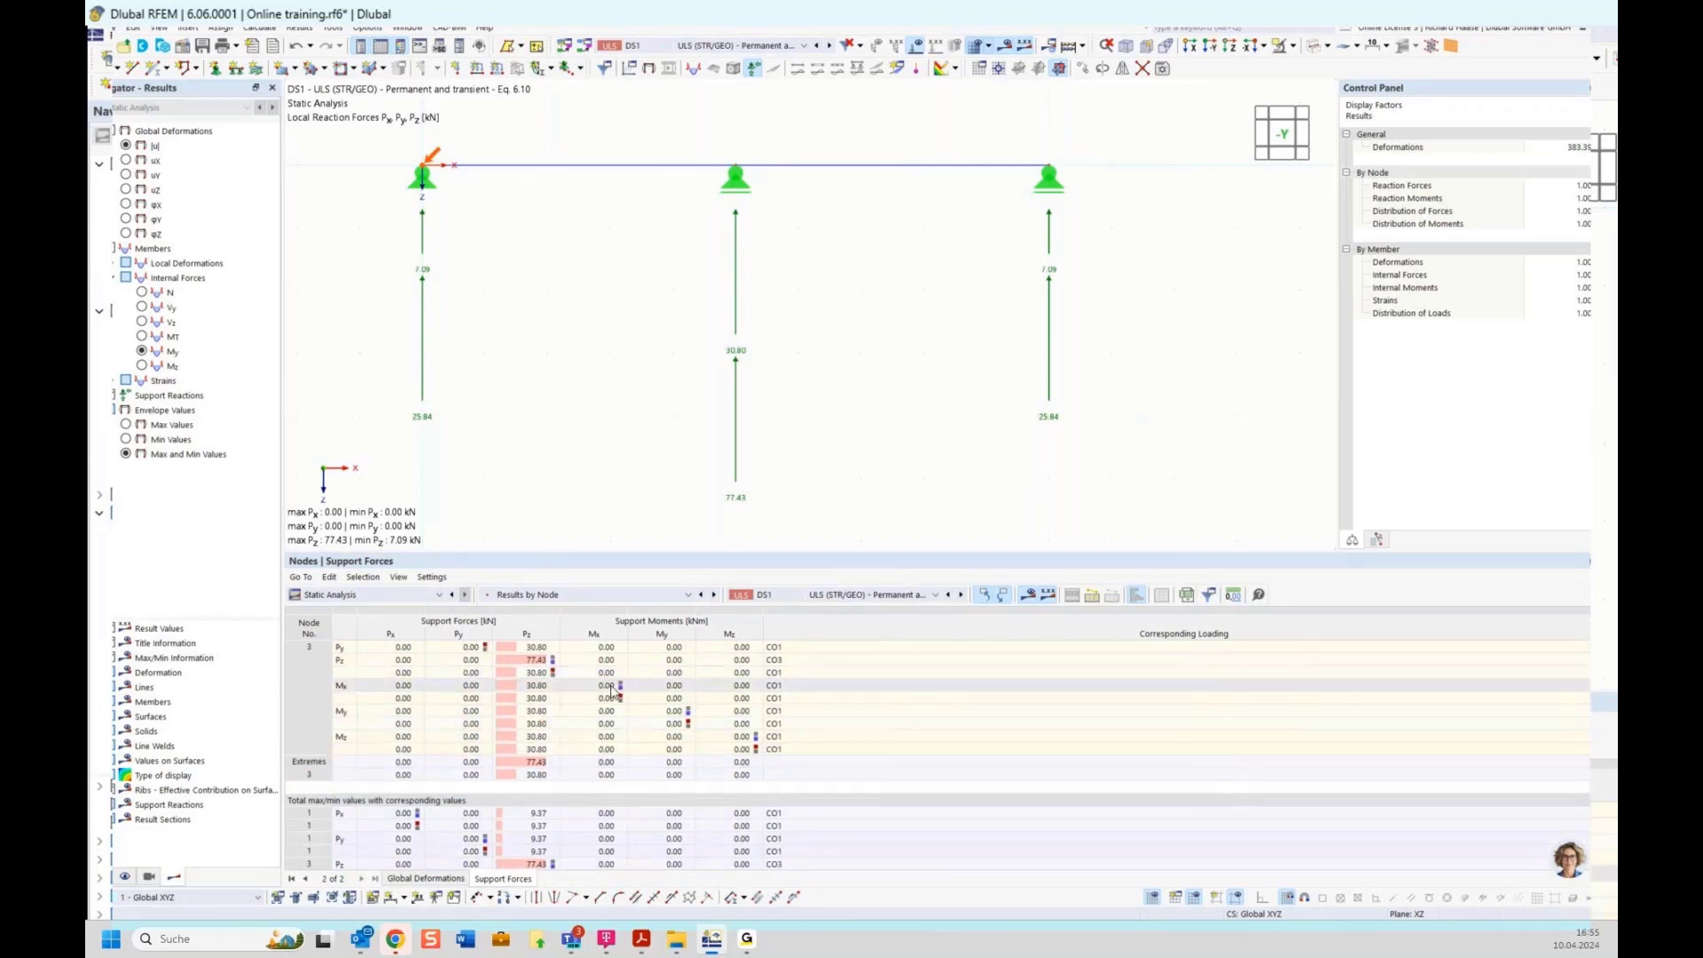
pyautogui.click(545, 667)
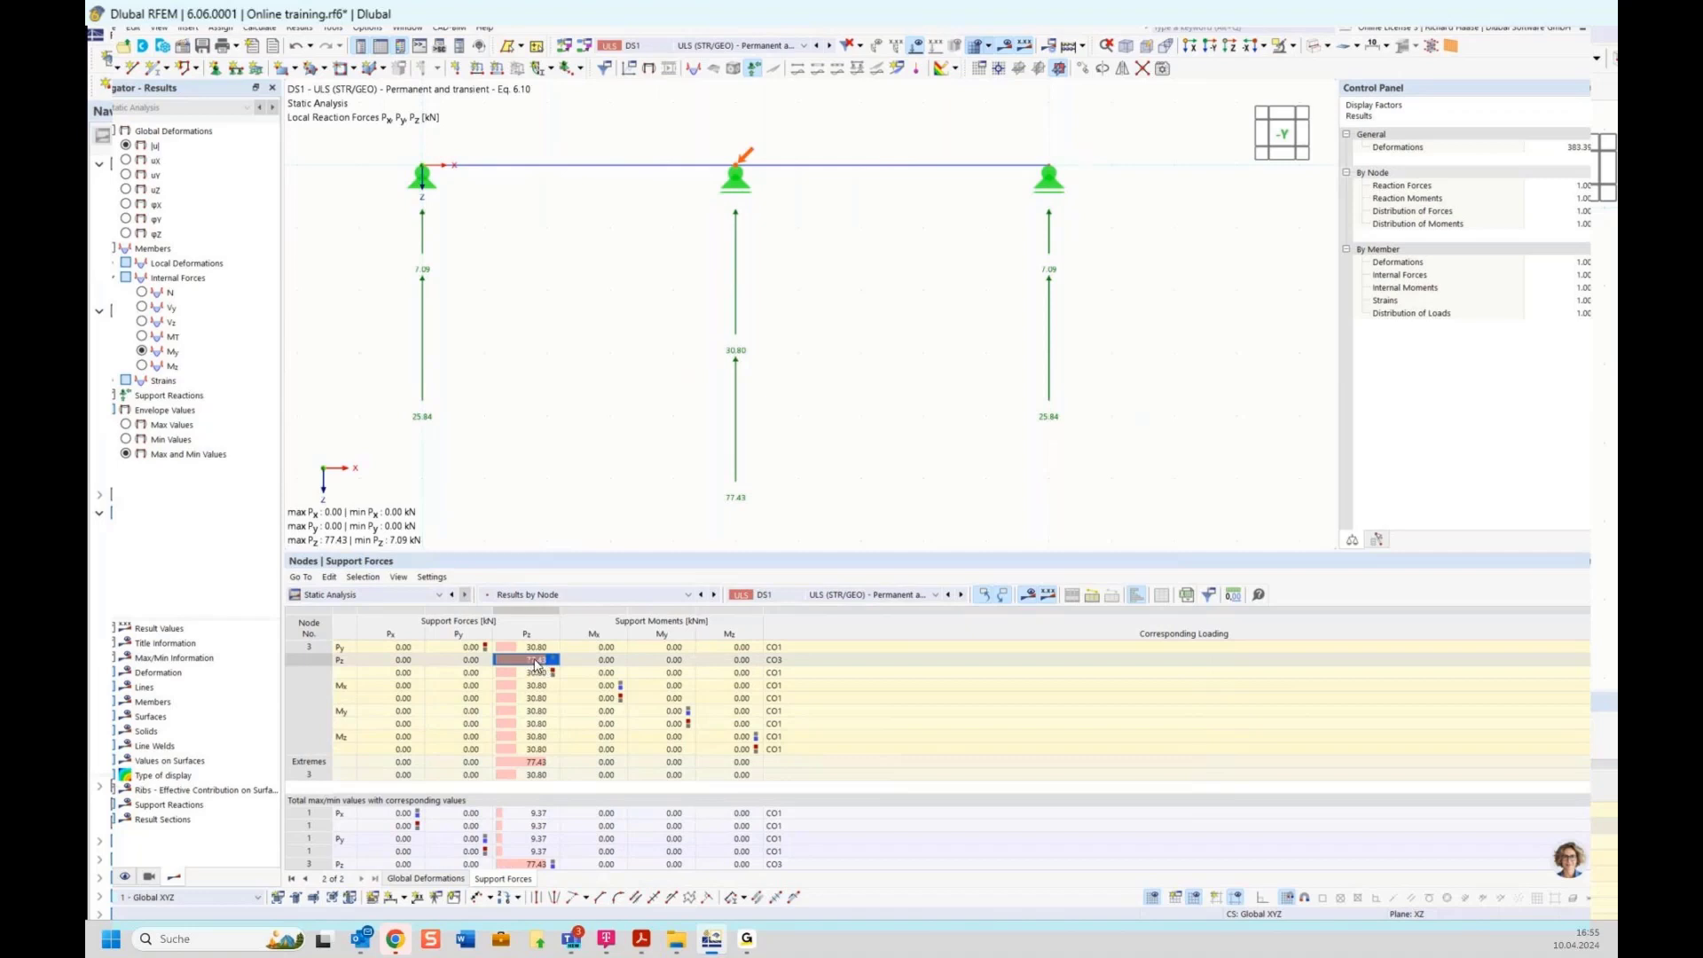
pyautogui.click(785, 661)
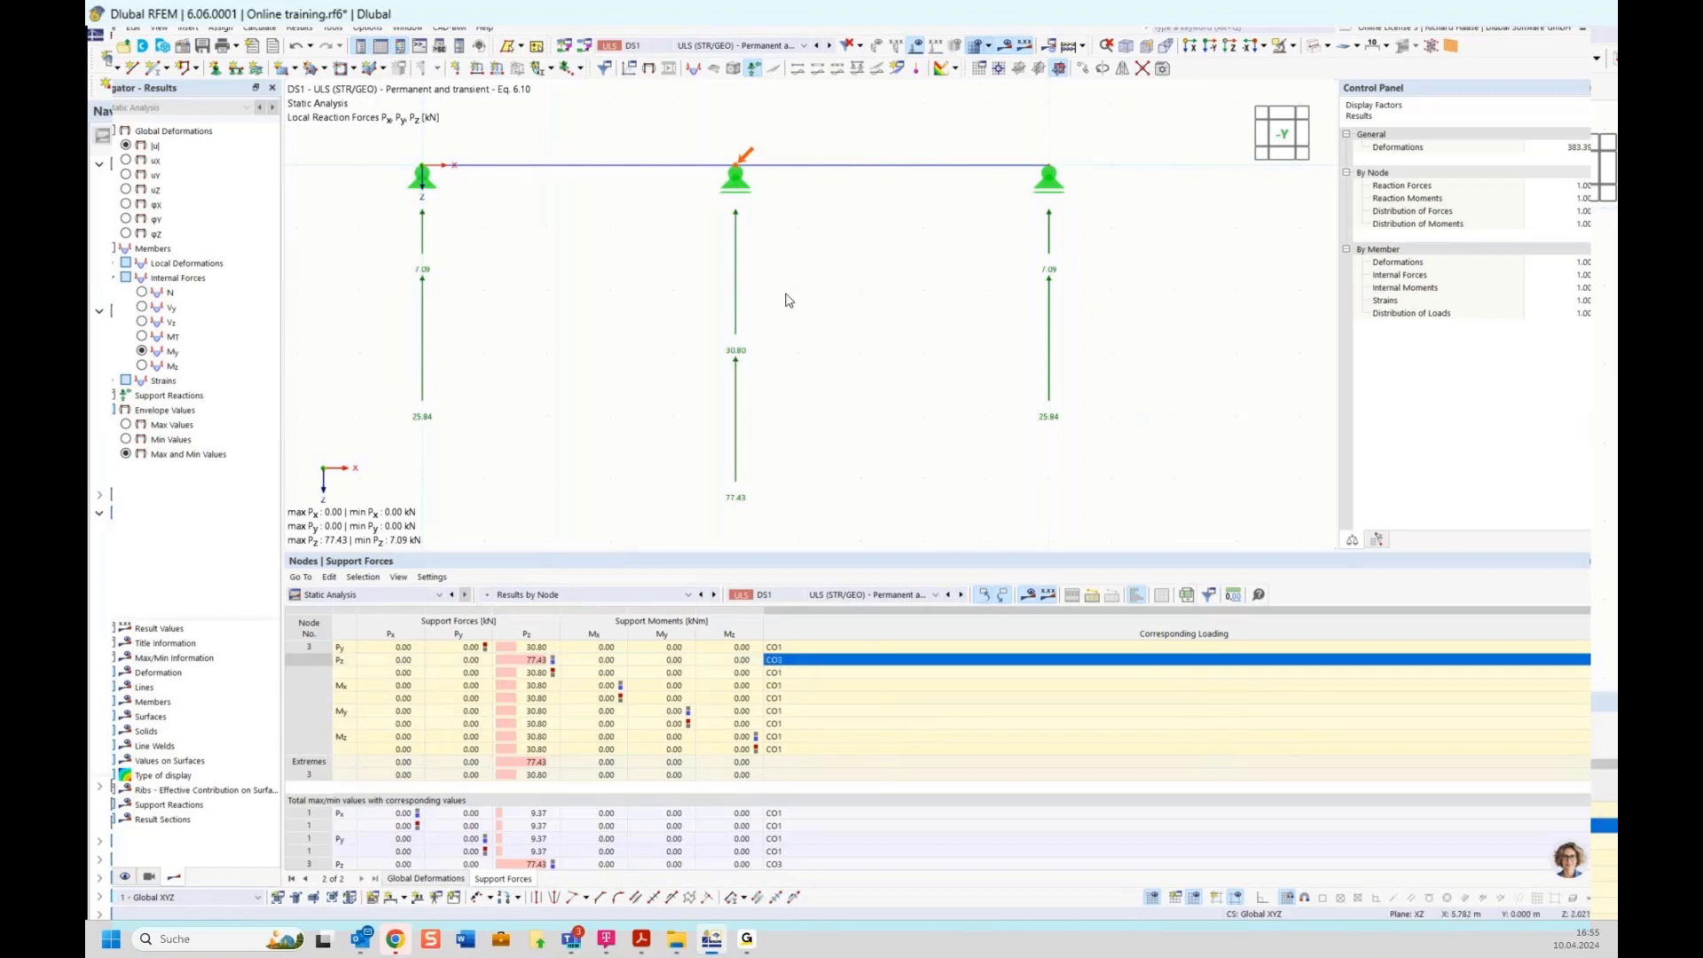
# Check which load cases and factors make up combination CO3 in the list of load combinations
pyautogui.scroll(-1, 791, 294)
pyautogui.moveTo(861, 275); pyautogui.dragTo(839, 376, button='middle')
pyautogui.click(752, 47)
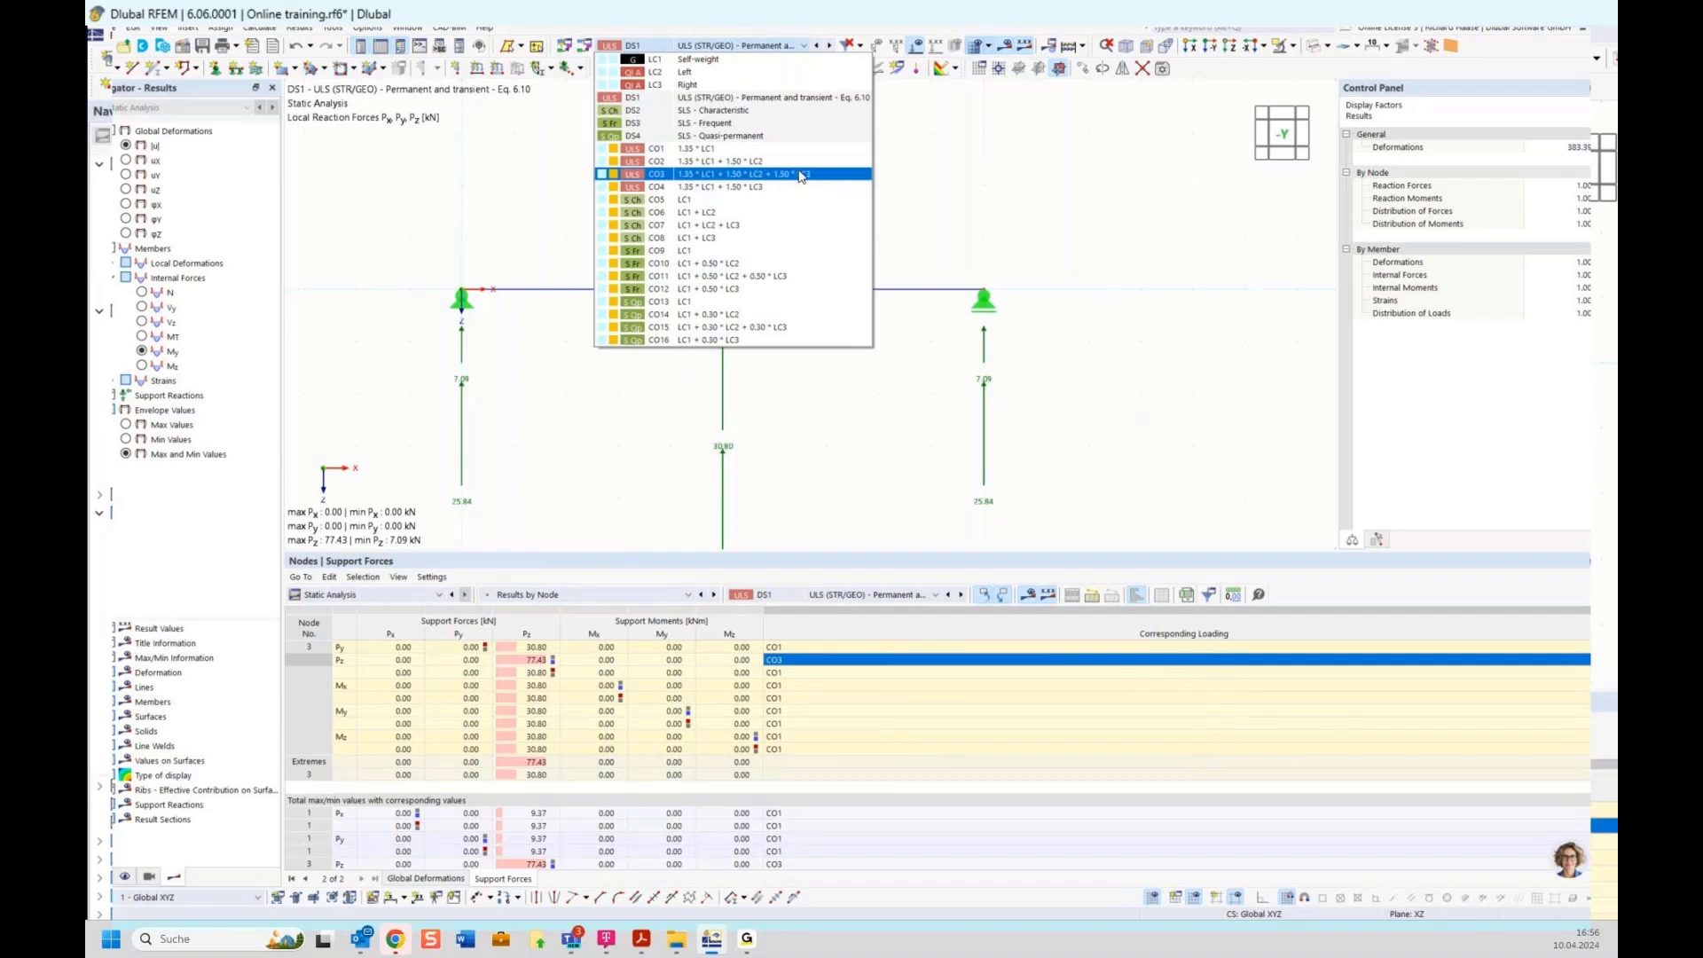
pyautogui.click(929, 180)
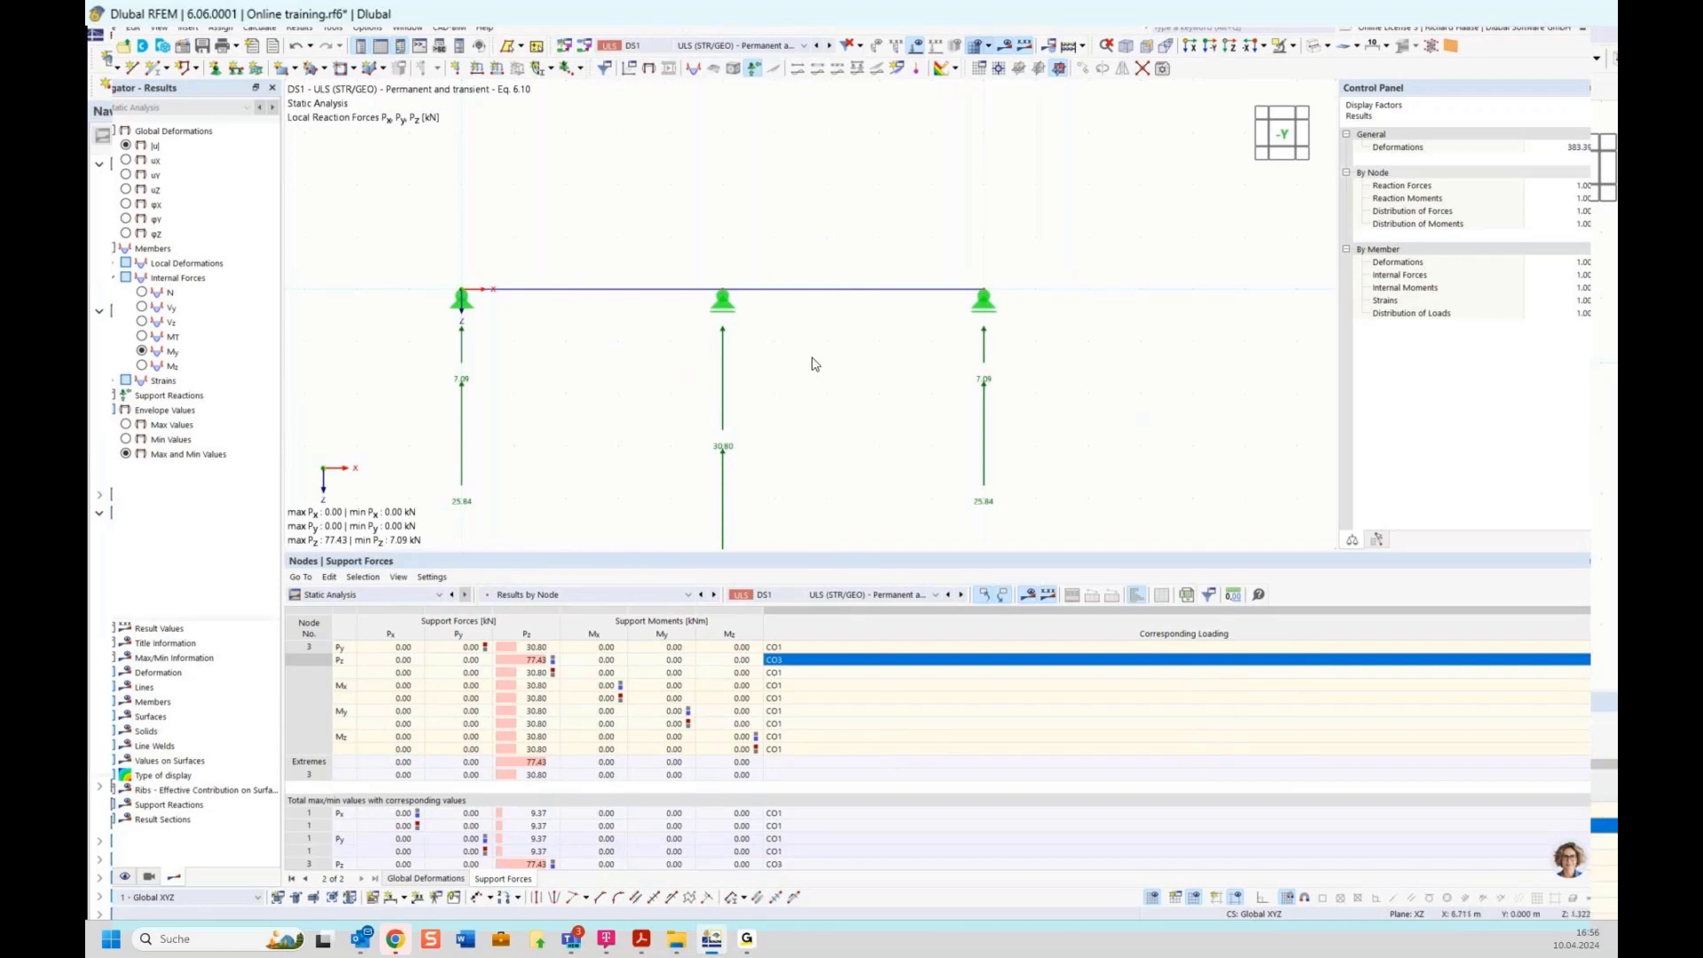
pyautogui.scroll(-1, 832, 373)
pyautogui.moveTo(834, 395); pyautogui.dragTo(844, 355, button='middle')
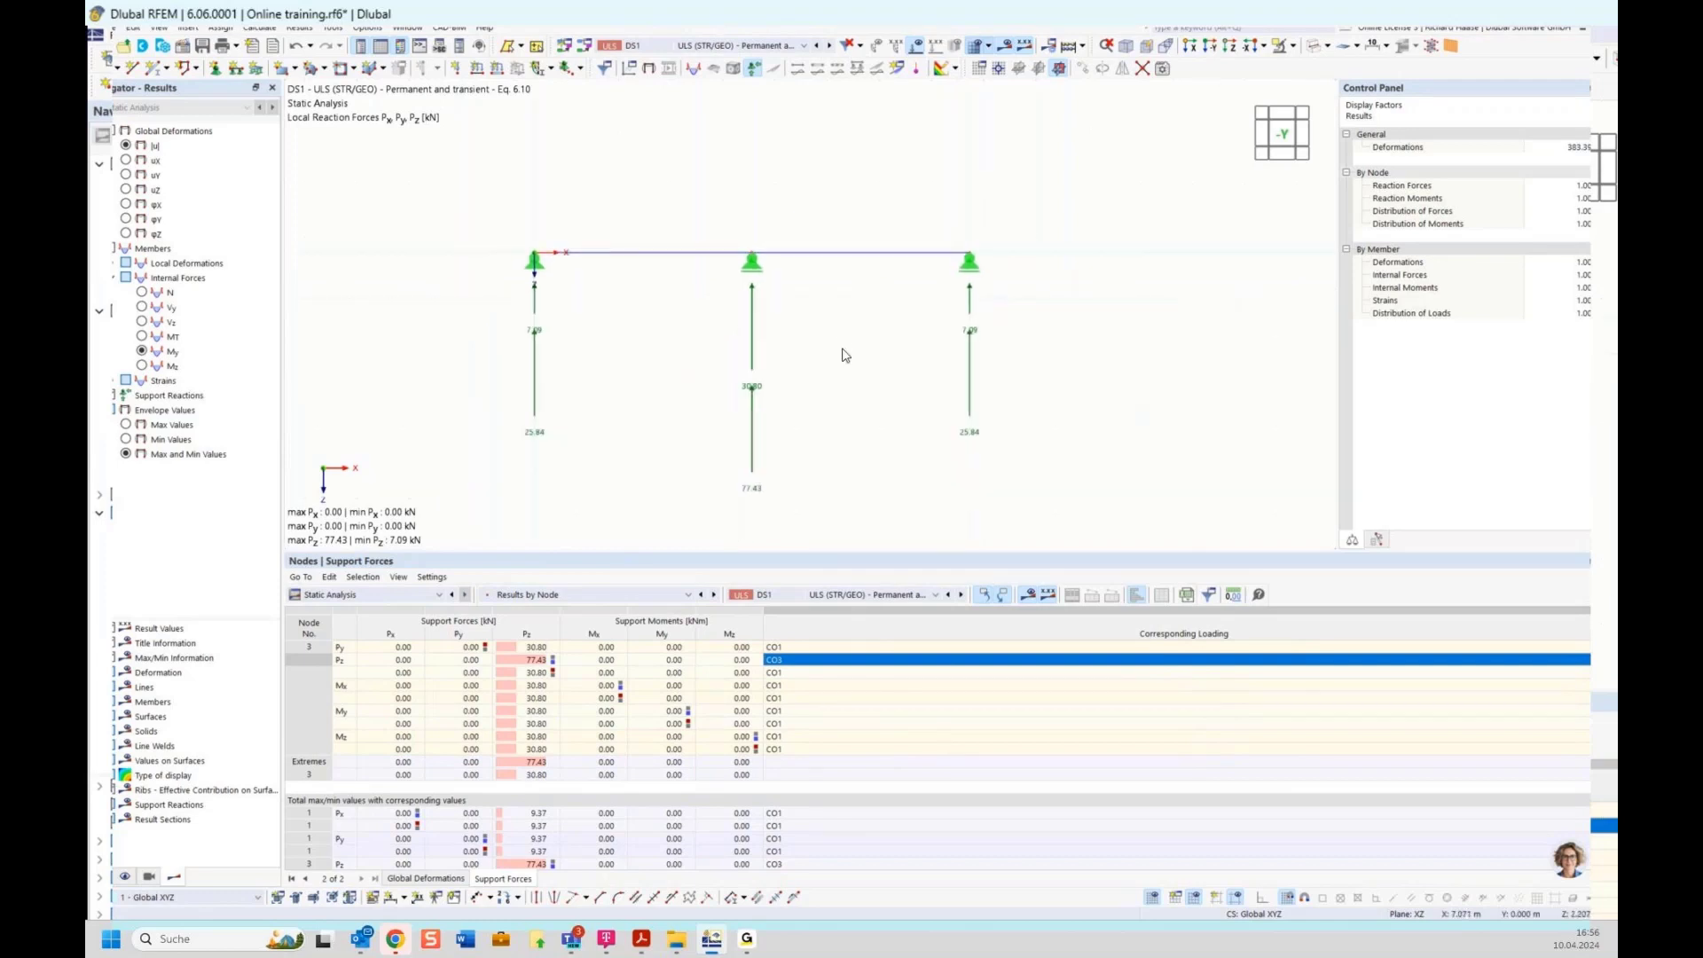
# Switch to the PDF presentation slides and go to page 9 on the Gerber beam / hinged beam
pyautogui.moveTo(642, 942)
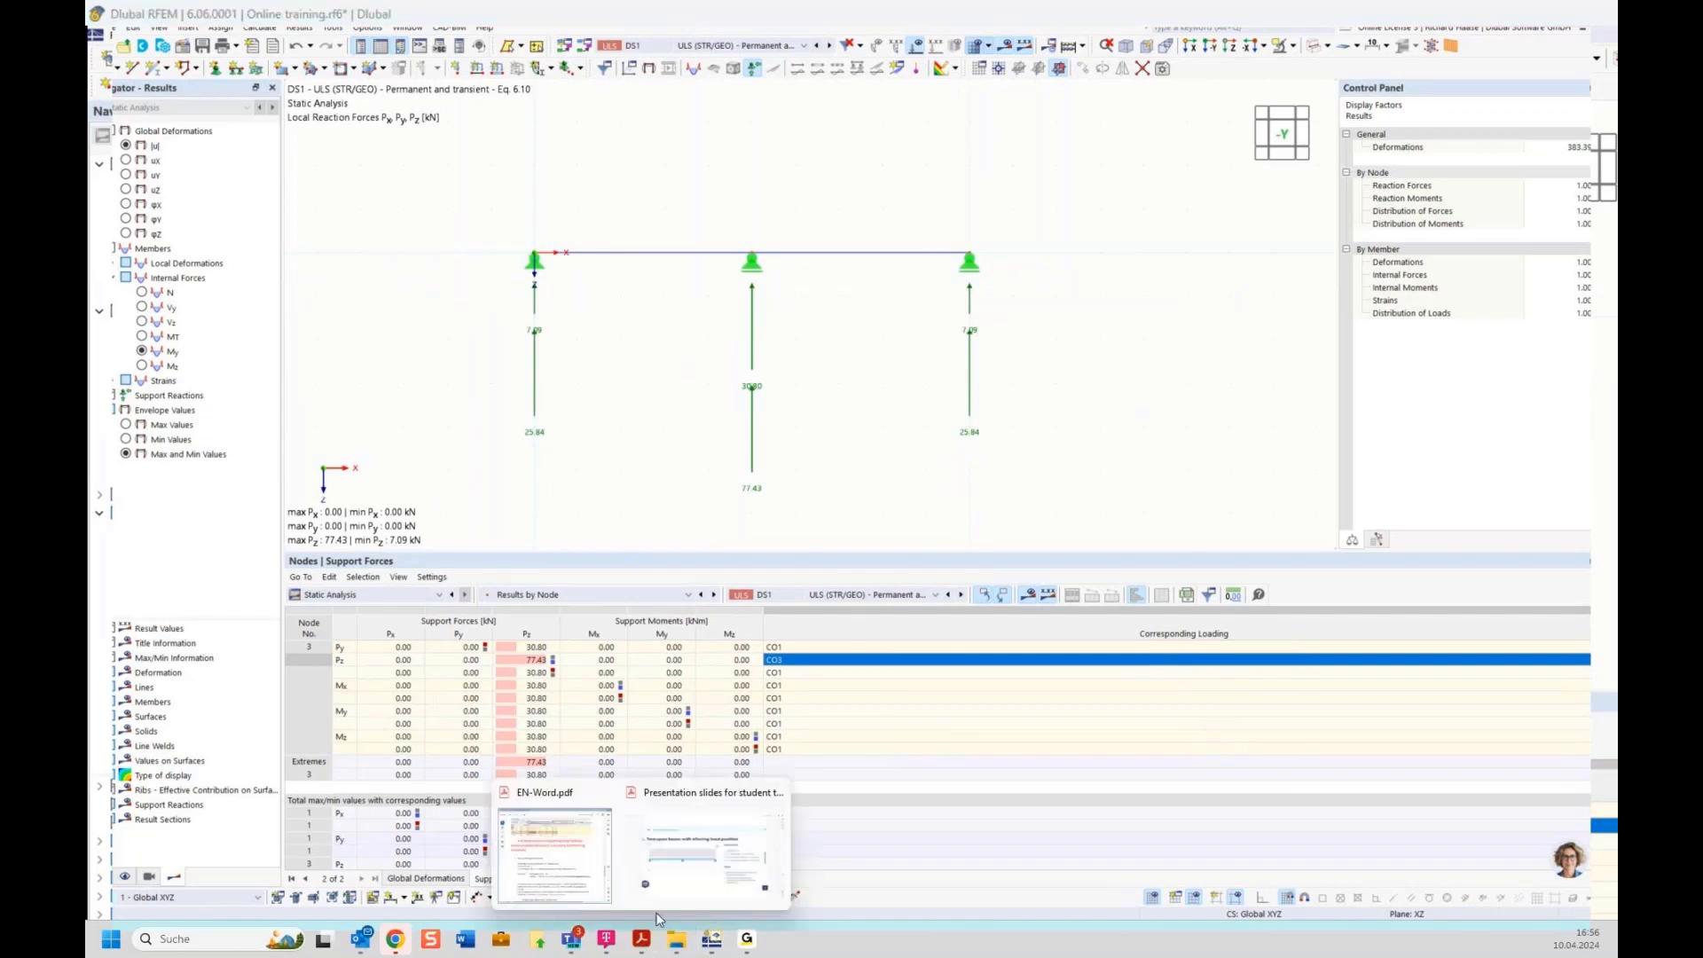
pyautogui.moveTo(692, 856)
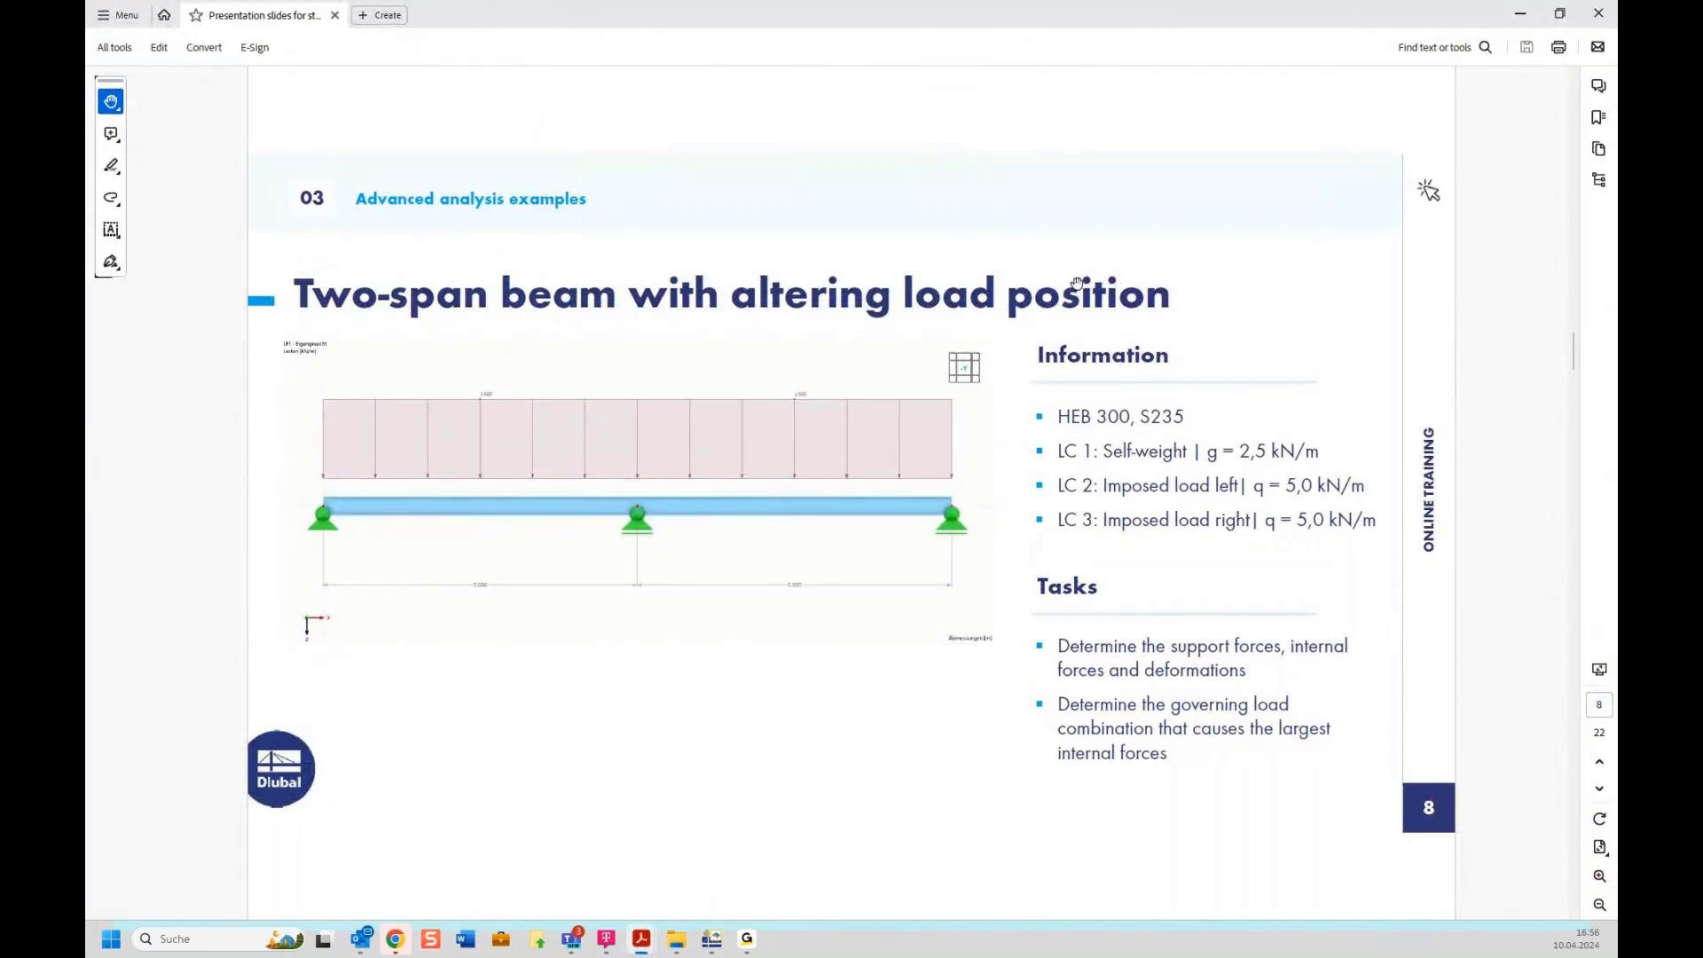
pyautogui.scroll(-1, 1077, 283)
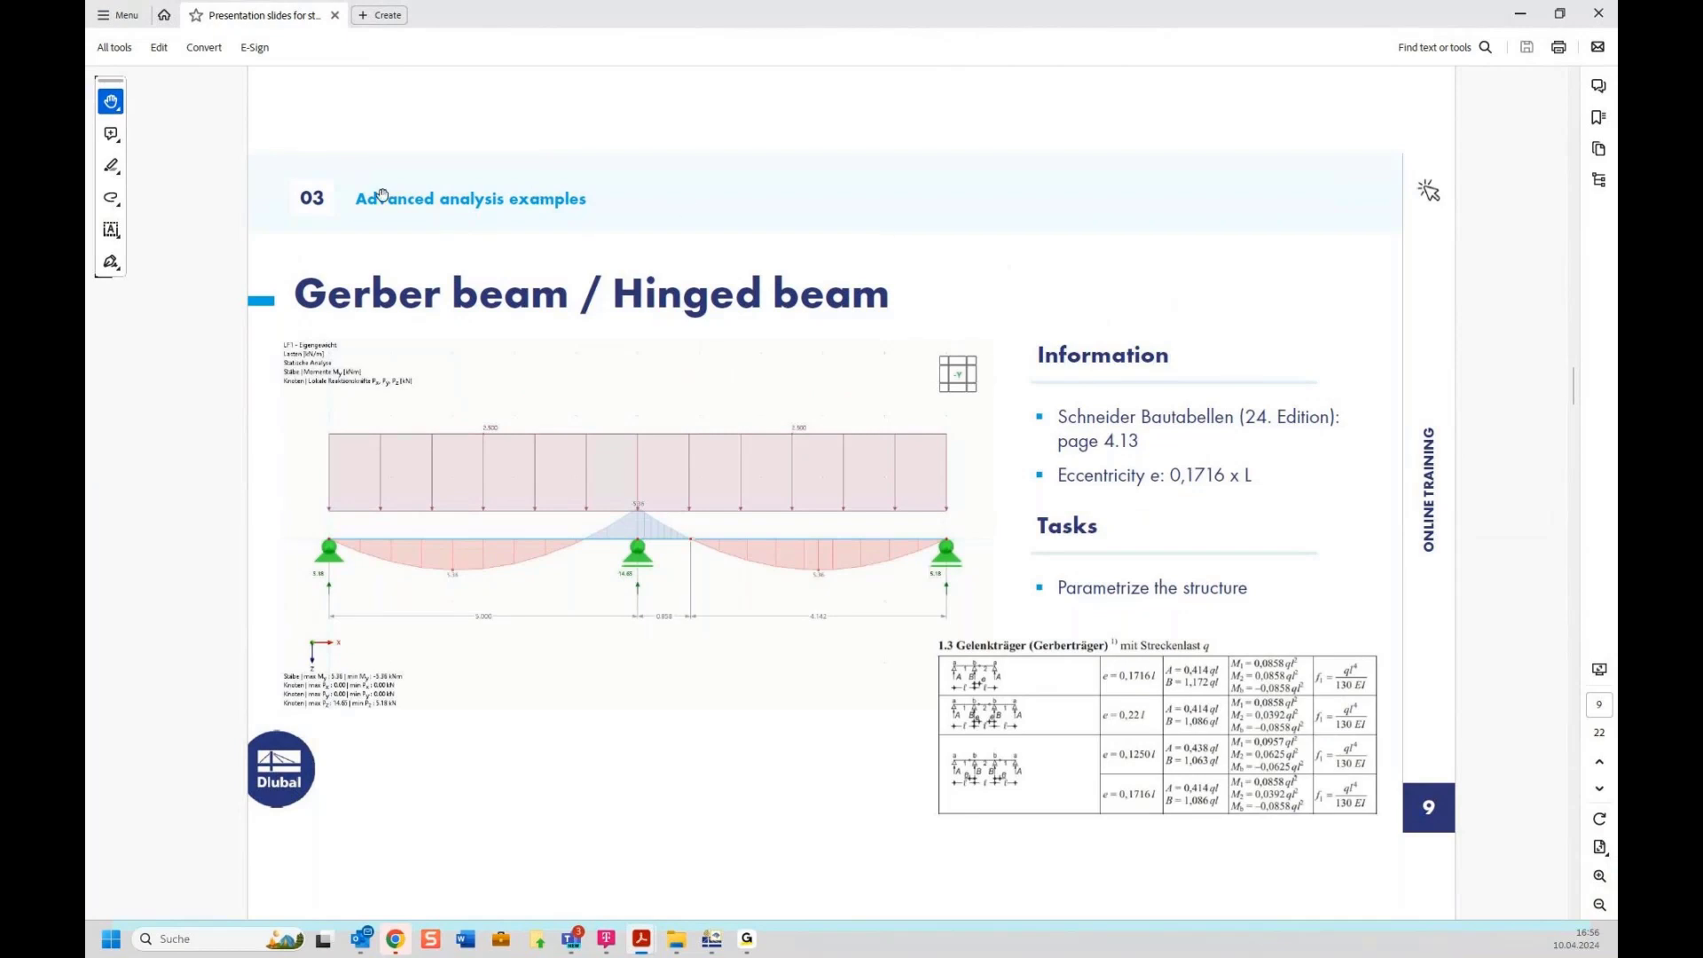
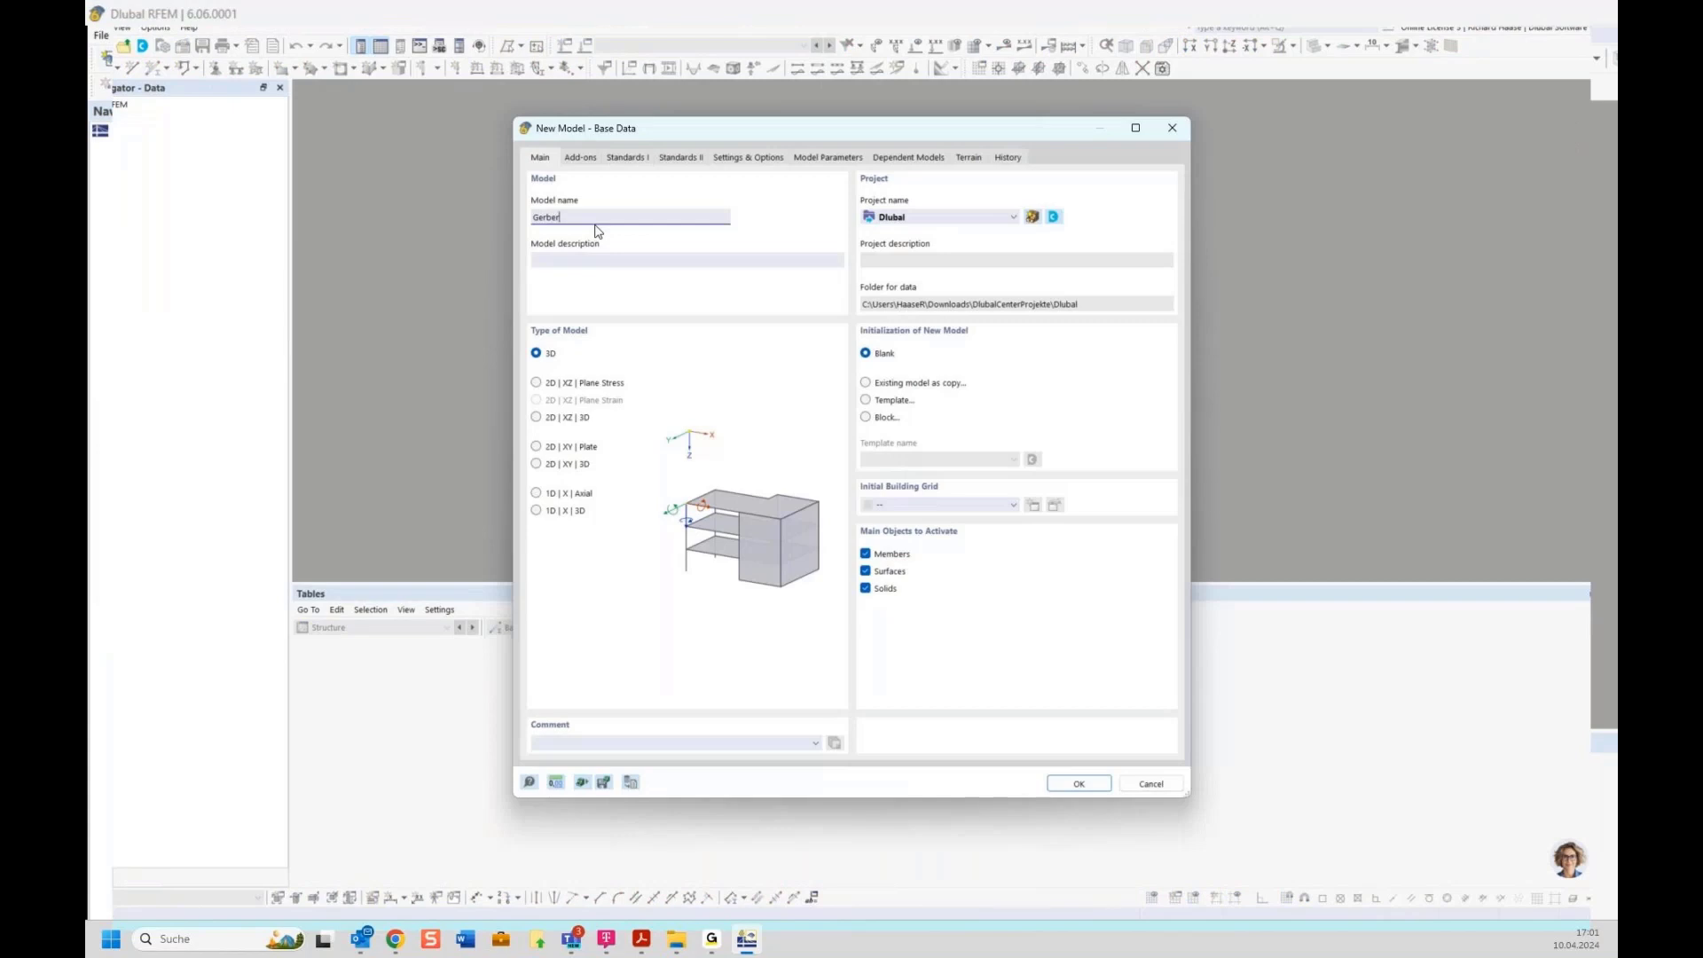
# Create the new model "Gerber" with the 2D | XZ | Plane Stress type and view it in the -Y direction
pyautogui.click(563, 385)
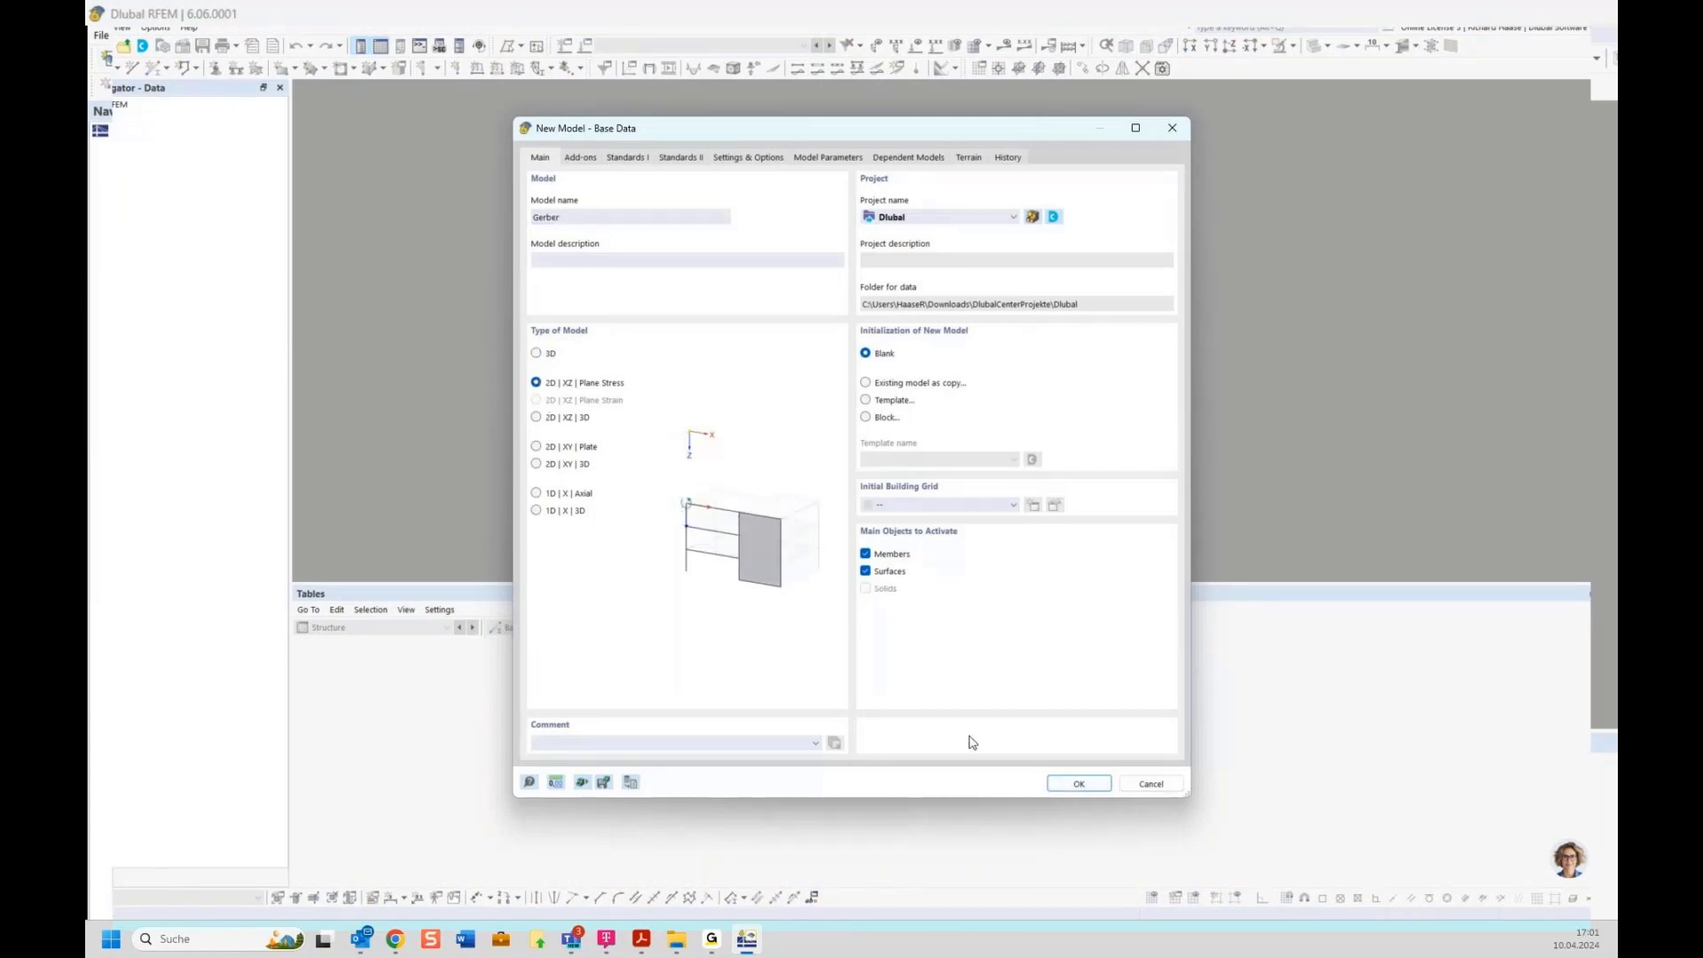
pyautogui.click(1077, 784)
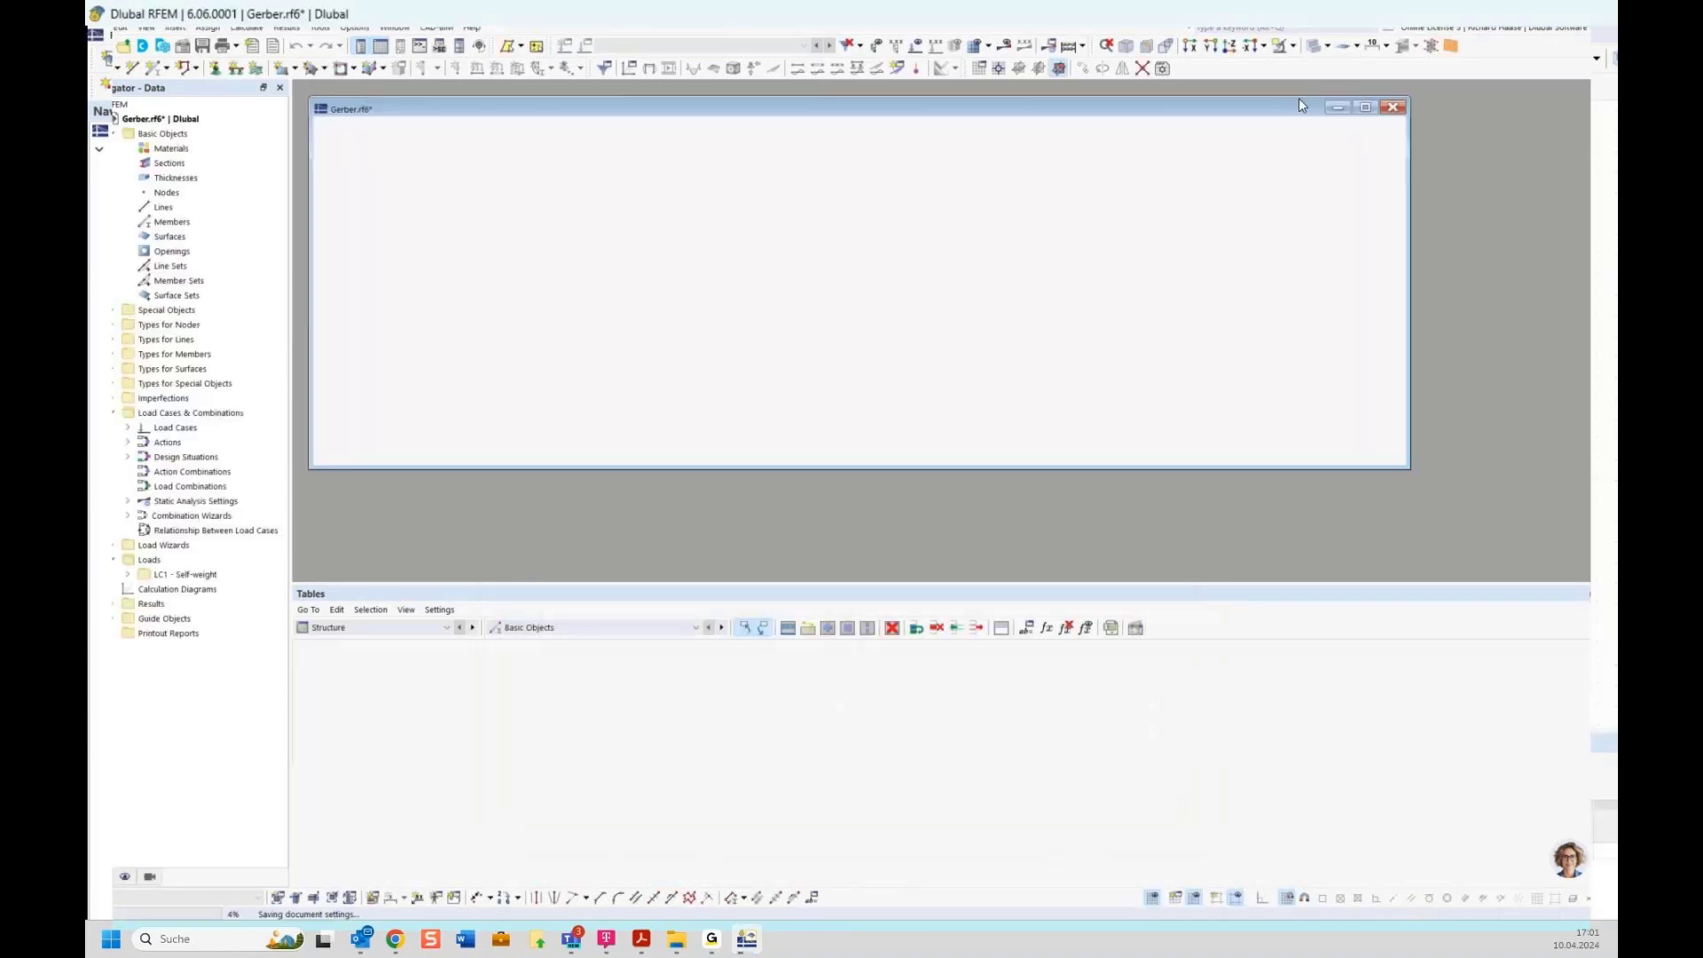
pyautogui.click(1566, 147)
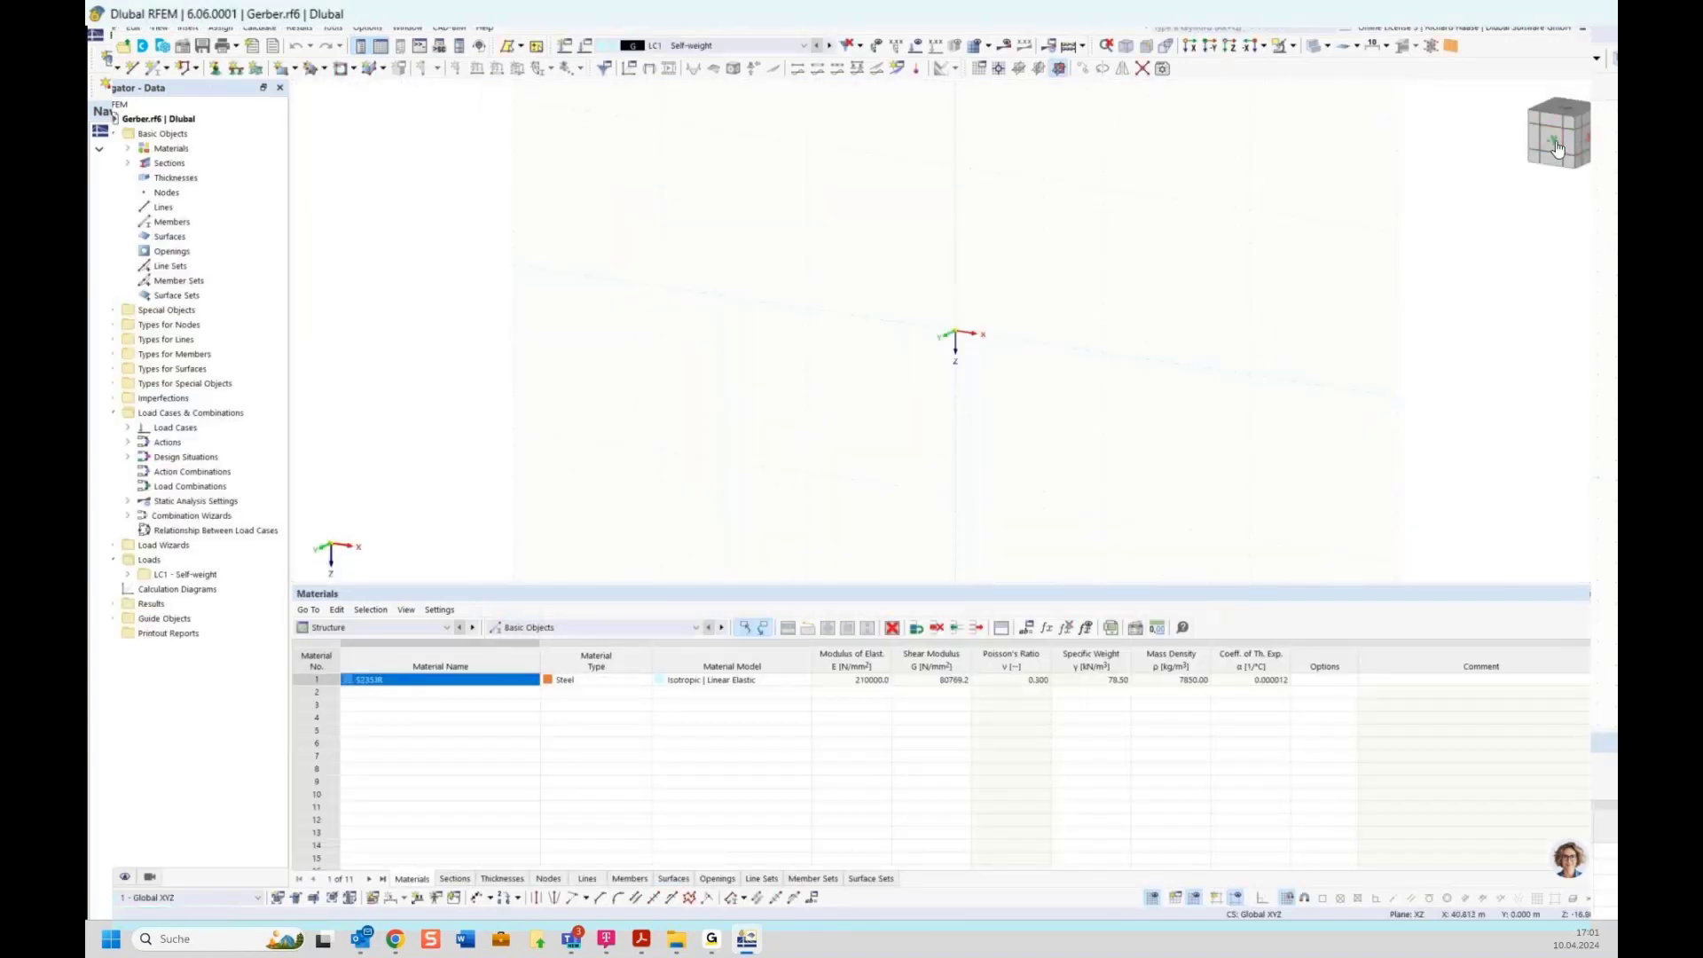
# Create a single beam member 10 m long along the X axis, starting at the origin
pyautogui.click(161, 69)
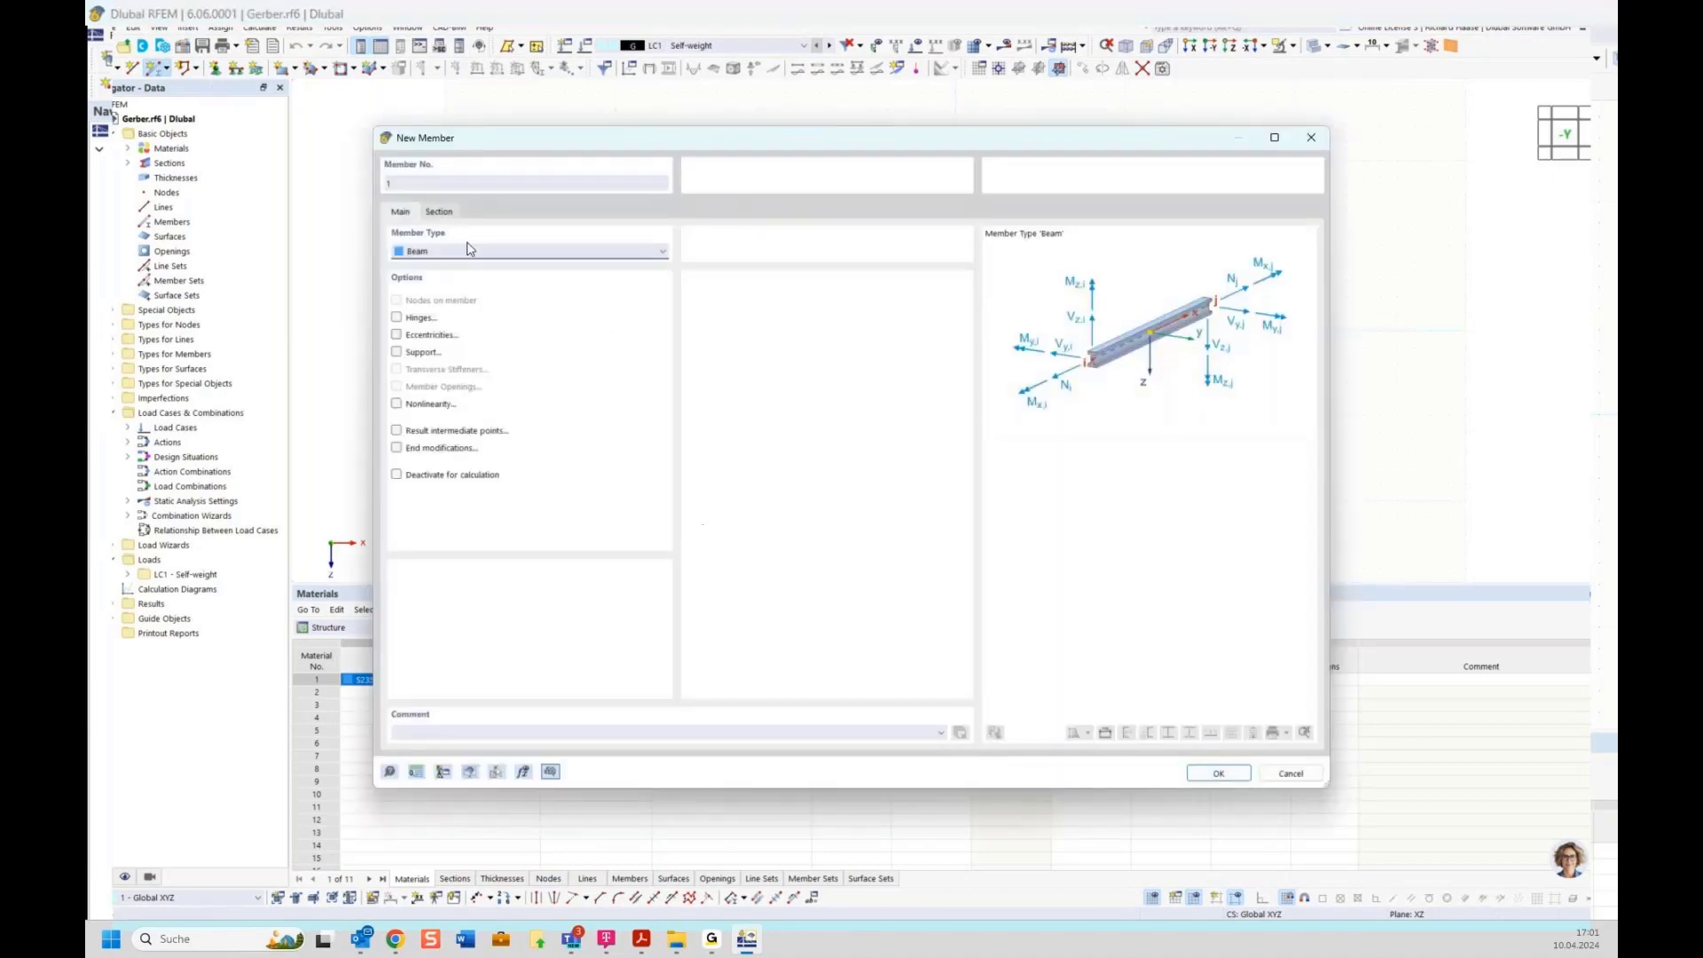
pyautogui.click(1230, 773)
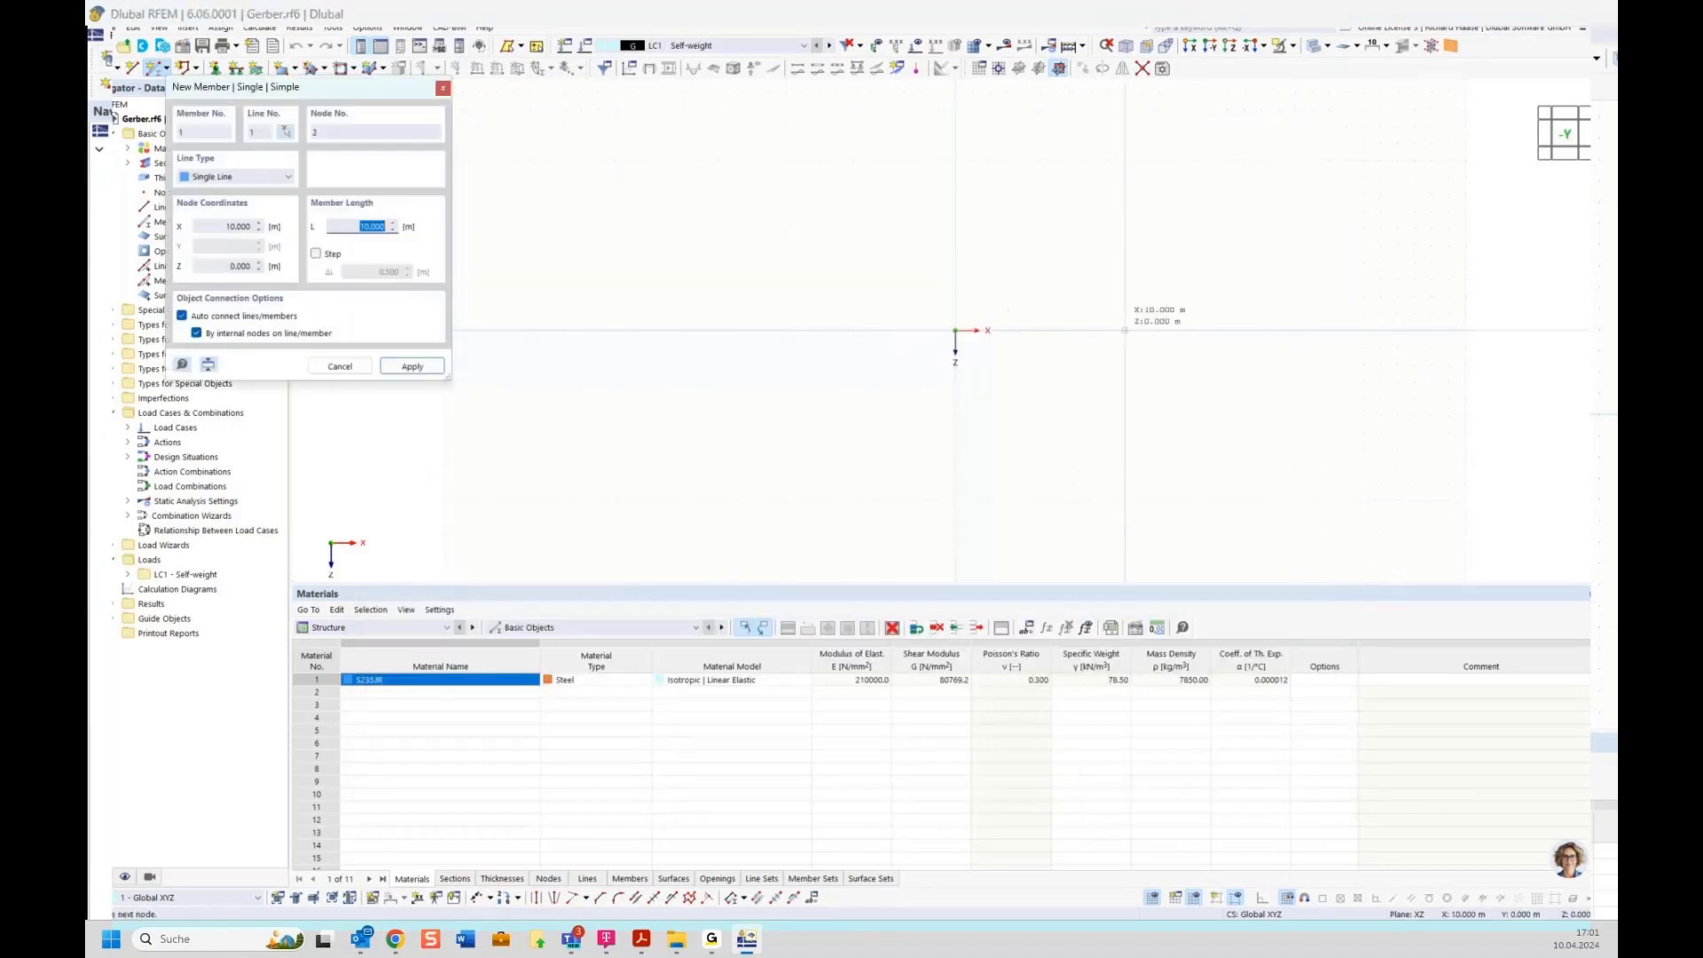
pyautogui.scroll(4, 1191, 349)
pyautogui.click(1053, 308)
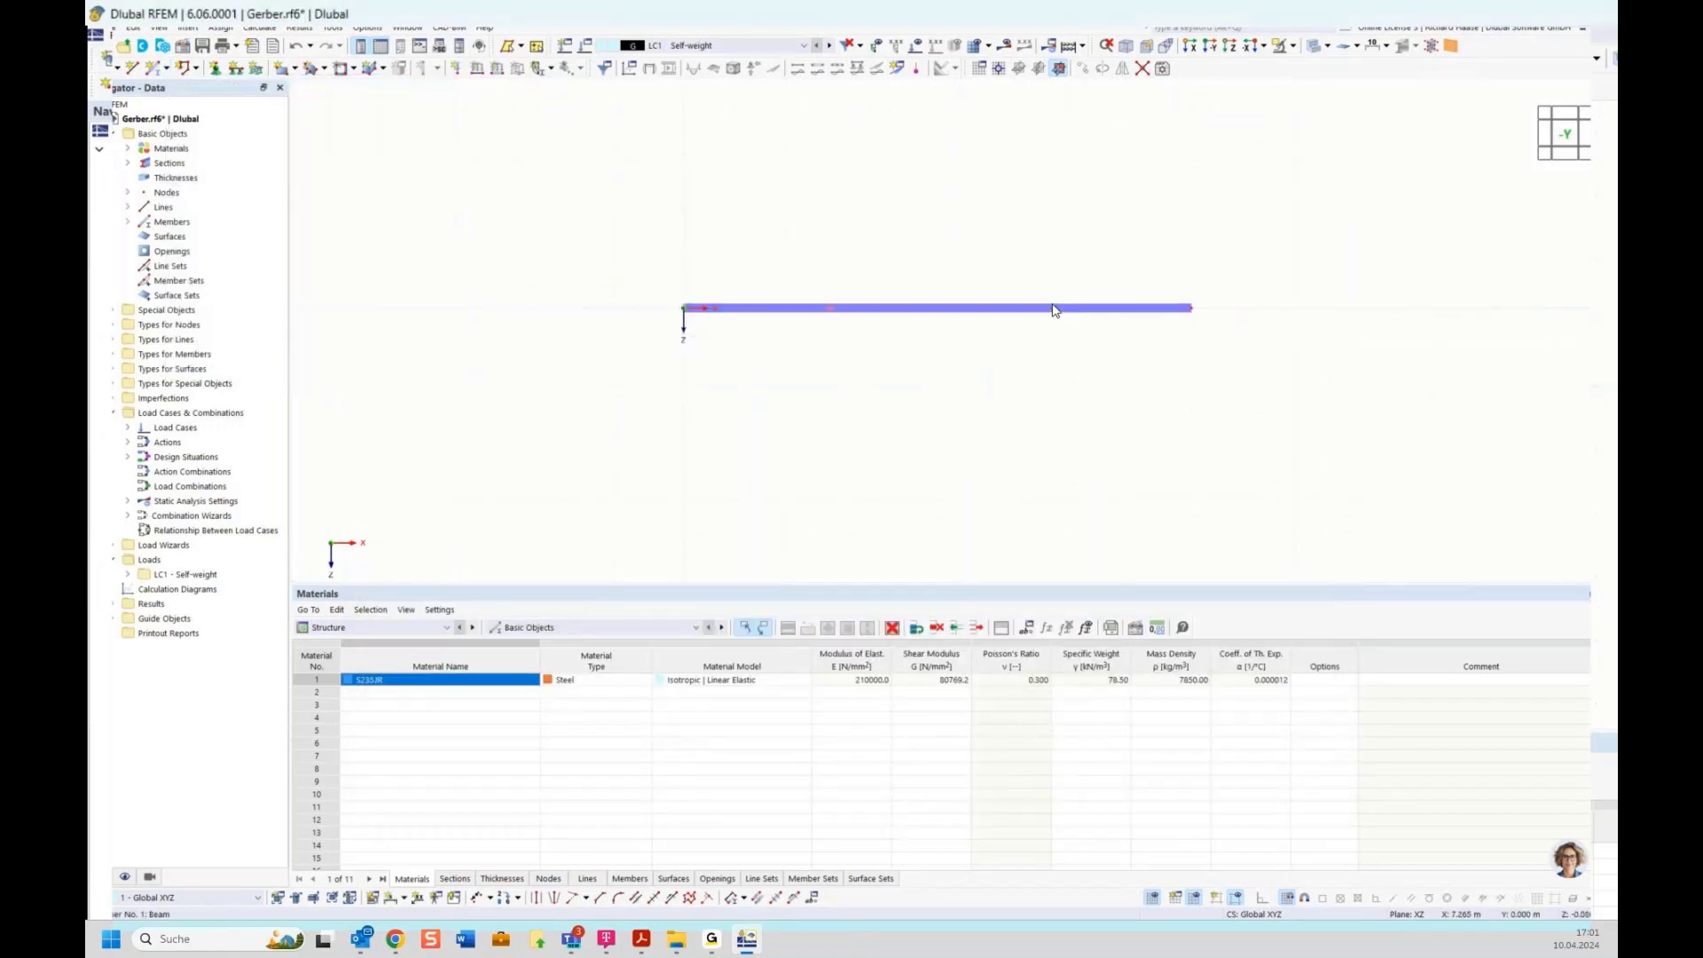
# Divide the 10 m beam member at its midpoint using a distance
pyautogui.rightClick(1054, 309)
pyautogui.moveTo(1331, 352)
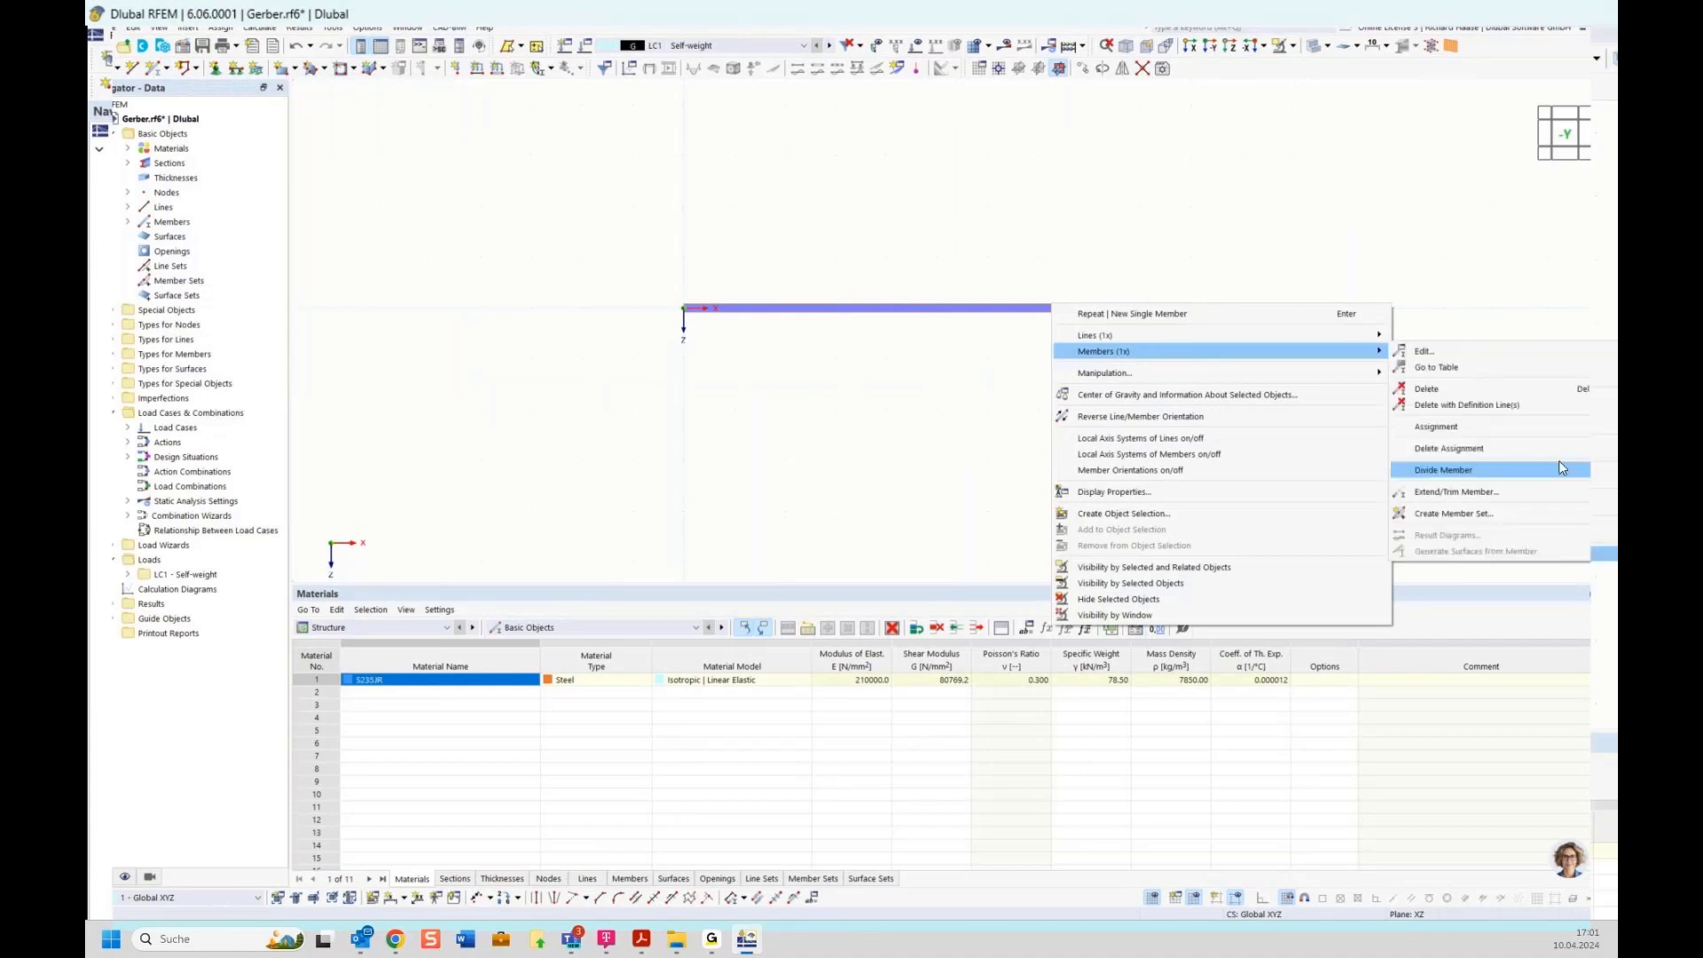
pyautogui.moveTo(1472, 478)
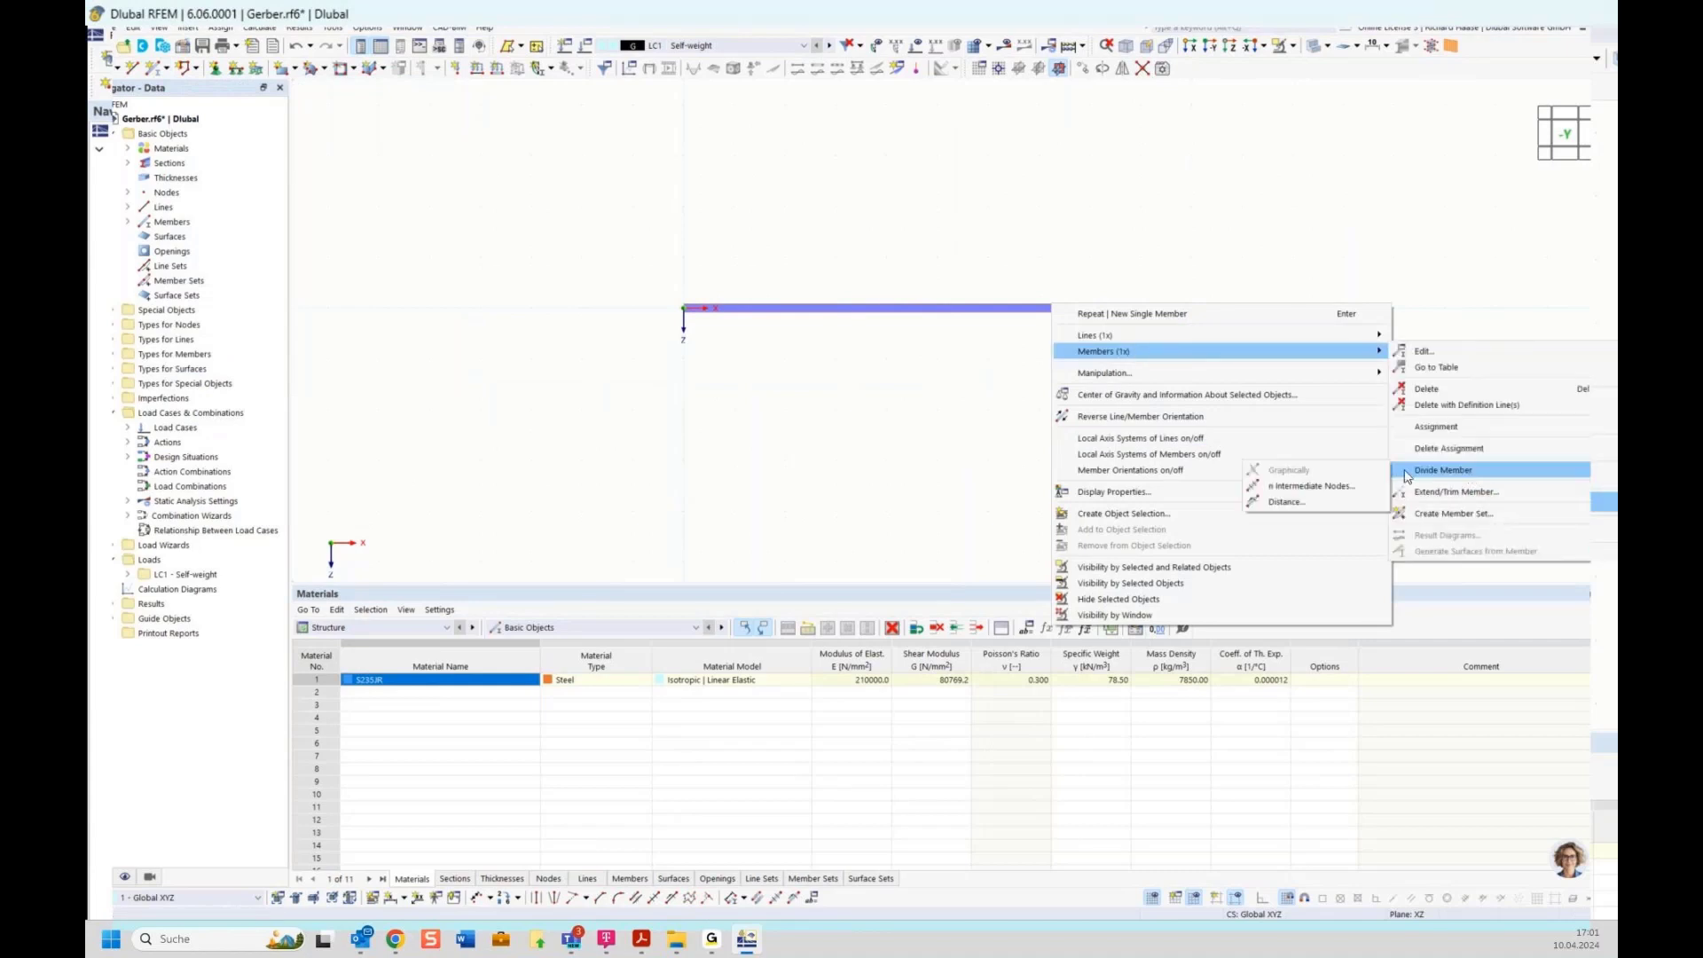
pyautogui.click(1322, 497)
pyautogui.click(1007, 717)
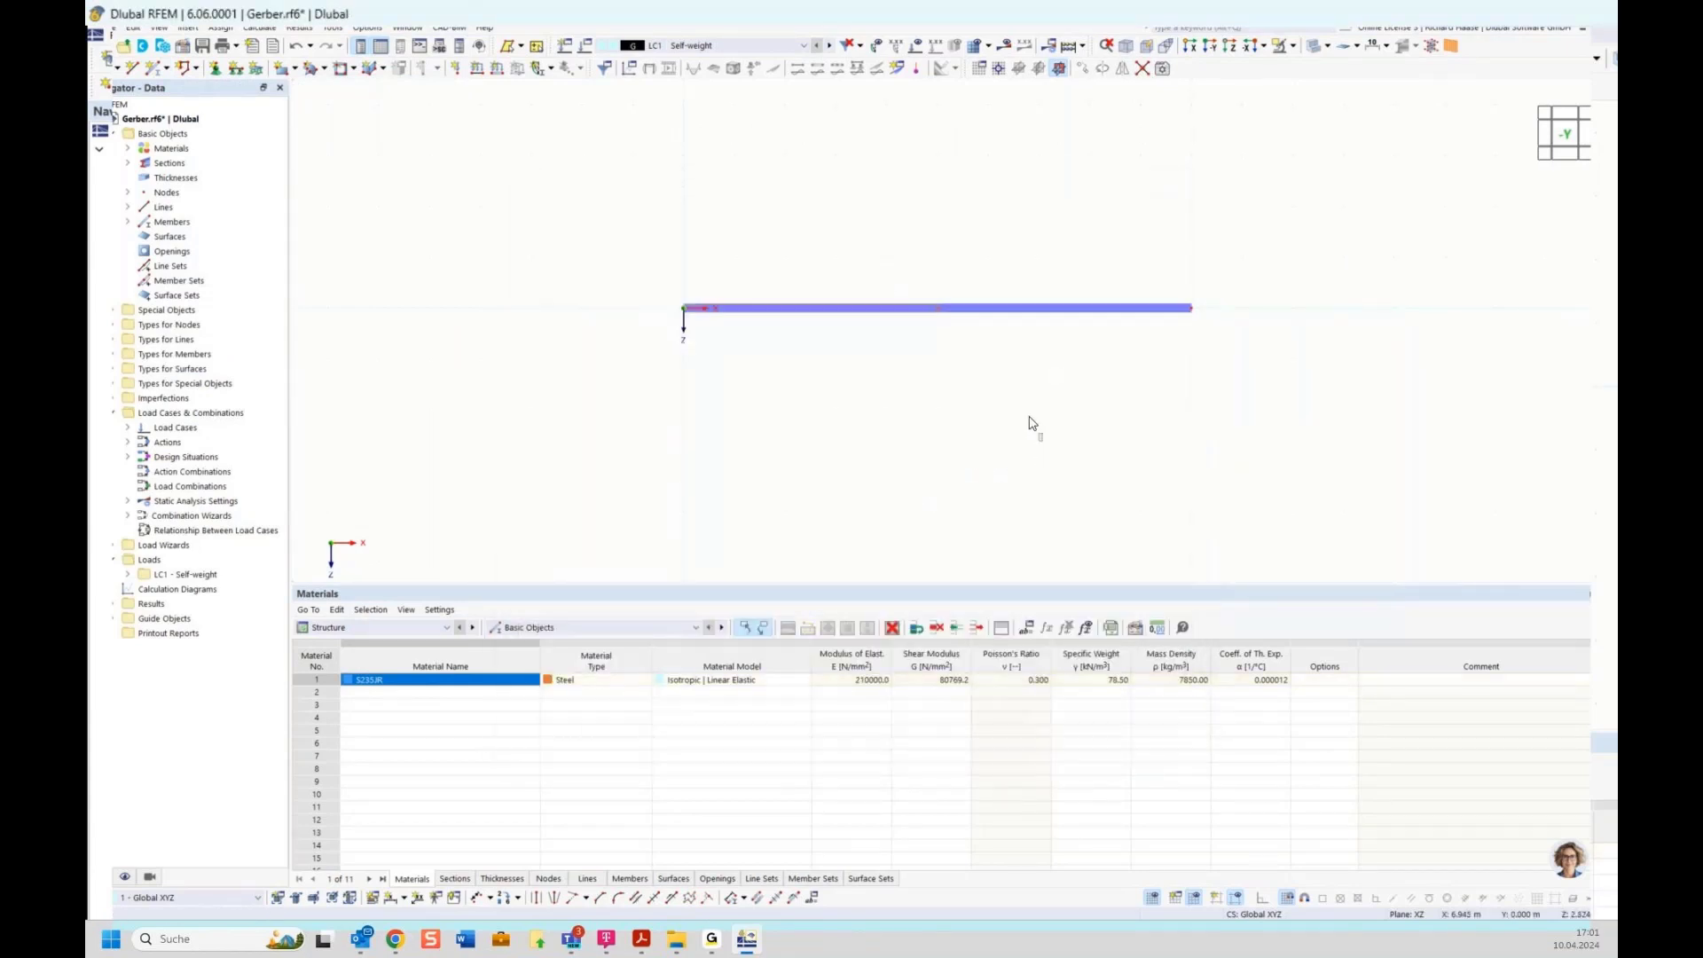
# Divide the second 5 m member using a distance from its start, placing the new node shortly after the beam's midpoint
pyautogui.rightClick(997, 311)
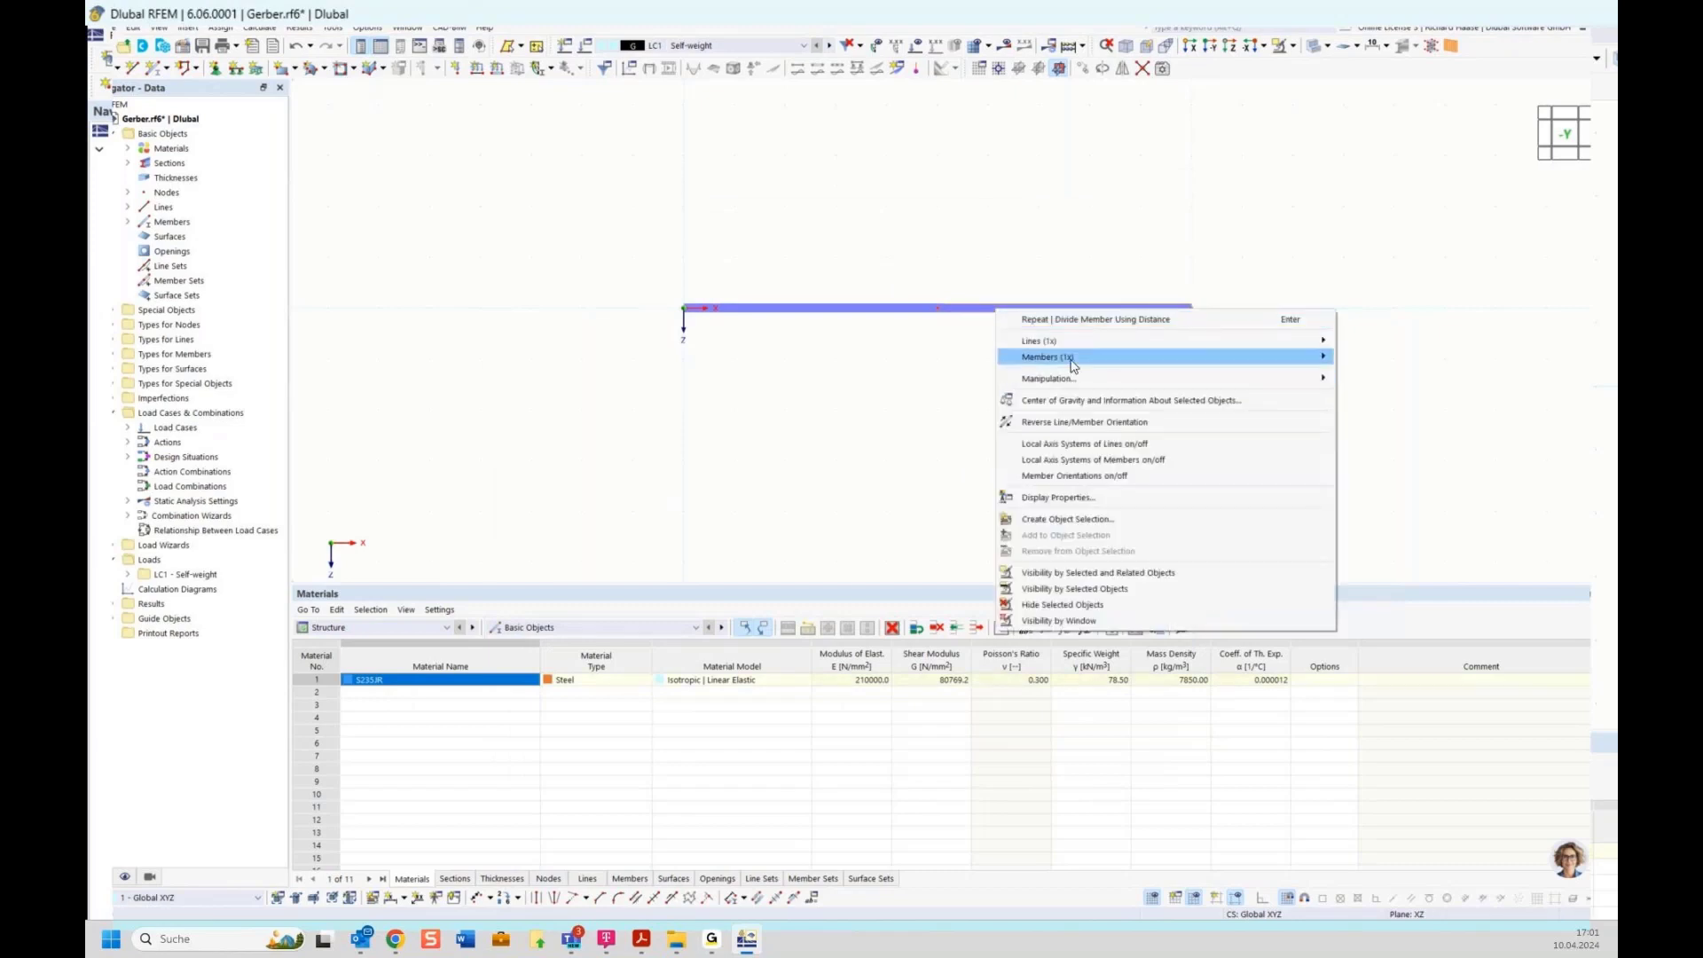
pyautogui.moveTo(1070, 358)
pyautogui.moveTo(1420, 484)
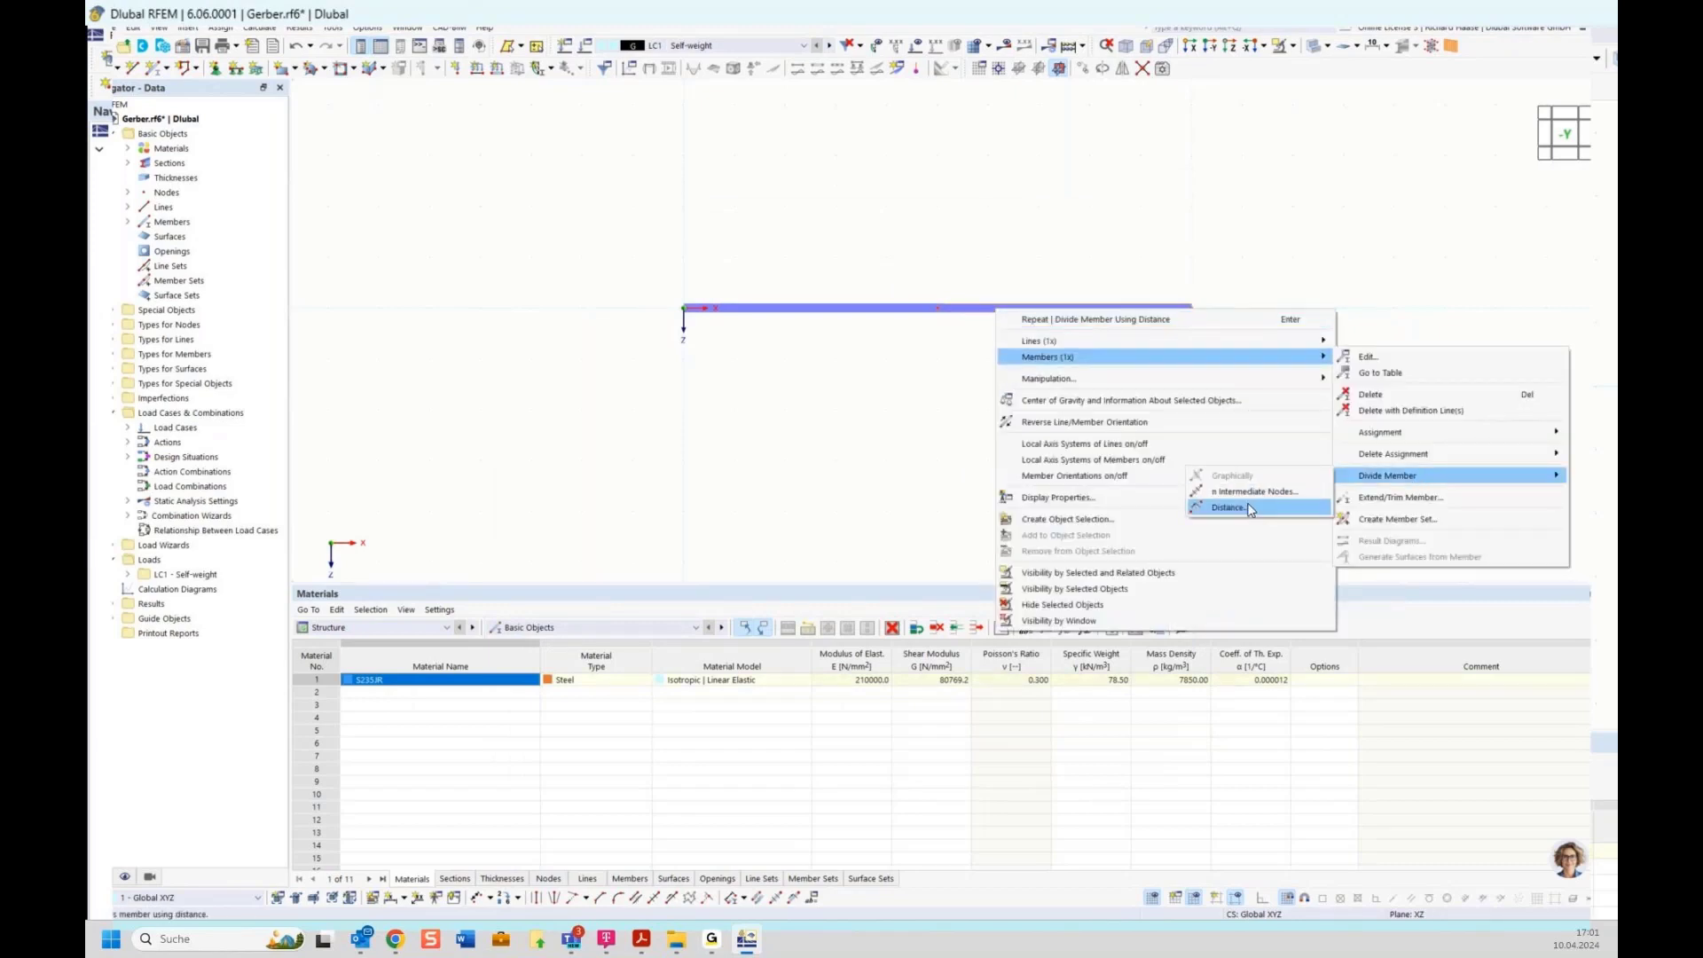
pyautogui.click(1220, 508)
pyautogui.moveTo(569, 325); pyautogui.dragTo(633, 343)
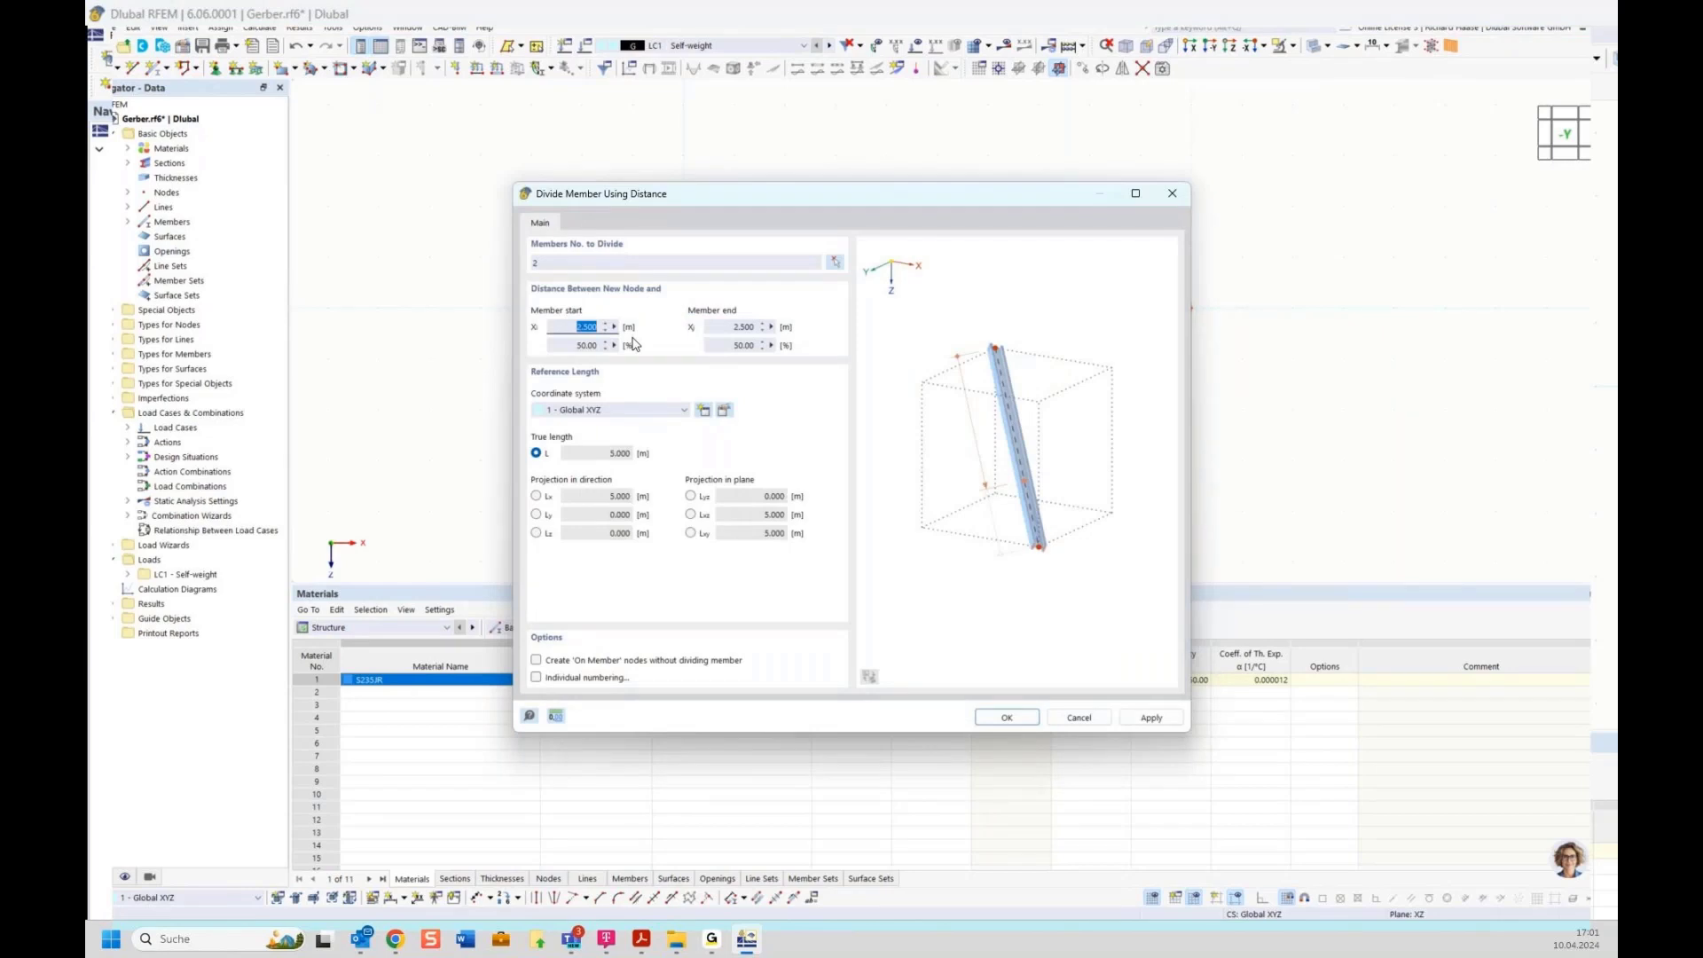
pyautogui.press('Return')
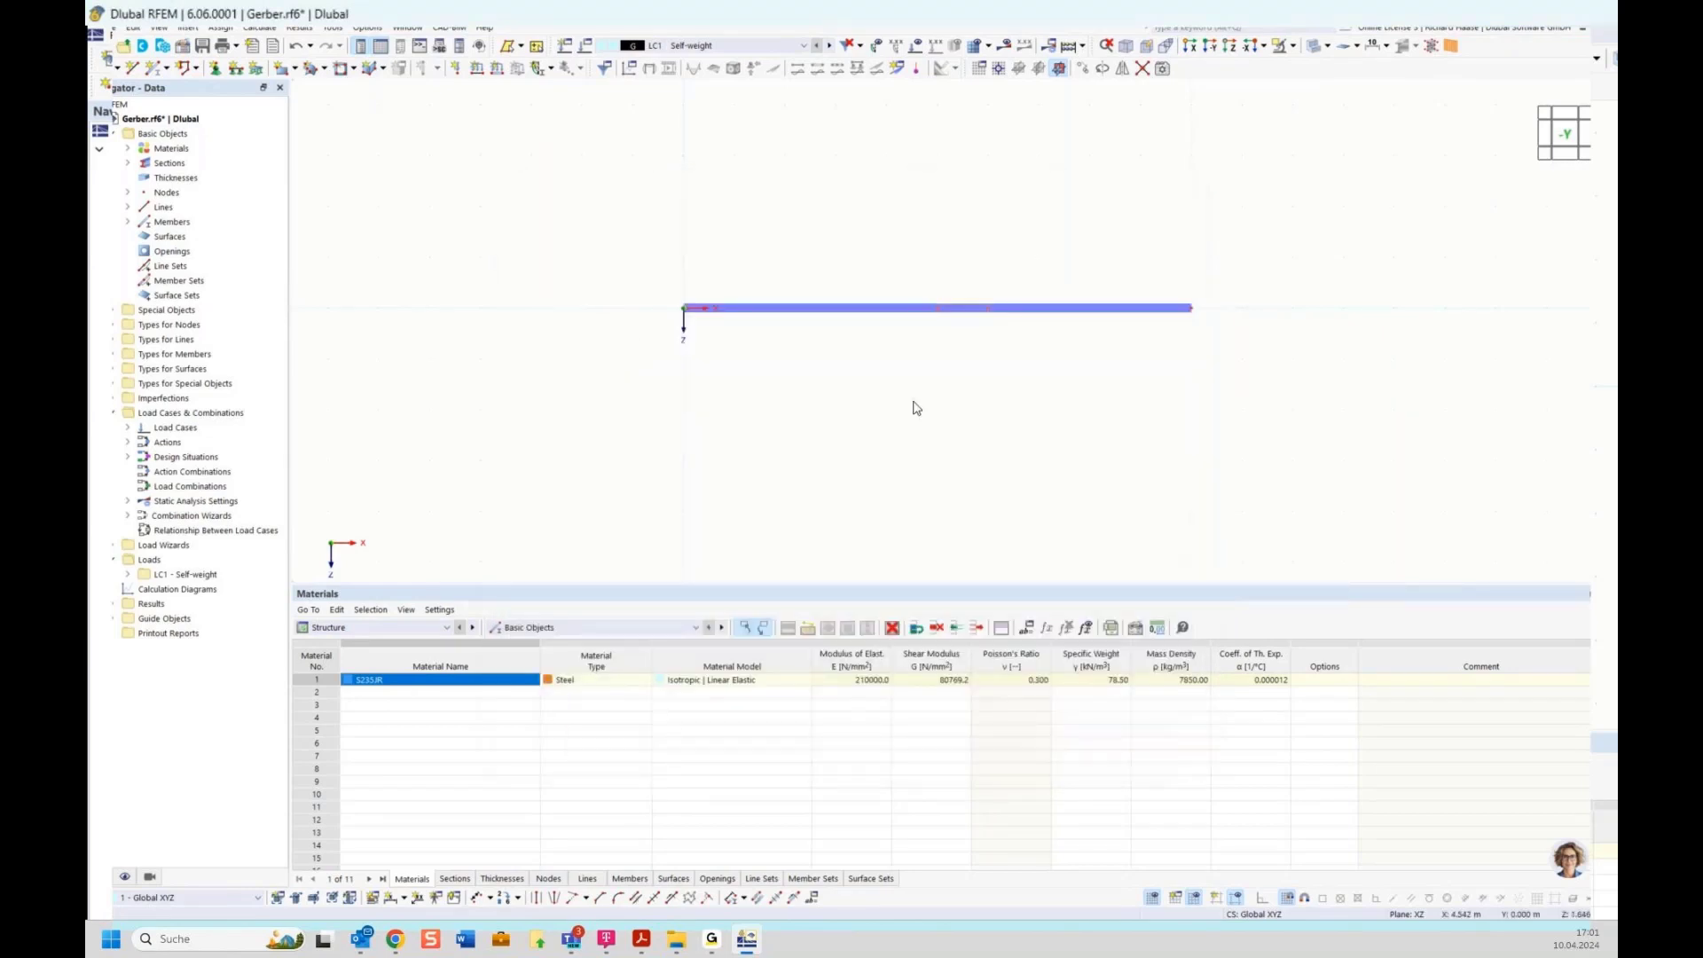
# Assign a hinged nodal support to node 1 at the beam's start
pyautogui.click(221, 69)
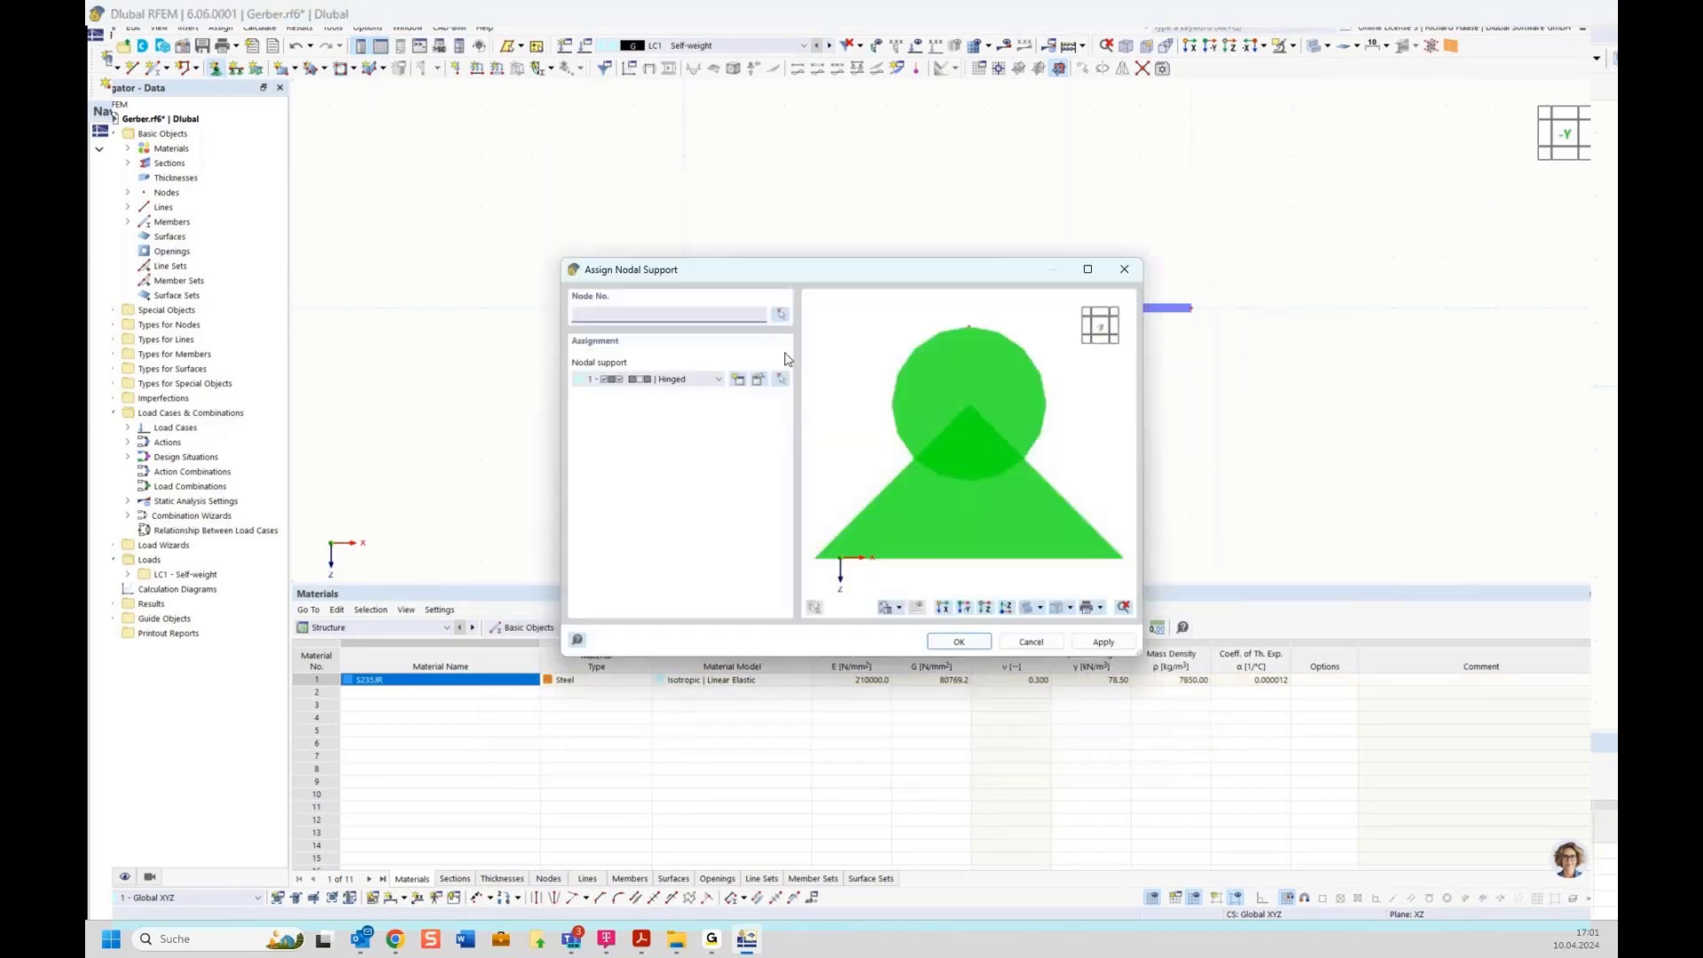
pyautogui.press('Return')
pyautogui.moveTo(654, 270); pyautogui.dragTo(748, 364)
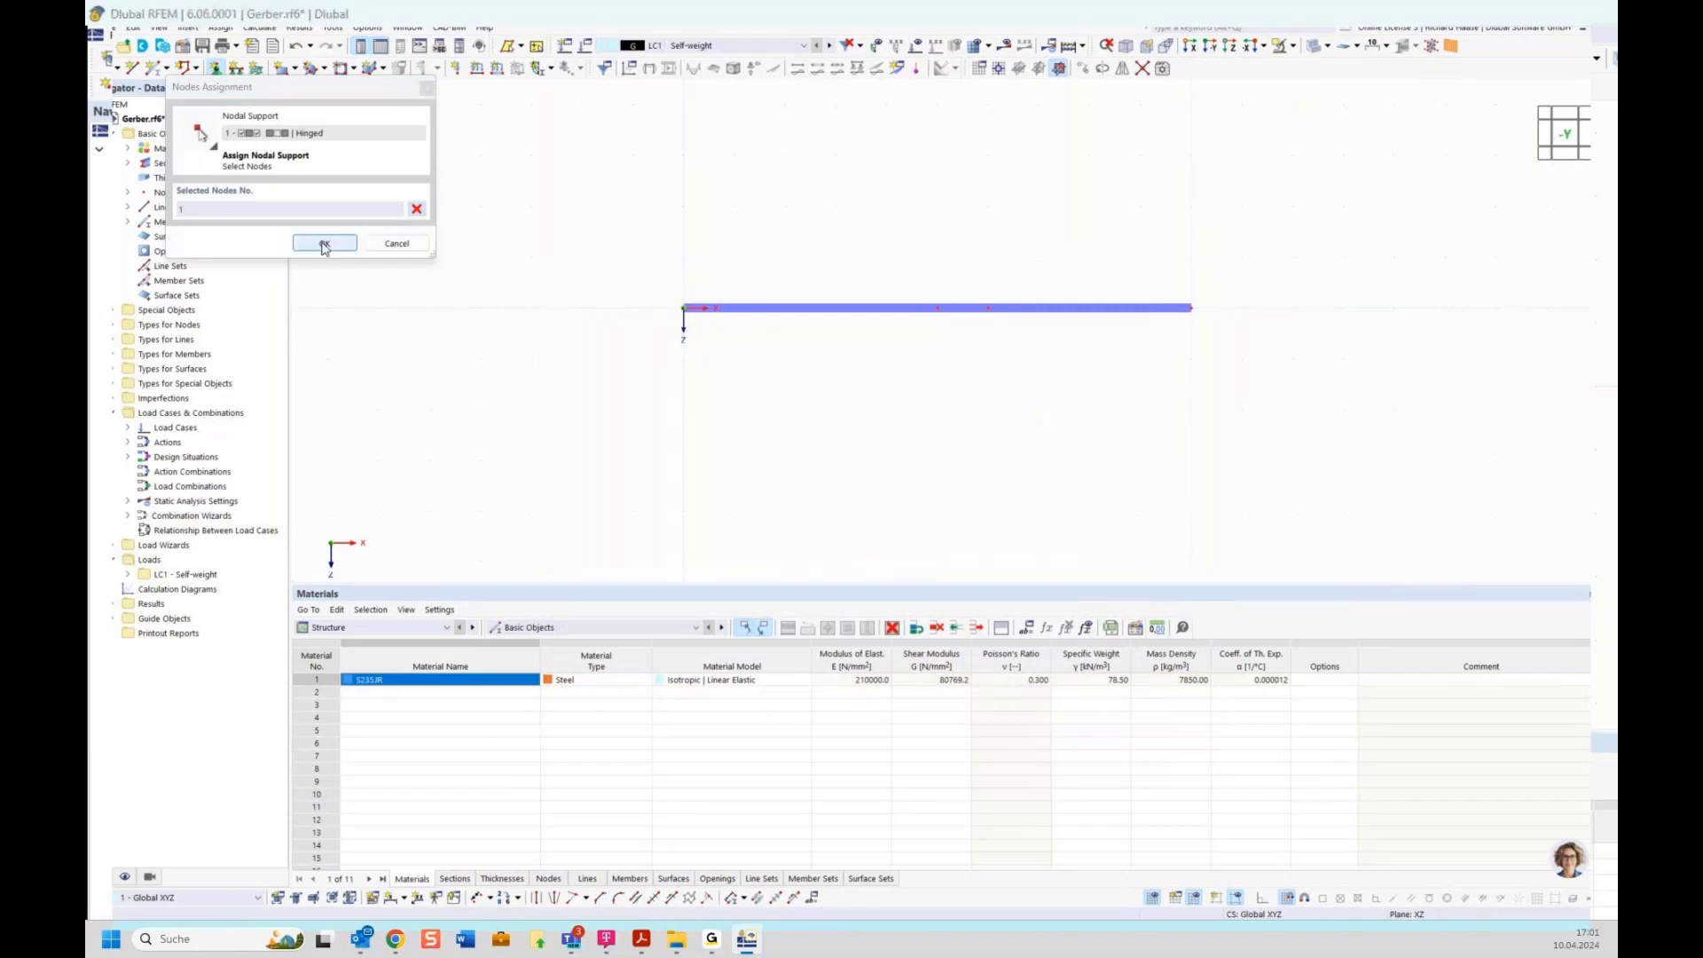
pyautogui.click(325, 243)
pyautogui.click(959, 643)
# Assign a roller nodal support to nodes 2 and 3, at the beam's end and its midpoint
pyautogui.click(222, 69)
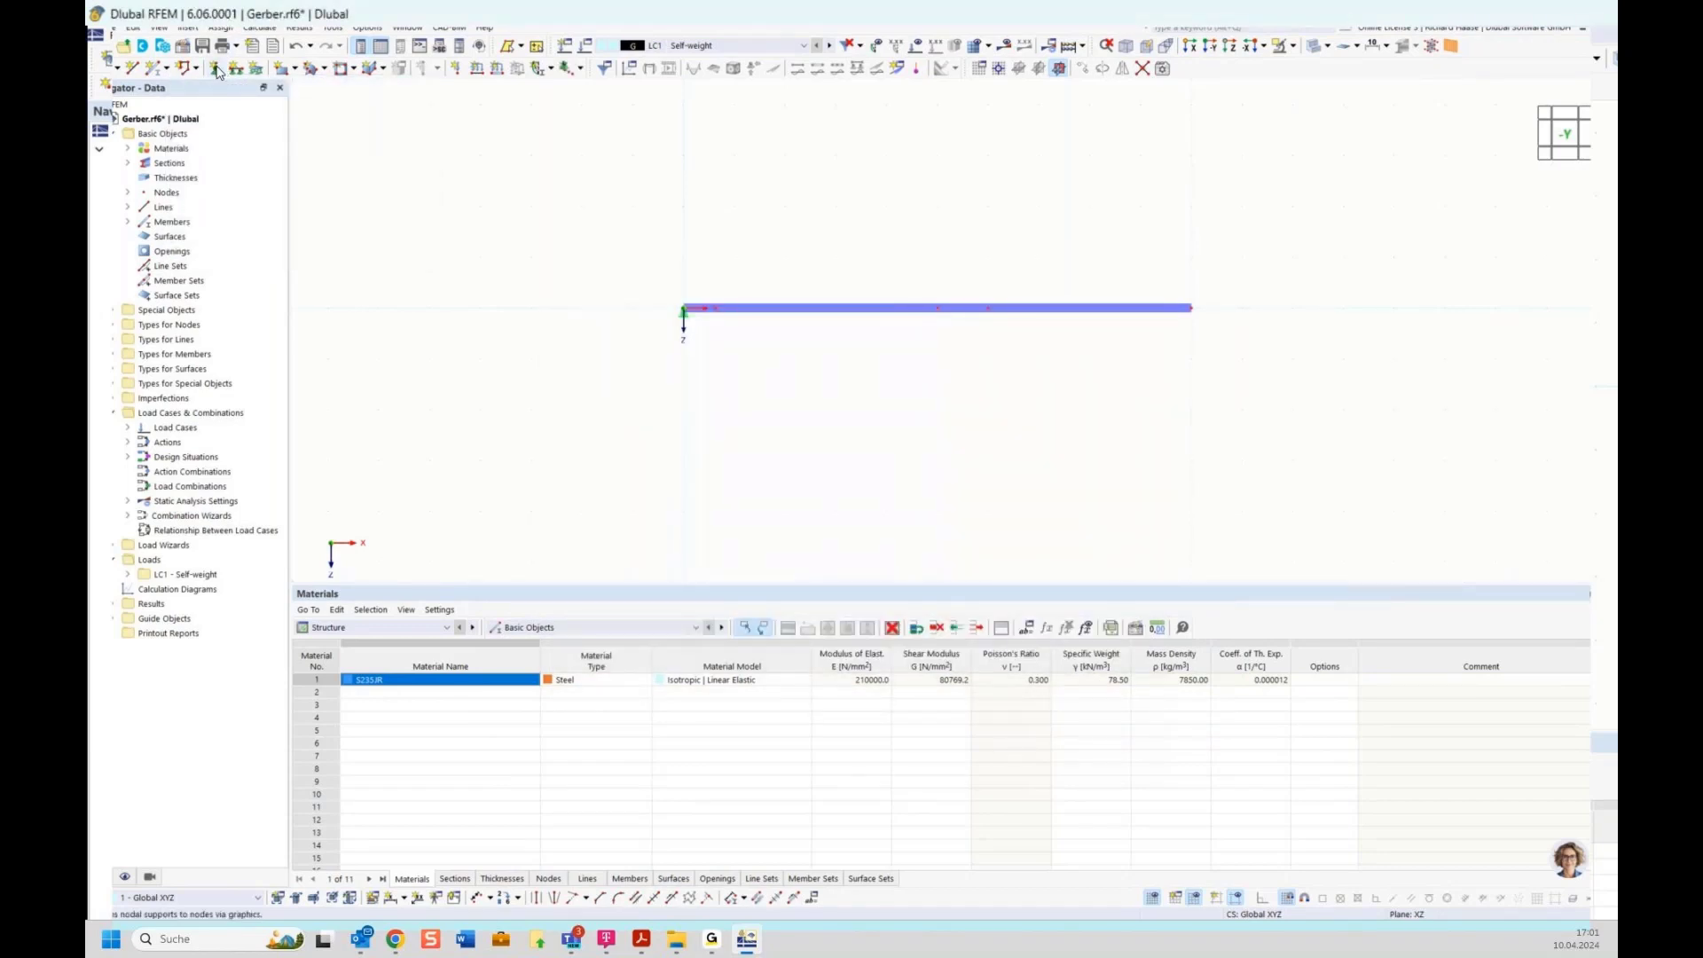
pyautogui.click(700, 379)
pyautogui.click(669, 431)
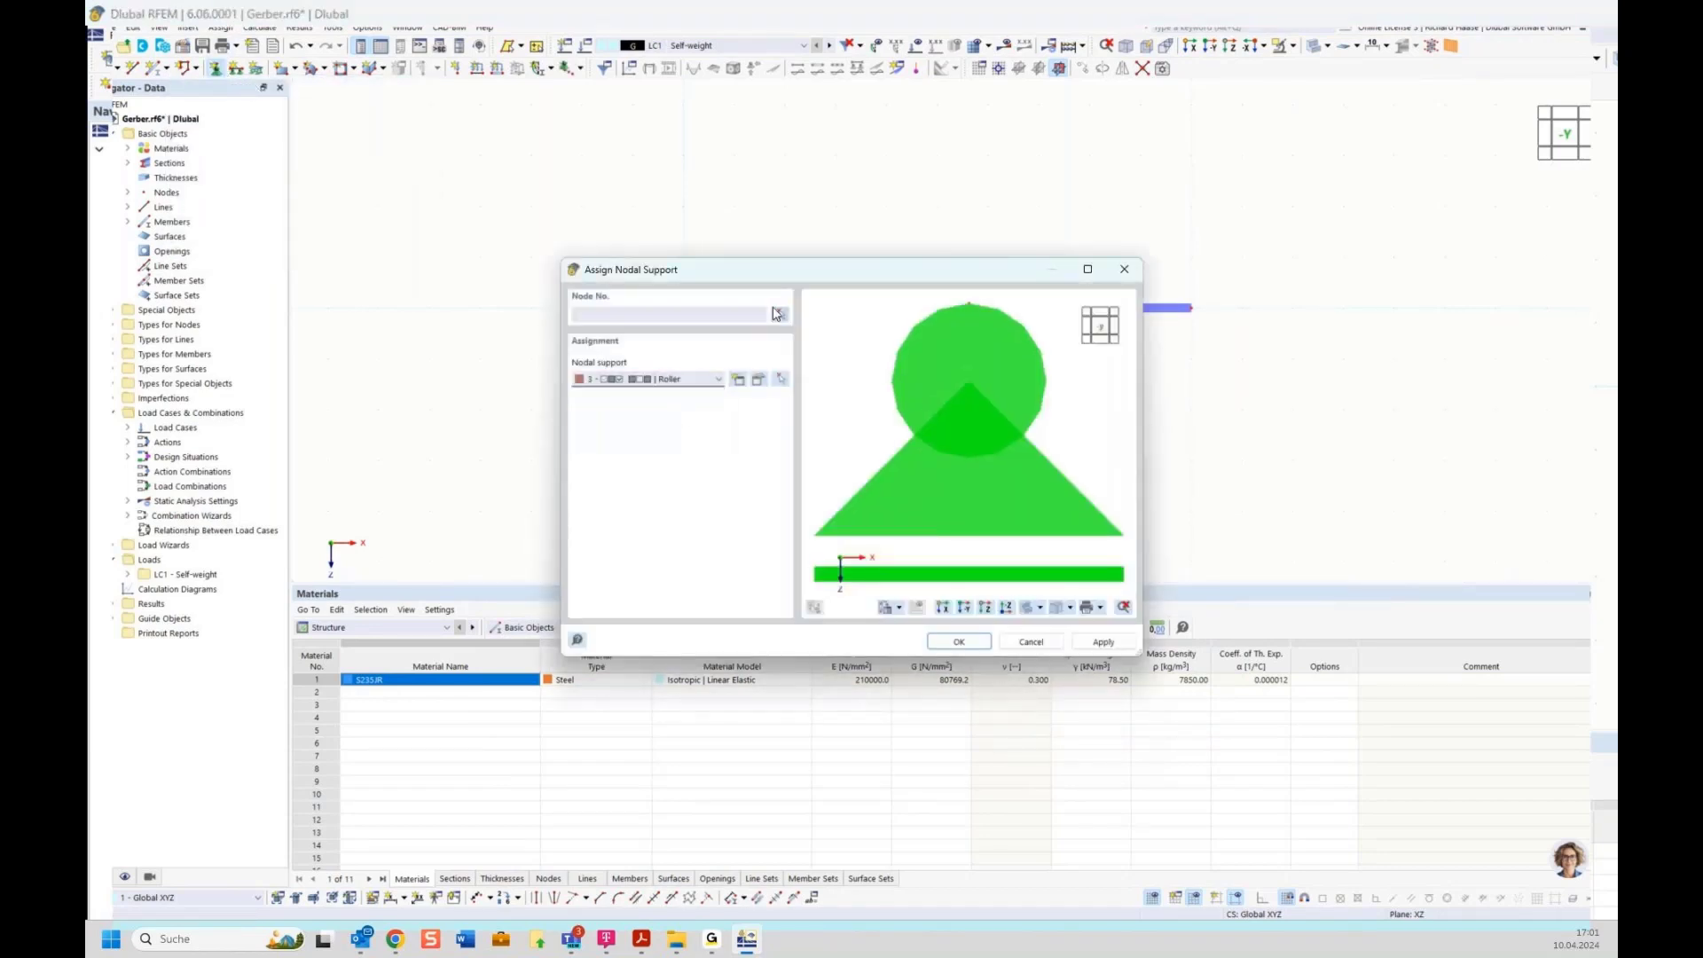
pyautogui.click(781, 314)
pyautogui.click(939, 309)
pyautogui.click(1192, 308)
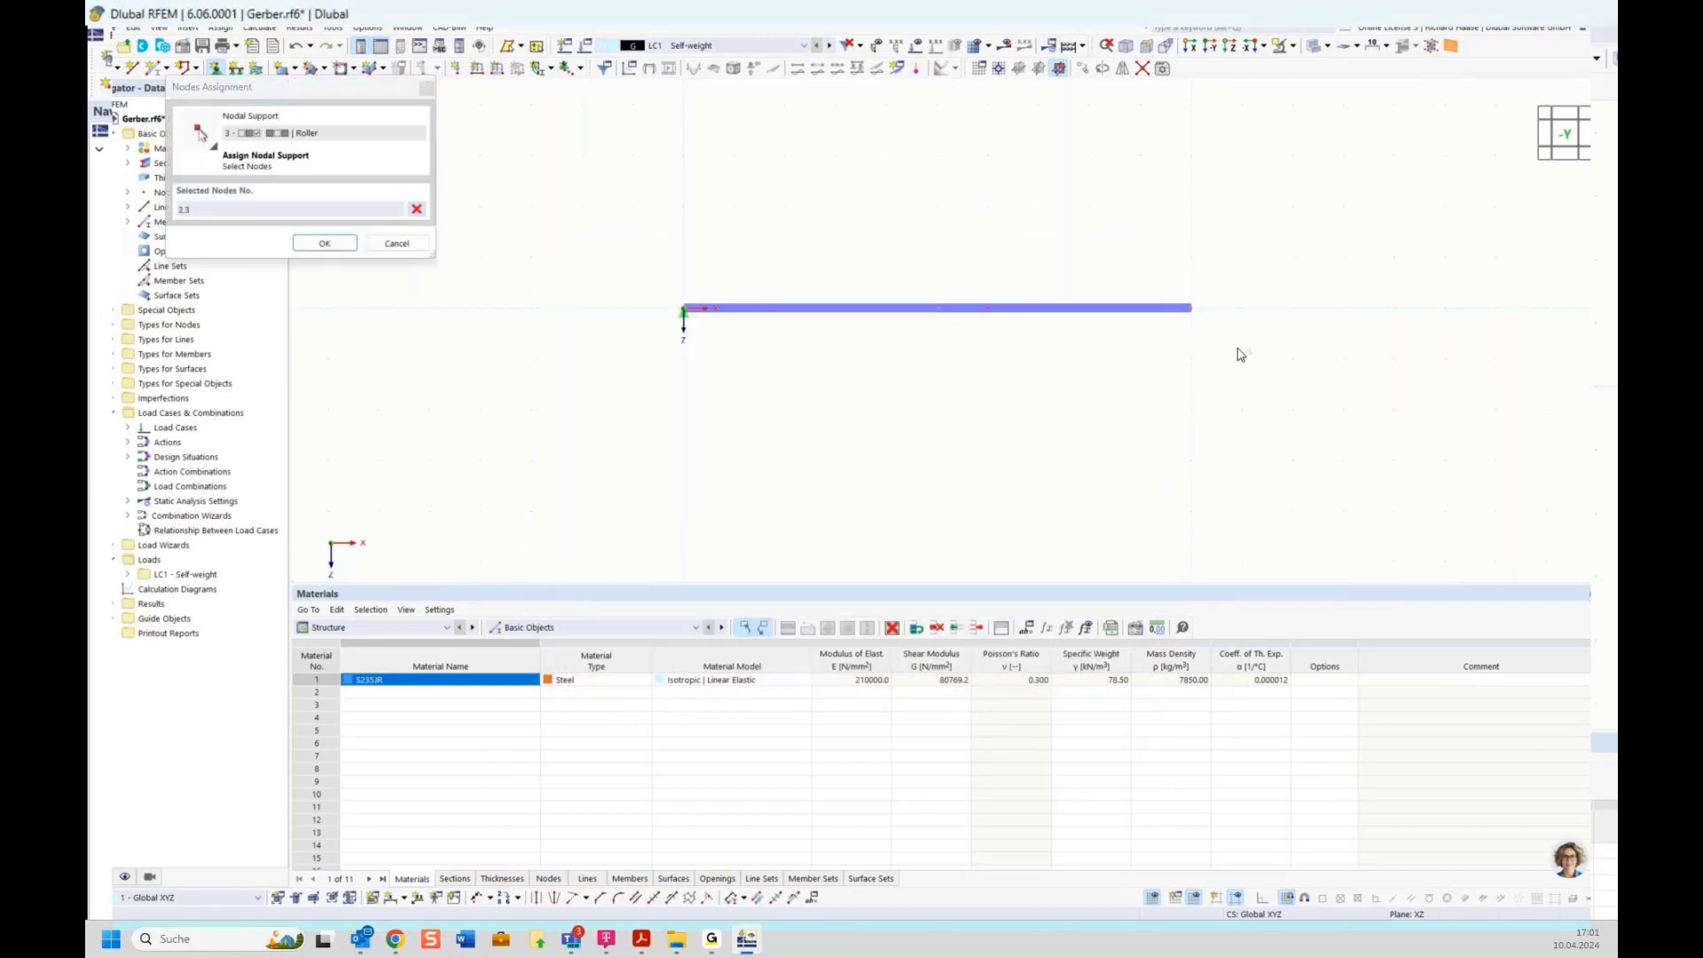
pyautogui.click(324, 243)
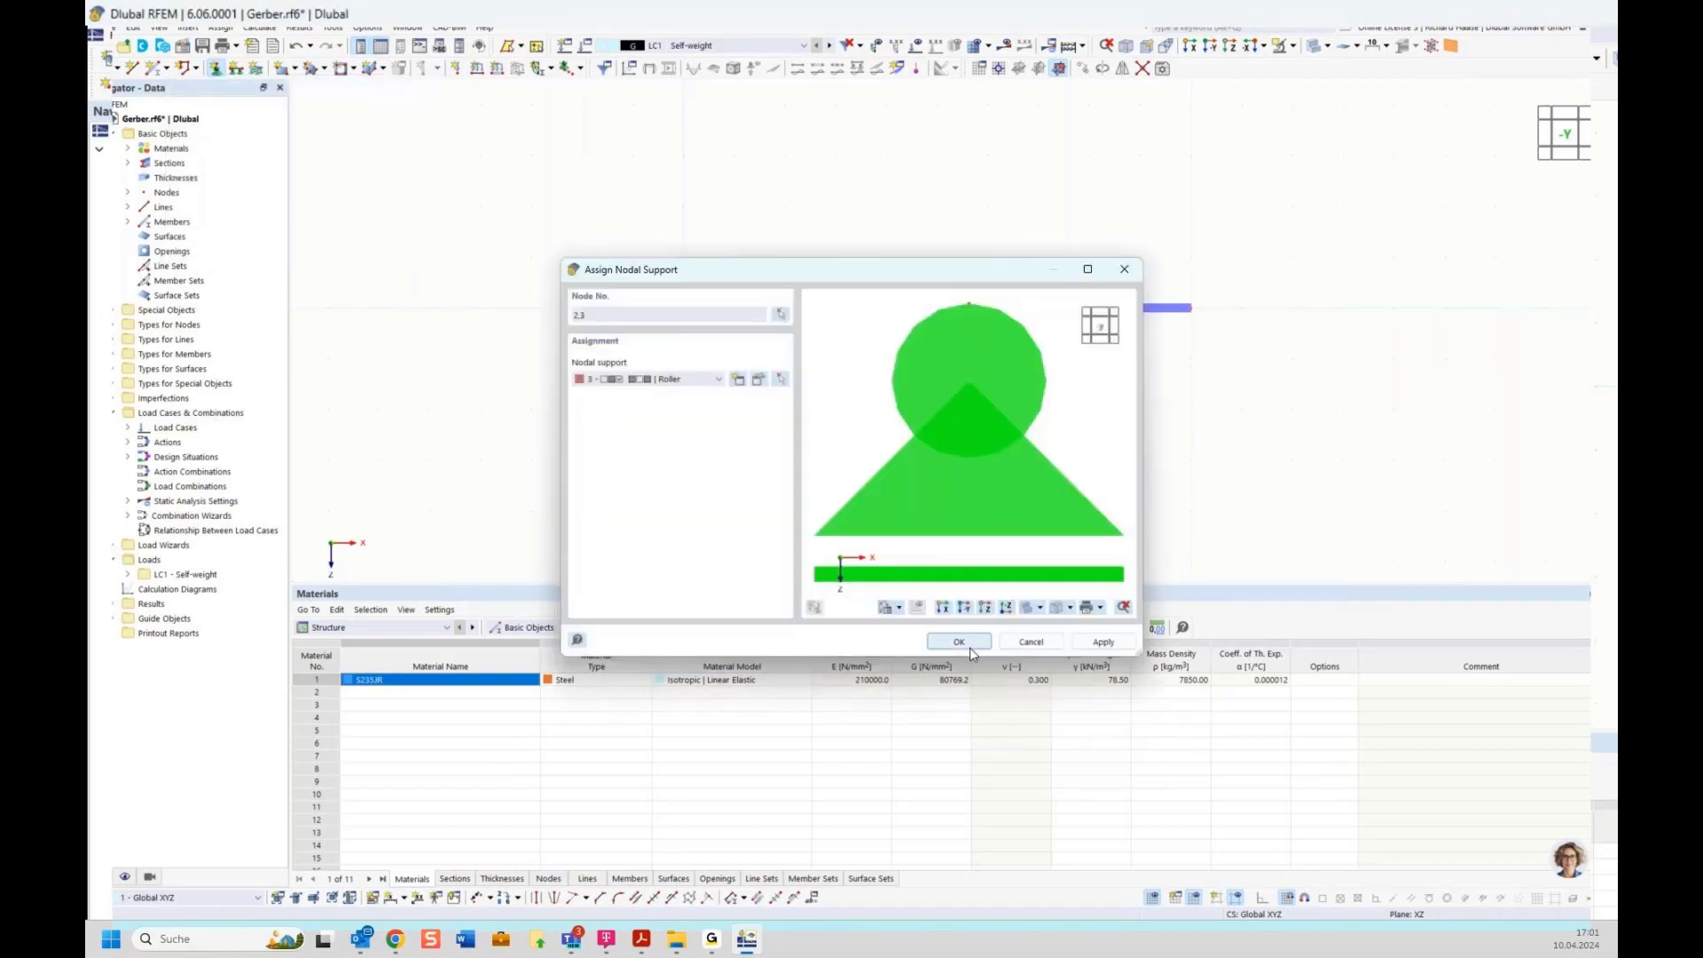
pyautogui.click(971, 646)
# Enlarge the display size of the nodal support symbols on the beam
pyautogui.rightClick(939, 313)
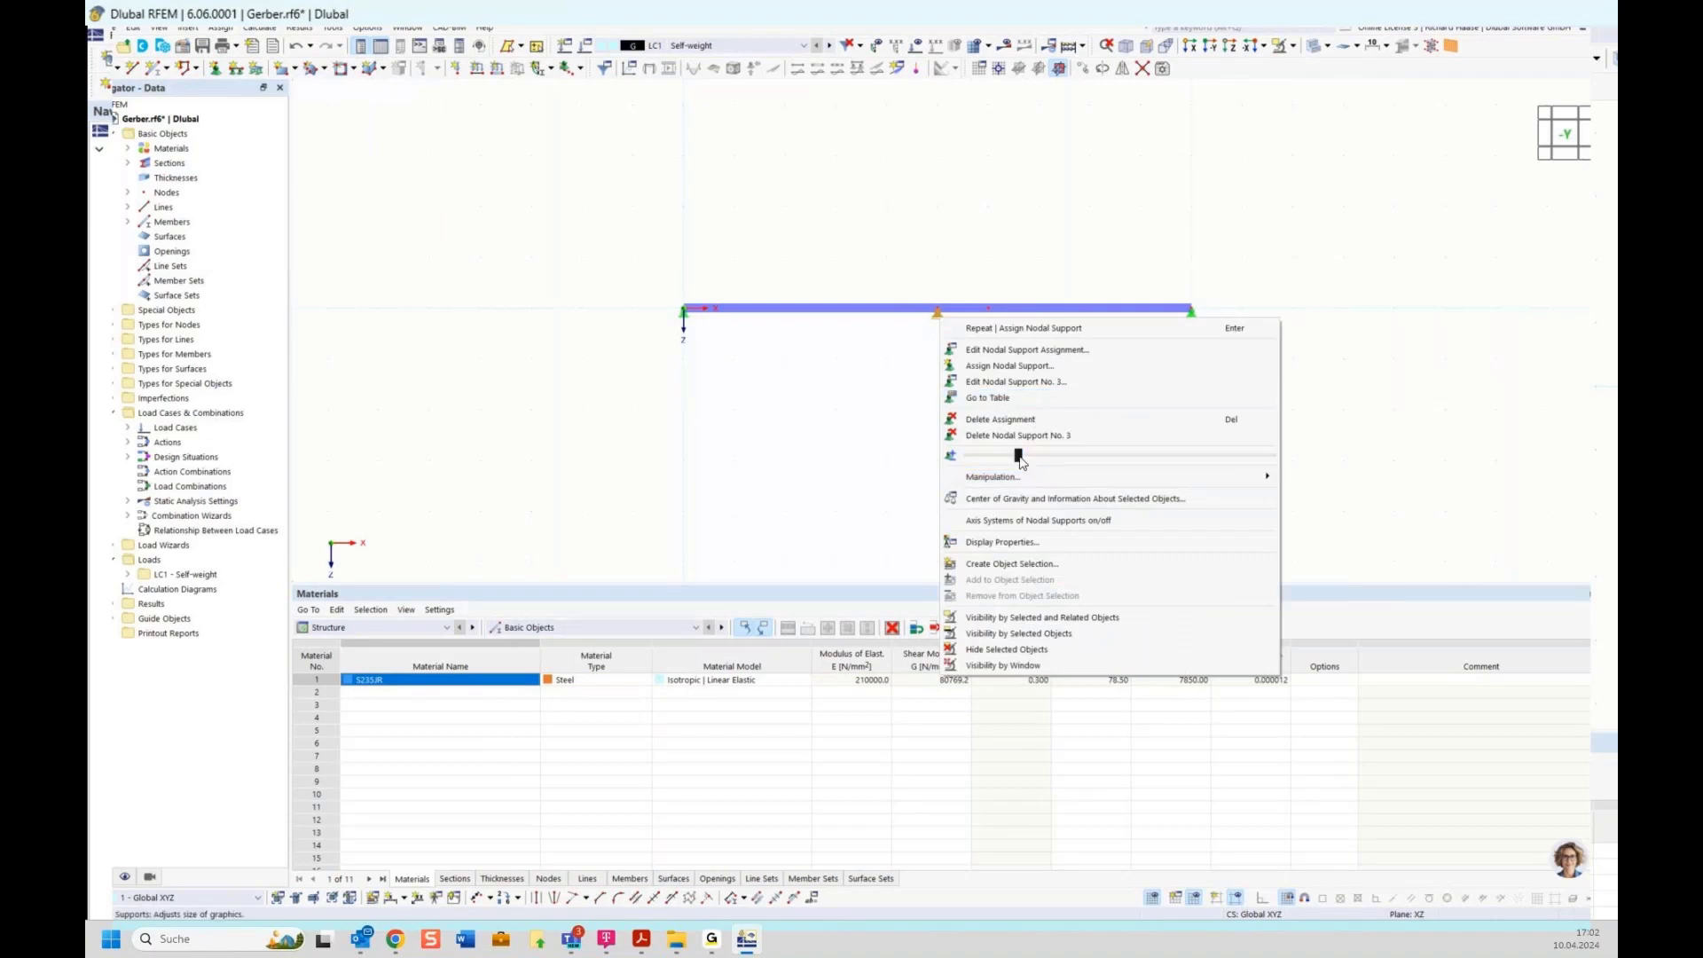
pyautogui.click(1378, 262)
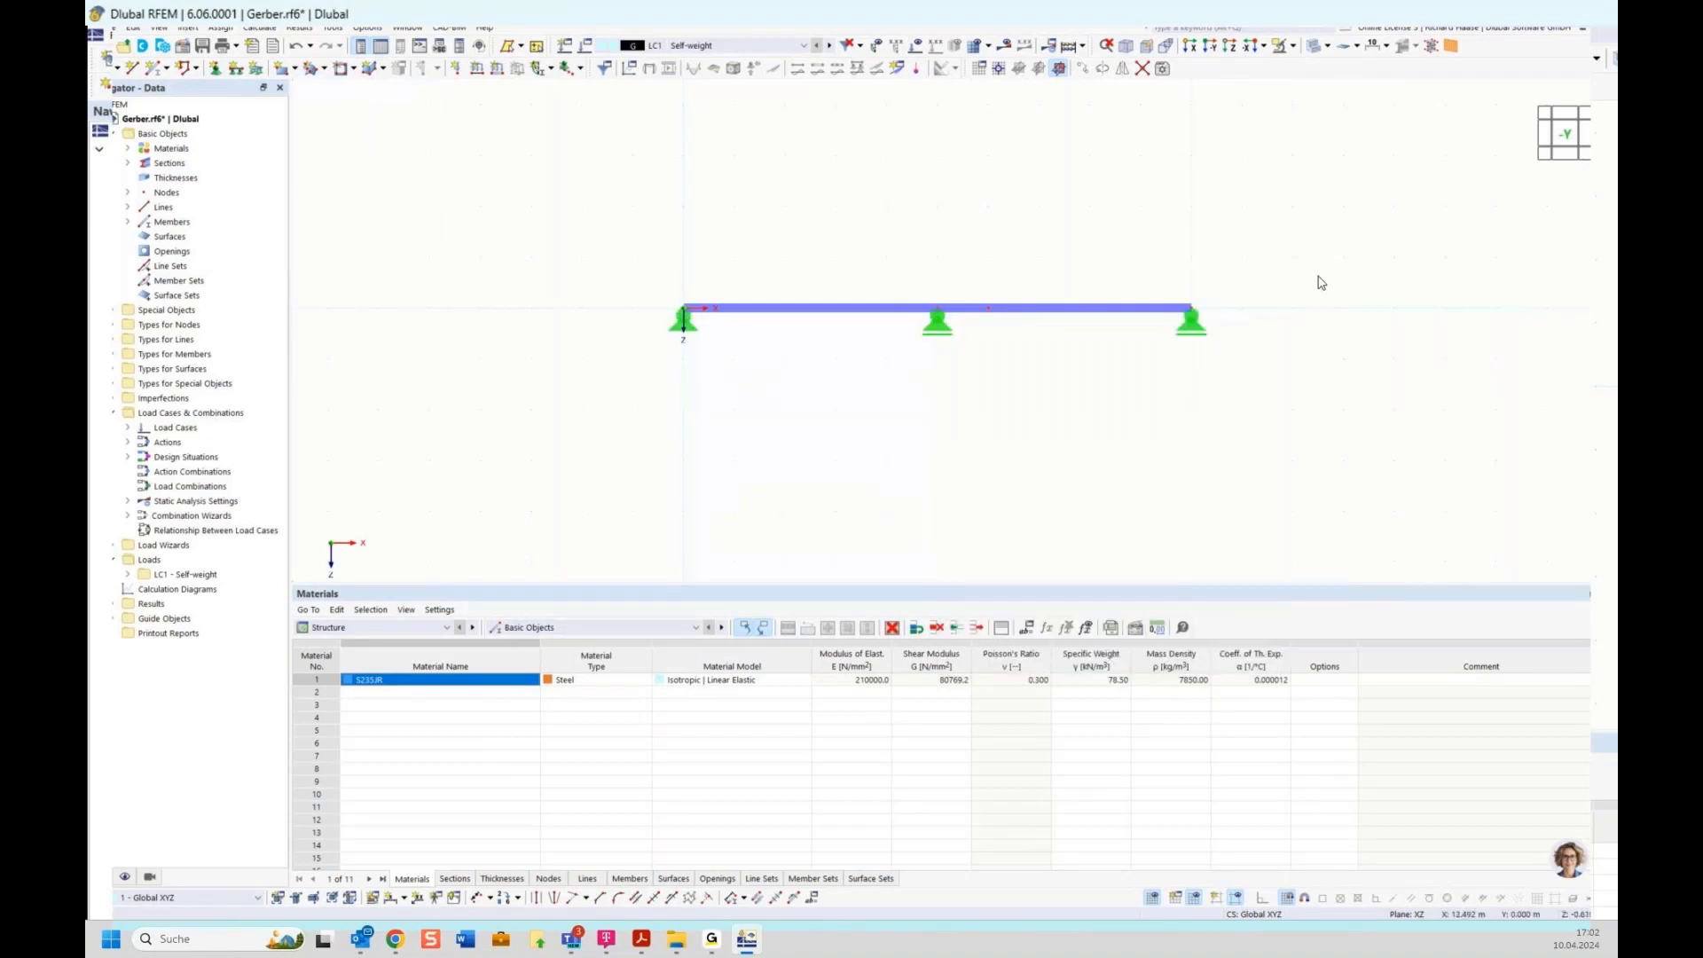
pyautogui.moveTo(1320, 276); pyautogui.dragTo(1209, 353, button='middle')
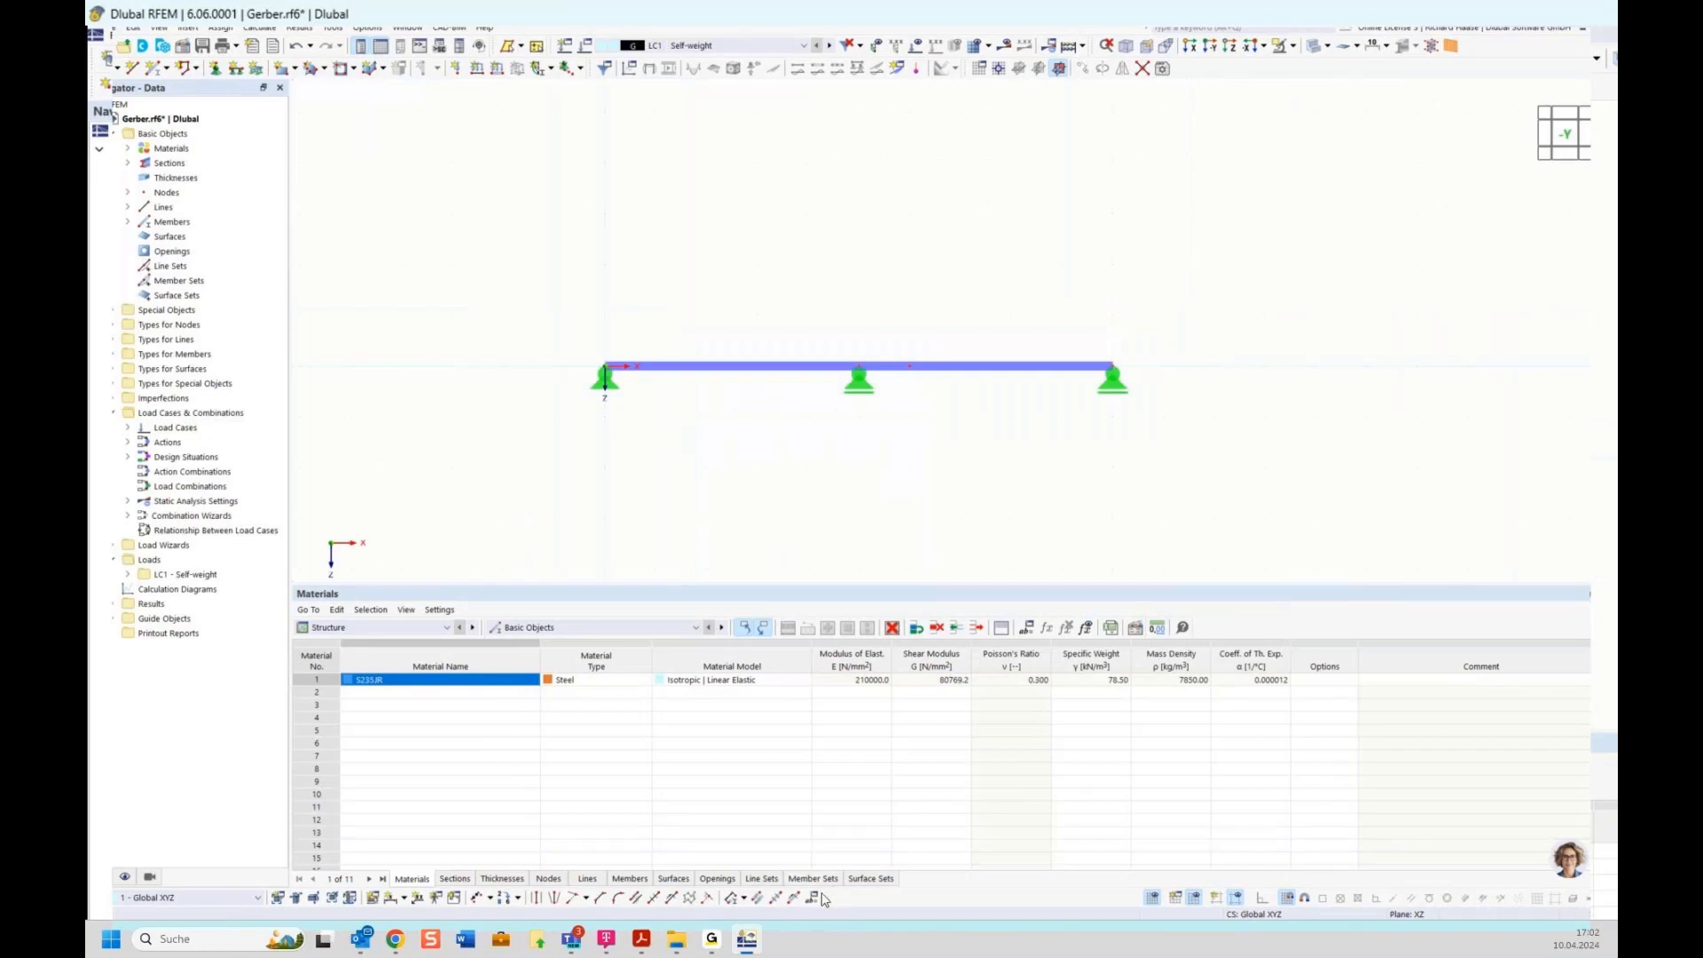
# Restore the default layout of the program window
pyautogui.click(152, 27)
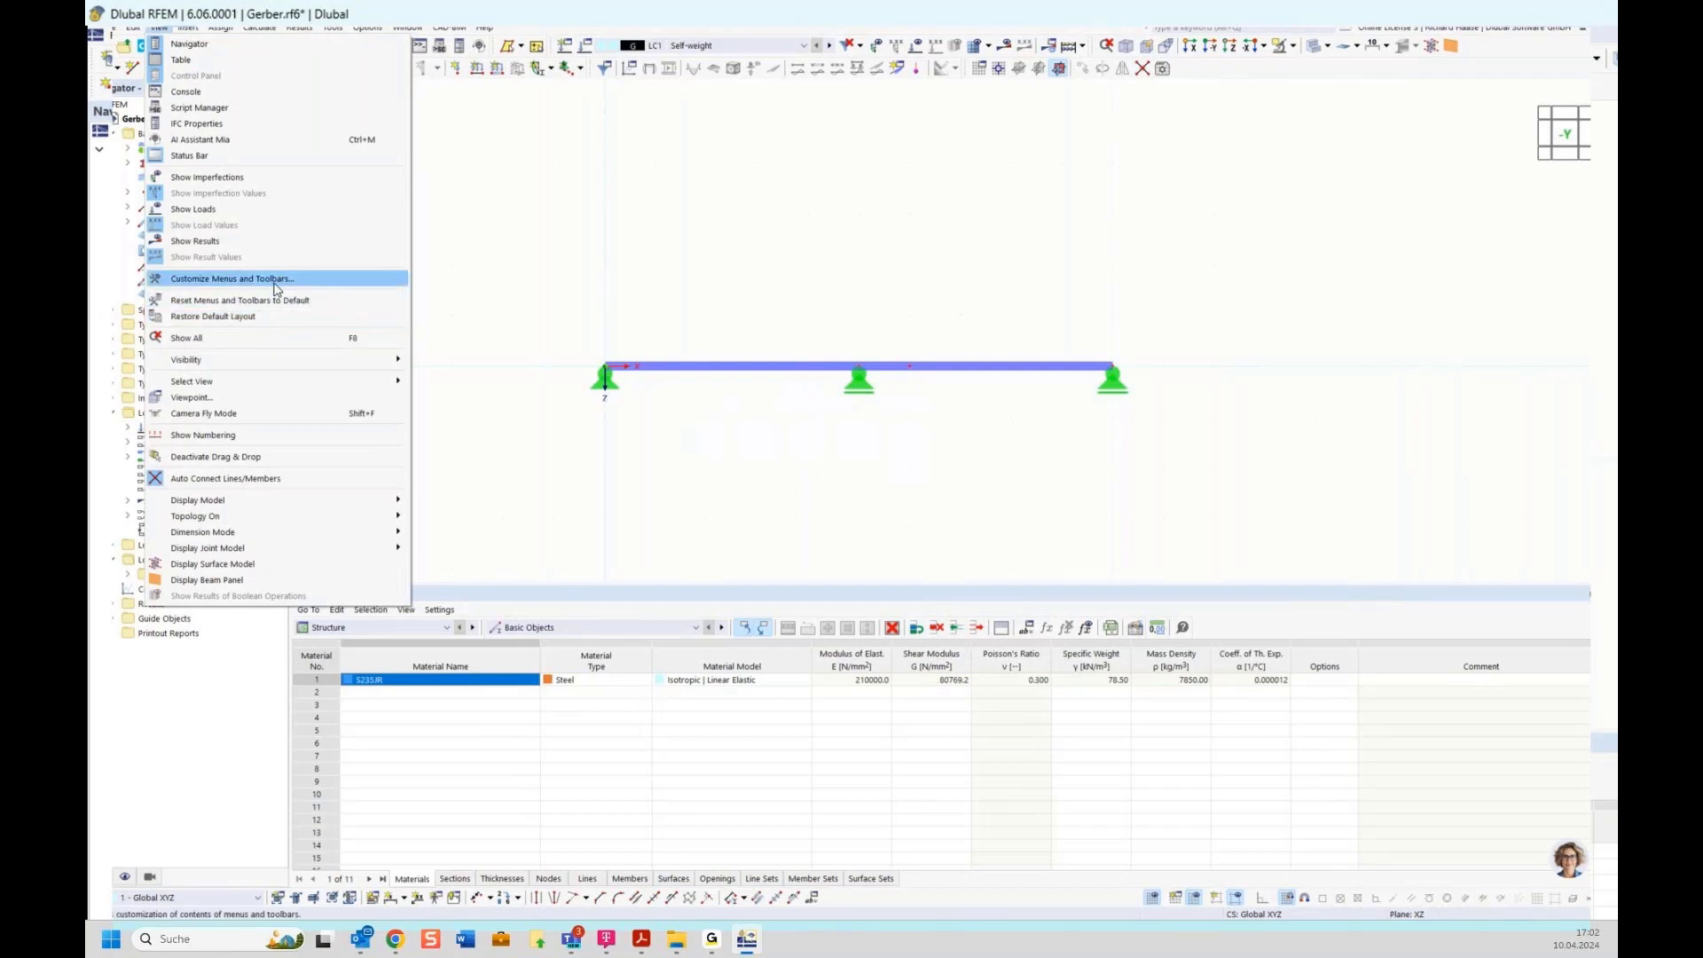
pyautogui.click(232, 278)
pyautogui.press('Escape')
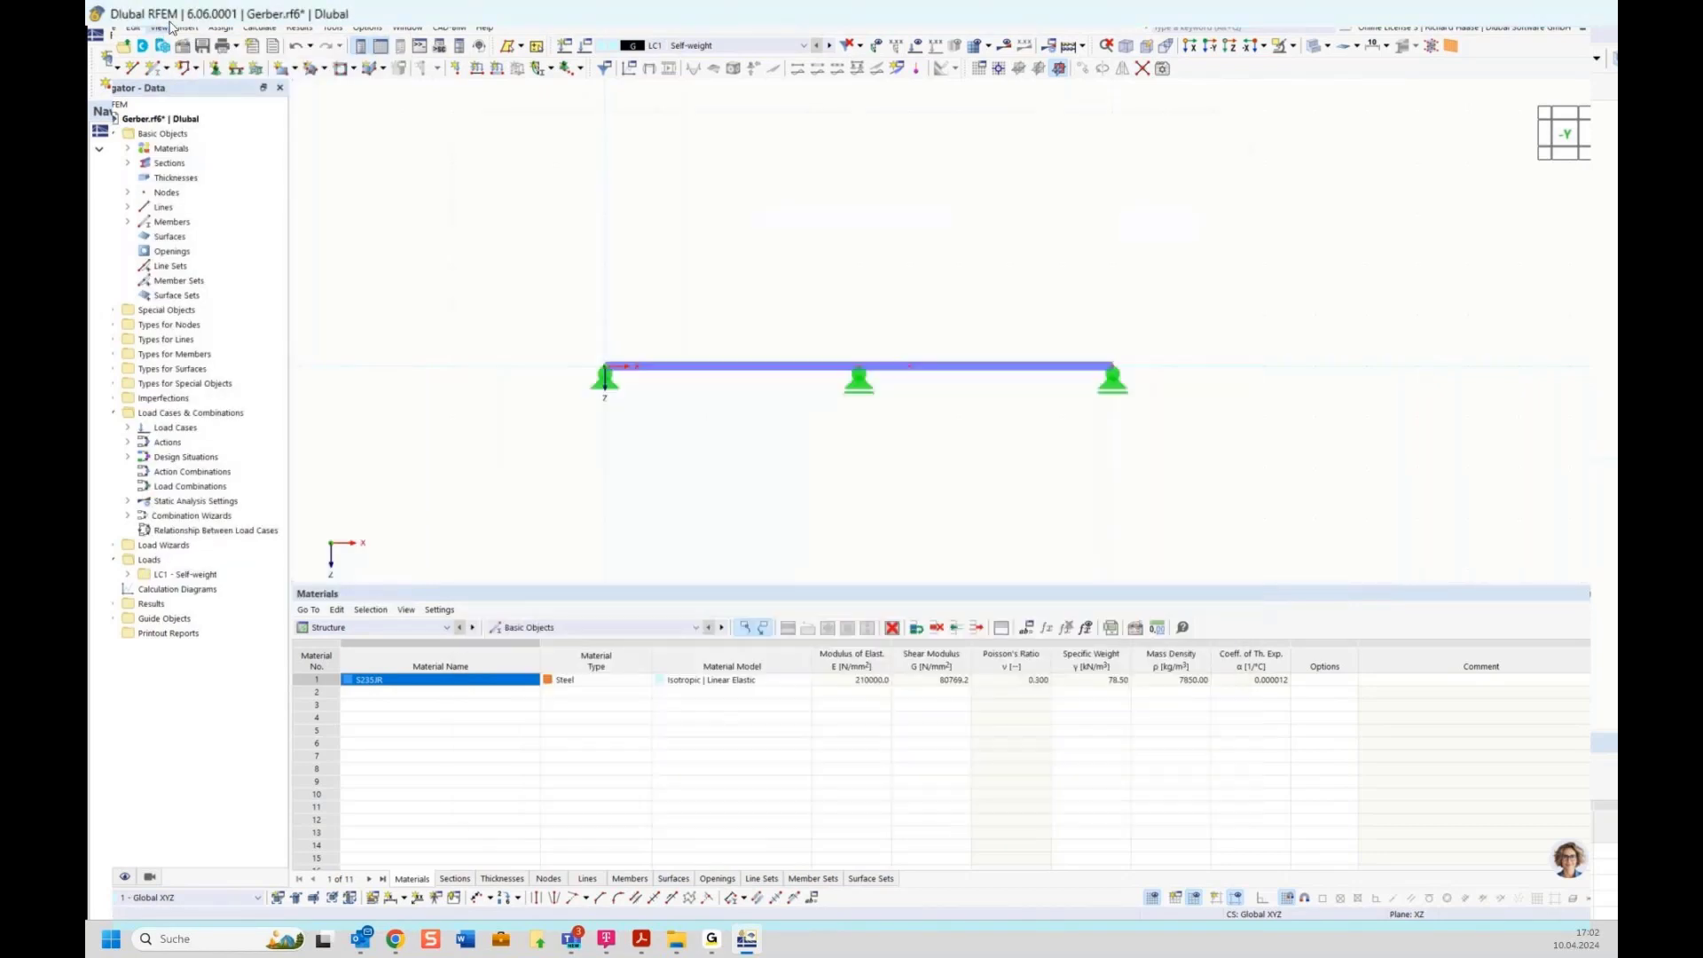
pyautogui.click(219, 27)
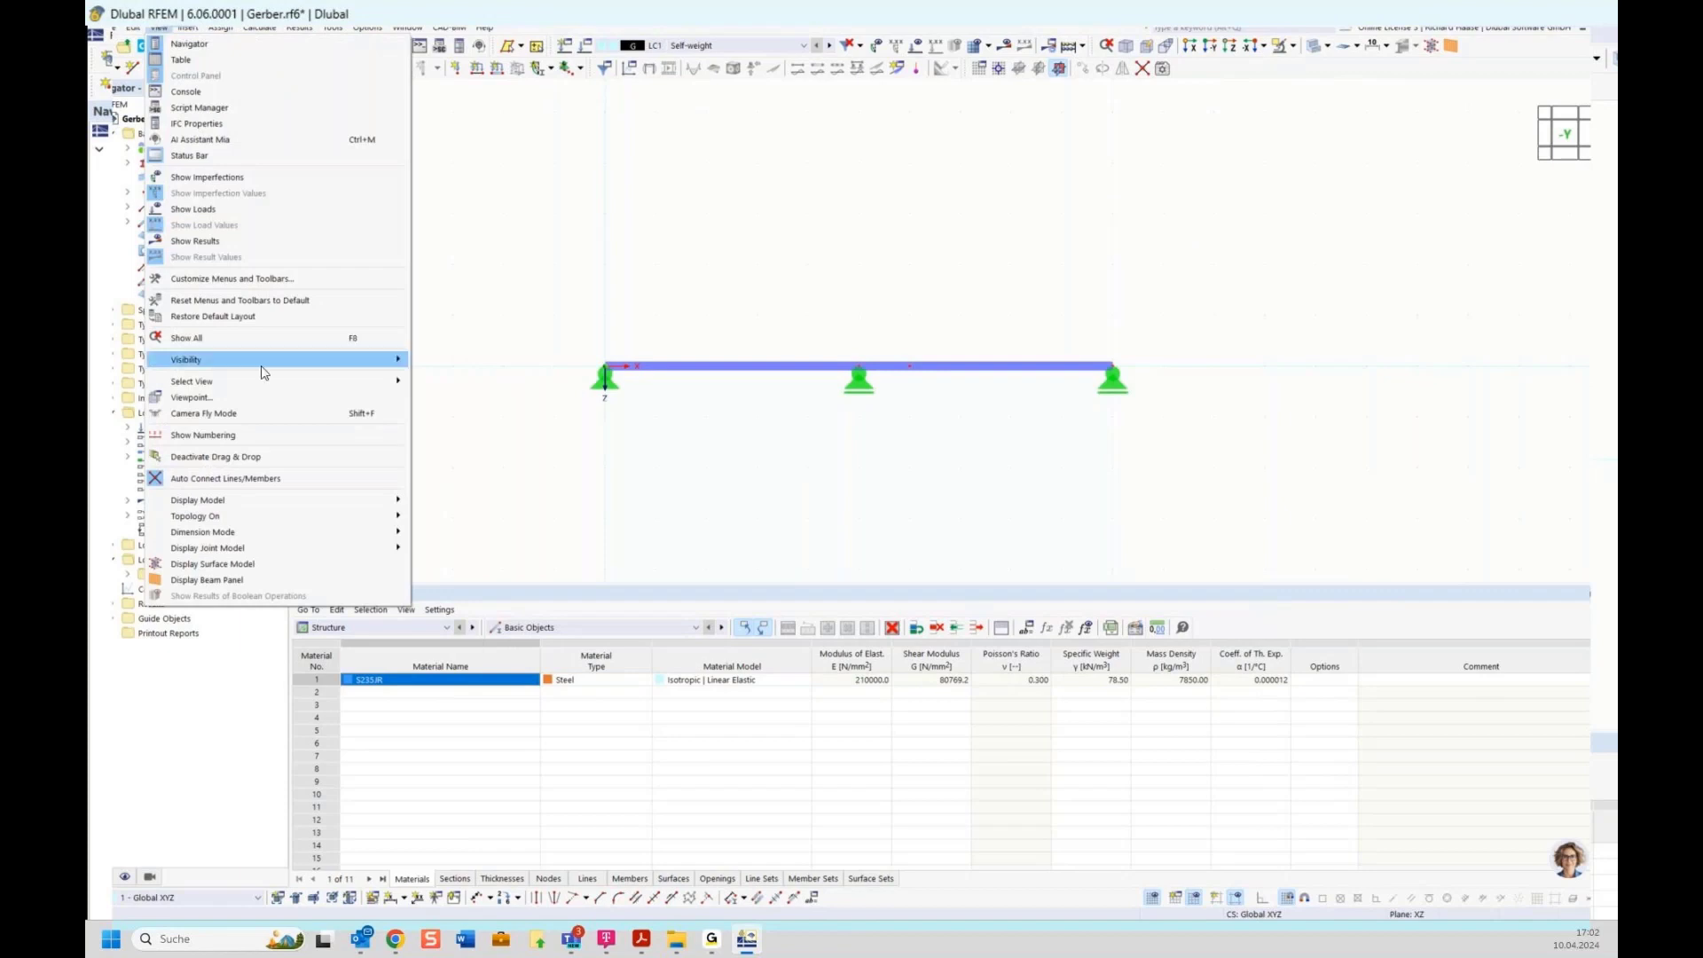
pyautogui.click(234, 312)
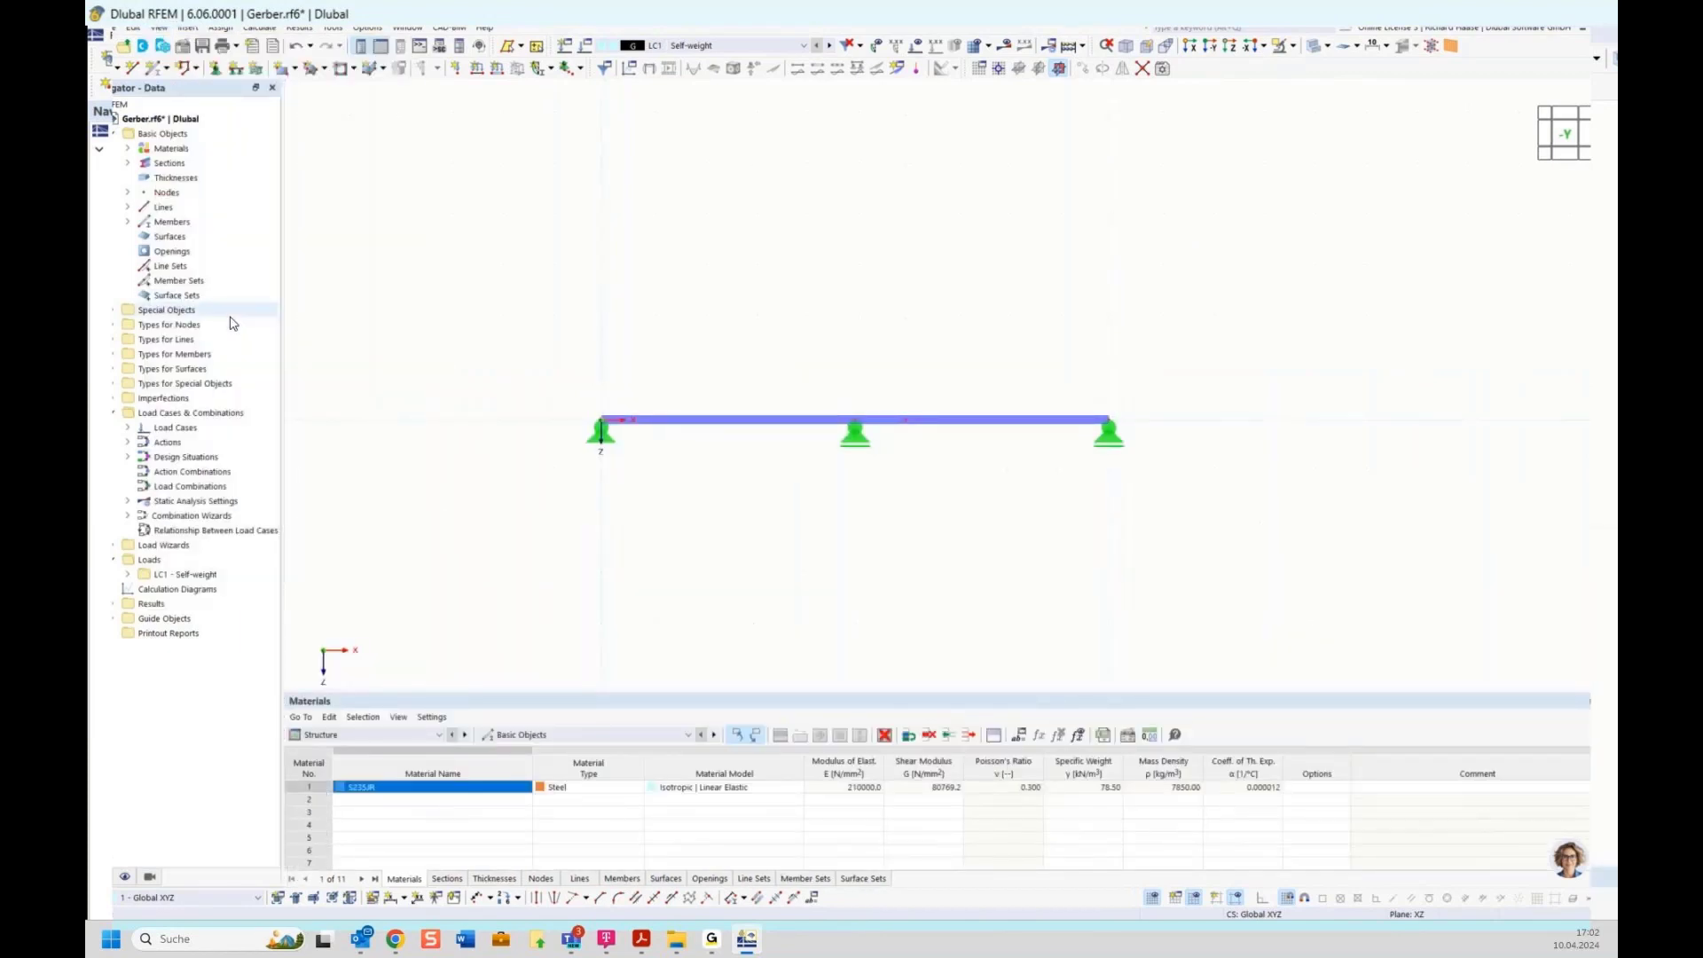
# Reset all menus and toolbars to their default configuration and confirm discarding the custom changes
pyautogui.click(159, 27)
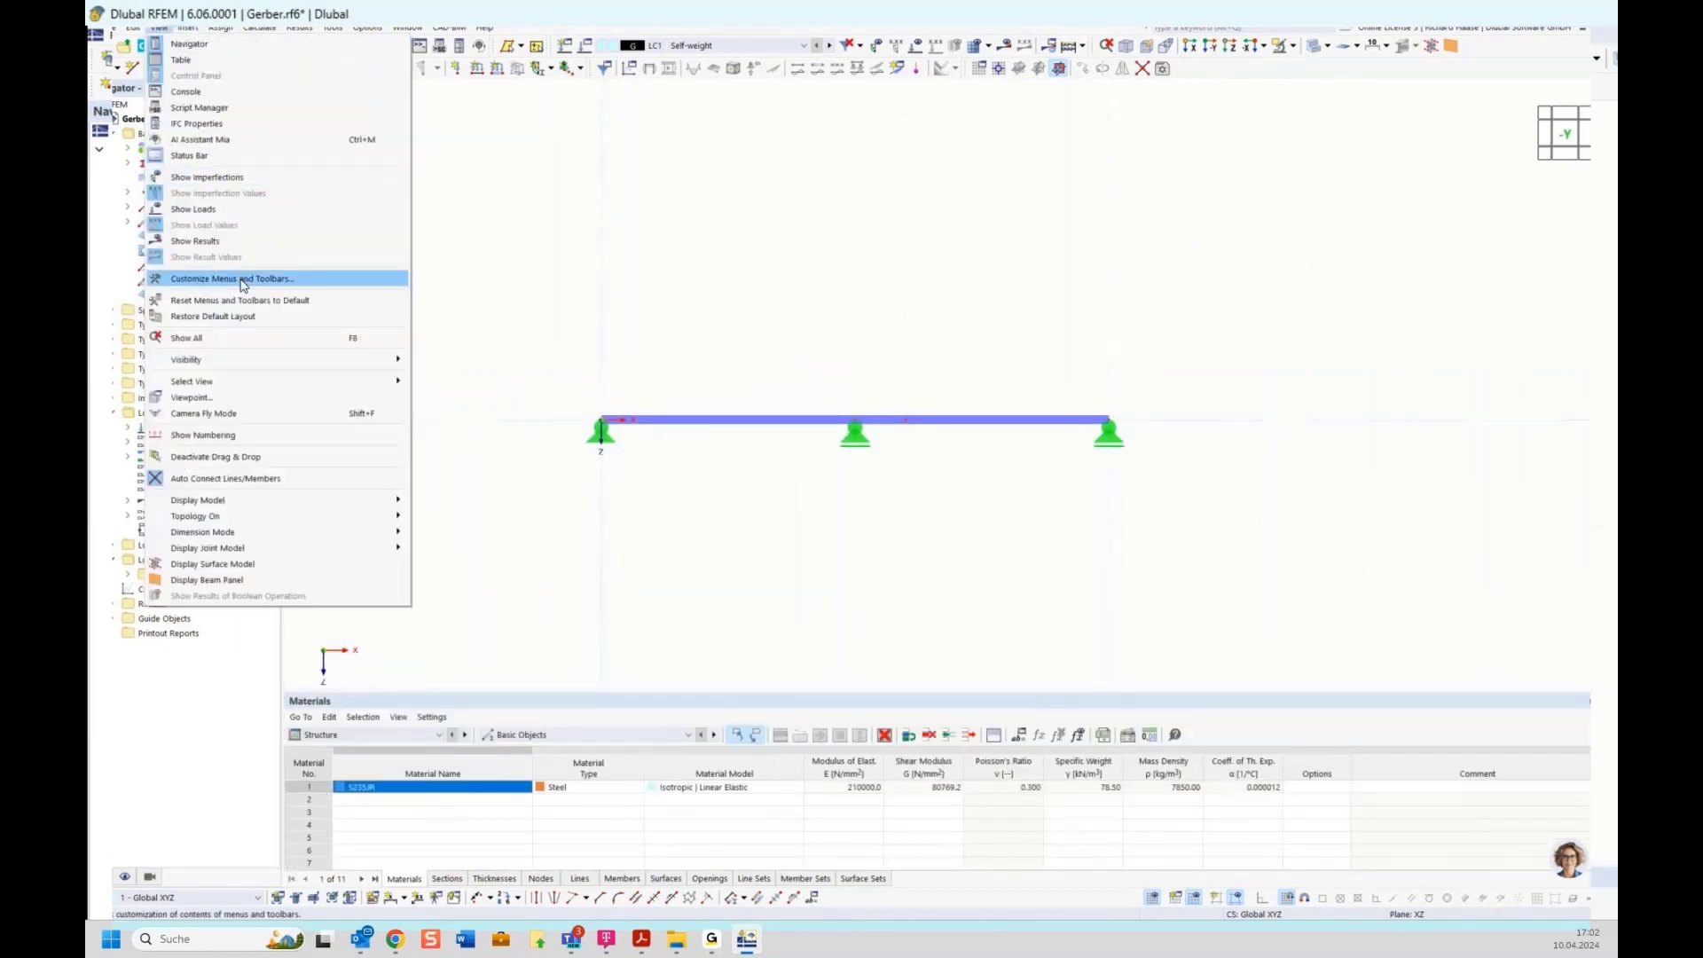
pyautogui.click(248, 302)
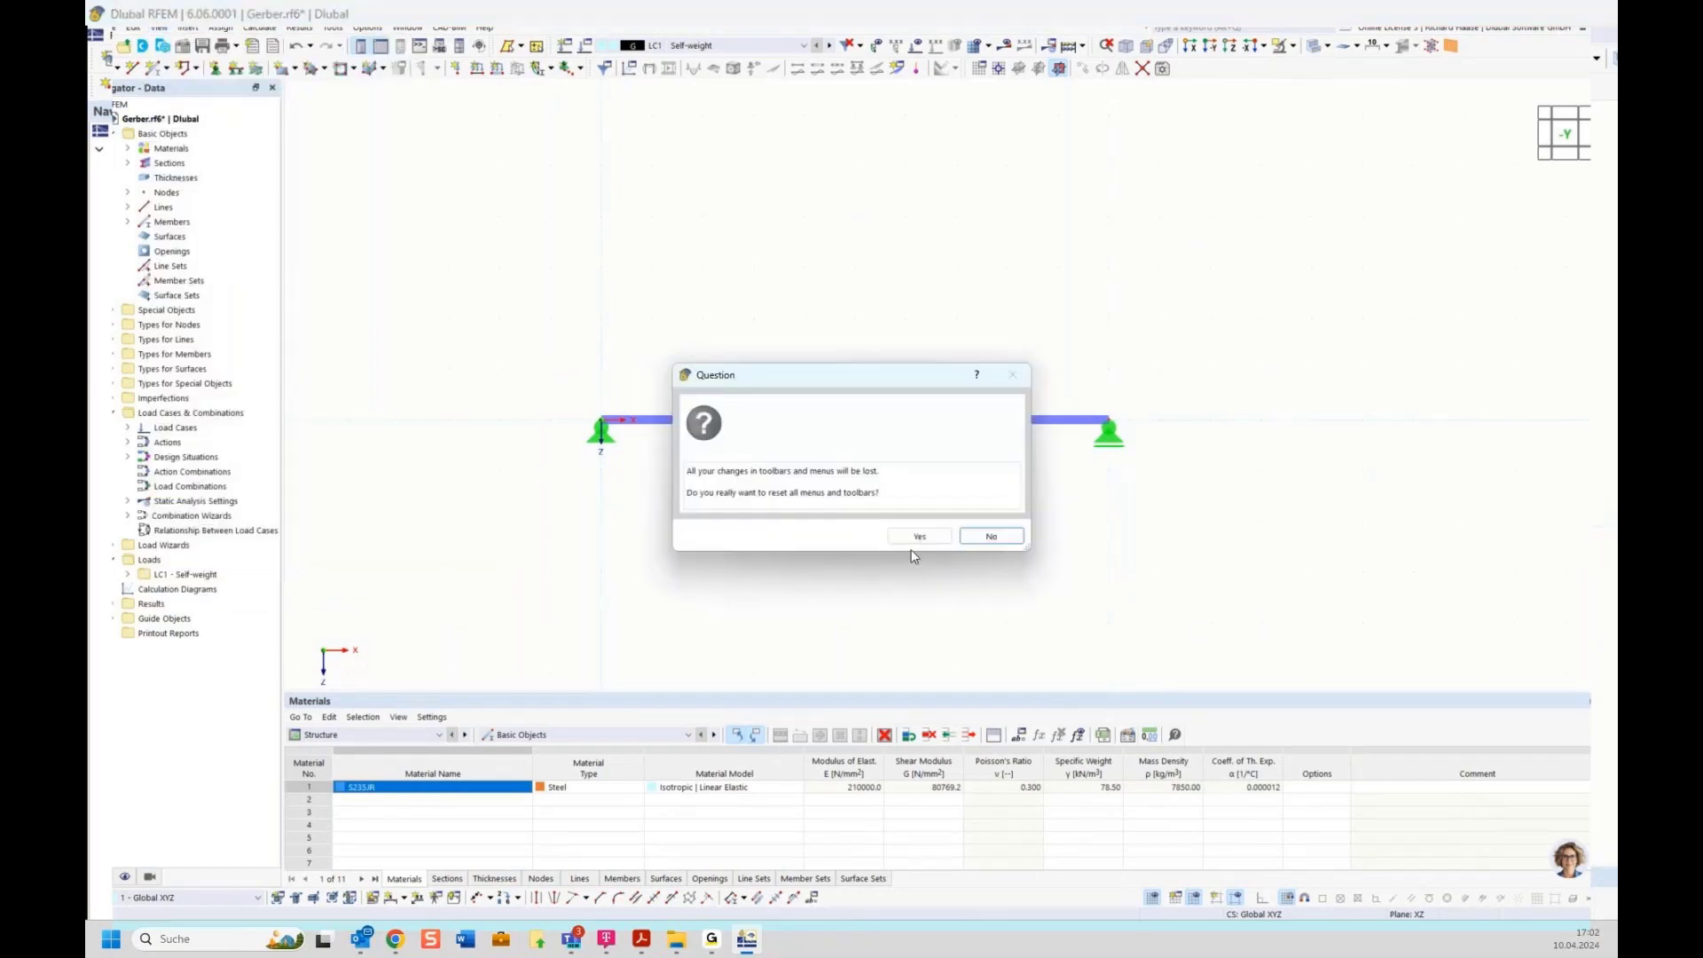
pyautogui.click(917, 537)
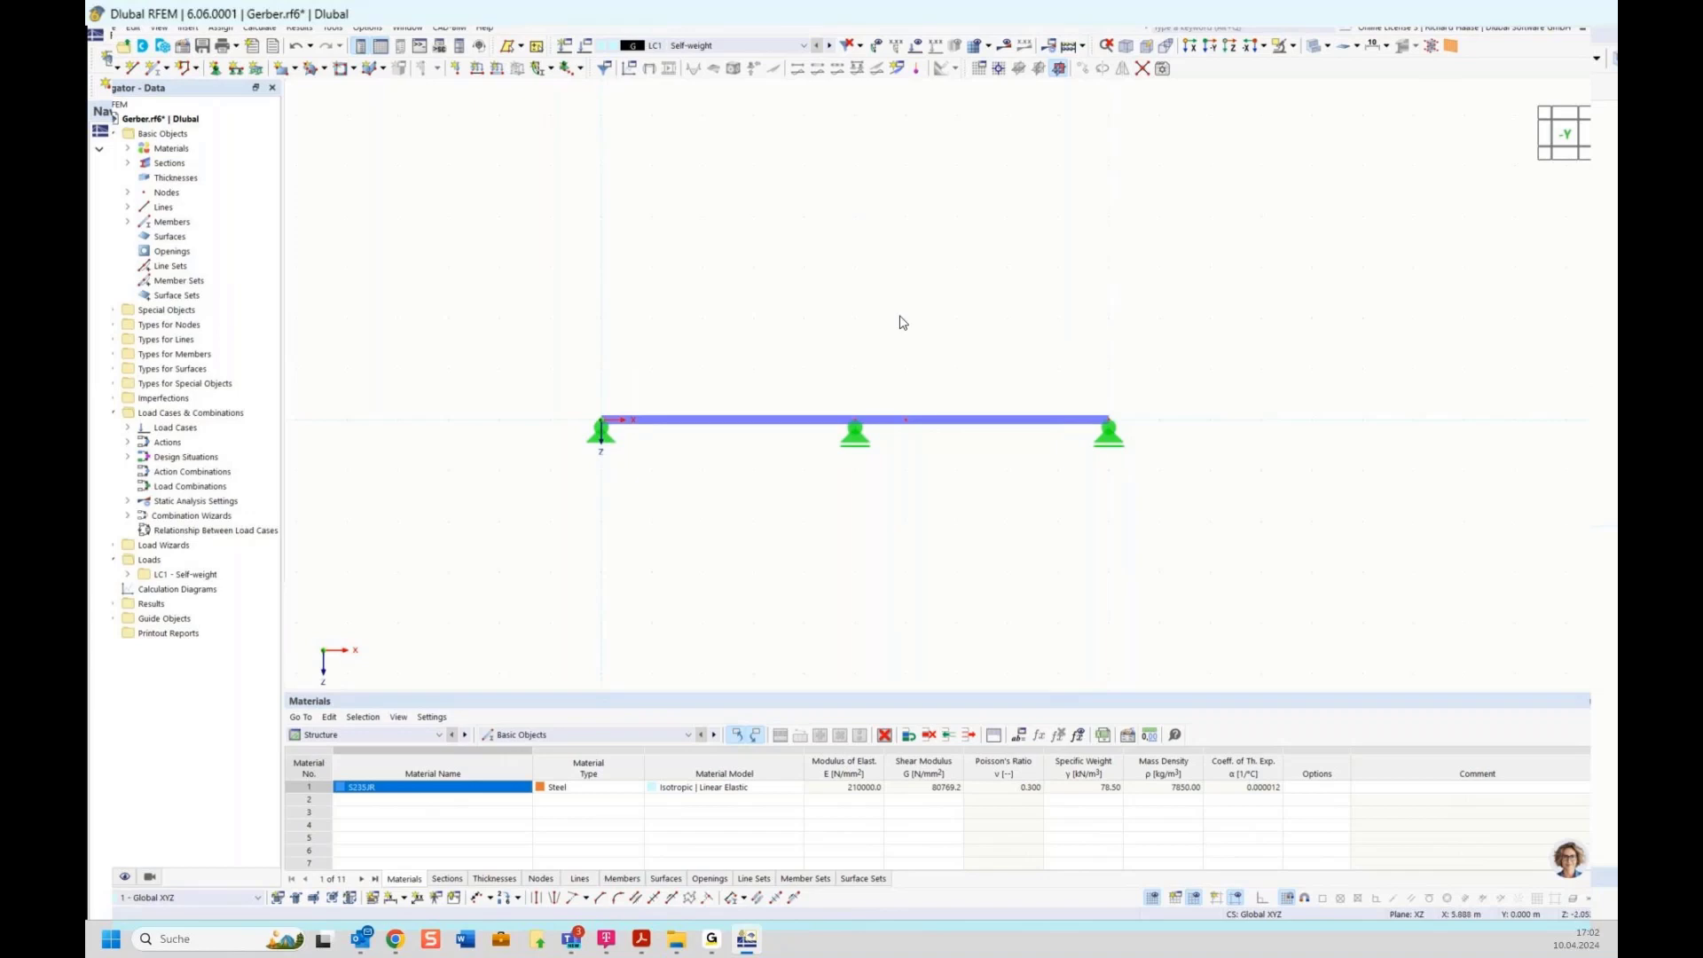
# Locate the Global Parameters command among the editing commands and through a command search for "global"
pyautogui.click(135, 29)
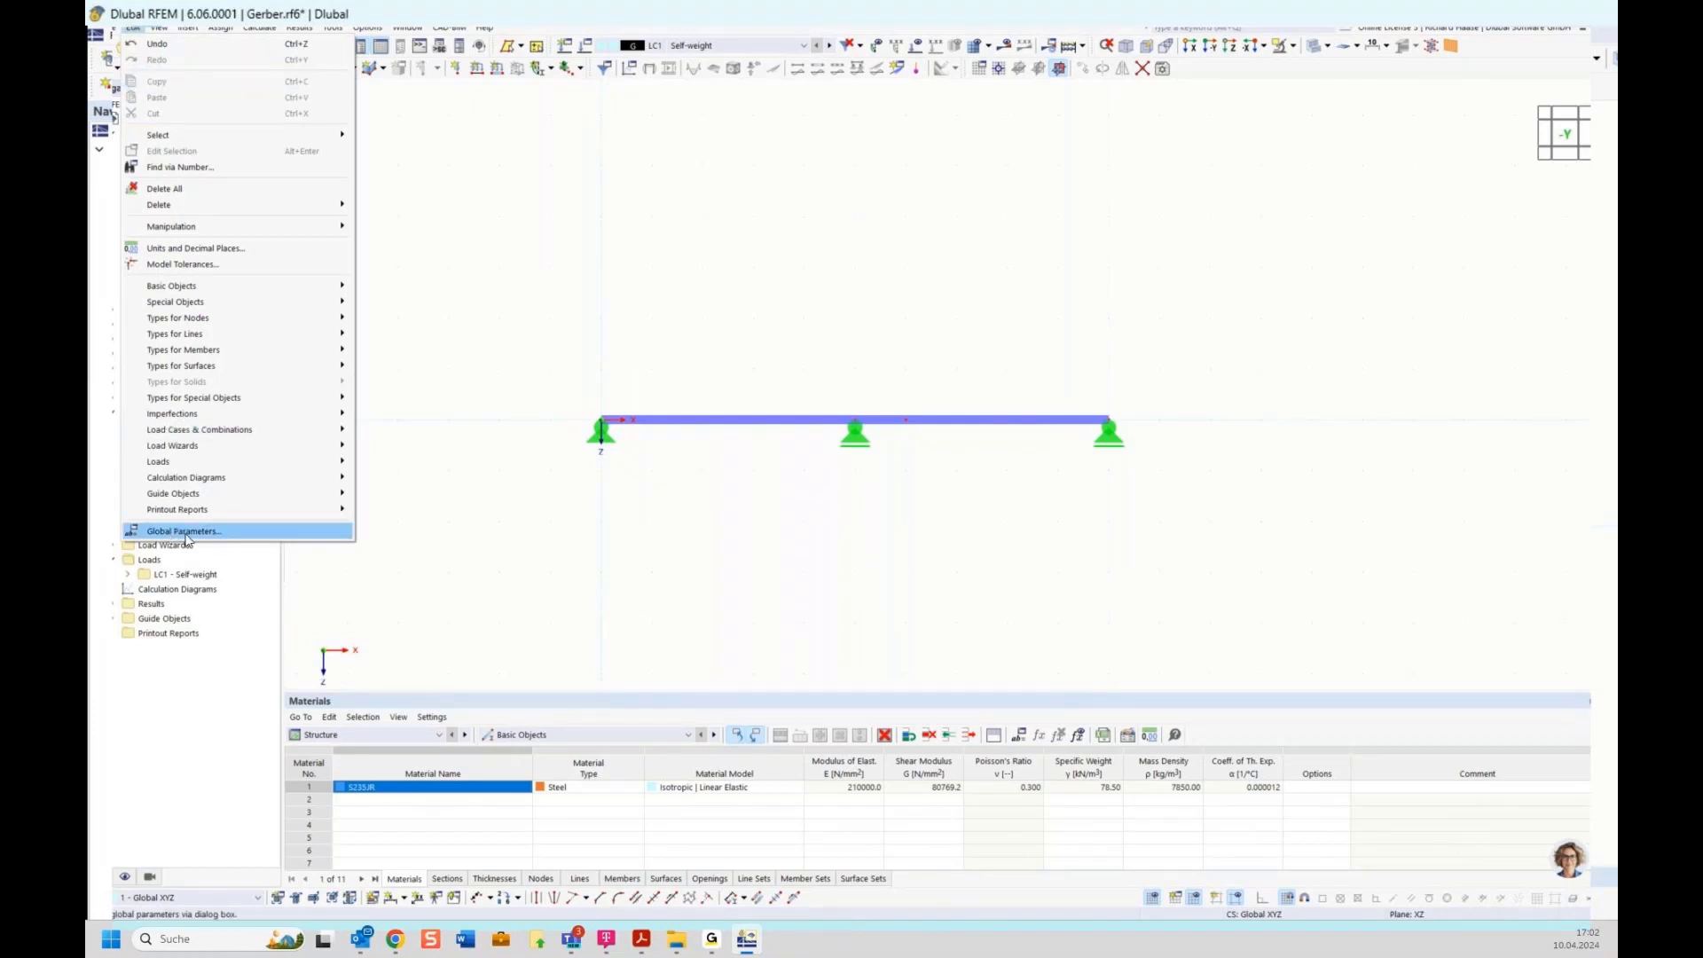
pyautogui.click(531, 238)
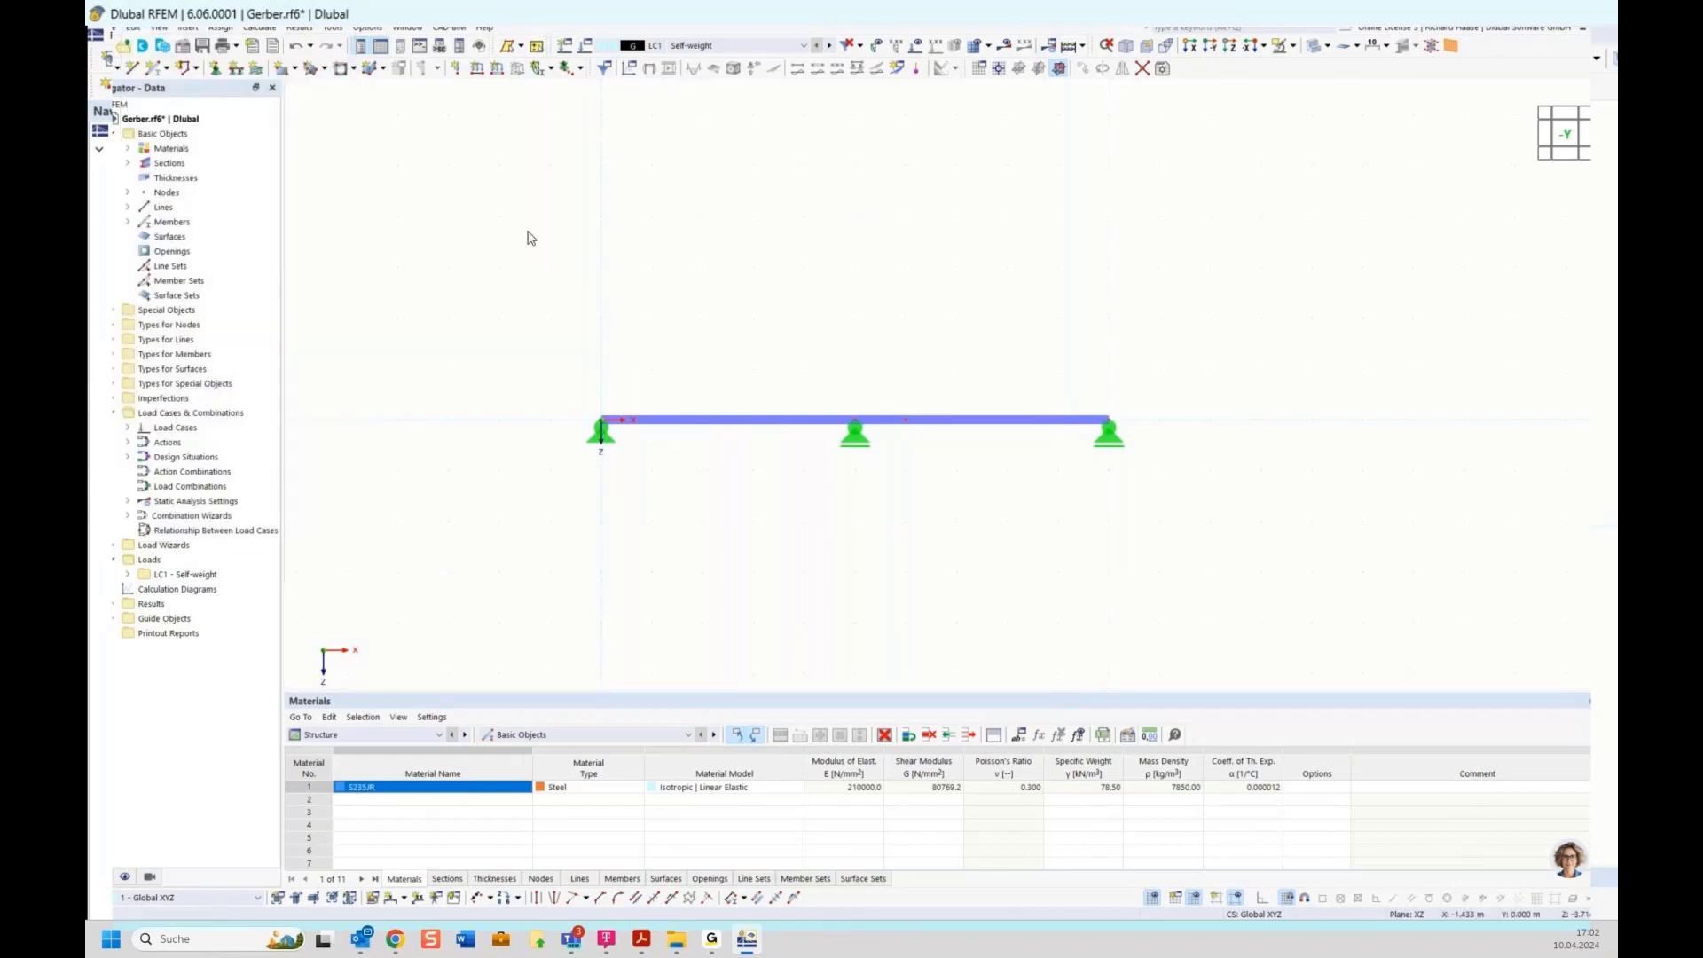
pyautogui.click(1177, 26)
pyautogui.write('g')
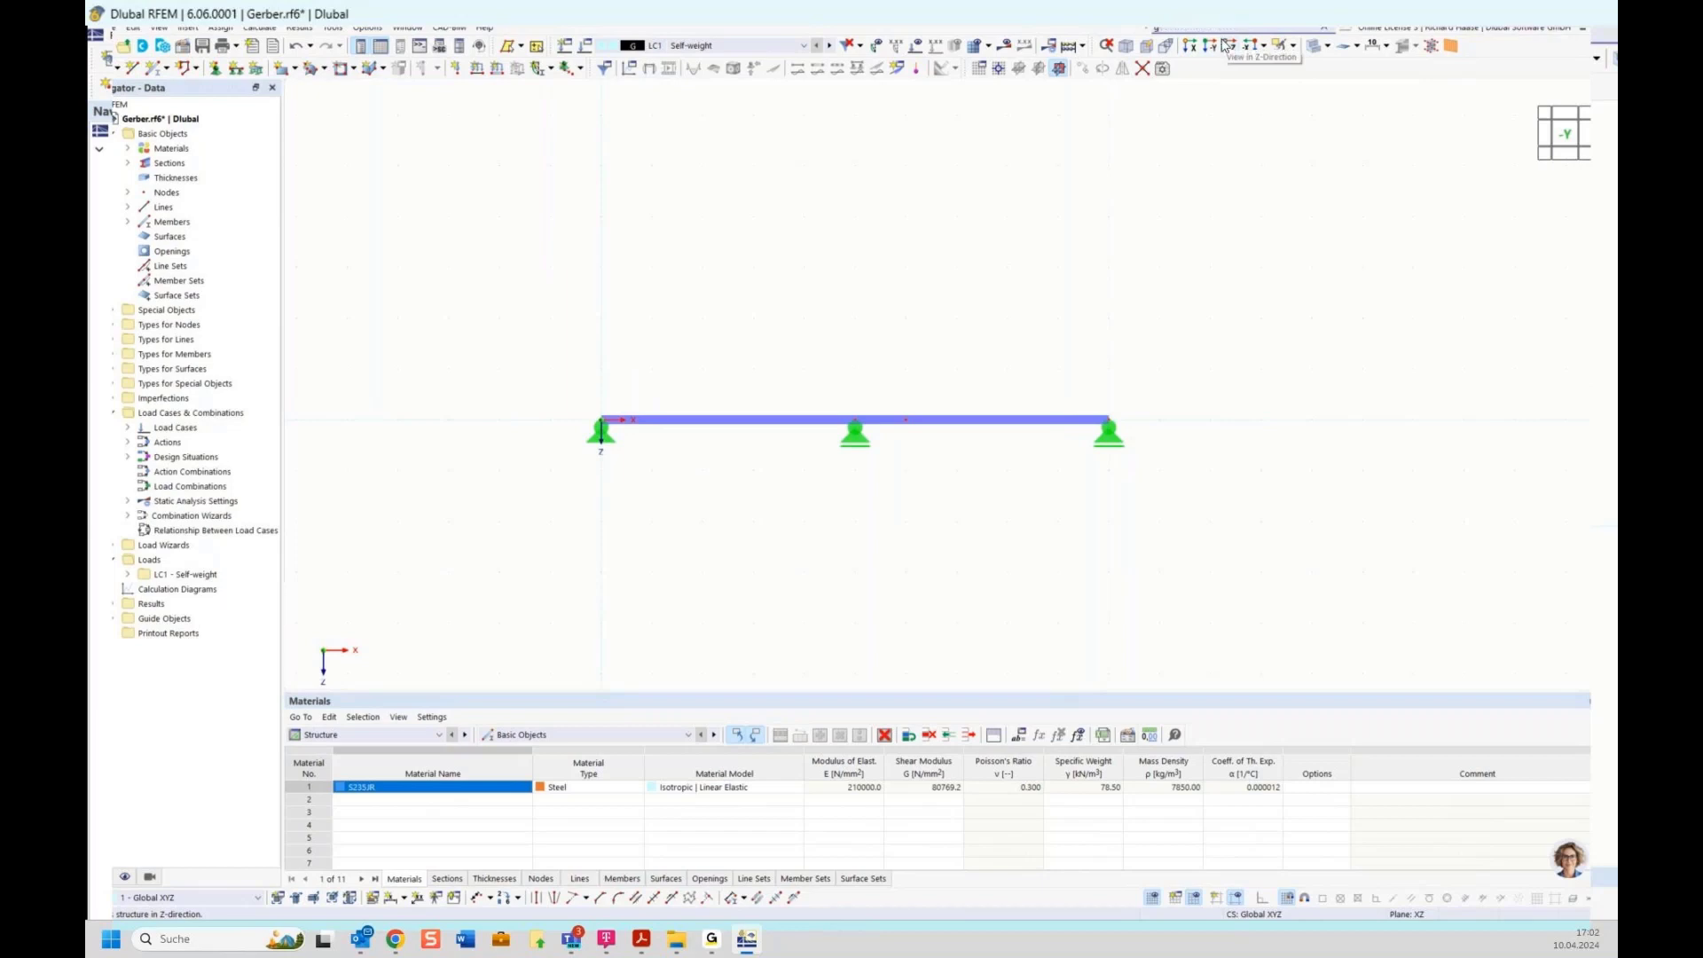
pyautogui.write('lobal')
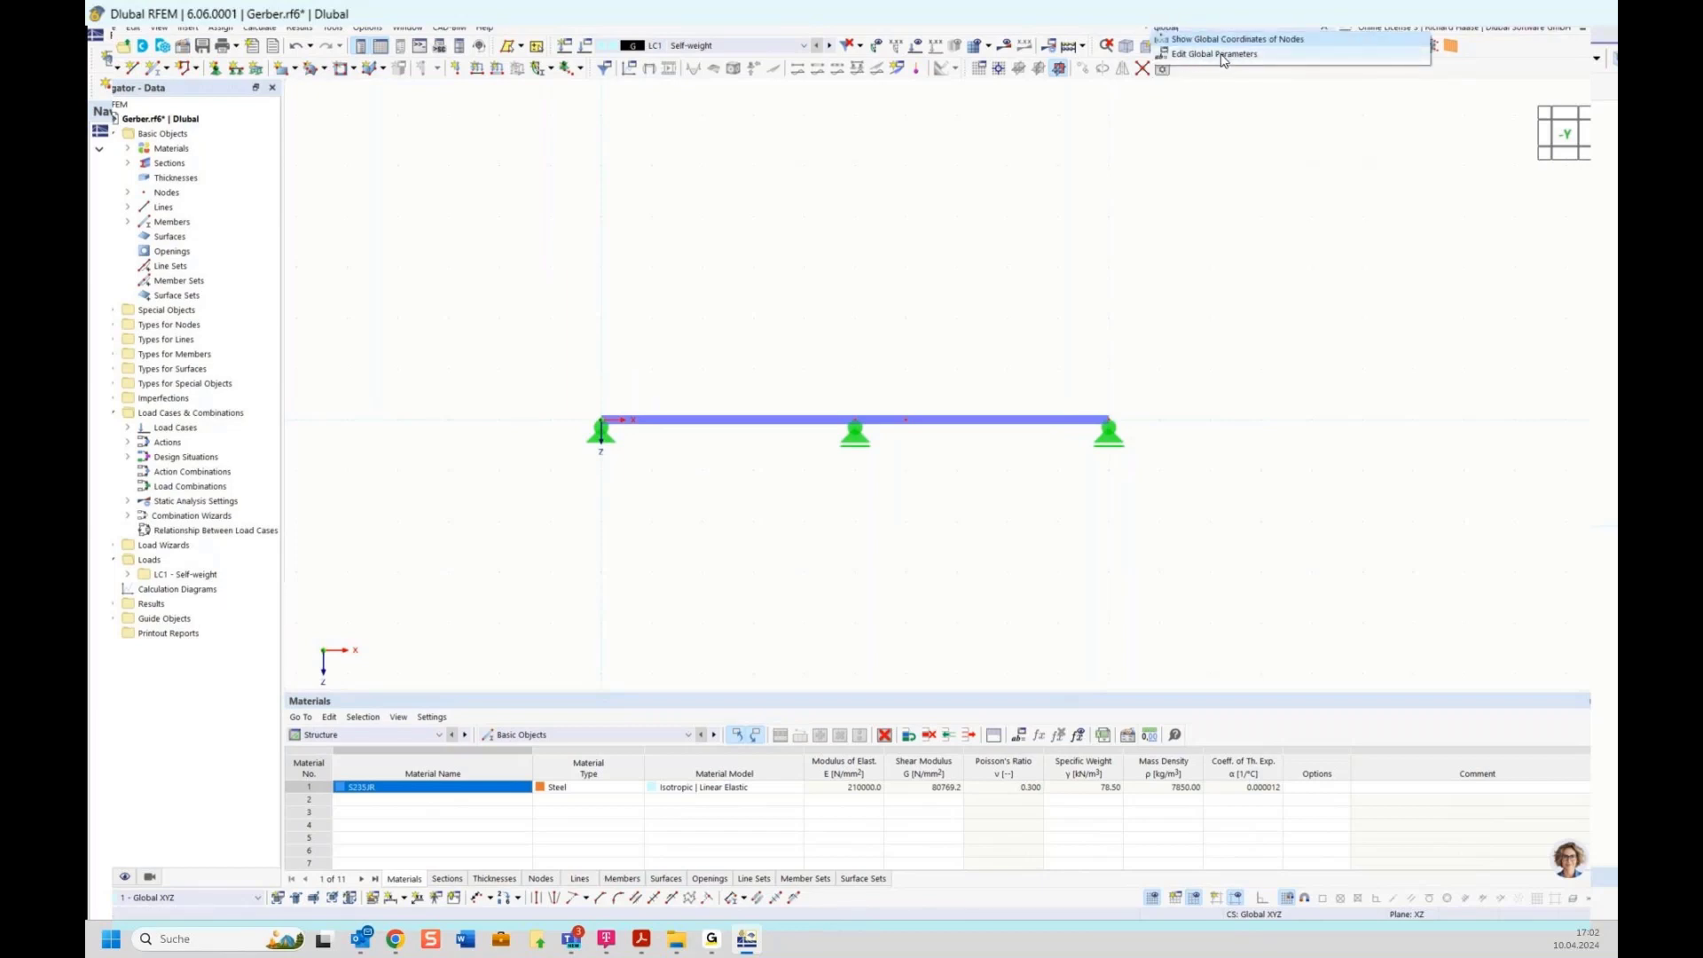
pyautogui.click(1173, 203)
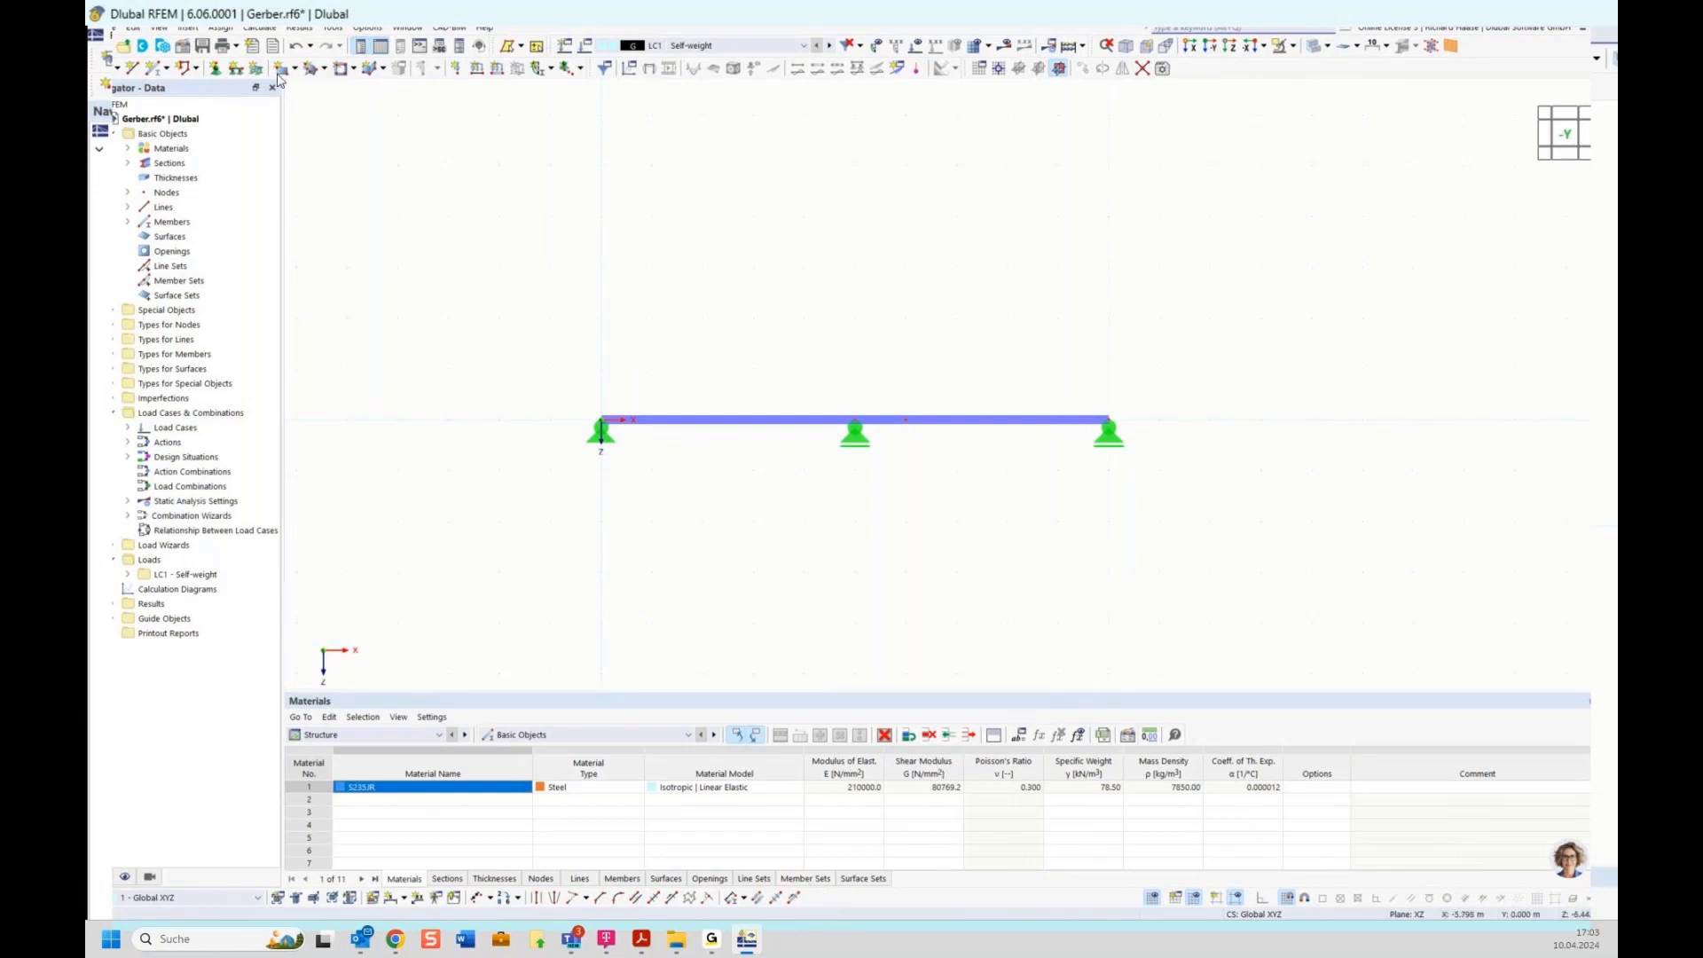
# Customize the toolbars by searching the commands for "global par" and adding Edit Global Parameters at the end of the lower toolbar
pyautogui.click(160, 28)
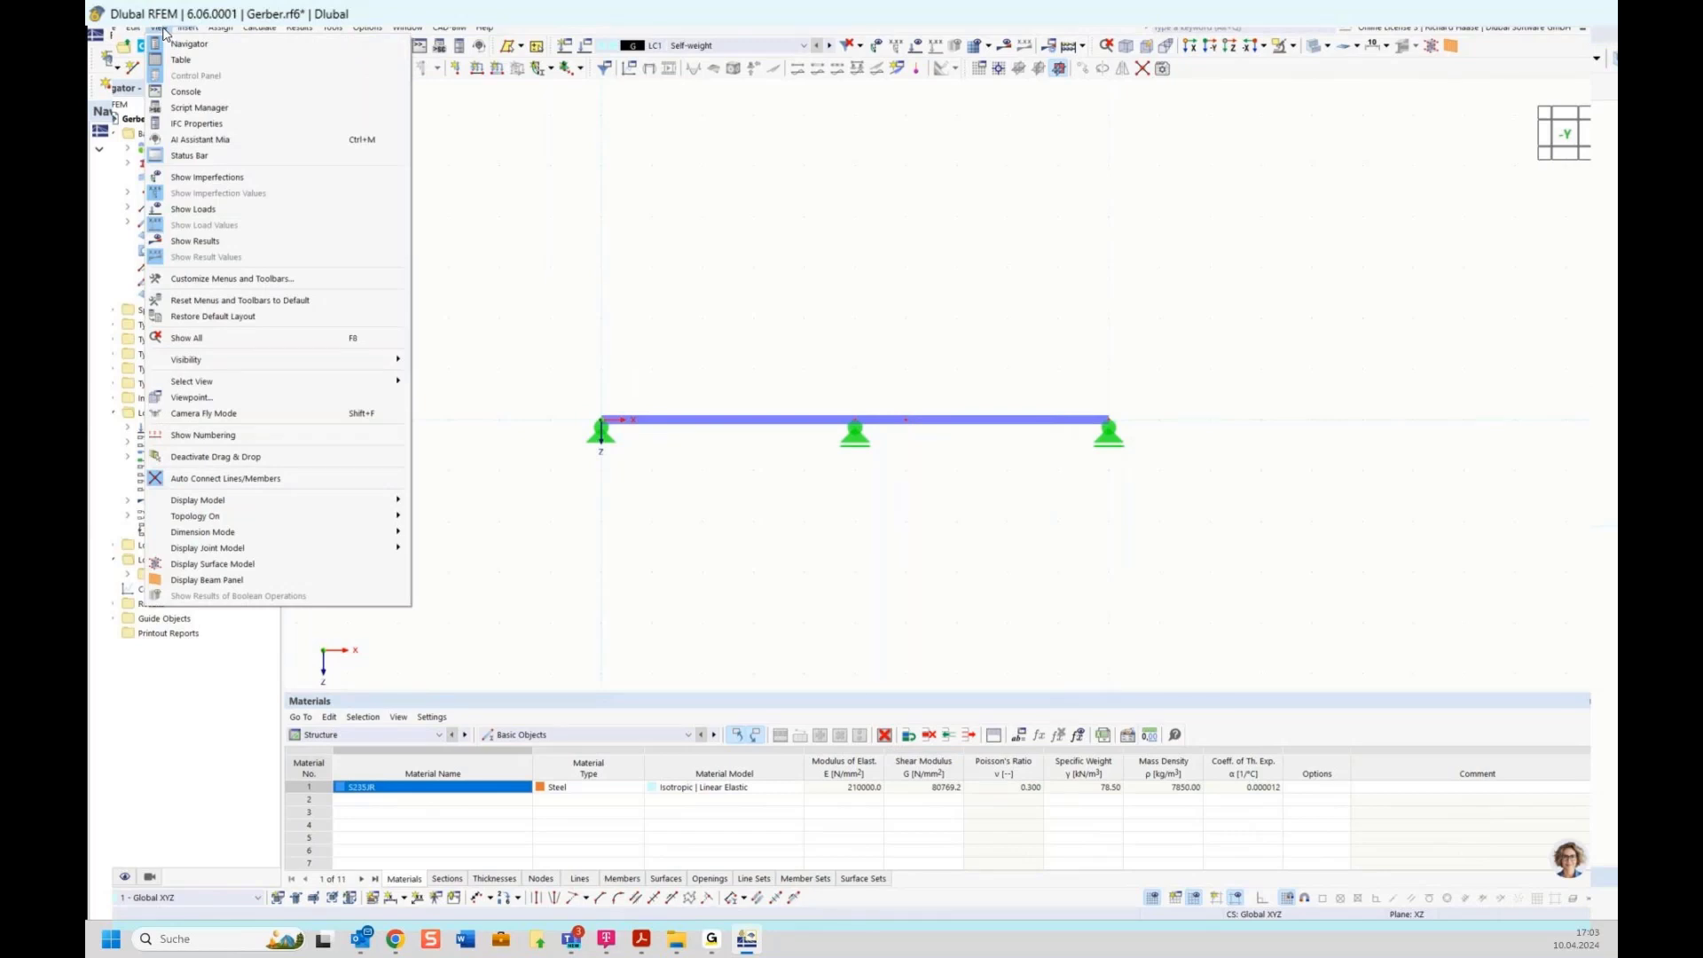
pyautogui.click(218, 284)
pyautogui.click(687, 652)
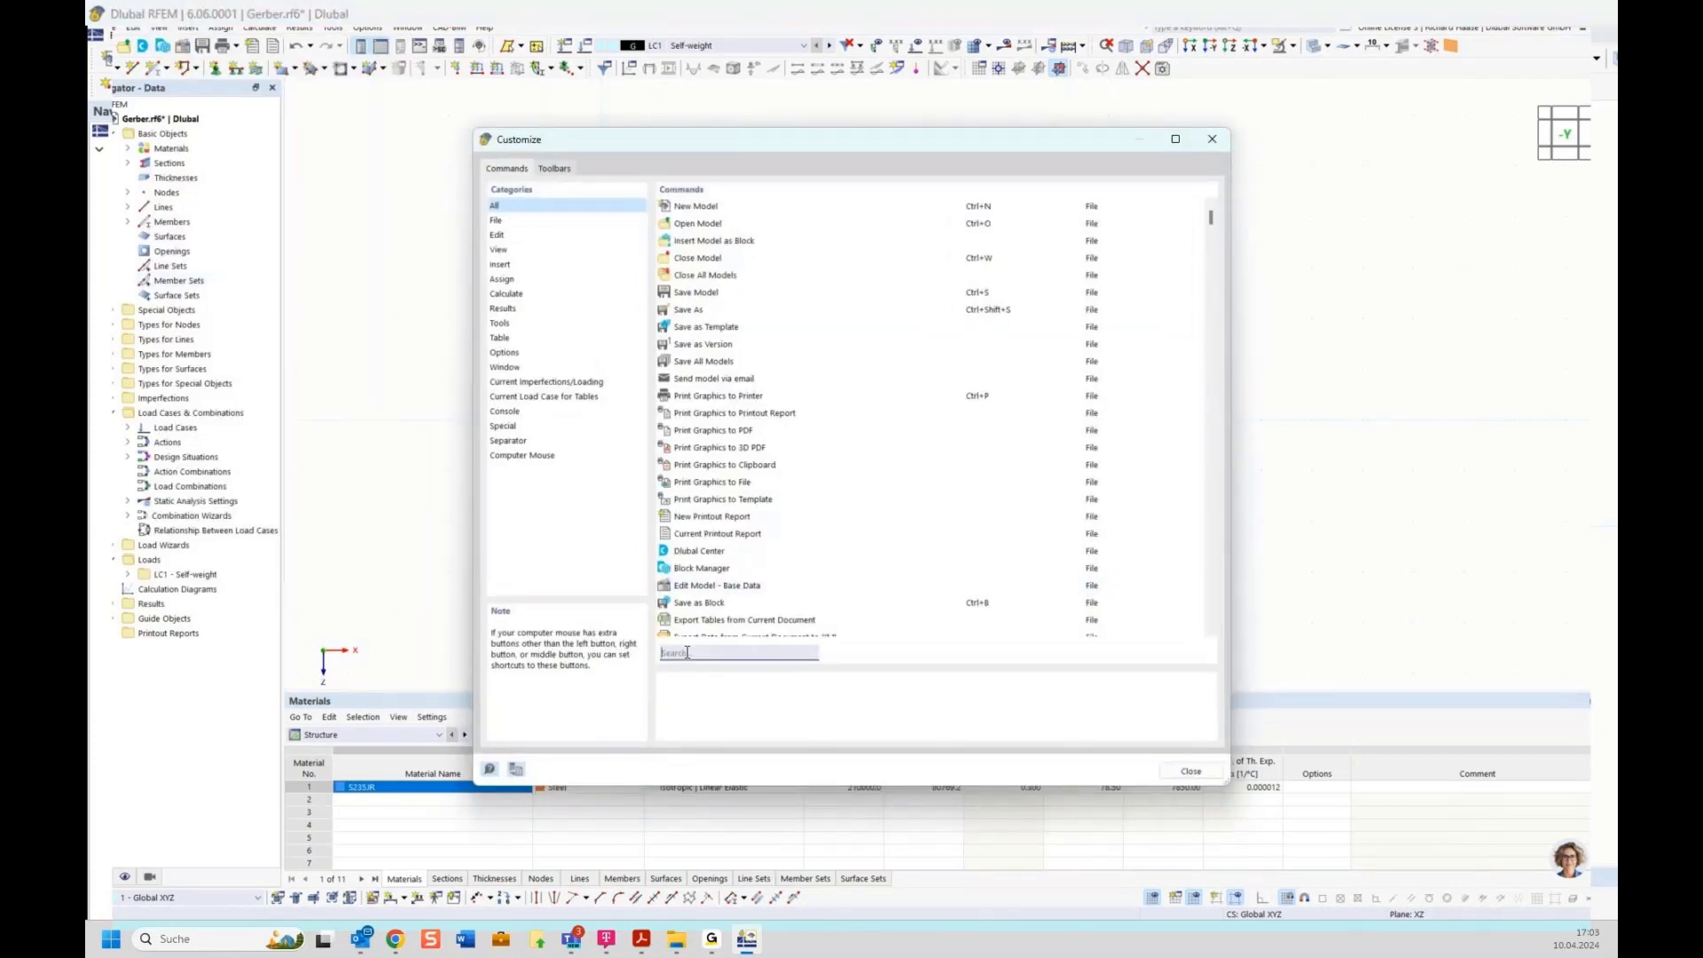
pyautogui.write('global')
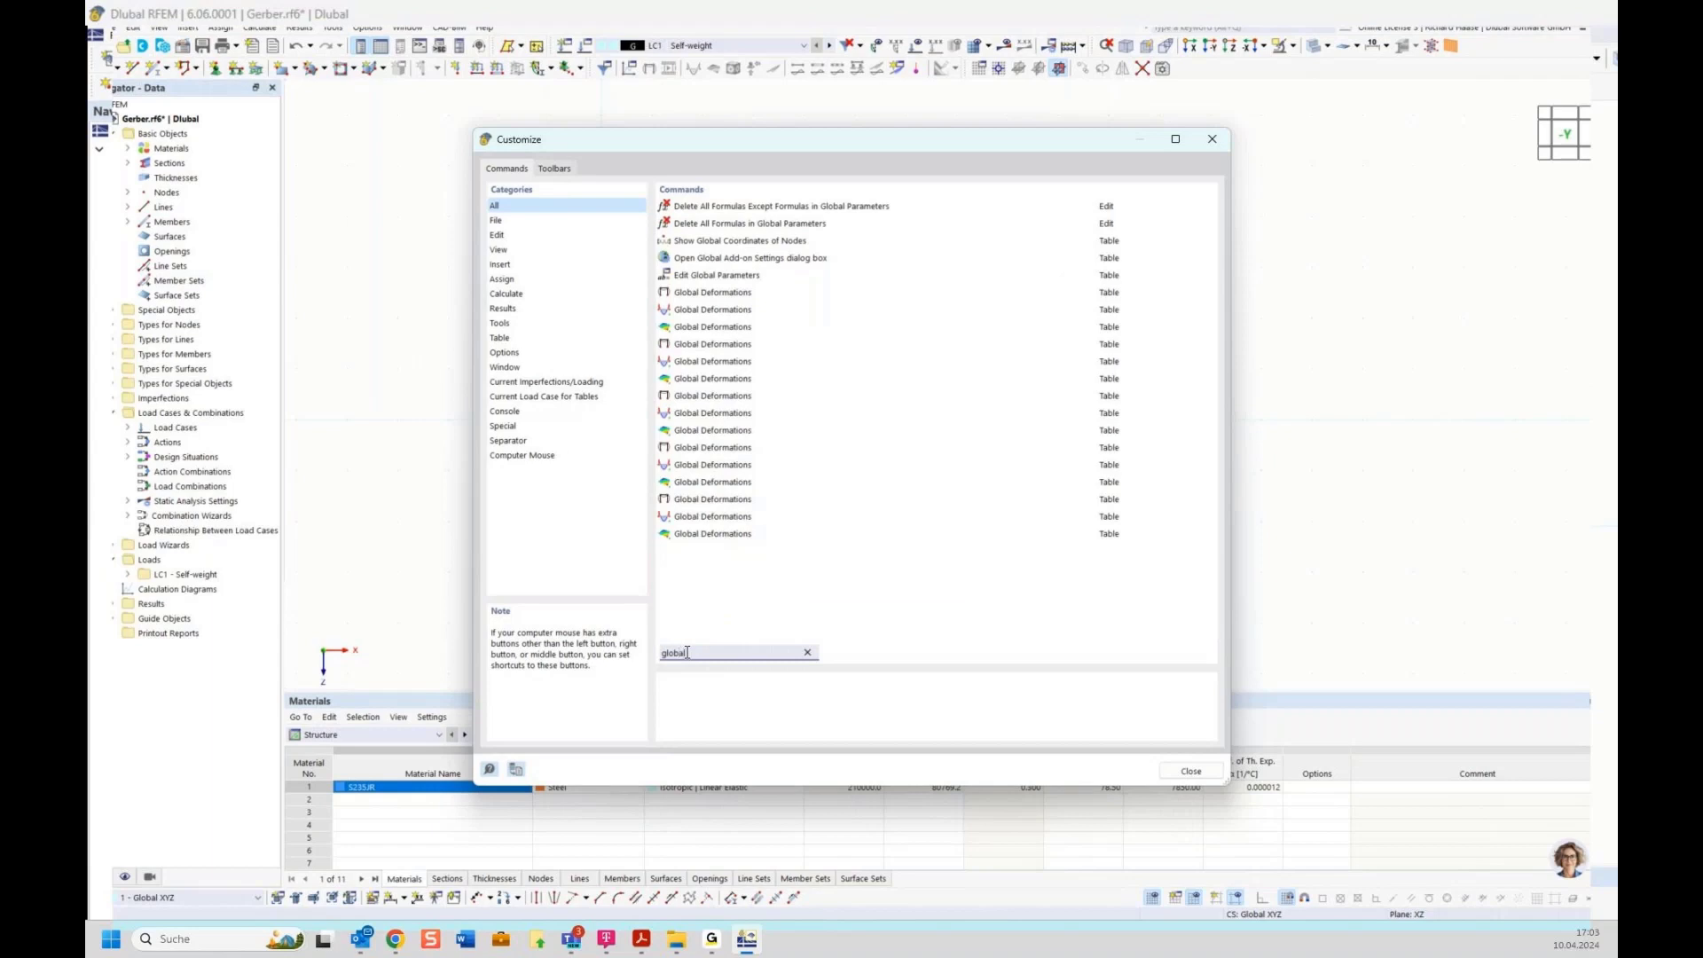
pyautogui.write(' par')
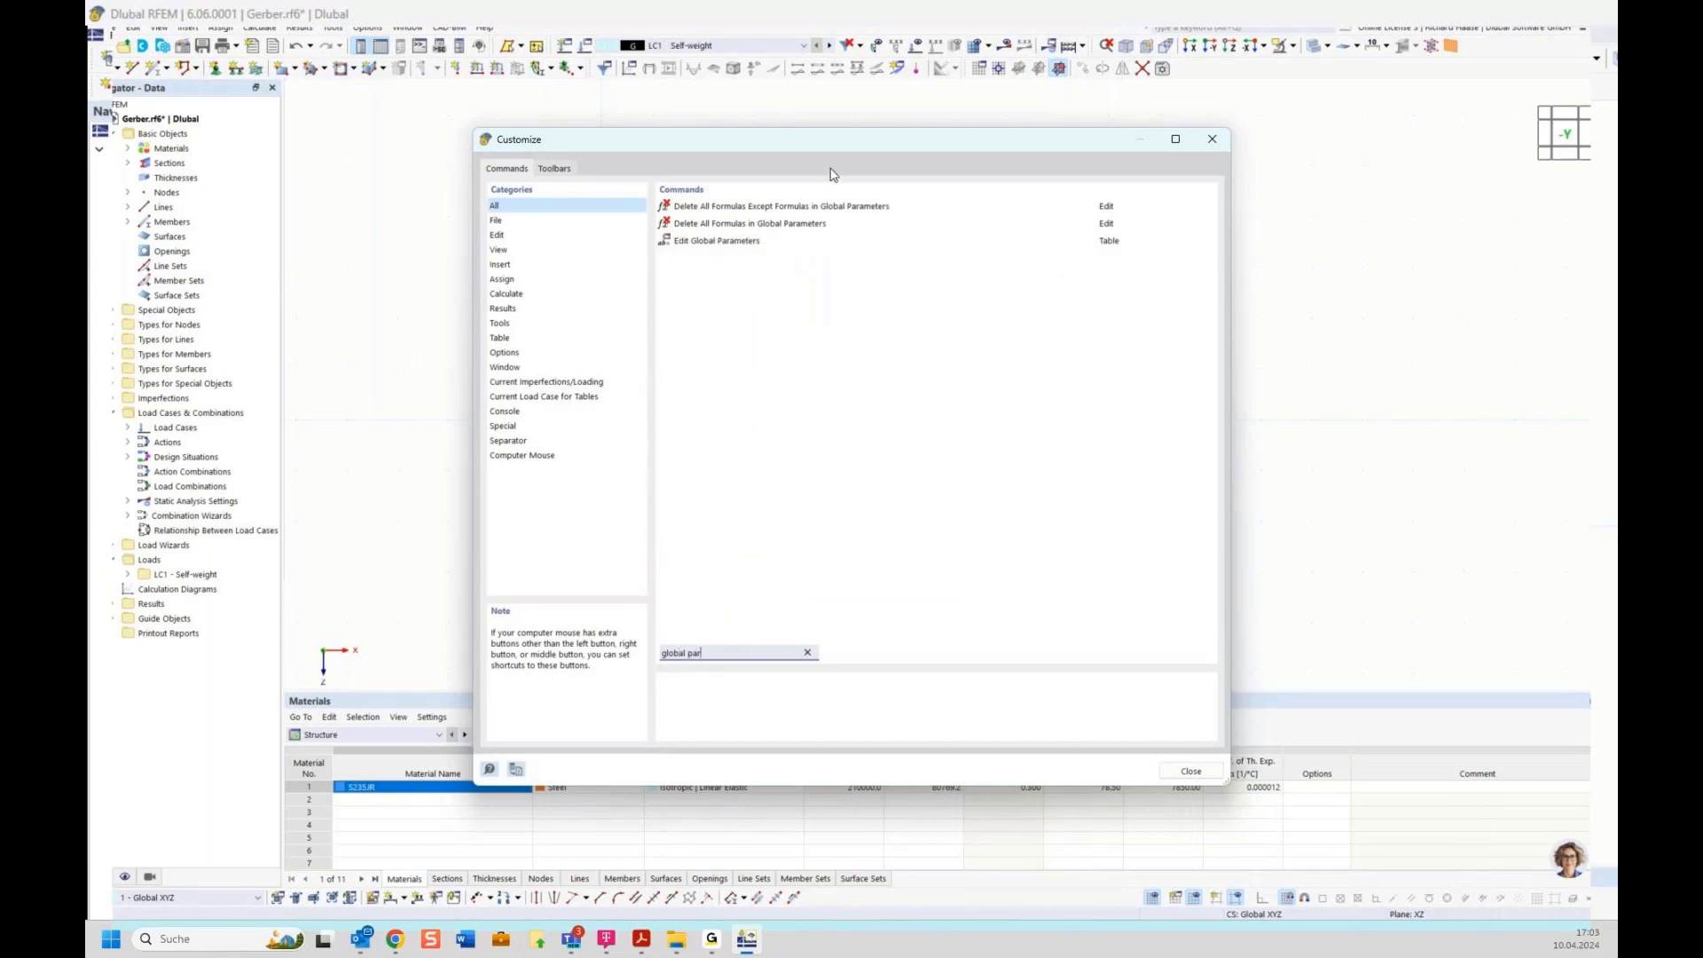
pyautogui.moveTo(848, 145); pyautogui.dragTo(828, 97)
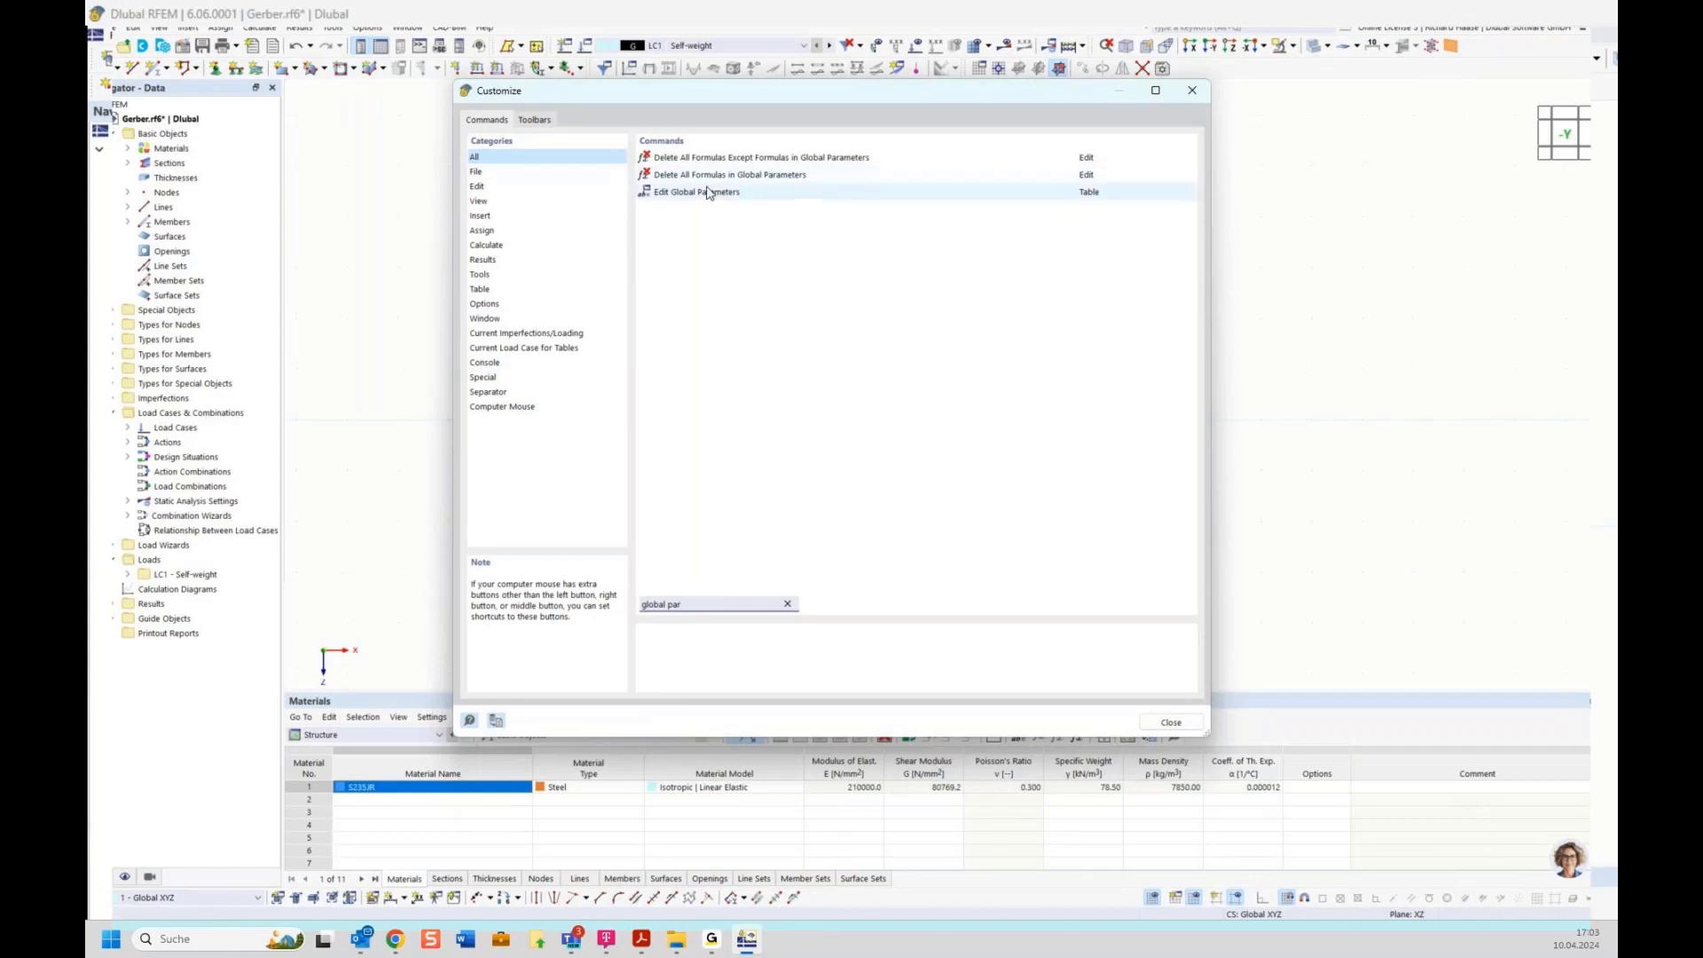
pyautogui.moveTo(743, 96); pyautogui.dragTo(689, 68)
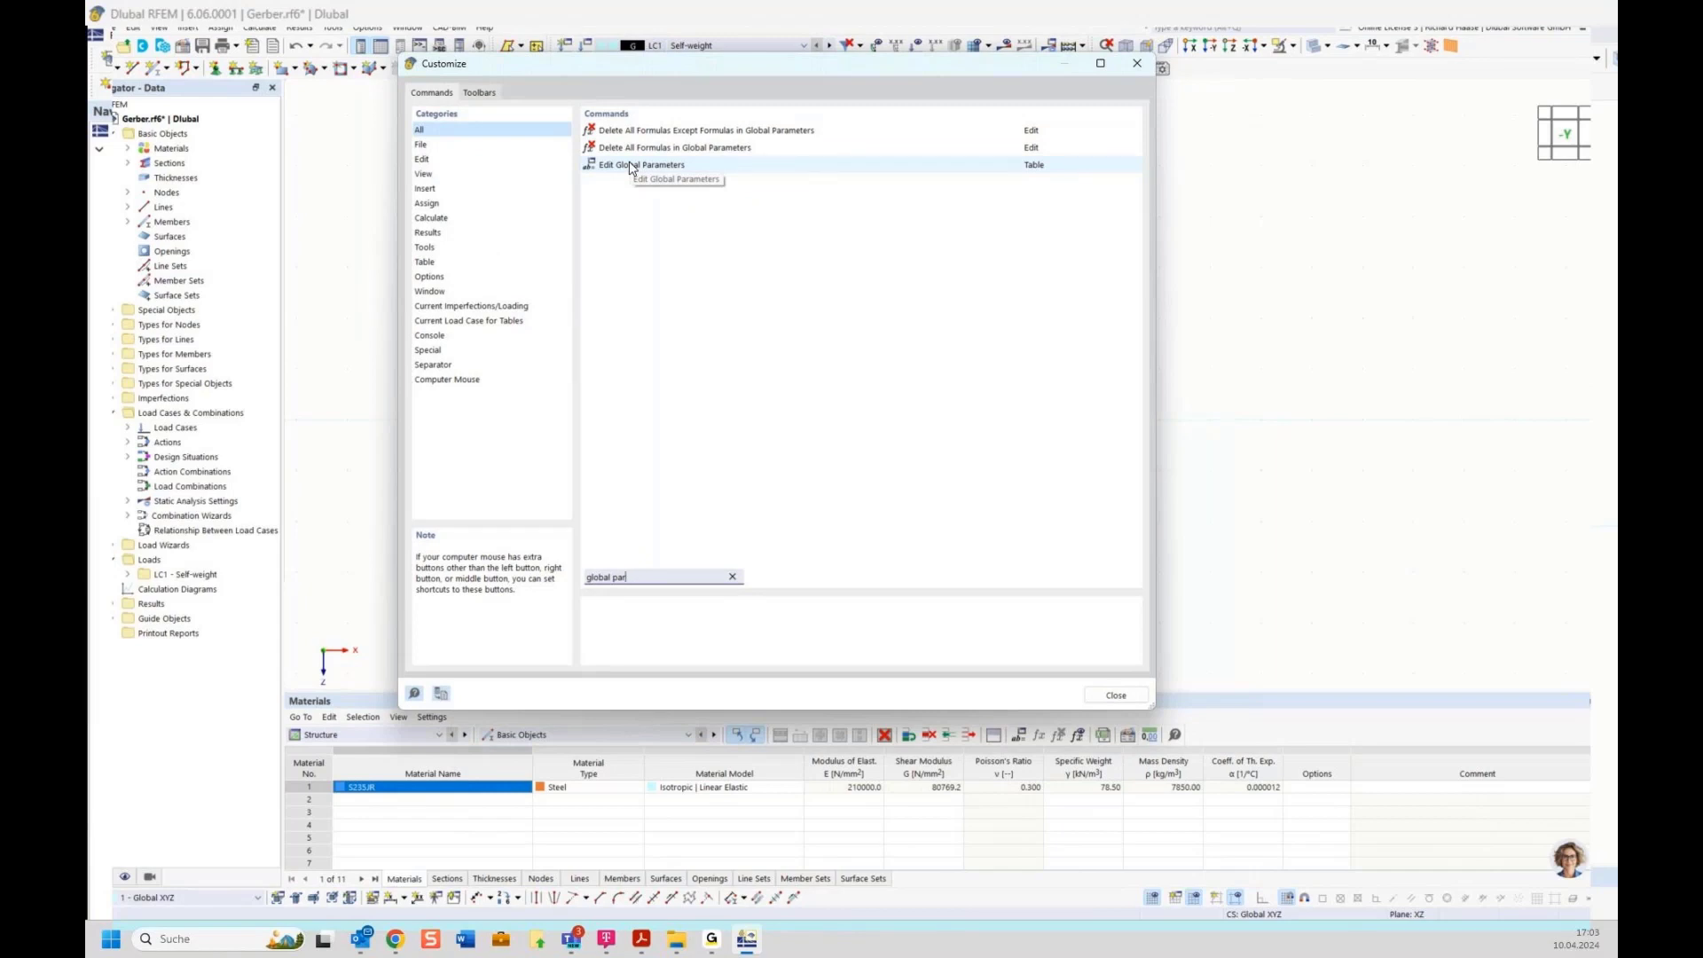
pyautogui.moveTo(631, 168)
pyautogui.mouseDown()
pyautogui.moveTo(687, 206)
pyautogui.moveTo(720, 272)
pyautogui.moveTo(812, 733)
pyautogui.moveTo(822, 906)
pyautogui.mouseUp()
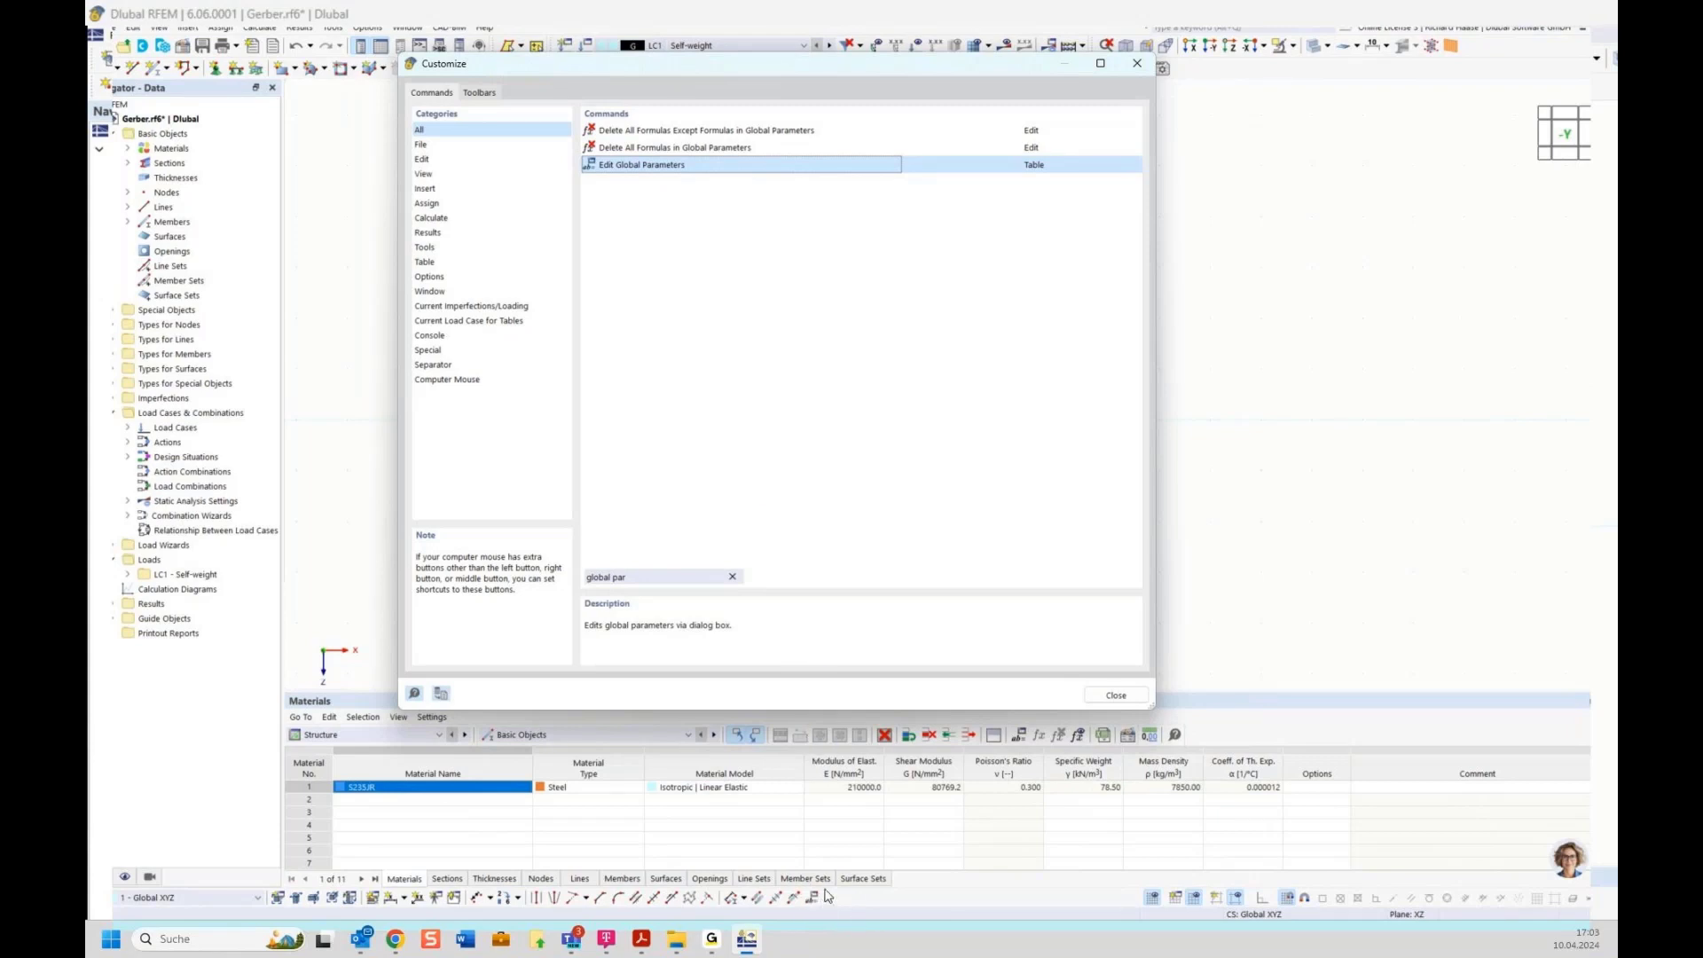
pyautogui.click(1117, 695)
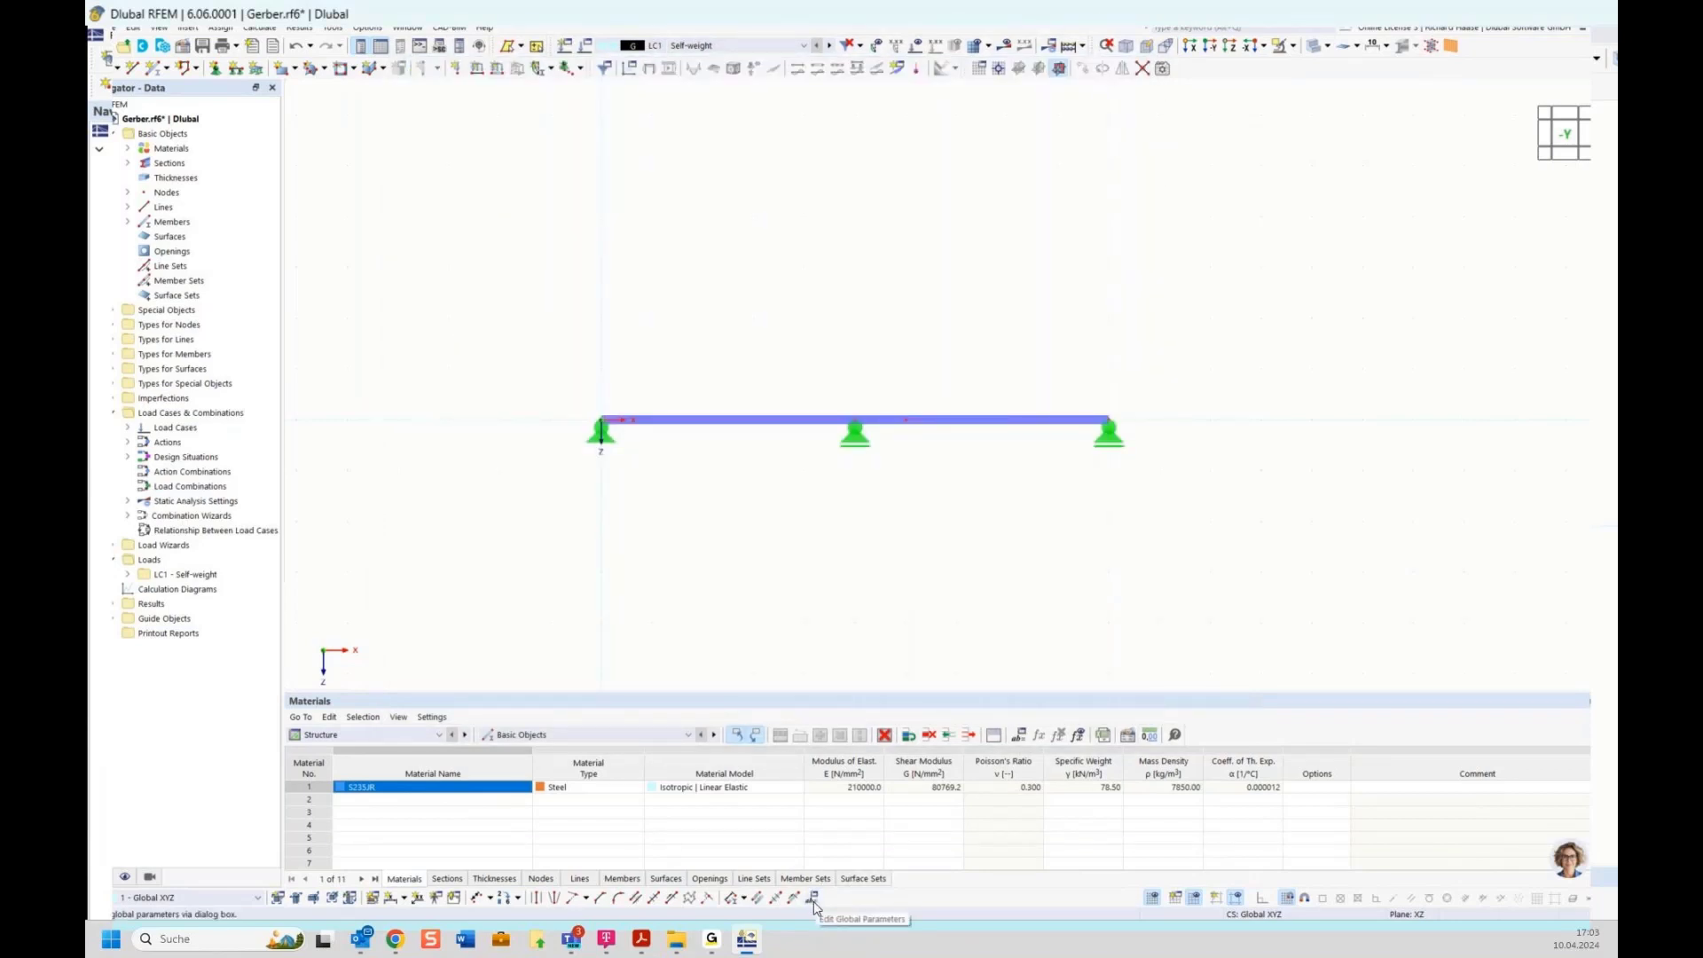
# Create a global parameter named "field" in the Lengths unit group with a value of 5 m
pyautogui.click(813, 898)
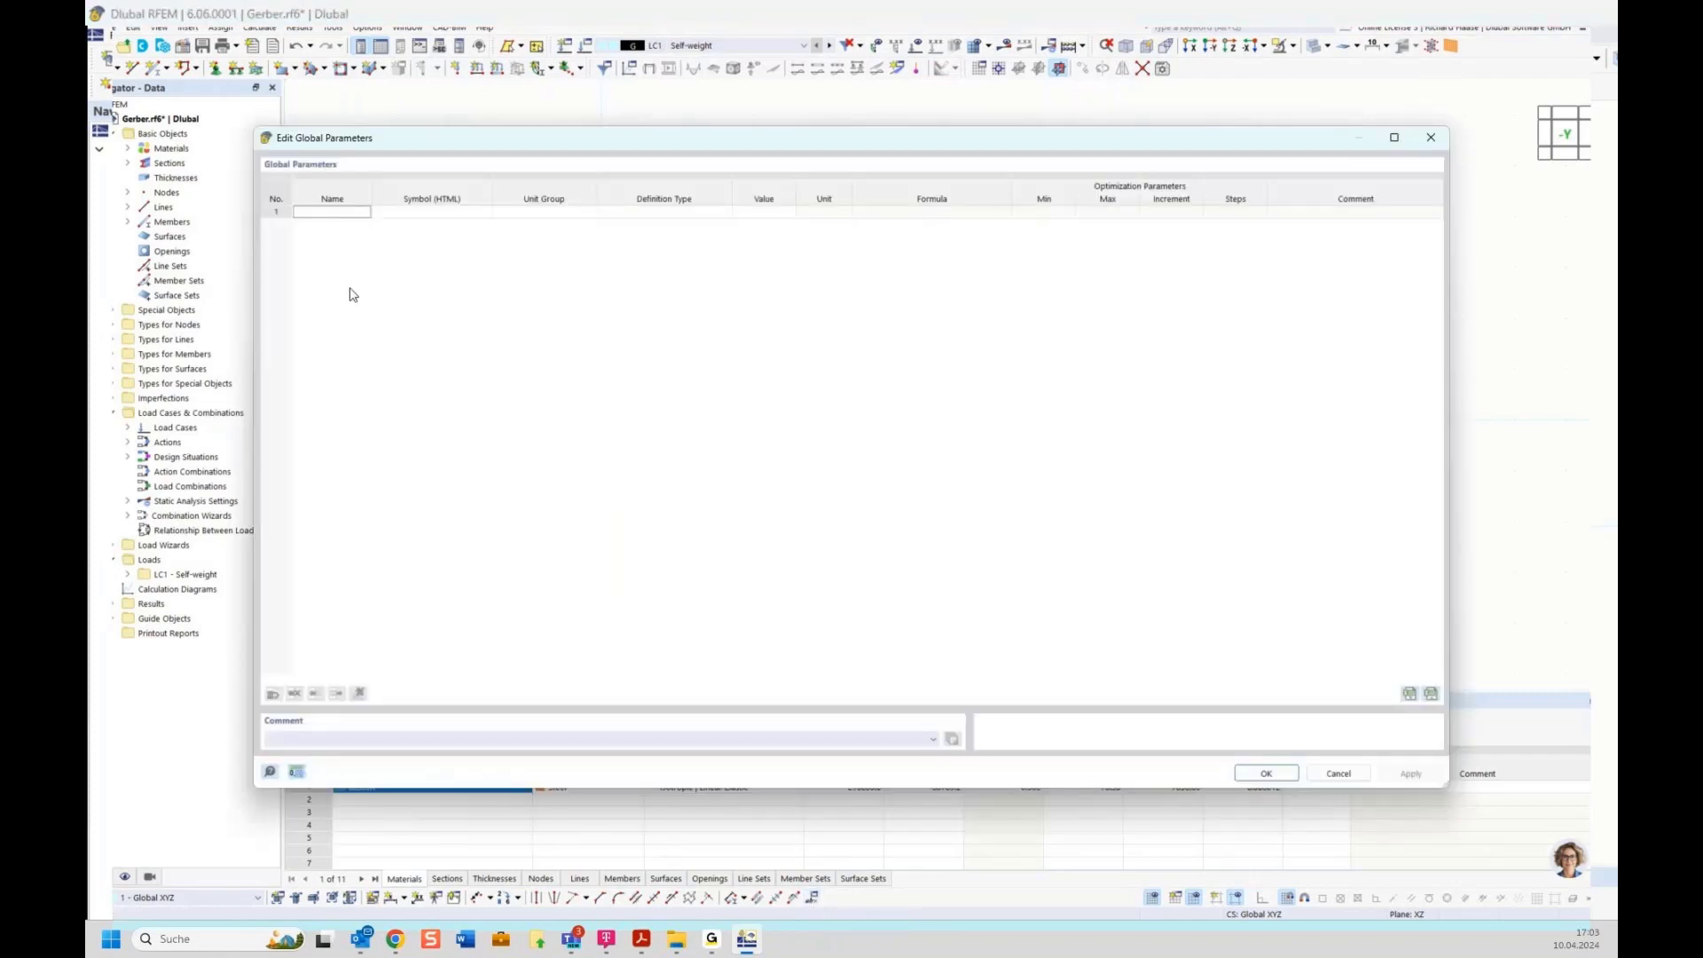
pyautogui.click(342, 212)
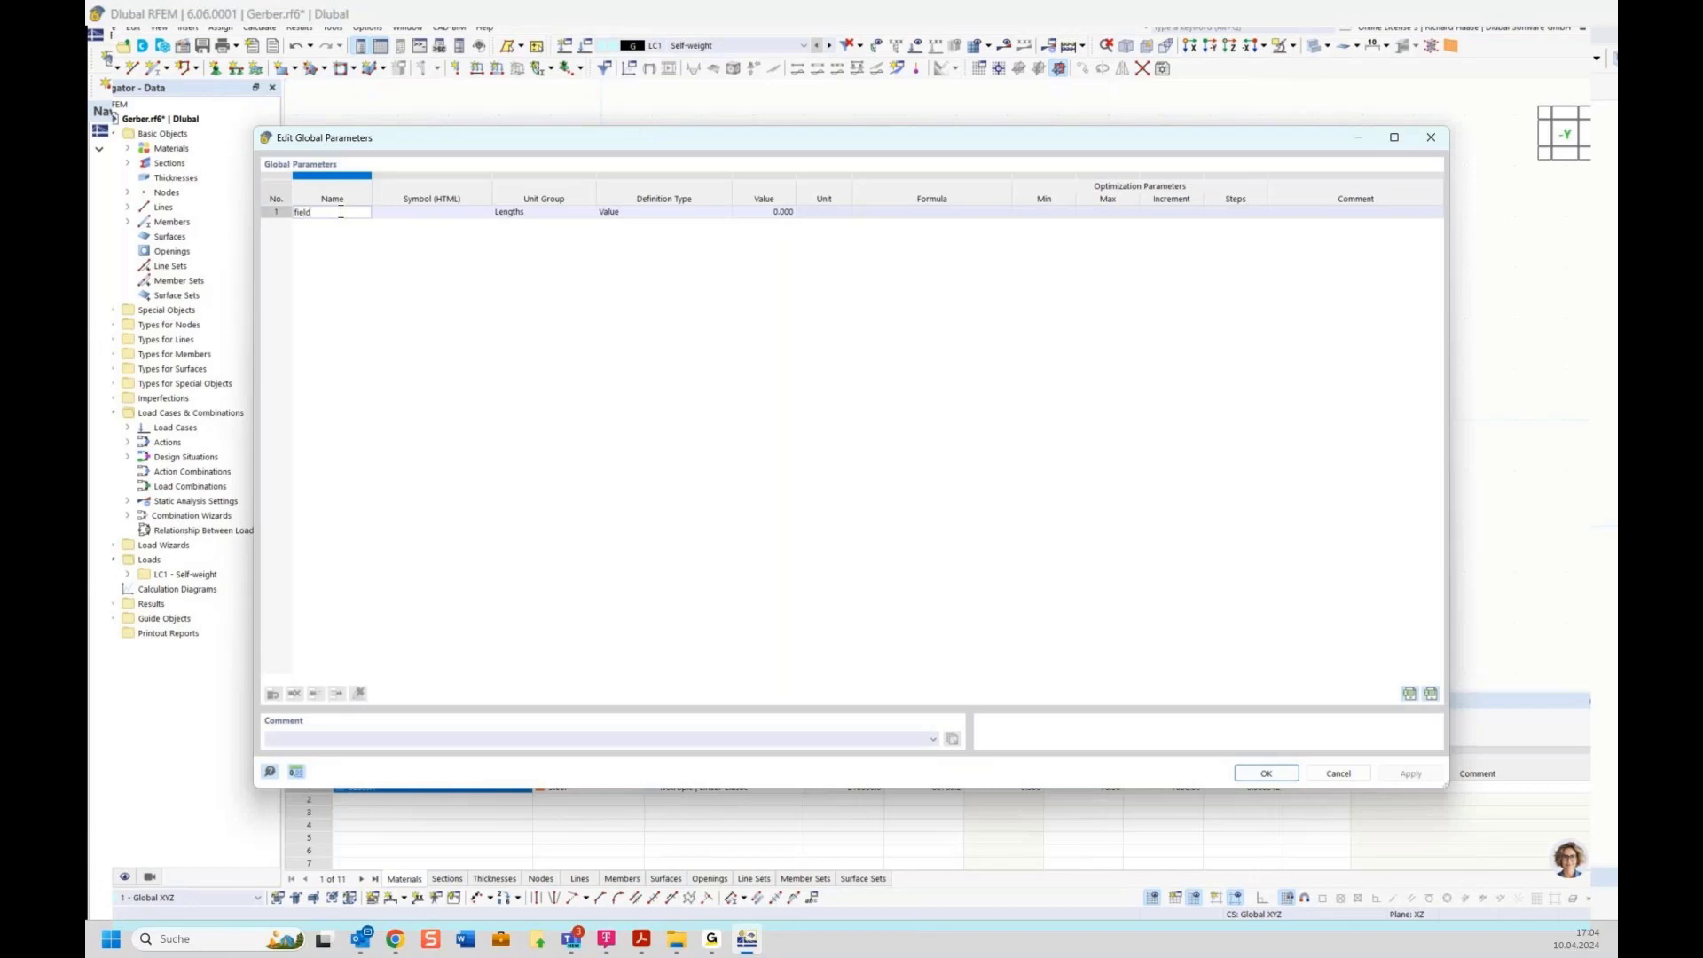
pyautogui.click(404, 266)
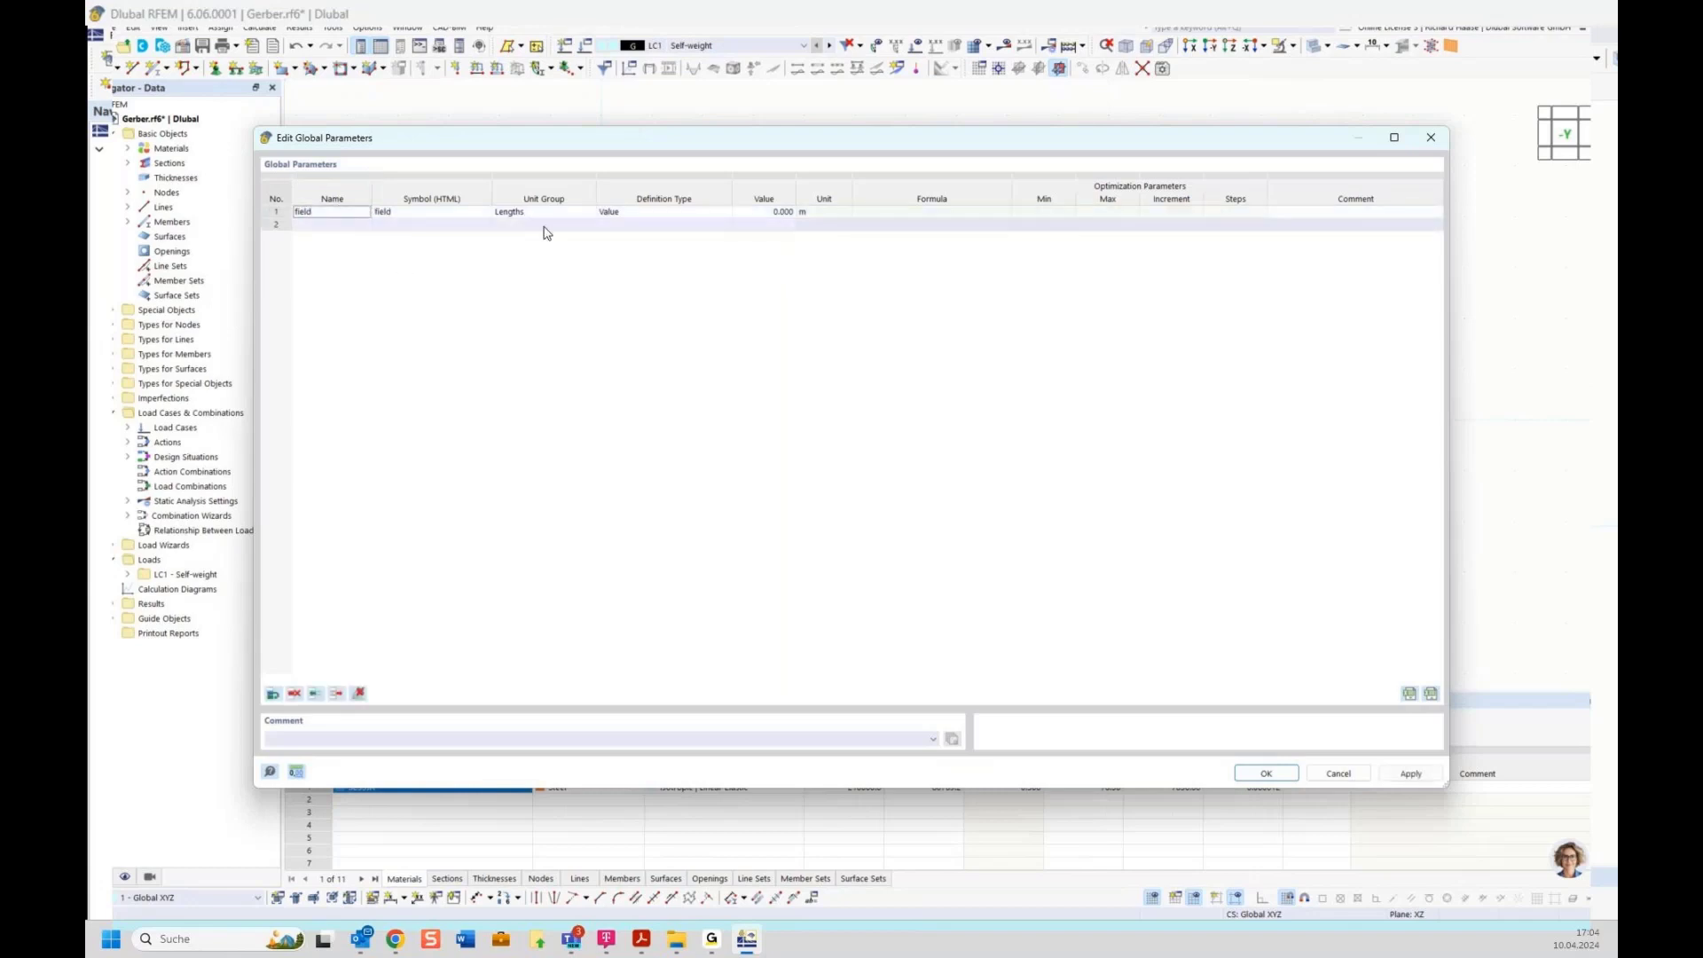
pyautogui.click(749, 211)
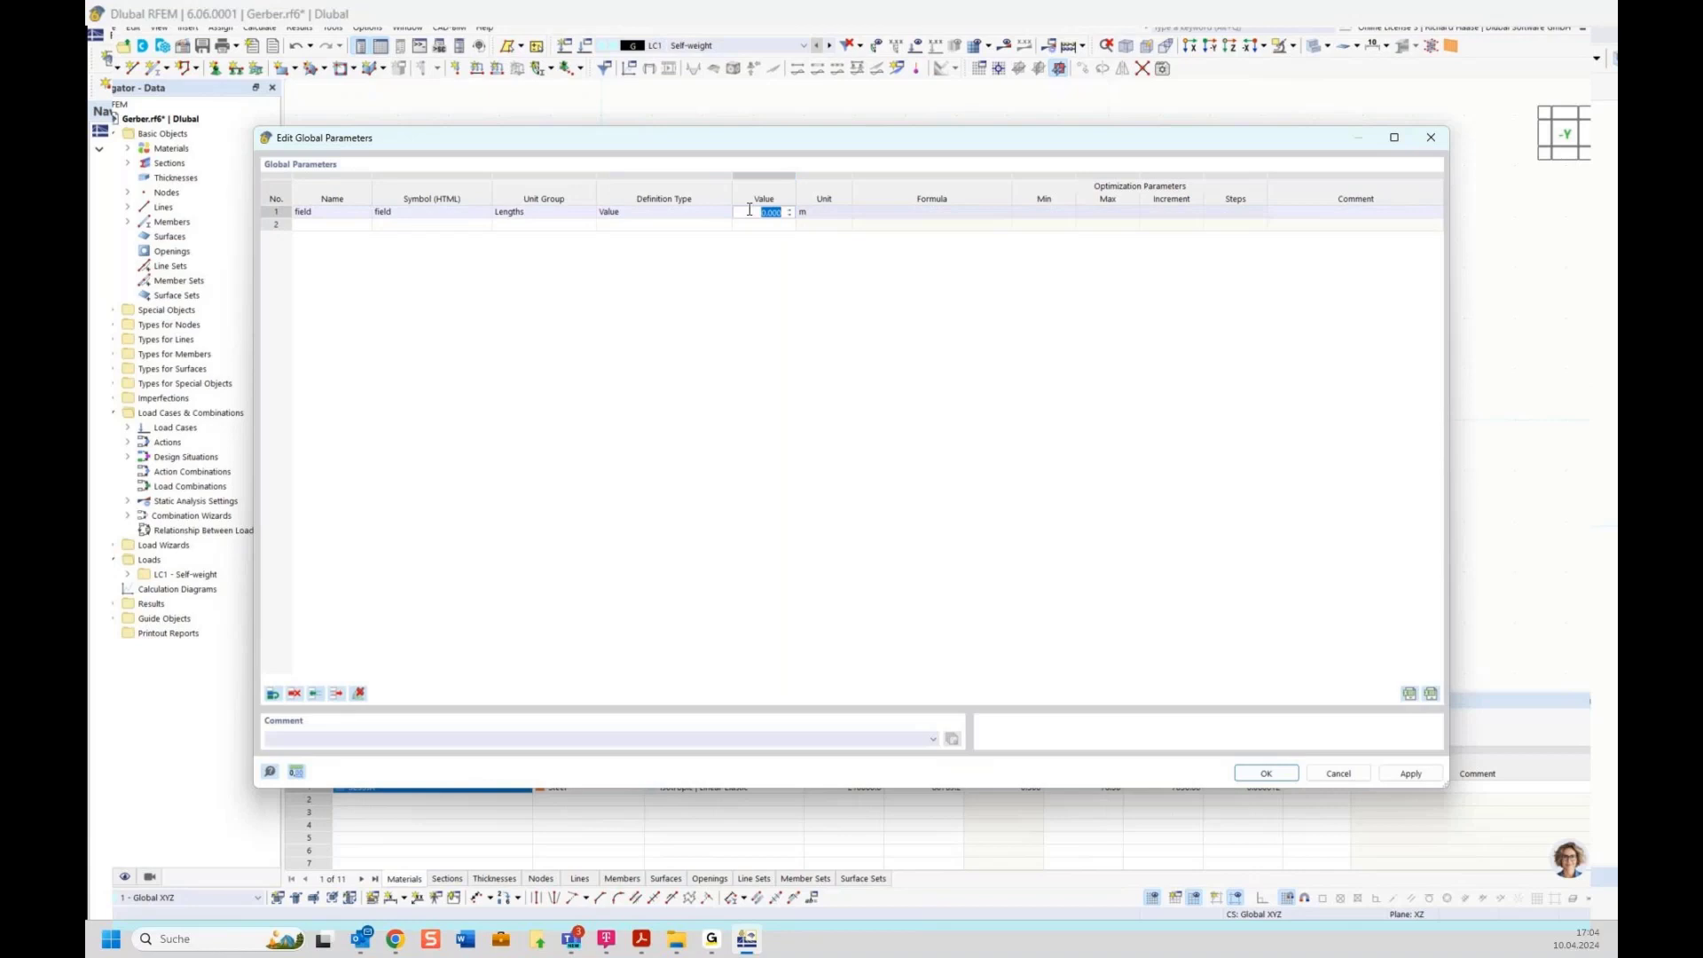
pyautogui.write('5')
pyautogui.press('Return')
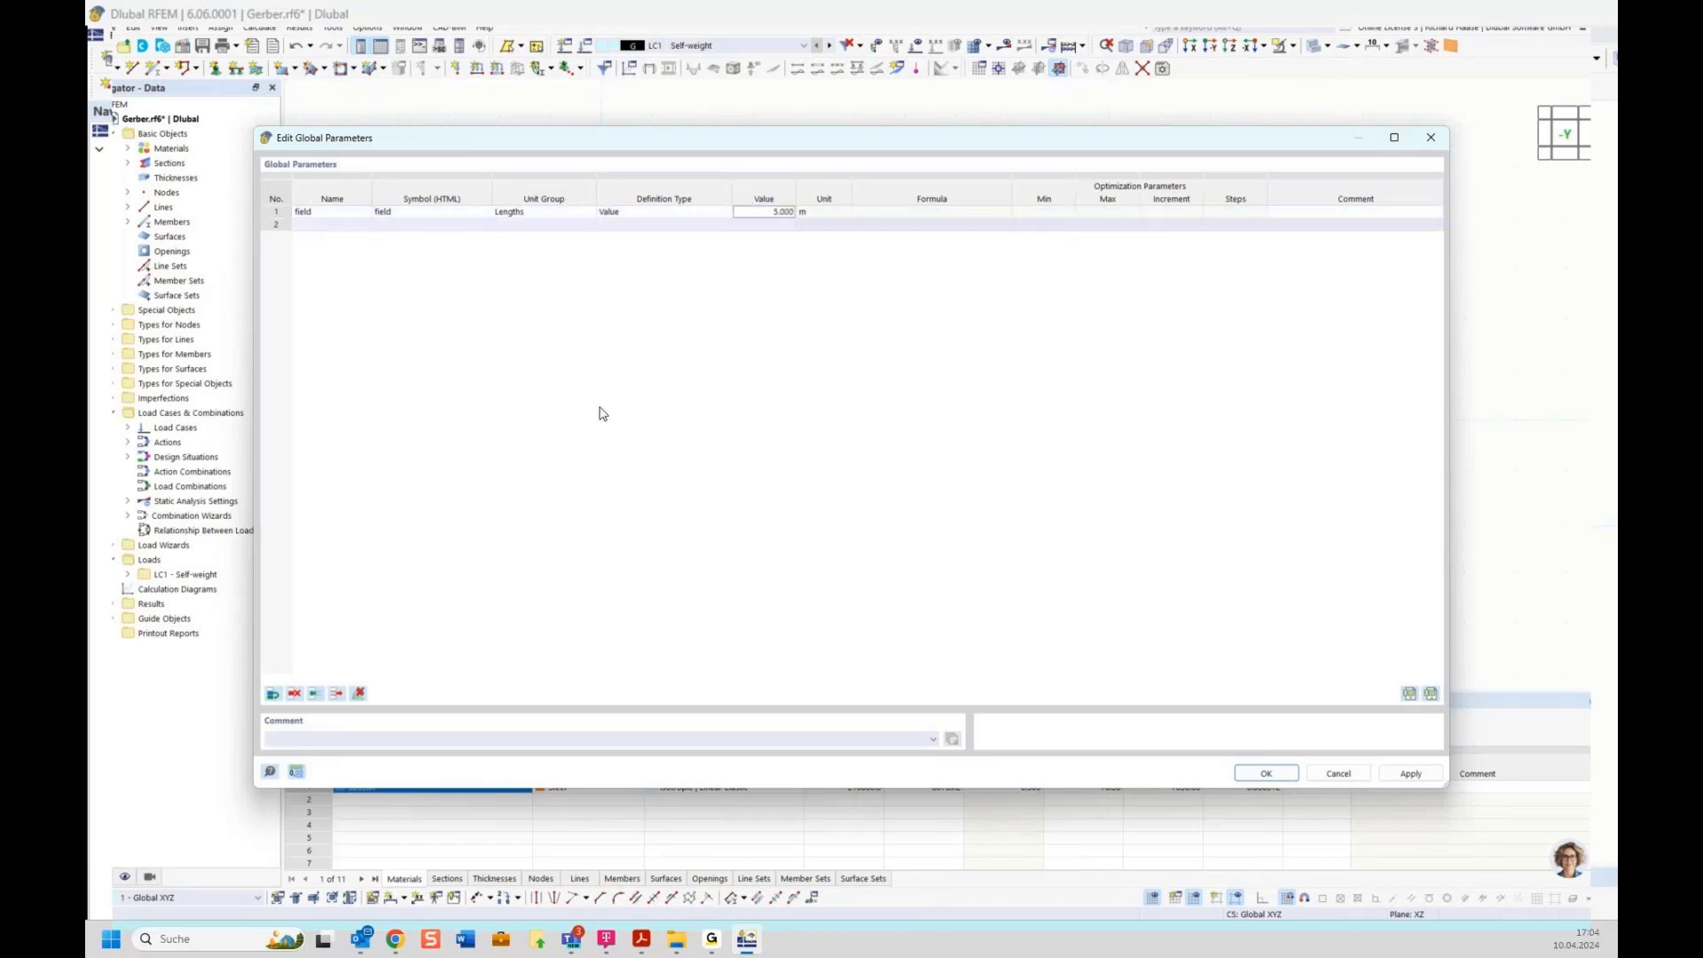
# Add a second global parameter named "gerber" in the Lengths unit group
pyautogui.moveTo(641, 937)
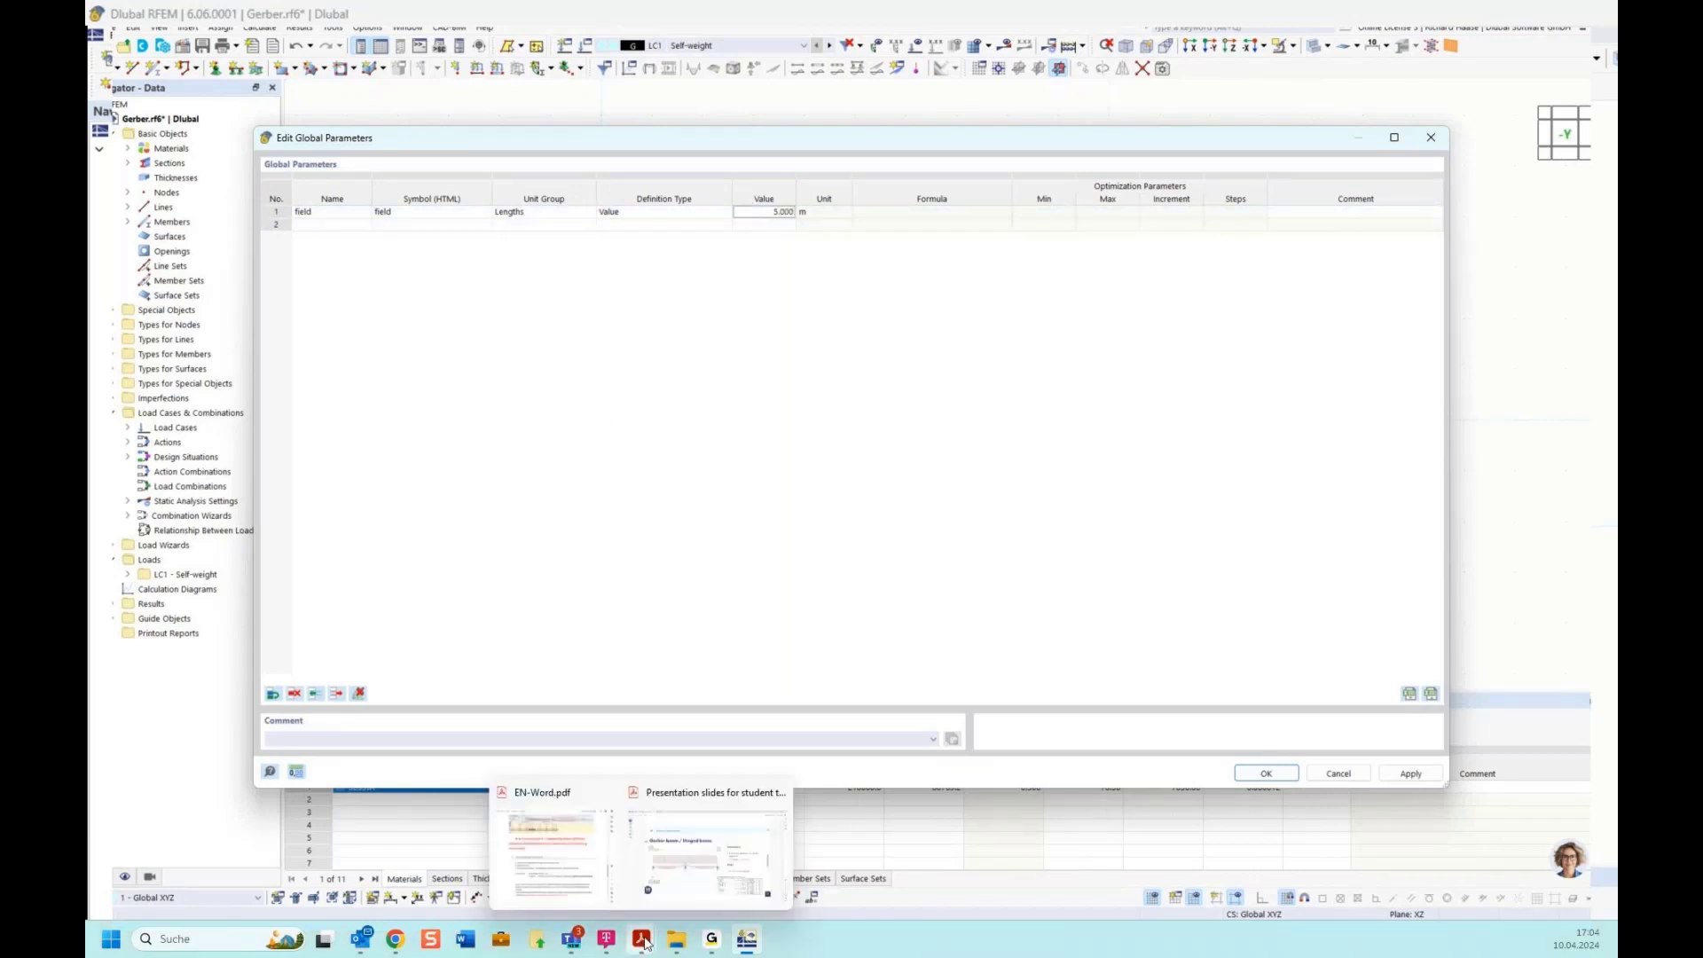
pyautogui.click(556, 876)
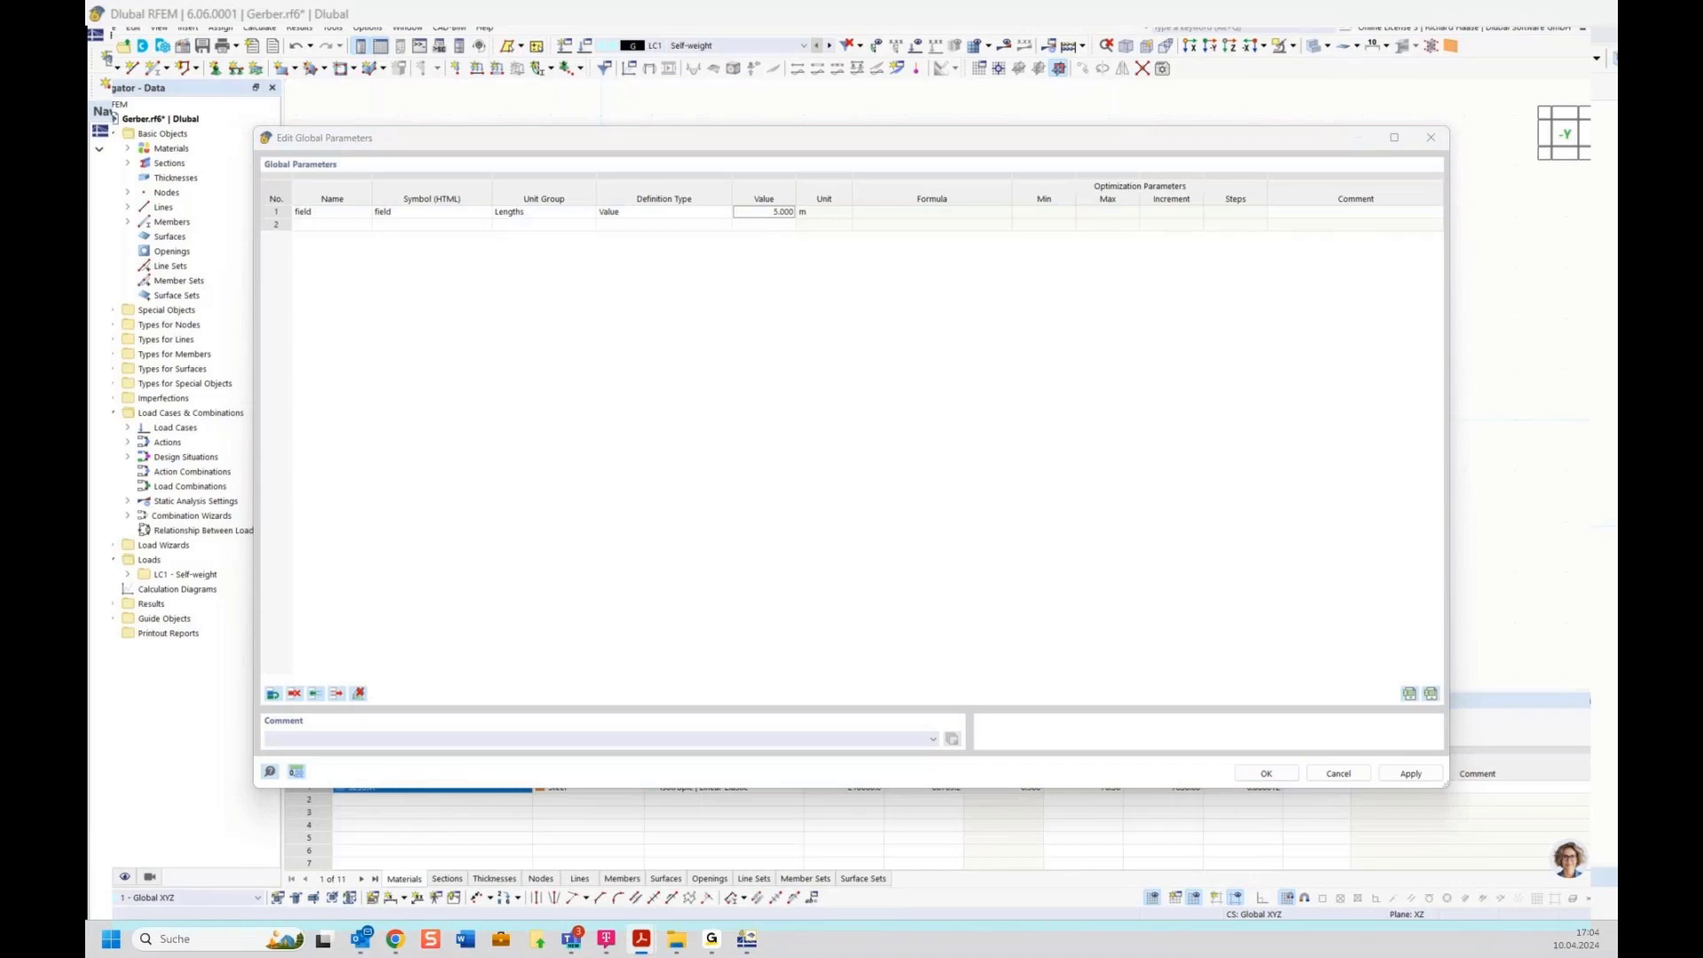
pyautogui.click(330, 226)
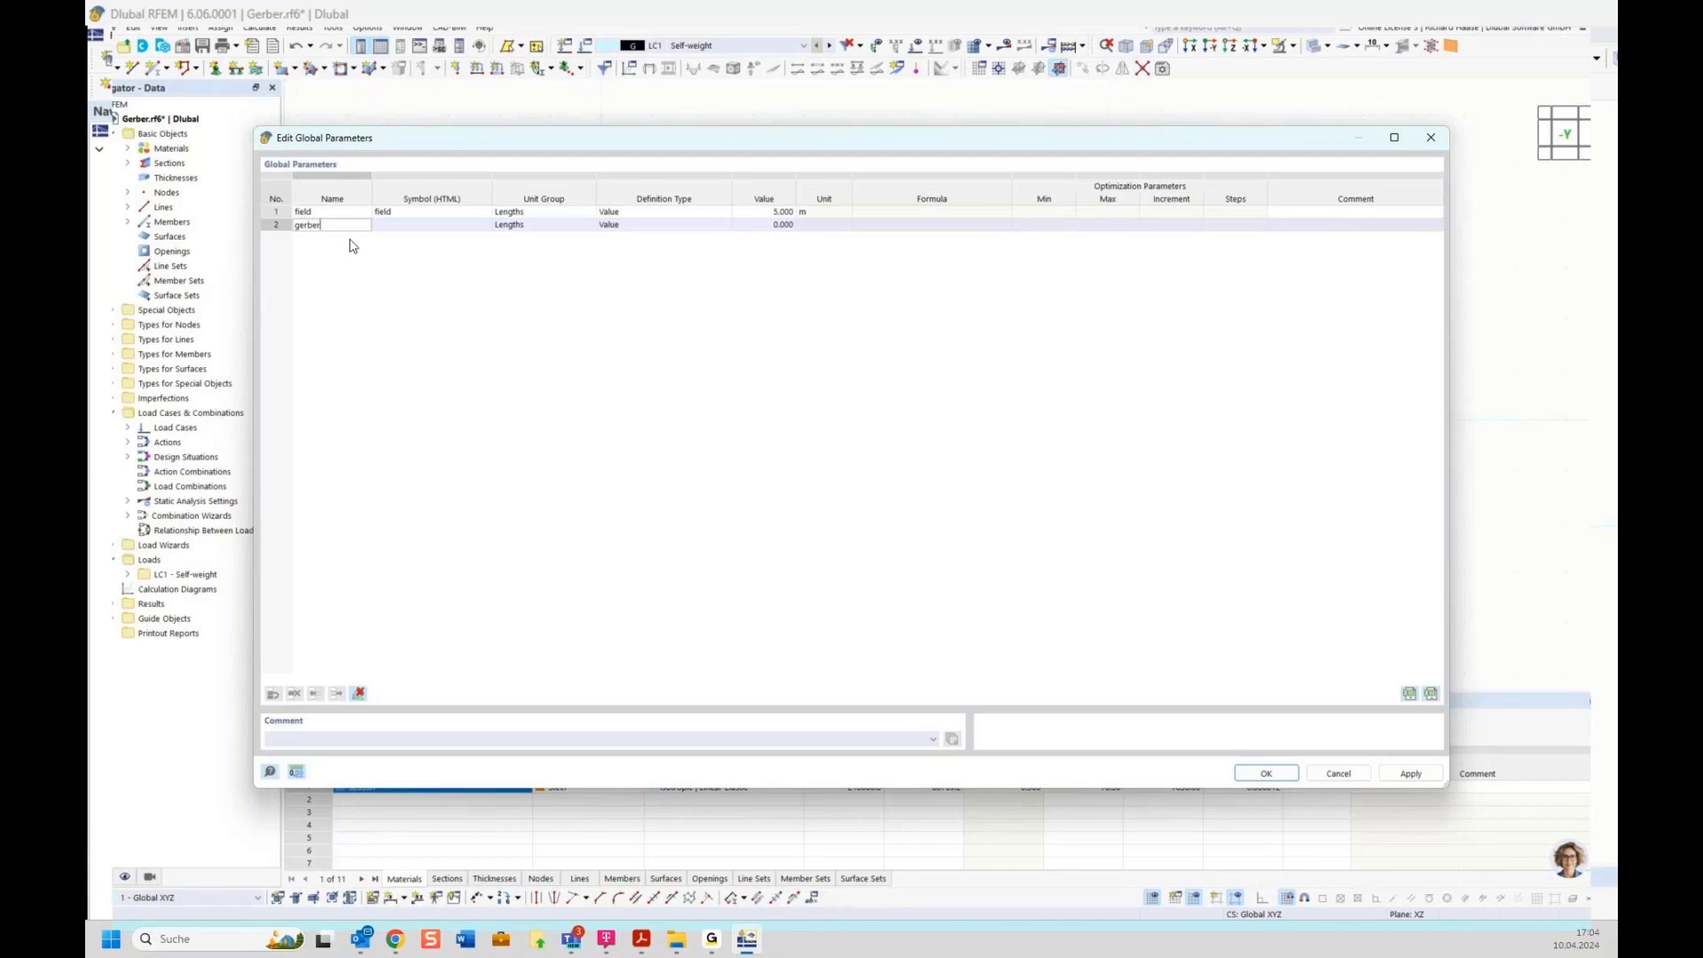
pyautogui.press('Return')
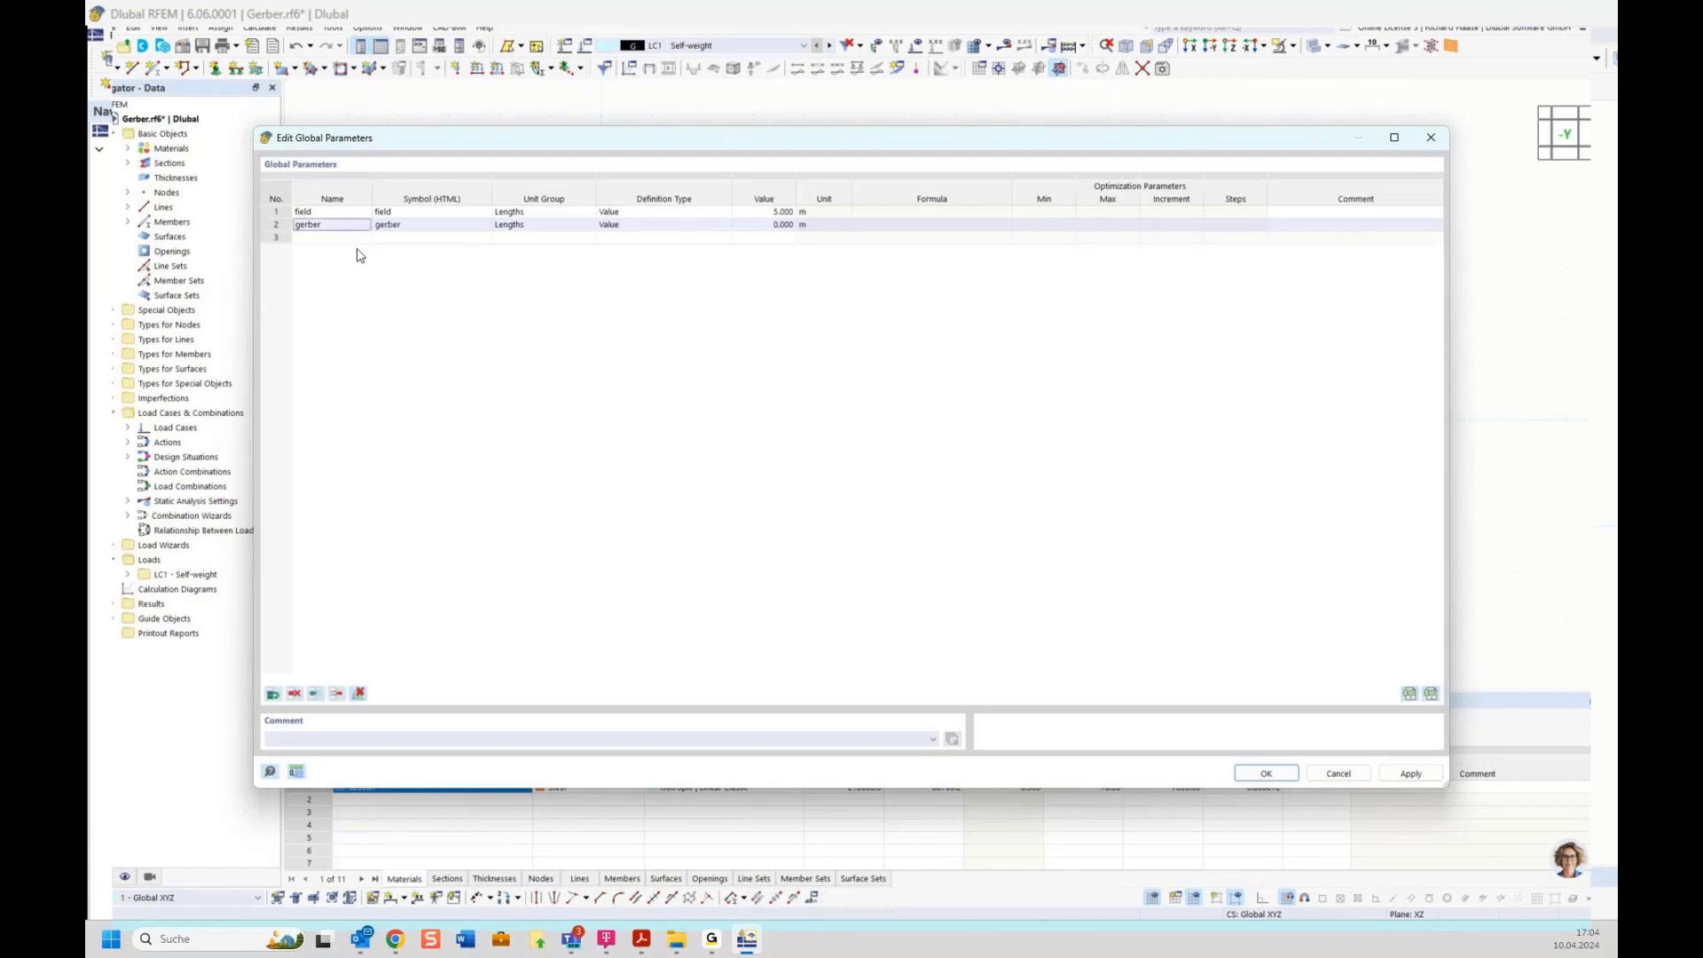
# Look up the Gerber beam eccentricity in the presentation slides PDF and set the gerber parameter's definition type to Formula
pyautogui.click(644, 230)
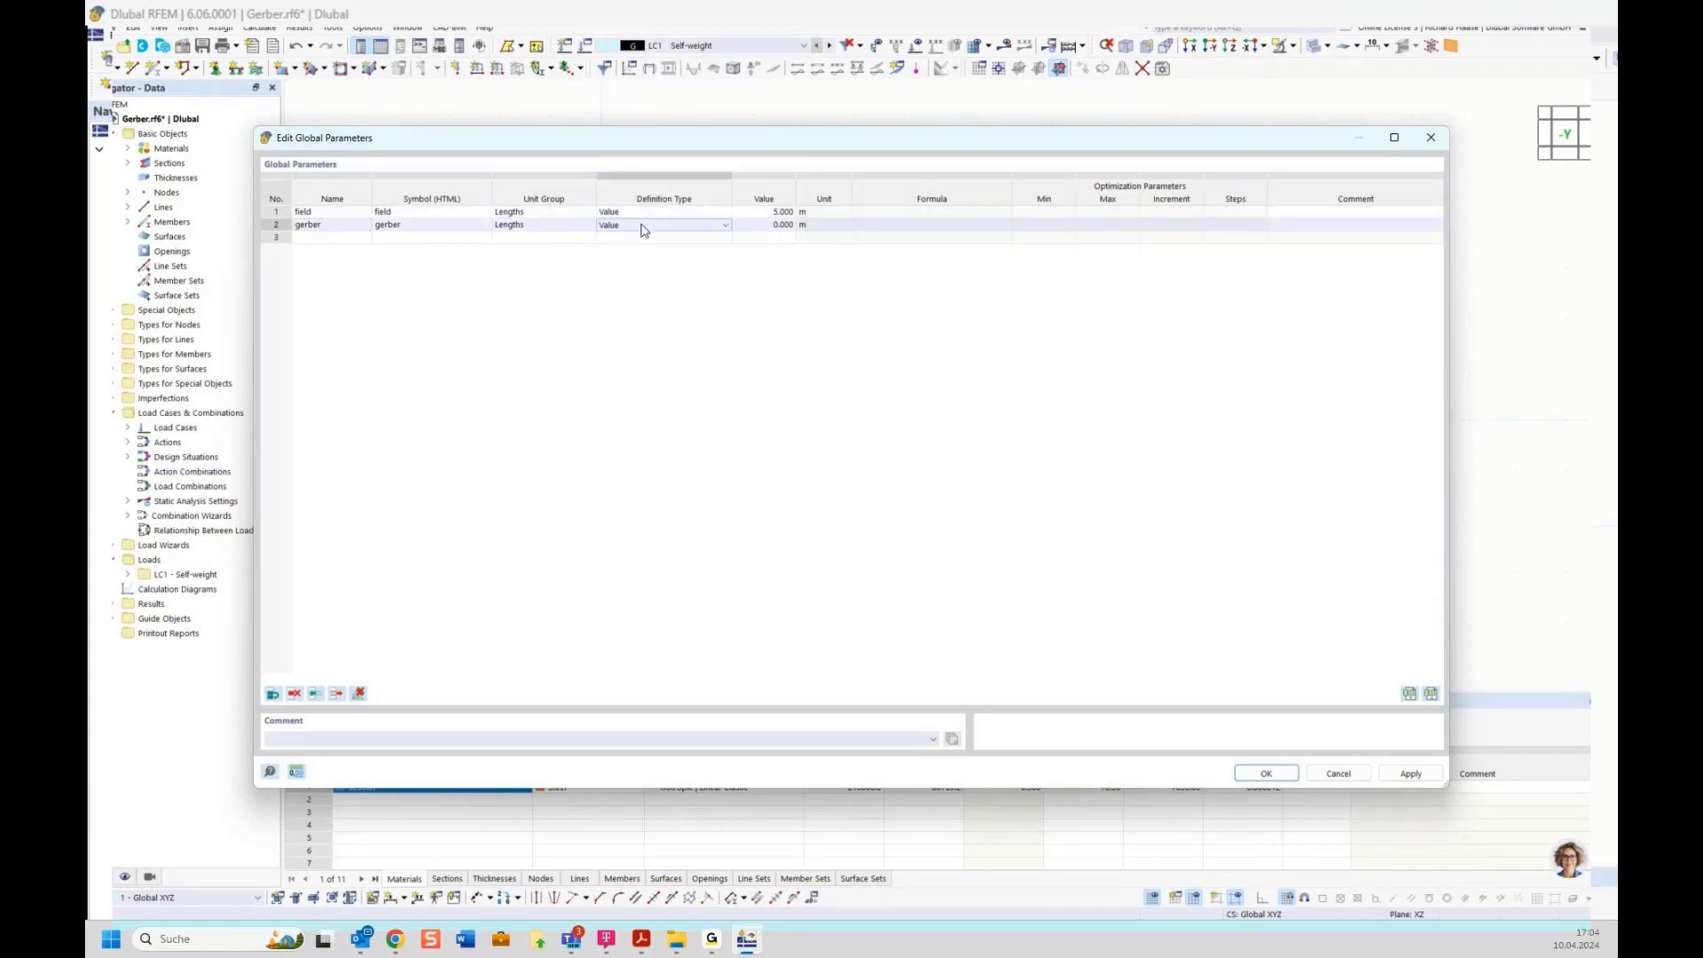
pyautogui.moveTo(642, 939)
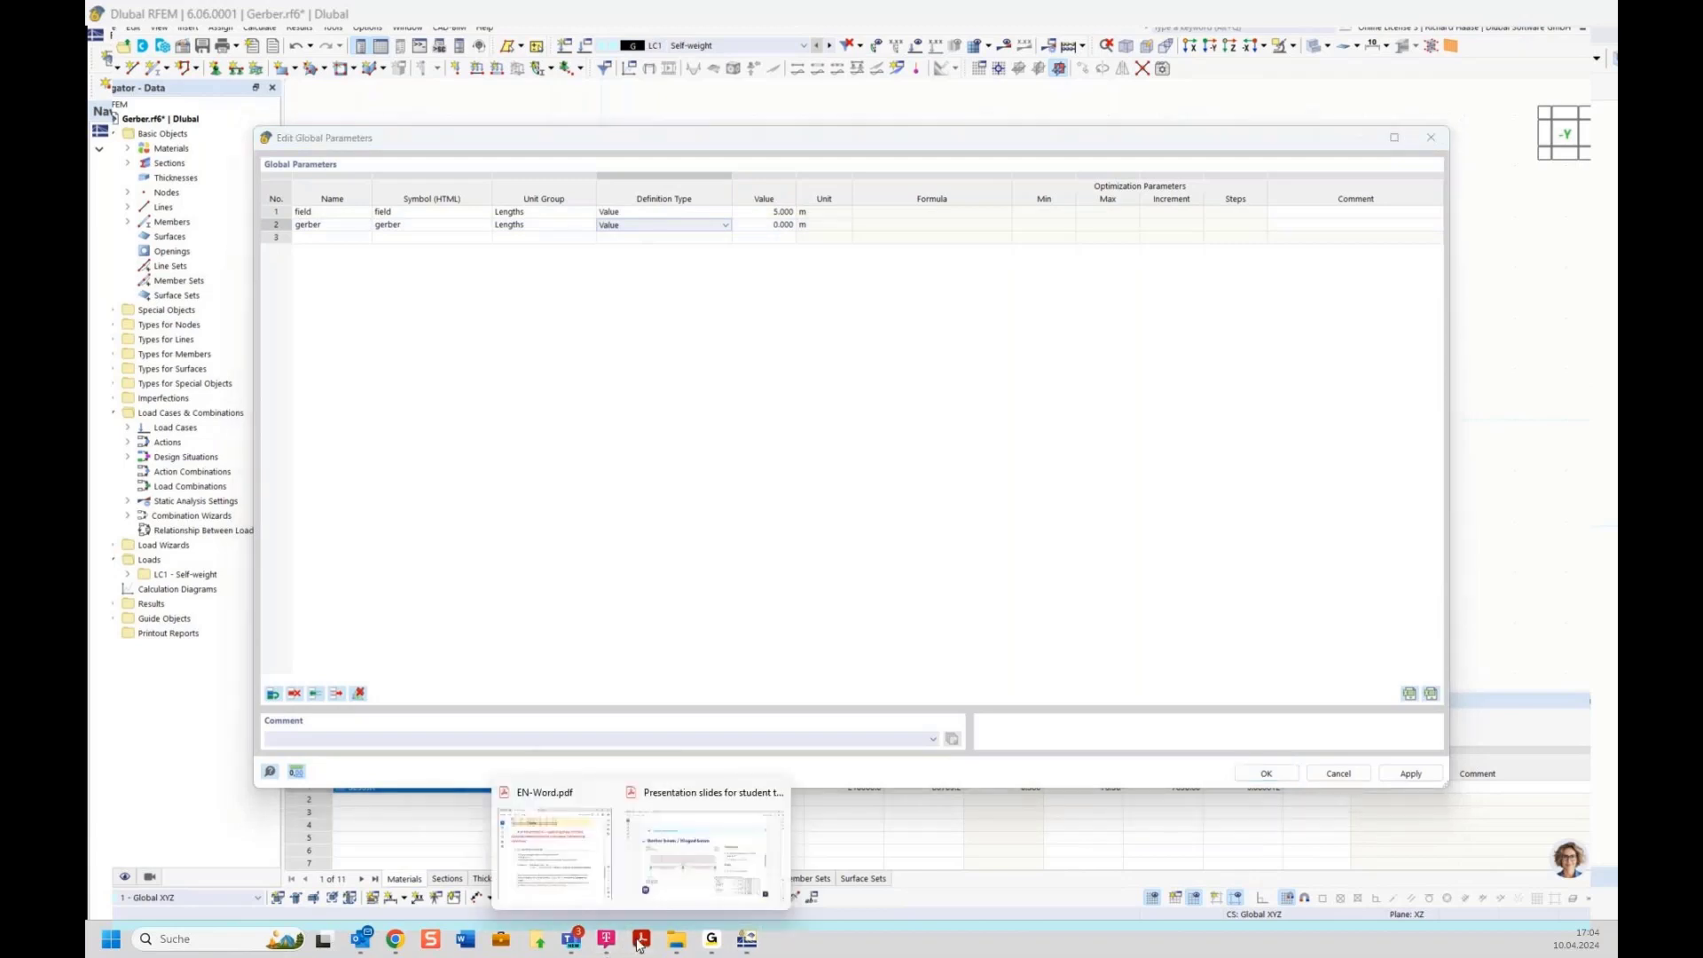
pyautogui.moveTo(690, 863)
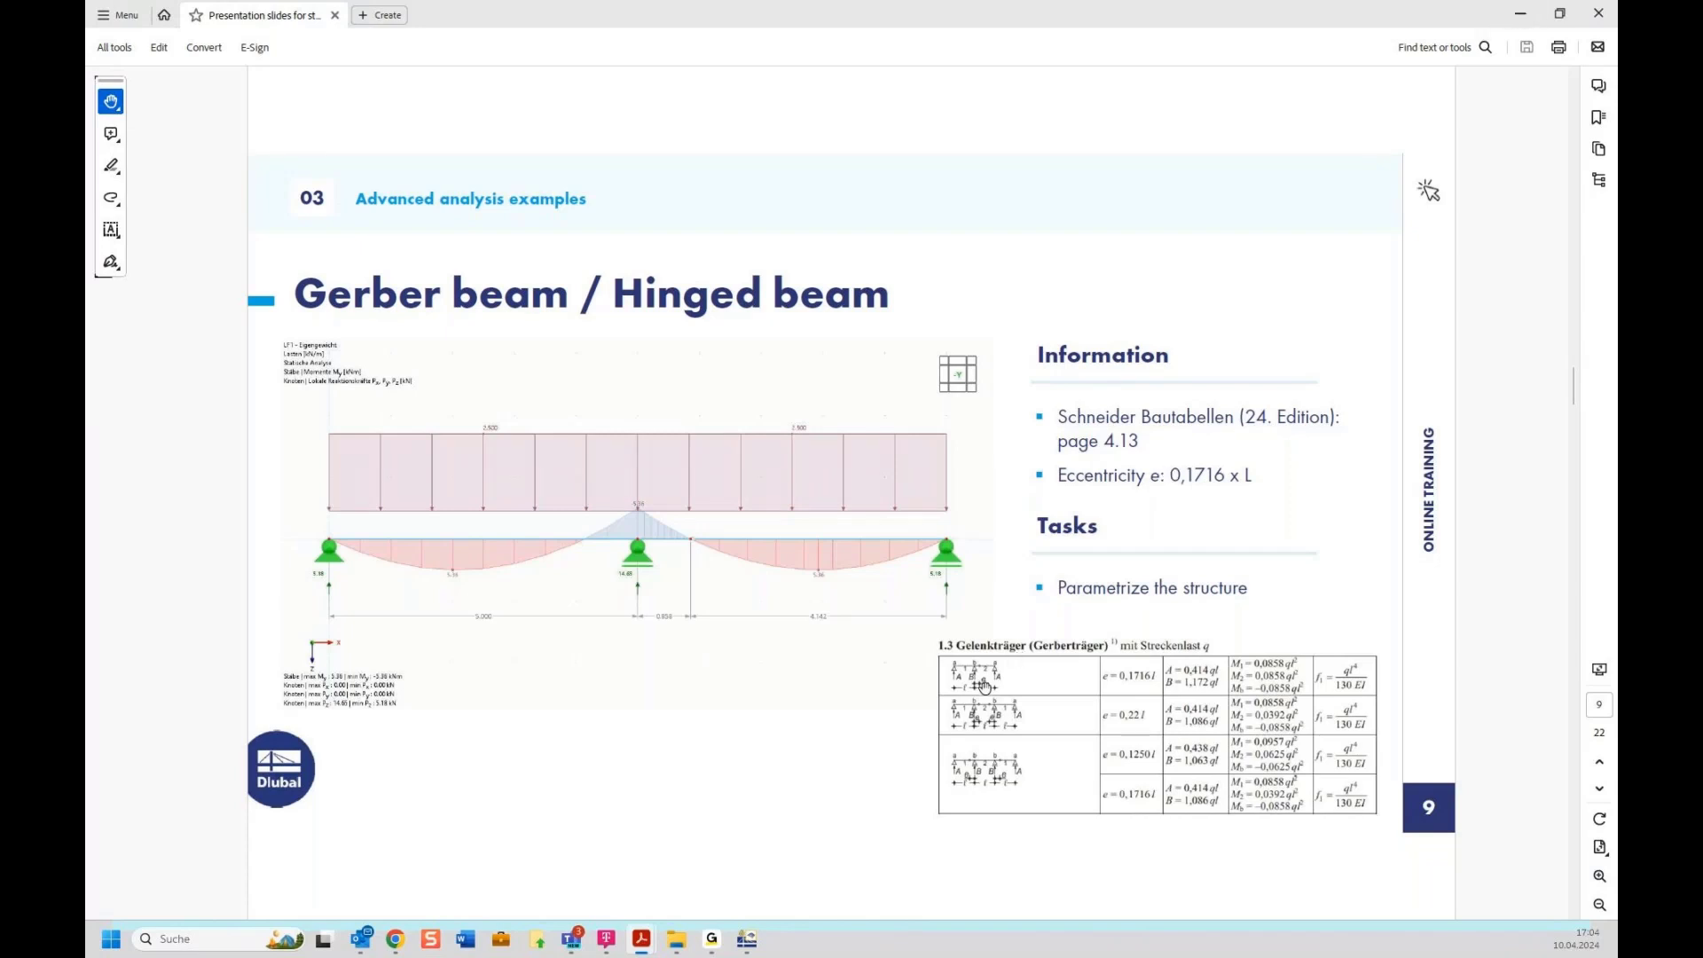
pyautogui.click(1518, 14)
pyautogui.click(661, 227)
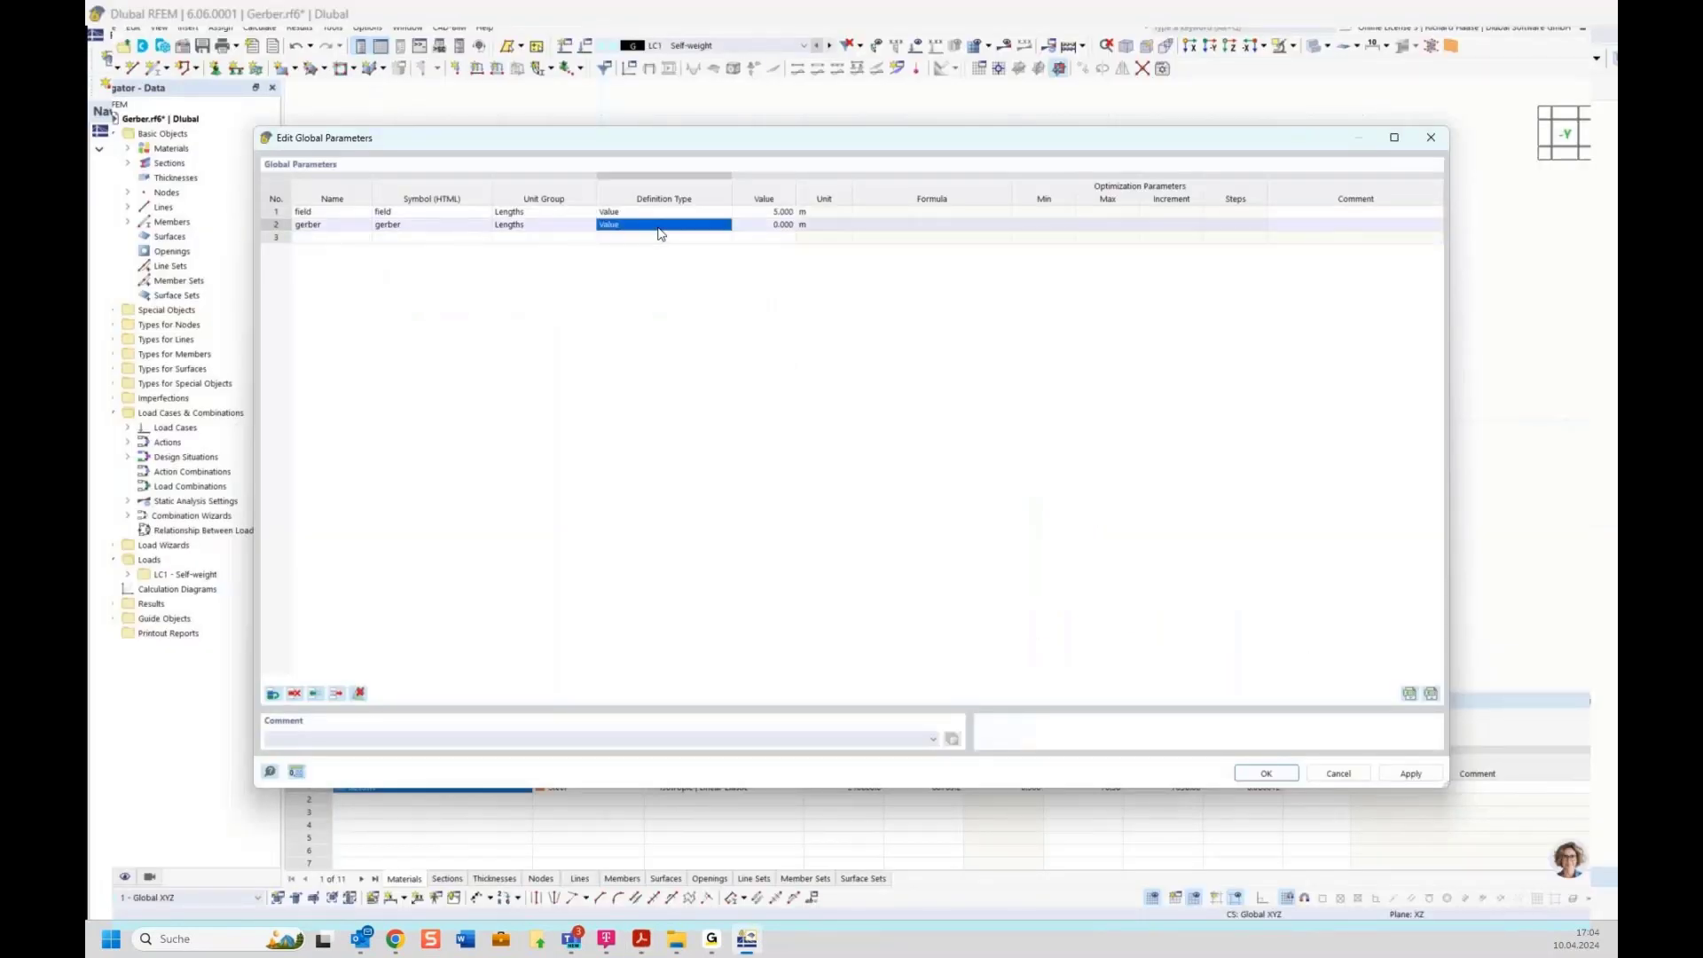
pyautogui.click(637, 232)
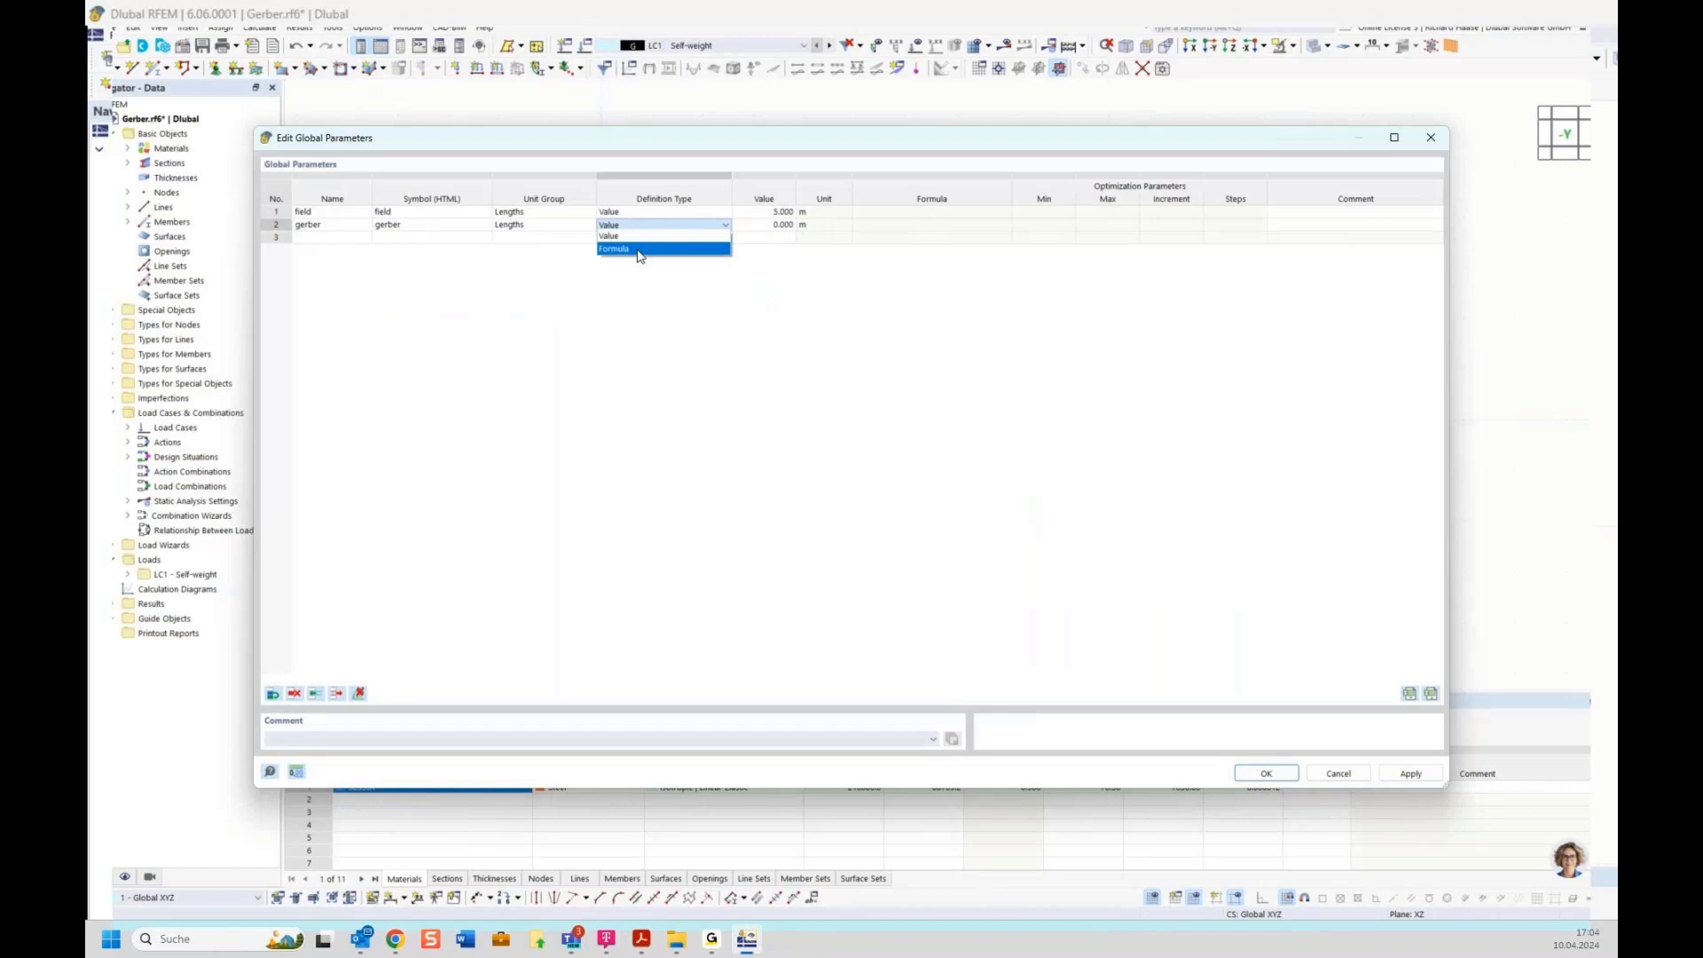
pyautogui.click(639, 251)
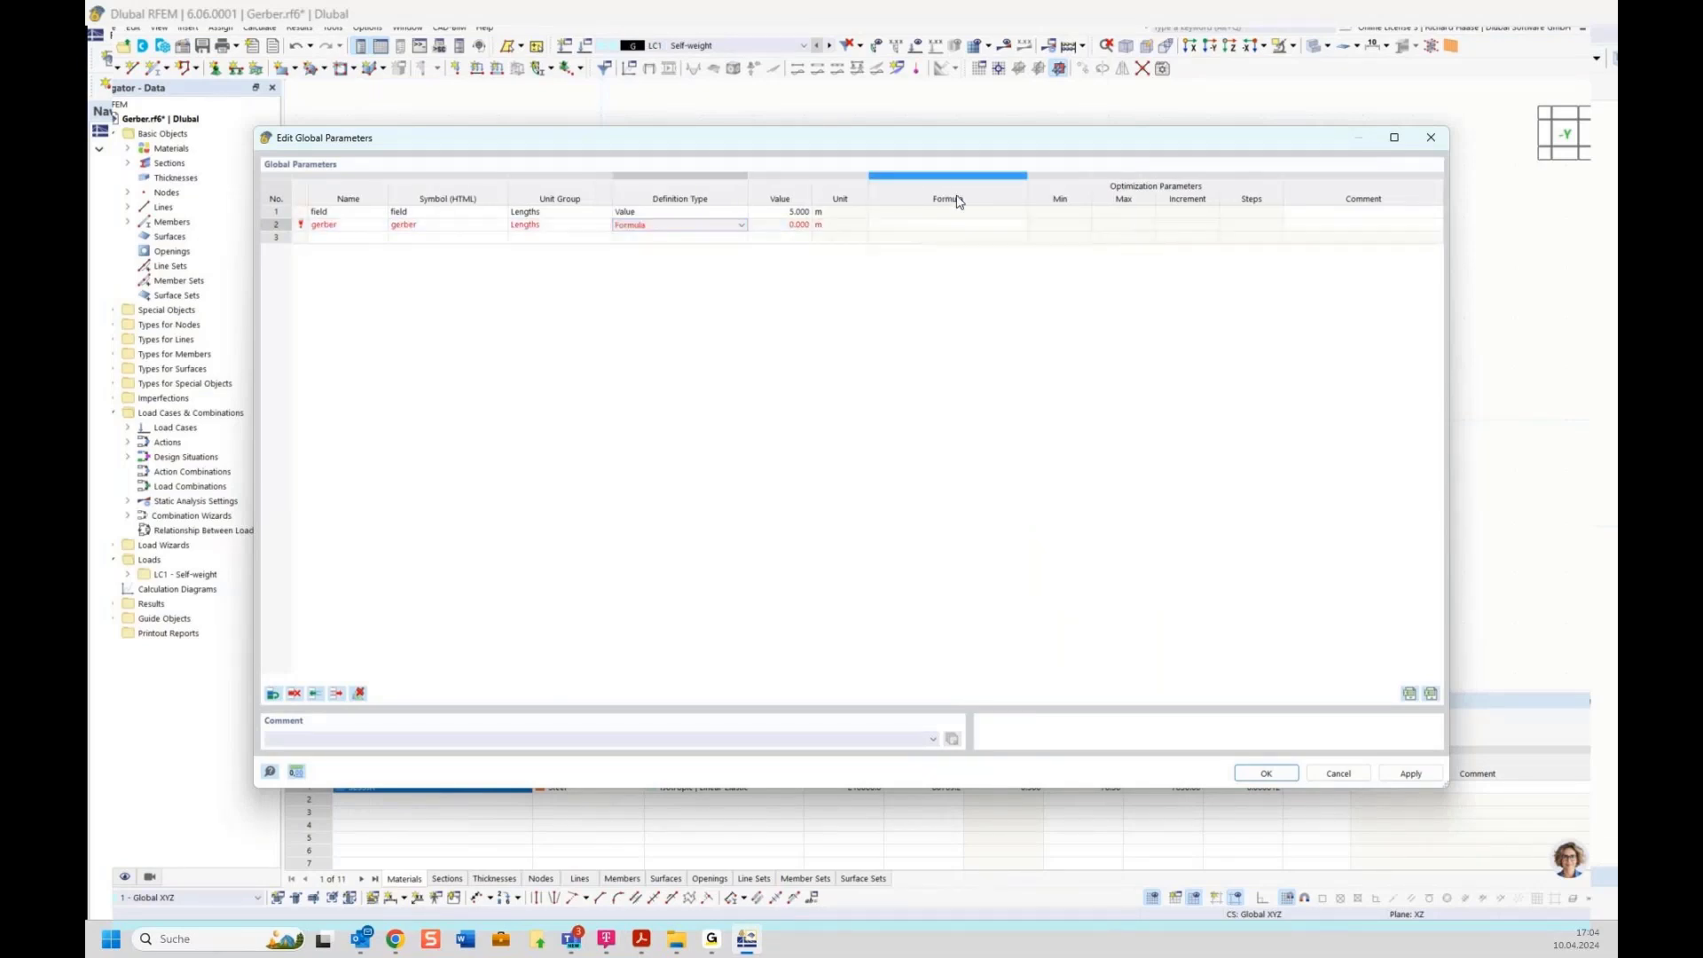
# Define the gerber parameter with the formula 0.1716*field+field and accept the global parameters
pyautogui.click(908, 226)
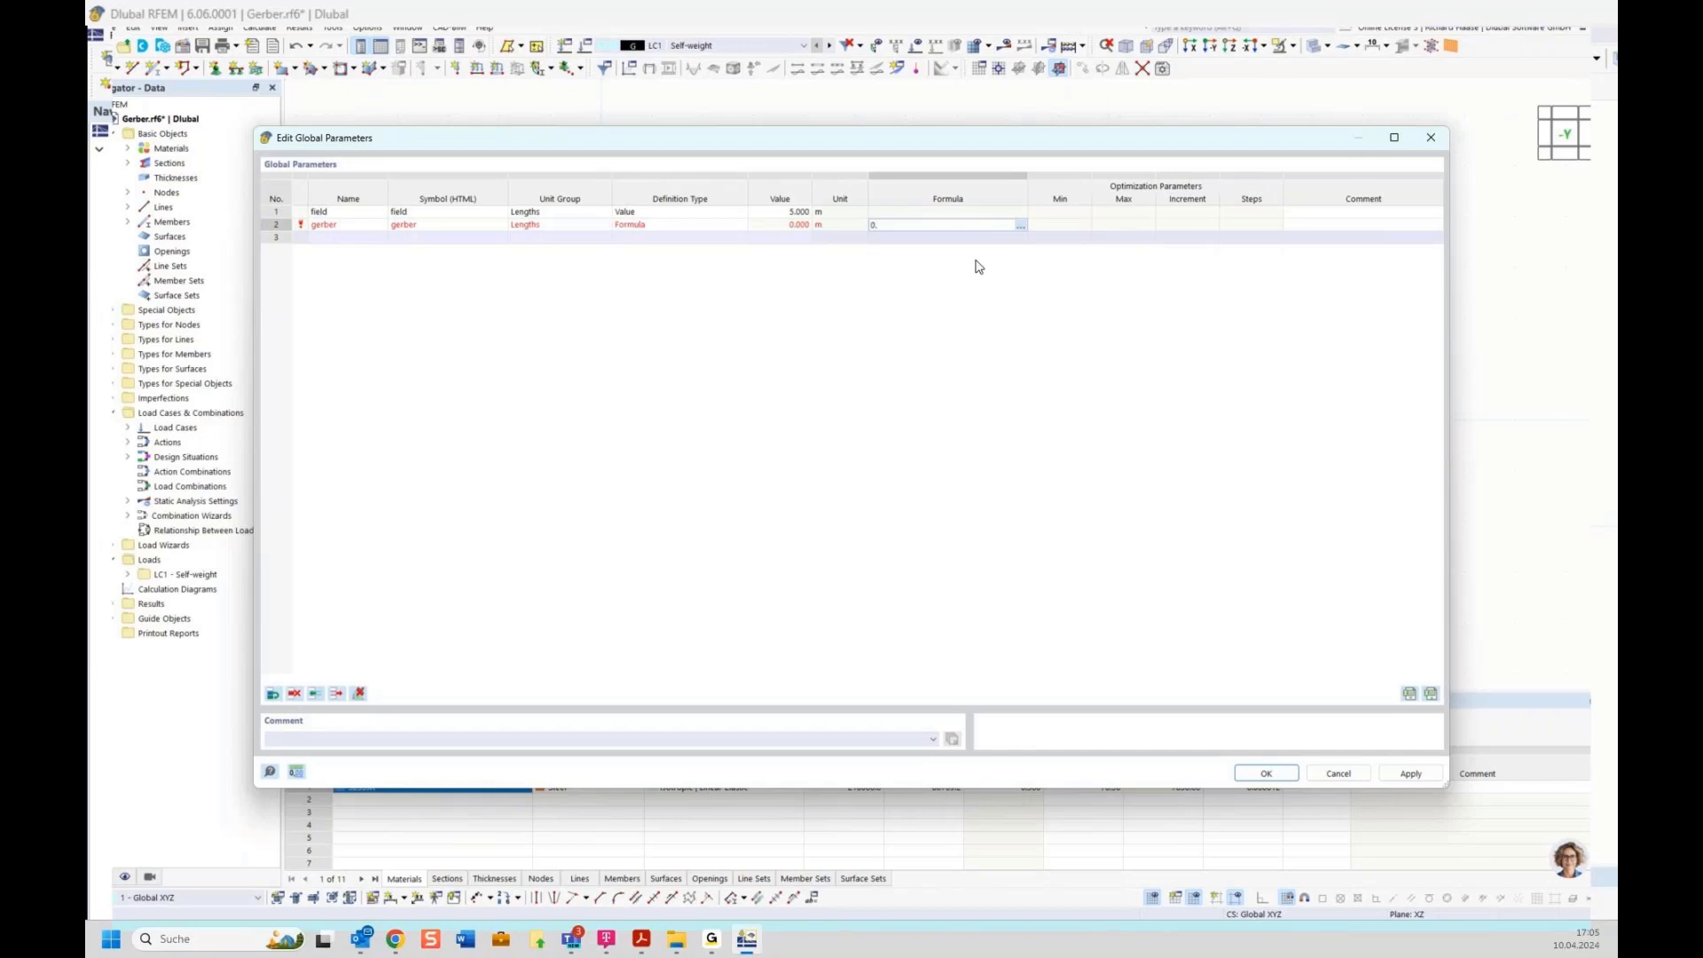
pyautogui.write('7')
pyautogui.write('16*field')
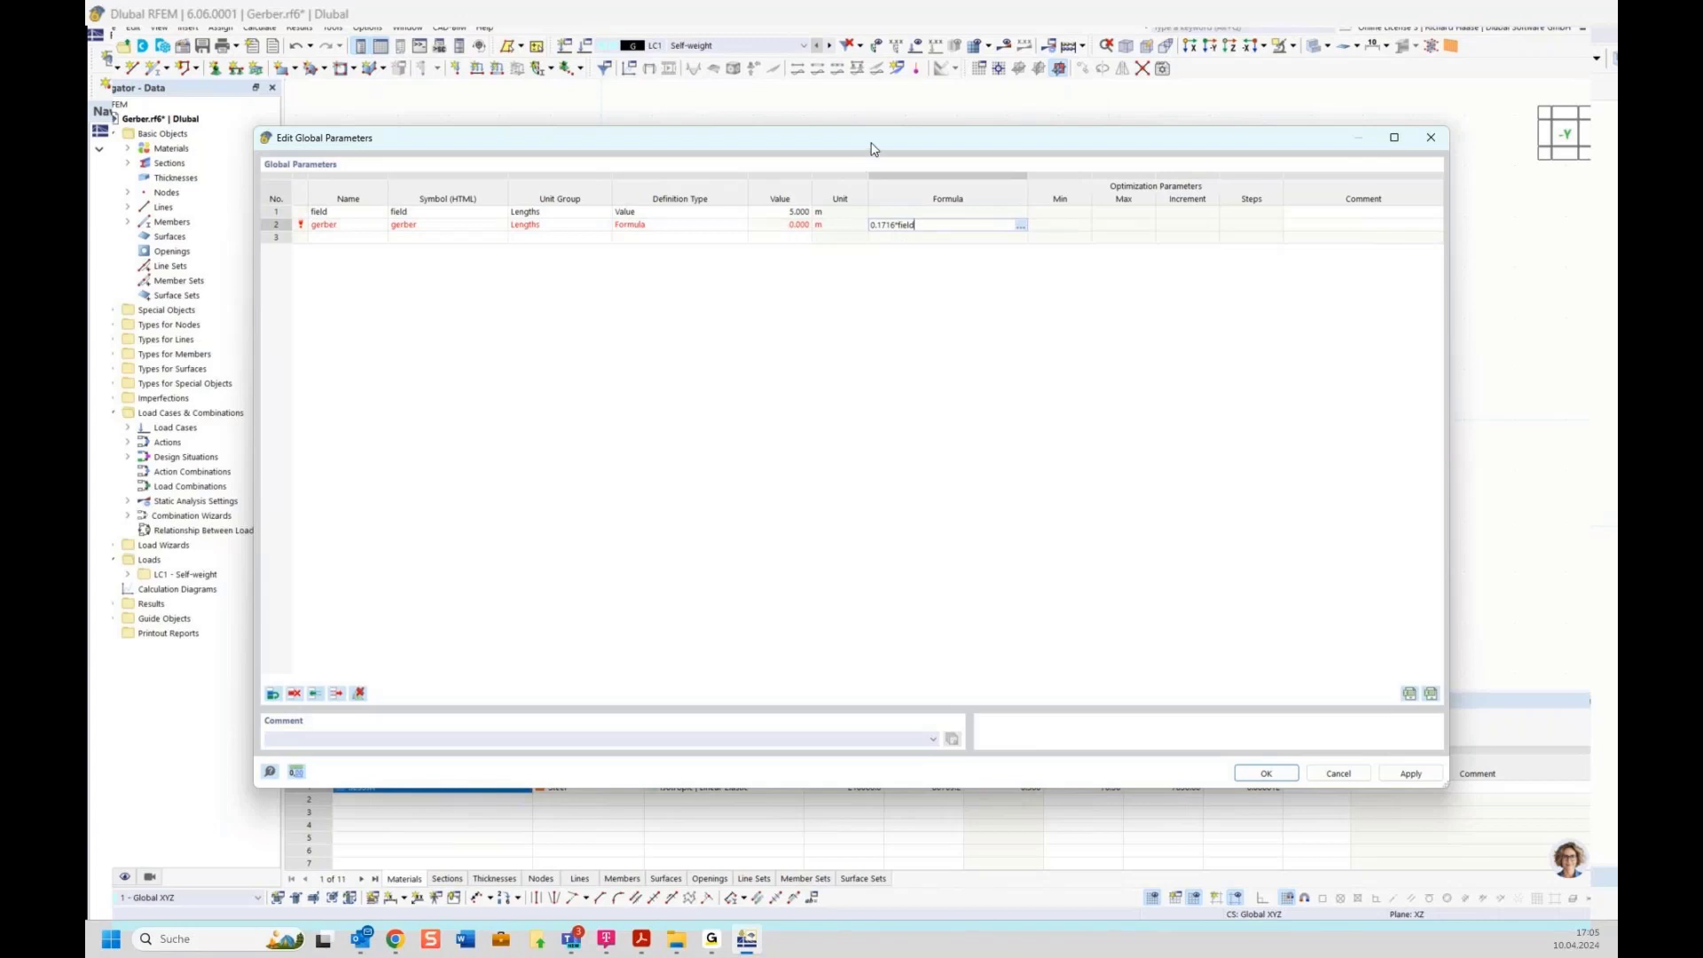
pyautogui.moveTo(873, 148); pyautogui.dragTo(897, 518)
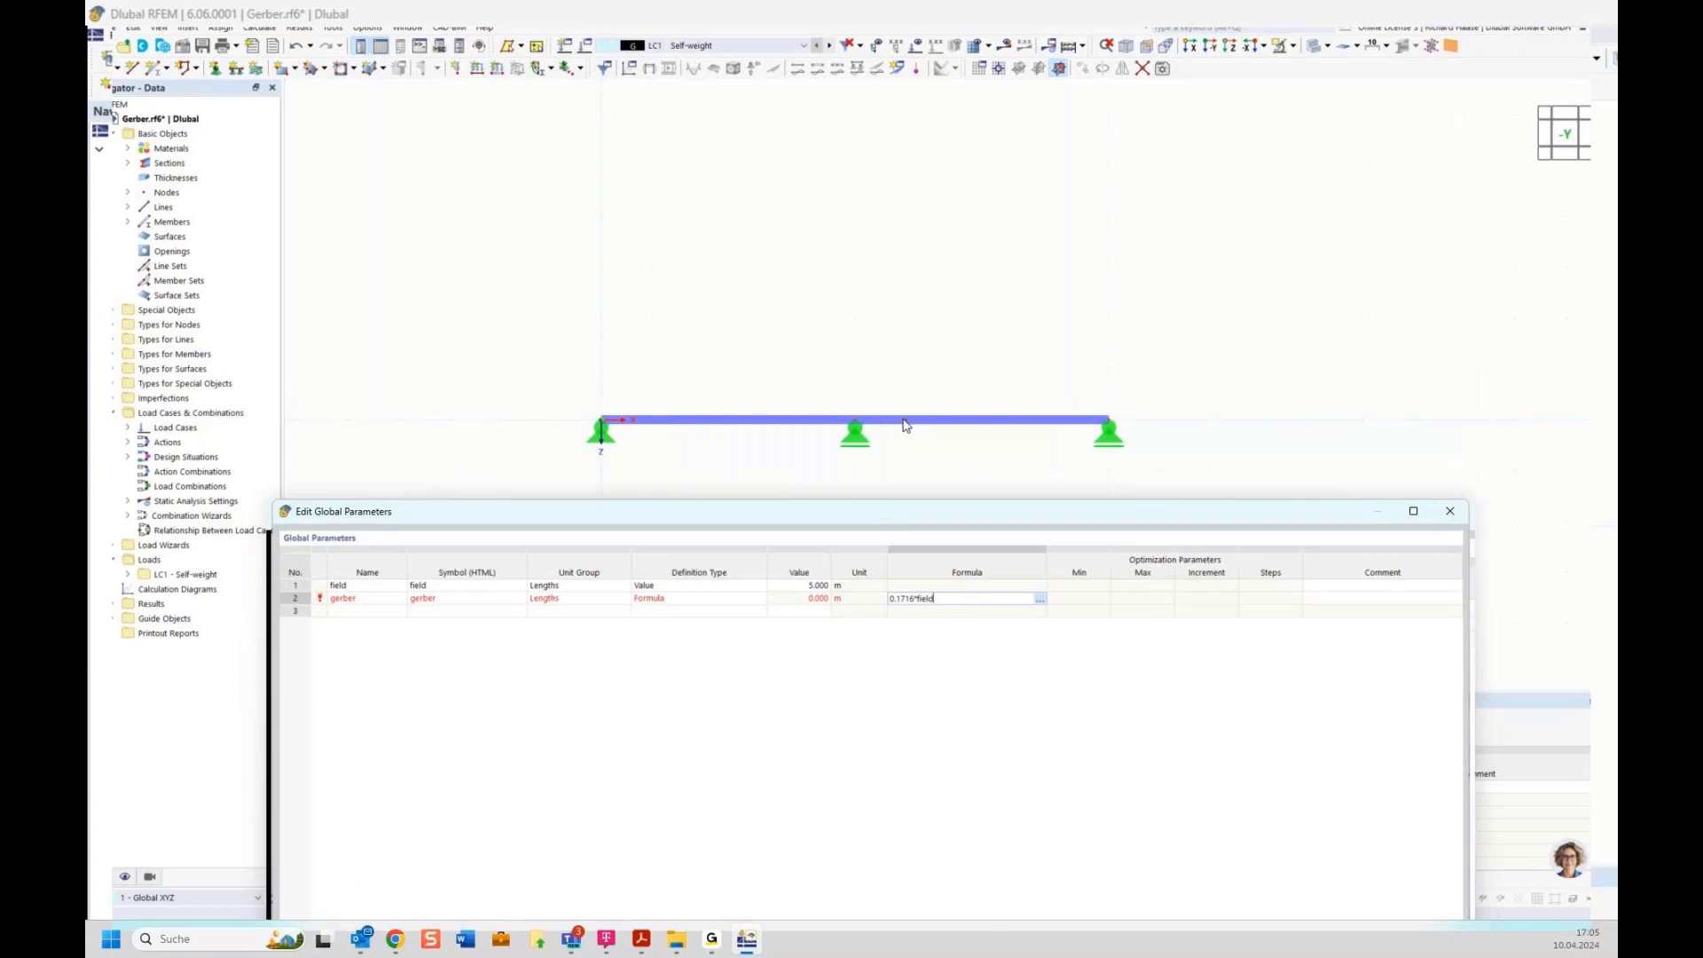
pyautogui.click(948, 599)
pyautogui.write('+')
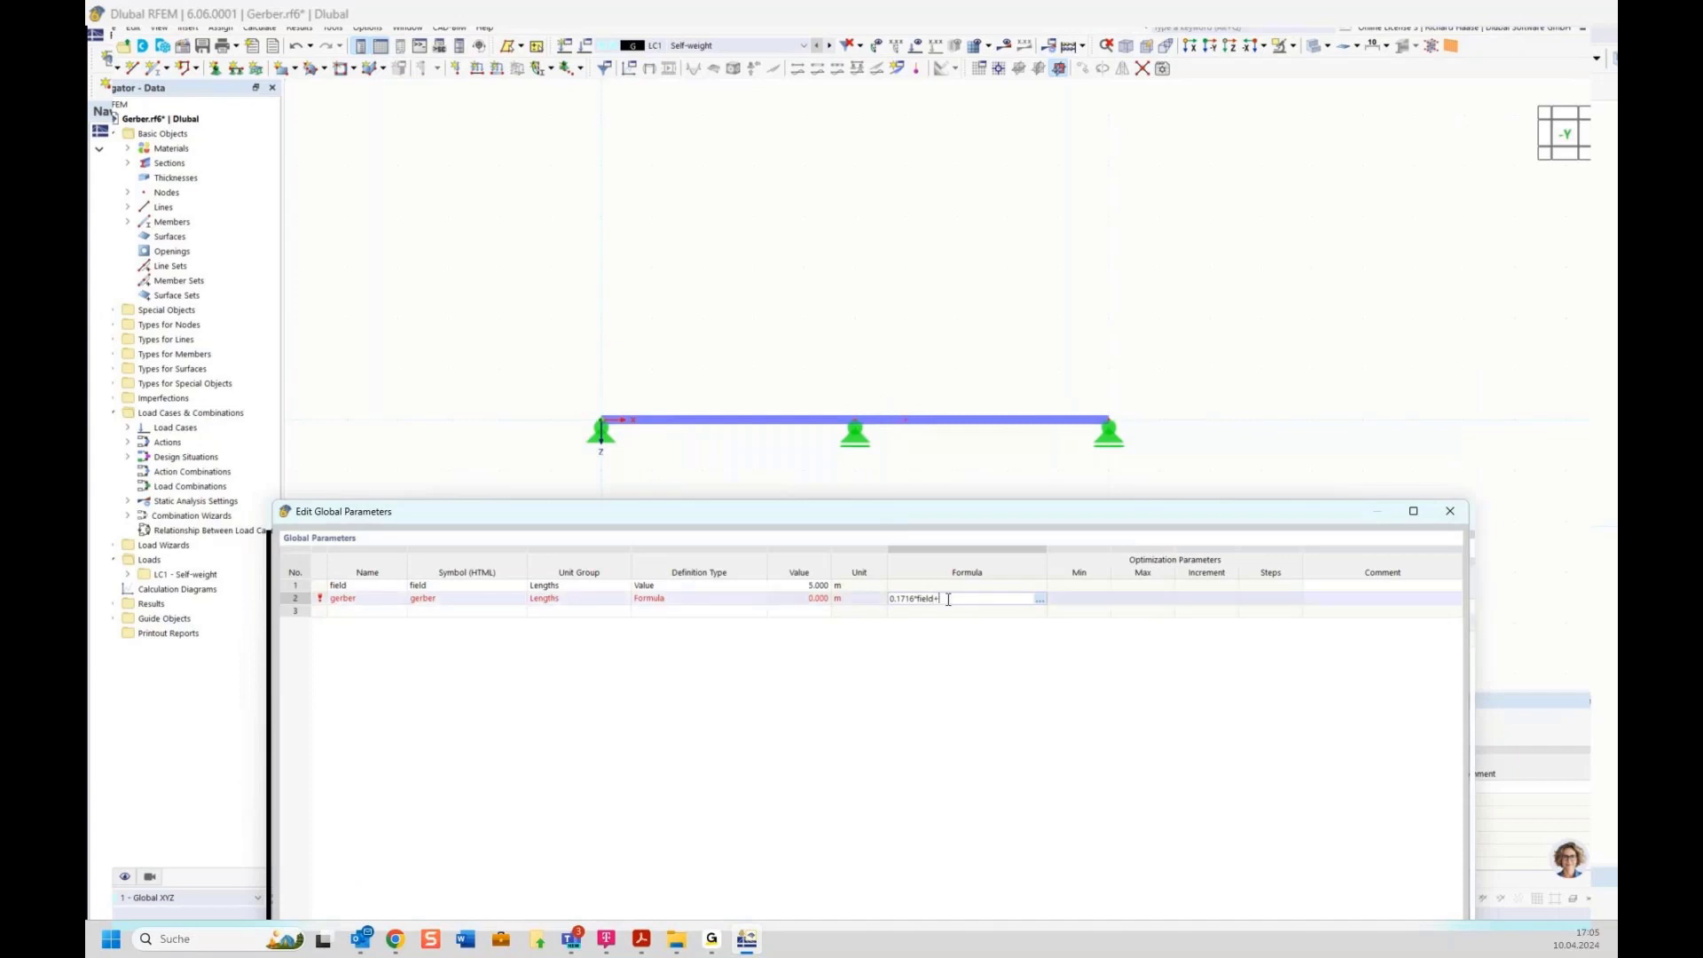
pyautogui.write('field')
pyautogui.press('Return')
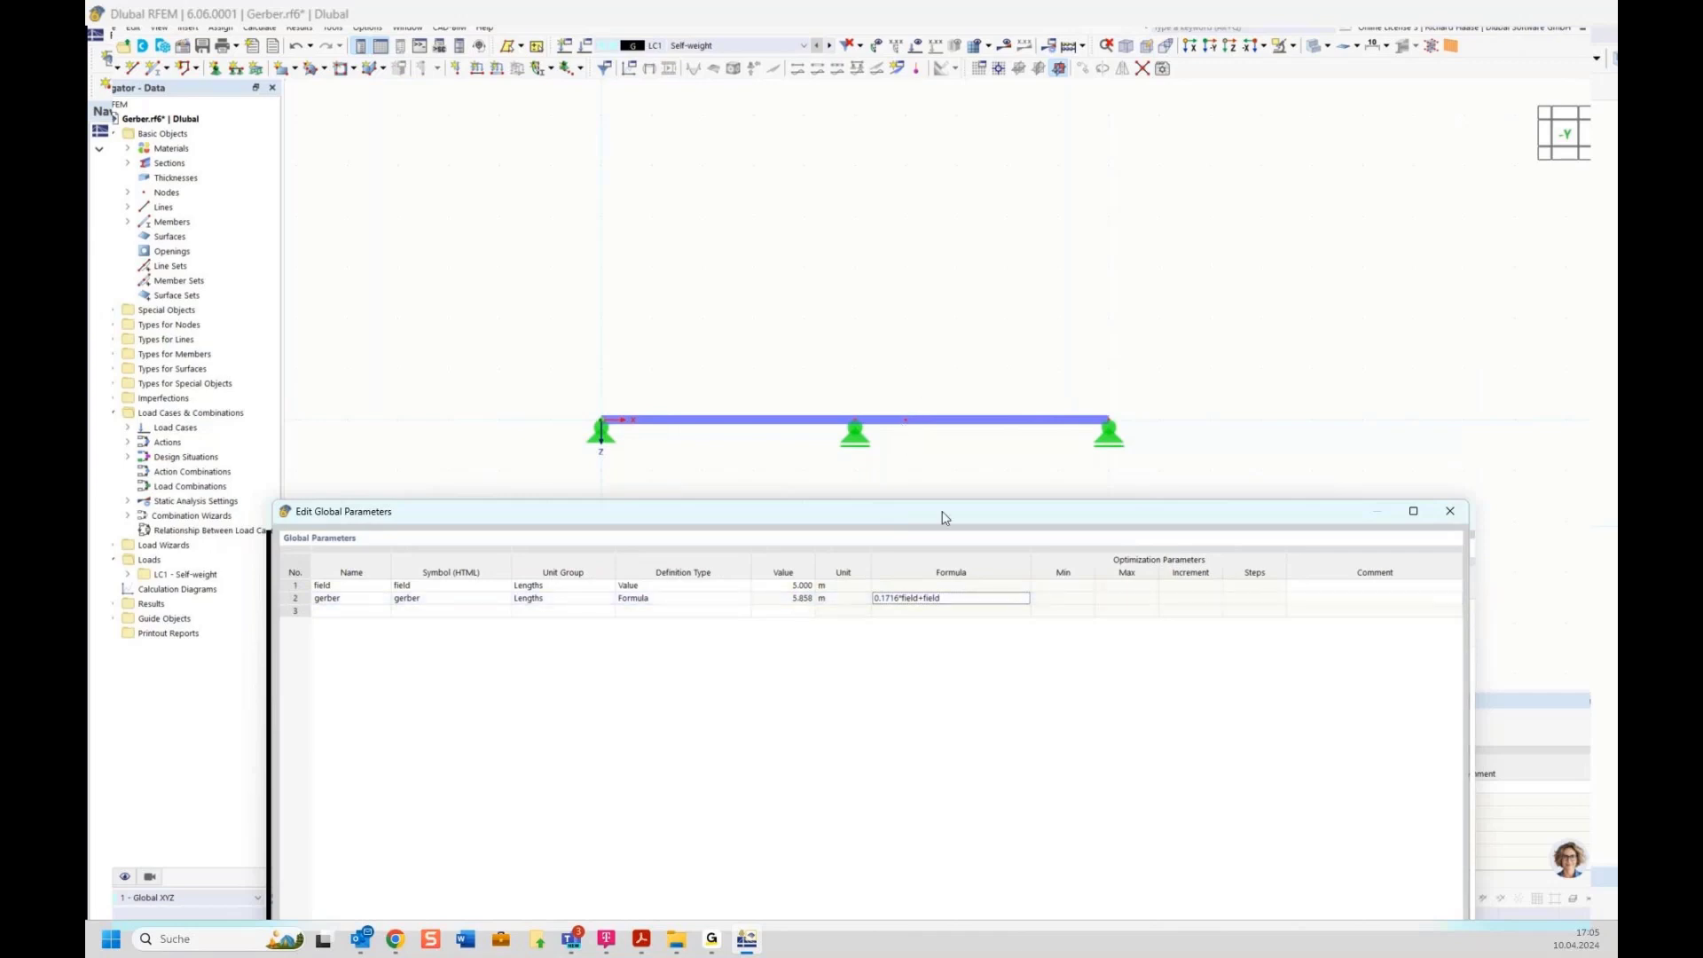
pyautogui.moveTo(944, 517); pyautogui.dragTo(914, 189)
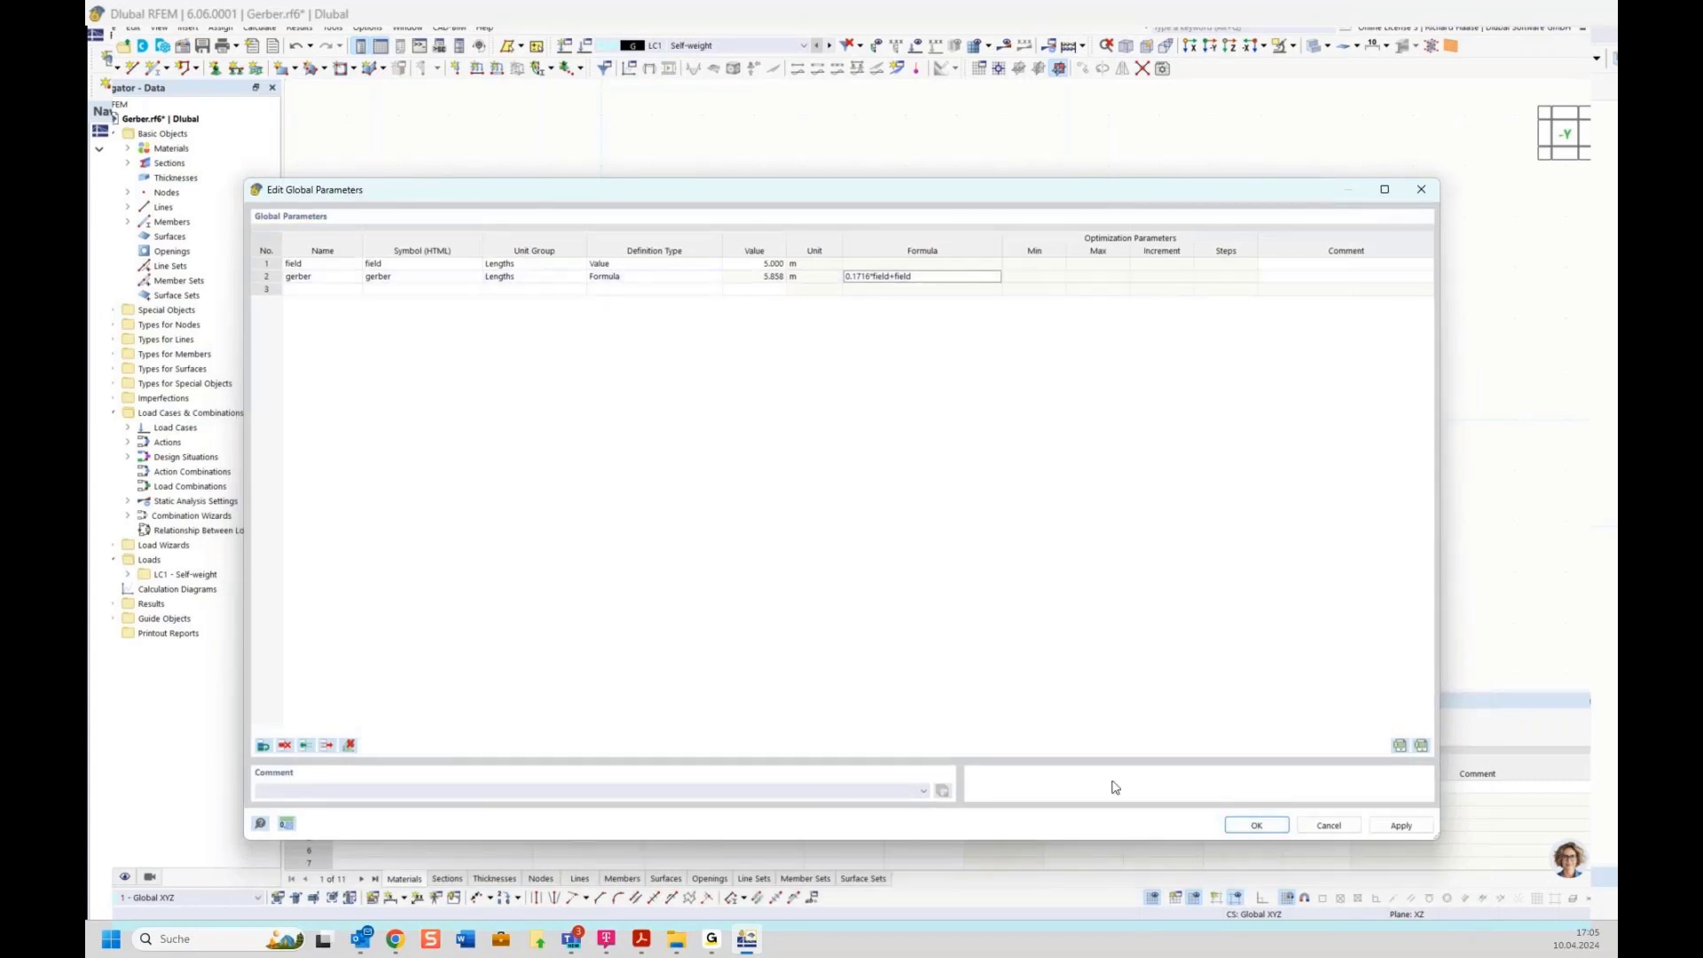
pyautogui.click(1260, 827)
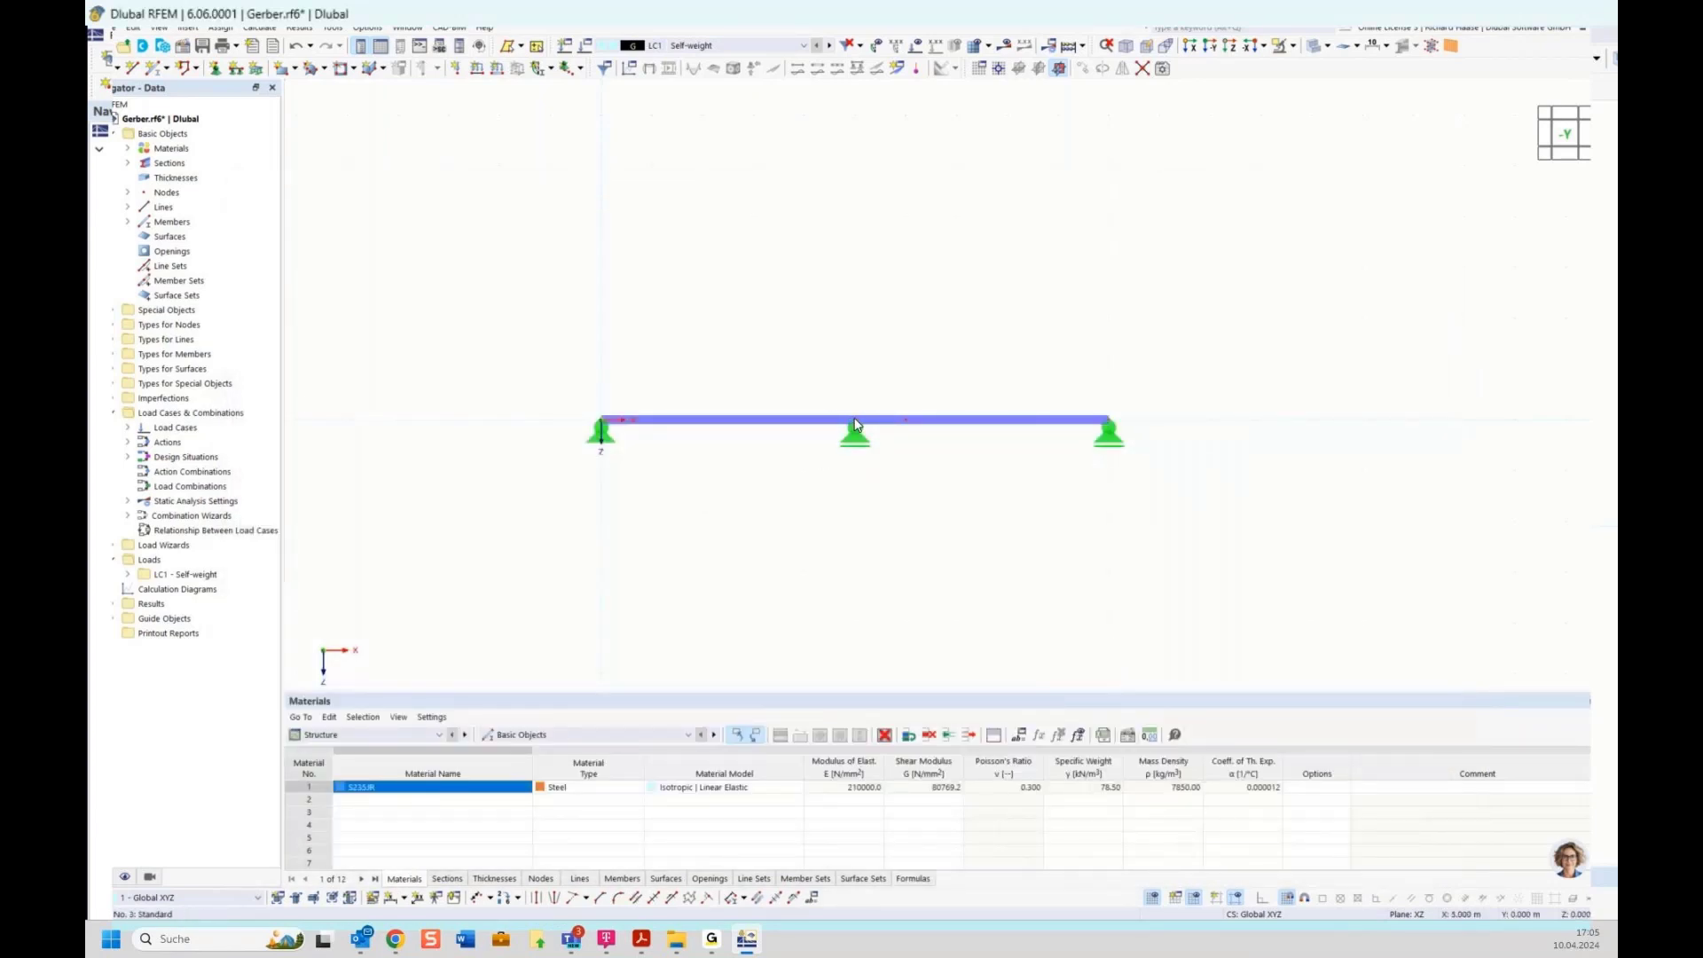
# Add a linear dimension chain in the second plane through the beam's support and hinge nodes with a -1.000 m offset, and save the model
pyautogui.moveTo(855, 426)
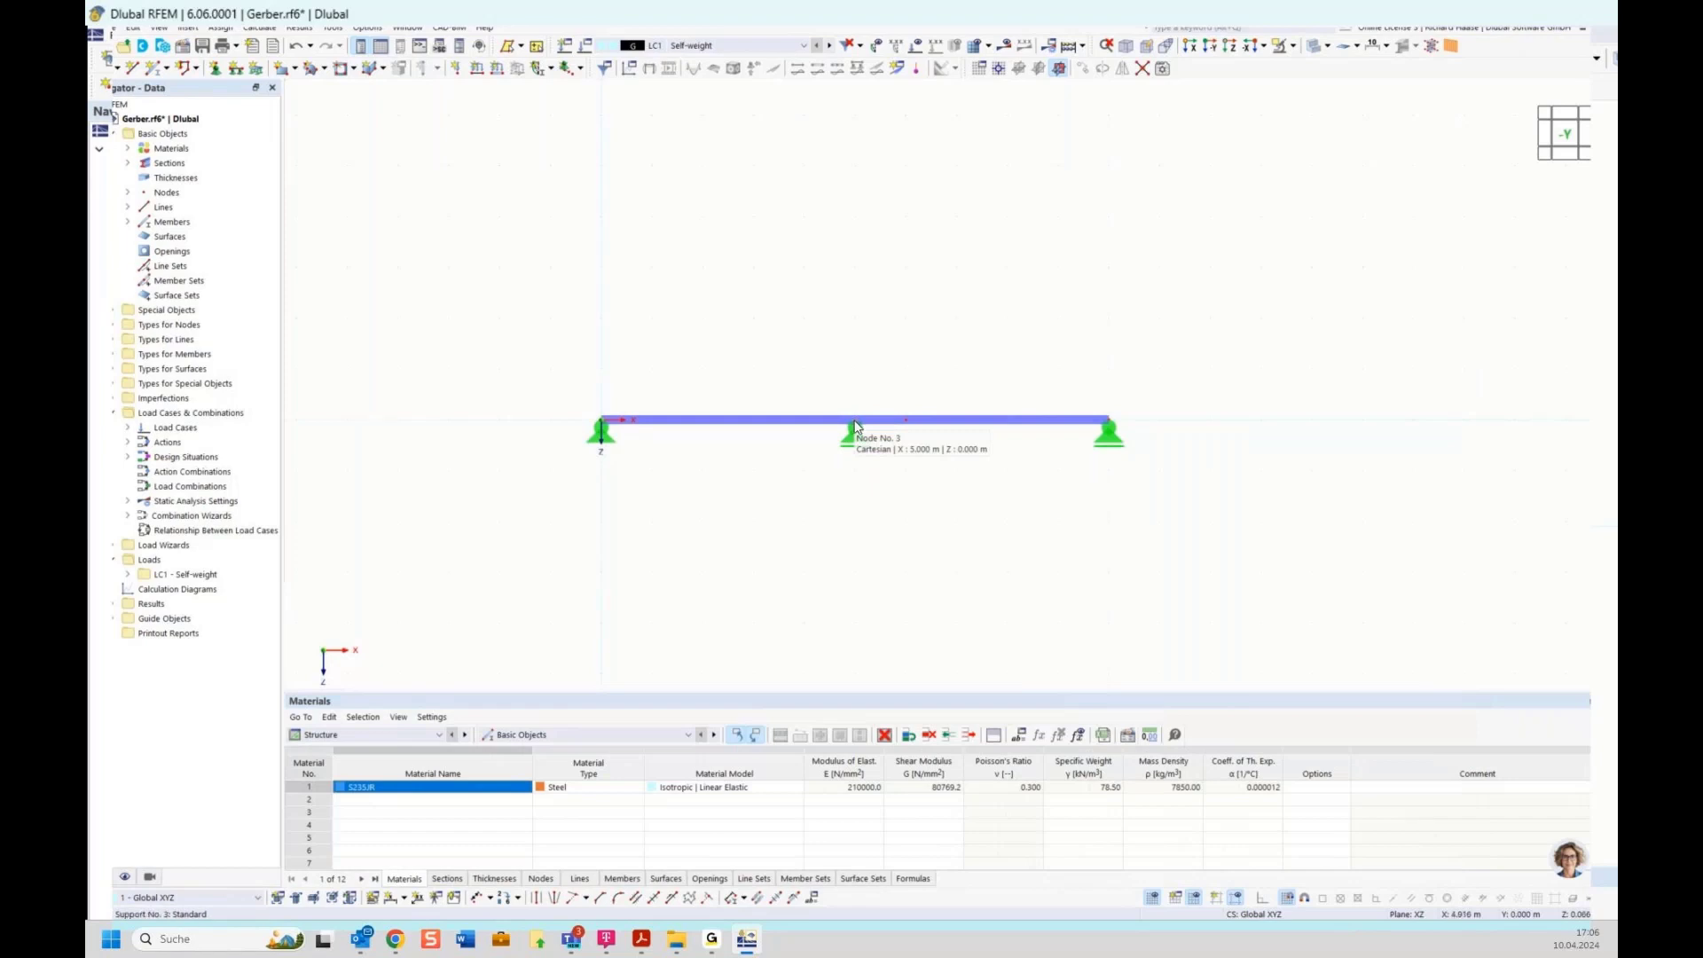
pyautogui.click(405, 899)
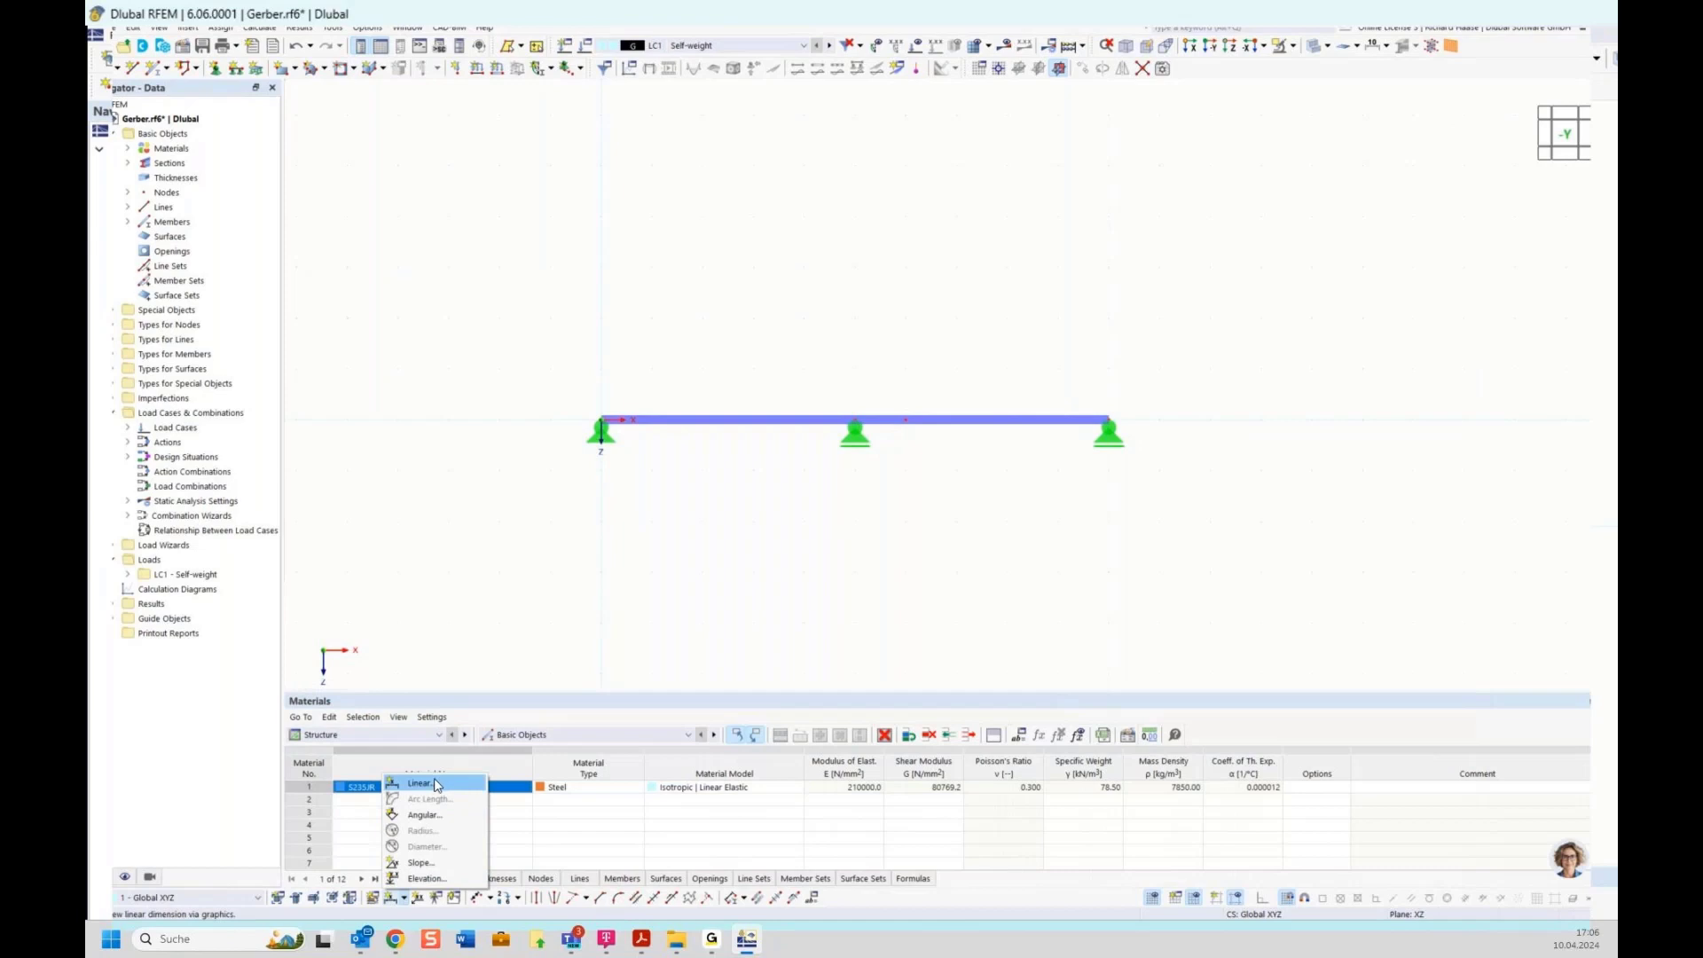
pyautogui.click(437, 784)
pyautogui.click(353, 248)
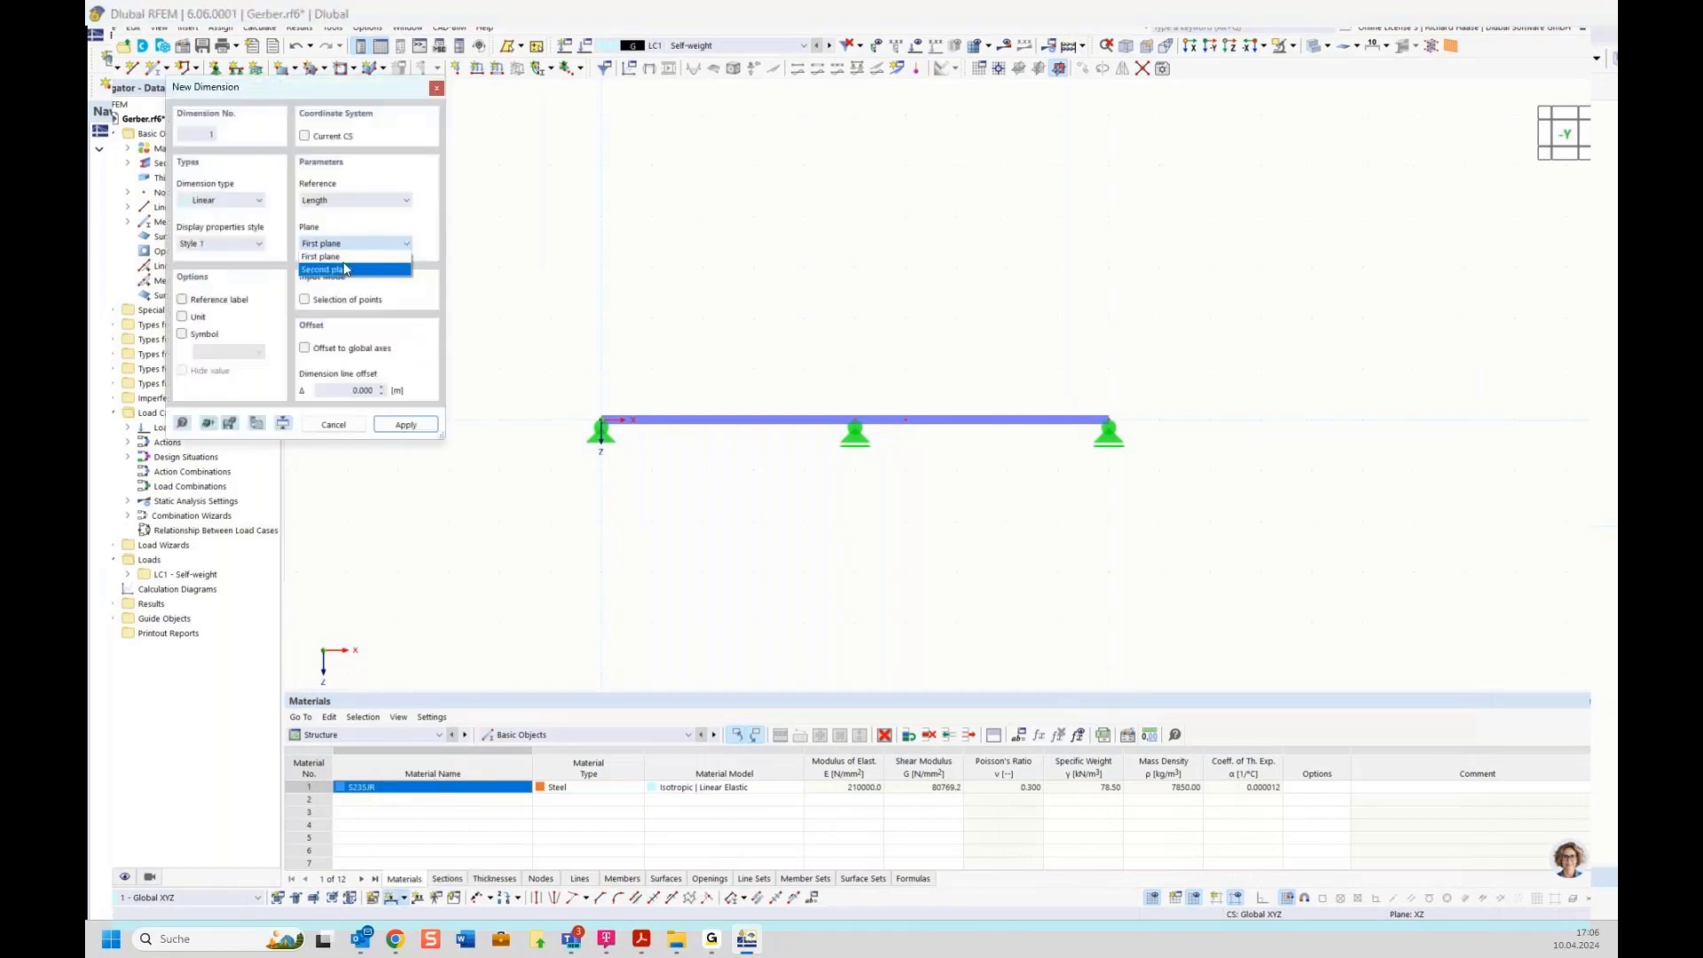
pyautogui.click(346, 270)
pyautogui.click(600, 419)
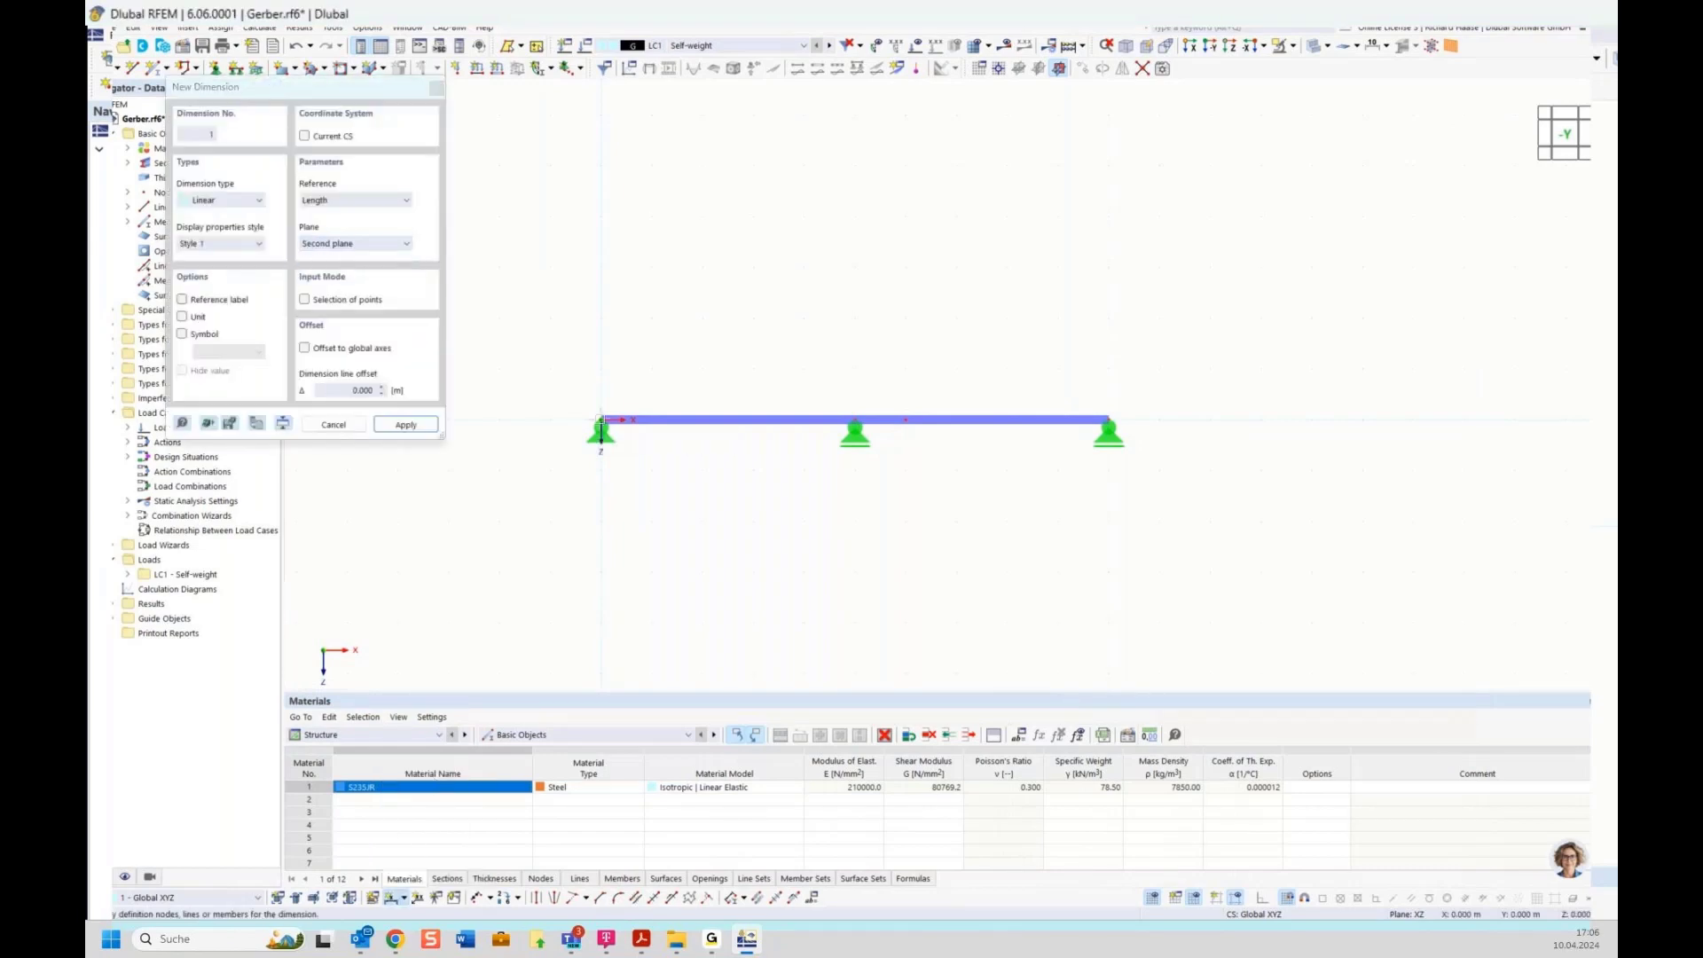
pyautogui.click(855, 419)
pyautogui.click(1107, 418)
pyautogui.click(956, 478)
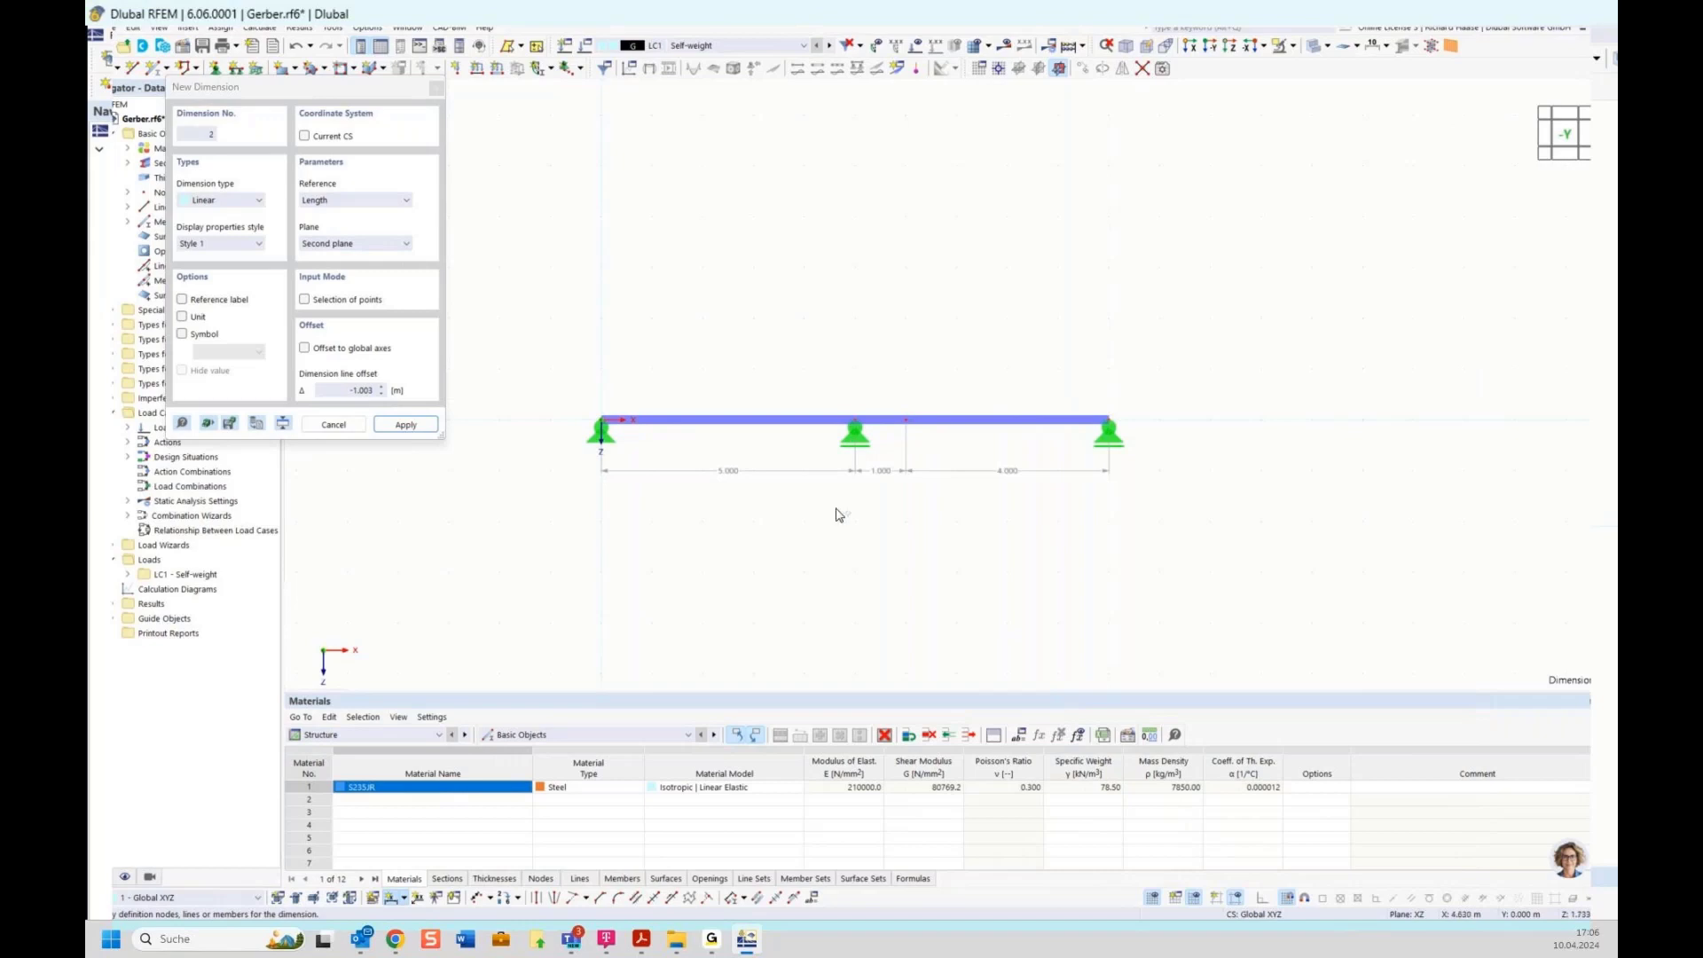
pyautogui.press('Escape')
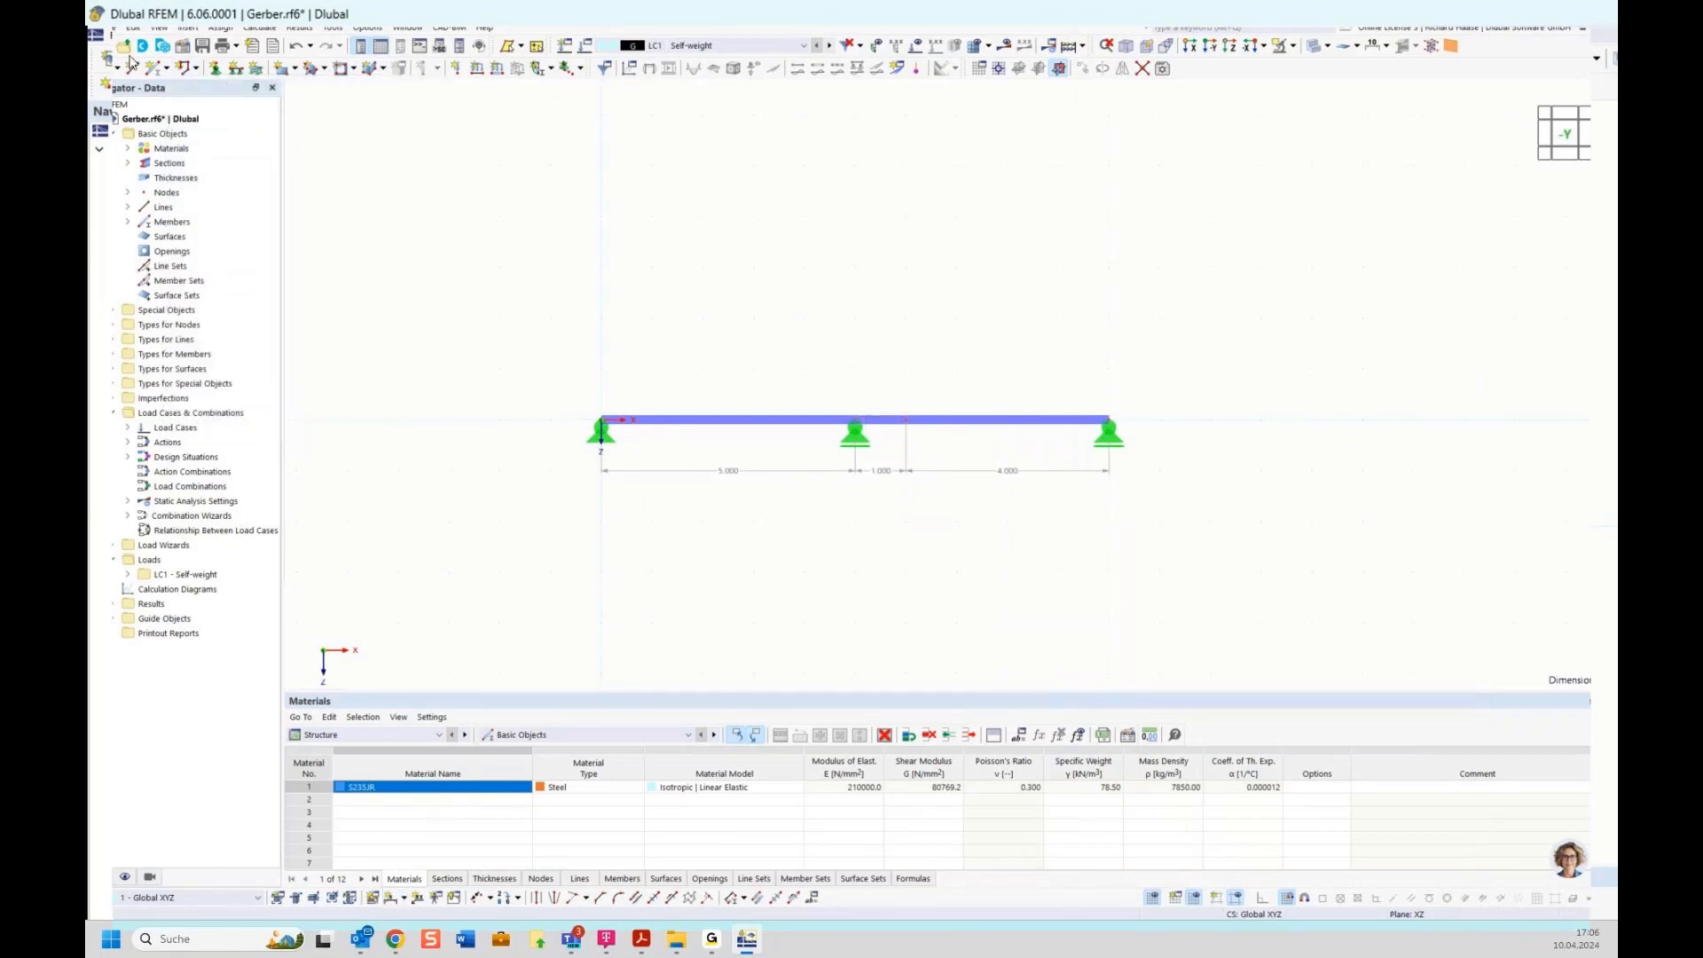
pyautogui.click(113, 27)
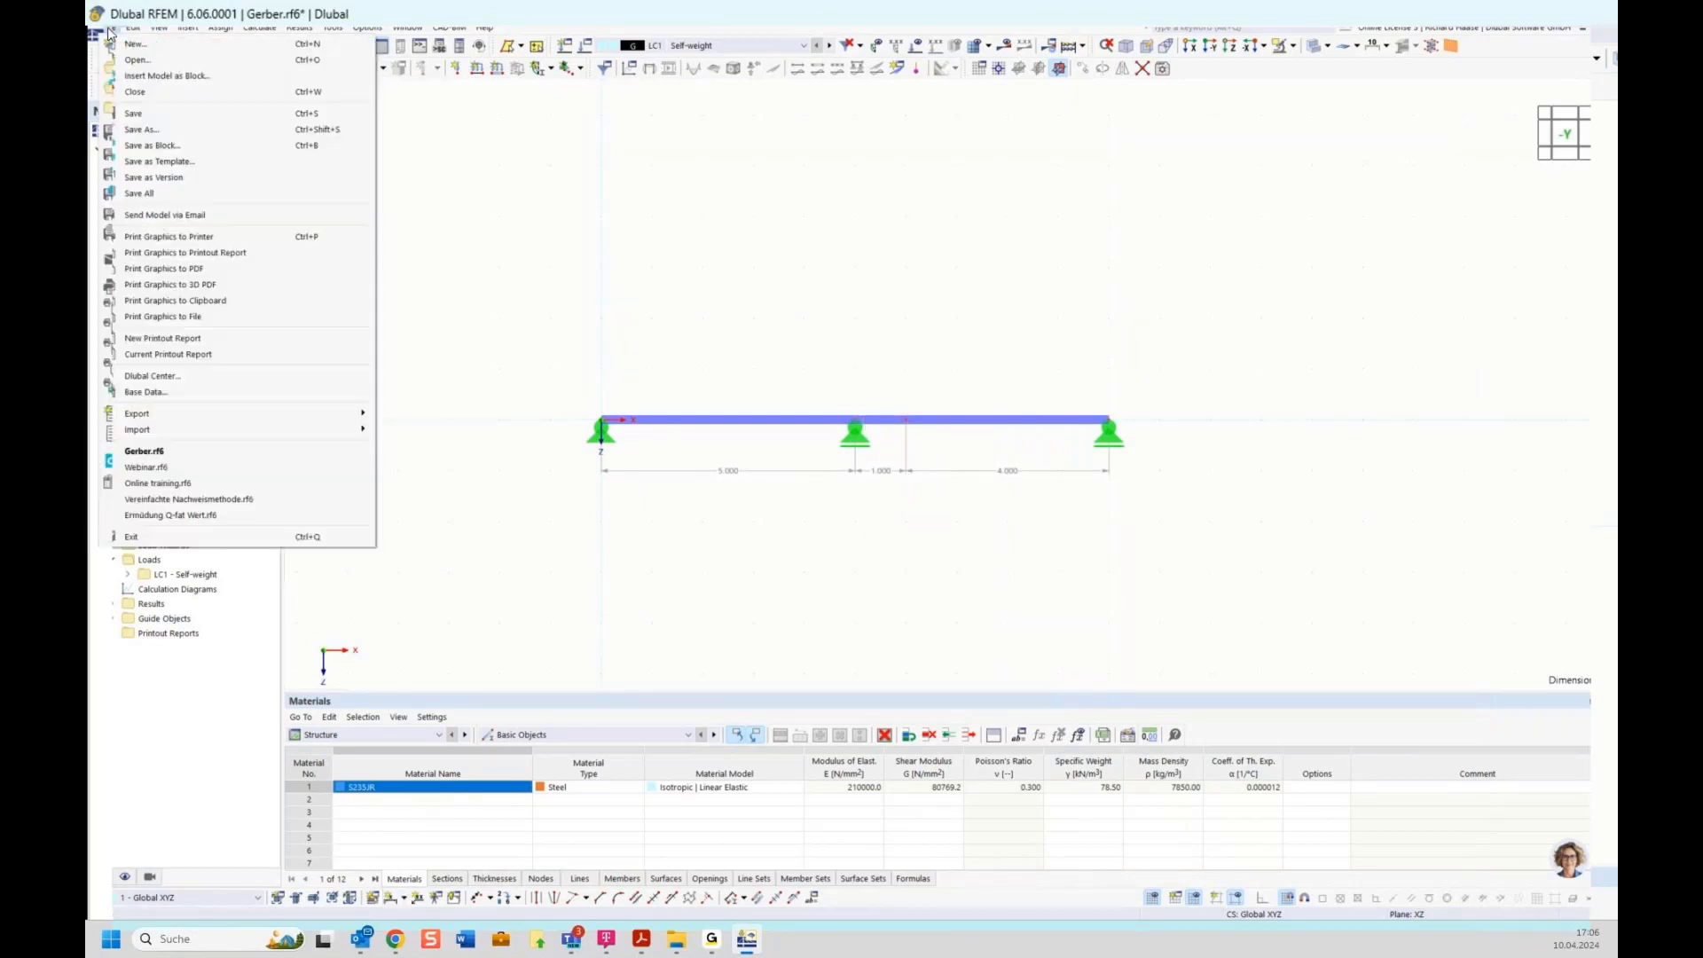
pyautogui.click(151, 120)
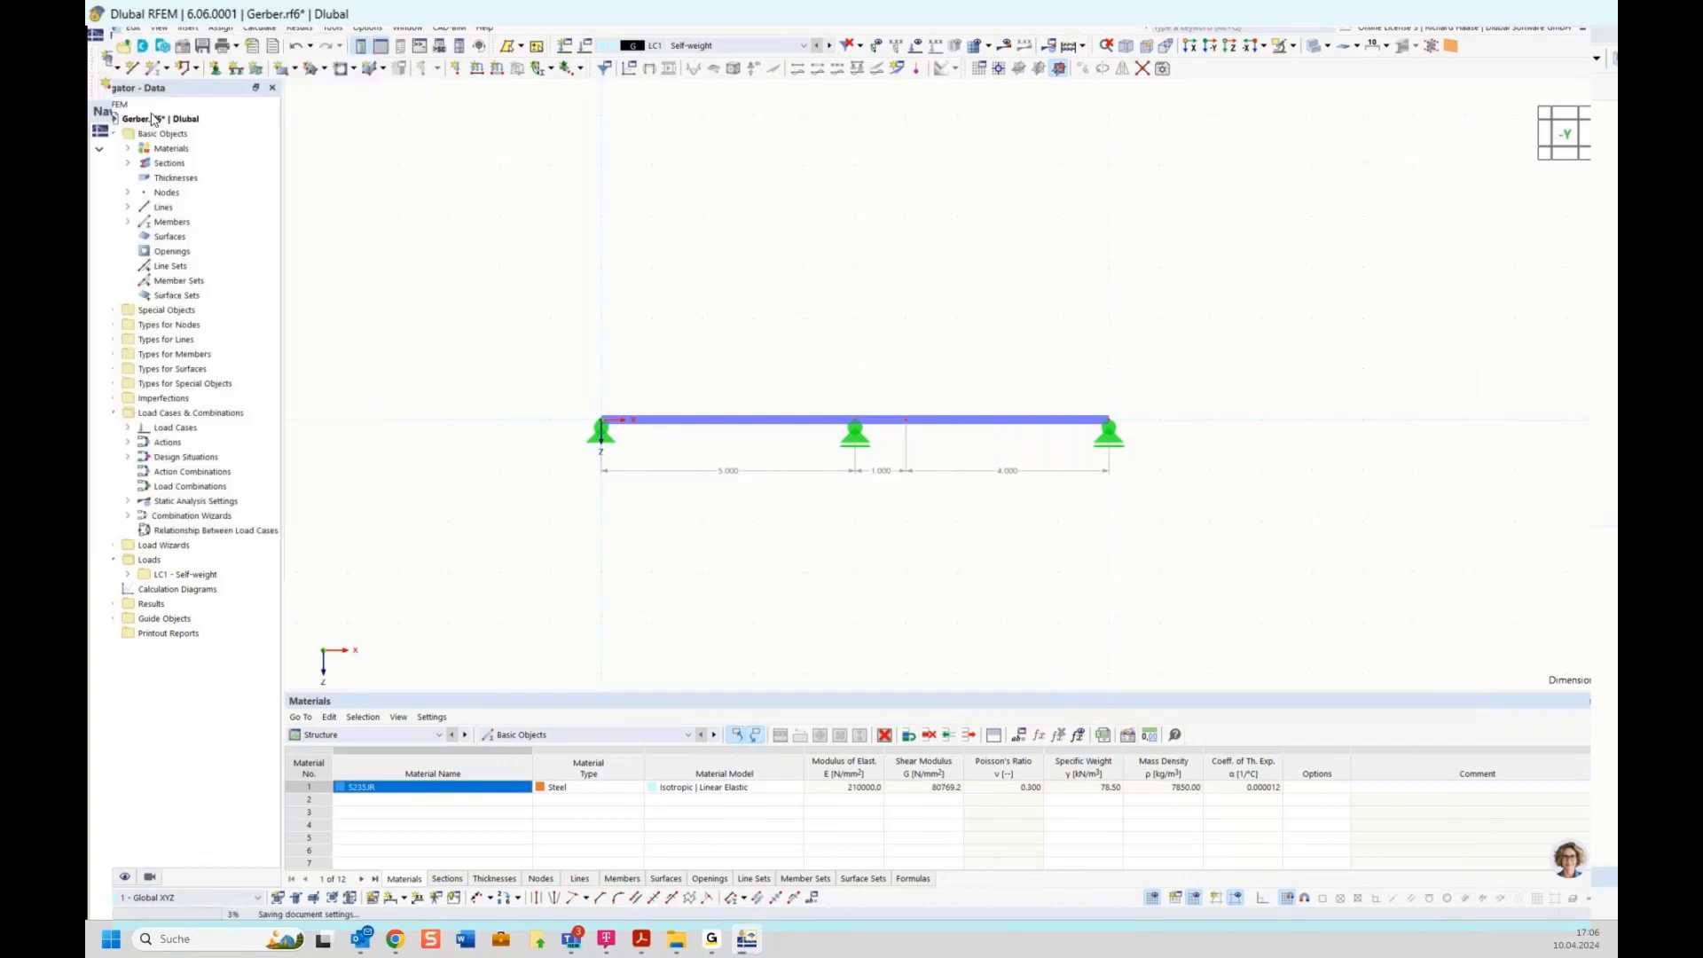
# Link the X coordinate of the middle support node to the global parameter field
pyautogui.doubleClick(857, 425)
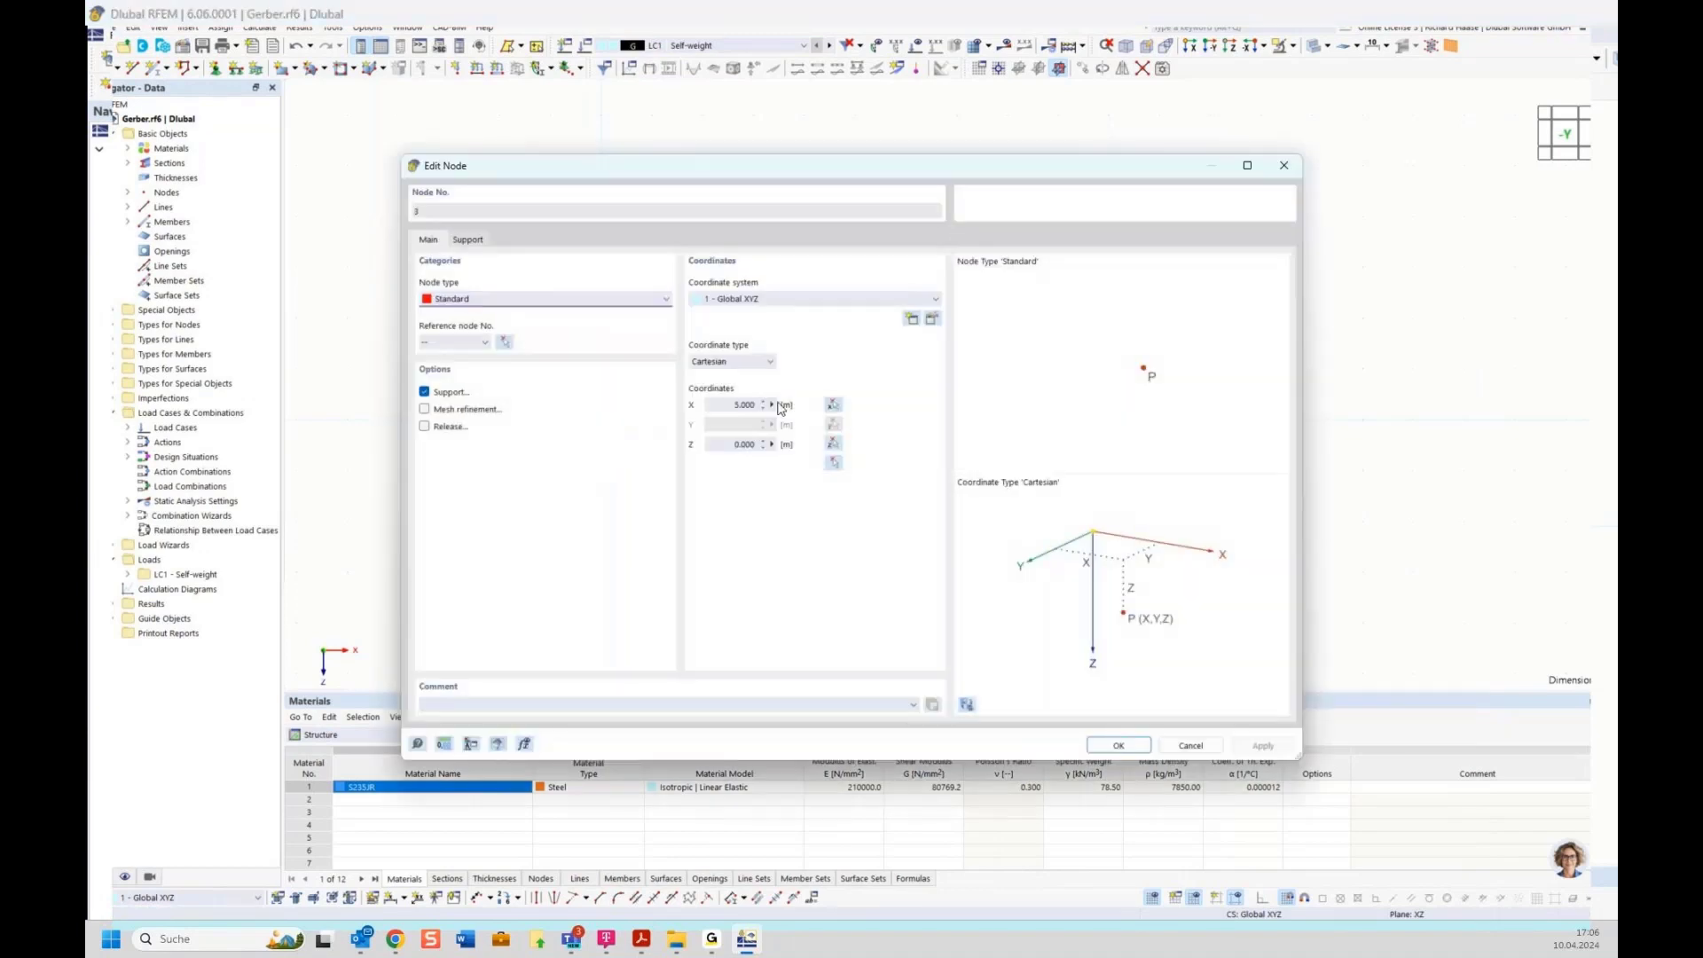
pyautogui.click(772, 407)
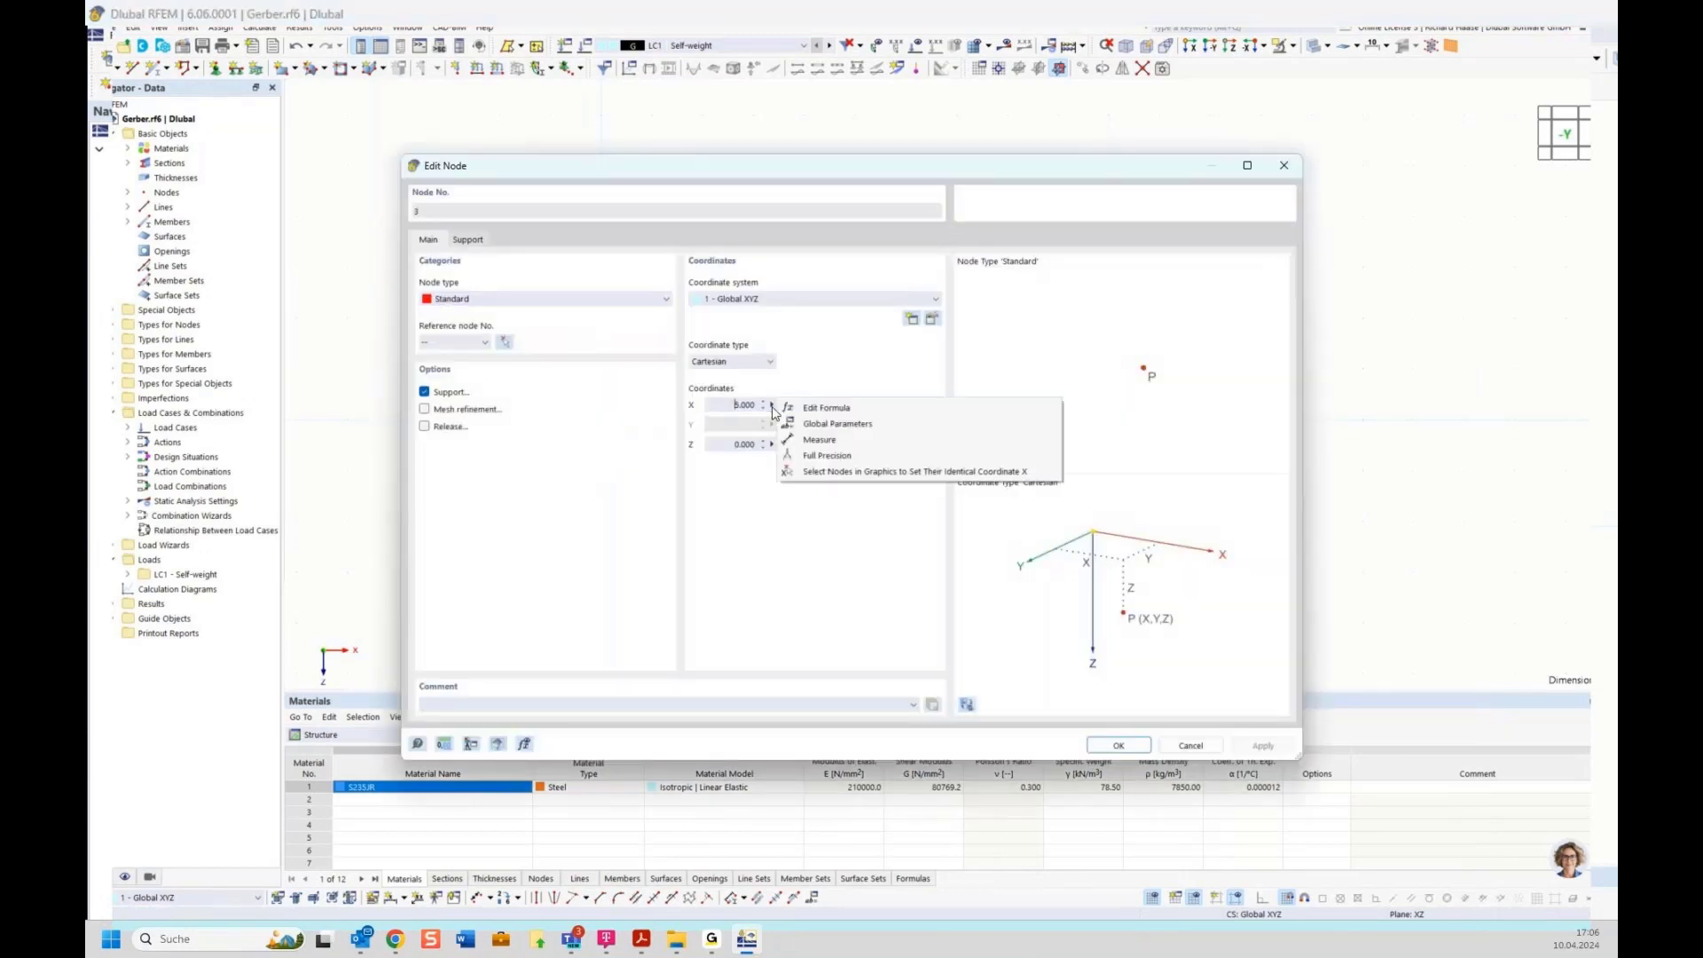
pyautogui.click(834, 425)
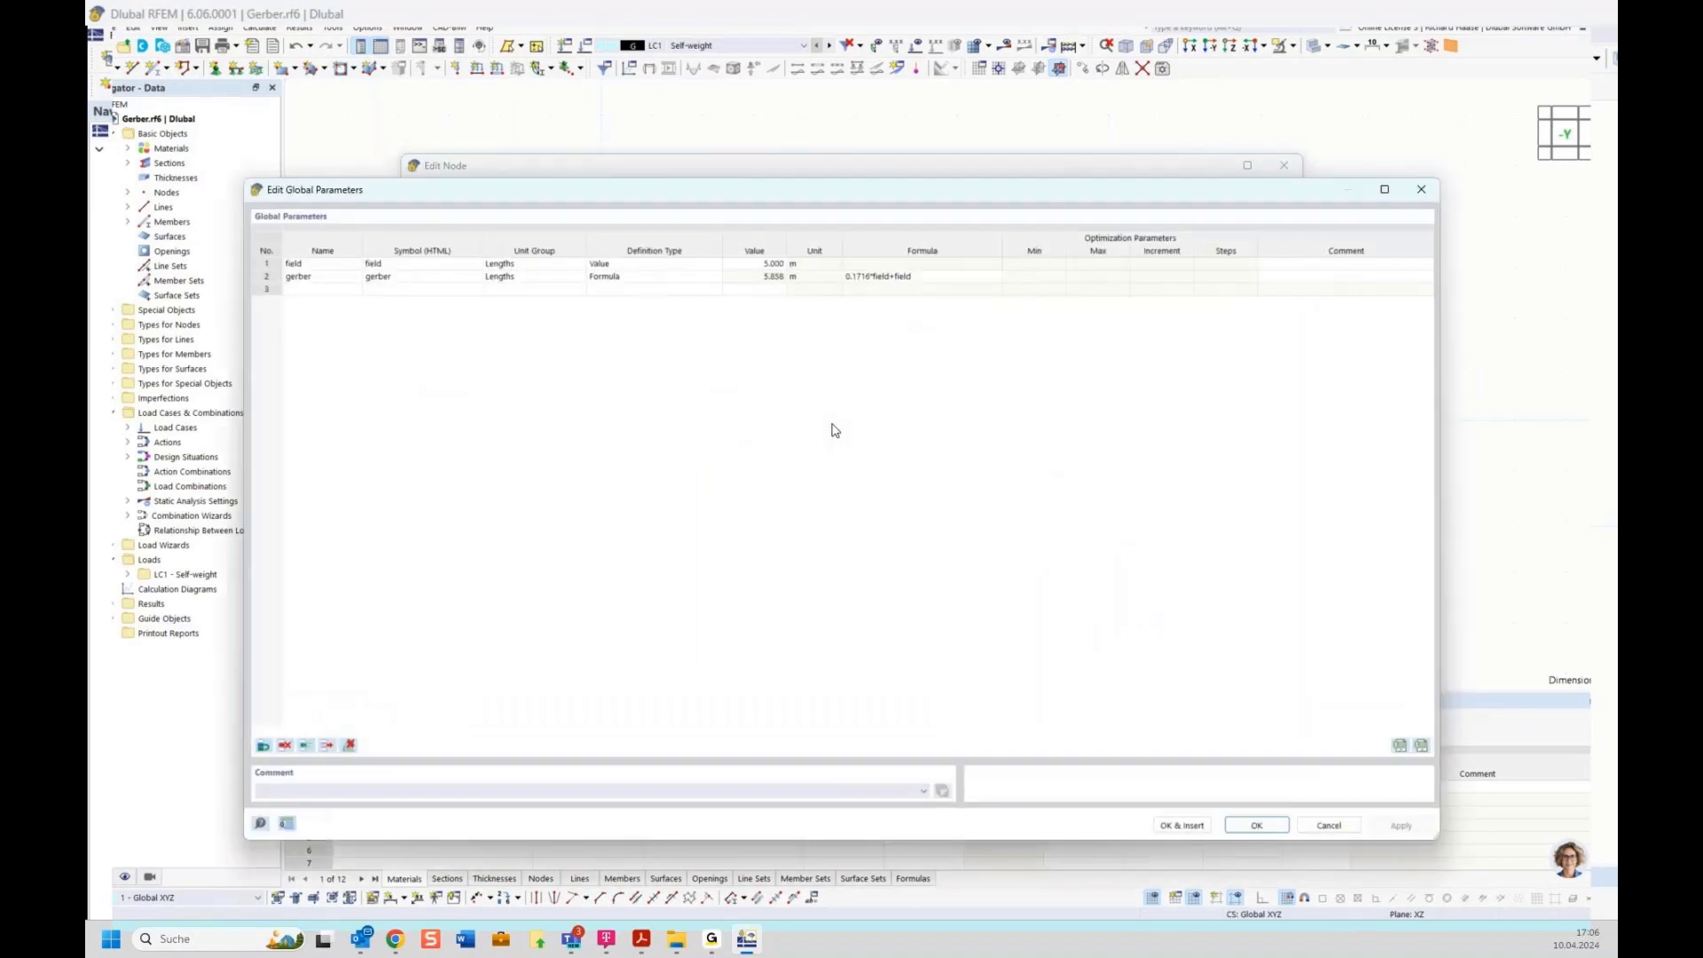
pyautogui.click(316, 264)
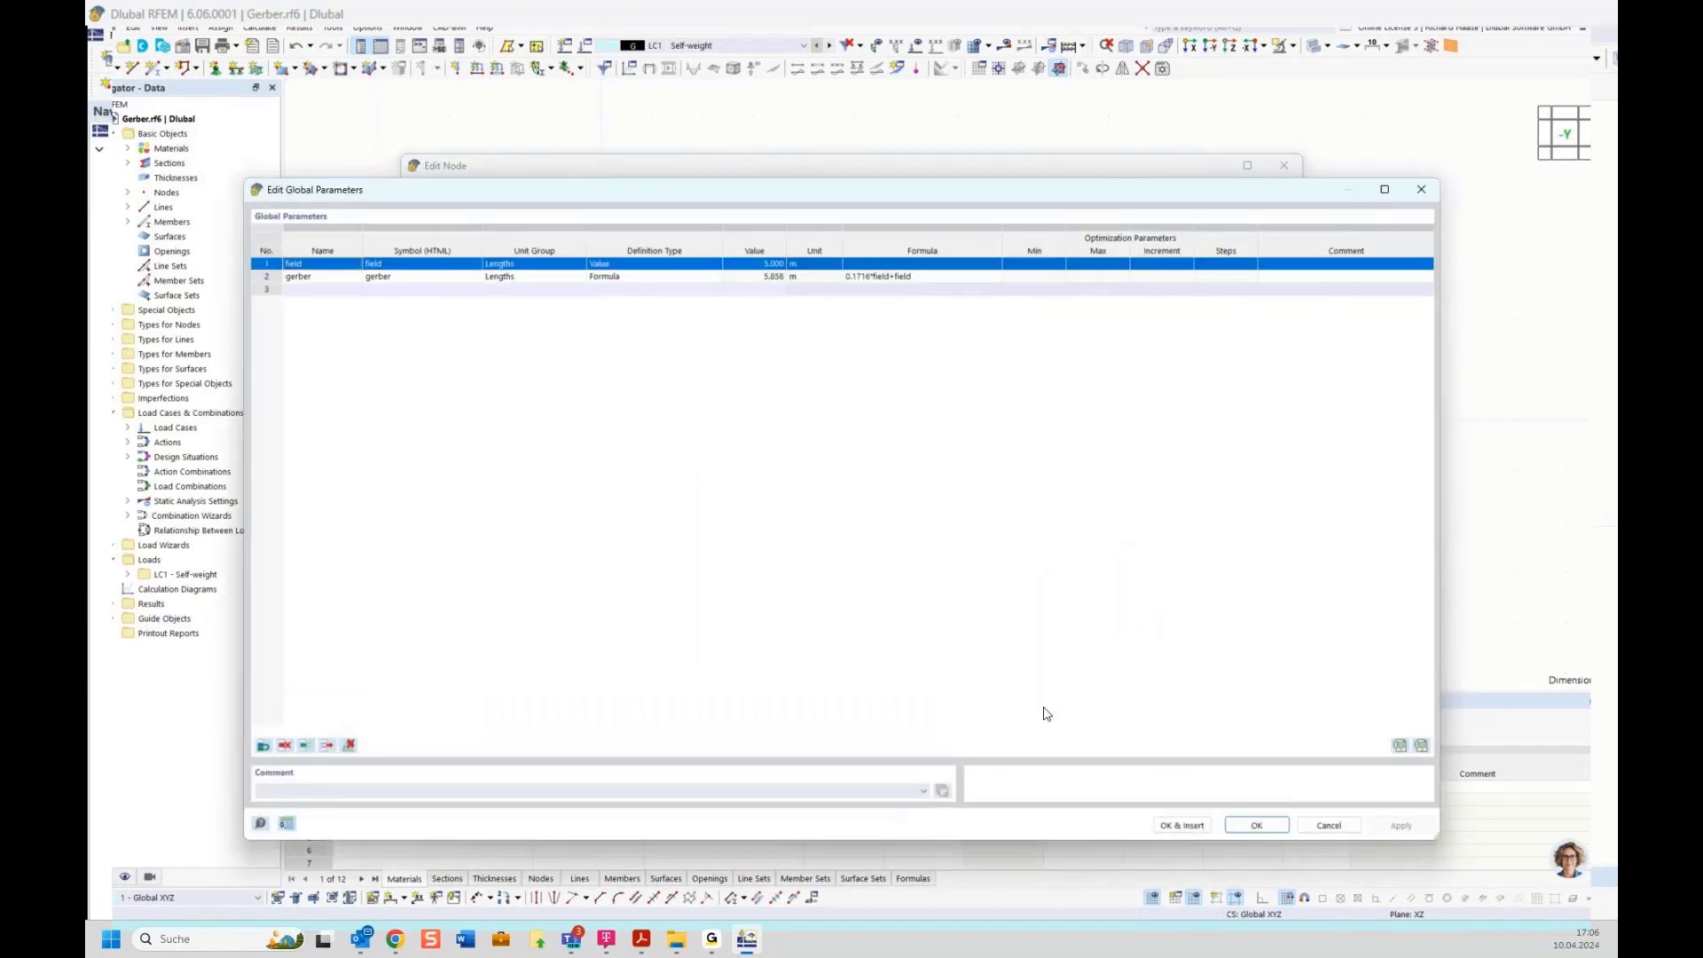
pyautogui.click(1182, 825)
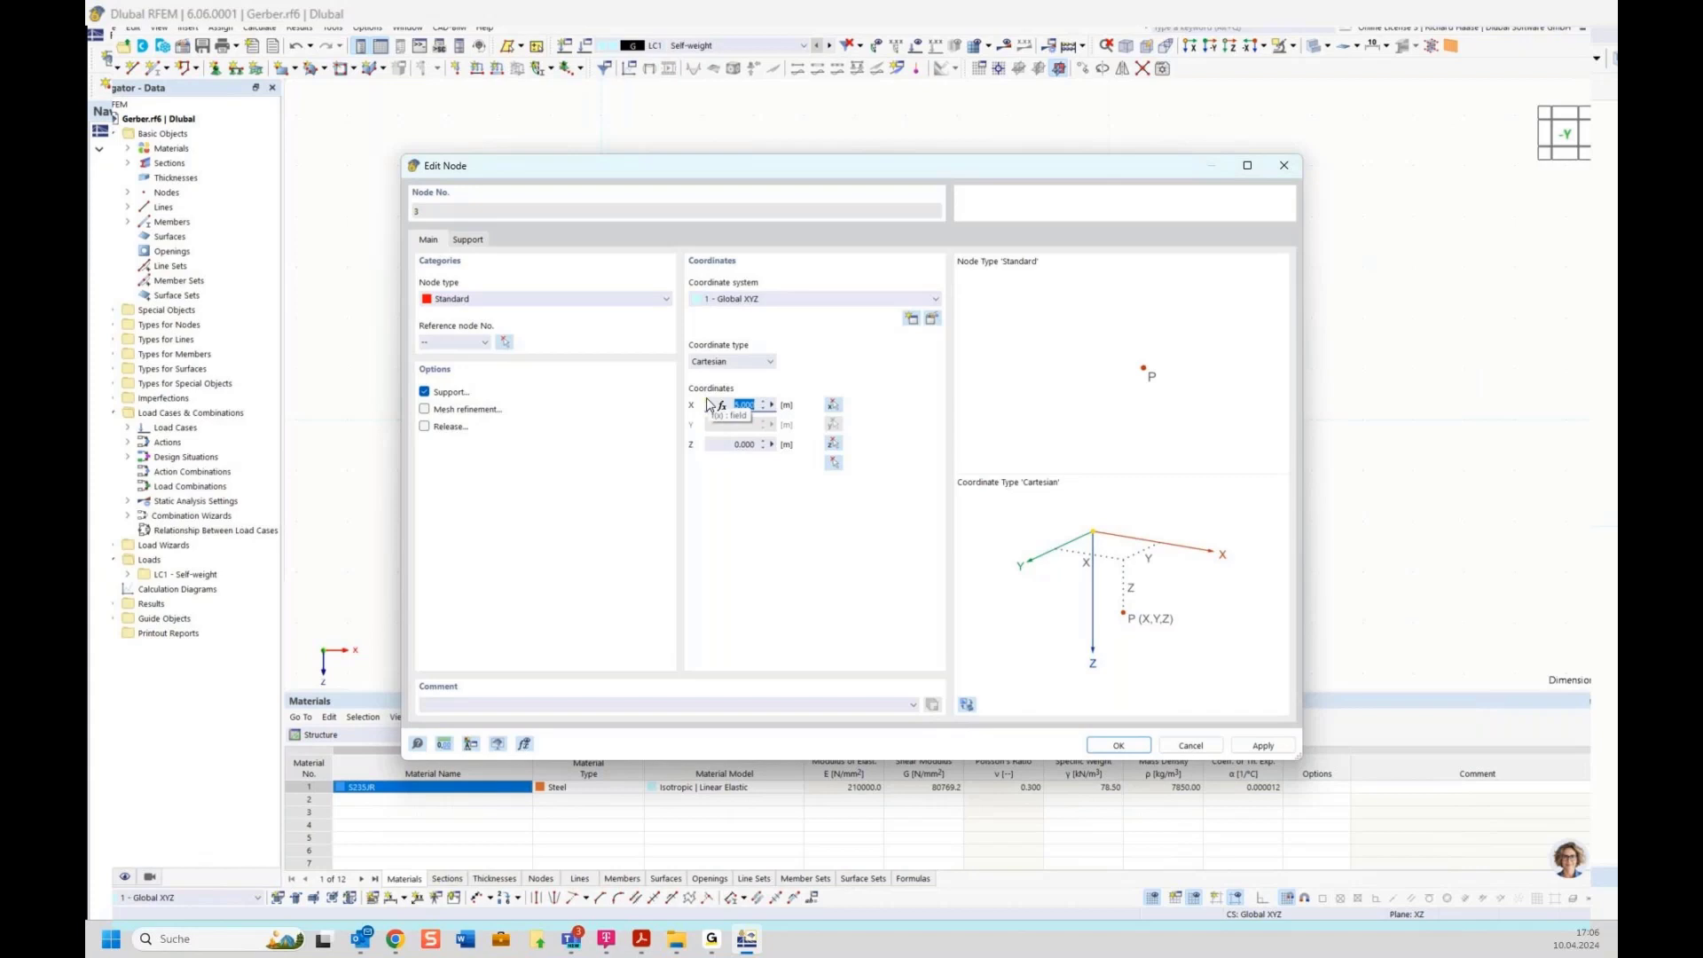
pyautogui.click(1103, 745)
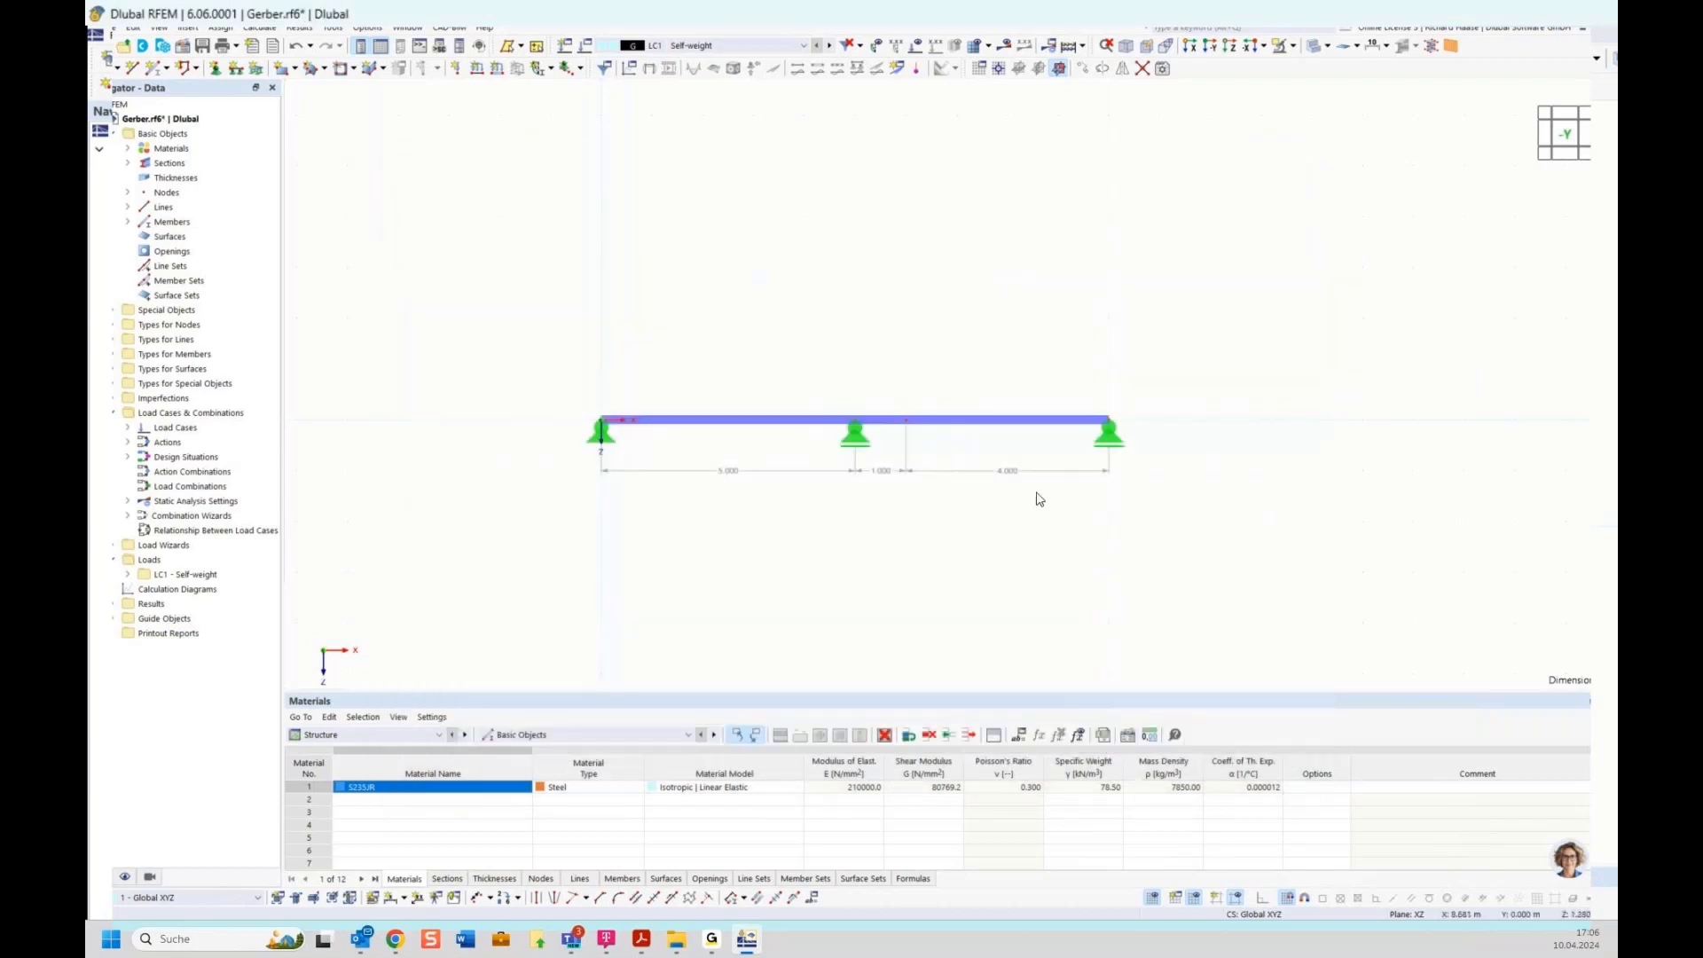
# Set the X coordinate of the end support node farthest from the origin with the formula 2*field
pyautogui.doubleClick(1110, 425)
pyautogui.click(773, 405)
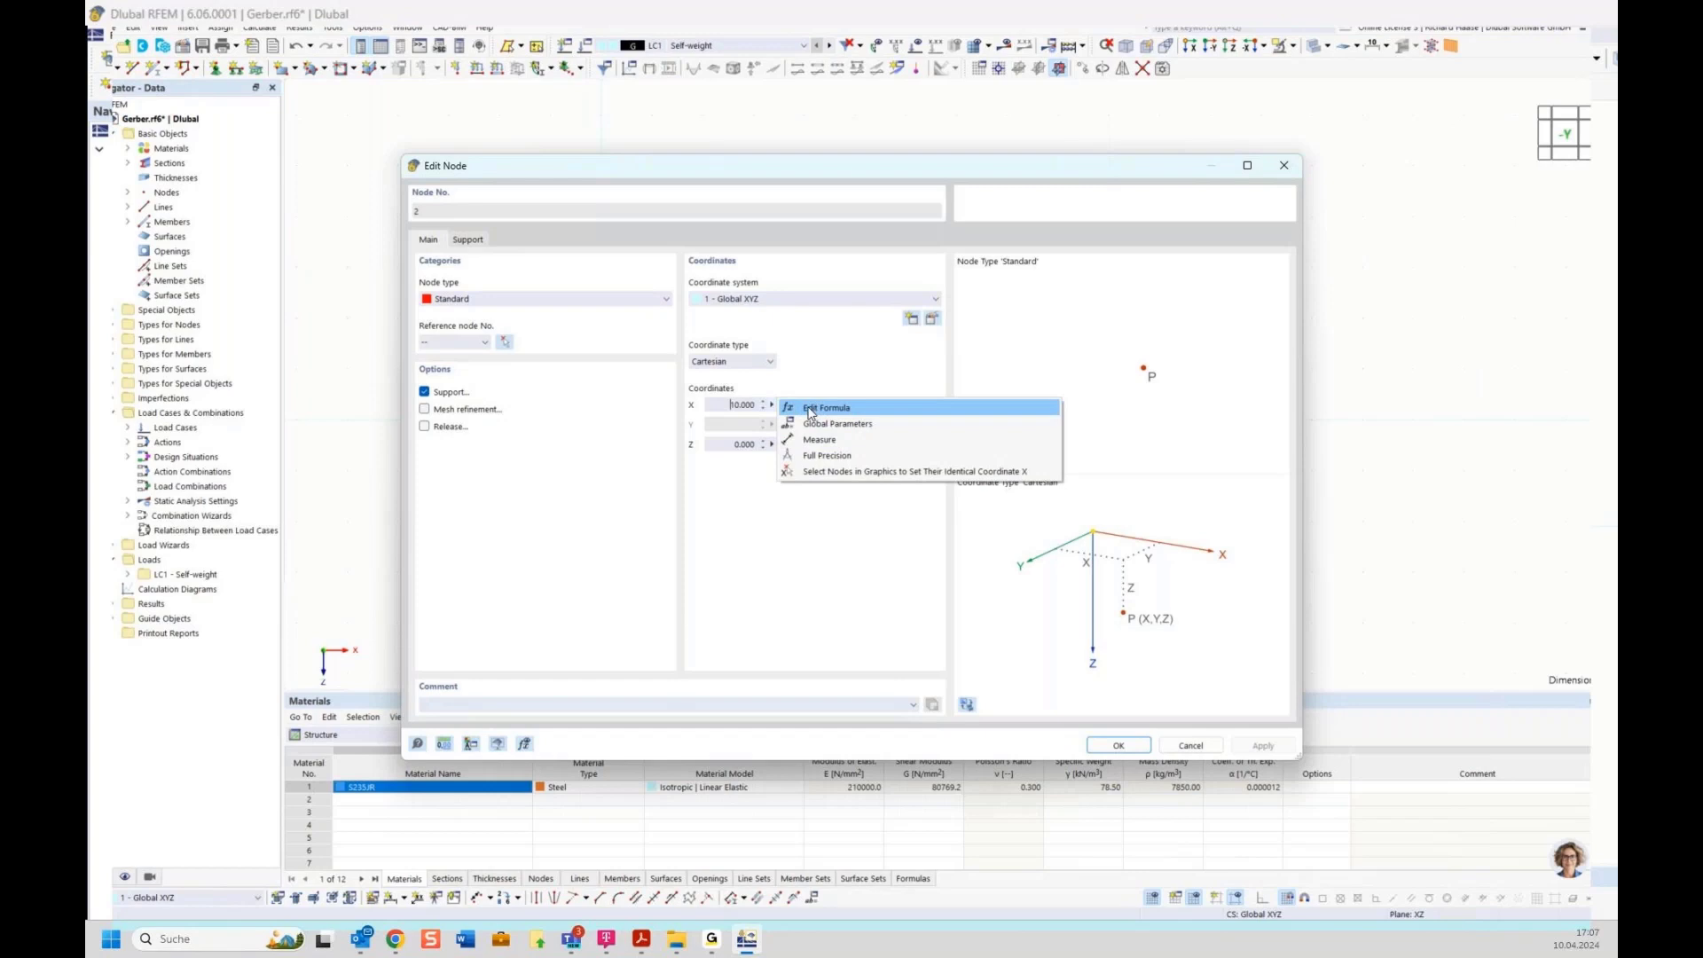
pyautogui.click(810, 411)
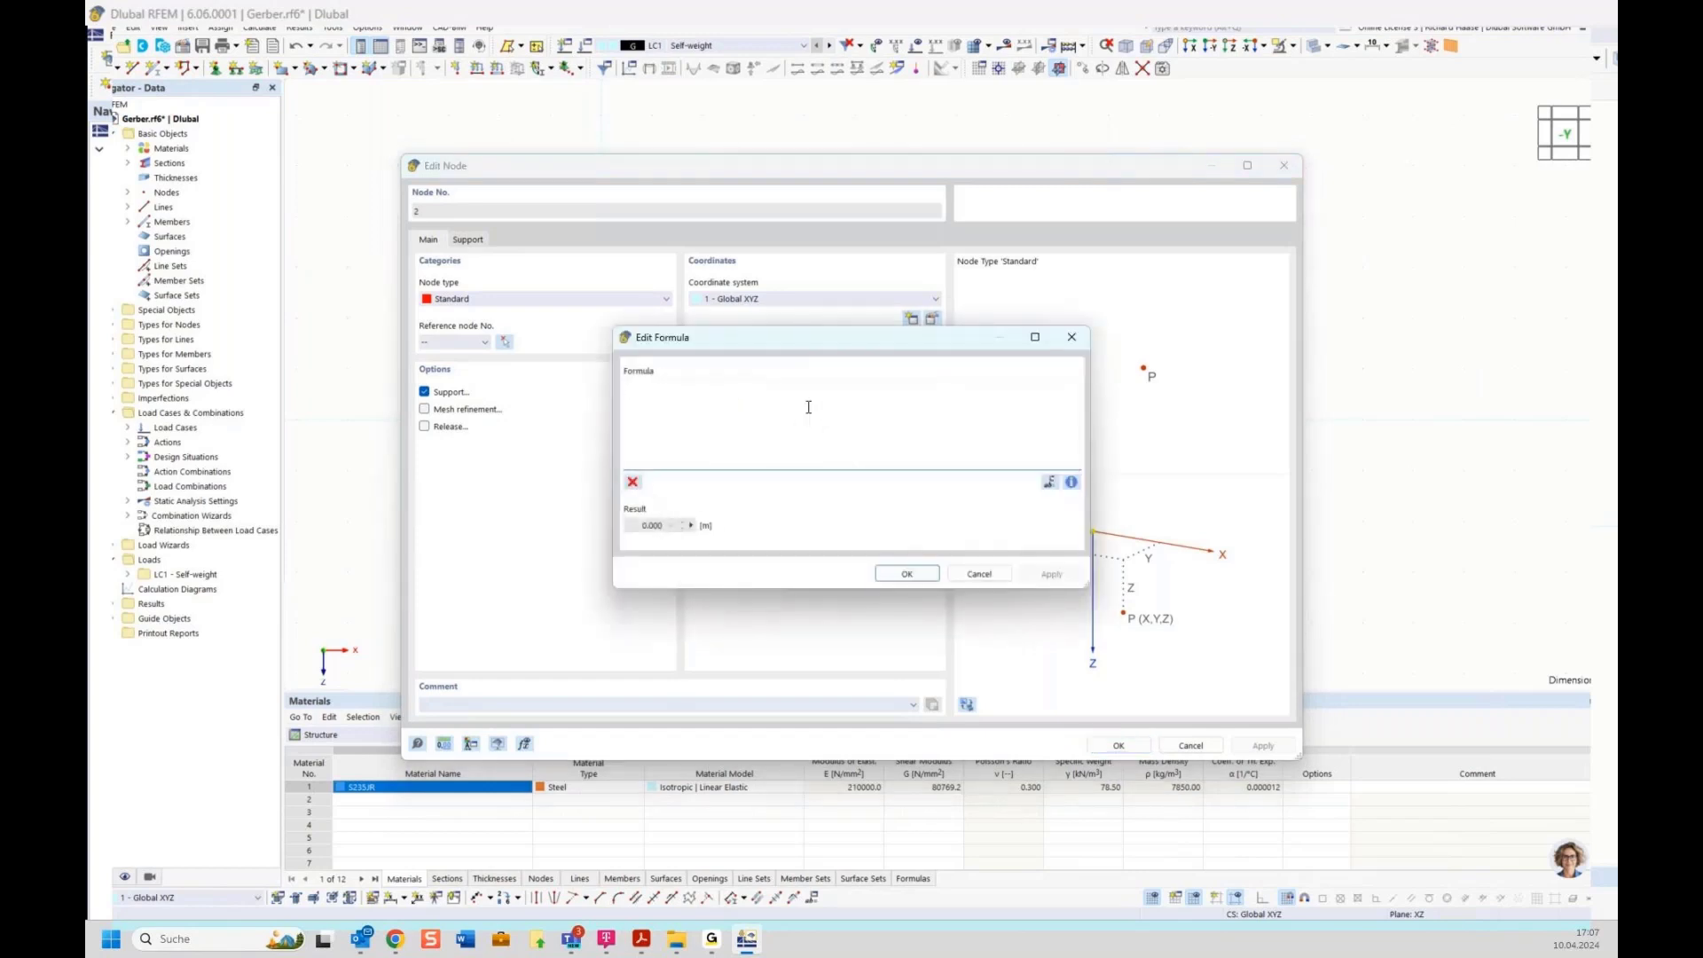
pyautogui.write('2*fie')
pyautogui.click(658, 402)
pyautogui.click(909, 574)
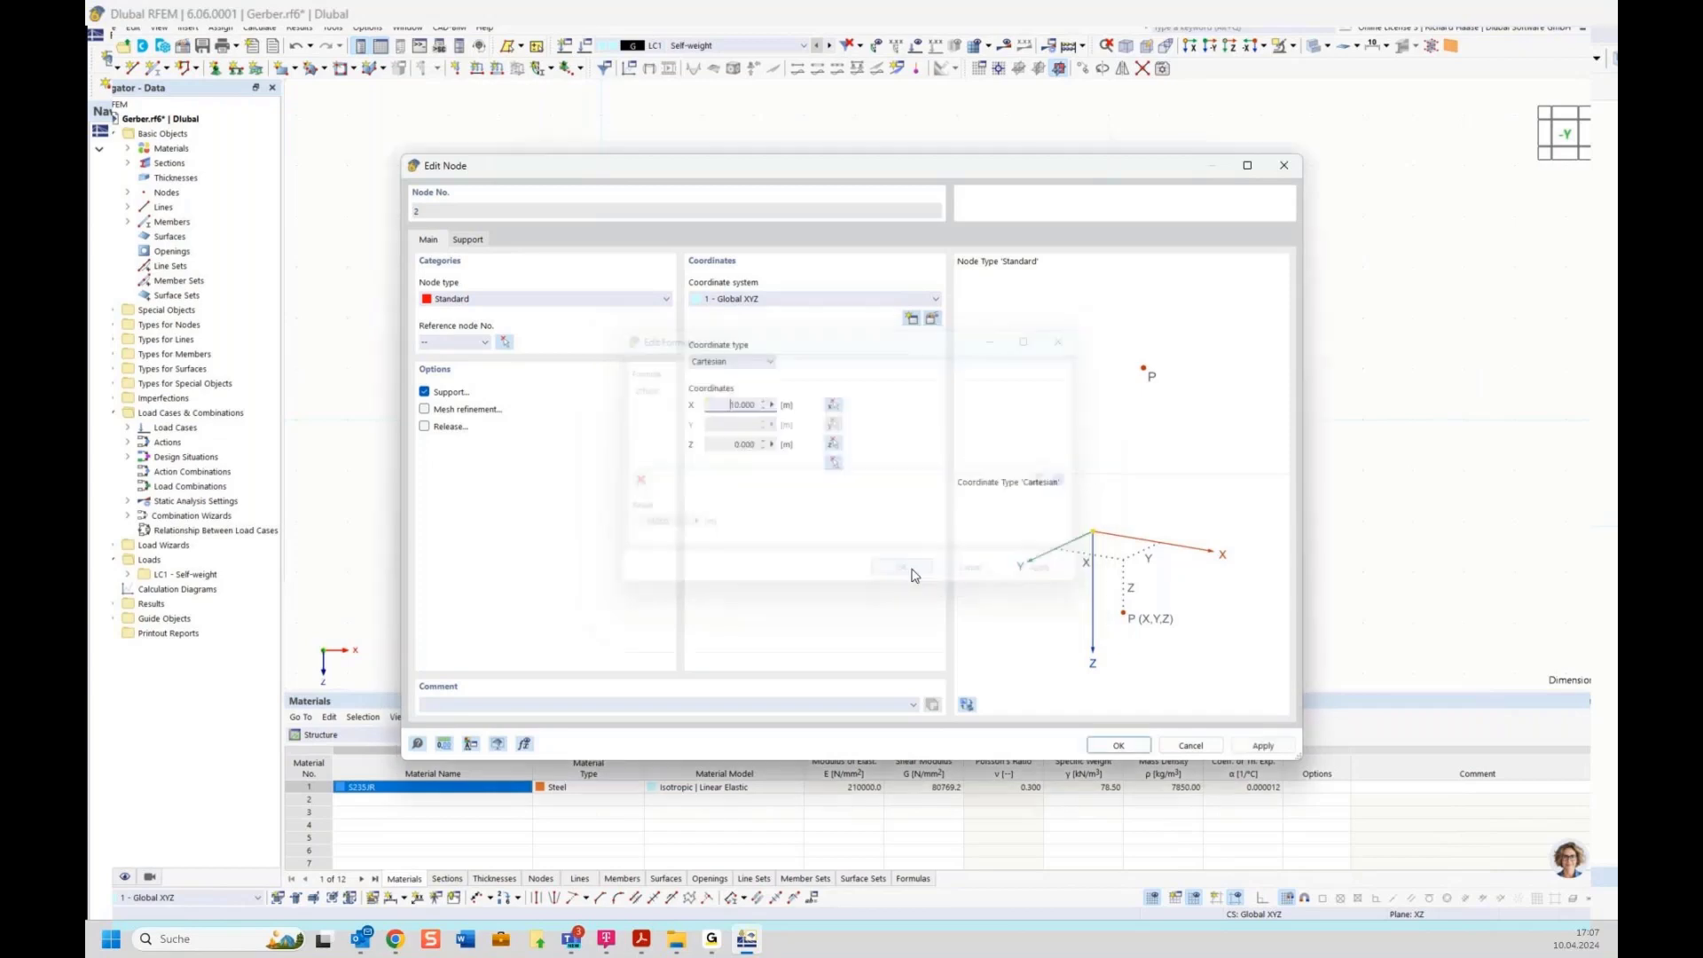
pyautogui.click(1120, 746)
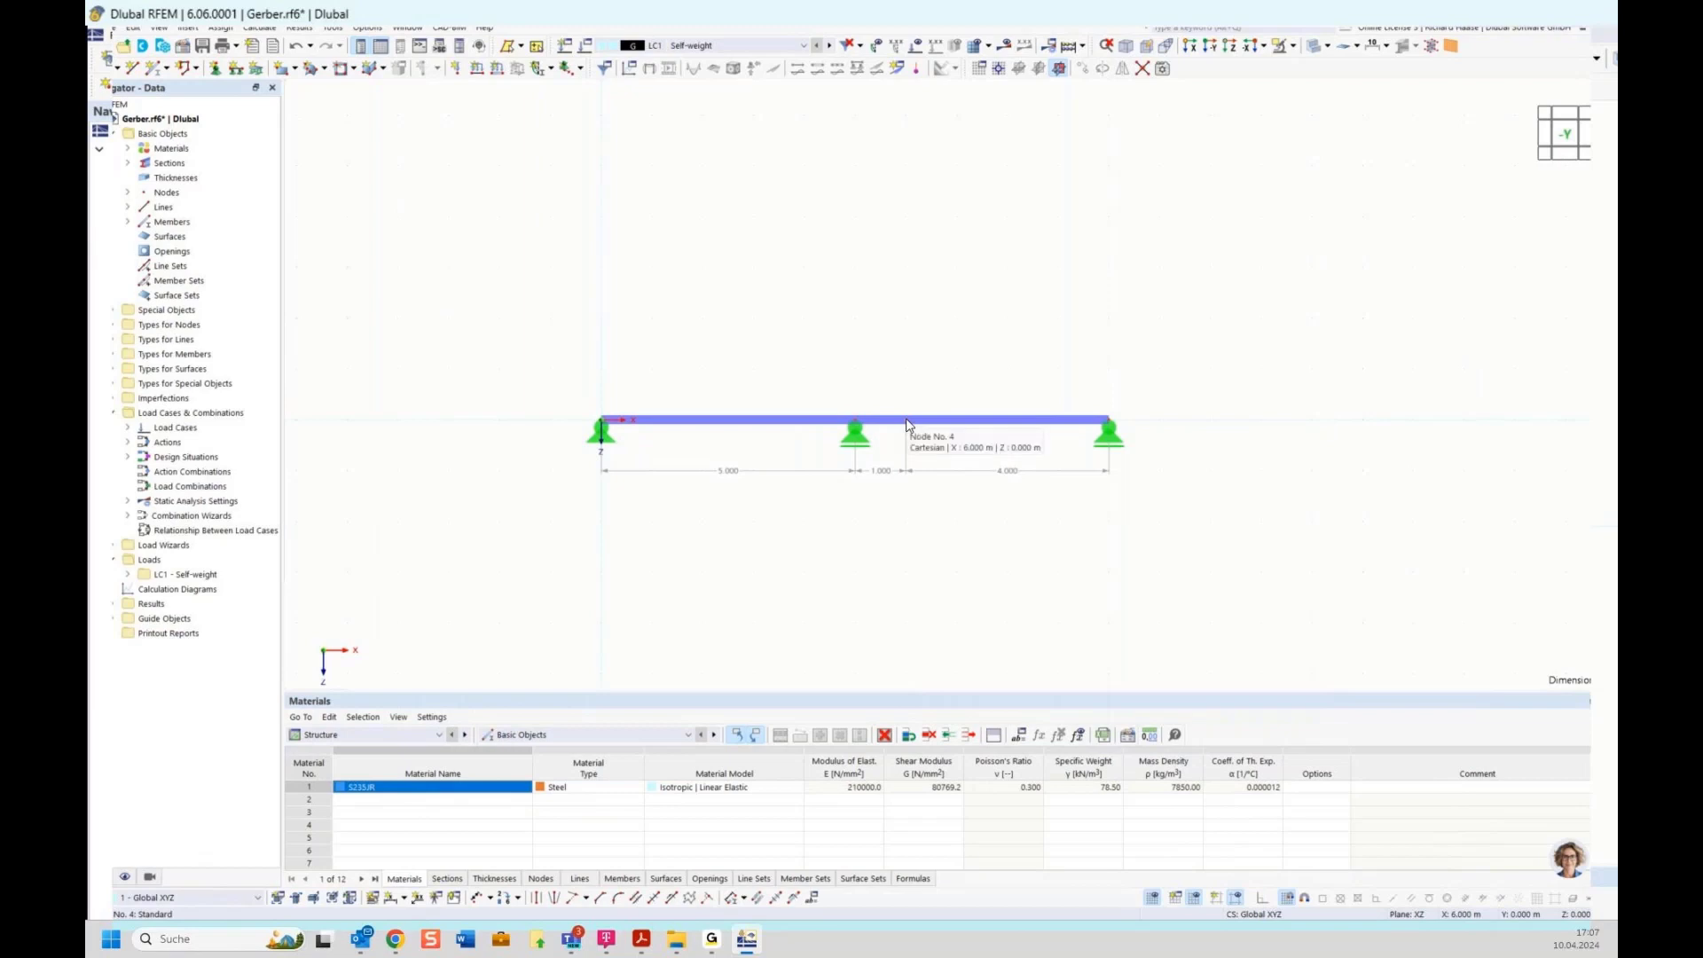
# Link the X coordinate of the hinge node between the middle and end supports to the global parameter gerber
pyautogui.doubleClick(909, 426)
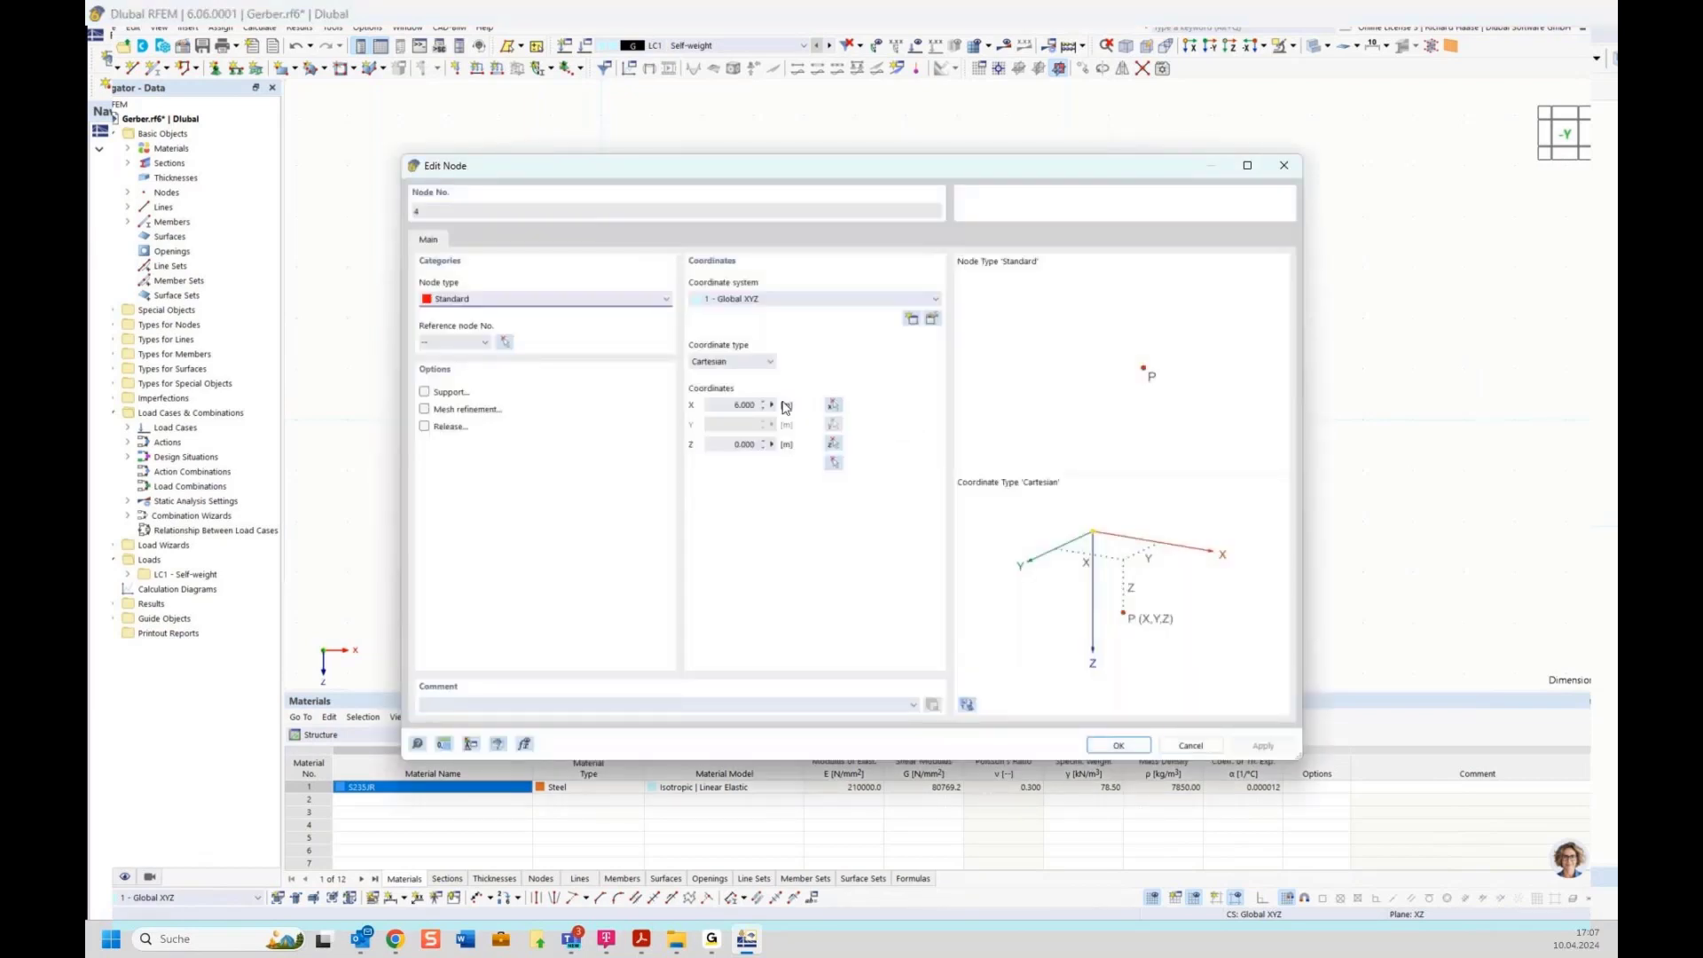
pyautogui.click(773, 406)
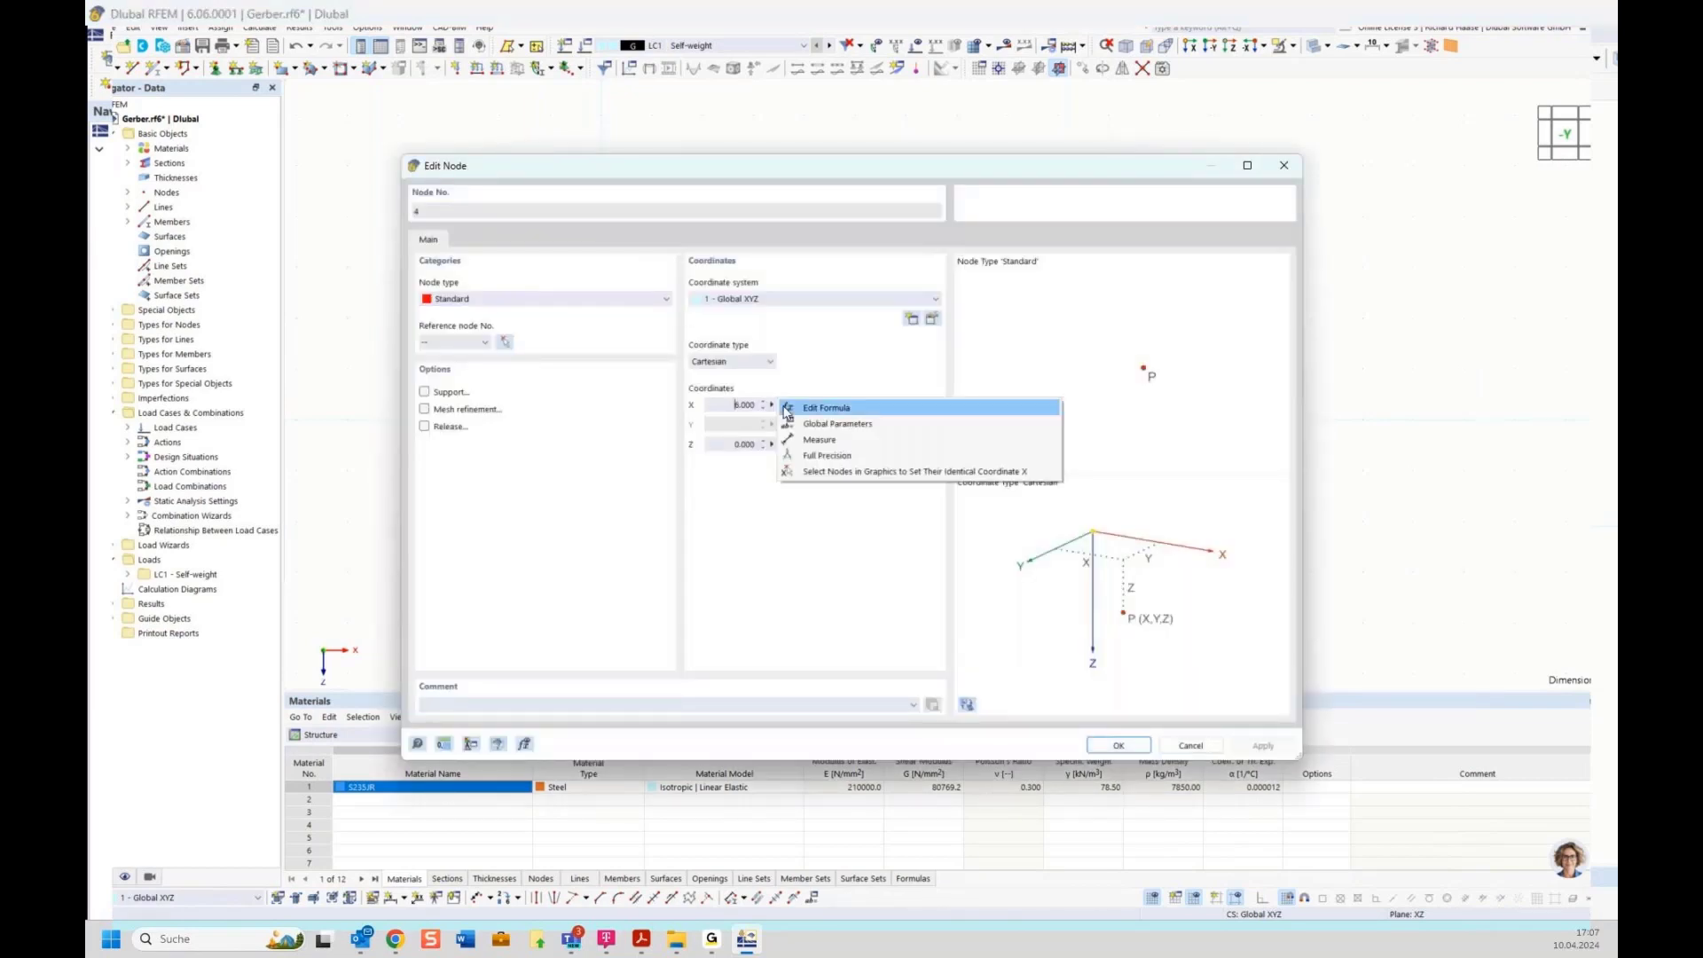
pyautogui.click(809, 425)
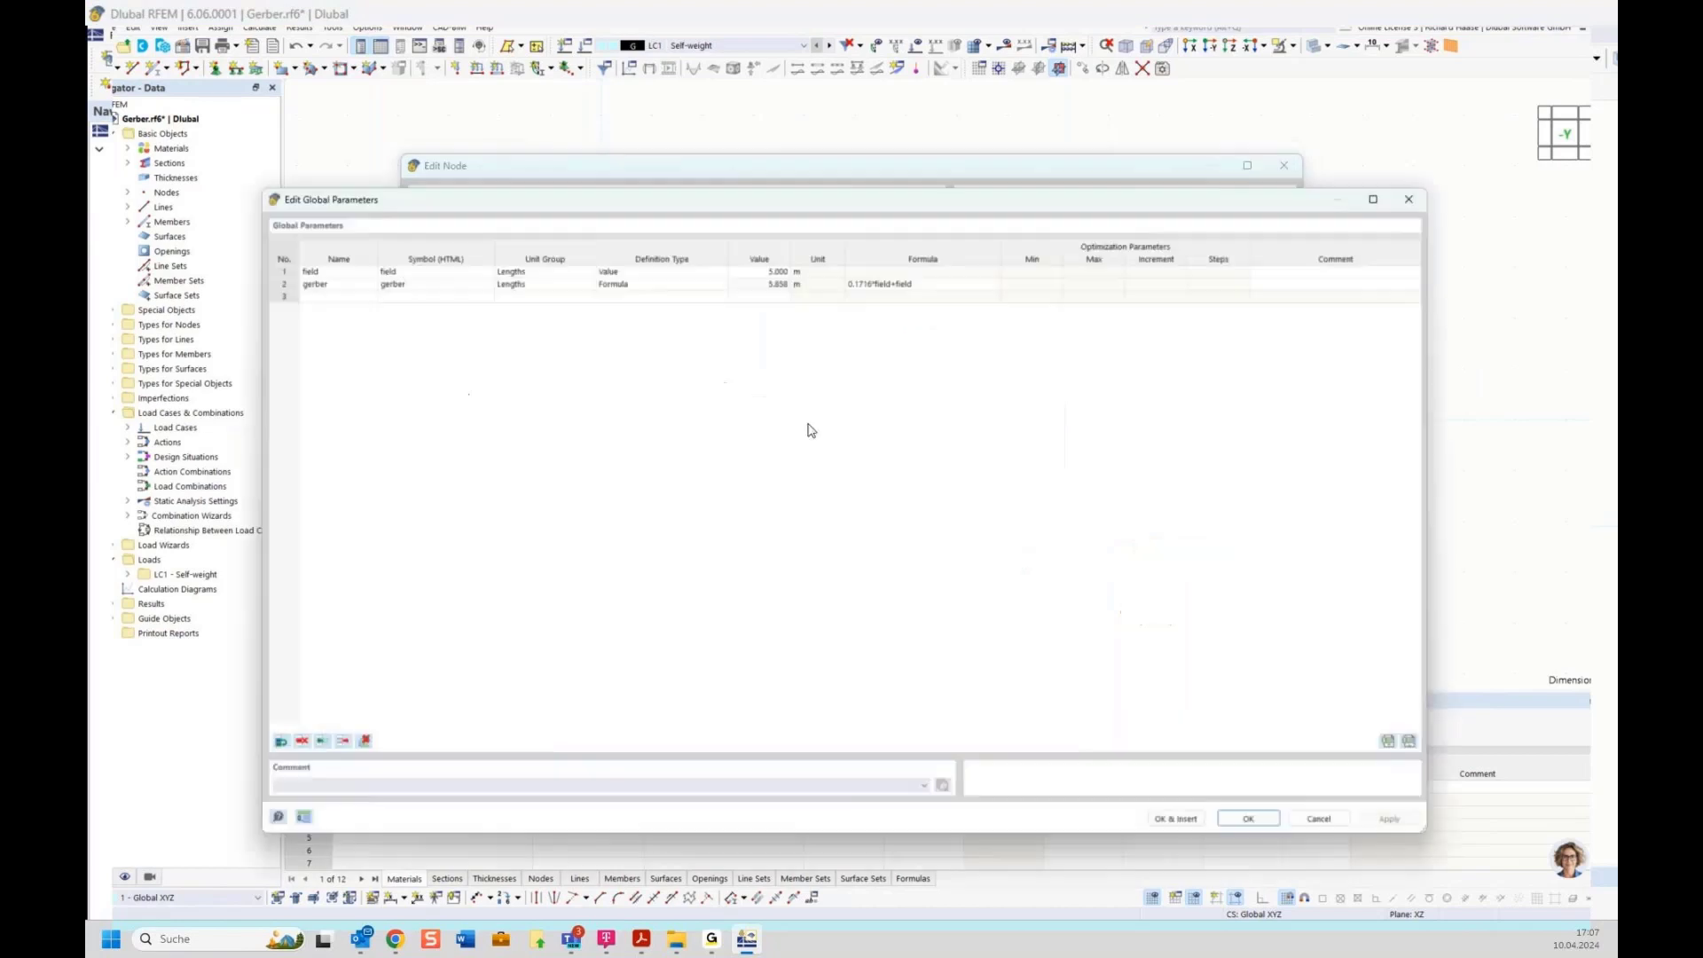
pyautogui.doubleClick(324, 276)
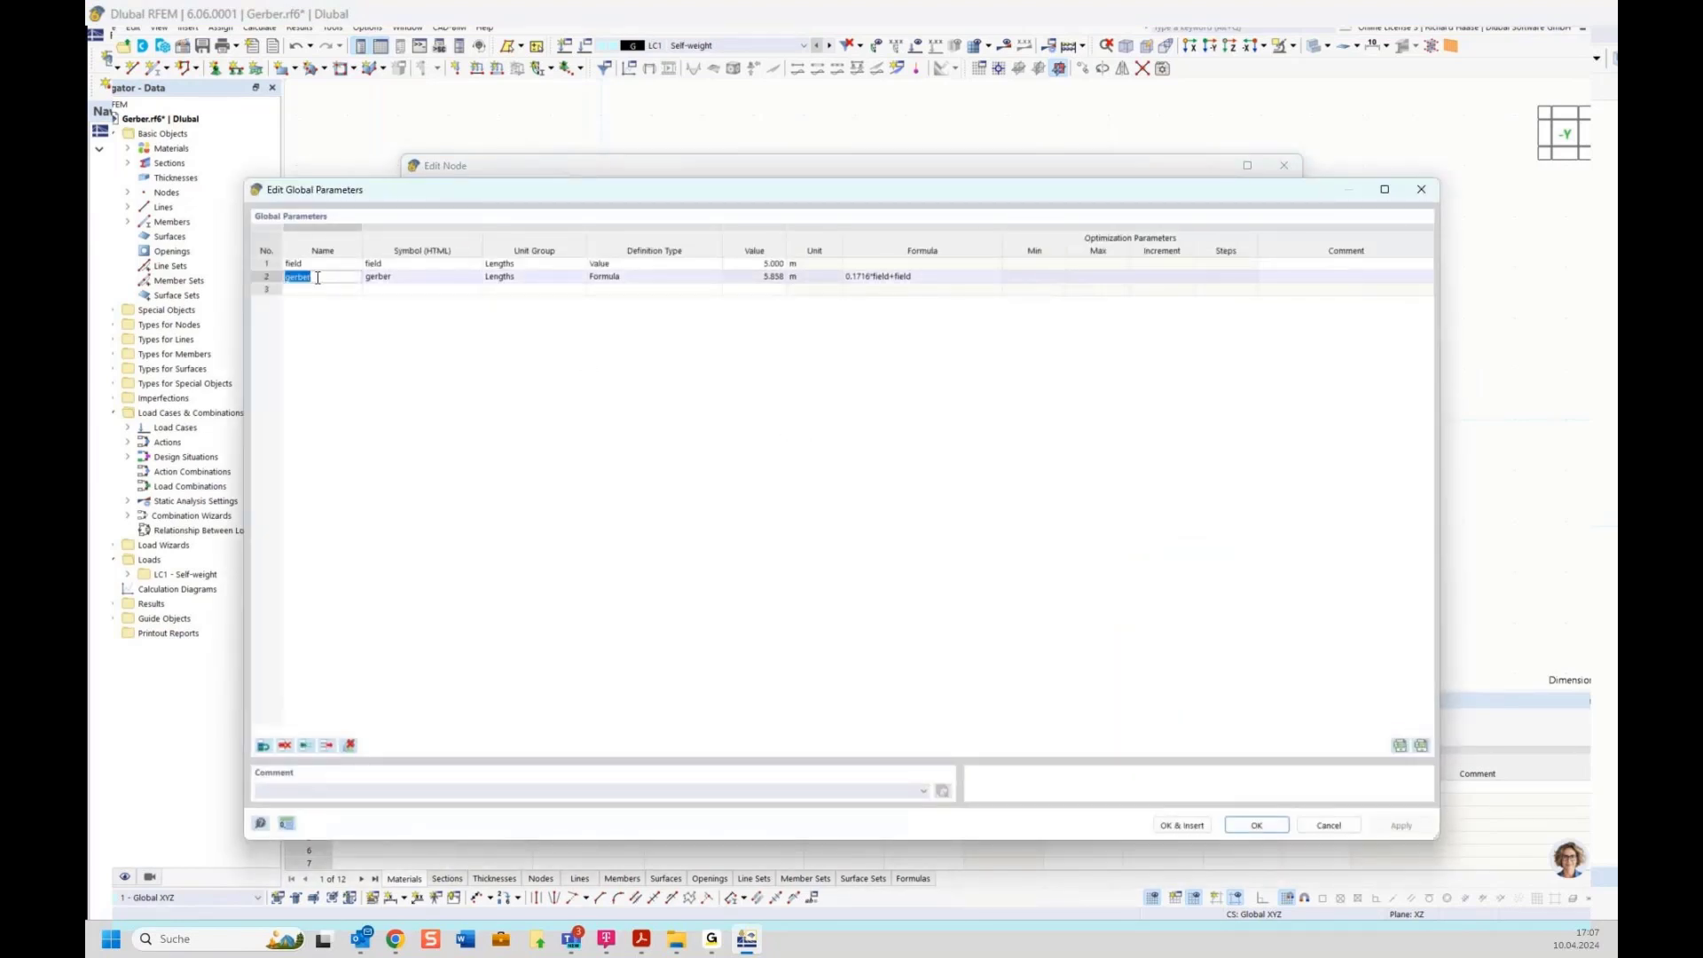
pyautogui.click(1182, 825)
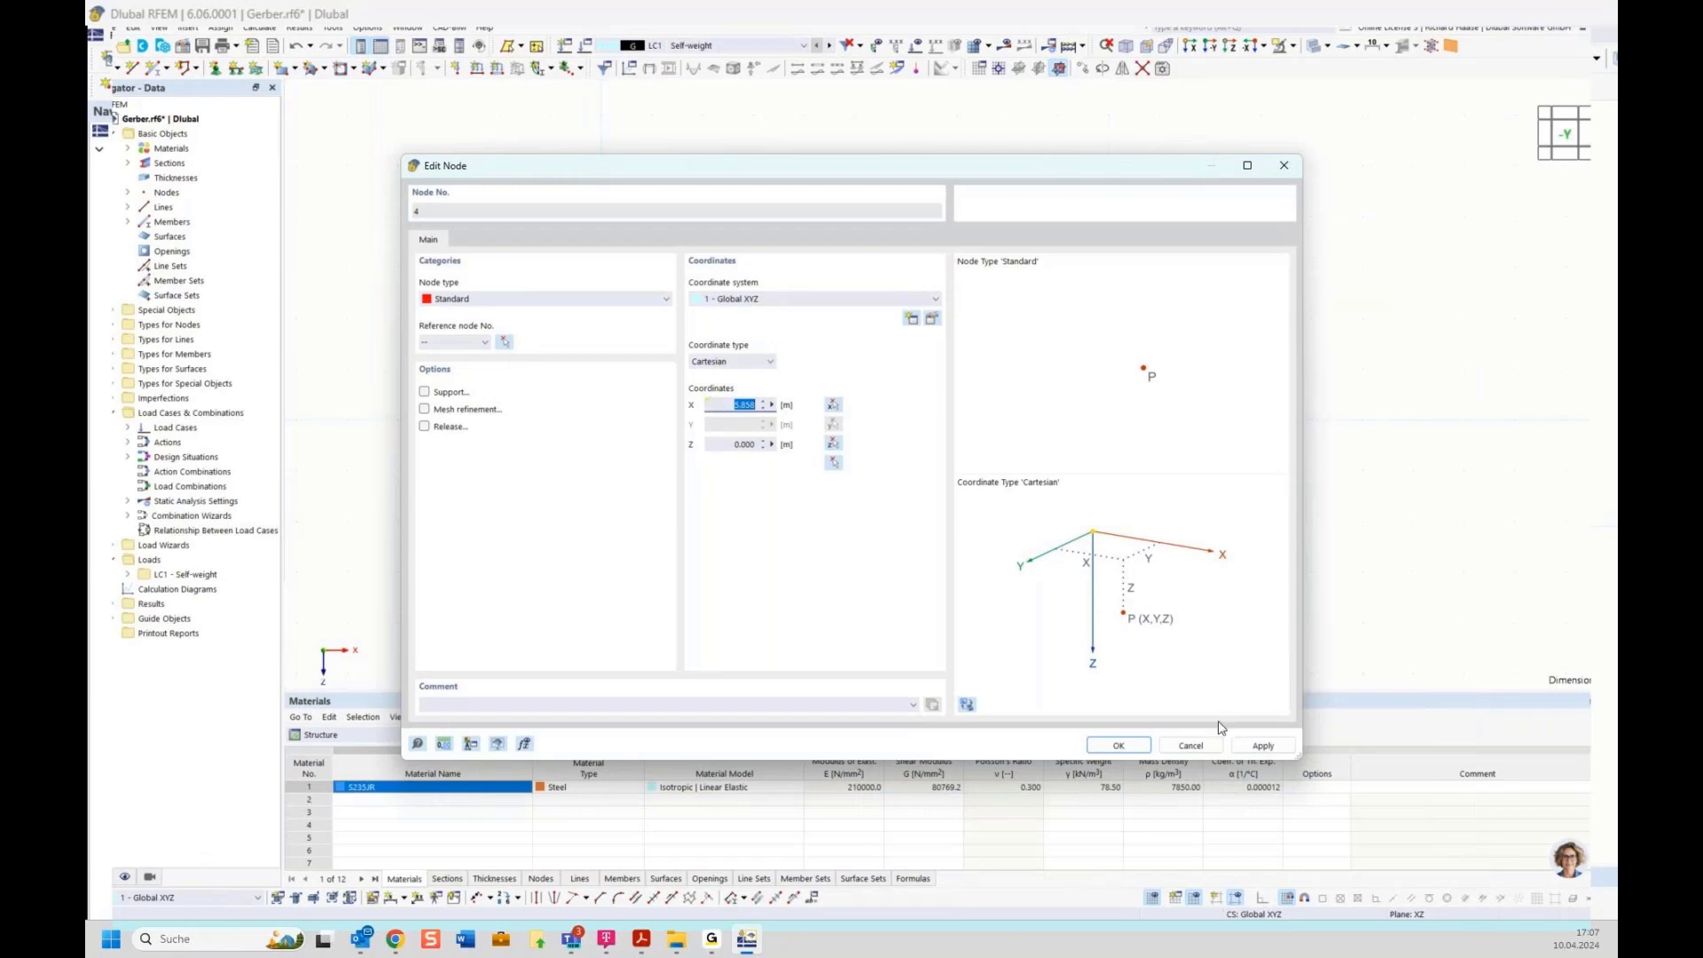
pyautogui.click(1119, 746)
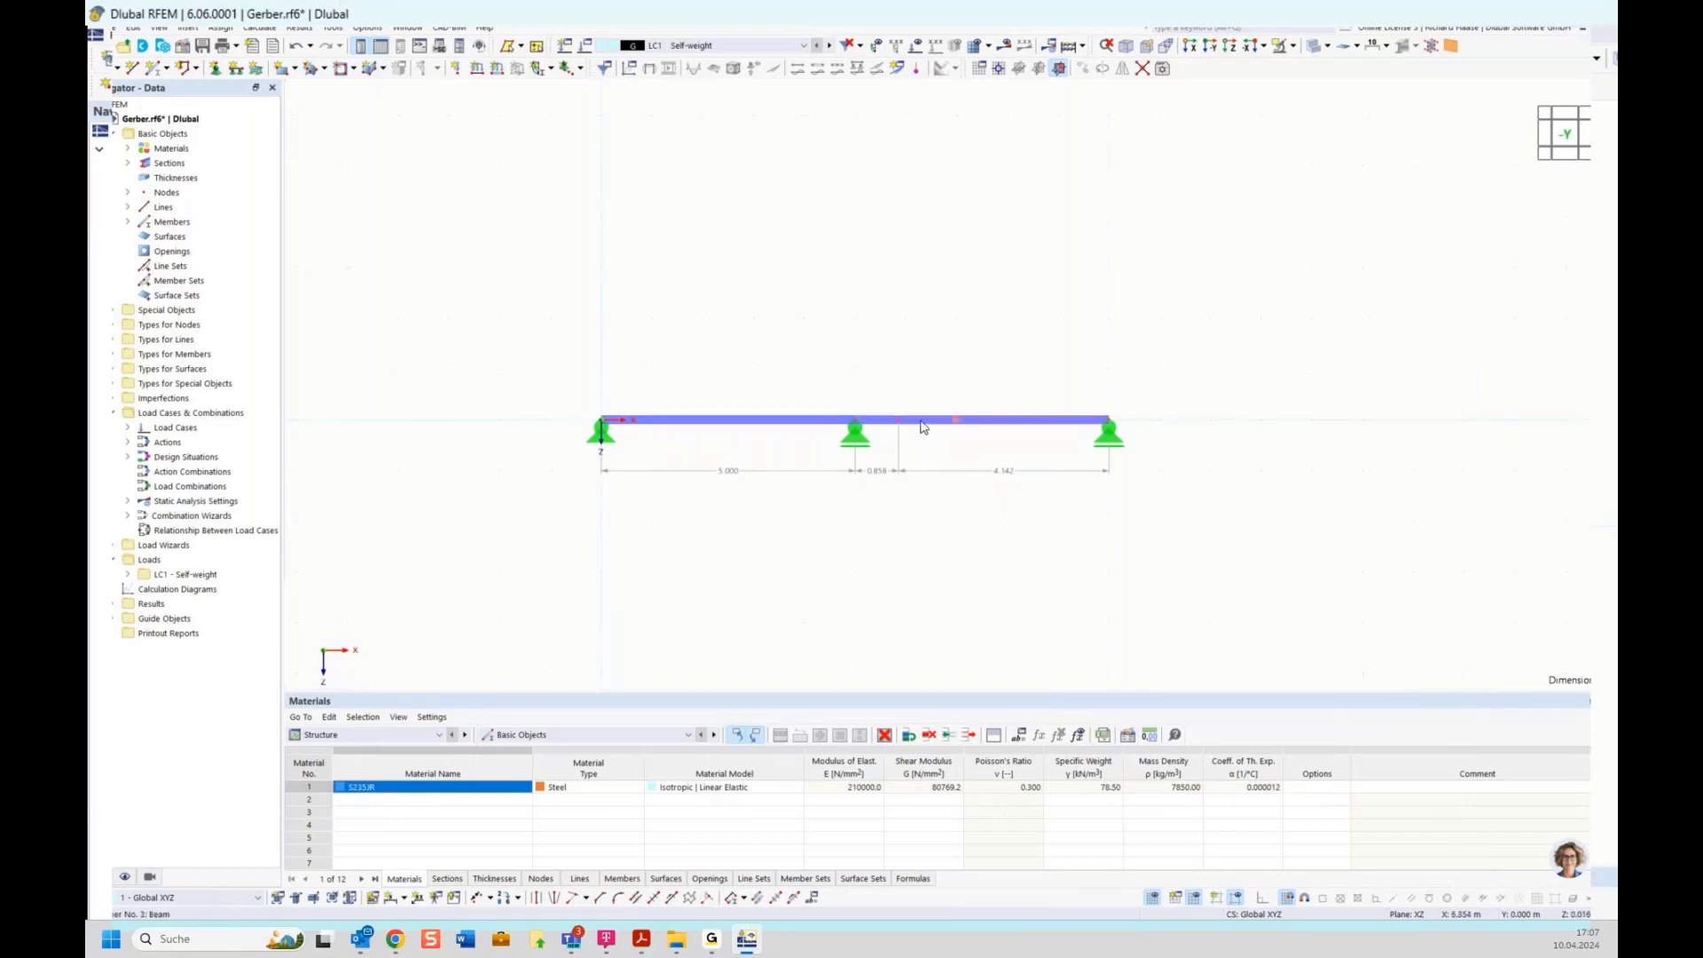
pyautogui.scroll(2, 901, 429)
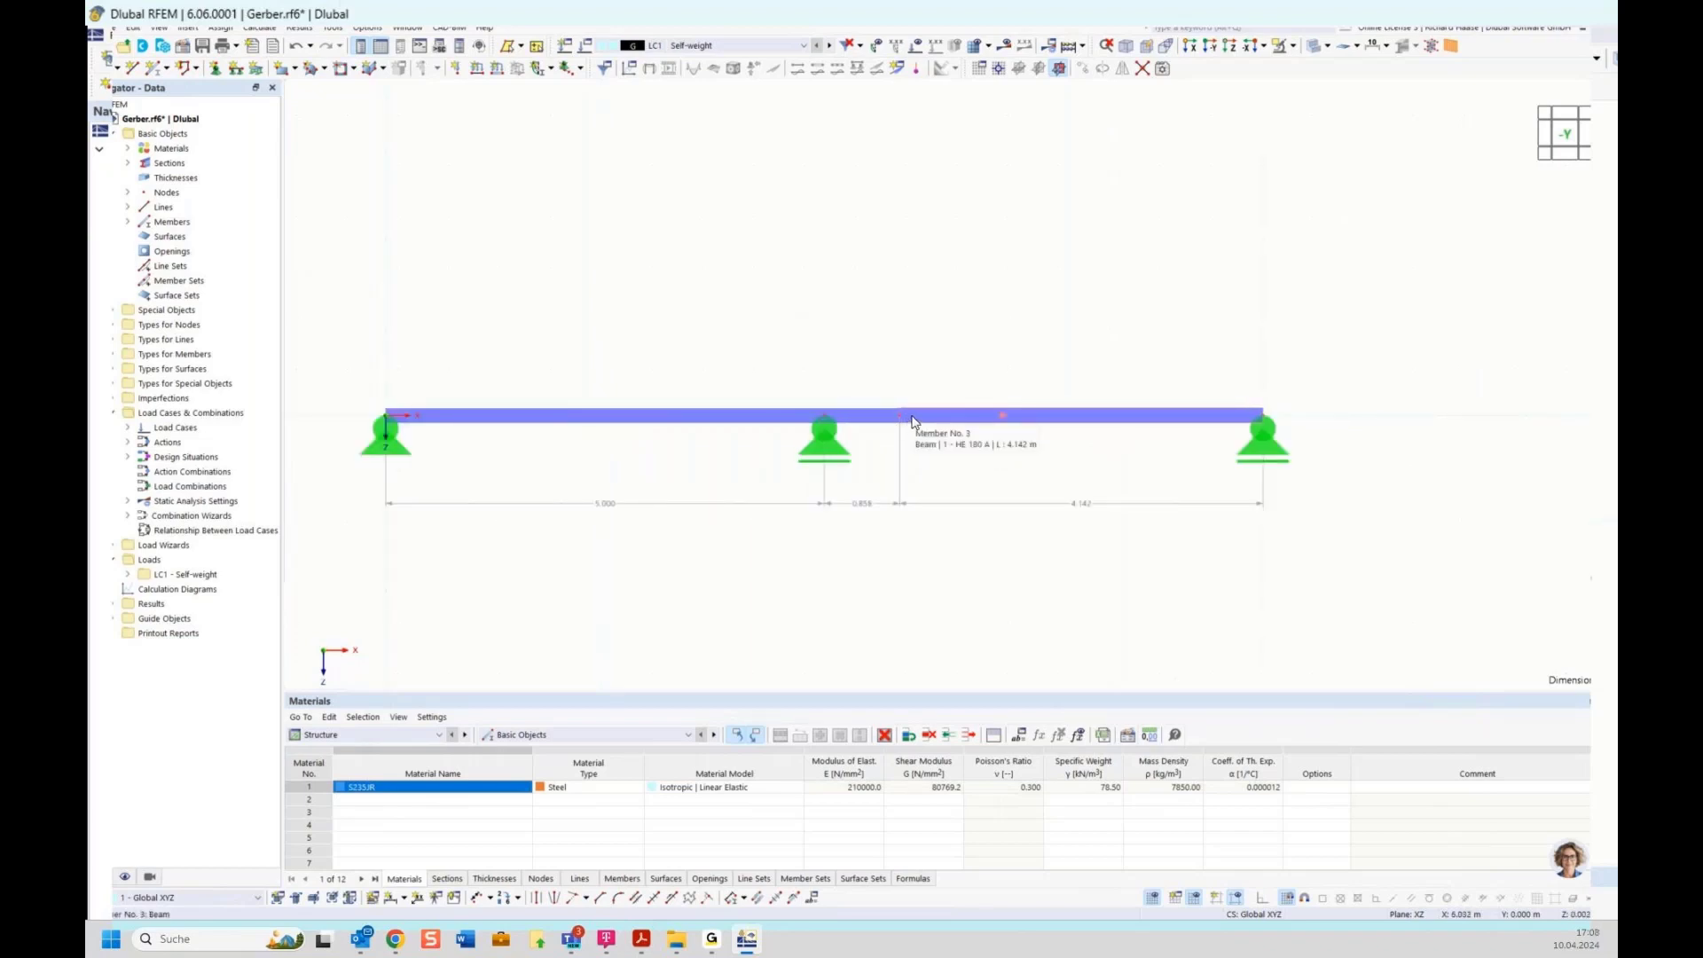
pyautogui.doubleClick(913, 417)
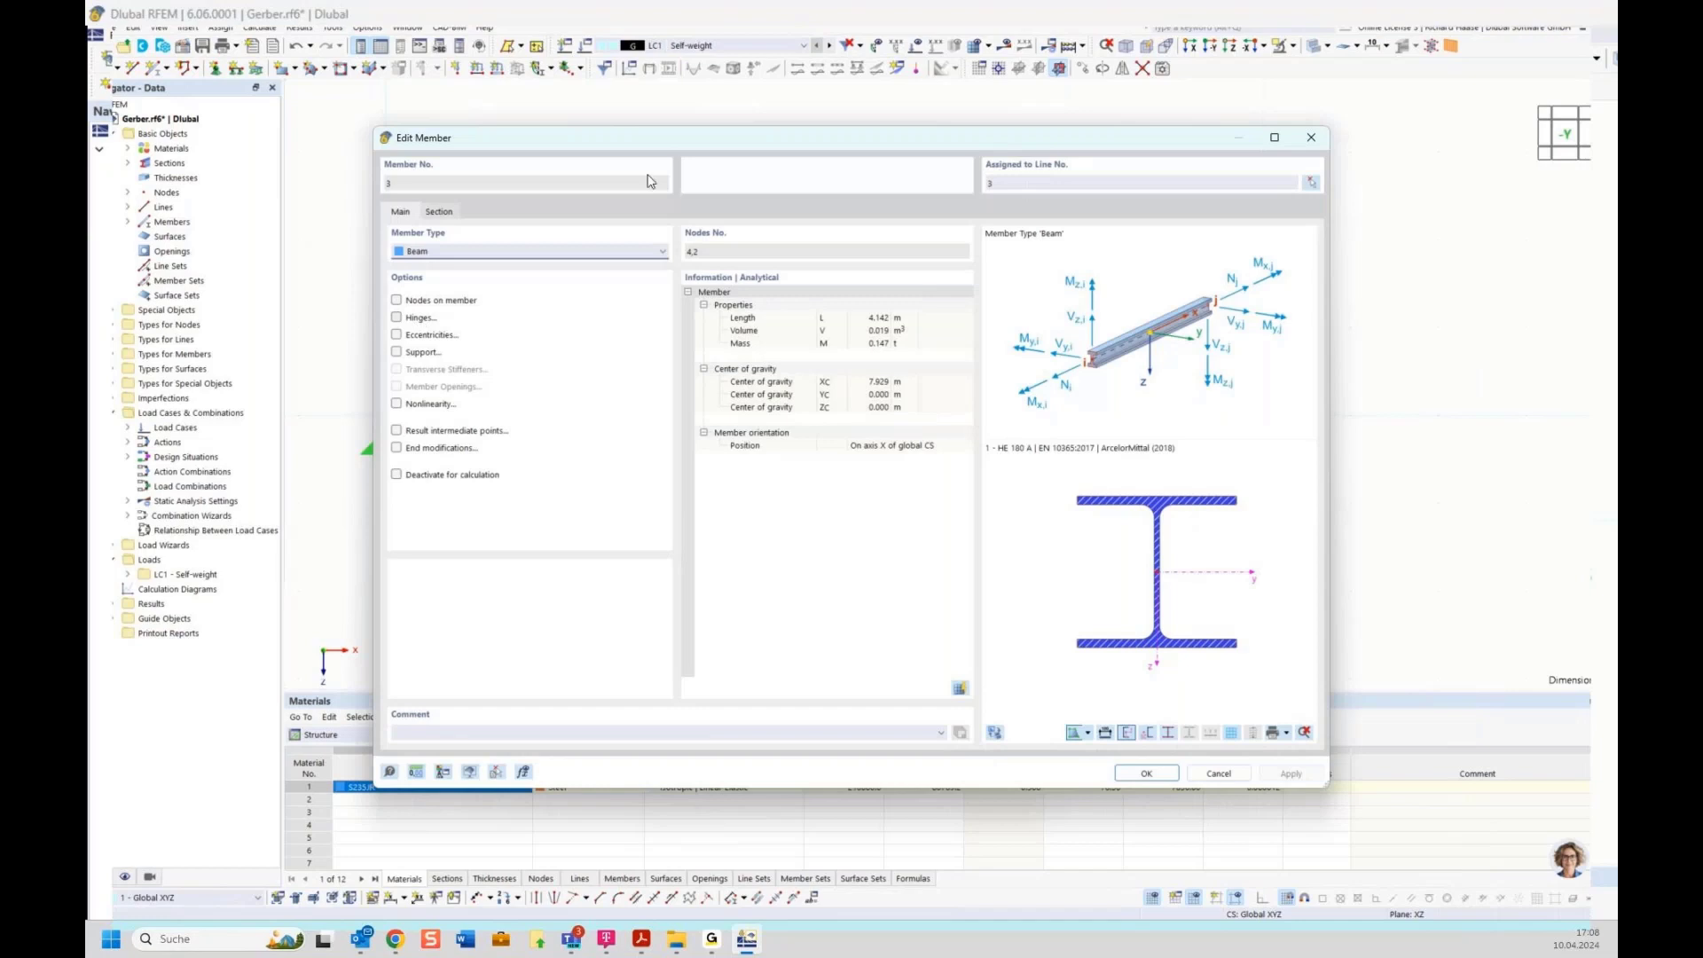
pyautogui.moveTo(669, 142); pyautogui.dragTo(714, 502)
pyautogui.click(1357, 499)
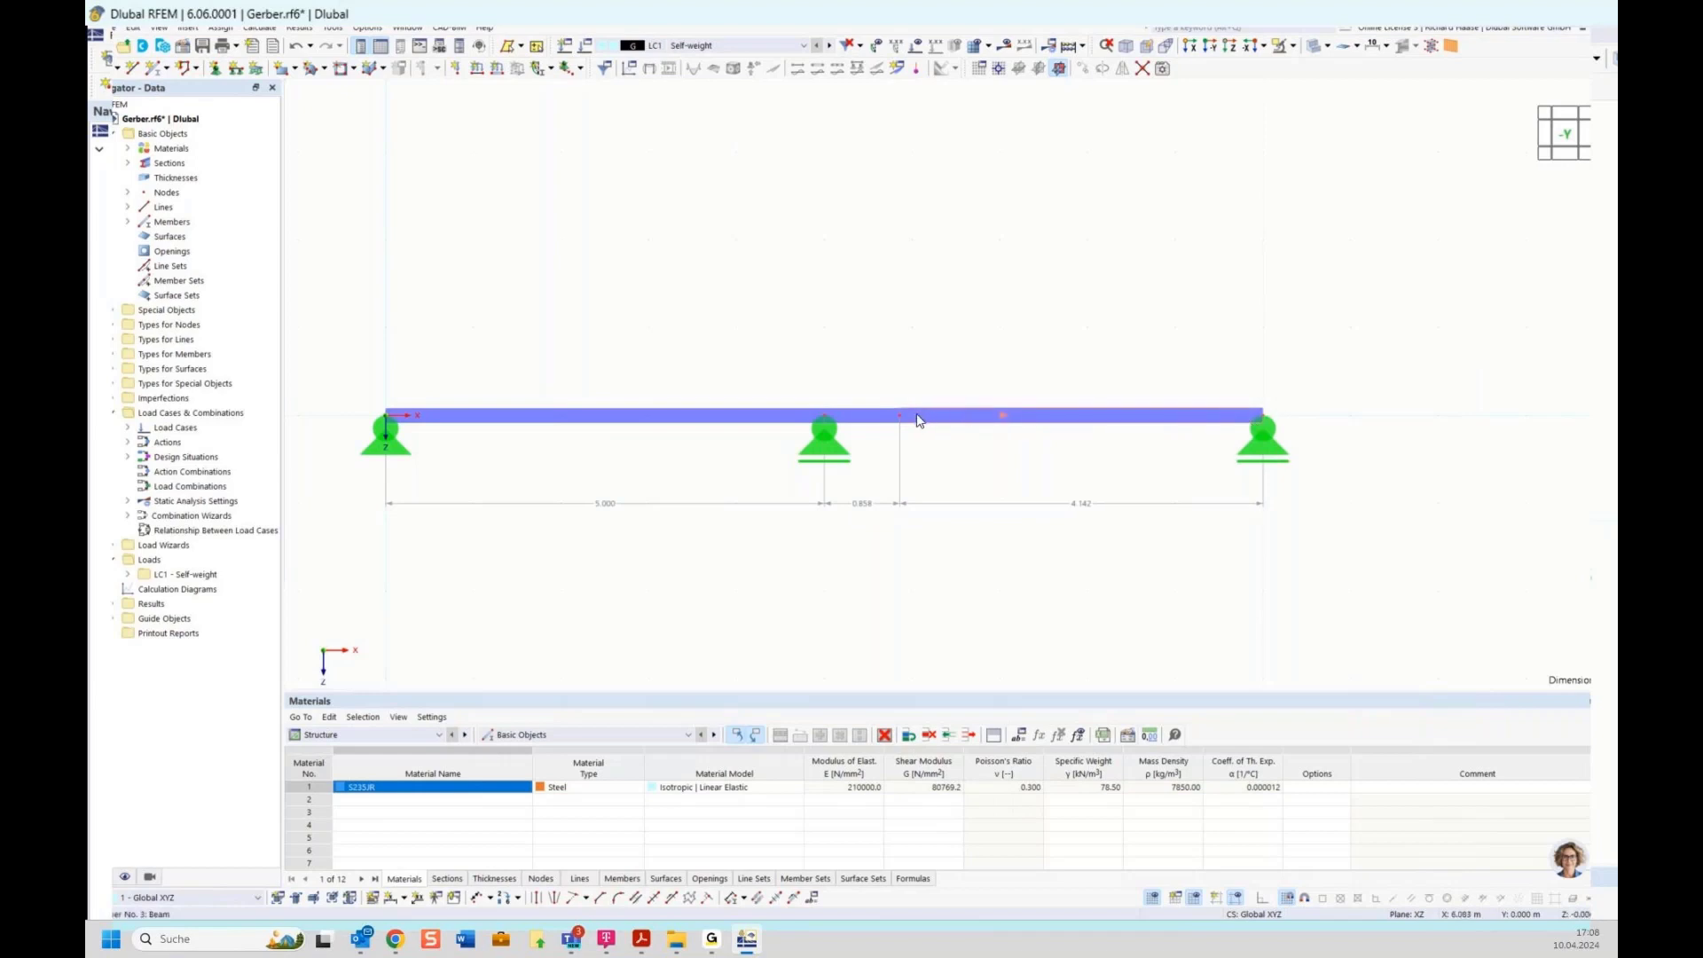
# Assign a new member hinge with rotational release φy in the local xyz system to the start of the 4.142 m member
pyautogui.doubleClick(1007, 420)
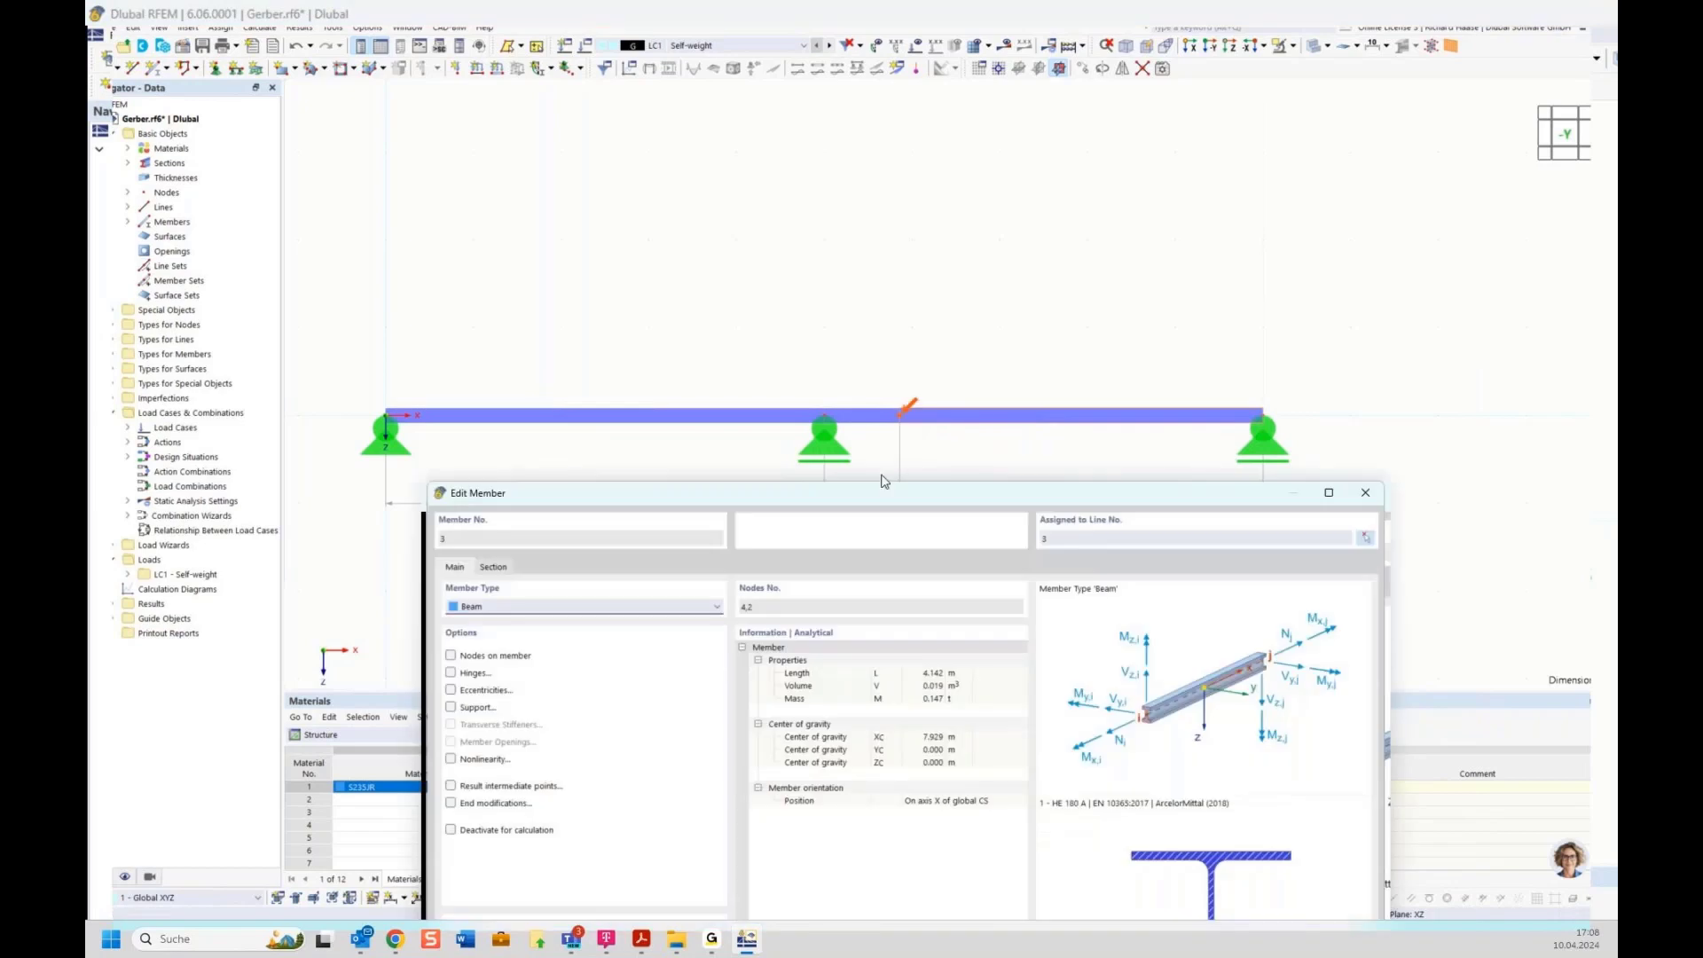
pyautogui.moveTo(887, 493); pyautogui.dragTo(894, 342)
pyautogui.click(474, 515)
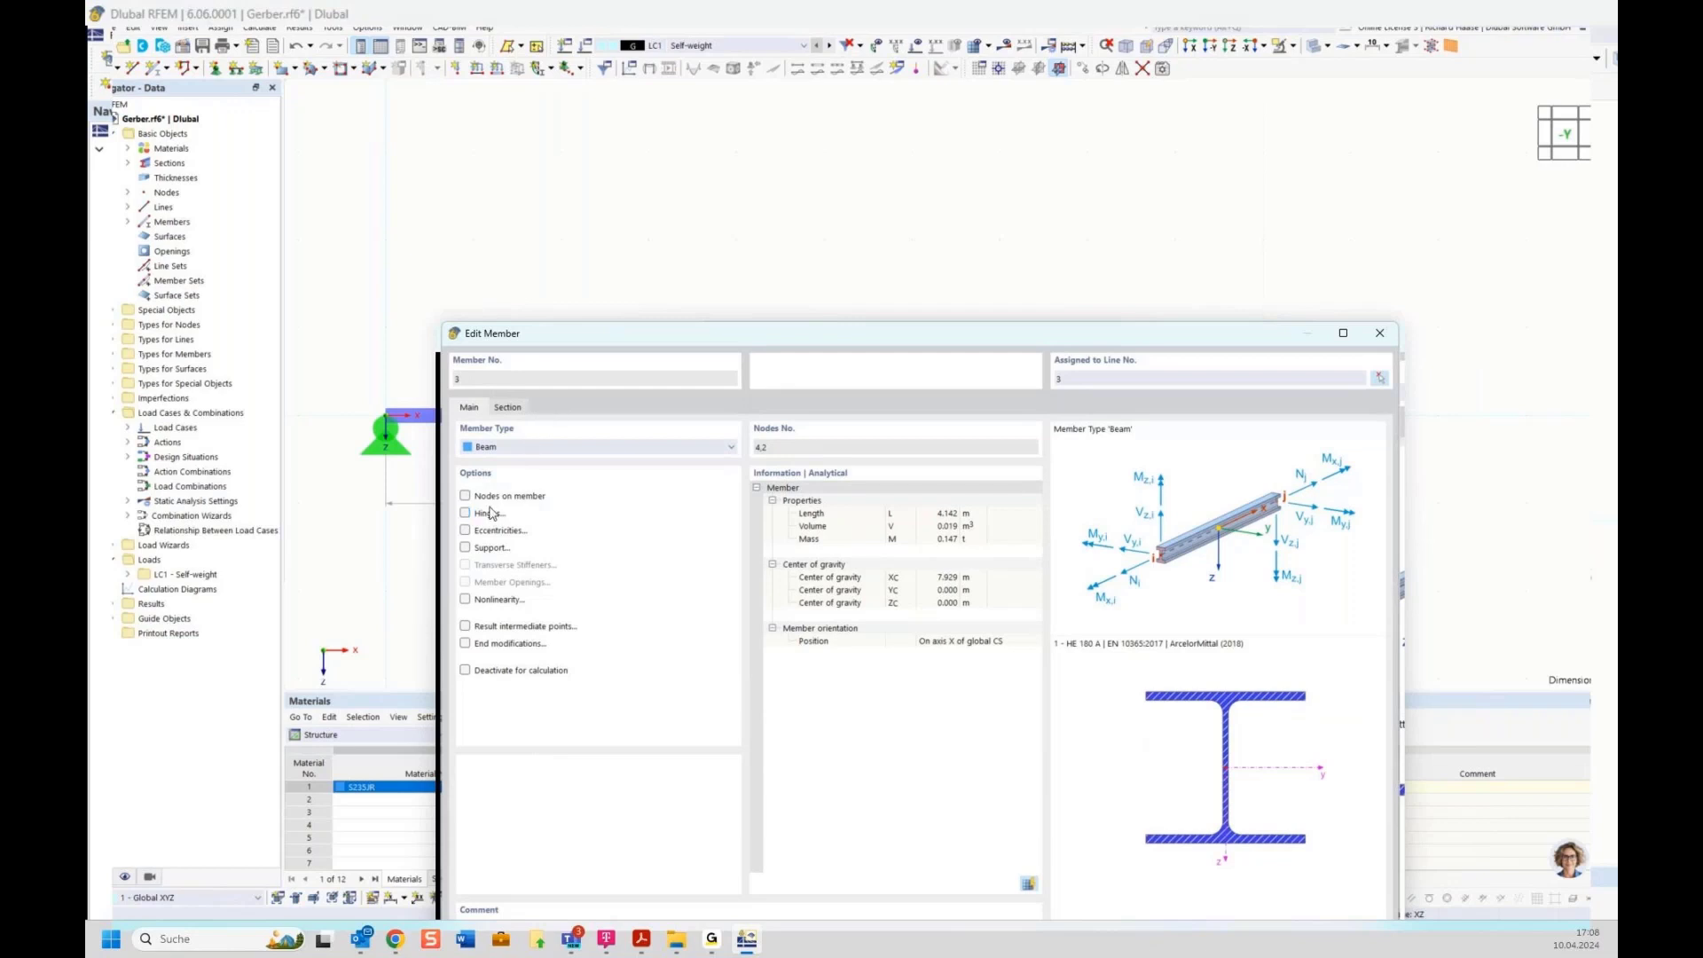
pyautogui.click(546, 408)
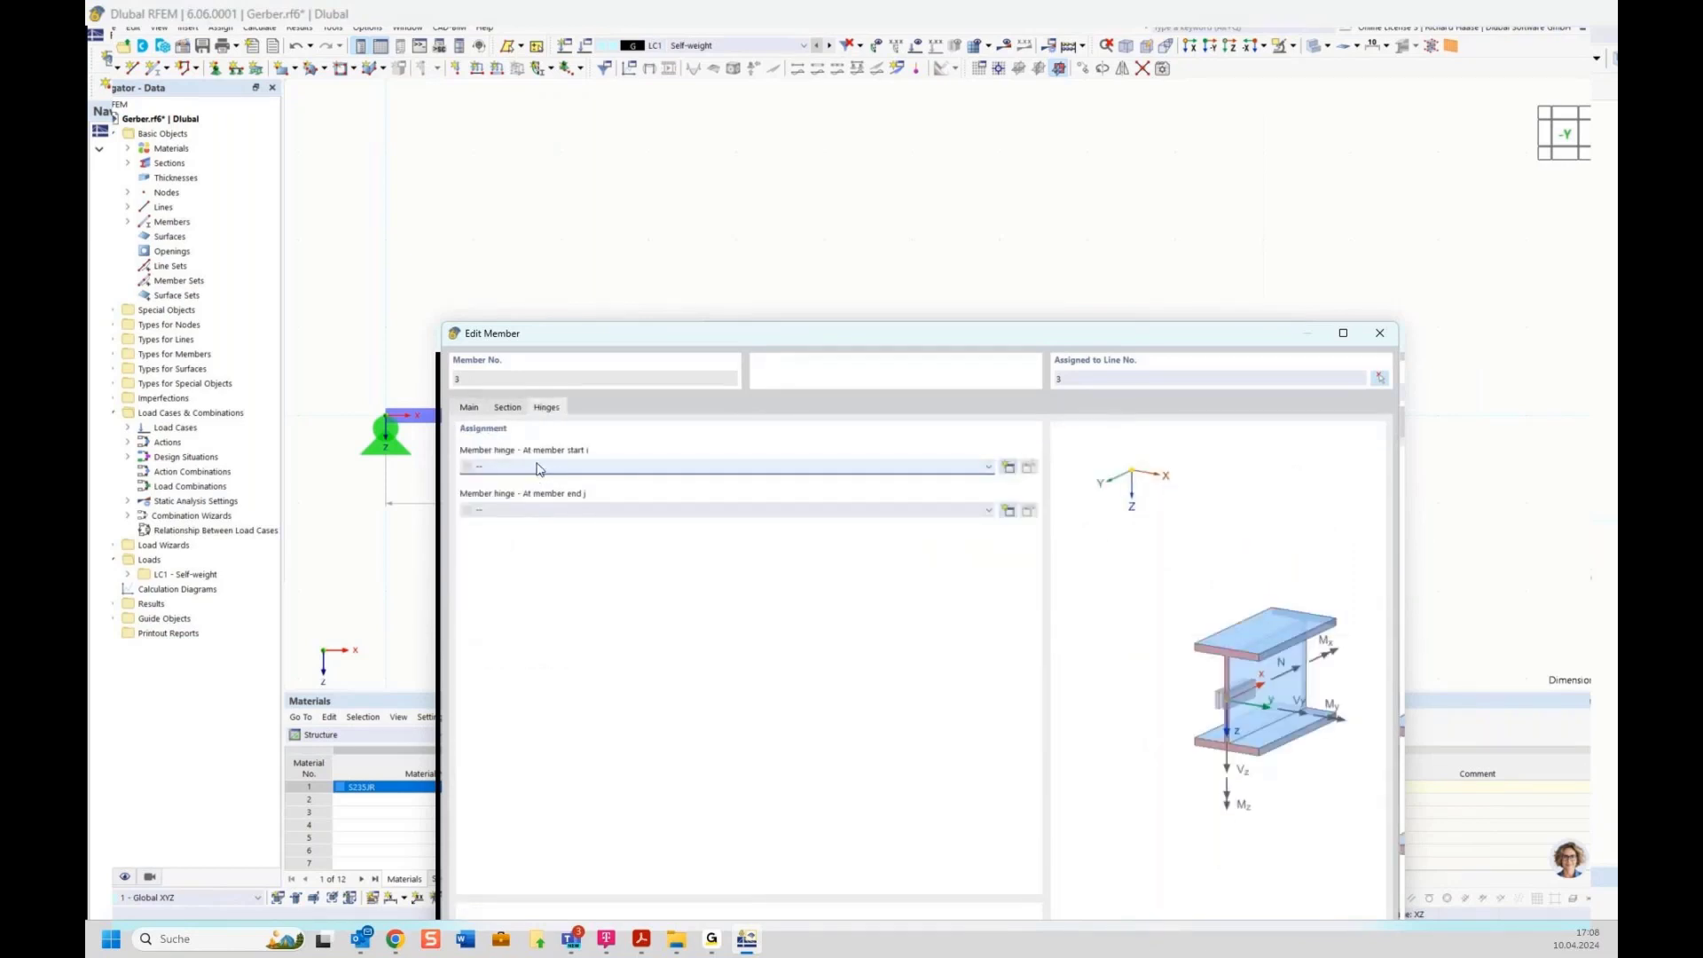
pyautogui.click(1009, 468)
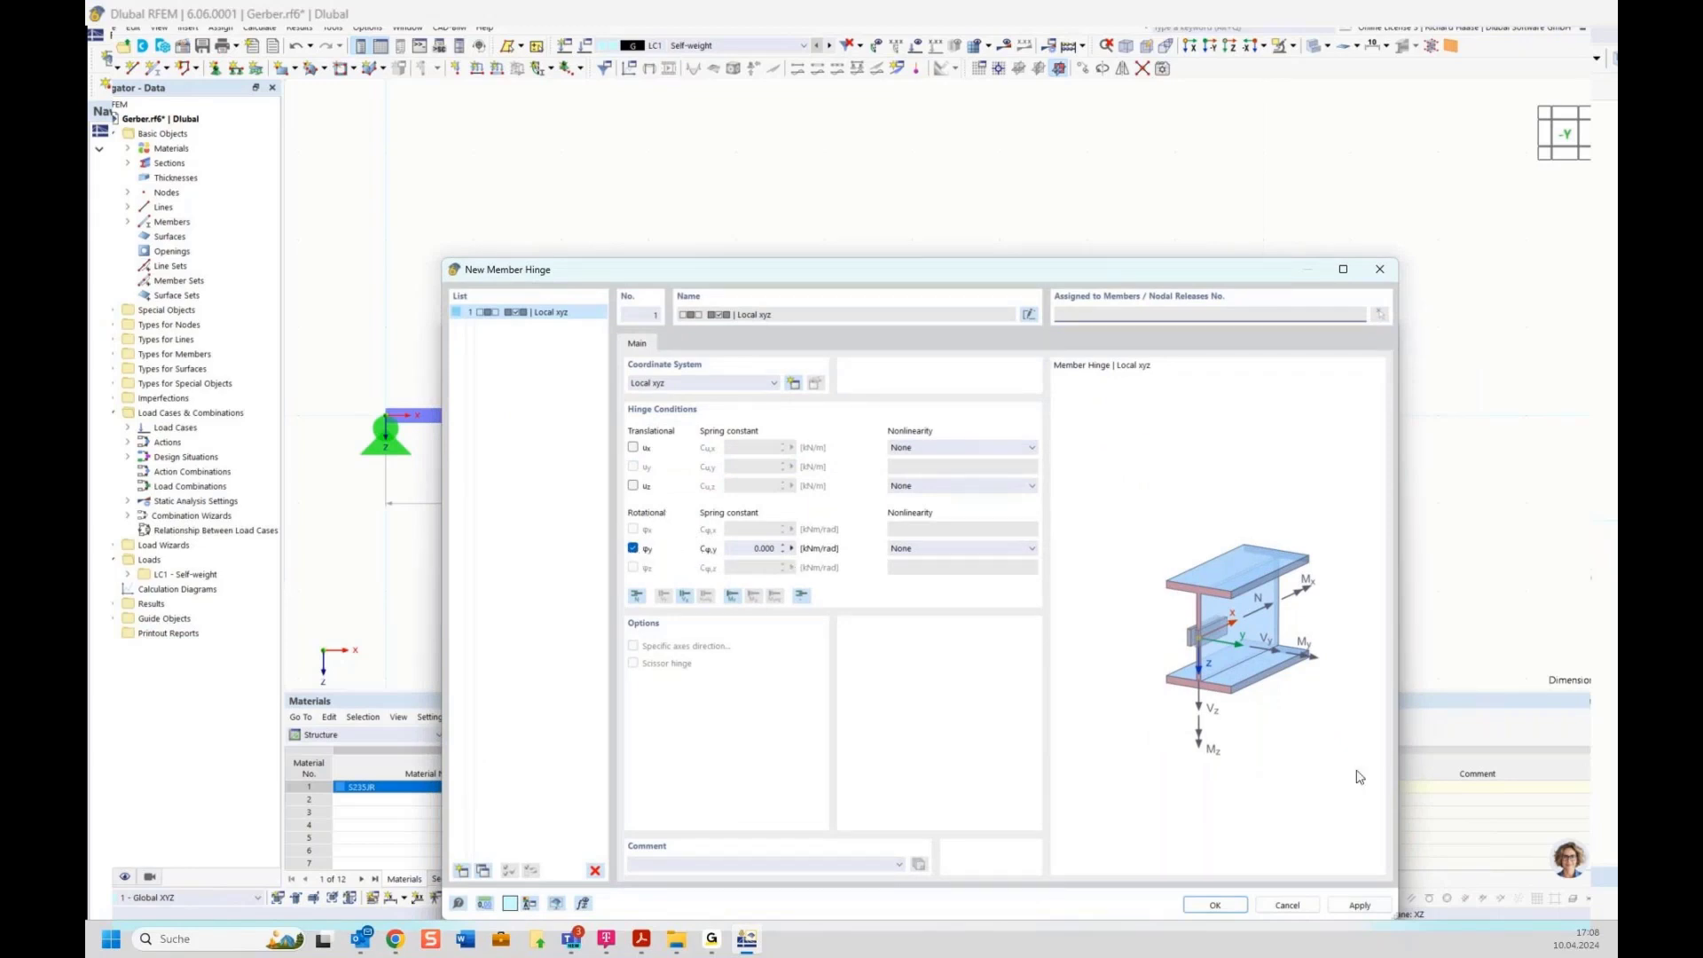
pyautogui.click(1218, 905)
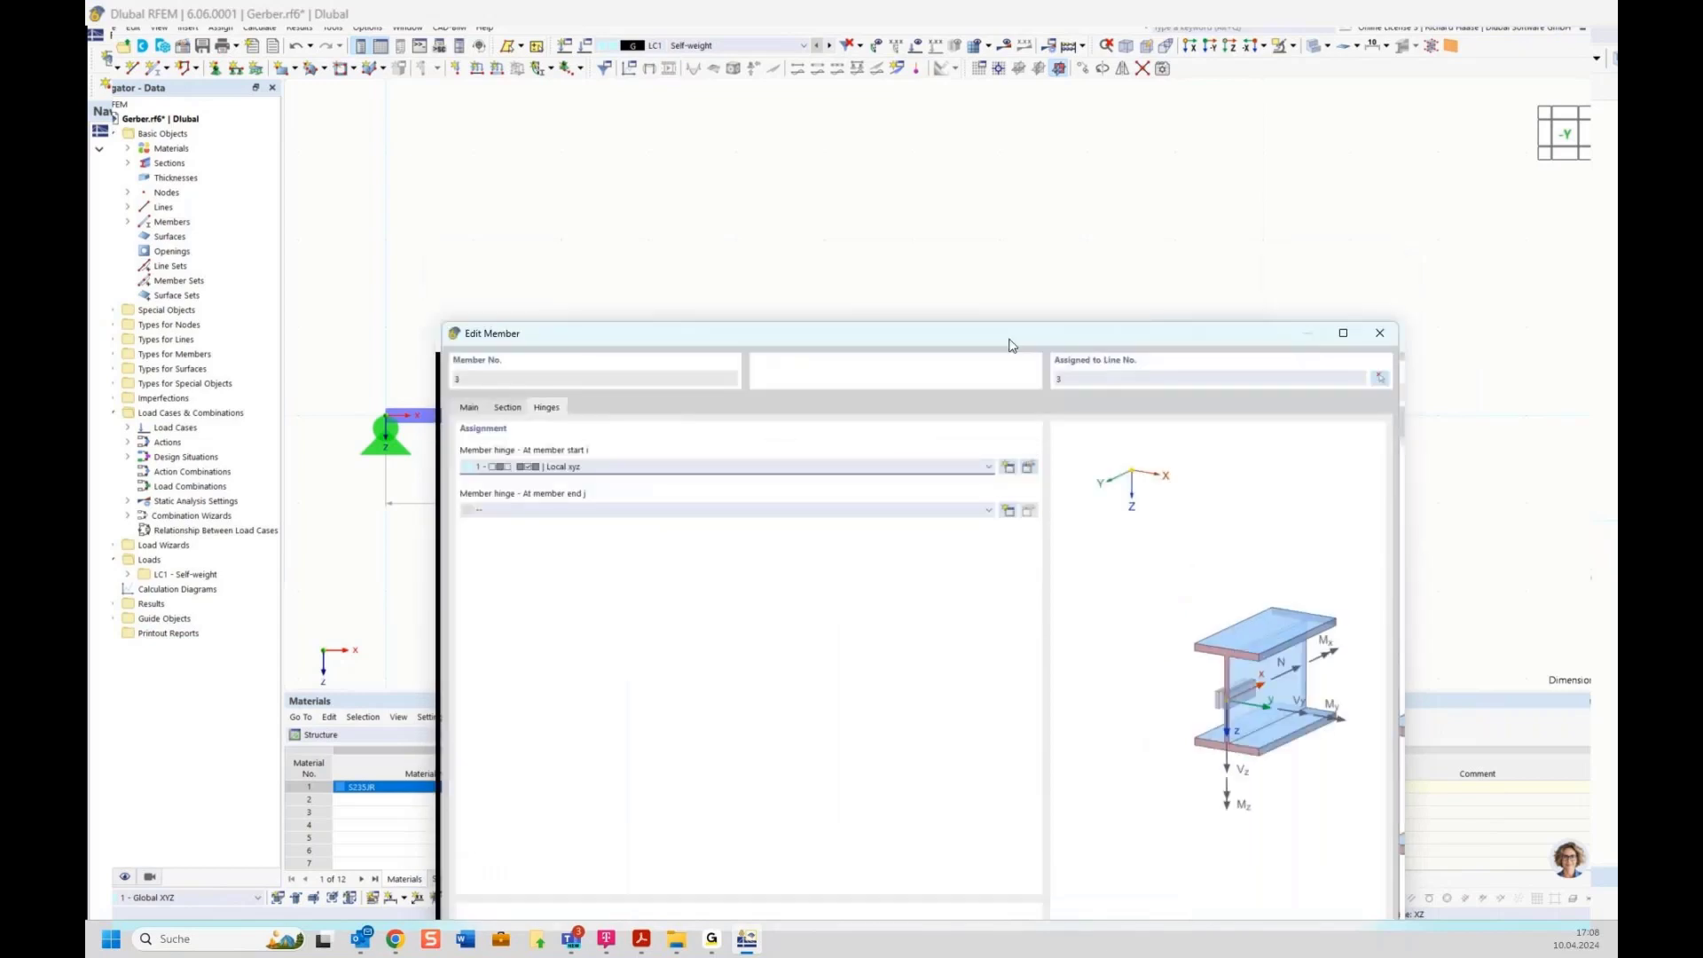
pyautogui.click(1156, 780)
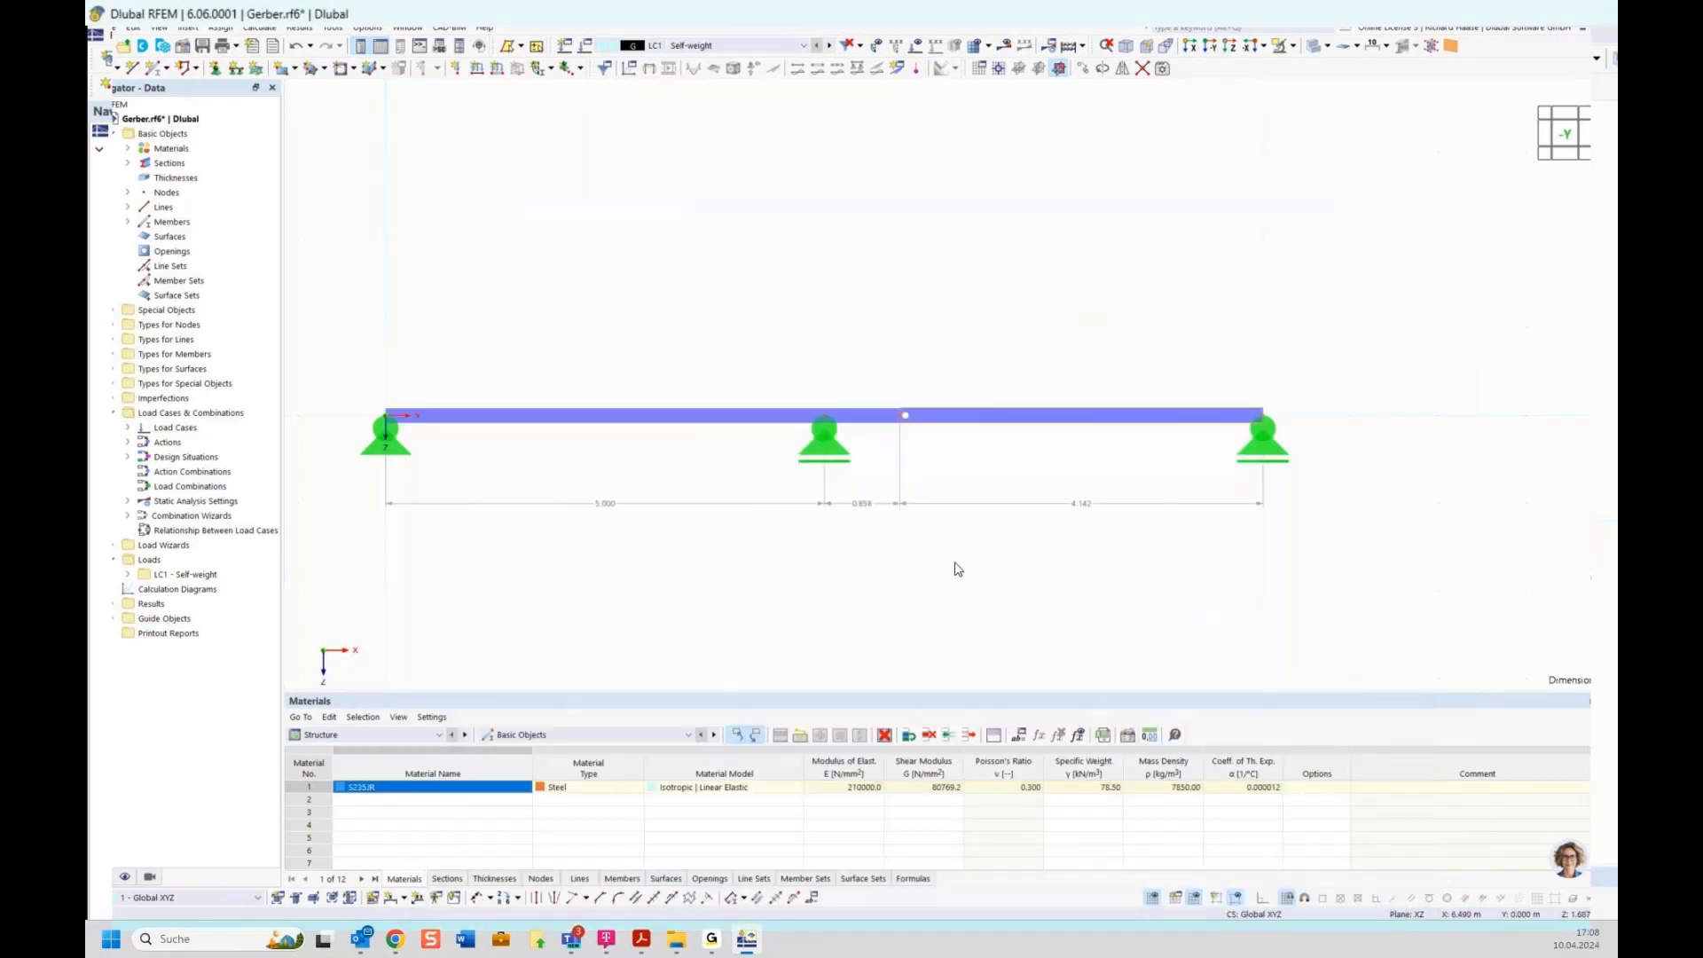
# Increase the graphic display size of the member hinge on the beam
pyautogui.rightClick(906, 417)
pyautogui.click(1152, 323)
pyautogui.rightClick(906, 417)
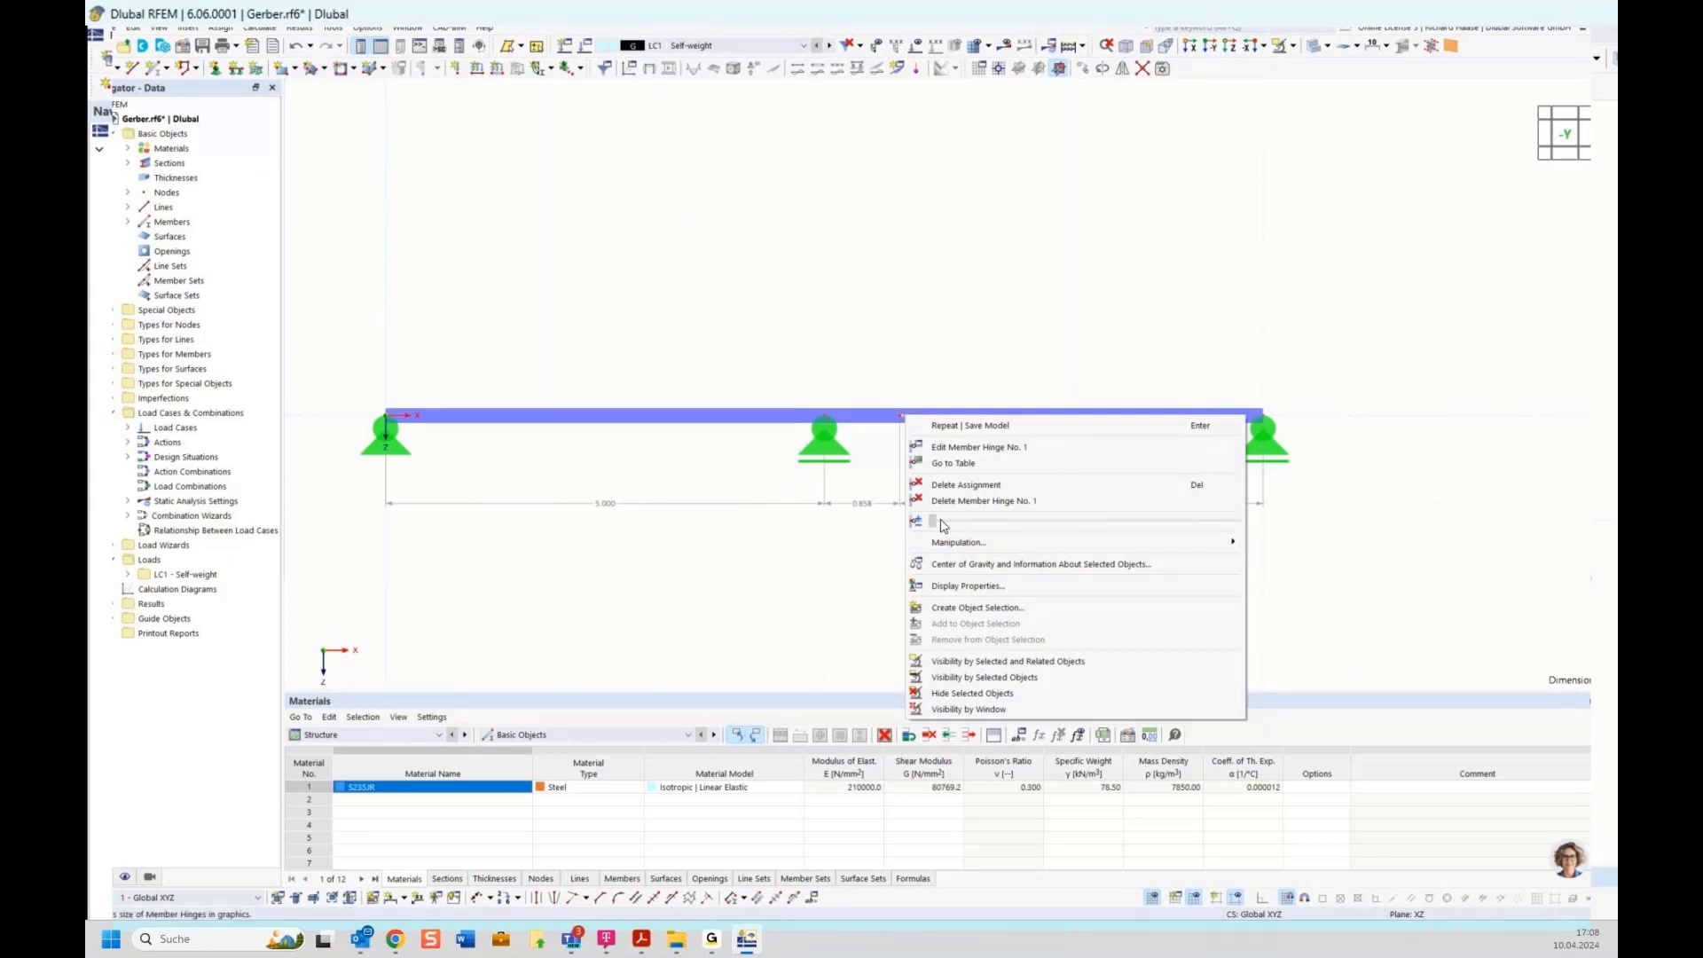
pyautogui.moveTo(942, 525); pyautogui.dragTo(1260, 529)
pyautogui.click(1311, 551)
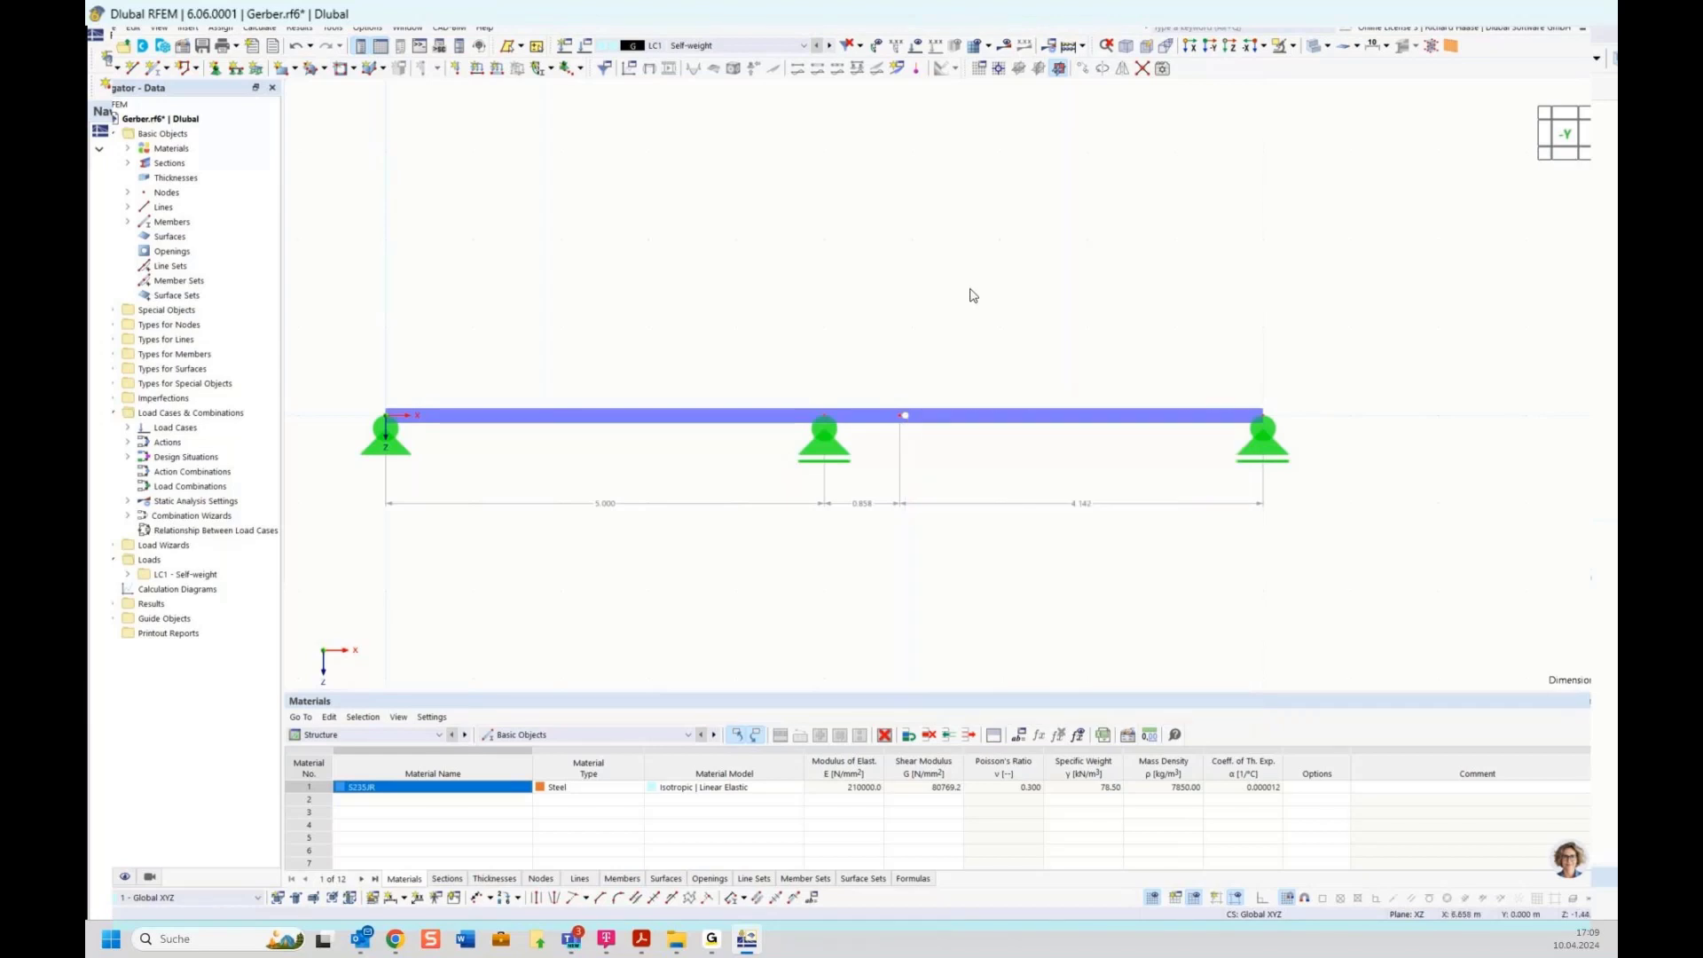
# Calculate the LC1 self-weight load case and display the member bending moments My
pyautogui.scroll(-1, 889, 266)
pyautogui.moveTo(966, 288); pyautogui.dragTo(977, 312, button='middle')
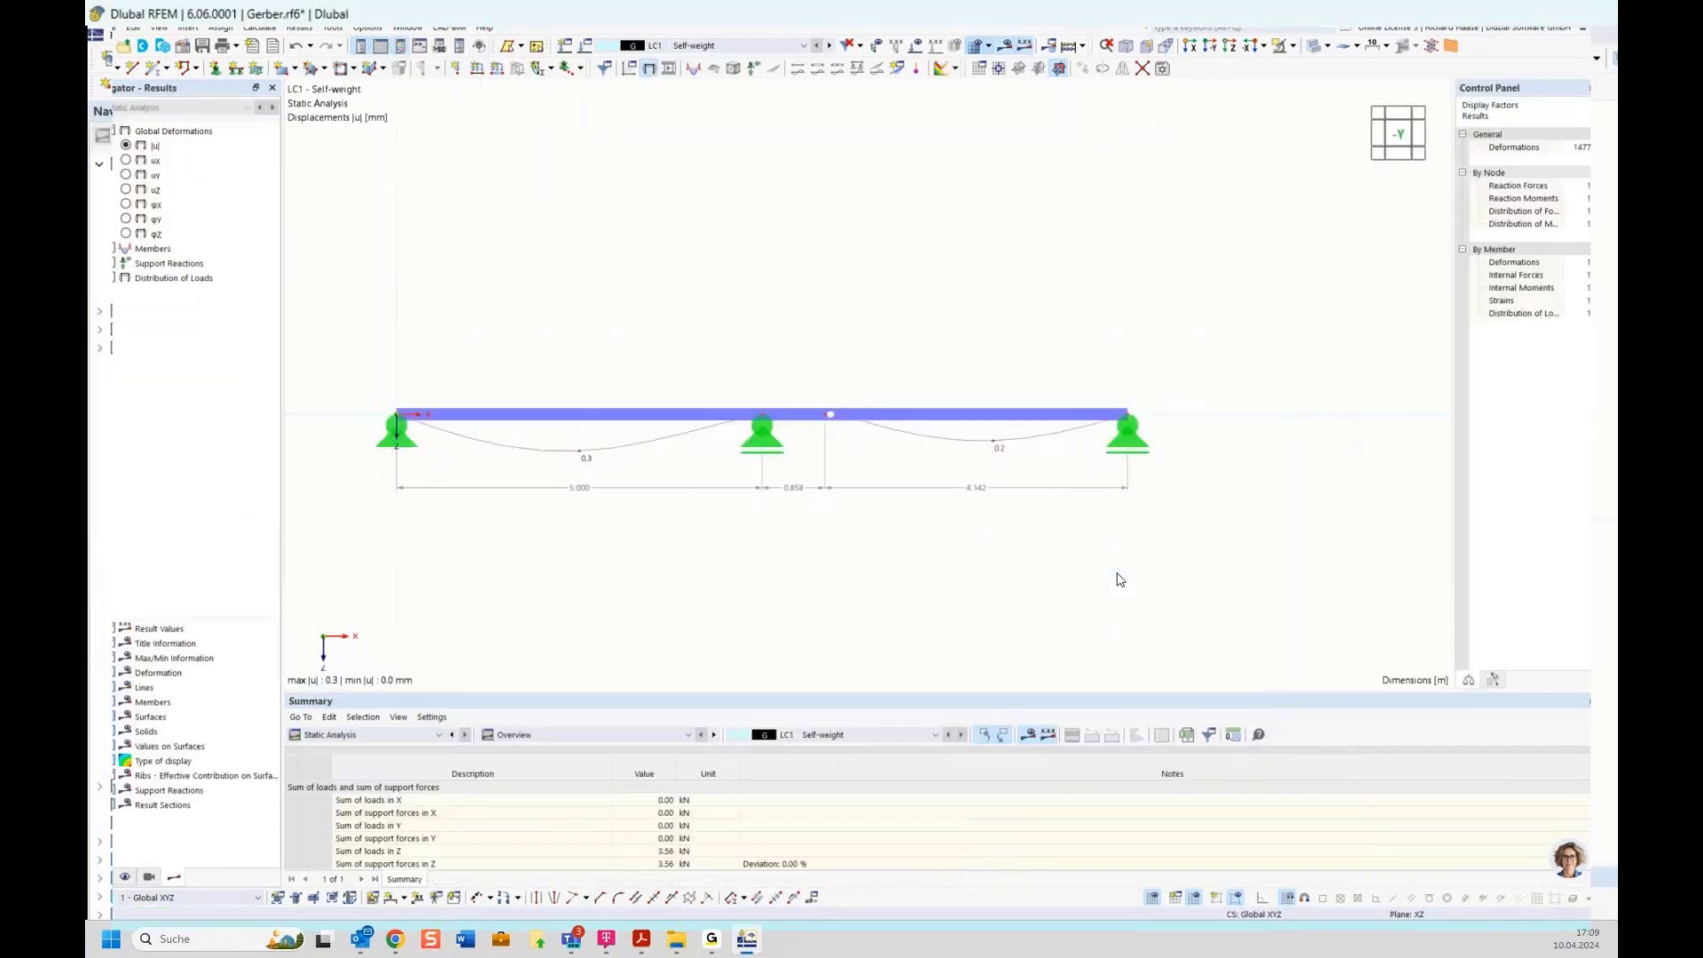
pyautogui.click(99, 249)
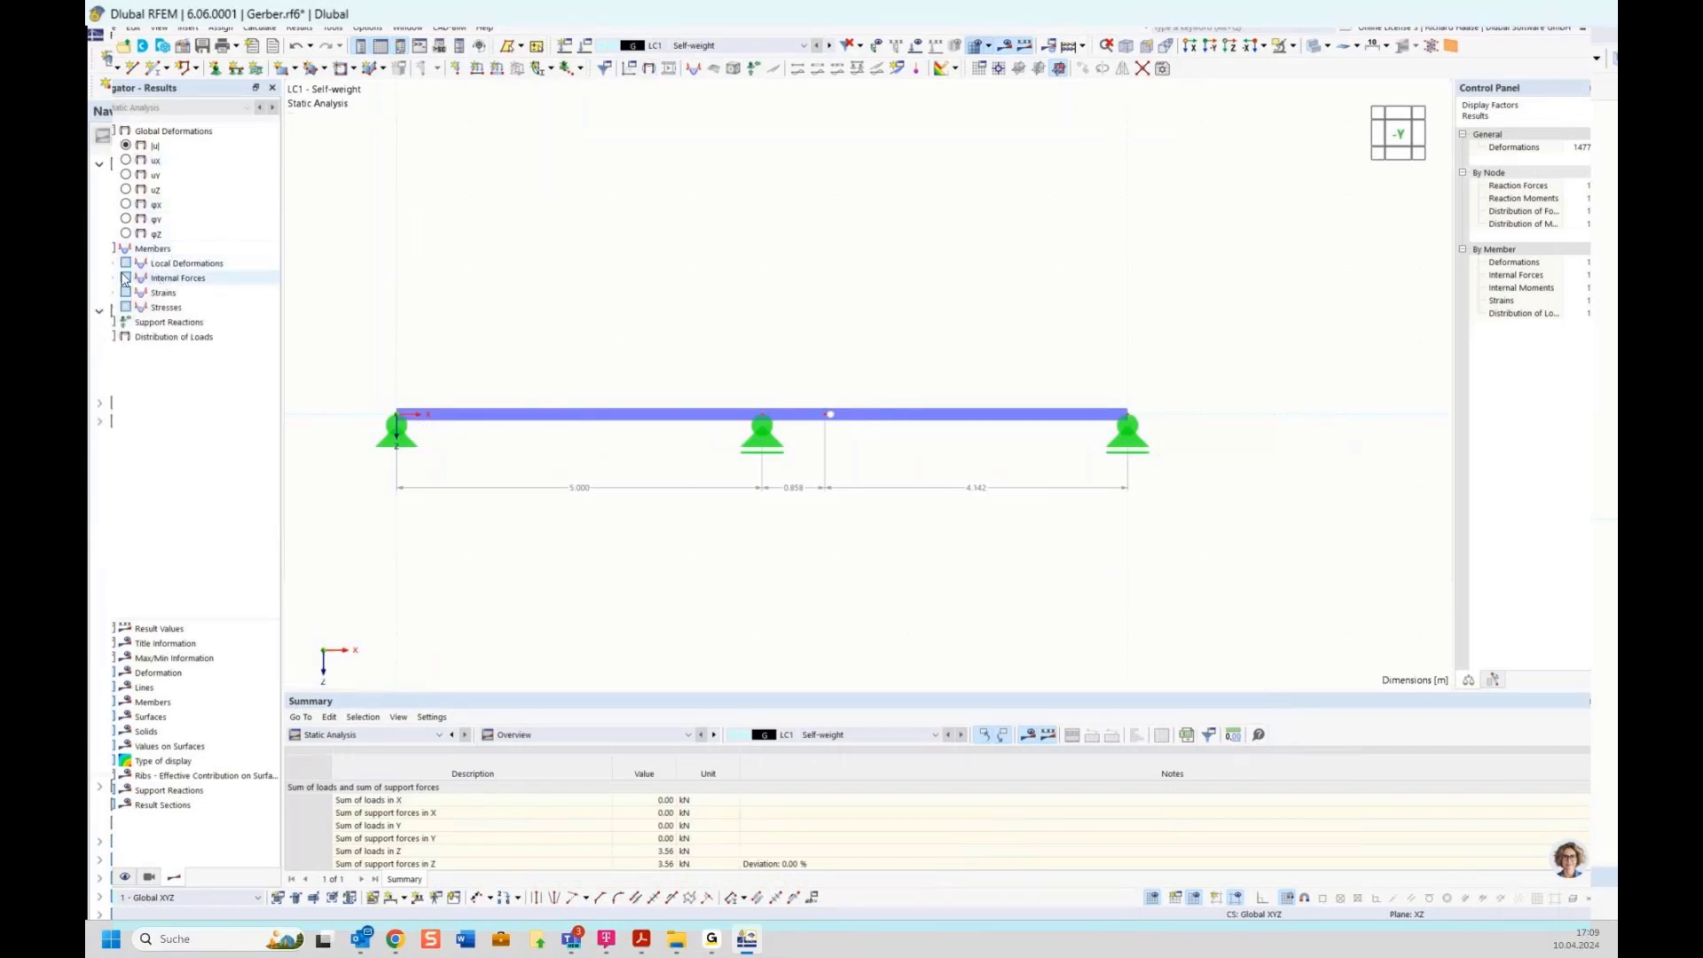
pyautogui.click(112, 278)
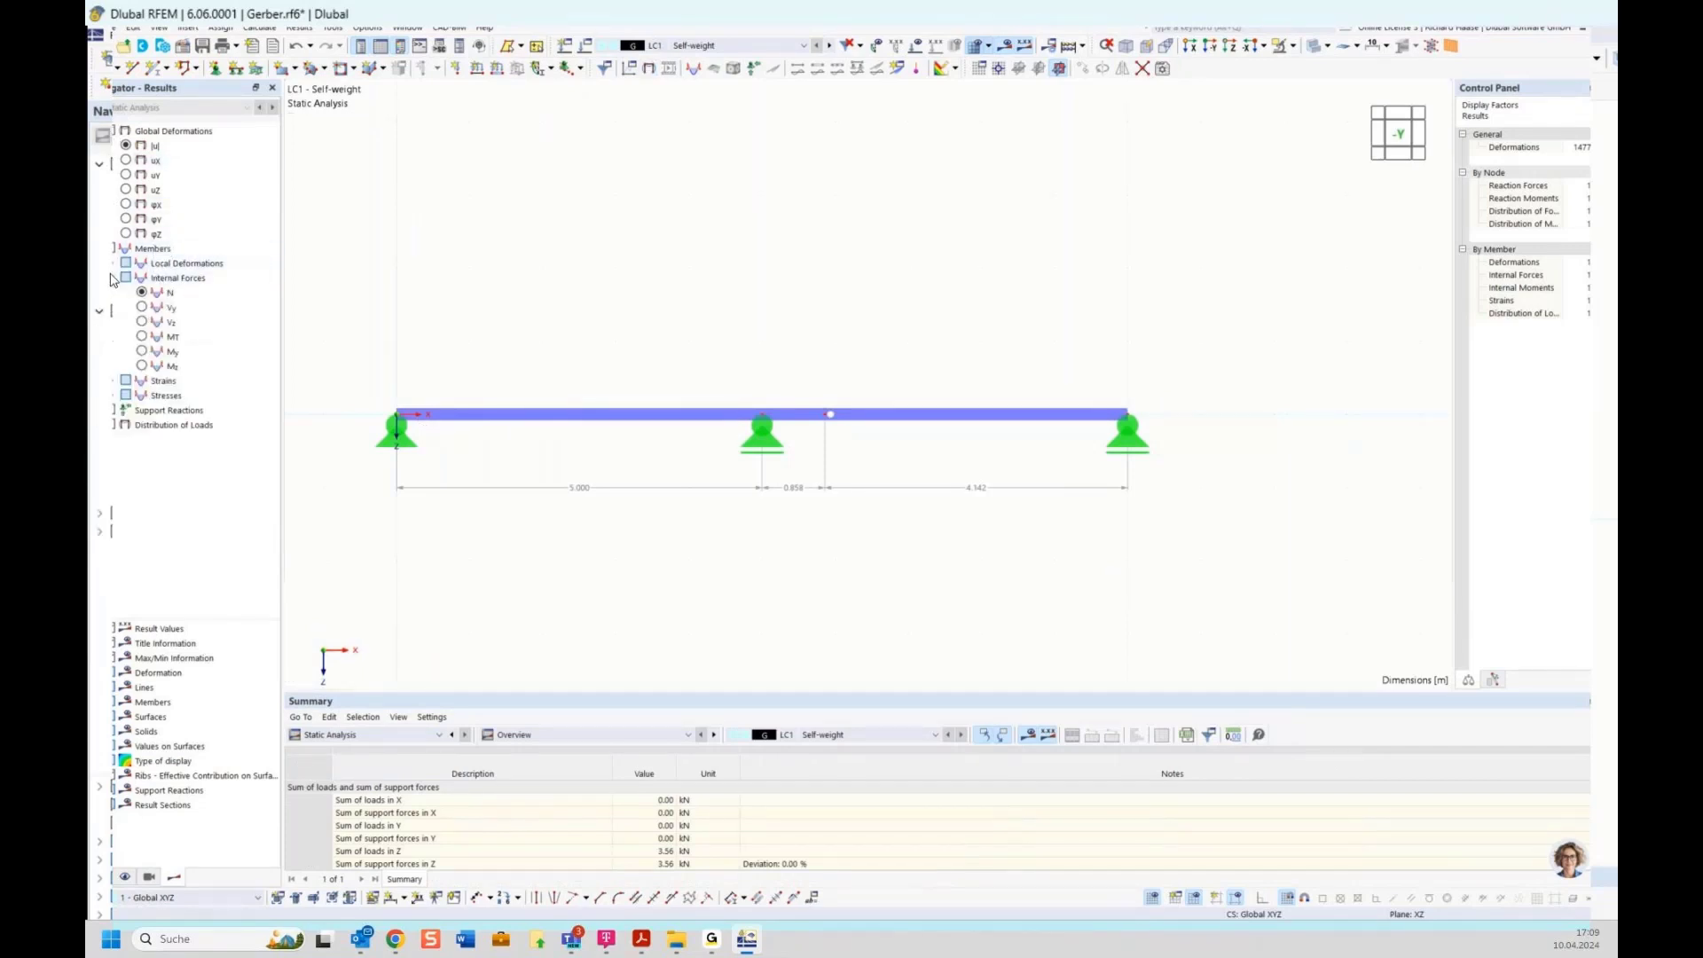
pyautogui.click(142, 352)
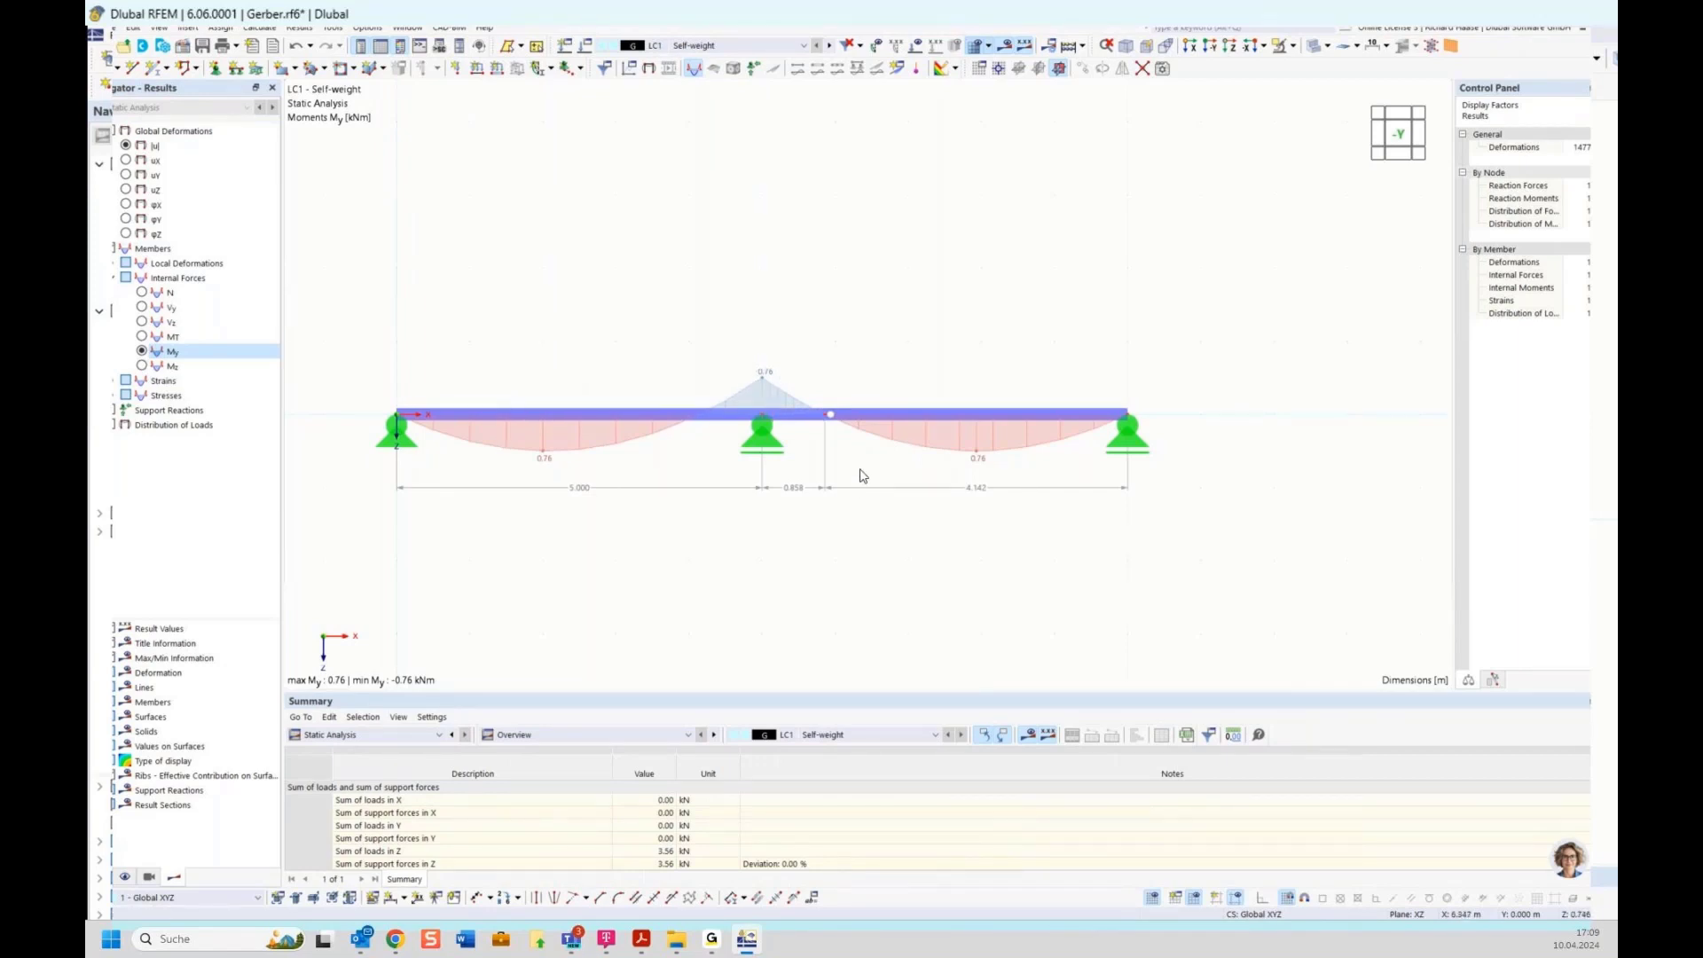
# Set the global parameter field to 7 m and accept the global parameters
pyautogui.click(381, 740)
pyautogui.click(380, 740)
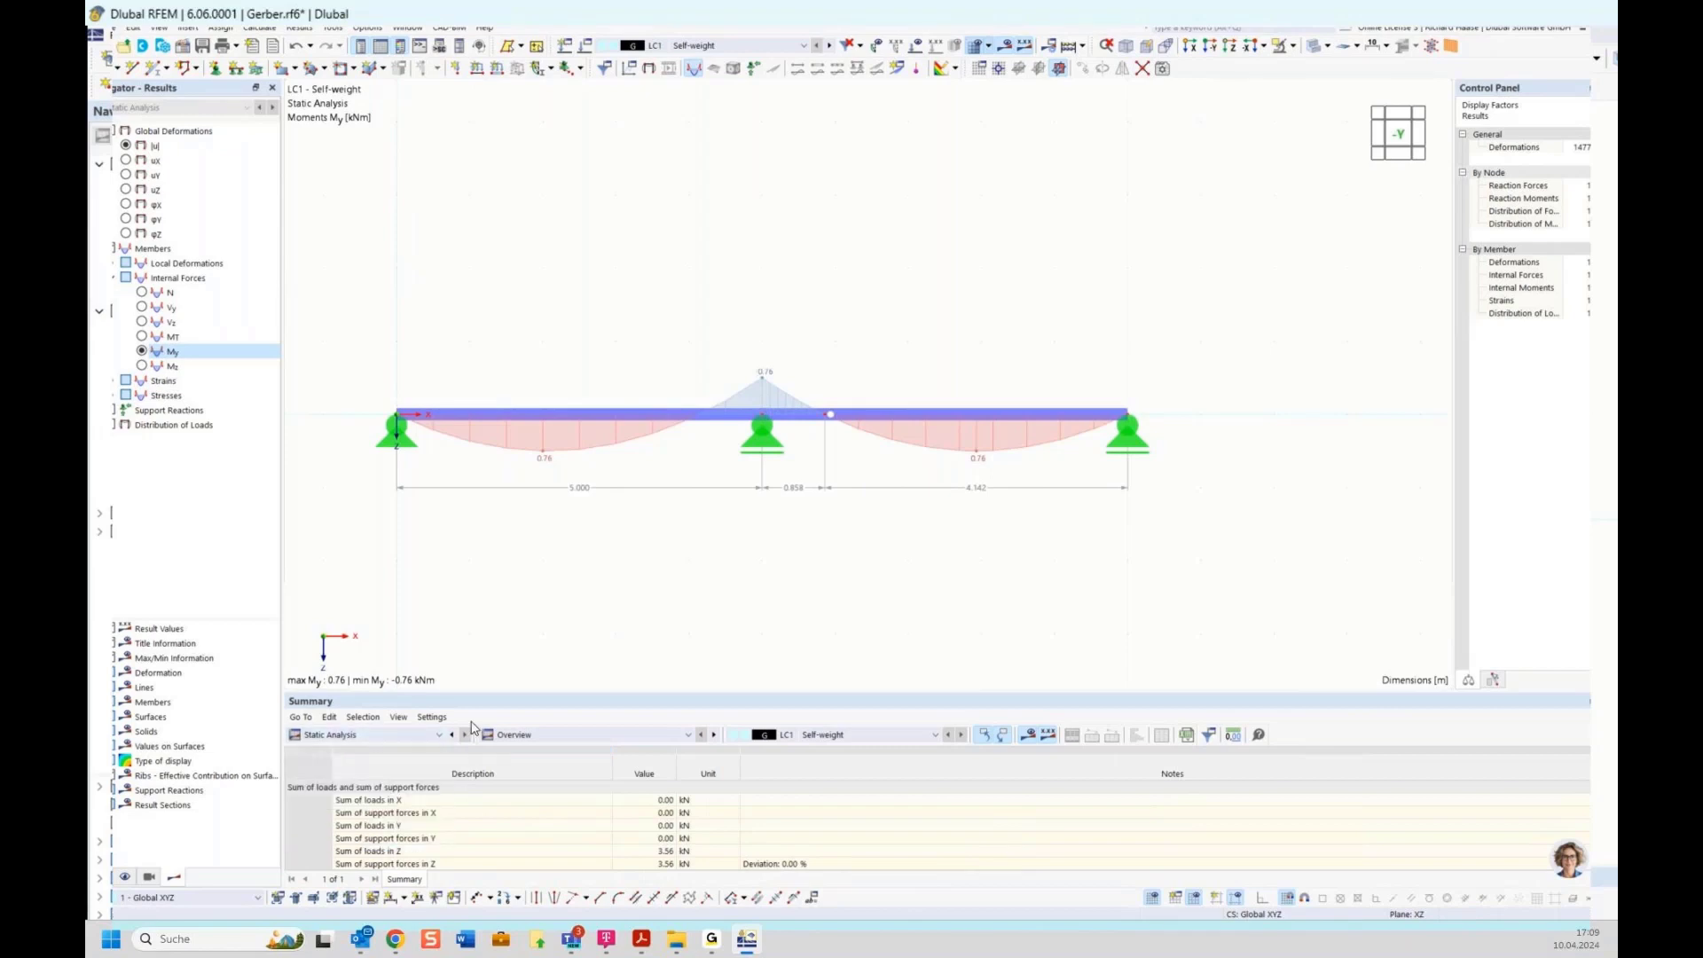
pyautogui.click(813, 902)
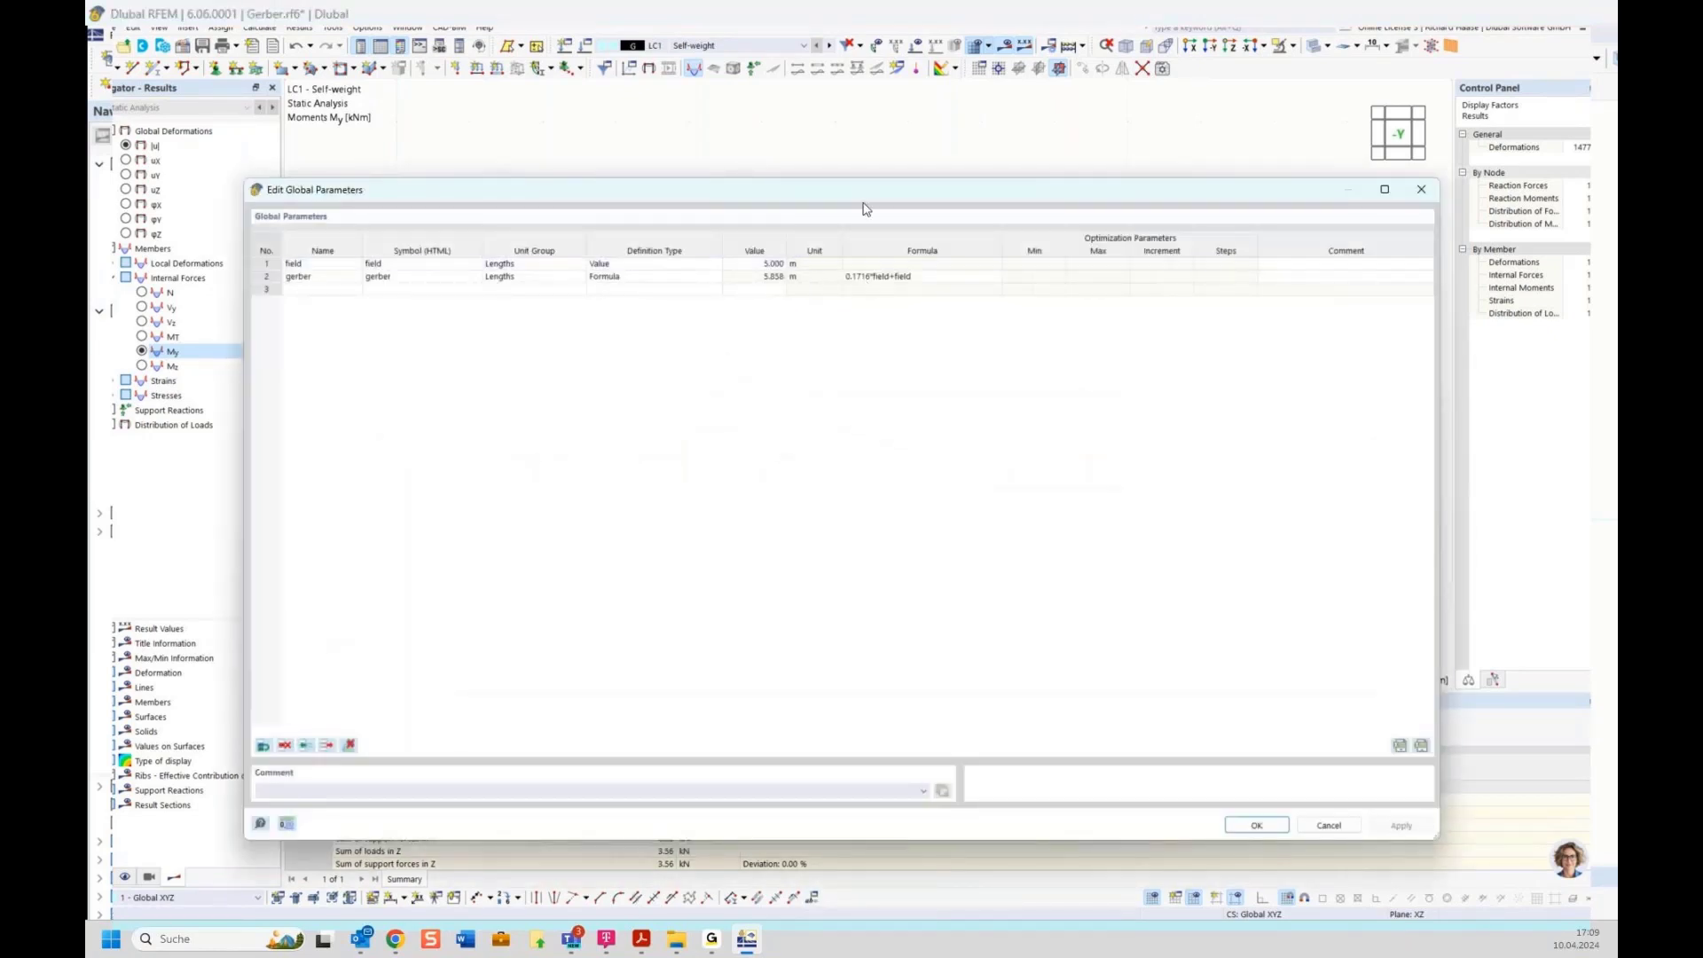
pyautogui.moveTo(867, 187); pyautogui.dragTo(897, 569)
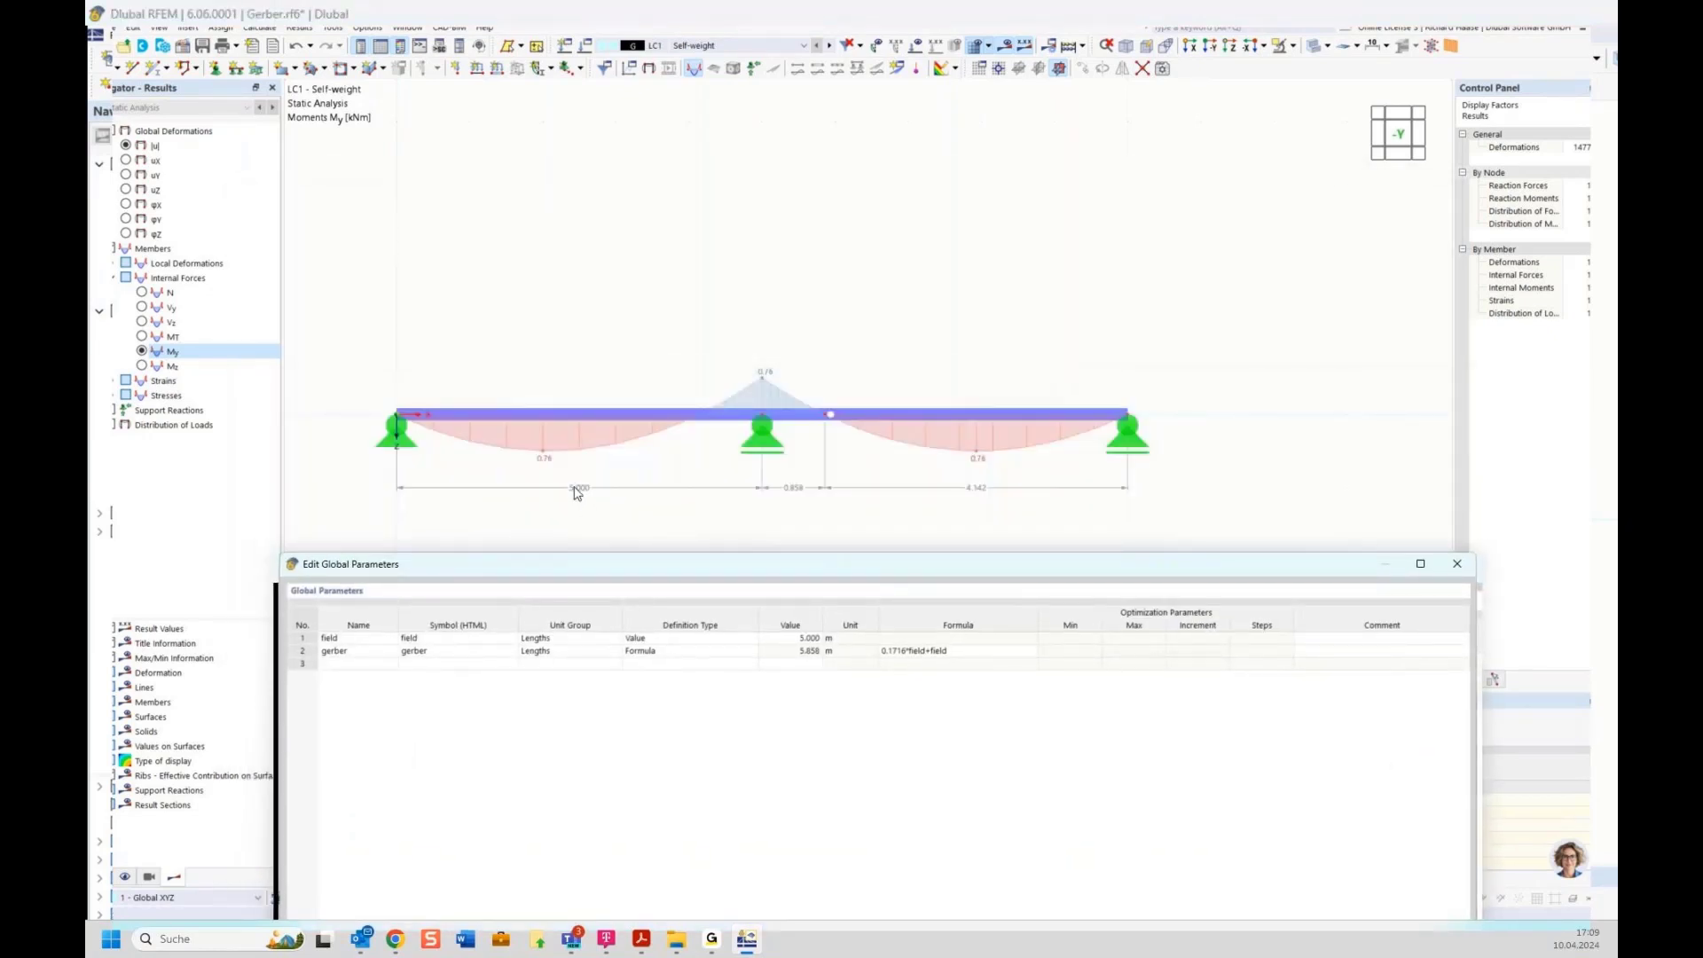
pyautogui.click(802, 639)
pyautogui.click(801, 640)
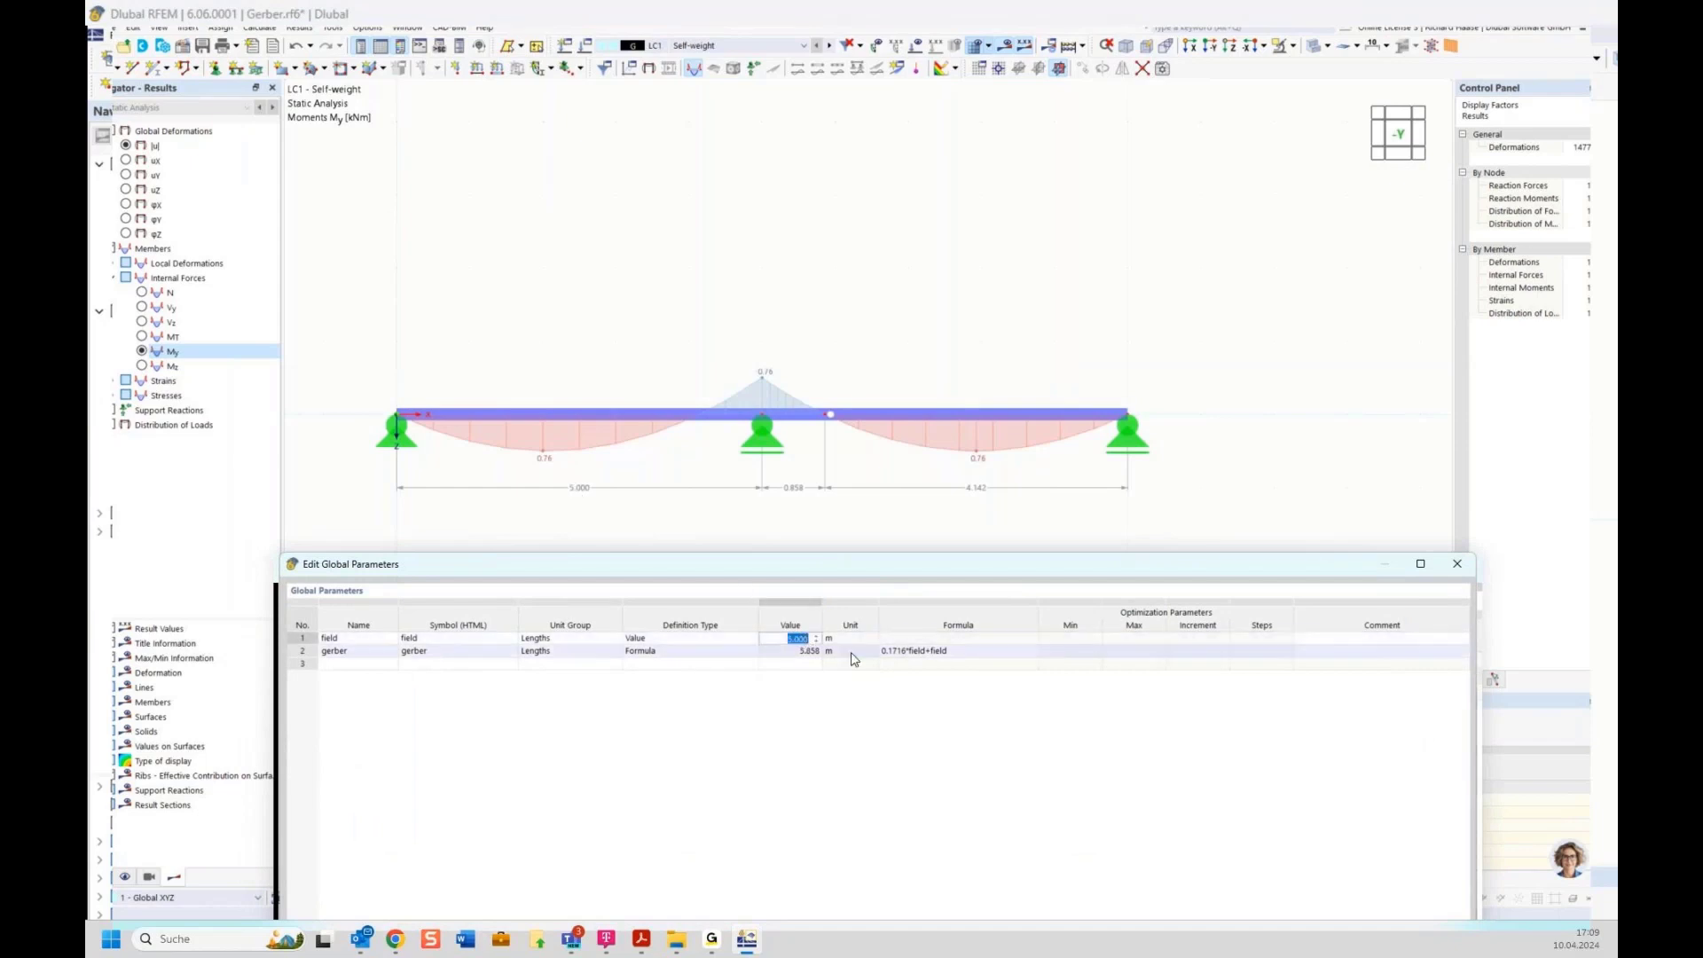
pyautogui.write('7')
pyautogui.moveTo(890, 574); pyautogui.dragTo(807, 308)
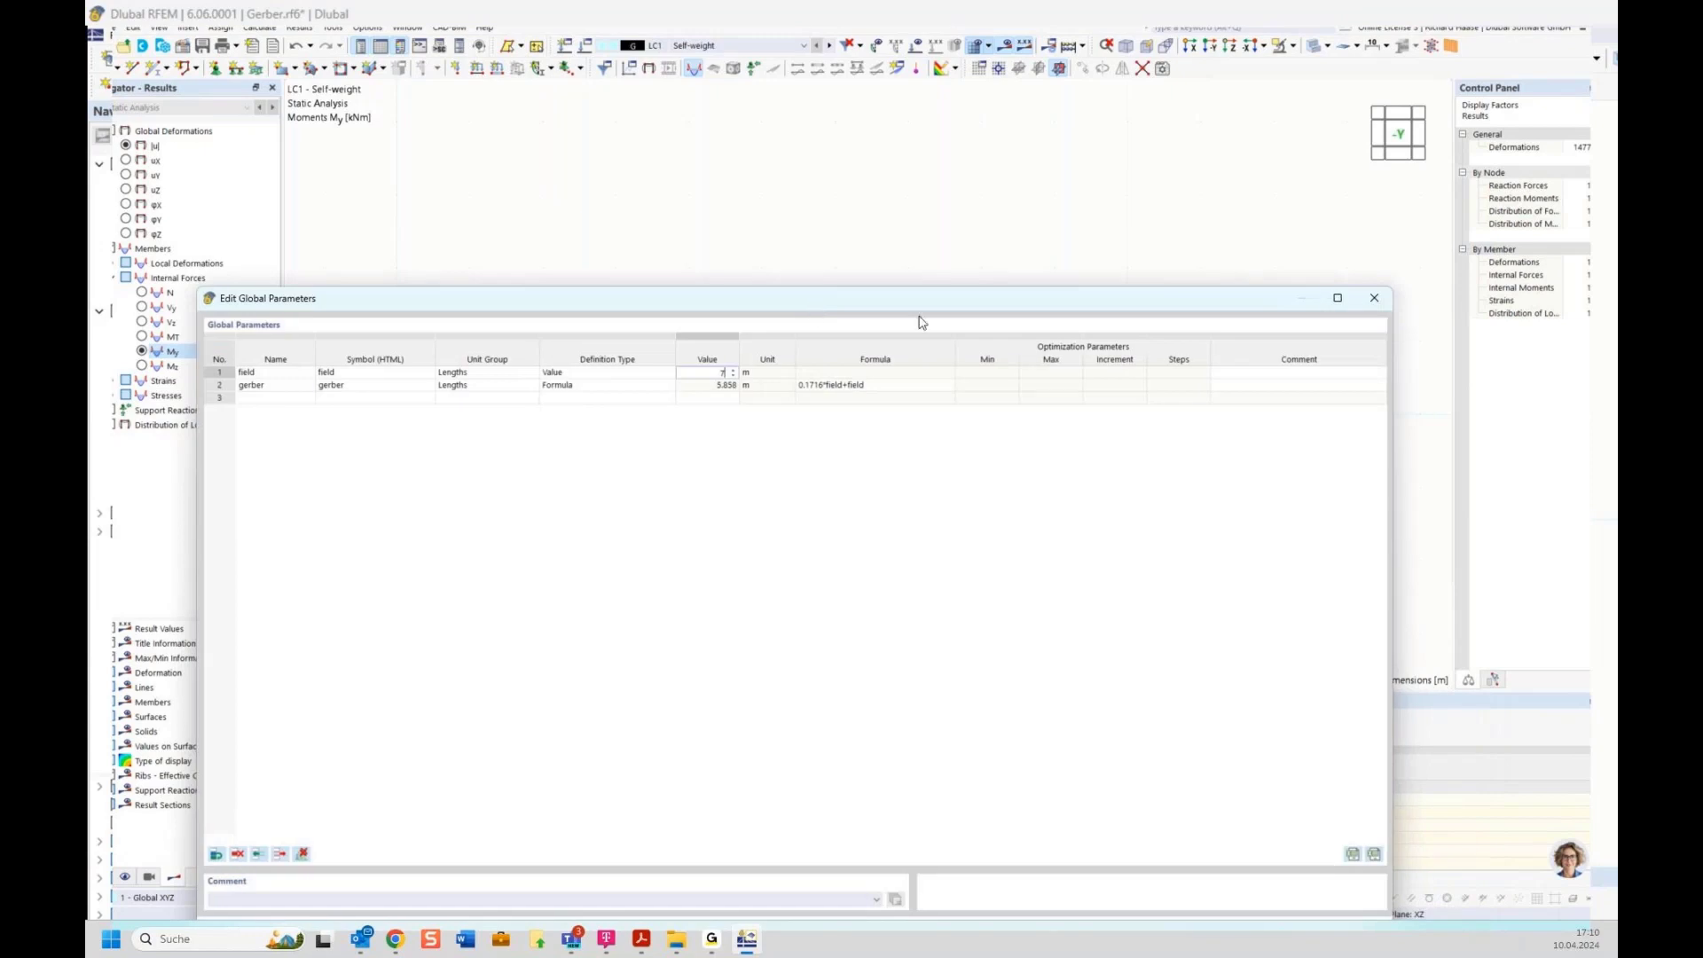
pyautogui.moveTo(923, 322); pyautogui.dragTo(941, 188)
pyautogui.moveTo(1390, 779); pyautogui.dragTo(1103, 382)
pyautogui.moveTo(868, 170); pyautogui.dragTo(1067, 540)
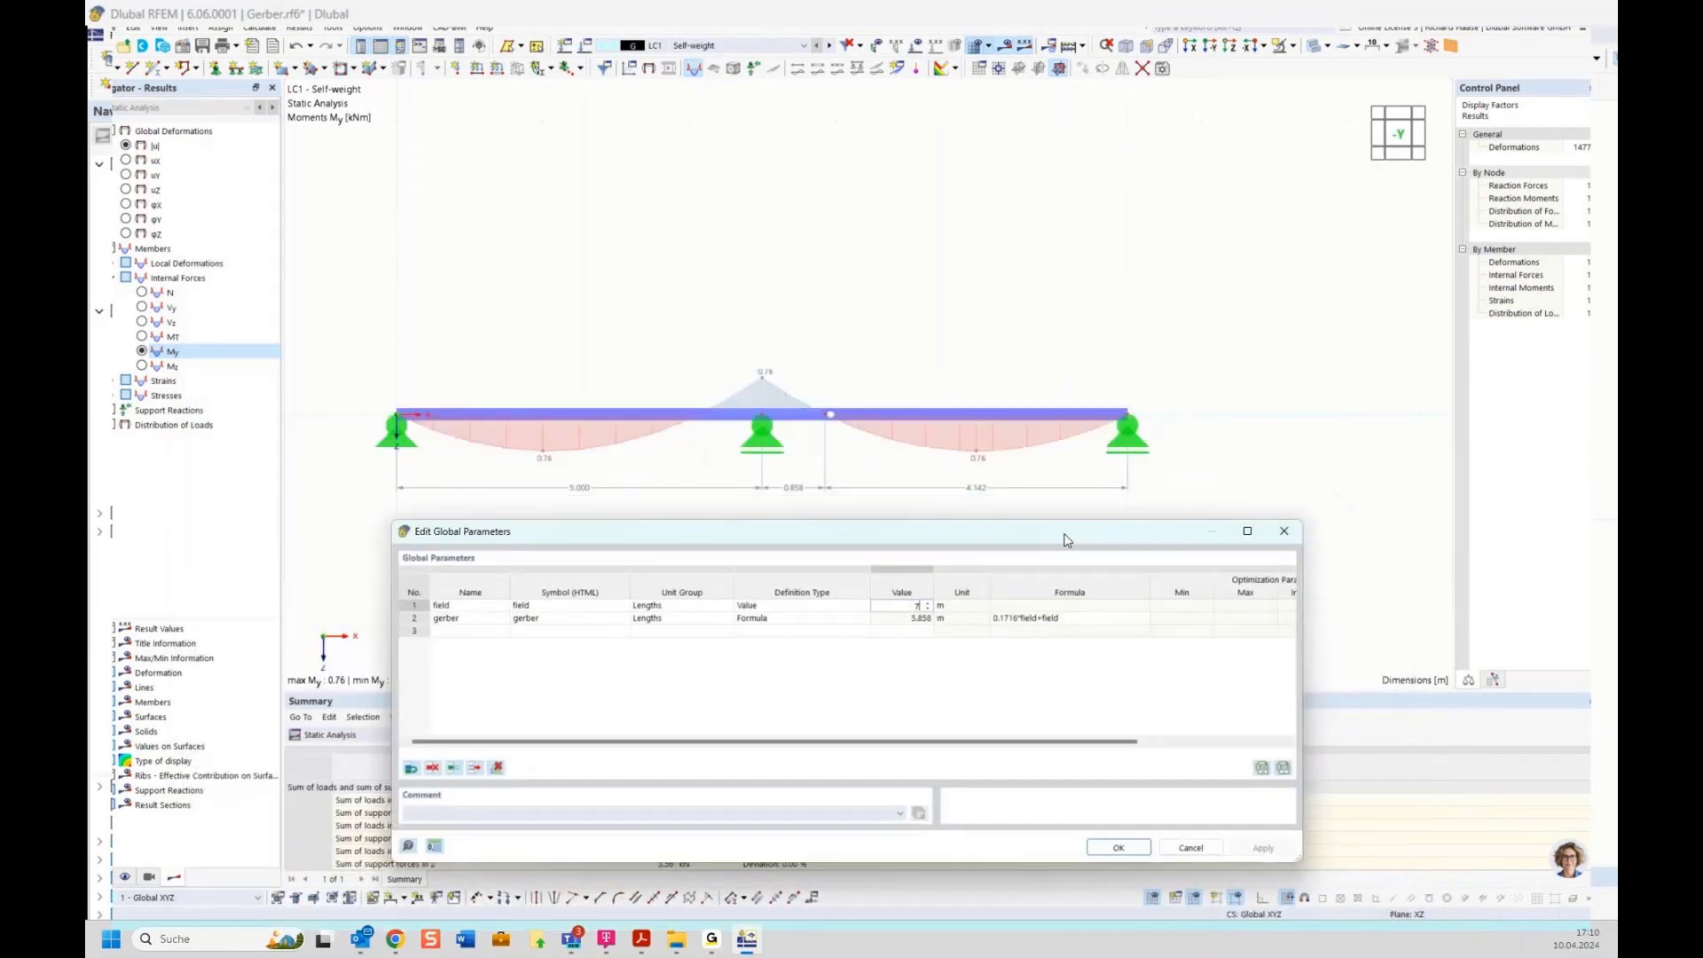
pyautogui.click(1126, 849)
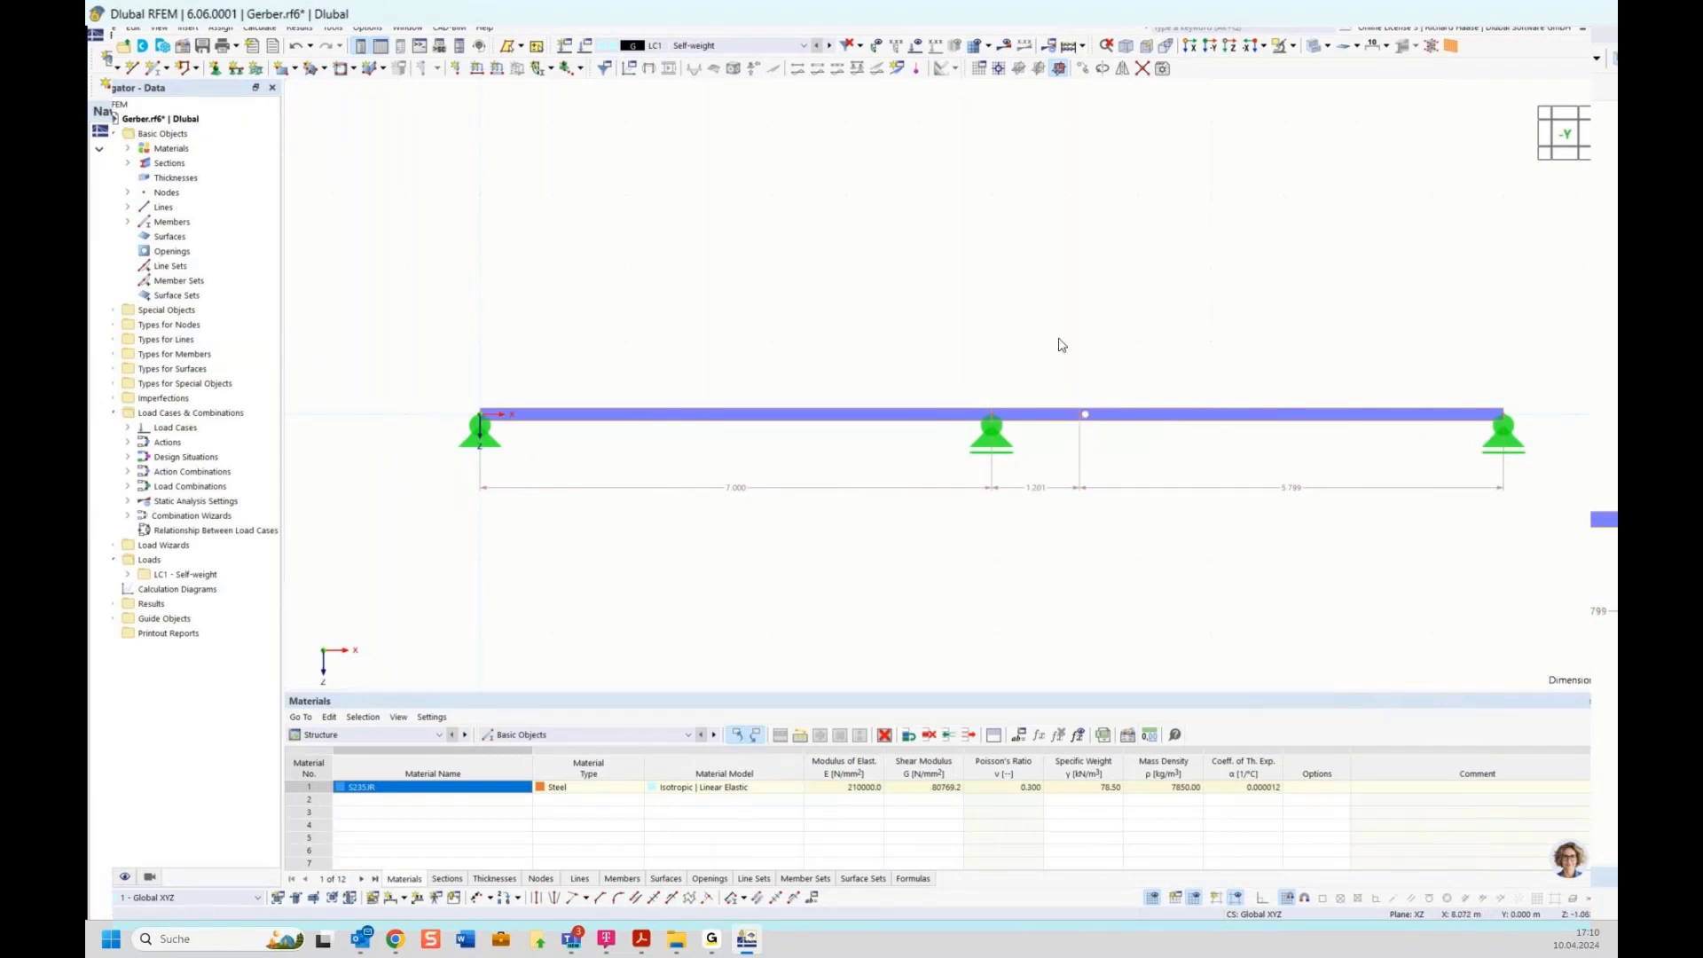
# Recalculate LC1 and show the My diagram for the modified beam, then switch to Acrobat
pyautogui.scroll(-1, 1208, 551)
pyautogui.moveTo(1209, 551); pyautogui.dragTo(1009, 525, button='middle')
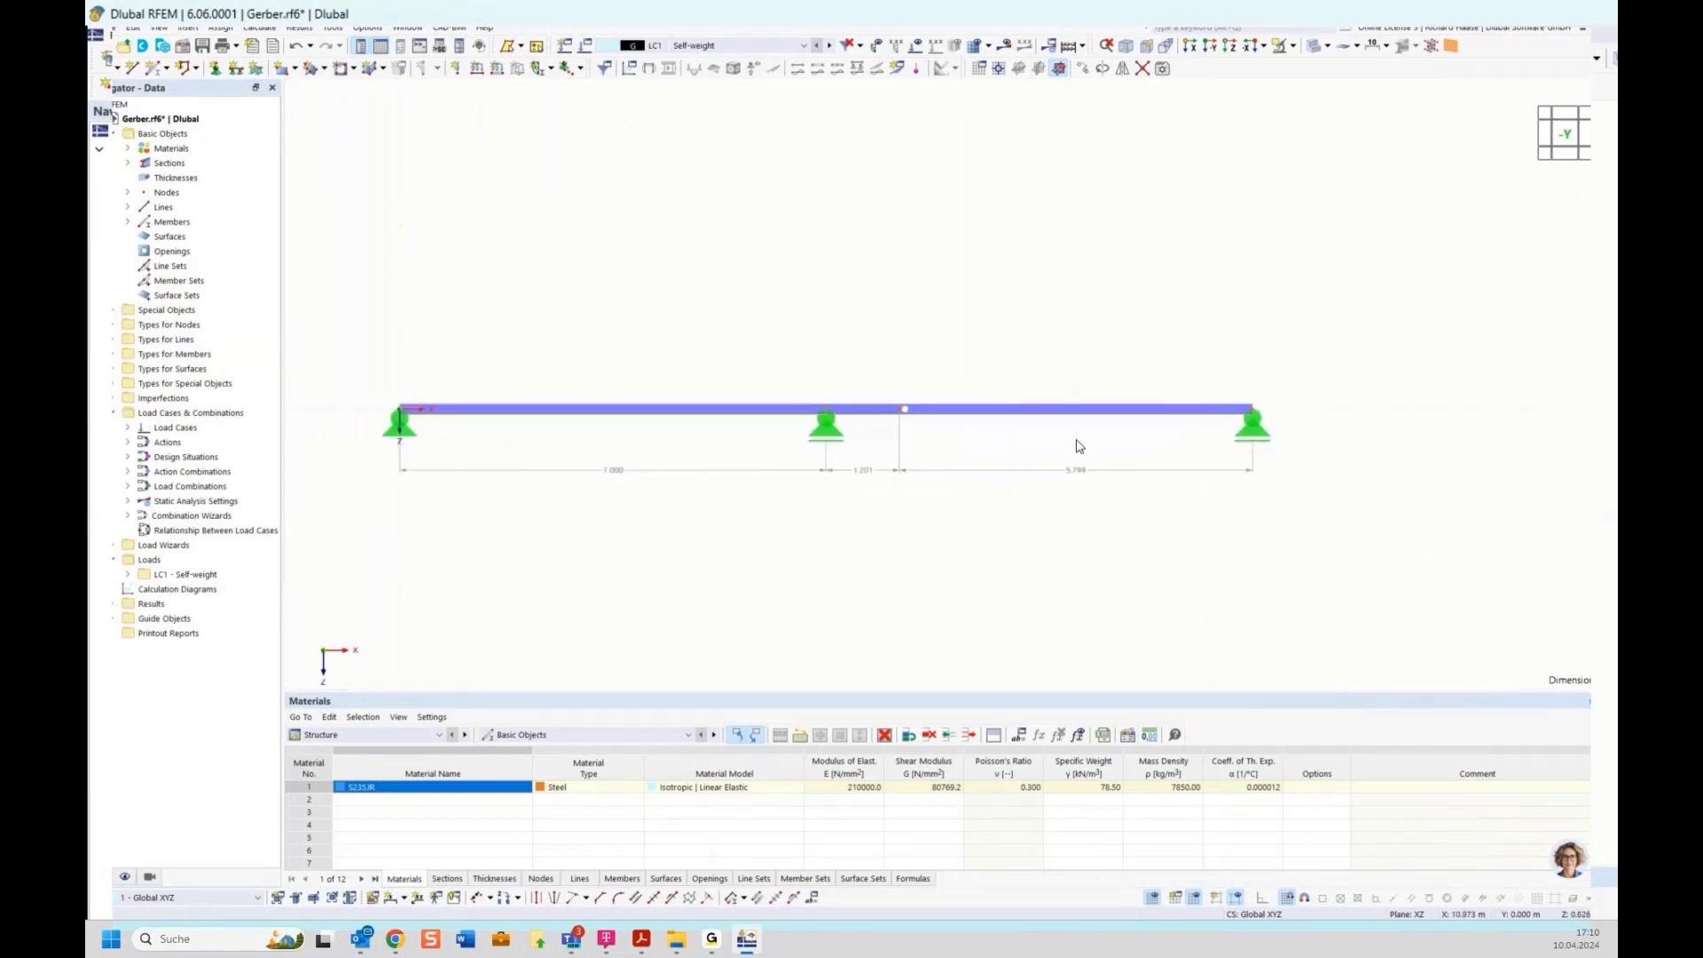
pyautogui.click(1007, 50)
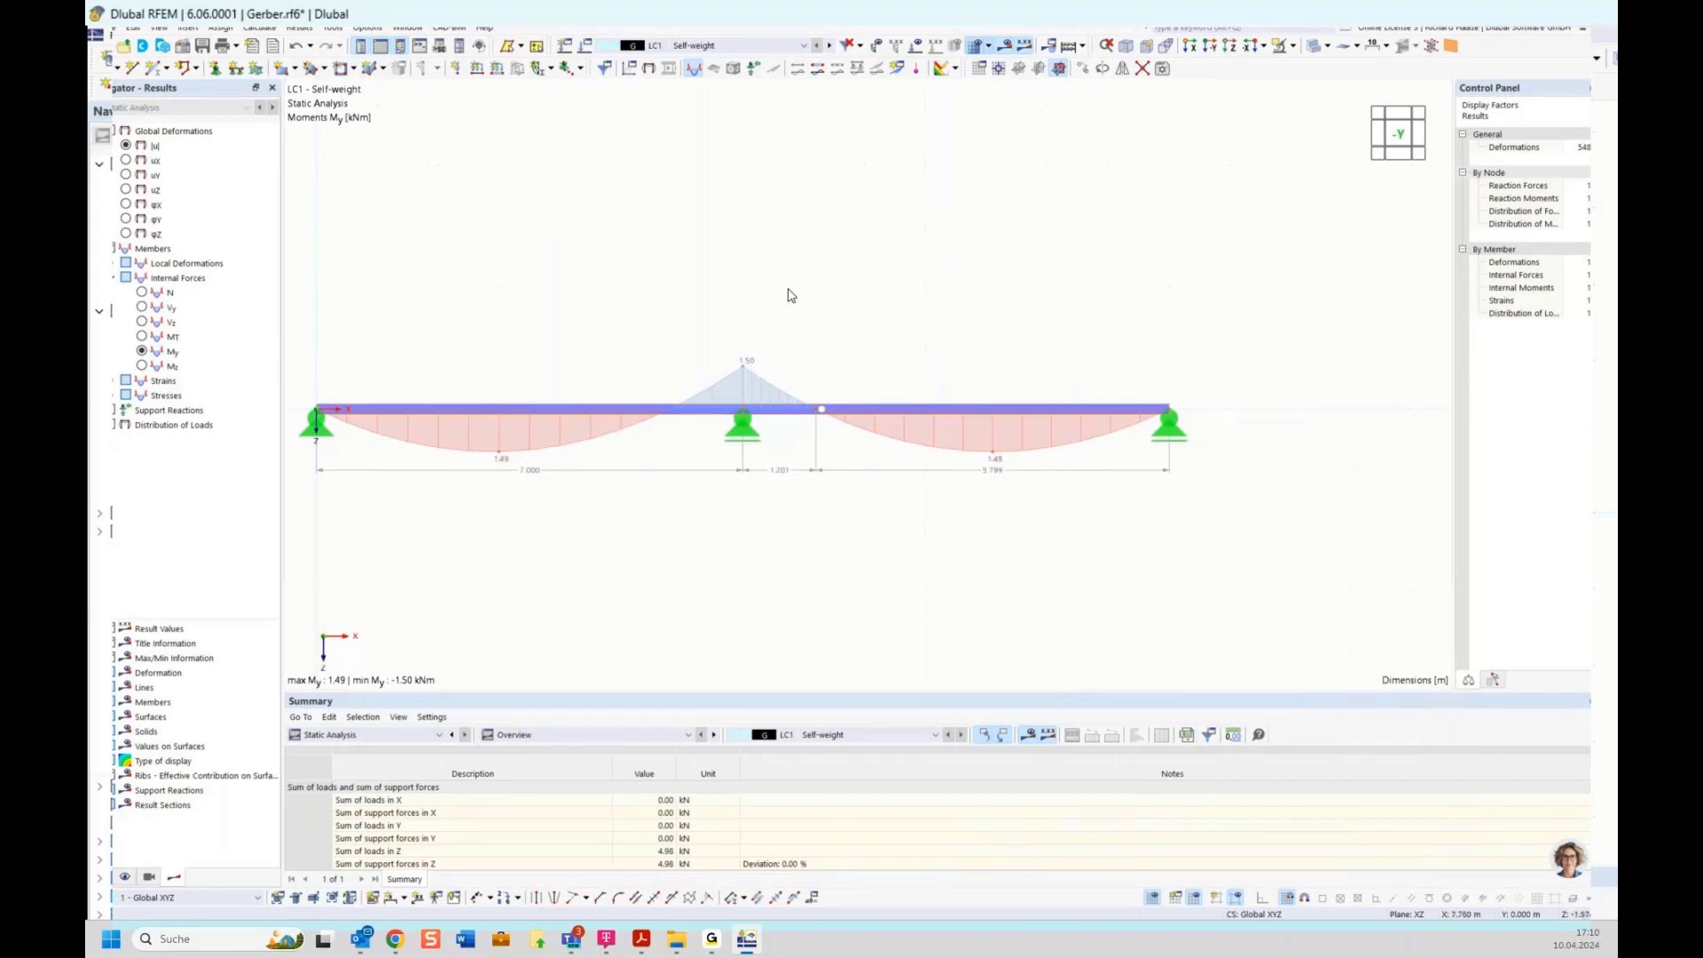
pyautogui.scroll(-2, 794, 295)
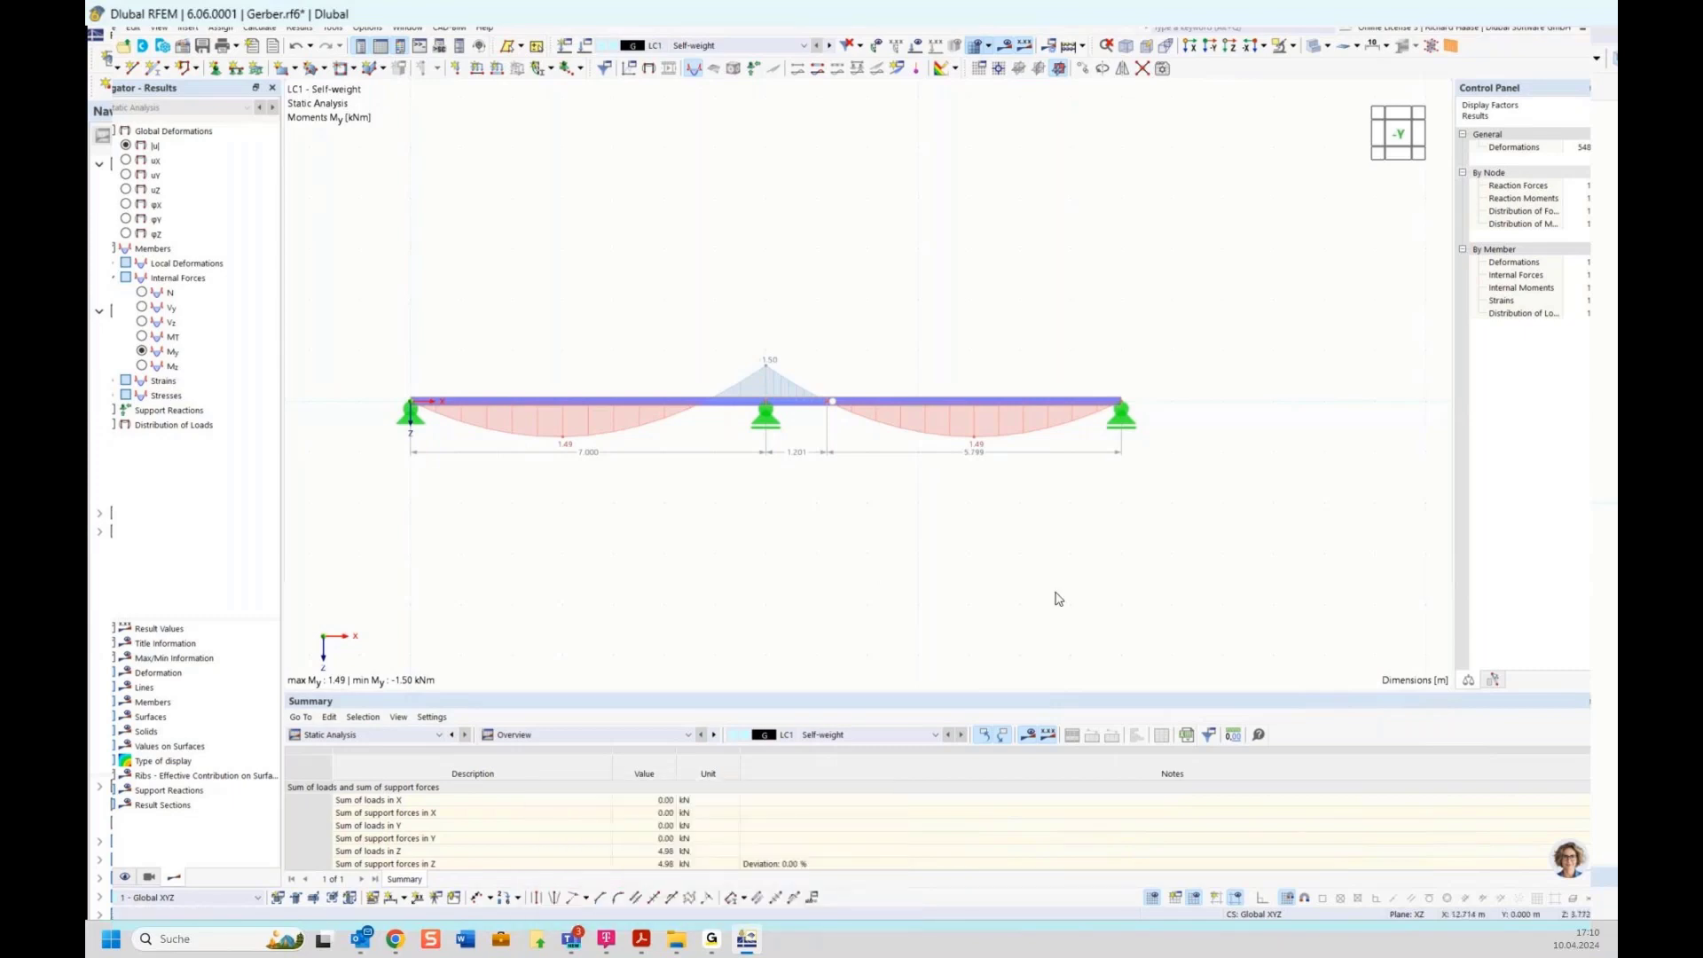
pyautogui.click(650, 944)
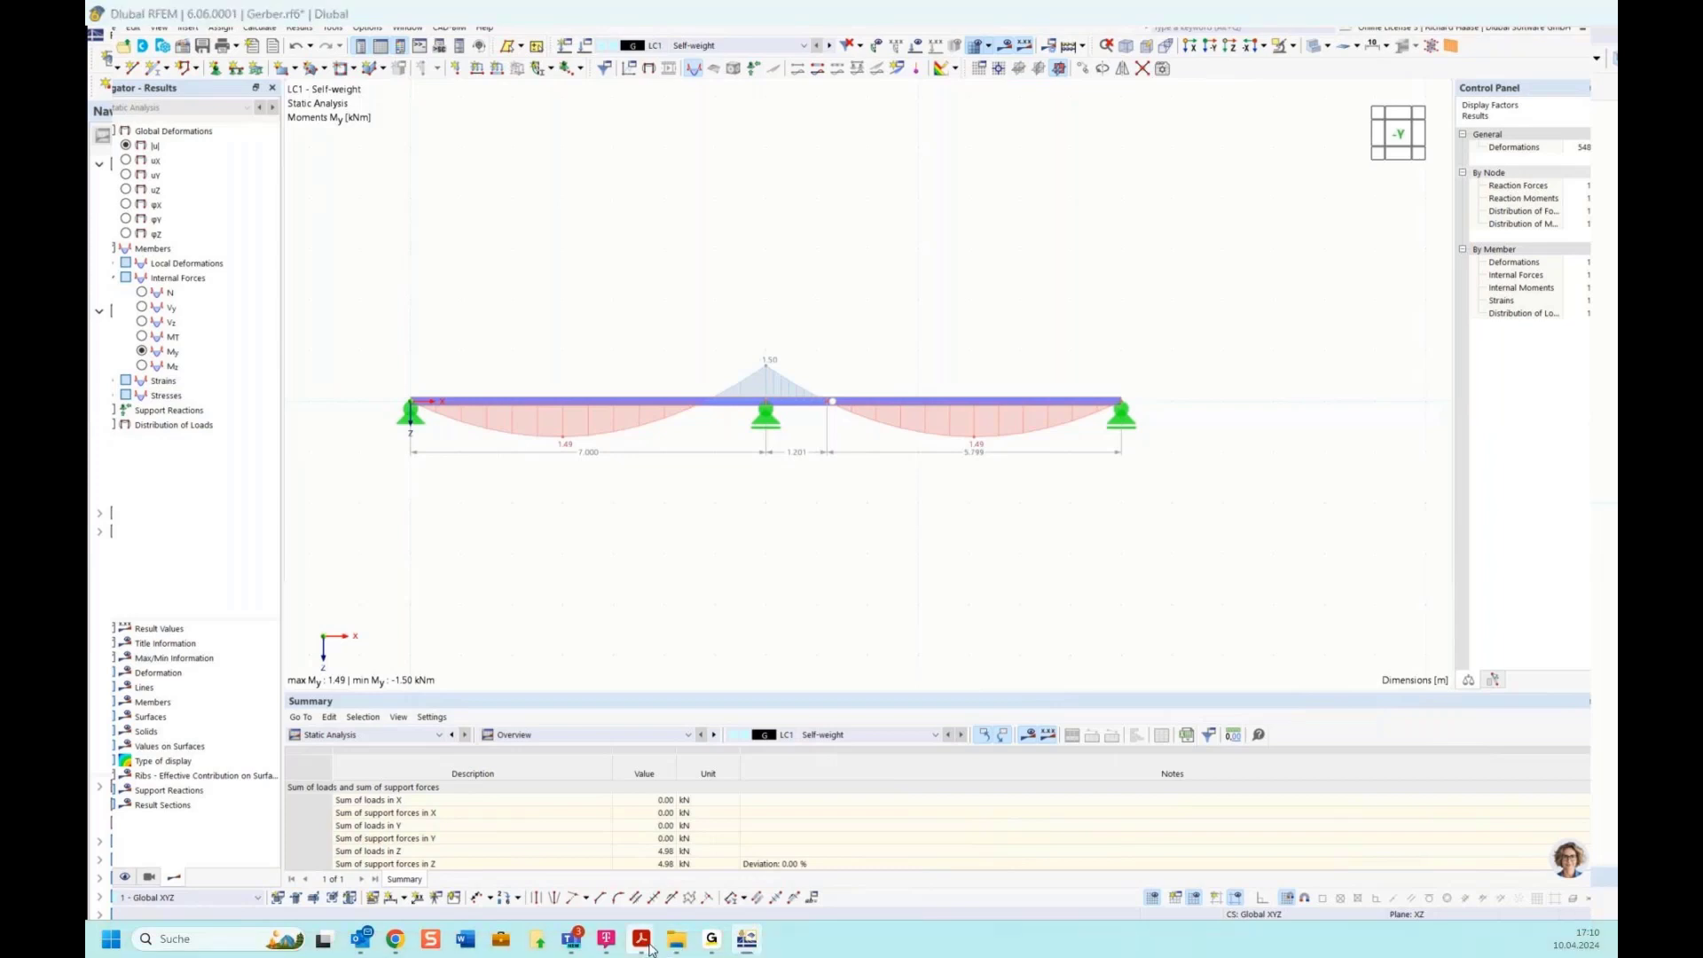
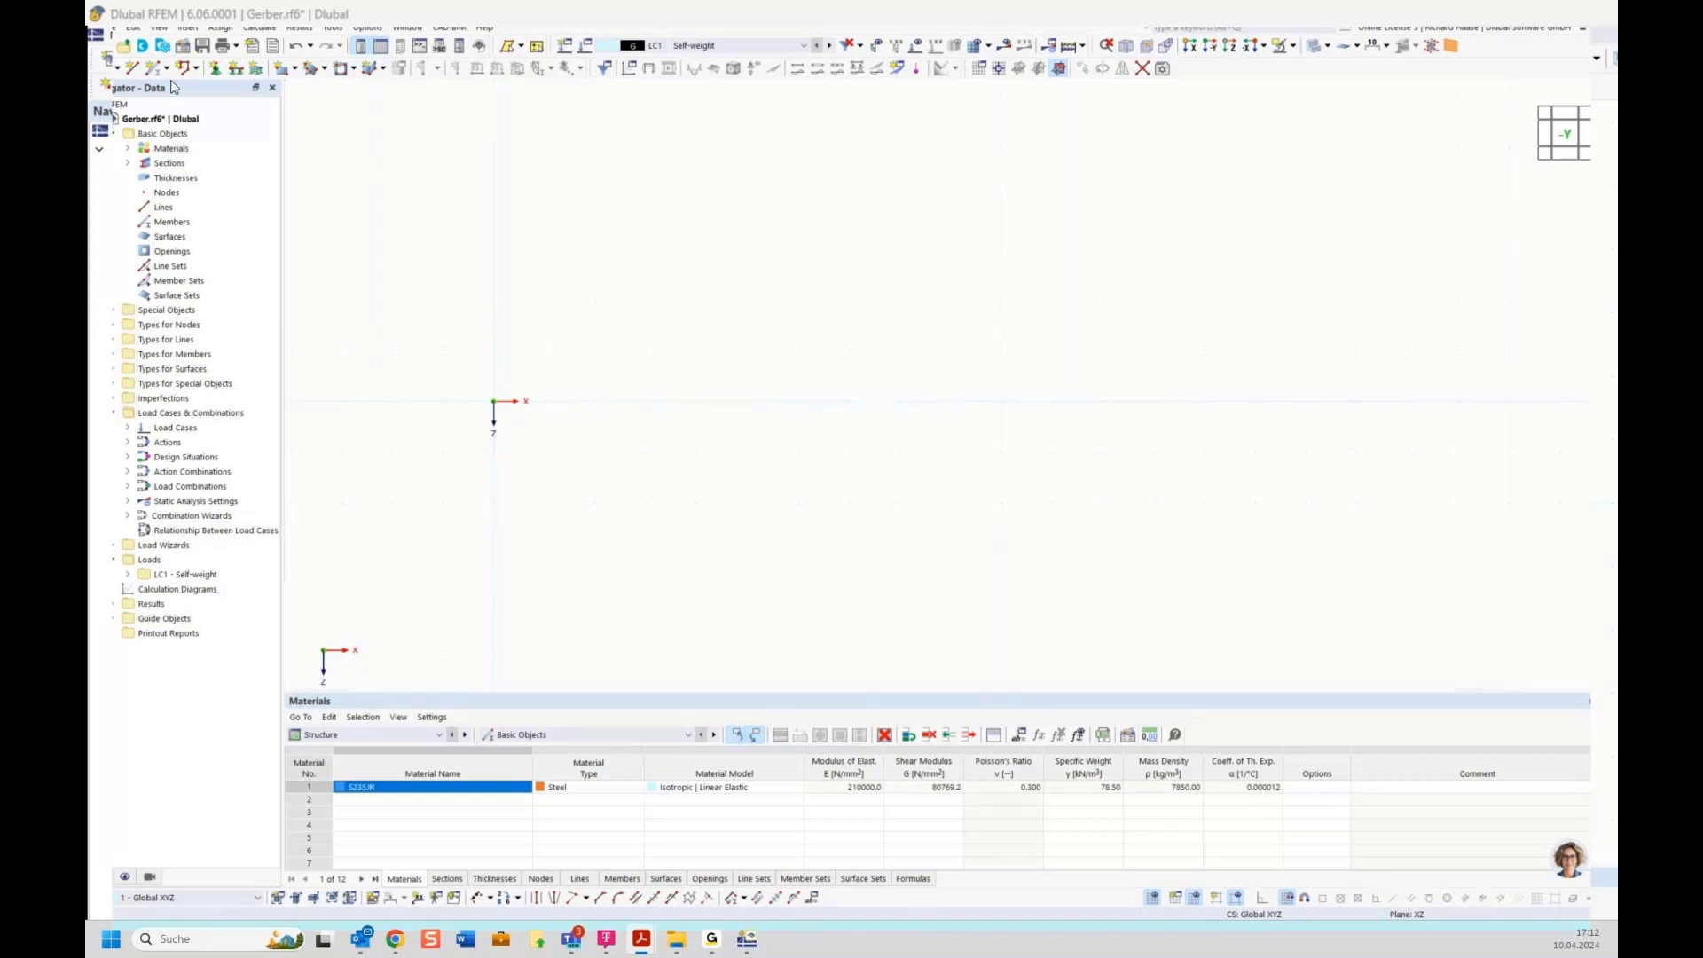
# Create a beam member with the HEB 300 section as a 5 m vertical column from the origin up to Z = -5 m
pyautogui.click(153, 69)
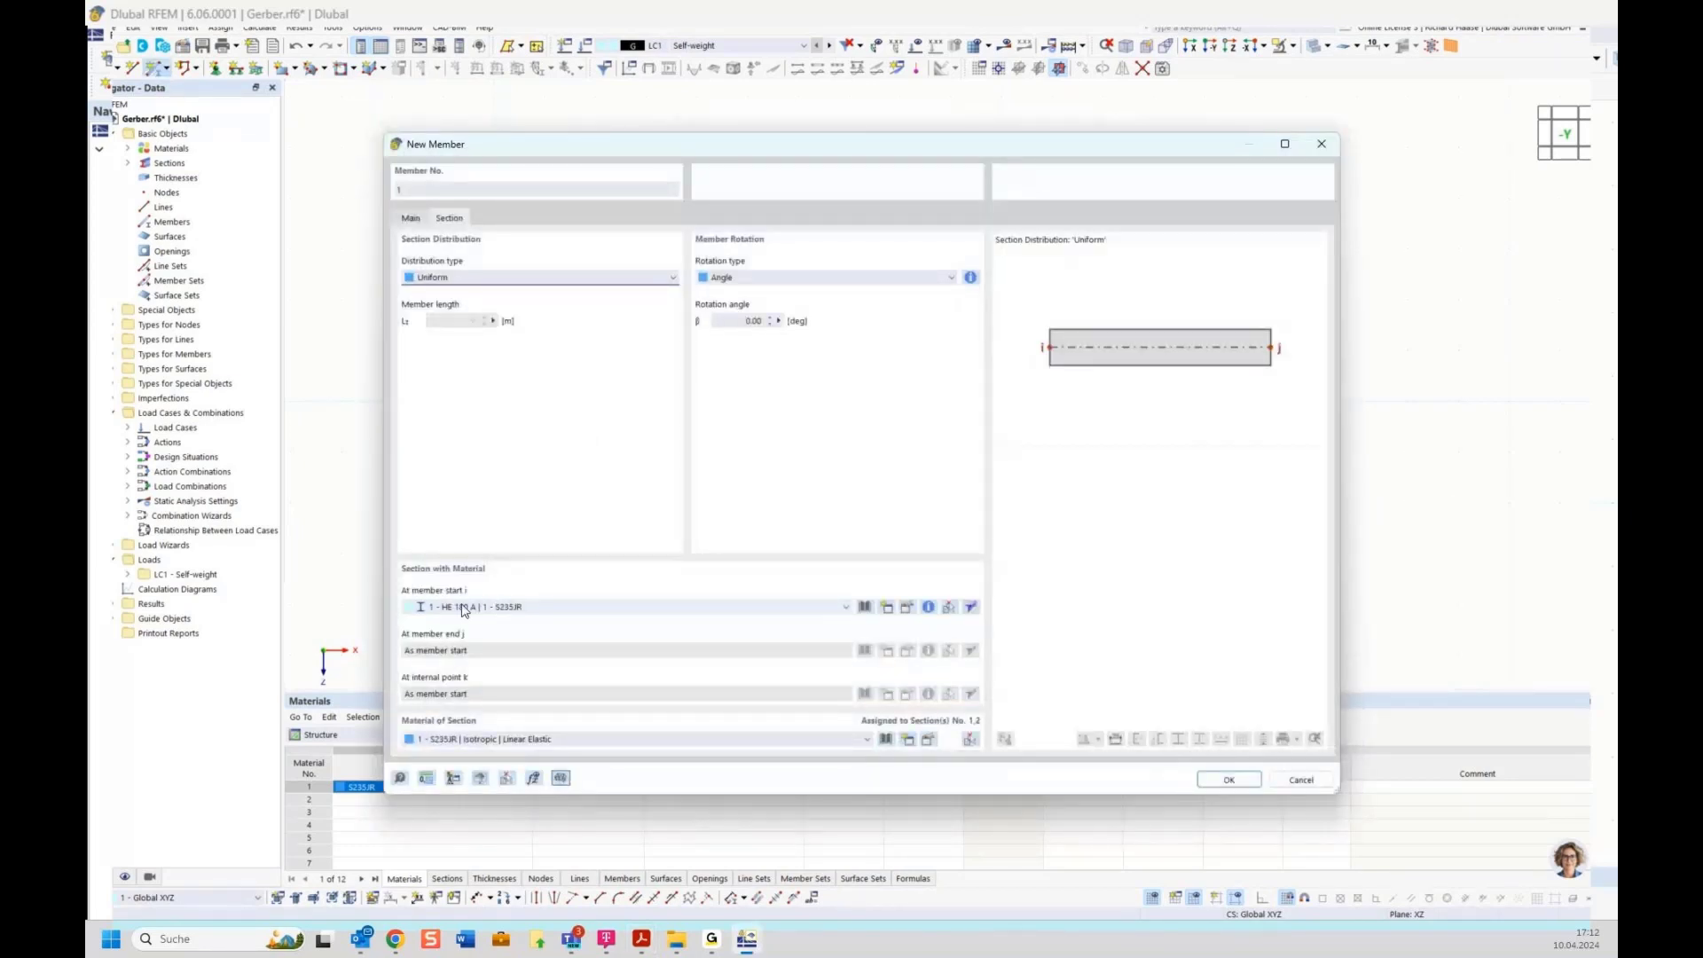
pyautogui.click(496, 607)
pyautogui.click(446, 632)
pyautogui.click(1230, 779)
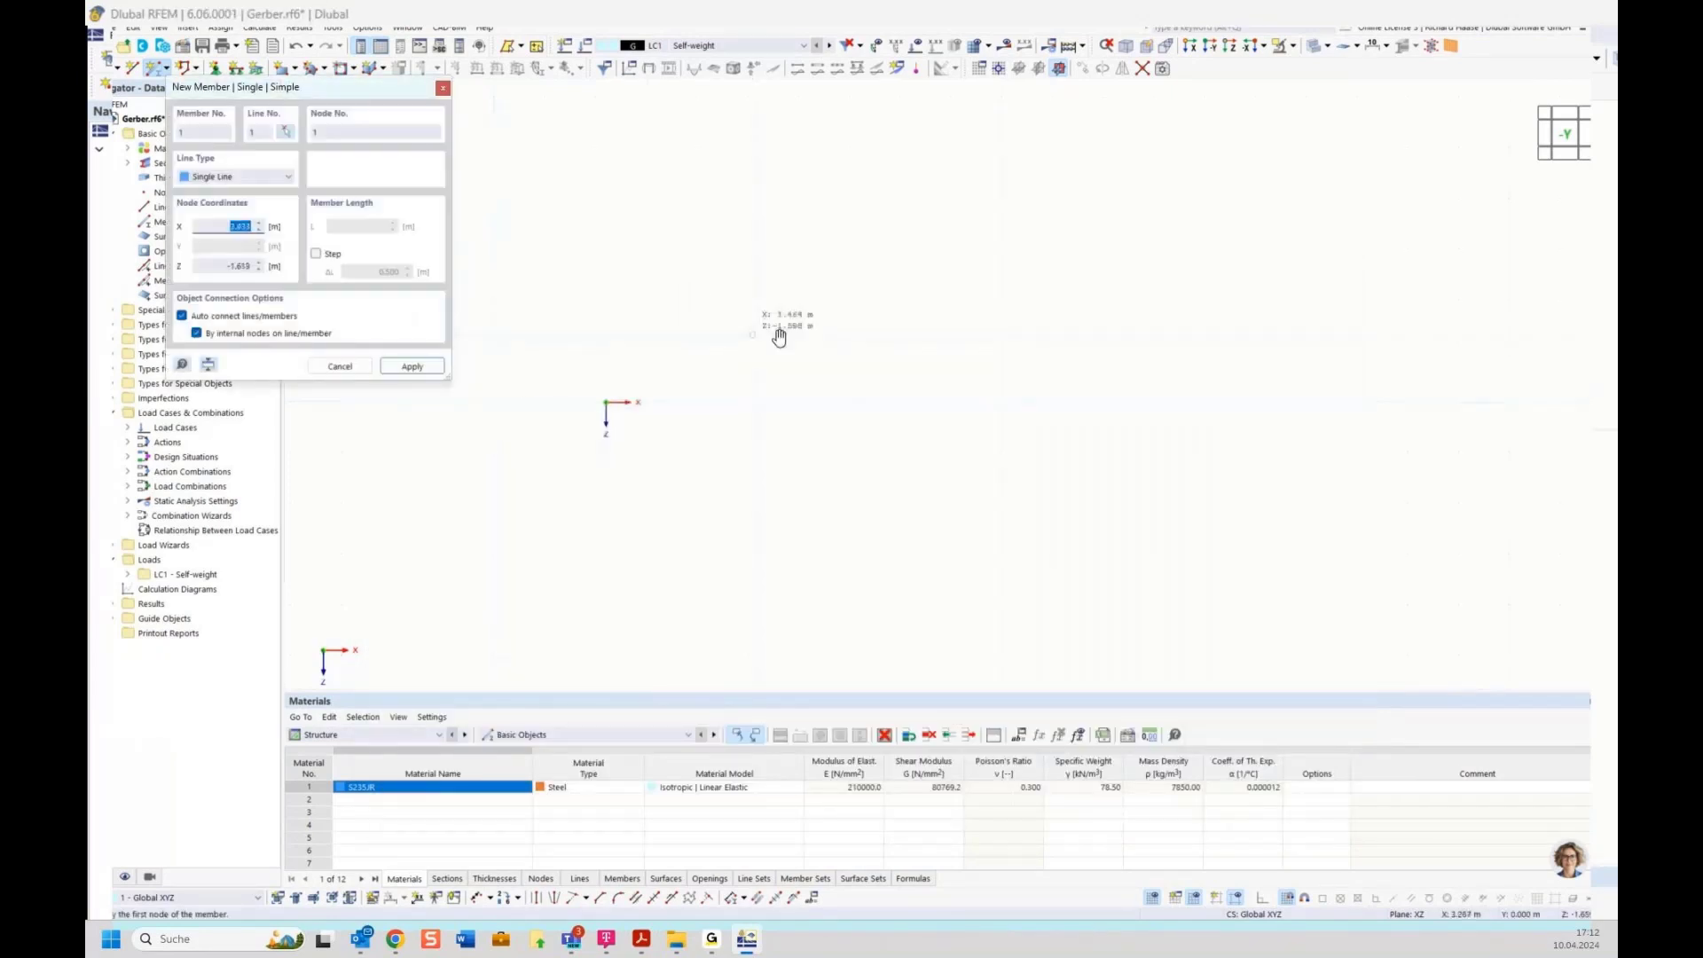
pyautogui.click(706, 418)
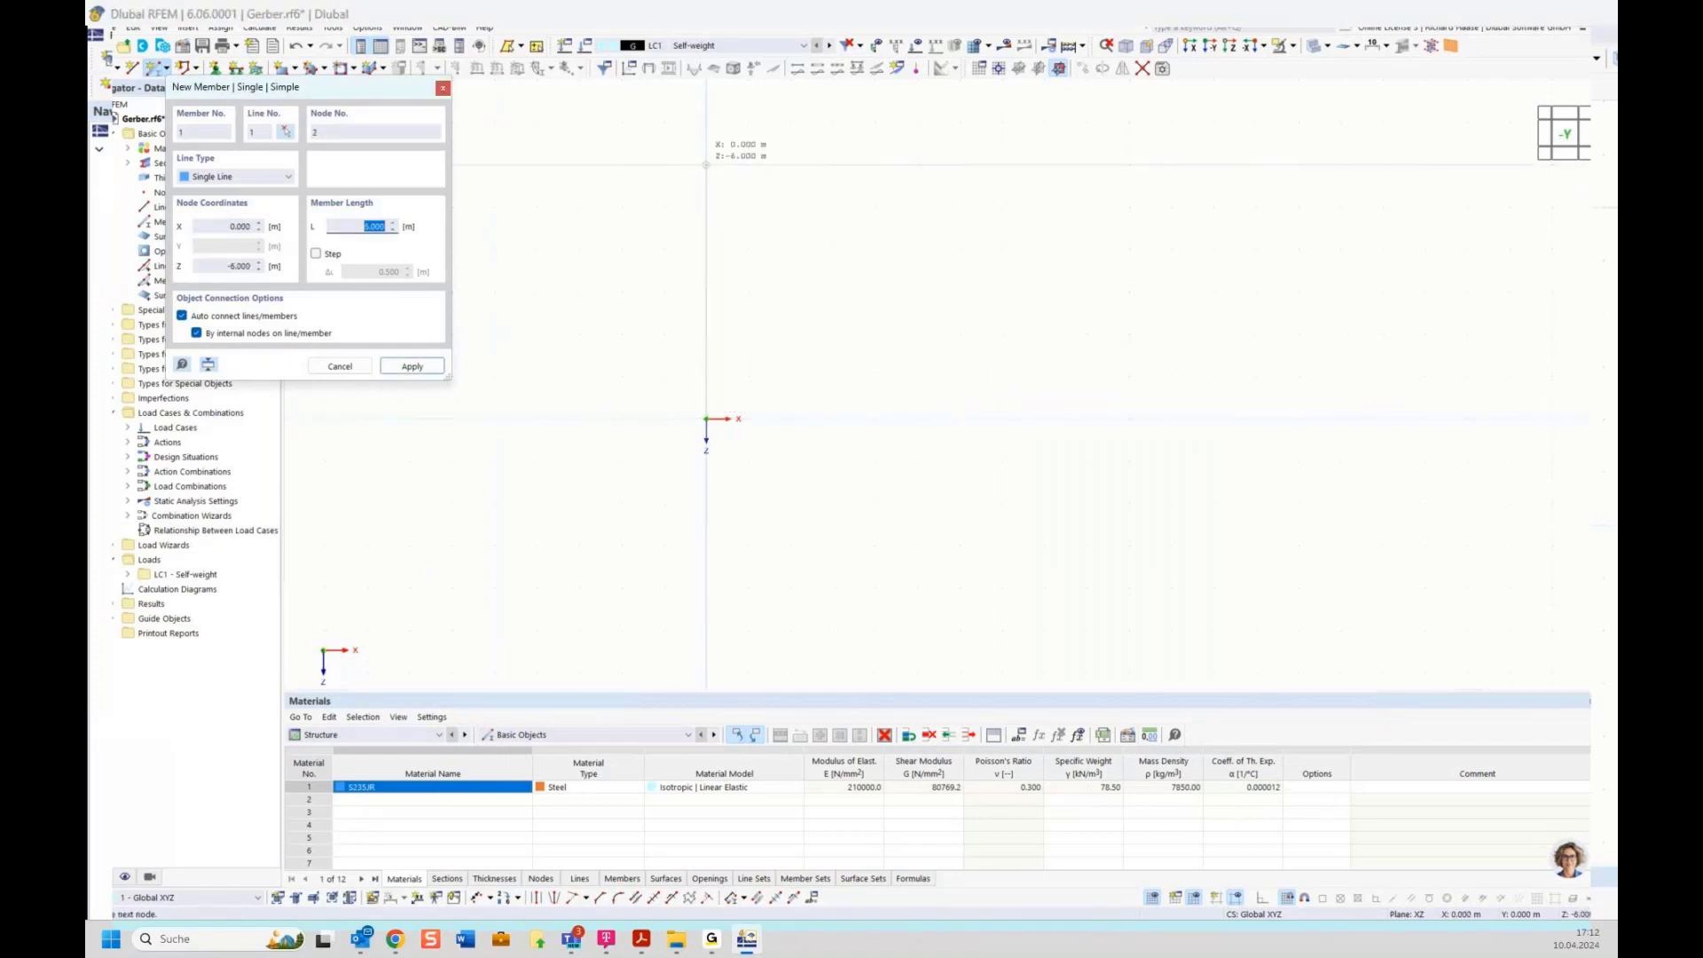
pyautogui.click(706, 206)
# Add an inclined rafter member between the ridge point at X = 5 m, Z = -8 m and the column's top node
pyautogui.moveTo(916, 221); pyautogui.dragTo(866, 373, button='middle')
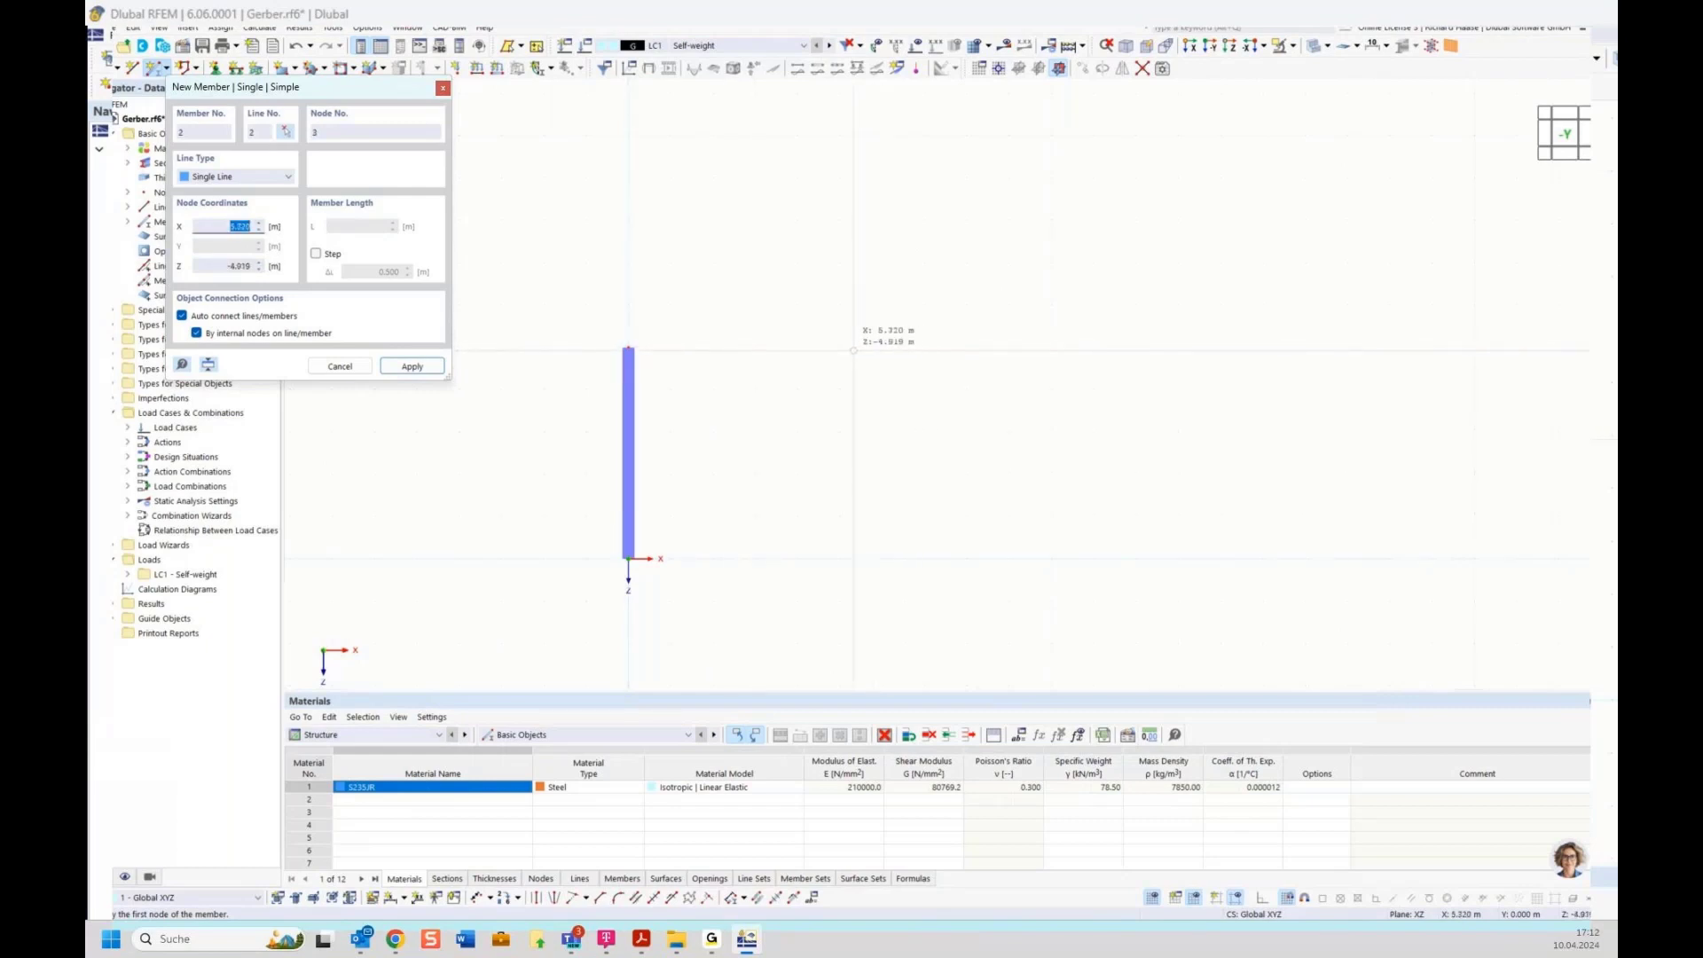
pyautogui.click(839, 219)
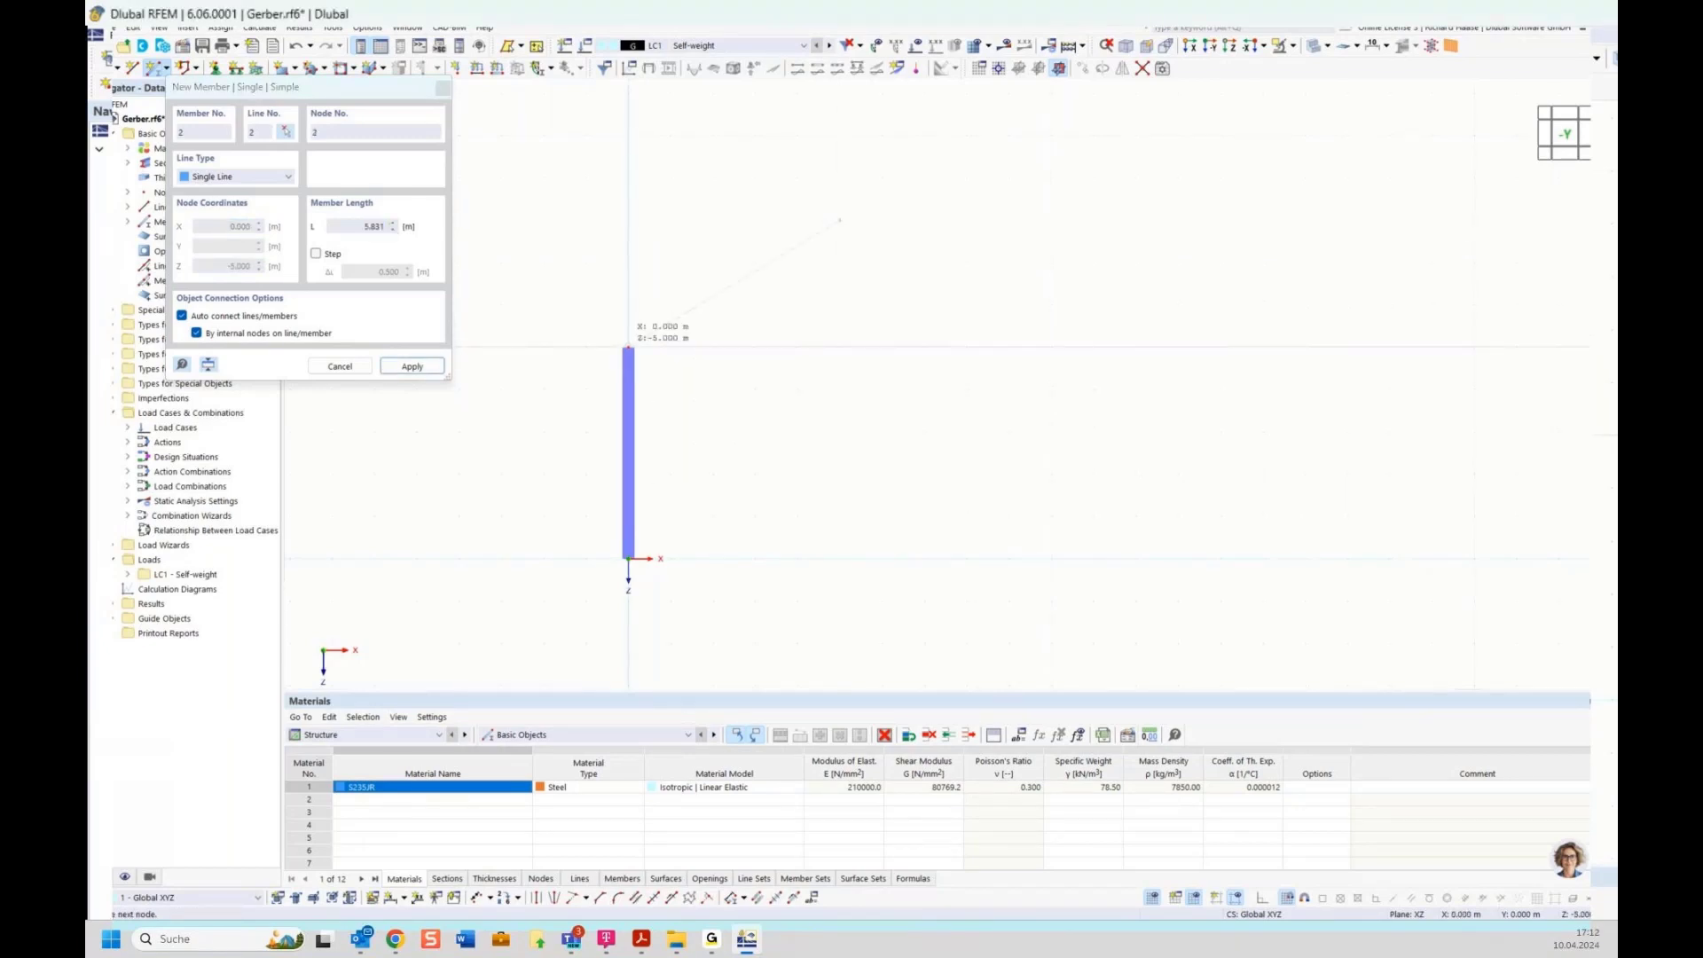
pyautogui.press('Escape')
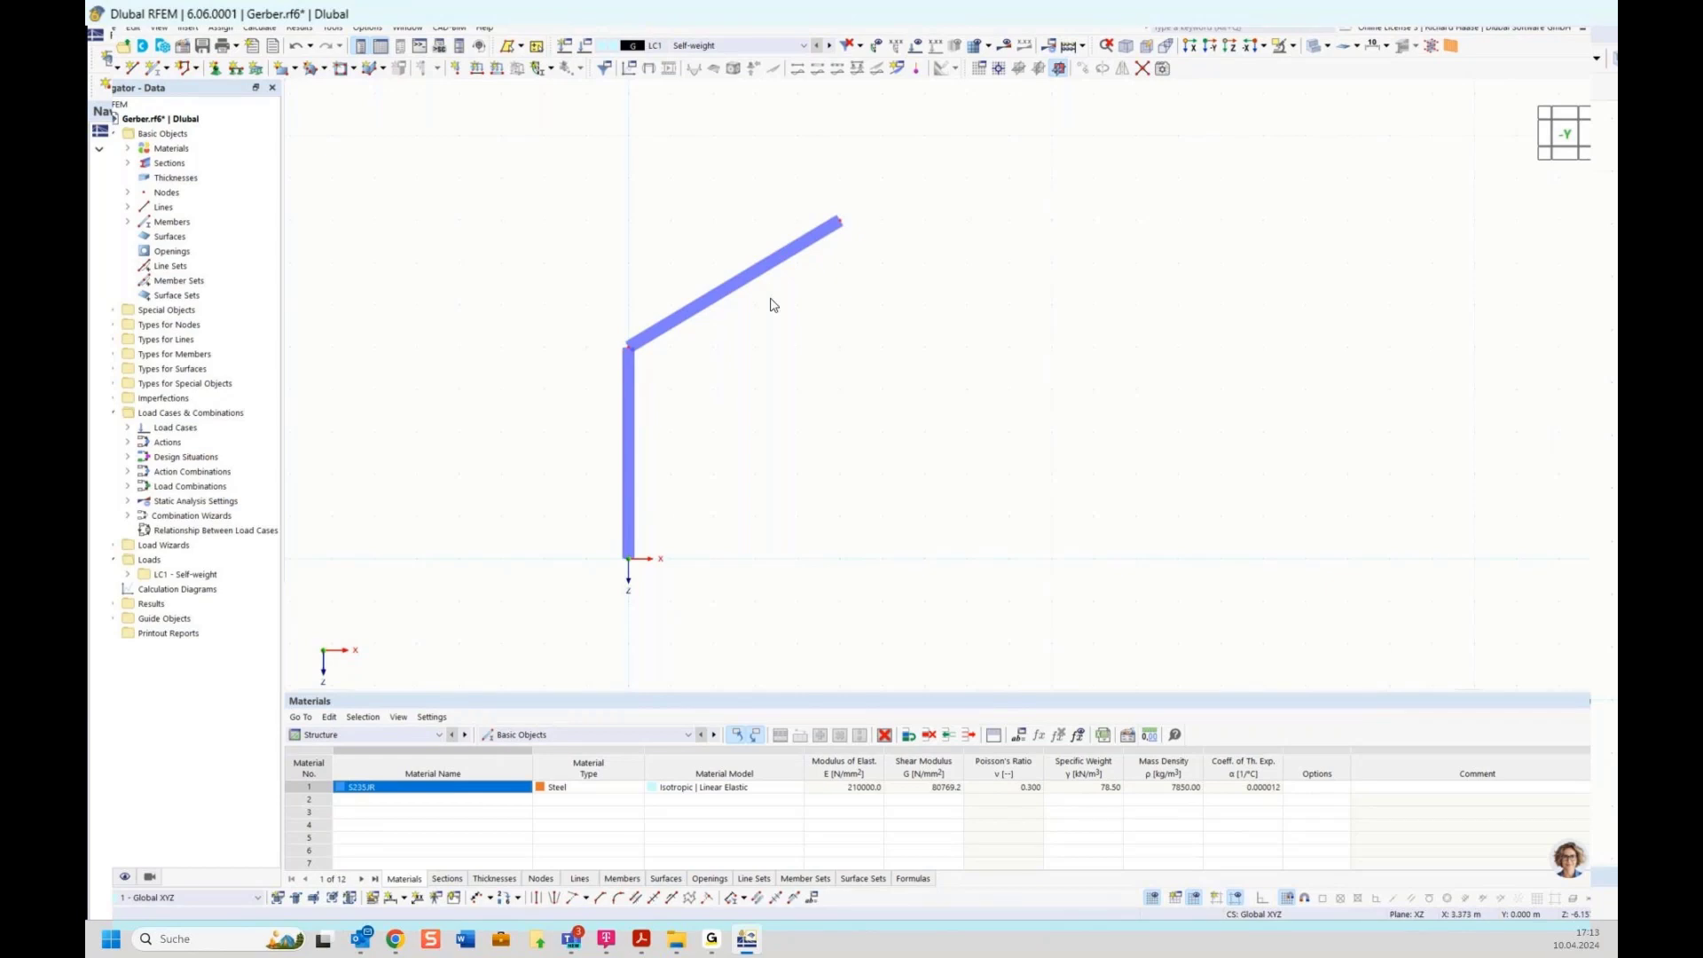
# Mirror the column and rafter with a copy about the YZ plane through the ridge node at X = 5 m, Z = -8 m
pyautogui.moveTo(537, 135); pyautogui.dragTo(965, 669)
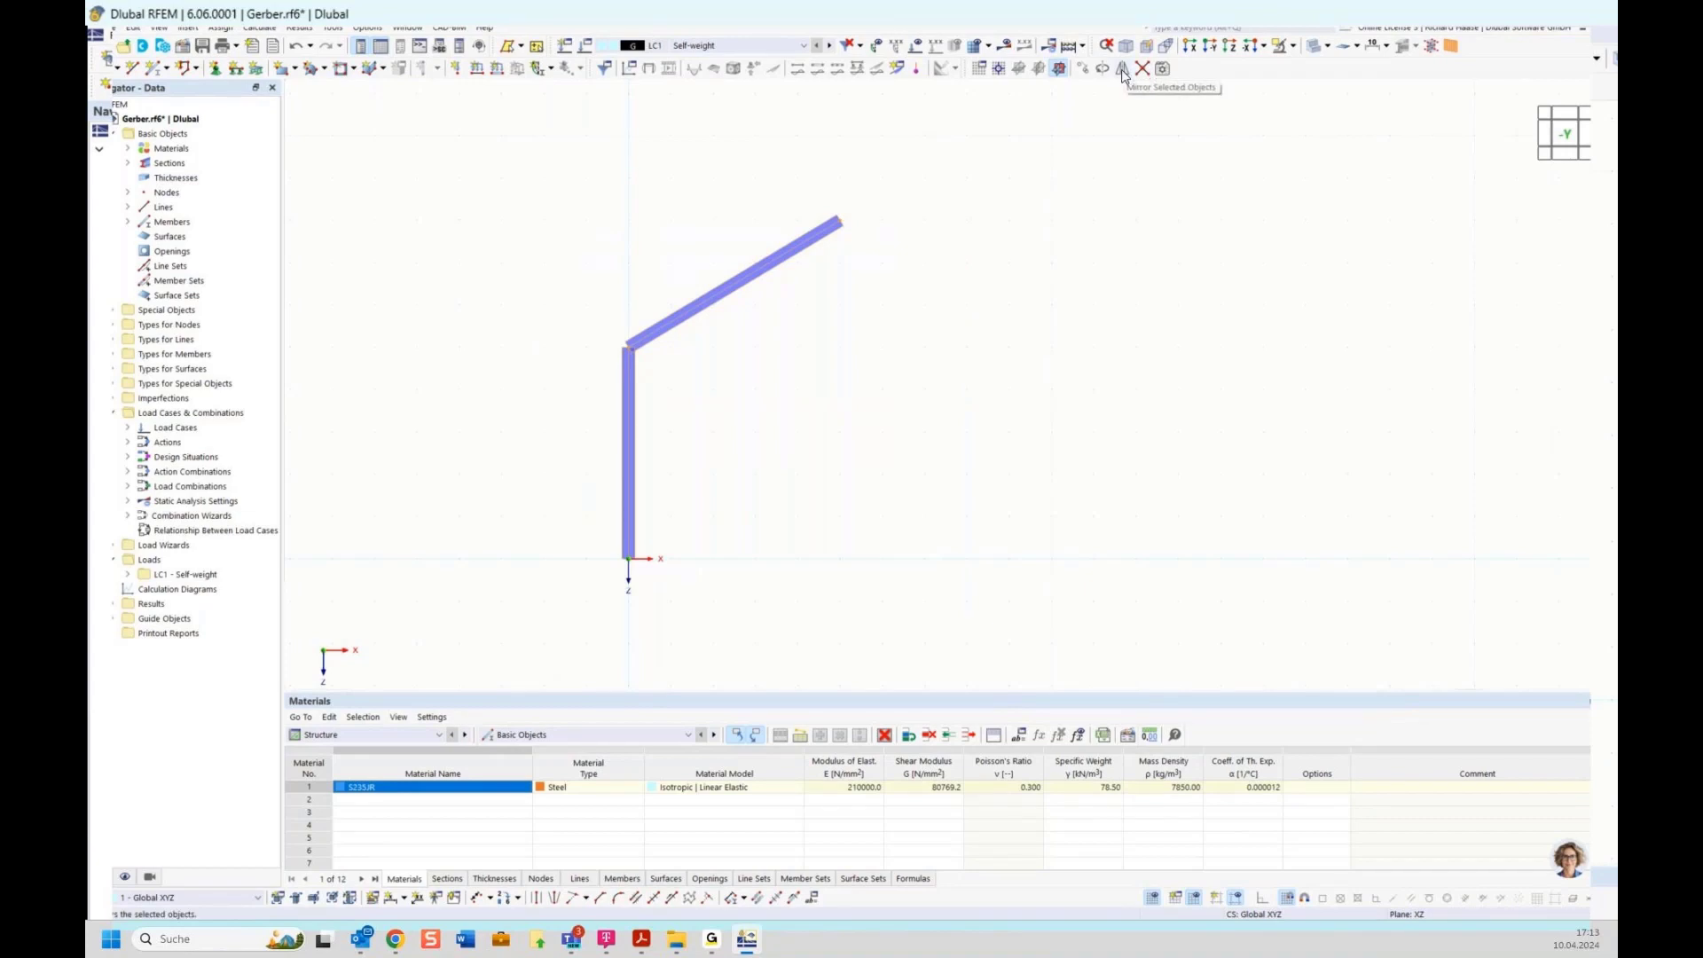
pyautogui.keyDown('ctrl'); pyautogui.moveTo(923, 403); pyautogui.dragTo(802, 427, button='middle'); pyautogui.keyUp('ctrl')
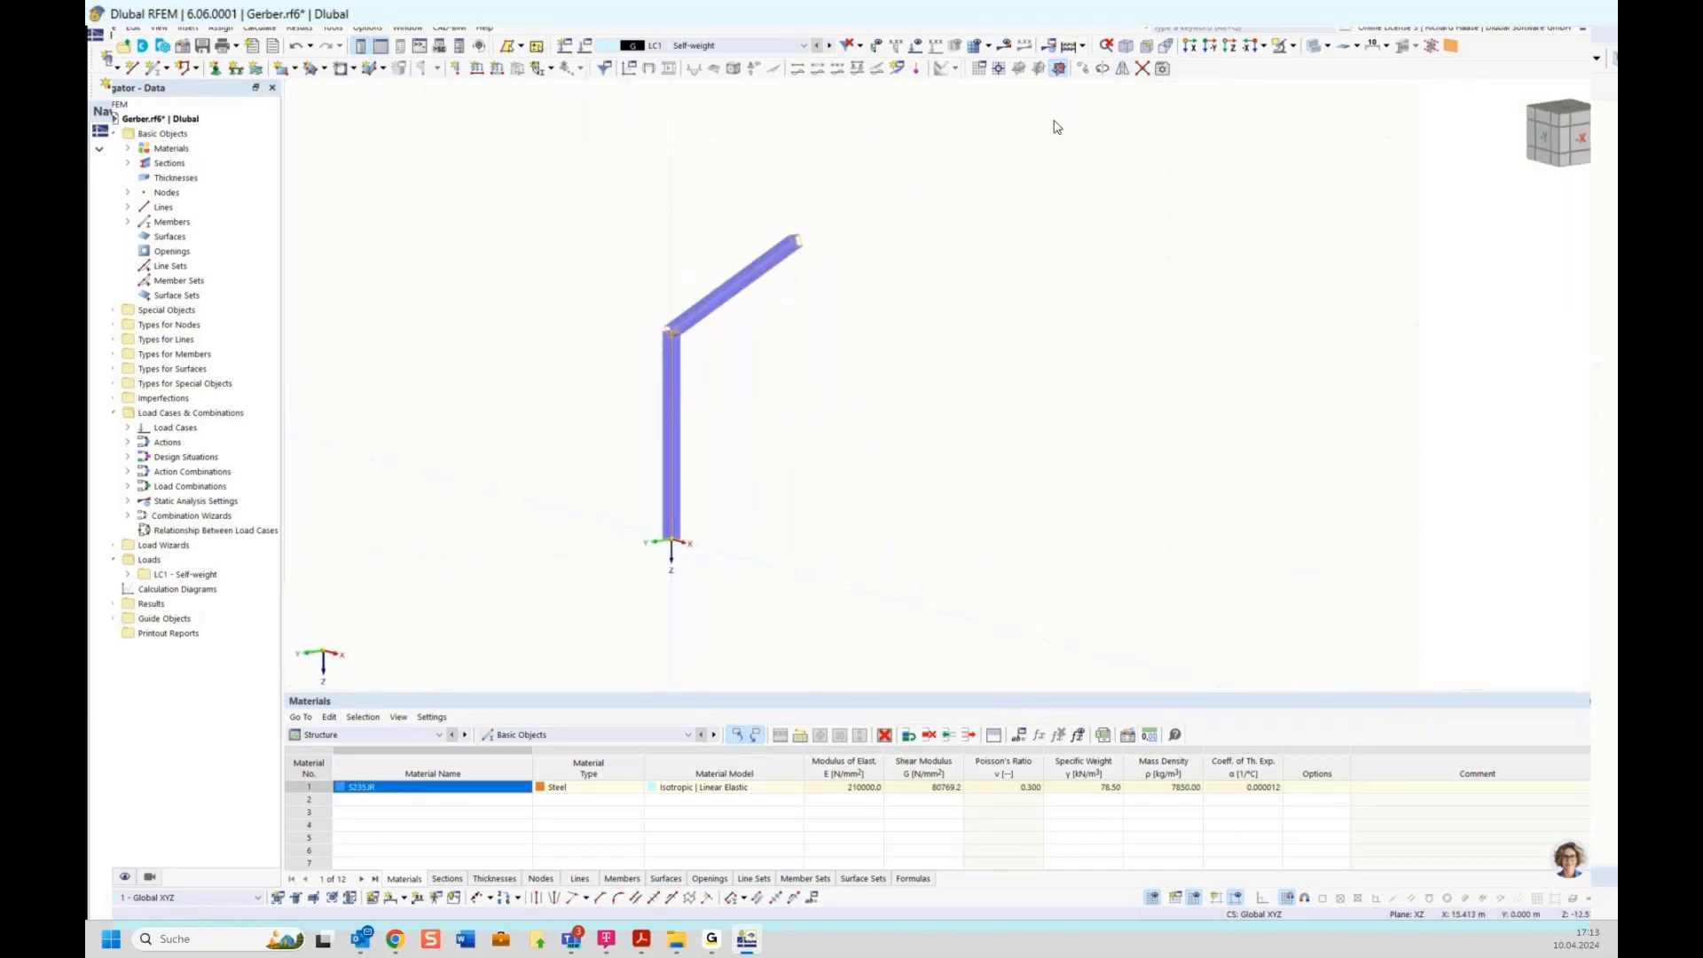
pyautogui.moveTo(574, 181); pyautogui.dragTo(911, 627)
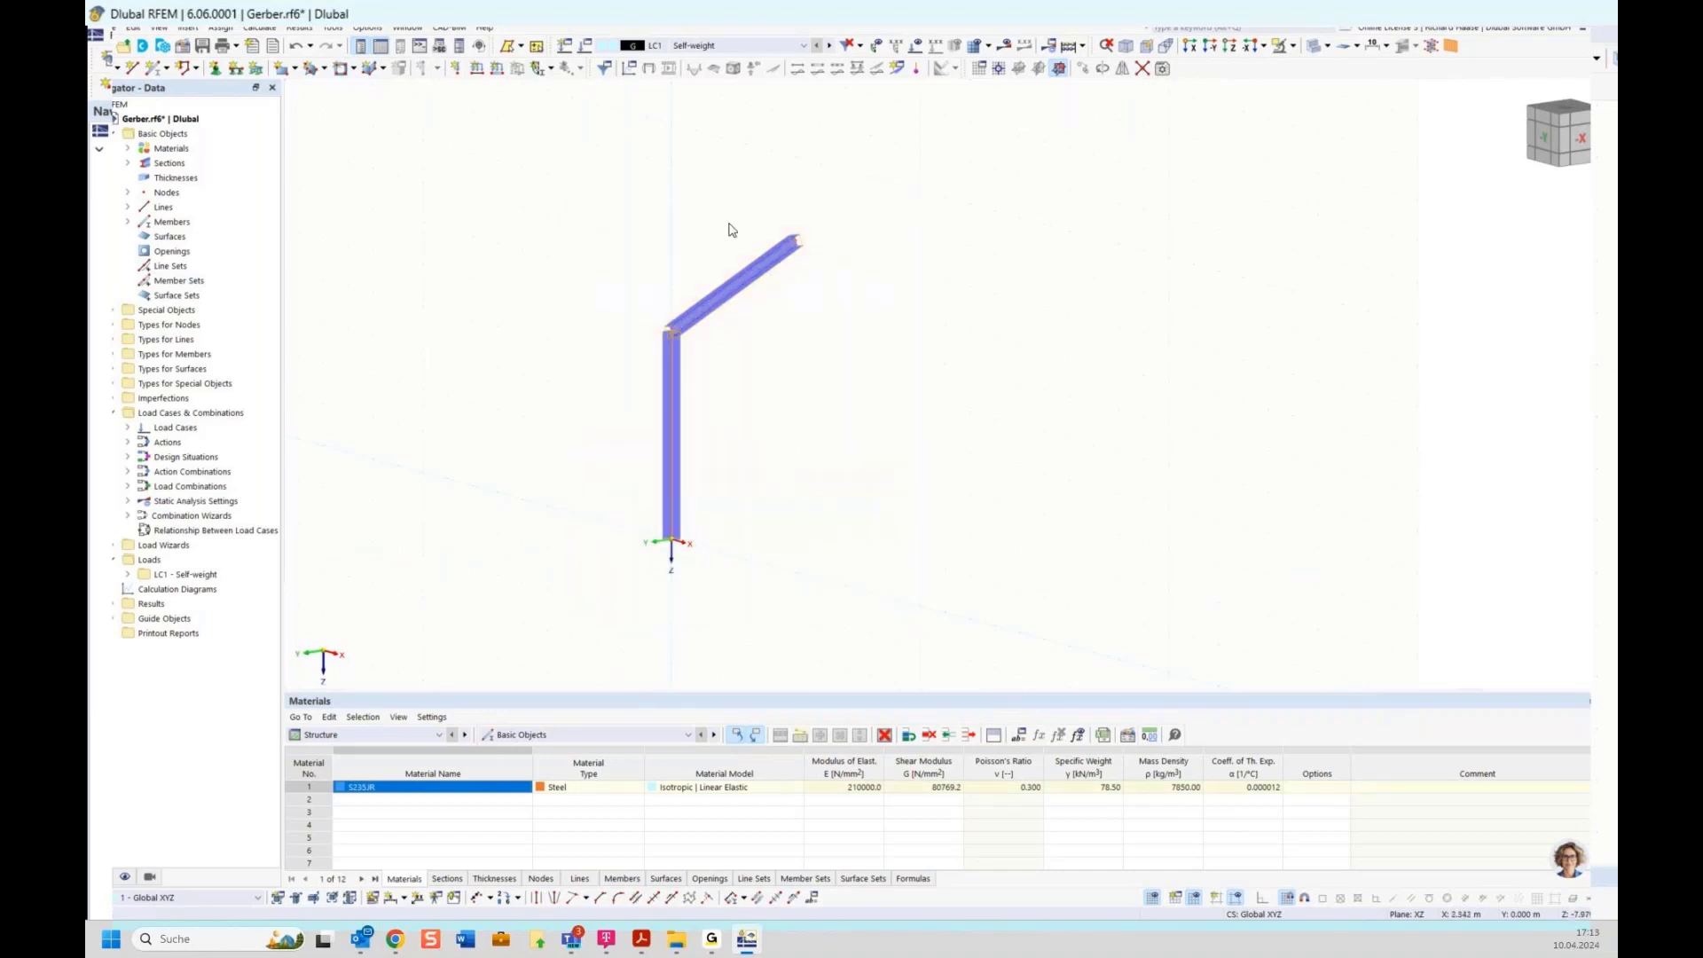
pyautogui.click(1122, 68)
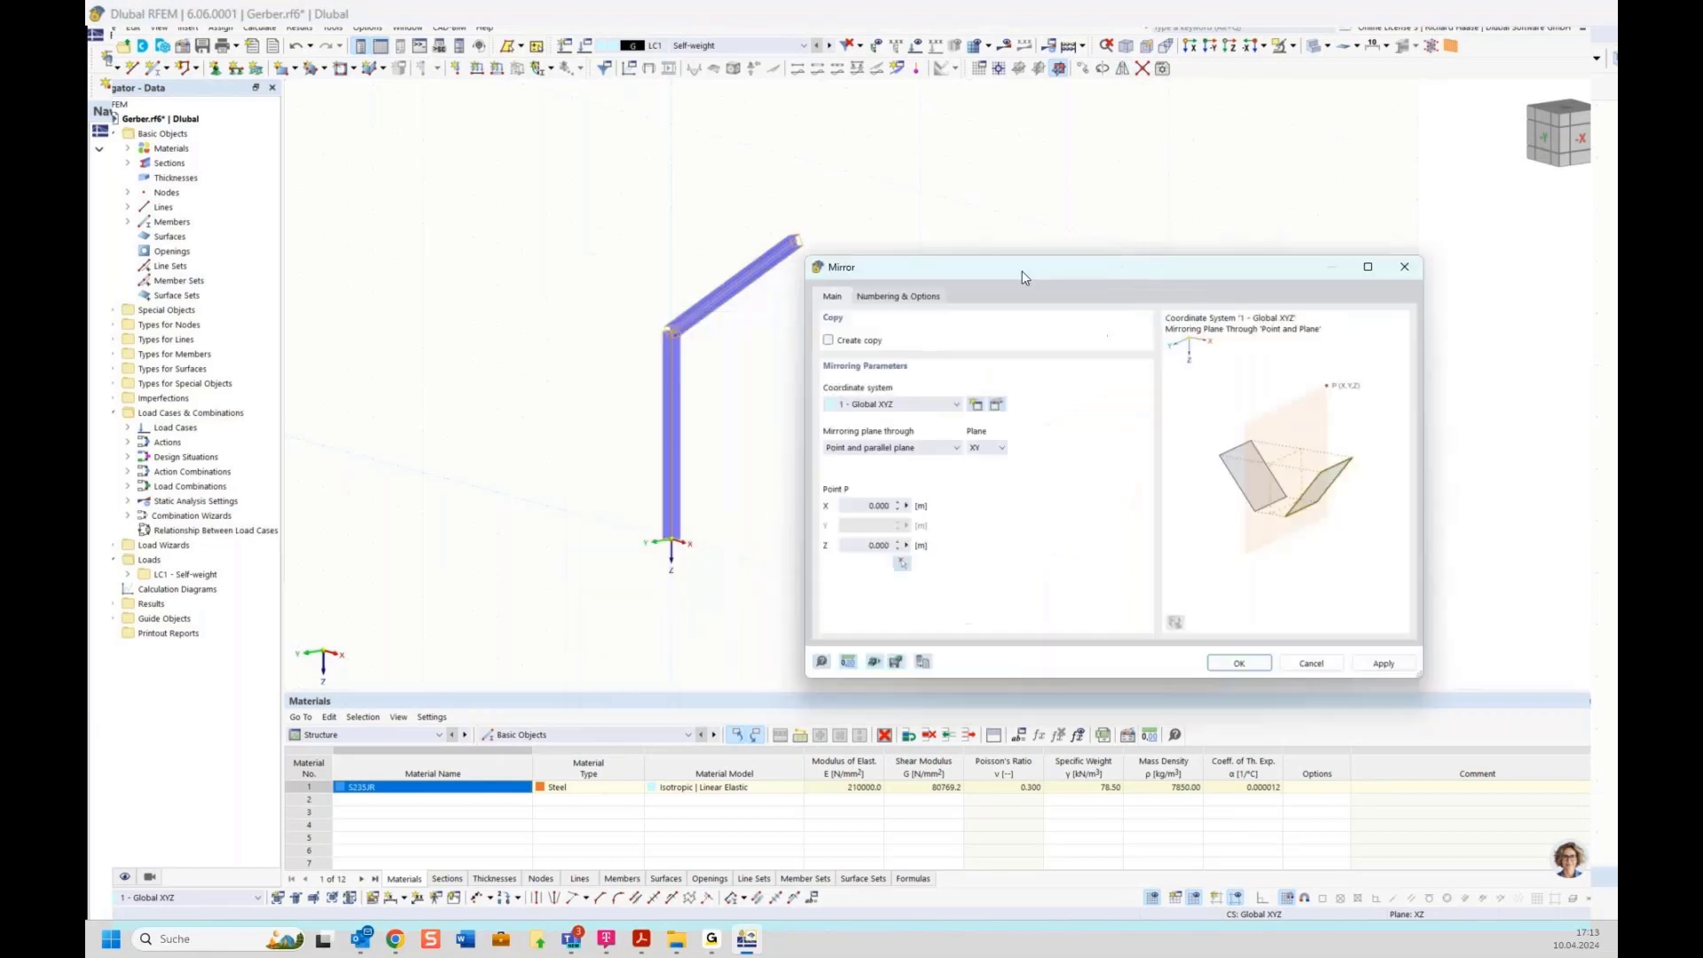
pyautogui.moveTo(1022, 270); pyautogui.dragTo(1082, 235)
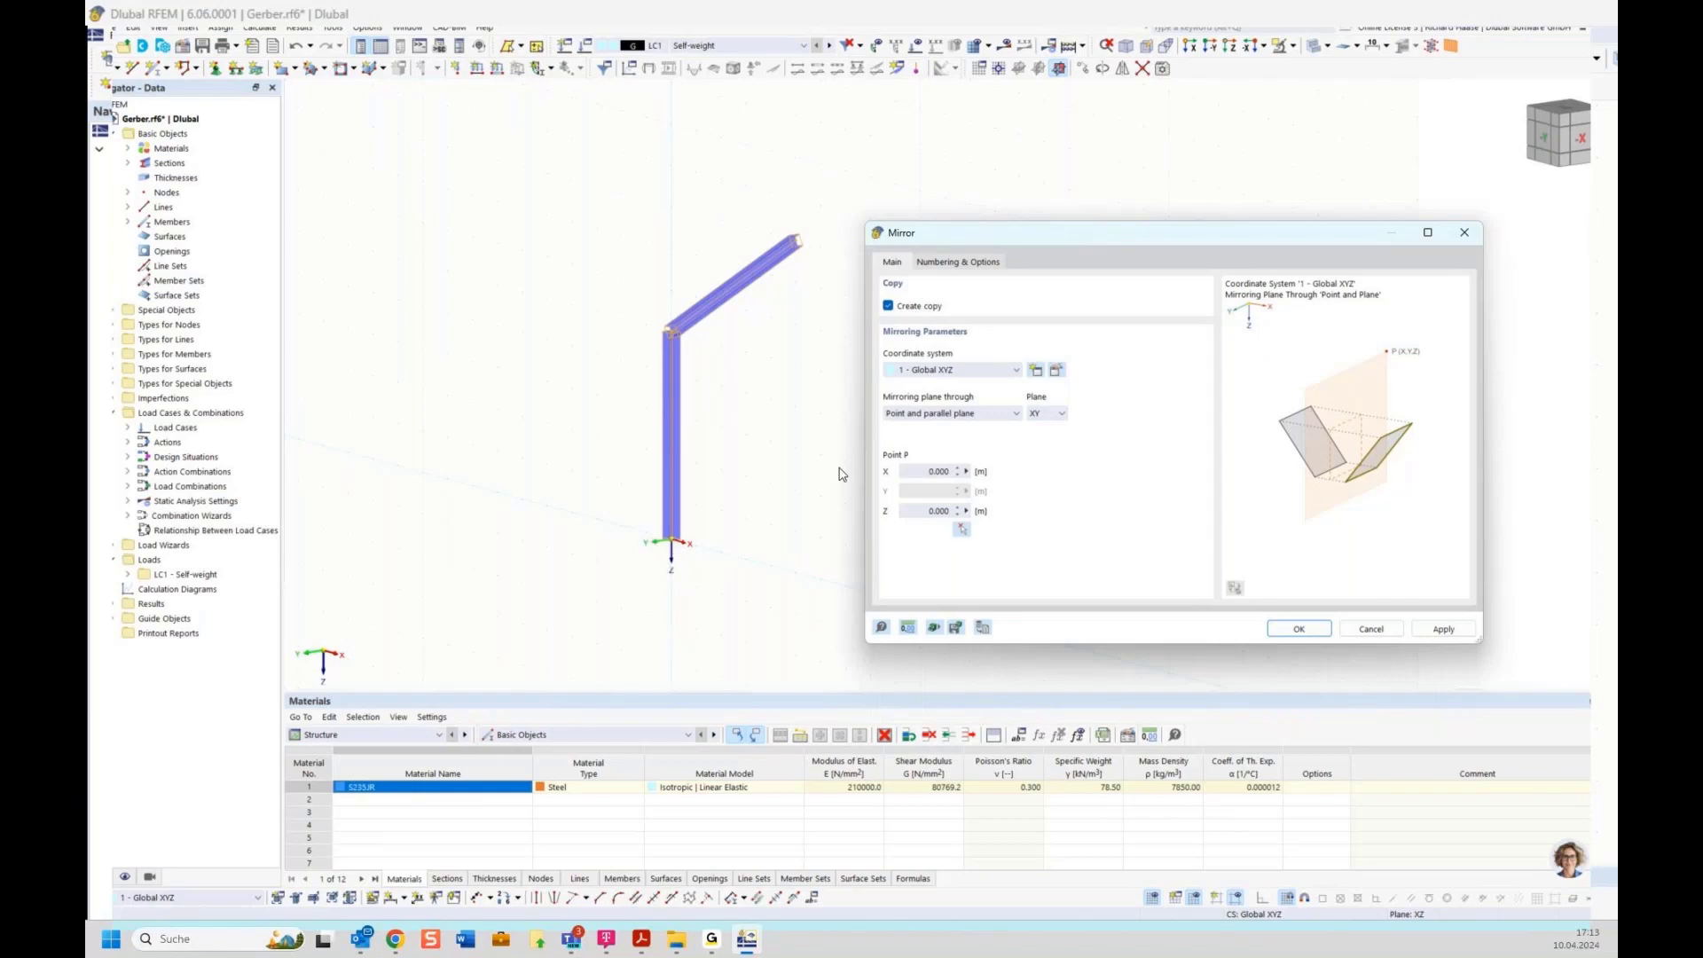
pyautogui.click(1047, 417)
pyautogui.click(1046, 440)
pyautogui.click(964, 531)
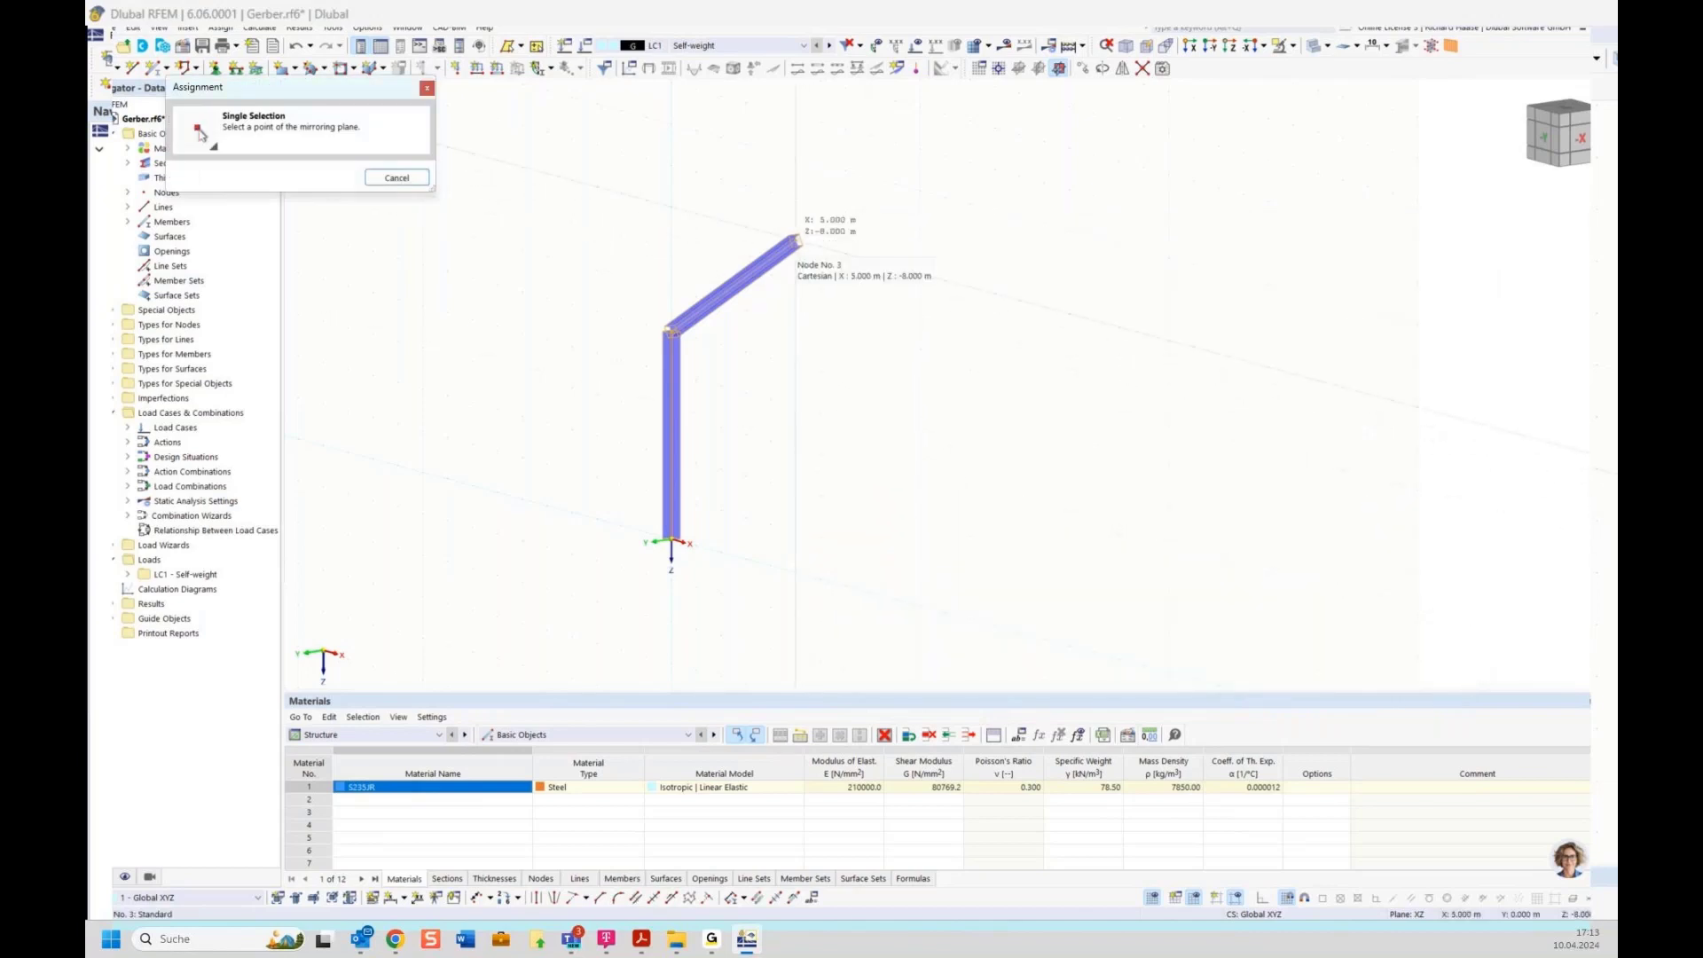
pyautogui.click(797, 240)
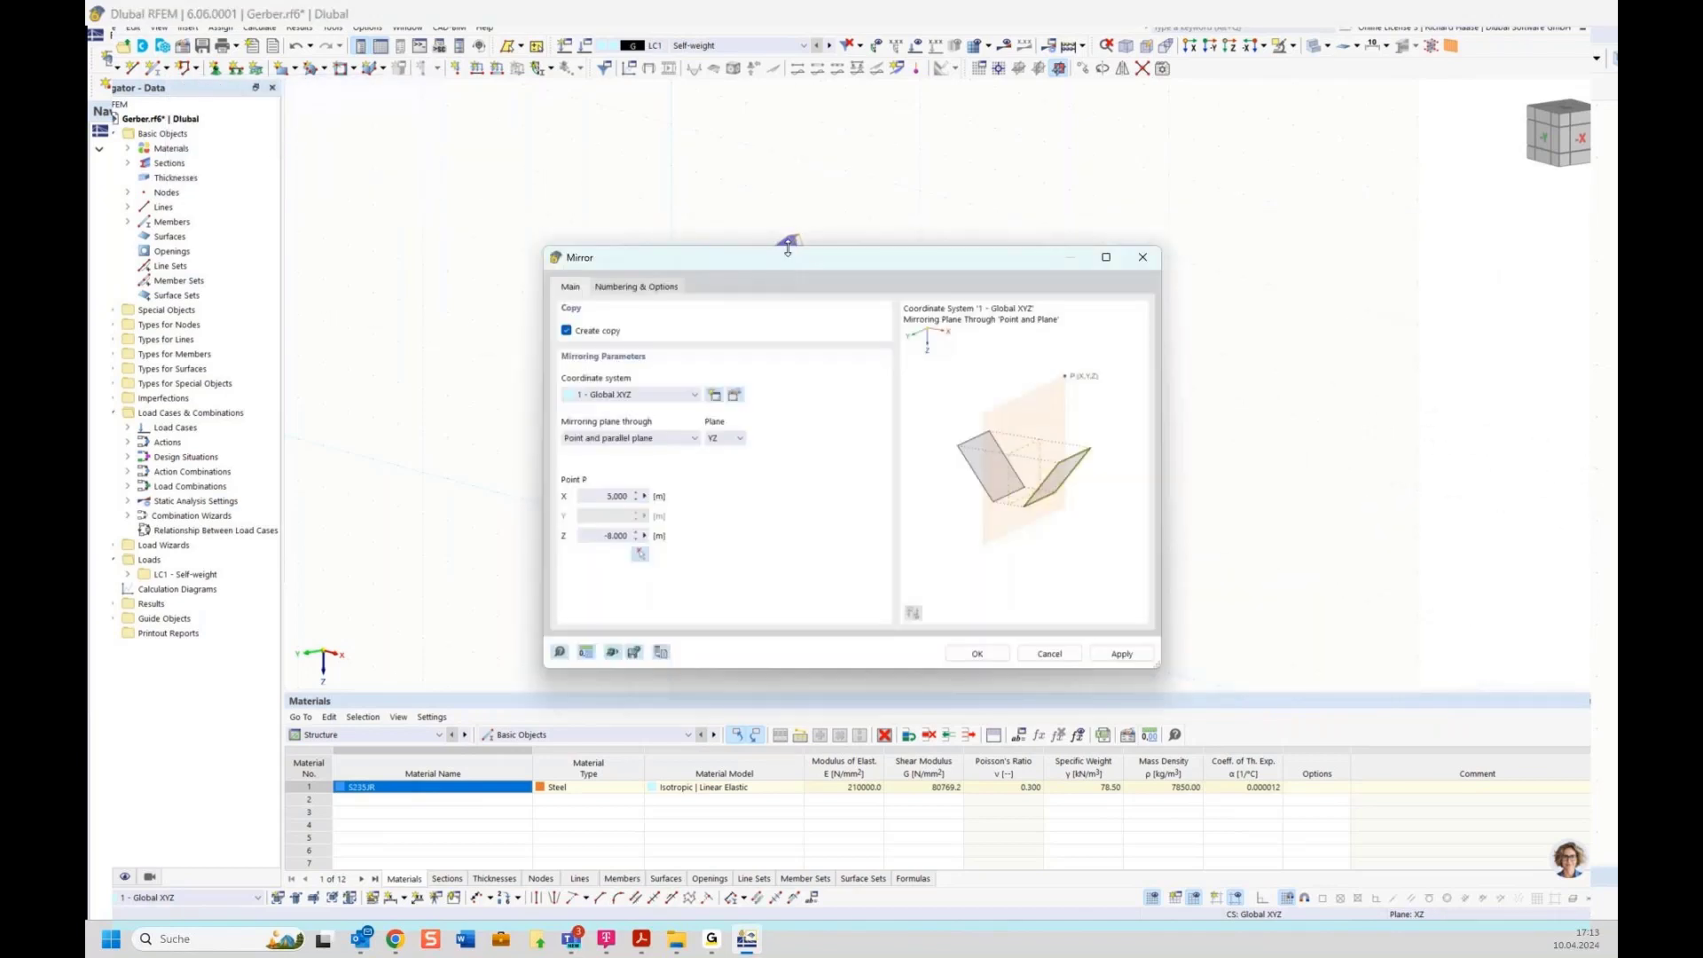
pyautogui.moveTo(789, 266); pyautogui.dragTo(953, 394)
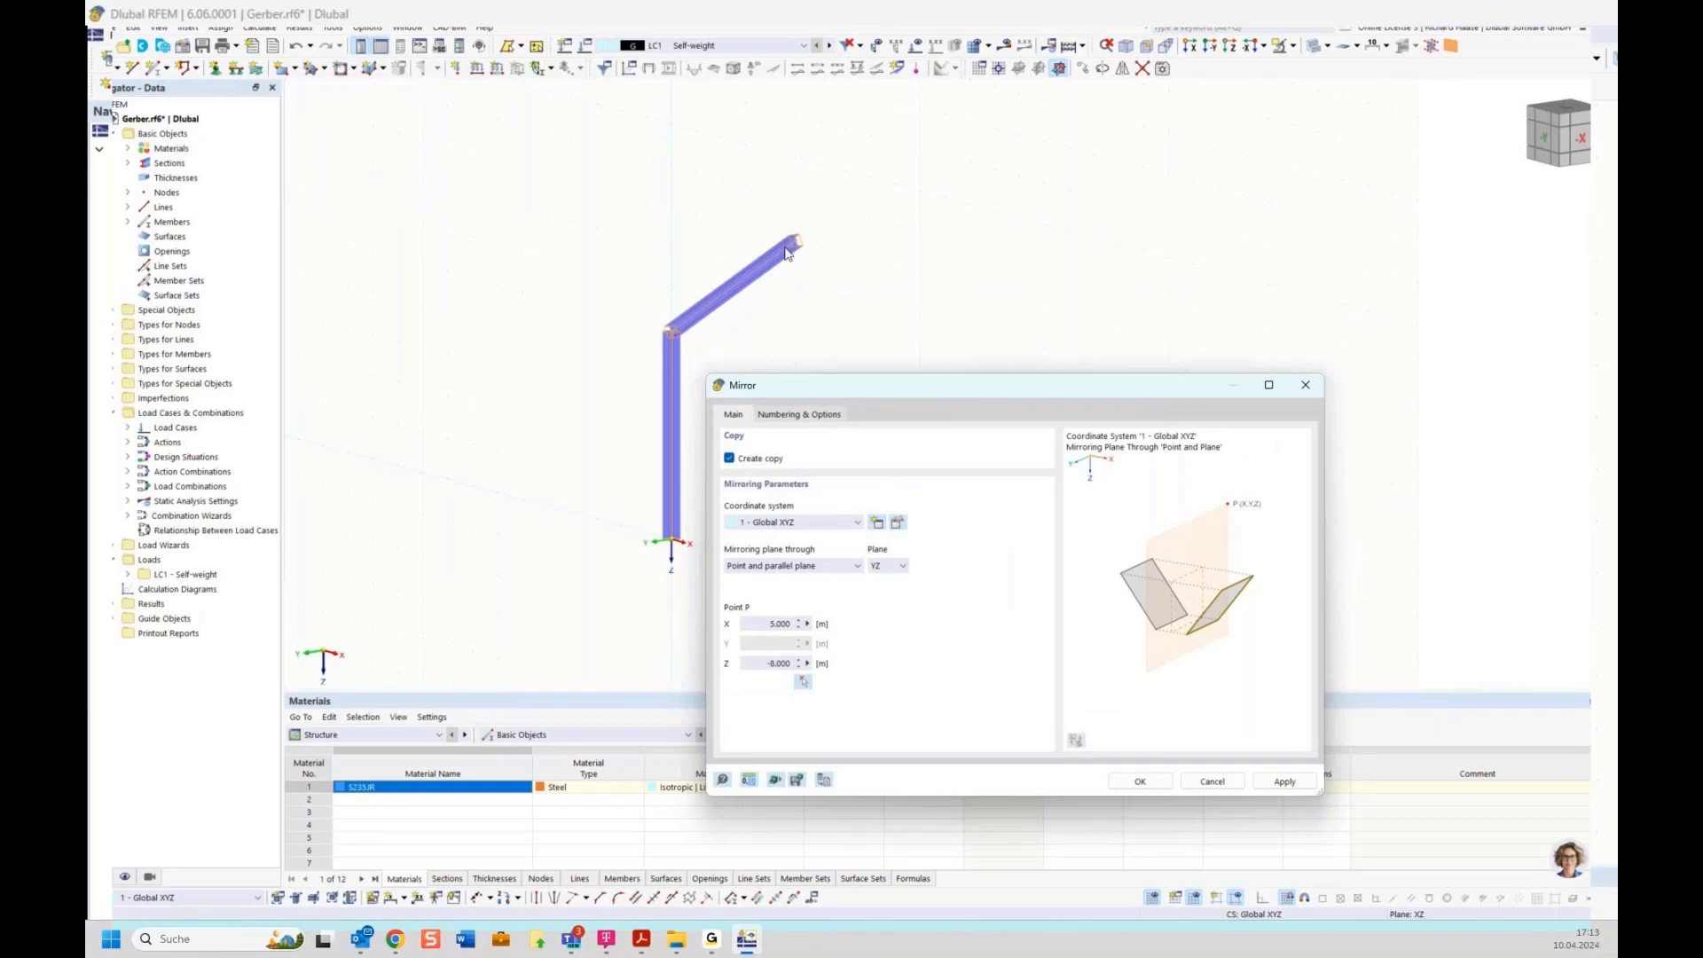
pyautogui.click(1160, 784)
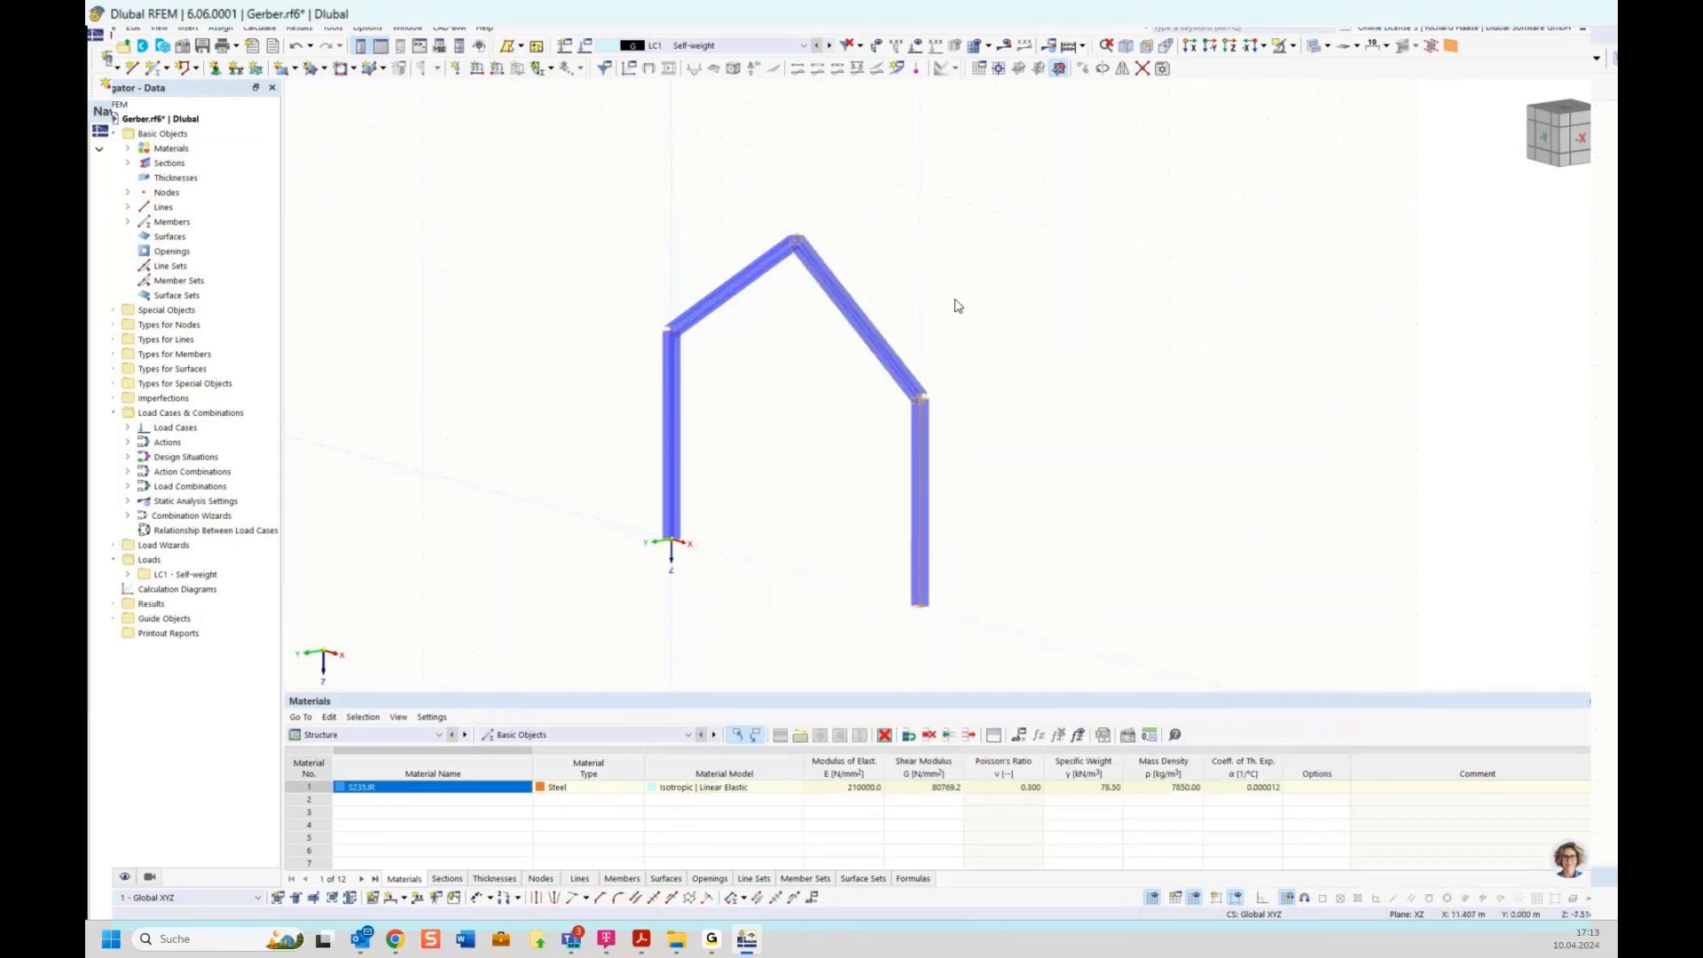
# Assign the Hinged nodal support to the base nodes of both columns
pyautogui.keyDown('ctrl'); pyautogui.moveTo(949, 293); pyautogui.dragTo(1120, 223, button='middle'); pyautogui.keyUp('ctrl')
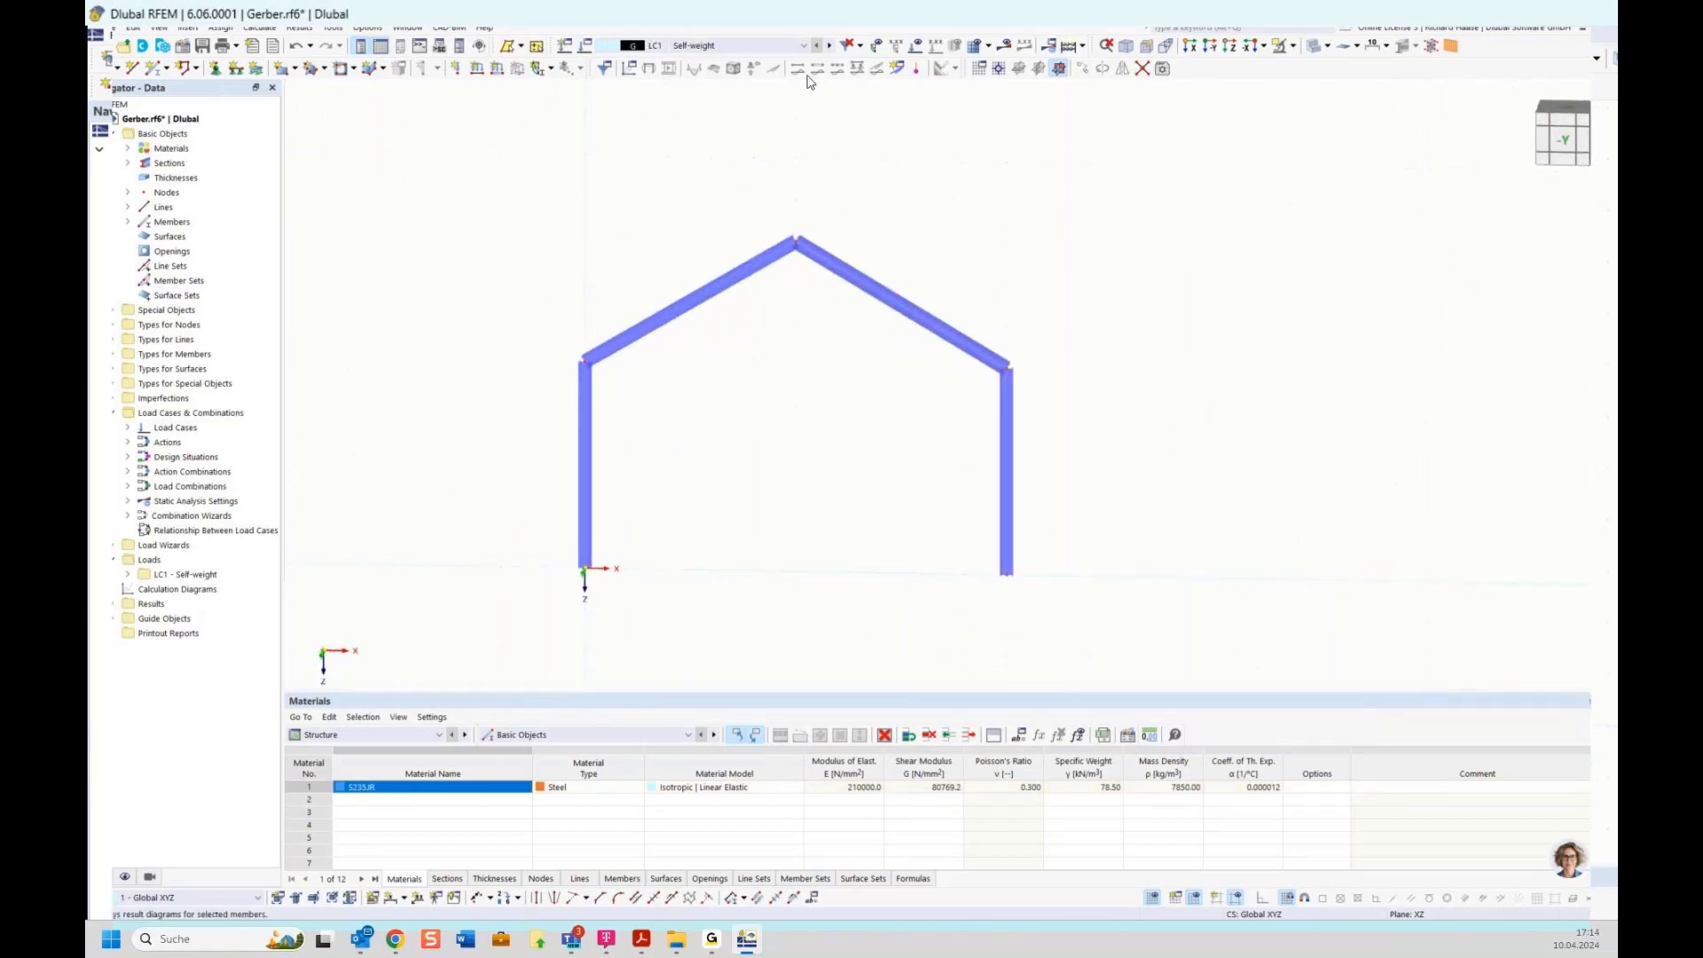
pyautogui.keyDown('ctrl'); pyautogui.moveTo(789, 224); pyautogui.dragTo(771, 279, button='middle'); pyautogui.keyUp('ctrl')
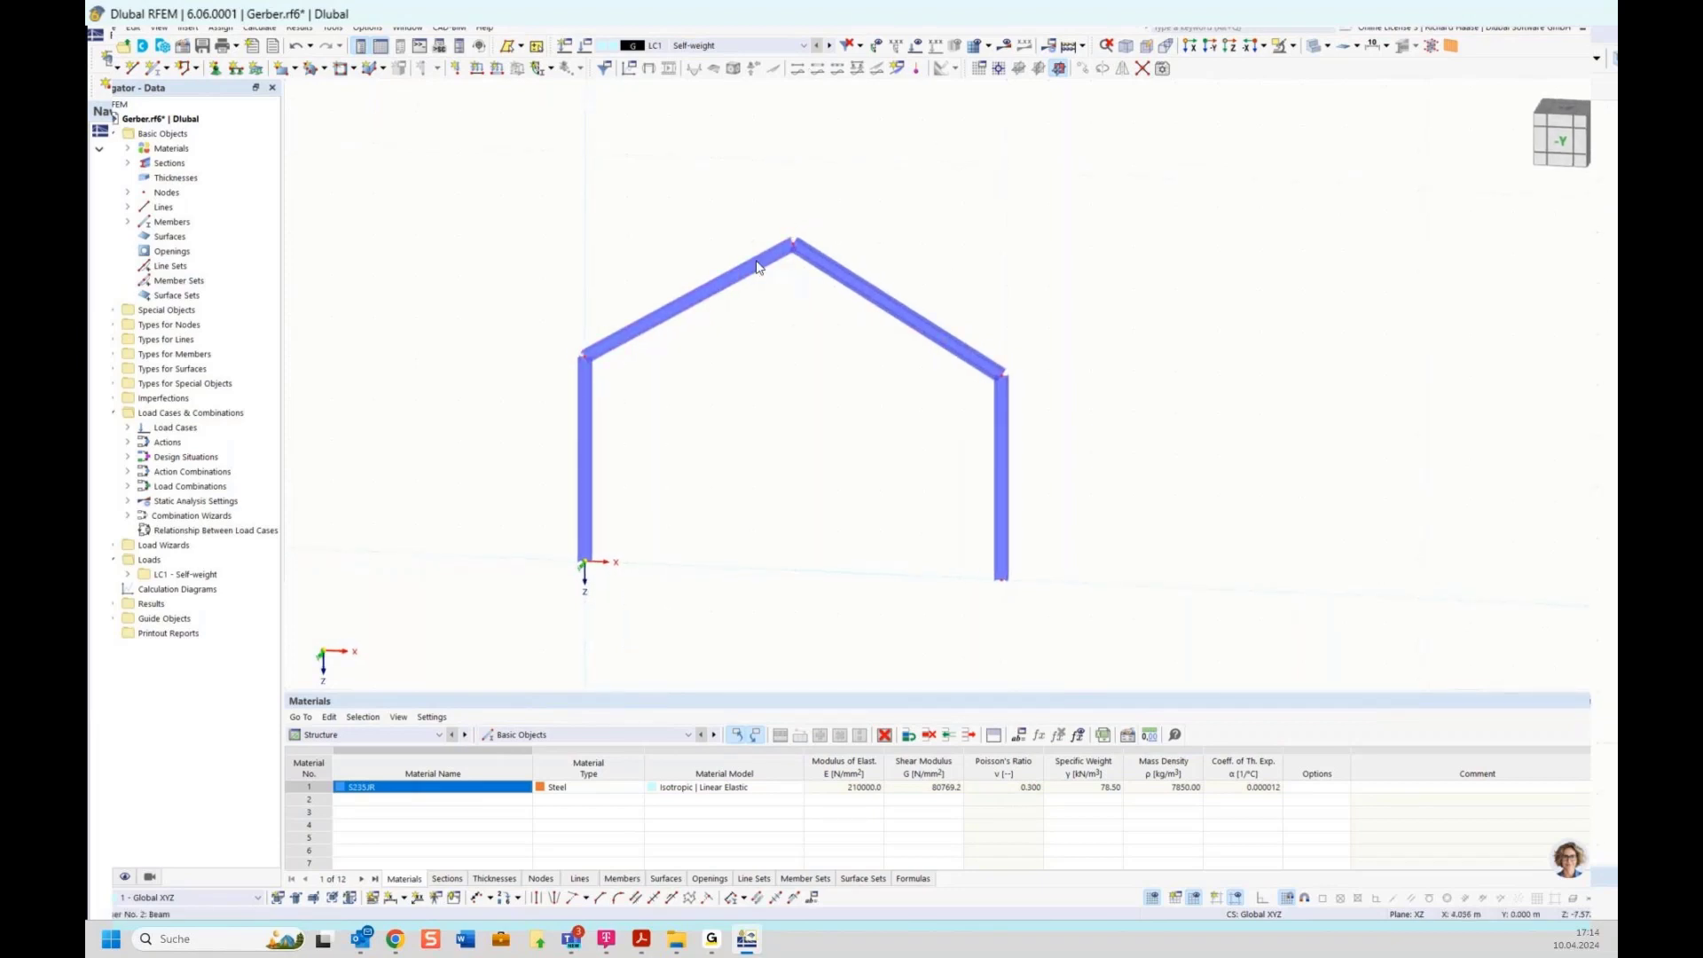
pyautogui.click(1569, 145)
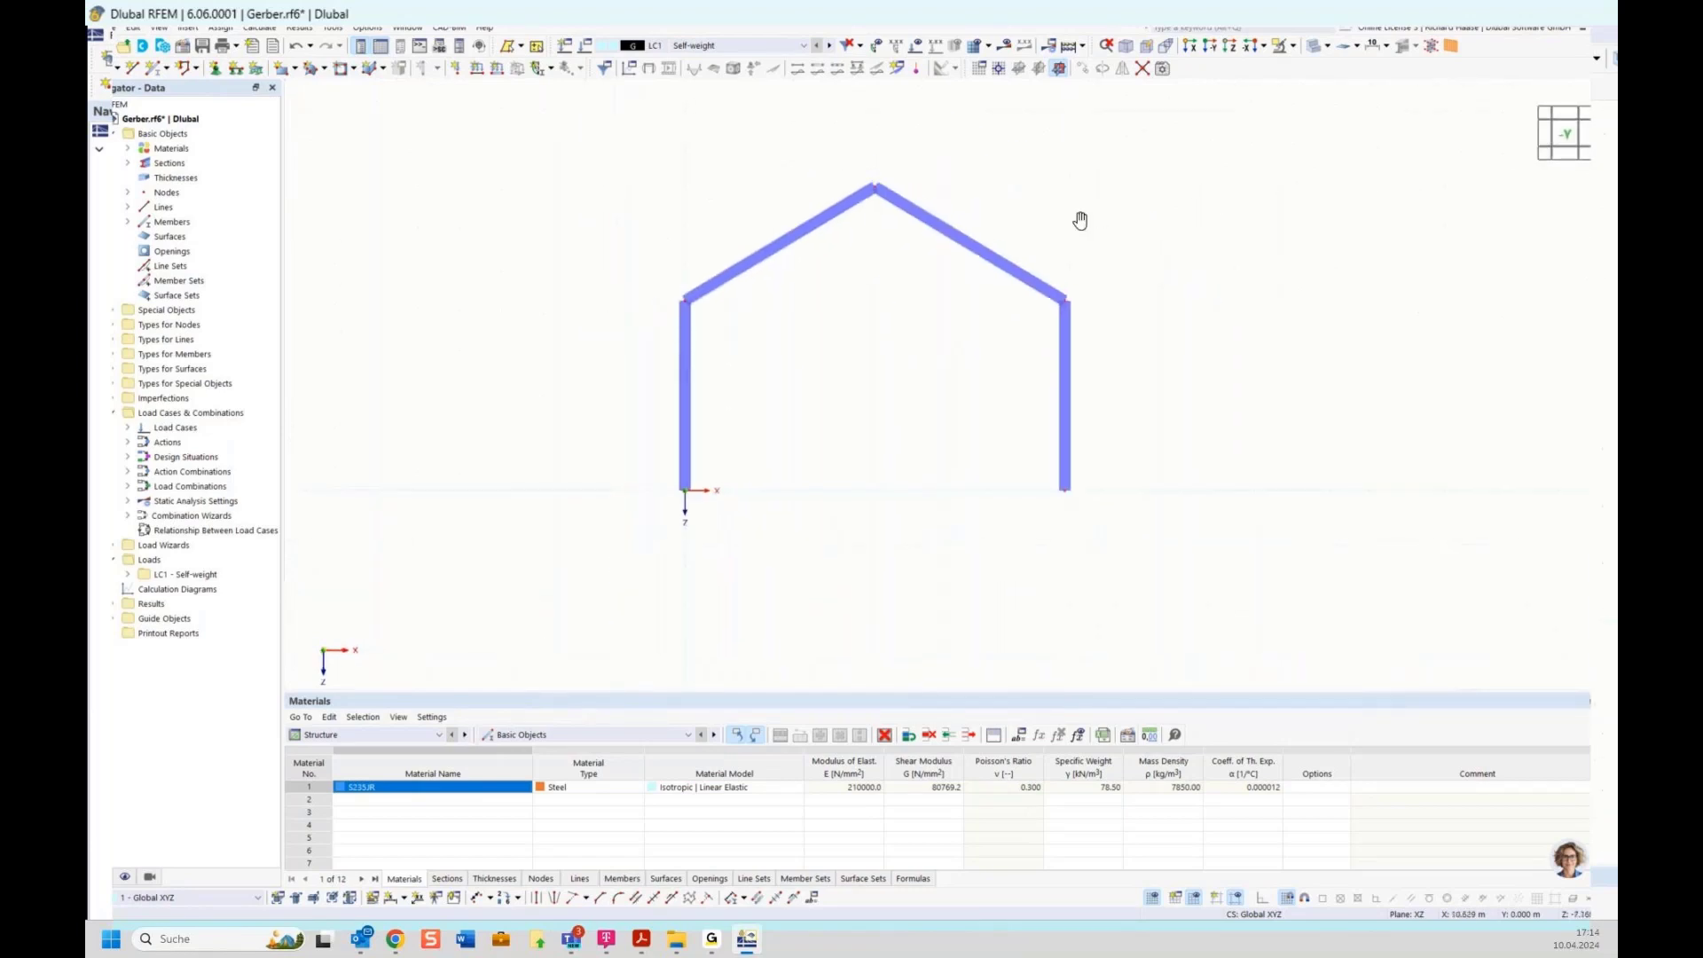
pyautogui.click(215, 69)
pyautogui.click(690, 379)
pyautogui.click(690, 379)
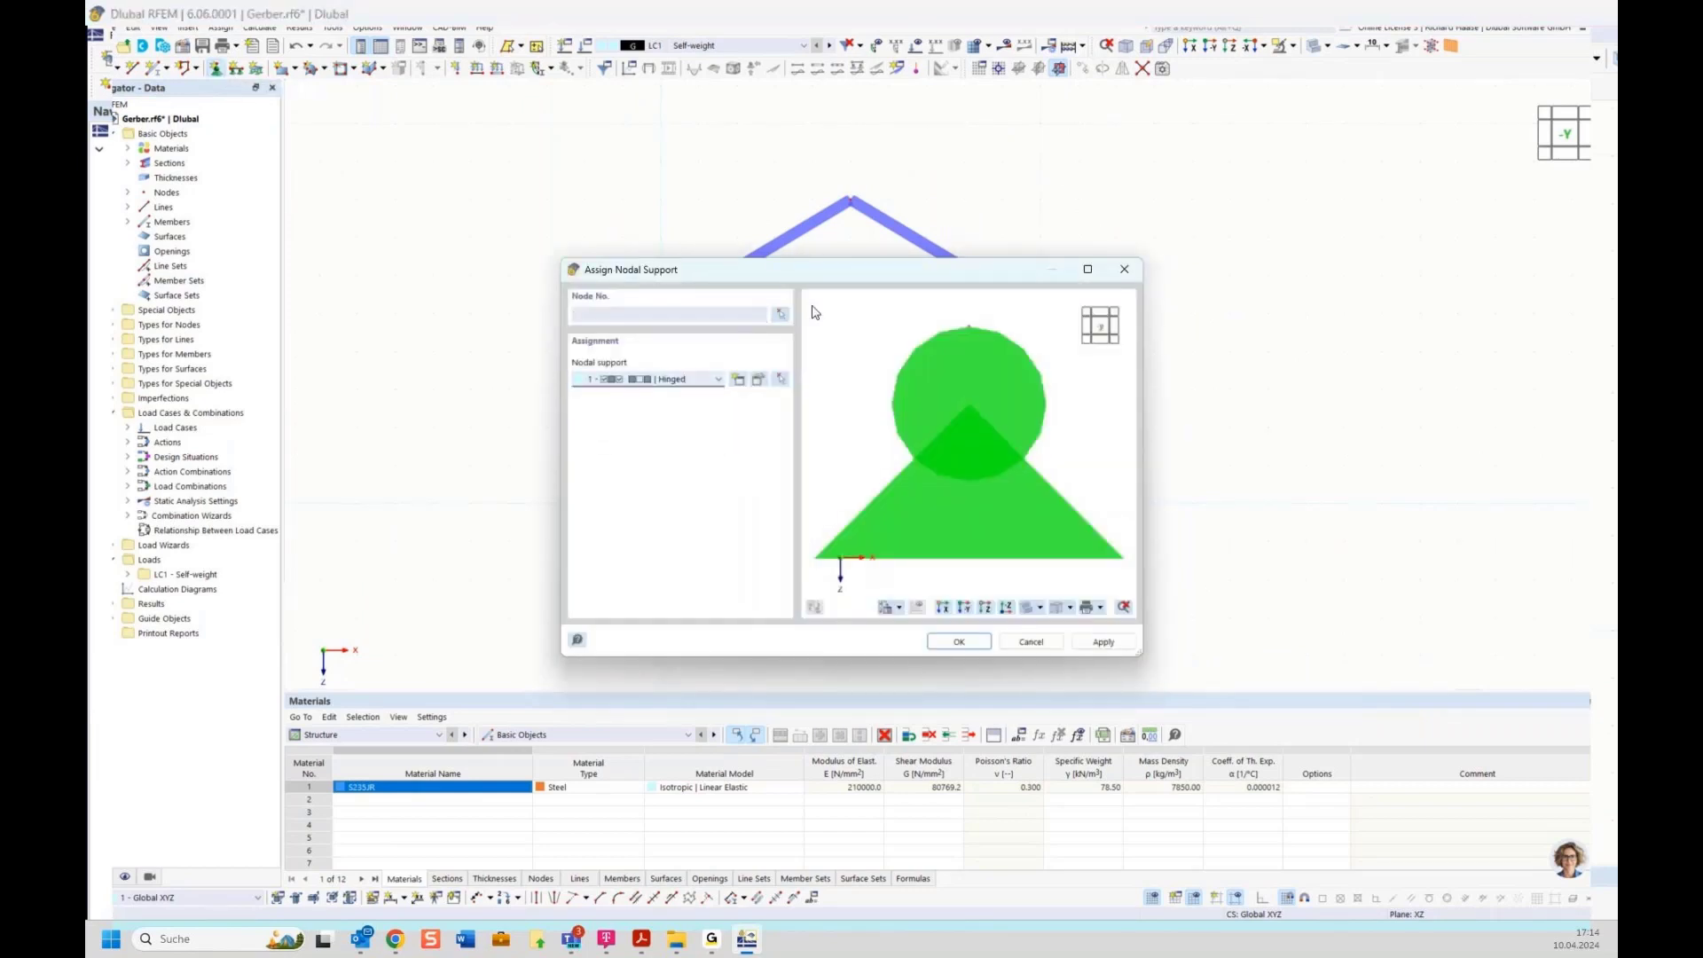
pyautogui.click(782, 317)
pyautogui.click(657, 504)
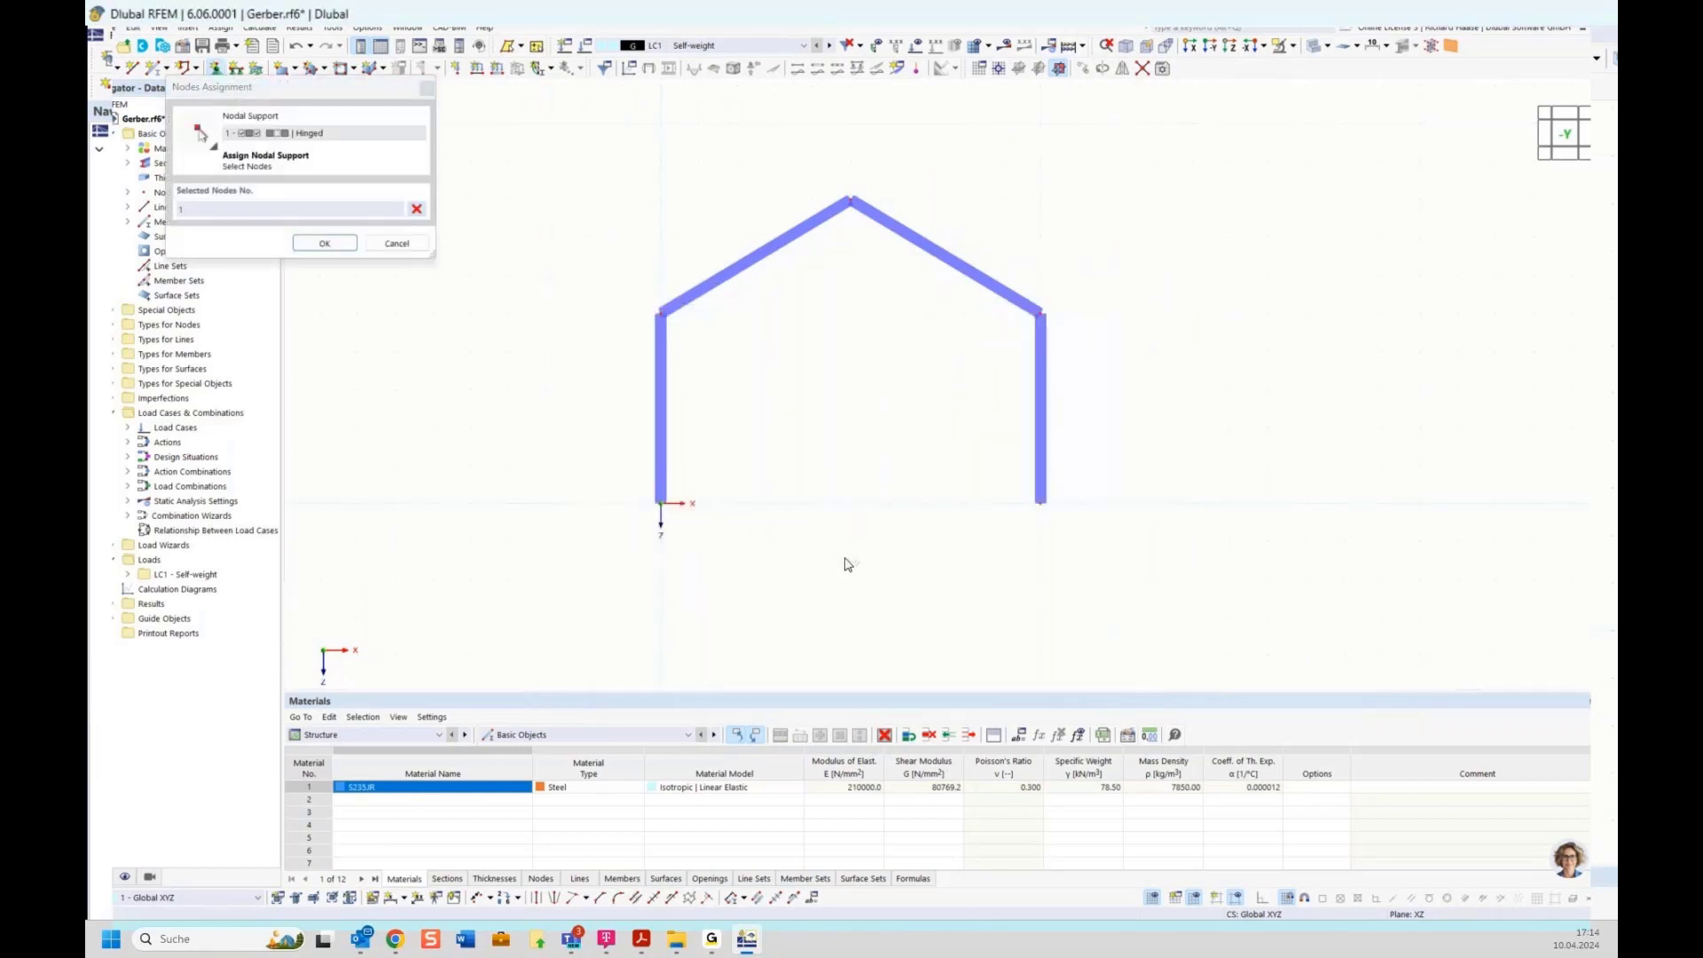
pyautogui.click(1038, 499)
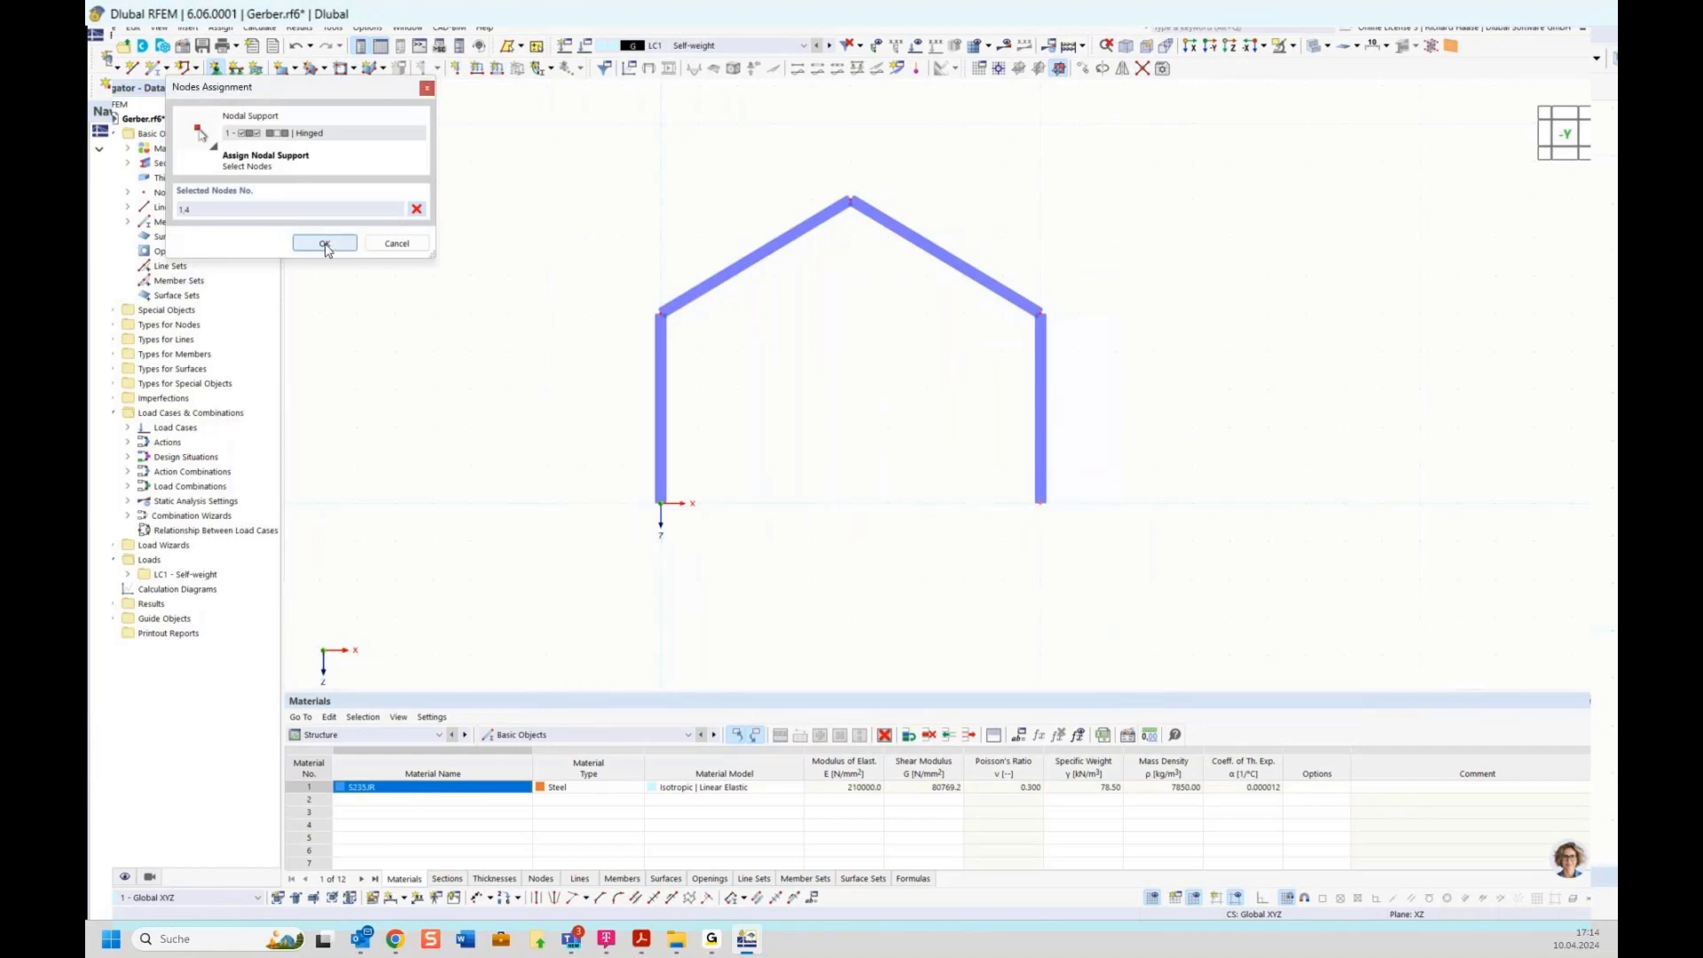
pyautogui.click(325, 243)
pyautogui.click(959, 641)
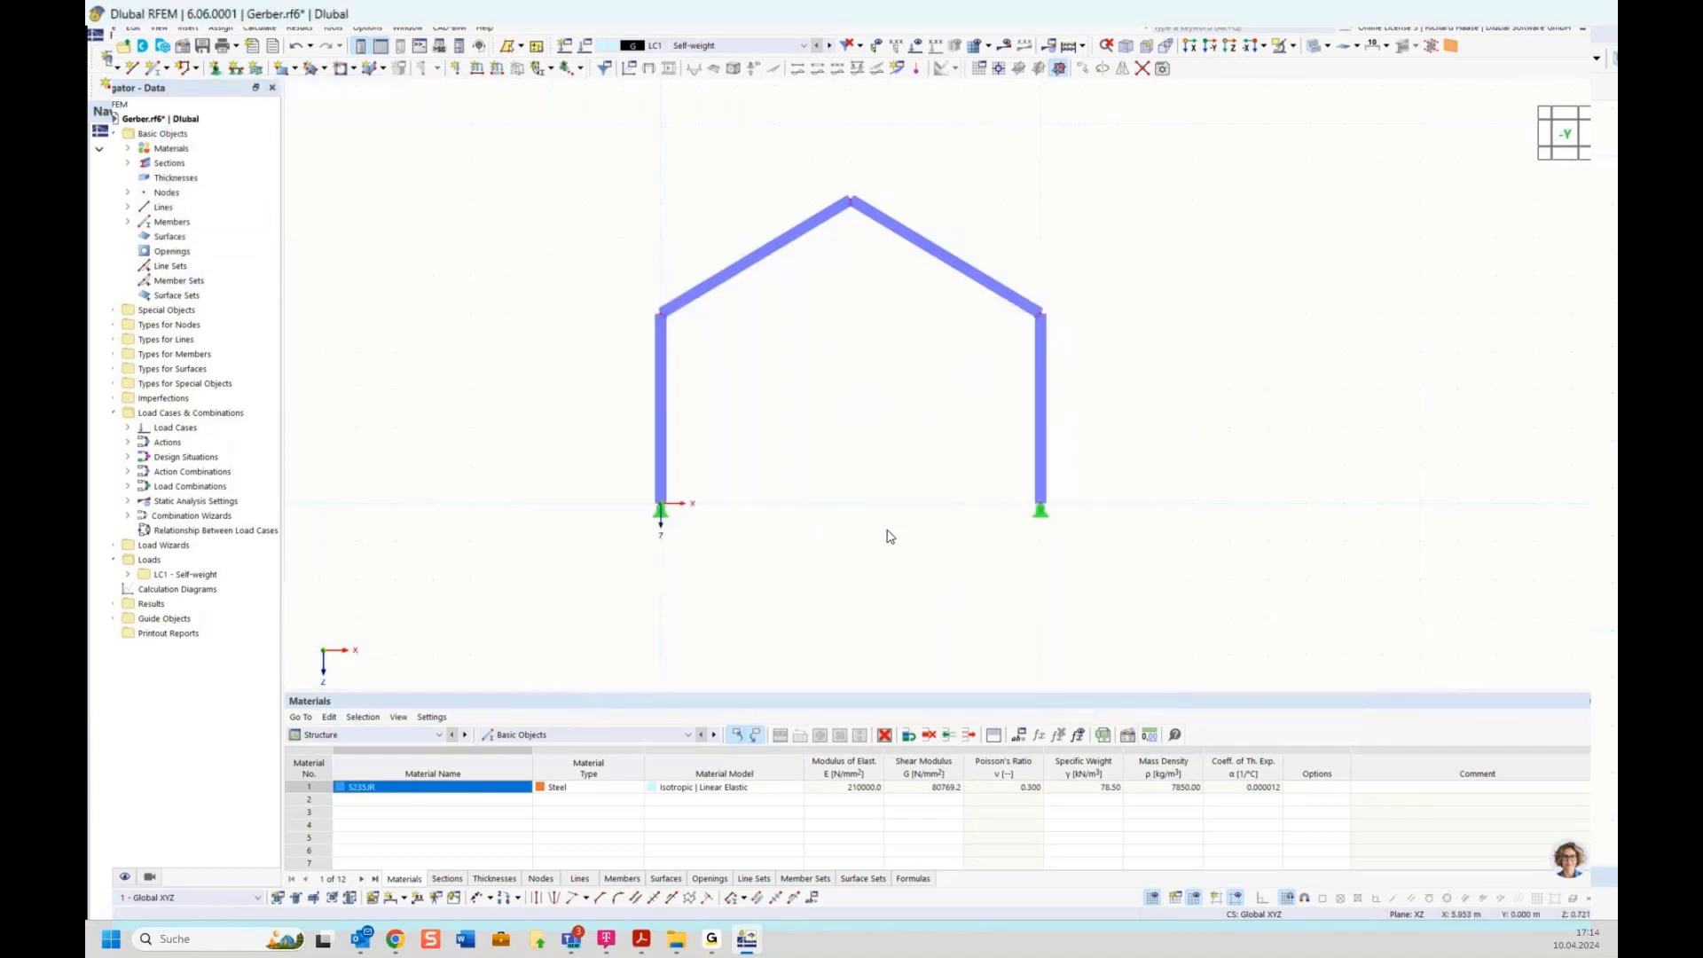
# Increase the graphic display size of the nodal supports at the column bases
pyautogui.rightClick(654, 512)
pyautogui.moveTo(792, 647); pyautogui.dragTo(901, 652)
pyautogui.click(1232, 498)
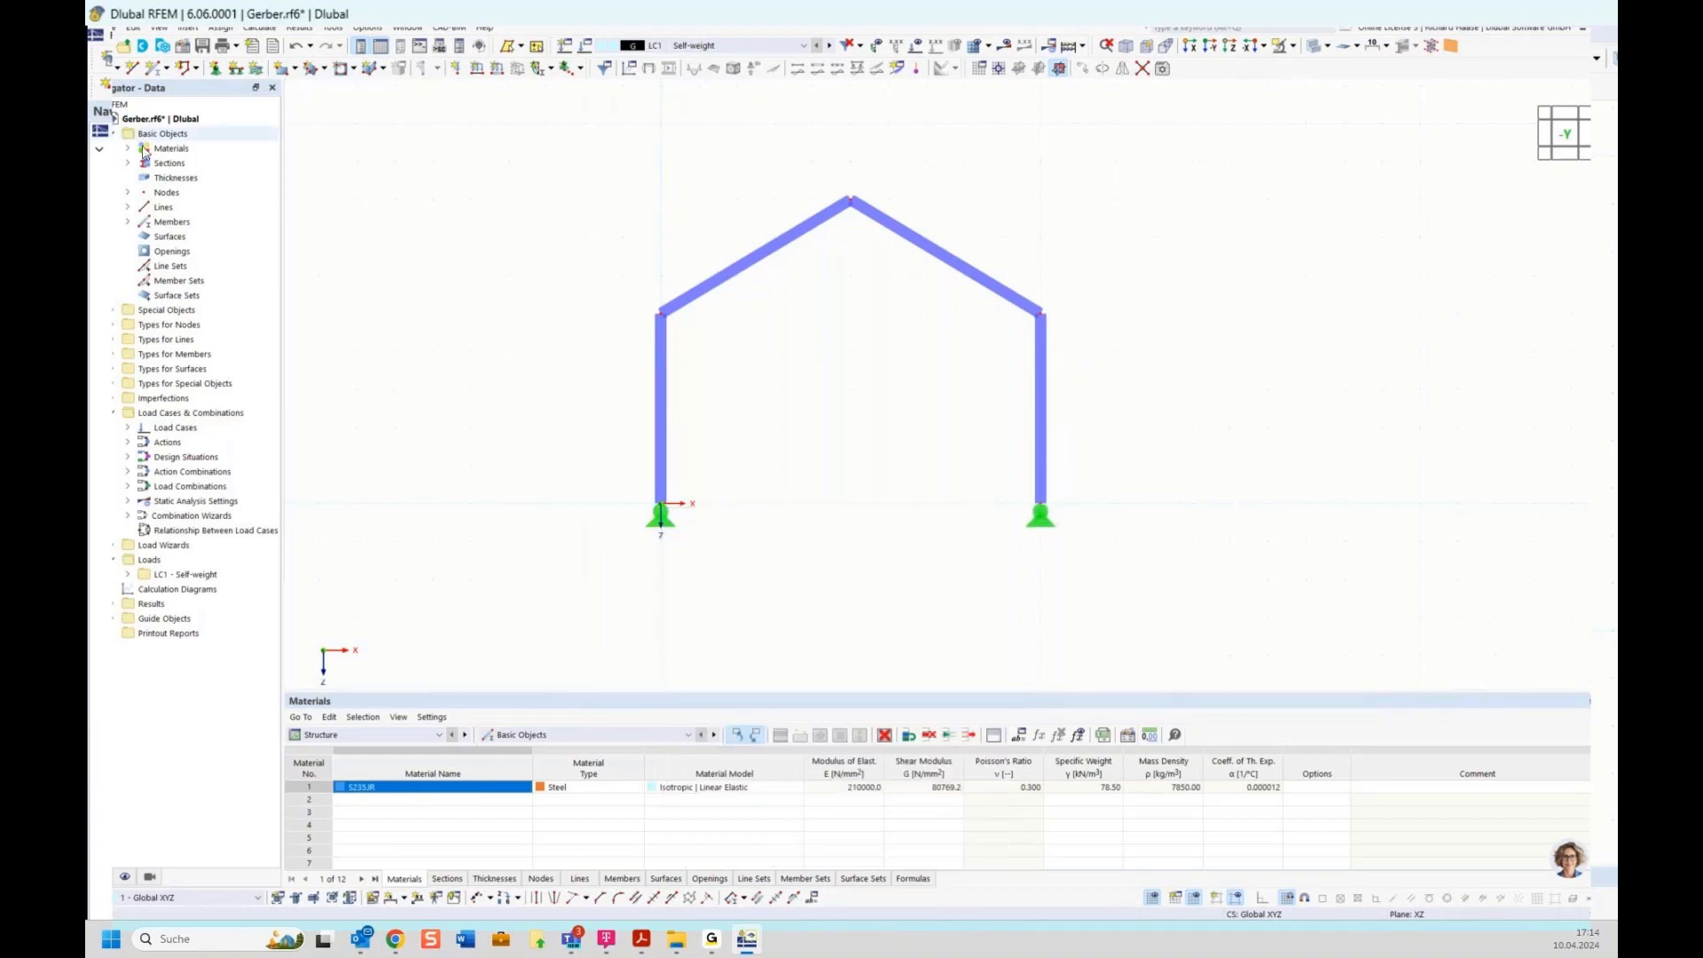
# Create a Tension member connecting the top nodes of the two columns
pyautogui.click(155, 70)
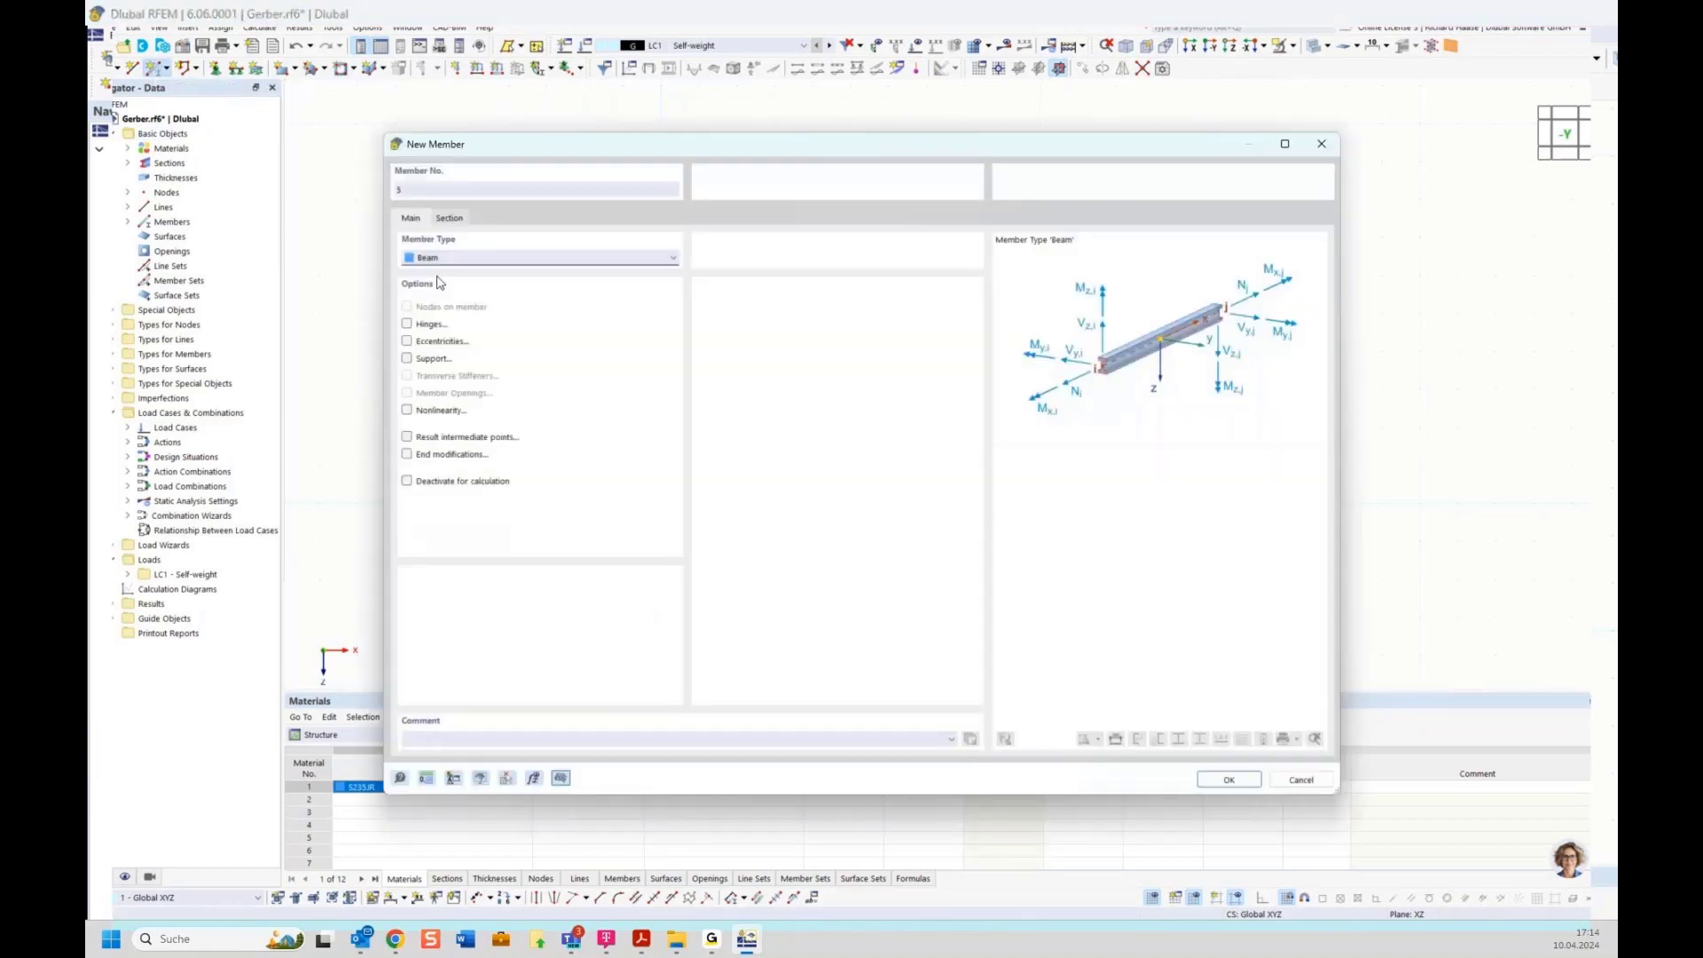
pyautogui.click(455, 259)
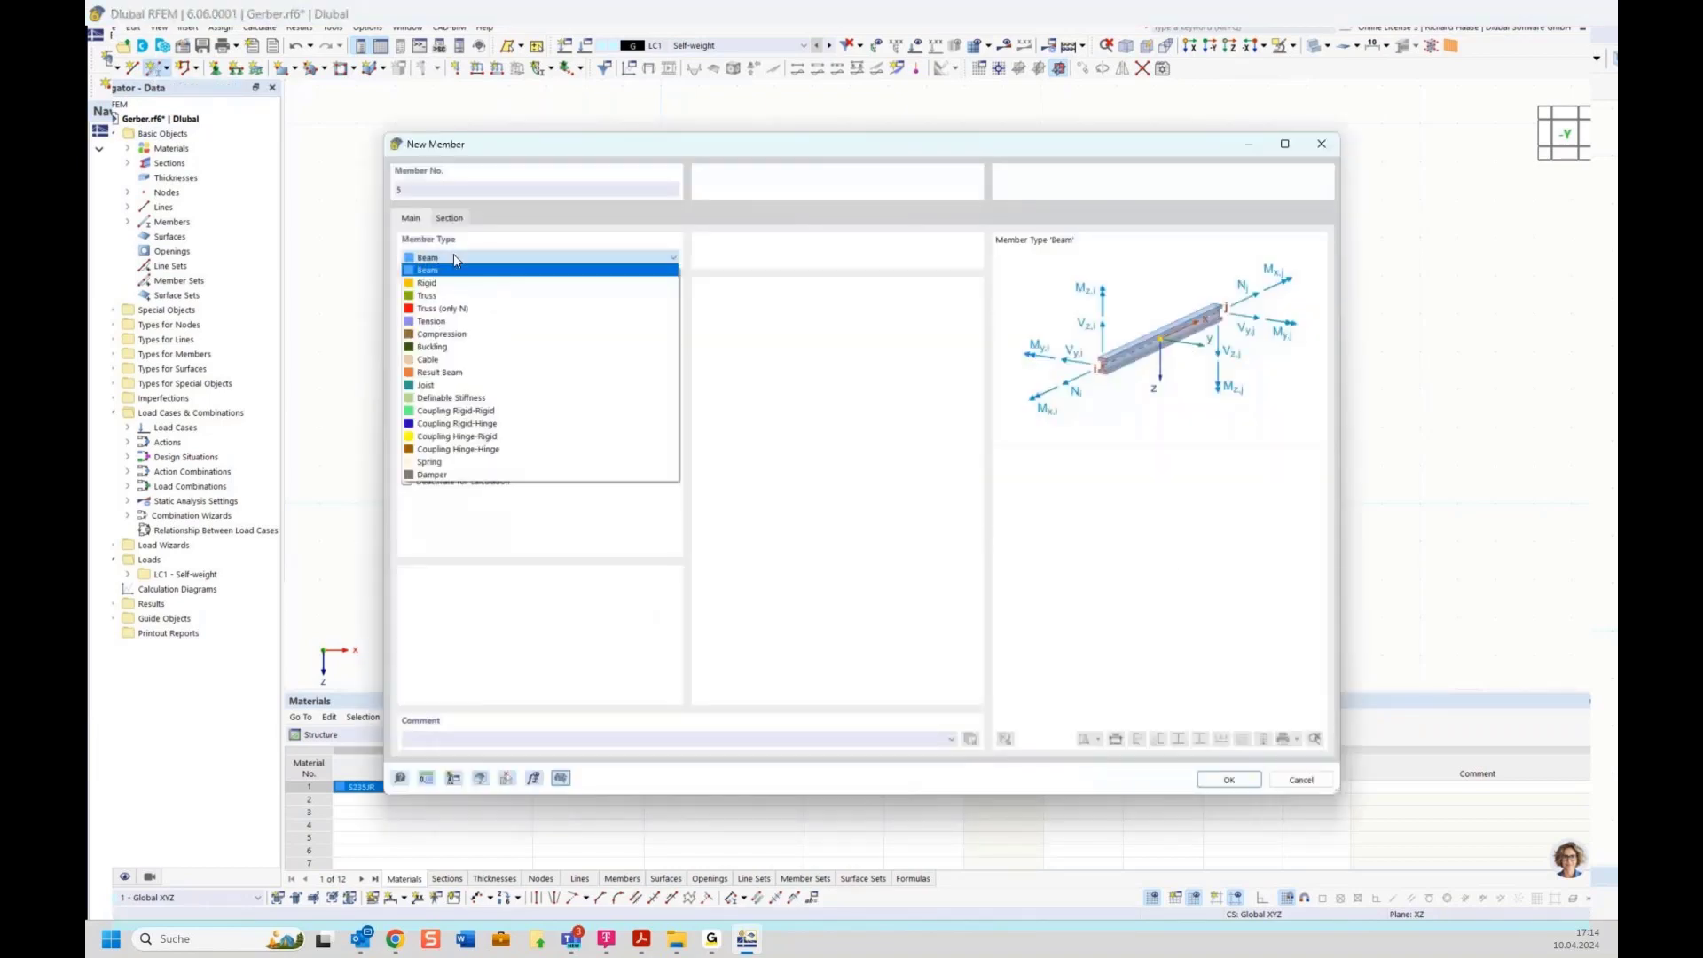
pyautogui.click(448, 324)
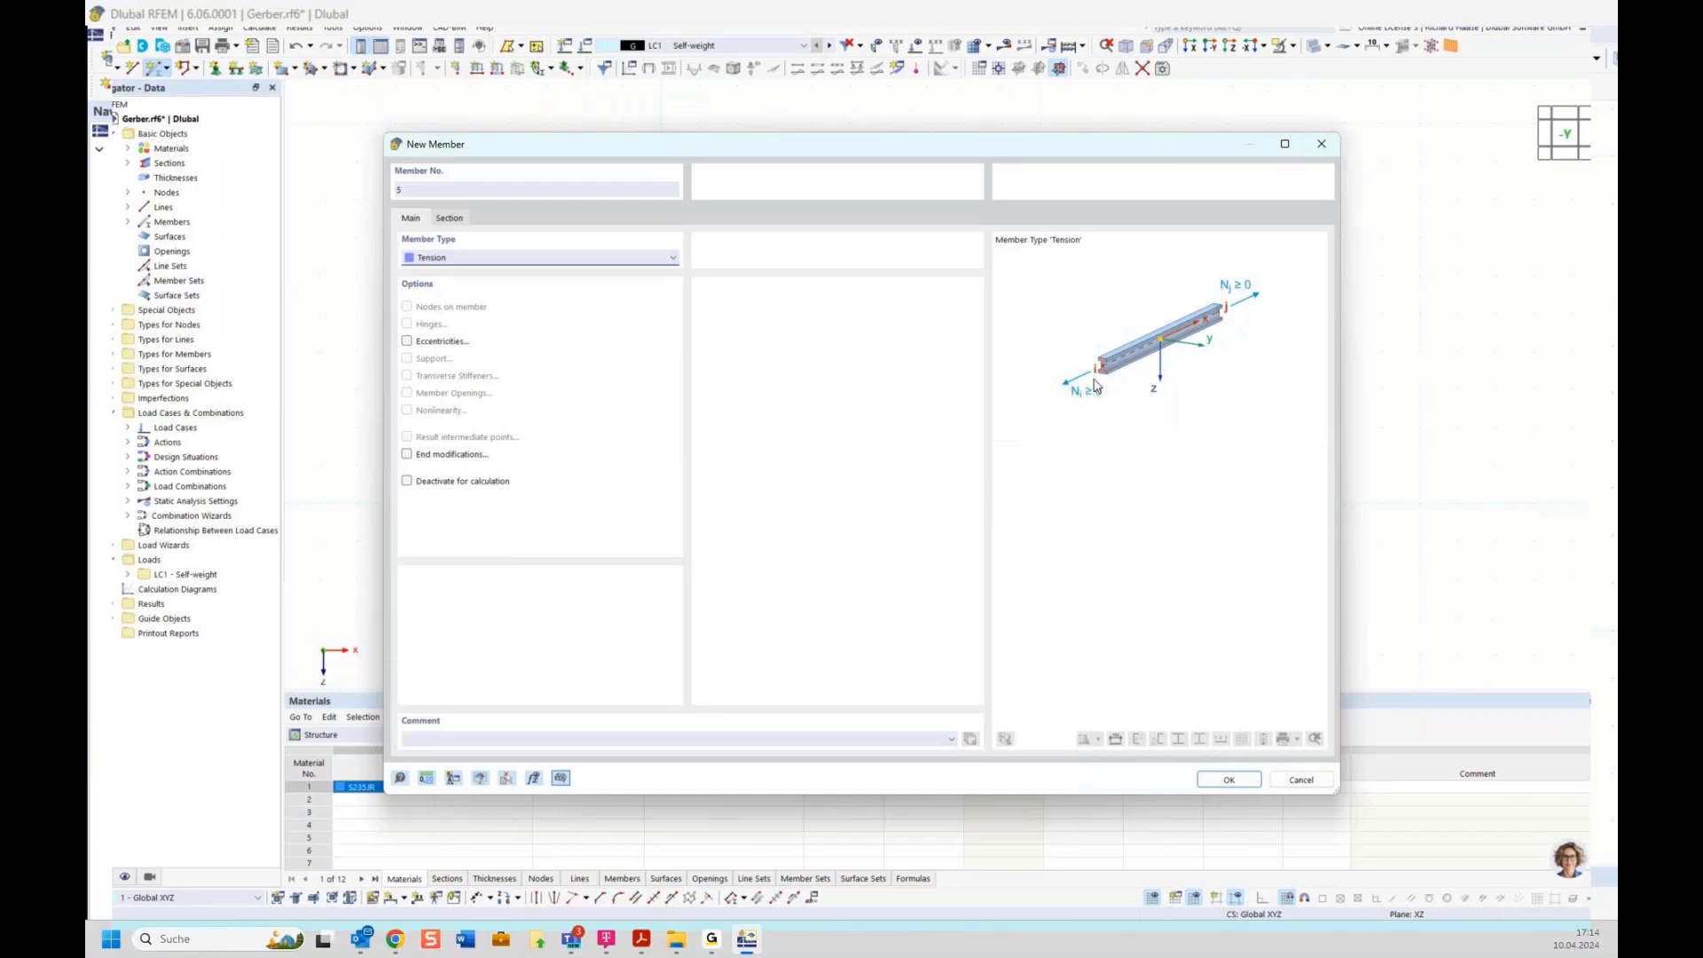
pyautogui.click(1229, 780)
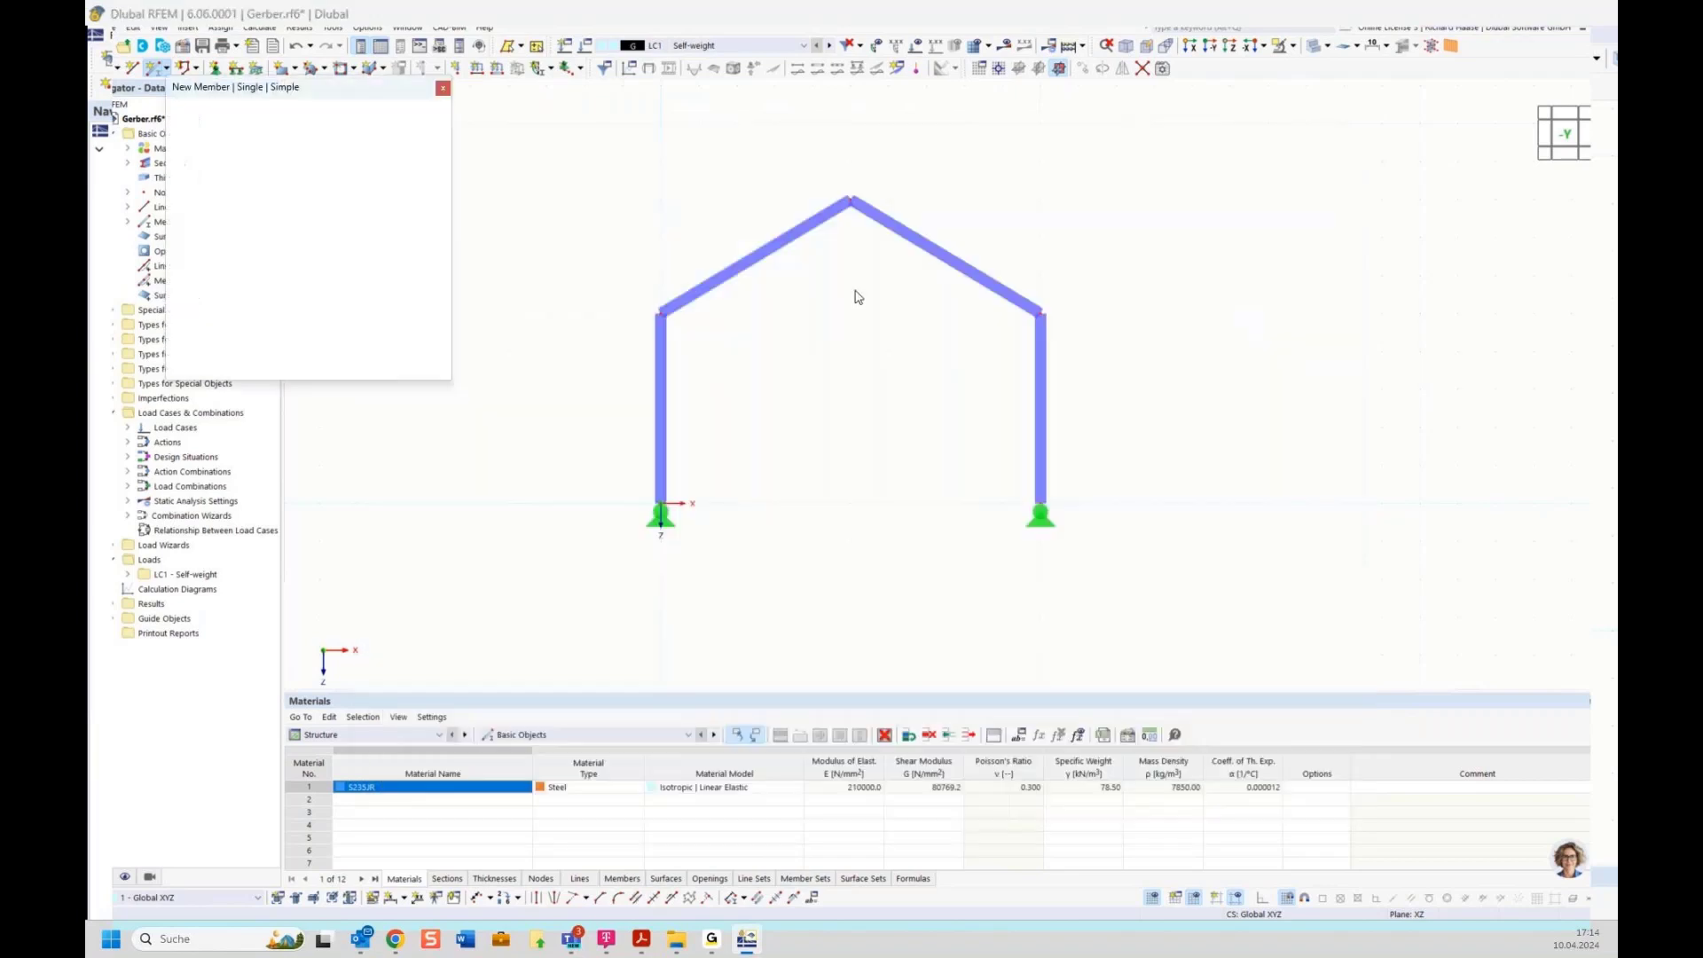
pyautogui.click(661, 313)
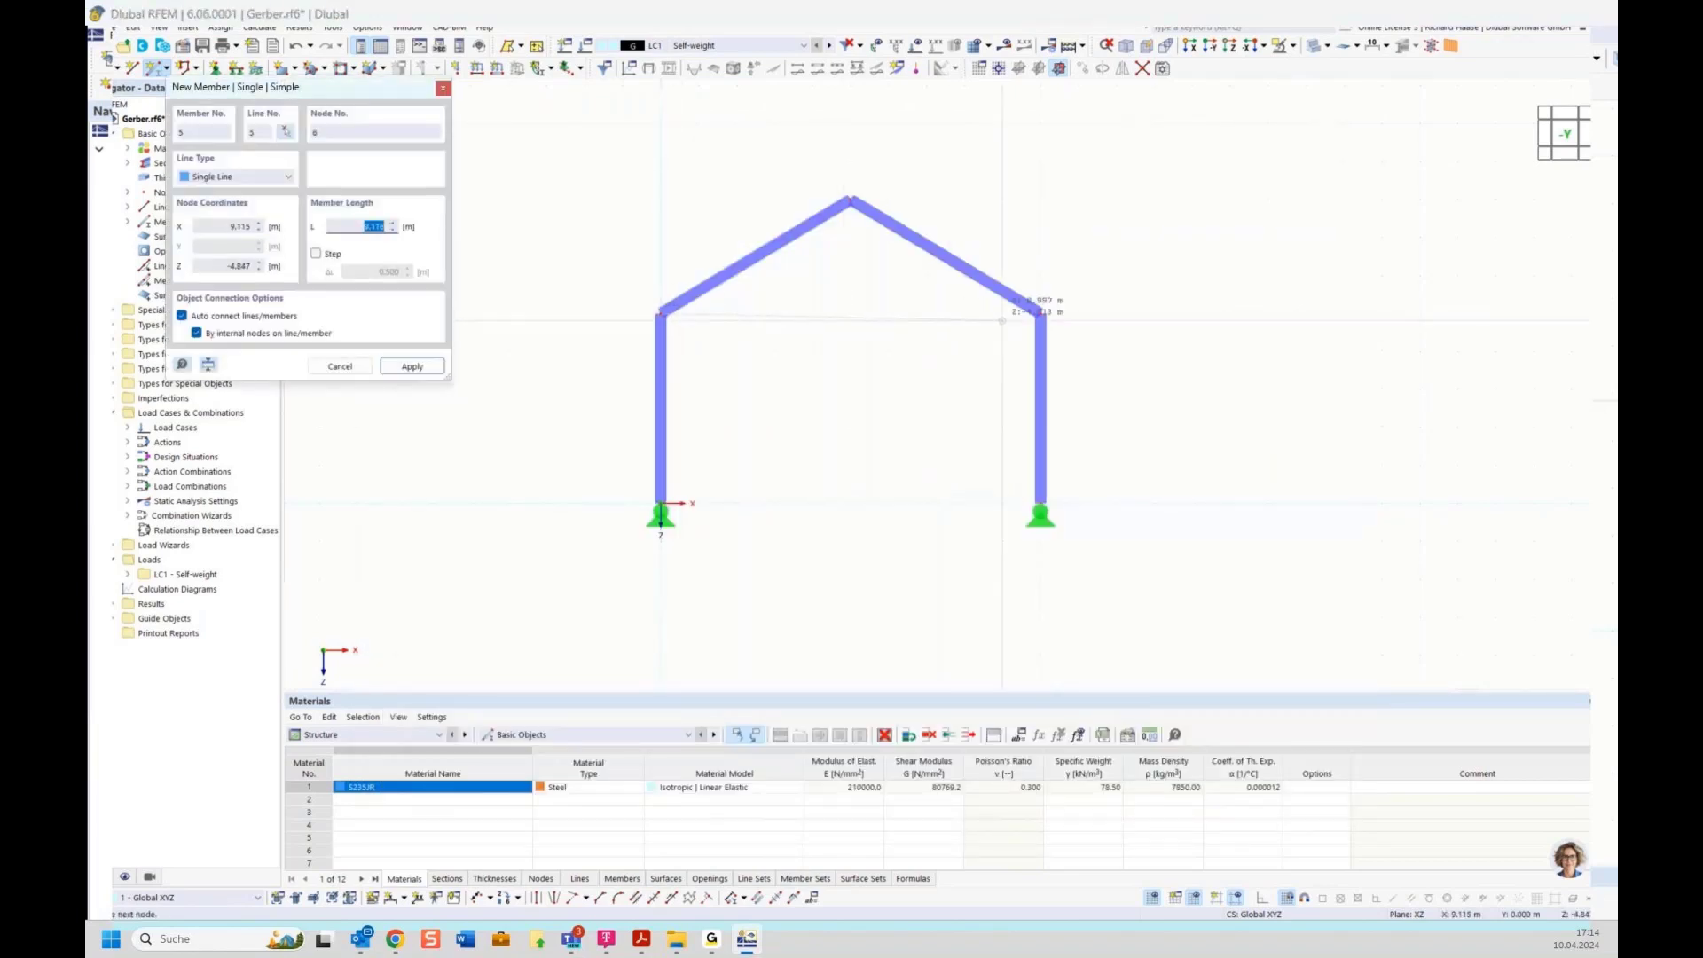
pyautogui.click(1040, 312)
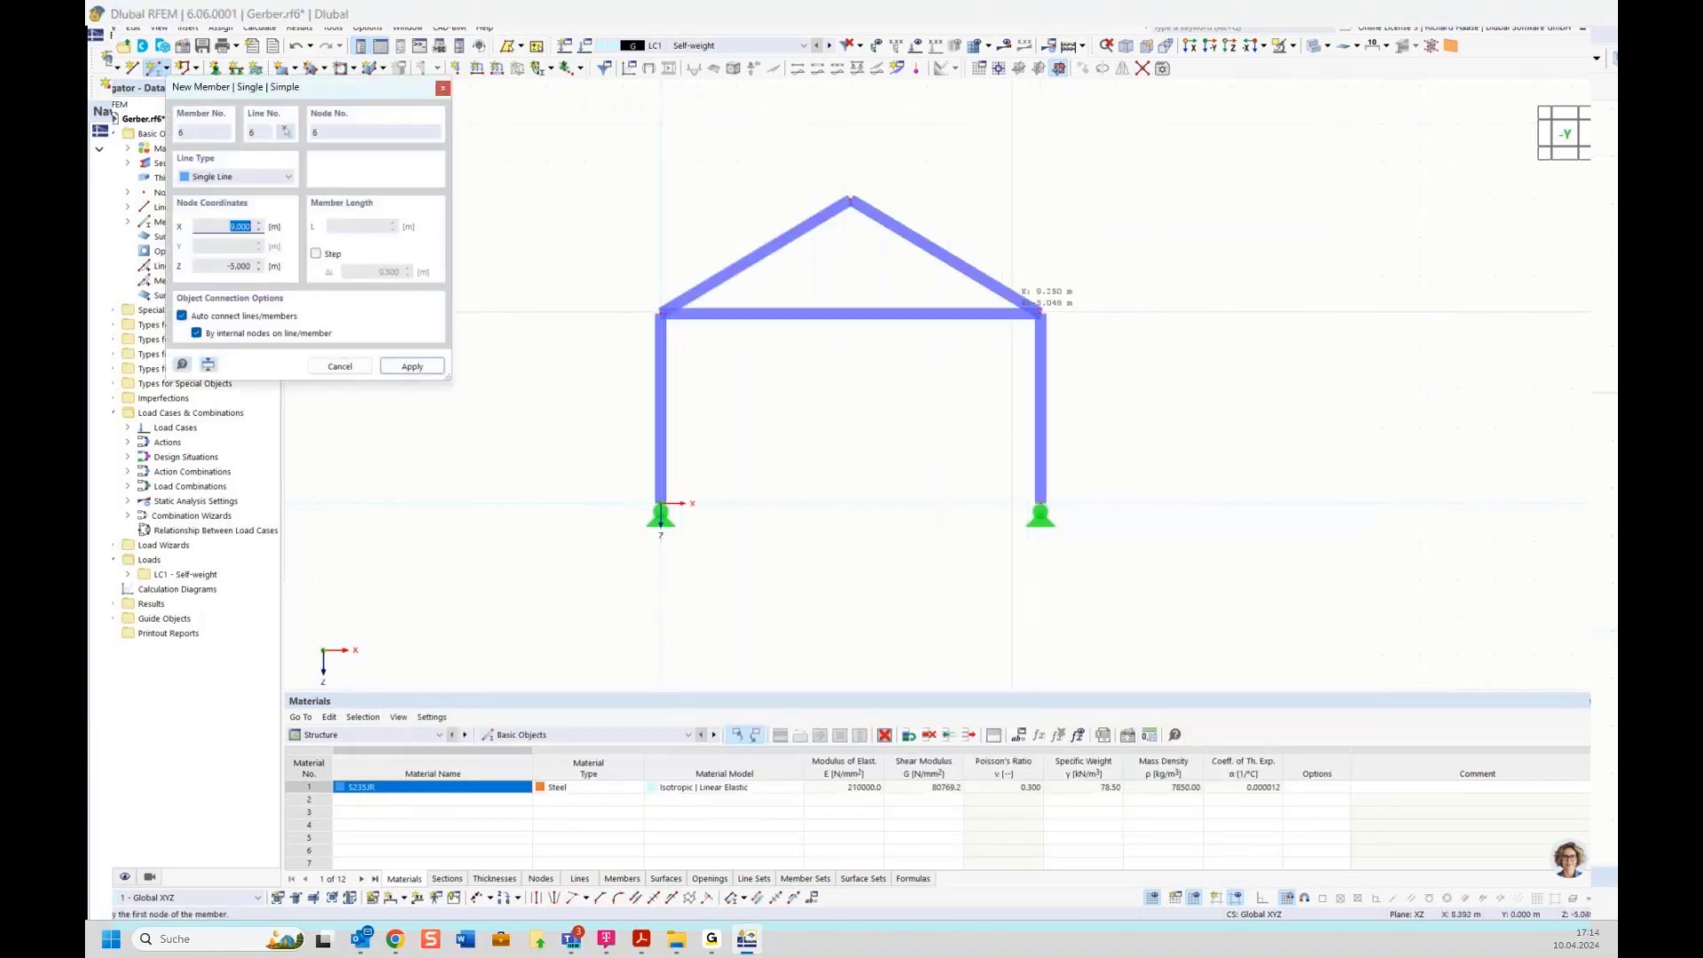
pyautogui.press('Escape')
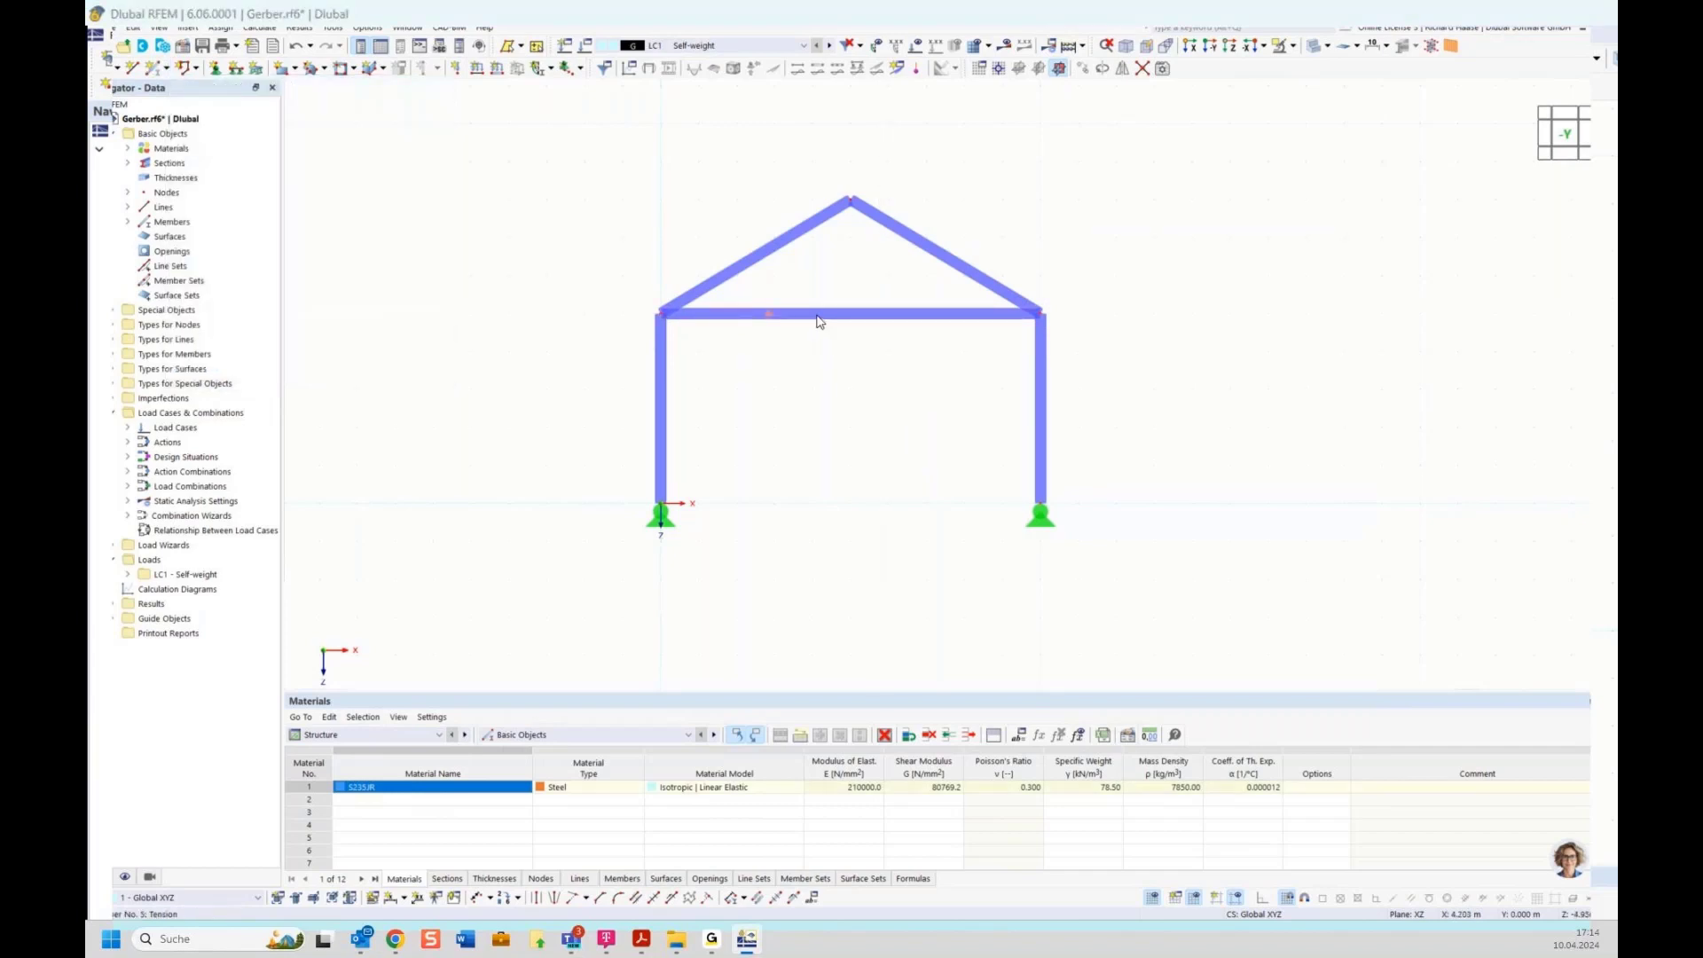
# Assign the horizontal tension member a new solid round bar section with a diameter of 30 mm
pyautogui.doubleClick(820, 322)
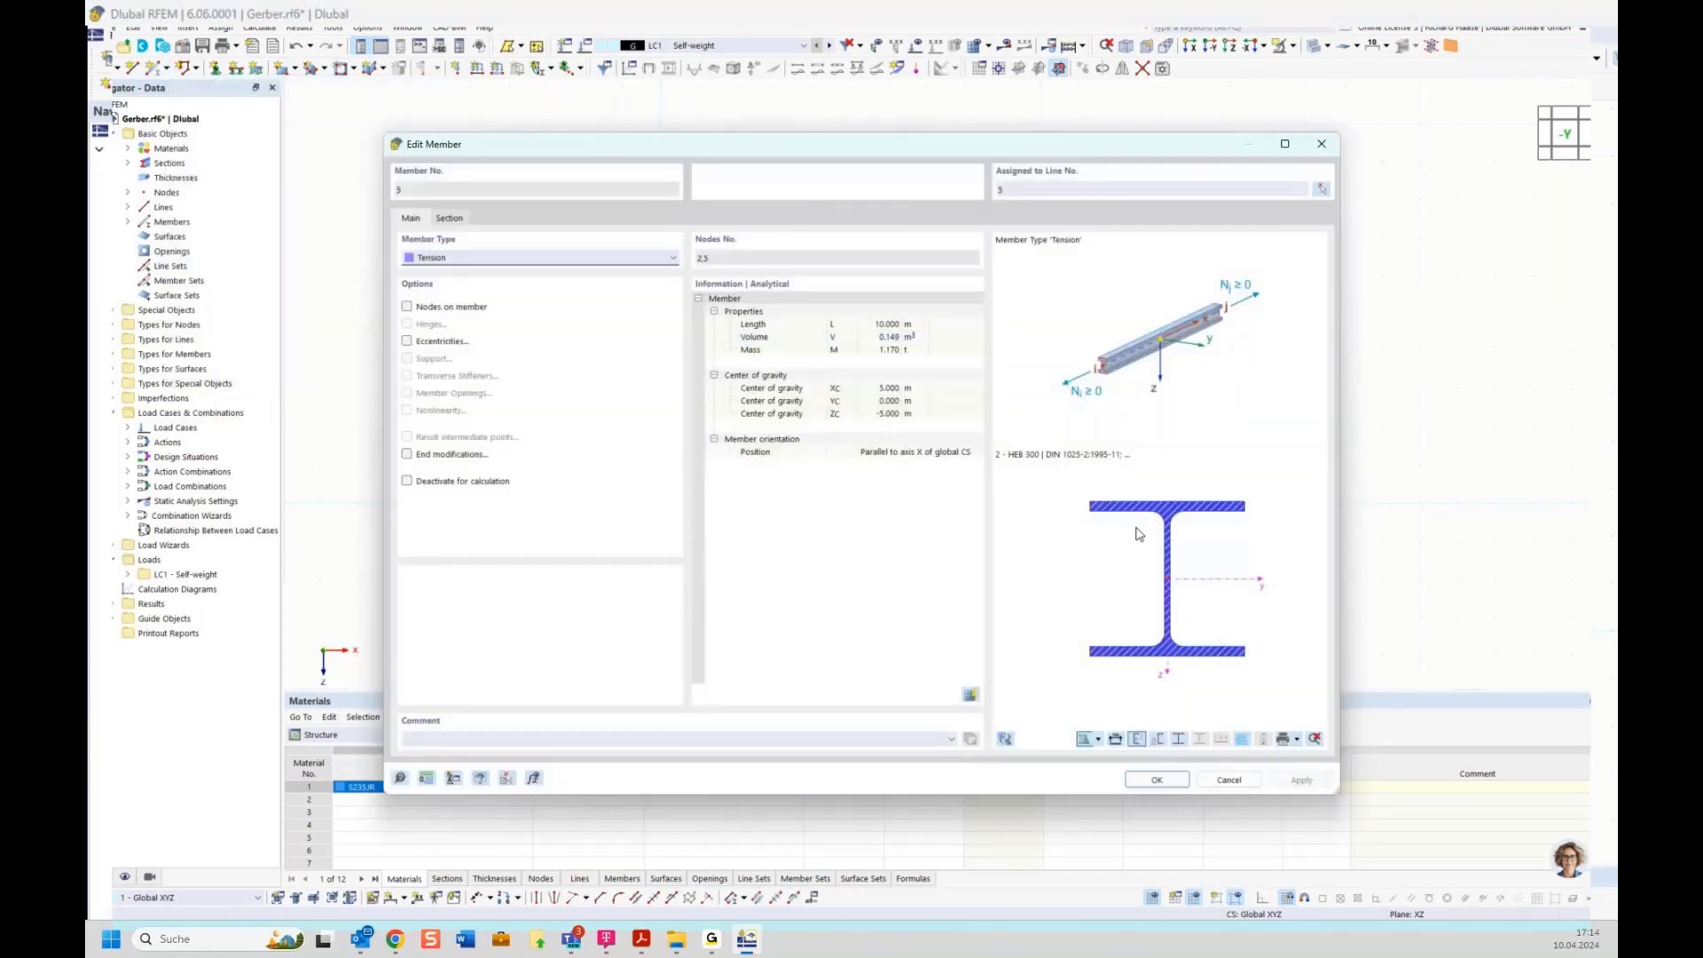
pyautogui.click(450, 218)
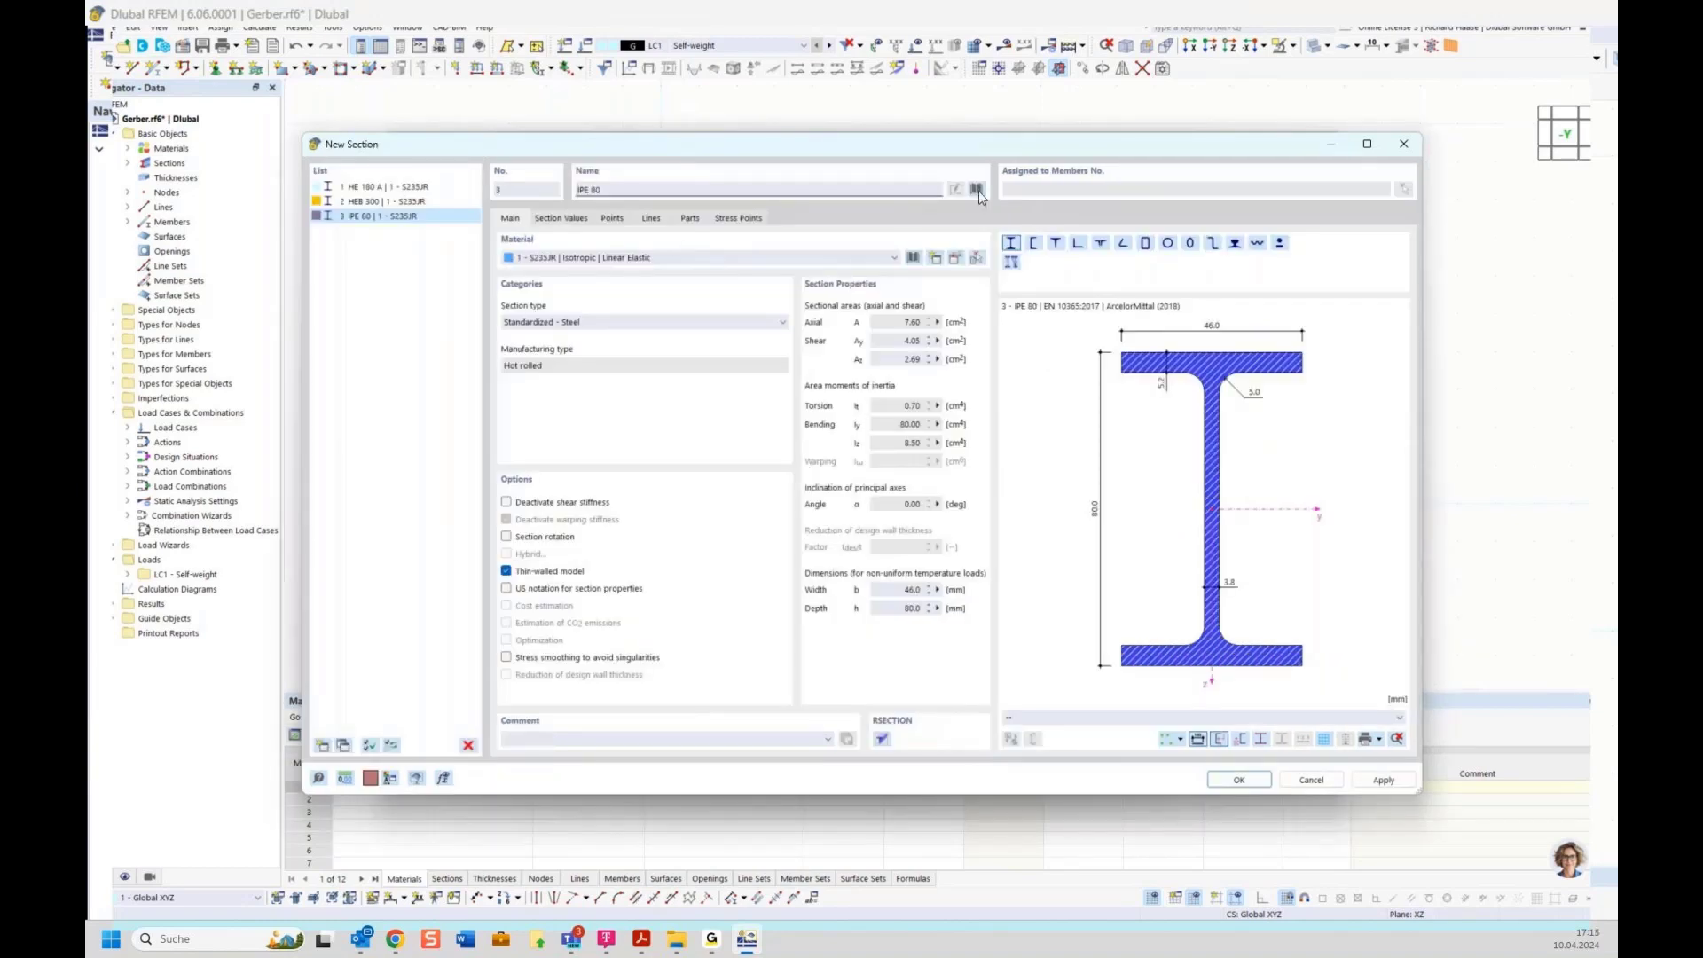
pyautogui.click(978, 189)
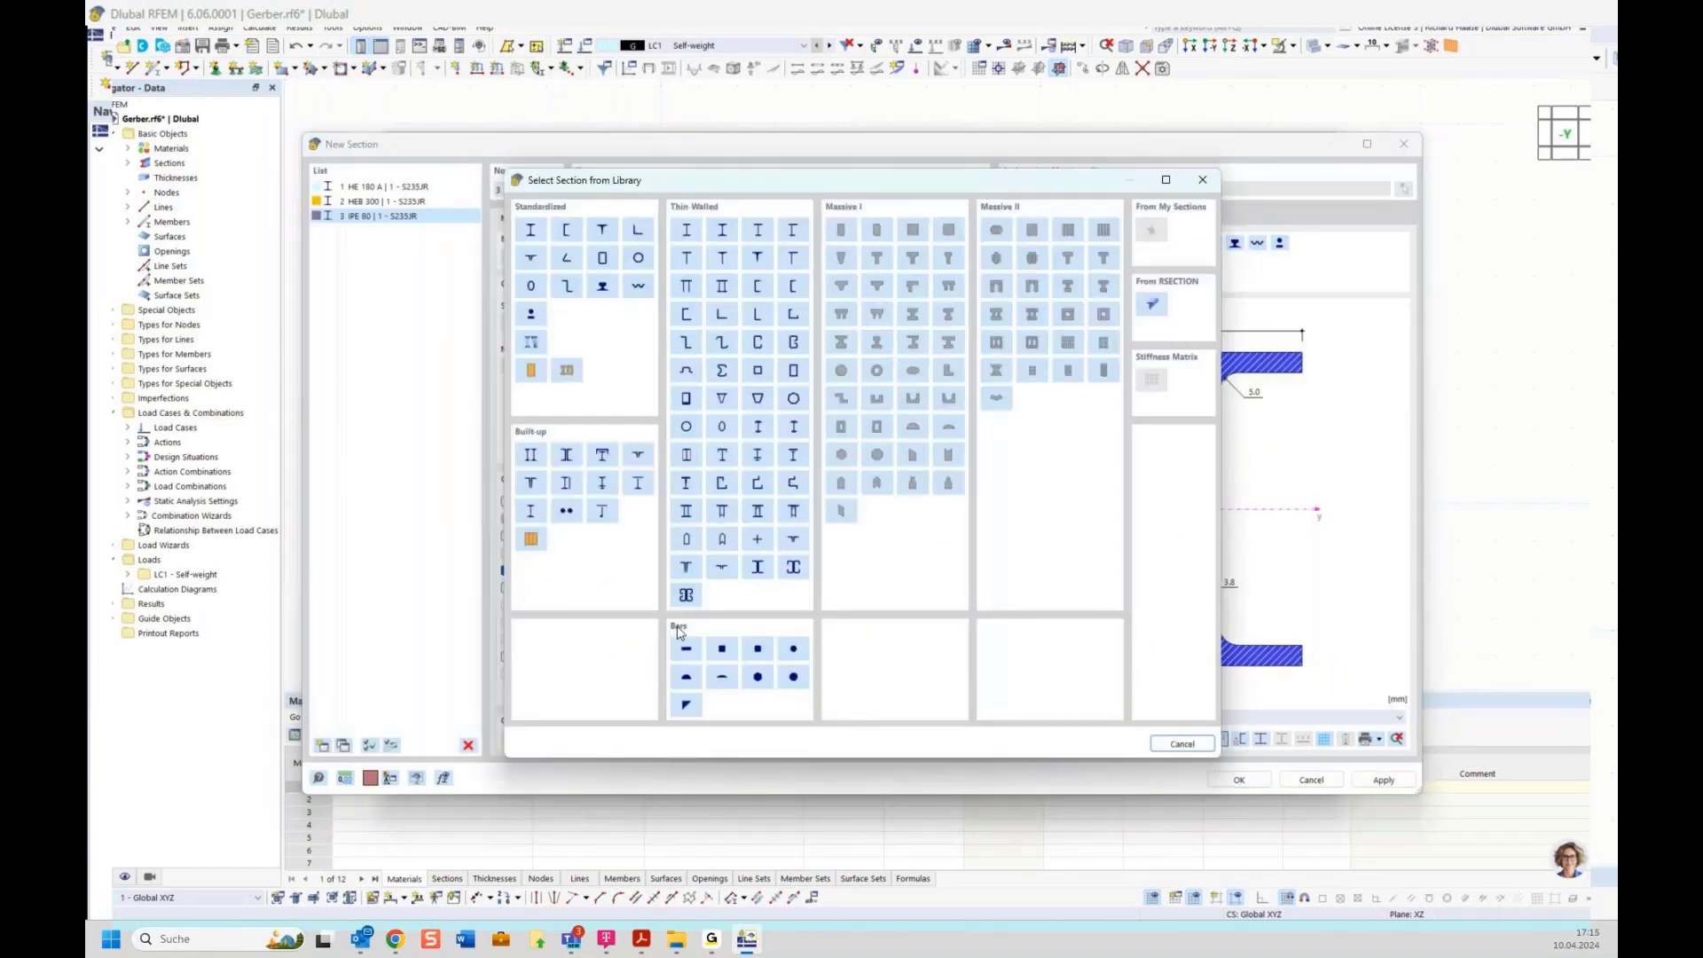
pyautogui.click(794, 649)
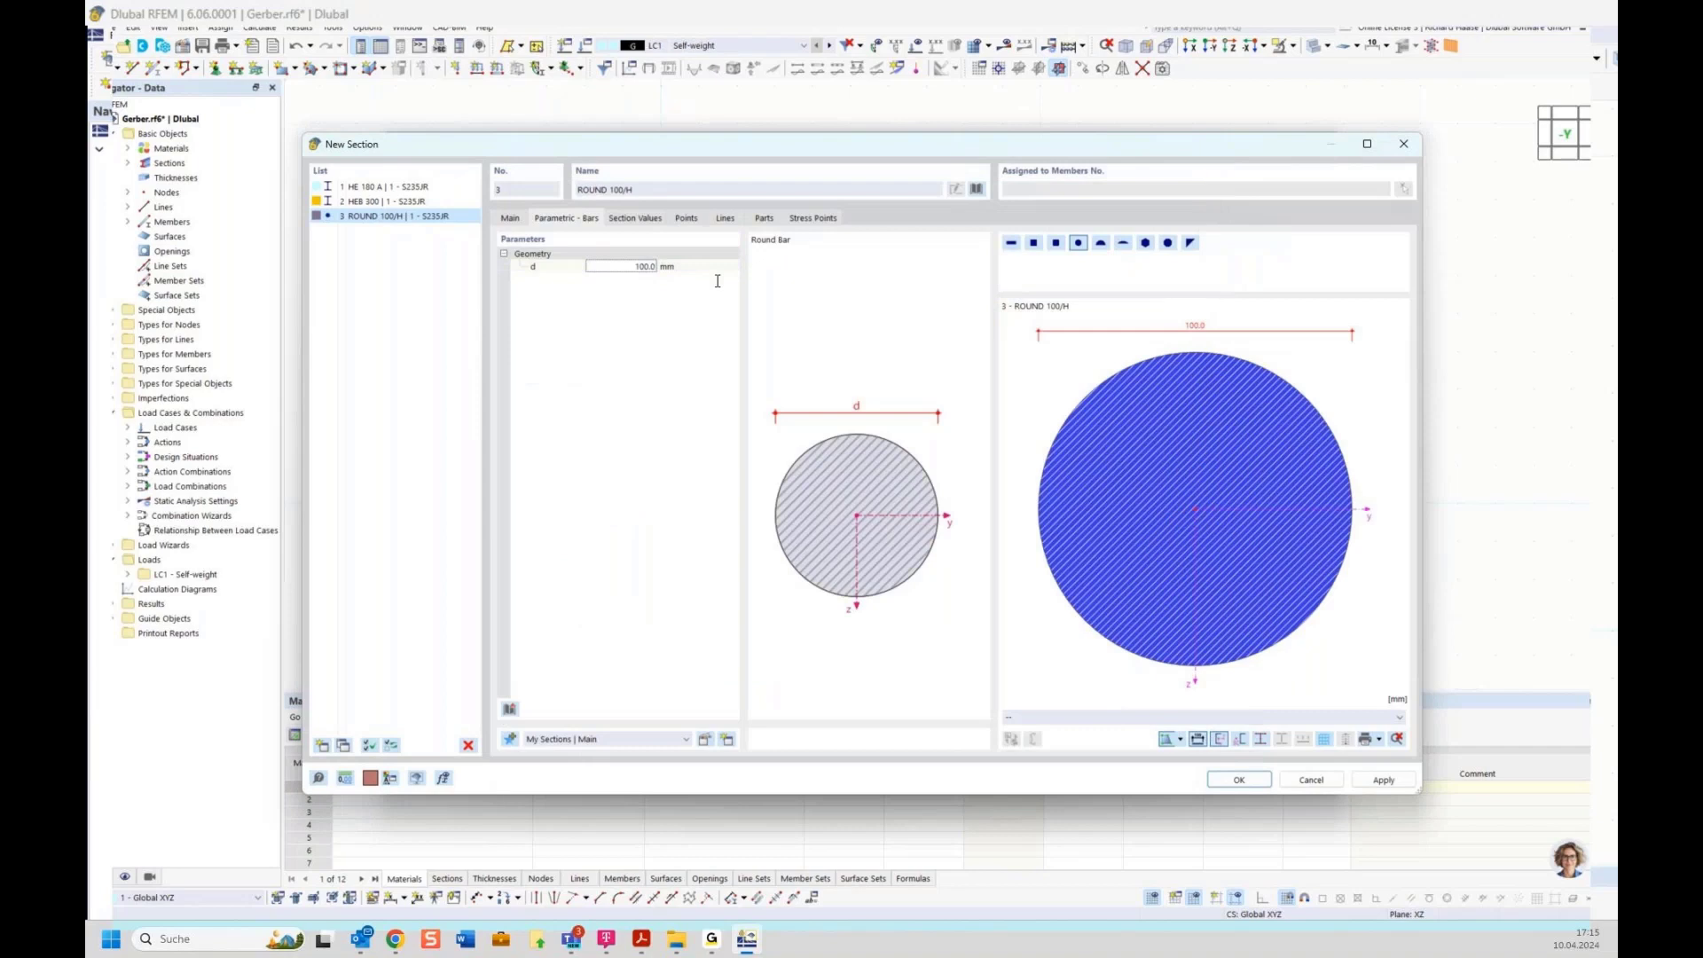
pyautogui.click(632, 266)
pyautogui.click(1240, 780)
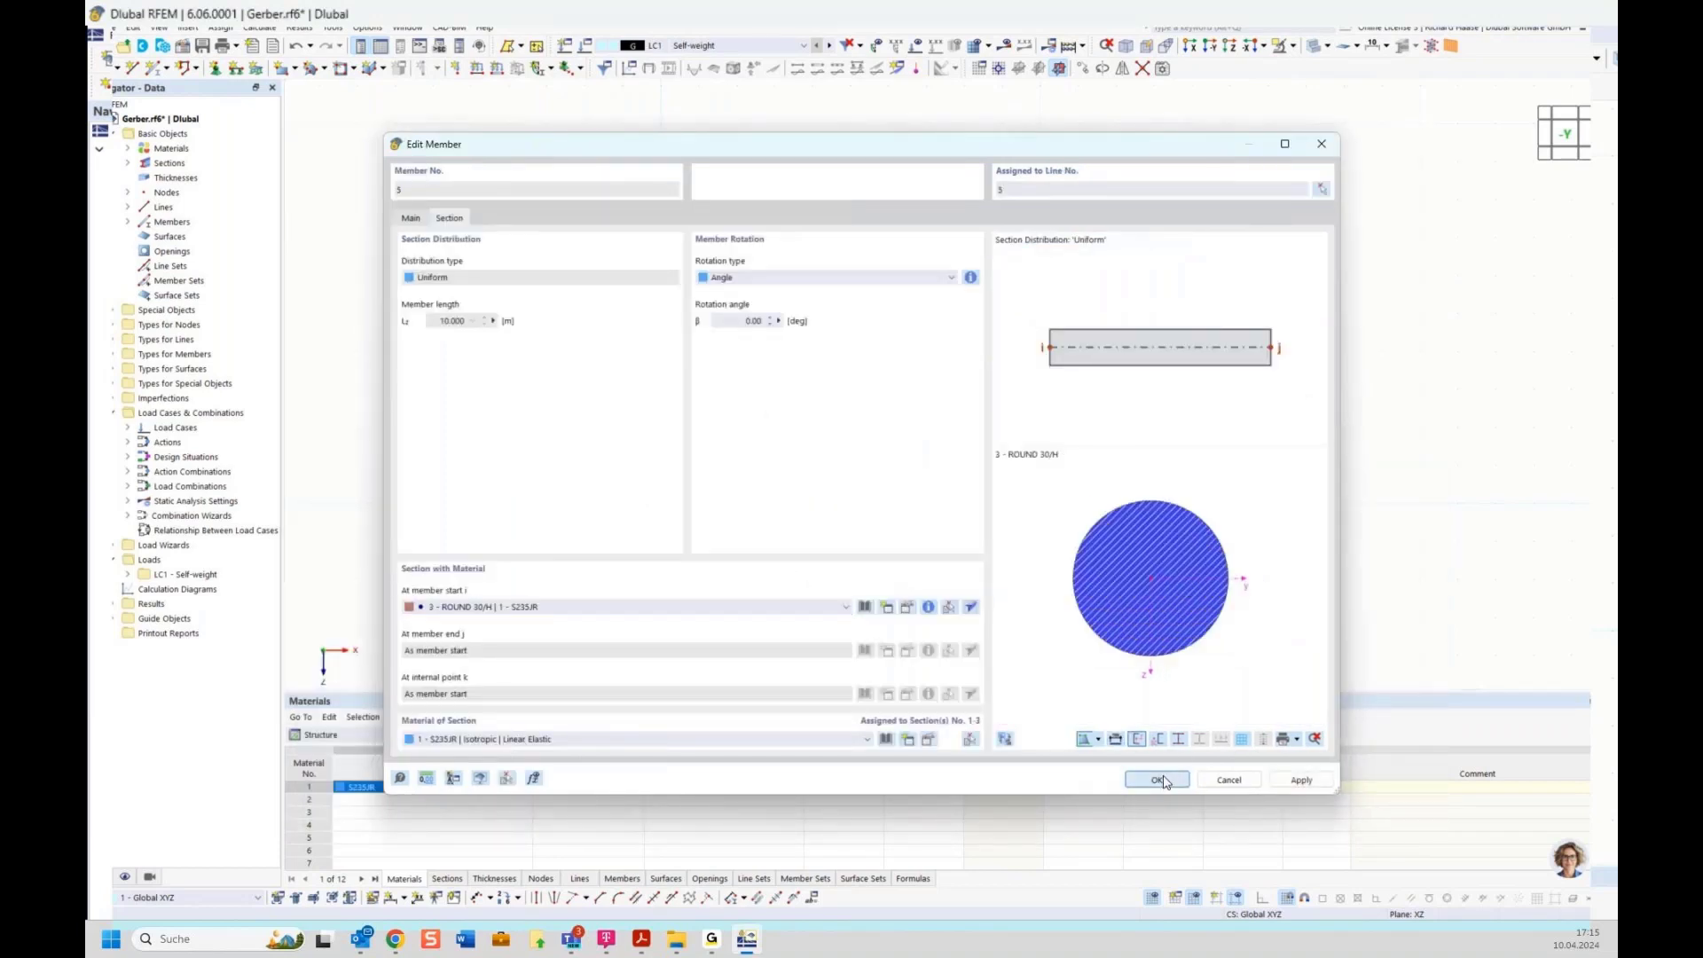
pyautogui.click(1158, 780)
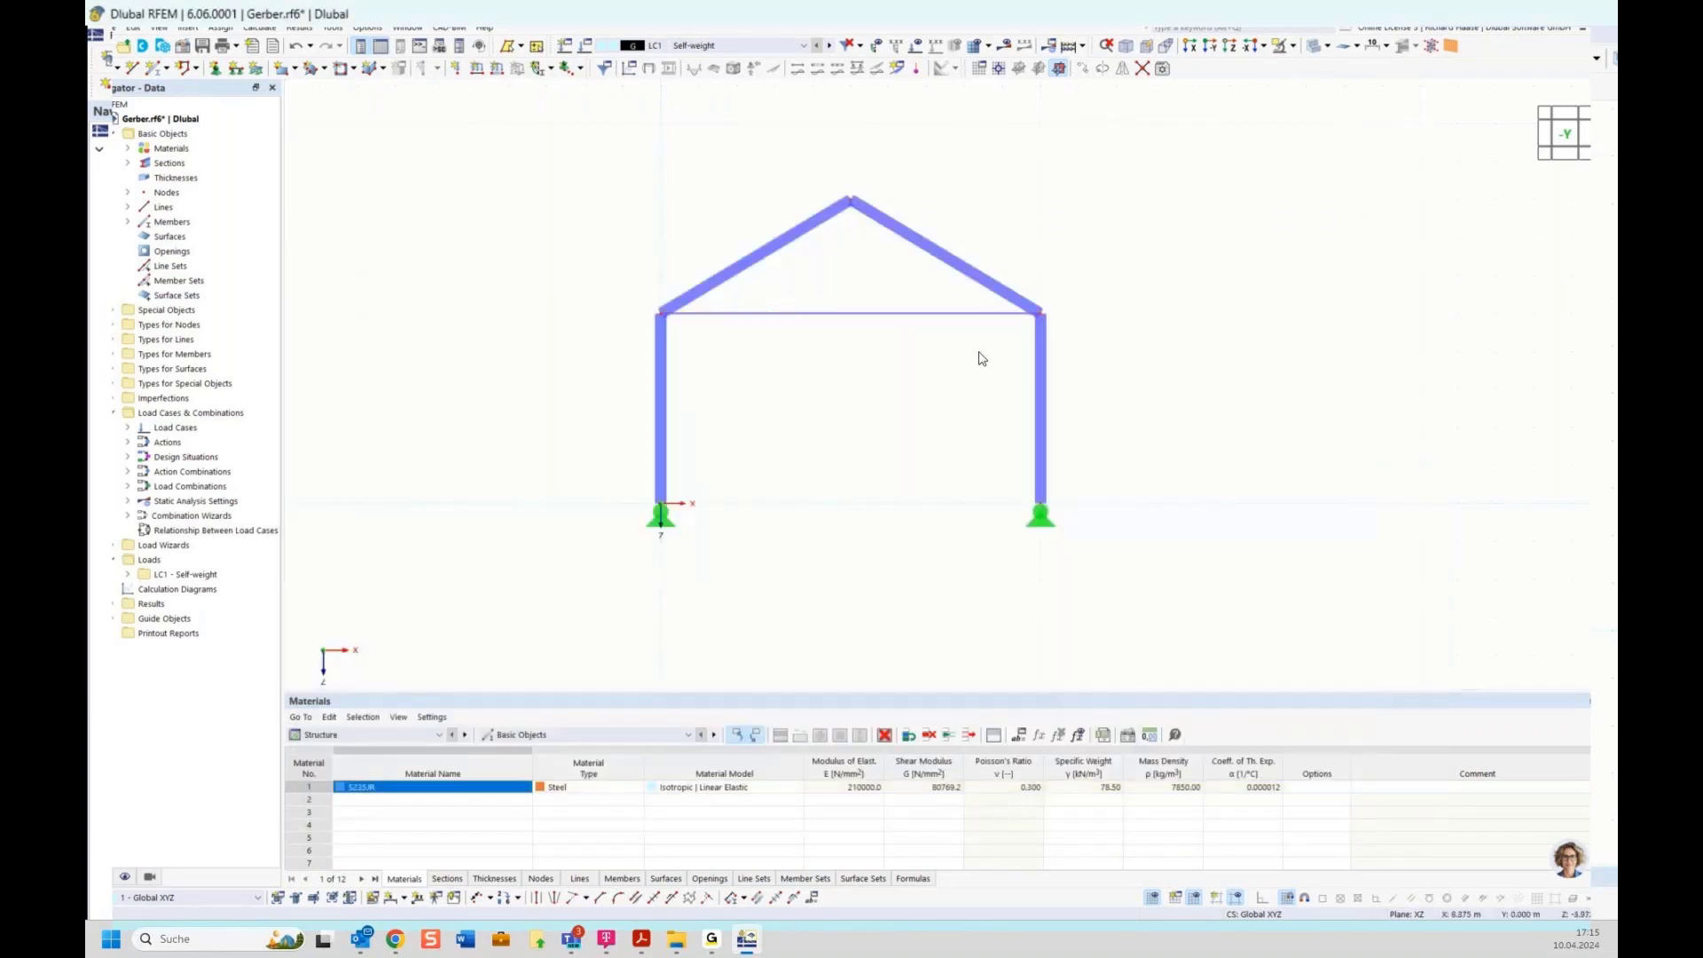
pyautogui.keyDown('ctrl'); pyautogui.moveTo(983, 358); pyautogui.dragTo(861, 324, button='middle'); pyautogui.keyUp('ctrl')
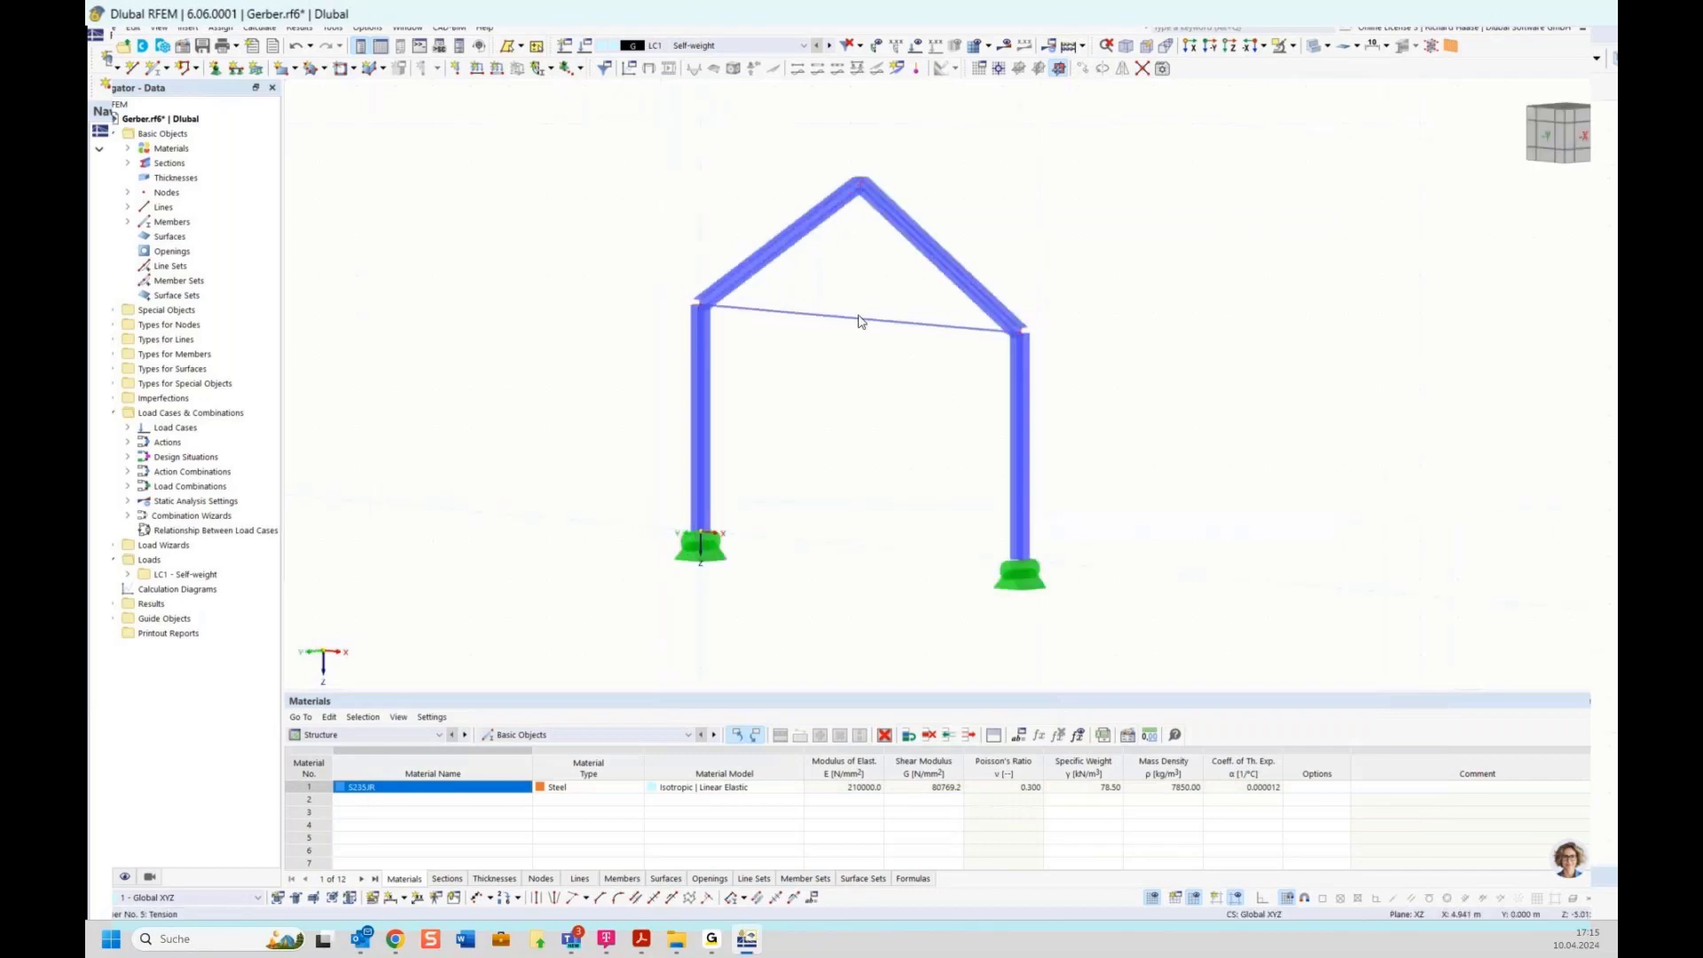
pyautogui.click(1538, 136)
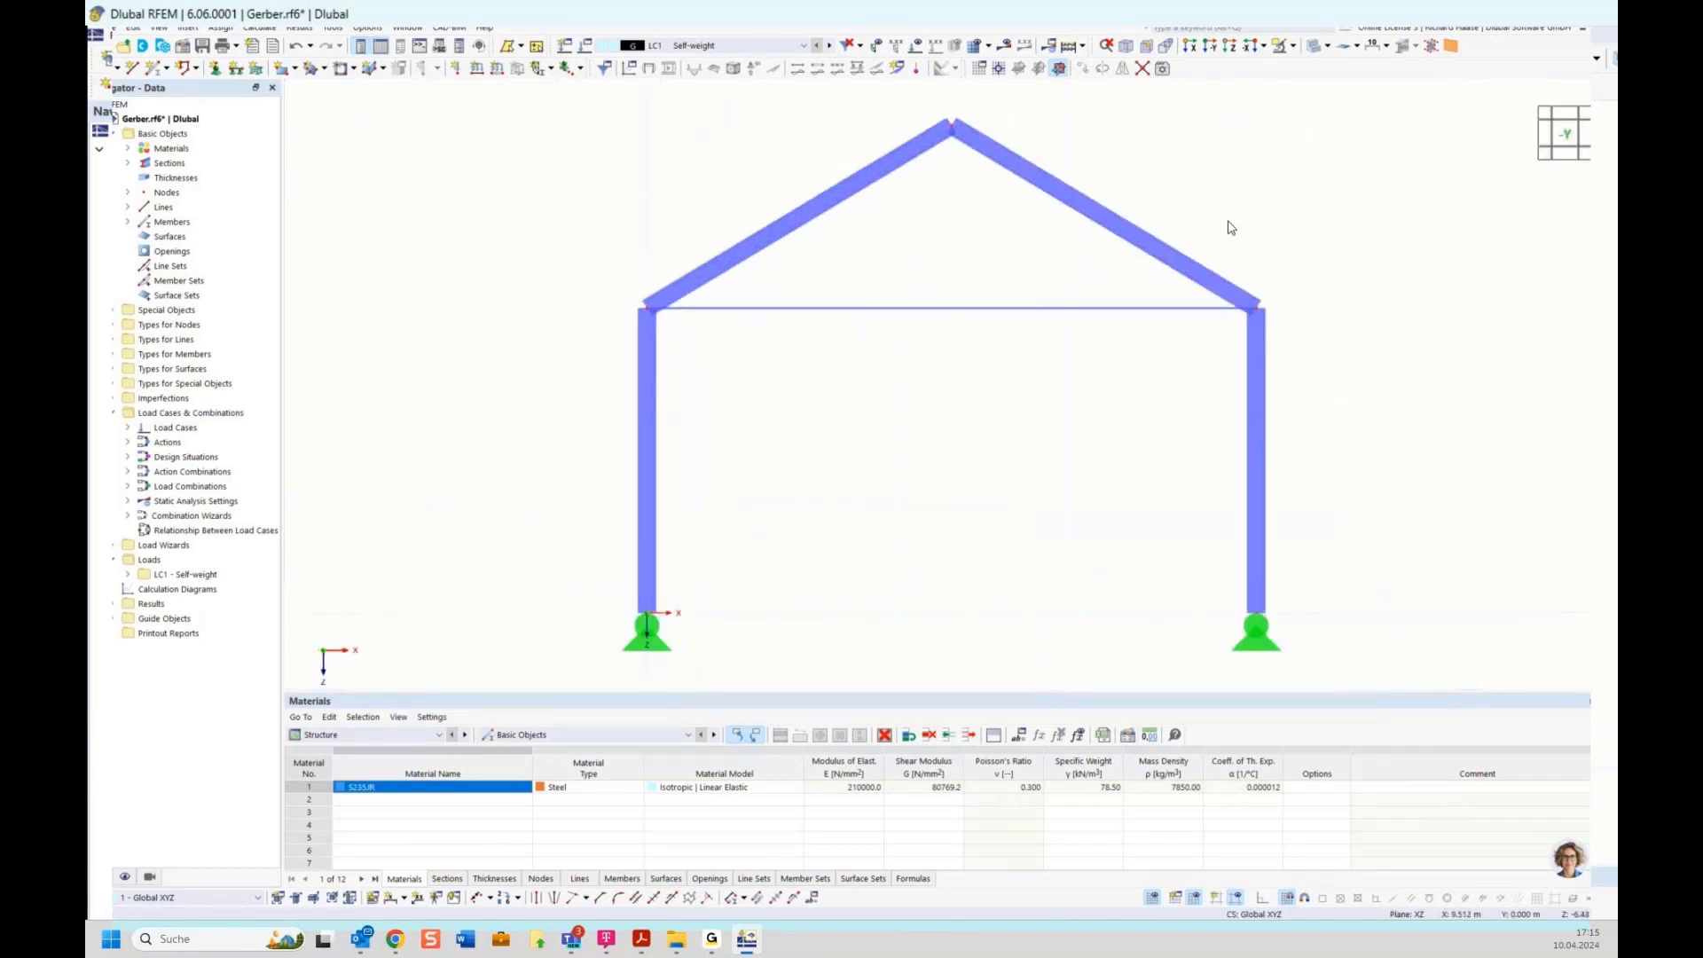
pyautogui.scroll(-3, 965, 415)
pyautogui.moveTo(915, 429); pyautogui.dragTo(890, 422, button='middle')
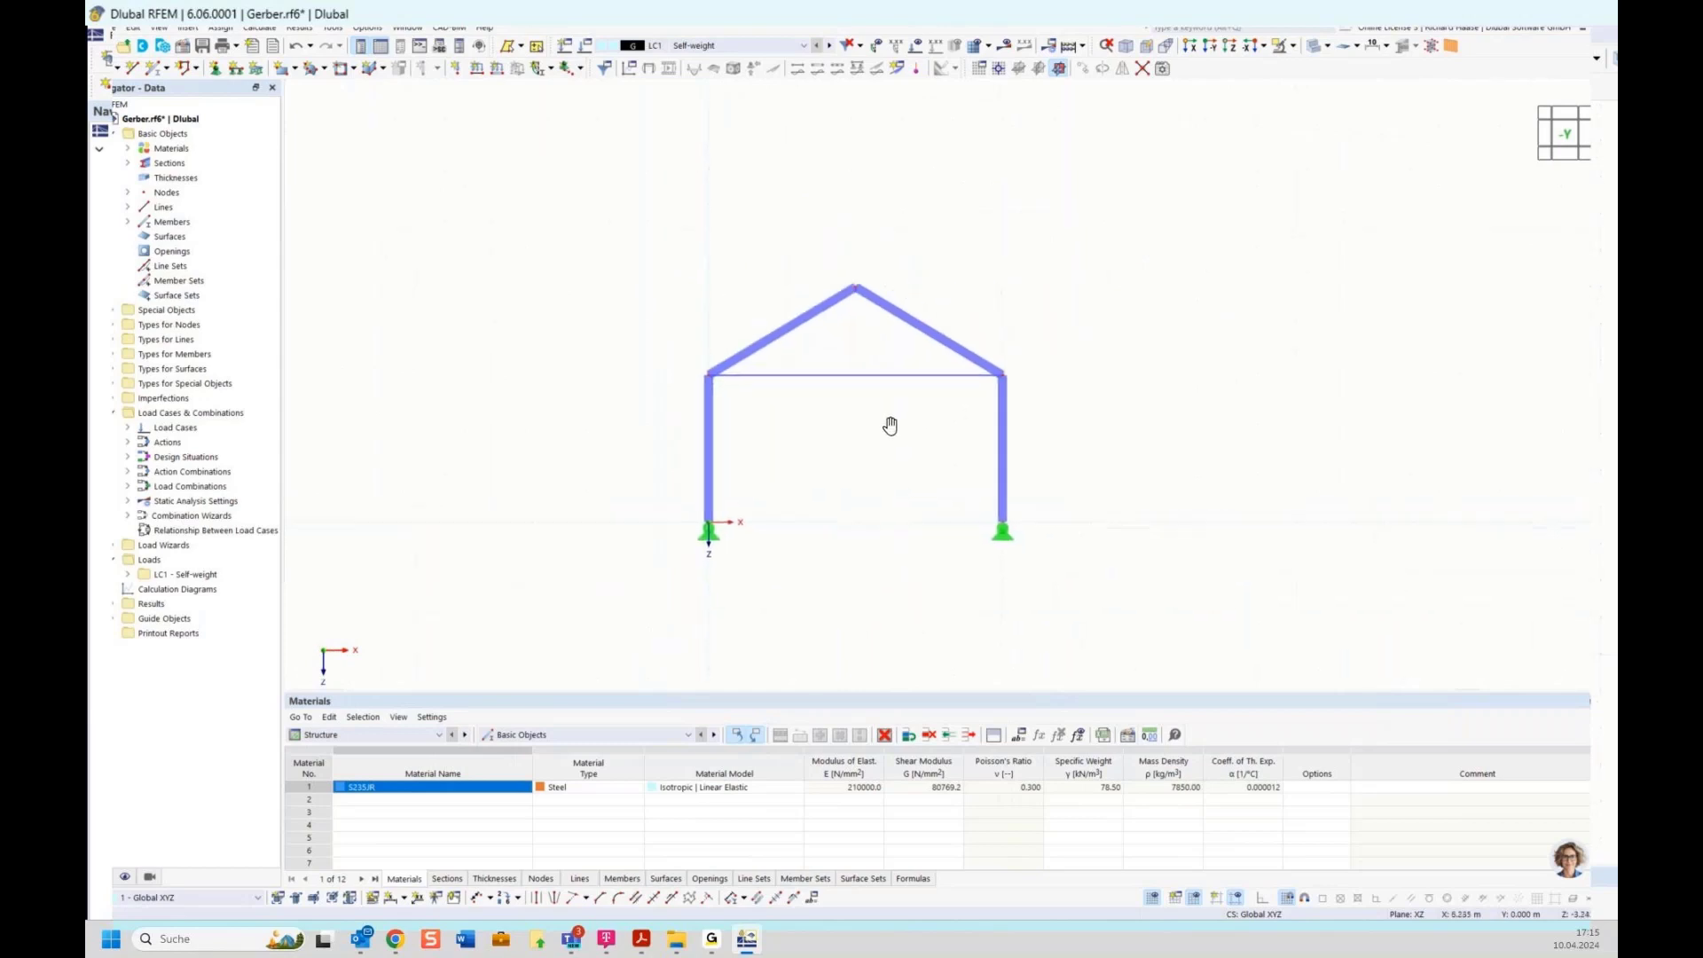
# Create a load case named Snow with the action category Snow/ice loads - H <= 1000 m
pyautogui.rightClick(145, 560)
pyautogui.click(144, 560)
pyautogui.rightClick(160, 579)
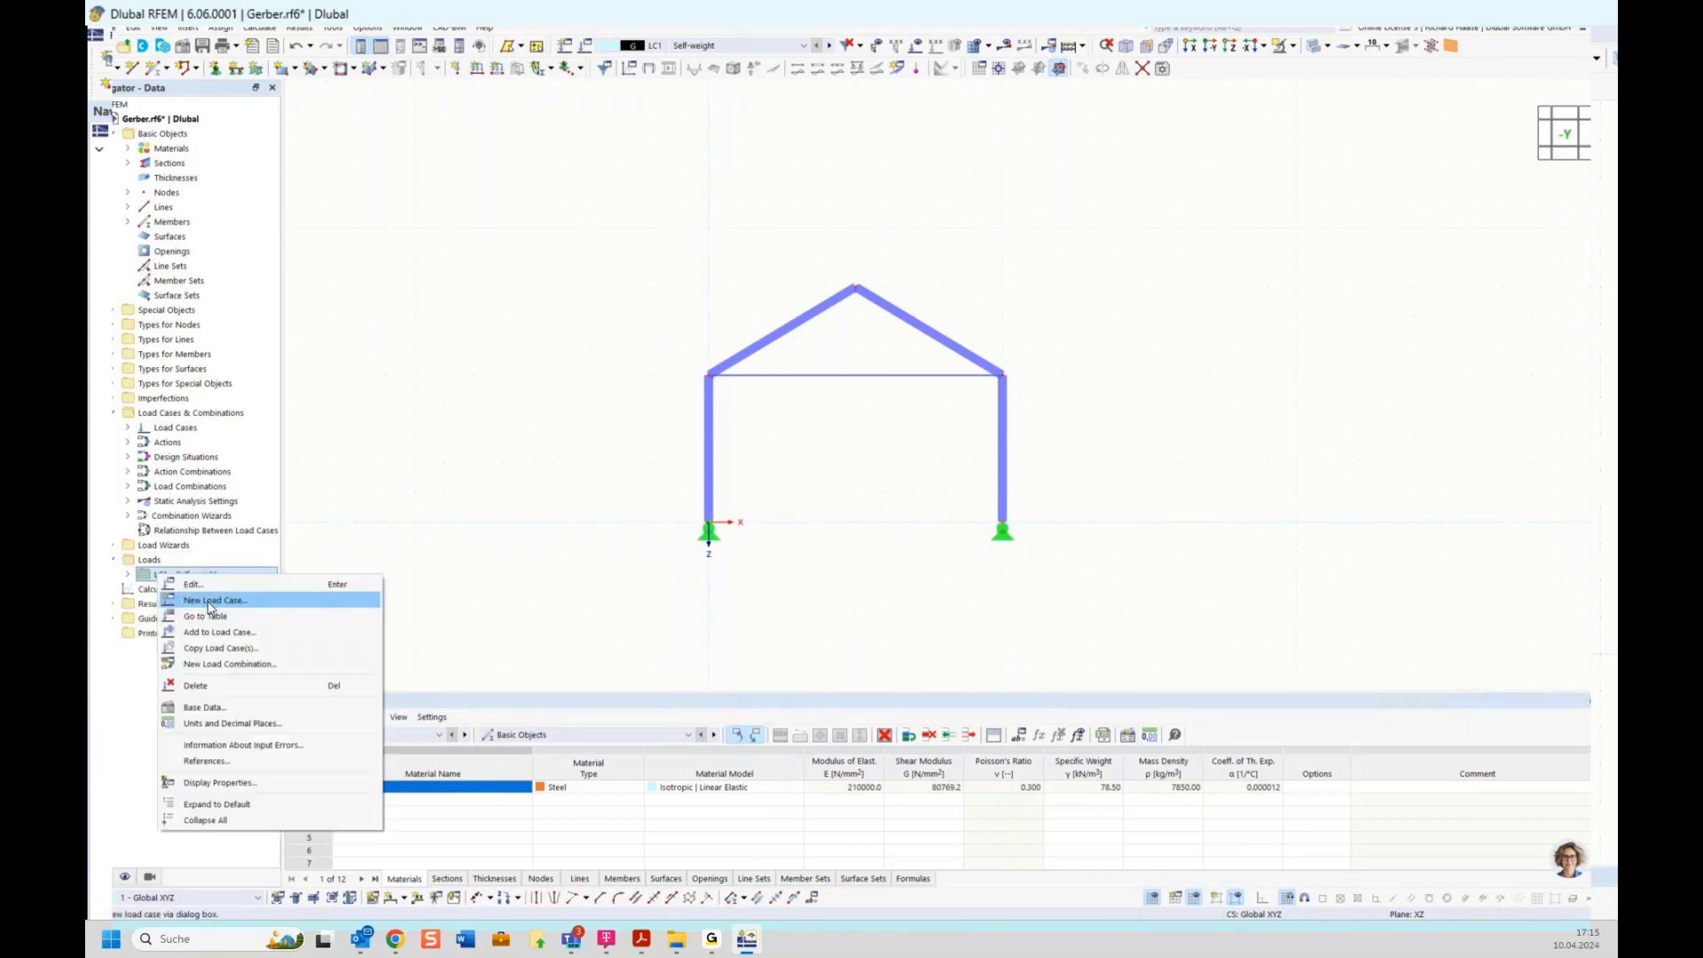
pyautogui.click(210, 602)
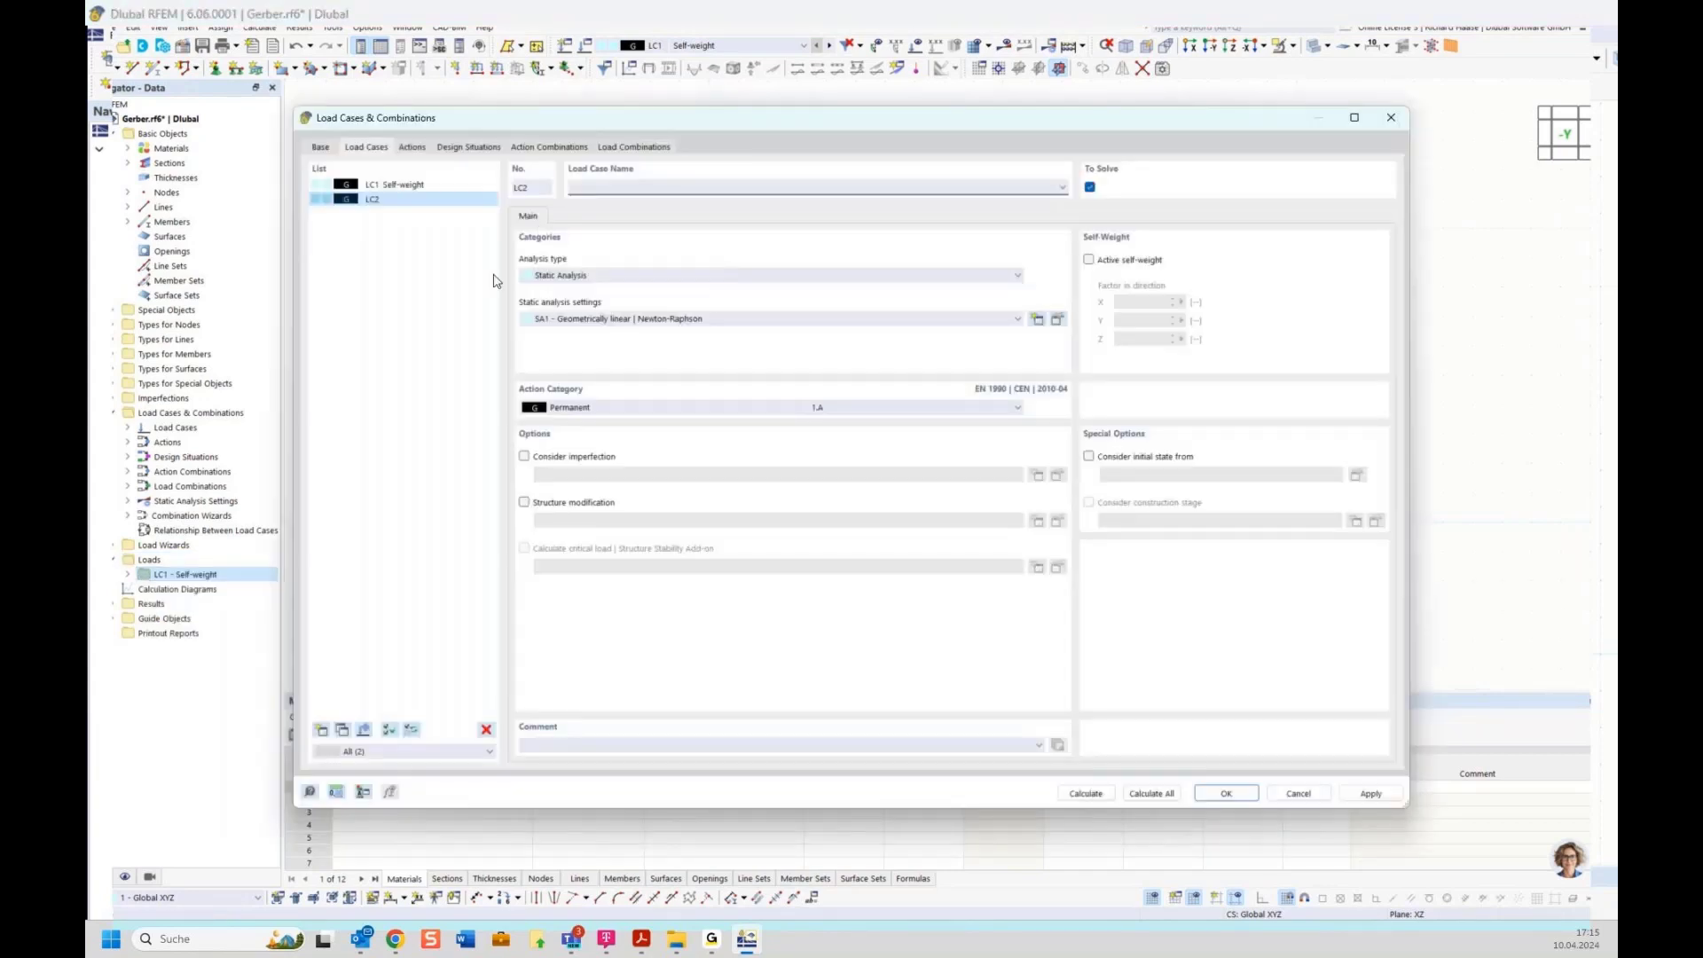
pyautogui.click(576, 409)
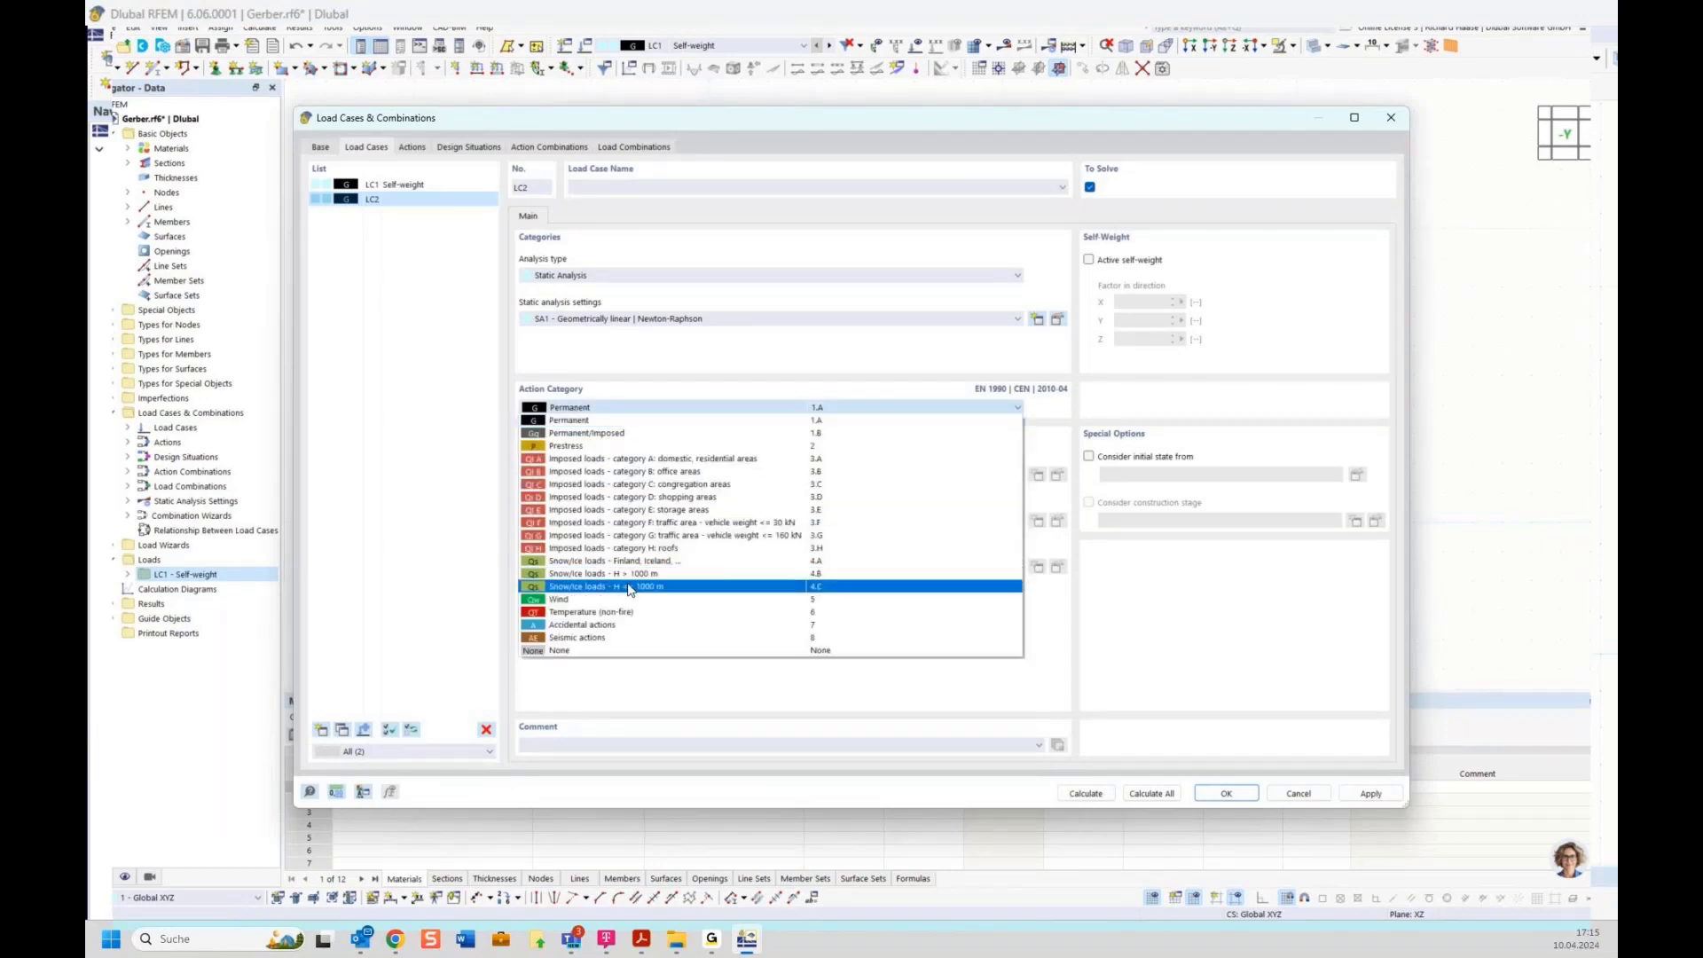
pyautogui.click(646, 591)
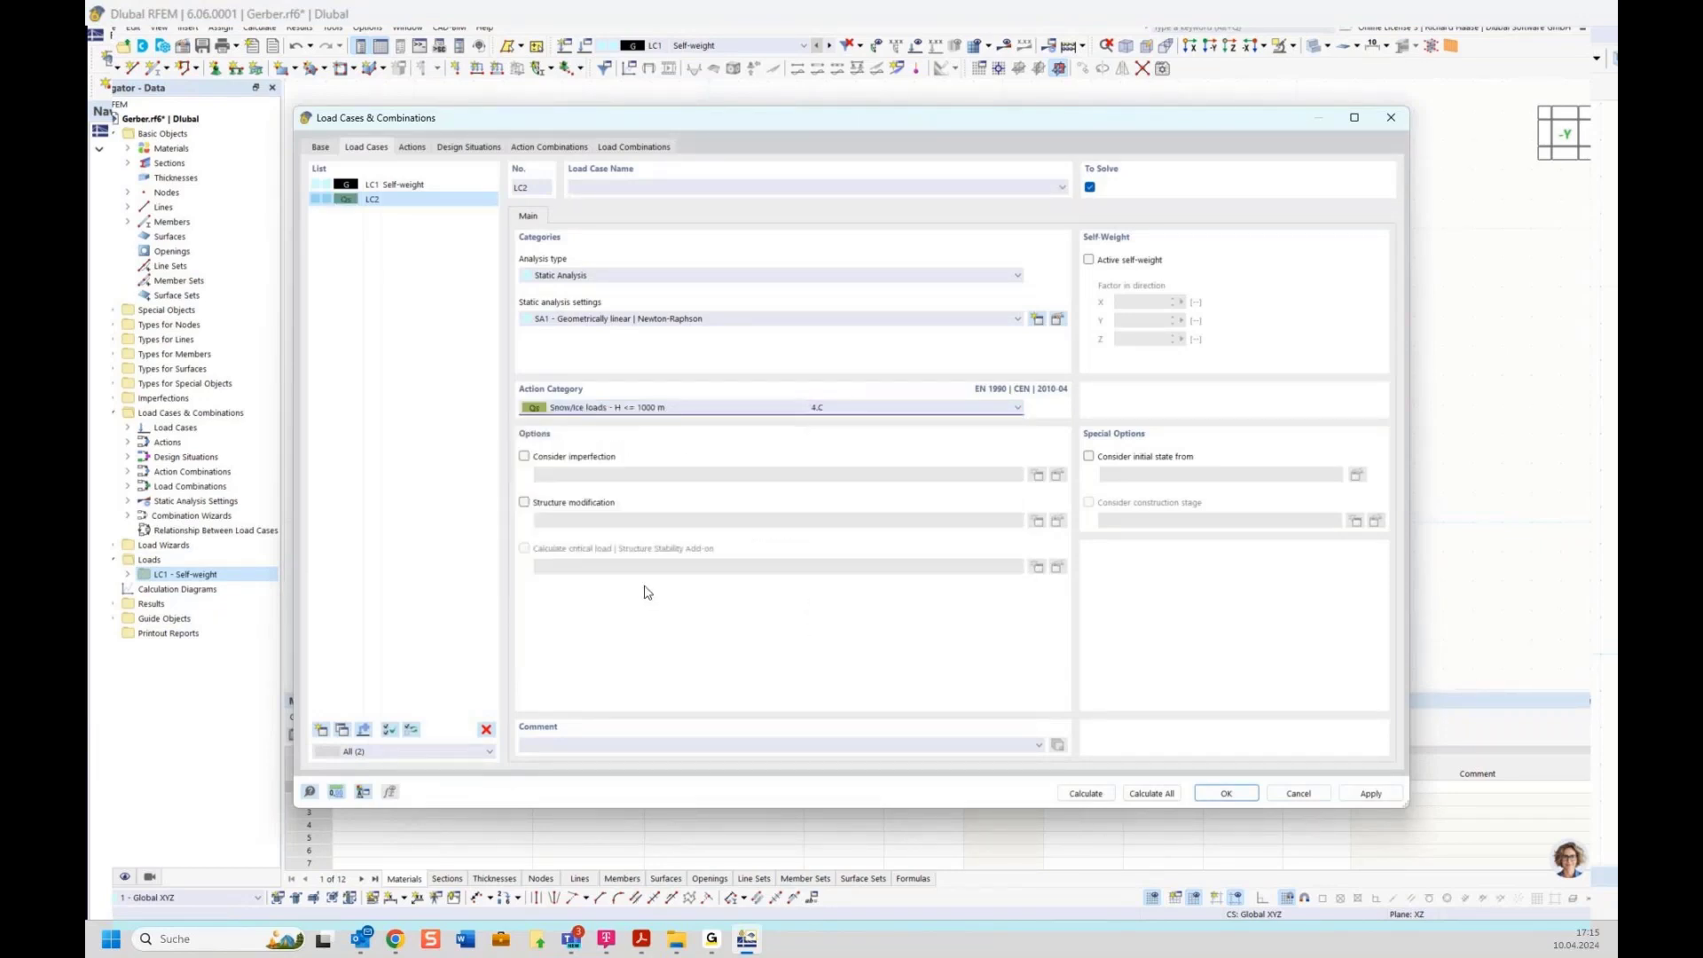
pyautogui.click(649, 188)
pyautogui.write('Snow')
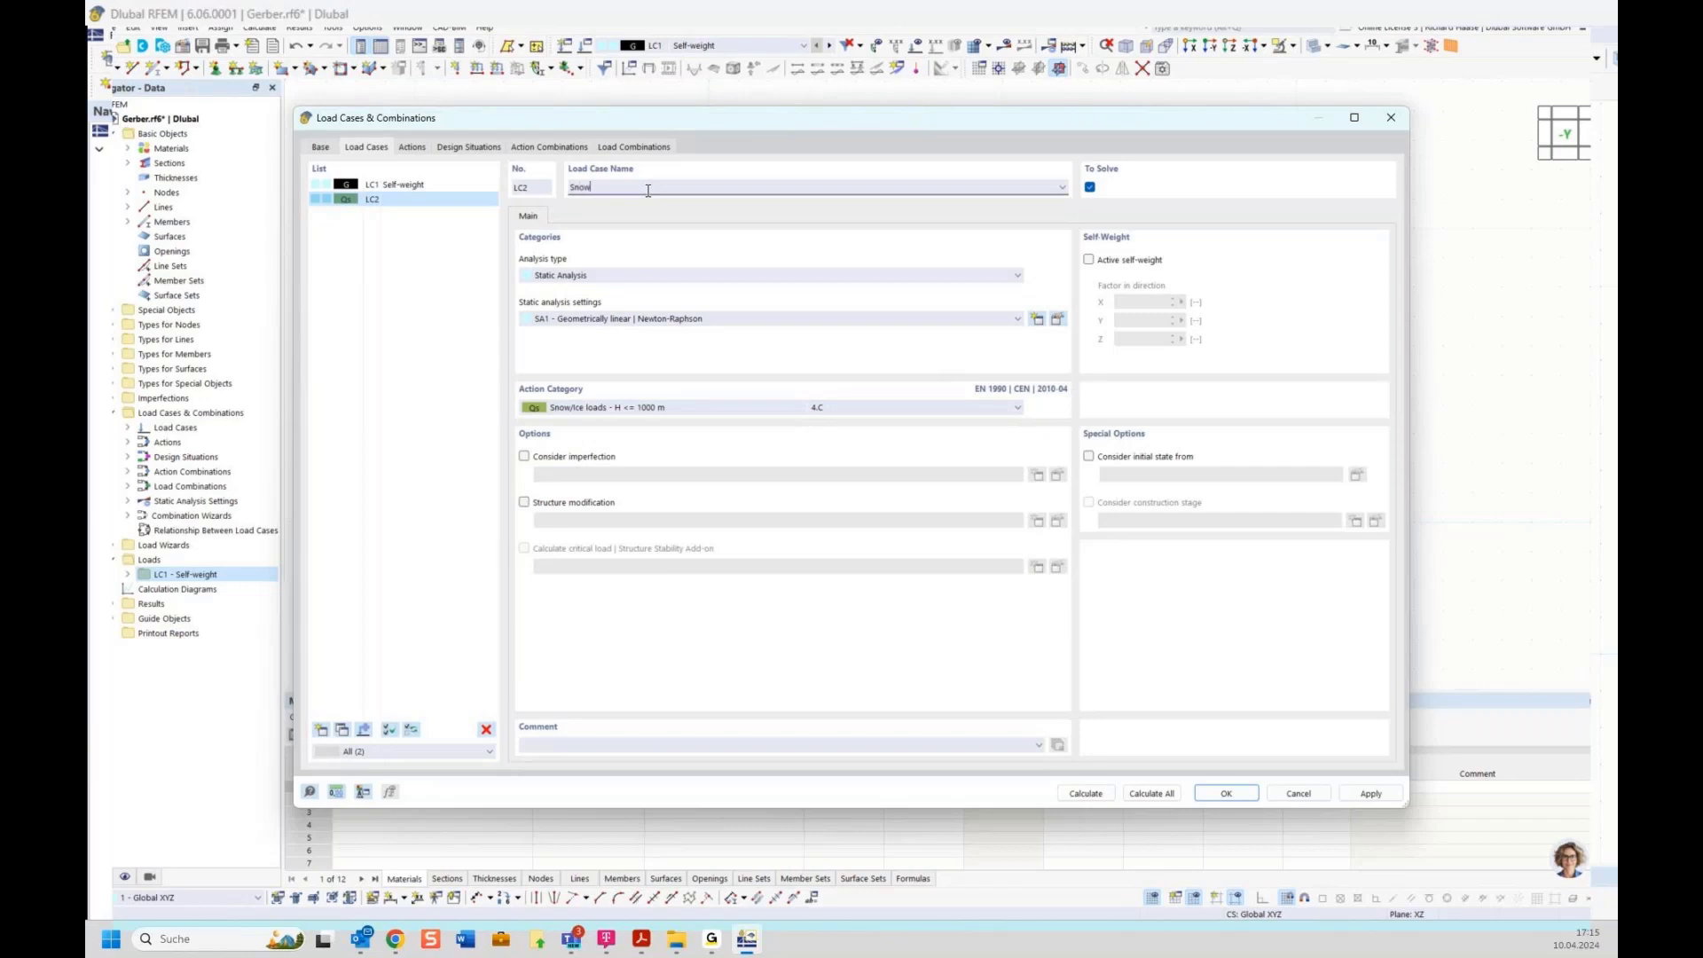
# Add a load case named Wind and assign it the Wind action category
pyautogui.click(323, 735)
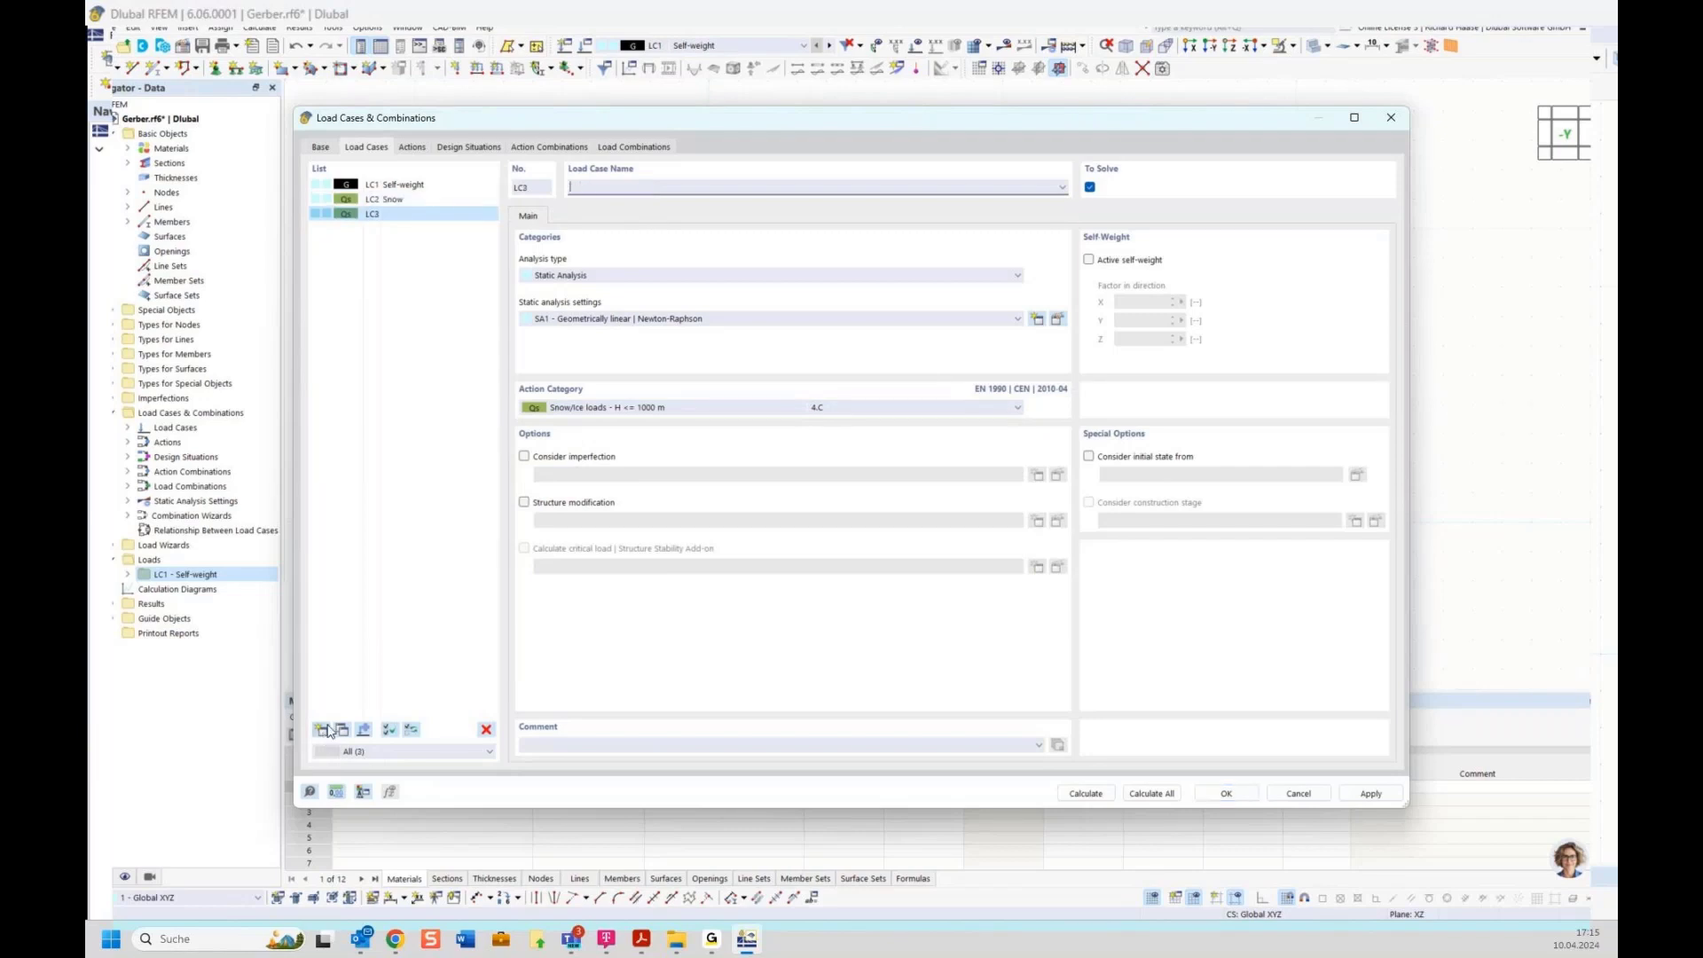
pyautogui.click(619, 184)
pyautogui.write('Wind')
pyautogui.click(599, 409)
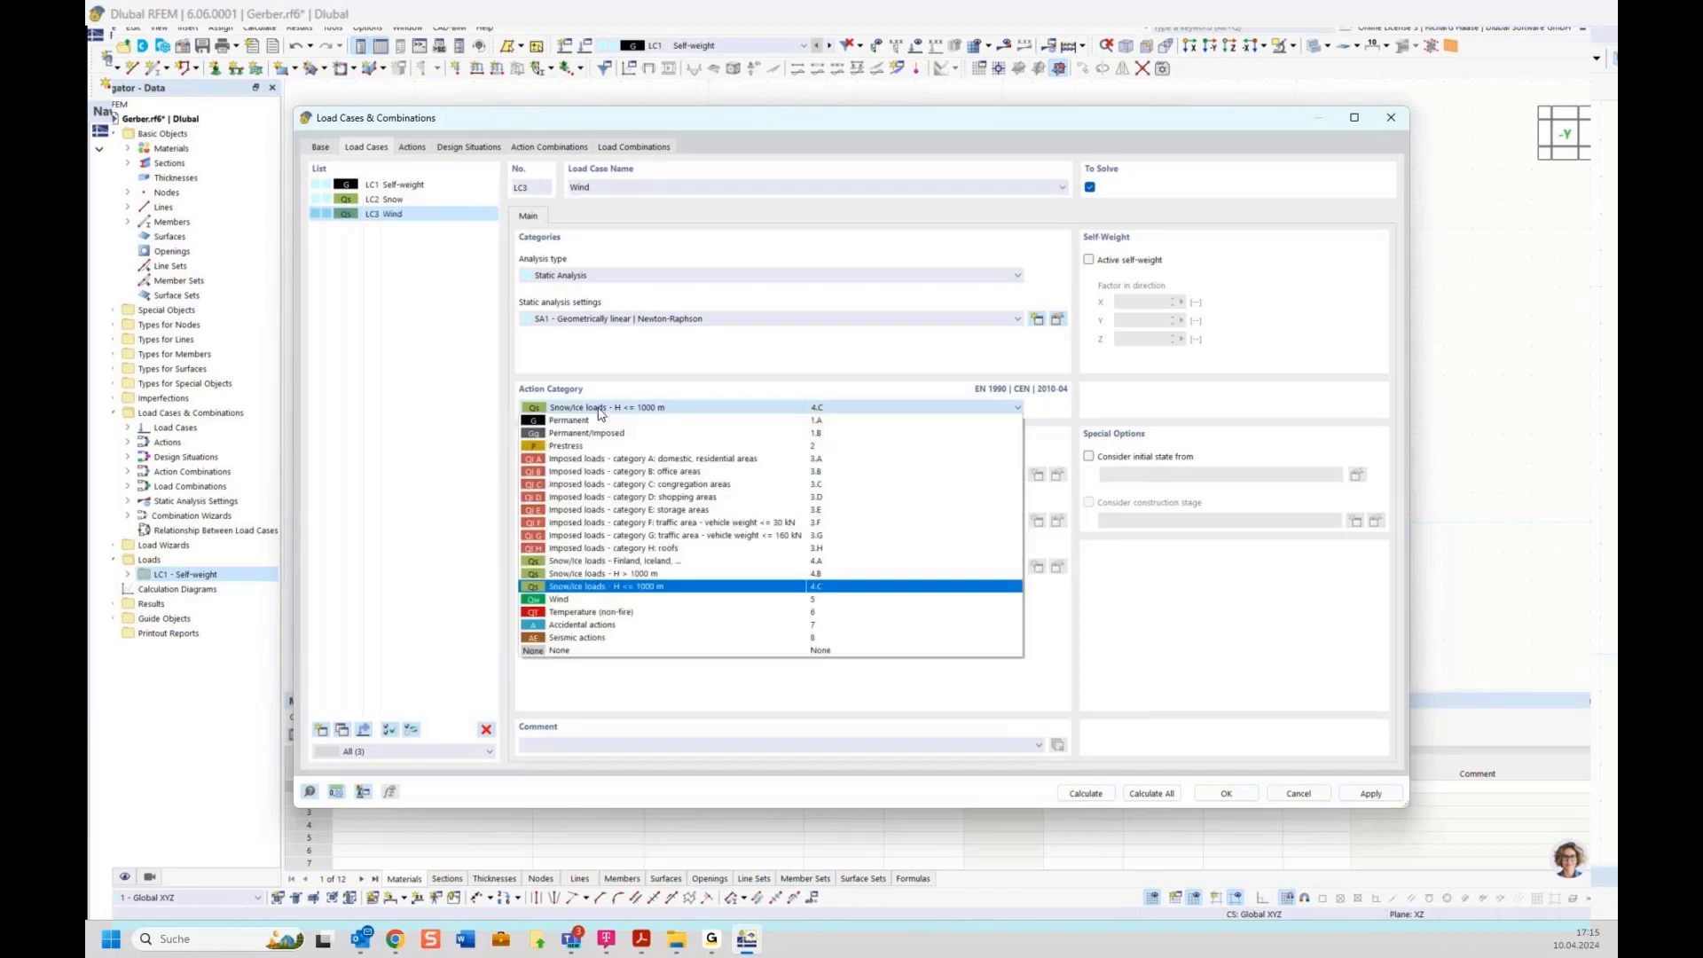
pyautogui.click(578, 600)
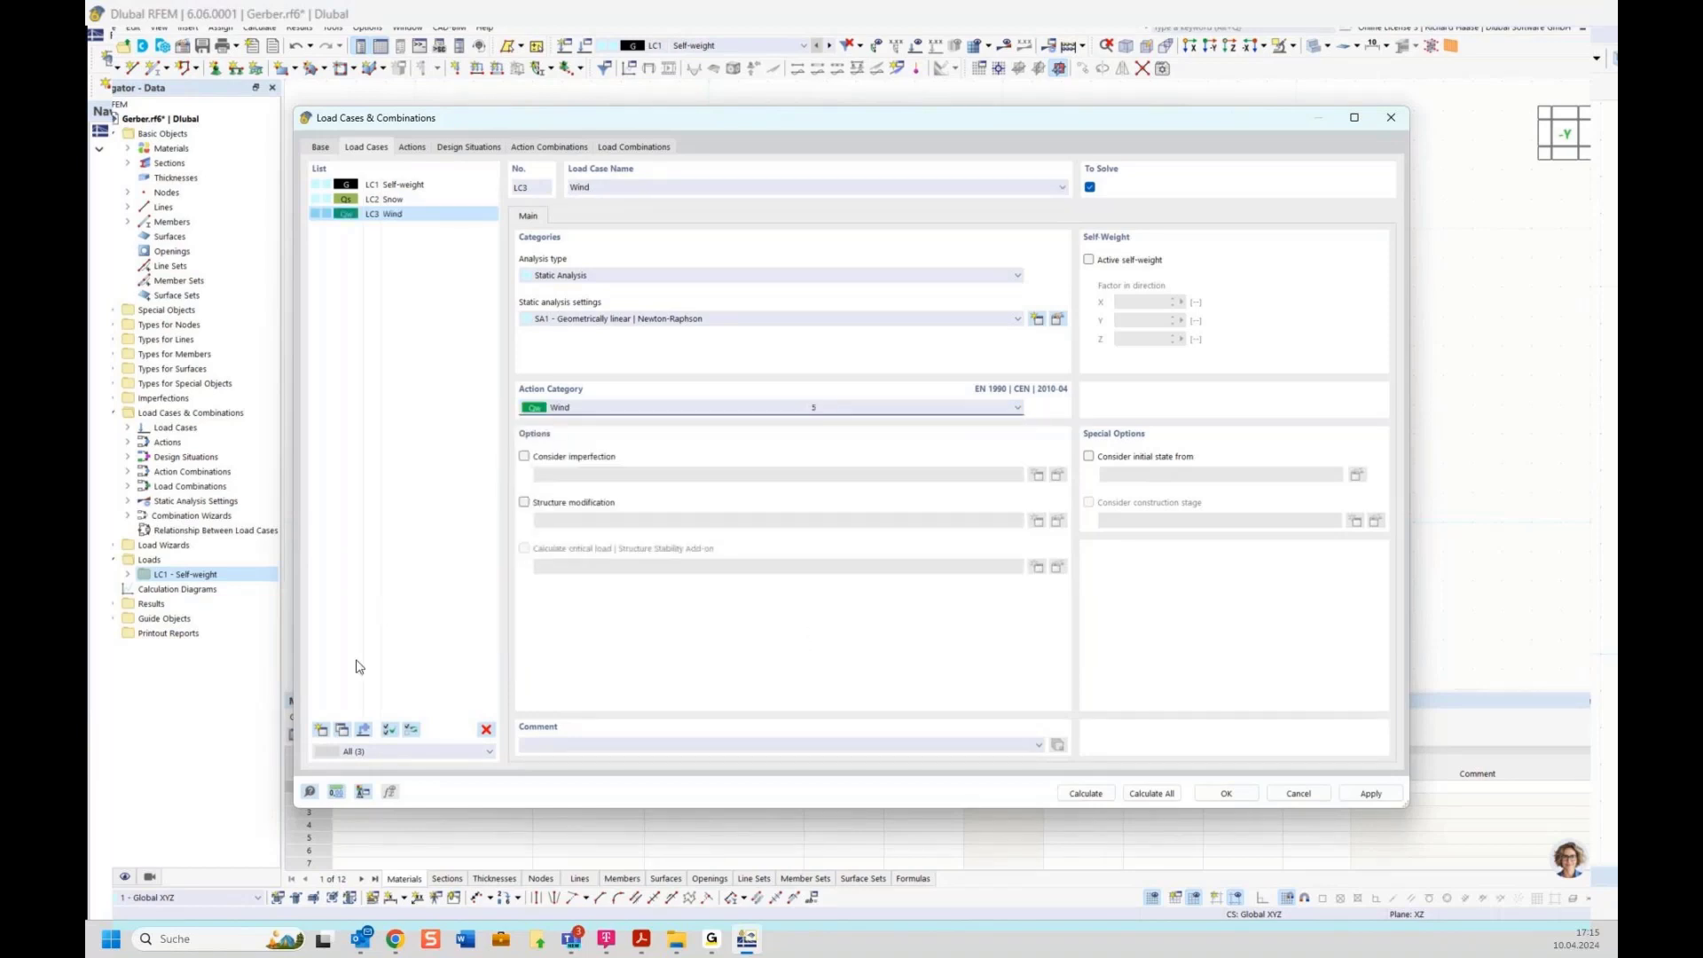
# Add a load case named Temperature and assign it the Temperature (non-fire) action category
pyautogui.click(322, 729)
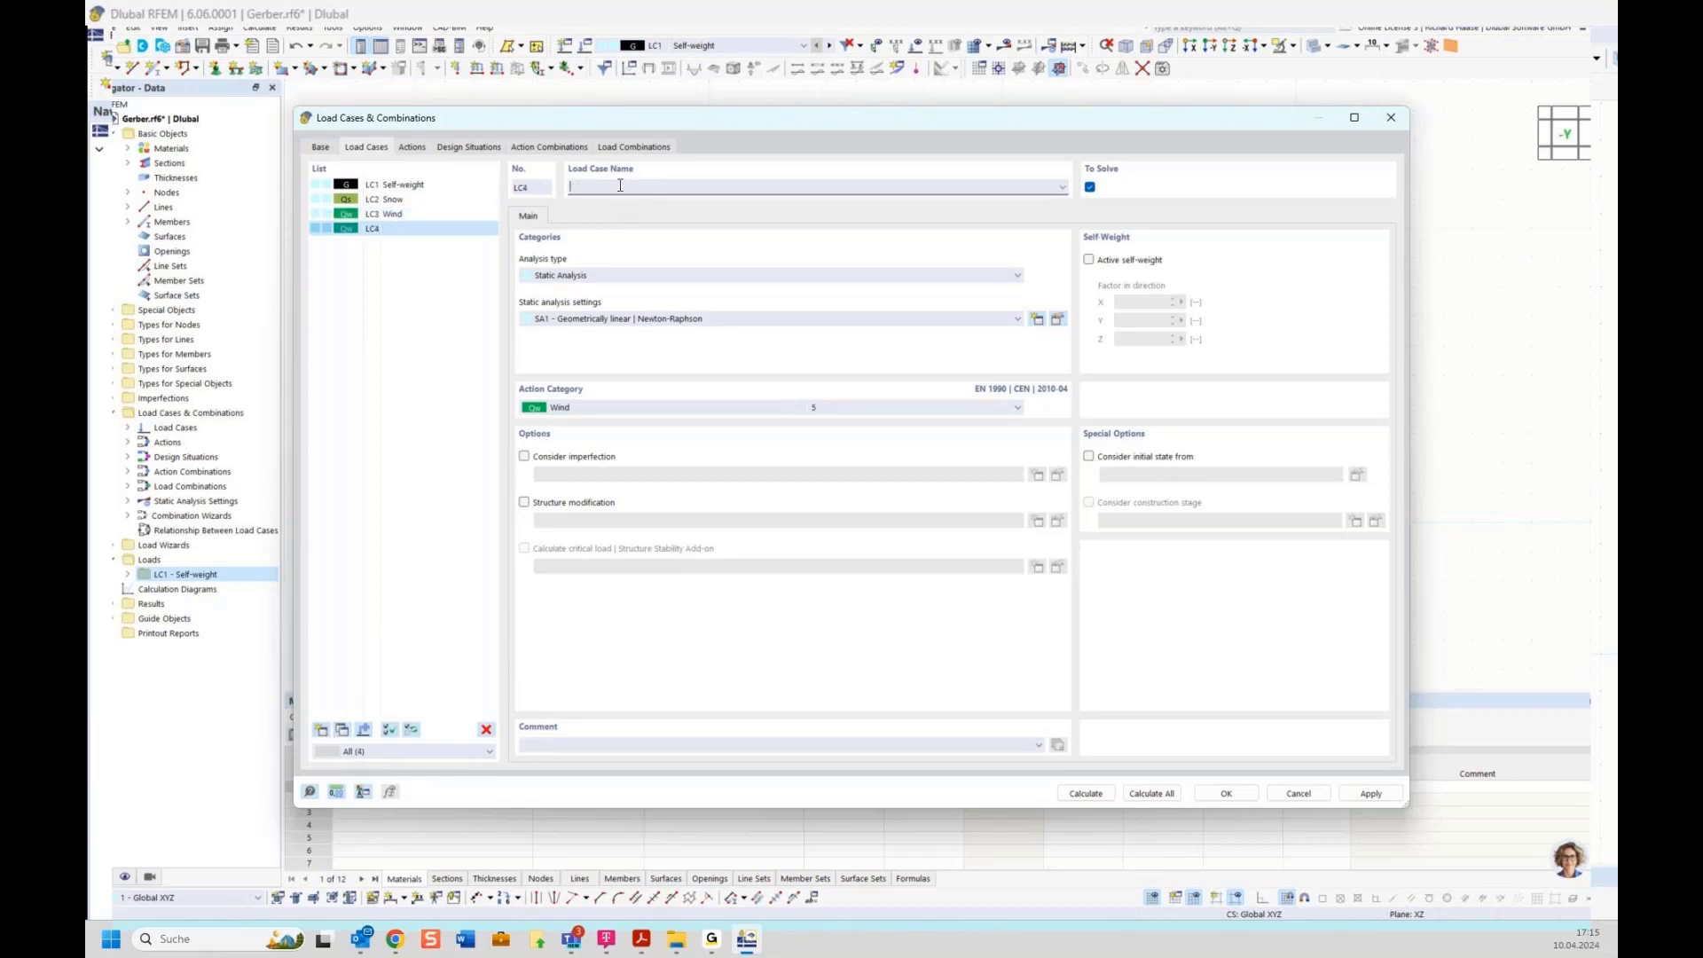
pyautogui.write('Tempera')
pyautogui.write('tura')
pyautogui.click(595, 409)
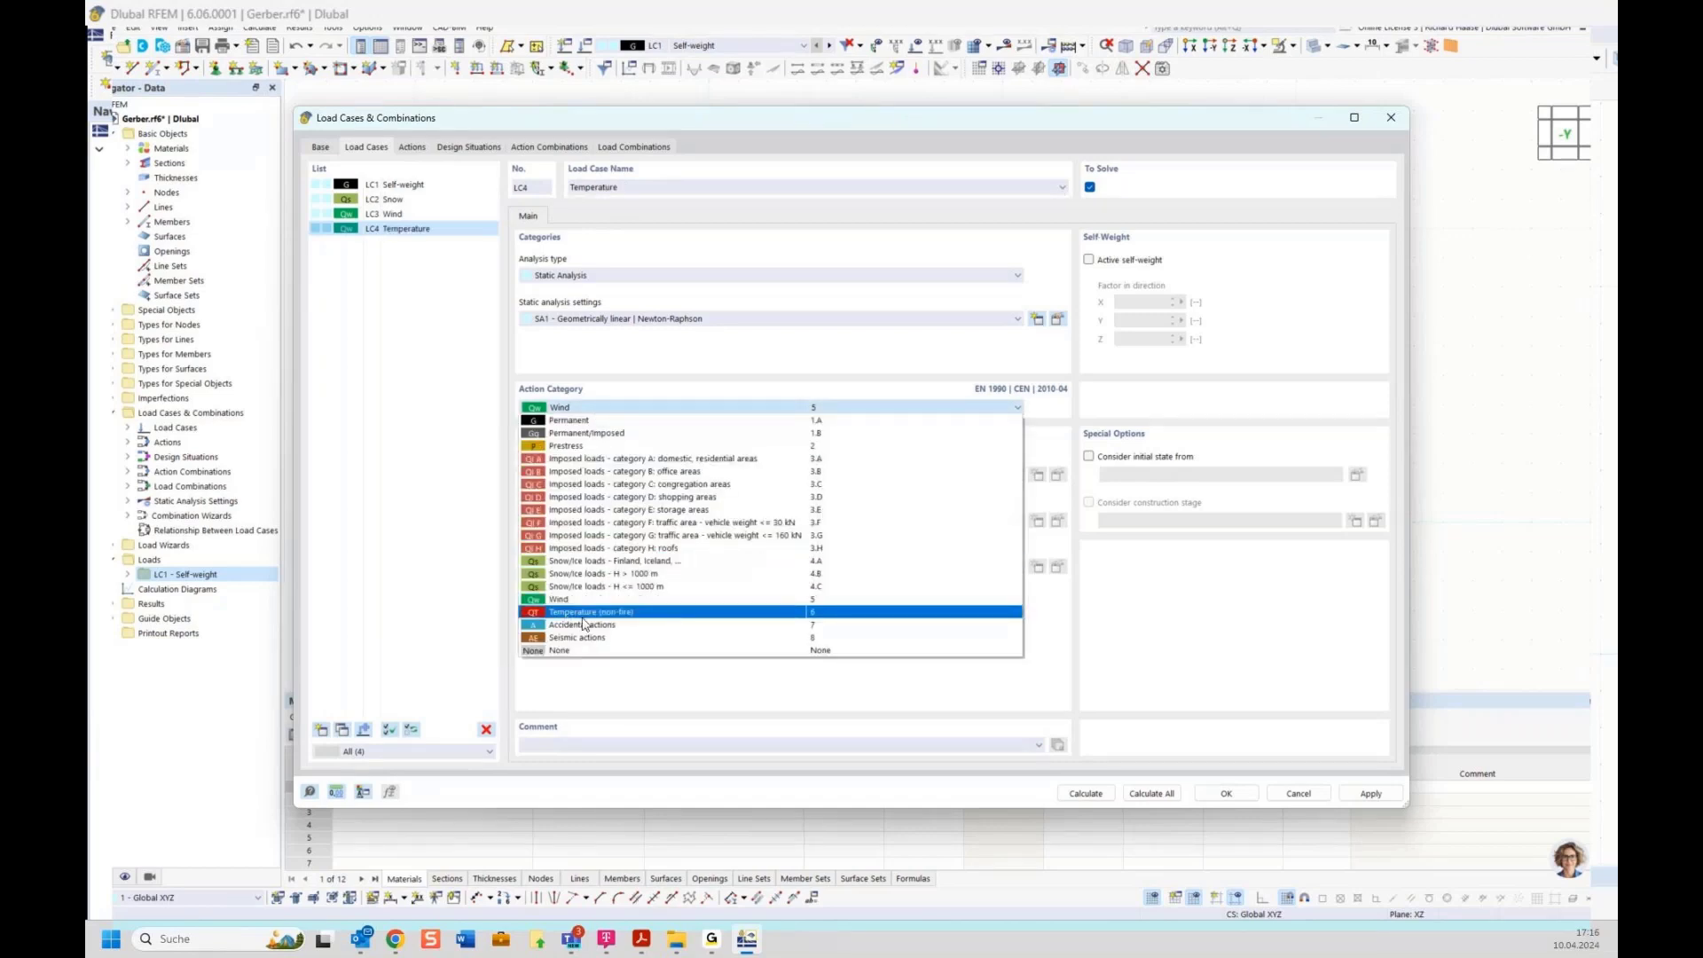
pyautogui.click(620, 616)
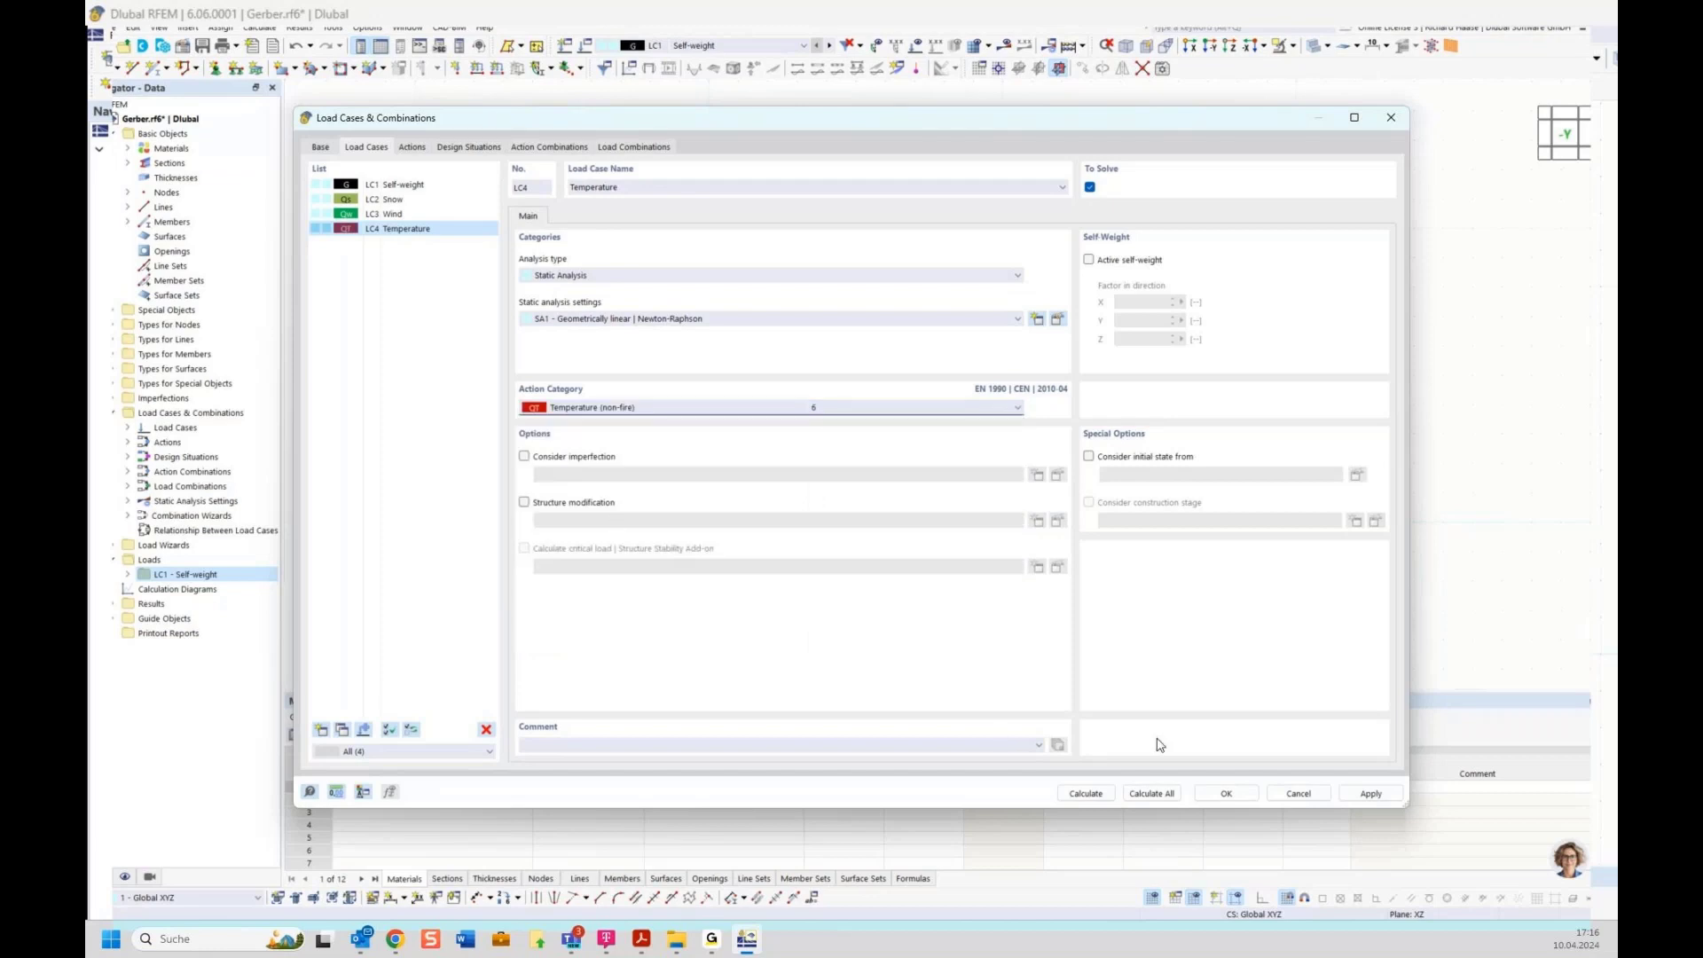
# Review the actions, the load cases and the load case assignments and factors of load combinations CO7 and CO8
pyautogui.click(422, 153)
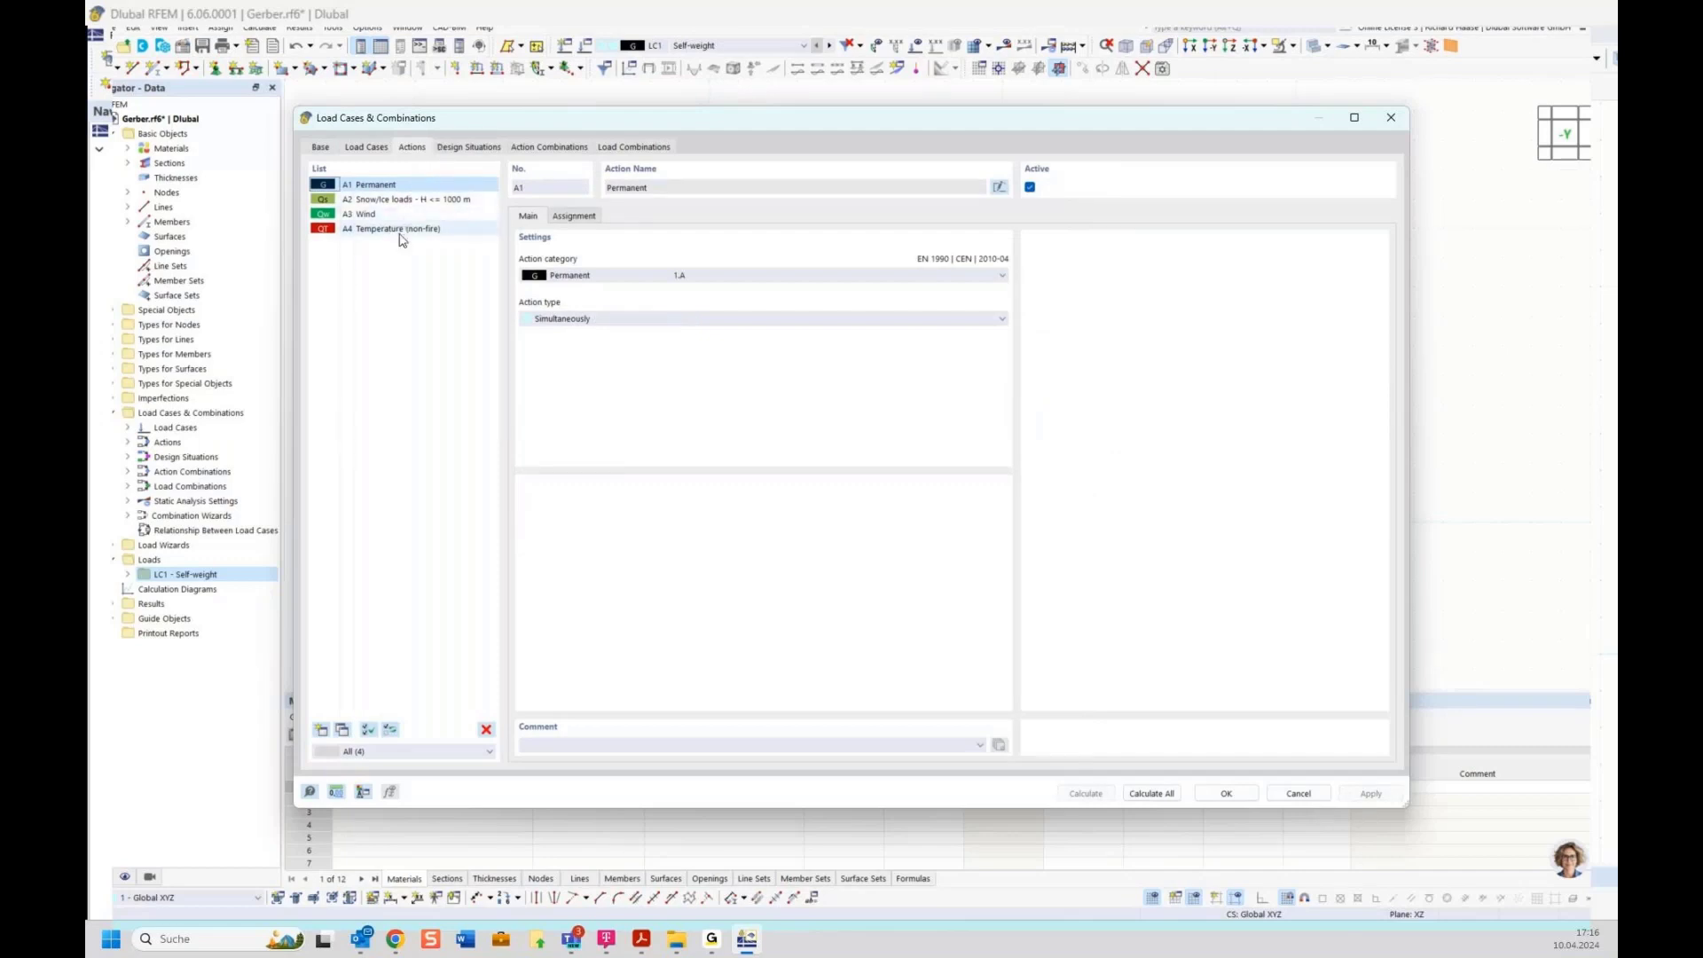
pyautogui.click(366, 148)
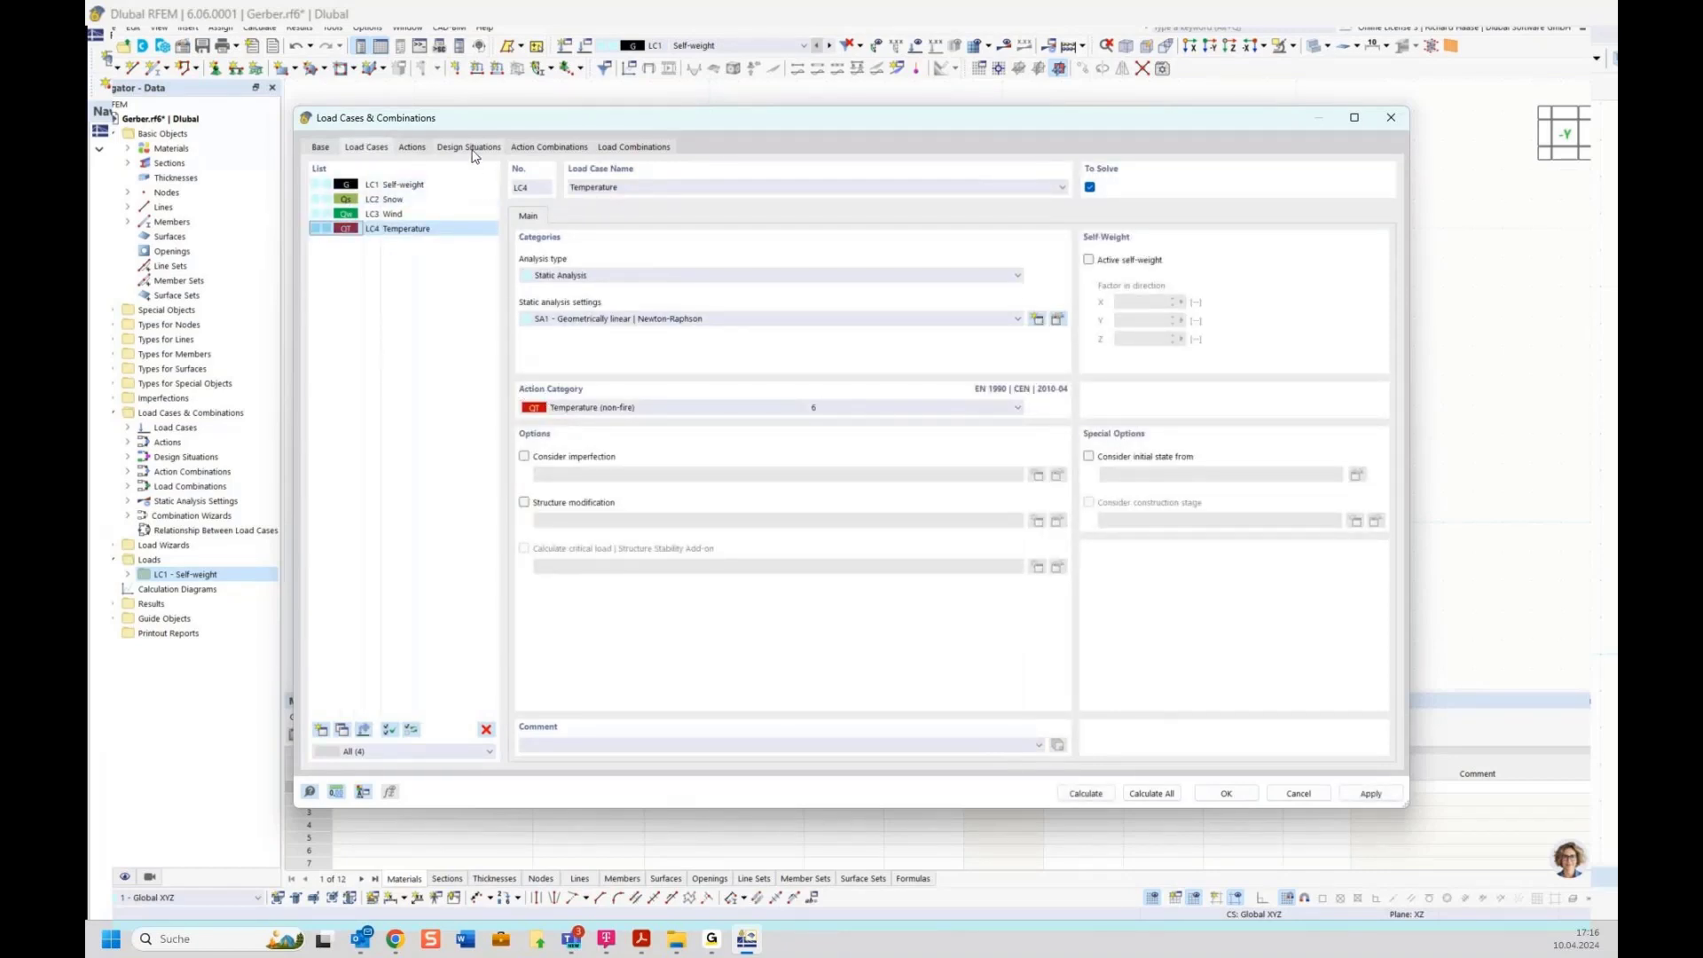
pyautogui.click(632, 148)
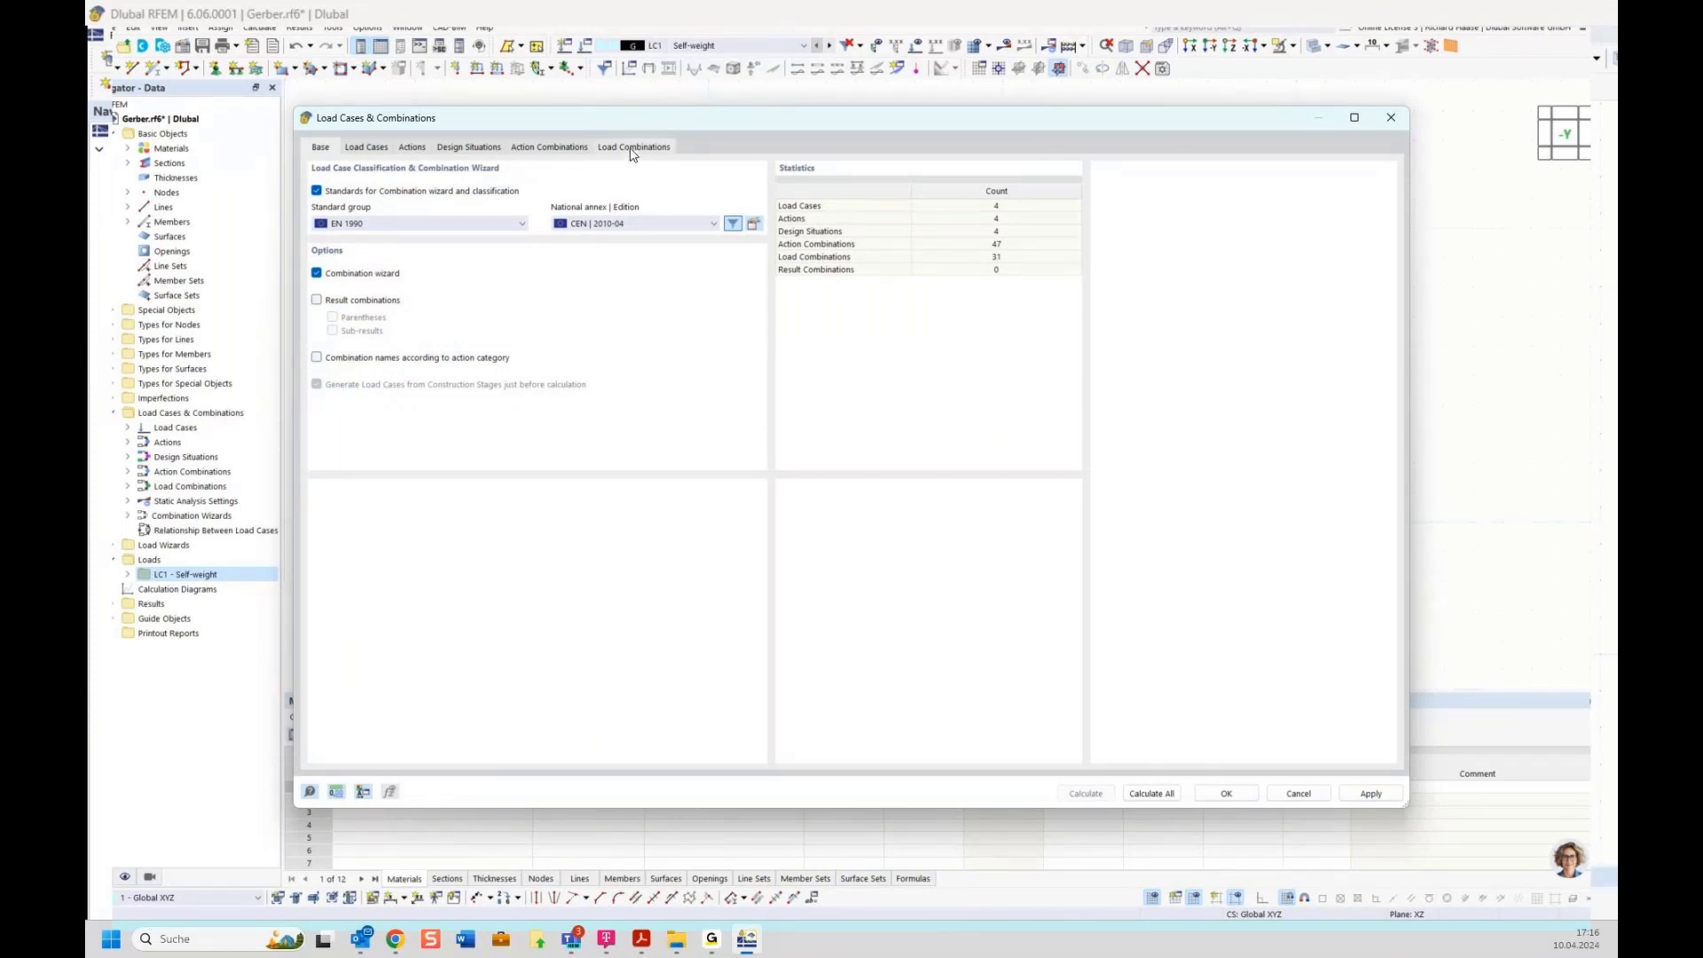
pyautogui.click(634, 149)
pyautogui.click(574, 216)
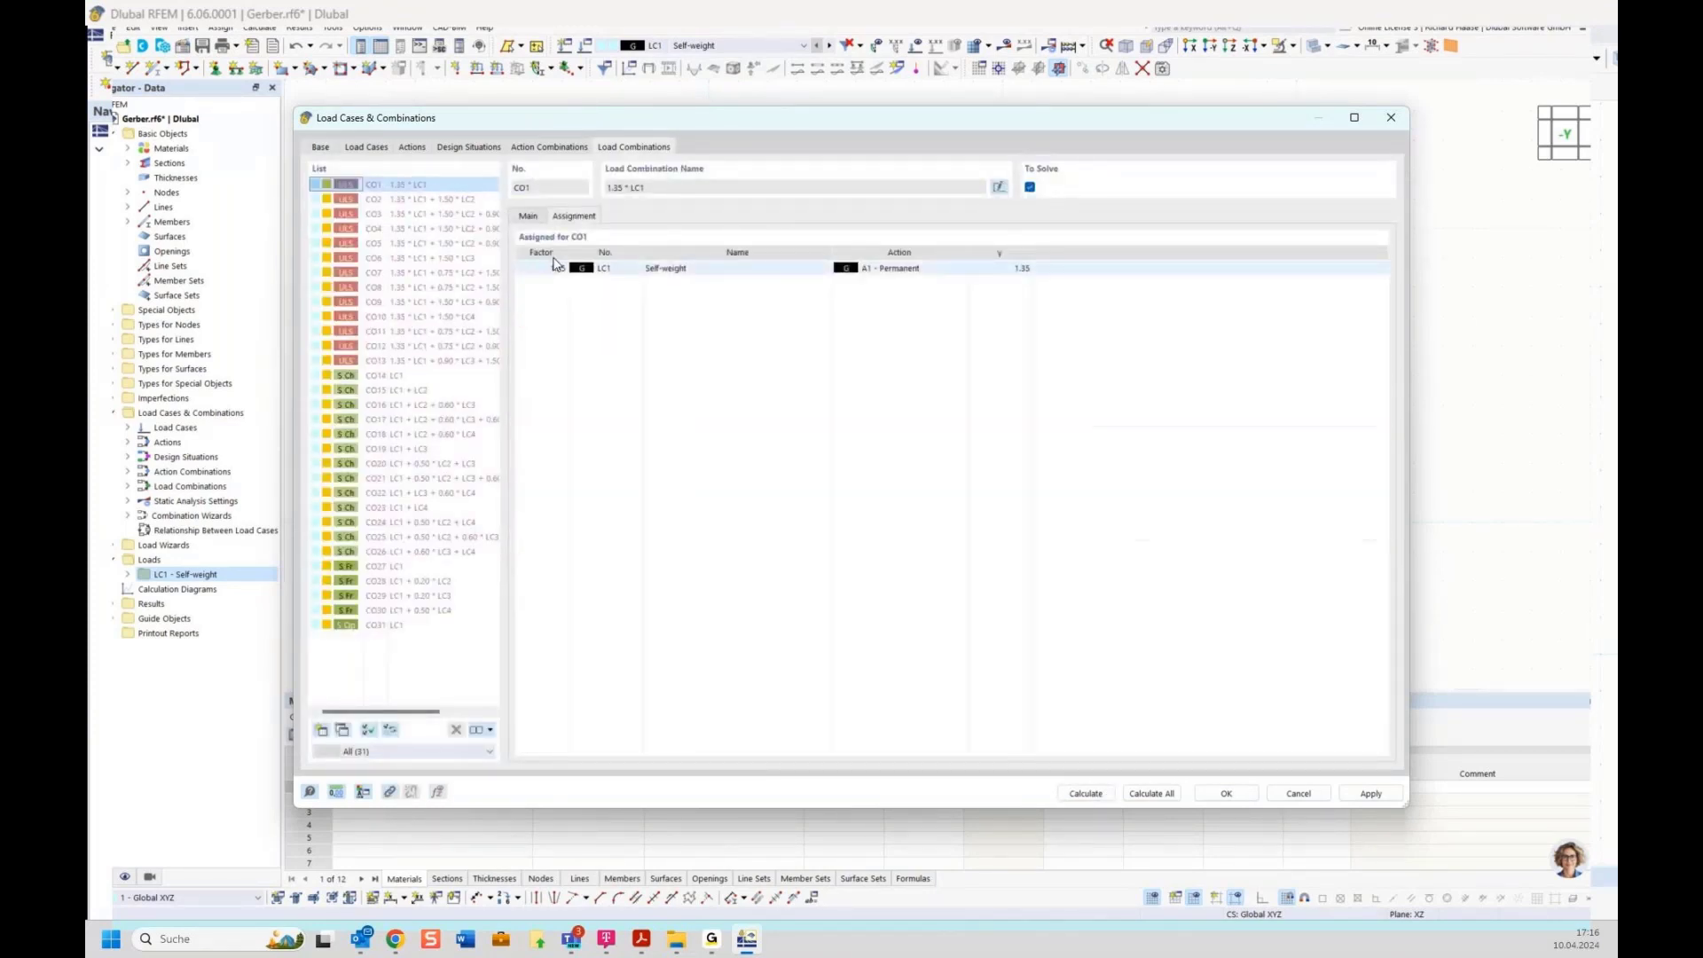
pyautogui.click(452, 273)
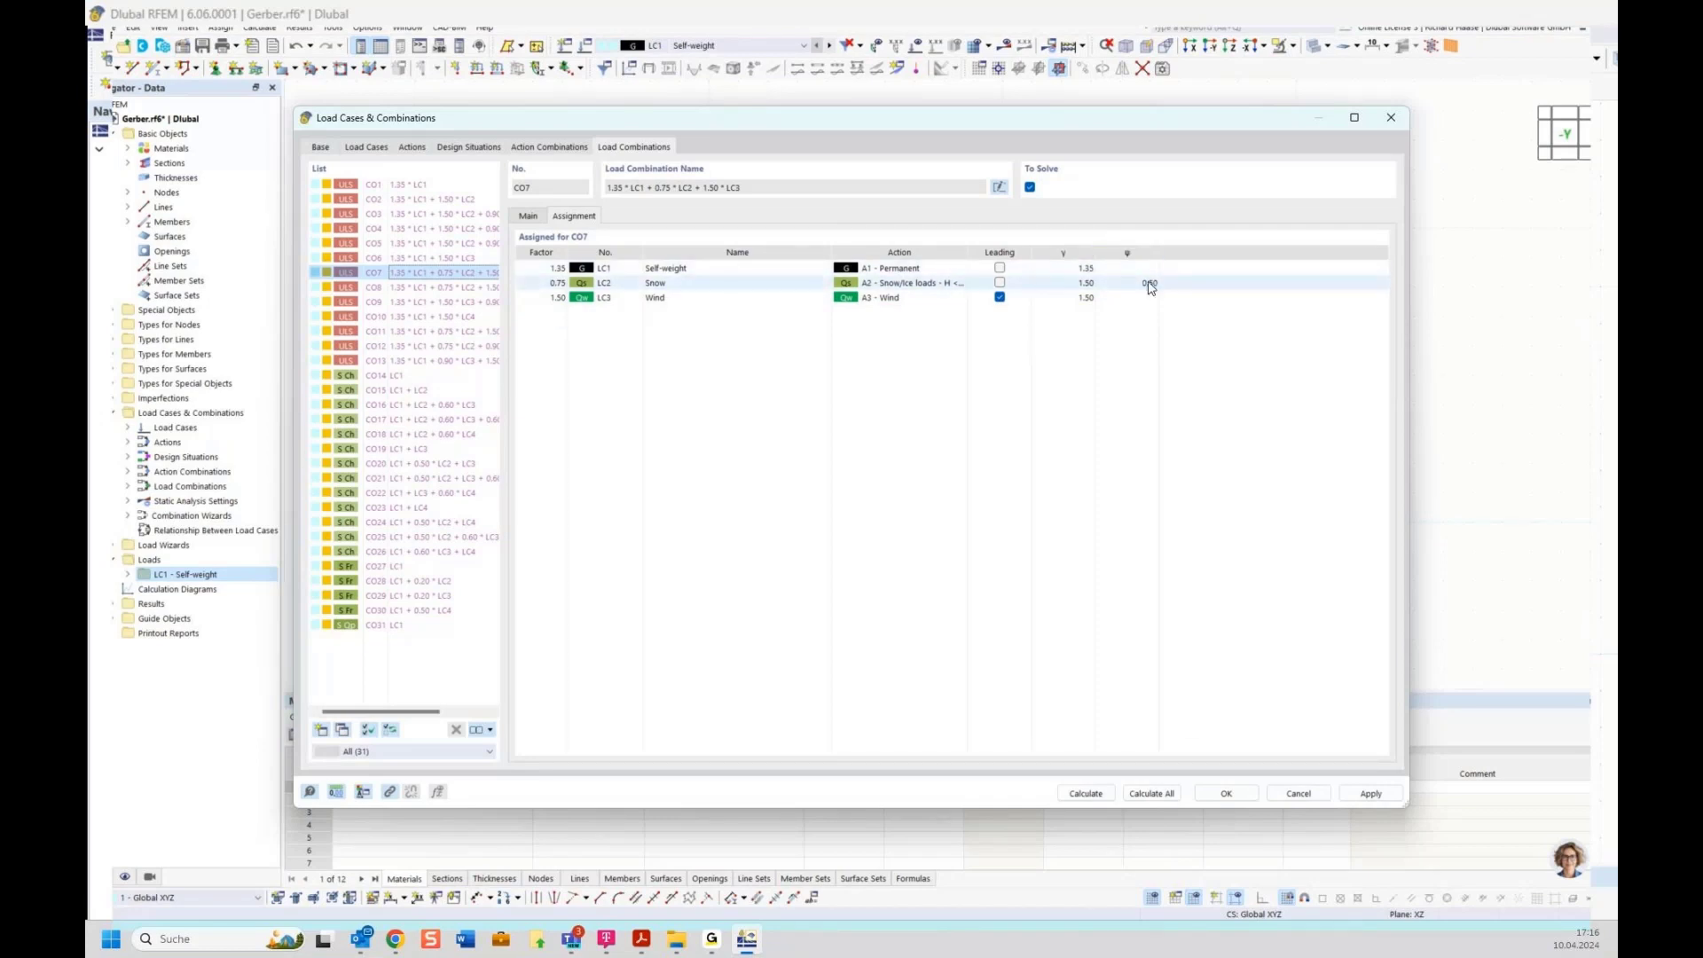
pyautogui.click(467, 287)
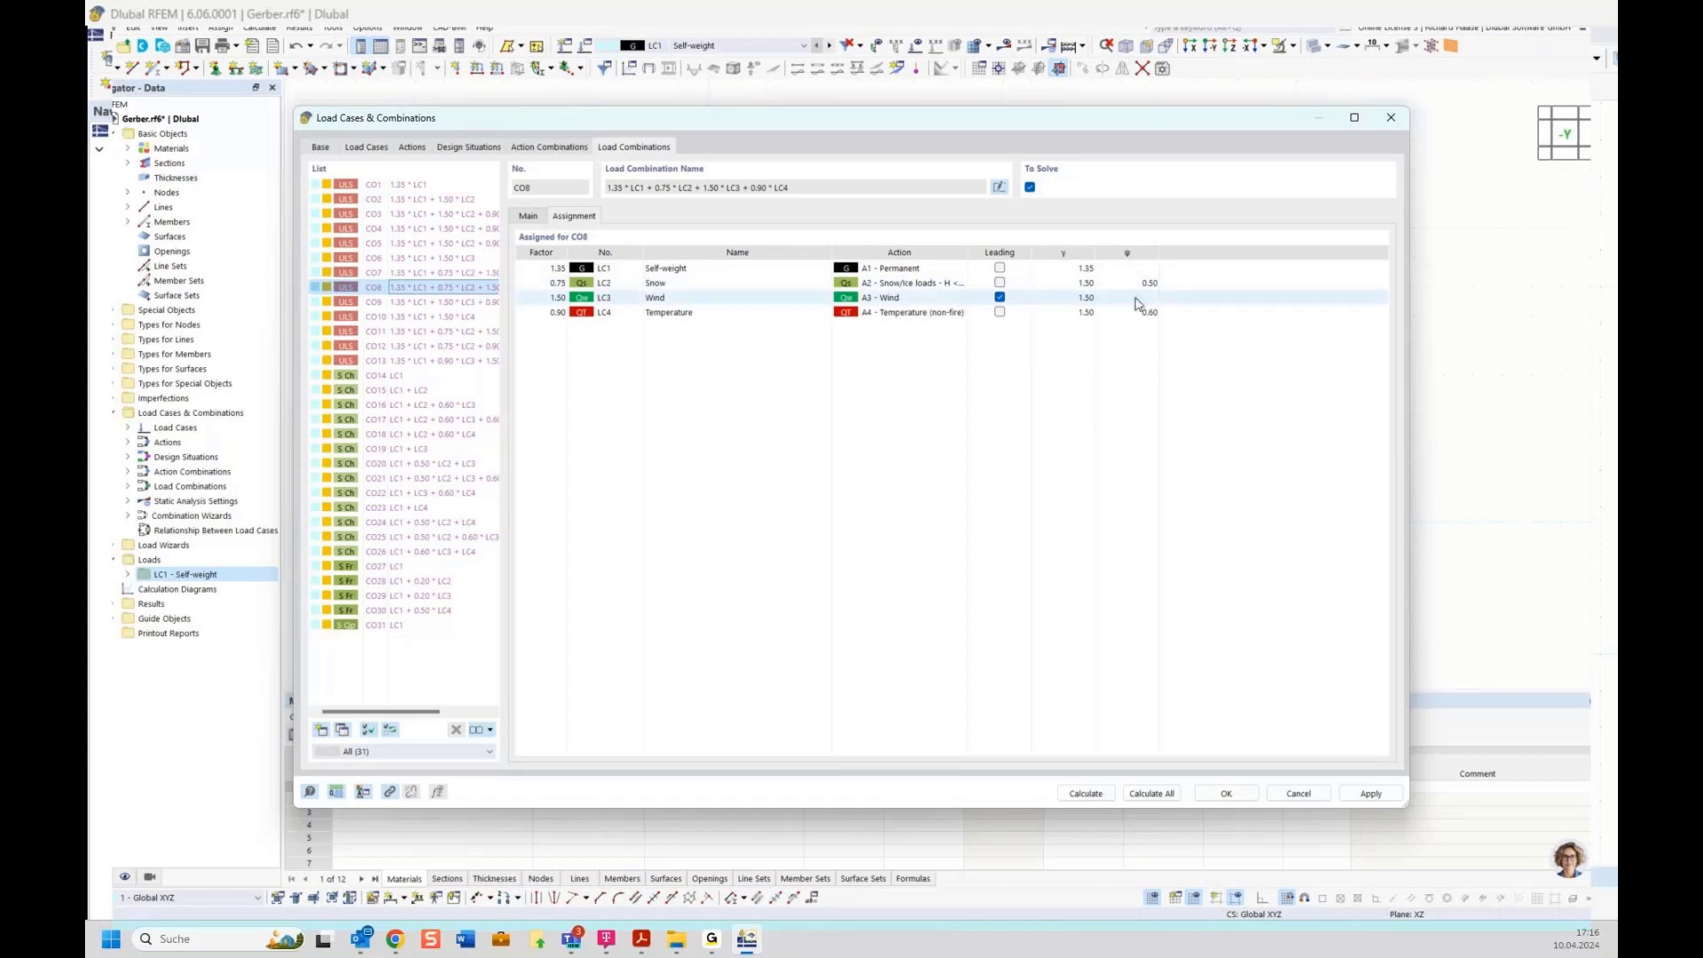
# Examine the combination rule and available types for design situation DS1, and review the load combinations again
pyautogui.click(471, 147)
pyautogui.click(999, 275)
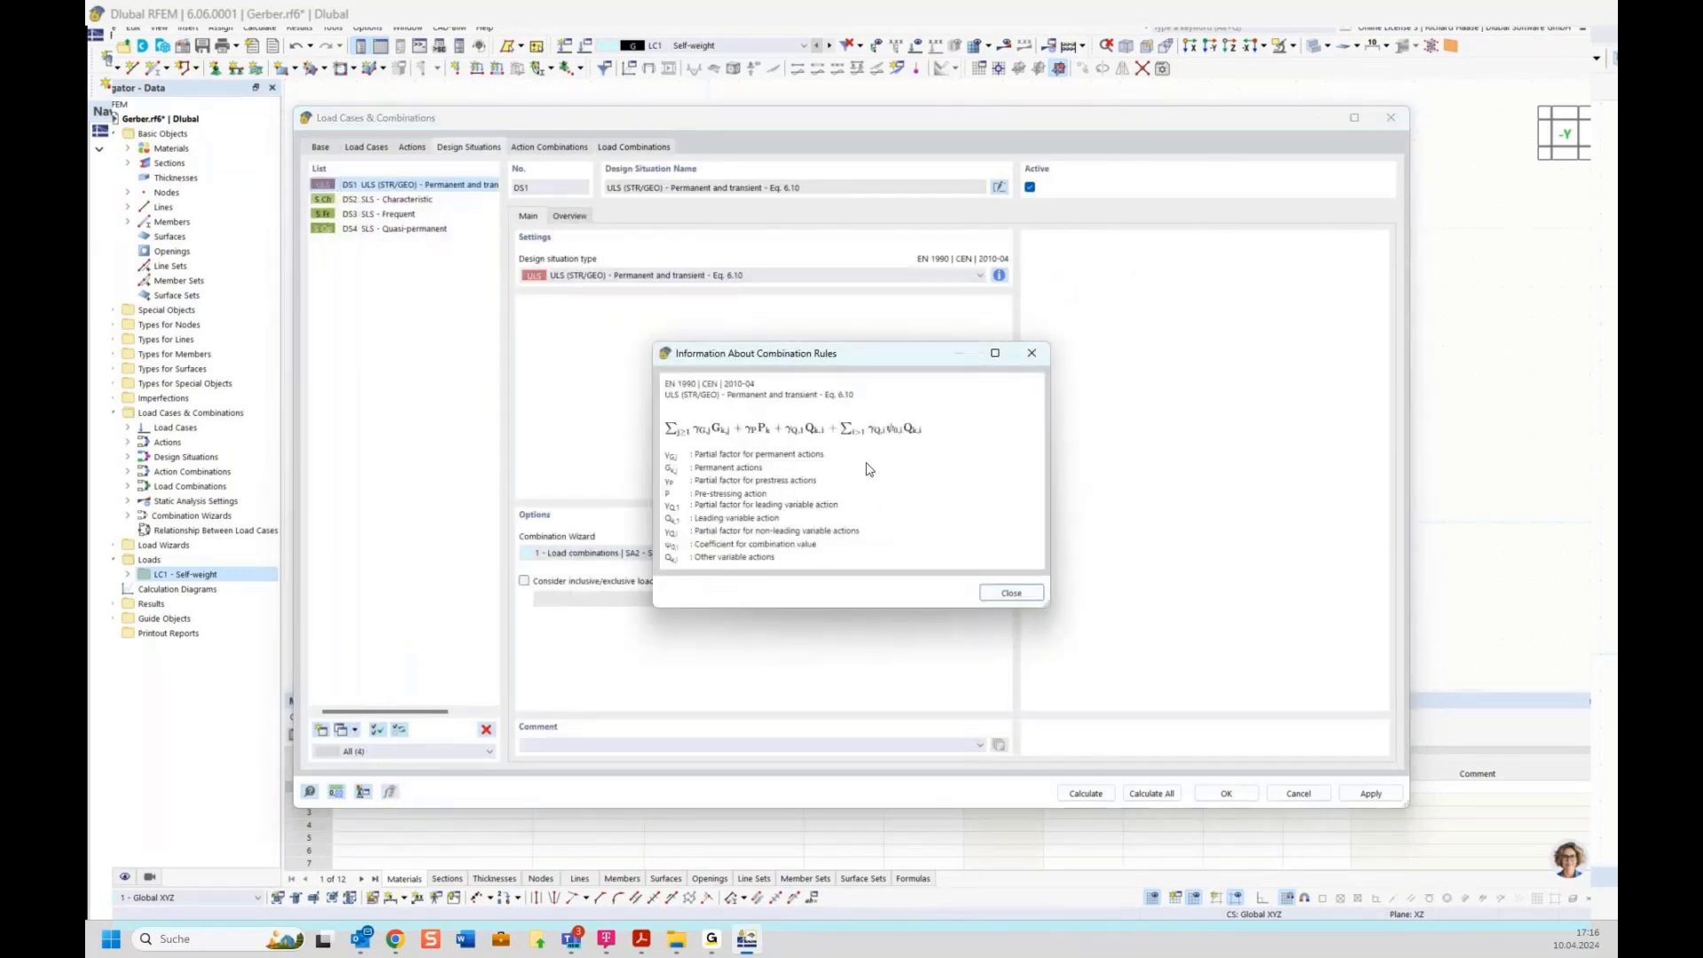
pyautogui.click(1032, 352)
pyautogui.click(644, 276)
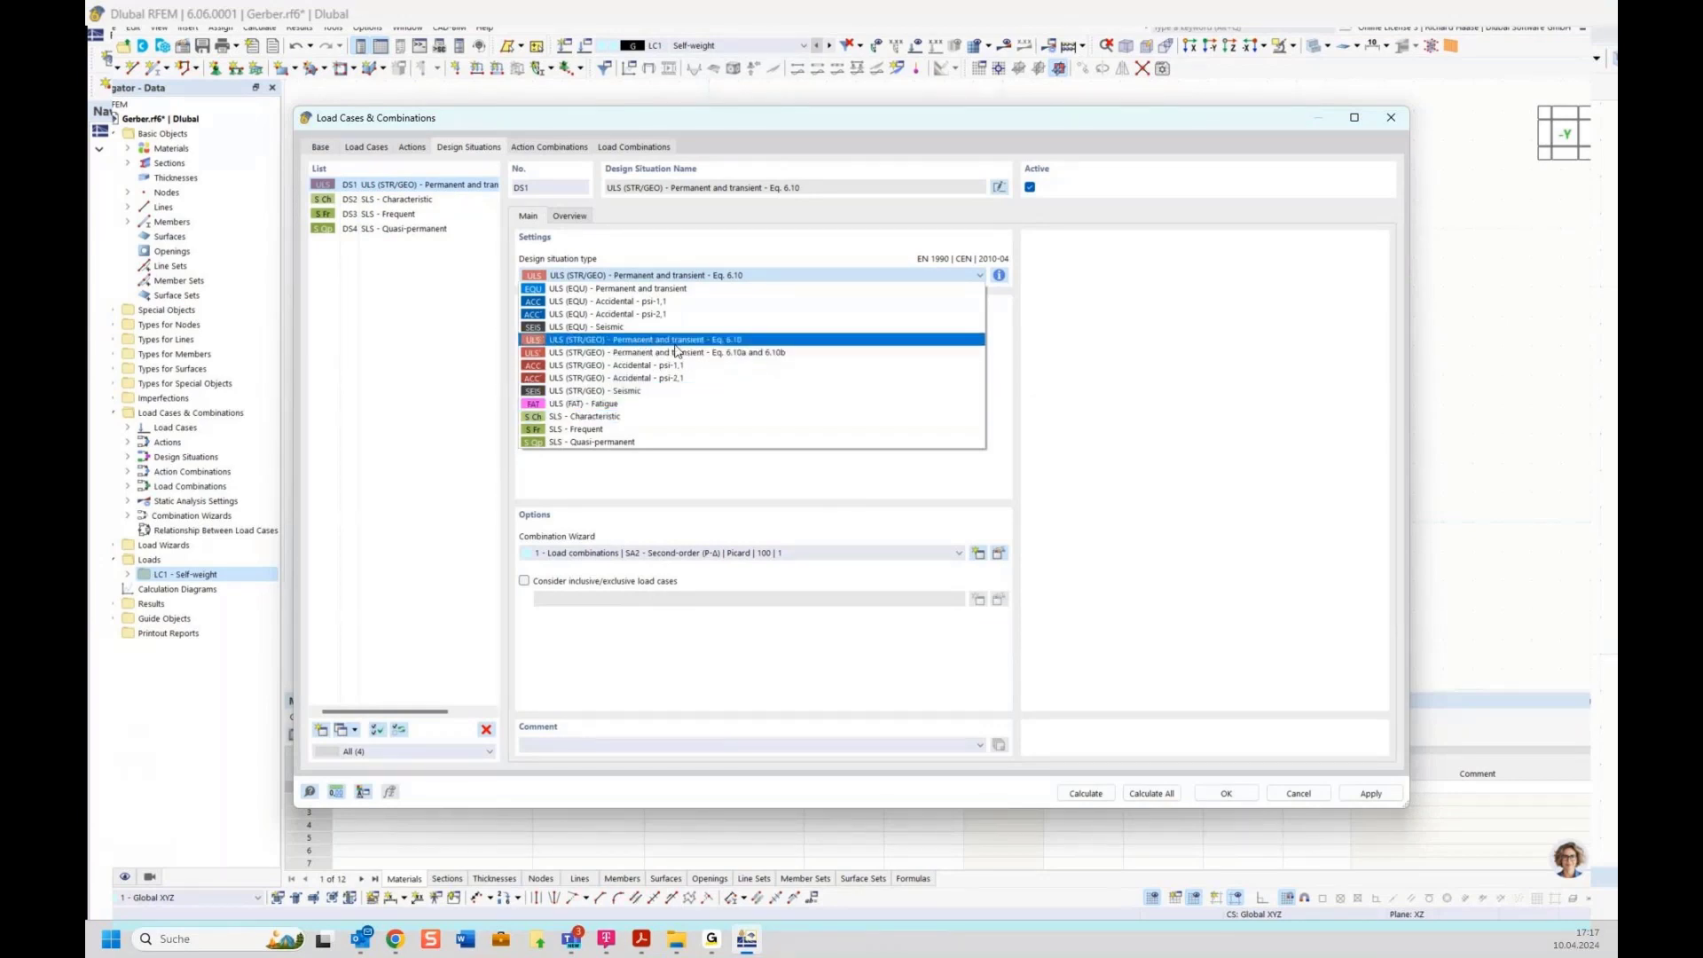
pyautogui.click(660, 252)
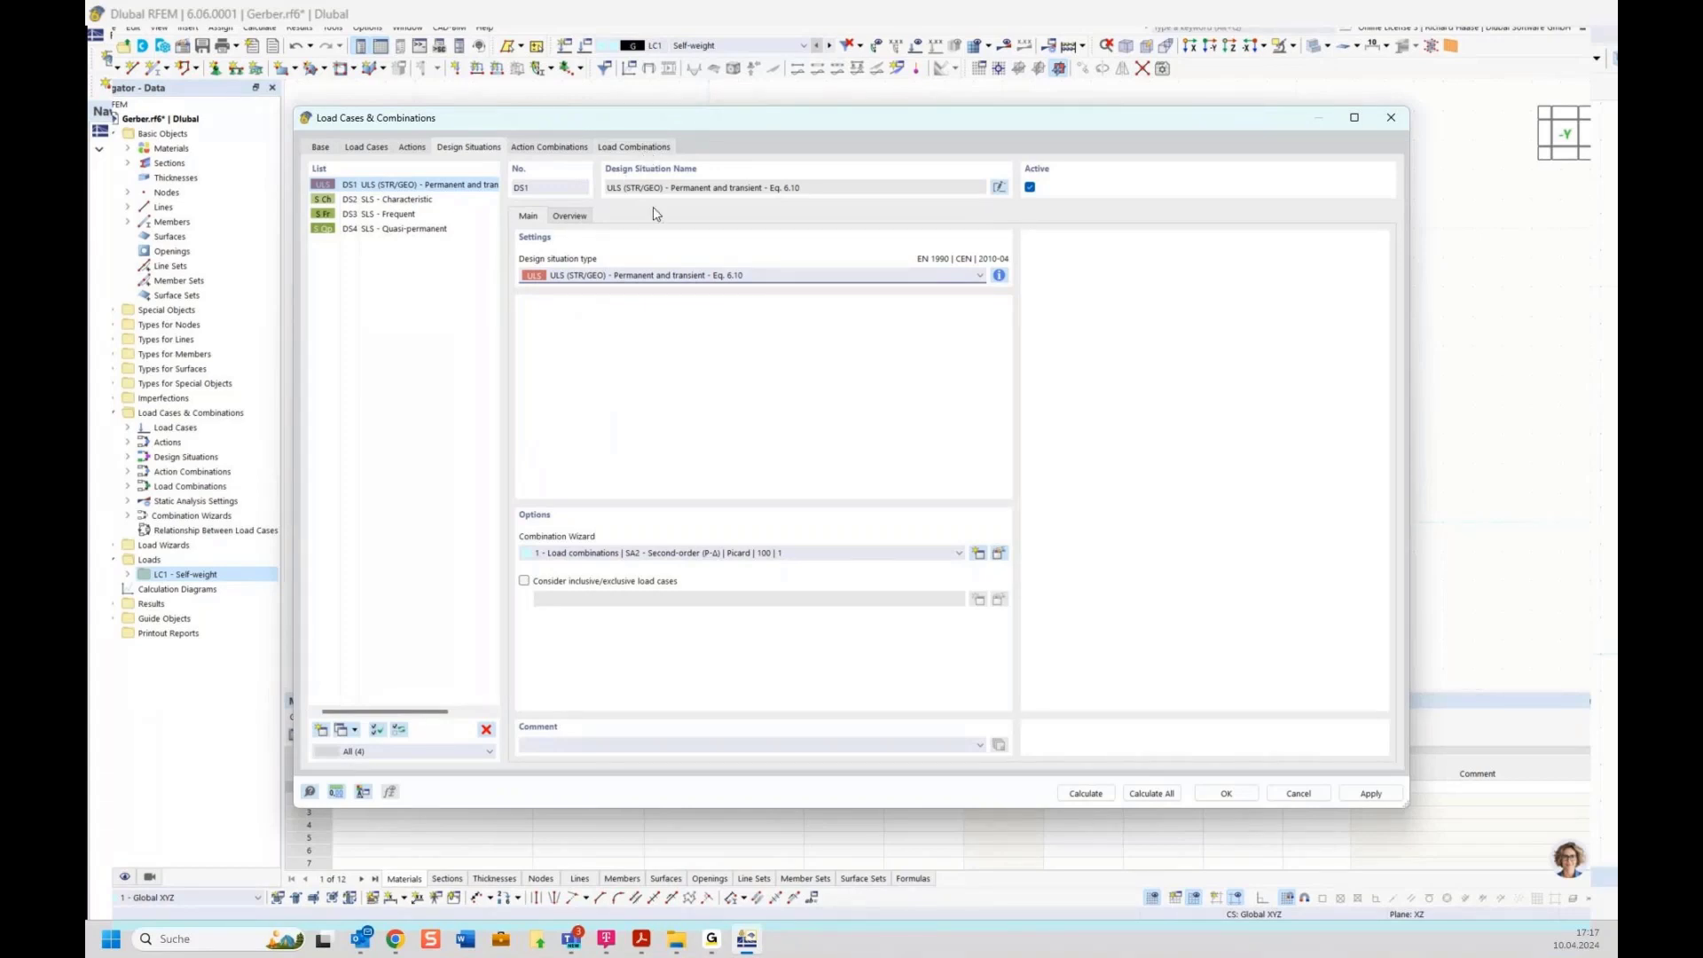
pyautogui.click(604, 151)
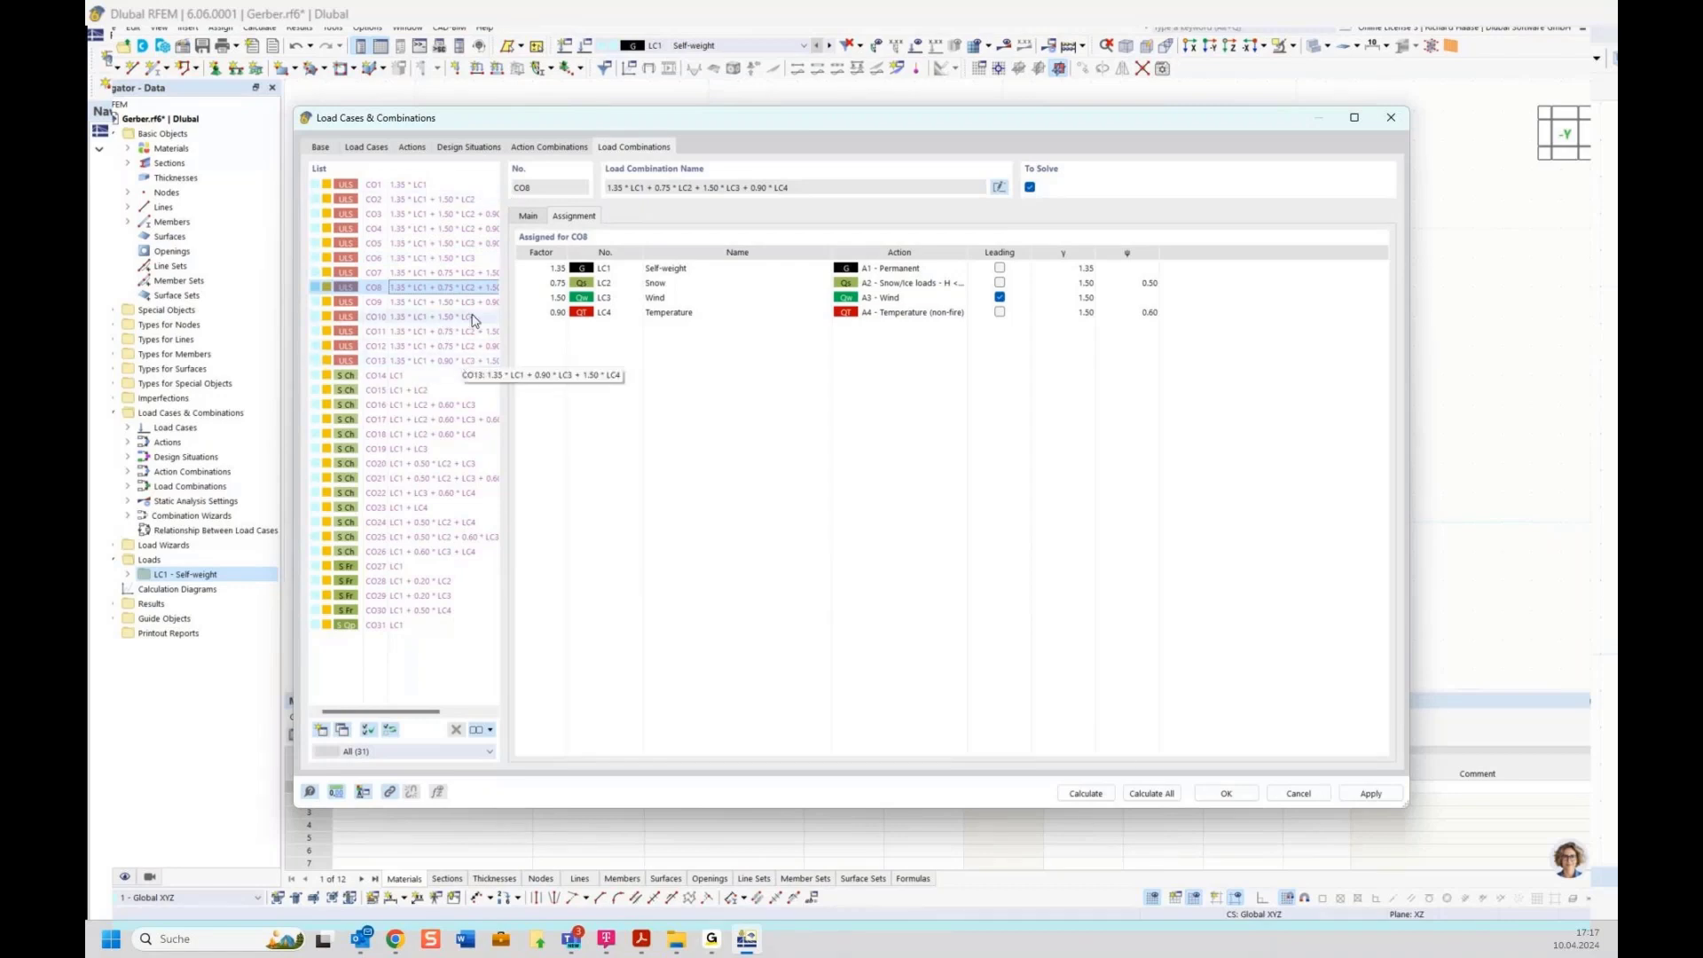
pyautogui.click(321, 146)
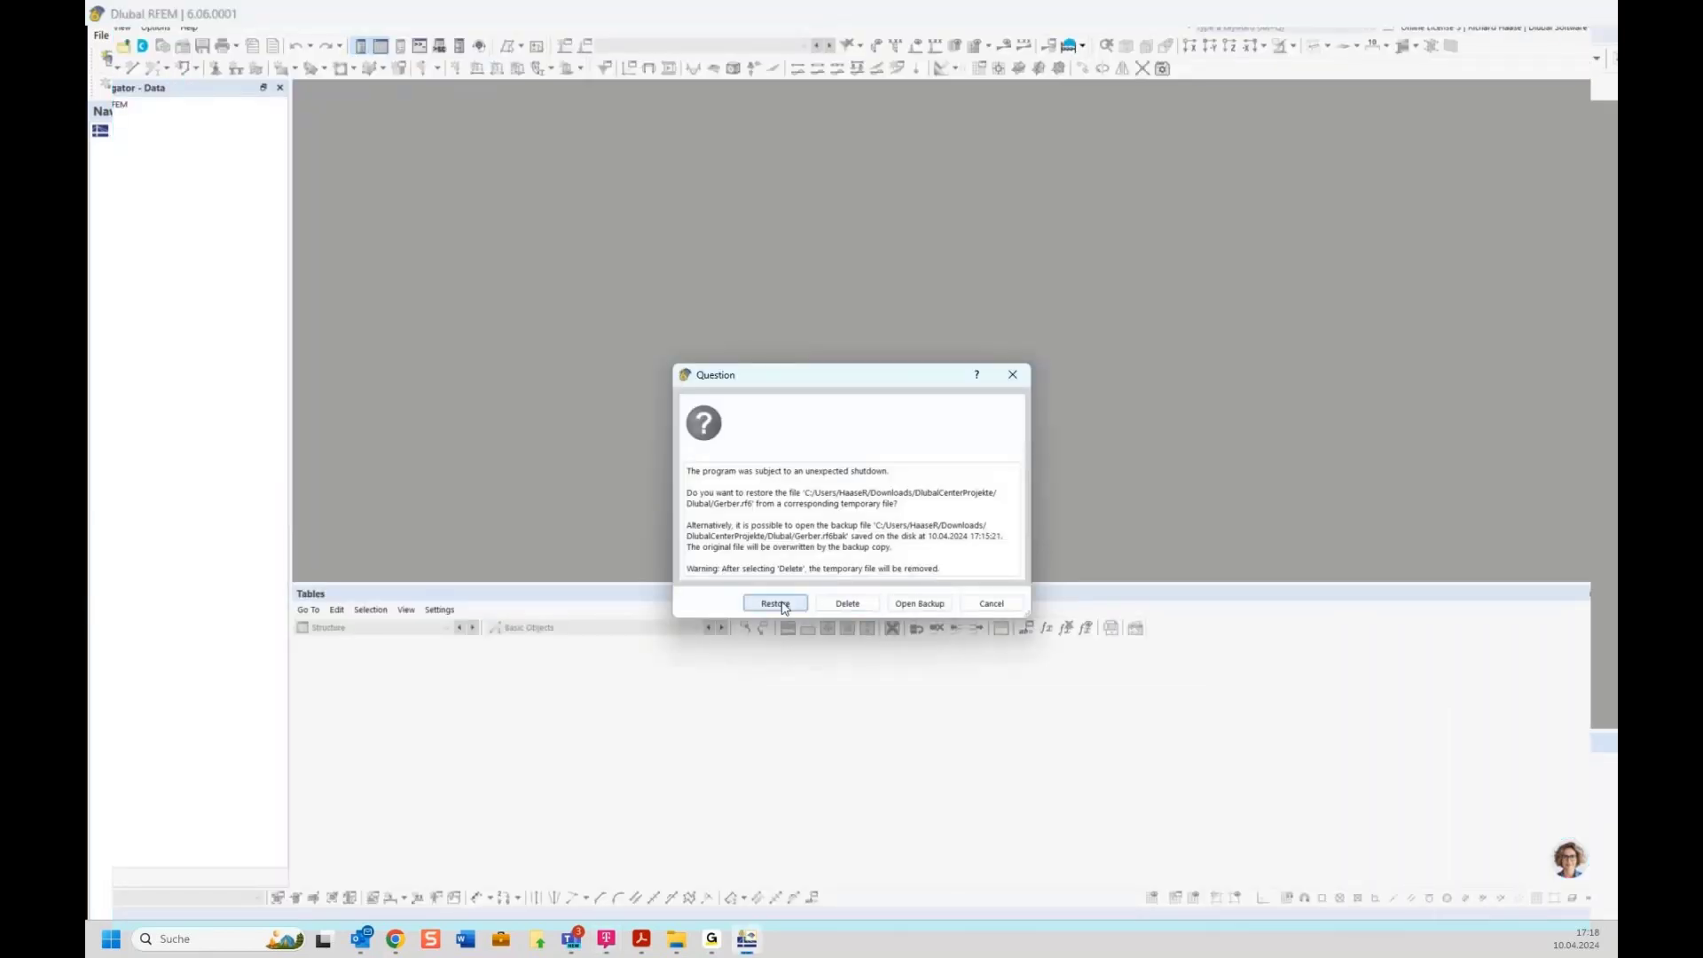
# Try to restore the Gerber.rf6 file from its temporary copy
pyautogui.click(773, 603)
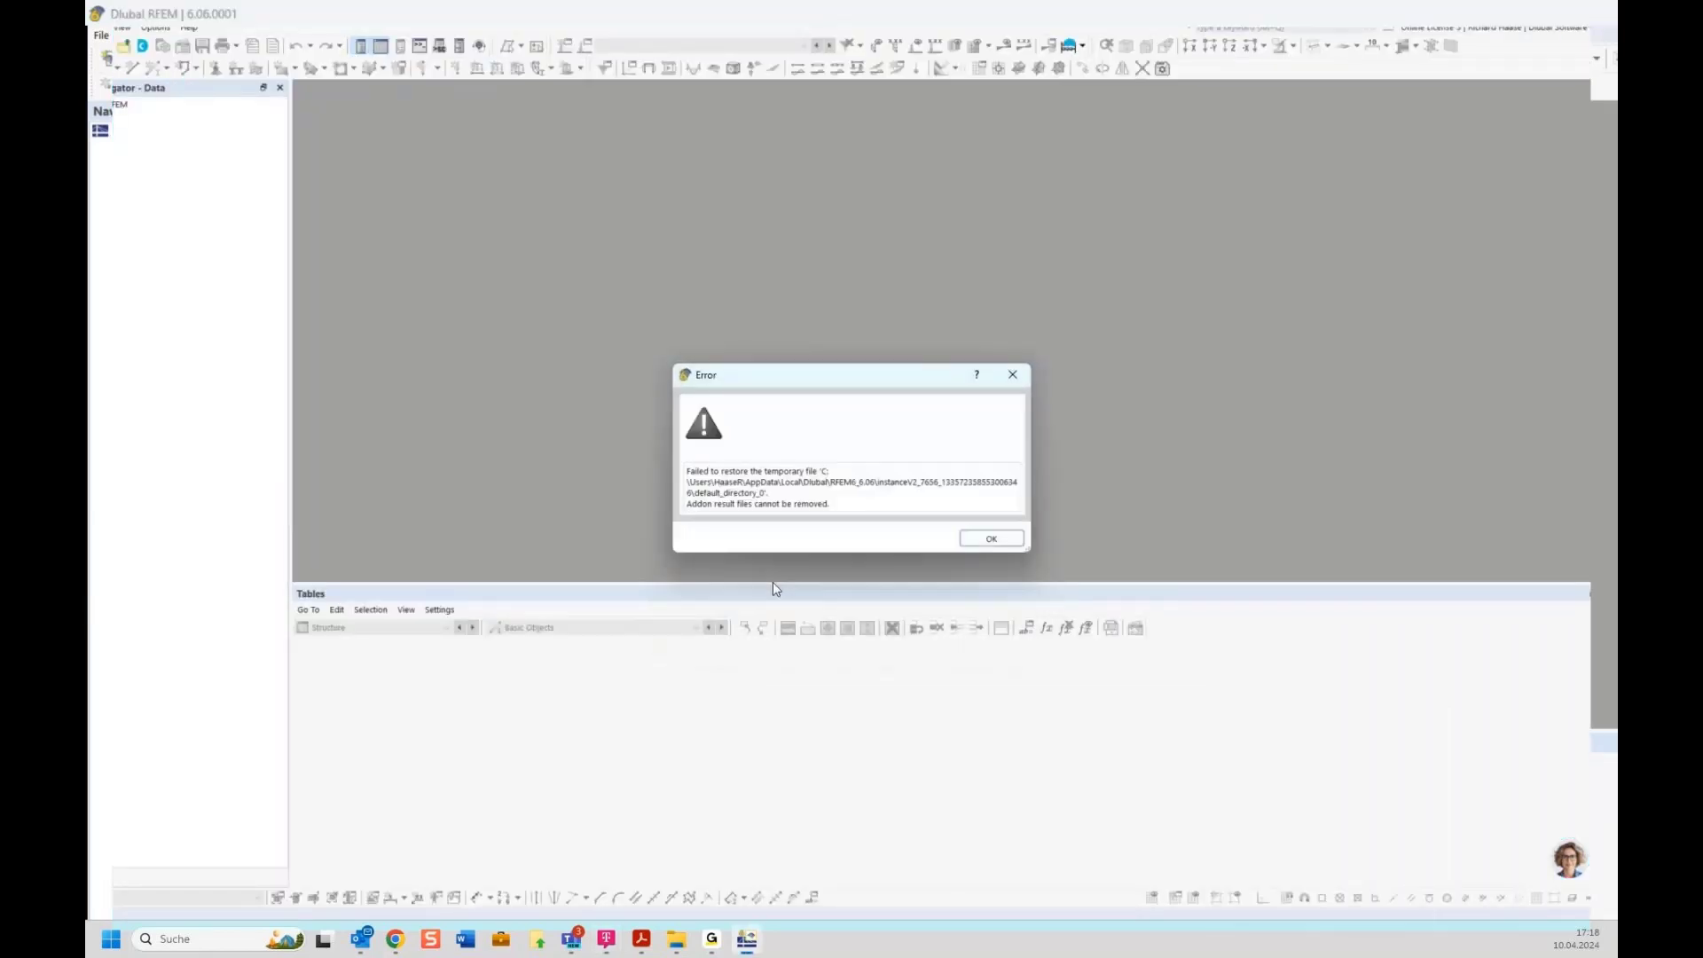
pyautogui.click(976, 540)
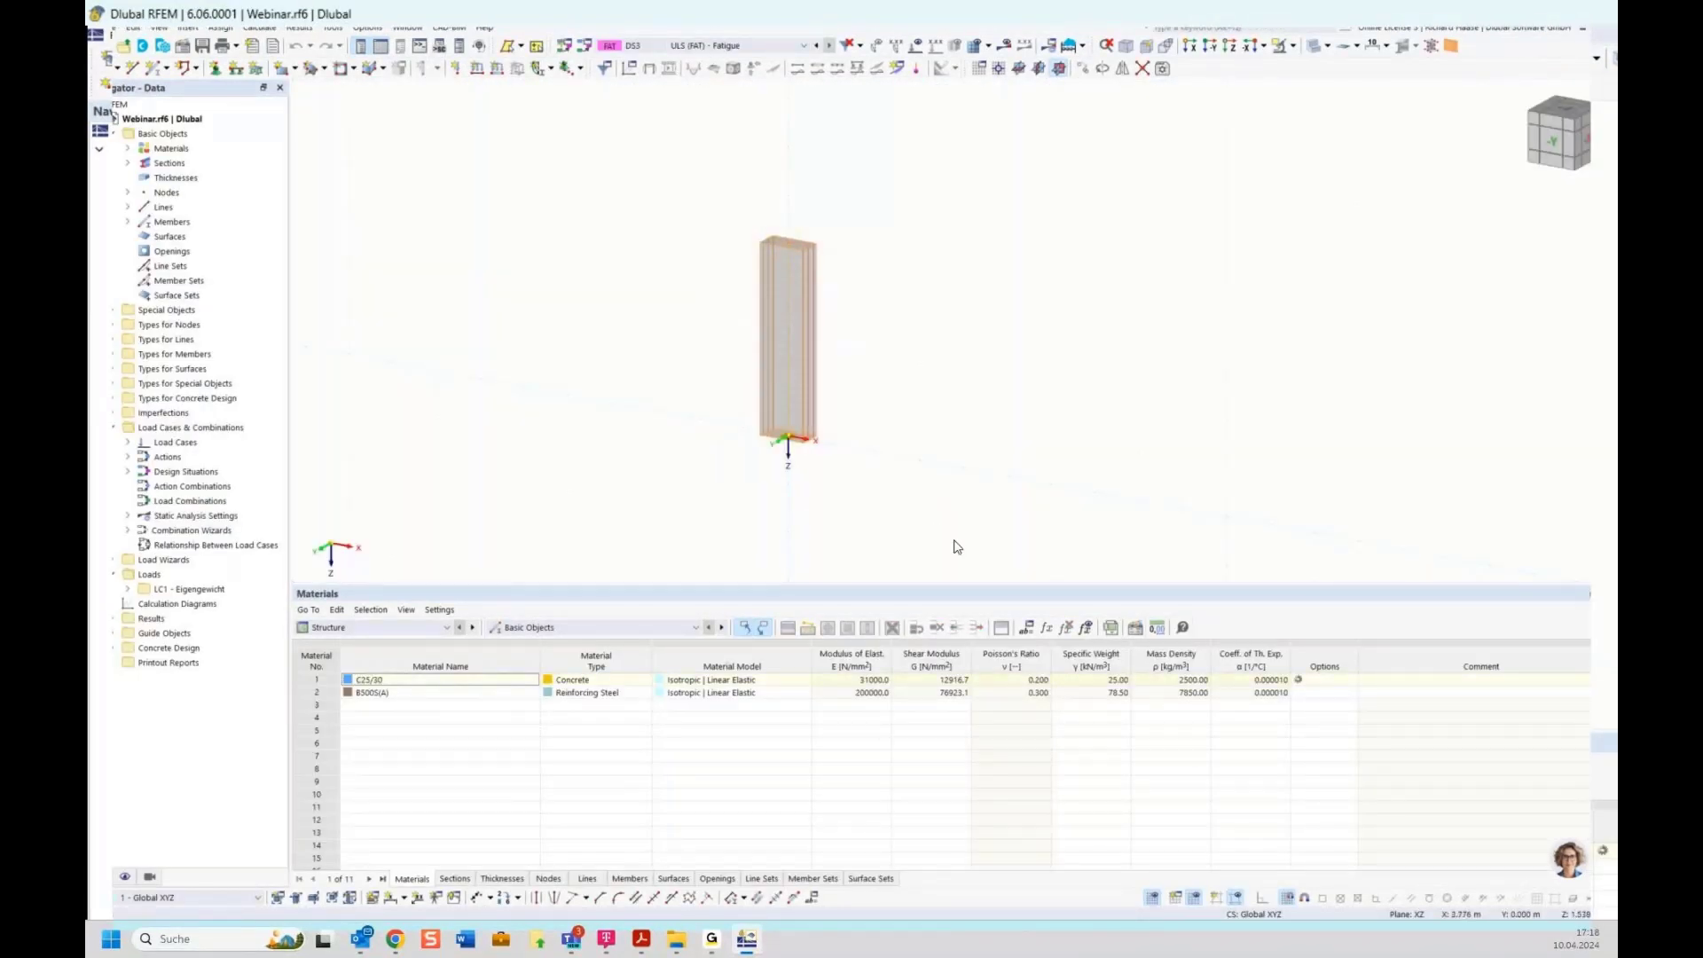
# Delete the existing column structure from the Webinar.rf6 model
pyautogui.press('Delete')
pyautogui.click(1551, 141)
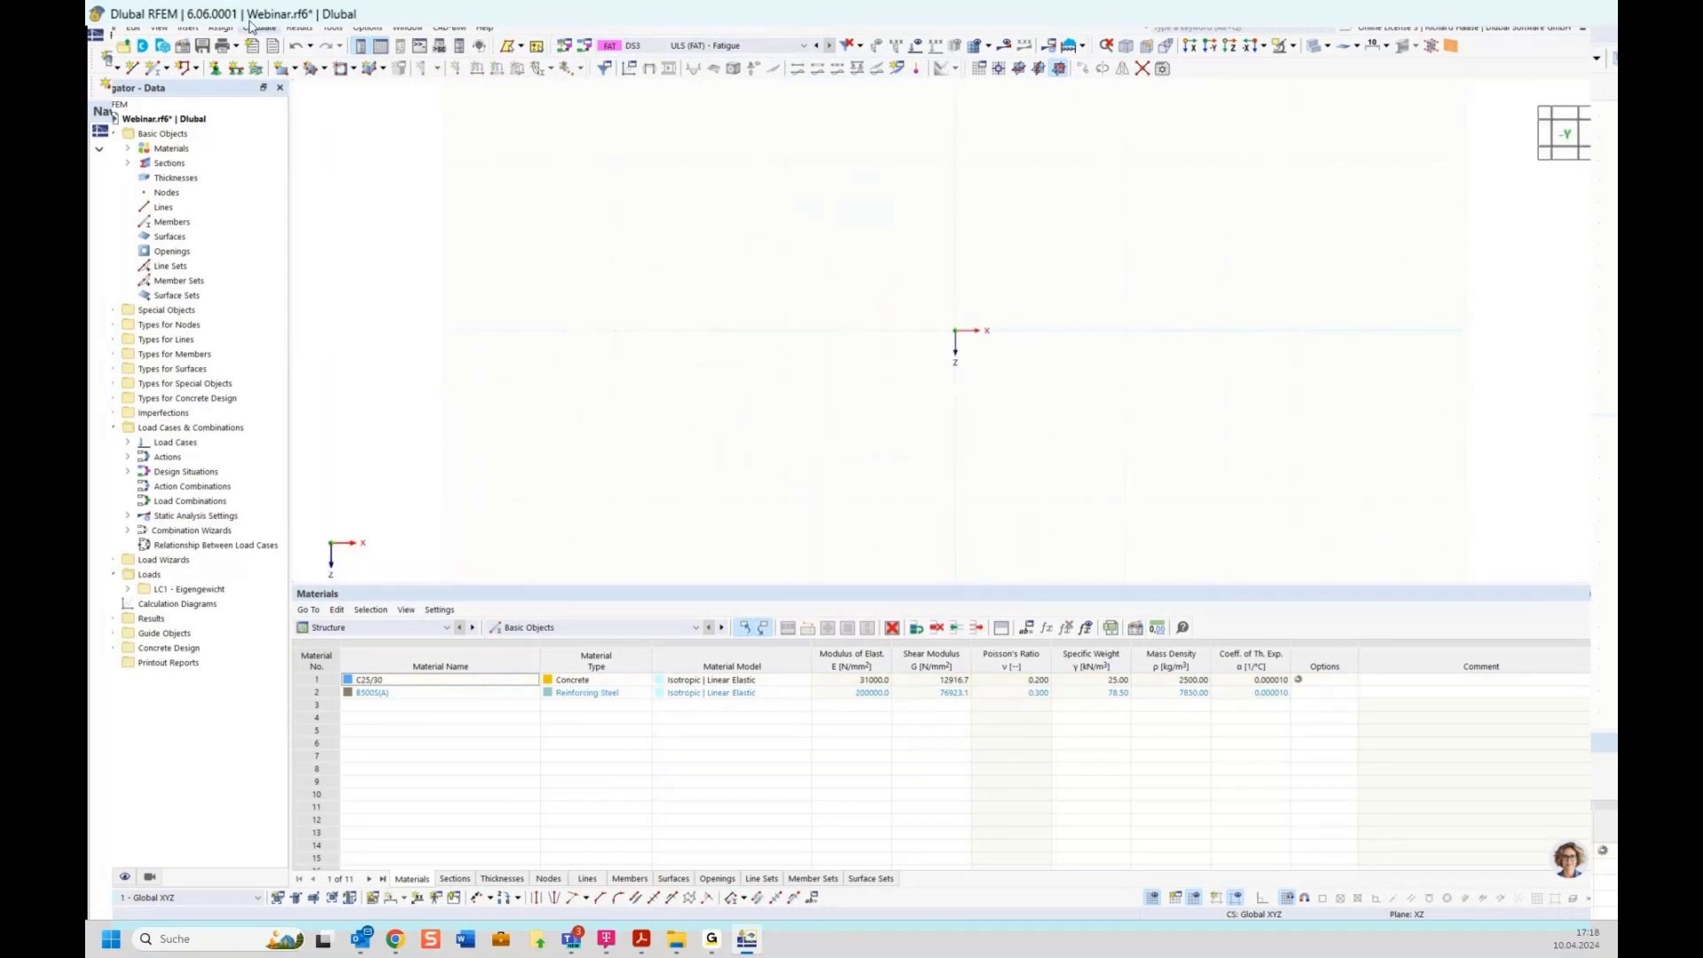
pyautogui.click(153, 71)
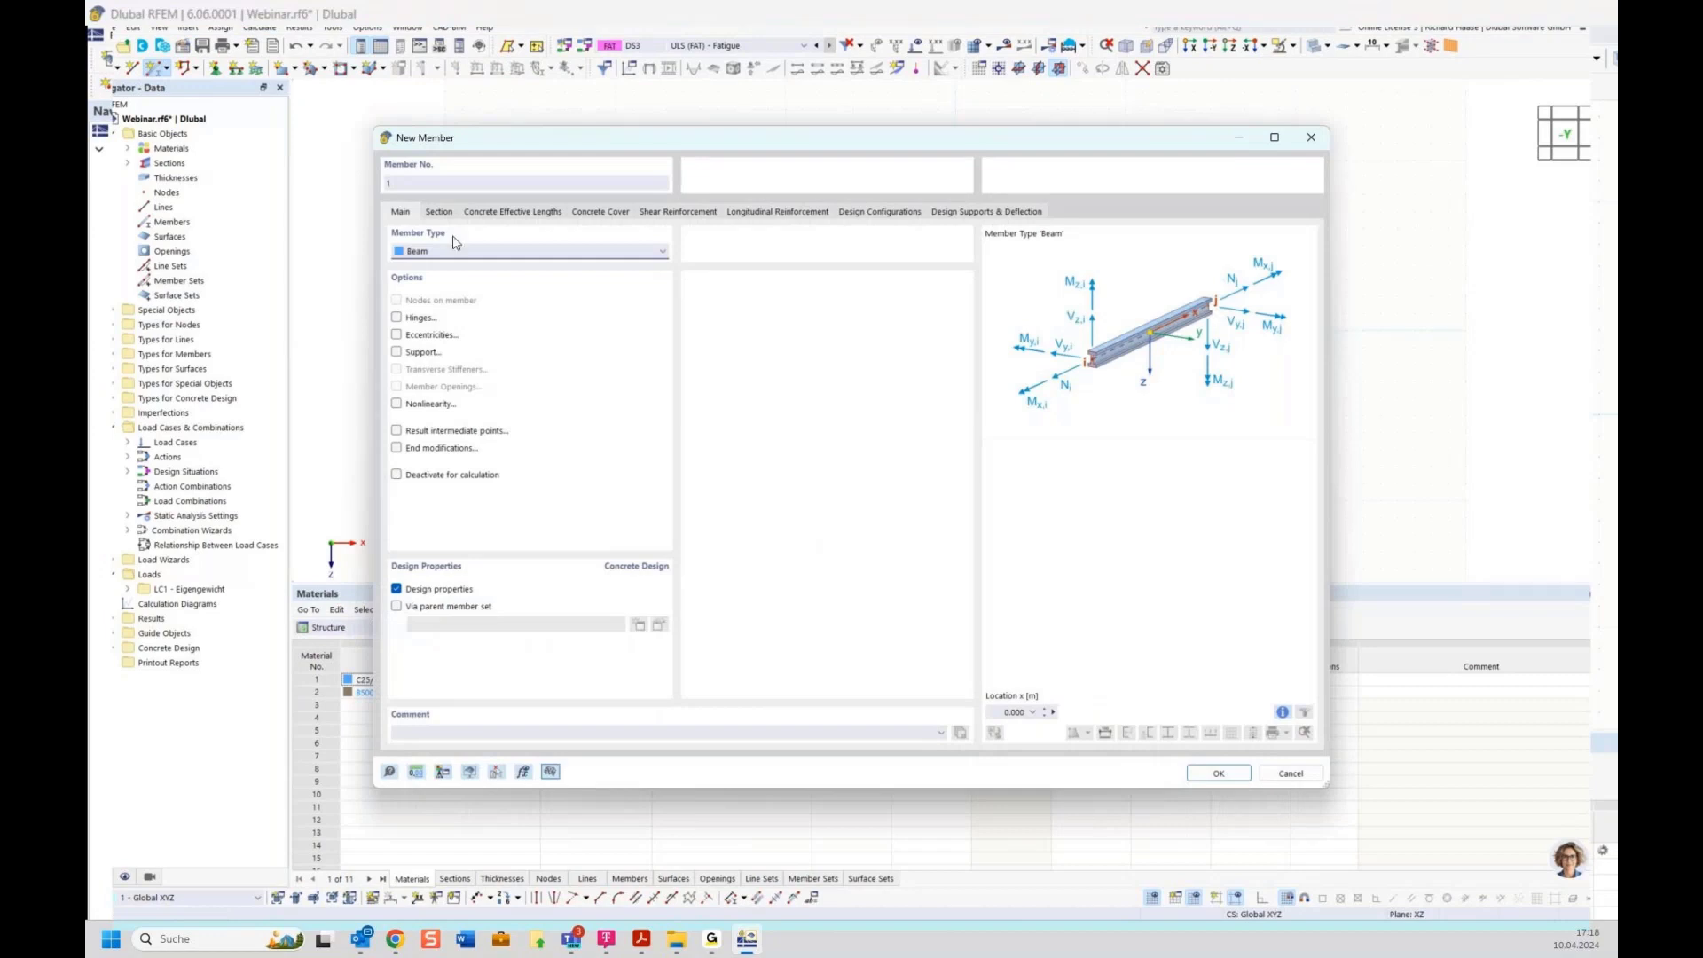
pyautogui.click(574, 602)
pyautogui.click(574, 602)
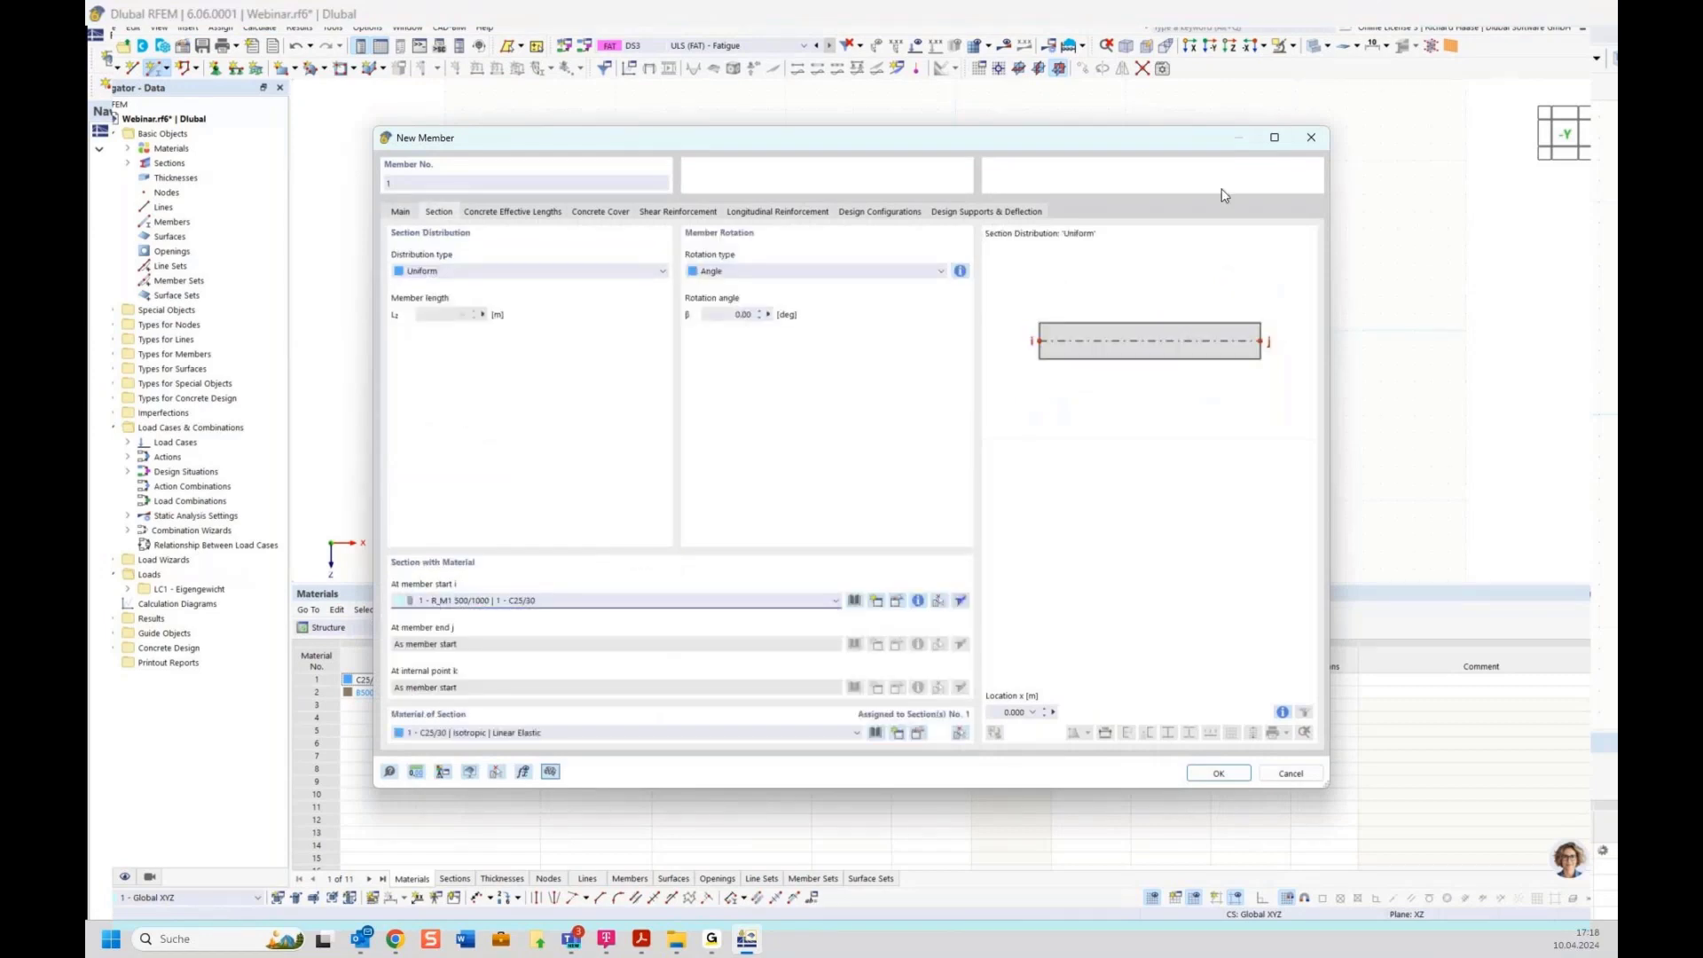
pyautogui.click(1311, 138)
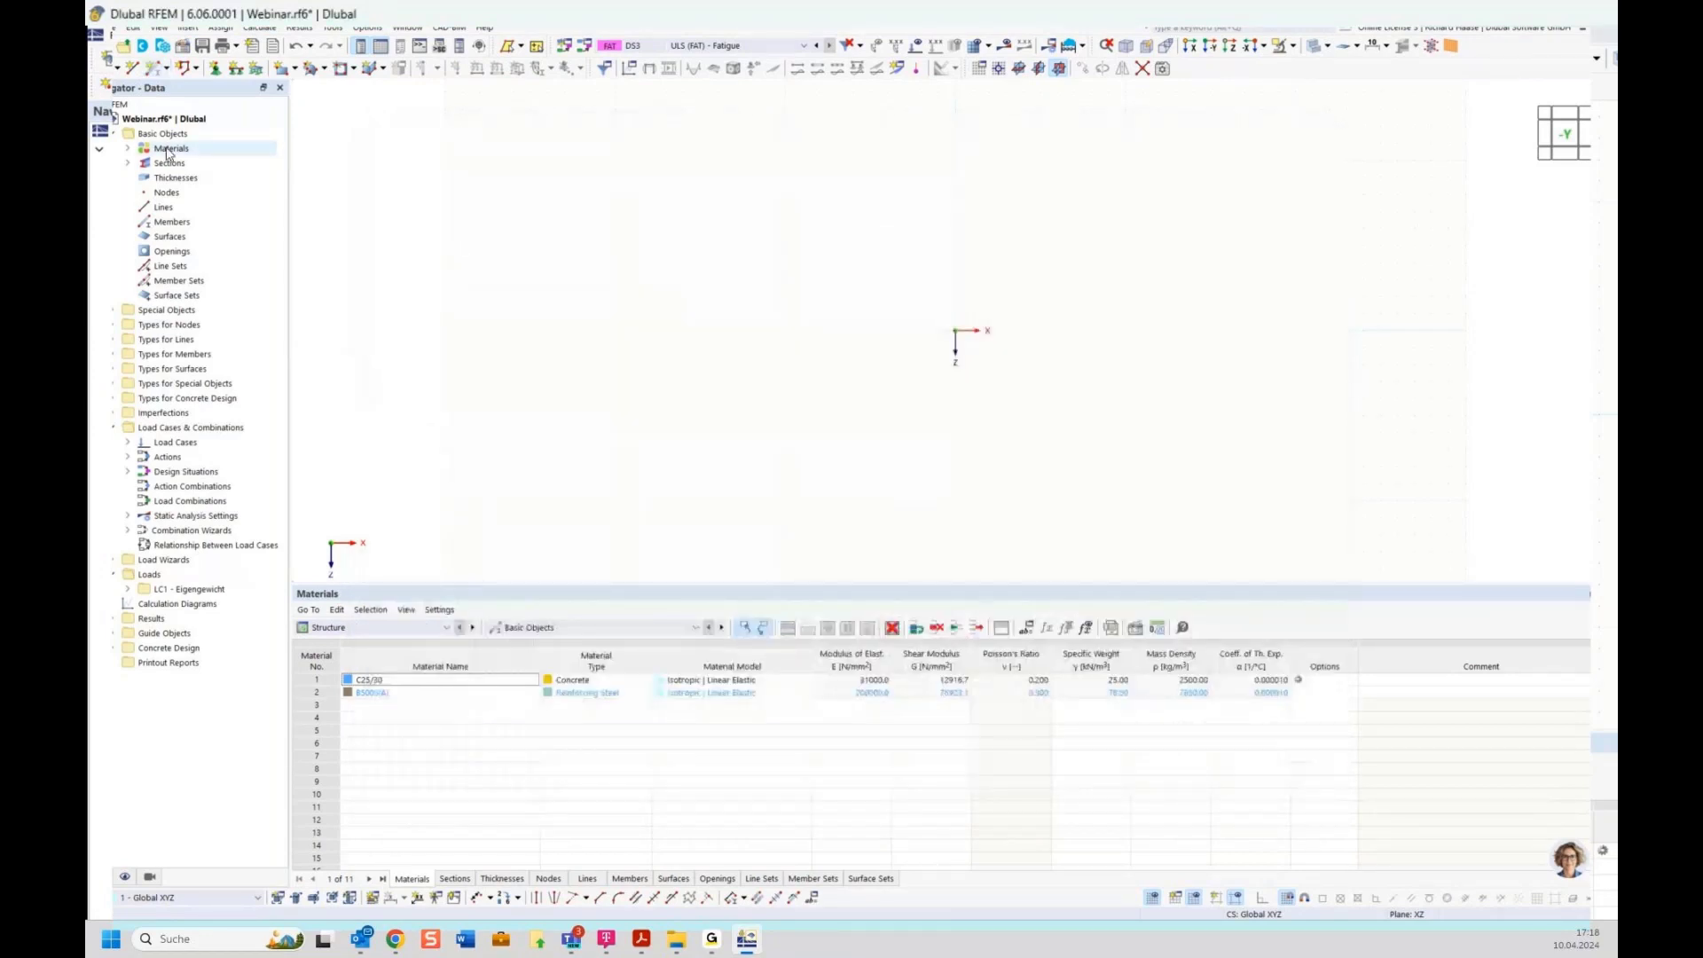
# Open Gerber.rf6 from the Dlubal folder inside DlubalCenterProjekte in Downloads and delete its existing beam structure
pyautogui.click(142, 46)
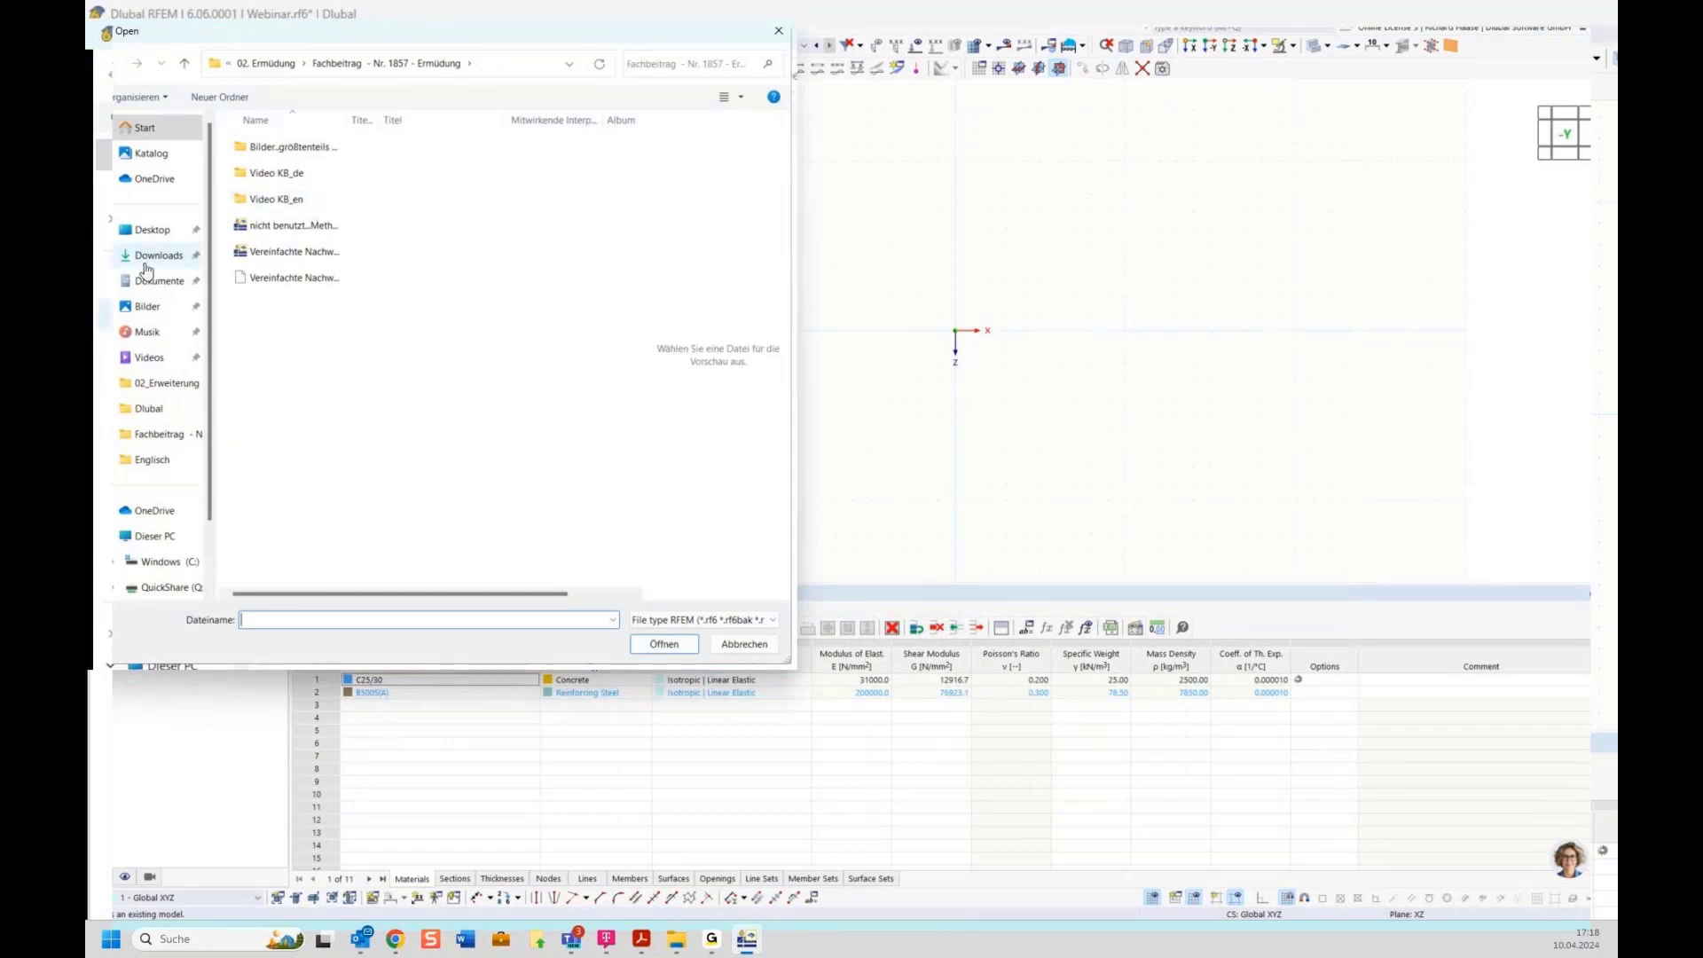
pyautogui.click(146, 257)
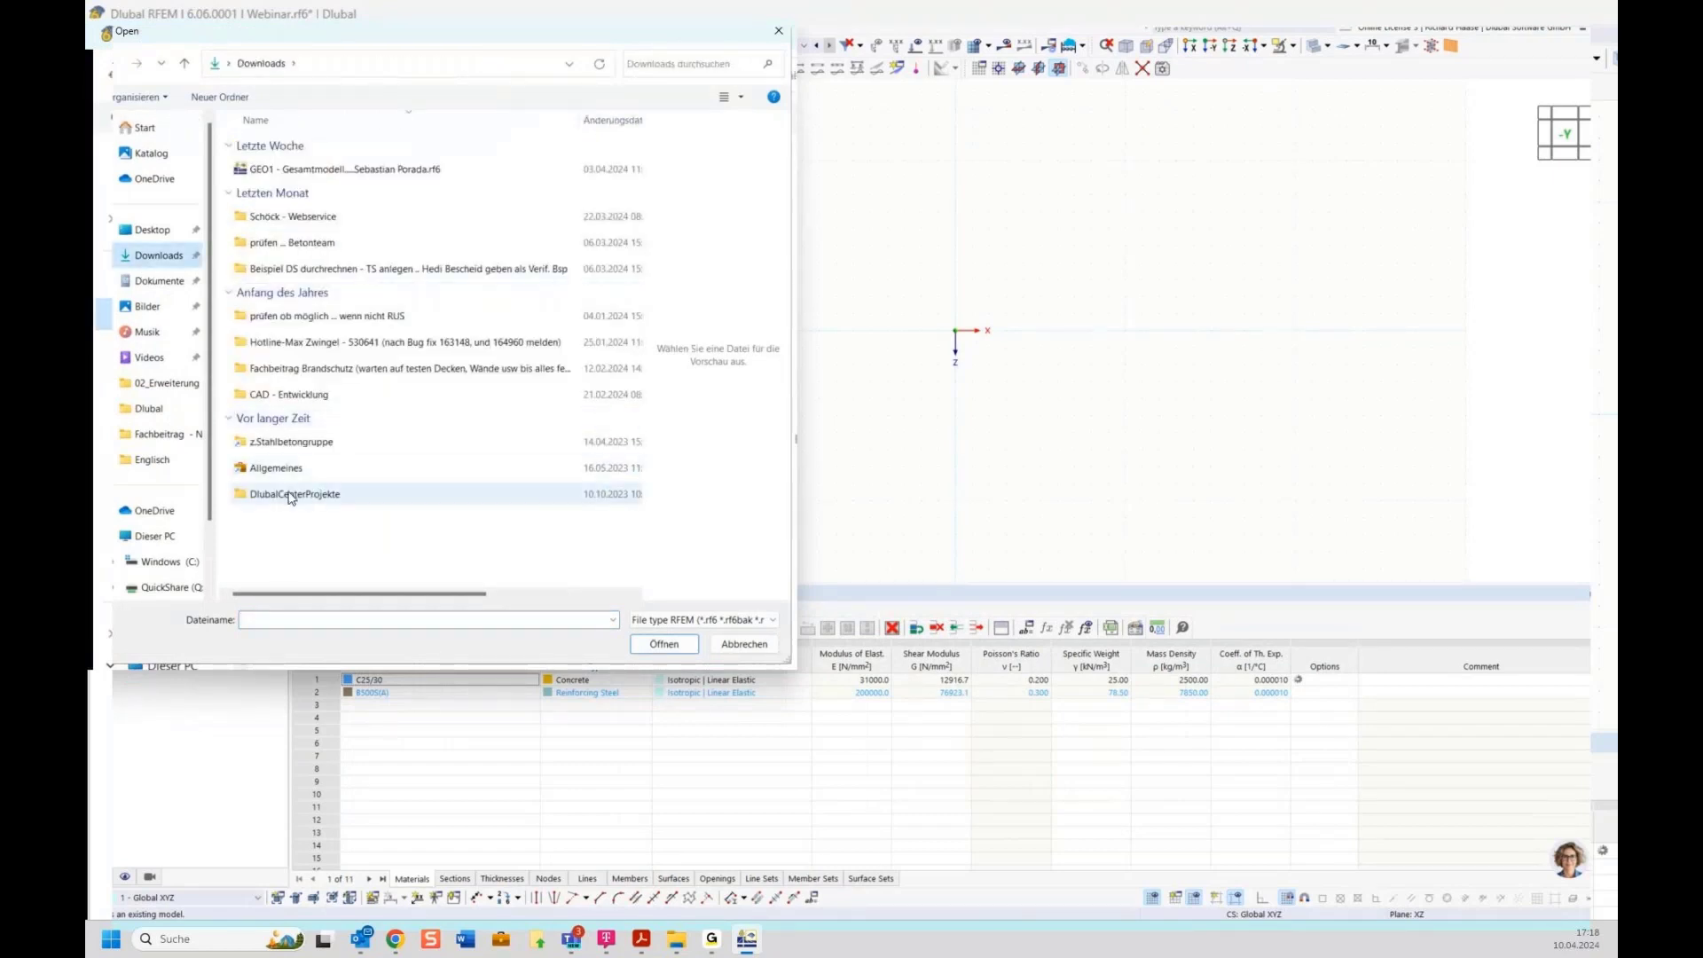
pyautogui.doubleClick(275, 491)
pyautogui.doubleClick(312, 177)
pyautogui.click(310, 194)
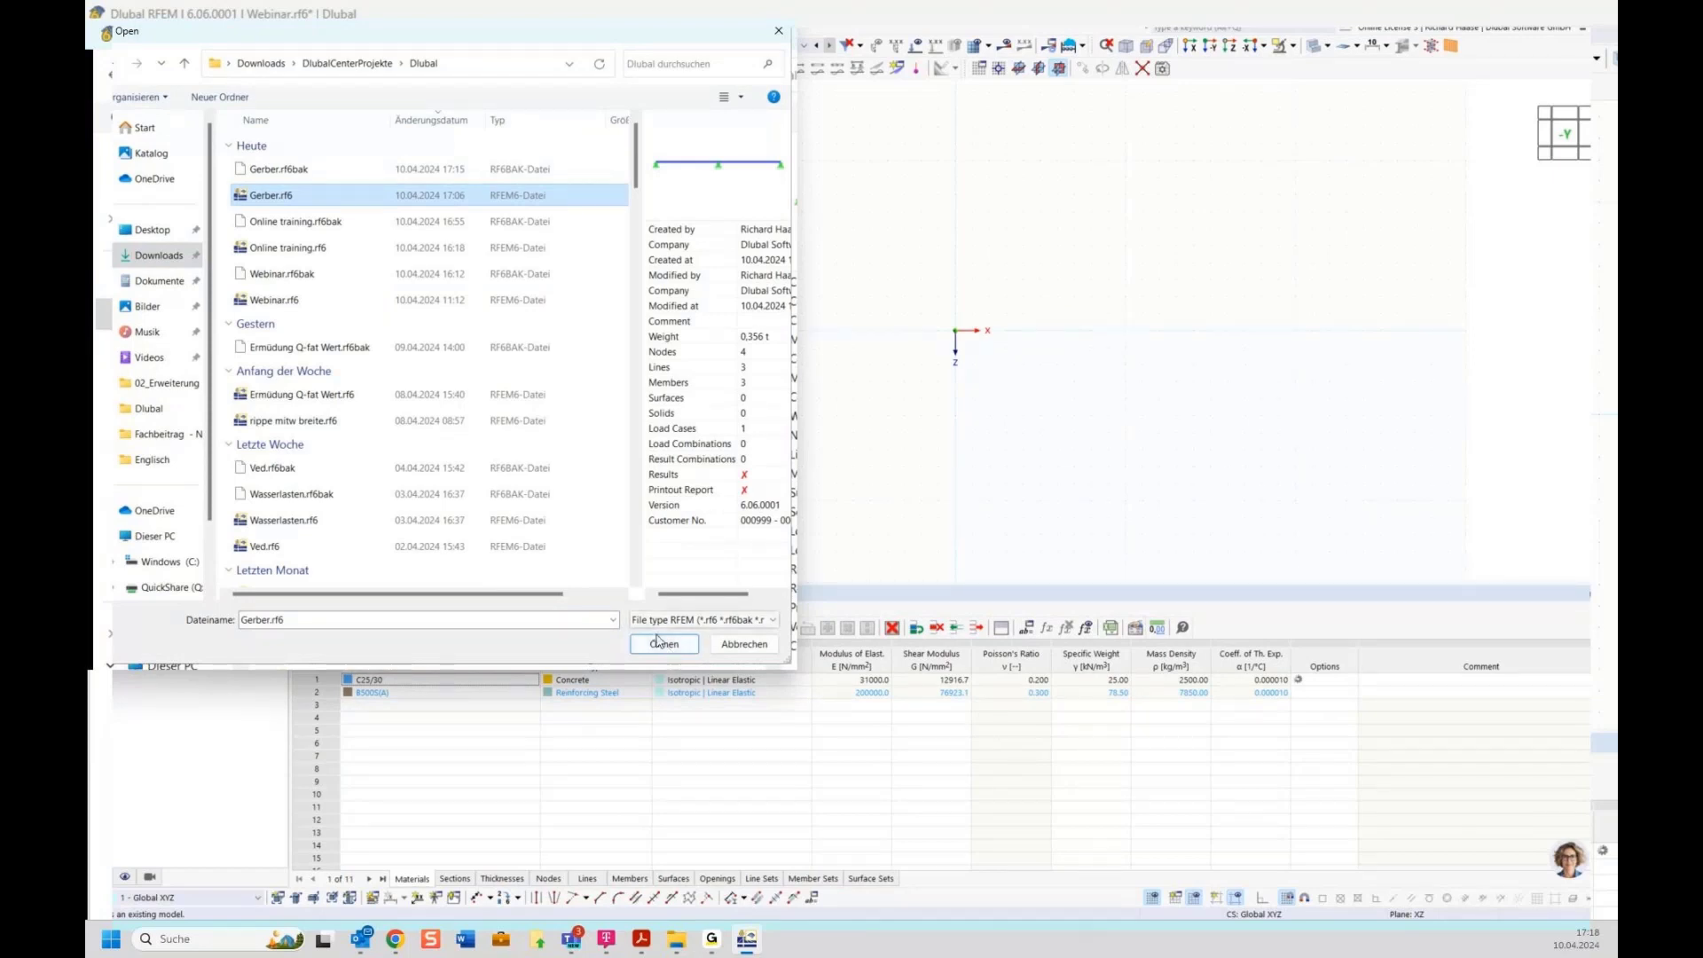
pyautogui.click(664, 643)
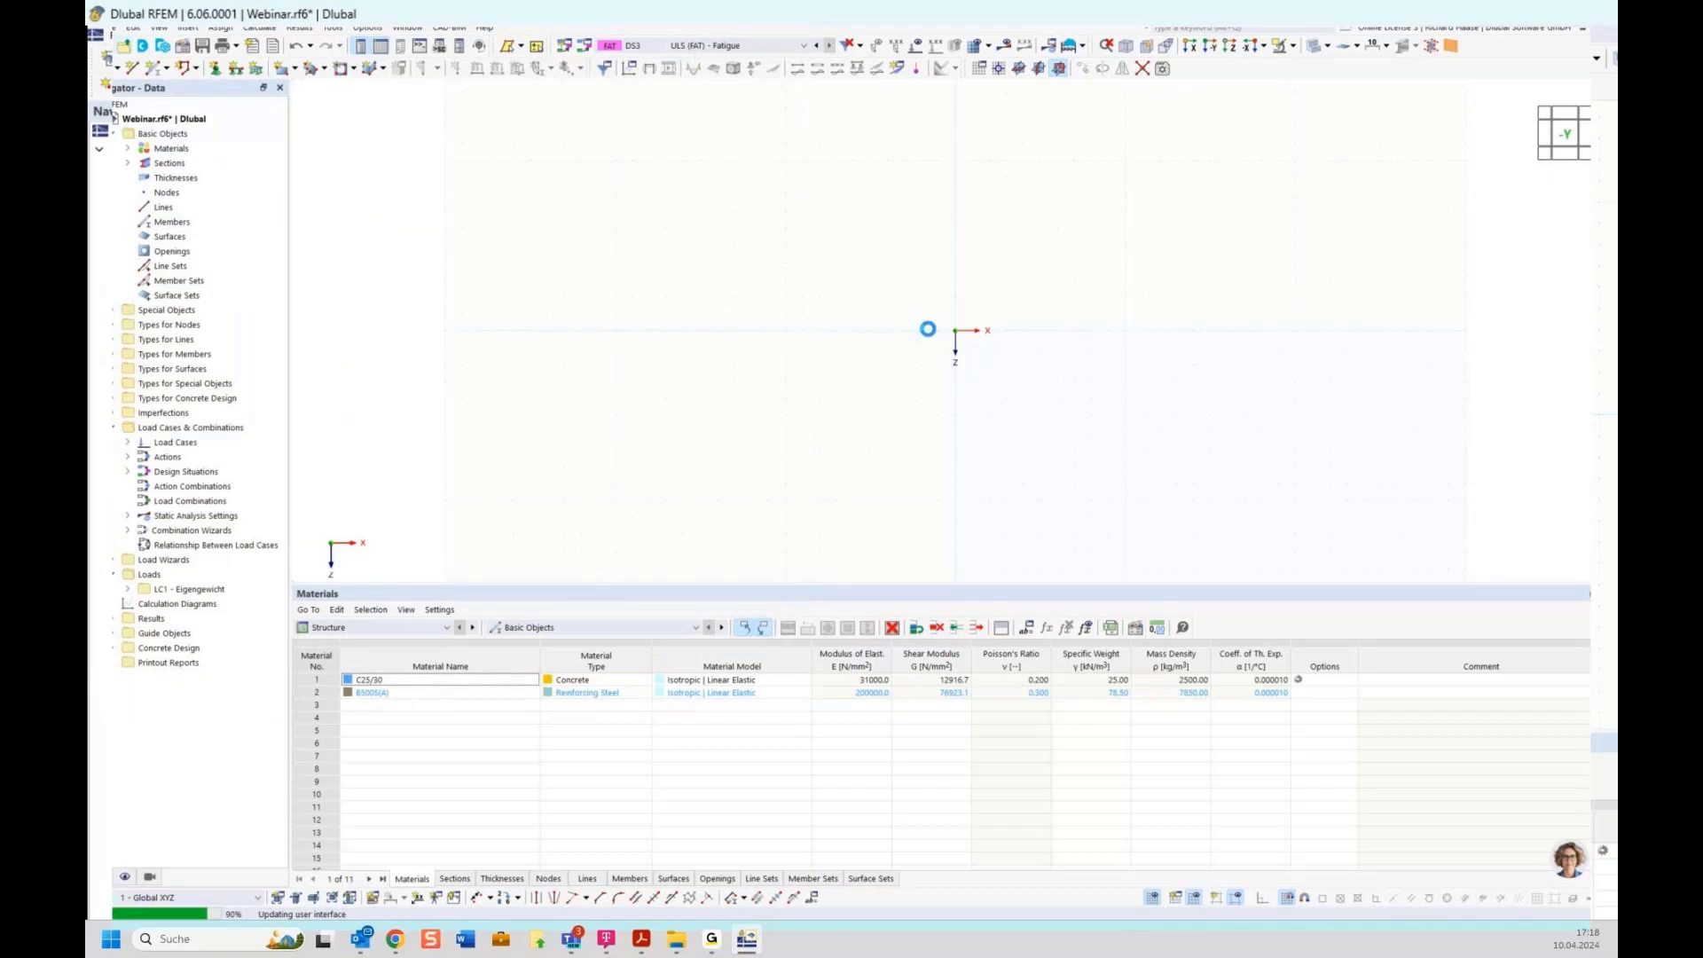
pyautogui.moveTo(526, 307); pyautogui.dragTo(1455, 554)
pyautogui.press('Delete')
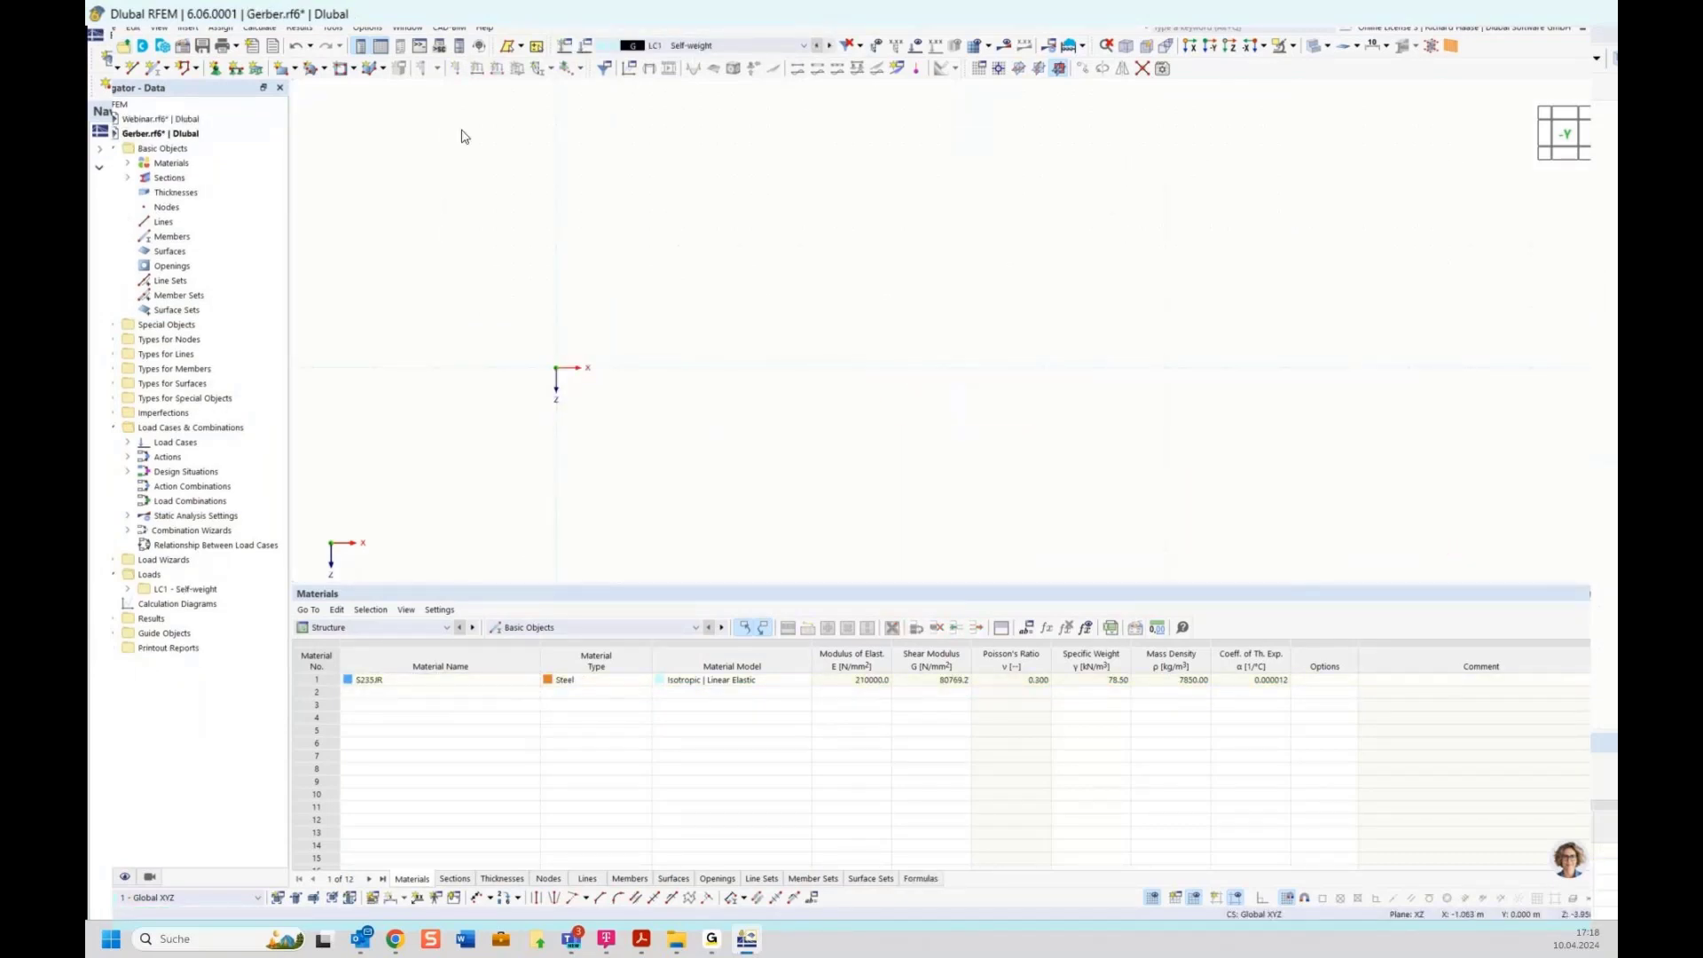
# Try to place a new single beam member in the emptied Gerber.rf6 model
pyautogui.click(153, 71)
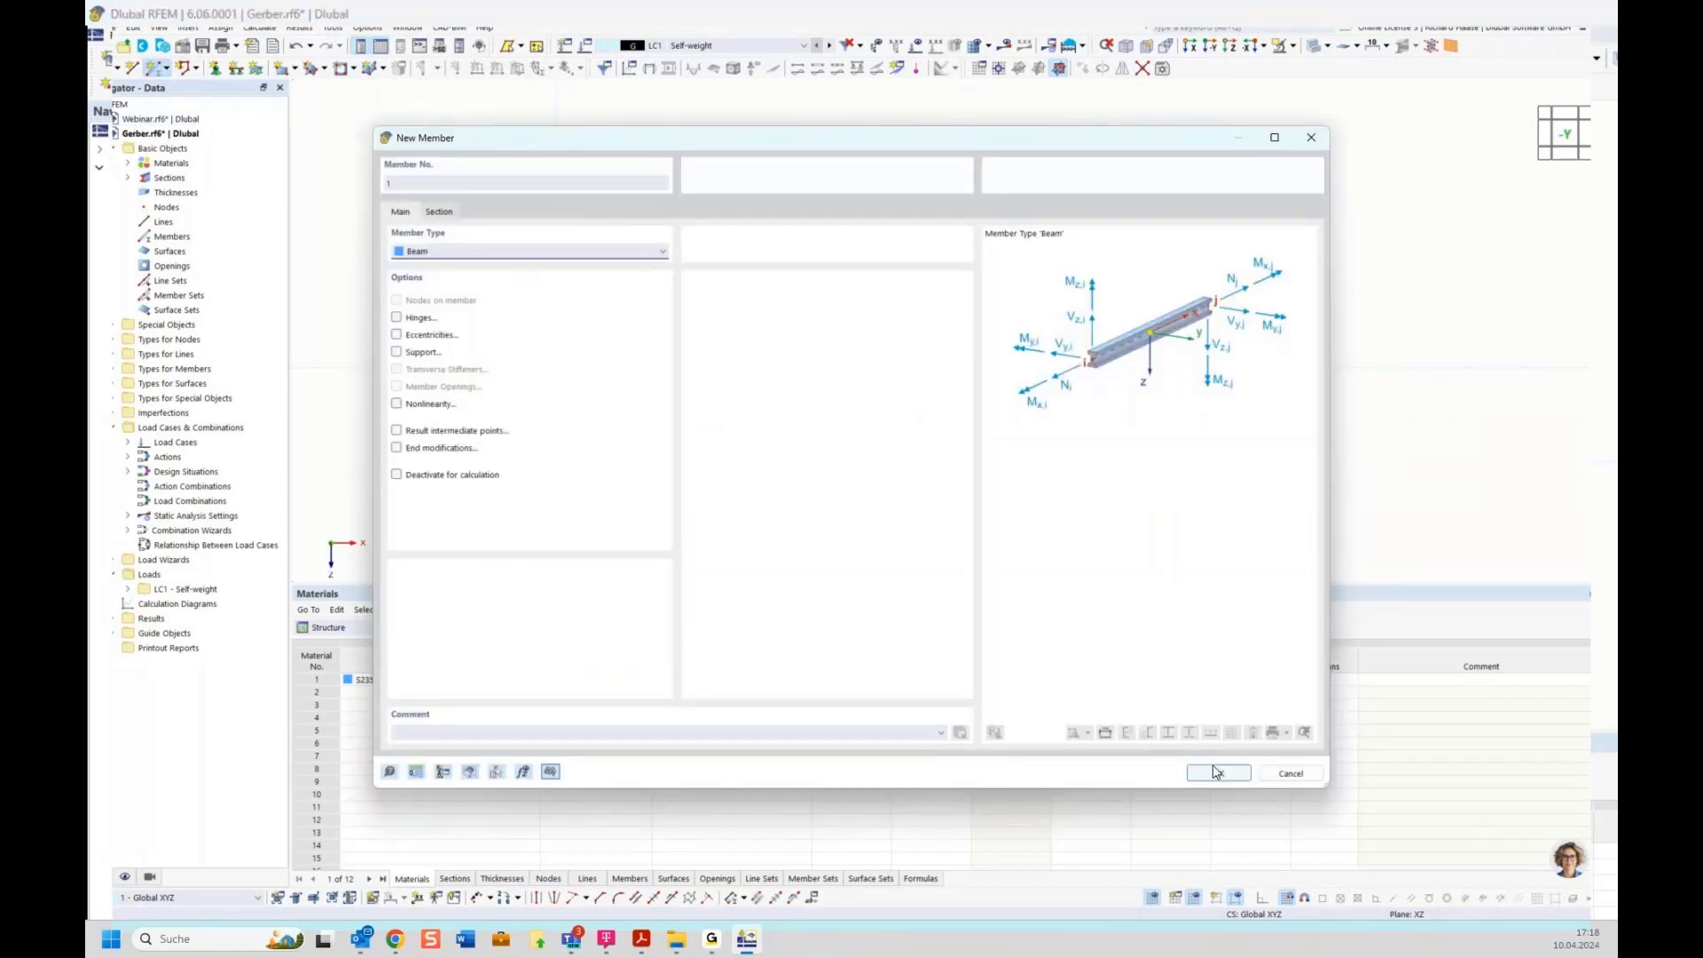
pyautogui.click(1217, 772)
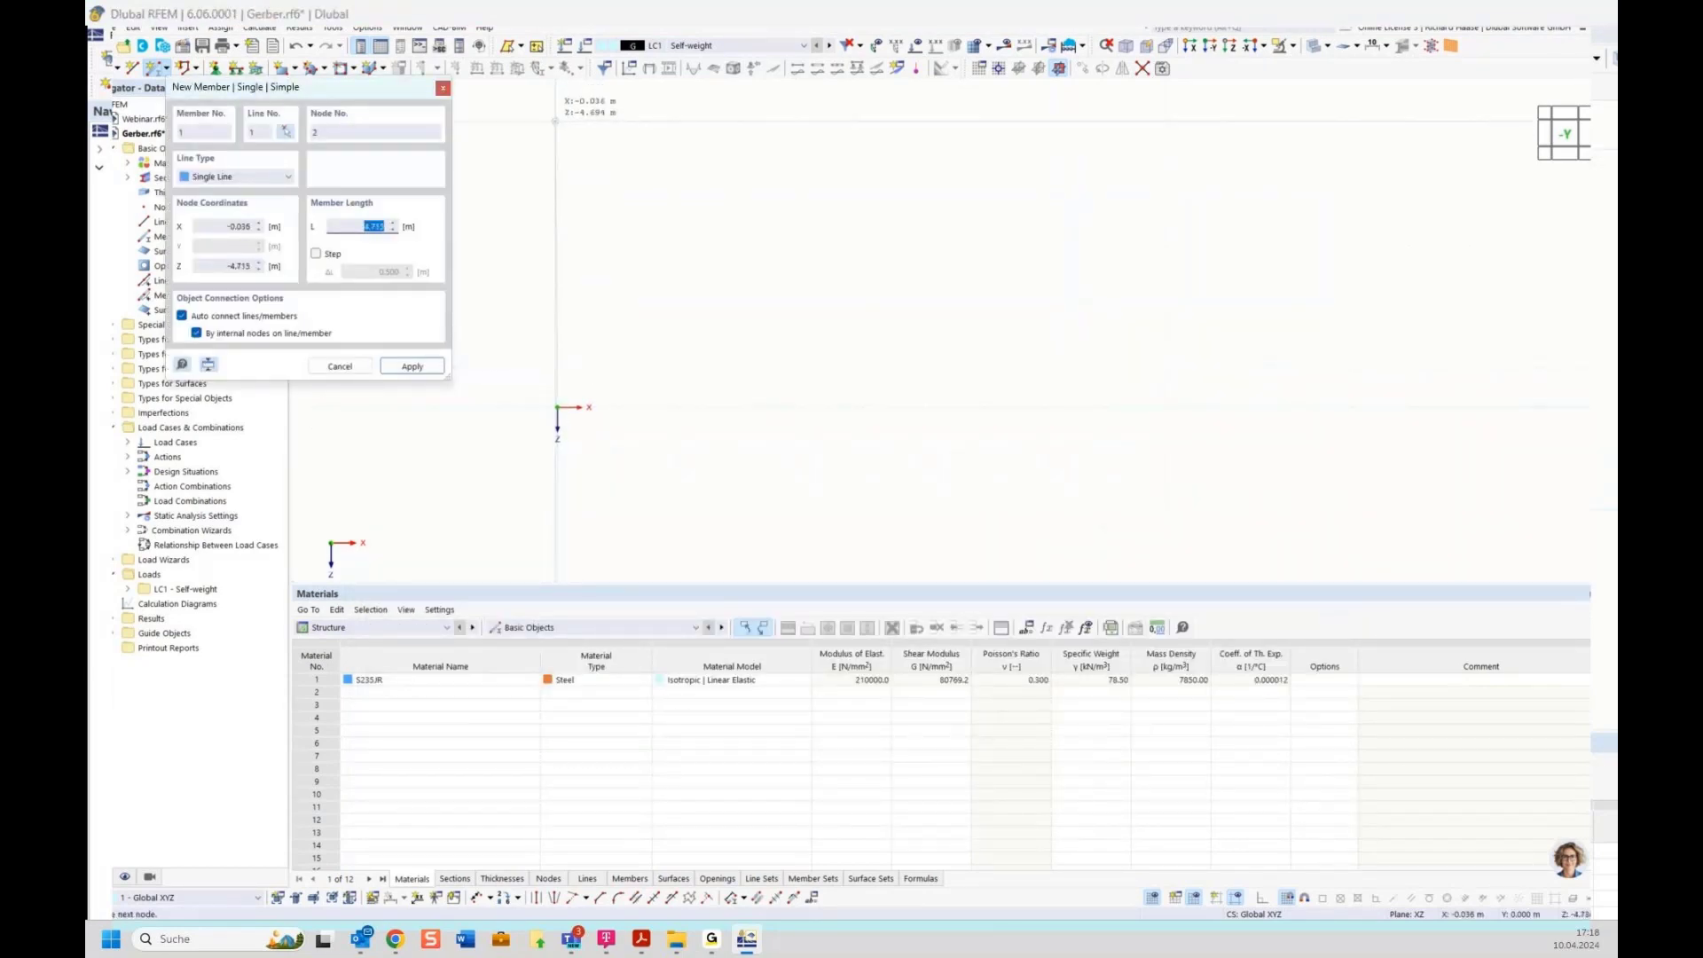
pyautogui.moveTo(772, 295); pyautogui.dragTo(831, 522, button='middle')
pyautogui.scroll(-3, 731, 348)
pyautogui.click(664, 337)
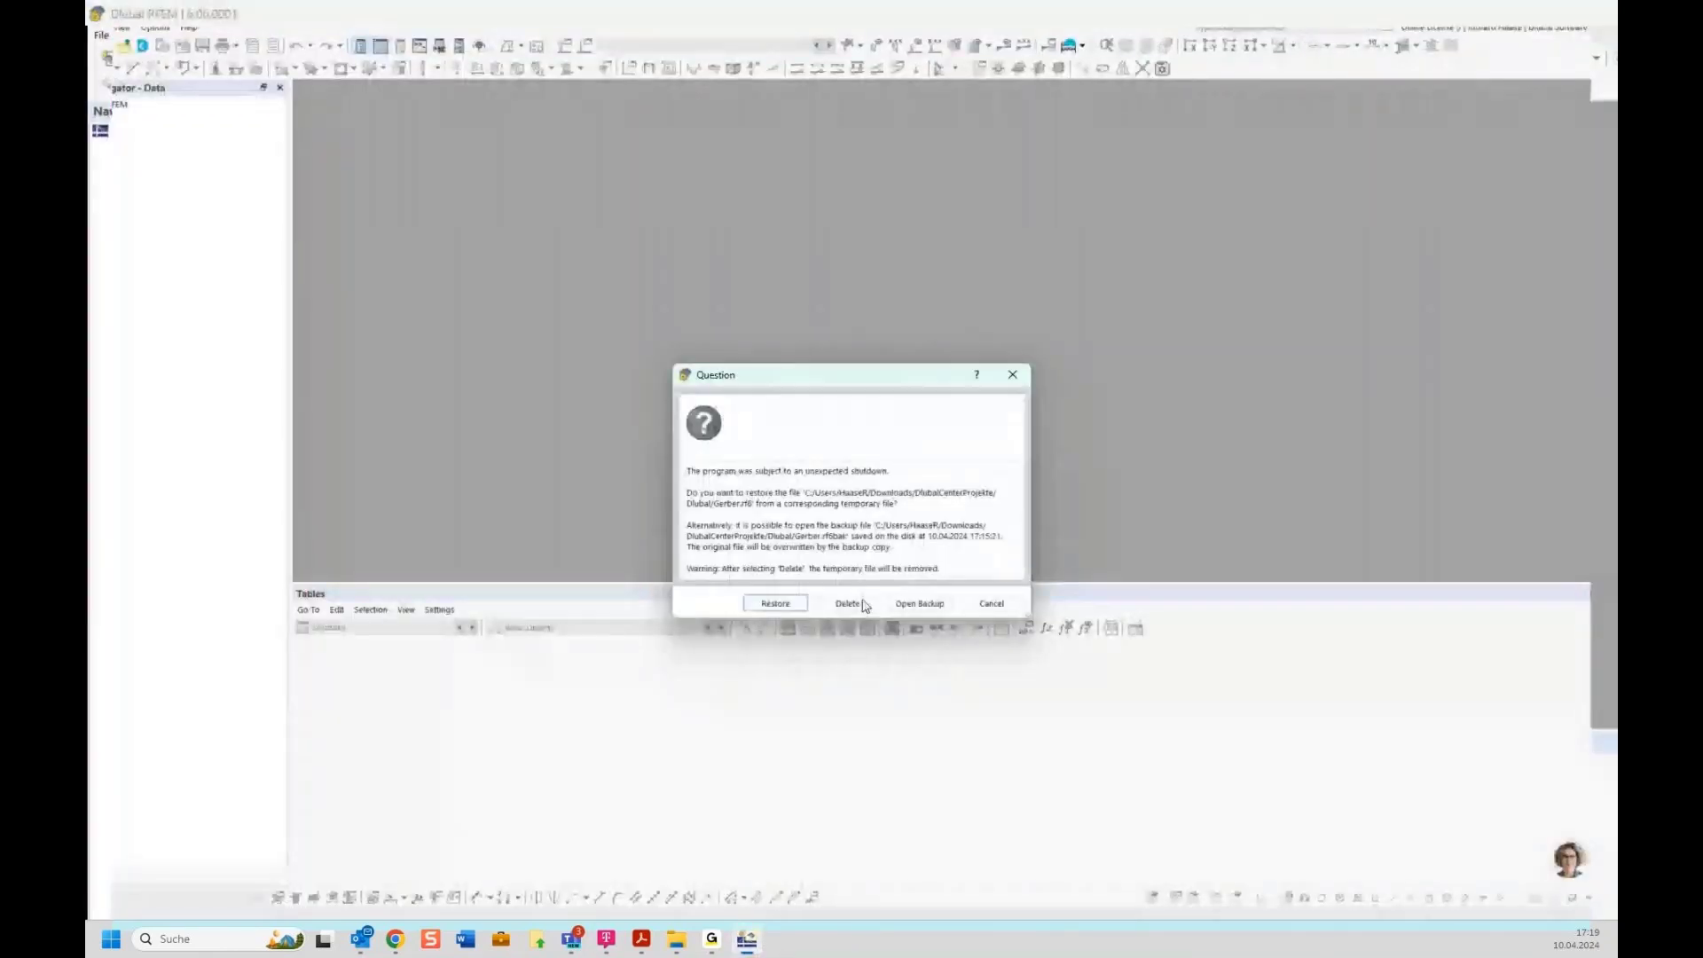
# Try again to restore the Gerber.rf6 file from its temporary copy
pyautogui.click(774, 605)
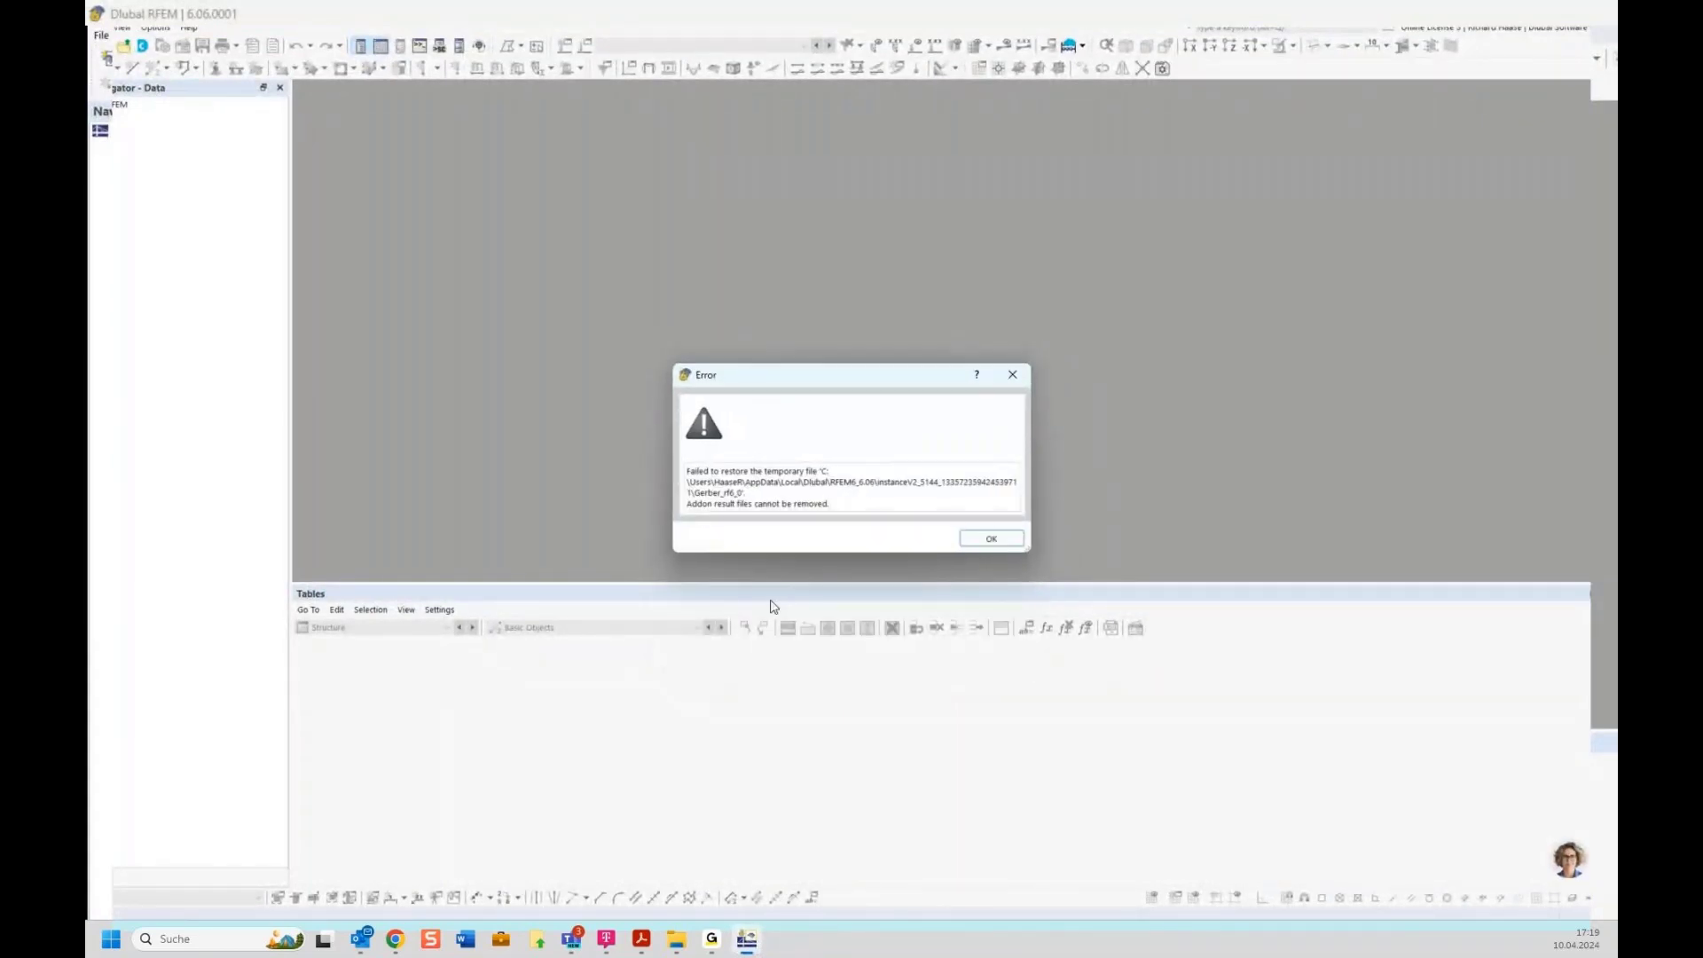
pyautogui.click(988, 537)
pyautogui.click(774, 605)
pyautogui.click(991, 539)
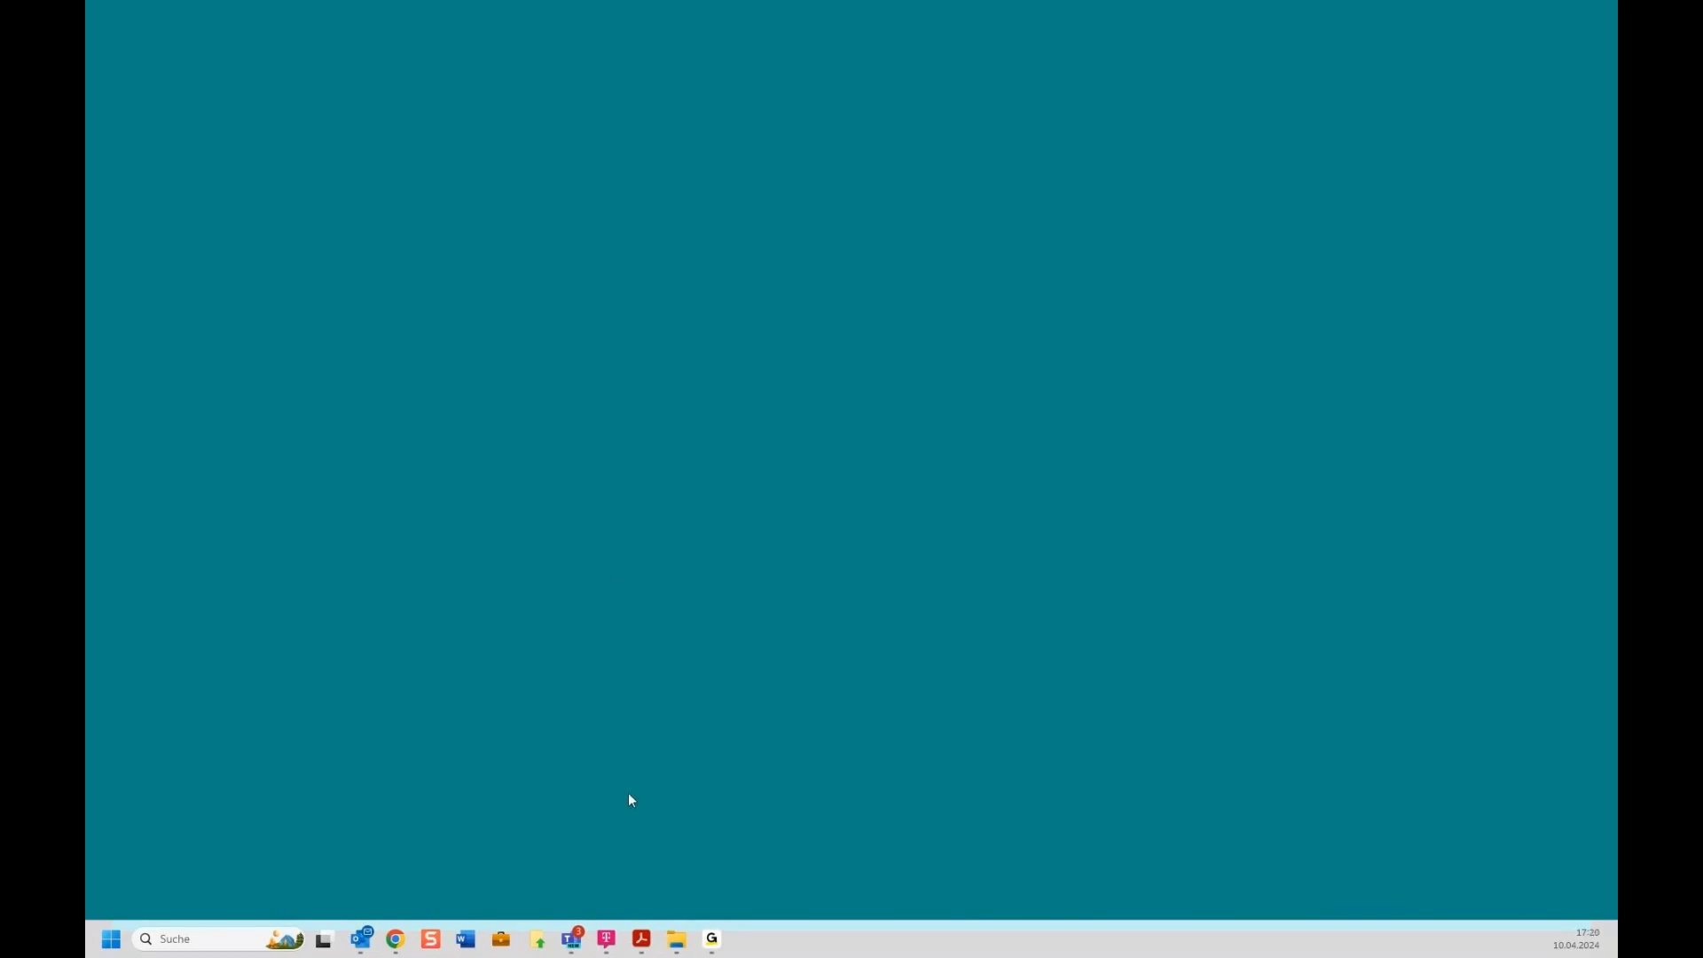
# Switch to the presentation slides PDF, review the two-hinged frame with tie rod example and advance to the Coffee Break slide
pyautogui.moveTo(712, 937)
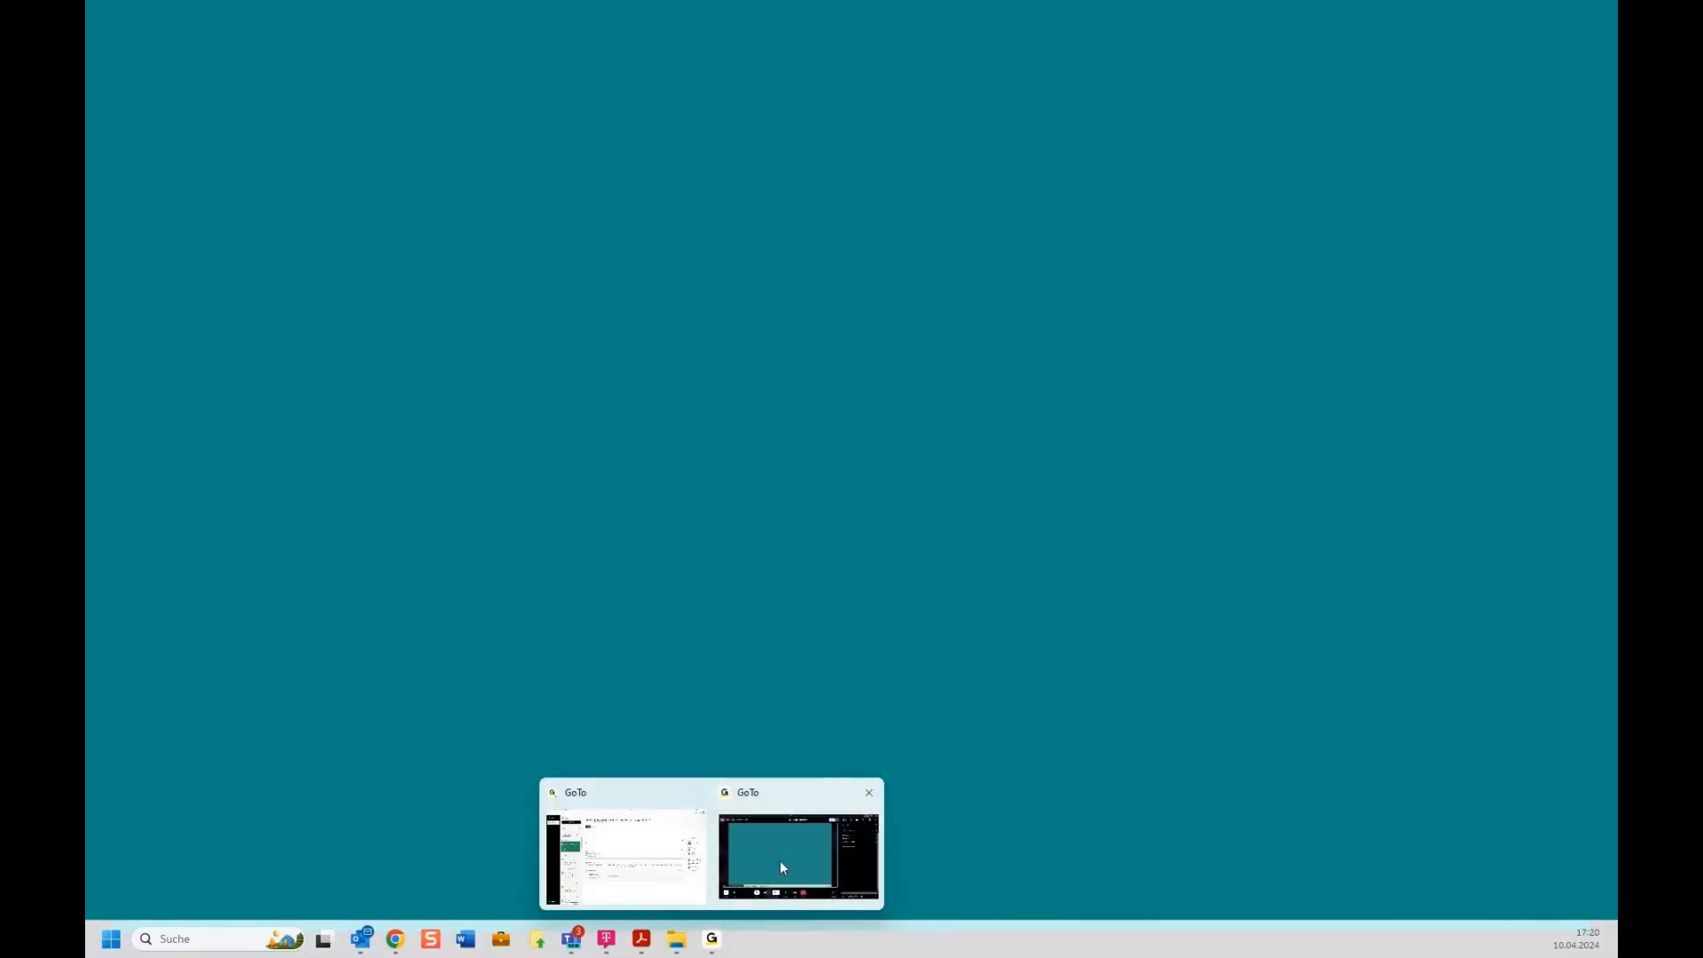
pyautogui.click(780, 862)
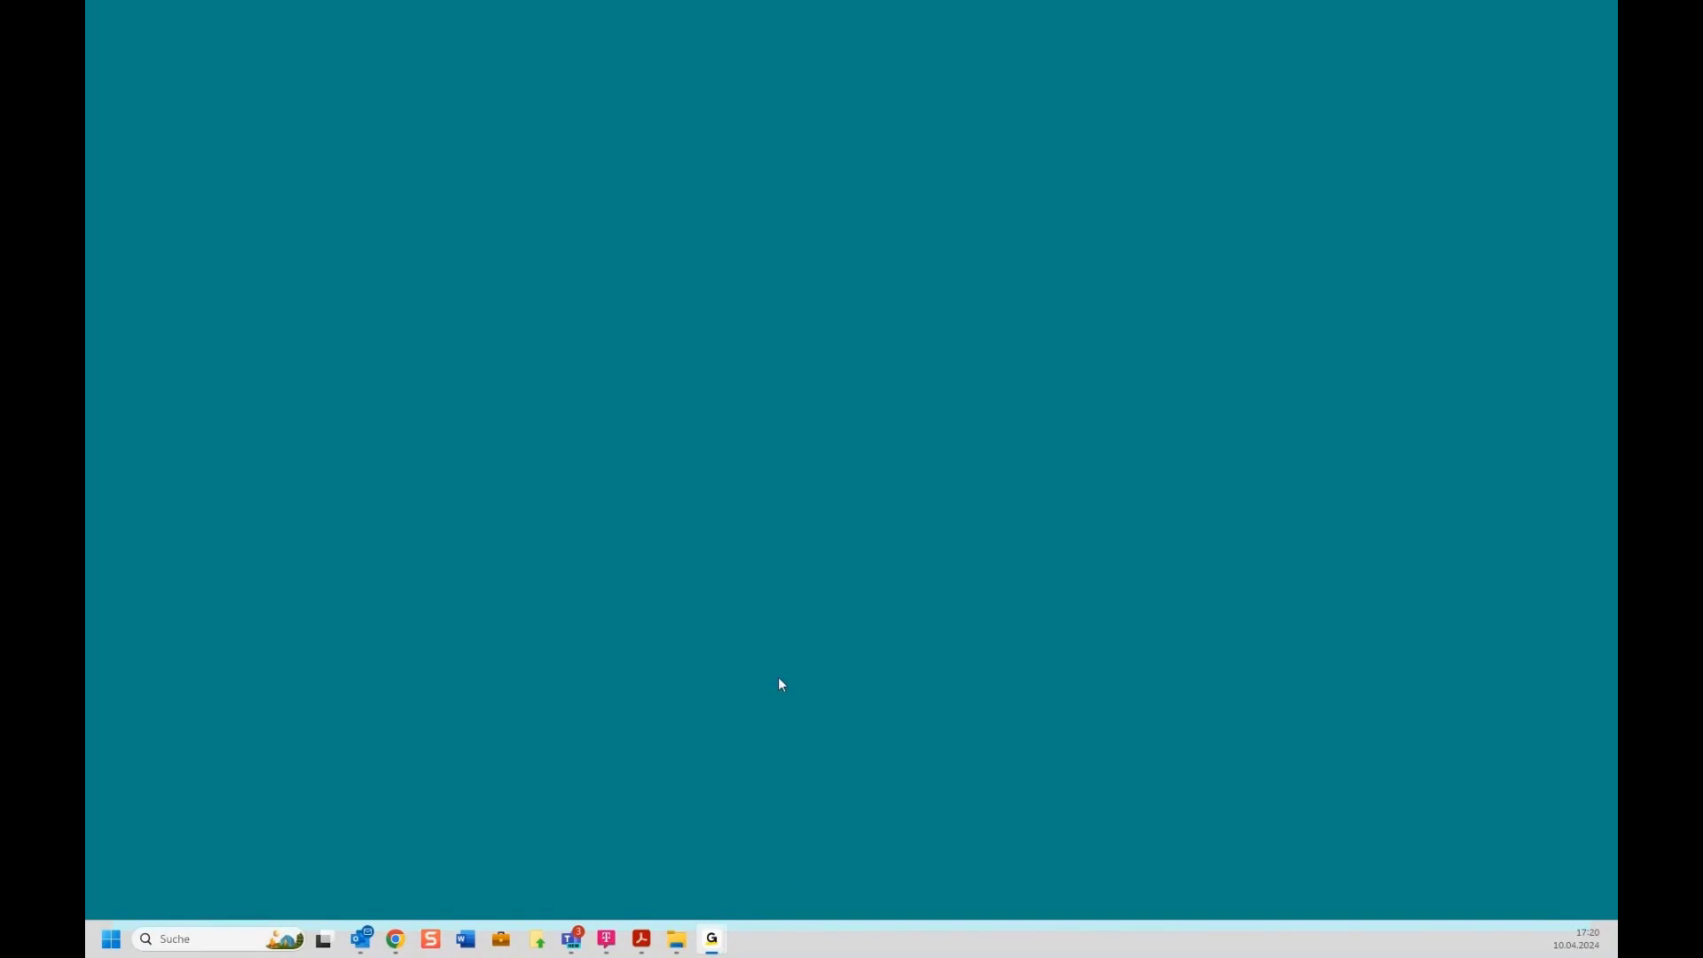
pyautogui.moveTo(642, 939)
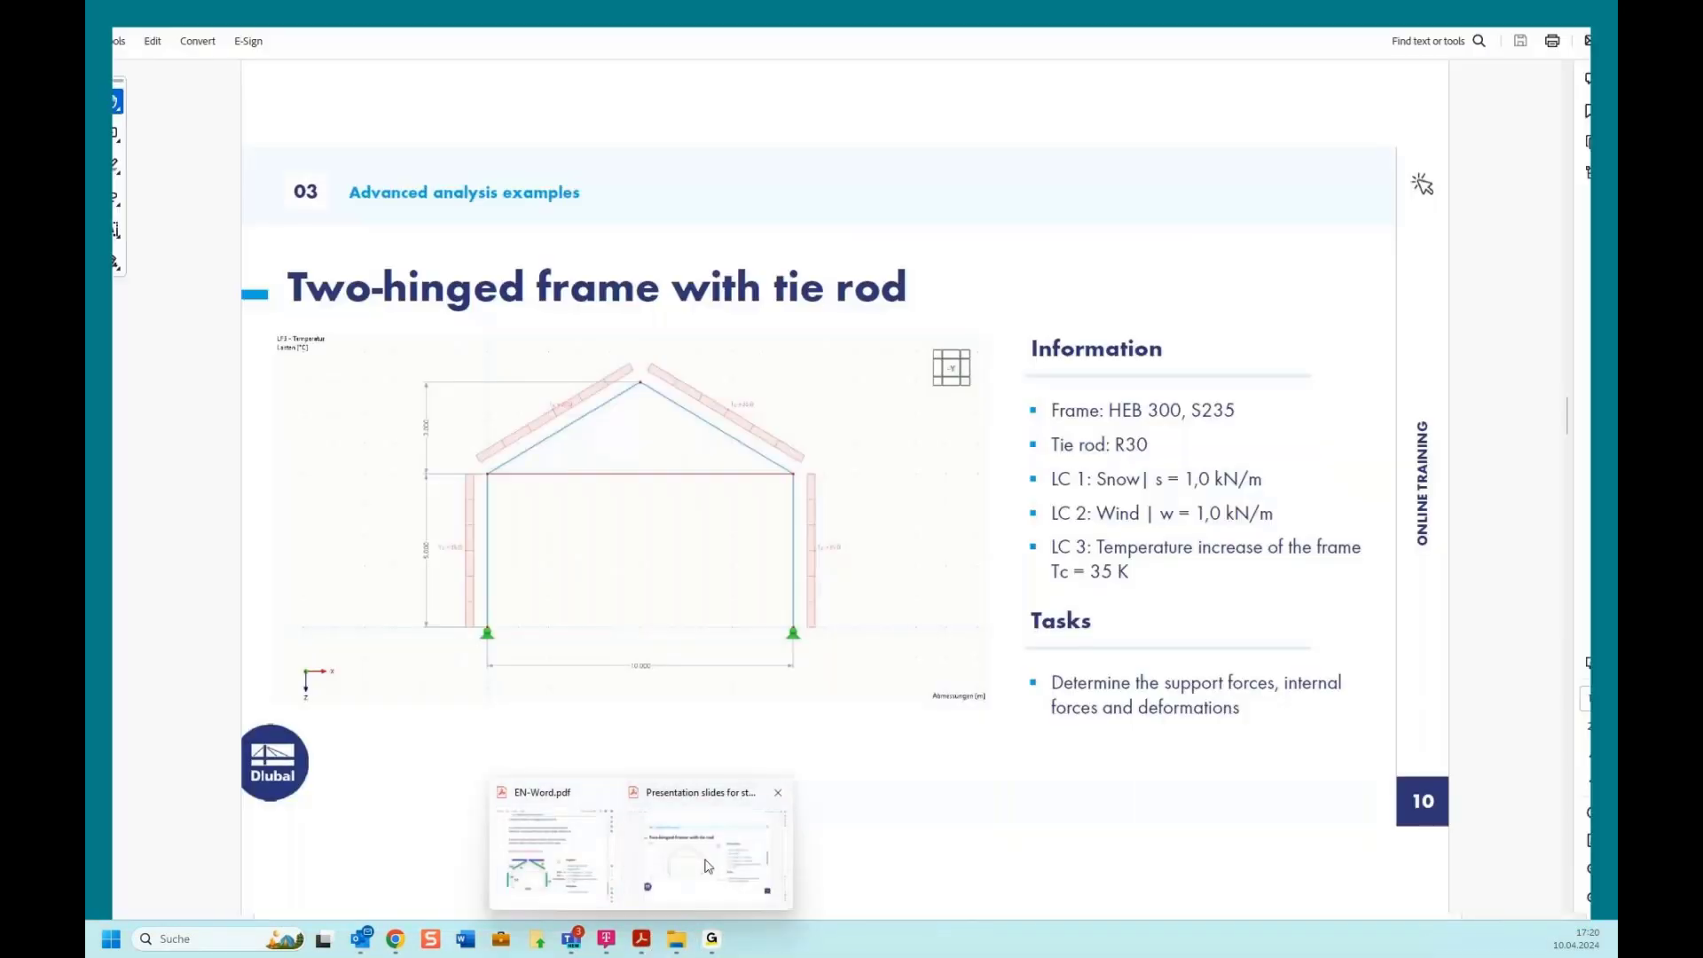
pyautogui.click(708, 866)
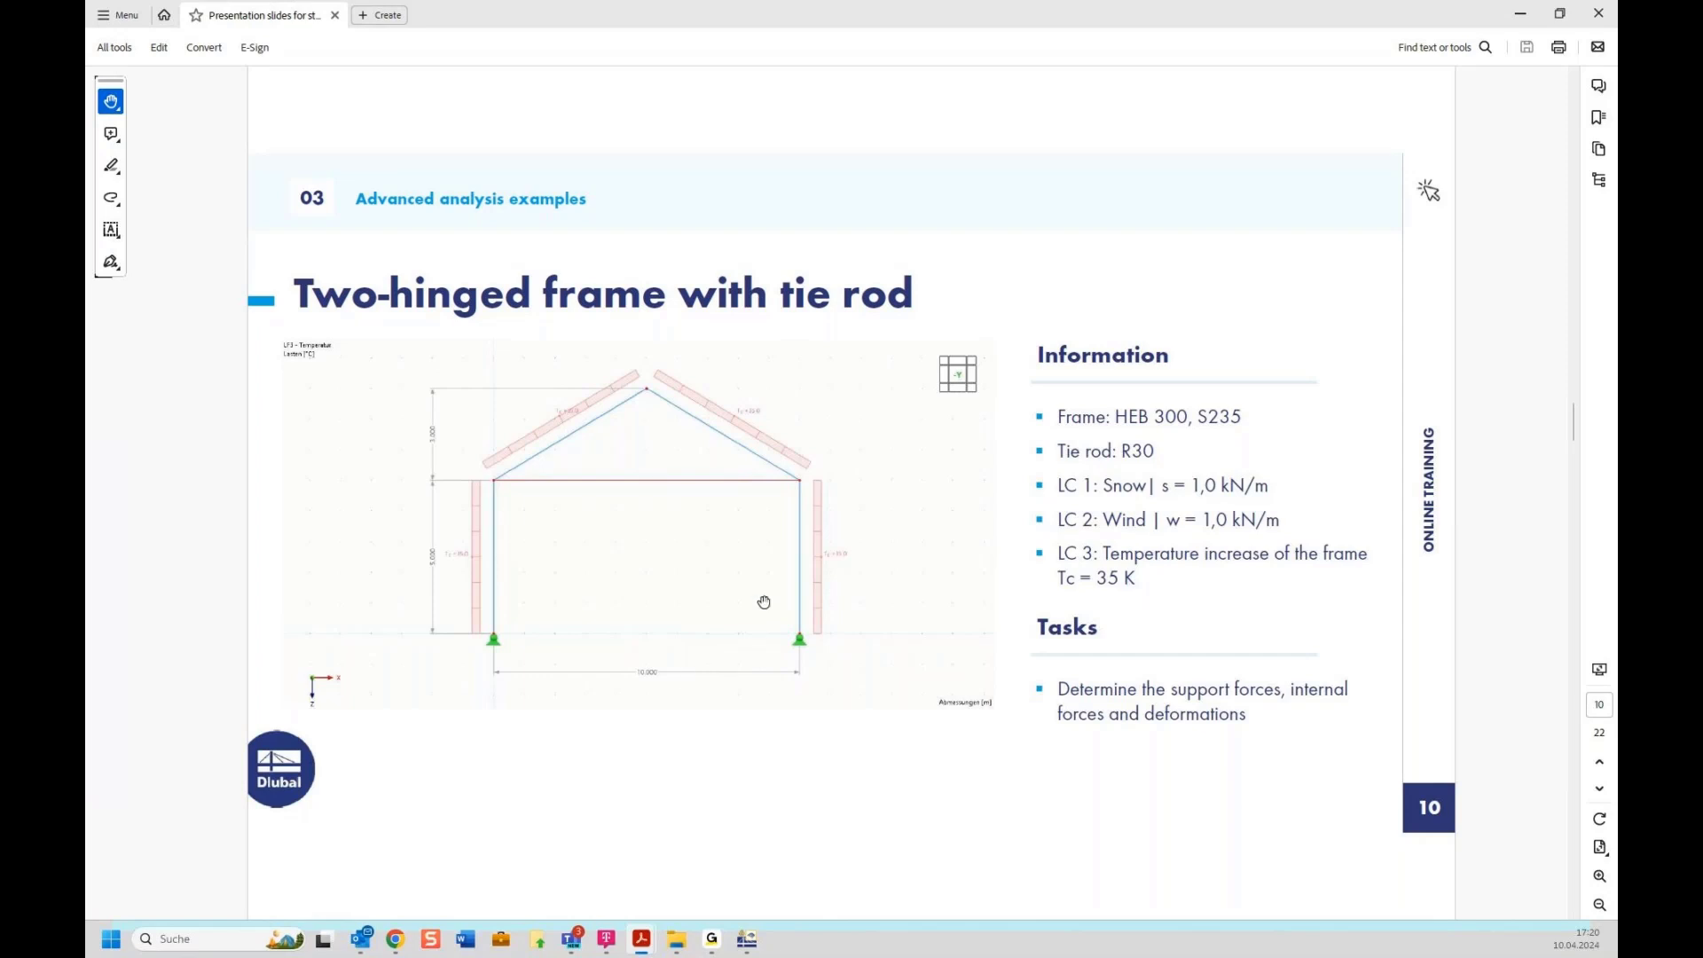
pyautogui.scroll(-1, 764, 603)
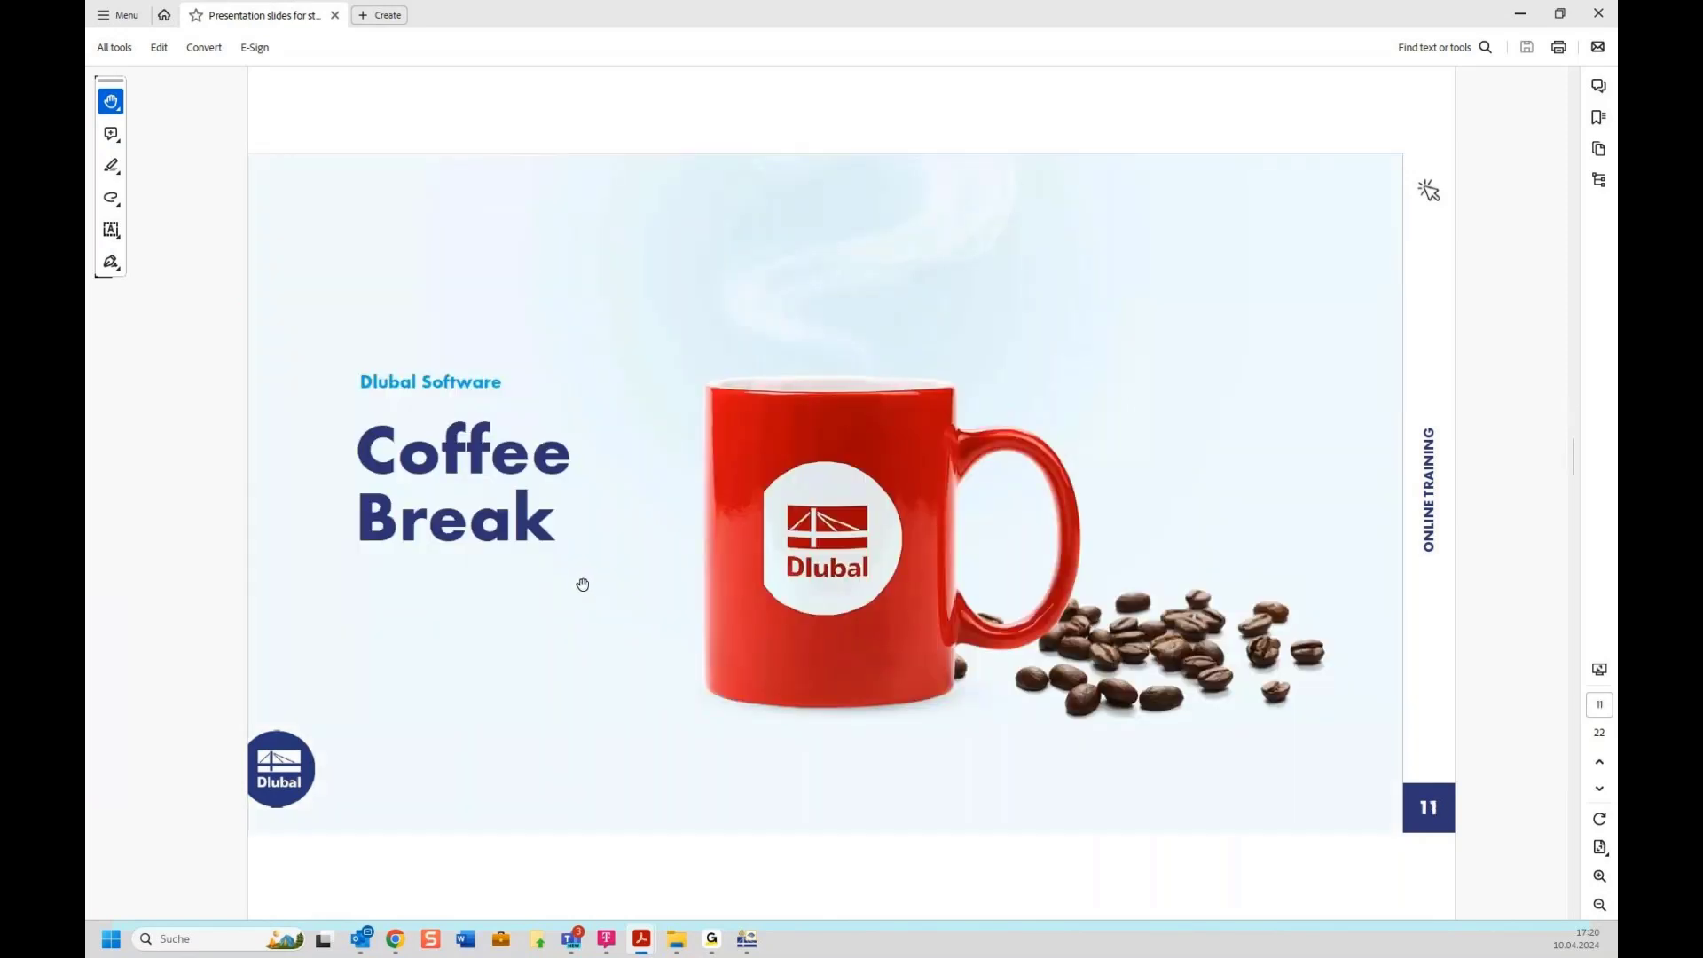
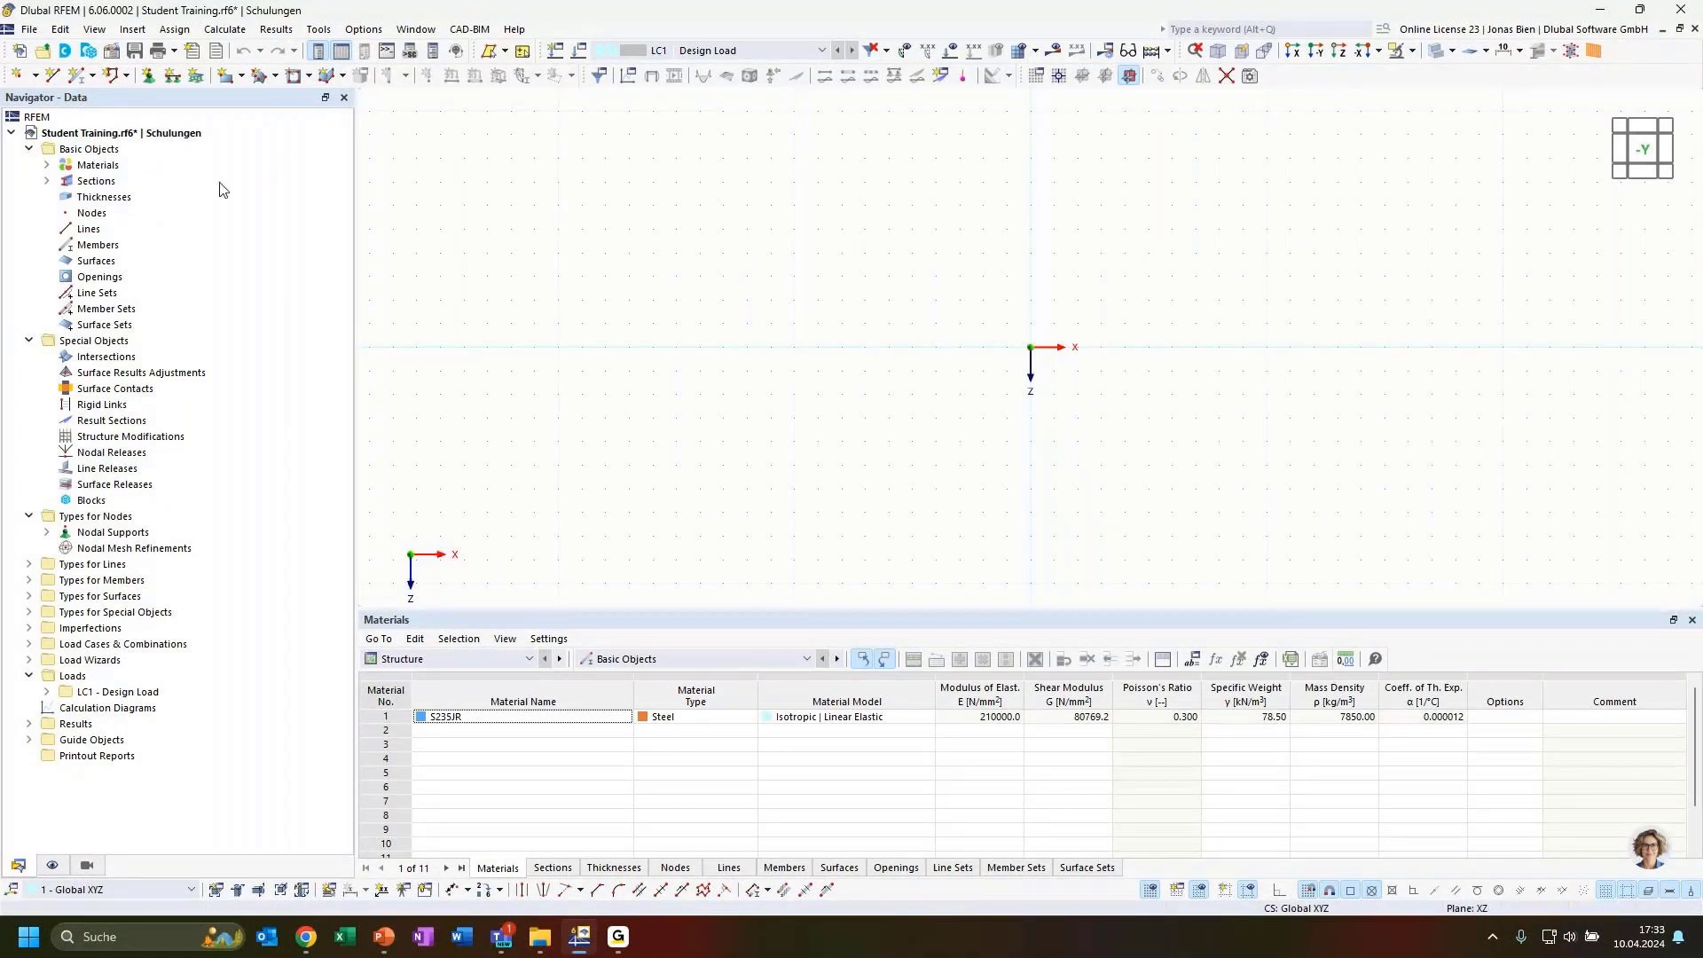
# Inspect the materials and sections defined in the Student Training model
pyautogui.click(46, 165)
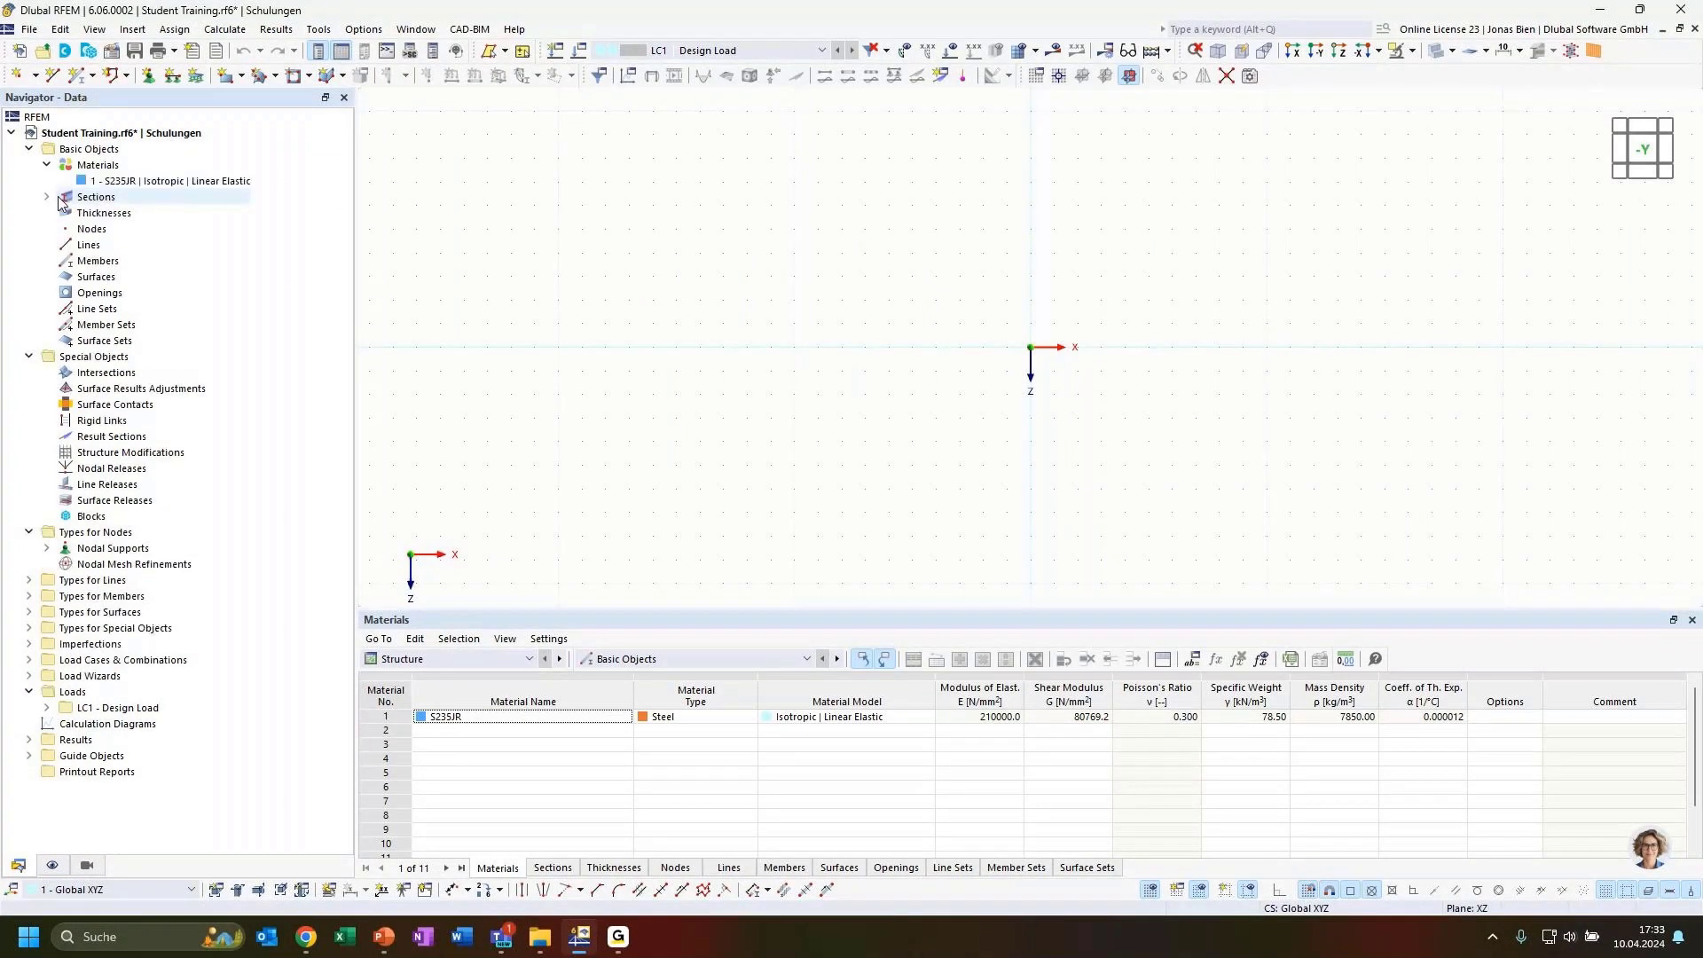
pyautogui.click(46, 196)
pyautogui.click(164, 182)
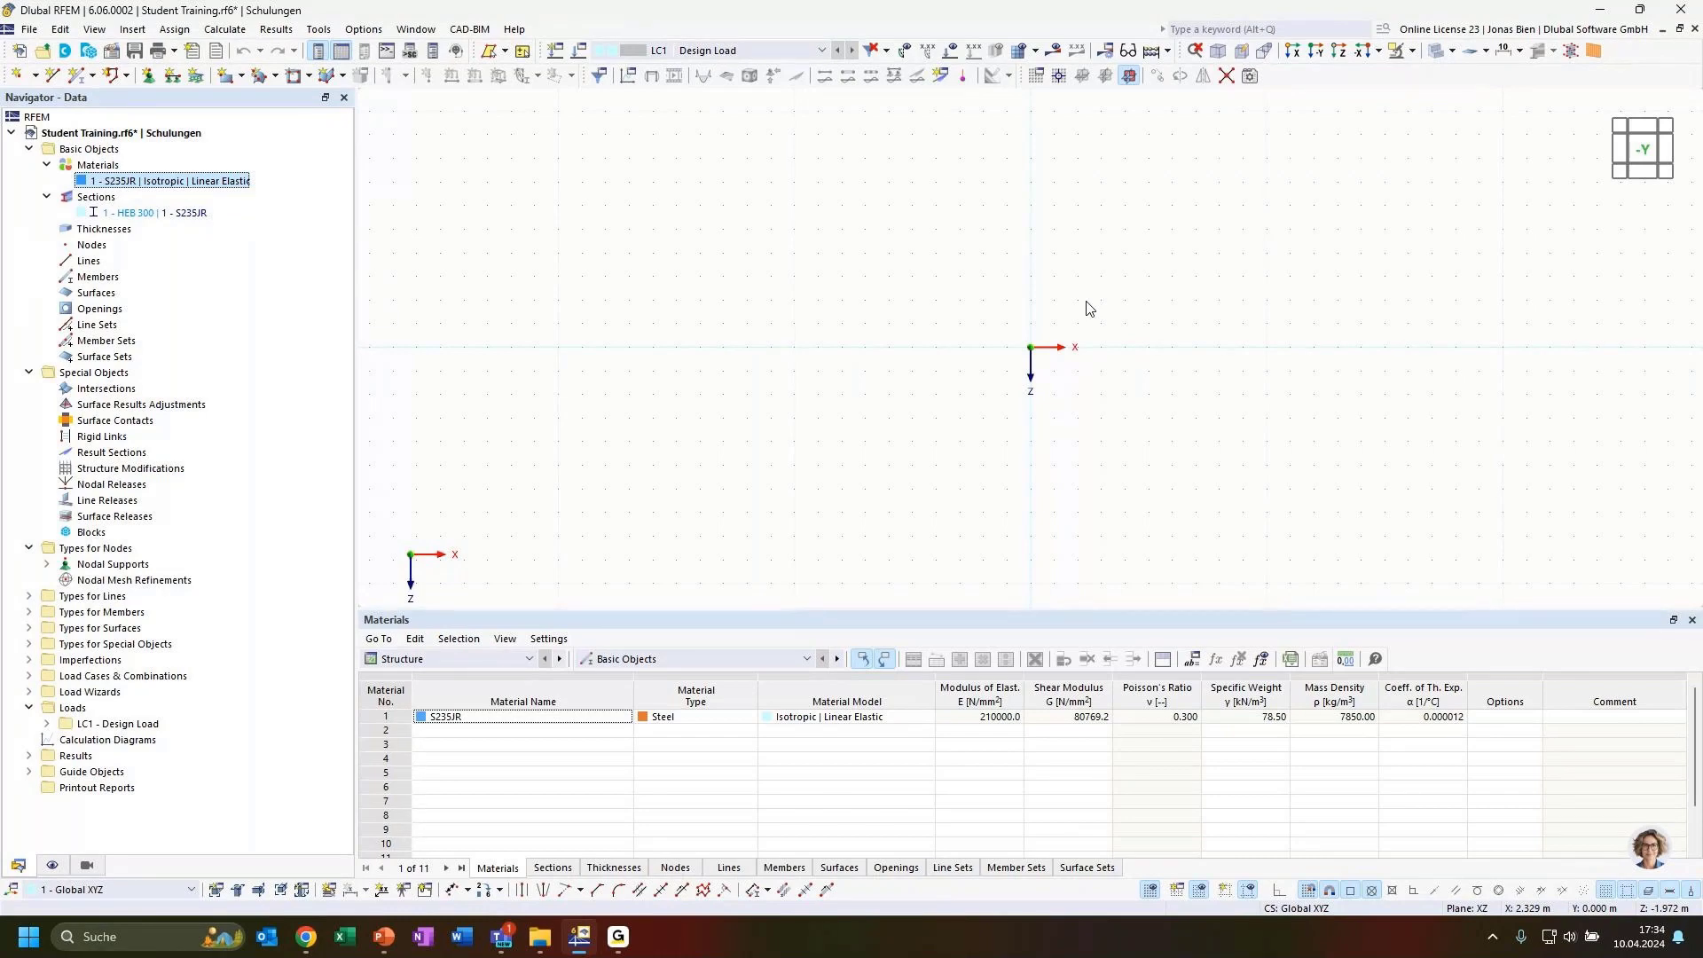
# Review the type of model in the base data of the Student Training model
pyautogui.click(176, 135)
pyautogui.rightClick(176, 135)
pyautogui.click(221, 145)
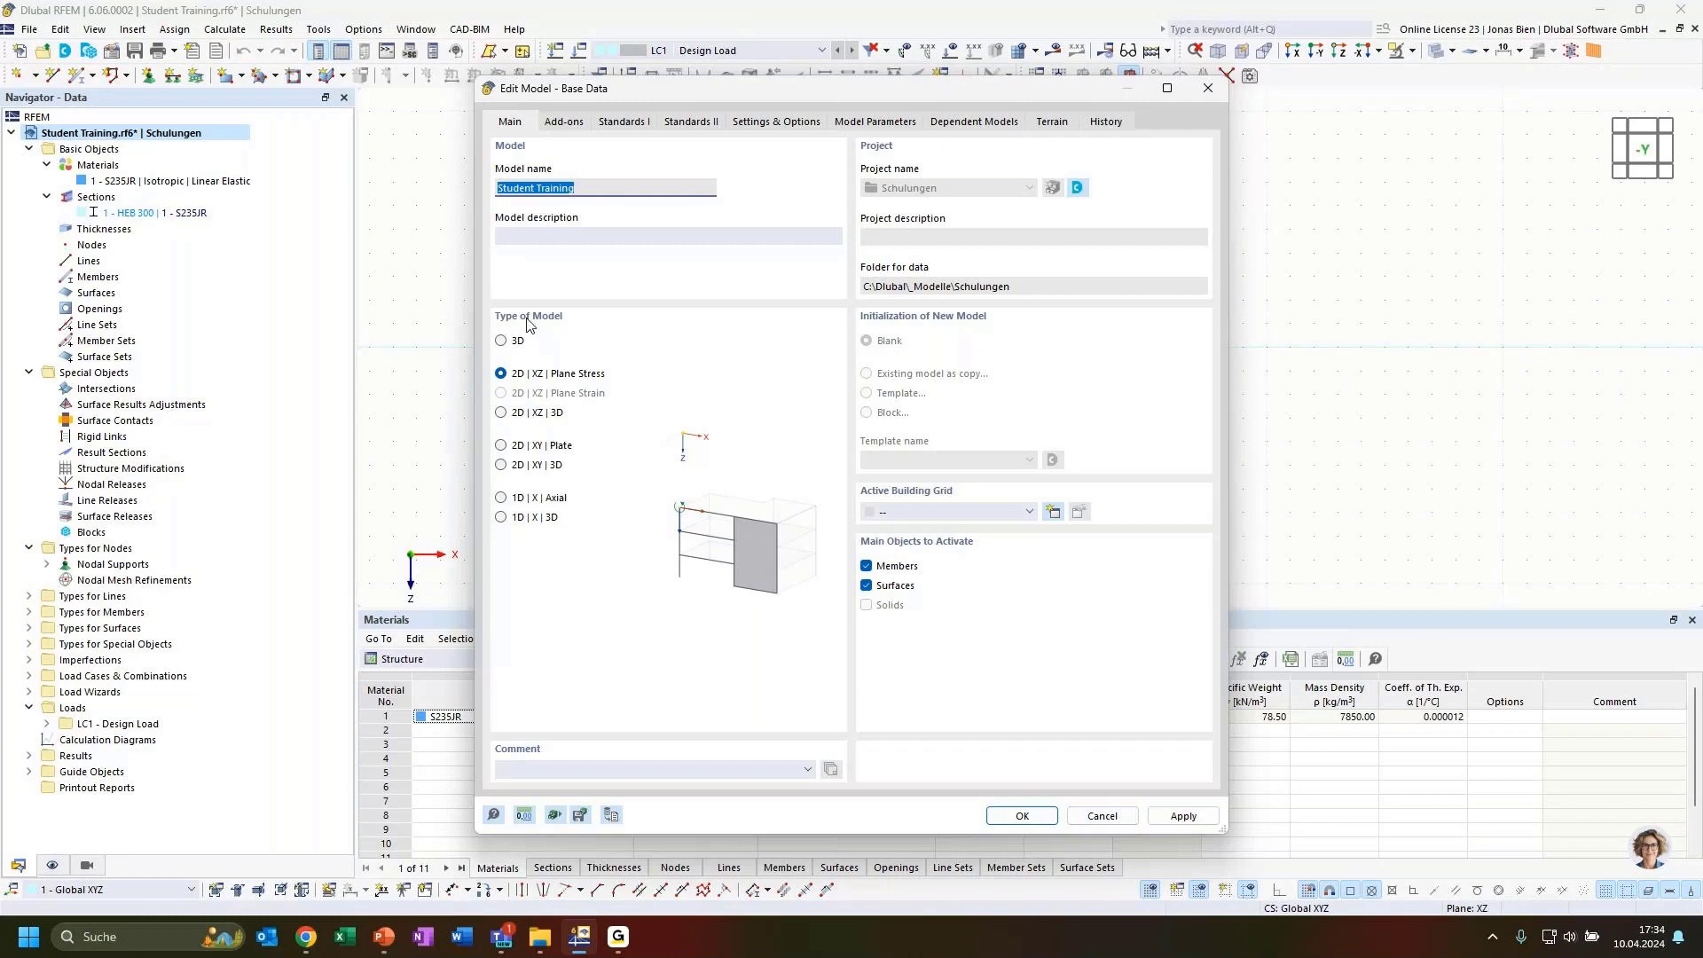
pyautogui.press('Return')
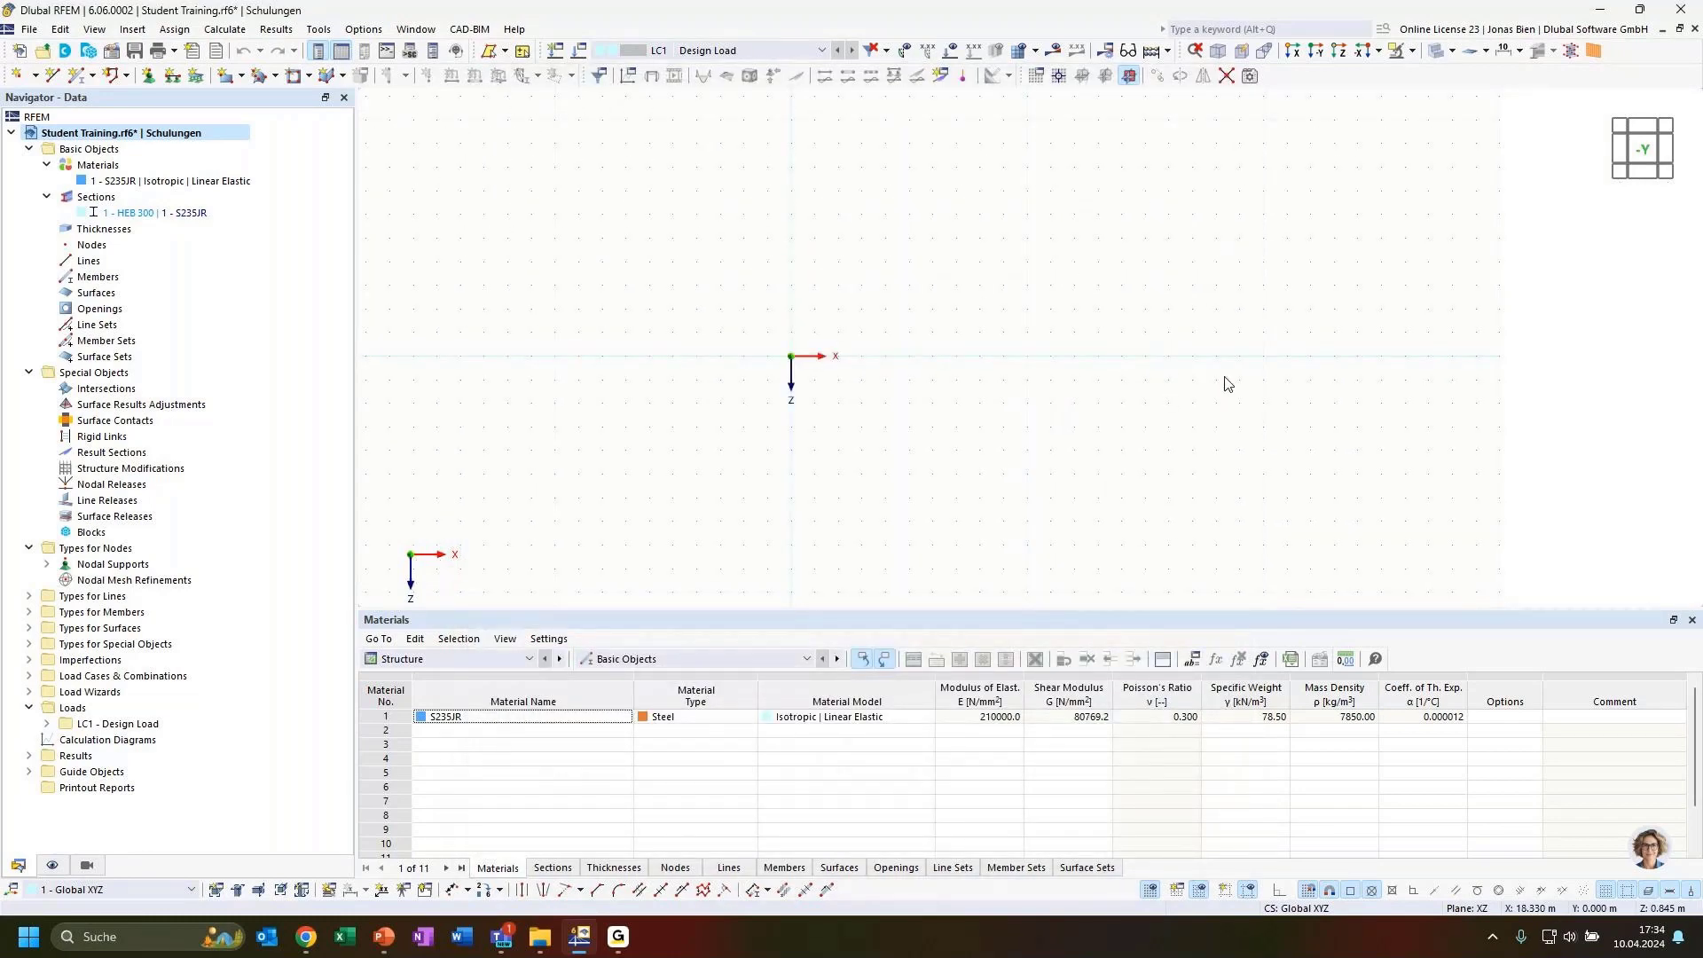
# Create a horizontal beam member 16.5 m long from the origin along X, with section HEB 300 and material S235JR
pyautogui.moveTo(1236, 335); pyautogui.dragTo(1077, 341, button='middle')
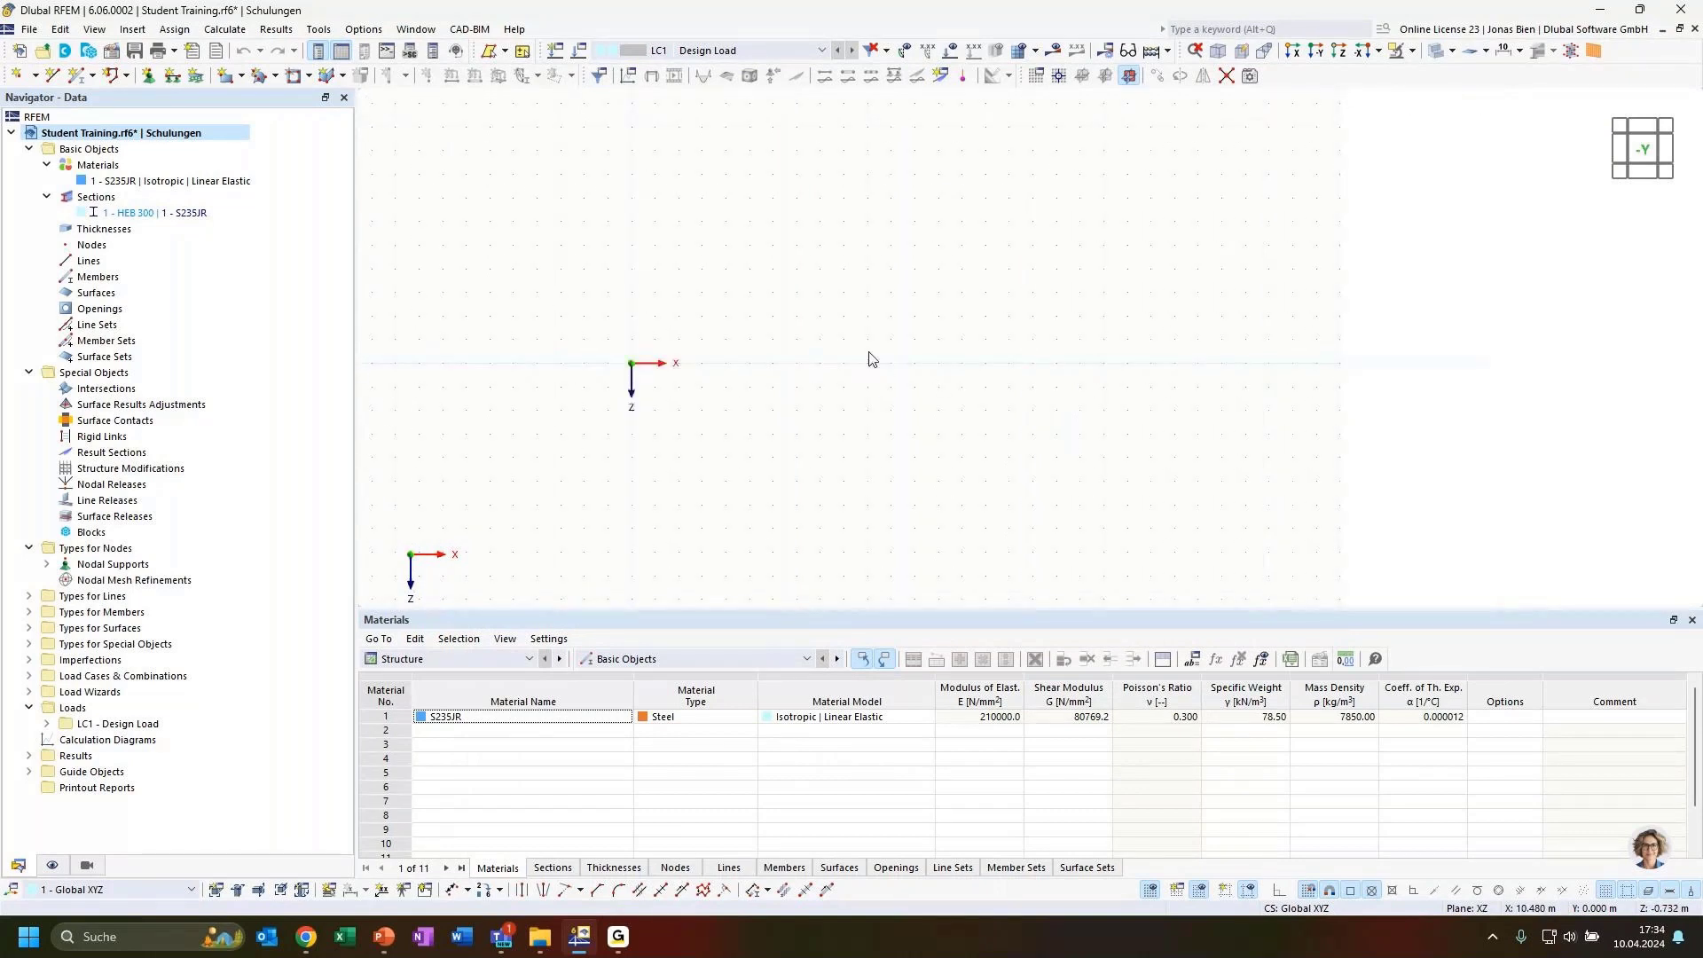
pyautogui.click(79, 81)
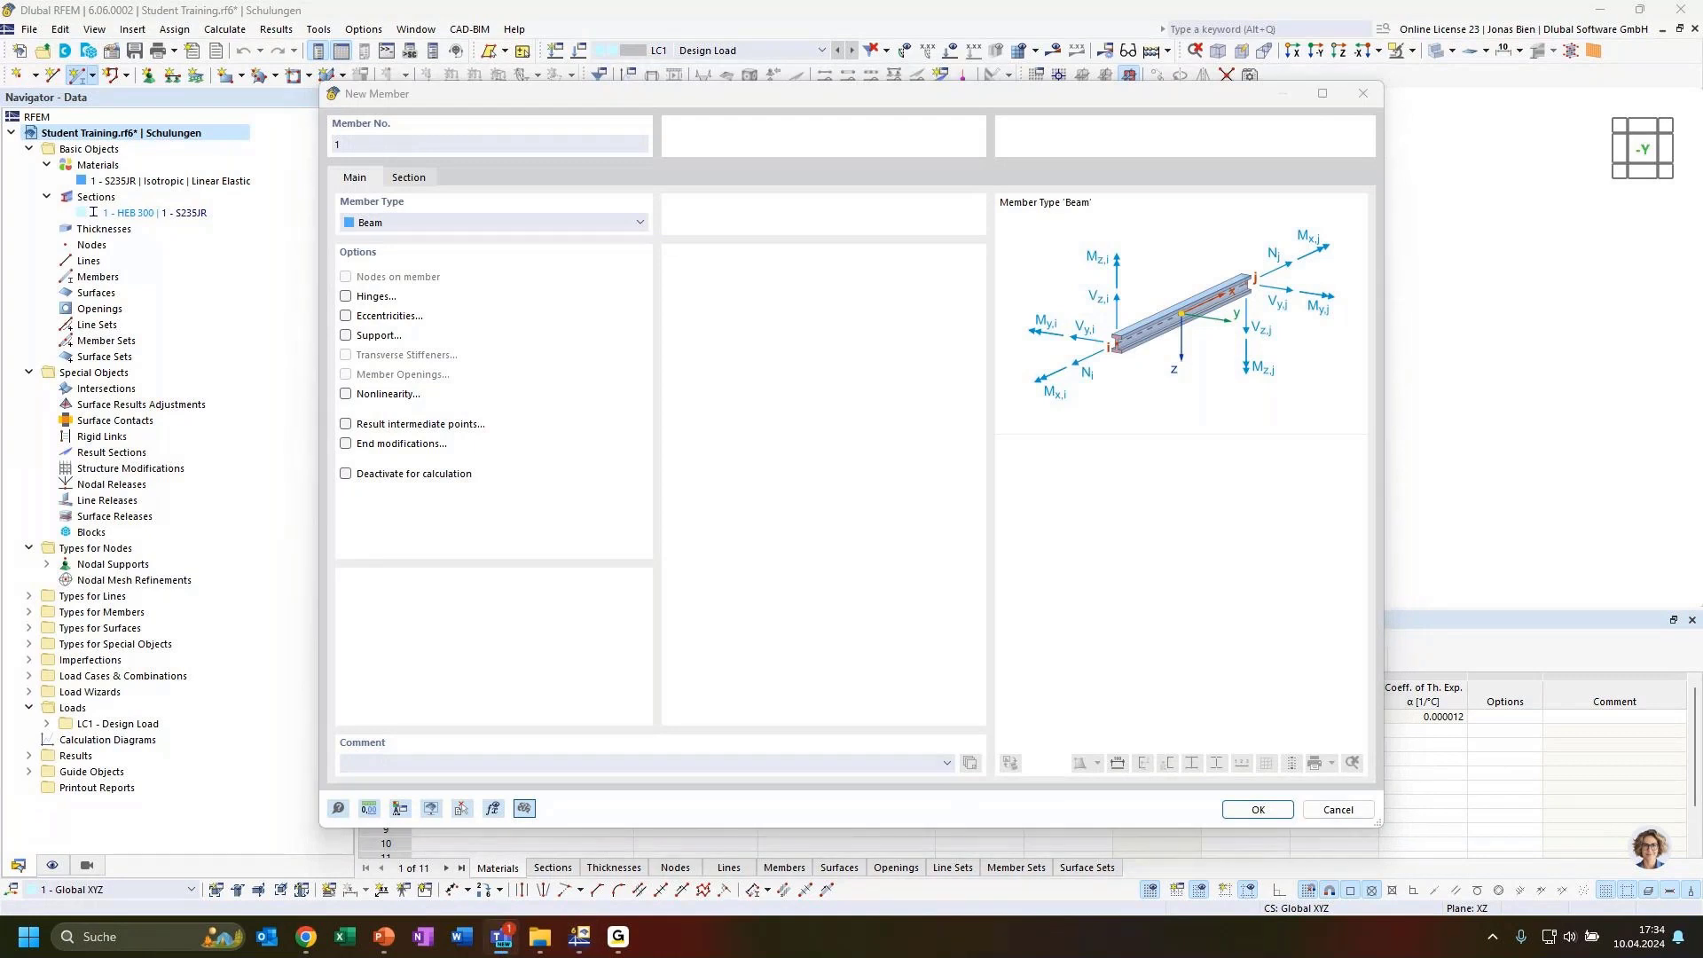
pyautogui.click(496, 236)
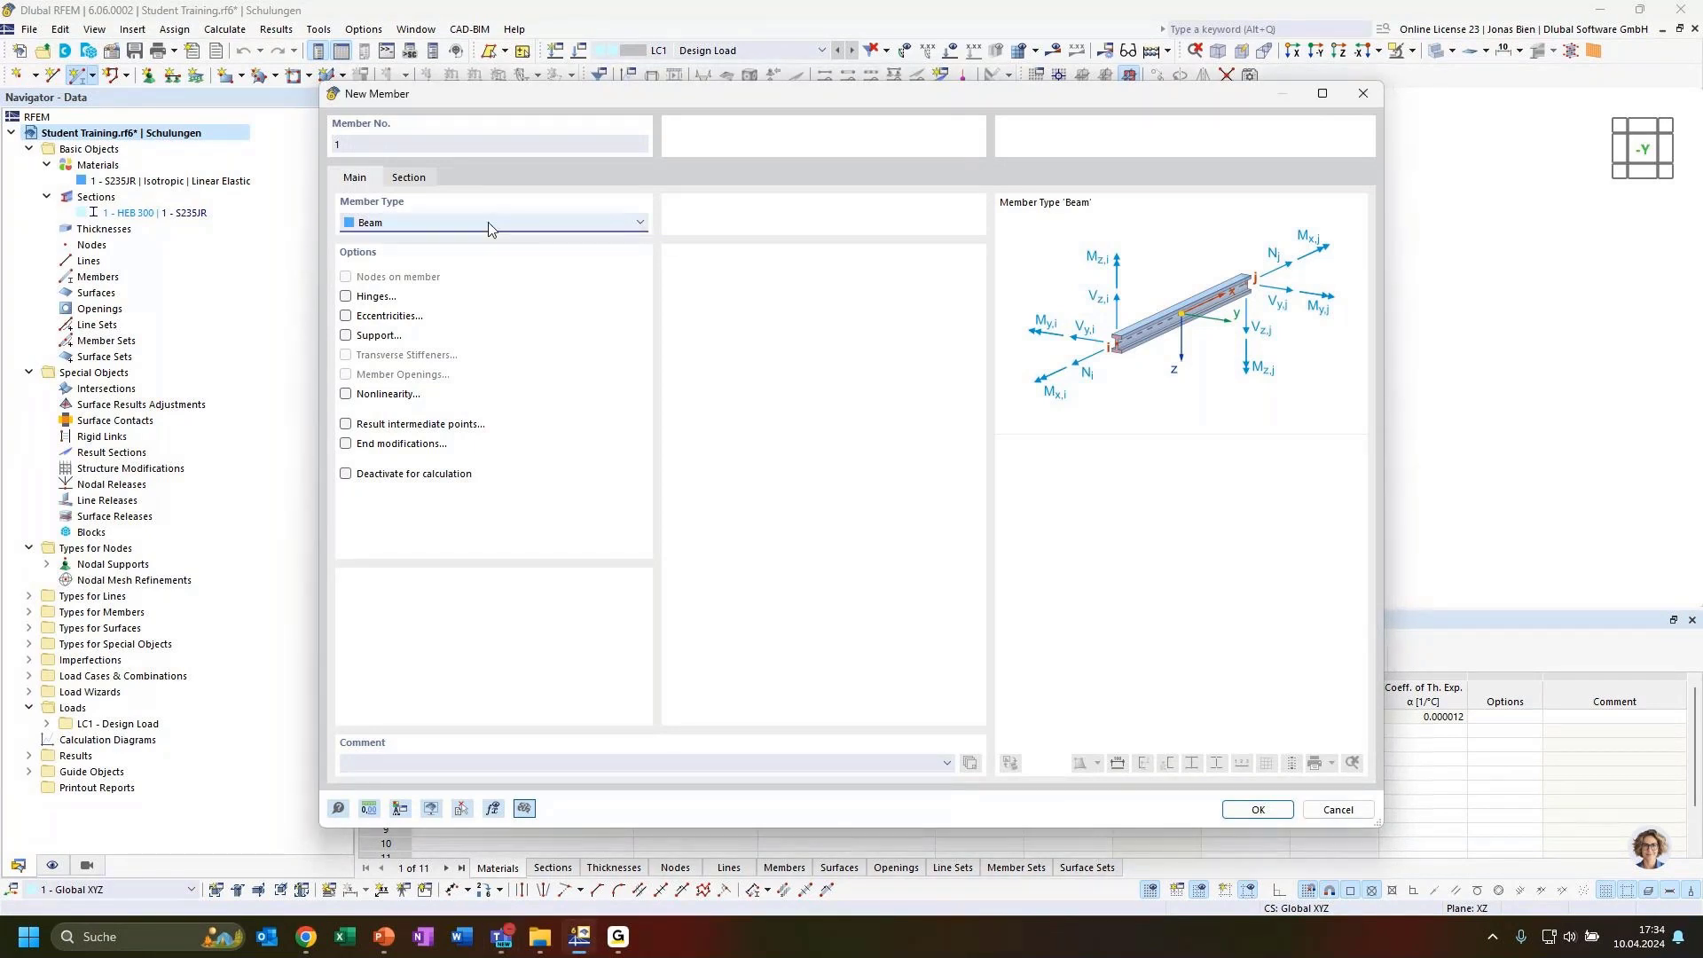
pyautogui.click(410, 179)
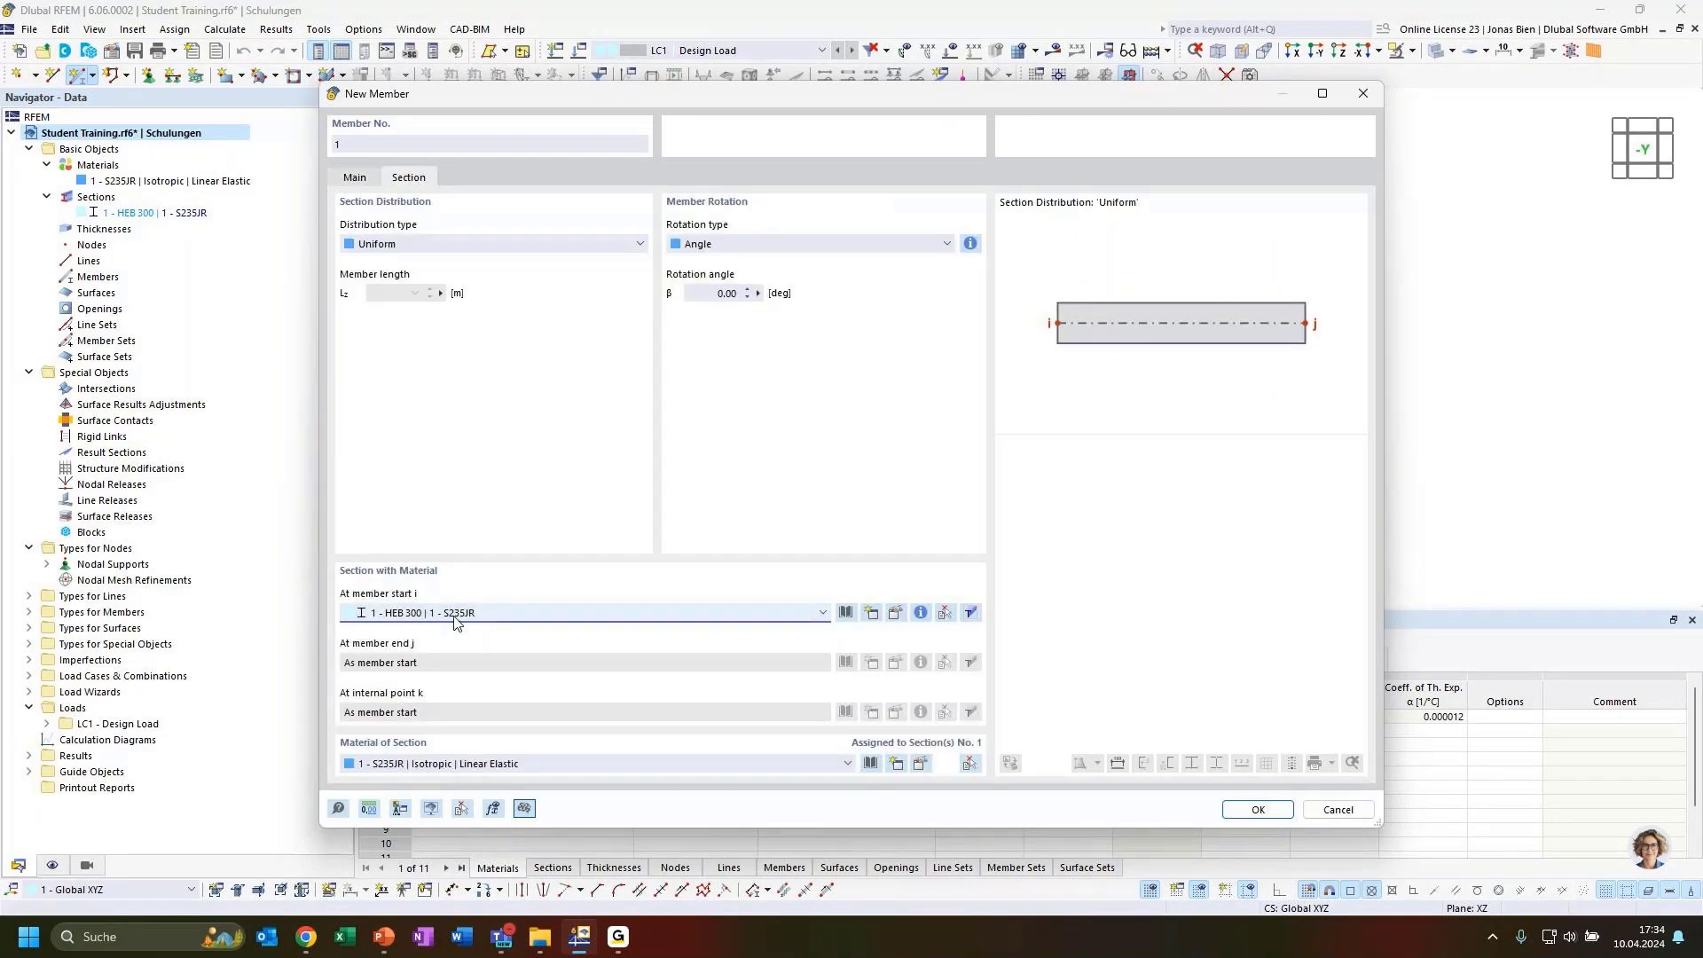
pyautogui.click(380, 177)
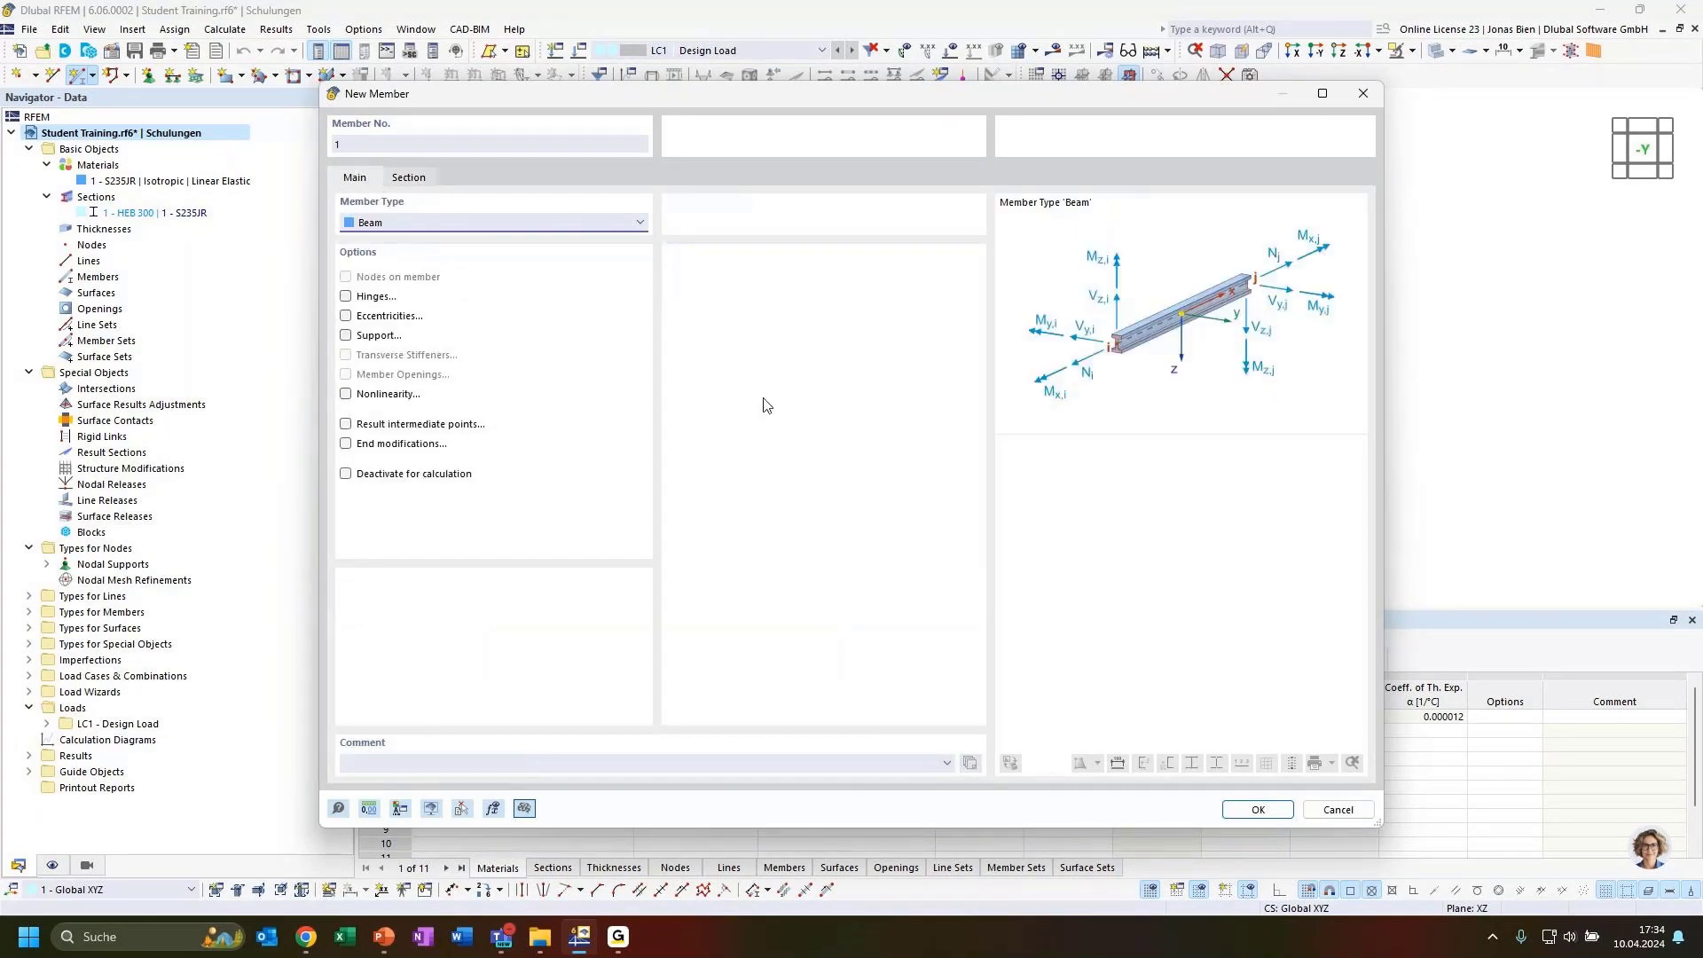
pyautogui.press('Return')
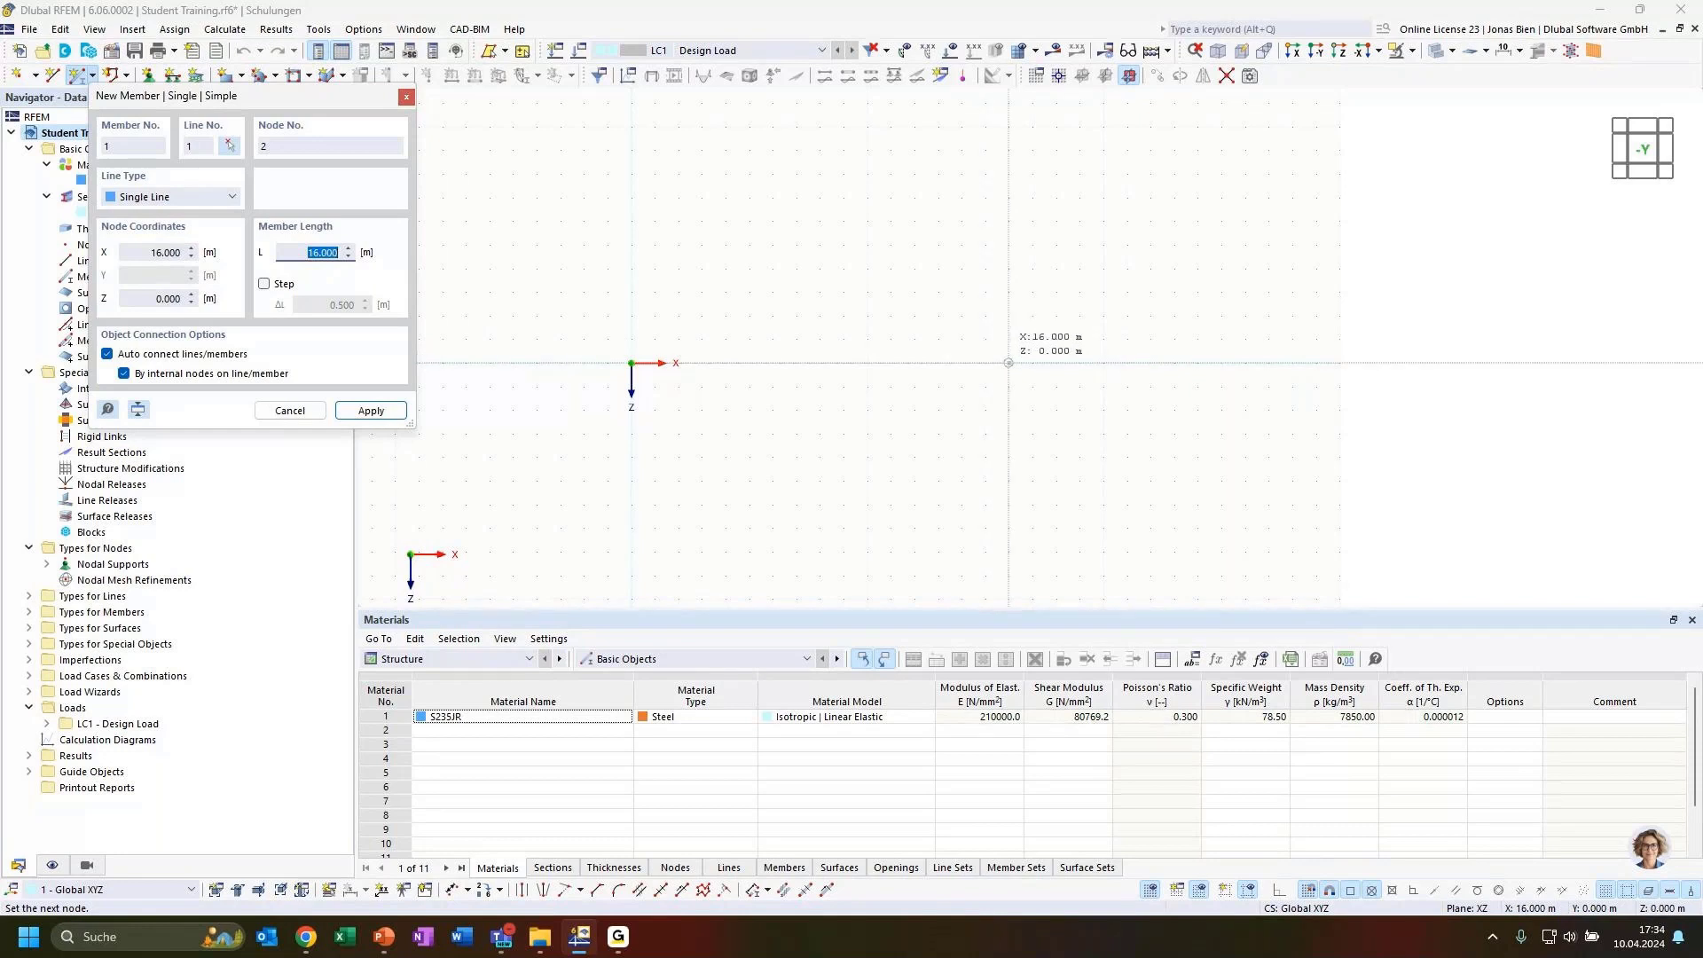
pyautogui.scroll(3, 1011, 364)
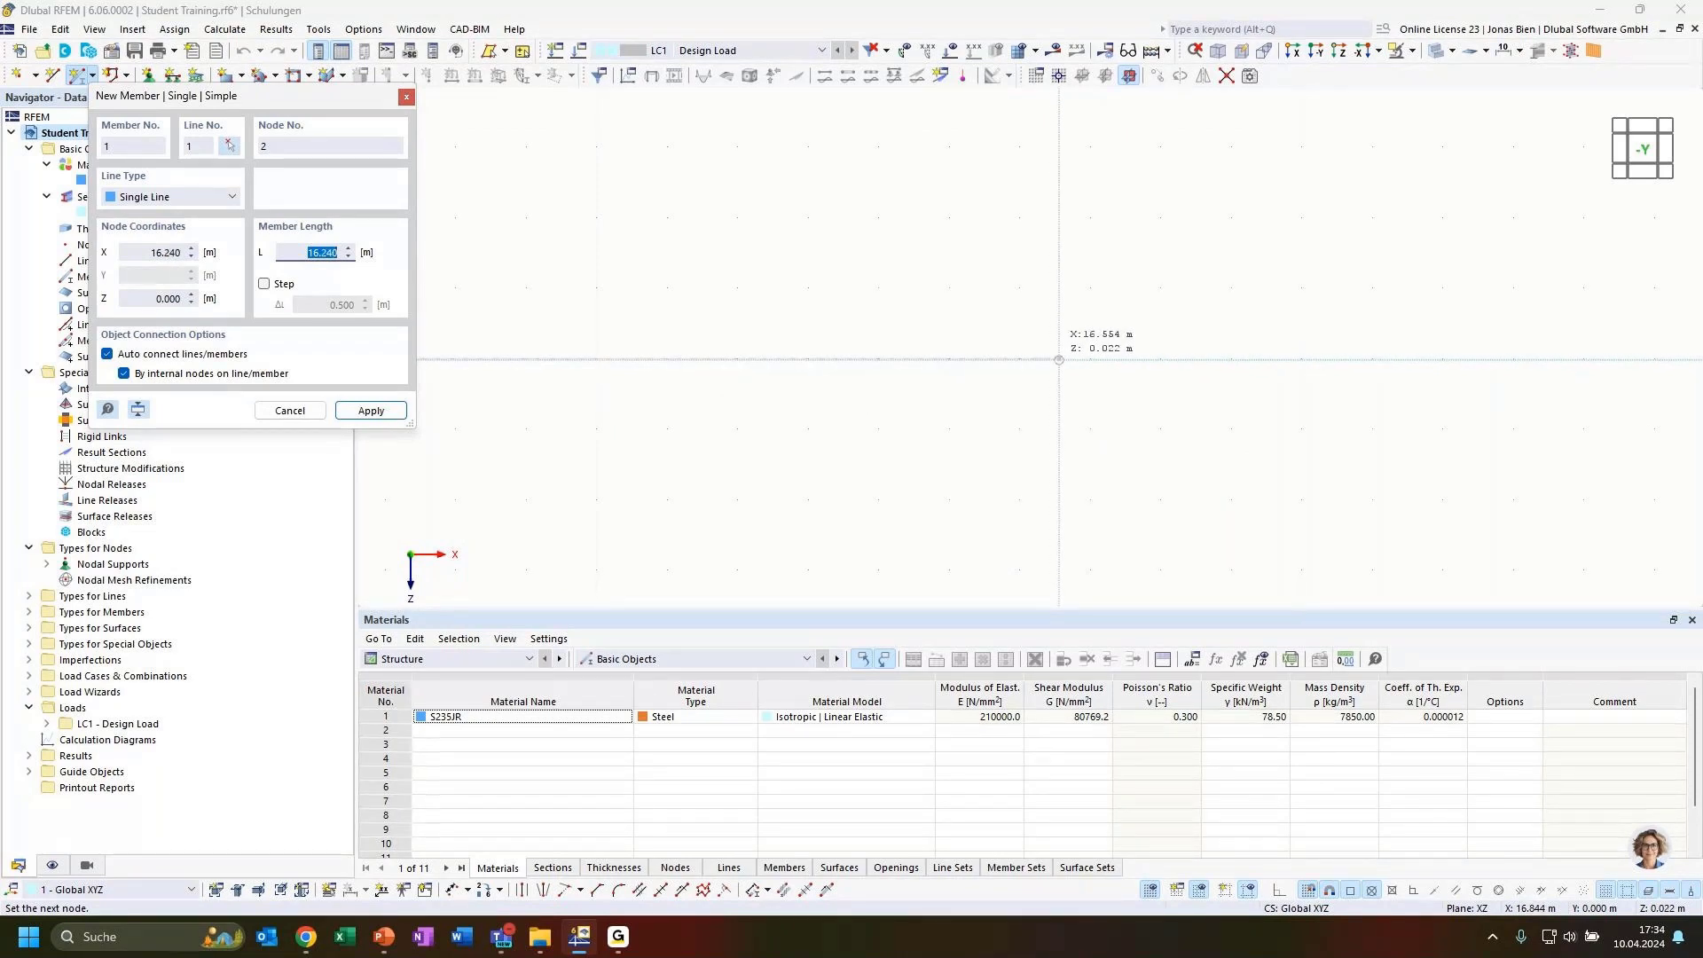
pyautogui.scroll(2, 498, 319)
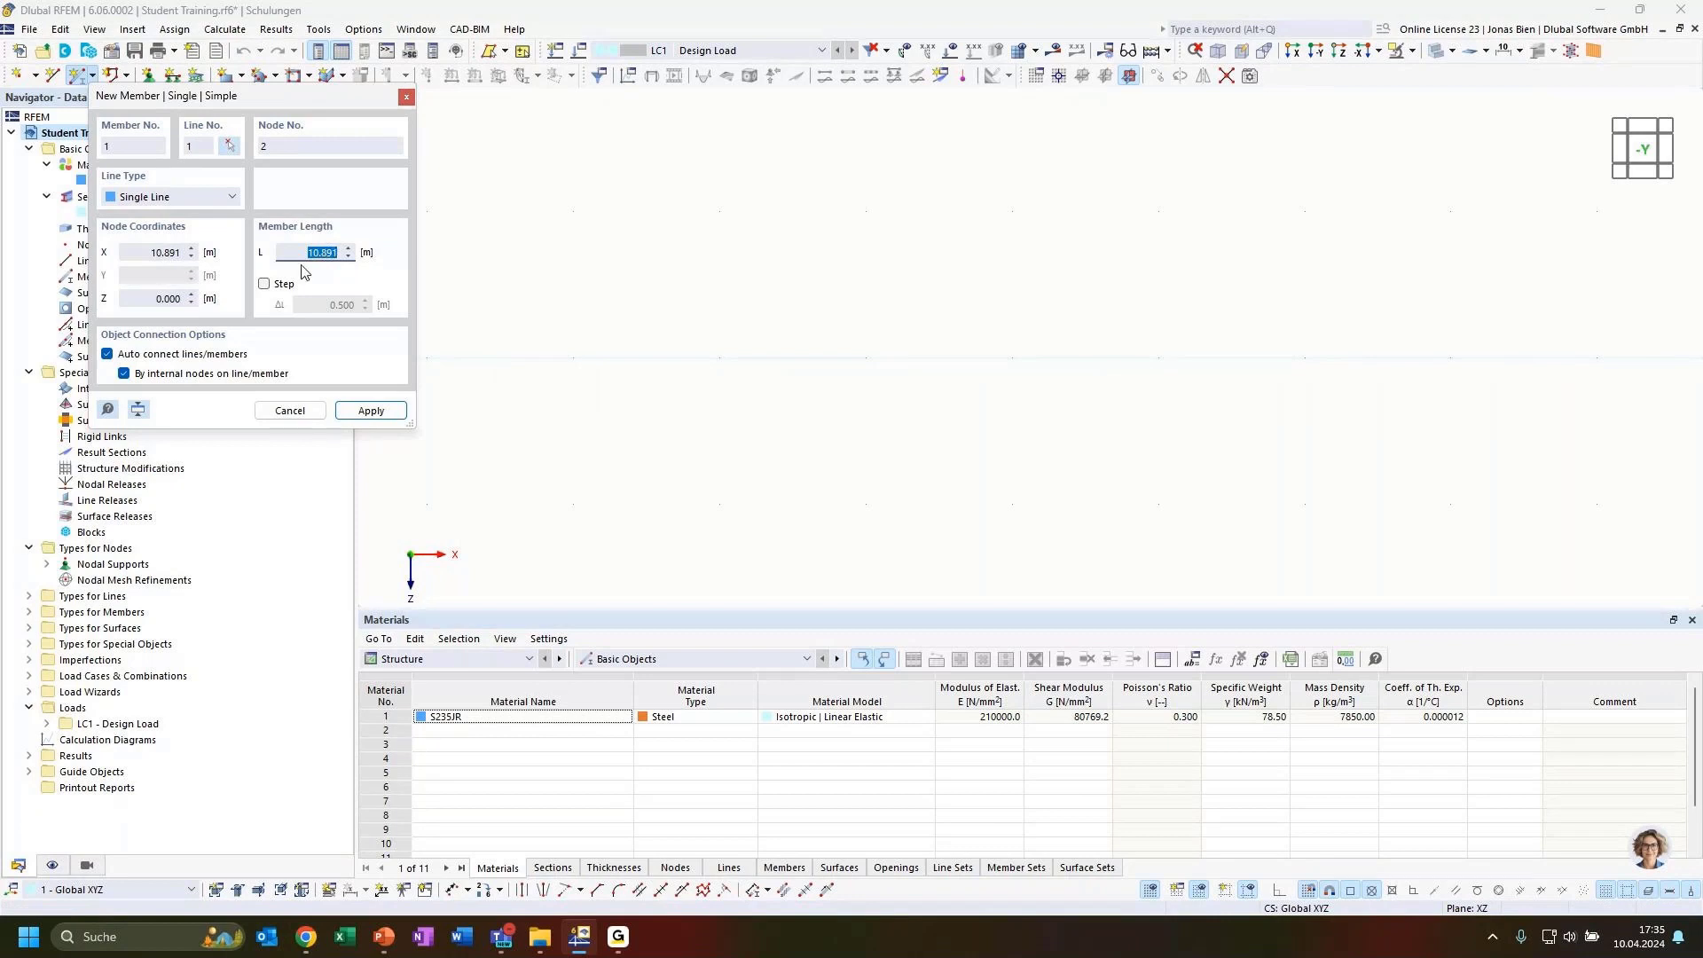
pyautogui.write('16')
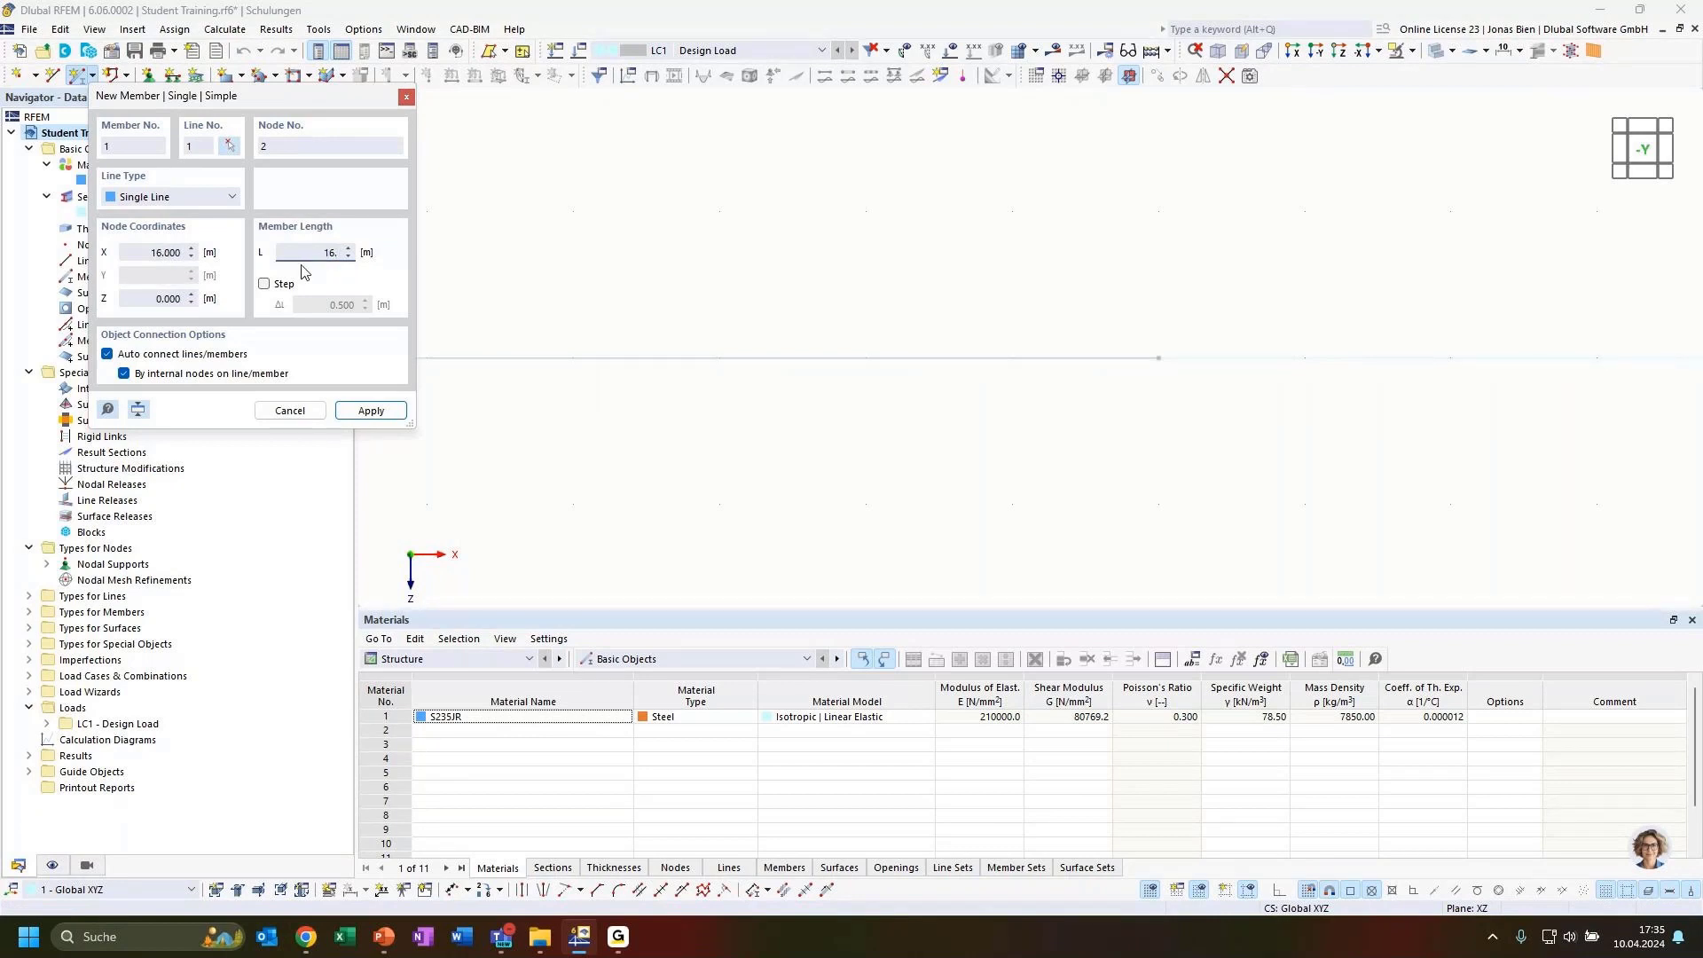
pyautogui.write('.5')
pyautogui.press('Return')
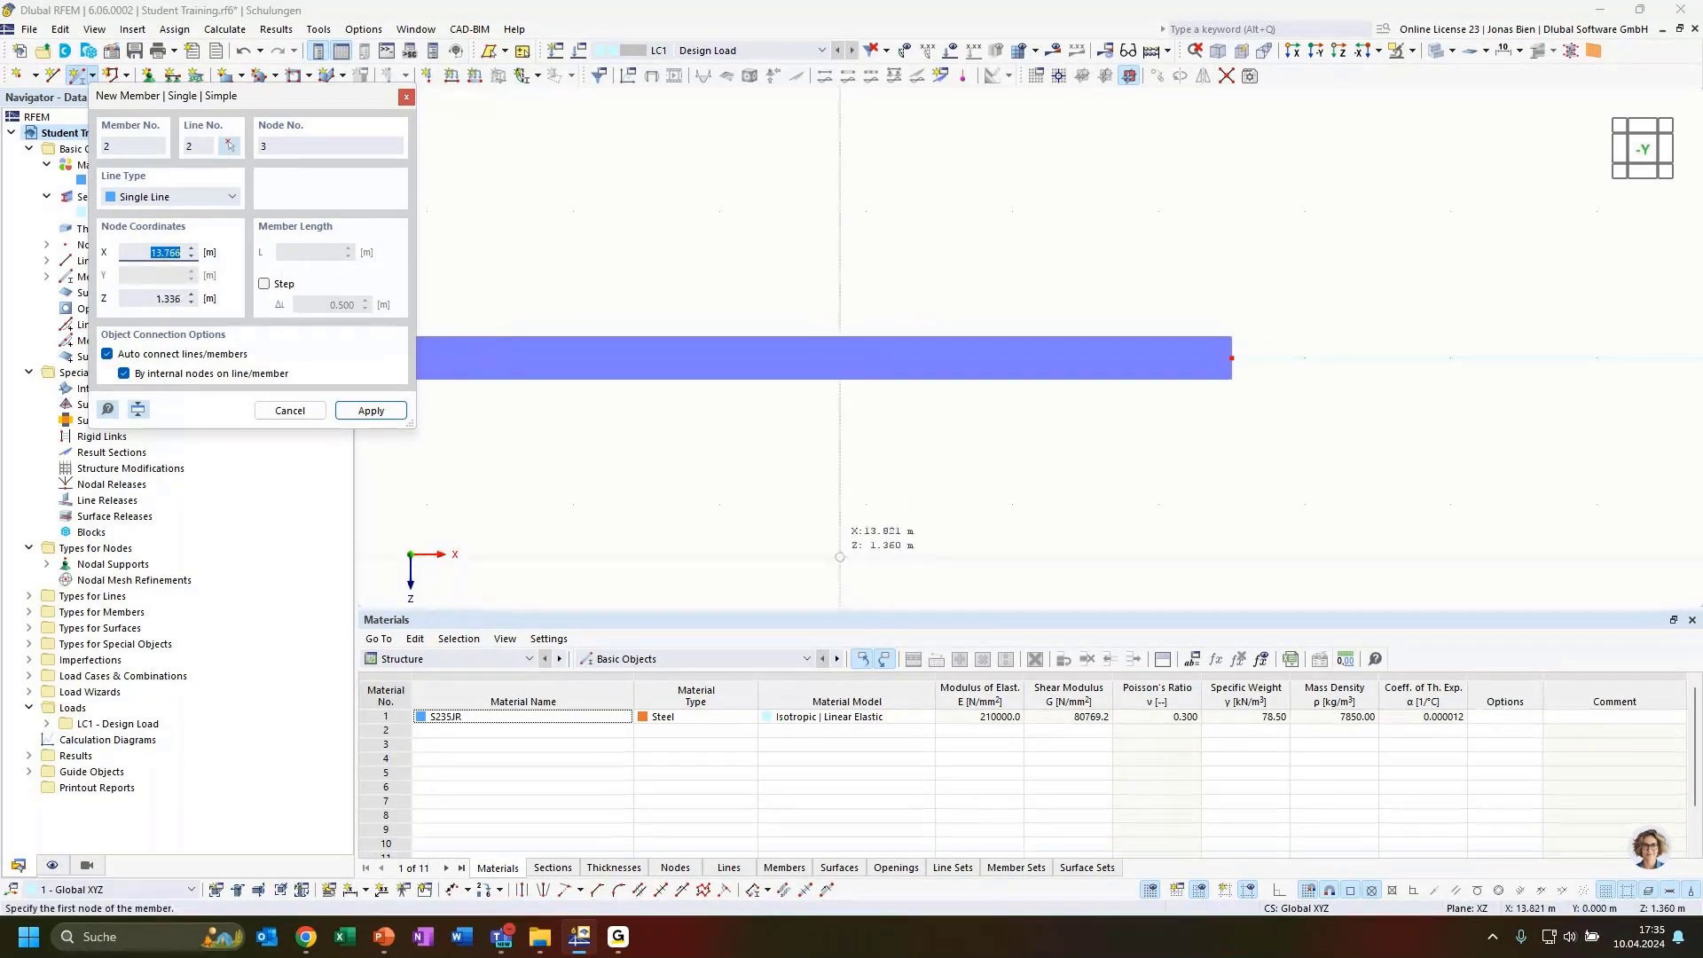
pyautogui.click(788, 218)
pyautogui.scroll(-2, 790, 218)
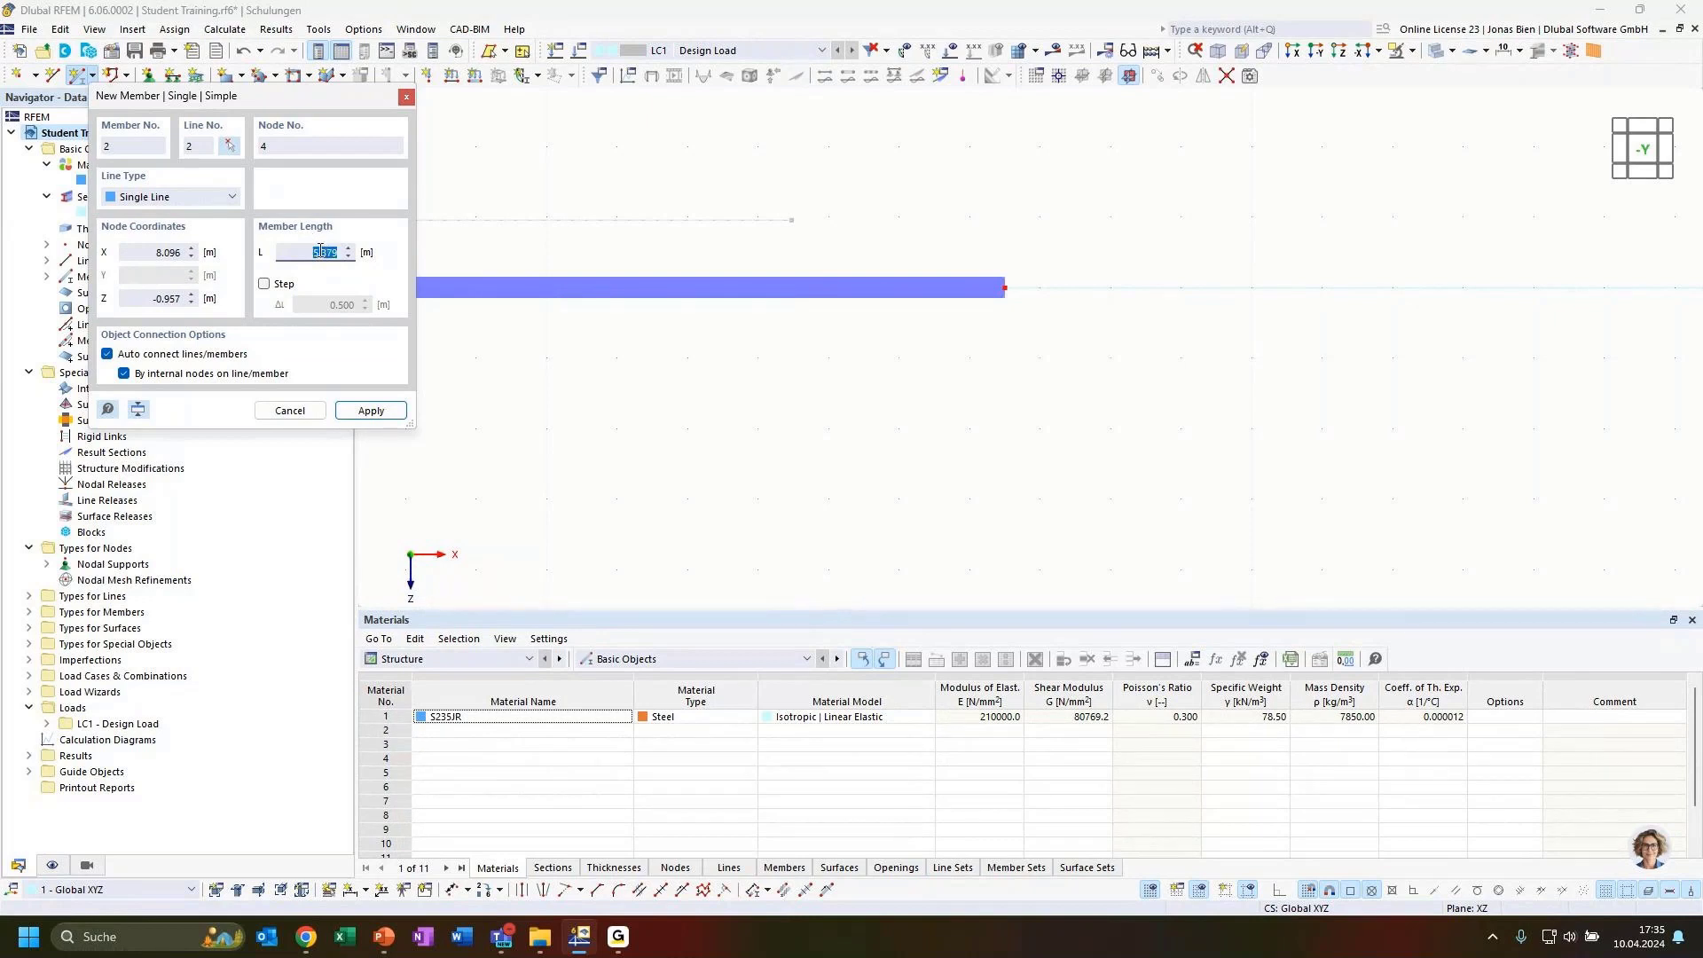
pyautogui.write('12')
pyautogui.click(407, 96)
pyautogui.scroll(-6, 812, 292)
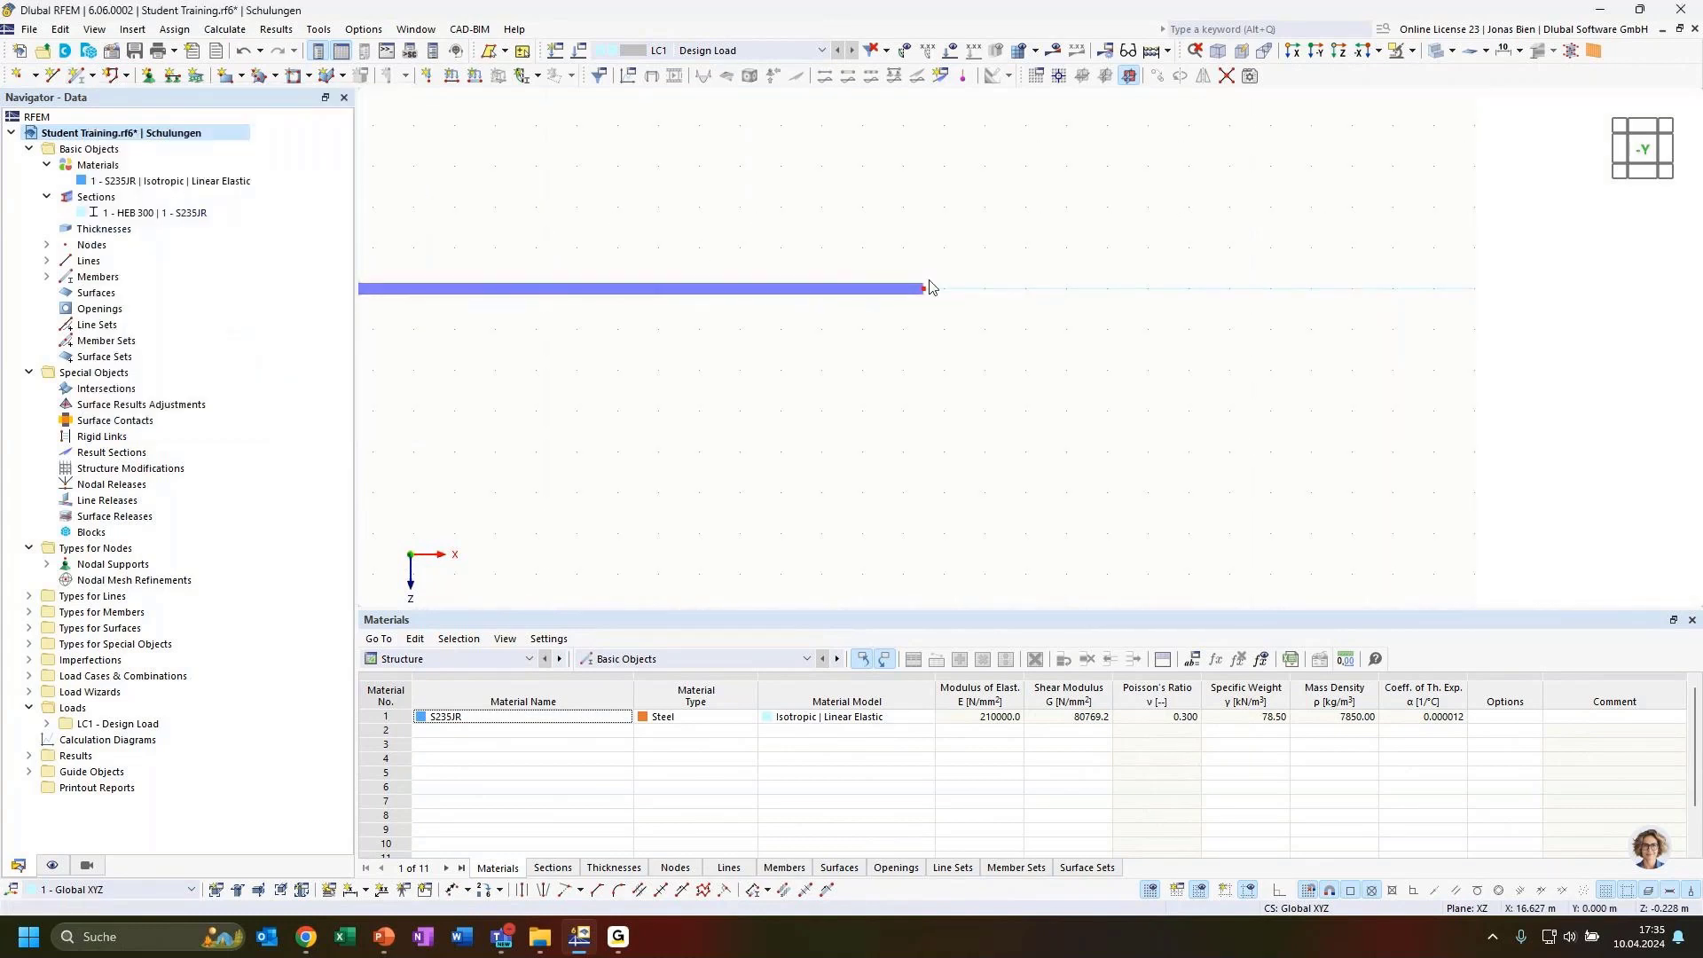
# Check the coordinates of the node at the far end of the beam without changing them
pyautogui.scroll(3, 883, 230)
pyautogui.scroll(-1, 871, 231)
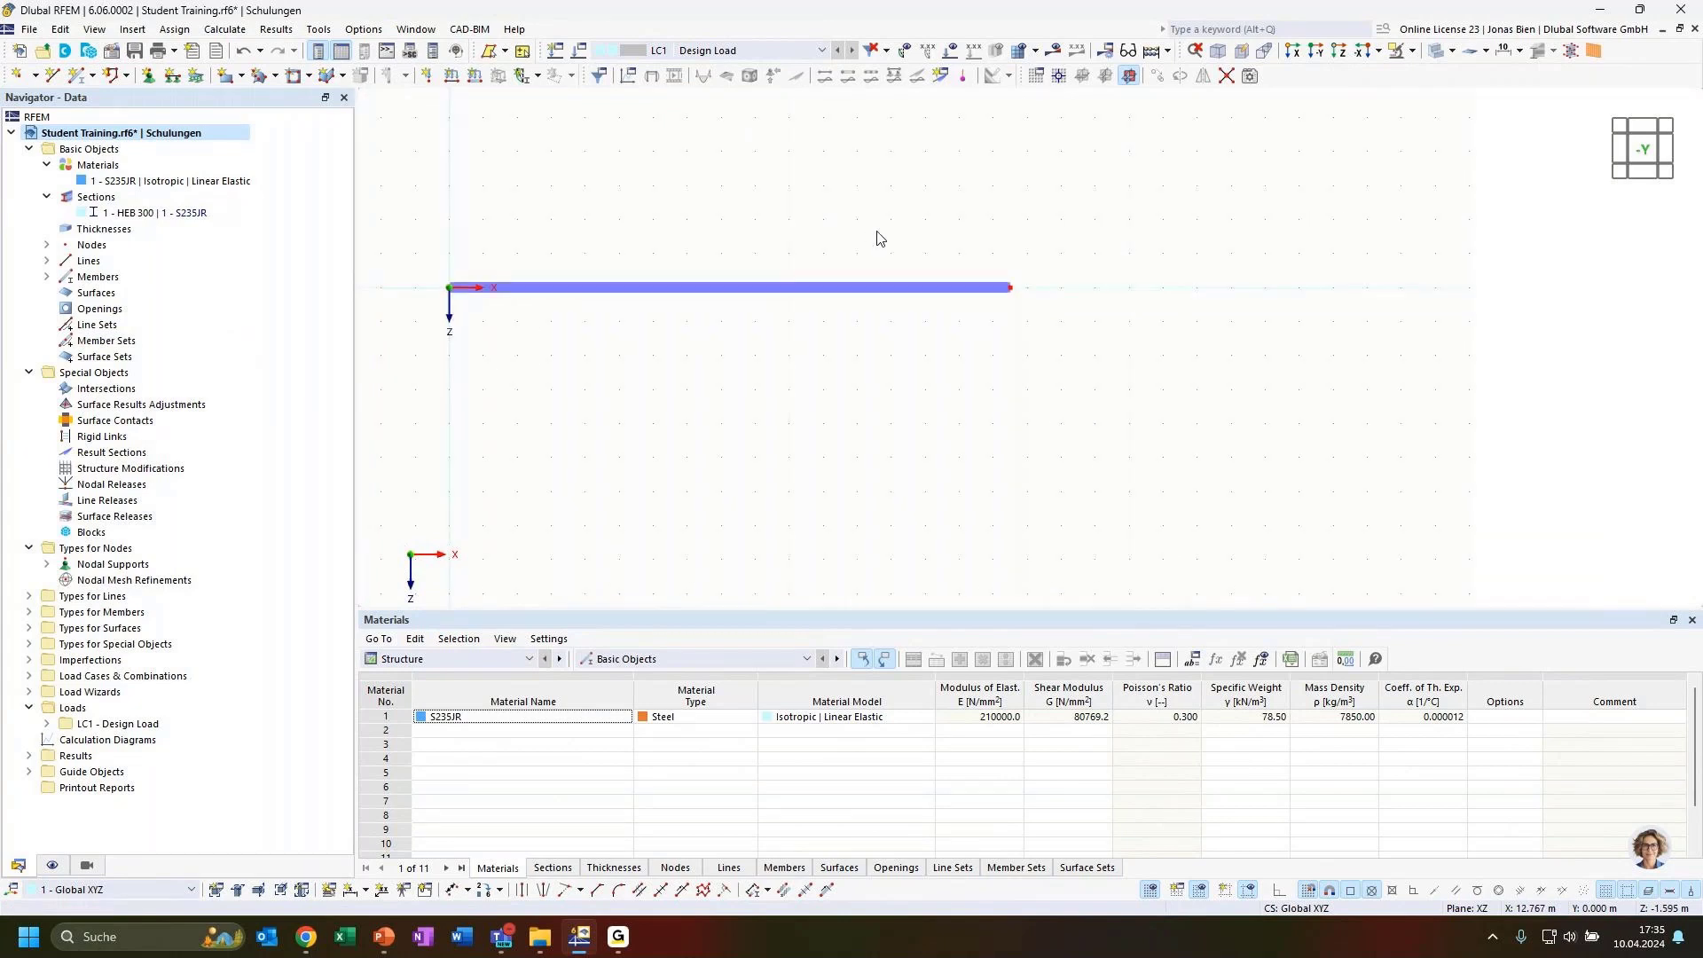
pyautogui.moveTo(878, 234); pyautogui.dragTo(984, 243, button='middle')
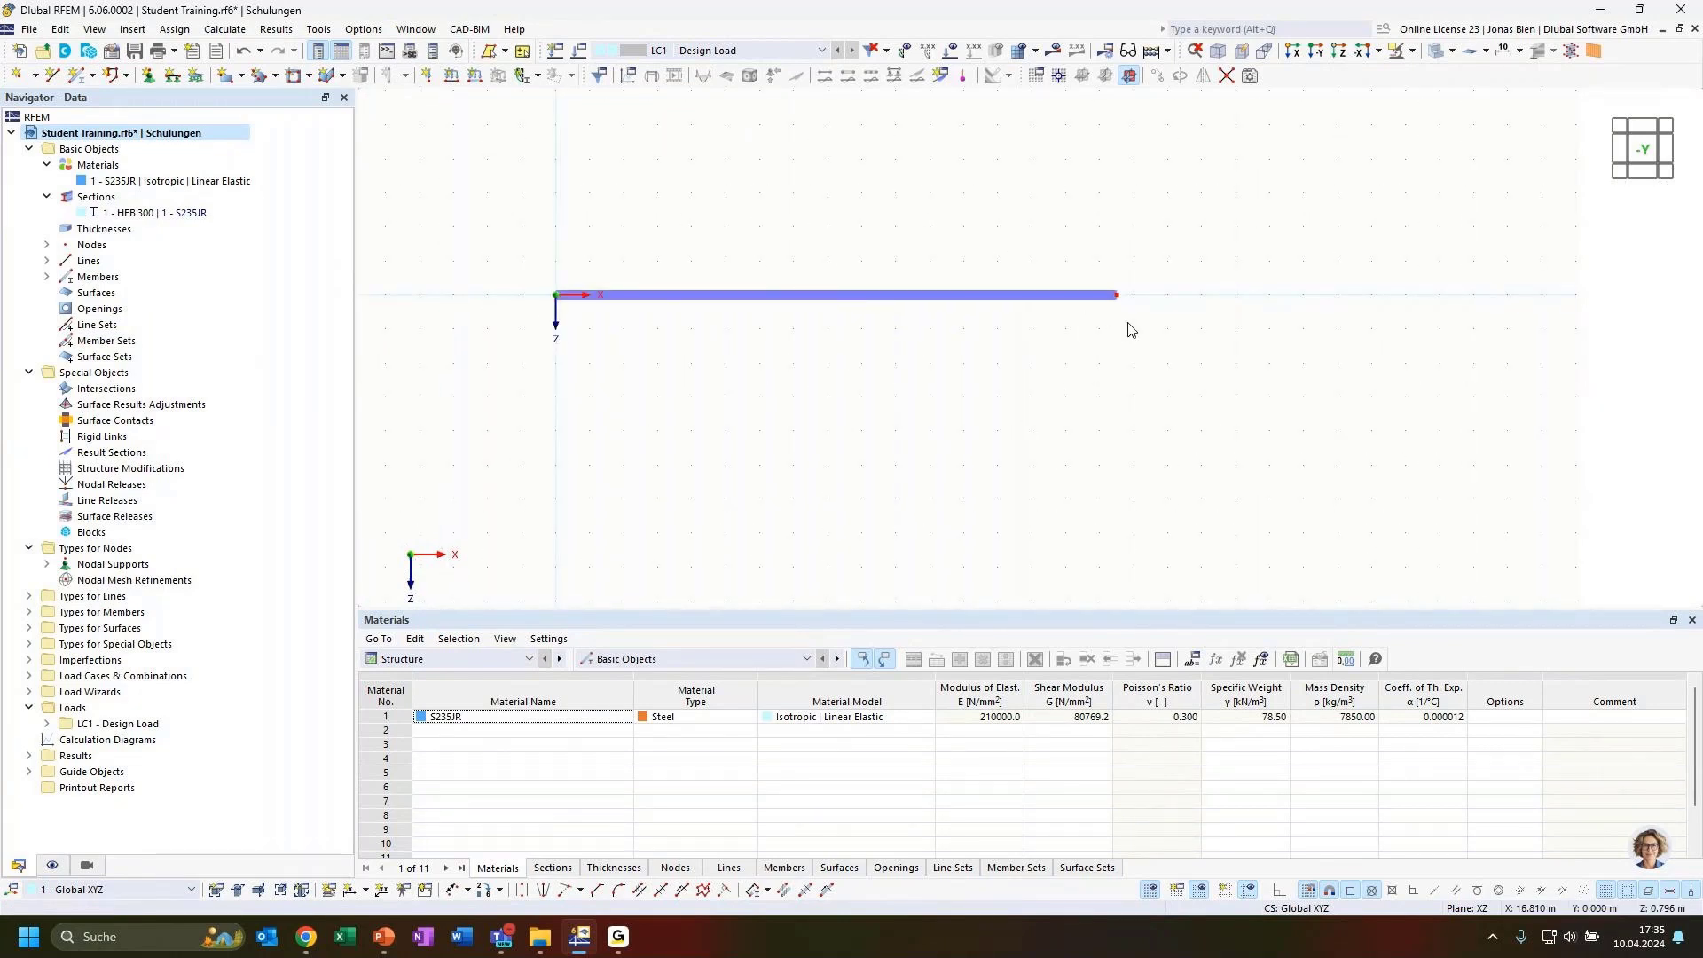
pyautogui.doubleClick(1118, 298)
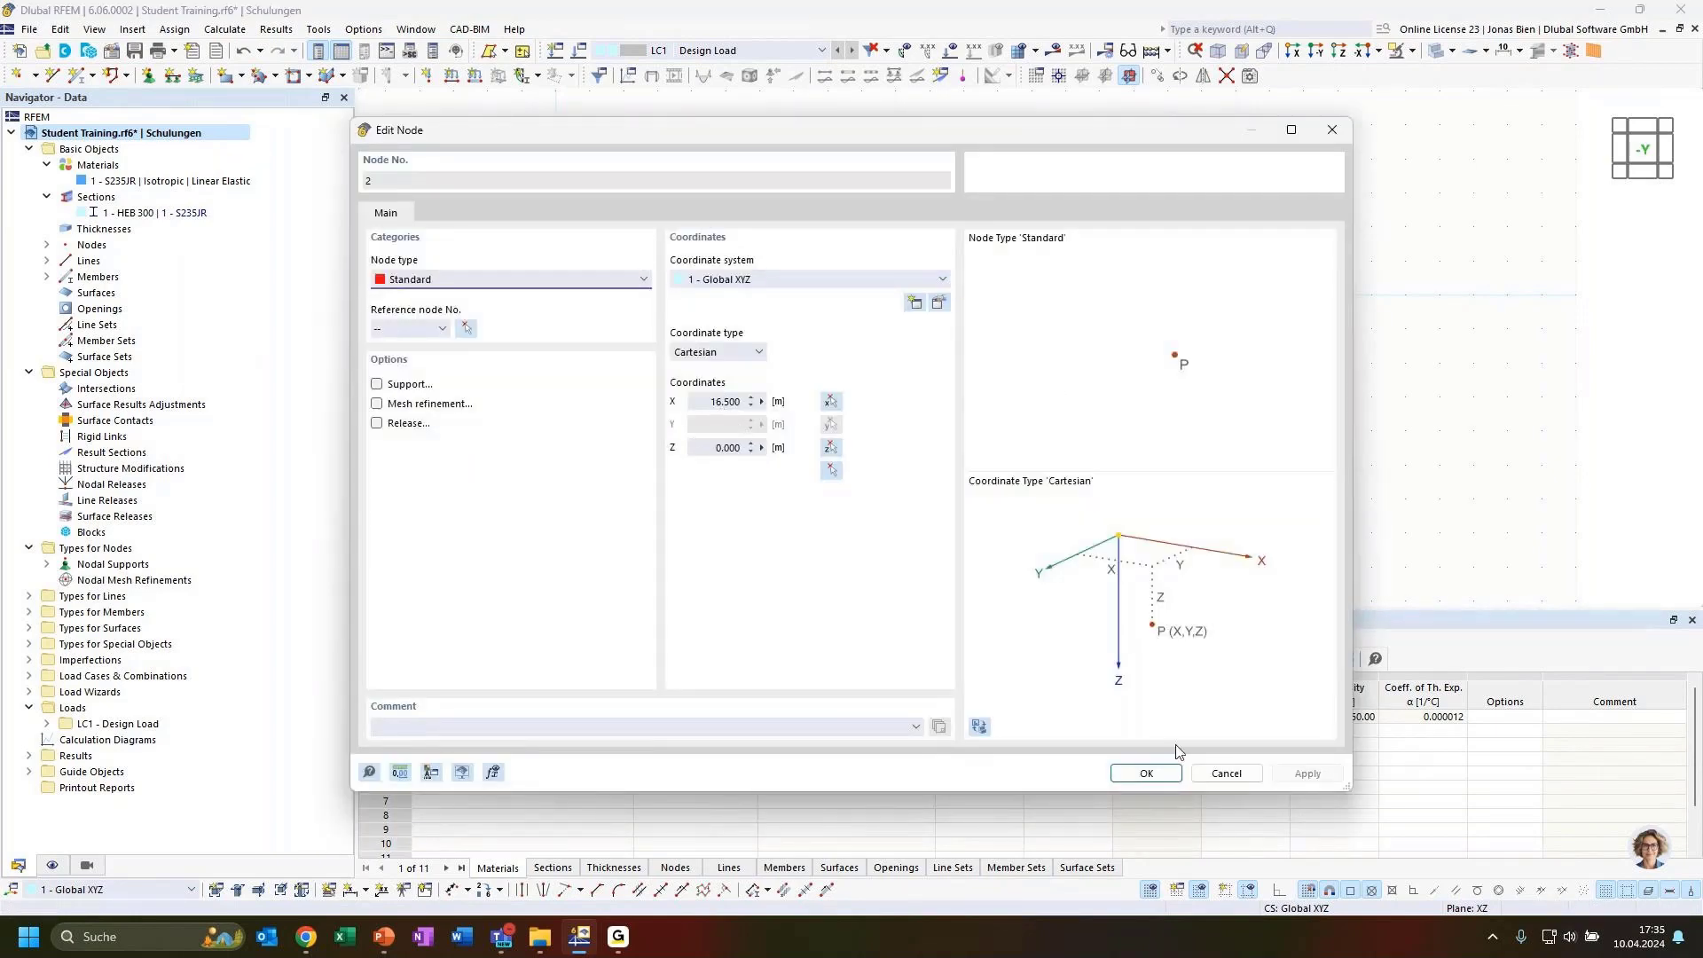
pyautogui.click(1214, 774)
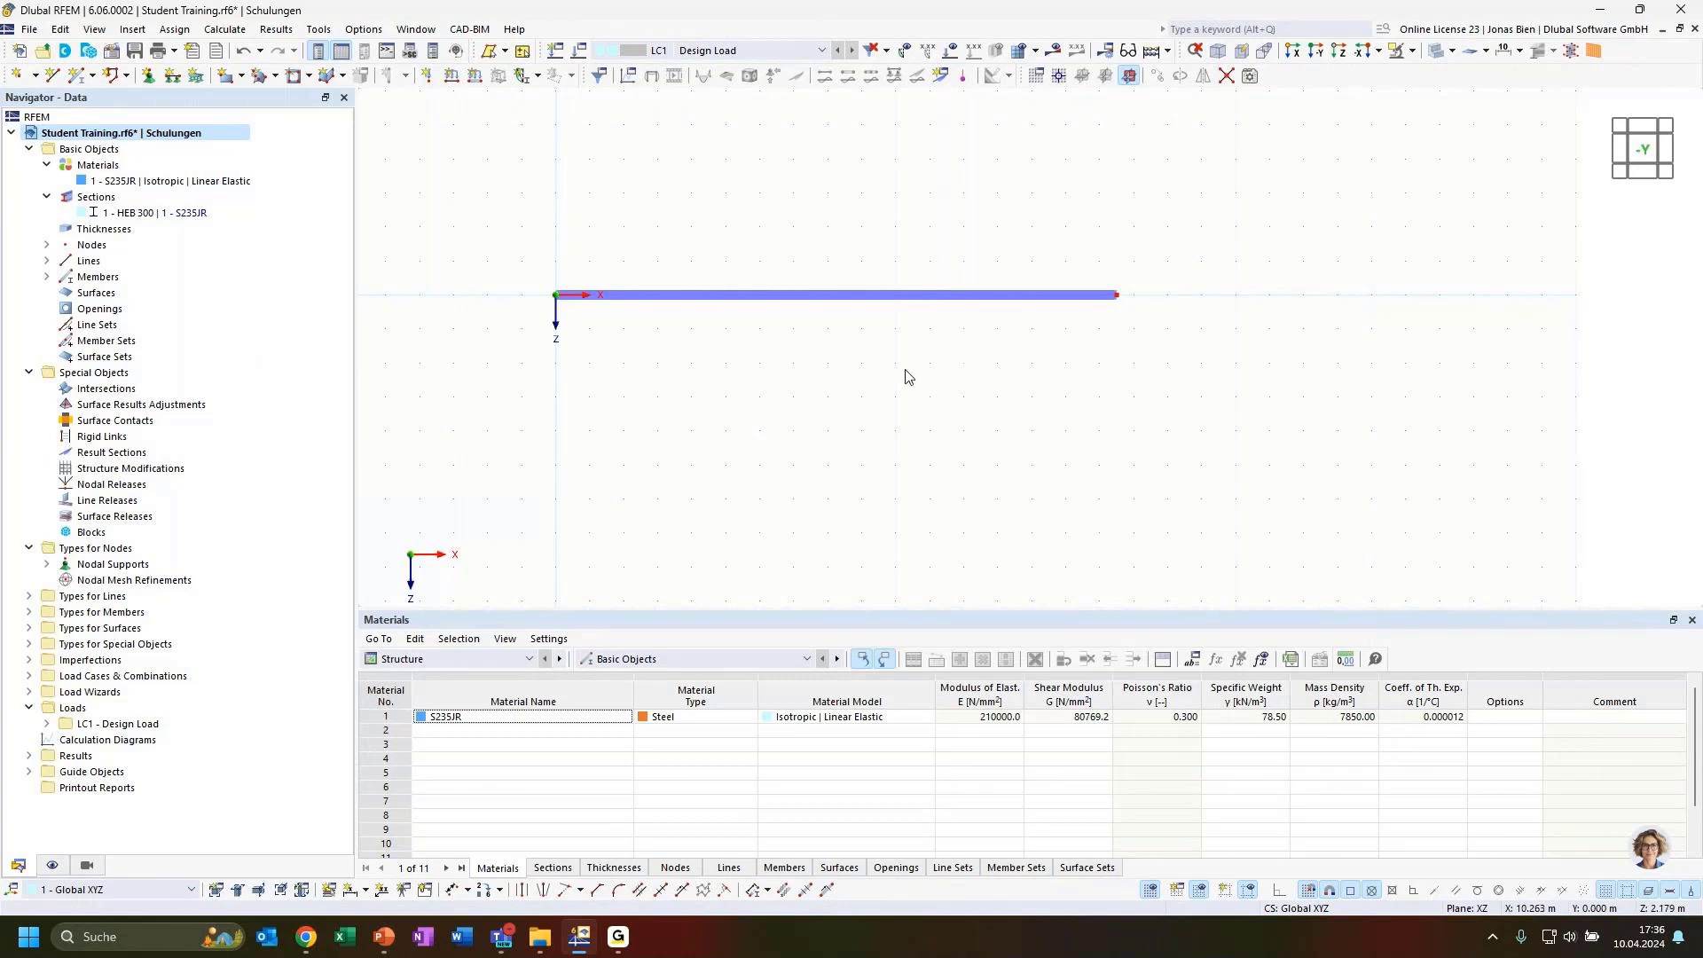
# Add 2 intermediate nodes to the beam as 'On Member' nodes without dividing it, and check the member list
pyautogui.rightClick(810, 306)
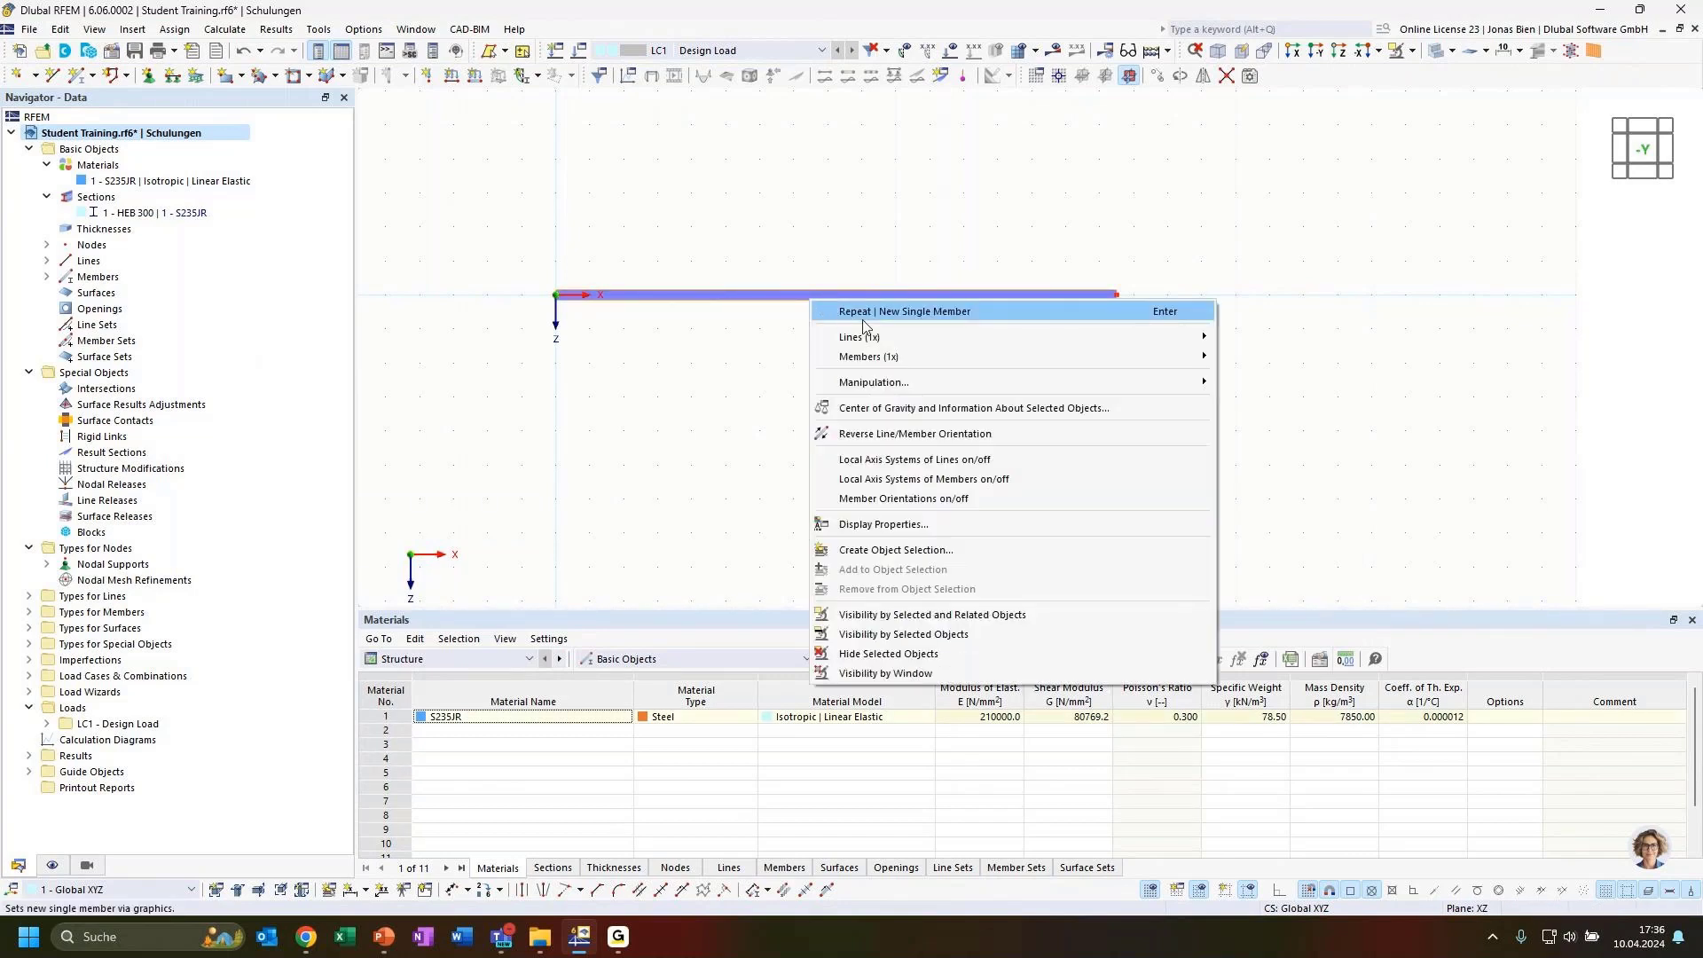
pyautogui.moveTo(885, 364)
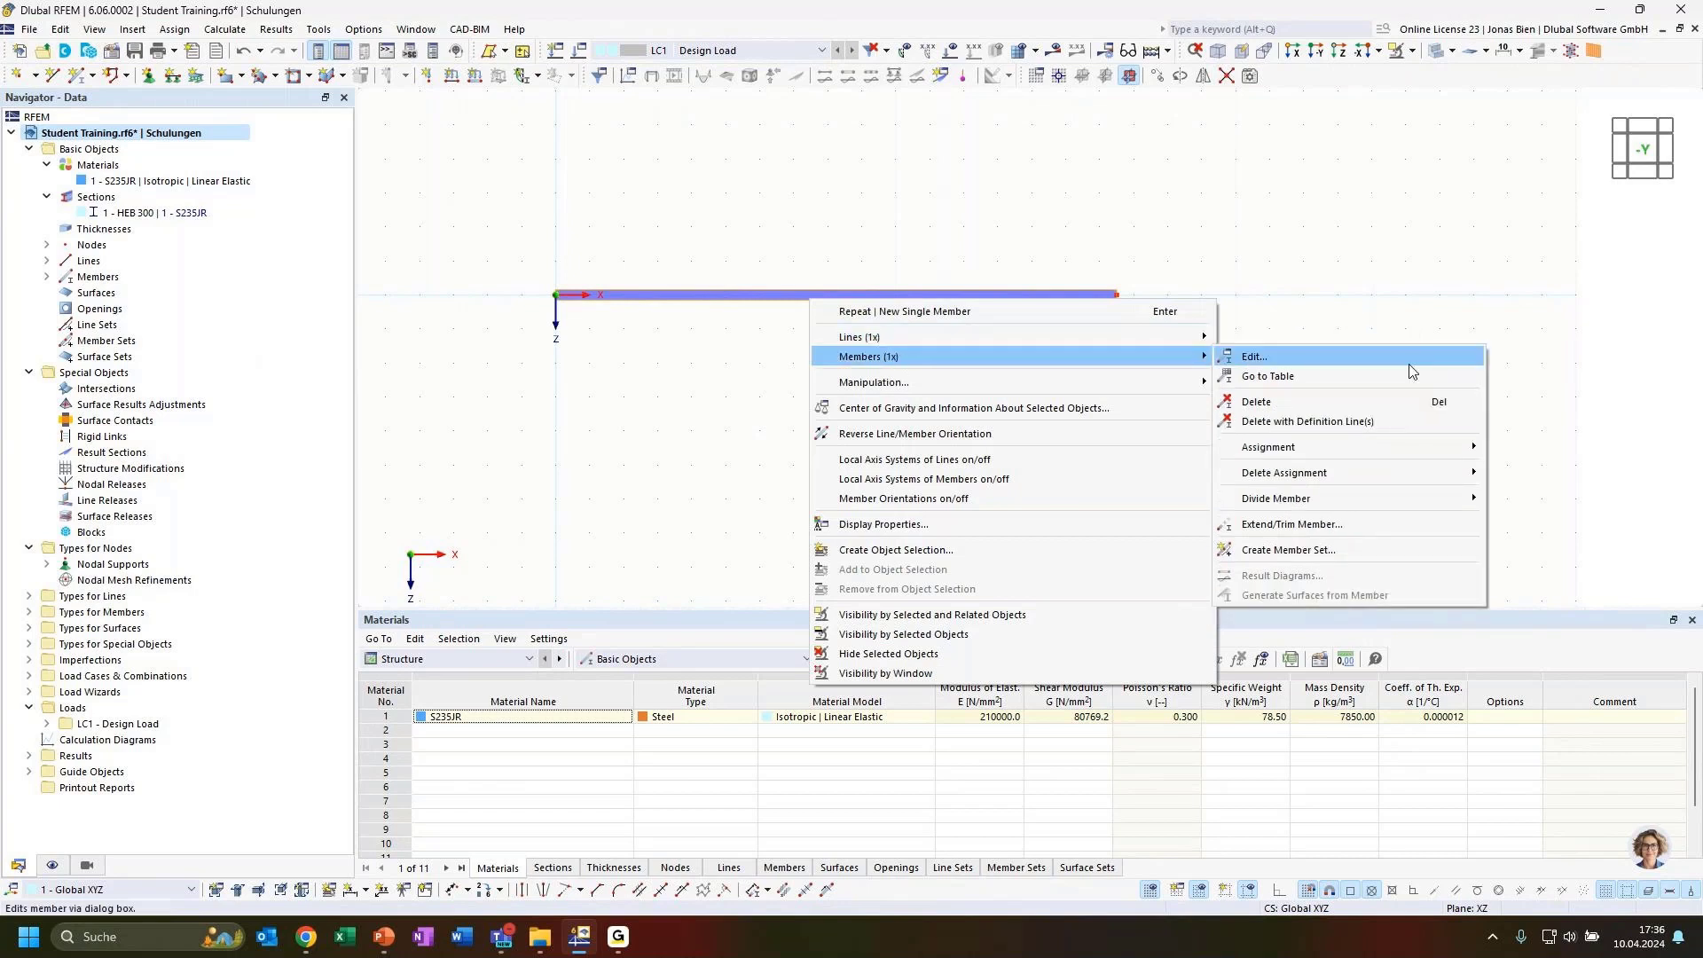
pyautogui.moveTo(1323, 498)
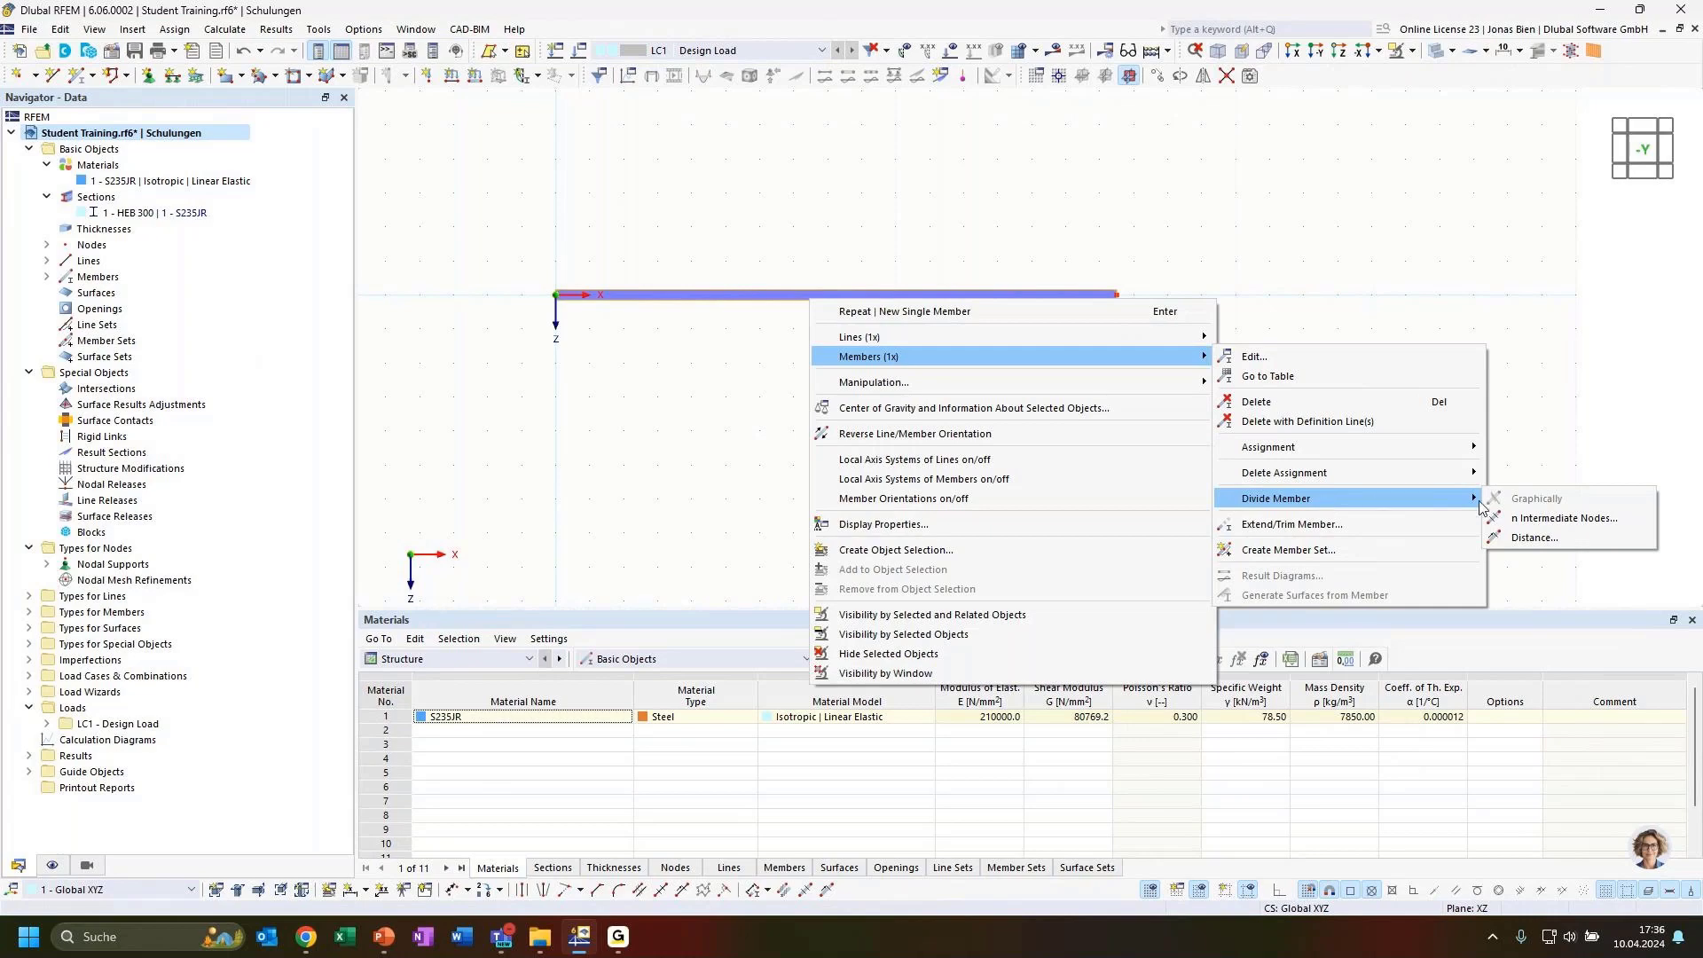
pyautogui.click(1564, 518)
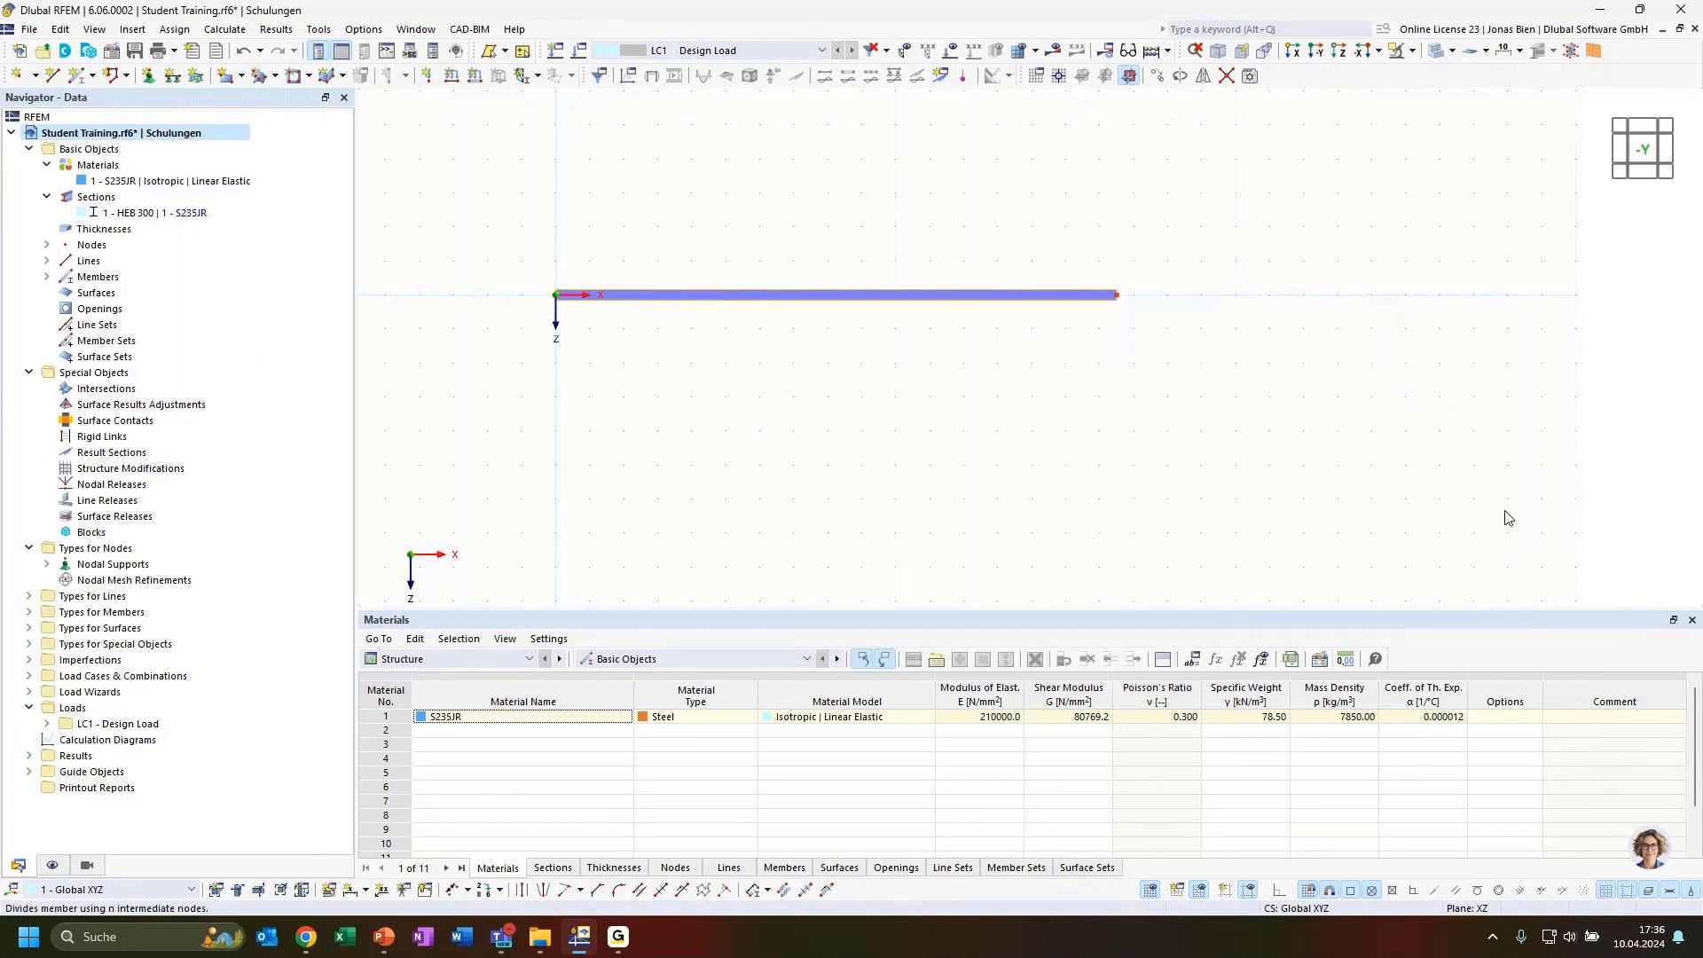
pyautogui.write('2')
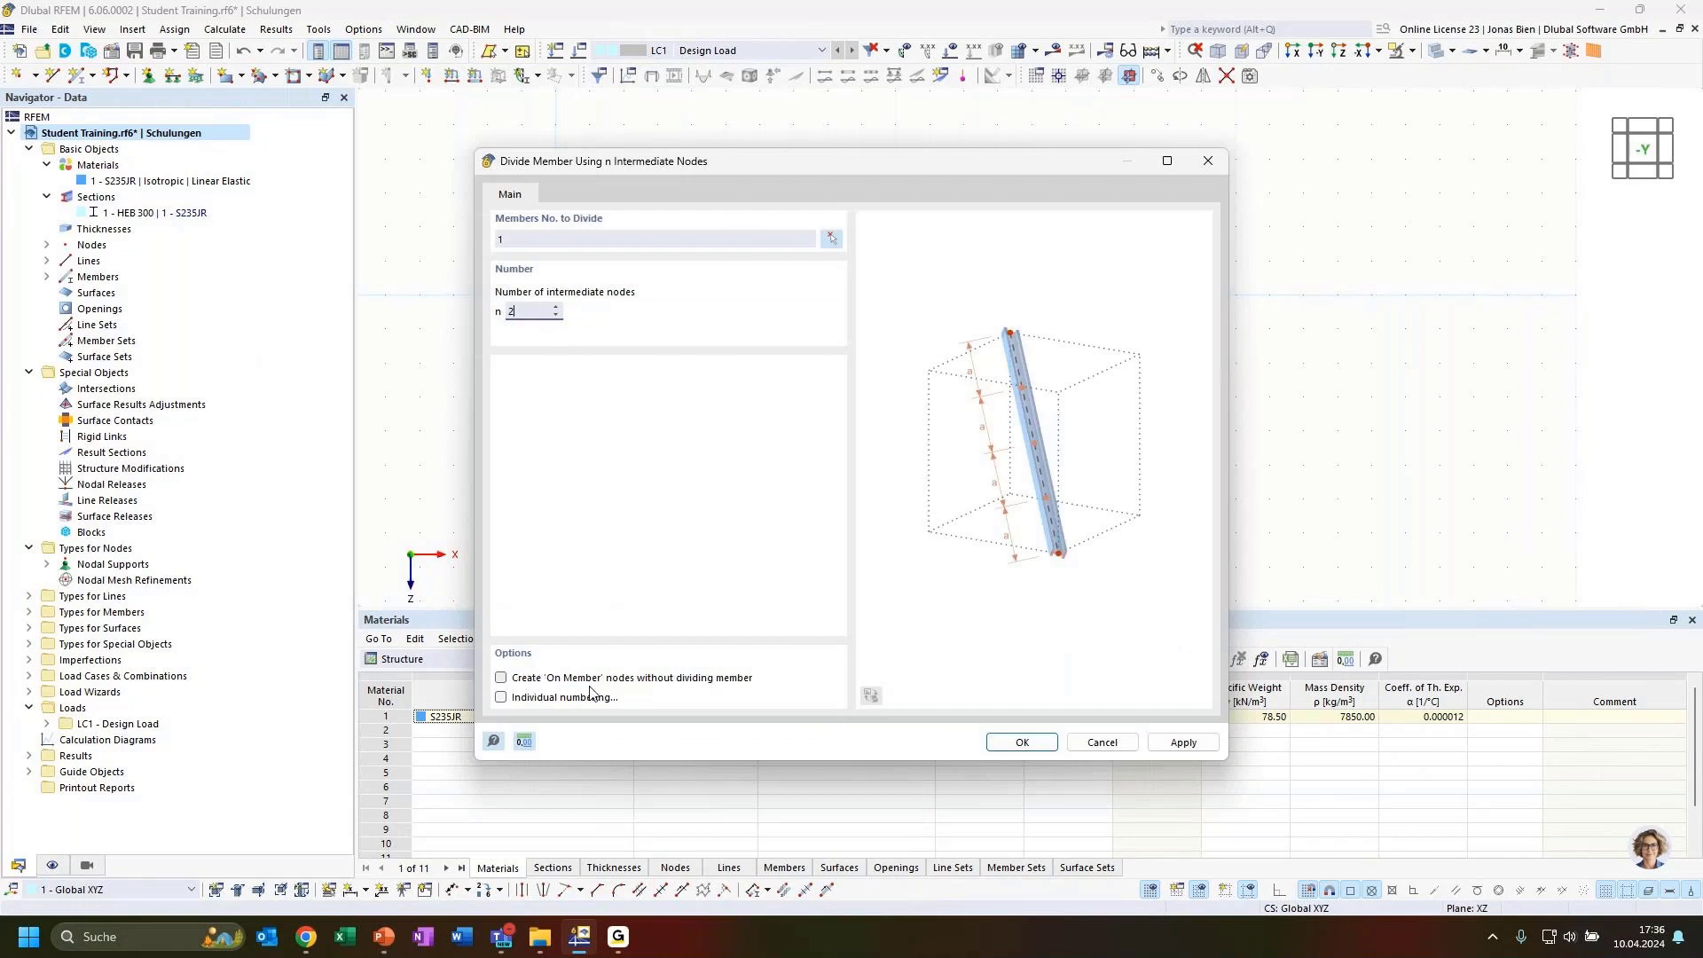
pyautogui.click(501, 678)
pyautogui.click(1035, 743)
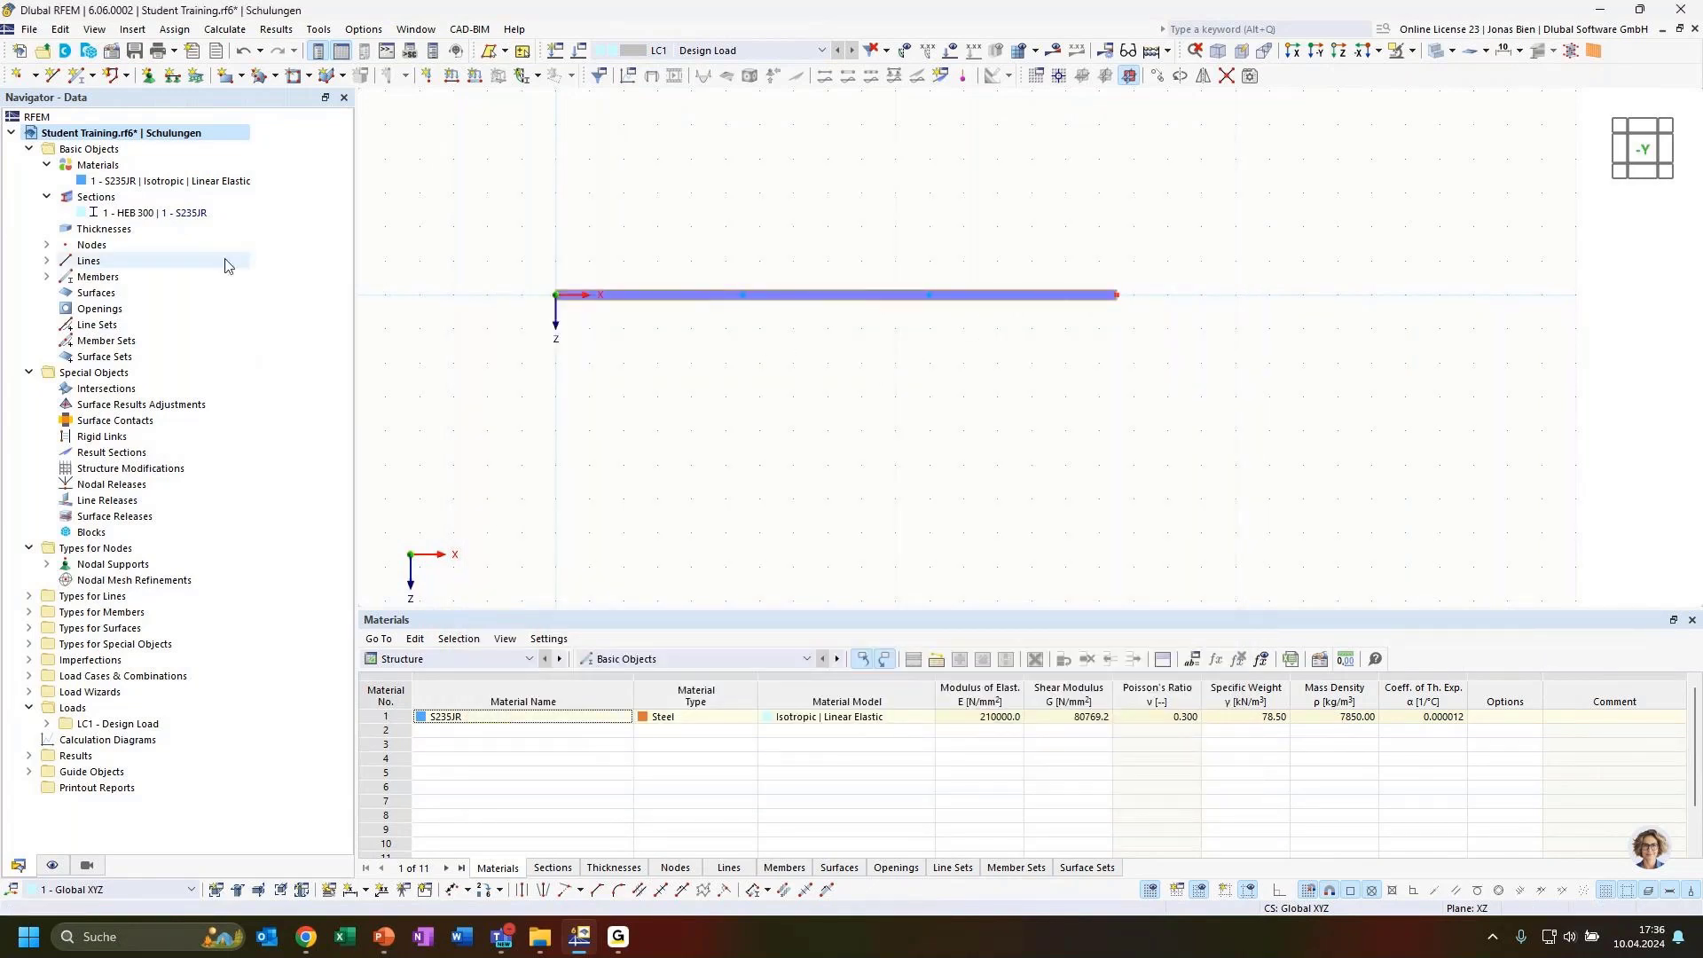
pyautogui.click(46, 277)
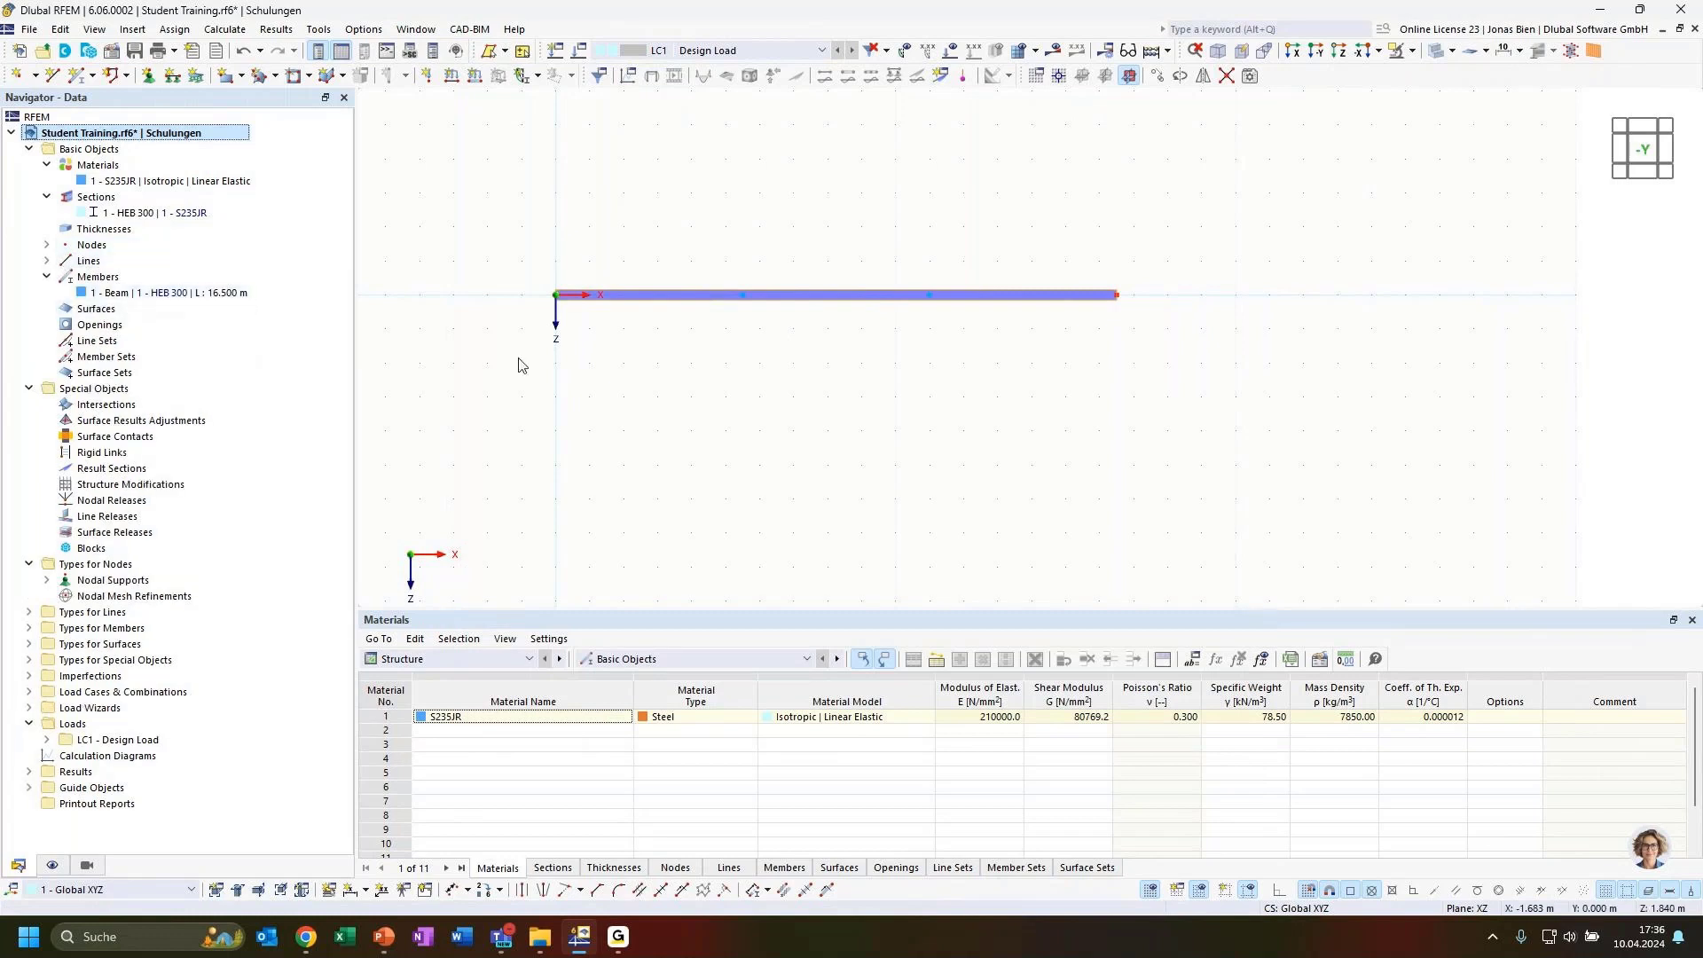
# Copy the two intermediate beam nodes by -1.4 m along Z and check a copied node's coordinates
pyautogui.moveTo(838, 350); pyautogui.dragTo(884, 452, button='middle')
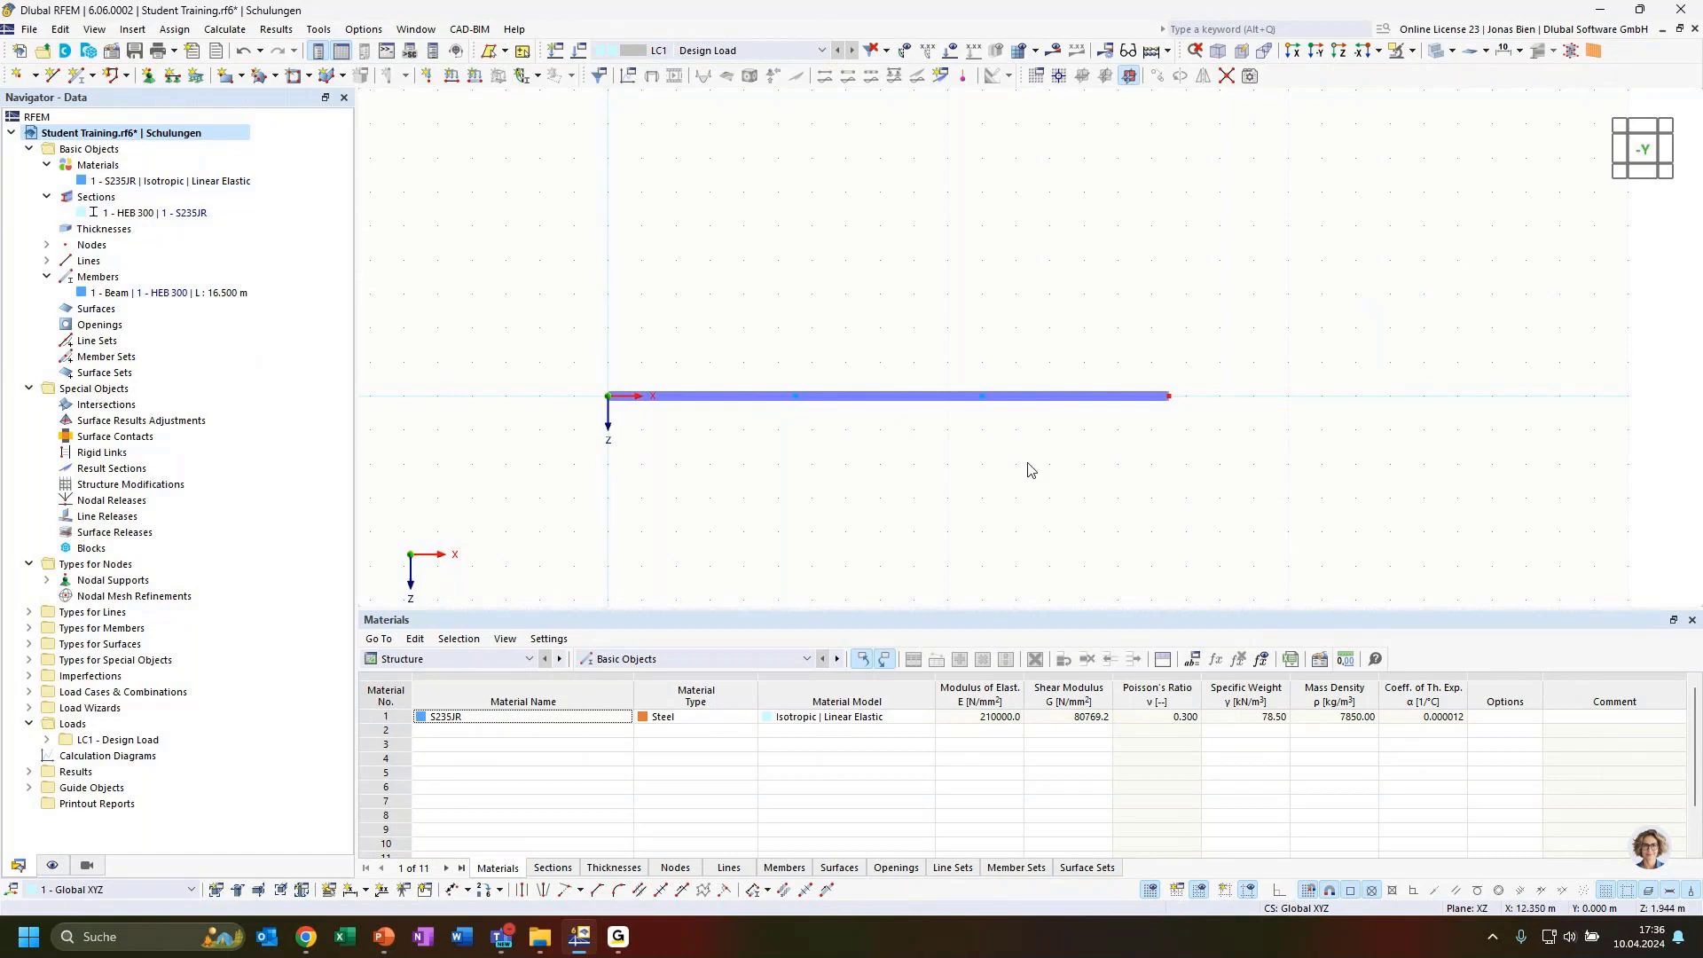
pyautogui.moveTo(1024, 468); pyautogui.dragTo(985, 480, button='middle')
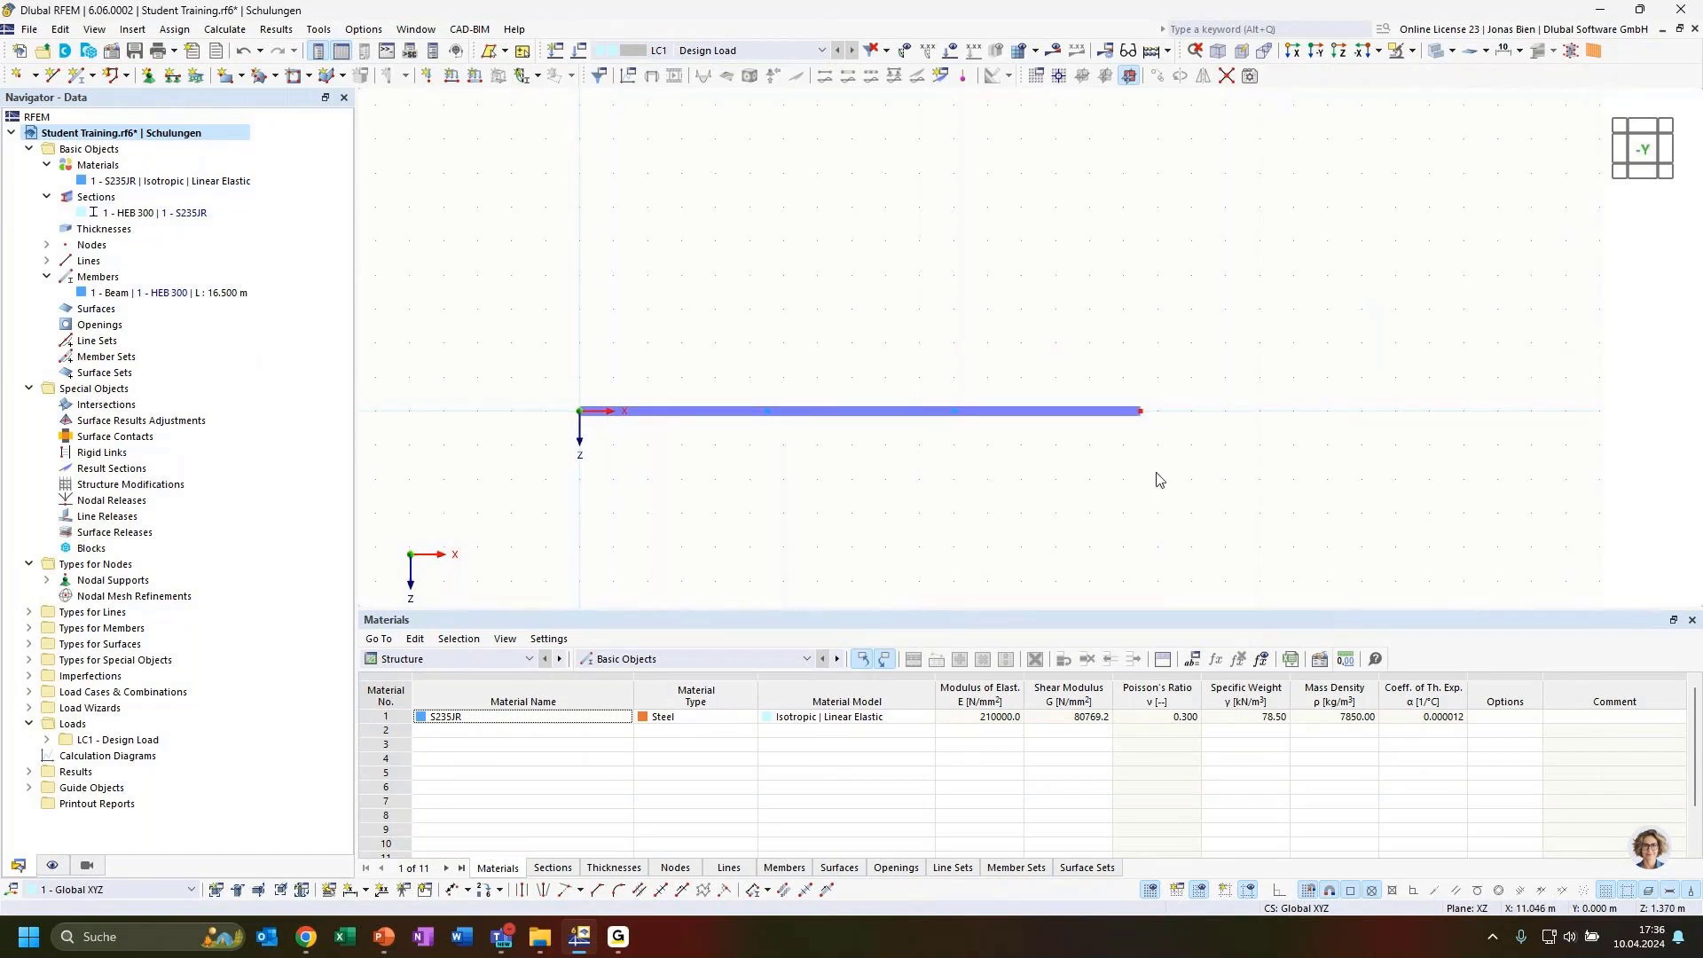
pyautogui.hotkey('alt', 'Tab')
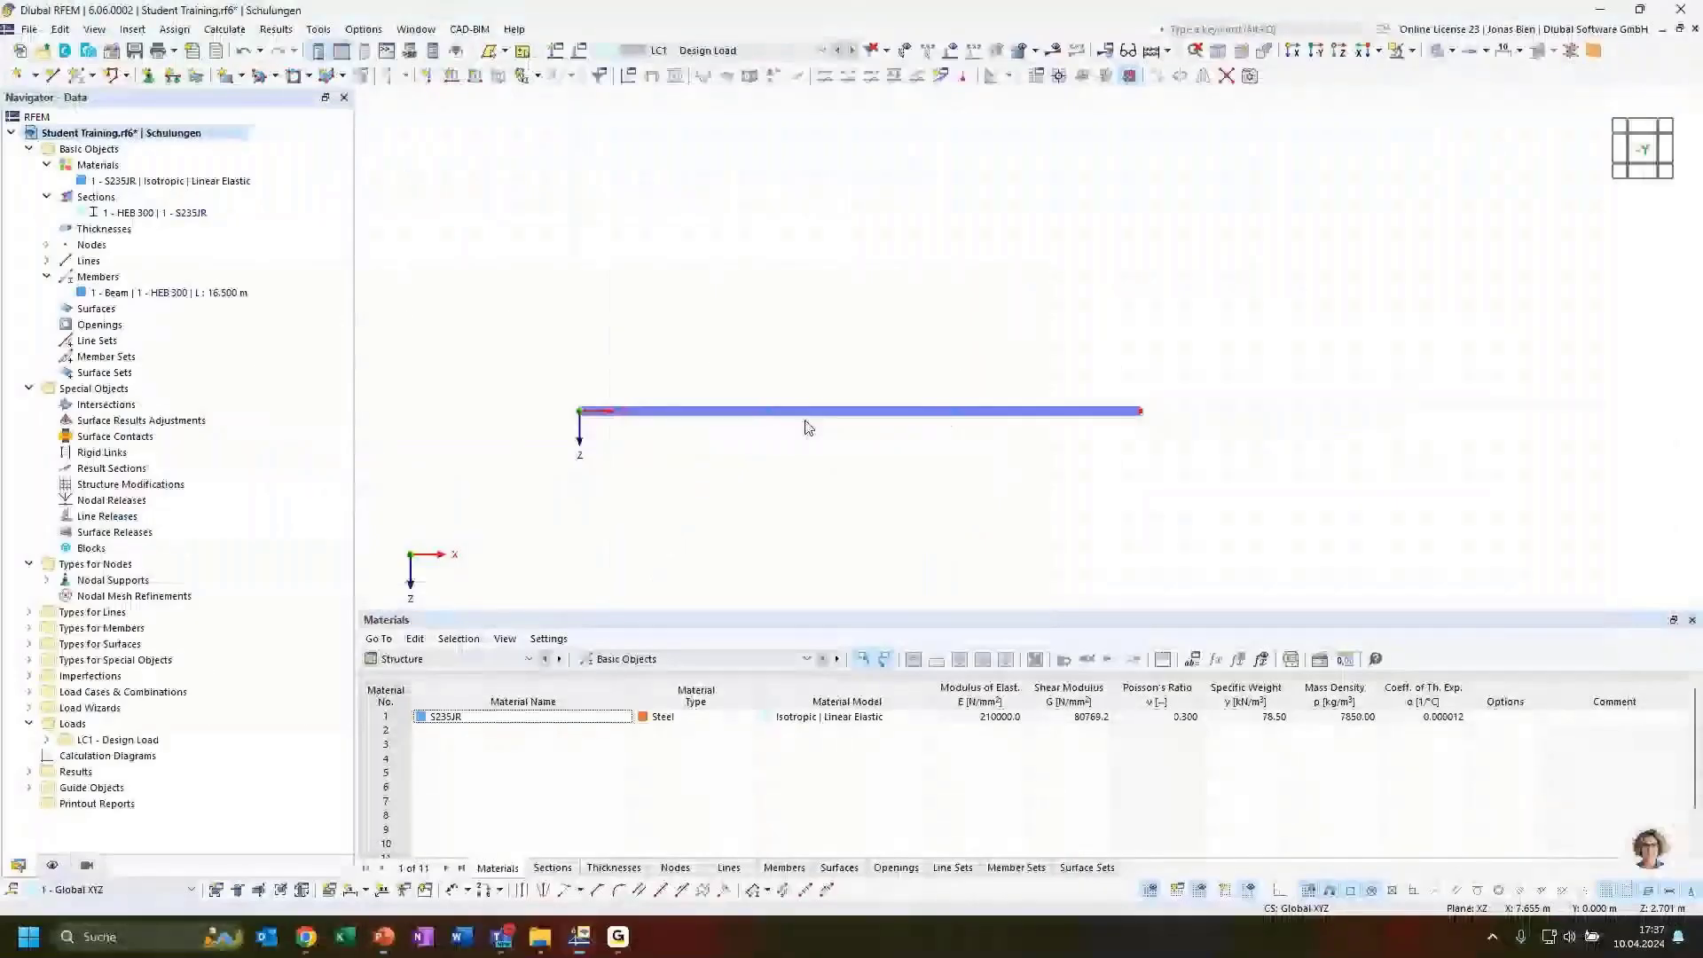
pyautogui.moveTo(735, 340); pyautogui.dragTo(992, 463)
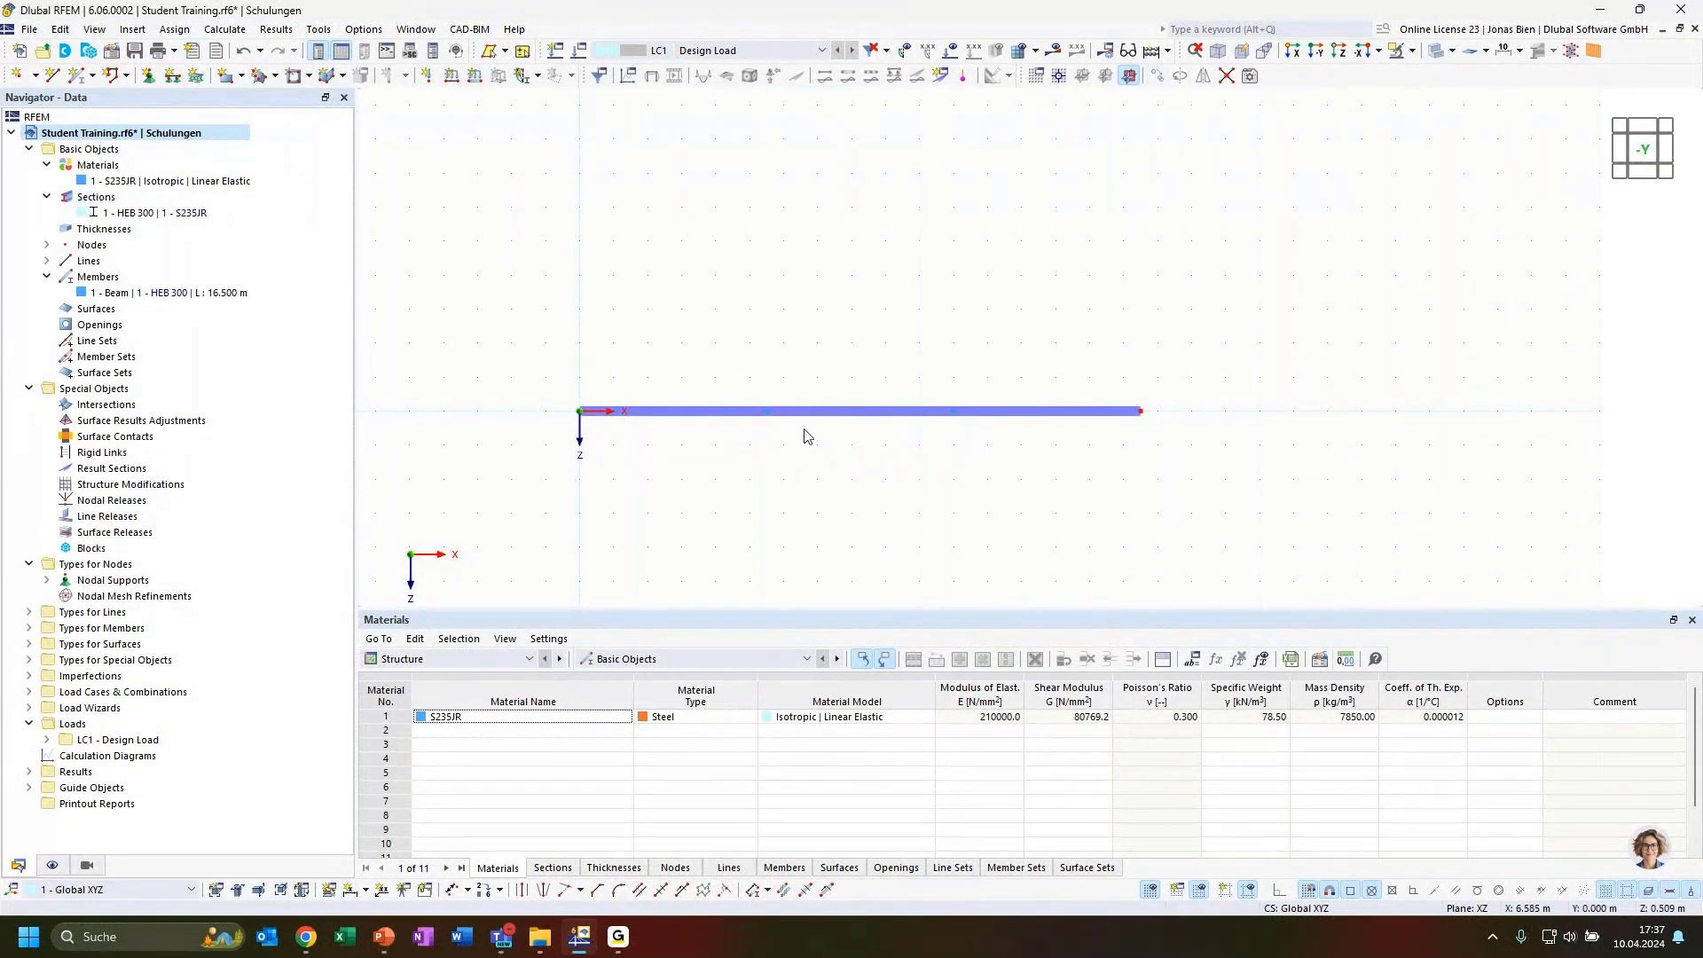
pyautogui.moveTo(748, 362); pyautogui.dragTo(977, 436)
pyautogui.click(1159, 76)
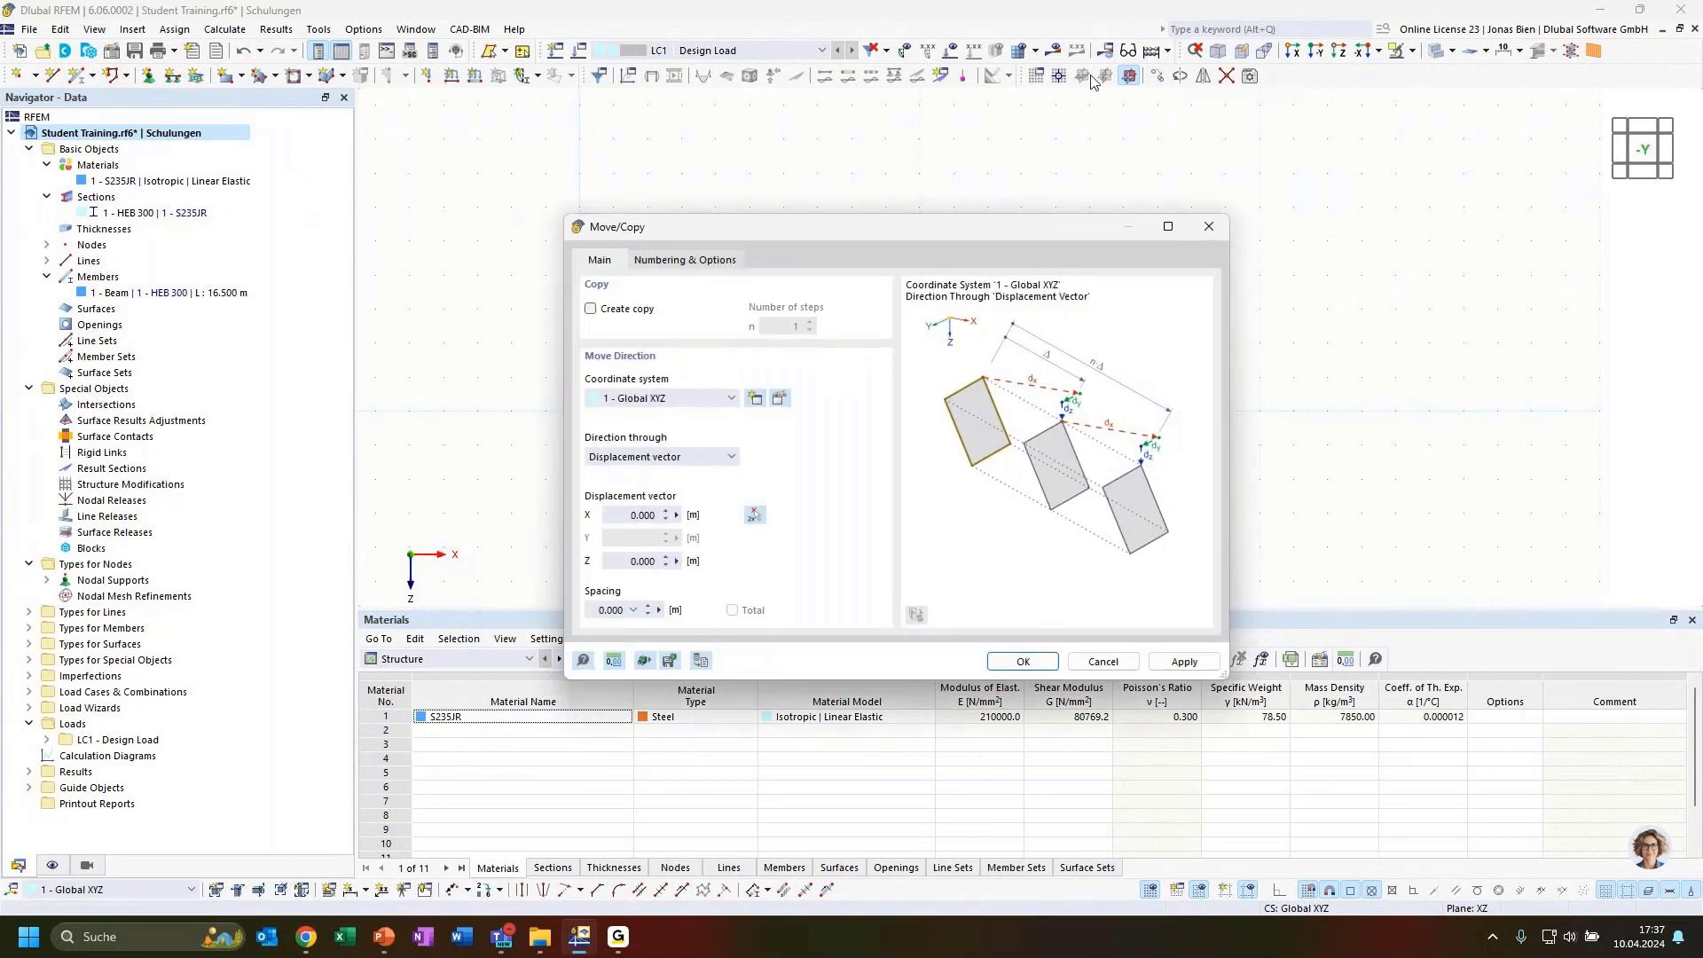
pyautogui.moveTo(981, 227); pyautogui.dragTo(1186, 154)
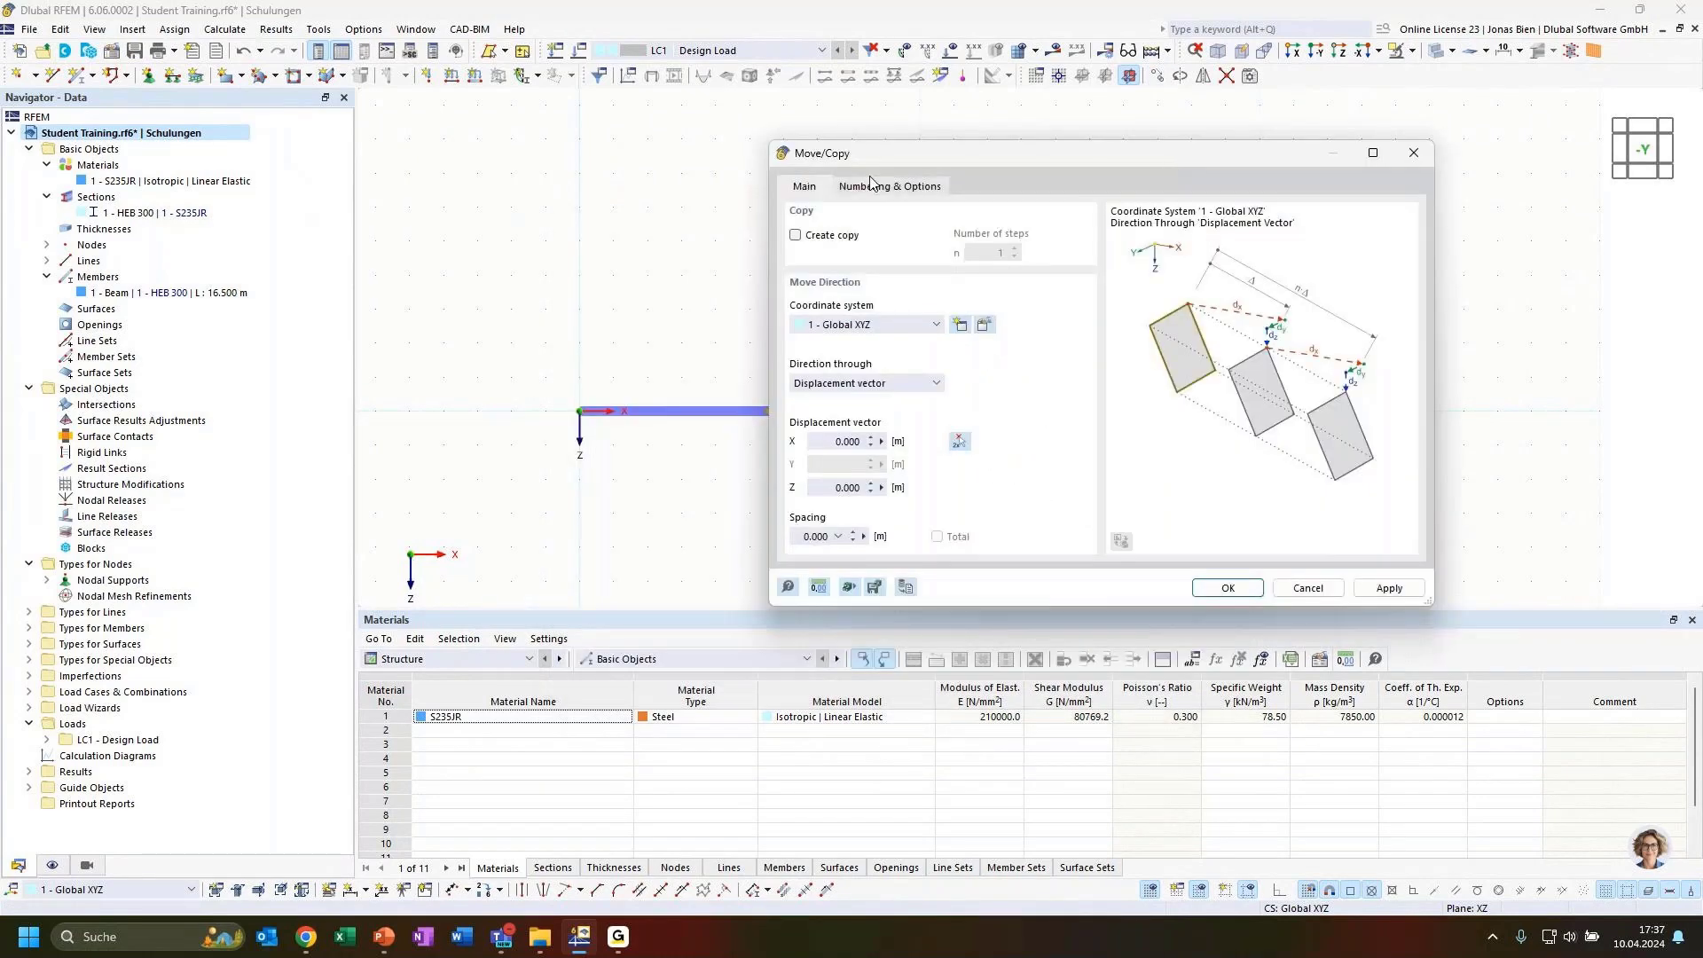
pyautogui.click(831, 490)
pyautogui.write('-1.4')
pyautogui.click(832, 235)
pyautogui.click(1229, 588)
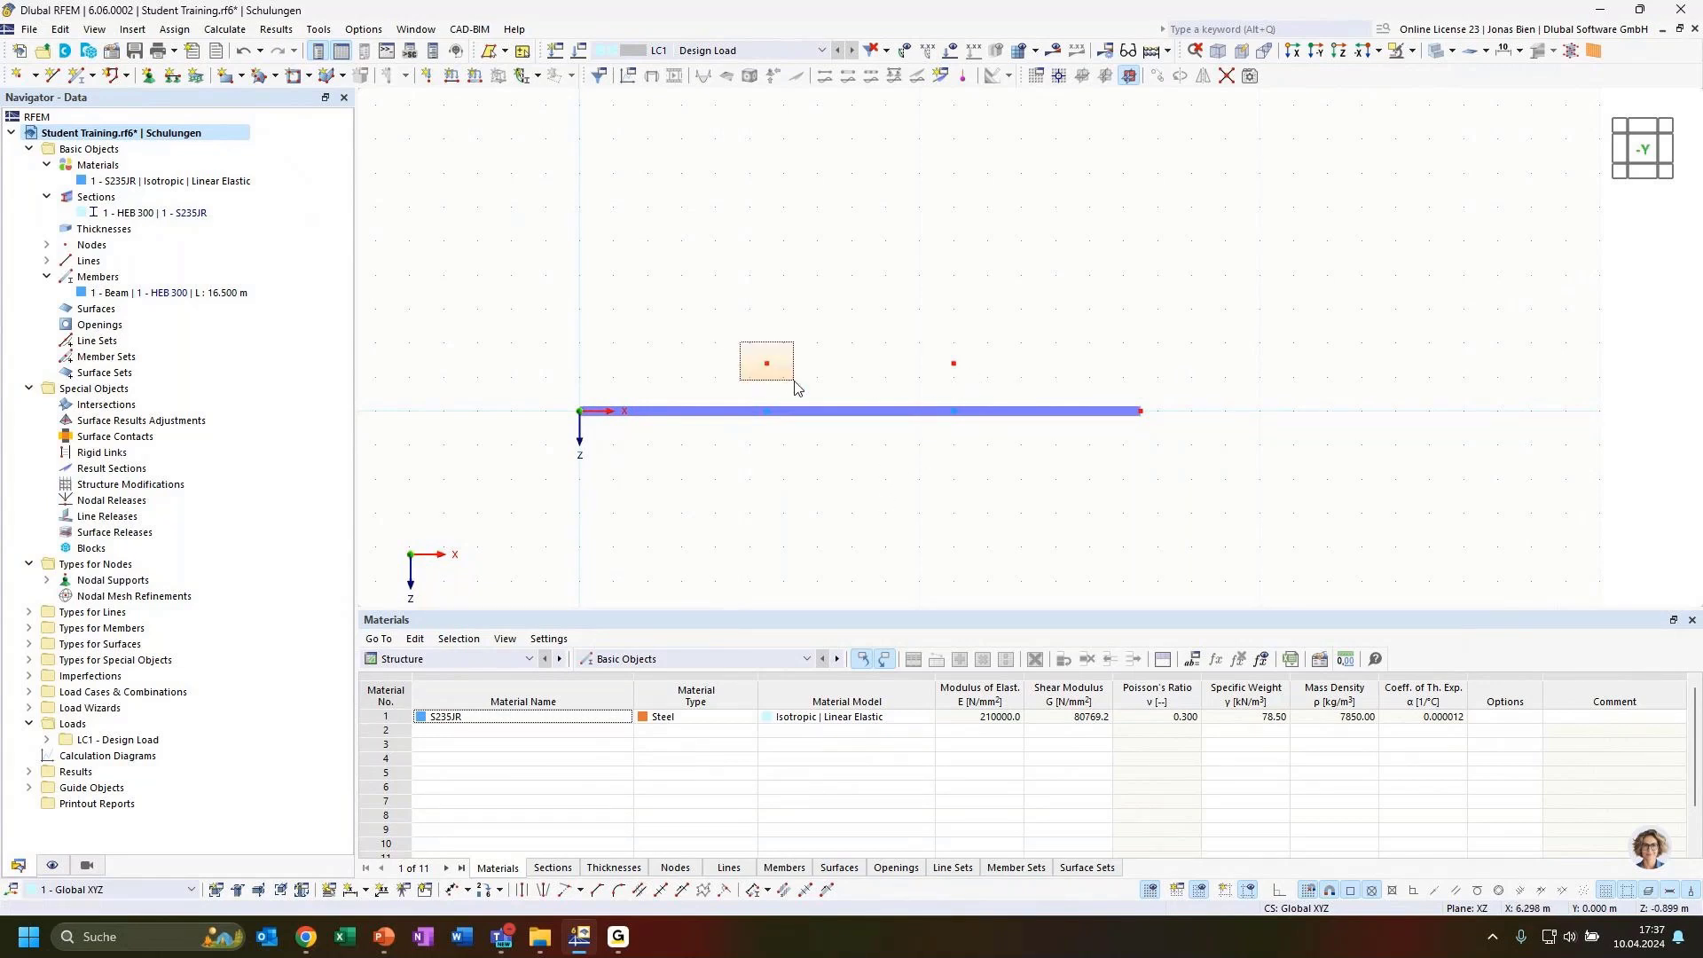
pyautogui.doubleClick(767, 363)
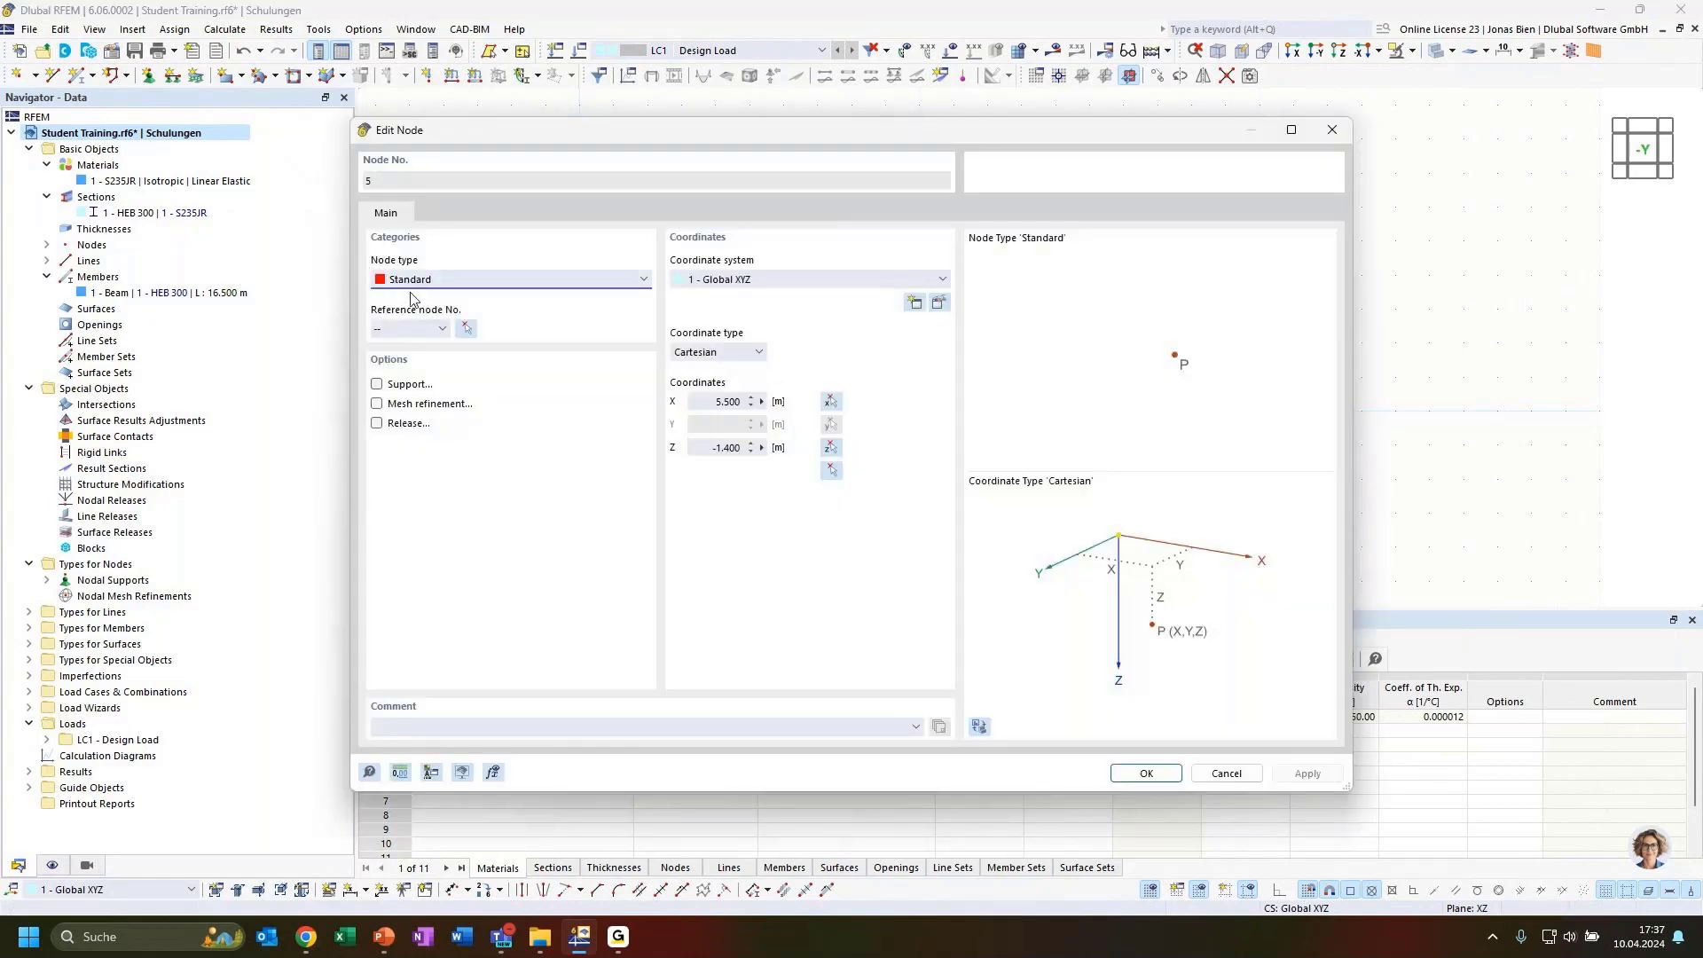
pyautogui.click(1327, 135)
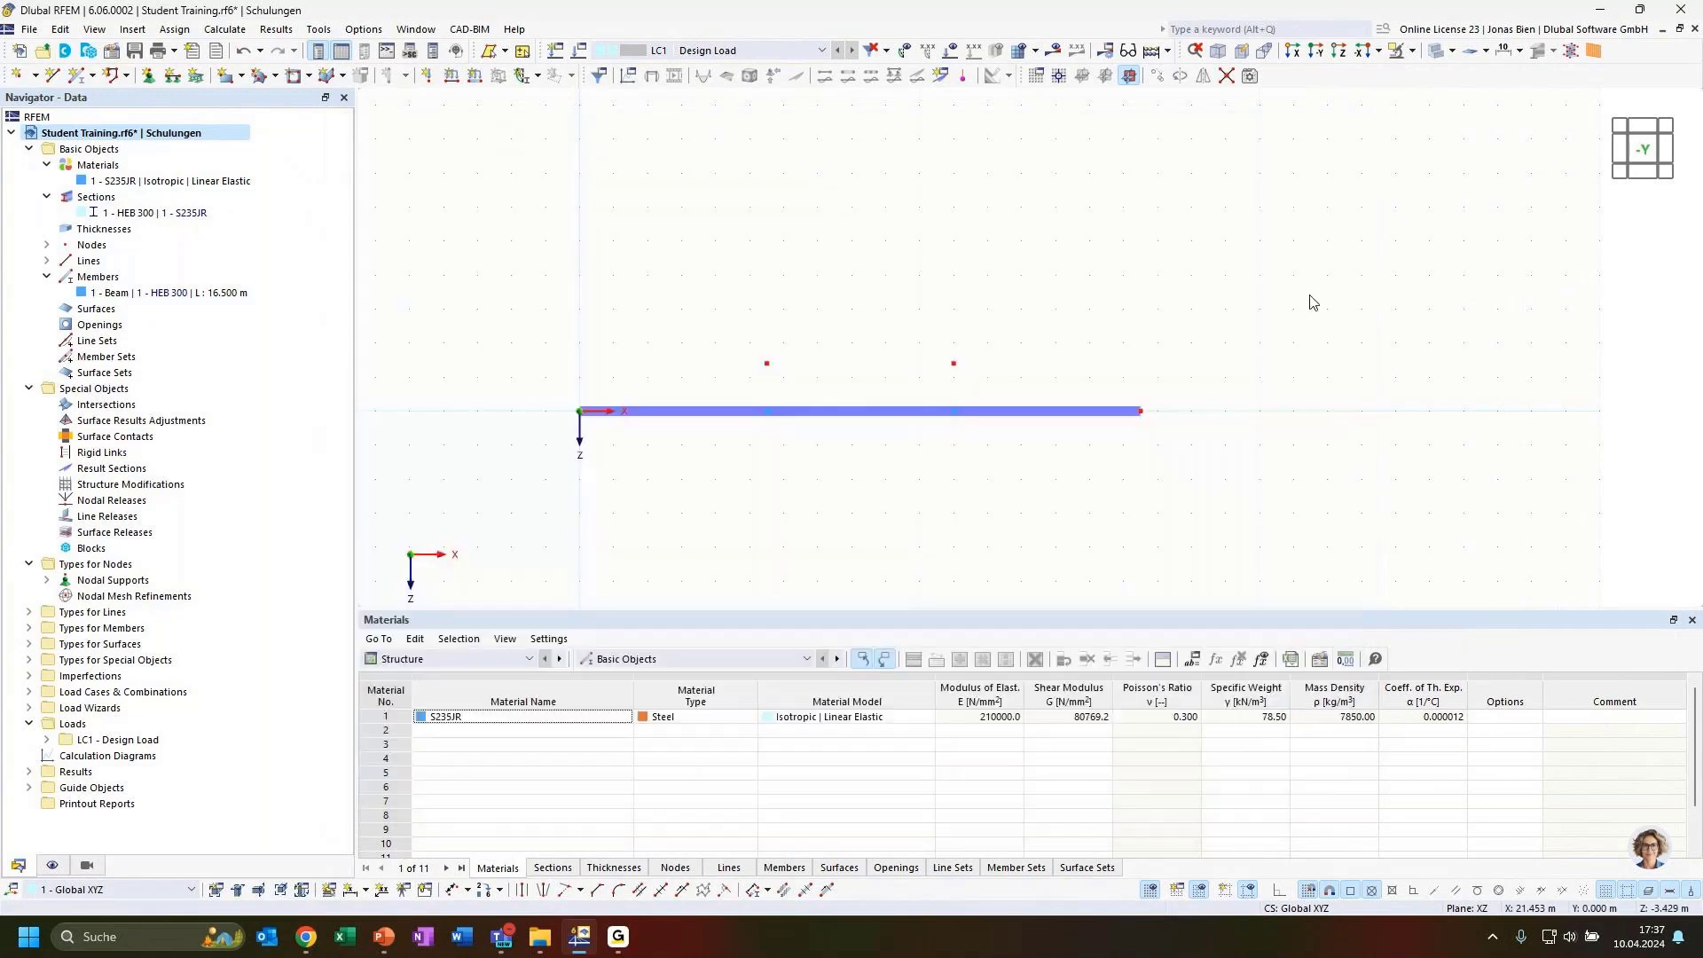
pyautogui.click(84, 77)
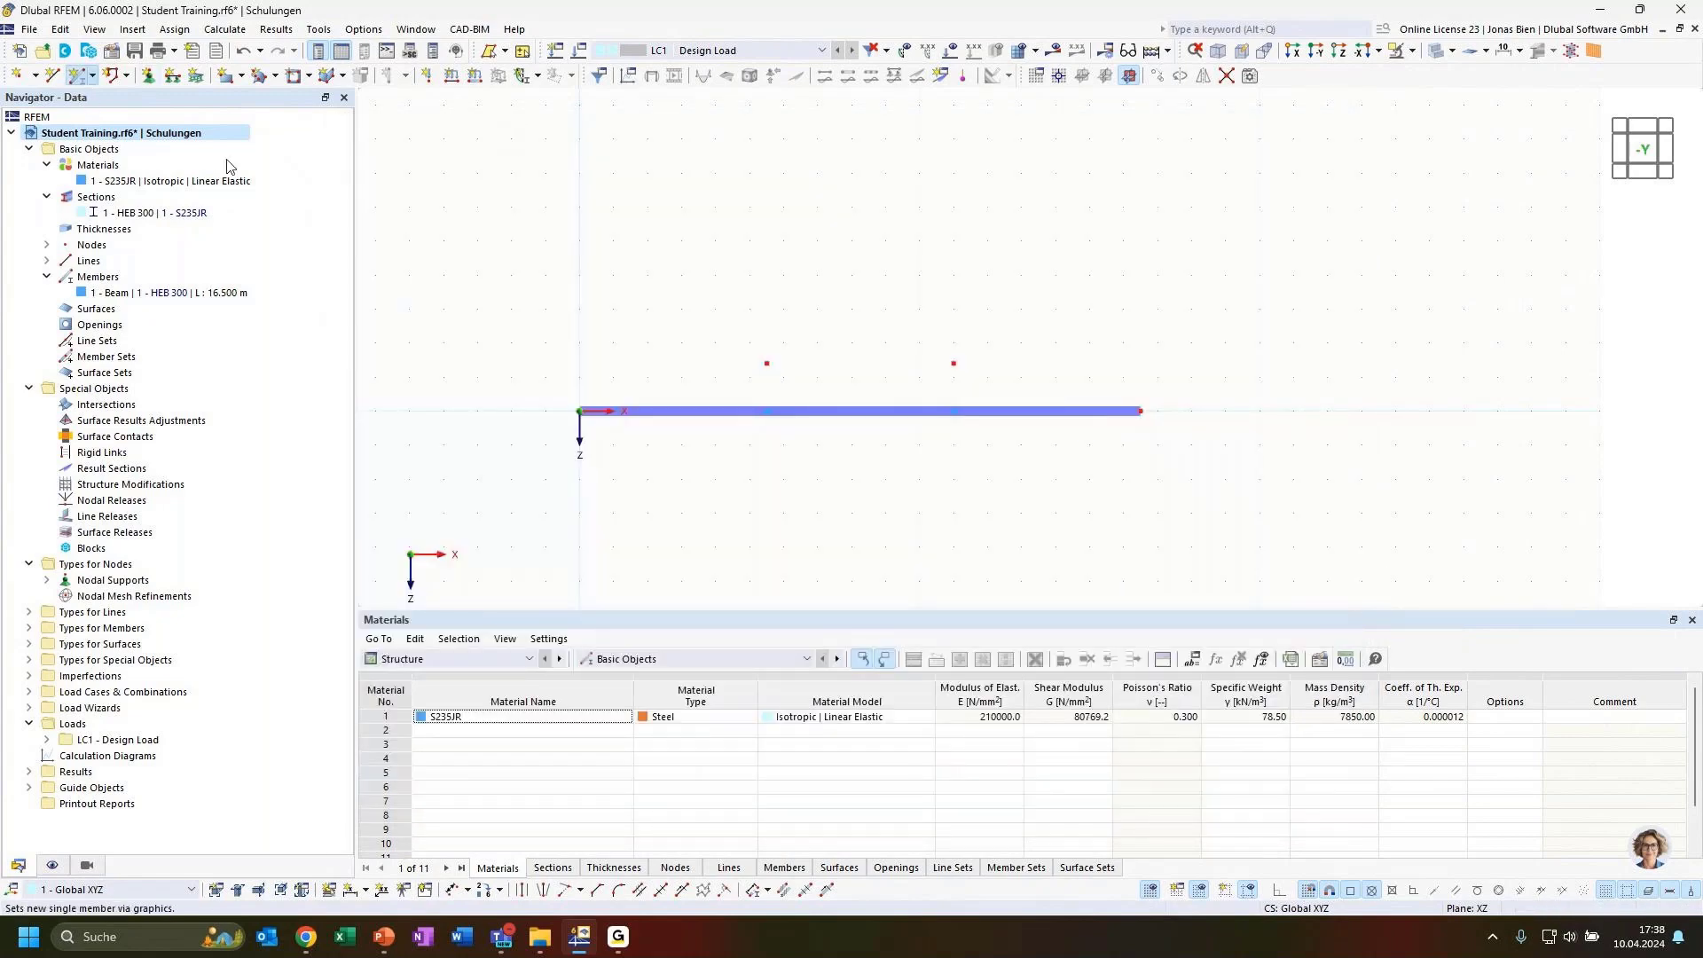
pyautogui.click(426, 223)
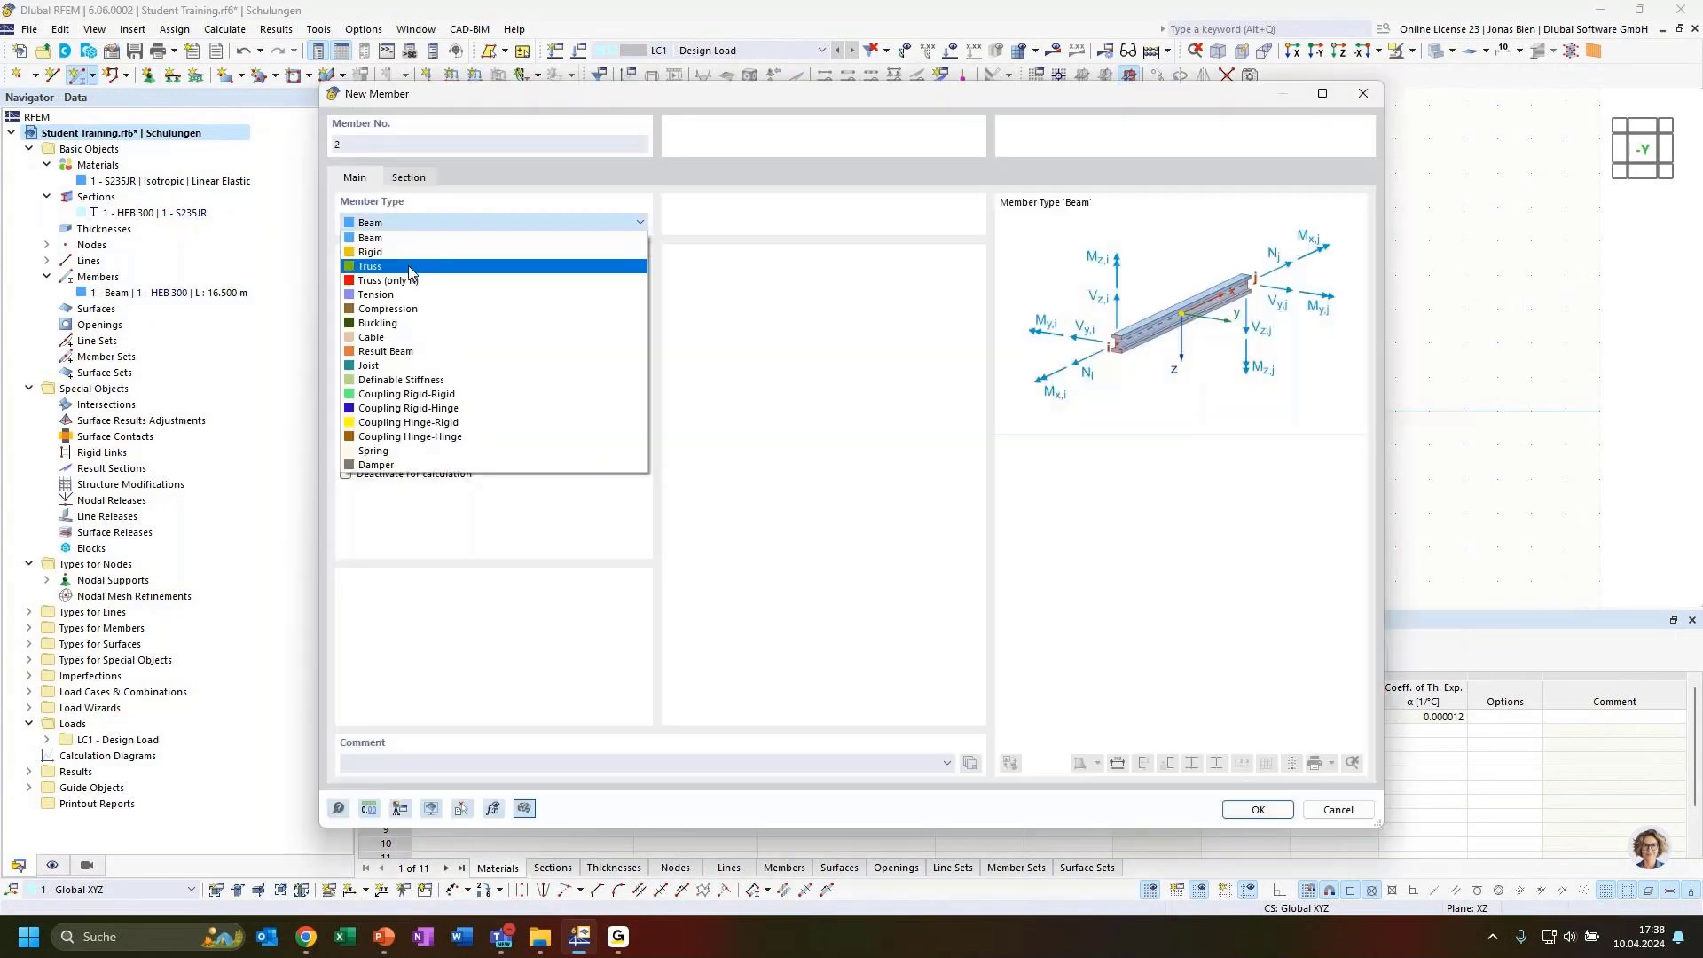
pyautogui.click(405, 267)
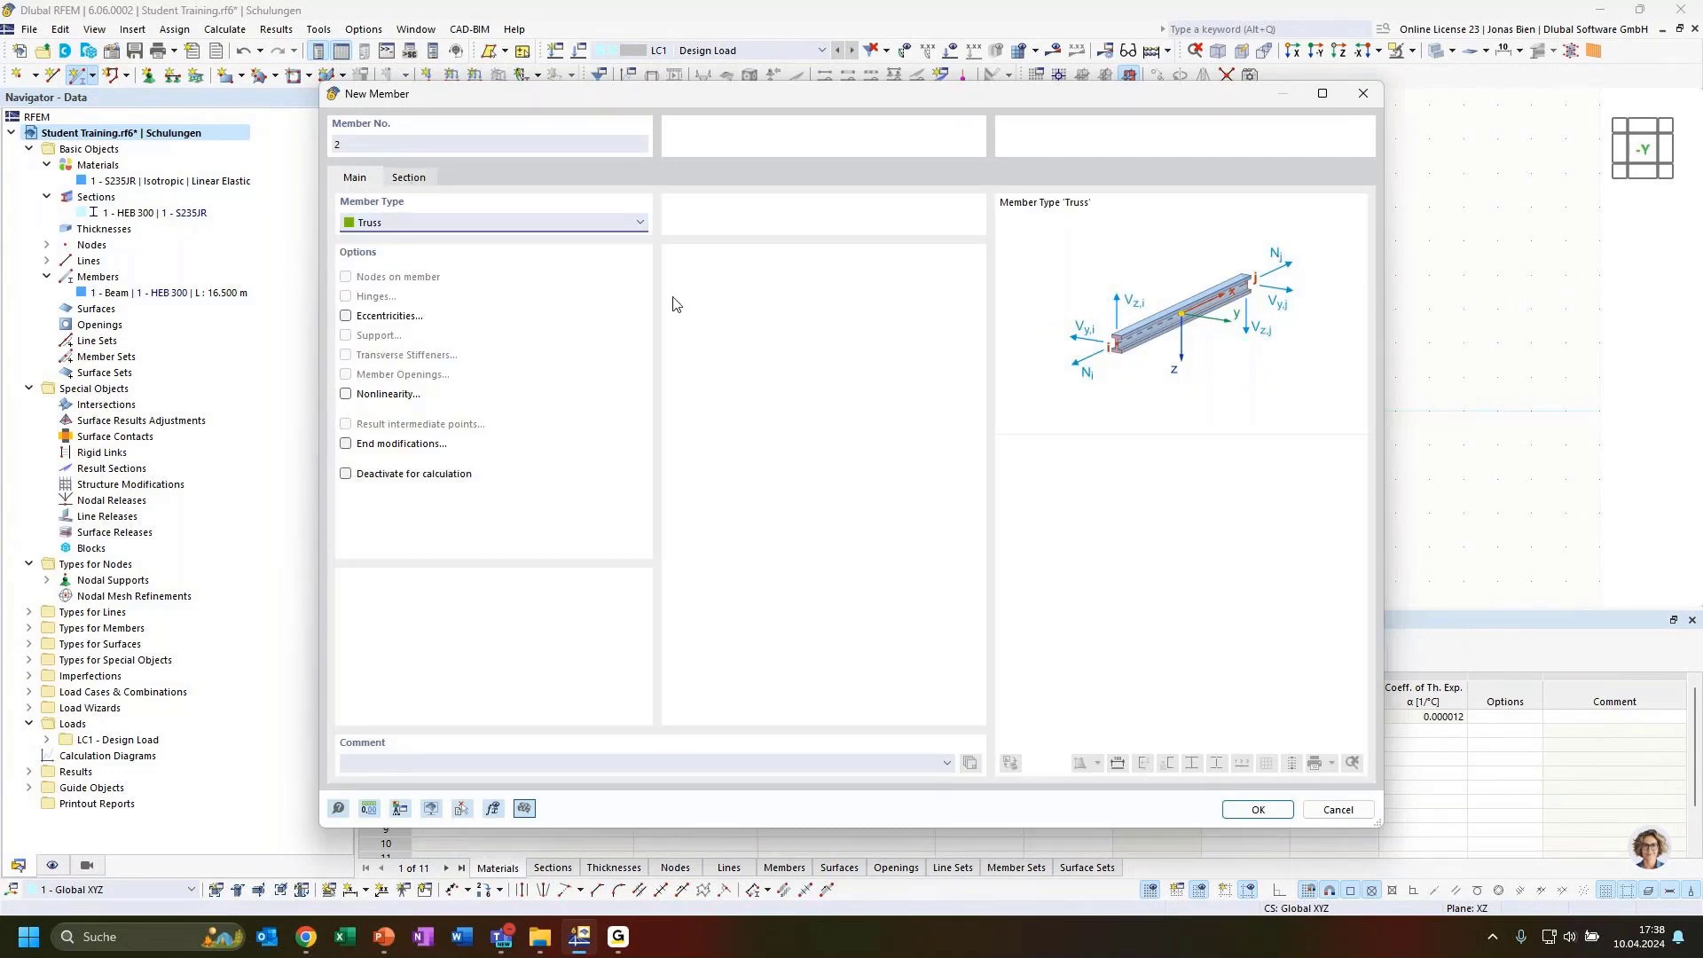
pyautogui.click(1336, 811)
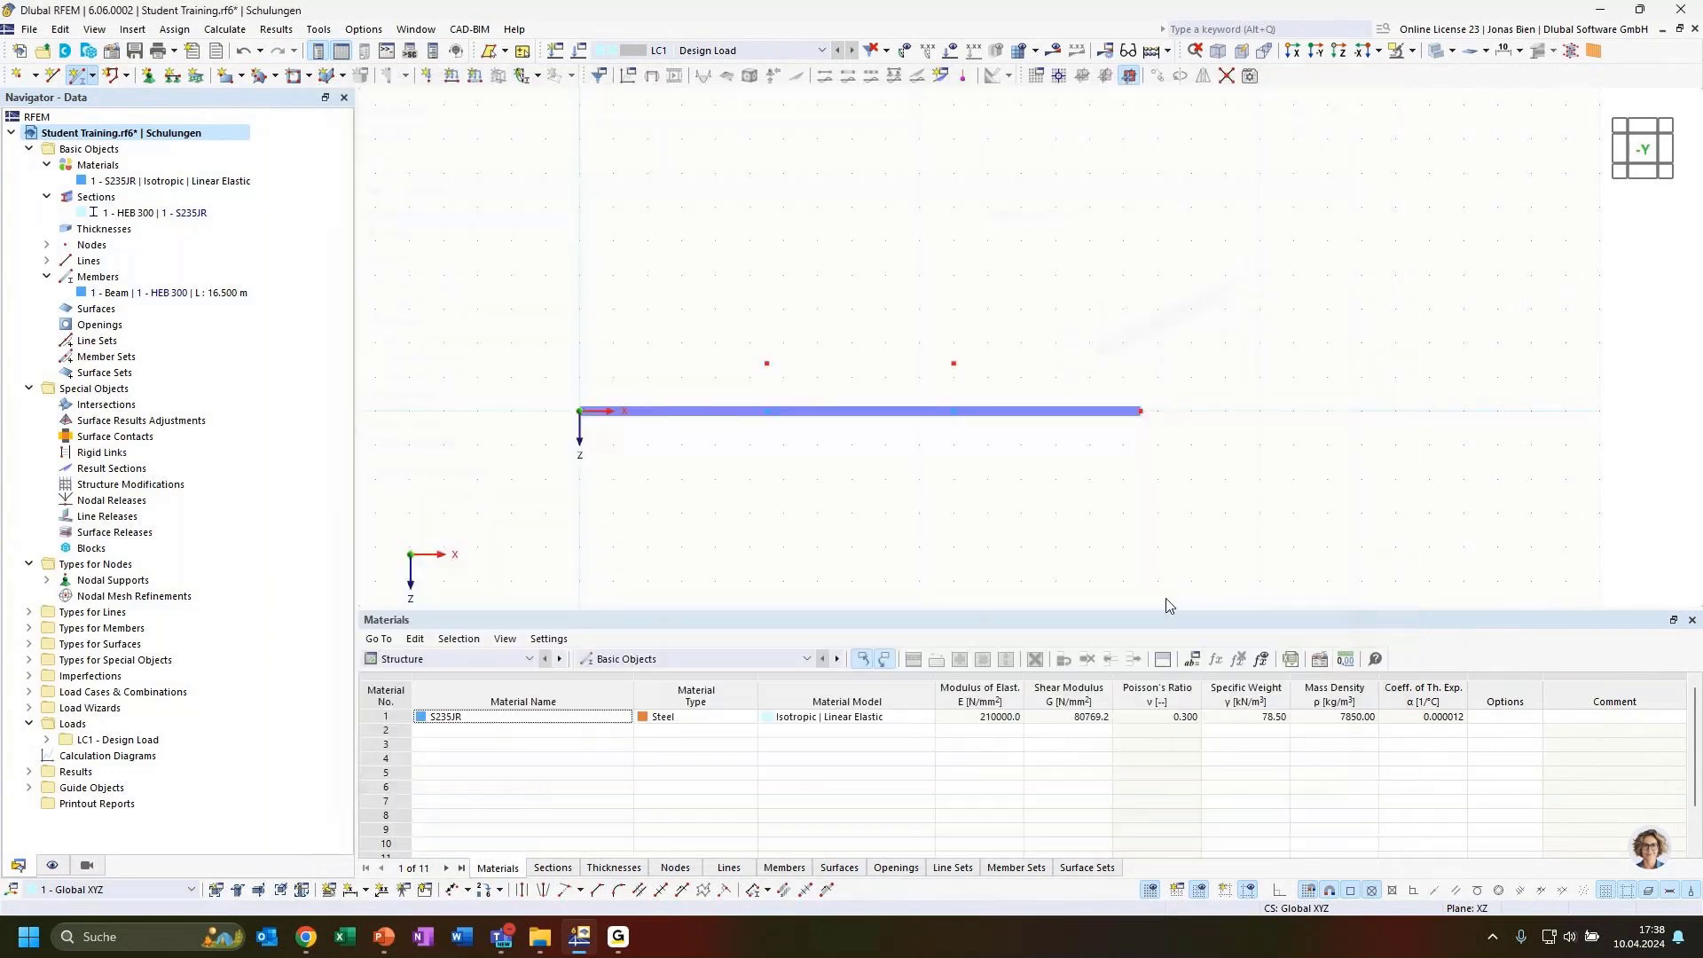
# Delete the two copied free nodes above the beam
pyautogui.moveTo(696, 330); pyautogui.dragTo(1008, 396)
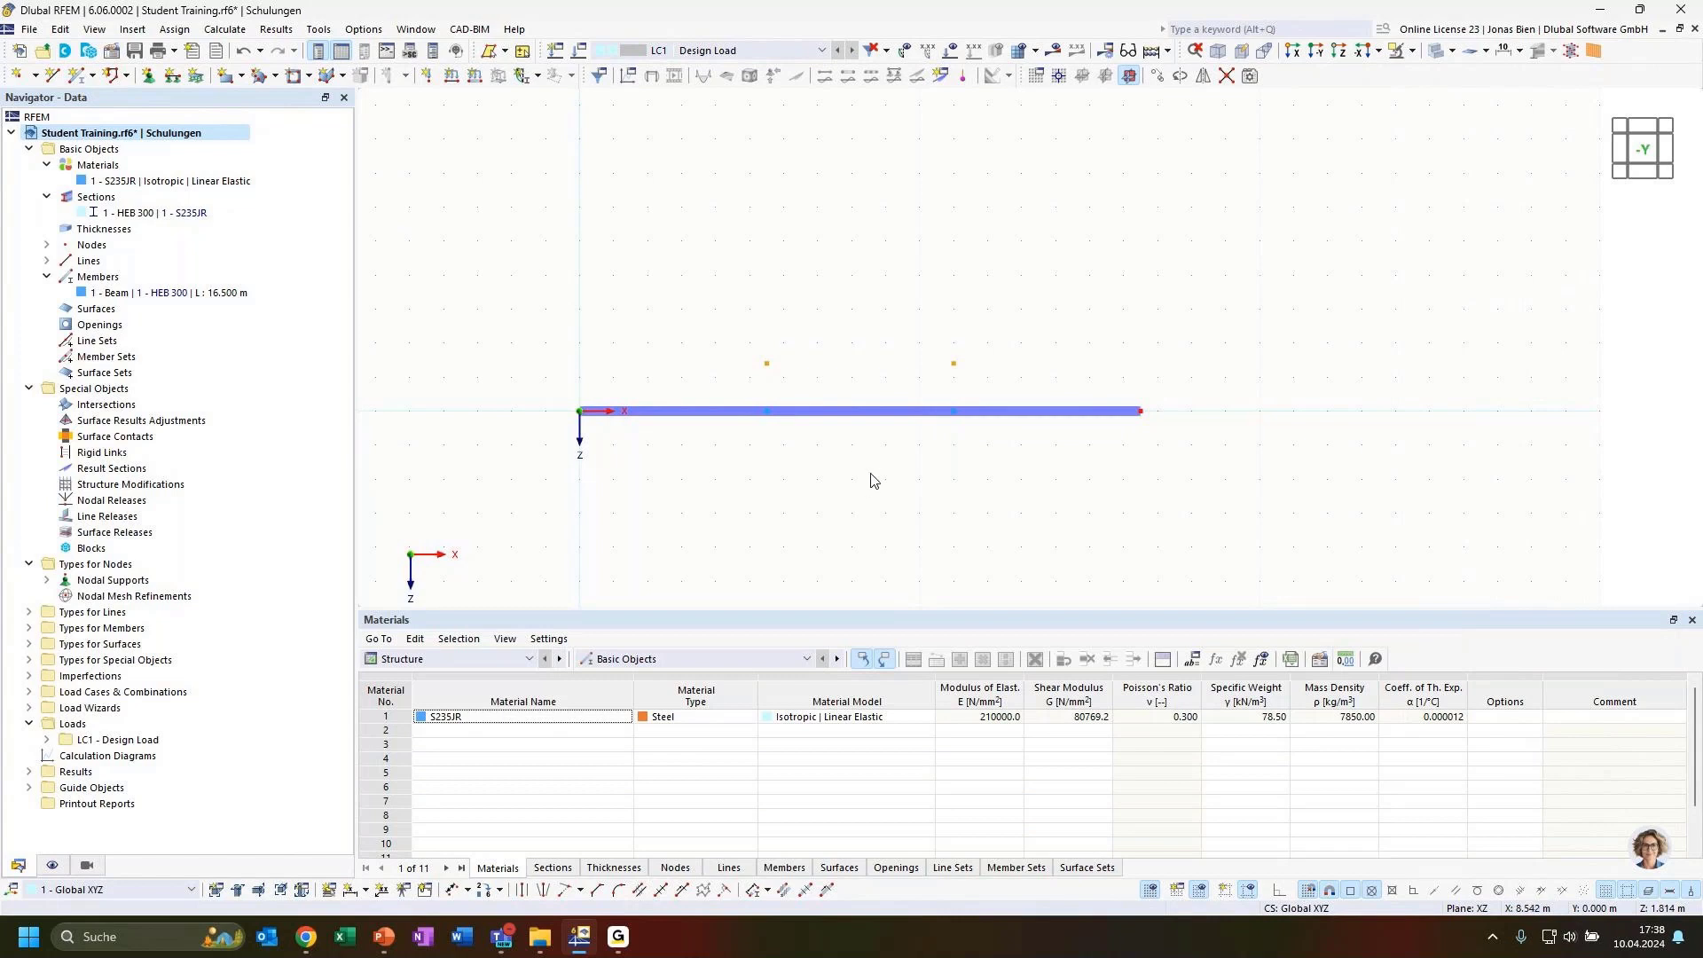
# Set up a copy of the two intermediate beam nodes by -1.4 m along Z, with step links joining the nodes with members
pyautogui.moveTo(738, 359); pyautogui.dragTo(982, 479)
pyautogui.click(1159, 77)
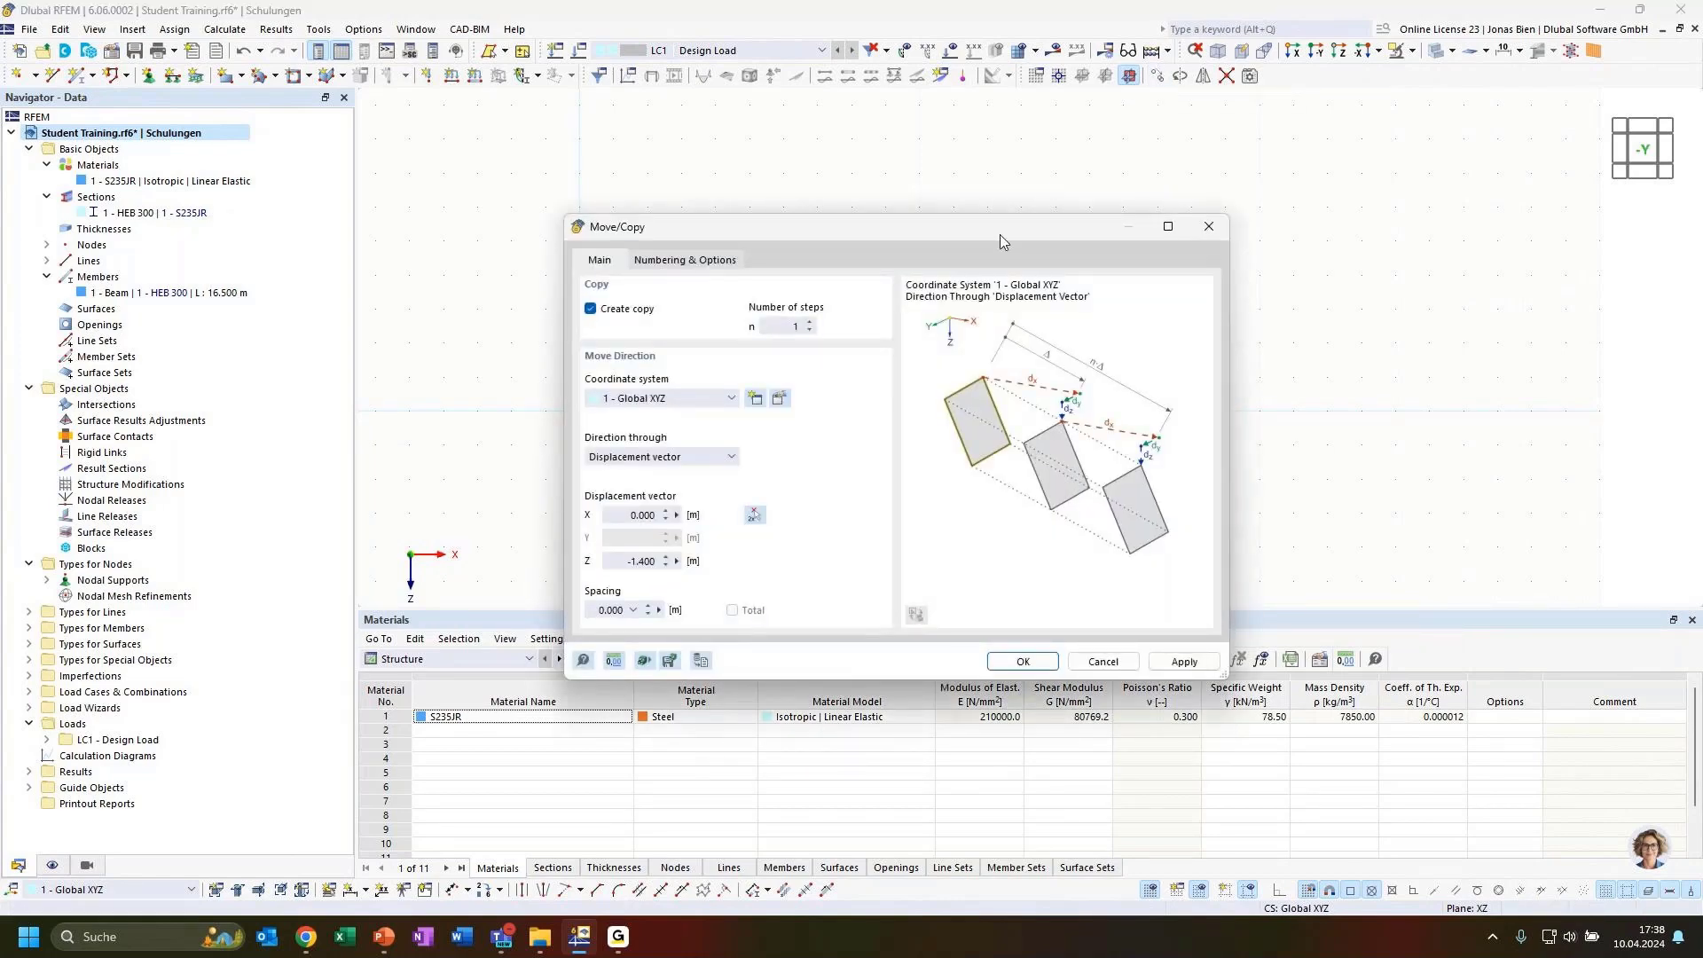
pyautogui.moveTo(786, 233); pyautogui.dragTo(899, 188)
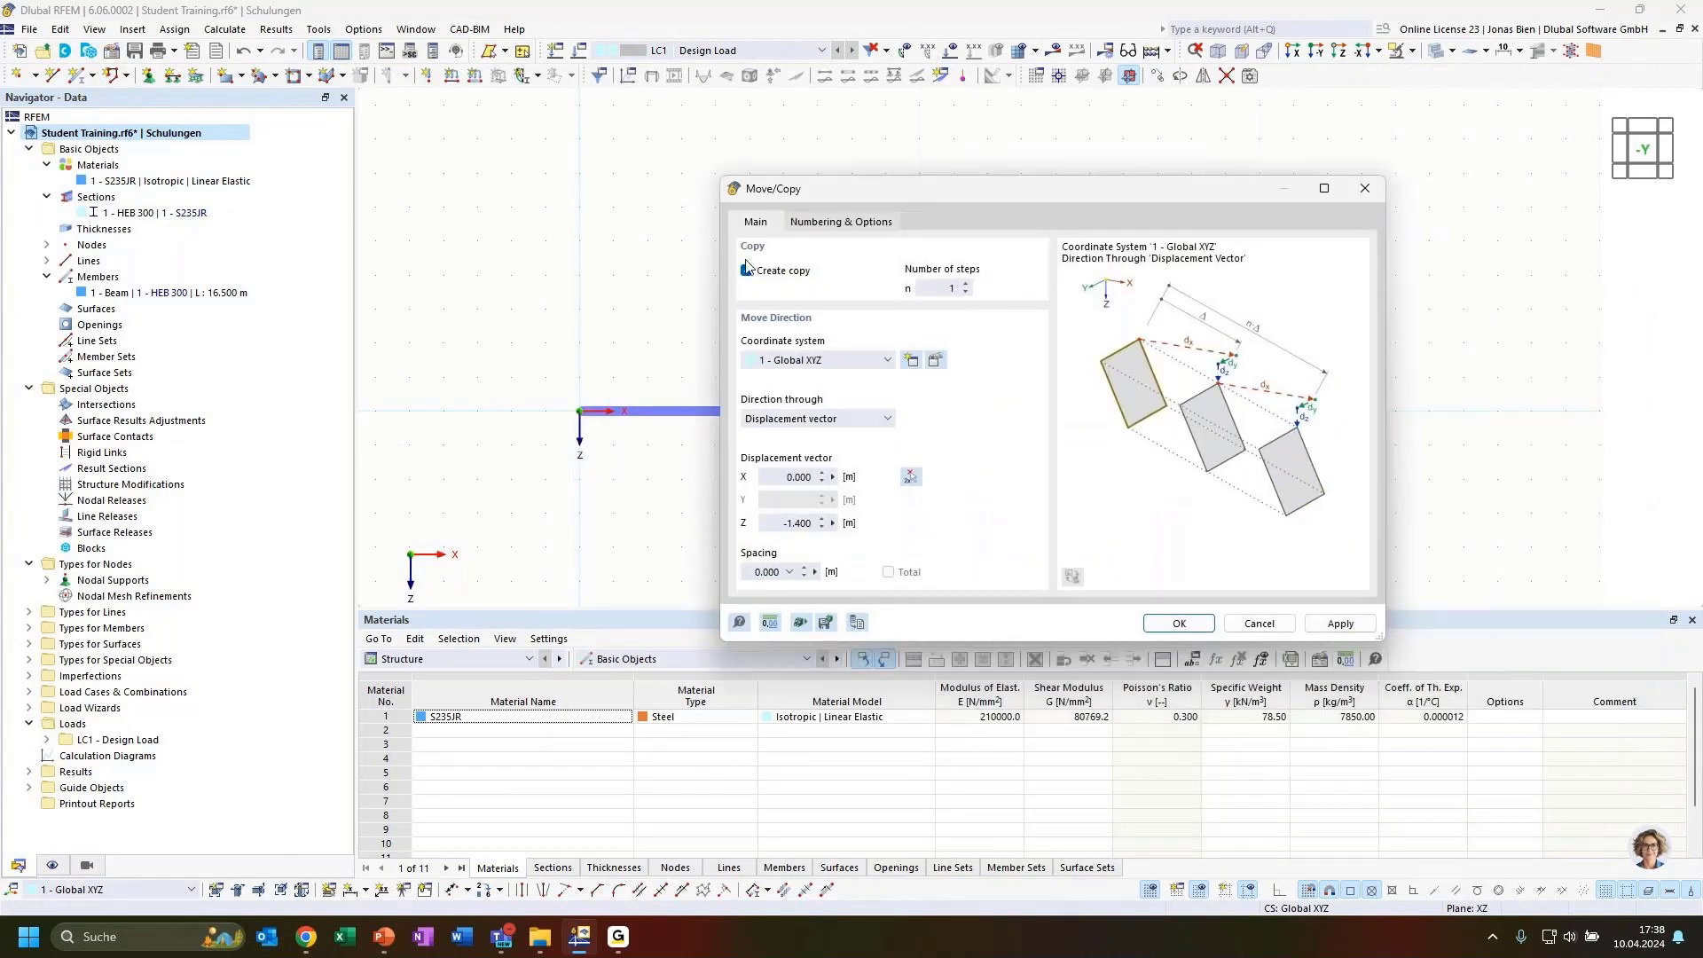
pyautogui.click(841, 222)
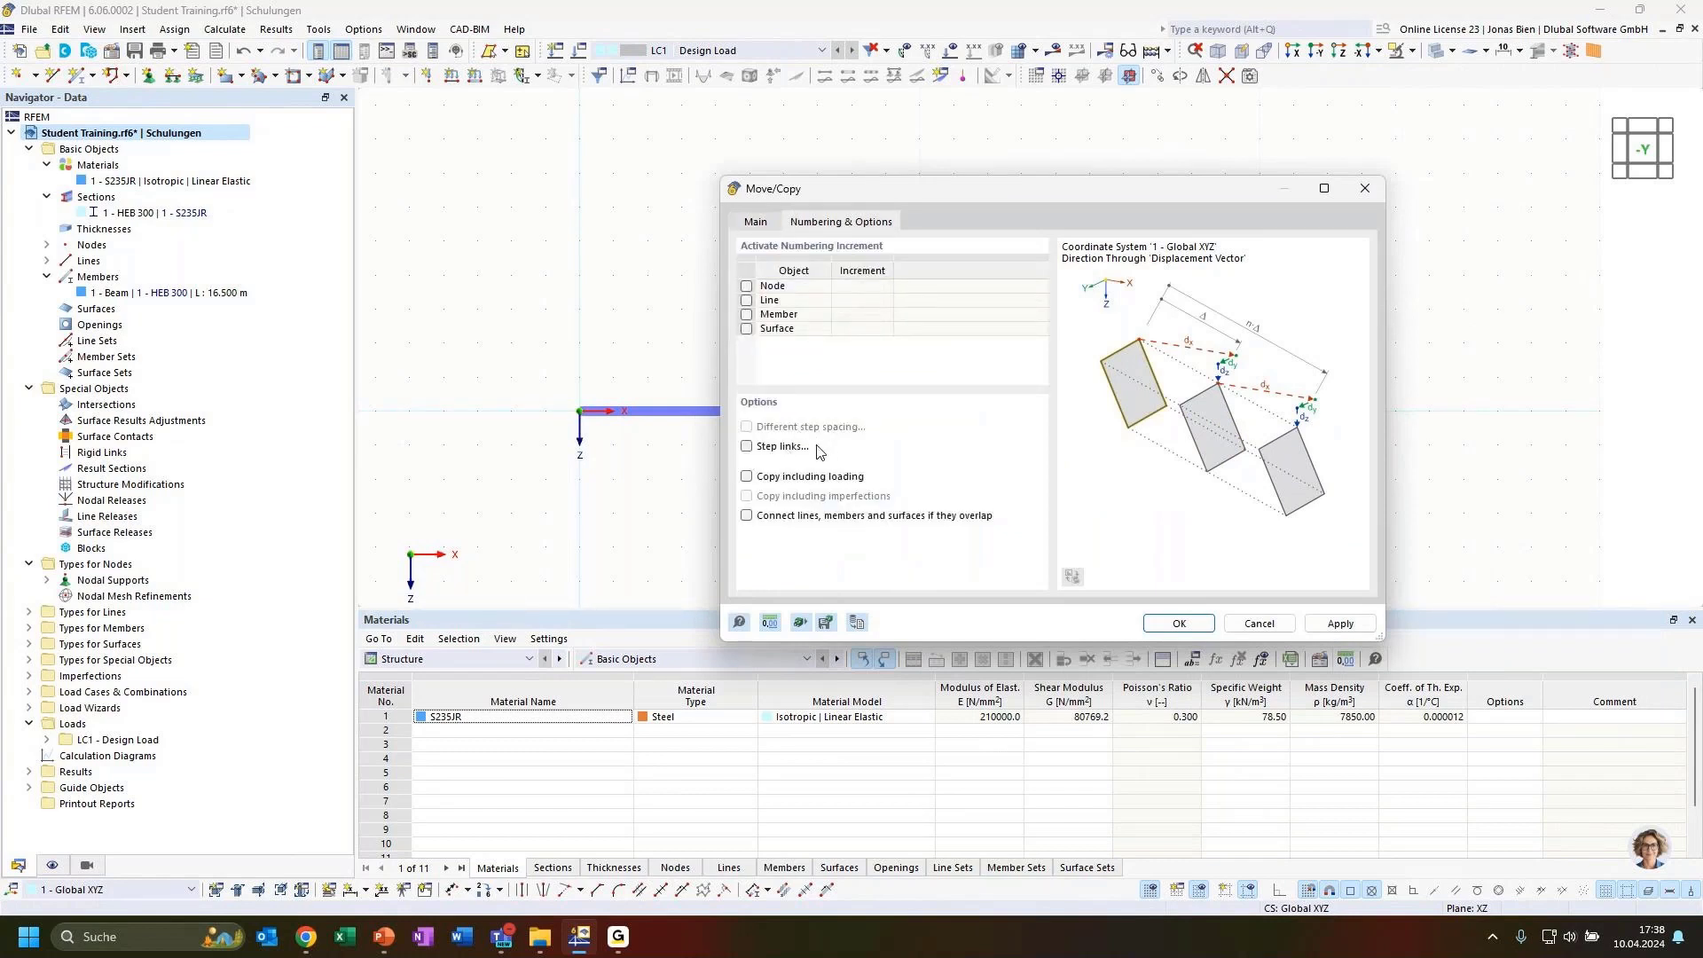
pyautogui.click(750, 447)
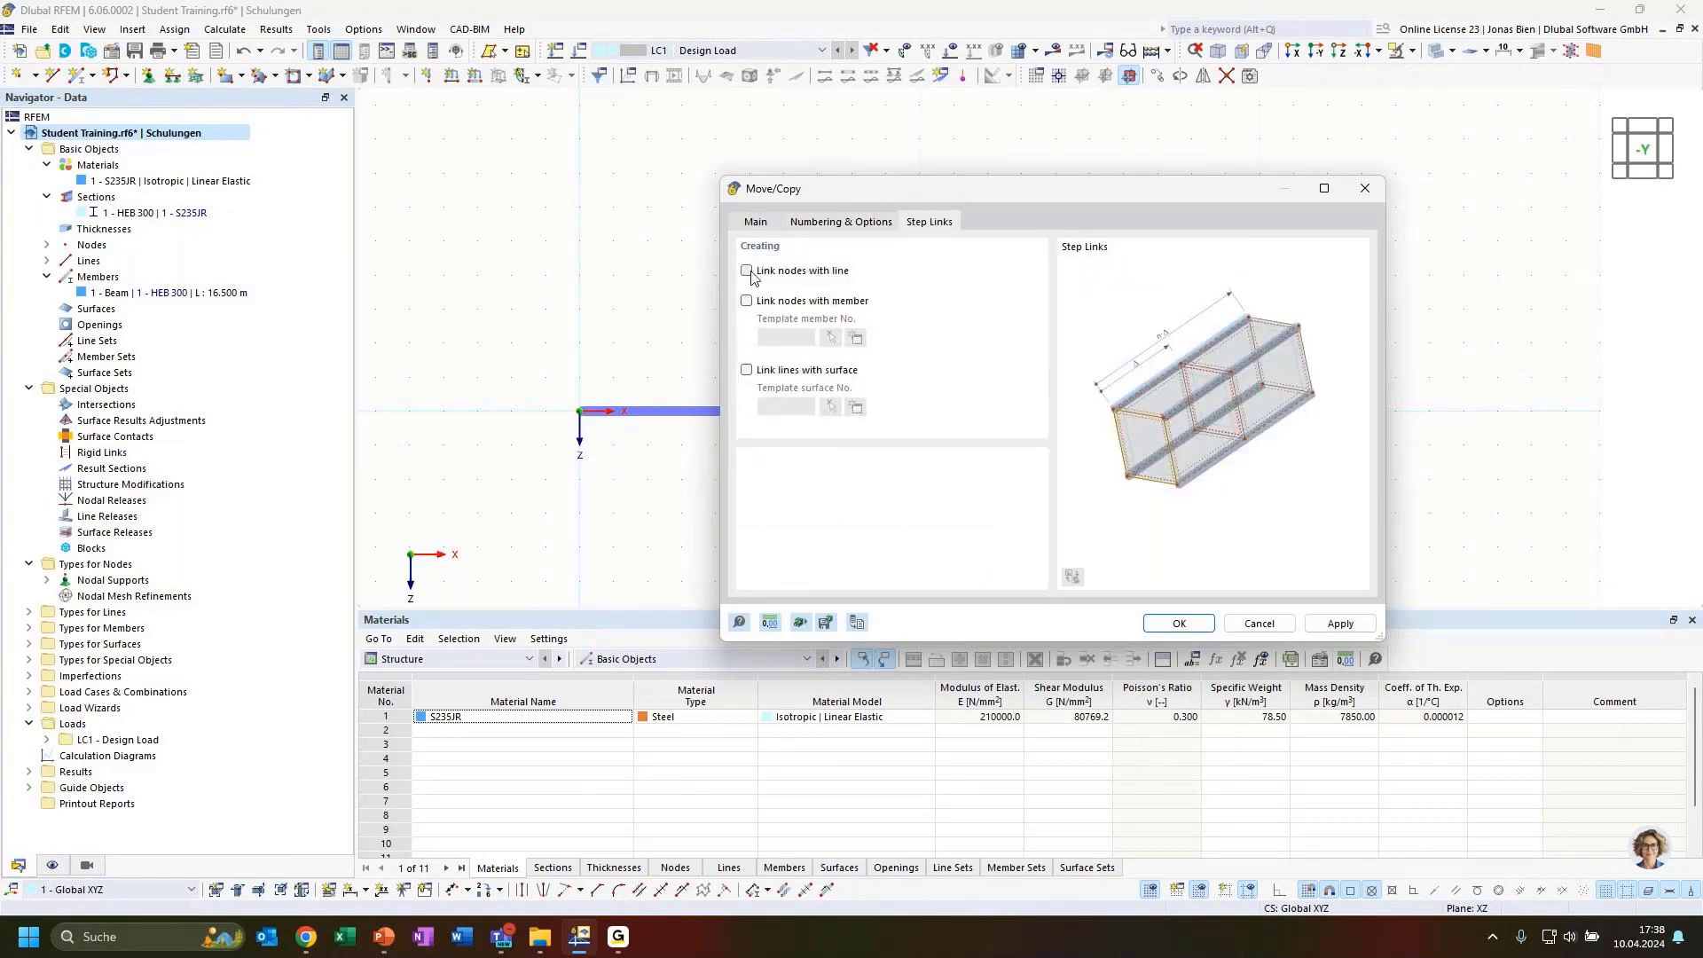
pyautogui.moveTo(874, 189); pyautogui.dragTo(1160, 210)
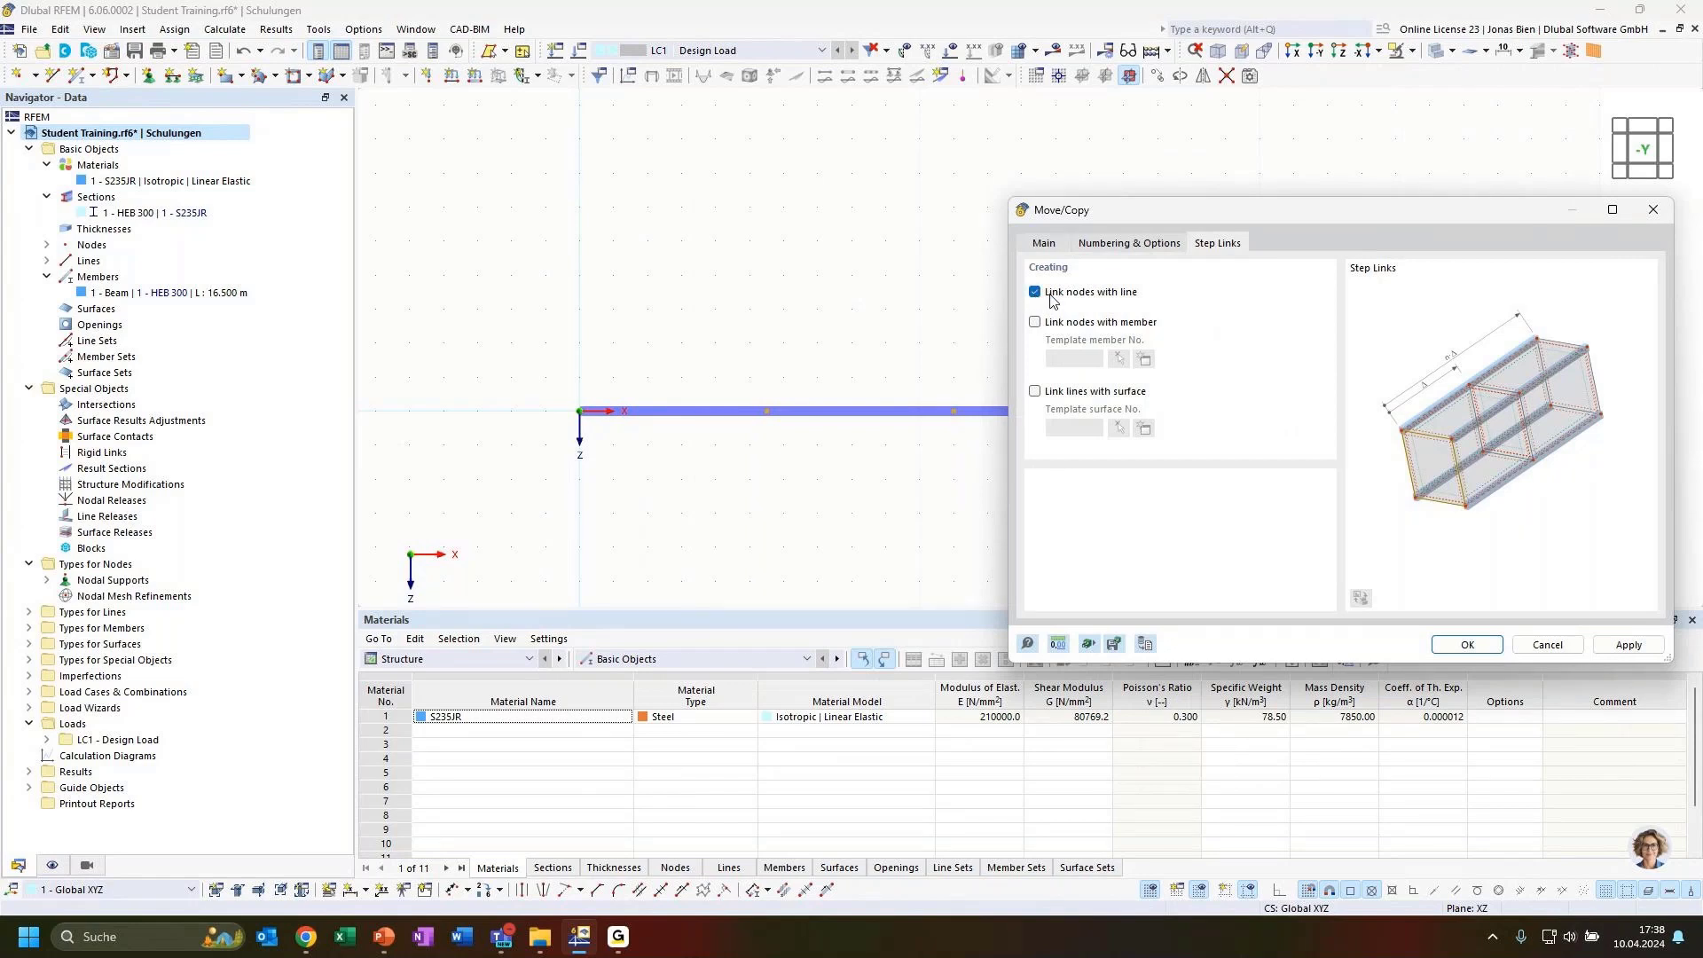
pyautogui.click(1035, 323)
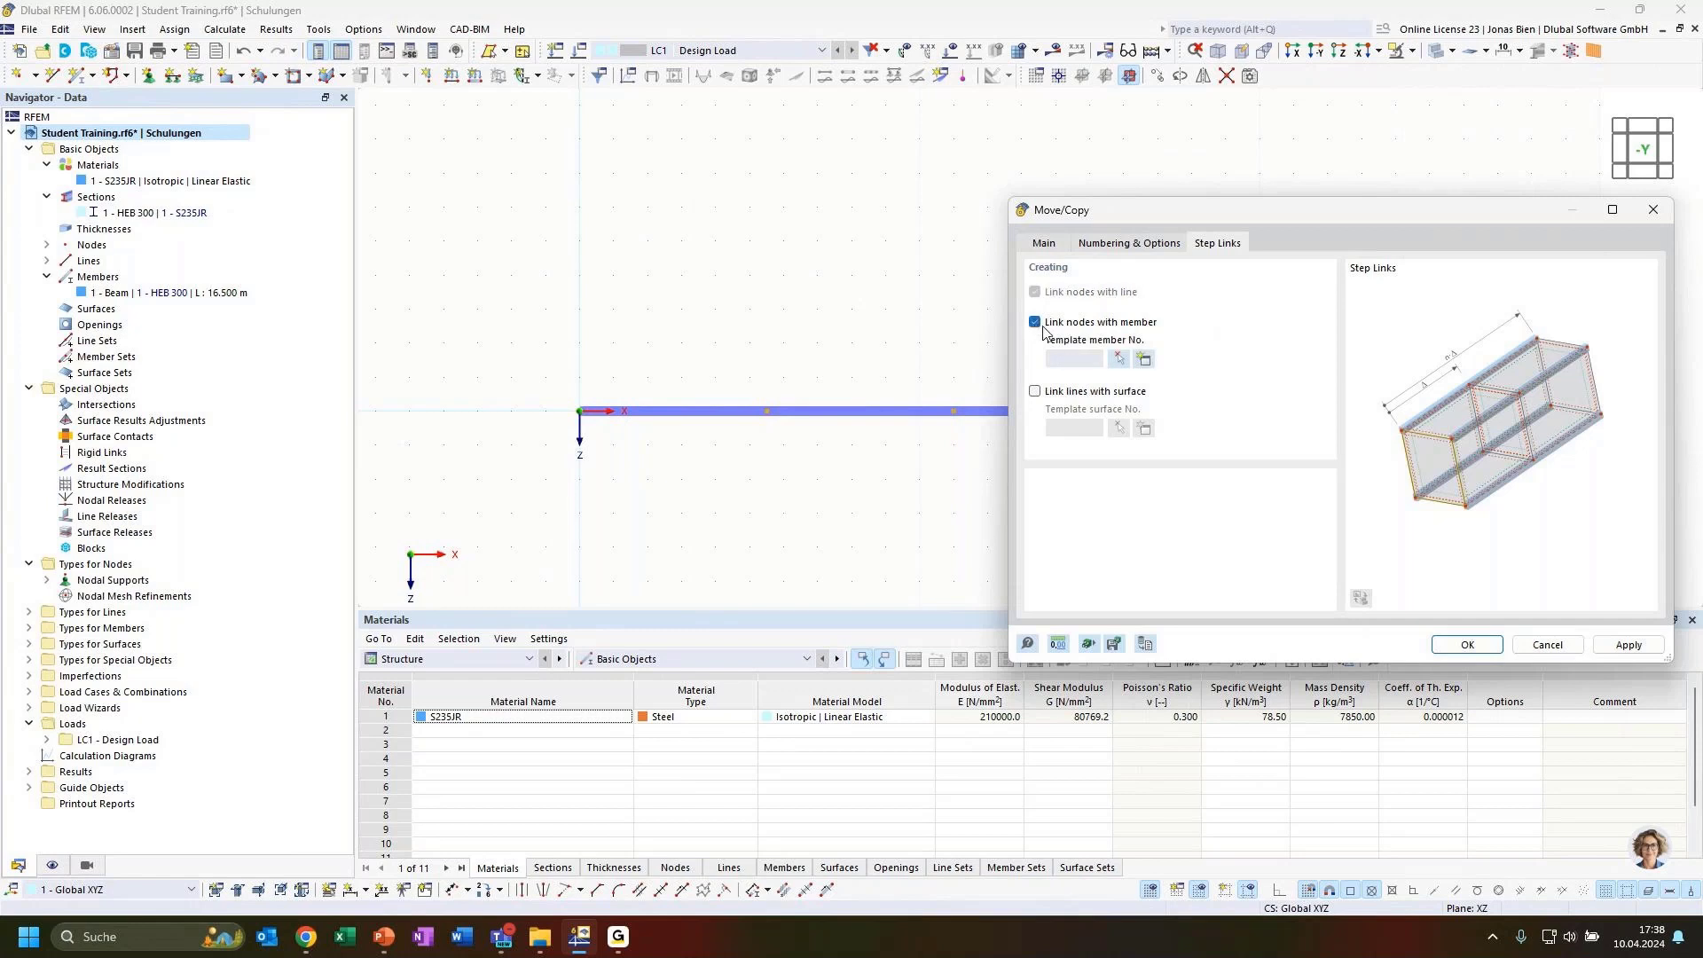
# Create a new template member for the step links with the member type Truss
pyautogui.click(1146, 362)
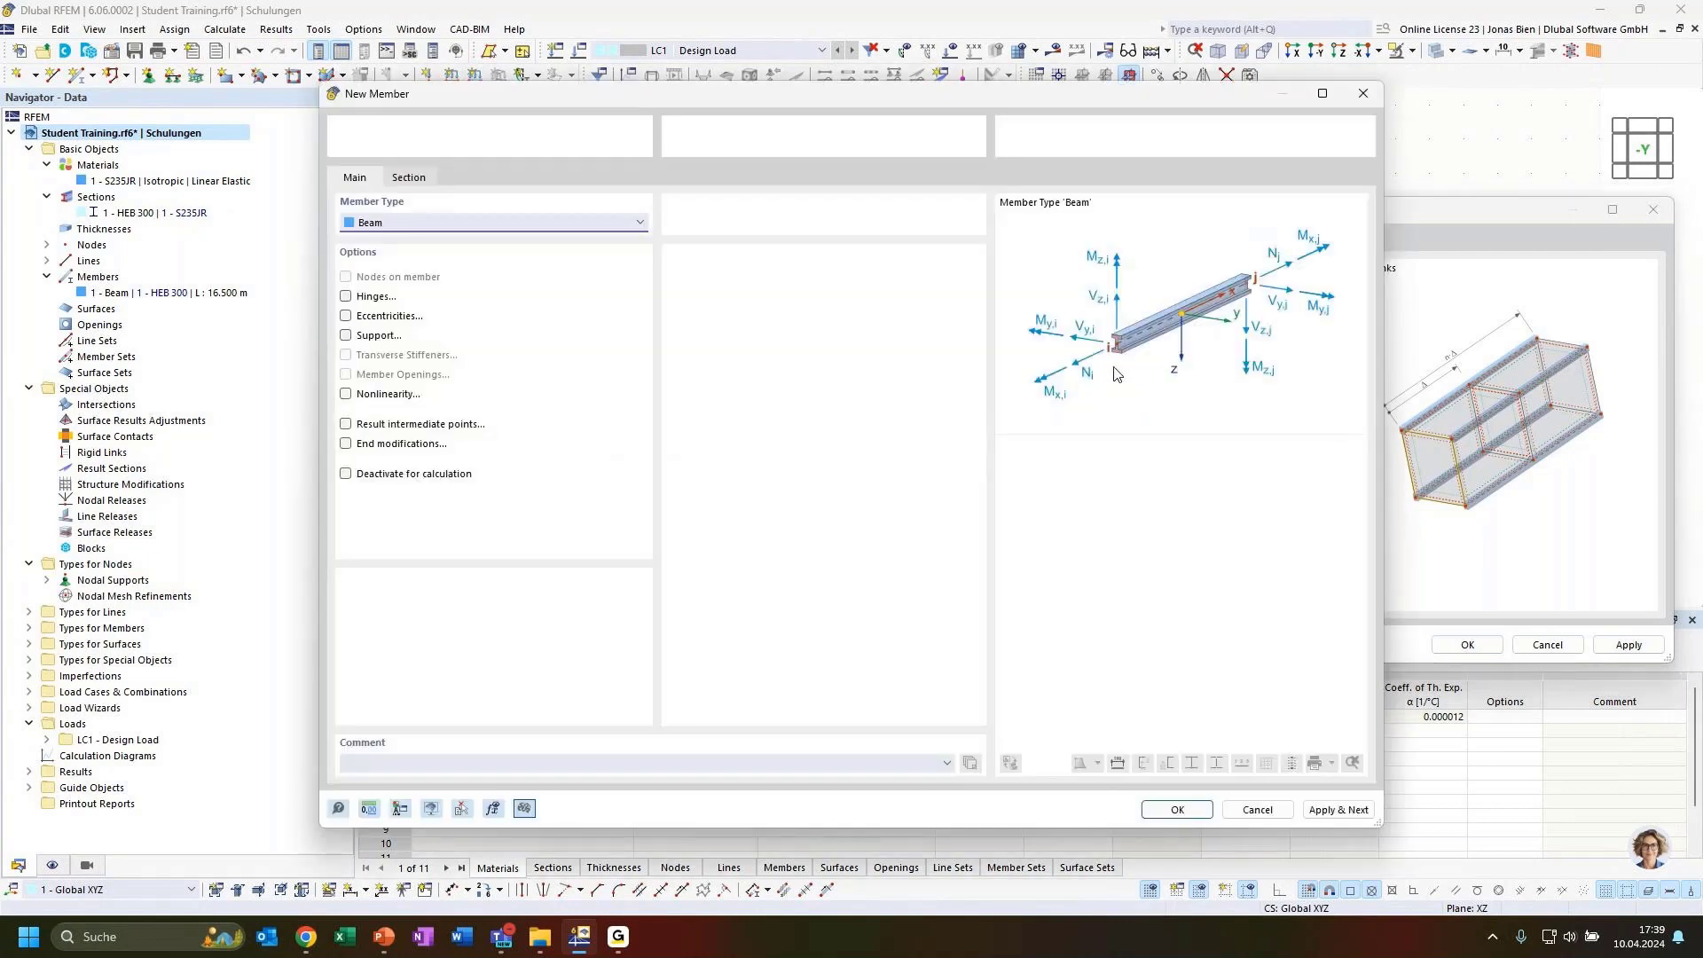
pyautogui.click(508, 224)
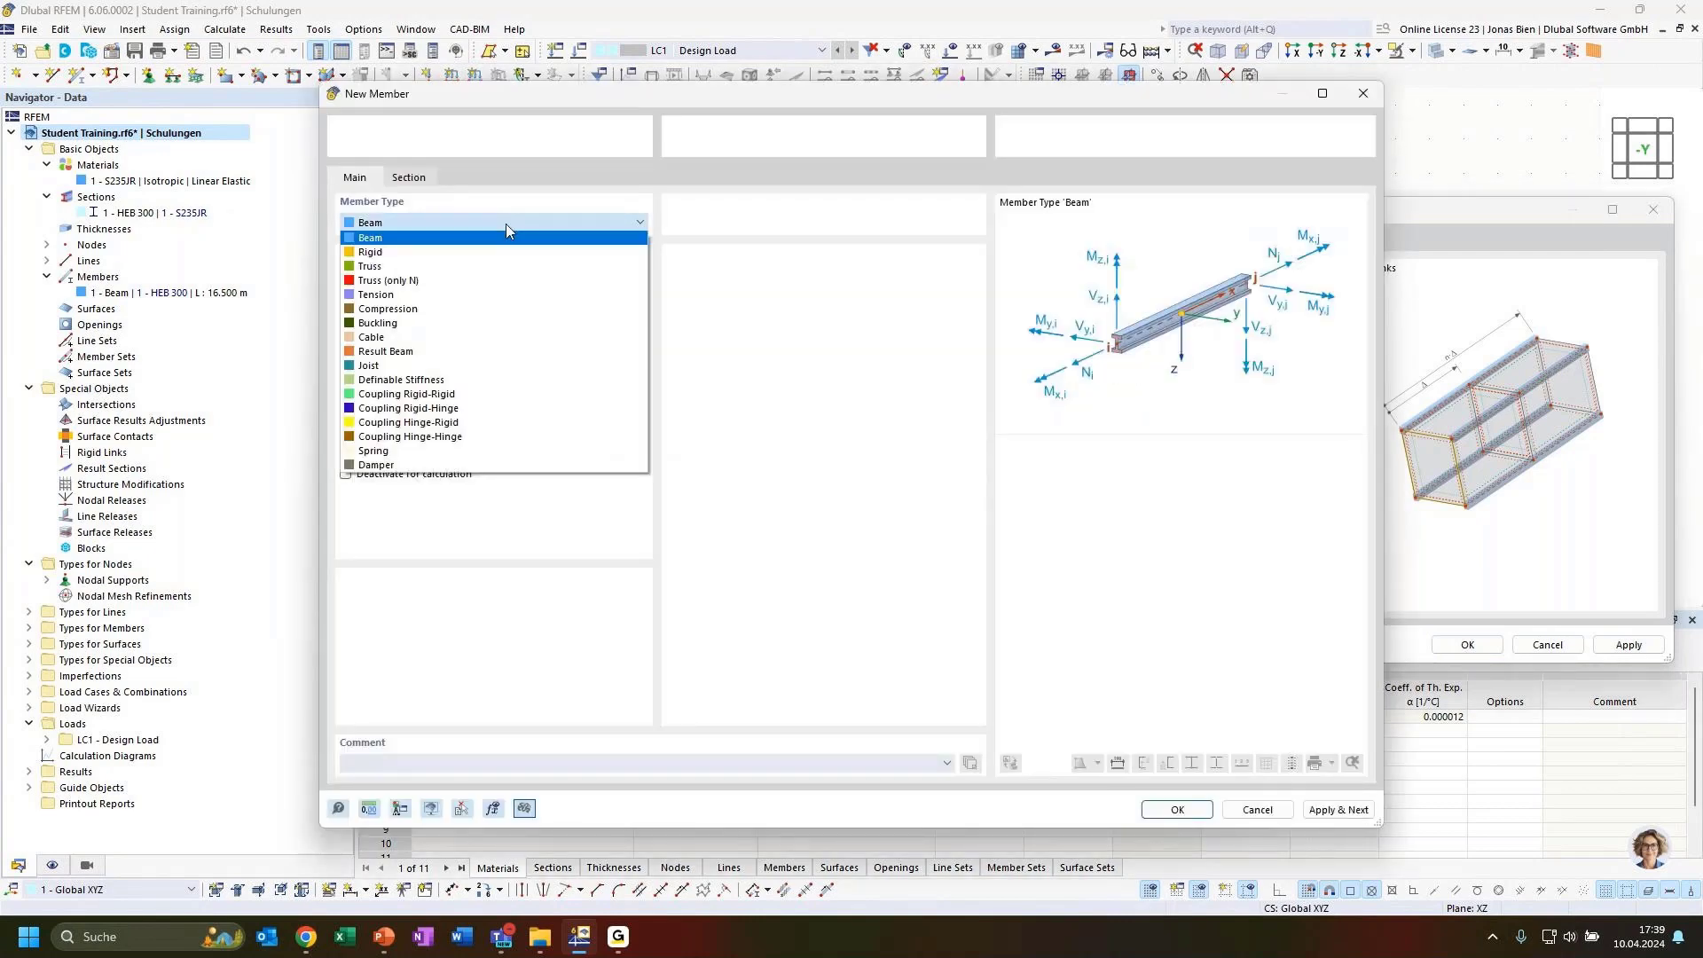
pyautogui.click(371, 269)
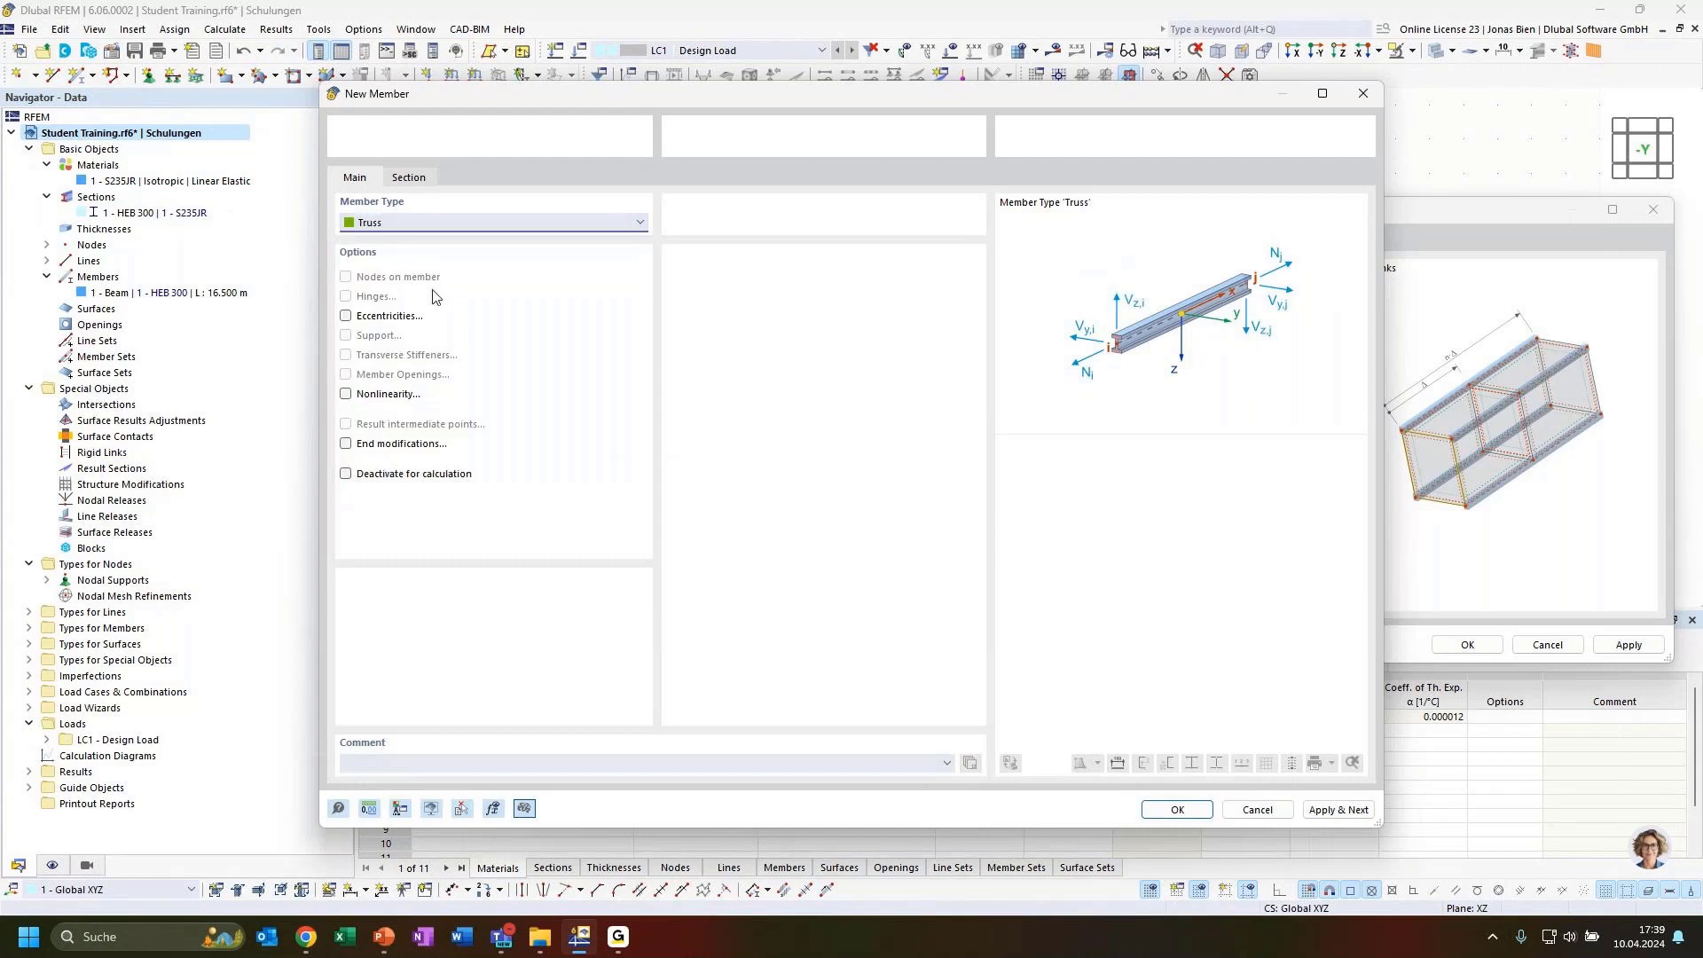
# Define a new IPE 200 section (DIN 1025-5:1994-03; Euronorm 19-57) in S235JR for the truss template member
pyautogui.click(409, 178)
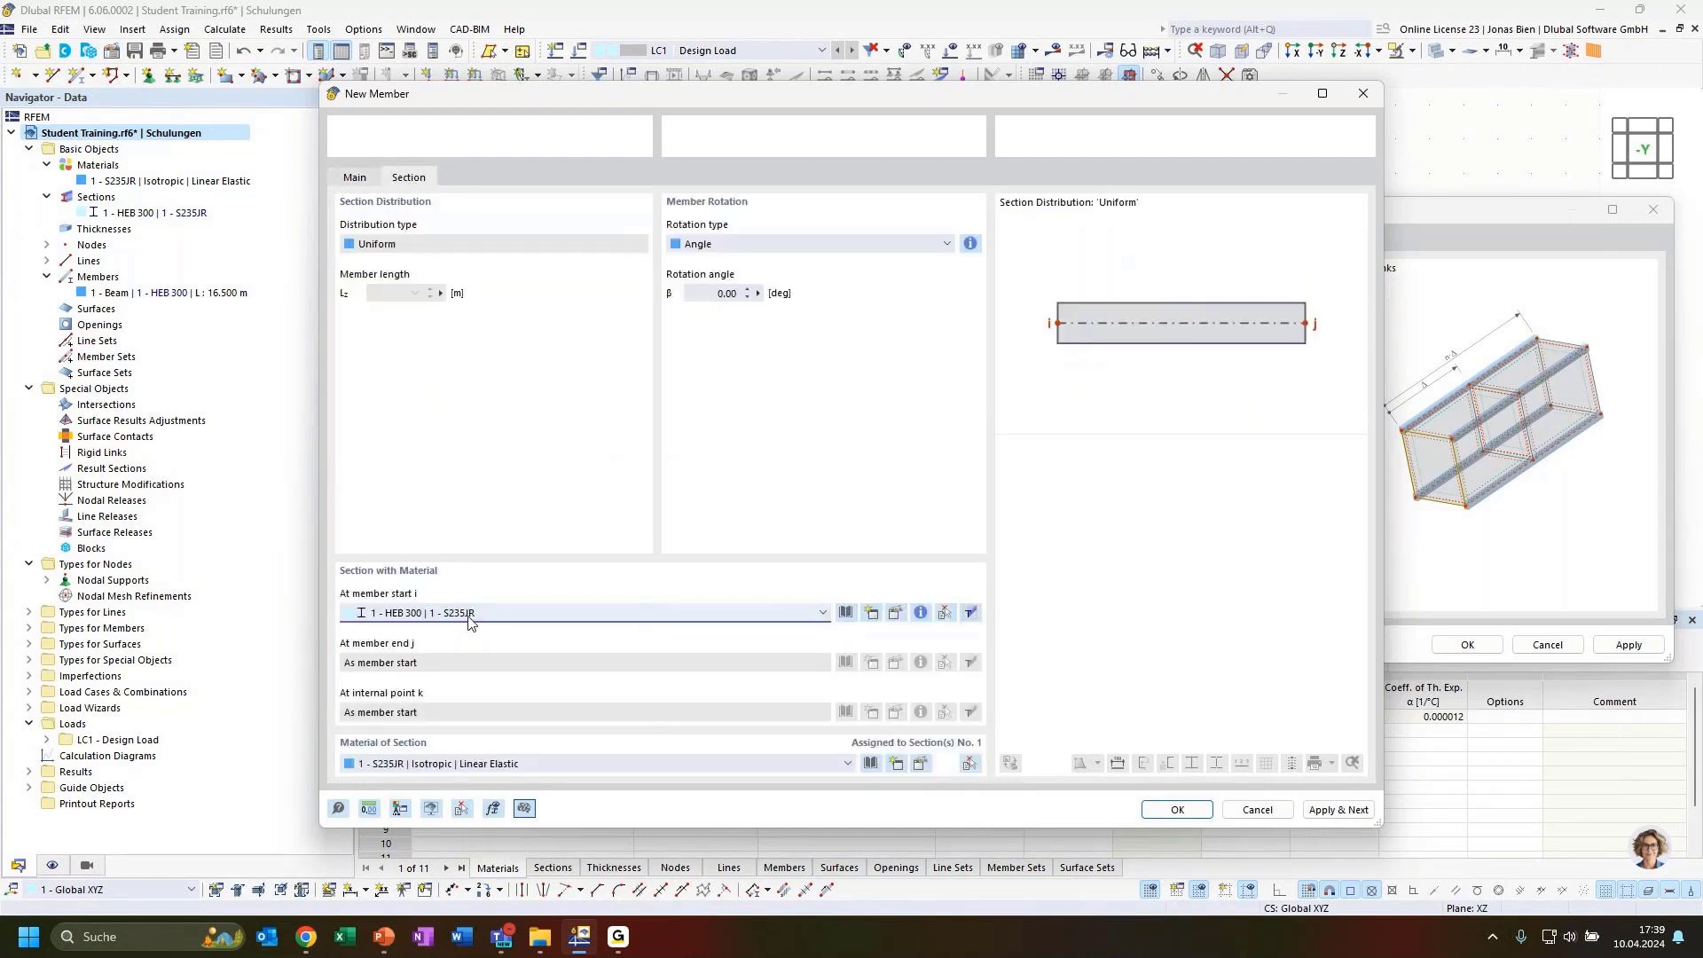
pyautogui.click(874, 614)
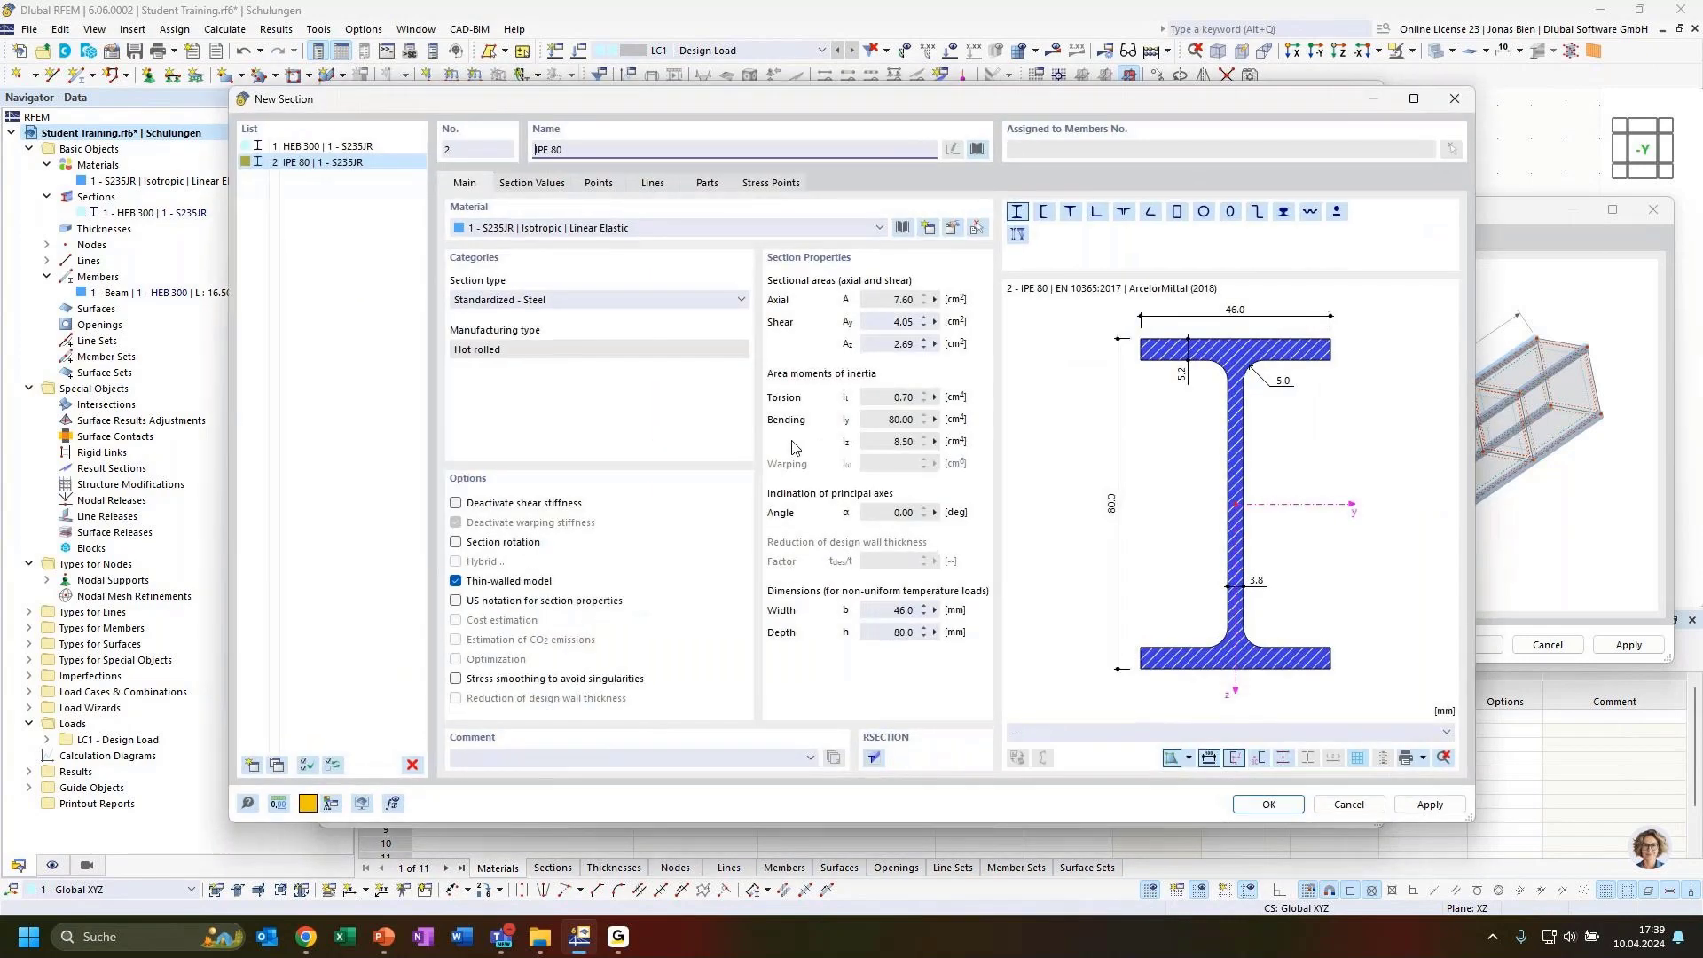
pyautogui.write('200')
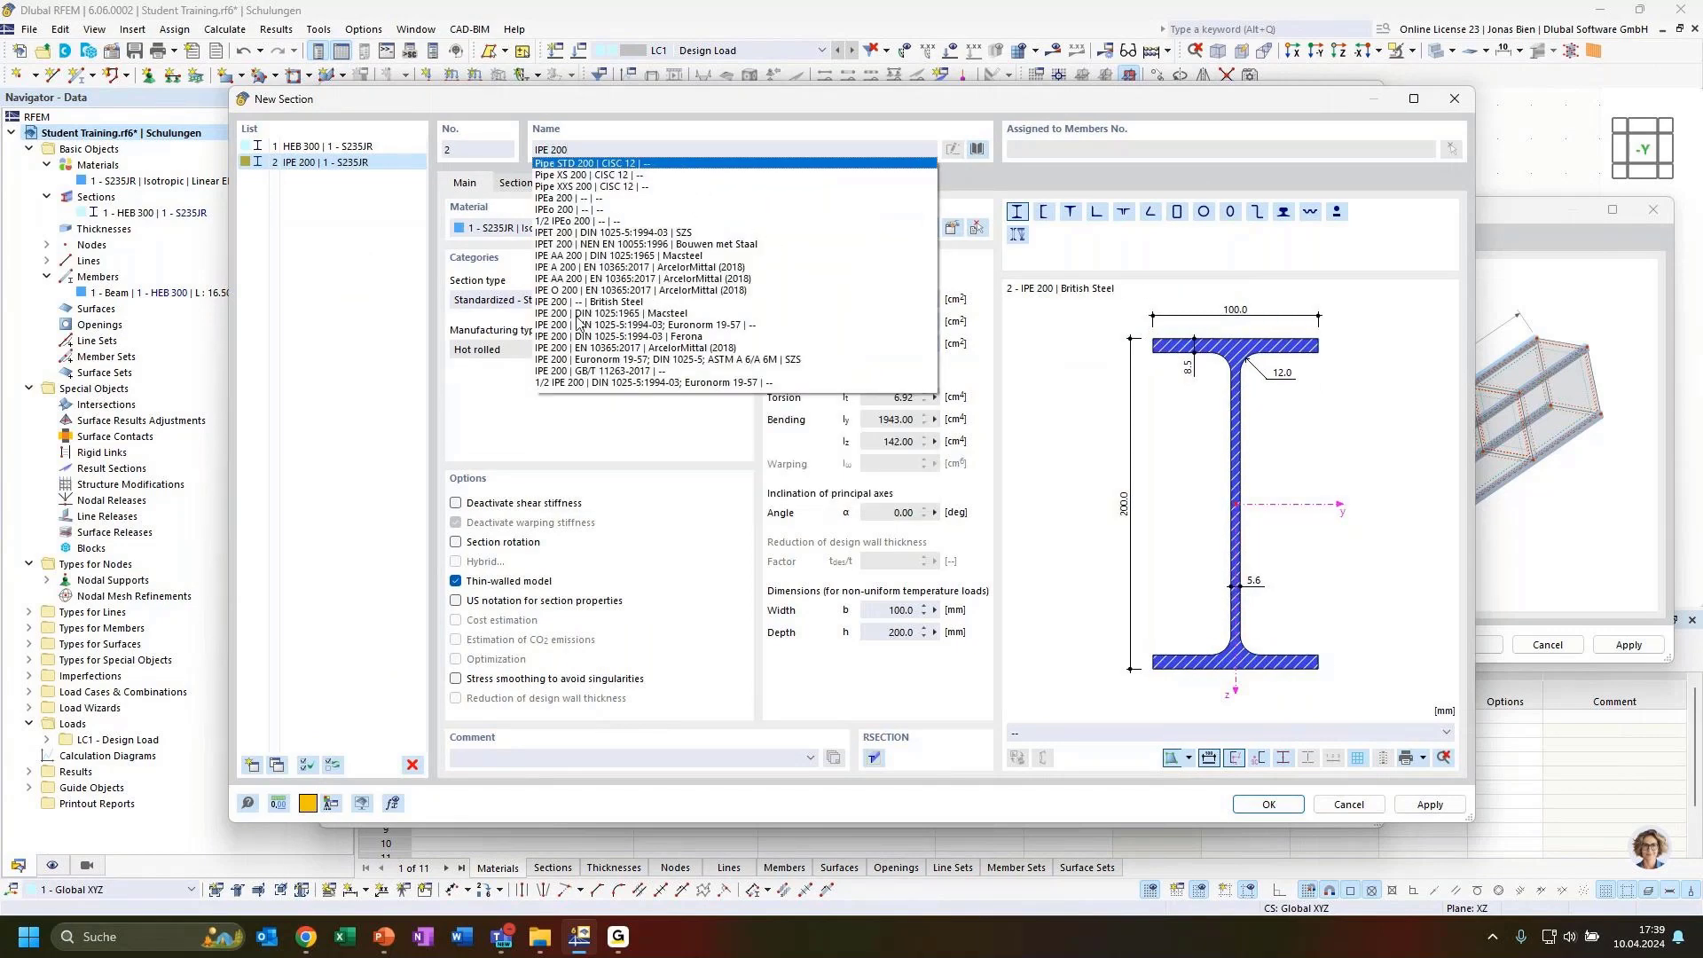
pyautogui.click(626, 324)
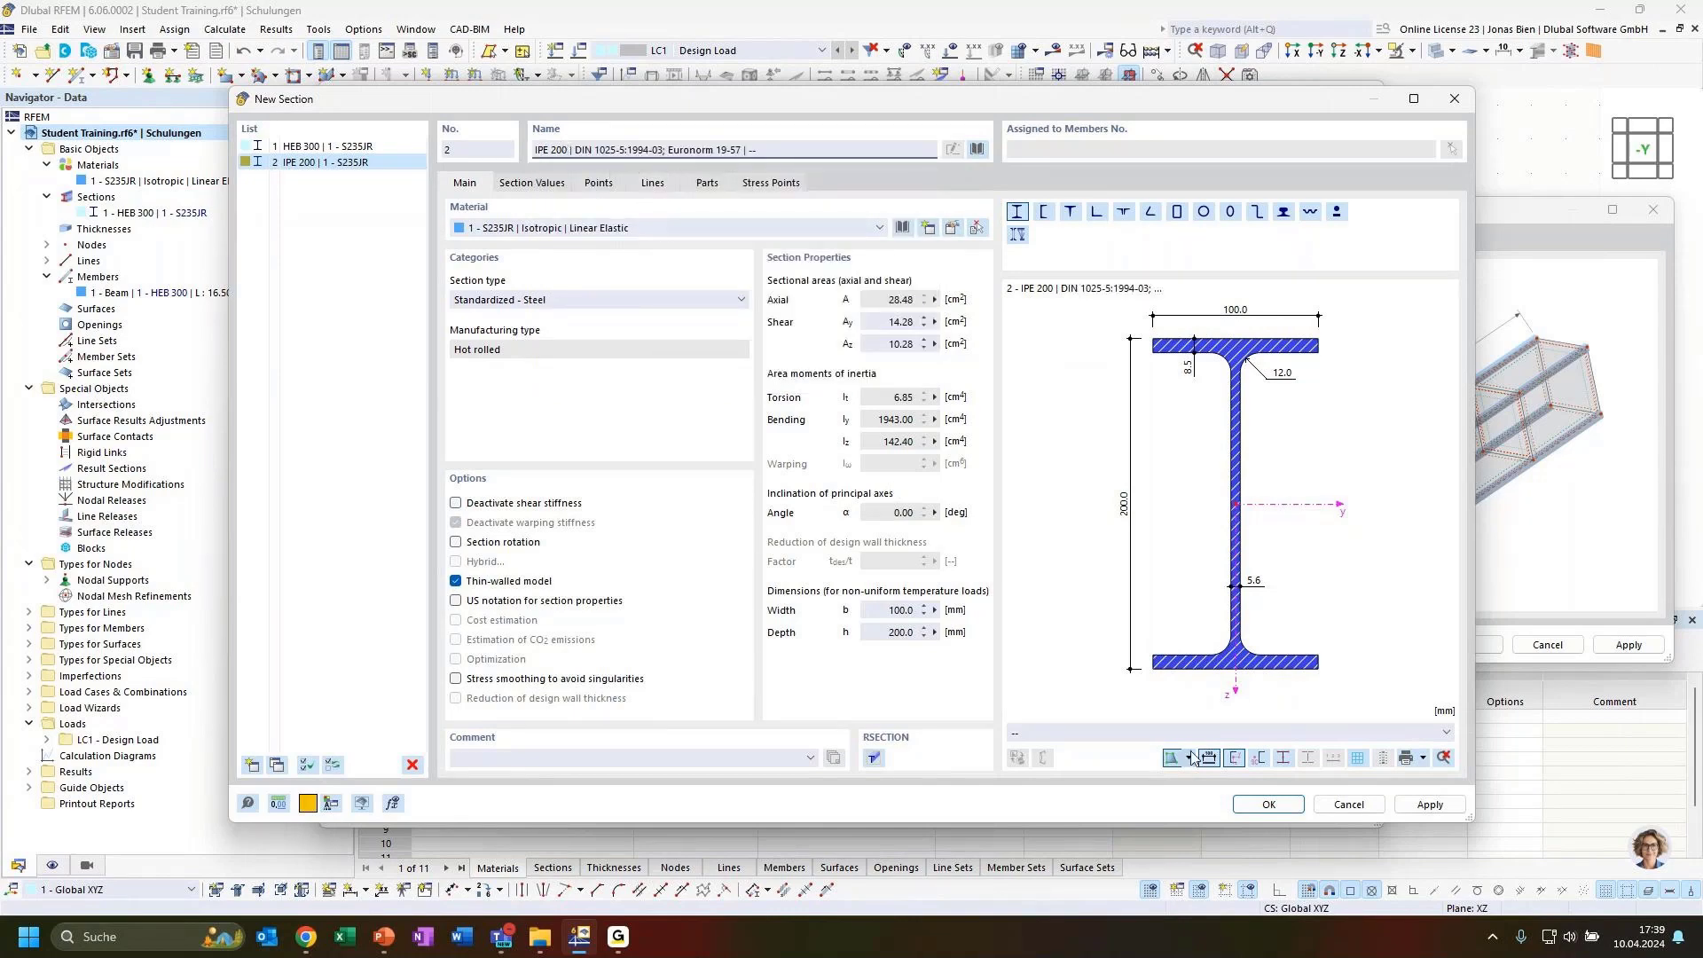
pyautogui.click(1267, 805)
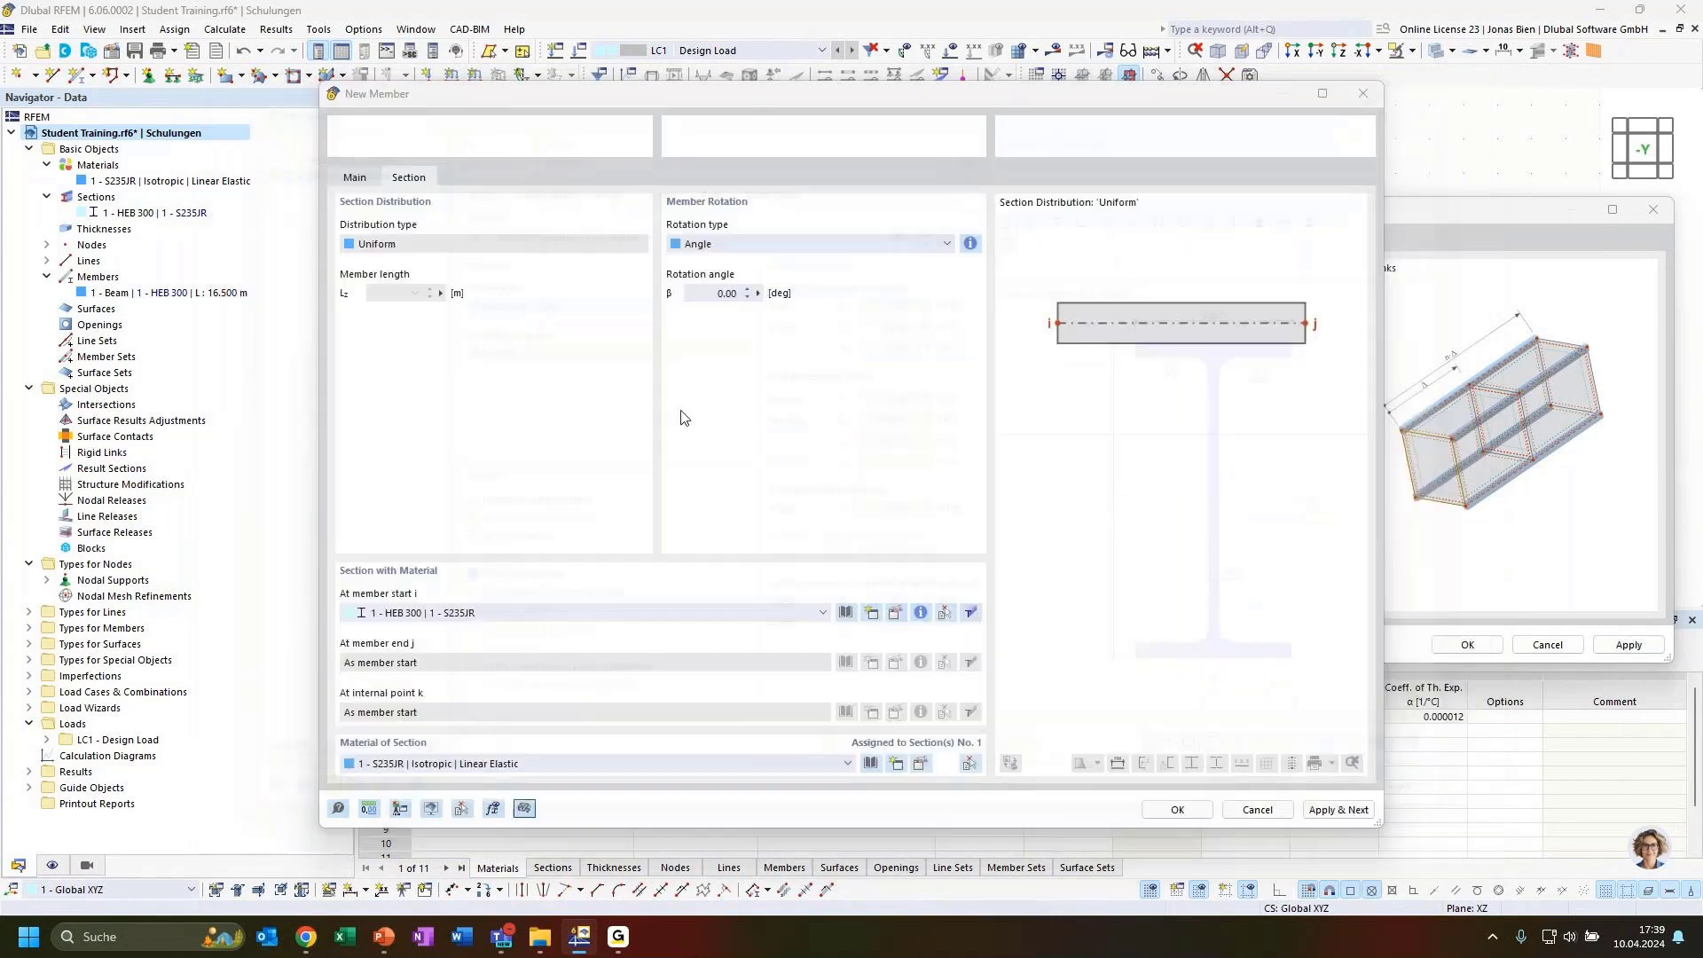
# Check the available member types for the template member and open the RFEM 6 online manual page about them in the browser
pyautogui.click(355, 179)
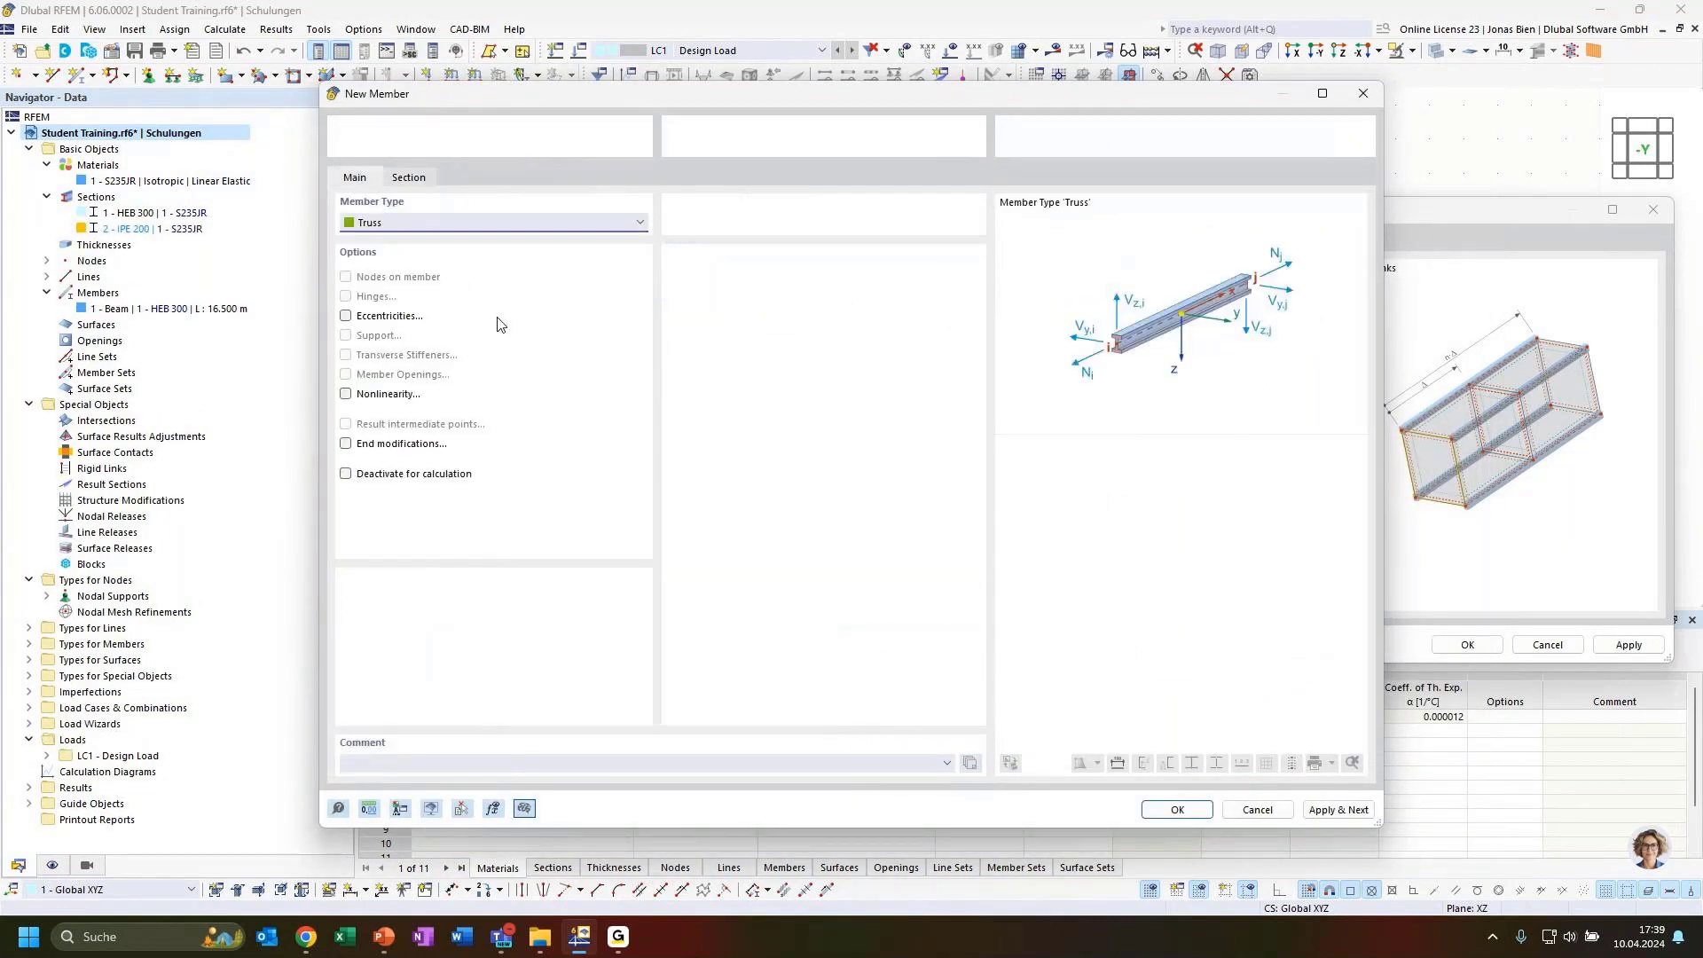
pyautogui.click(446, 228)
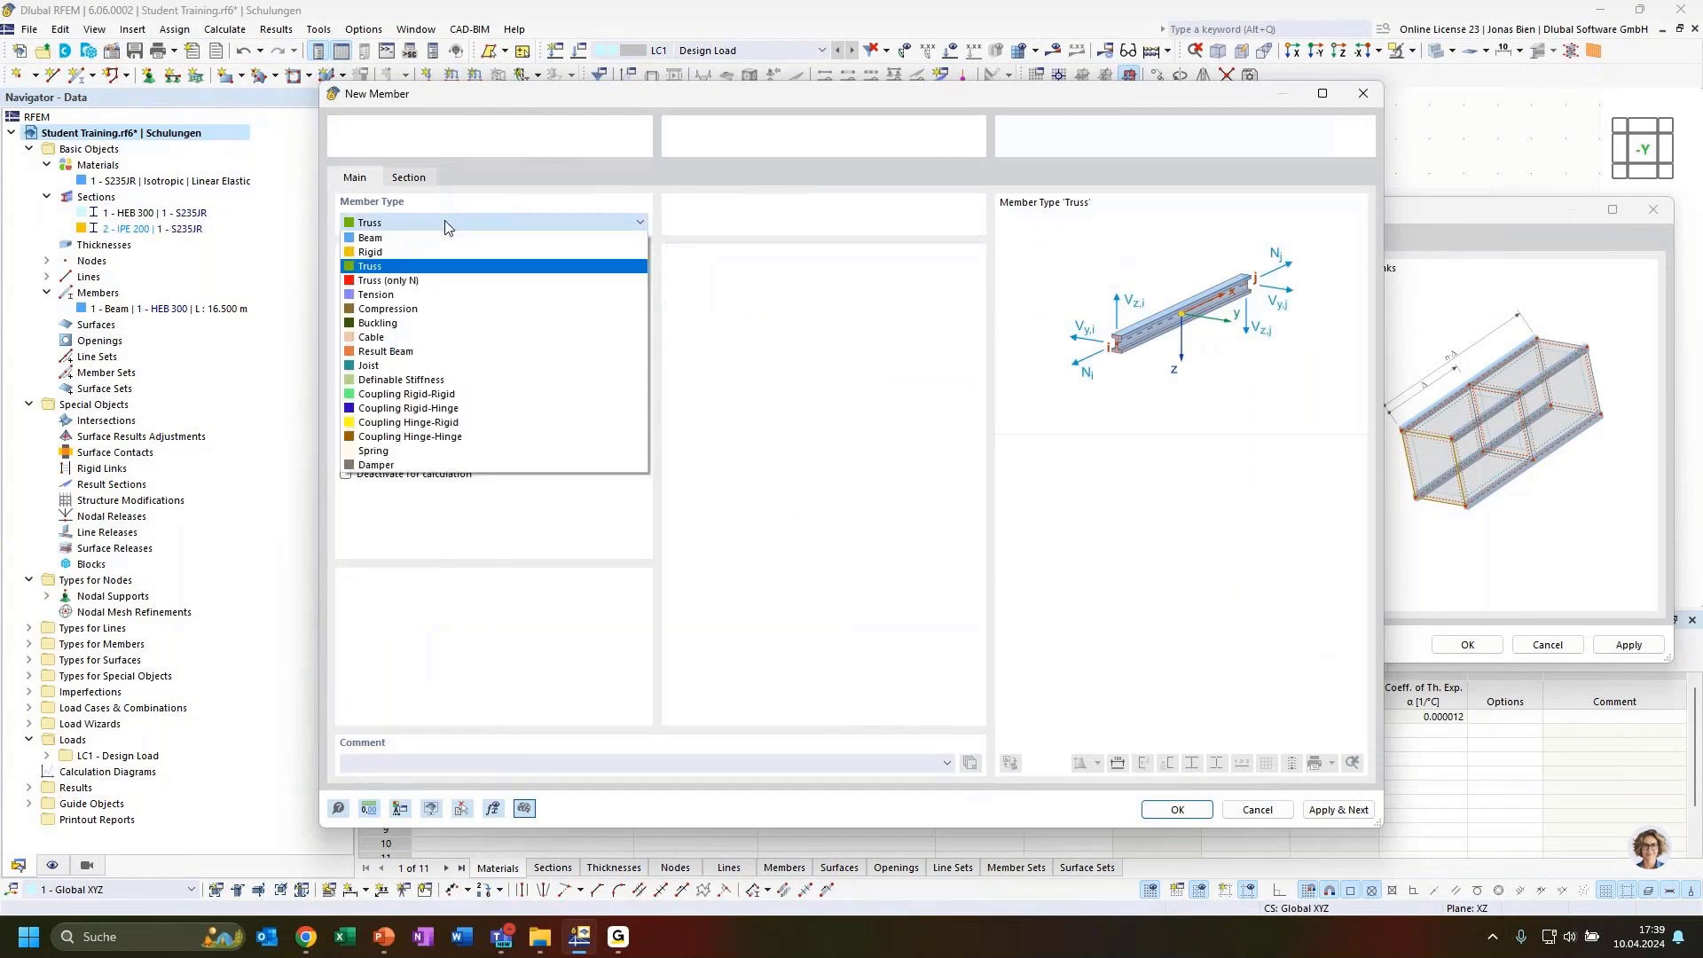
pyautogui.click(445, 227)
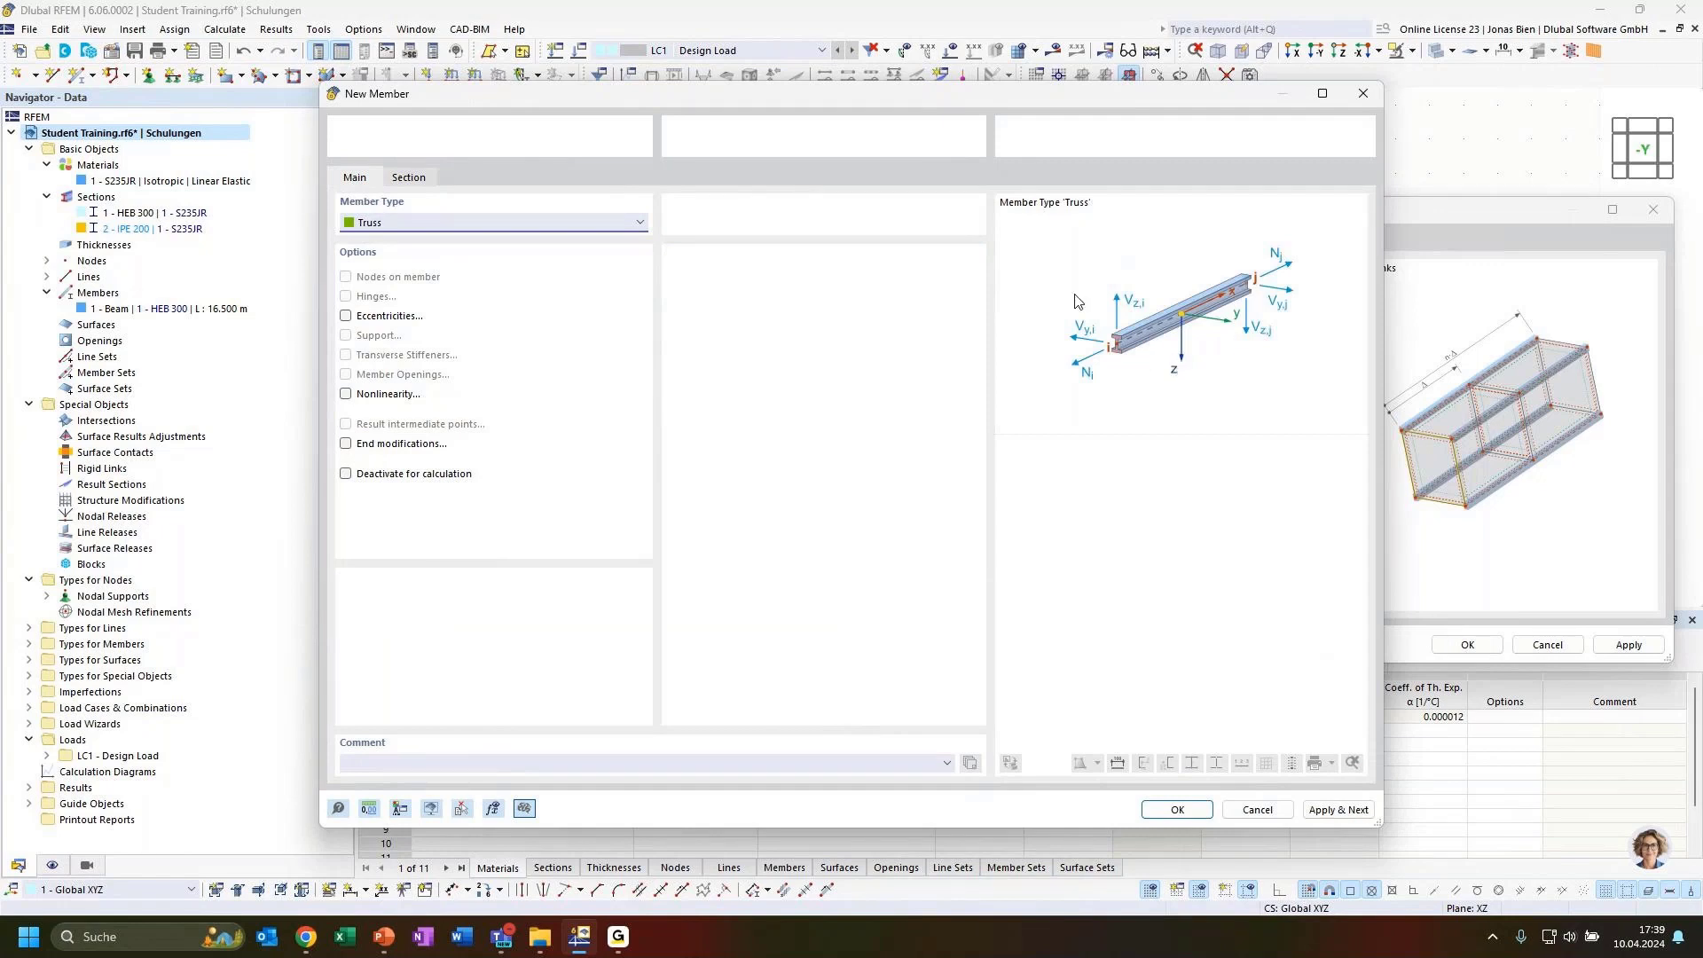
pyautogui.click(558, 225)
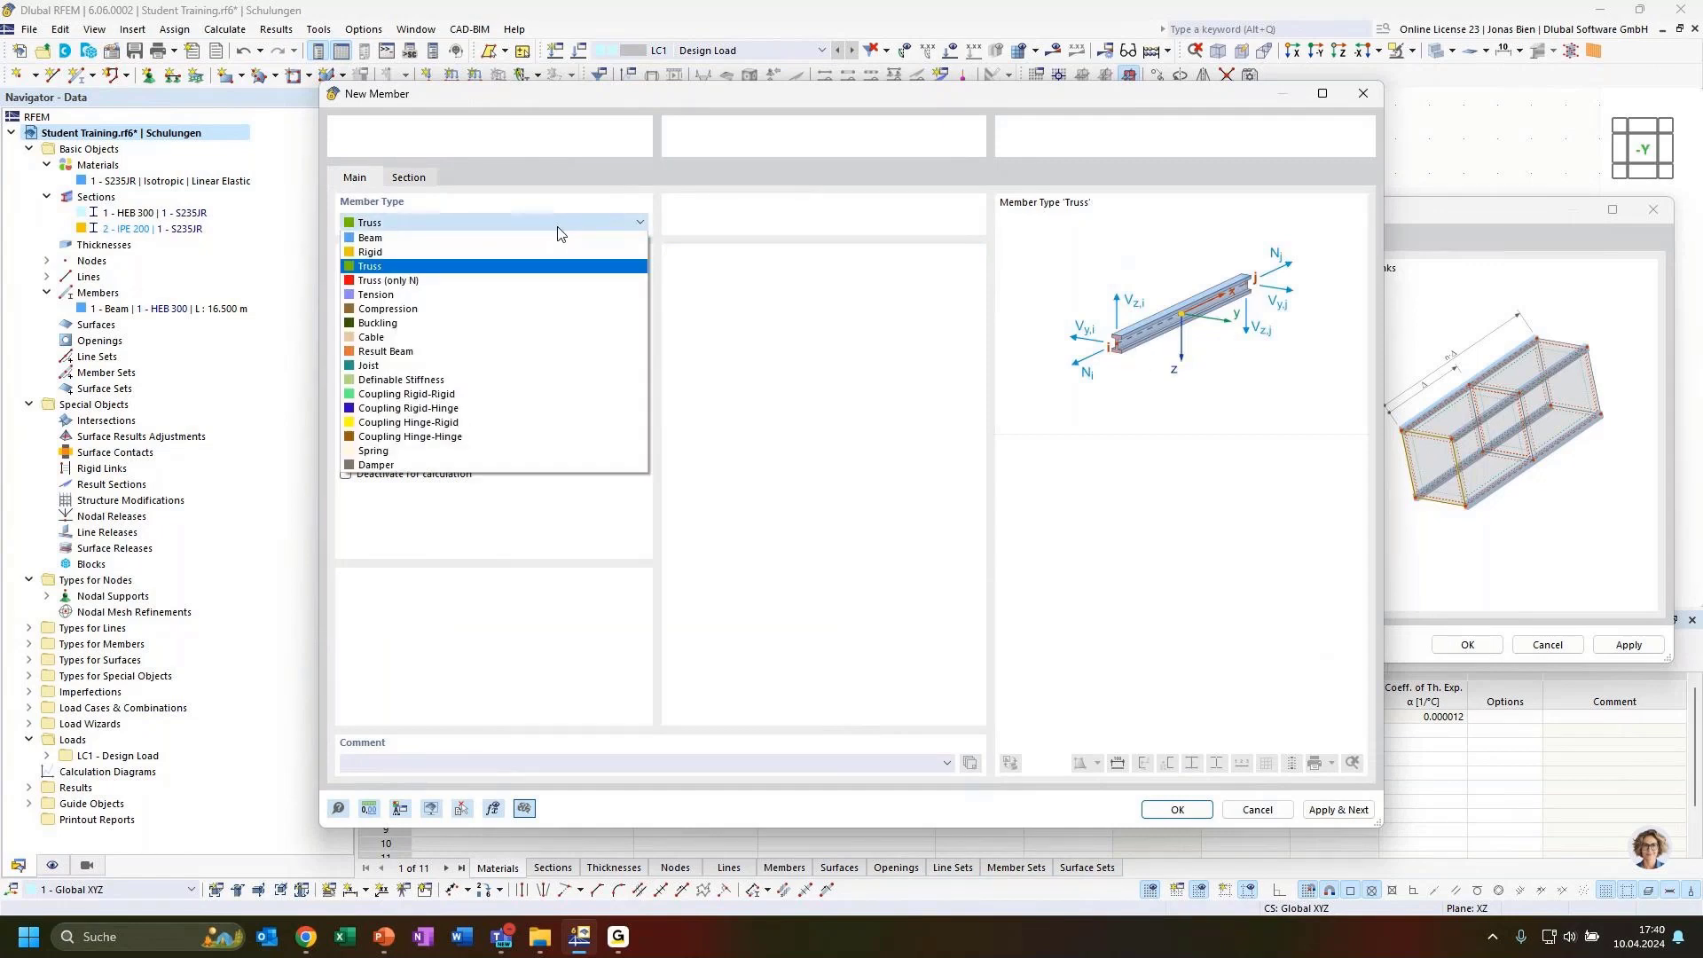
pyautogui.click(558, 229)
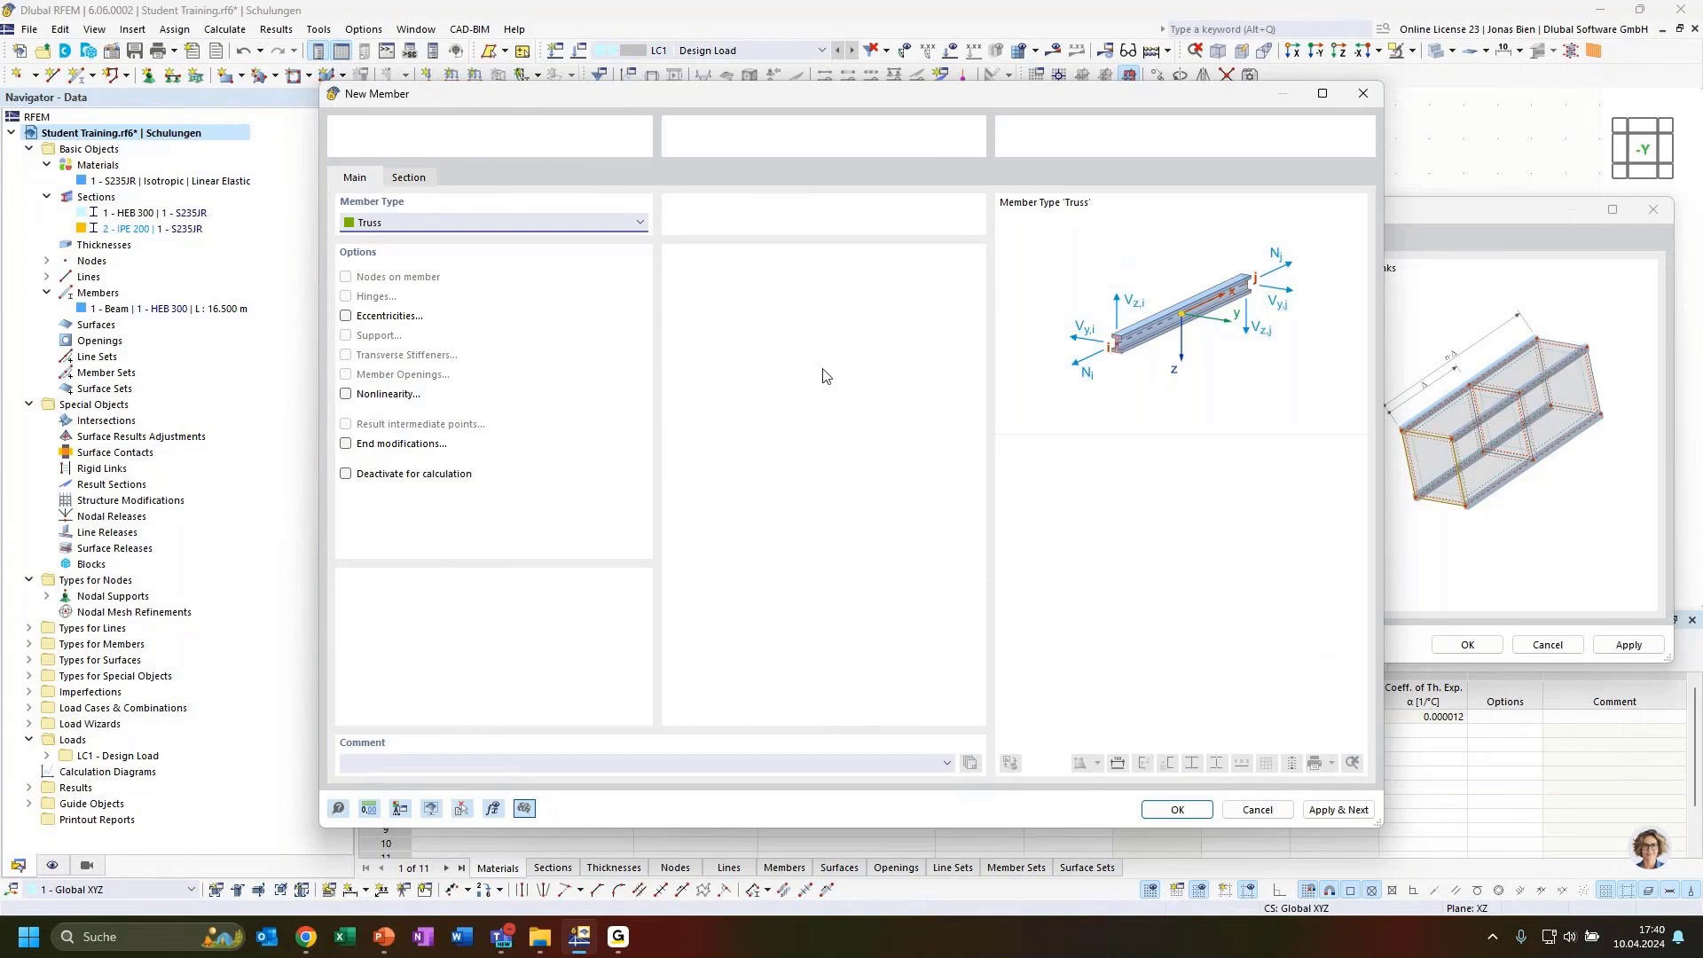
pyautogui.click(340, 810)
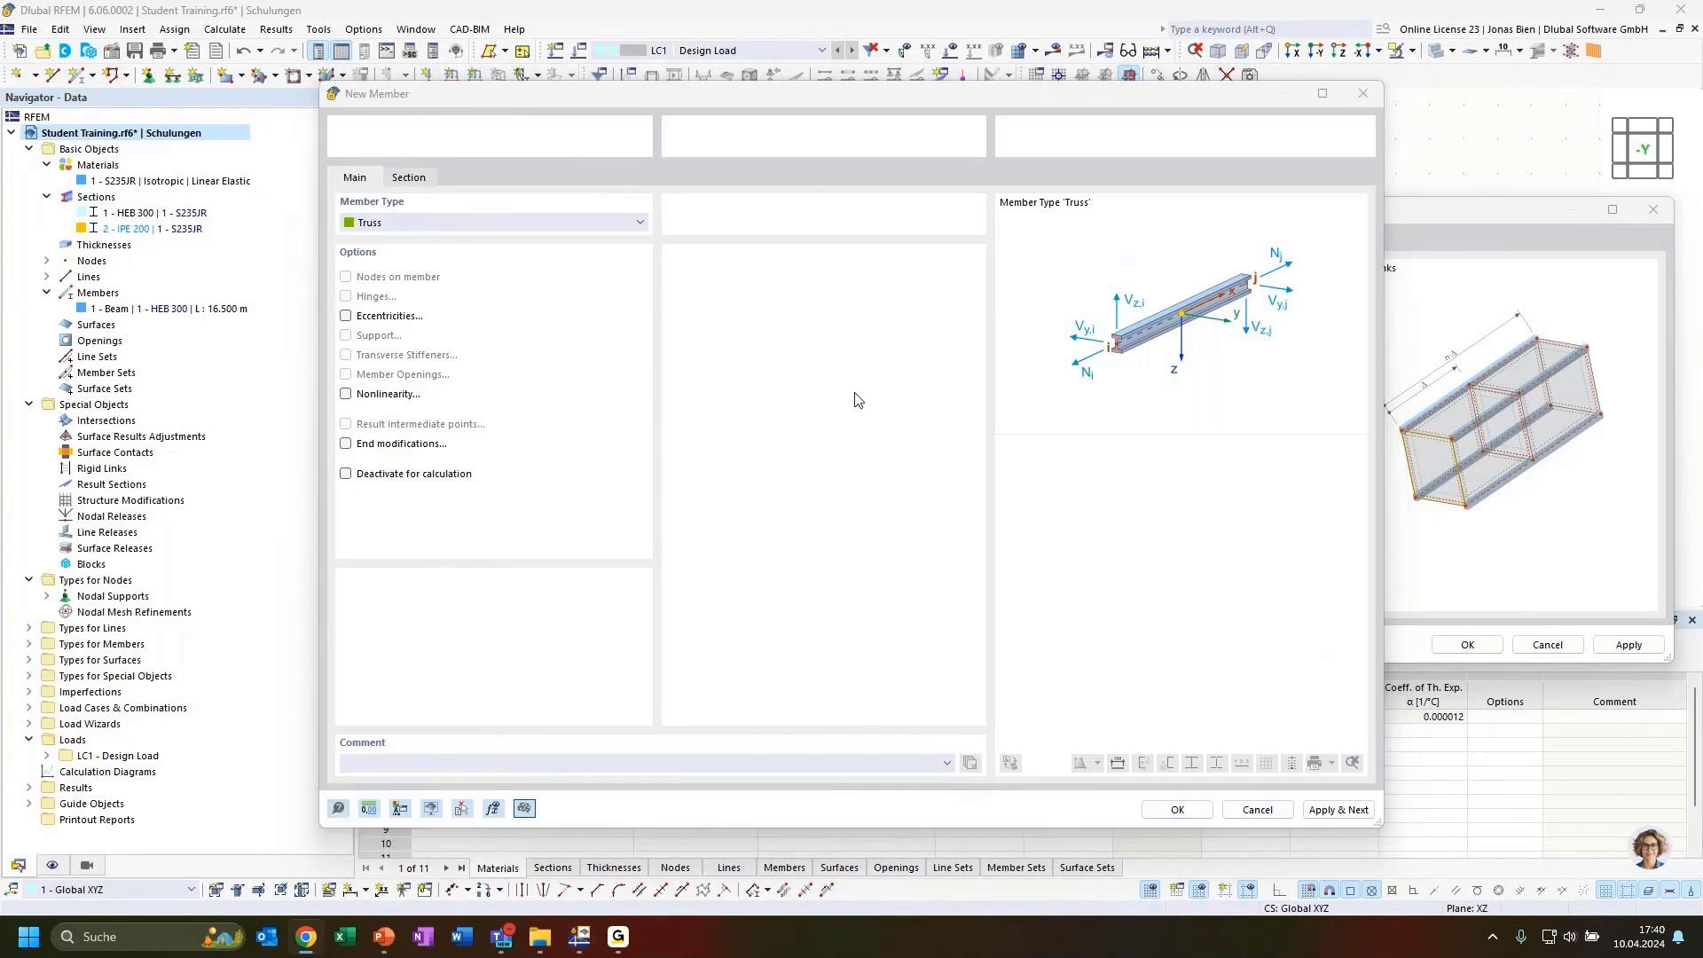
pyautogui.moveTo(1702, 259); pyautogui.dragTo(1062, 161)
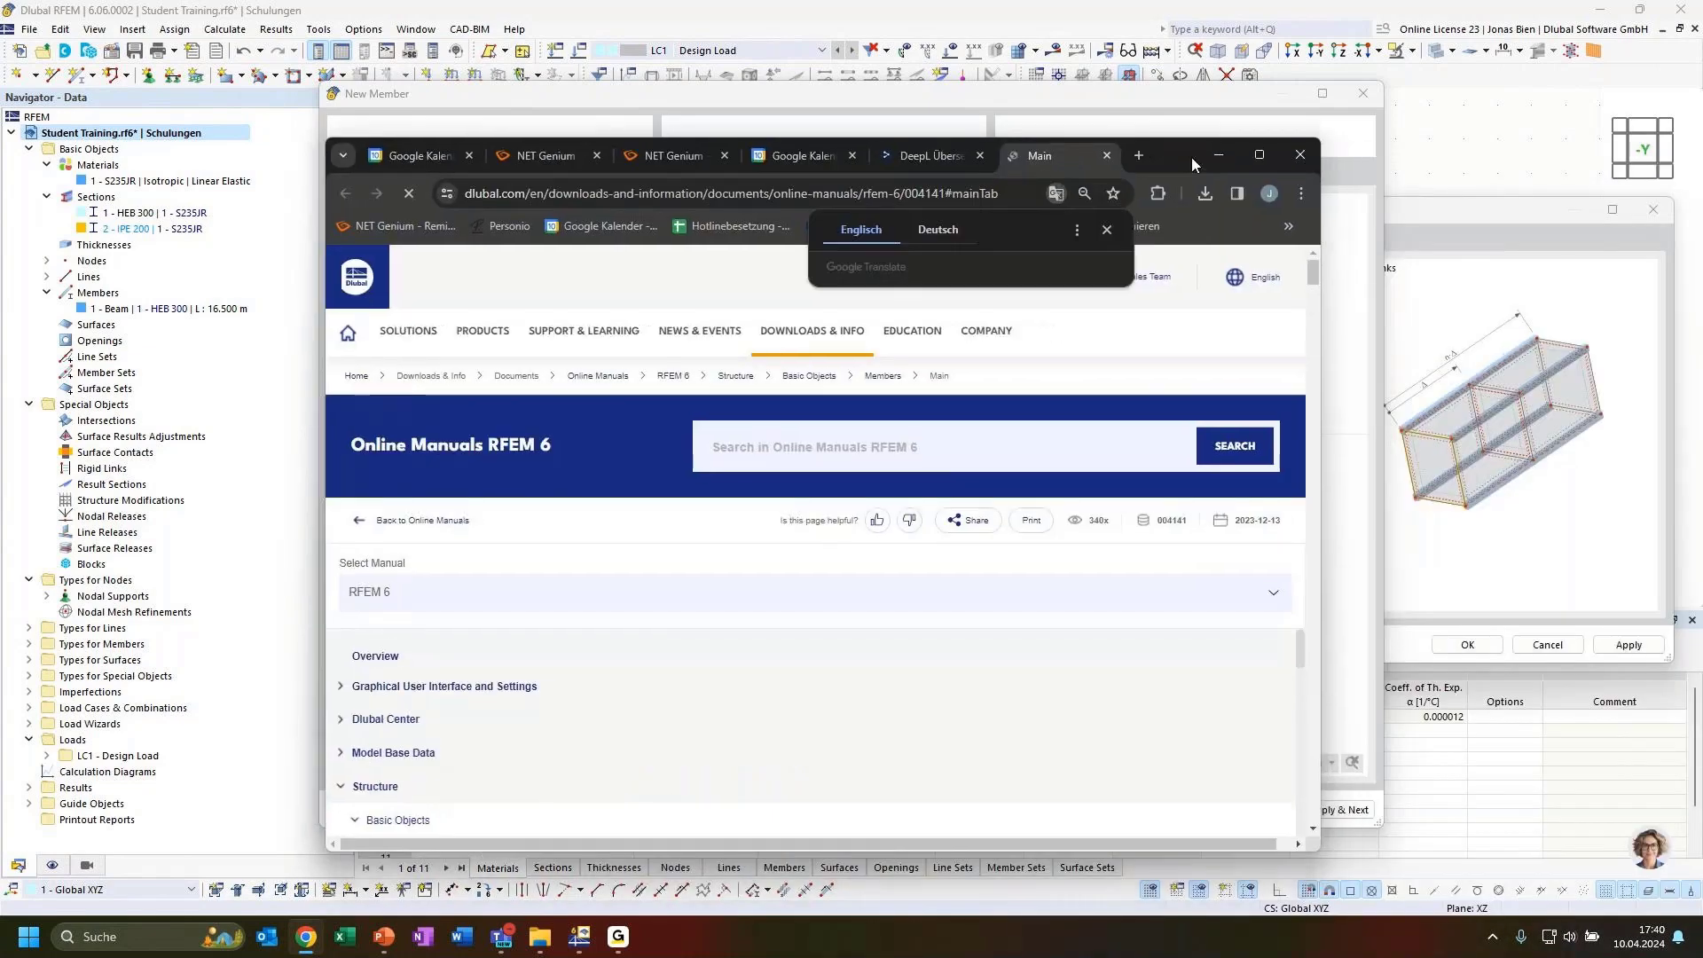
pyautogui.click(1261, 161)
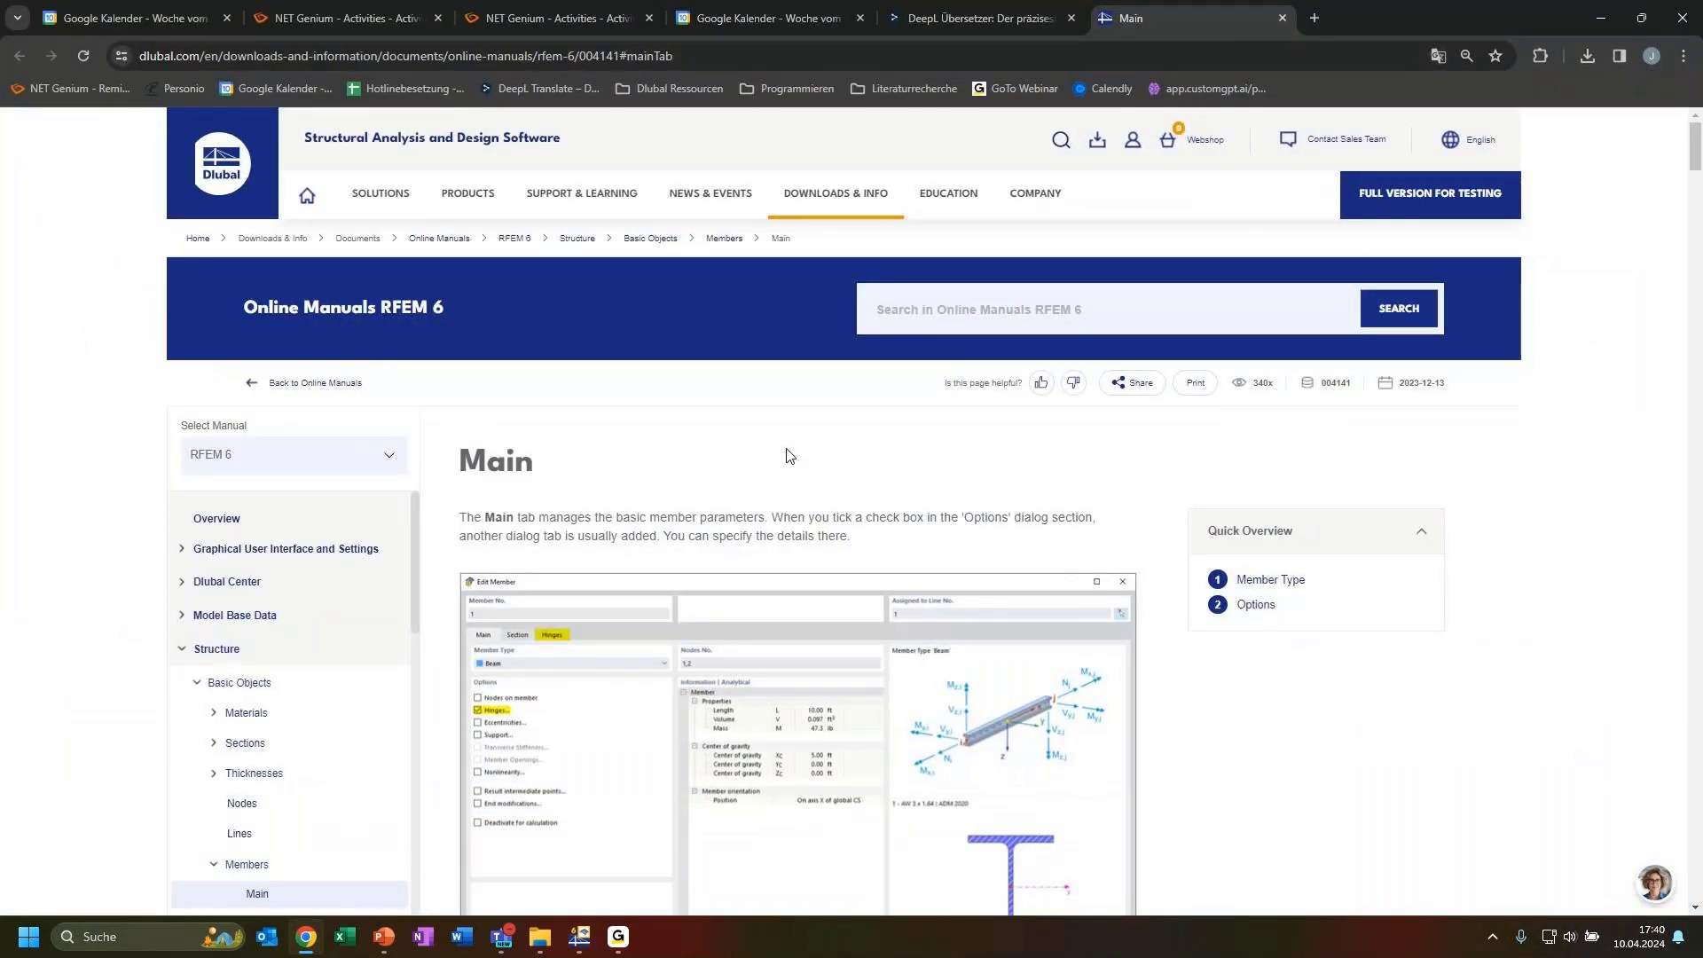
# Read the manual's member type descriptions from Beam to Result beam, including the truss, tension and compression types, and return to RFEM
pyautogui.scroll(-1, 695, 500)
pyautogui.scroll(-3, 701, 499)
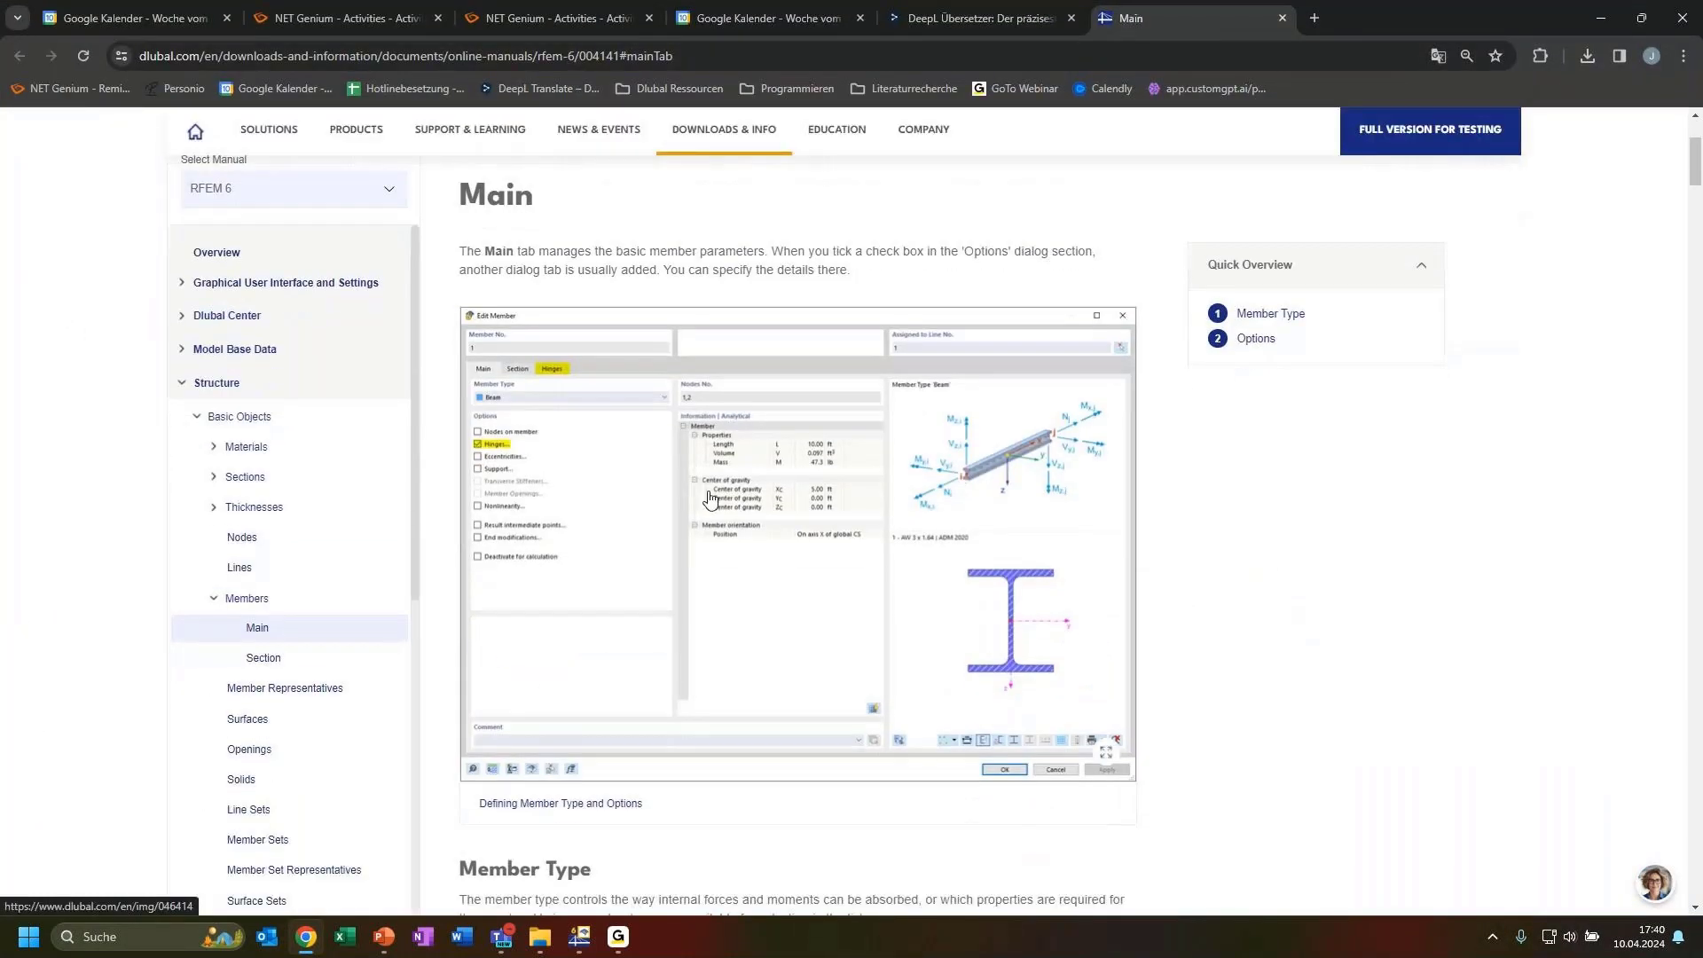
pyautogui.scroll(2, 710, 500)
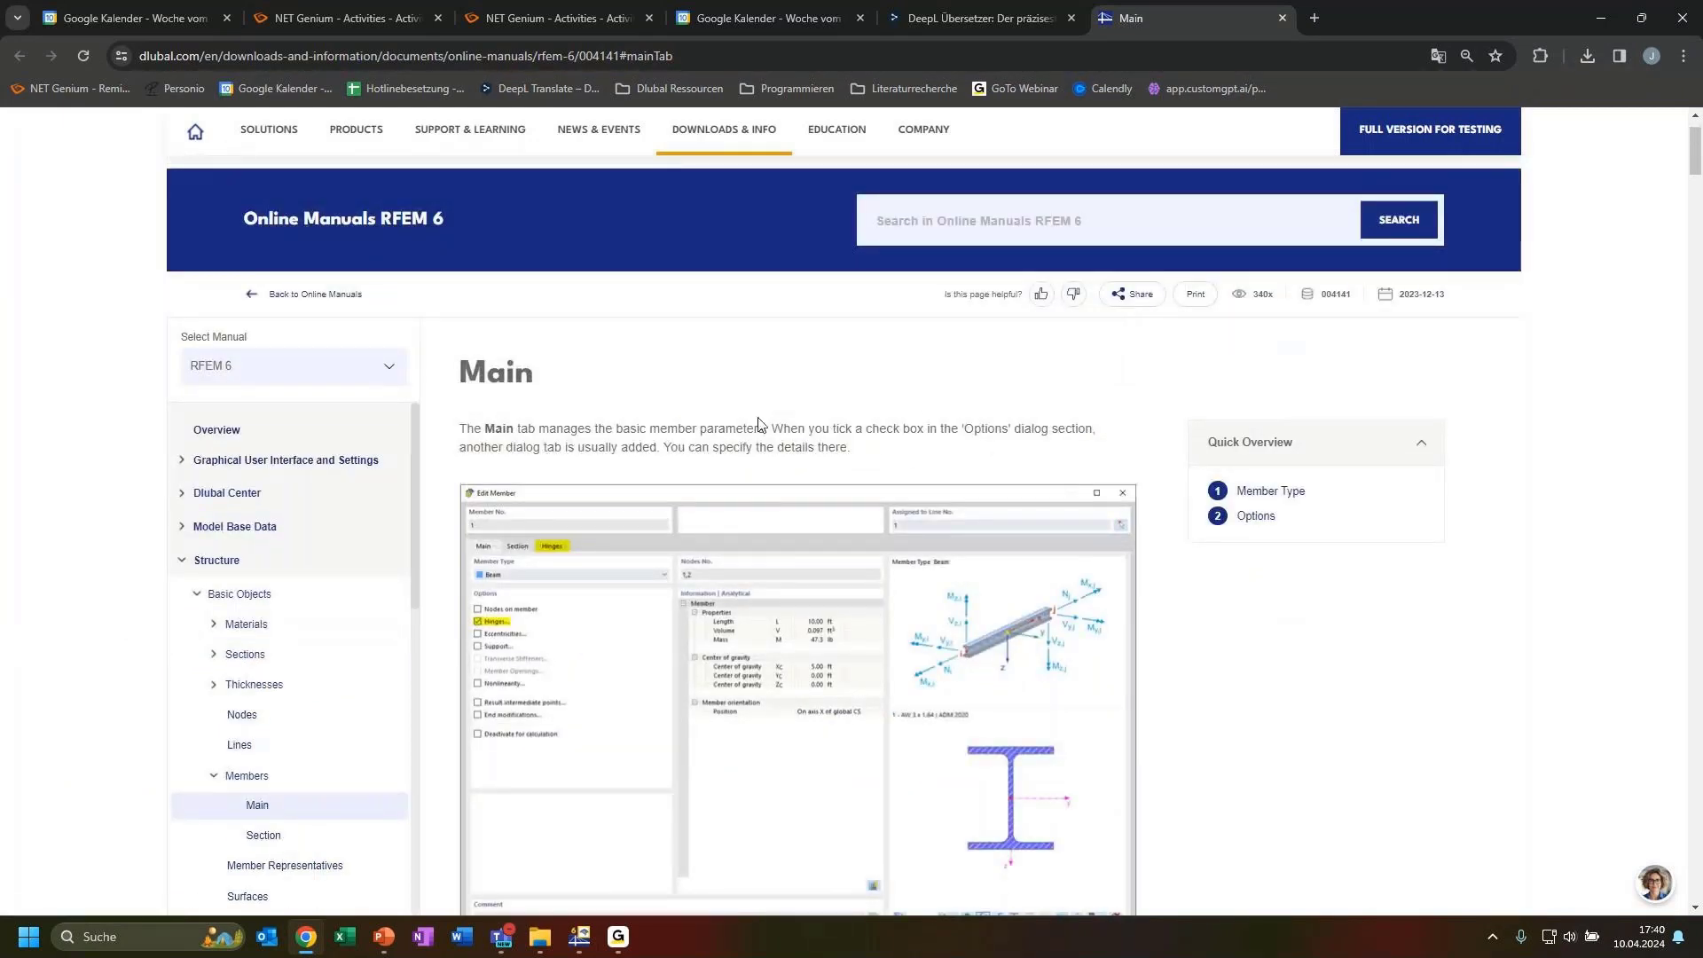
pyautogui.scroll(-2, 719, 444)
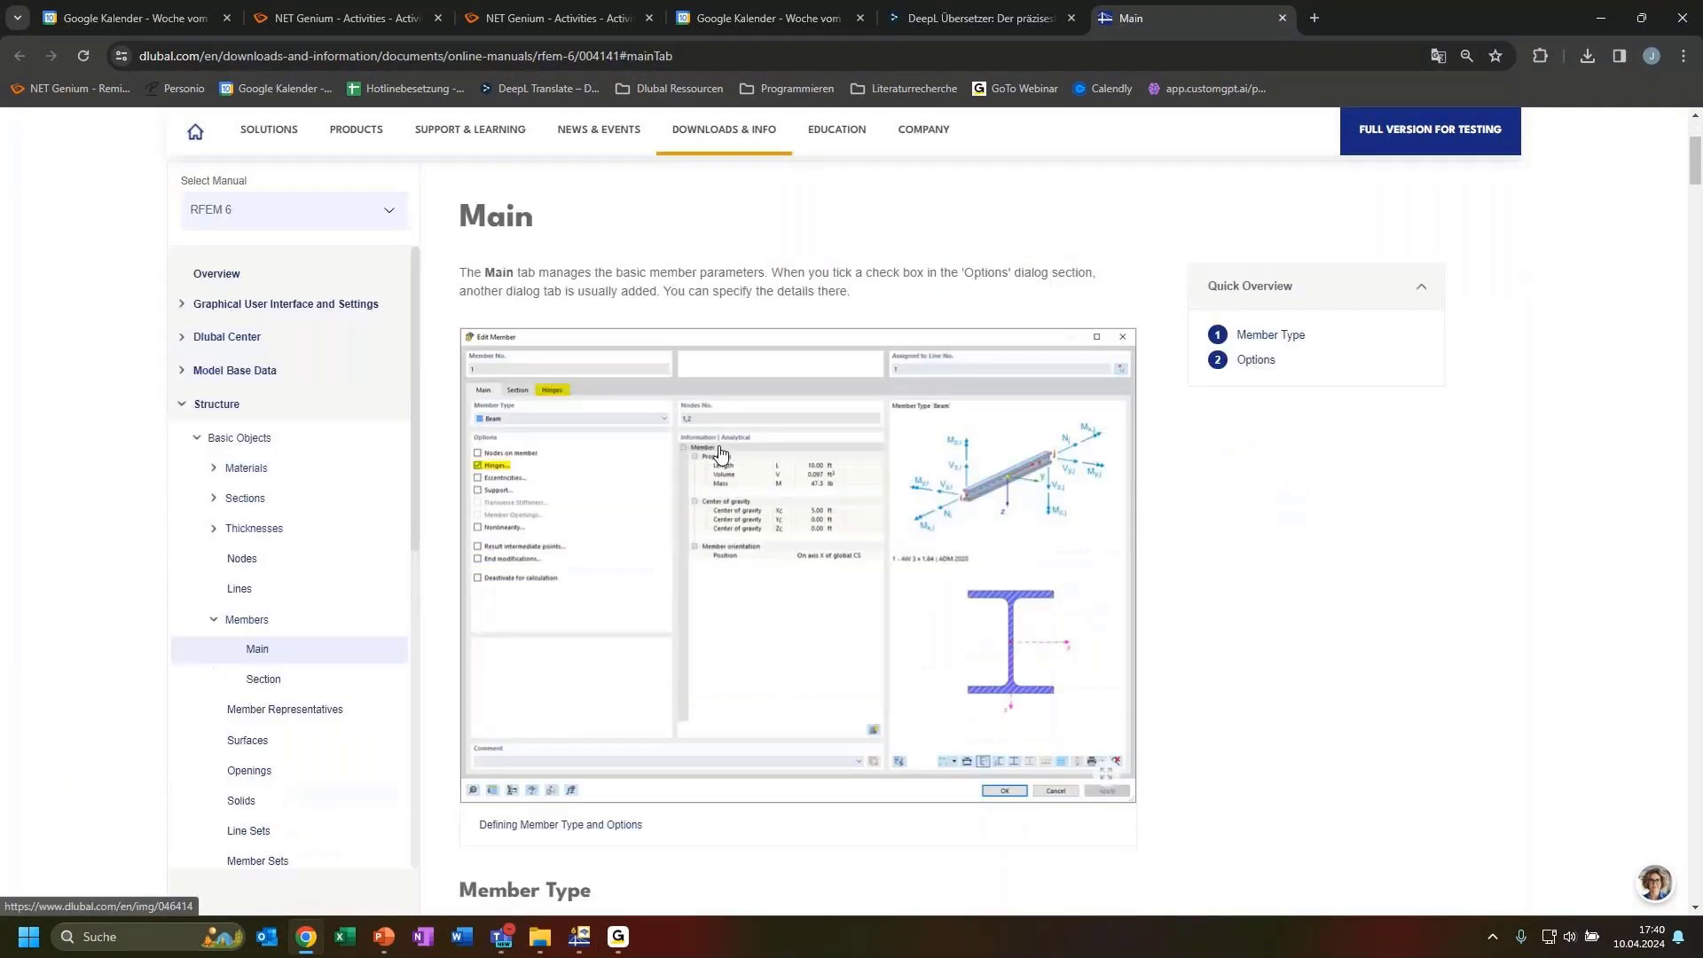
pyautogui.scroll(-1, 728, 454)
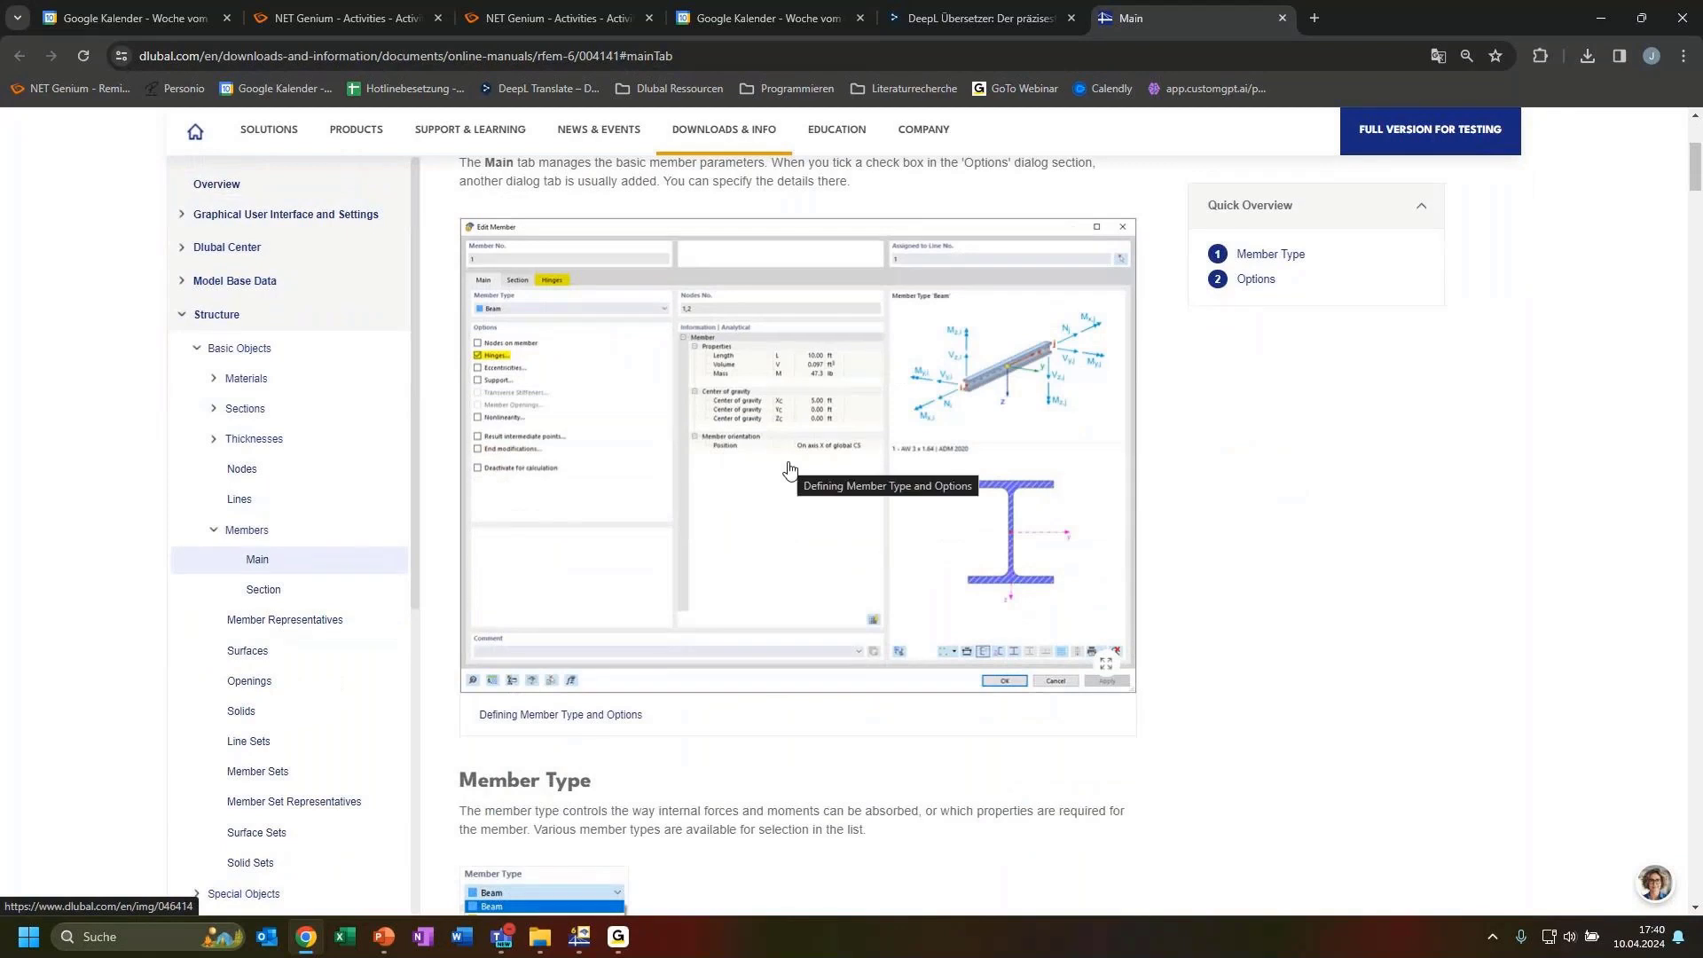
pyautogui.scroll(1, 798, 474)
pyautogui.scroll(-2, 823, 482)
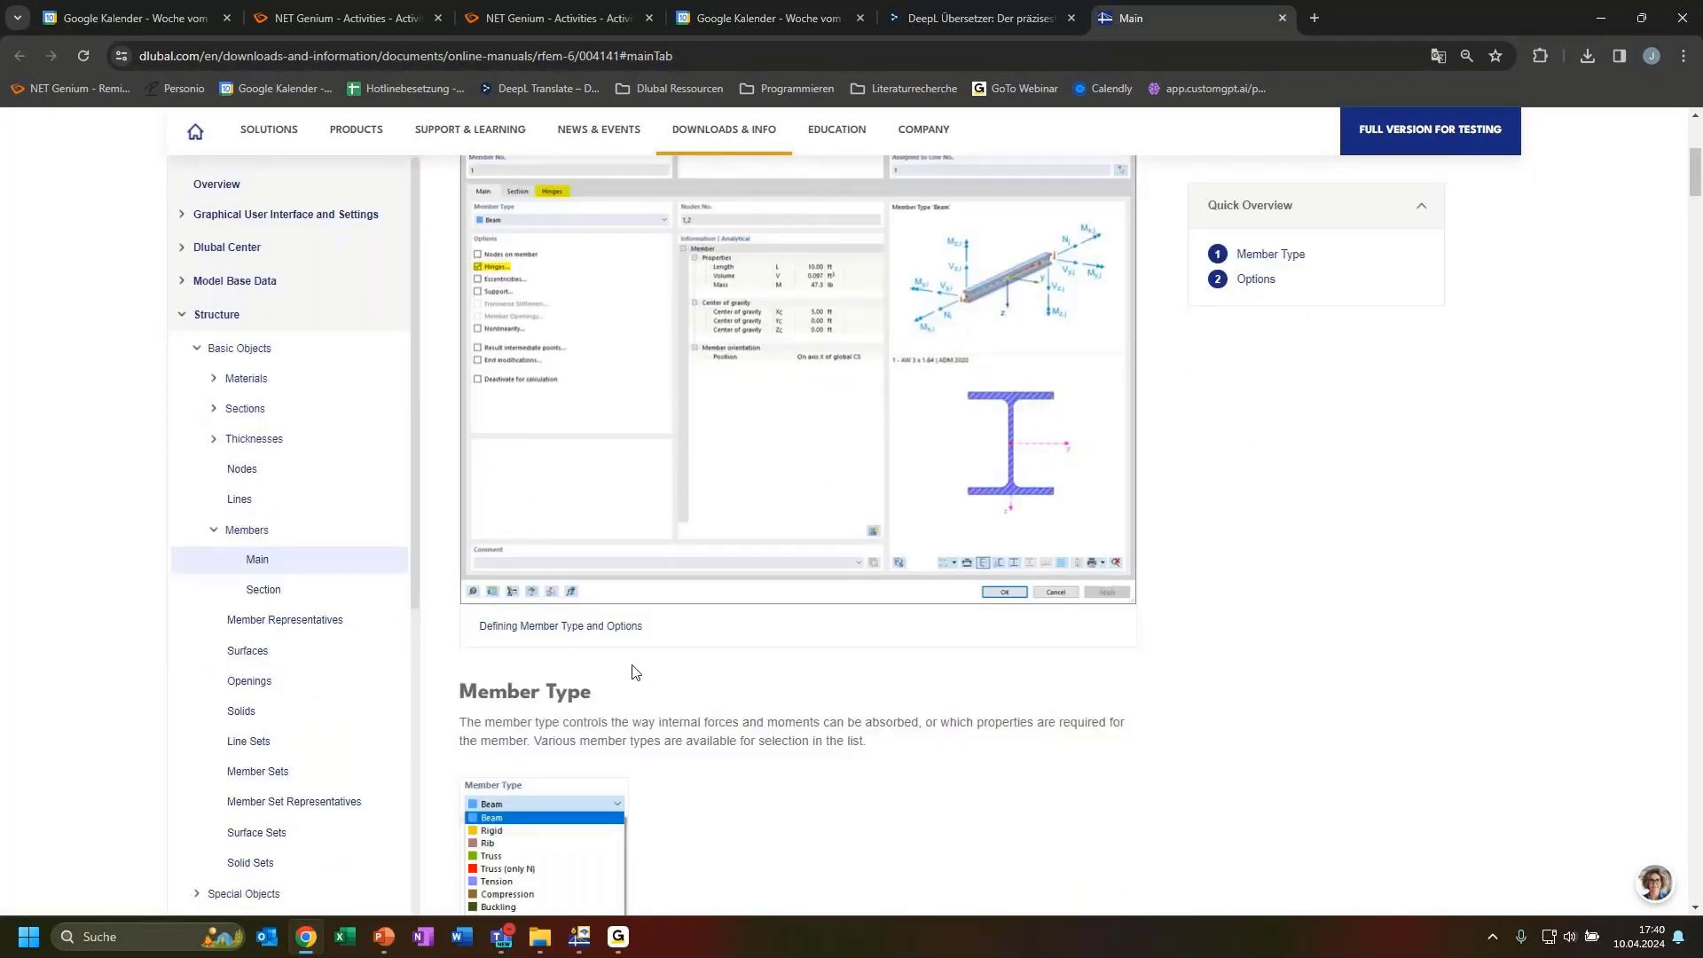
pyautogui.scroll(-7, 619, 679)
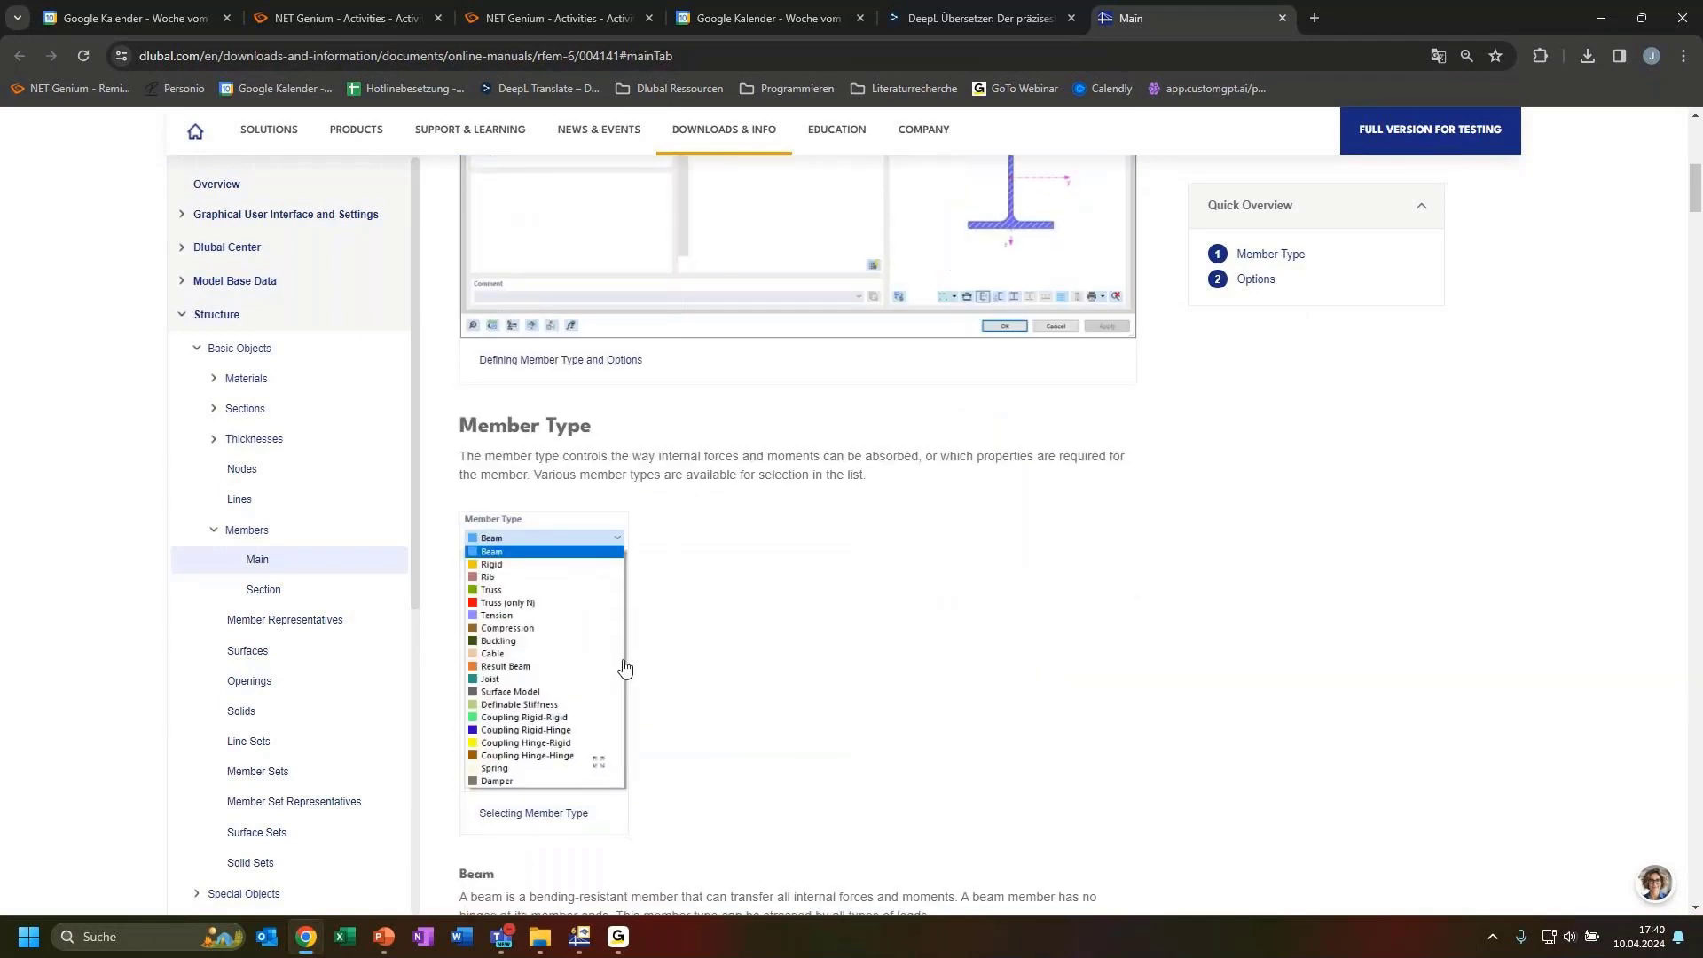
pyautogui.scroll(9, 651, 672)
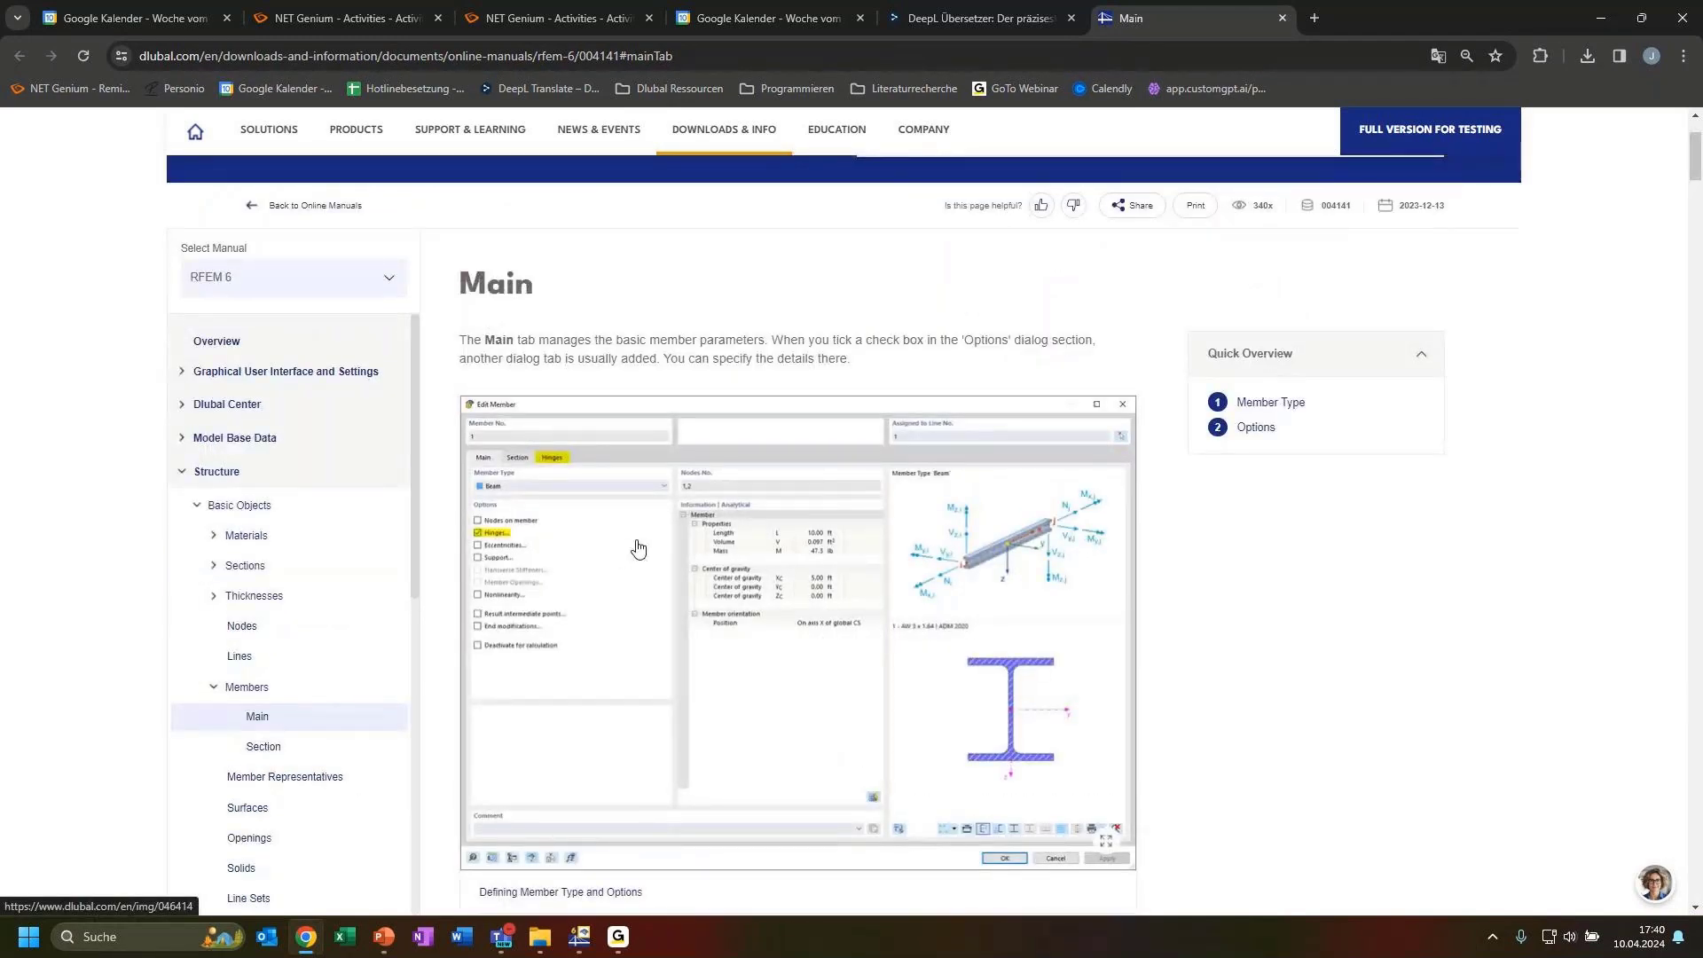
pyautogui.scroll(2, 632, 552)
pyautogui.scroll(-4, 692, 572)
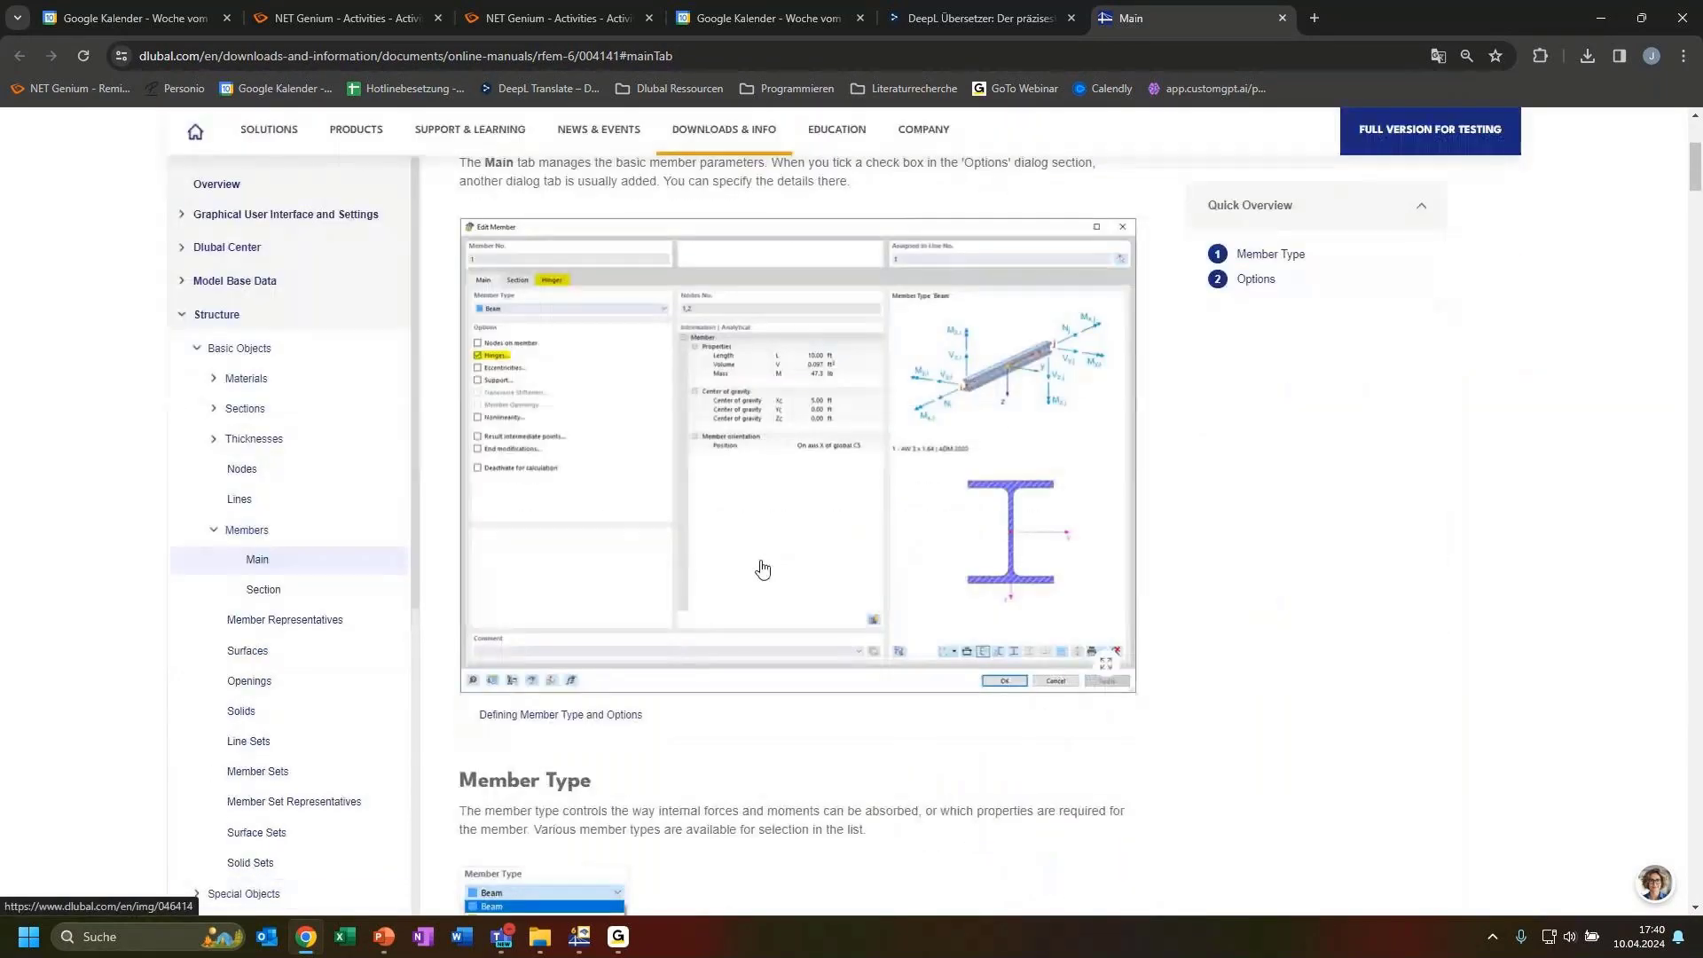
pyautogui.scroll(-8, 739, 637)
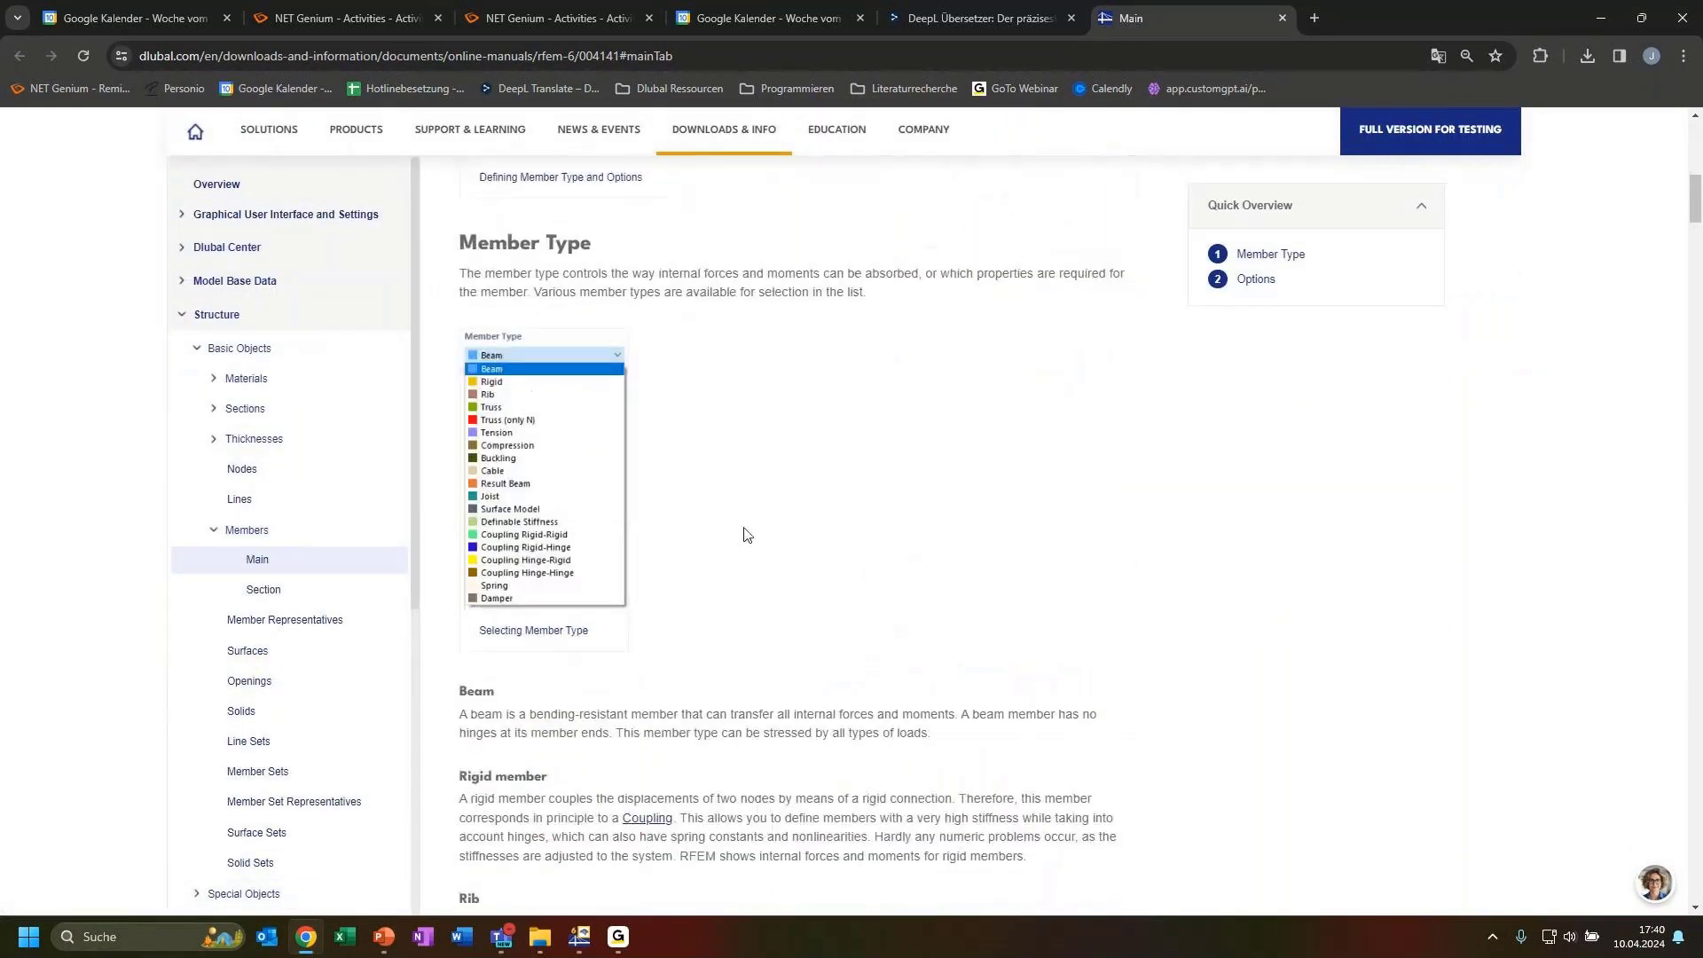
pyautogui.scroll(-2, 714, 541)
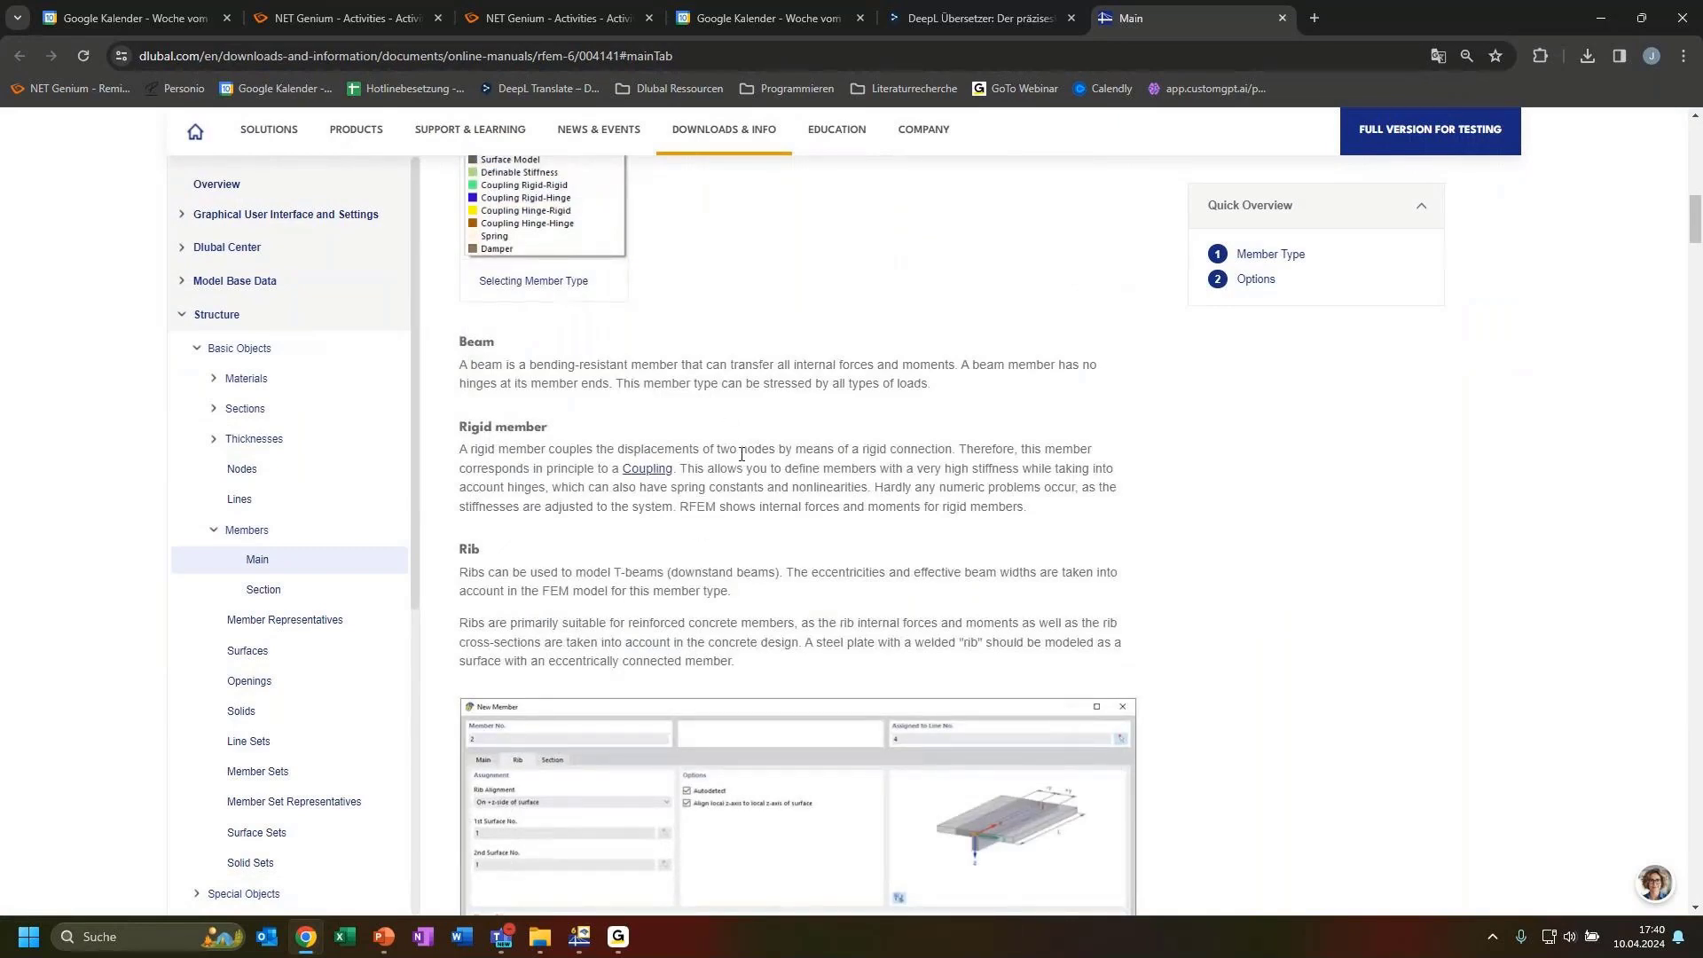
pyautogui.scroll(-9, 703, 515)
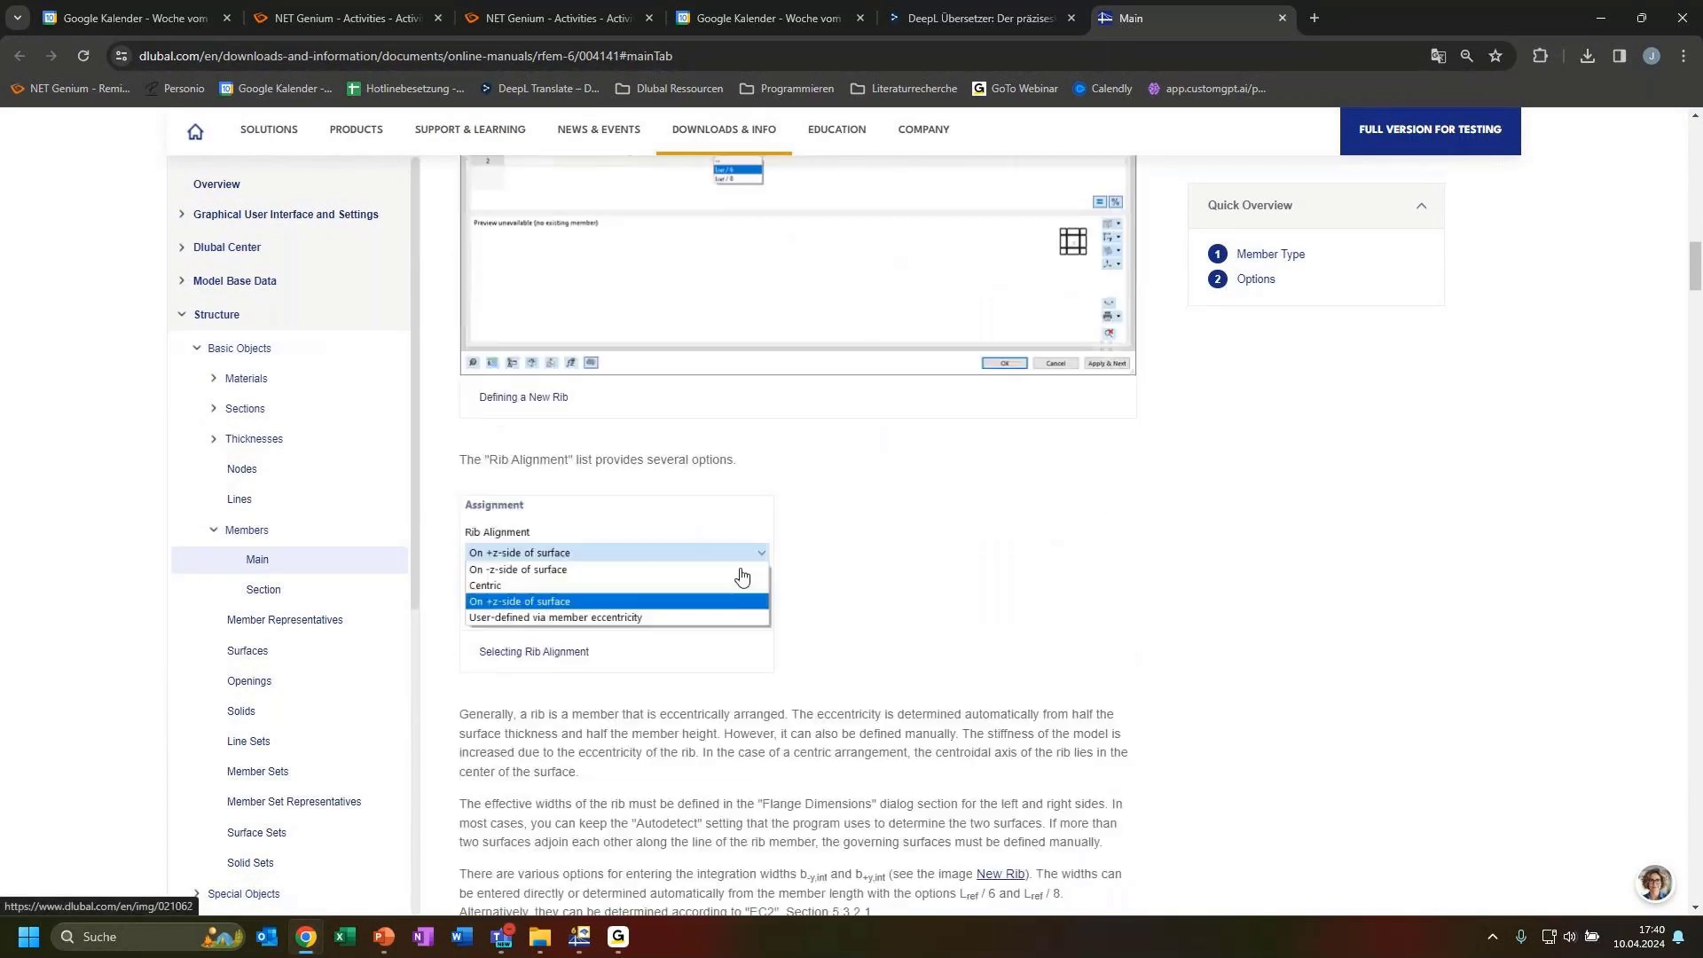
pyautogui.scroll(-13, 742, 578)
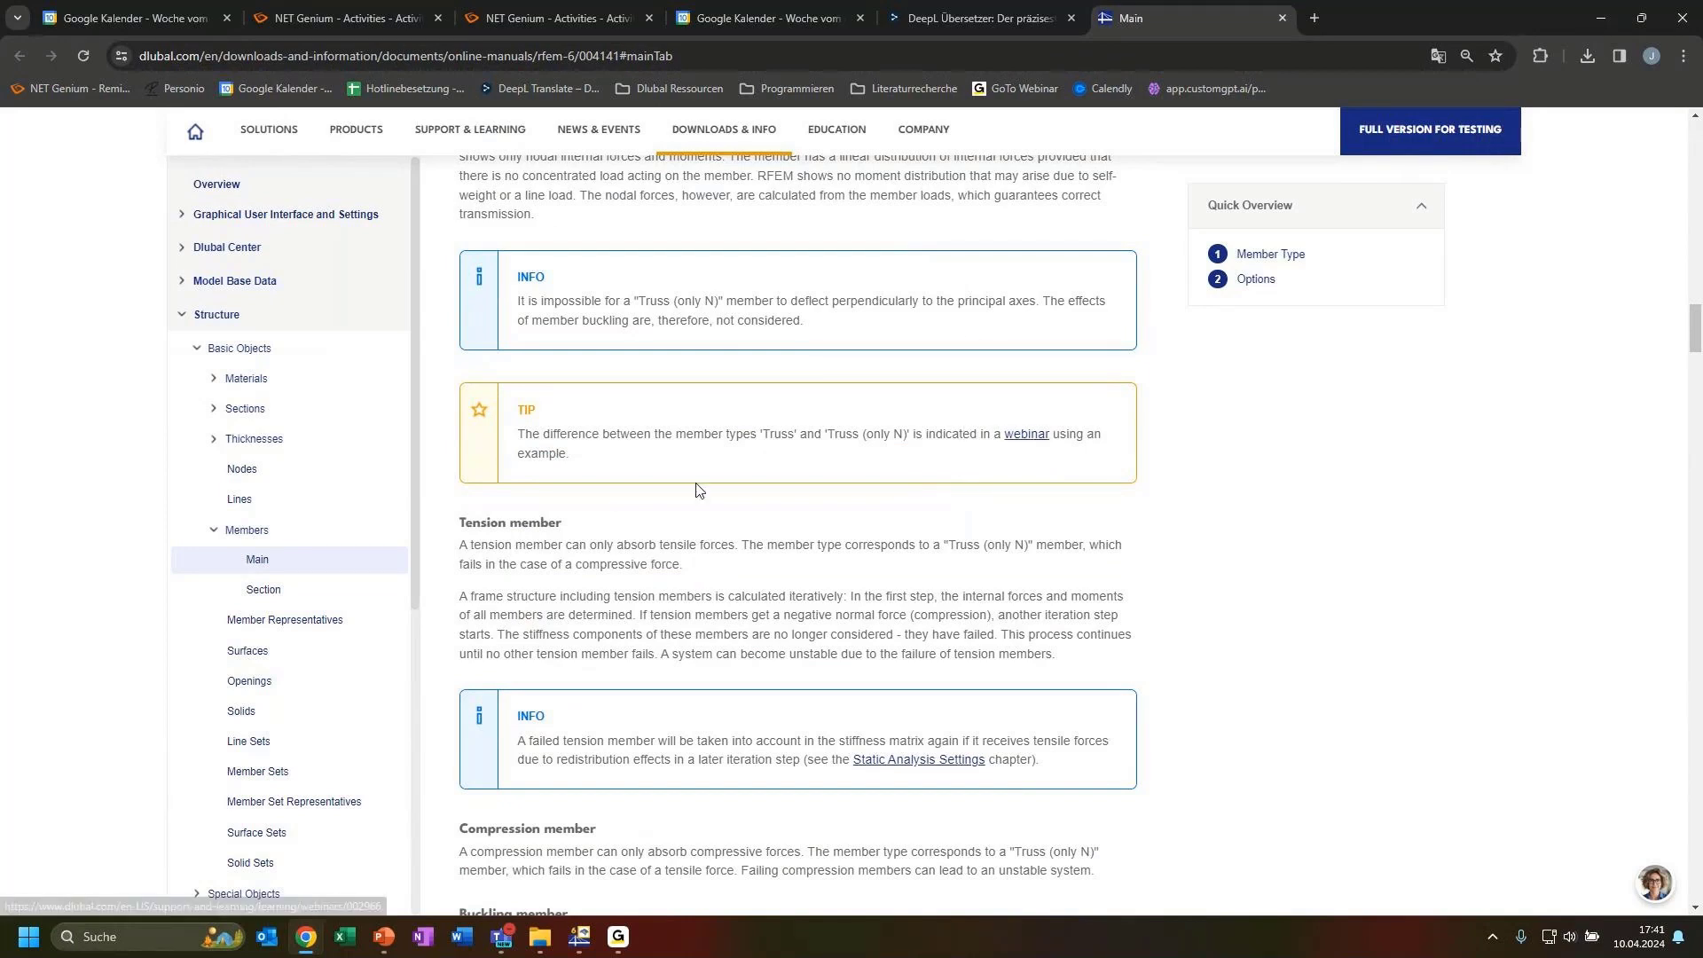
pyautogui.scroll(-2, 986, 451)
pyautogui.scroll(-1, 808, 588)
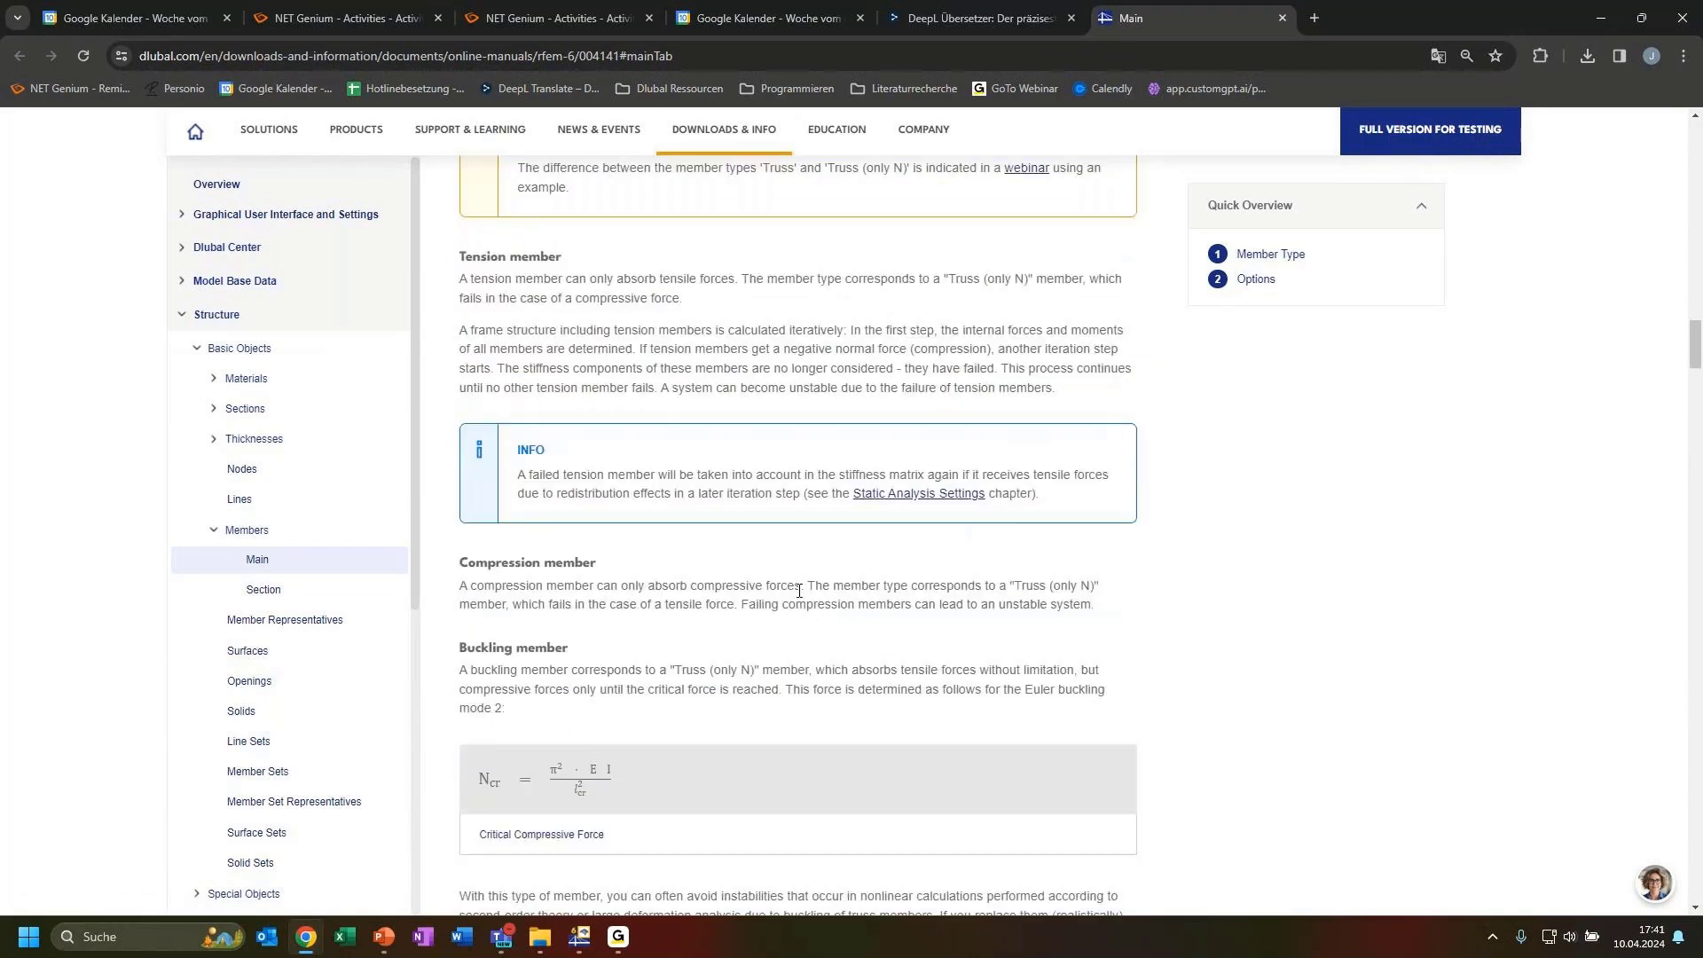
pyautogui.scroll(-5, 834, 602)
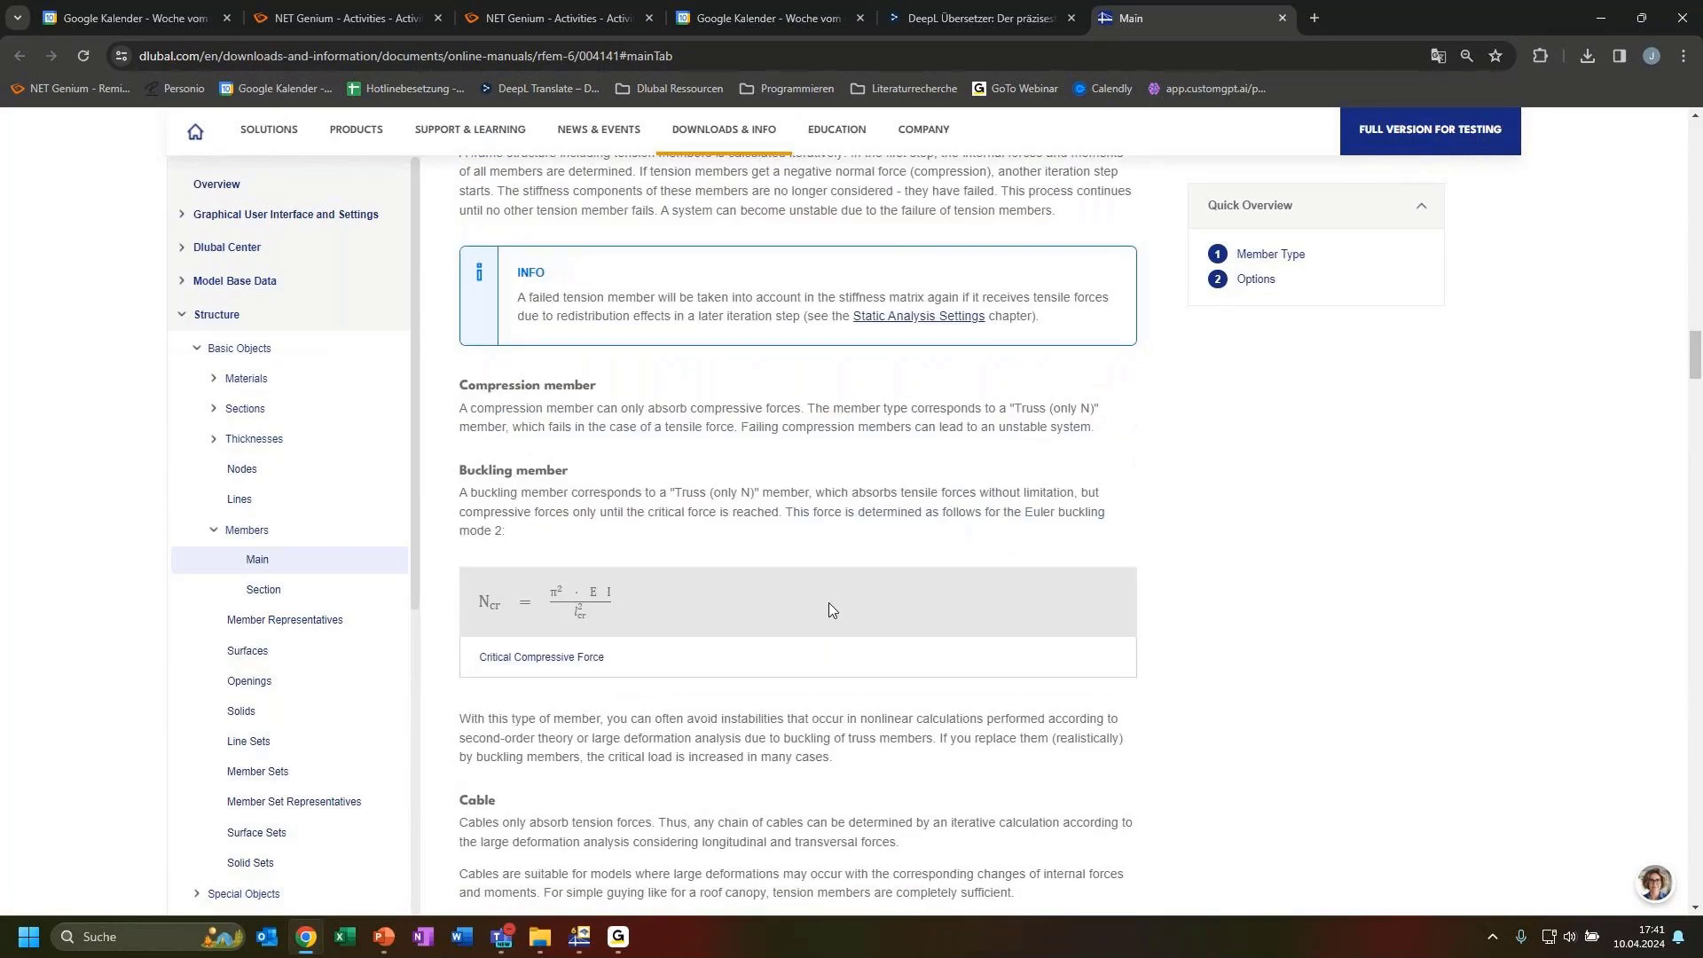
pyautogui.scroll(-2, 709, 681)
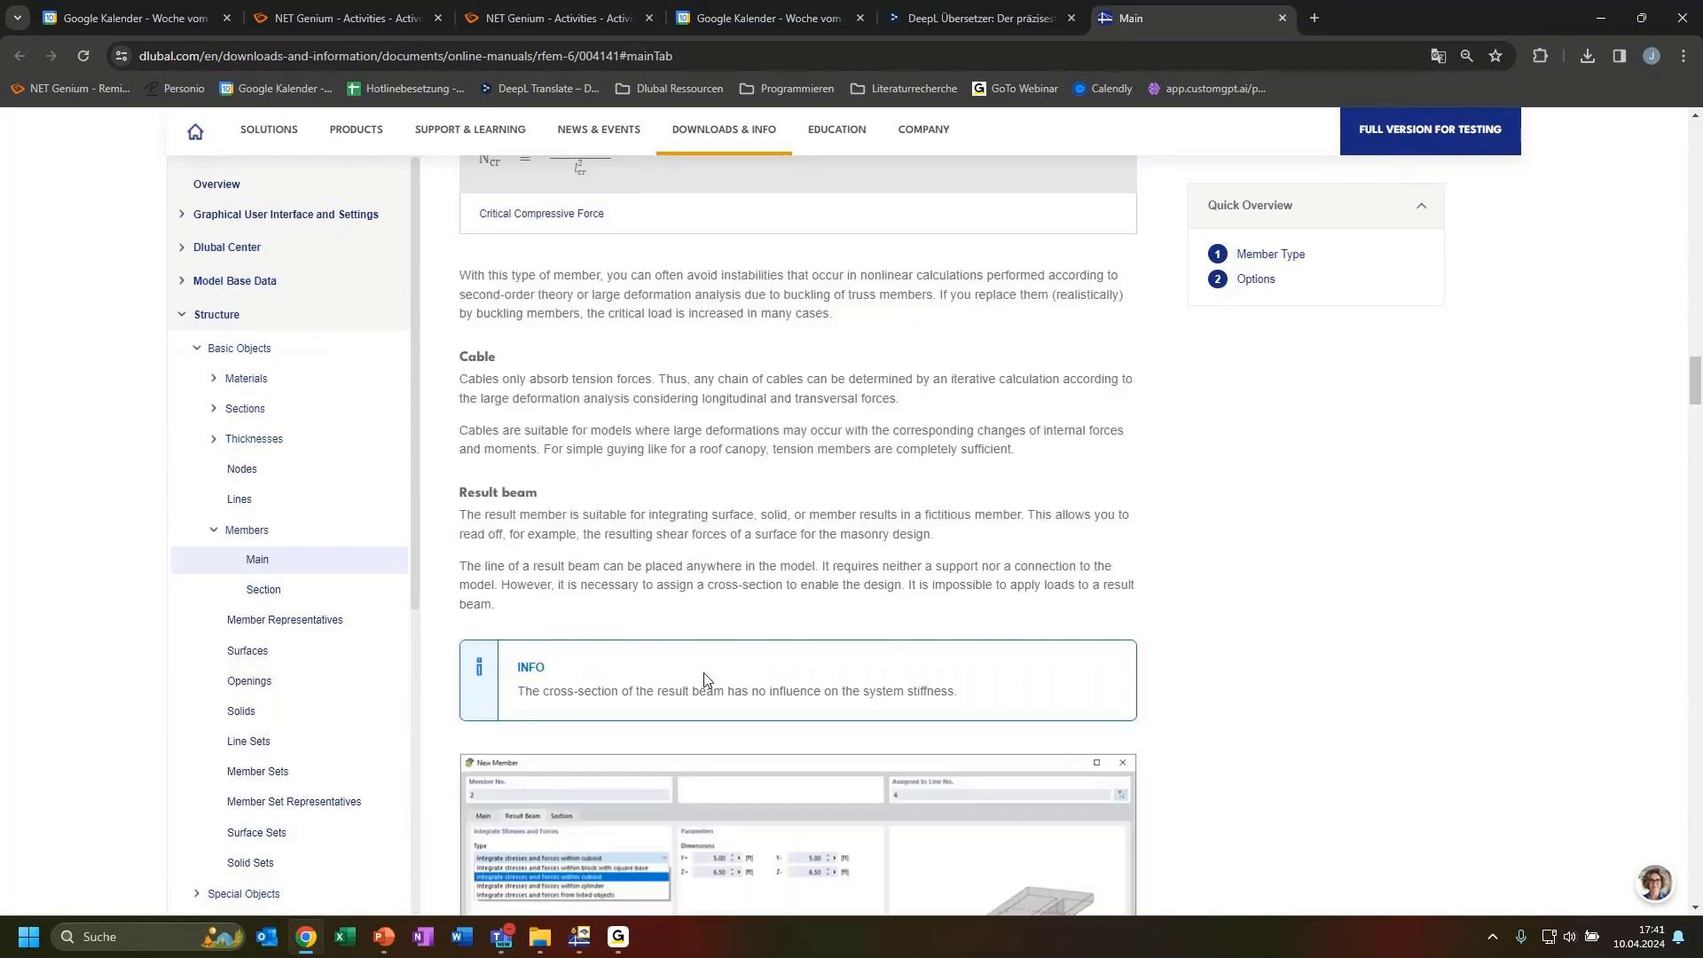
pyautogui.scroll(-10, 704, 680)
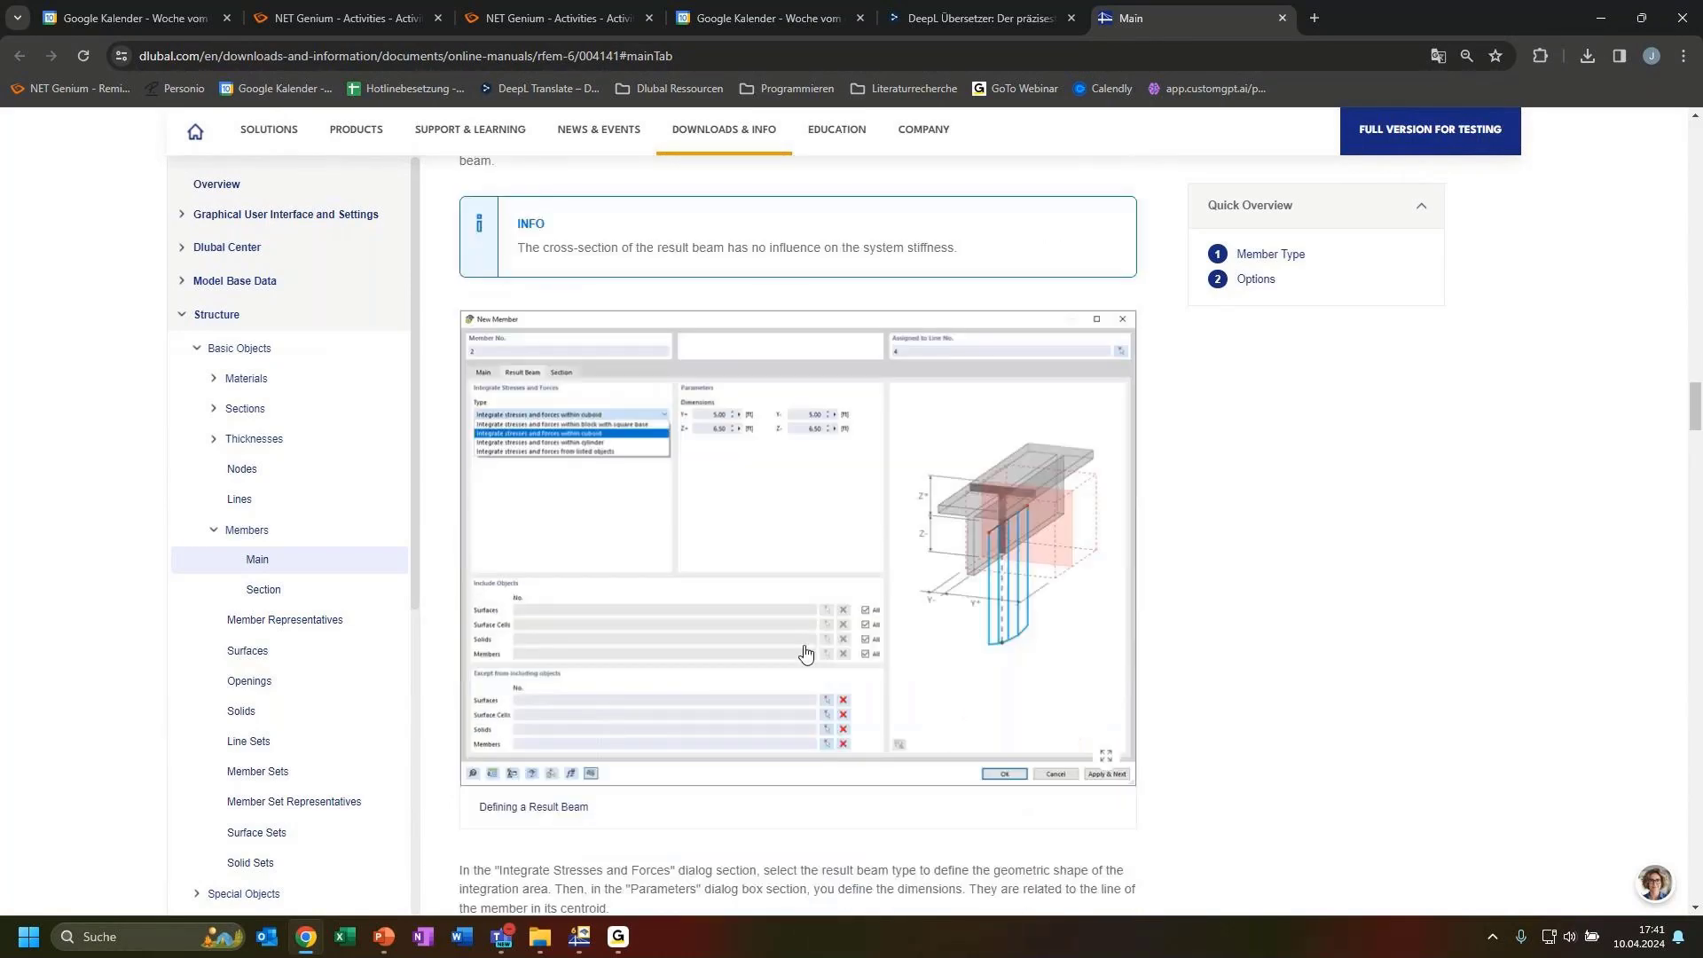
pyautogui.scroll(15, 997, 632)
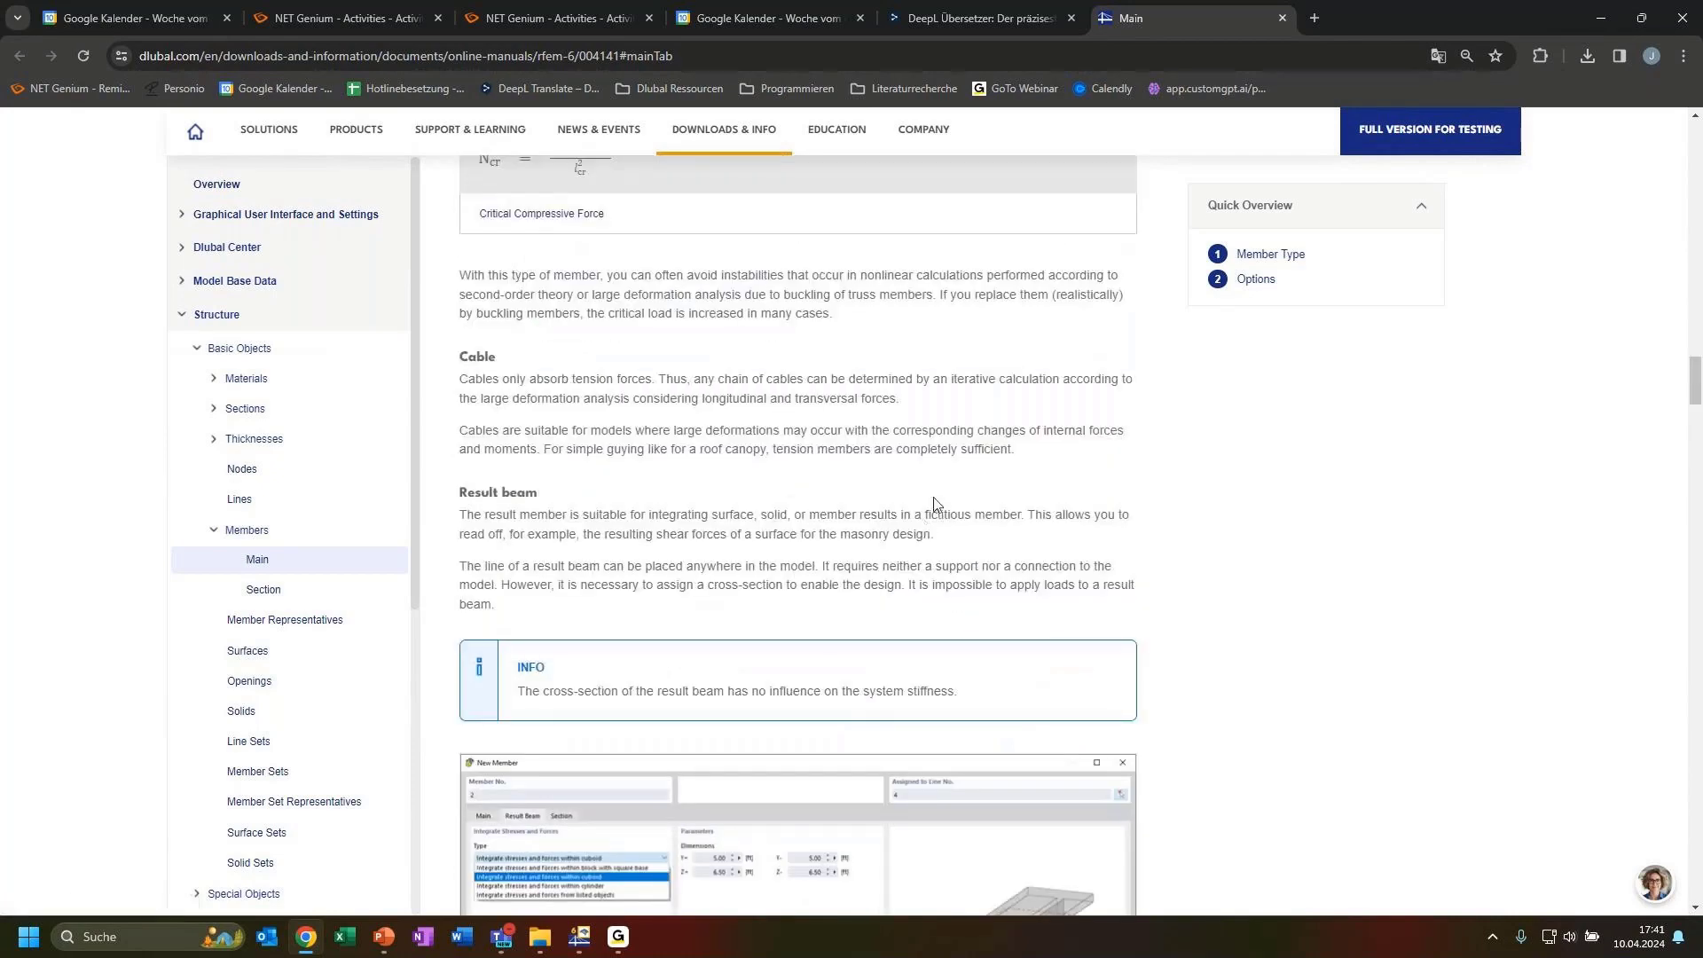
pyautogui.scroll(4, 923, 565)
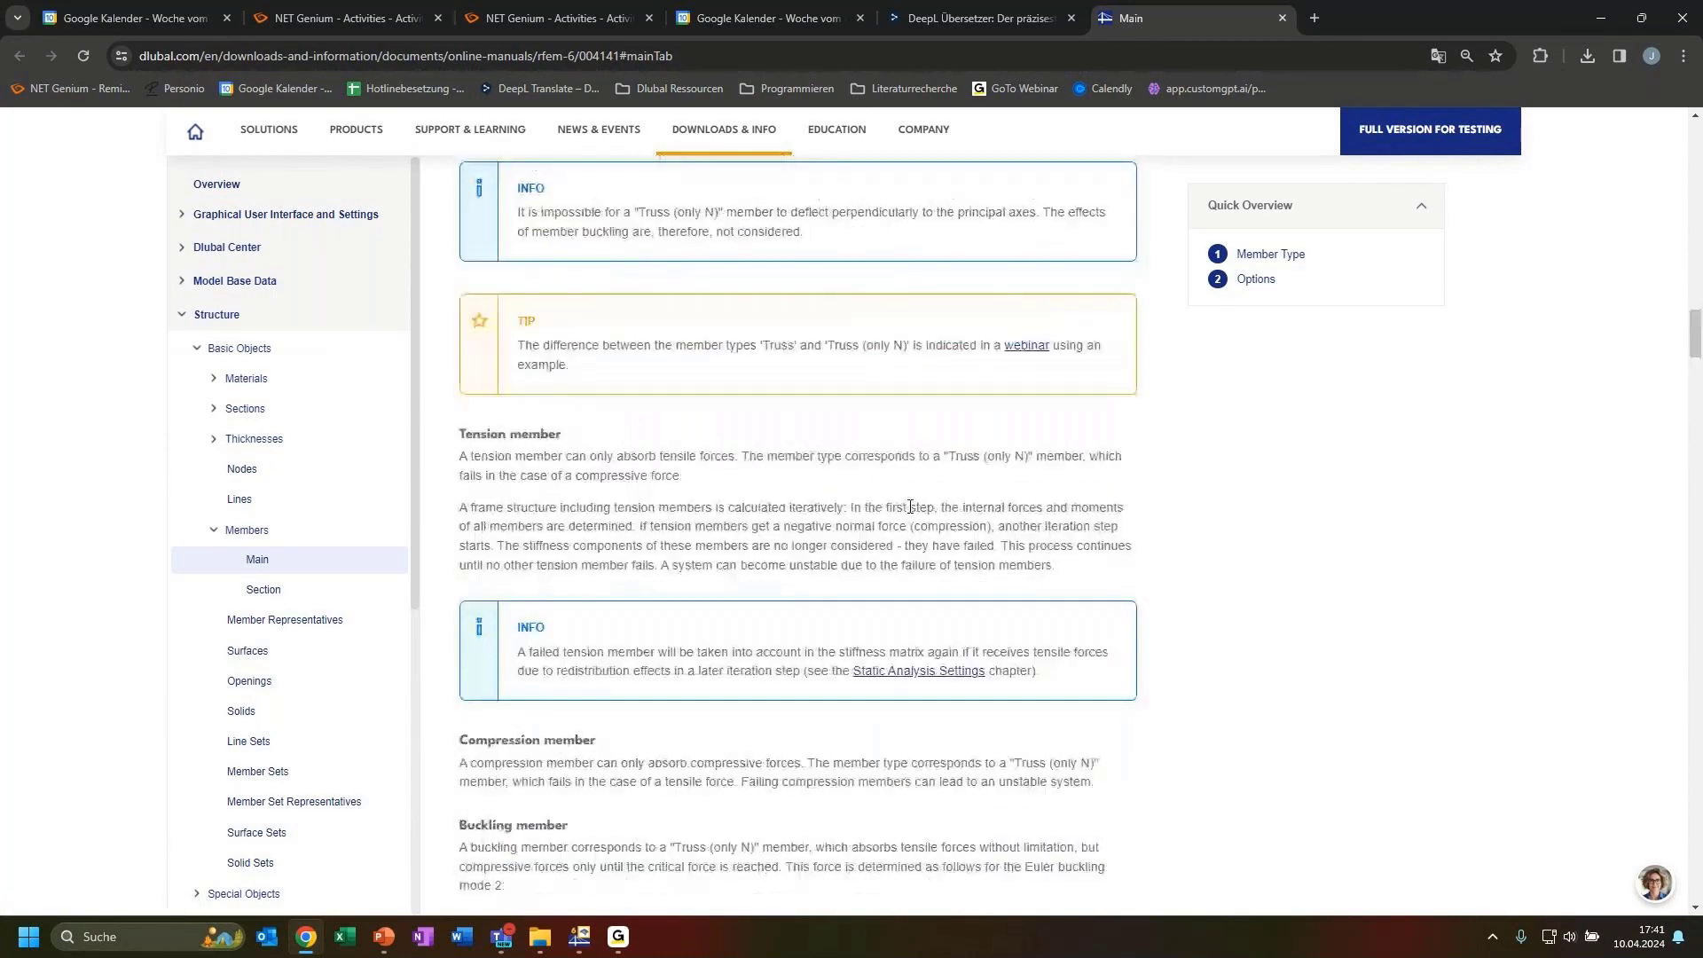
pyautogui.click(1602, 18)
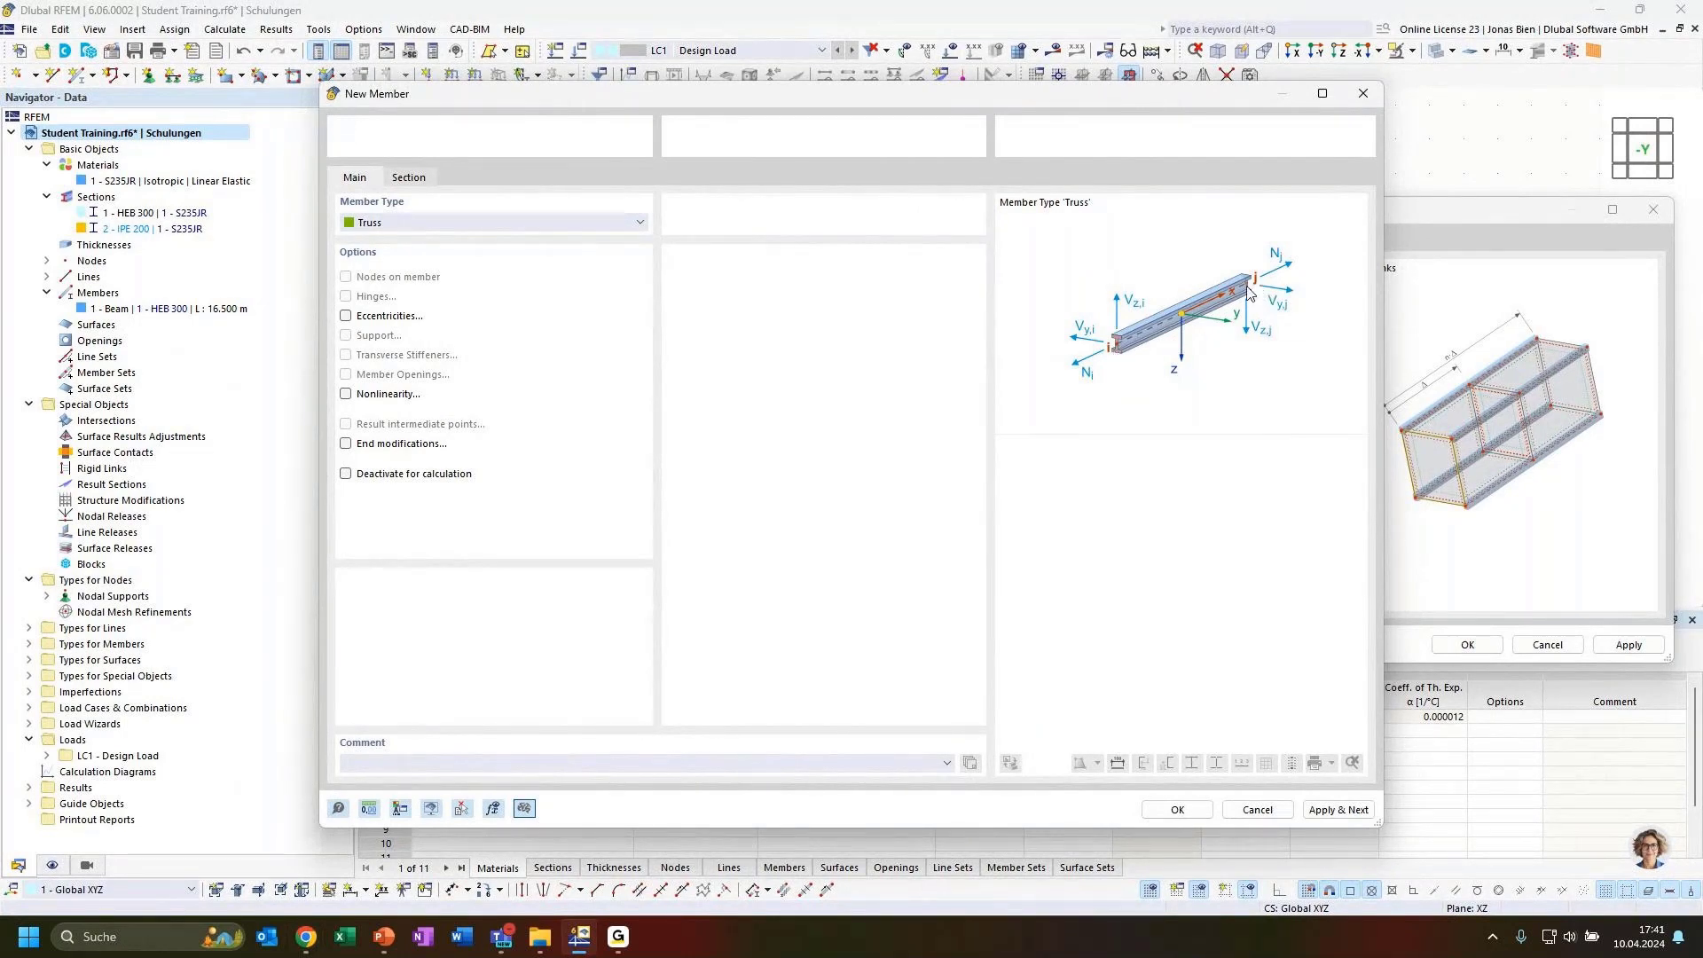
# Confirm the truss template member and create the 1.4 m copy of the intermediate beam nodes with linking truss members
pyautogui.click(1175, 810)
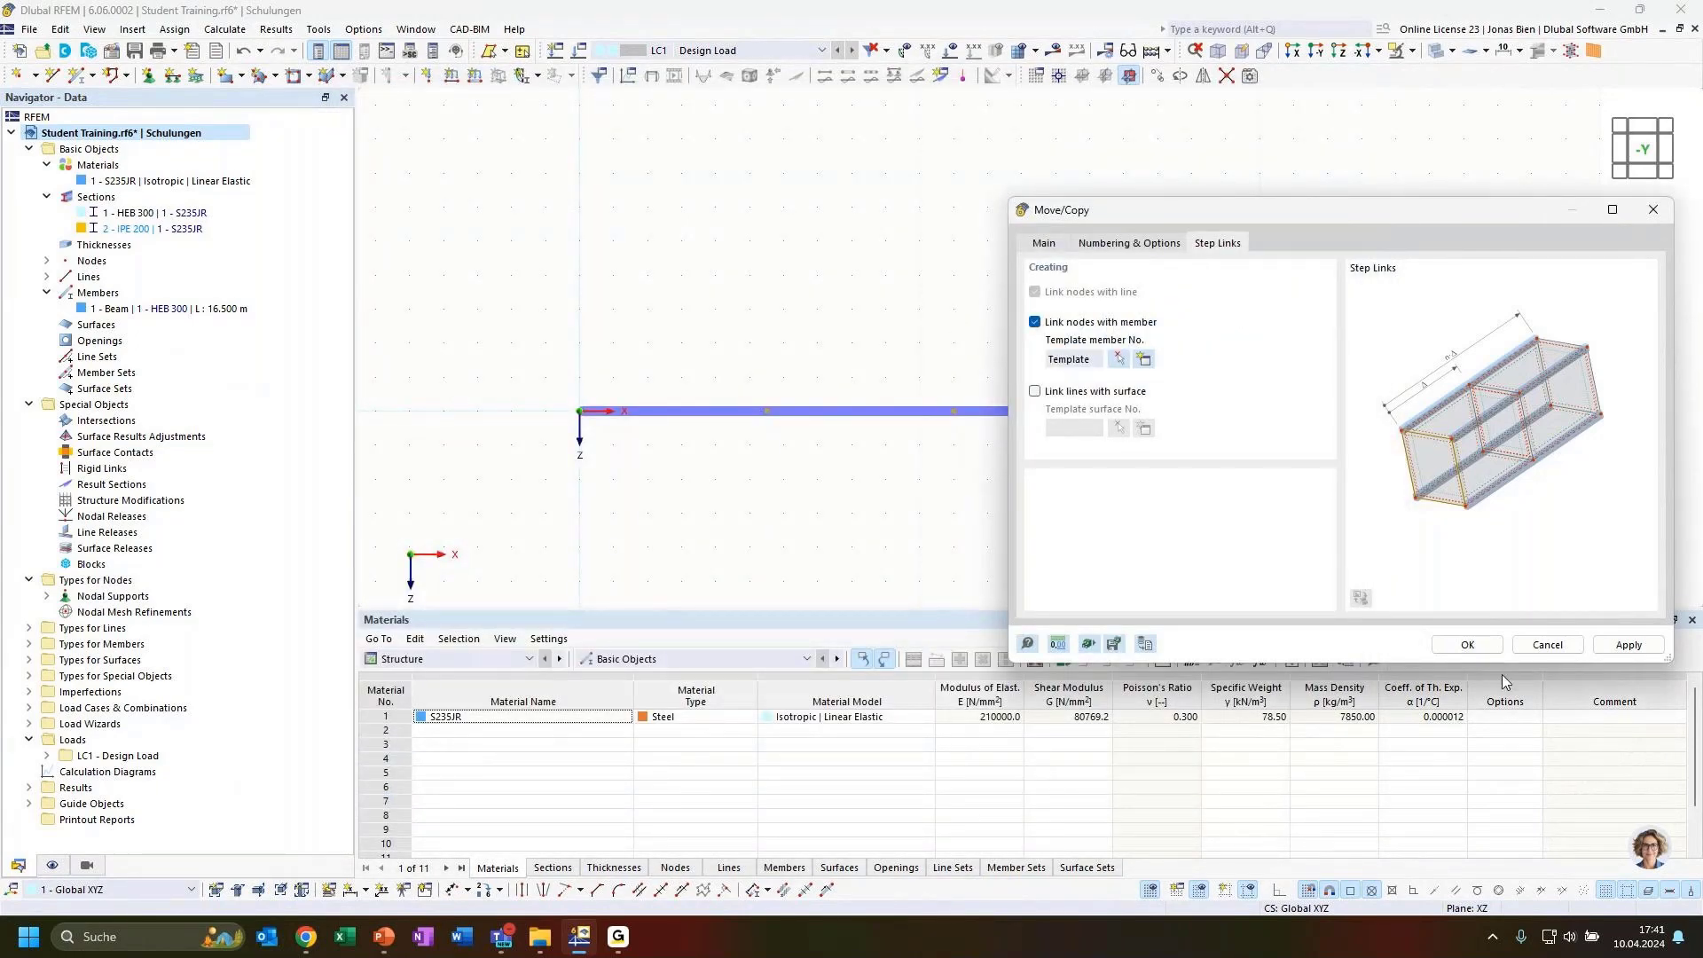
pyautogui.moveTo(1270, 213); pyautogui.dragTo(1038, 464)
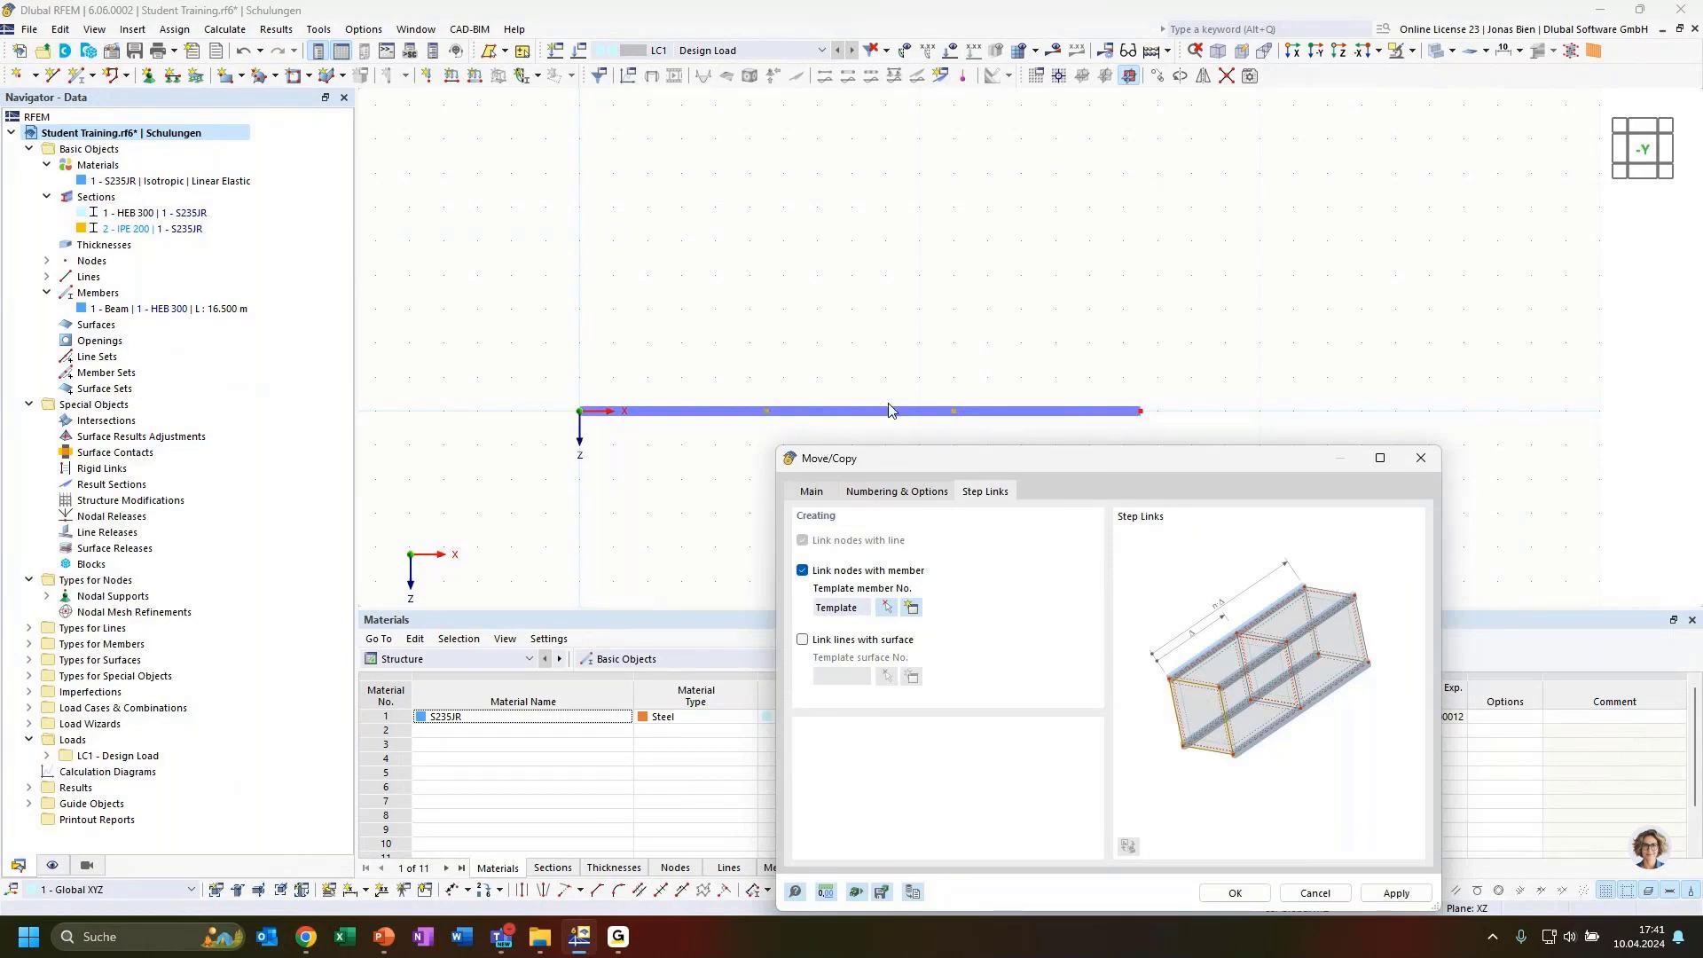
pyautogui.moveTo(935, 459); pyautogui.dragTo(1095, 151)
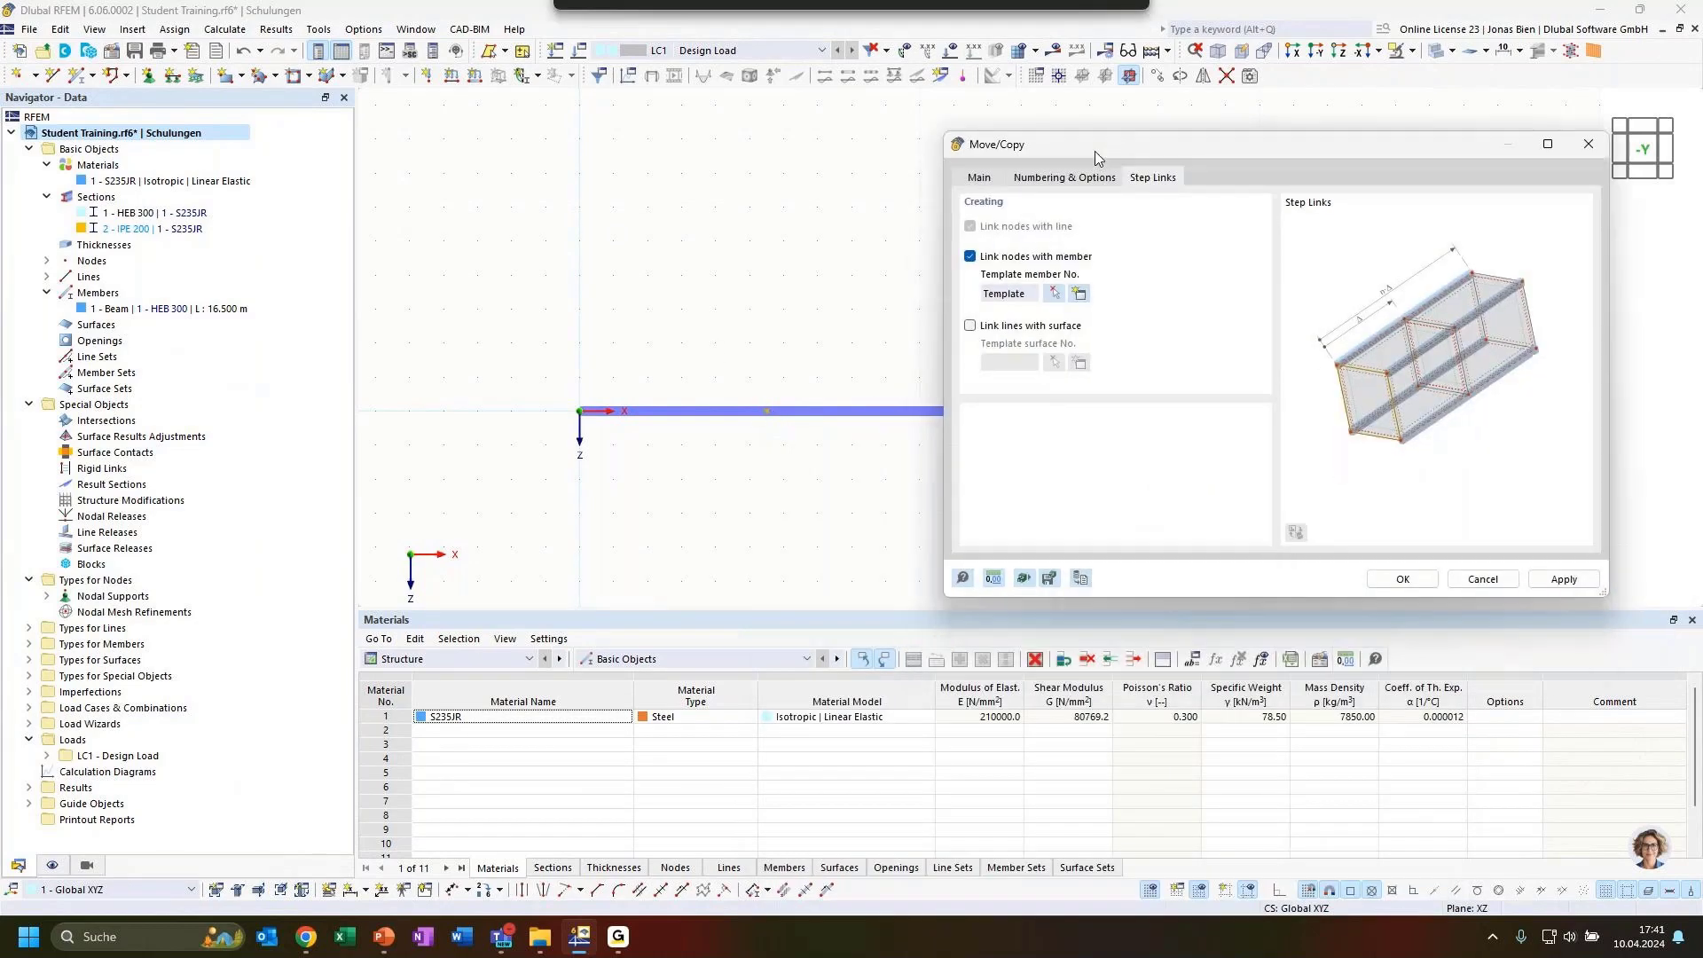
pyautogui.click(1403, 578)
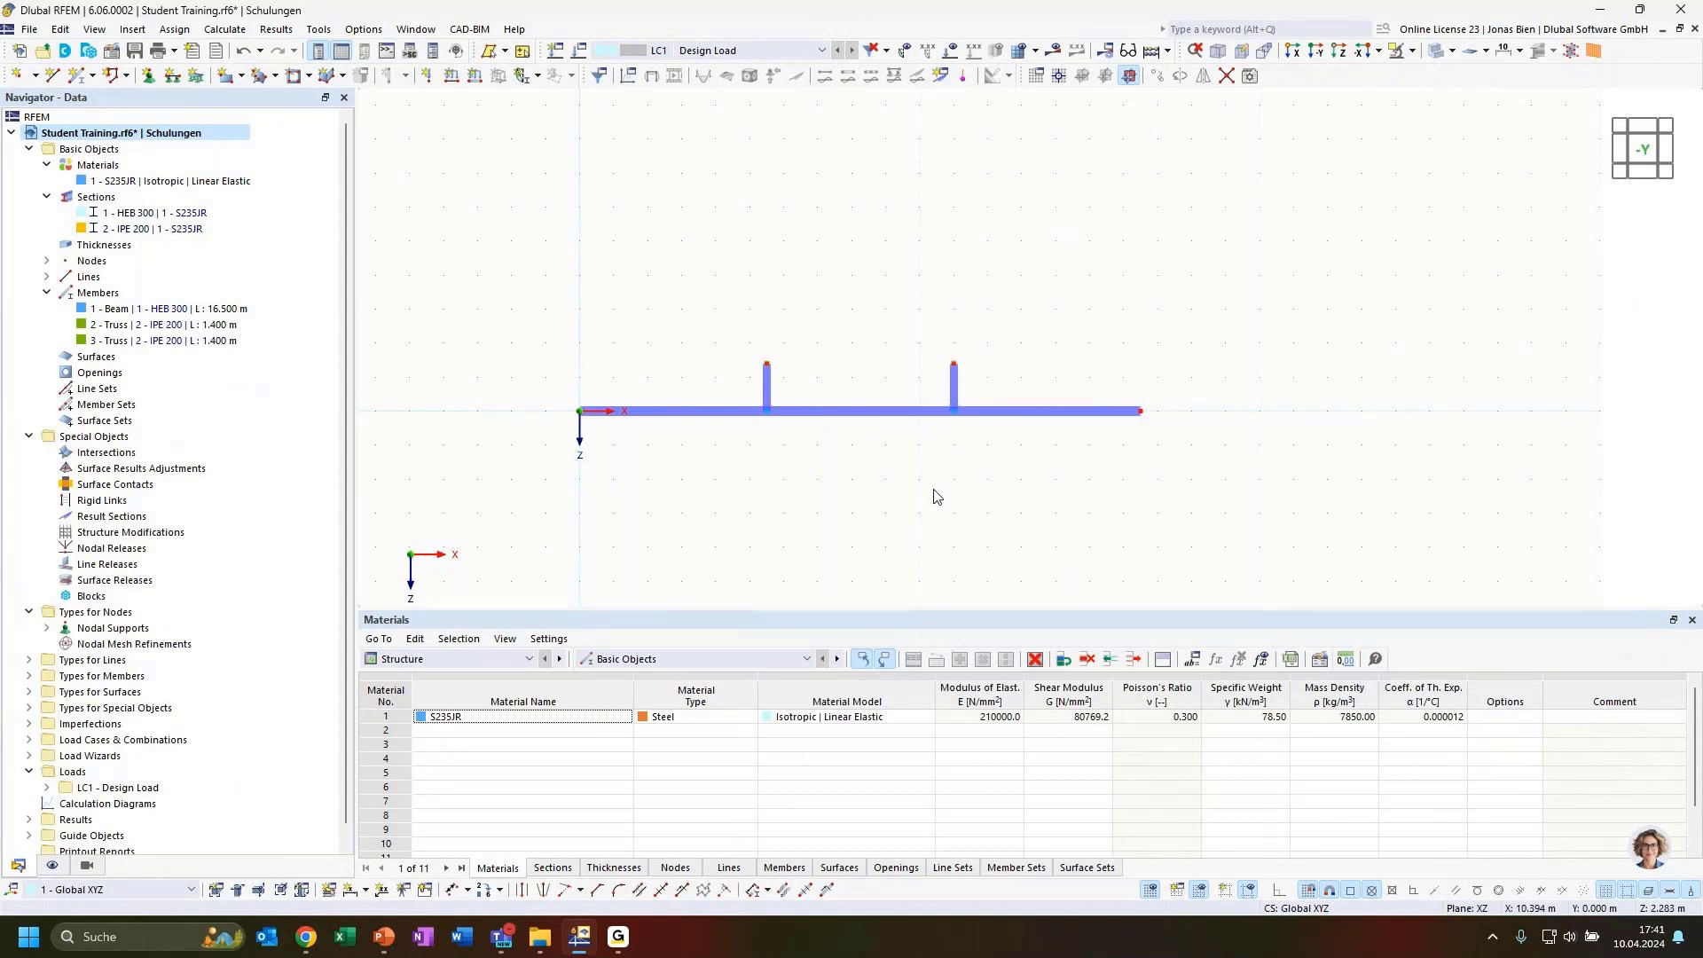
# Copy the beam's two end nodes upward with a Z displacement of -1.4-0.9 m and an X displacement of 0
pyautogui.keyDown('ctrl'); pyautogui.moveTo(803, 466); pyautogui.dragTo(948, 483, button='middle'); pyautogui.keyUp('ctrl')
pyautogui.scroll(4, 791, 376)
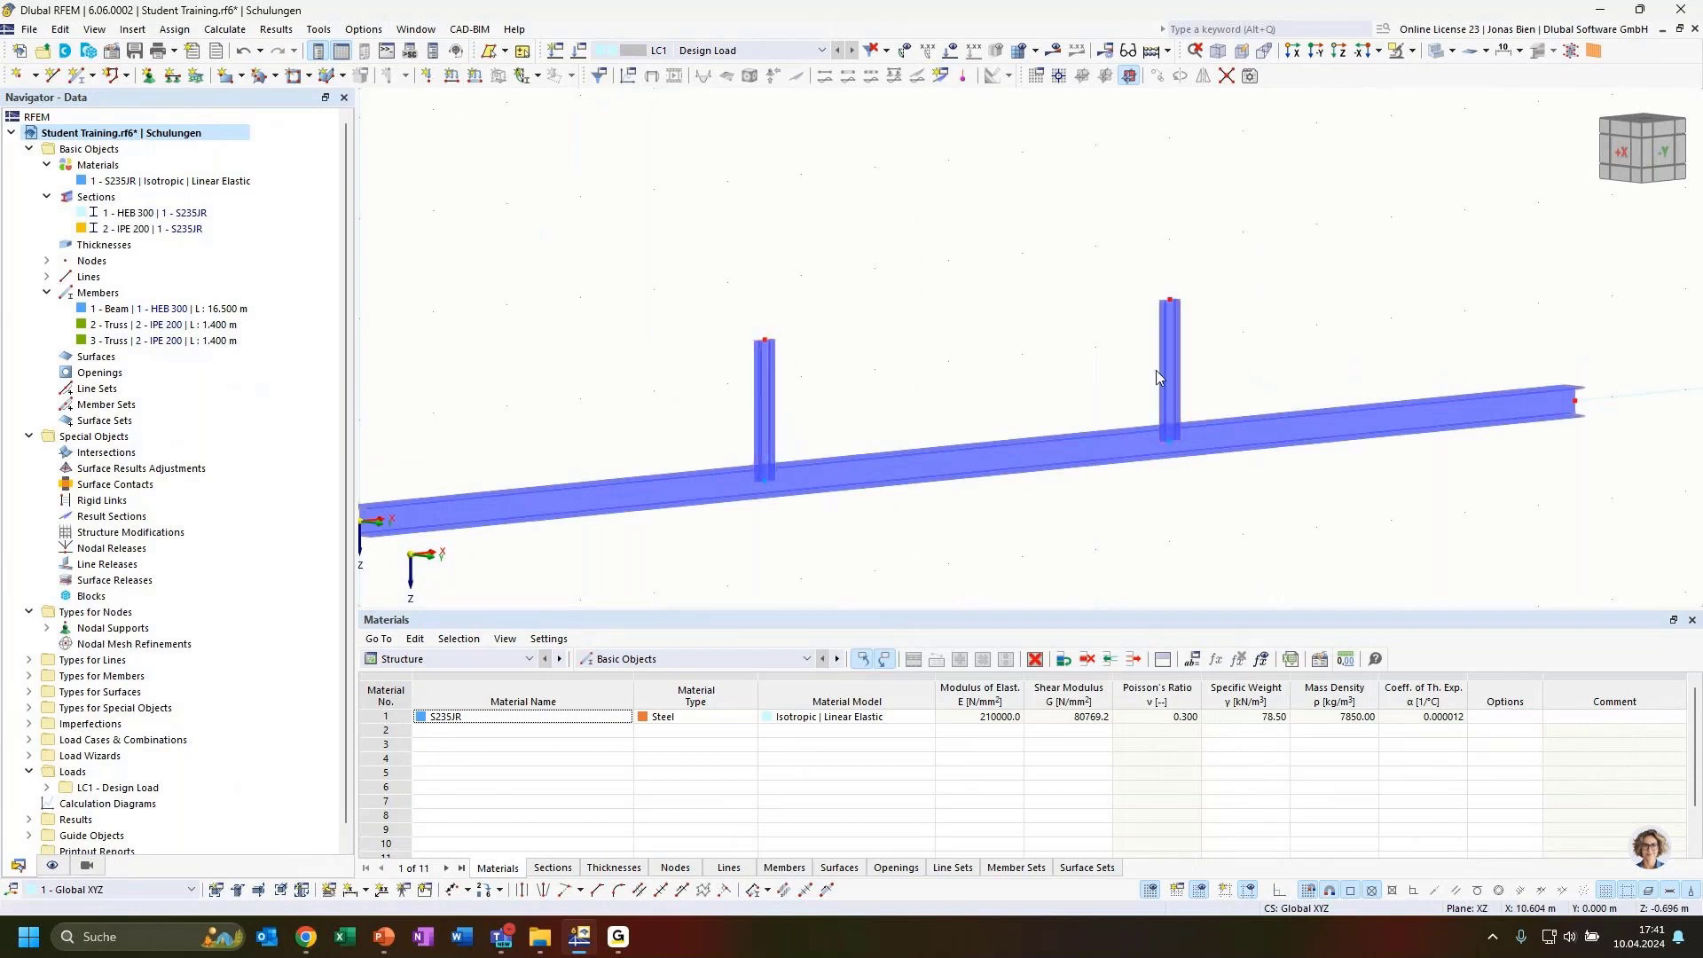
pyautogui.keyDown('ctrl'); pyautogui.moveTo(1269, 521); pyautogui.dragTo(1143, 539, button='middle'); pyautogui.keyUp('ctrl')
pyautogui.scroll(-5, 1190, 524)
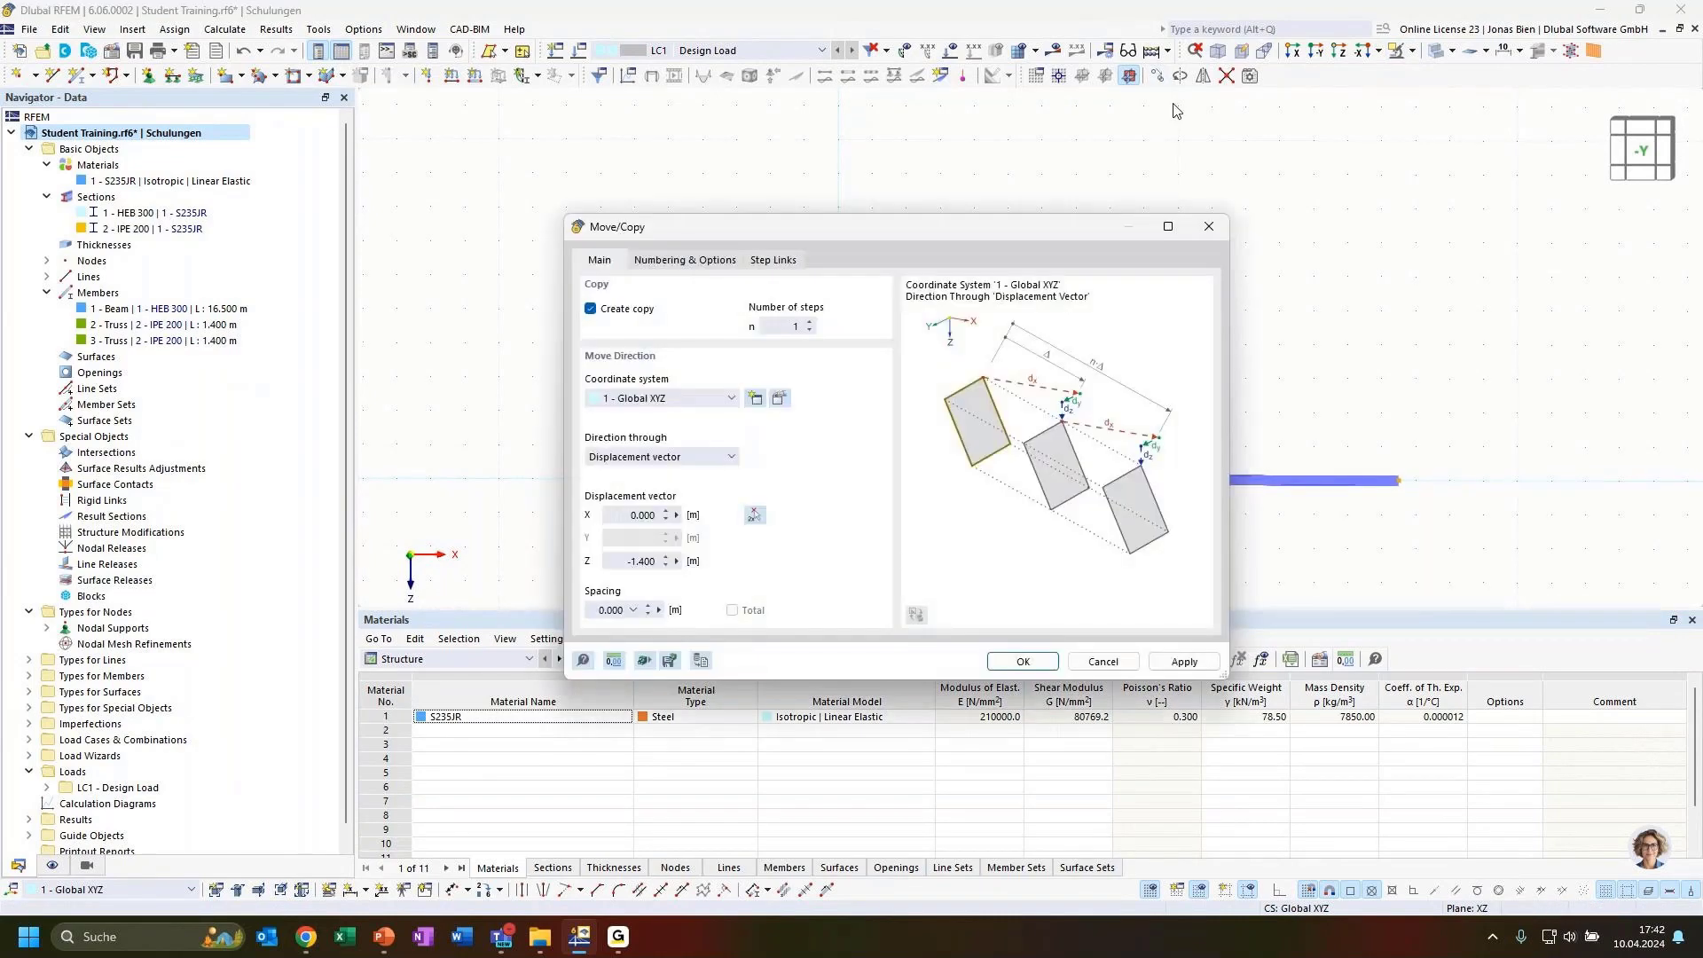
pyautogui.doubleClick(632, 562)
pyautogui.write('-2.3')
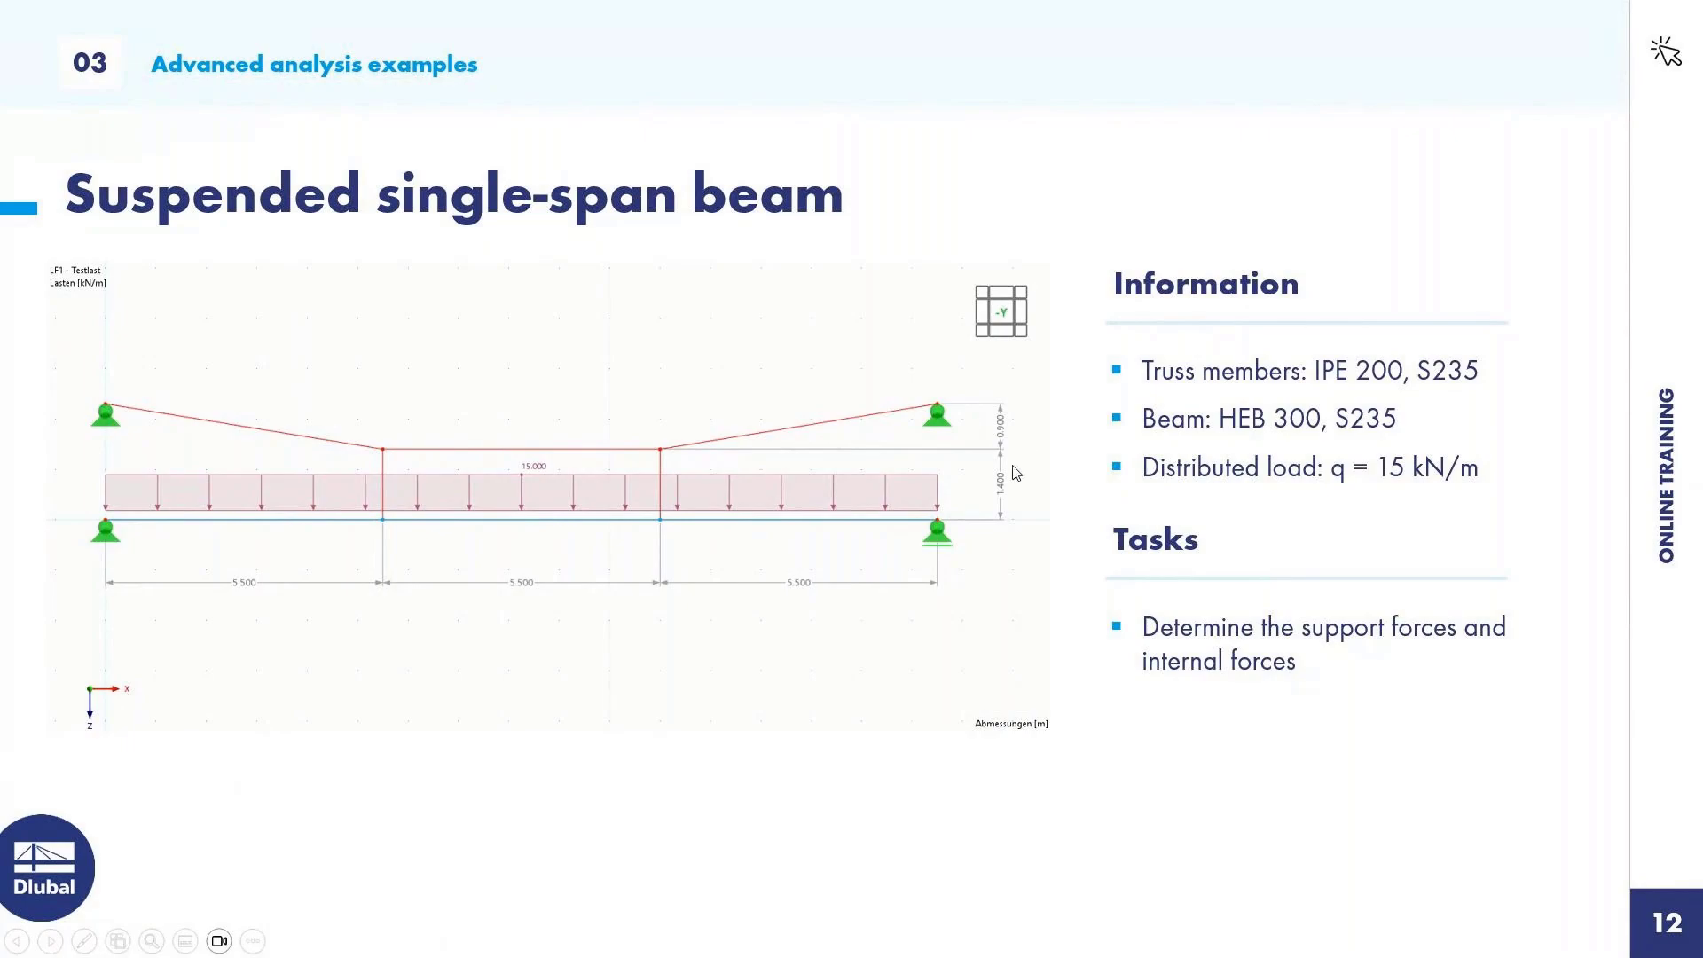
pyautogui.hotkey('alt', 'Tab')
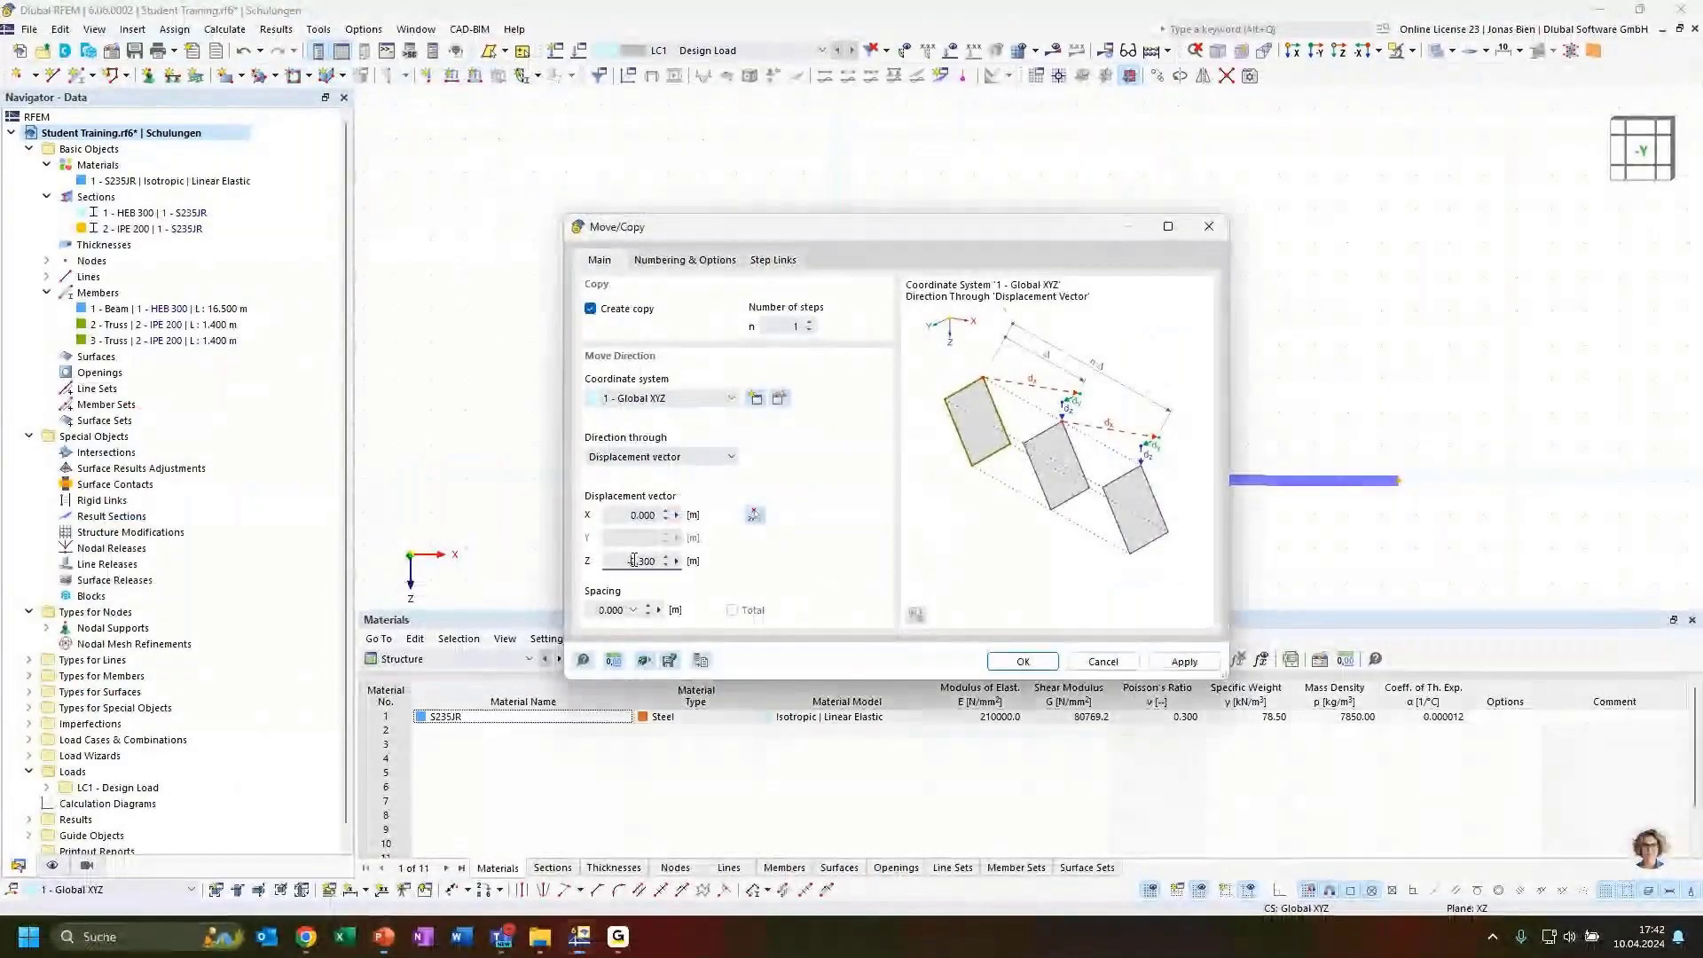
pyautogui.write('-1.')
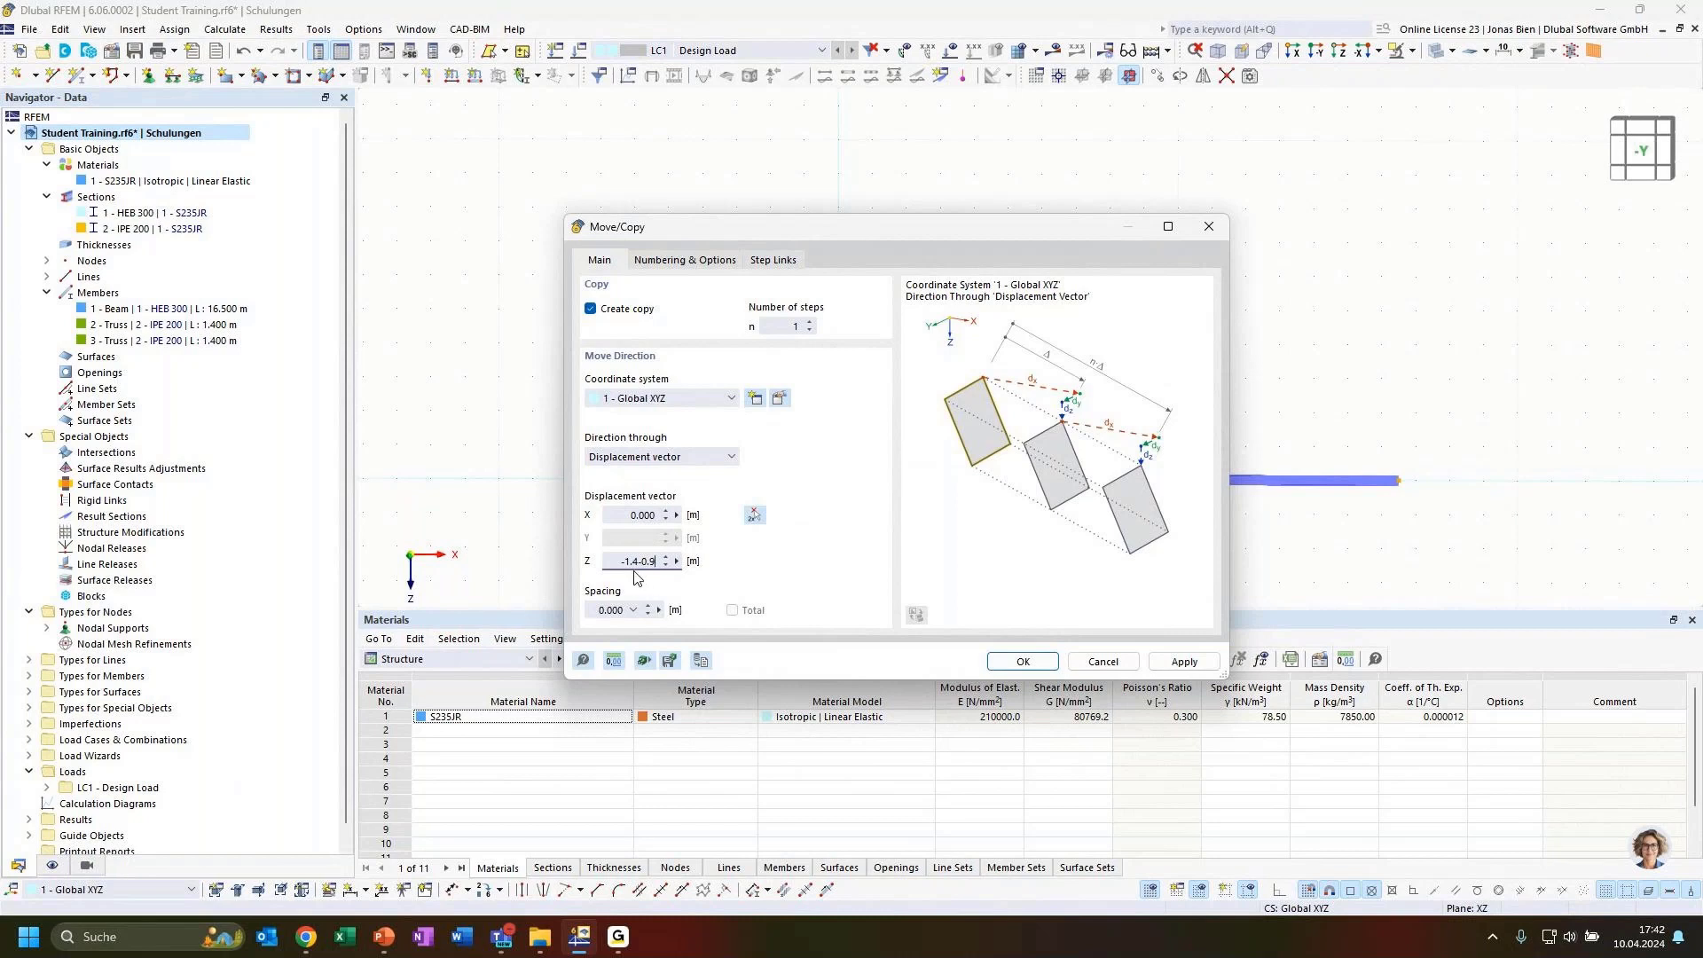
pyautogui.click(643, 518)
pyautogui.click(1024, 664)
pyautogui.moveTo(621, 562); pyautogui.dragTo(786, 560)
pyautogui.click(647, 512)
pyautogui.click(1021, 661)
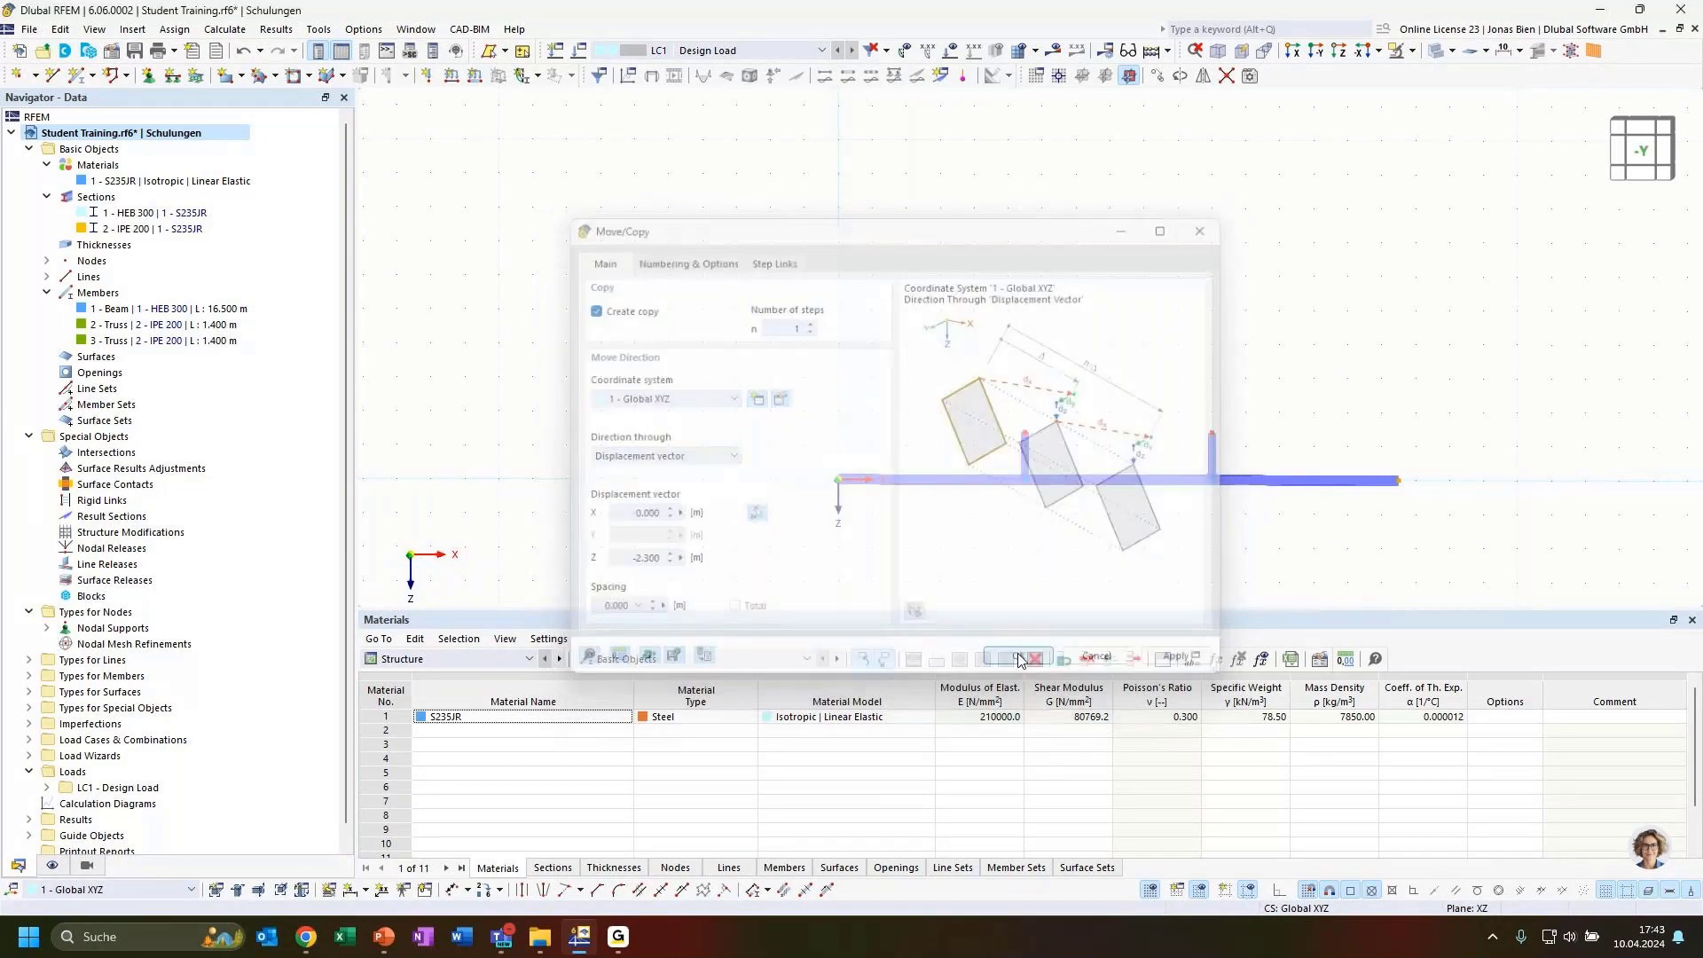
# Delete the two vertical truss members at the beam's ends, keeping their upper nodes
pyautogui.moveTo(1468, 463); pyautogui.dragTo(1351, 434, button='middle')
pyautogui.scroll(2, 1069, 448)
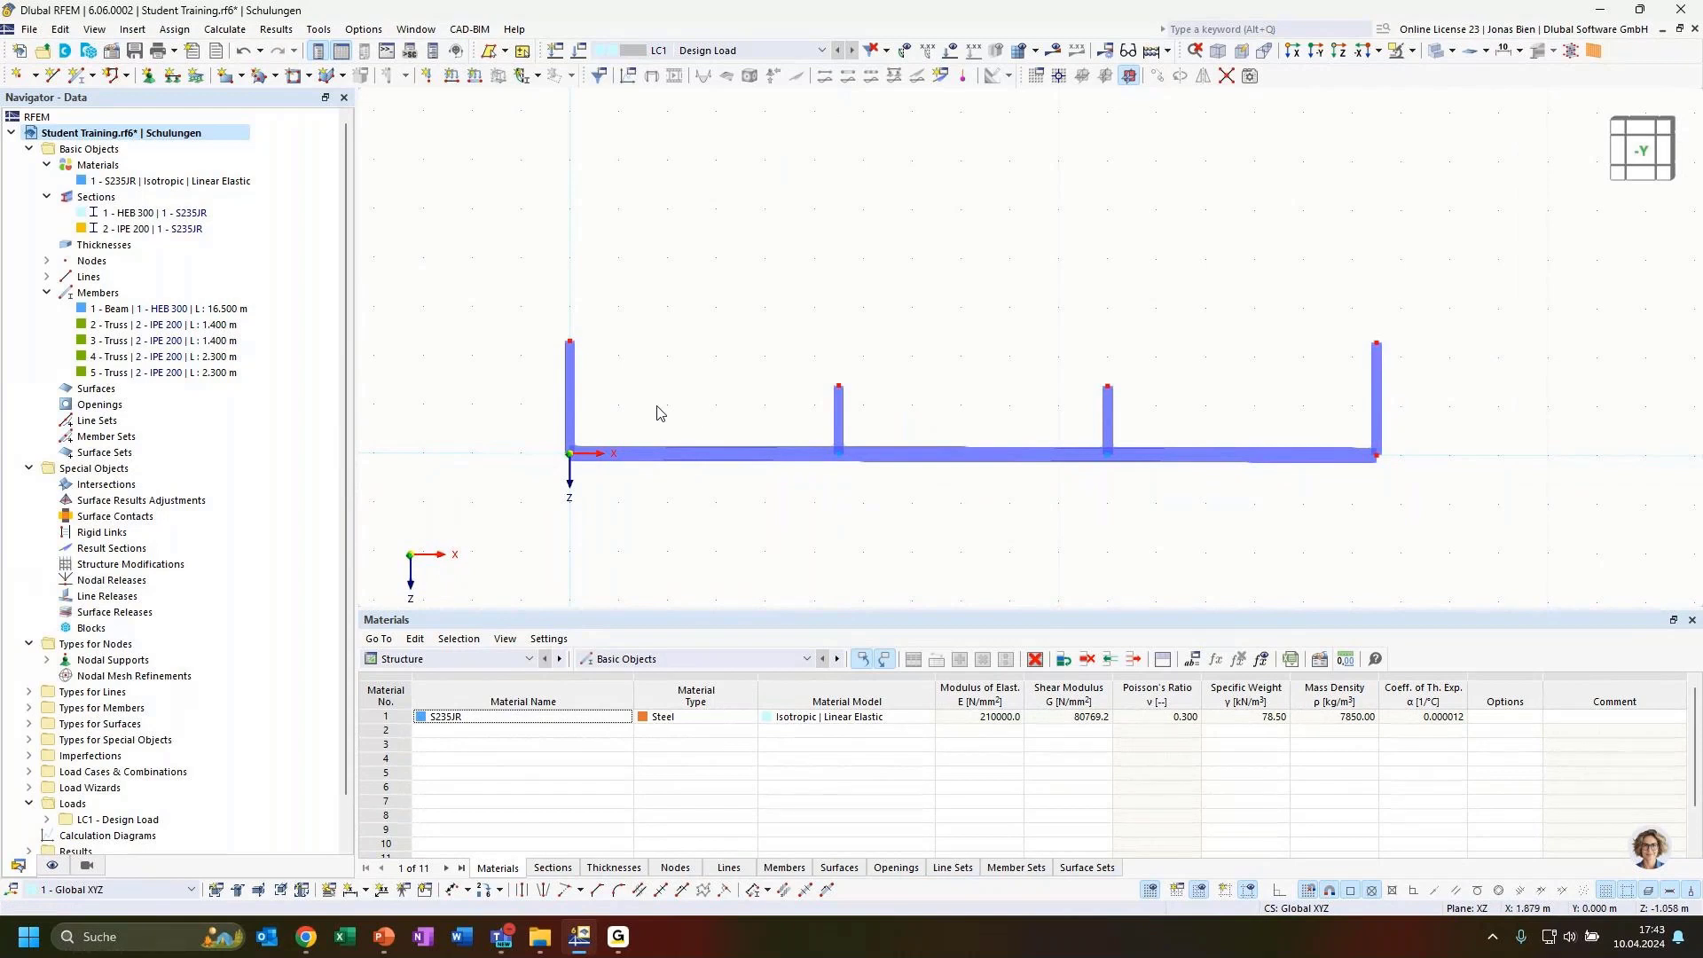
pyautogui.click(571, 403)
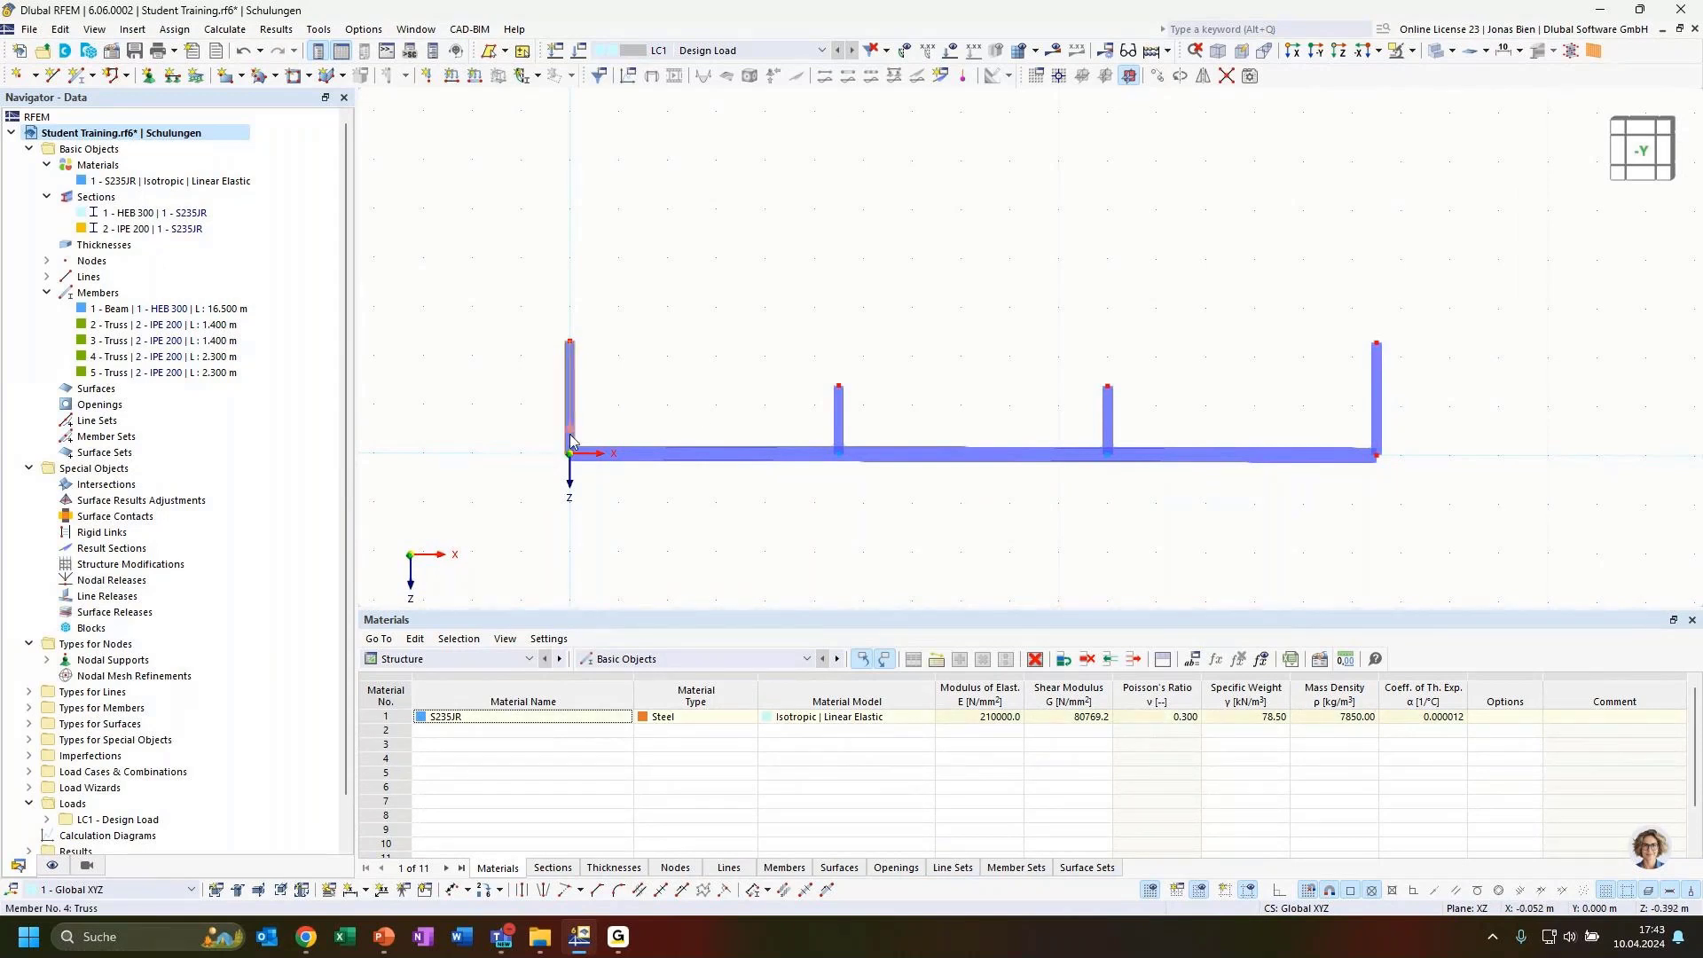
pyautogui.keyDown('ctrl'); pyautogui.click(1377, 410); pyautogui.keyUp('ctrl')
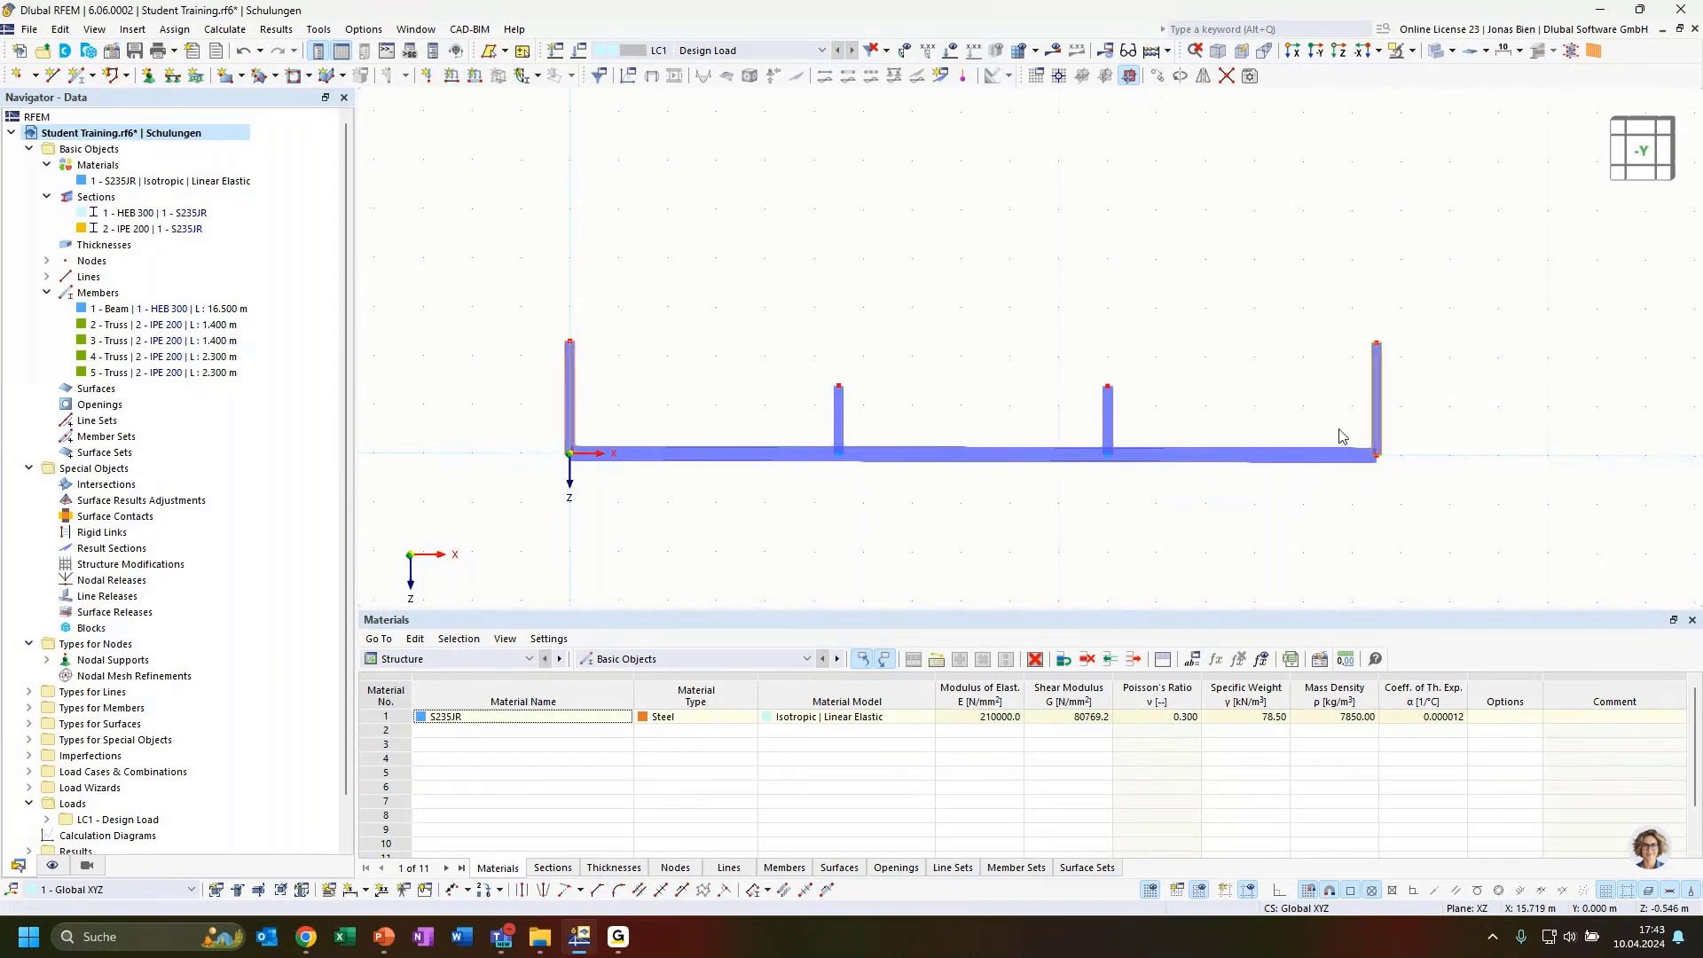
pyautogui.press('Delete')
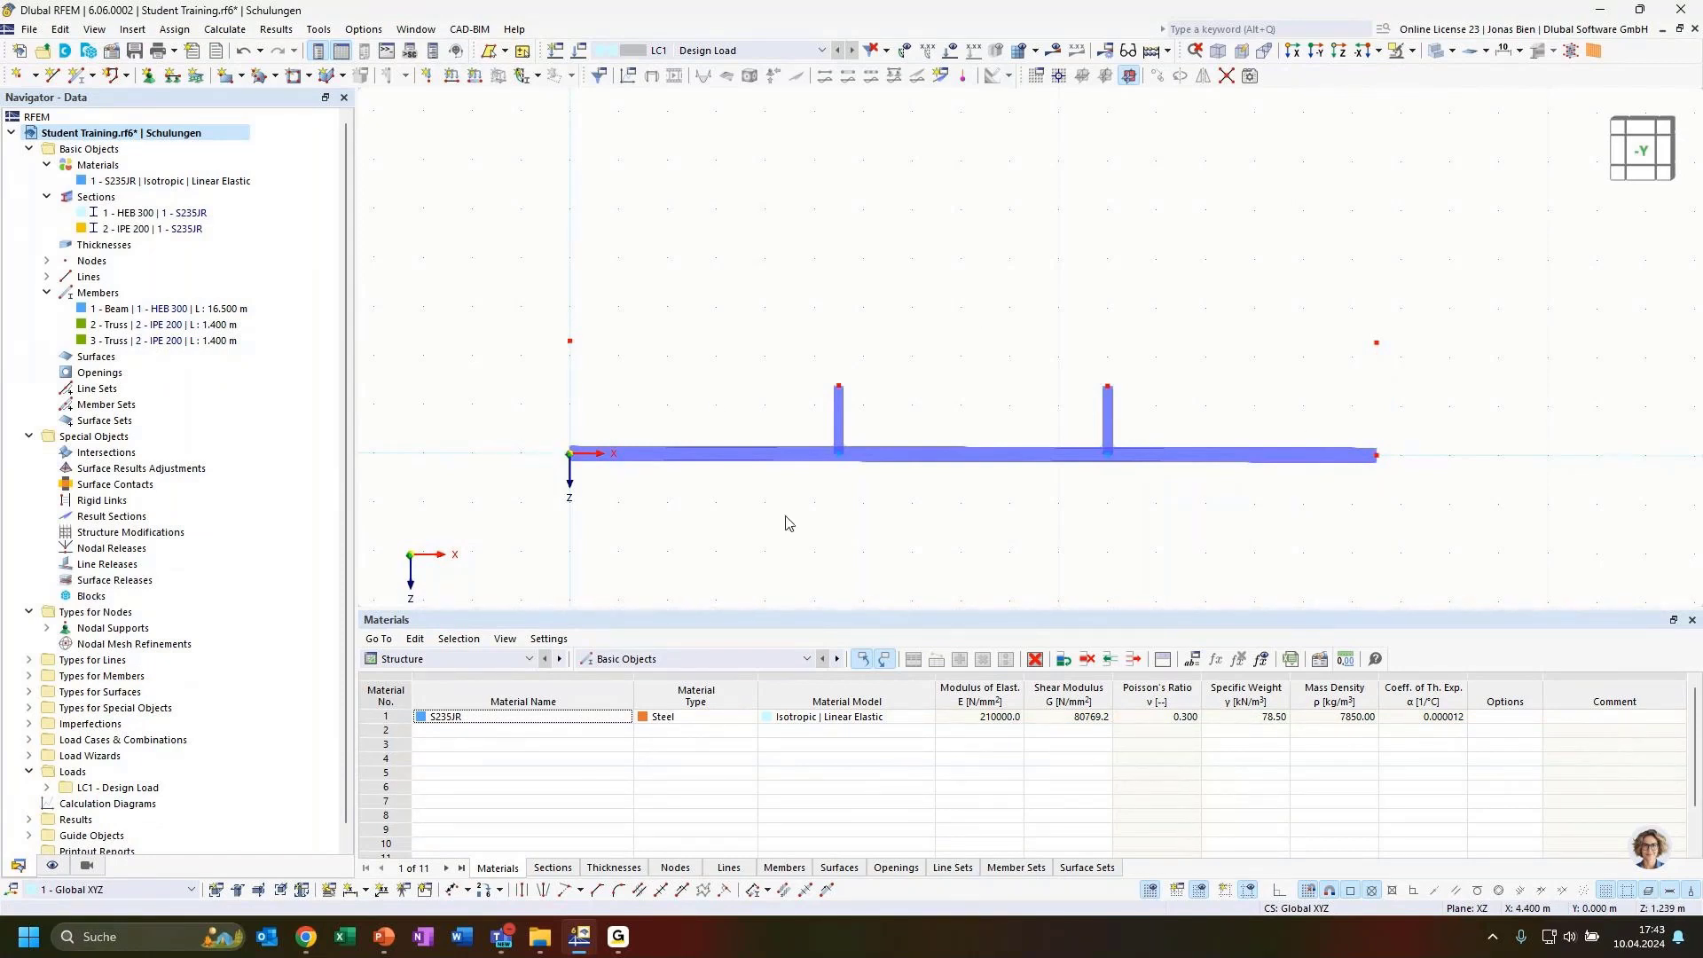
# Draw new truss members from the upper left end node to the top of the first vertical and on to the top of the second
pyautogui.click(74, 77)
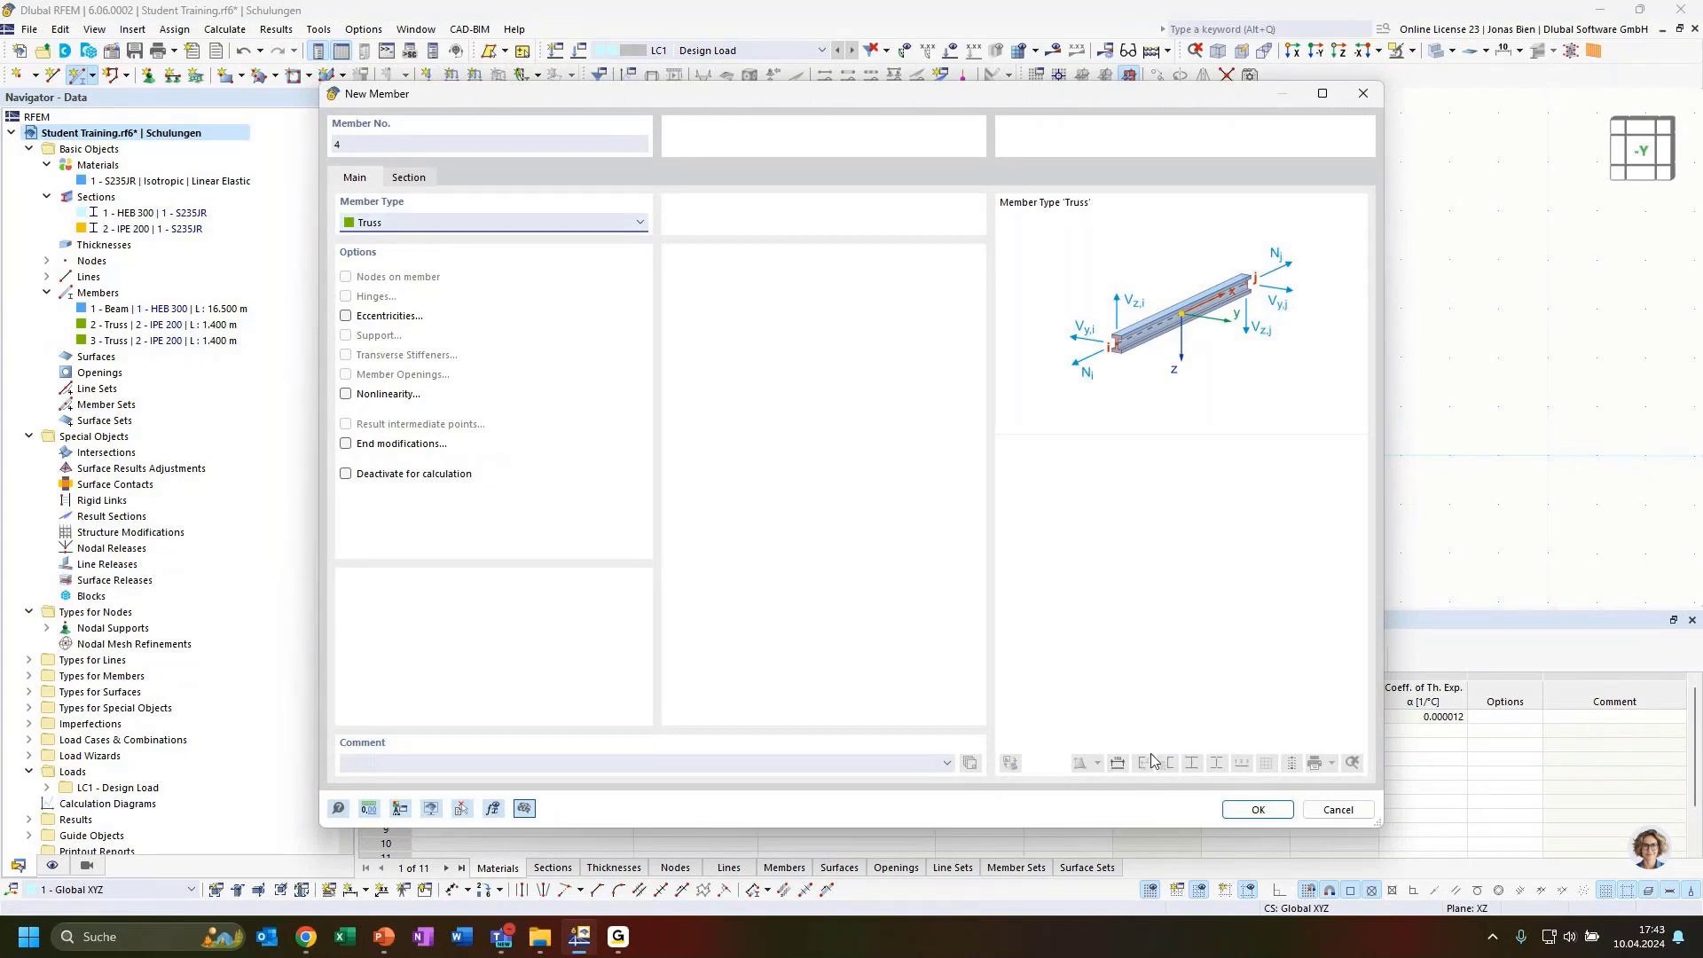
pyautogui.click(1257, 809)
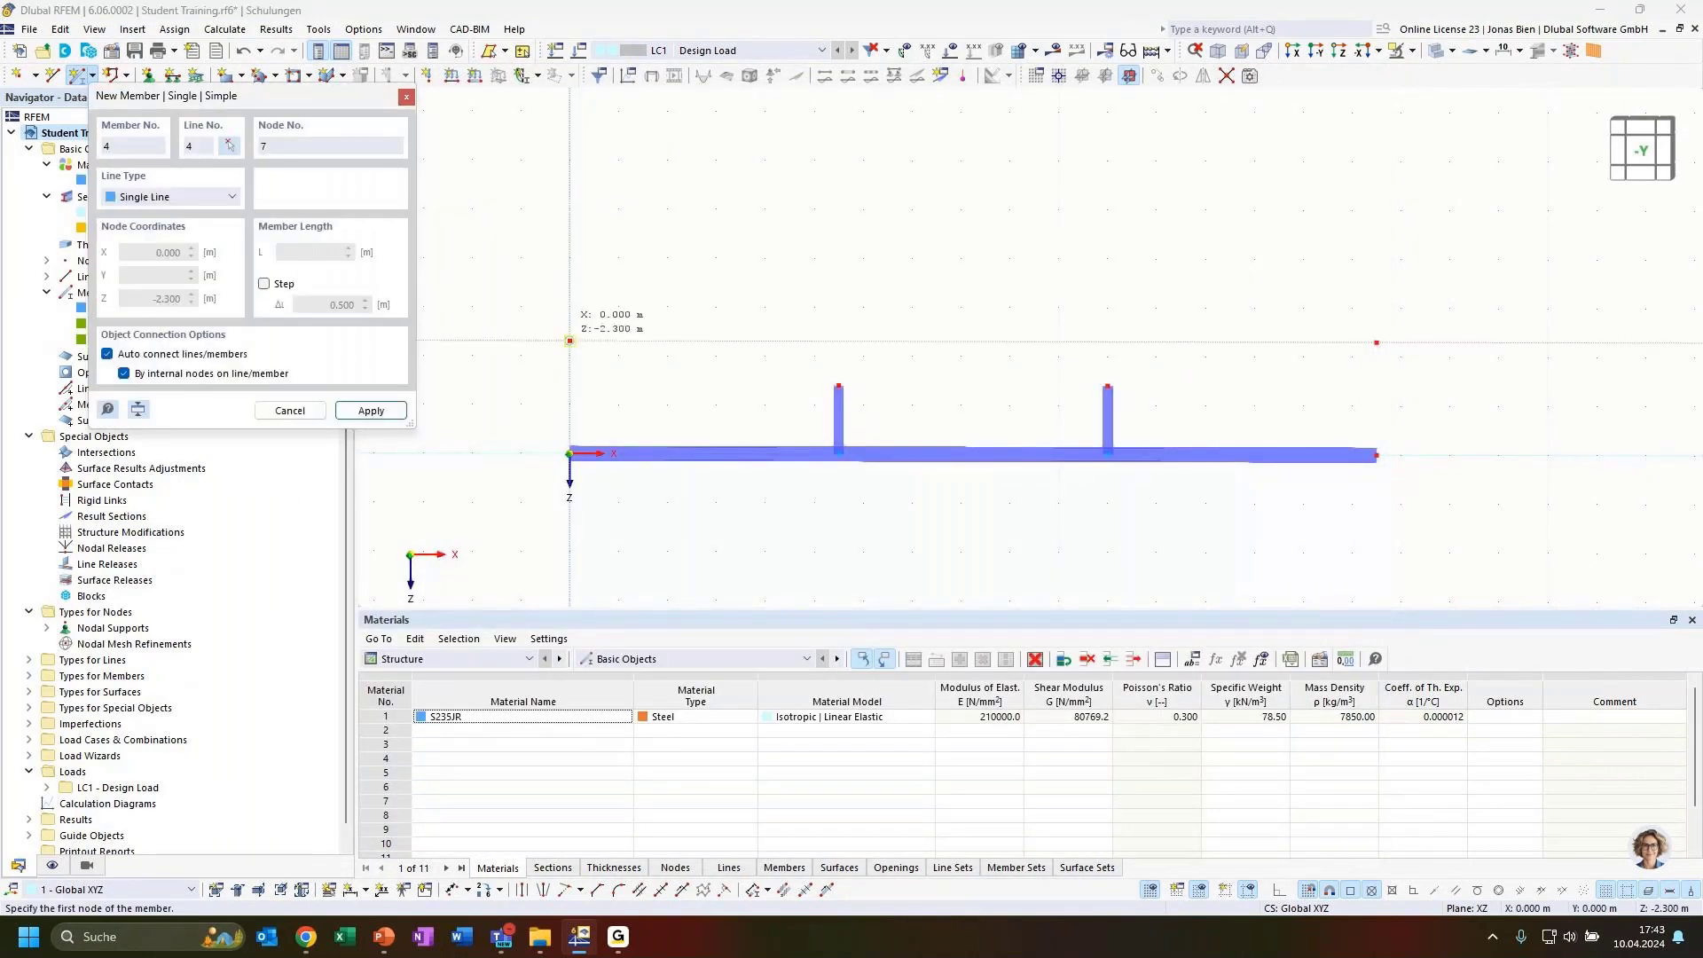
pyautogui.click(569, 341)
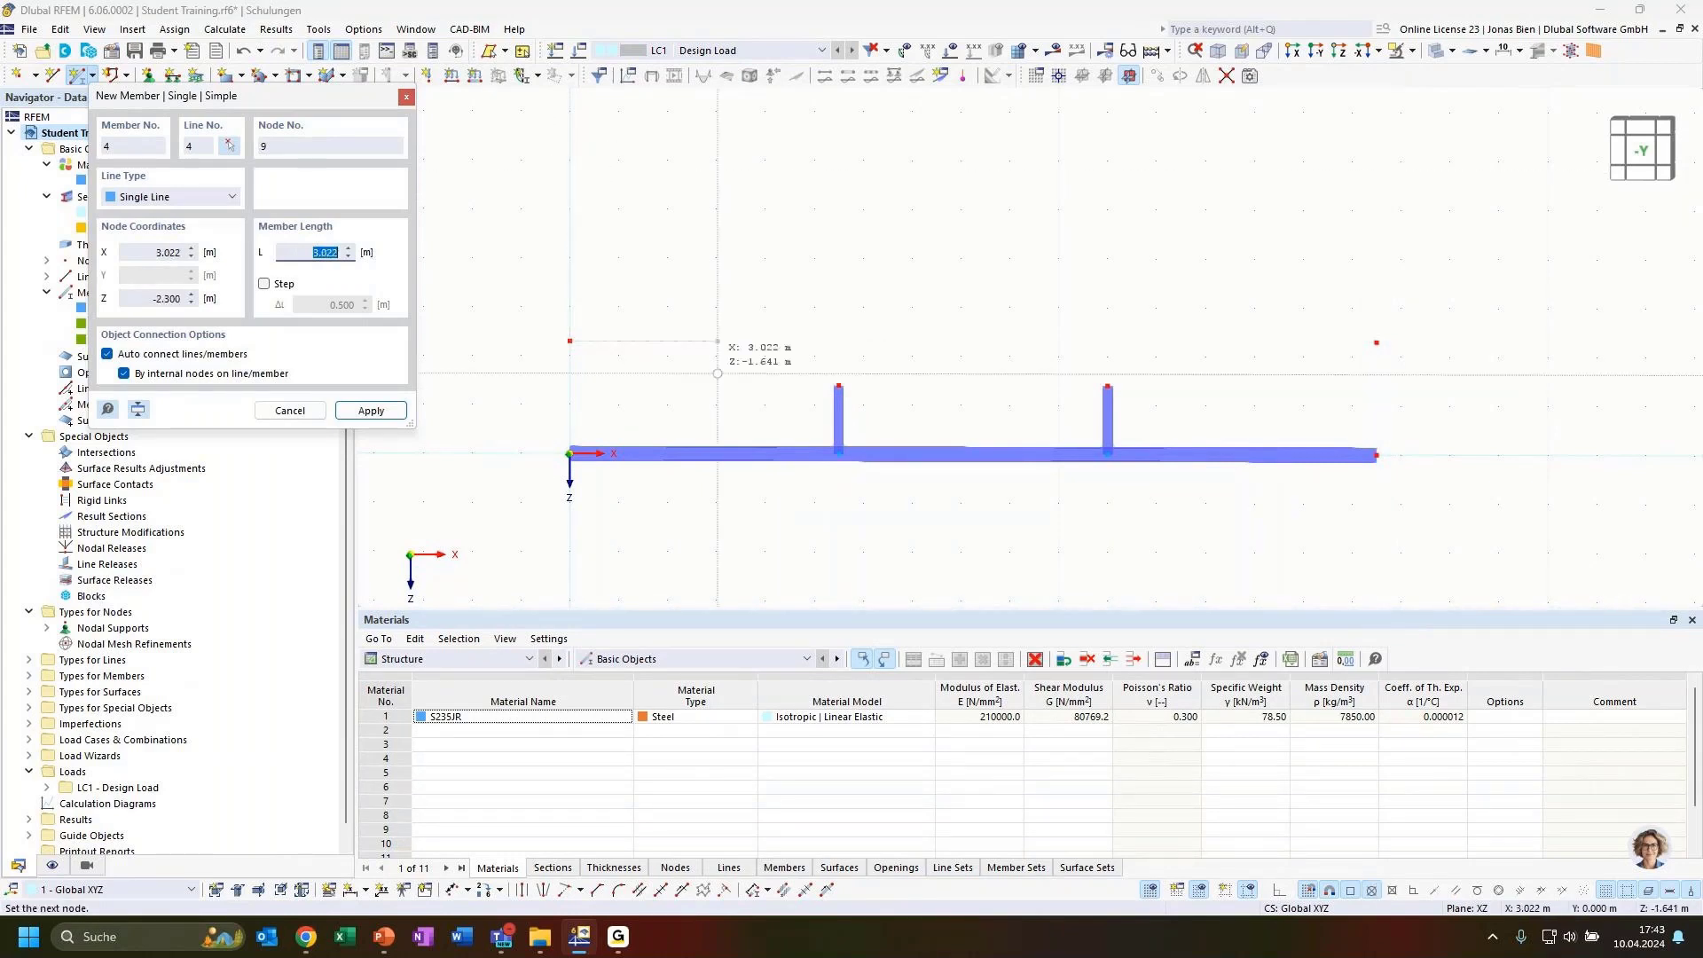
pyautogui.click(839, 385)
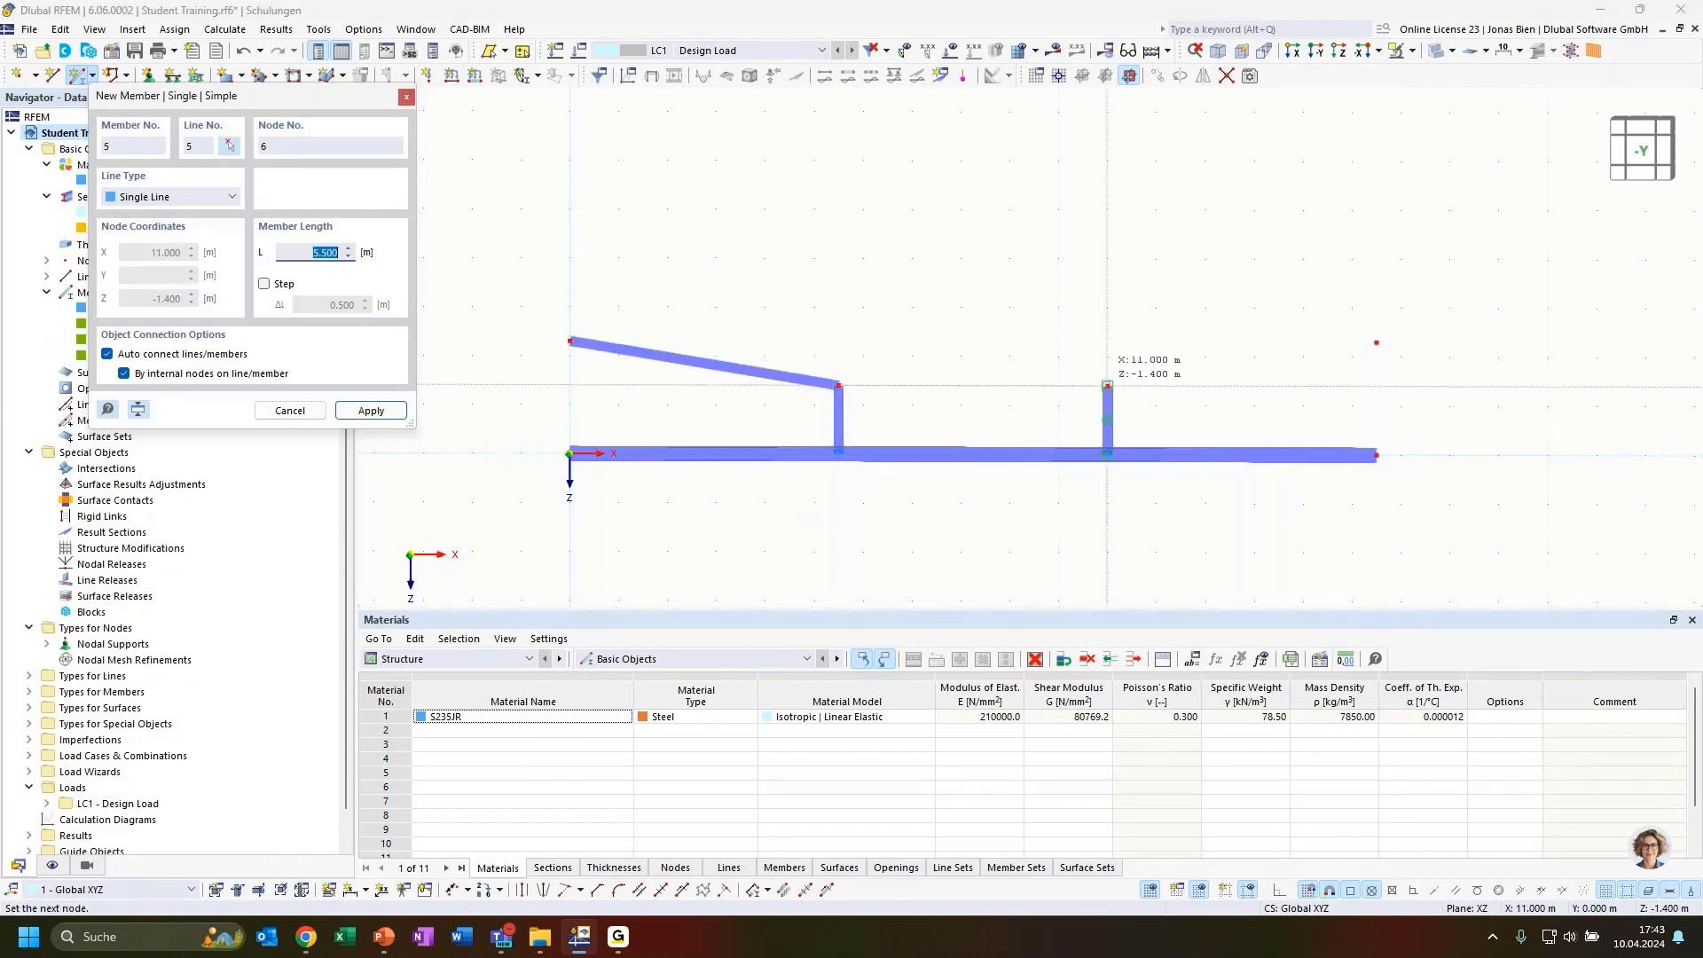
pyautogui.click(1107, 386)
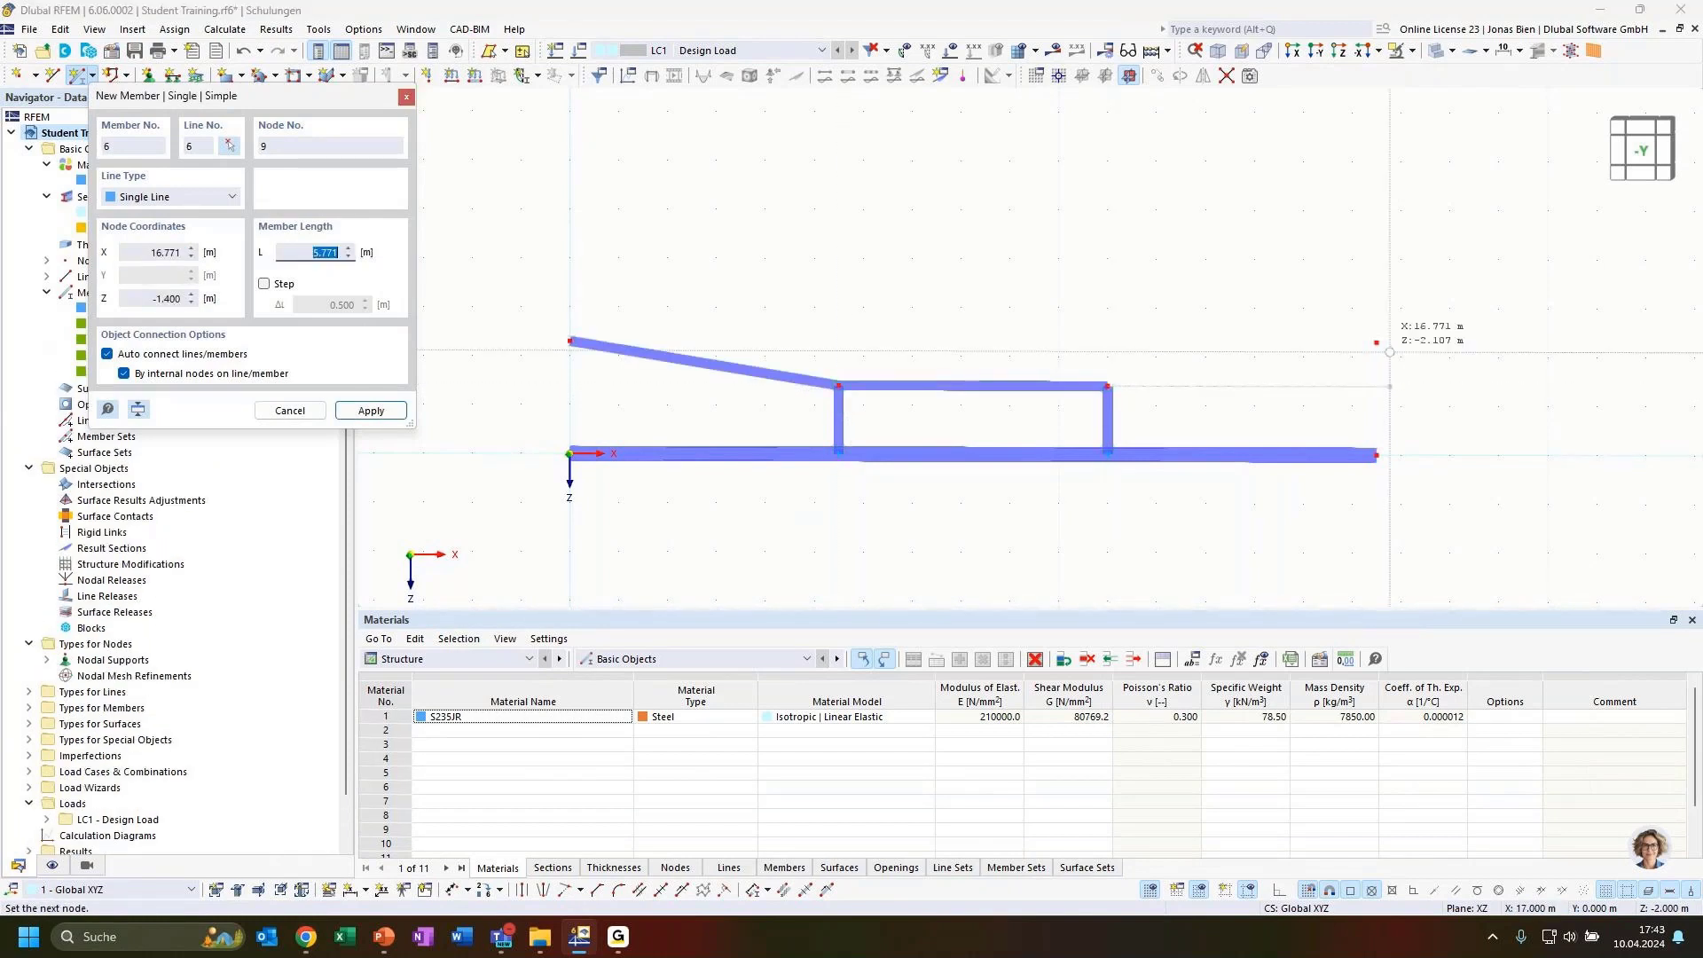
# Add a truss member from the second vertical's top and move its free end node onto the upper right end node
pyautogui.click(1366, 386)
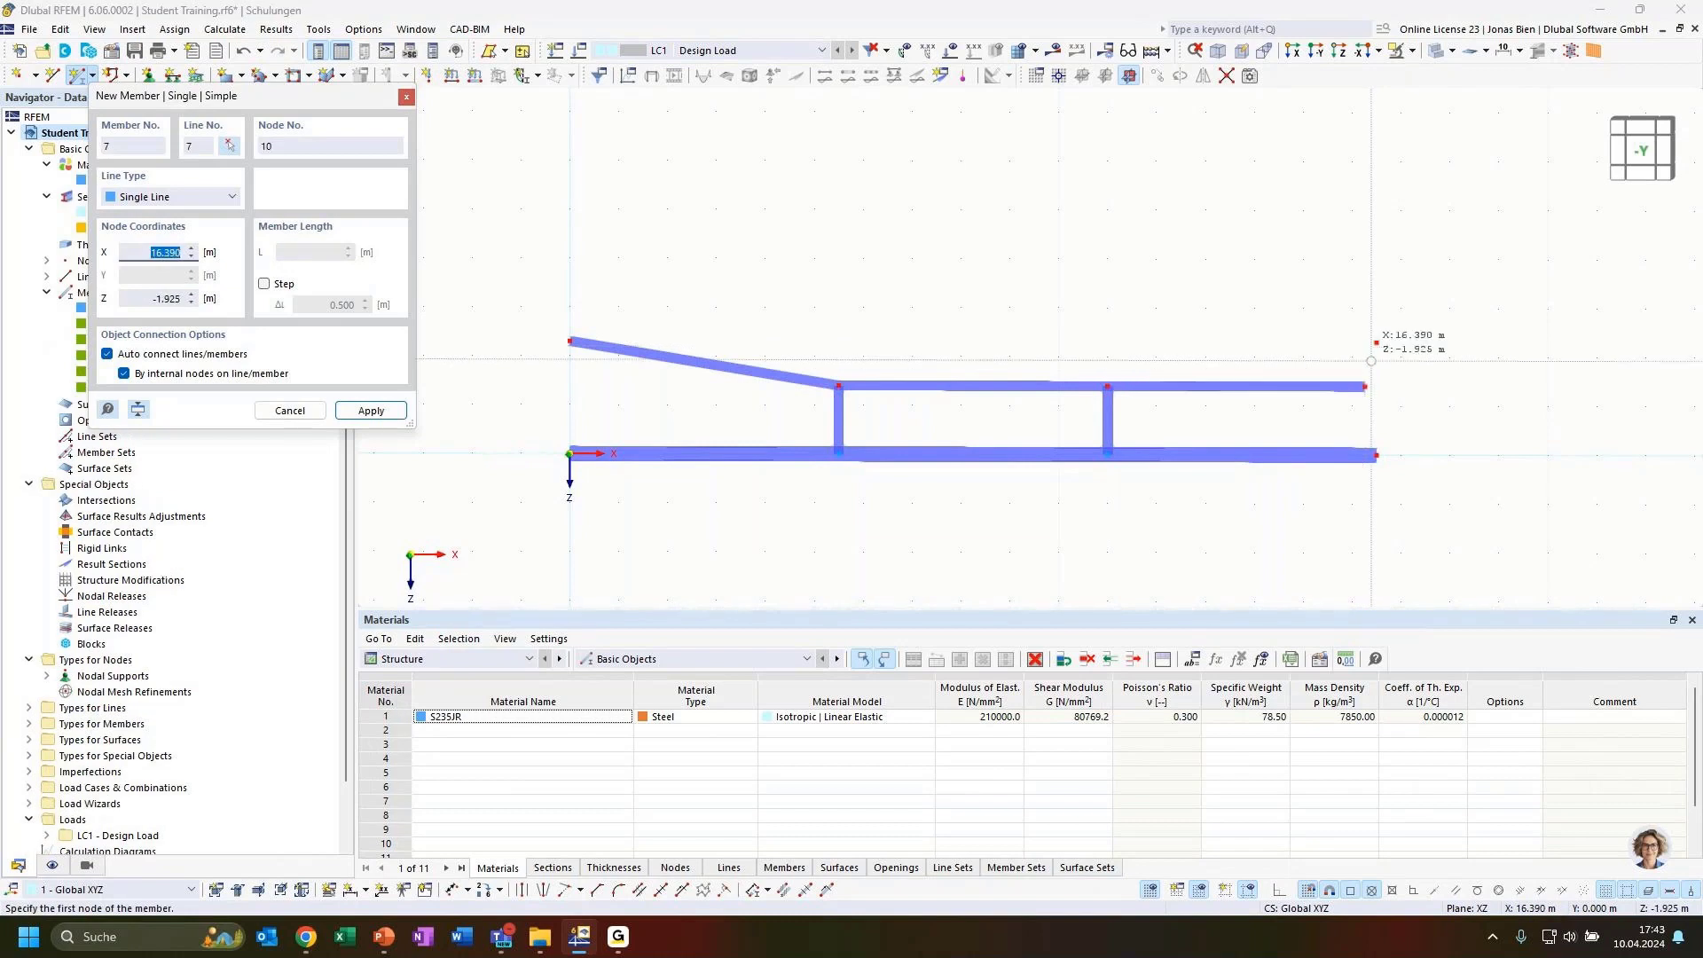
pyautogui.press('Escape')
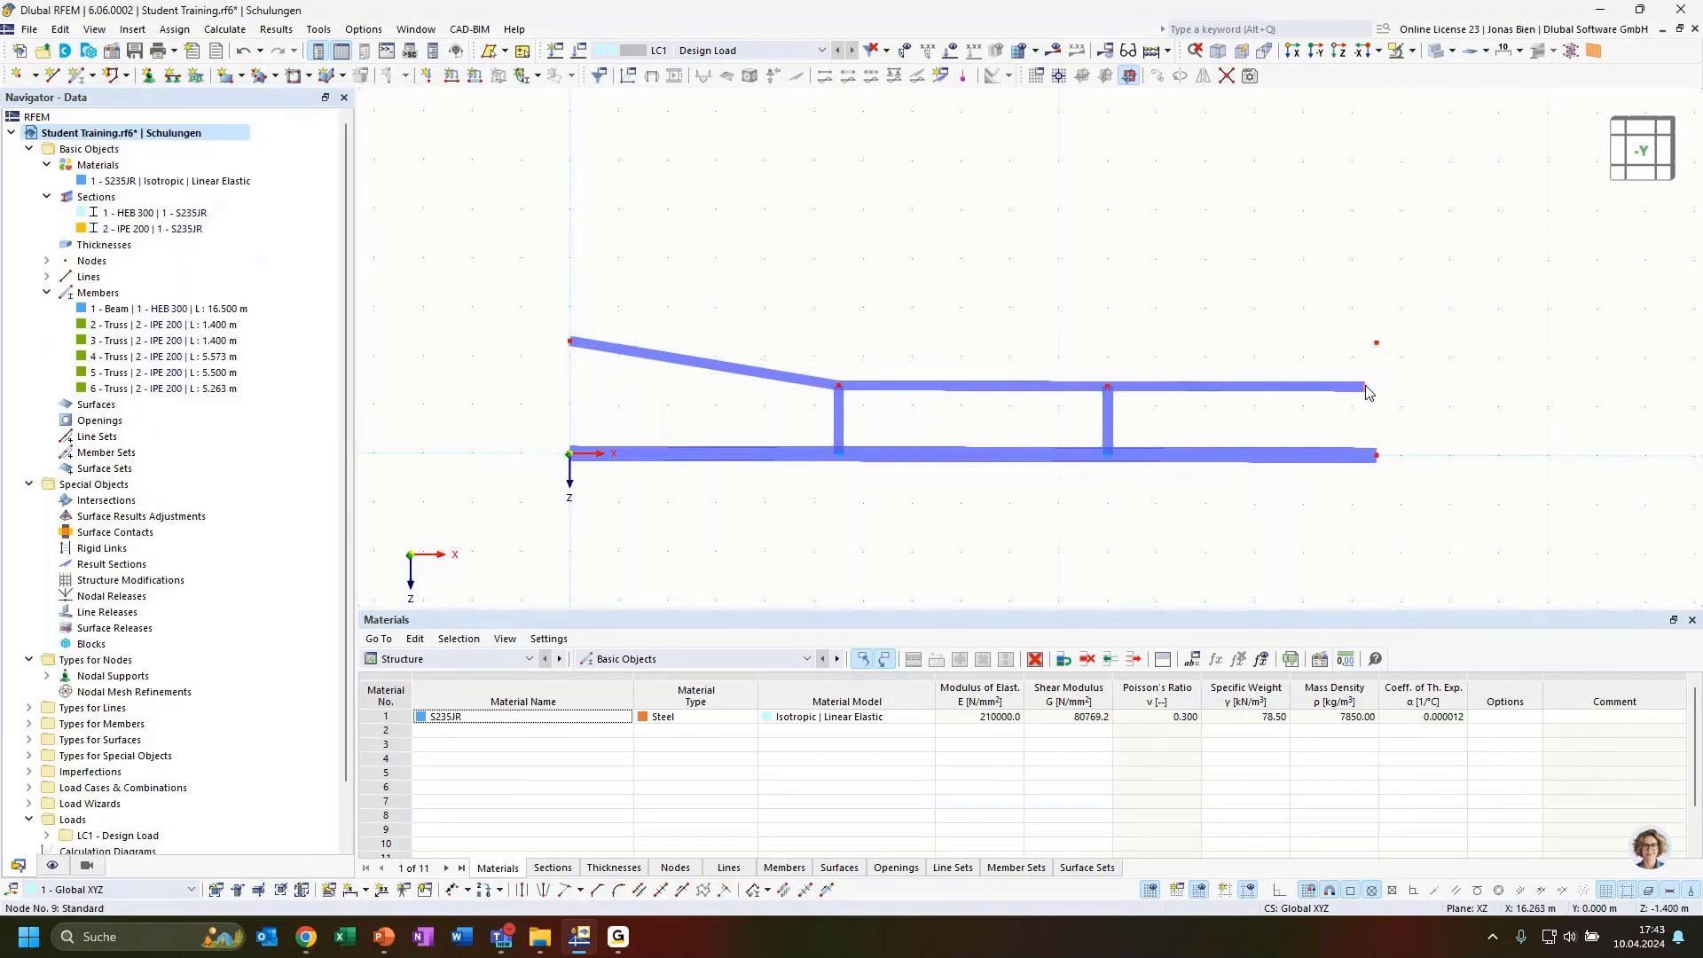
pyautogui.moveTo(1364, 390); pyautogui.dragTo(1376, 346)
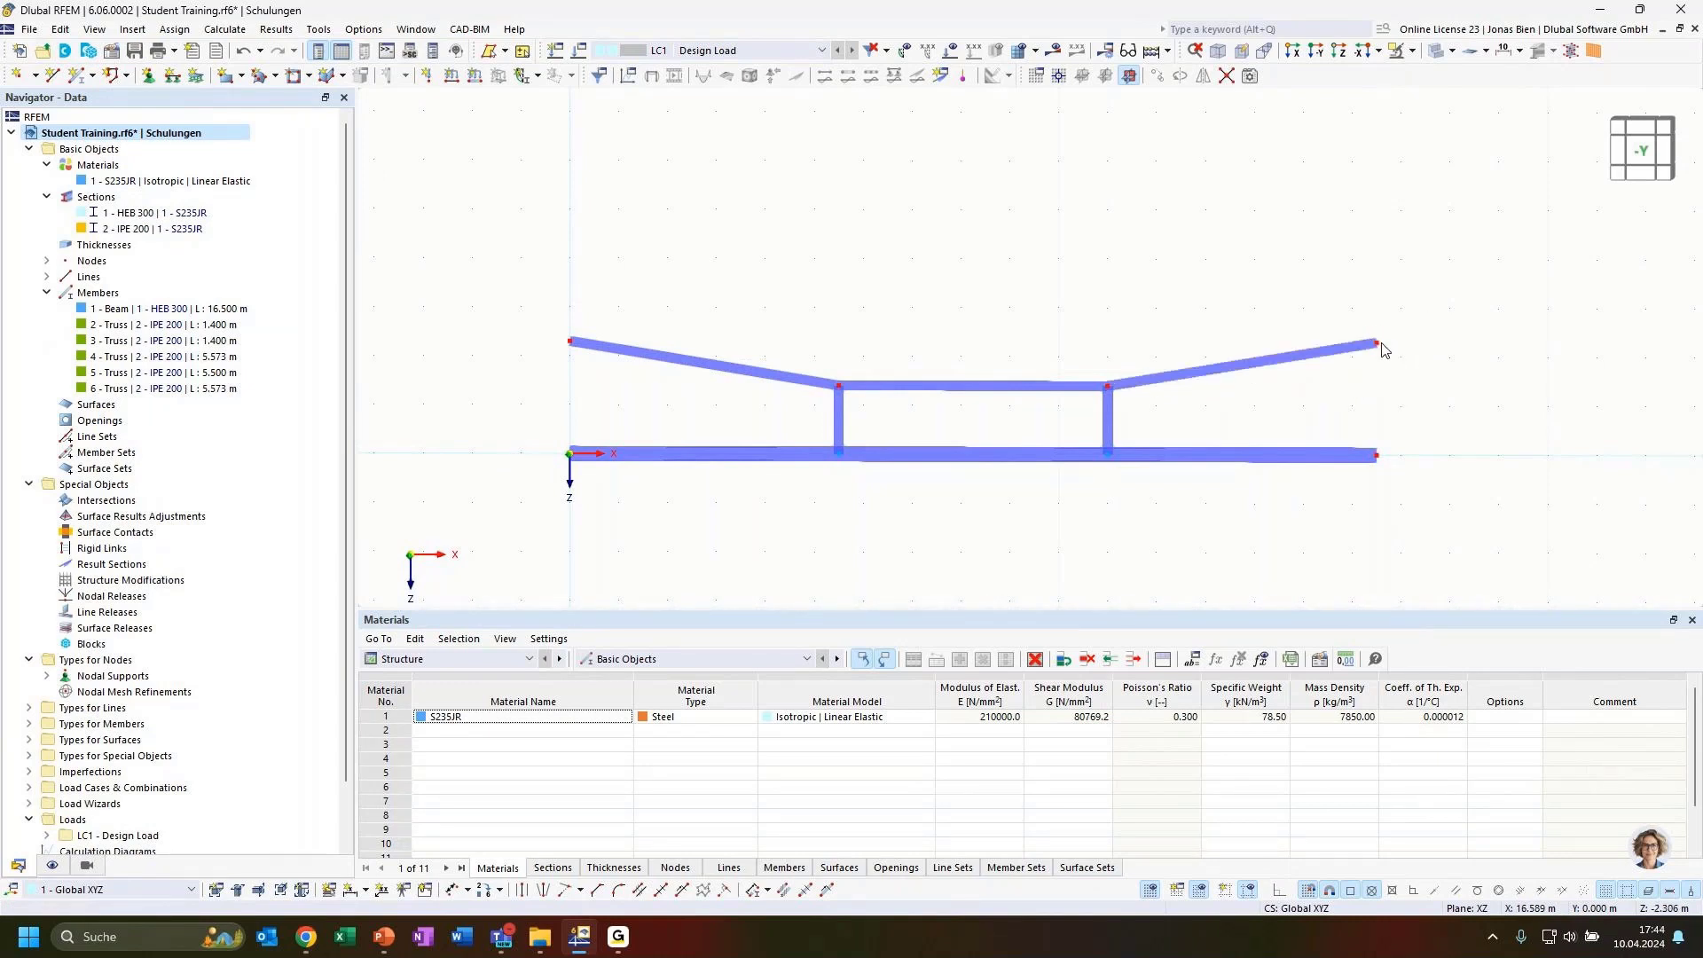
# Switch the model display to wireframe and on to opaque solid rendering
pyautogui.scroll(2, 1391, 360)
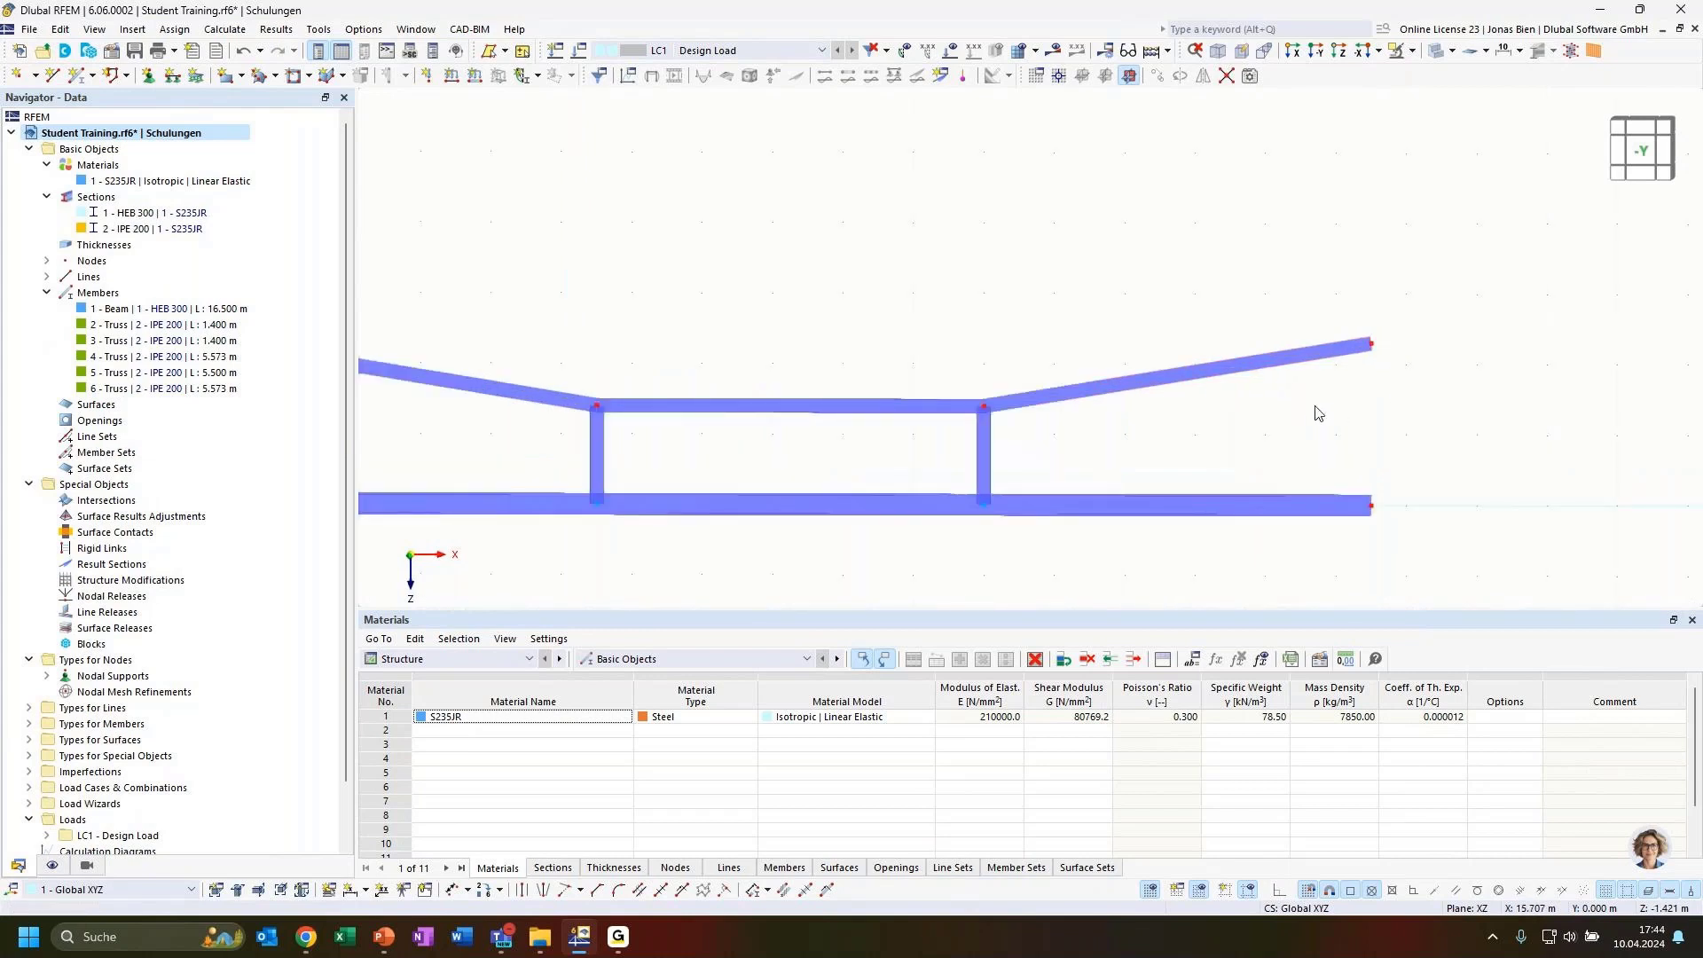
pyautogui.scroll(-1, 1308, 409)
pyautogui.scroll(-1, 1026, 351)
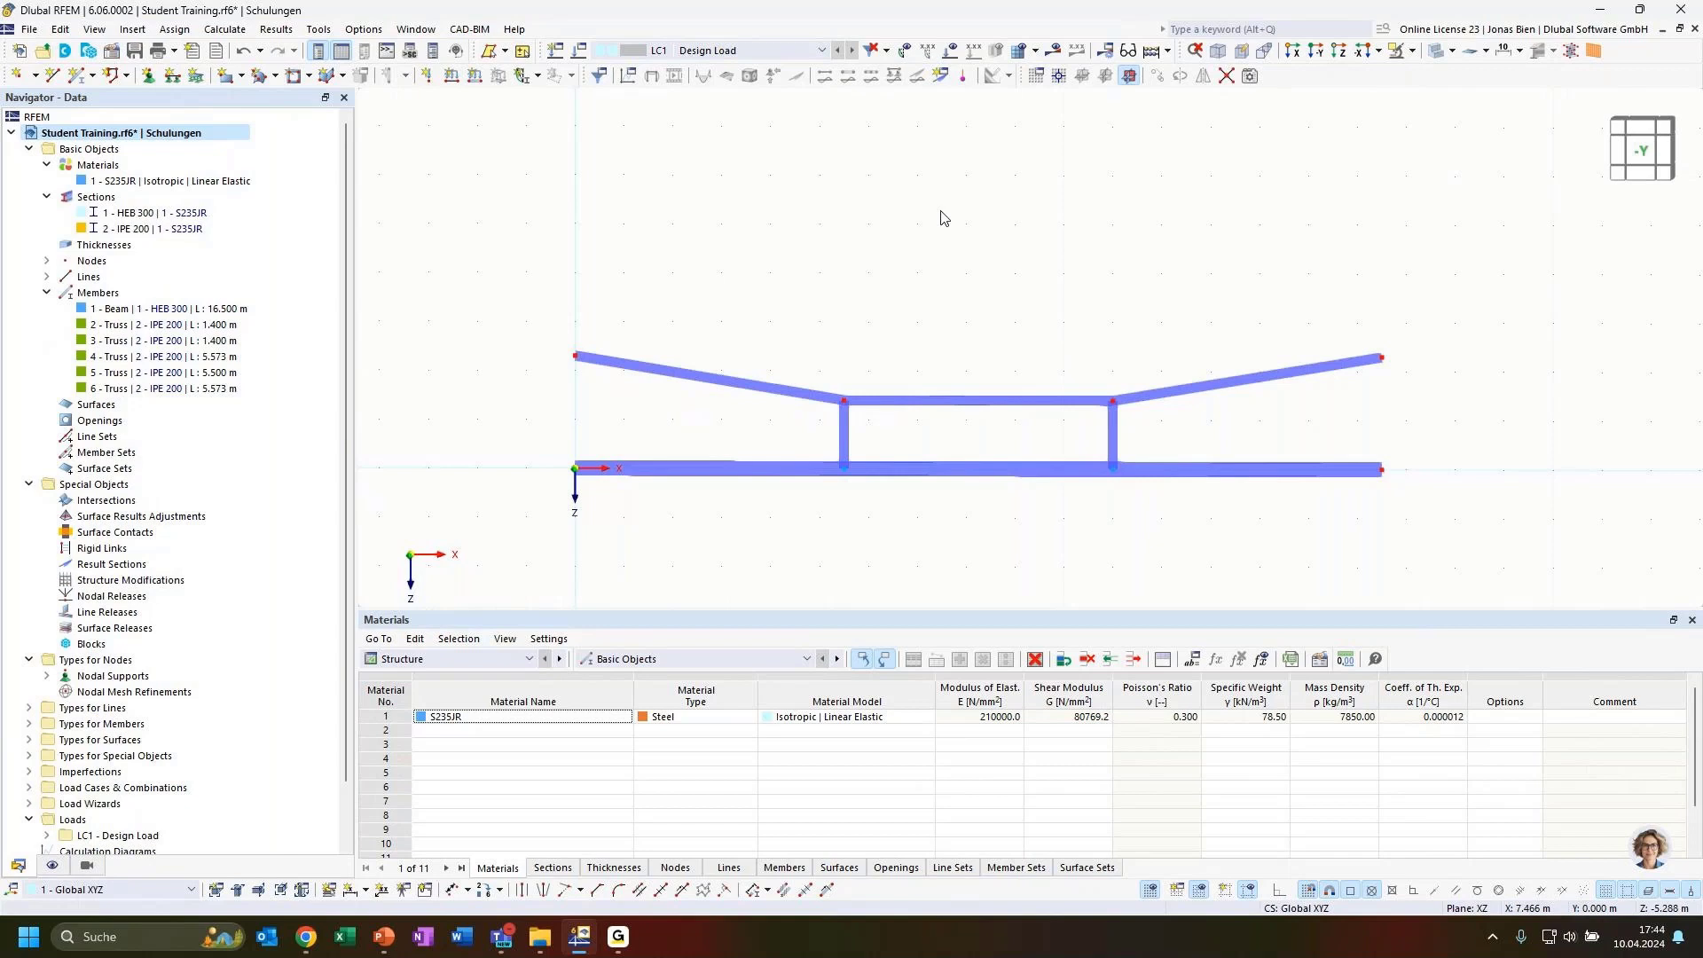
pyautogui.keyDown('ctrl'); pyautogui.moveTo(844, 325); pyautogui.dragTo(1007, 378, button='middle'); pyautogui.keyUp('ctrl')
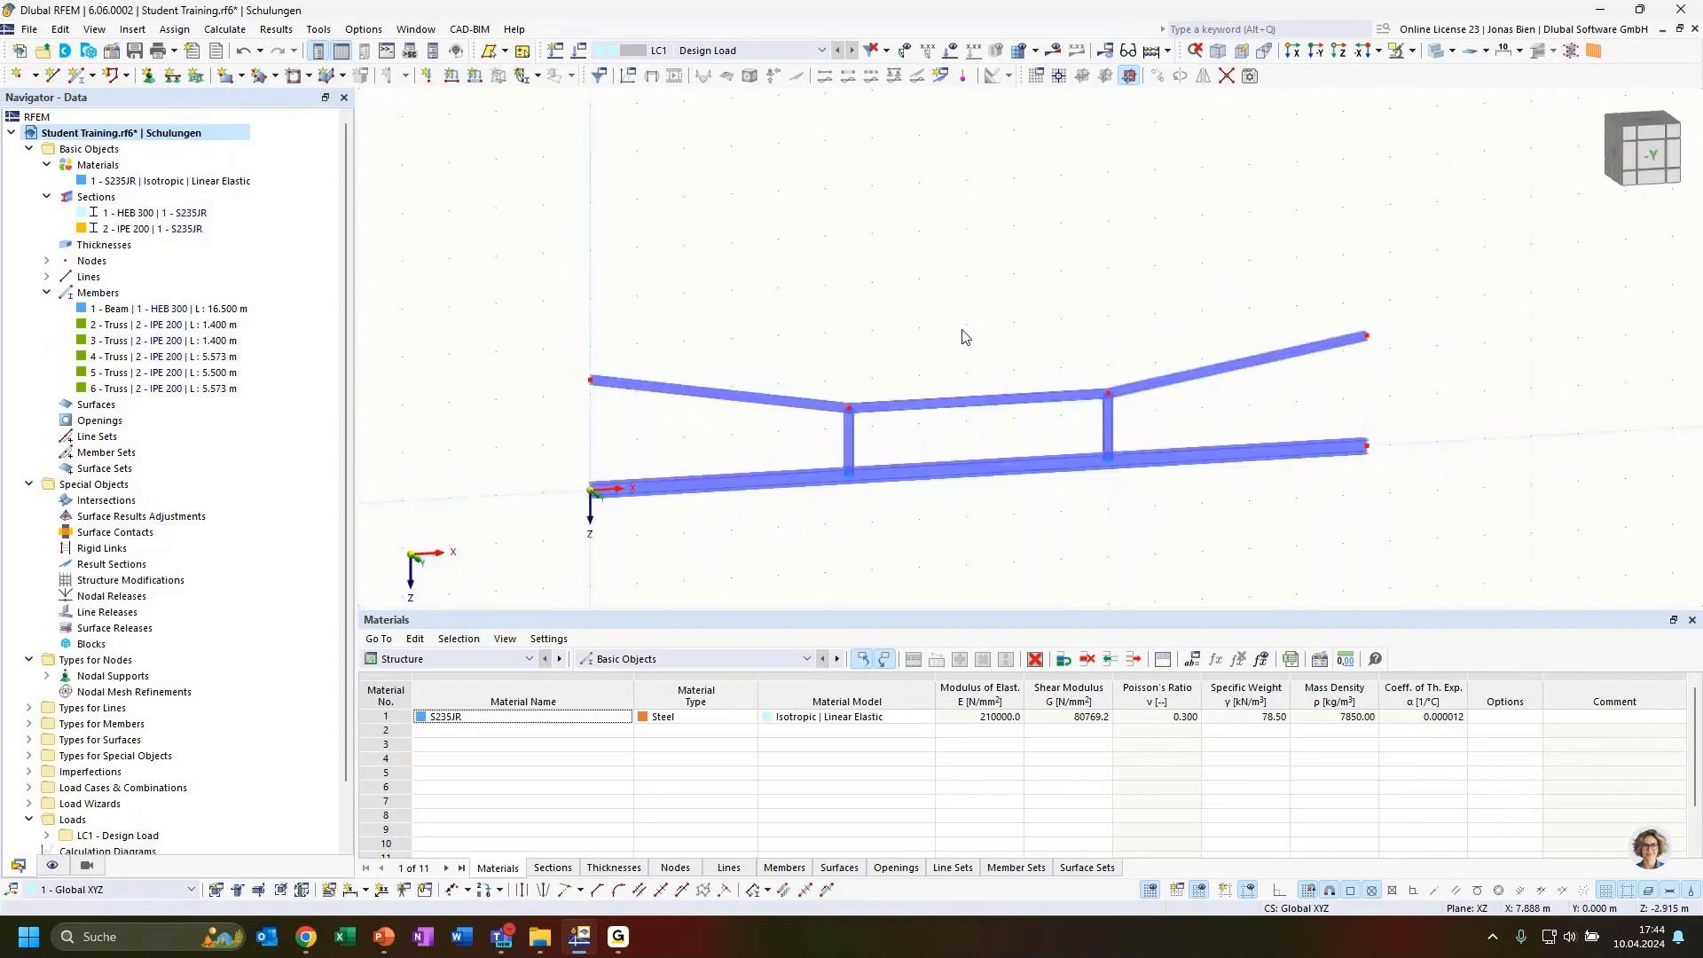
pyautogui.scroll(5, 790, 468)
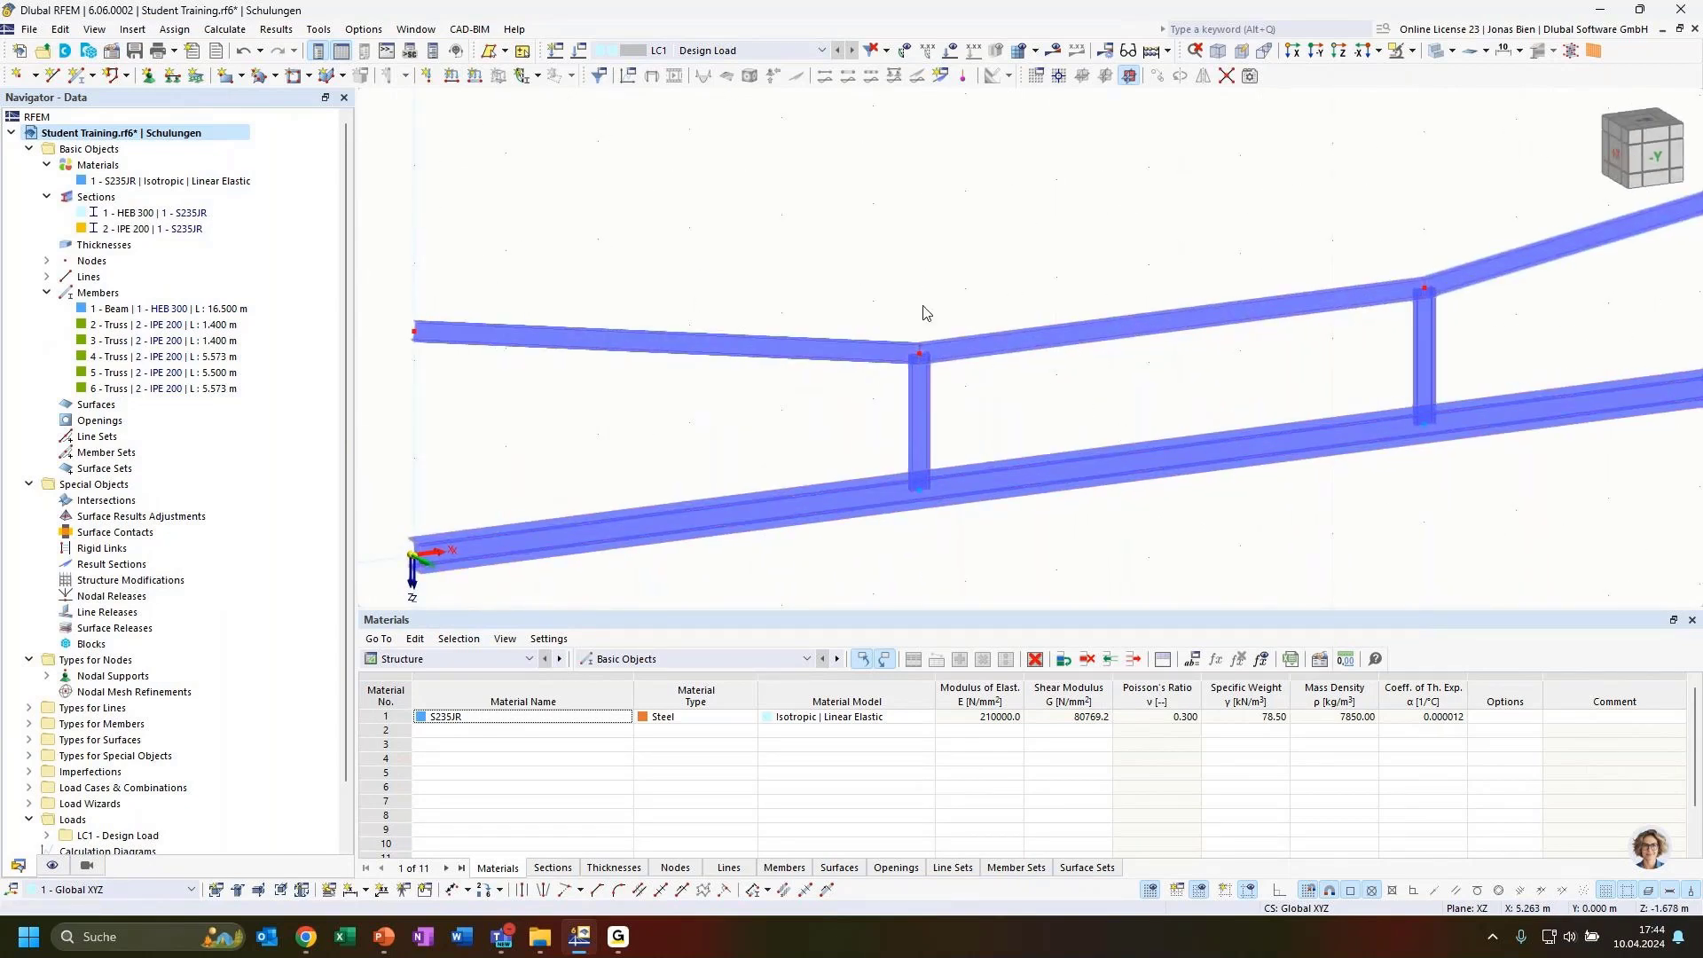
pyautogui.click(1438, 53)
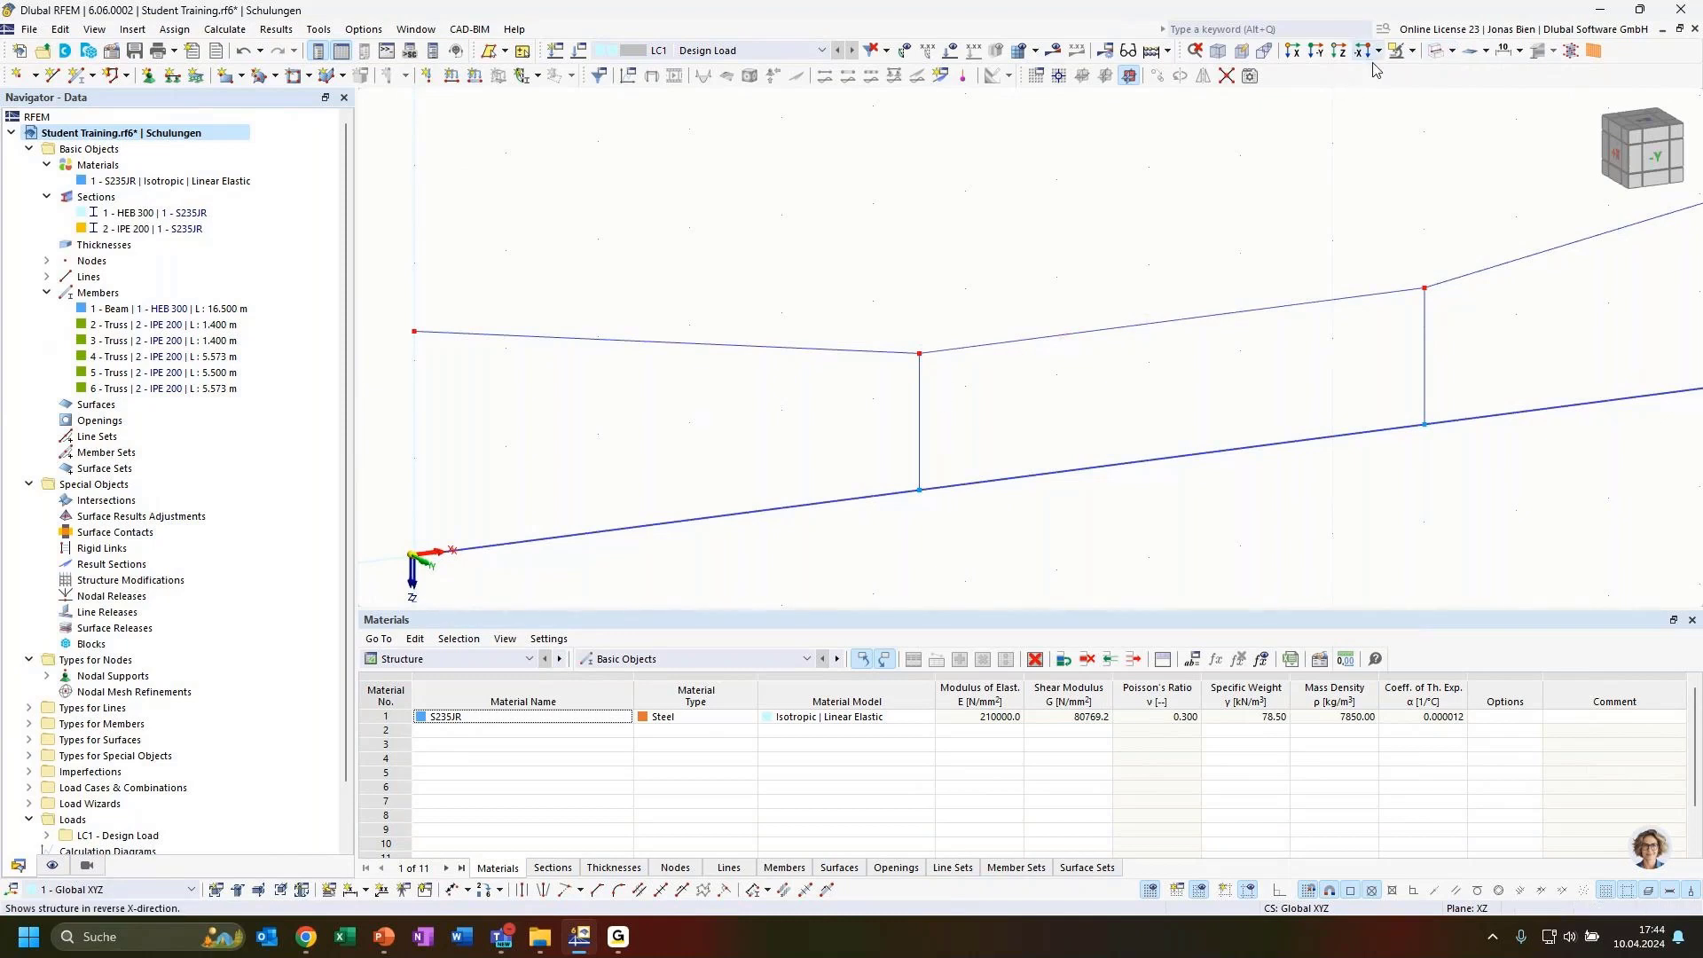
pyautogui.click(1438, 51)
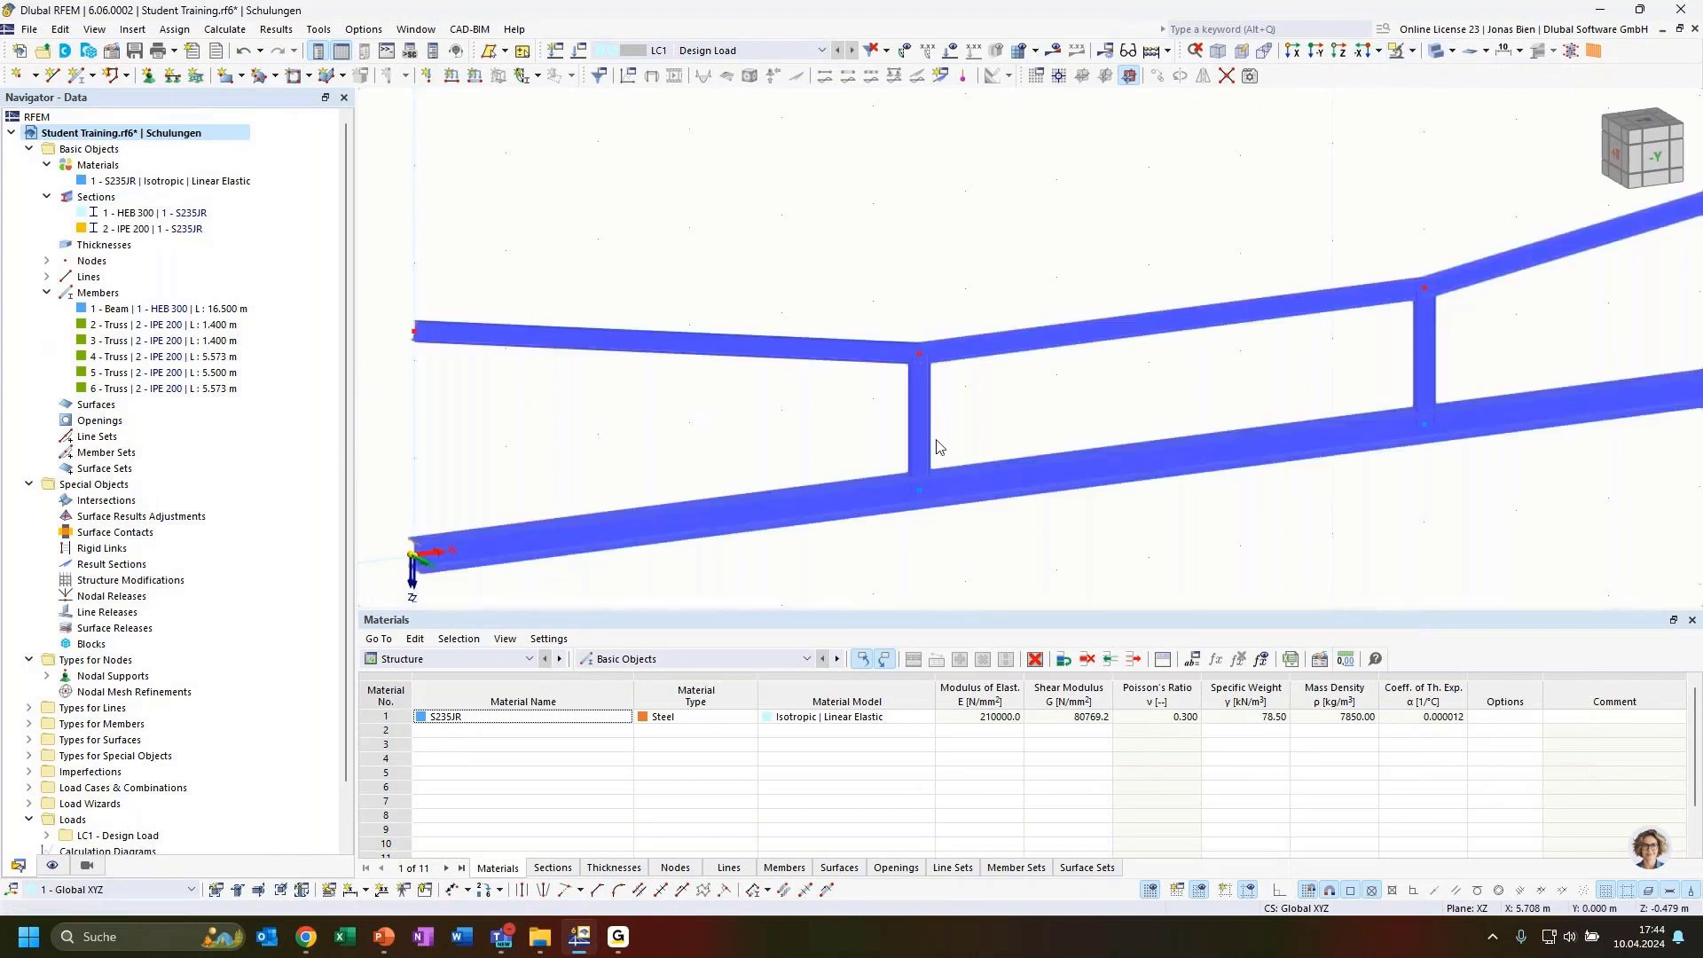
# Examine the truss joints in the solid model and return to the straight view in the -Y direction
pyautogui.scroll(2, 913, 435)
pyautogui.scroll(-2, 1095, 342)
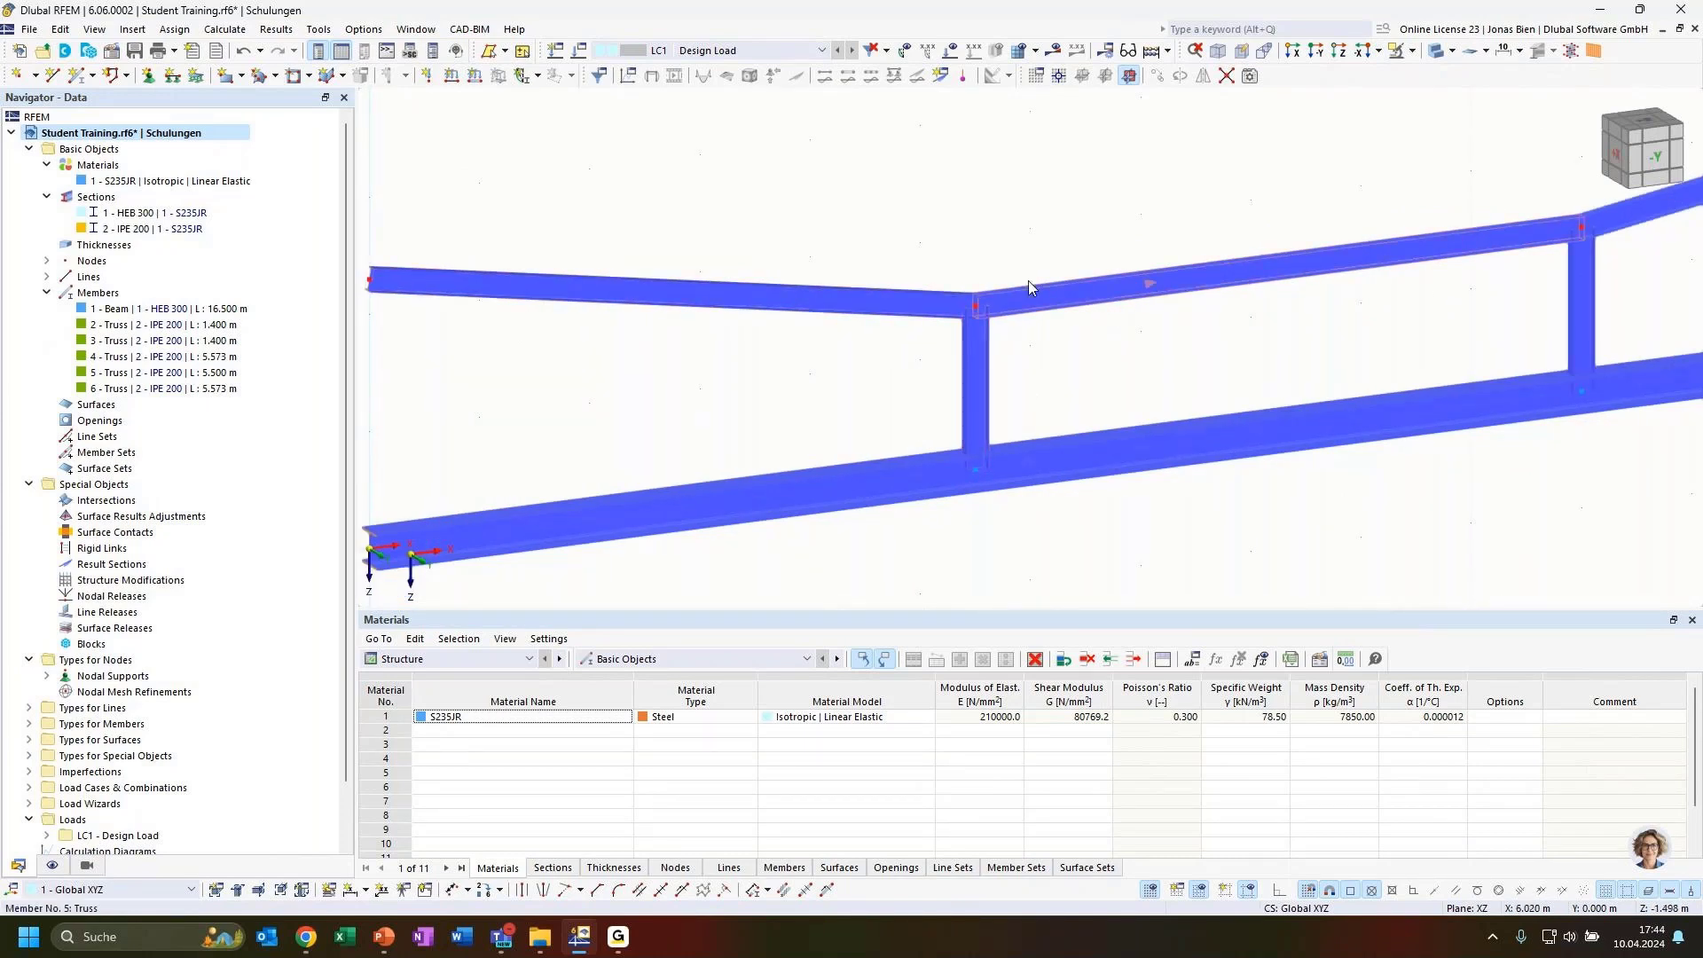
pyautogui.moveTo(1190, 370); pyautogui.dragTo(1064, 277, button='middle')
pyautogui.scroll(-1, 1051, 327)
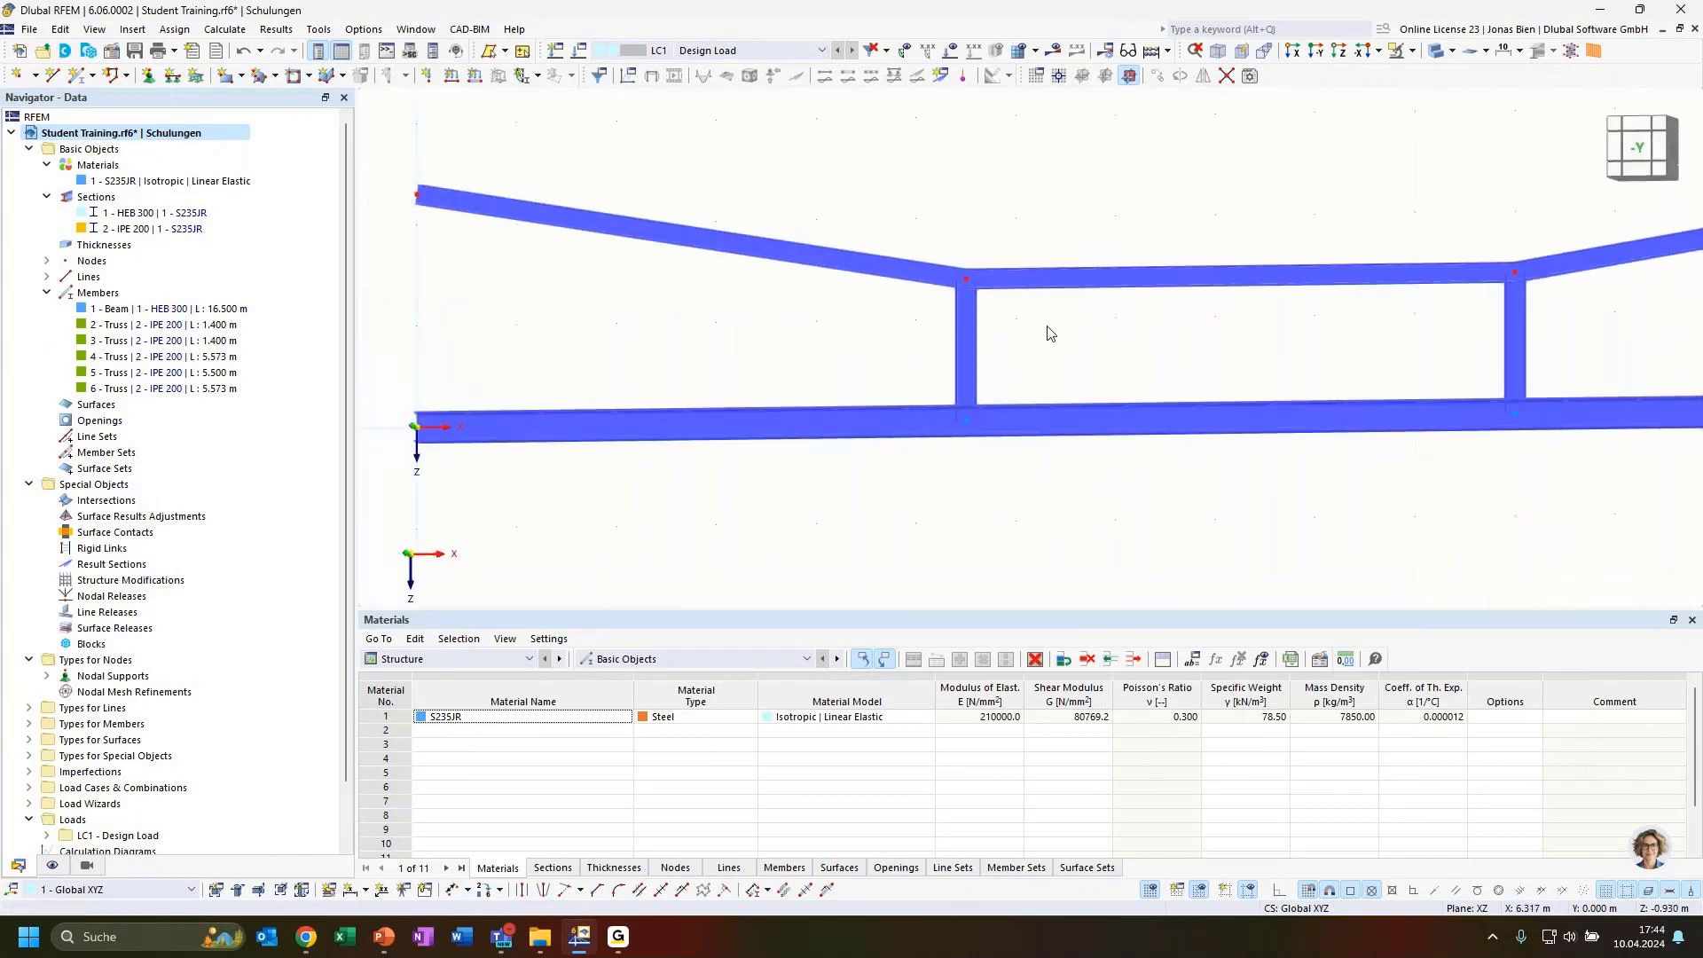
pyautogui.scroll(-2, 1051, 334)
pyautogui.moveTo(1162, 333); pyautogui.dragTo(1104, 343, button='middle')
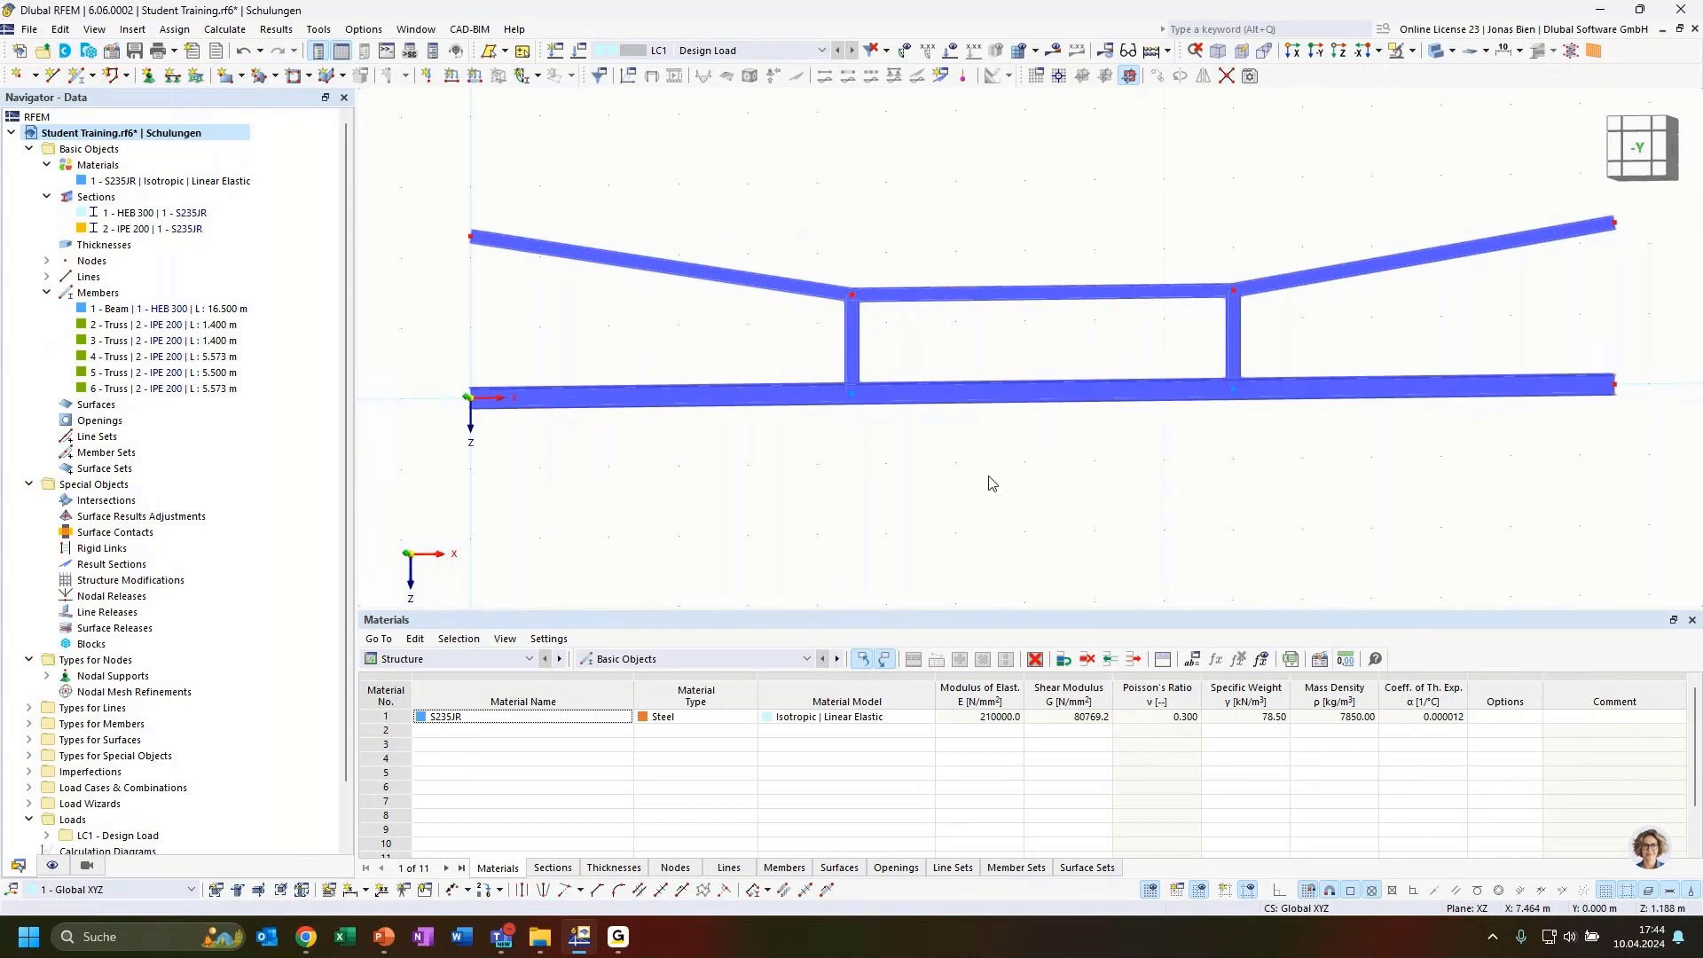
pyautogui.click(1641, 147)
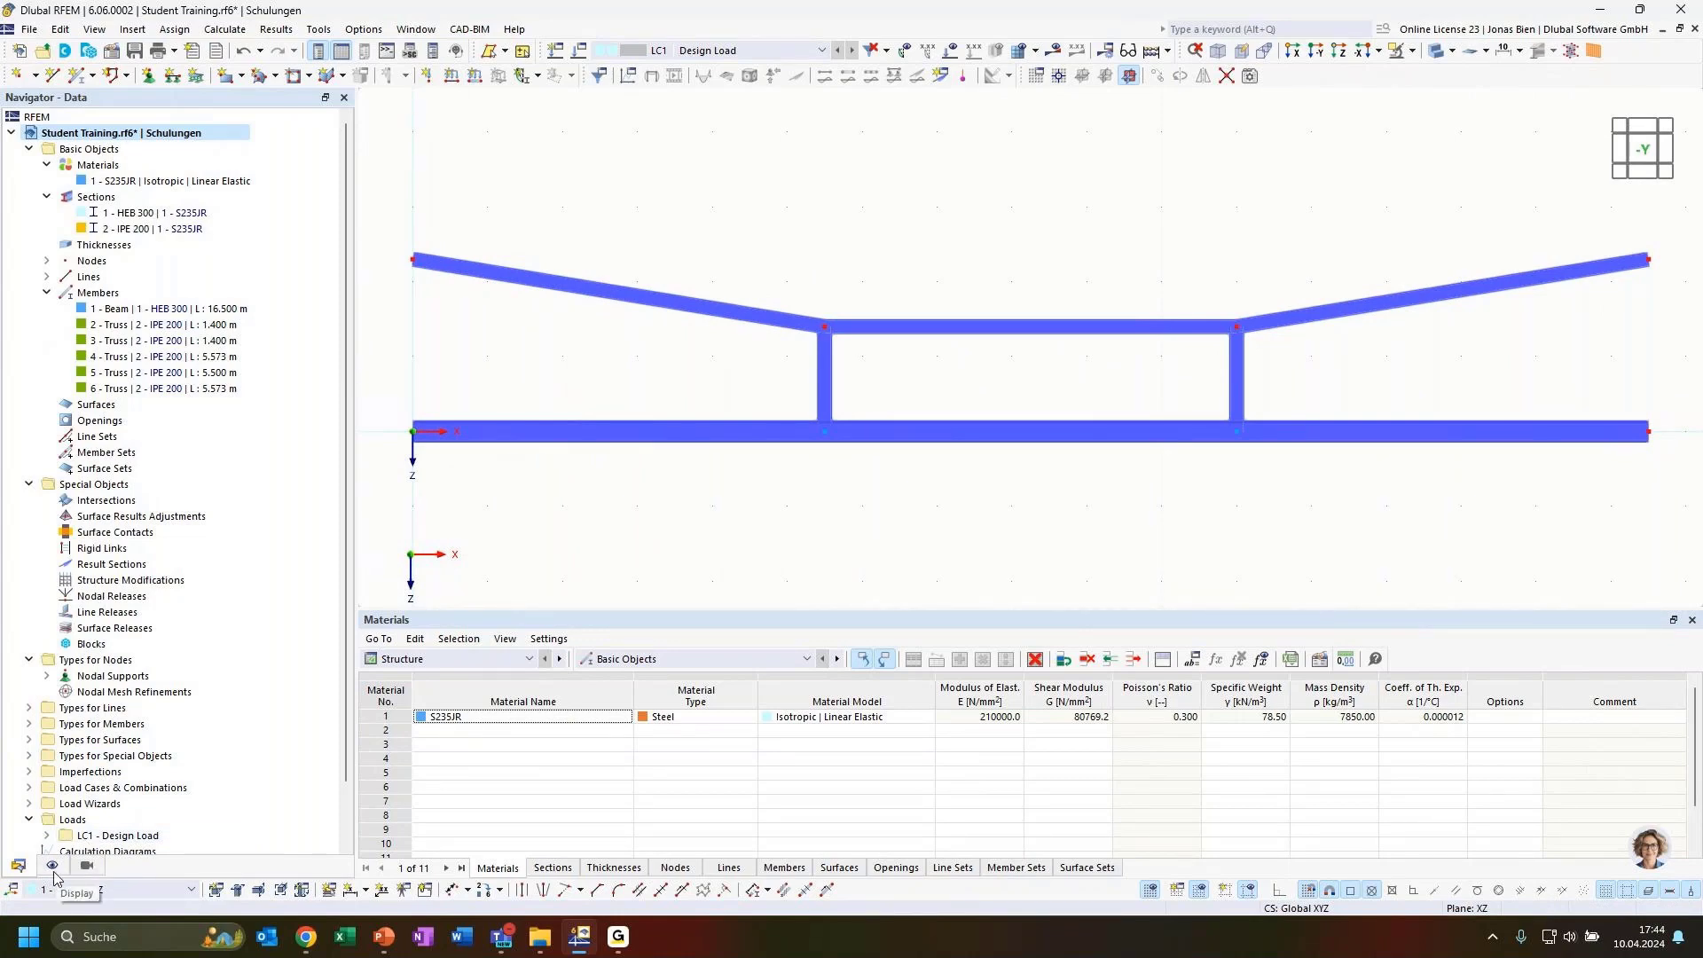
# Set the colors of rendered objects to follow the object property, with members colored by member type
pyautogui.click(52, 866)
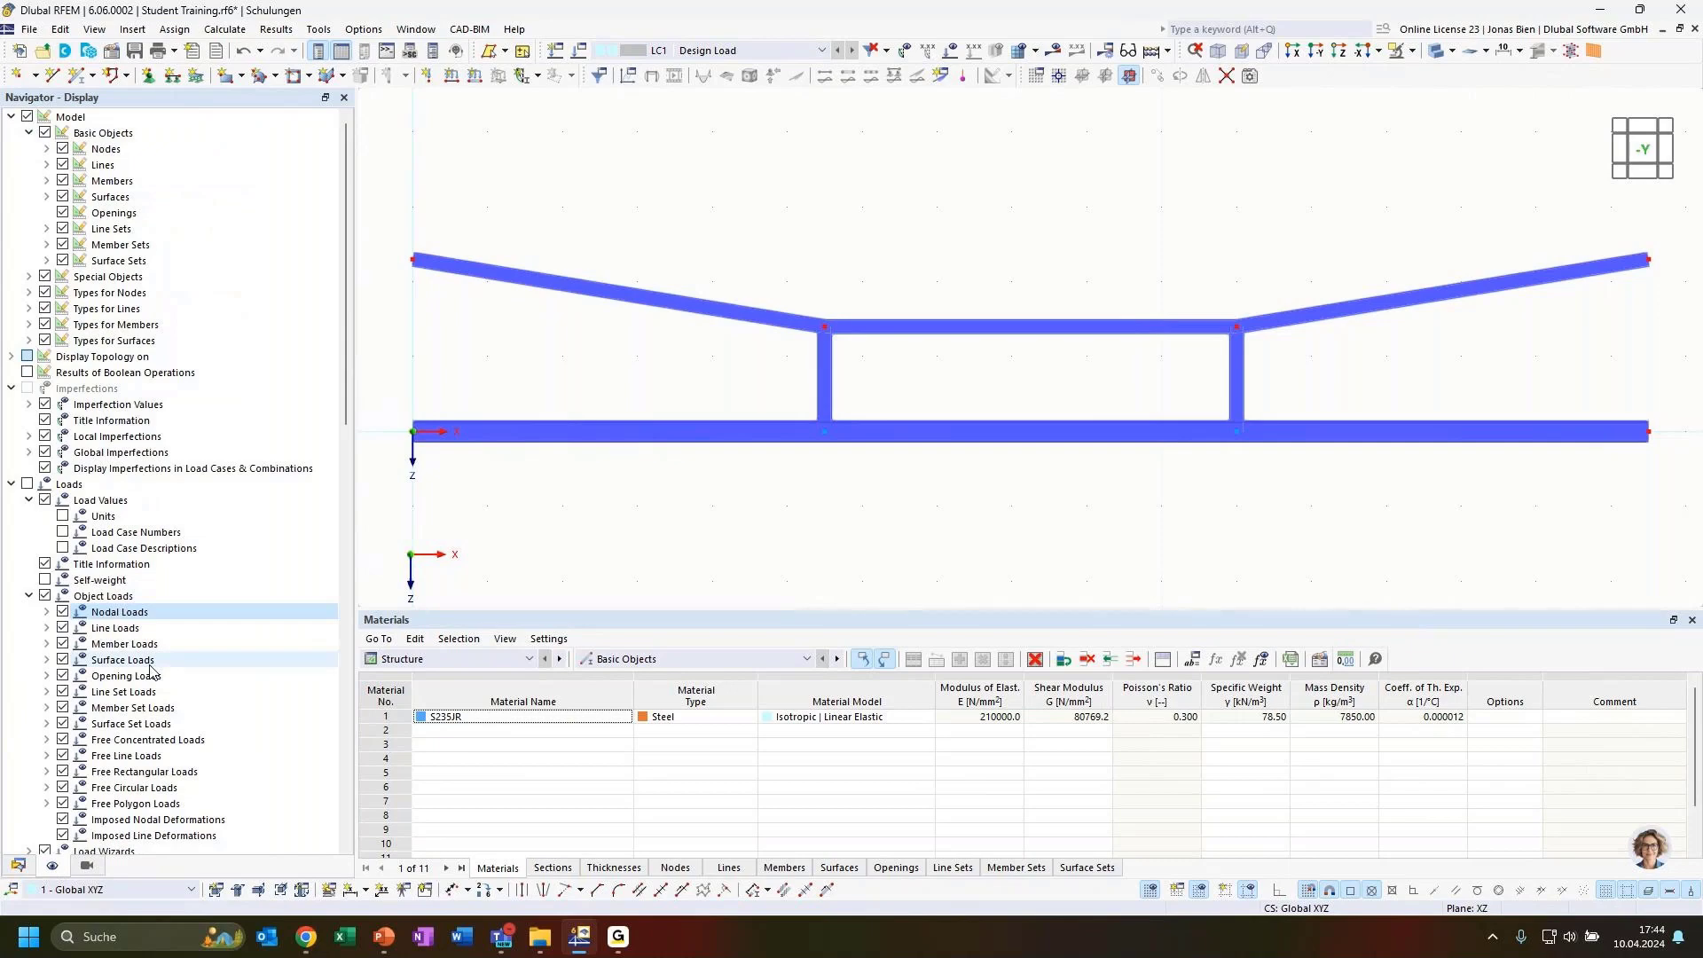
pyautogui.scroll(-13, 146, 639)
pyautogui.scroll(-5, 142, 635)
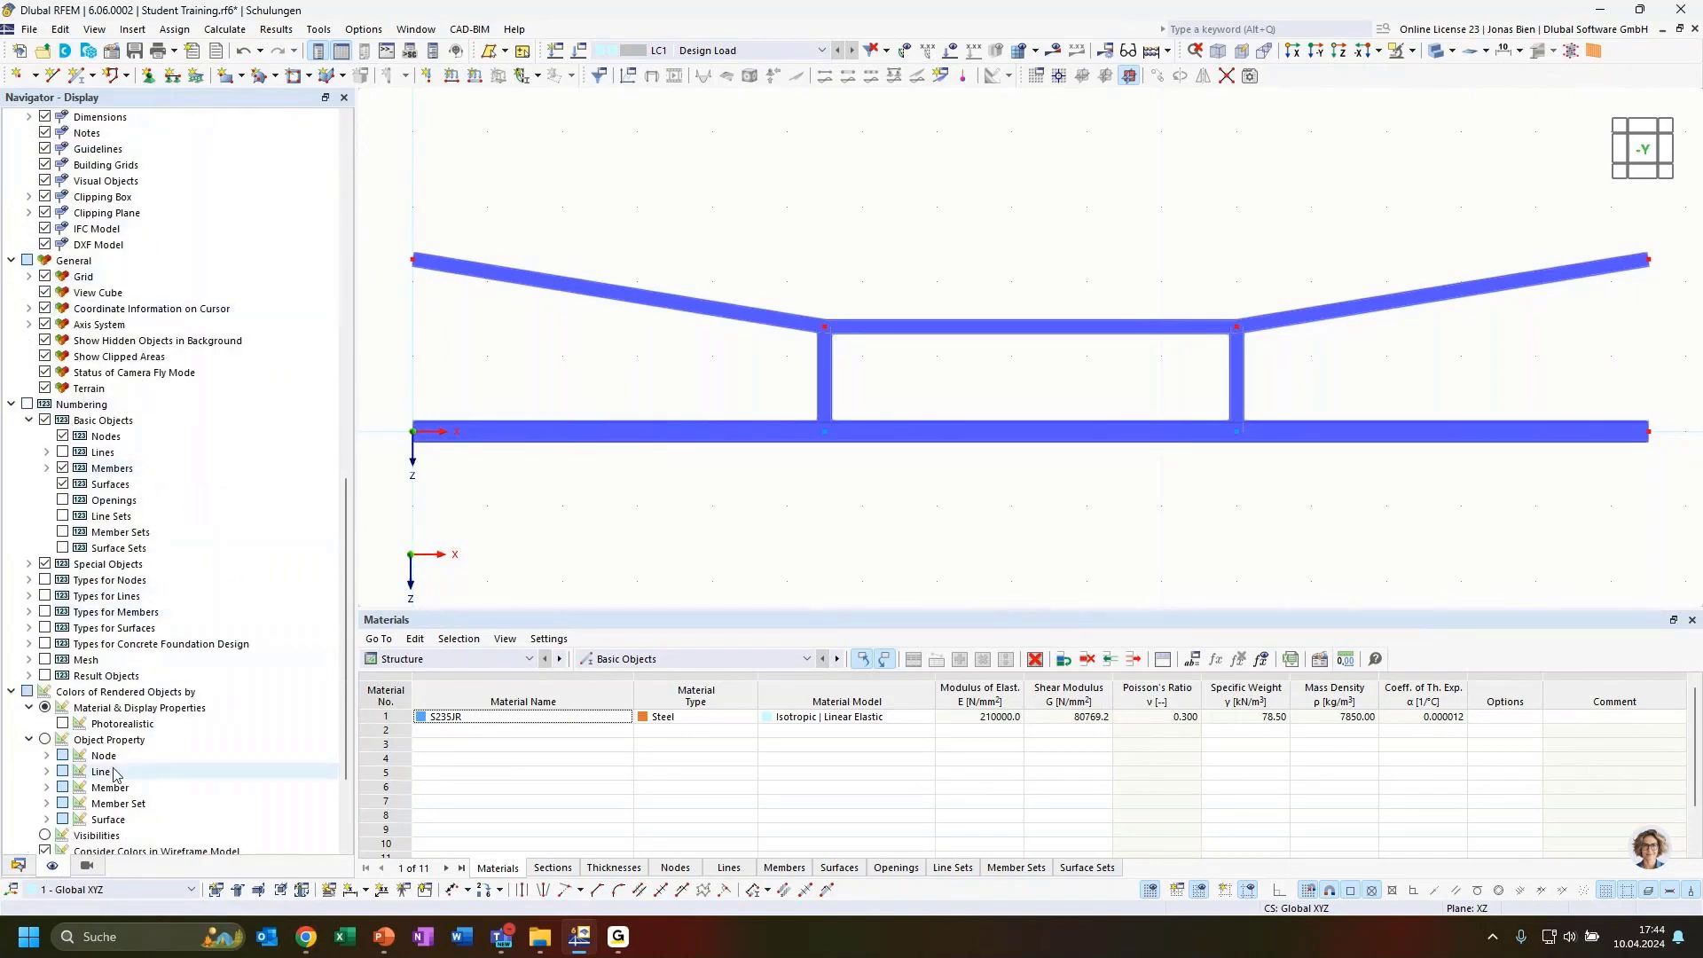
pyautogui.click(19, 867)
pyautogui.click(50, 867)
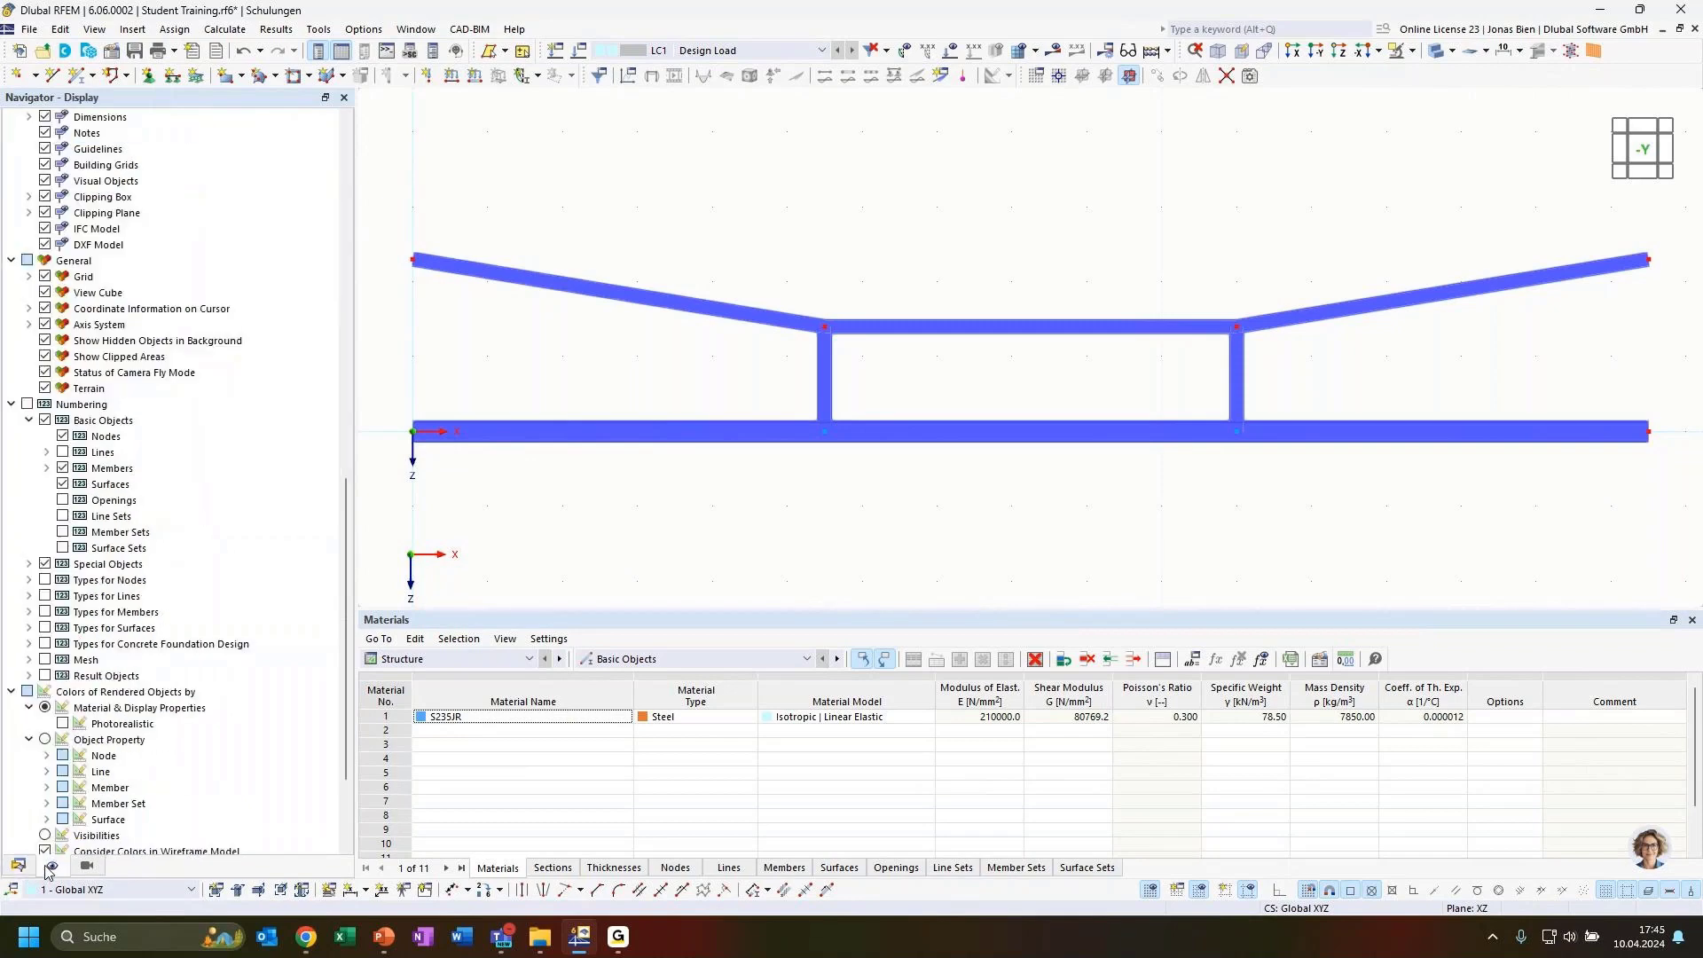
pyautogui.scroll(-3, 108, 809)
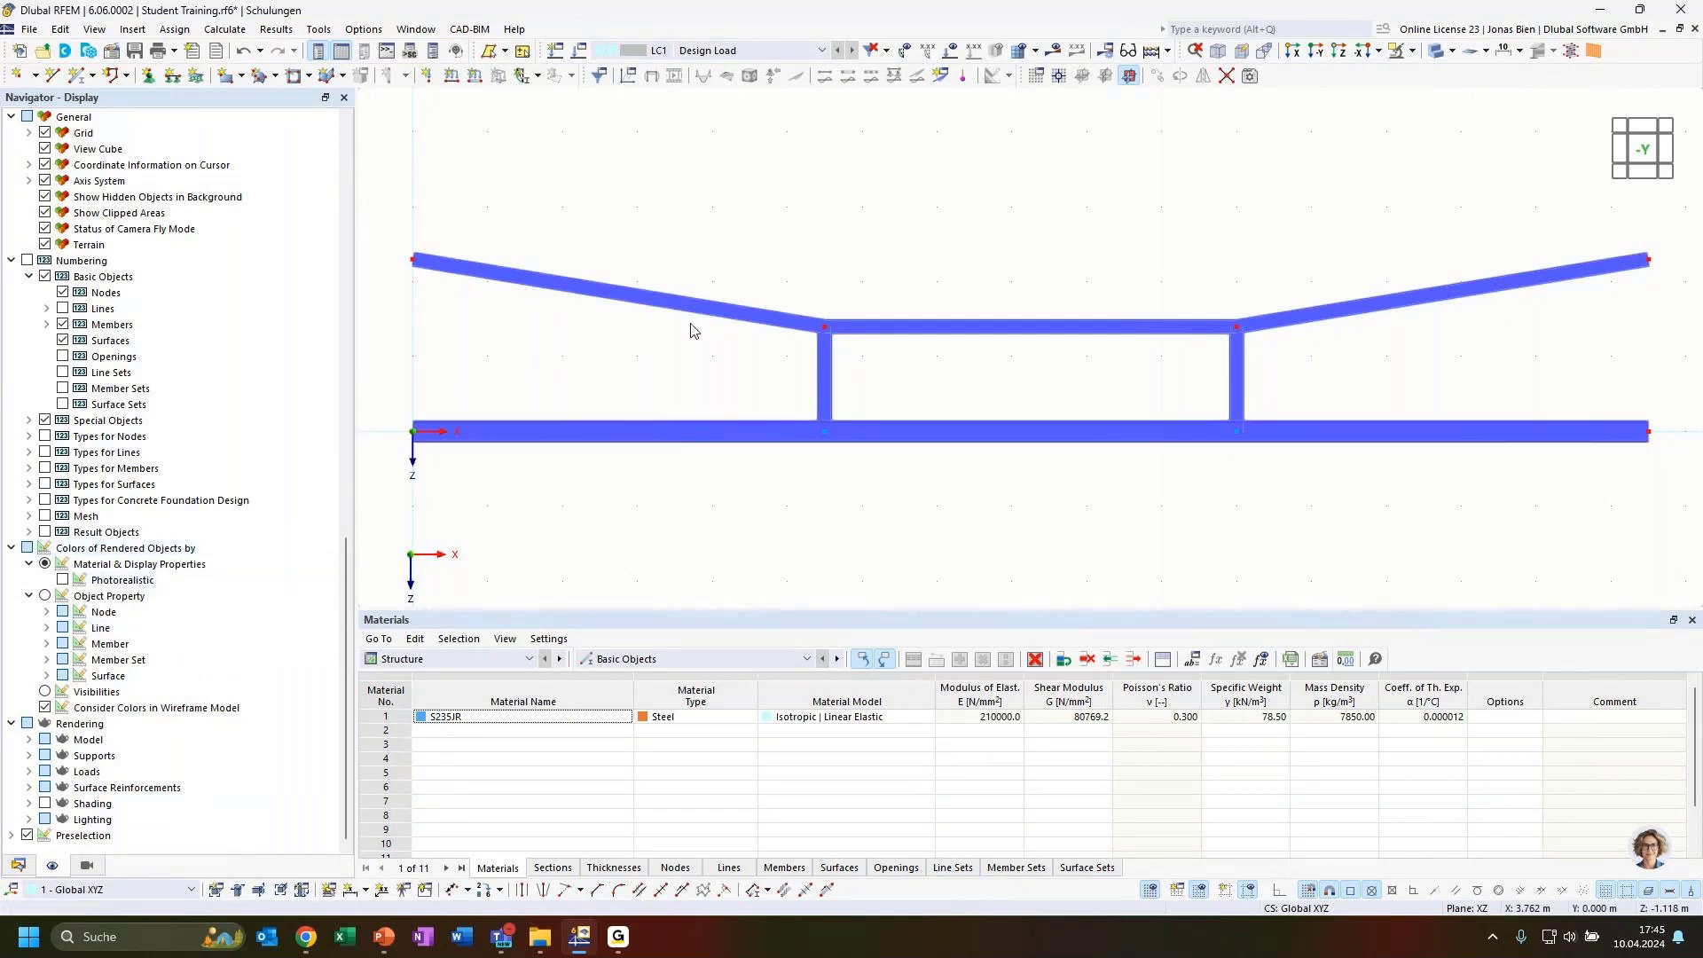
pyautogui.click(47, 644)
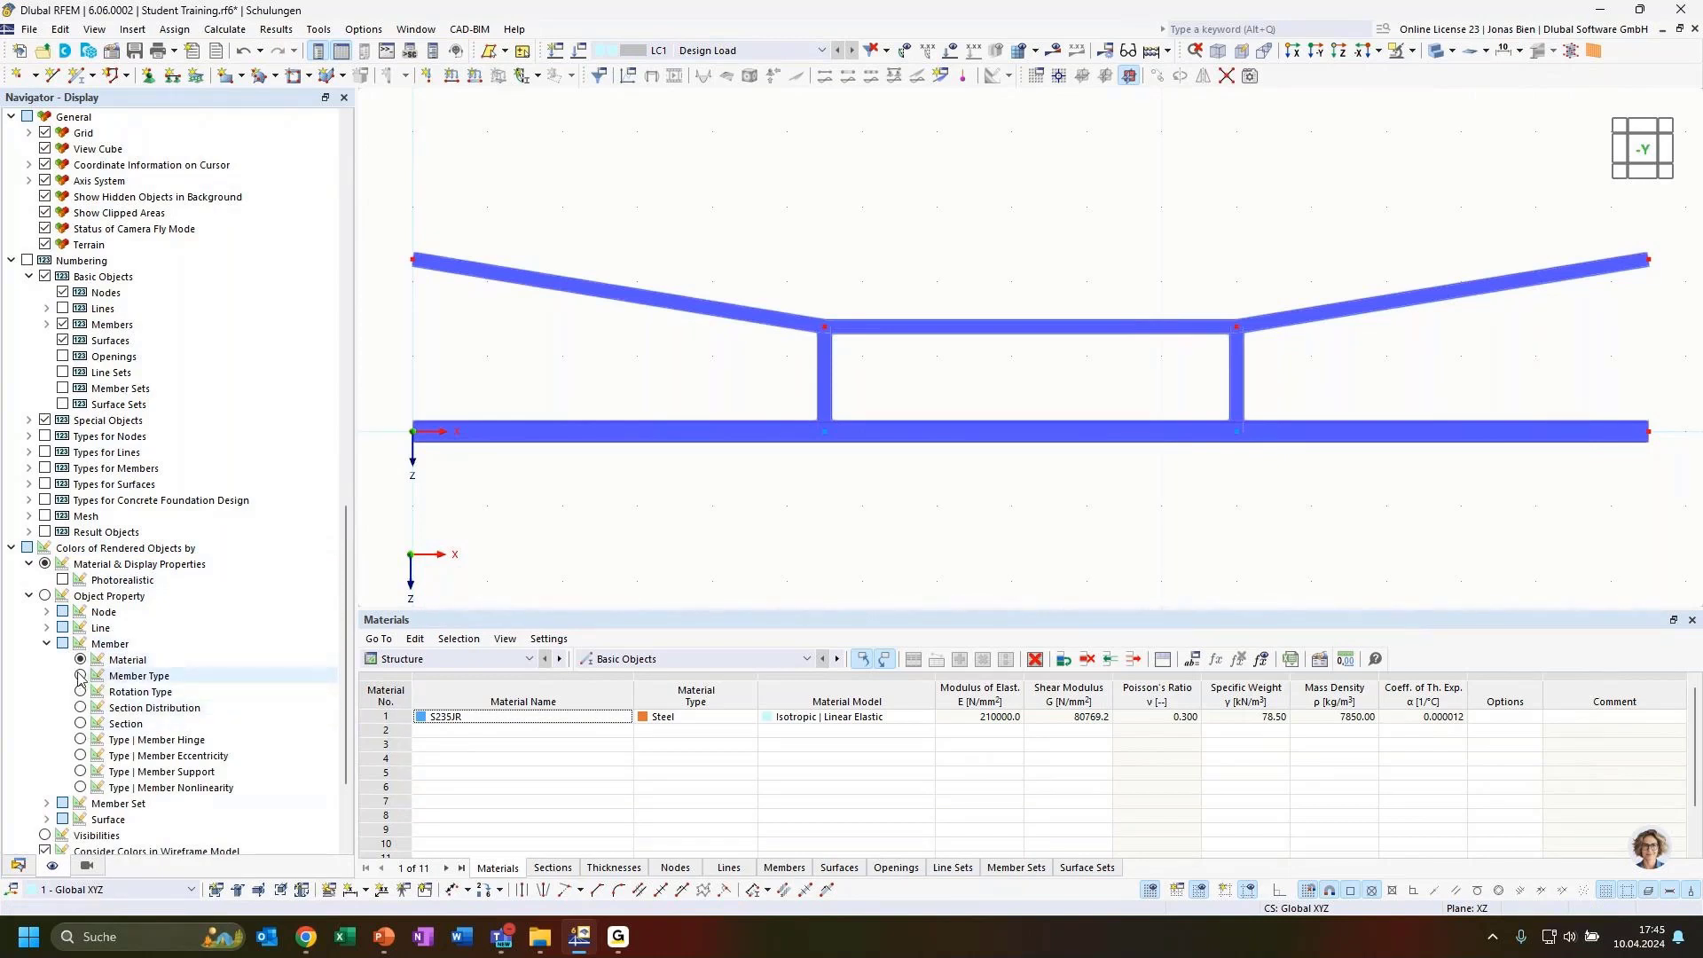
pyautogui.click(80, 676)
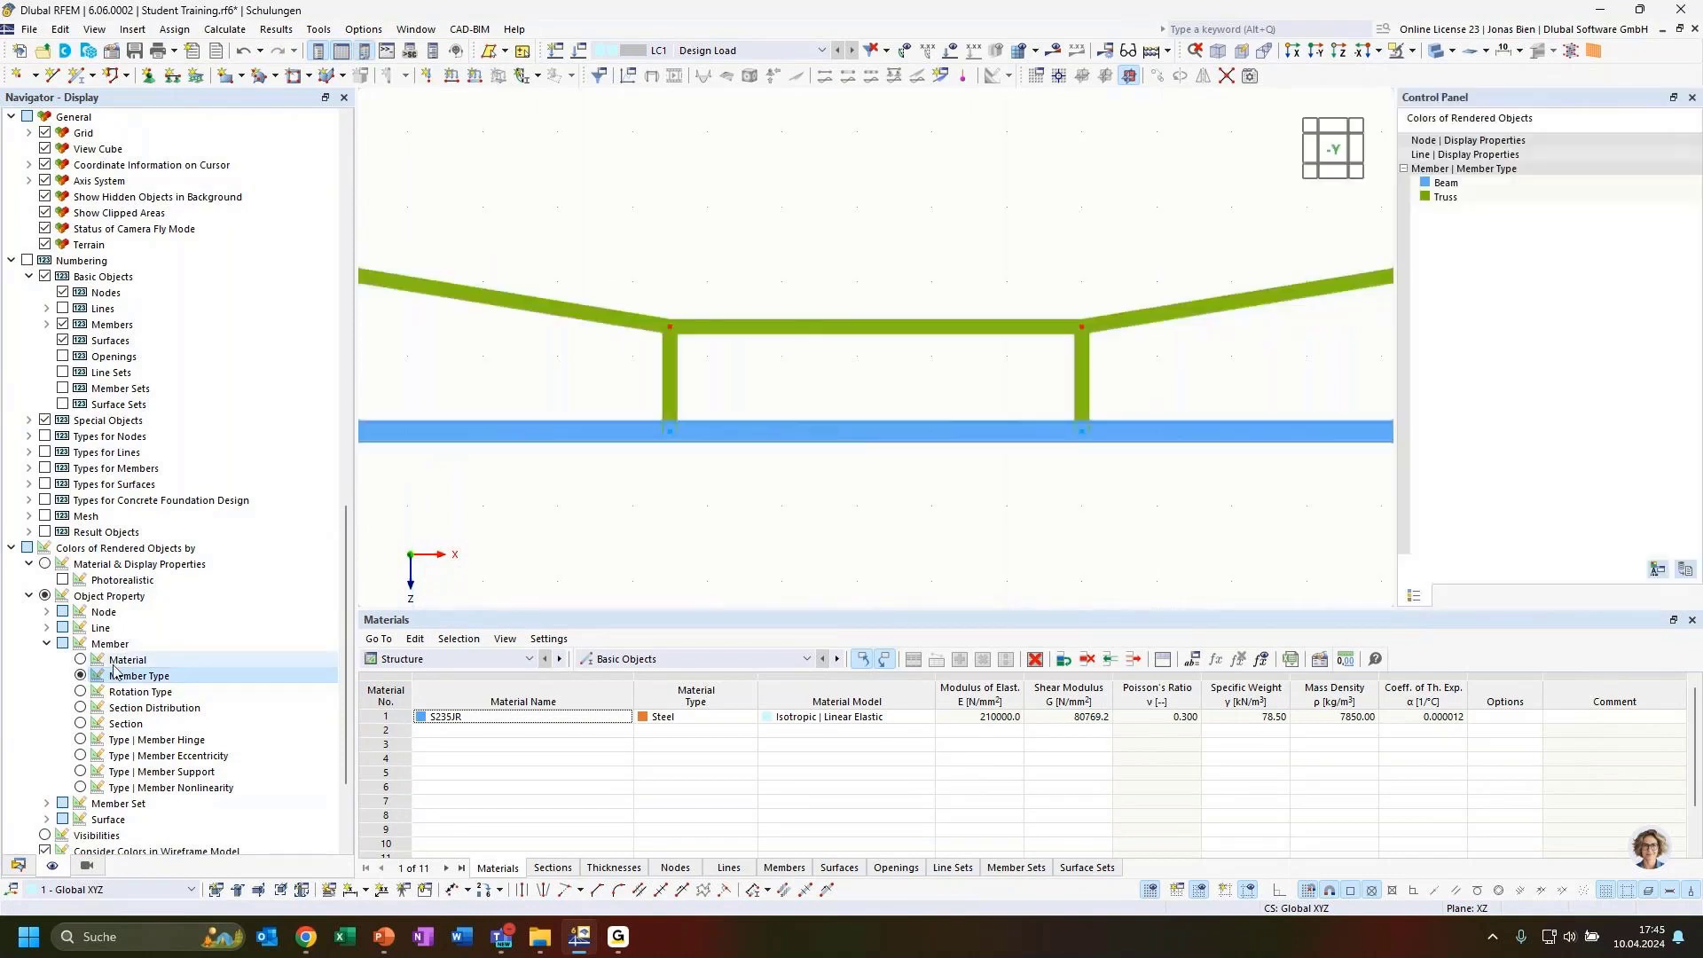
# Check the Beam and Truss color legend entries against the whole model and switch the member coloring to section
pyautogui.moveTo(761, 557); pyautogui.dragTo(780, 482, button='middle')
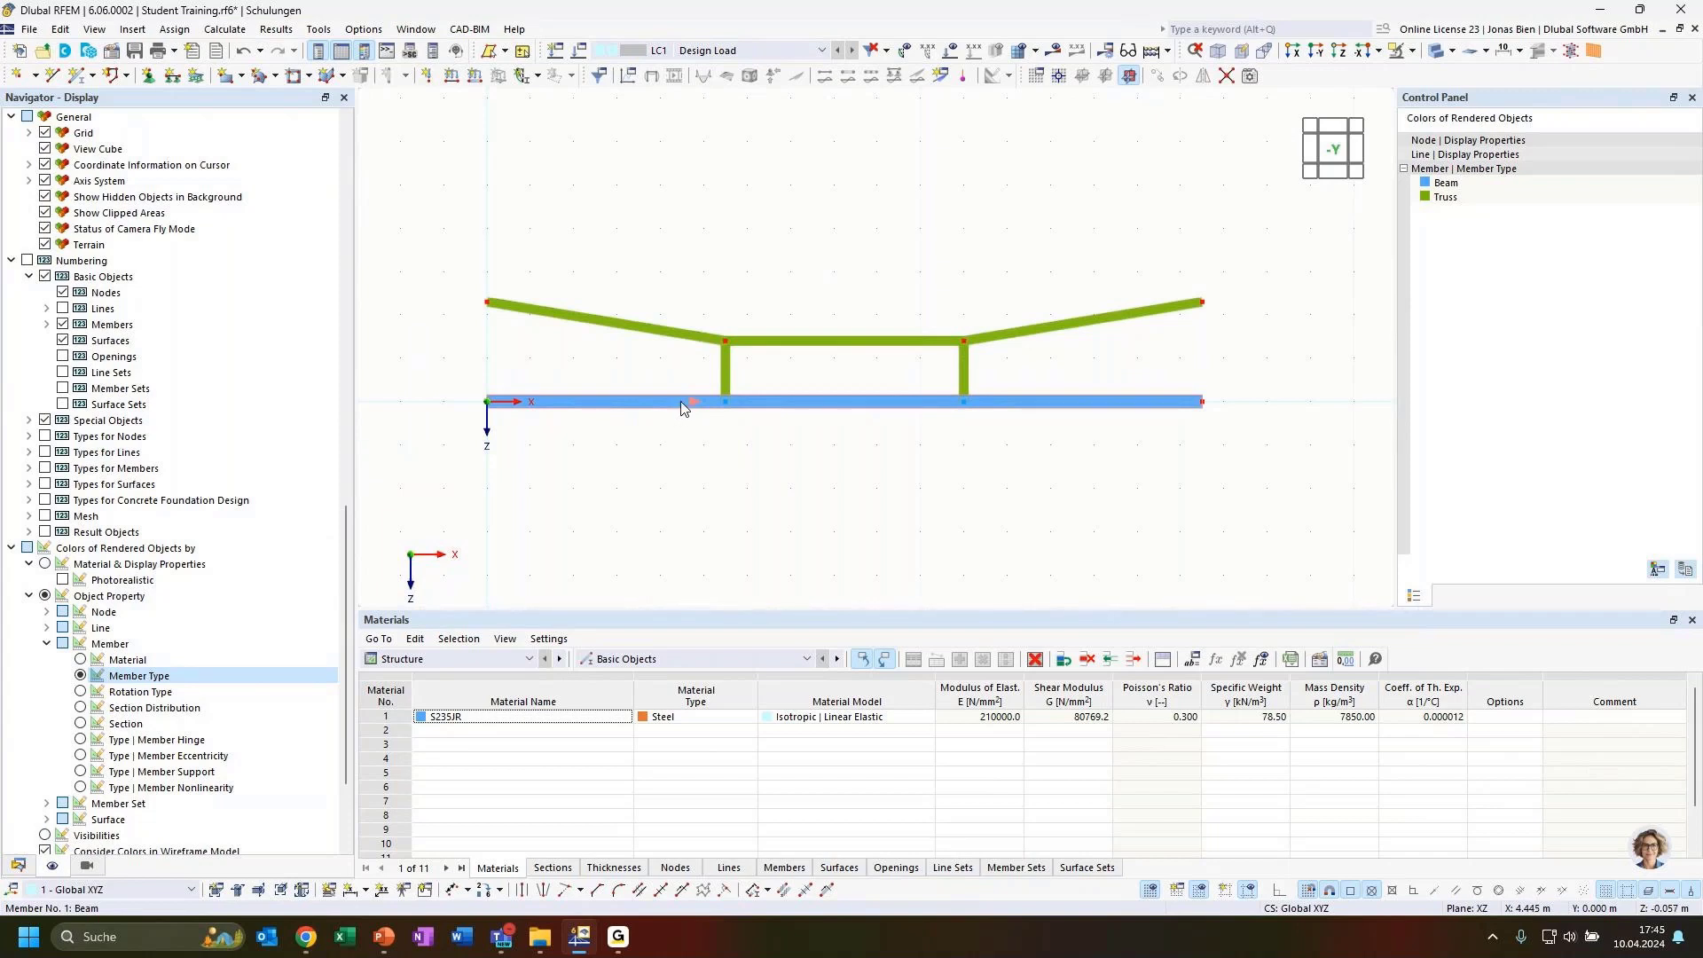
pyautogui.click(1445, 187)
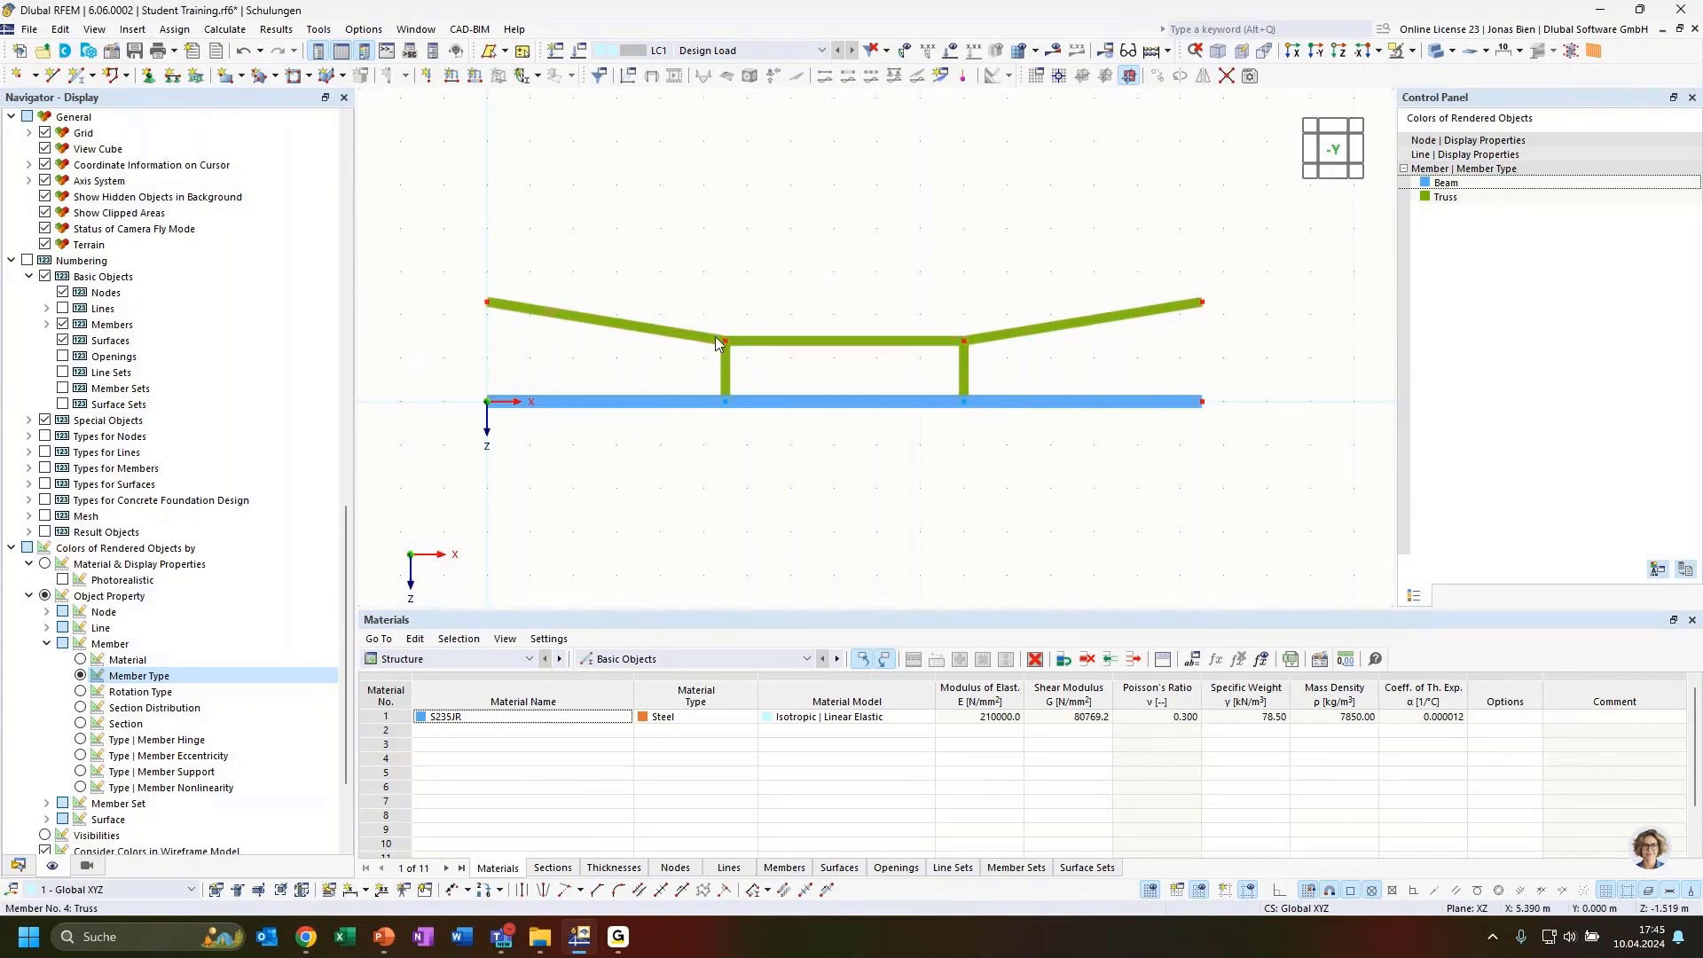
pyautogui.click(1458, 199)
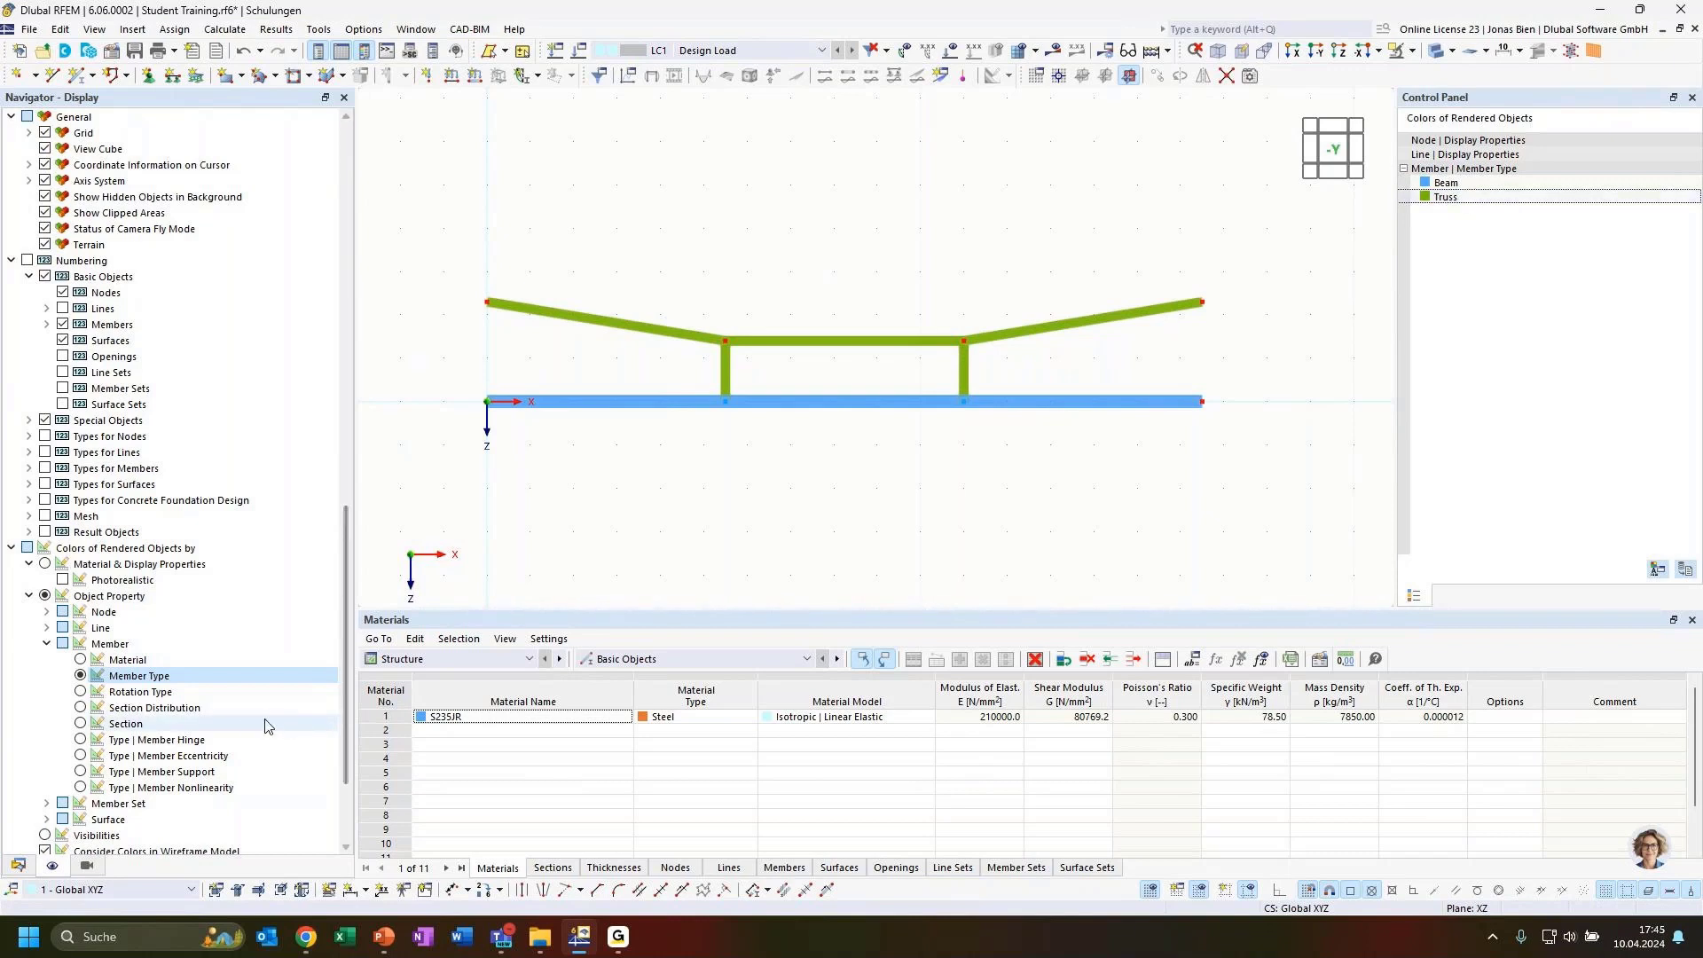
pyautogui.click(81, 724)
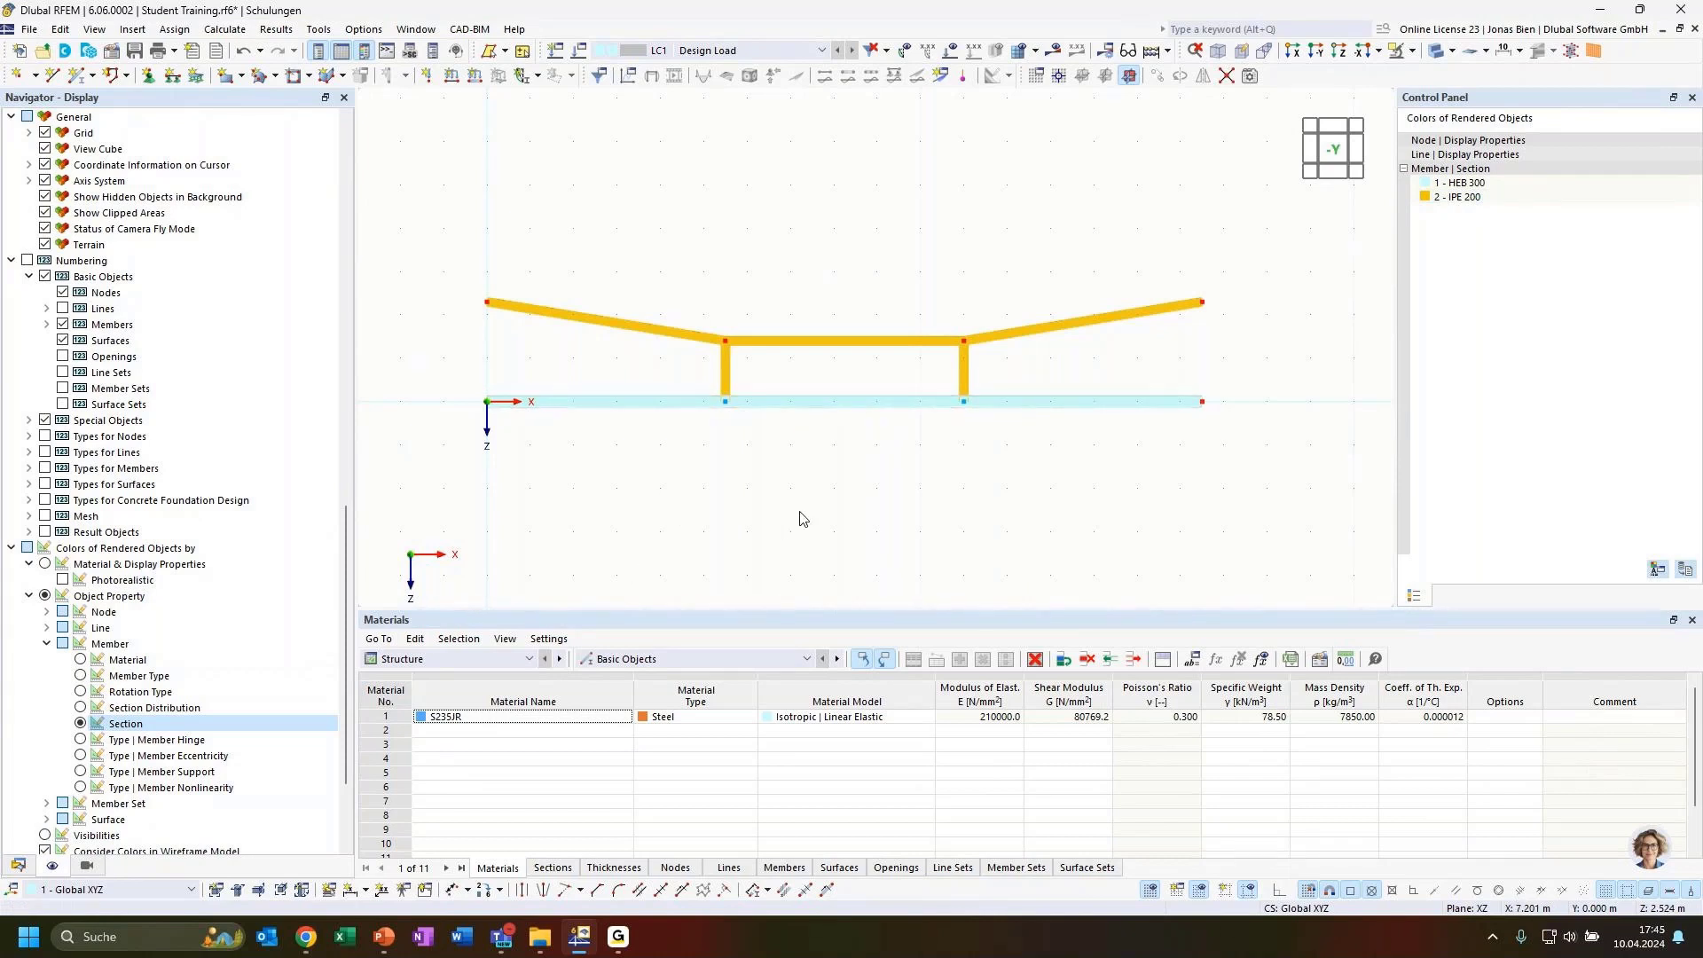
# Assign the hinged nodal support to the lower beam's start node at the origin and both outer end nodes of the upper truss chain
pyautogui.keyDown('ctrl'); pyautogui.moveTo(822, 486); pyautogui.dragTo(896, 496, button='middle'); pyautogui.keyUp('ctrl')
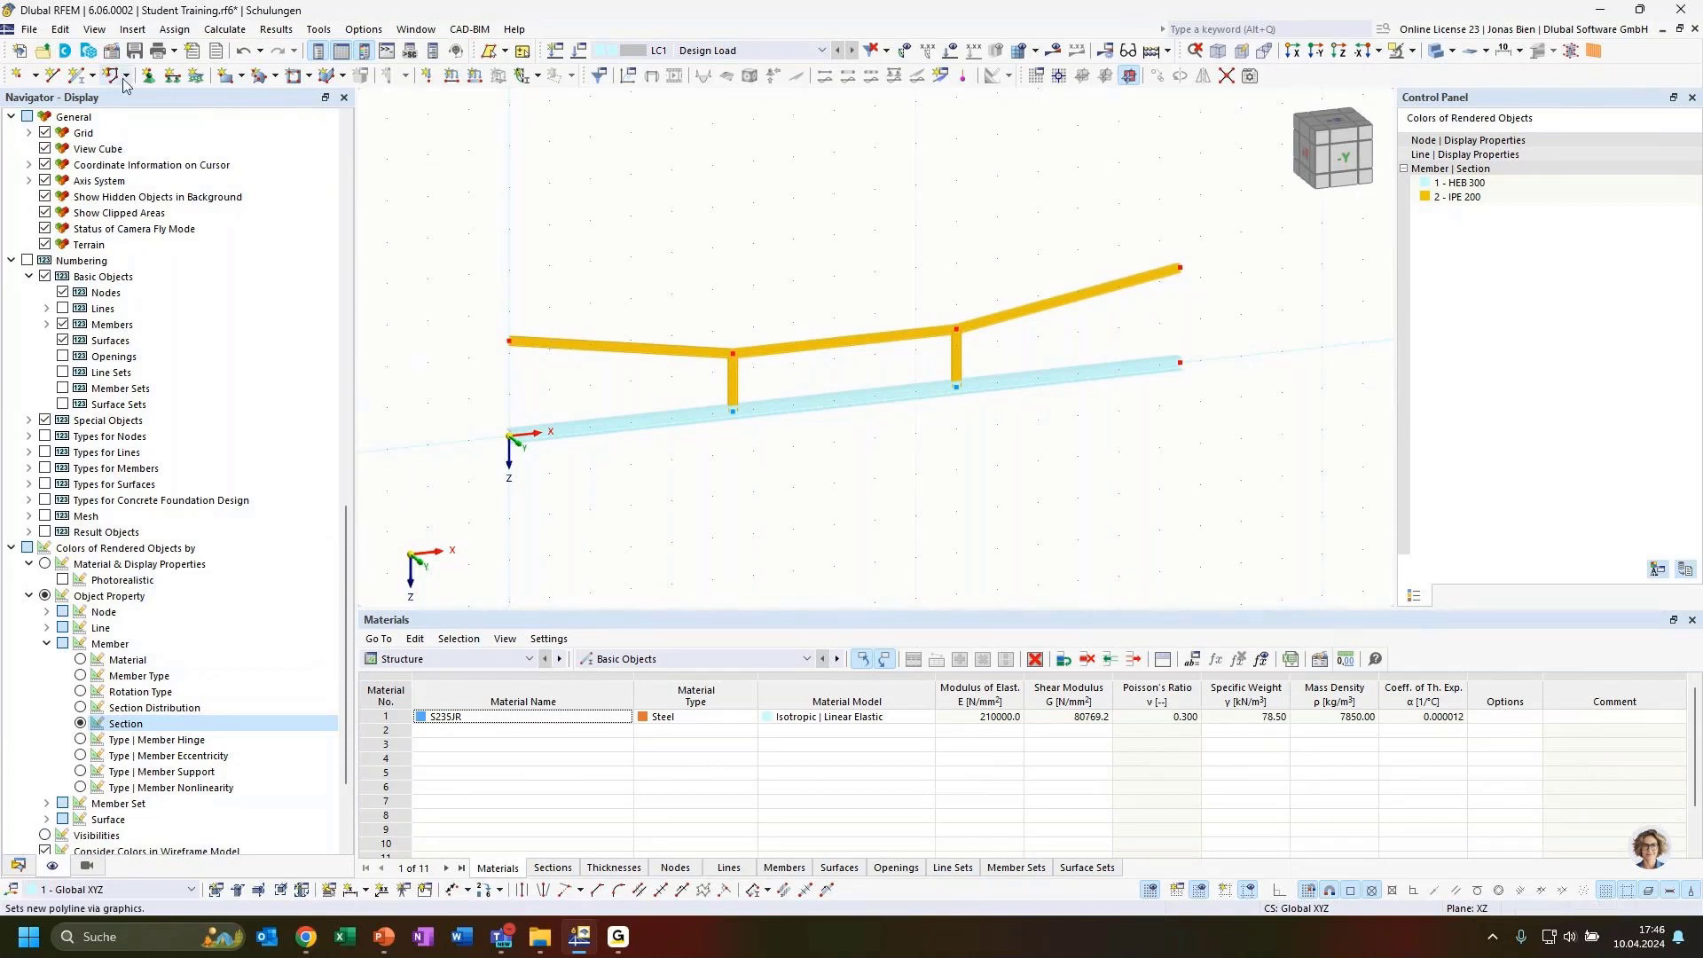
pyautogui.click(147, 77)
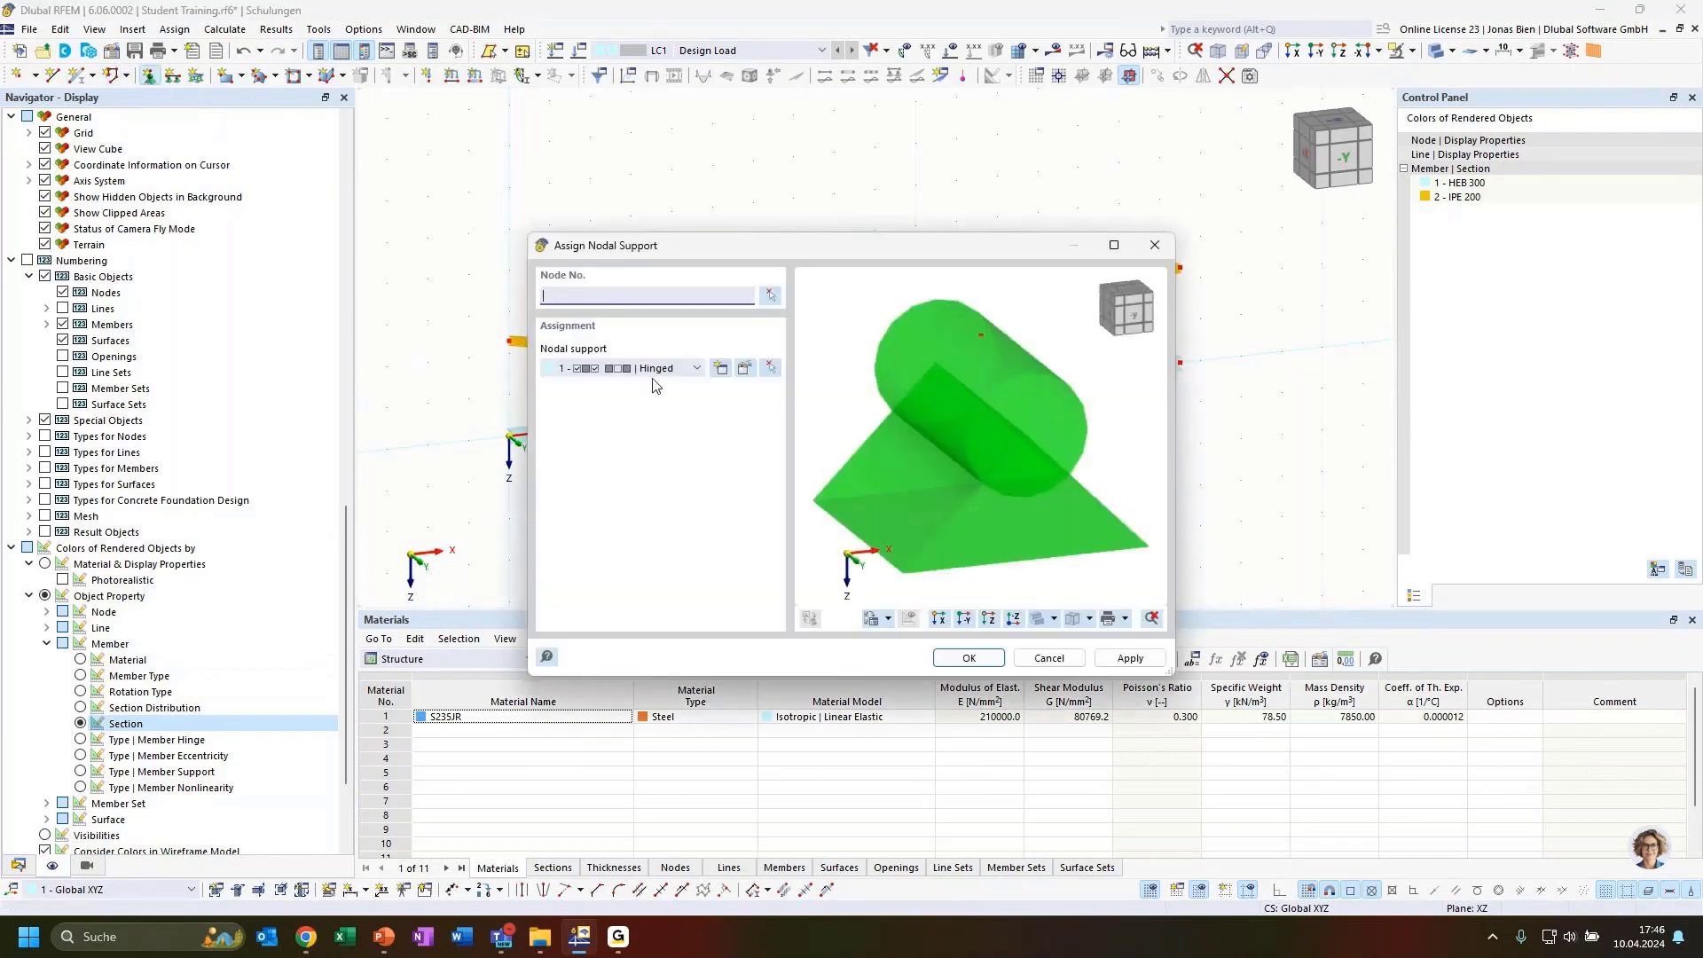
pyautogui.click(772, 296)
pyautogui.moveTo(540, 471); pyautogui.dragTo(472, 423)
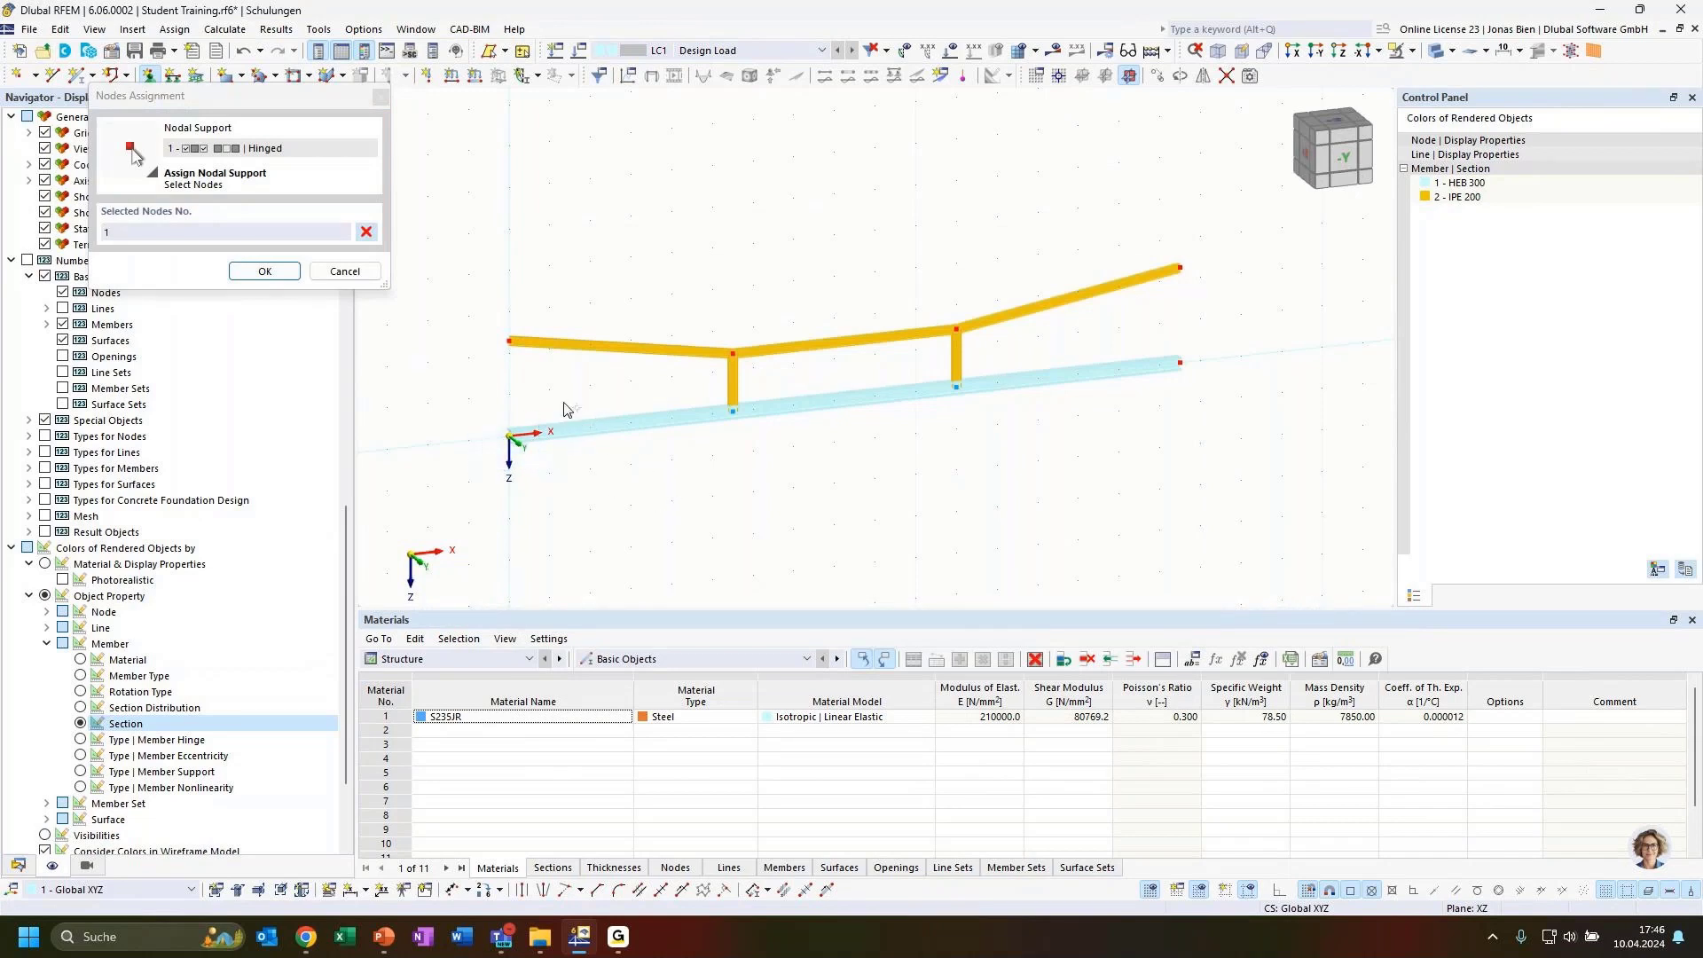
pyautogui.moveTo(547, 383); pyautogui.dragTo(482, 320)
pyautogui.moveTo(1204, 302); pyautogui.dragTo(1149, 251)
pyautogui.click(265, 272)
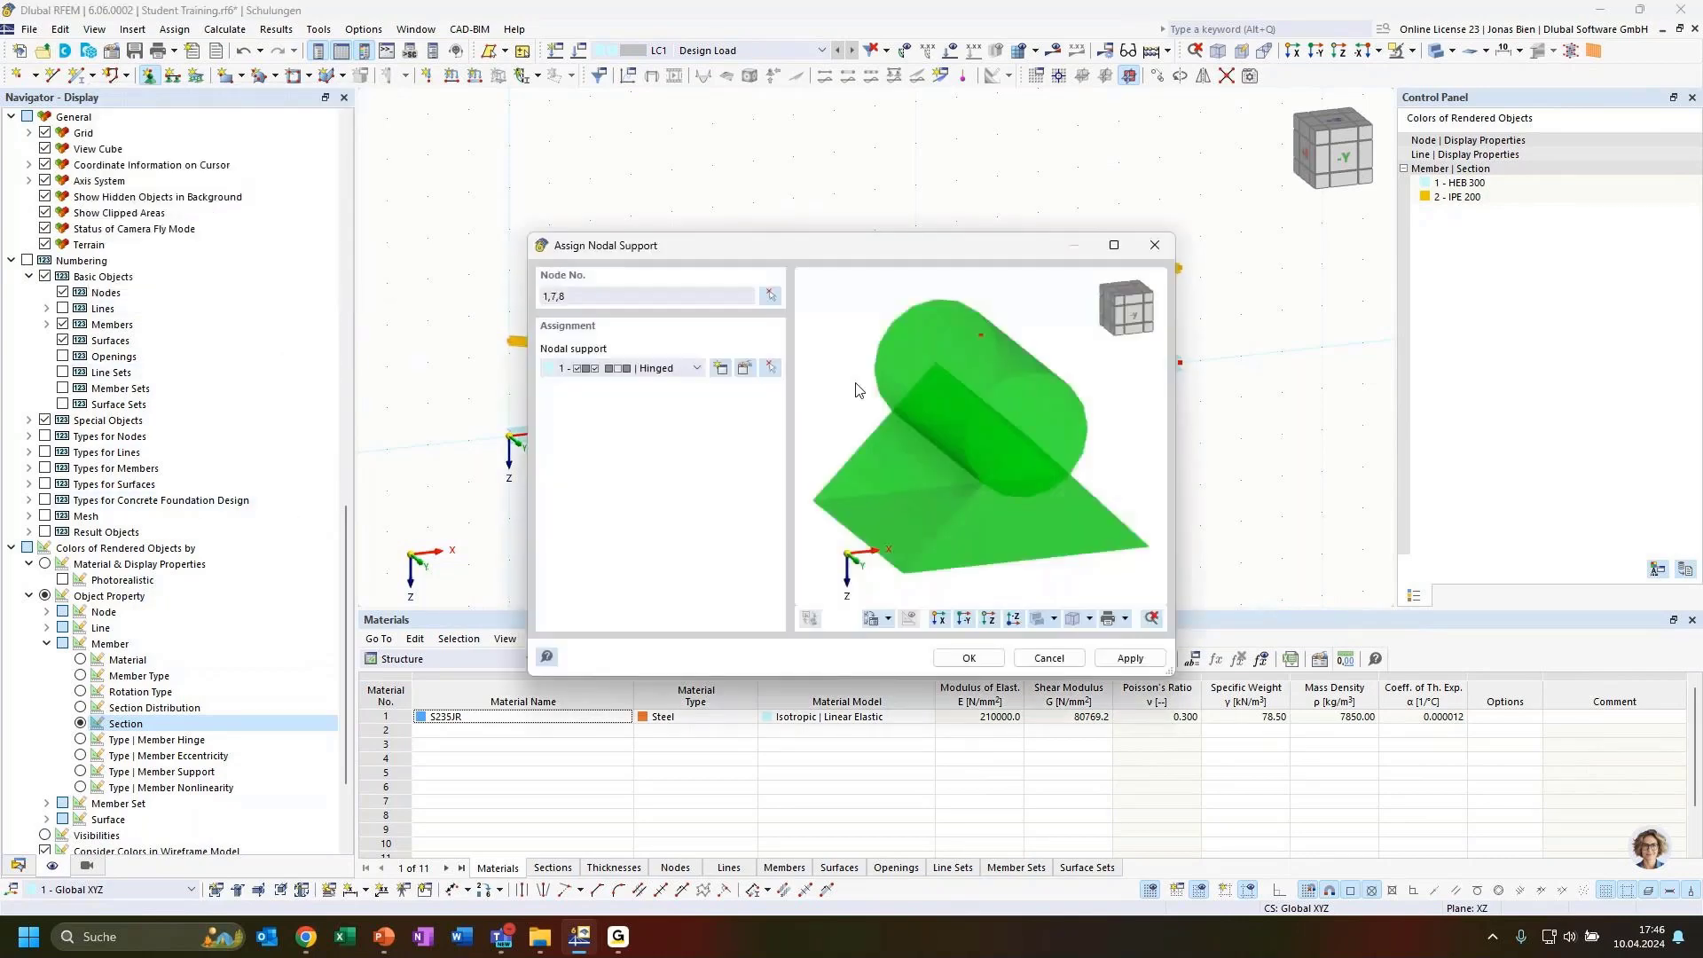
pyautogui.click(968, 658)
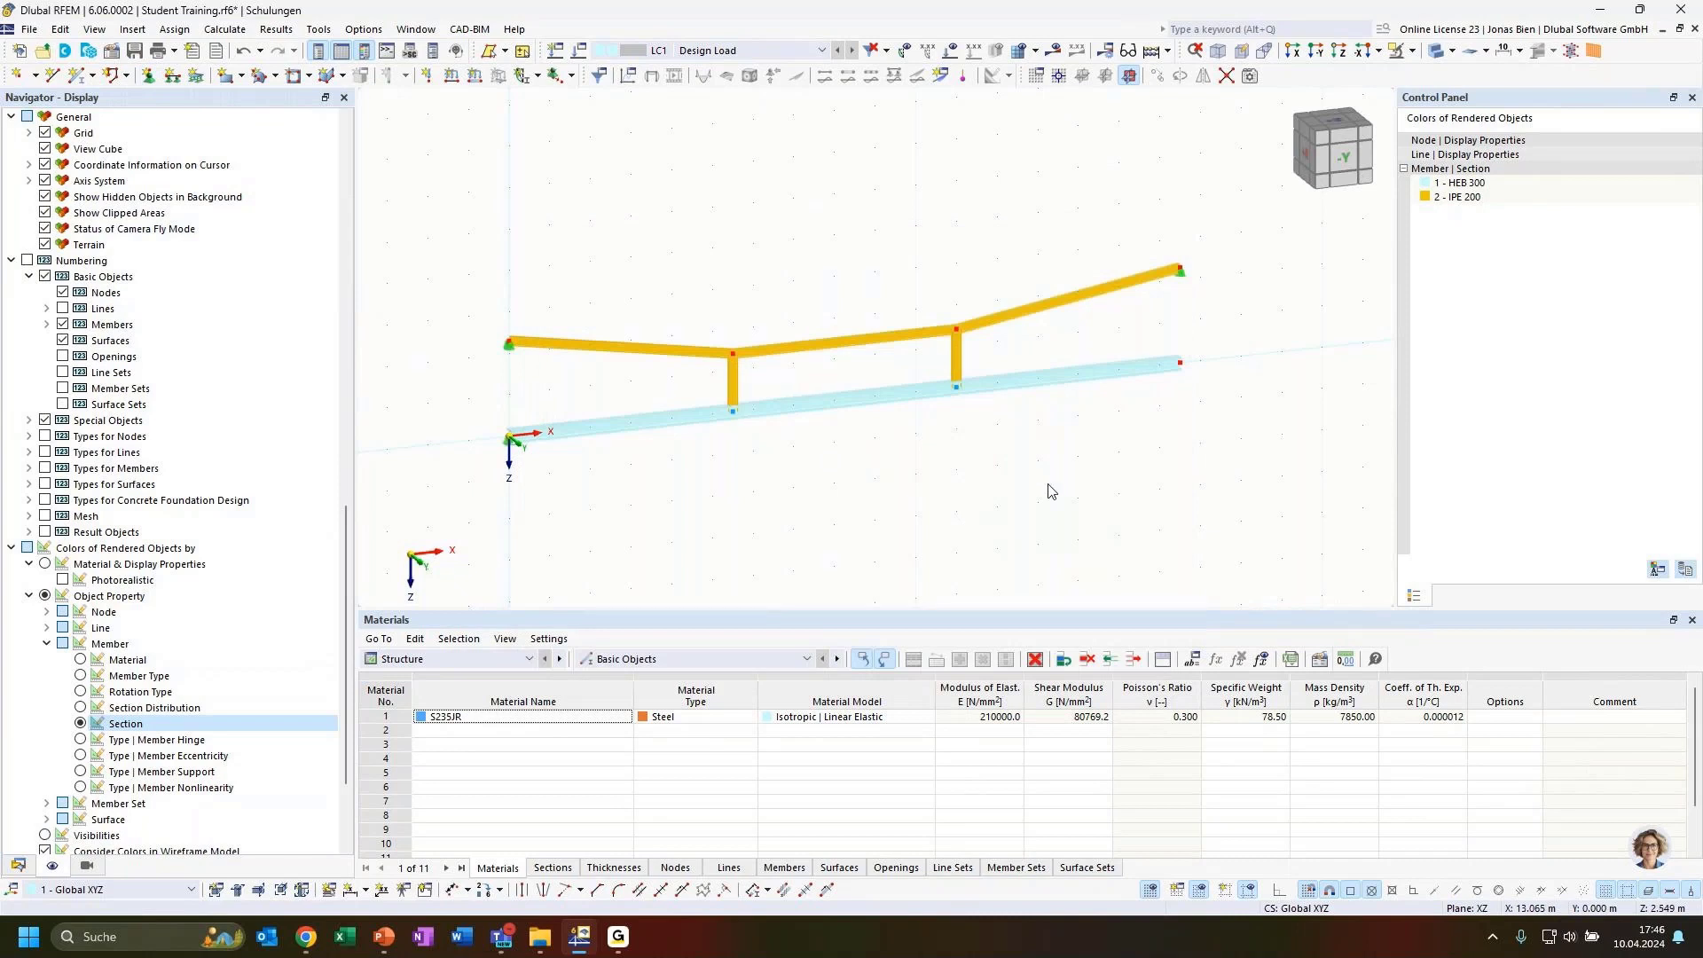
# Assign the roller nodal support to the unsupported far end node of the lower HEB 300 beam
pyautogui.keyDown('ctrl'); pyautogui.moveTo(1128, 449); pyautogui.dragTo(1012, 436, button='middle'); pyautogui.keyUp('ctrl')
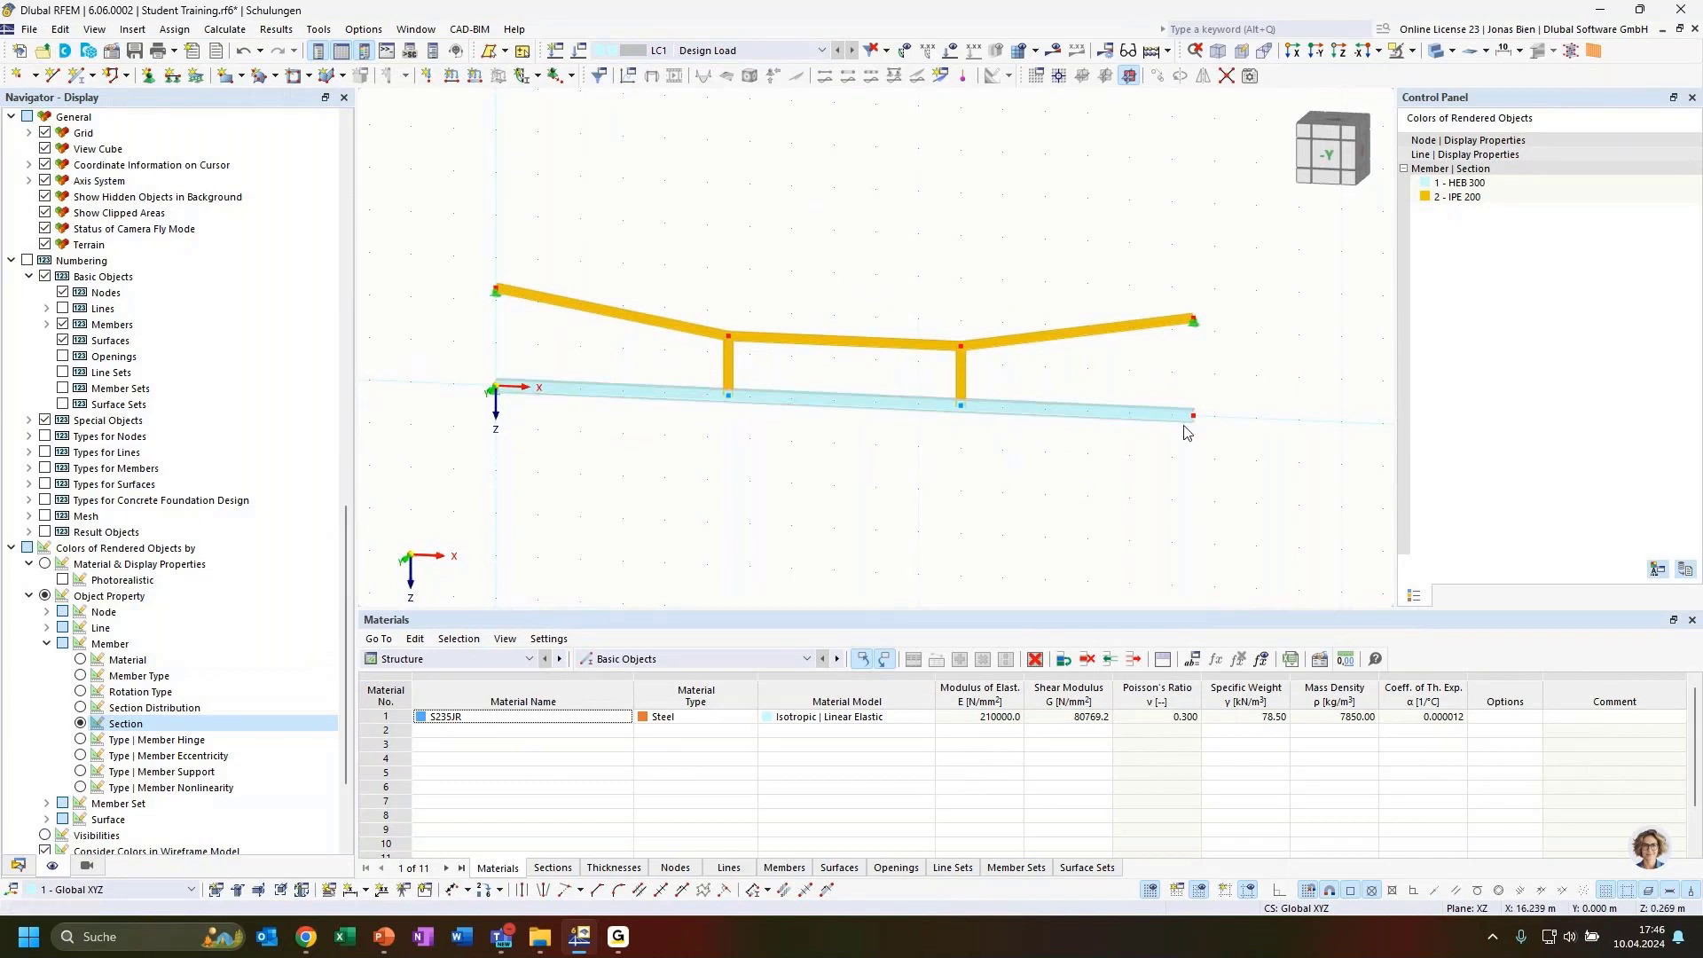
pyautogui.keyDown('ctrl'); pyautogui.moveTo(935, 492); pyautogui.dragTo(982, 474, button='middle'); pyautogui.keyUp('ctrl')
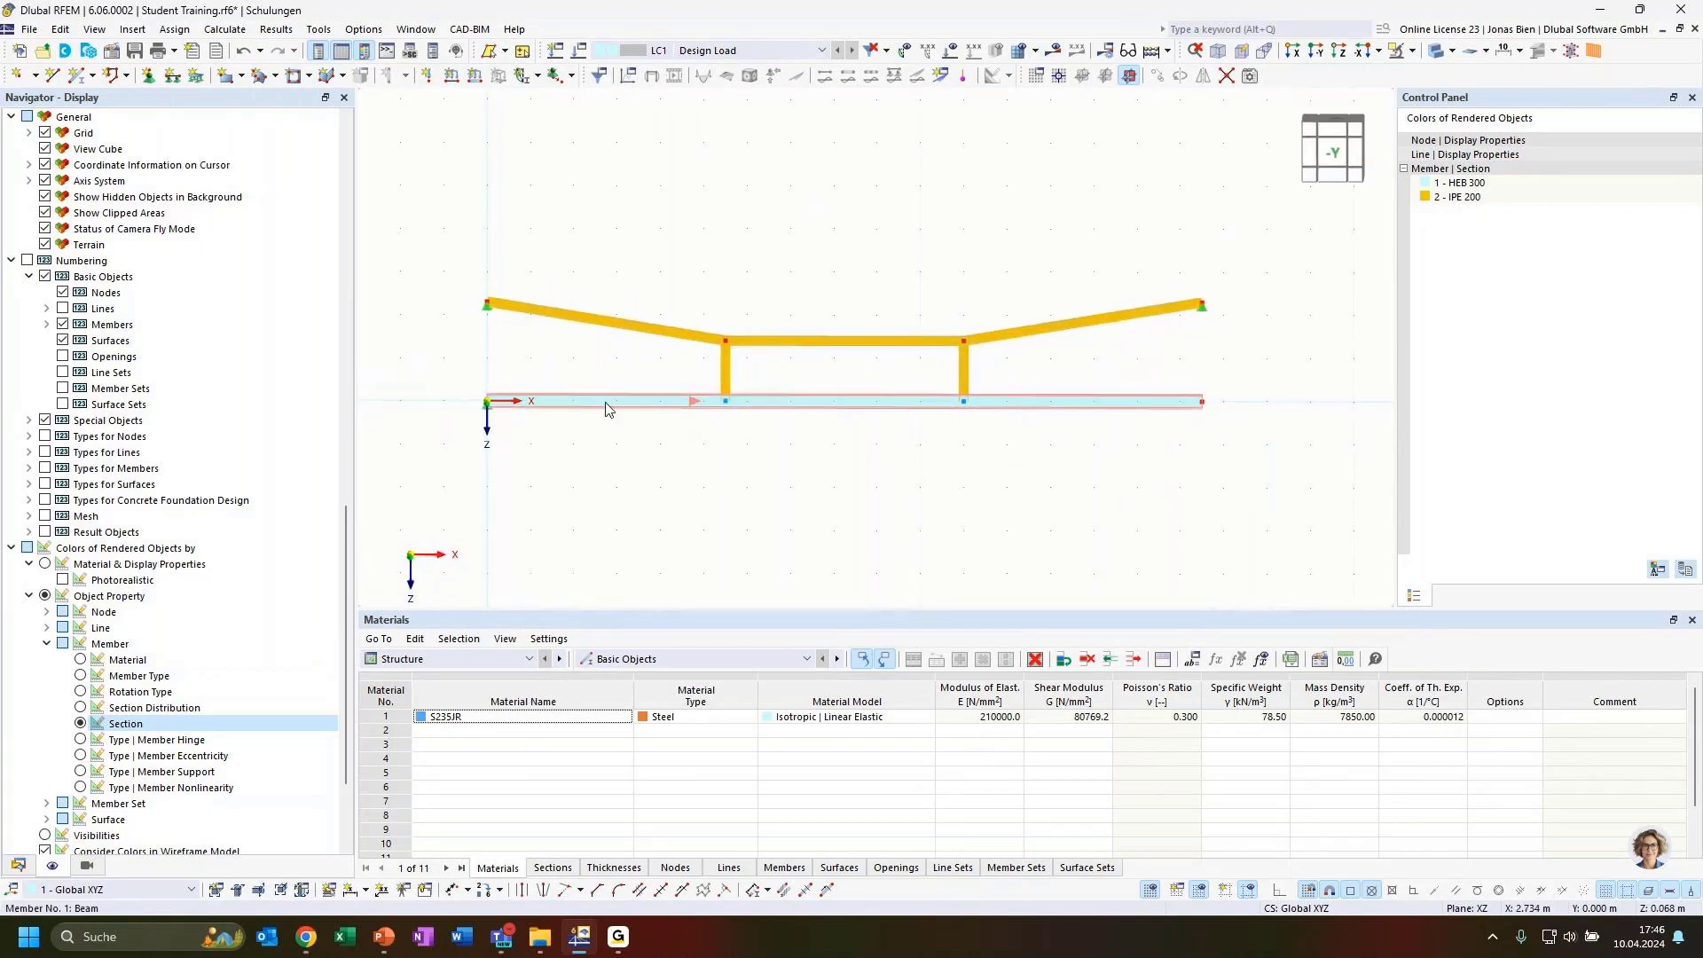
pyautogui.click(149, 75)
pyautogui.click(666, 368)
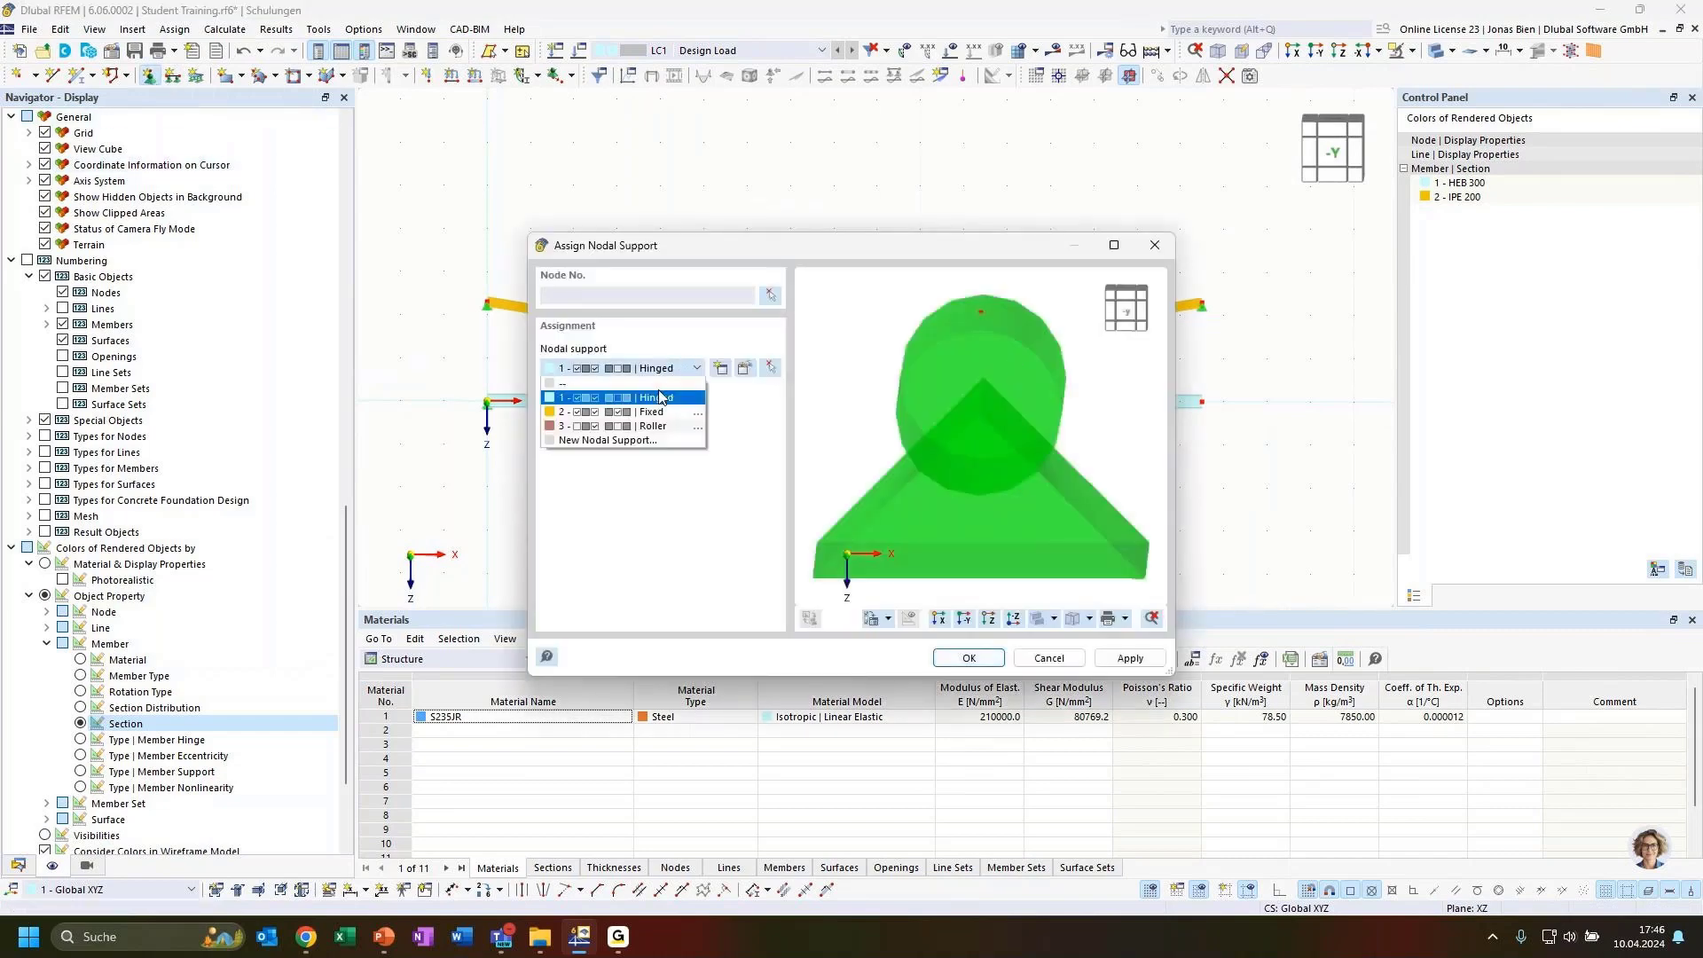
pyautogui.click(654, 427)
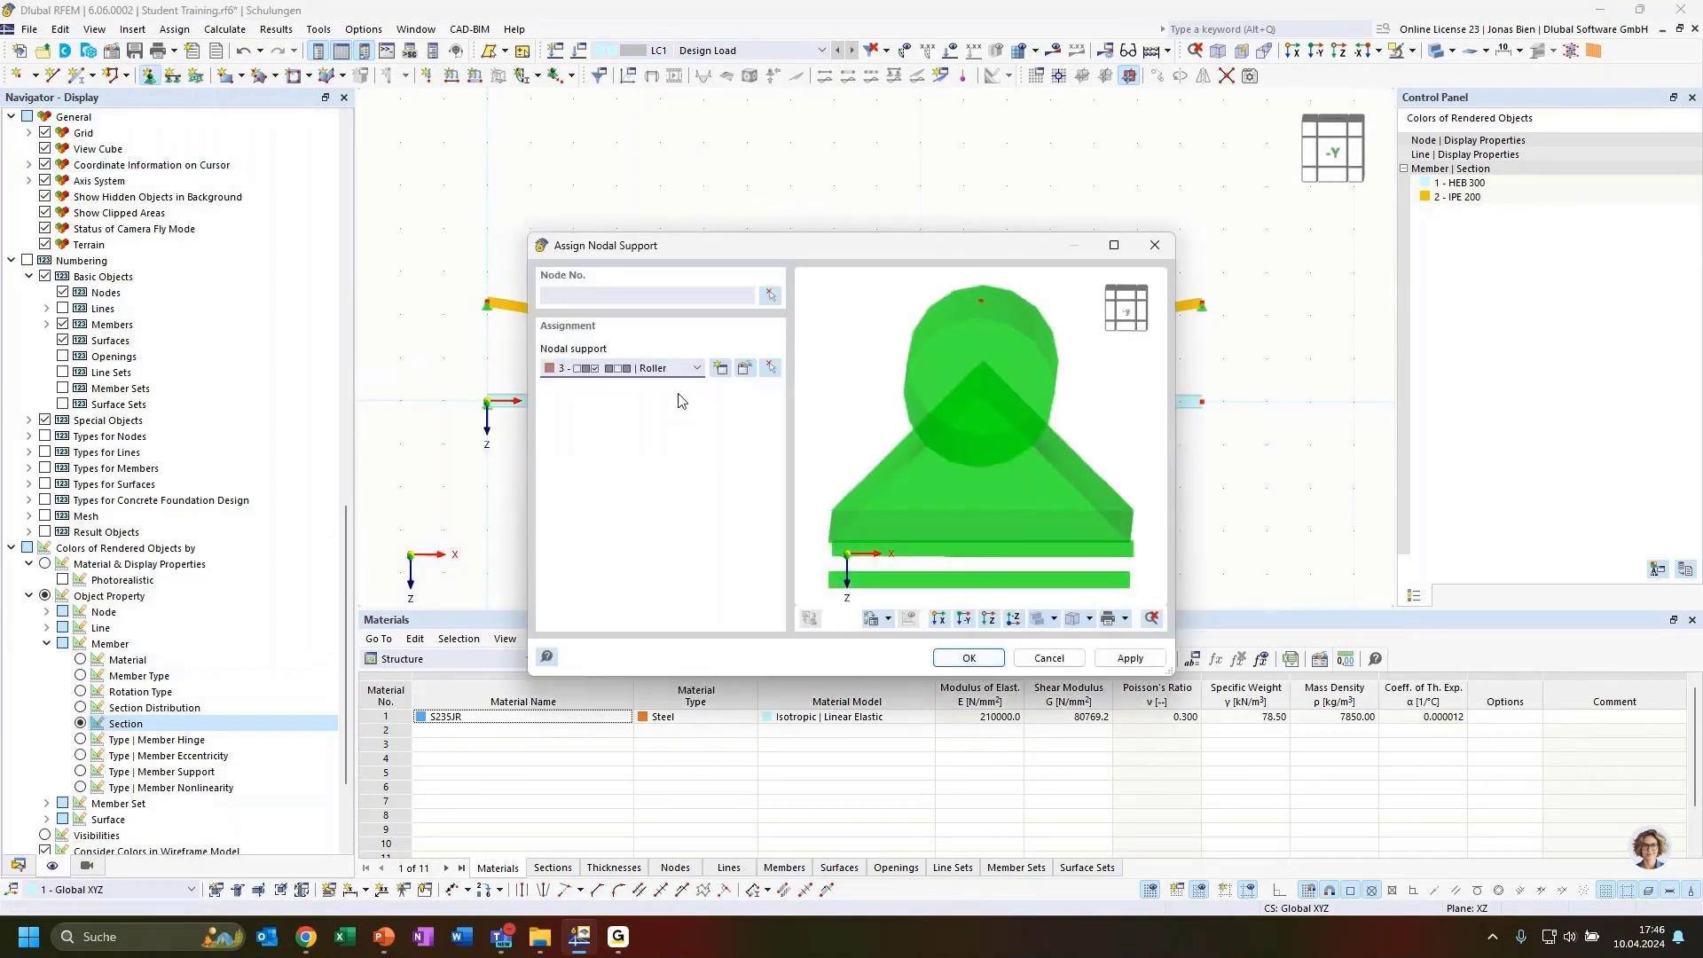
pyautogui.click(771, 295)
pyautogui.click(1200, 404)
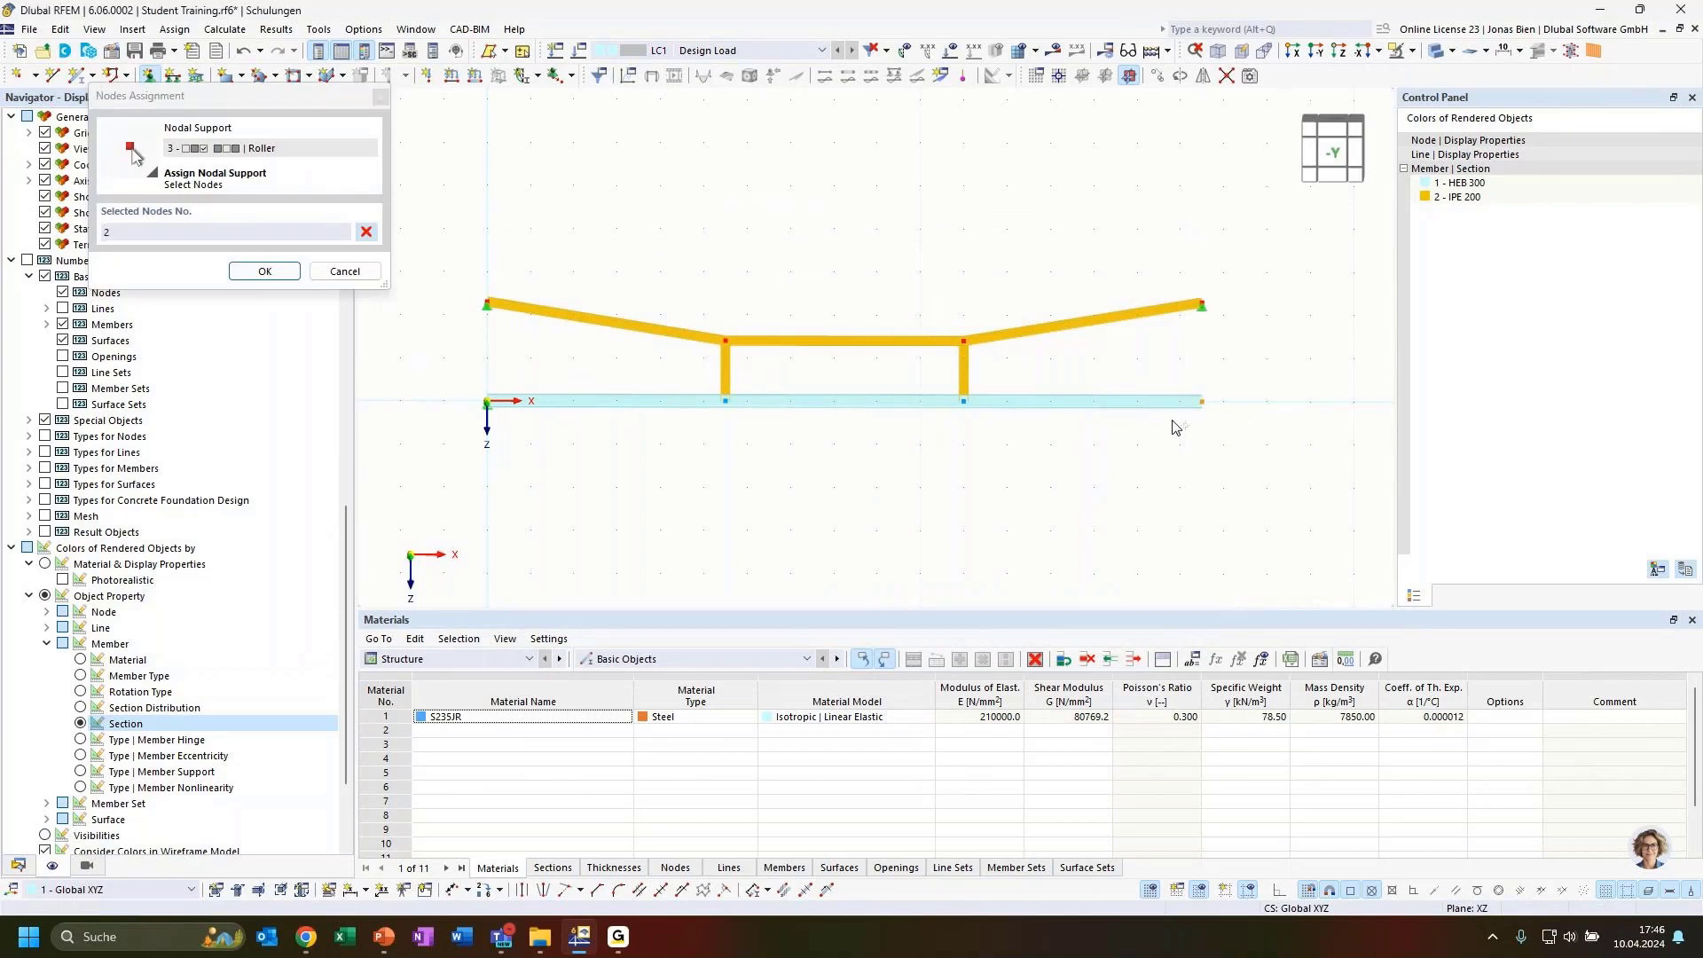
pyautogui.click(265, 272)
pyautogui.click(968, 657)
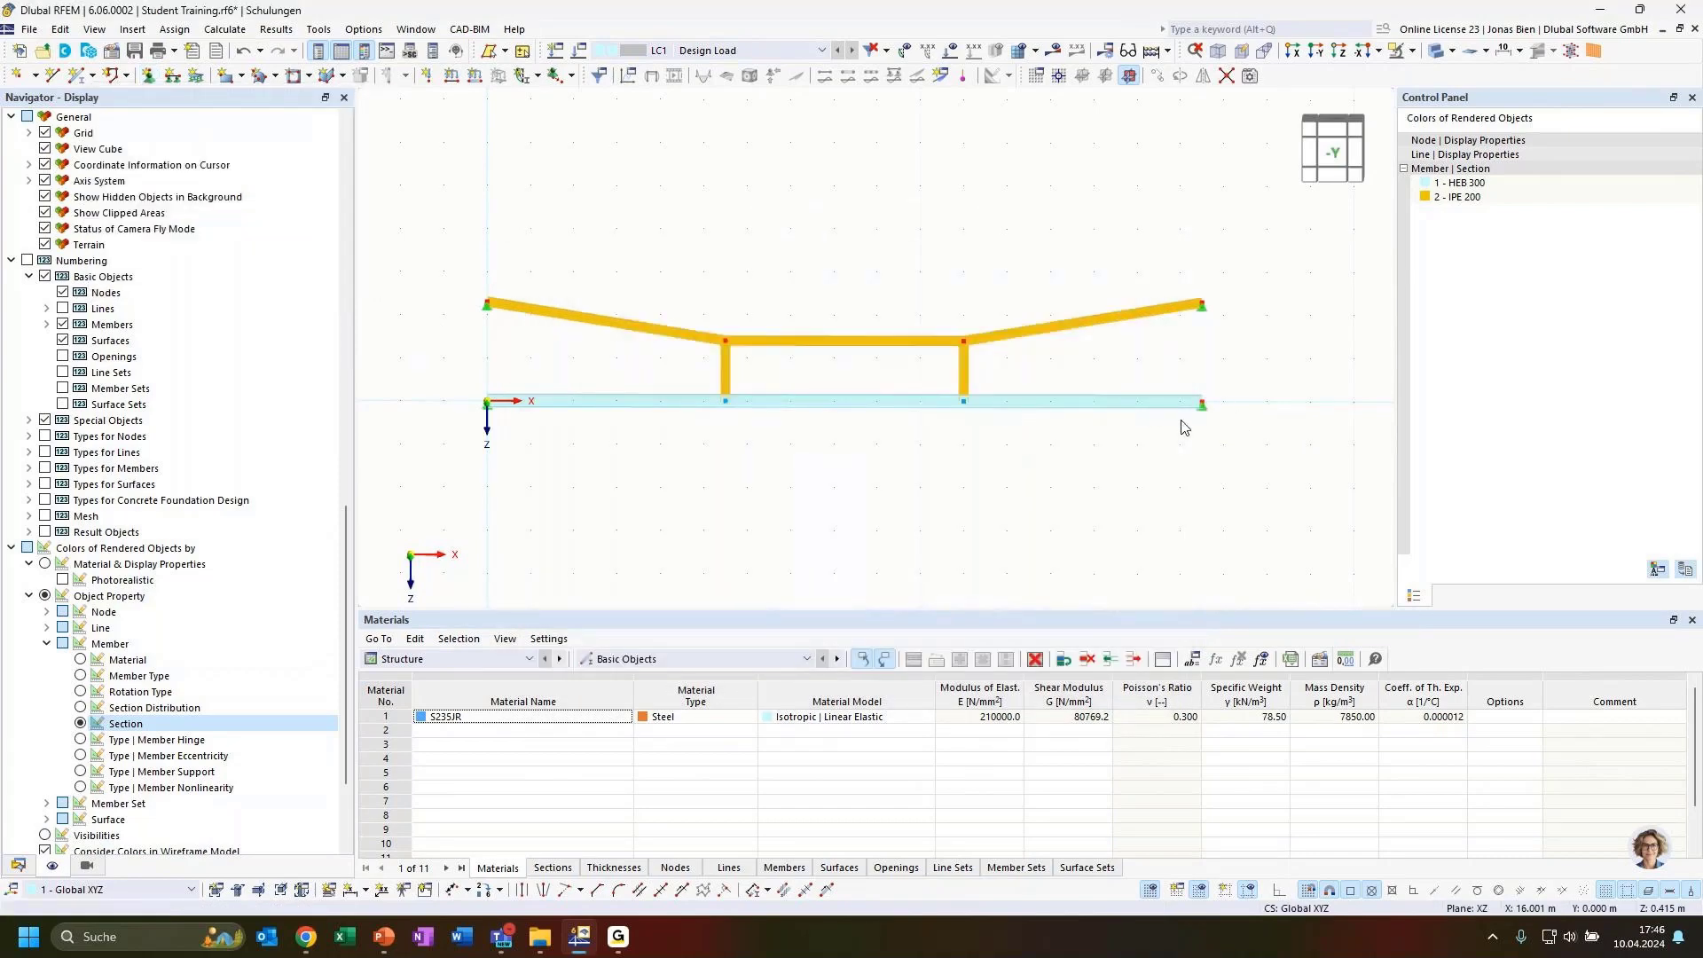
# Apply a uniform force member load of 15 kN/m in the global Z direction to the lower HEB 300 beam in LC1
pyautogui.keyDown('ctrl'); pyautogui.moveTo(1055, 472); pyautogui.dragTo(1140, 508, button='middle'); pyautogui.keyUp('ctrl')
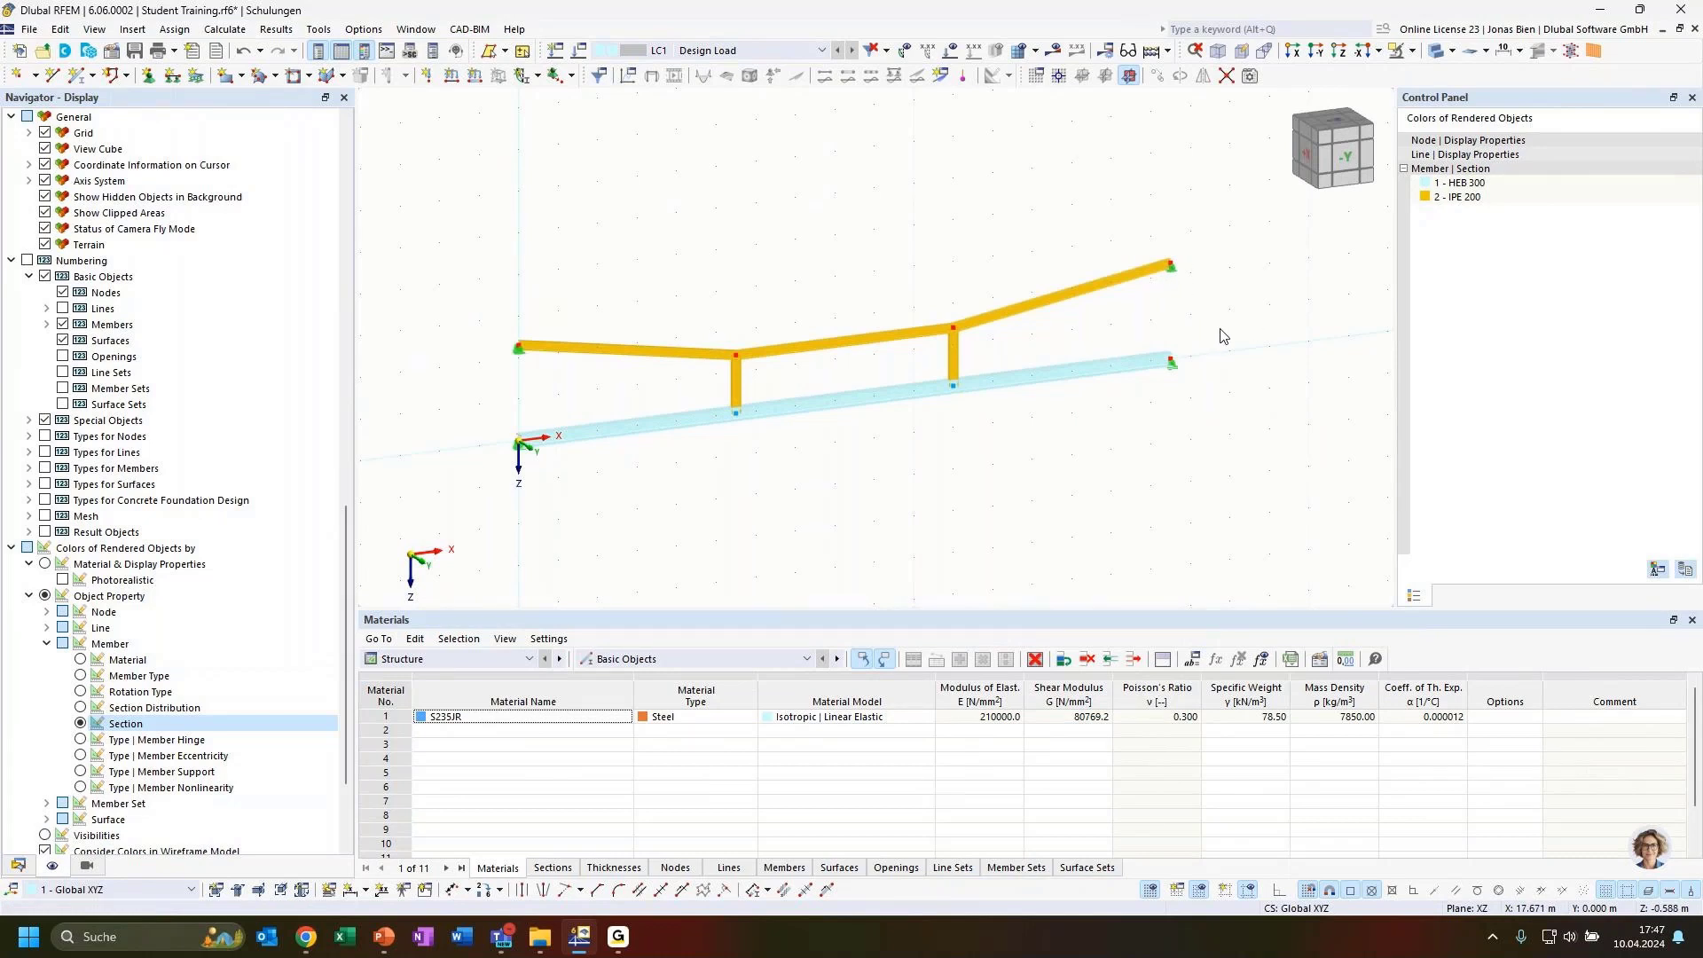
pyautogui.keyDown('ctrl'); pyautogui.moveTo(1219, 328); pyautogui.dragTo(1229, 316, button='middle'); pyautogui.keyUp('ctrl')
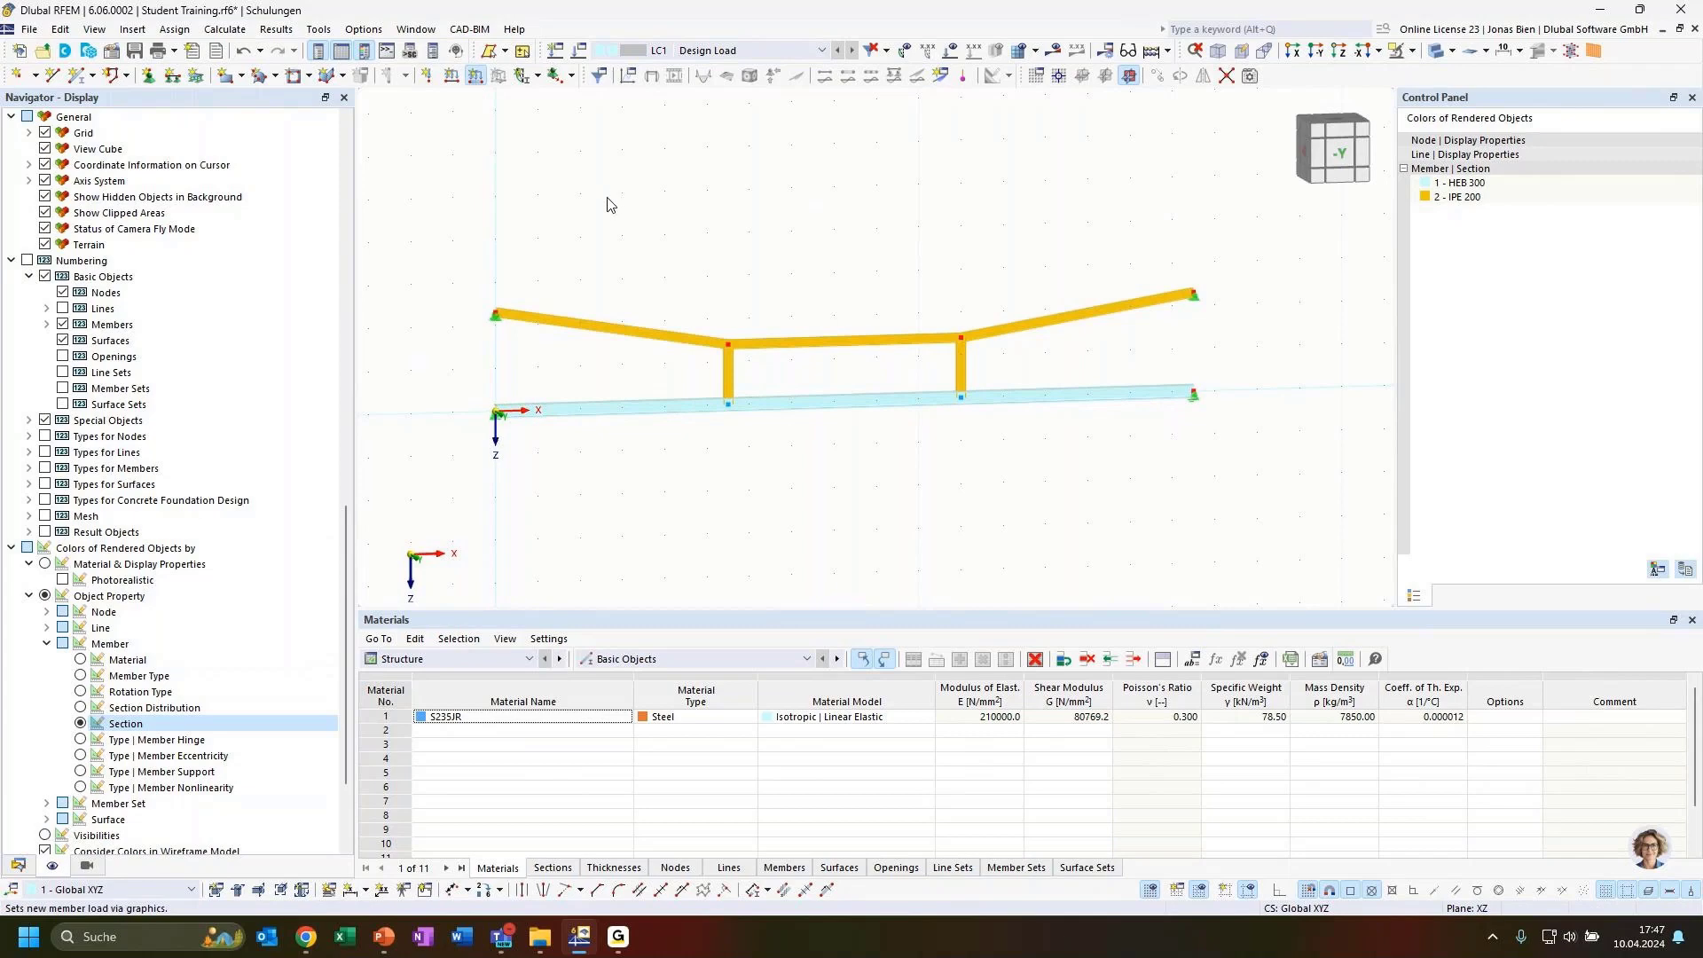
pyautogui.click(683, 297)
pyautogui.write('15')
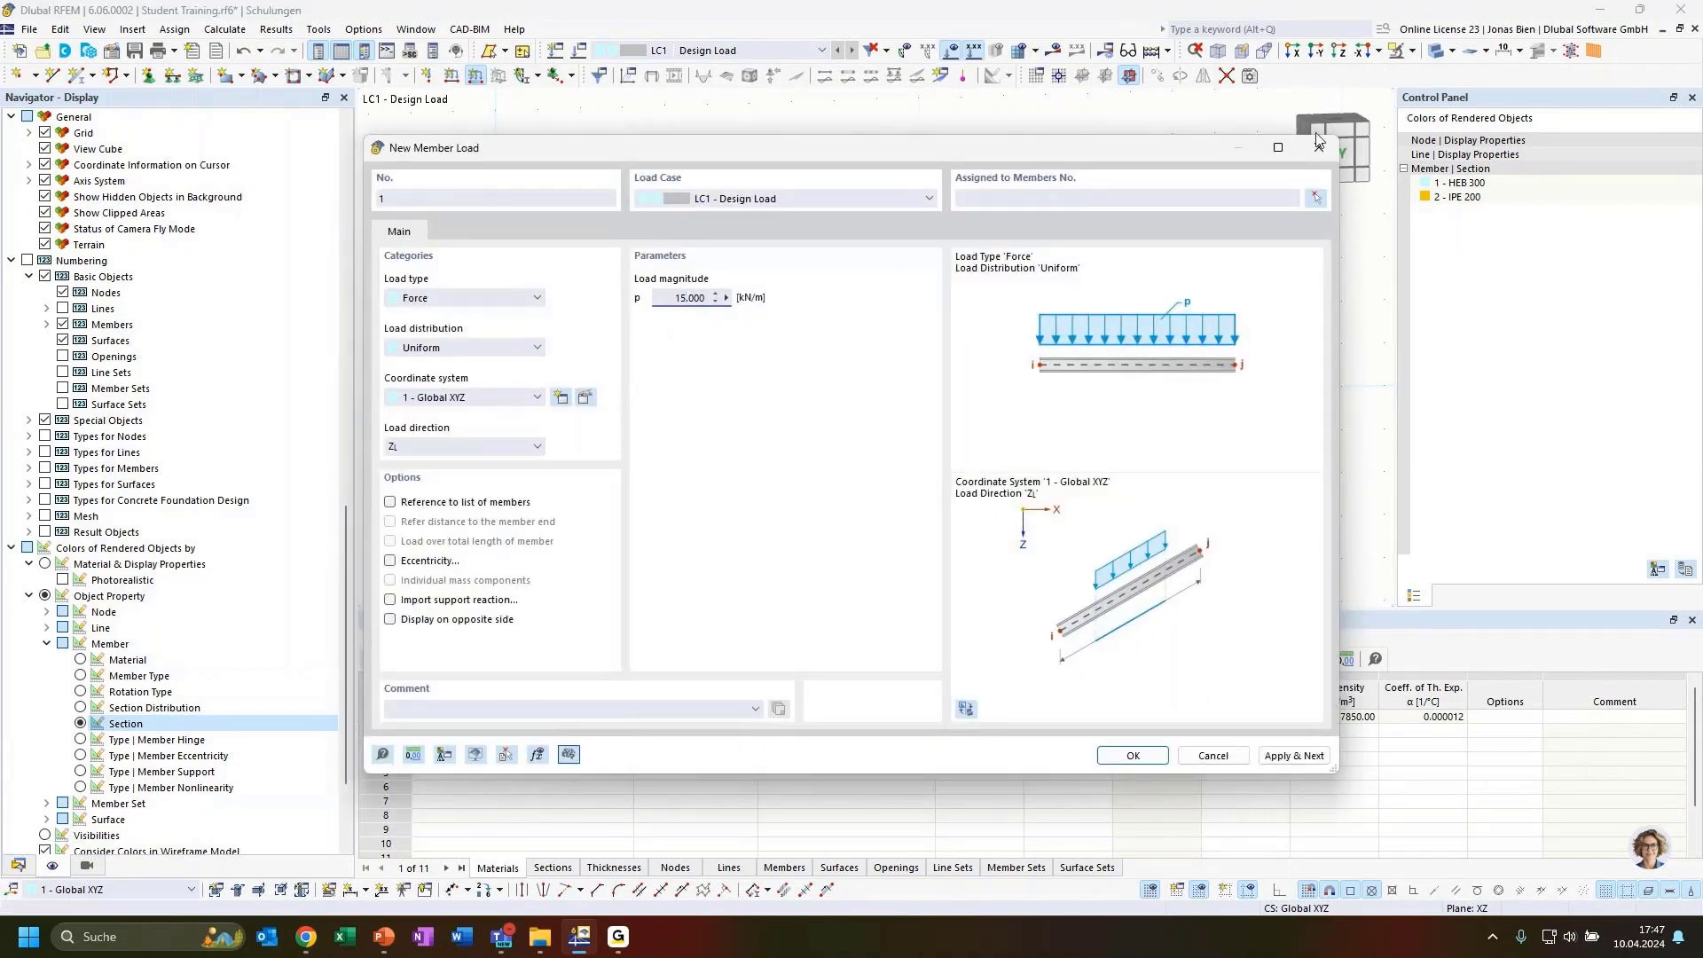
pyautogui.click(1317, 198)
pyautogui.click(781, 404)
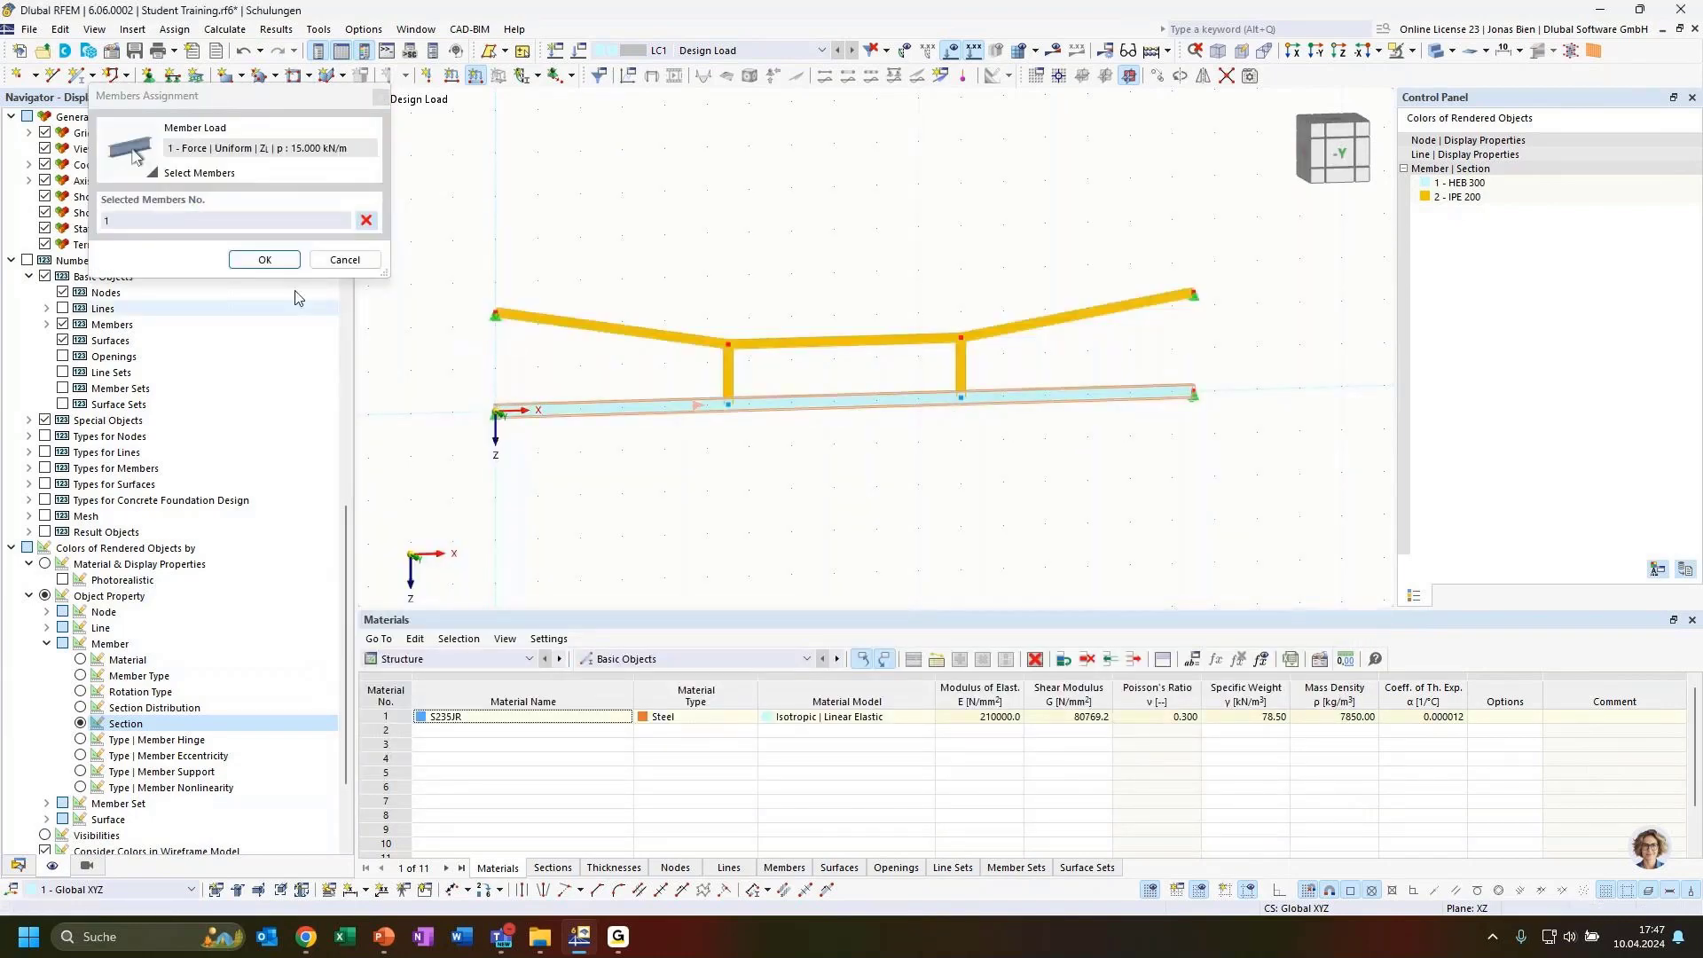
pyautogui.click(273, 263)
pyautogui.click(1136, 753)
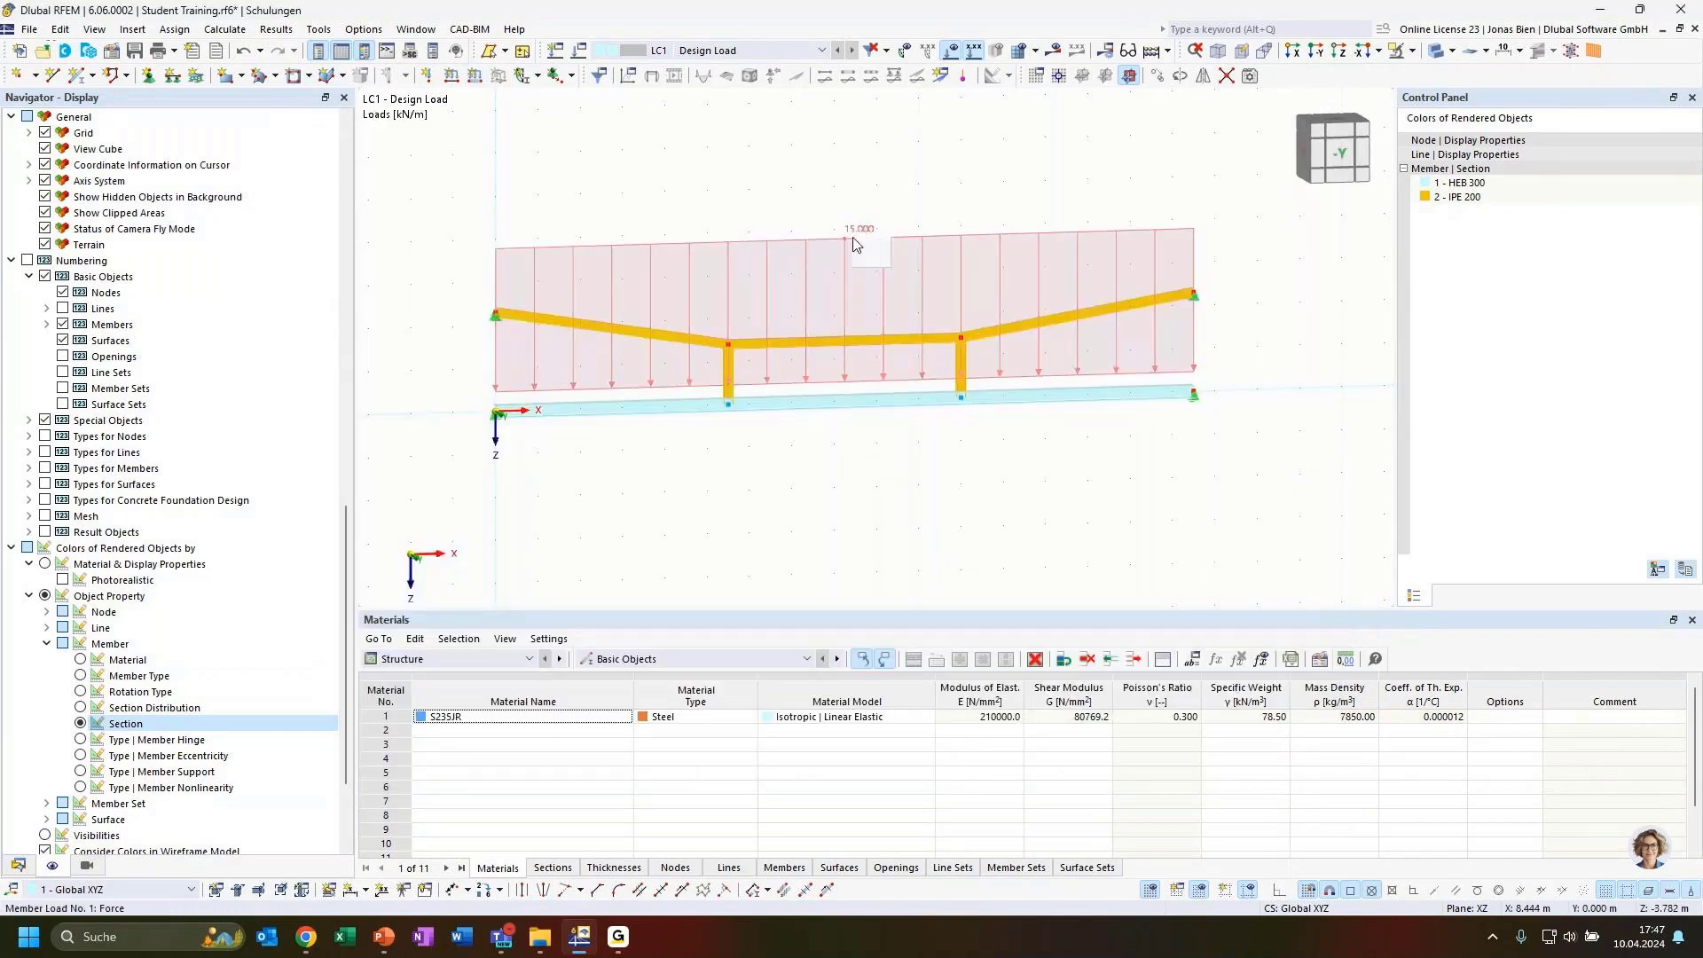
# Reduce the displayed size of the beam's member load in the graphics
pyautogui.rightClick(854, 244)
pyautogui.moveTo(1091, 365); pyautogui.dragTo(946, 368)
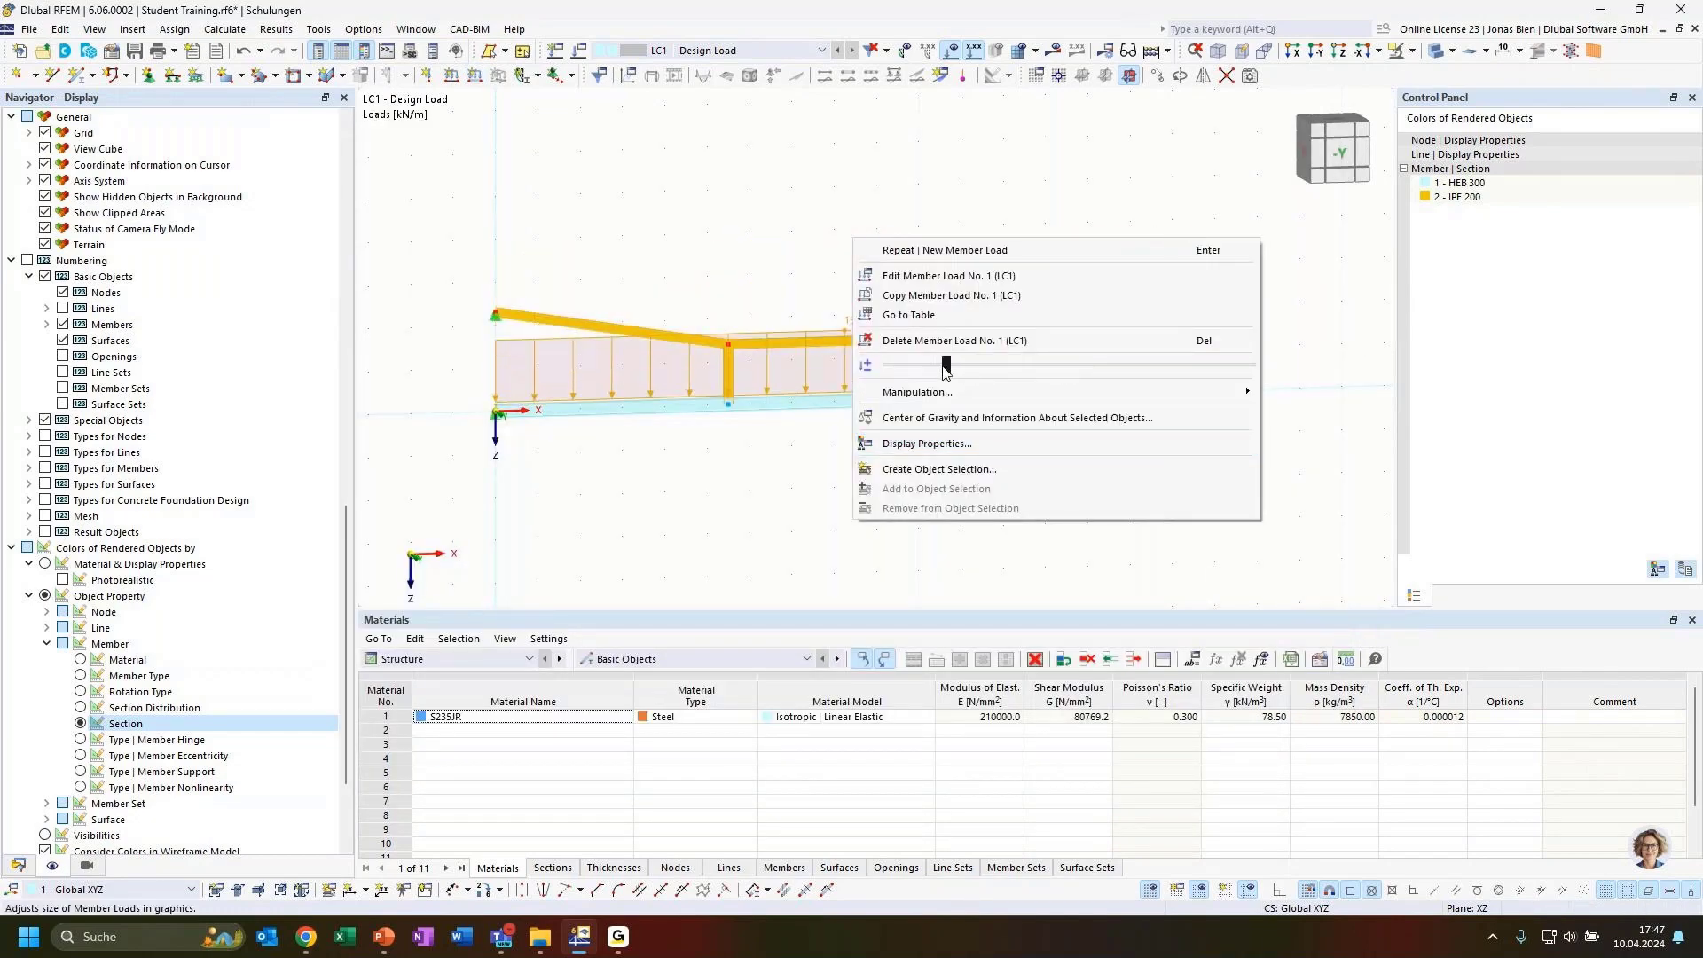
pyautogui.click(750, 300)
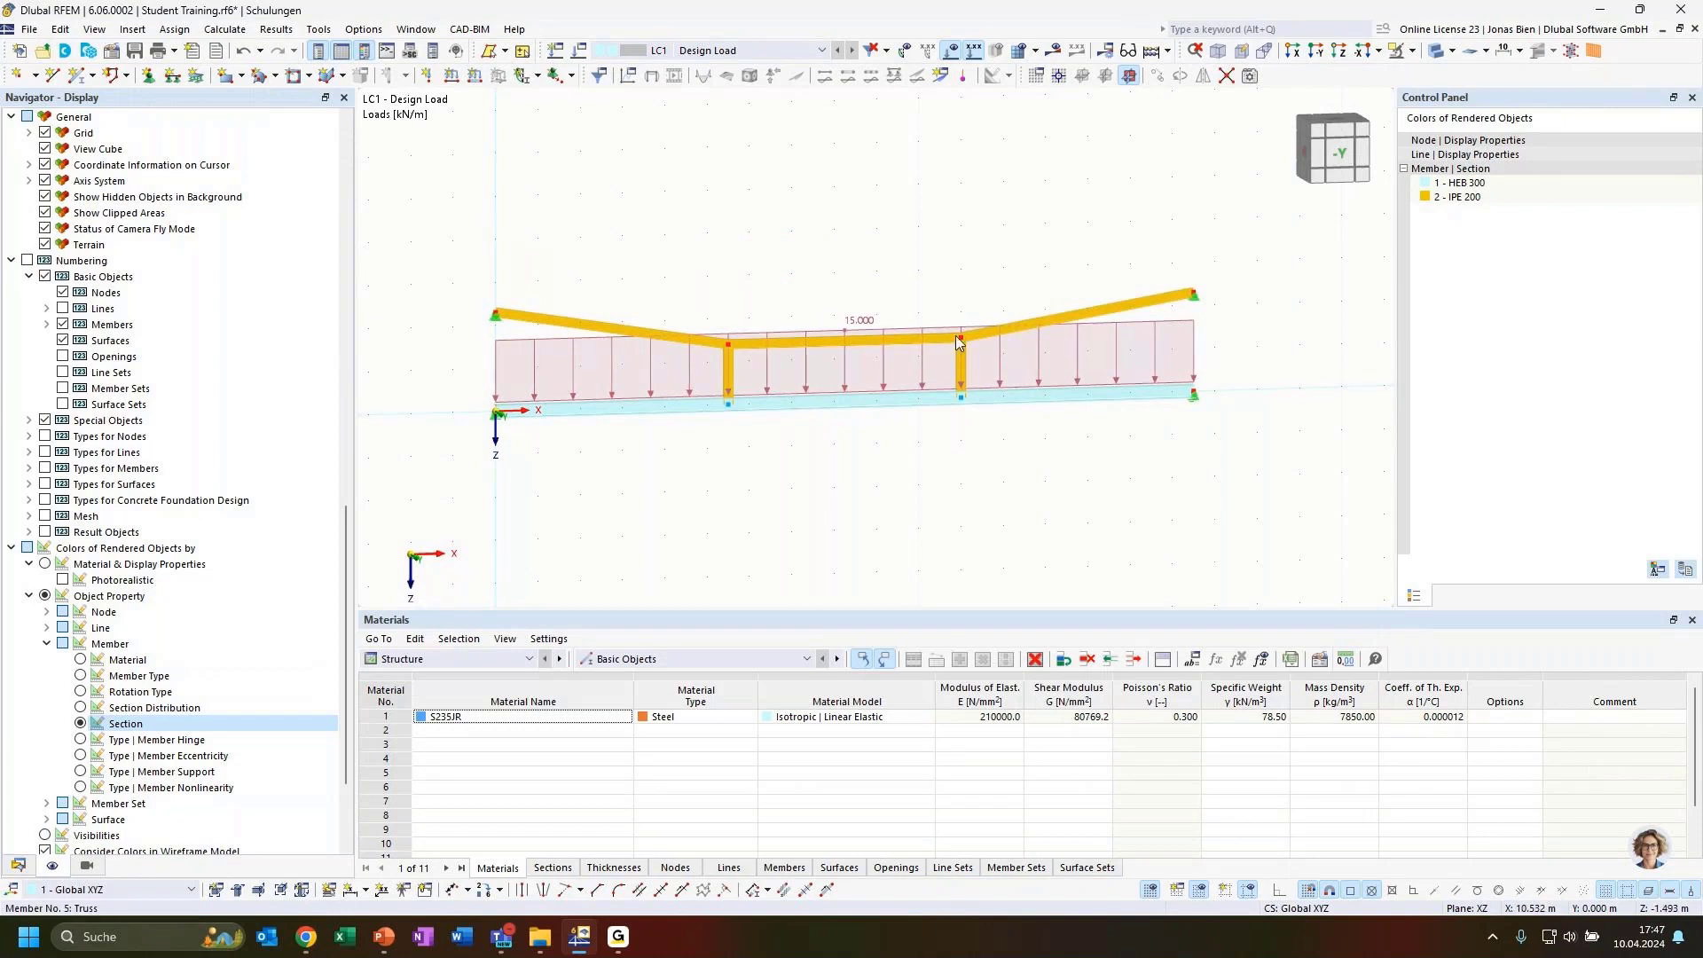
# Calculate the model for the Design Load case and hide the loads in the deformation view
pyautogui.keyDown('ctrl'); pyautogui.moveTo(987, 267); pyautogui.dragTo(946, 277, button='middle'); pyautogui.keyUp('ctrl')
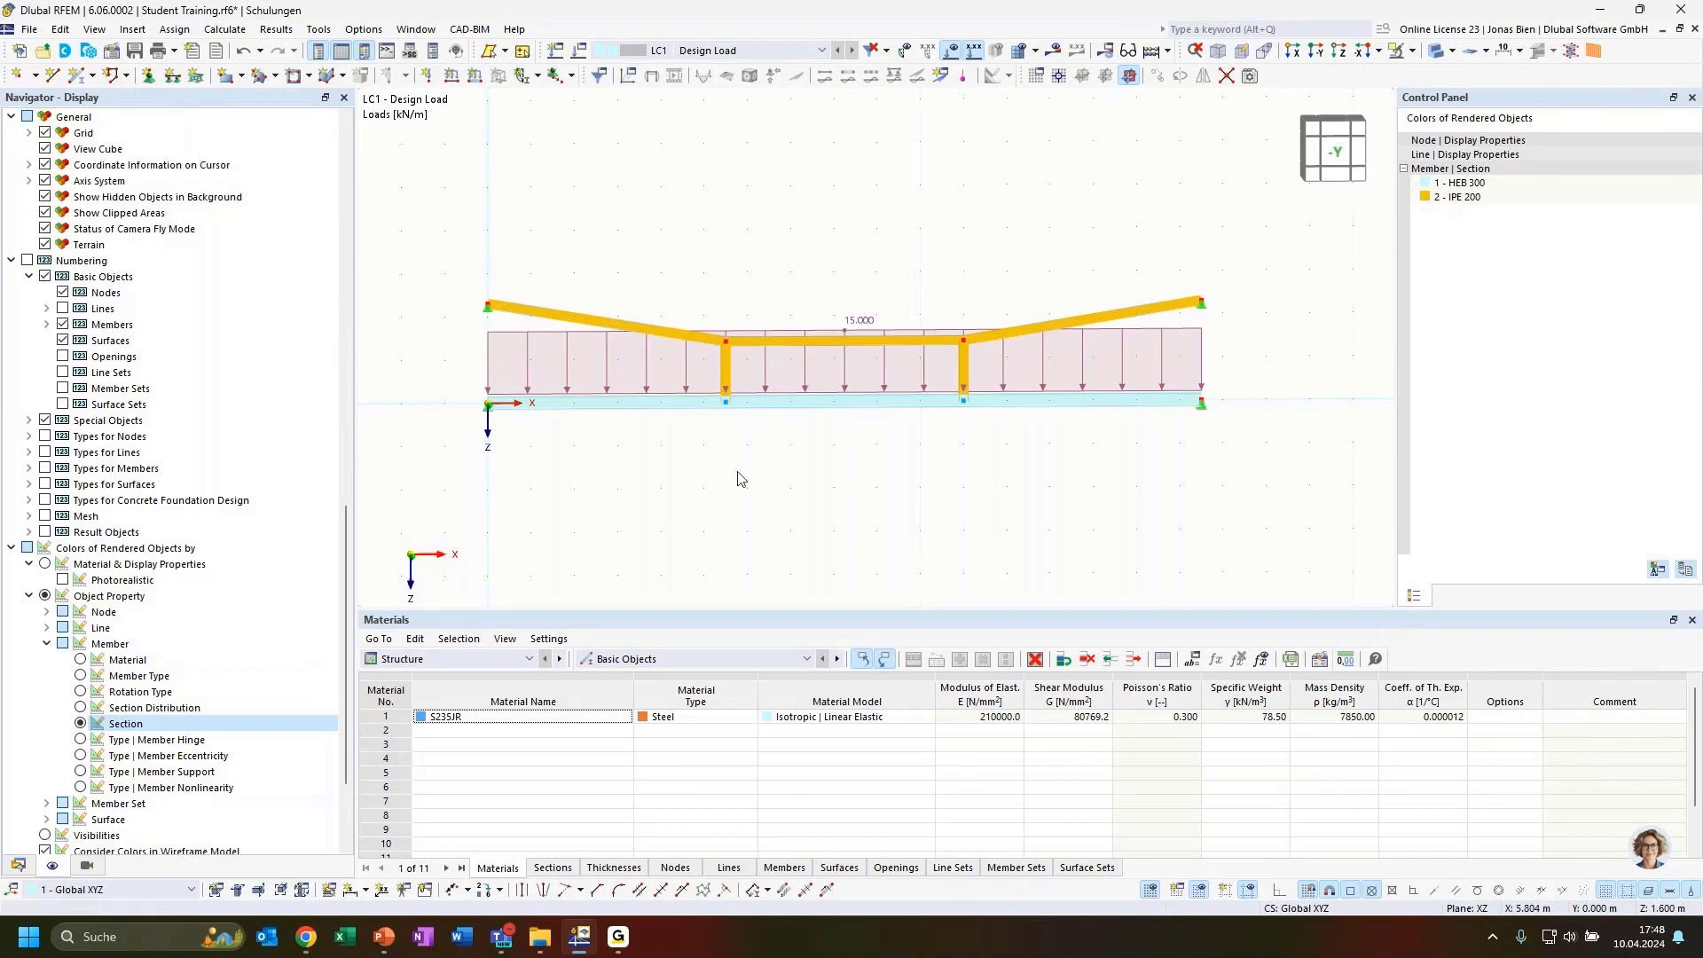
pyautogui.click(18, 865)
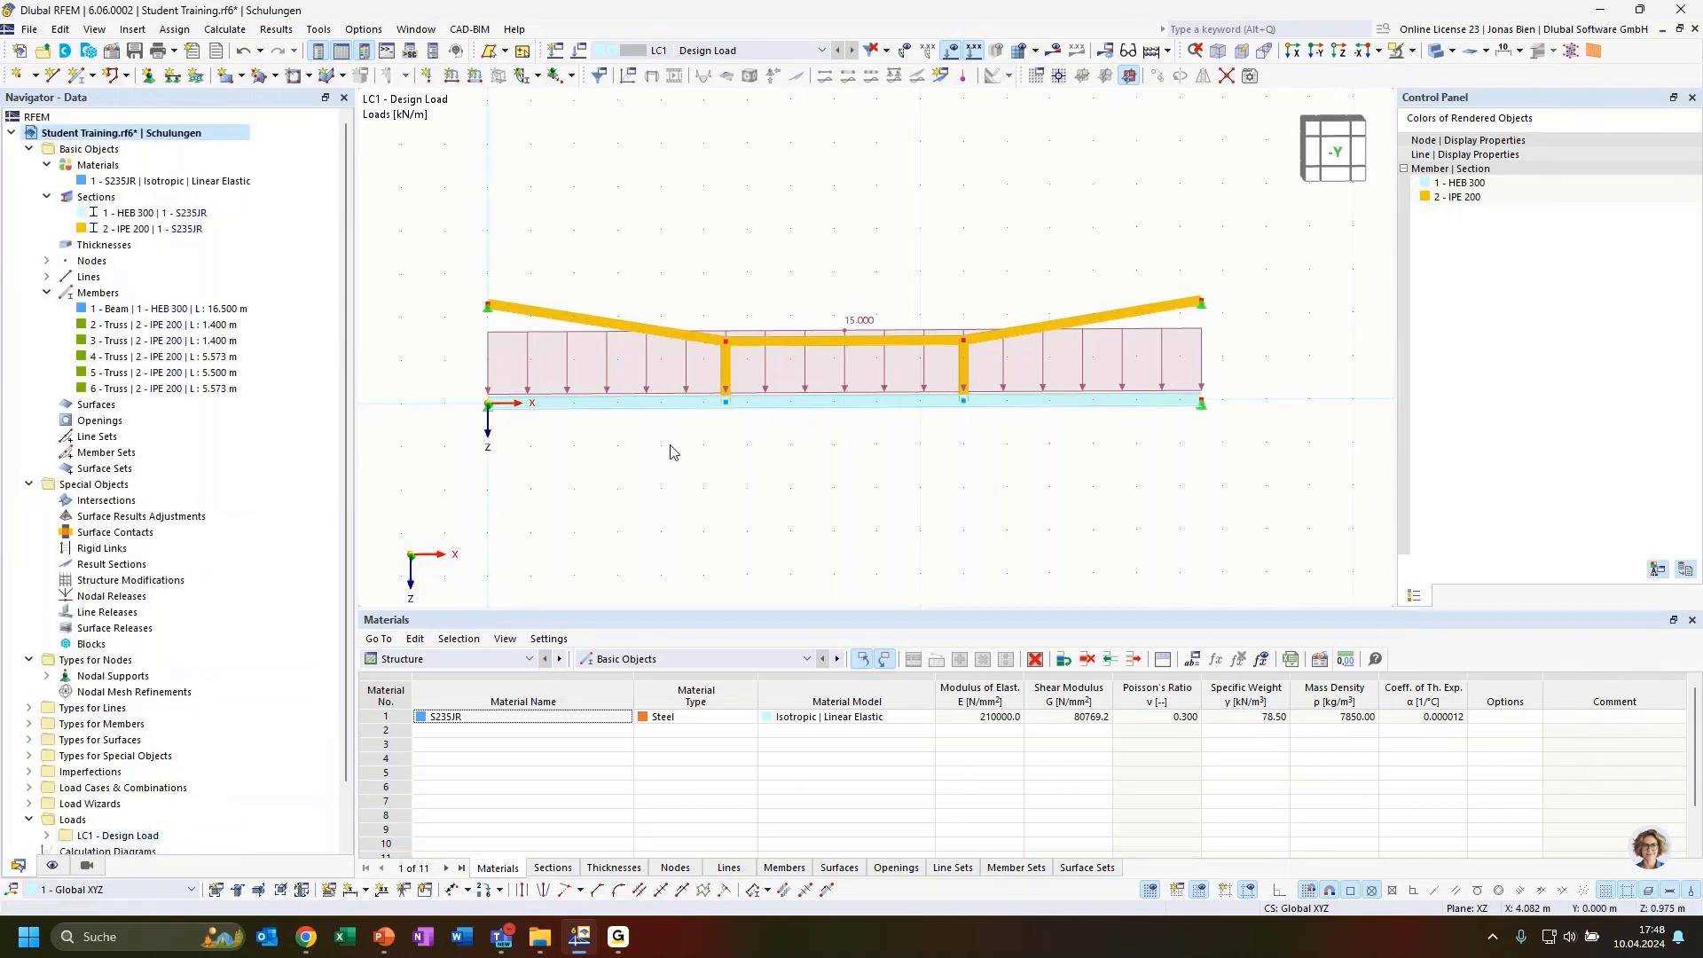
pyautogui.keyDown('ctrl'); pyautogui.moveTo(677, 450); pyautogui.dragTo(726, 469, button='middle'); pyautogui.keyUp('ctrl')
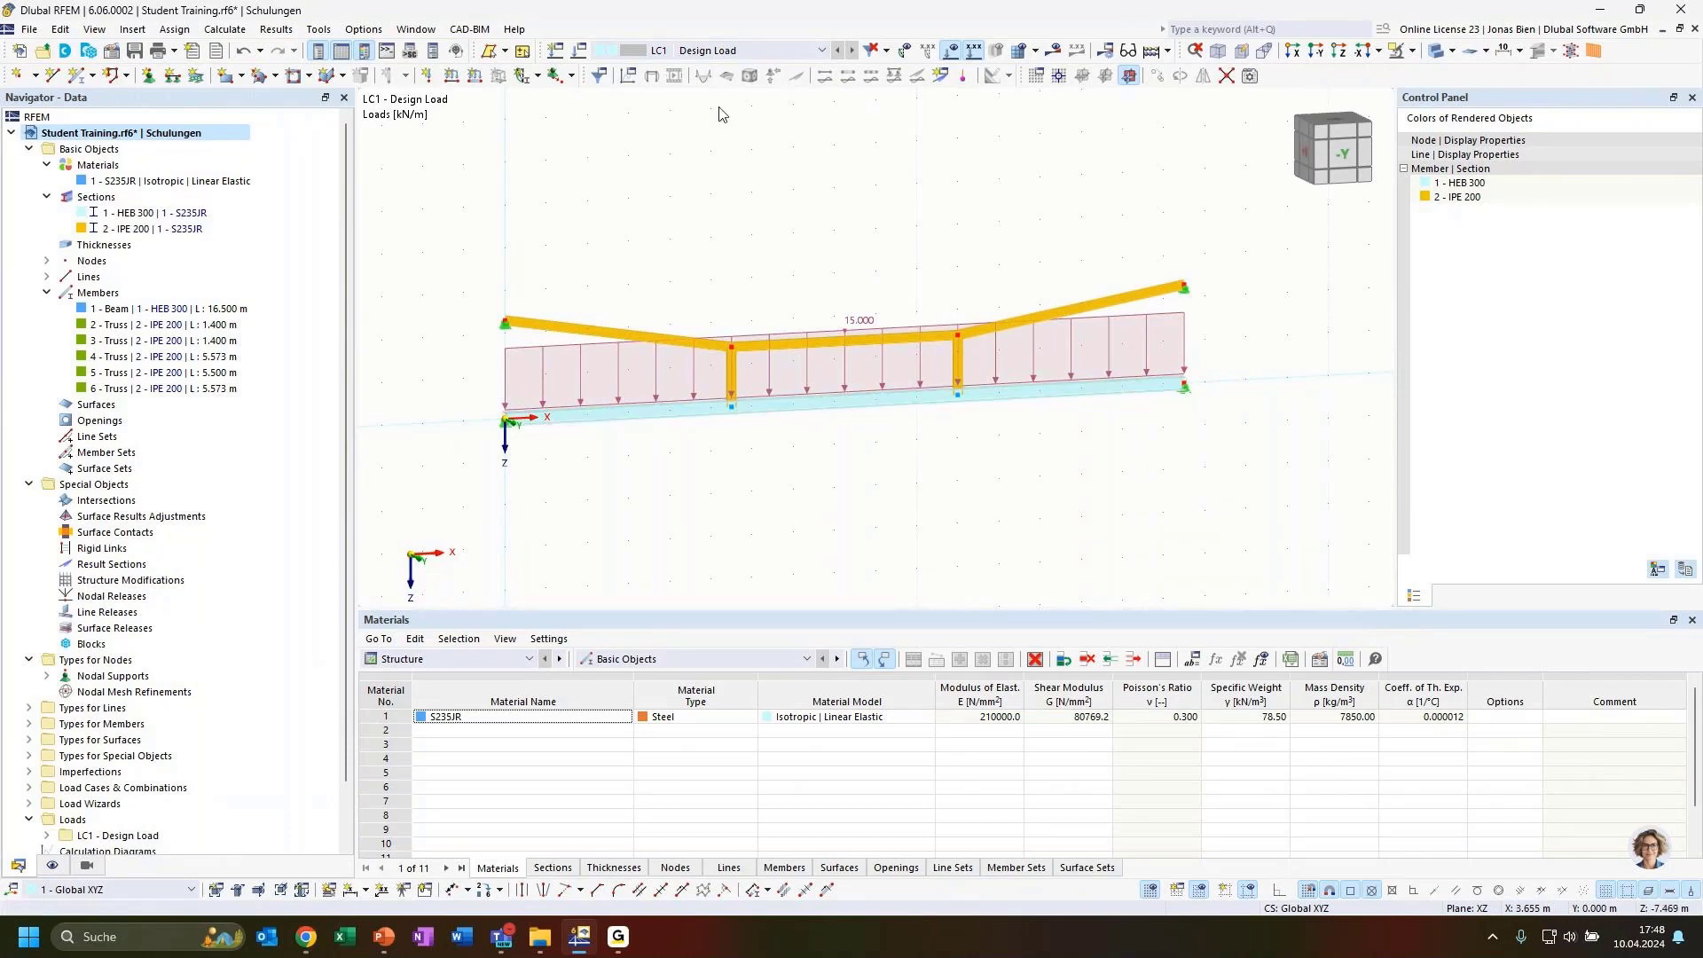
pyautogui.click(1056, 53)
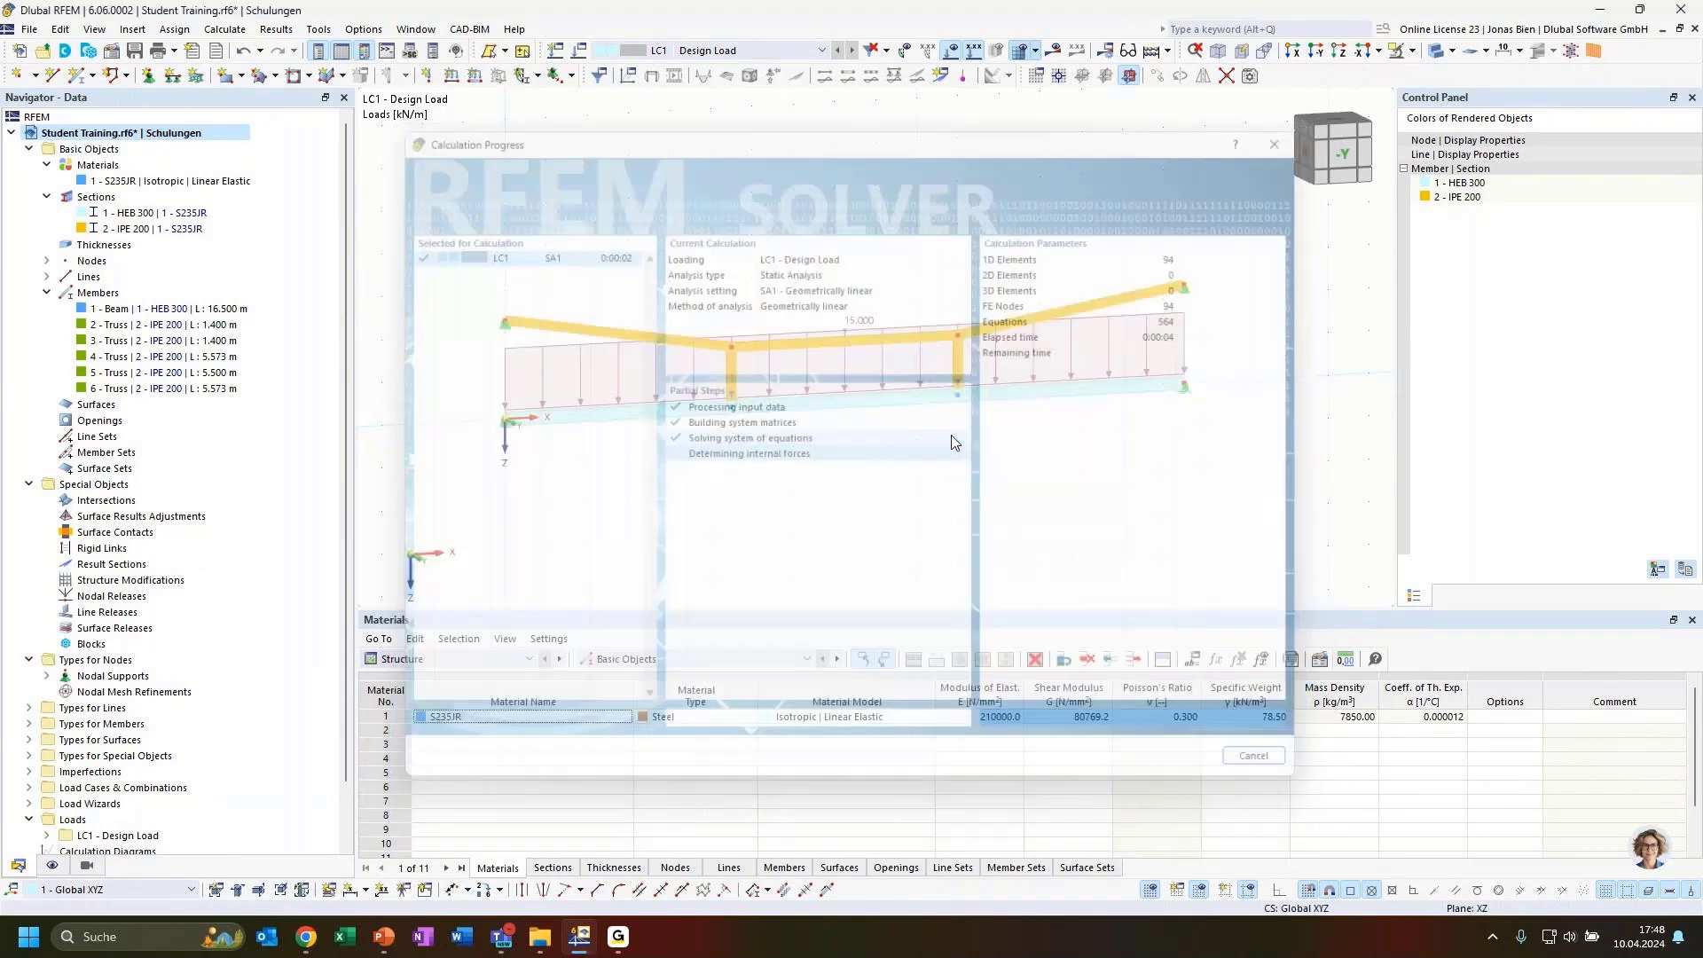
pyautogui.keyDown('ctrl'); pyautogui.moveTo(1126, 504); pyautogui.dragTo(1084, 522, button='middle'); pyautogui.keyUp('ctrl')
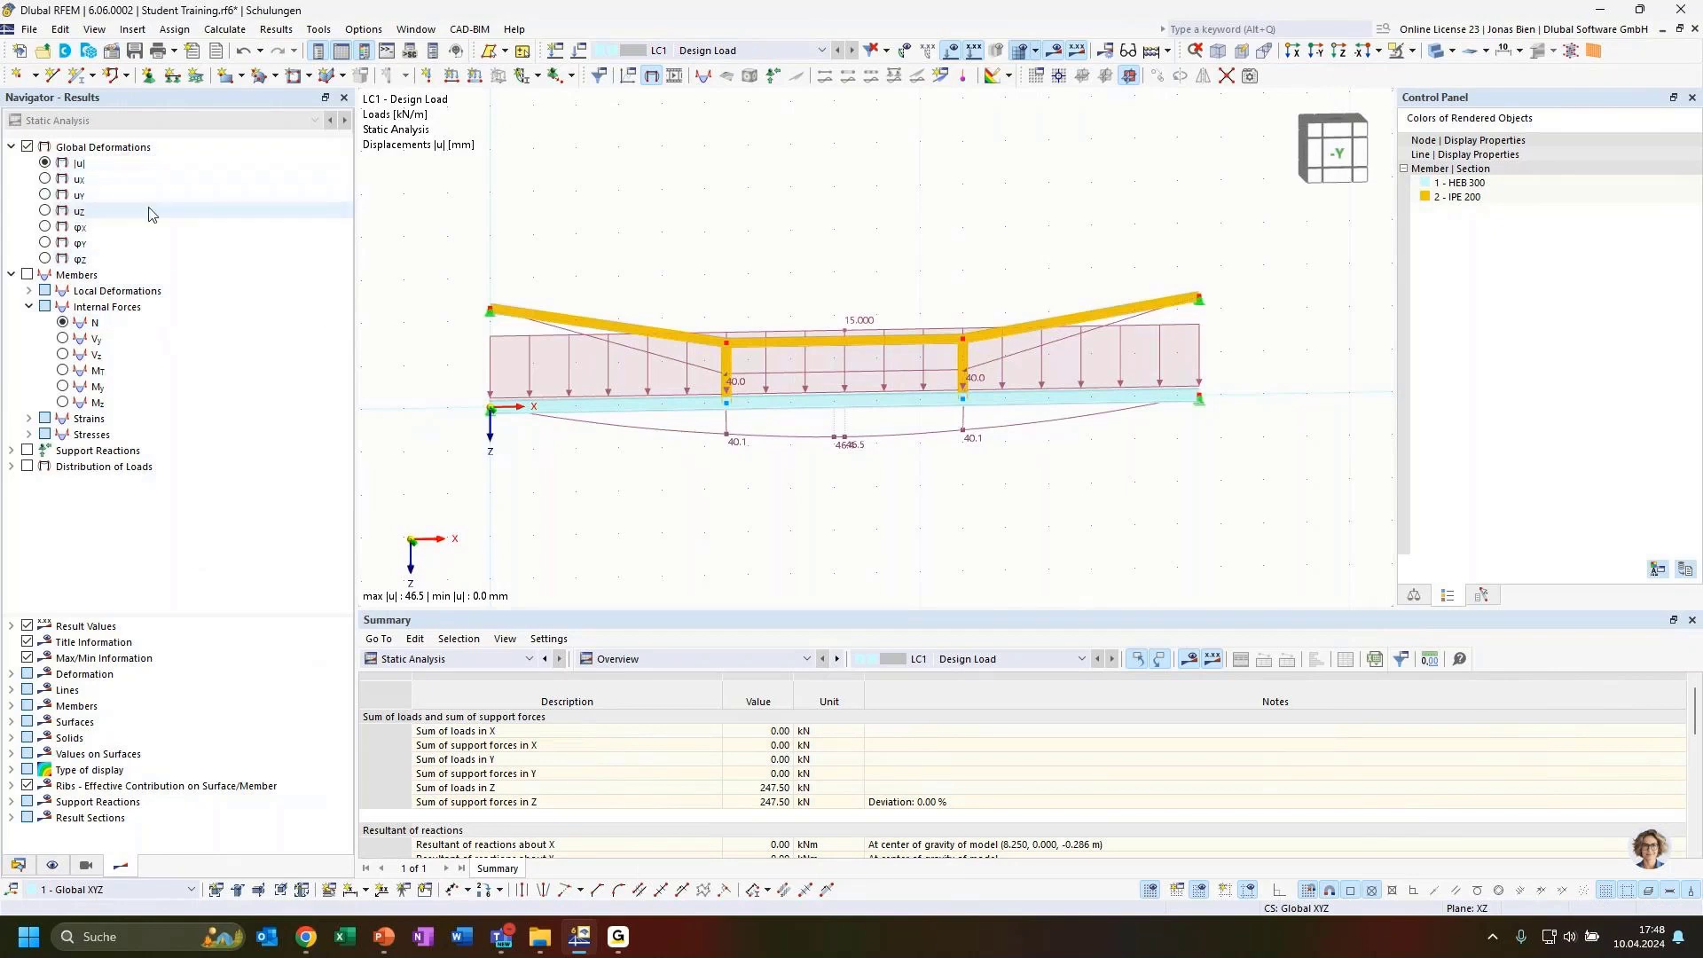
pyautogui.click(952, 51)
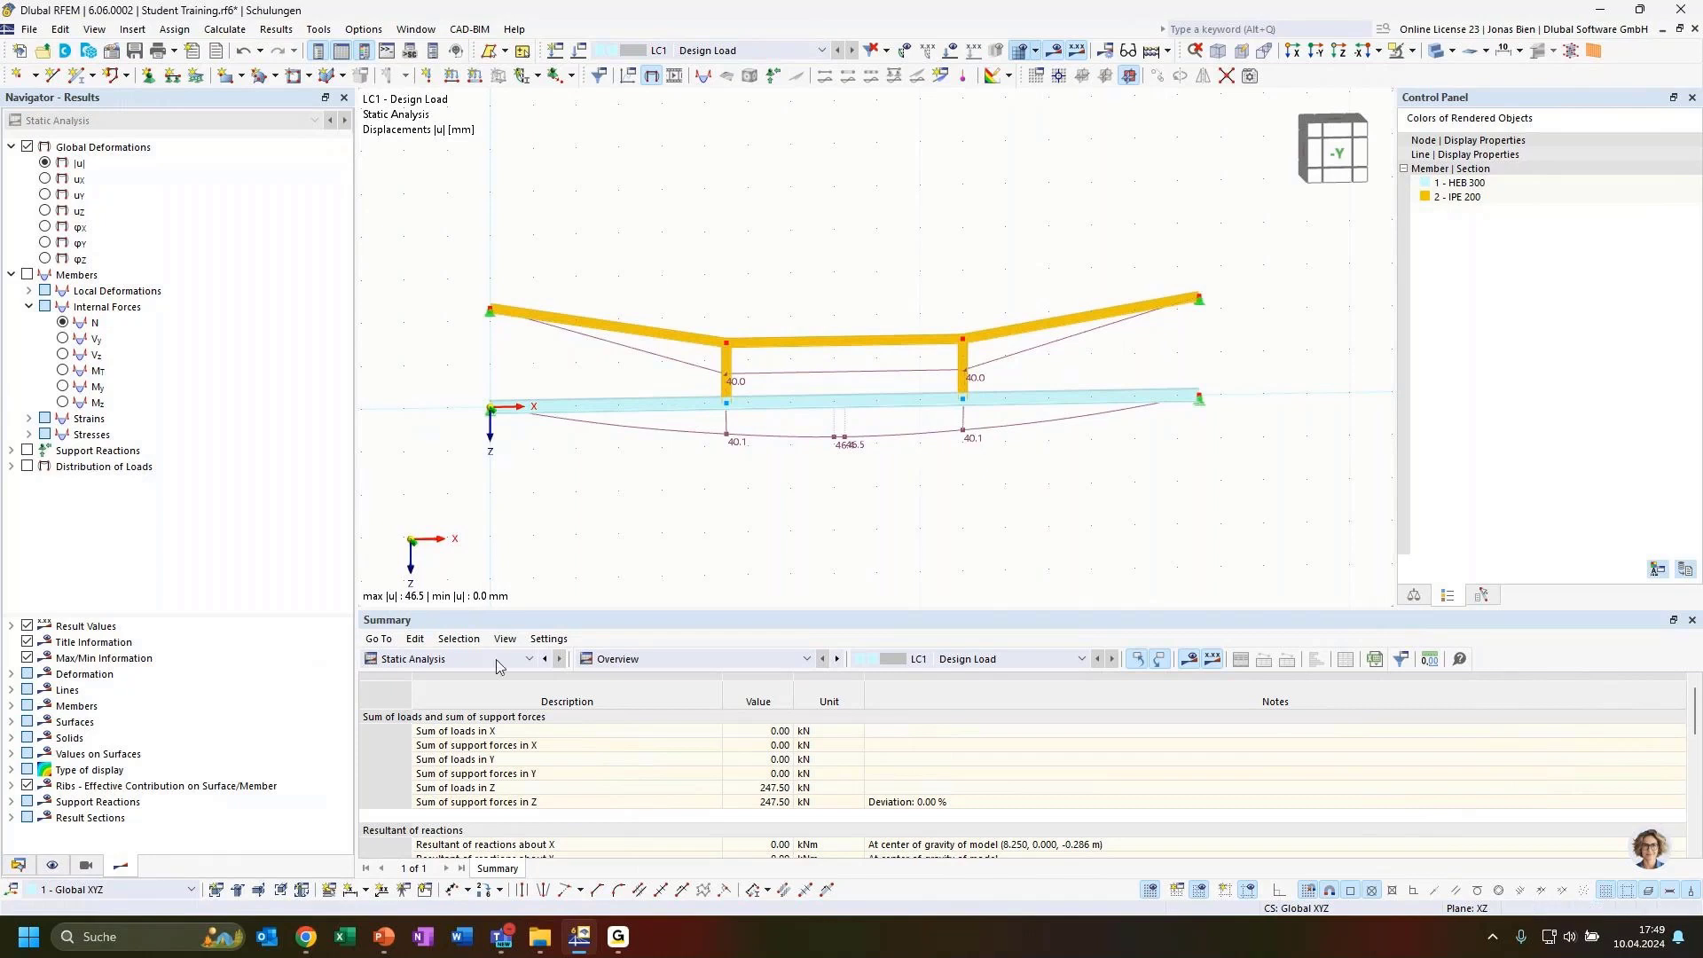
# Set the members' deformation display to Section Colored
pyautogui.click(11, 674)
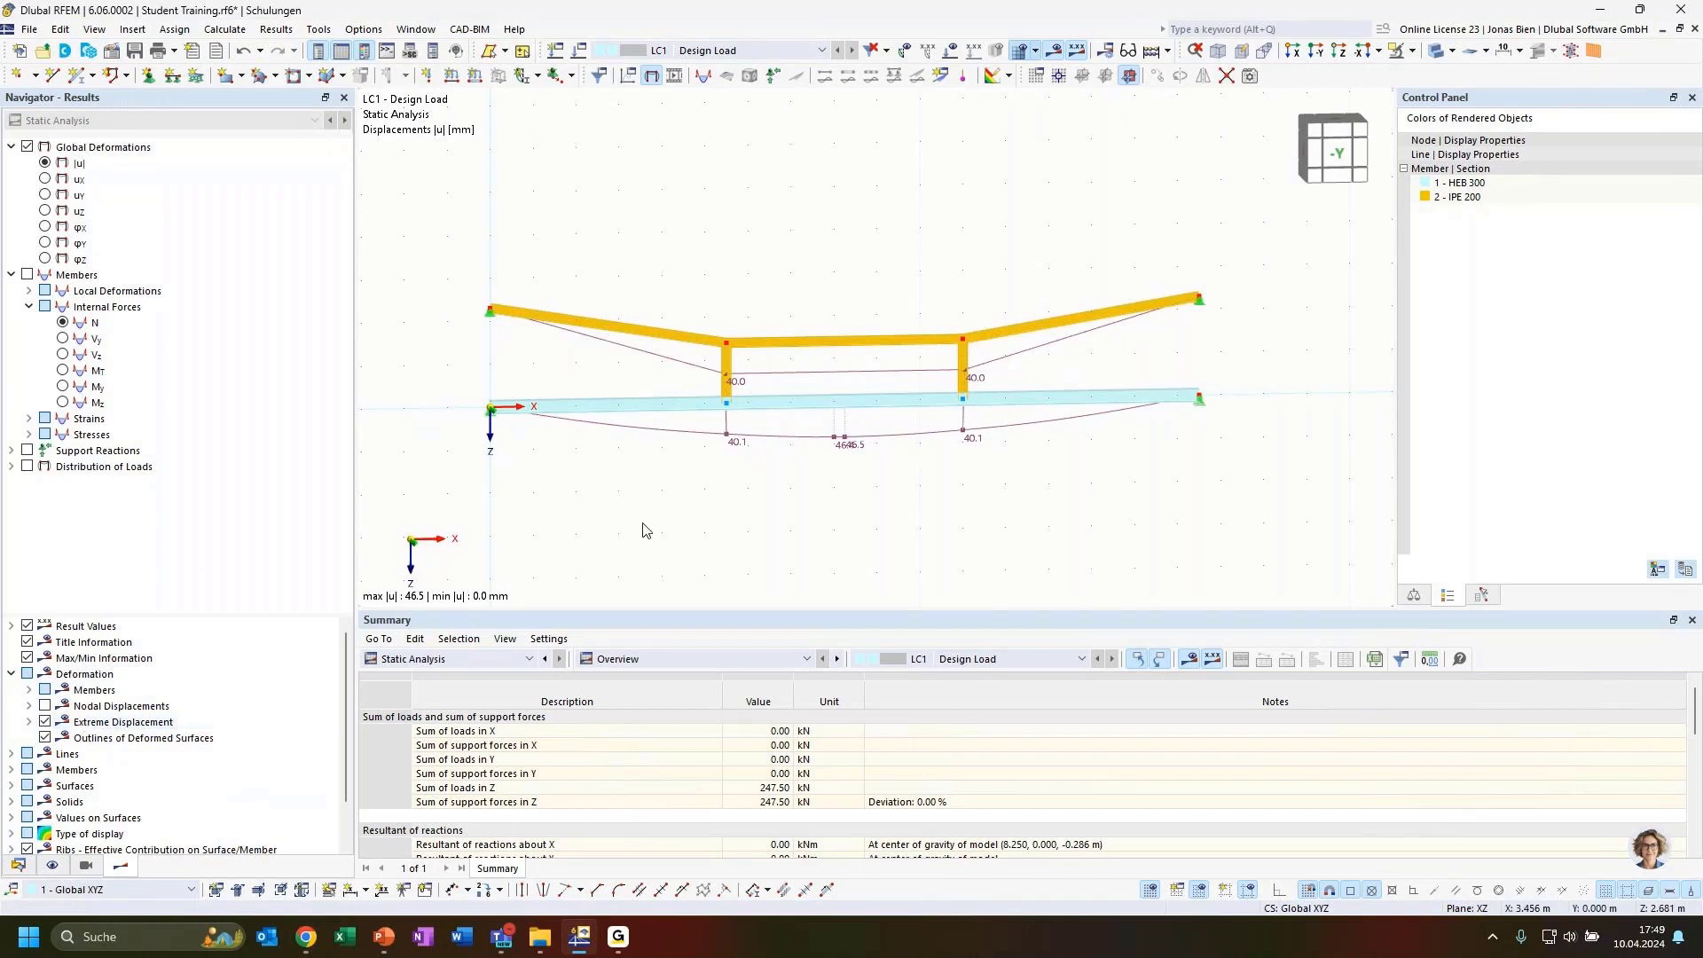
pyautogui.keyDown('ctrl'); pyautogui.moveTo(827, 535); pyautogui.dragTo(965, 507, button='middle'); pyautogui.keyUp('ctrl')
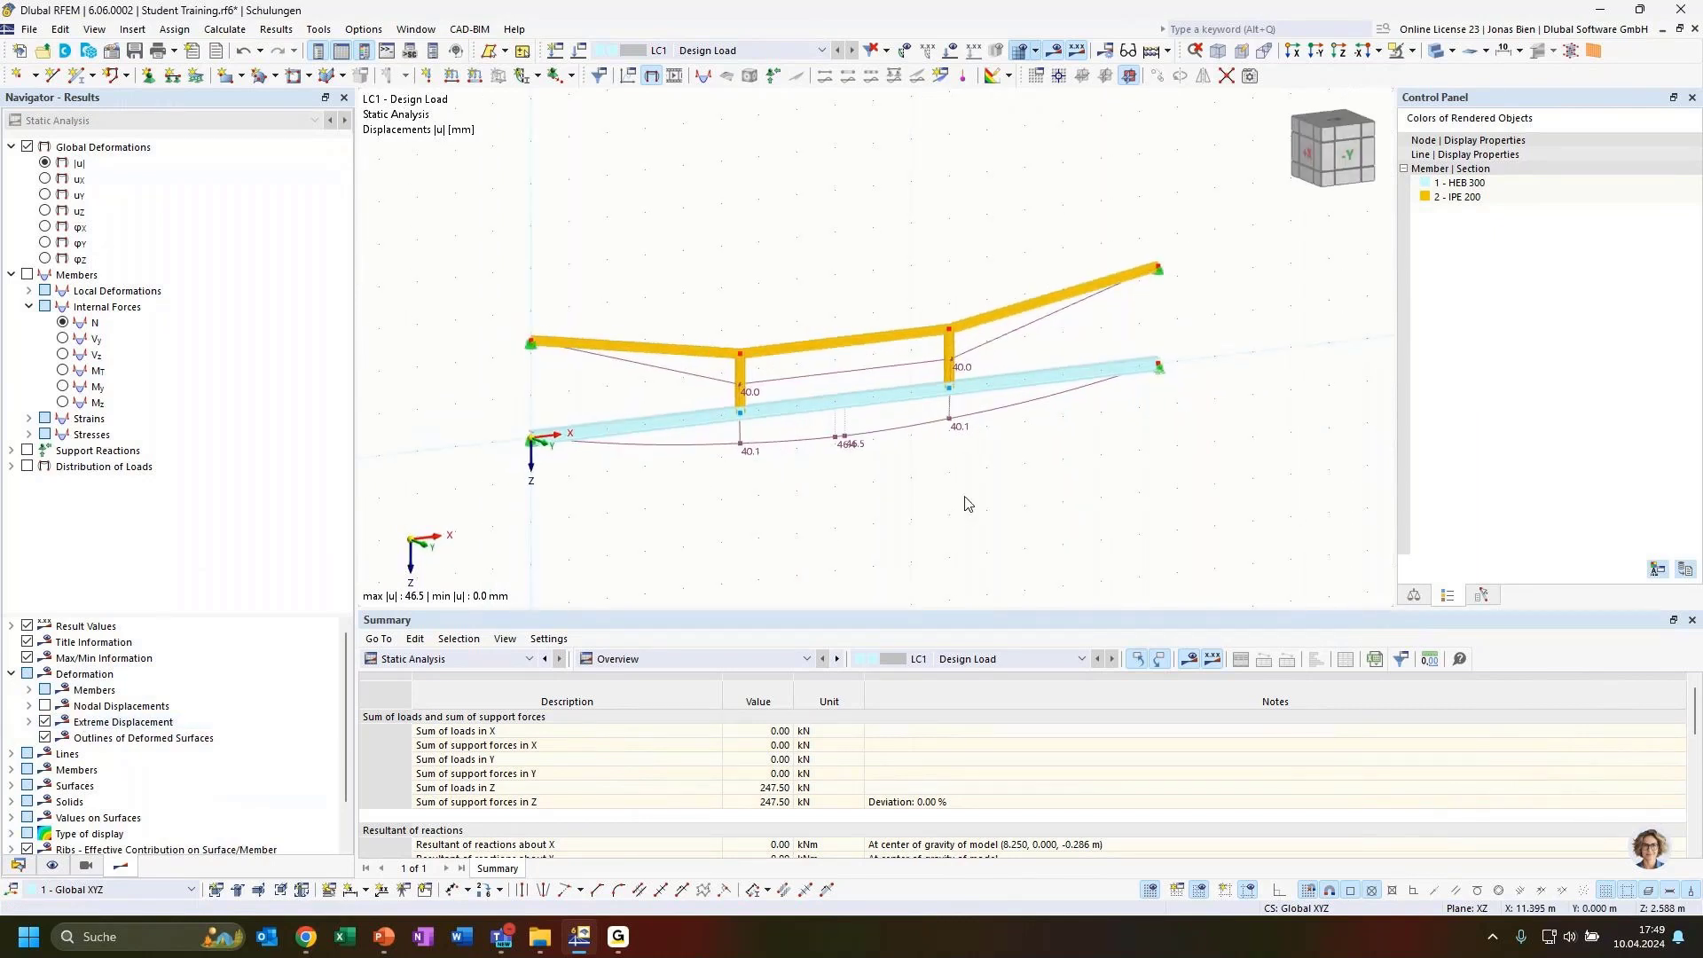
pyautogui.scroll(1, 803, 302)
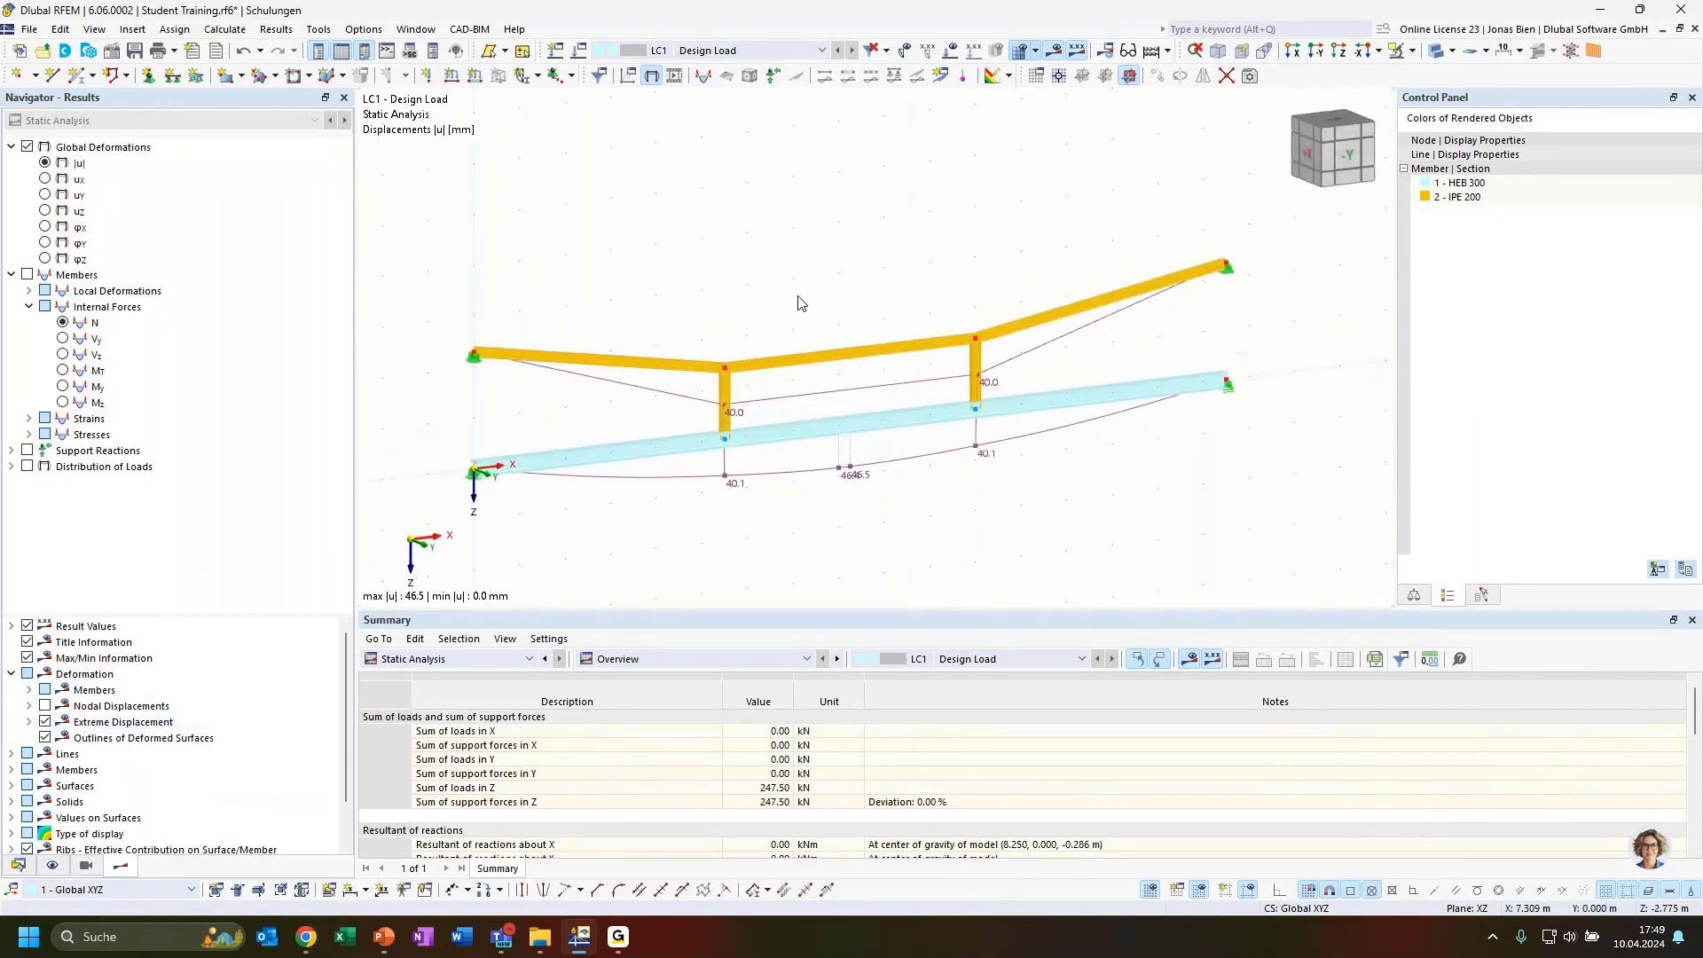
pyautogui.click(29, 690)
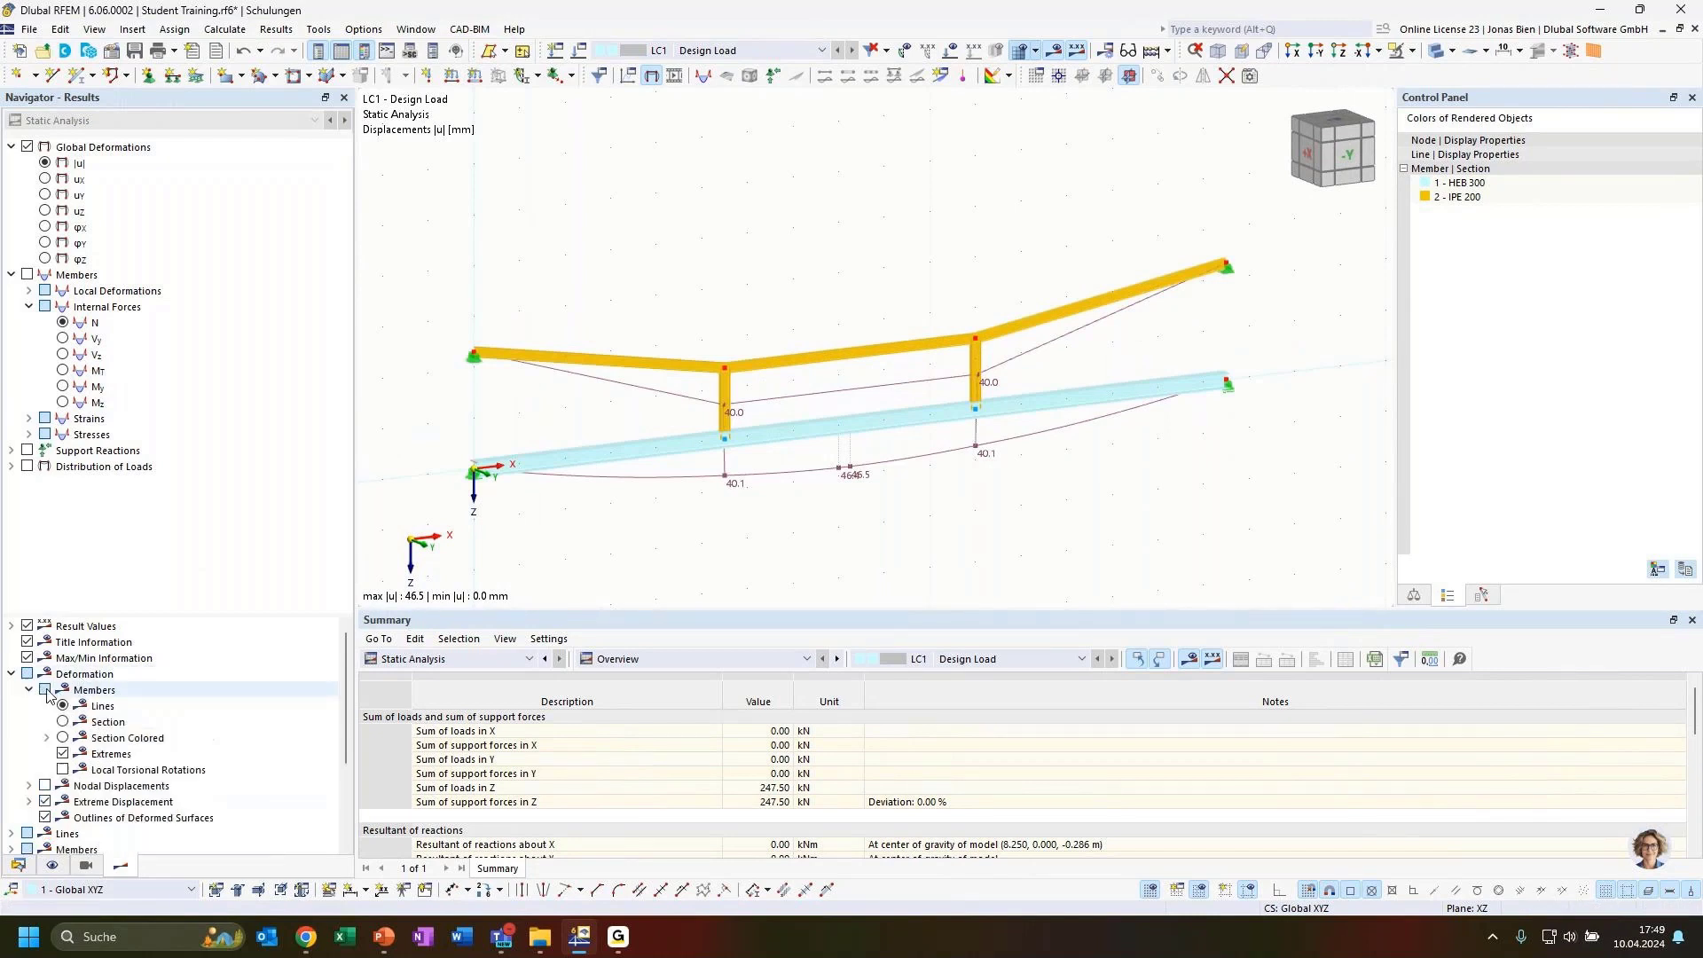
pyautogui.click(62, 740)
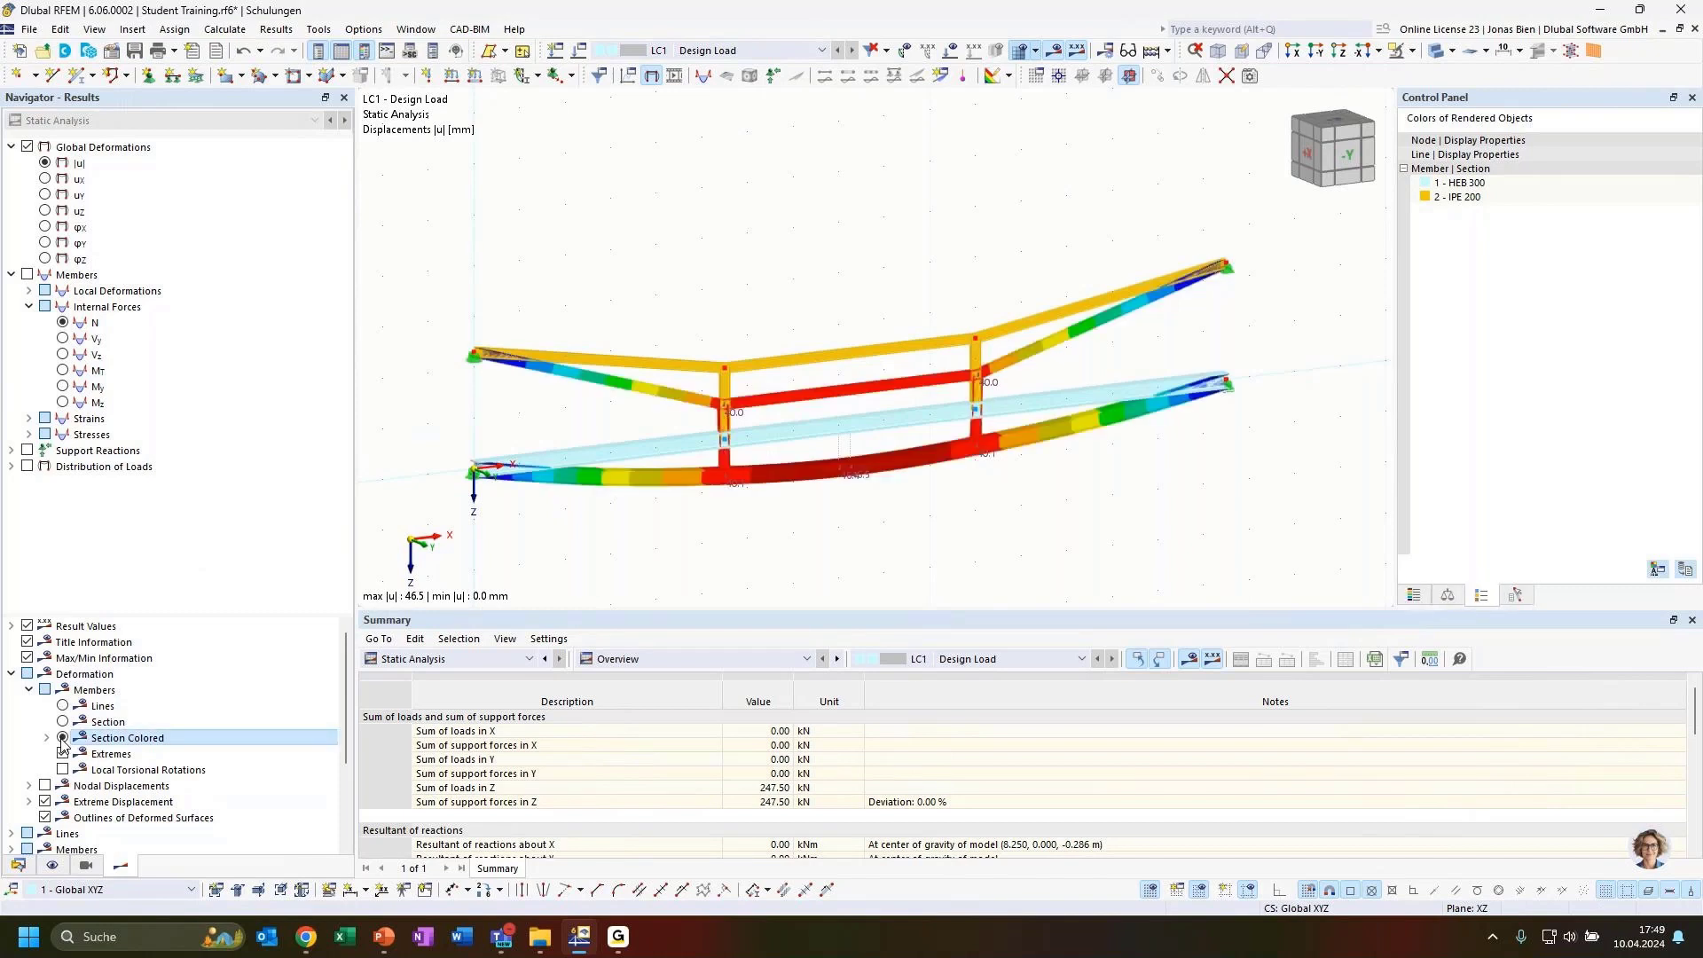
pyautogui.click(63, 753)
# Examine the colored deformed shape of the lower beam and truss members from close up and as a whole
pyautogui.keyDown('ctrl'); pyautogui.moveTo(910, 522); pyautogui.dragTo(945, 521, button='middle'); pyautogui.keyUp('ctrl')
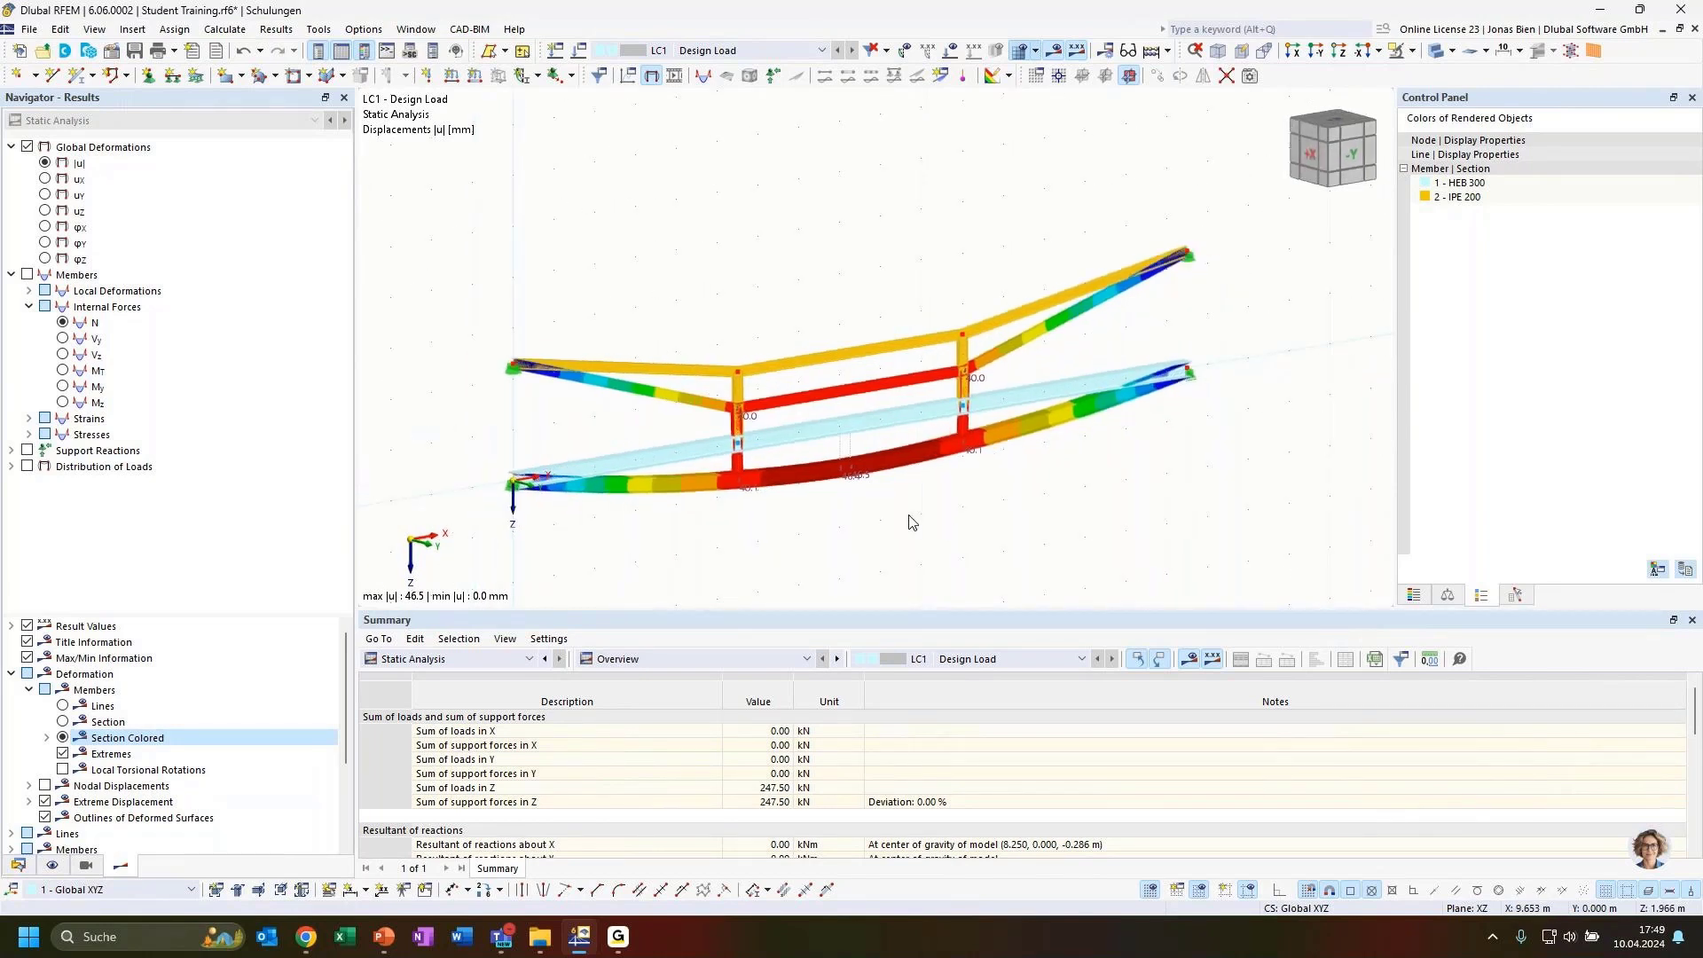
pyautogui.scroll(1, 751, 494)
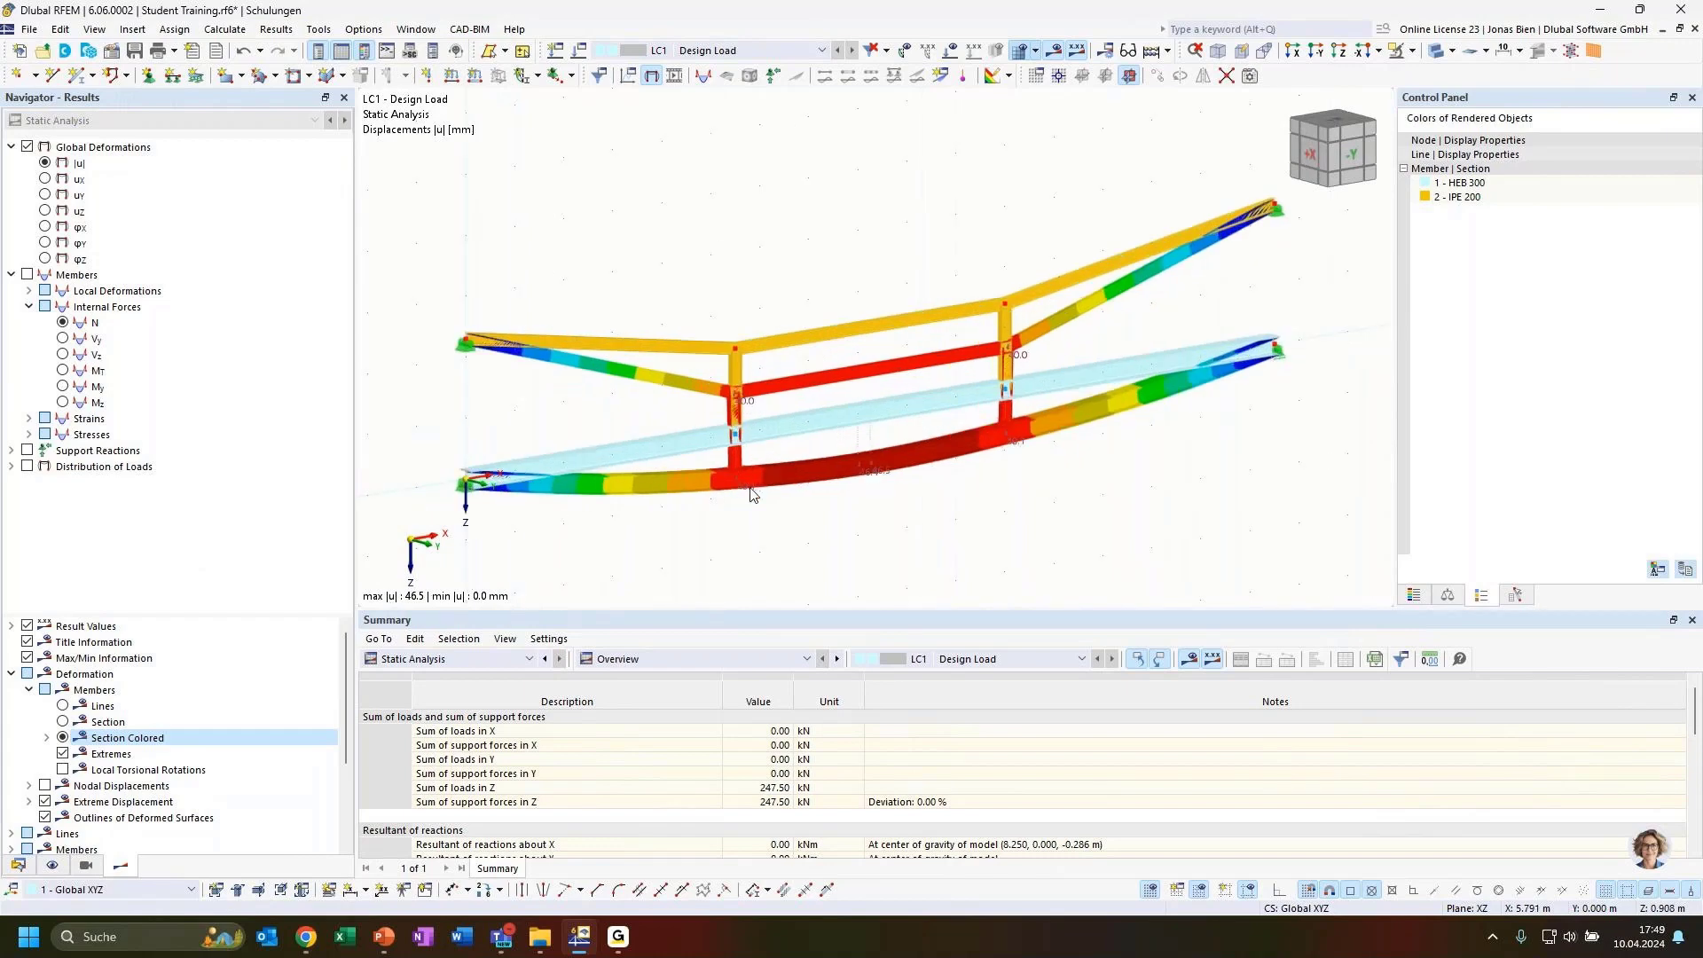
pyautogui.scroll(1, 752, 495)
pyautogui.scroll(1, 850, 531)
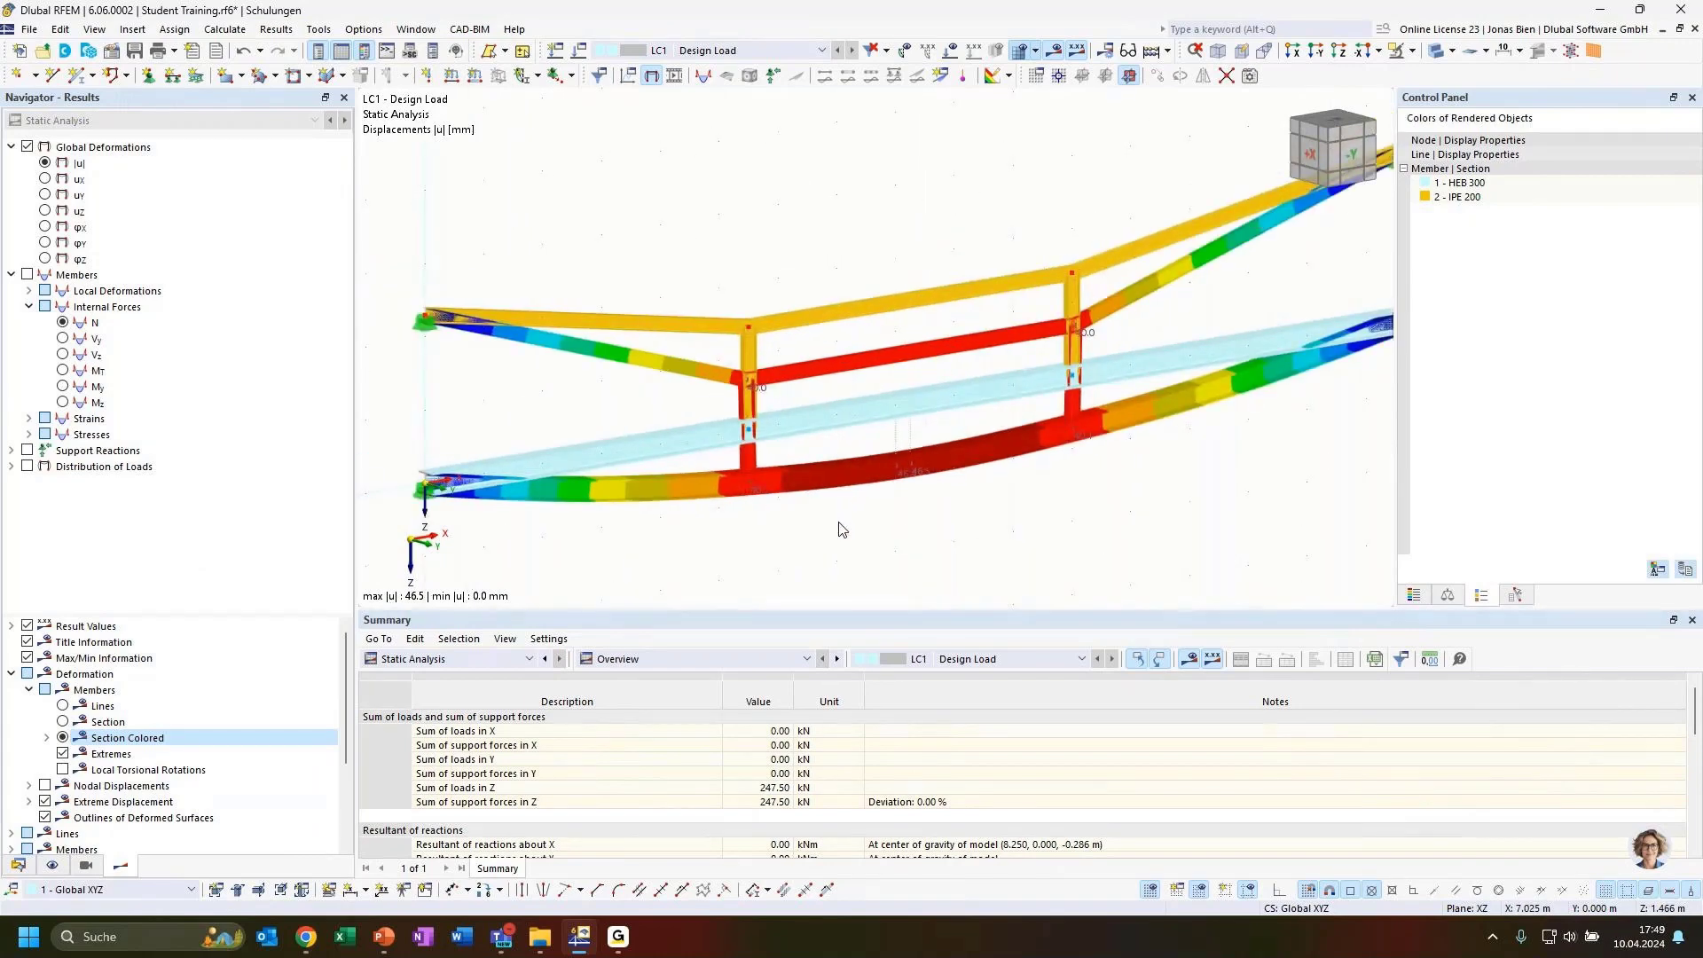
pyautogui.moveTo(826, 528); pyautogui.dragTo(857, 524, button='middle')
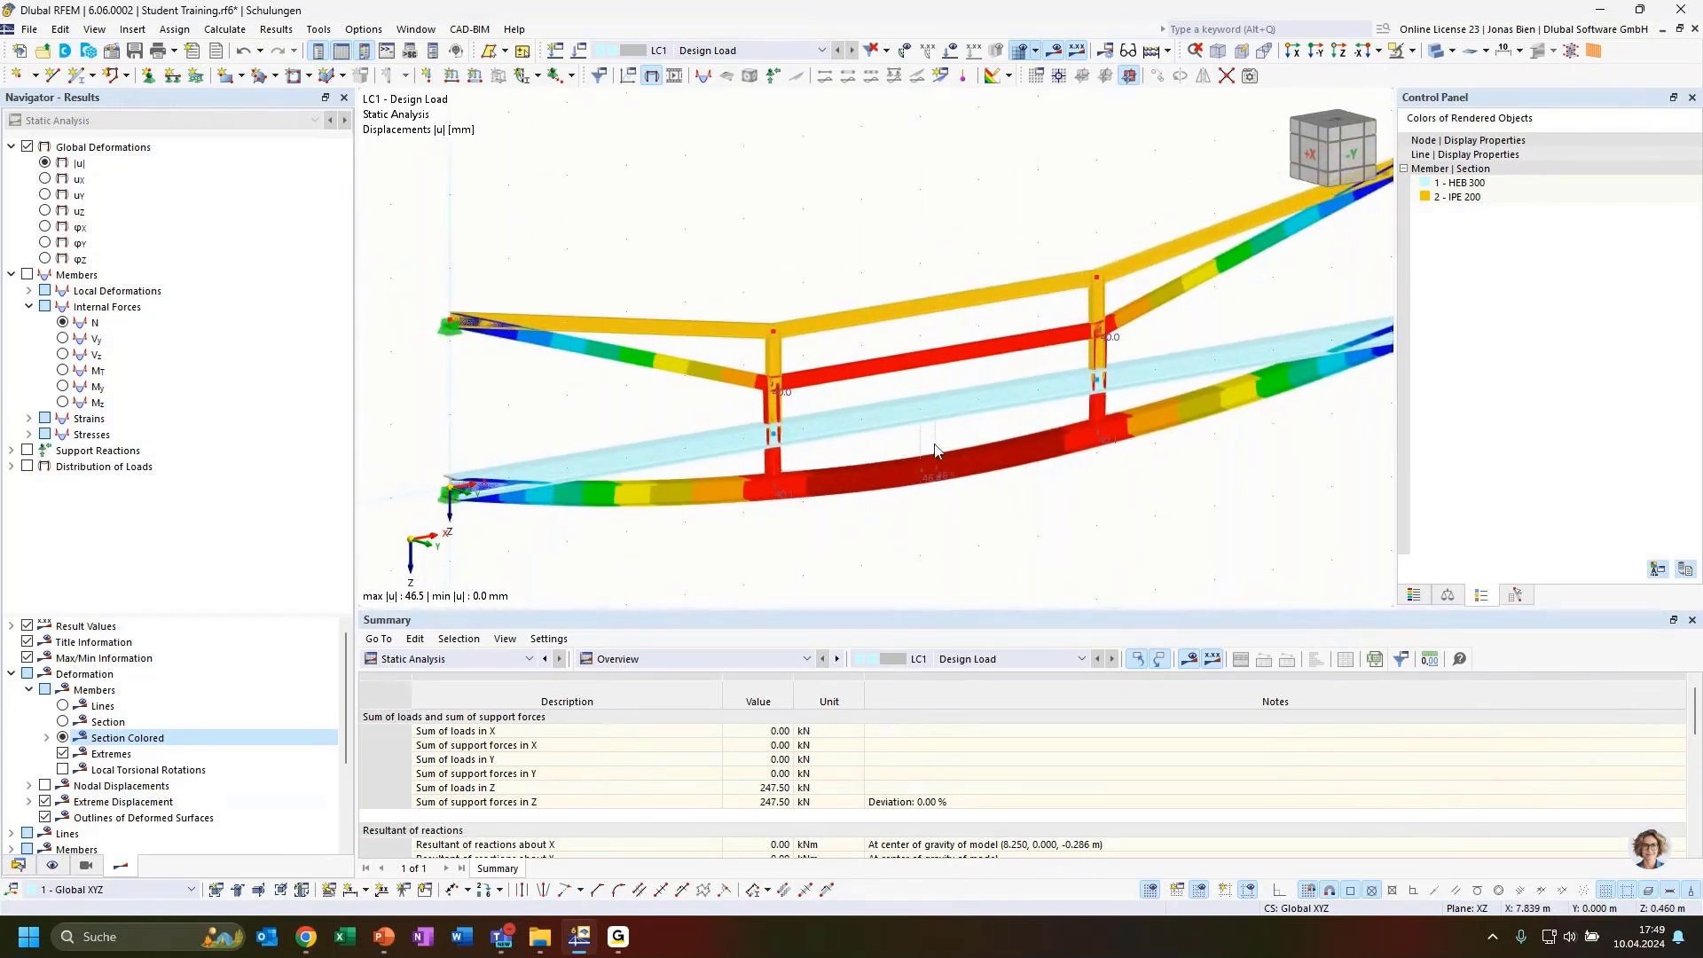
pyautogui.scroll(-2, 1020, 297)
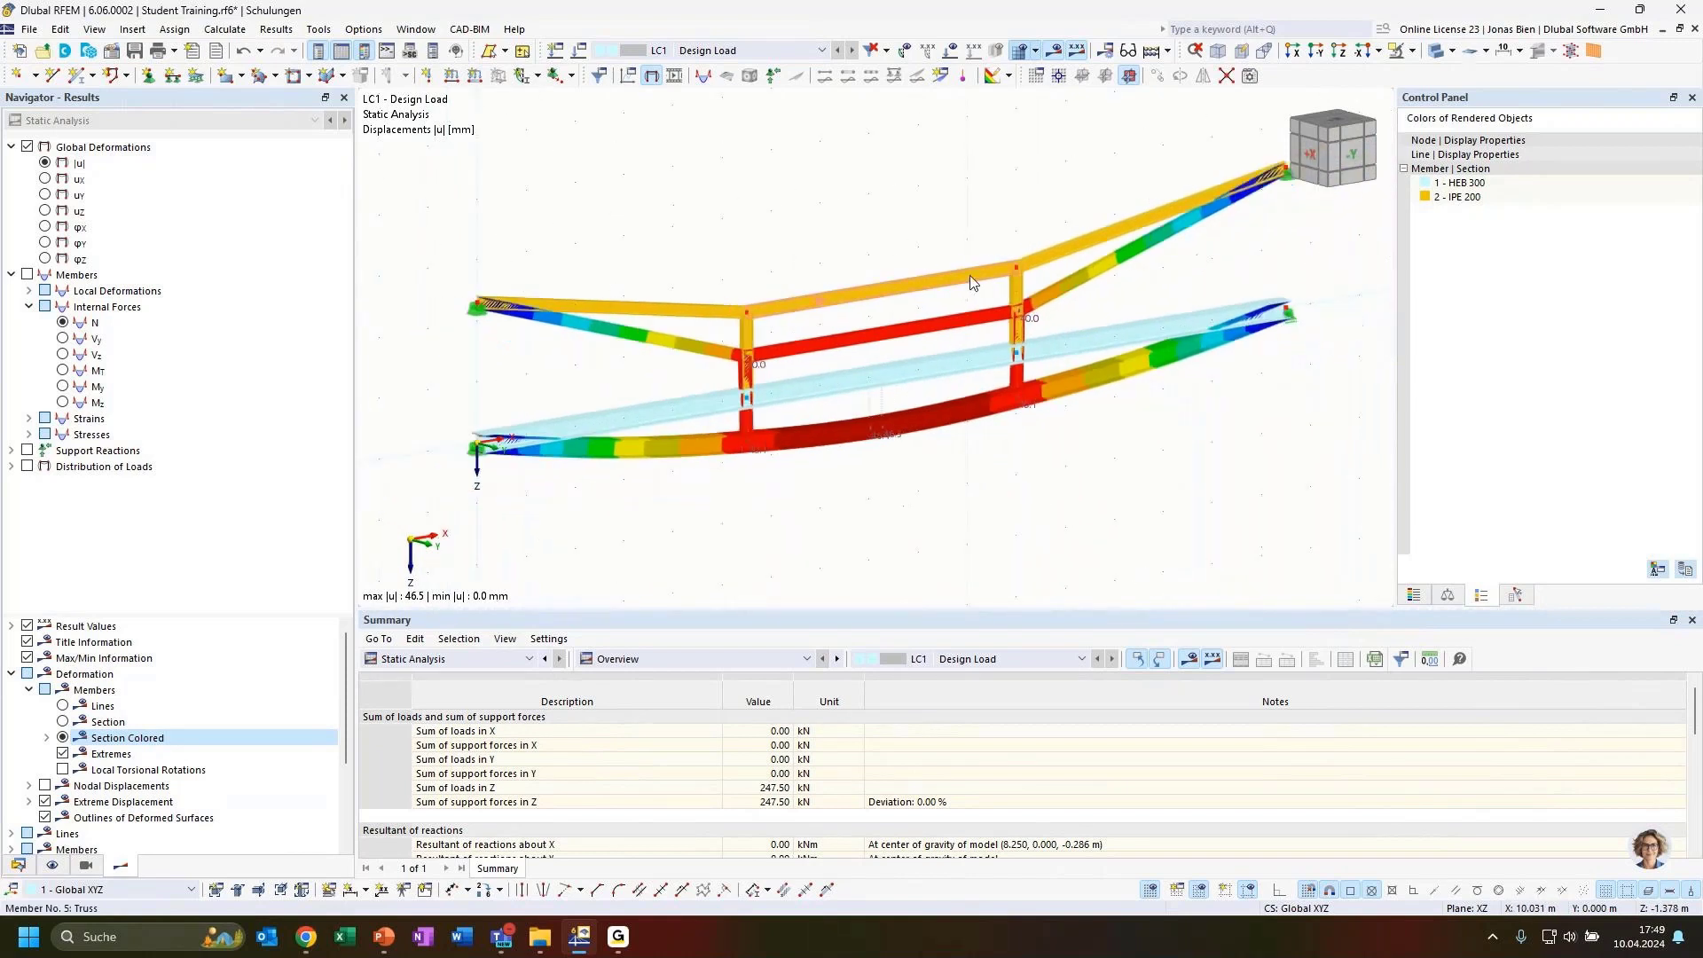
pyautogui.moveTo(974, 252); pyautogui.dragTo(947, 264, button='middle')
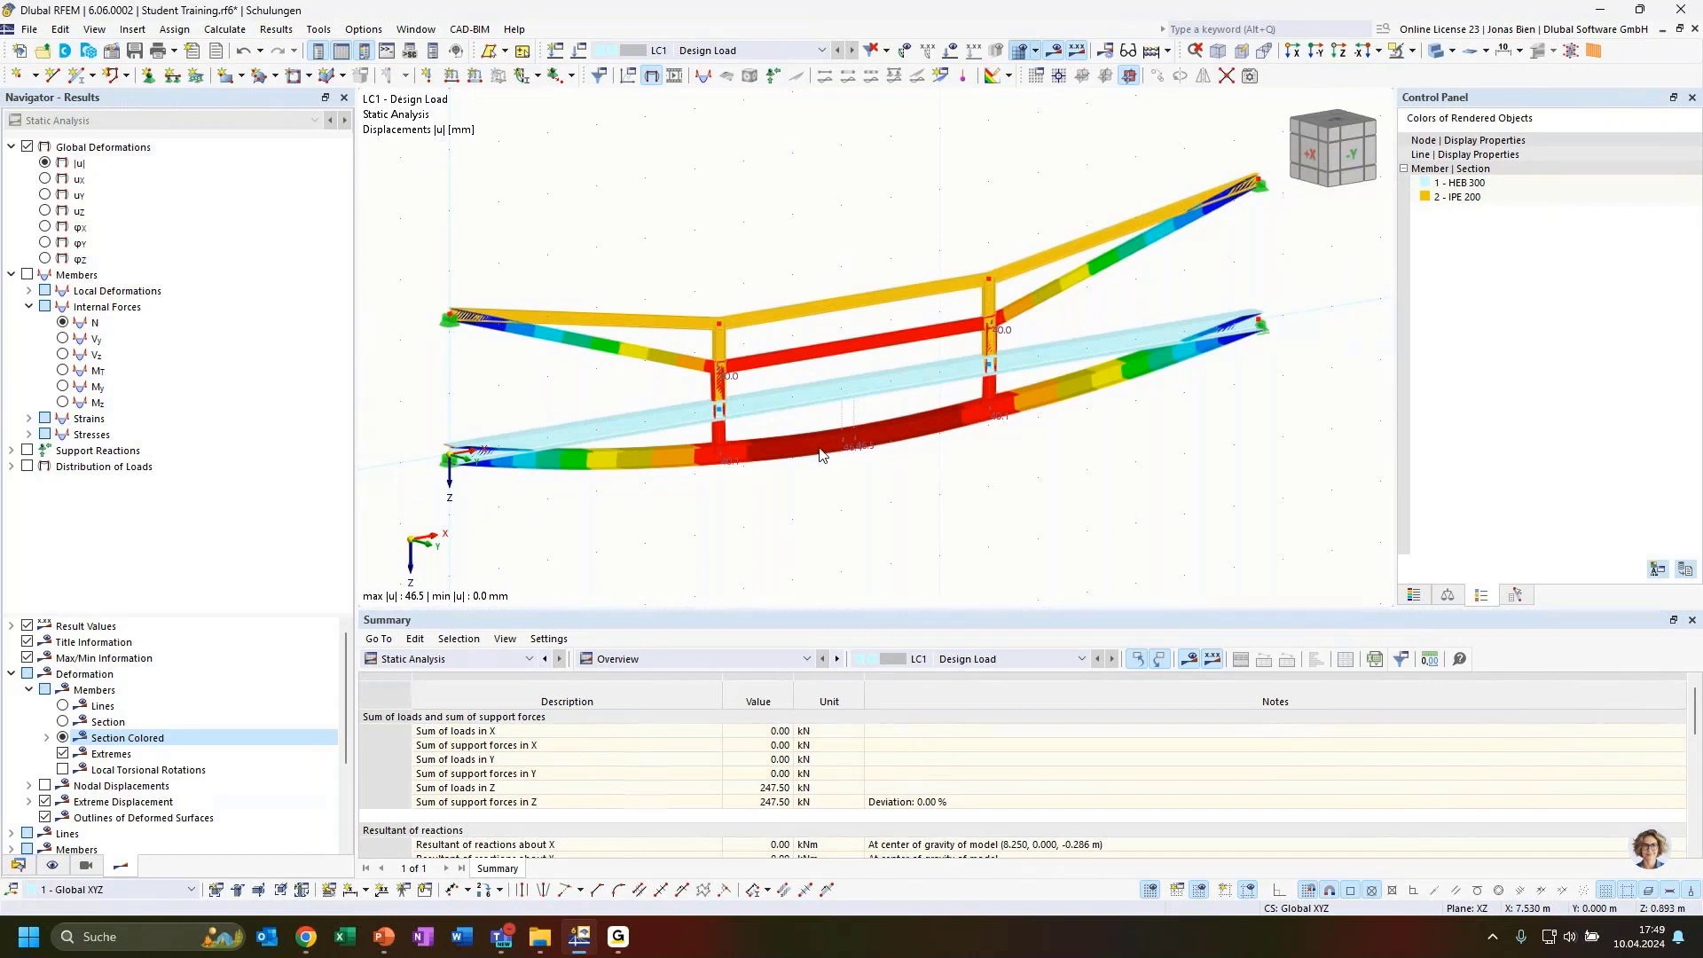
# Compare the members' deformation shown as Lines with the Section Colored display, finishing on Section Colored
pyautogui.keyDown('ctrl'); pyautogui.moveTo(851, 537); pyautogui.dragTo(970, 471, button='middle'); pyautogui.keyUp('ctrl')
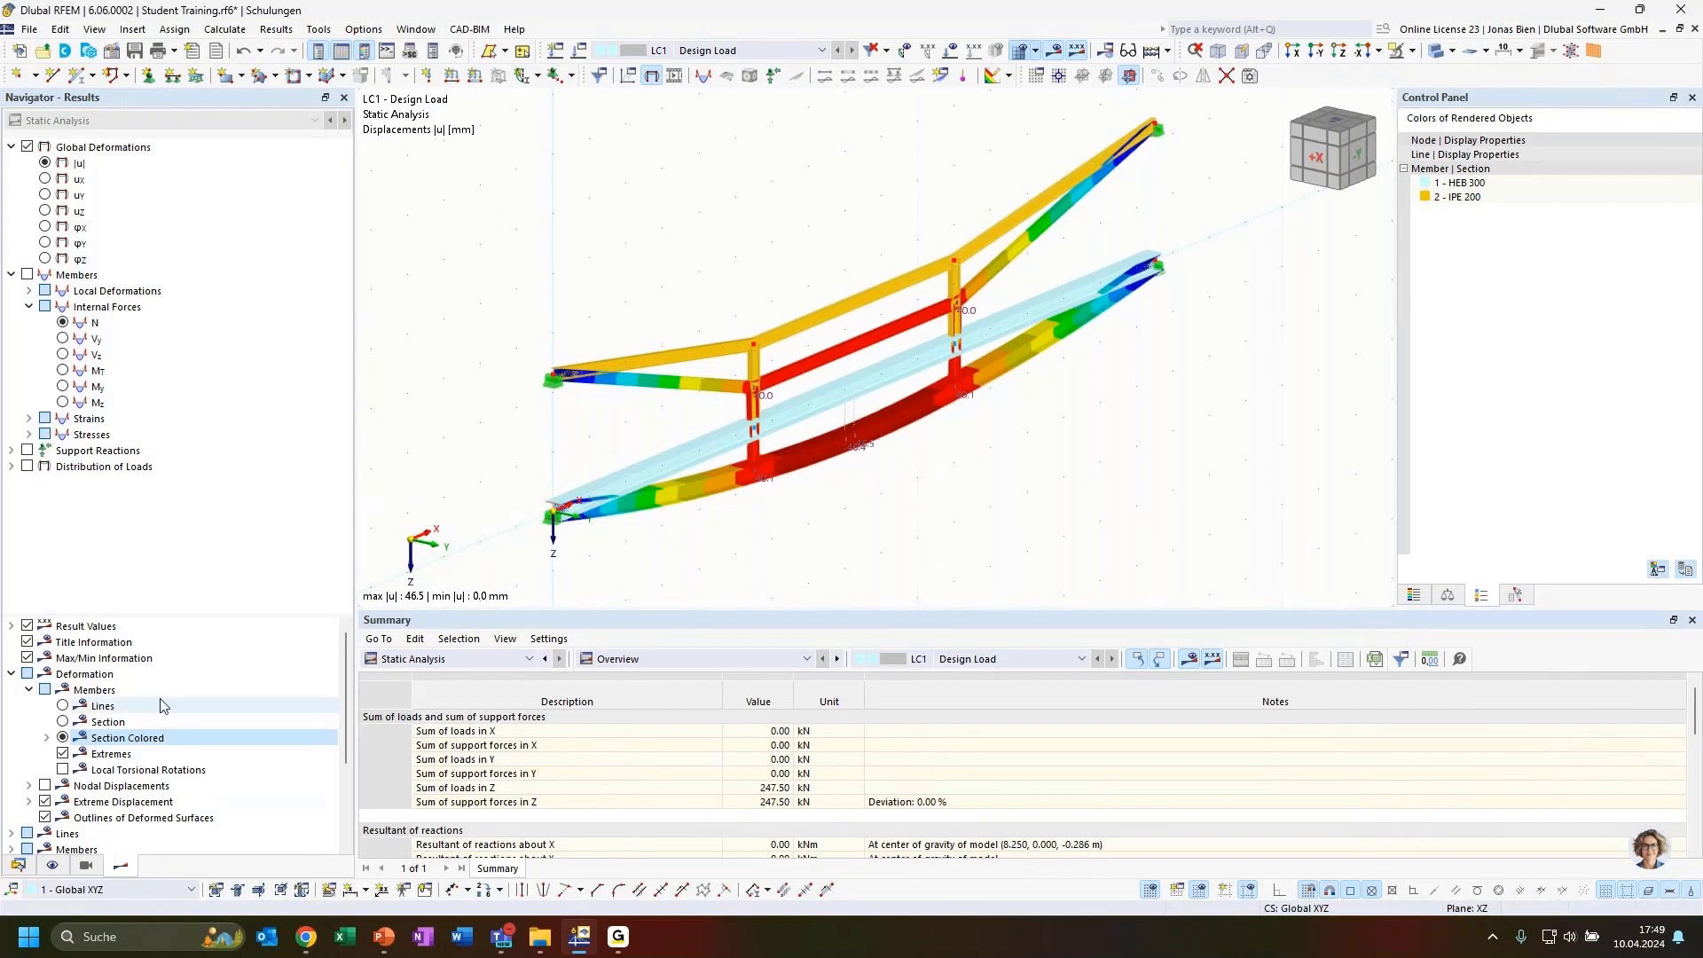
pyautogui.click(63, 706)
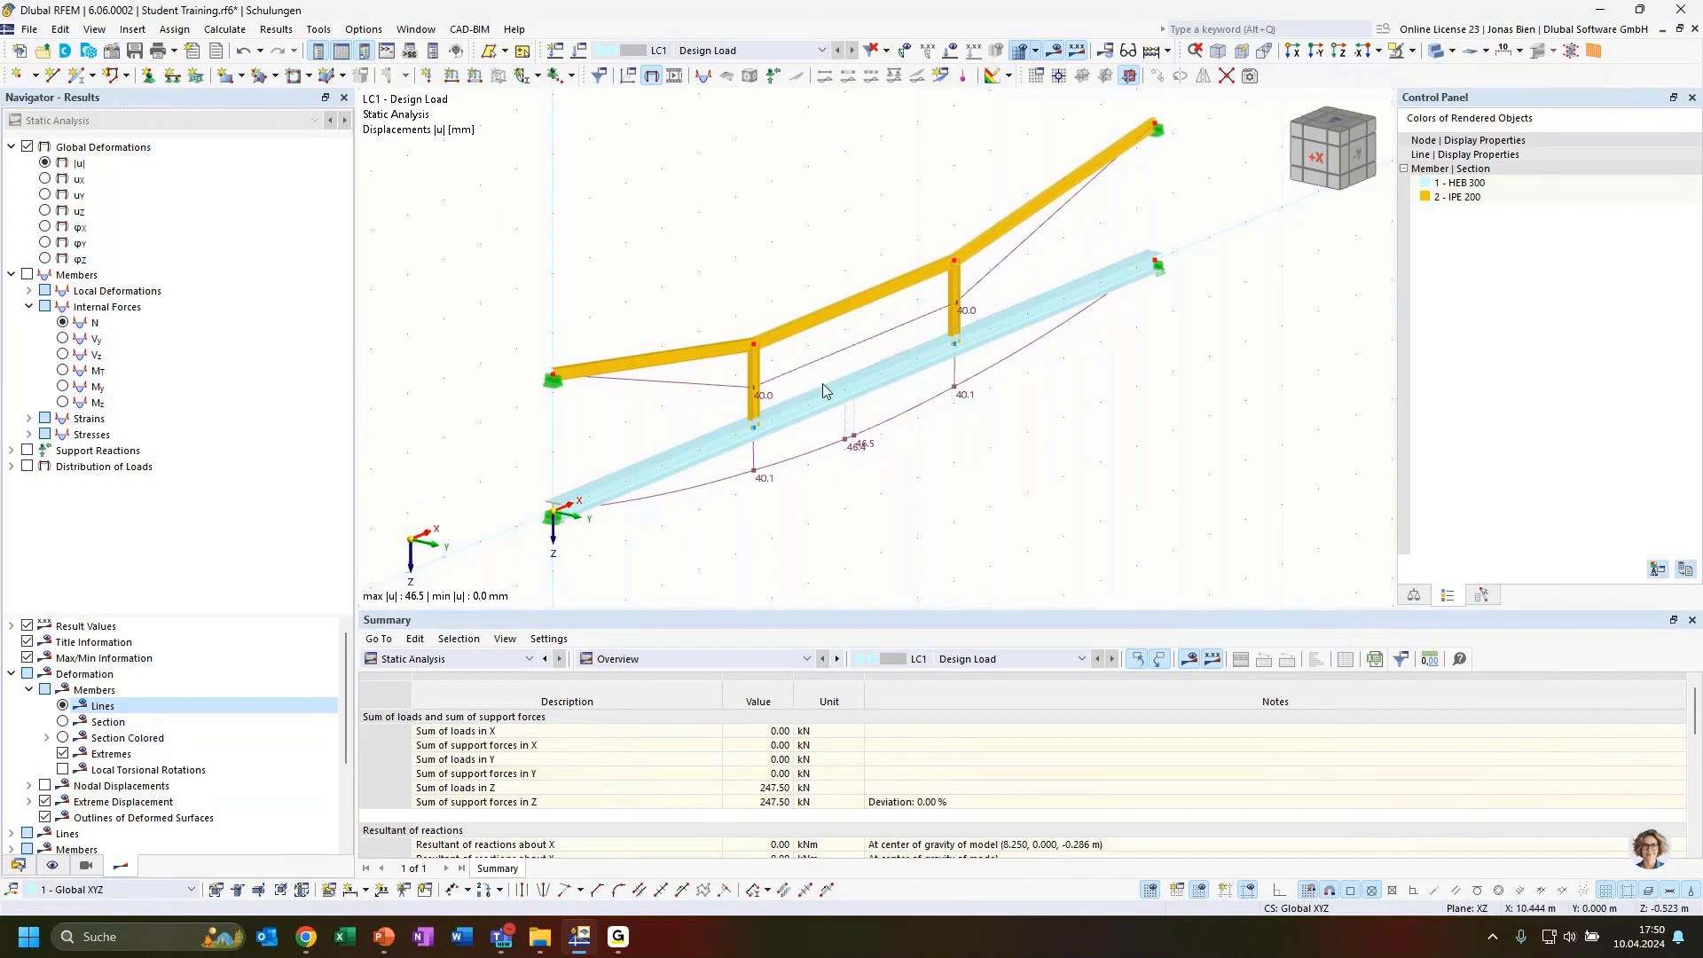
pyautogui.click(62, 738)
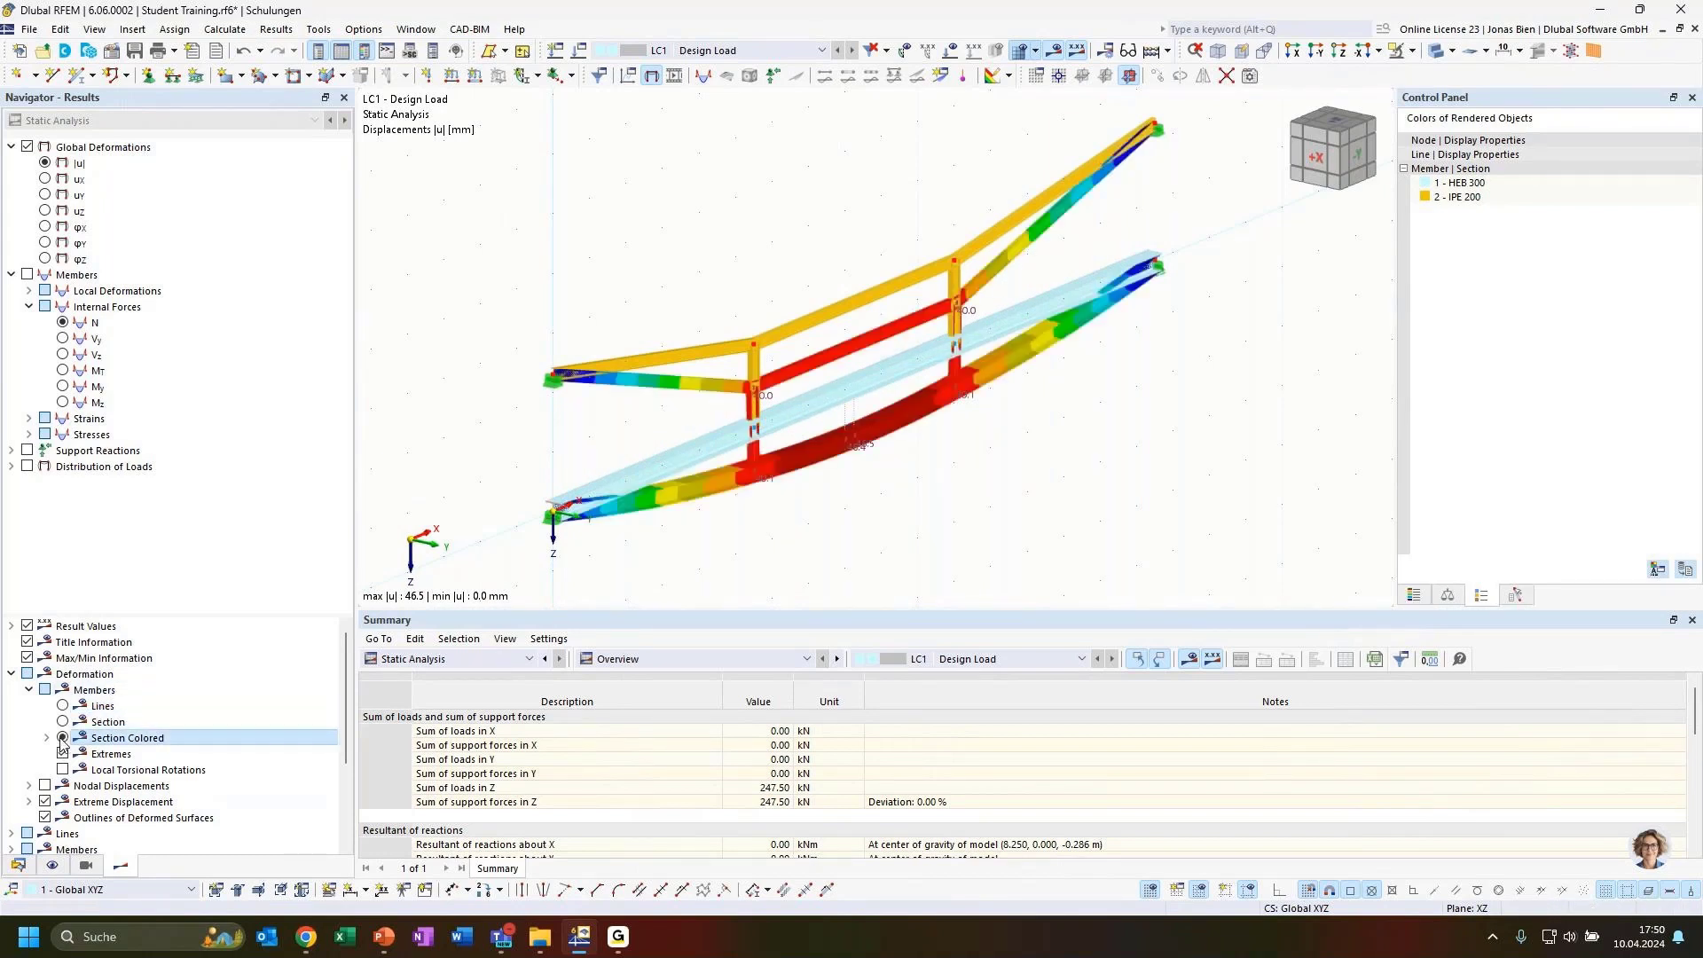
# Show the members' axial force N diagrams and switch the model to wireframe display
pyautogui.keyDown('ctrl'); pyautogui.moveTo(977, 494); pyautogui.dragTo(874, 434, button='middle'); pyautogui.keyUp('ctrl')
pyautogui.scroll(-3, 1099, 521)
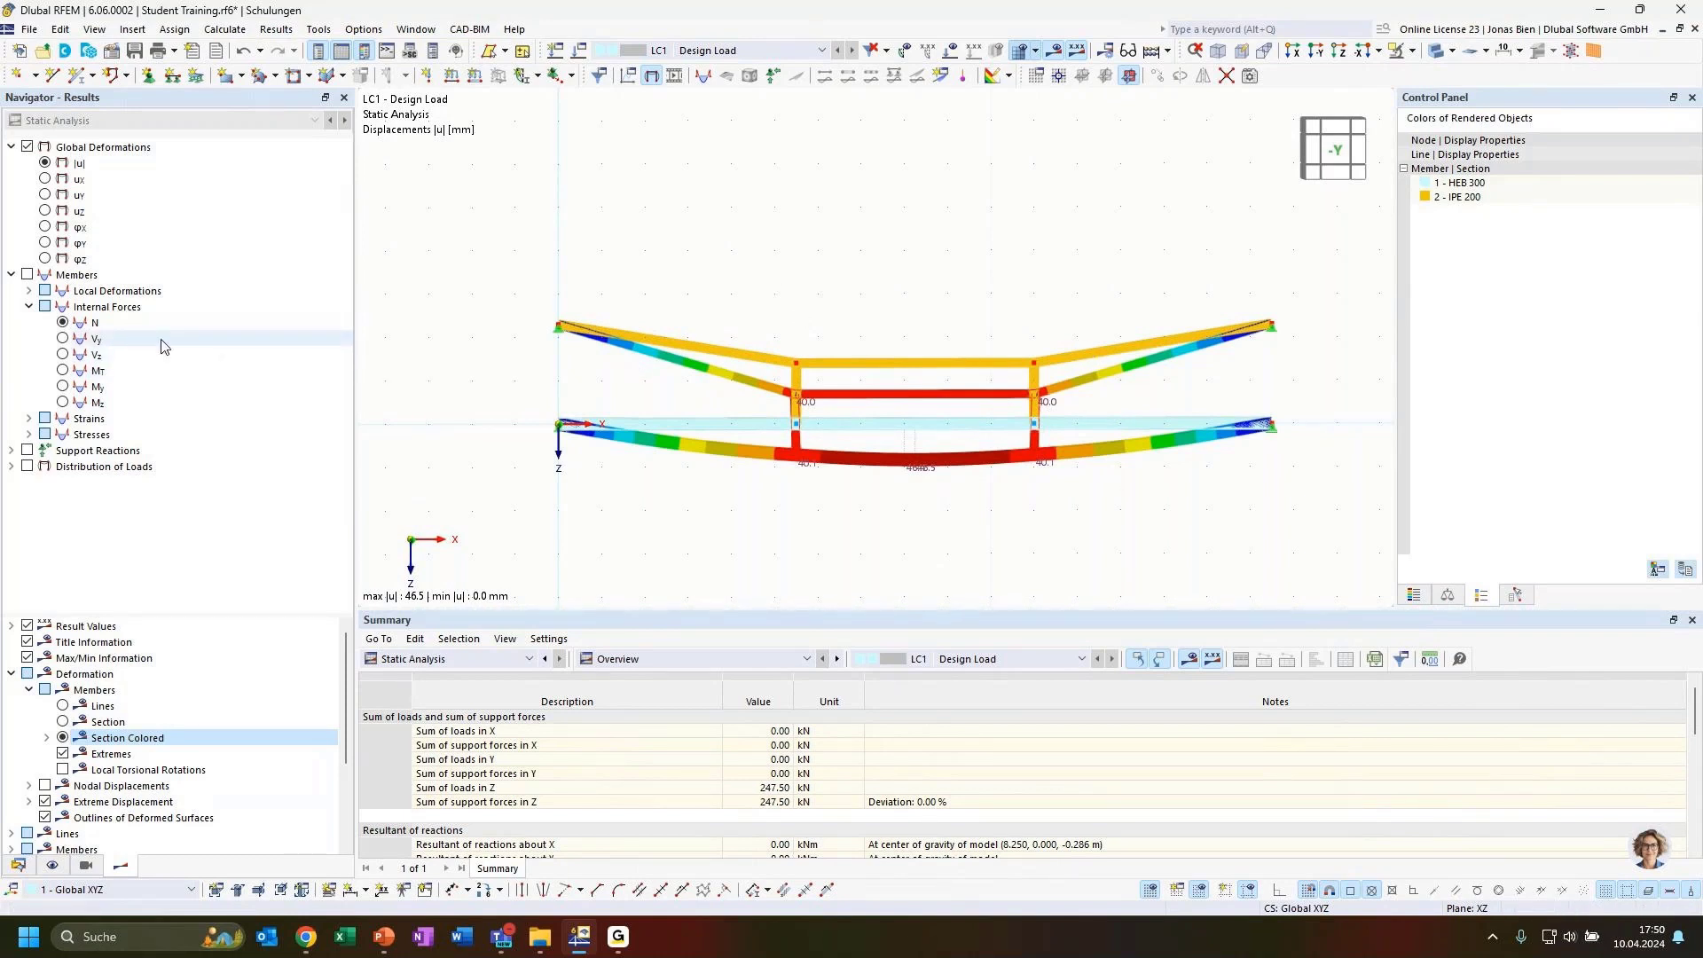
pyautogui.click(63, 324)
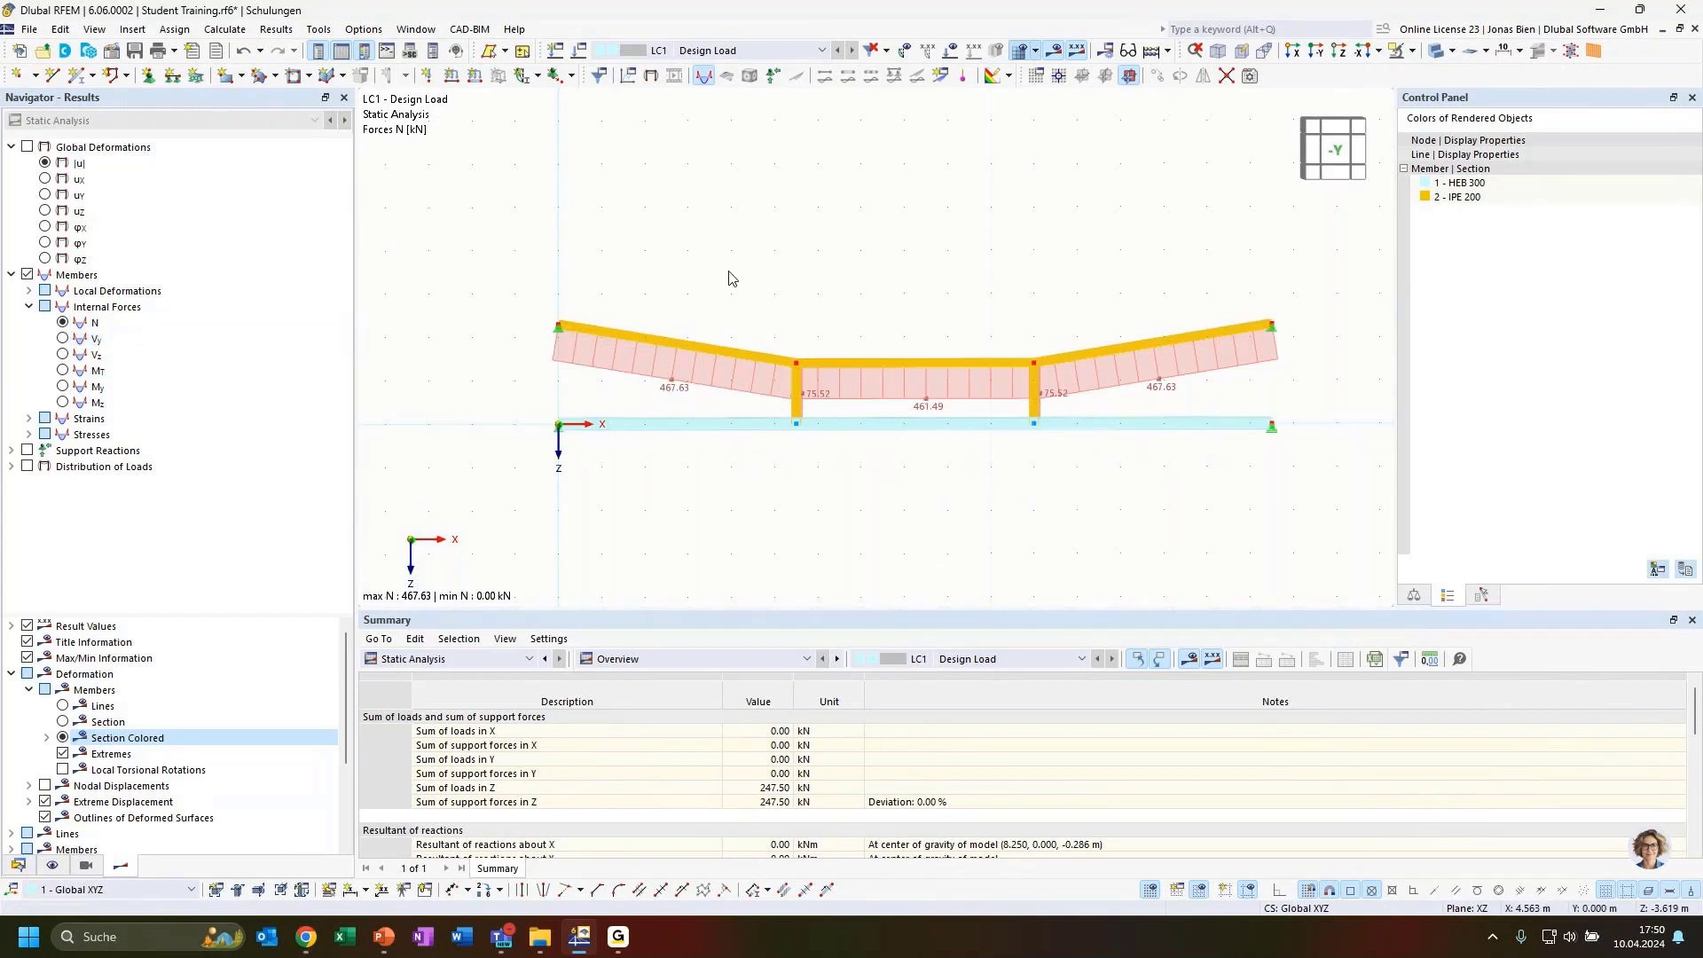
pyautogui.click(1437, 50)
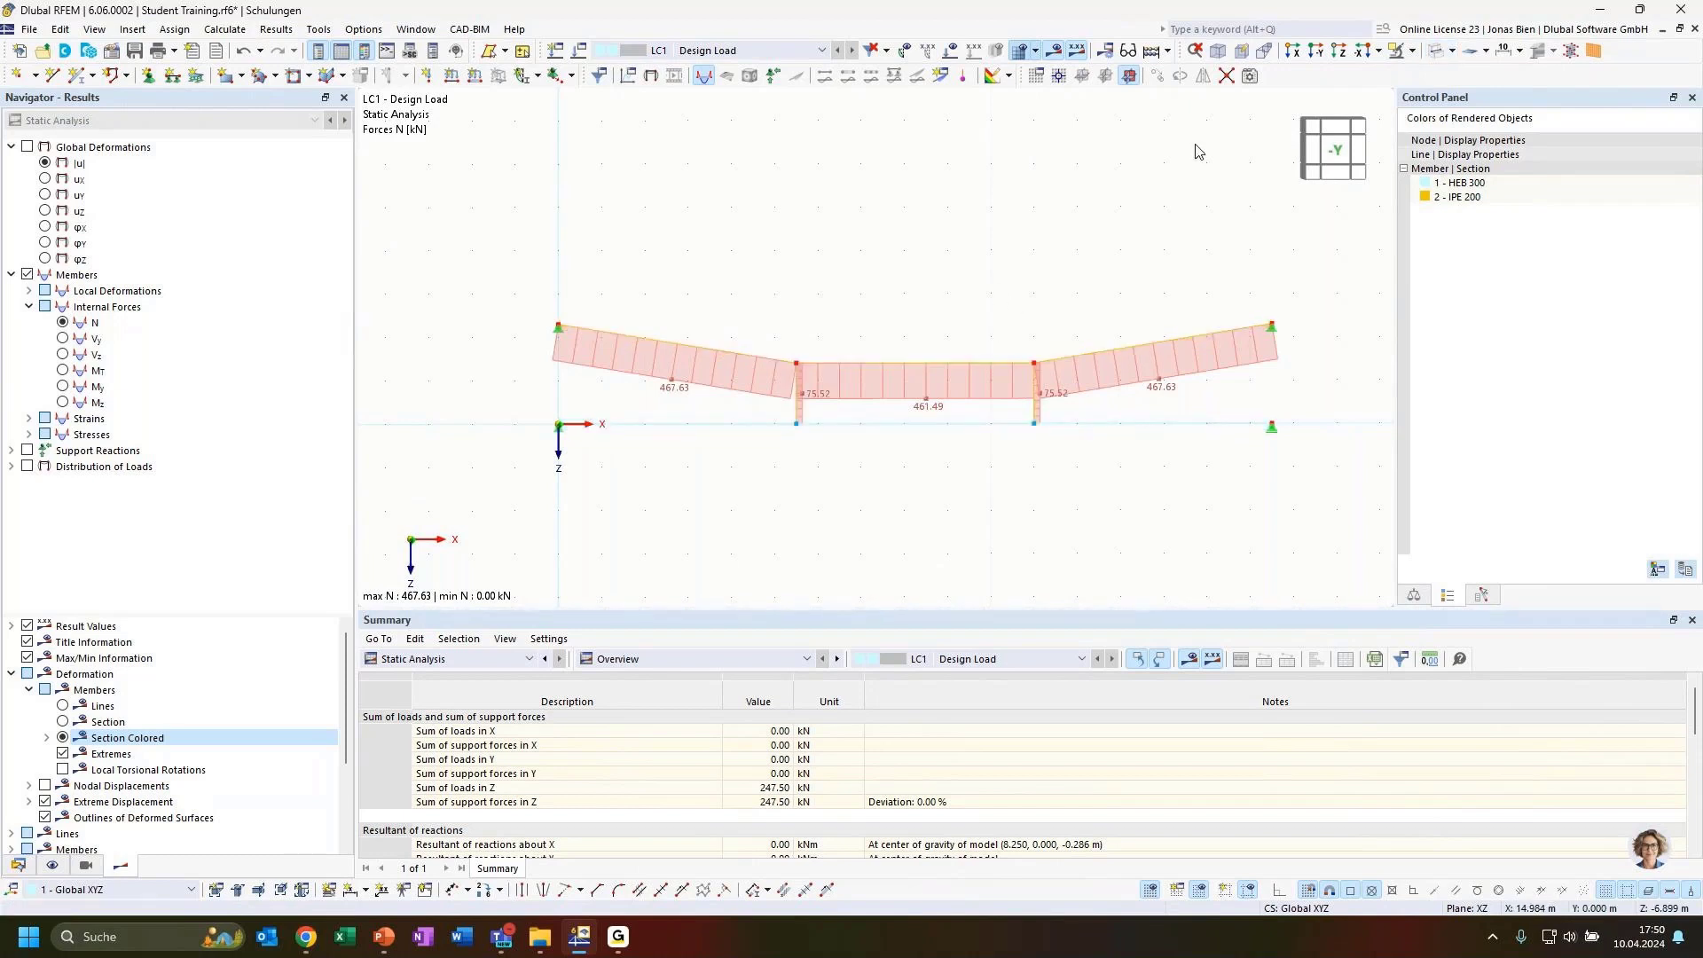
pyautogui.keyDown('ctrl'); pyautogui.moveTo(840, 479); pyautogui.dragTo(952, 480, button='middle'); pyautogui.keyUp('ctrl')
pyautogui.keyDown('ctrl'); pyautogui.moveTo(1046, 448); pyautogui.dragTo(1092, 458, button='middle'); pyautogui.keyUp('ctrl')
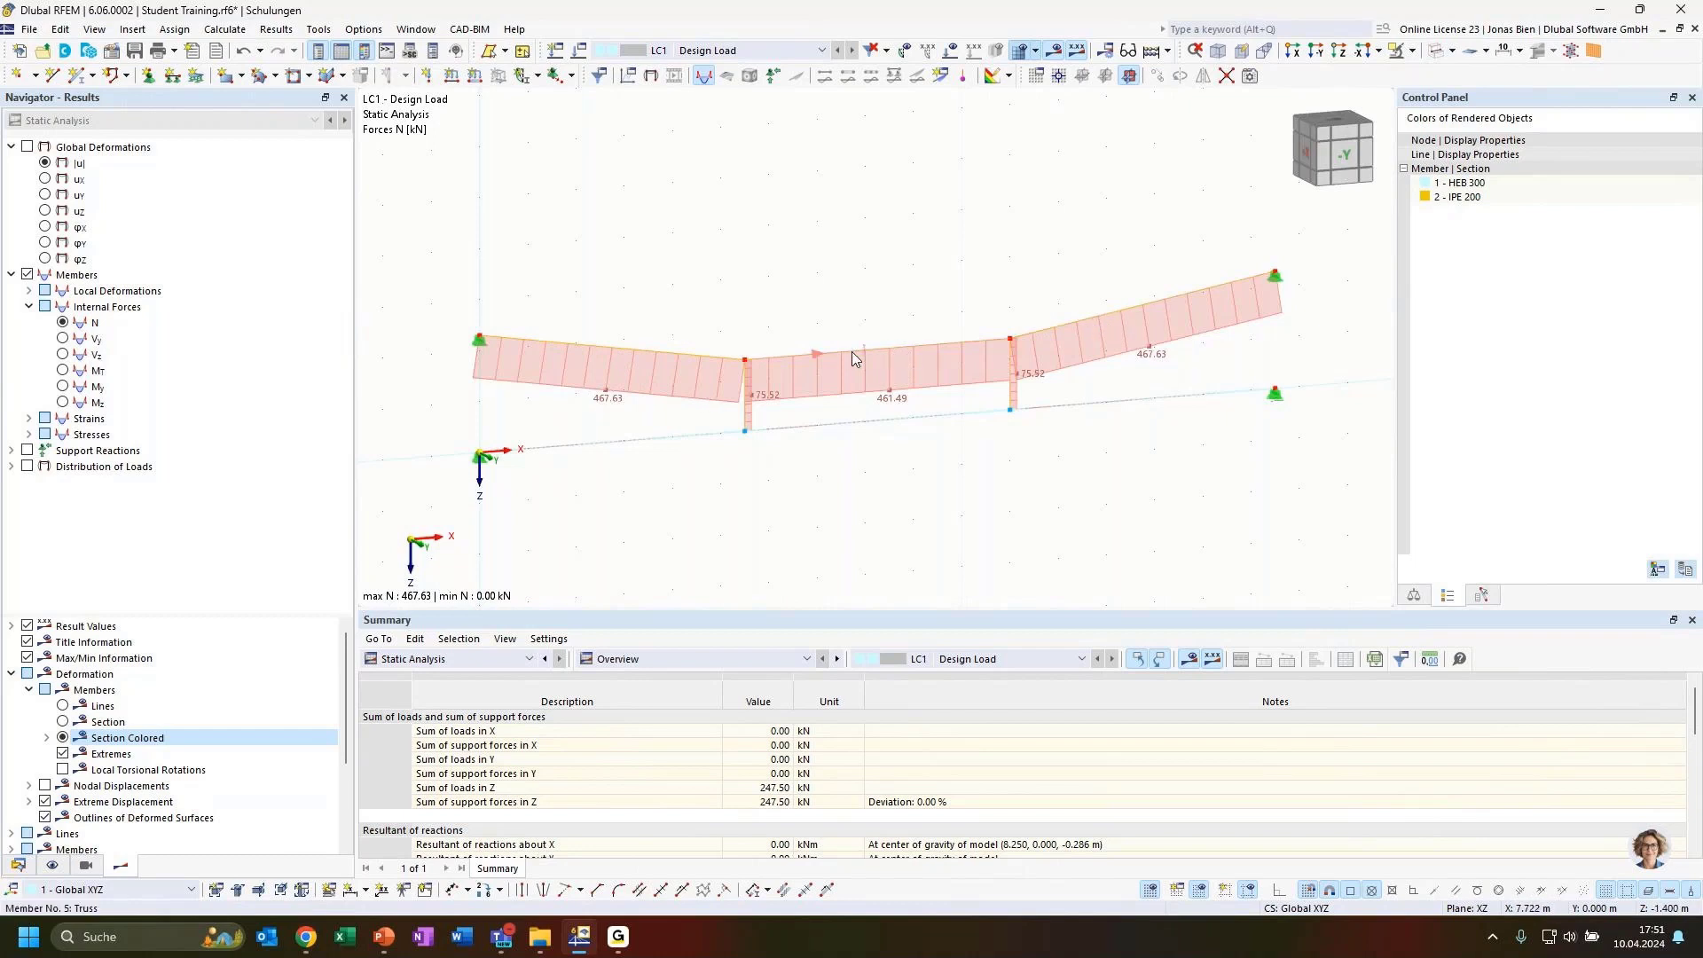
pyautogui.keyDown('ctrl'); pyautogui.moveTo(880, 488); pyautogui.dragTo(796, 451, button='middle'); pyautogui.keyUp('ctrl')
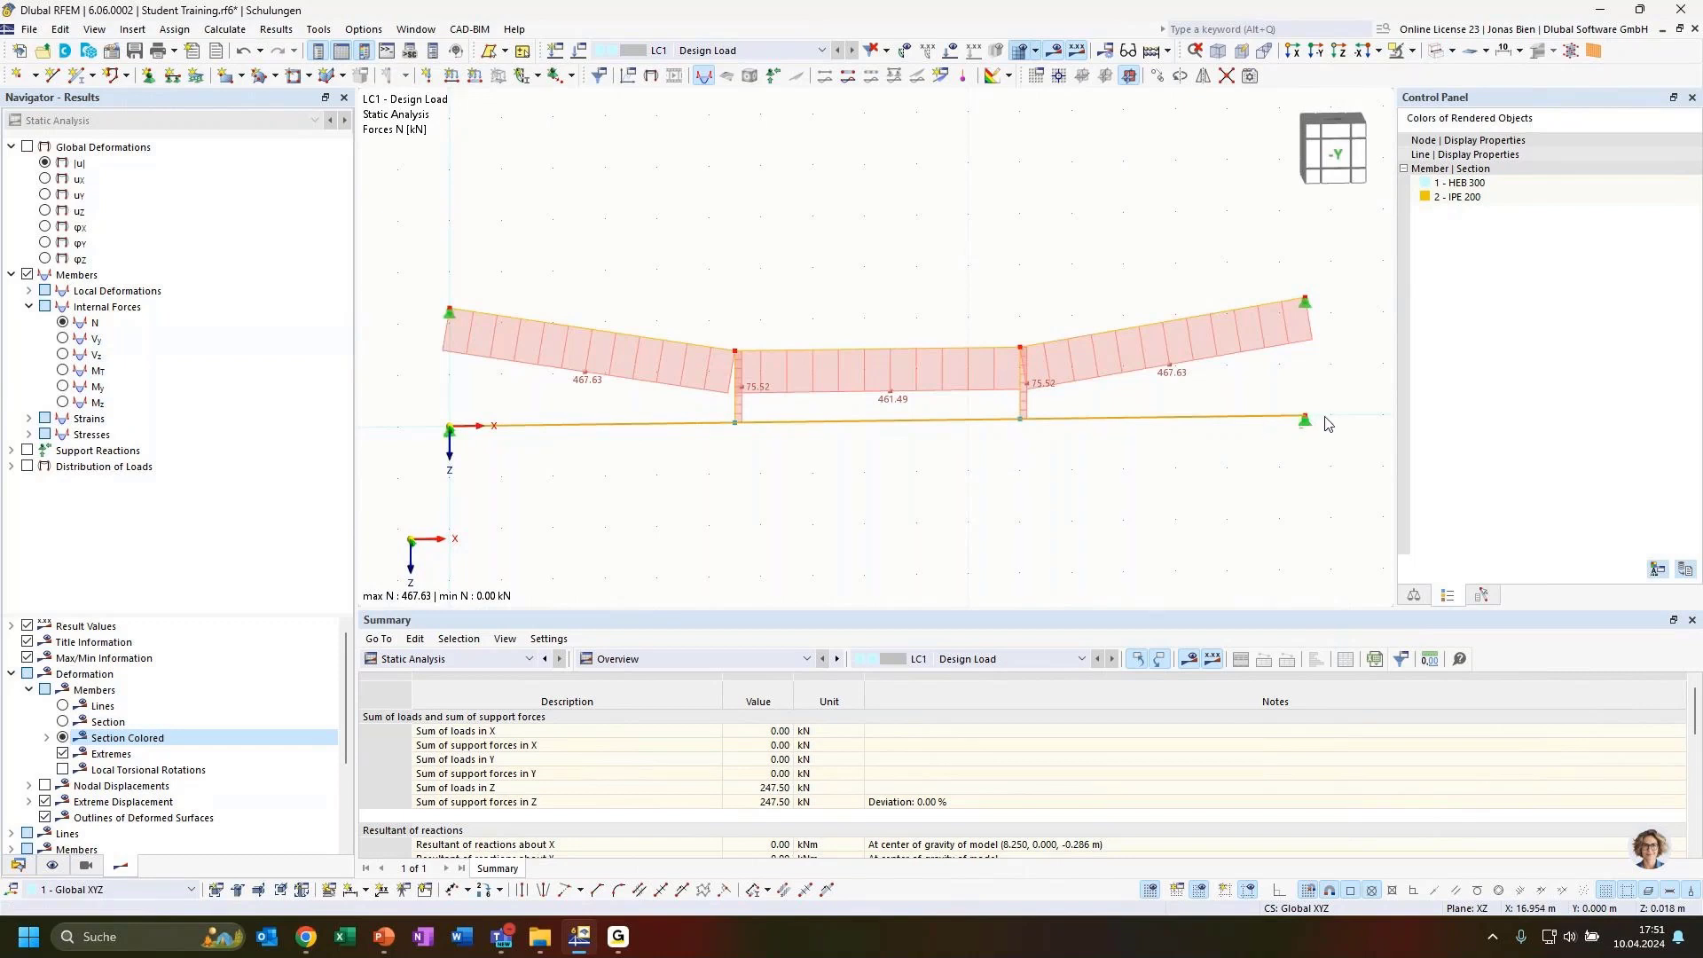
pyautogui.keyDown('ctrl'); pyautogui.moveTo(1144, 493); pyautogui.dragTo(1251, 468, button='middle'); pyautogui.keyUp('ctrl')
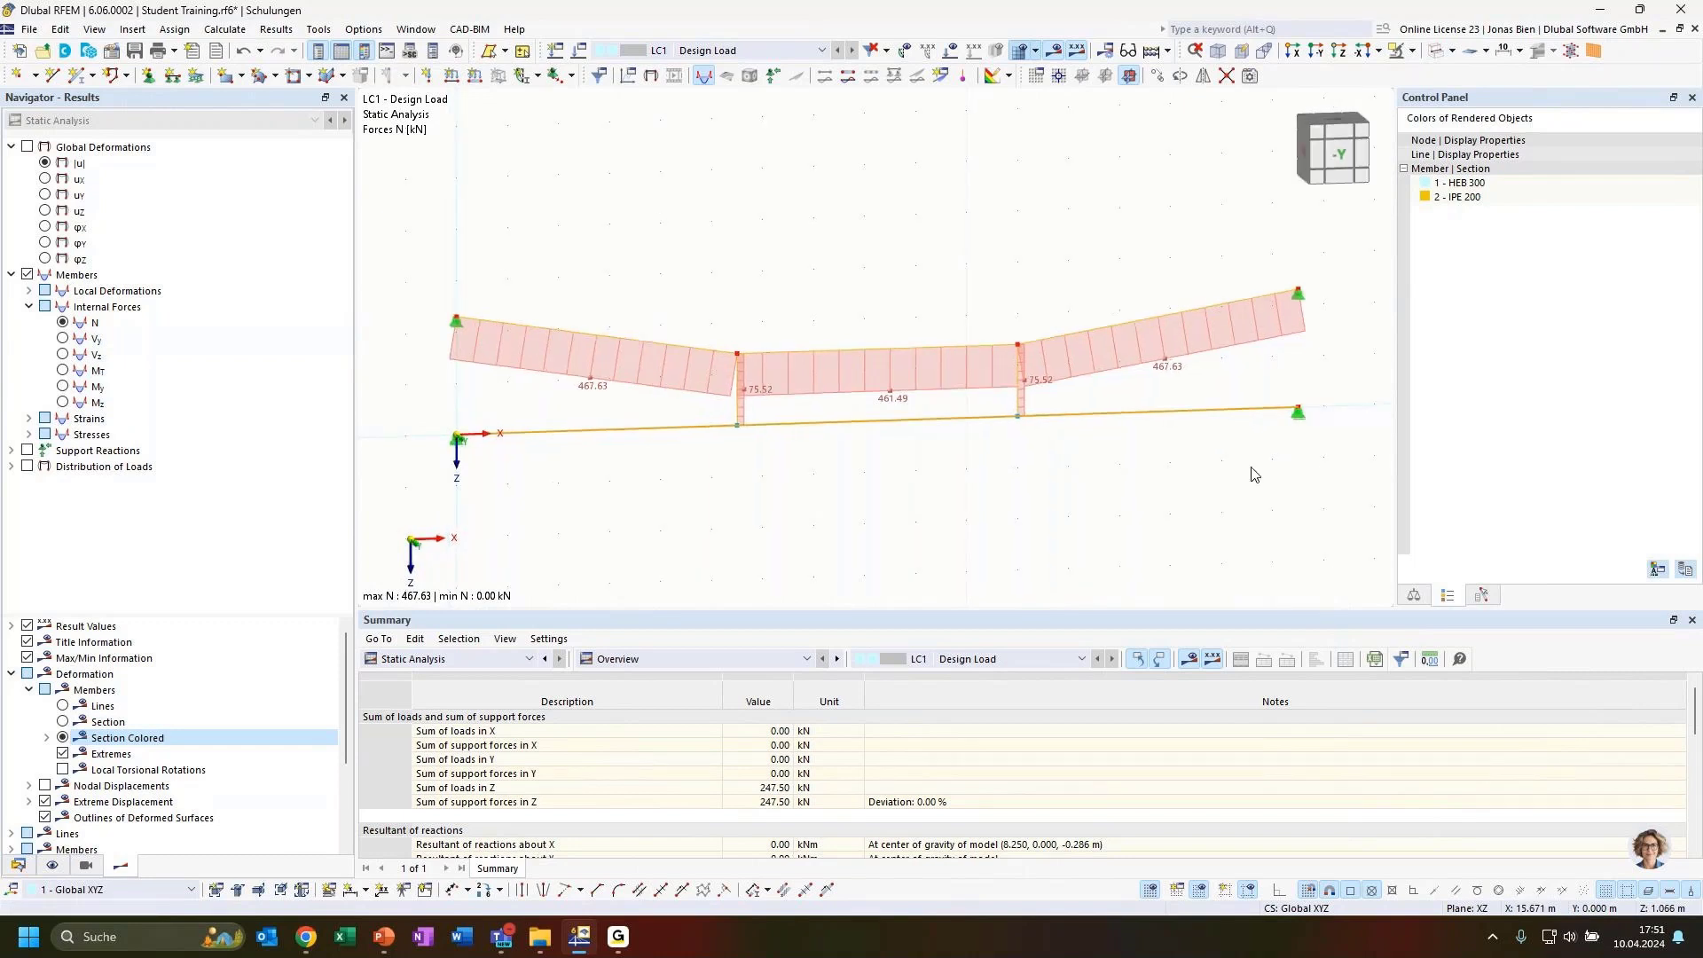
# Review the members' shear force Vz and bending moment My diagrams, finishing on Vz
pyautogui.click(62, 354)
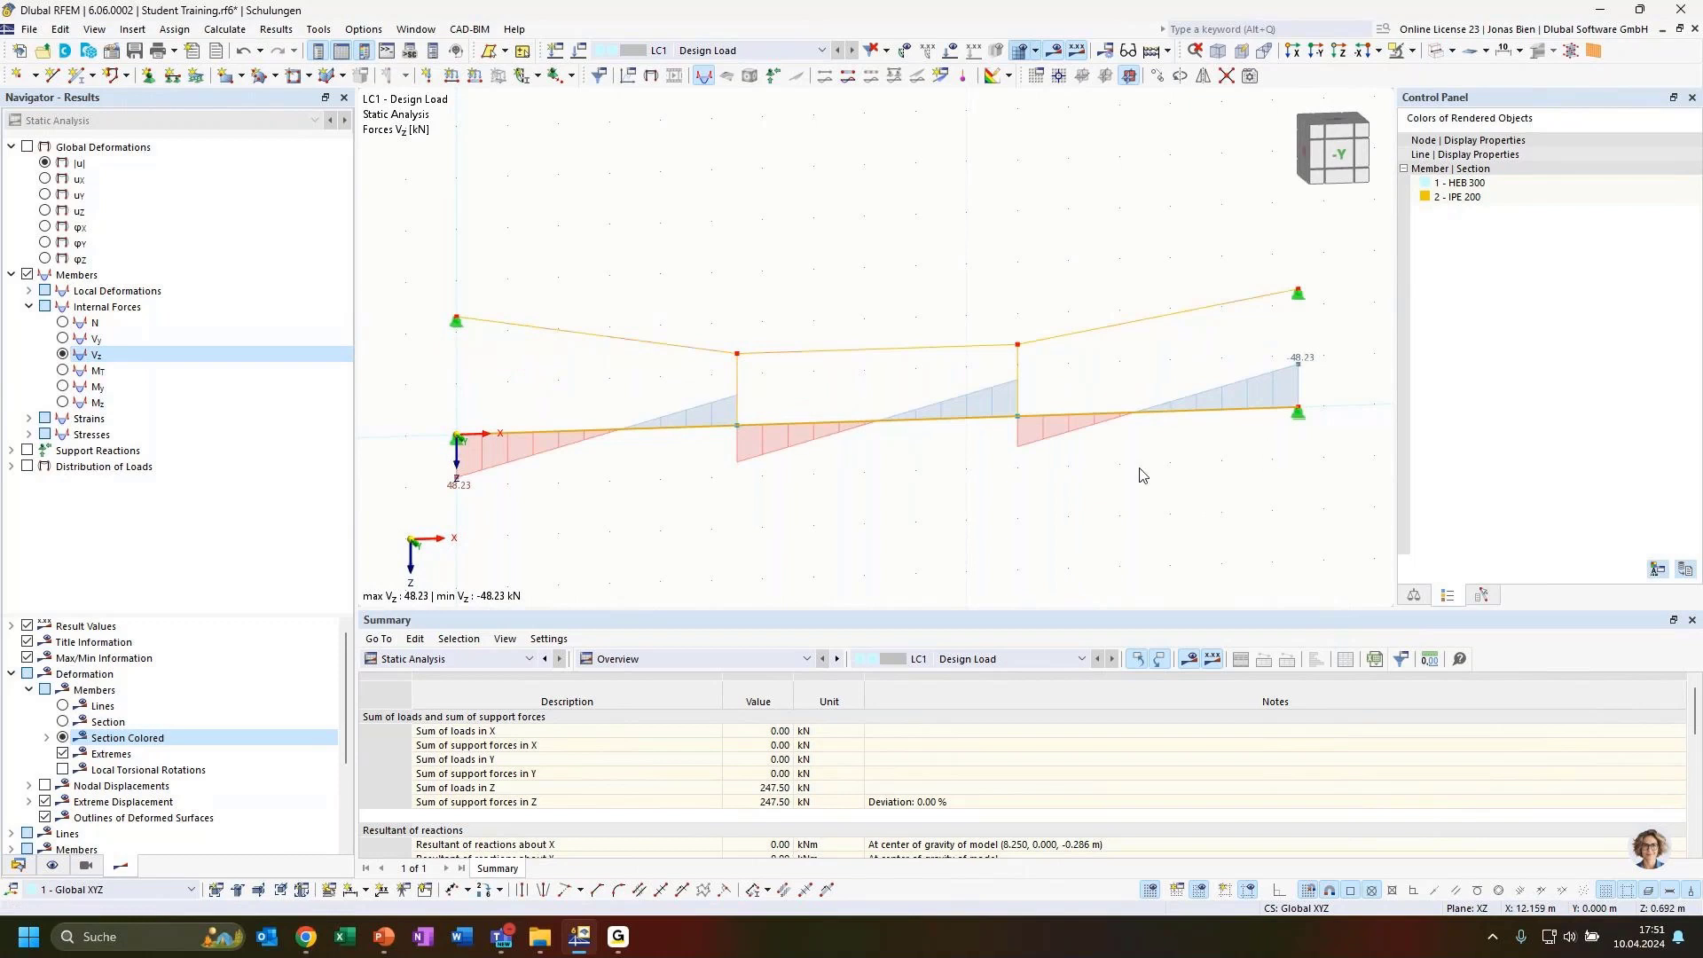
pyautogui.click(62, 385)
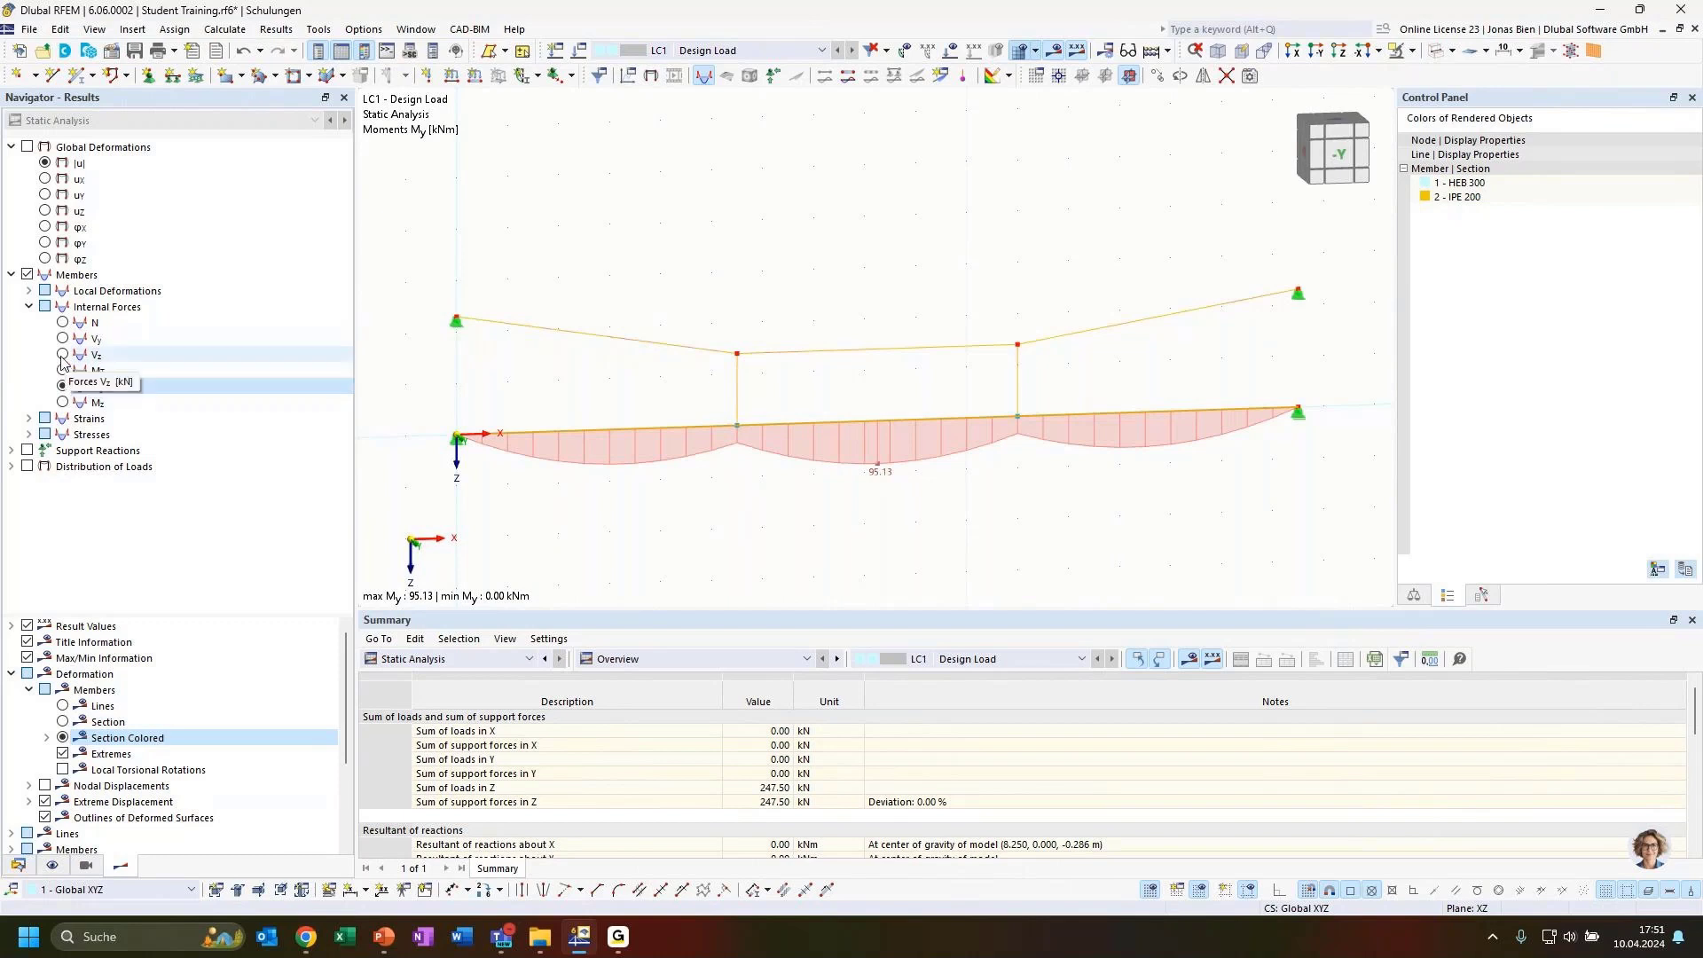
pyautogui.click(62, 354)
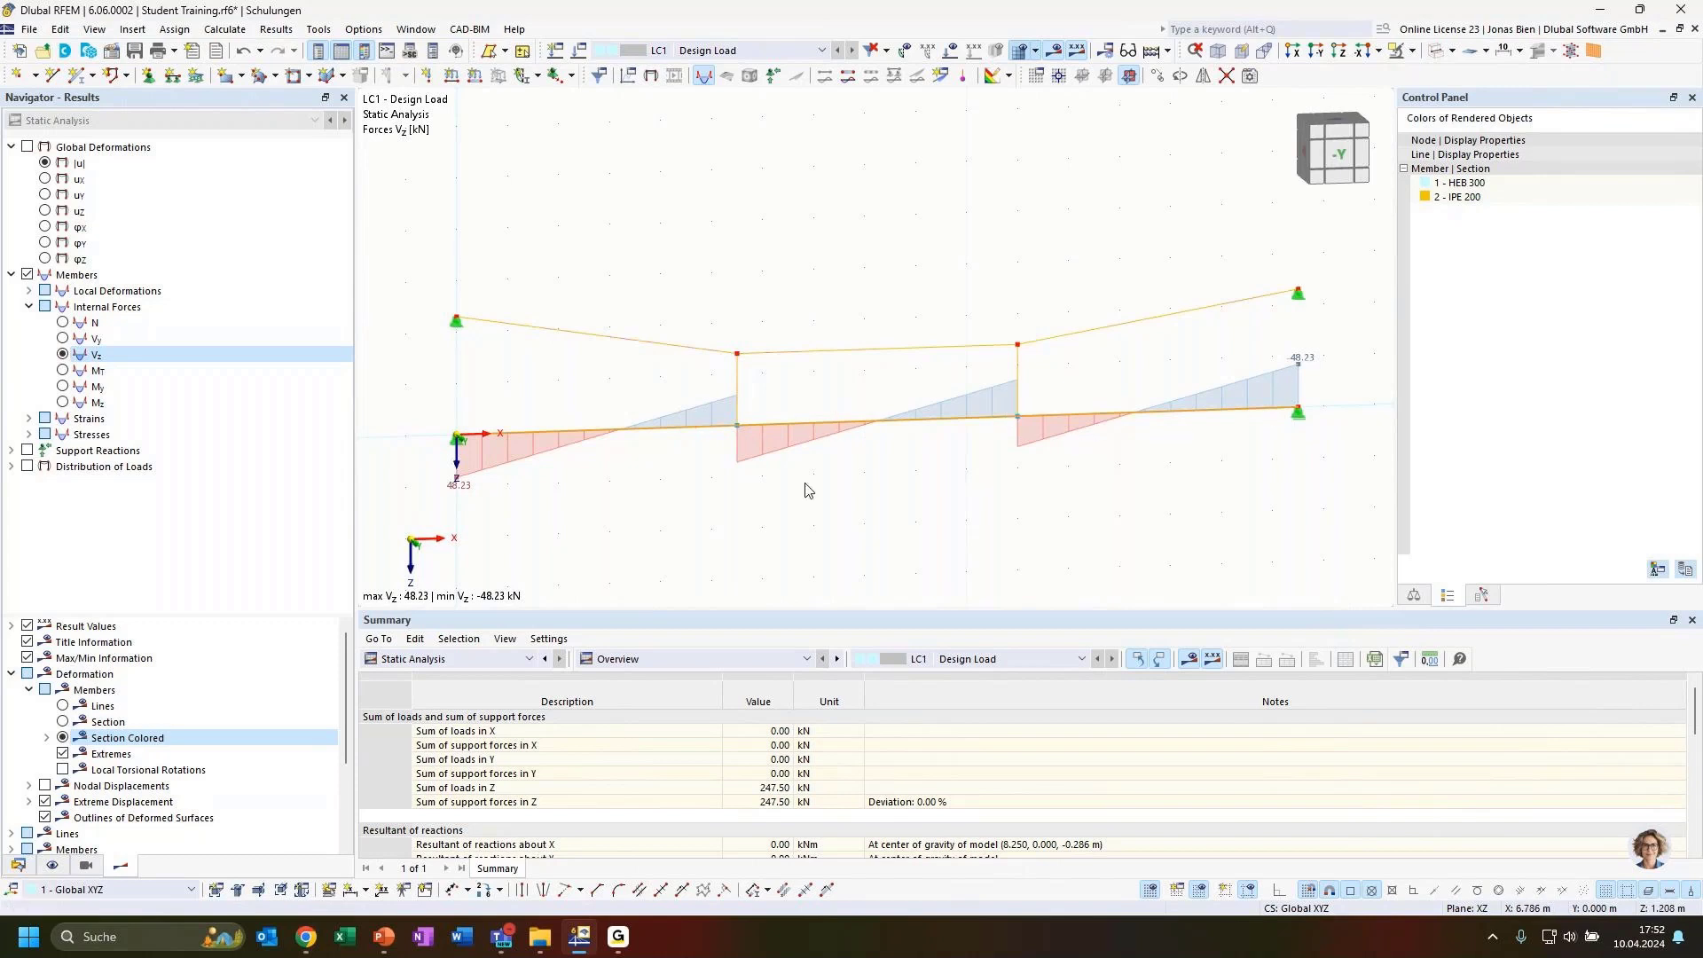
# Turn on All Values for the member result diagrams and view the Vz diagram from the -Y direction
pyautogui.scroll(-3, 139, 733)
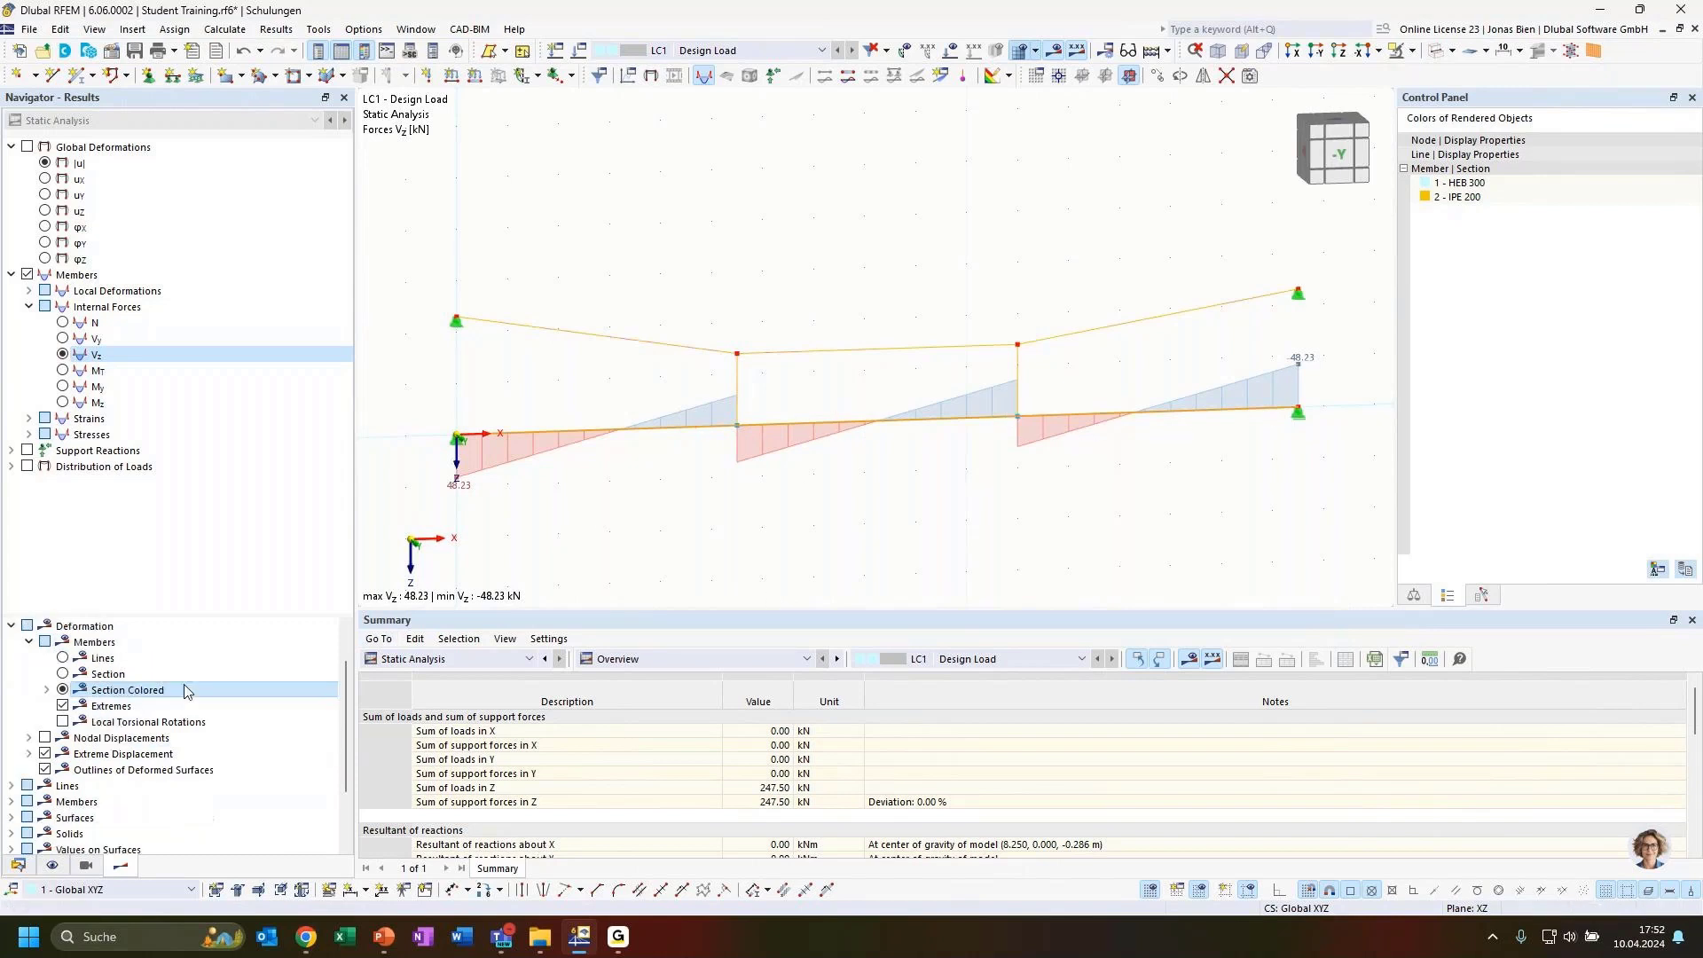
pyautogui.scroll(3, 80, 688)
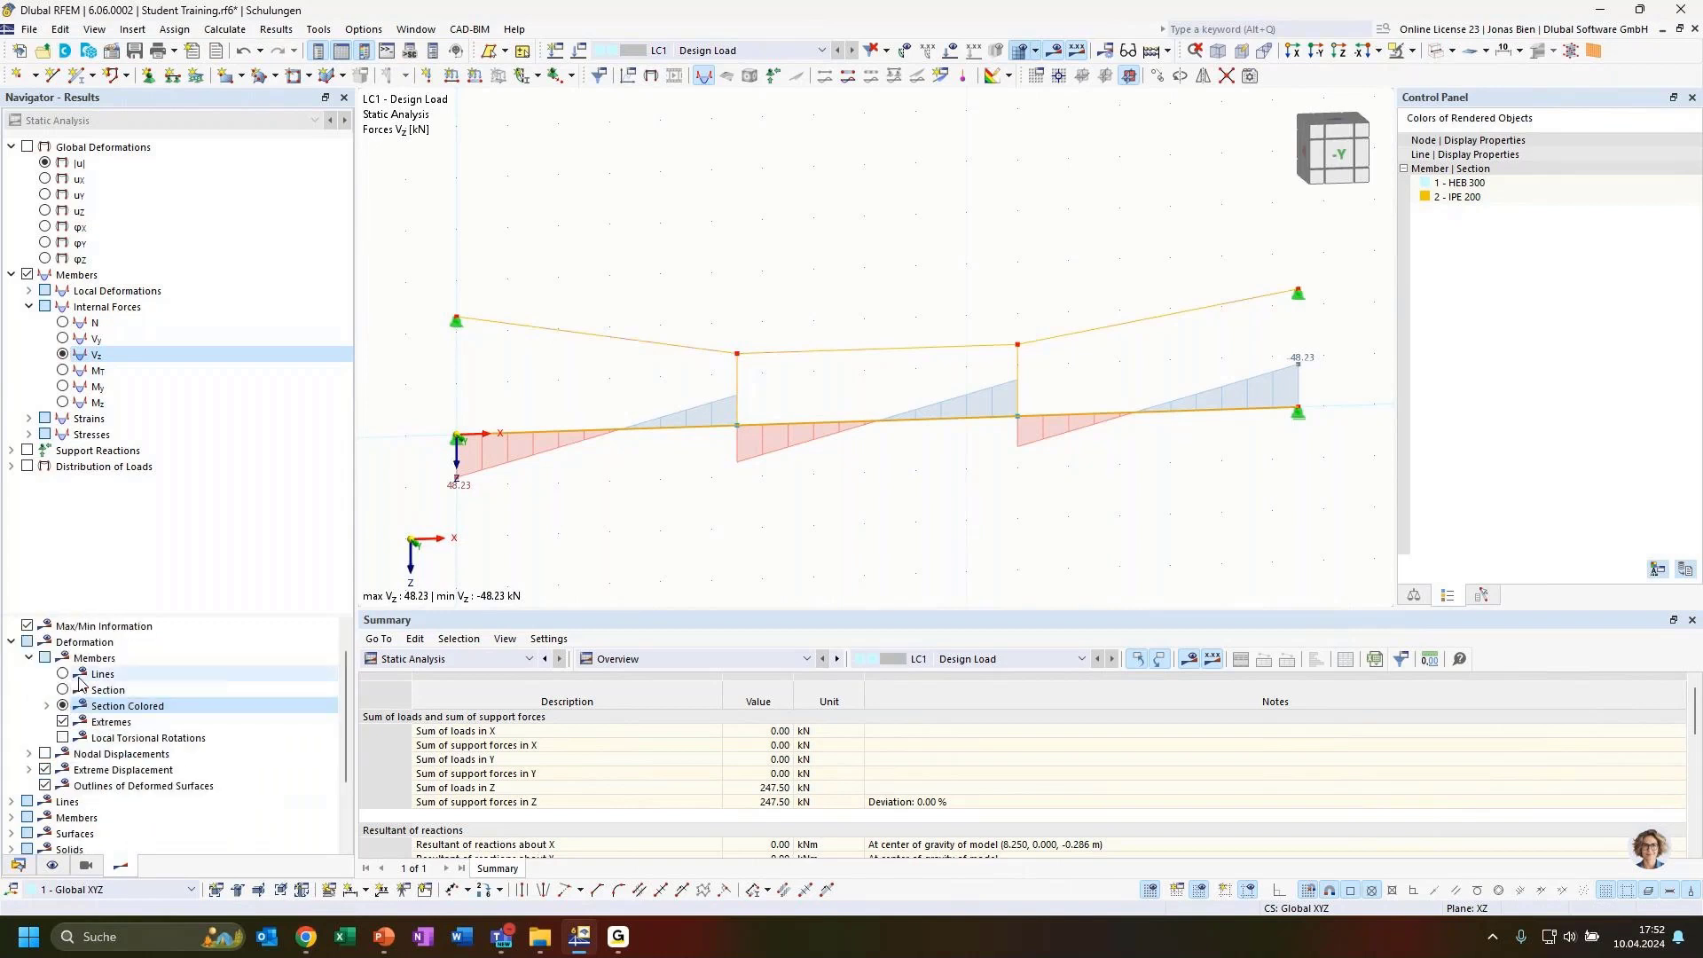
pyautogui.scroll(-1, 75, 683)
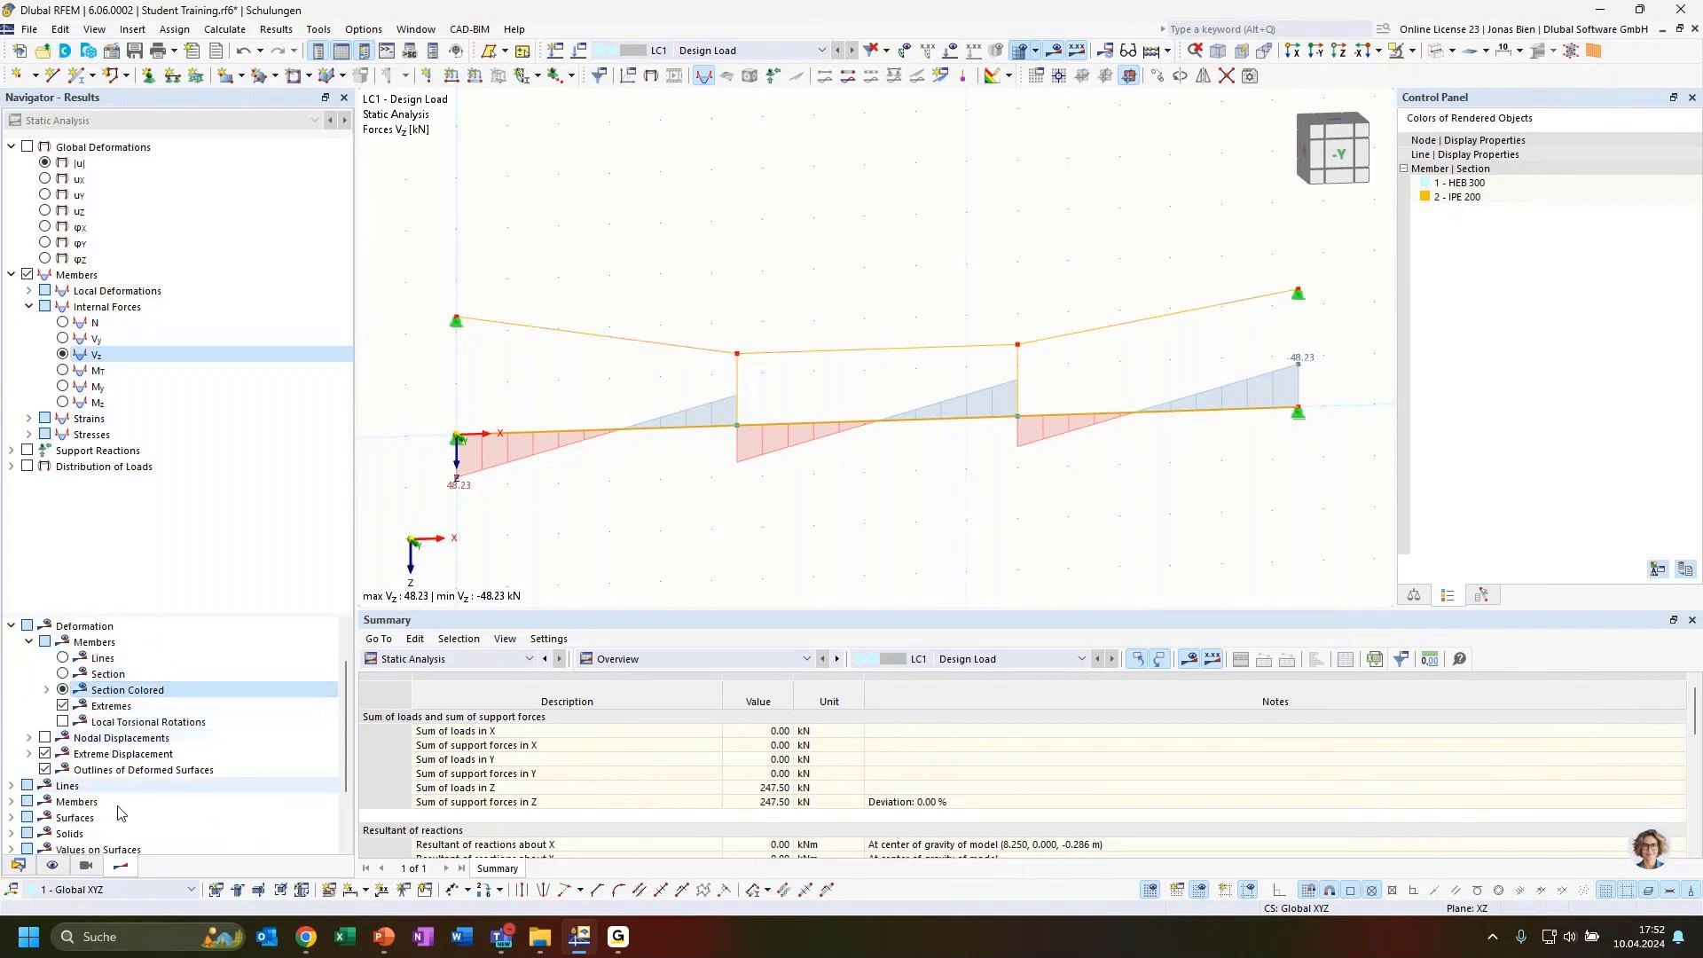
pyautogui.click(11, 801)
pyautogui.scroll(-4, 64, 769)
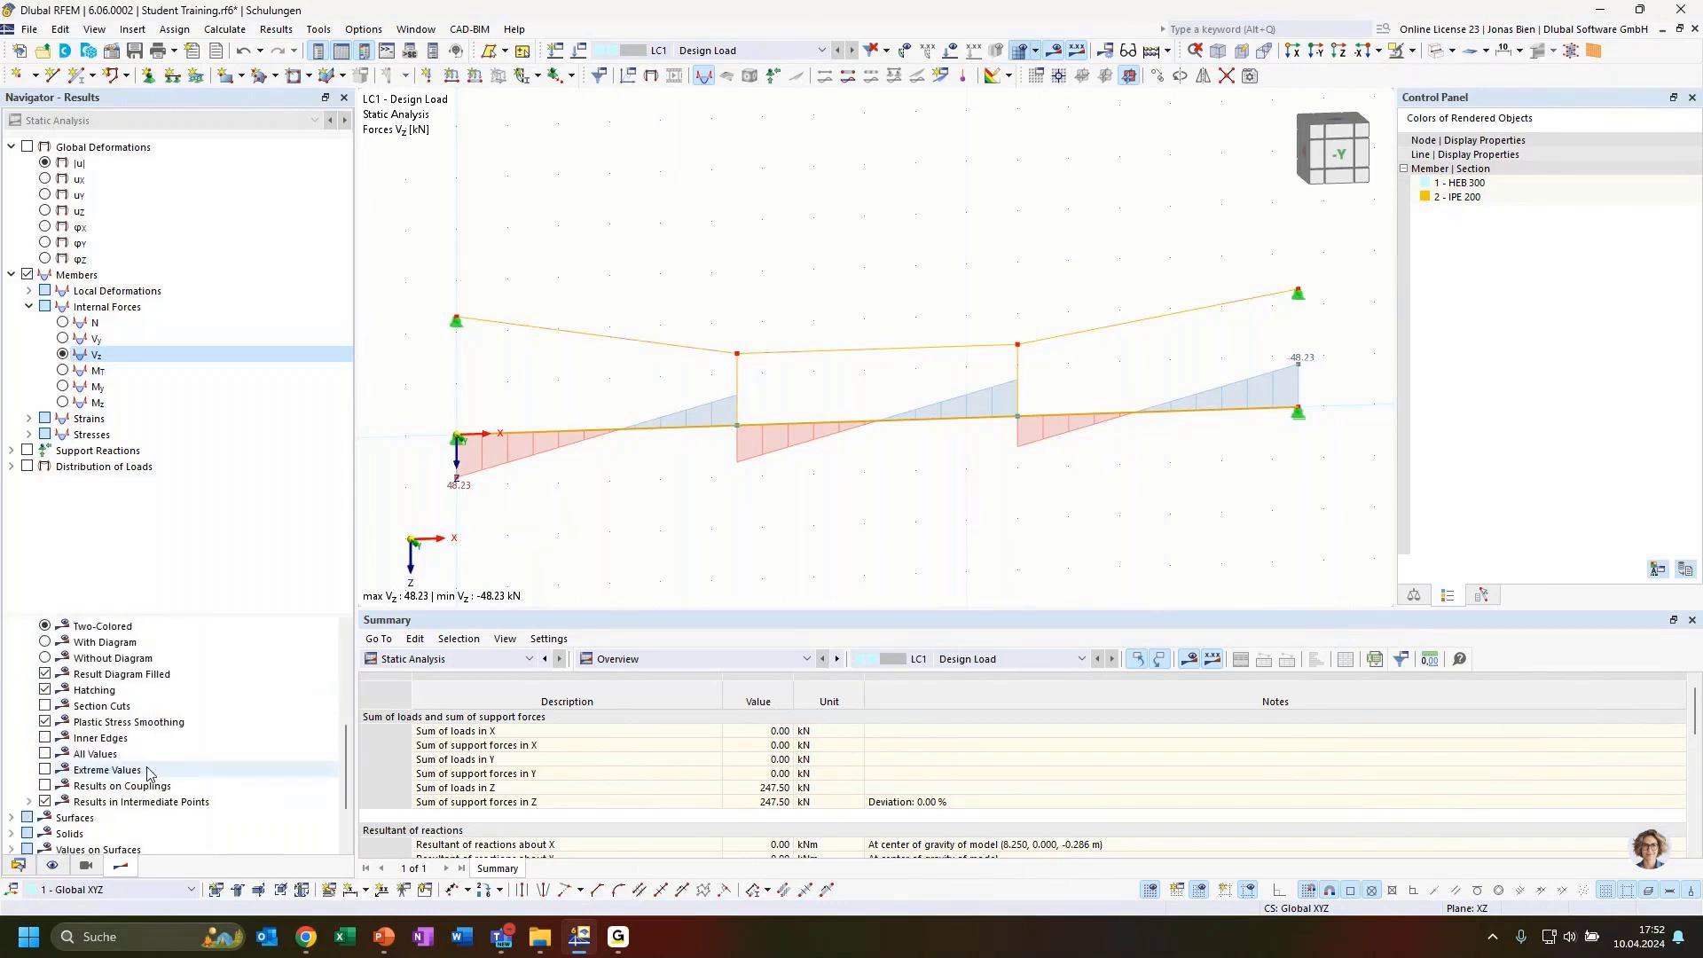
pyautogui.click(45, 754)
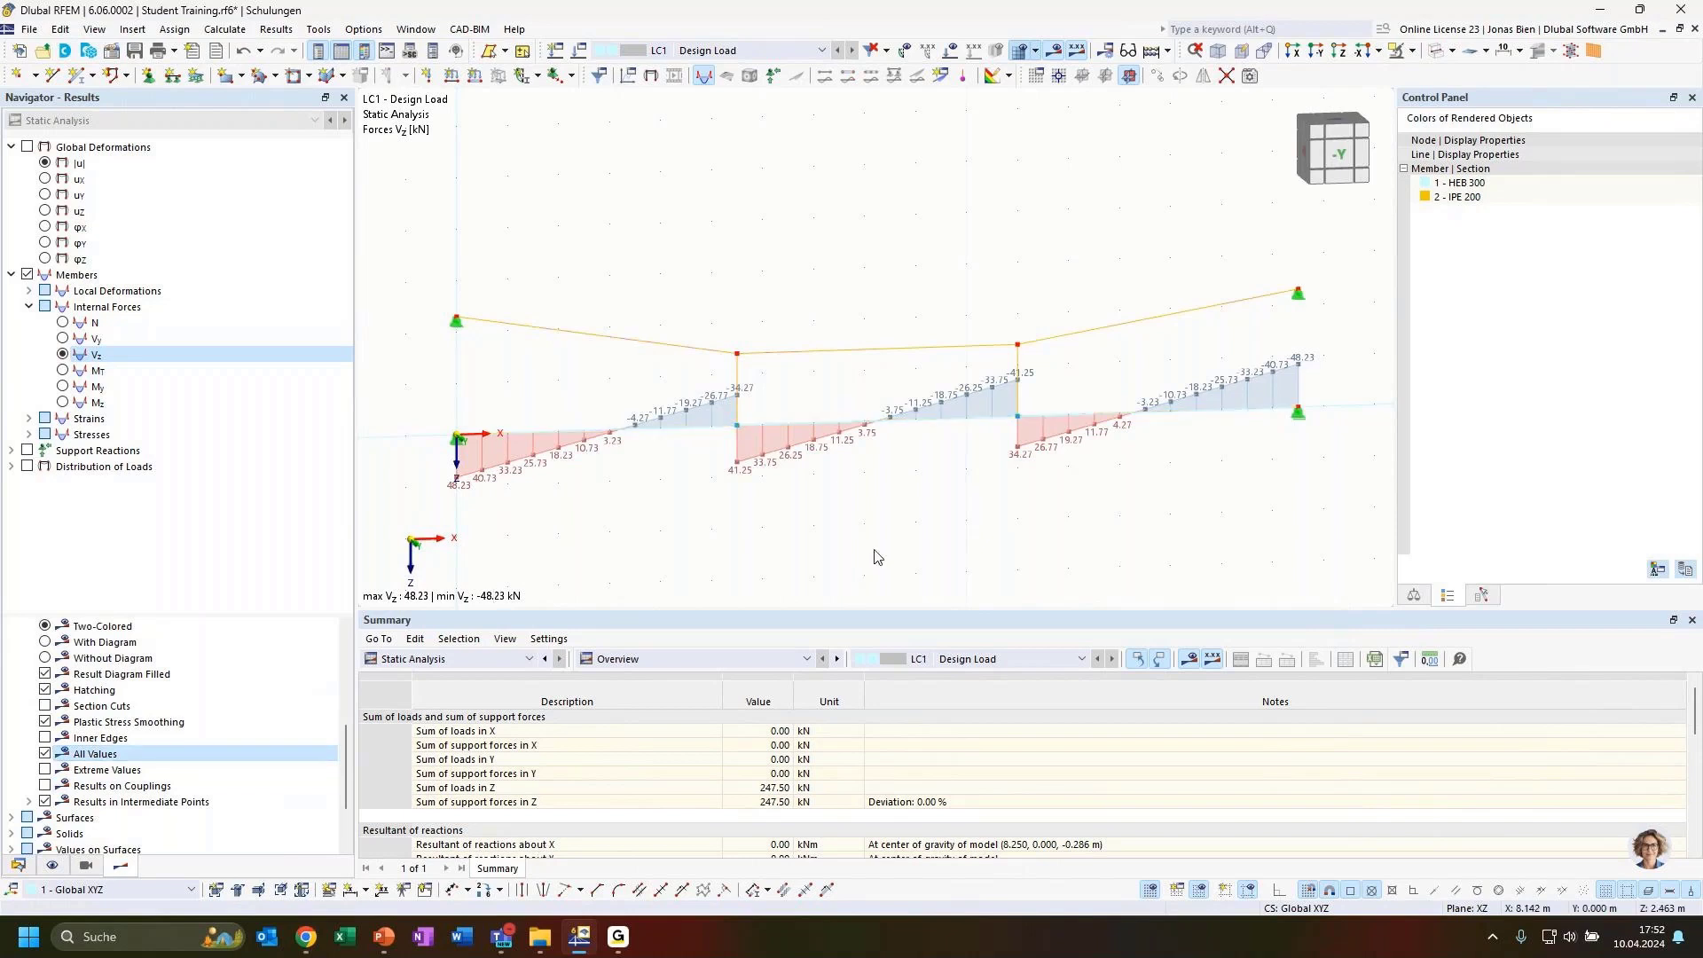
pyautogui.keyDown('ctrl'); pyautogui.moveTo(789, 540); pyautogui.dragTo(825, 562, button='middle'); pyautogui.keyUp('ctrl')
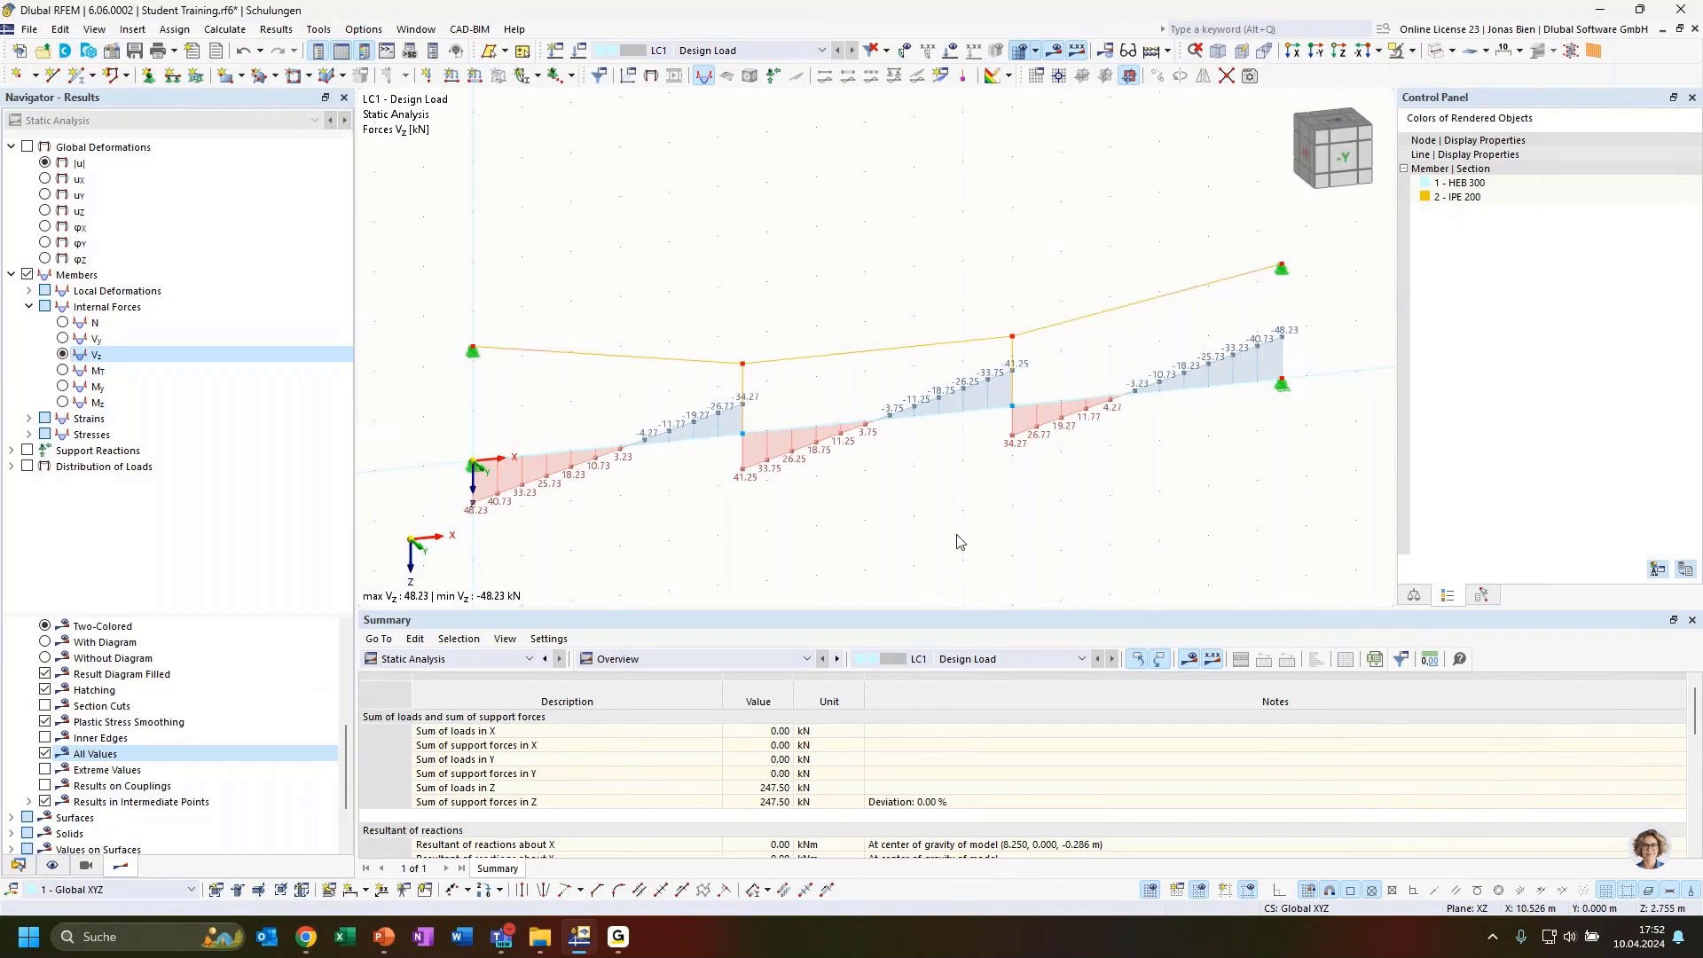
pyautogui.keyDown('ctrl'); pyautogui.moveTo(1013, 502); pyautogui.dragTo(981, 506, button='middle'); pyautogui.keyUp('ctrl')
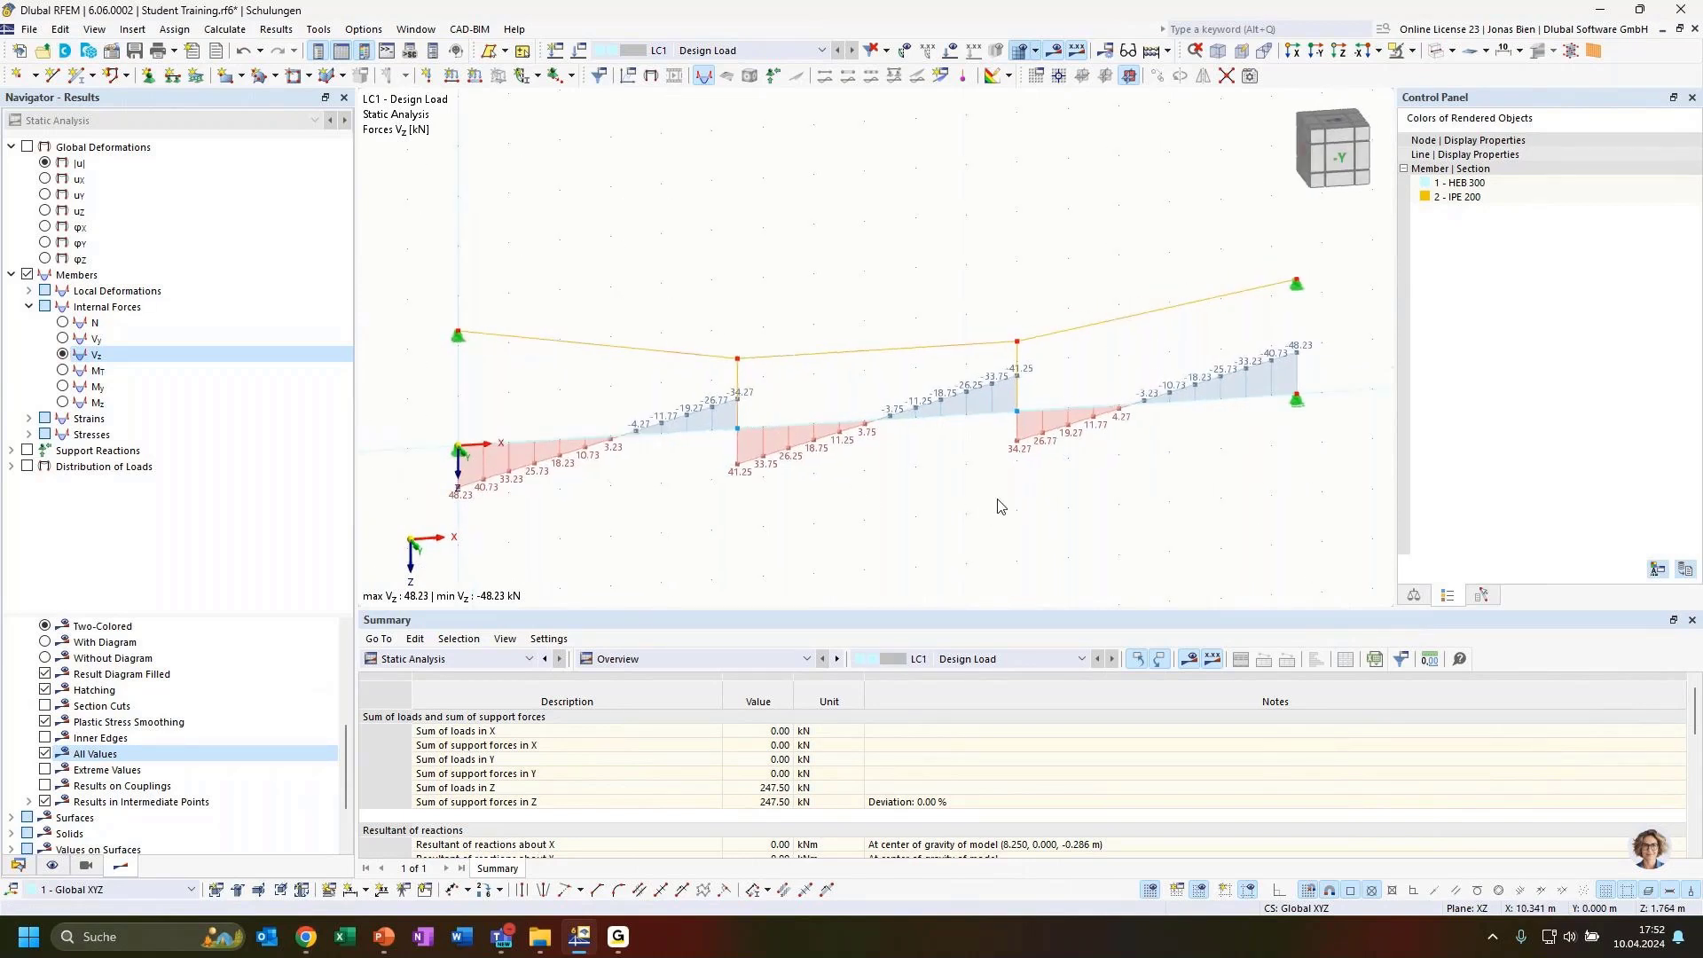
pyautogui.click(1339, 174)
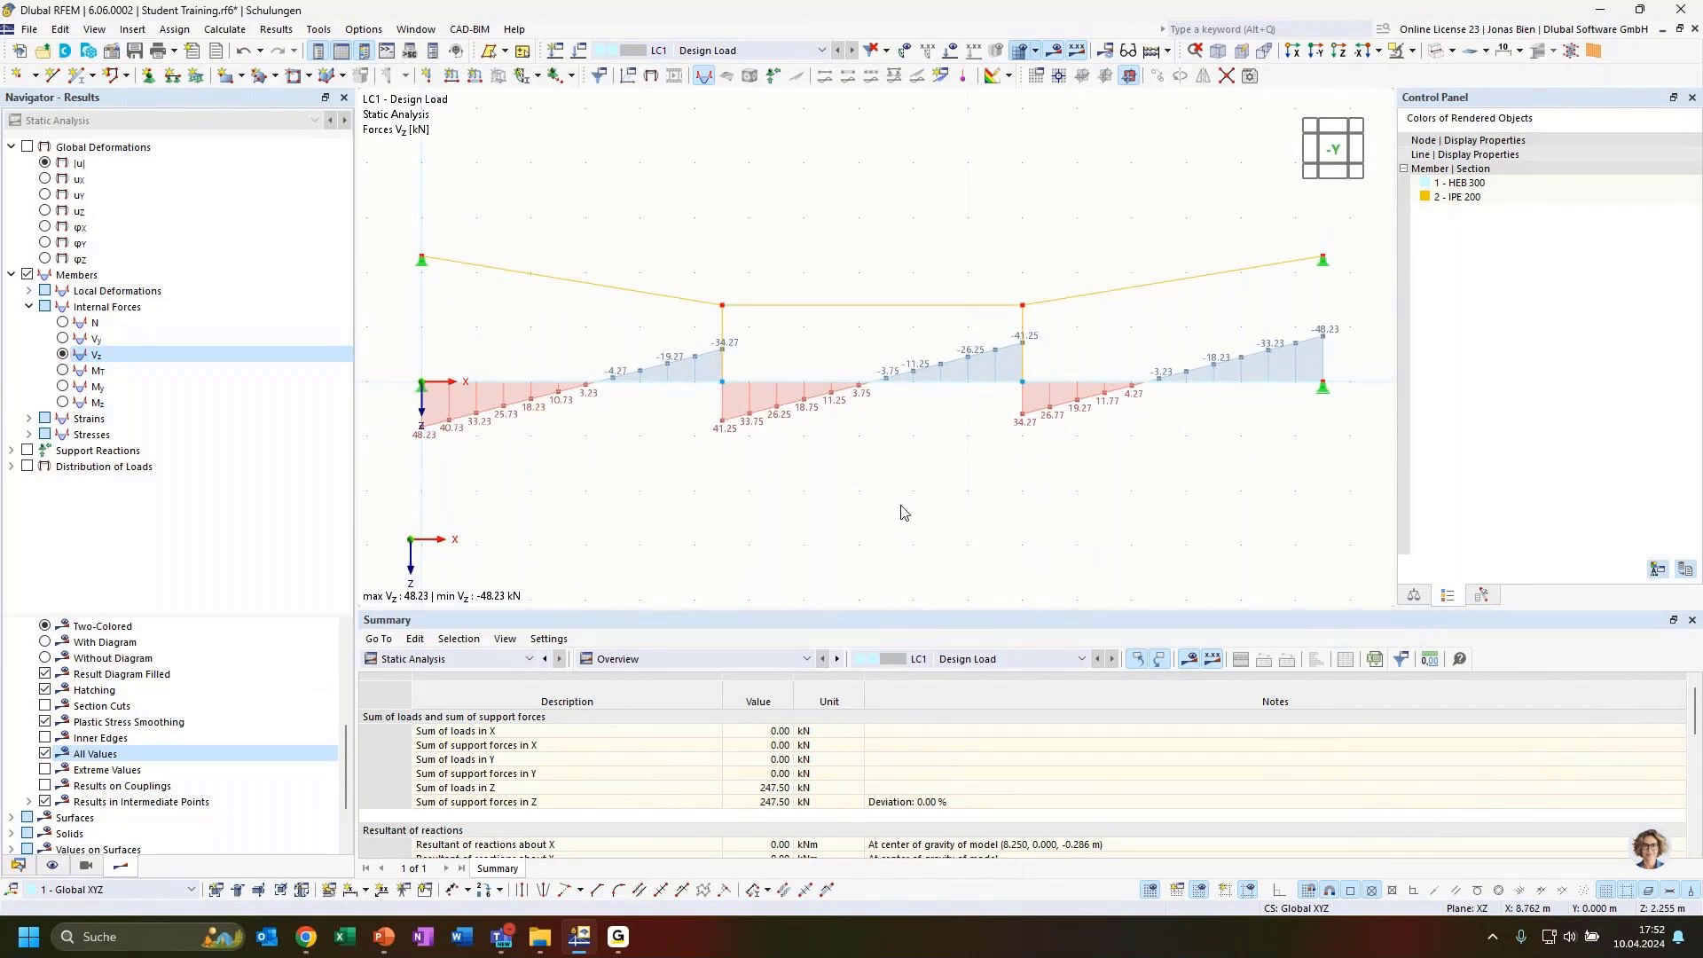
# Open the result diagrams for the lower beam and read the deformation and Vz values along its length
pyautogui.click(937, 384)
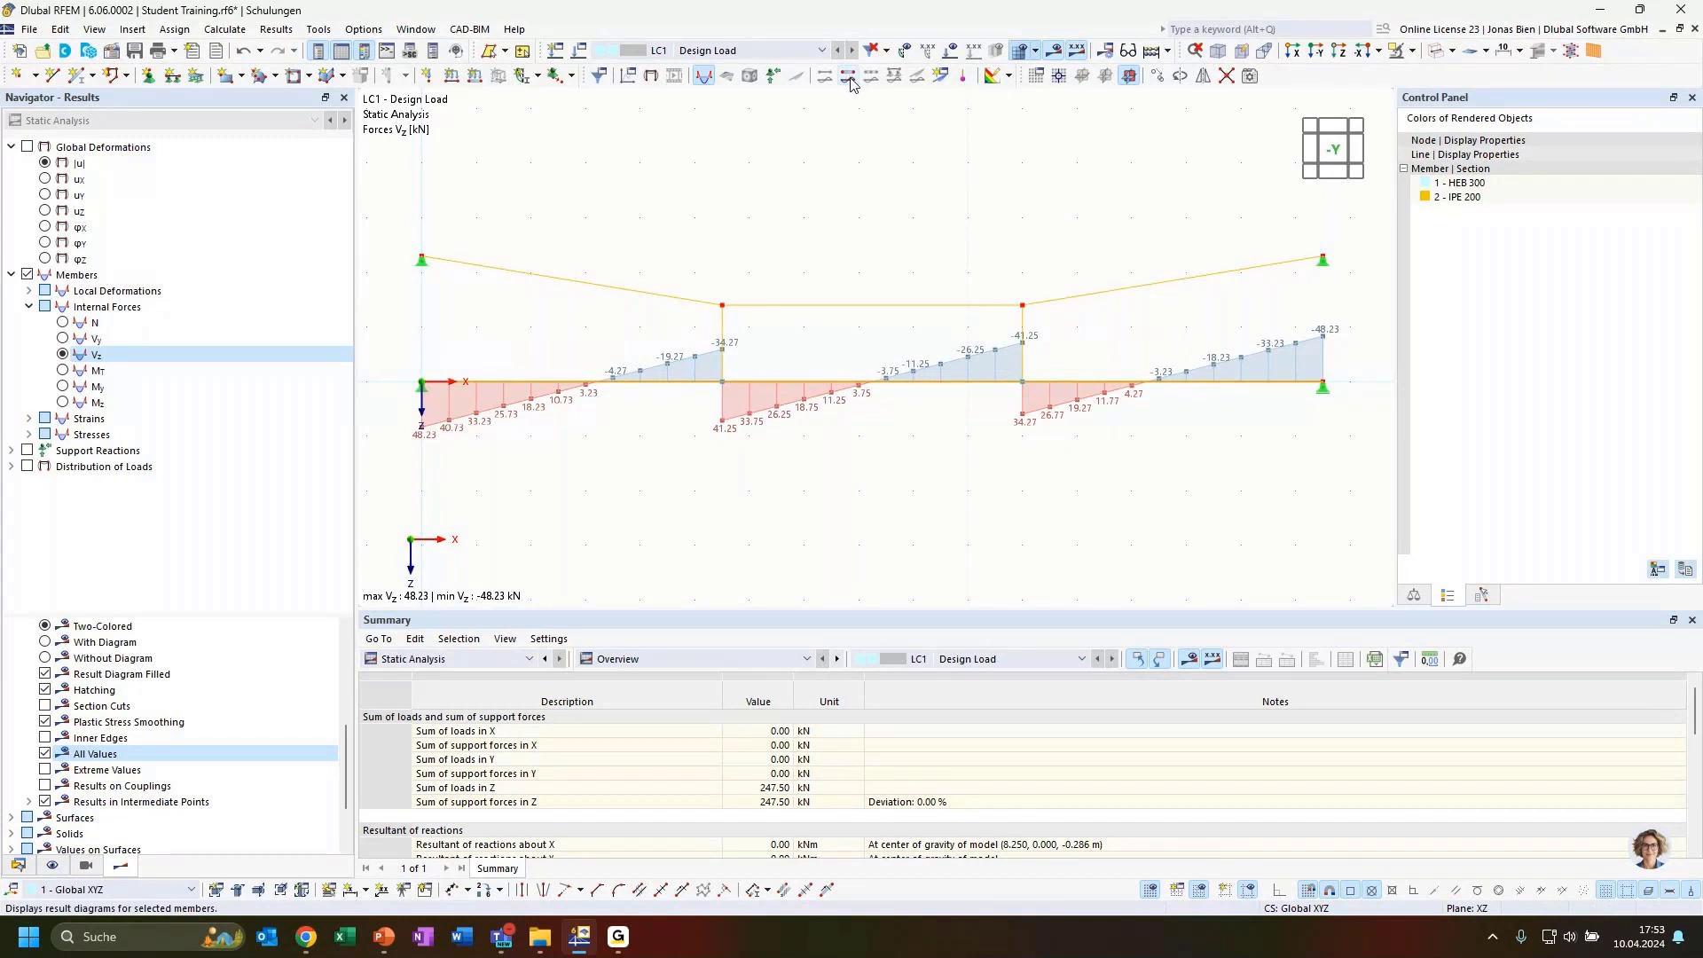
pyautogui.rightClick(854, 382)
pyautogui.moveTo(914, 441)
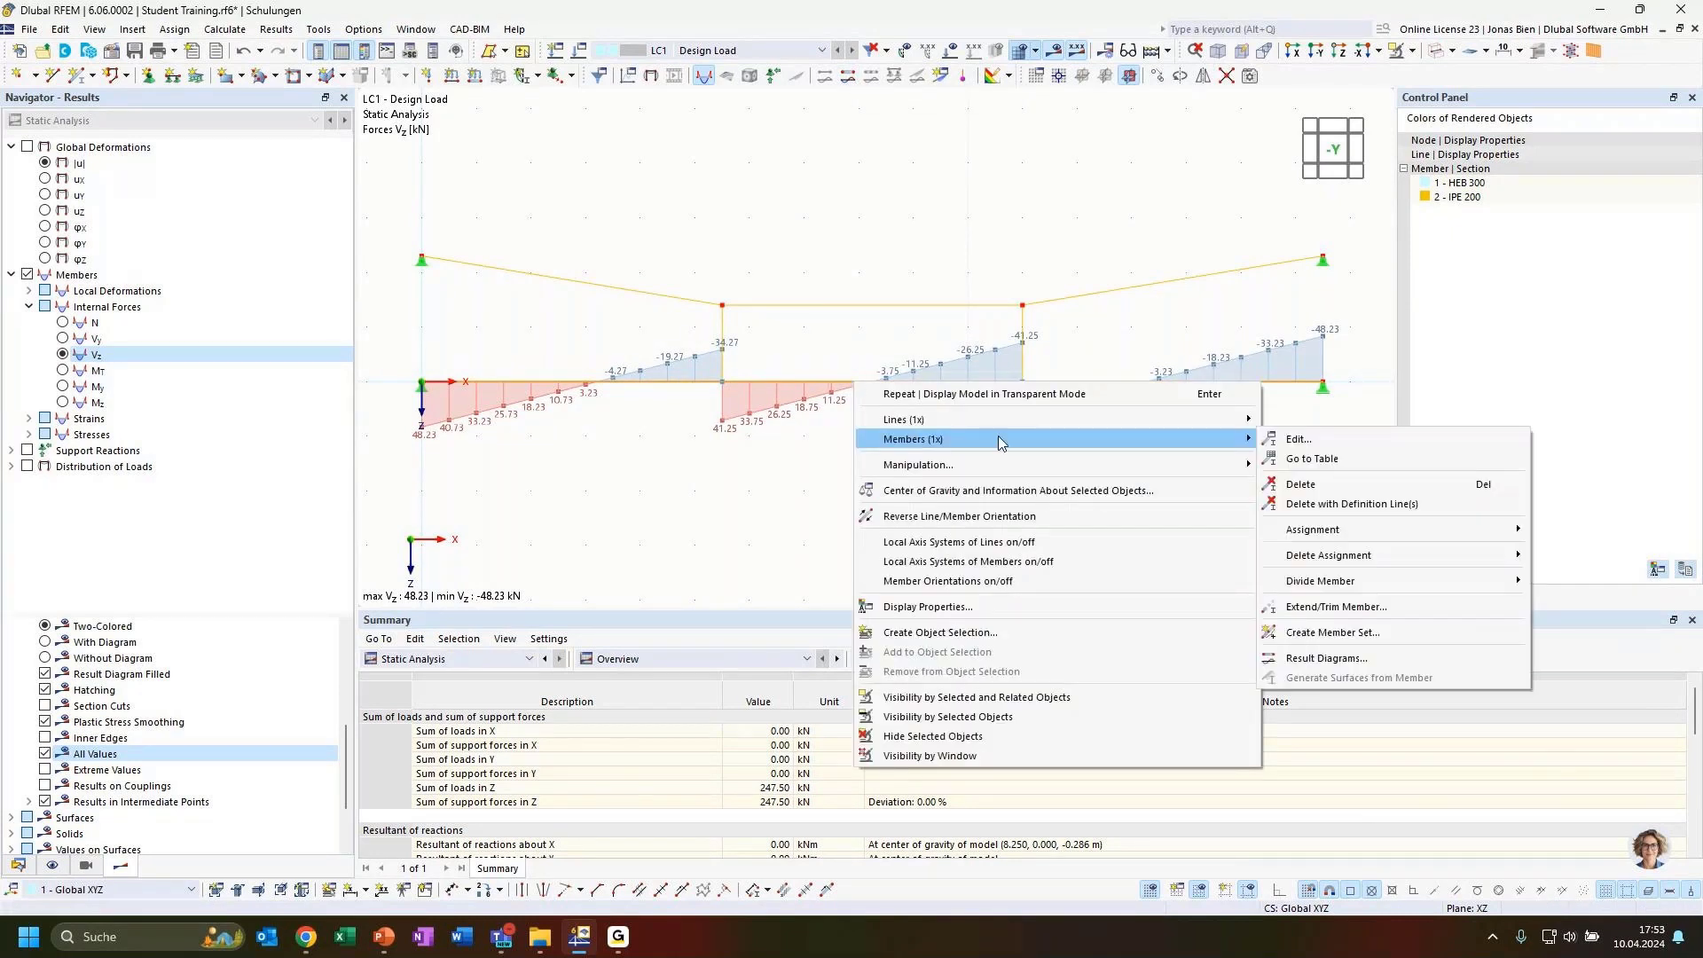
pyautogui.click(1314, 658)
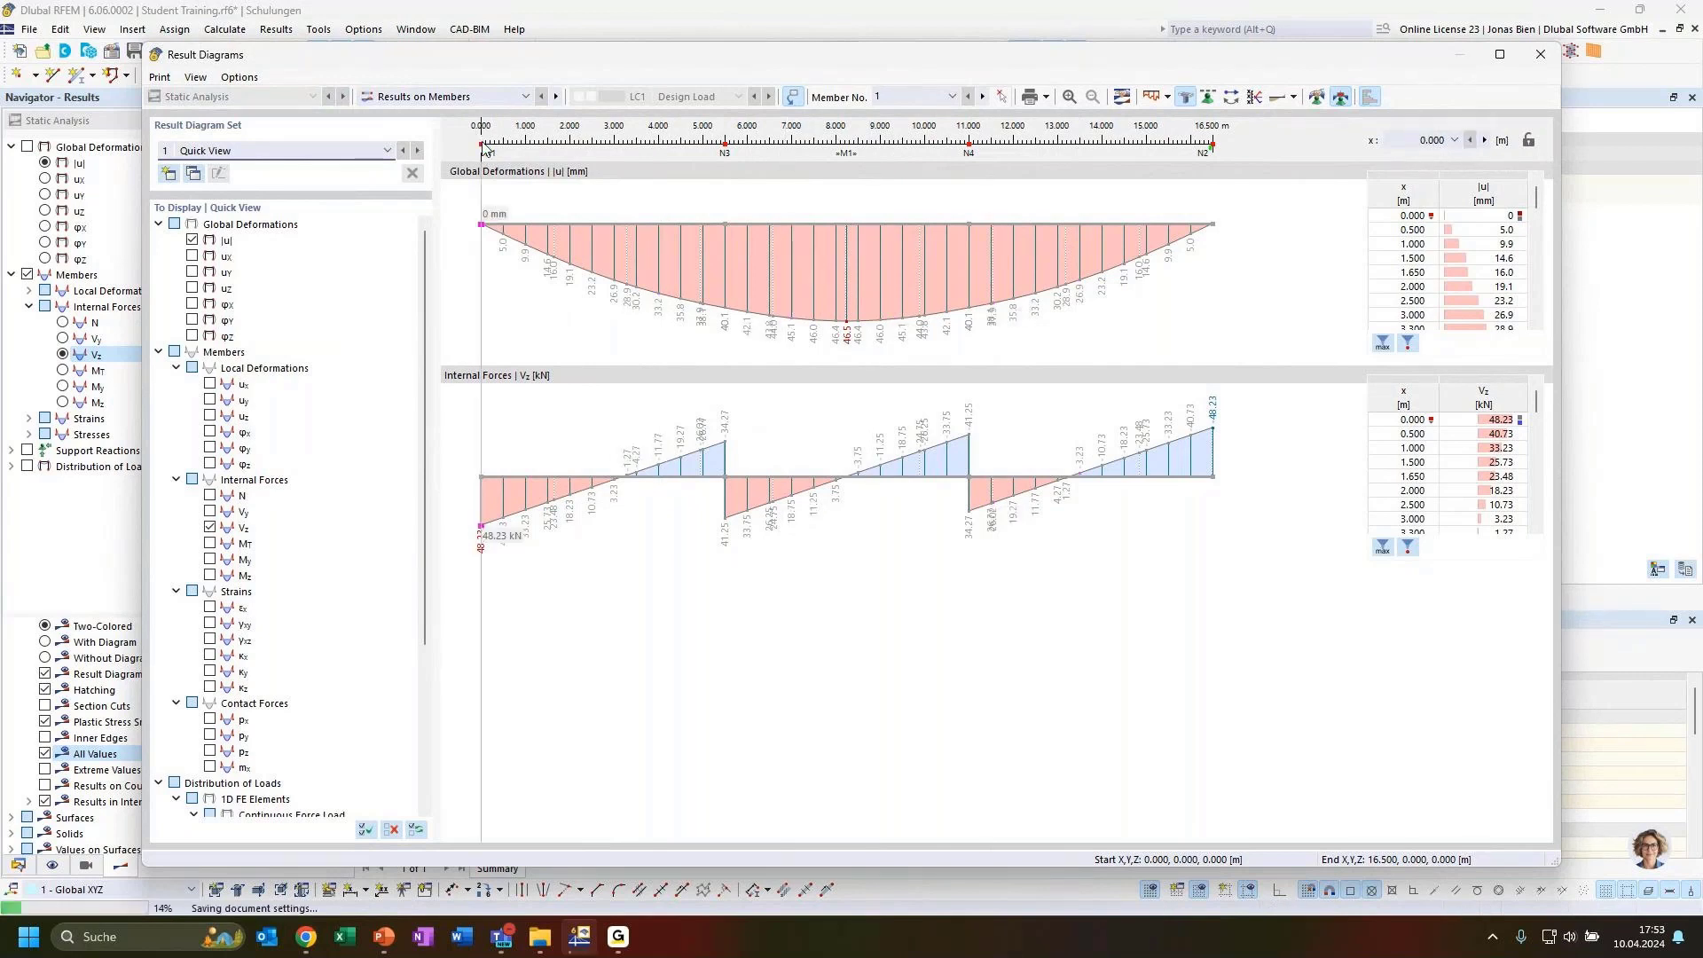
pyautogui.moveTo(479, 133)
pyautogui.mouseDown()
pyautogui.moveTo(1227, 120)
pyautogui.moveTo(919, 186)
pyautogui.moveTo(693, 207)
pyautogui.moveTo(1126, 213)
pyautogui.moveTo(870, 329)
pyautogui.moveTo(701, 318)
pyautogui.moveTo(740, 312)
pyautogui.moveTo(649, 295)
pyautogui.moveTo(819, 326)
pyautogui.moveTo(648, 483)
pyautogui.moveTo(706, 458)
pyautogui.mouseUp()
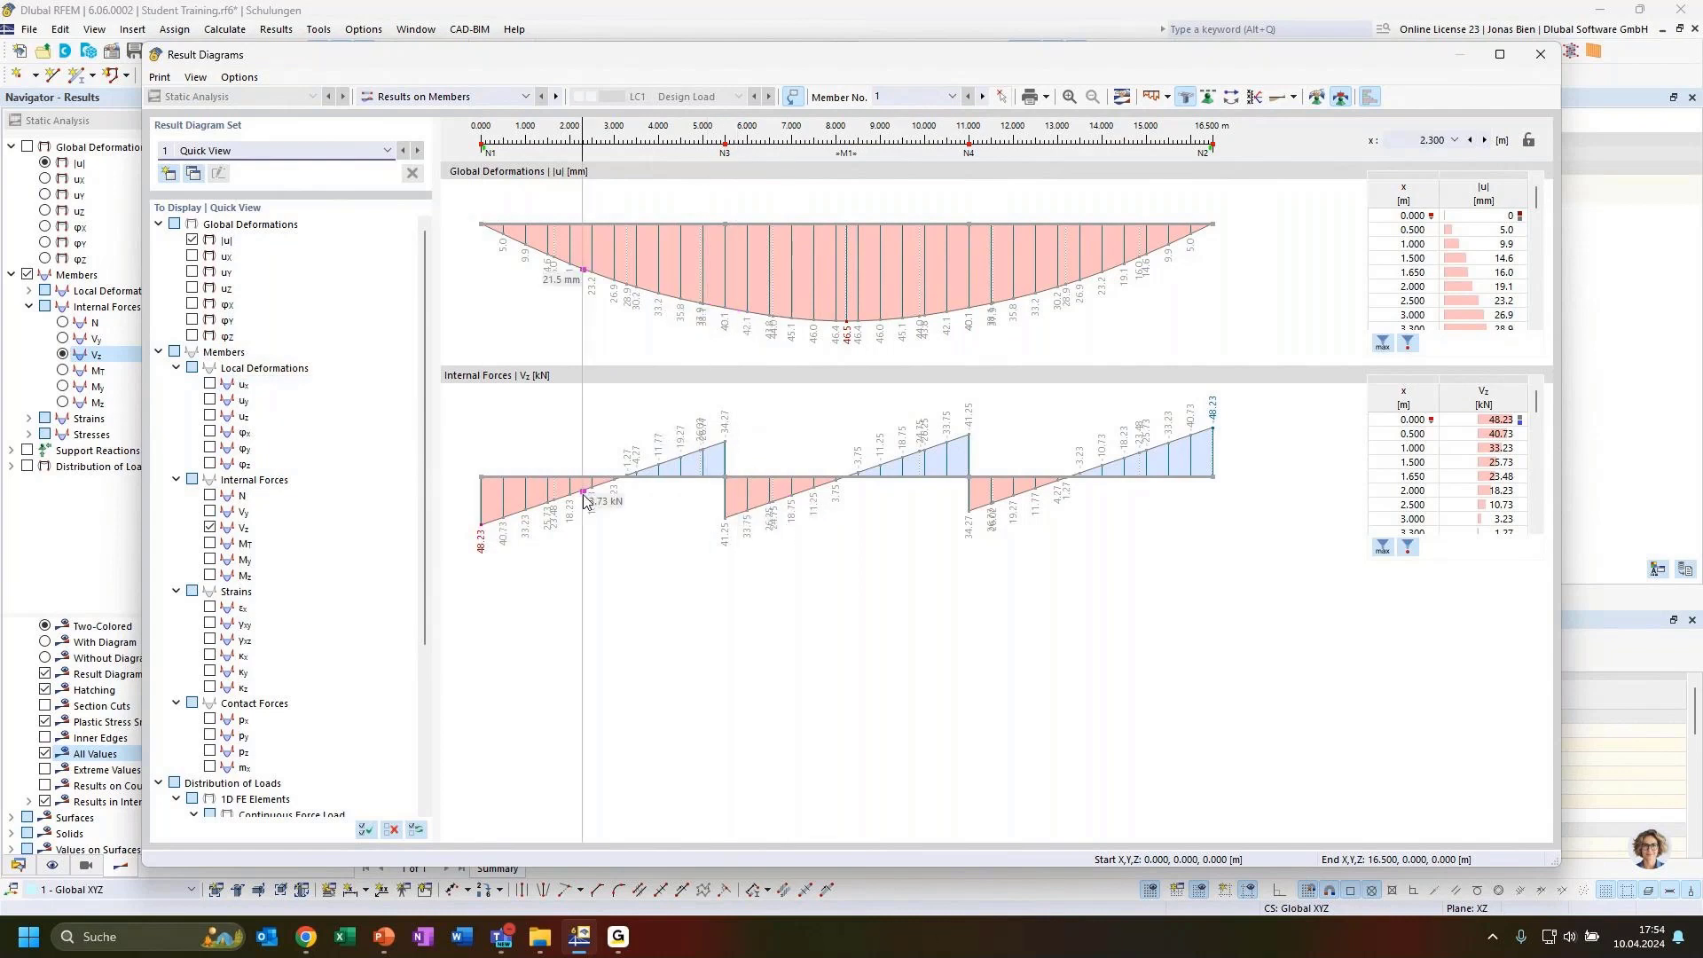
# Add the bending moment My to the beam's result diagrams and briefly check the axial force N before hiding it
pyautogui.click(210, 559)
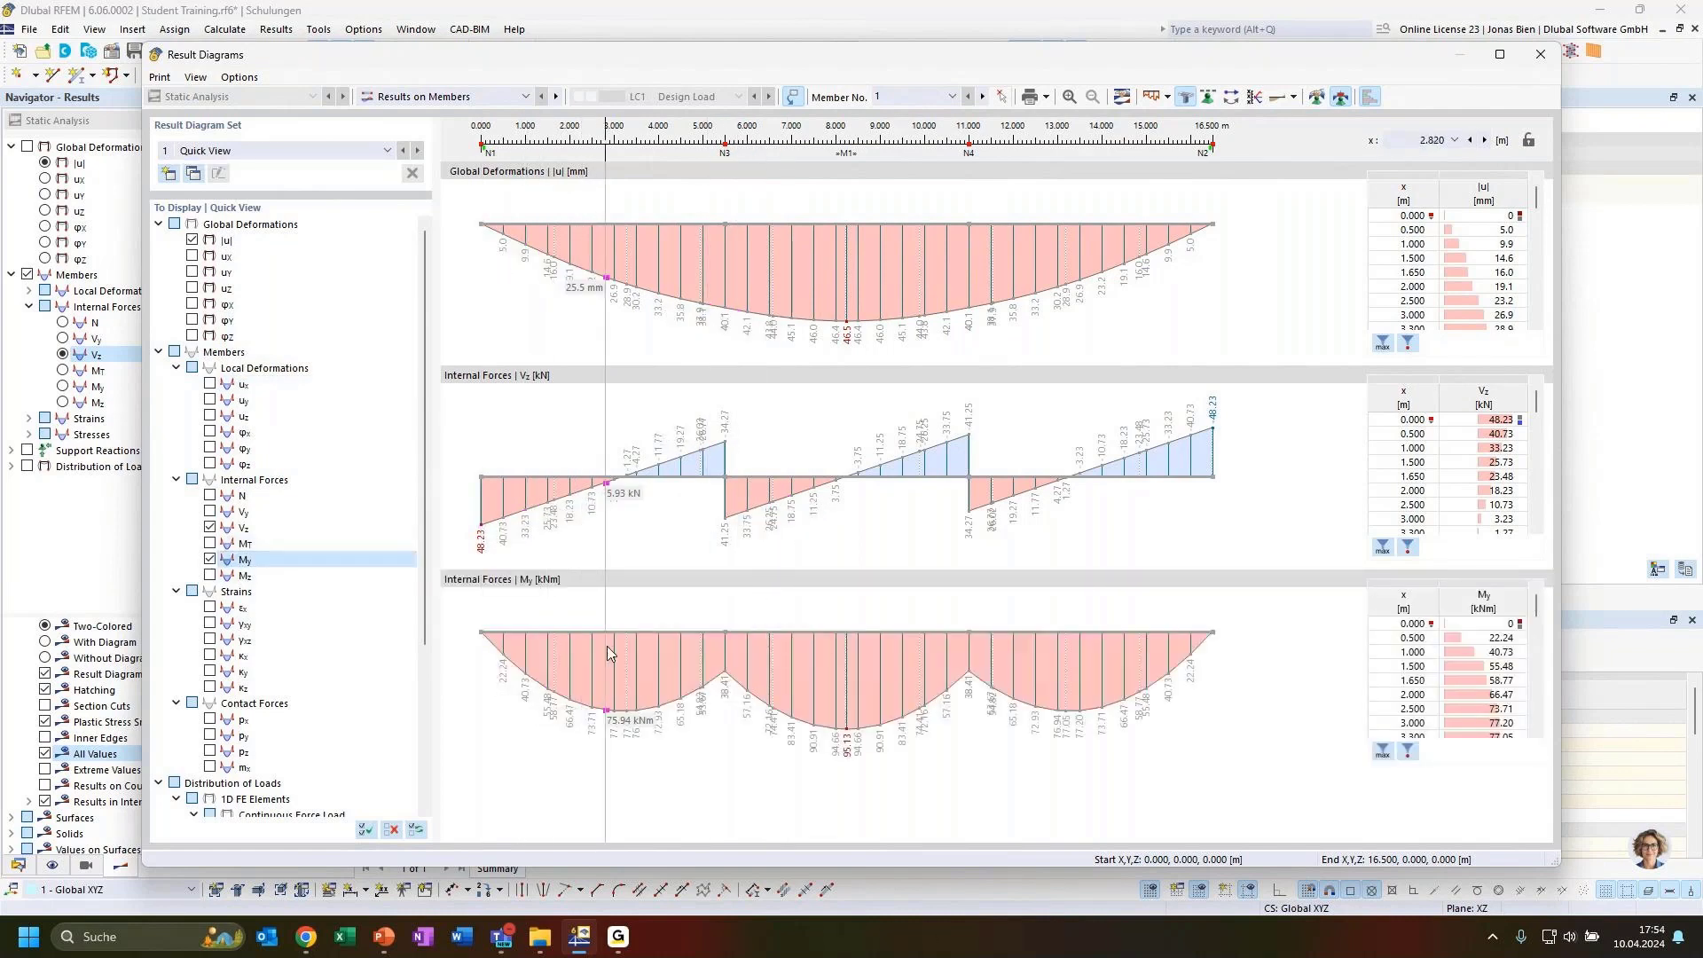
pyautogui.click(210, 495)
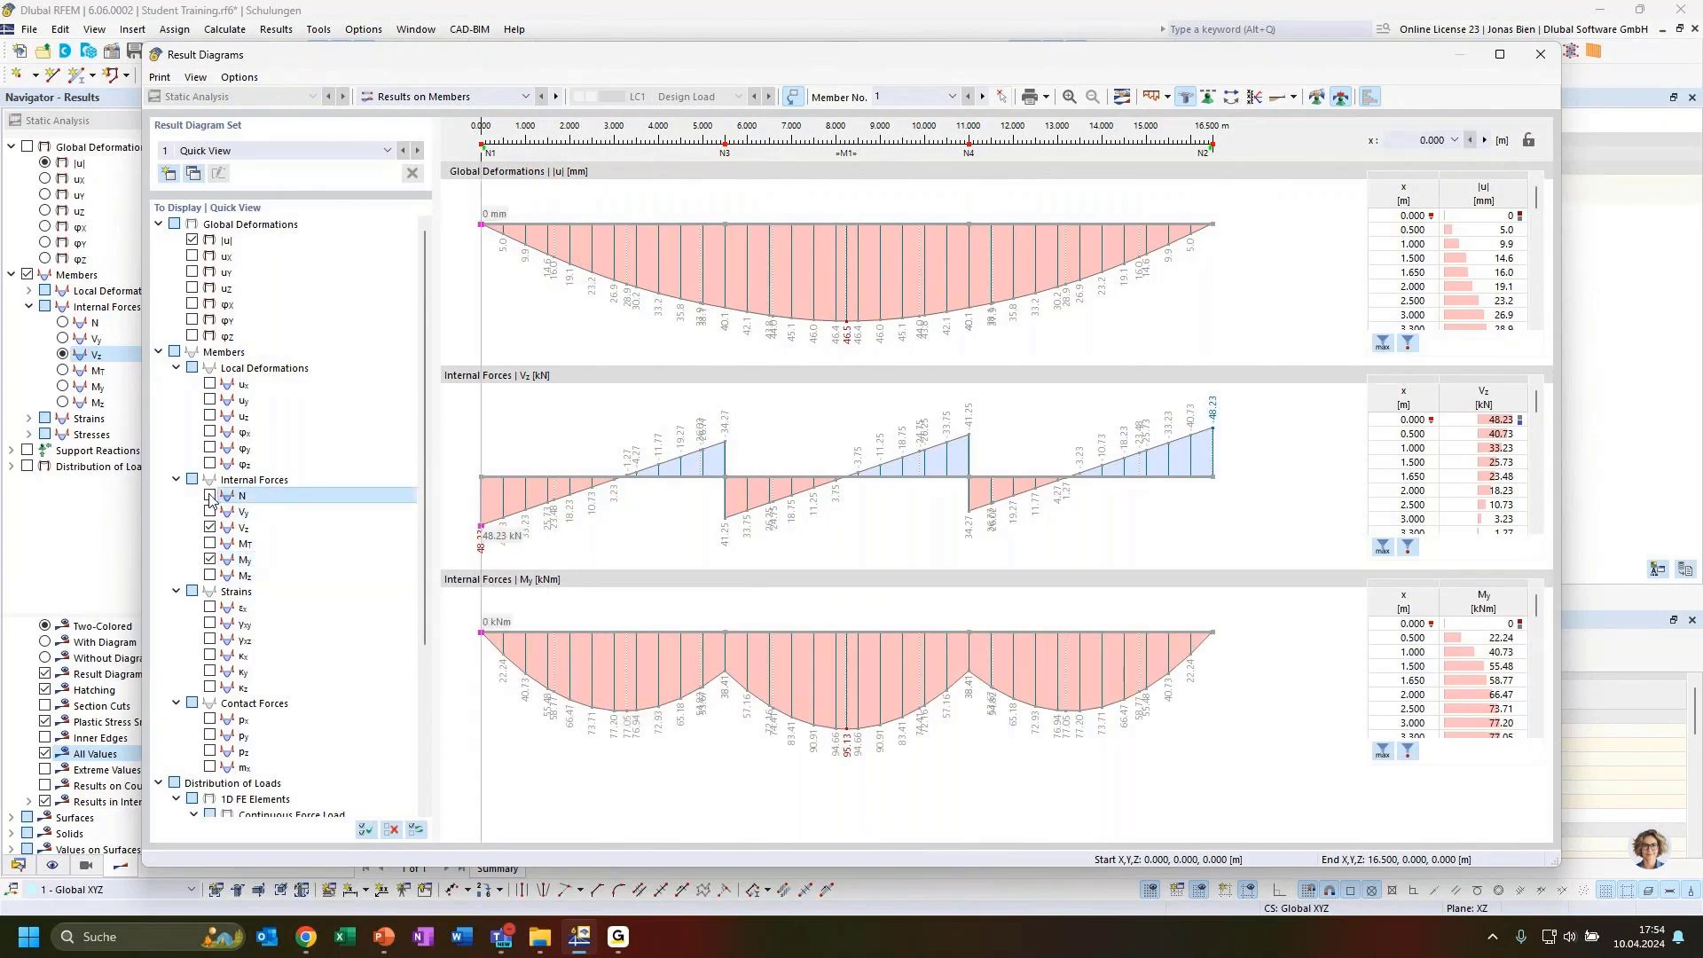
pyautogui.scroll(-3, 728, 586)
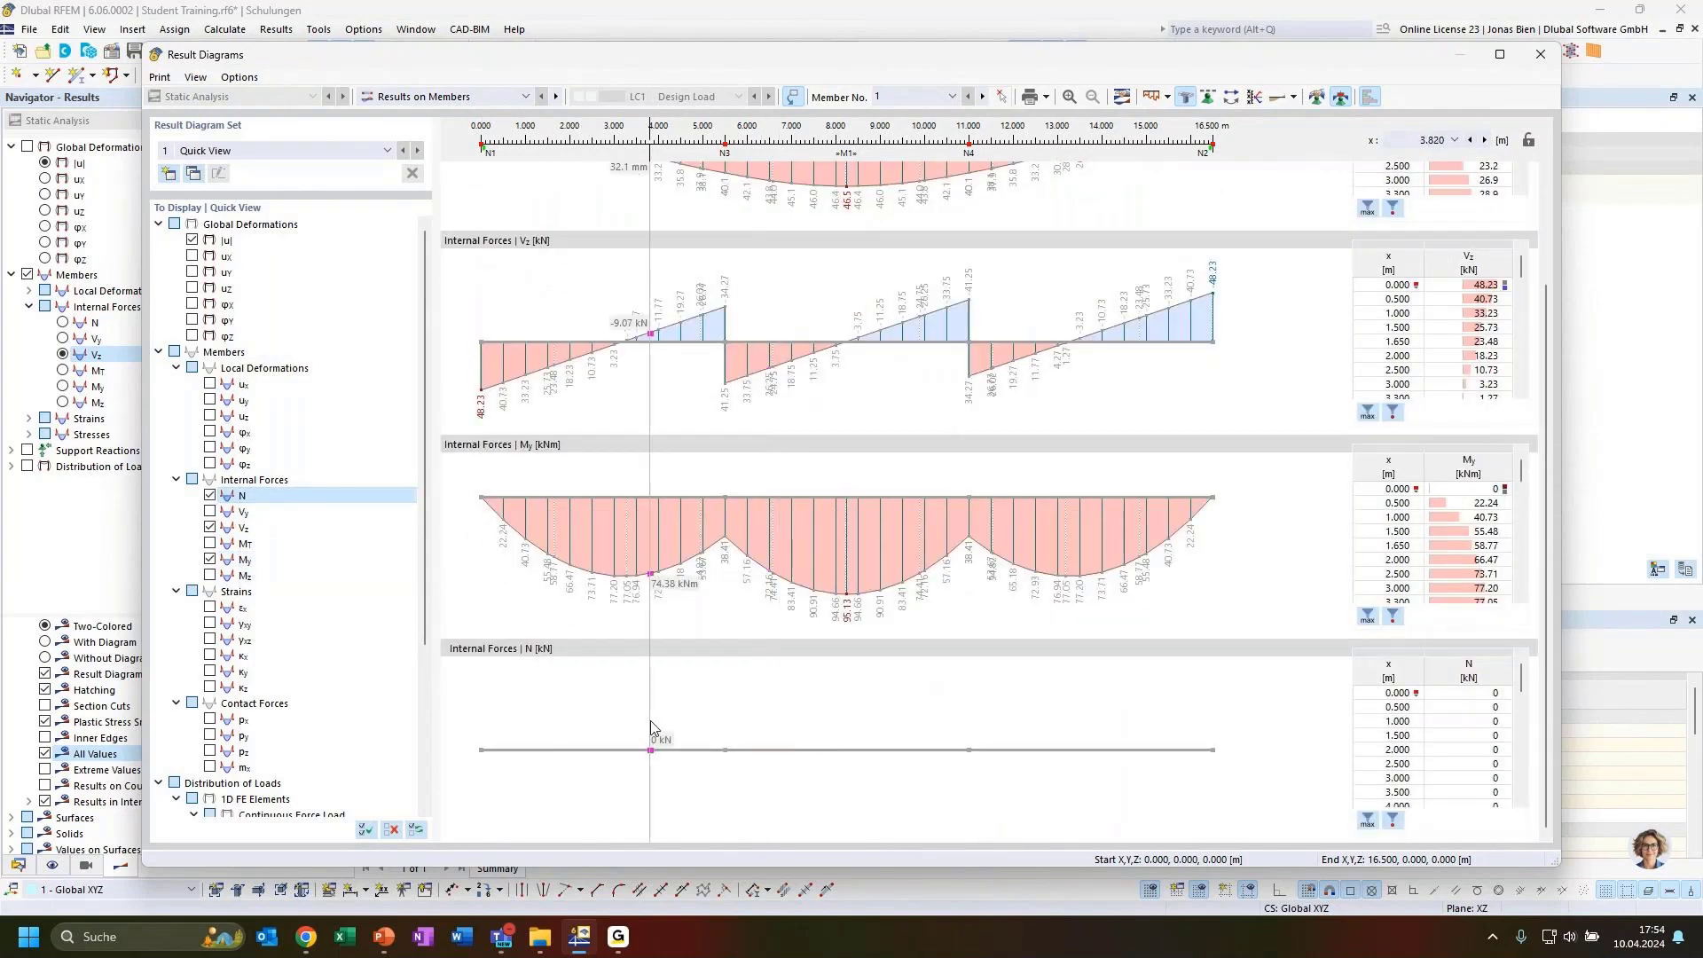
pyautogui.click(210, 495)
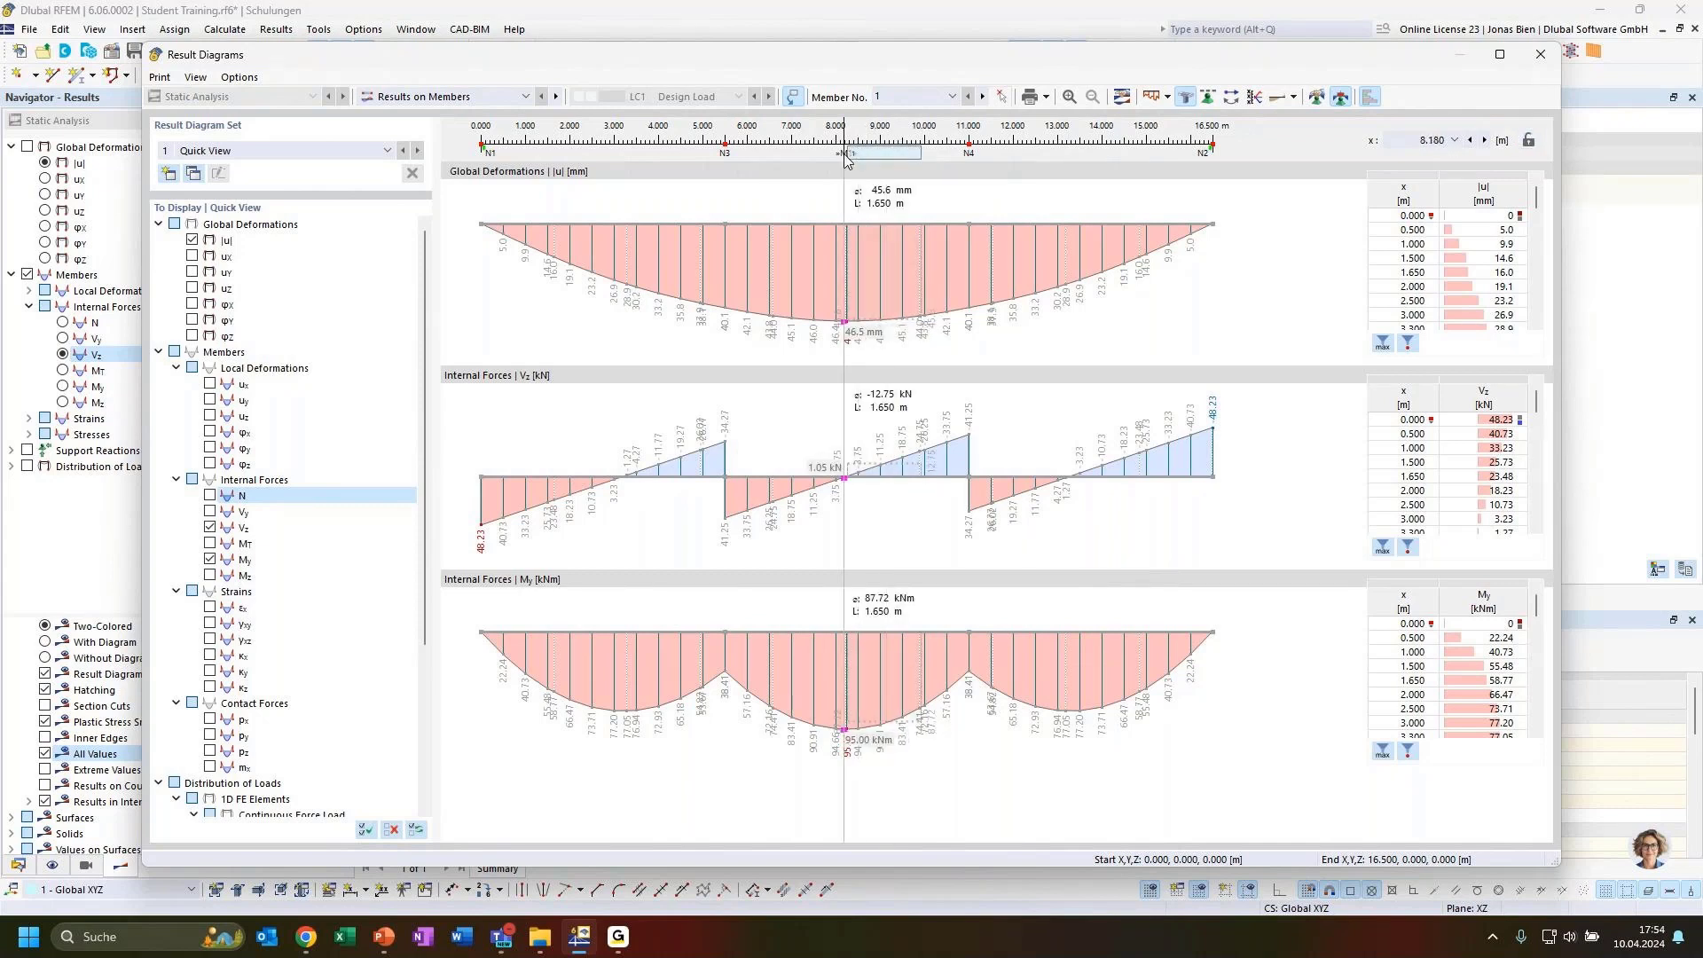
# Evaluate the mean deformation, Vz and My over a 3.520 m range moved to several positions along the beam
pyautogui.moveTo(848, 153); pyautogui.dragTo(779, 153)
pyautogui.moveTo(920, 154)
pyautogui.mouseDown()
pyautogui.moveTo(1046, 153)
pyautogui.moveTo(704, 158)
pyautogui.moveTo(782, 161)
pyautogui.mouseUp()
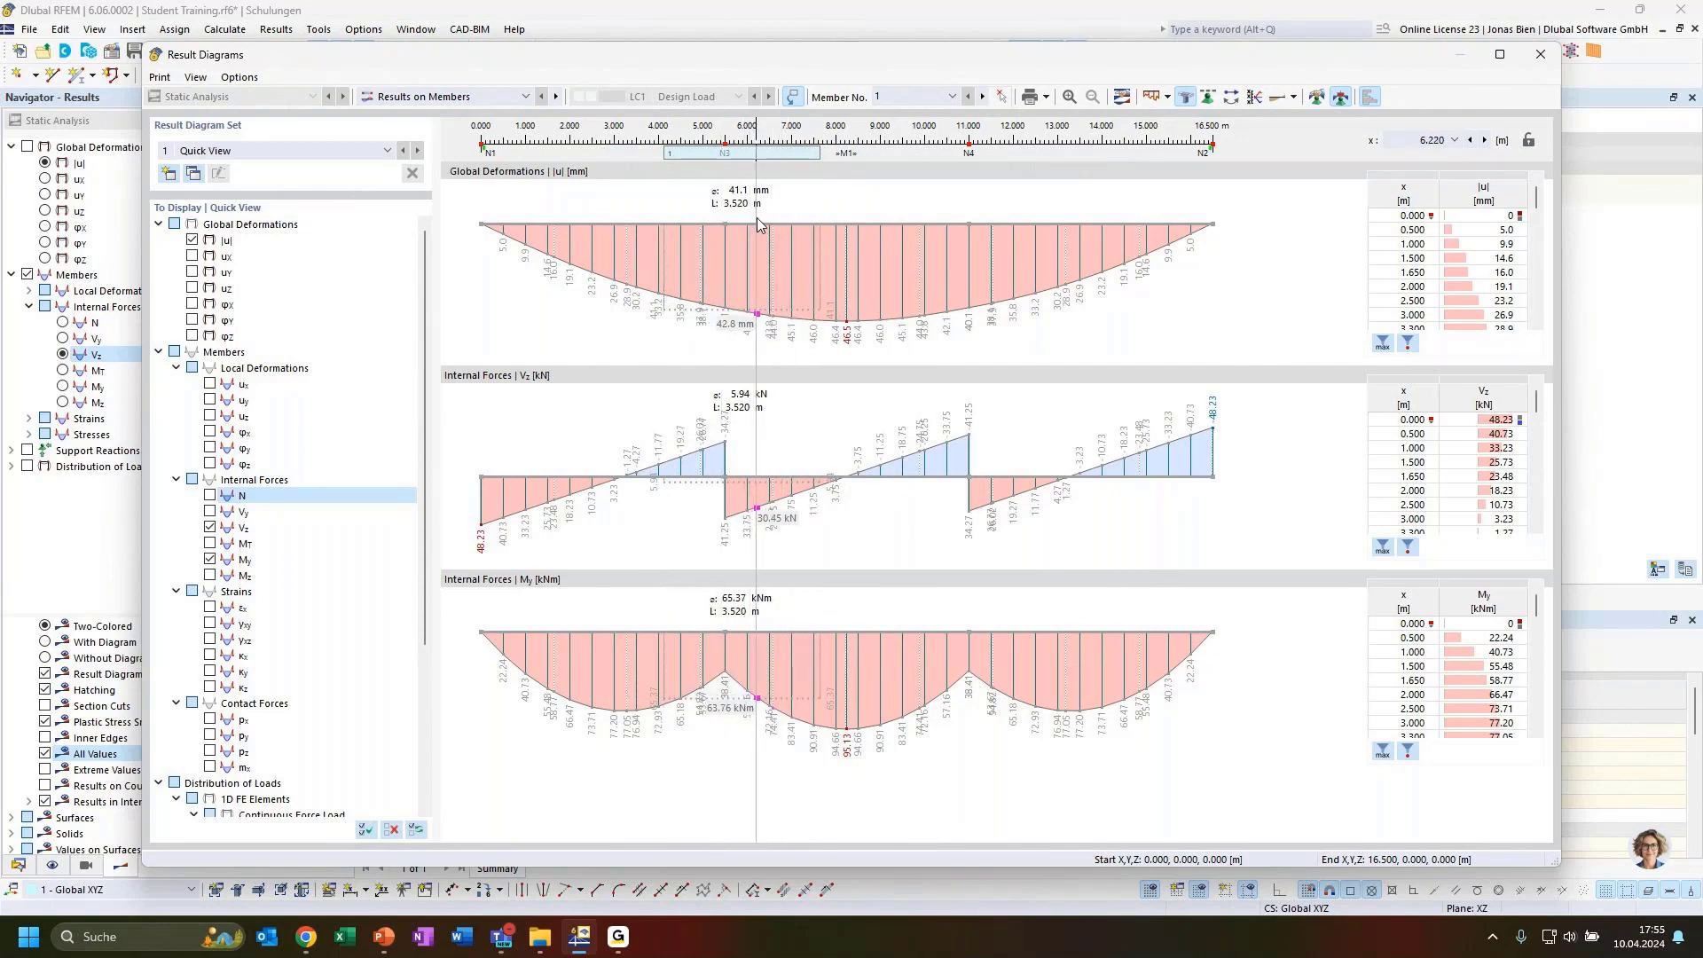
pyautogui.moveTo(763, 154); pyautogui.dragTo(566, 158)
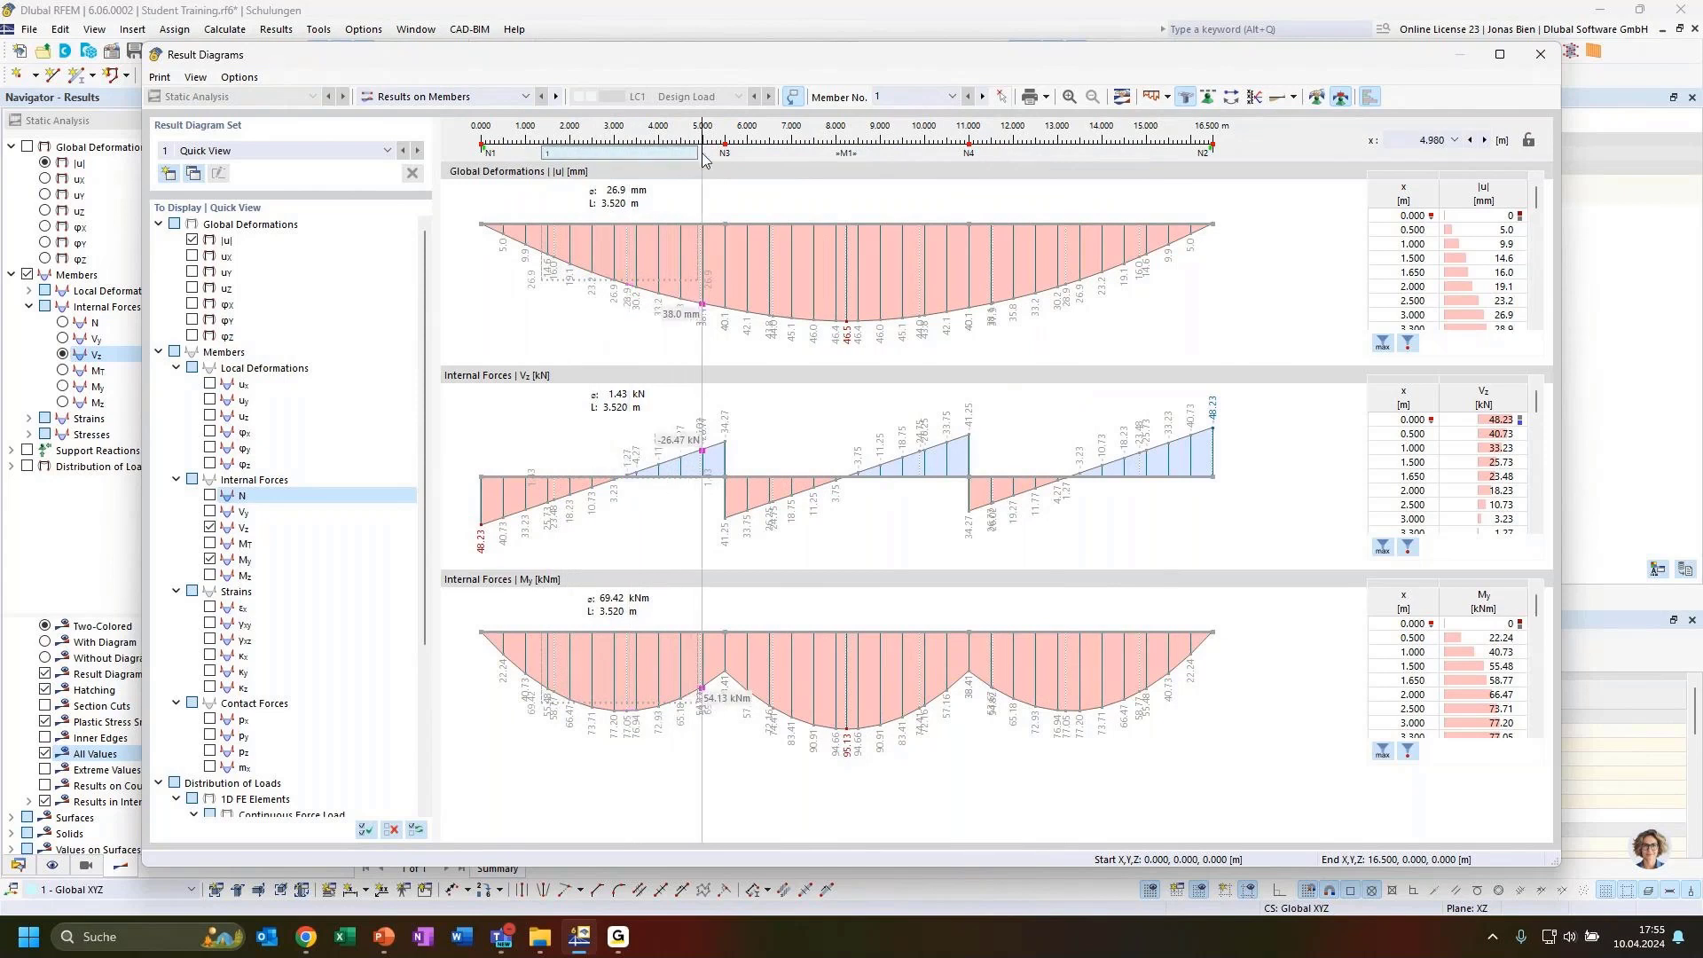
pyautogui.moveTo(637, 158)
pyautogui.mouseDown()
pyautogui.moveTo(572, 167)
pyautogui.moveTo(607, 172)
pyautogui.mouseUp()
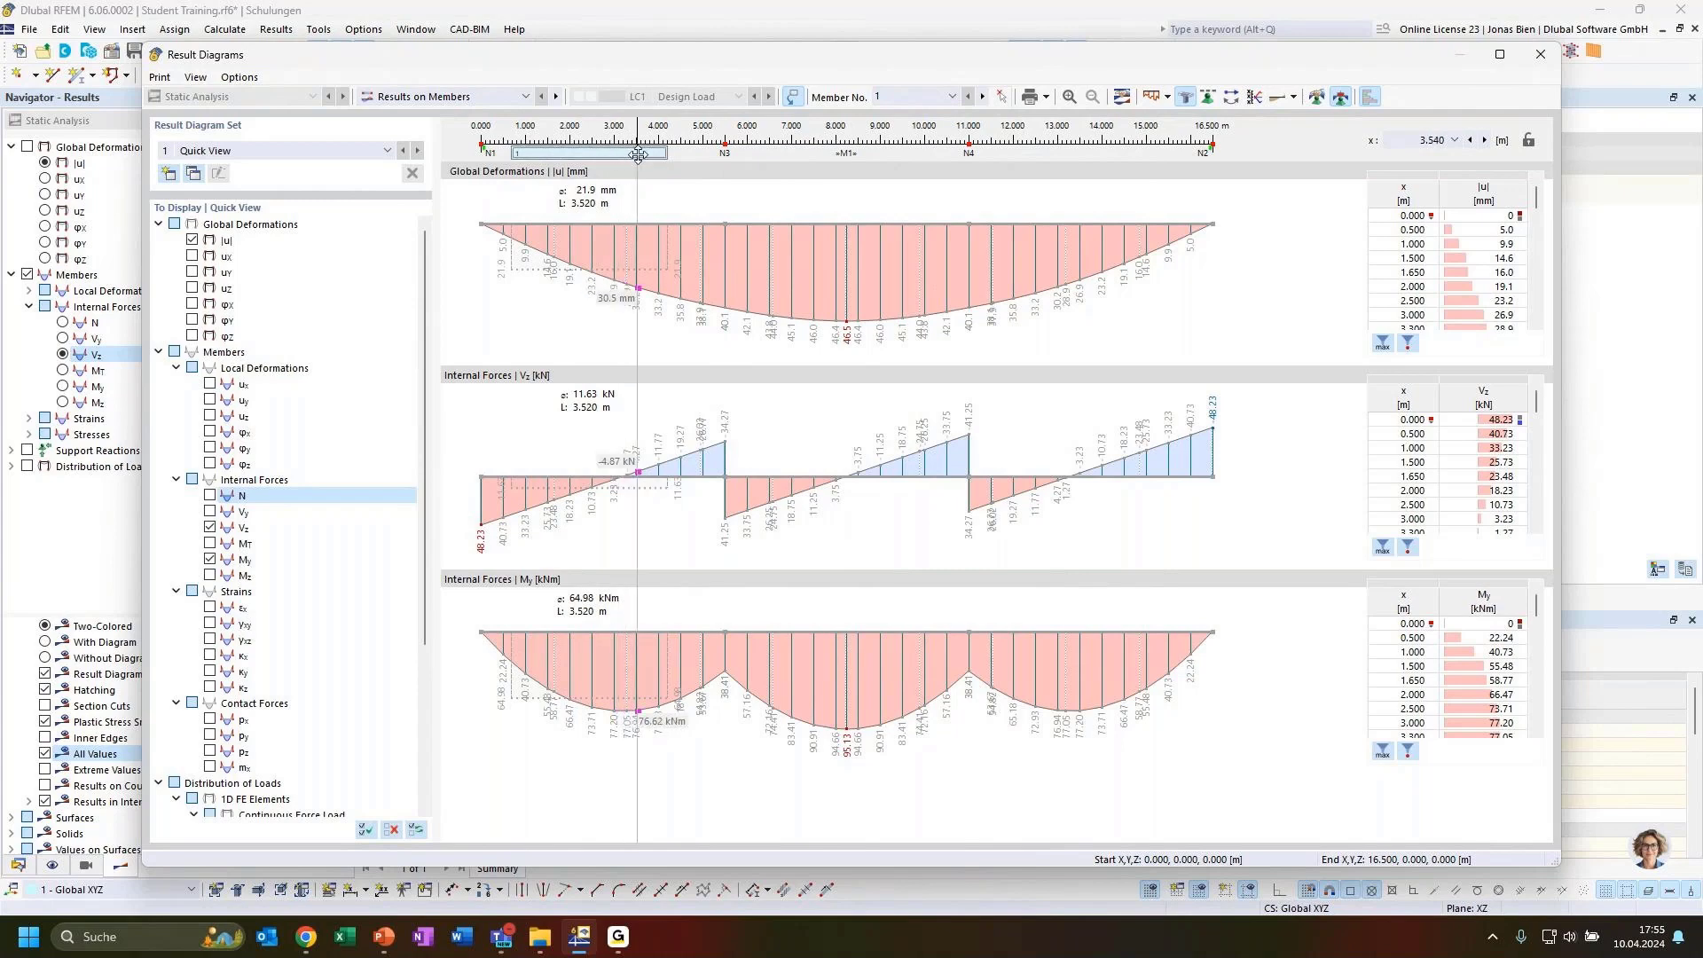
pyautogui.moveTo(670, 159); pyautogui.dragTo(881, 149)
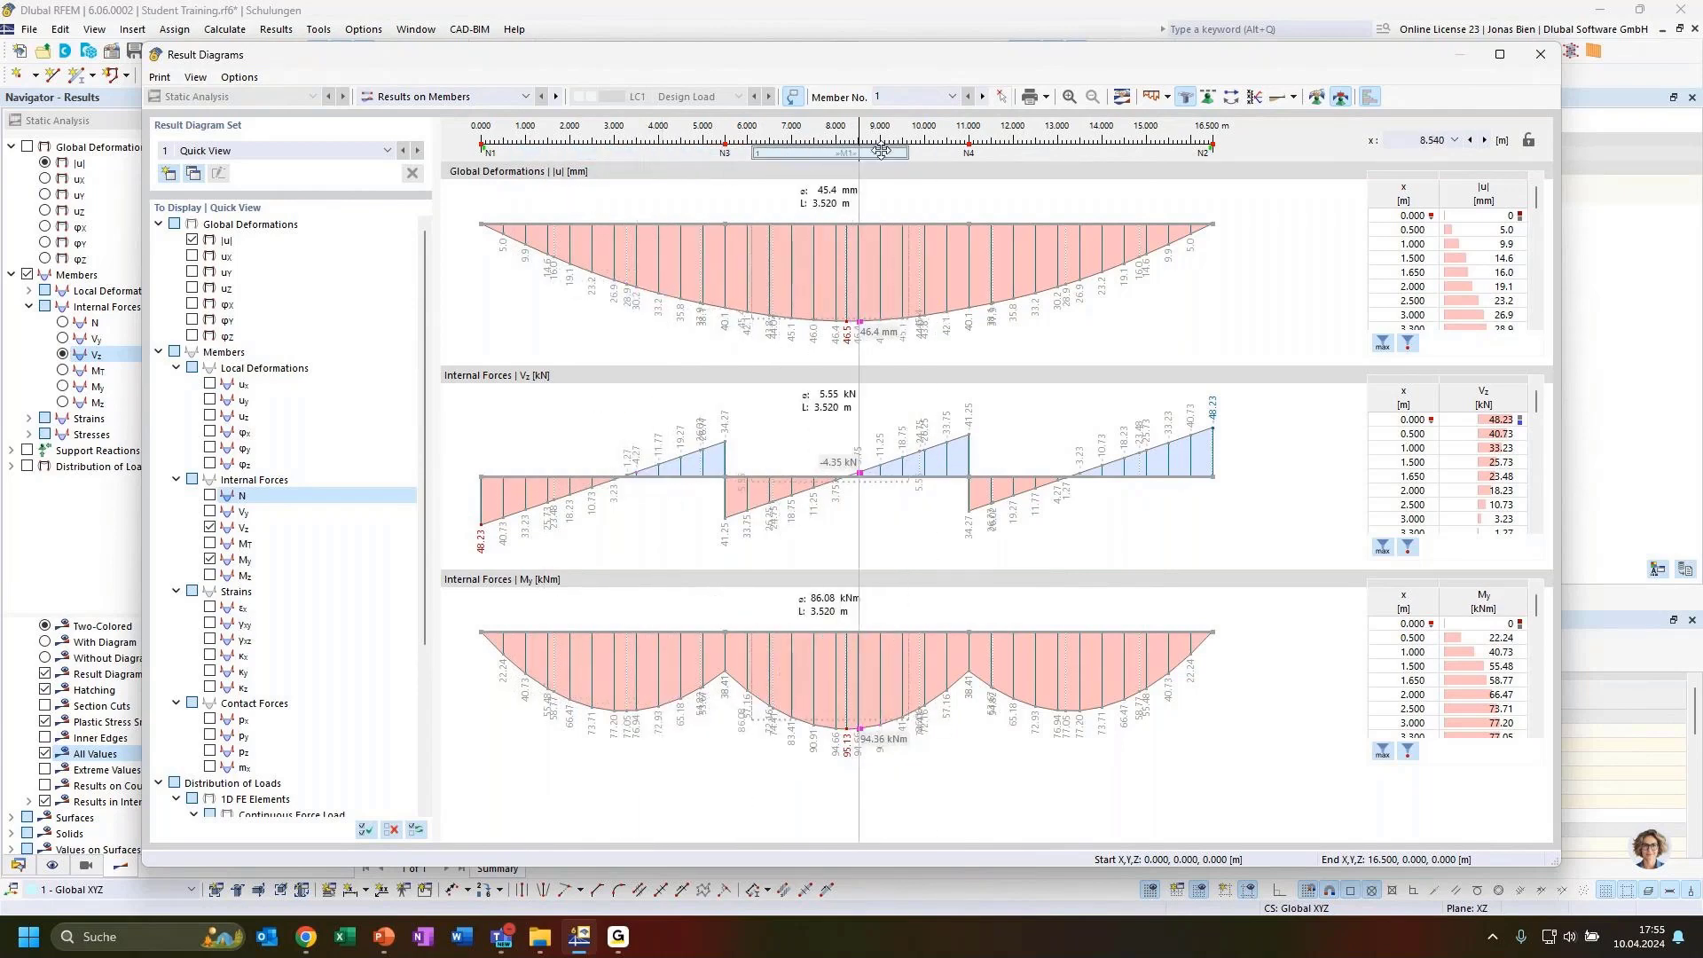
# Close the beam's result diagrams, display the axial force N and open the result diagrams for upper truss members 4-6
pyautogui.click(1540, 55)
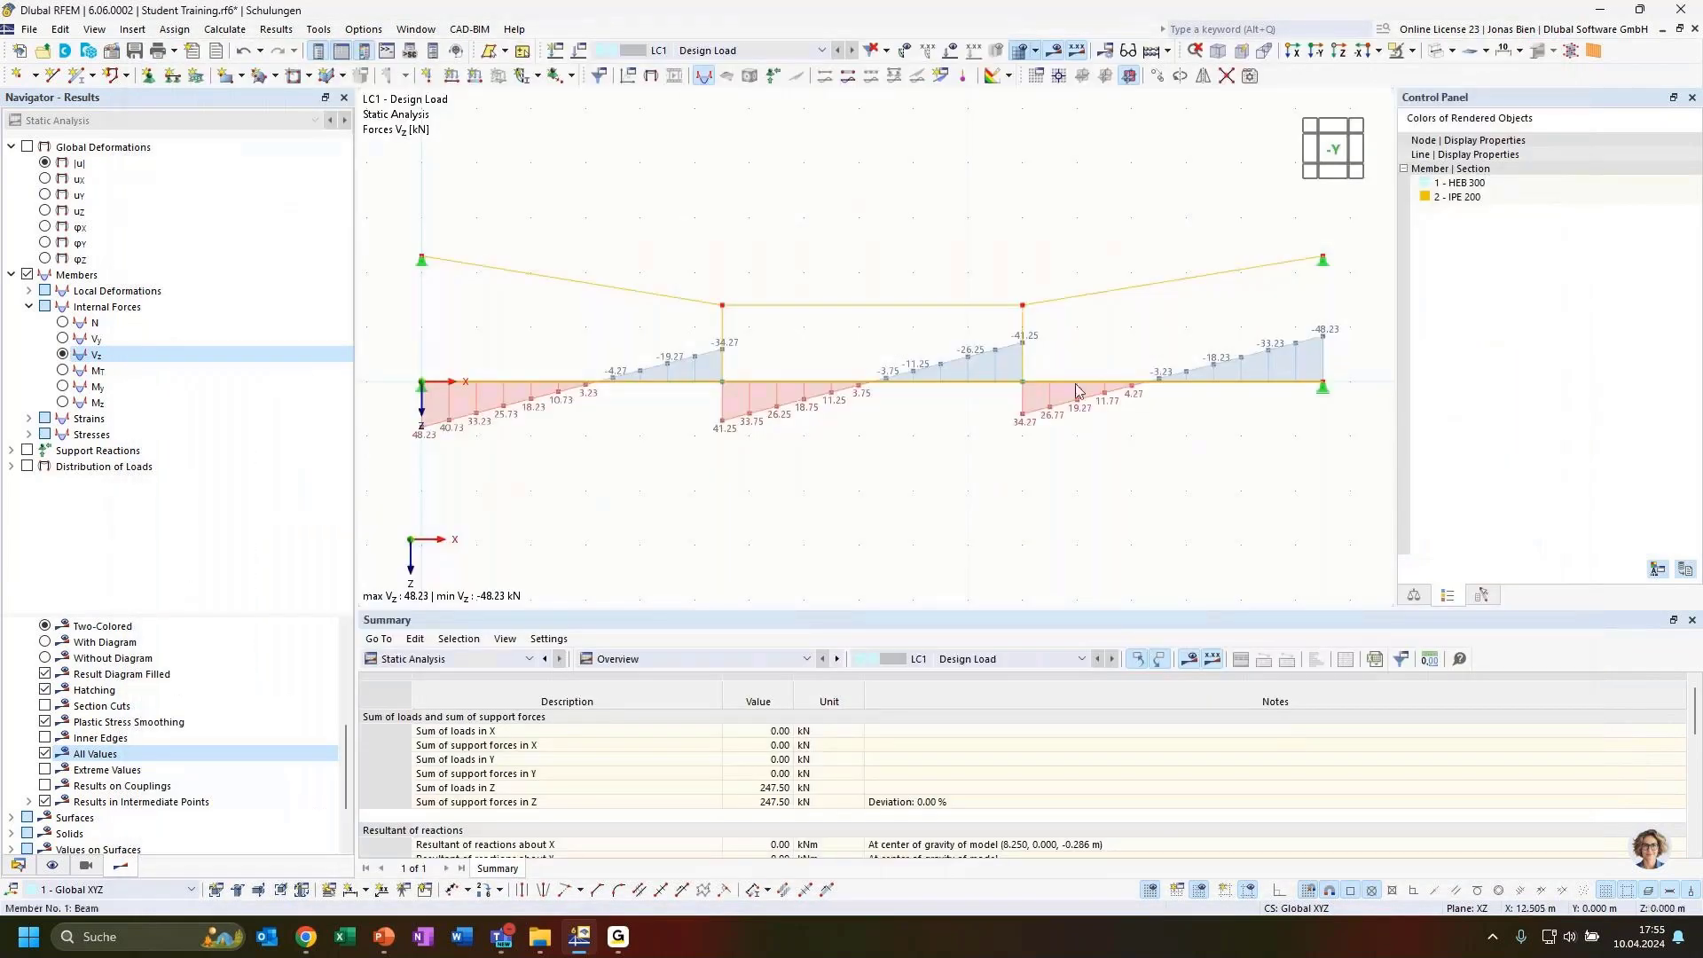
pyautogui.click(63, 322)
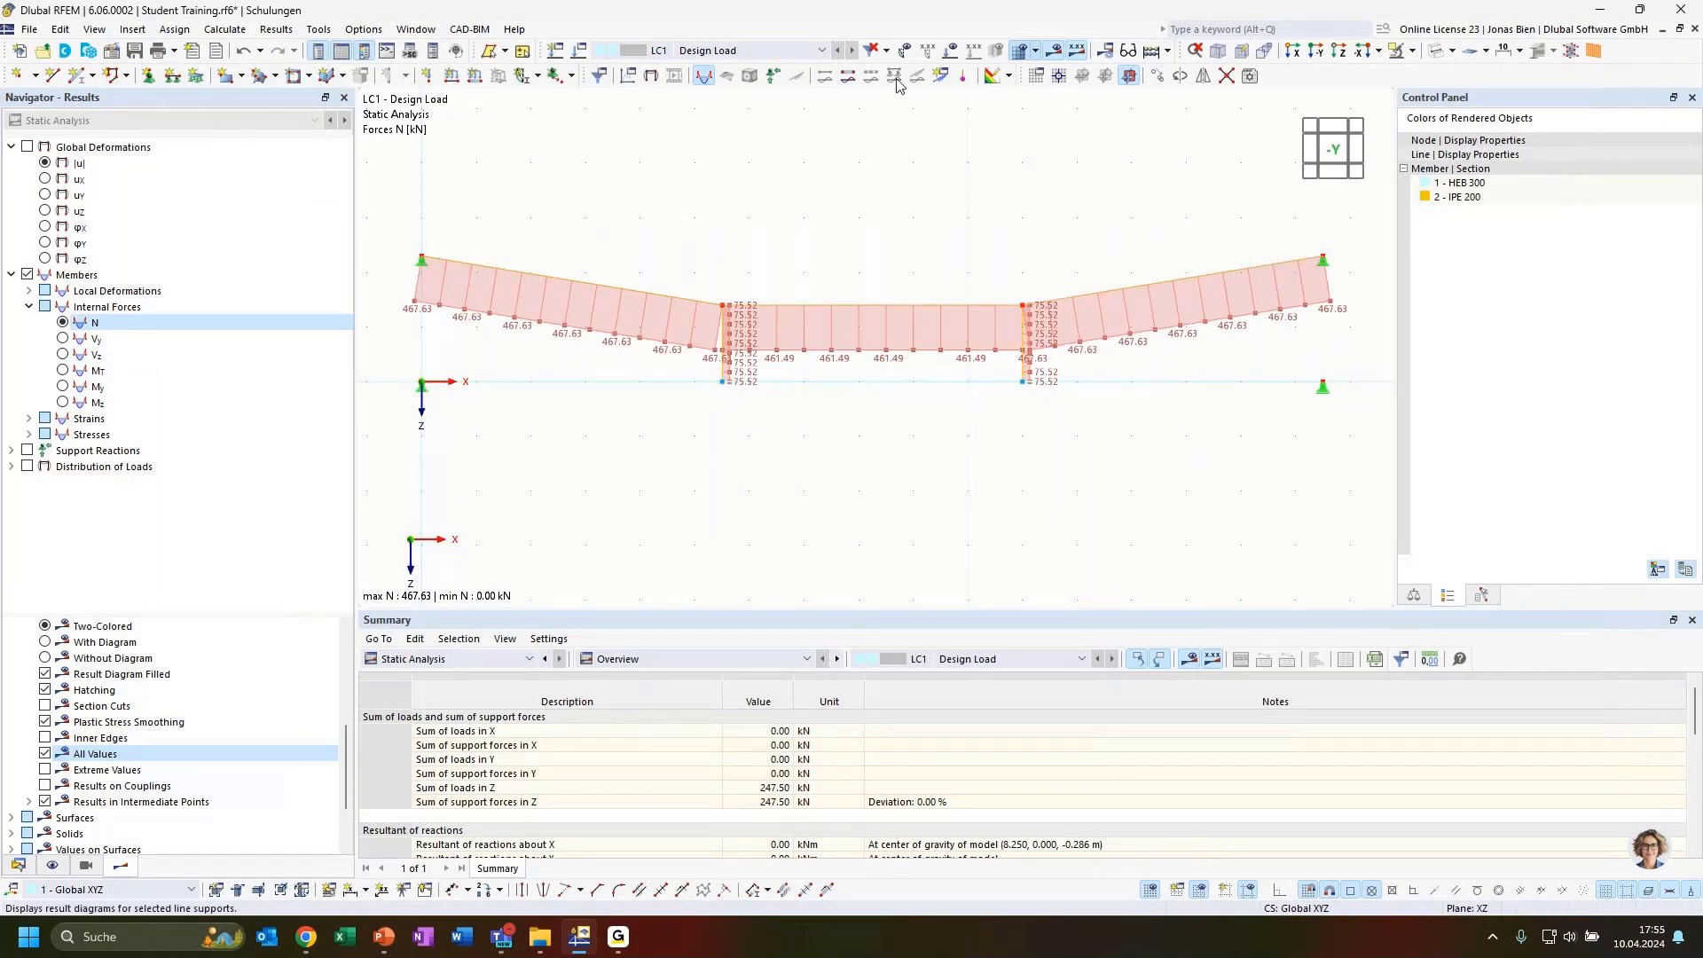
pyautogui.click(849, 76)
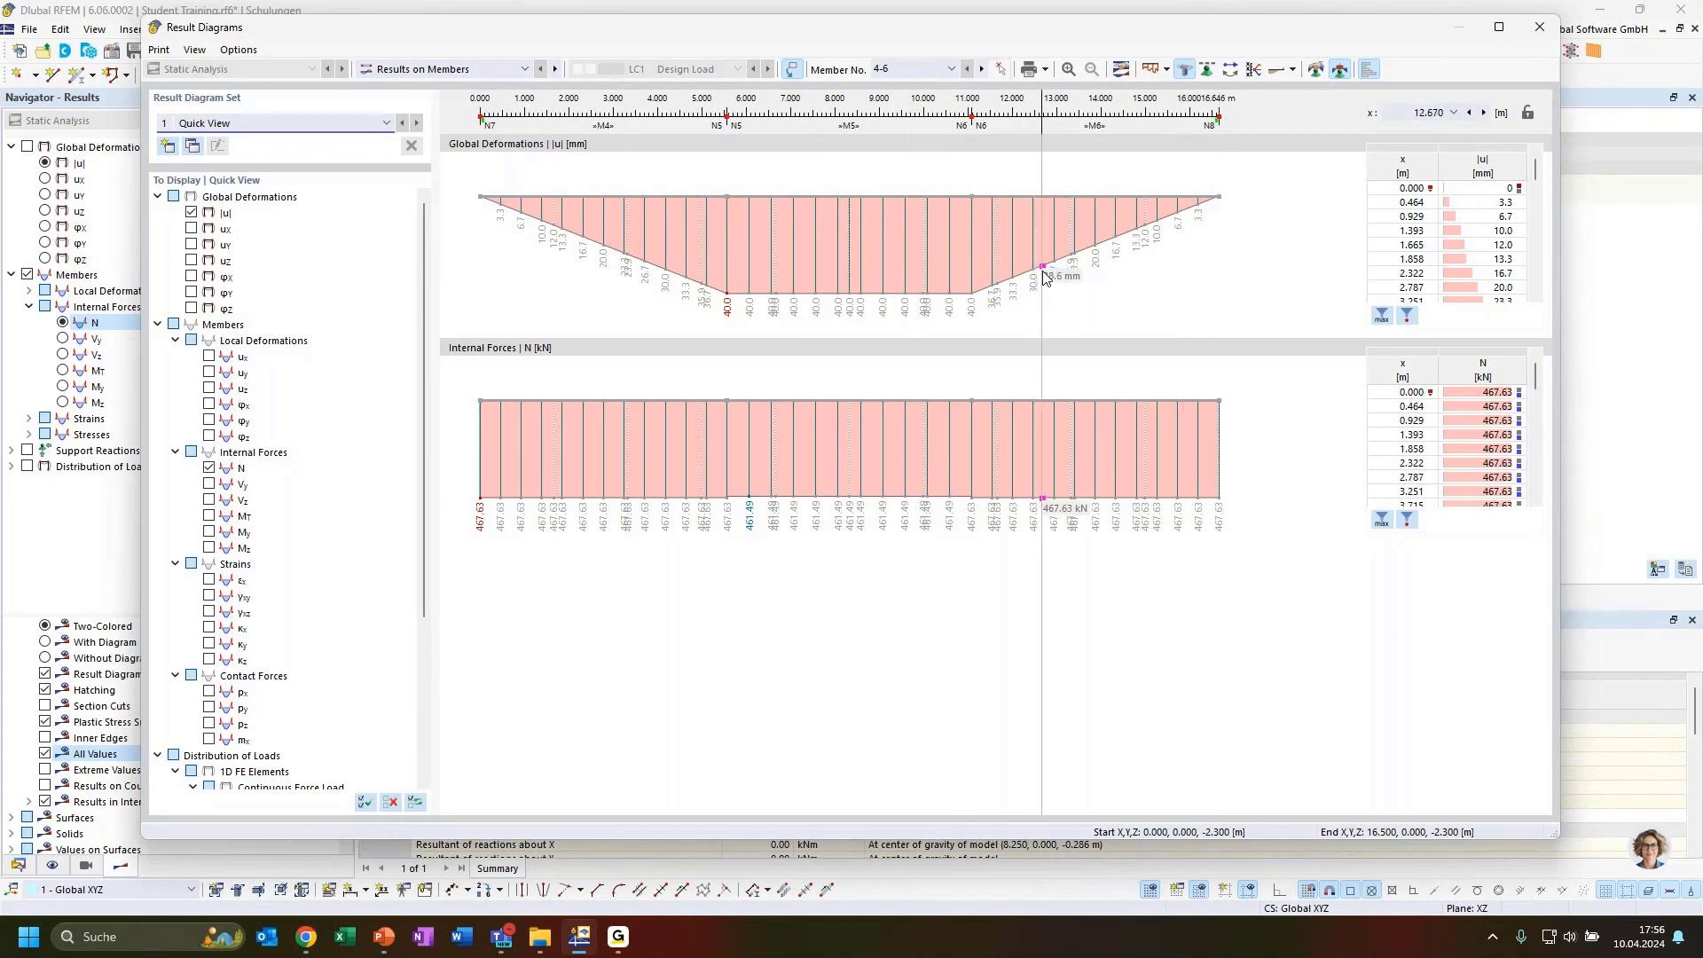
# Close the result diagrams of the upper truss members and display the bending moment My on the whole model
pyautogui.click(1539, 27)
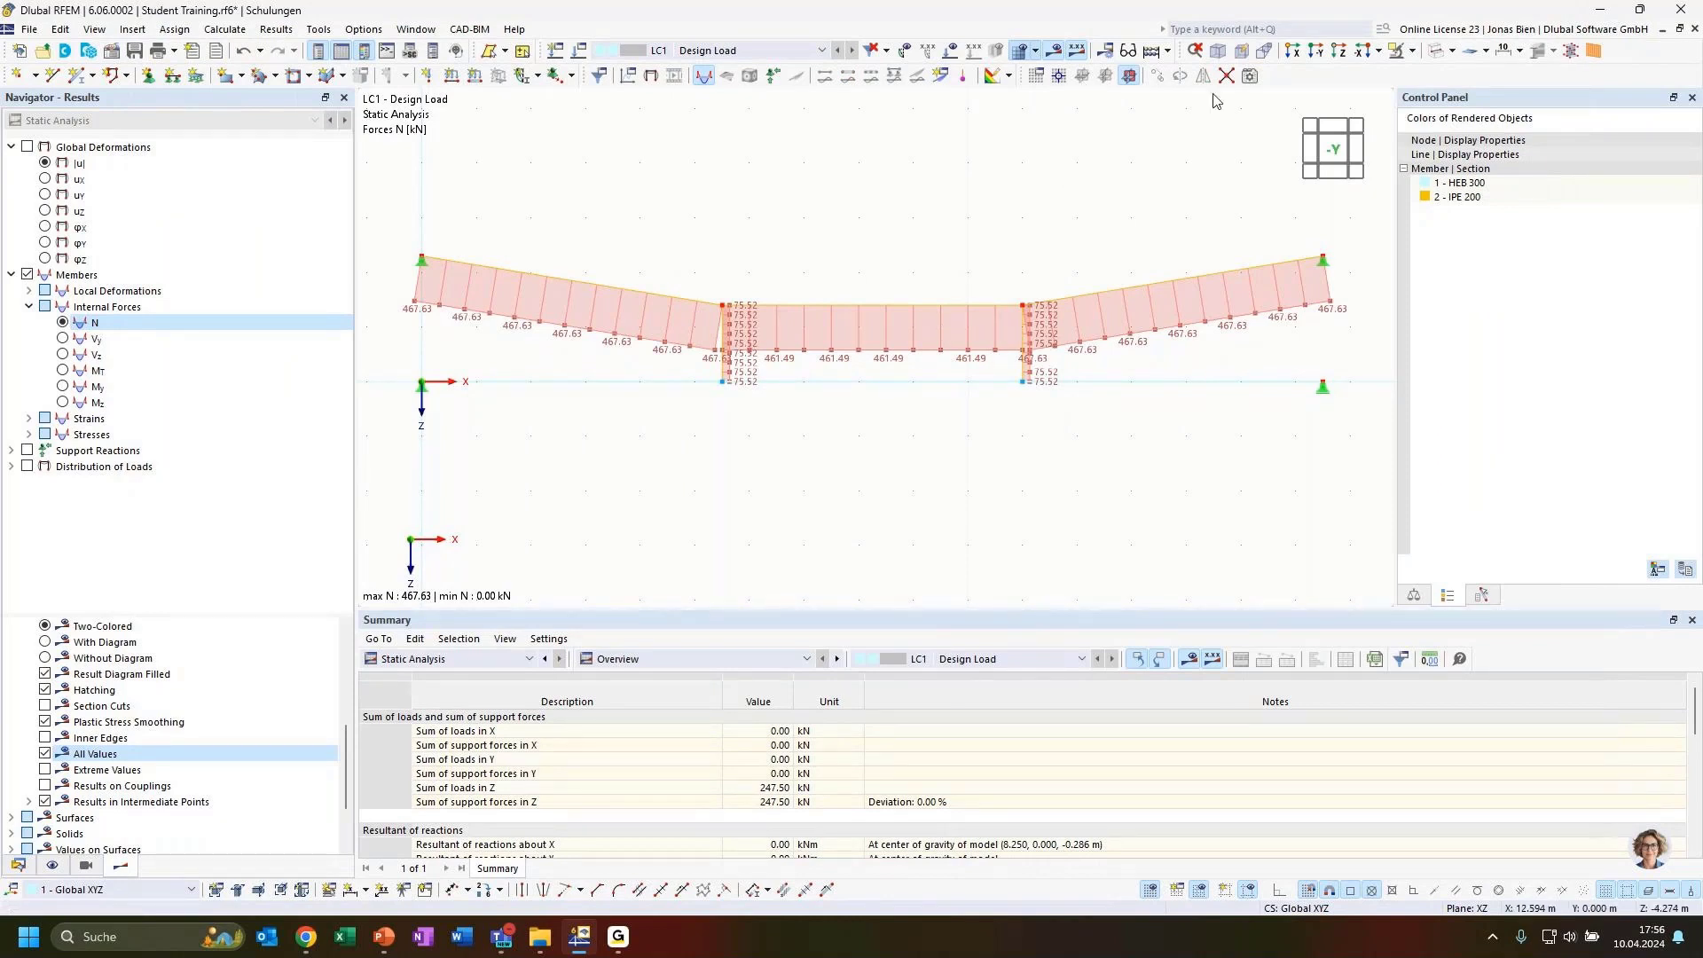
pyautogui.click(1413, 51)
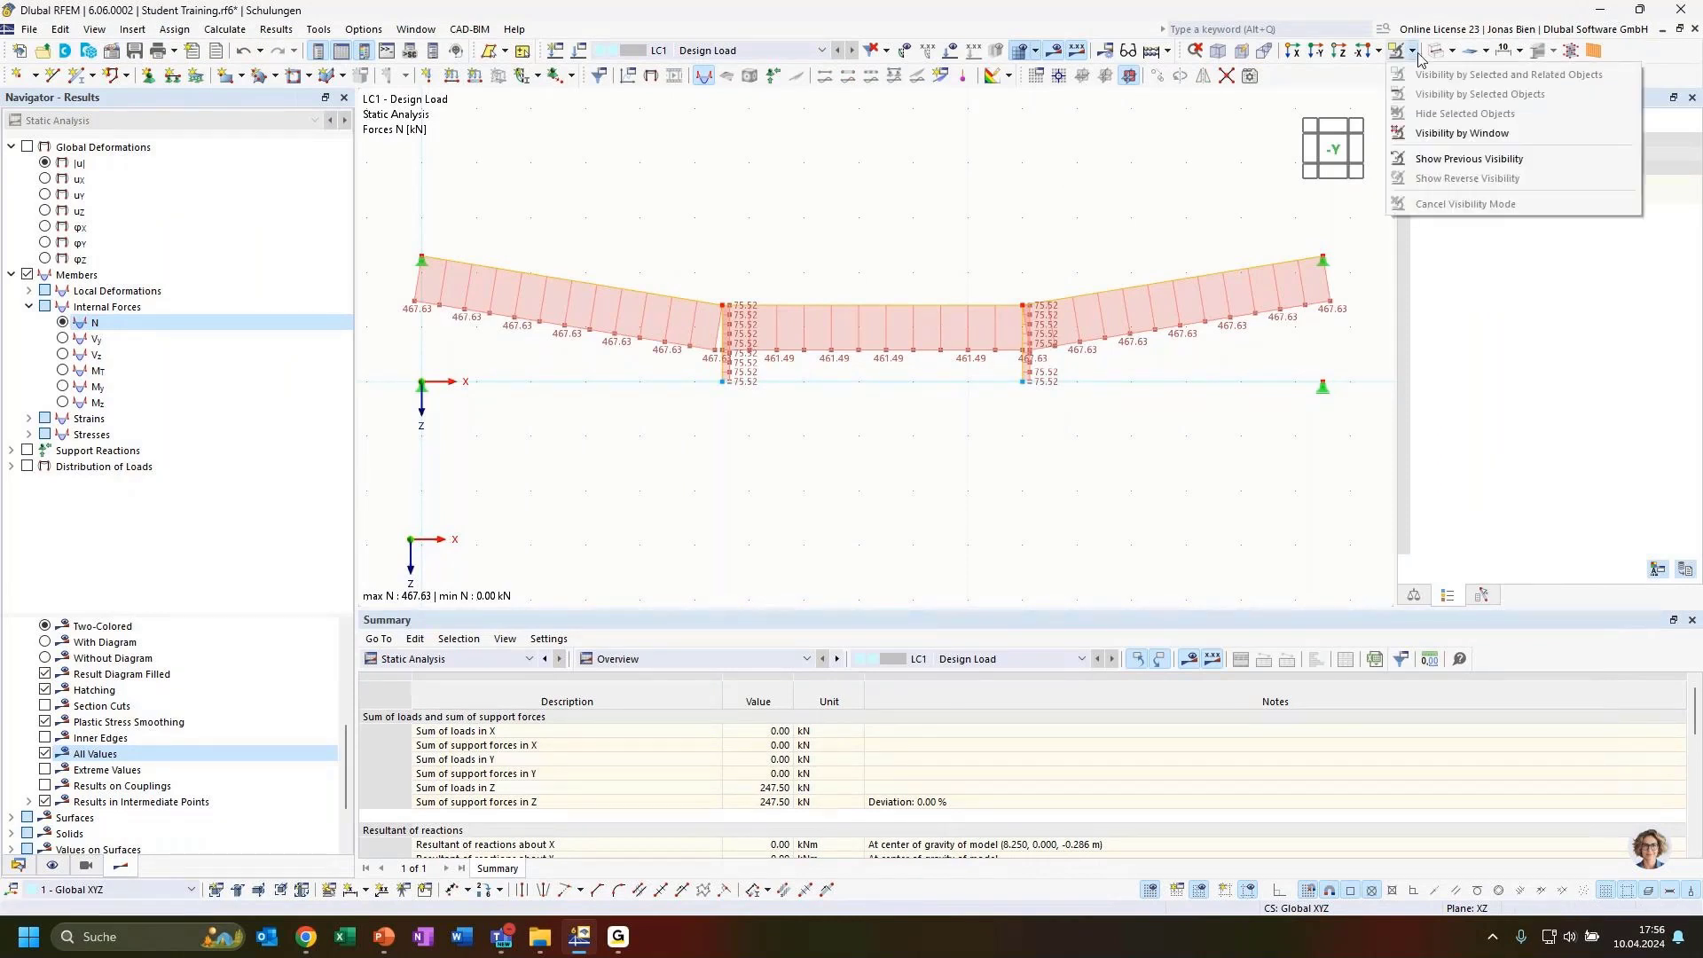
pyautogui.click(1098, 175)
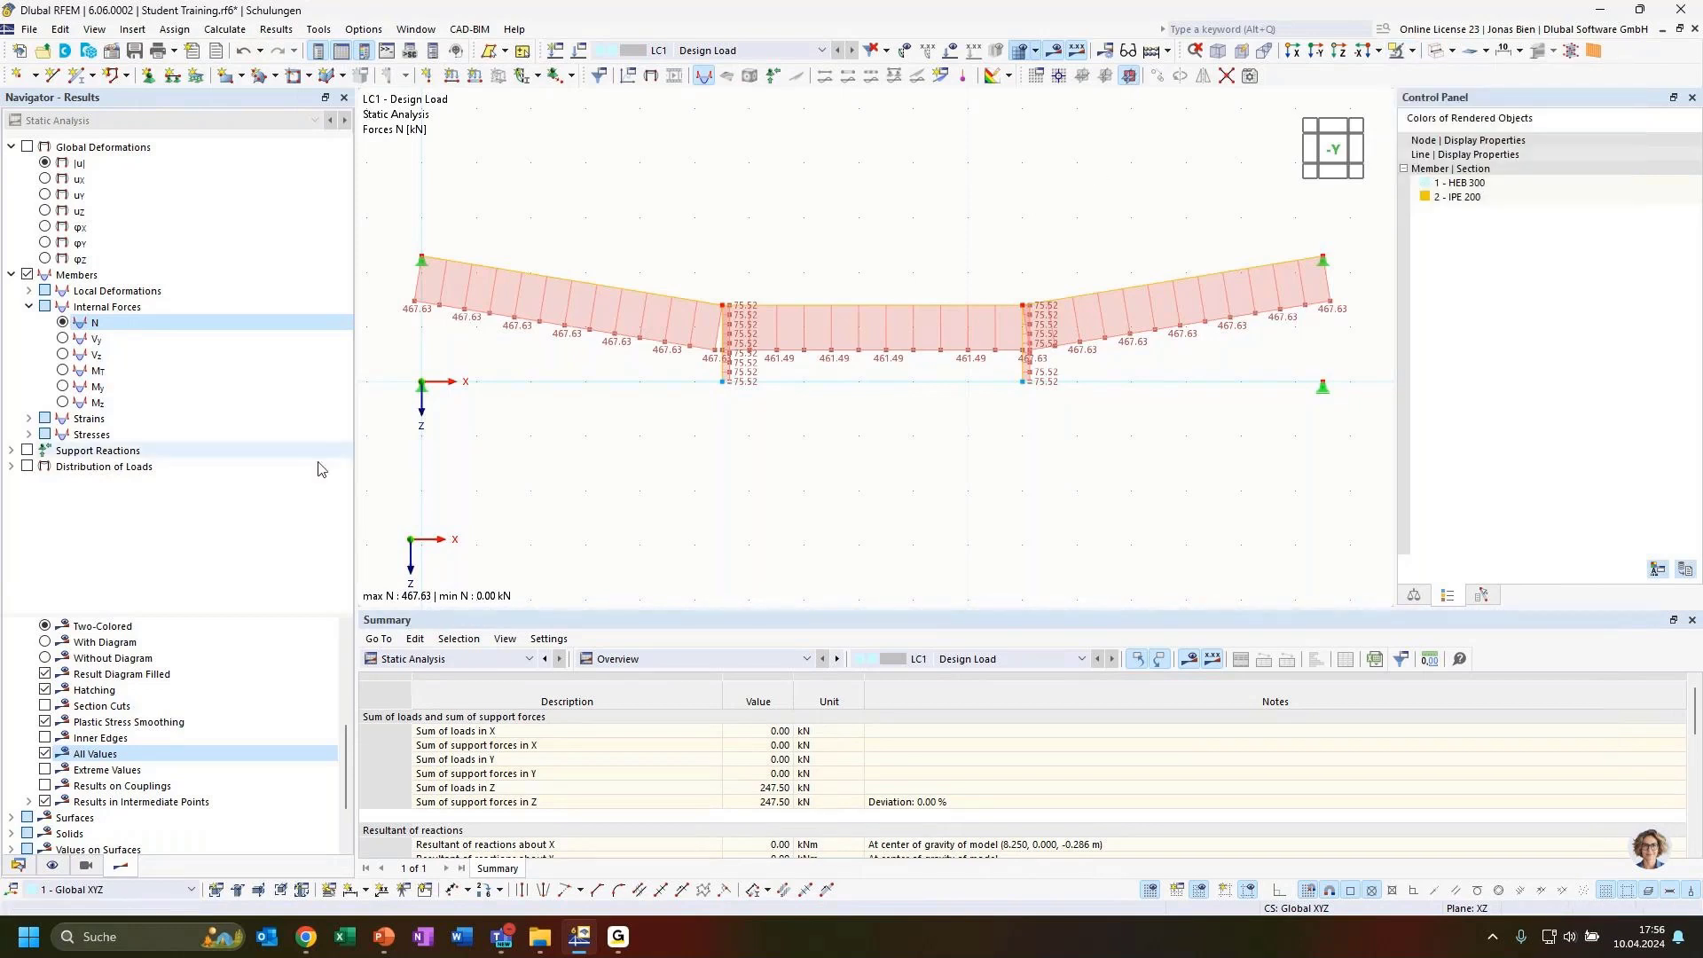
pyautogui.scroll(-1, 731, 480)
pyautogui.scroll(-1, 731, 480)
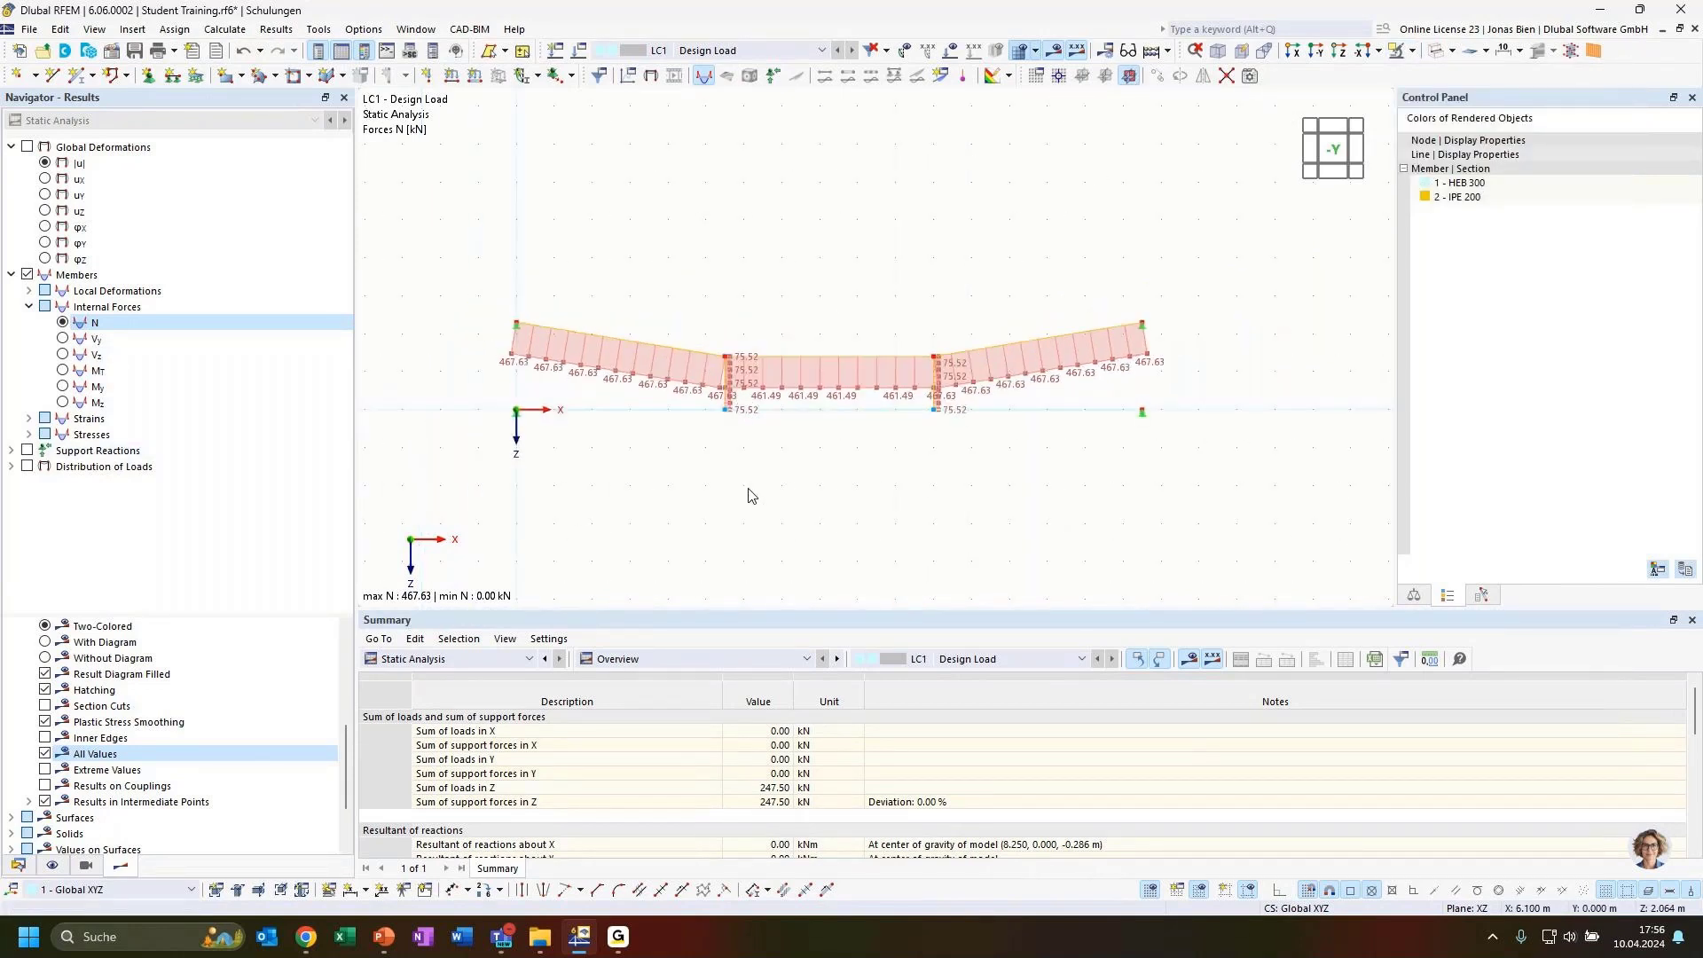
pyautogui.click(249, 386)
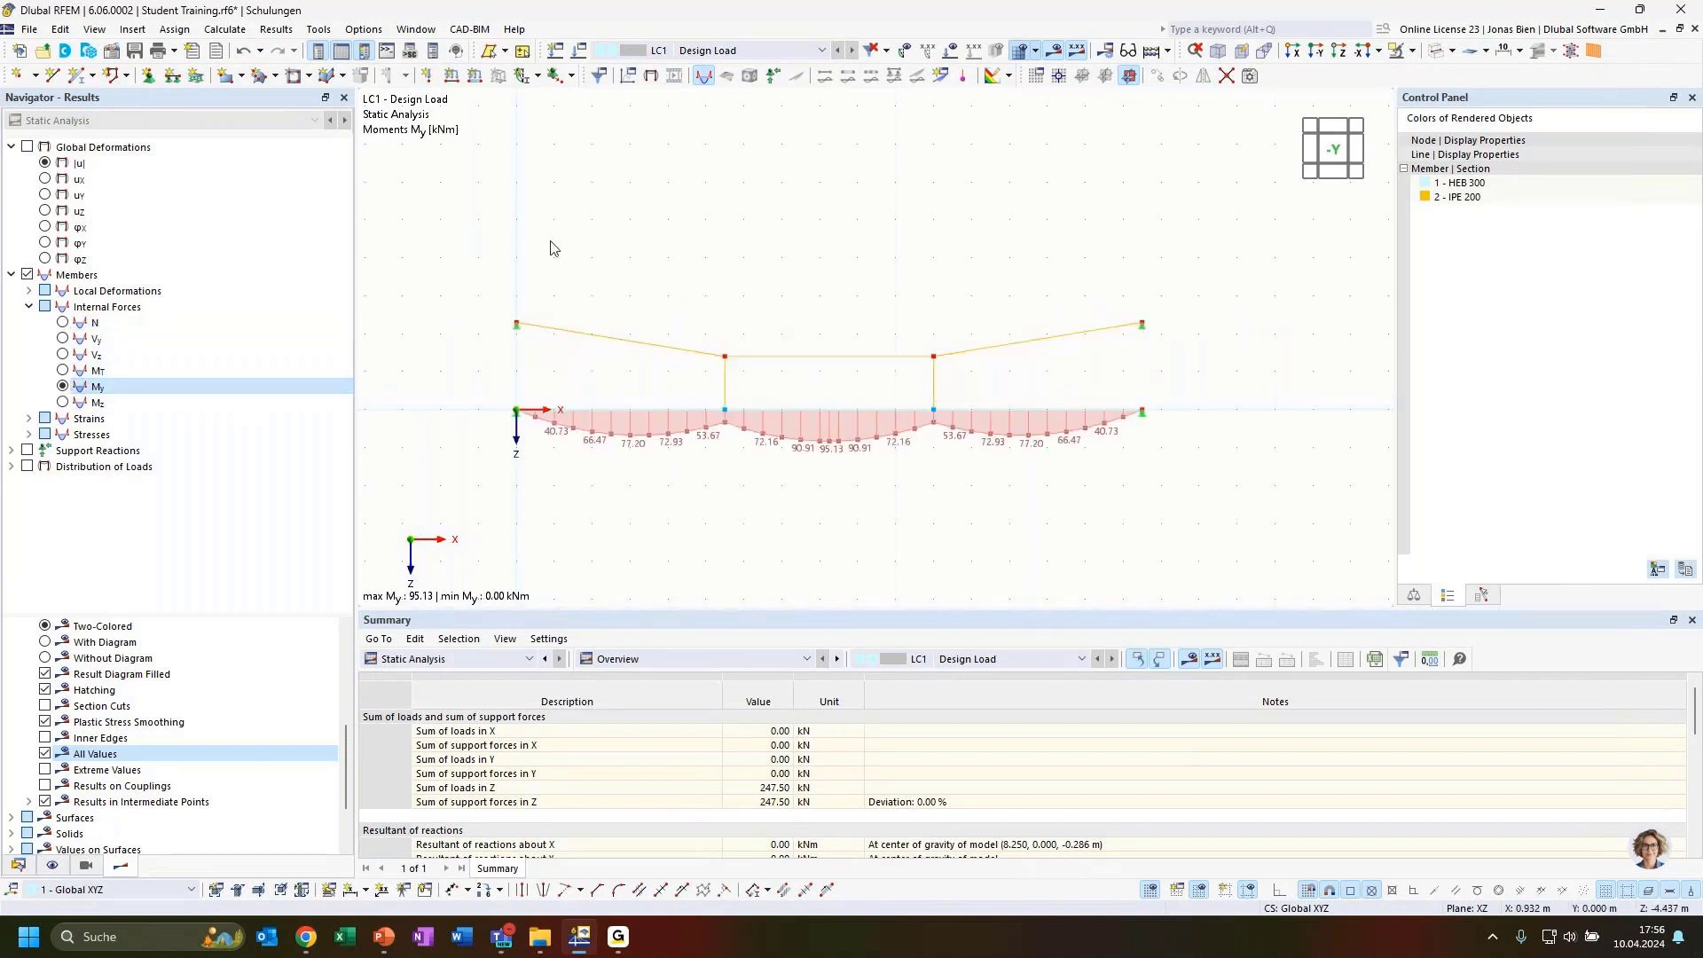
# Delete the entire trussed beam structure from the model, including its nodes, members and supports
pyautogui.moveTo(458, 232); pyautogui.dragTo(1296, 556)
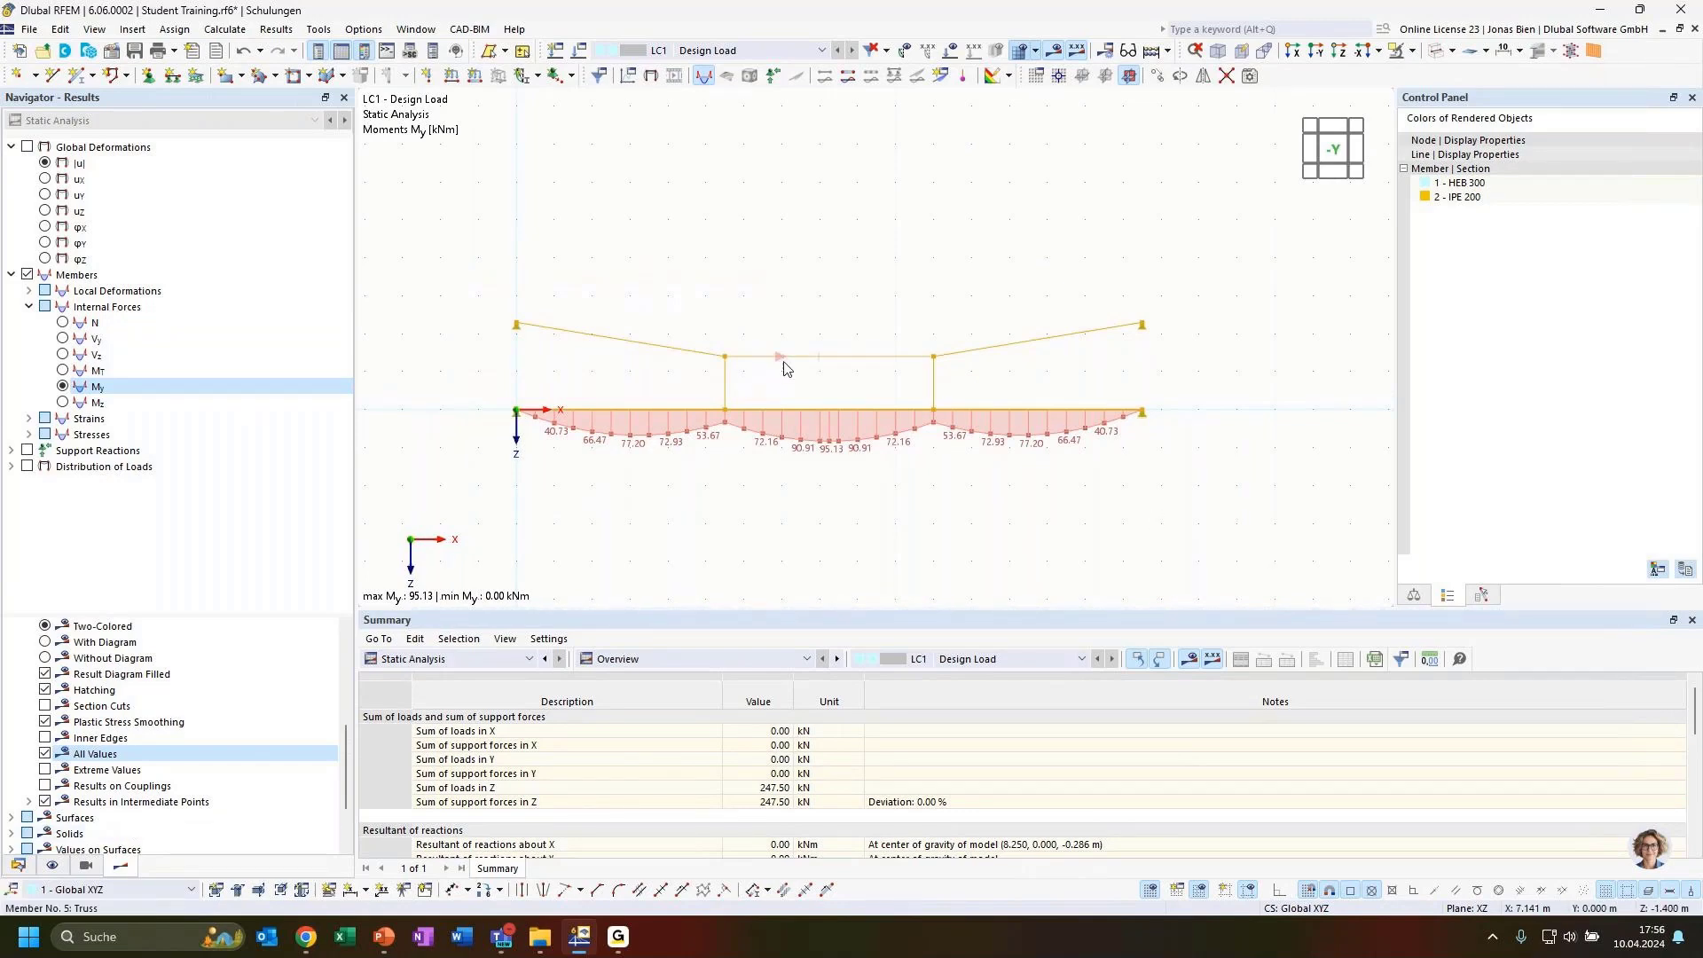
pyautogui.press('Delete')
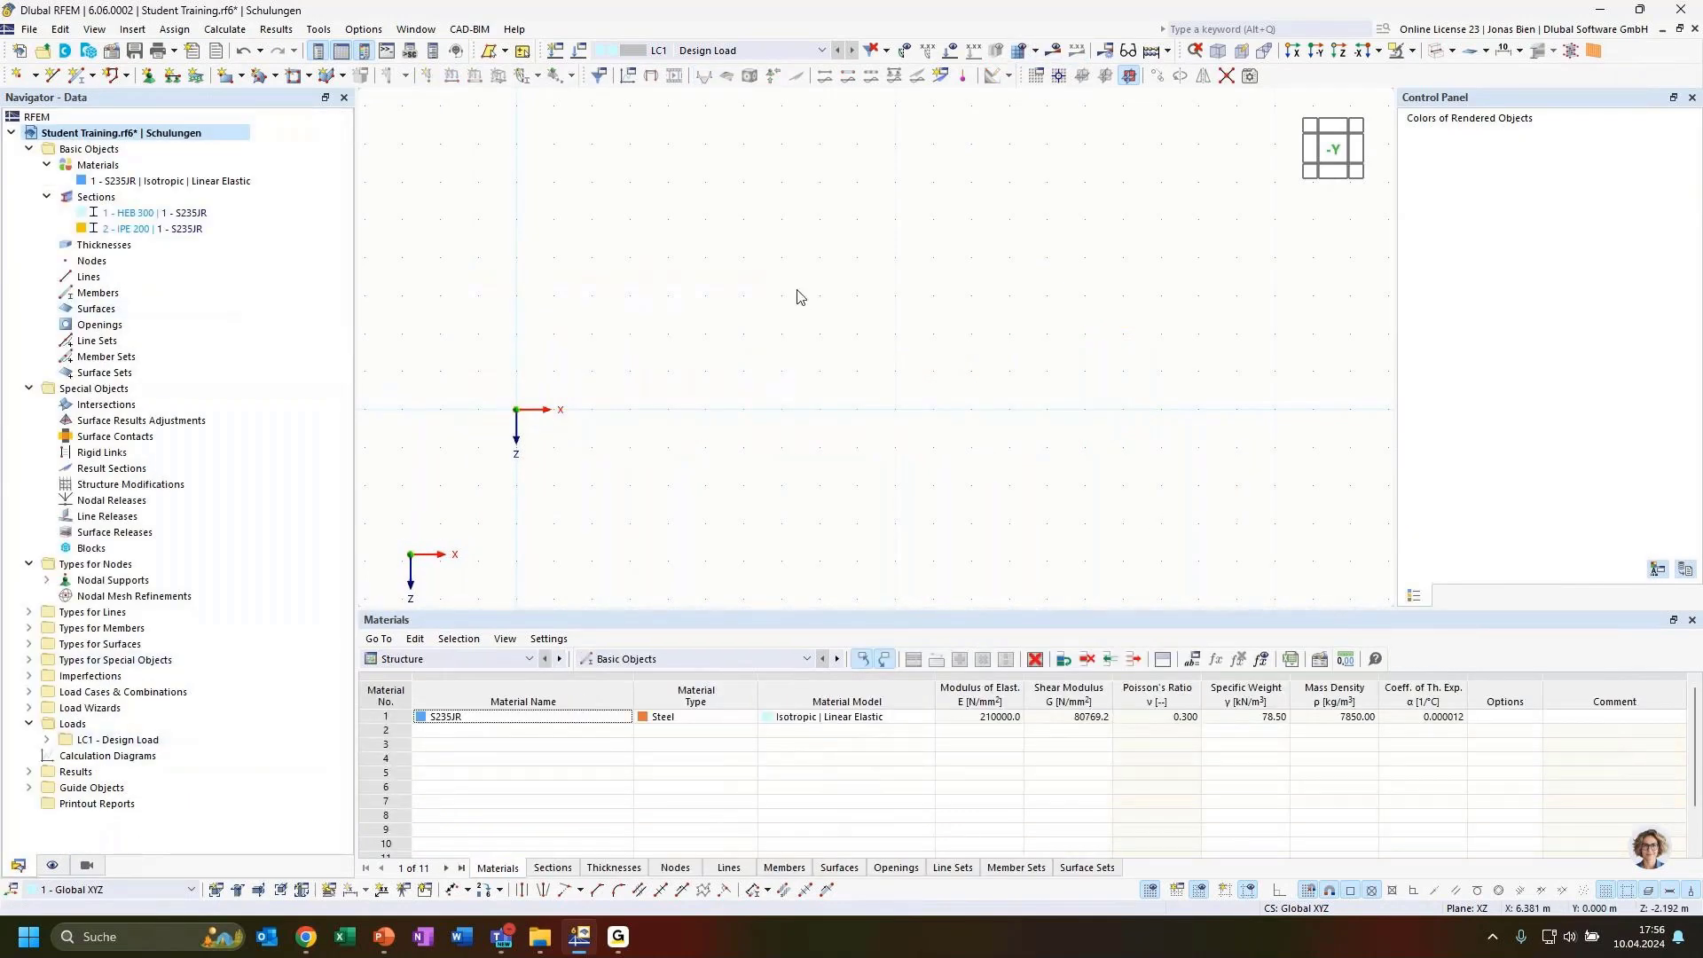
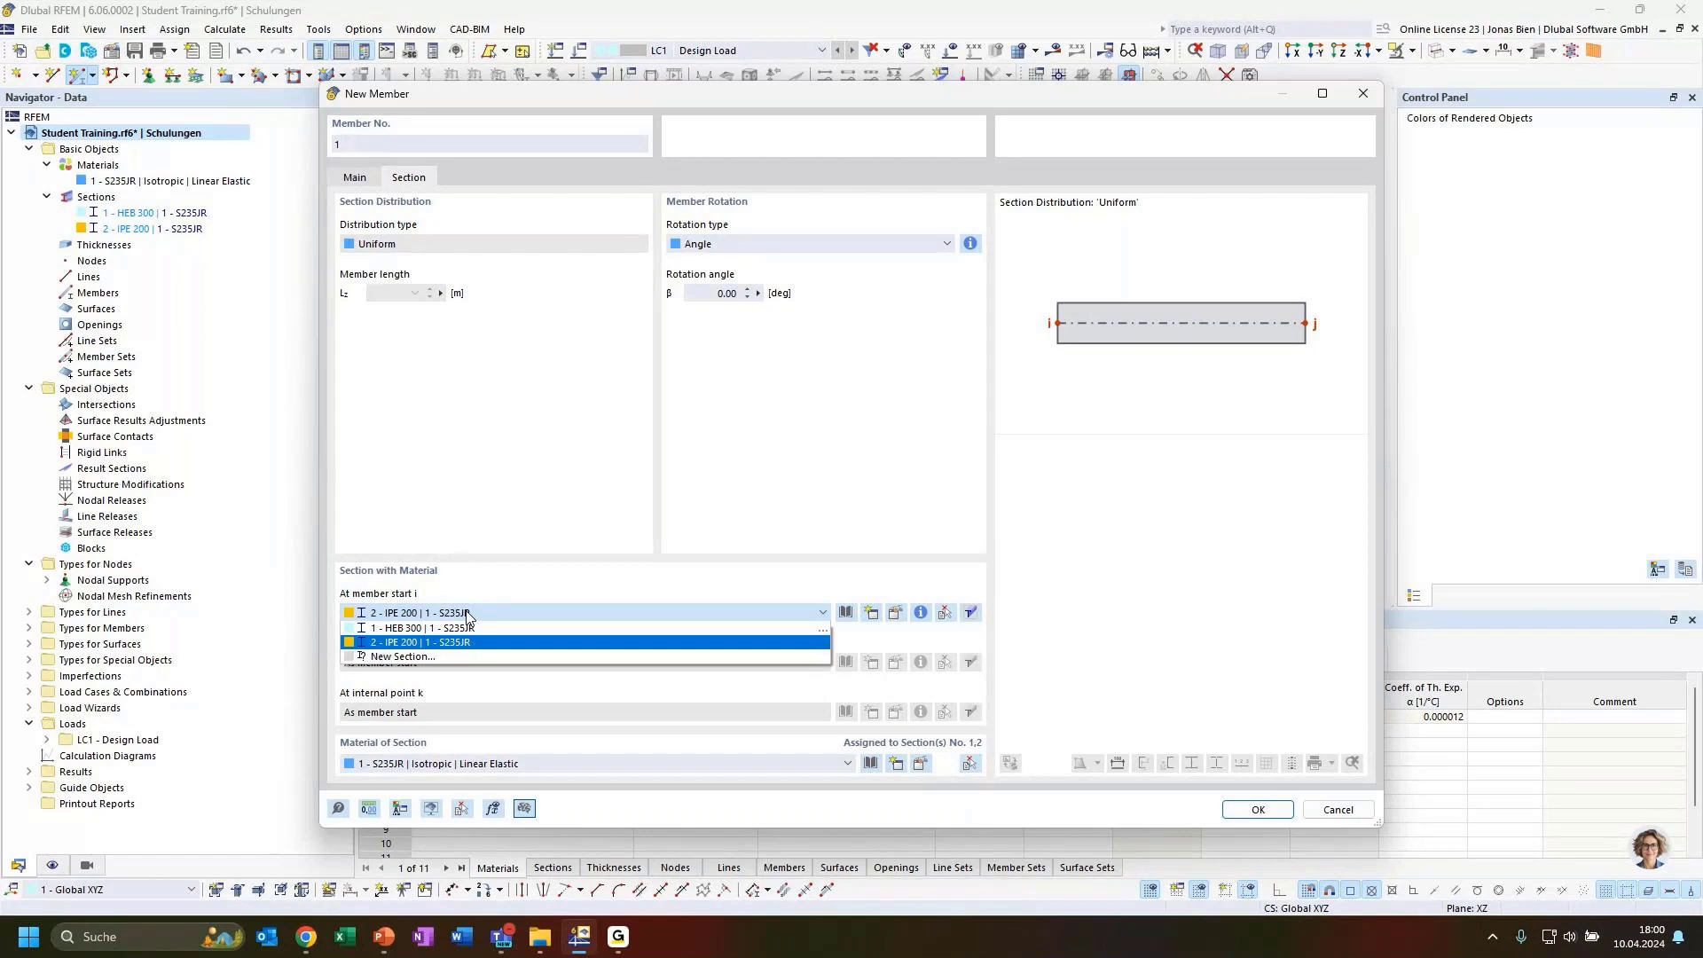
# Start a new single member with general input and set its member type to Truss (only N)
pyautogui.click(468, 641)
pyautogui.click(1363, 93)
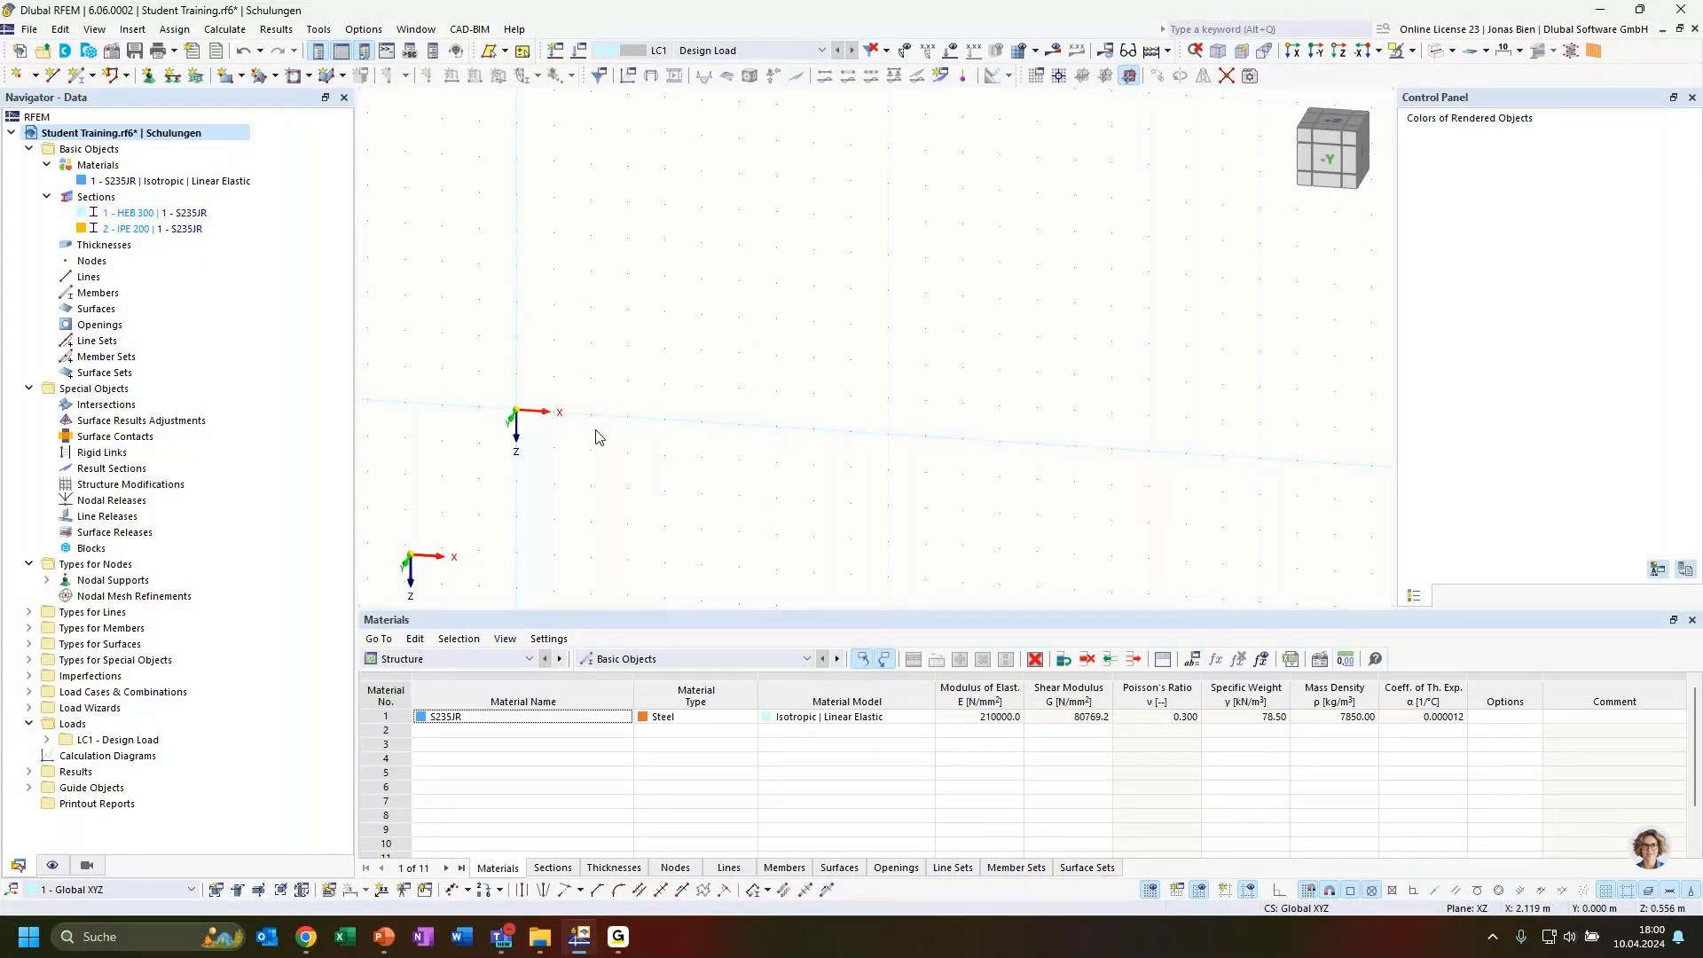
pyautogui.click(93, 83)
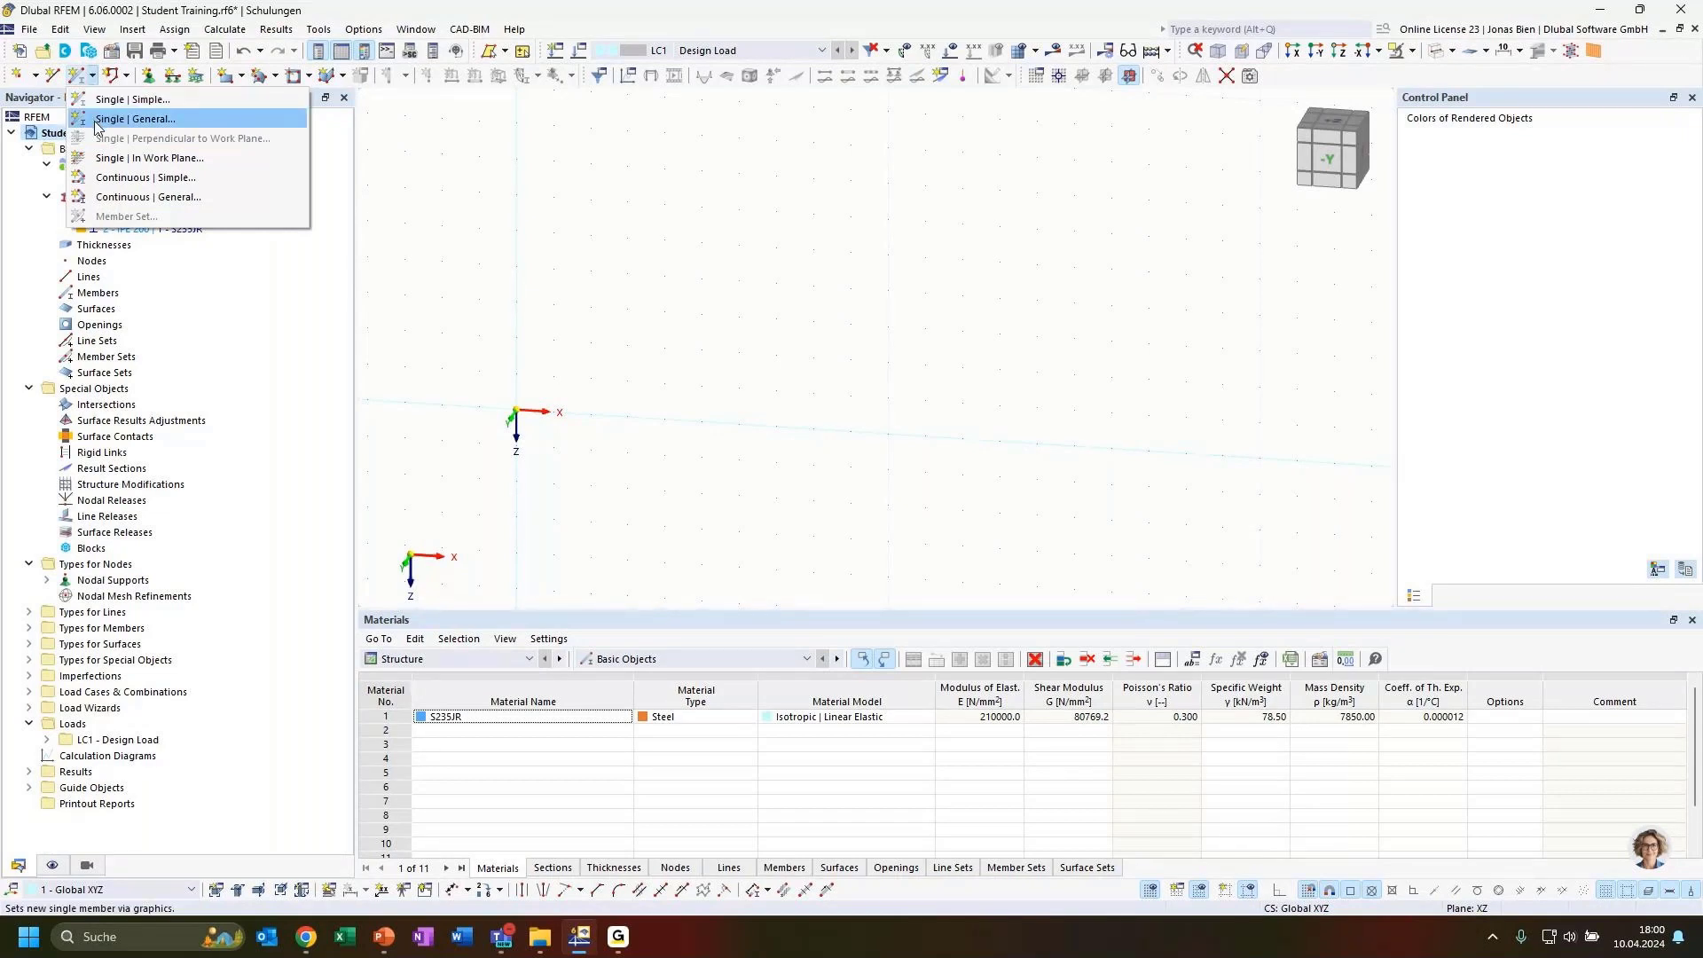
pyautogui.click(151, 127)
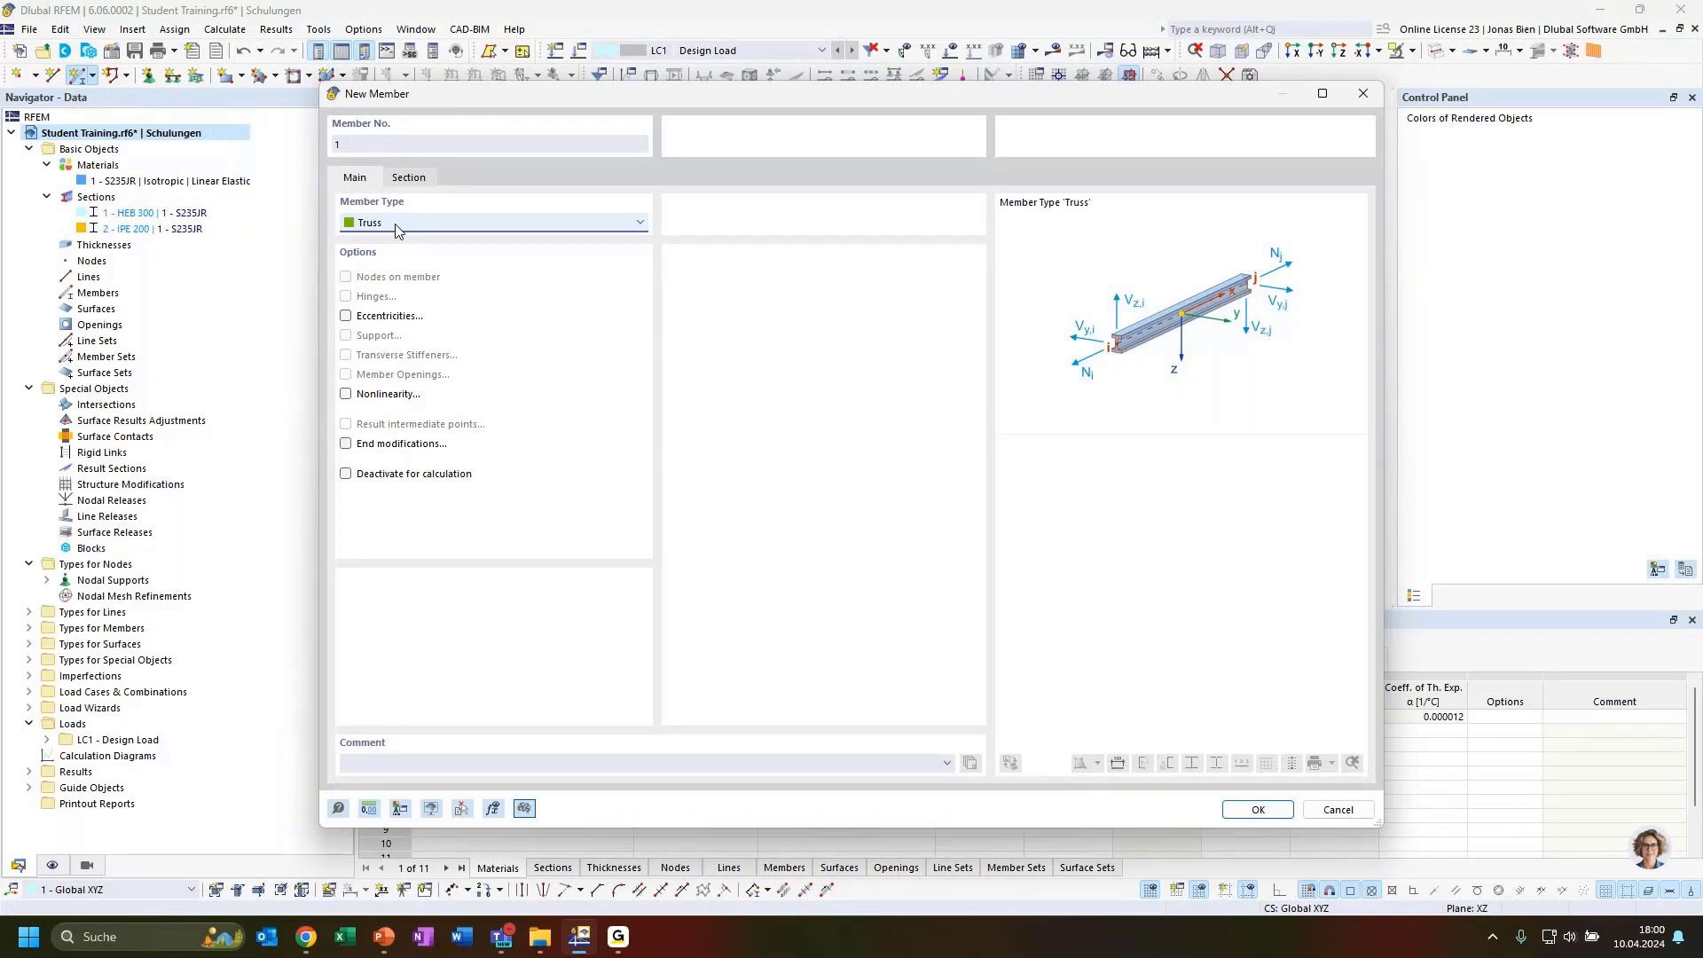
pyautogui.click(410, 176)
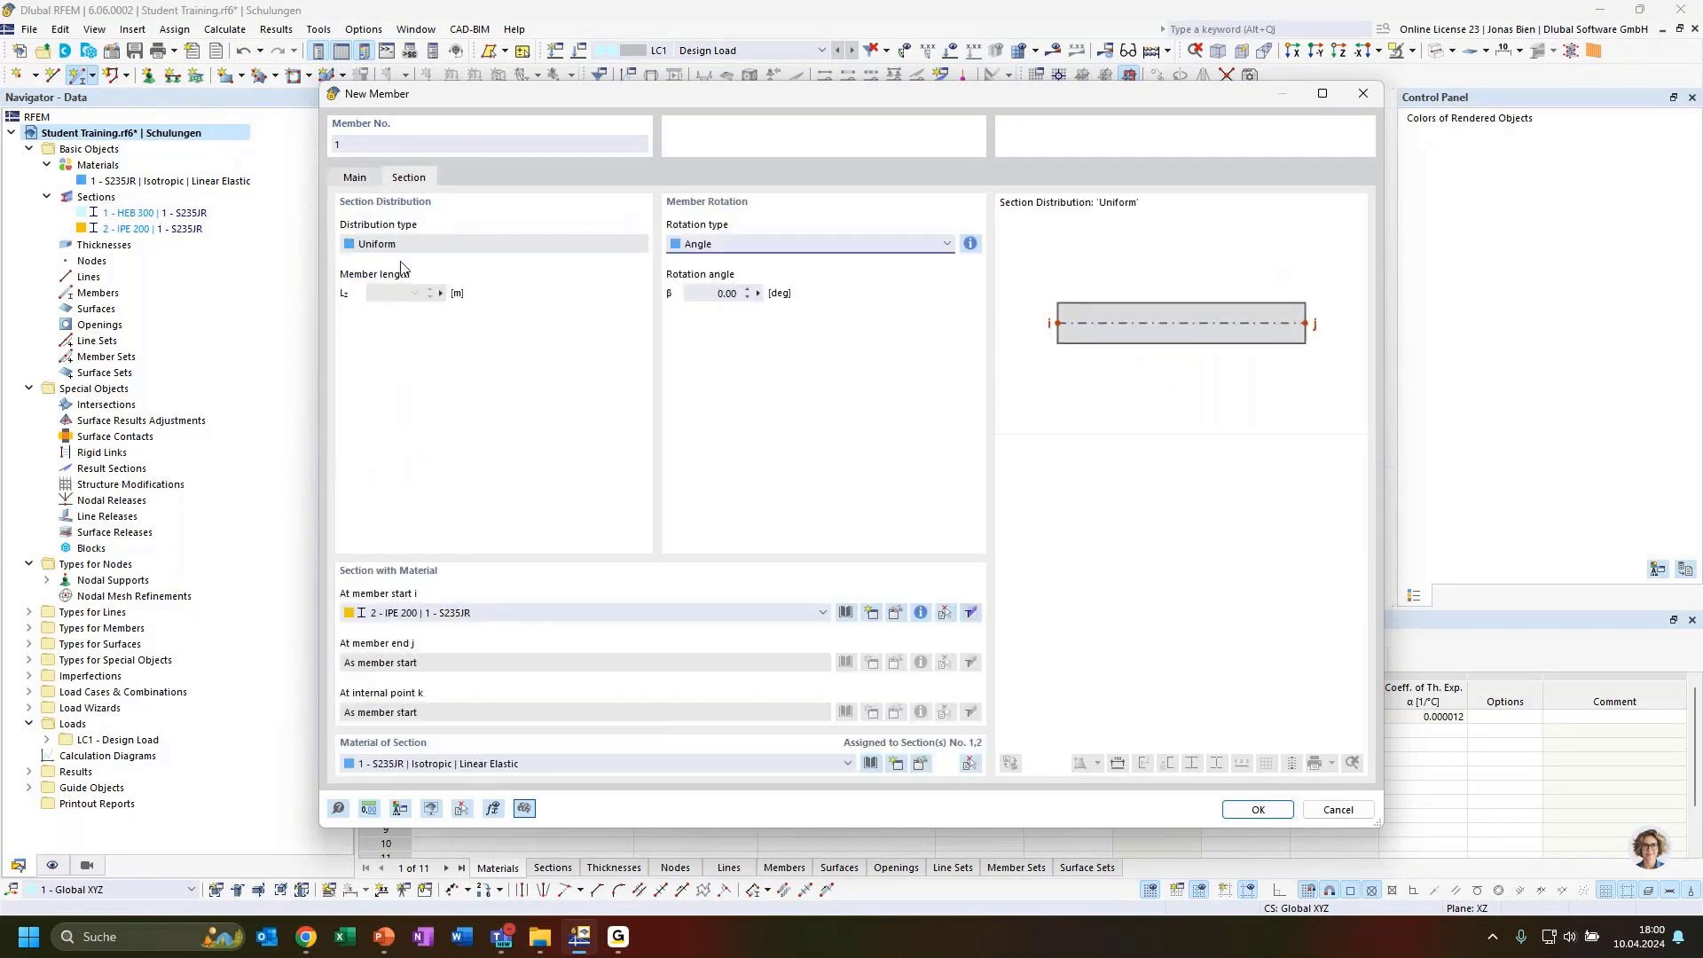
pyautogui.click(362, 179)
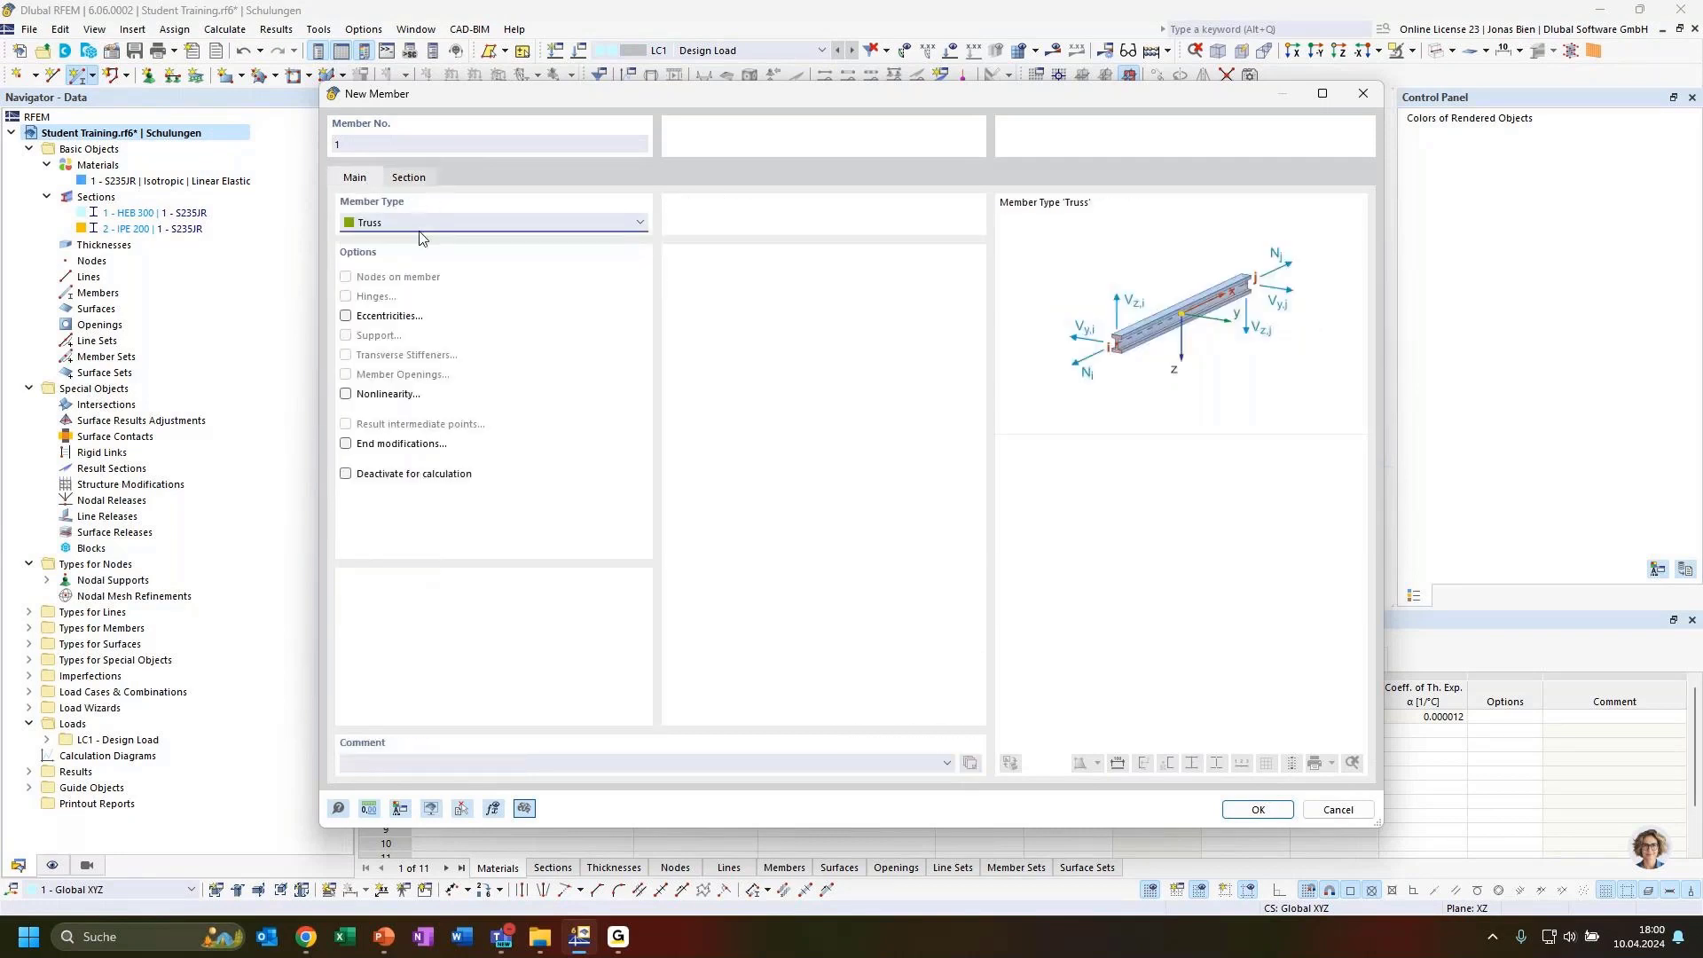
pyautogui.click(410, 181)
pyautogui.click(358, 178)
pyautogui.click(406, 224)
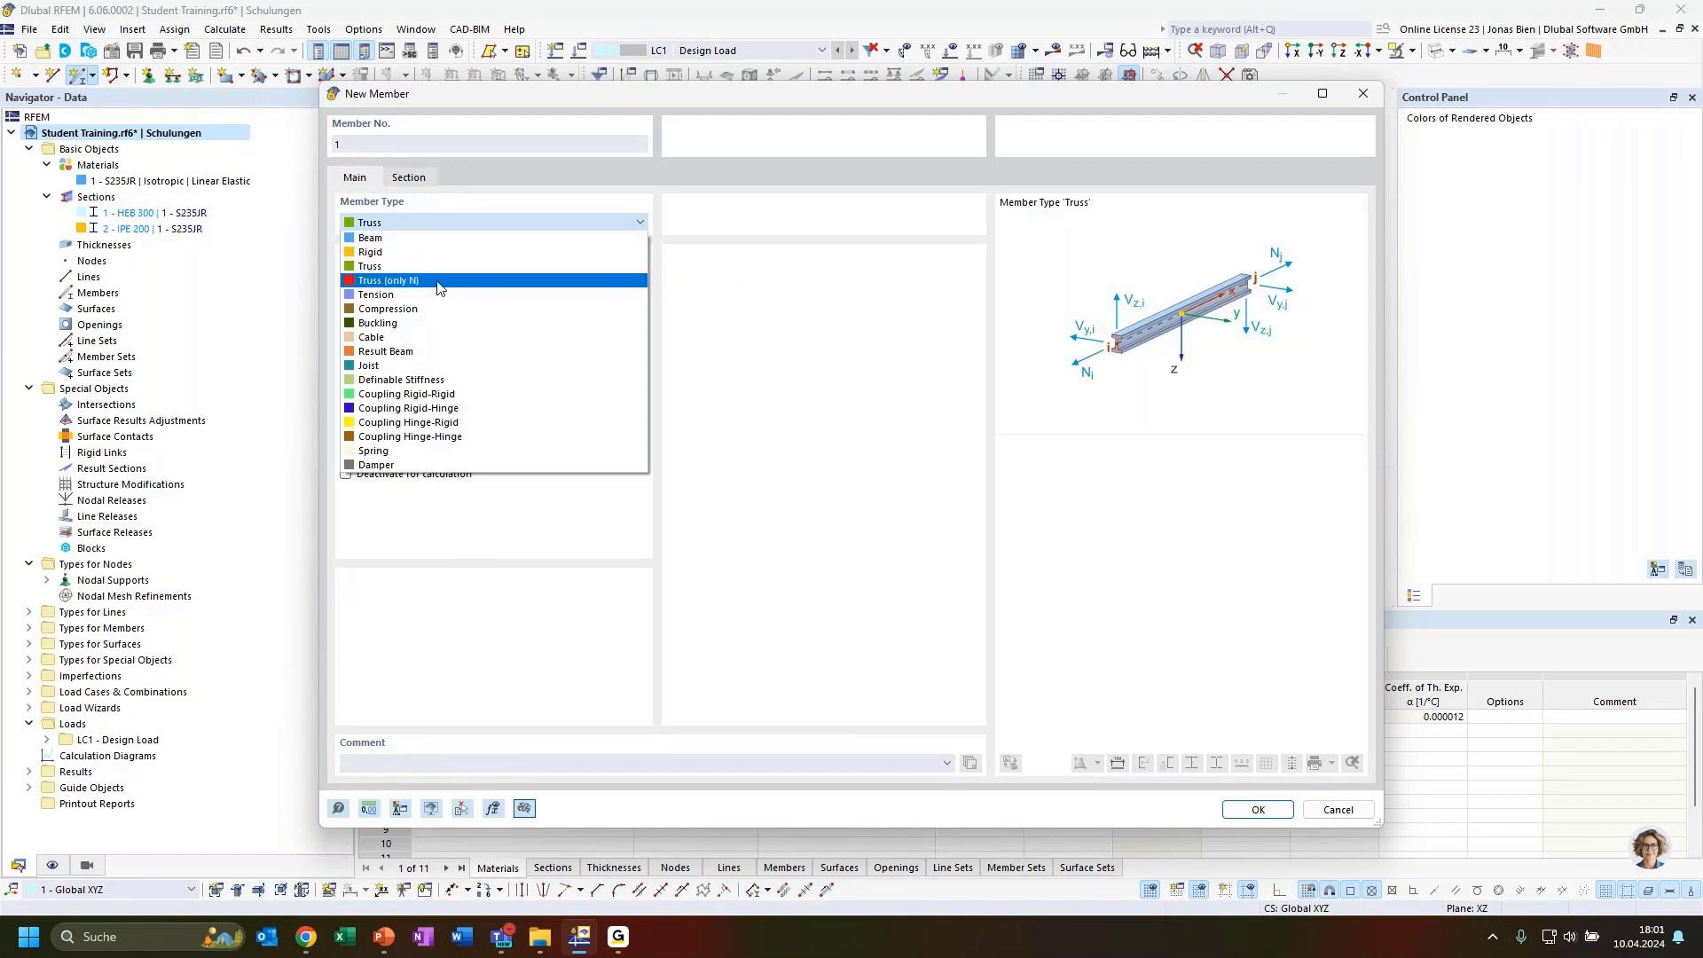
pyautogui.click(376, 284)
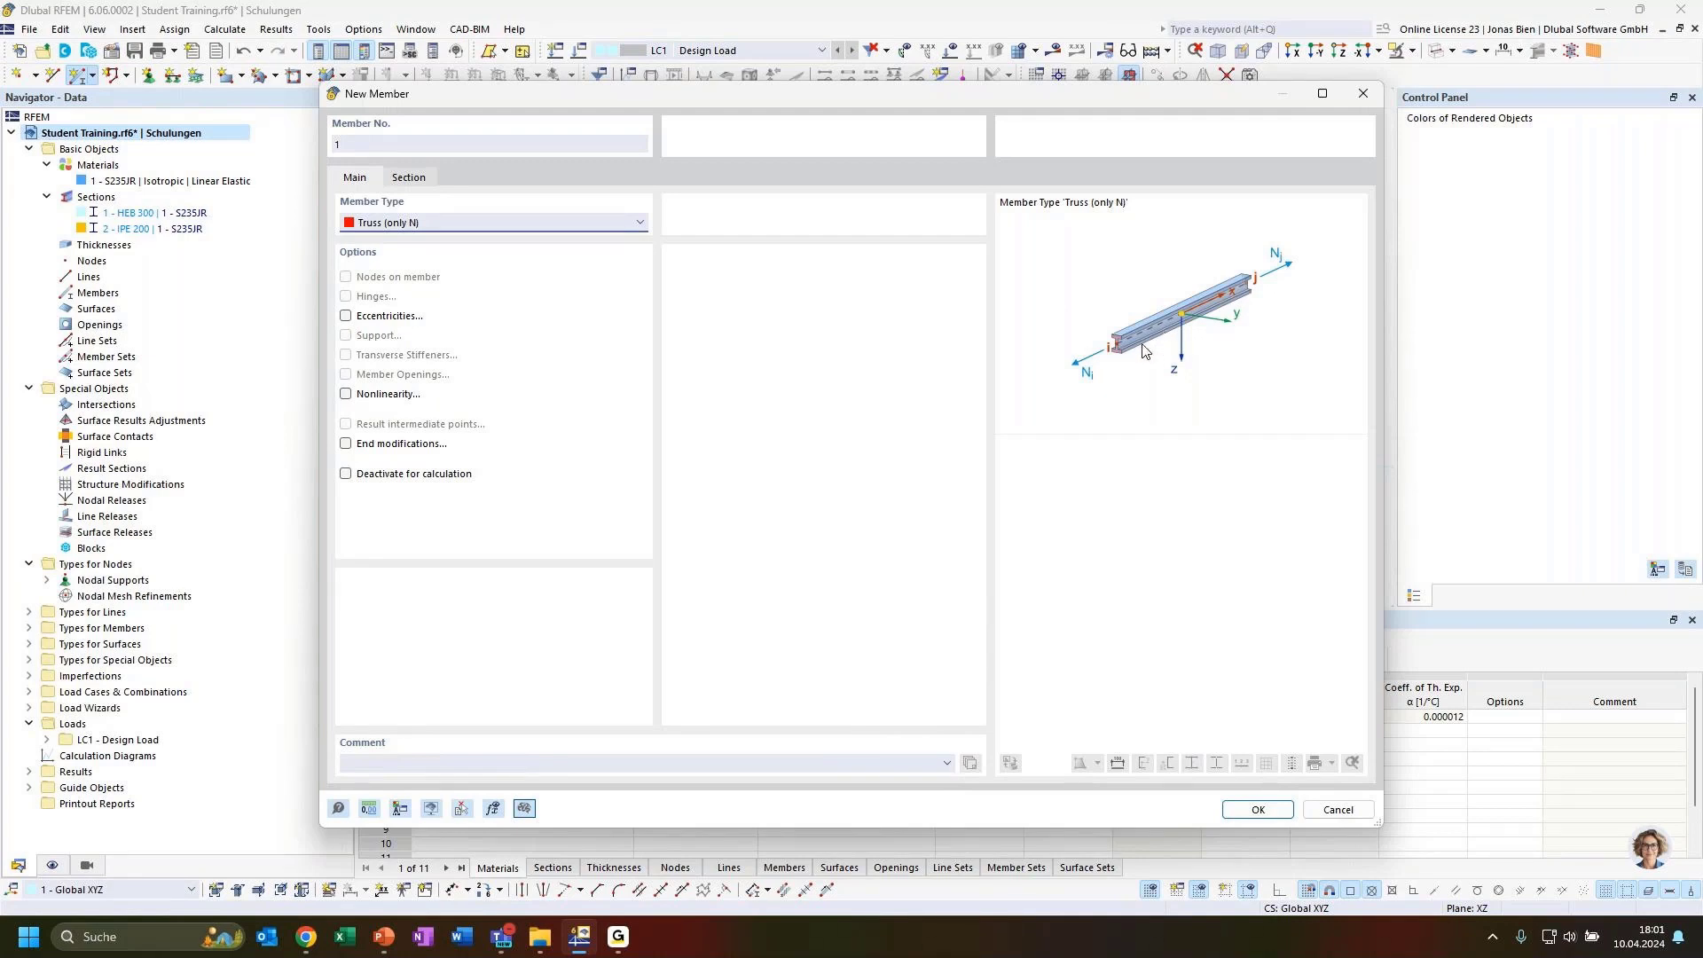
# Assign section 1 - HEB 300 in S235JR to the new member and accept its properties
pyautogui.click(419, 182)
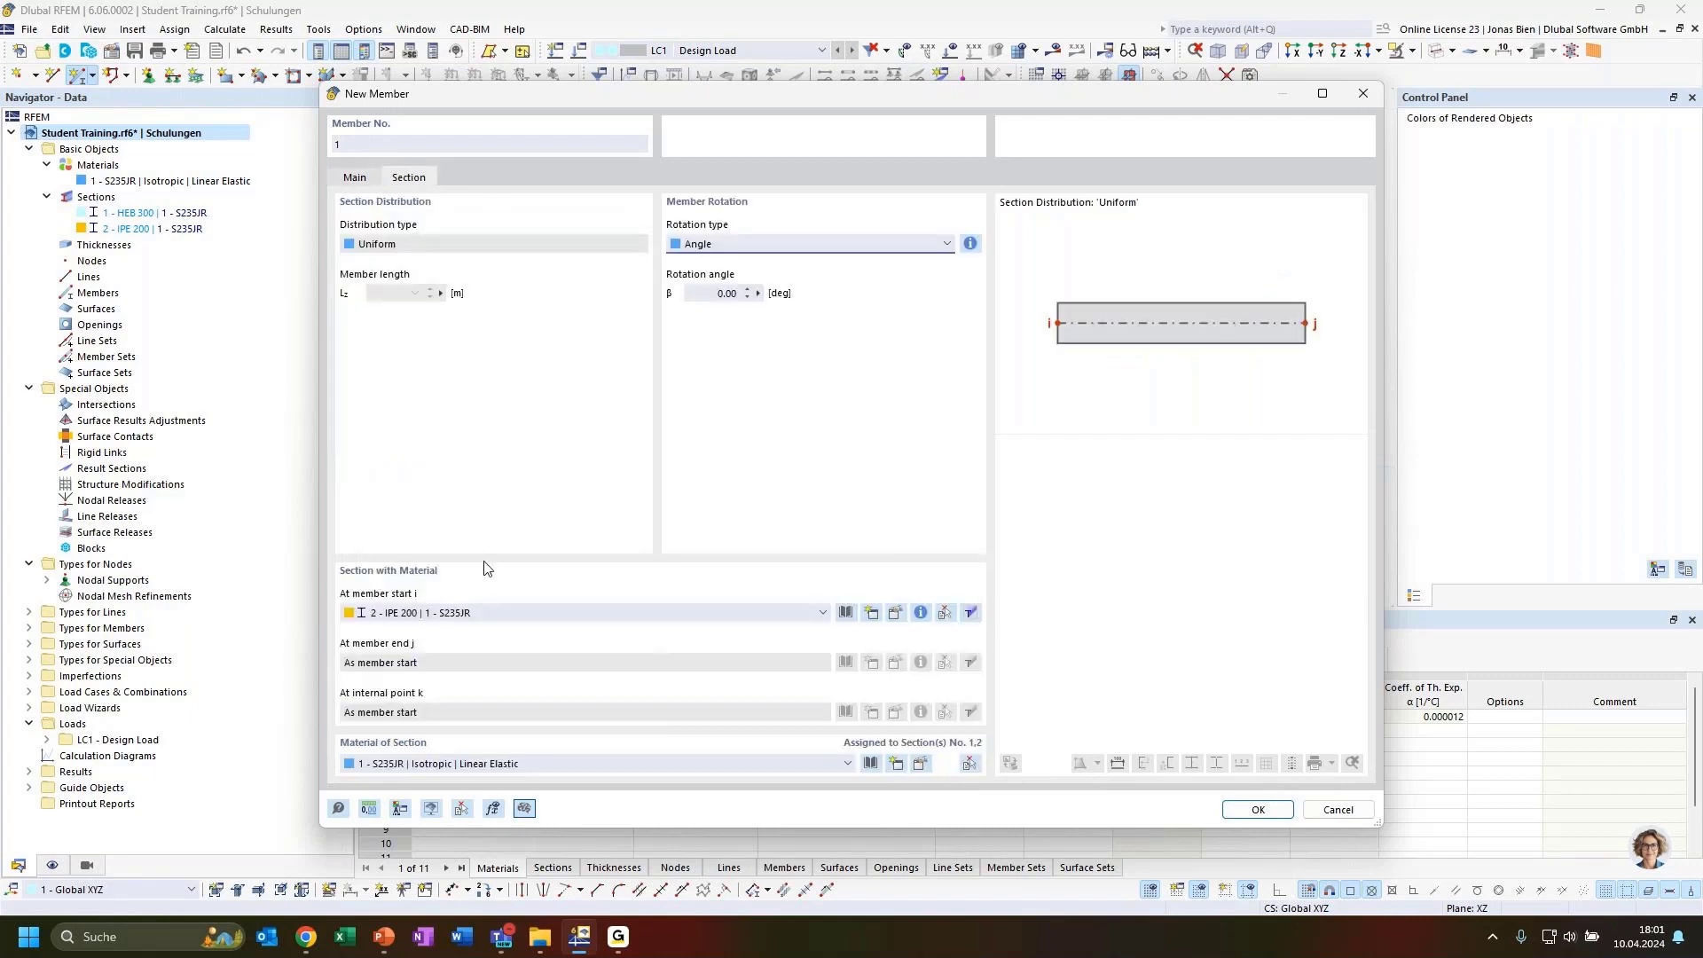
pyautogui.click(465, 614)
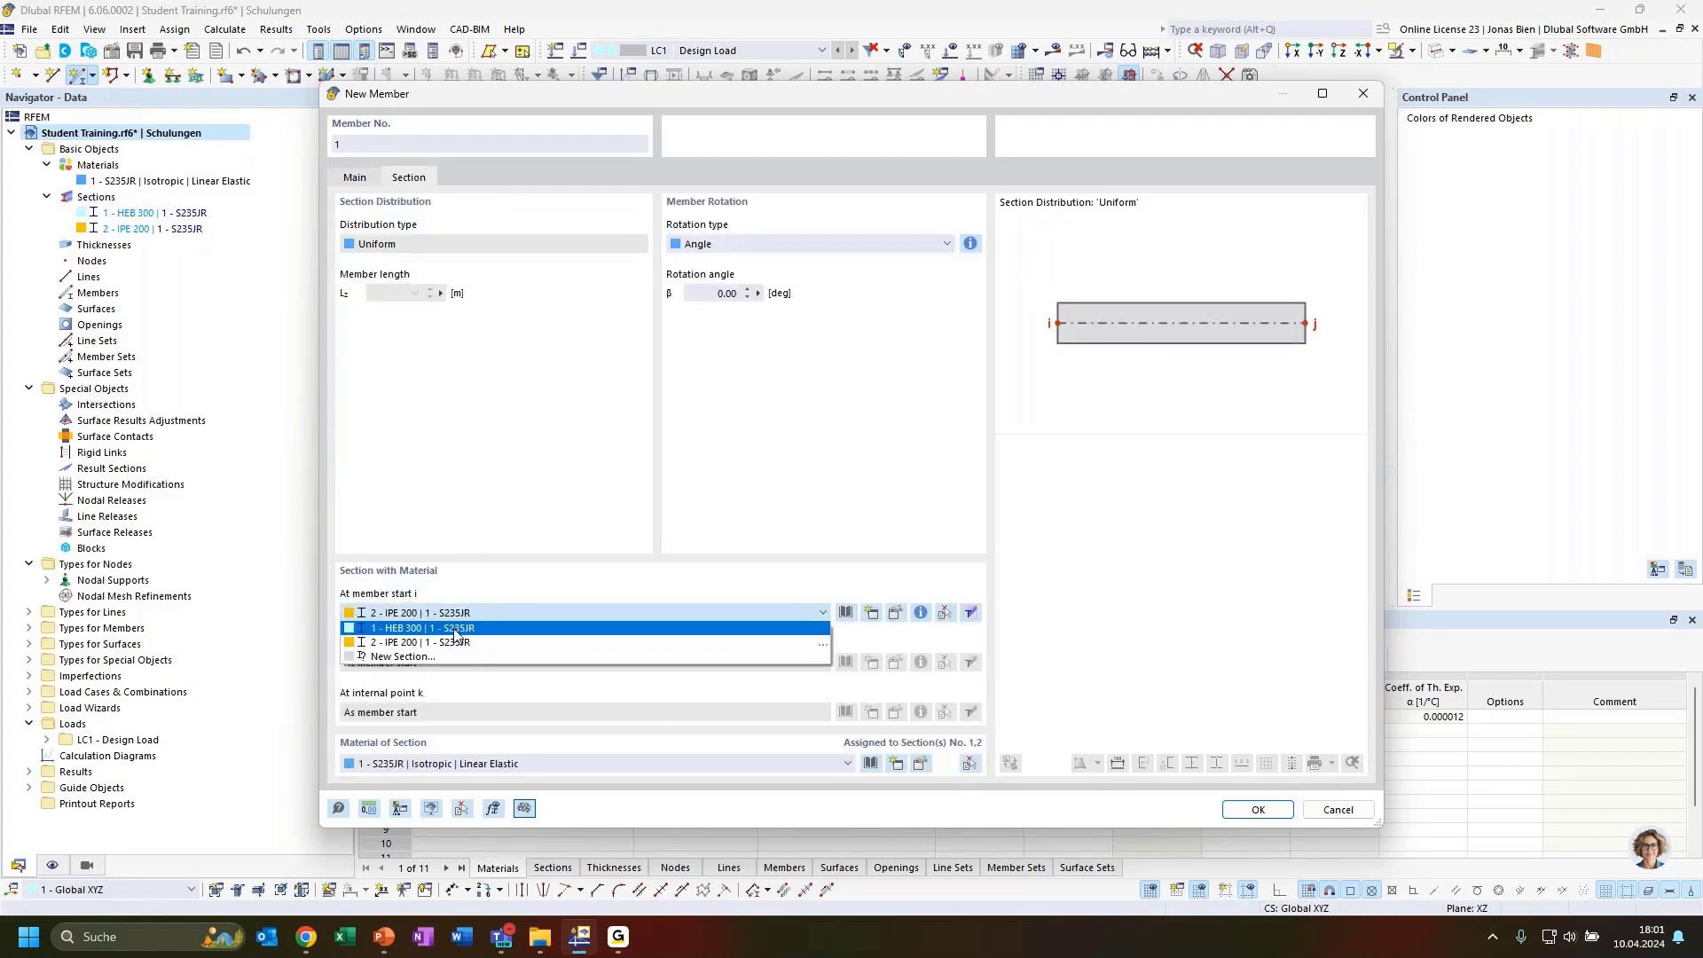
pyautogui.click(456, 629)
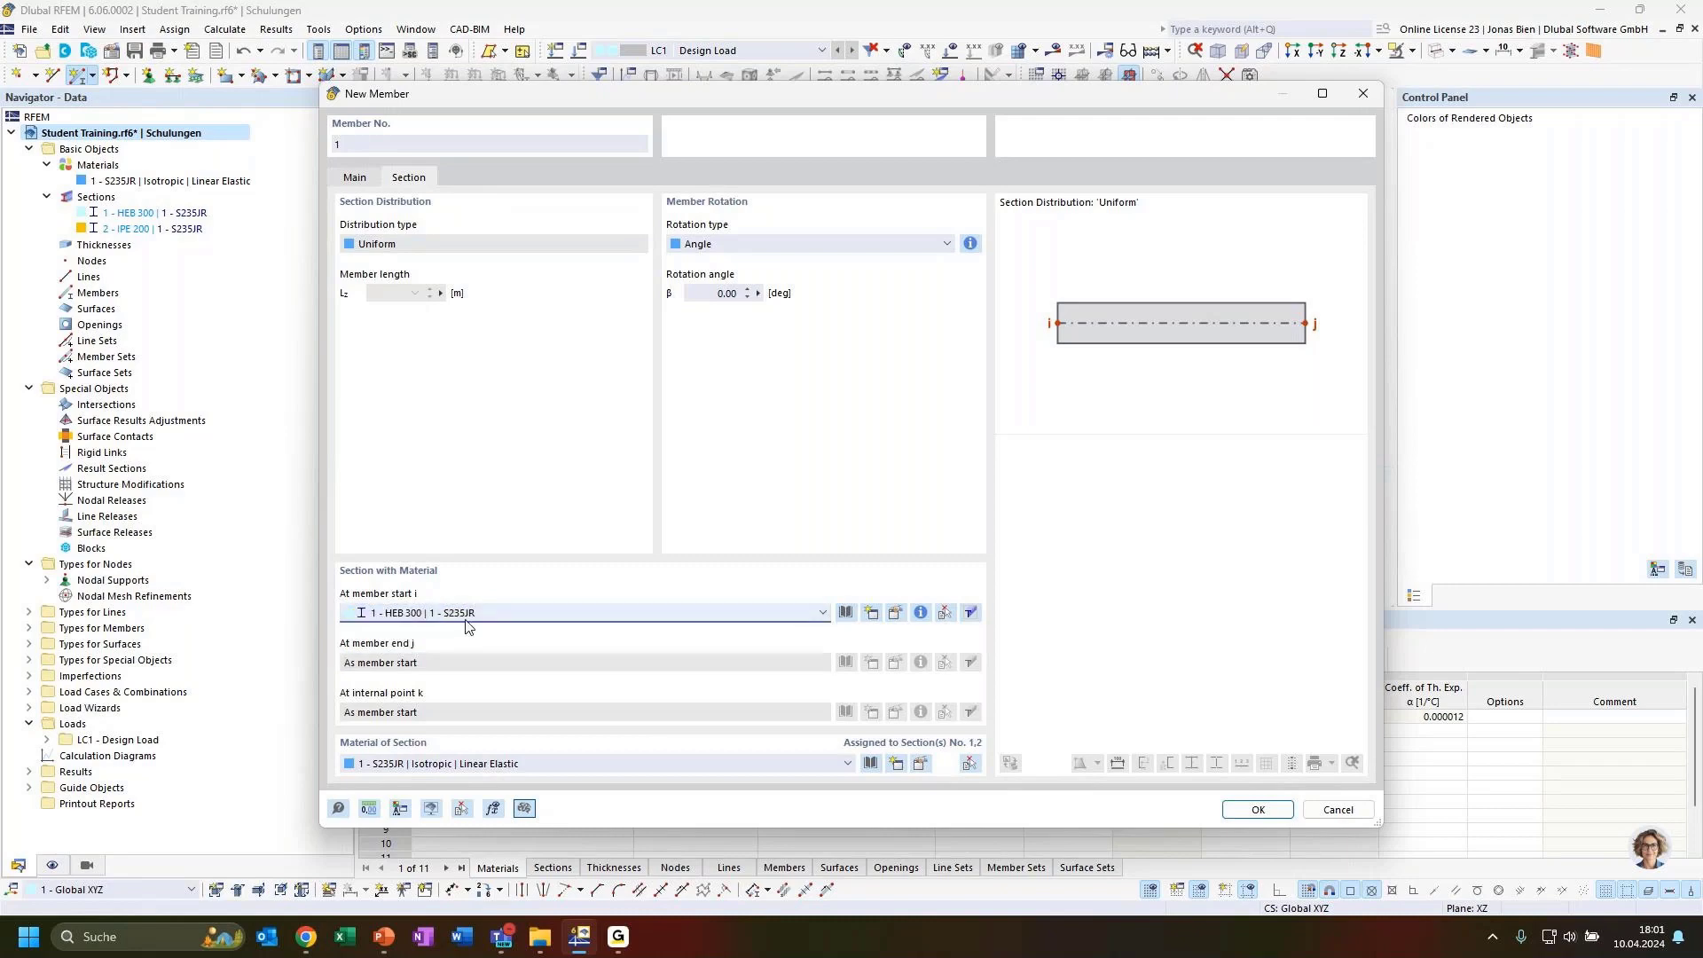
pyautogui.click(1257, 810)
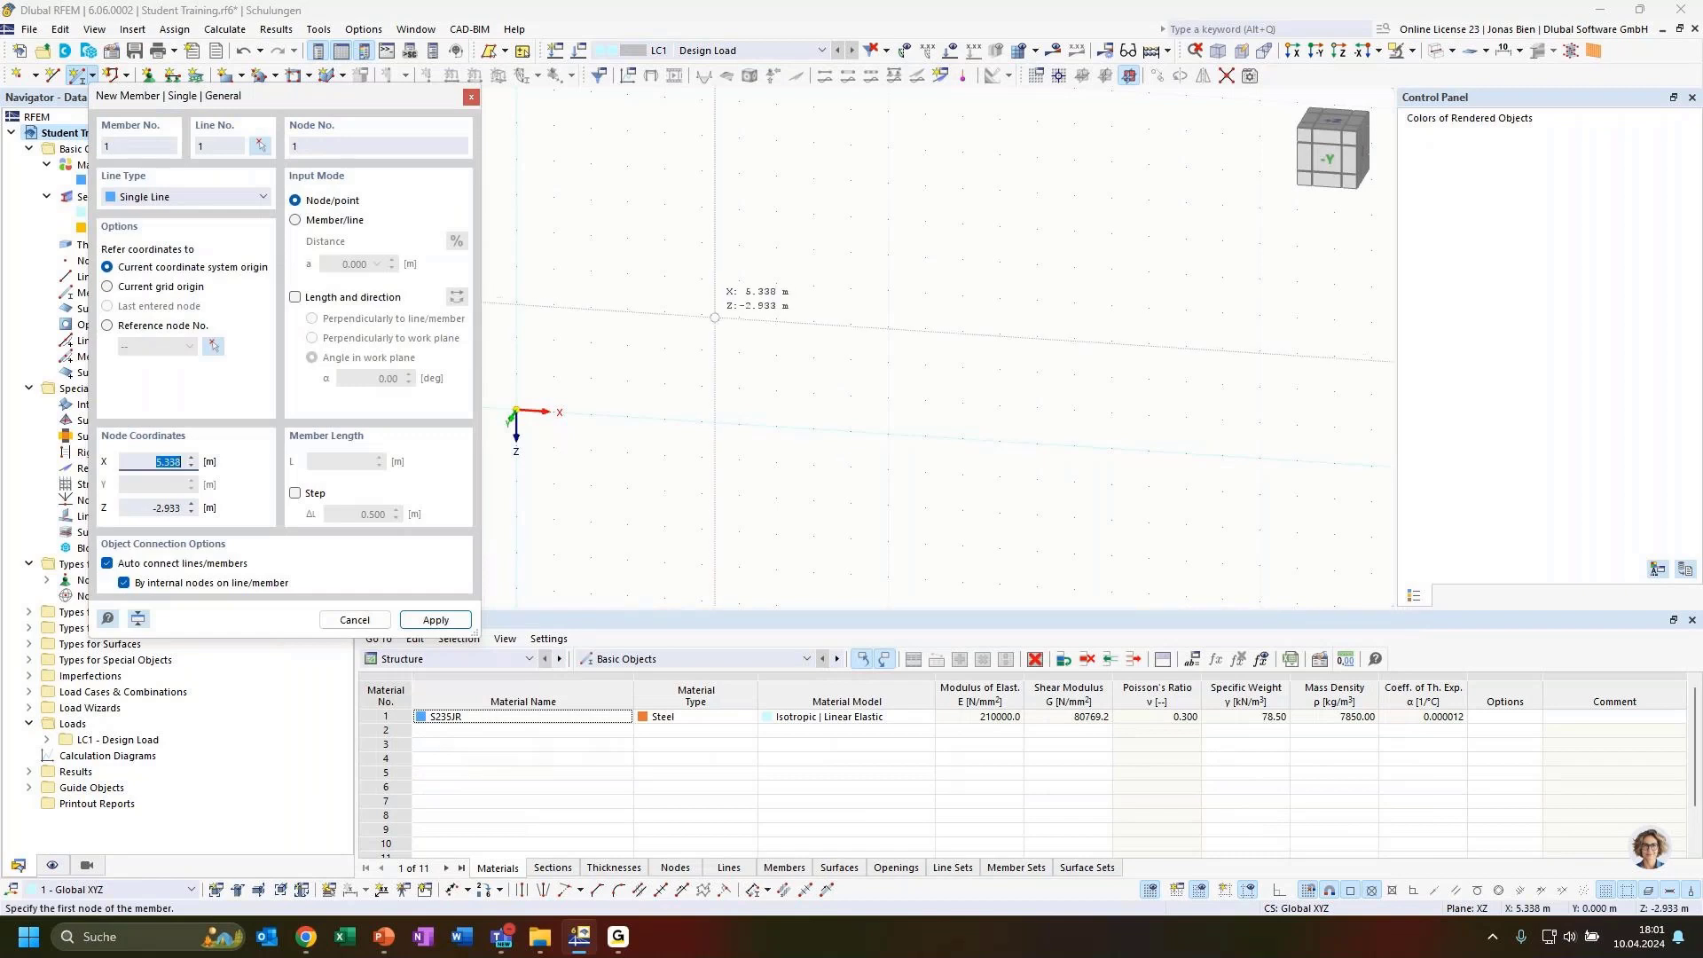
# Place one member from the global origin by length and direction, 3 m long at a work-plane angle of 90+60 degrees
pyautogui.click(296, 301)
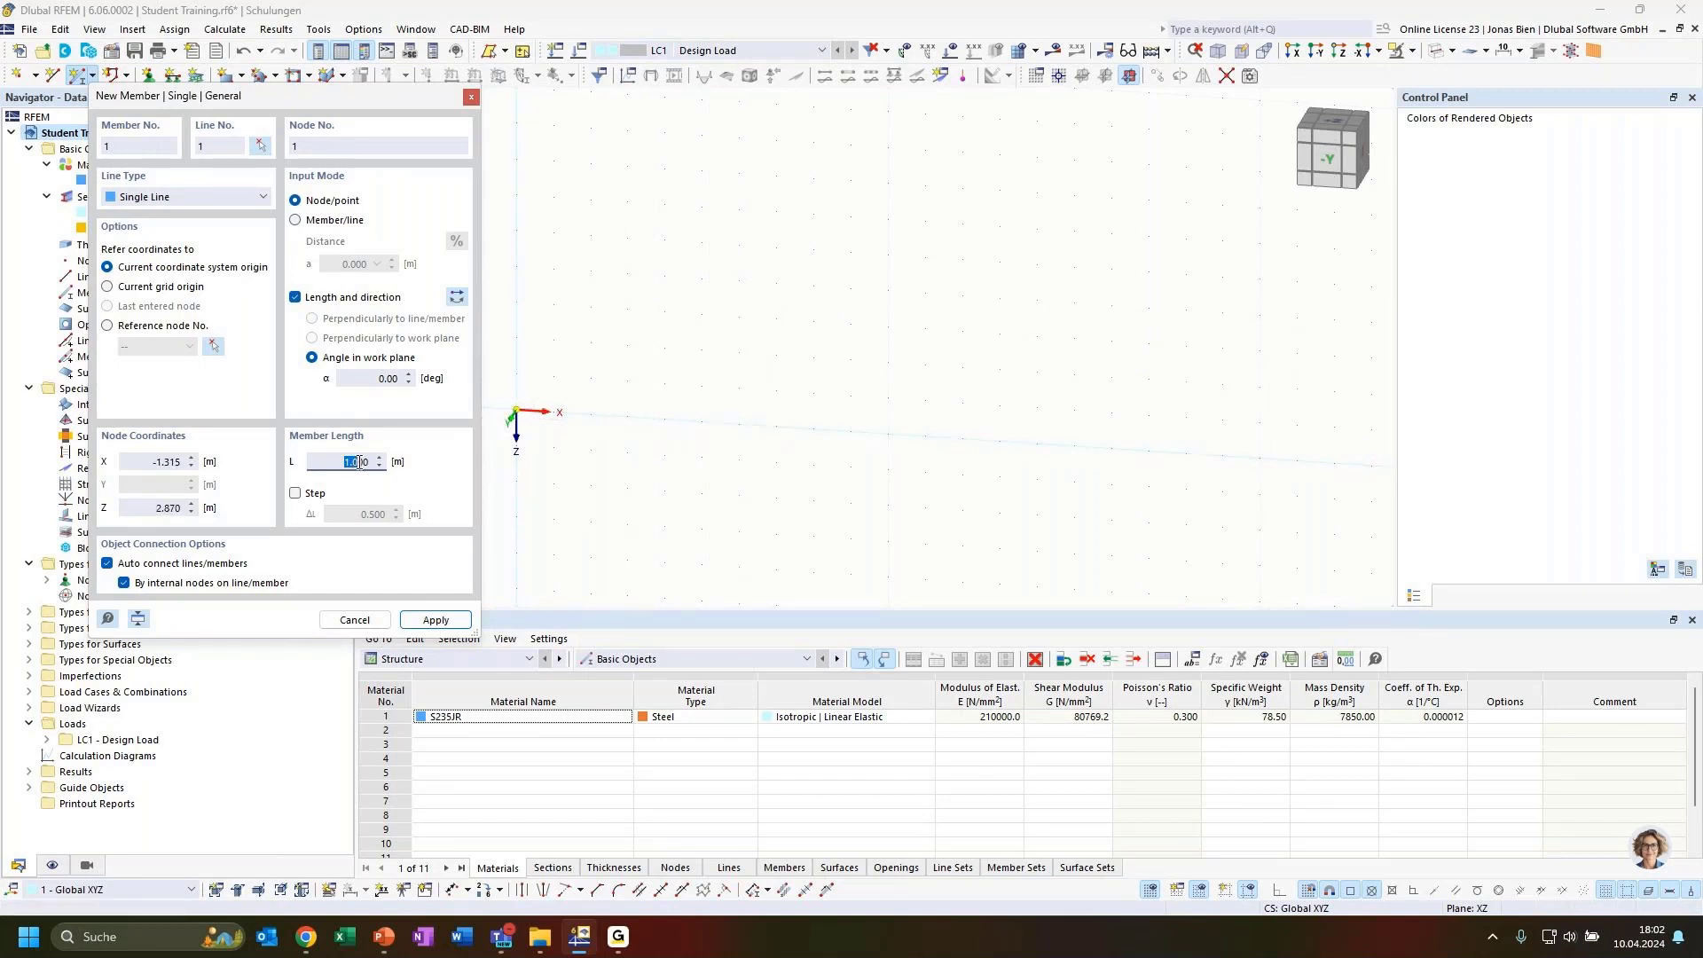
pyautogui.moveTo(360, 461); pyautogui.dragTo(379, 463)
pyautogui.write('3')
pyautogui.click(364, 378)
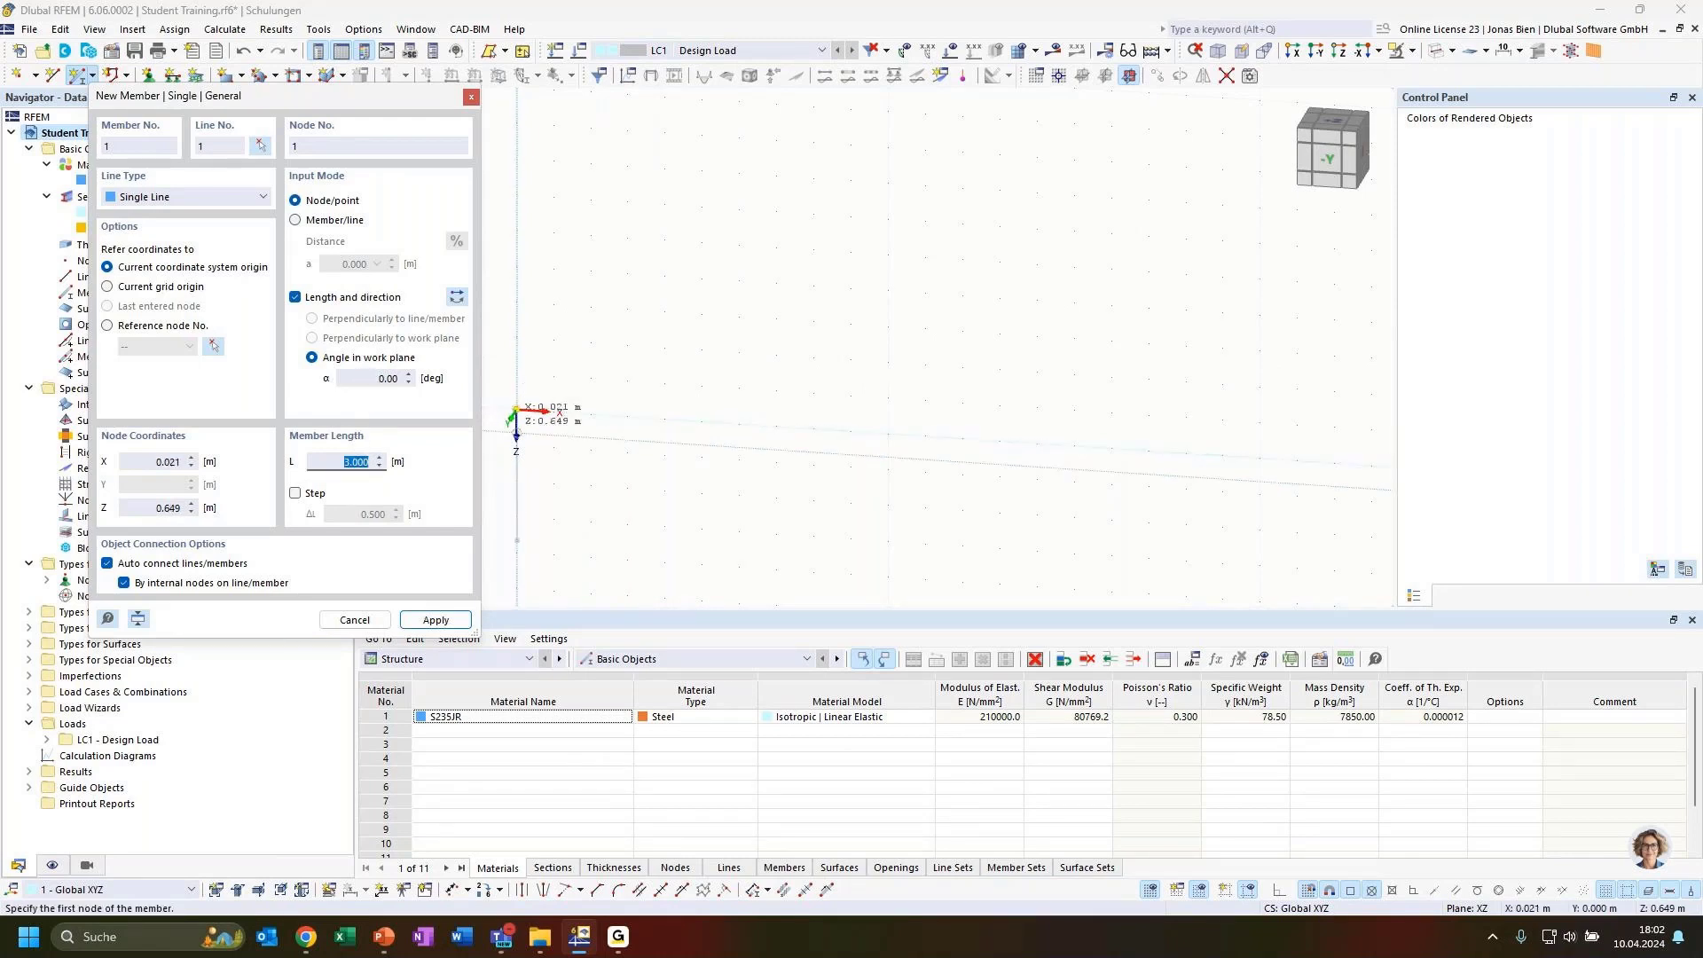
pyautogui.moveTo(375, 381); pyautogui.dragTo(402, 380)
pyautogui.write('90')
pyautogui.write('90+')
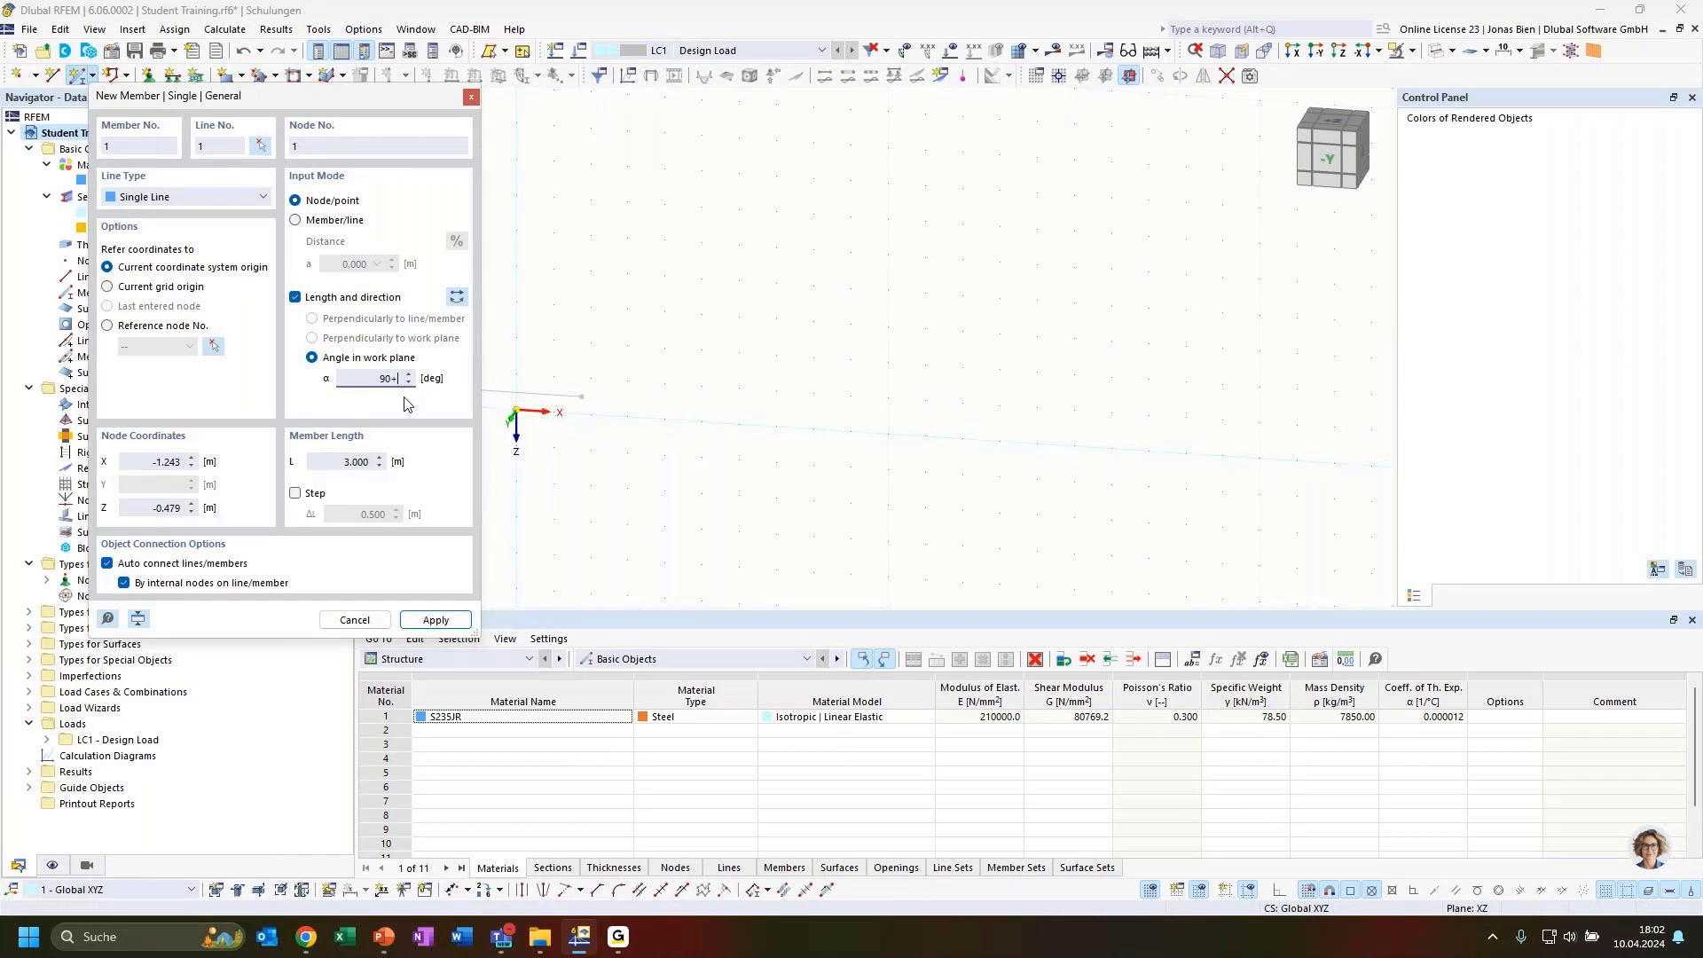
pyautogui.write('60')
pyautogui.press('Tab')
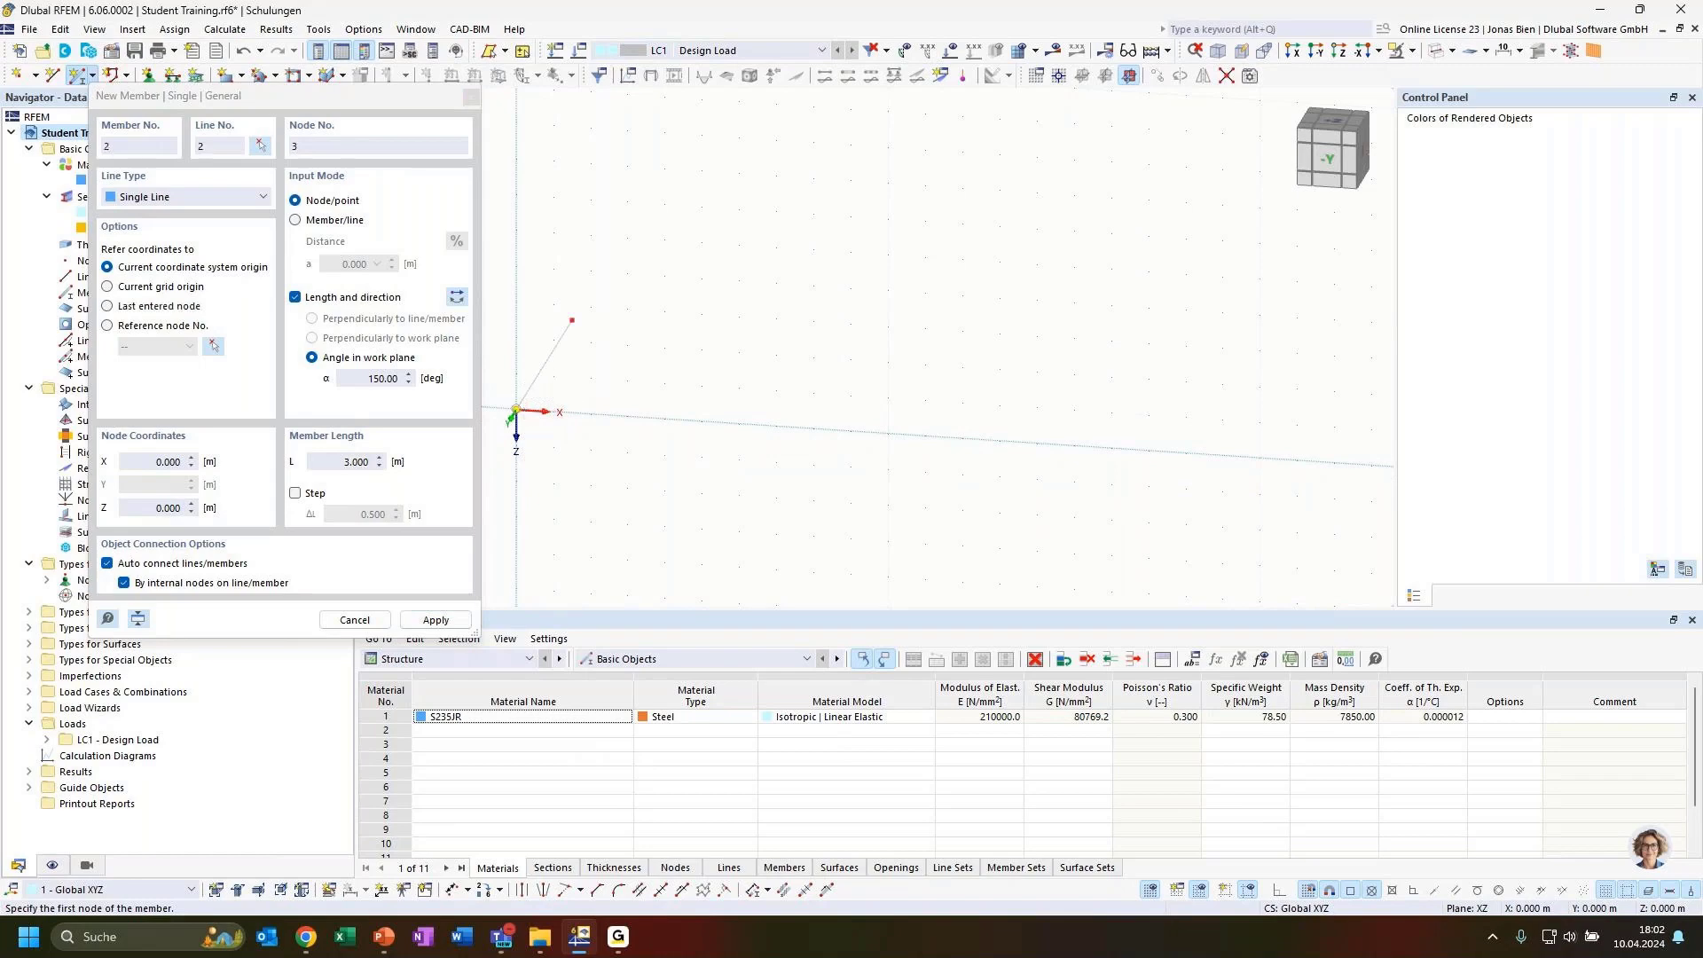
pyautogui.click(515, 411)
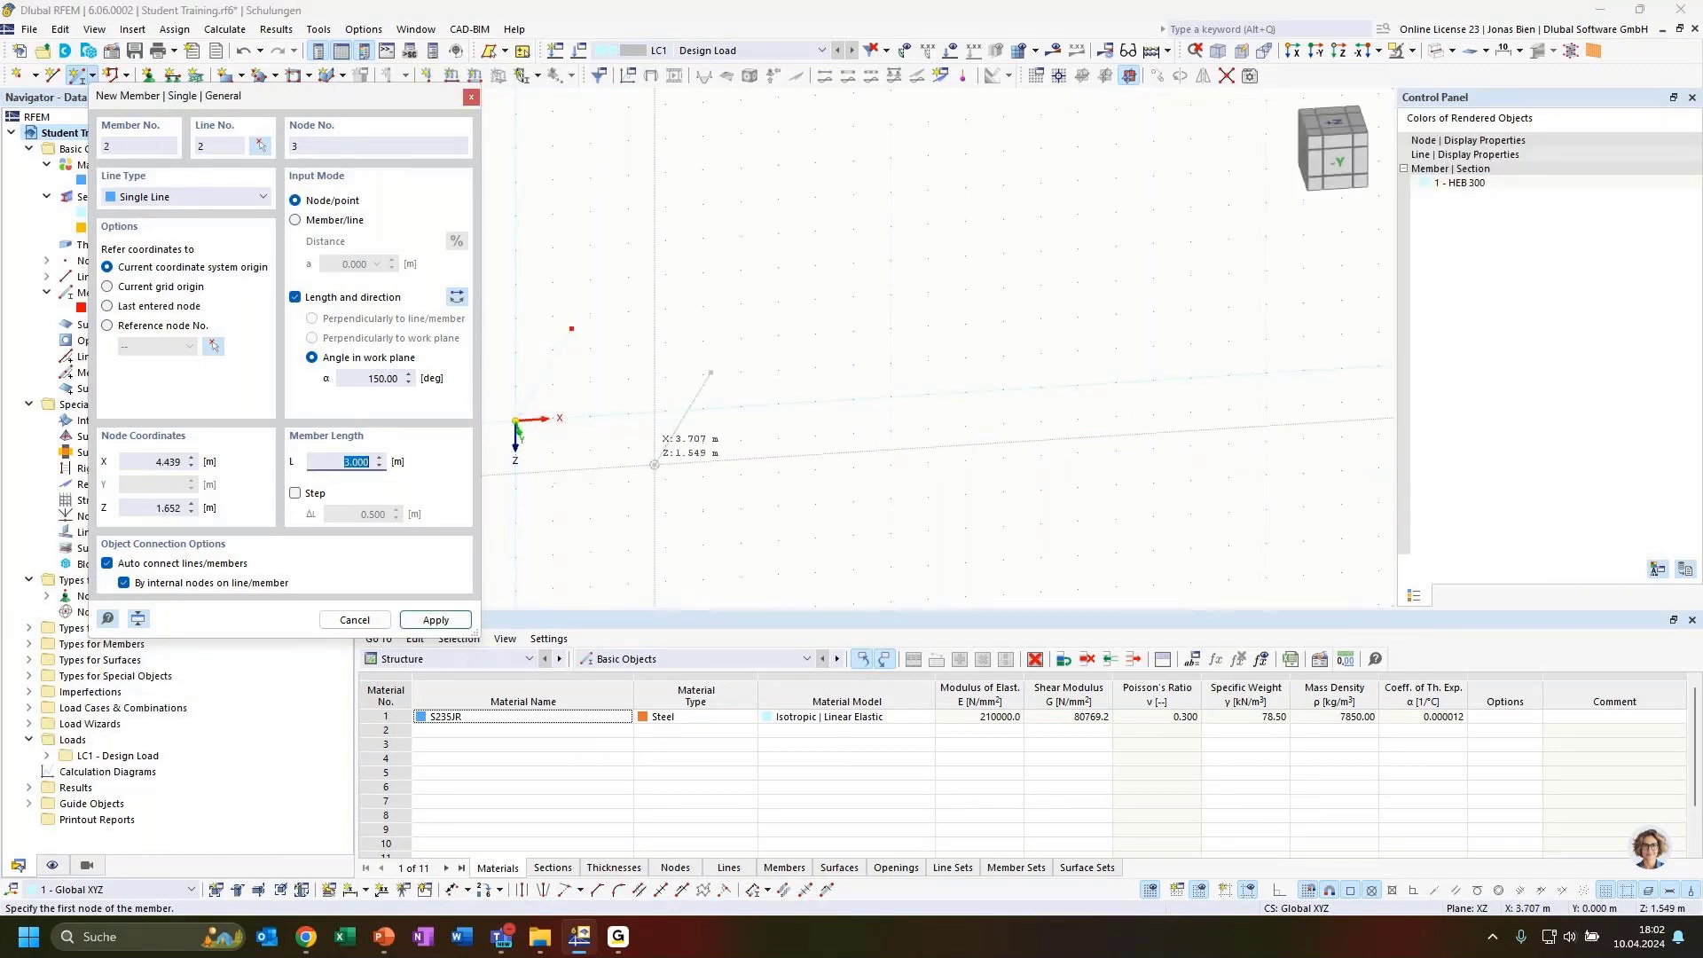
pyautogui.press('Escape')
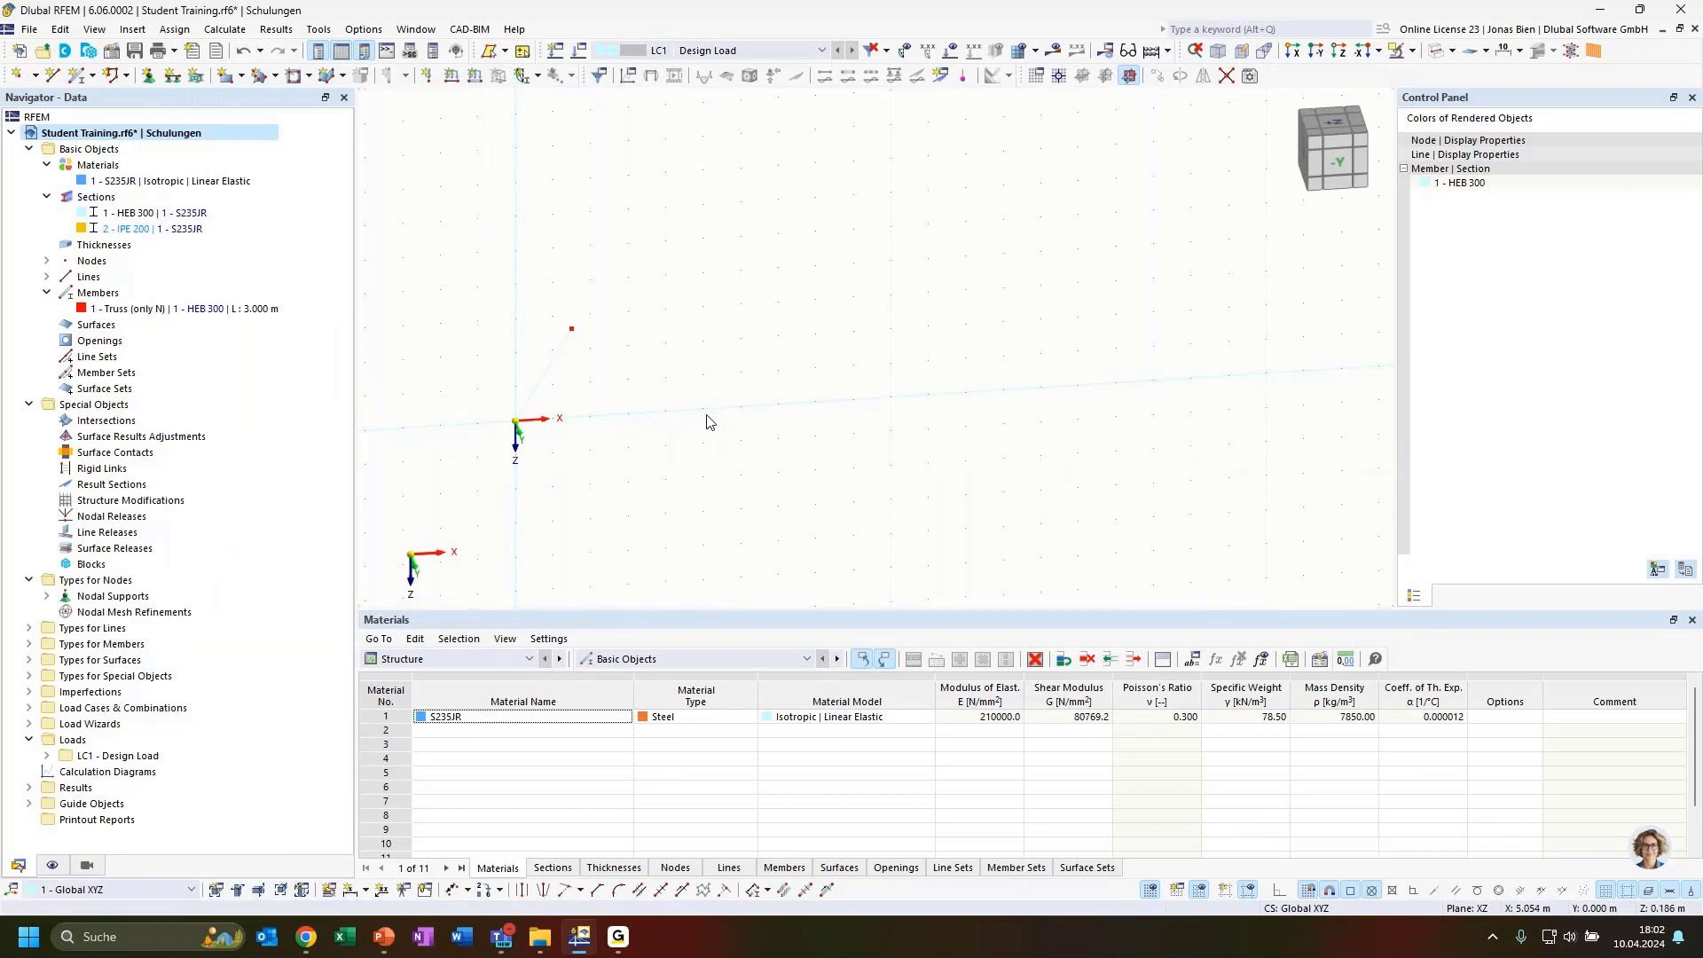
# Hide the axes of the global coordinate system X, Y, Z at the zero point
pyautogui.click(69, 865)
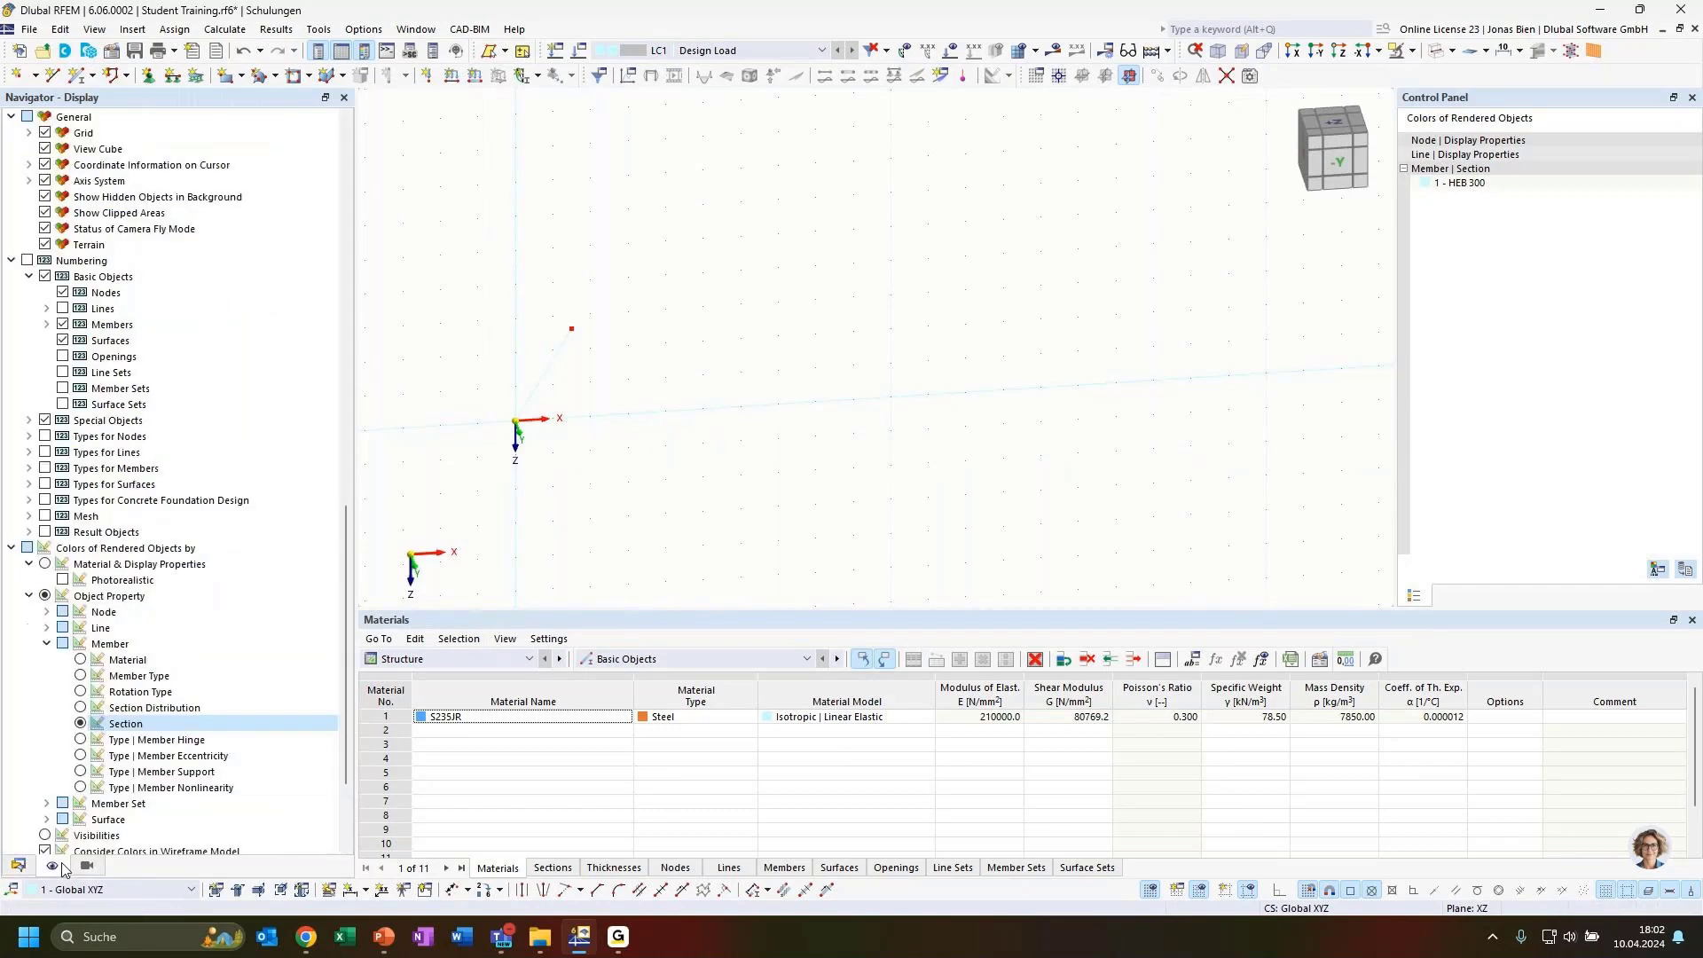
pyautogui.scroll(-1, 129, 632)
pyautogui.scroll(2, 540, 431)
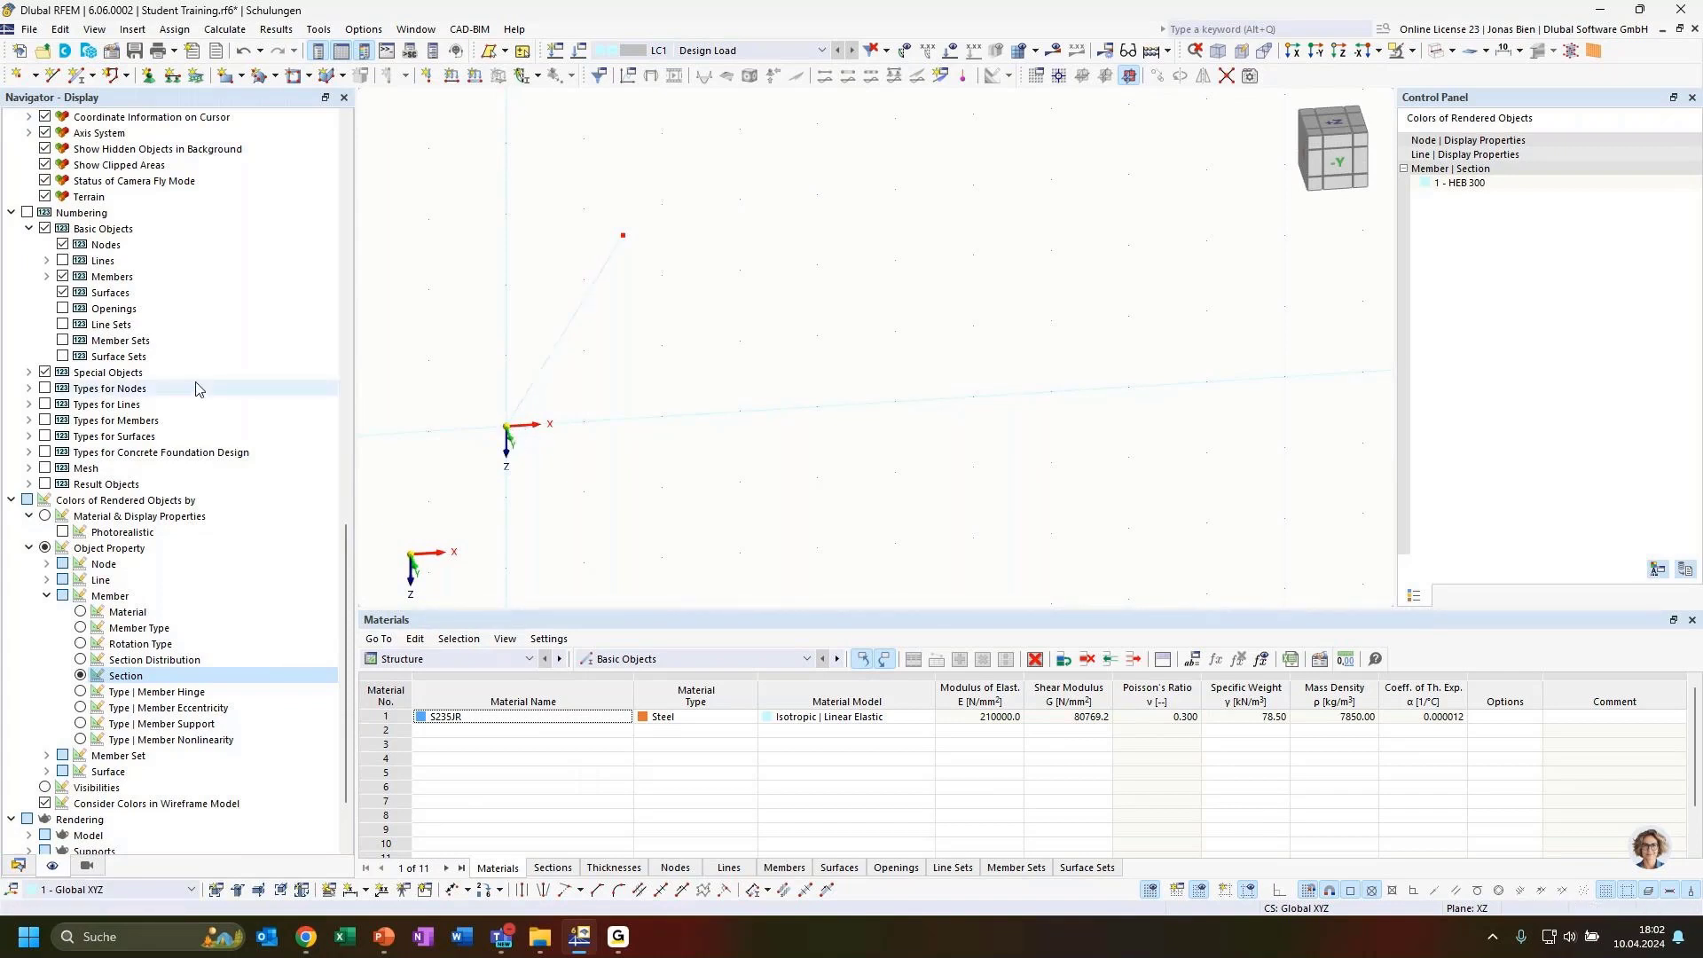
pyautogui.scroll(1, 257, 443)
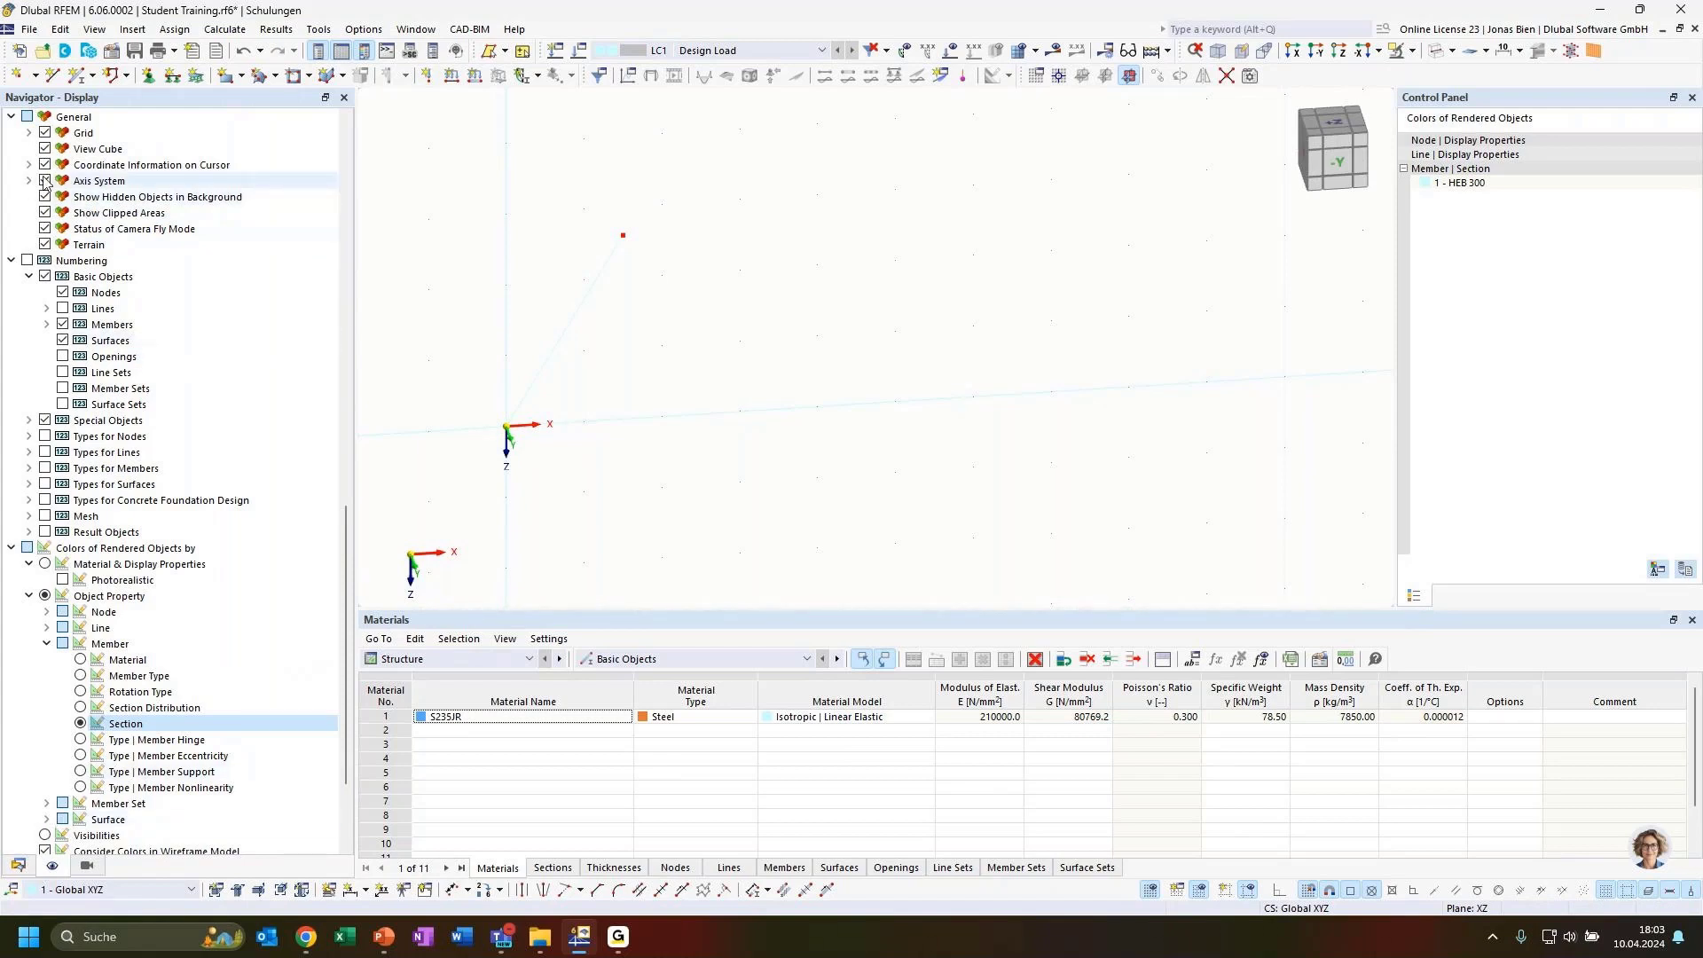
pyautogui.scroll(6, 110, 338)
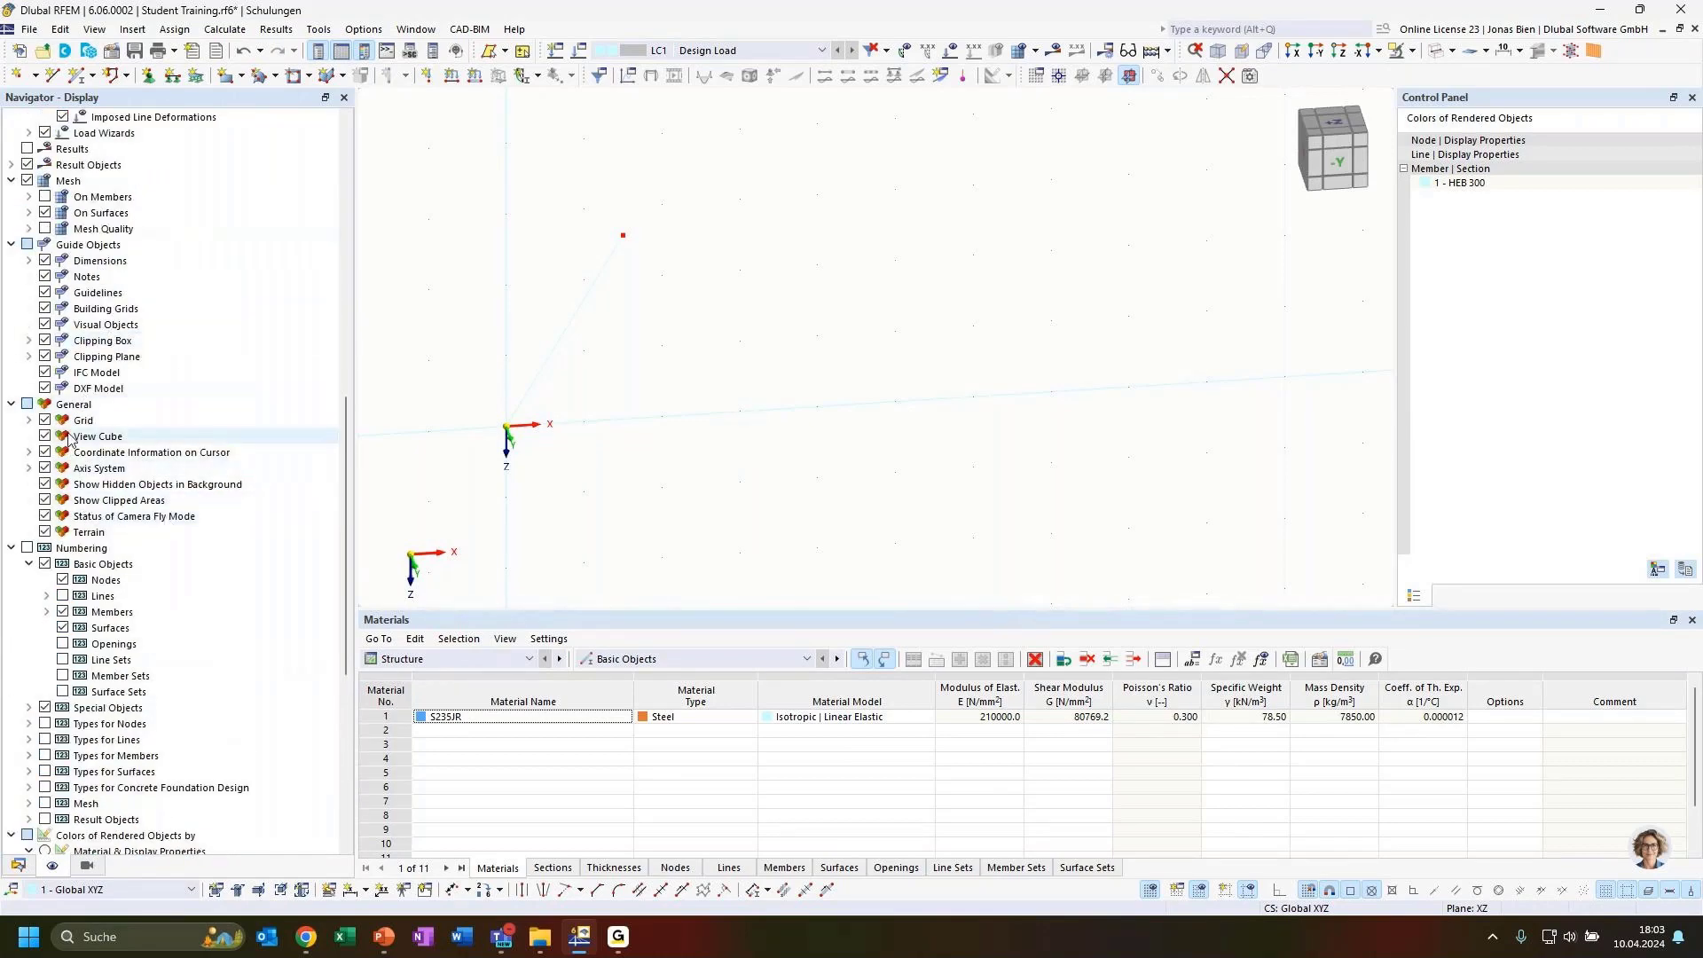
pyautogui.click(71, 404)
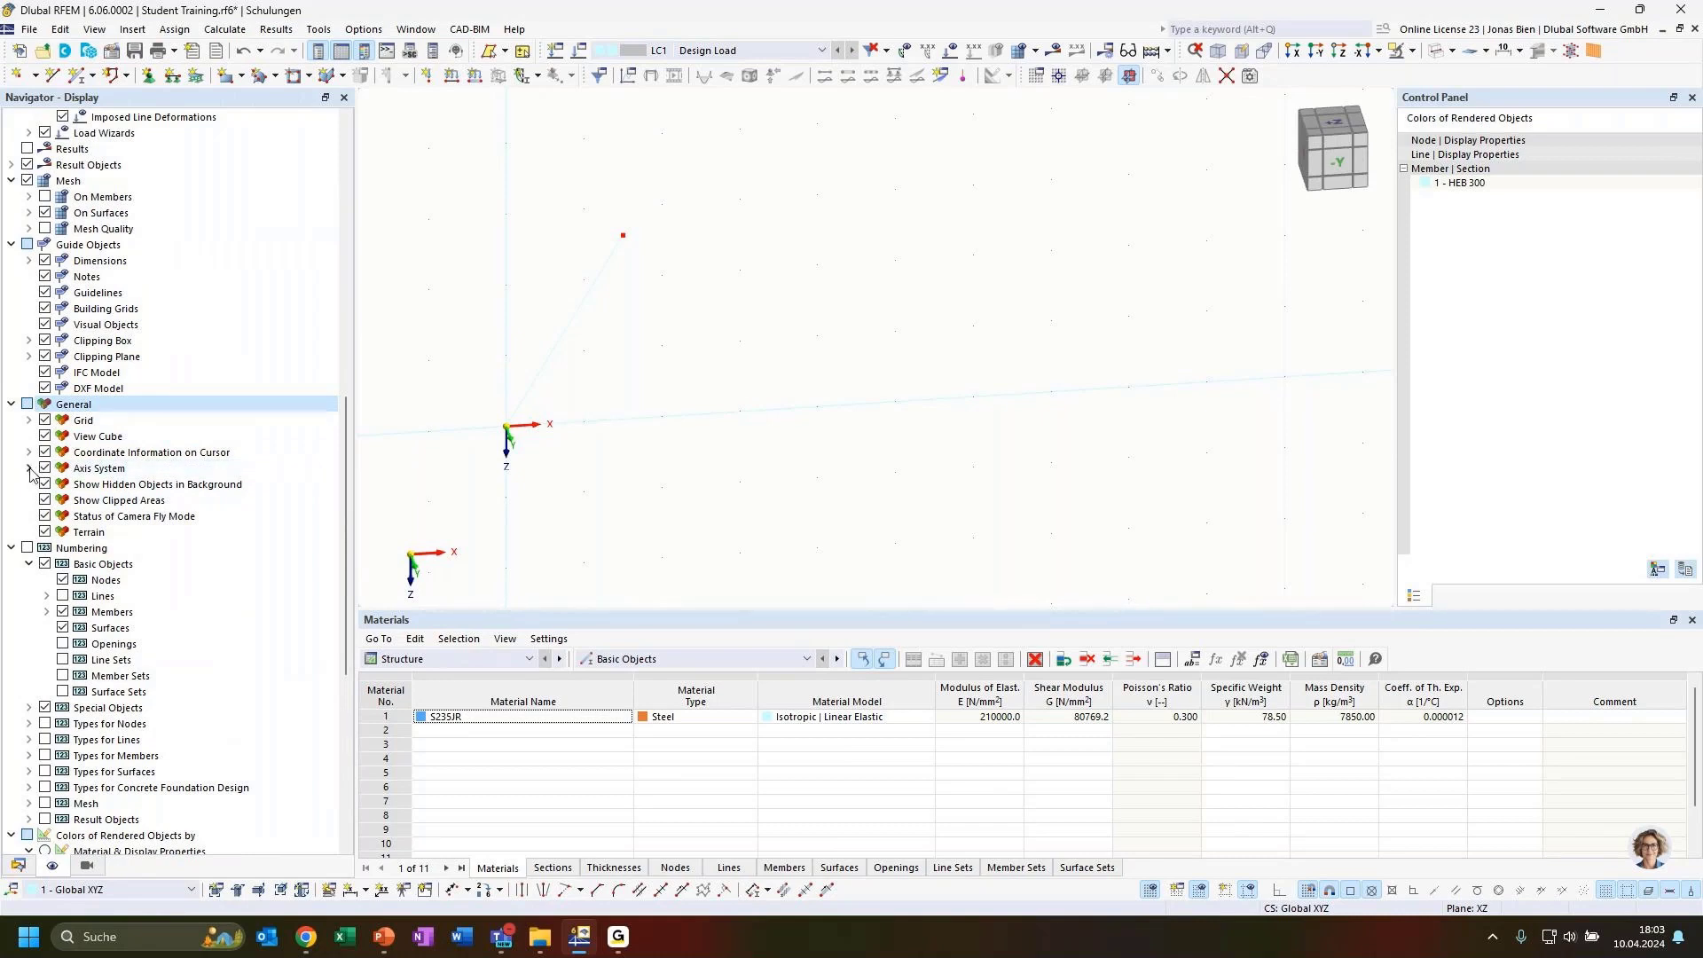
pyautogui.click(29, 469)
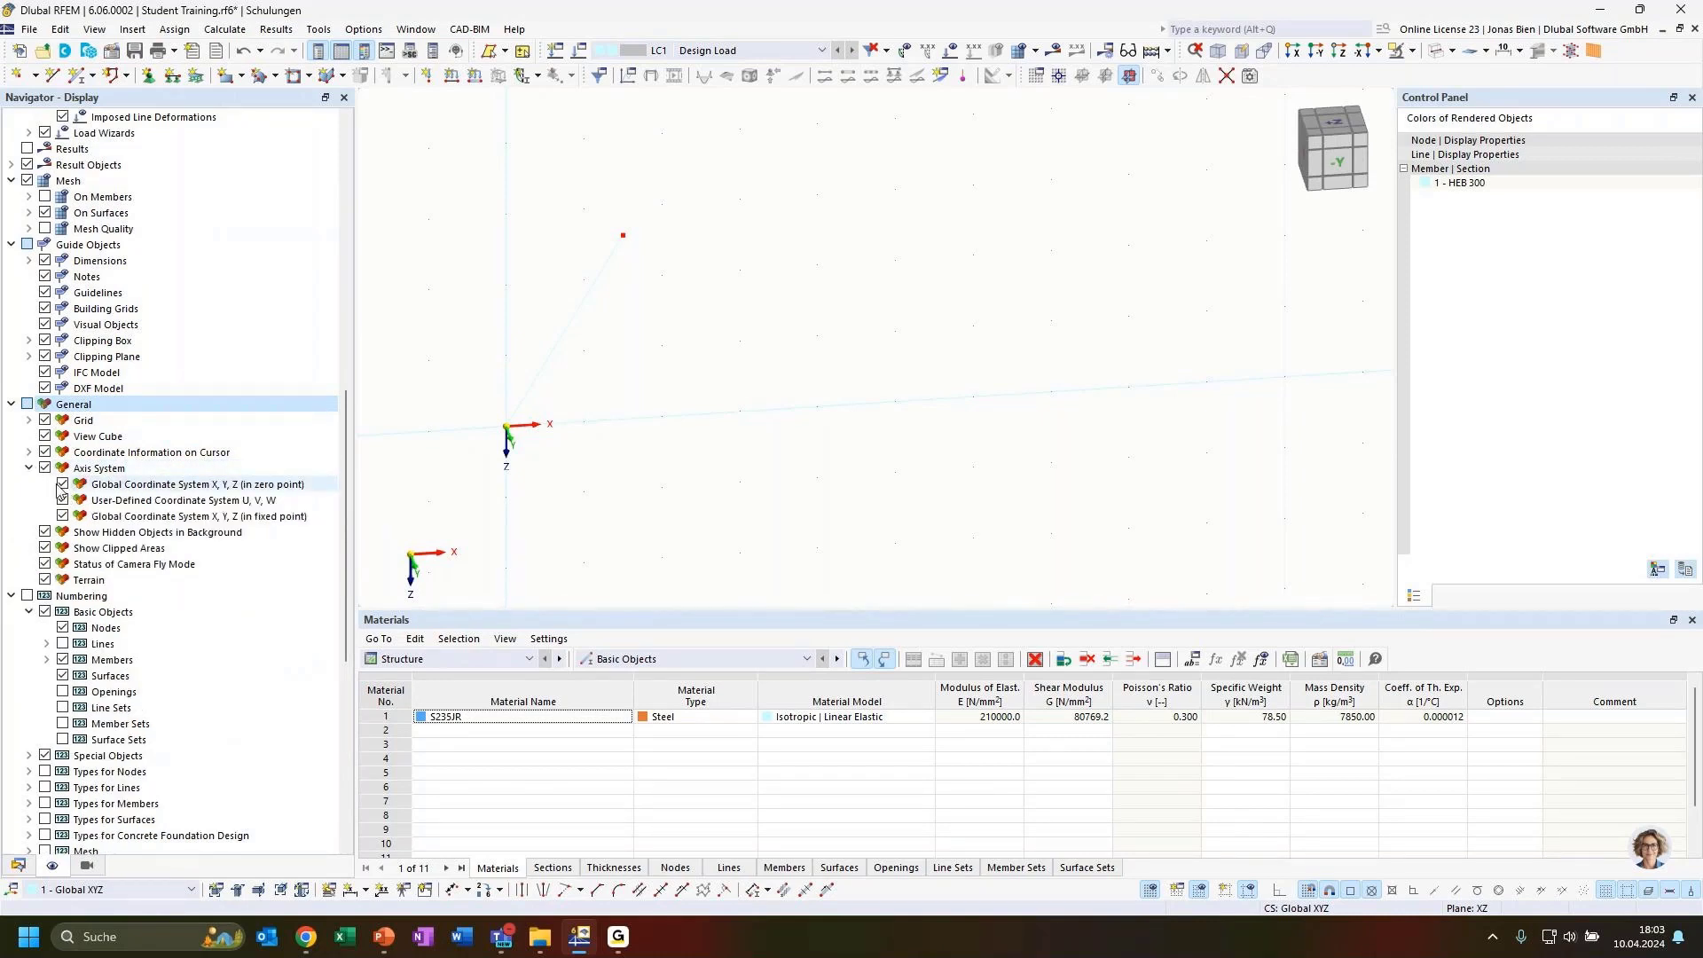
pyautogui.click(63, 486)
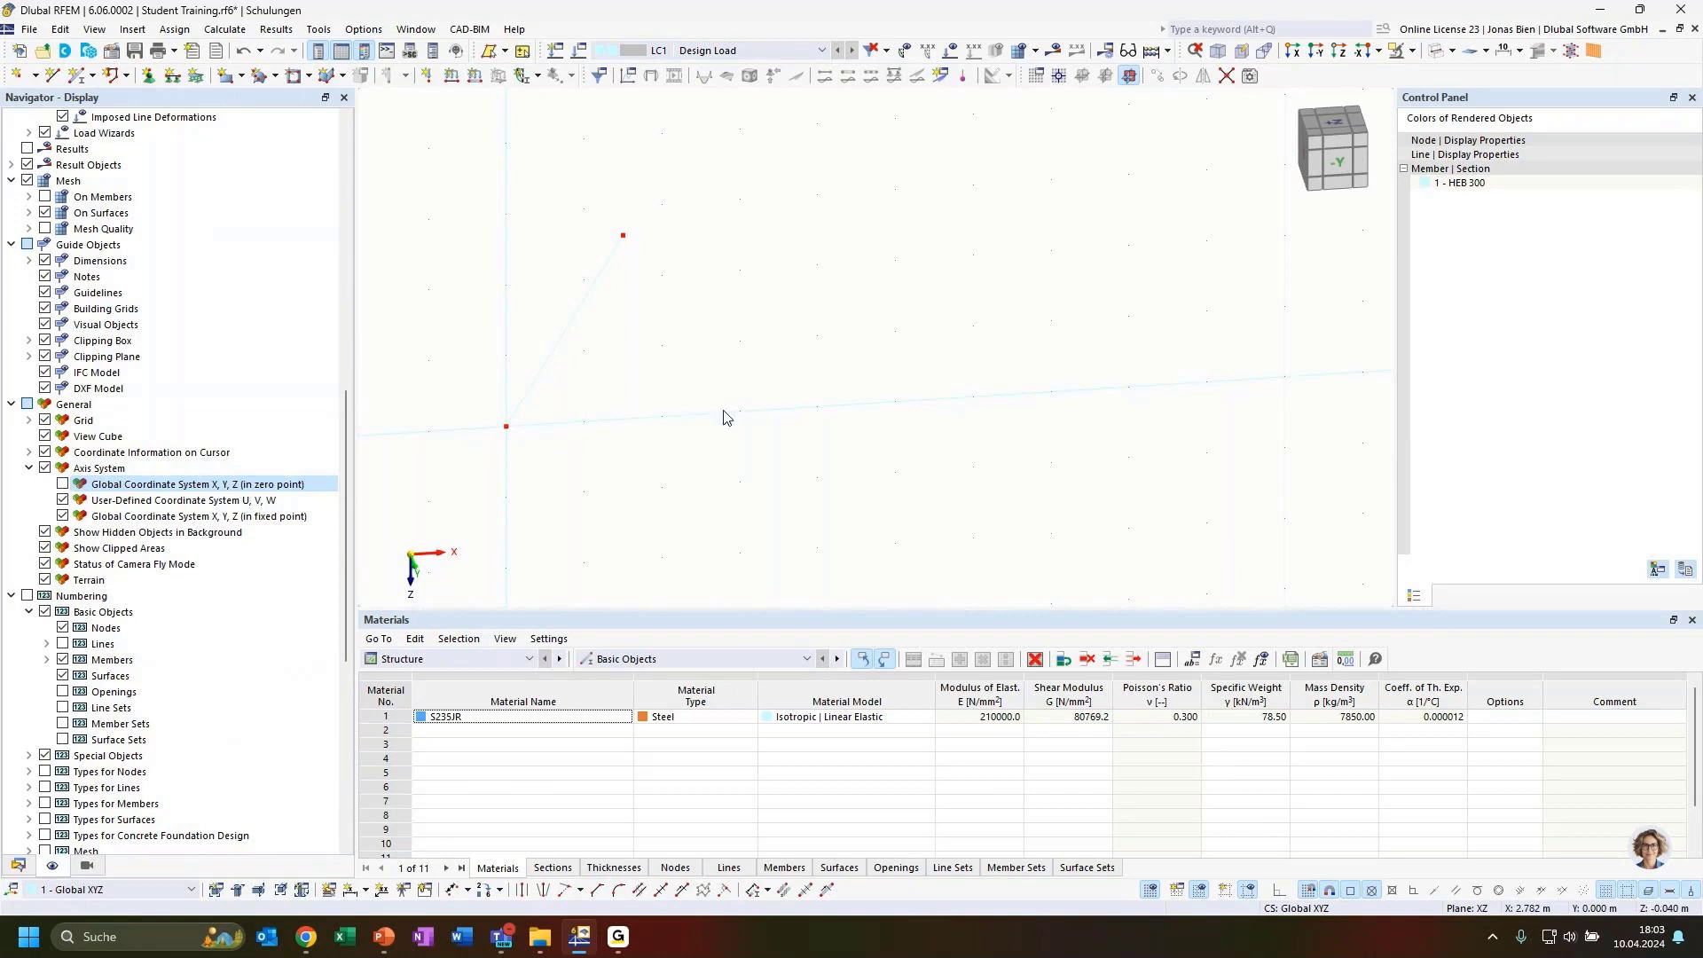
# Show the inclined member as a rendered solid in an oblique 3D view
pyautogui.keyDown('ctrl'); pyautogui.moveTo(784, 468); pyautogui.dragTo(849, 385, button='middle'); pyautogui.keyUp('ctrl')
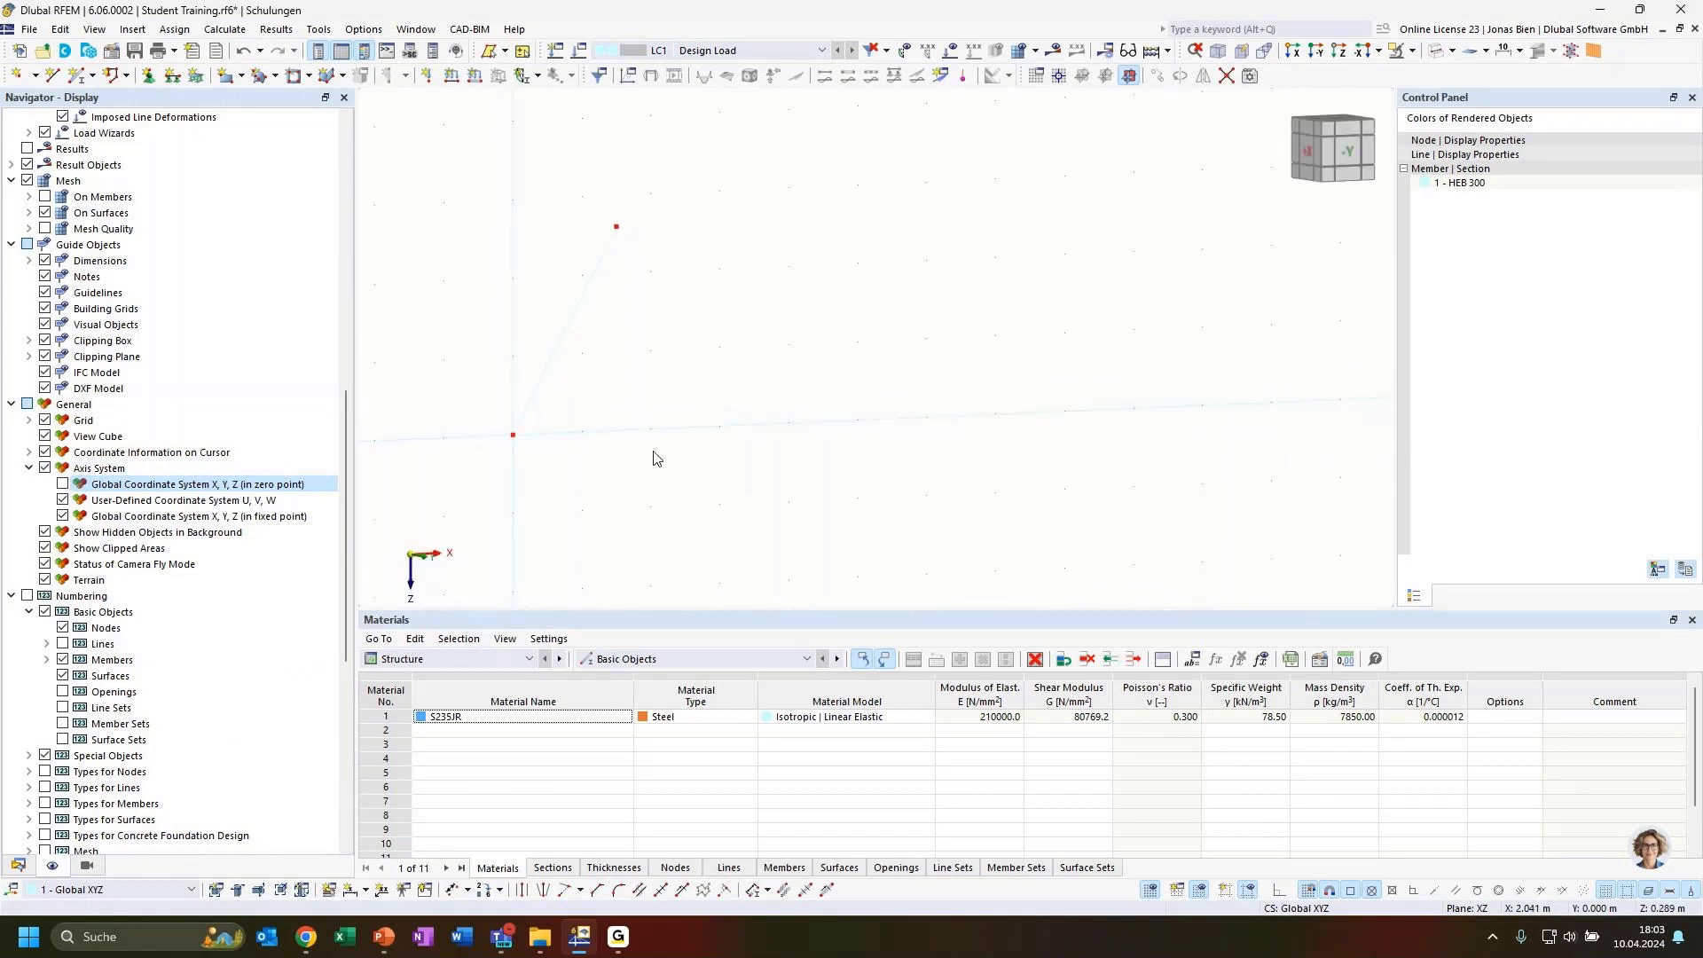
pyautogui.keyDown('ctrl'); pyautogui.moveTo(658, 460); pyautogui.dragTo(696, 490, button='middle'); pyautogui.keyUp('ctrl')
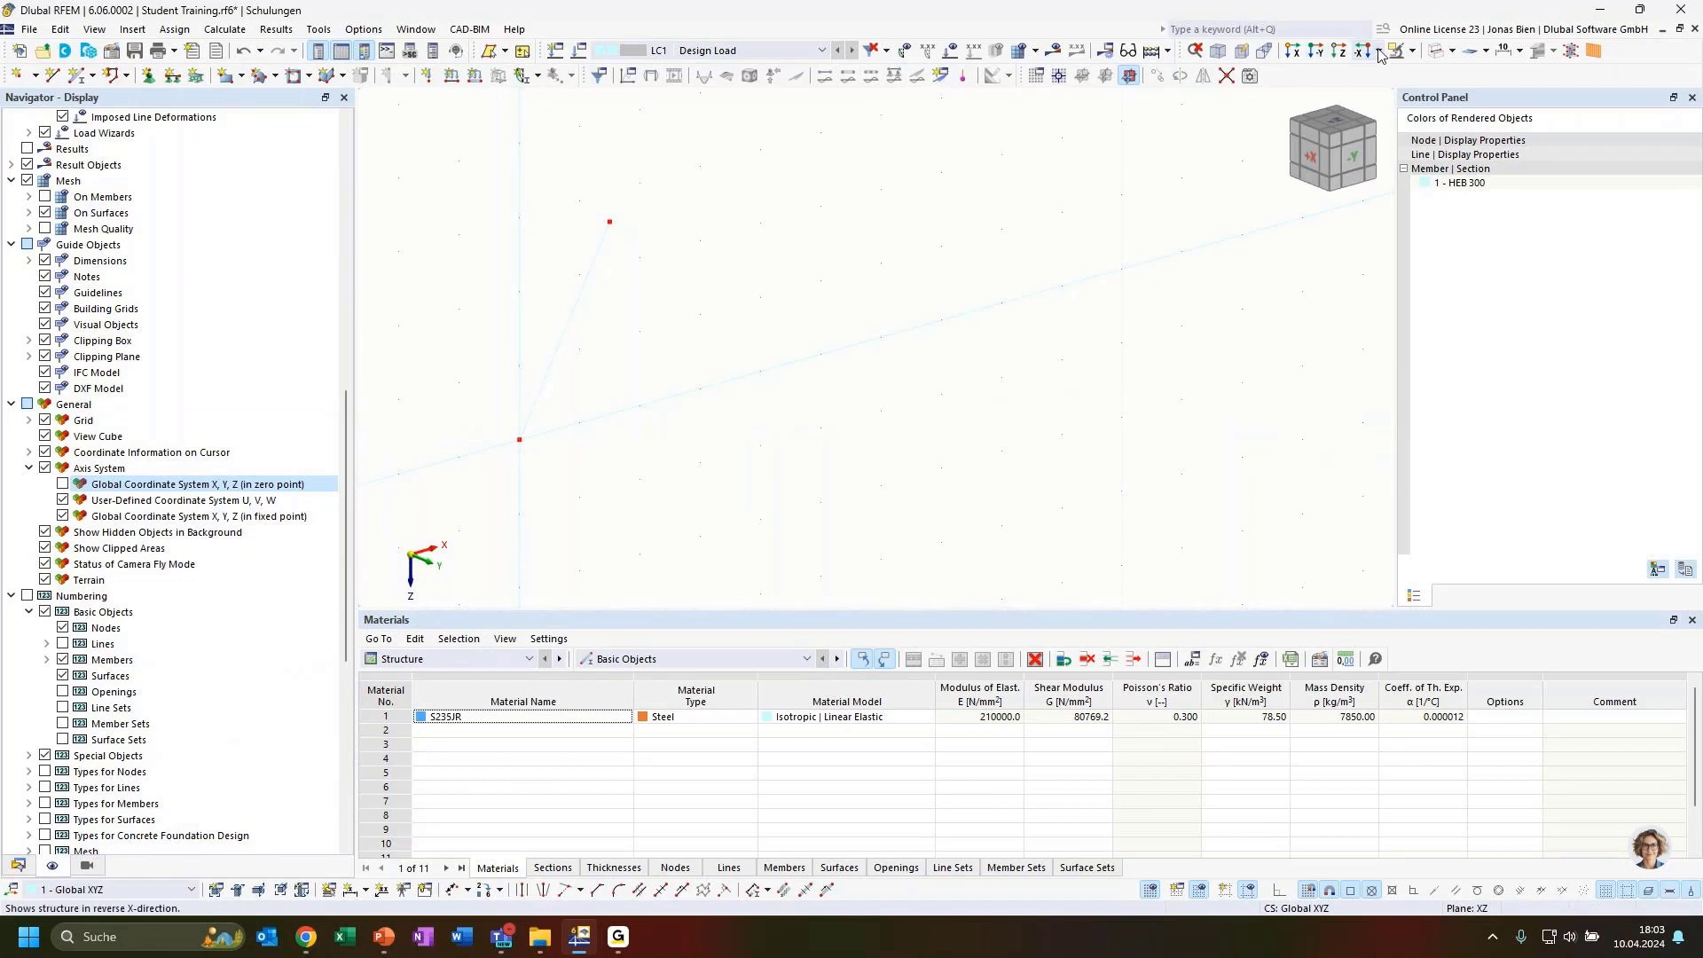
pyautogui.click(1439, 52)
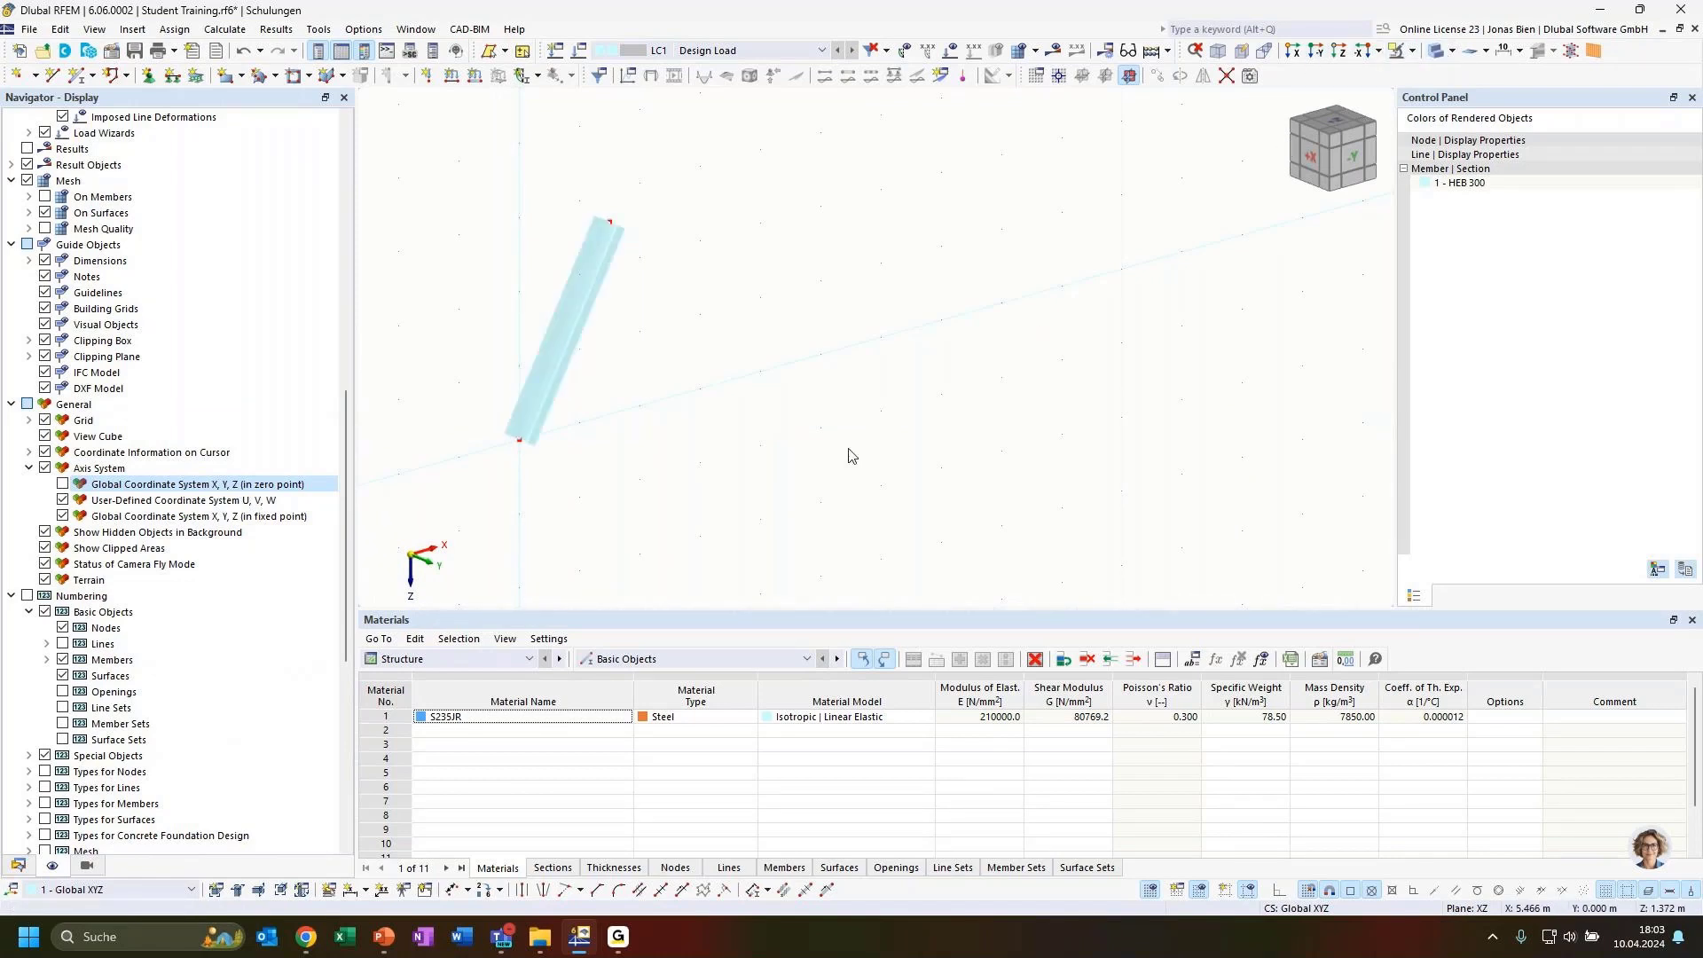
# Rotate the inclined member with two copies at 60° steps about the Y axis through its upper end node
pyautogui.keyDown('ctrl'); pyautogui.moveTo(891, 407); pyautogui.dragTo(713, 341, button='middle'); pyautogui.keyUp('ctrl')
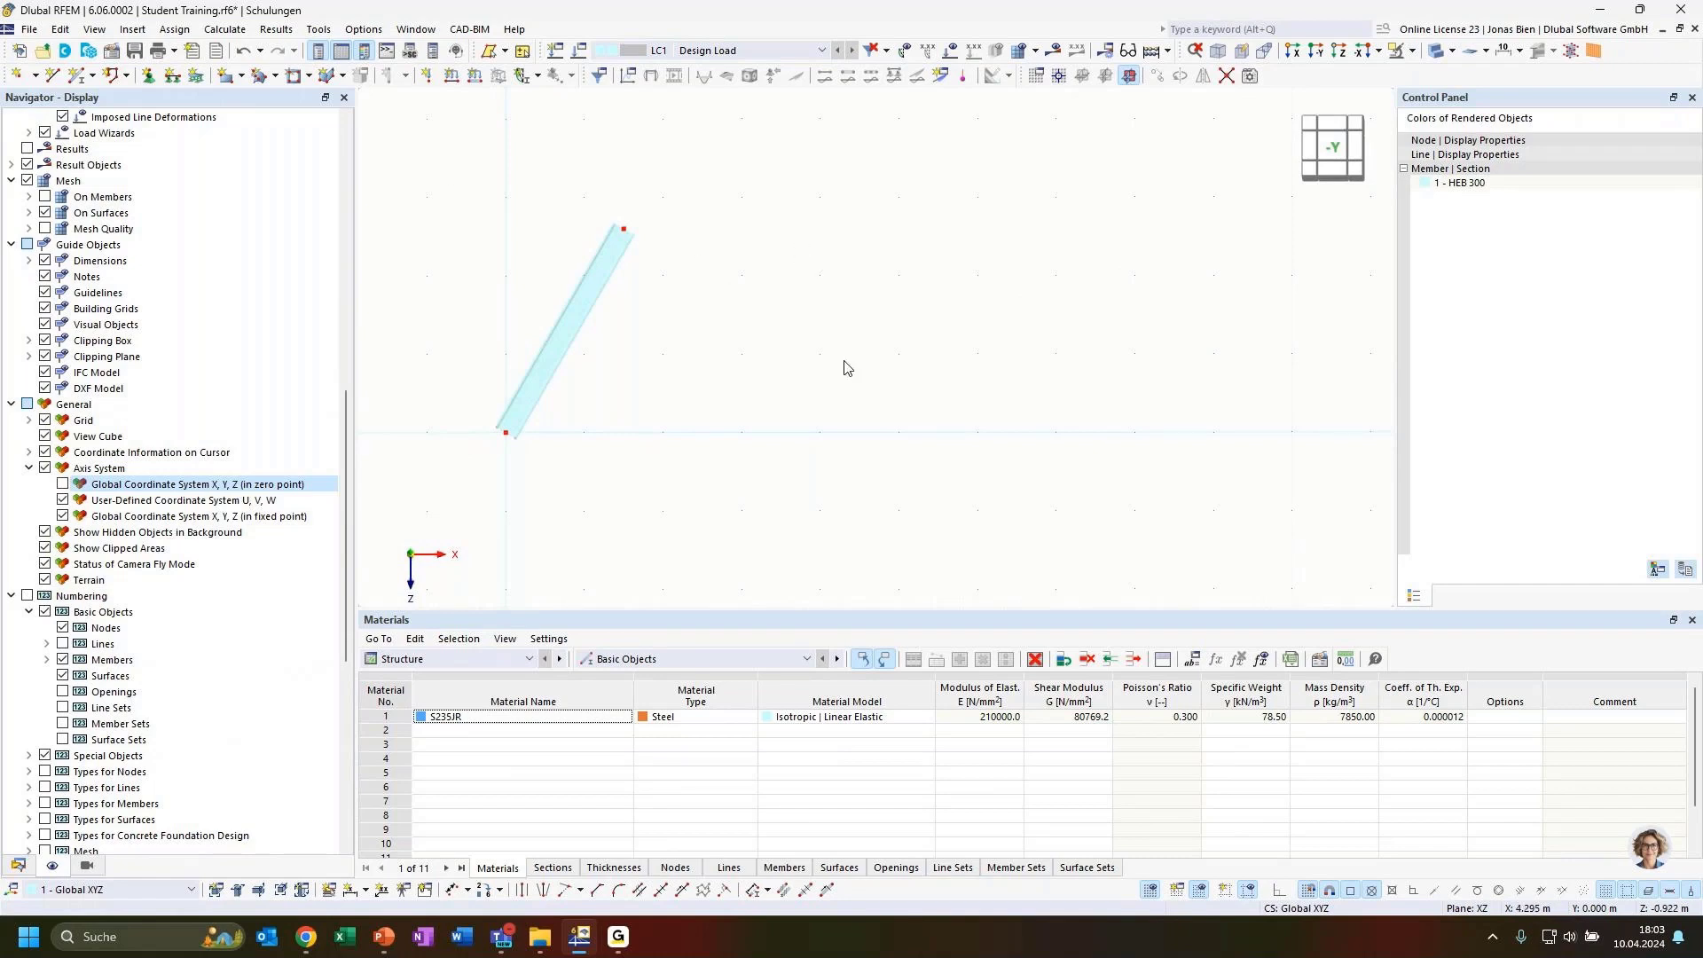
pyautogui.moveTo(848, 364); pyautogui.dragTo(551, 264)
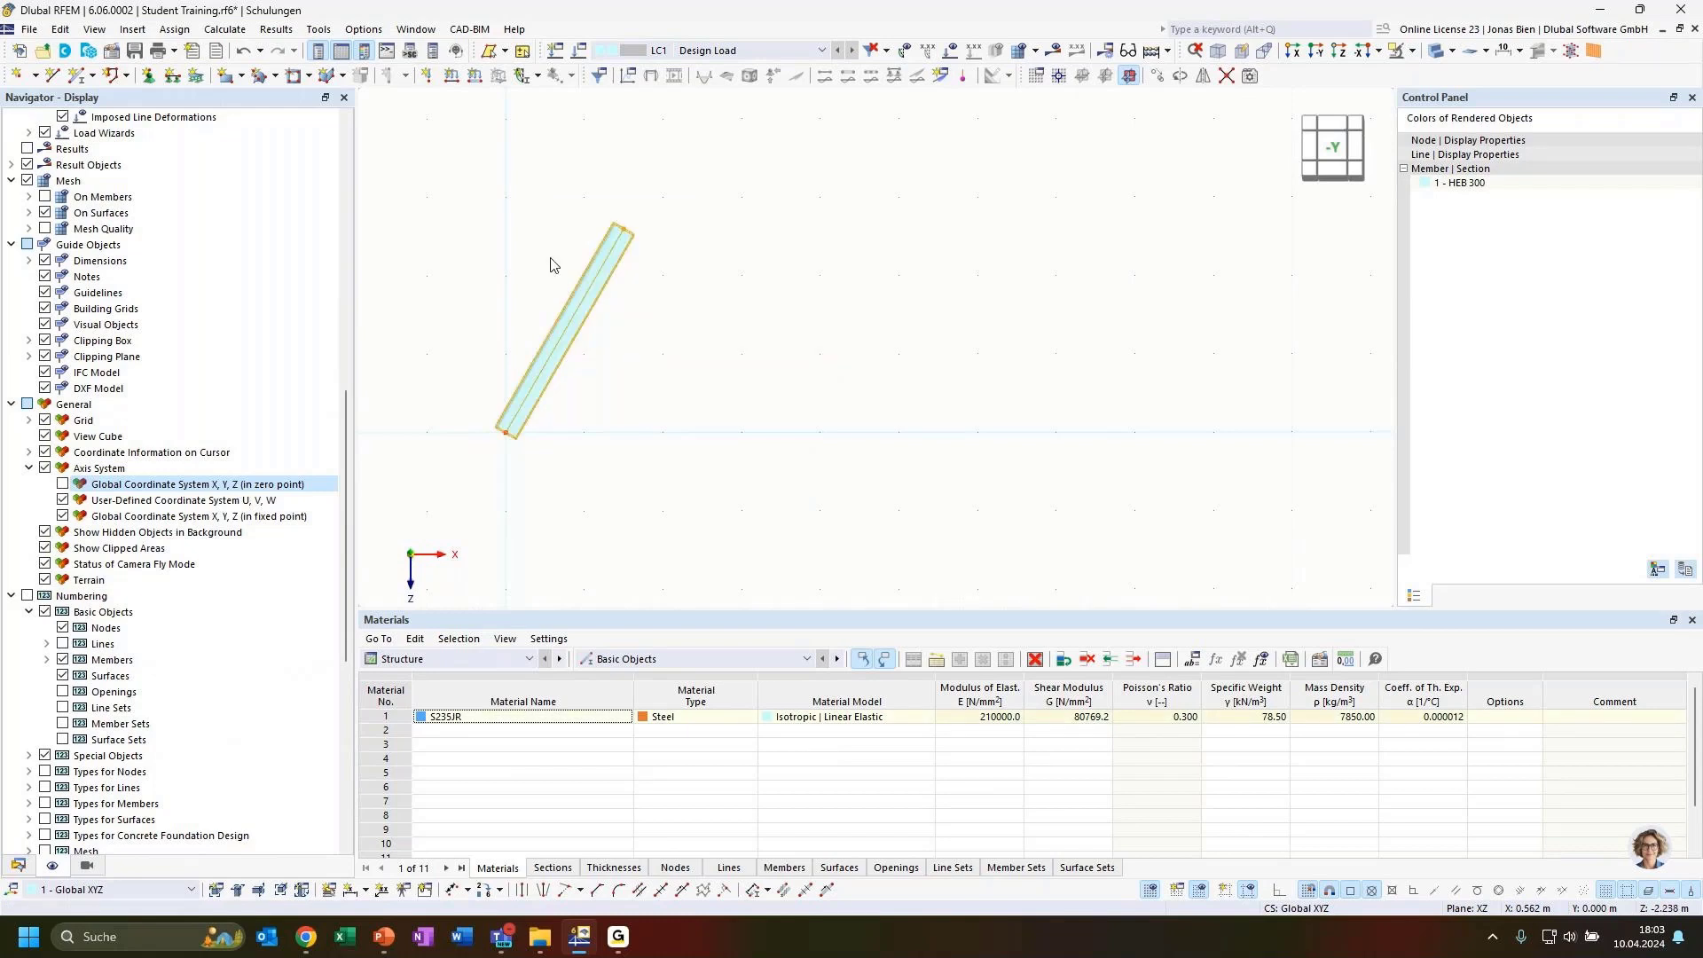
pyautogui.click(1180, 78)
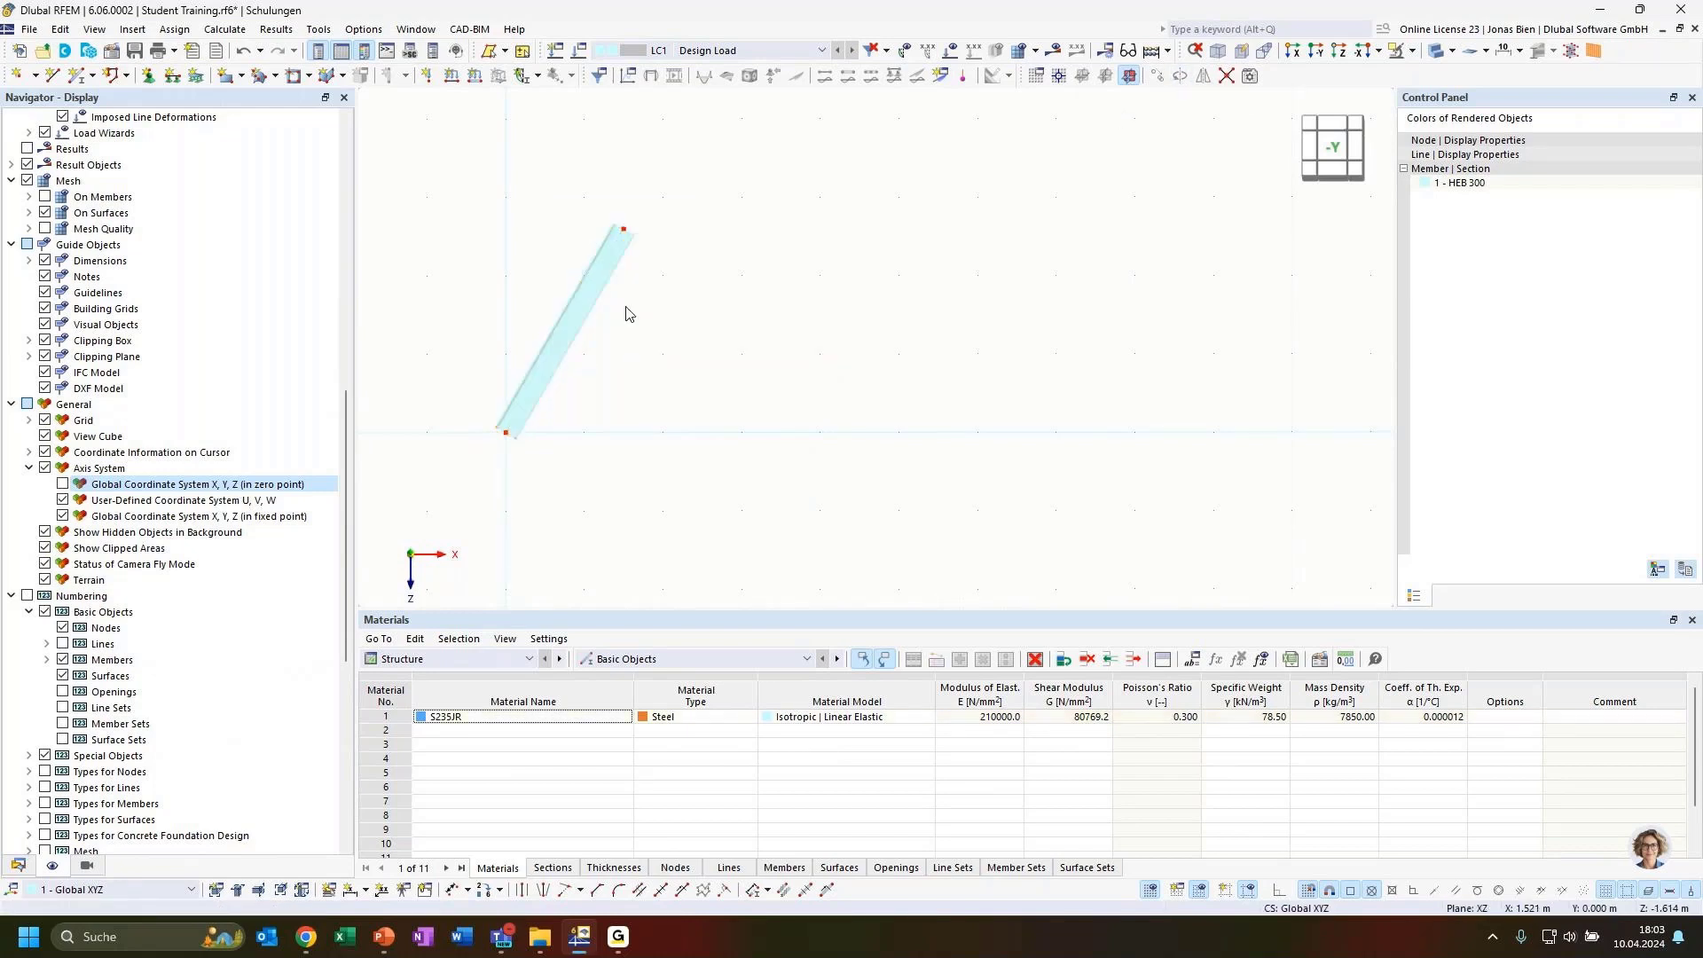
pyautogui.press('Escape')
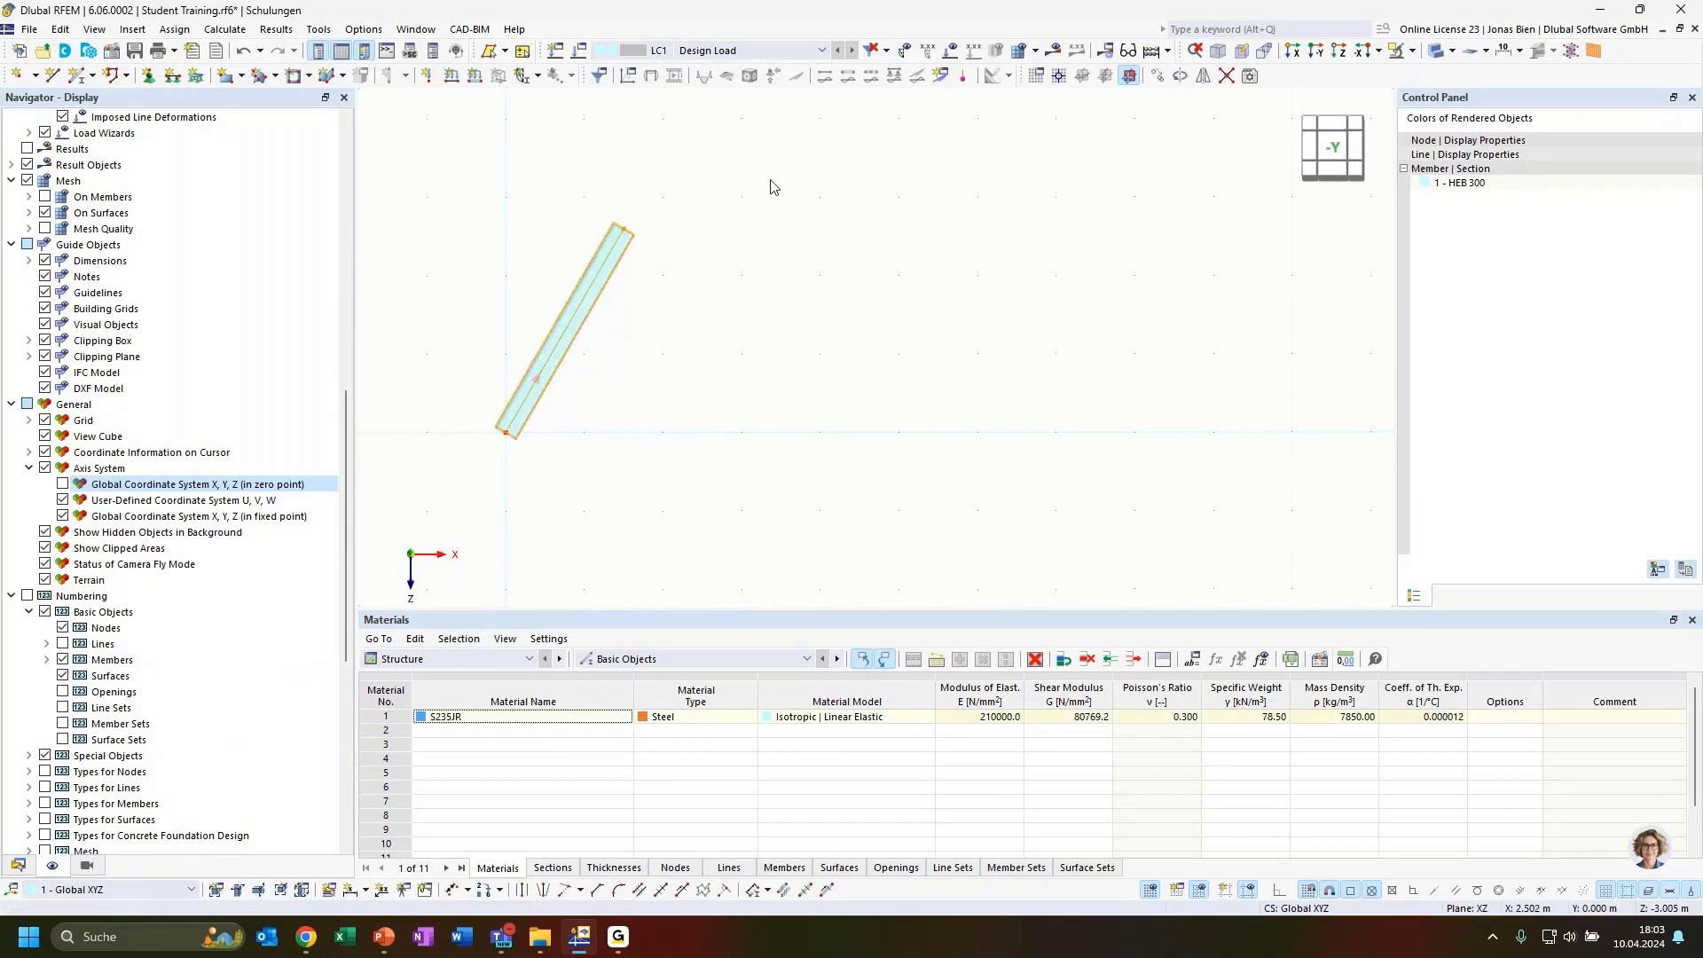
pyautogui.click(1180, 76)
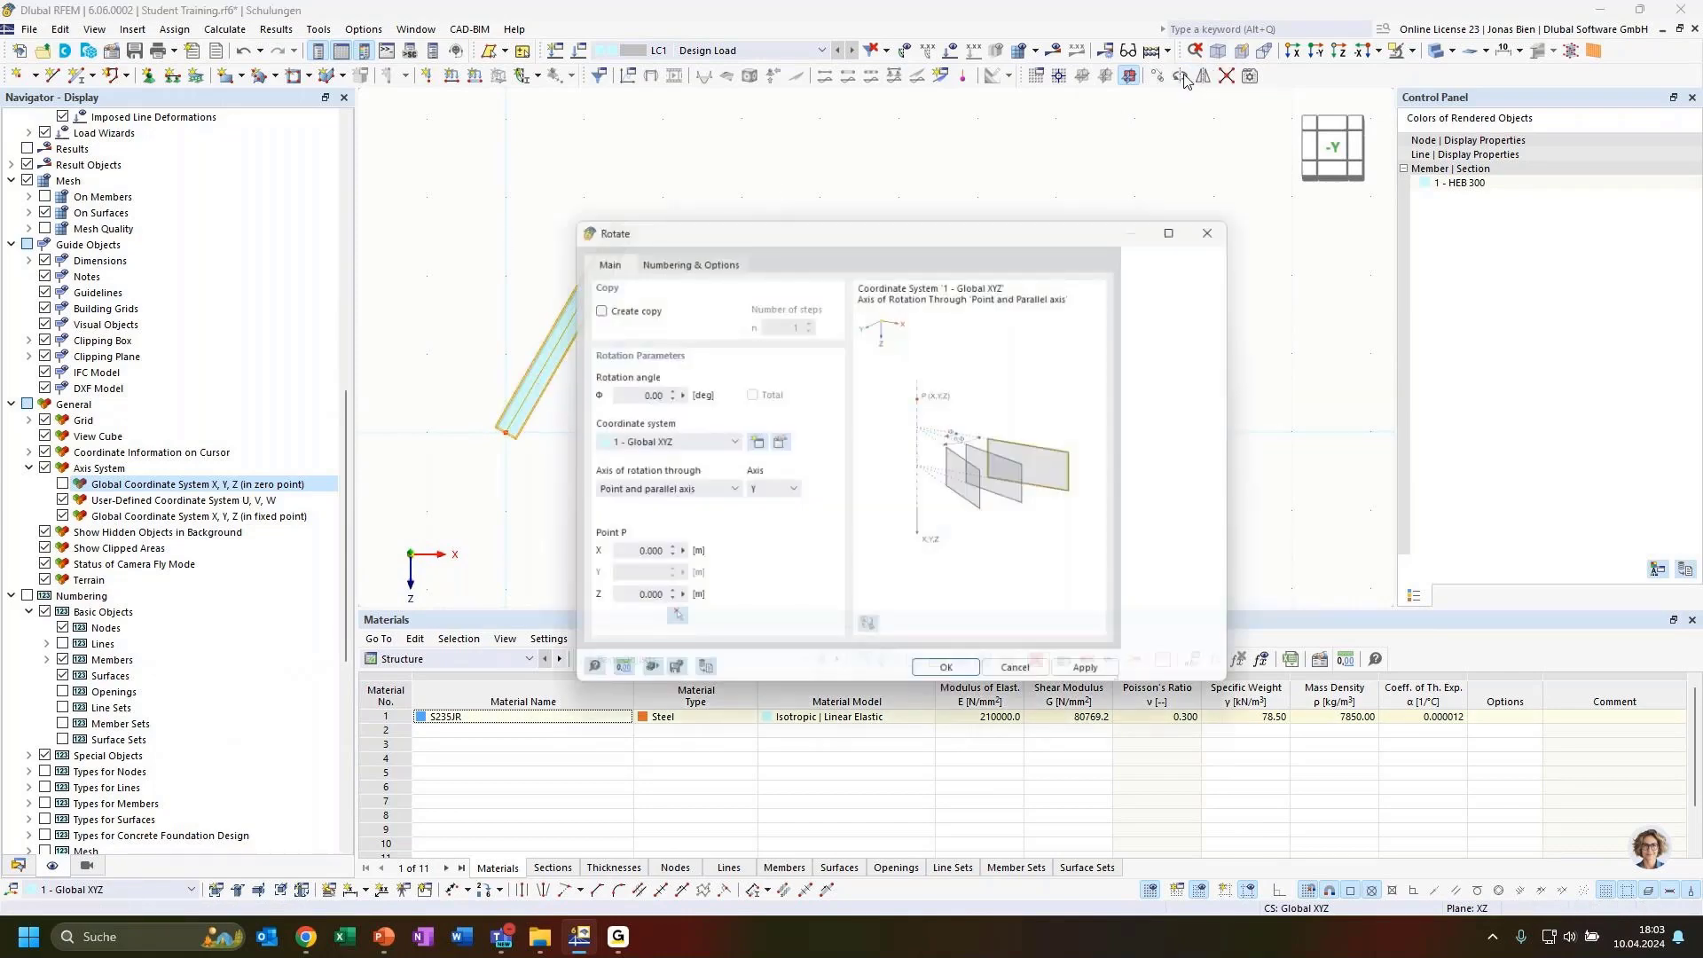
pyautogui.moveTo(789, 224); pyautogui.dragTo(894, 145)
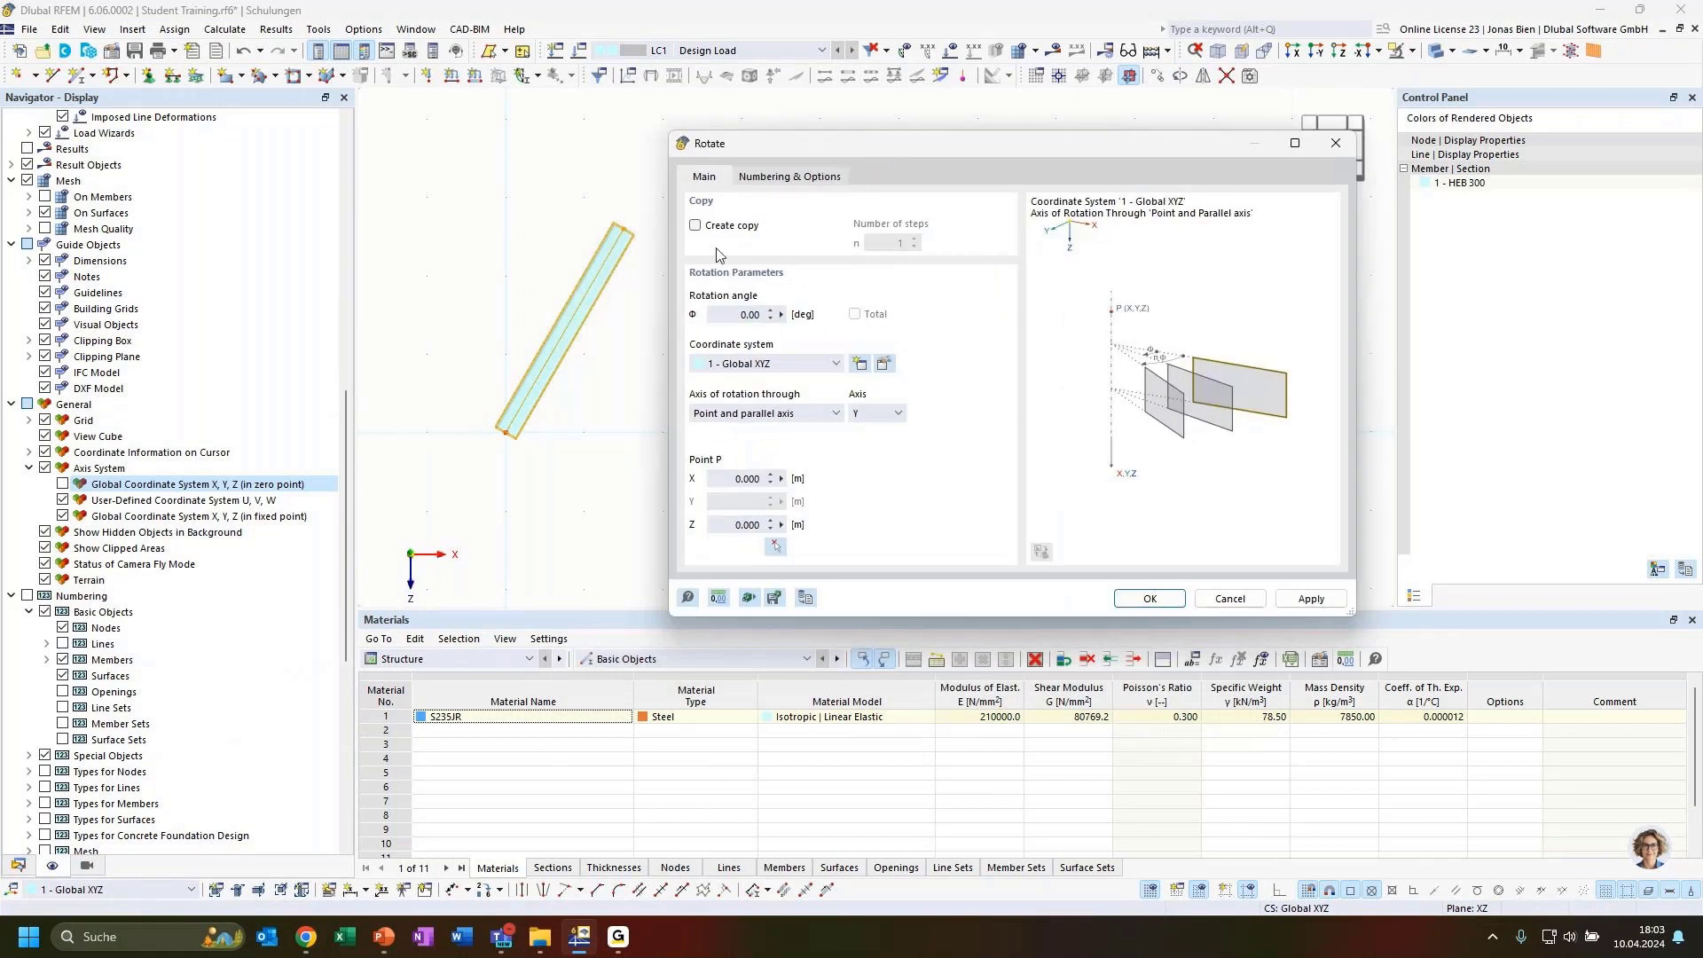
pyautogui.click(712, 230)
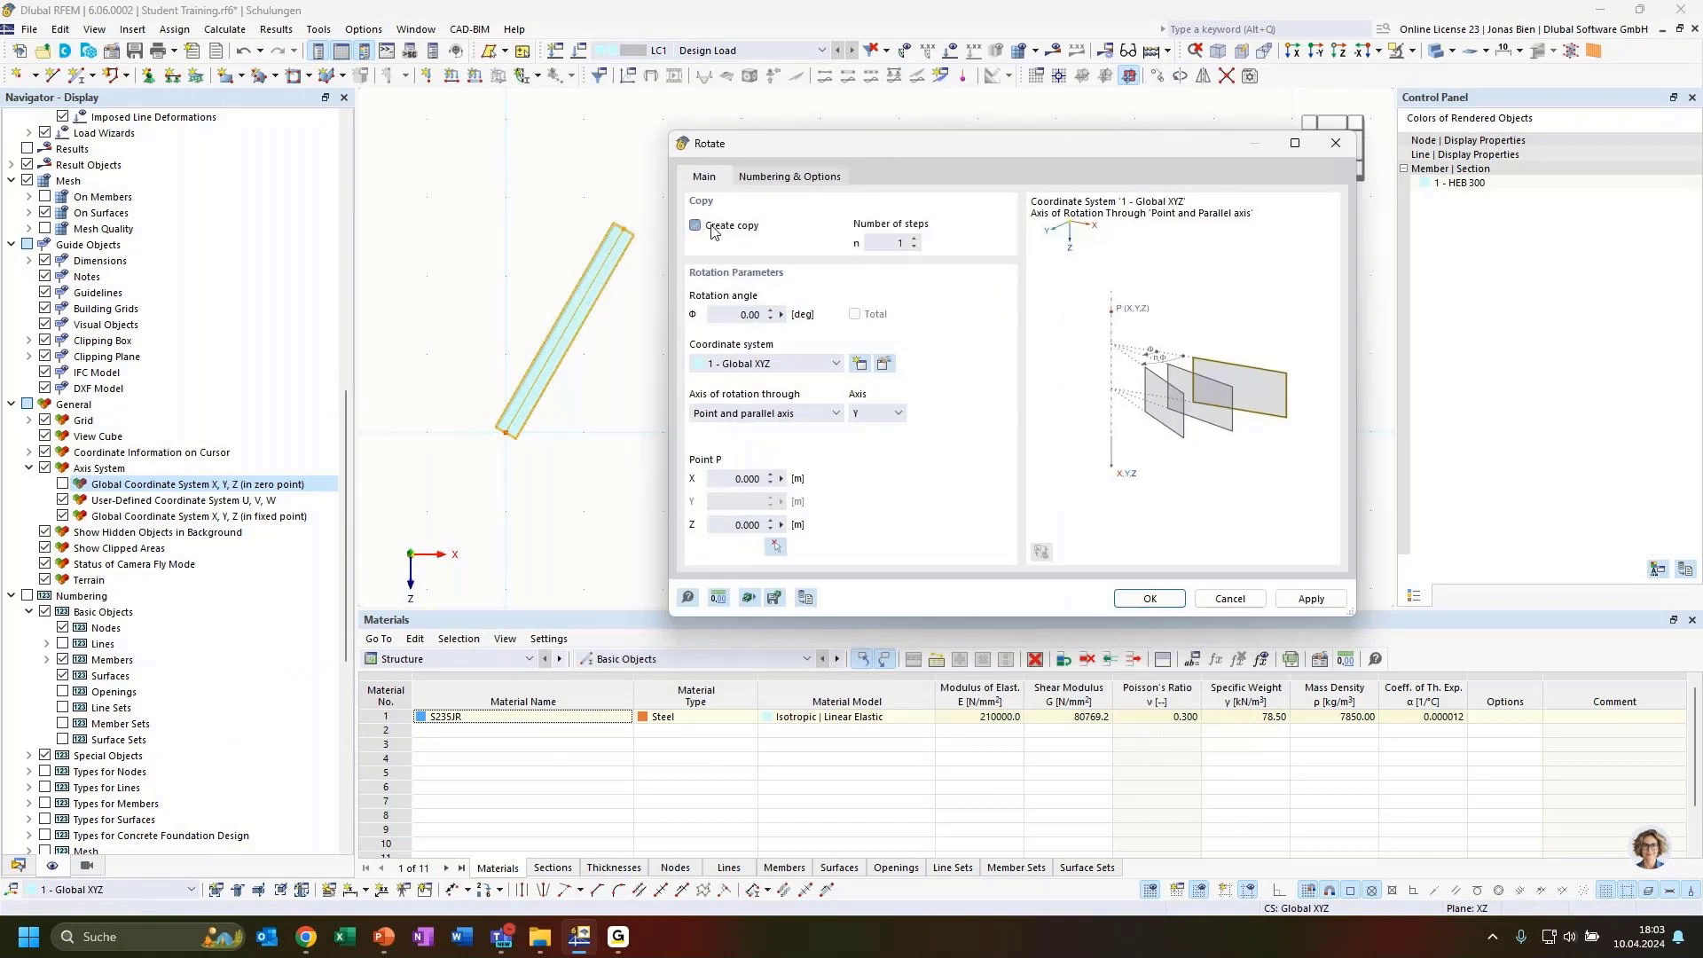
pyautogui.click(890, 242)
pyautogui.write('2')
pyautogui.click(736, 316)
pyautogui.click(776, 549)
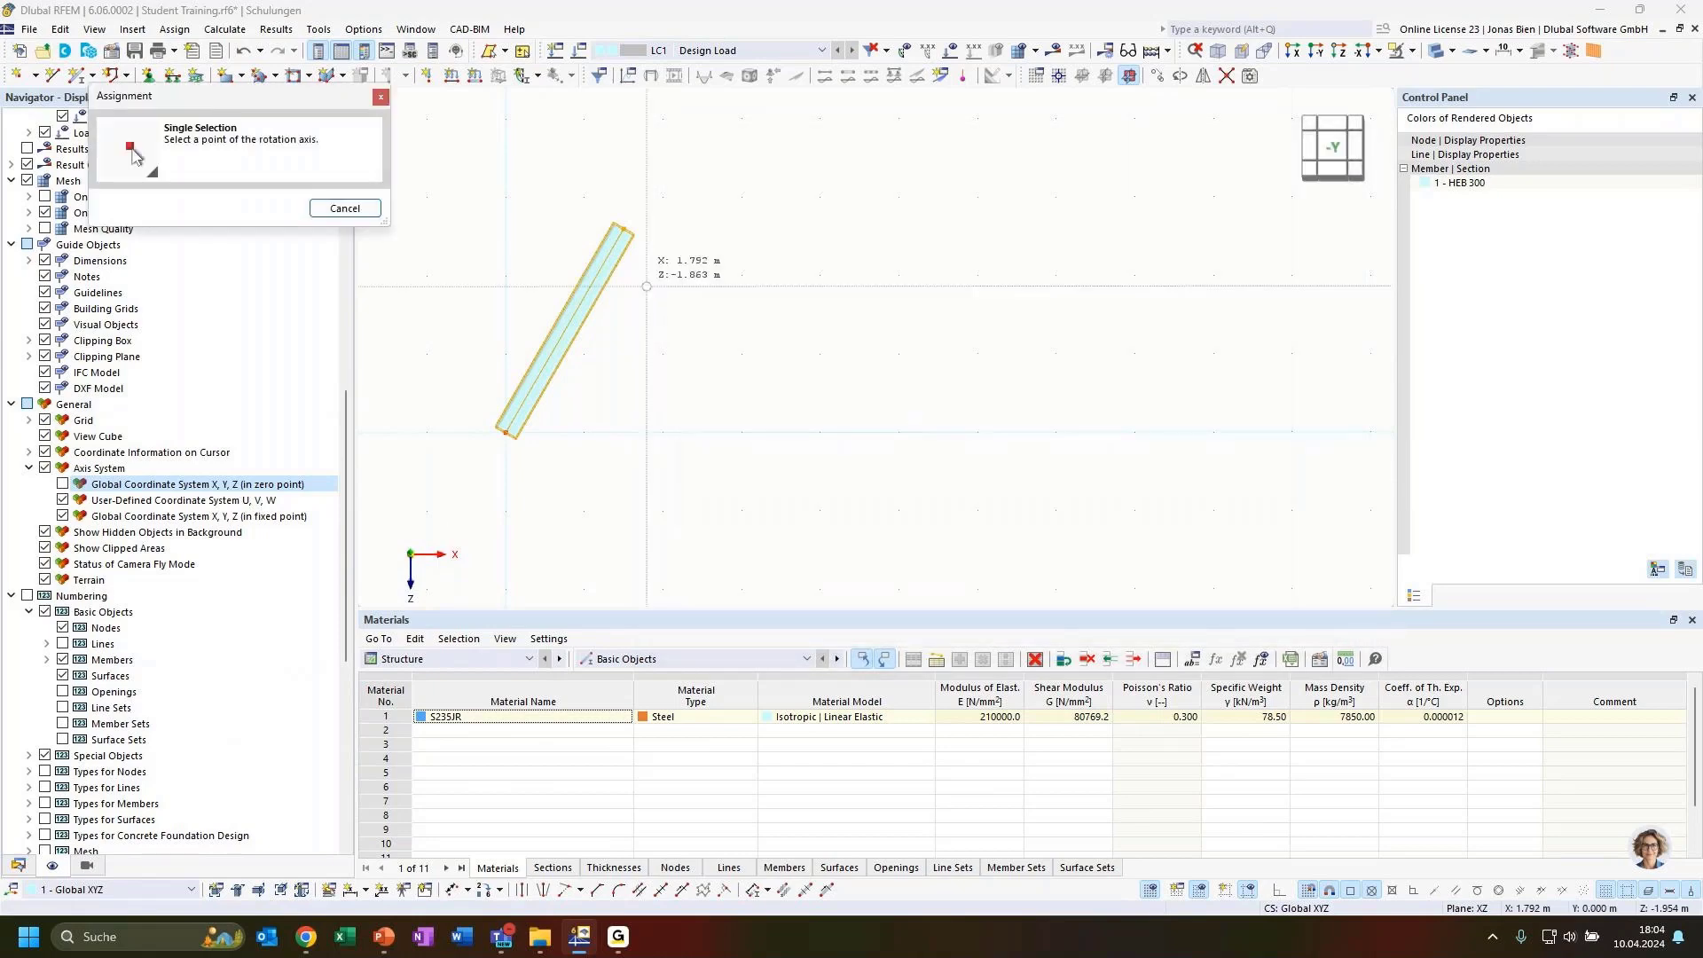
pyautogui.click(623, 229)
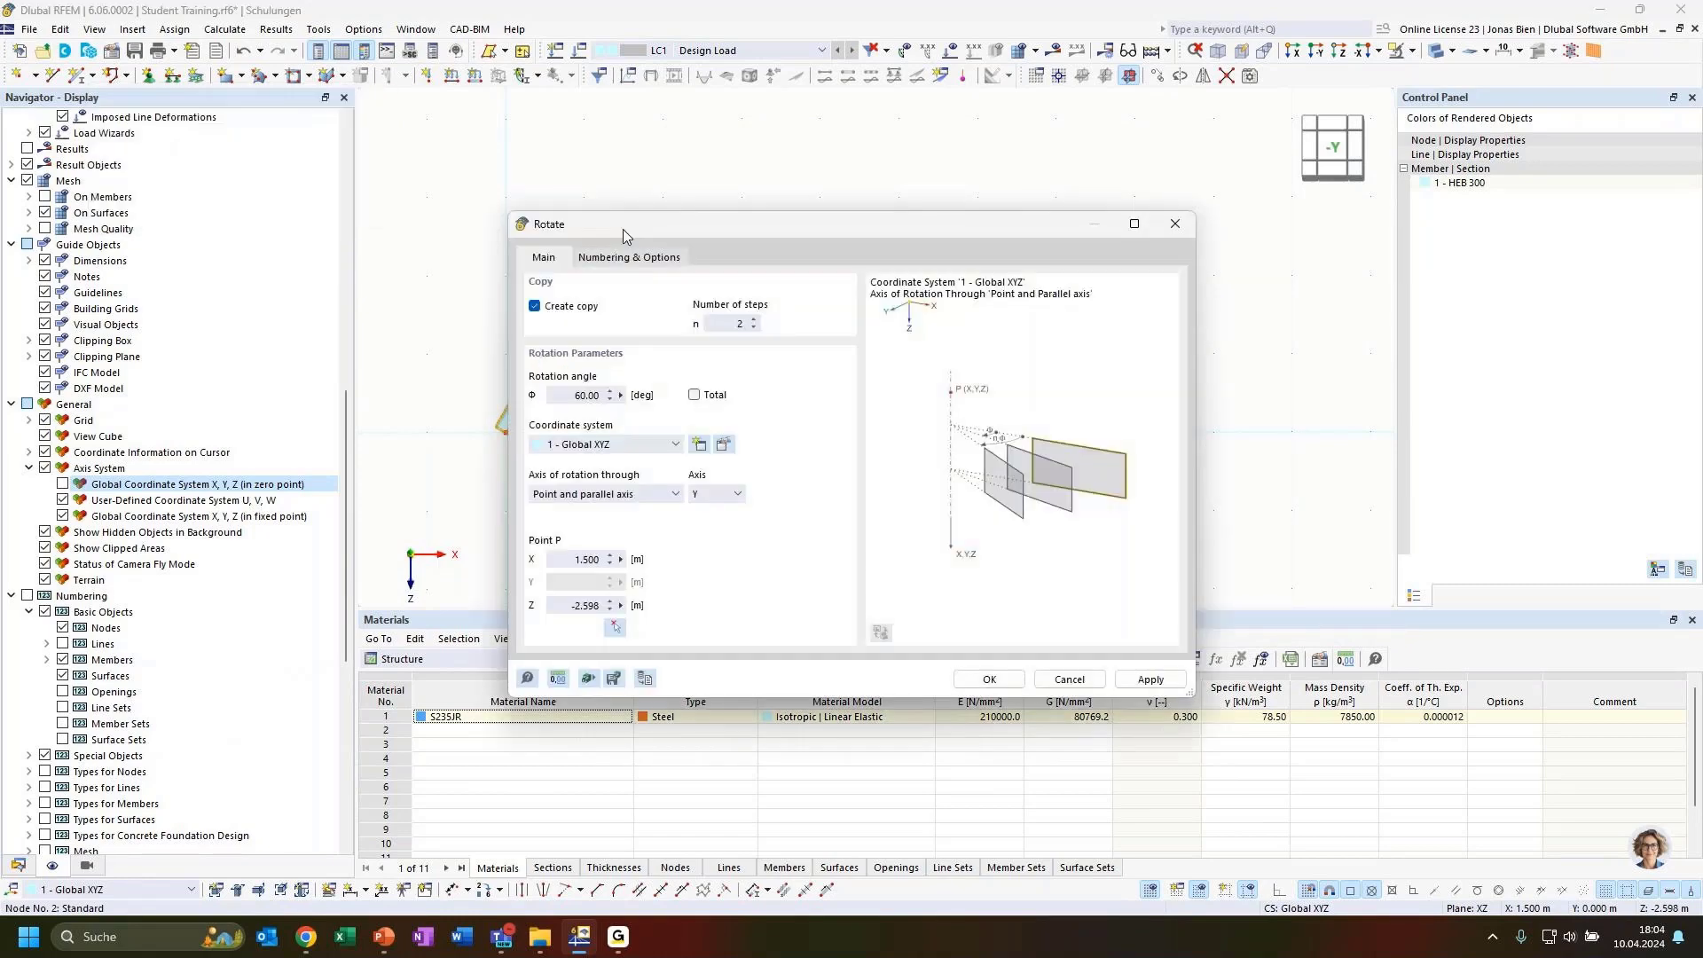
pyautogui.moveTo(743, 232); pyautogui.dragTo(1124, 196)
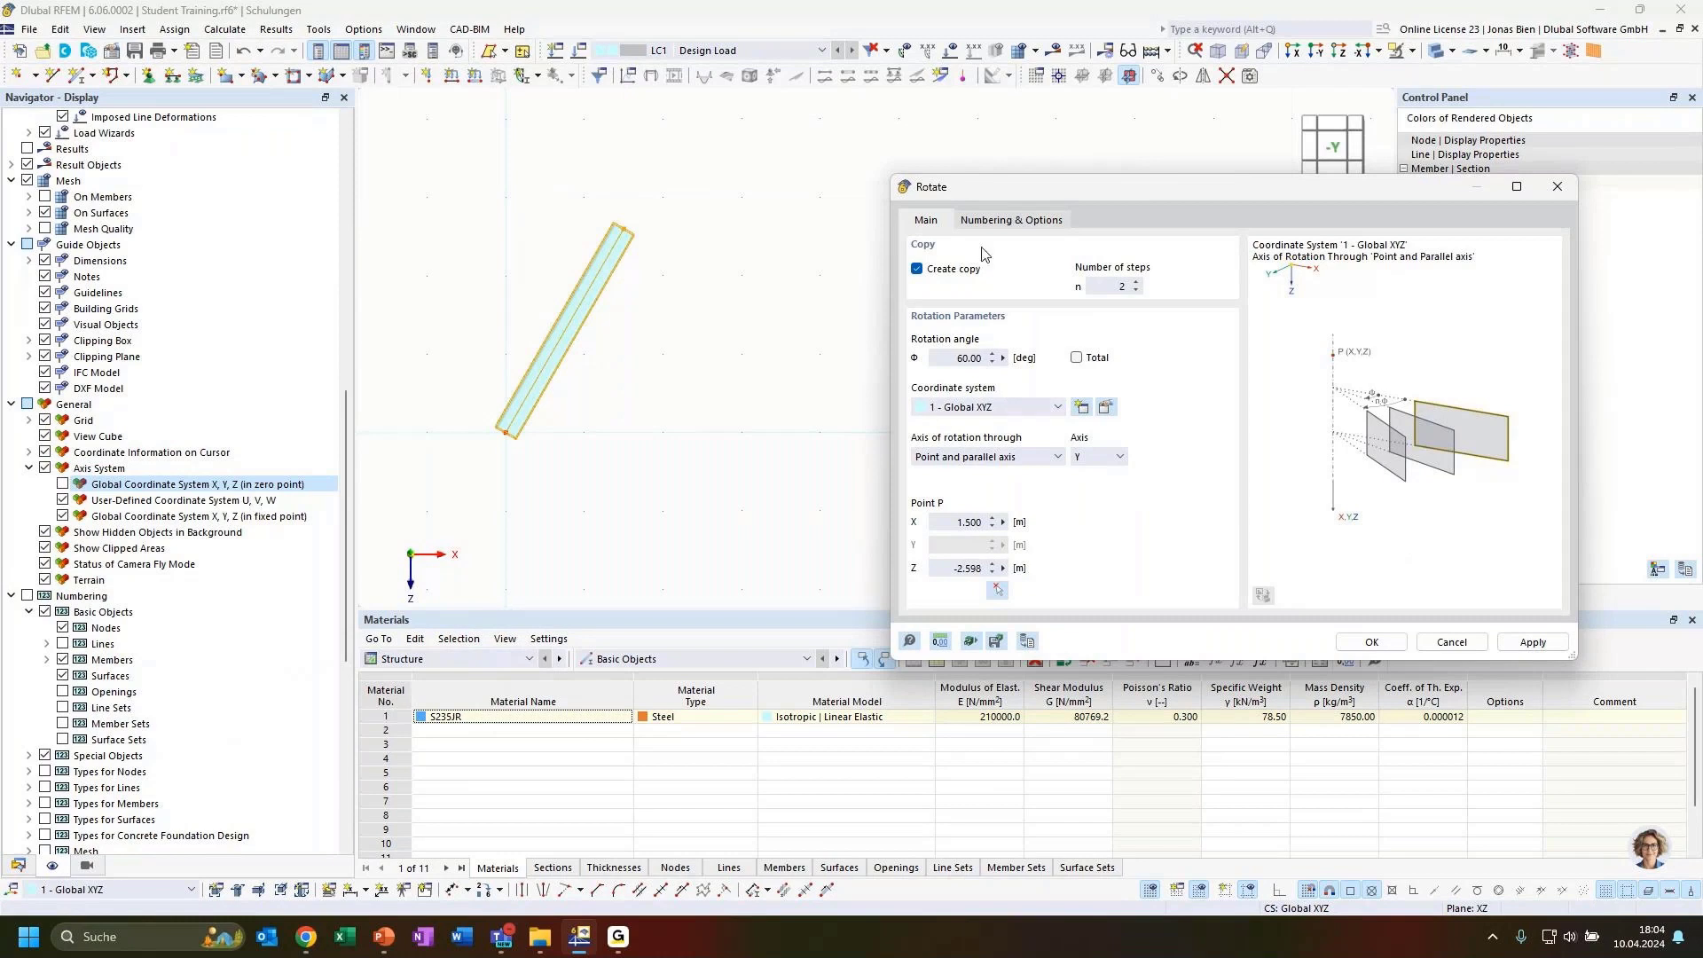
pyautogui.click(1371, 642)
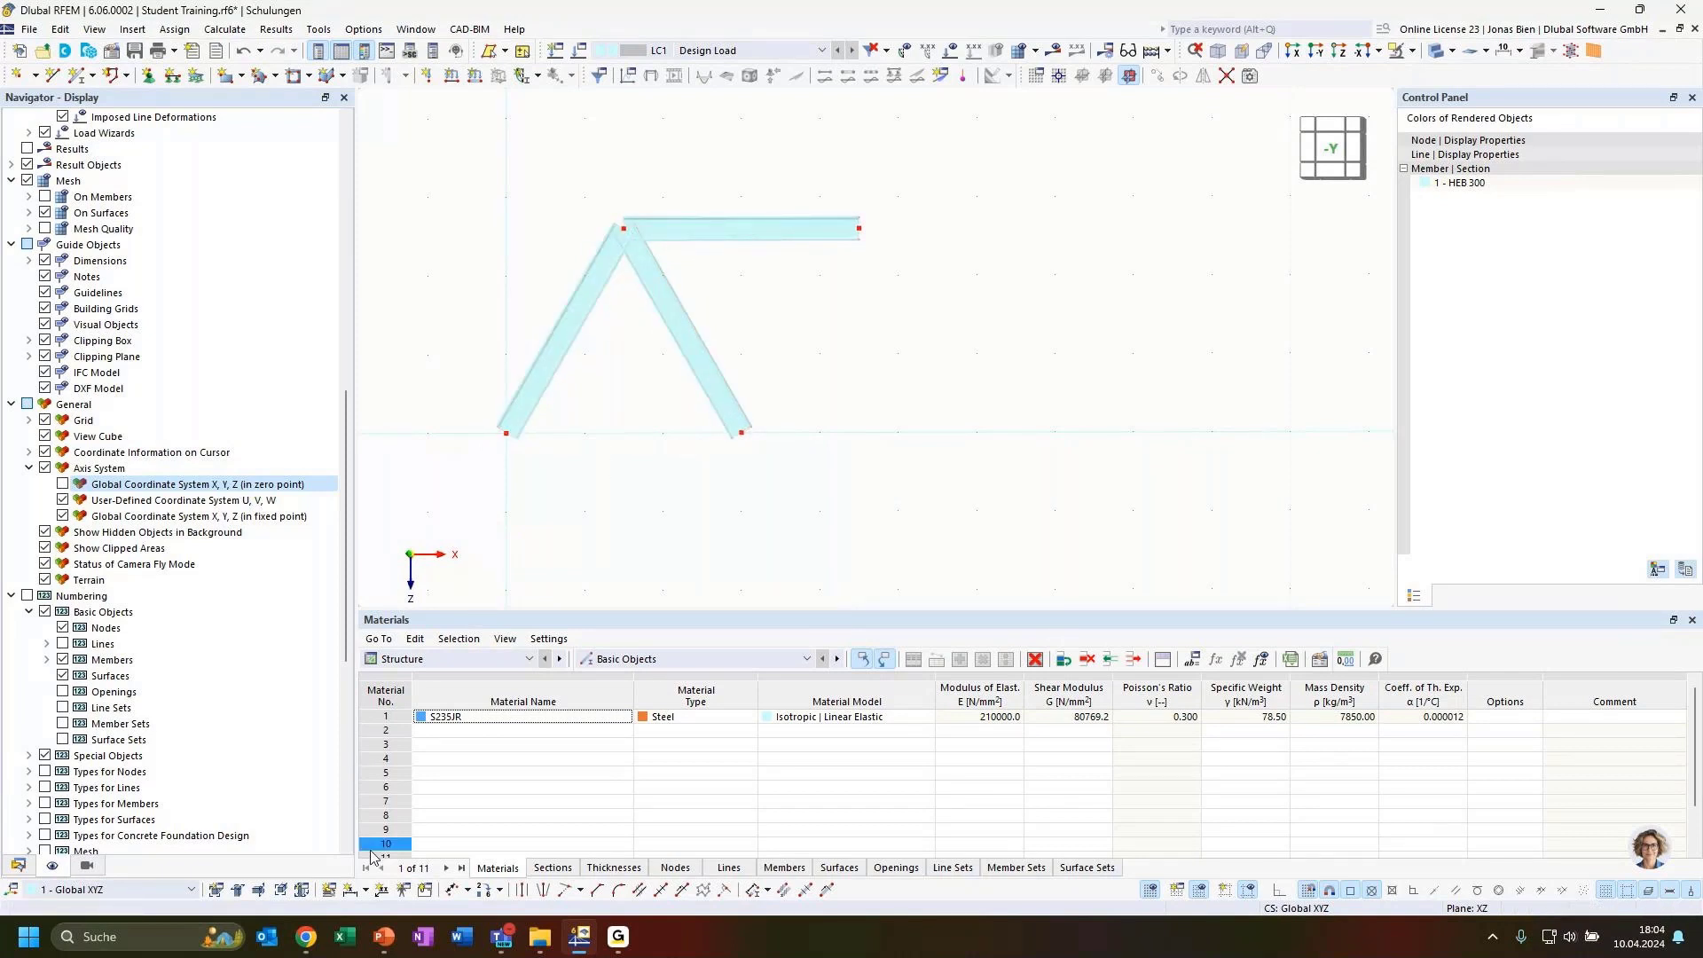
# Check the angle between the two inclined members with an angular dimension and delete that dimension
pyautogui.click(364, 891)
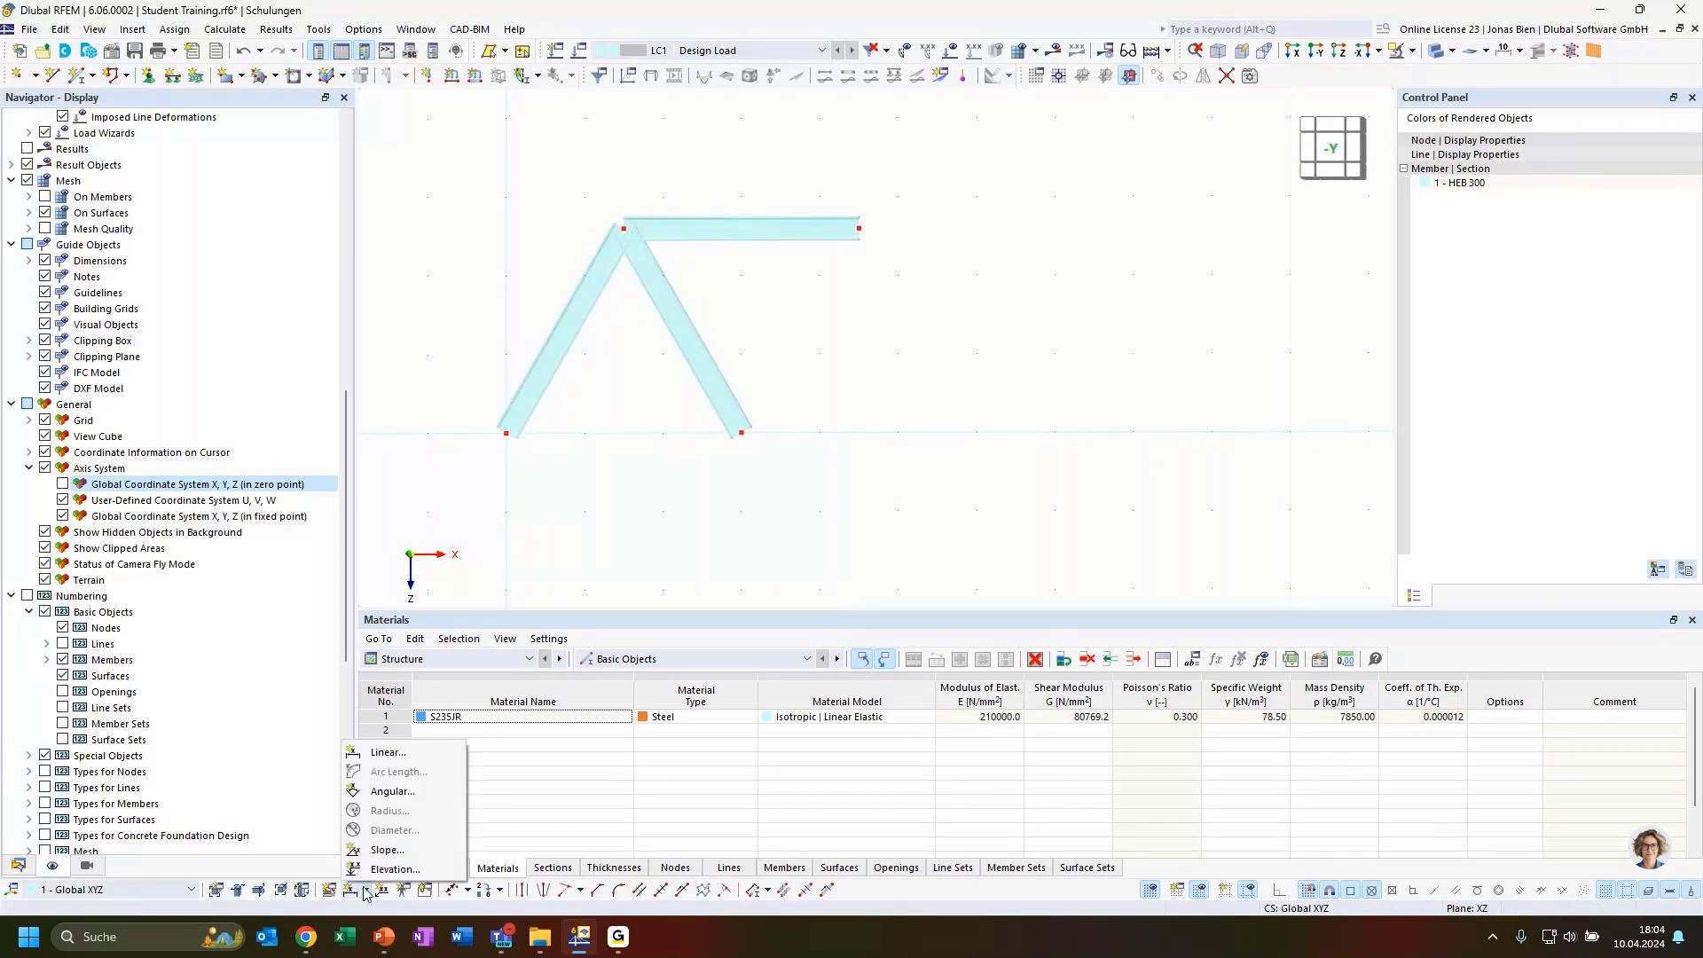
pyautogui.click(384, 792)
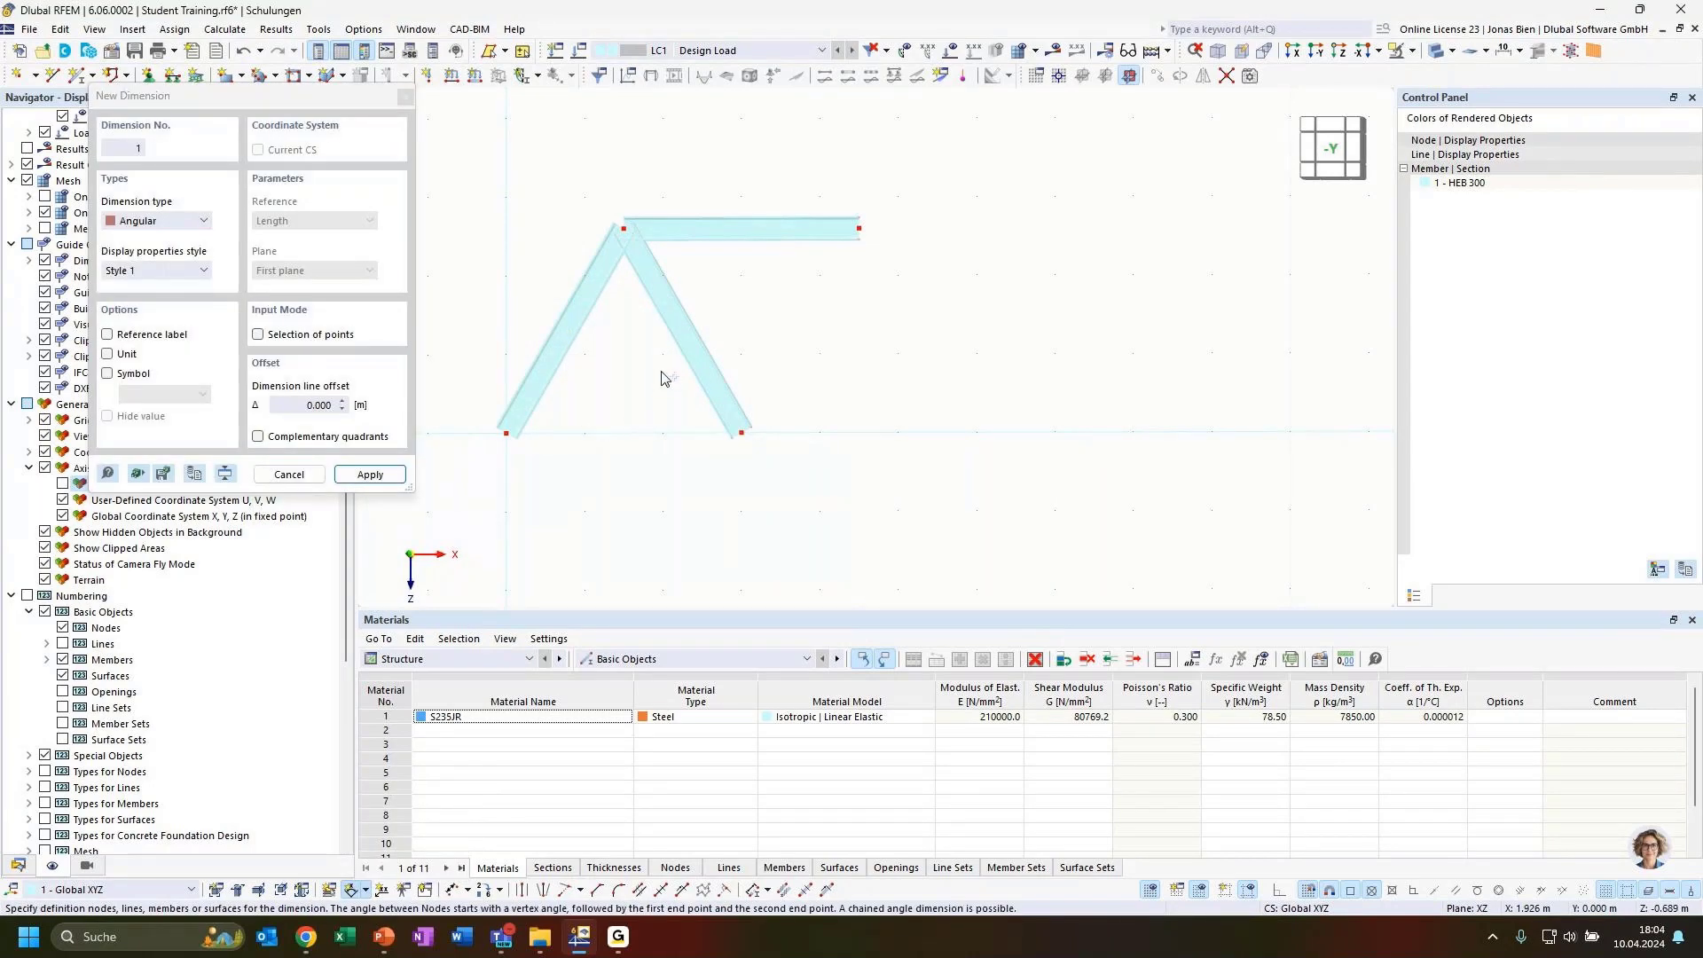
pyautogui.press('Escape')
pyautogui.click(351, 890)
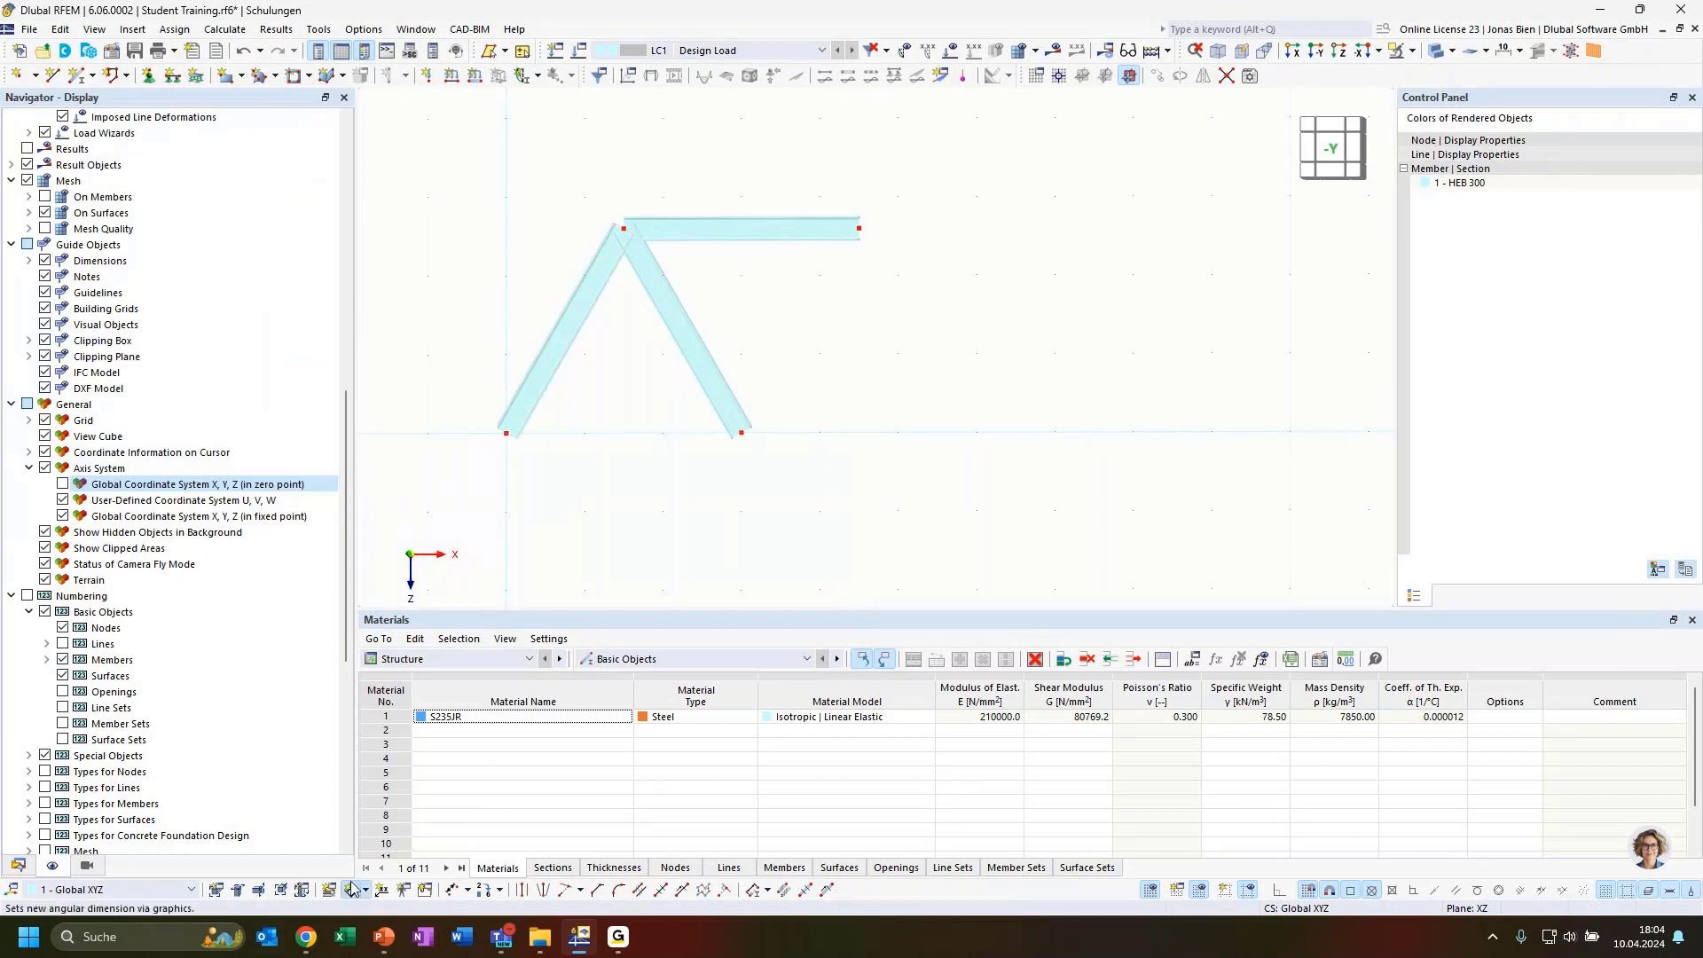
pyautogui.click(650, 296)
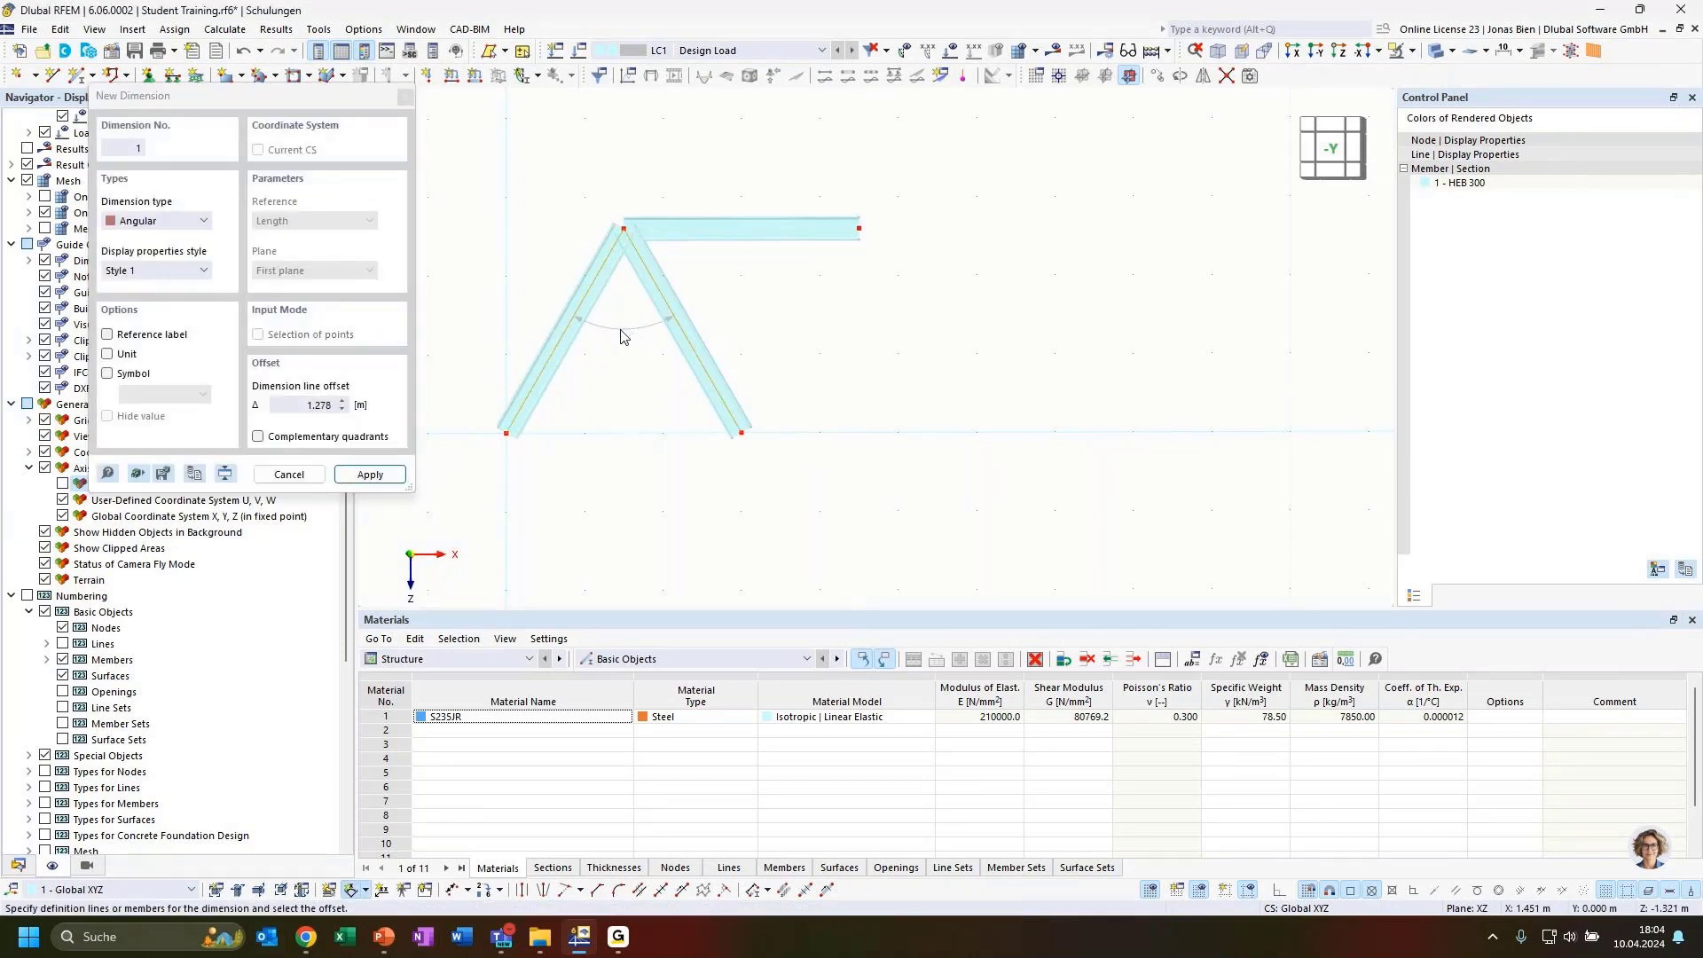
pyautogui.click(621, 336)
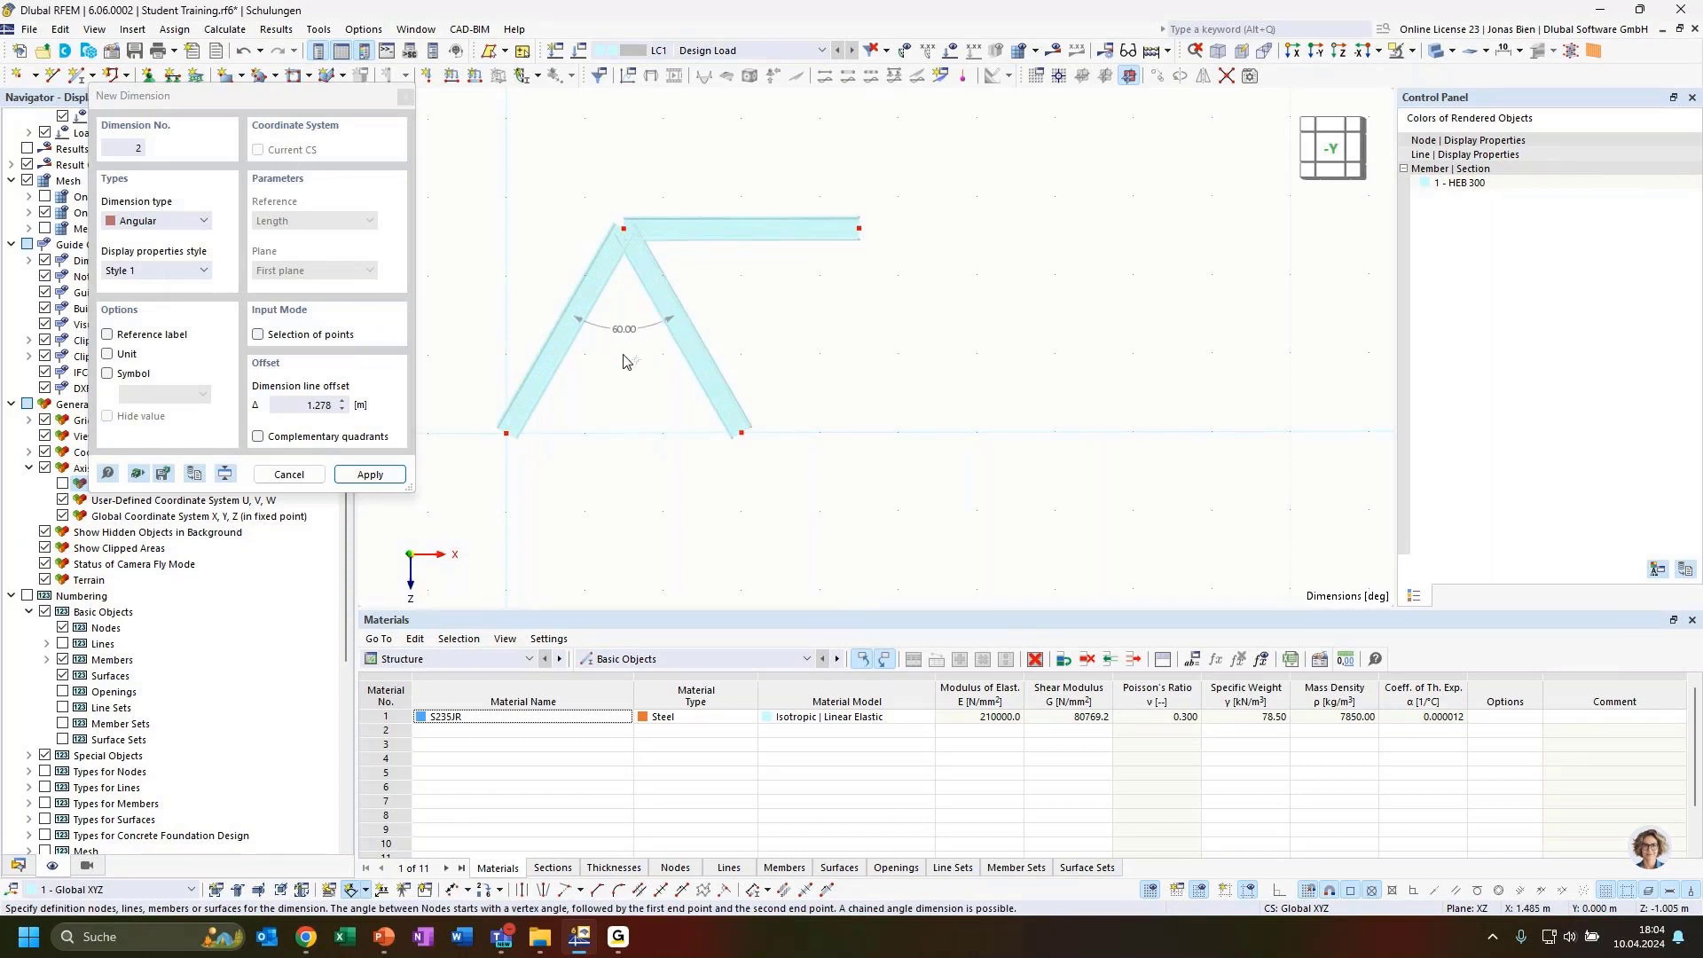
pyautogui.press('Escape')
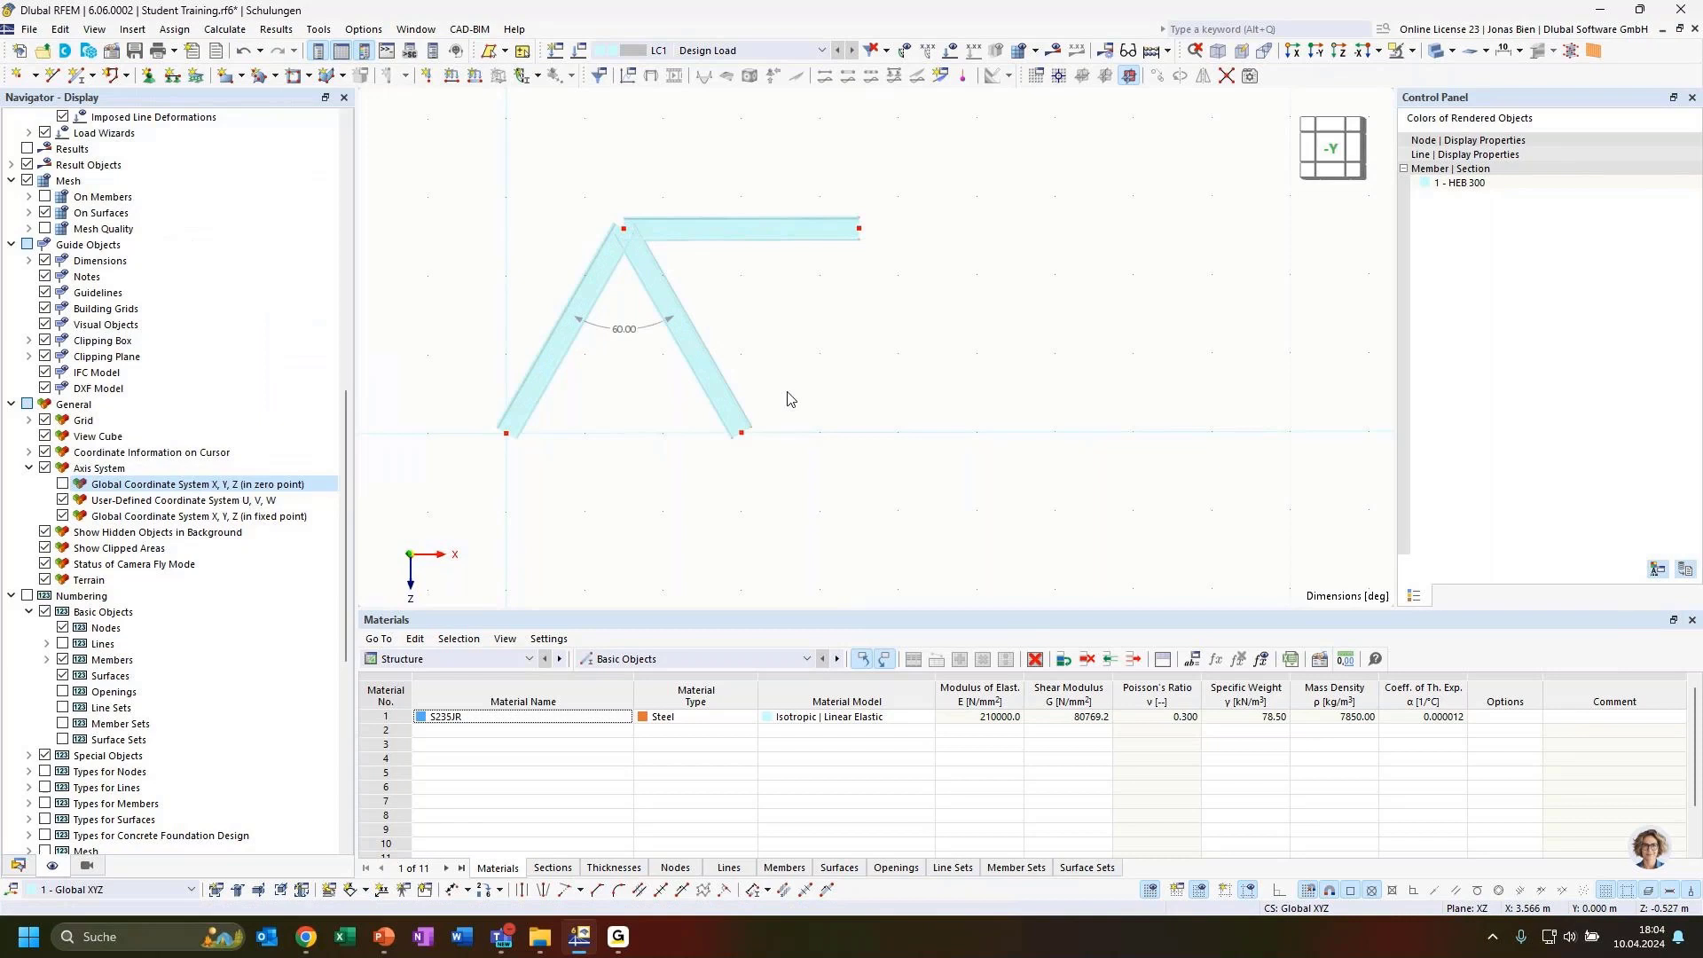
pyautogui.click(610, 329)
pyautogui.press('Delete')
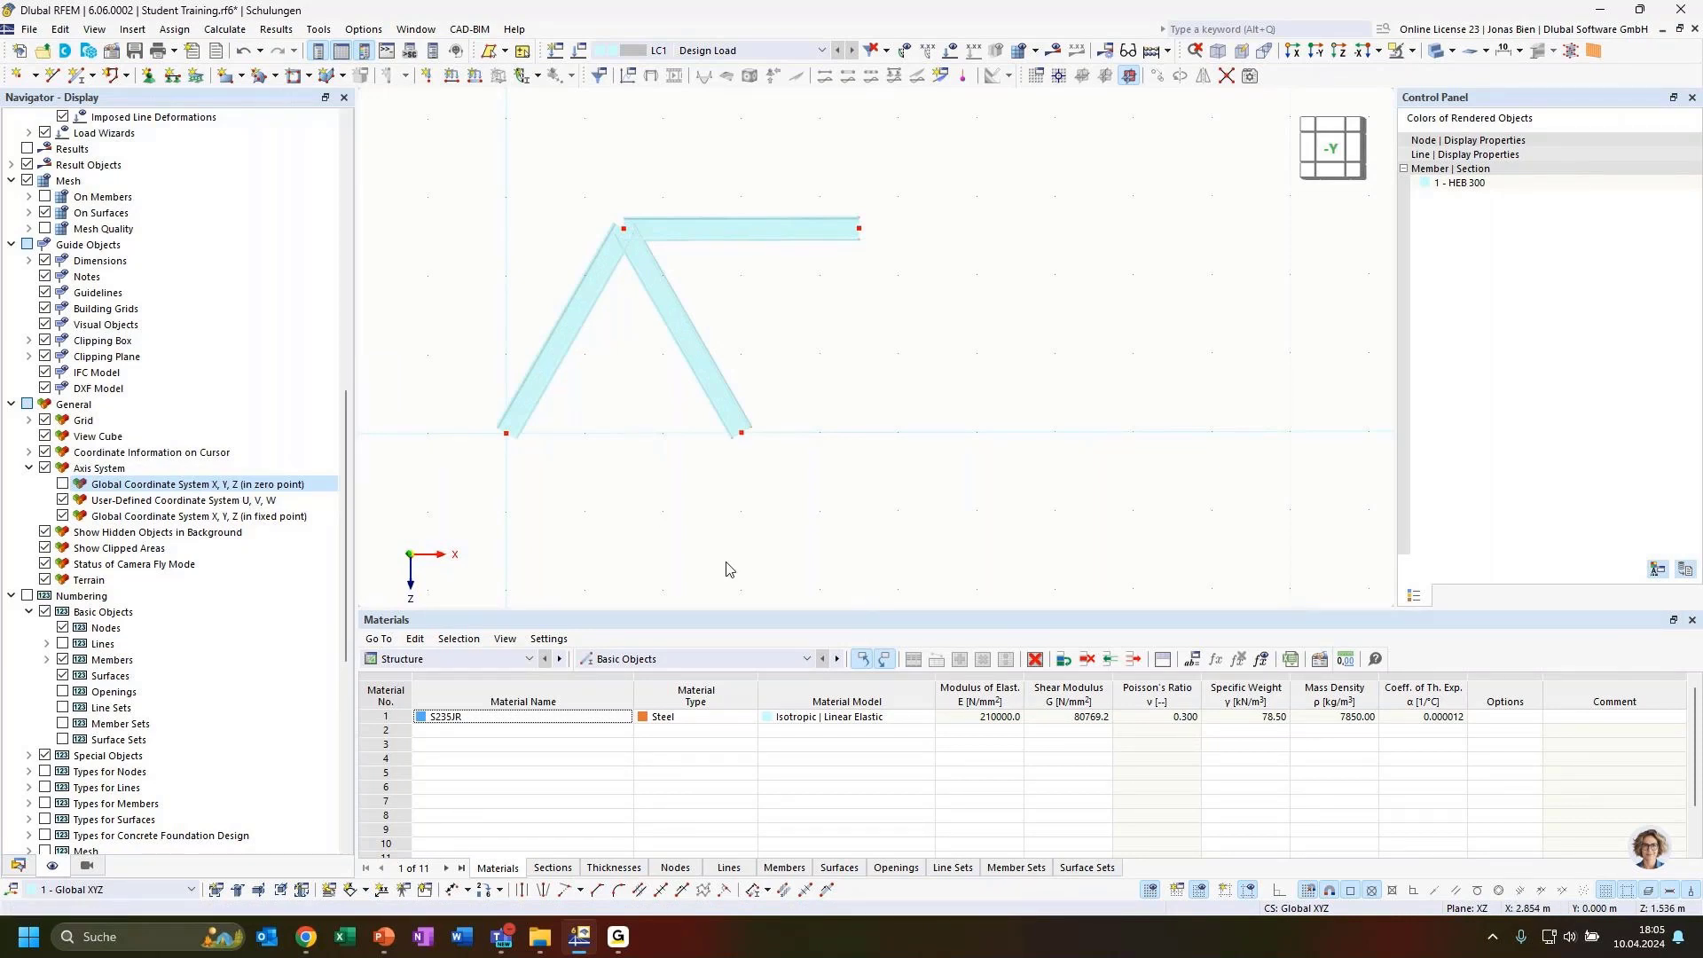
# Copy all three members 3 m along X, and copy the resulting new pair of diagonals into the next bay
pyautogui.scroll(-3, 763, 504)
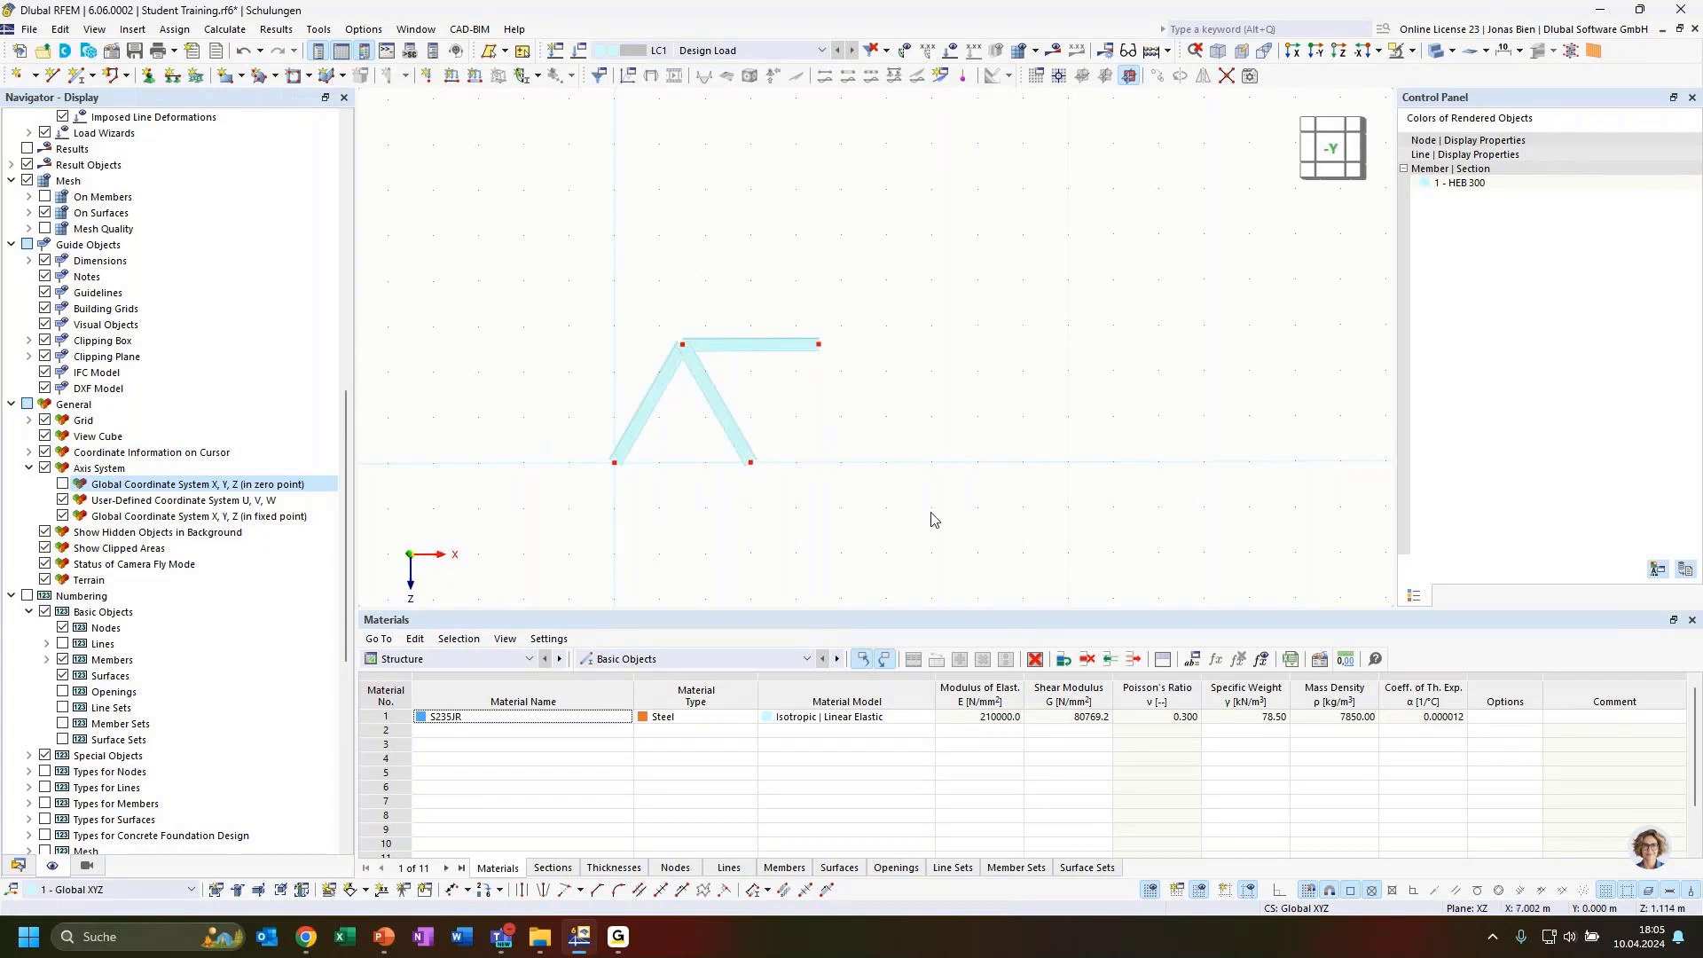
pyautogui.moveTo(952, 527); pyautogui.dragTo(565, 262)
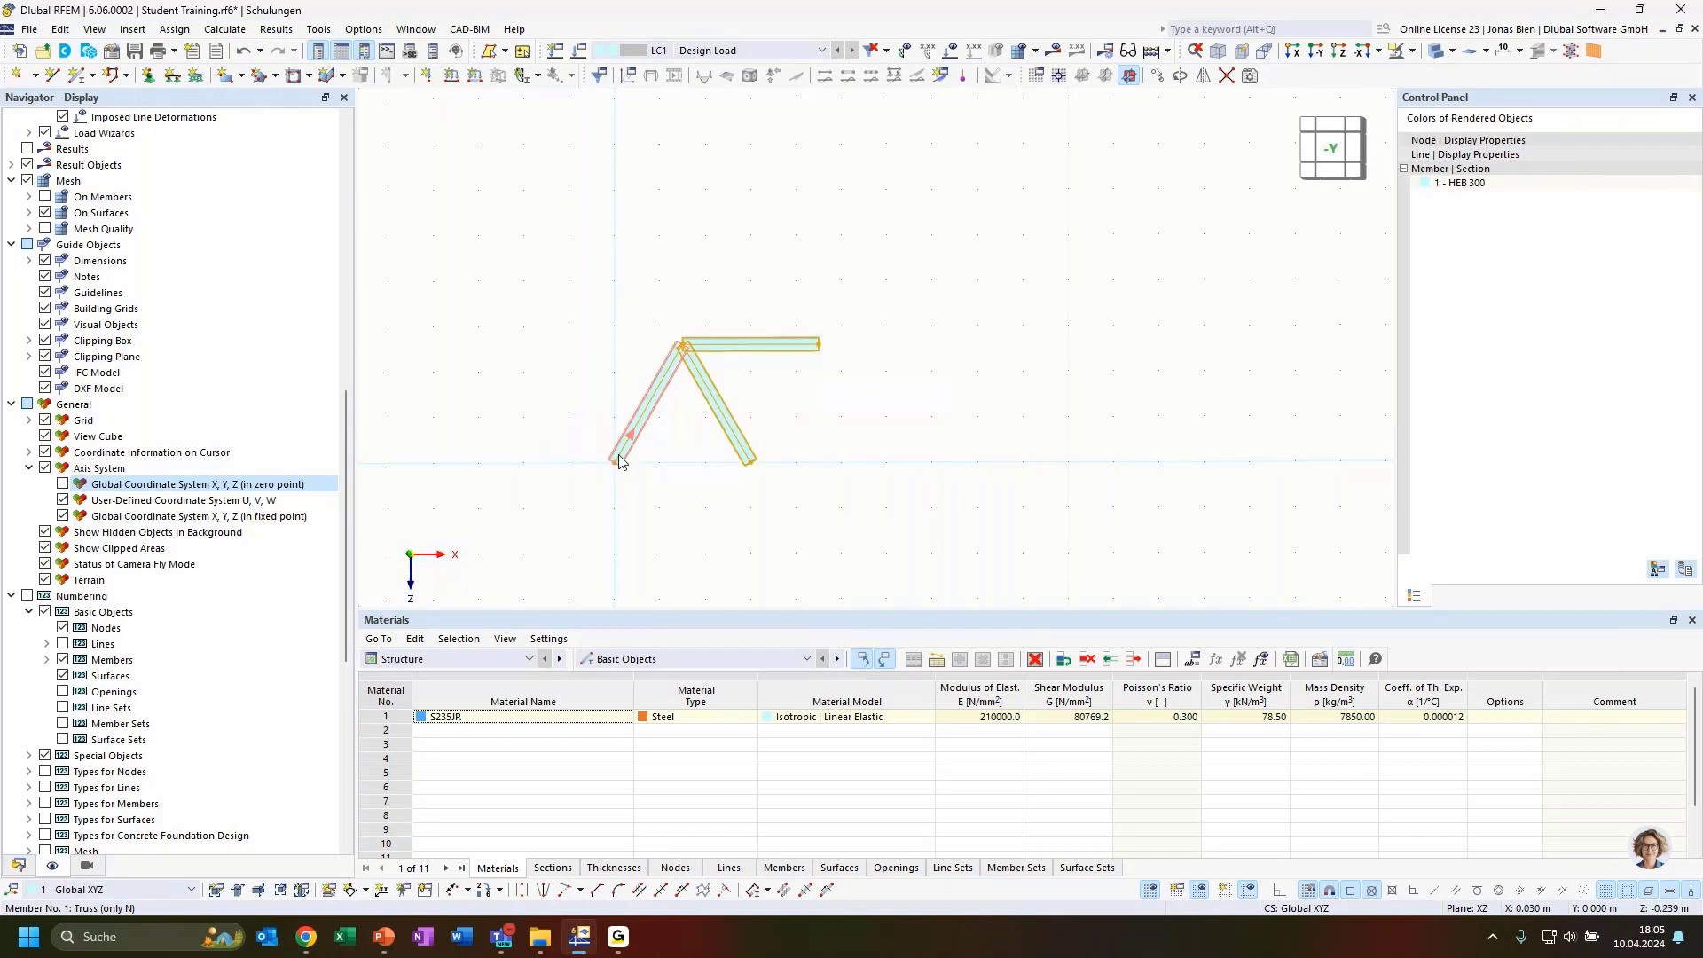
pyautogui.moveTo(619, 460)
pyautogui.keyDown('ctrl'); pyautogui.moveTo(621, 461); pyautogui.dragTo(756, 470); pyautogui.keyUp('ctrl')
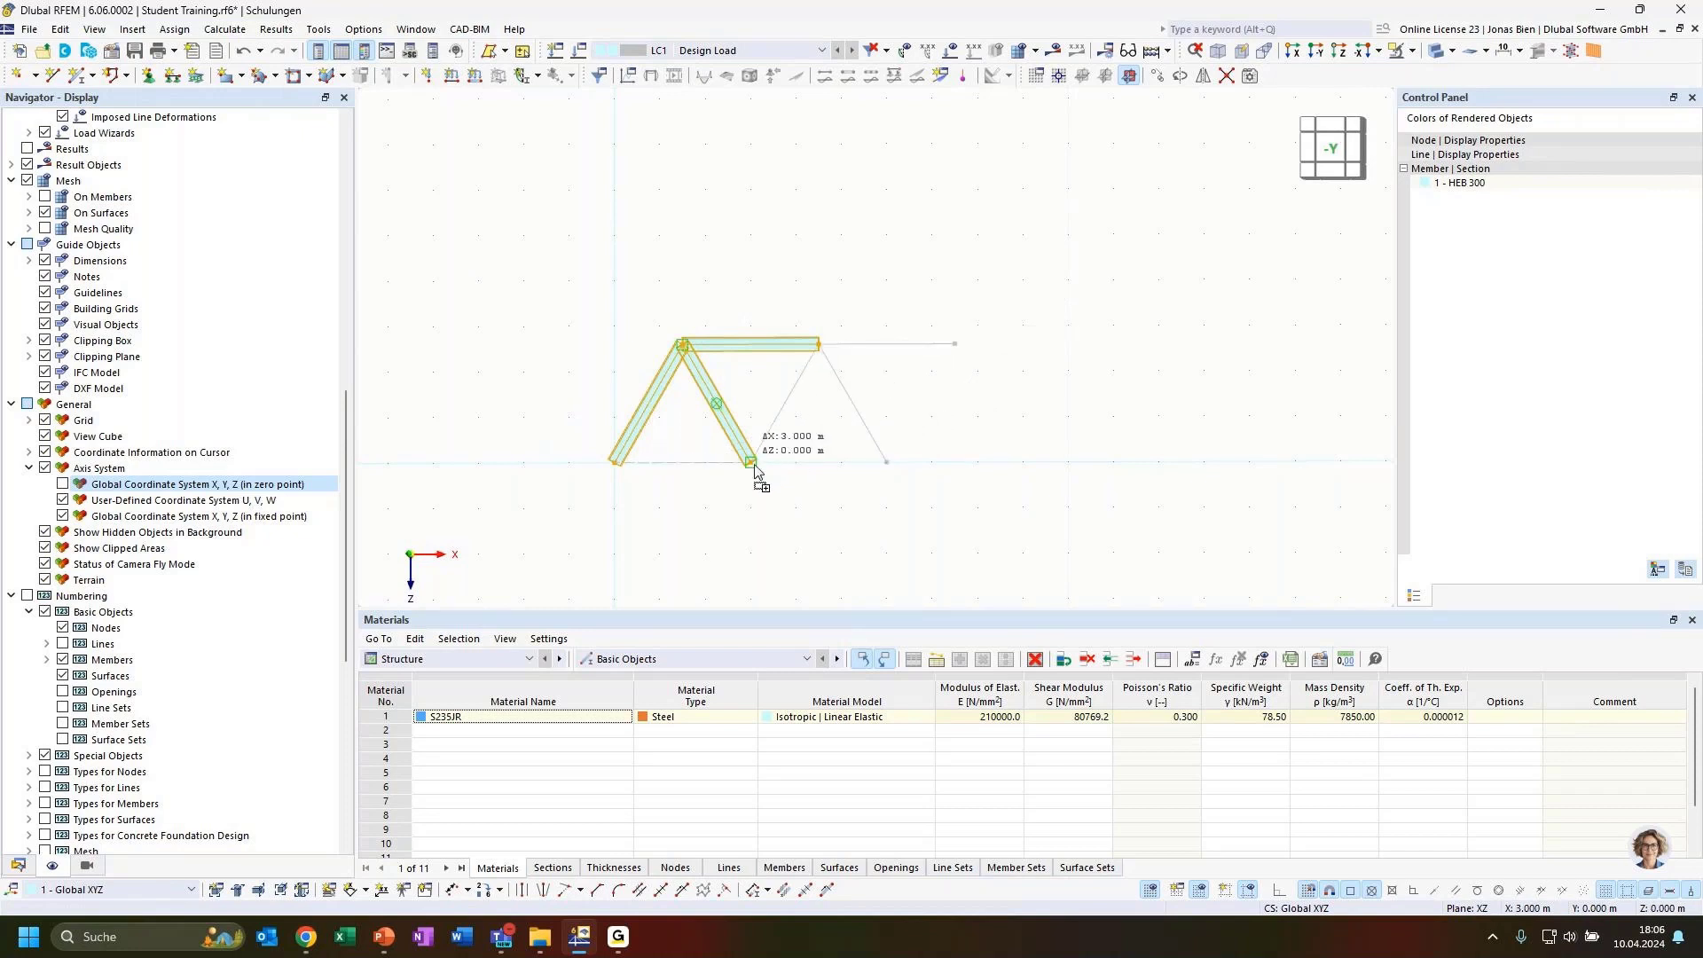
pyautogui.keyDown('ctrl'); pyautogui.moveTo(756, 470); pyautogui.dragTo(756, 470); pyautogui.keyUp('ctrl')
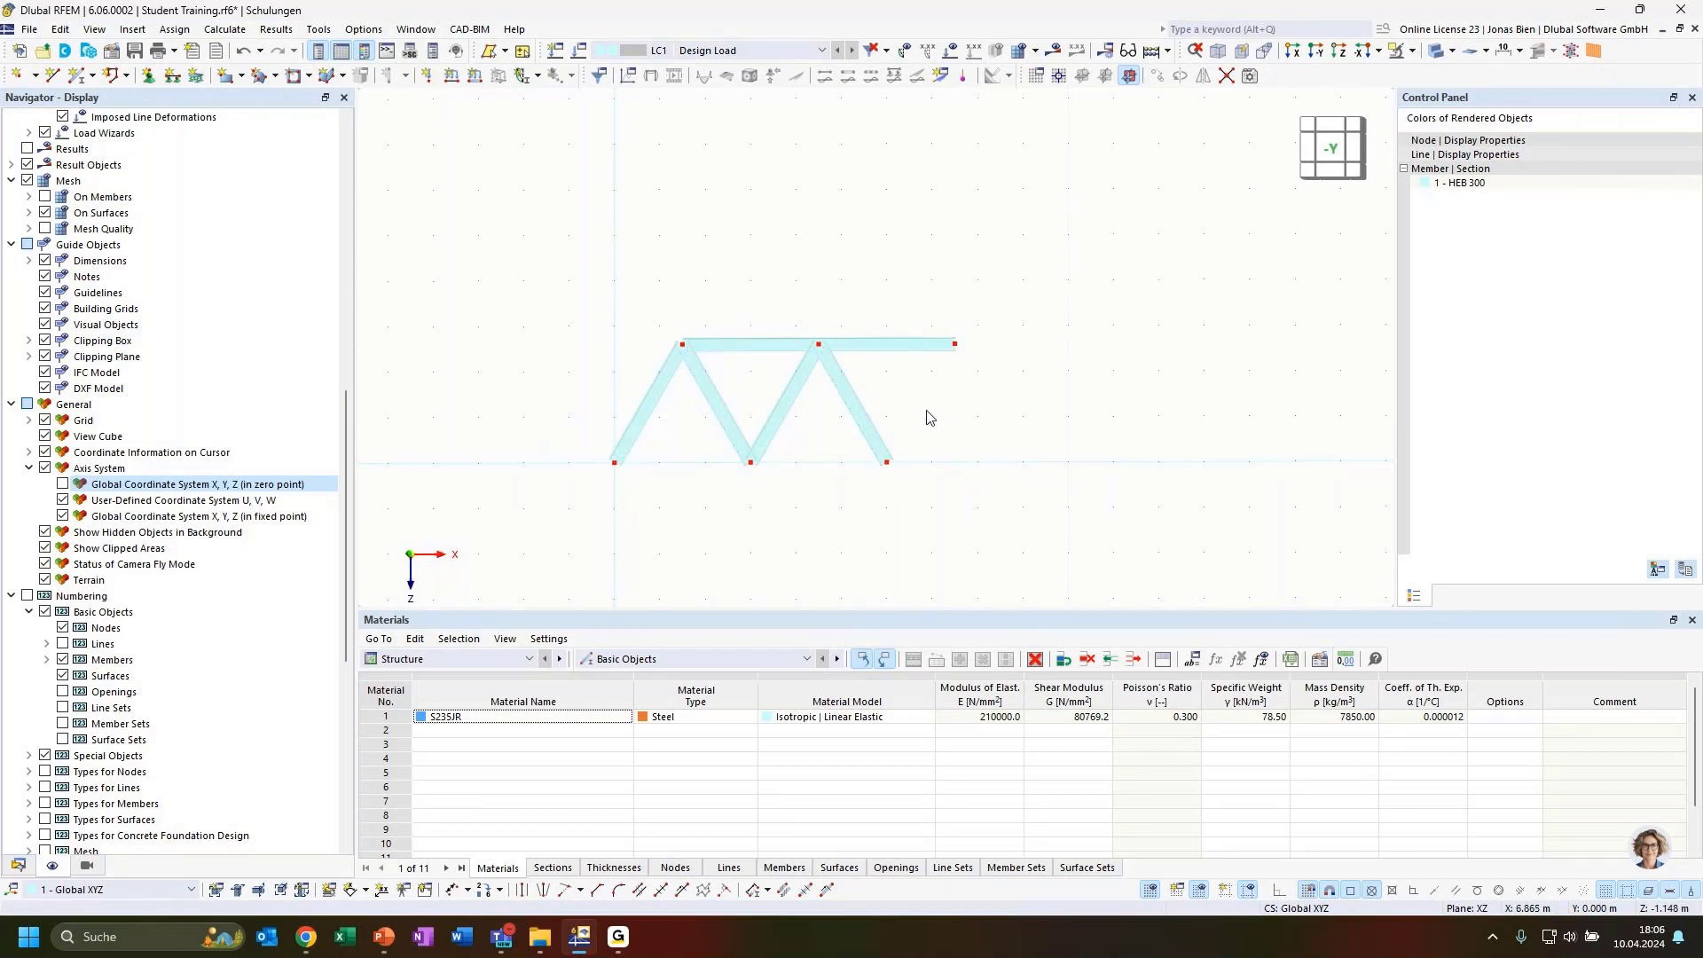
pyautogui.moveTo(996, 451); pyautogui.dragTo(774, 381)
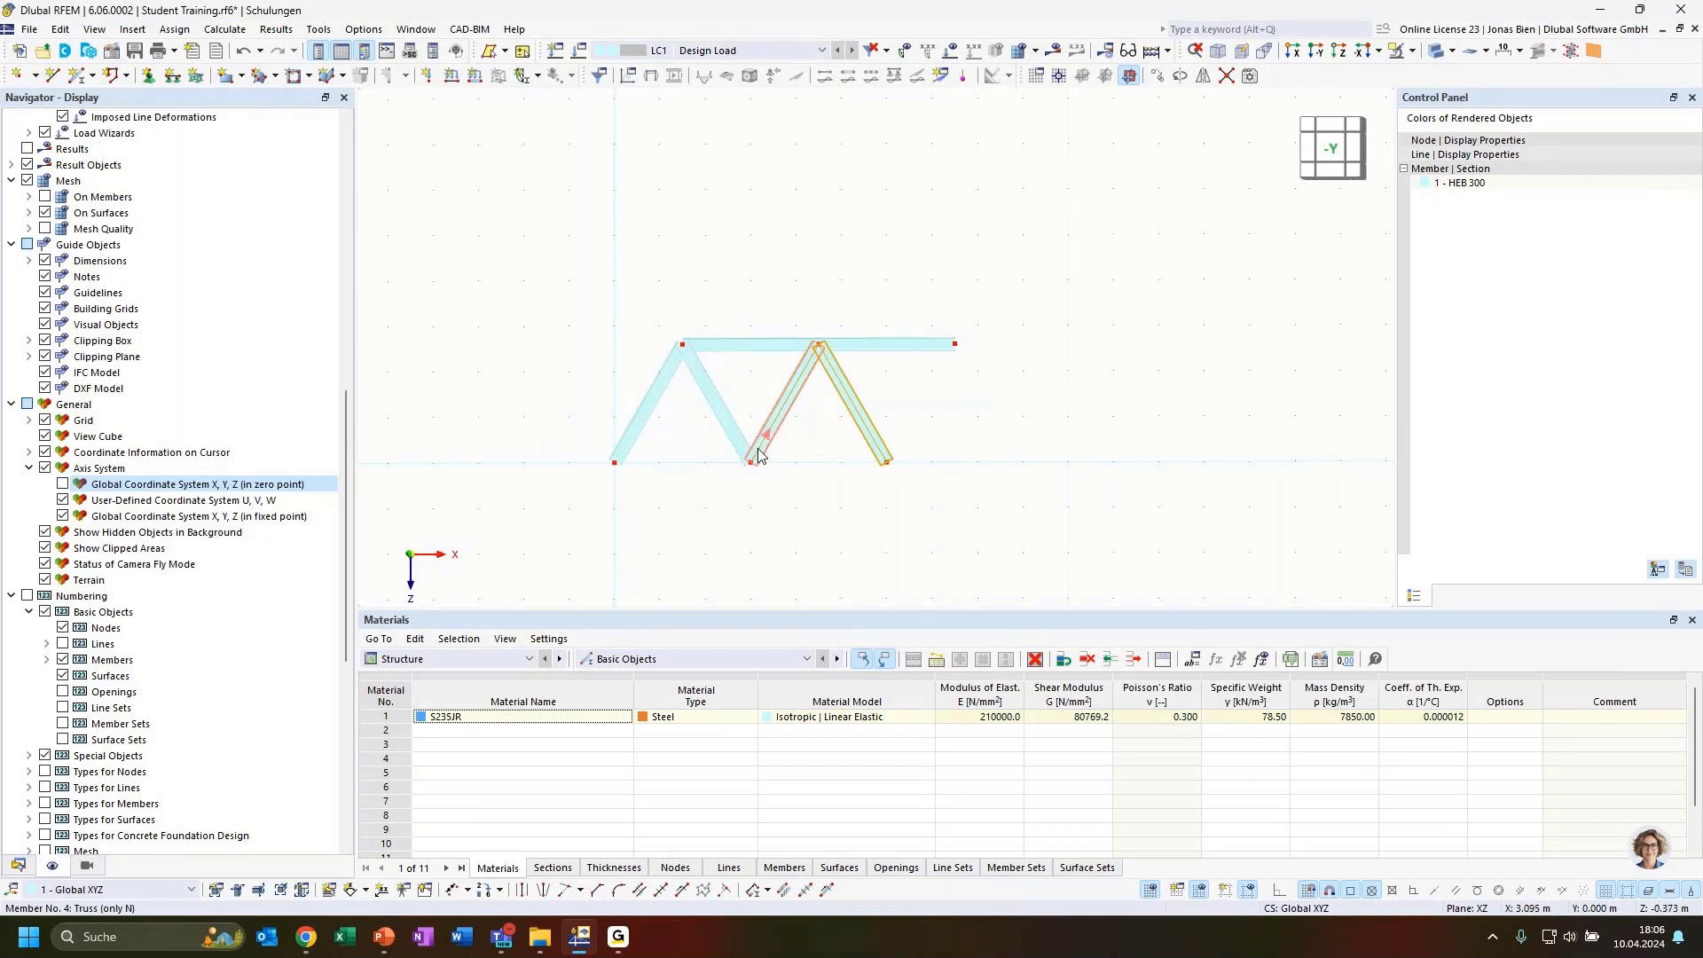
pyautogui.keyDown('ctrl'); pyautogui.moveTo(760, 459); pyautogui.dragTo(891, 459); pyautogui.keyUp('ctrl')
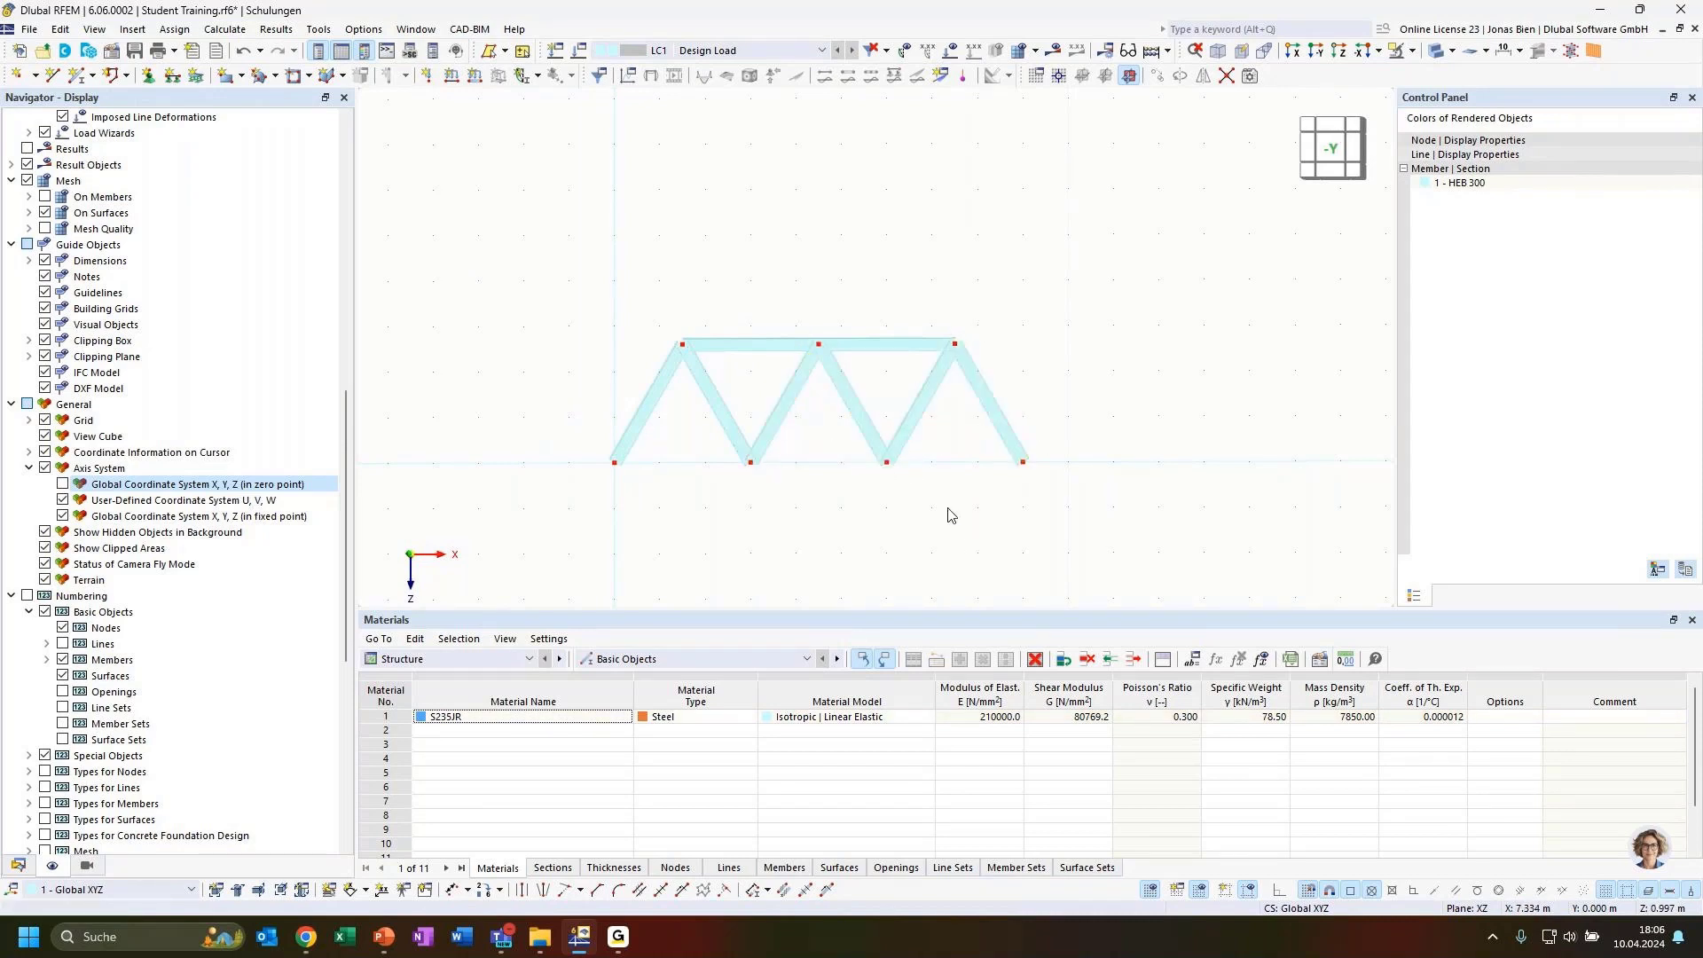
# Complete the bottom chord by copying both top chord members down to it and one of those copies into the open first bay
pyautogui.click(899, 344)
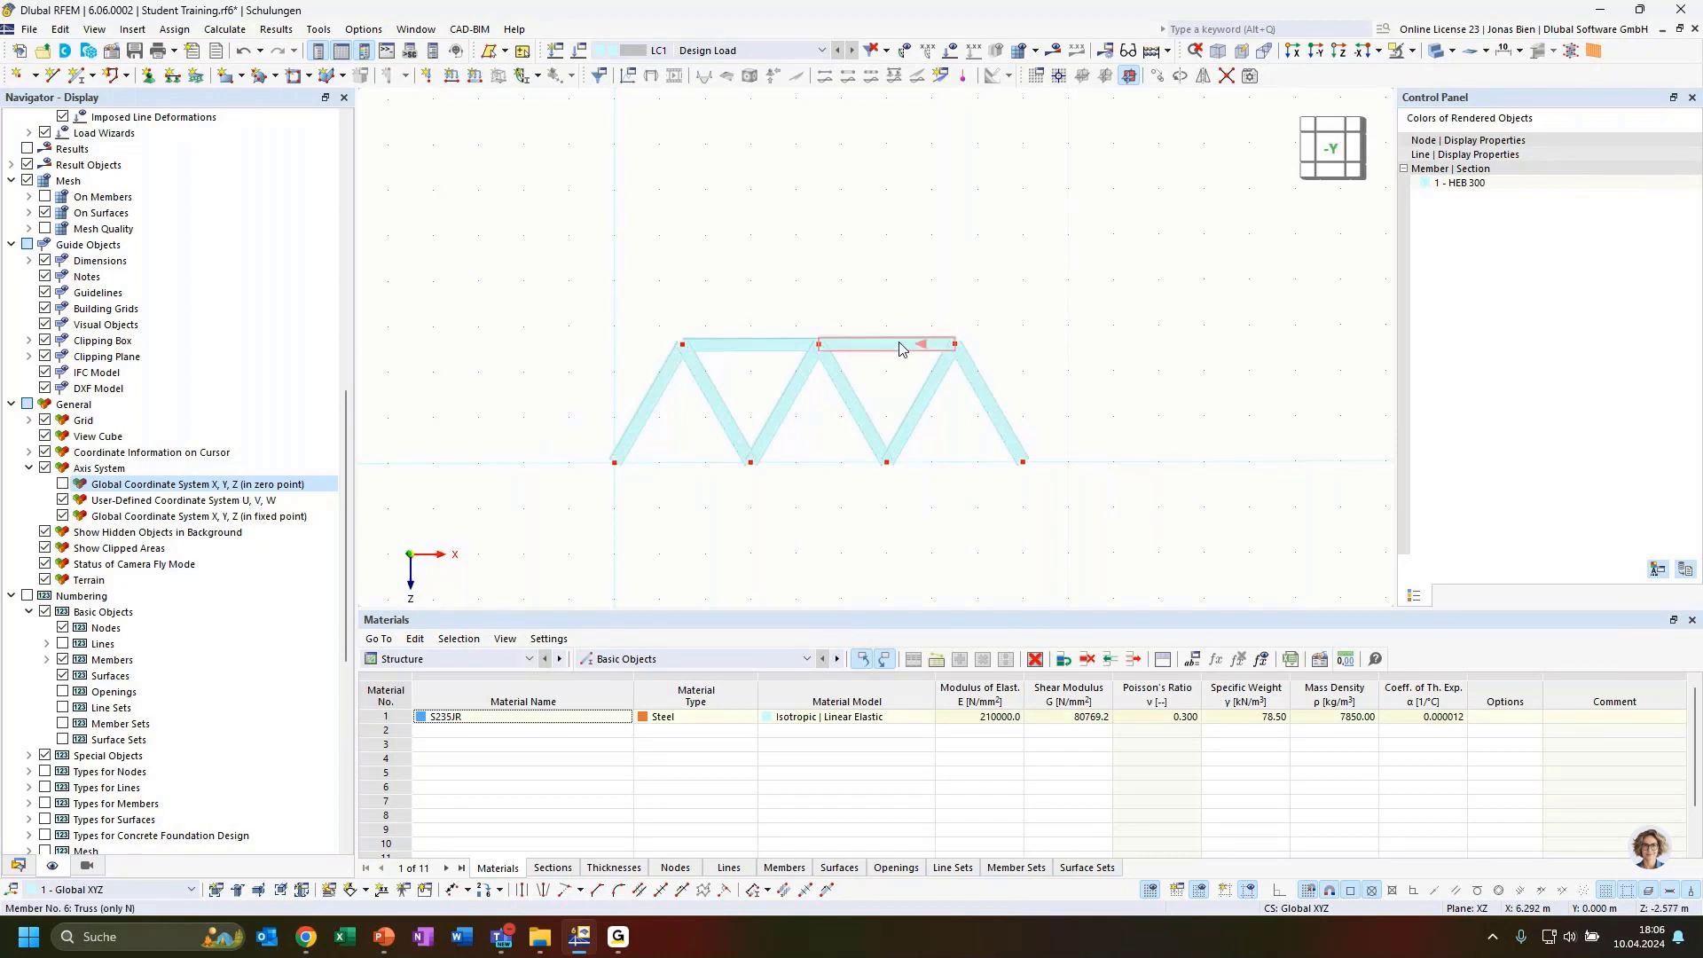
pyautogui.click(765, 354)
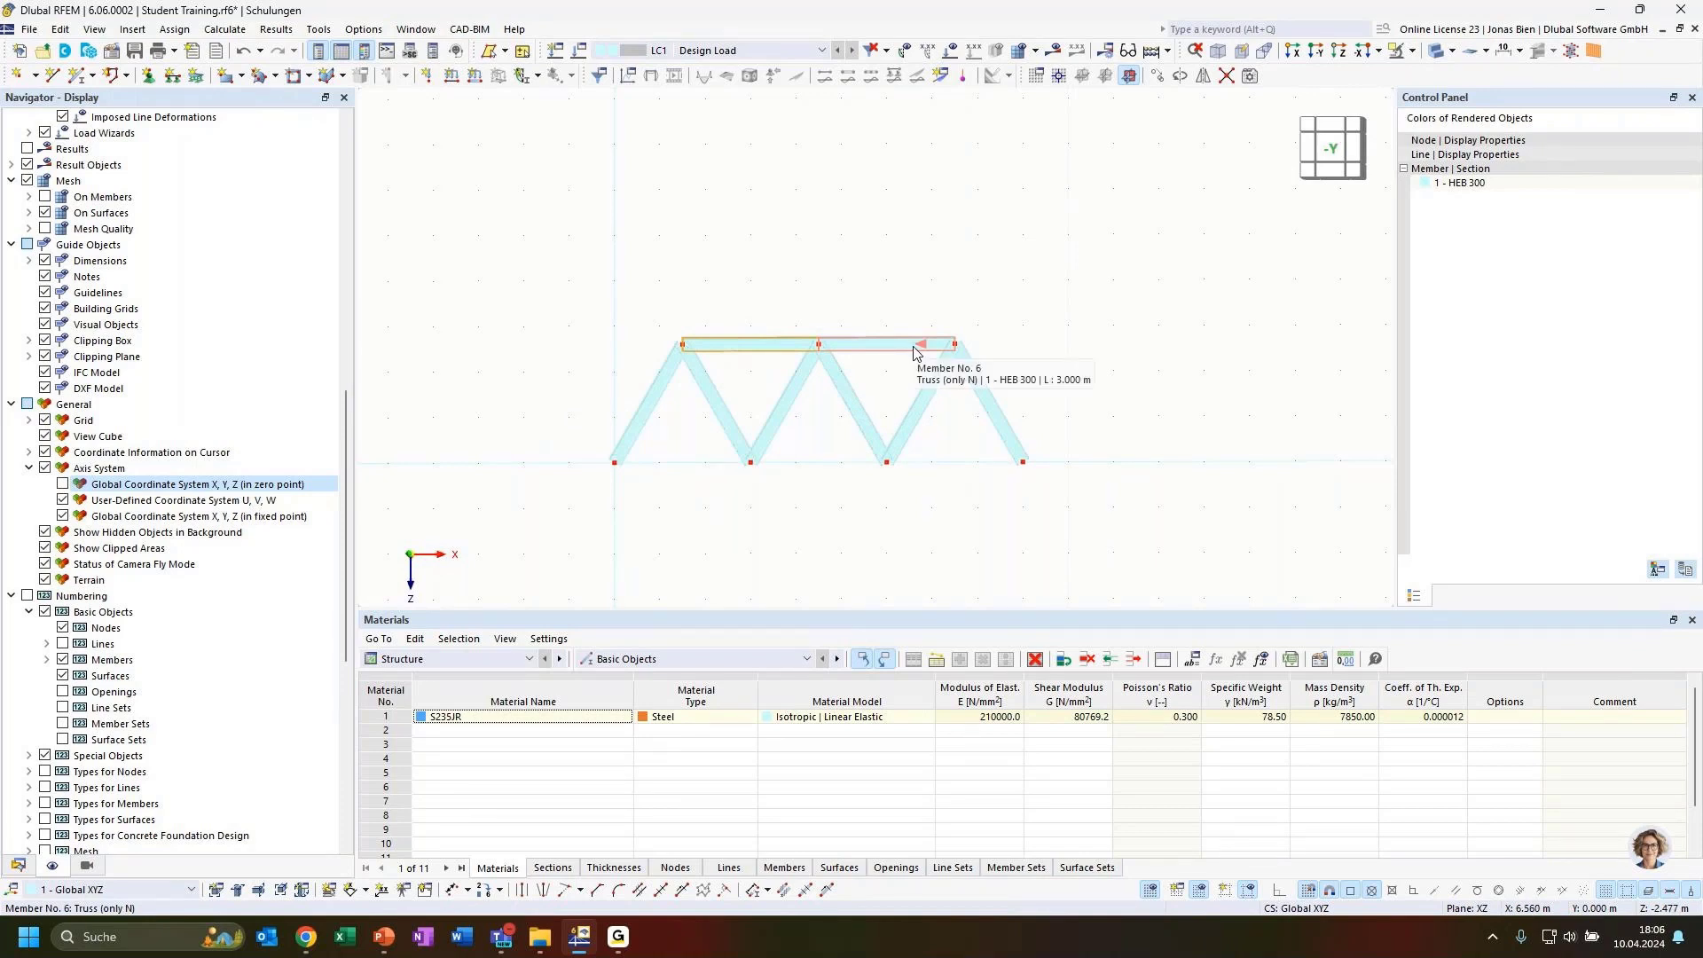
pyautogui.click(808, 503)
pyautogui.click(885, 348)
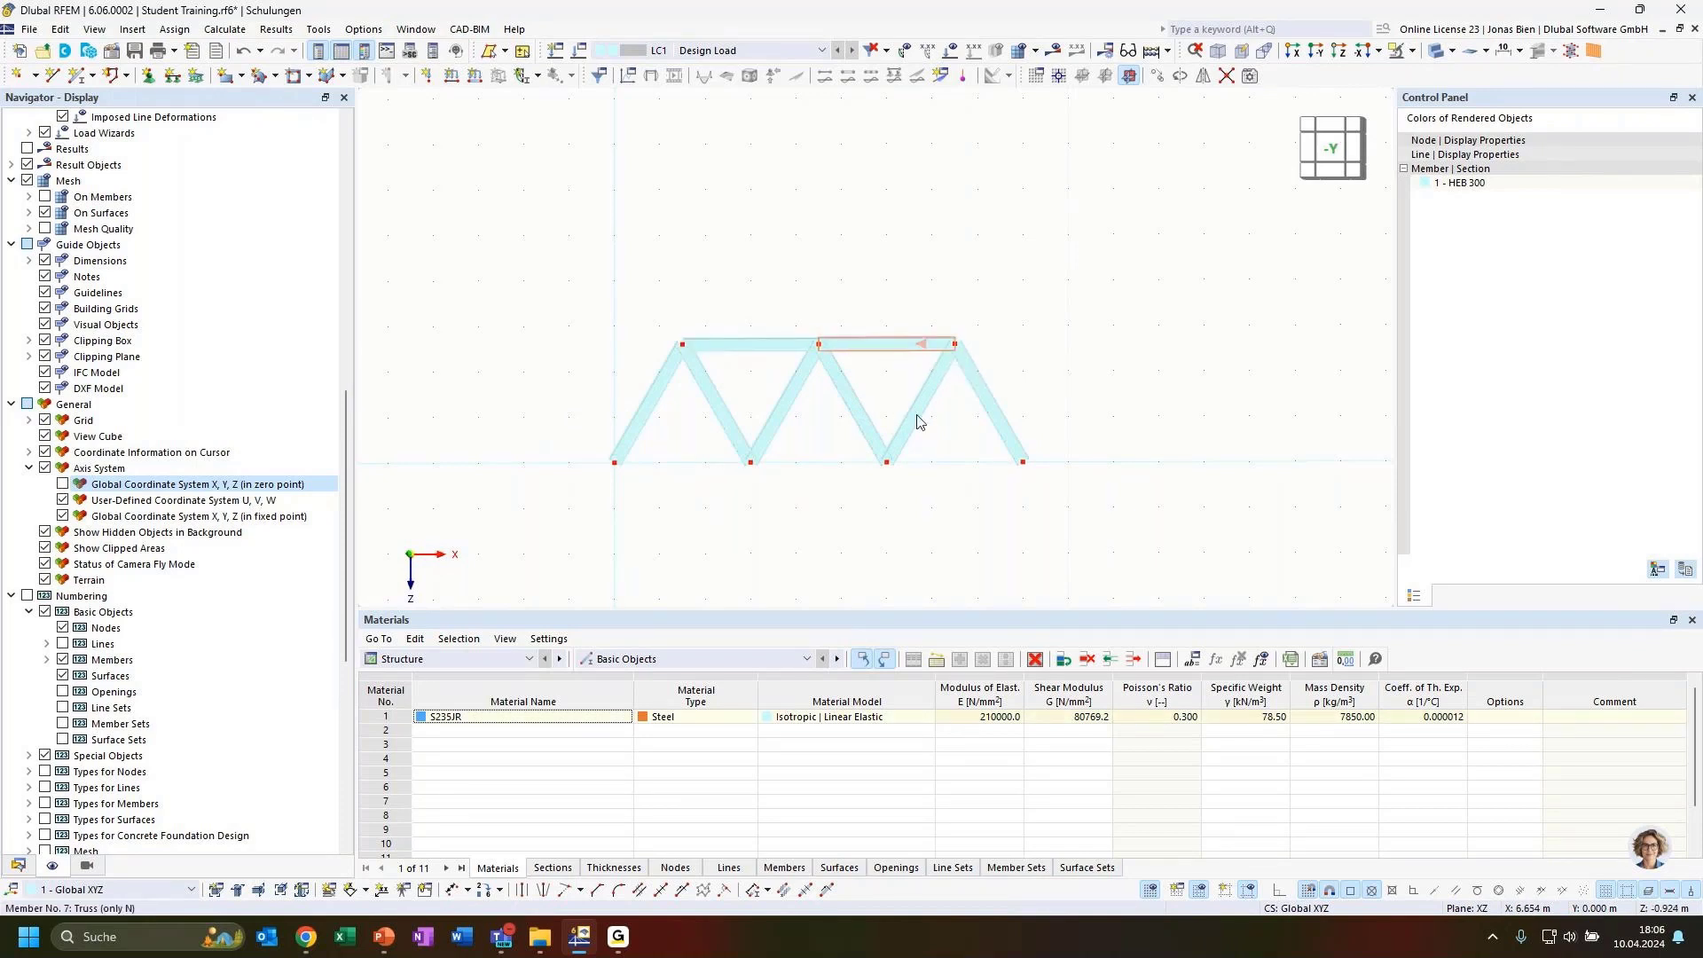
pyautogui.keyDown('ctrl'); pyautogui.click(789, 346); pyautogui.keyUp('ctrl')
pyautogui.moveTo(929, 348); pyautogui.dragTo(1027, 471)
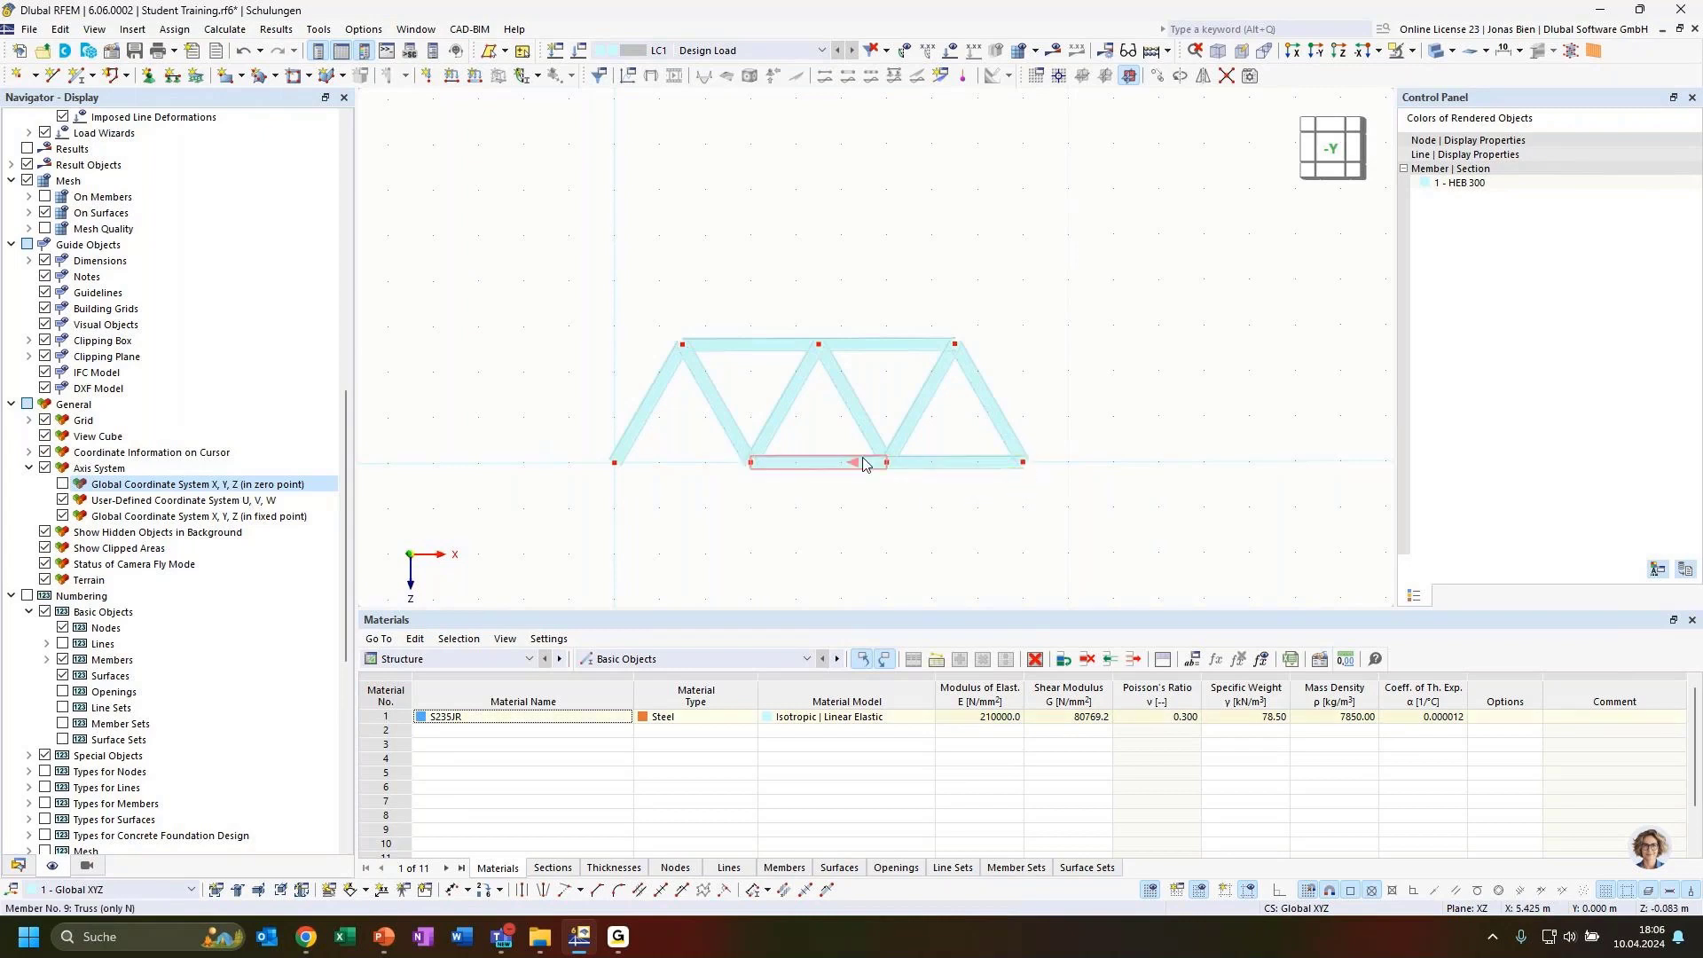
pyautogui.keyDown('ctrl'); pyautogui.moveTo(868, 461); pyautogui.dragTo(734, 475); pyautogui.keyUp('ctrl')
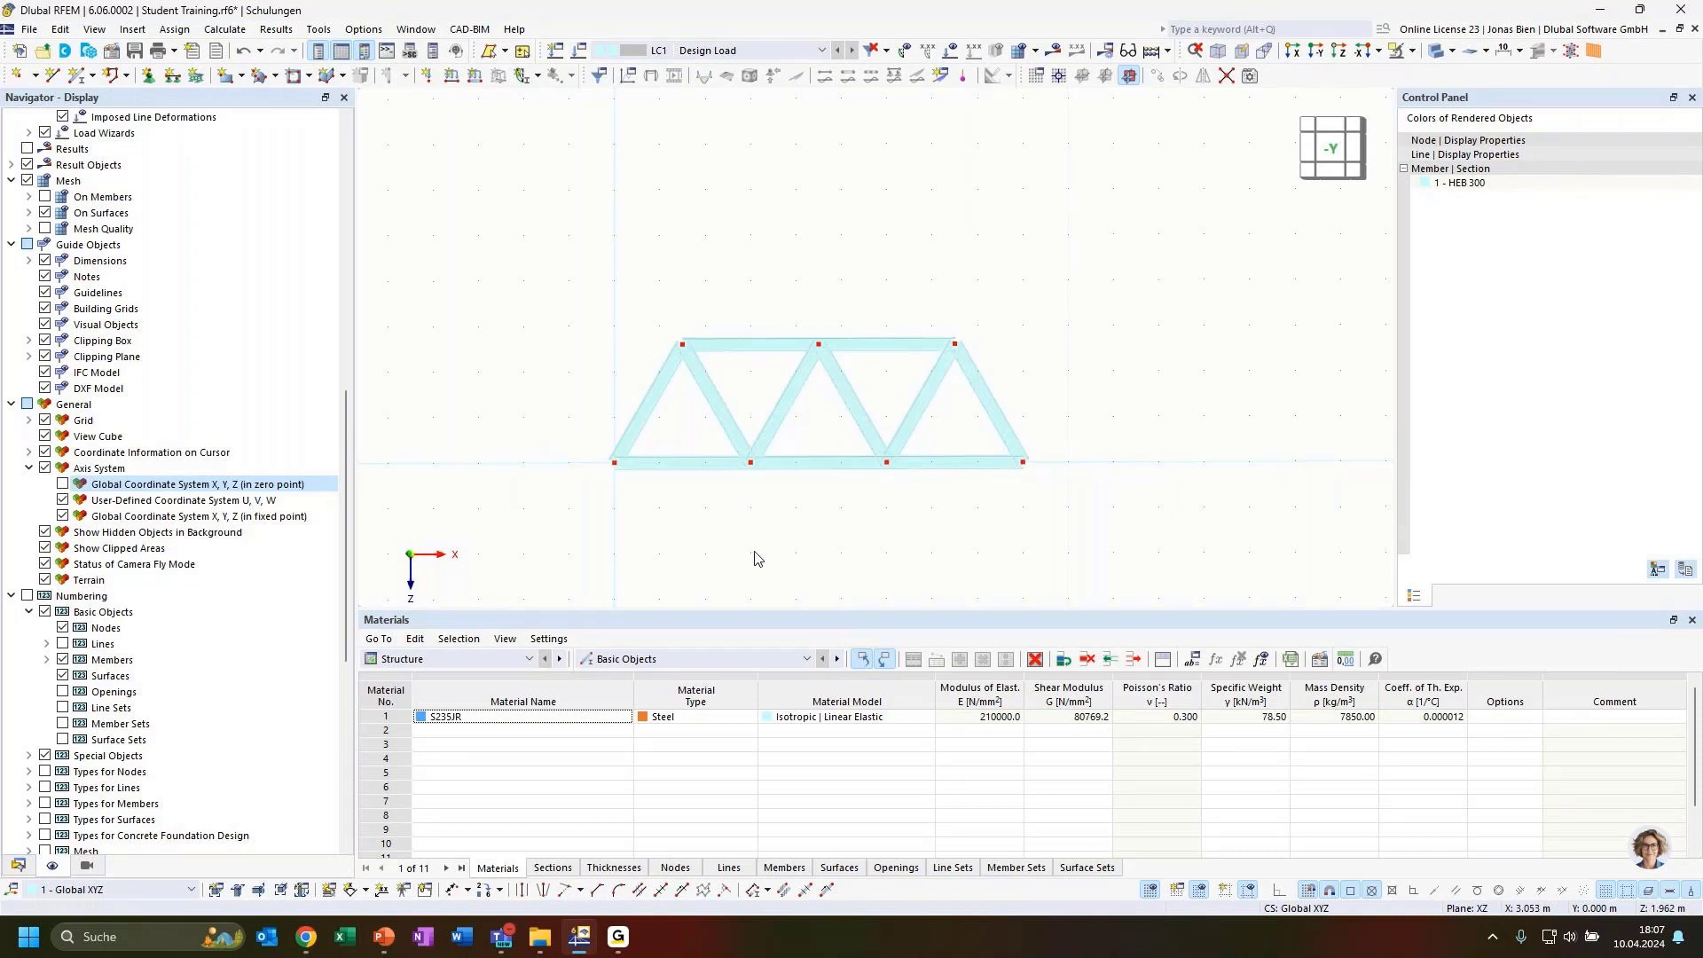
# Add a vertical Truss (only N) member from the first top chord node straight down to the bottom chord
pyautogui.keyDown('ctrl'); pyautogui.moveTo(707, 519); pyautogui.dragTo(768, 571, button='middle'); pyautogui.keyUp('ctrl')
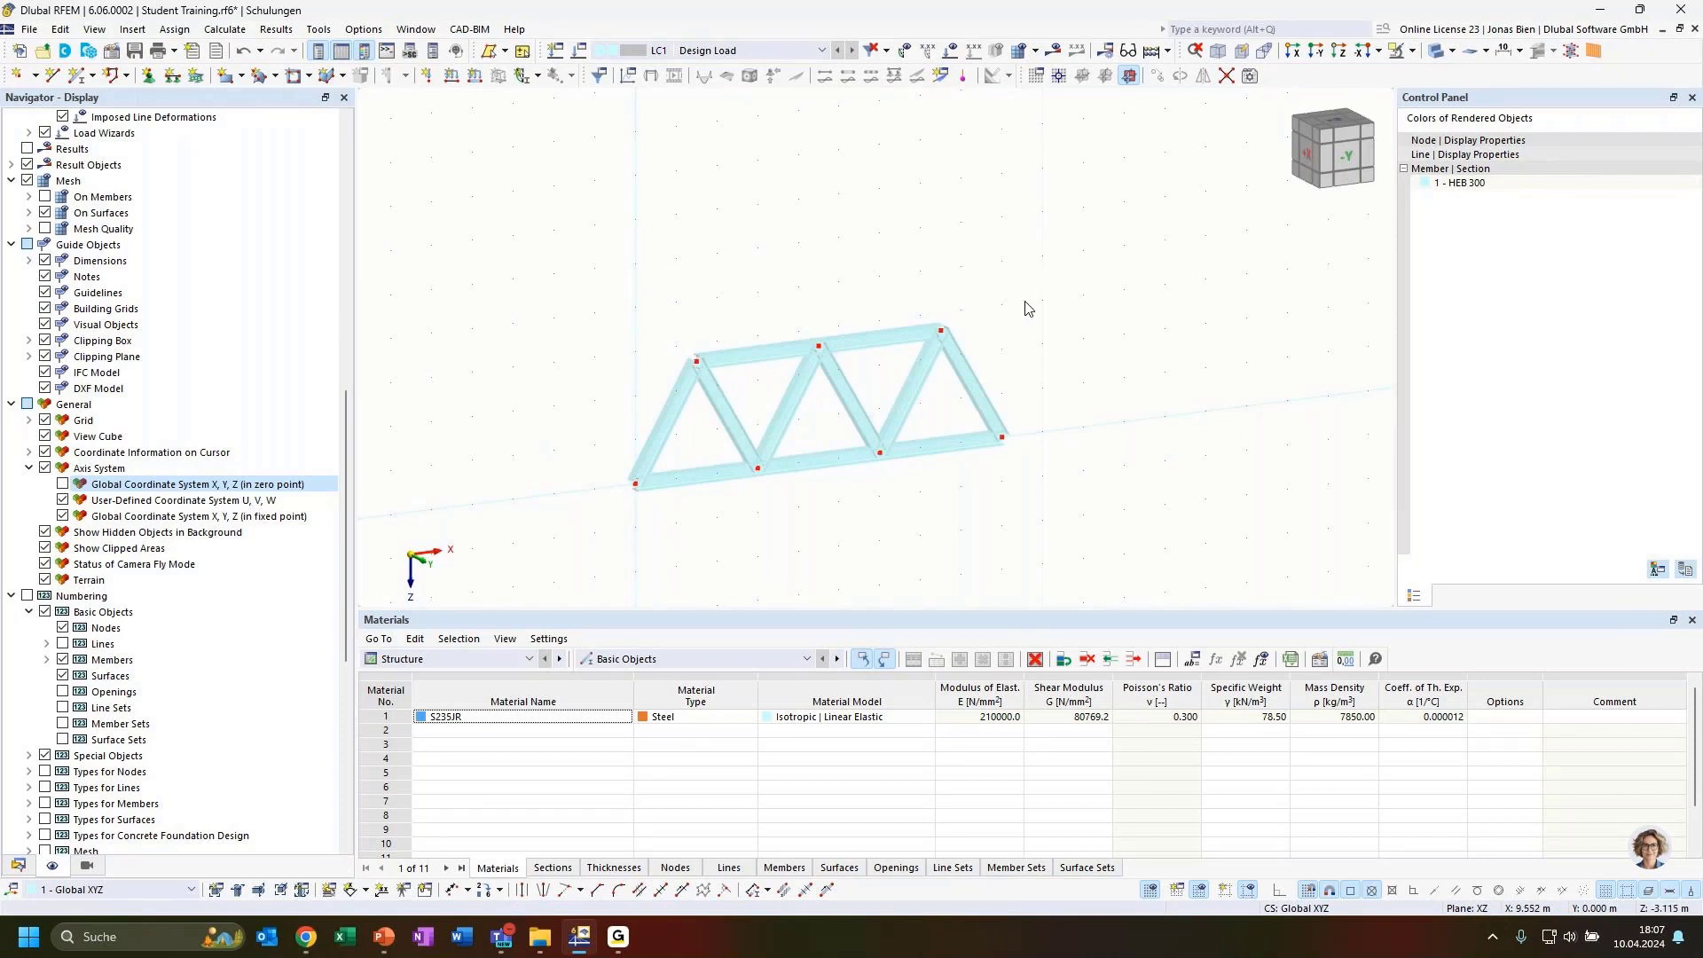
pyautogui.keyDown('ctrl'); pyautogui.moveTo(1015, 377); pyautogui.dragTo(931, 387, button='middle'); pyautogui.keyUp('ctrl')
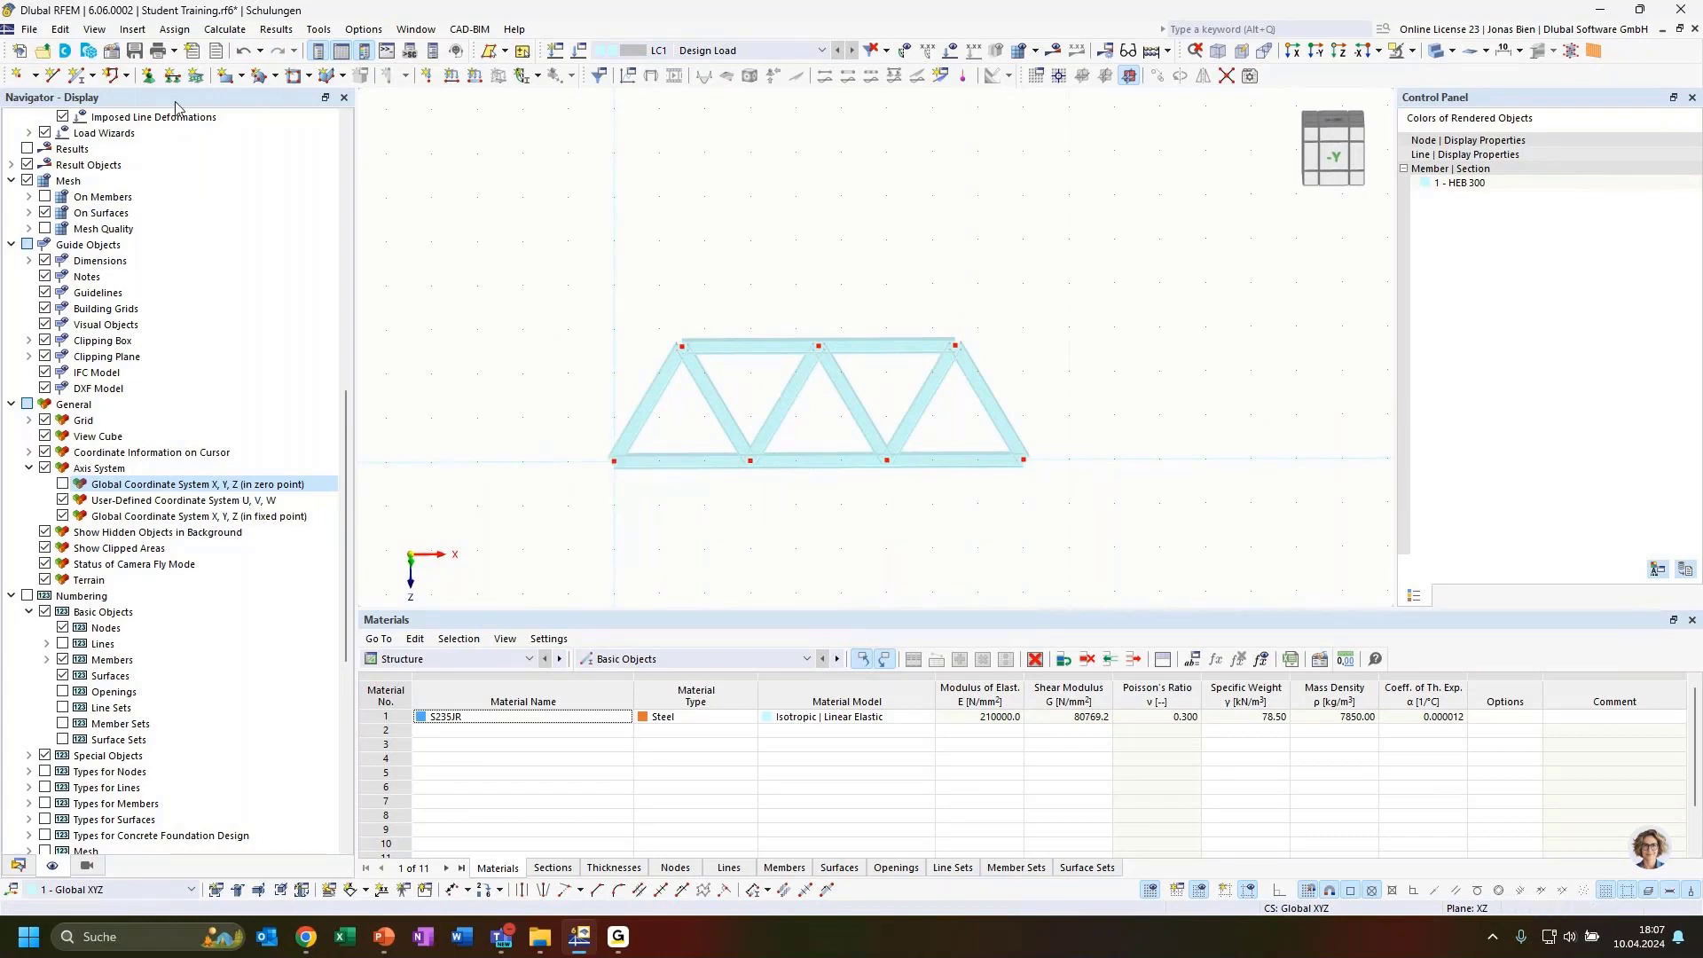
pyautogui.click(80, 75)
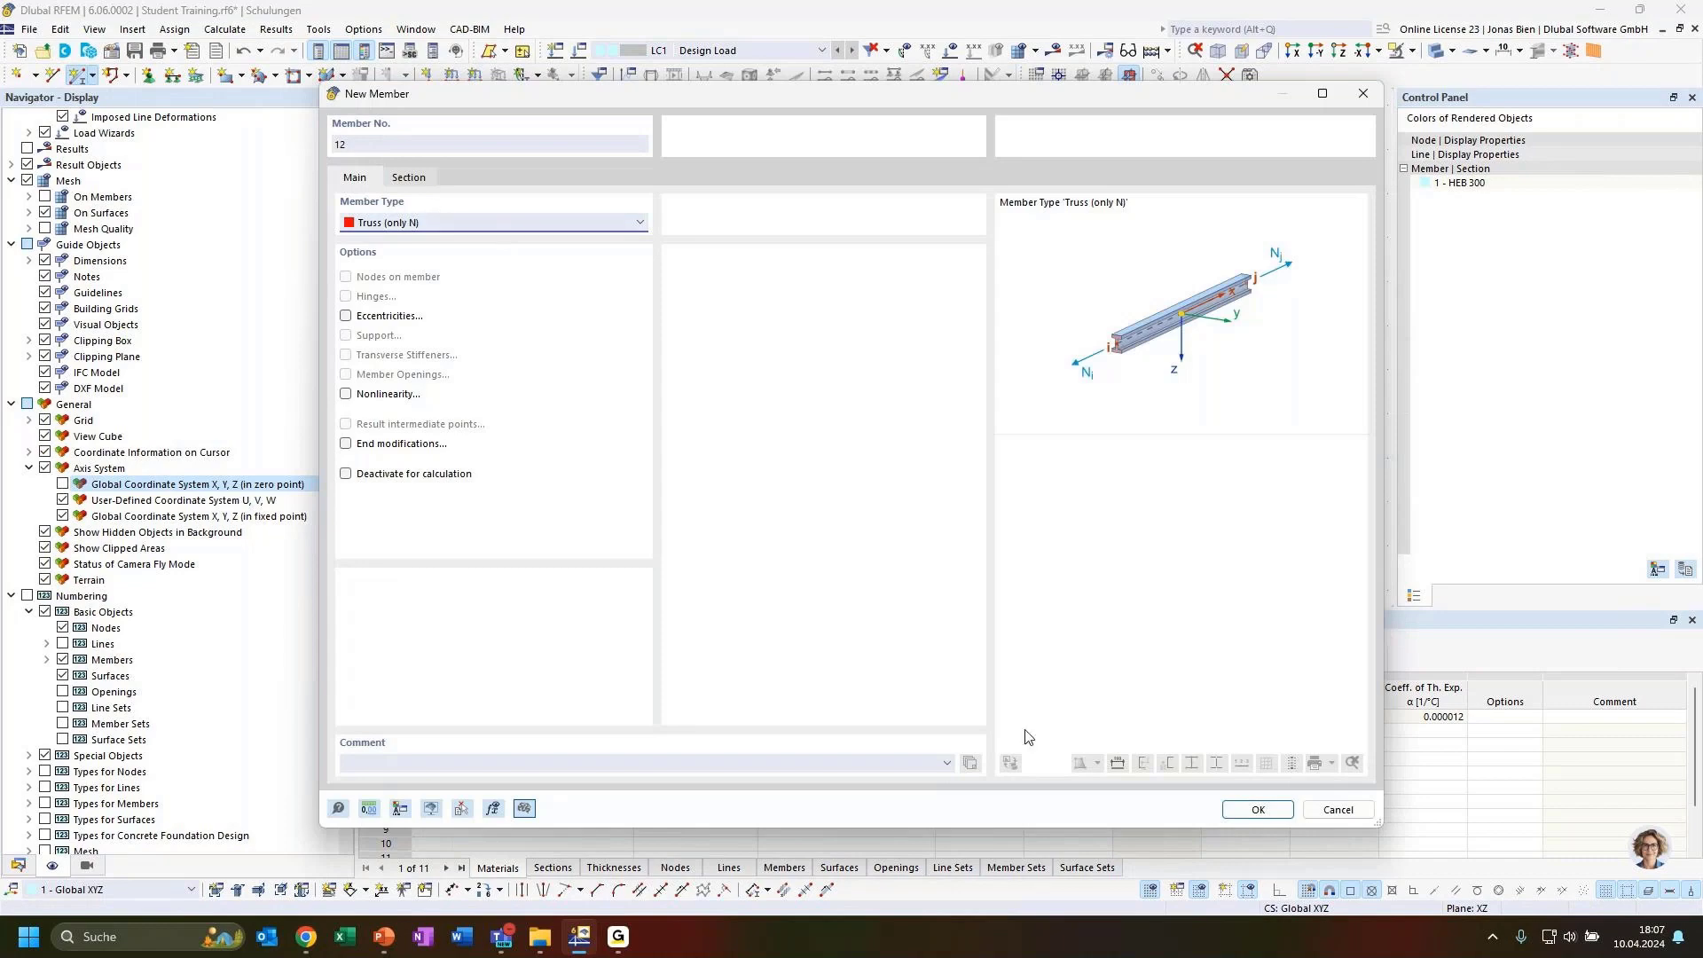
pyautogui.click(1269, 810)
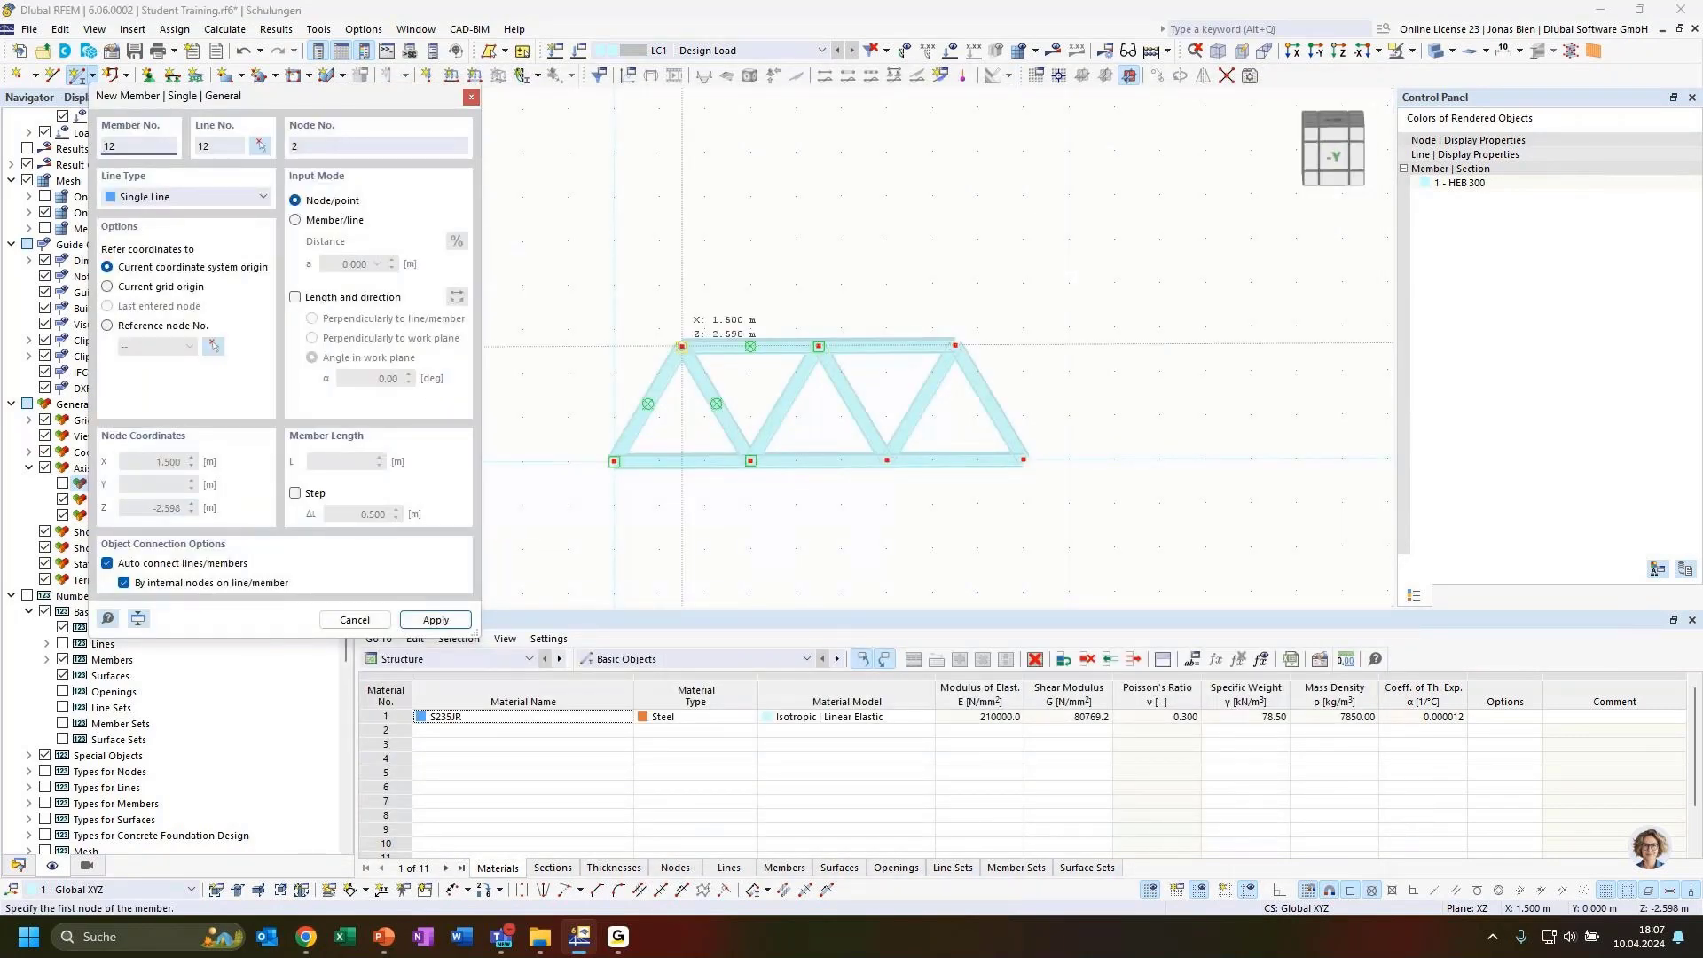
pyautogui.click(681, 347)
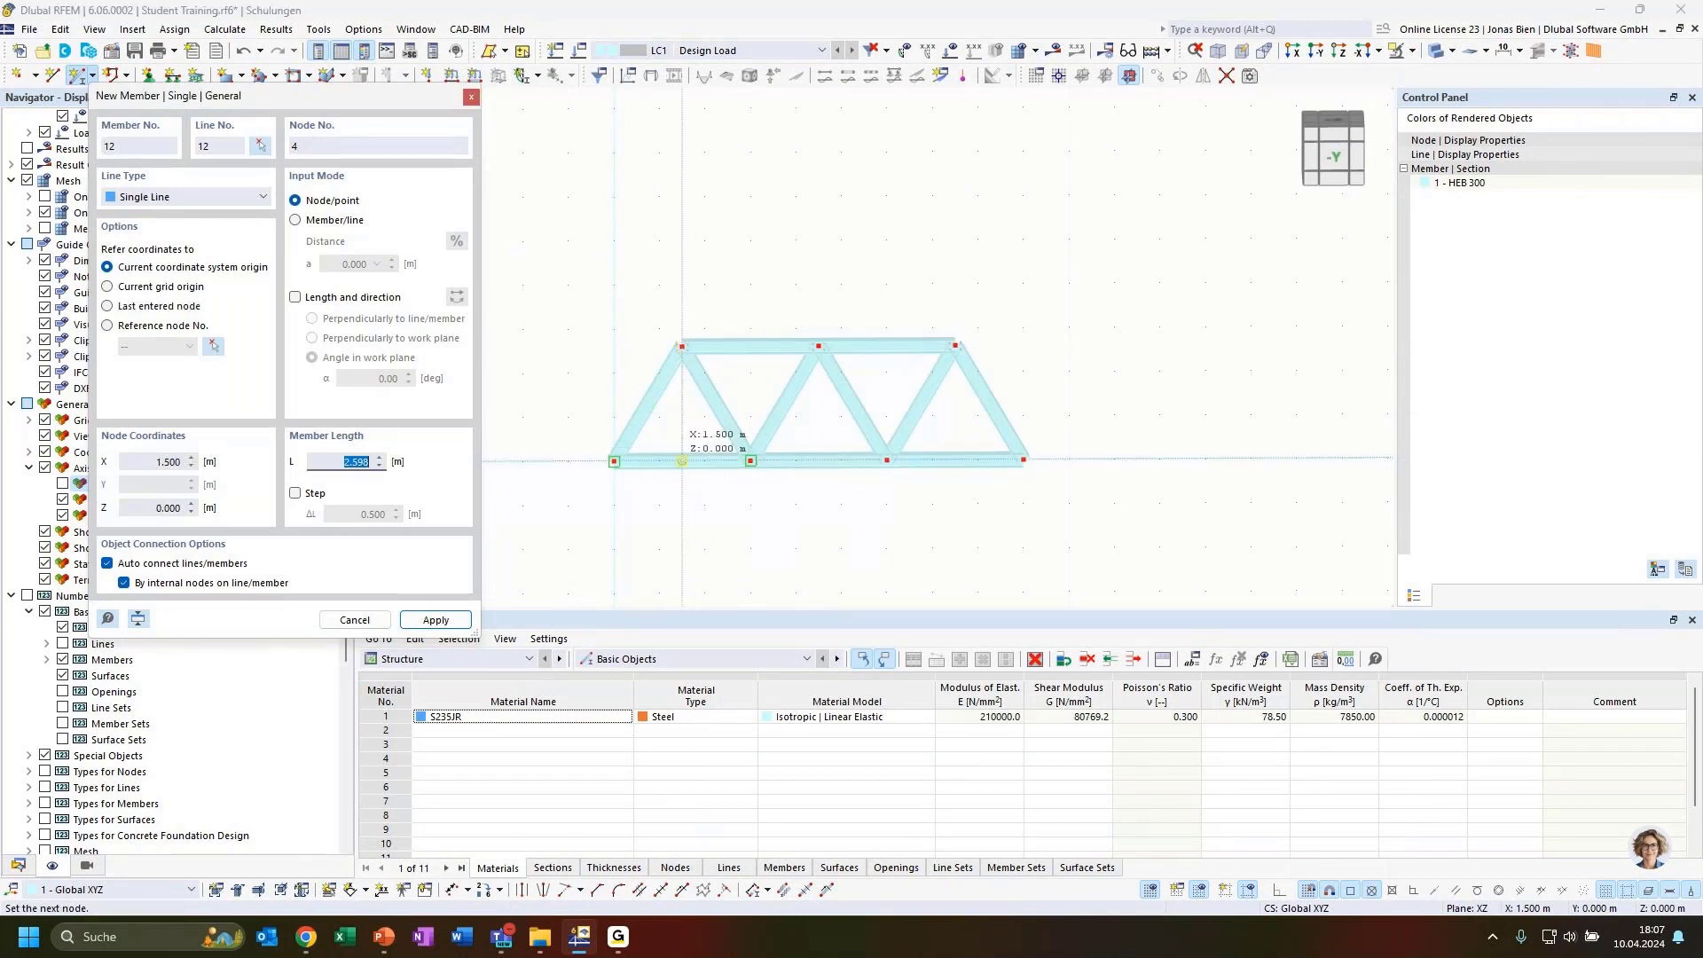
pyautogui.scroll(2, 682, 461)
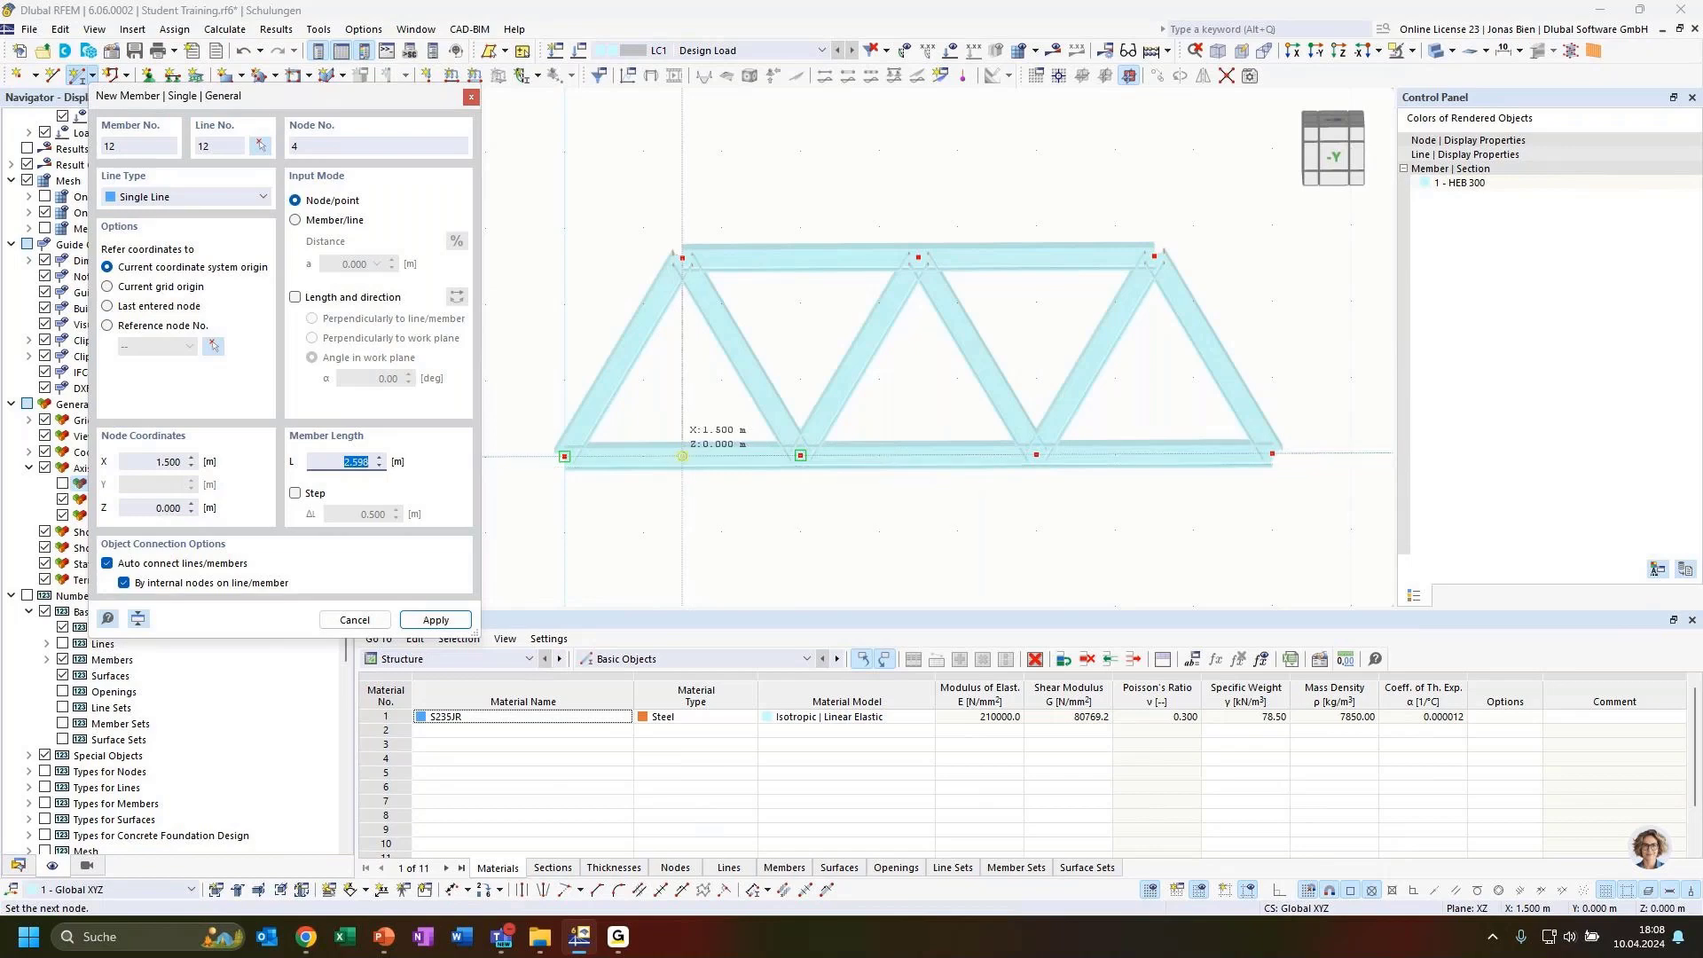
pyautogui.click(682, 456)
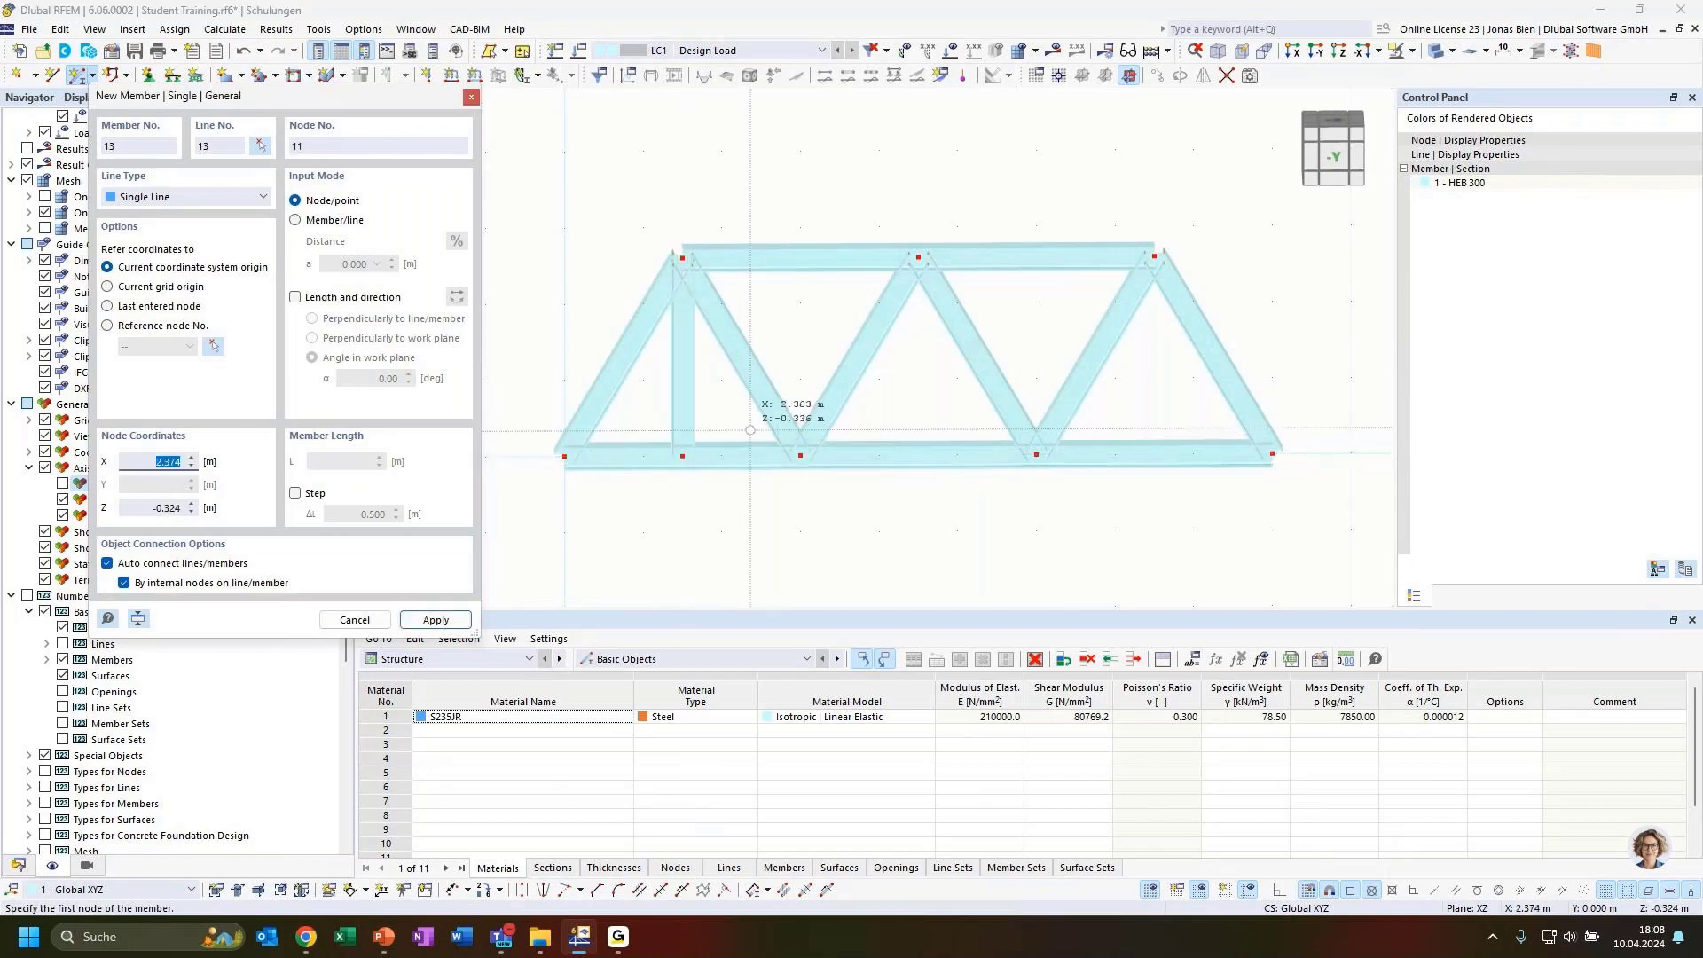
pyautogui.press('Escape')
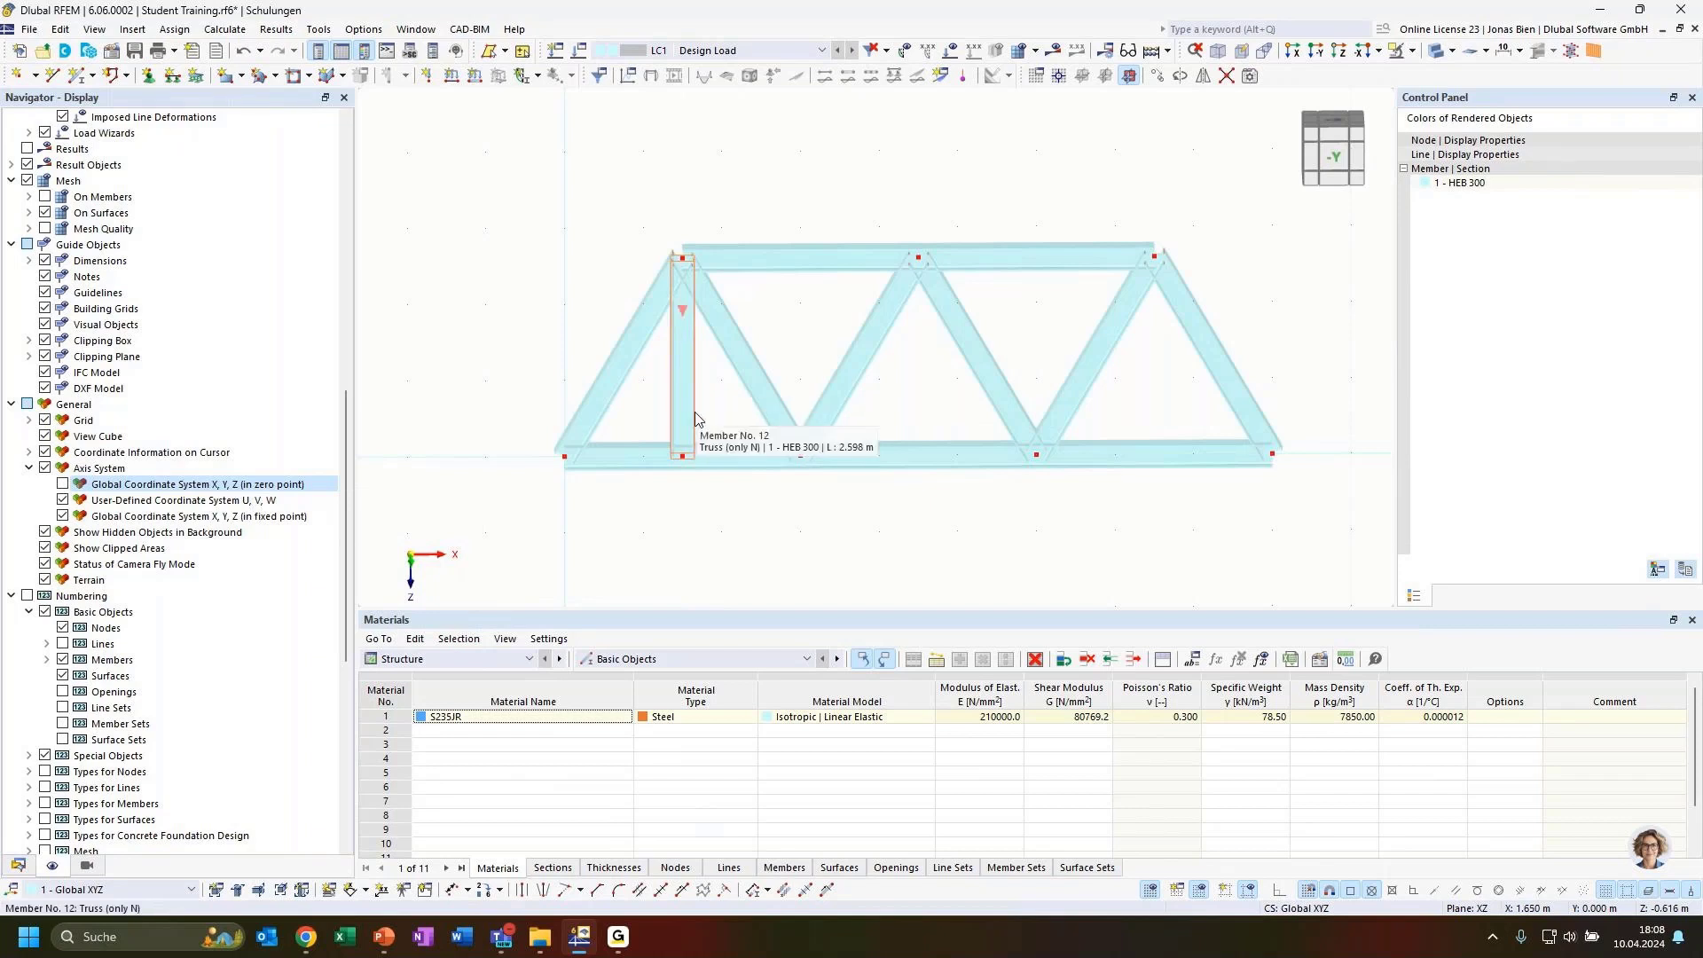
# Copy the vertical truss member along X in four steps with a 1.5 m displacement picked between bottom chord nodes
pyautogui.click(695, 422)
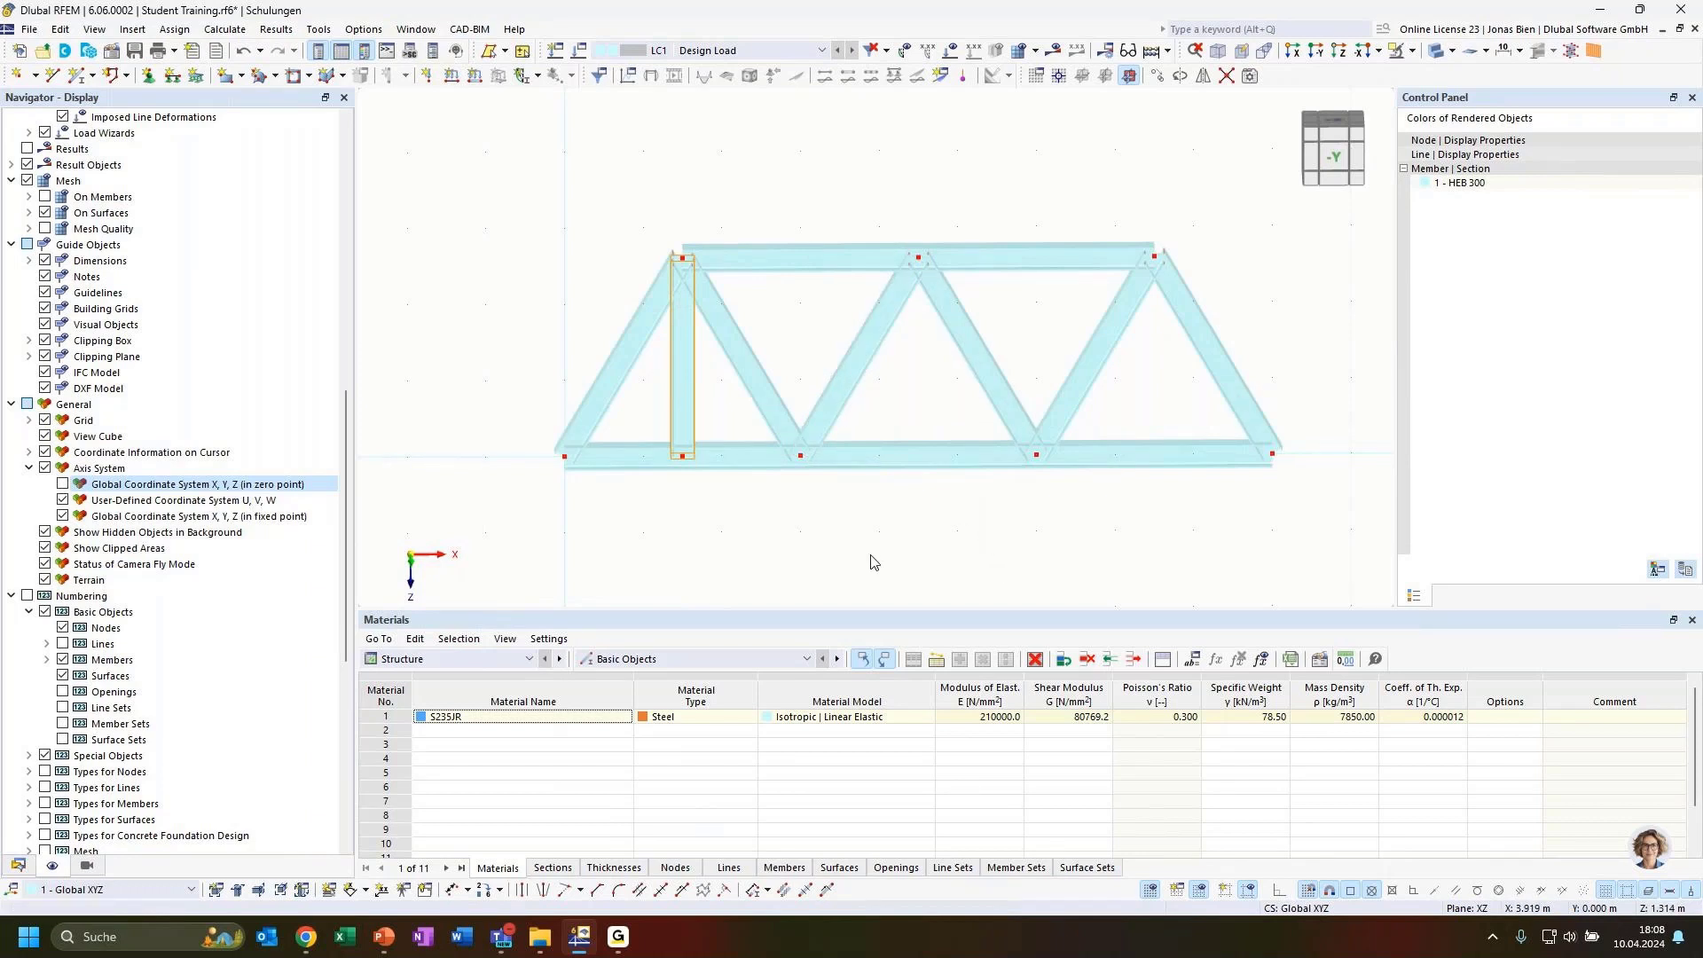
pyautogui.keyDown('ctrl'); pyautogui.moveTo(953, 525); pyautogui.dragTo(927, 499, button='middle'); pyautogui.keyUp('ctrl')
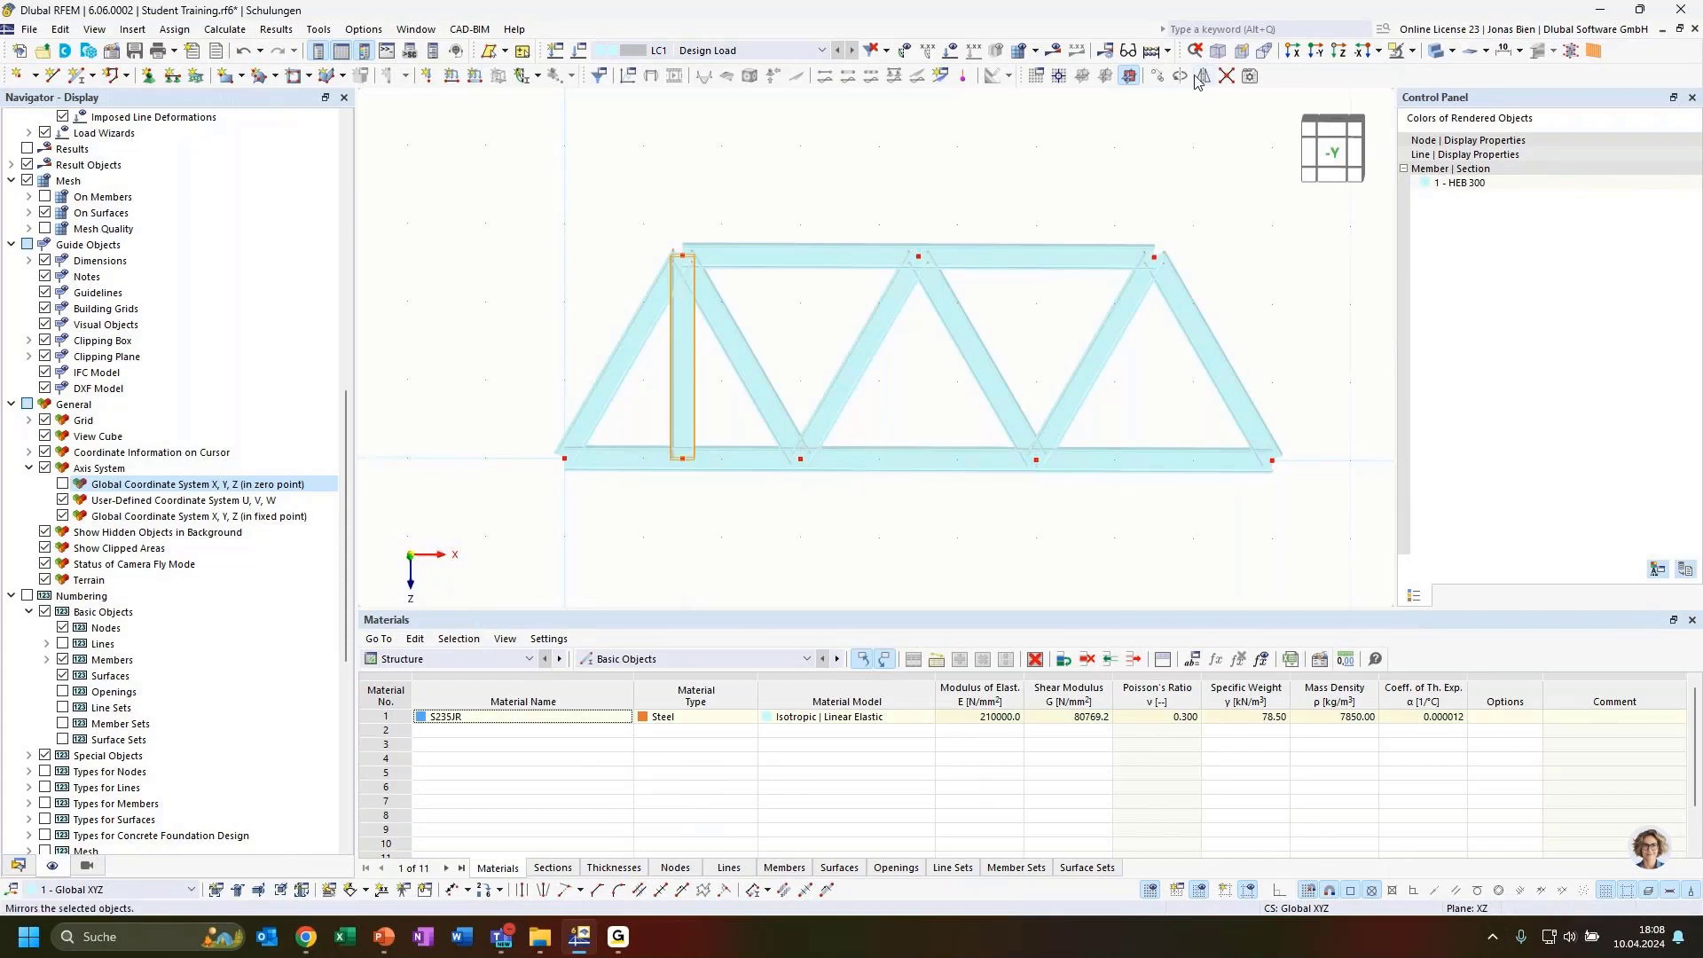
pyautogui.click(1159, 76)
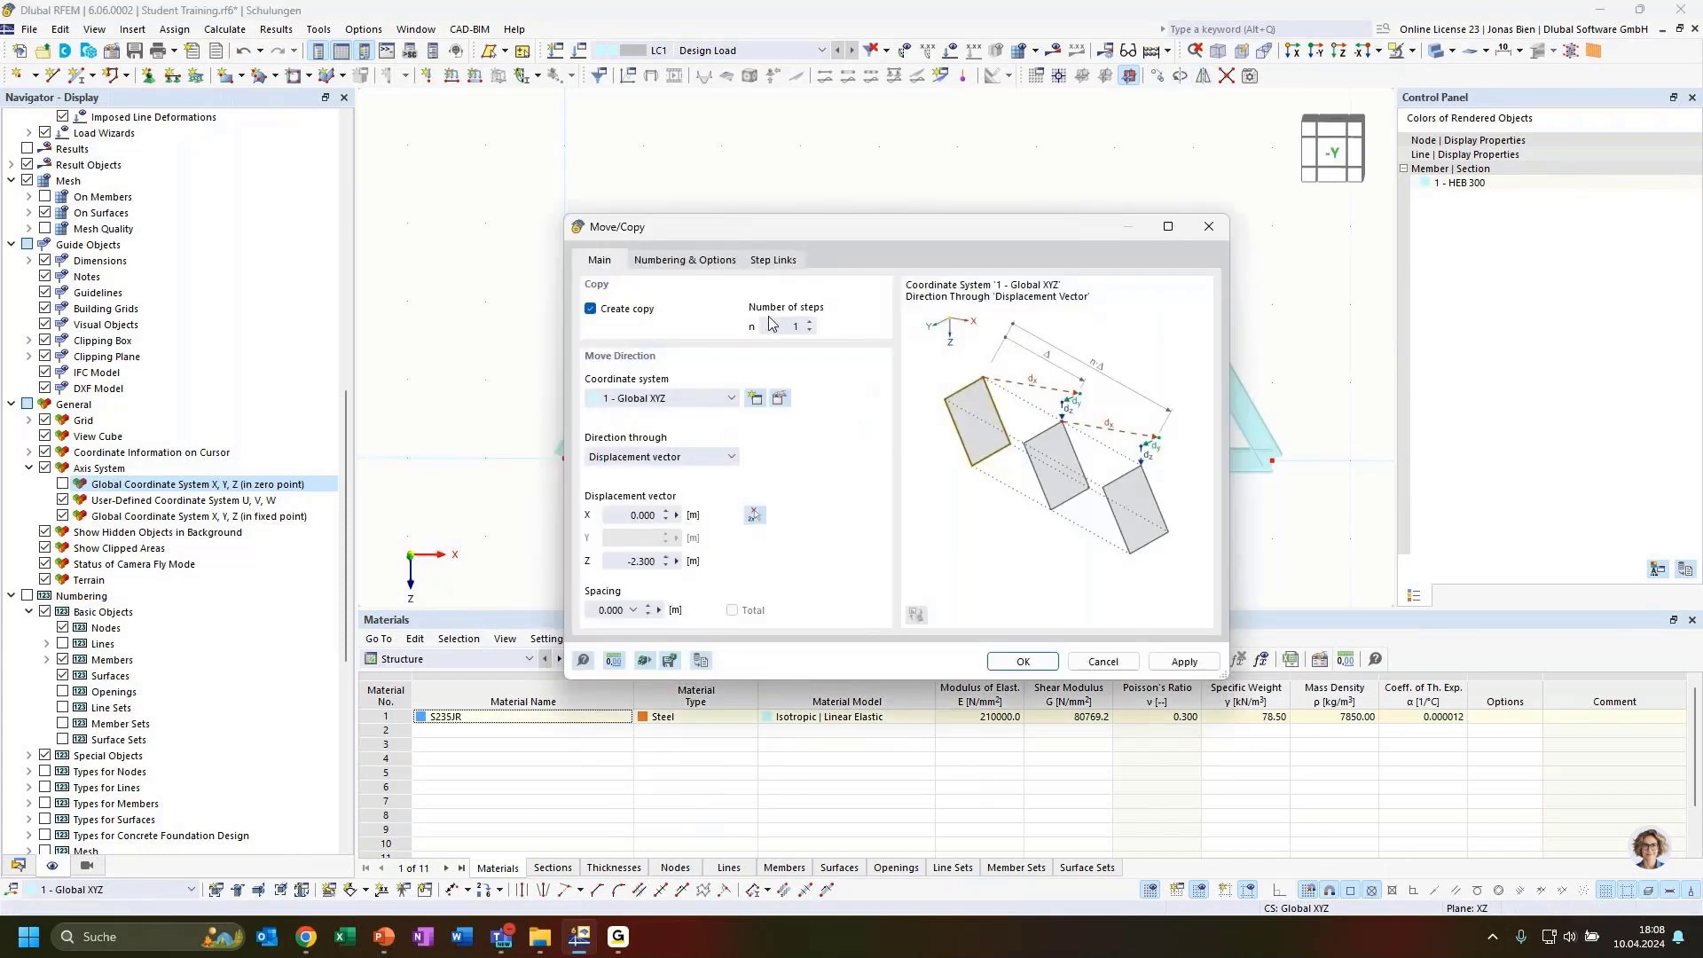
pyautogui.click(780, 324)
pyautogui.write('4')
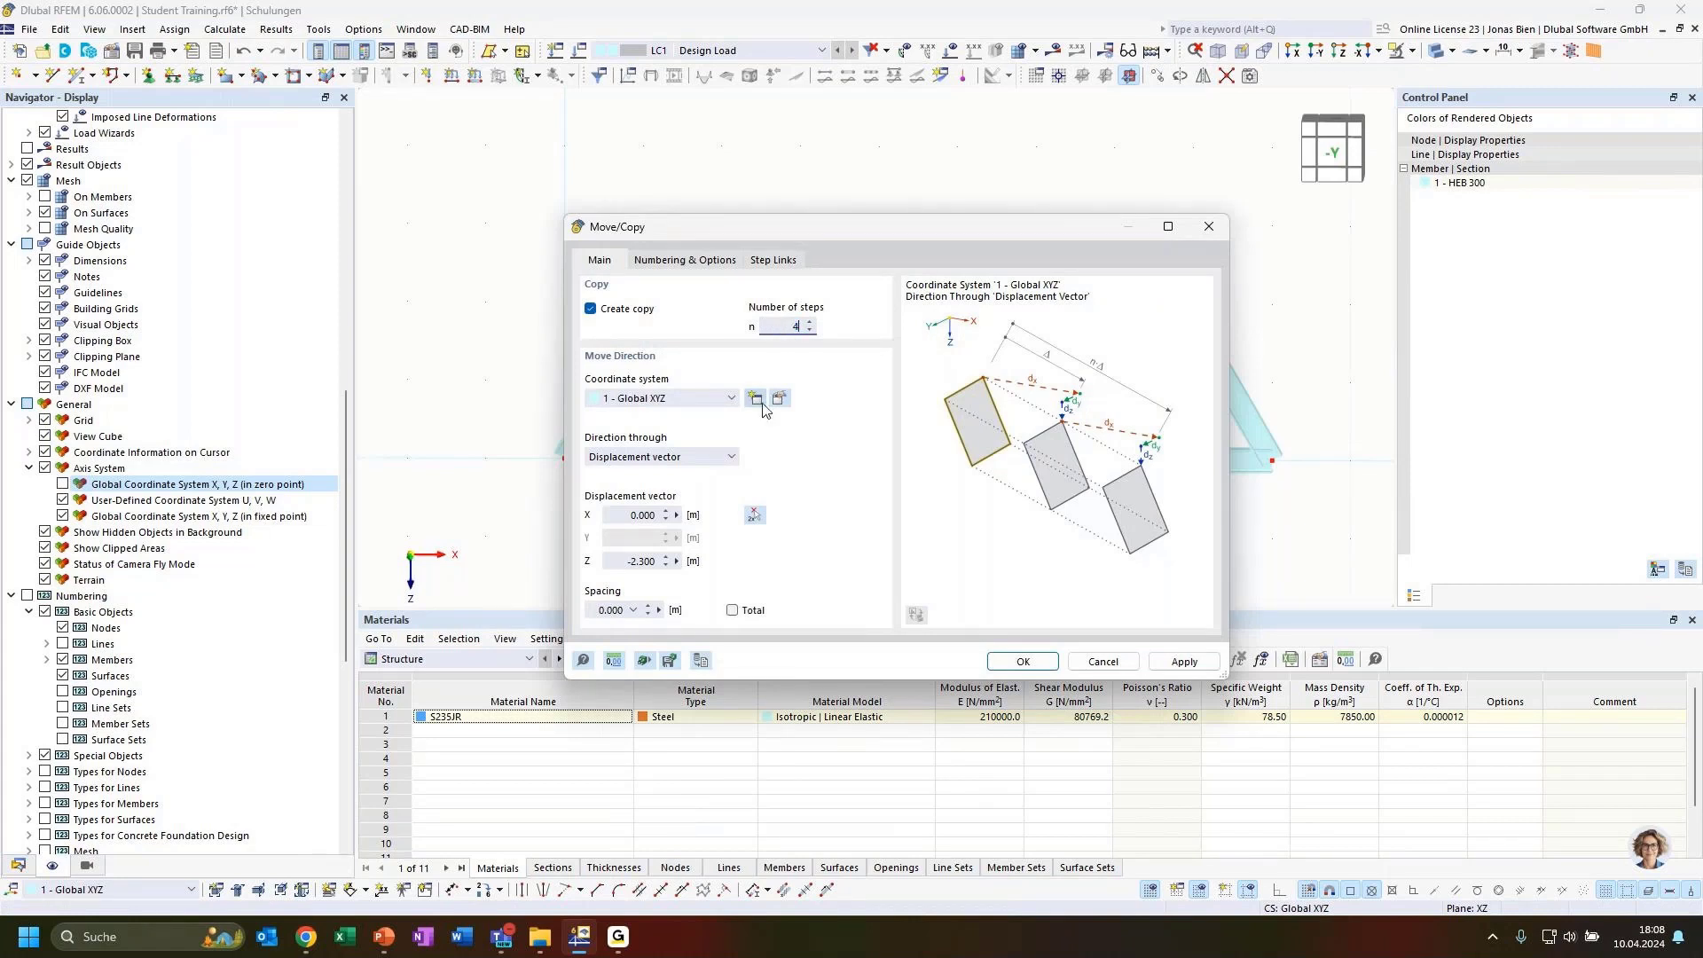
pyautogui.click(756, 517)
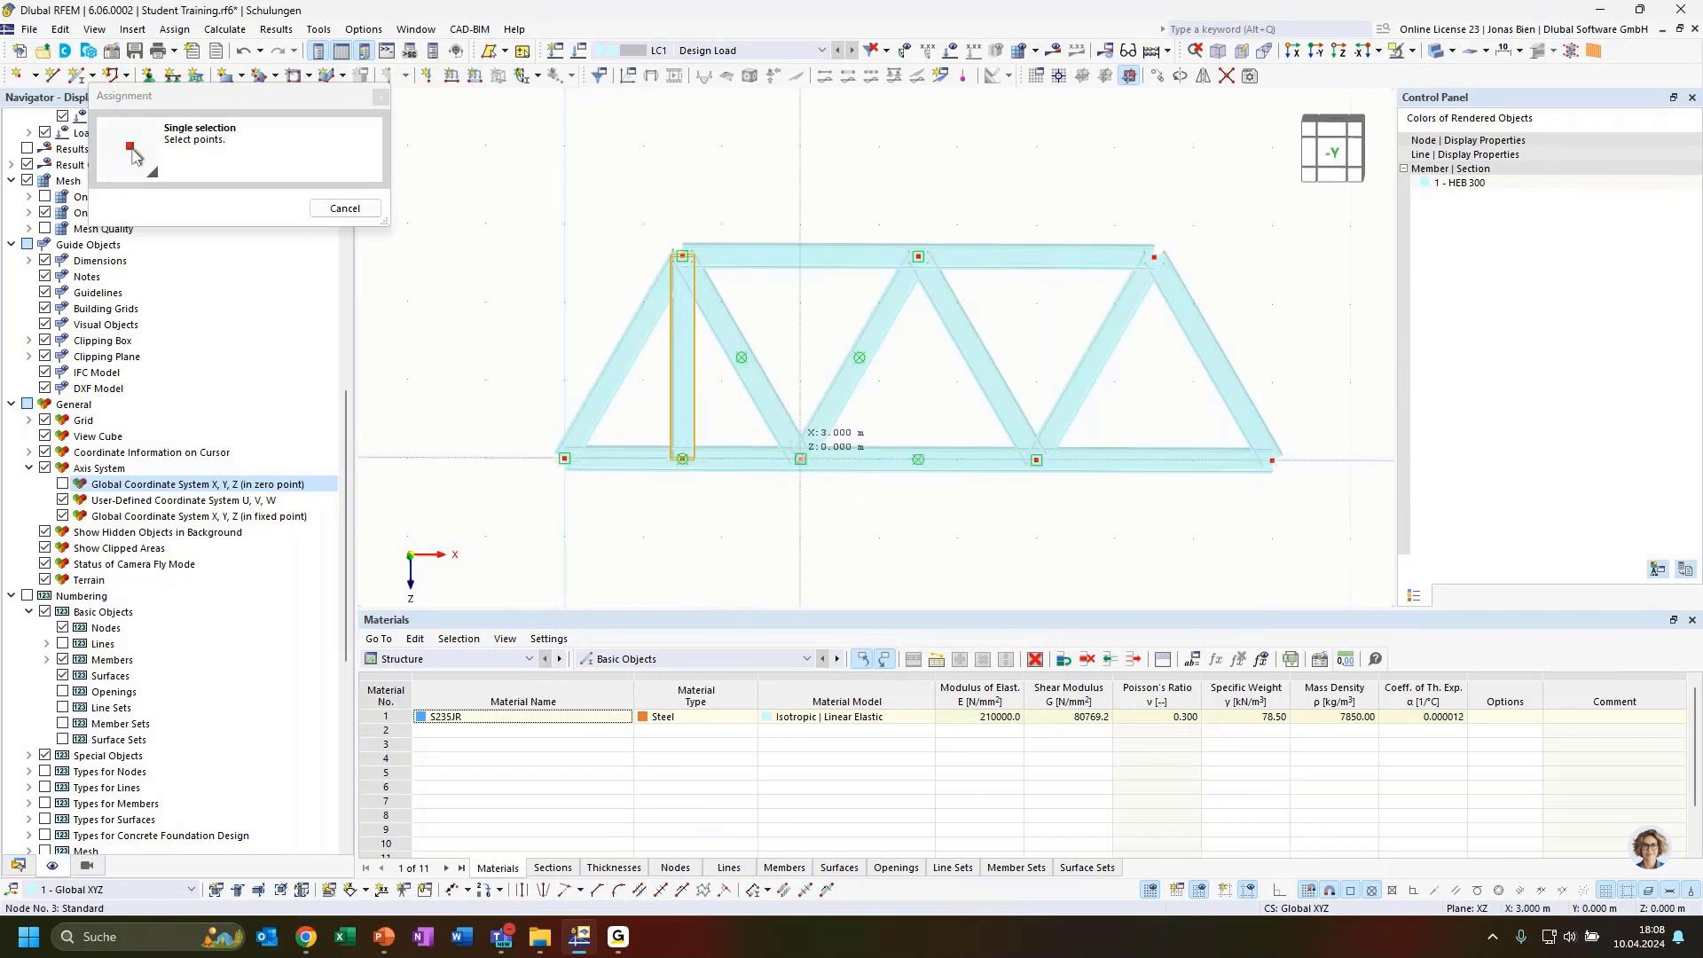
pyautogui.click(800, 459)
pyautogui.moveTo(733, 239); pyautogui.dragTo(1073, 377)
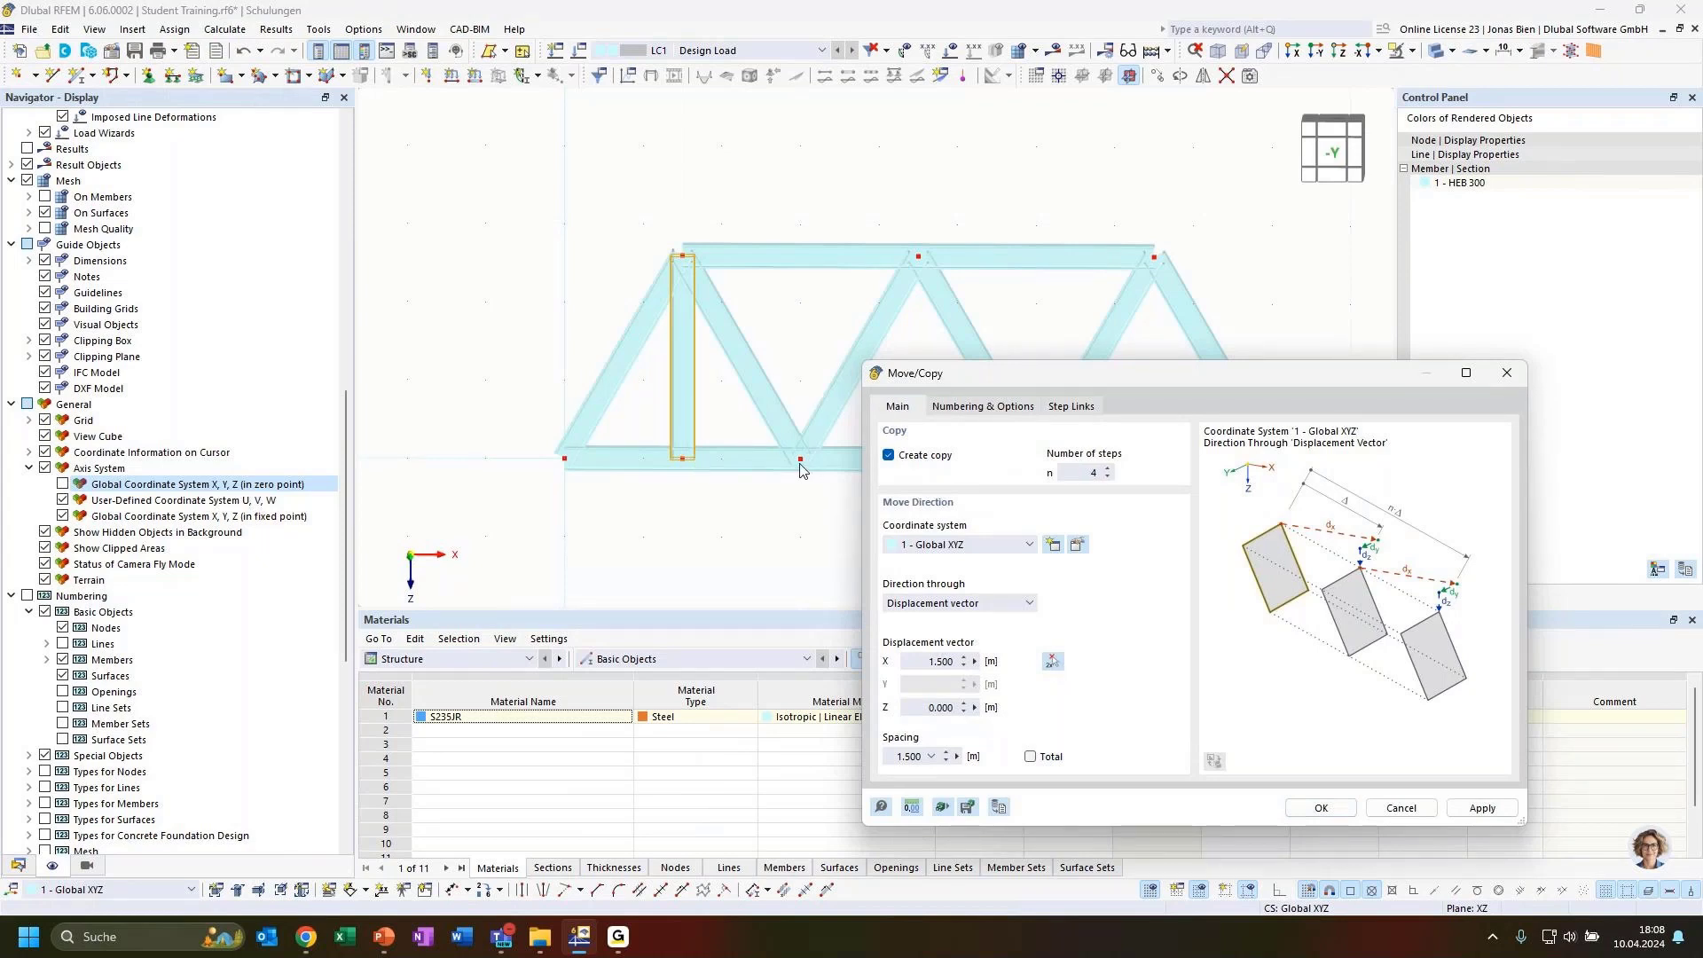
pyautogui.click(1082, 472)
pyautogui.click(1316, 808)
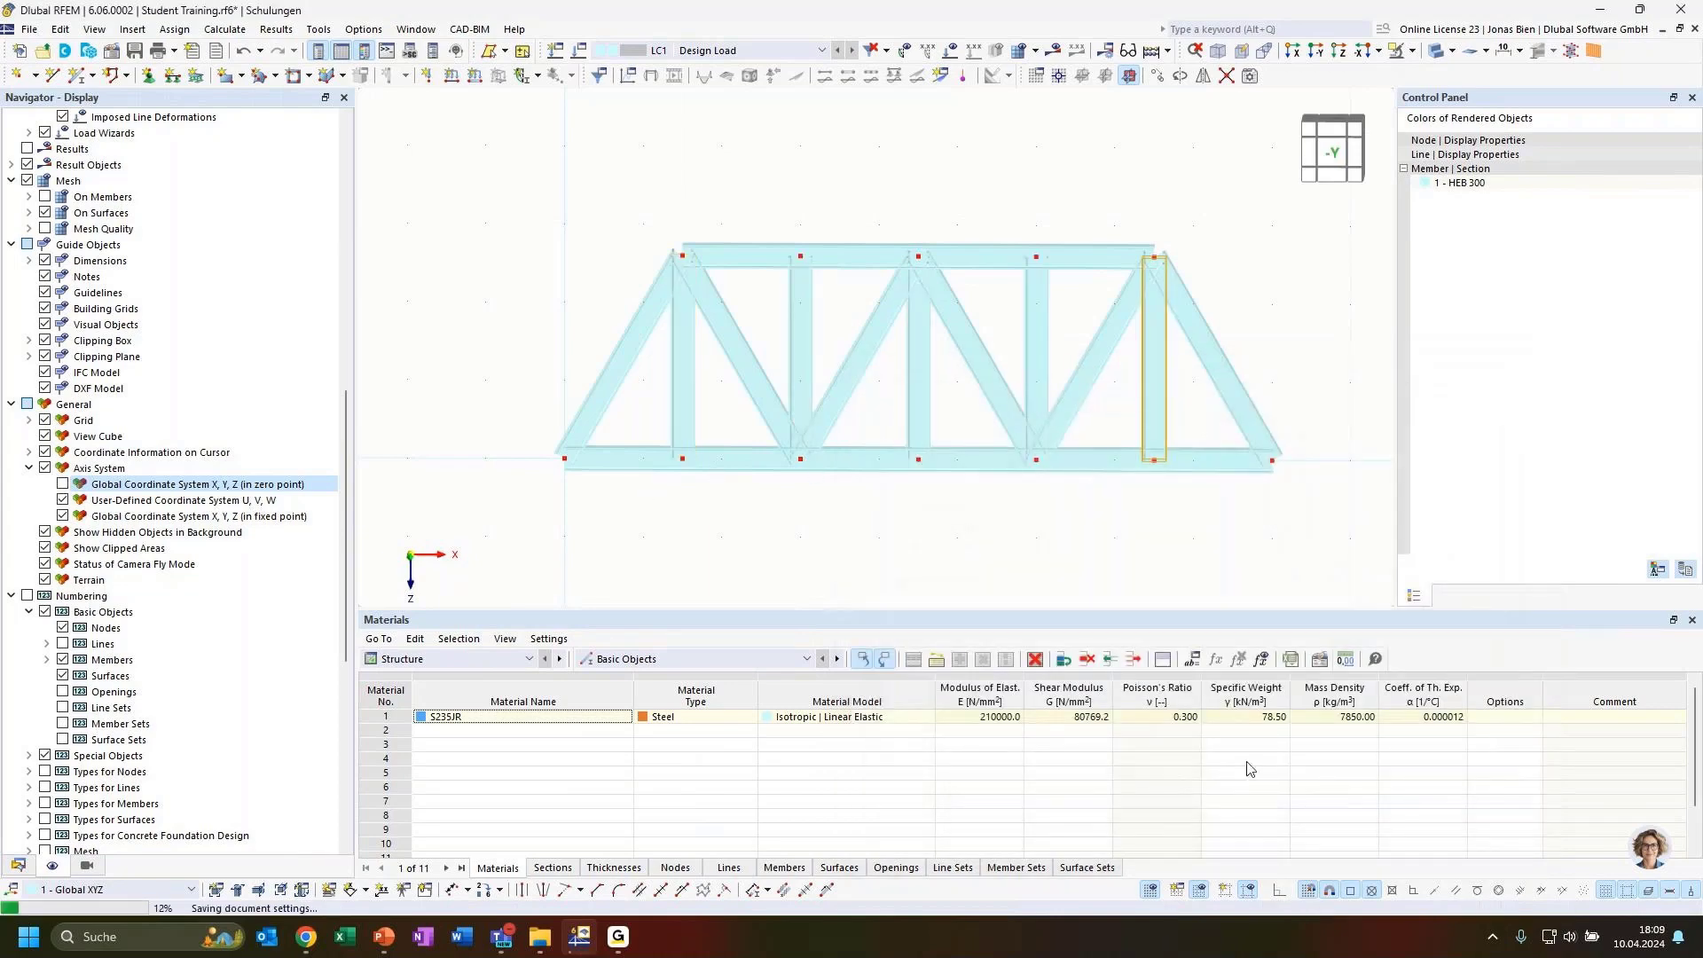
pyautogui.click(1174, 565)
# Assign the Hinged nodal support to the bottom chord's end node at the origin
pyautogui.keyDown('ctrl'); pyautogui.moveTo(902, 525); pyautogui.dragTo(1032, 545, button='middle'); pyautogui.keyUp('ctrl')
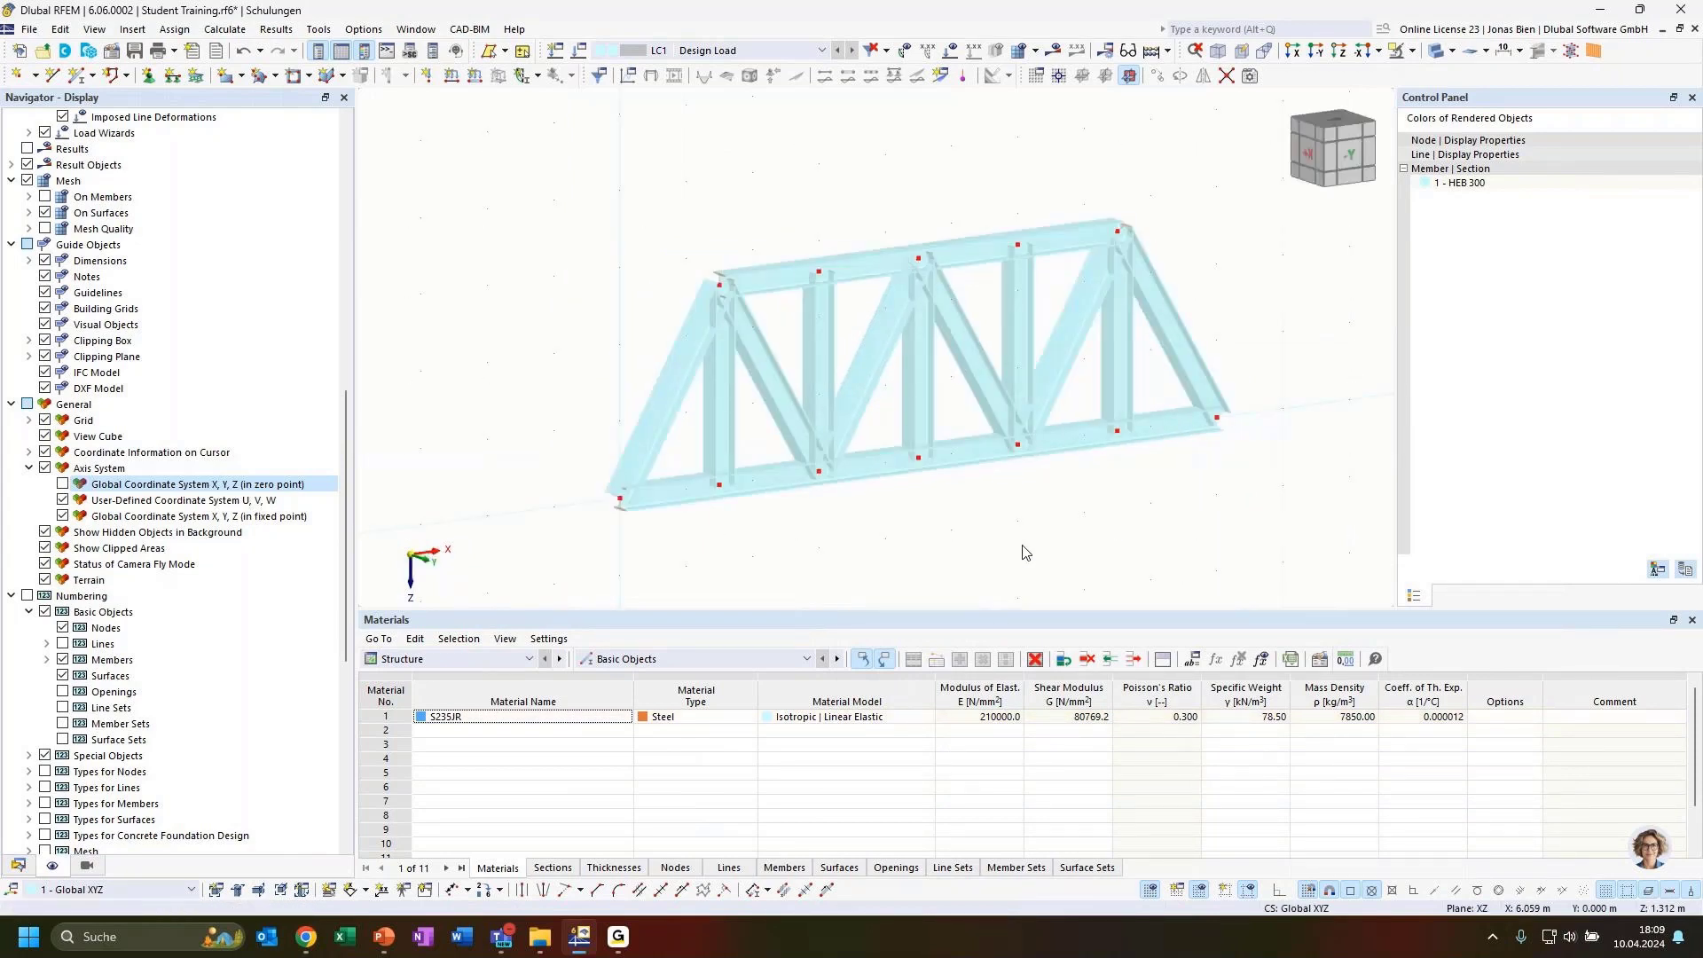
pyautogui.keyDown('ctrl'); pyautogui.moveTo(1054, 524); pyautogui.dragTo(1012, 514, button='middle'); pyautogui.keyUp('ctrl')
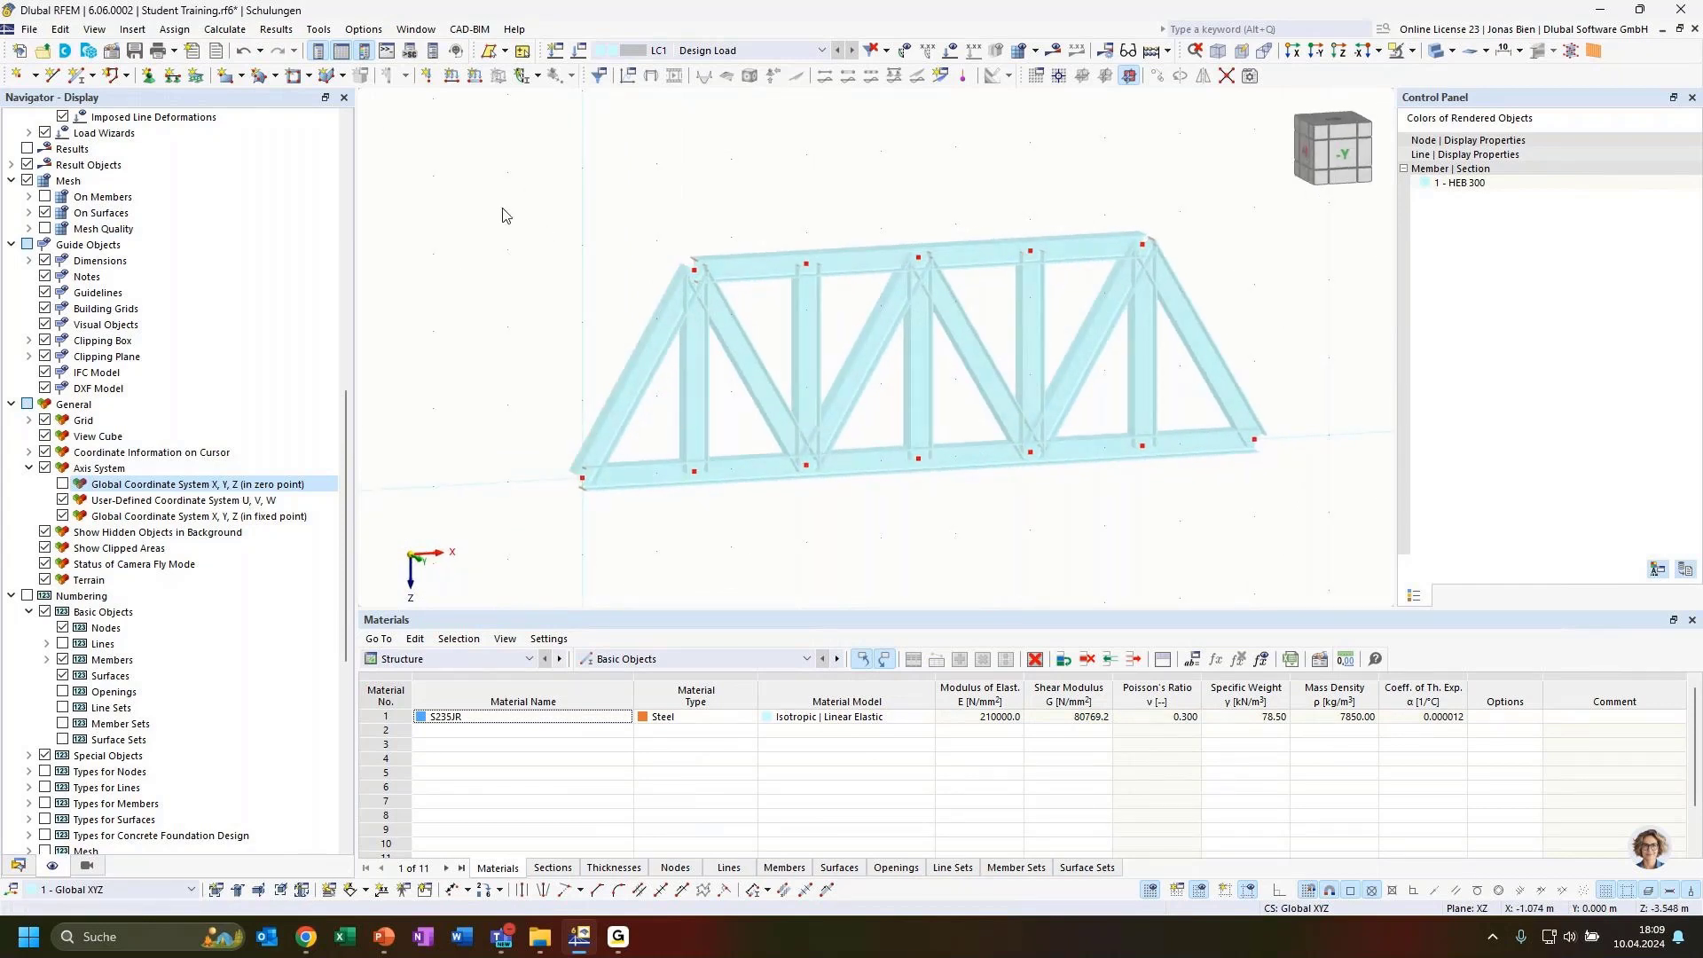
pyautogui.click(149, 77)
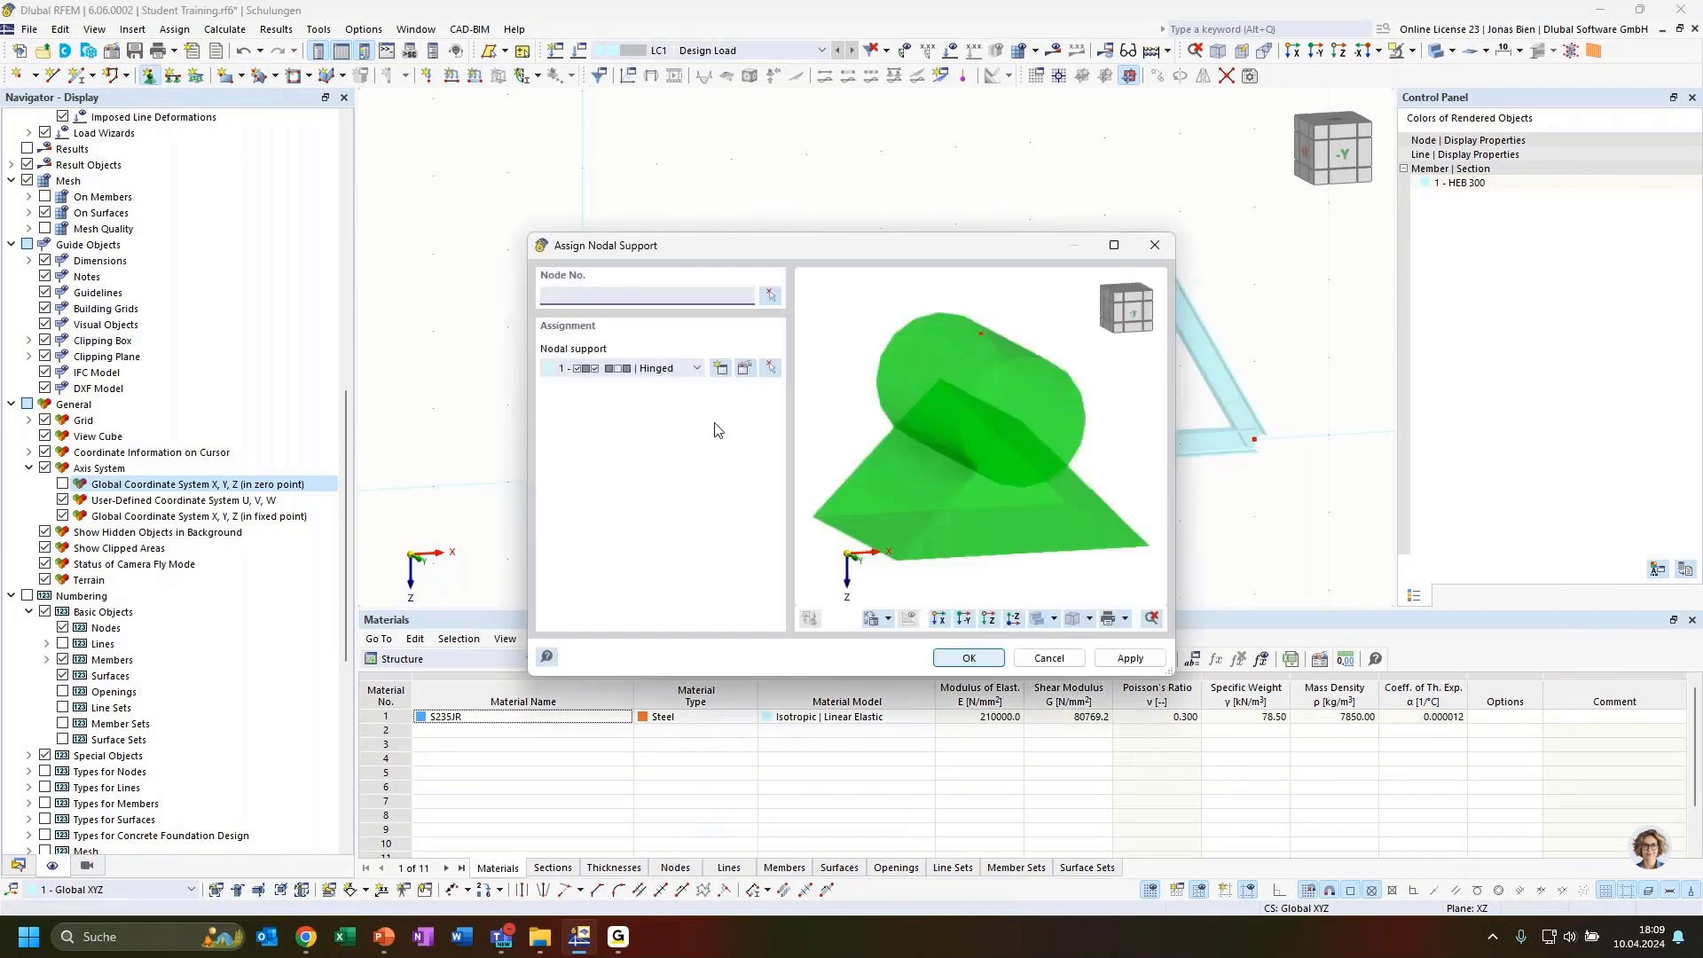
pyautogui.click(771, 298)
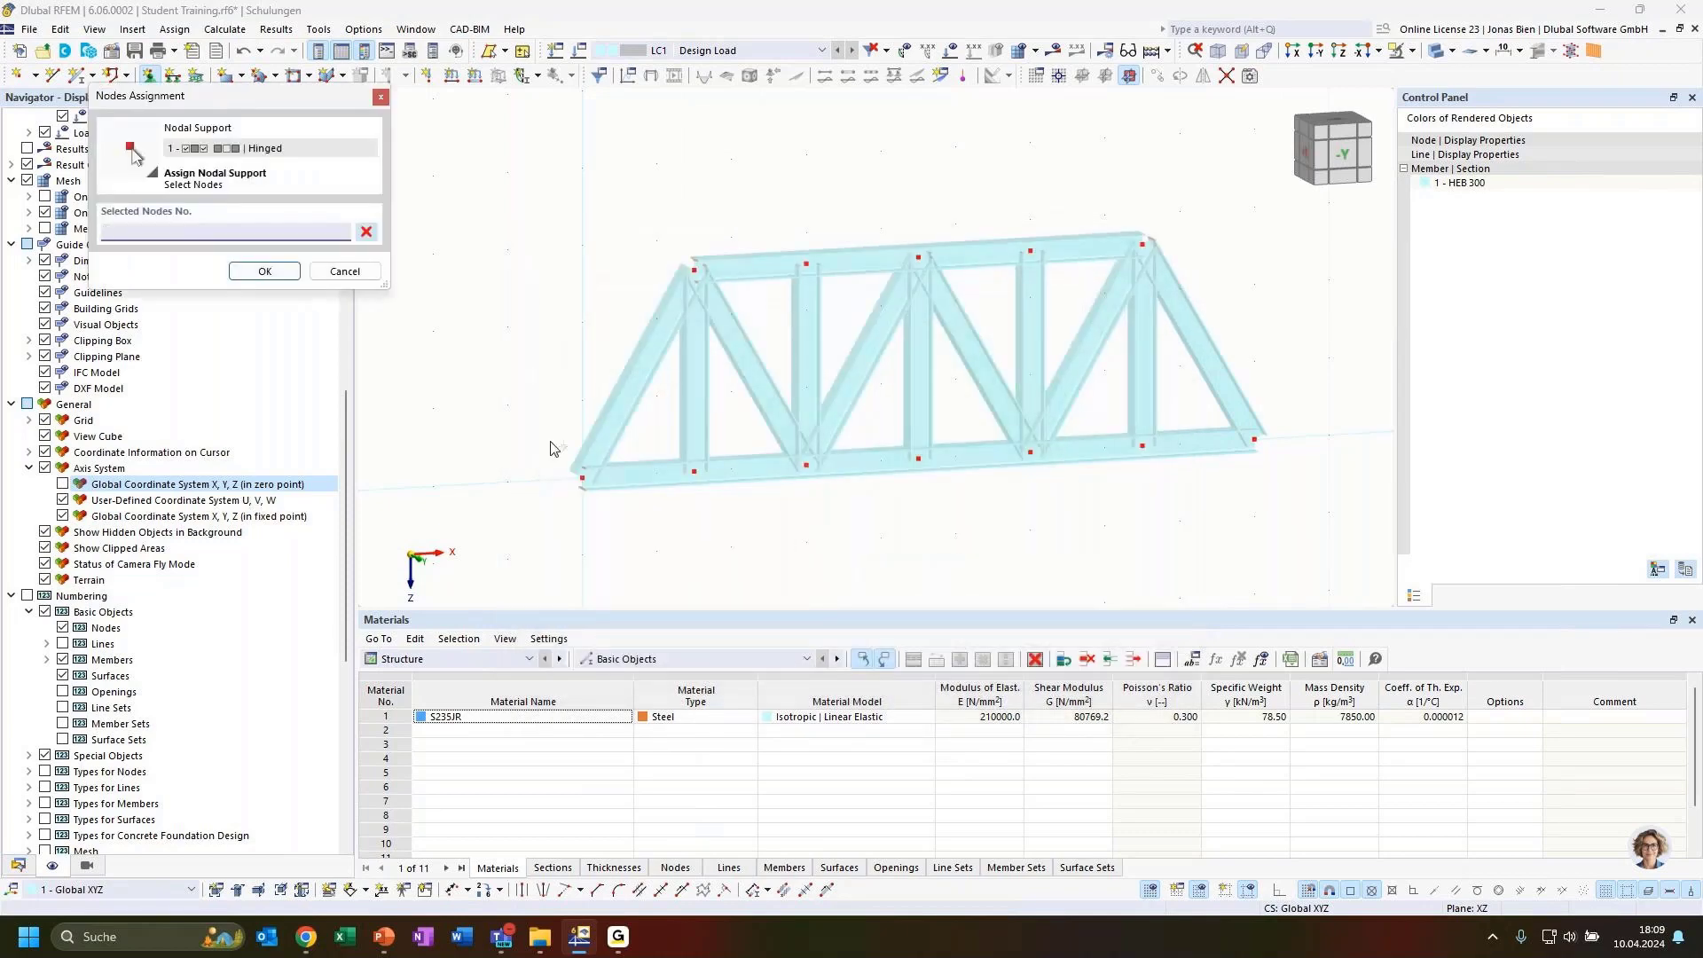
pyautogui.click(581, 479)
pyautogui.click(265, 272)
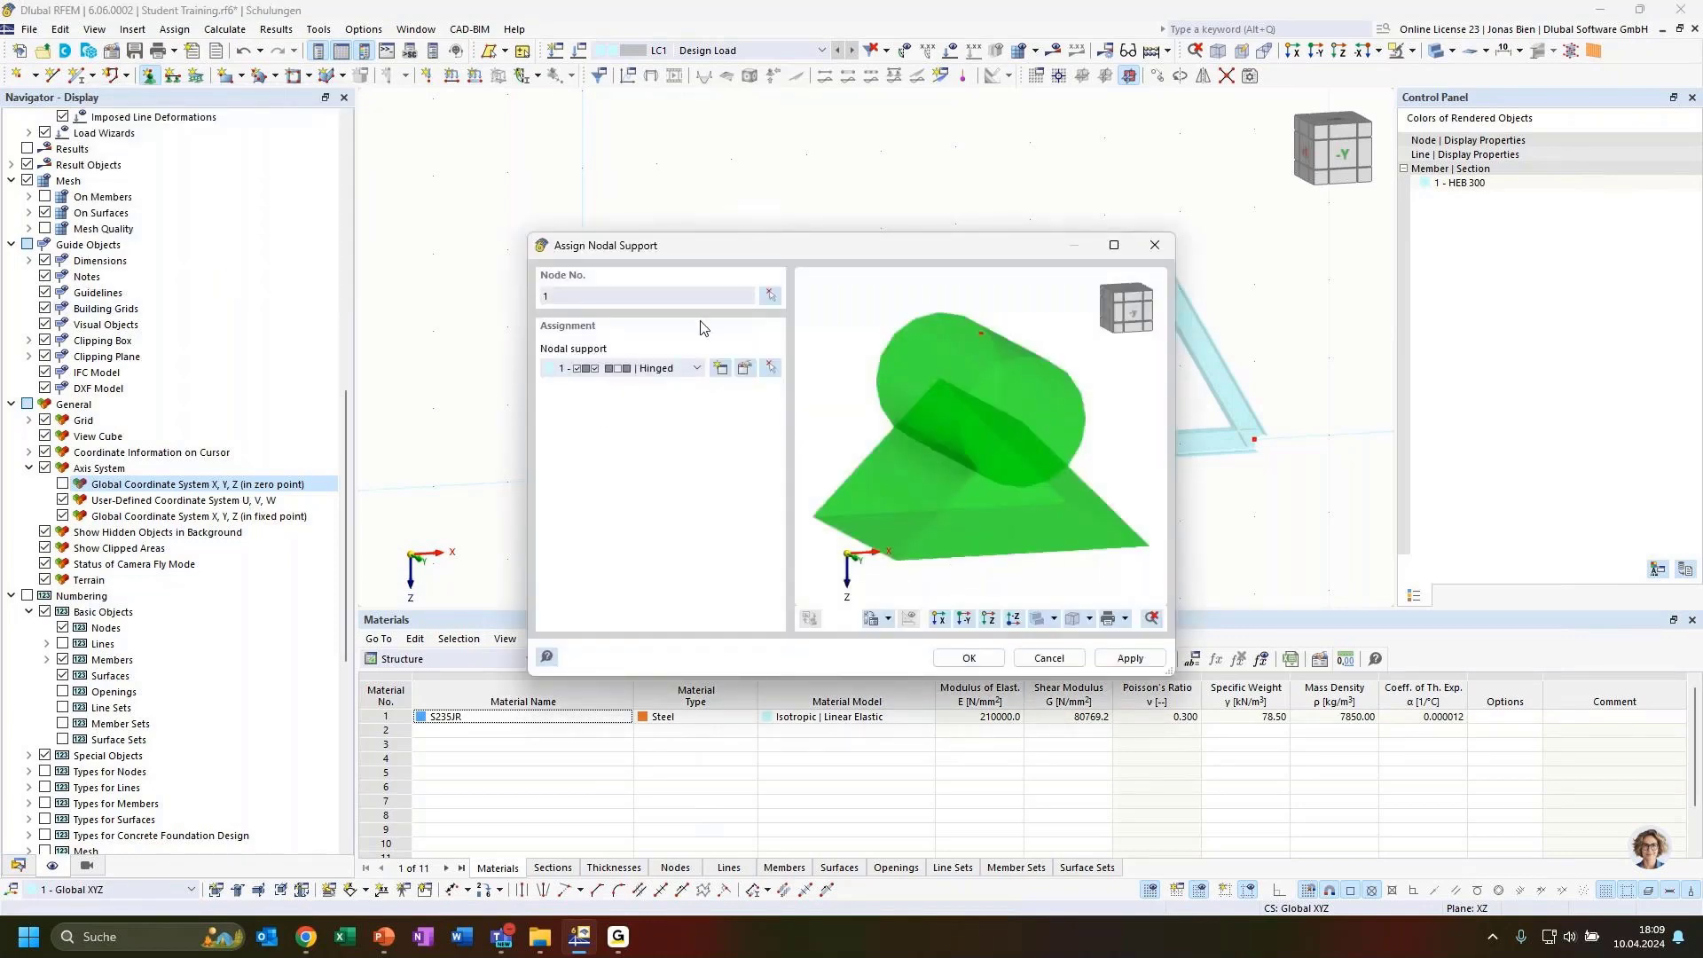
pyautogui.click(1130, 657)
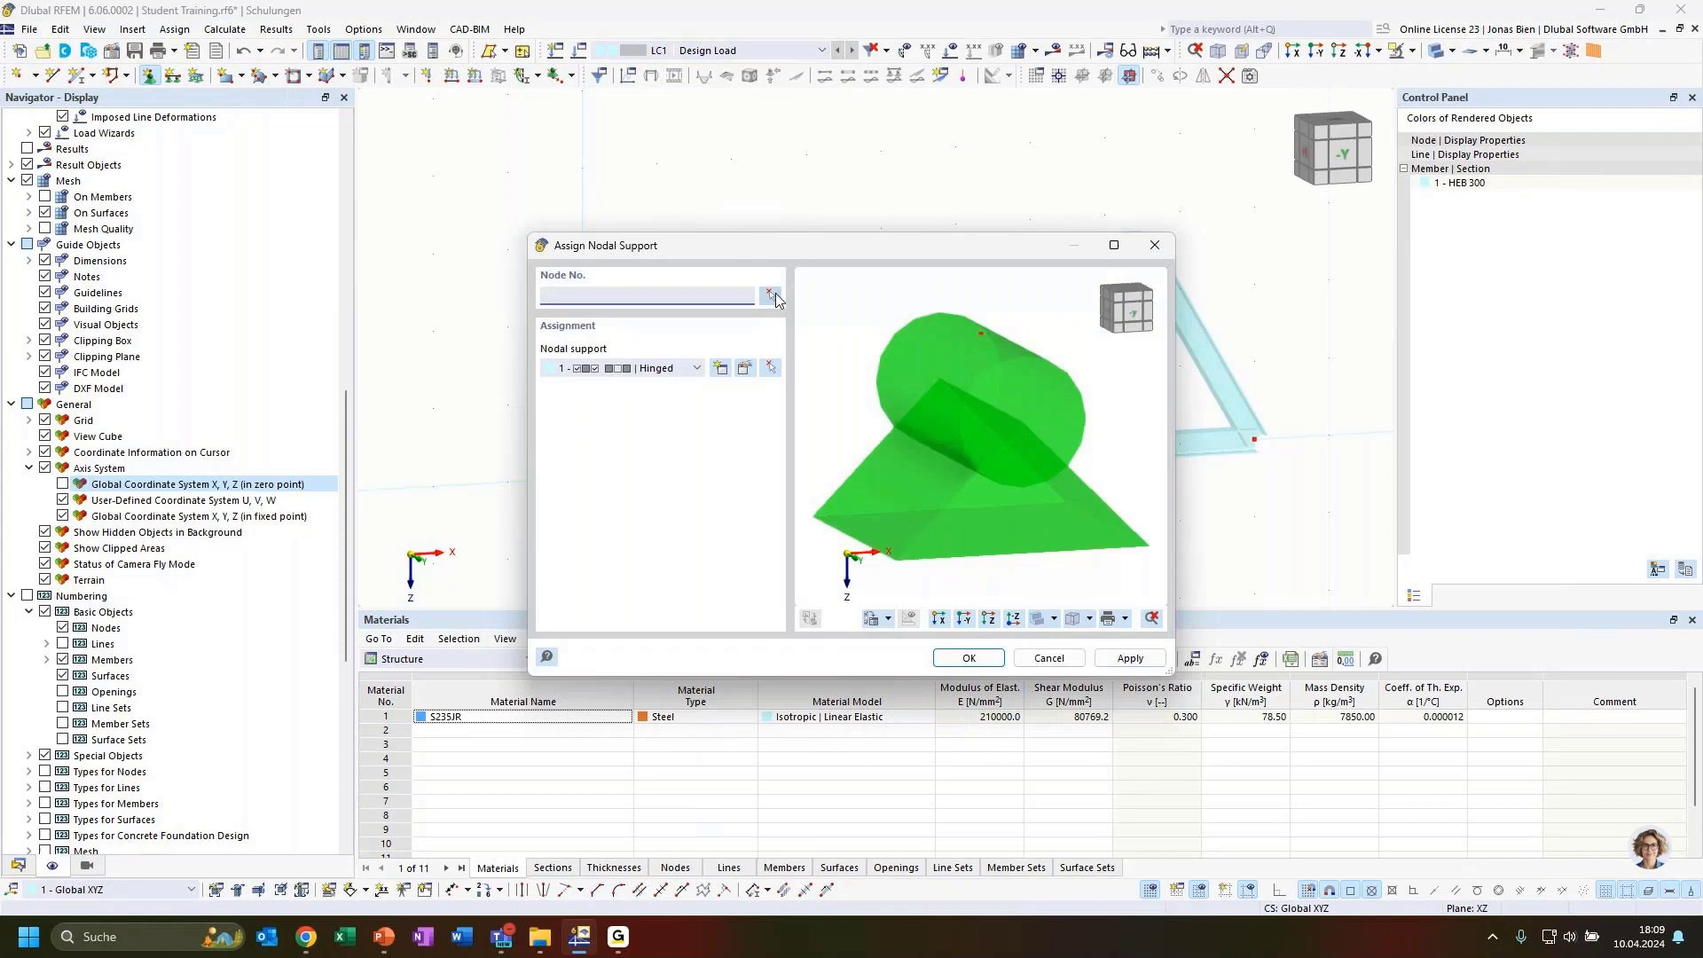
# Assign the Roller nodal support to the bottom chord's far end node
pyautogui.click(696, 368)
pyautogui.click(650, 425)
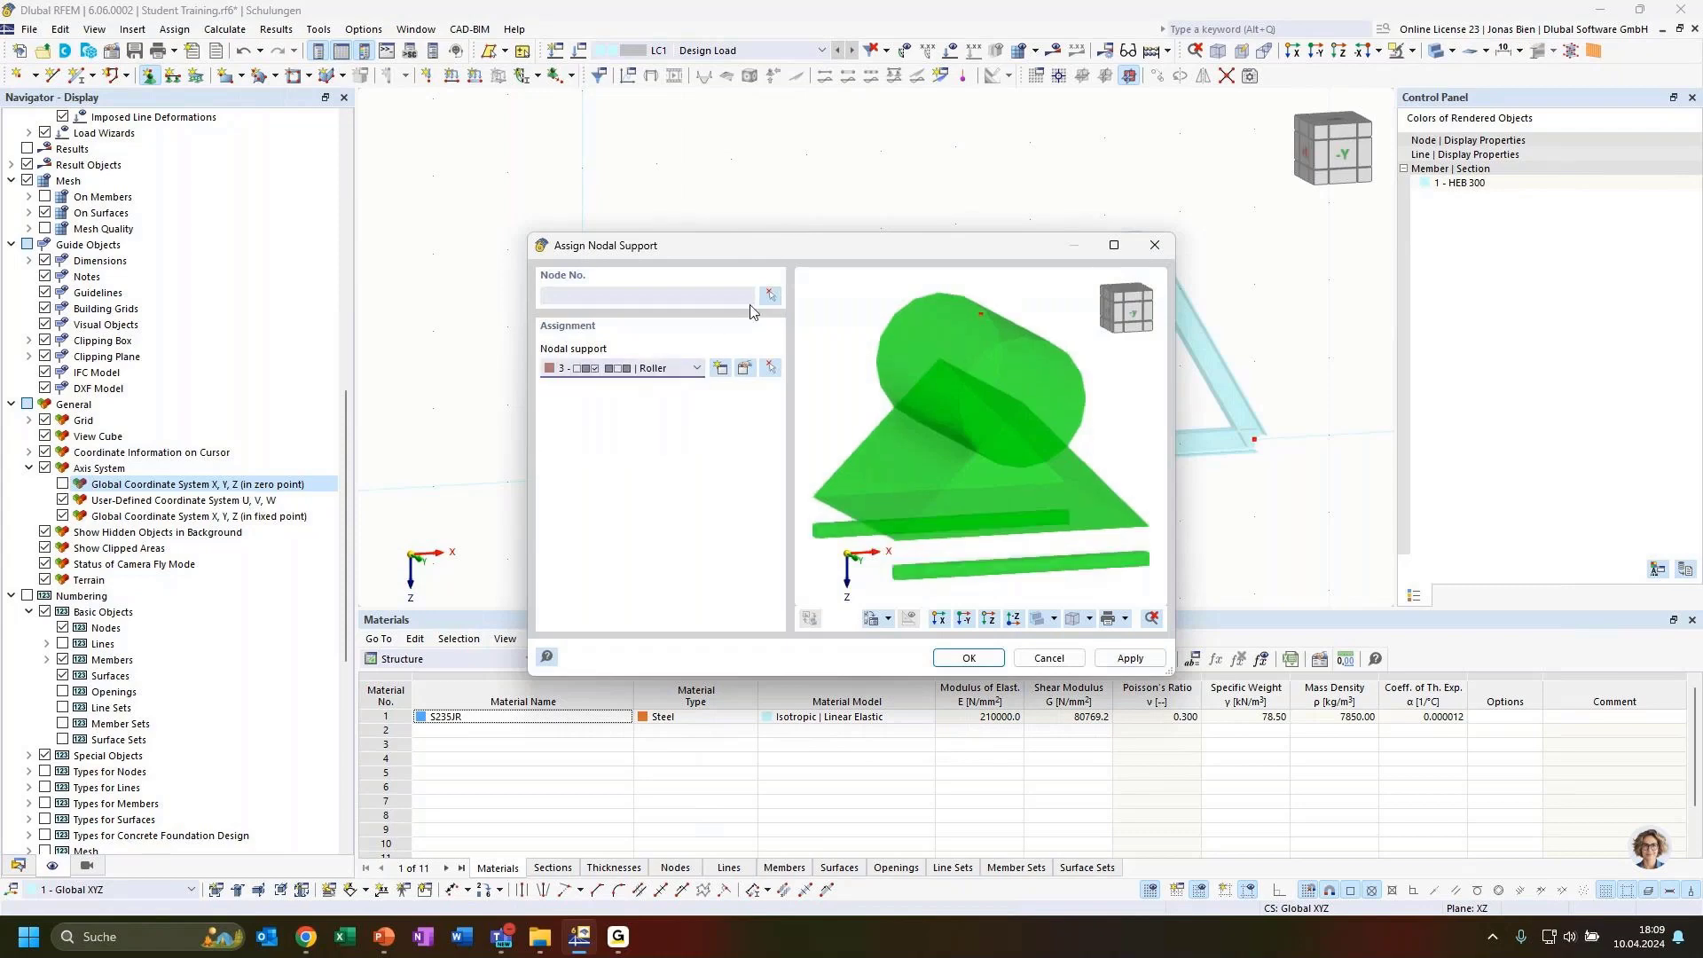
pyautogui.click(771, 295)
pyautogui.click(1255, 438)
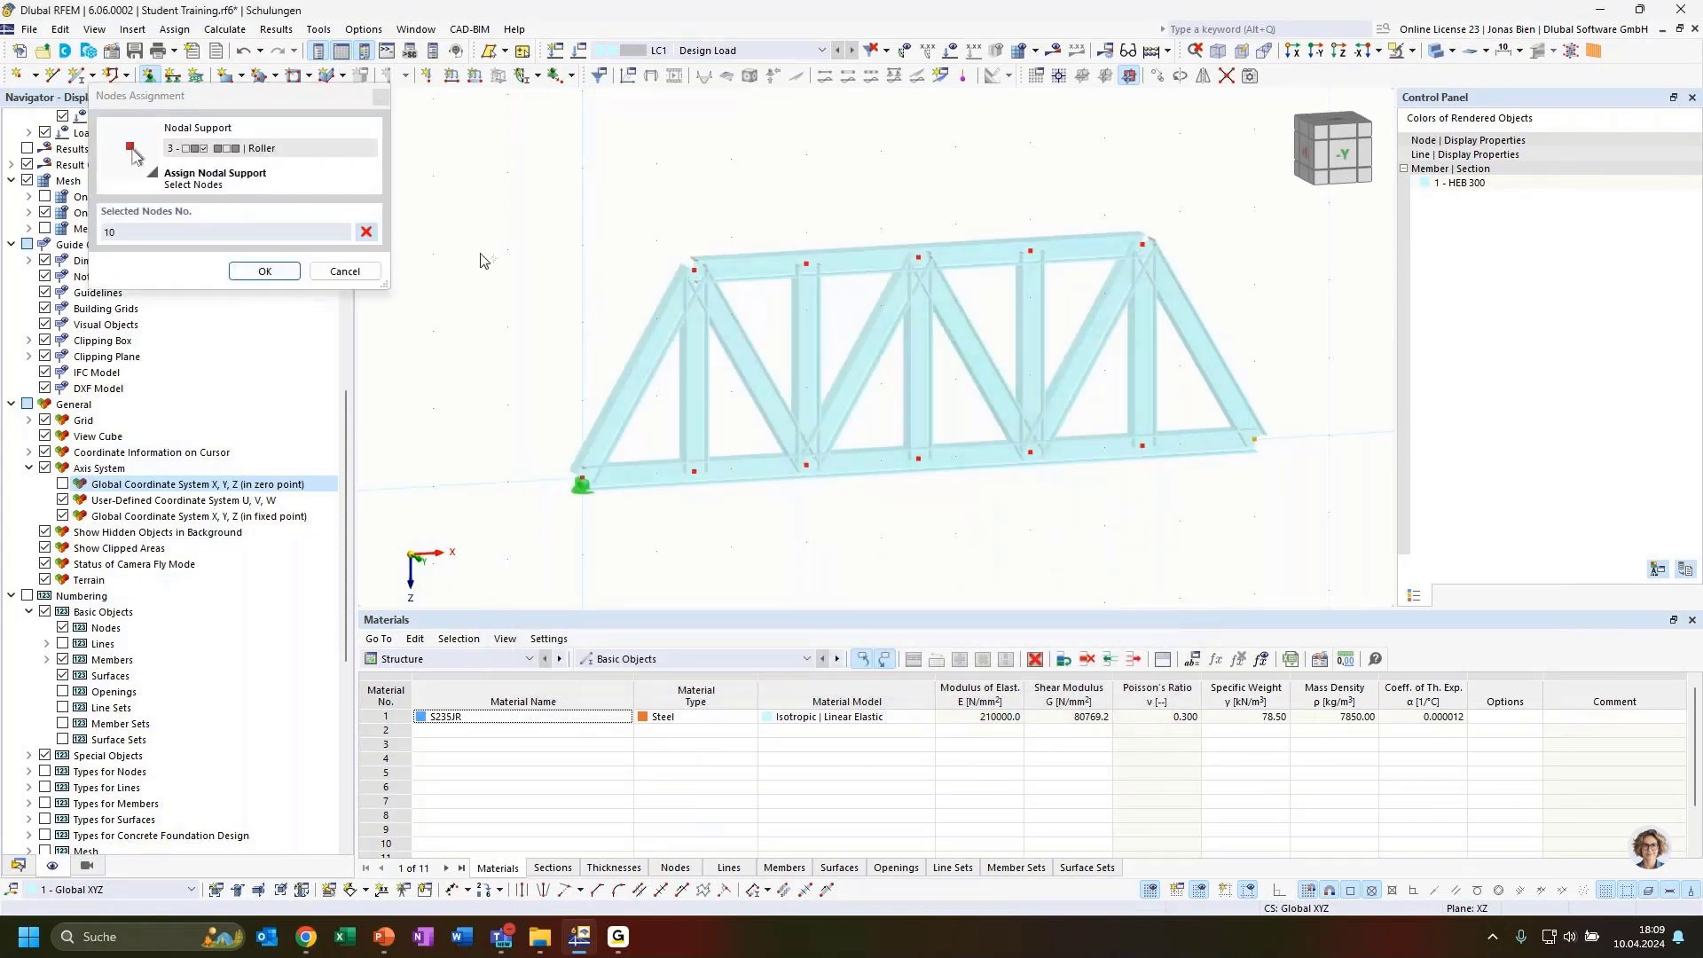
pyautogui.click(264, 270)
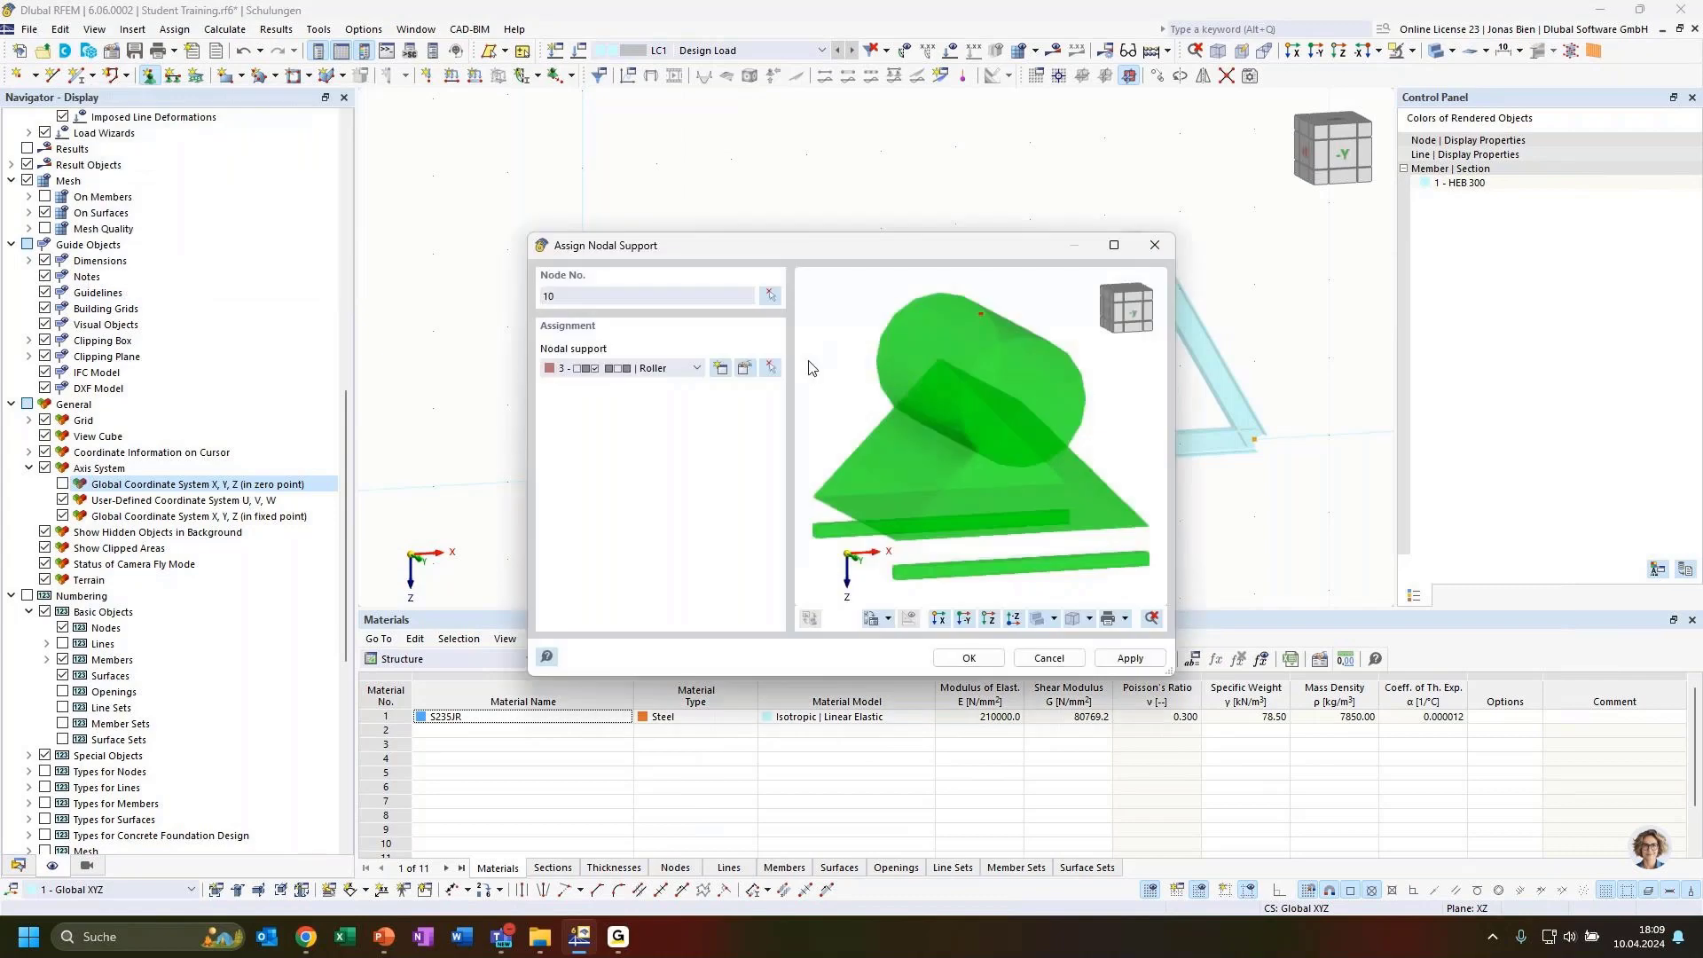
pyautogui.click(969, 658)
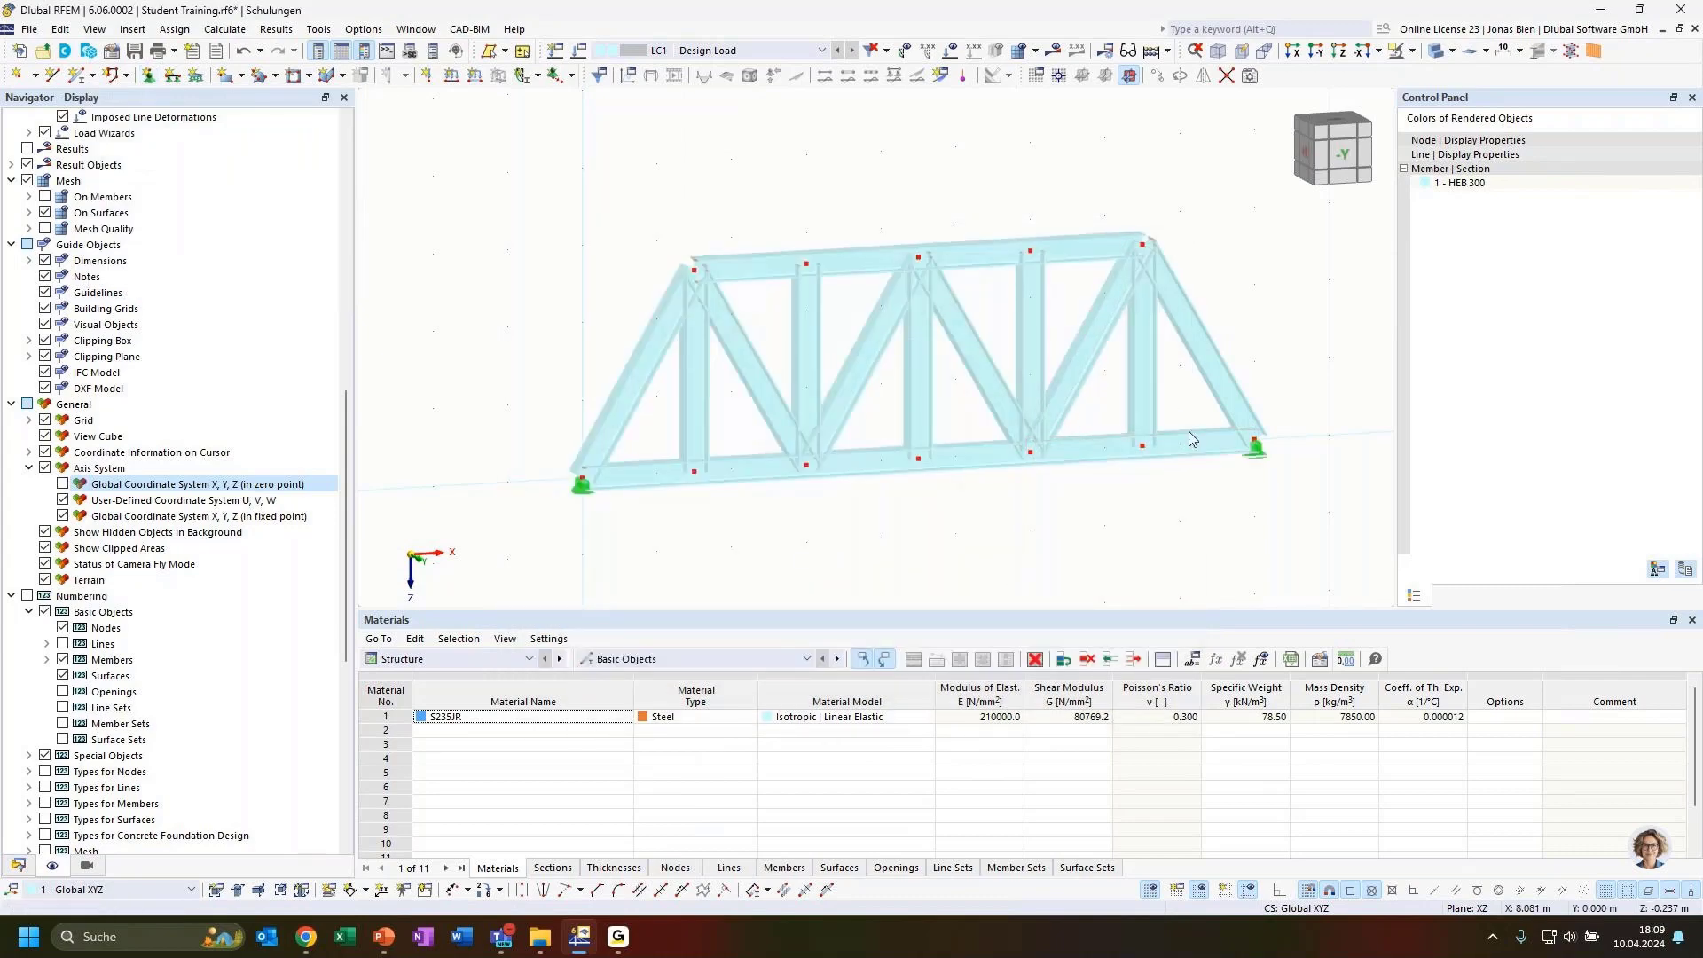
# Apply a 10 kN nodal force in Z to the first and middle main top chord nodes in LC1 - Design Load
pyautogui.keyDown('ctrl'); pyautogui.moveTo(1133, 517); pyautogui.dragTo(1050, 486, button='middle'); pyautogui.keyUp('ctrl')
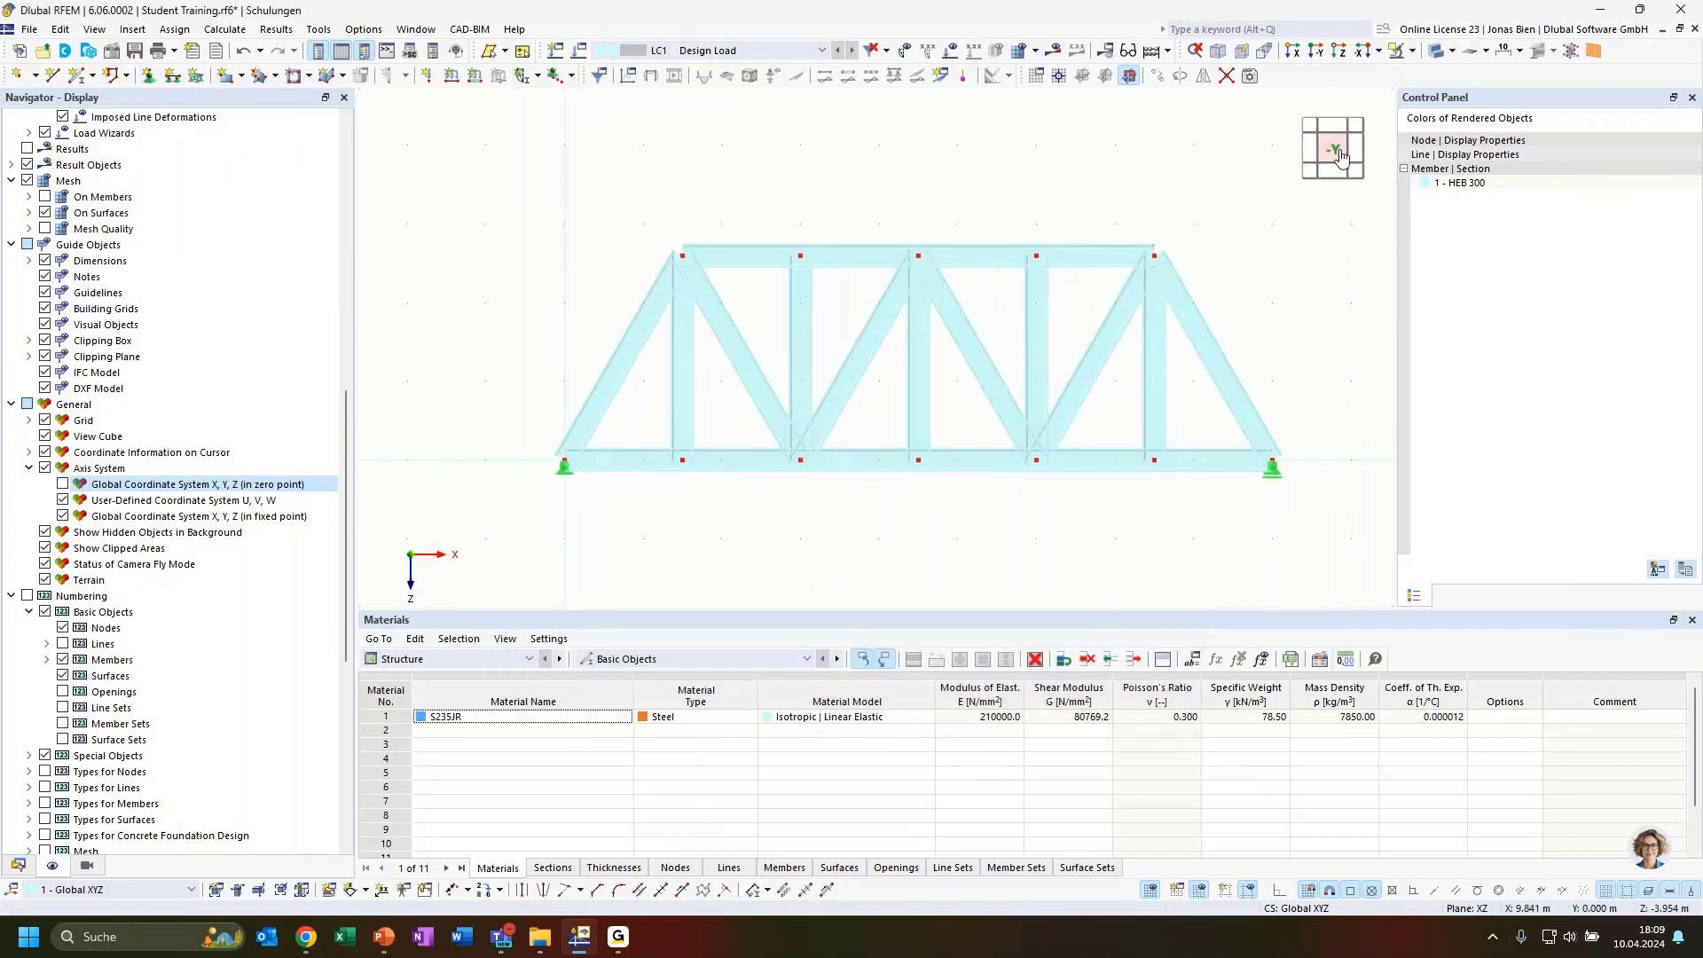
pyautogui.scroll(3, 1157, 353)
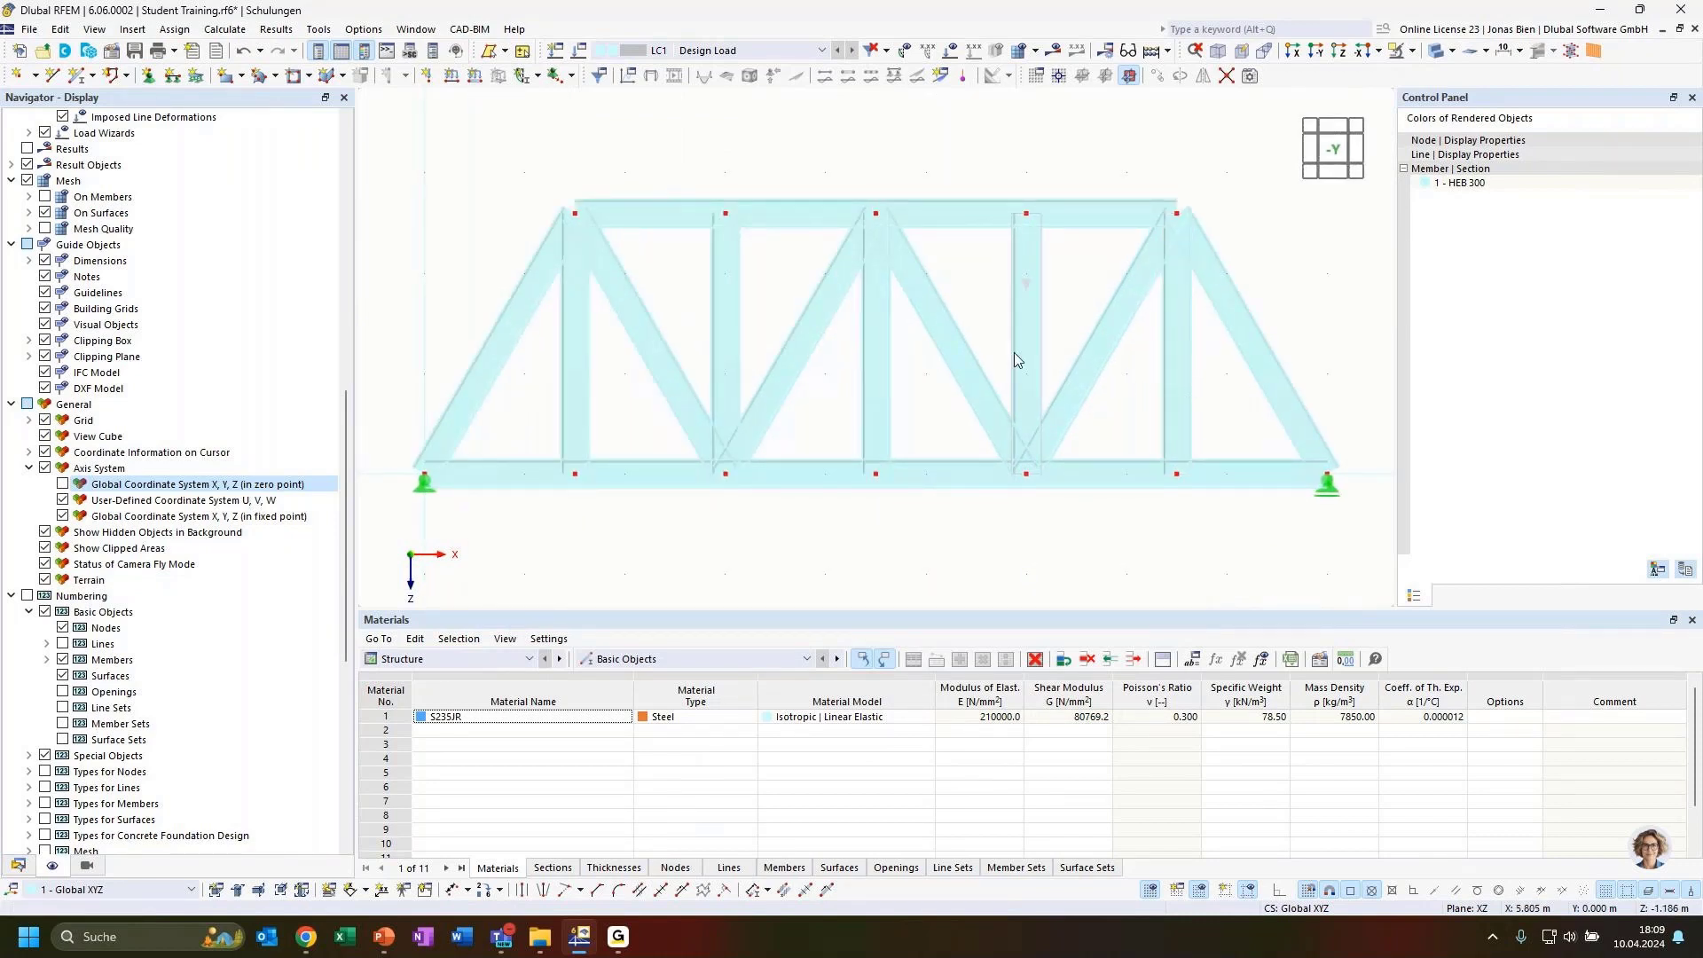
pyautogui.scroll(-2, 976, 368)
pyautogui.moveTo(920, 182); pyautogui.dragTo(921, 189, button='middle')
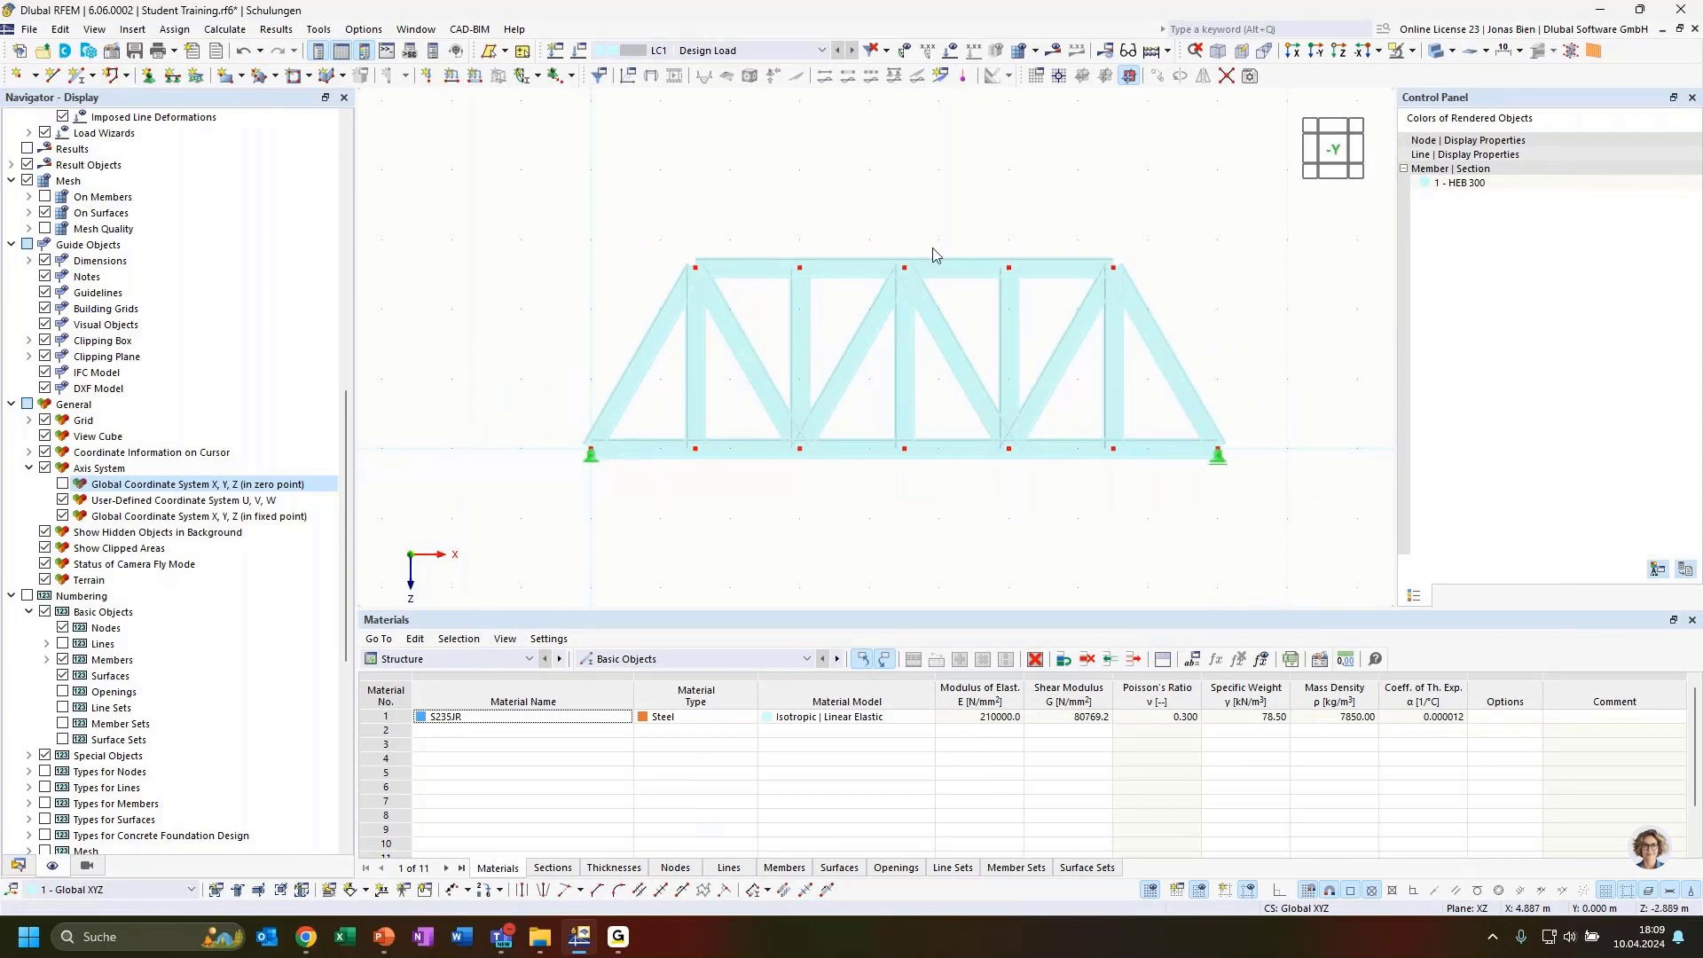
pyautogui.click(427, 75)
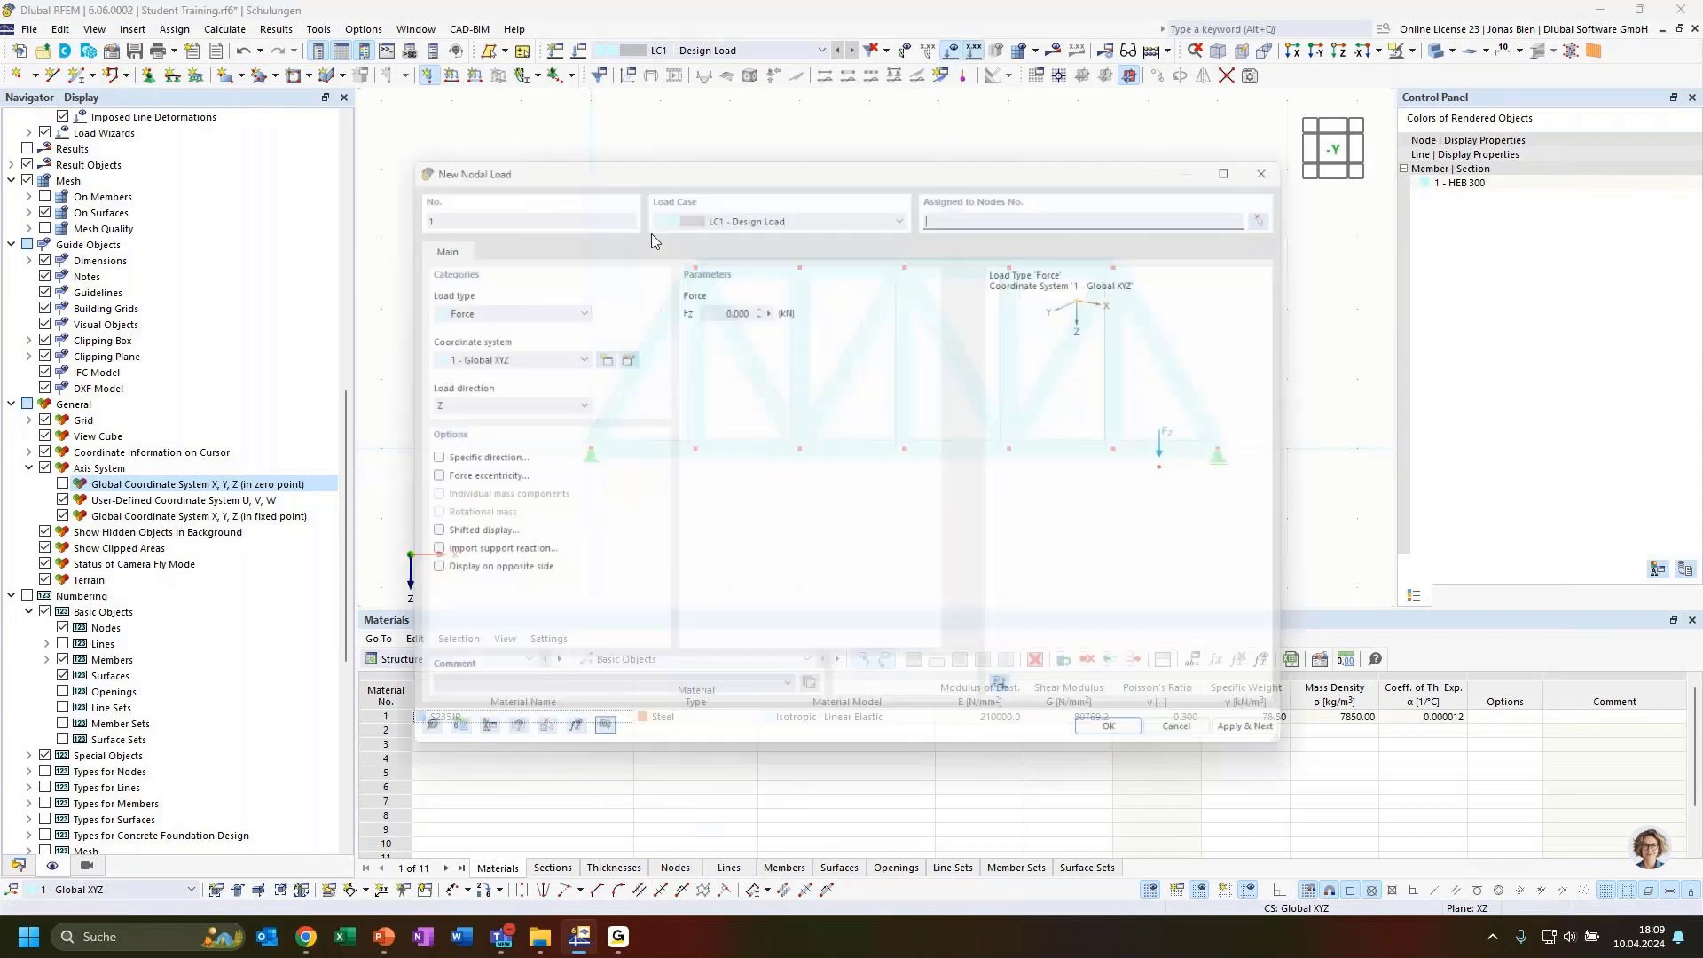
pyautogui.click(699, 304)
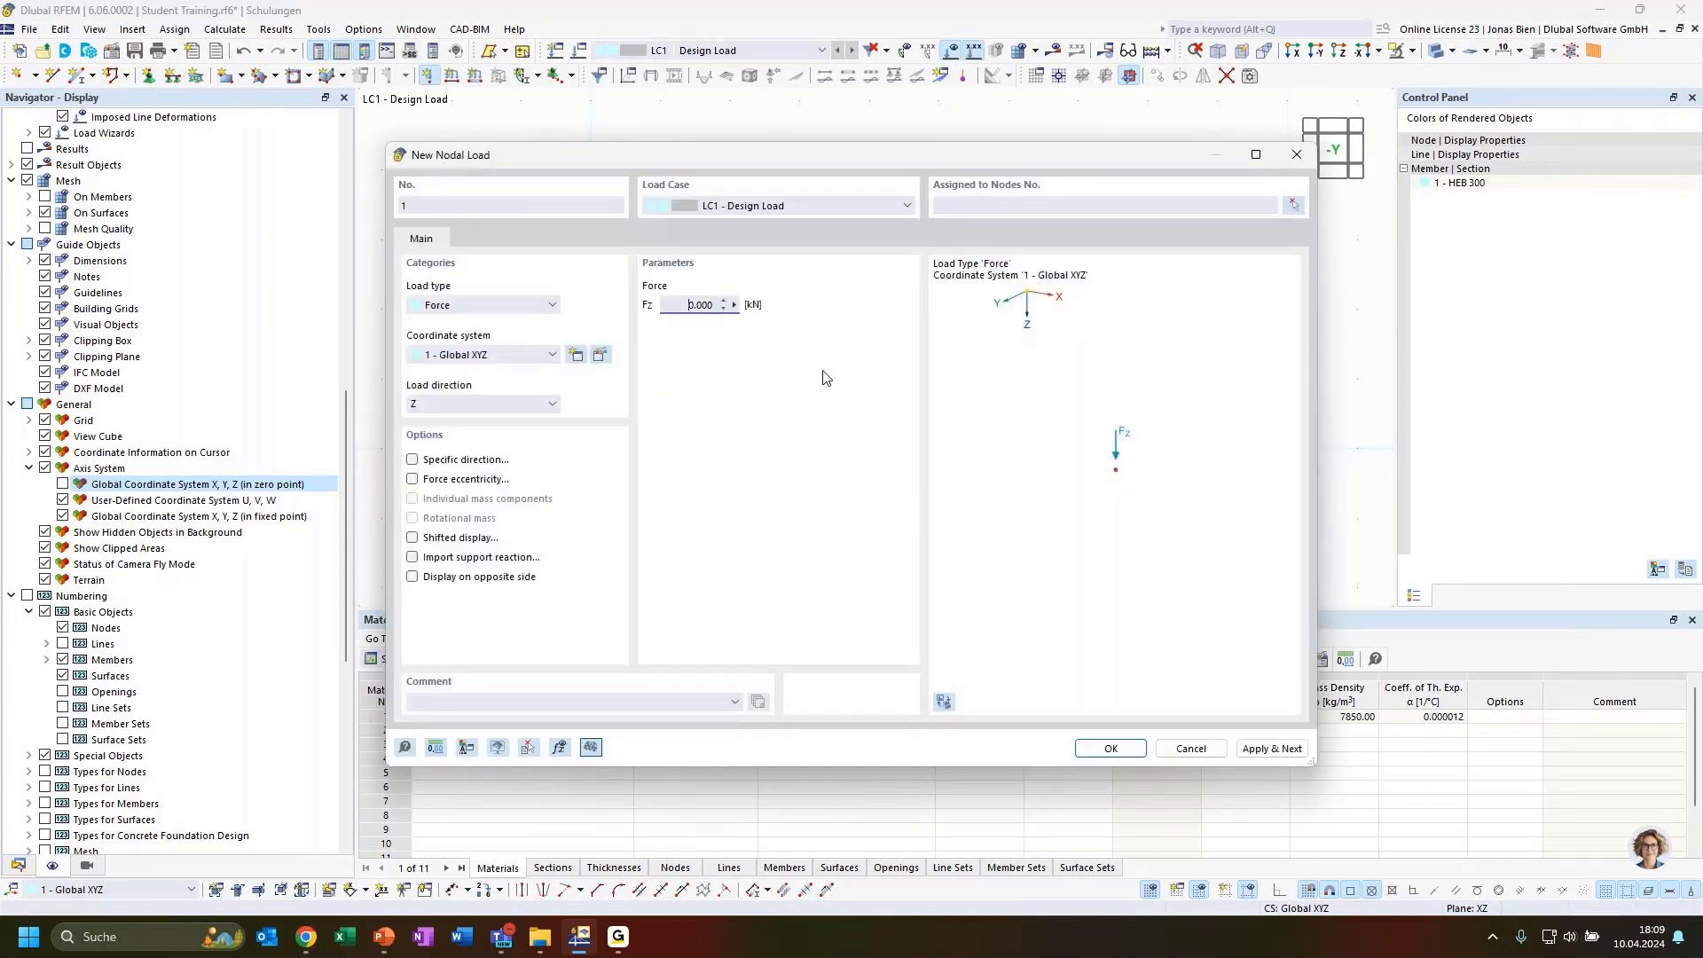
pyautogui.write('10')
pyautogui.click(1294, 207)
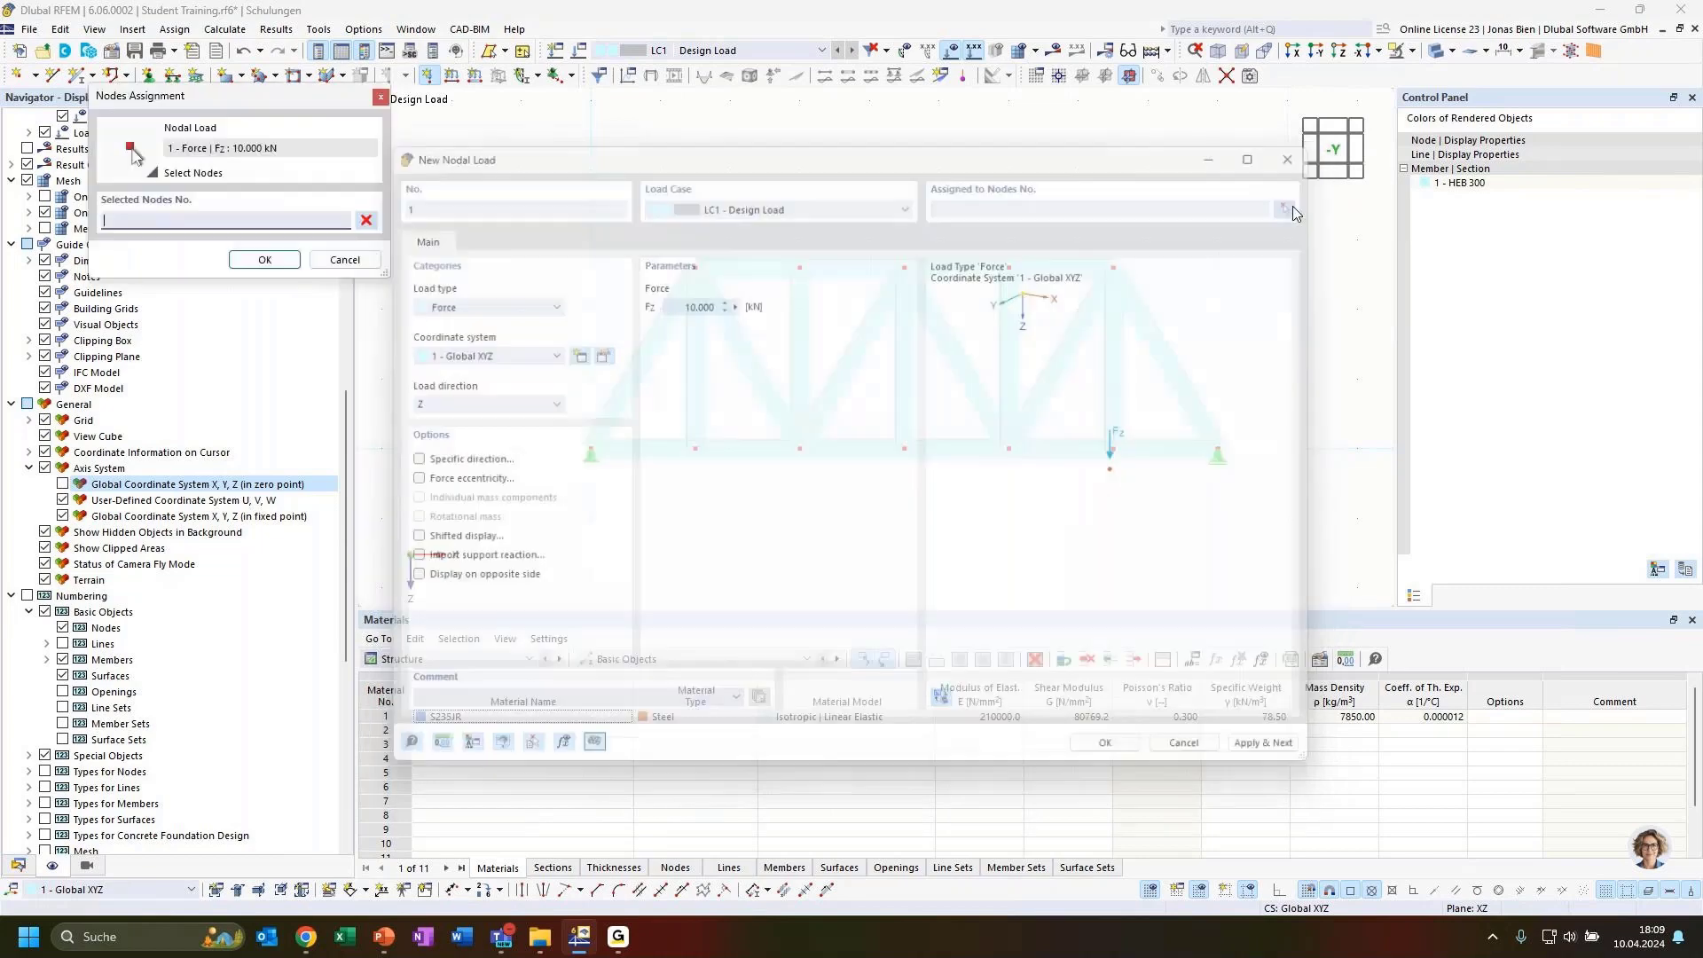
pyautogui.click(695, 268)
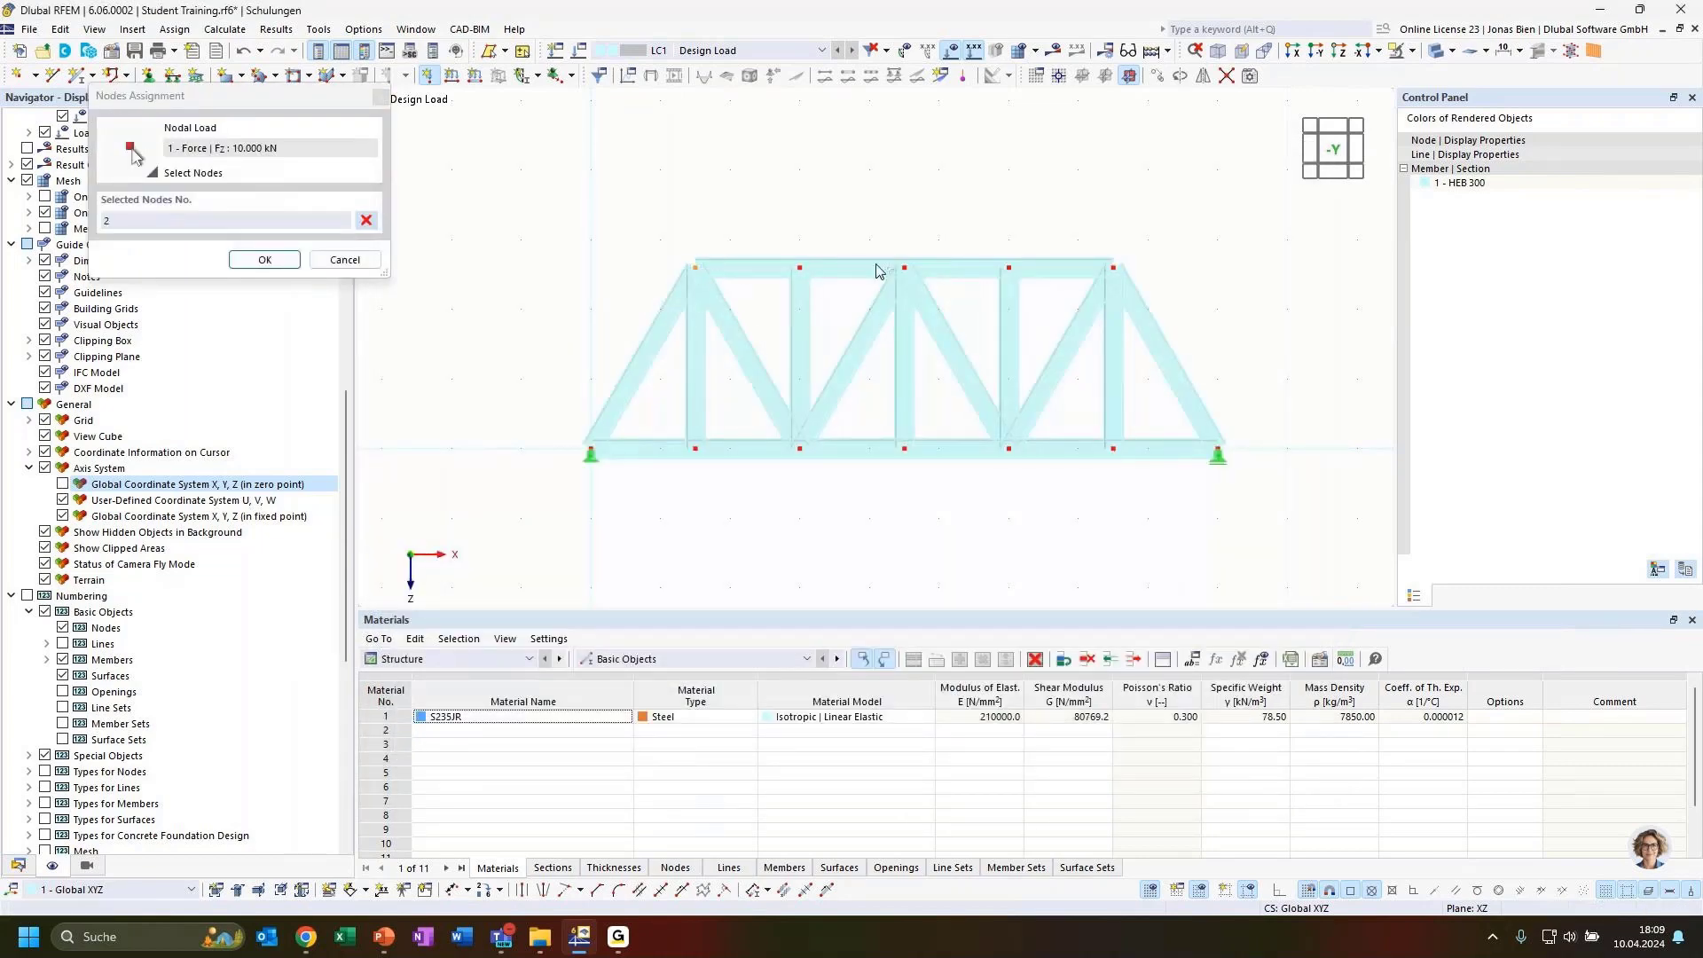
pyautogui.click(904, 268)
pyautogui.click(263, 260)
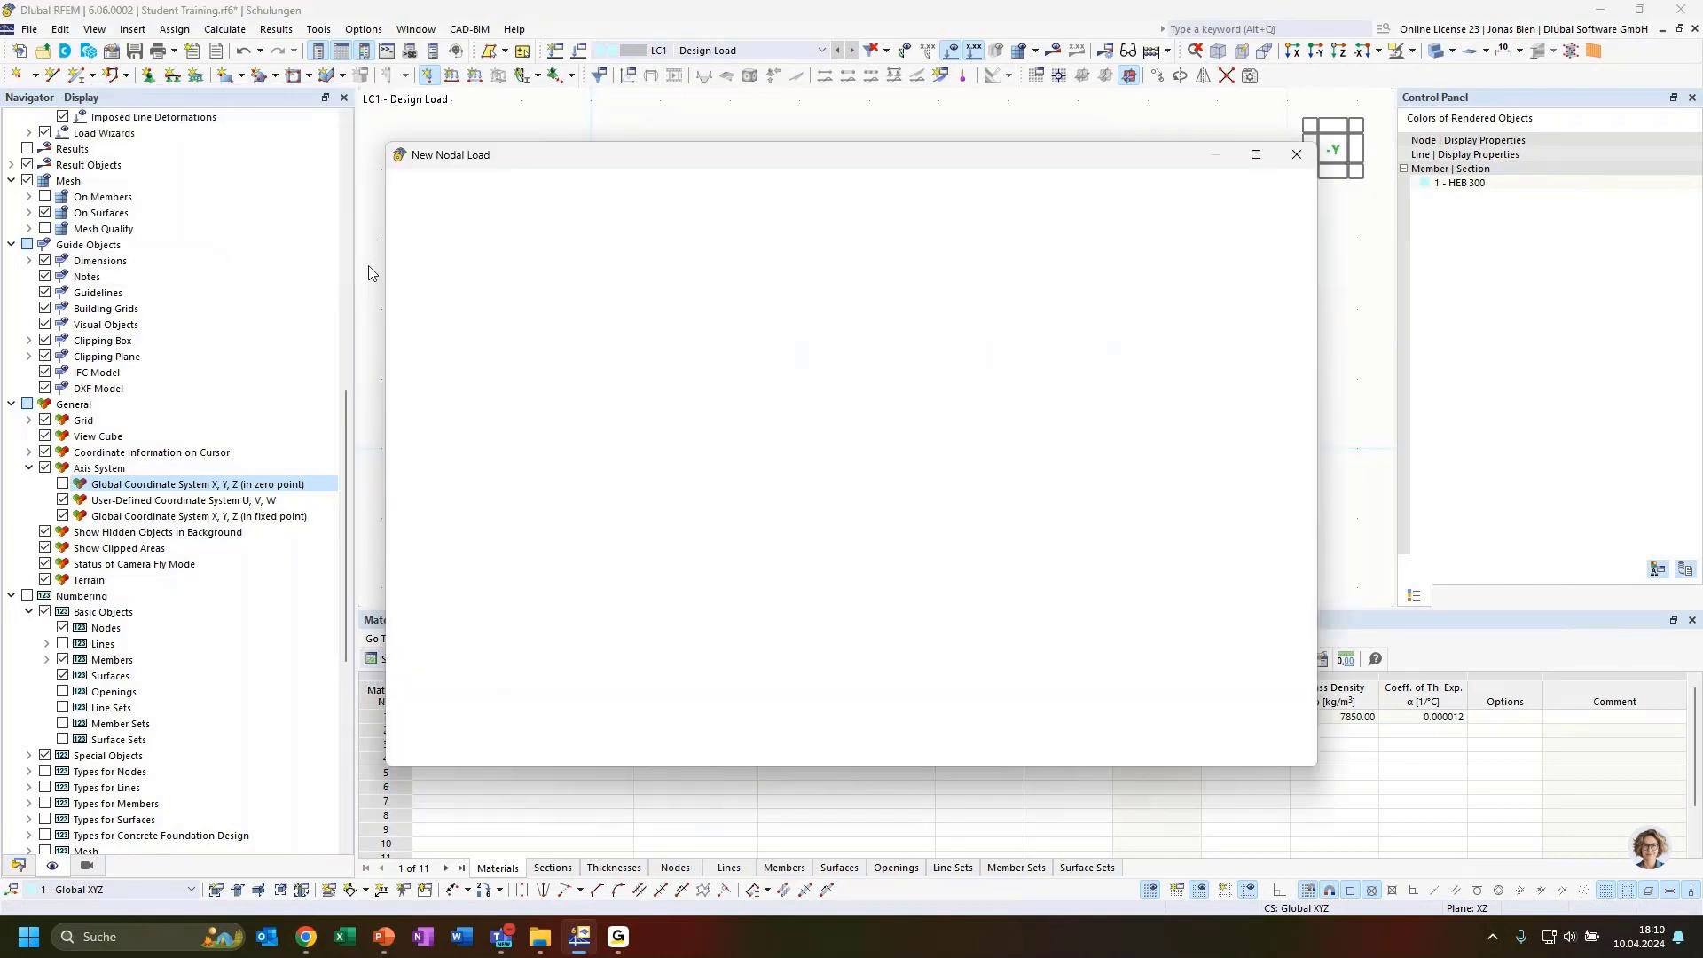
pyautogui.click(1267, 750)
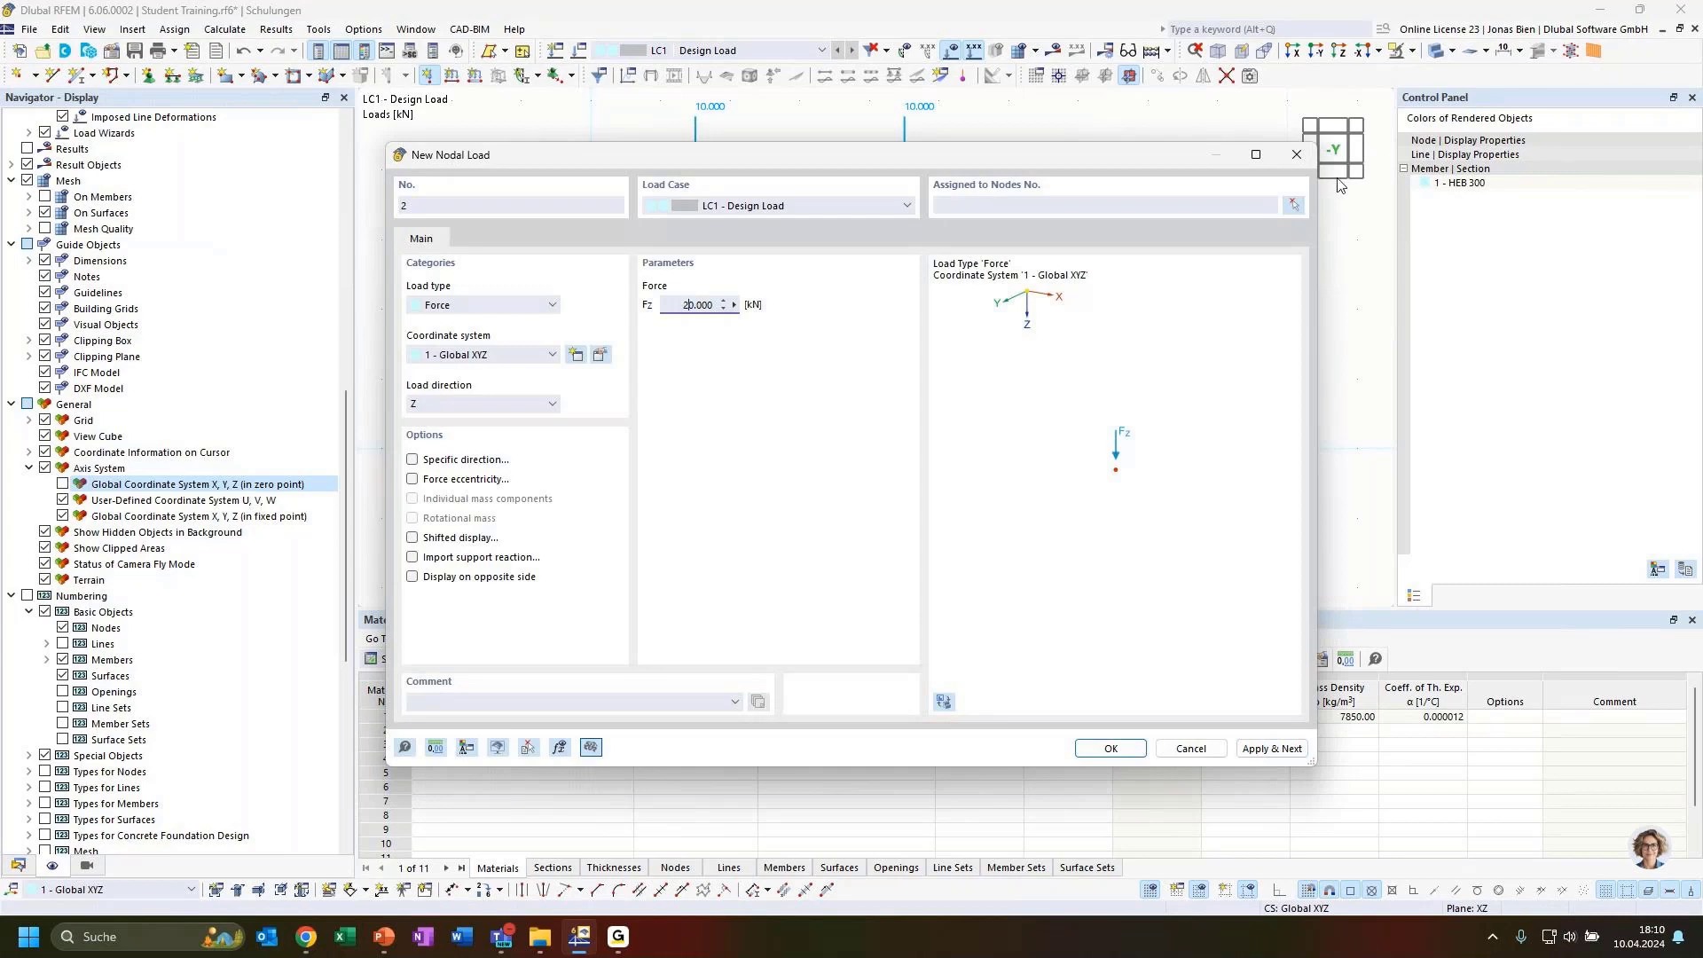
# Apply a 20 kN nodal force in Z to the last main top chord node in LC1 - Design Load
pyautogui.click(1294, 206)
pyautogui.click(1102, 275)
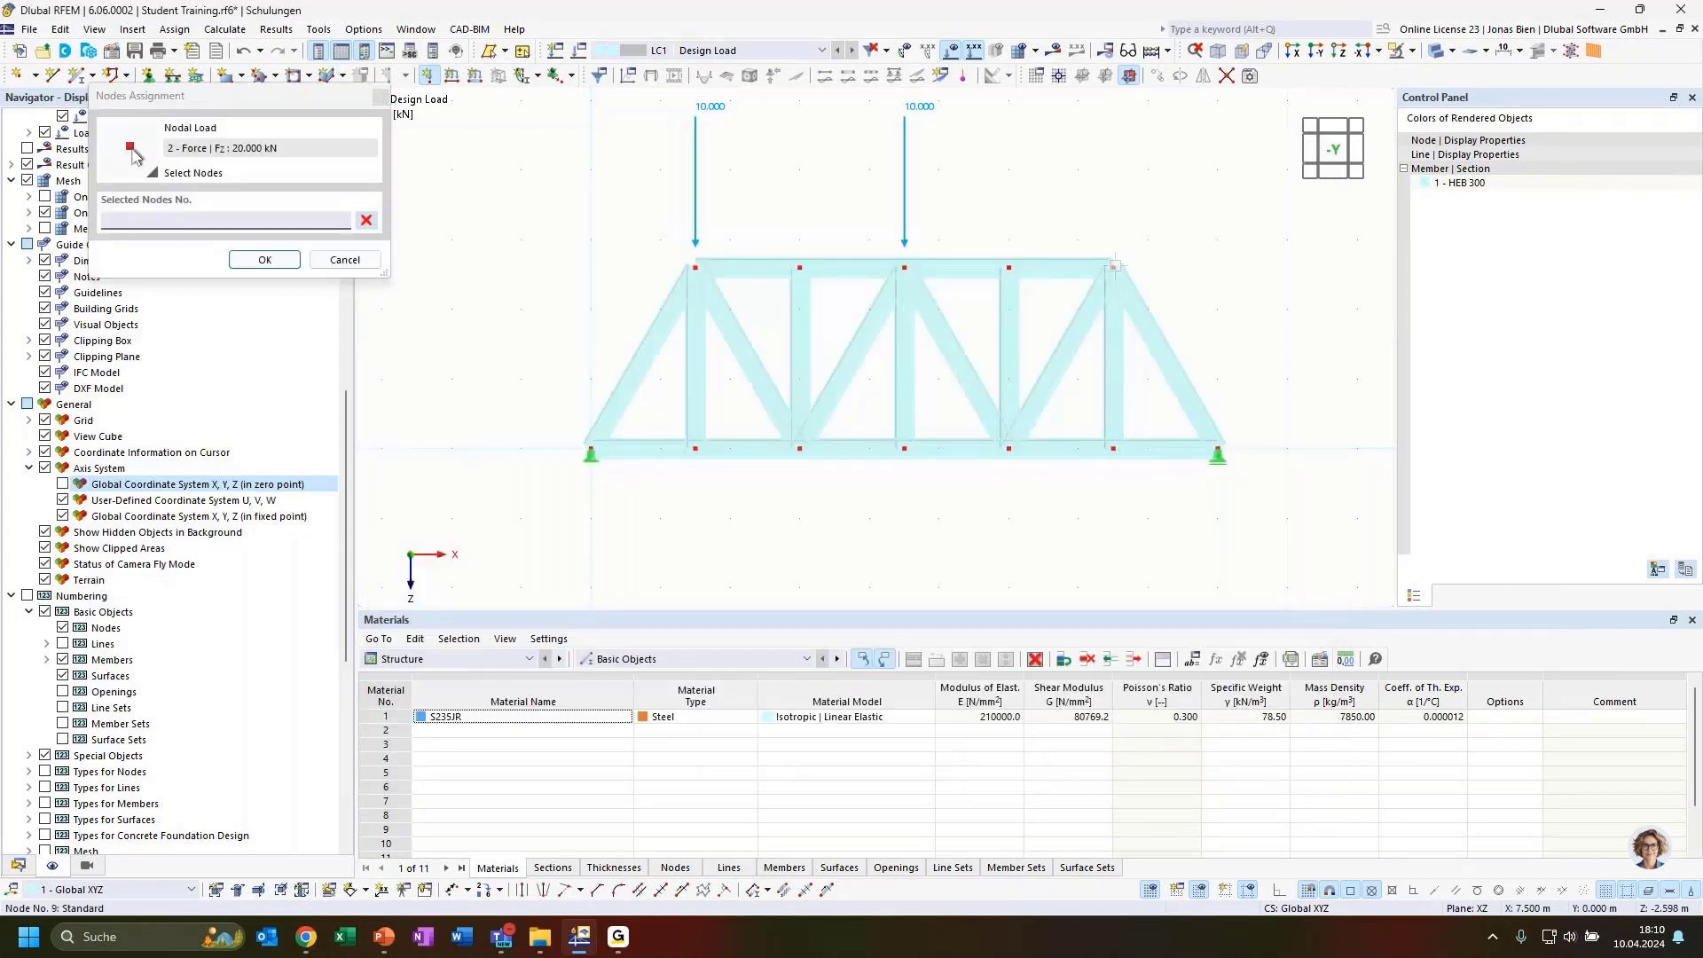
pyautogui.click(264, 259)
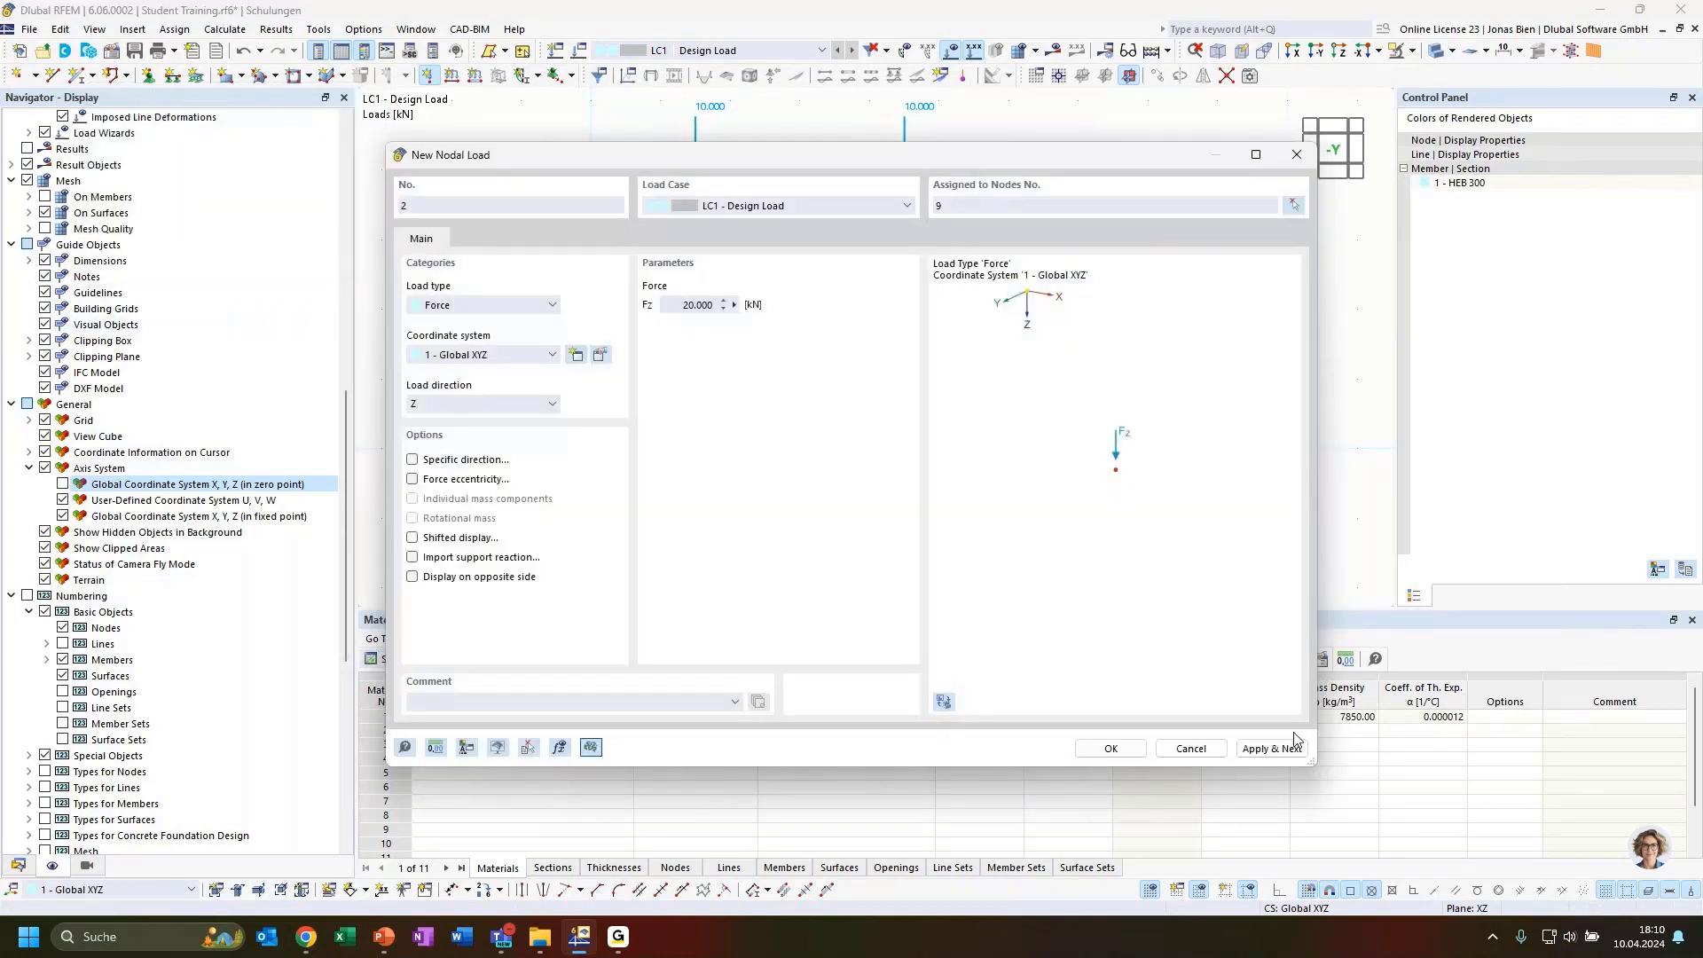
pyautogui.click(1111, 748)
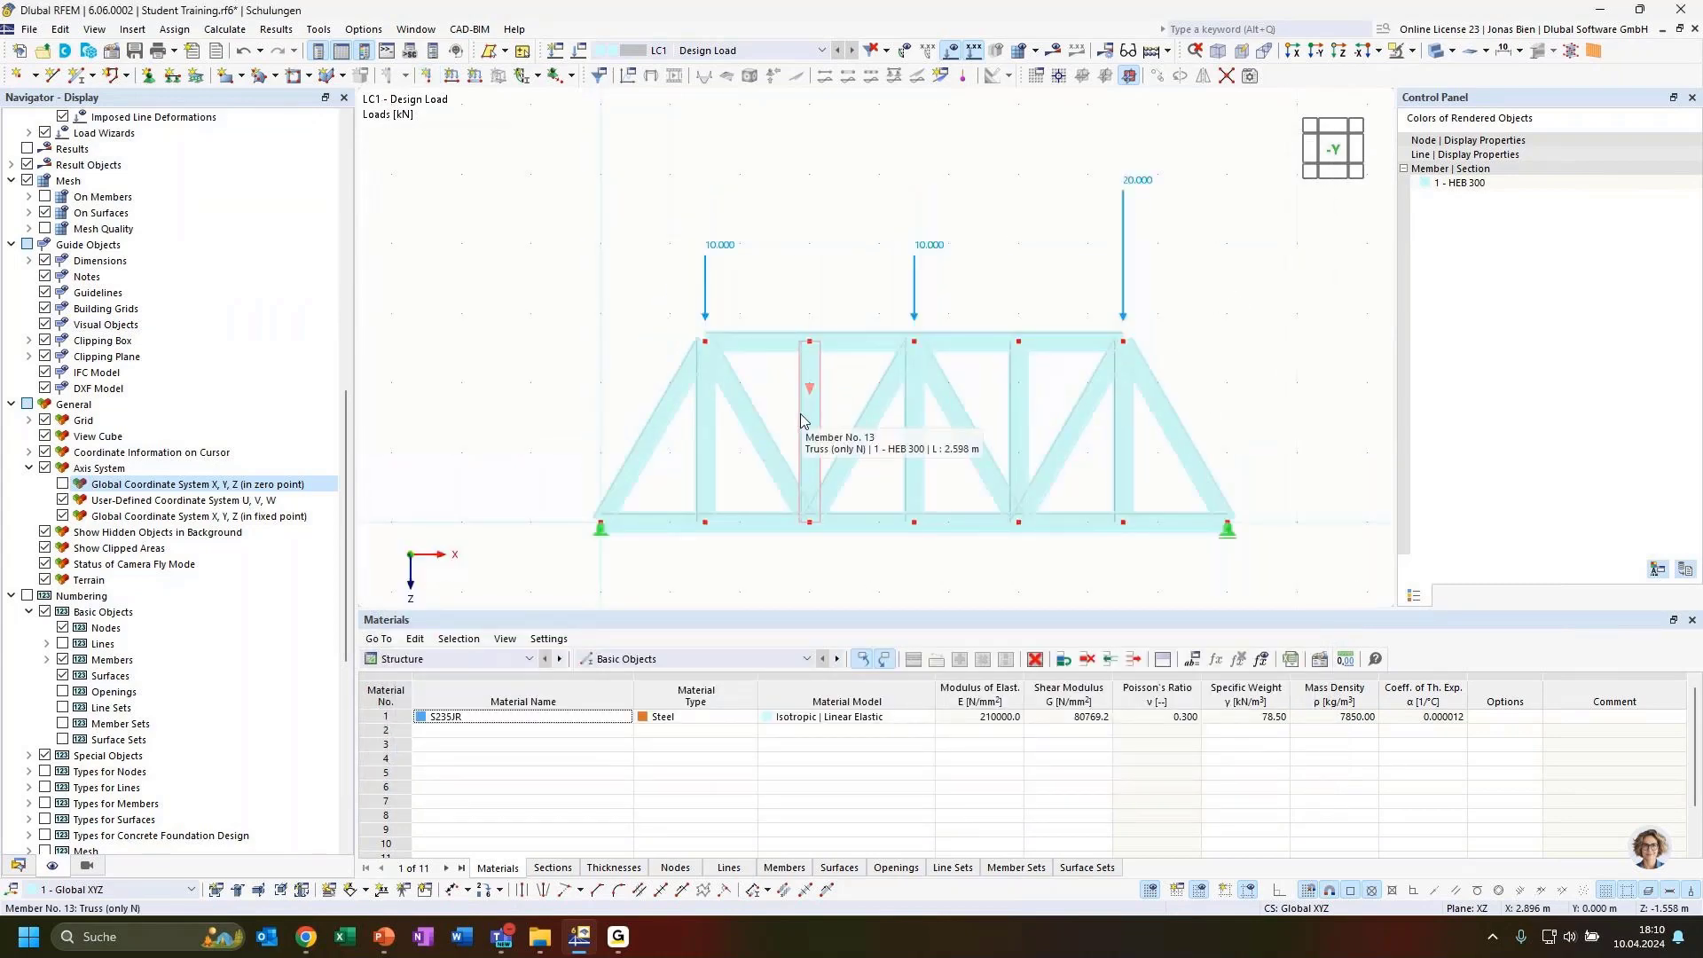
pyautogui.scroll(-1, 679, 229)
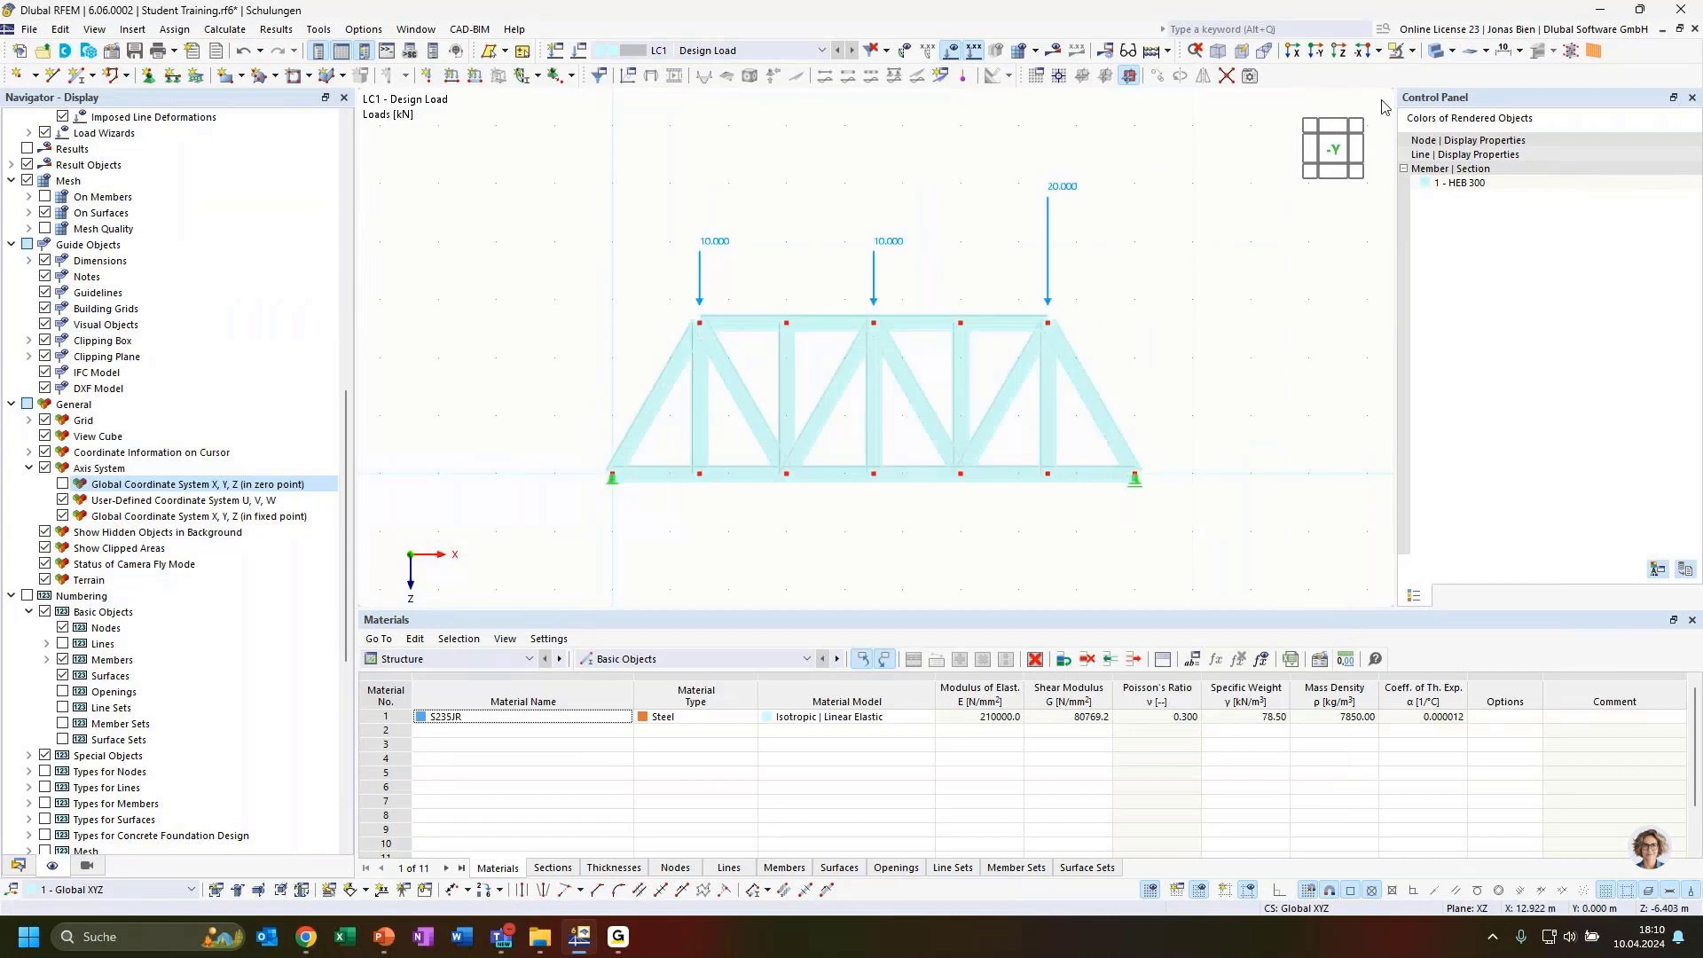
# Show the truss as a wireframe with object colors set by Material & Display Properties
pyautogui.click(1434, 53)
pyautogui.click(1434, 52)
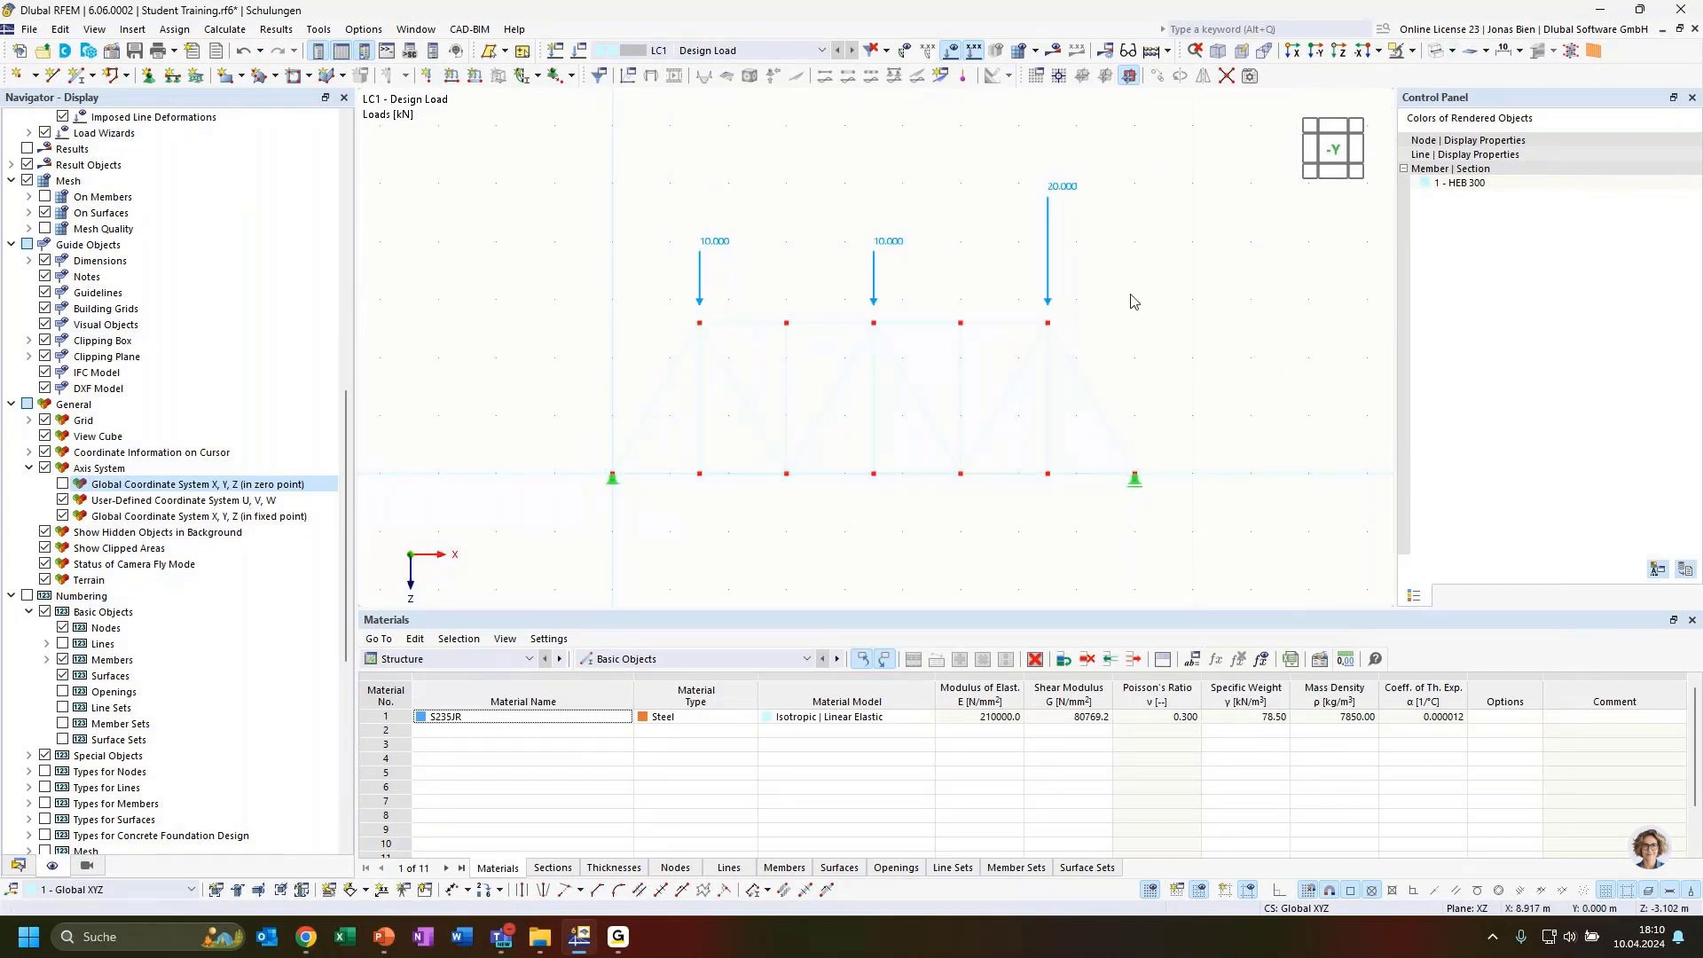
pyautogui.moveTo(1133, 301)
pyautogui.keyDown('ctrl'); pyautogui.mouseDown(button='middle')
pyautogui.moveTo(1179, 331)
pyautogui.moveTo(1153, 328)
pyautogui.mouseUp(button='middle'); pyautogui.keyUp('ctrl')
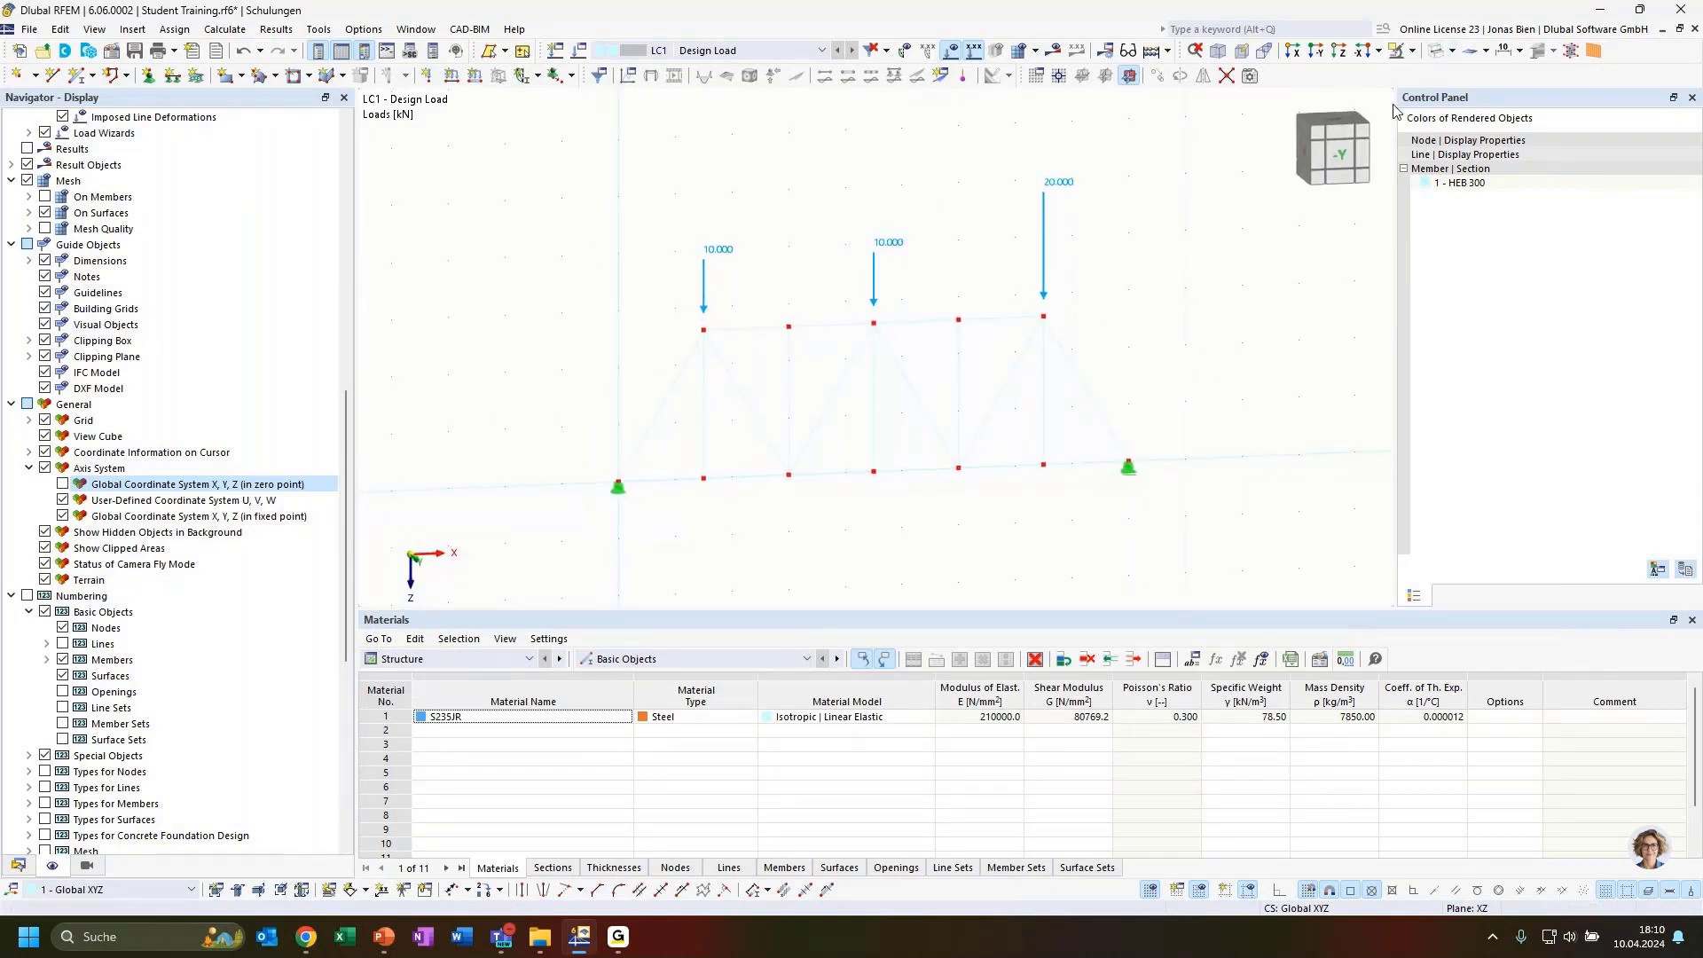
pyautogui.click(86, 867)
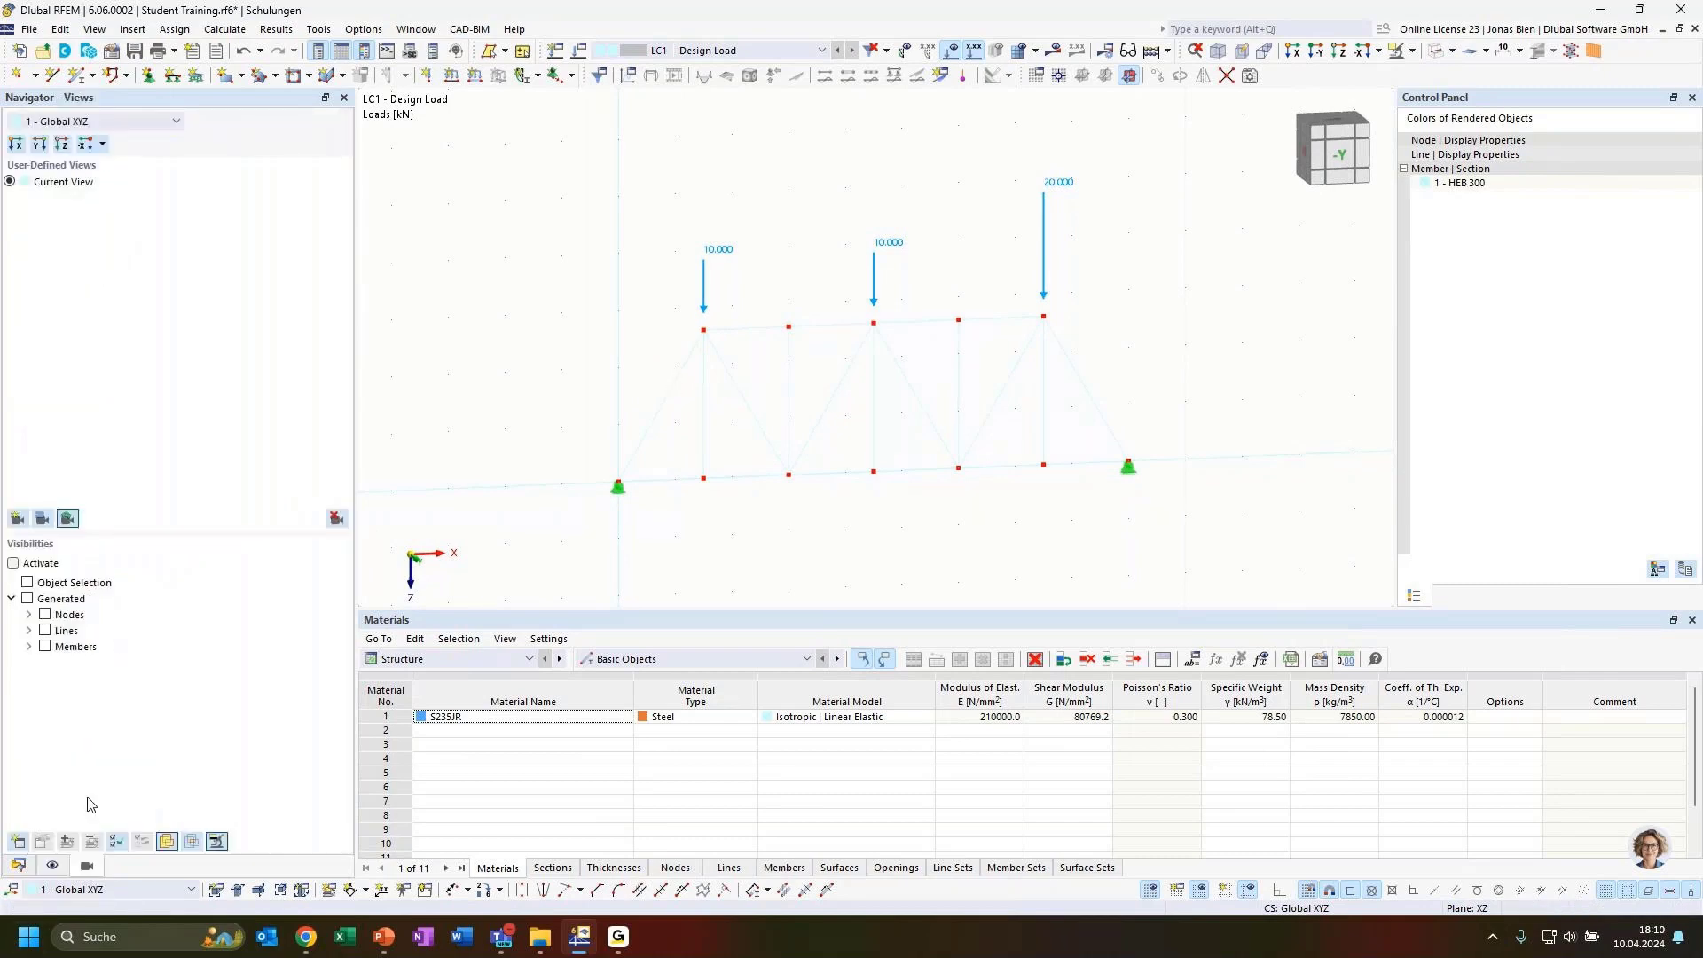
pyautogui.click(51, 865)
pyautogui.scroll(-10, 133, 532)
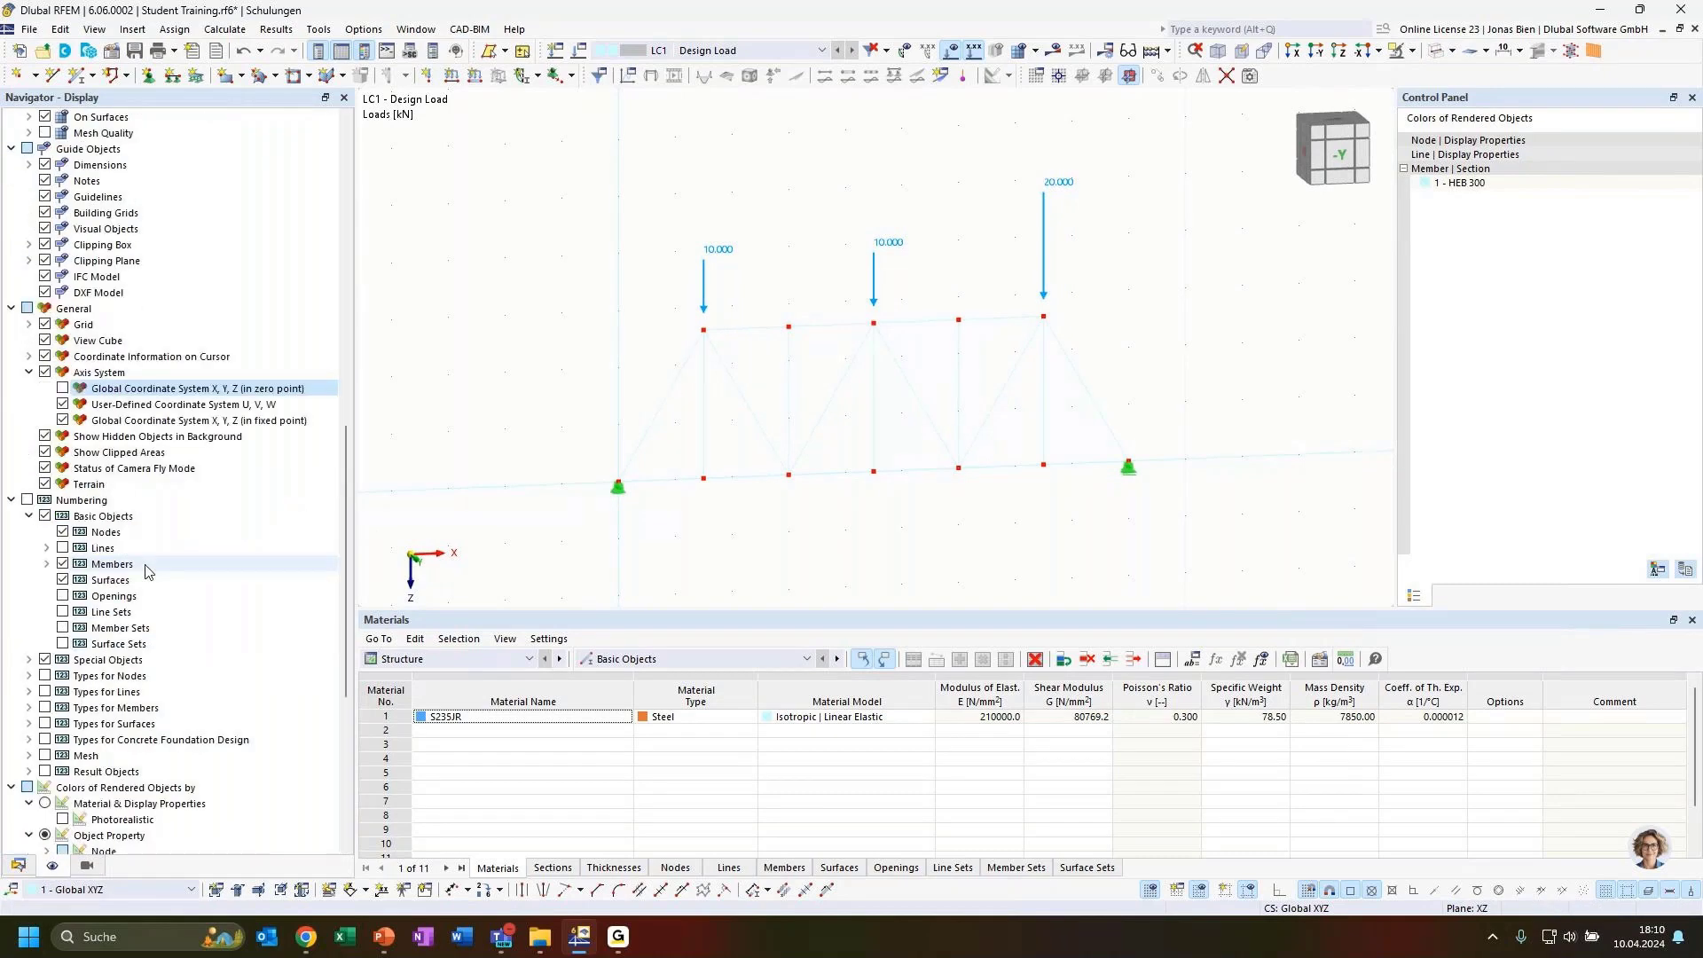
pyautogui.click(46, 564)
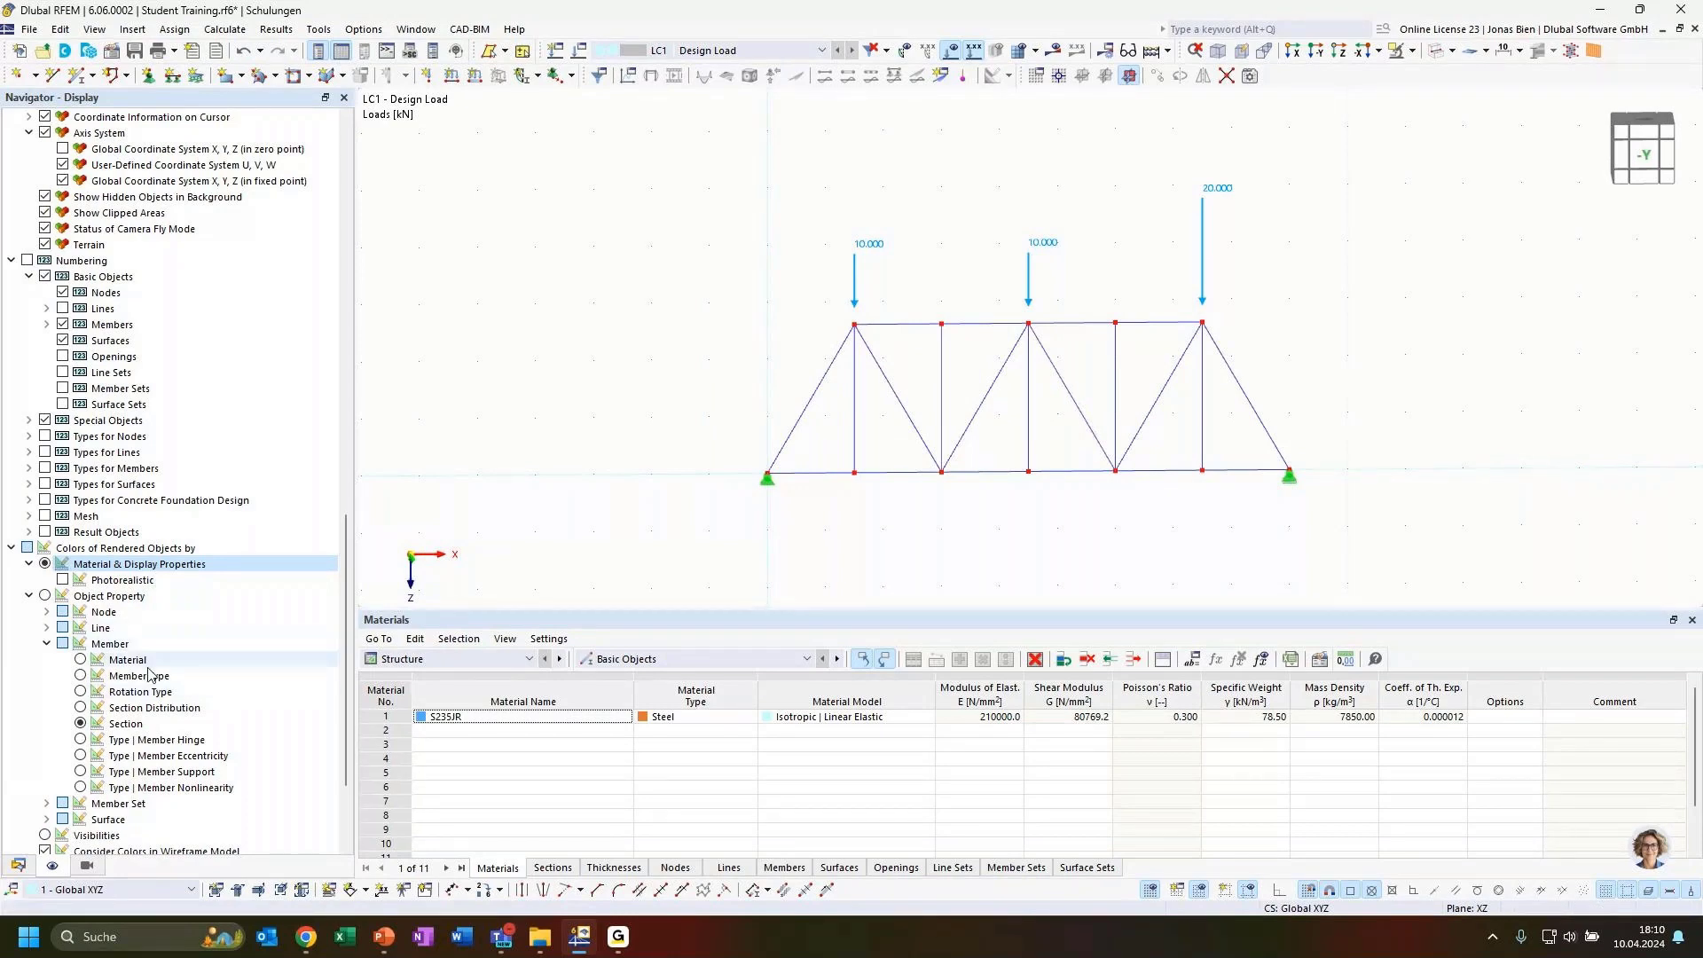
pyautogui.scroll(4, 239, 544)
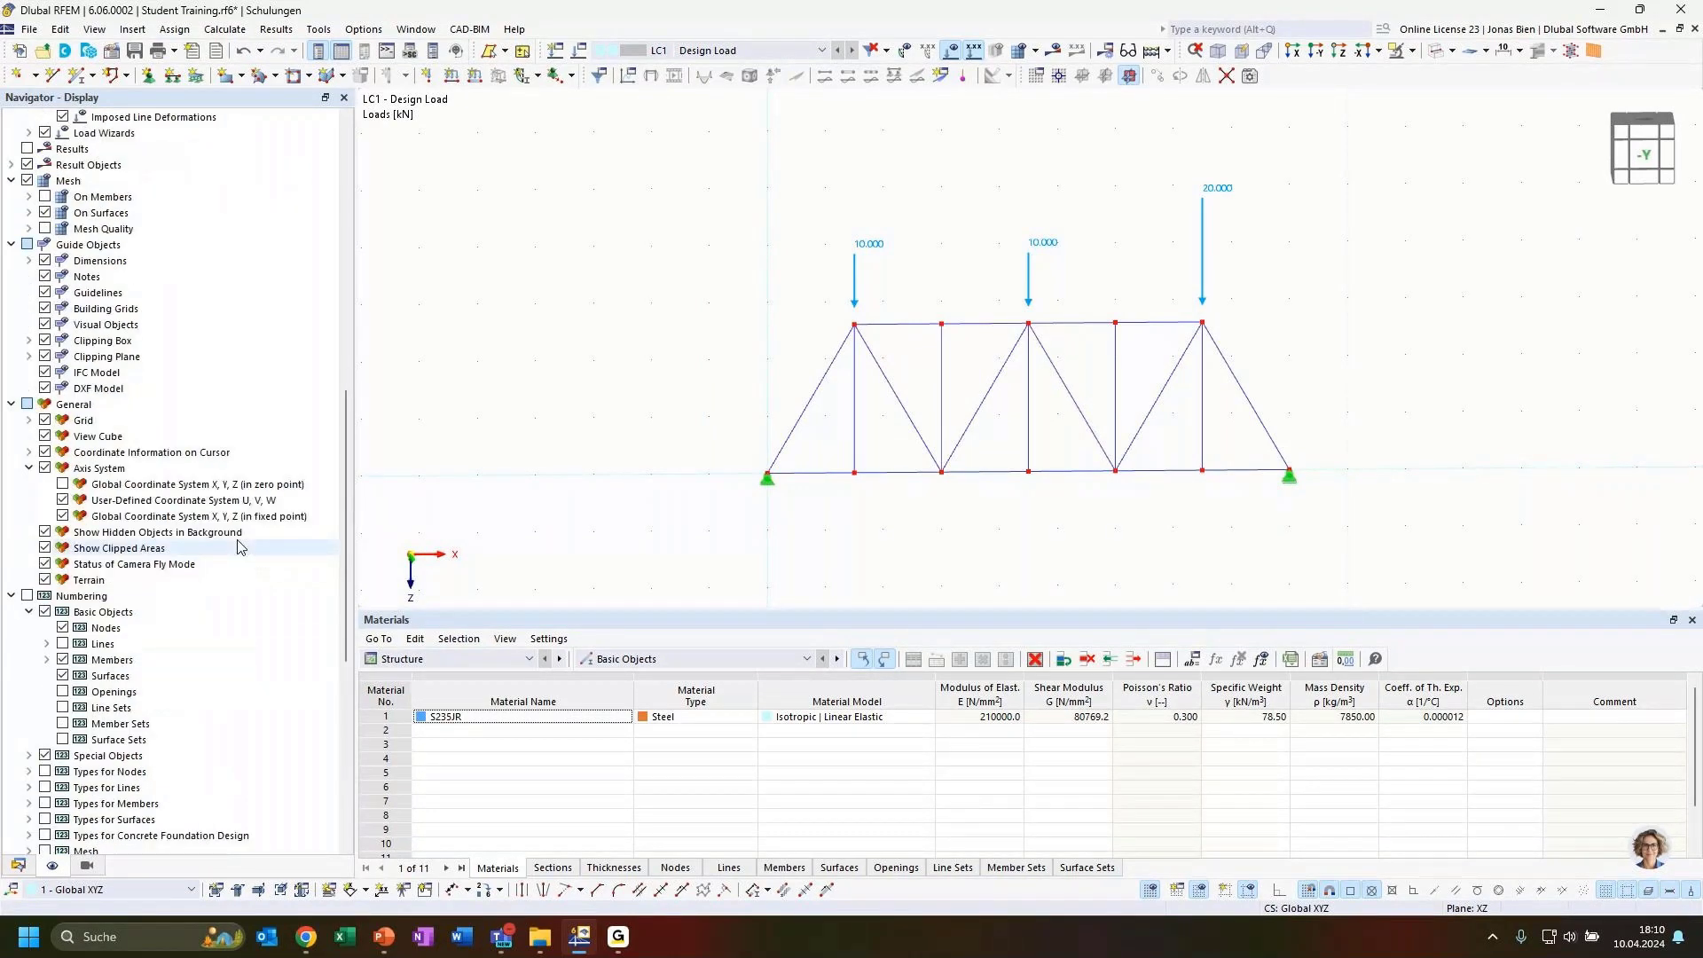
pyautogui.scroll(-5, 235, 546)
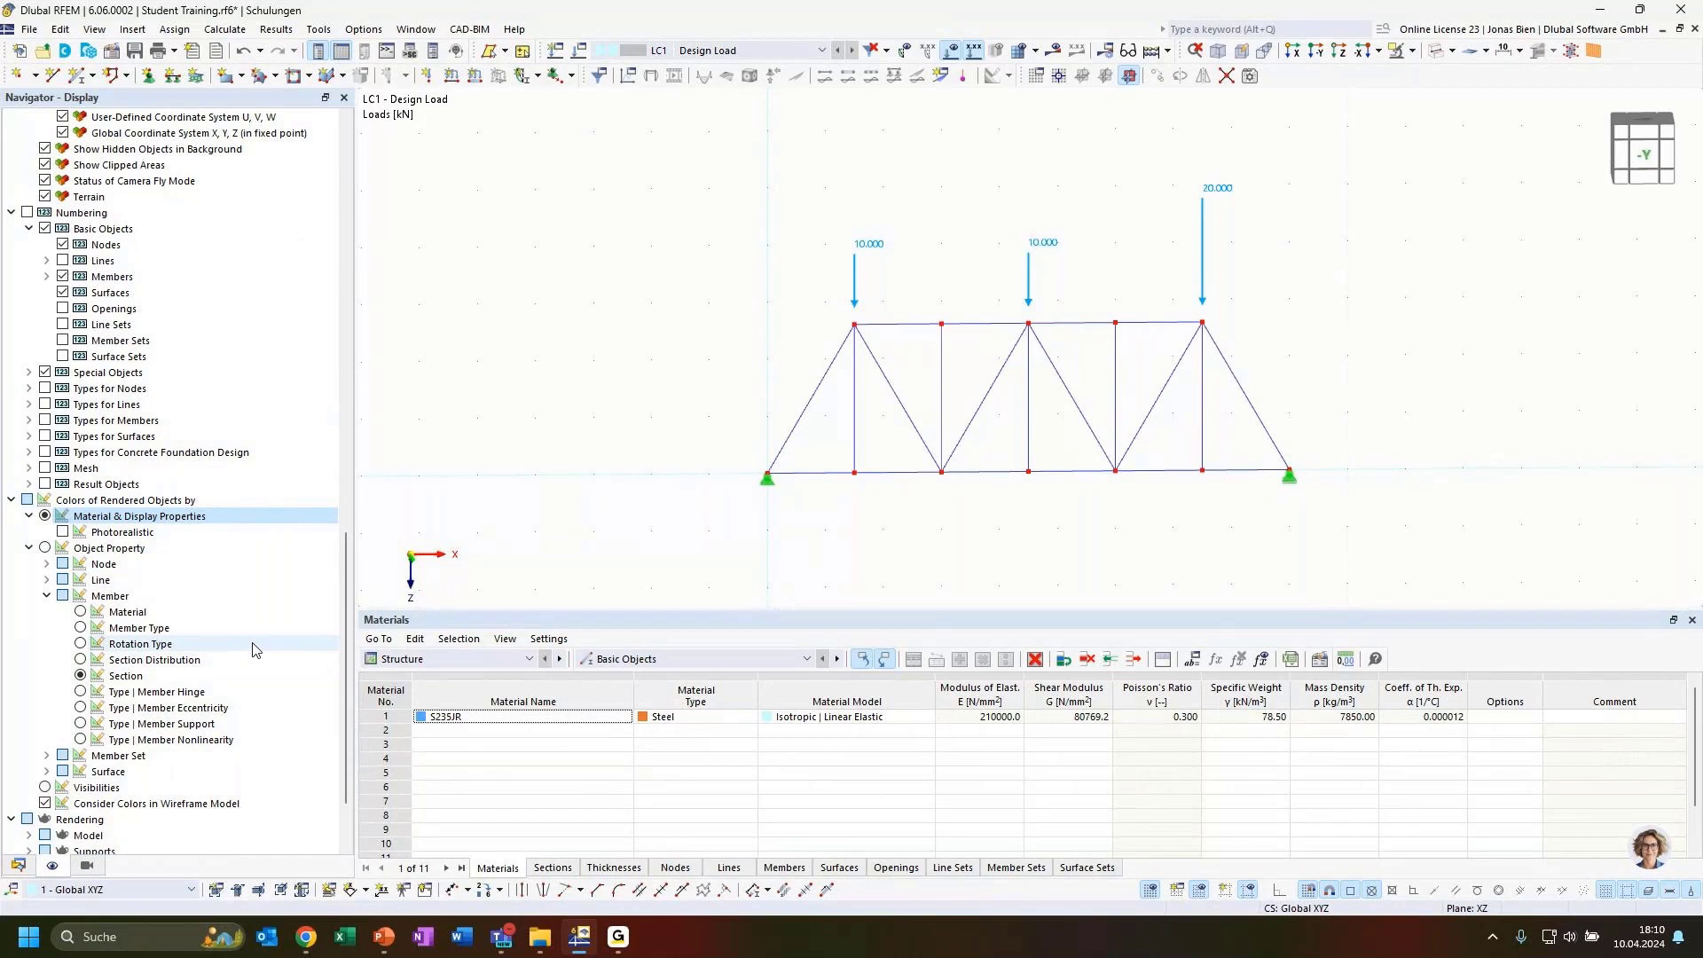
# Reset the display settings of the member colors to Dlubal Standard
pyautogui.rightClick(226, 611)
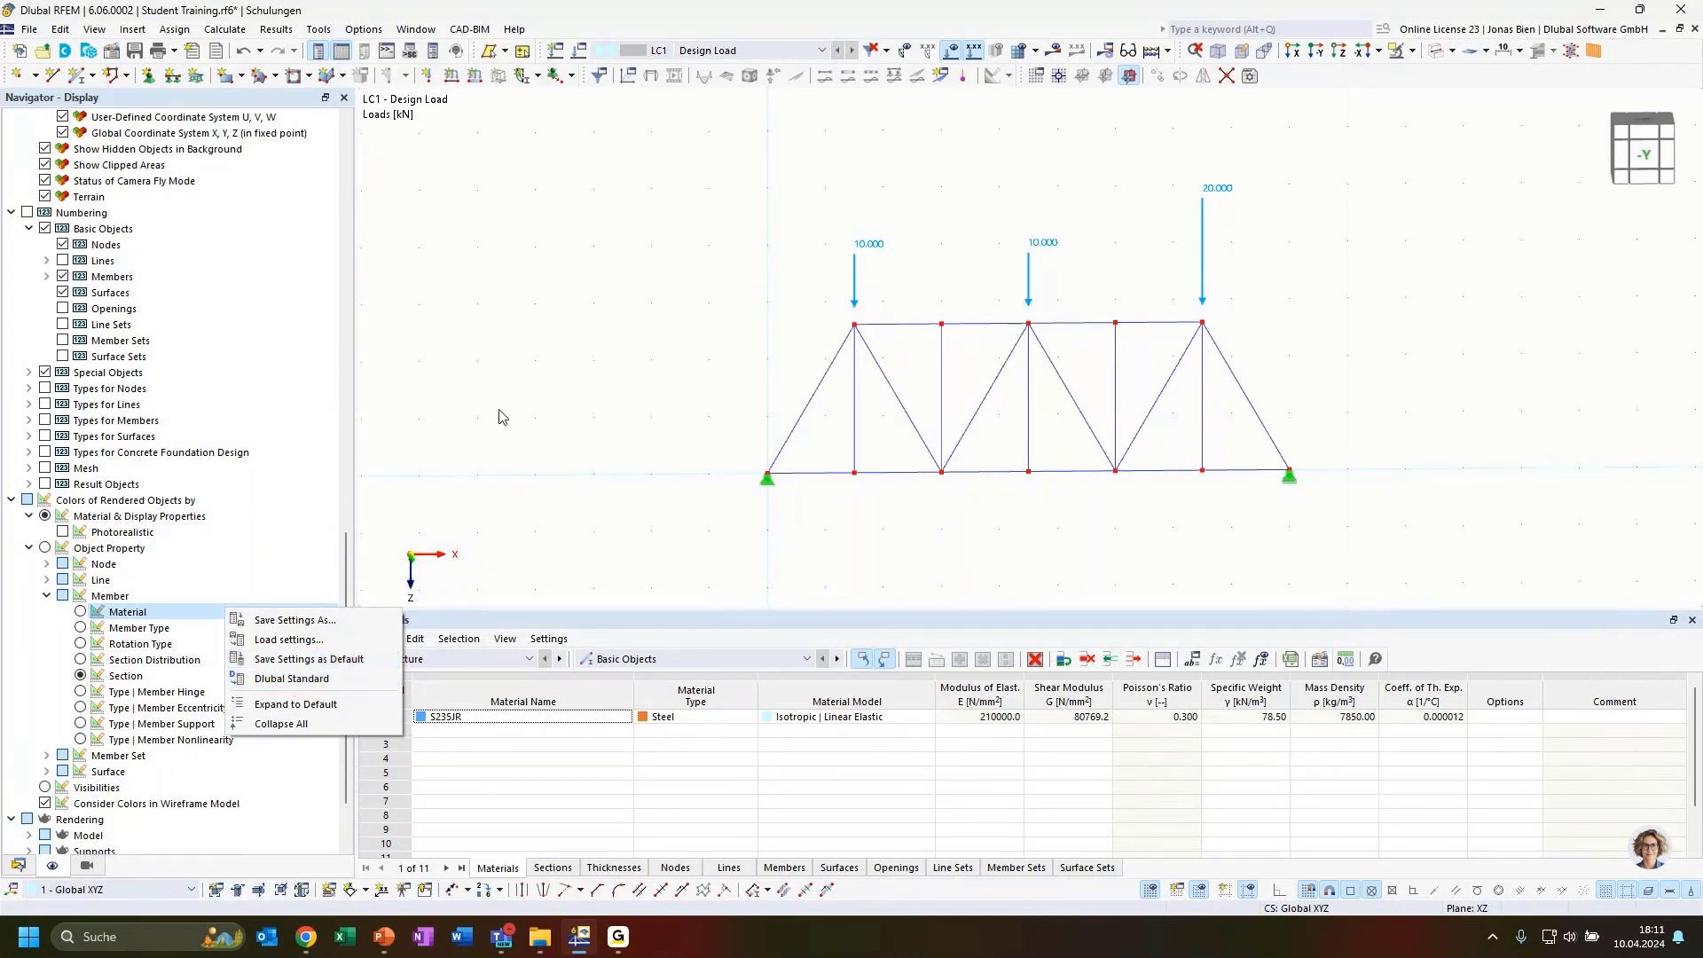
pyautogui.click(524, 425)
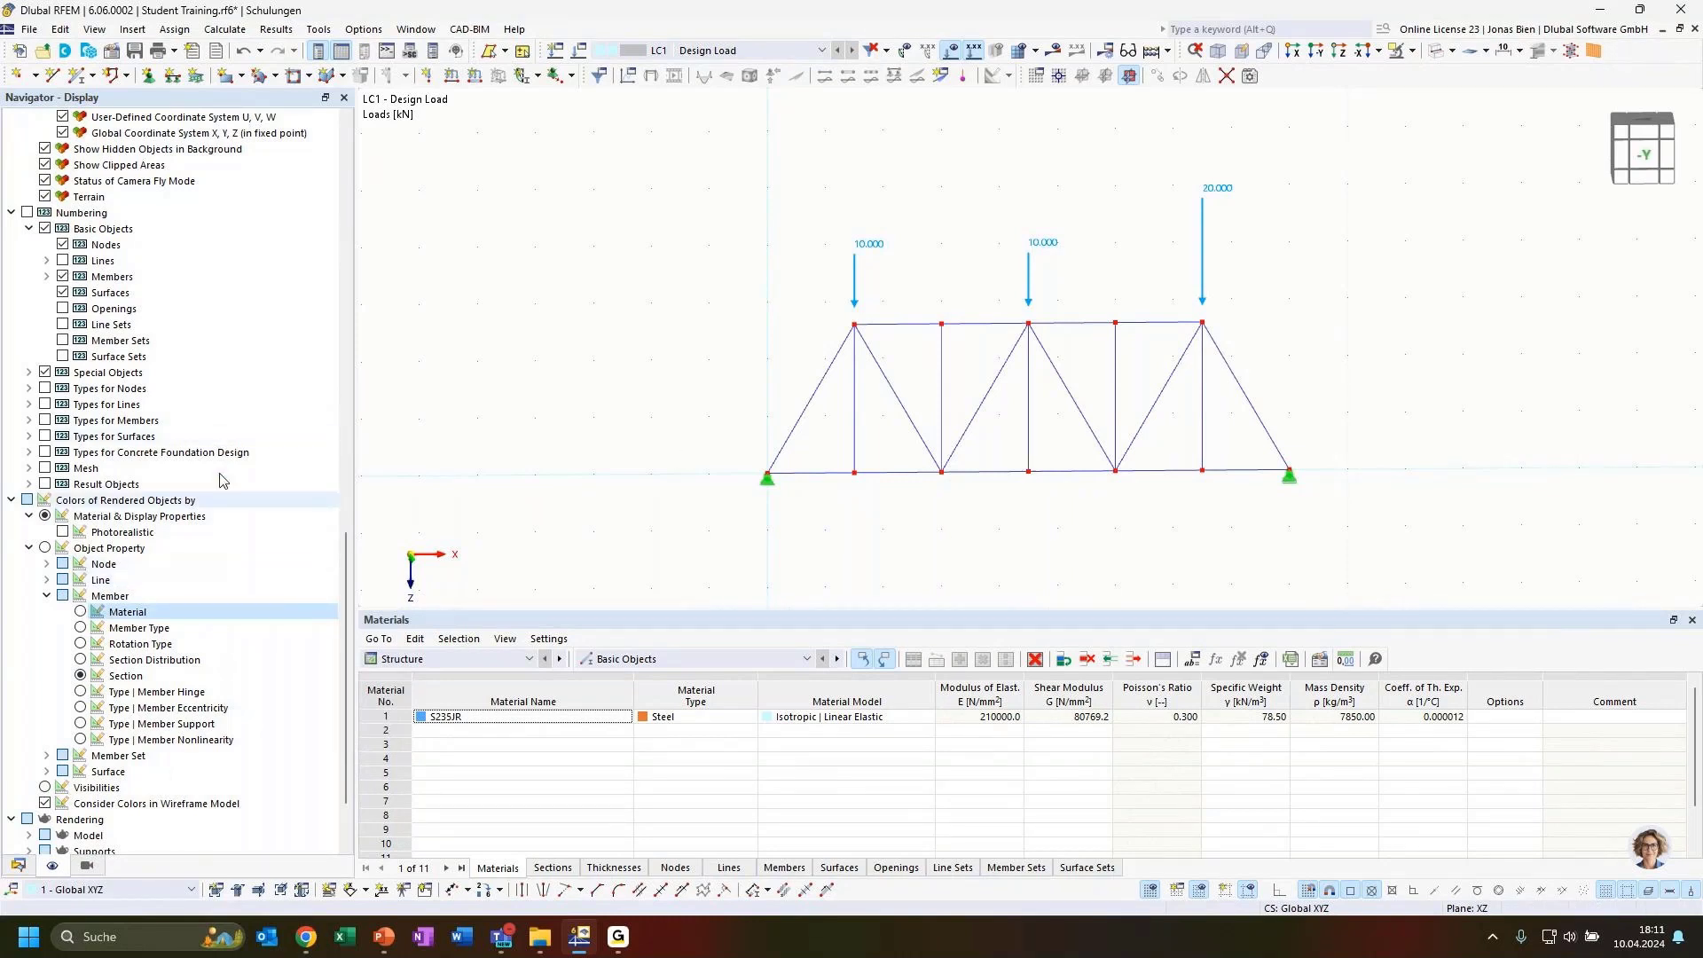
pyautogui.rightClick(247, 593)
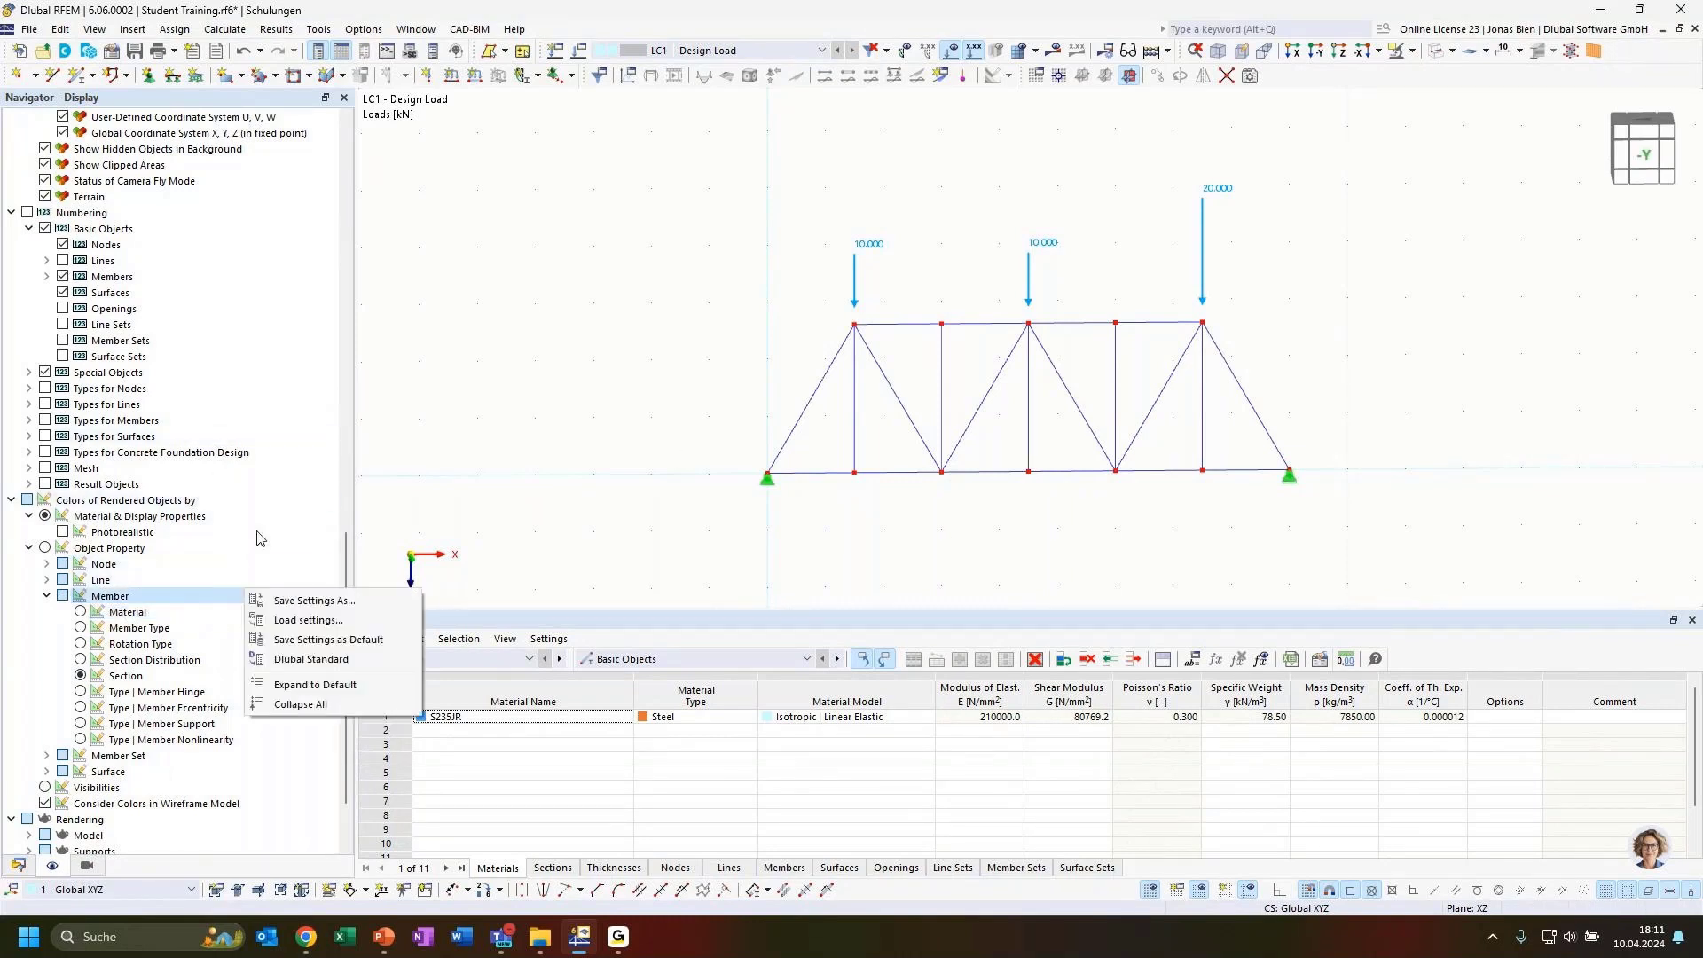
pyautogui.click(305, 660)
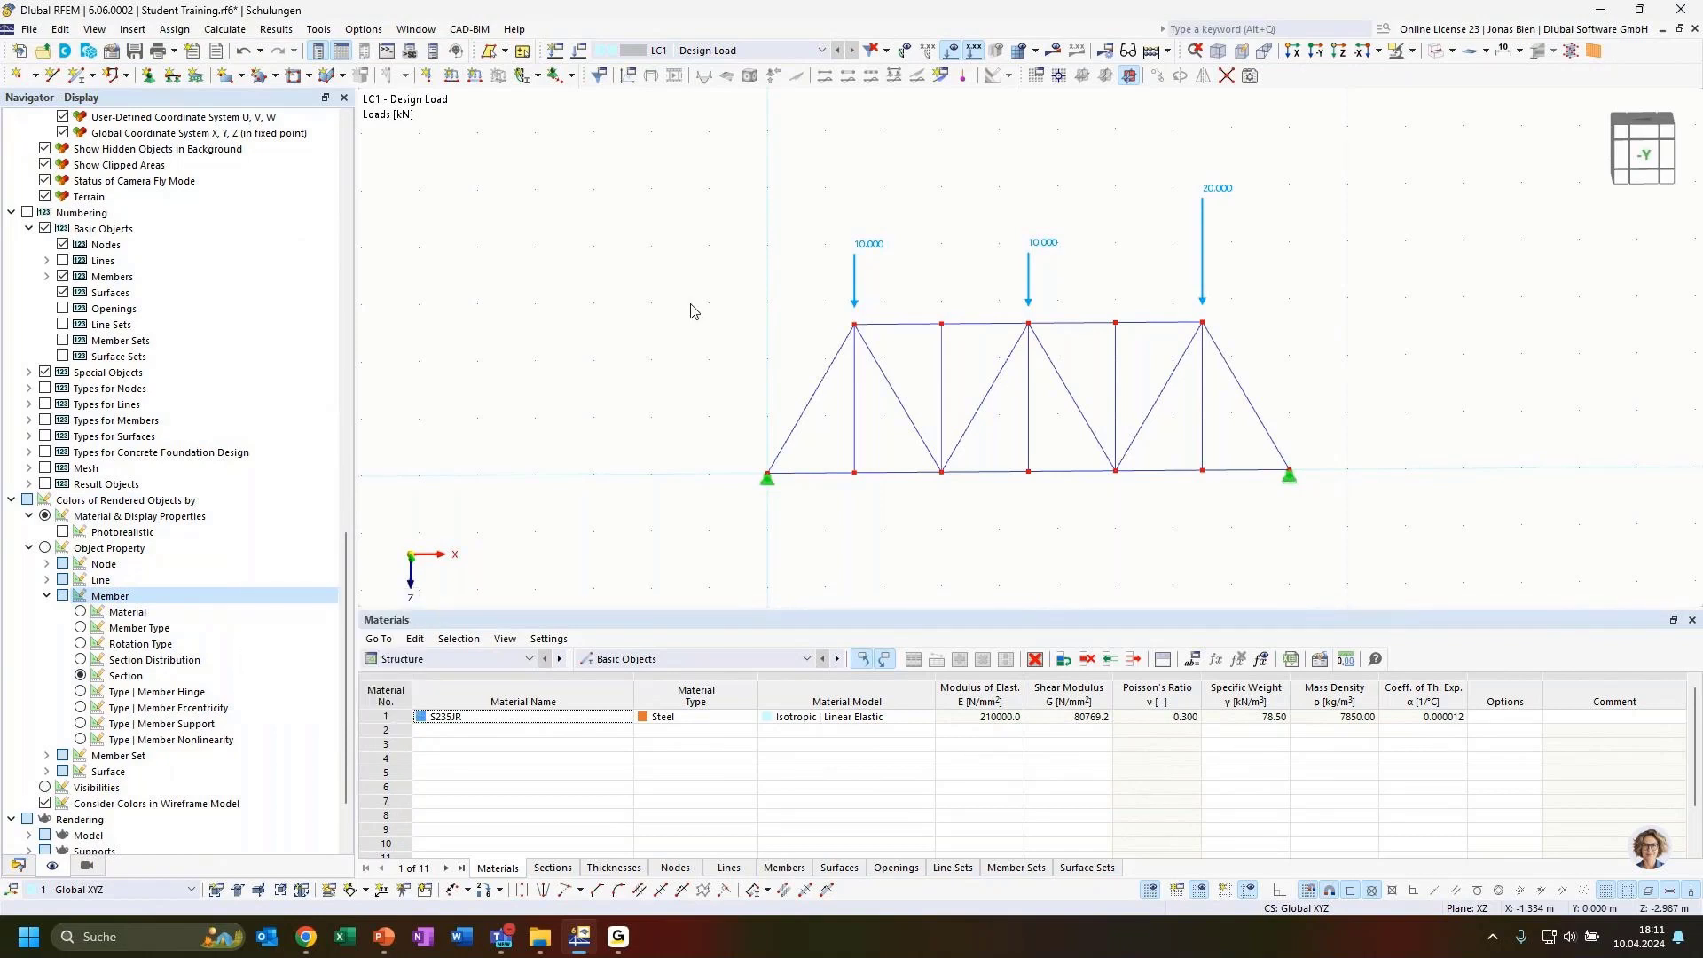
# Run the static analysis of LC1 and display the truss's global deformations |u|
pyautogui.click(1053, 50)
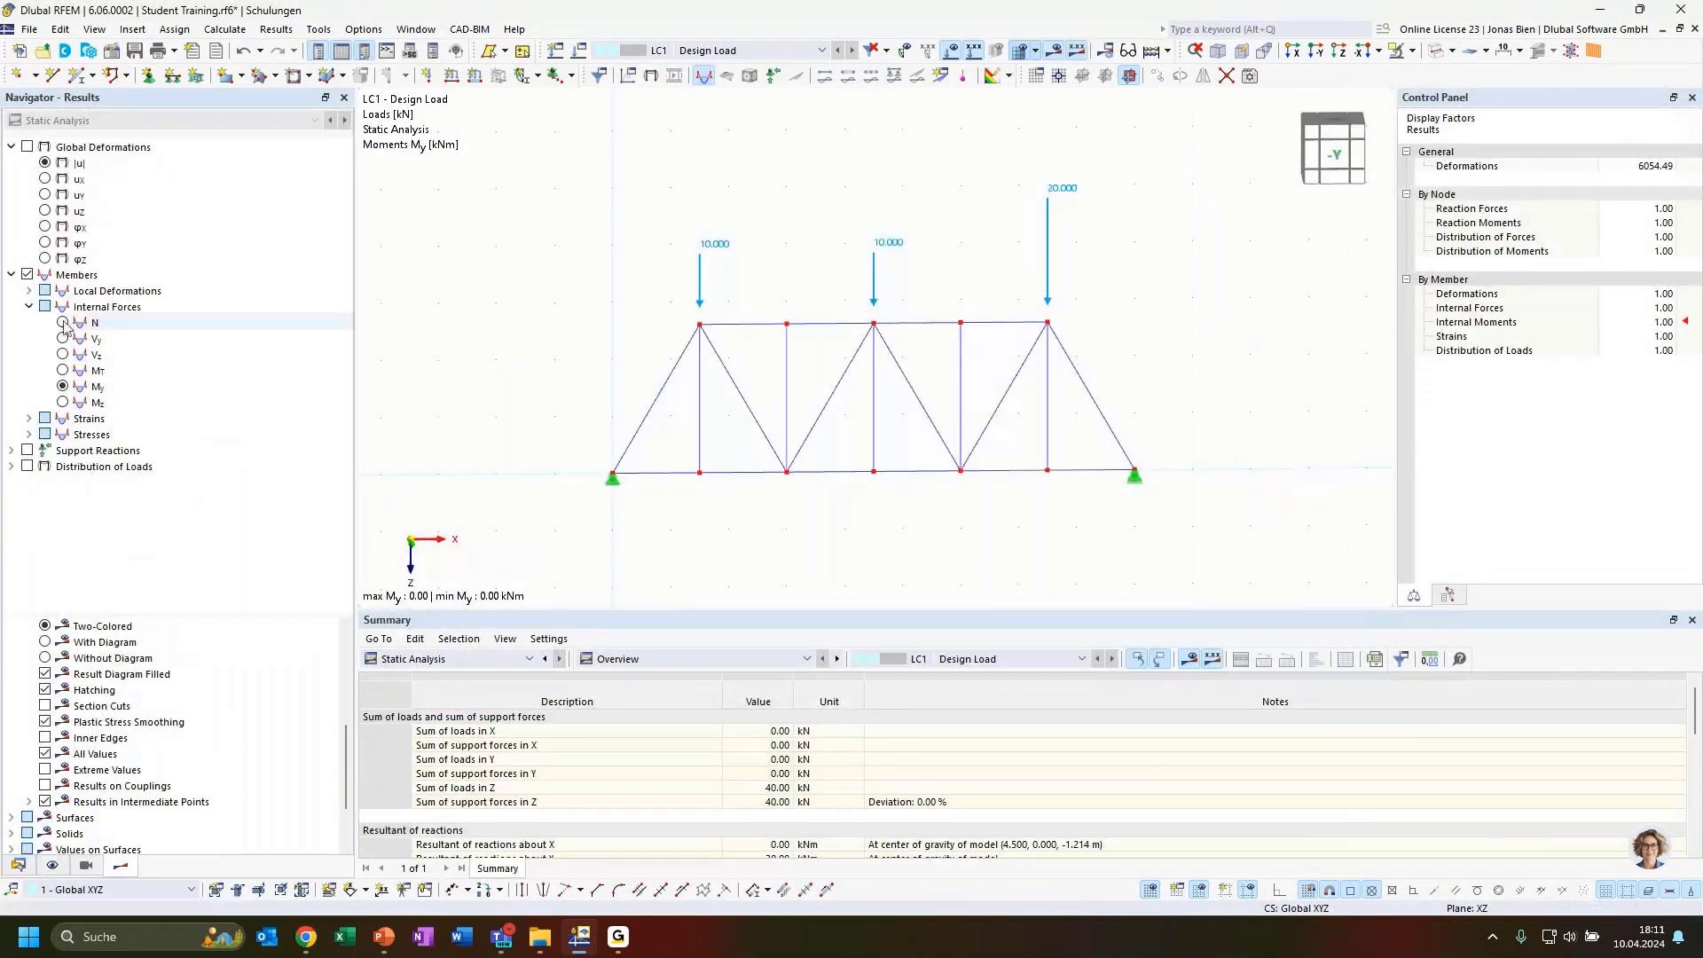
pyautogui.click(30, 291)
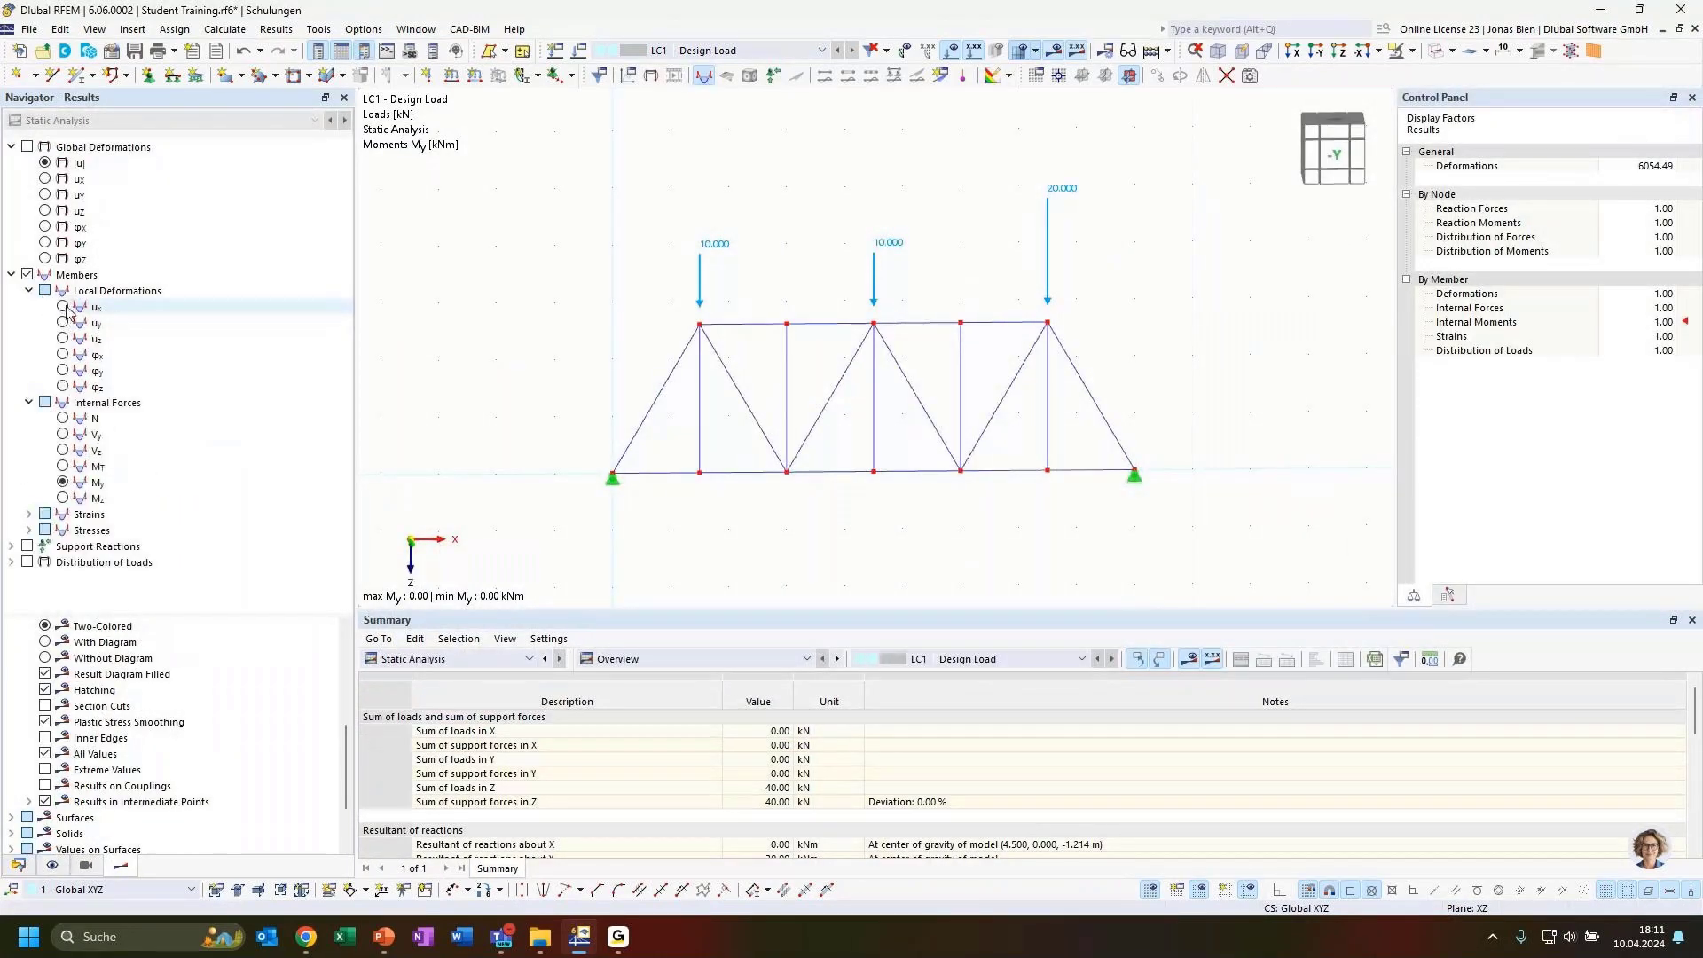
pyautogui.click(46, 163)
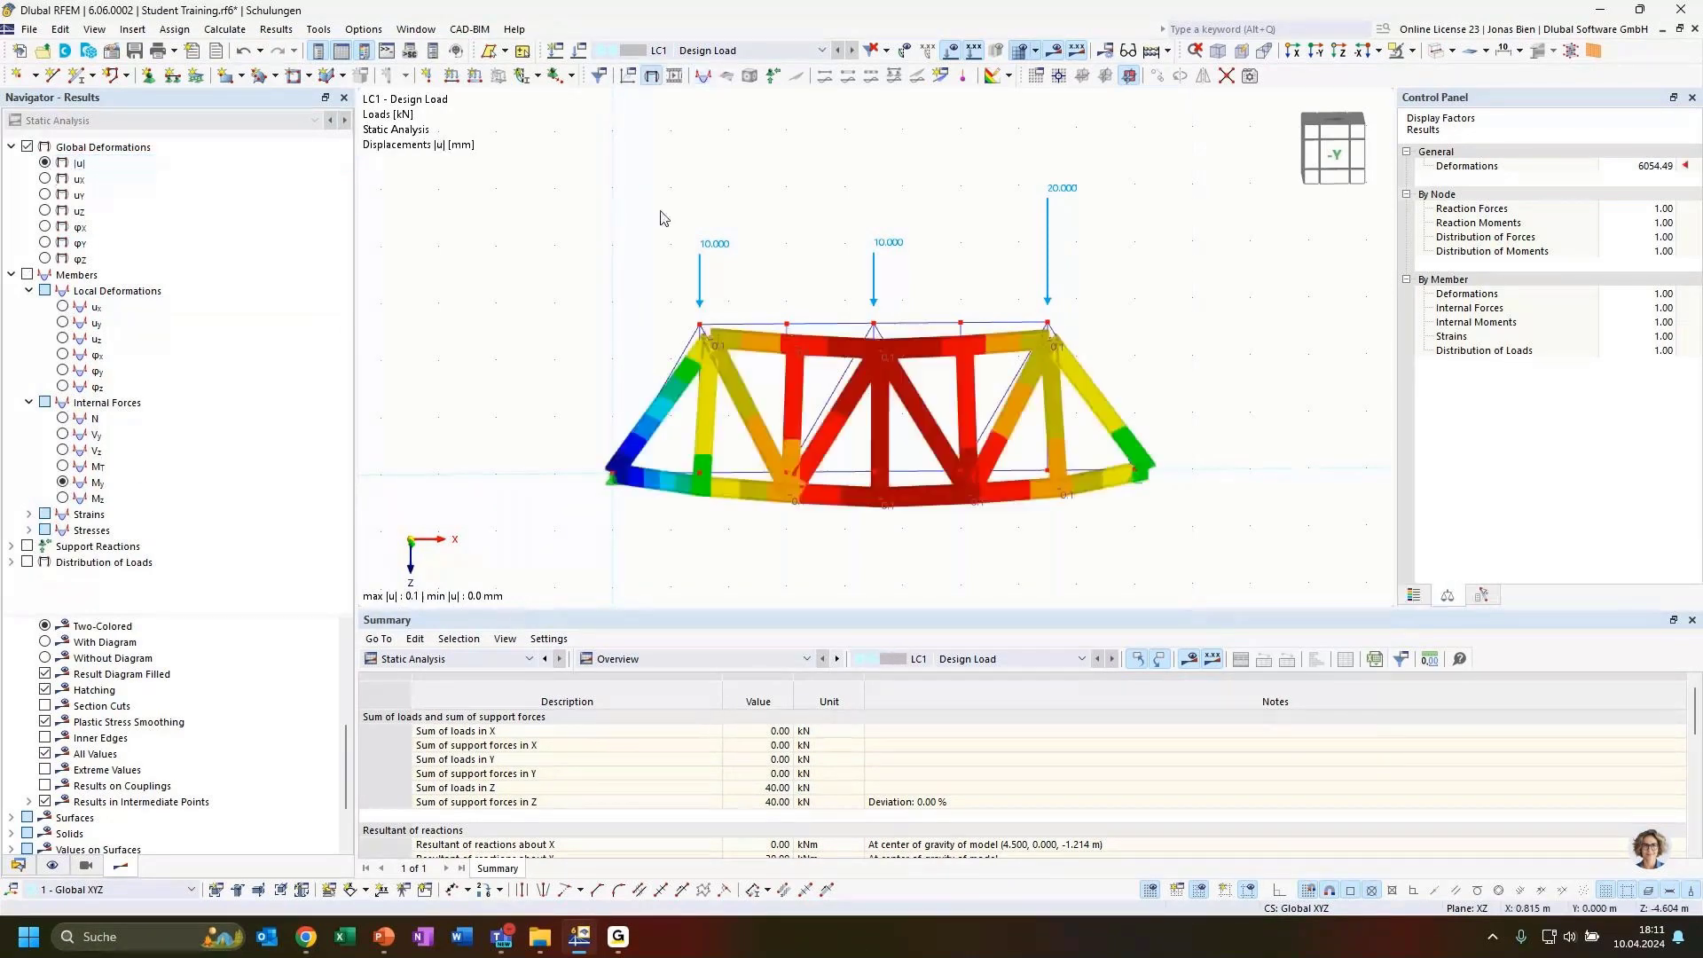
pyautogui.moveTo(1269, 346)
pyautogui.keyDown('ctrl'); pyautogui.mouseDown(button='middle')
pyautogui.moveTo(1226, 288)
pyautogui.moveTo(1271, 338)
pyautogui.mouseUp(button='middle'); pyautogui.keyUp('ctrl')
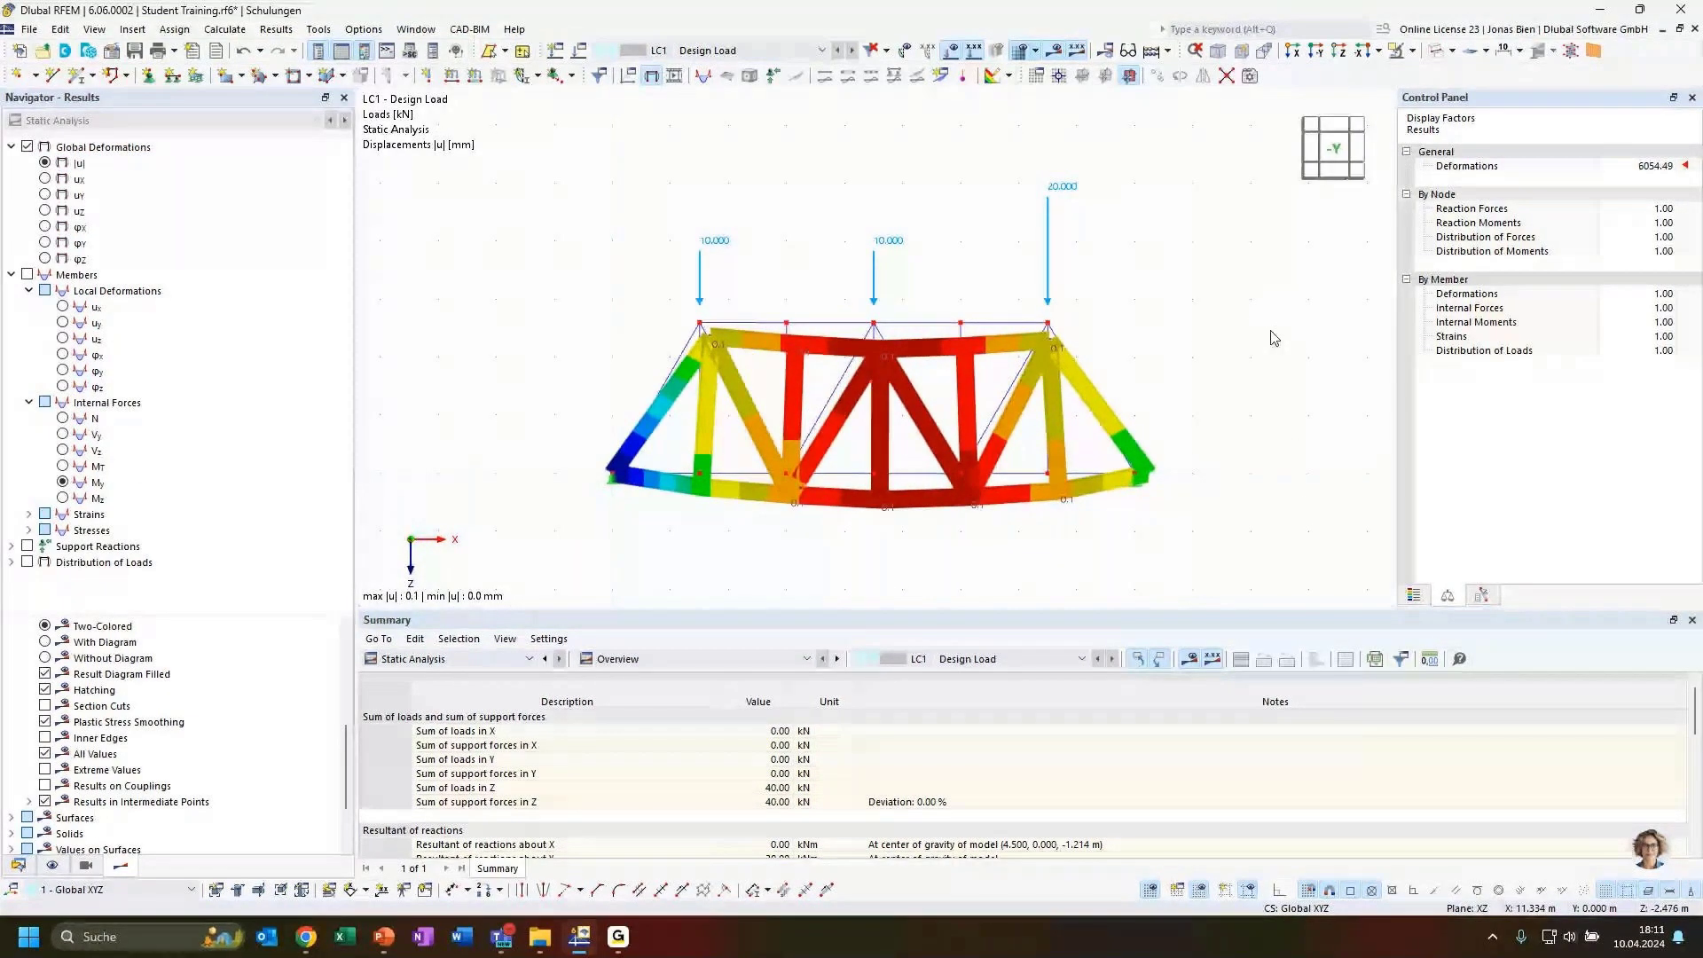
pyautogui.keyDown('ctrl'); pyautogui.moveTo(1144, 399); pyautogui.dragTo(971, 540, button='middle'); pyautogui.keyUp('ctrl')
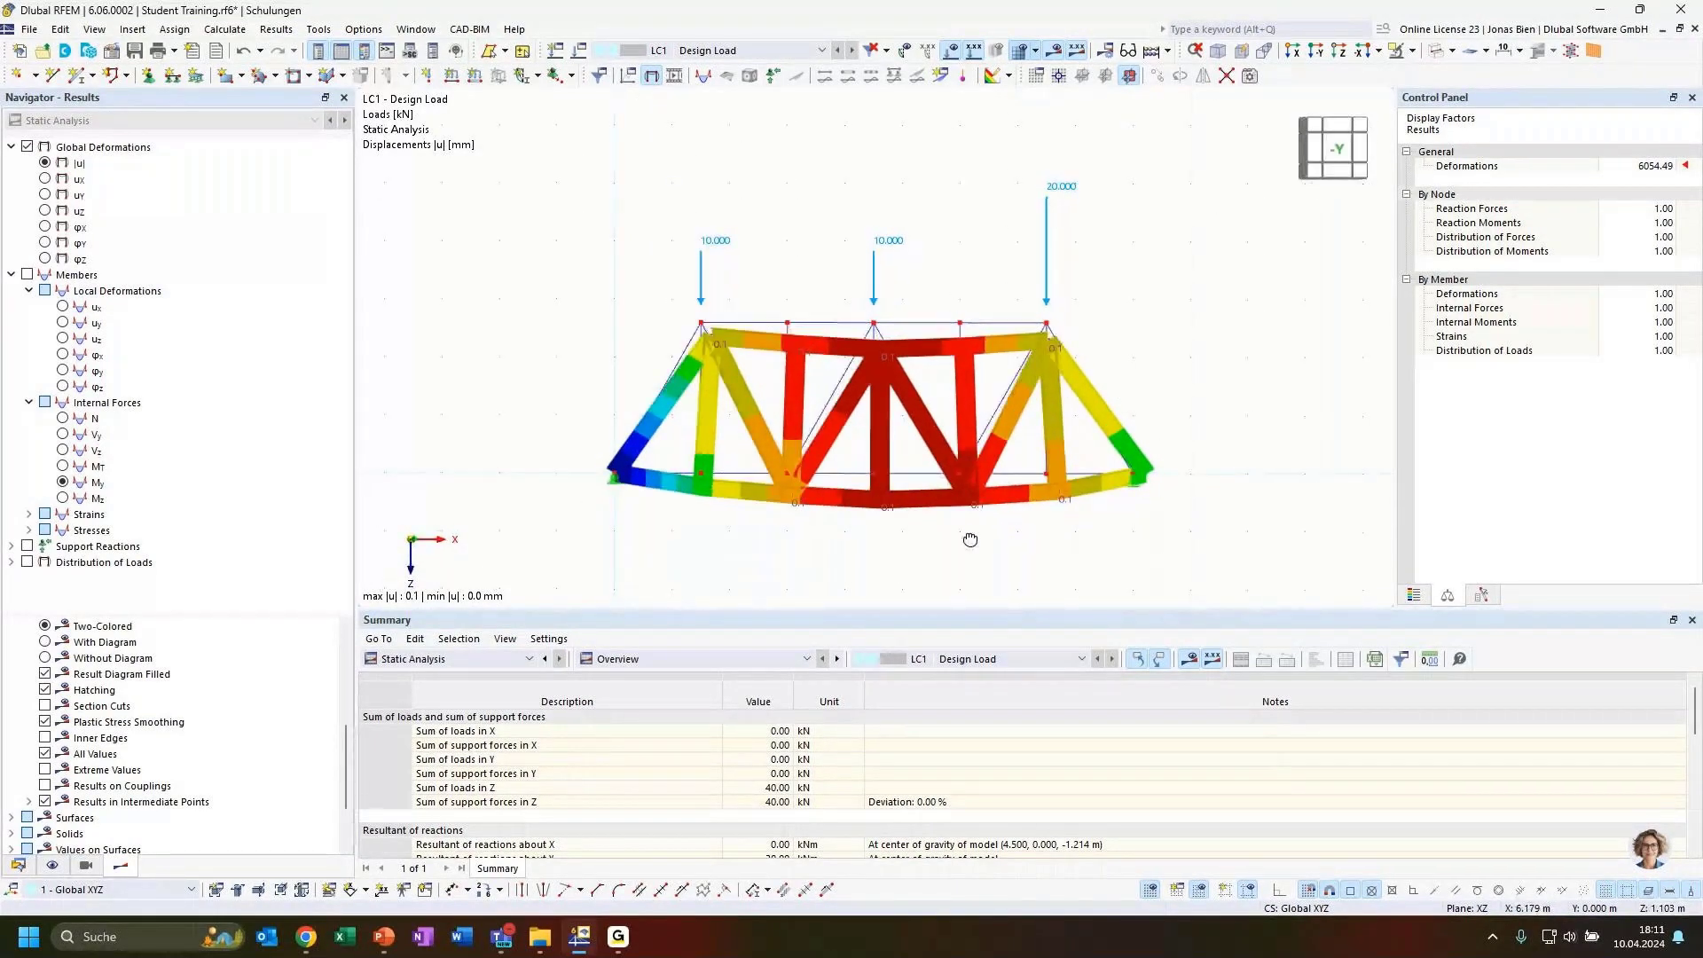
# Display the axial forces N of the members and inspect the diagram in the -Y view
pyautogui.click(95, 419)
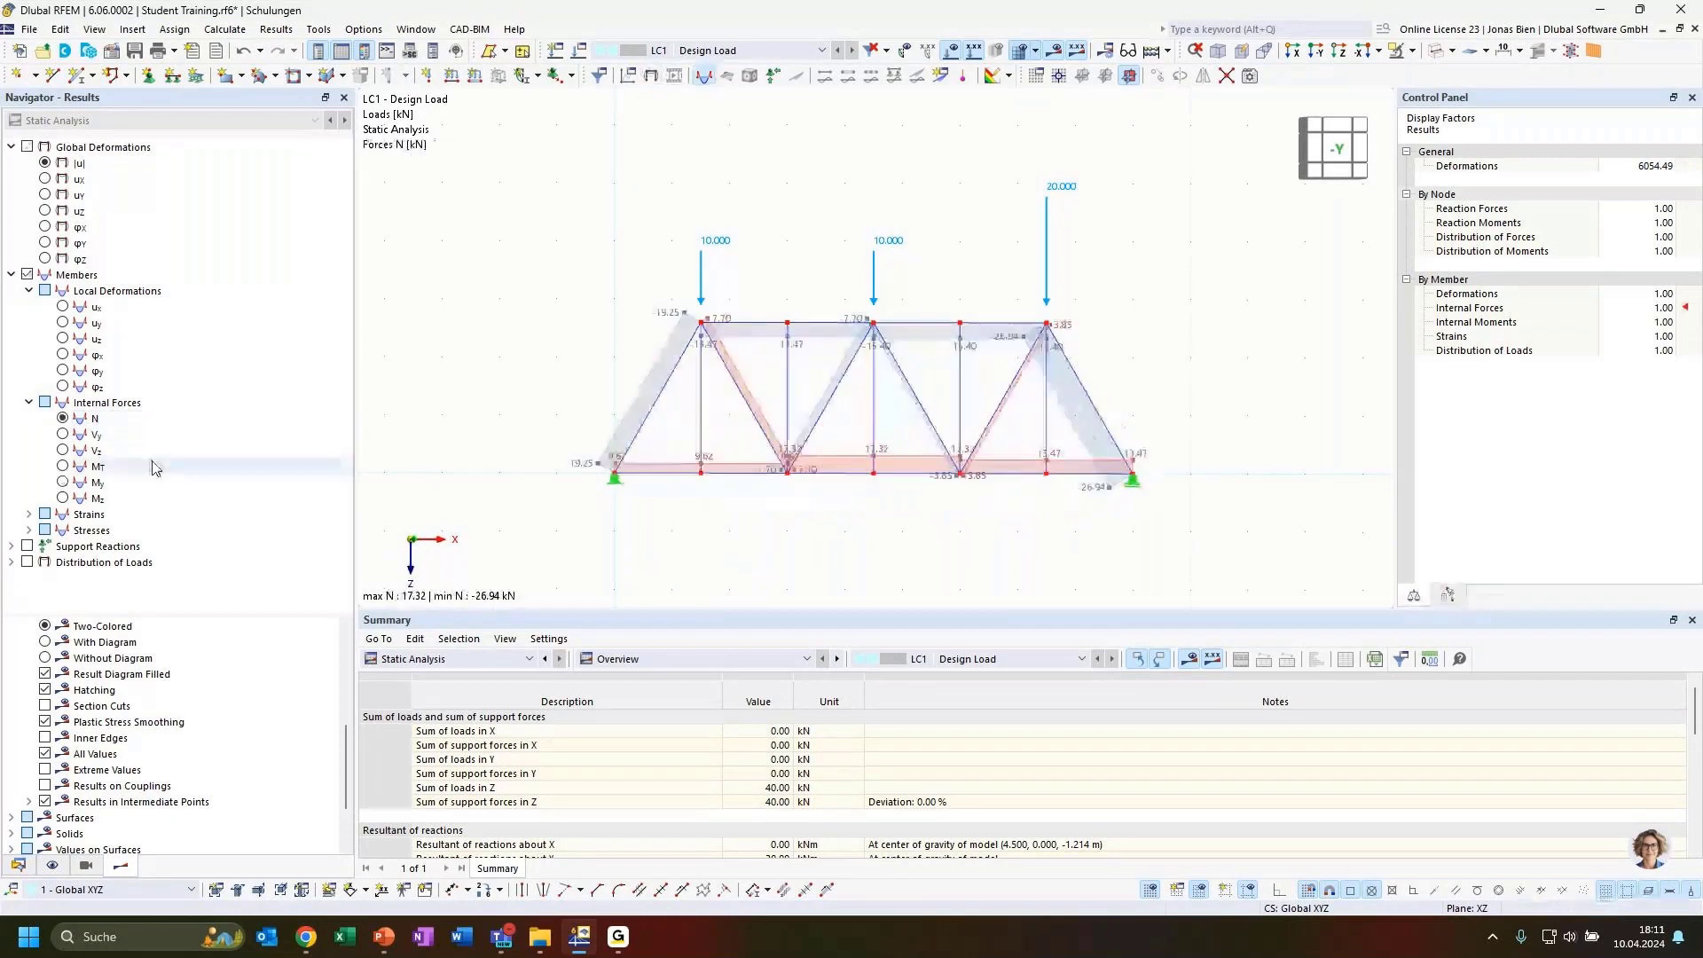
pyautogui.keyDown('ctrl'); pyautogui.moveTo(1199, 330); pyautogui.dragTo(1105, 367, button='middle'); pyautogui.keyUp('ctrl')
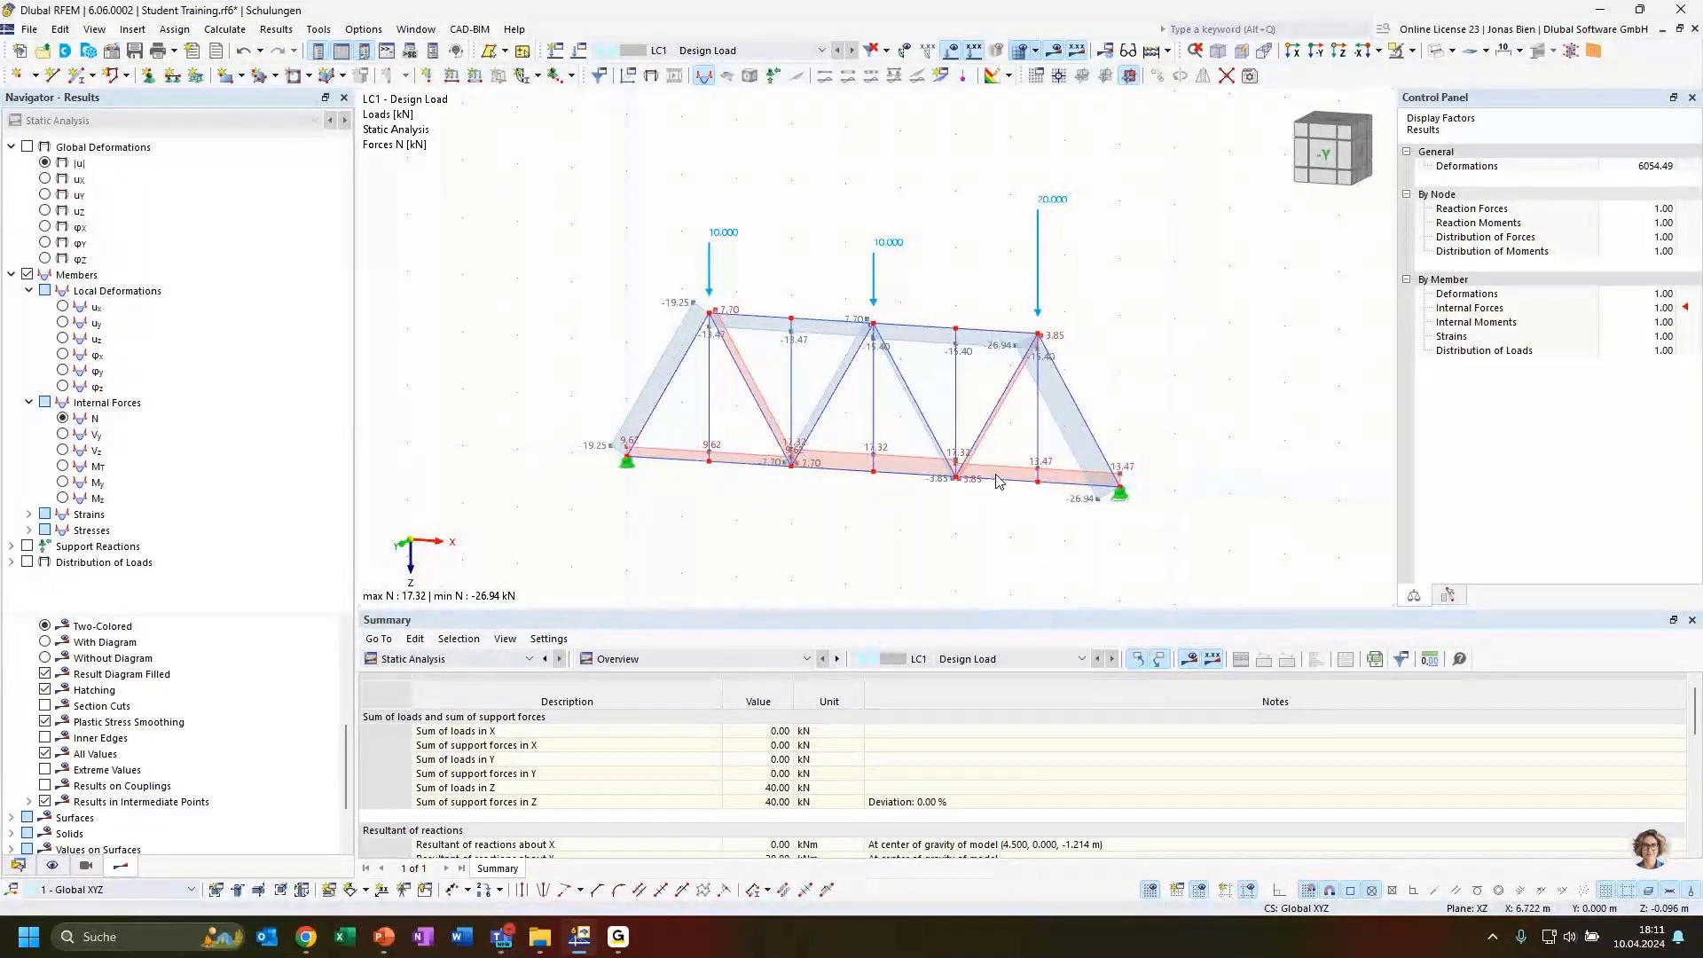
pyautogui.click(1325, 162)
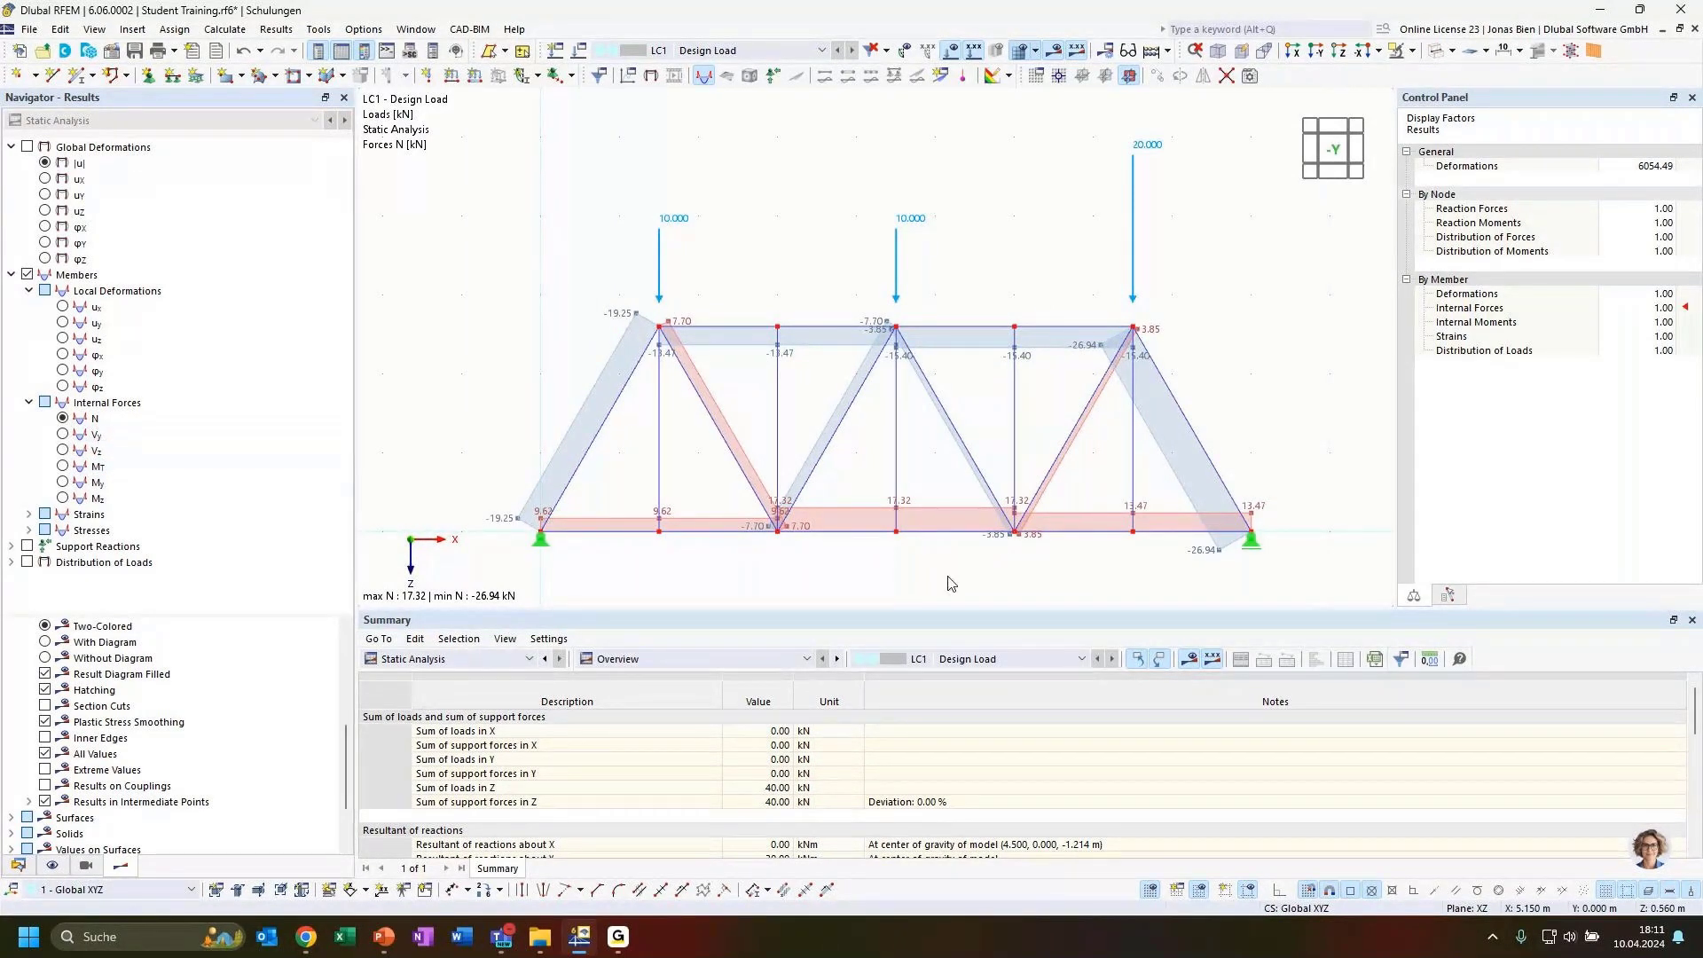
# Check the members' shear forces Vy and Vz and the moments MT, My and Mz one after another
pyautogui.click(64, 434)
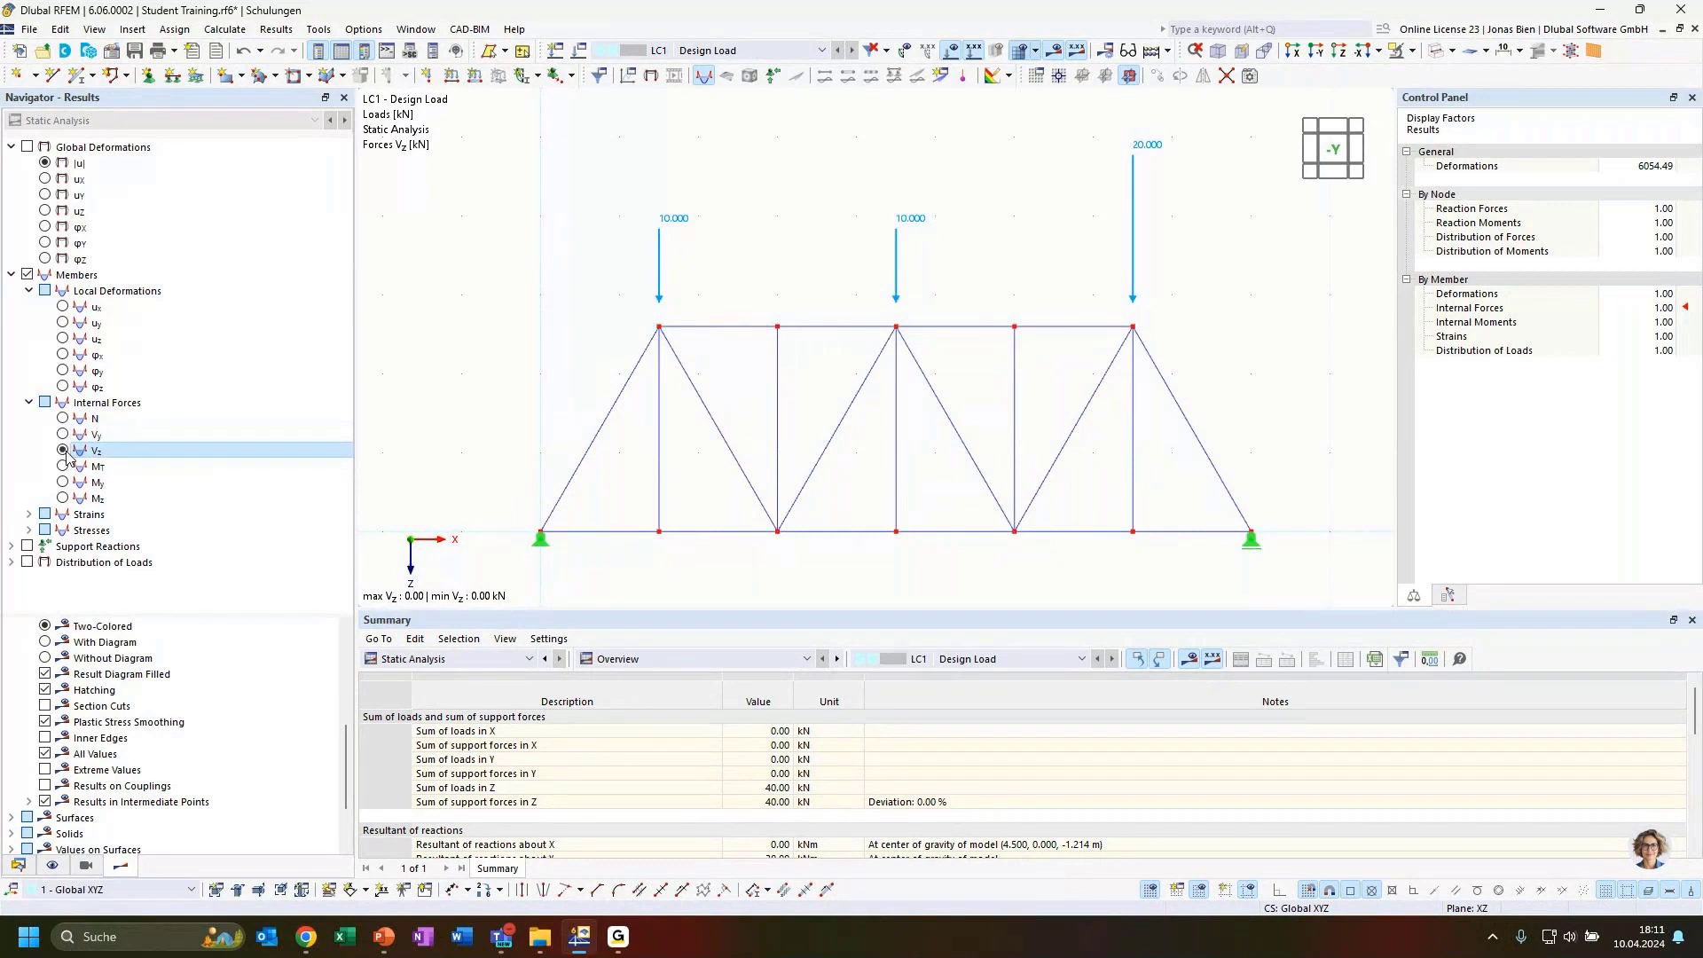
pyautogui.click(63, 465)
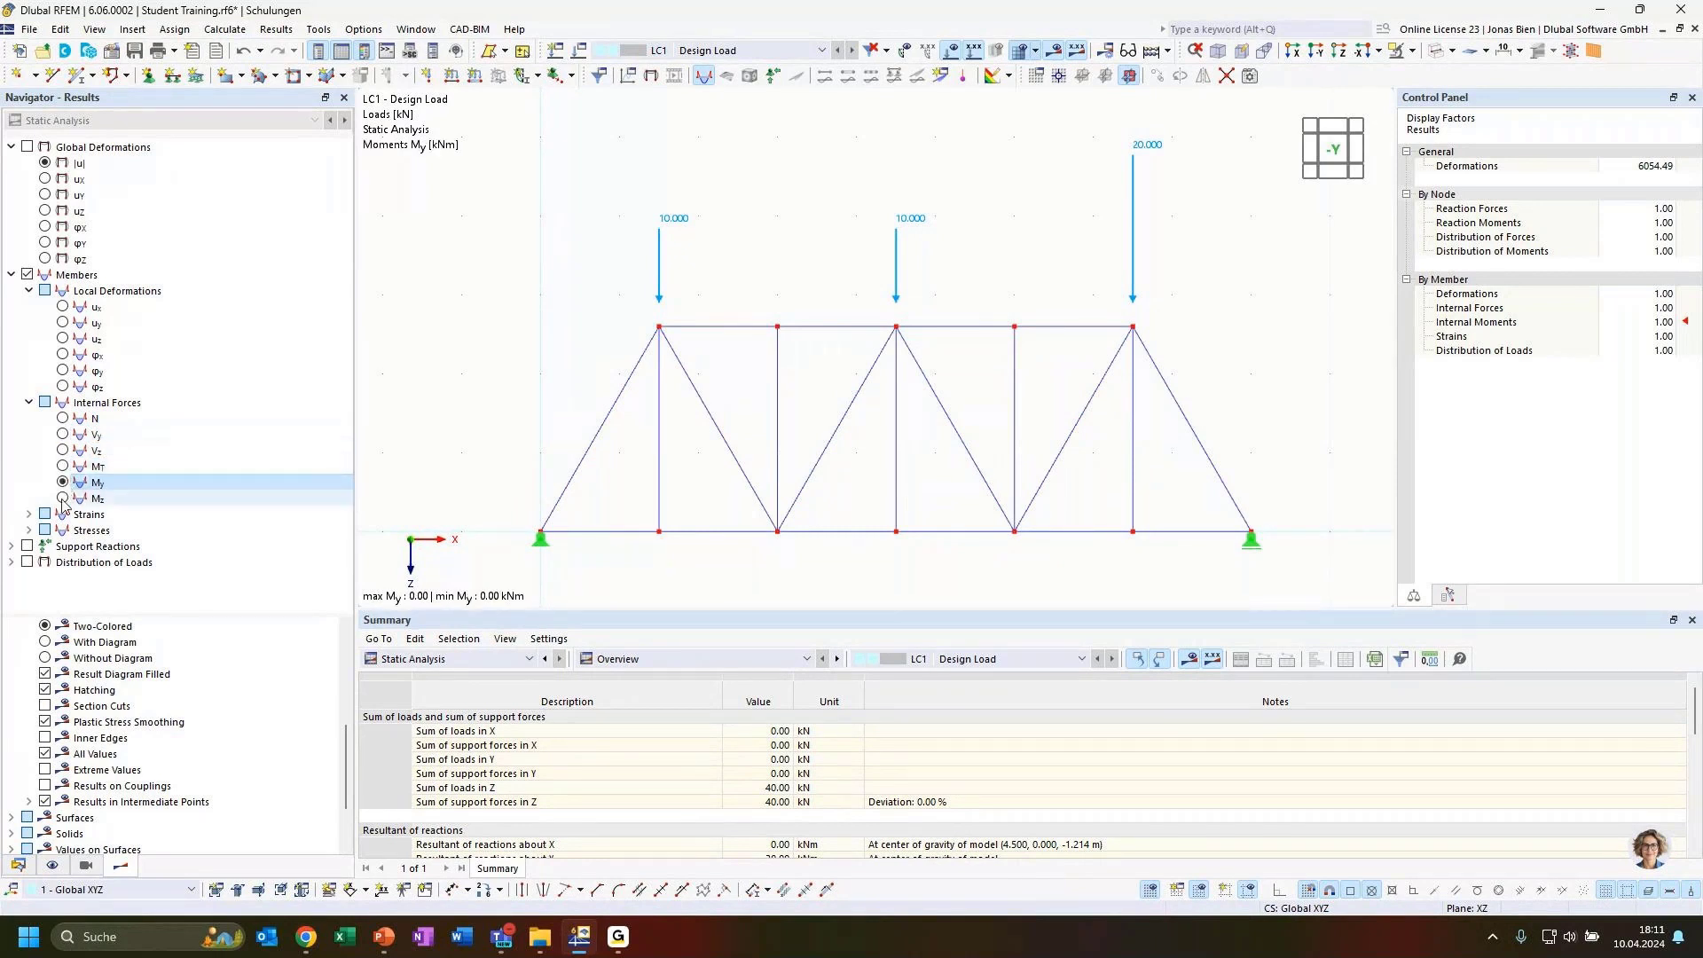
pyautogui.click(63, 498)
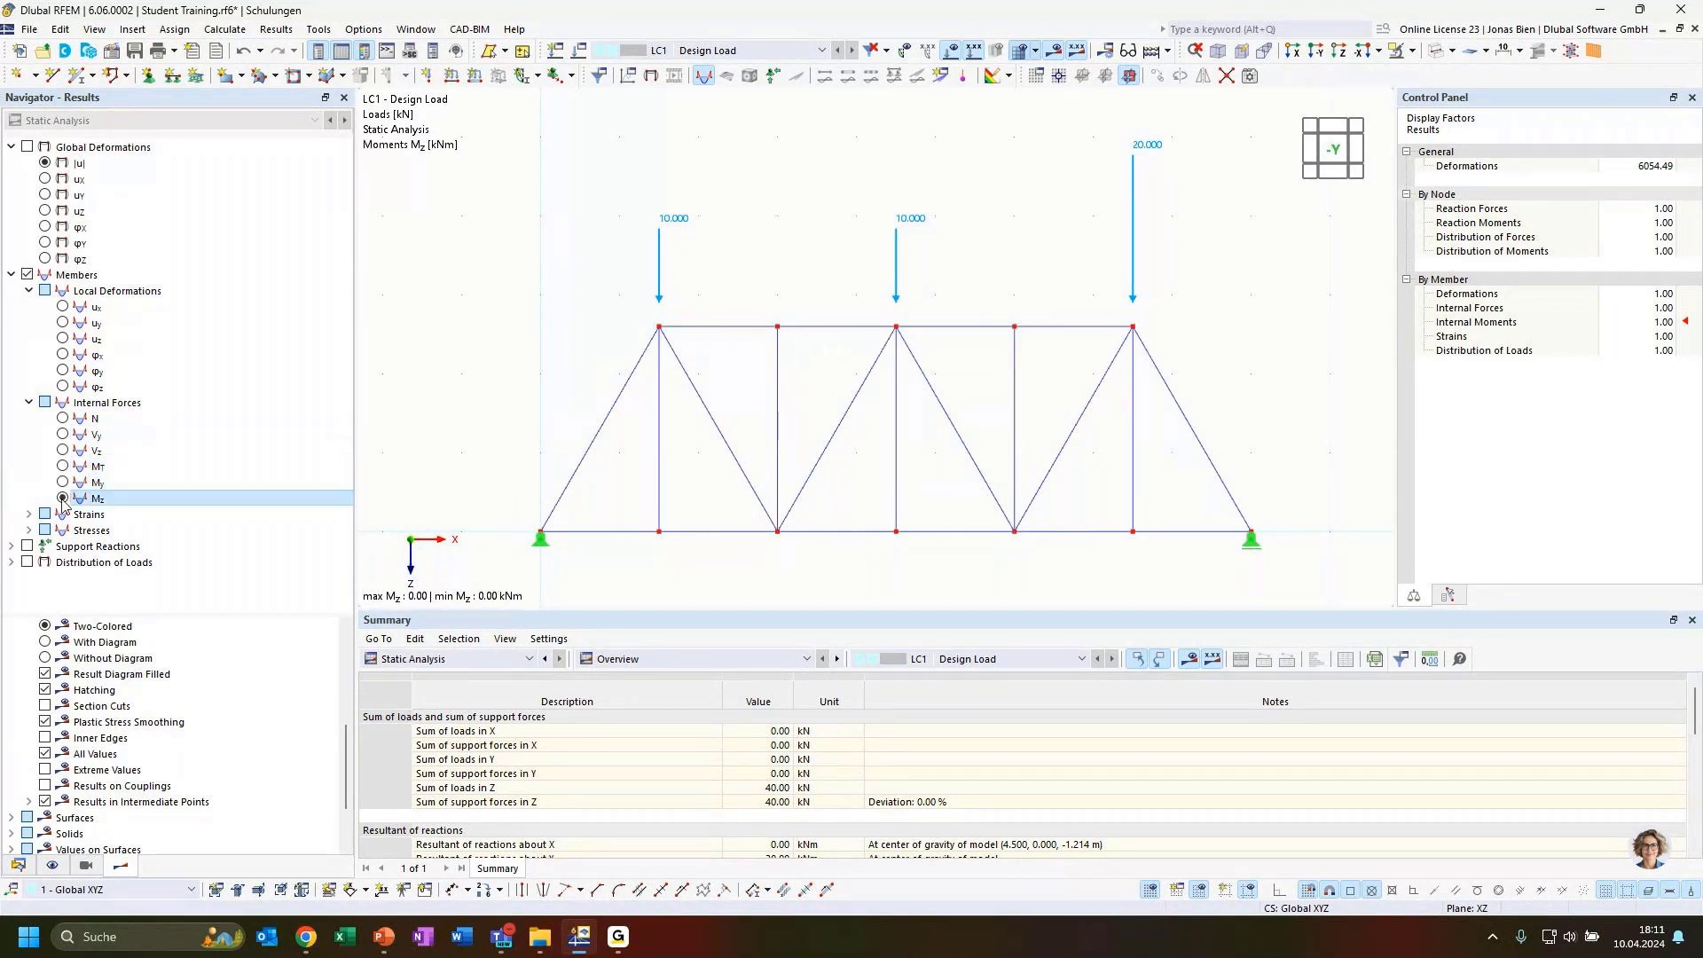
# Display the member axial forces N together with the support reactions on the truss
pyautogui.click(63, 418)
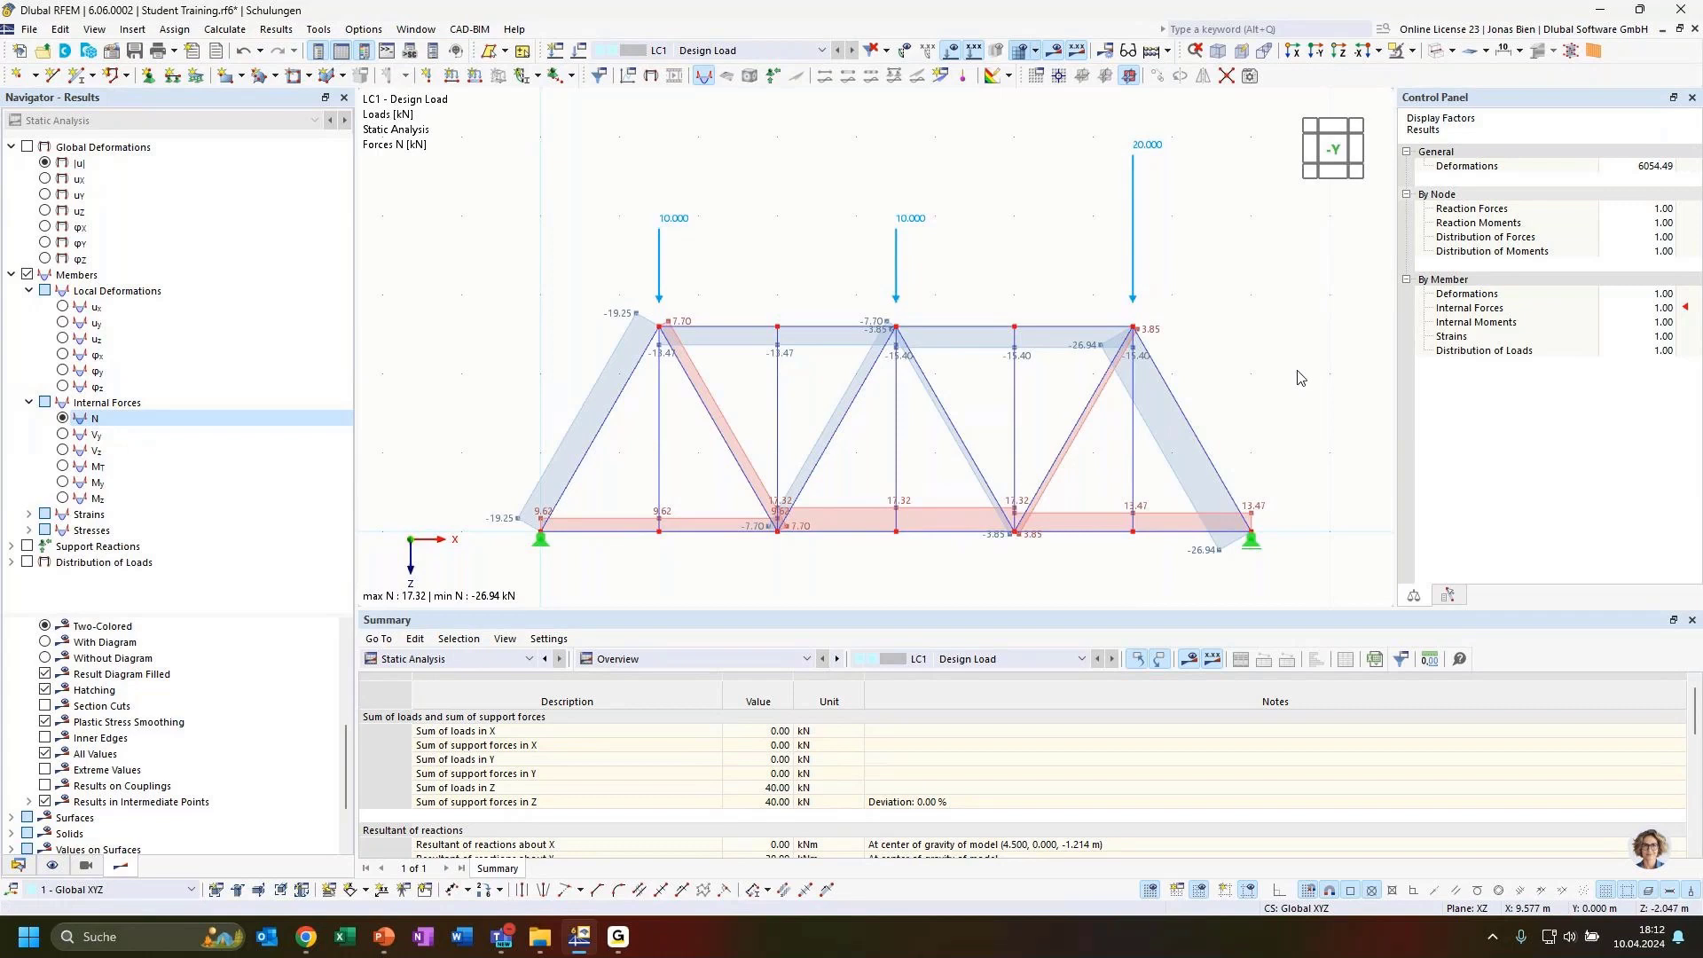
pyautogui.scroll(-3, 1300, 377)
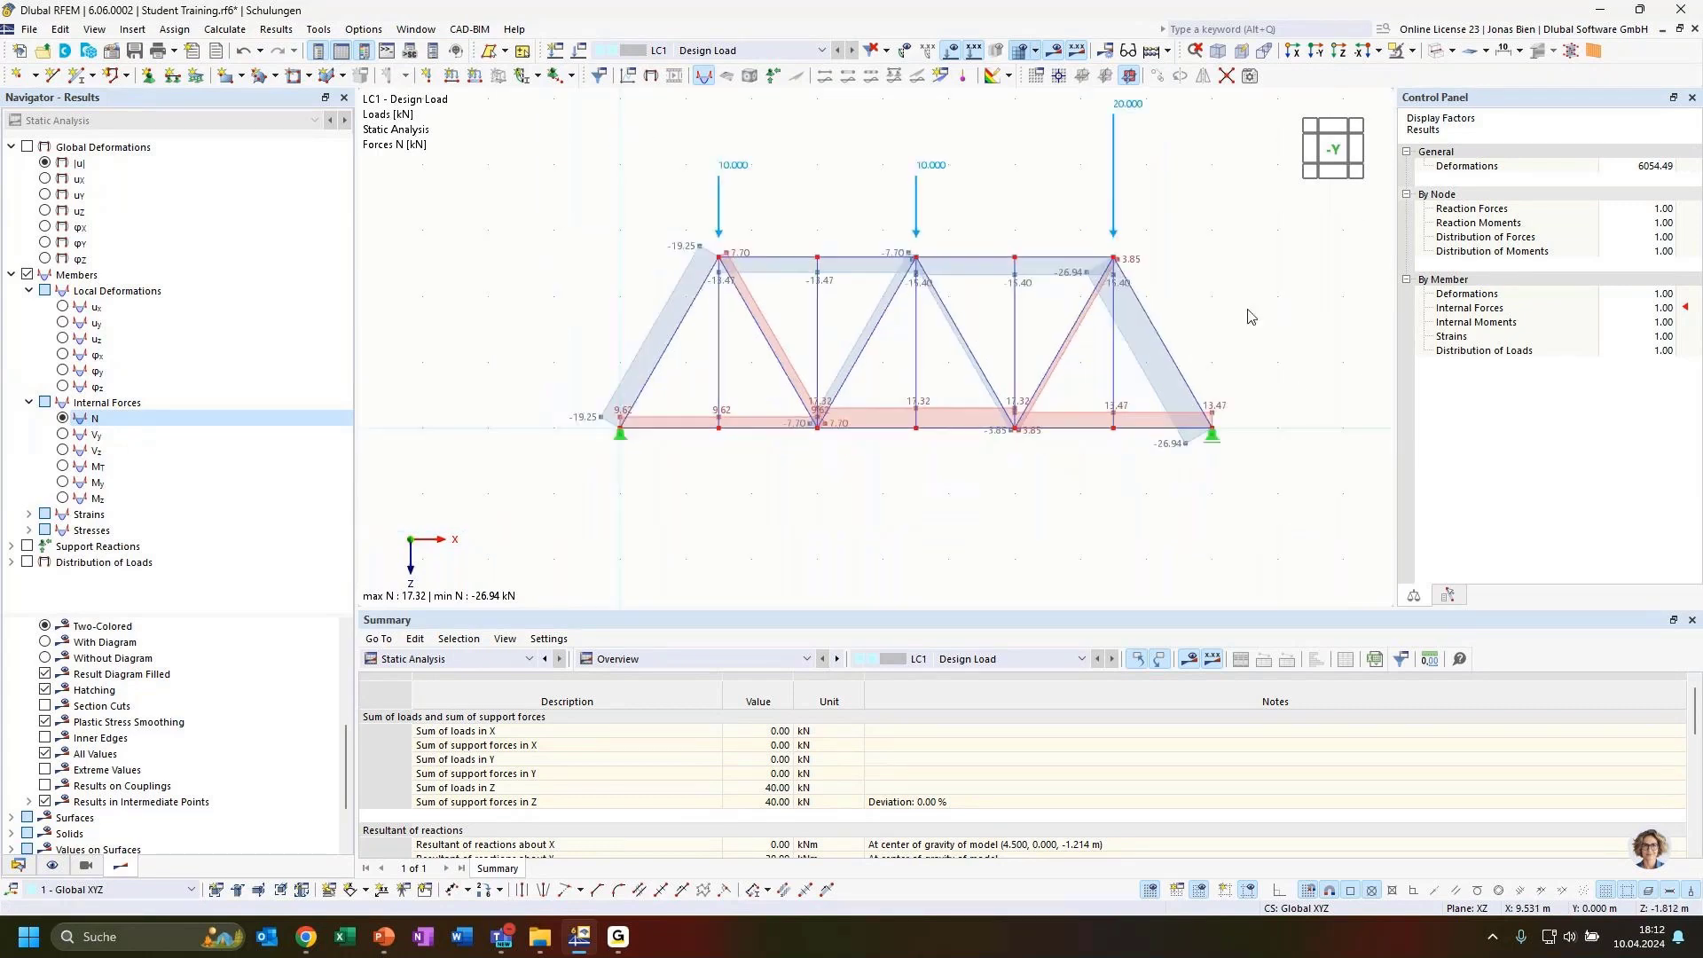
pyautogui.moveTo(1238, 305); pyautogui.dragTo(1202, 337, button='middle')
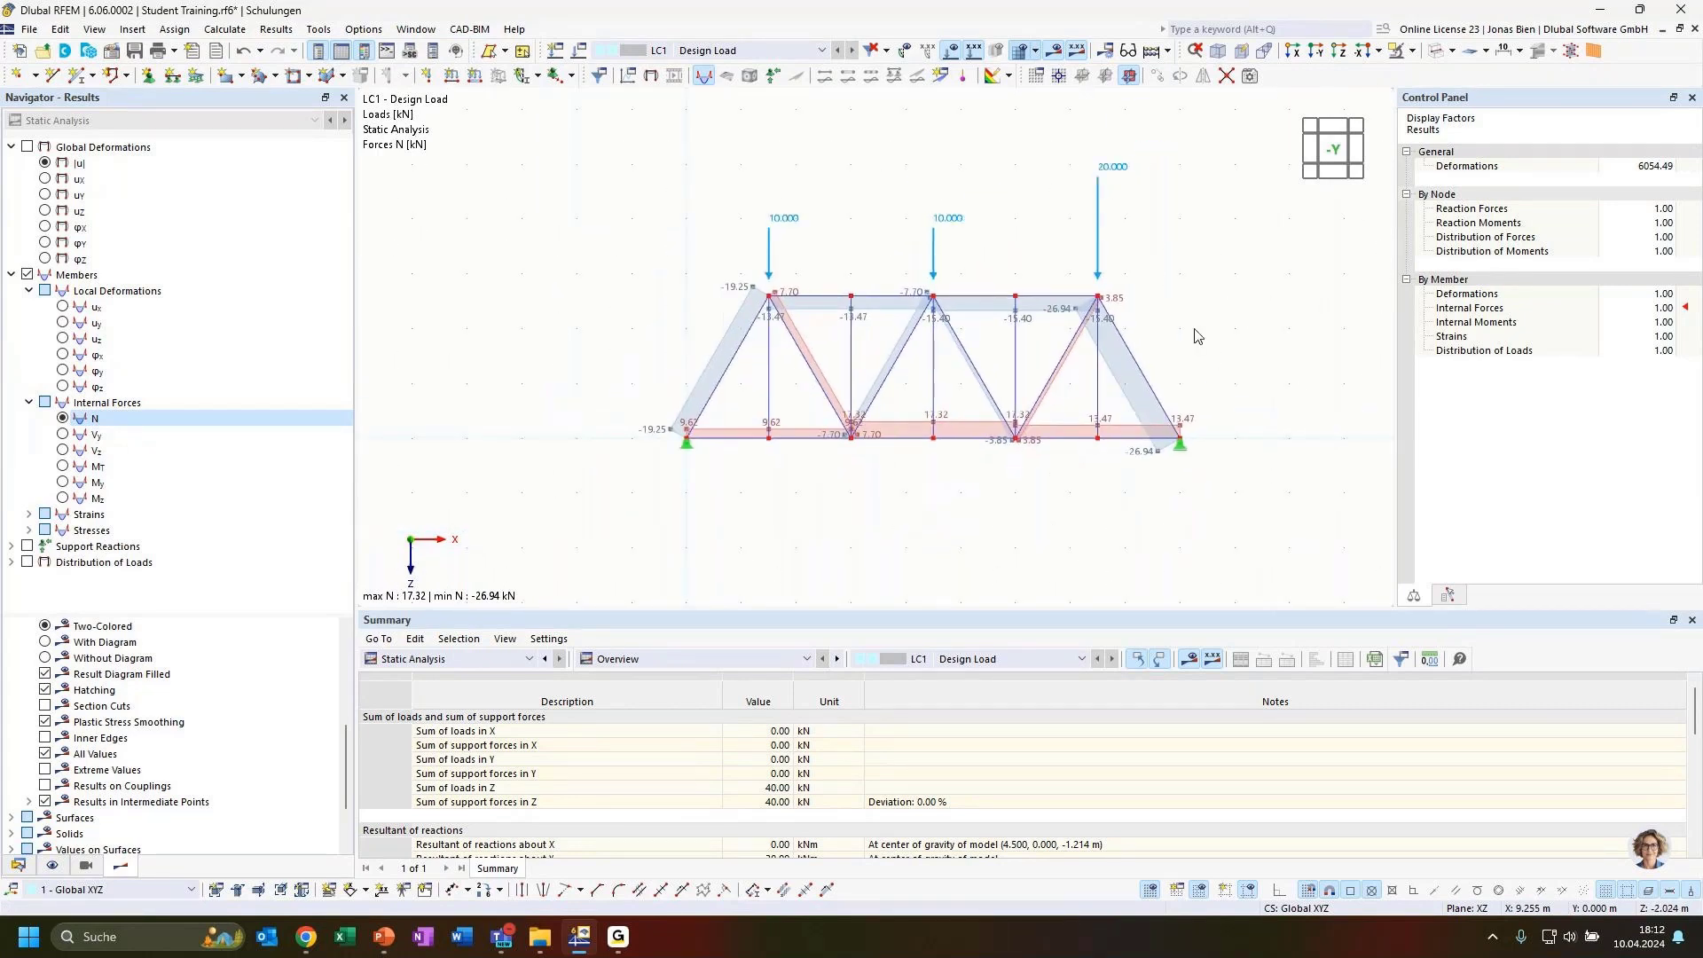
pyautogui.click(27, 548)
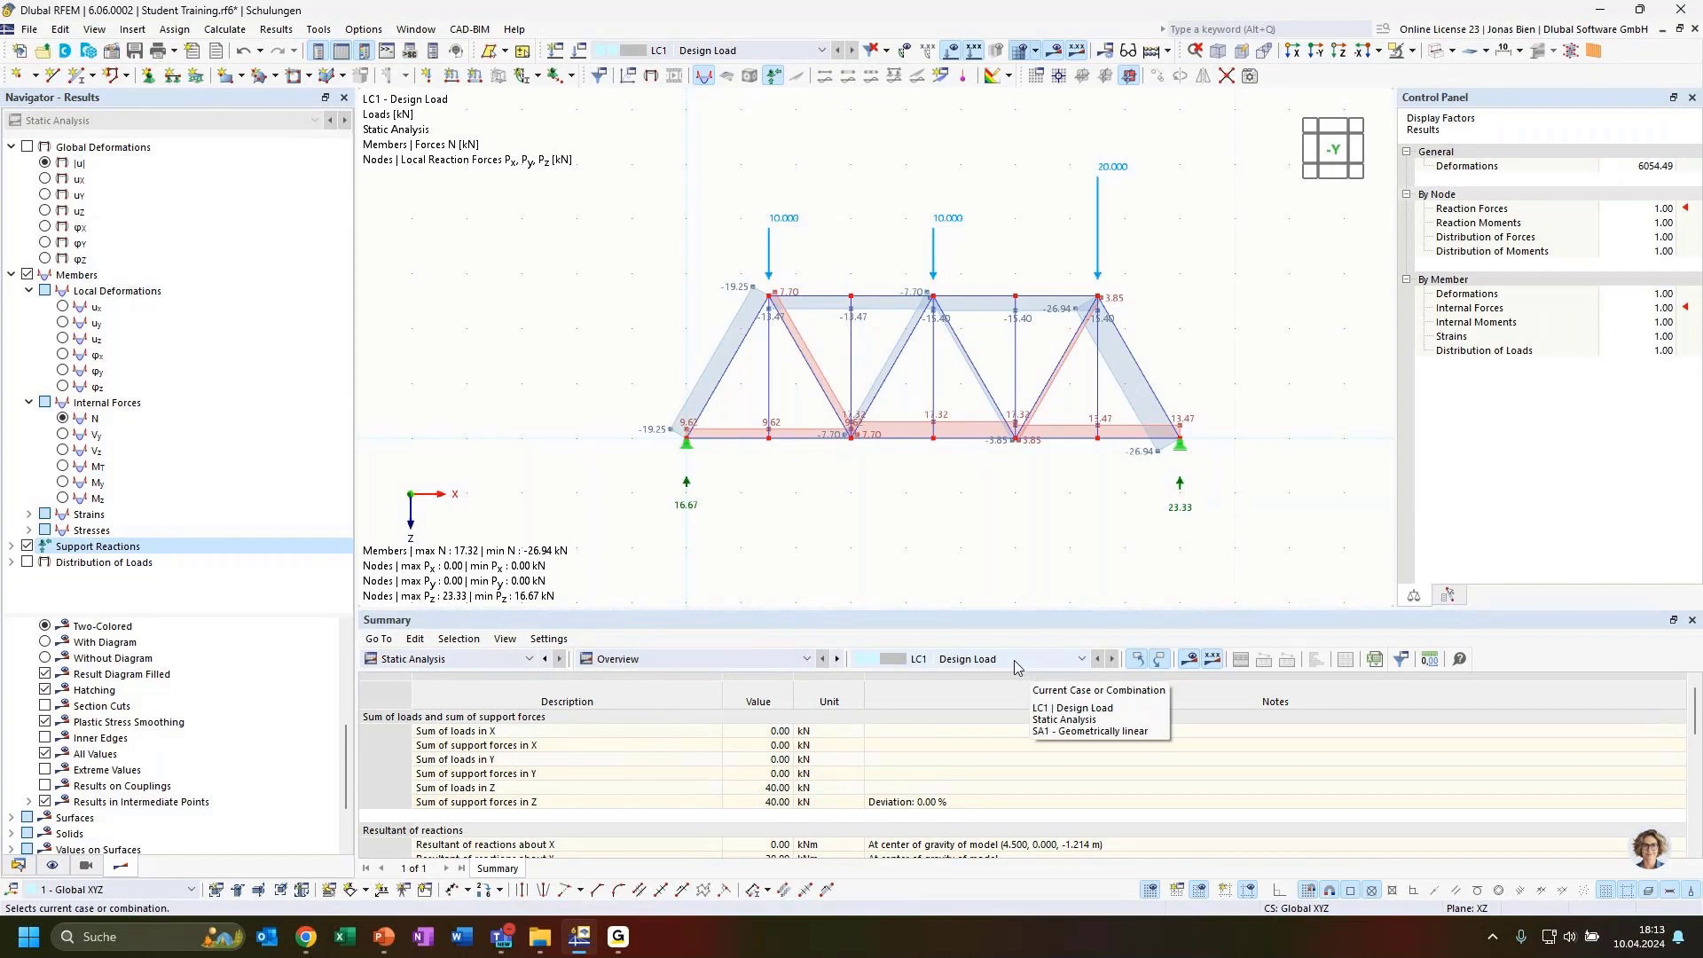
# Compare the sum of loads with the sum of support forces in Z in the summary, including their deviation
pyautogui.click(684, 788)
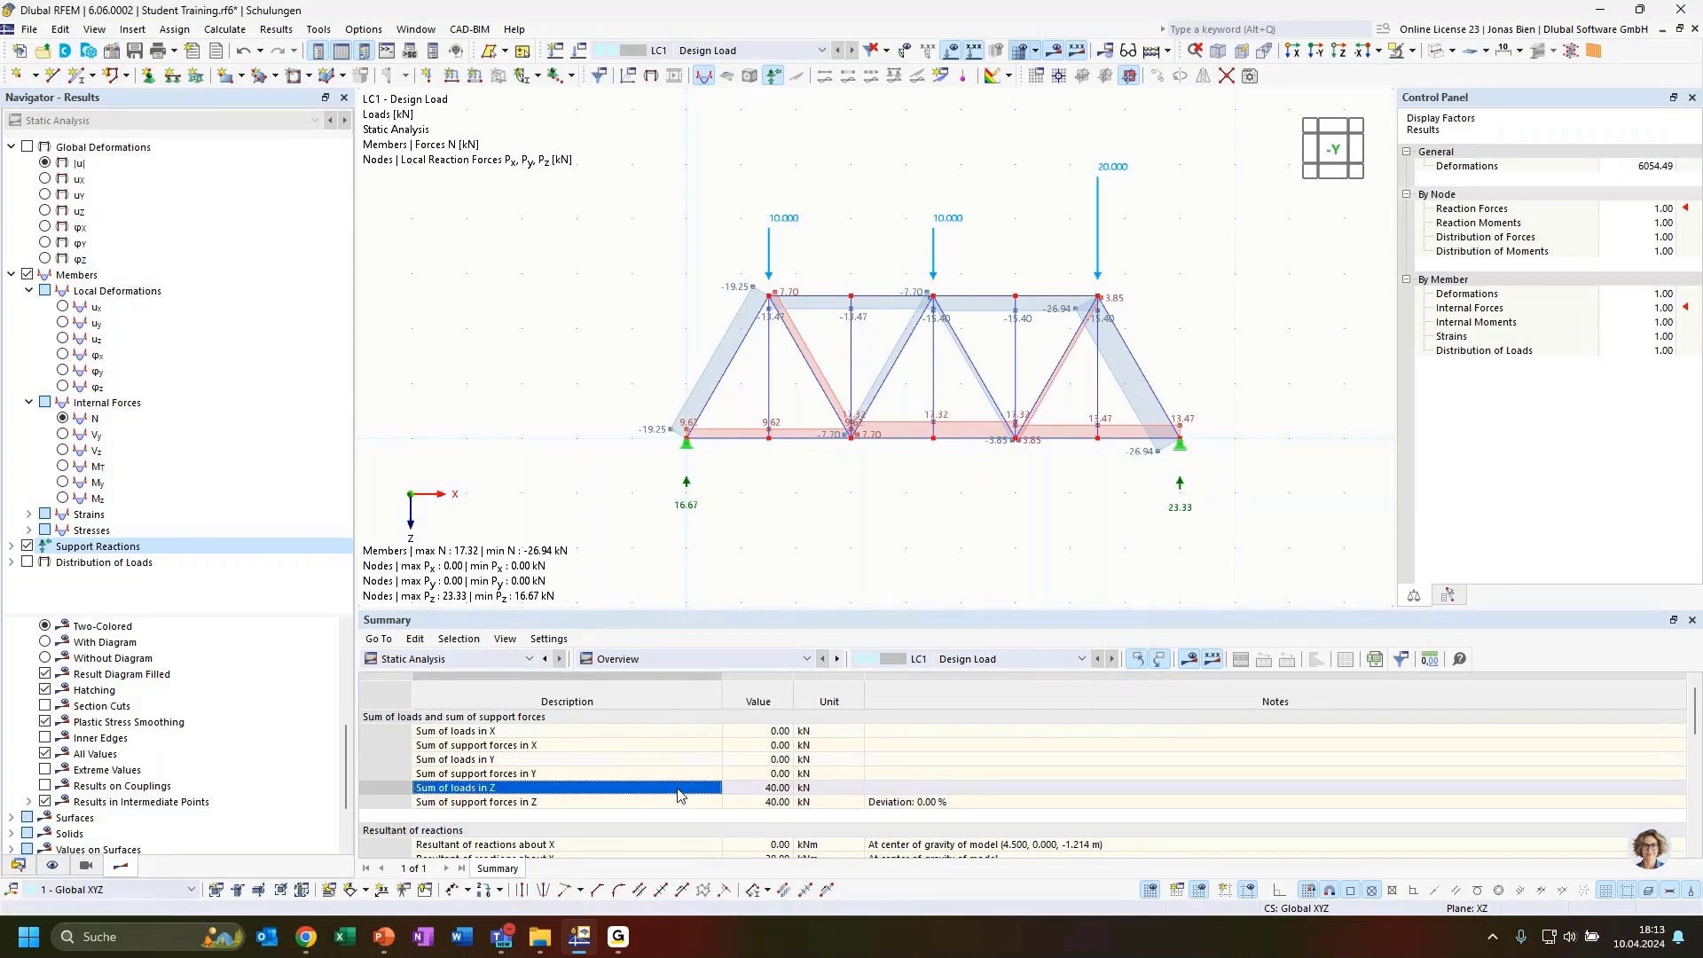
pyautogui.click(621, 804)
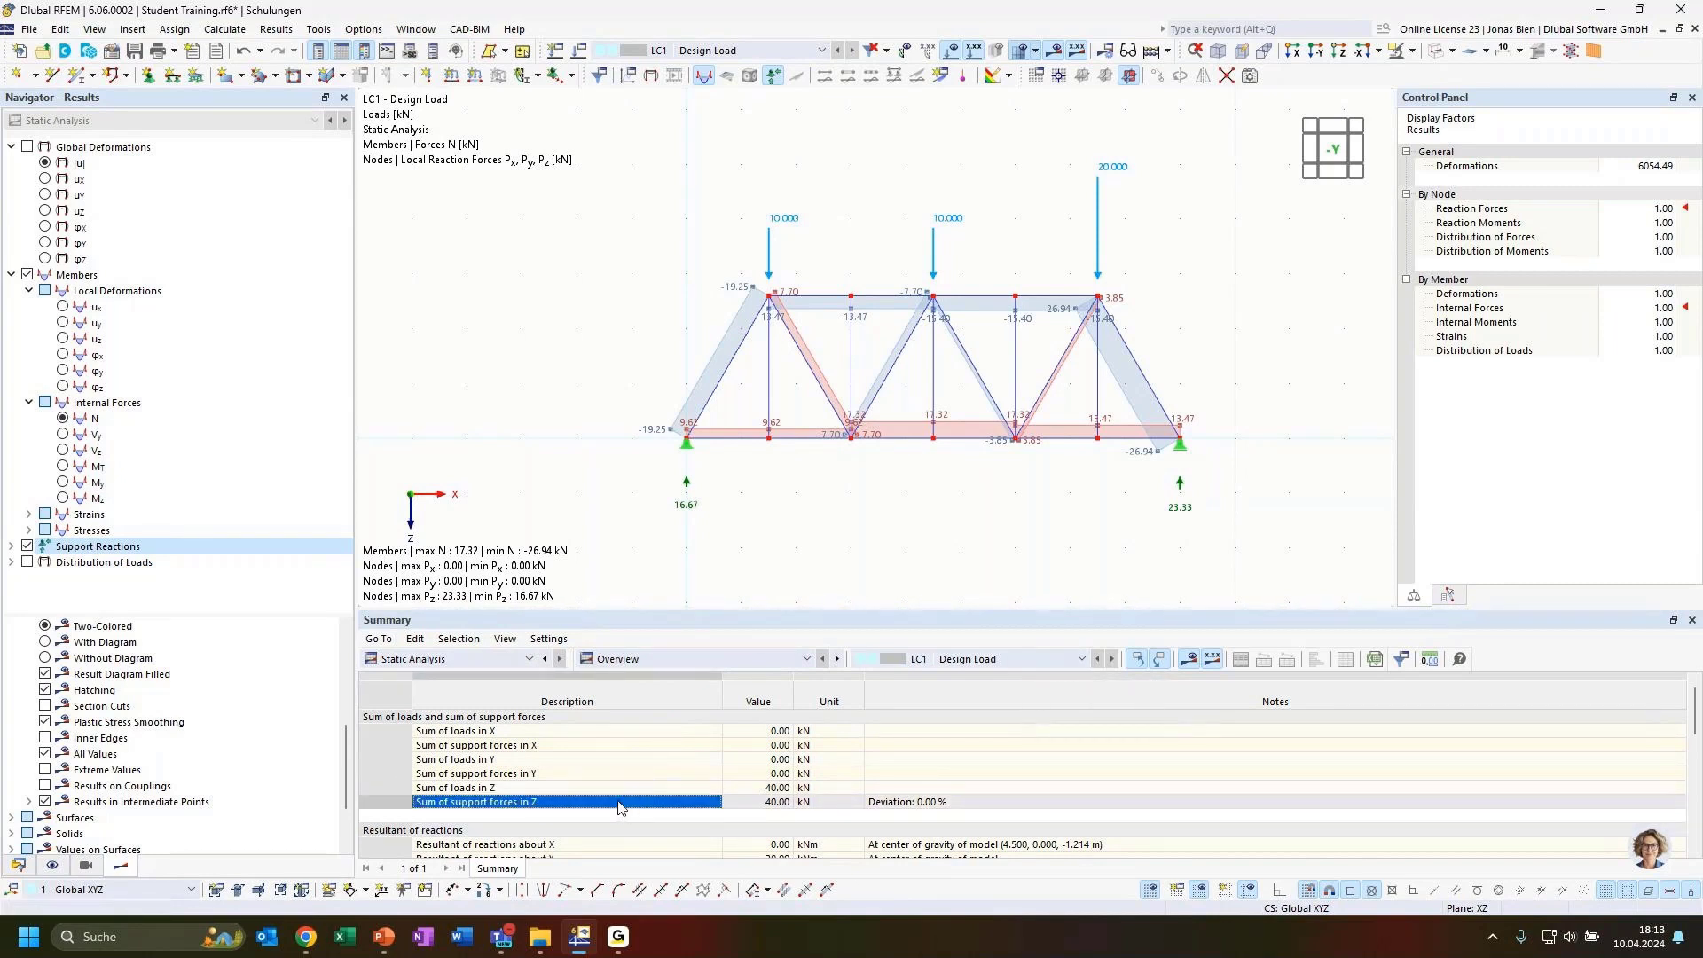
pyautogui.click(913, 804)
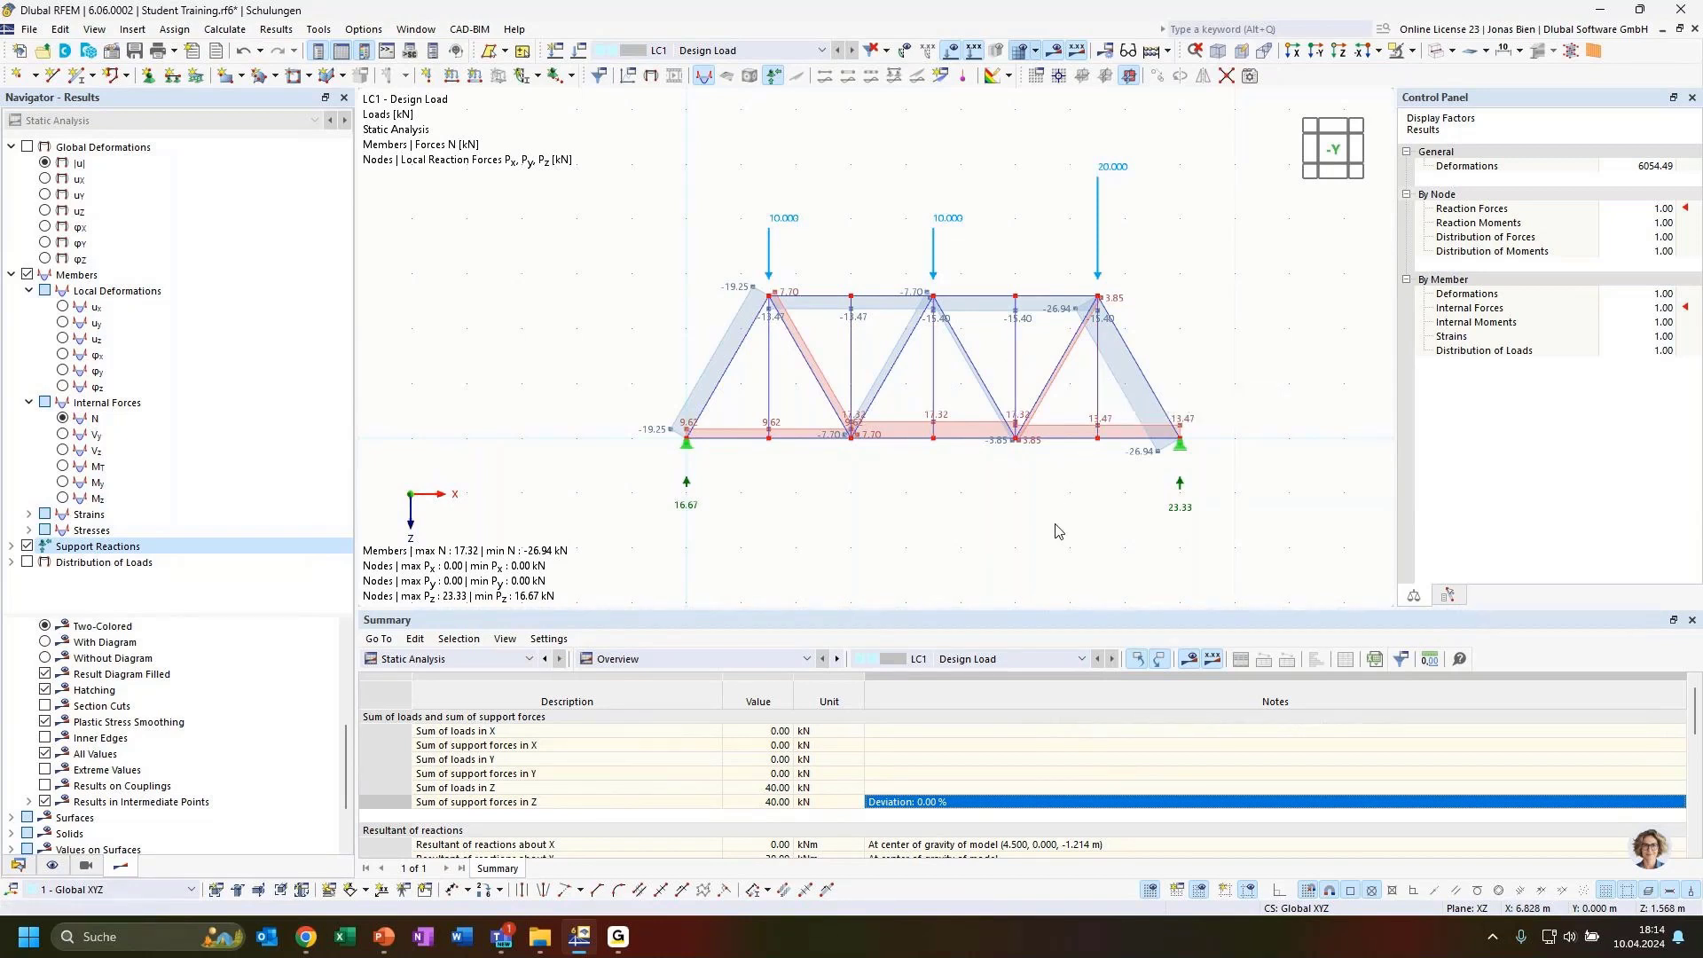
pyautogui.scroll(1, 892, 508)
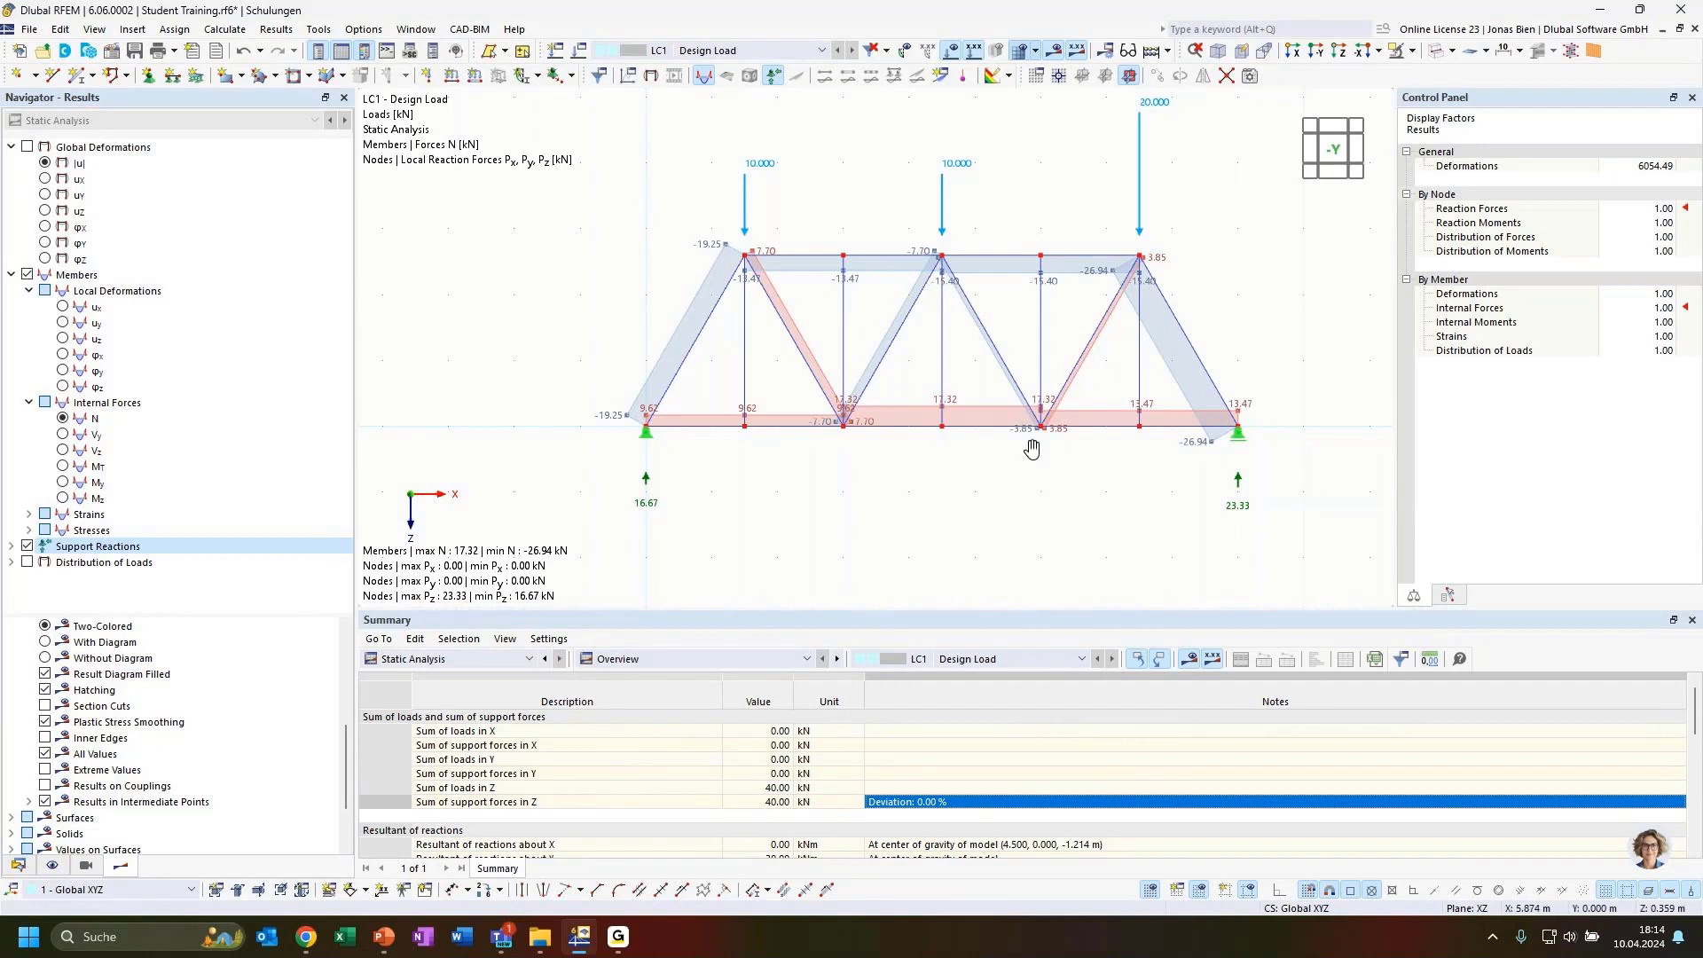
pyautogui.moveTo(1027, 446); pyautogui.dragTo(1020, 460, button='middle')
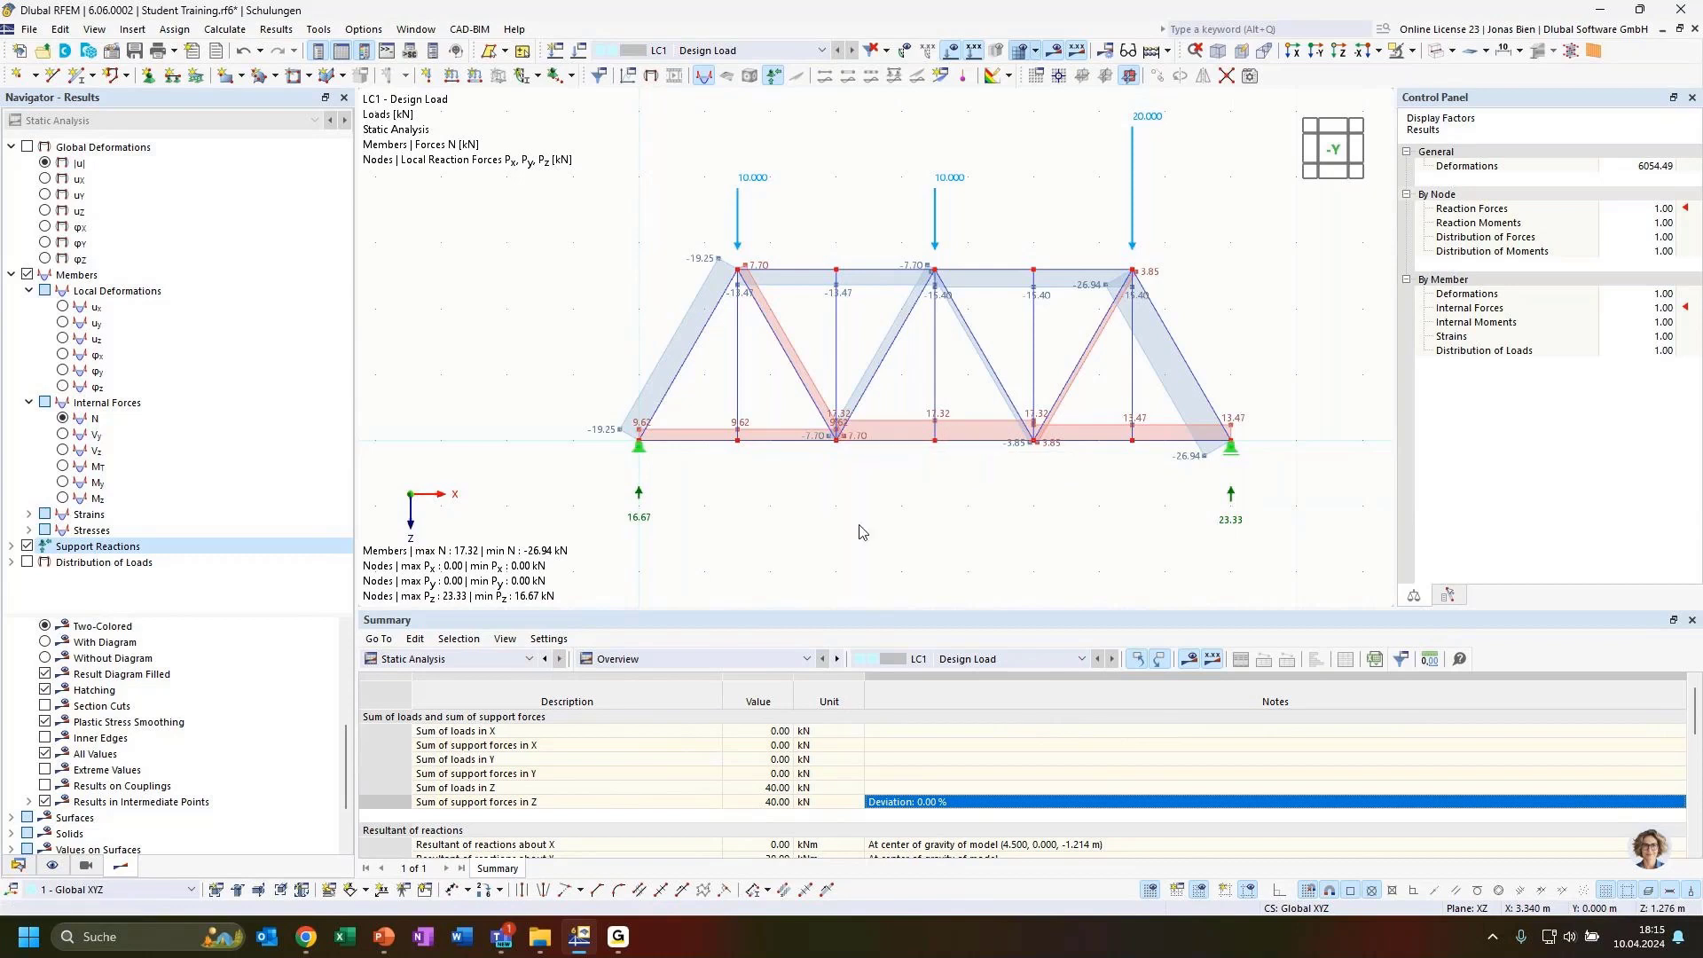
# Reduce the display size of the nodal load arrows on the truss's upper chord
pyautogui.moveTo(1041, 496); pyautogui.dragTo(1021, 494, button='middle')
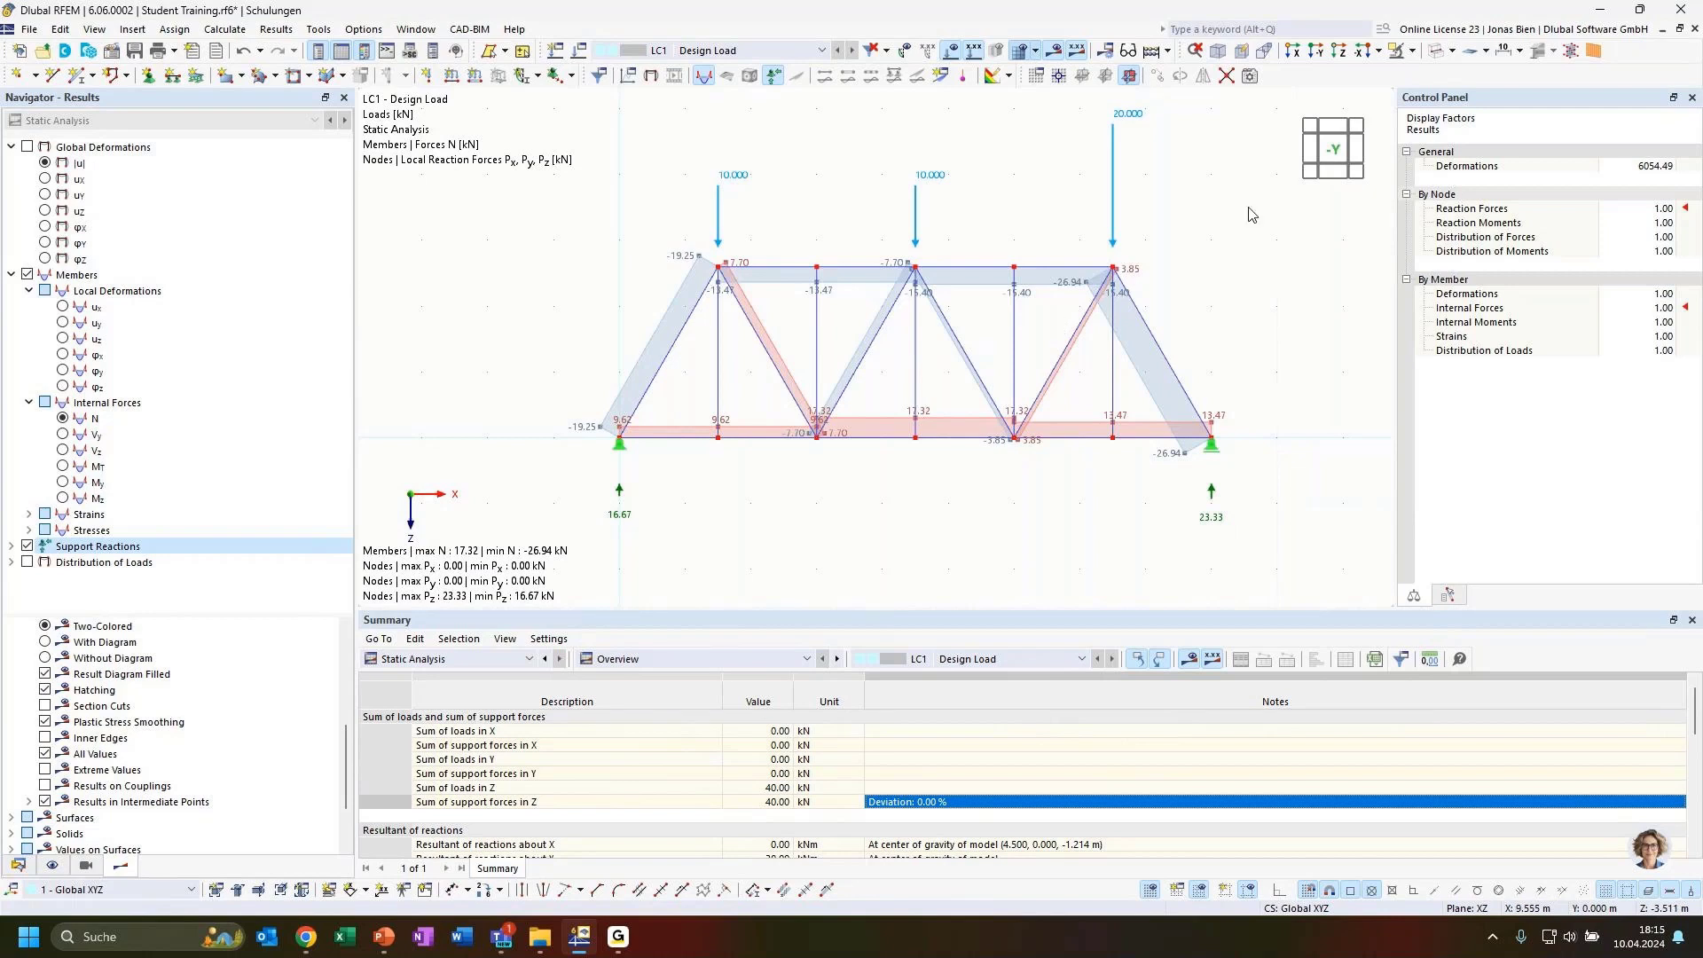
pyautogui.scroll(-2, 1194, 217)
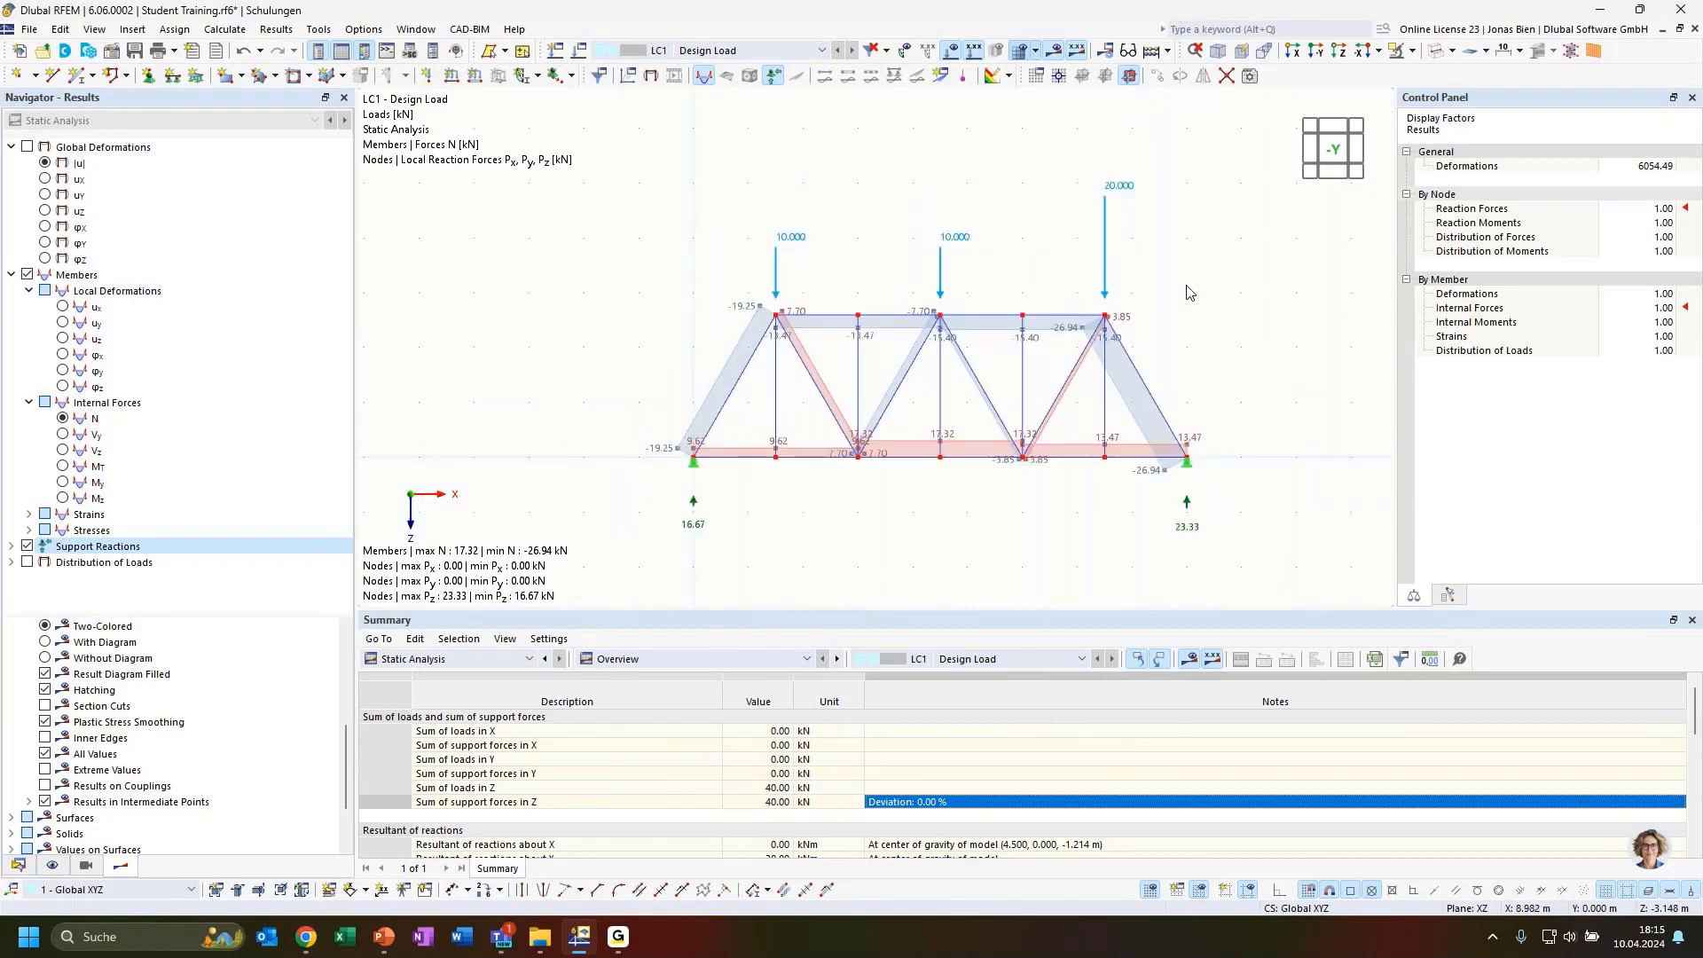
pyautogui.click(1104, 262)
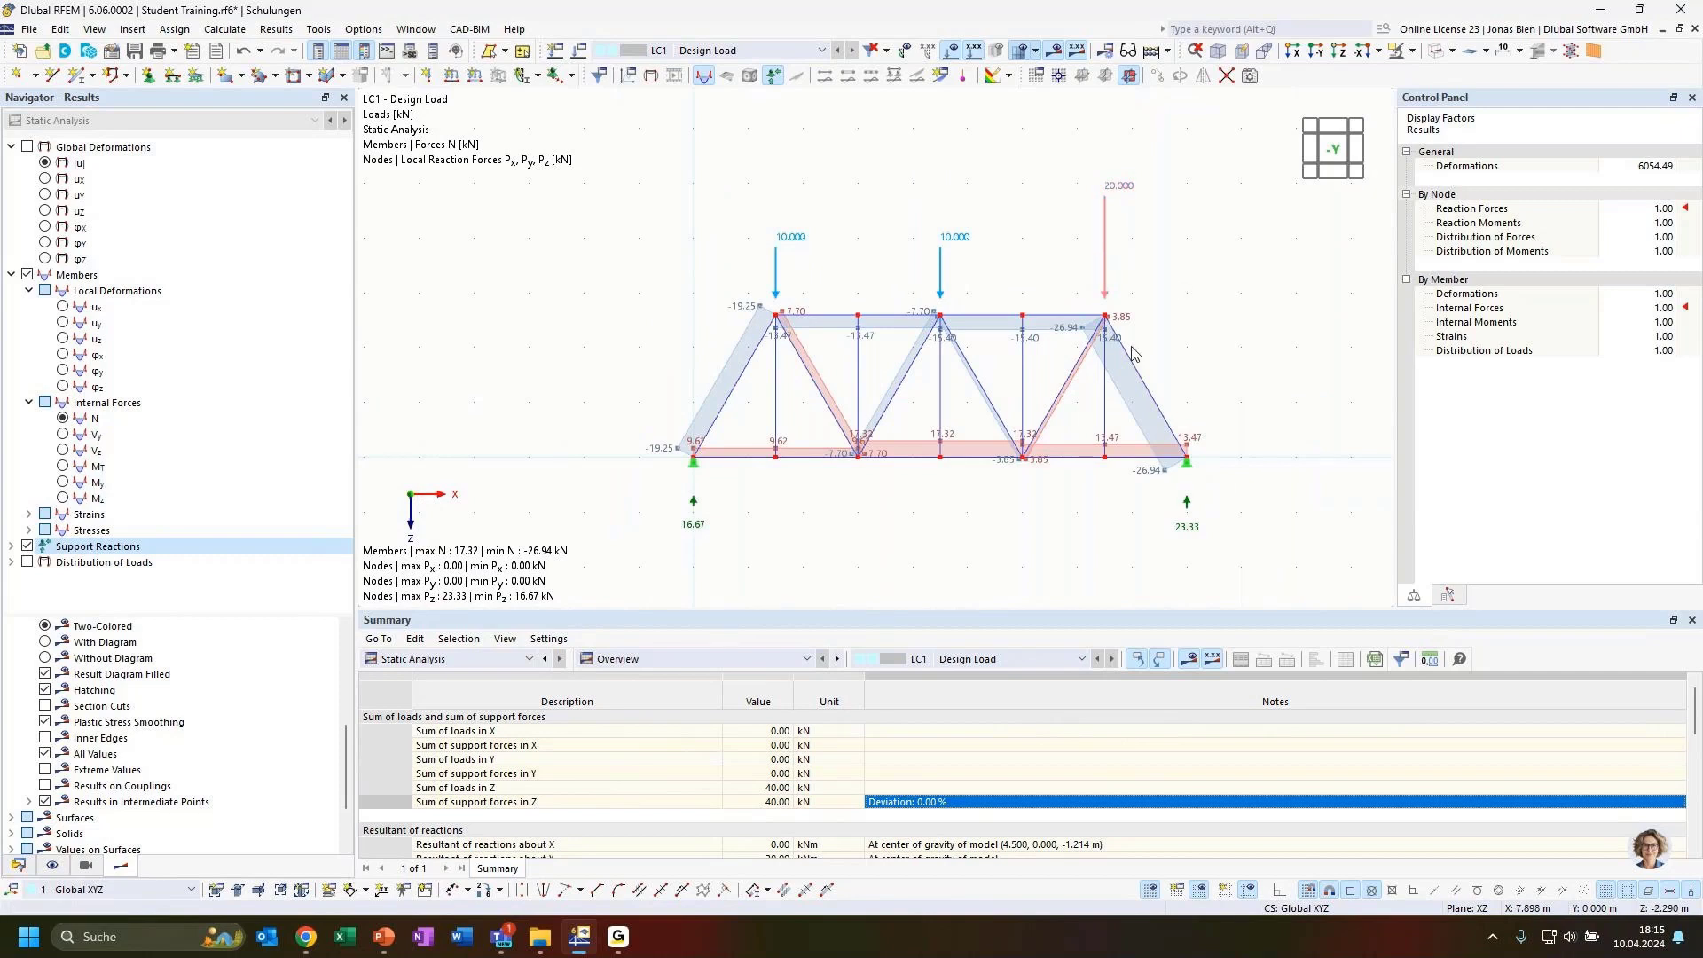
pyautogui.rightClick(1187, 501)
pyautogui.press('Escape')
pyautogui.rightClick(1107, 254)
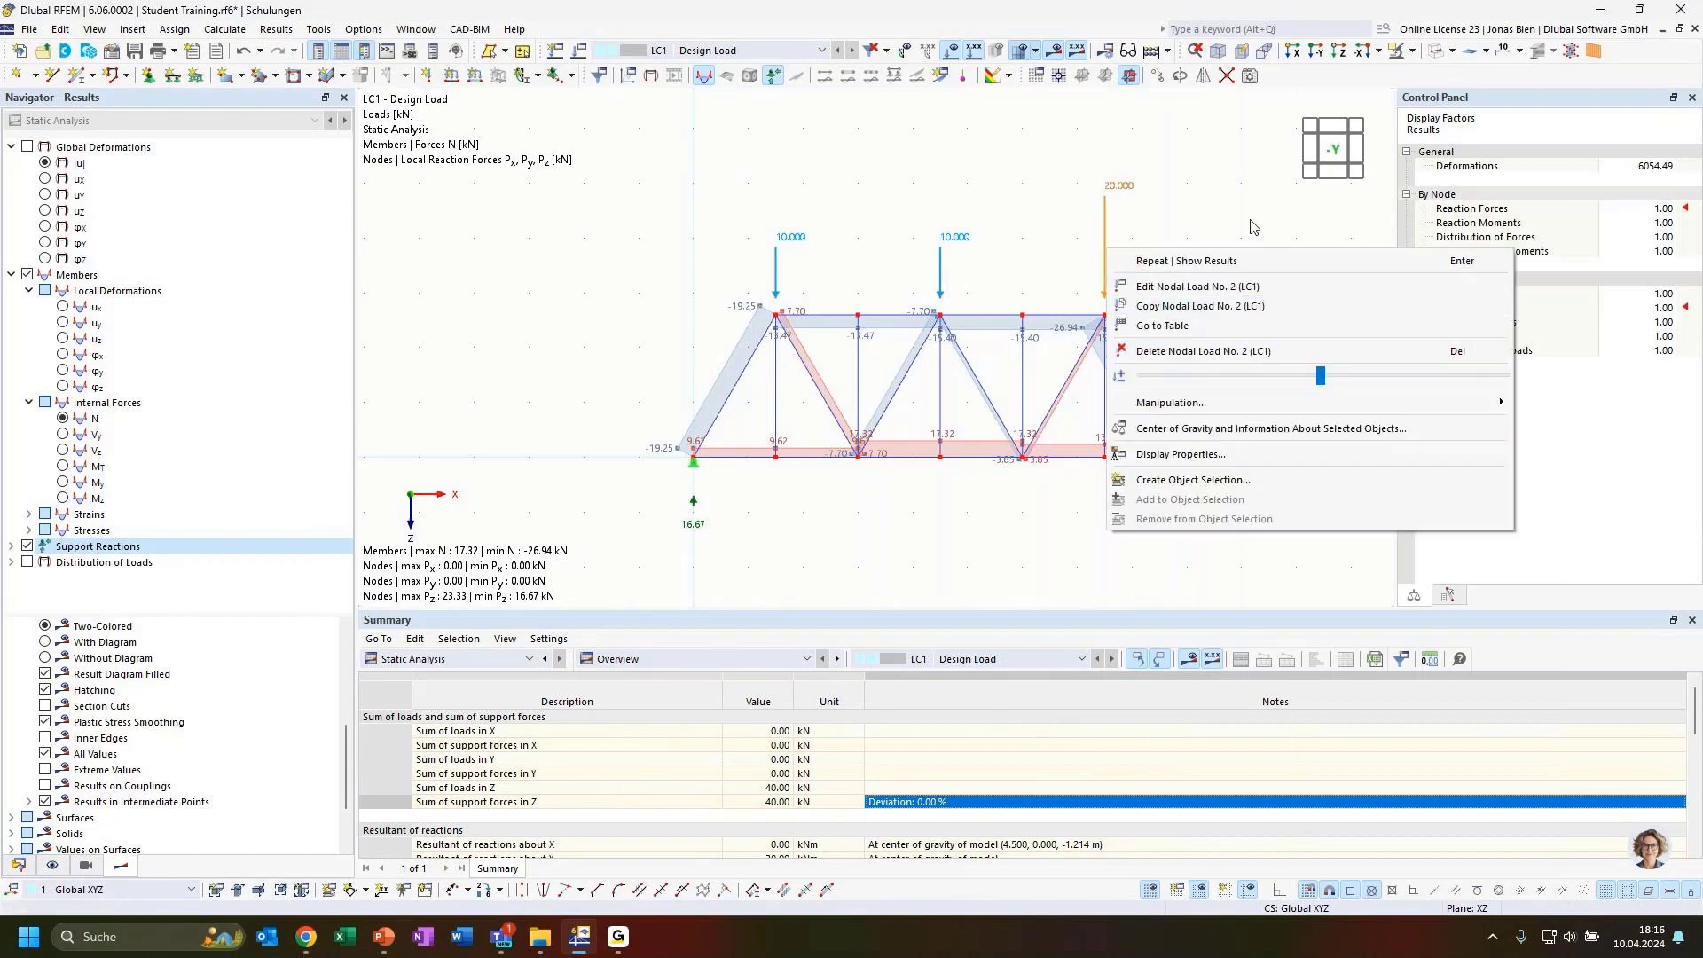
pyautogui.click(1240, 224)
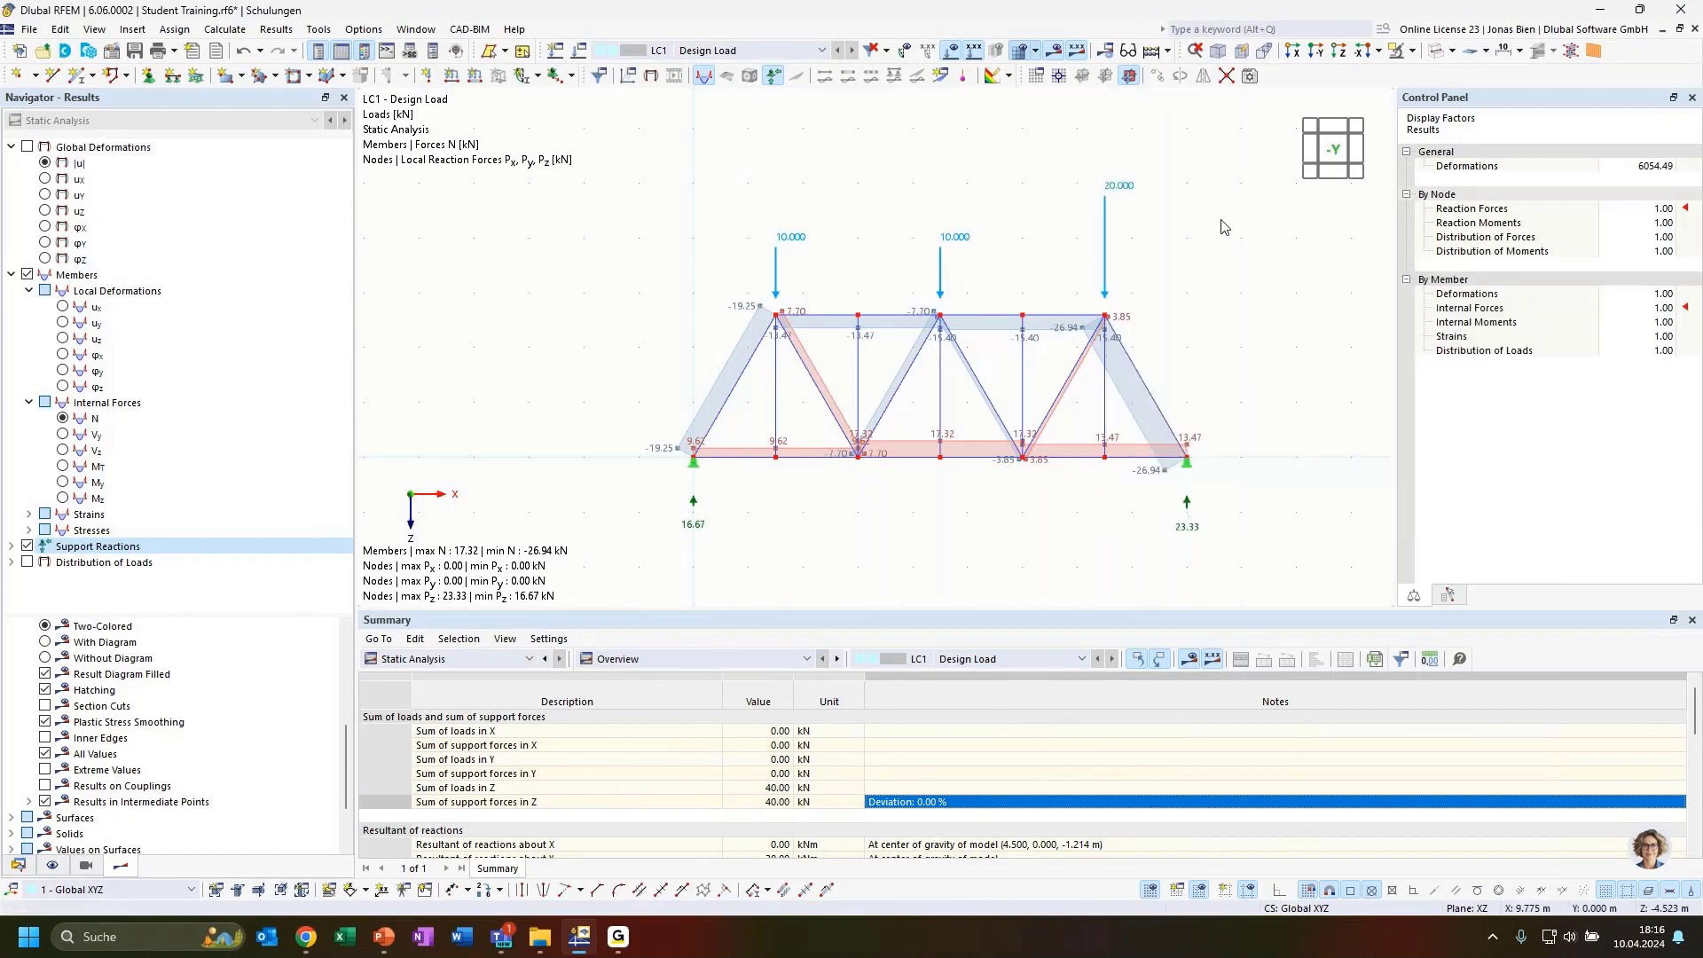
pyautogui.rightClick(1106, 266)
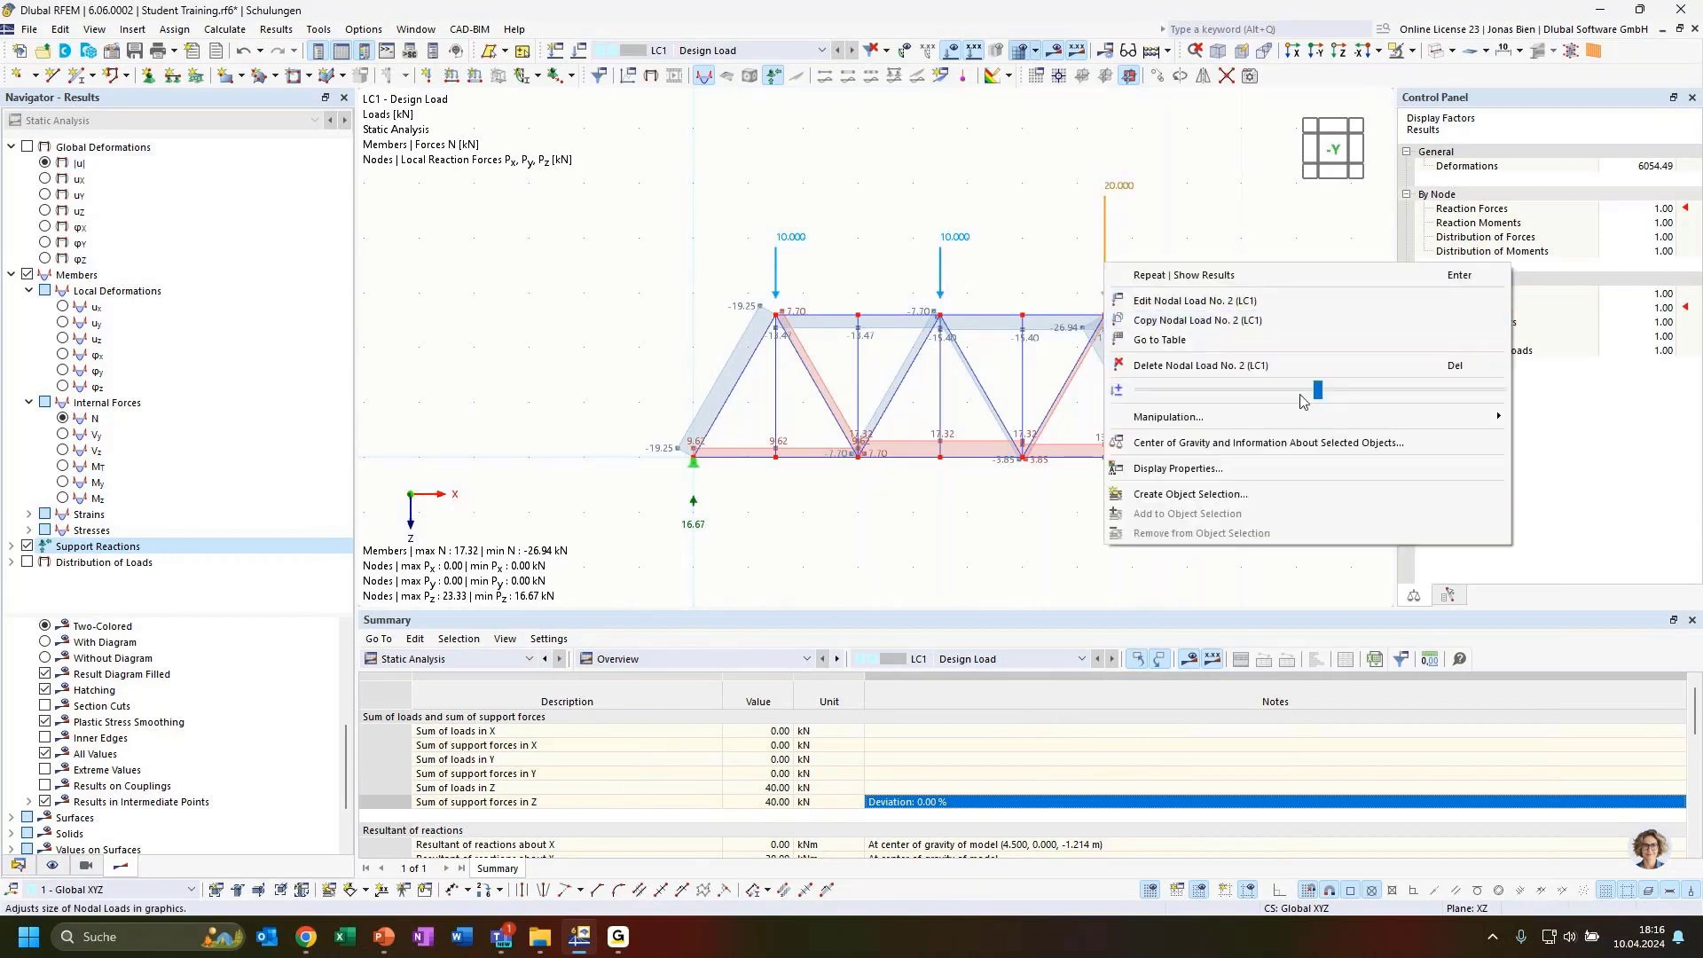
pyautogui.moveTo(1318, 390); pyautogui.dragTo(1162, 399)
pyautogui.click(951, 503)
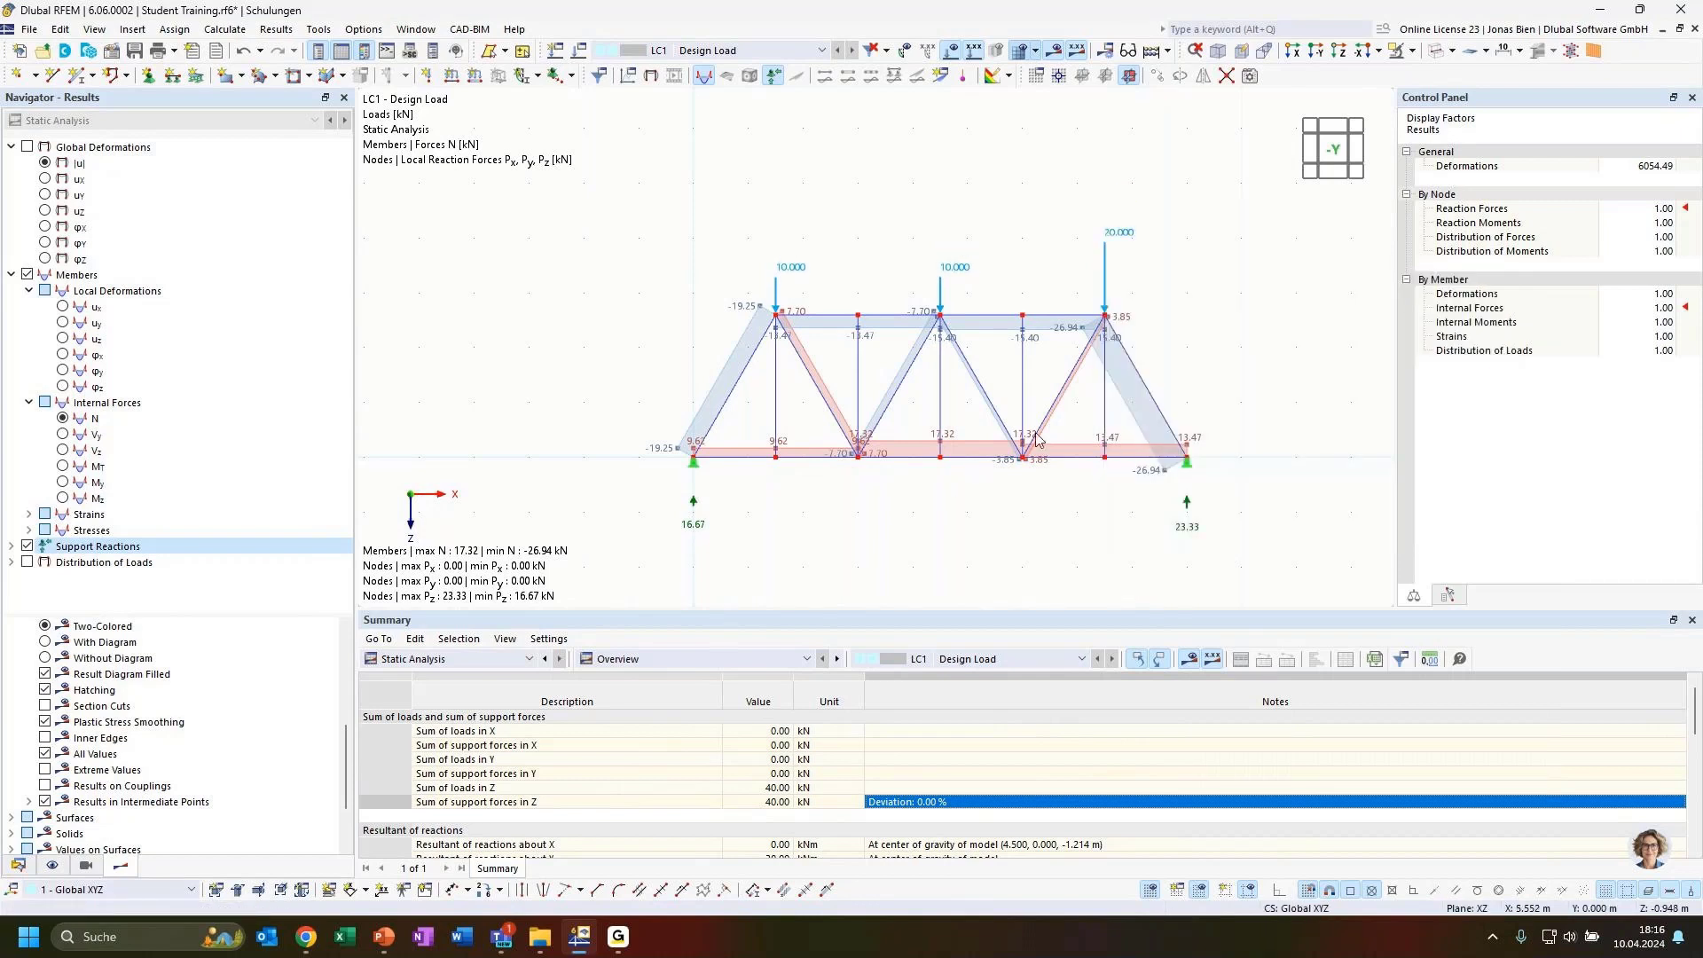
# Enlarge the display size of the nodal support symbols at both ends of the truss
pyautogui.scroll(1, 764, 477)
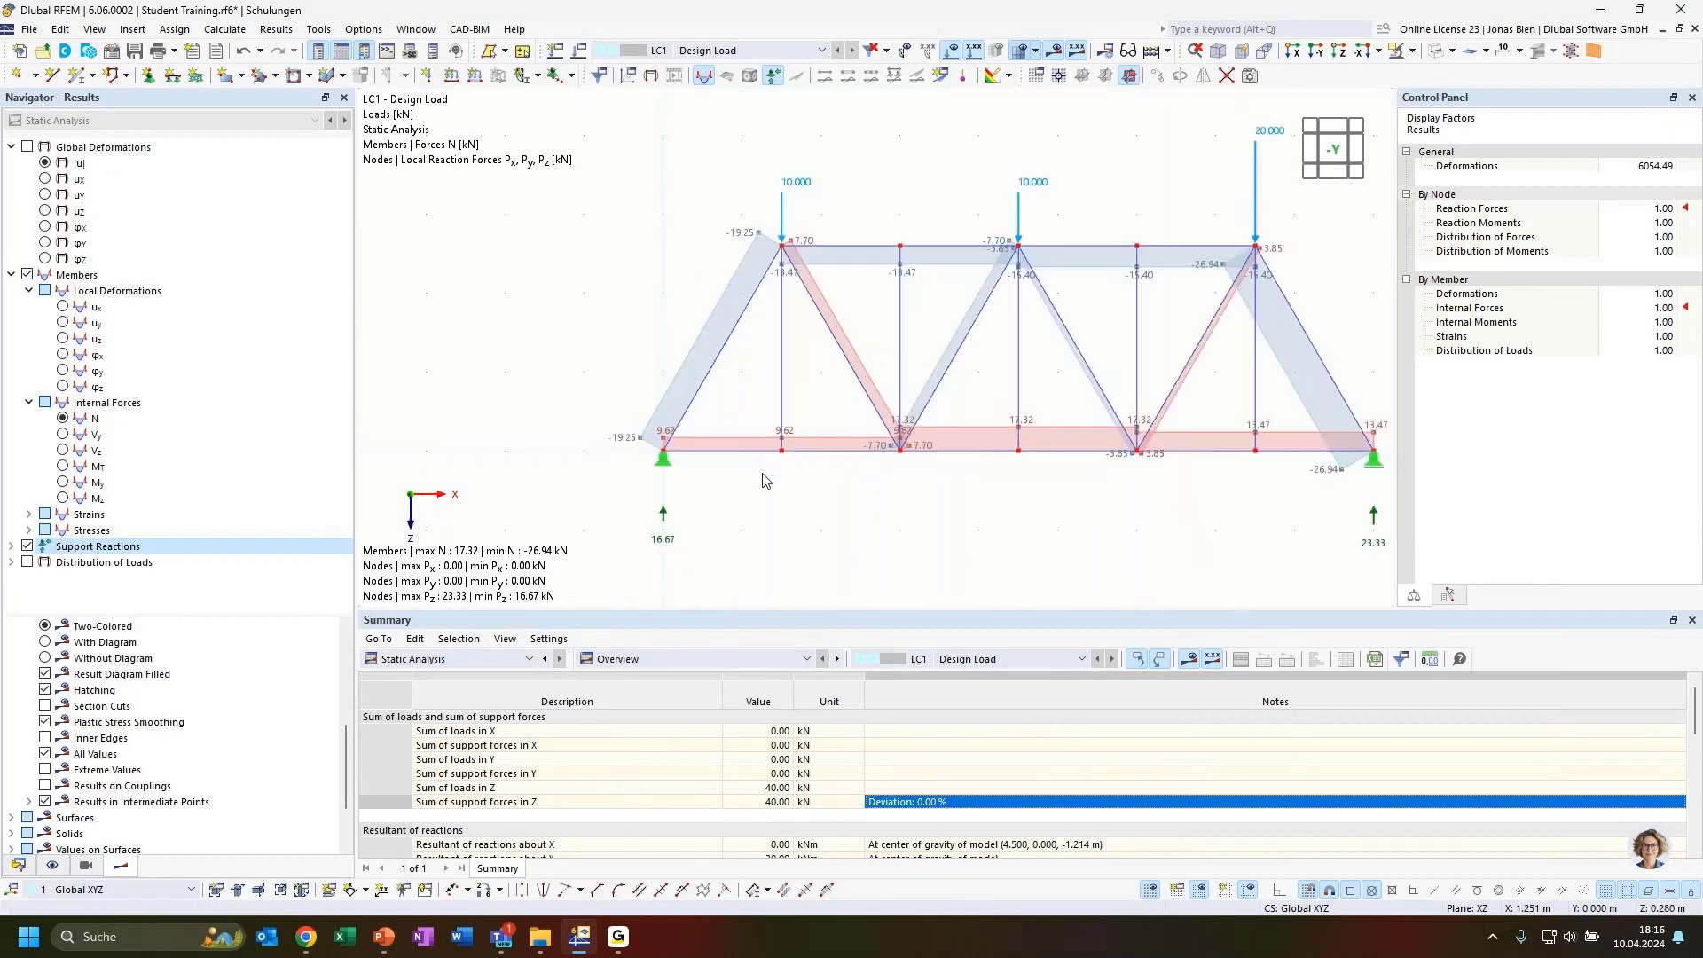
pyautogui.moveTo(1120, 506); pyautogui.dragTo(1015, 507, button='middle')
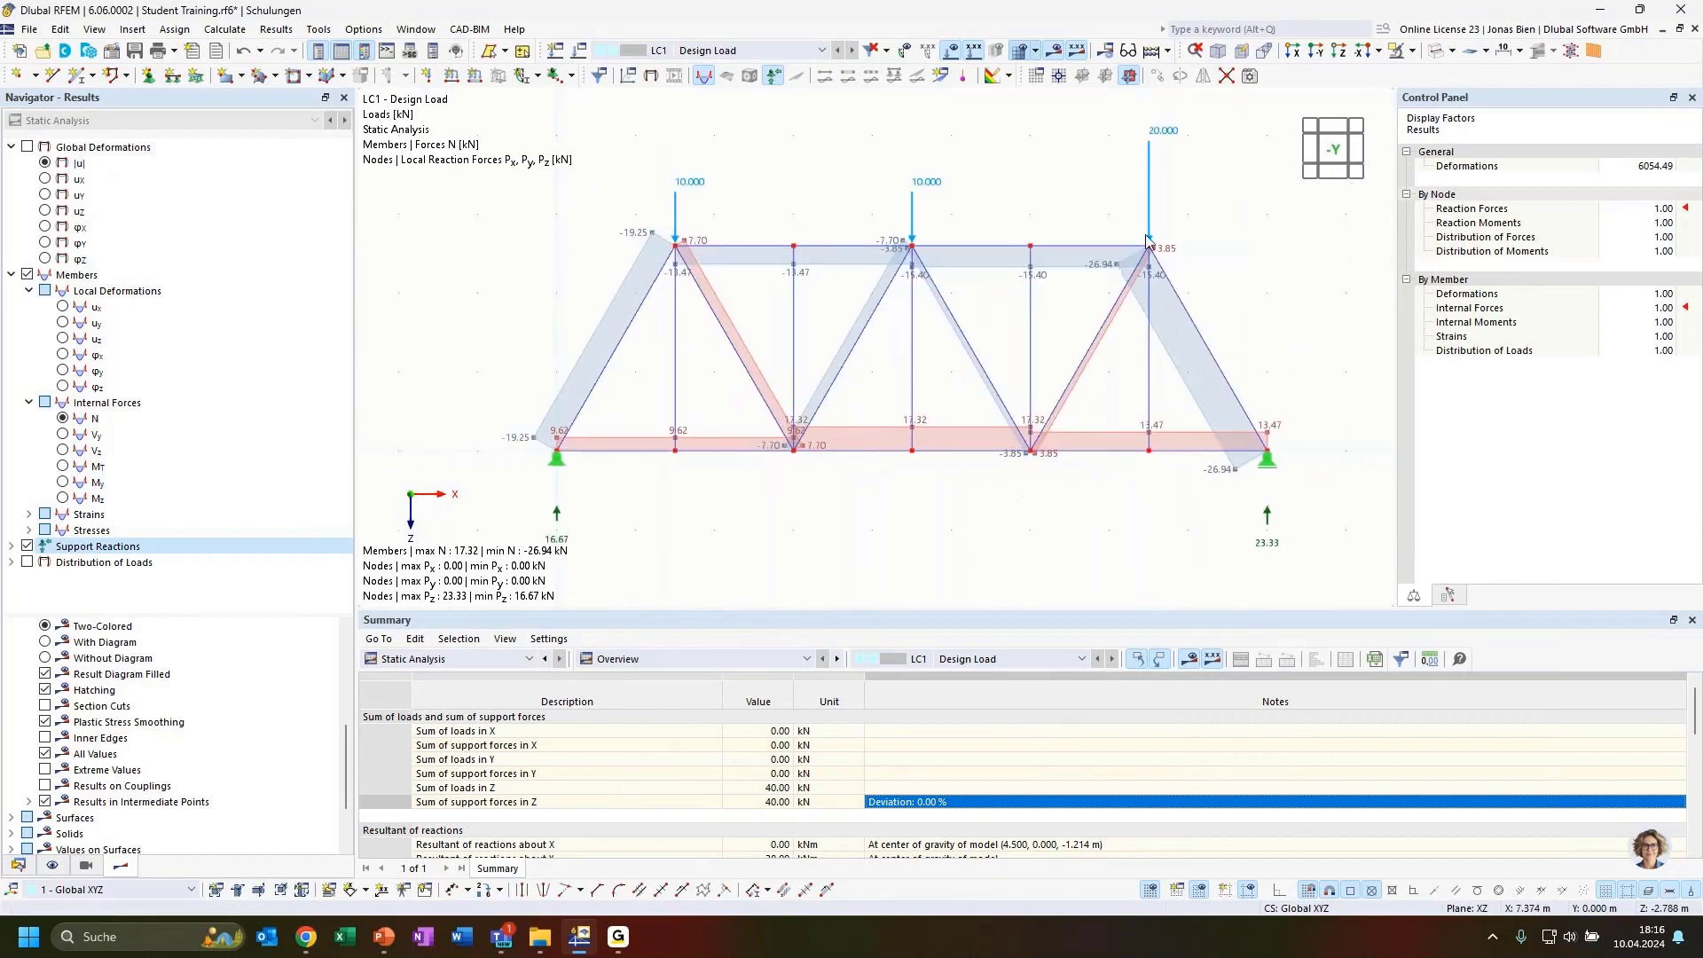
pyautogui.rightClick(1269, 459)
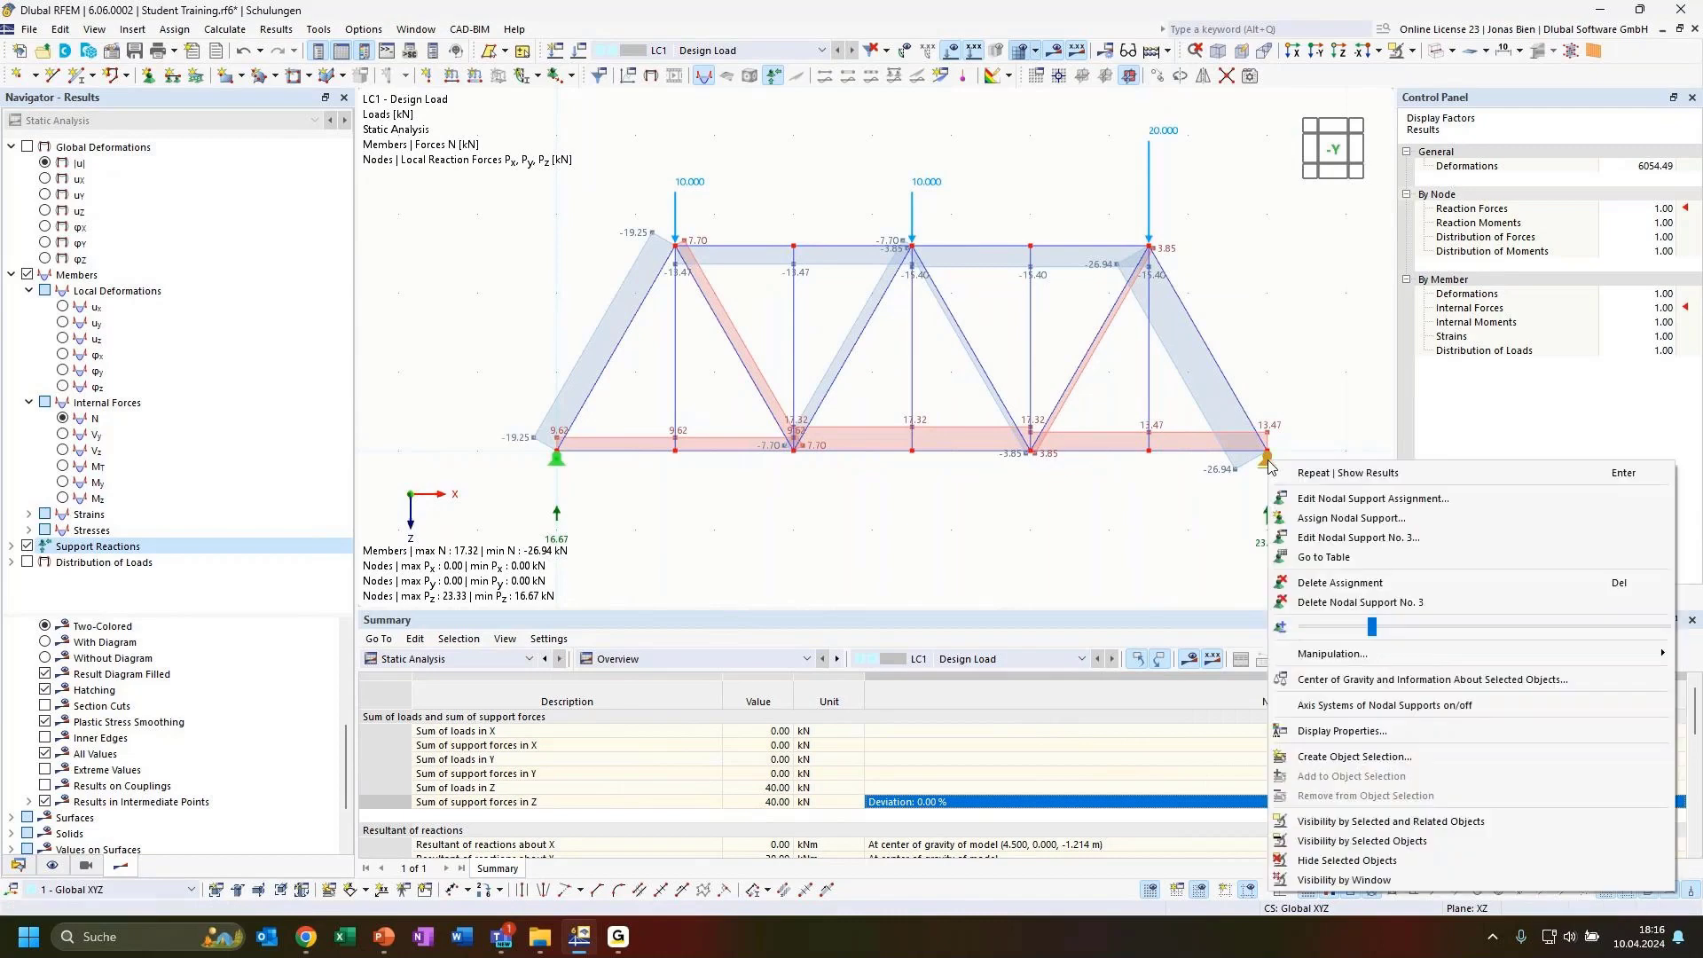
pyautogui.moveTo(1377, 629); pyautogui.dragTo(1452, 630)
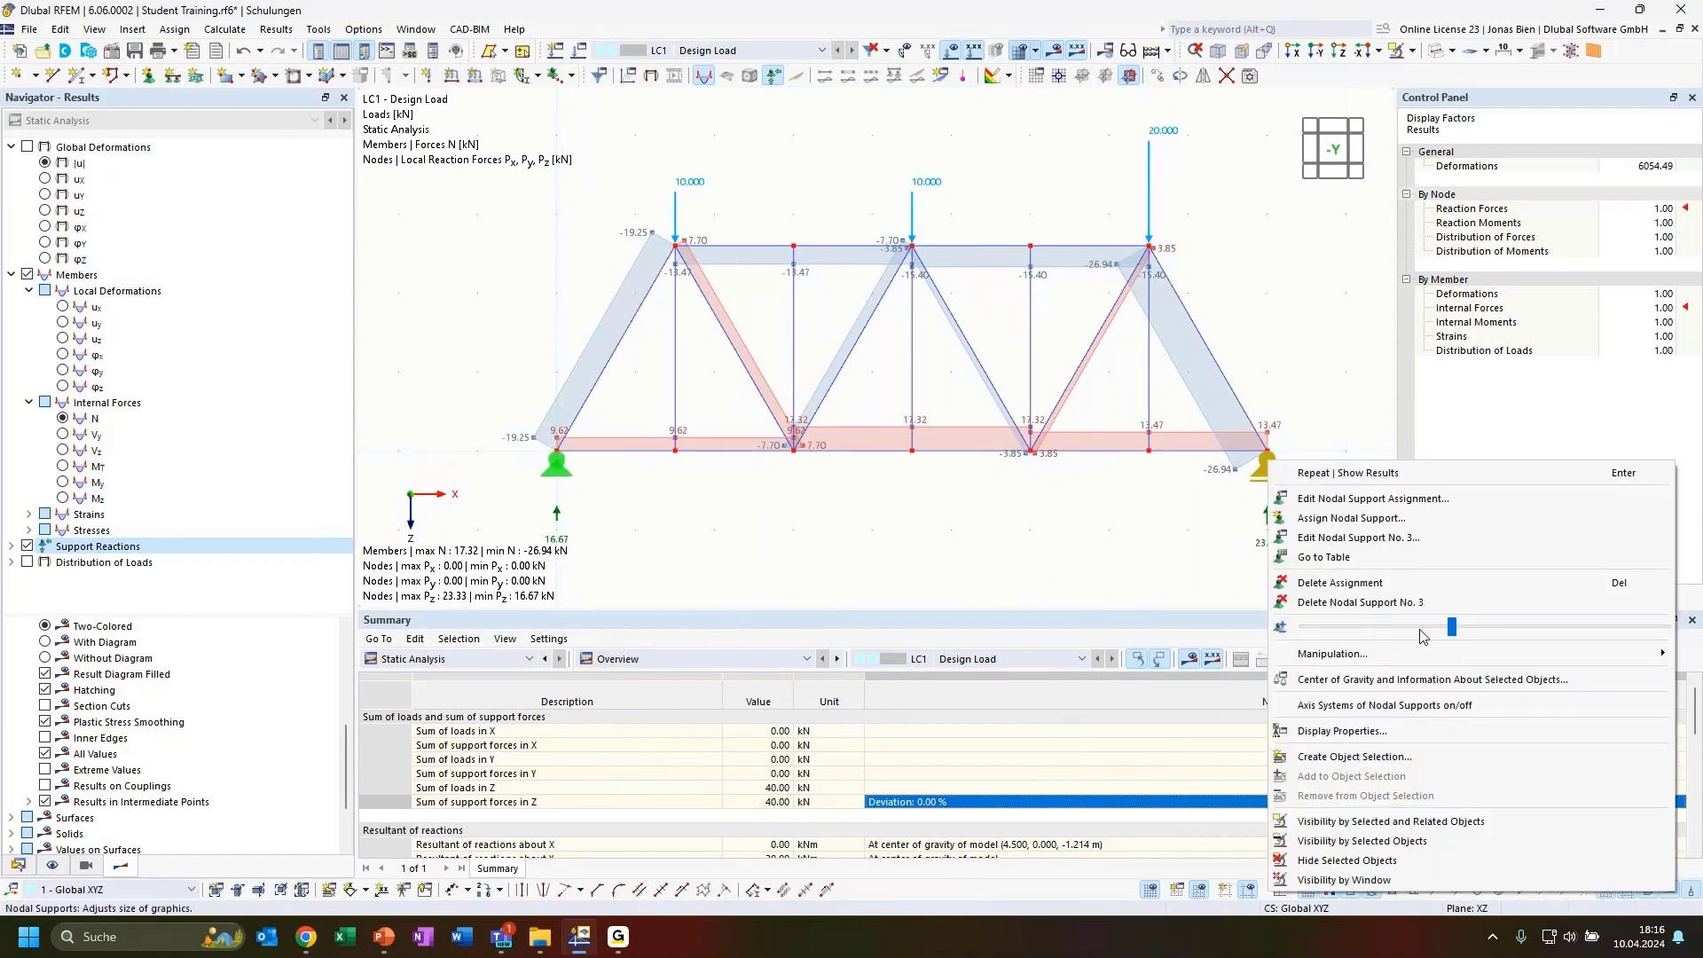
pyautogui.click(989, 531)
pyautogui.scroll(-1, 1084, 520)
pyautogui.scroll(1, 1150, 536)
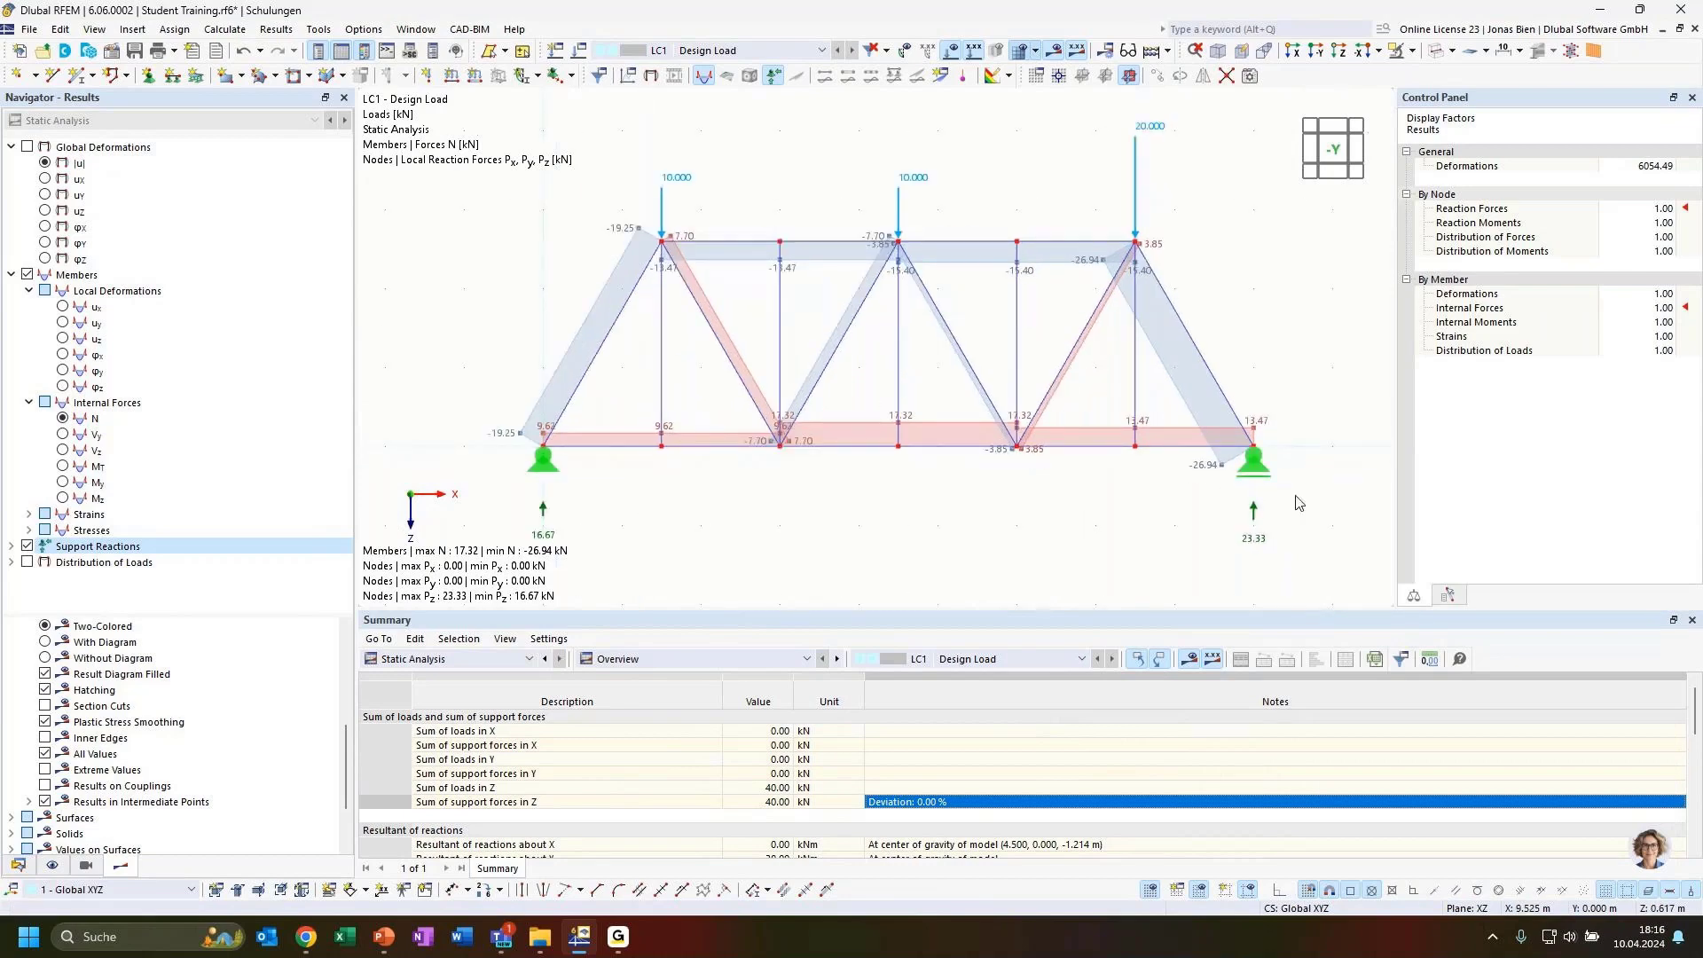
pyautogui.rightClick(1256, 518)
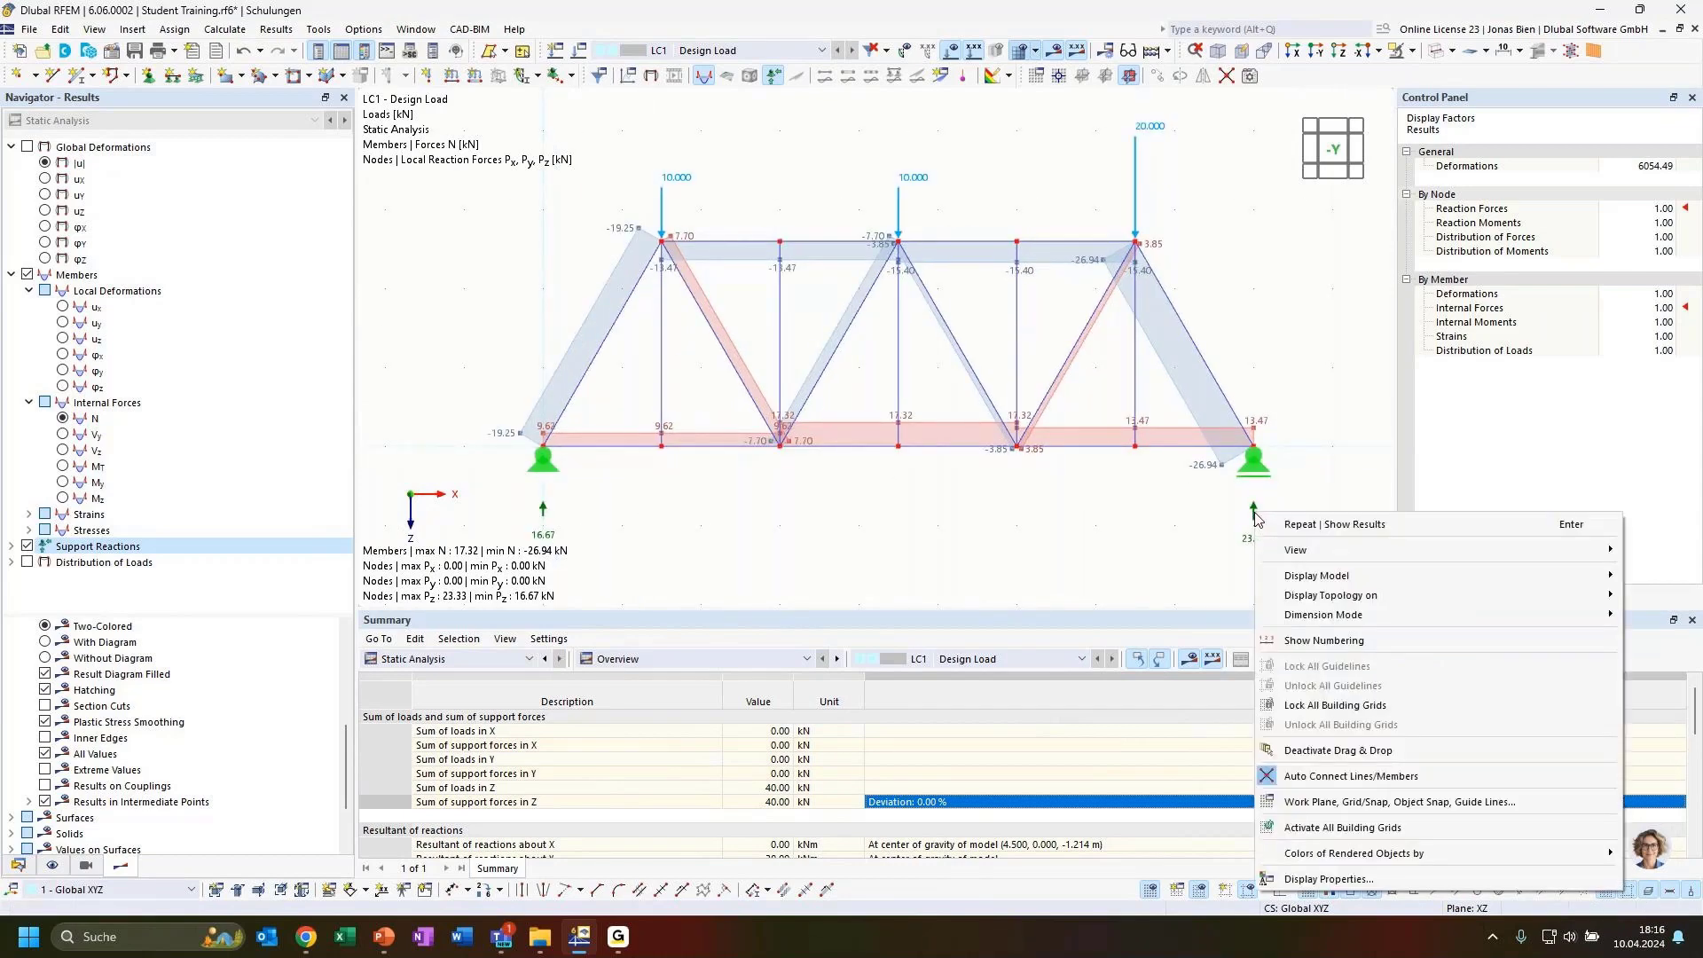
pyautogui.rightClick(1227, 444)
pyautogui.click(1295, 392)
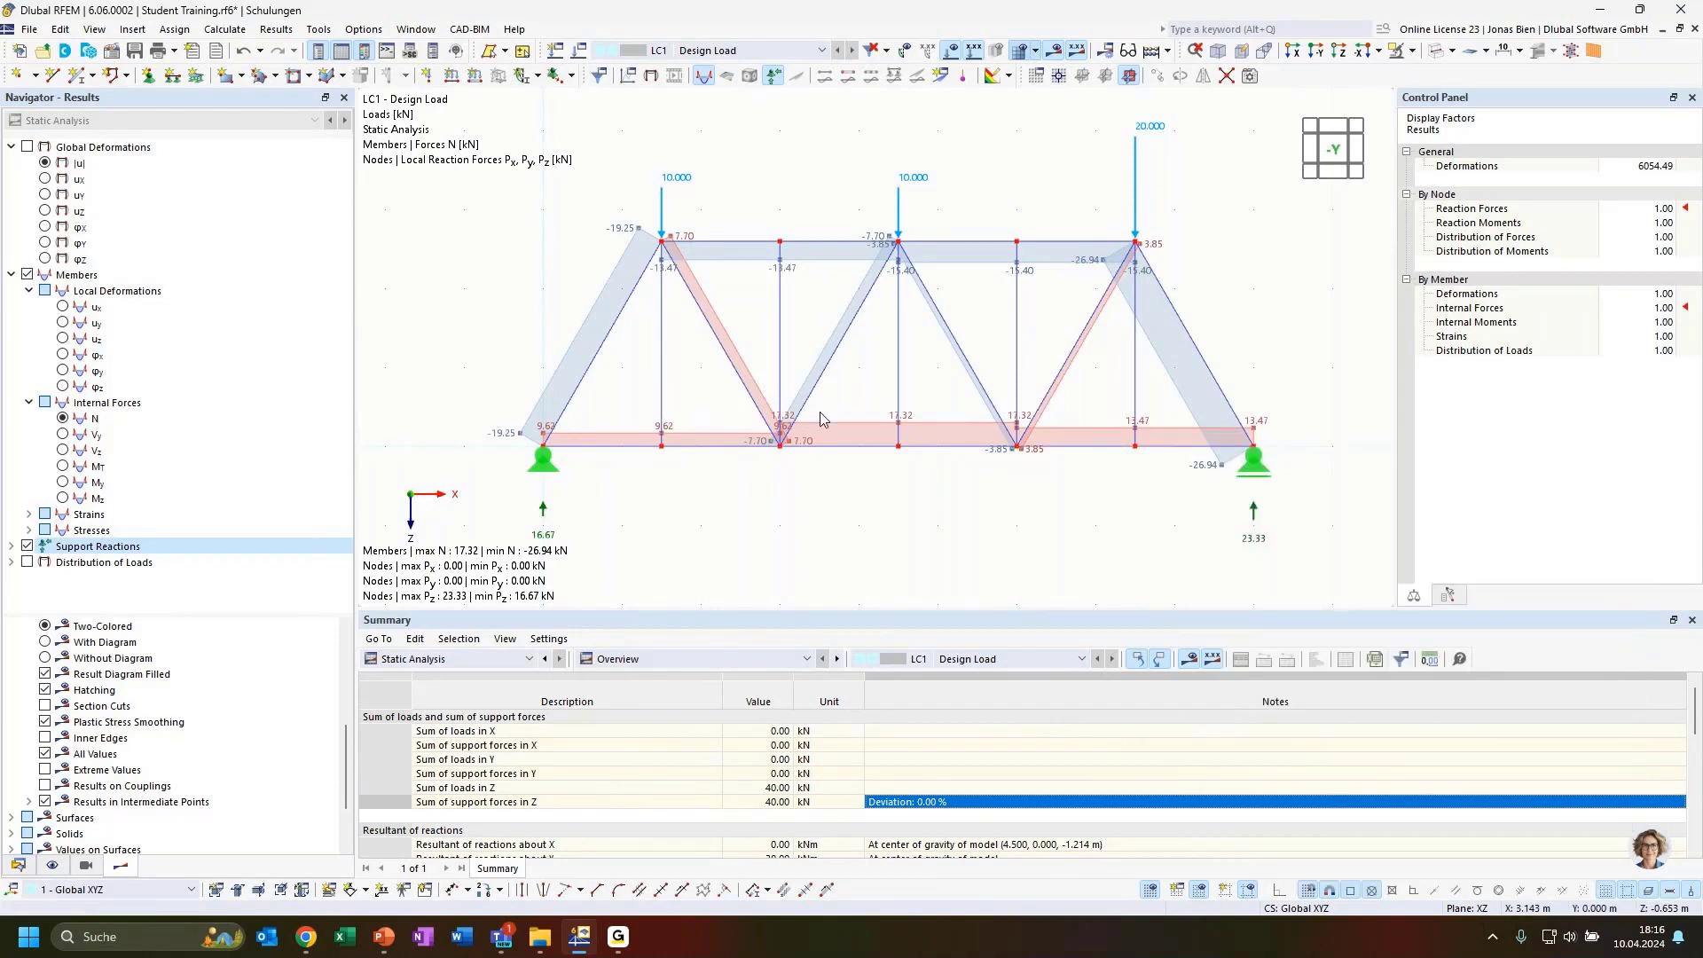
pyautogui.moveTo(1003, 538); pyautogui.dragTo(1062, 518, button='middle')
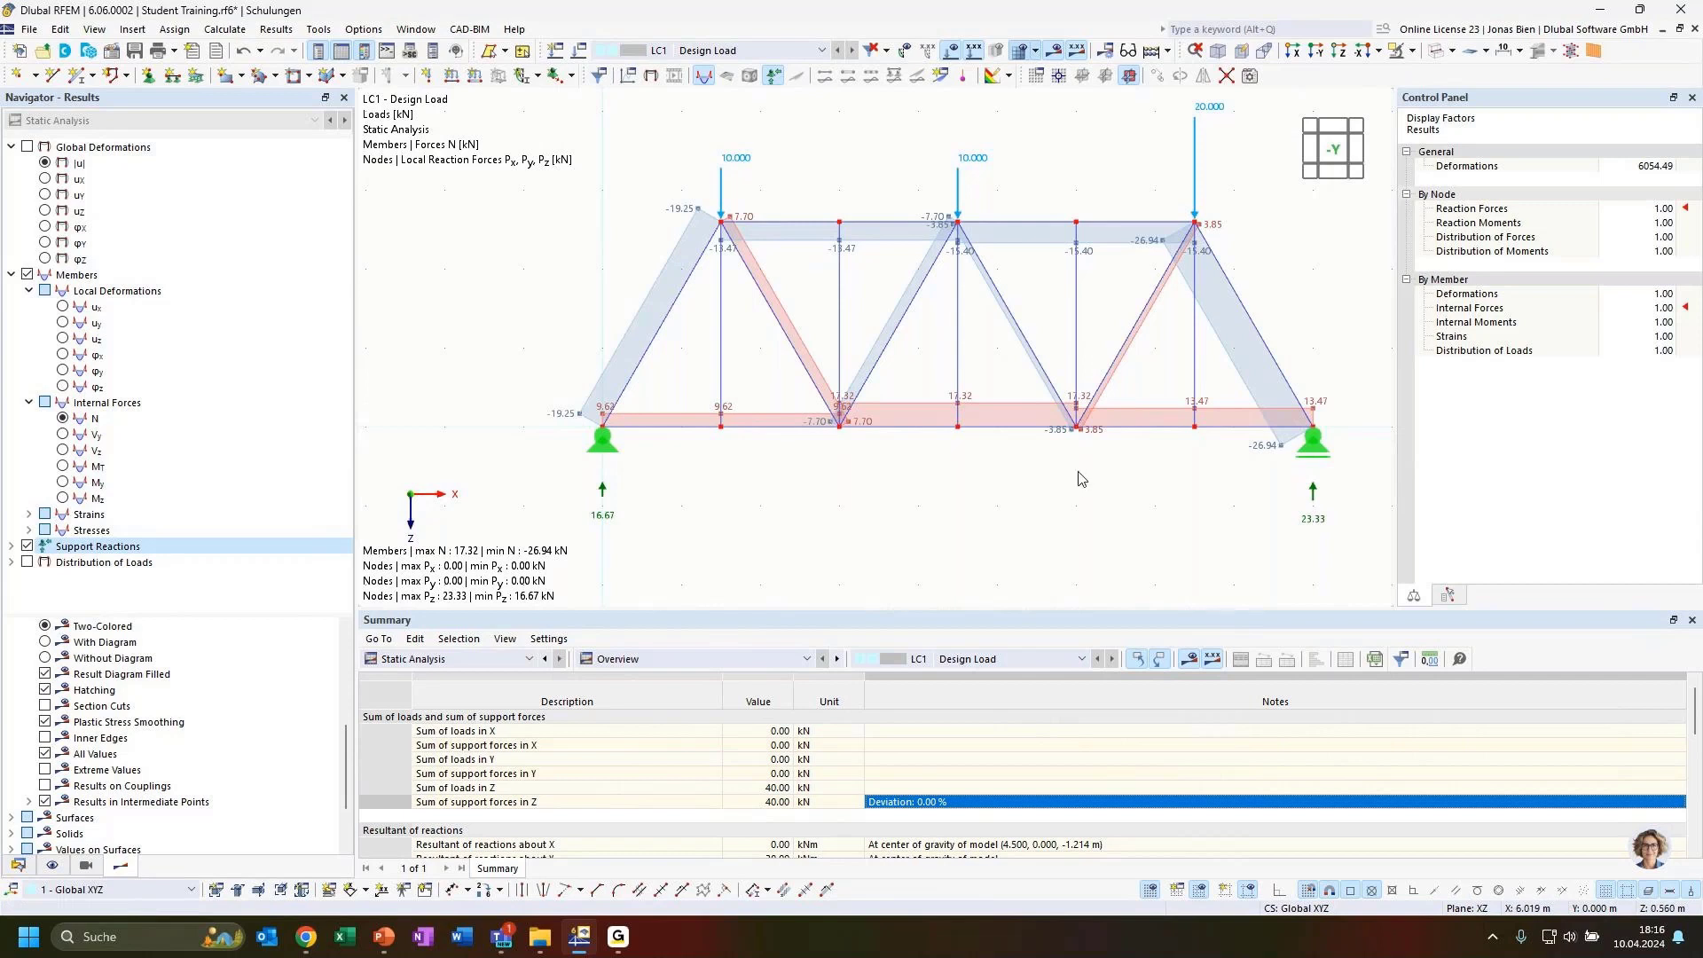
pyautogui.moveTo(1079, 472); pyautogui.dragTo(1072, 483, button='middle')
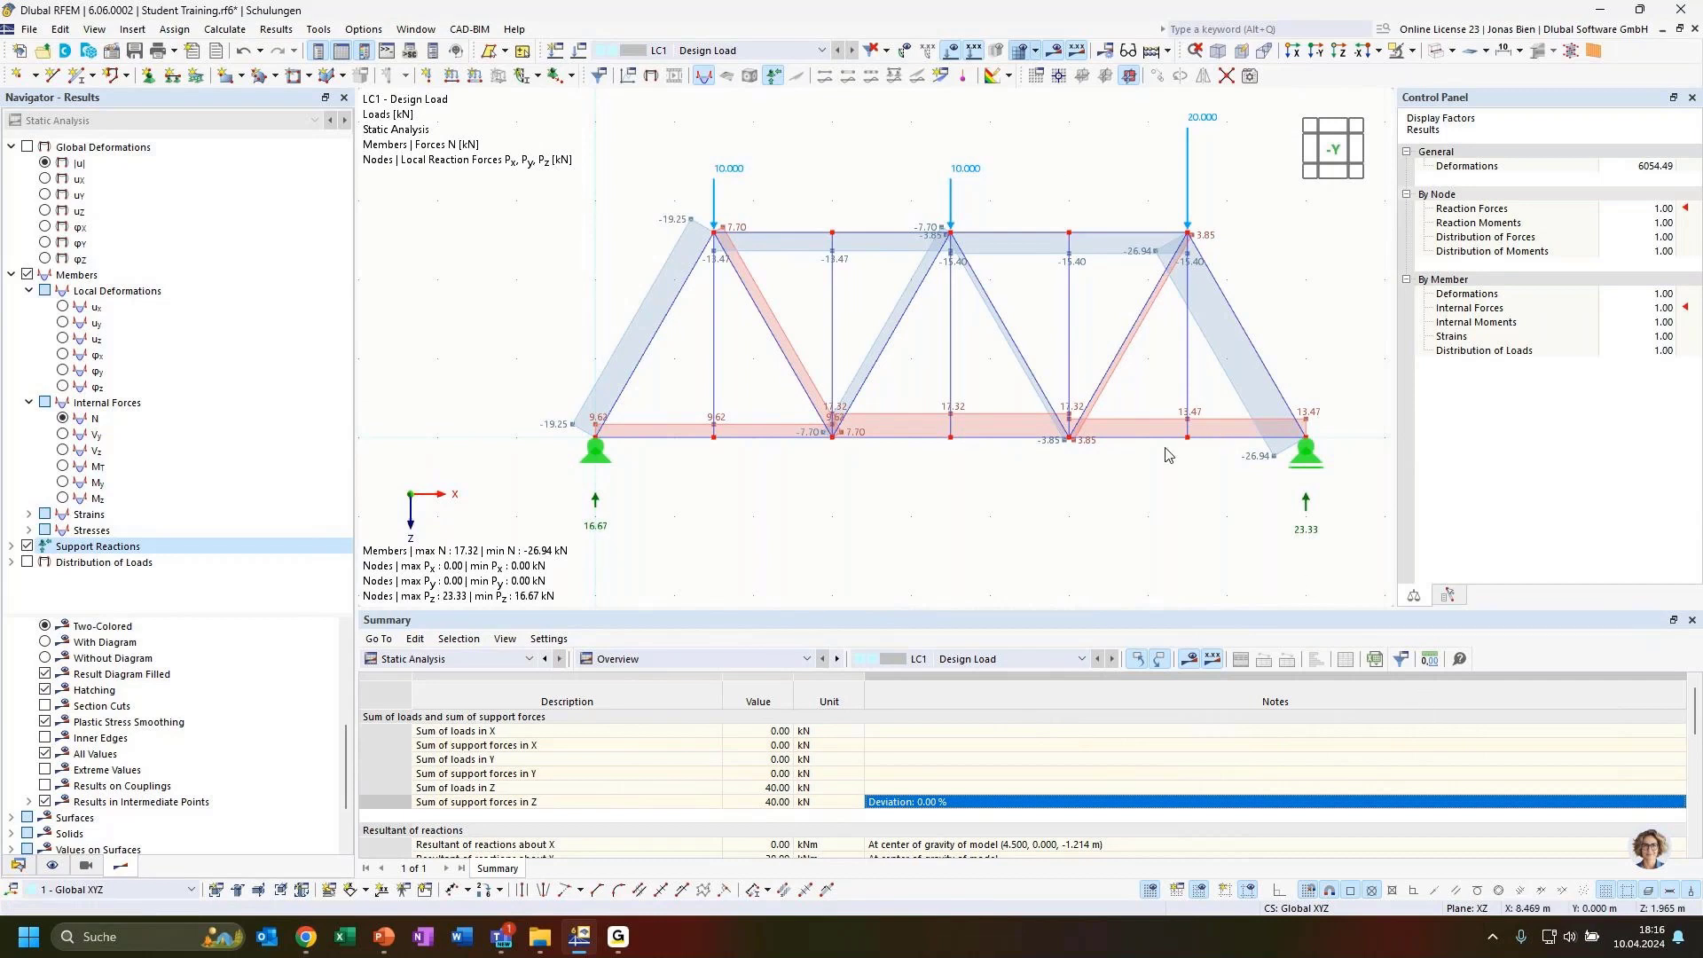
# Check the display properties for the support reaction forces at nodal supports, including size and spacing, and leave them as they are
pyautogui.click(364, 29)
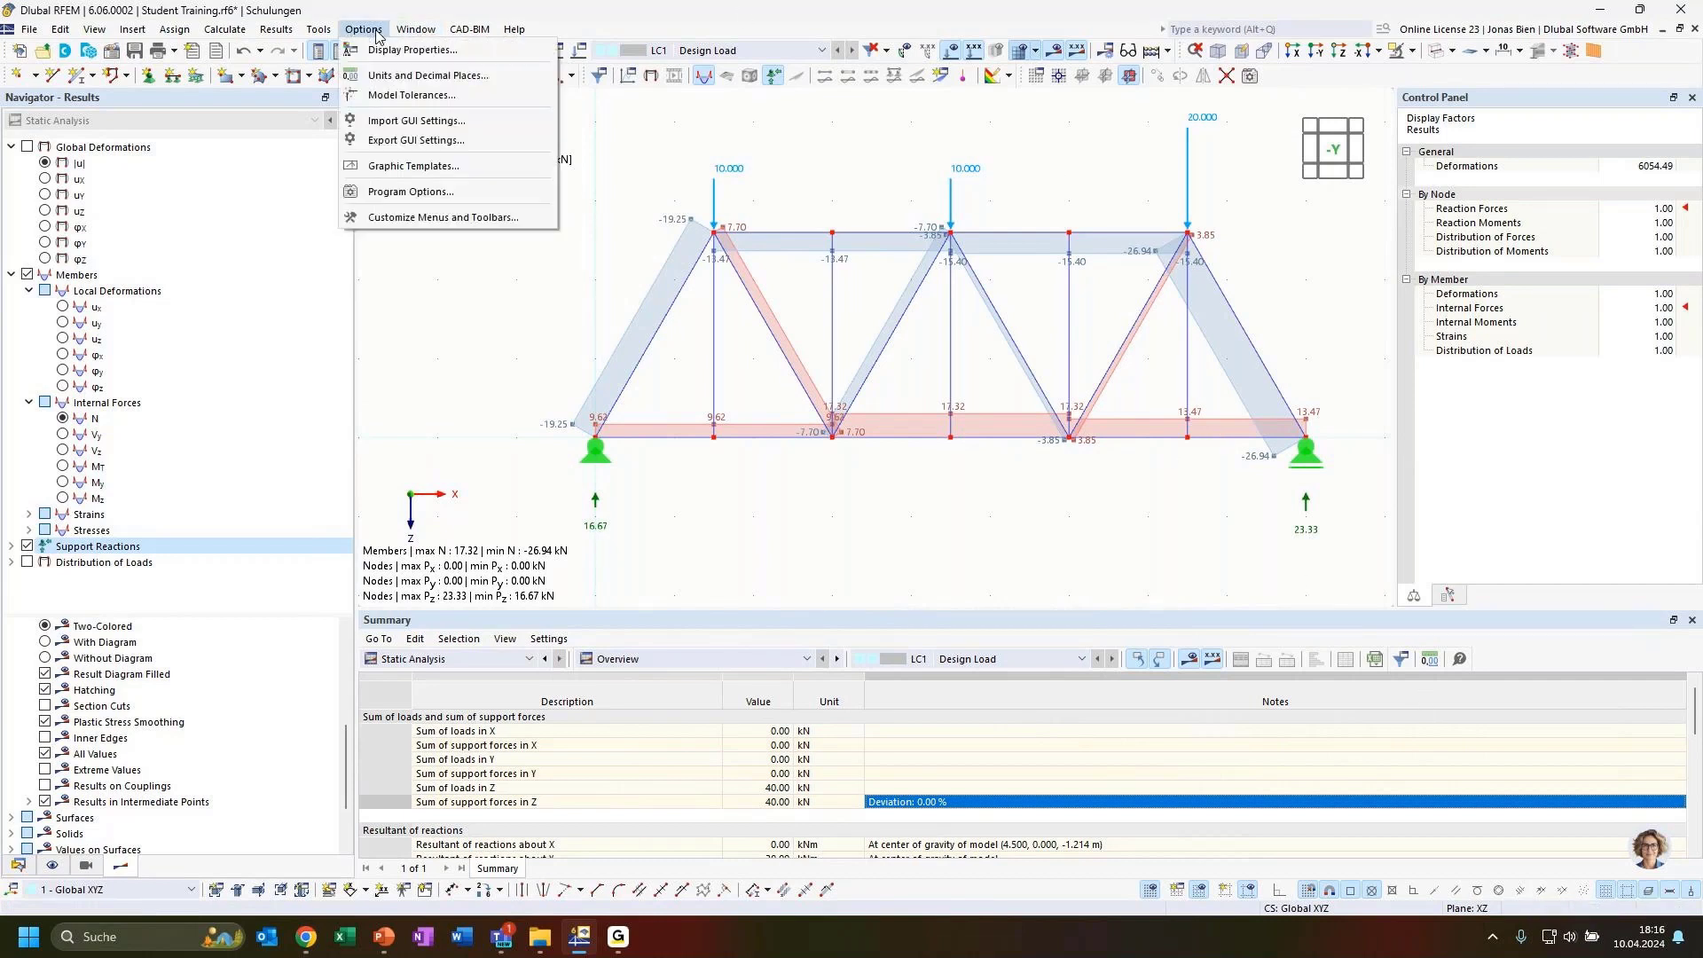
pyautogui.click(404, 50)
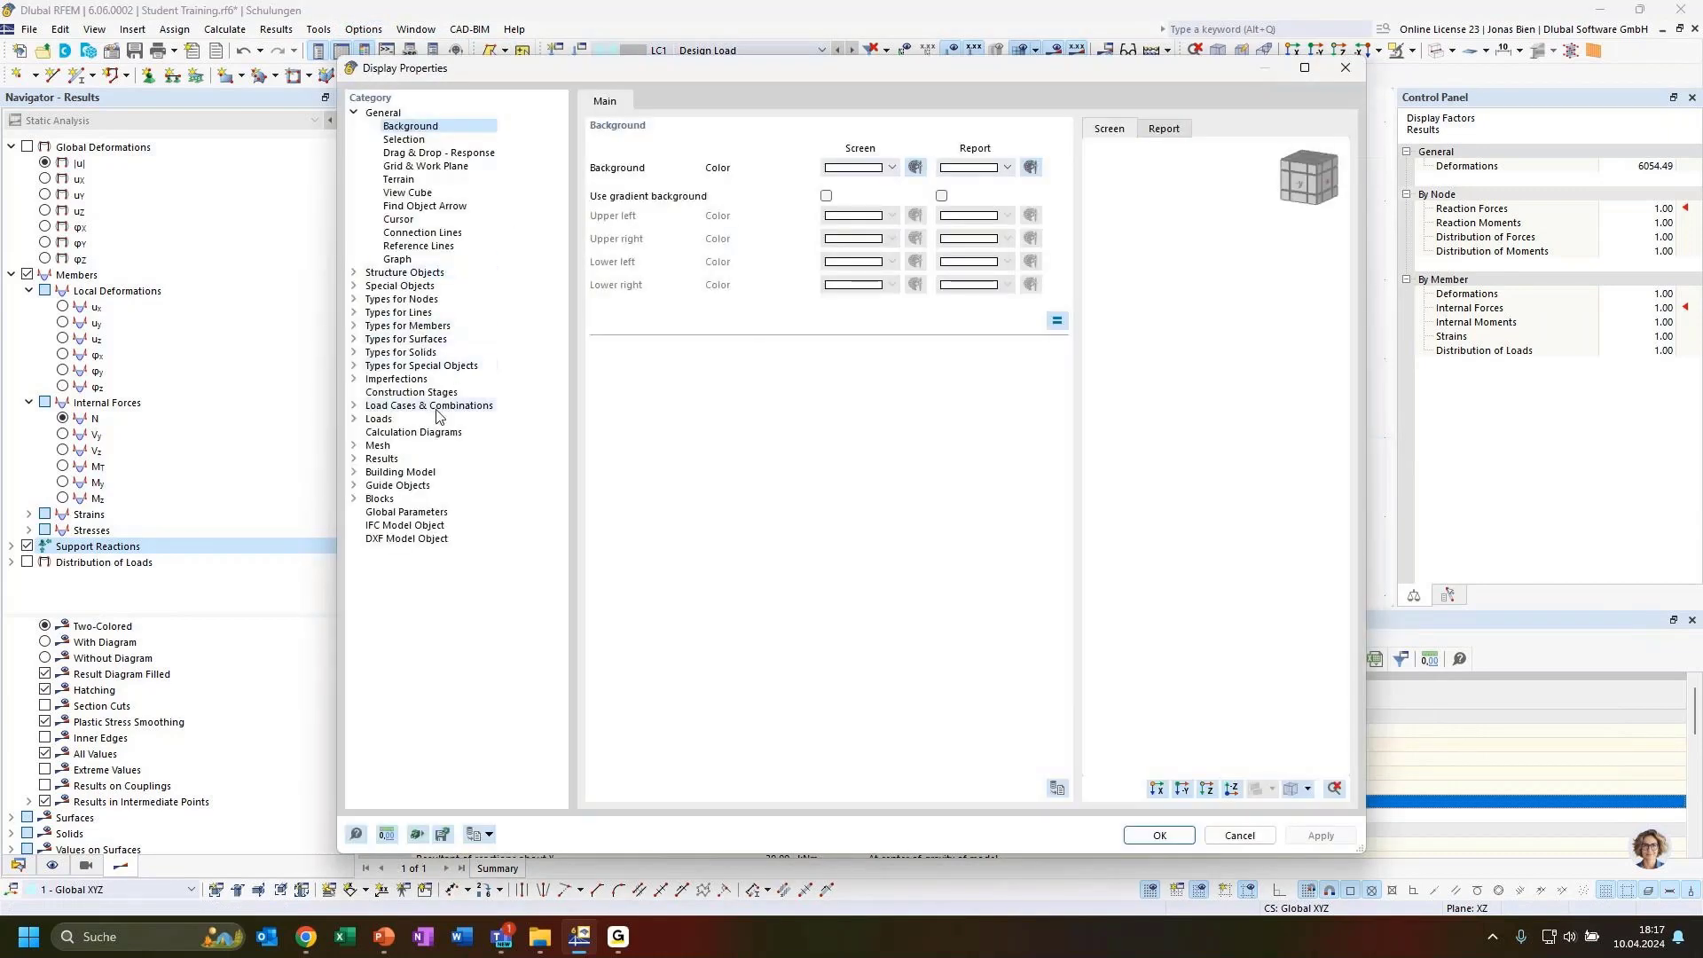
pyautogui.click(353, 459)
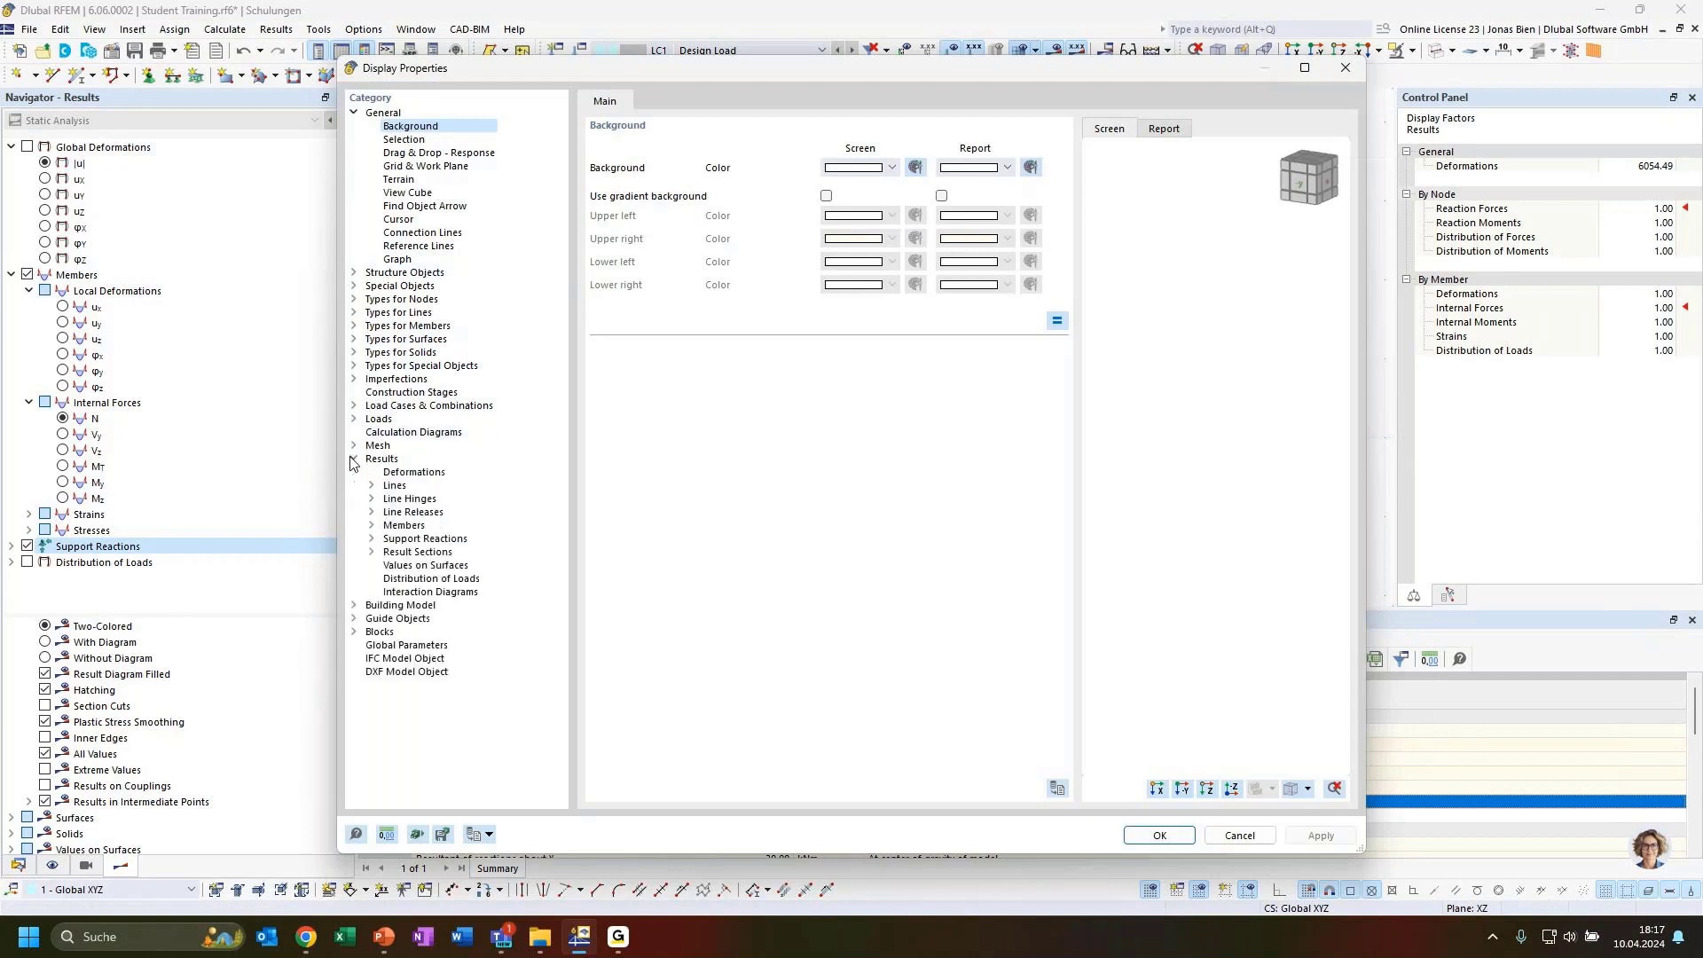
pyautogui.click(372, 538)
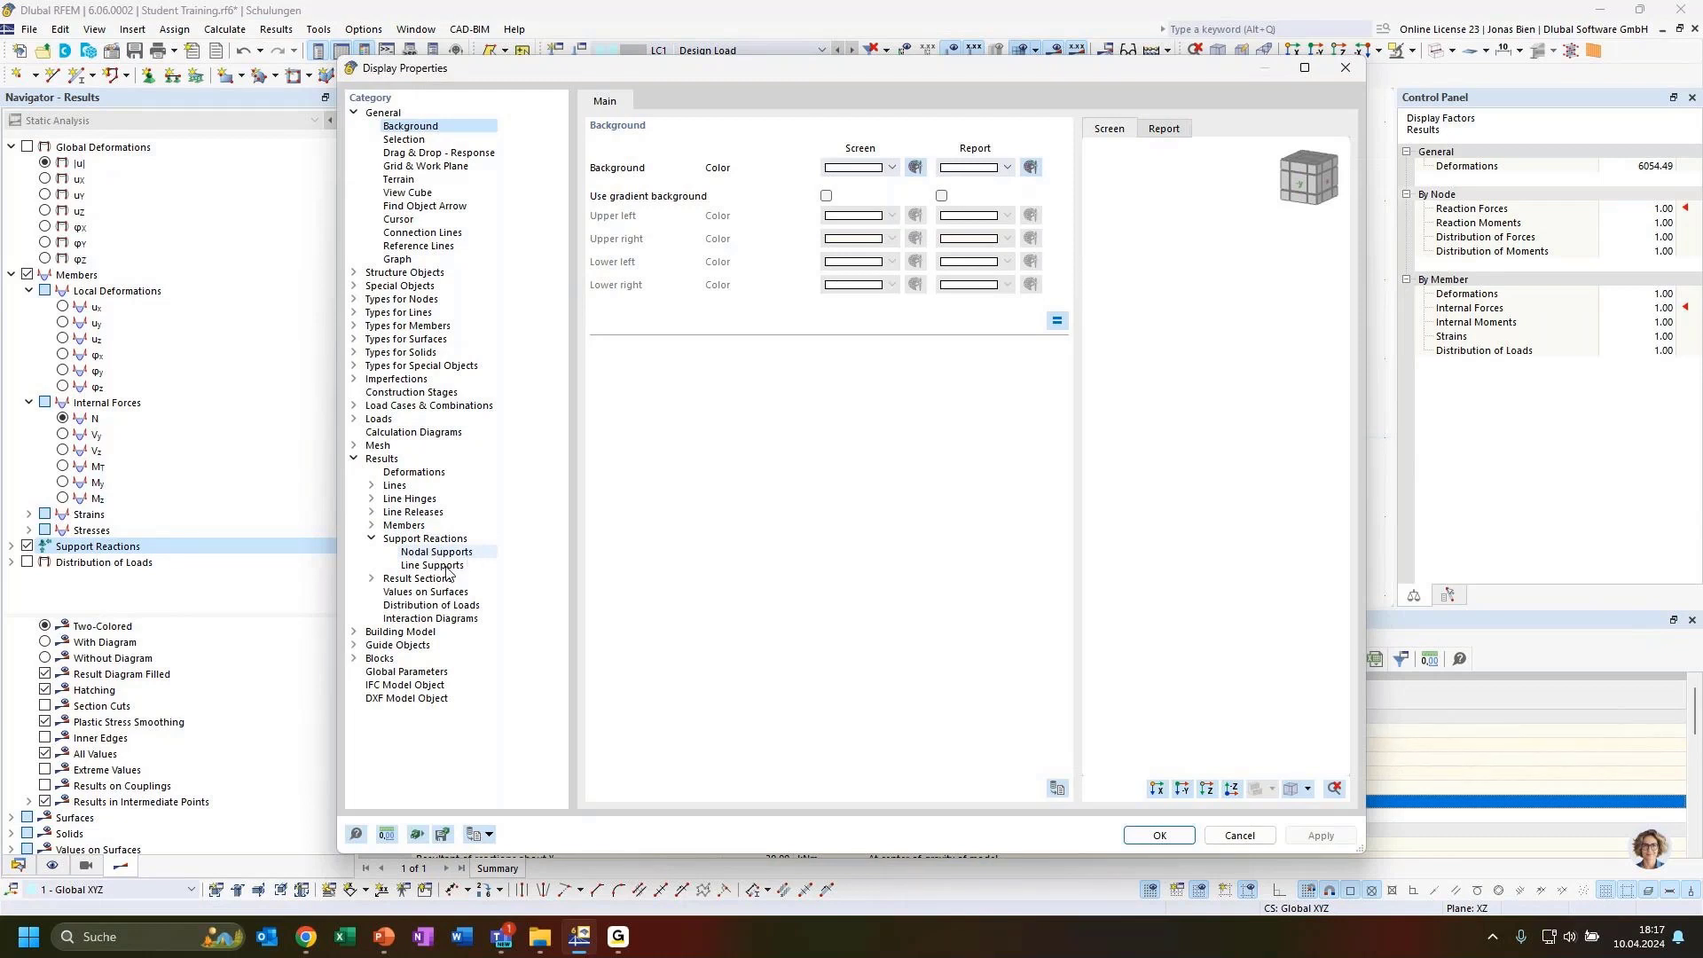
pyautogui.click(446, 556)
pyautogui.click(448, 565)
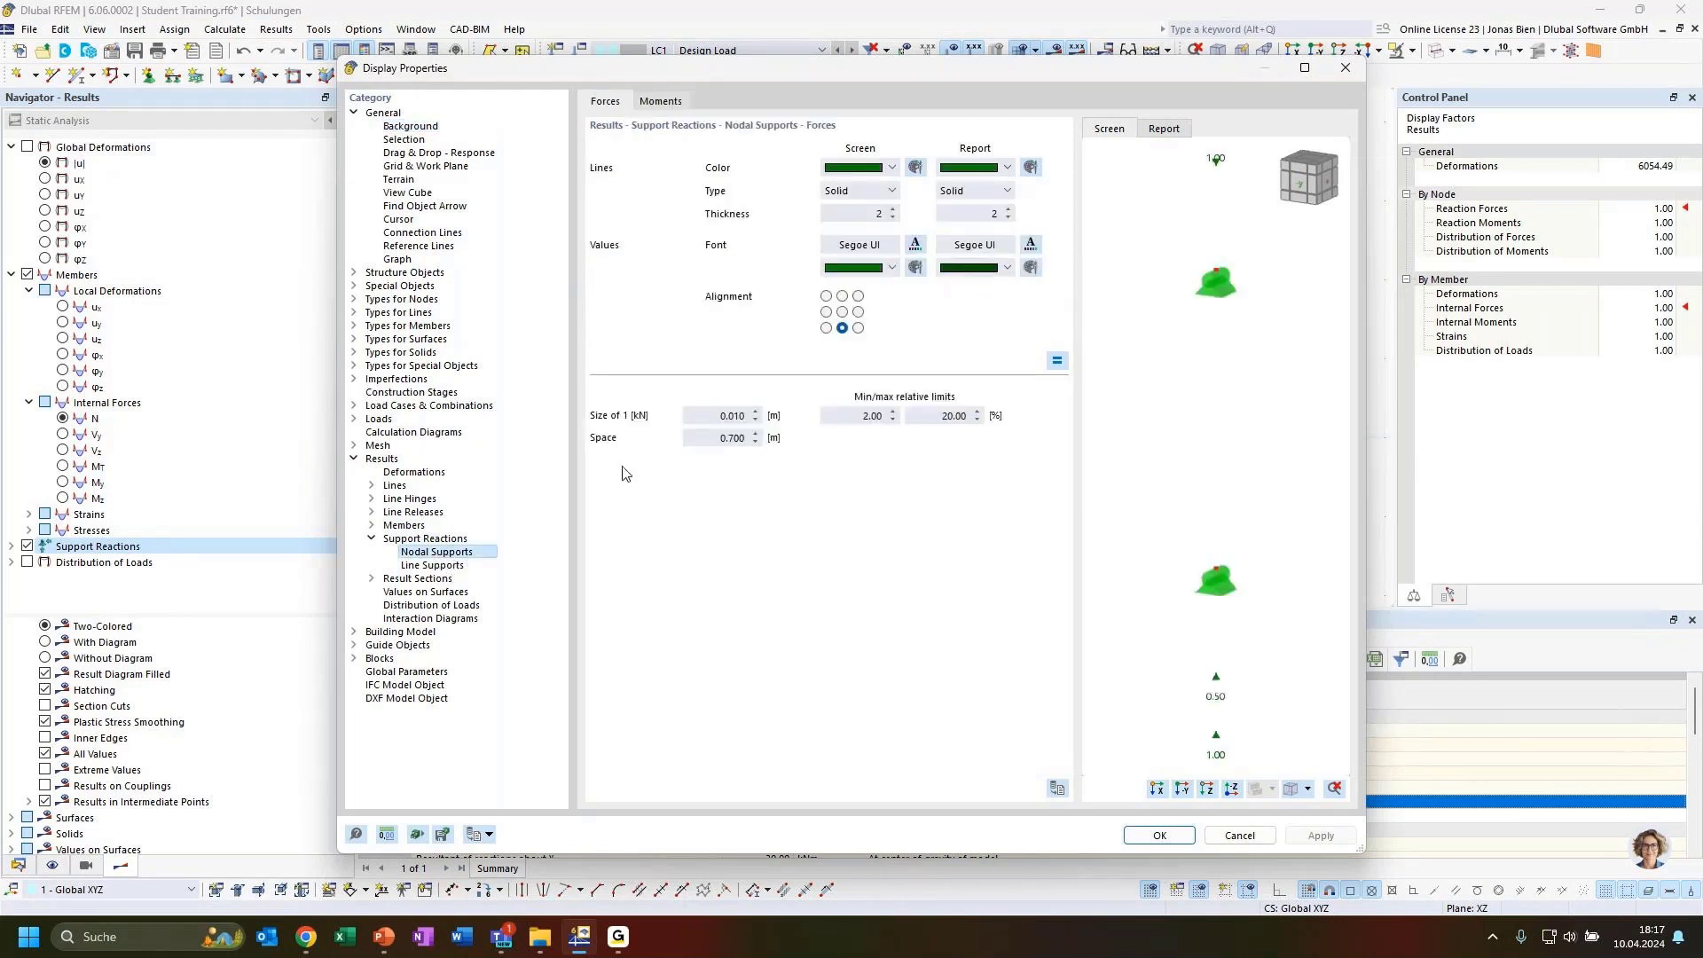
pyautogui.click(438, 553)
pyautogui.click(1343, 68)
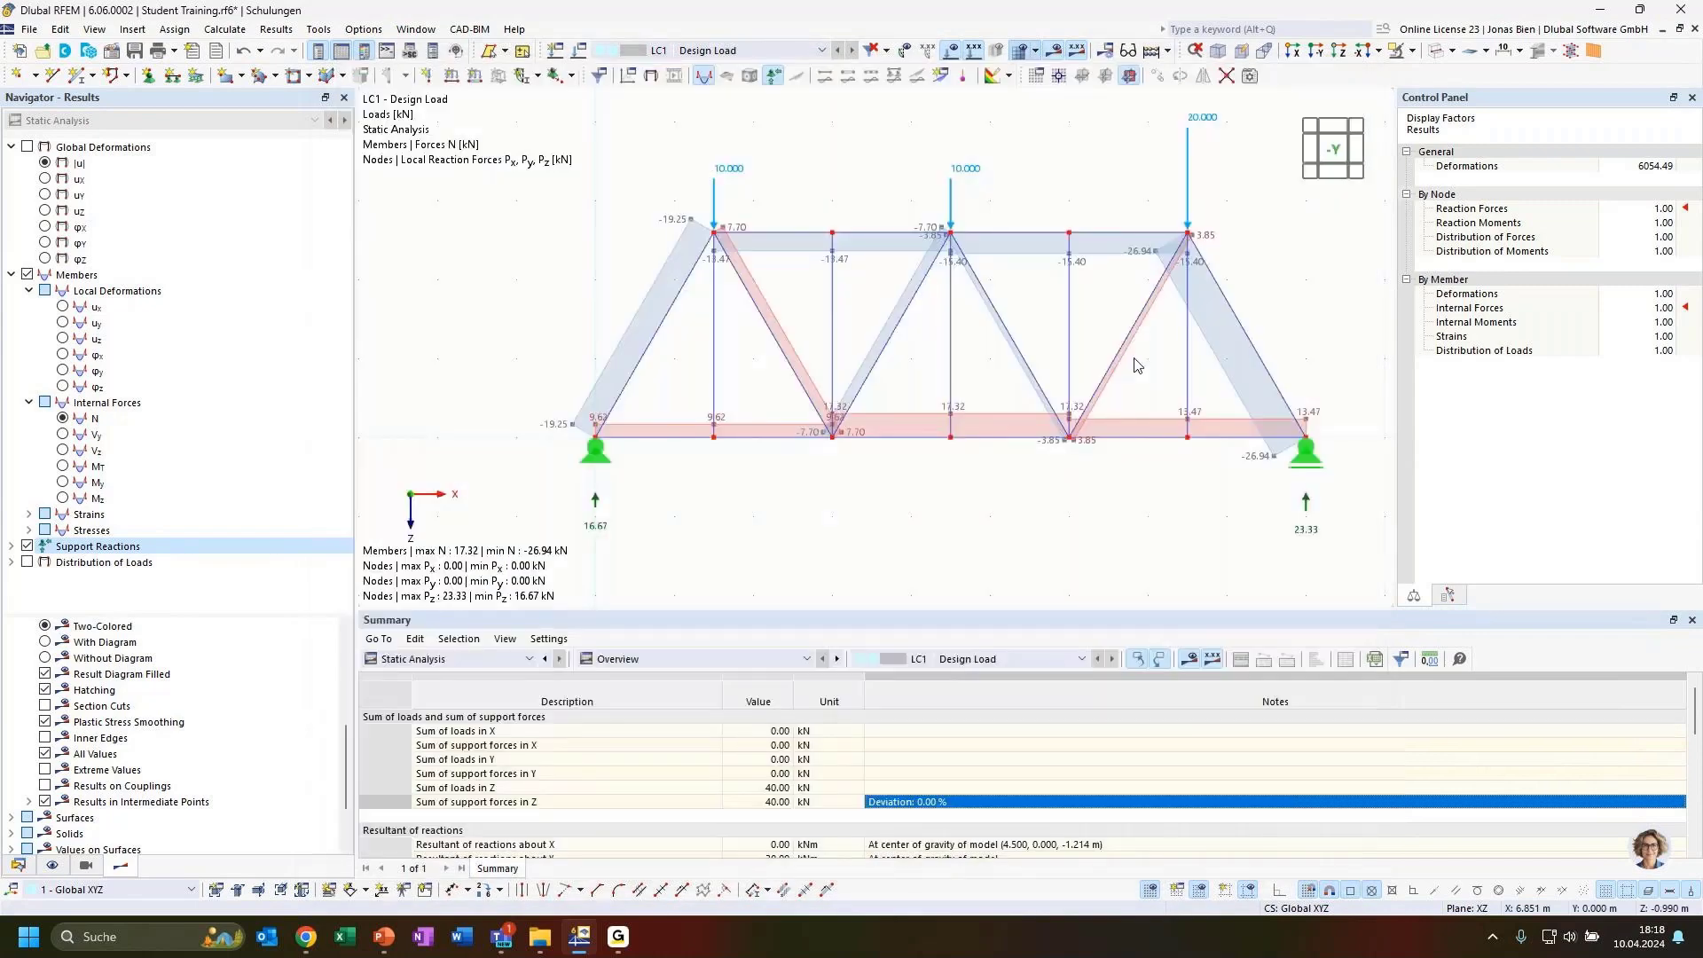
# Delete the entire truss together with its supports and loads
pyautogui.scroll(-2, 720, 376)
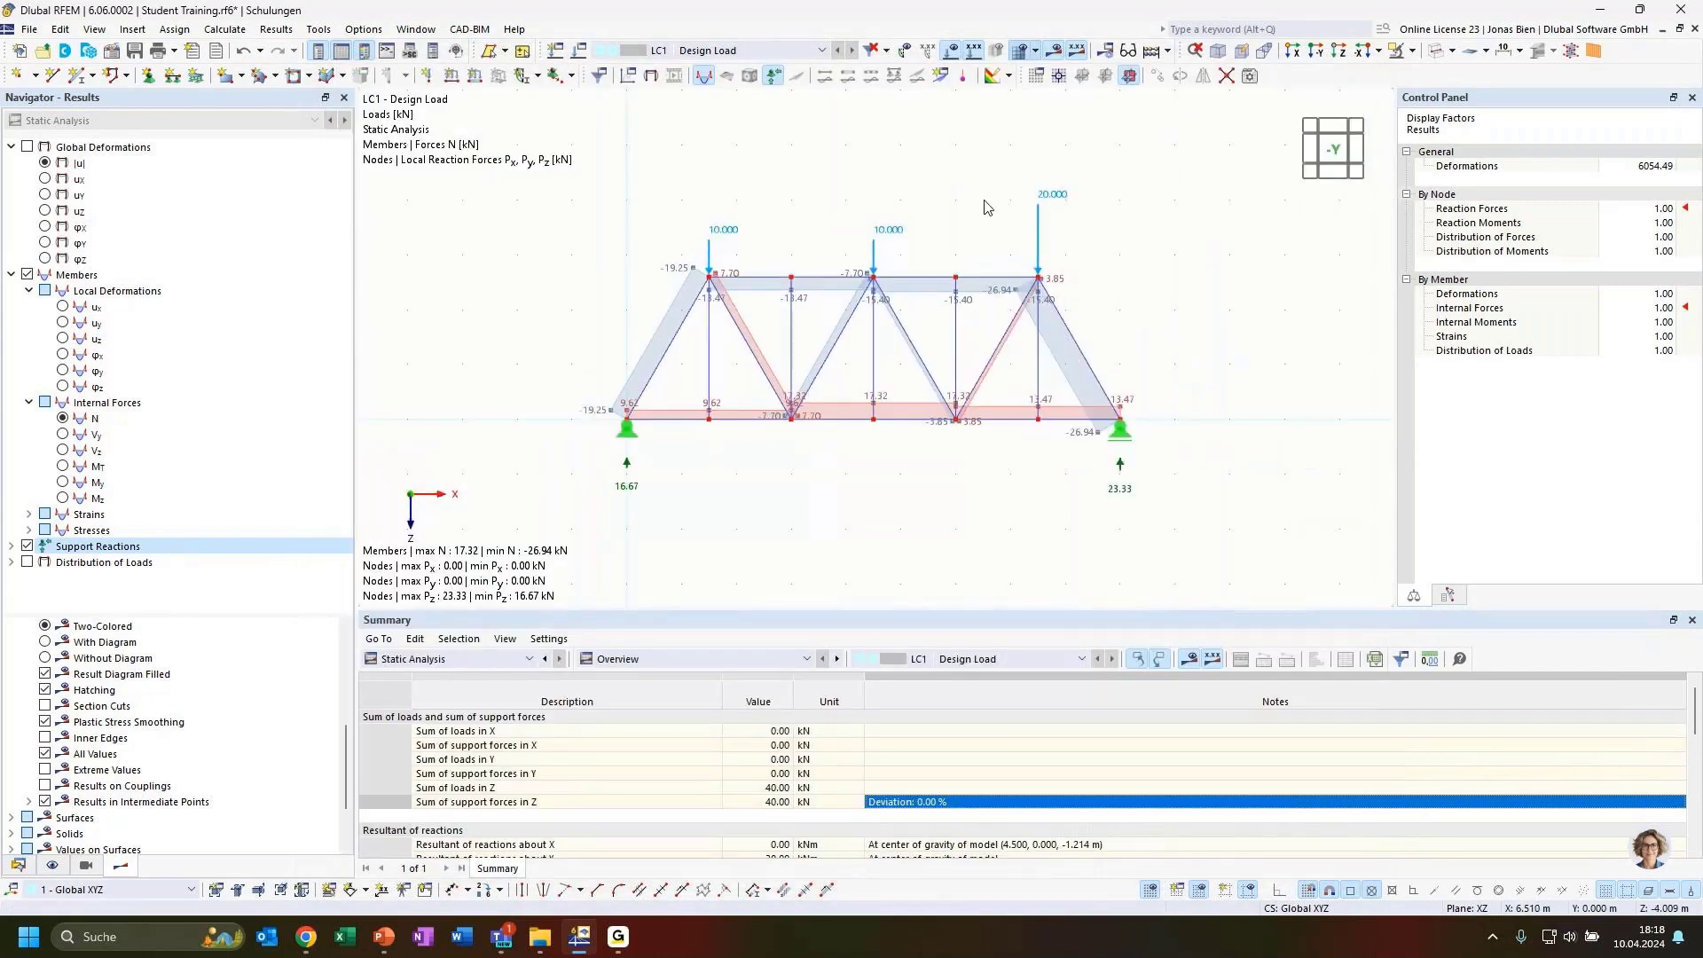
pyautogui.moveTo(1224, 151)
pyautogui.mouseDown()
pyautogui.moveTo(607, 579)
pyautogui.moveTo(516, 562)
pyautogui.mouseUp()
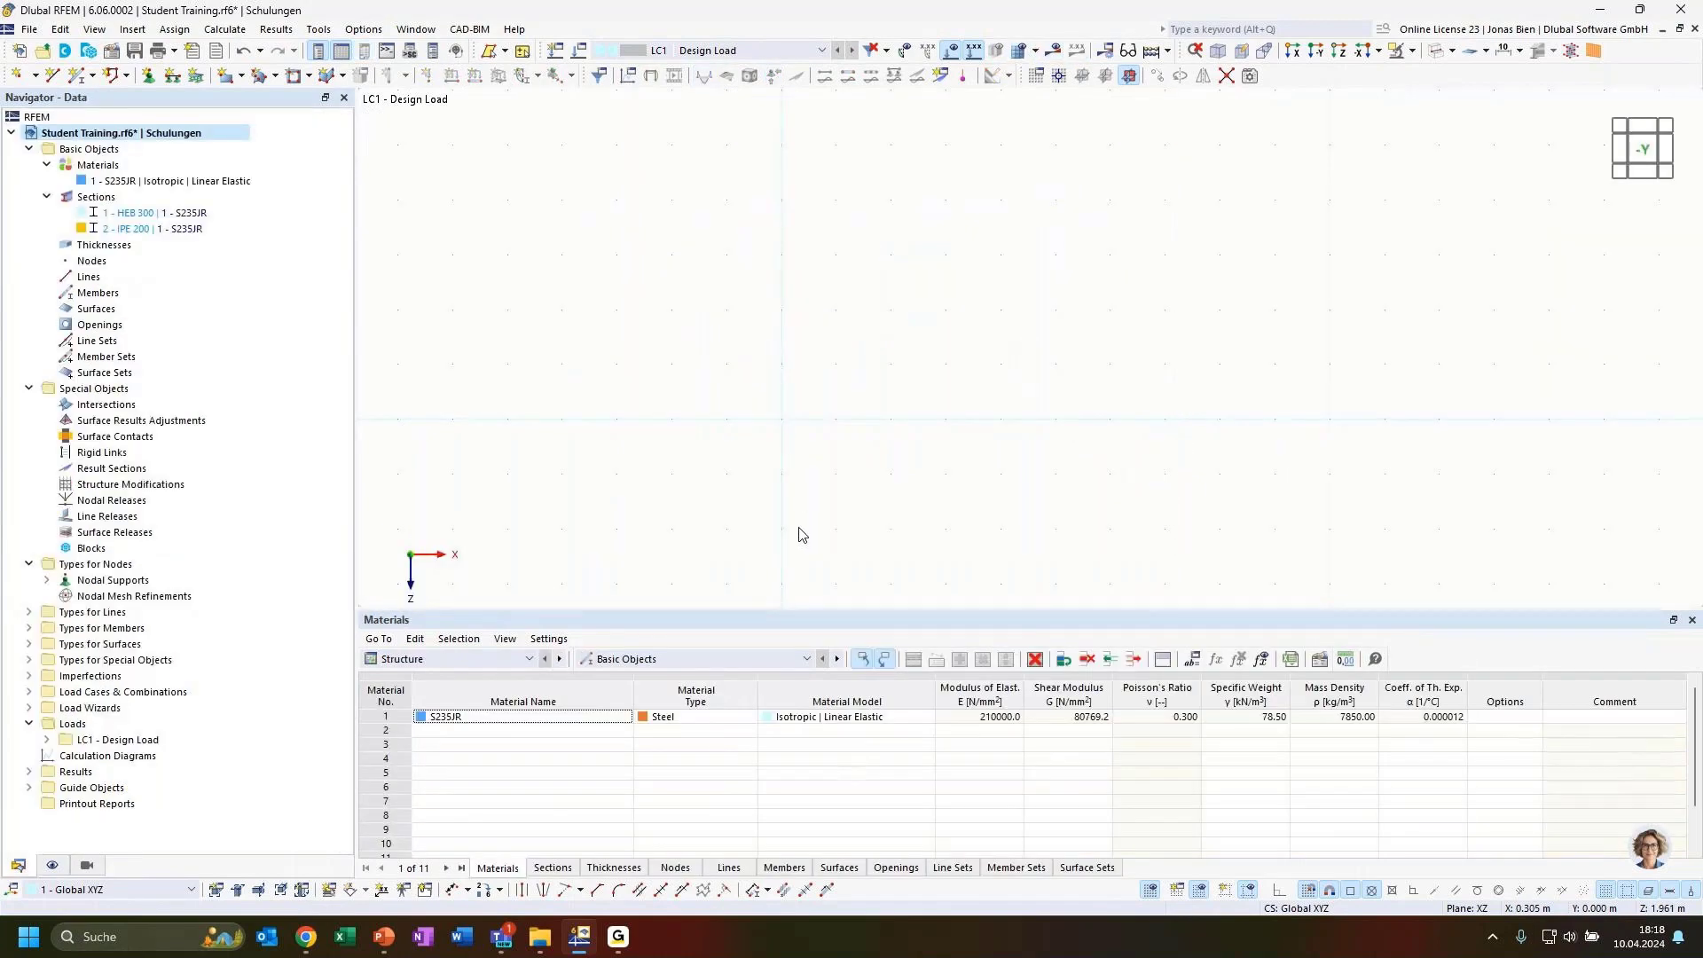
# Switch to the presentation to review the generated truss's sections, dimensions and tasks, and return to RFEM
pyautogui.hotkey('alt', 'Tab')
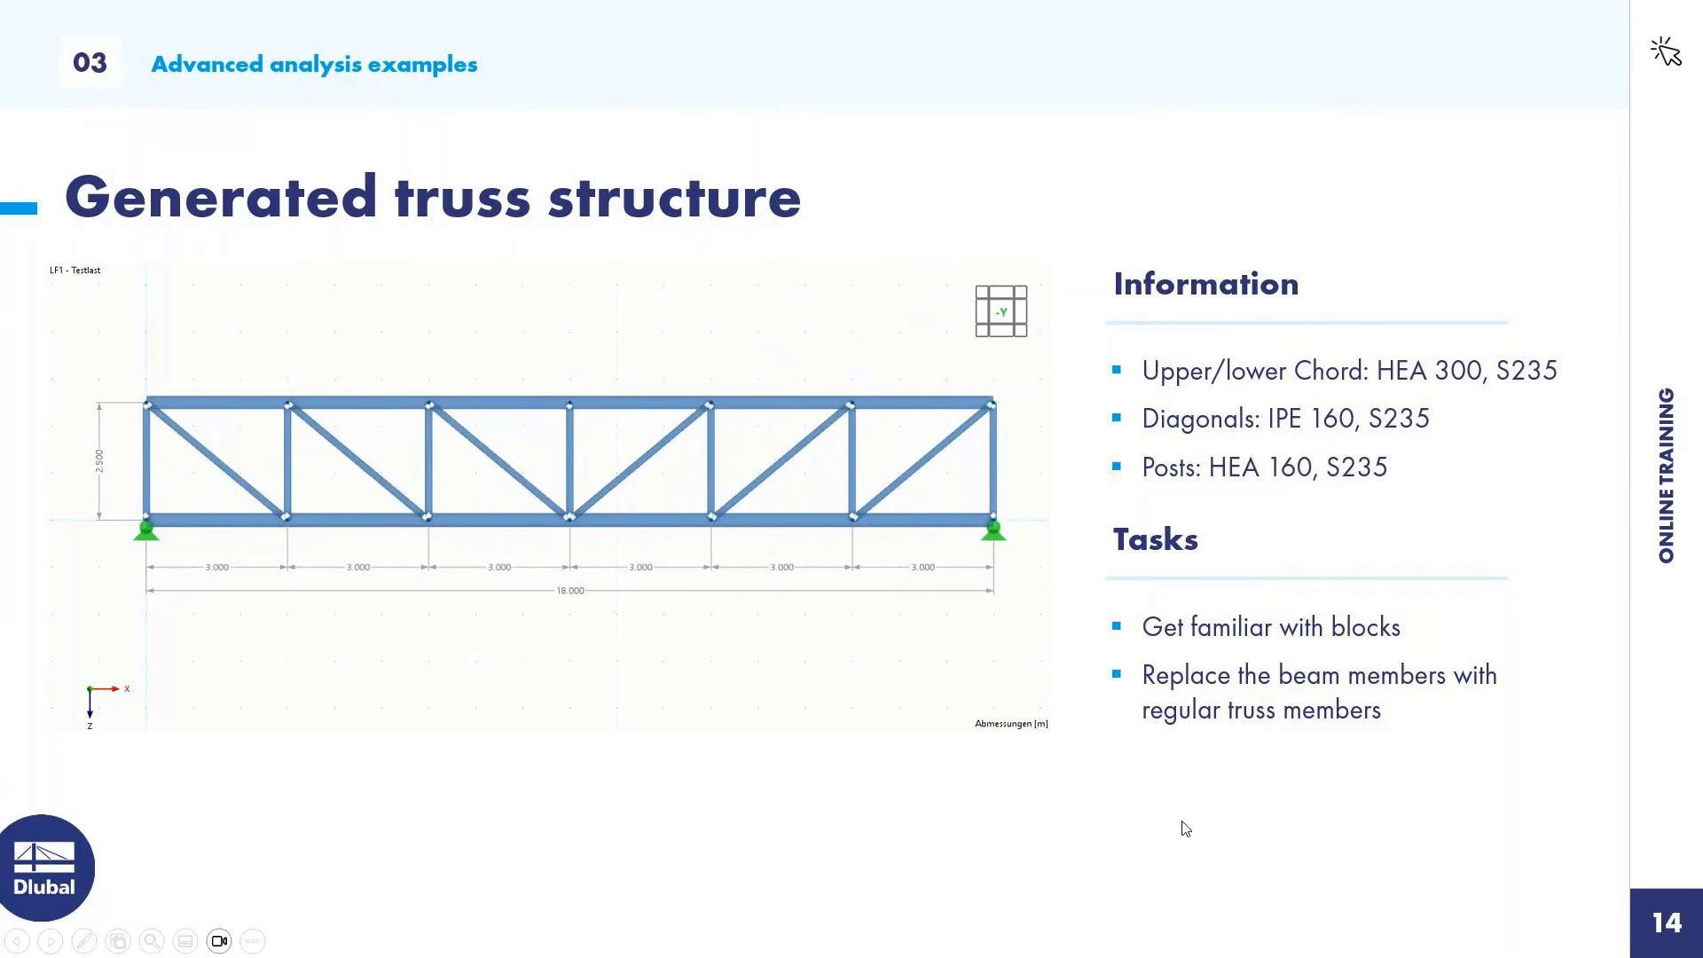
pyautogui.hotkey('alt', 'Tab')
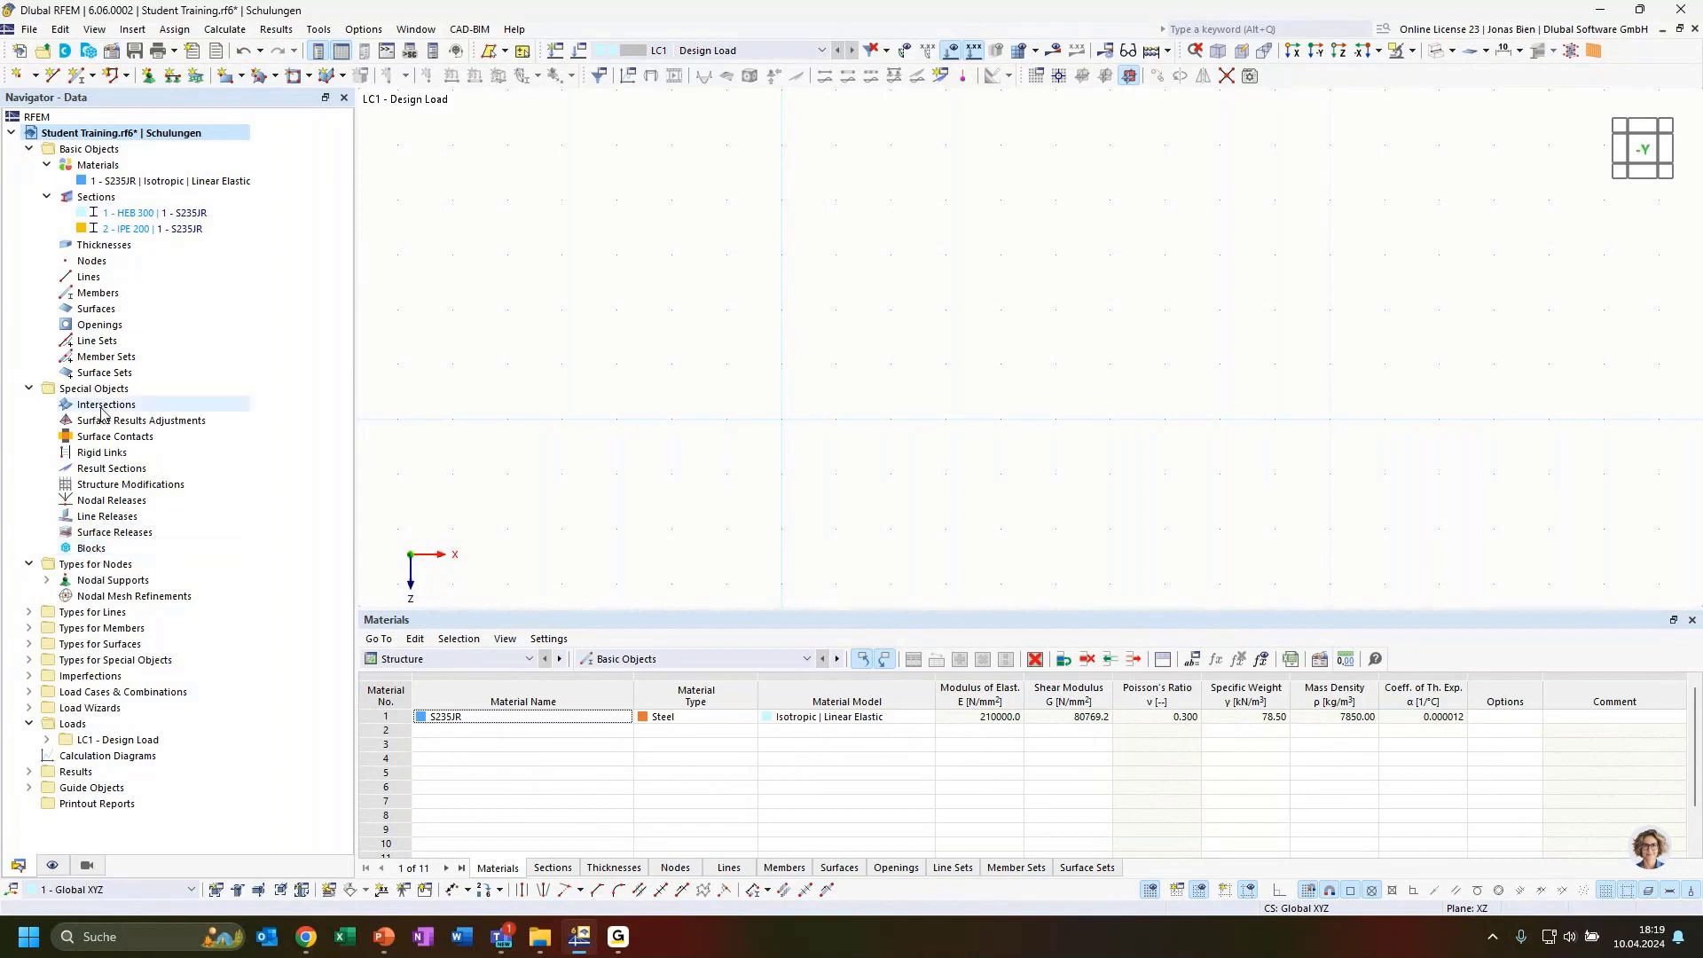
# Start a new block with the model type changed to 3D and open the 2D trusses in the block library
pyautogui.click(93, 548)
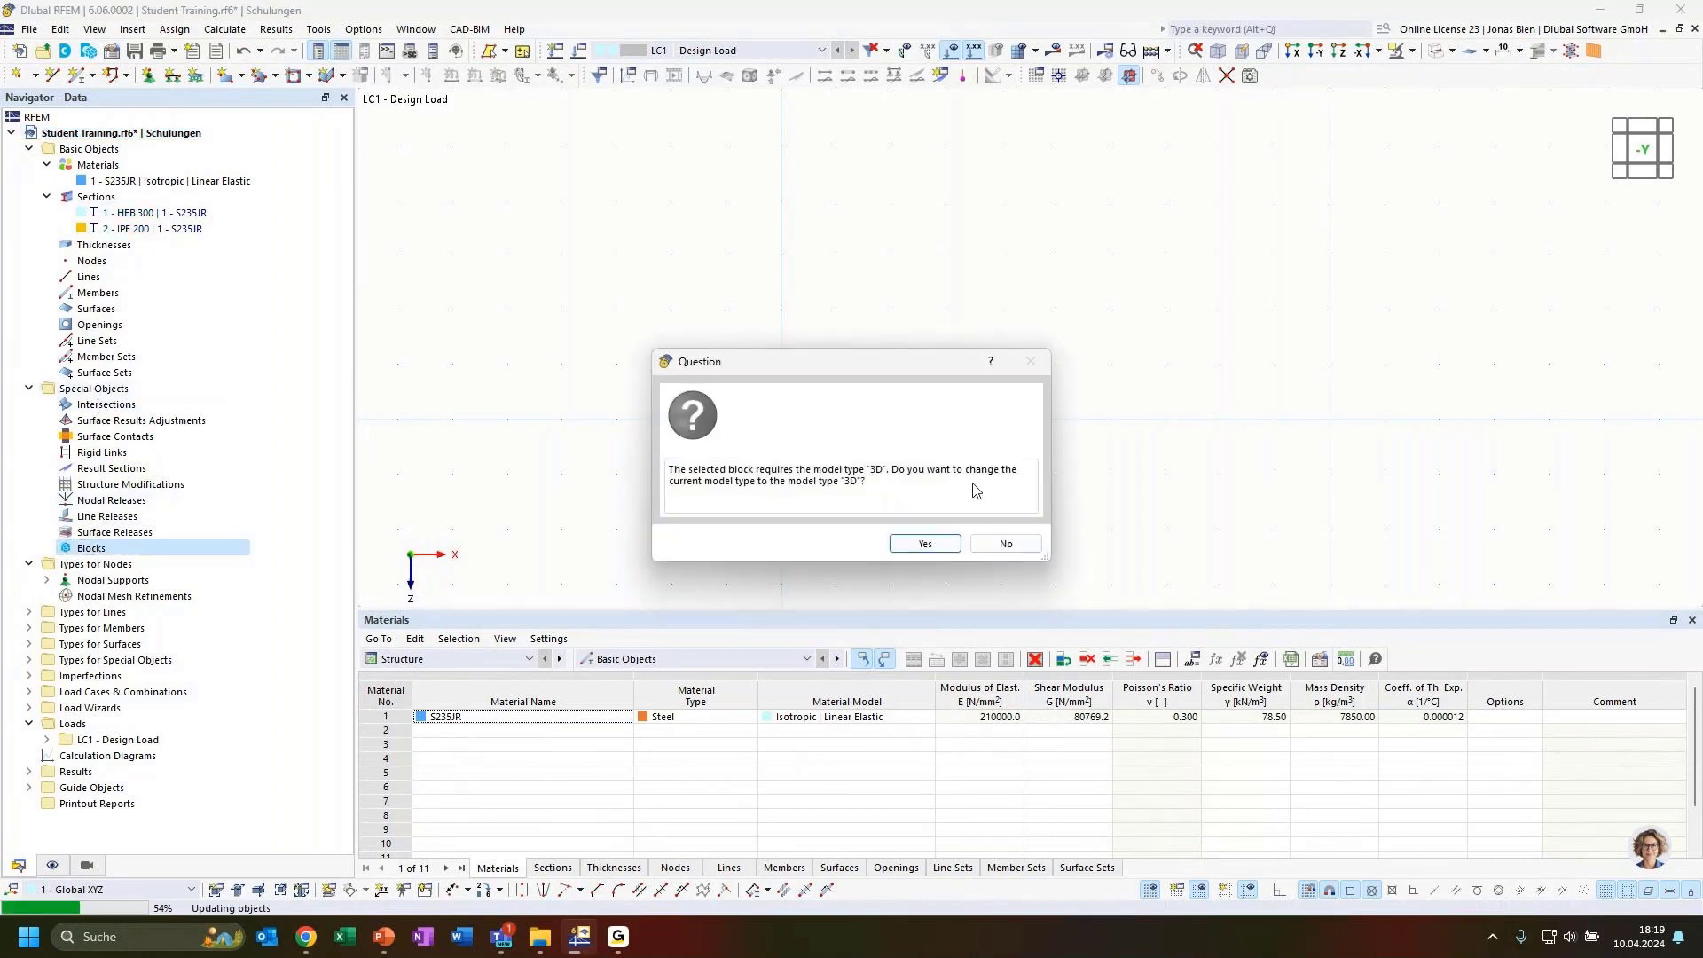
pyautogui.click(929, 544)
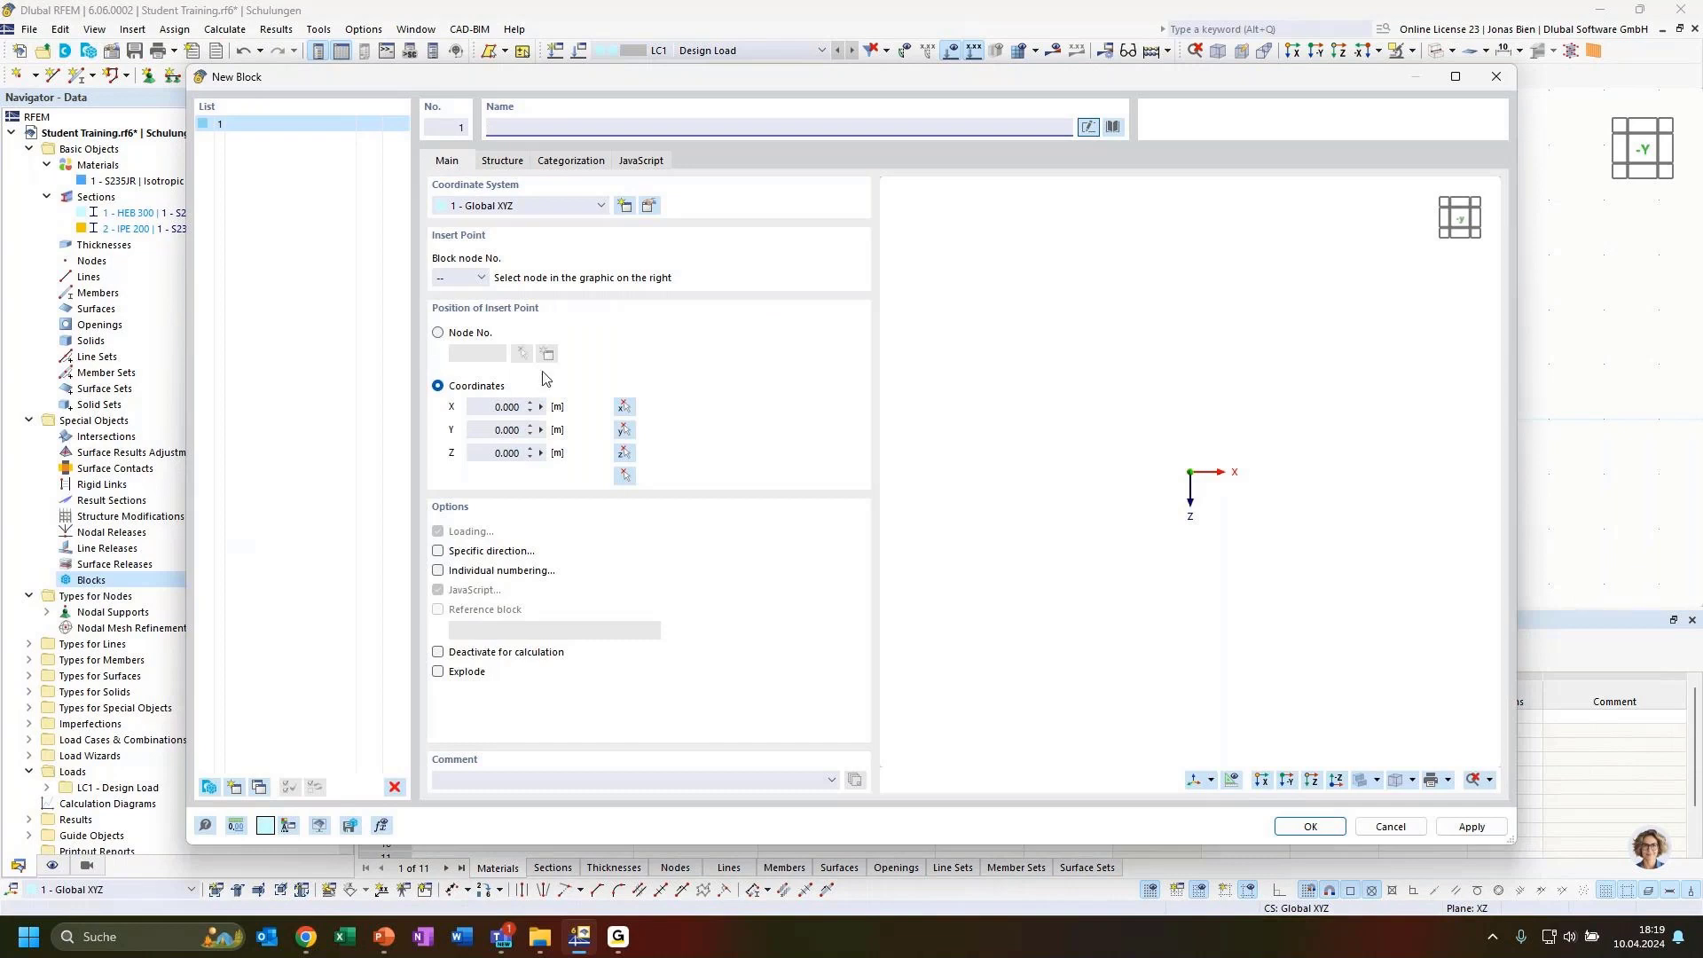
pyautogui.click(1114, 128)
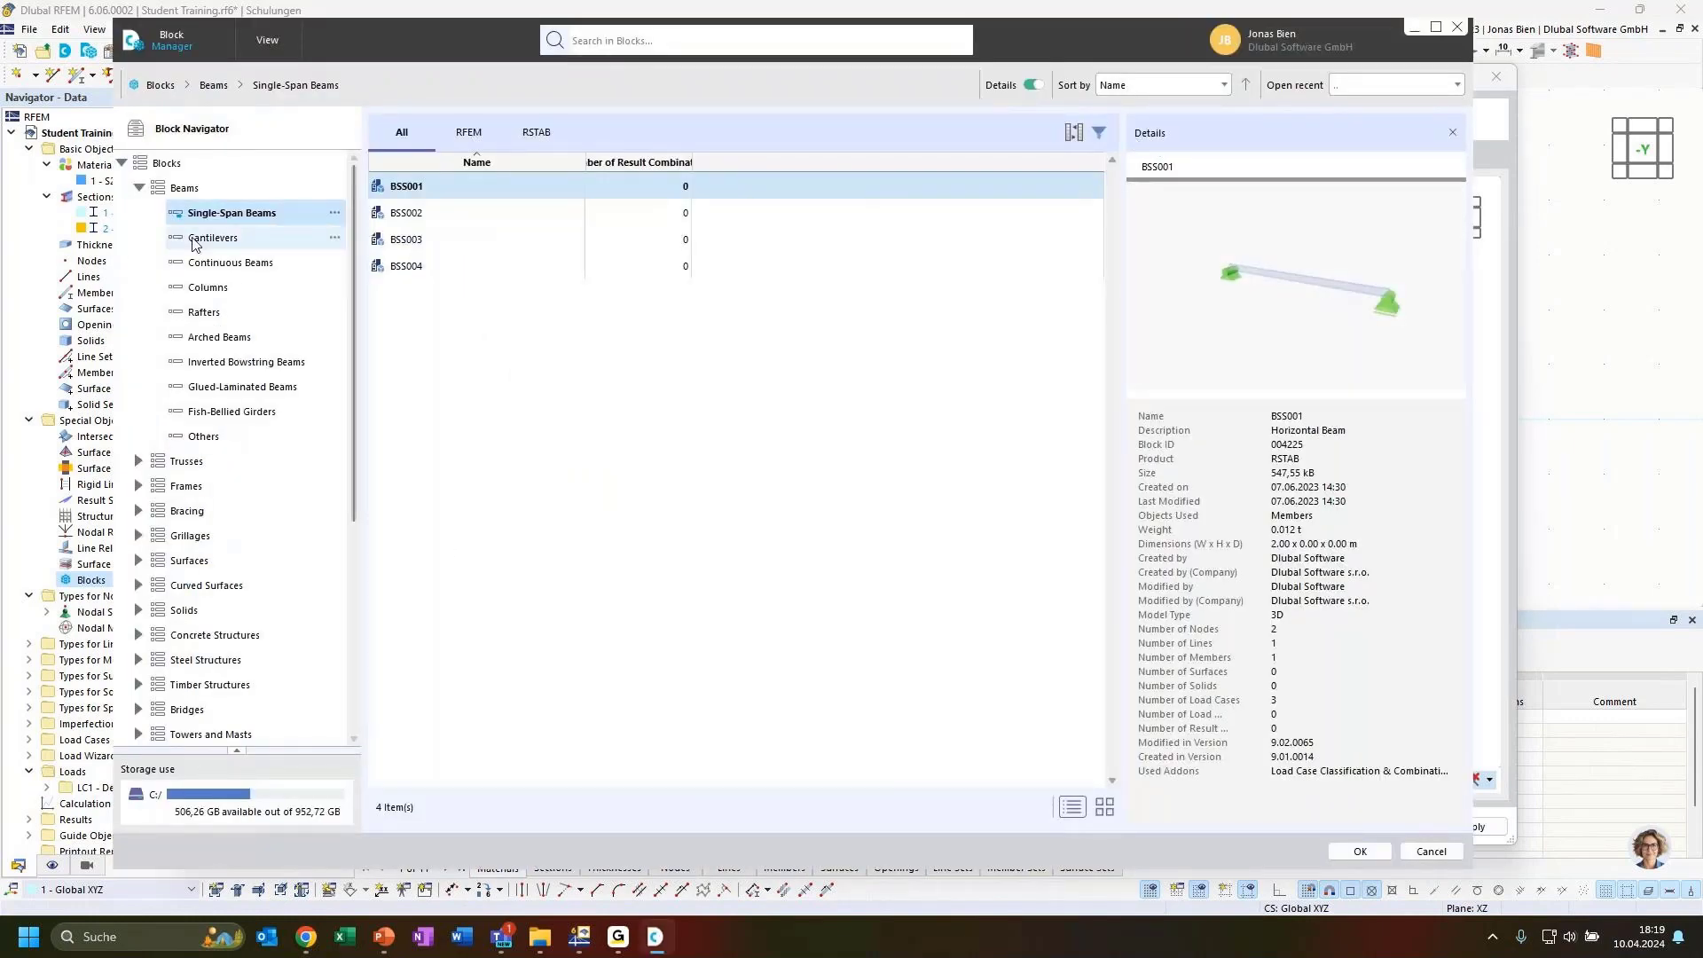
pyautogui.click(139, 188)
pyautogui.moveTo(395, 44); pyautogui.dragTo(555, 114)
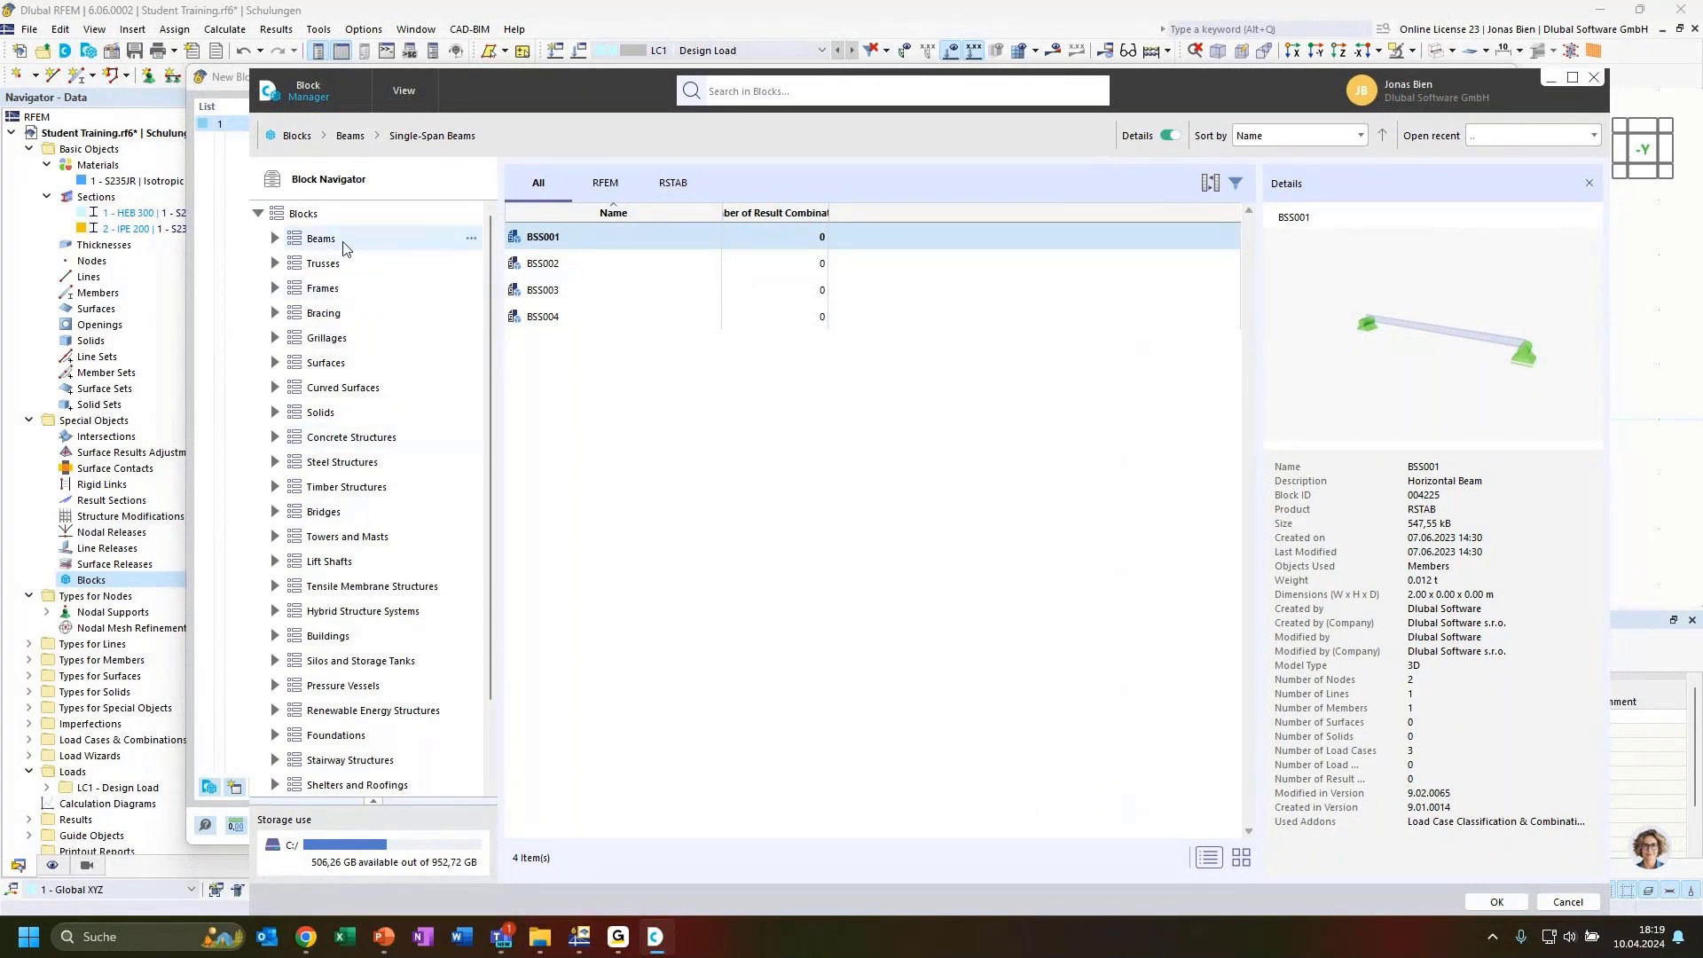
pyautogui.click(275, 264)
pyautogui.click(342, 290)
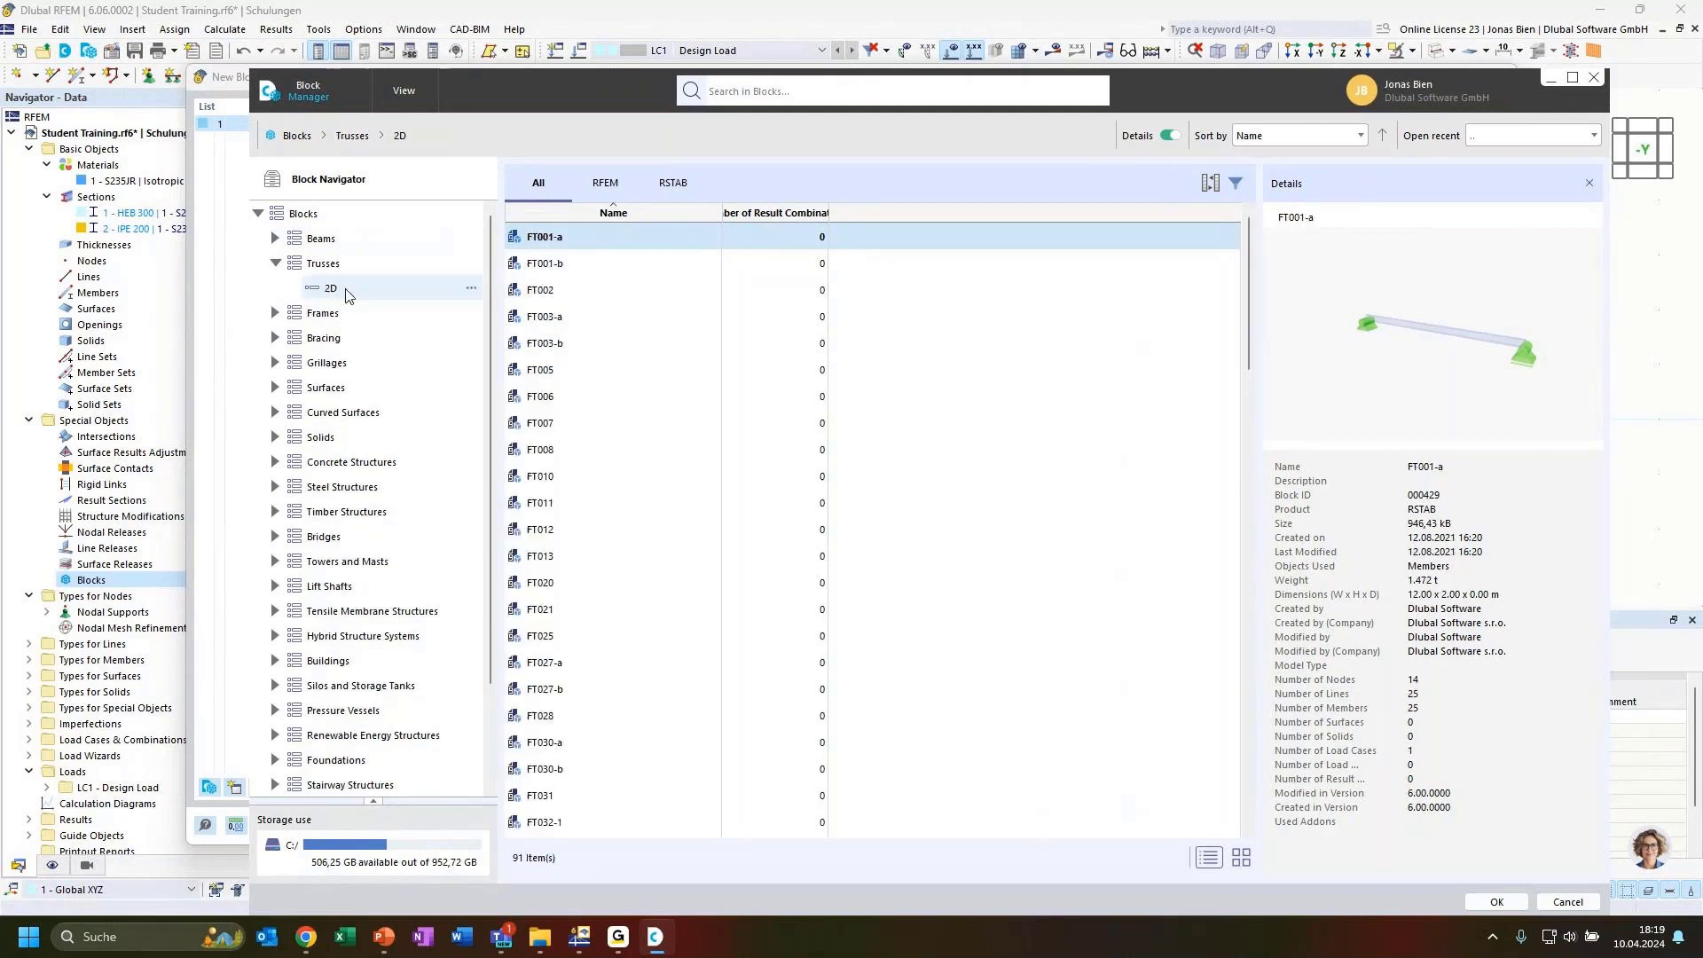
# Preview various 2D truss blocks in the library, from FT001-a through FT103, and rotate their previews to compare shapes
pyautogui.press('Down')
pyautogui.press('Down')
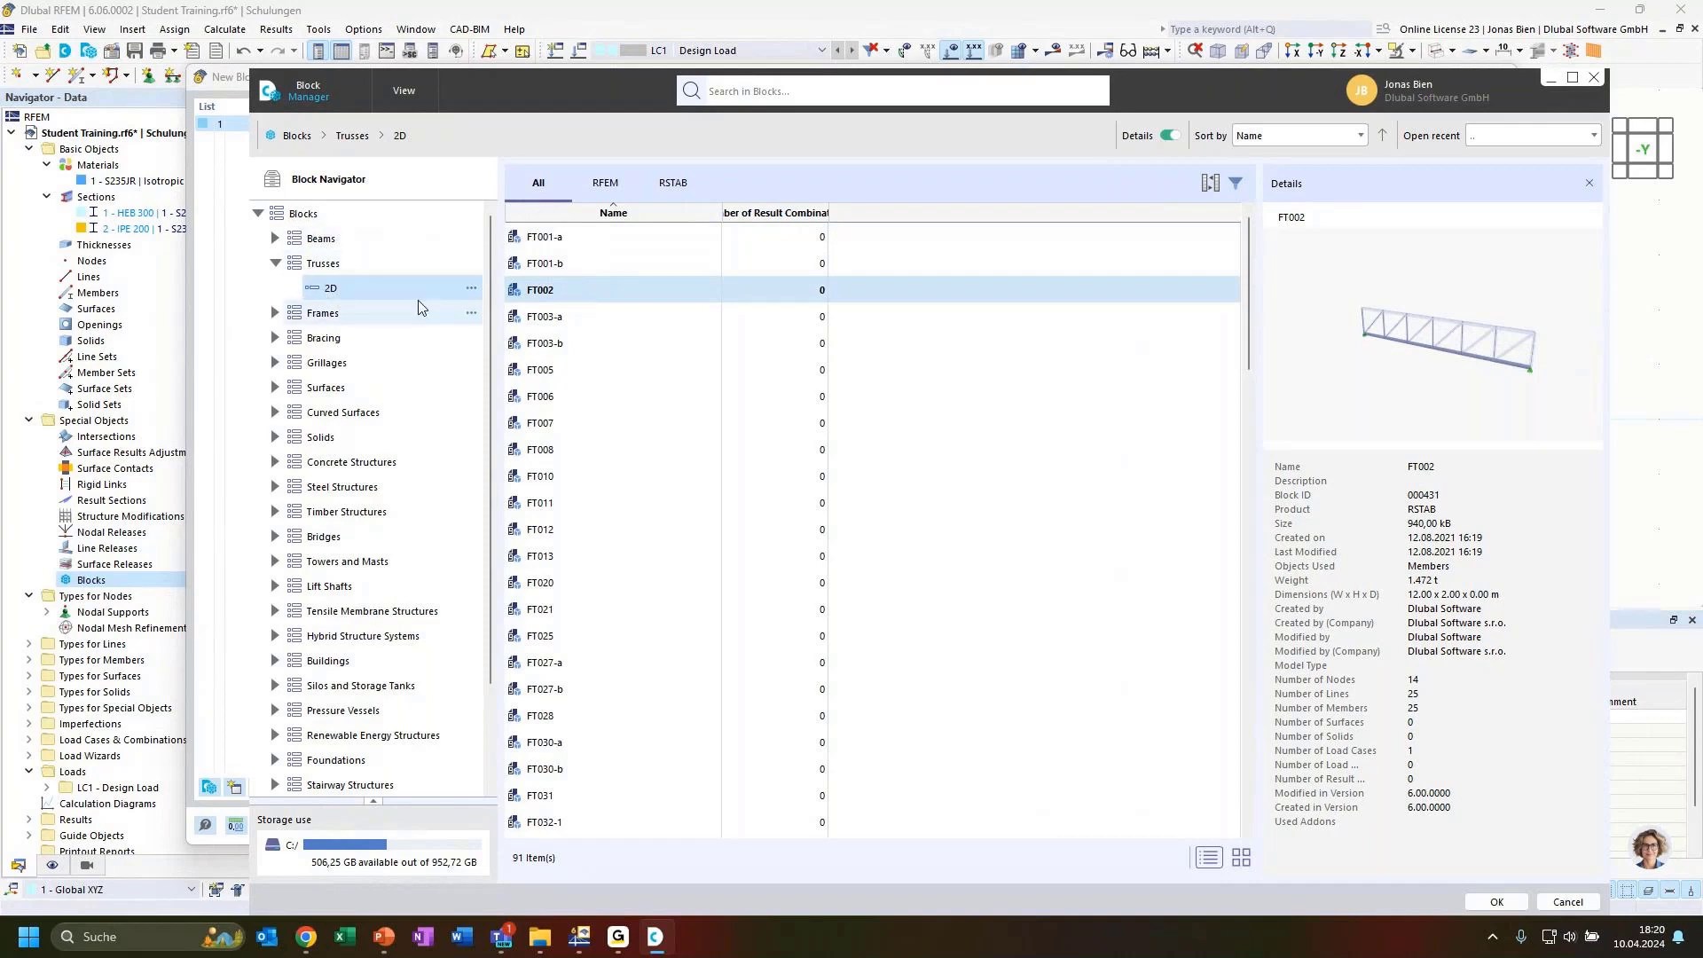
pyautogui.click(558, 242)
pyautogui.moveTo(1470, 382)
pyautogui.mouseDown()
pyautogui.moveTo(1495, 397)
pyautogui.moveTo(1462, 376)
pyautogui.moveTo(1489, 373)
pyautogui.mouseUp()
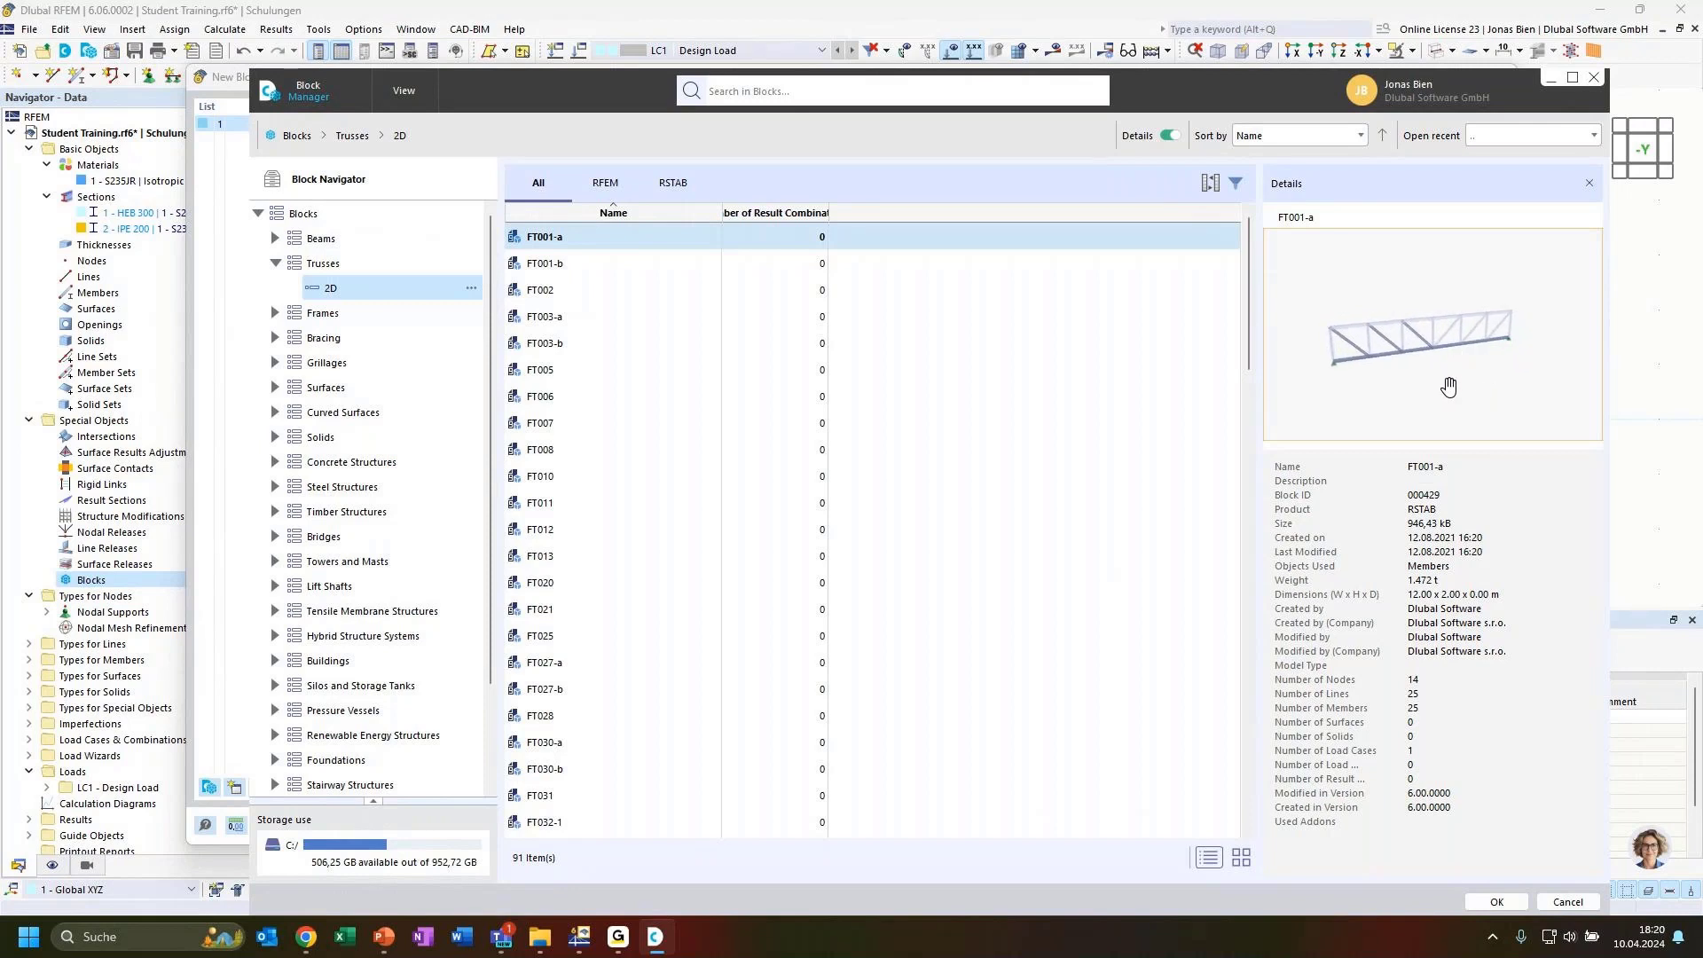
pyautogui.click(583, 583)
pyautogui.scroll(-4, 644, 612)
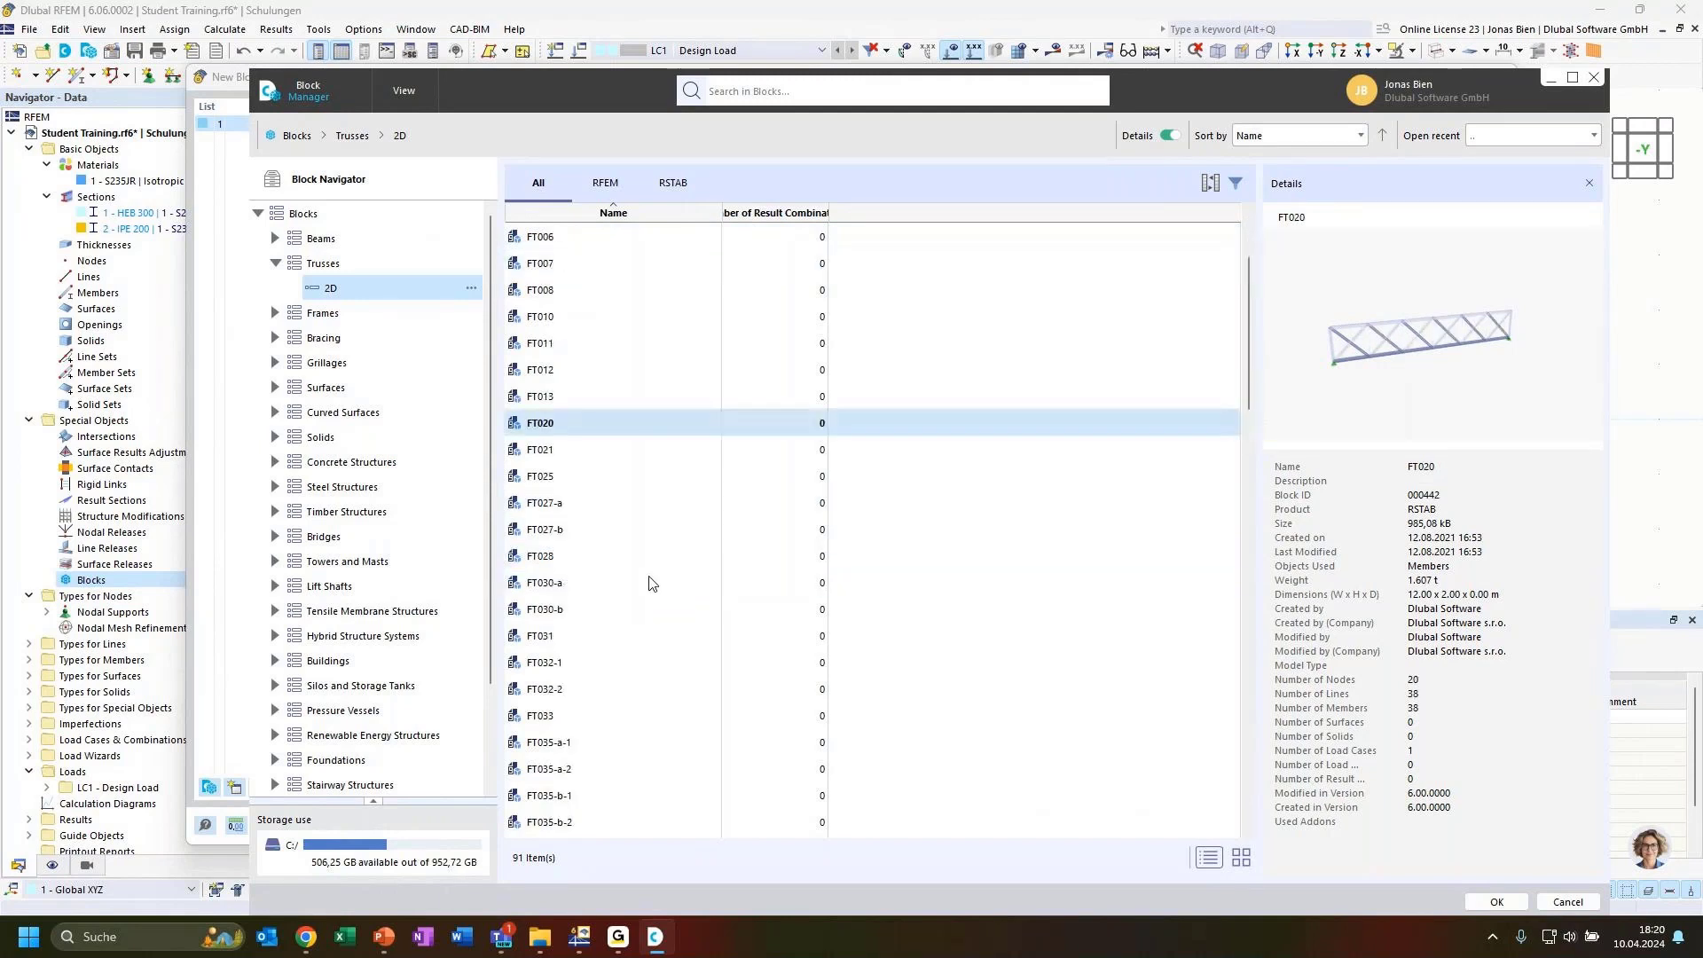
pyautogui.click(637, 587)
pyautogui.click(635, 606)
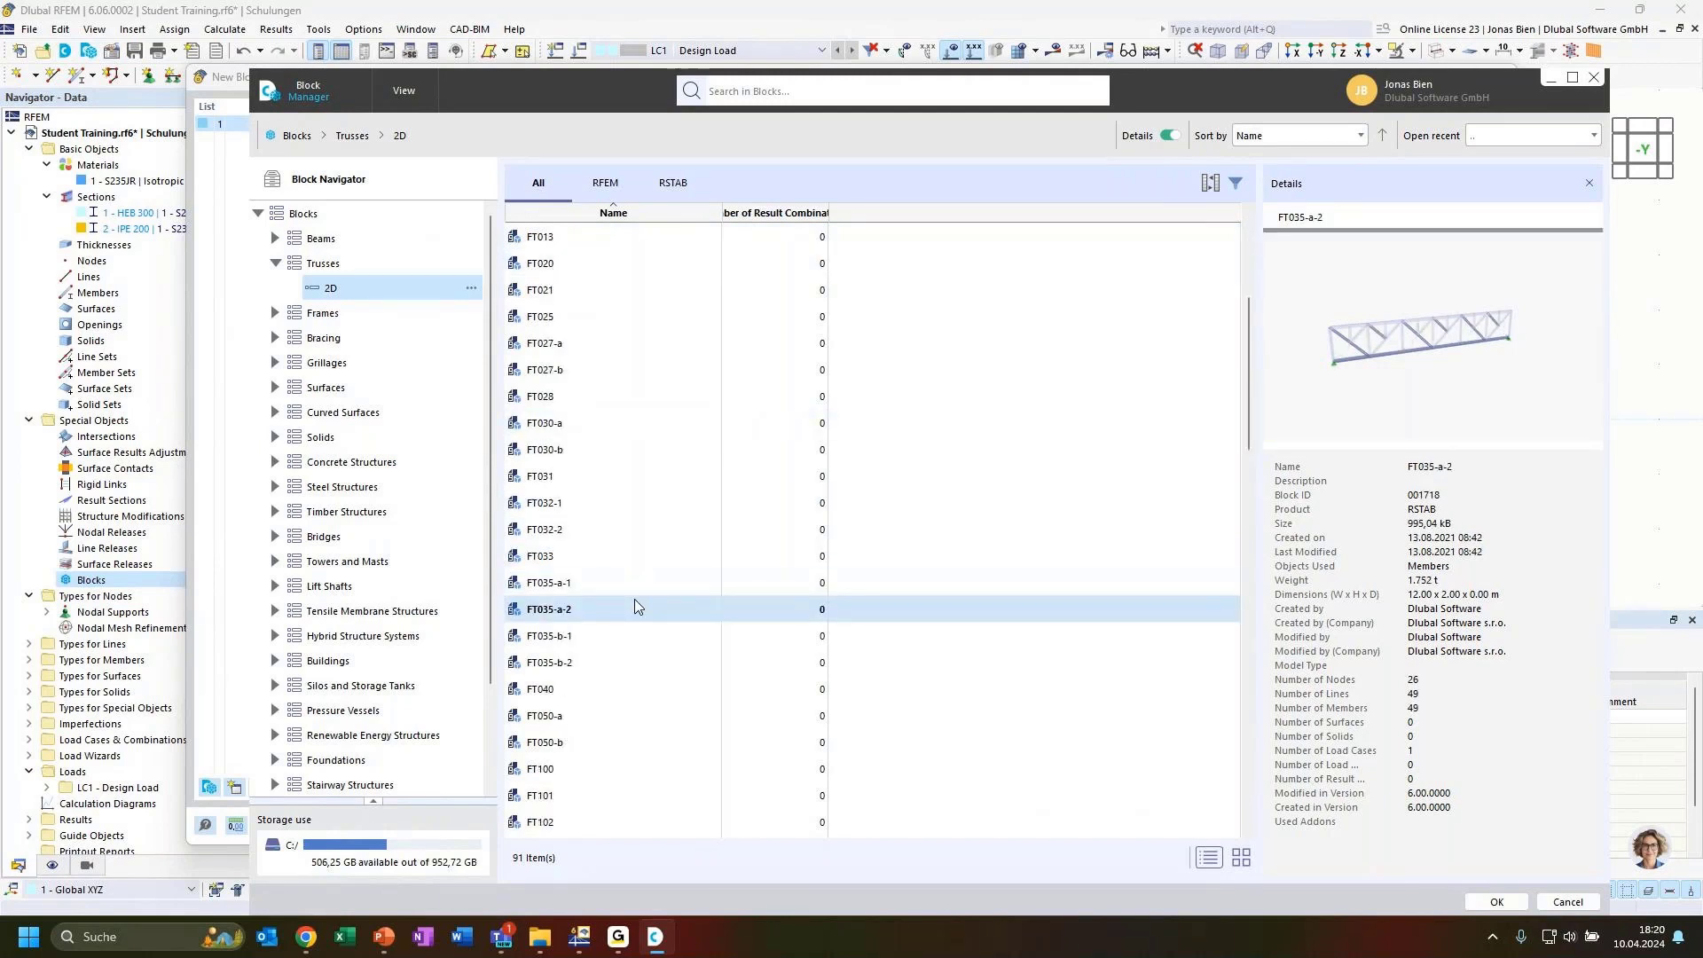
pyautogui.press('Down')
pyautogui.press('Down')
pyautogui.press('Down')
pyautogui.press('Down')
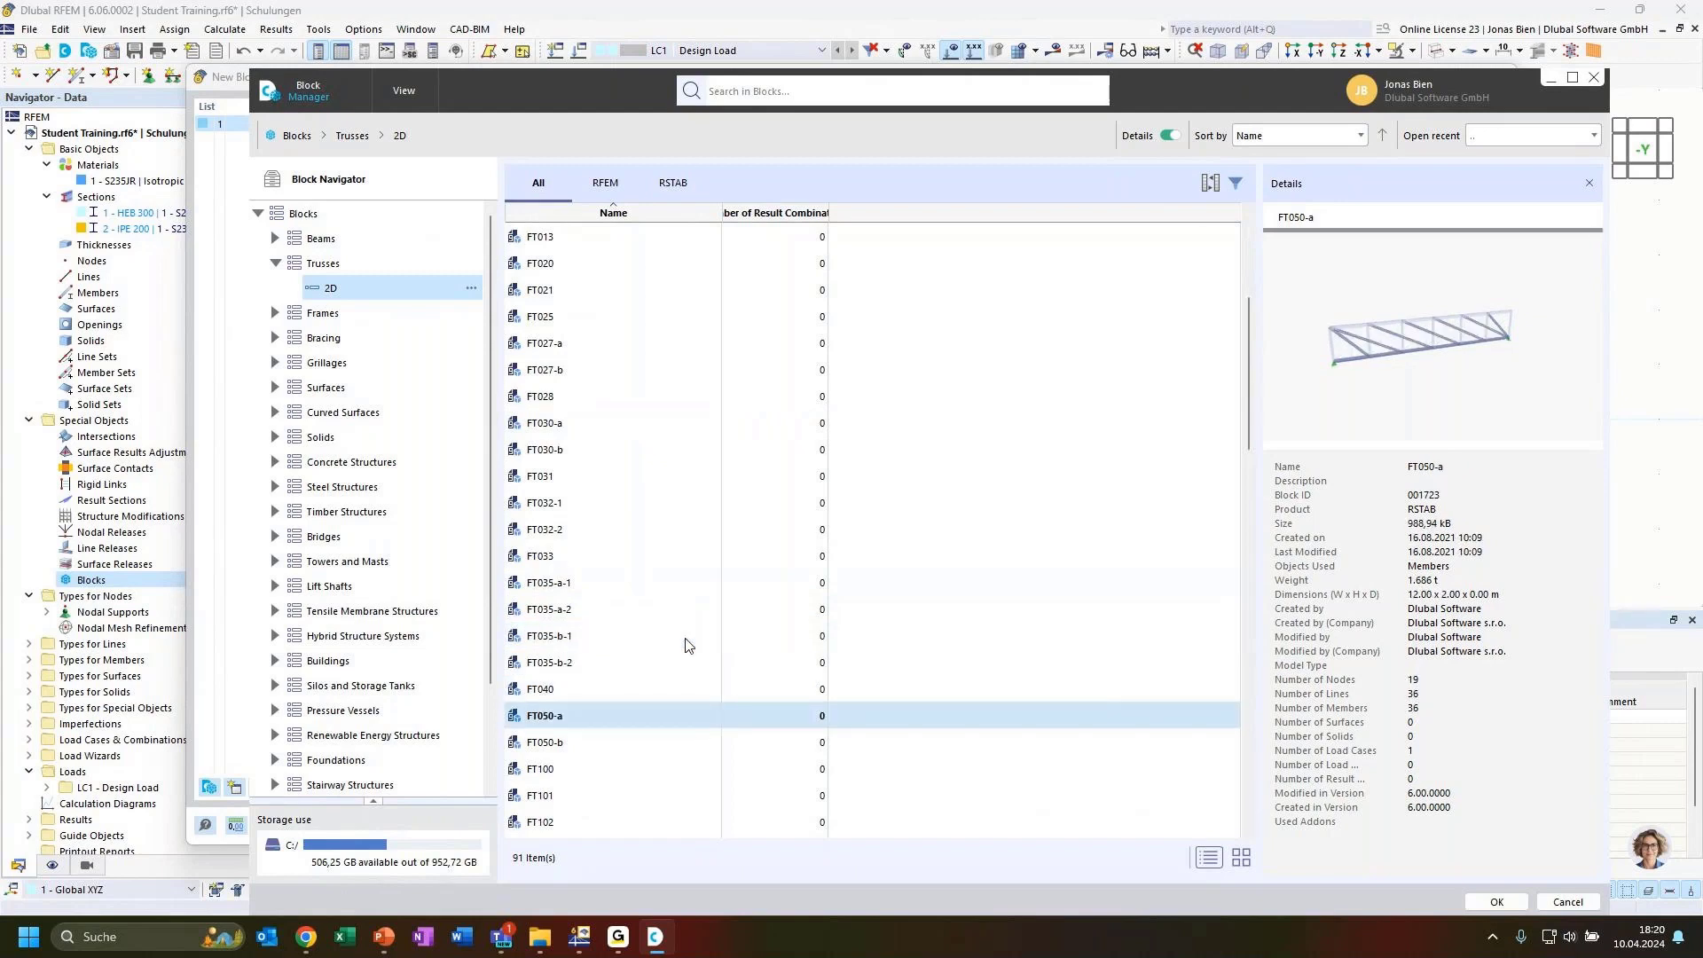
pyautogui.press('Down')
pyautogui.press('Down')
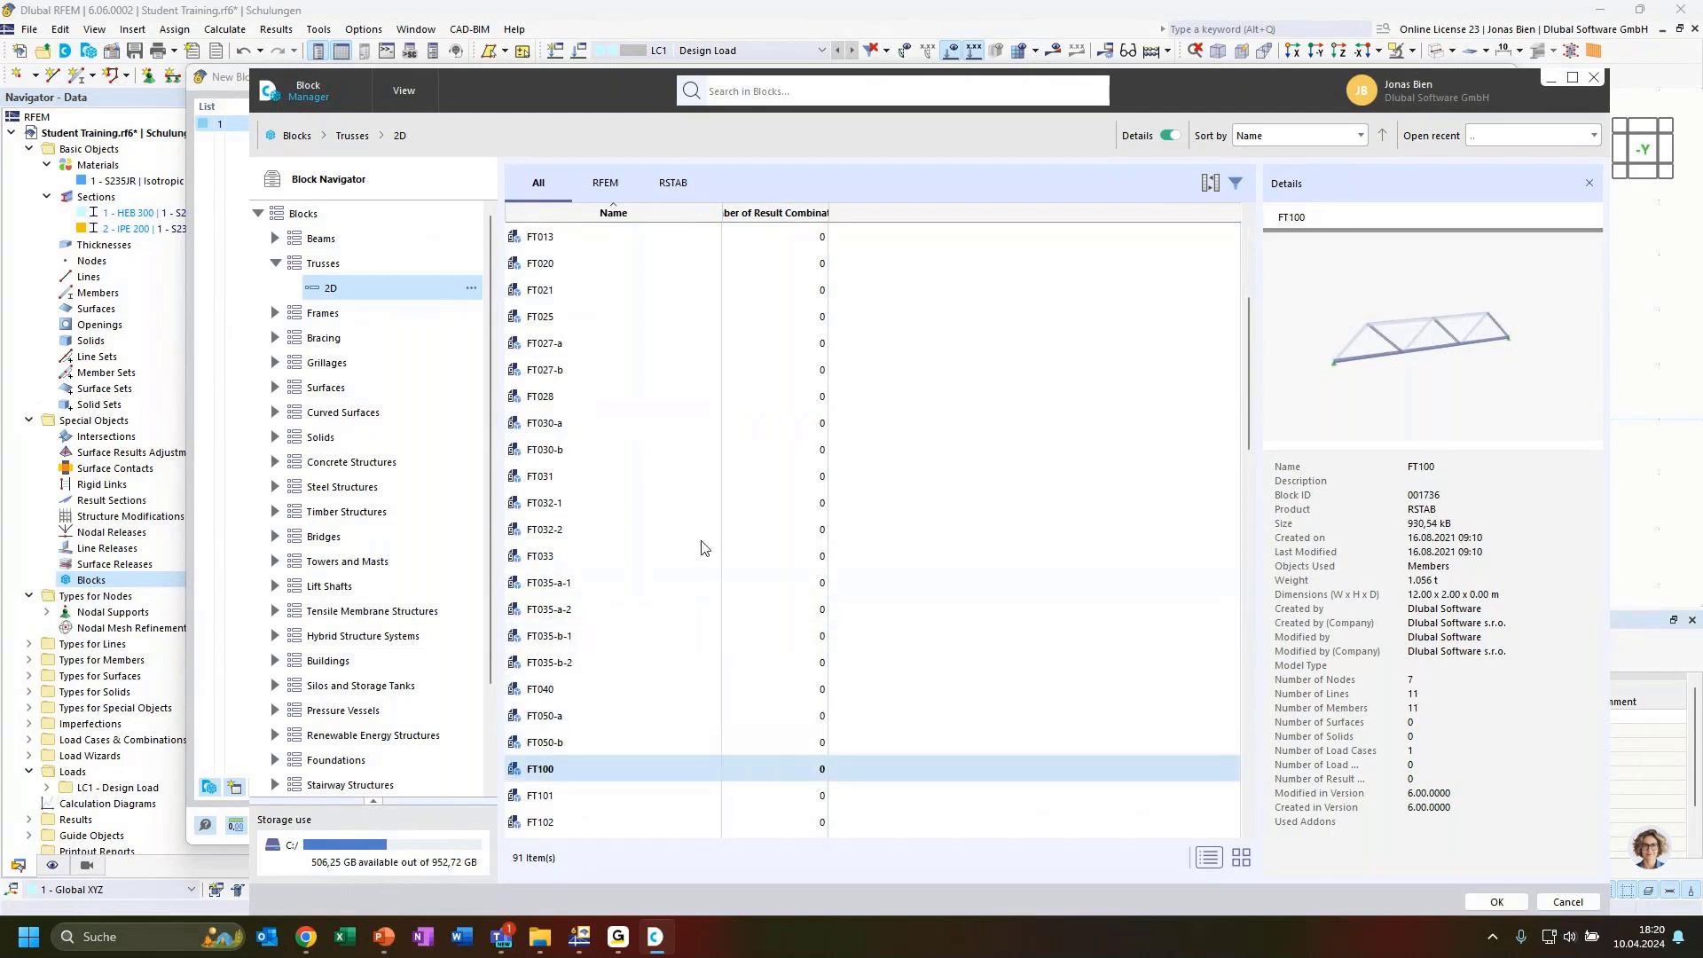
pyautogui.scroll(-2, 706, 546)
pyautogui.click(609, 685)
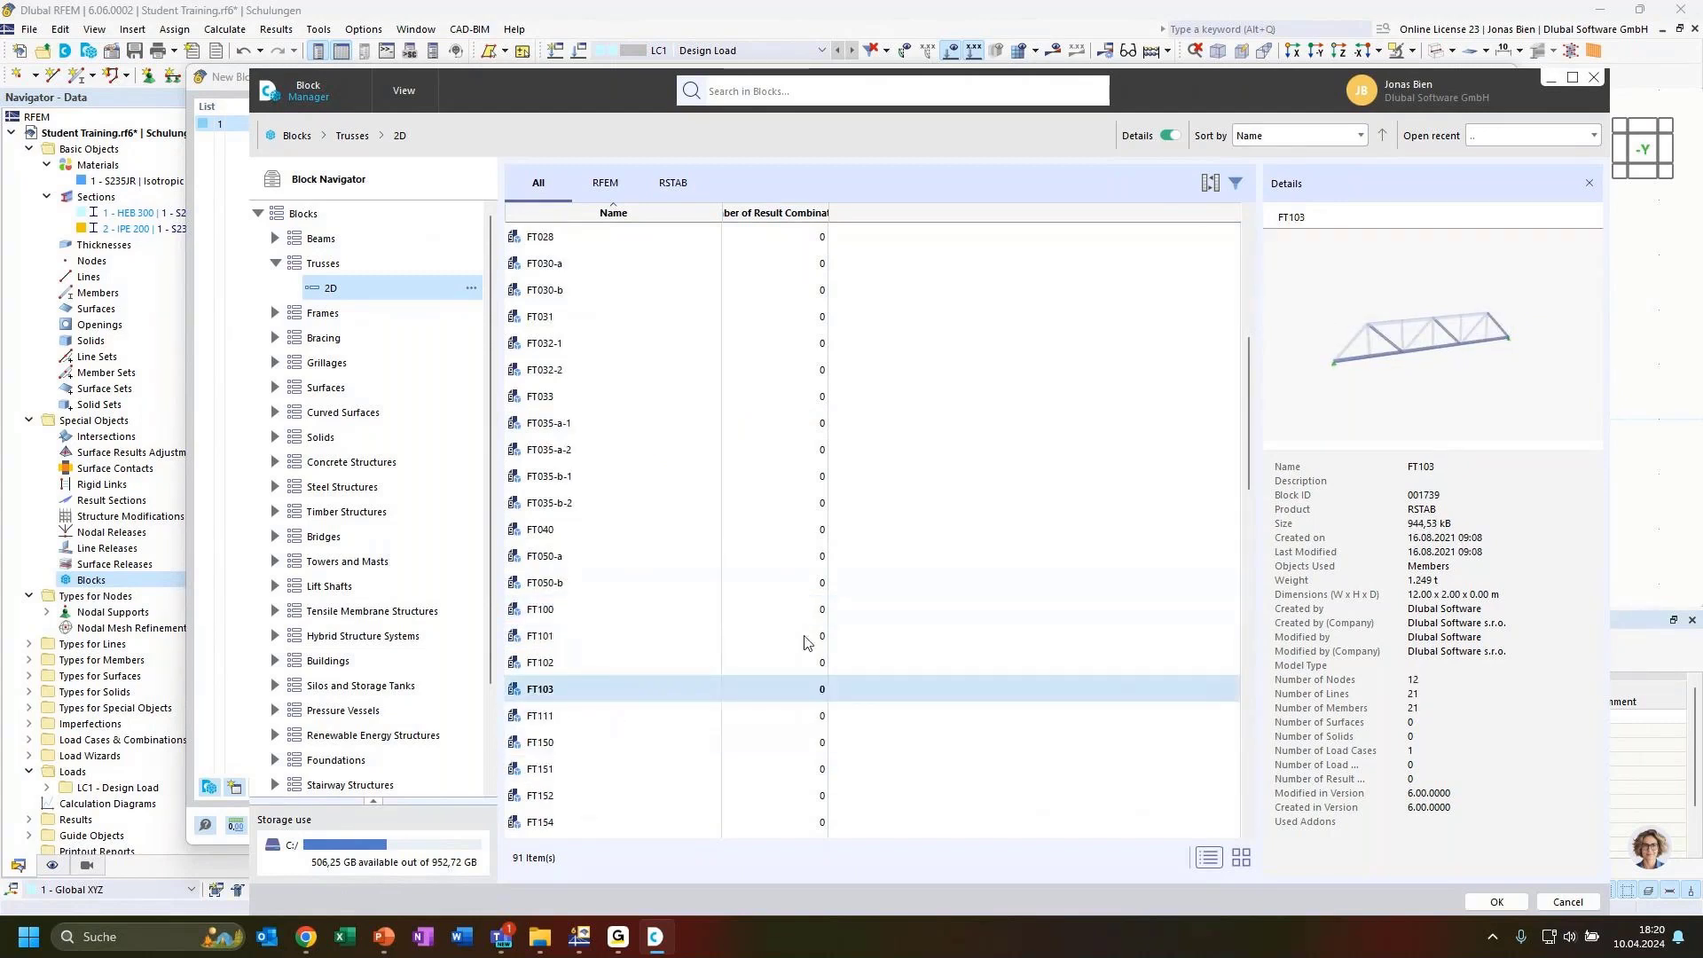
pyautogui.moveTo(1479, 351)
pyautogui.mouseDown()
pyautogui.moveTo(1453, 348)
pyautogui.moveTo(1468, 356)
pyautogui.mouseUp()
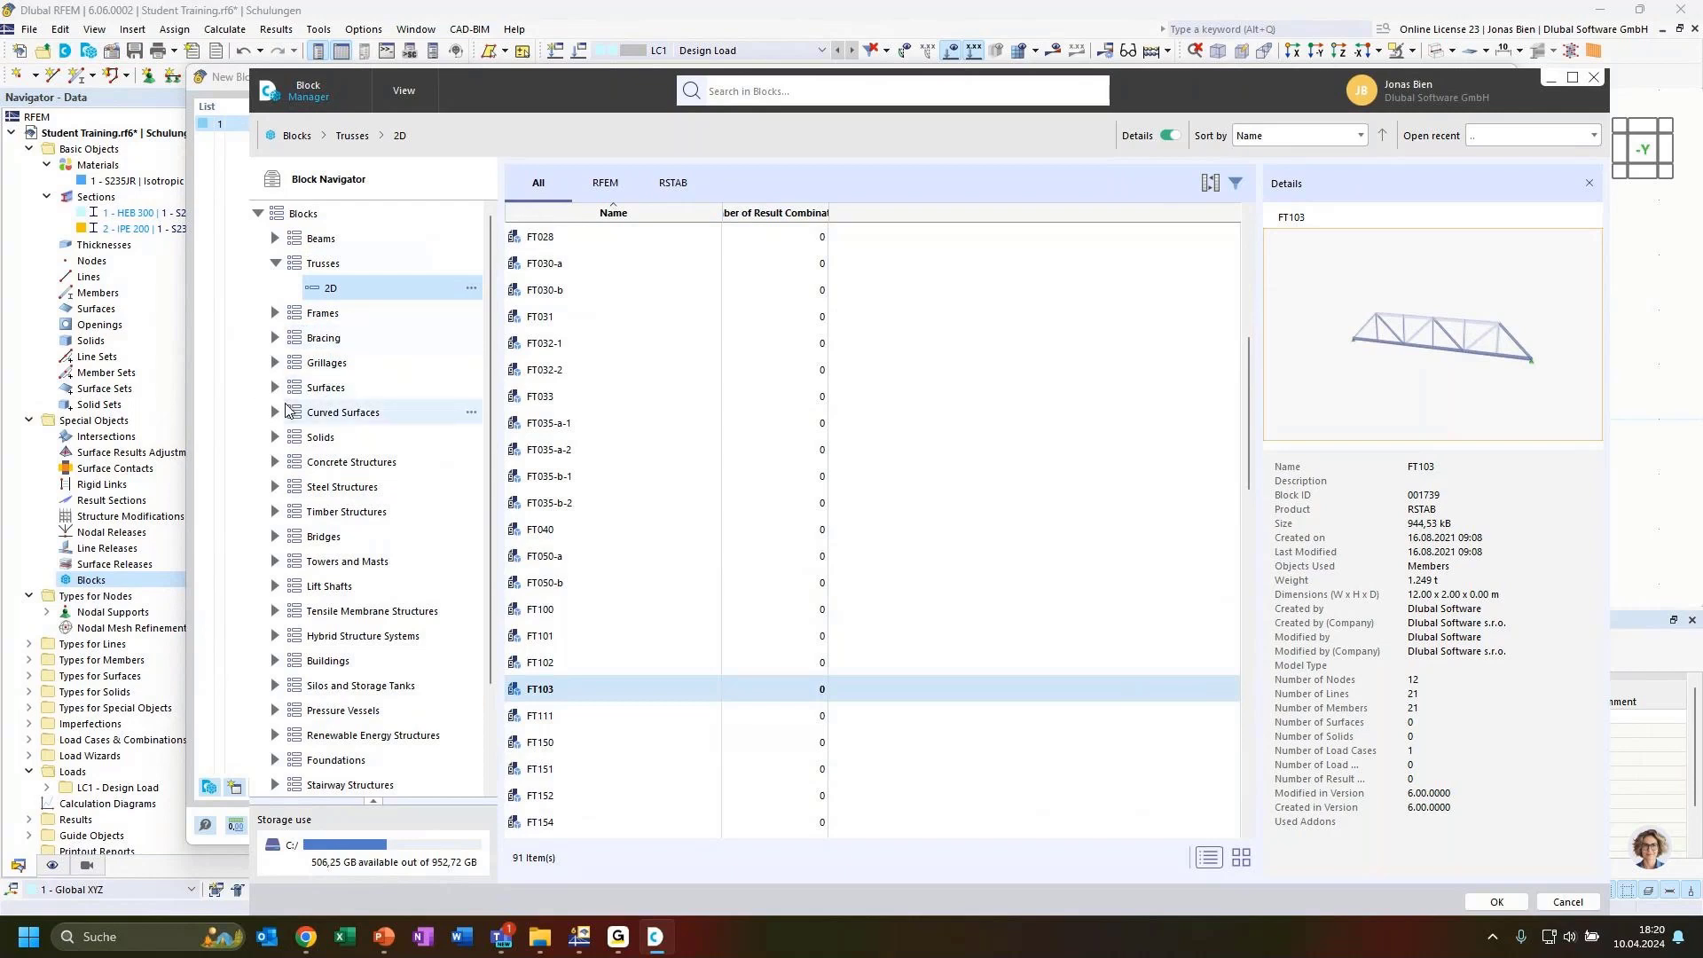
# Browse the concrete structure blocks, previewing the folded plates and the building models BMS005 and BMS002
pyautogui.click(275, 438)
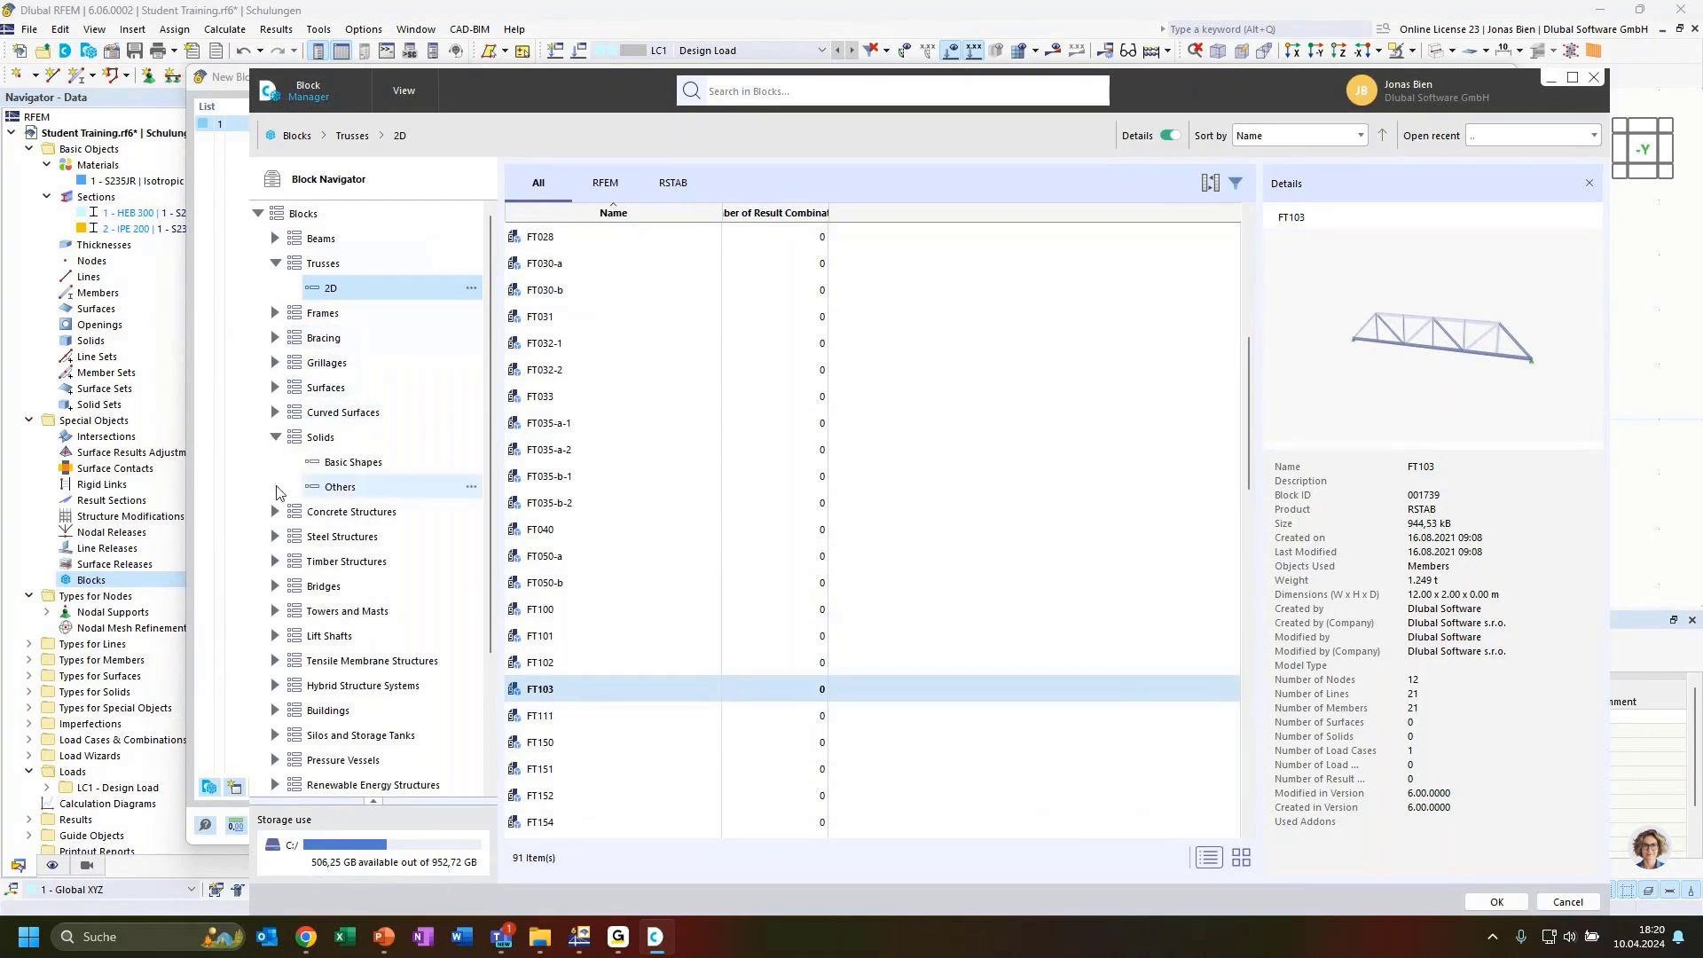
pyautogui.click(275, 437)
pyautogui.click(276, 463)
pyautogui.click(407, 492)
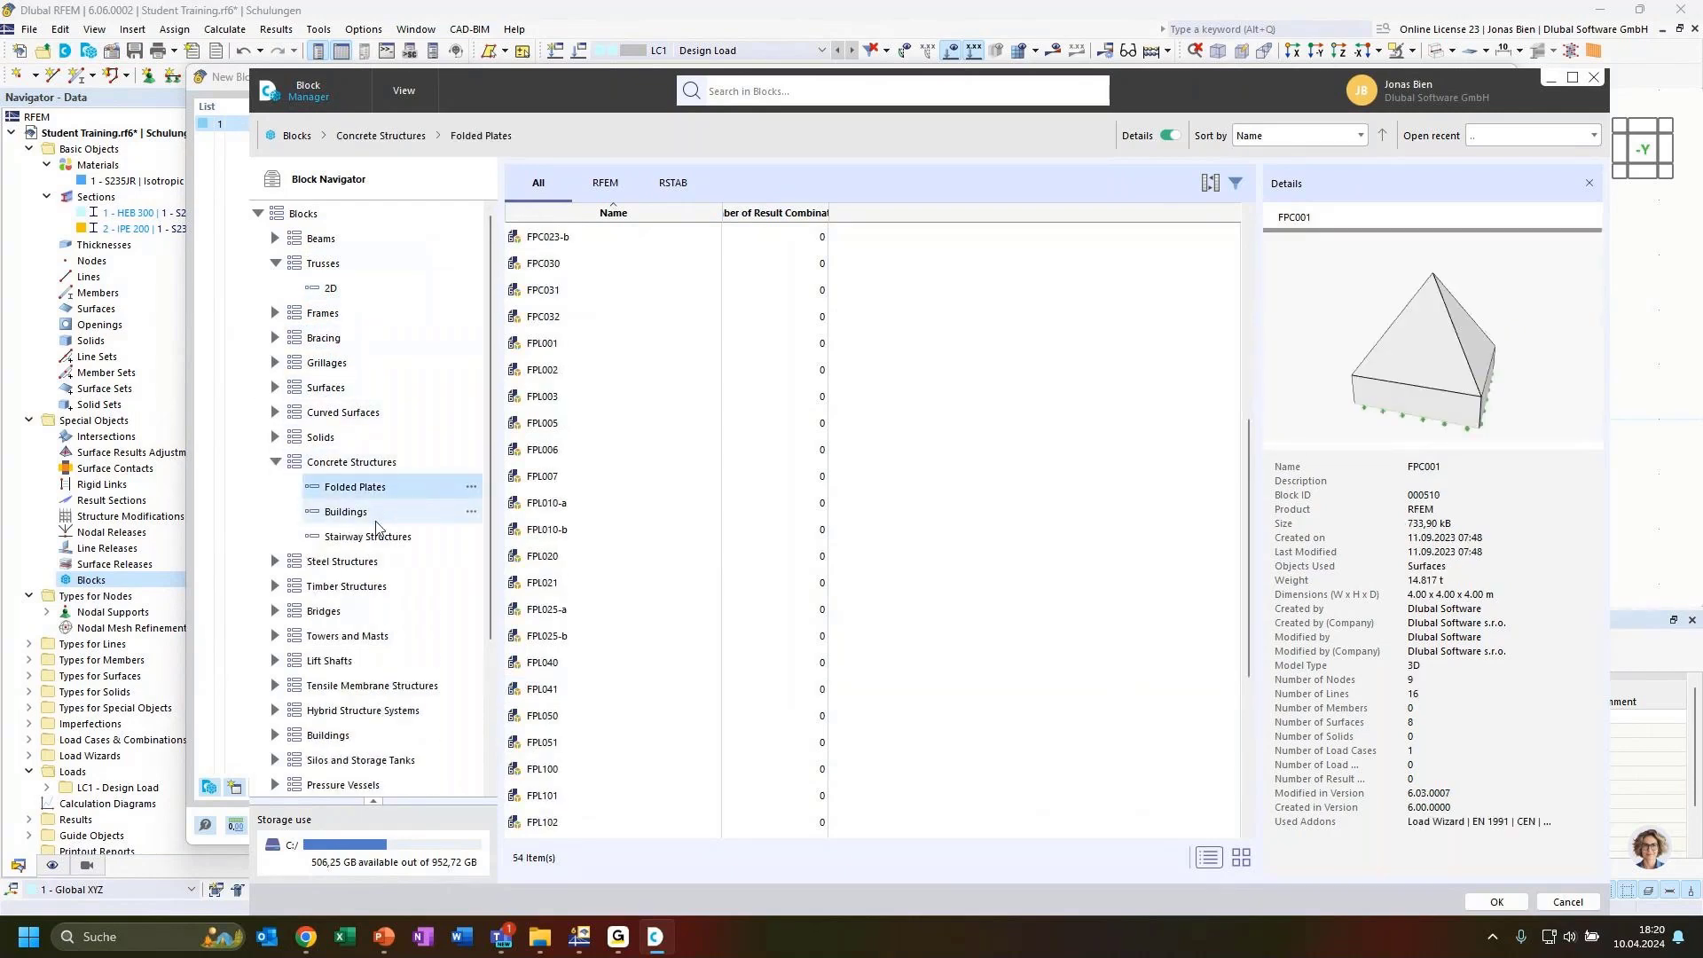
pyautogui.click(379, 515)
pyautogui.click(600, 395)
pyautogui.click(593, 319)
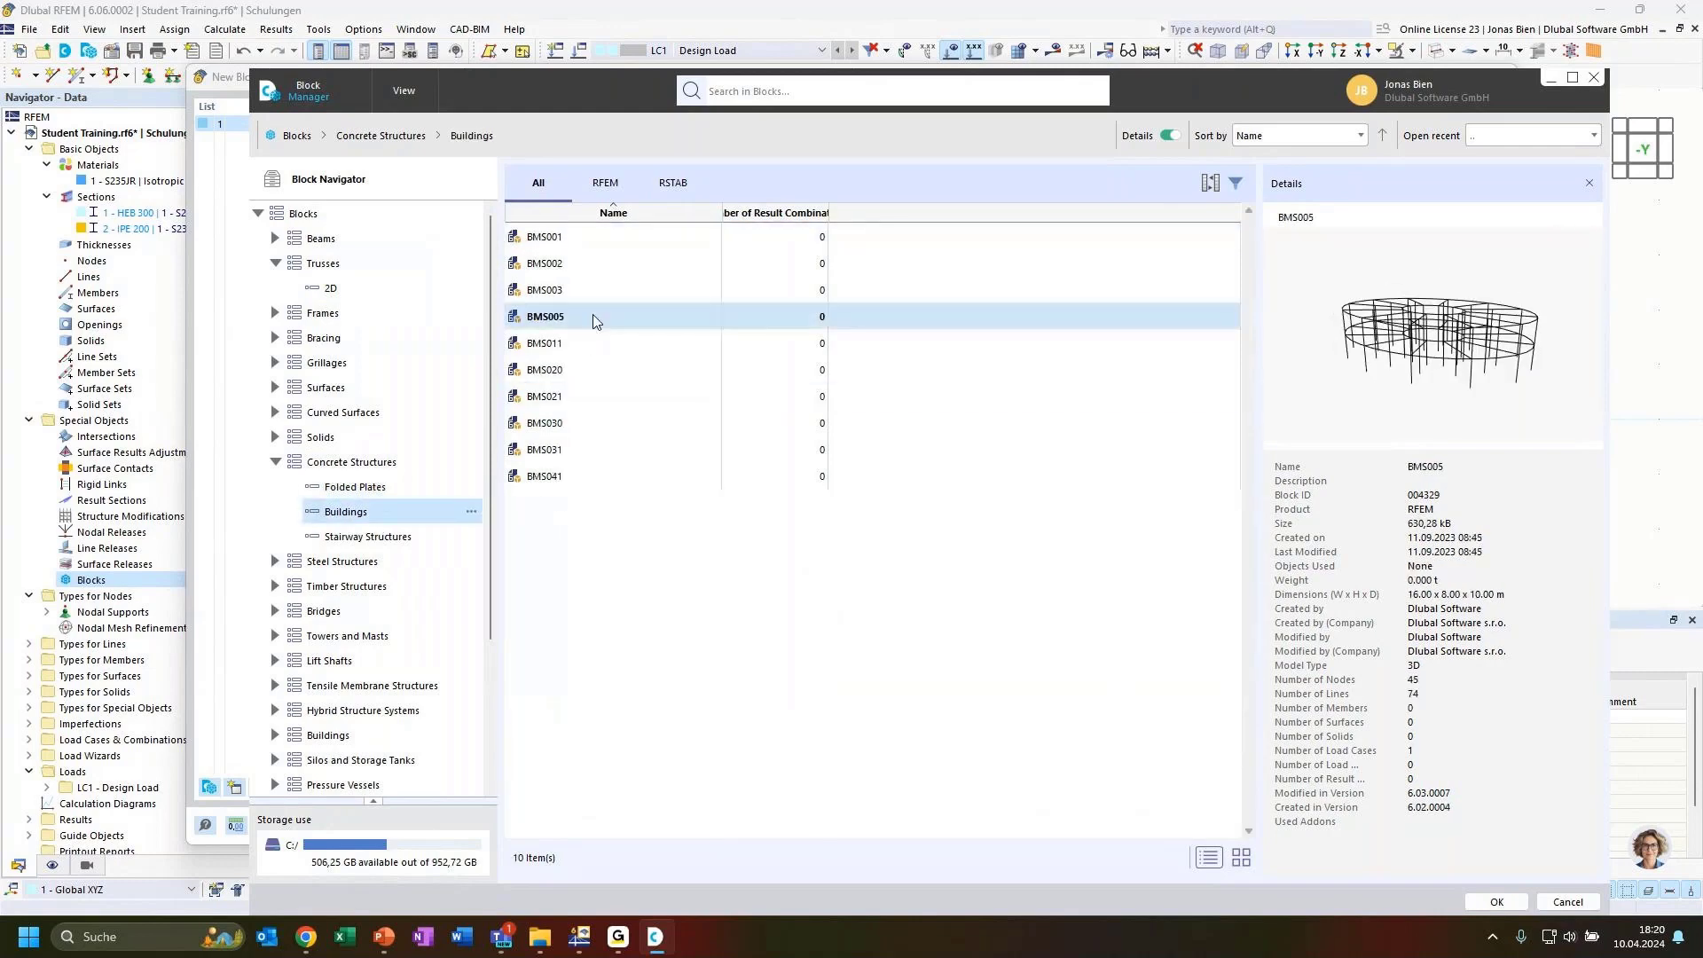
pyautogui.click(607, 268)
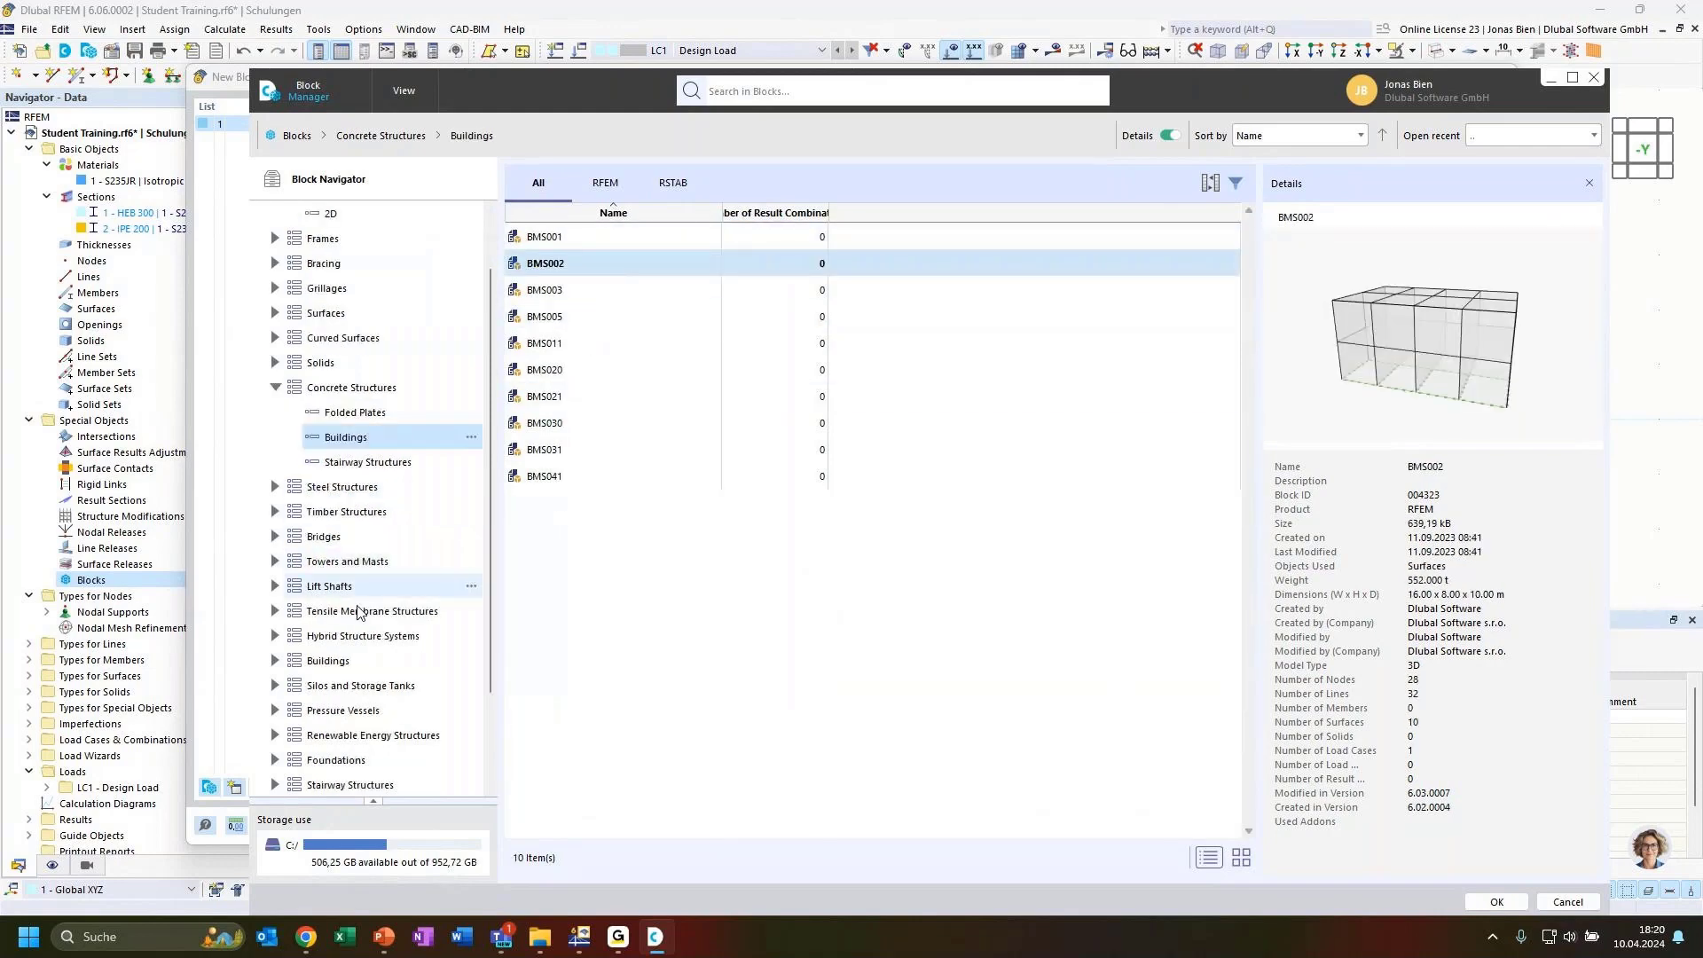
# Preview the steel and aluminum bridge blocks BRG002-b, BRG004-b, BRG007-b and BRG008-b
pyautogui.click(342, 612)
pyautogui.click(363, 562)
pyautogui.click(609, 290)
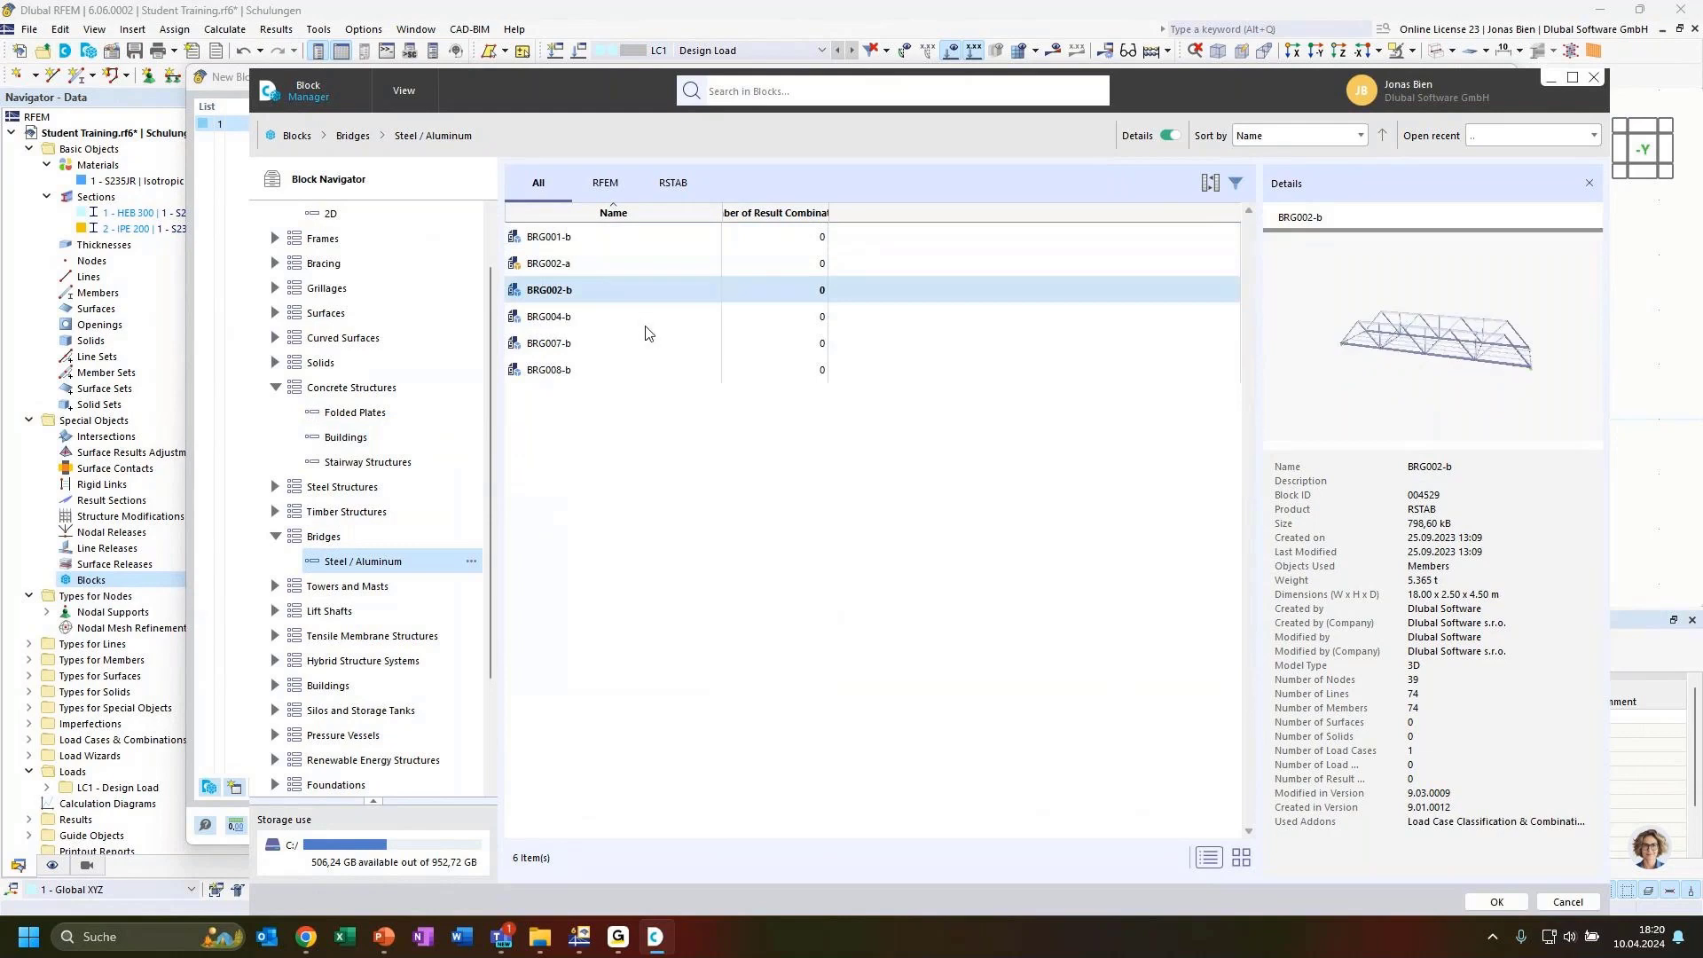
pyautogui.click(592, 317)
pyautogui.click(584, 345)
pyautogui.click(576, 370)
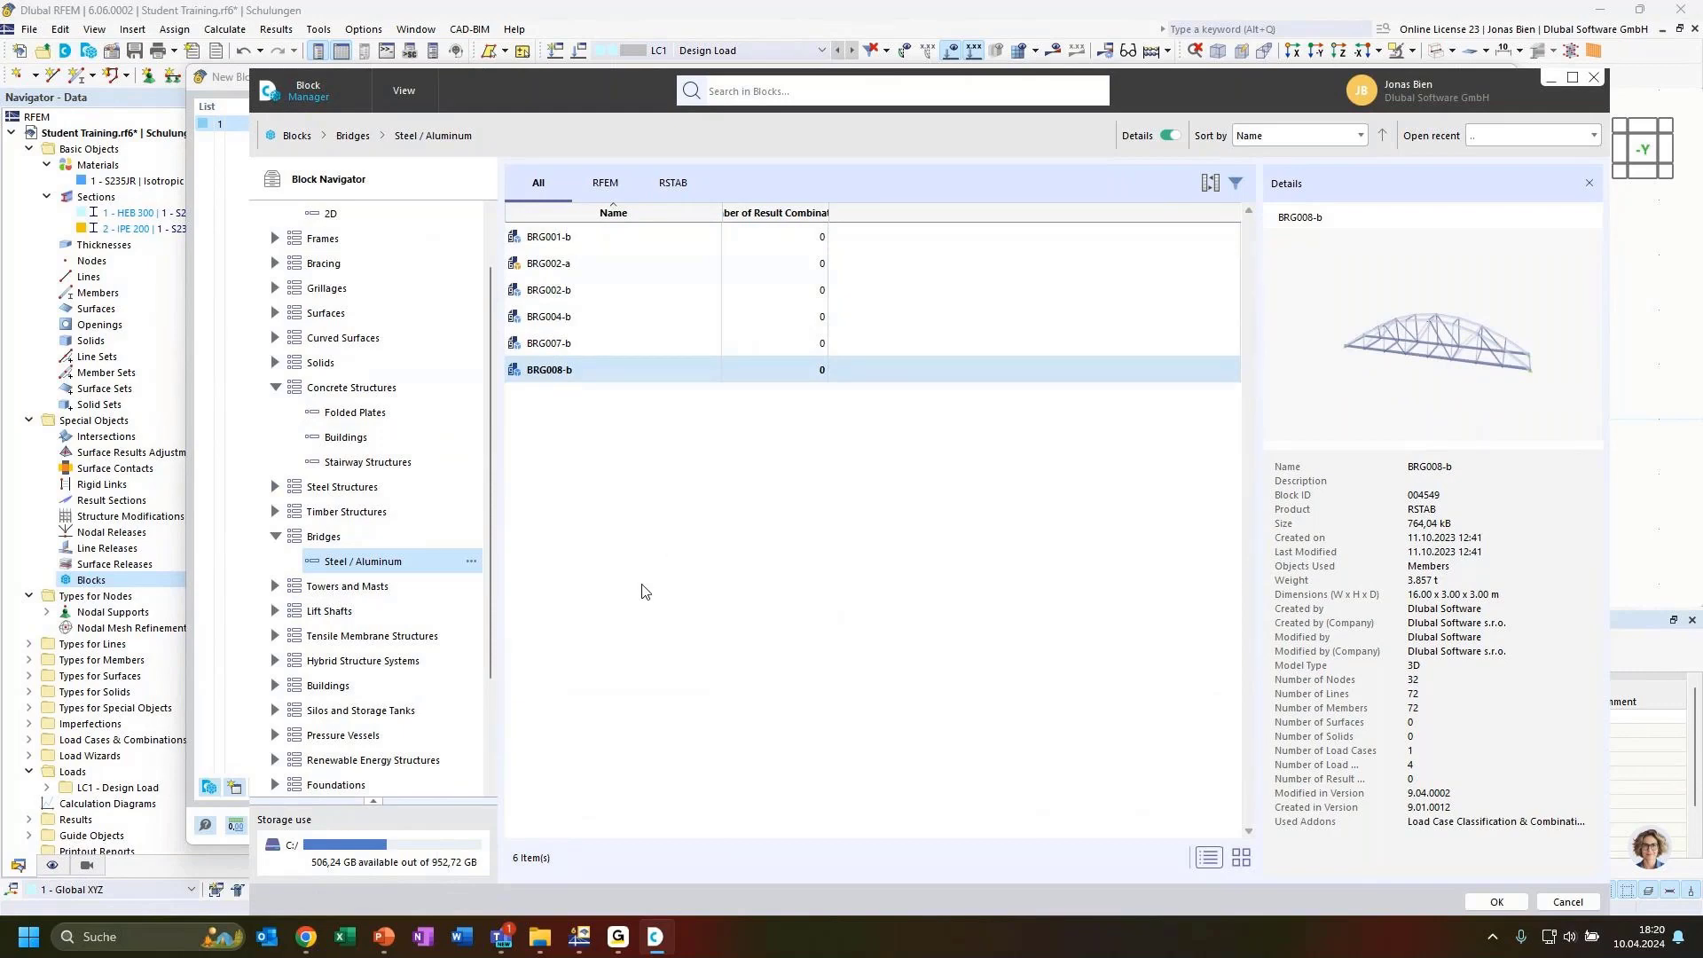
pyautogui.scroll(1, 404, 435)
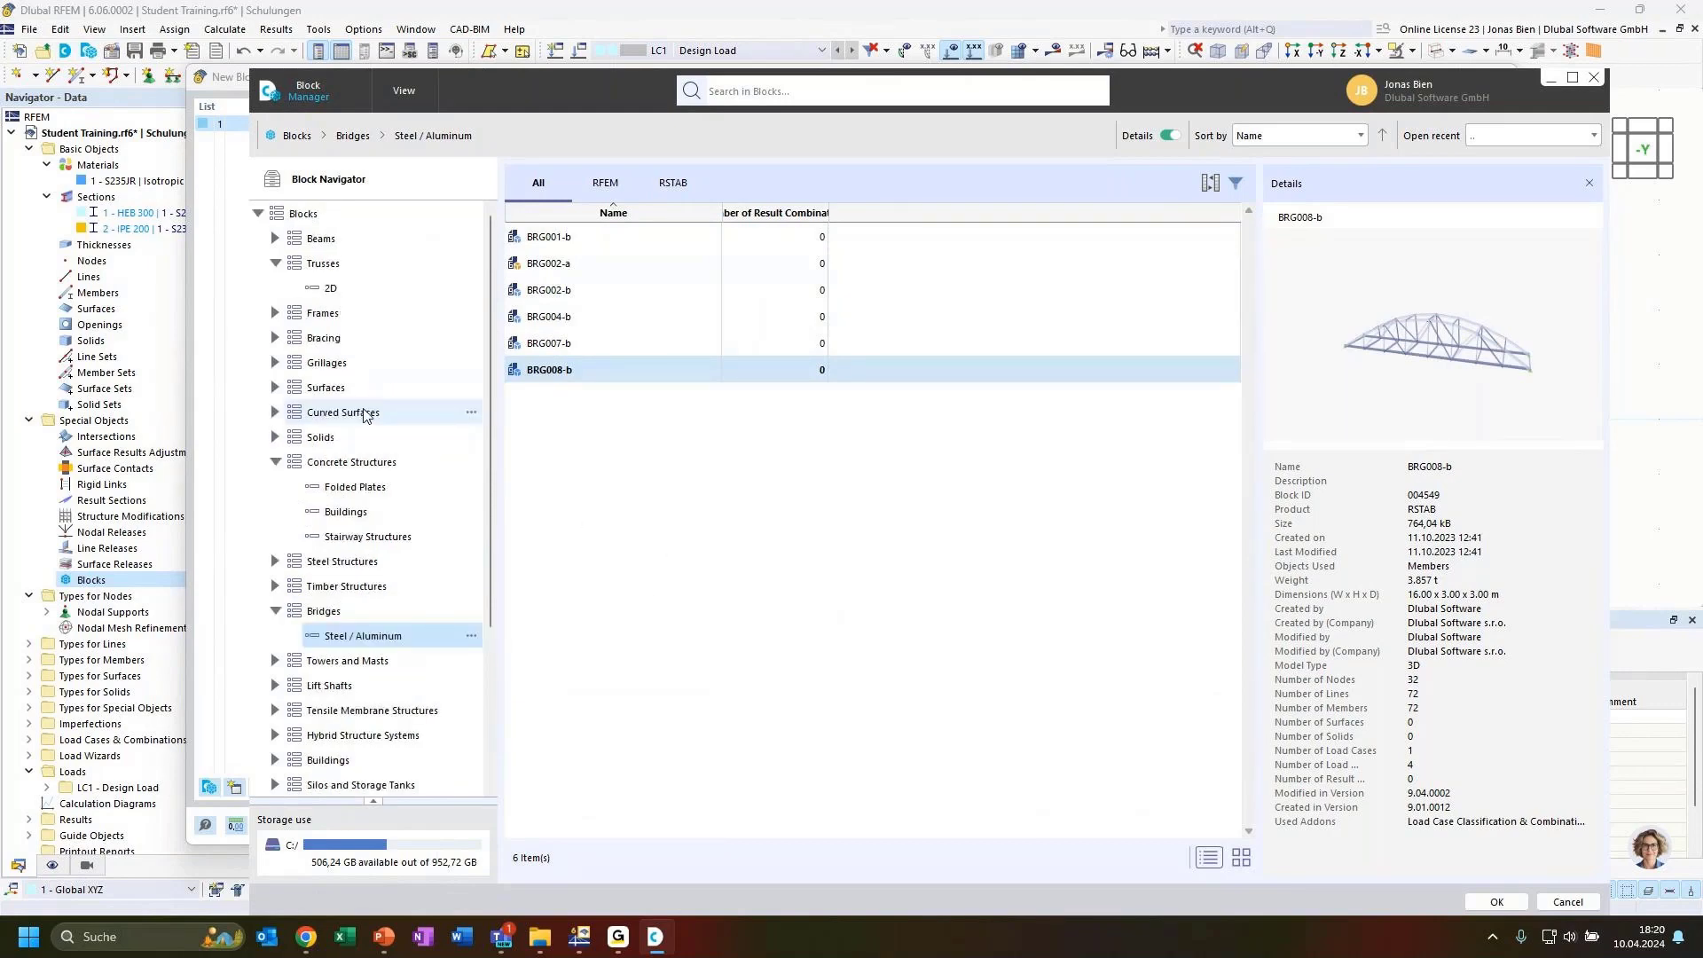
# Load the 2D truss block FT001-a into the new block and show its structure parameters
pyautogui.click(348, 289)
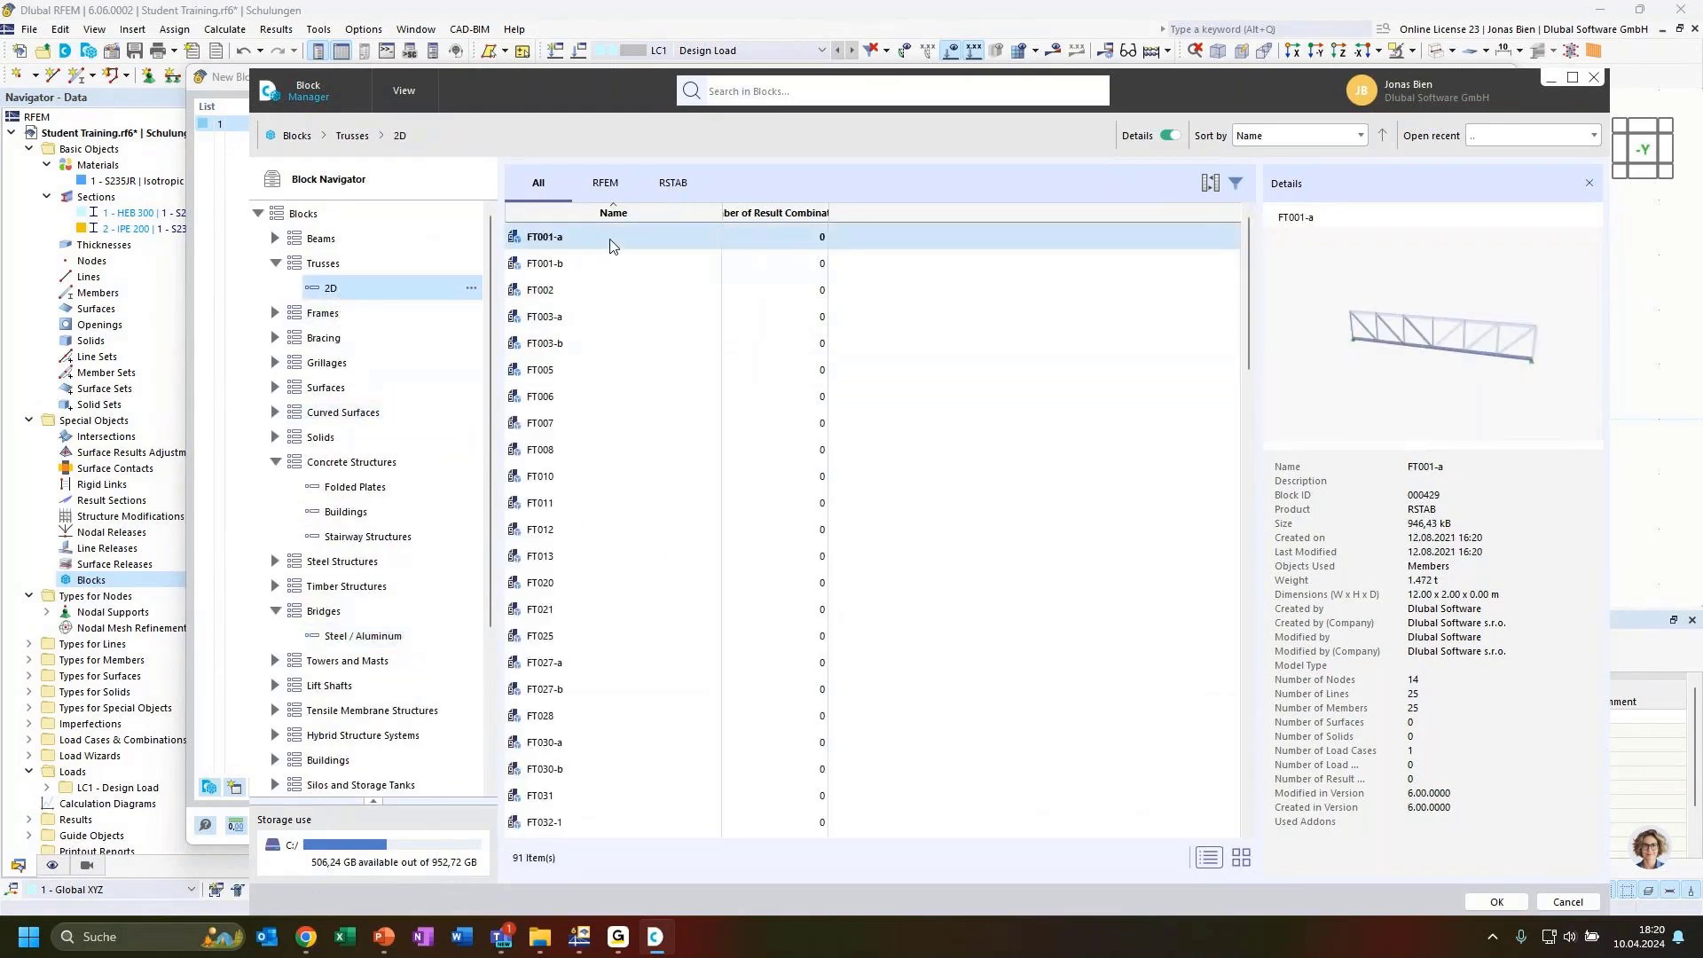
pyautogui.doubleClick(610, 240)
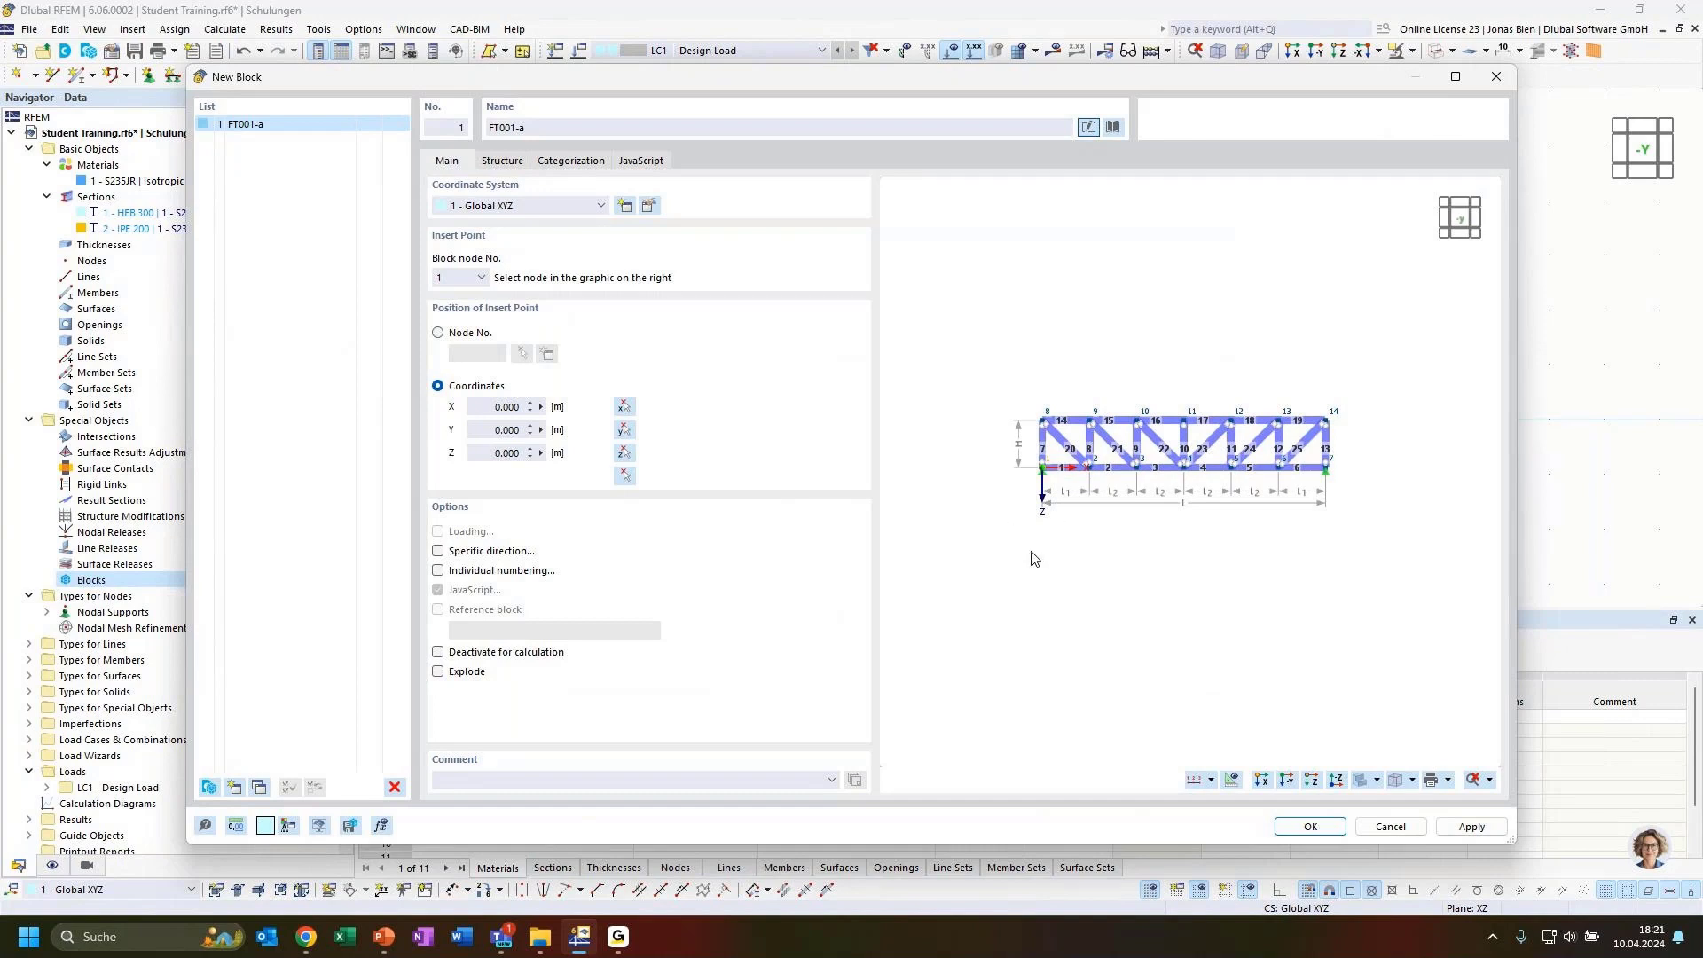
pyautogui.click(503, 161)
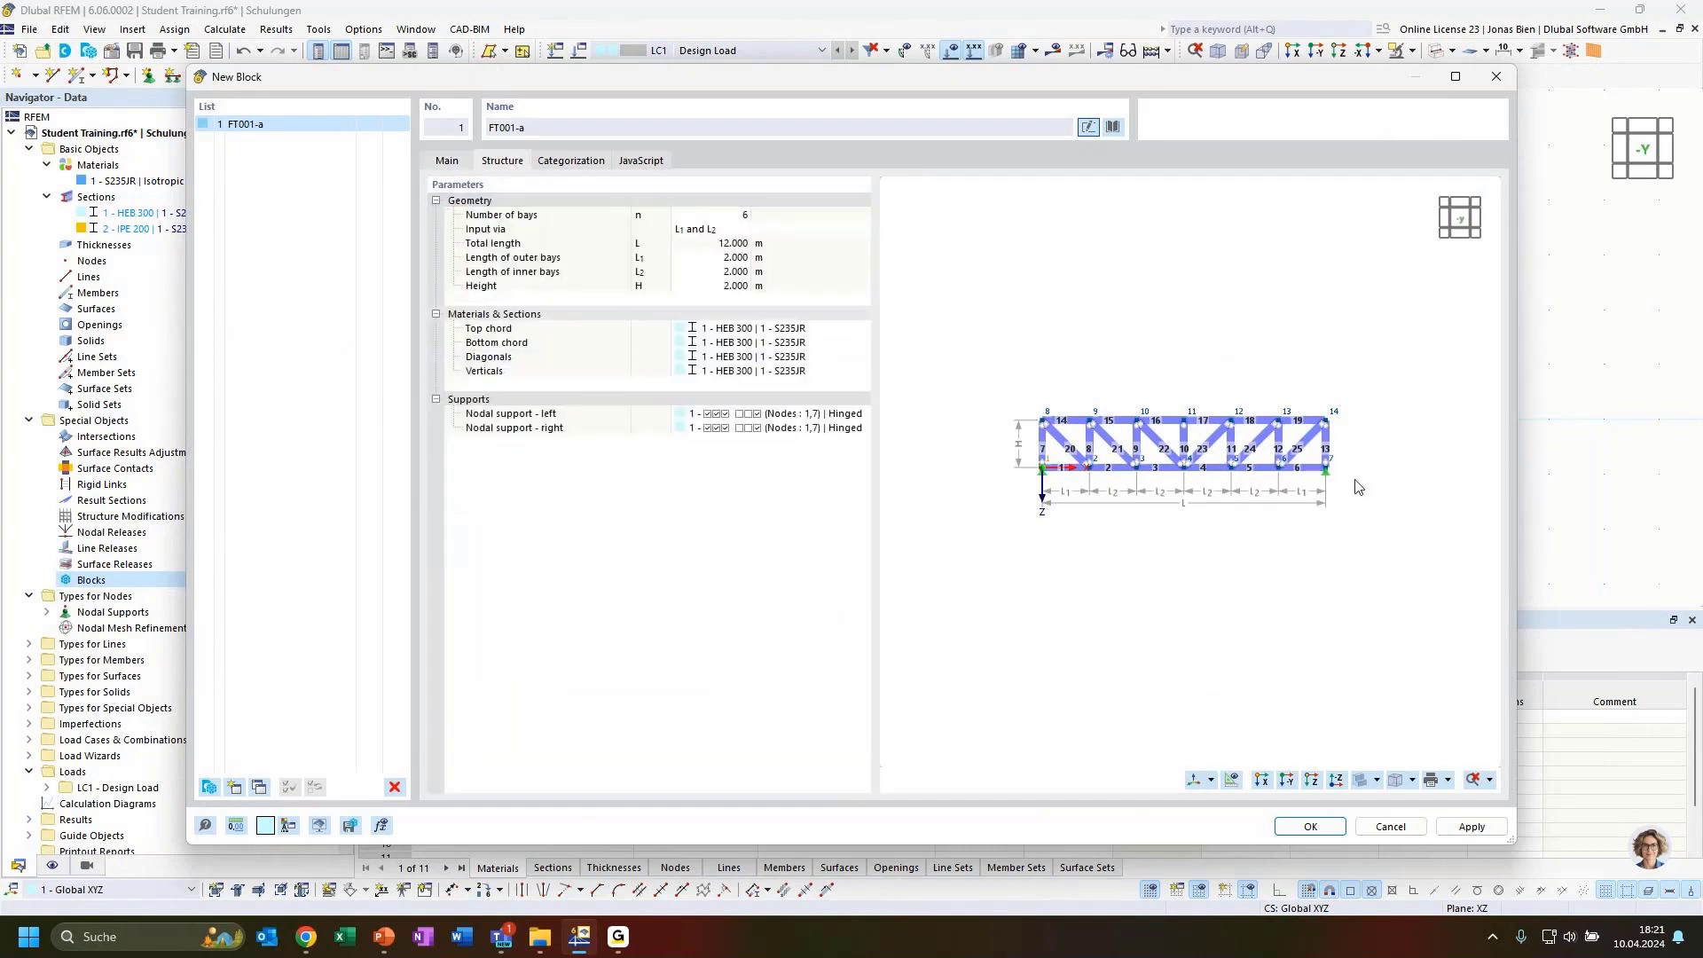
# Set the truss block's number of bays to 8
pyautogui.scroll(1, 1290, 437)
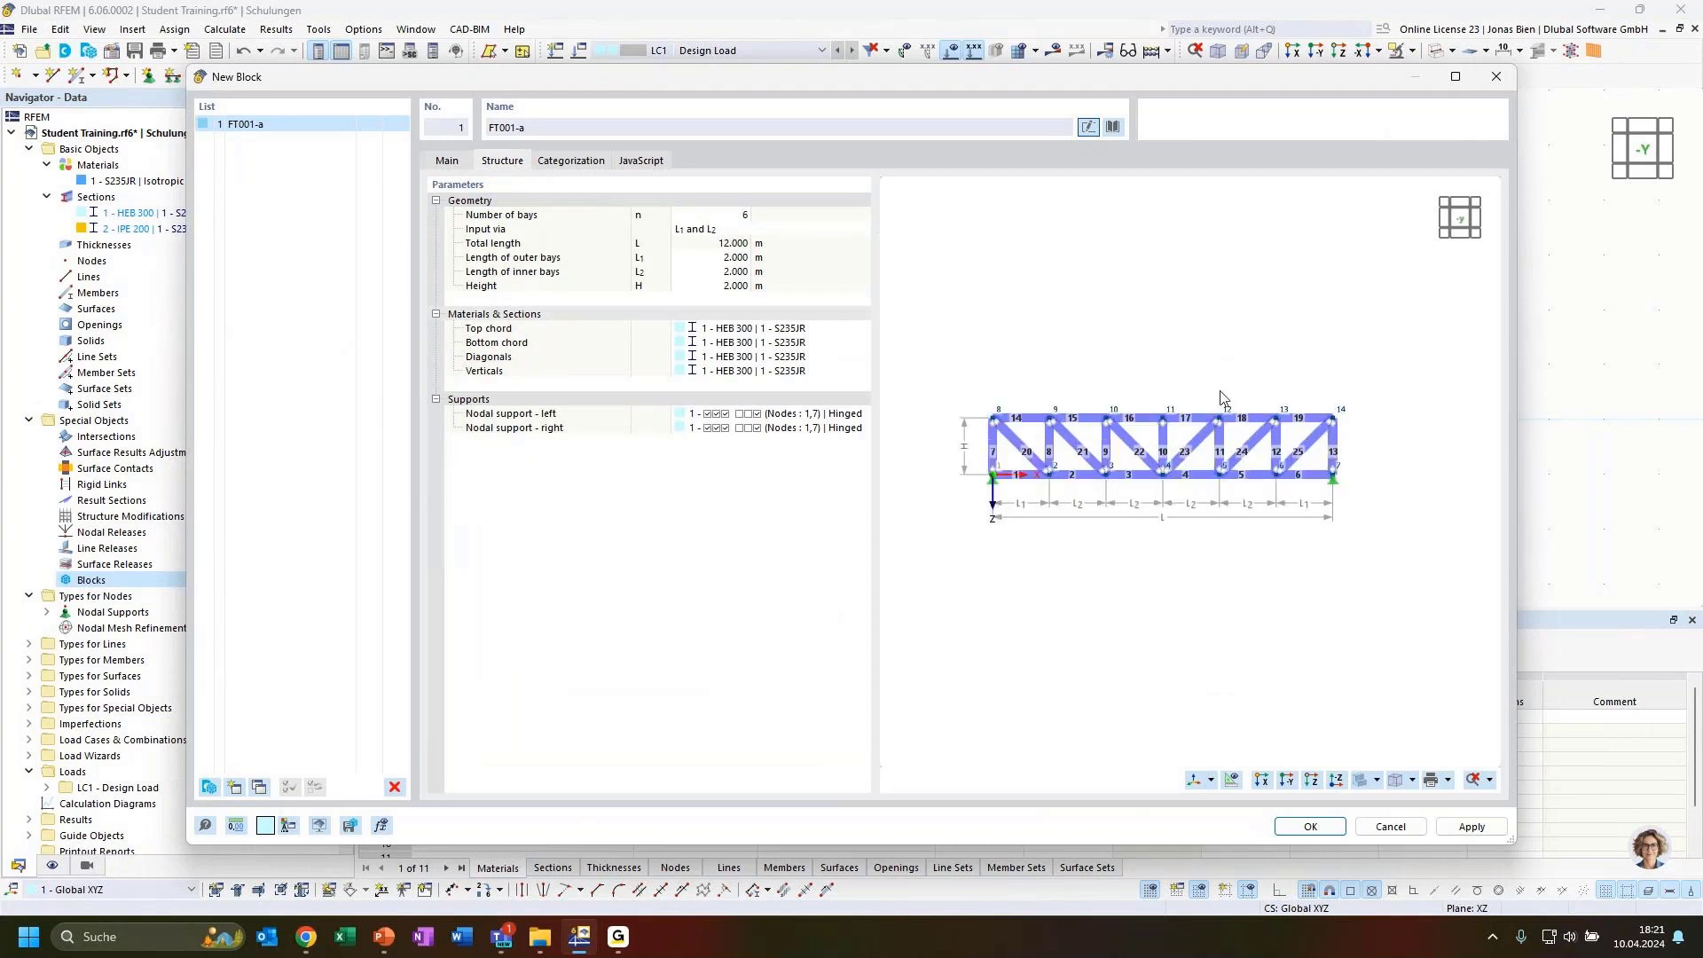
pyautogui.scroll(1, 1183, 381)
pyautogui.moveTo(1136, 367); pyautogui.dragTo(1151, 356, button='middle')
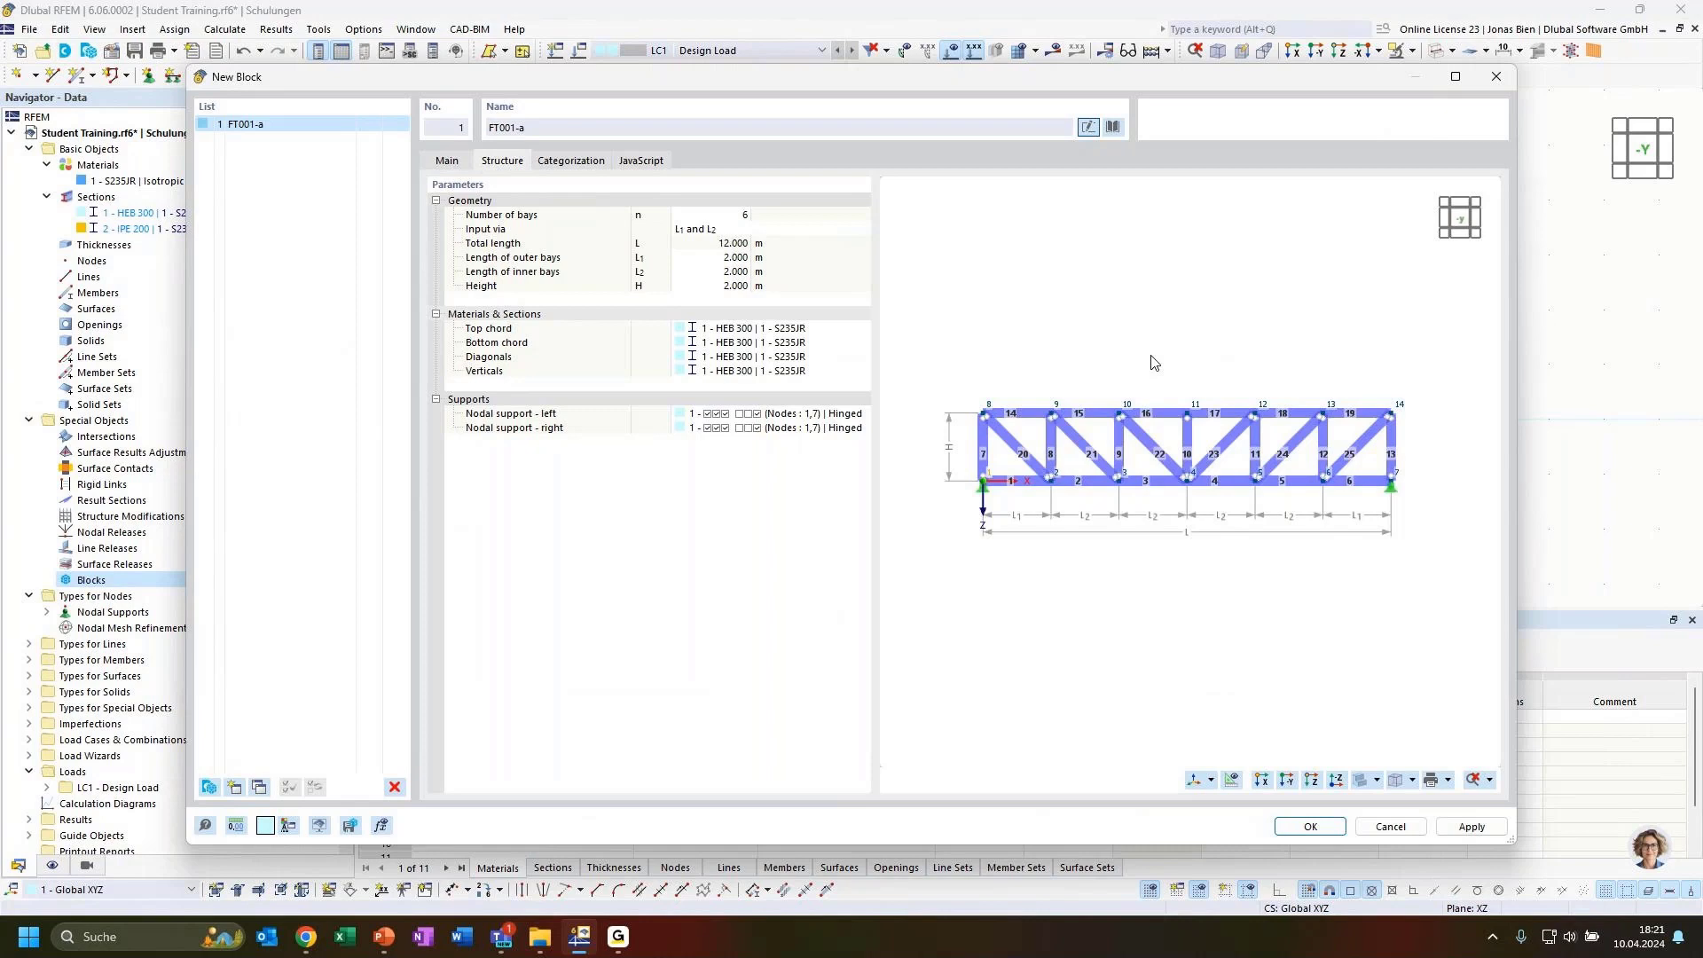
pyautogui.click(722, 216)
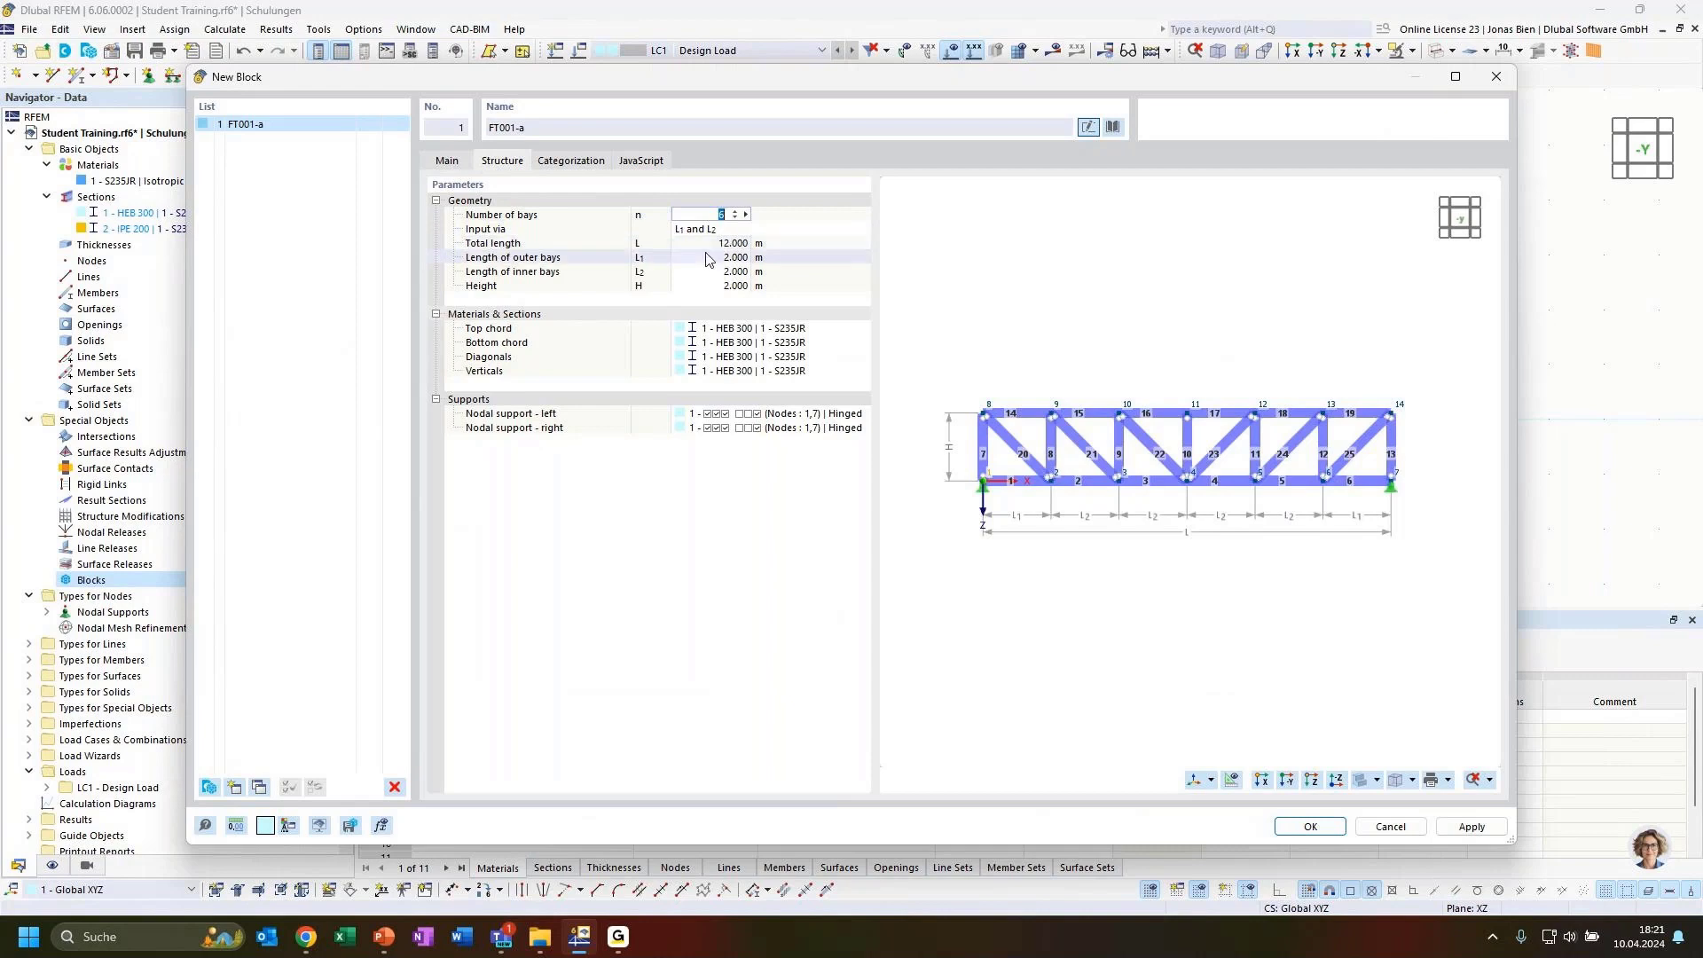
pyautogui.write('8')
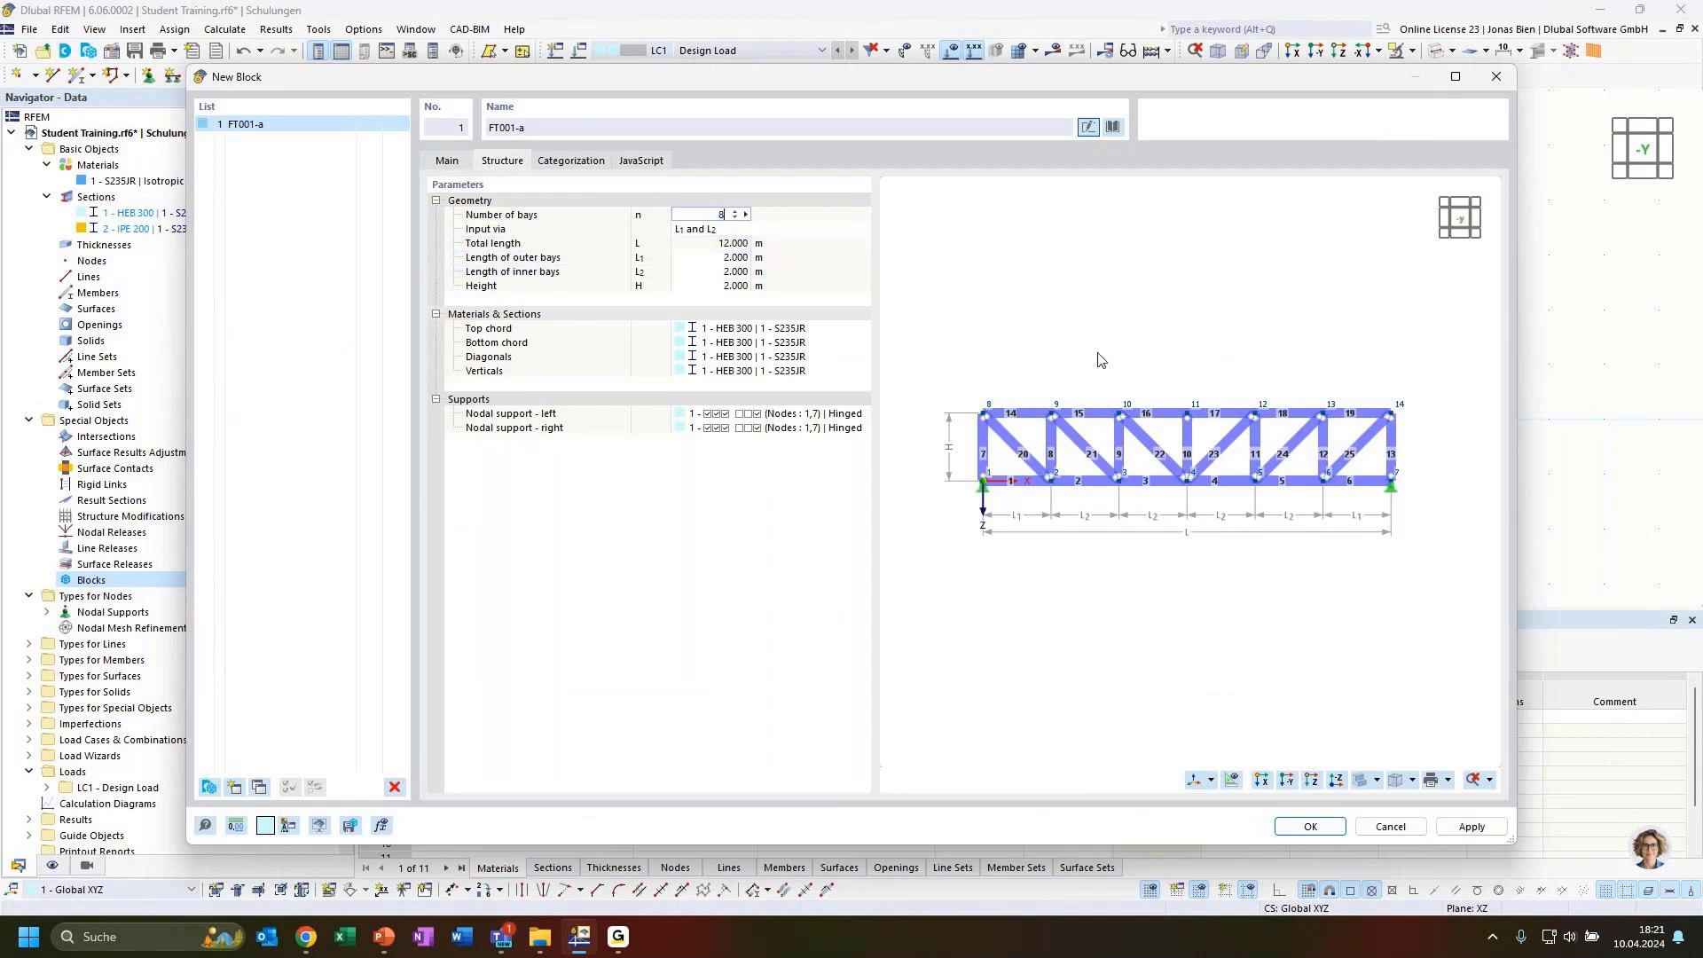
pyautogui.click(715, 274)
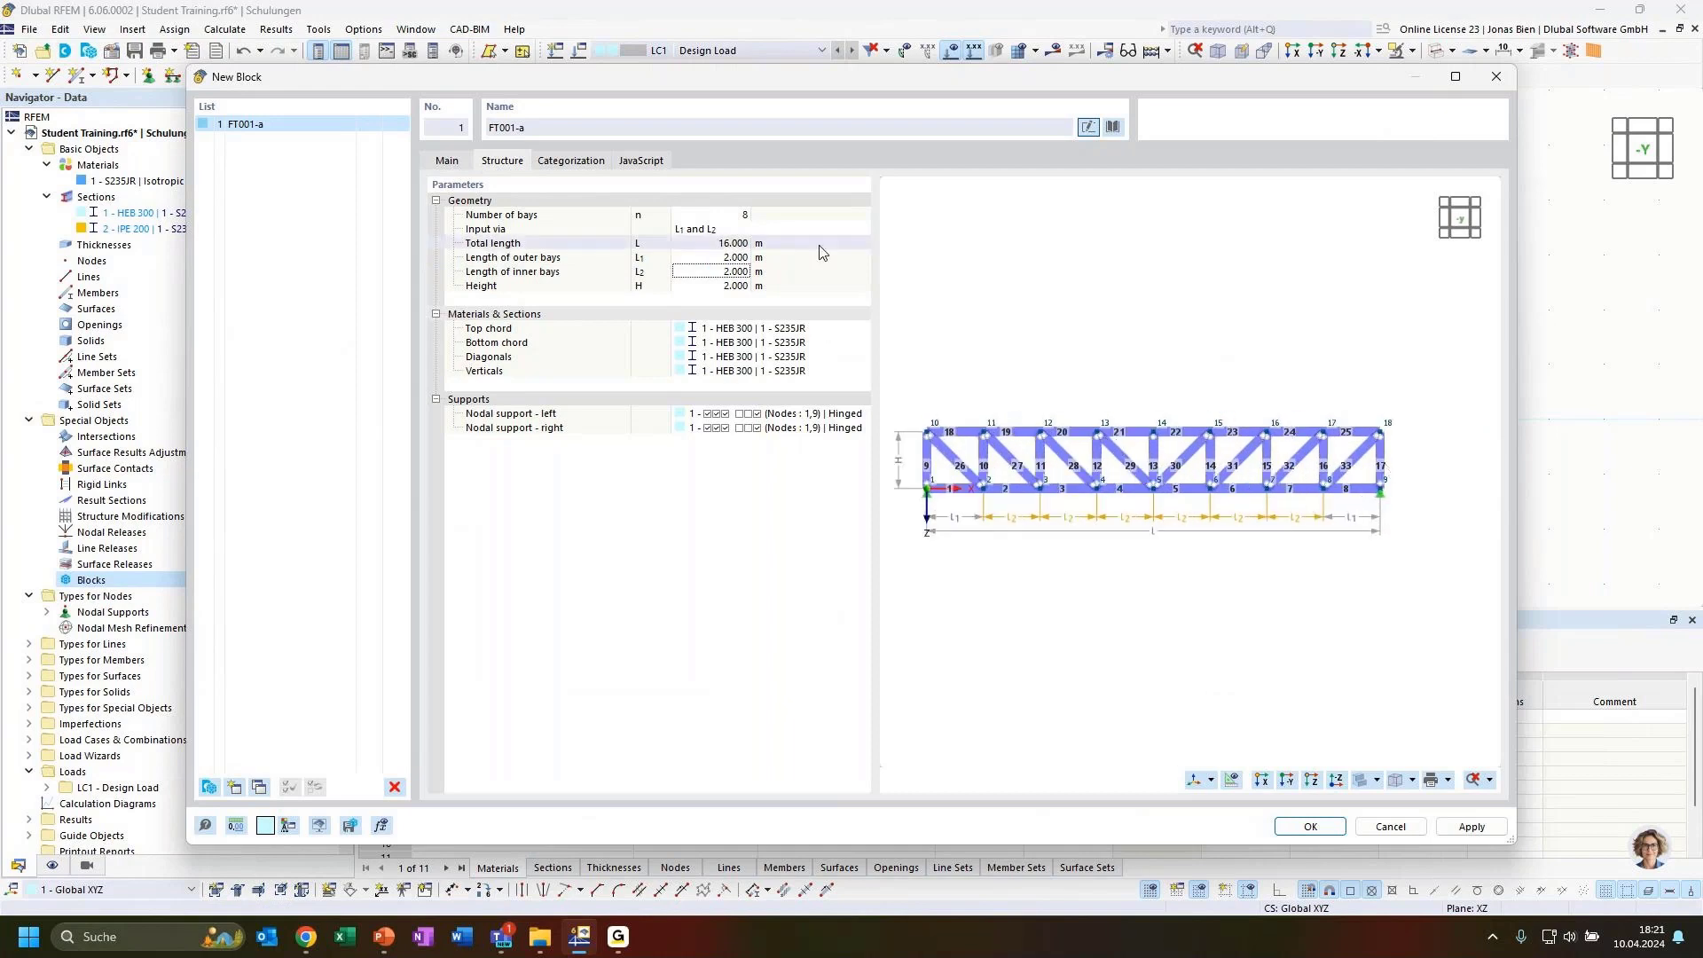
# Set the lengths of both the outer and inner bays to 3 m
pyautogui.click(702, 216)
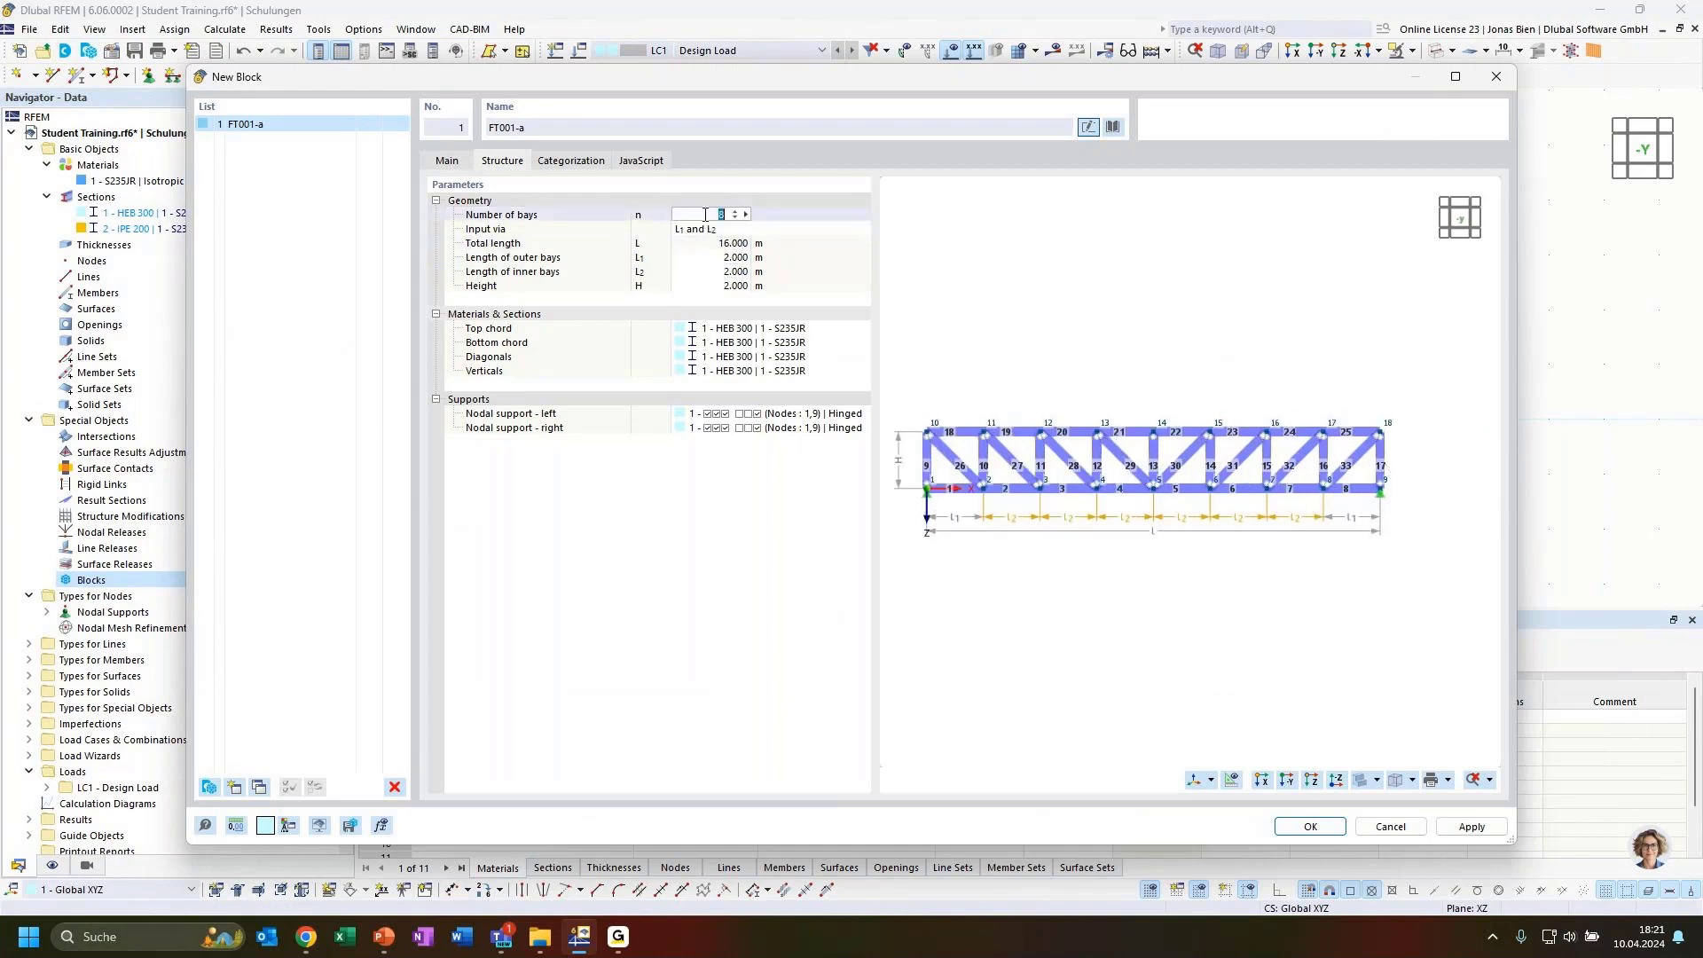
pyautogui.click(712, 259)
pyautogui.write('3')
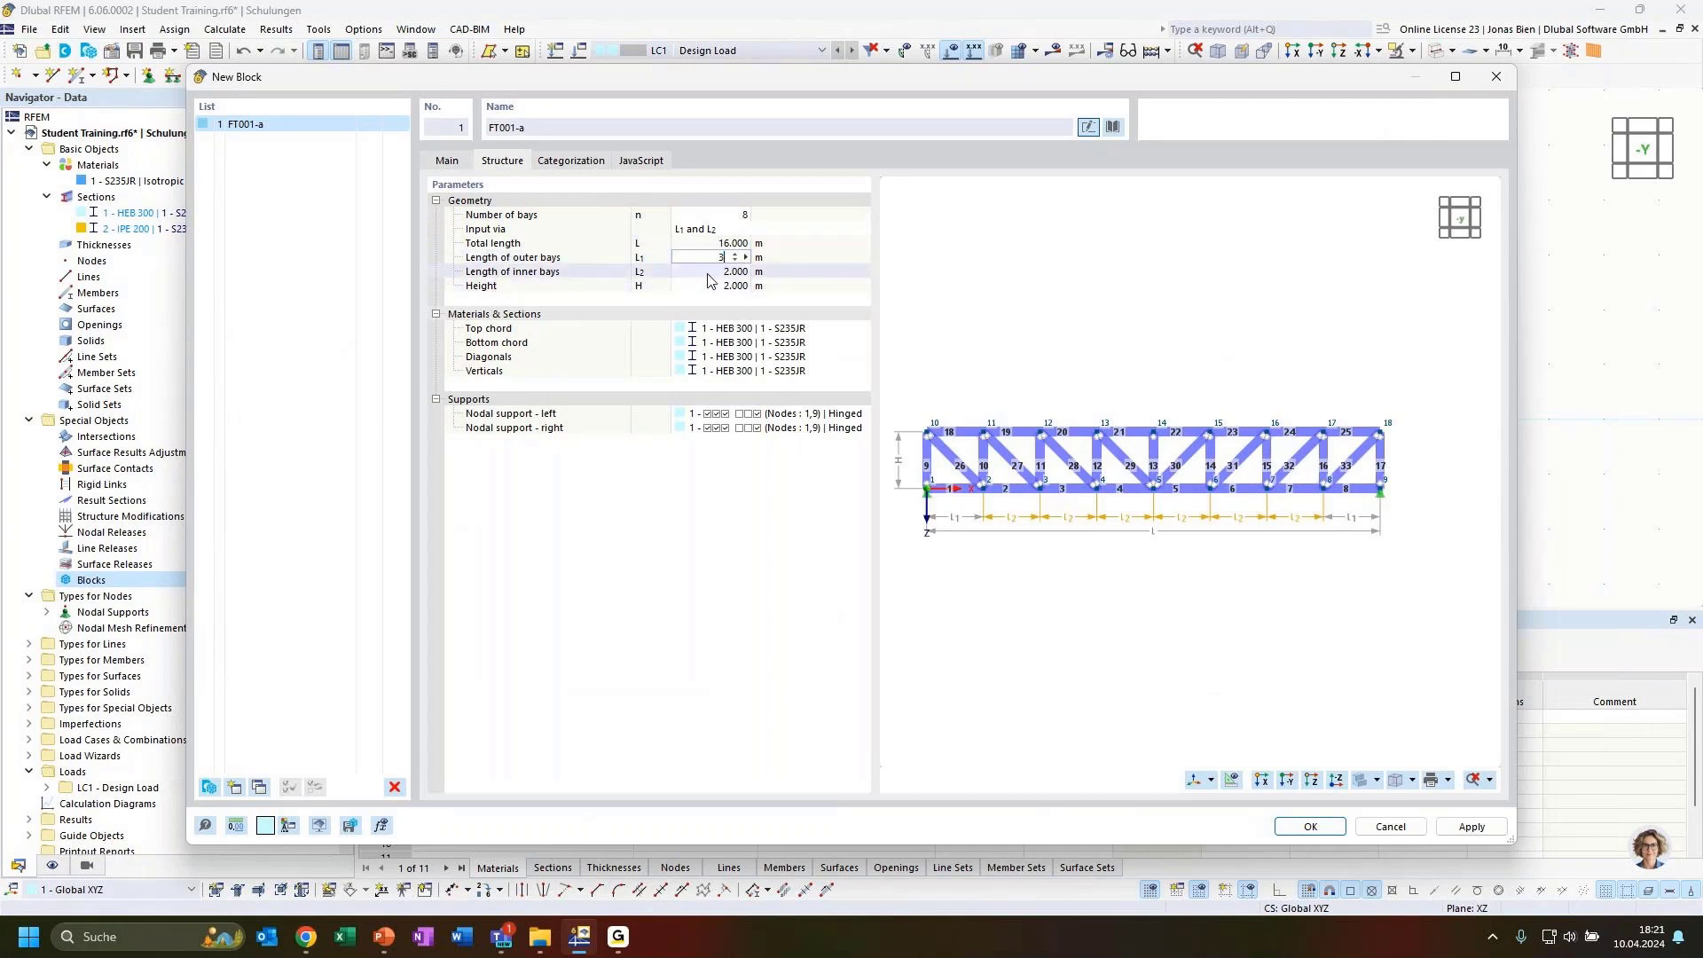
pyautogui.press('Return')
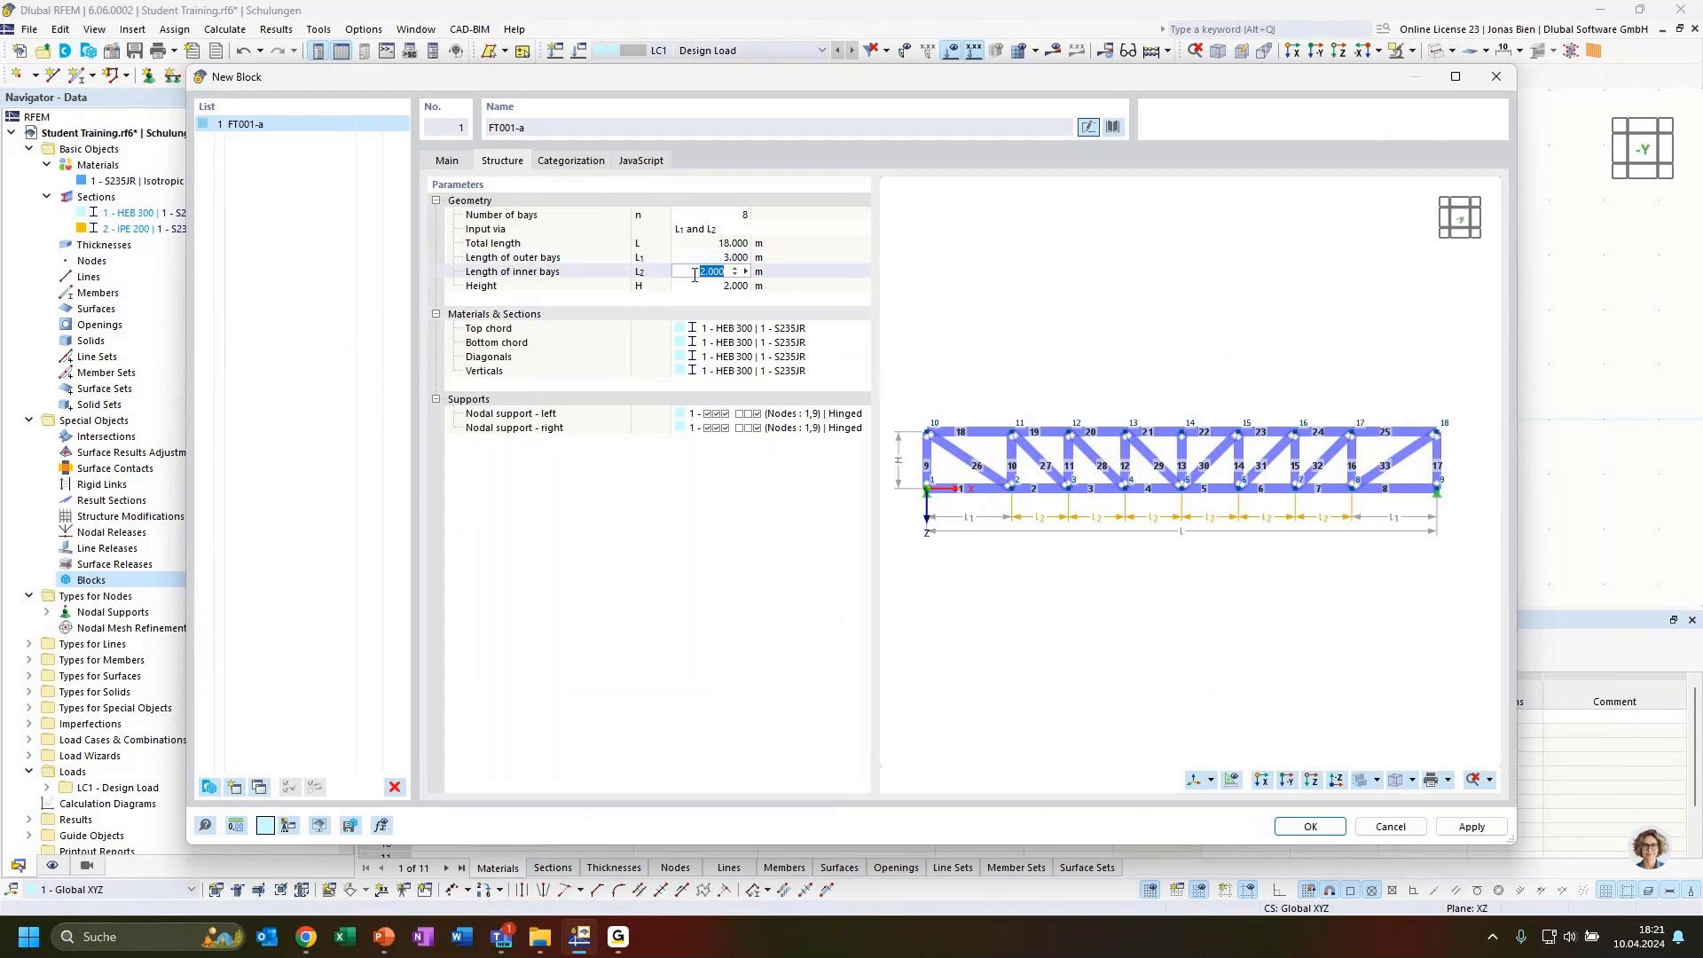
pyautogui.write('3')
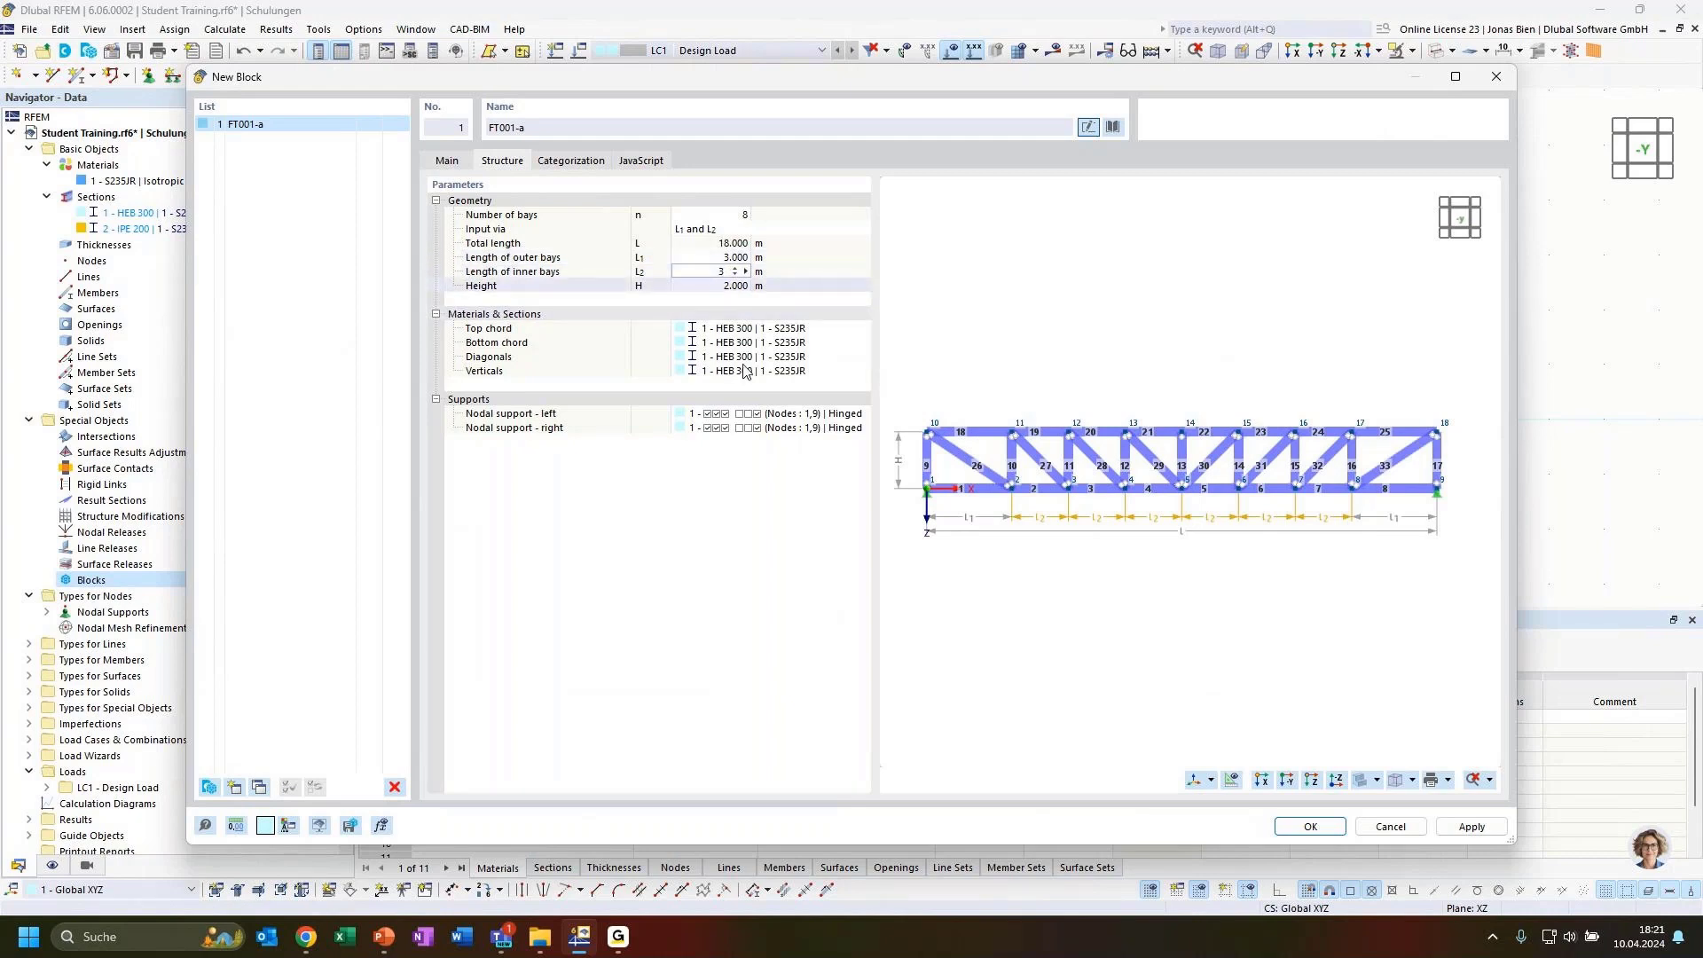
pyautogui.press('Return')
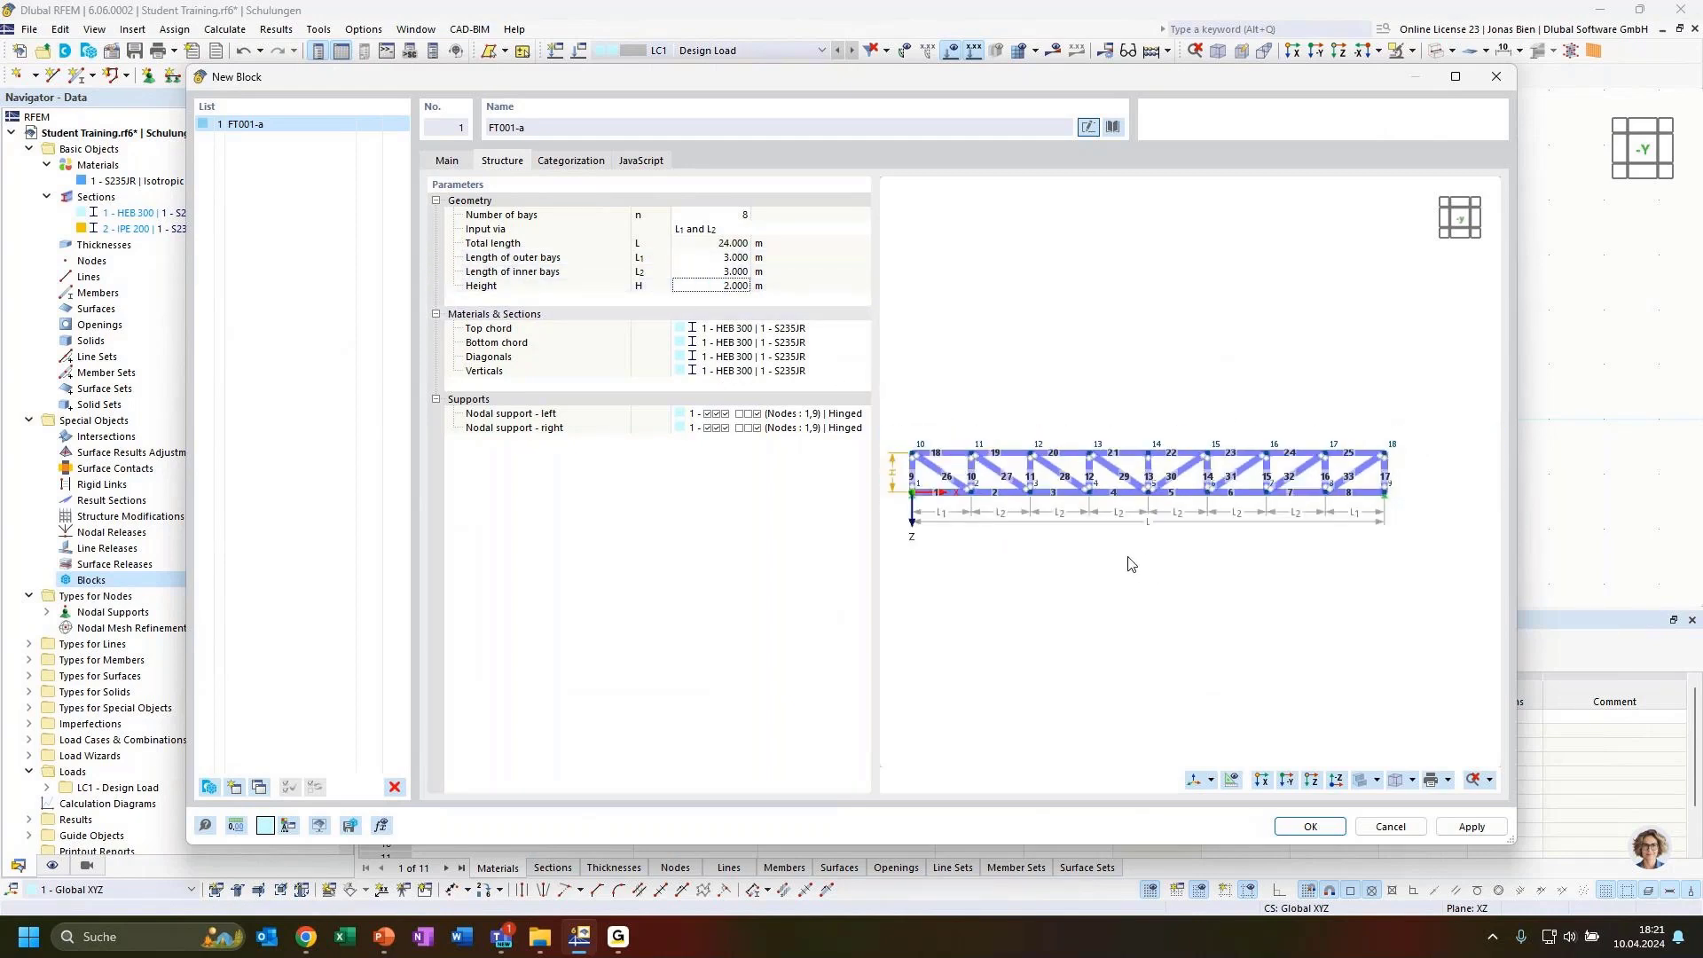
# Set the height of the truss block to 2.5 m
pyautogui.click(710, 286)
pyautogui.write('2.5')
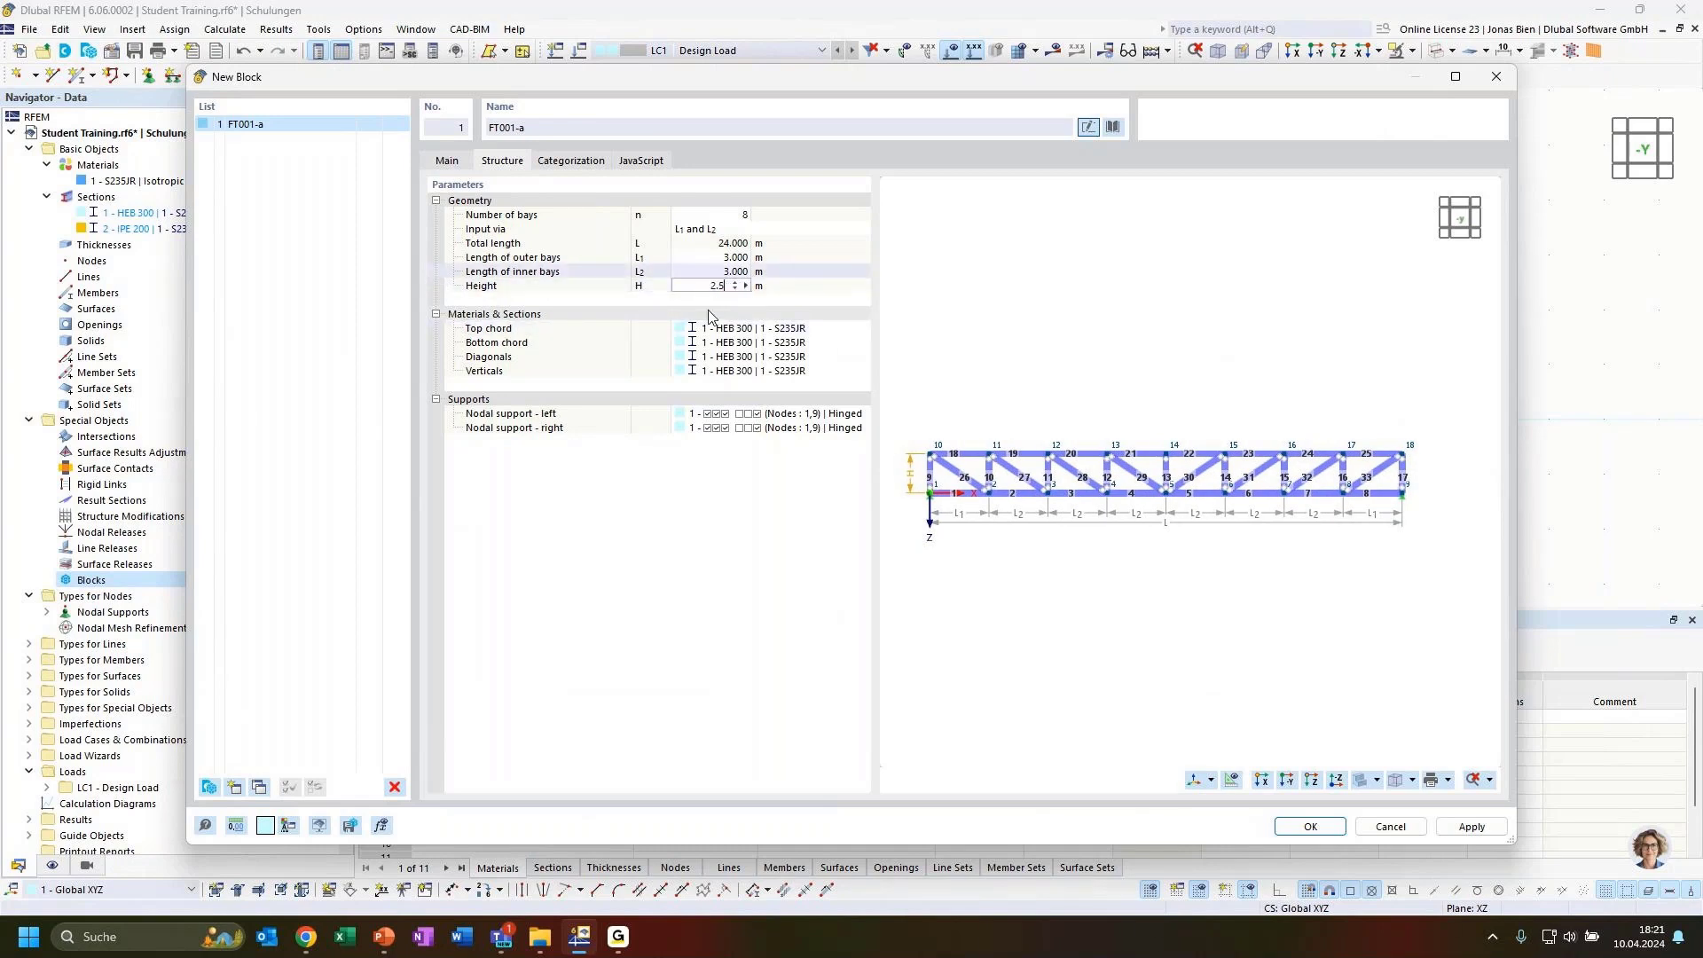
pyautogui.click(684, 270)
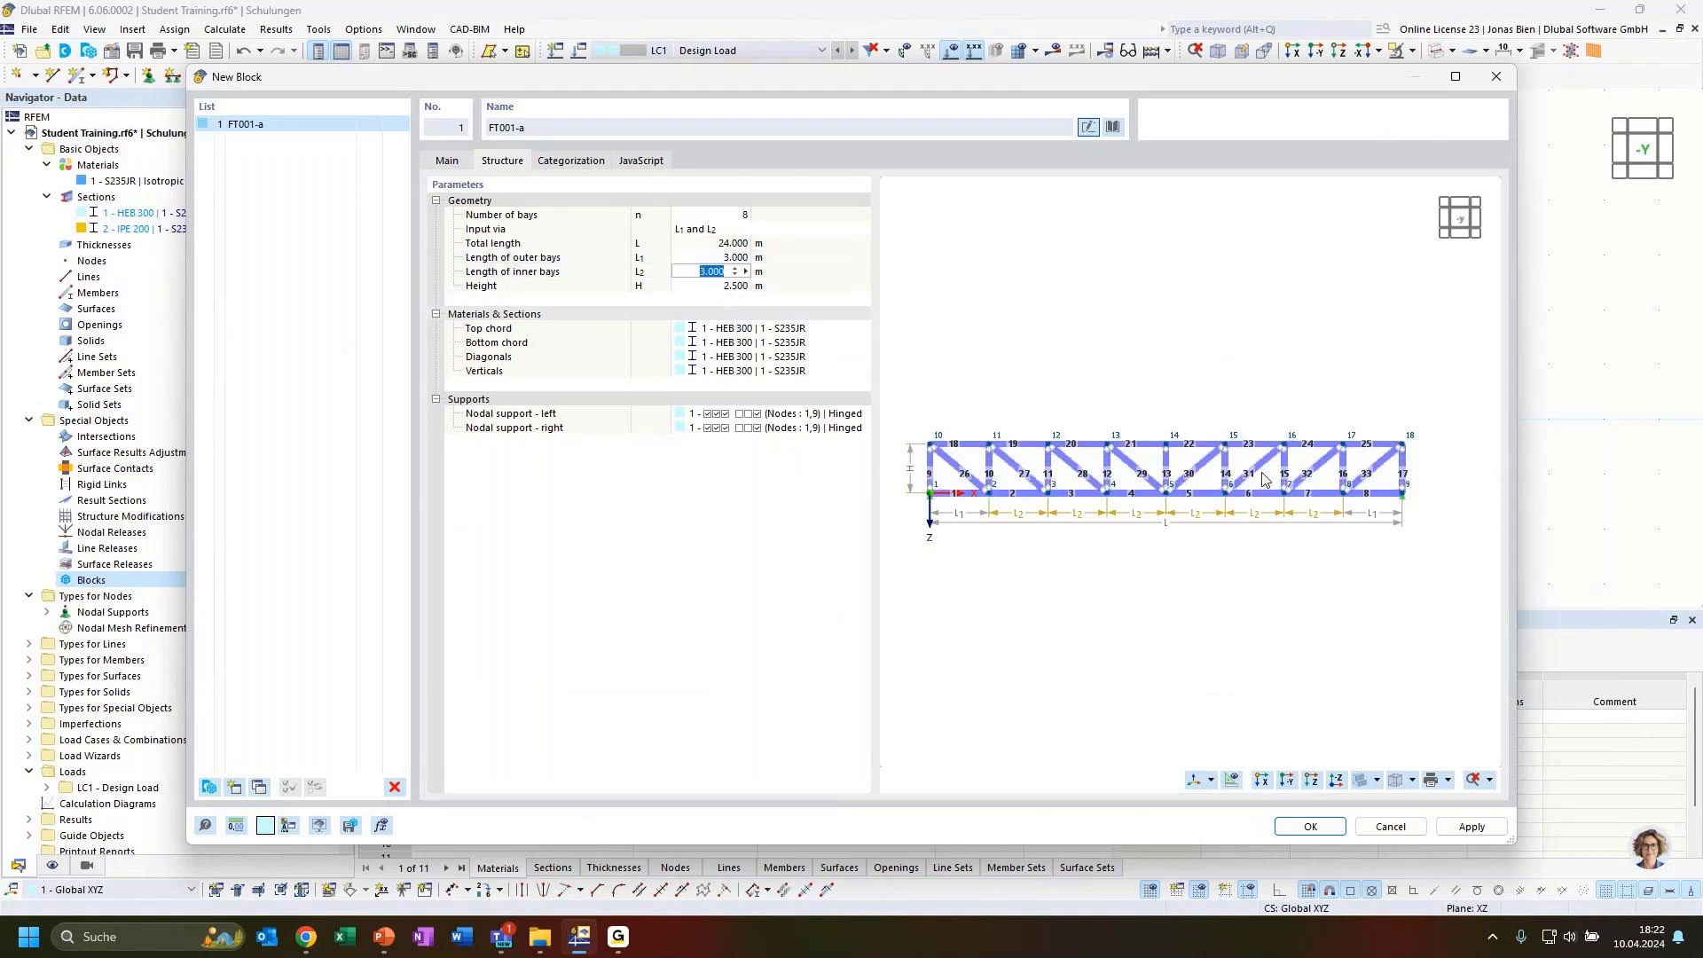
pyautogui.press('Return')
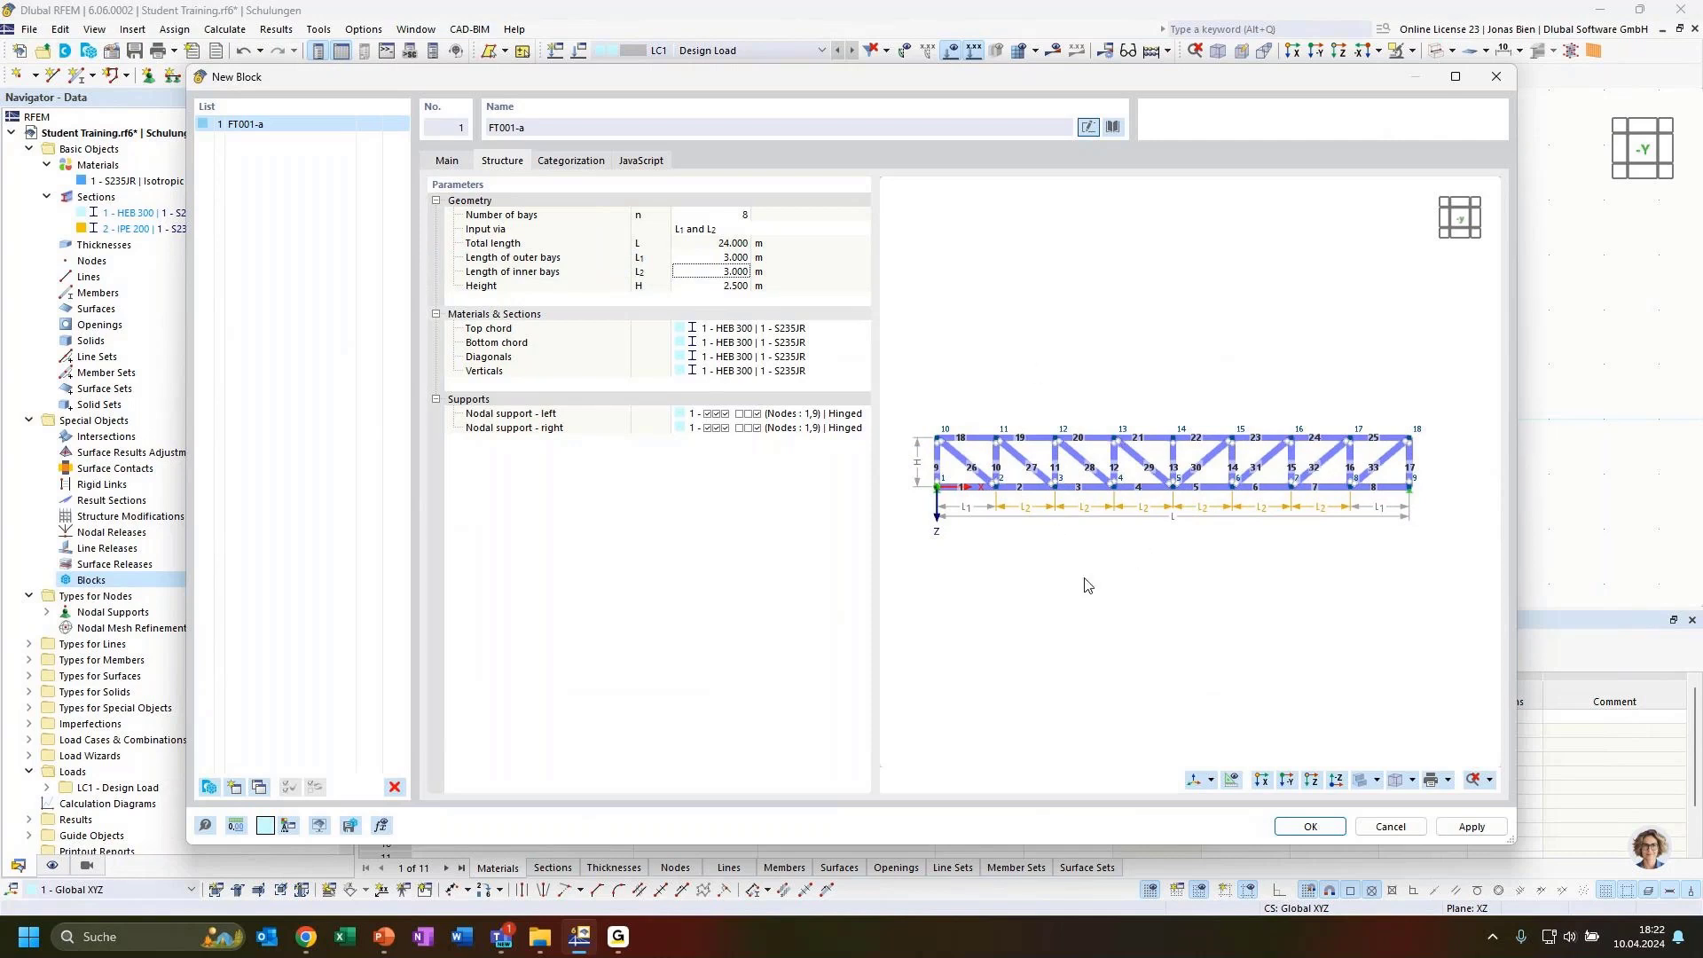
# Set the number of truss bays to 6
pyautogui.click(714, 215)
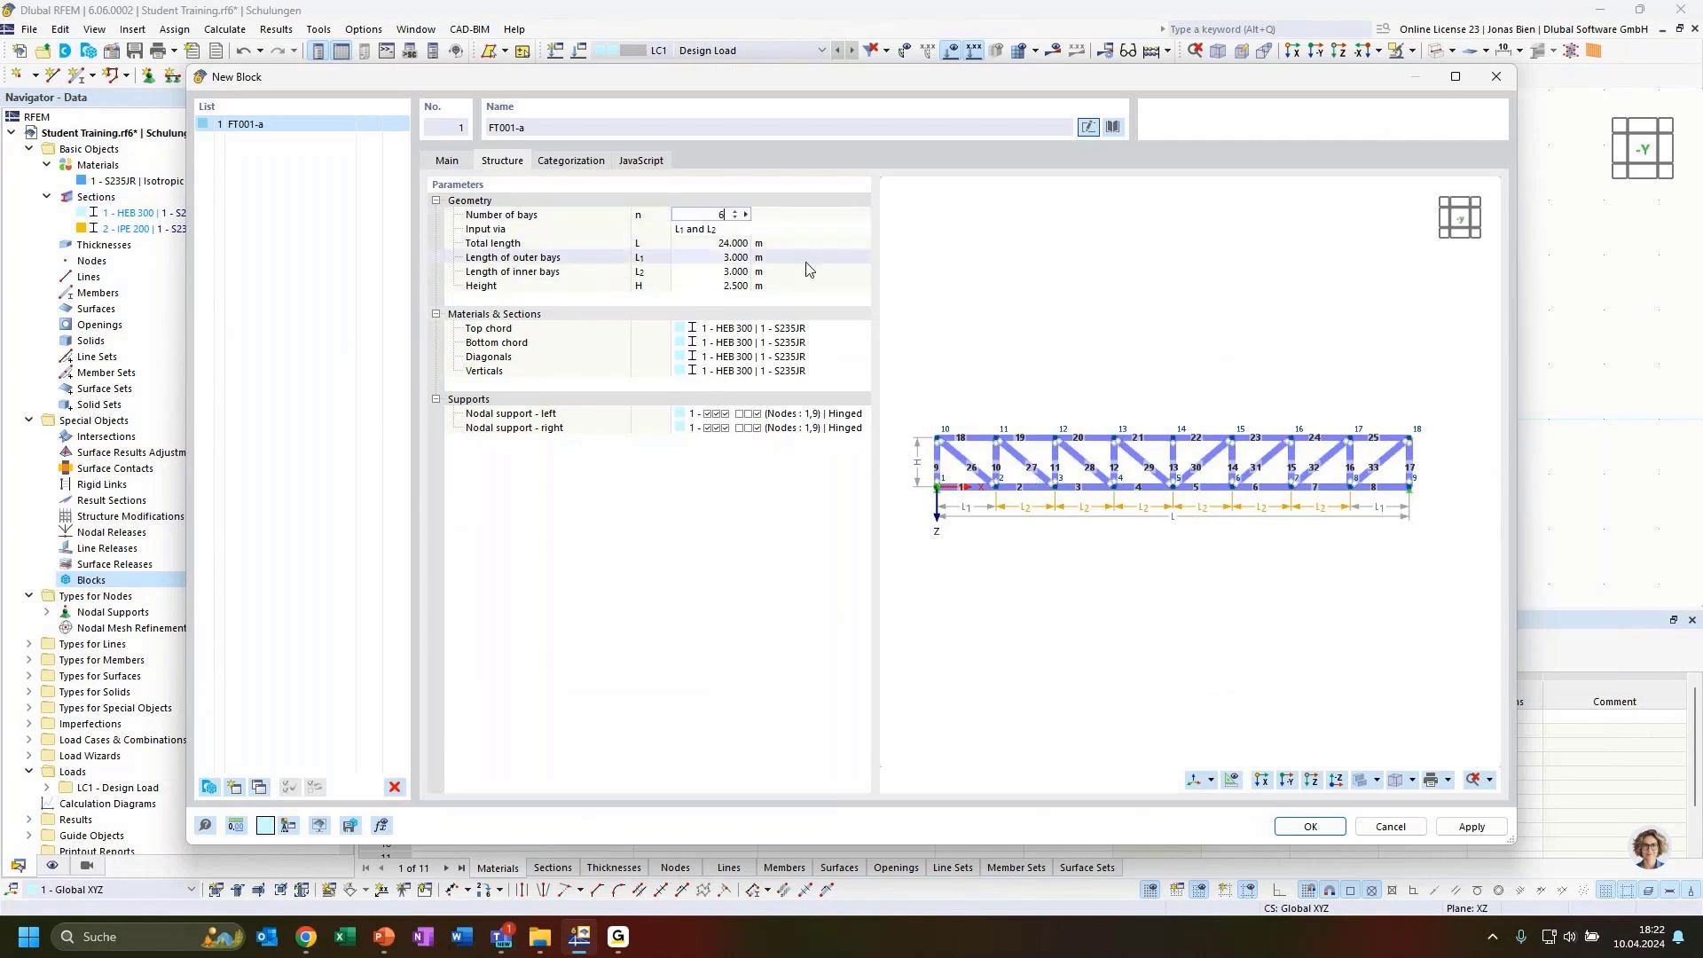
pyautogui.click(735, 271)
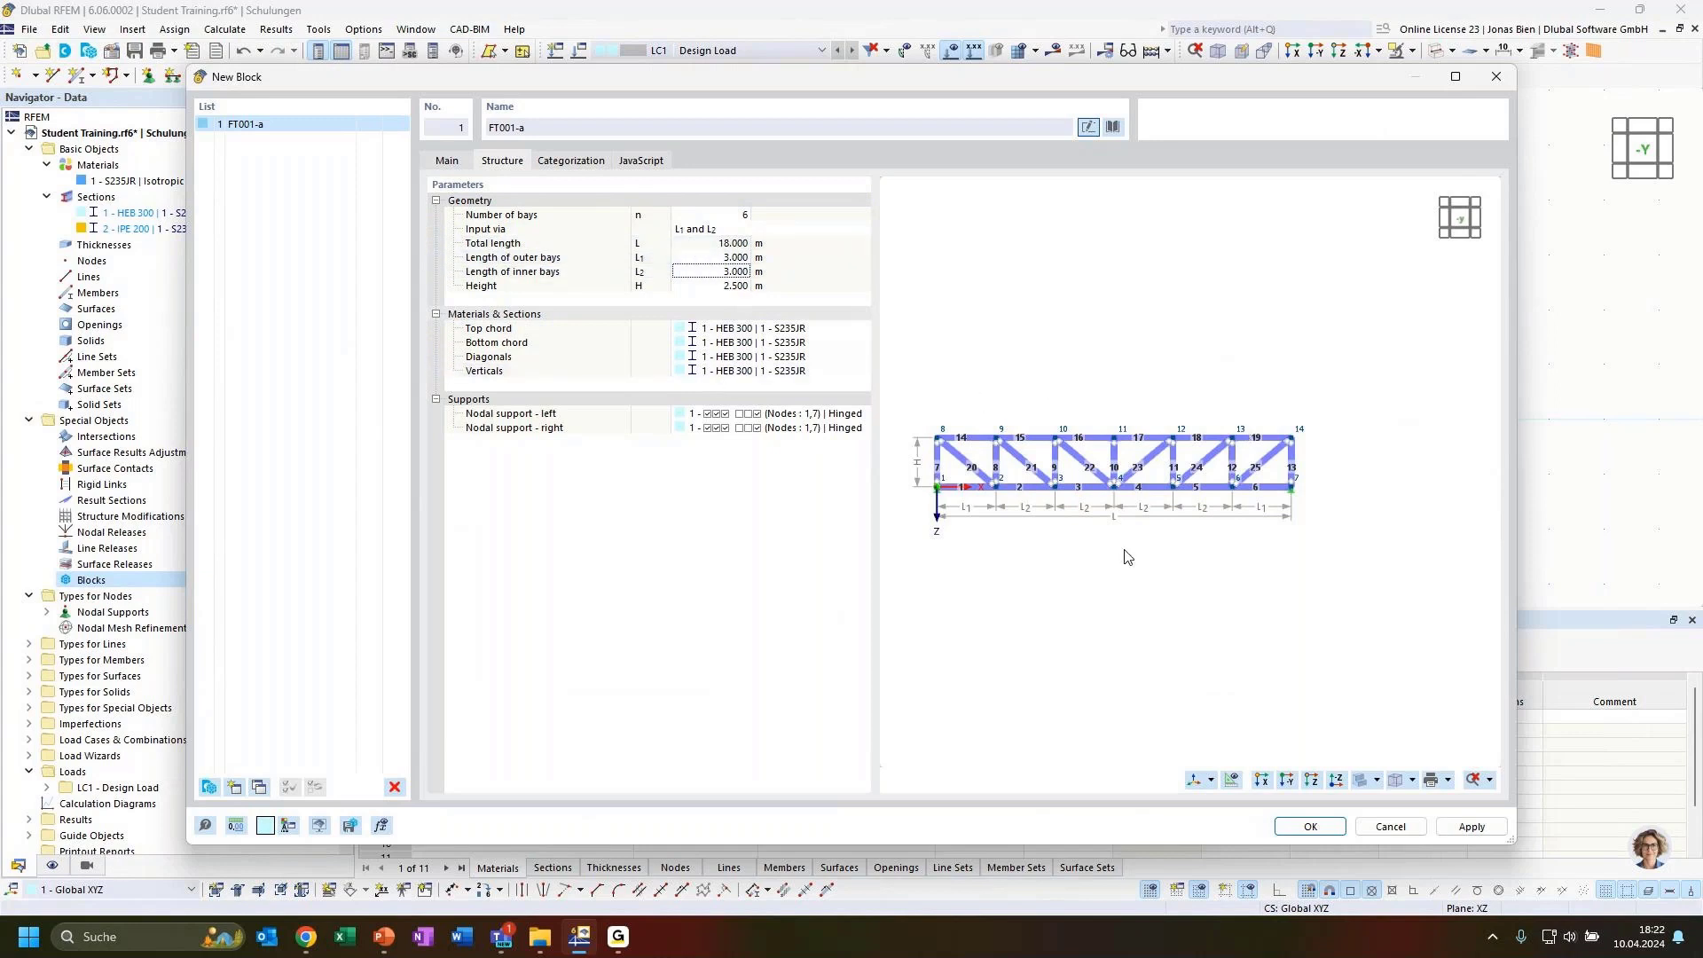
pyautogui.moveTo(1076, 592); pyautogui.dragTo(1106, 554, button='middle')
pyautogui.scroll(1, 1118, 559)
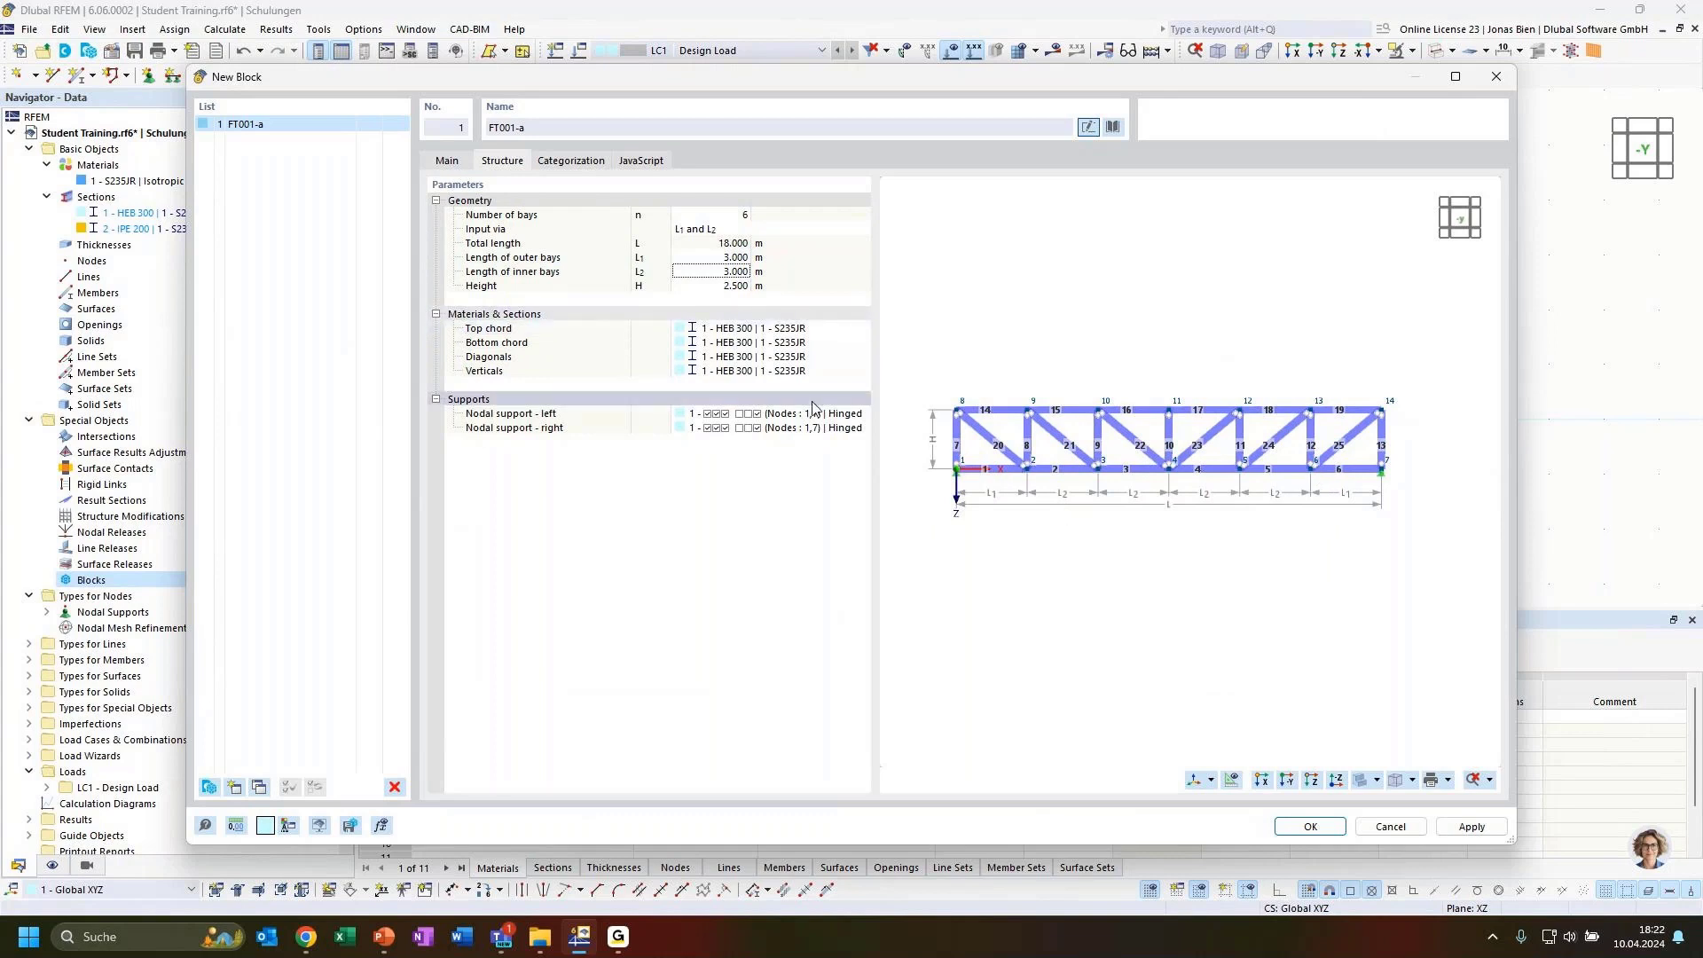
# Create a new HEA 300 section to DIN 1025-3:1994-03 in S235JR by copying the HEB 300 section from the top chord settings
pyautogui.click(570, 345)
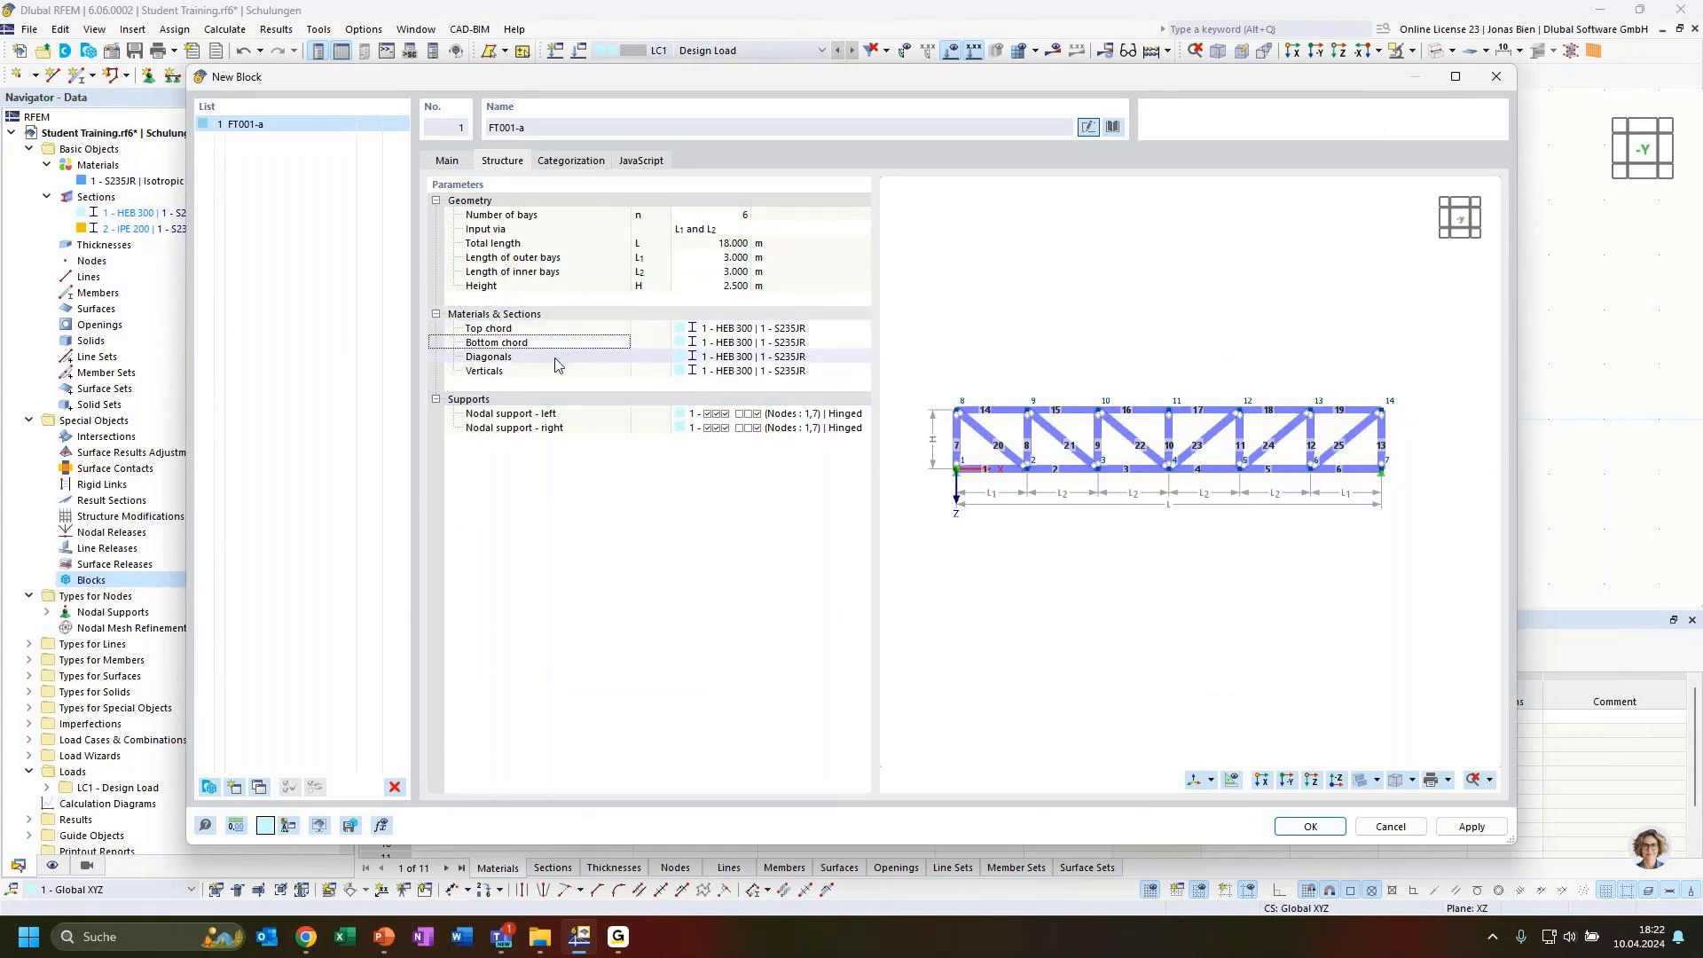
pyautogui.click(556, 358)
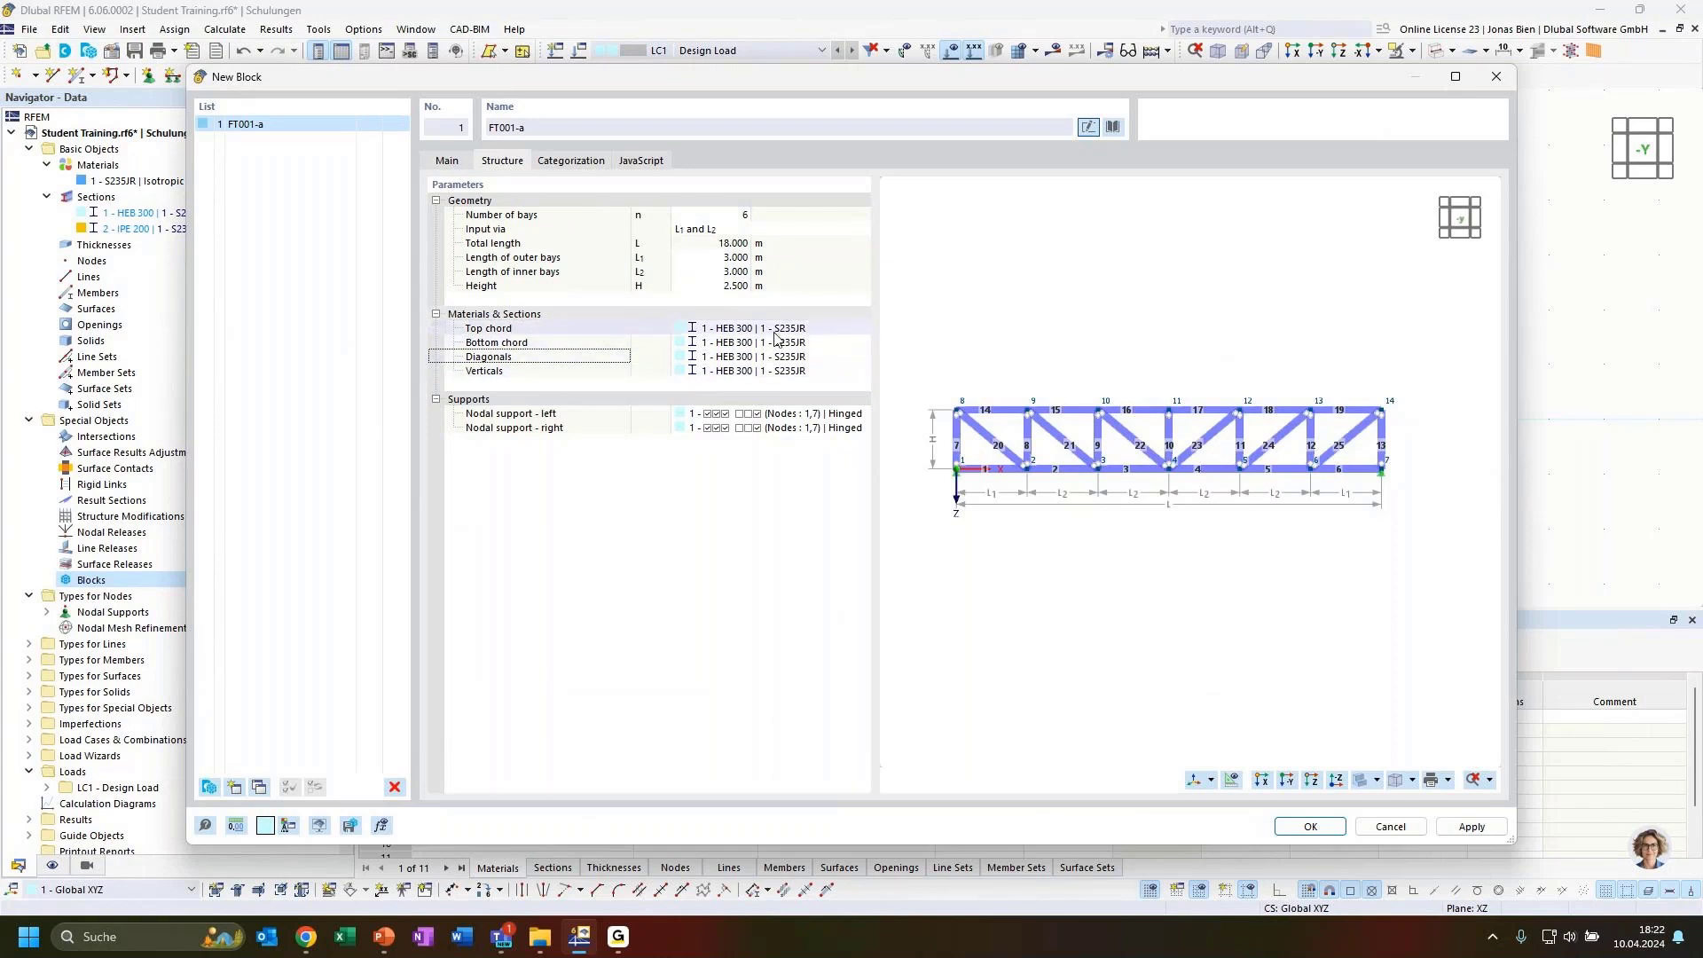
pyautogui.click(797, 329)
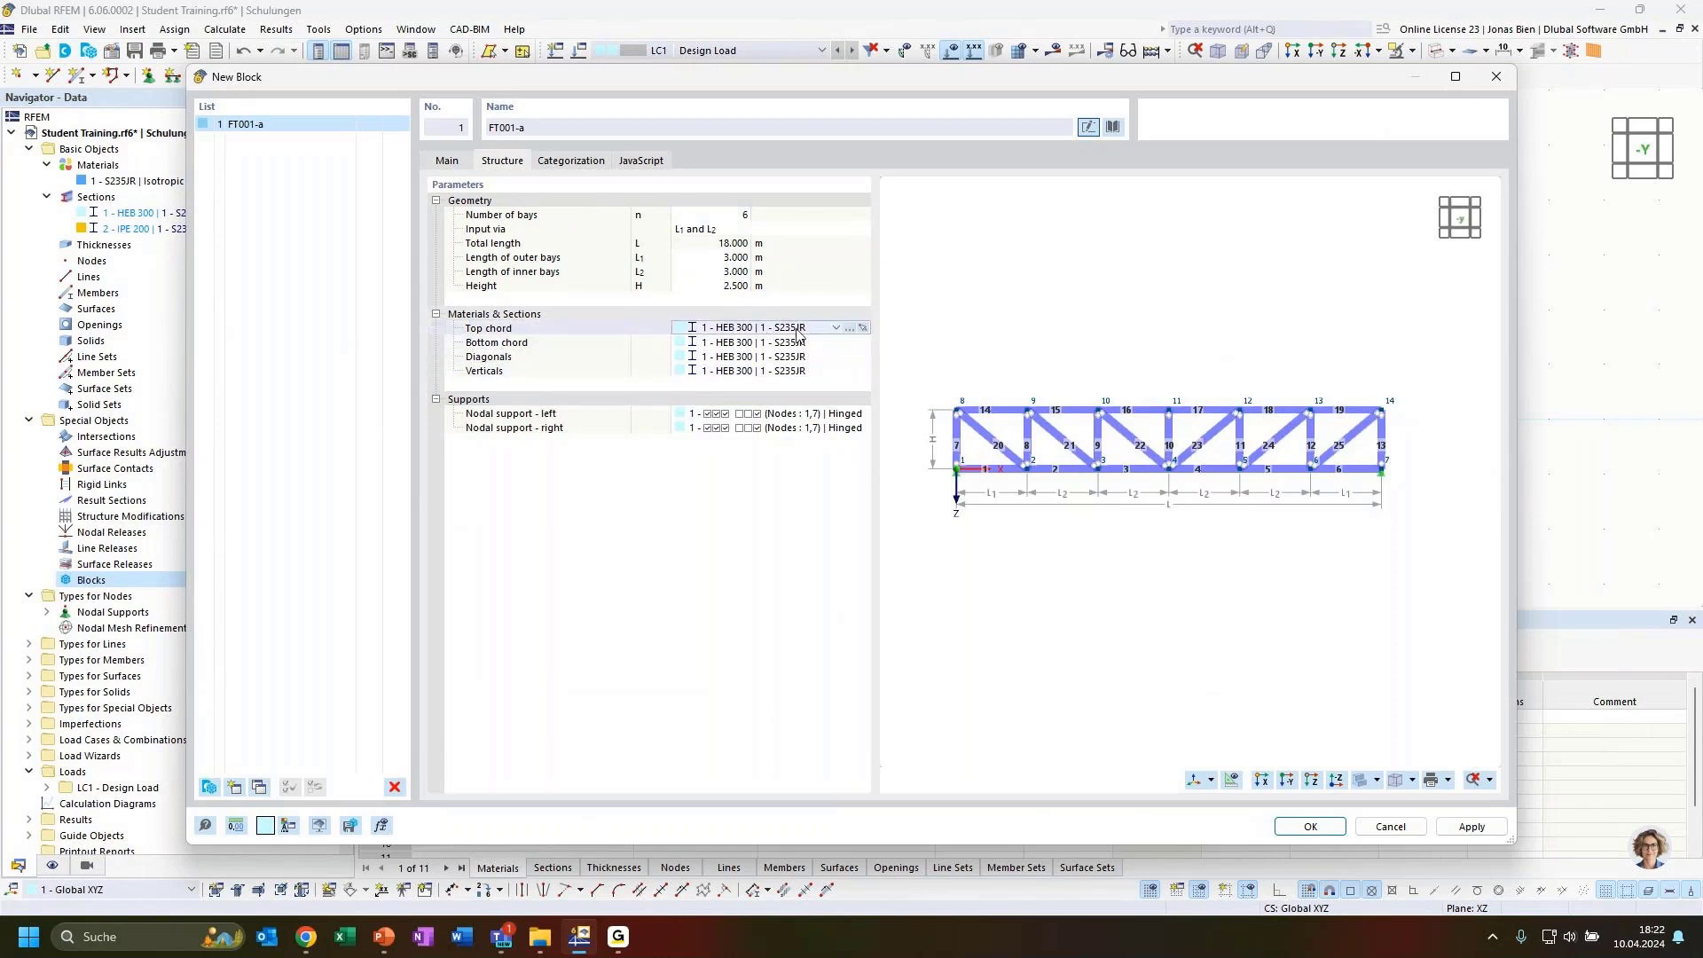
pyautogui.click(862, 327)
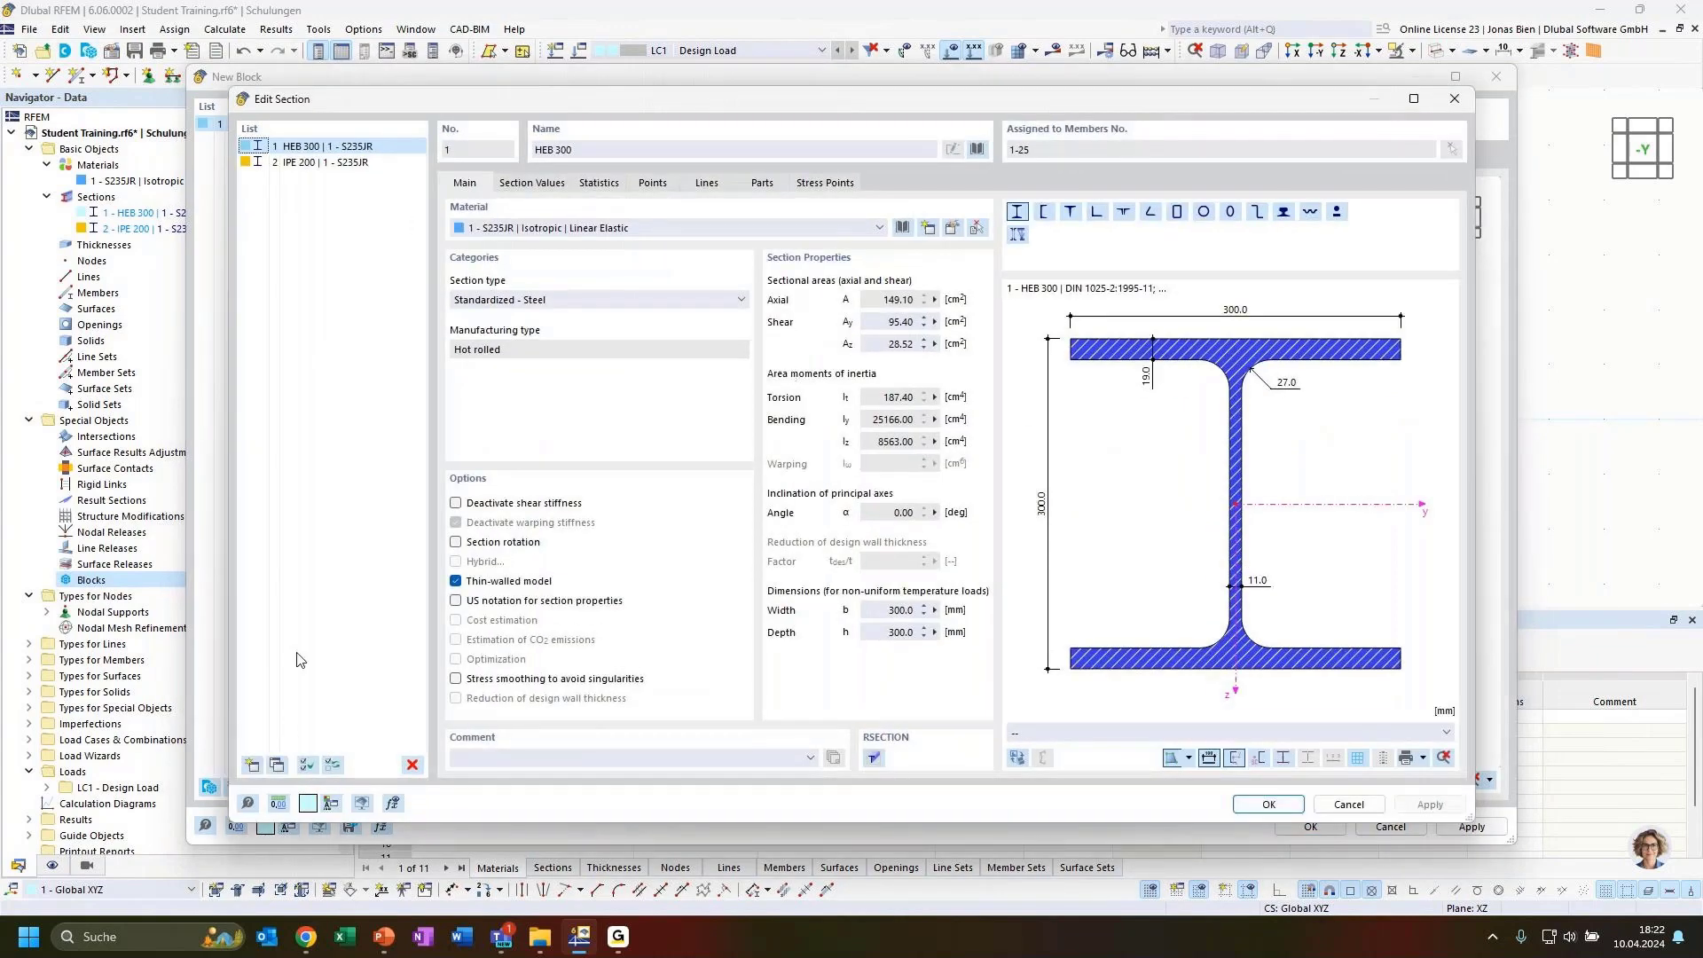
pyautogui.click(551, 150)
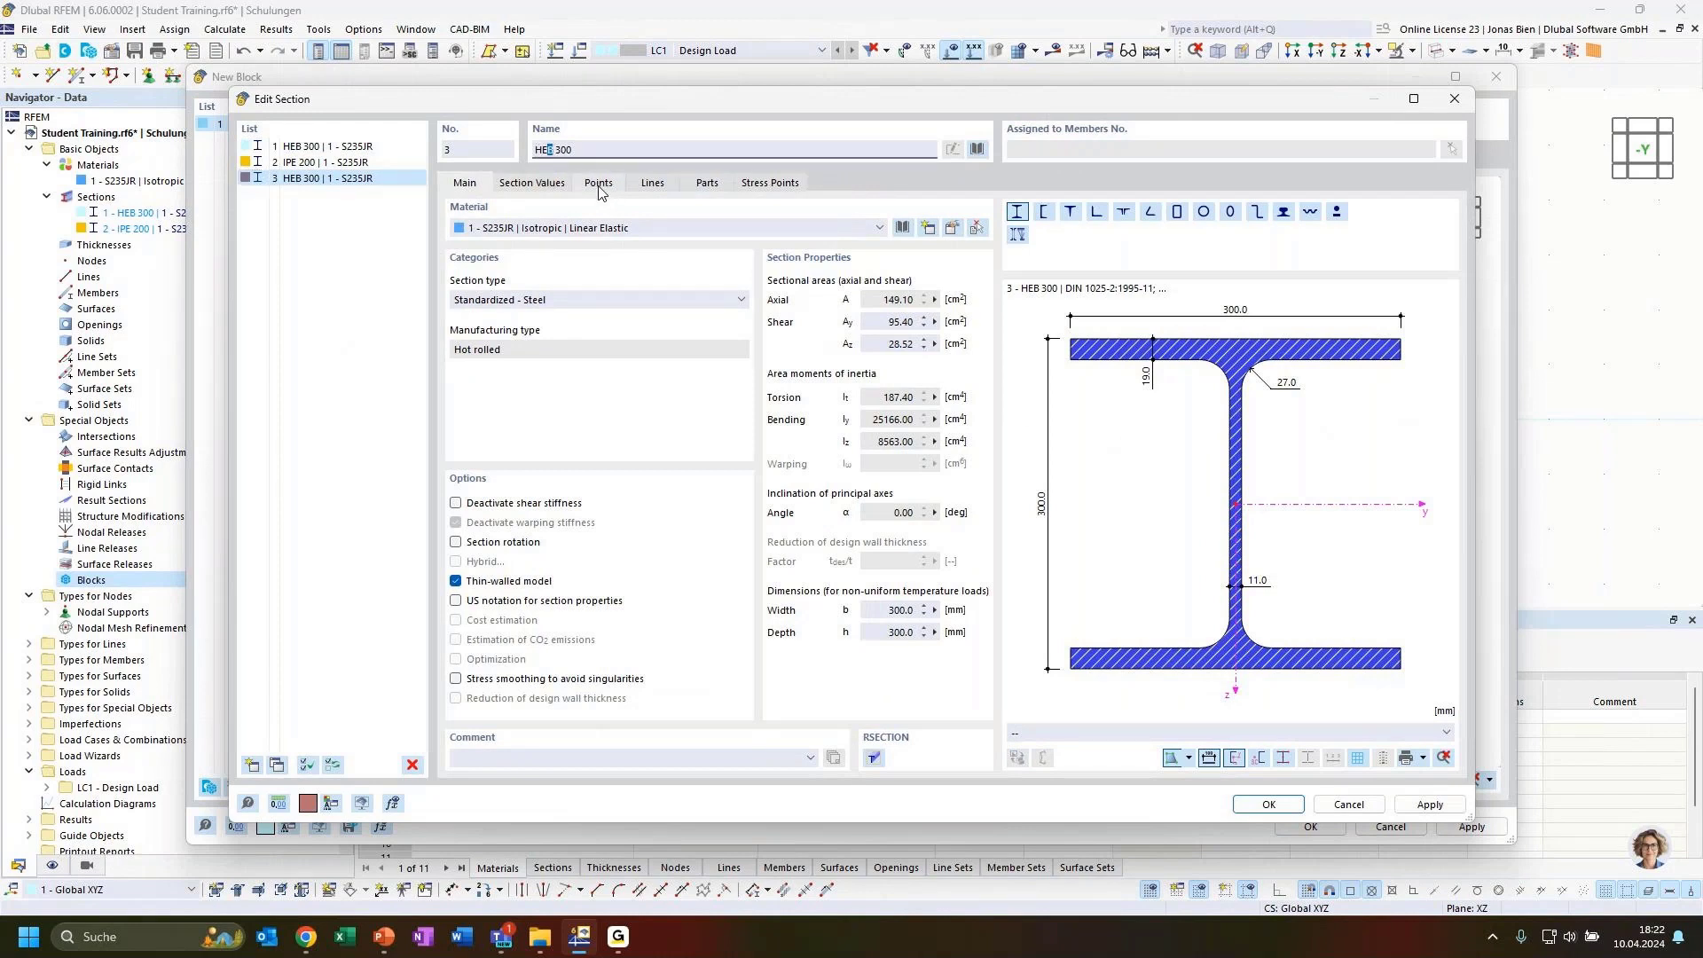
pyautogui.write('A')
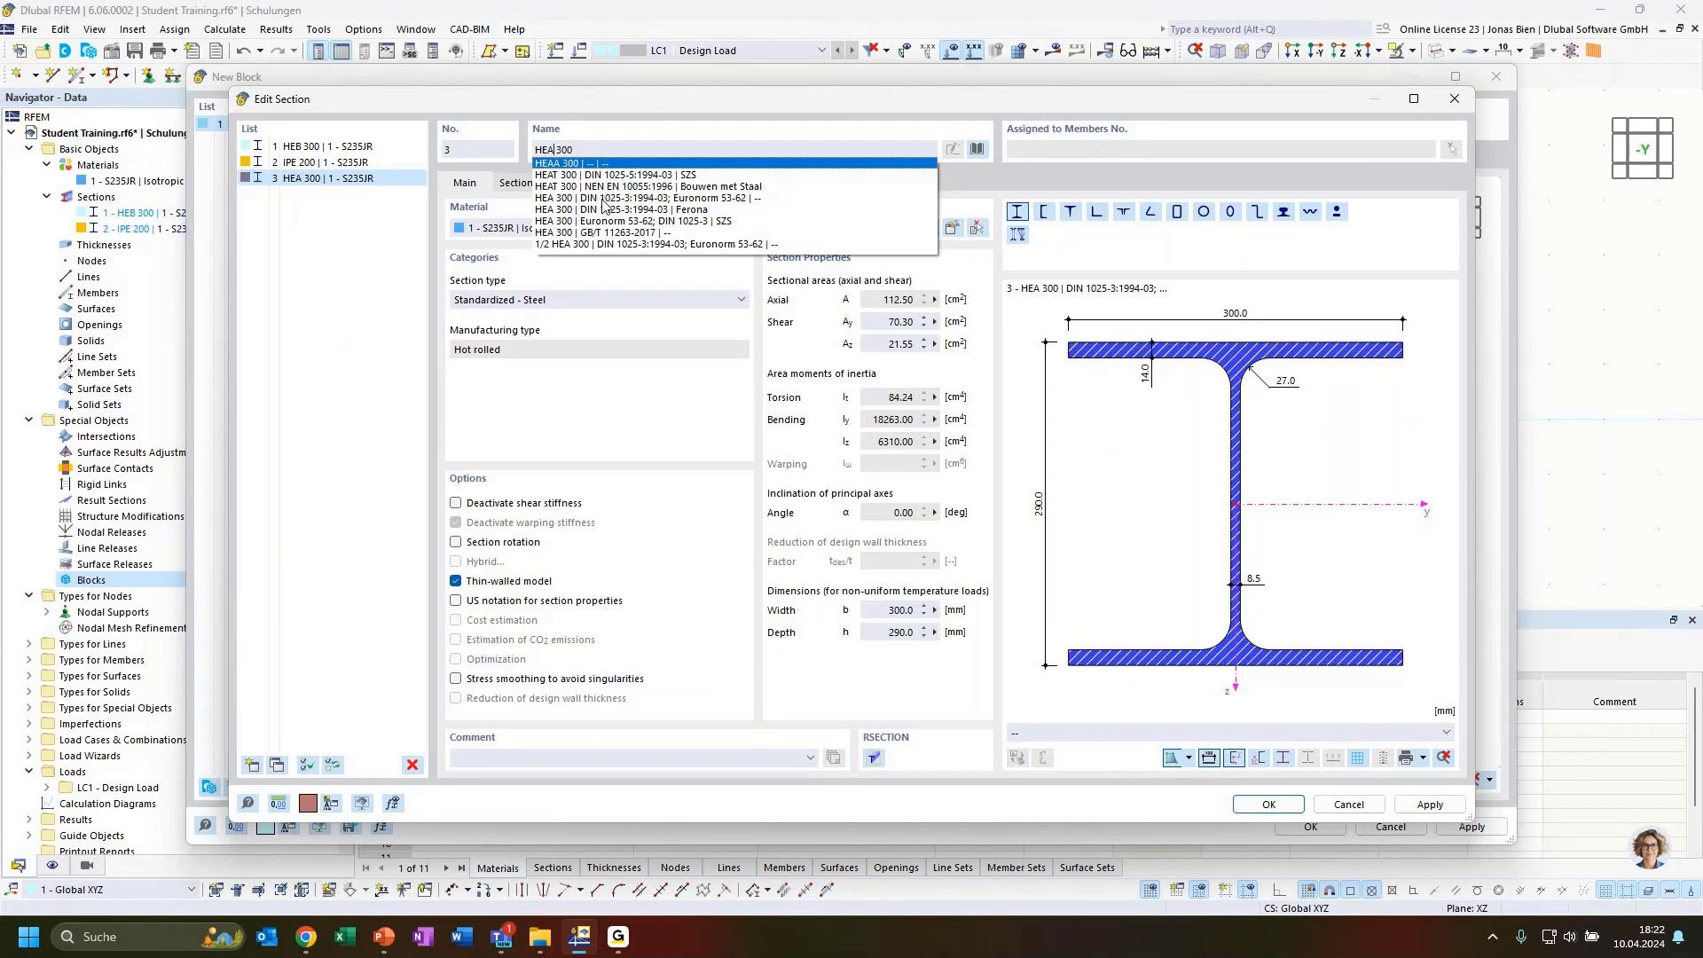
pyautogui.click(604, 202)
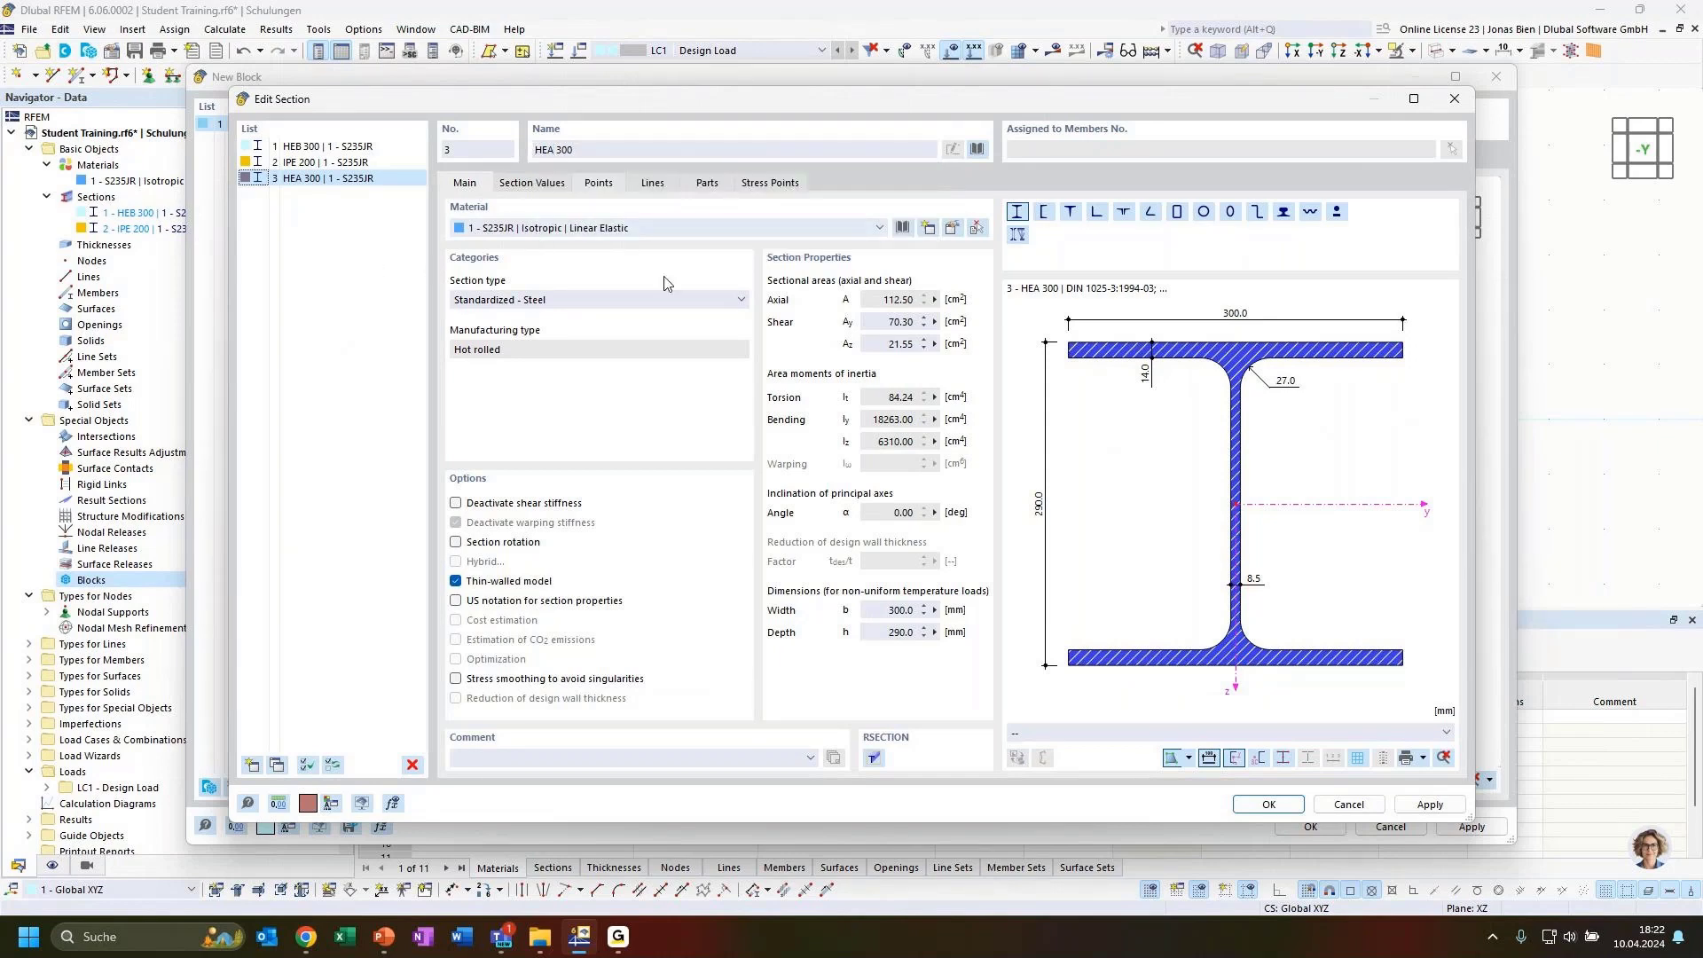
# Copy the HEA 300 section and change the copy to IPE 160 to DIN 1025-5:1994-03
pyautogui.click(277, 766)
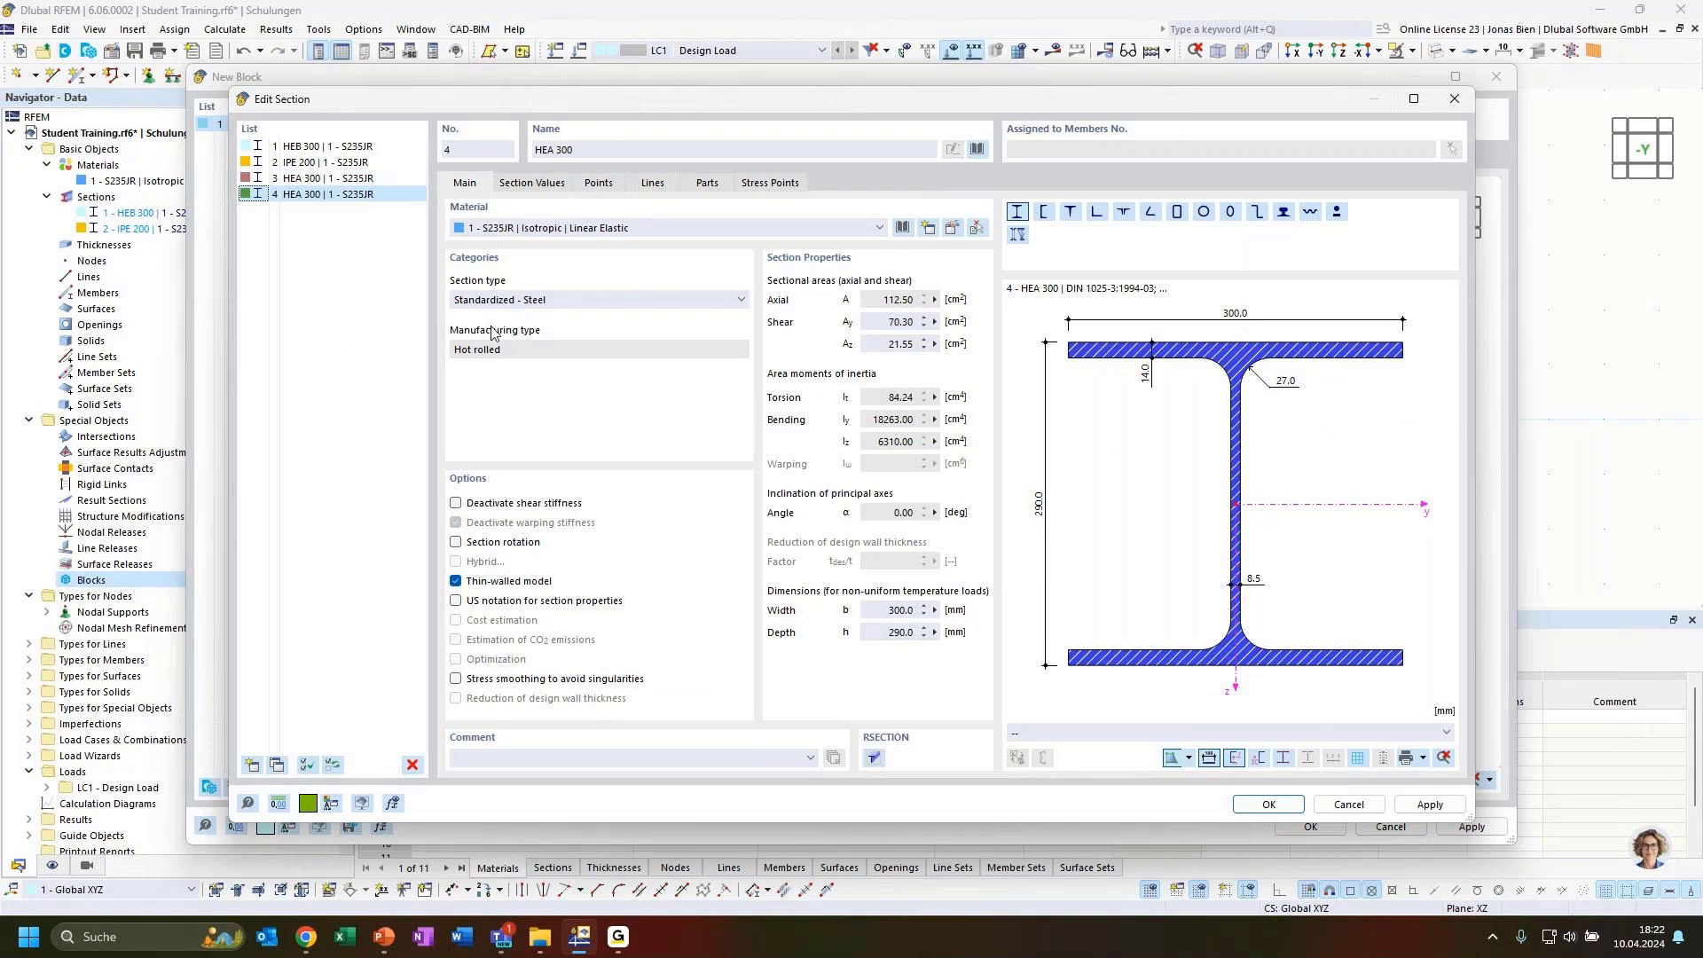
pyautogui.tripleClick(599, 151)
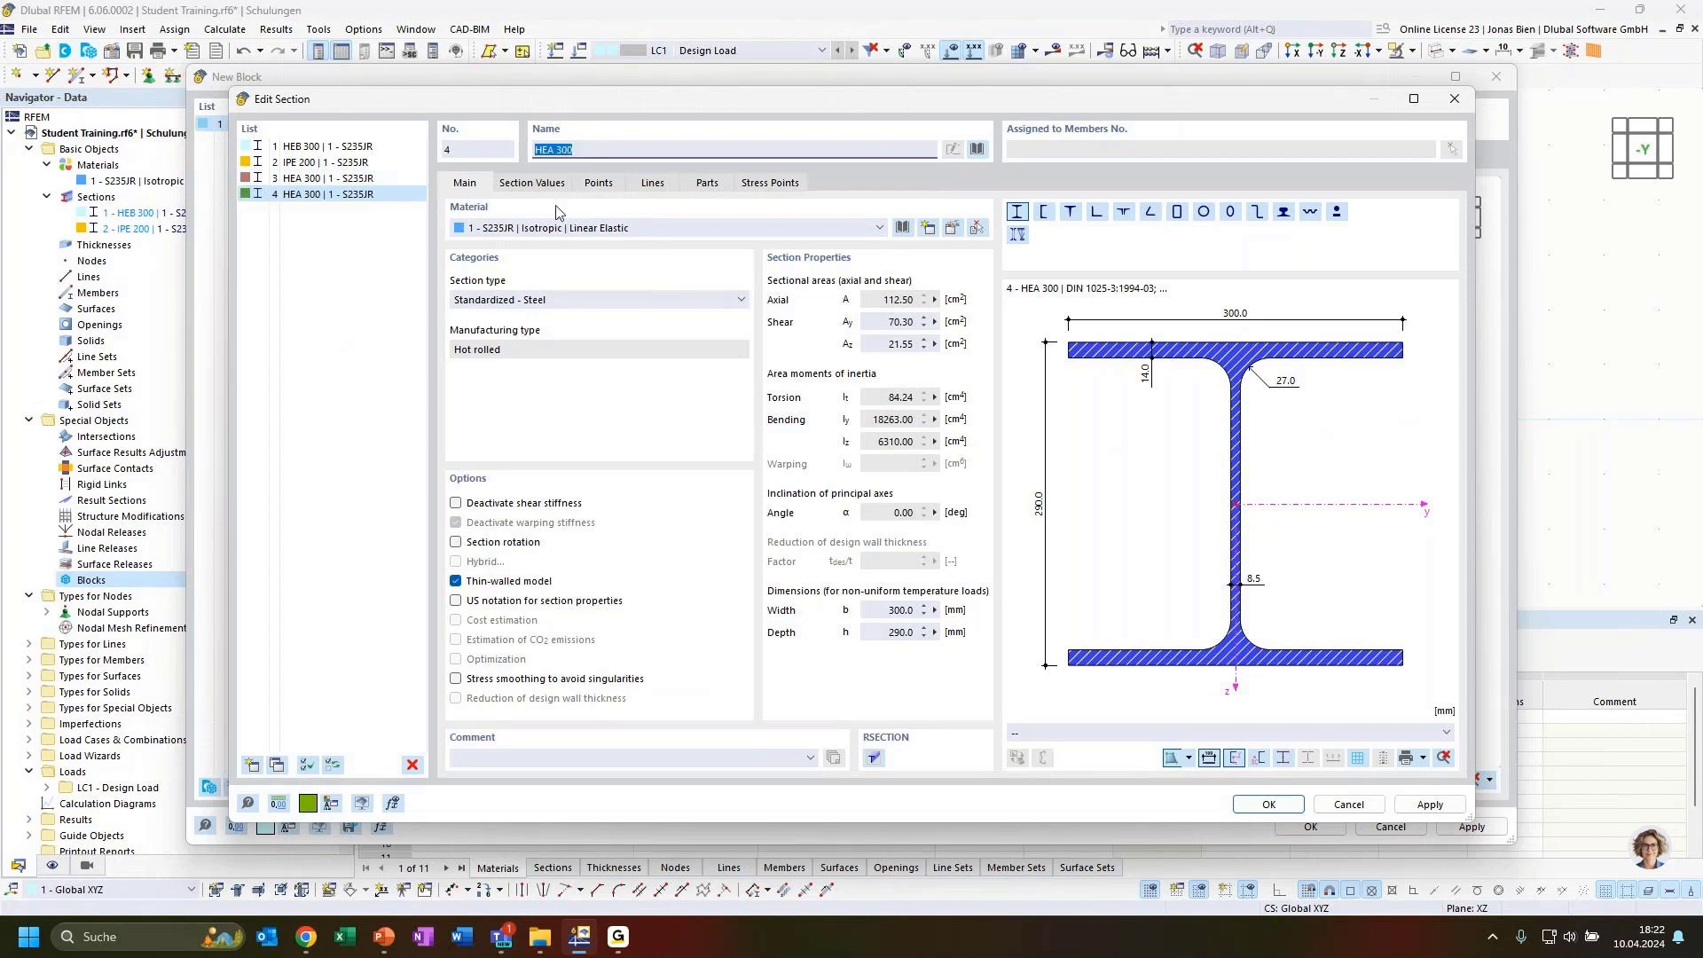
pyautogui.write('IPE')
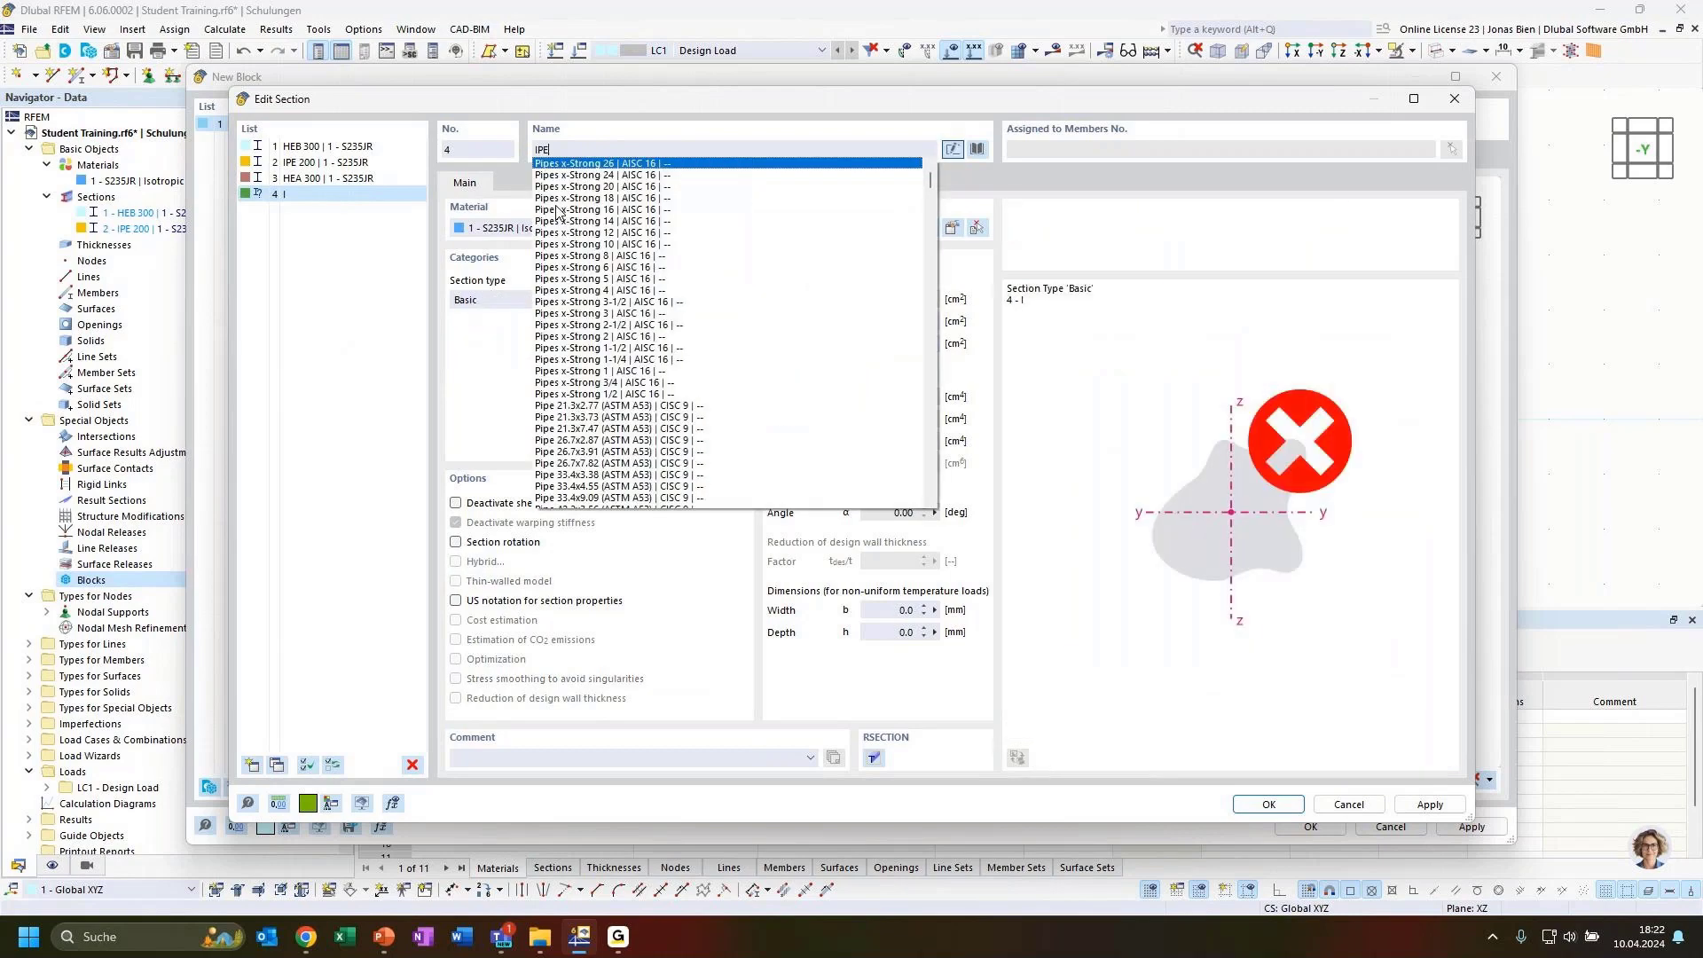
pyautogui.write(' 160')
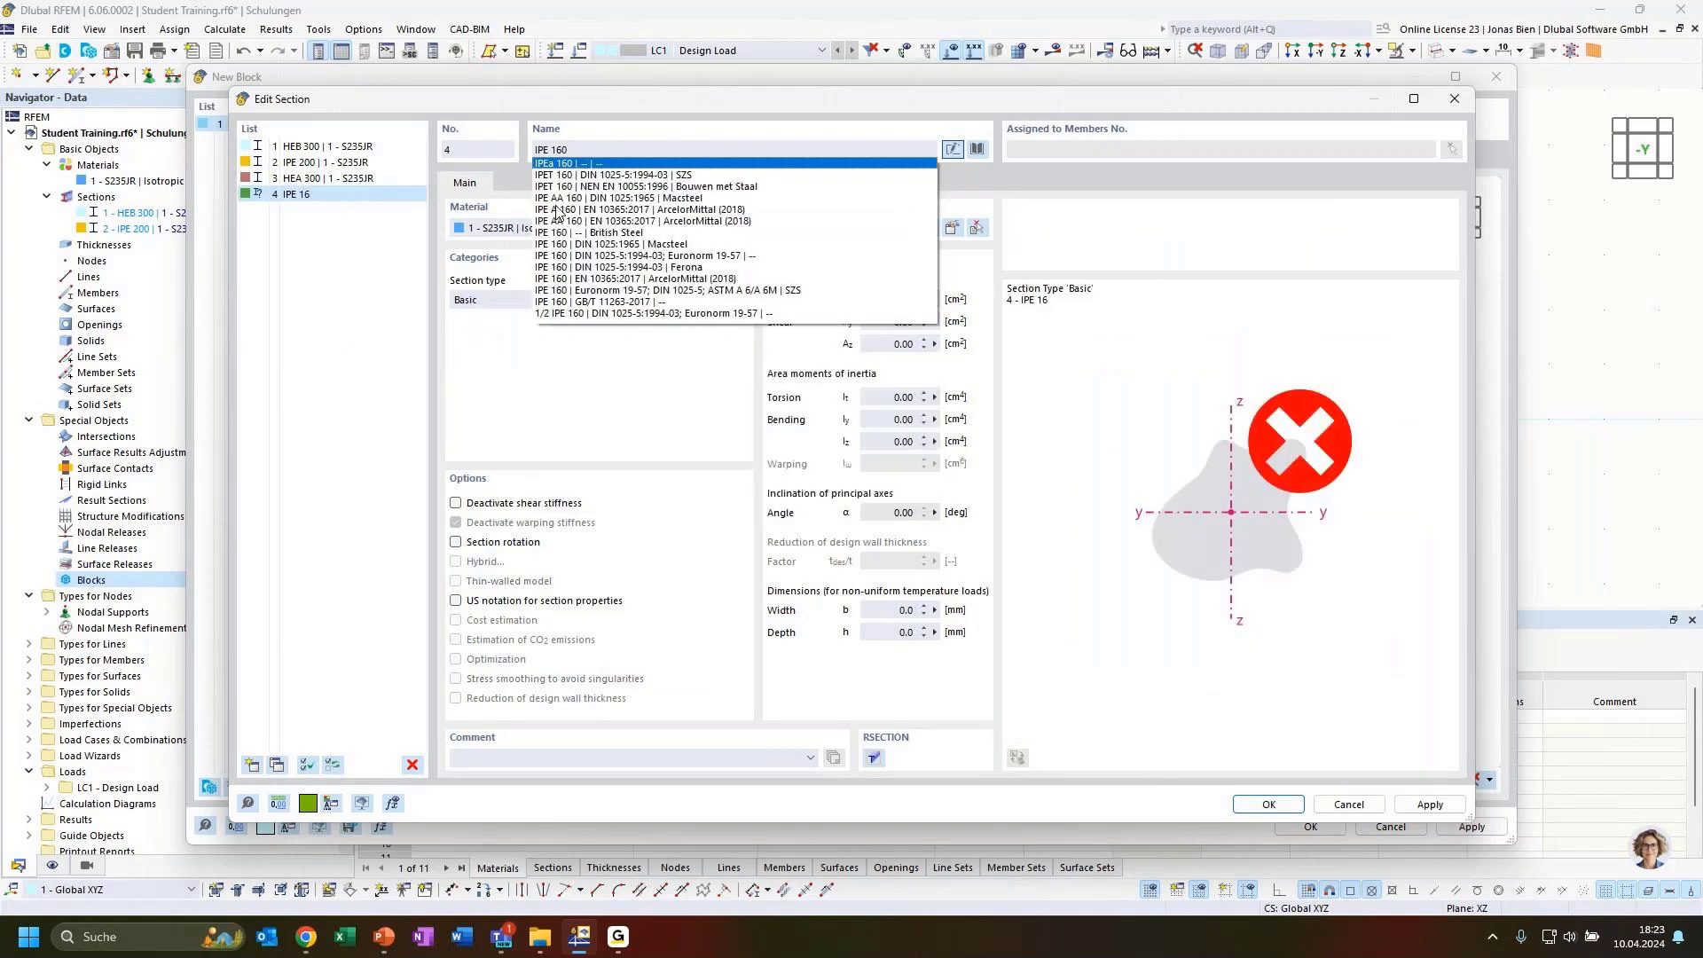
pyautogui.click(606, 256)
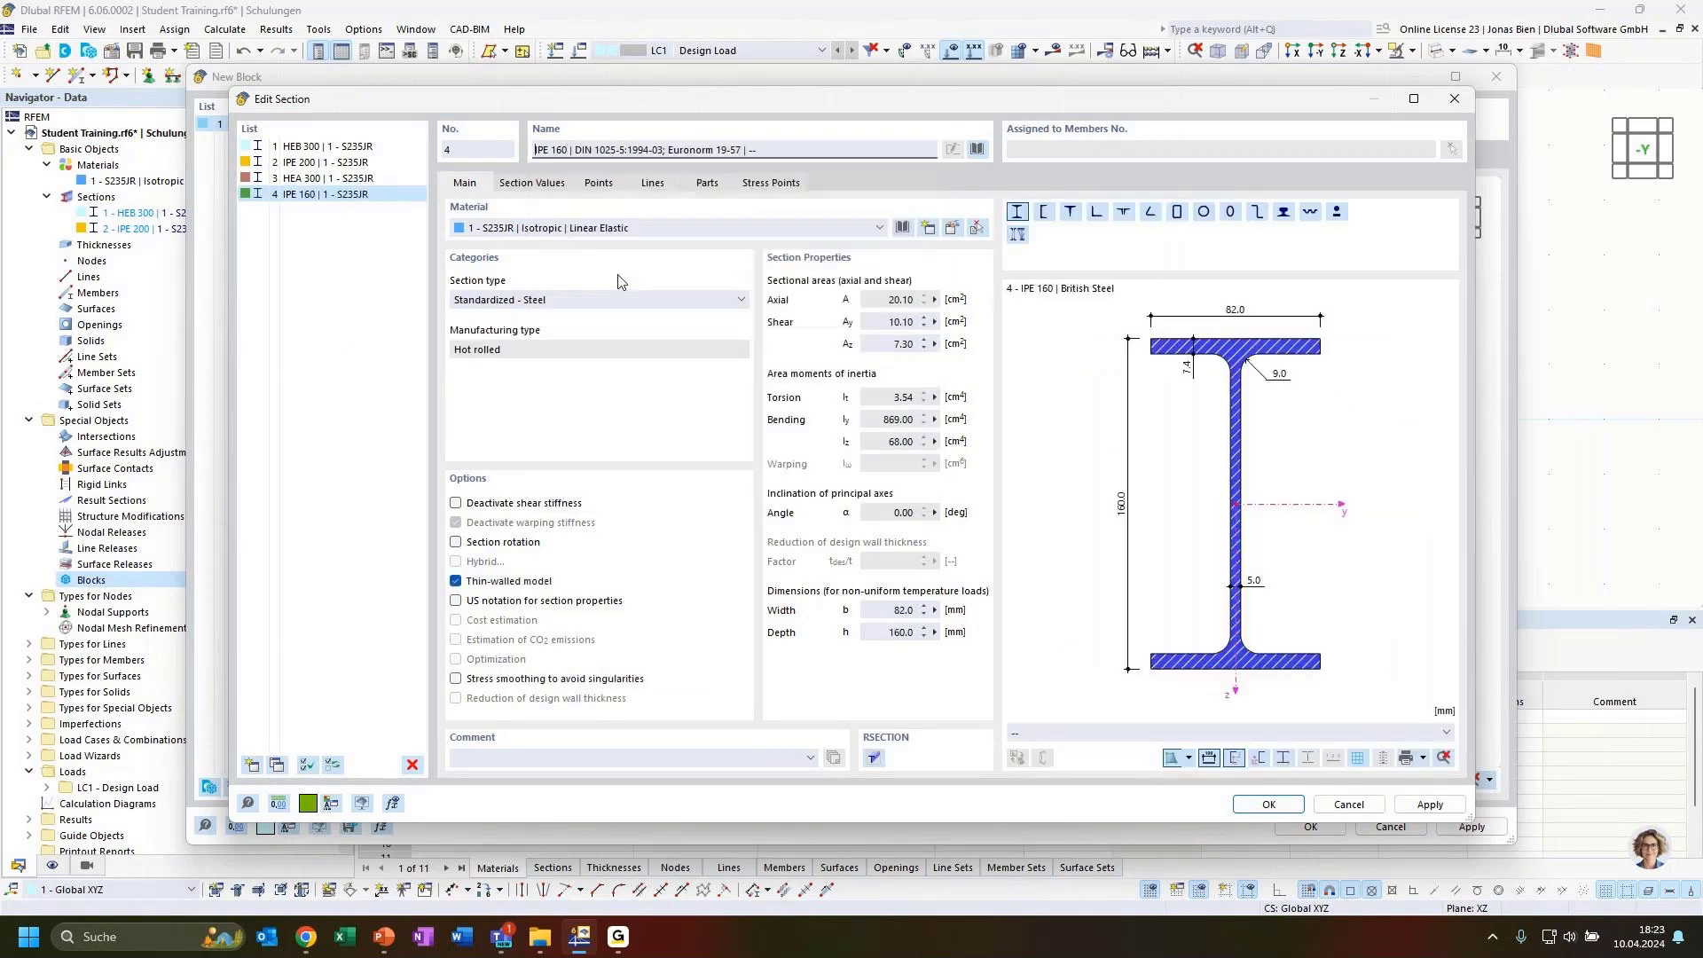
# Copy the IPE 160 section, change the copy to HEA 160 to DIN 1025-3:1994-03, and accept the new sections
pyautogui.click(278, 763)
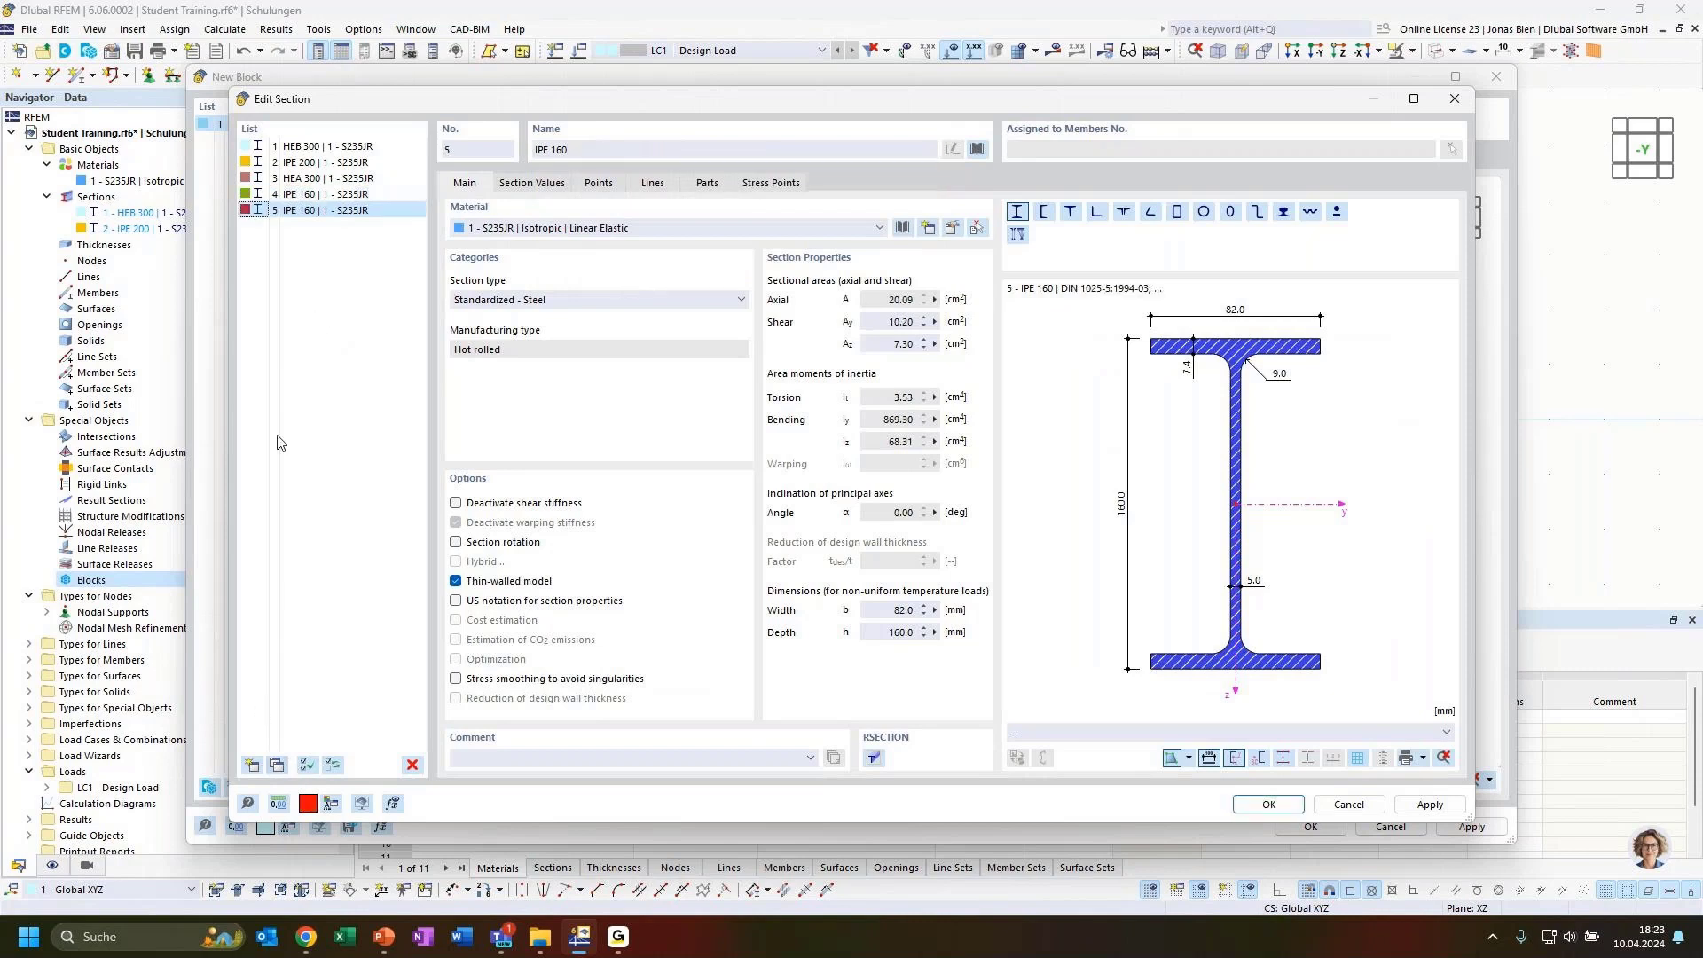
pyautogui.click(530, 151)
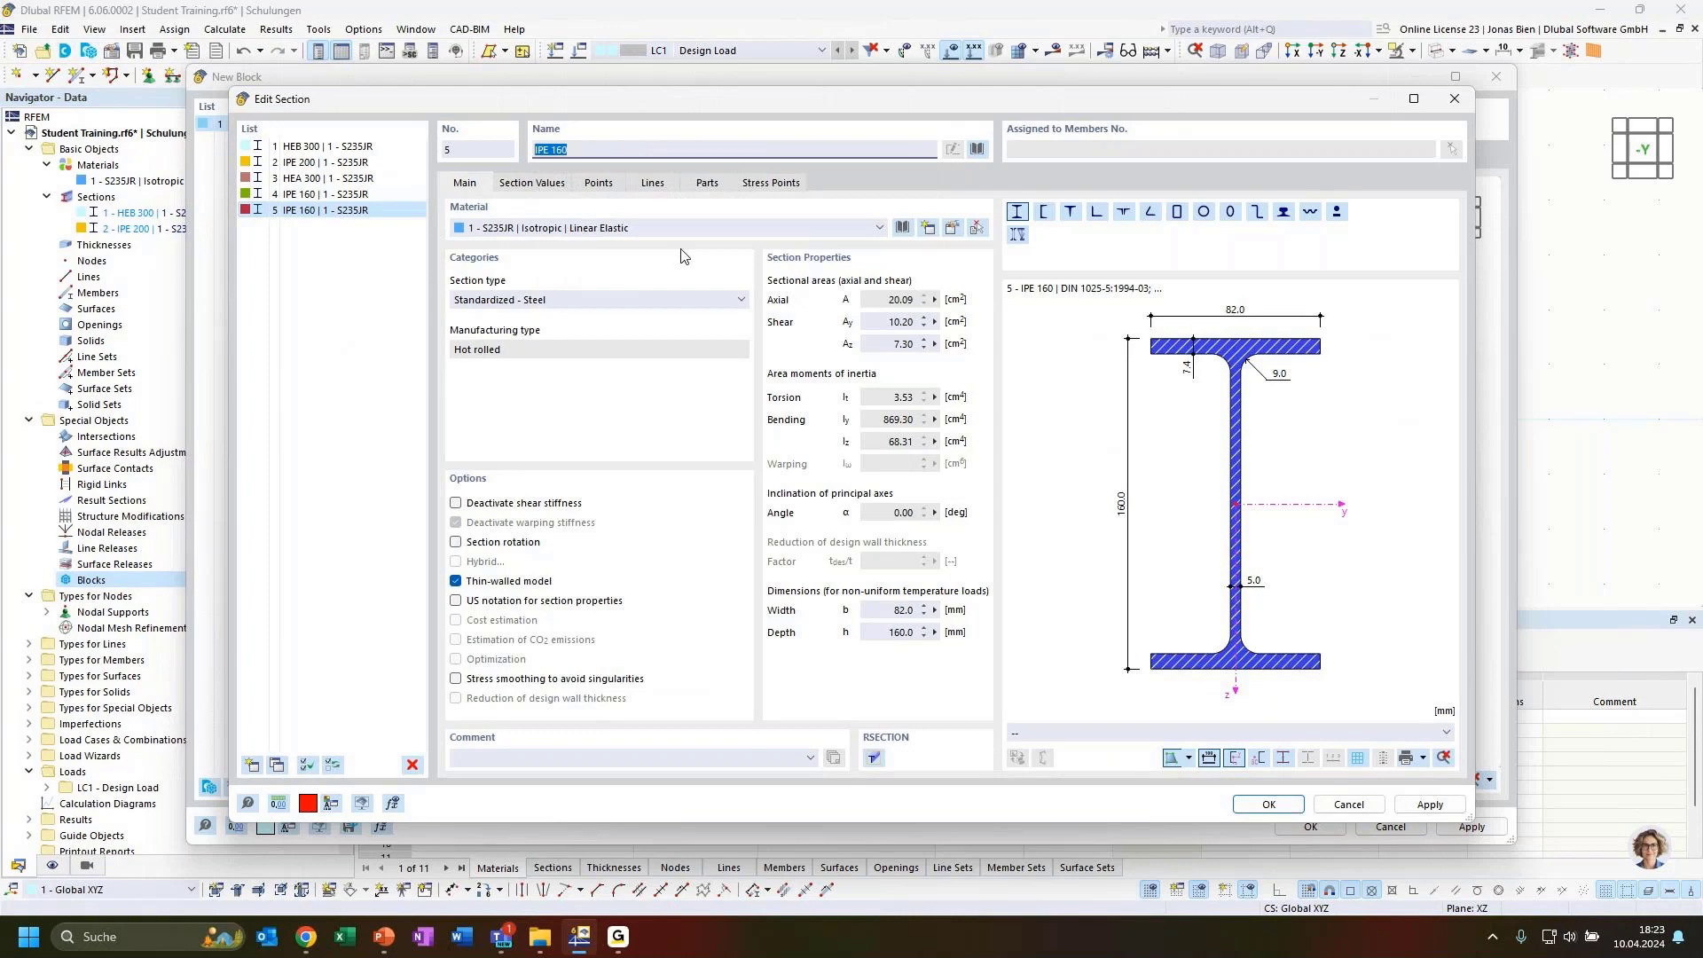
pyautogui.write('HEA 16')
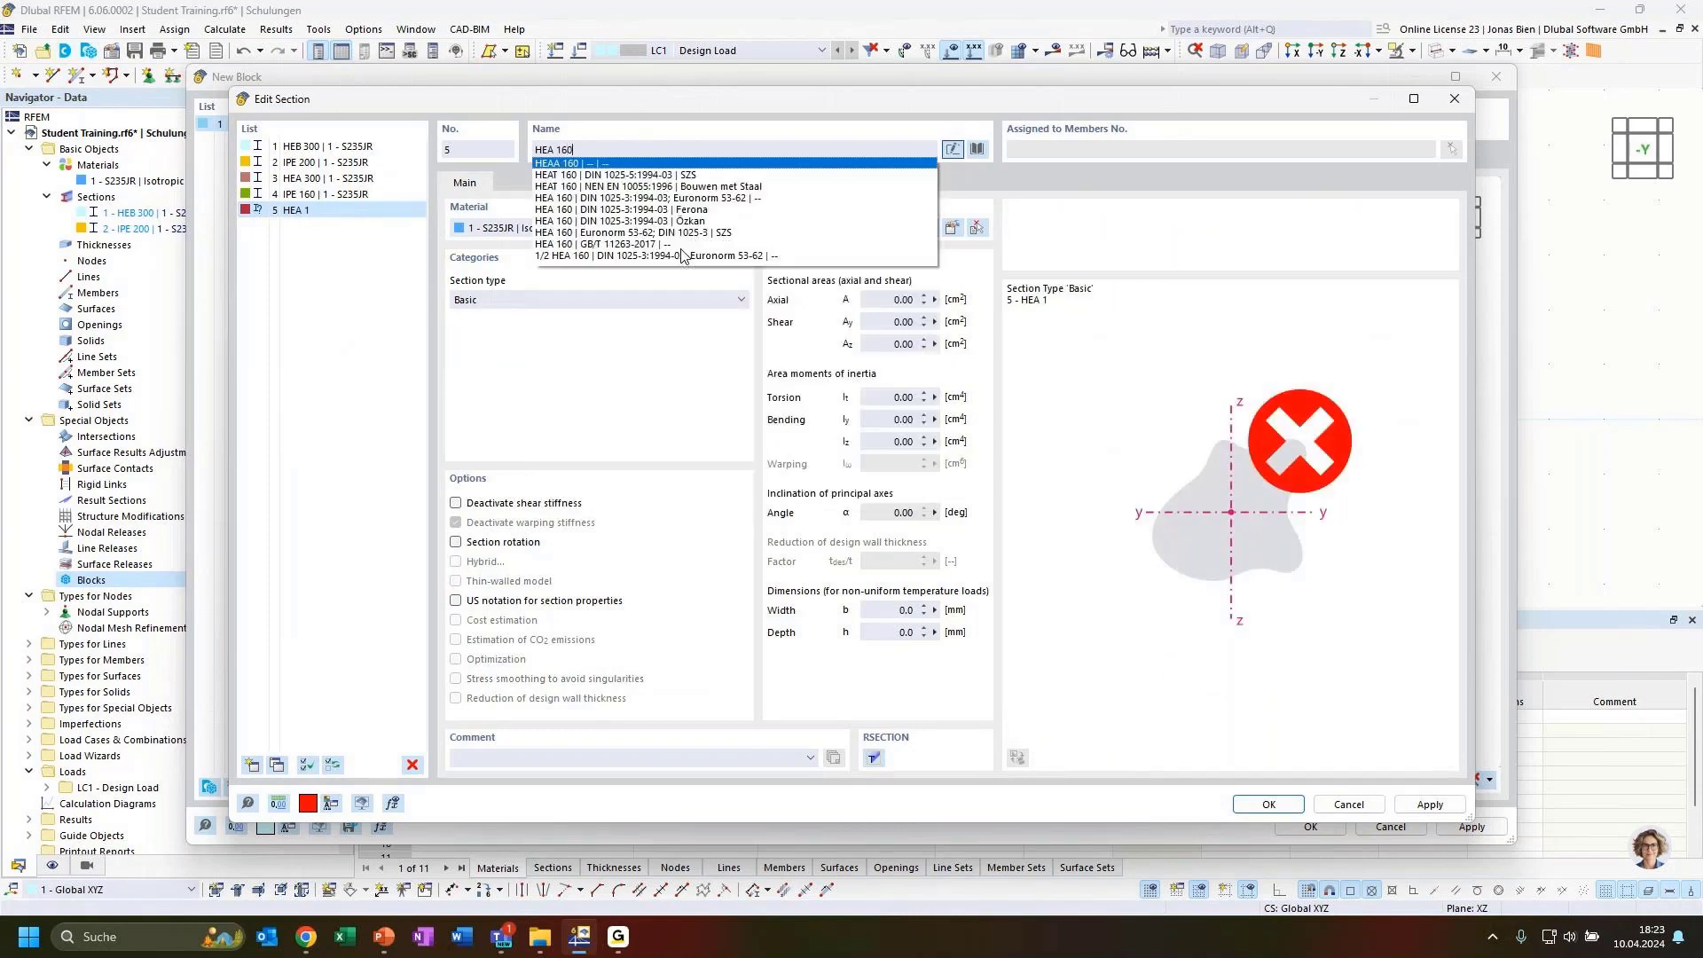
pyautogui.click(686, 199)
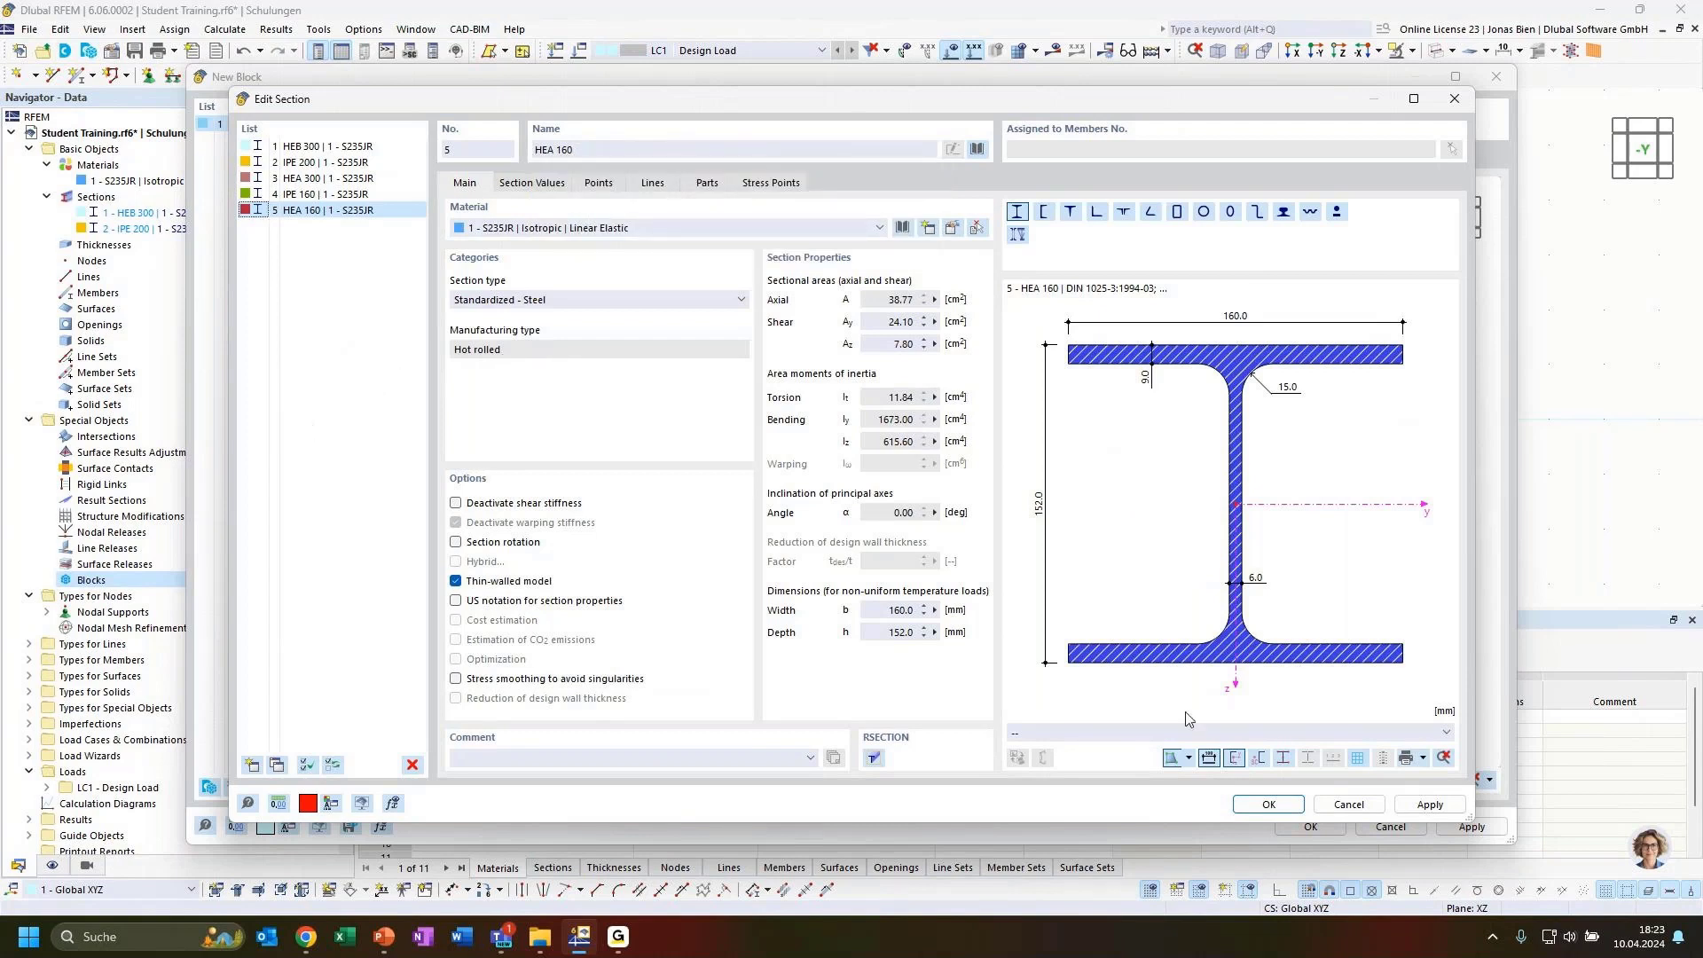
pyautogui.click(1291, 805)
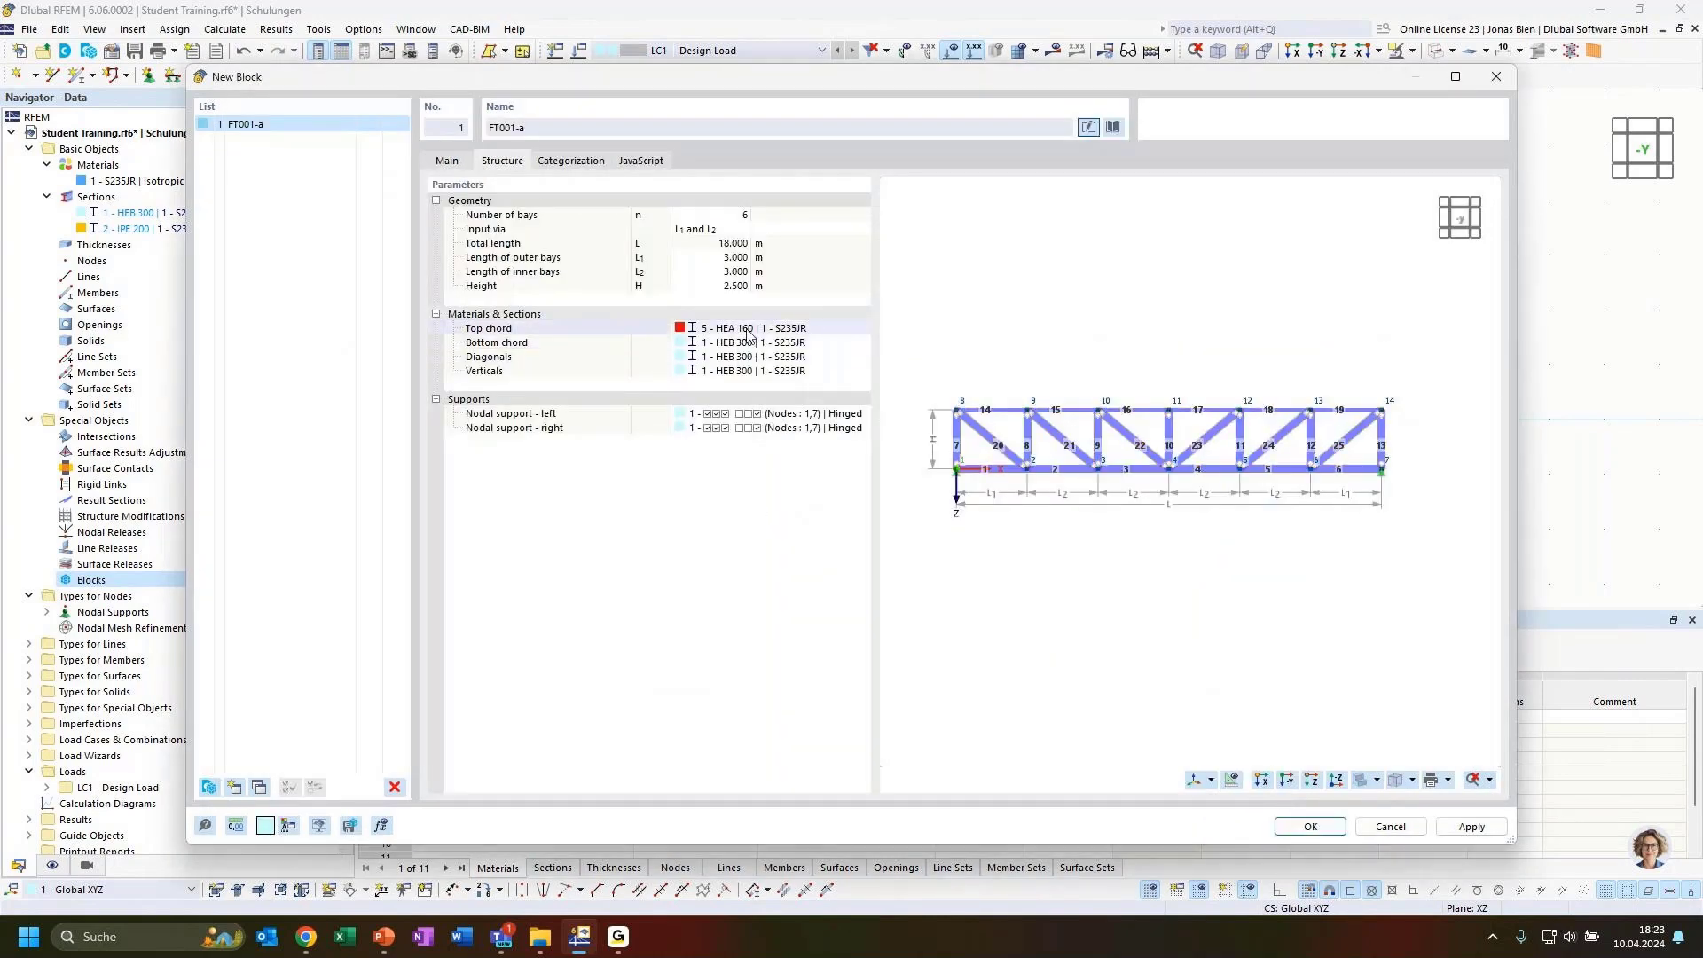
# Assign section HEA 300 to the truss block's top and bottom chords
pyautogui.click(808, 330)
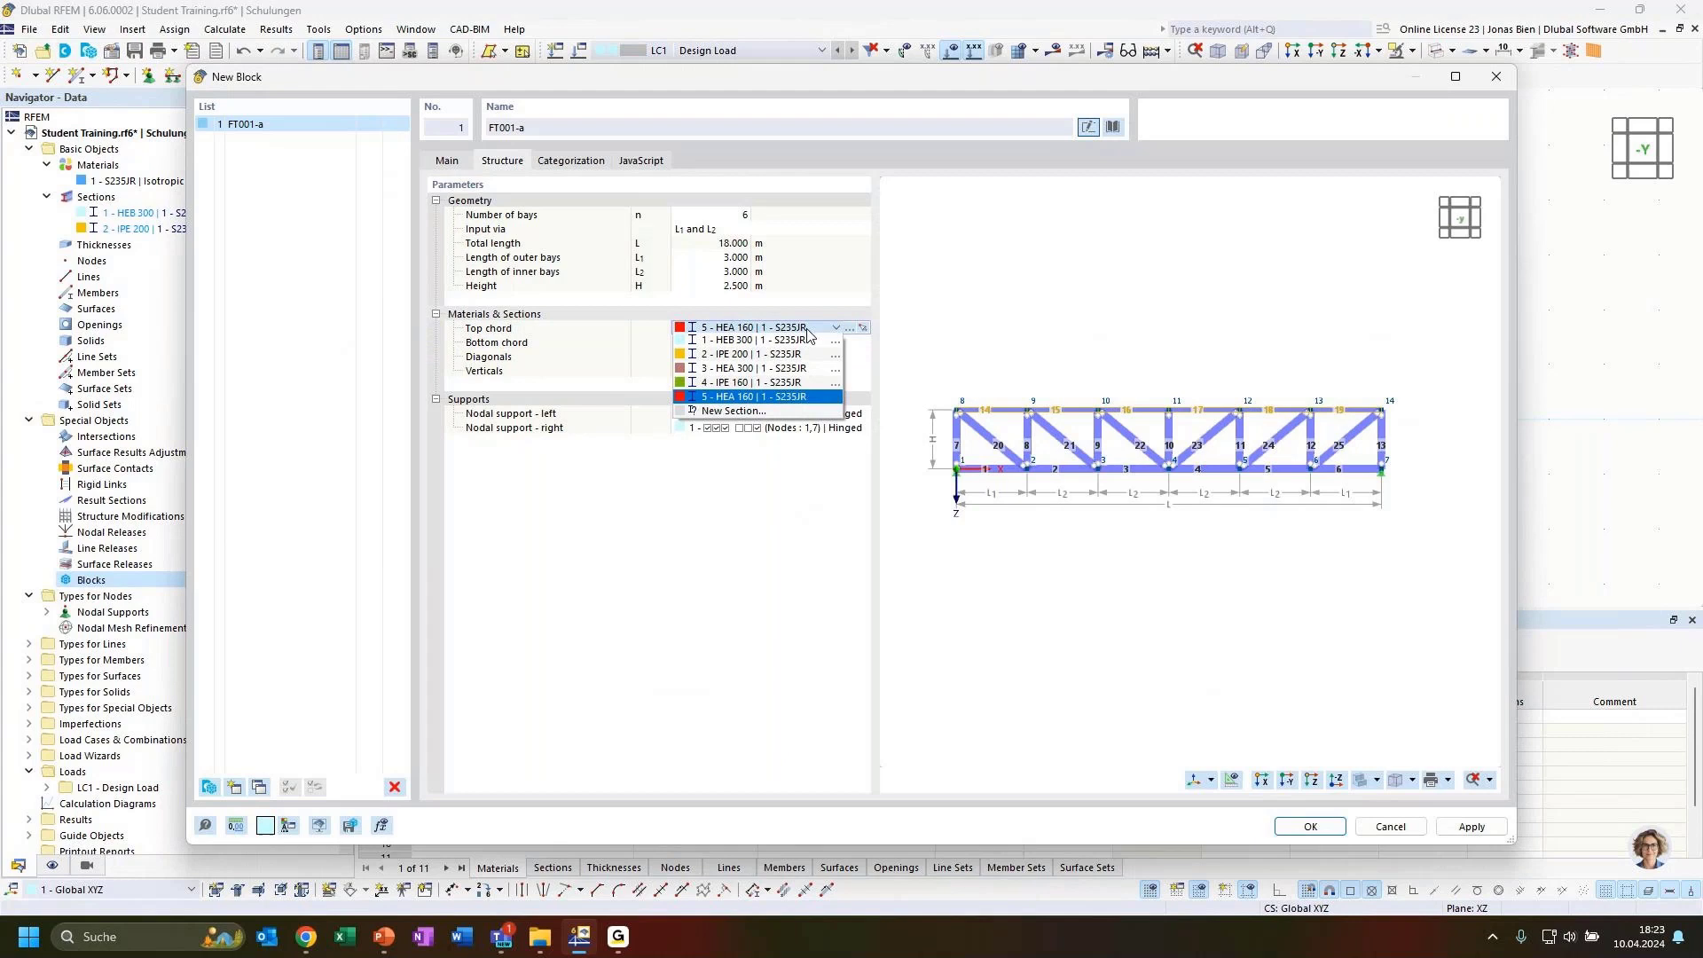
pyautogui.click(763, 369)
pyautogui.click(761, 352)
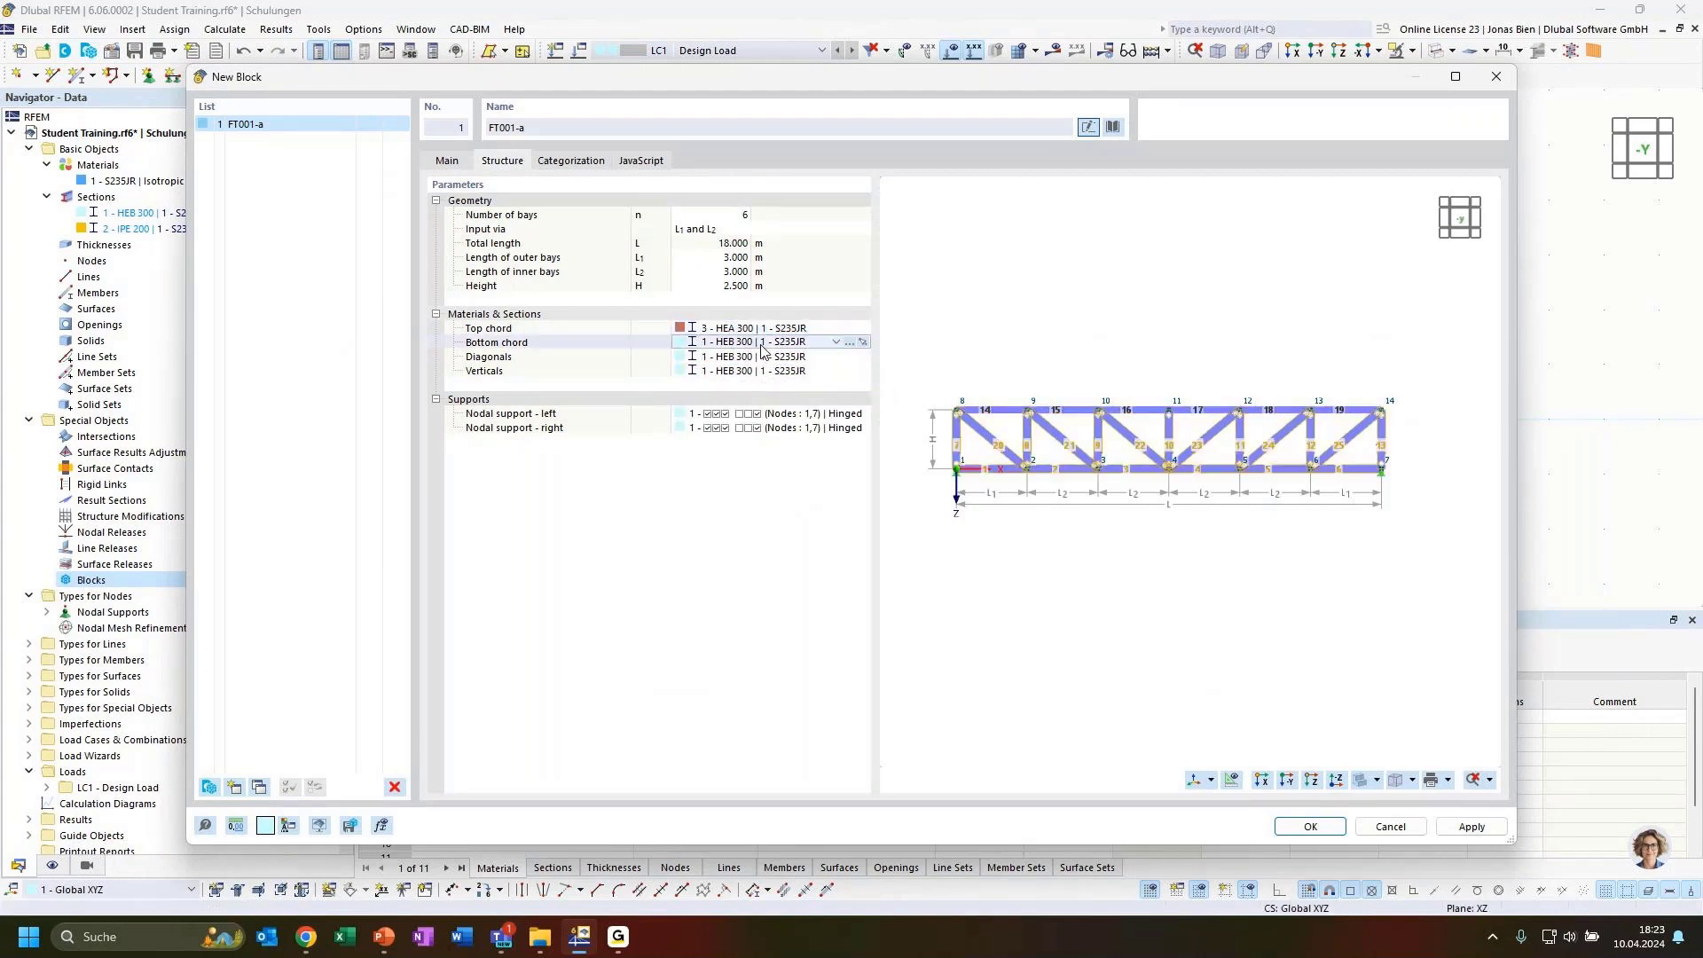
pyautogui.click(763, 352)
pyautogui.click(748, 383)
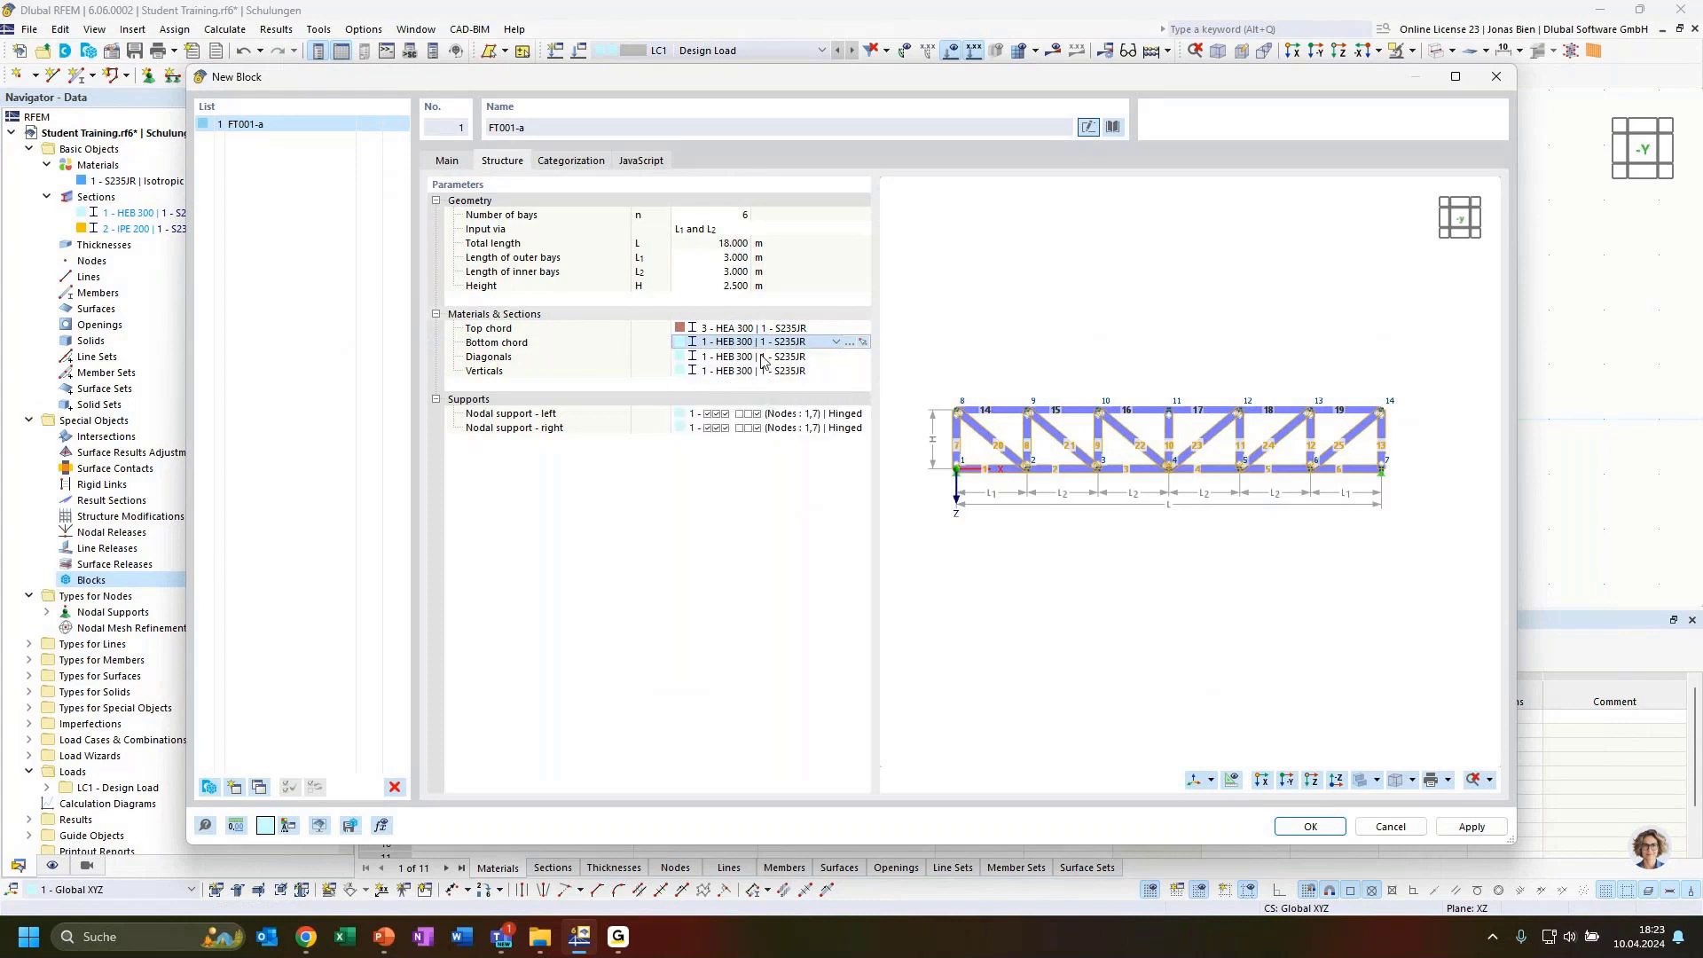
# Assign section IPE 160 to the truss block's diagonals and HEA 160 to its verticals
pyautogui.click(743, 358)
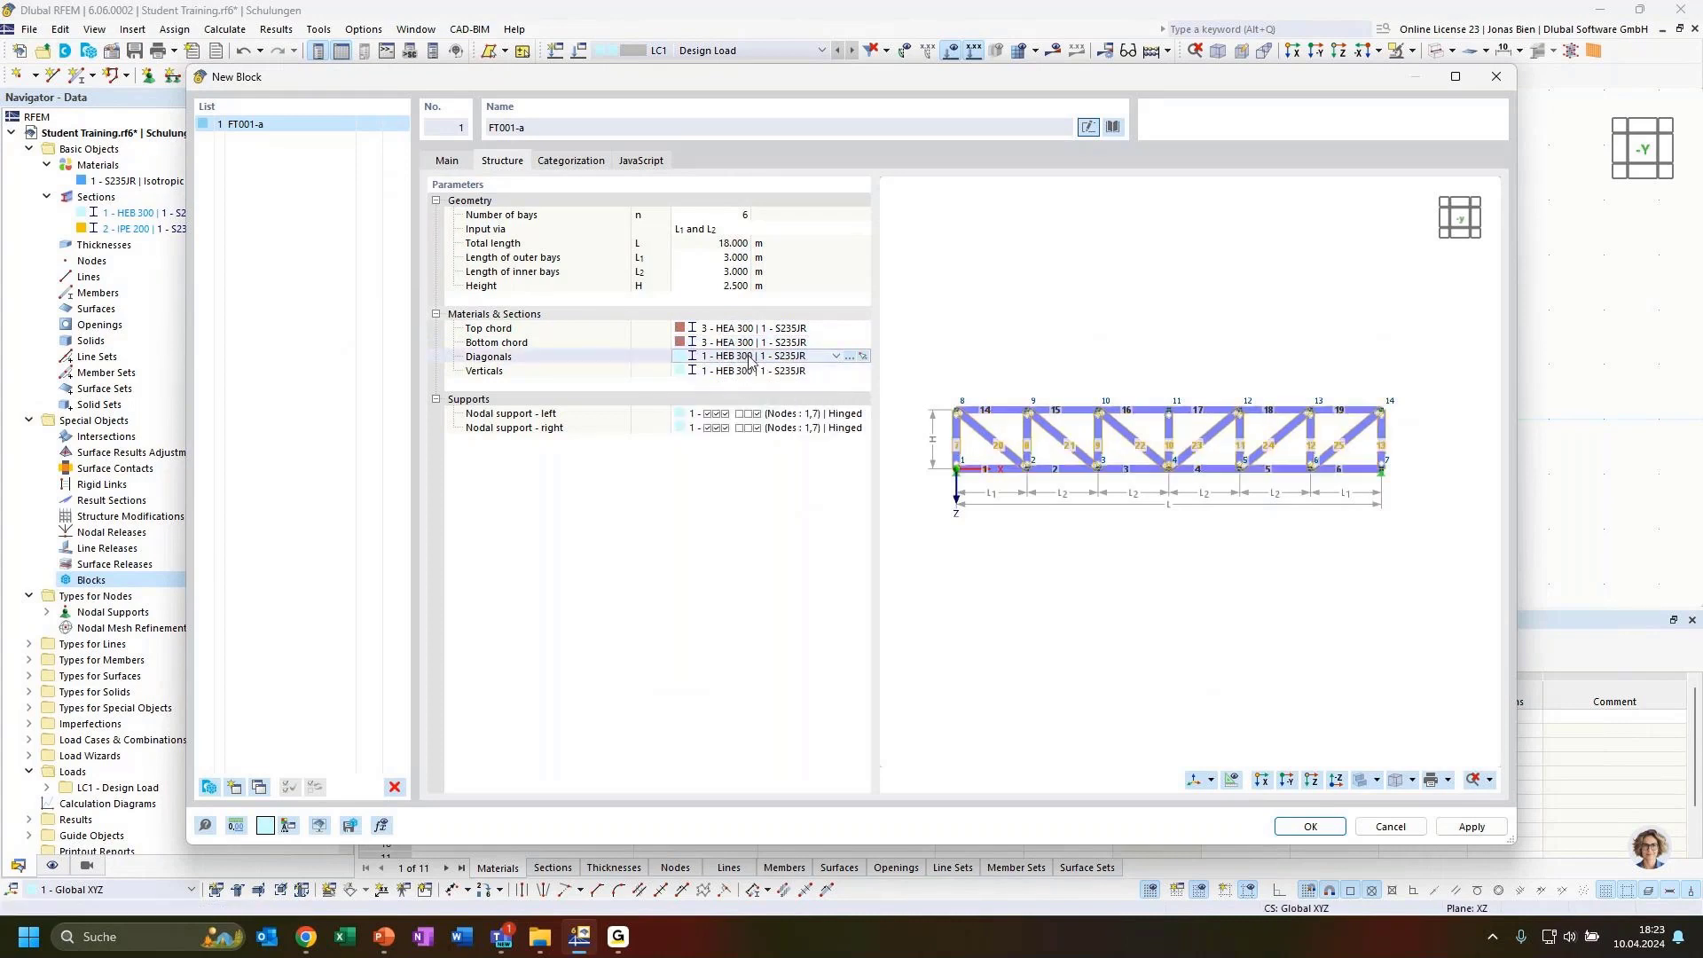
pyautogui.click(745, 358)
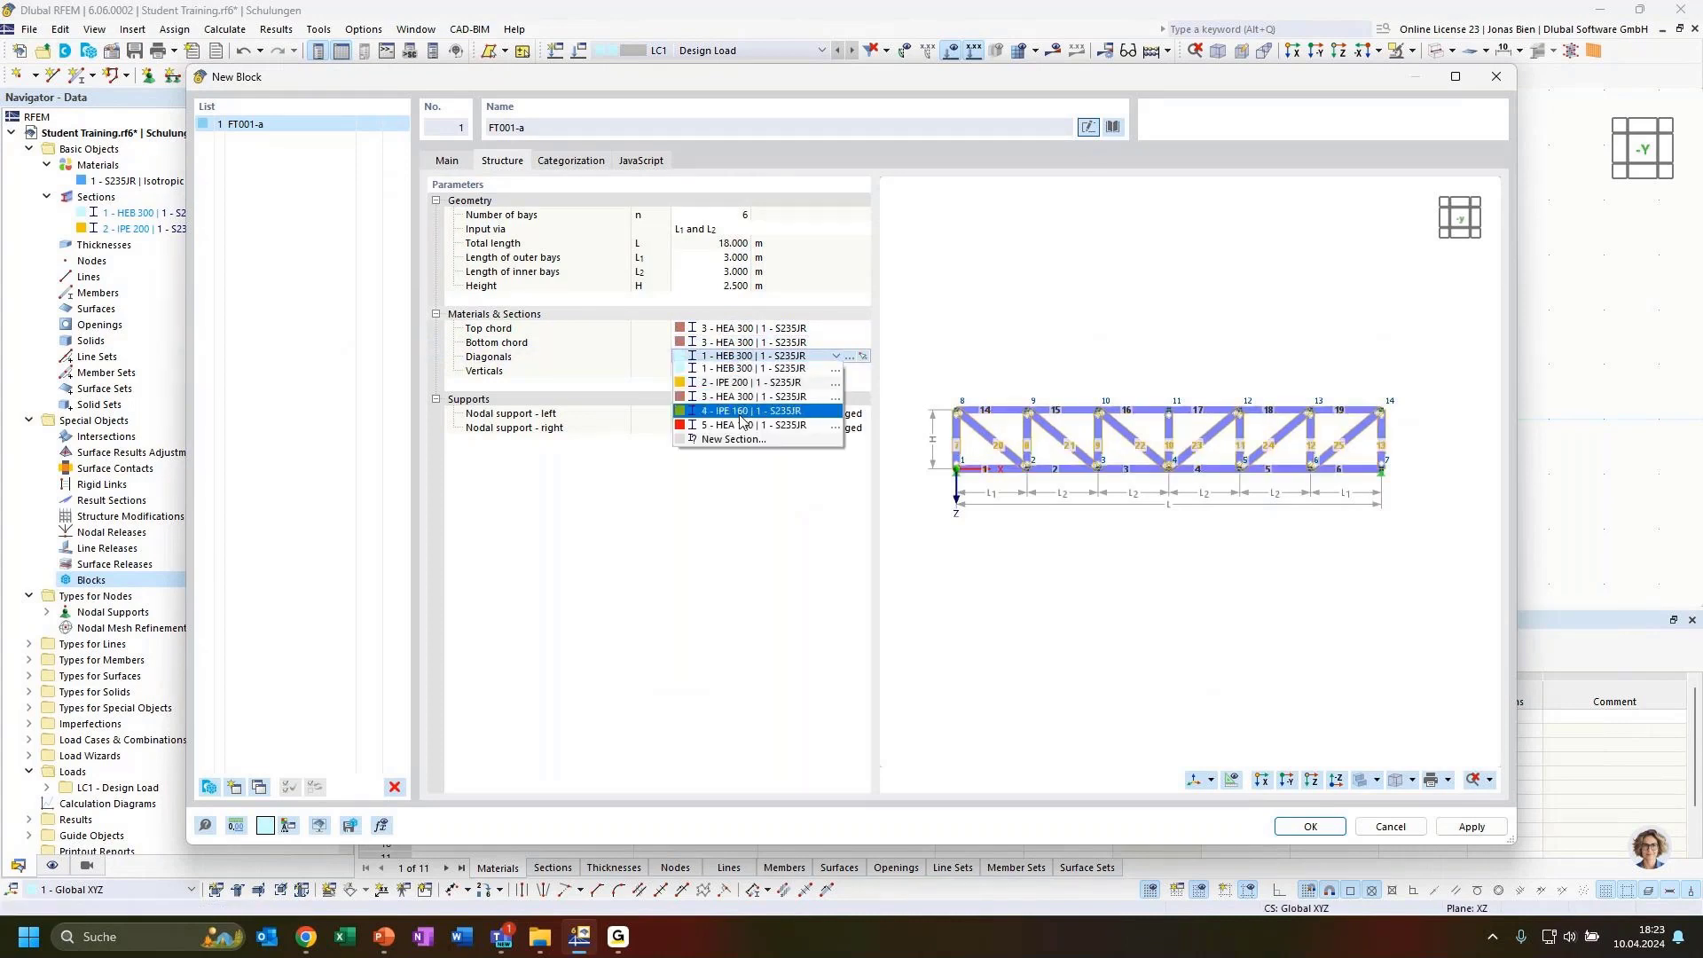
pyautogui.click(739, 412)
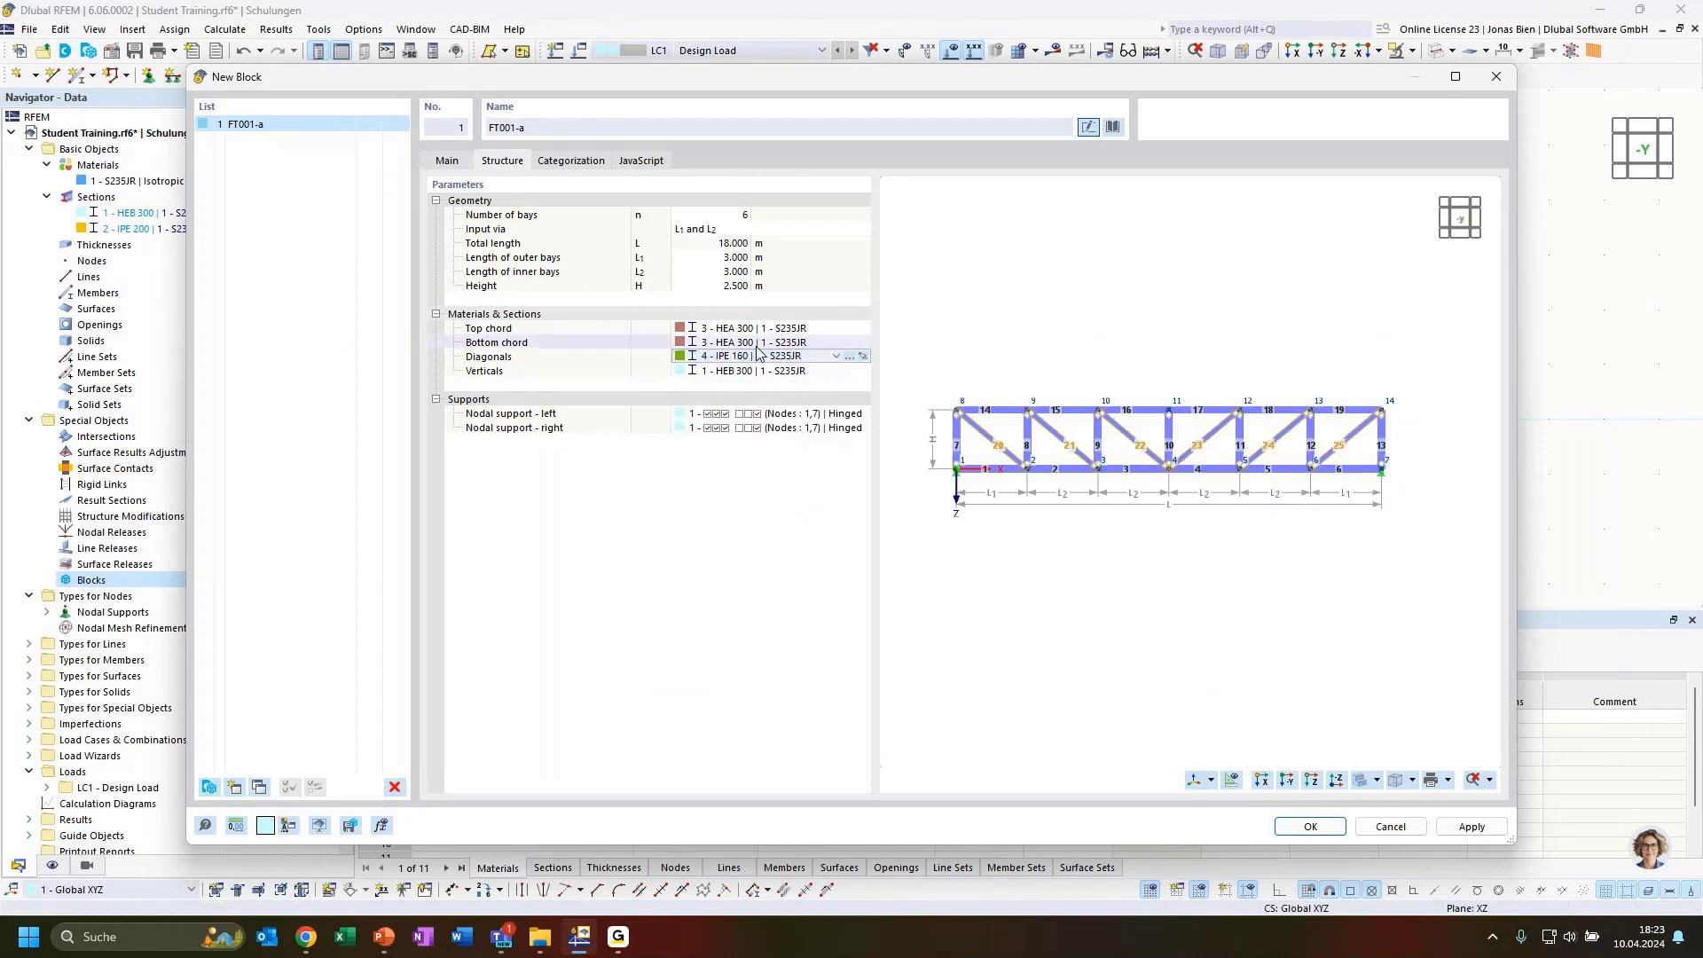
pyautogui.click(750, 372)
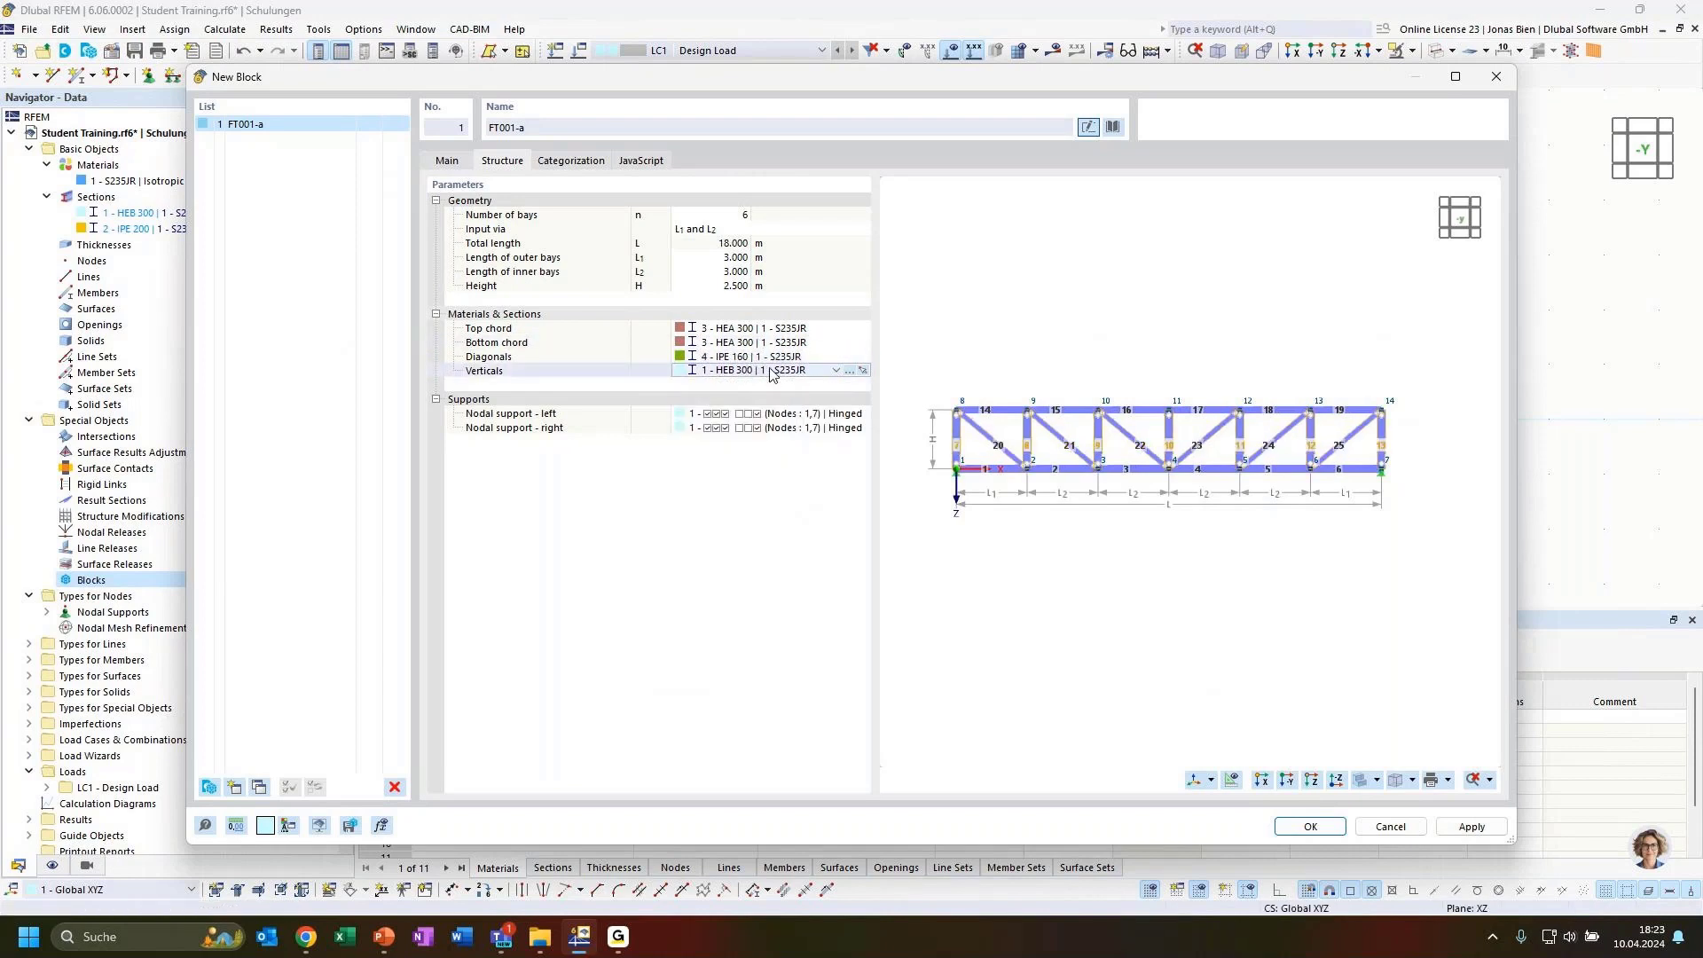
pyautogui.click(754, 372)
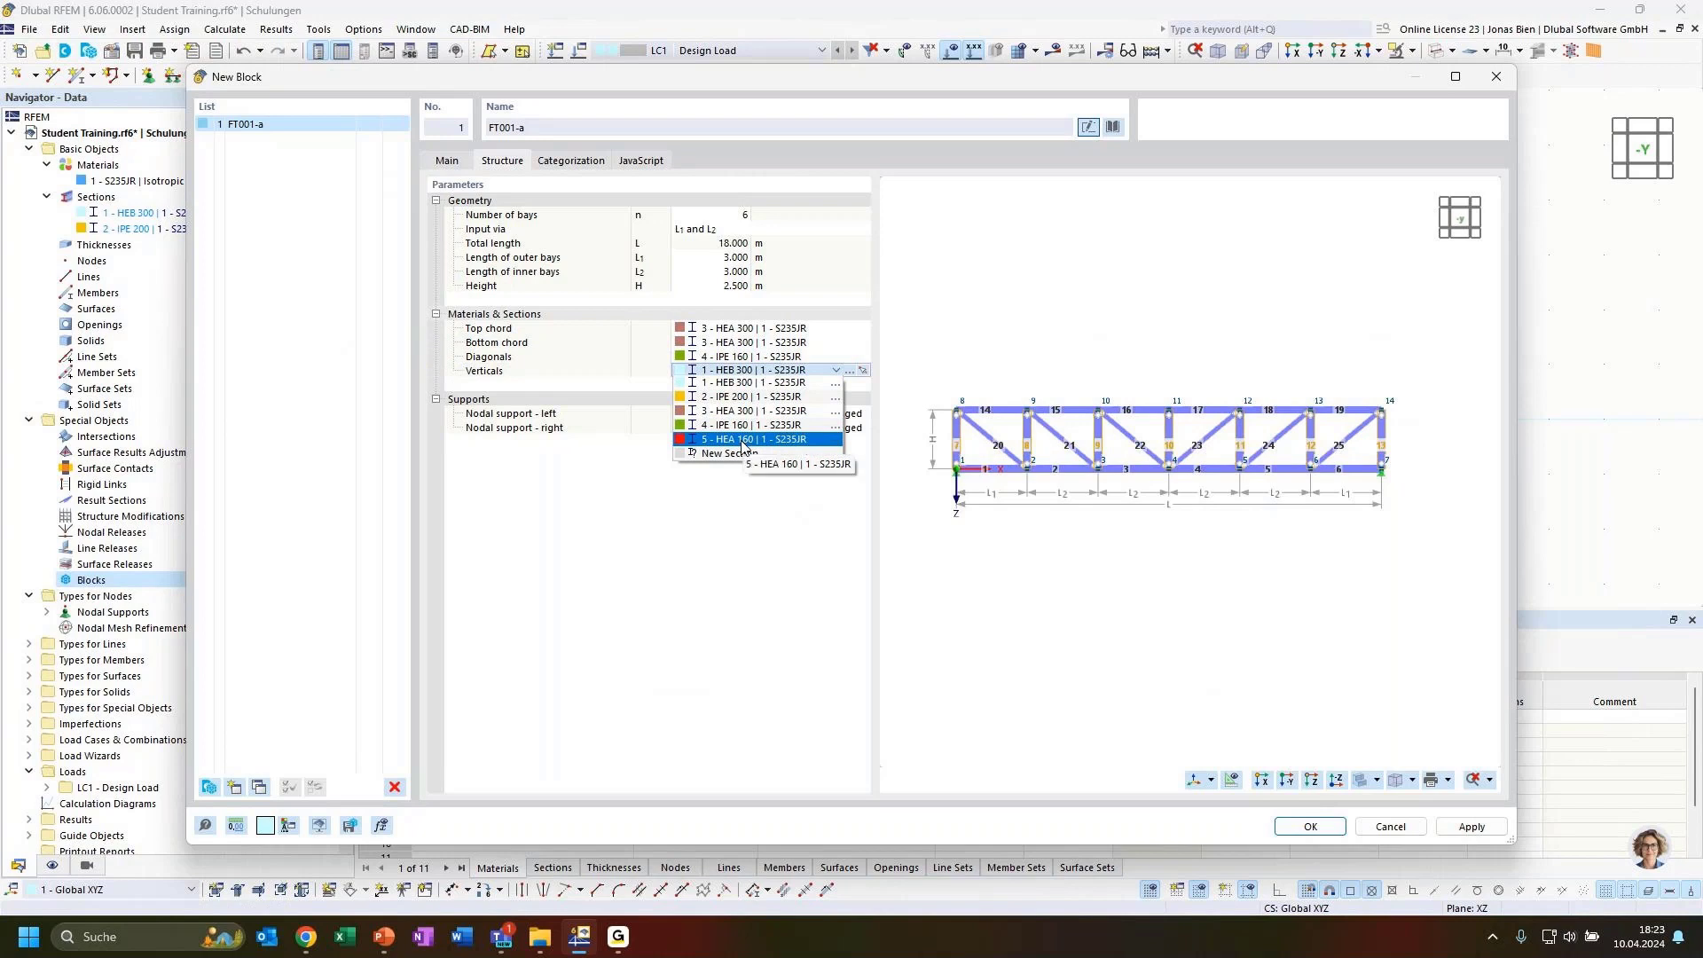
pyautogui.click(743, 441)
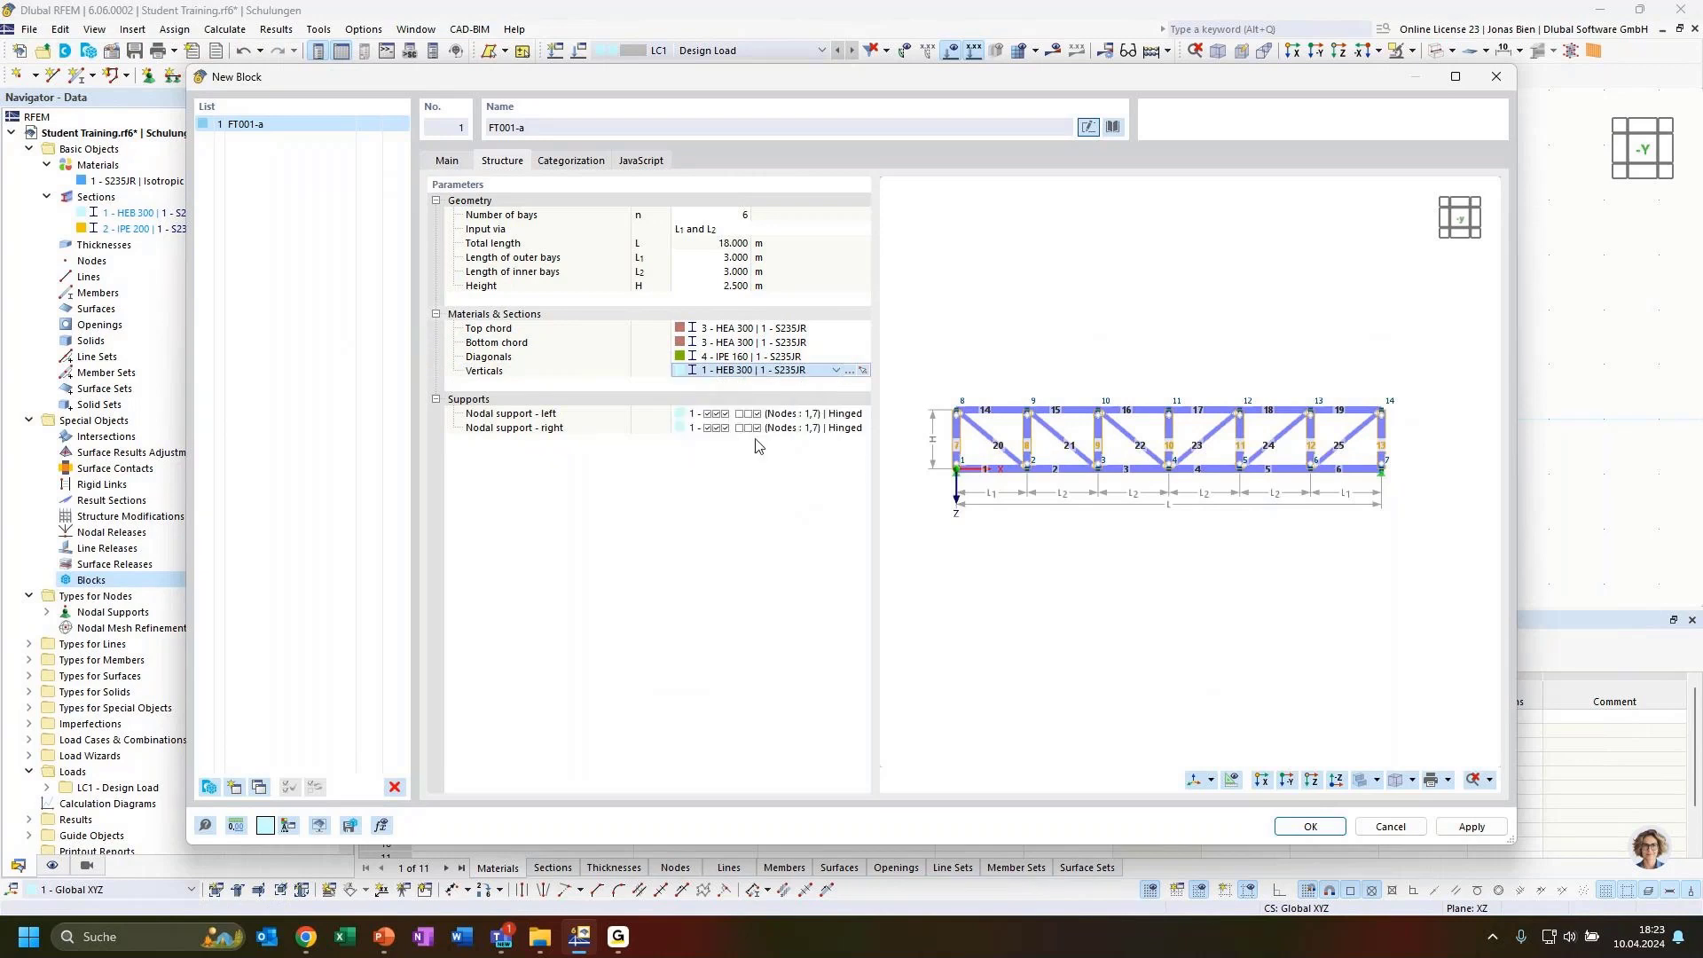
# Accept the block settings to generate the truss in the model, and collapse the list of members
pyautogui.click(710, 508)
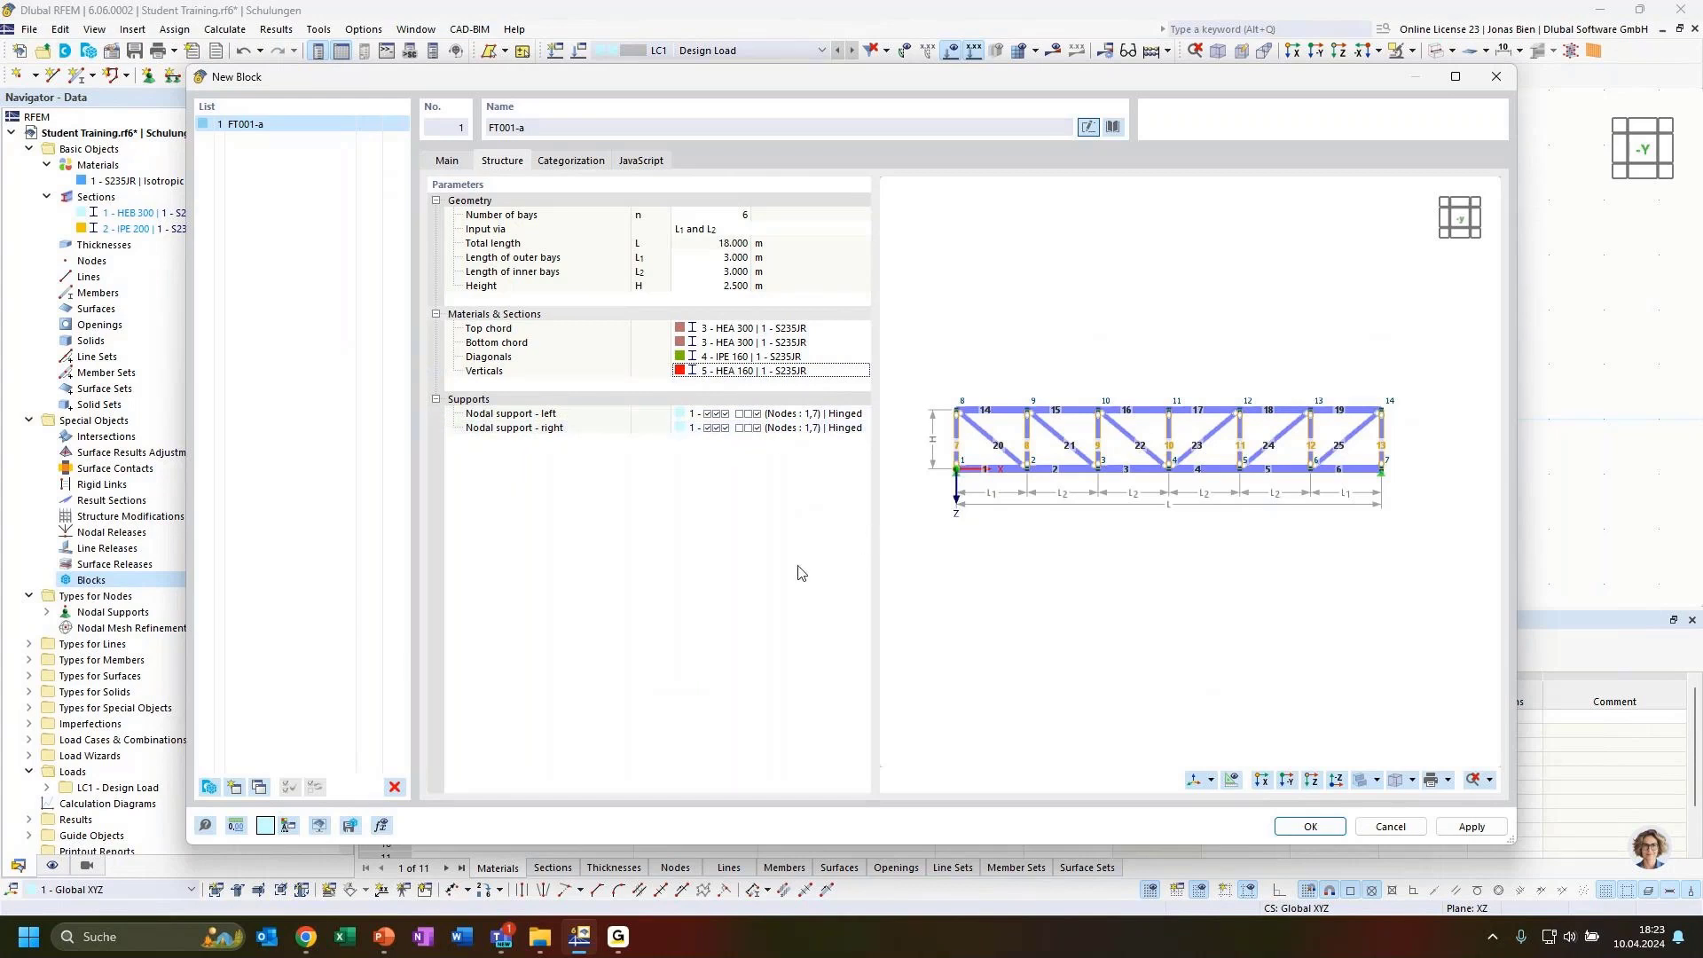
pyautogui.click(1310, 826)
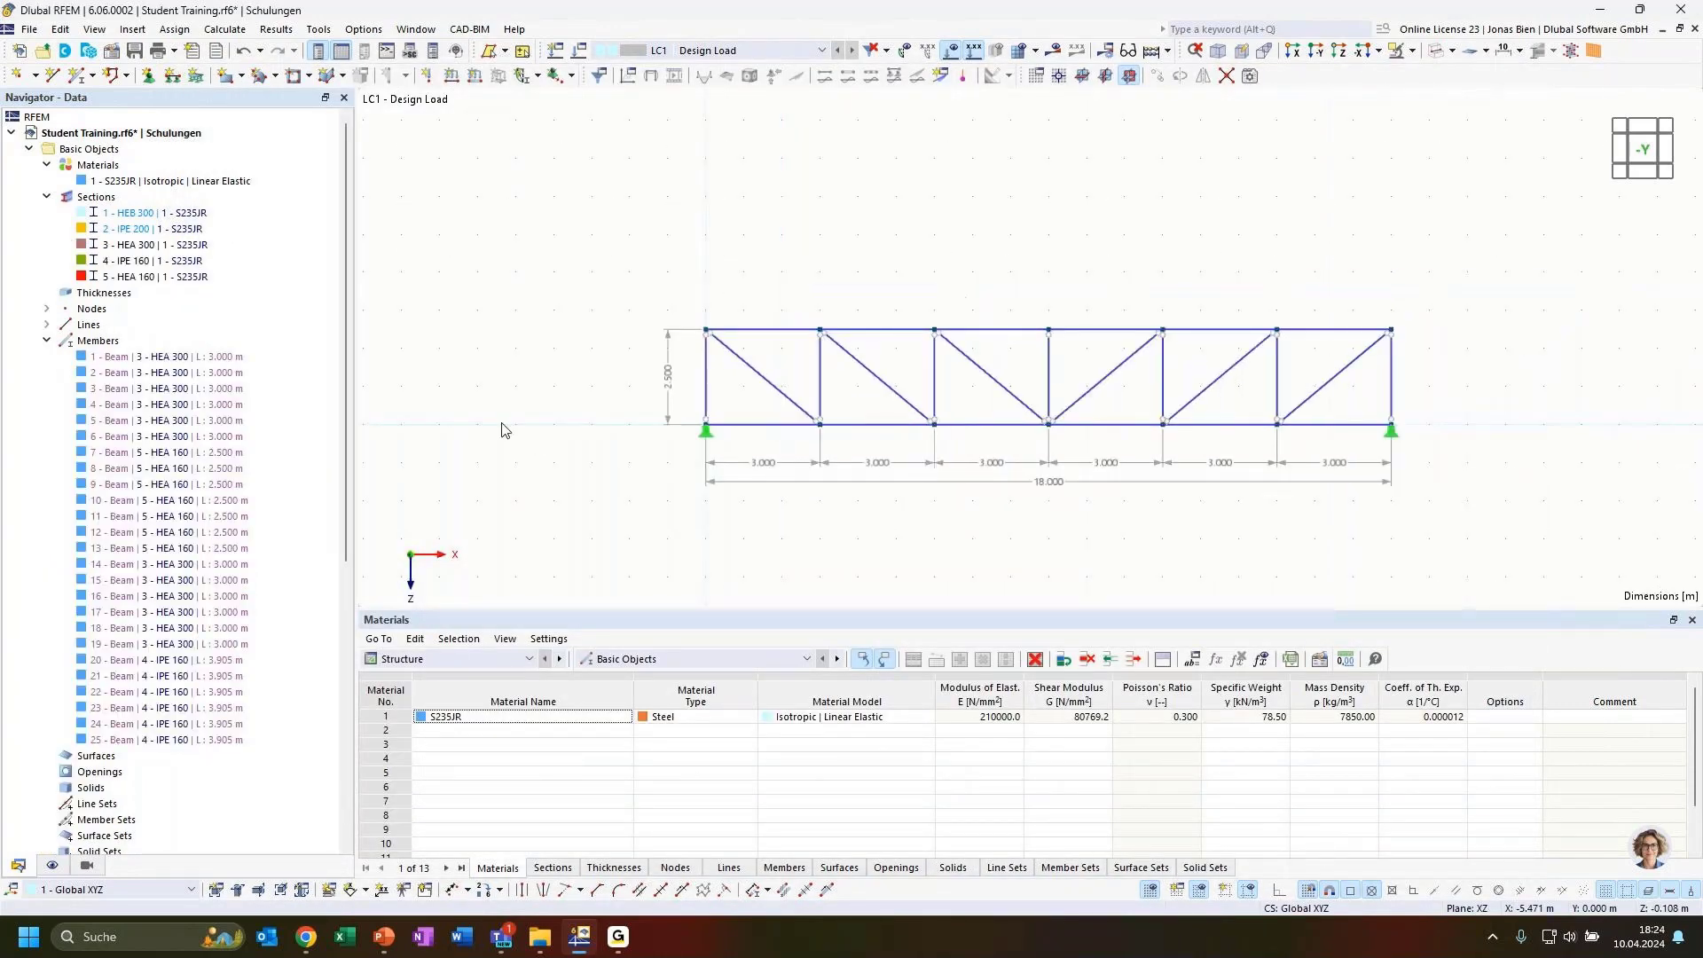
pyautogui.click(46, 341)
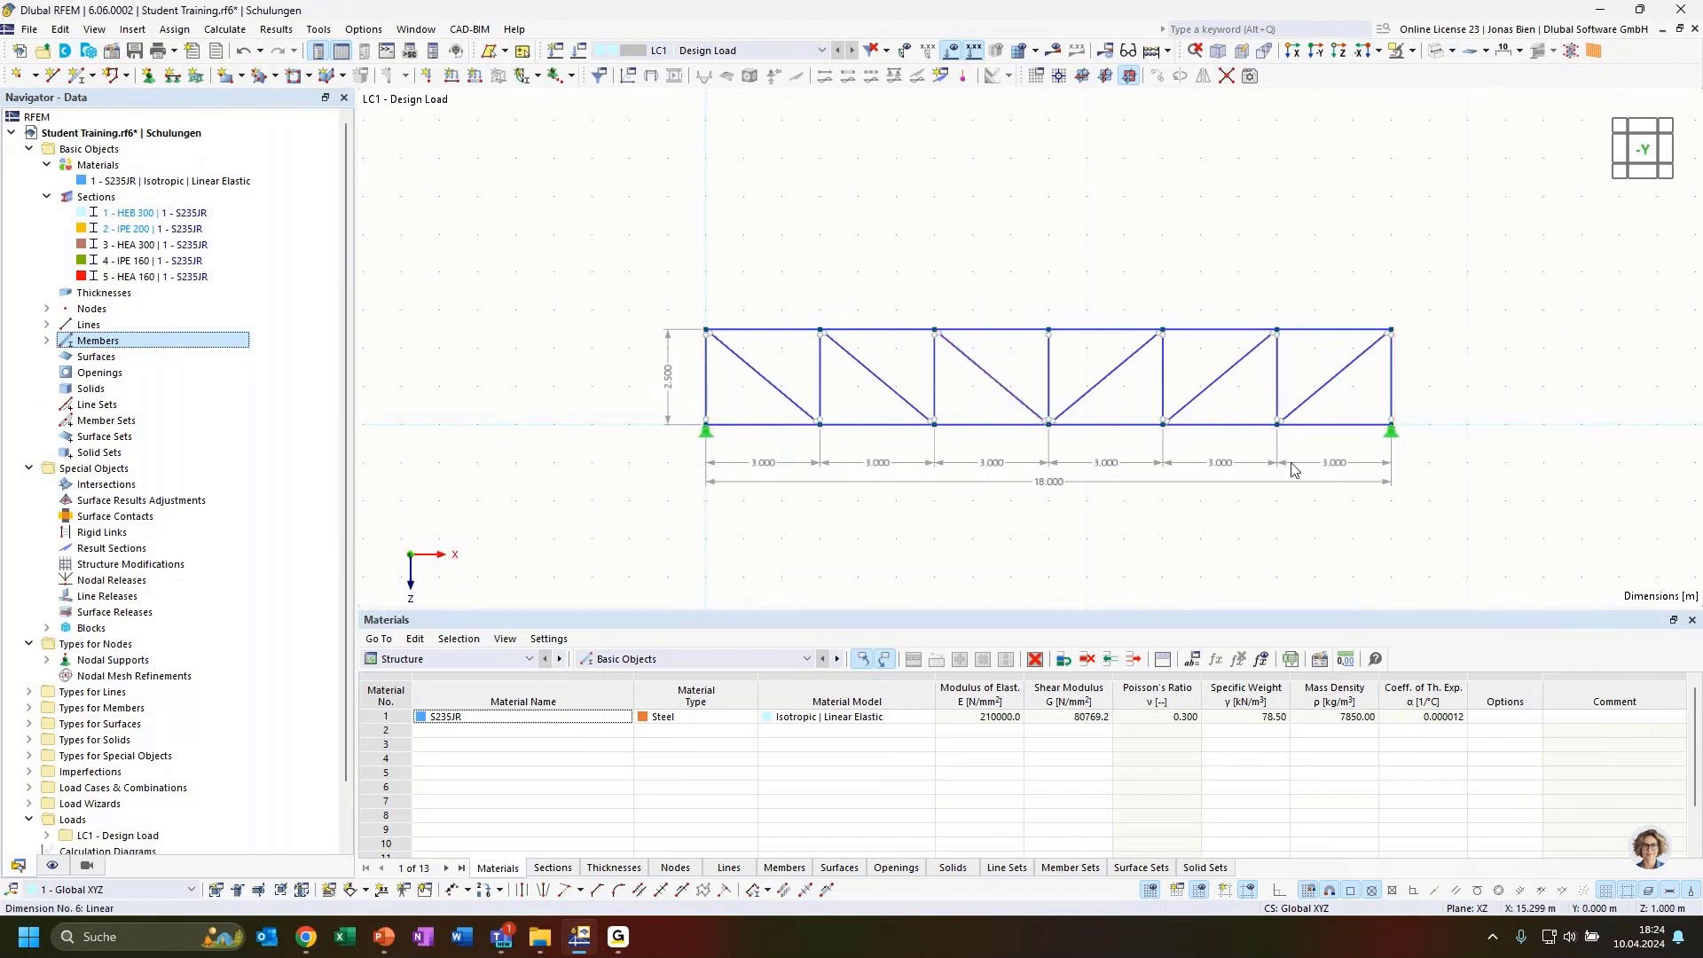
# Display the truss members as rendered solids coloured by section, and view the truss in 3D
pyautogui.click(1435, 53)
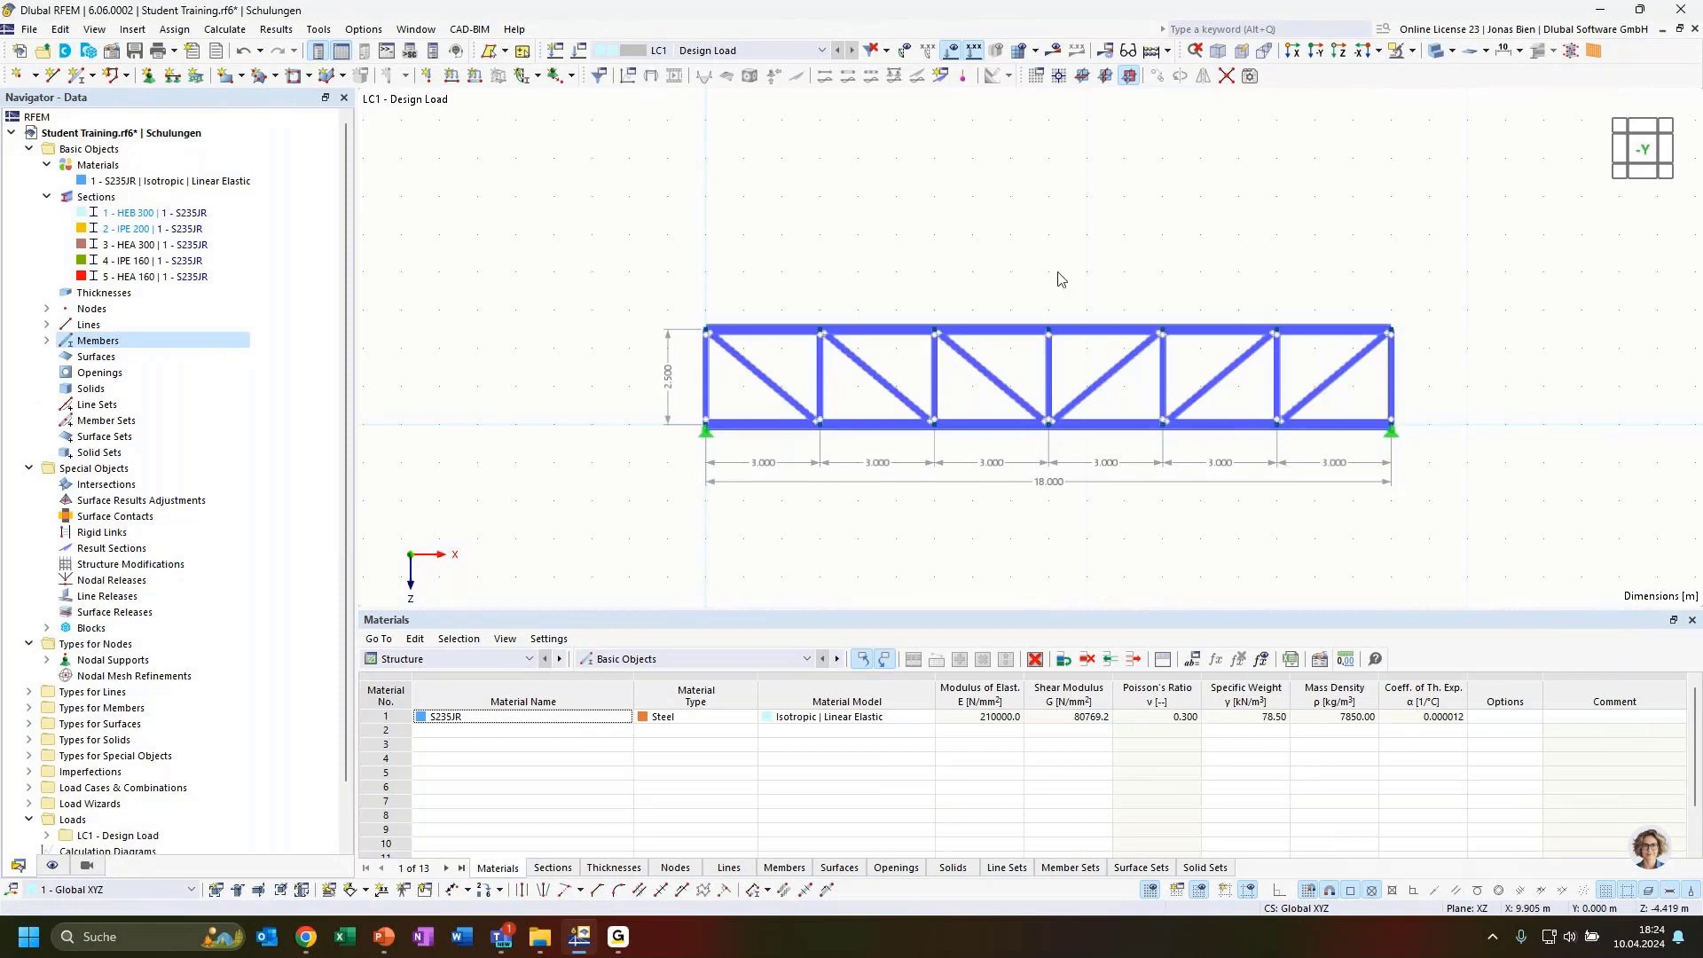
pyautogui.click(52, 866)
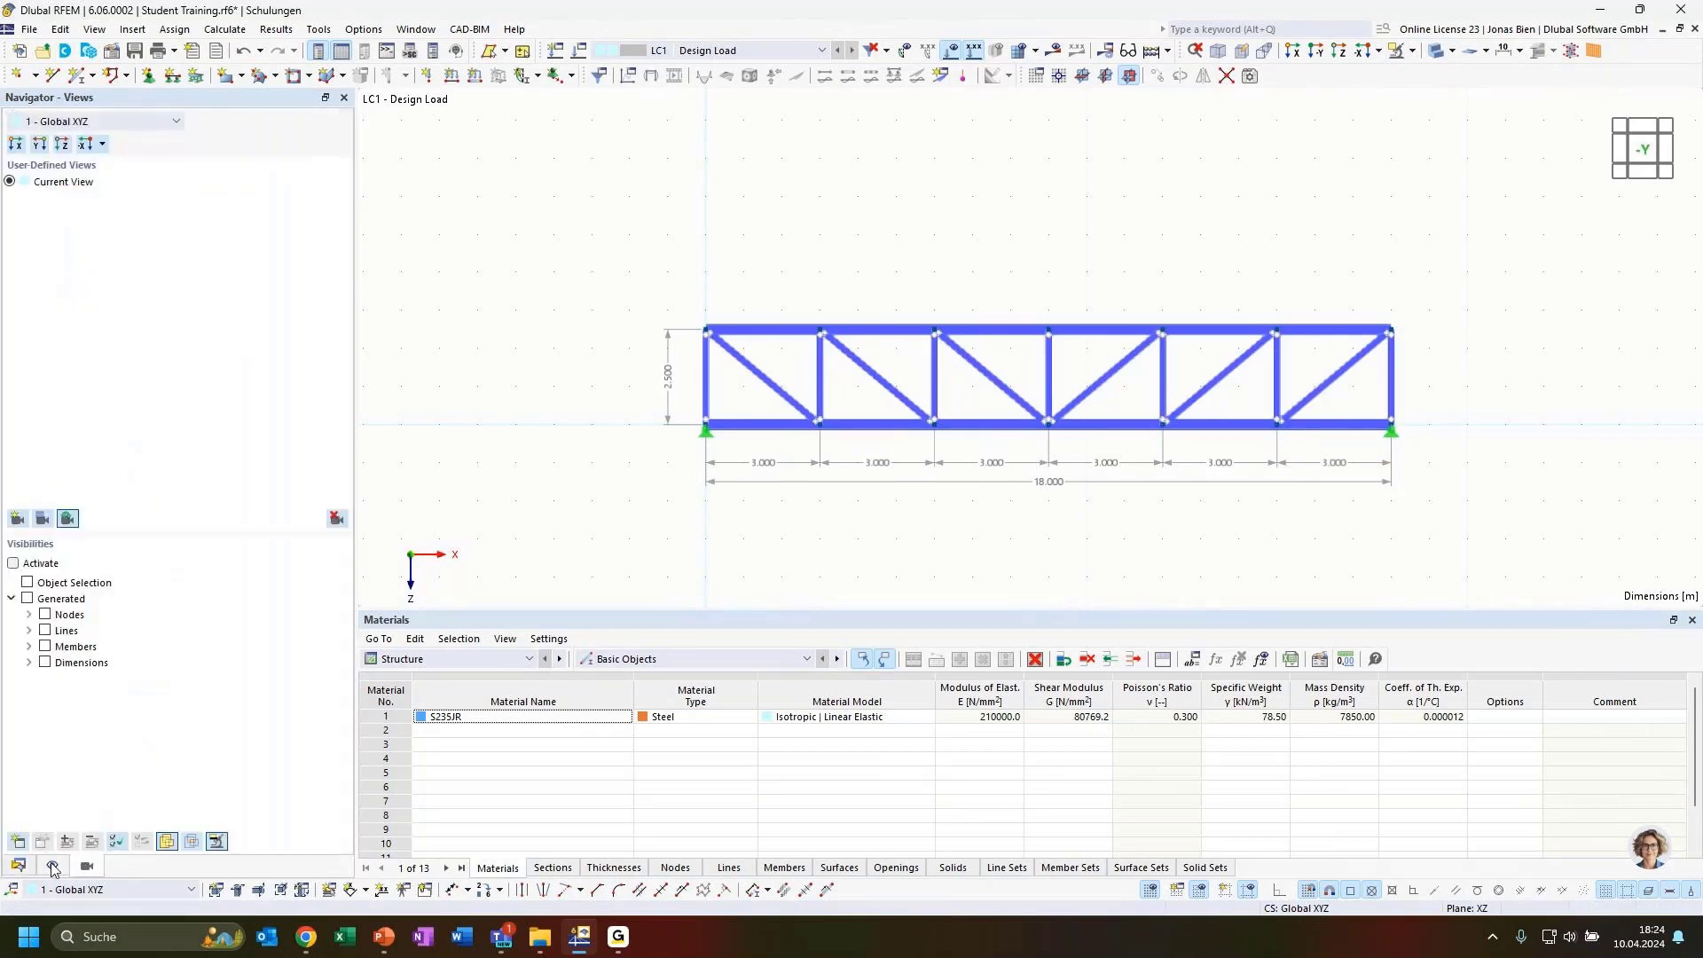
pyautogui.click(51, 865)
pyautogui.scroll(-3, 106, 785)
pyautogui.click(78, 676)
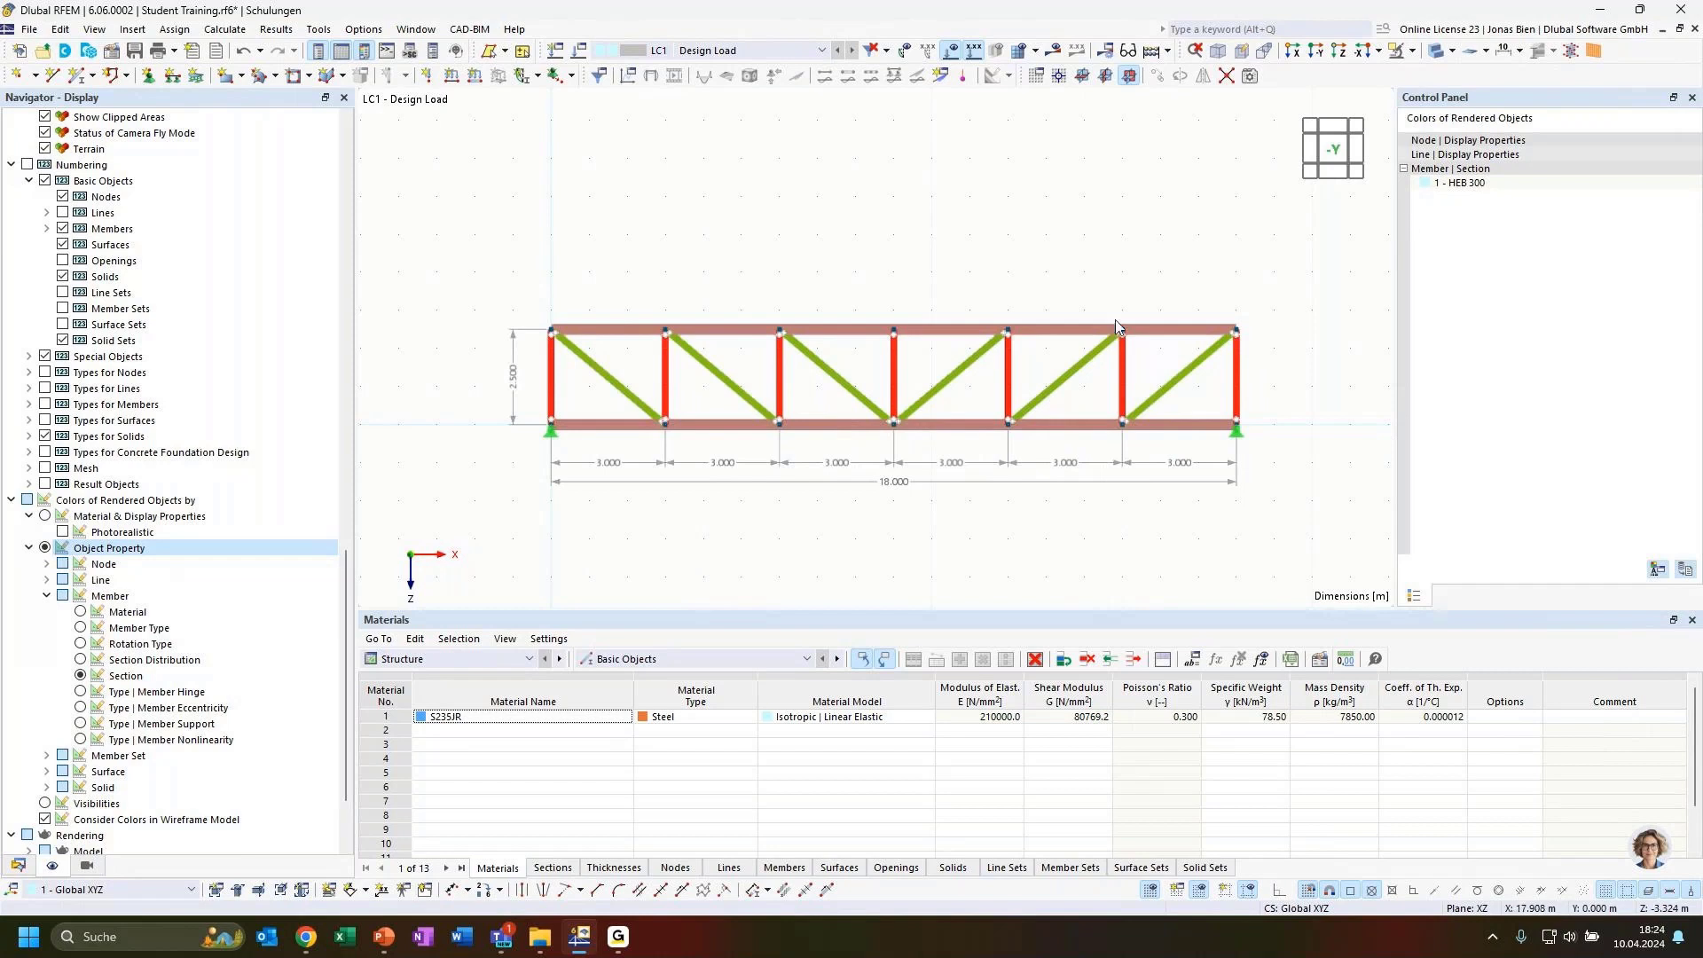
pyautogui.click(80, 660)
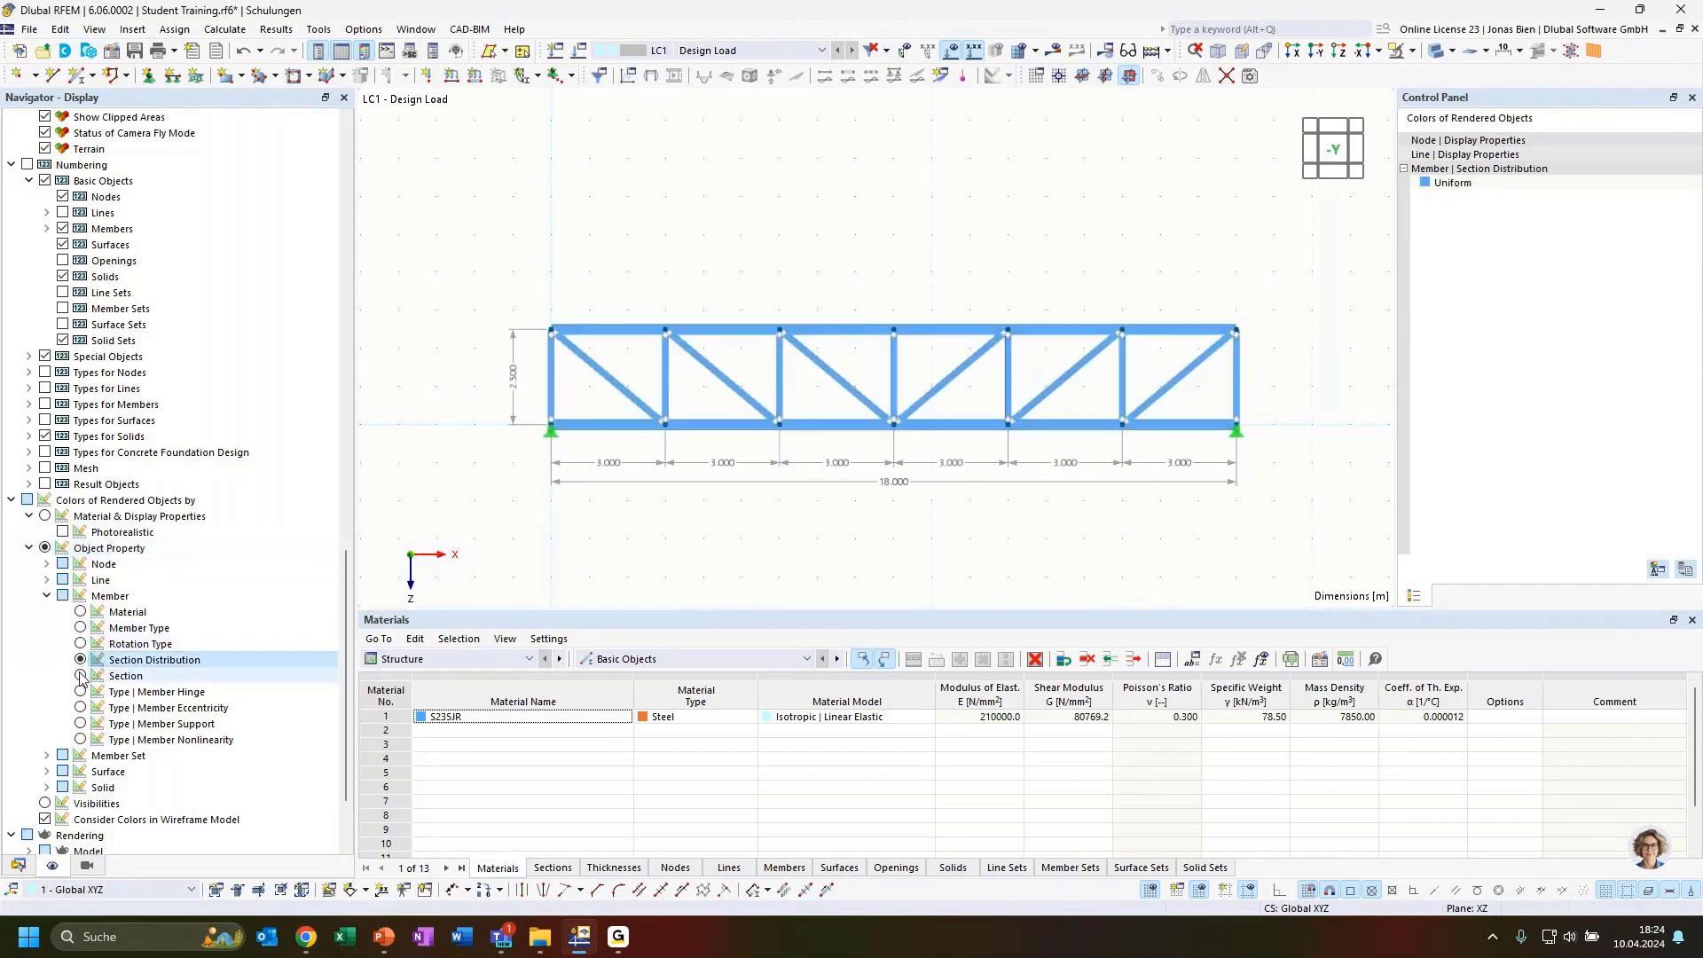
pyautogui.click(80, 676)
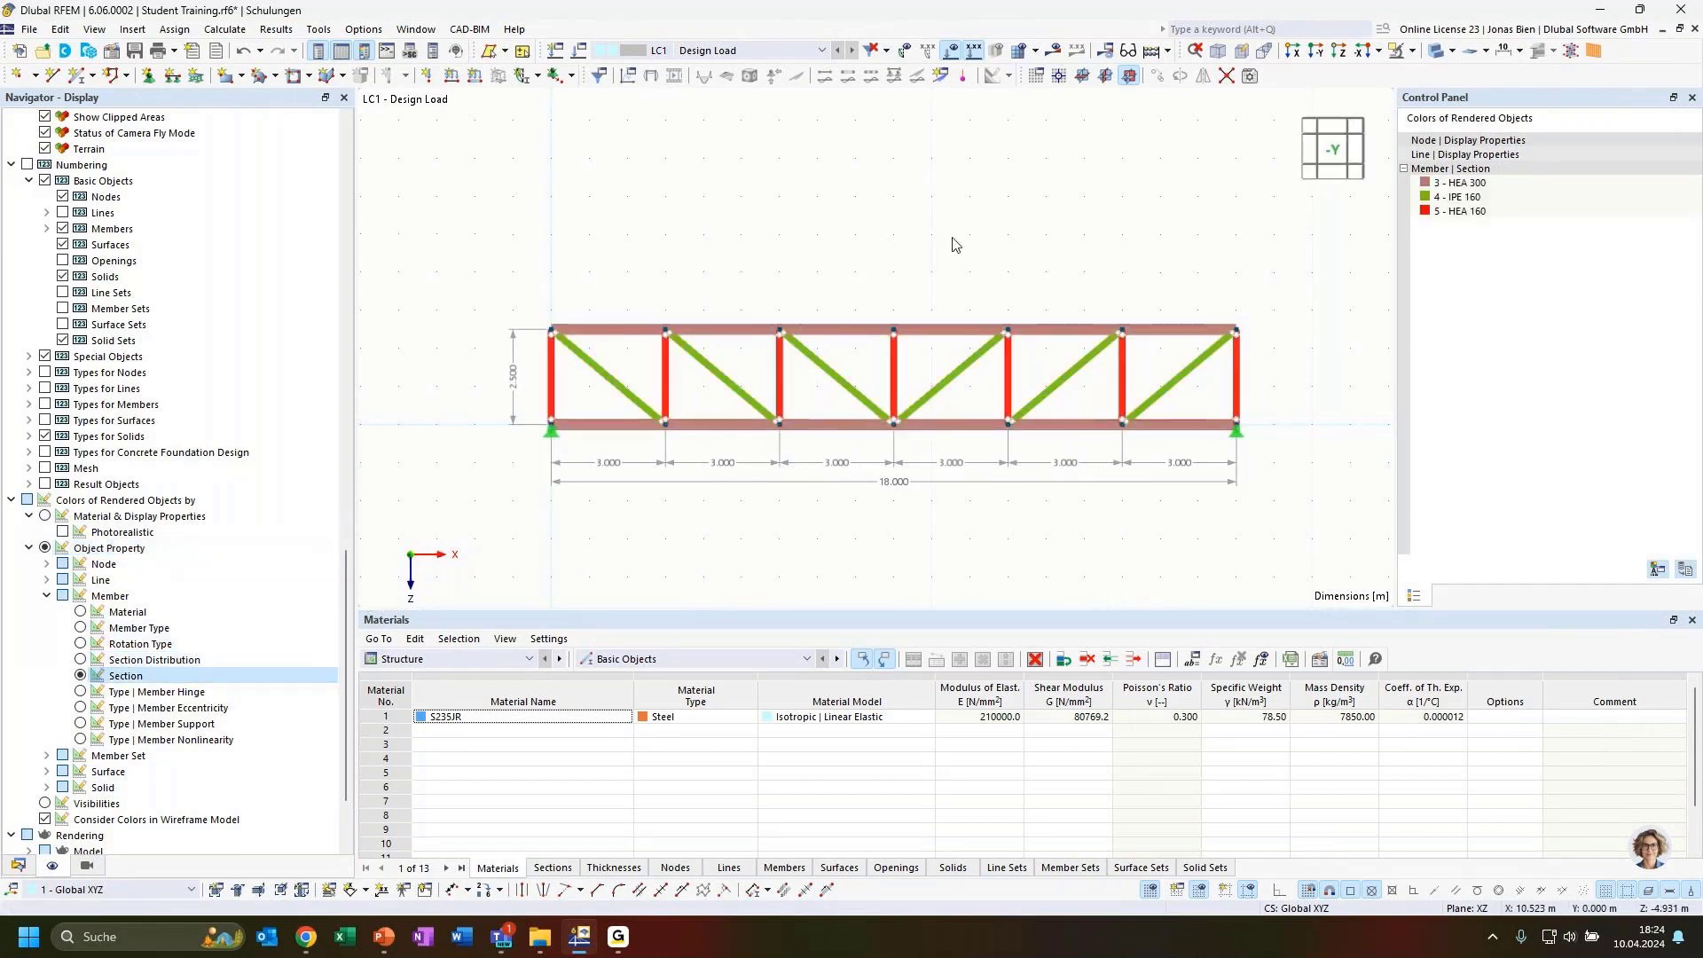
pyautogui.keyDown('ctrl'); pyautogui.moveTo(953, 237); pyautogui.dragTo(1003, 271, button='middle'); pyautogui.keyUp('ctrl')
pyautogui.keyDown('ctrl'); pyautogui.moveTo(632, 294); pyautogui.dragTo(859, 355, button='middle'); pyautogui.keyUp('ctrl')
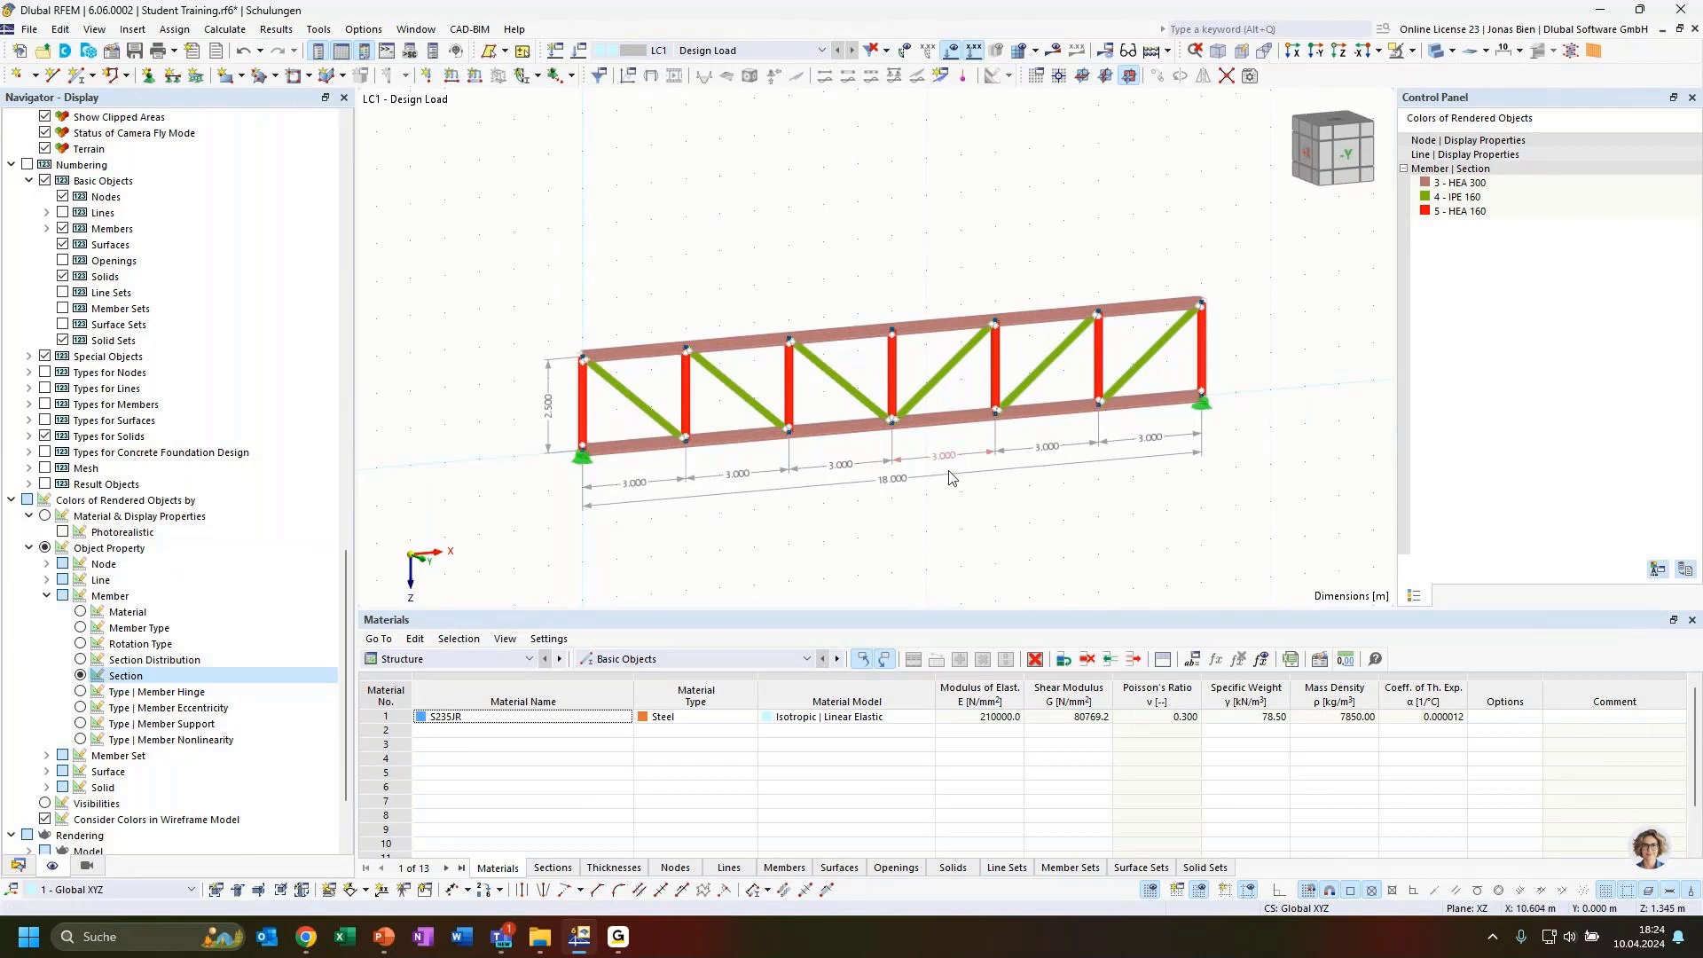
# Open the truss block FT001-a for editing and review its geometry, section and support parameters
pyautogui.keyDown('ctrl'); pyautogui.moveTo(1006, 517); pyautogui.dragTo(780, 470, button='middle'); pyautogui.keyUp('ctrl')
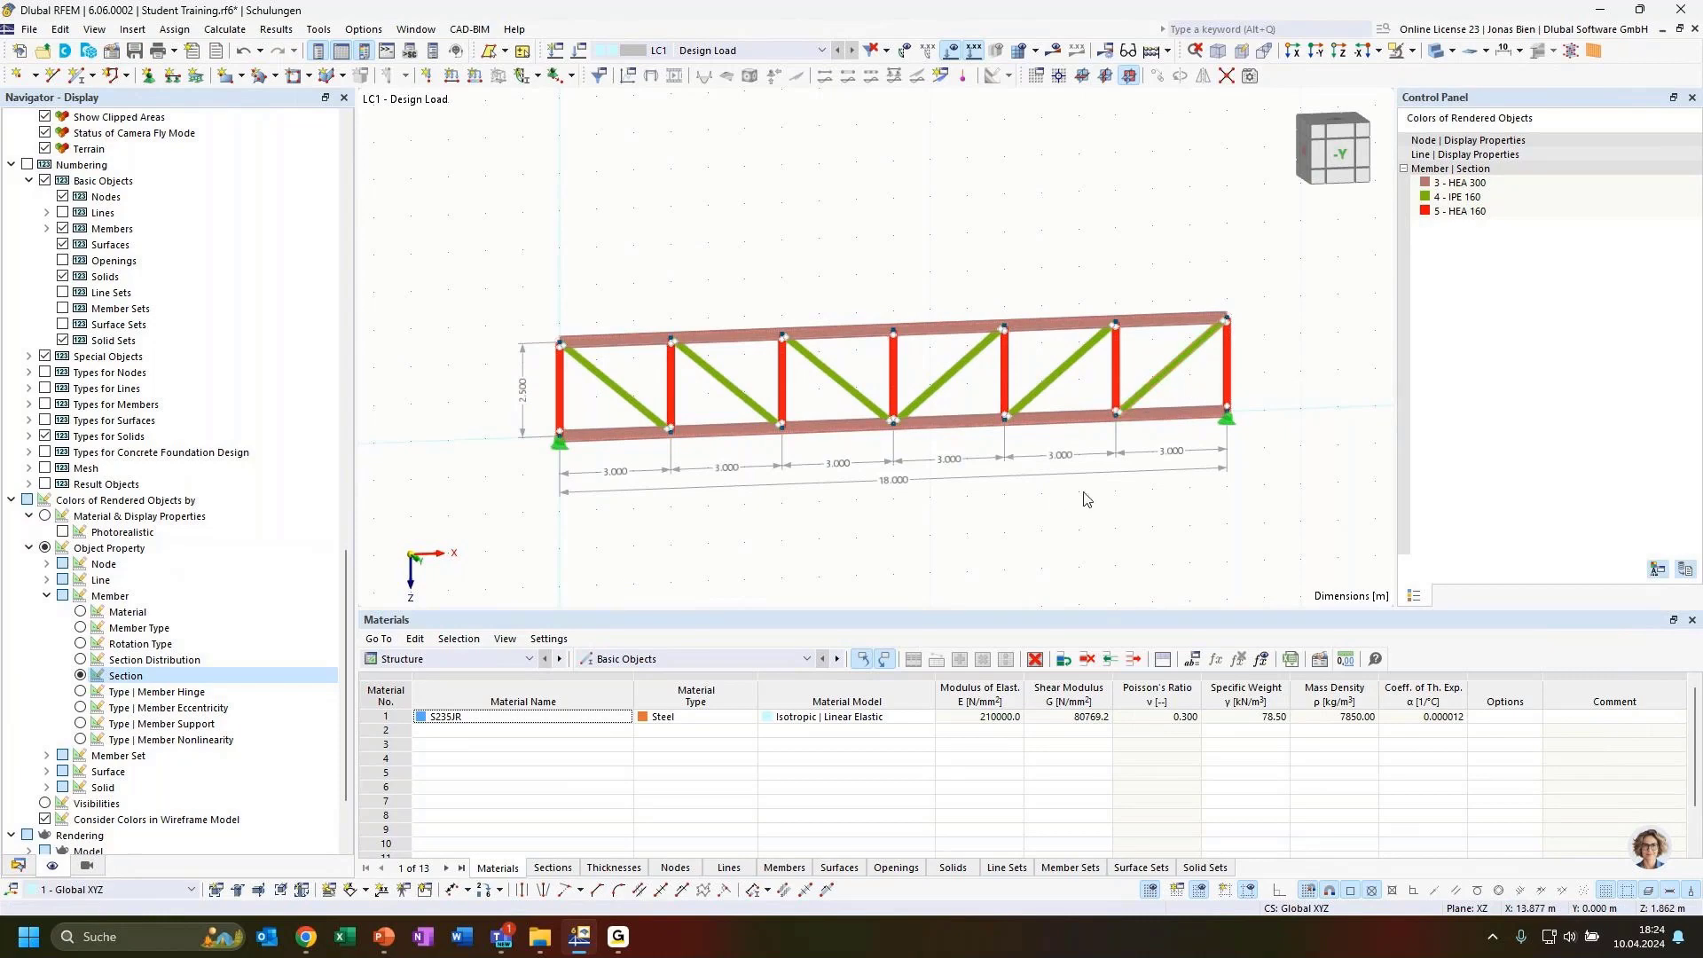
pyautogui.keyDown('ctrl'); pyautogui.moveTo(1052, 543); pyautogui.dragTo(905, 537, button='middle'); pyautogui.keyUp('ctrl')
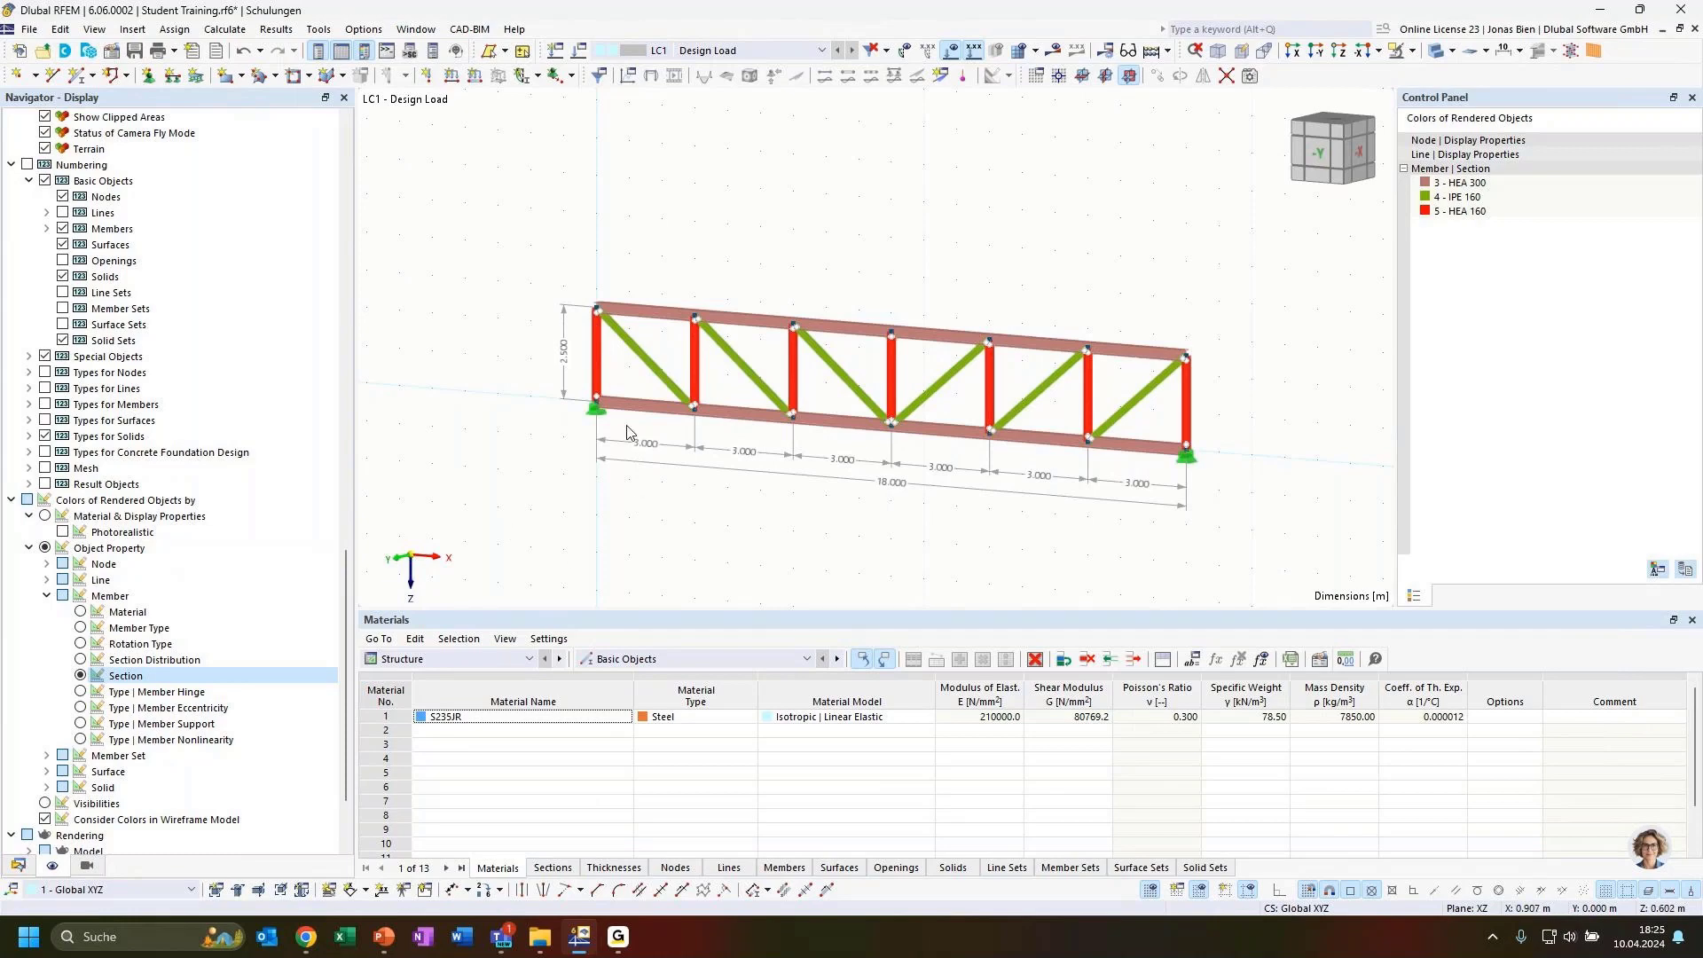
pyautogui.click(17, 866)
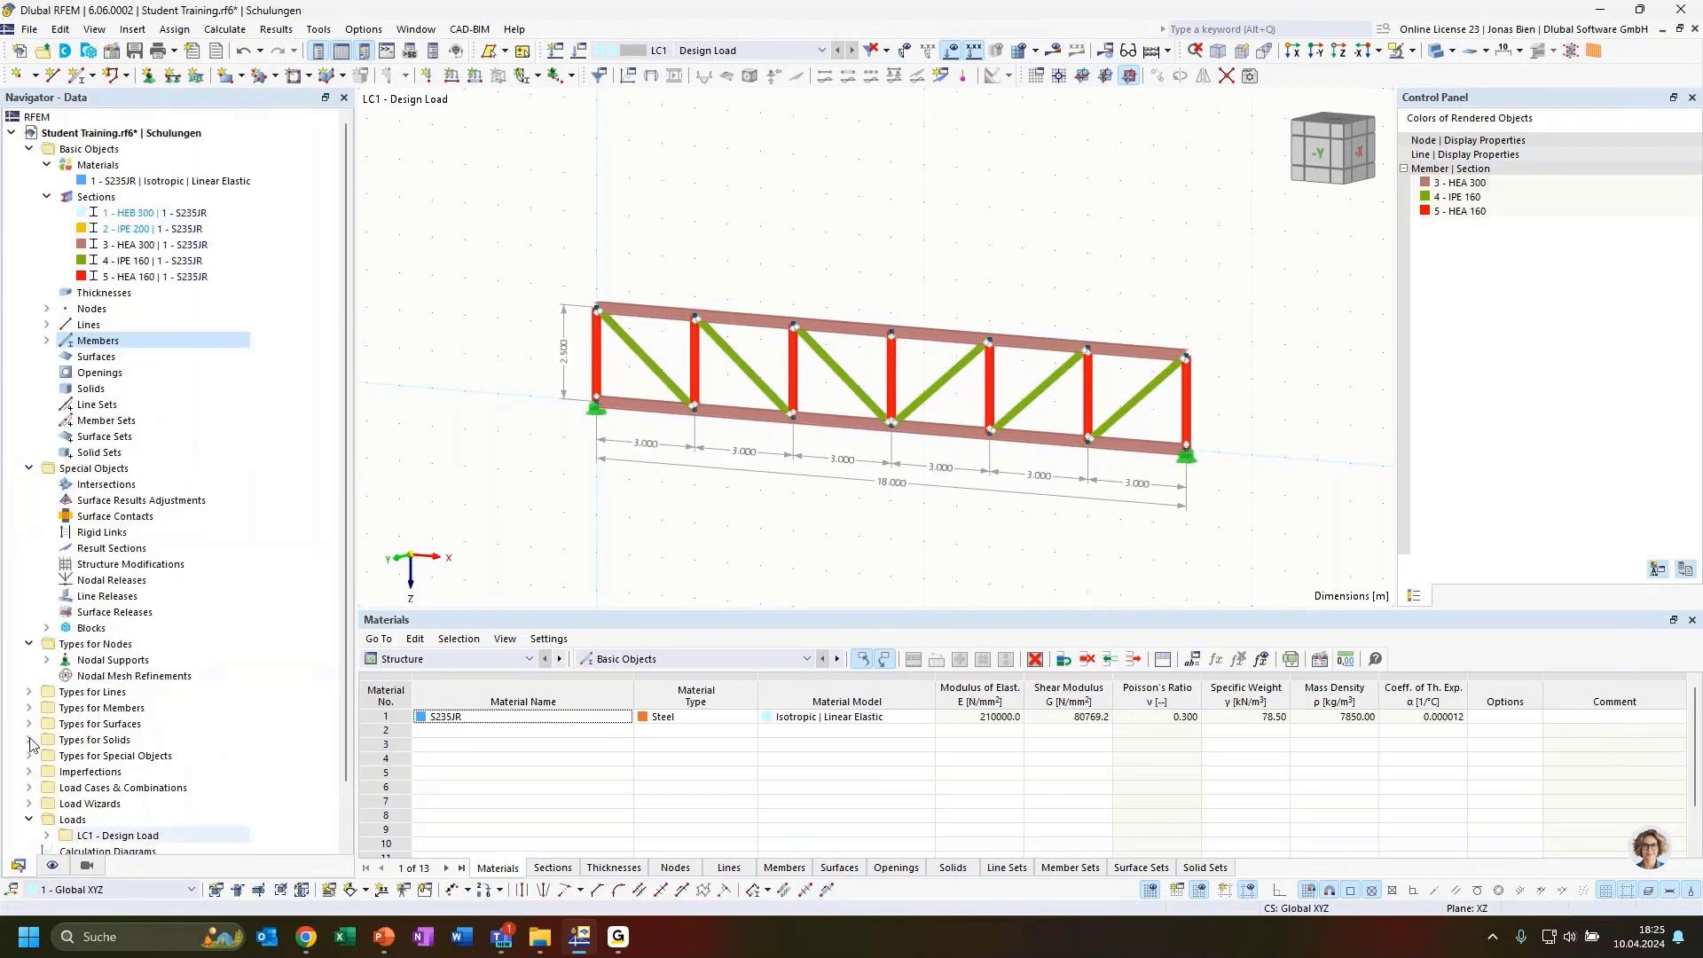
pyautogui.click(47, 628)
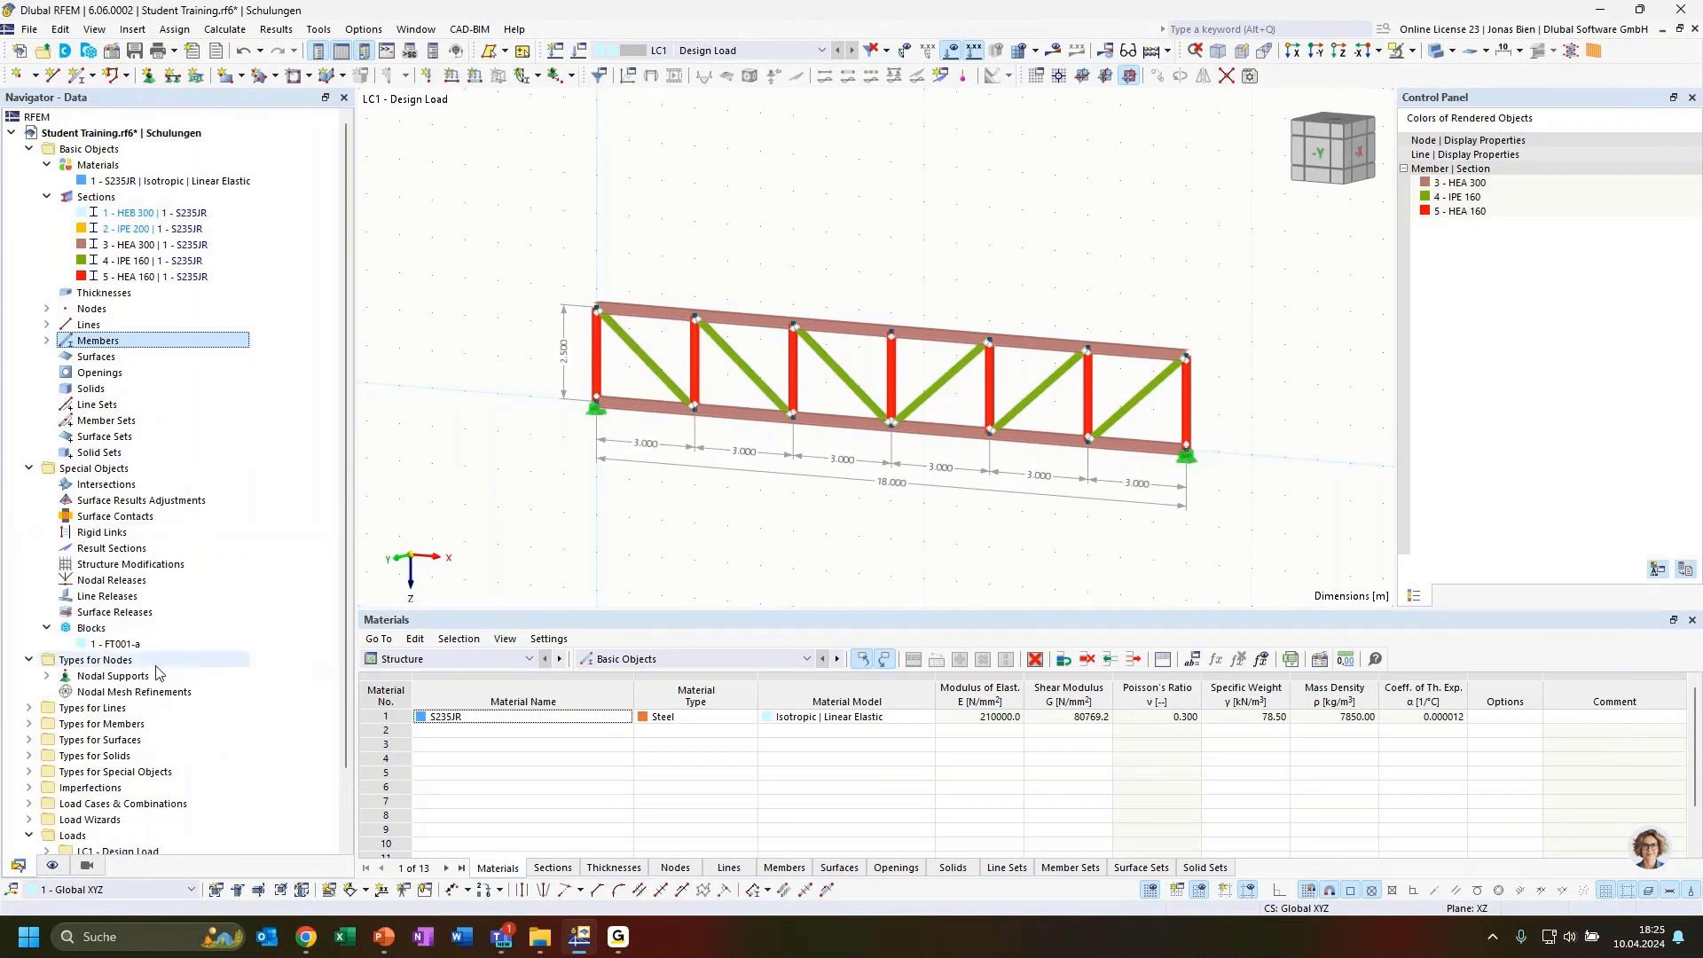
pyautogui.click(133, 645)
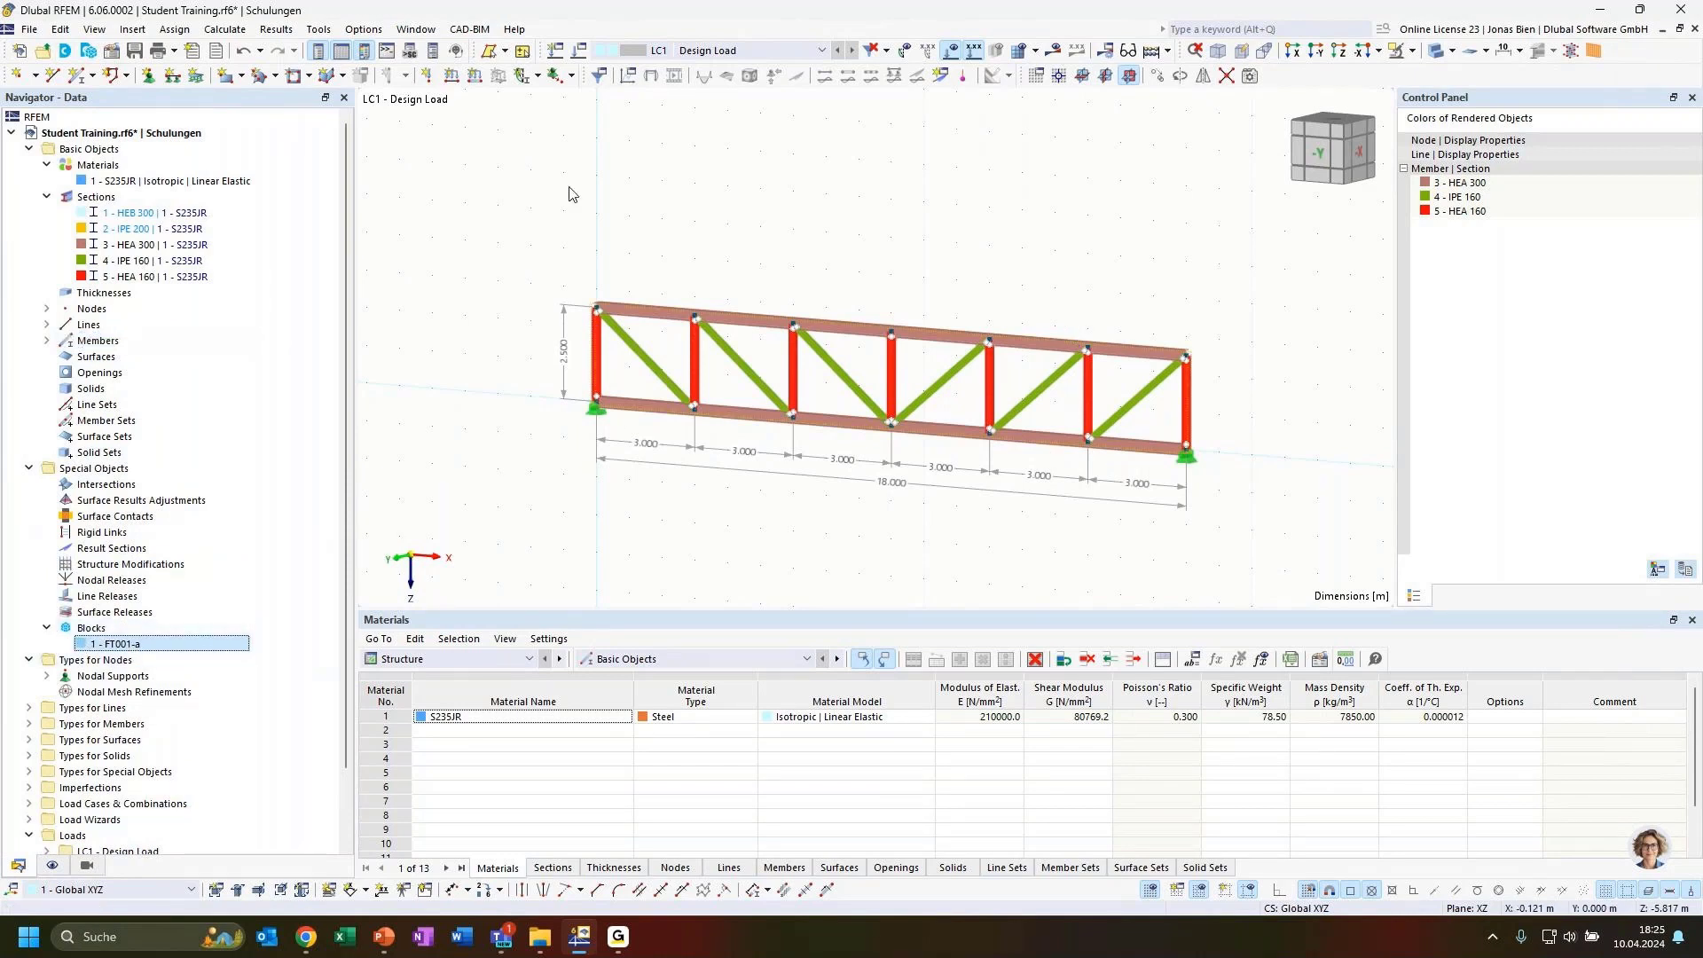
pyautogui.doubleClick(107, 648)
pyautogui.click(503, 163)
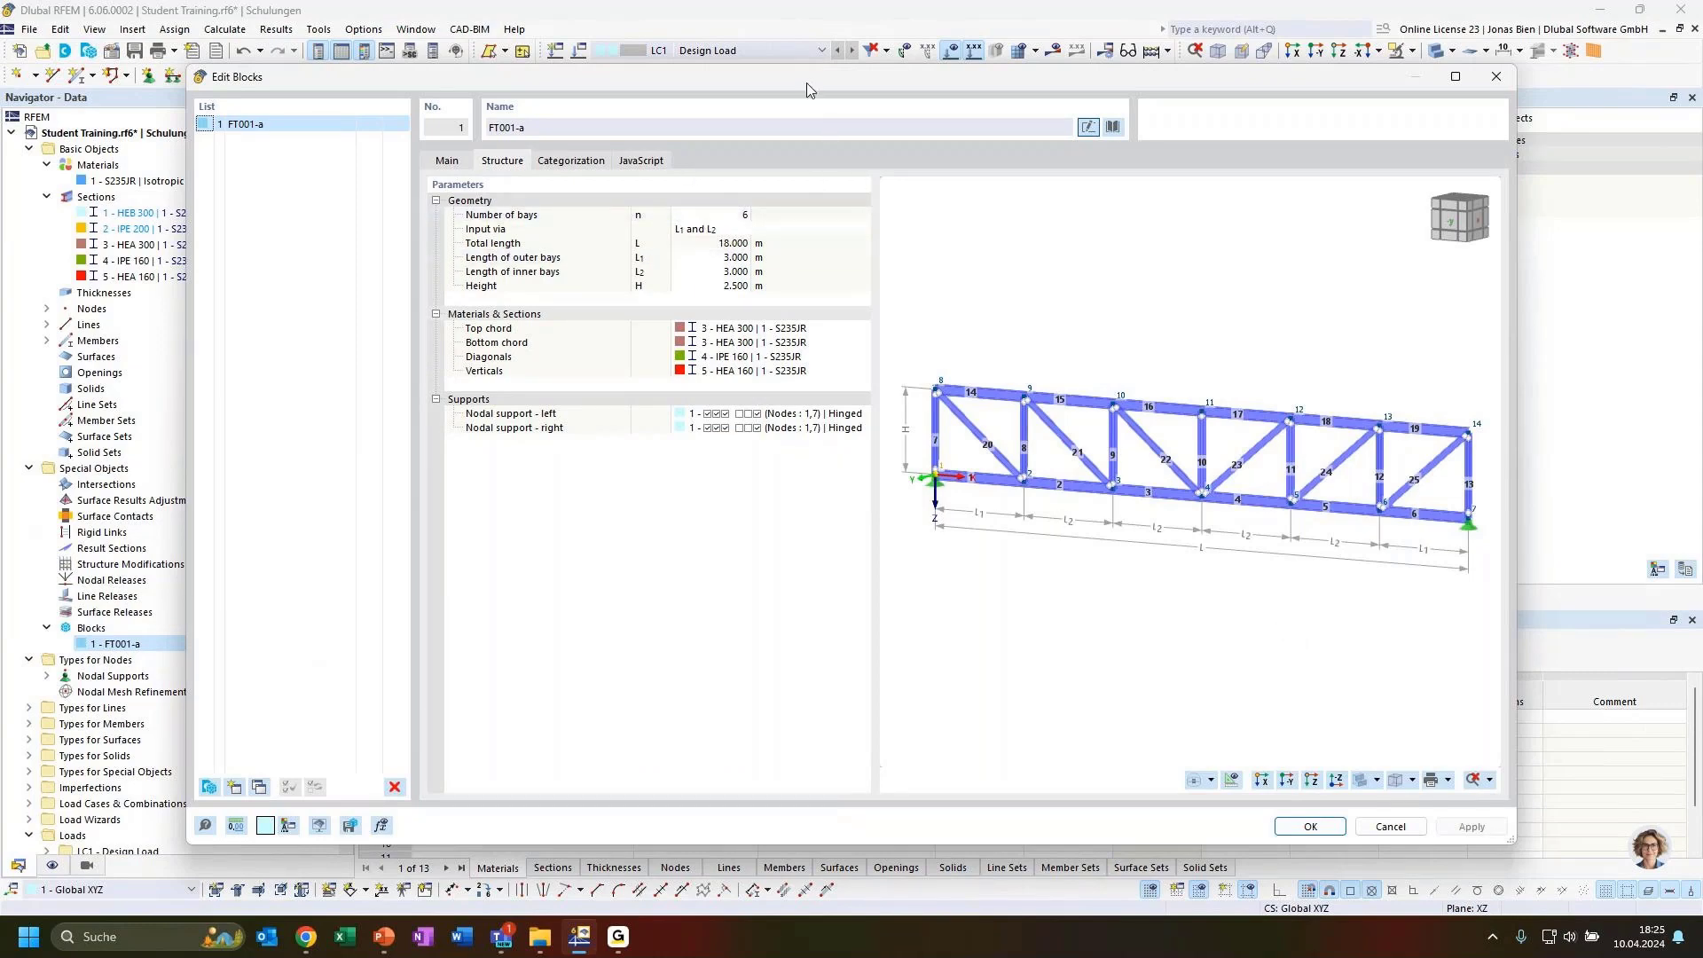
pyautogui.moveTo(806, 85); pyautogui.dragTo(918, 255)
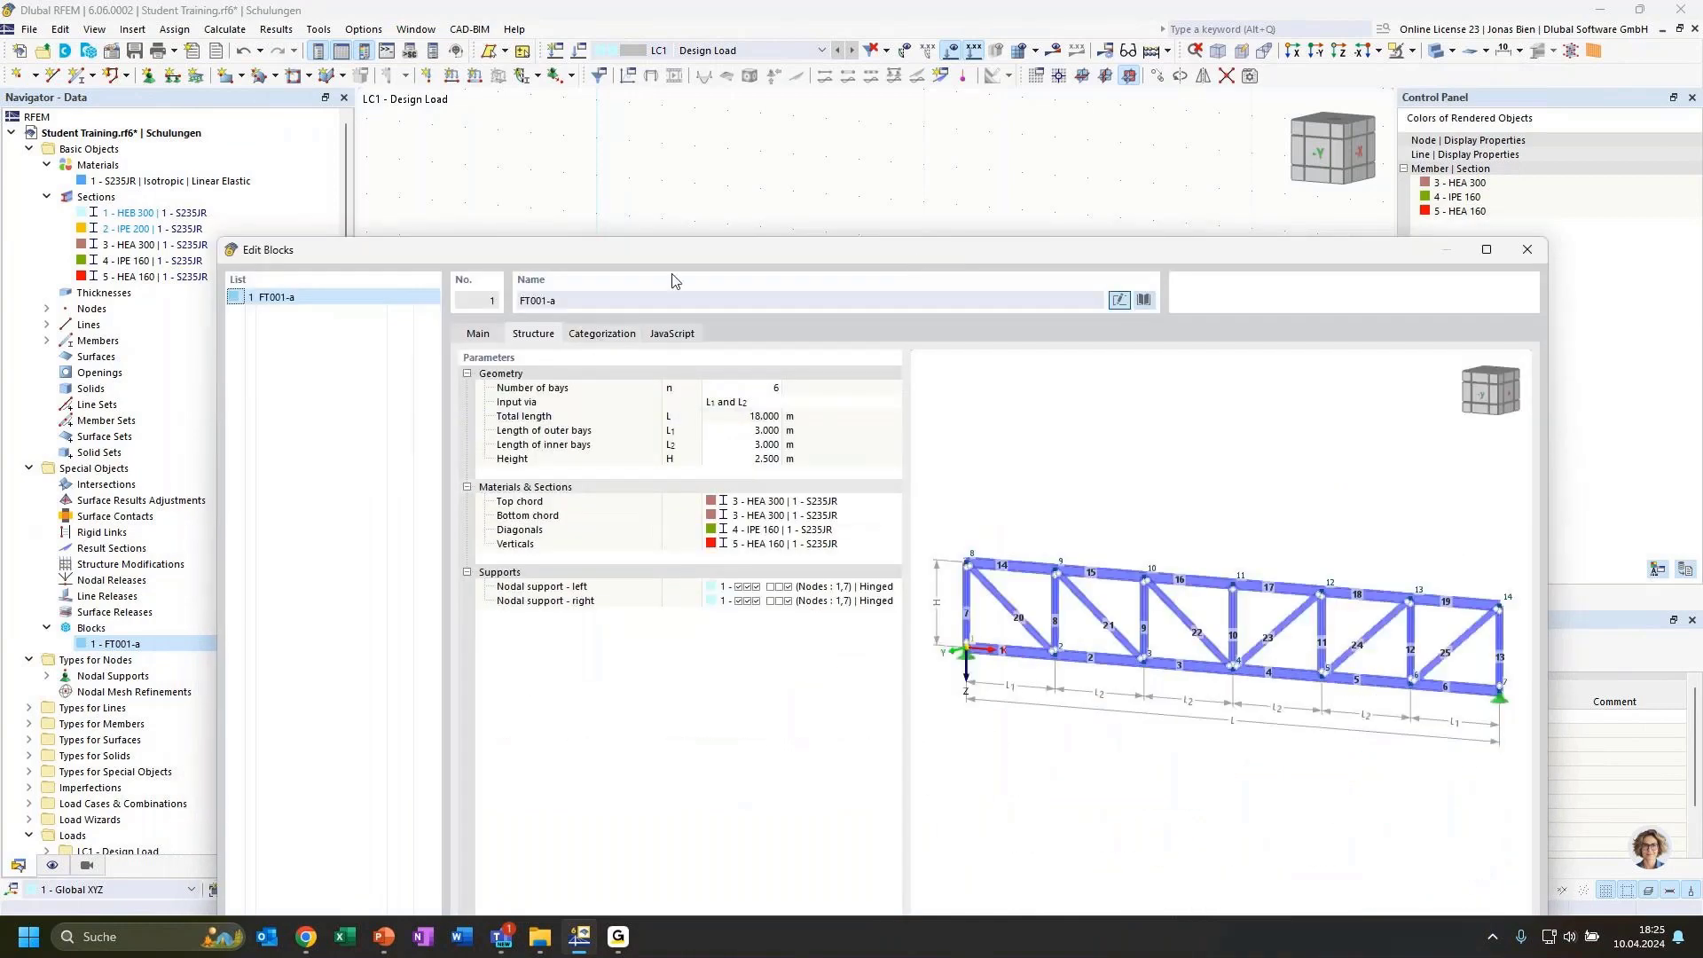
pyautogui.moveTo(673, 255); pyautogui.dragTo(697, 111)
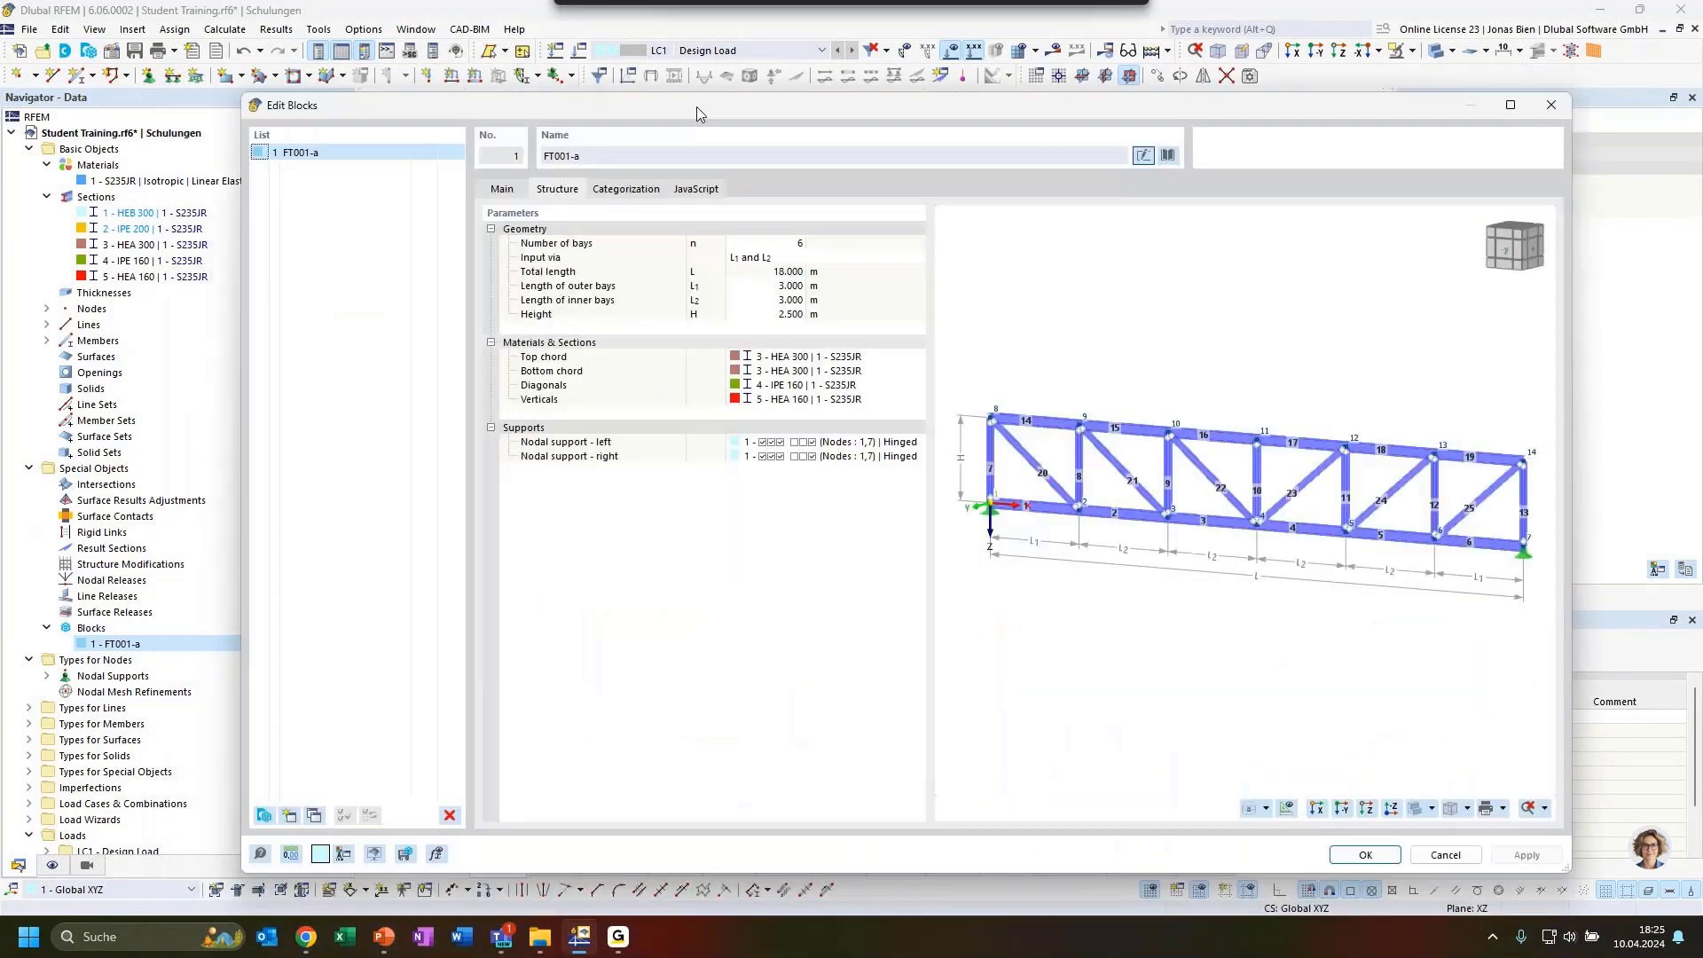
# Skim the block's JavaScript from the input parameter definitions through the support assignment and back to the beginning
pyautogui.click(696, 191)
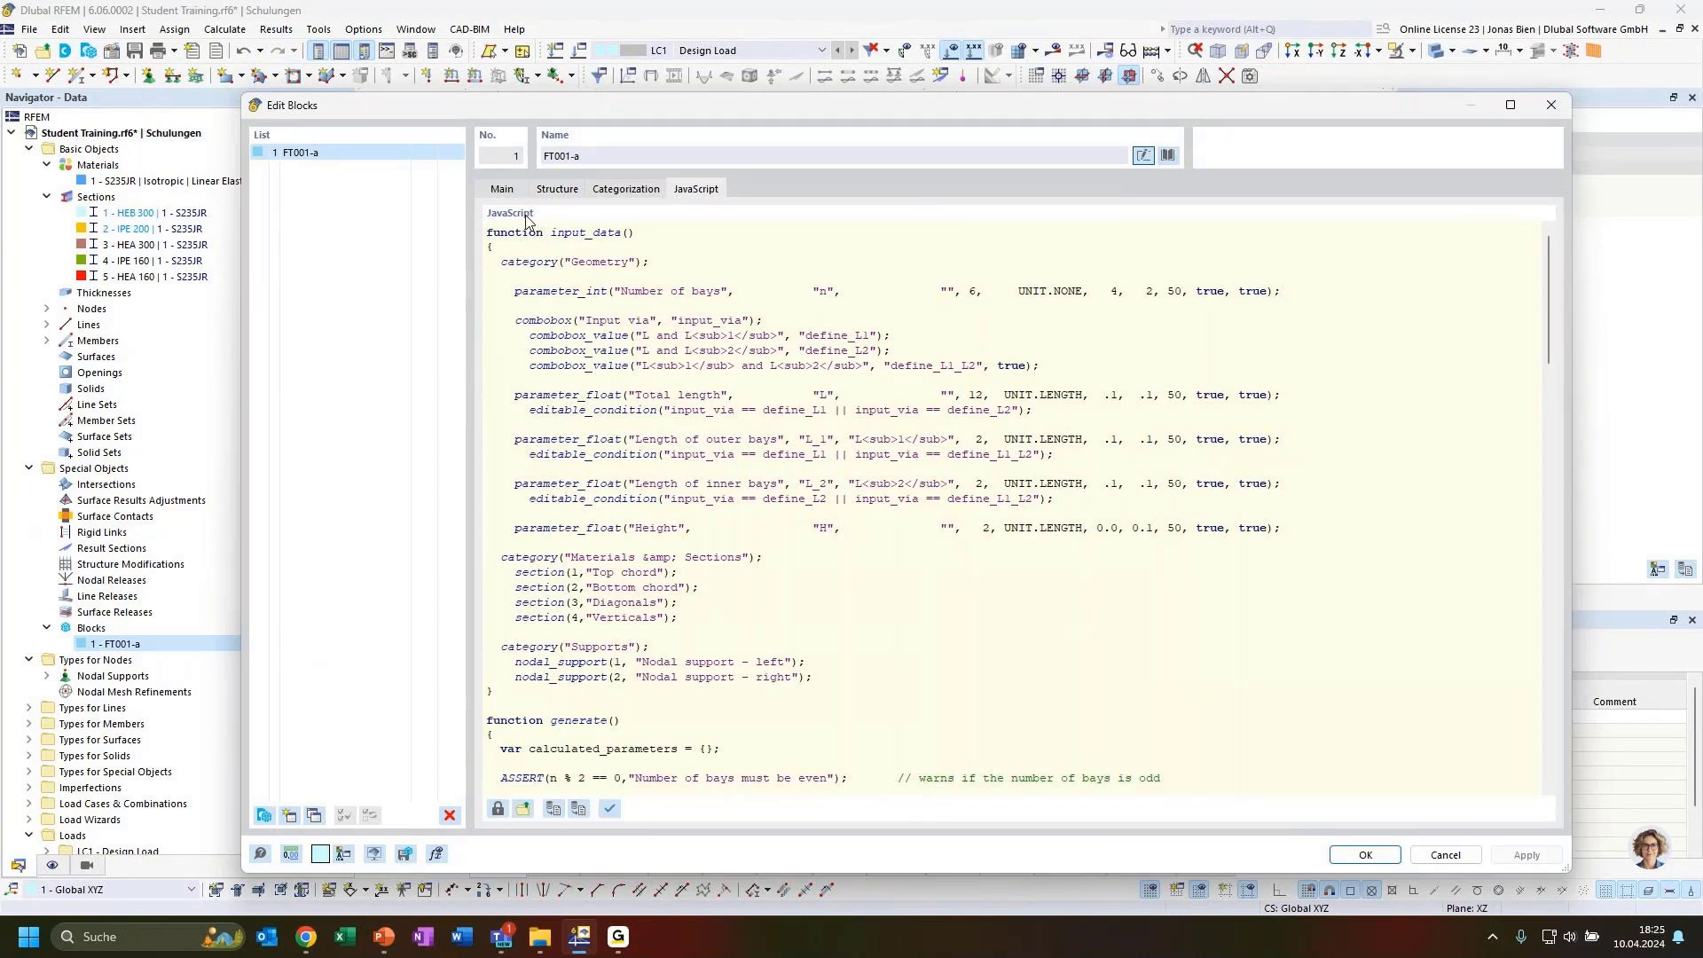
pyautogui.scroll(-15, 793, 530)
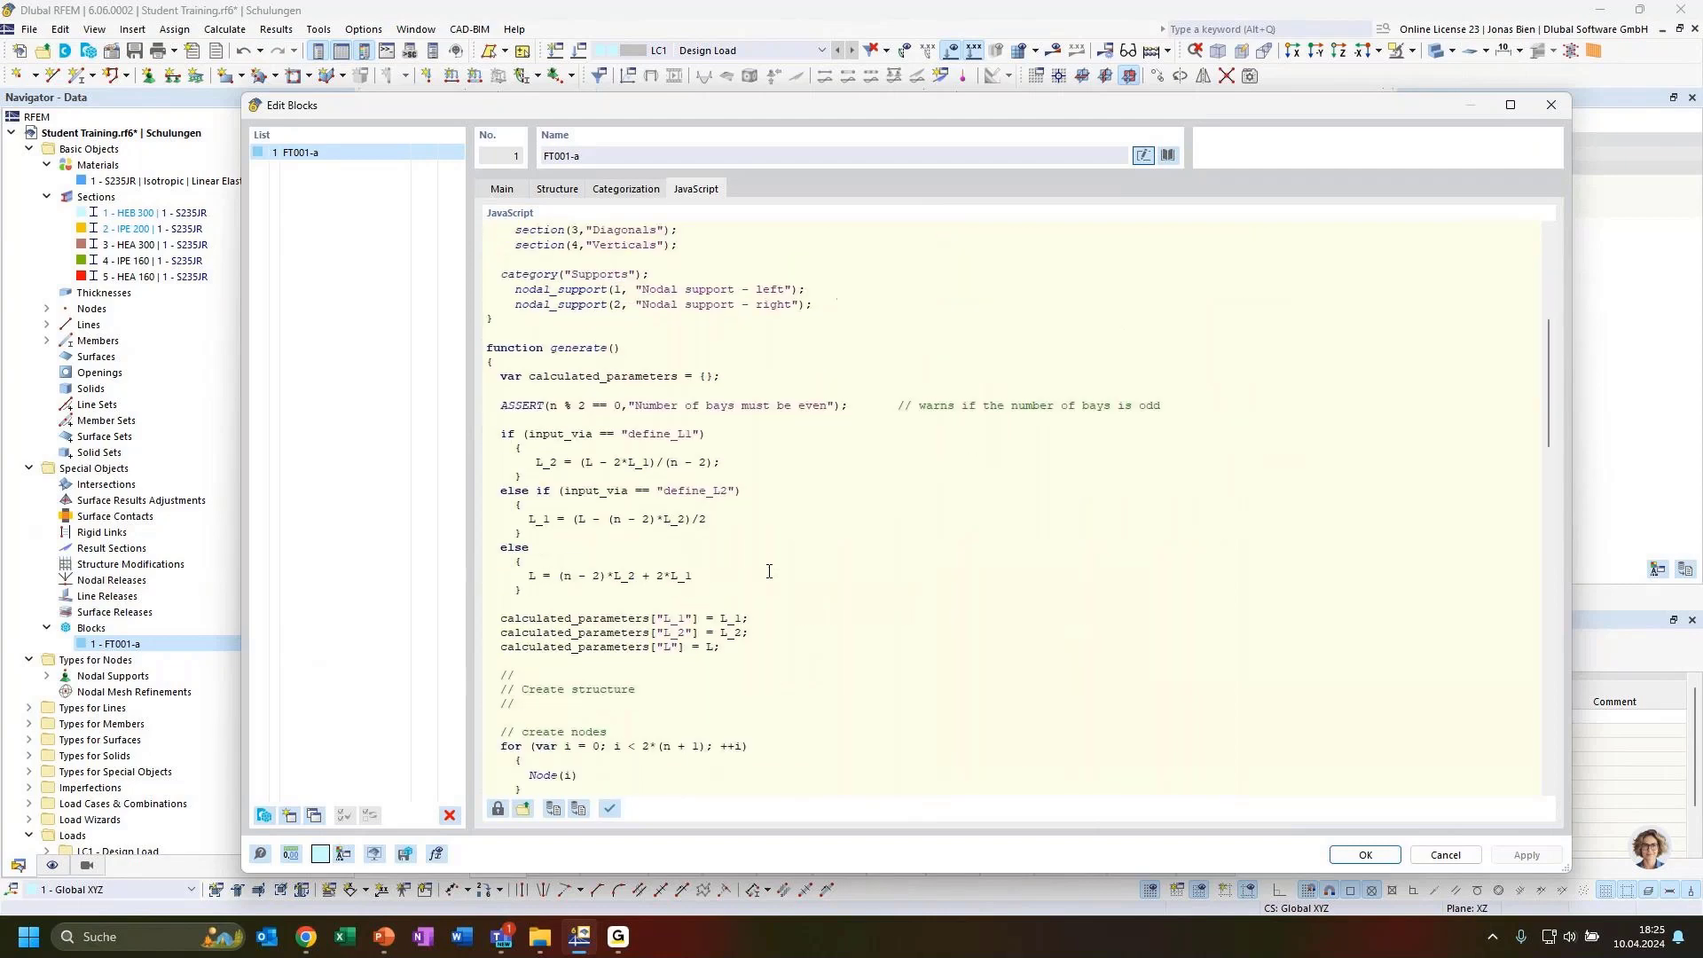
pyautogui.scroll(-4, 770, 598)
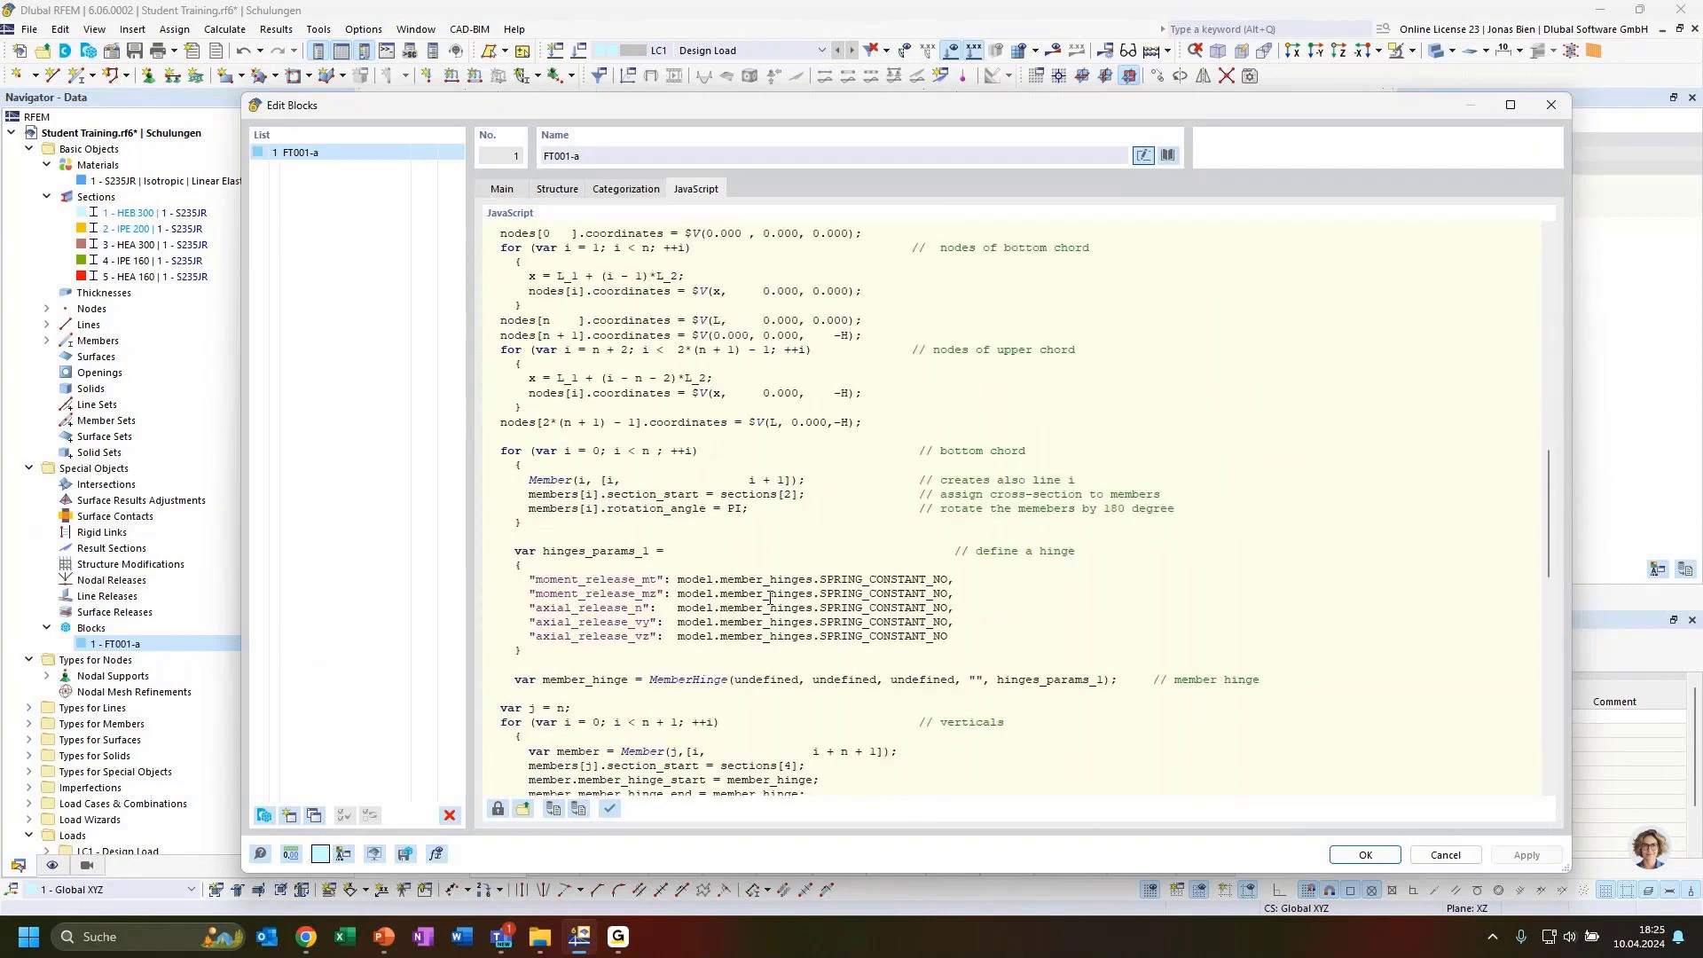
pyautogui.scroll(-15, 771, 597)
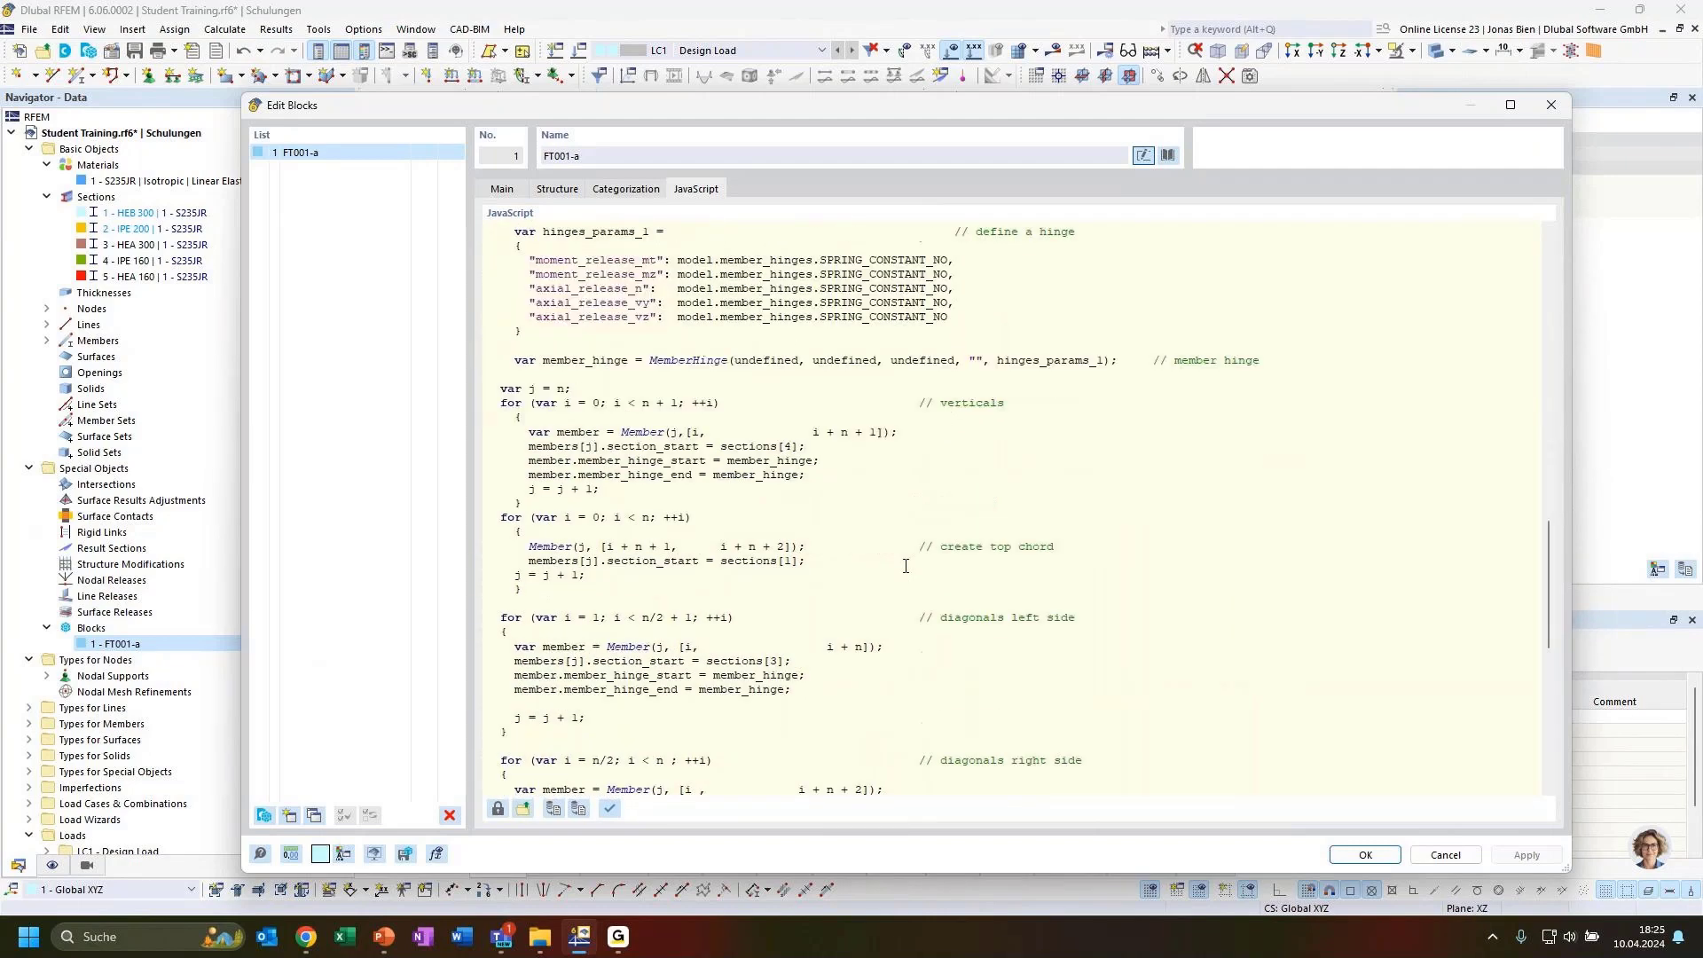
pyautogui.scroll(-5, 886, 589)
pyautogui.scroll(20, 878, 604)
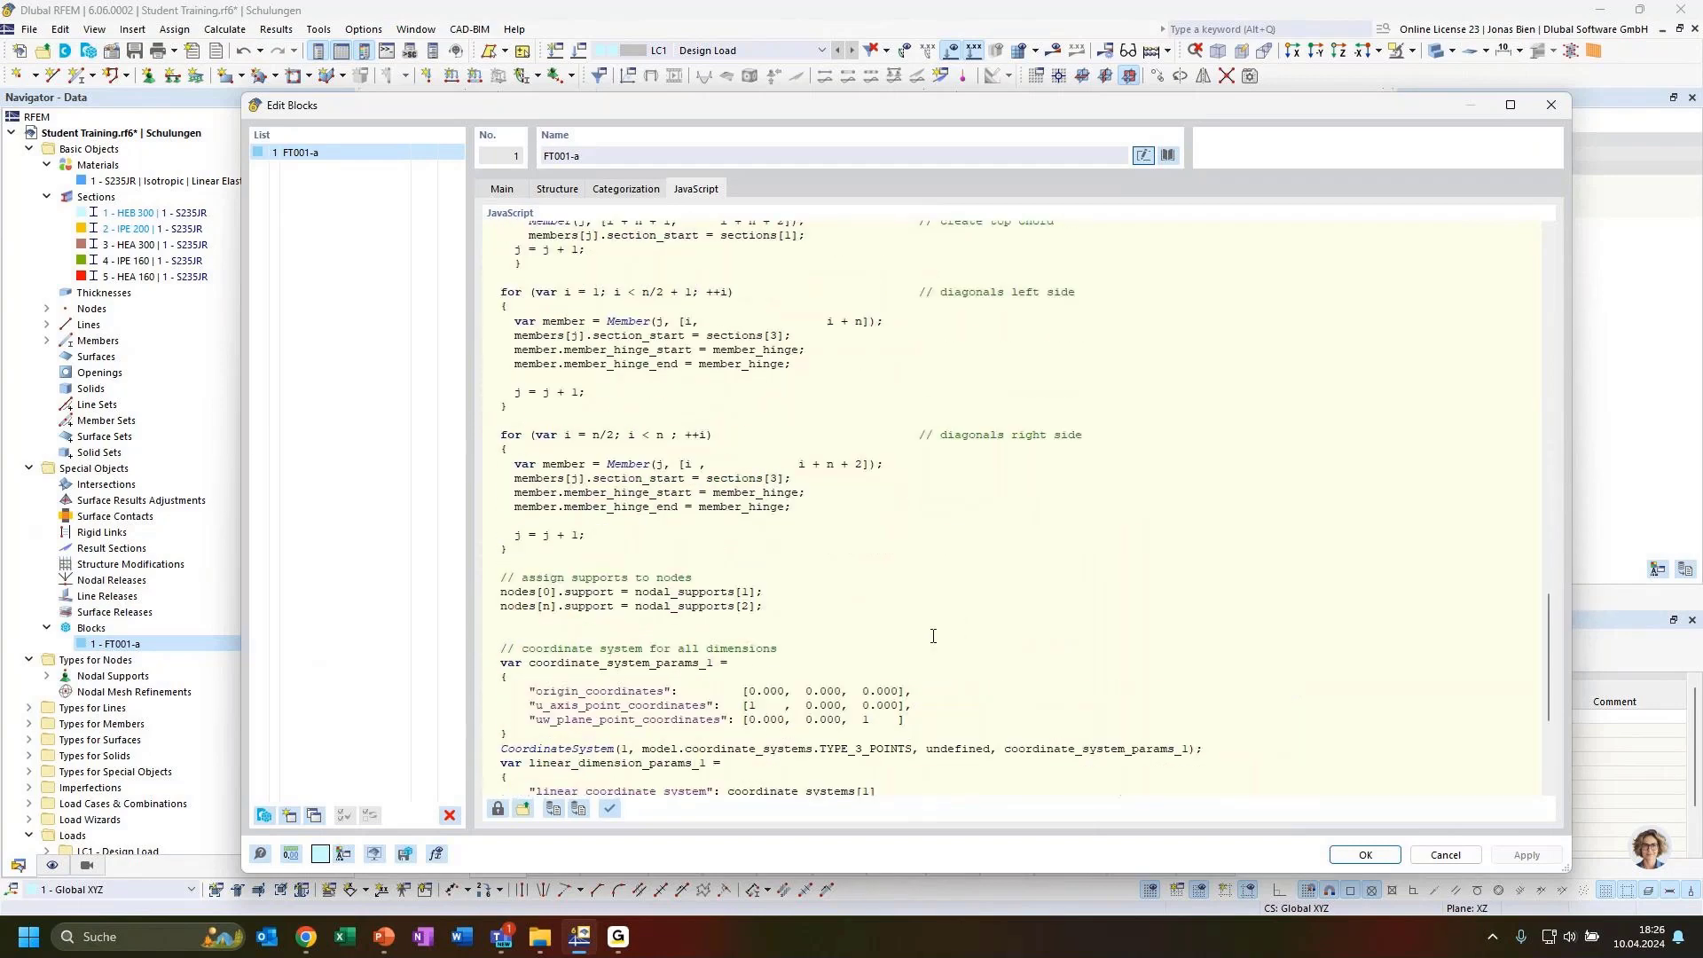
pyautogui.scroll(15, 860, 586)
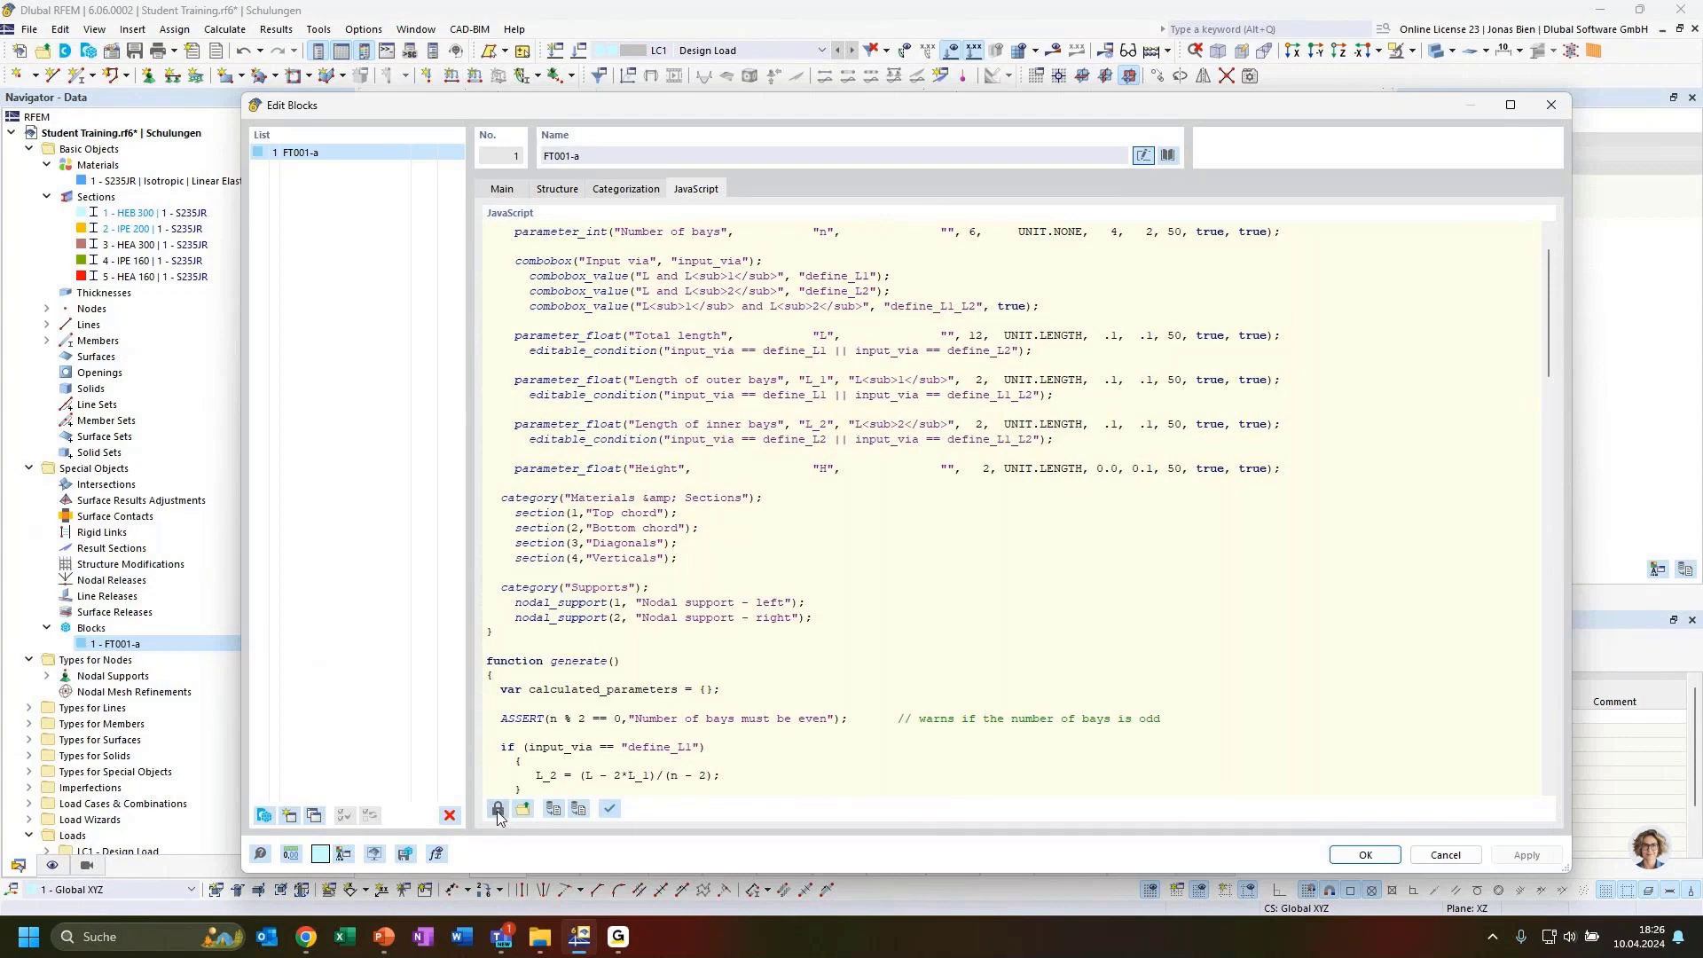
pyautogui.scroll(2, 684, 541)
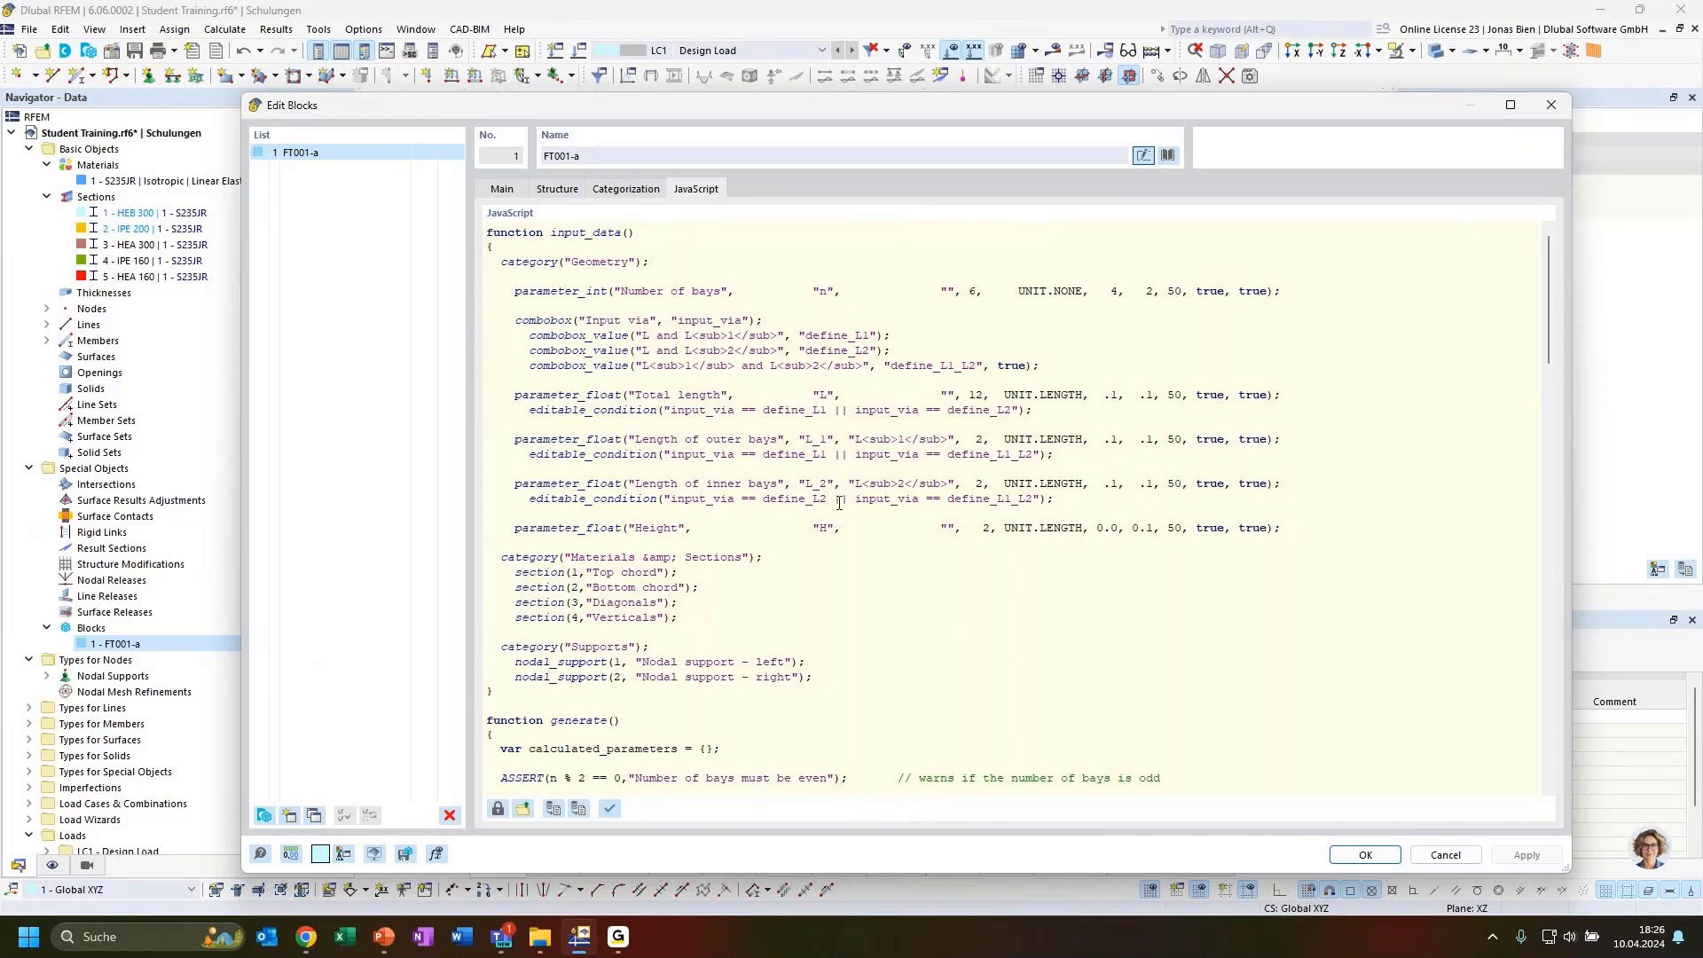
# Examine how the block script generates nodes, hinges, chords, verticals, diagonals, supports and dimensions, and close the block settings without changes
pyautogui.scroll(-15, 718, 358)
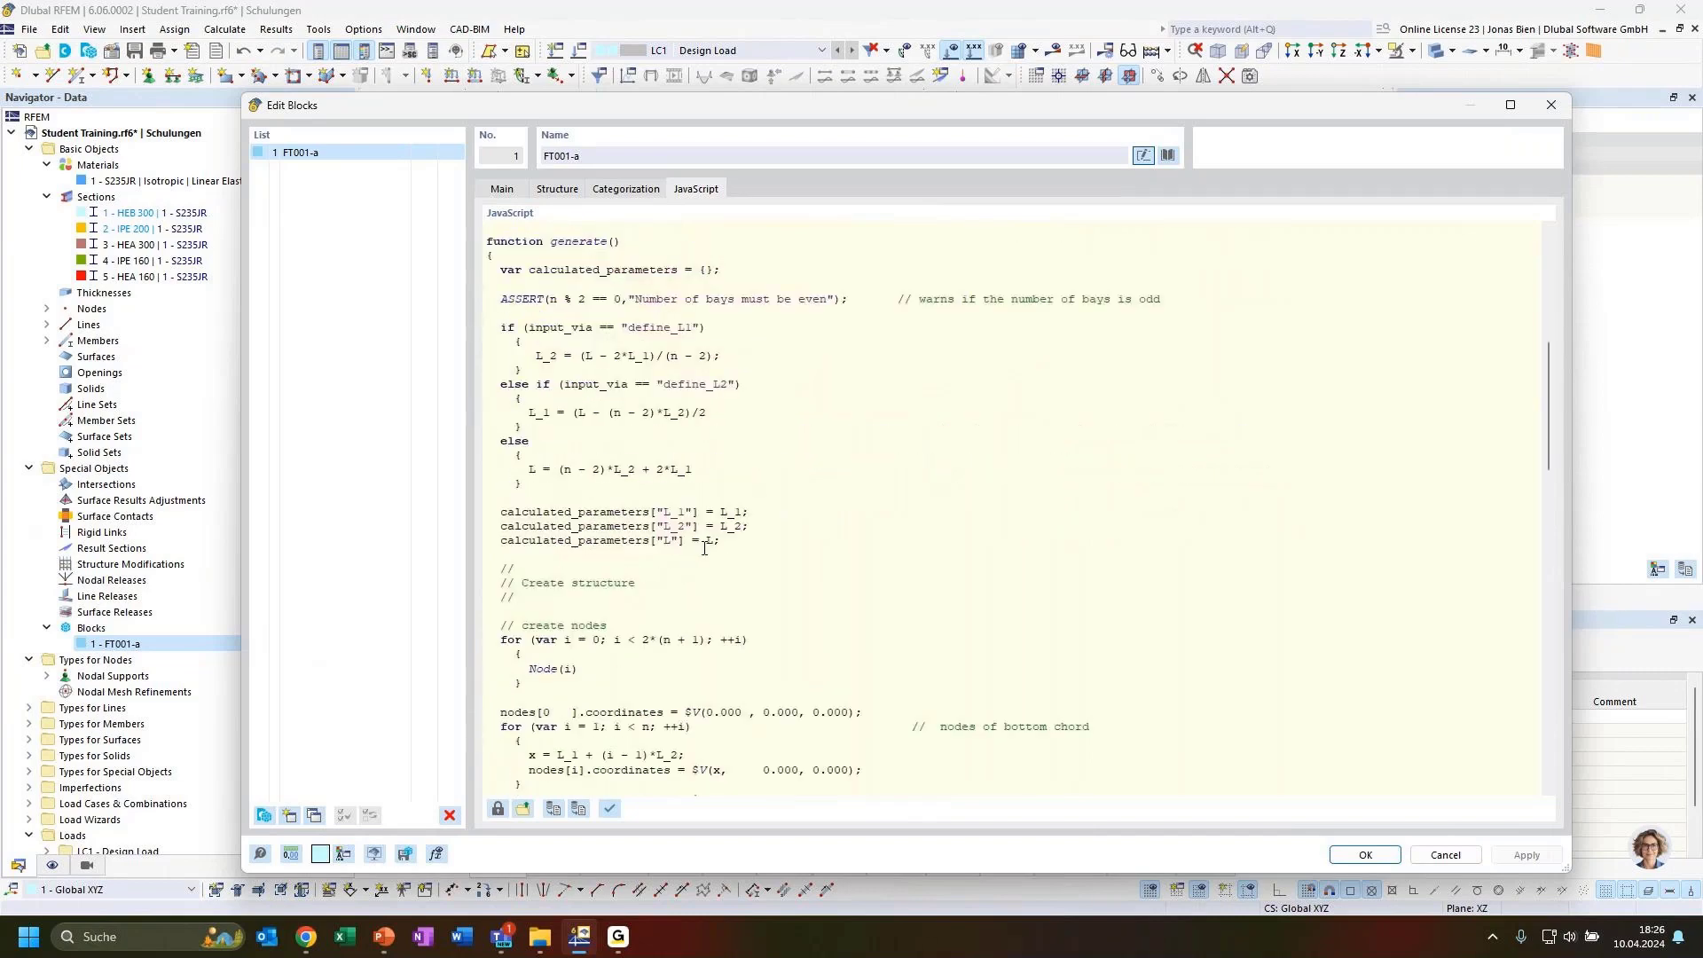
pyautogui.scroll(-5, 704, 557)
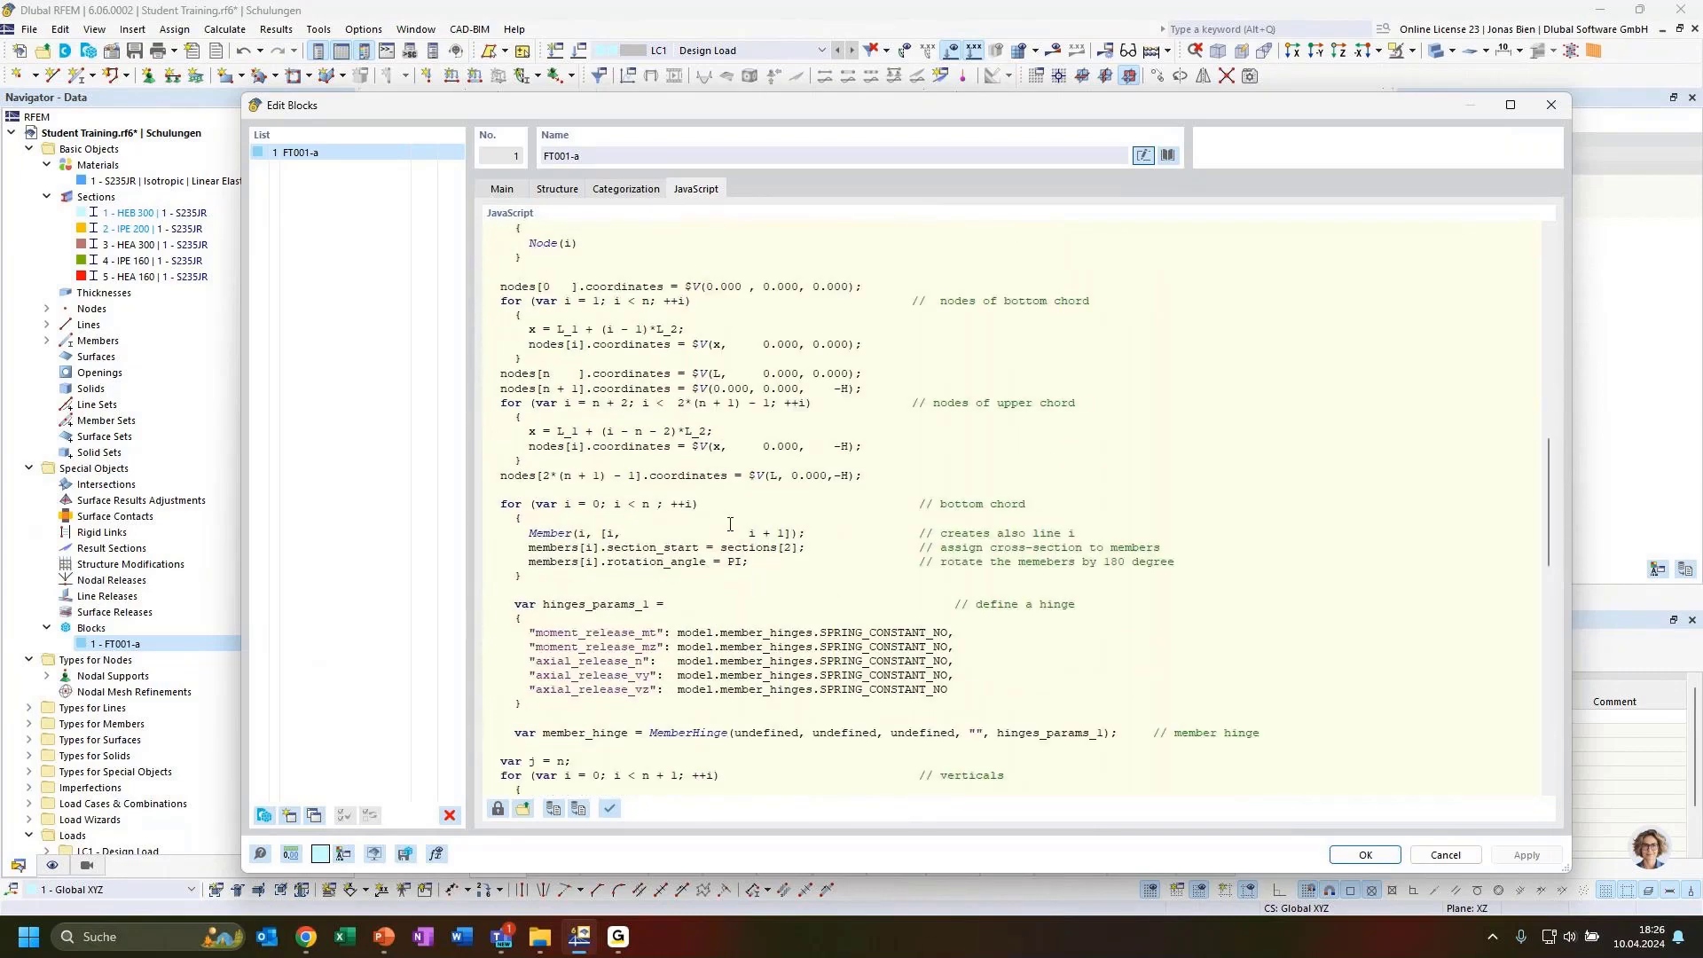
pyautogui.scroll(-7, 730, 524)
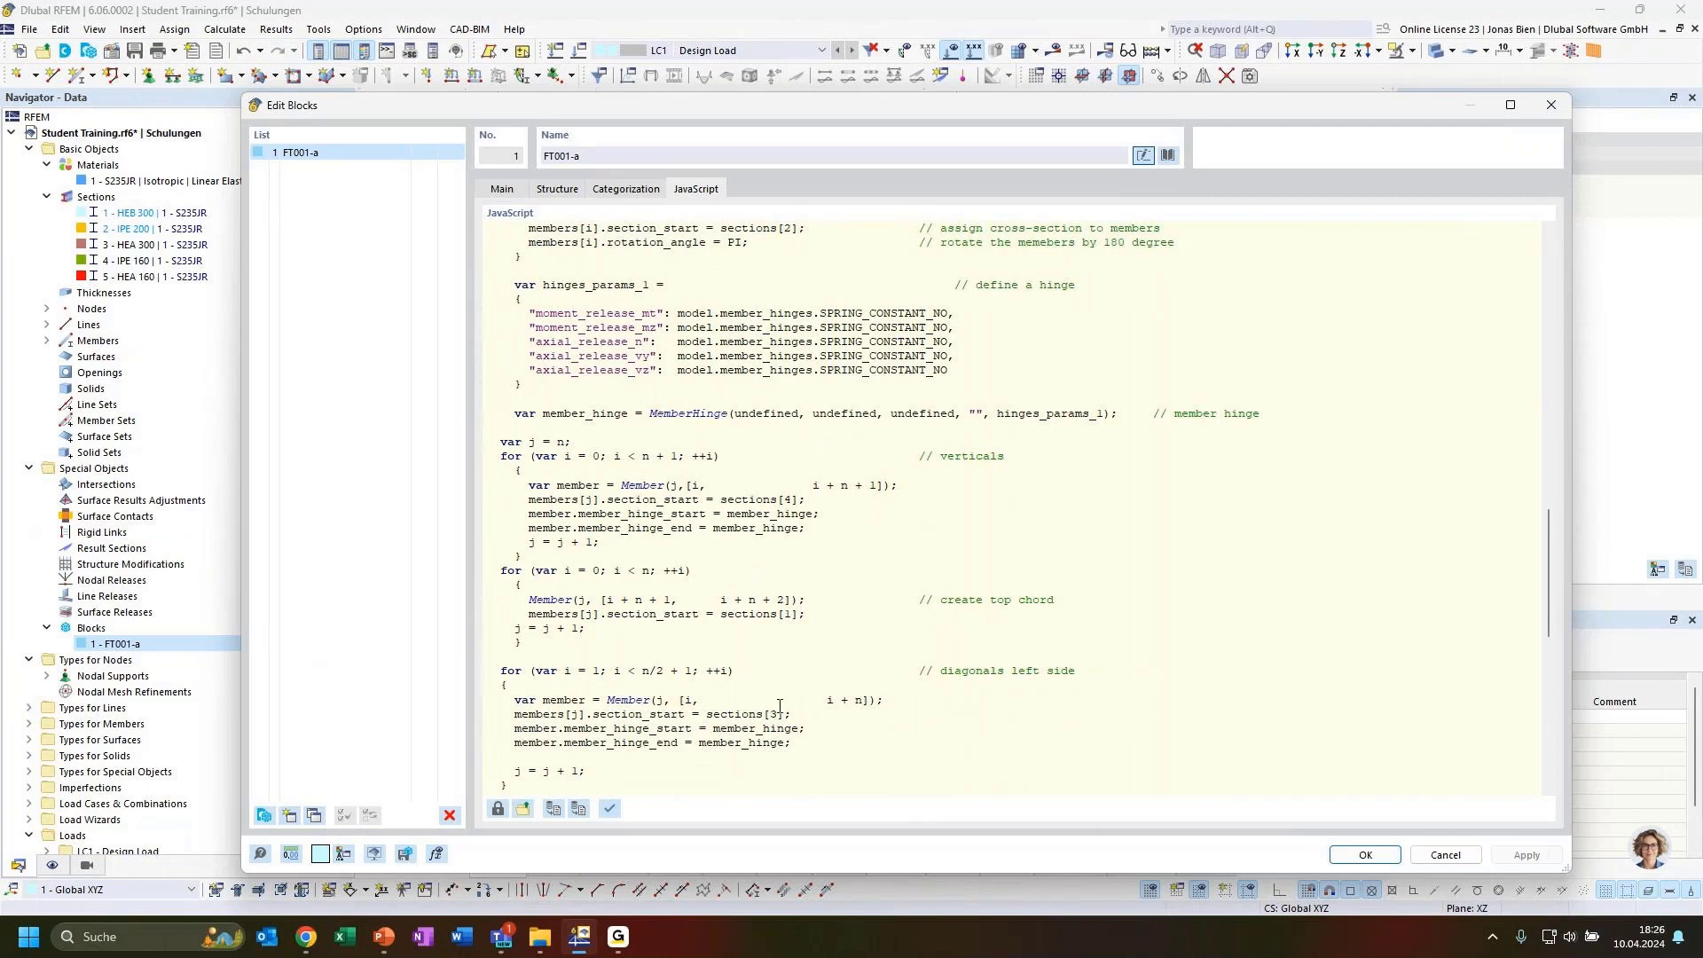
pyautogui.moveTo(801, 745); pyautogui.dragTo(764, 699)
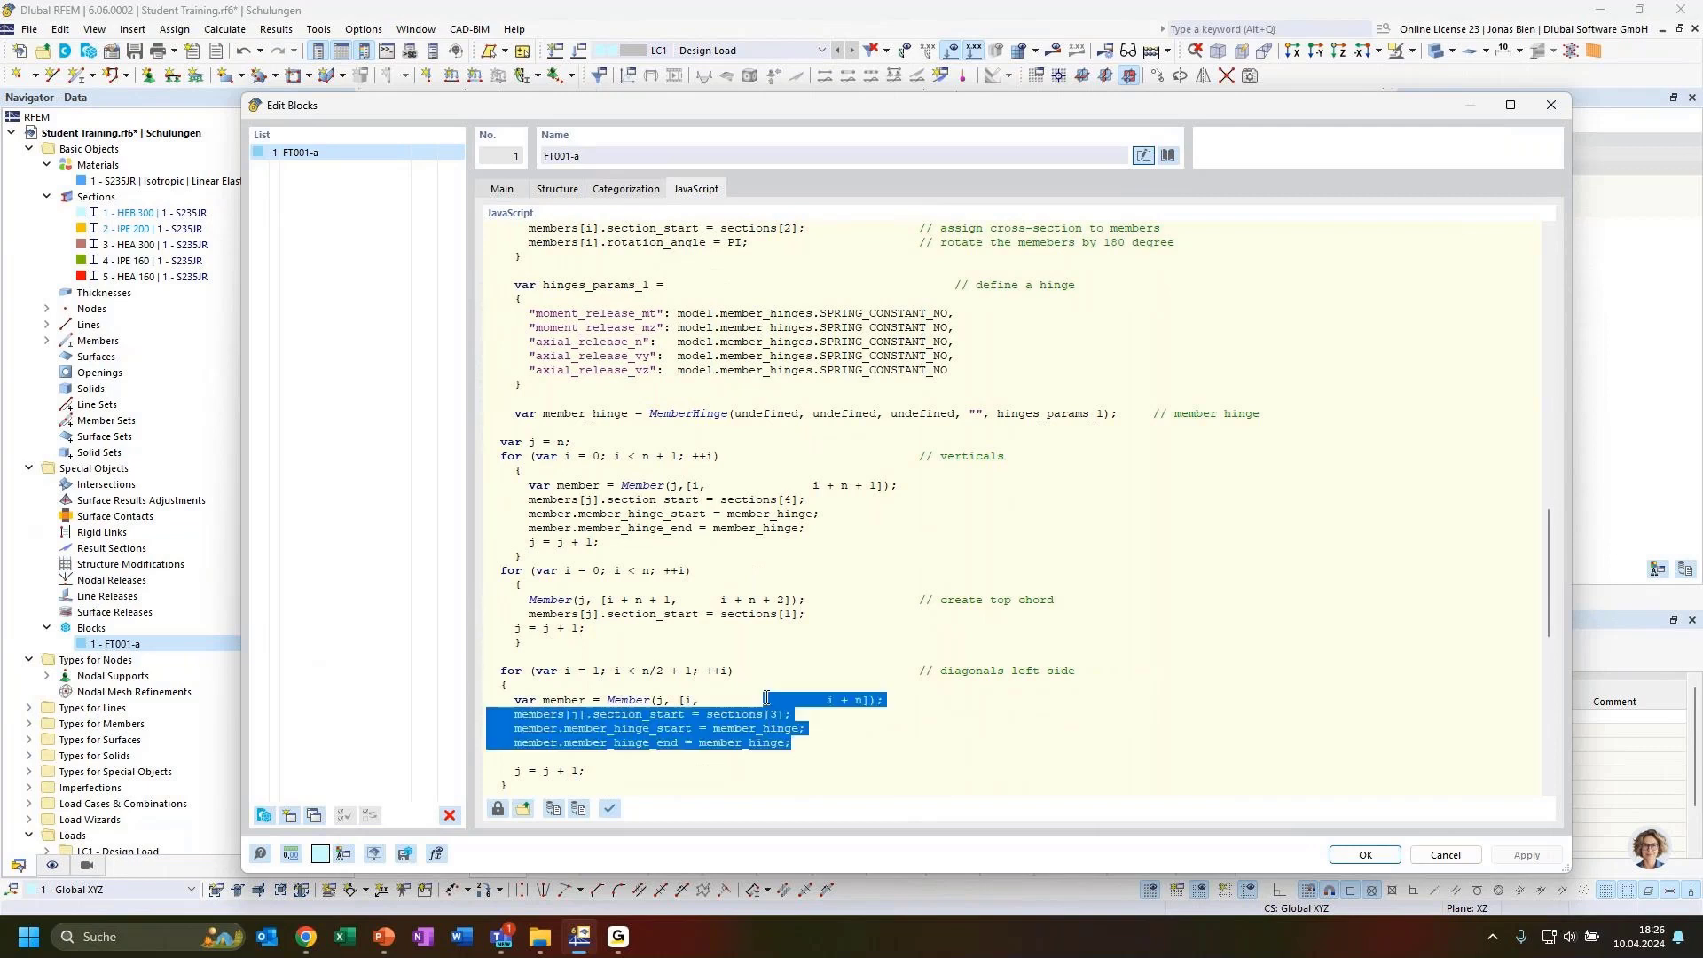
pyautogui.click(801, 745)
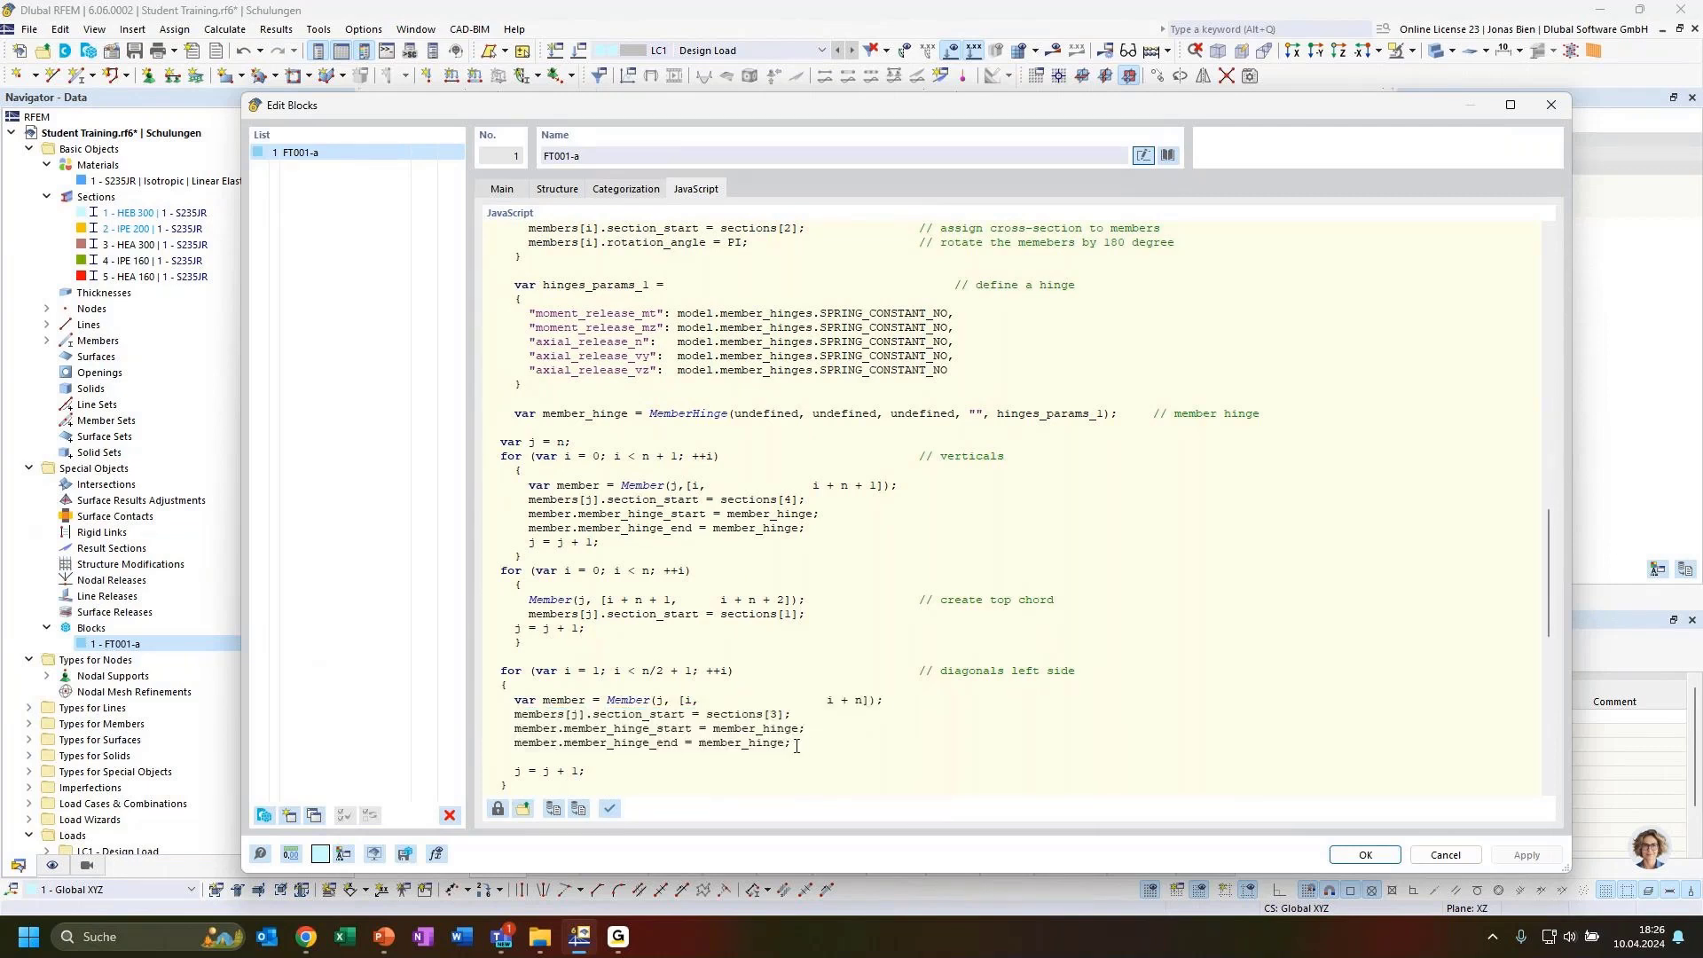
pyautogui.scroll(-6, 796, 745)
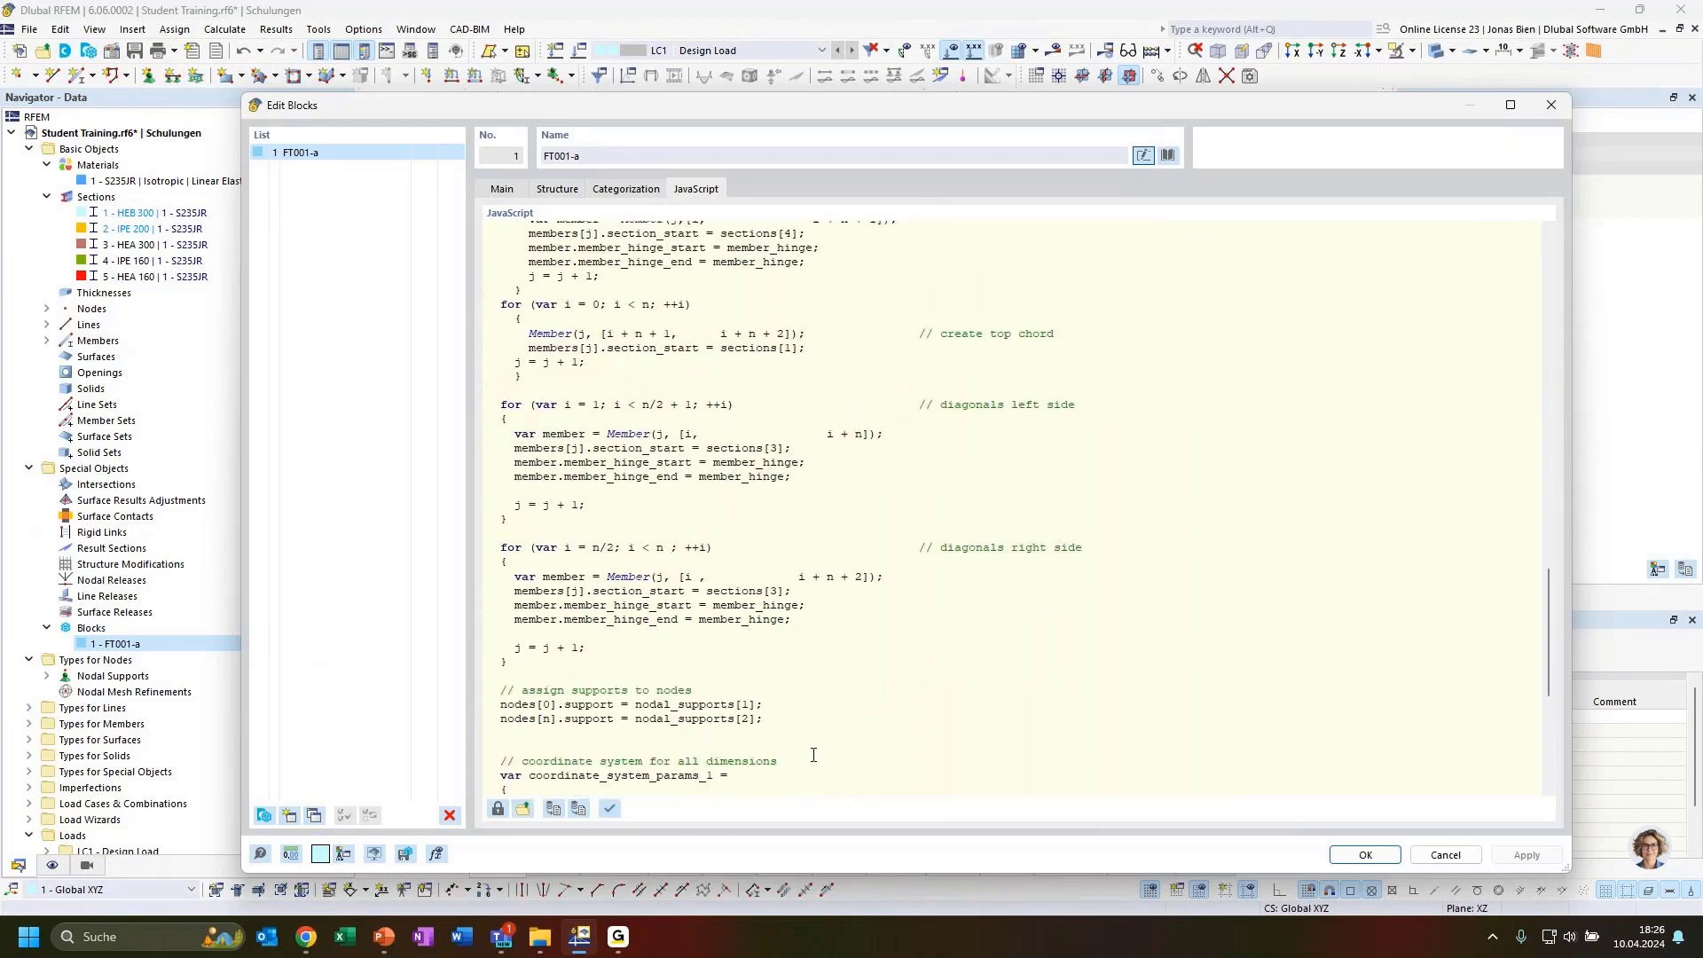
pyautogui.scroll(-4, 813, 755)
pyautogui.scroll(-3, 890, 760)
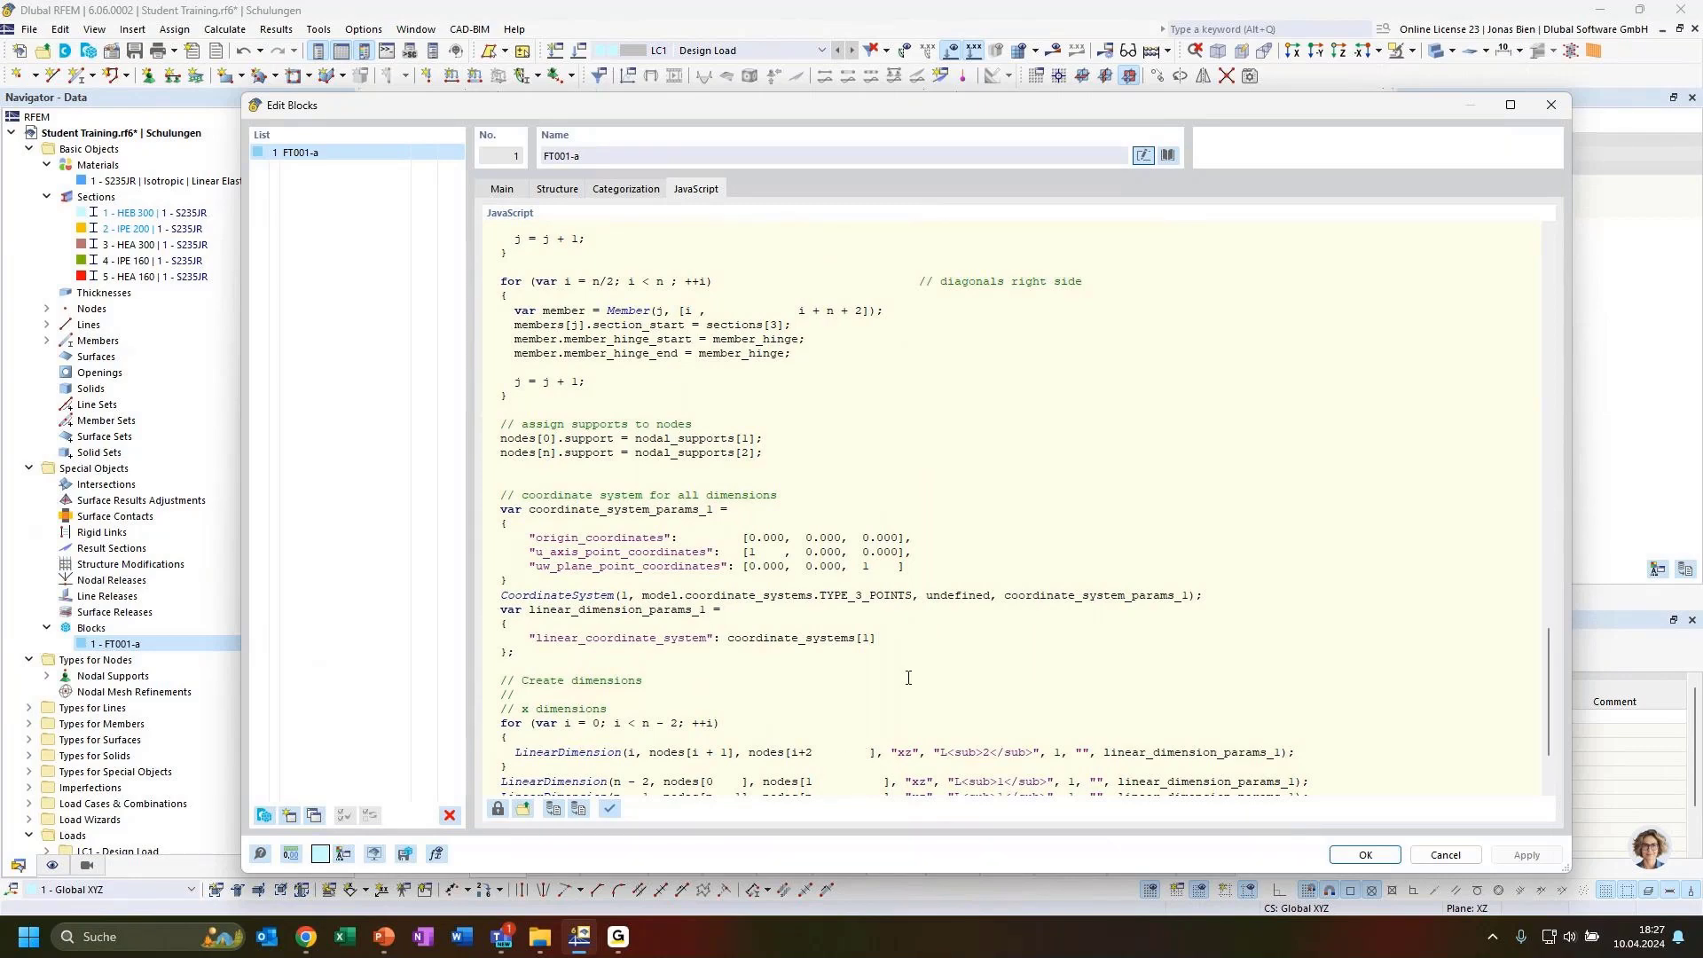
pyautogui.scroll(20, 912, 648)
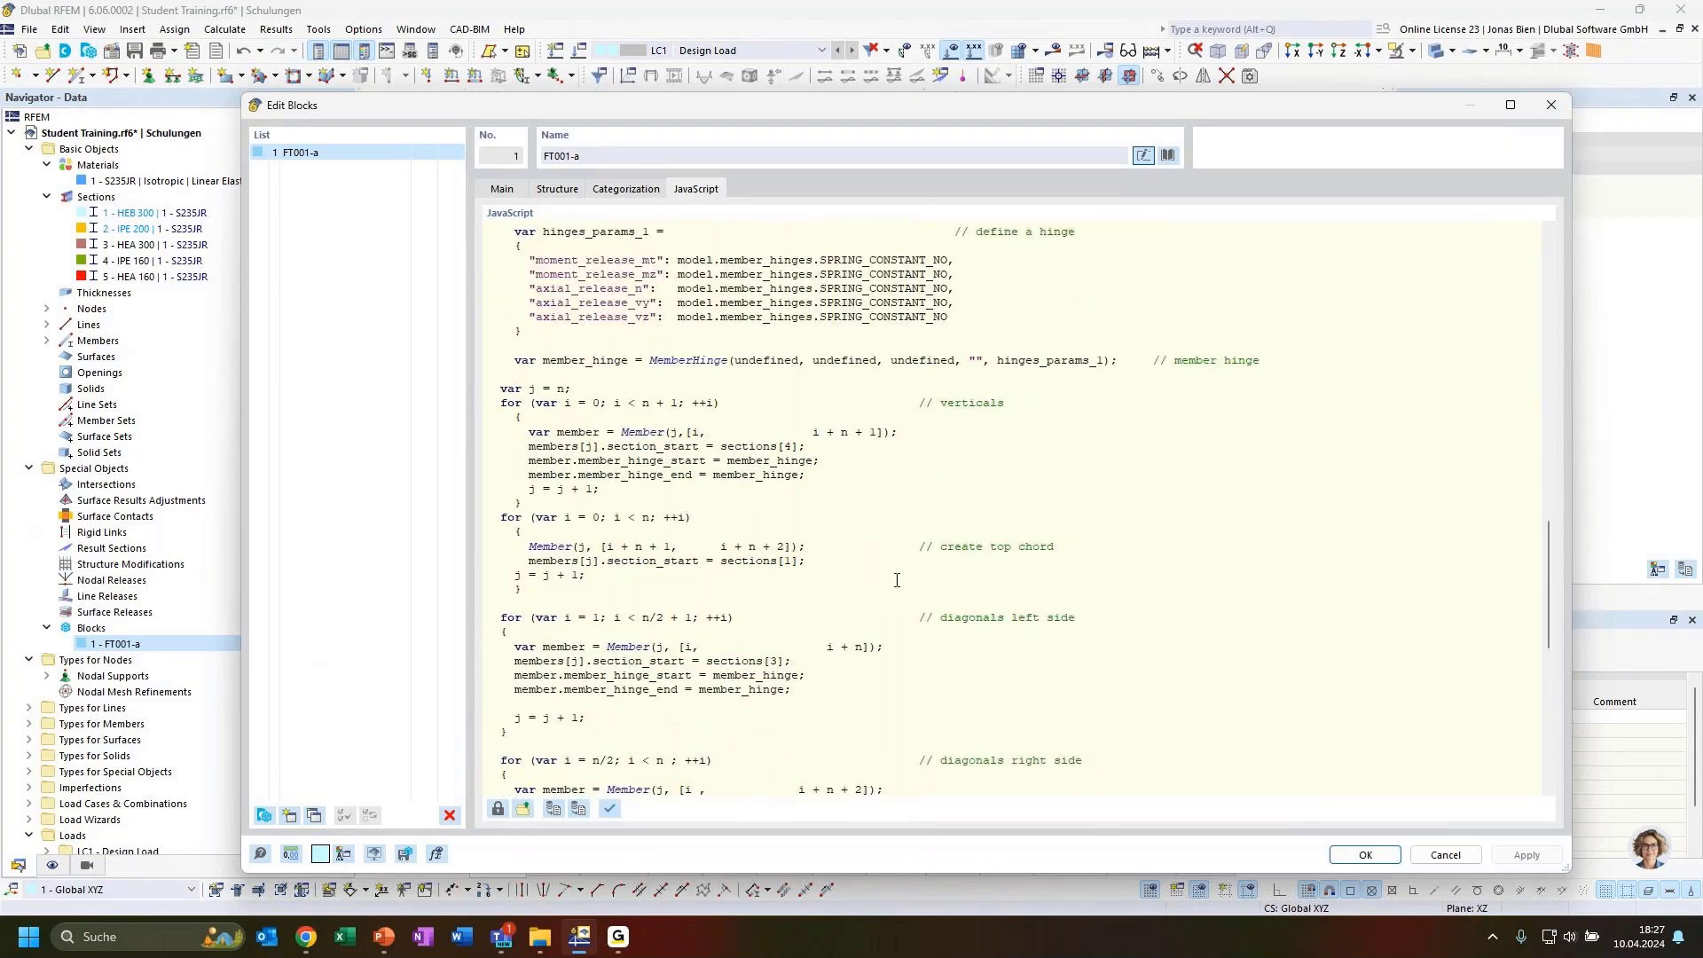
pyautogui.scroll(15, 889, 557)
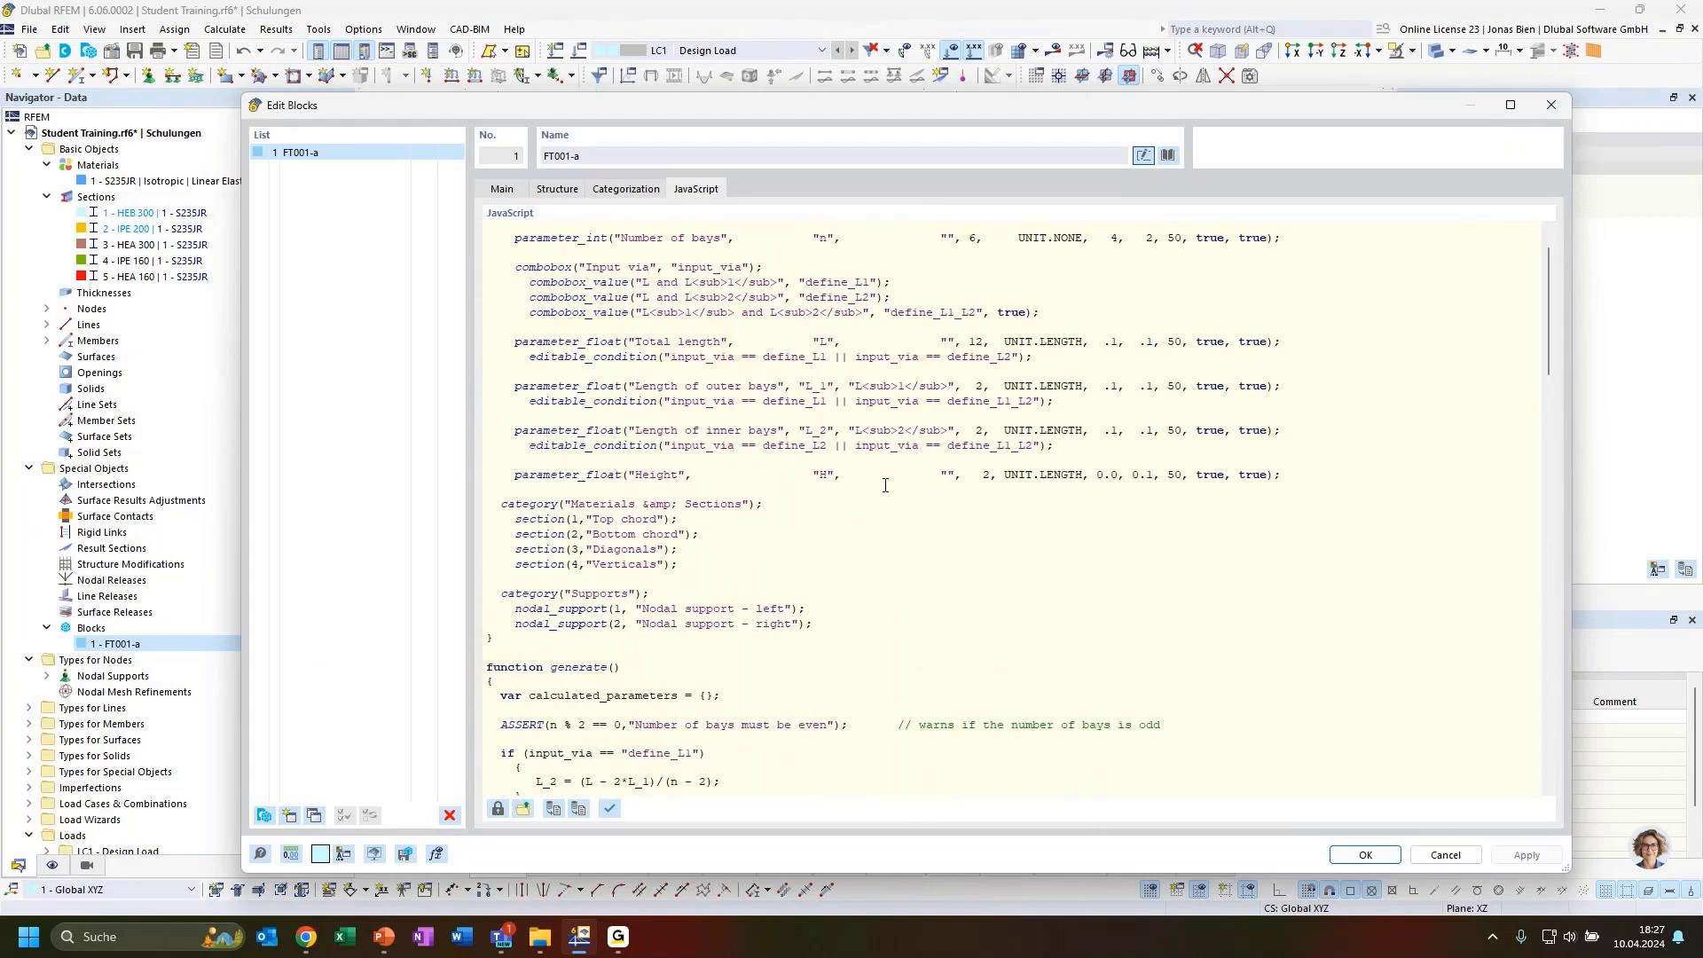
pyautogui.scroll(1, 885, 486)
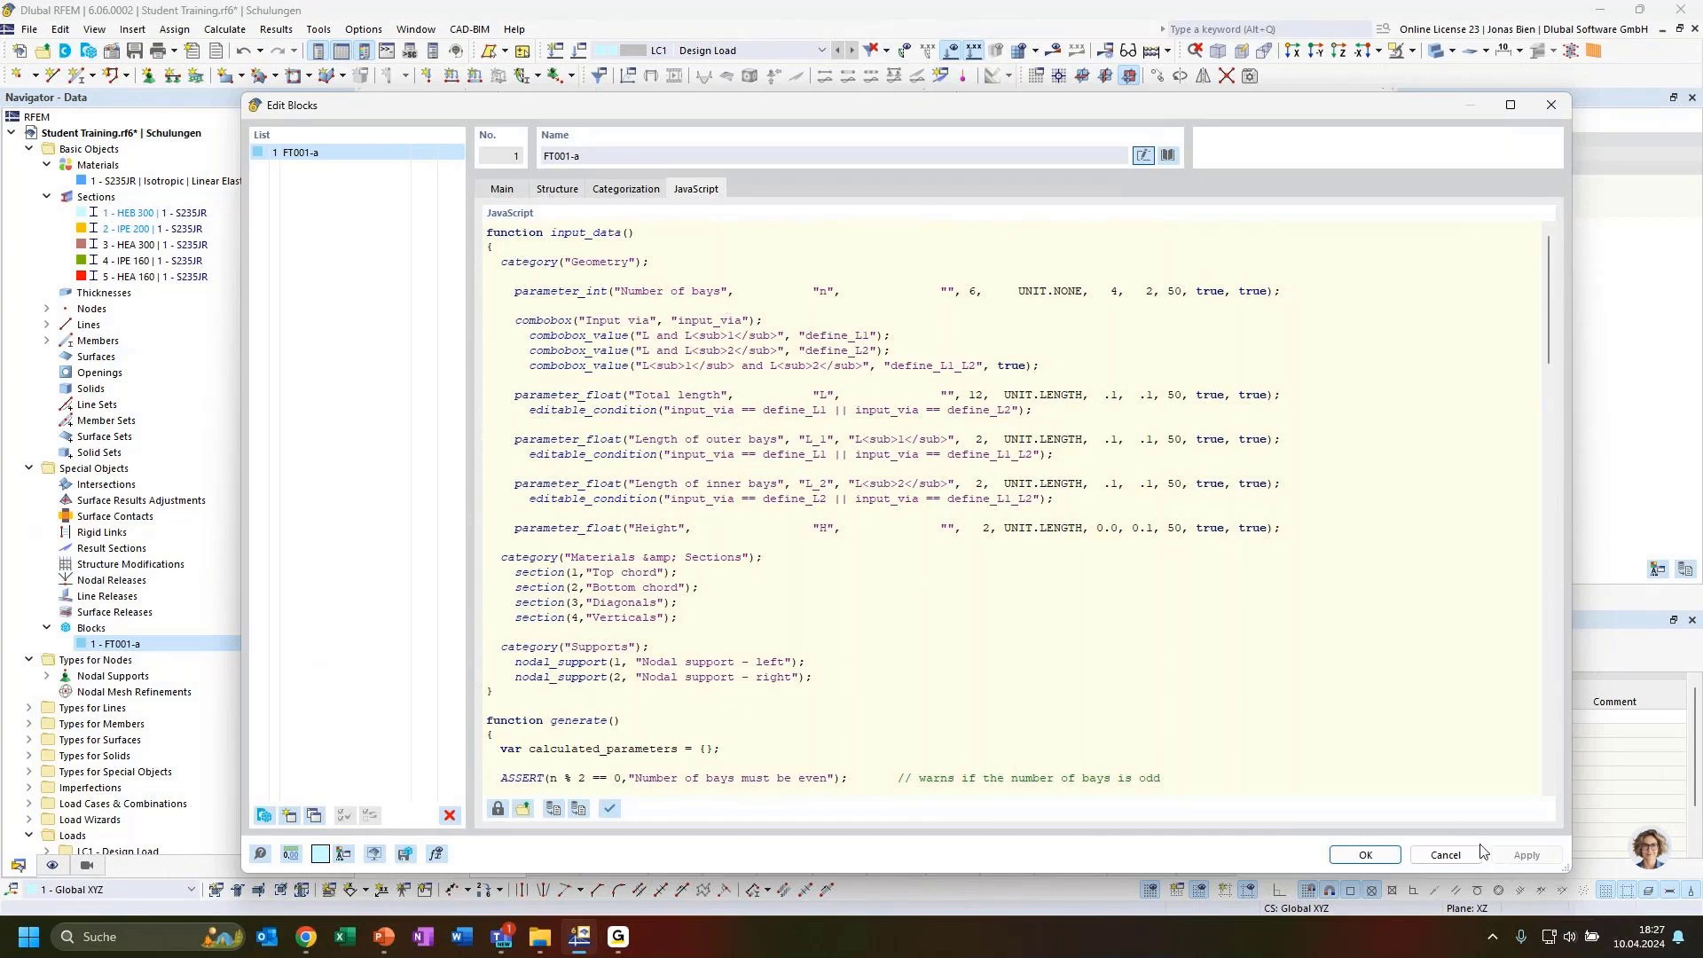
pyautogui.click(543, 181)
pyautogui.click(1551, 104)
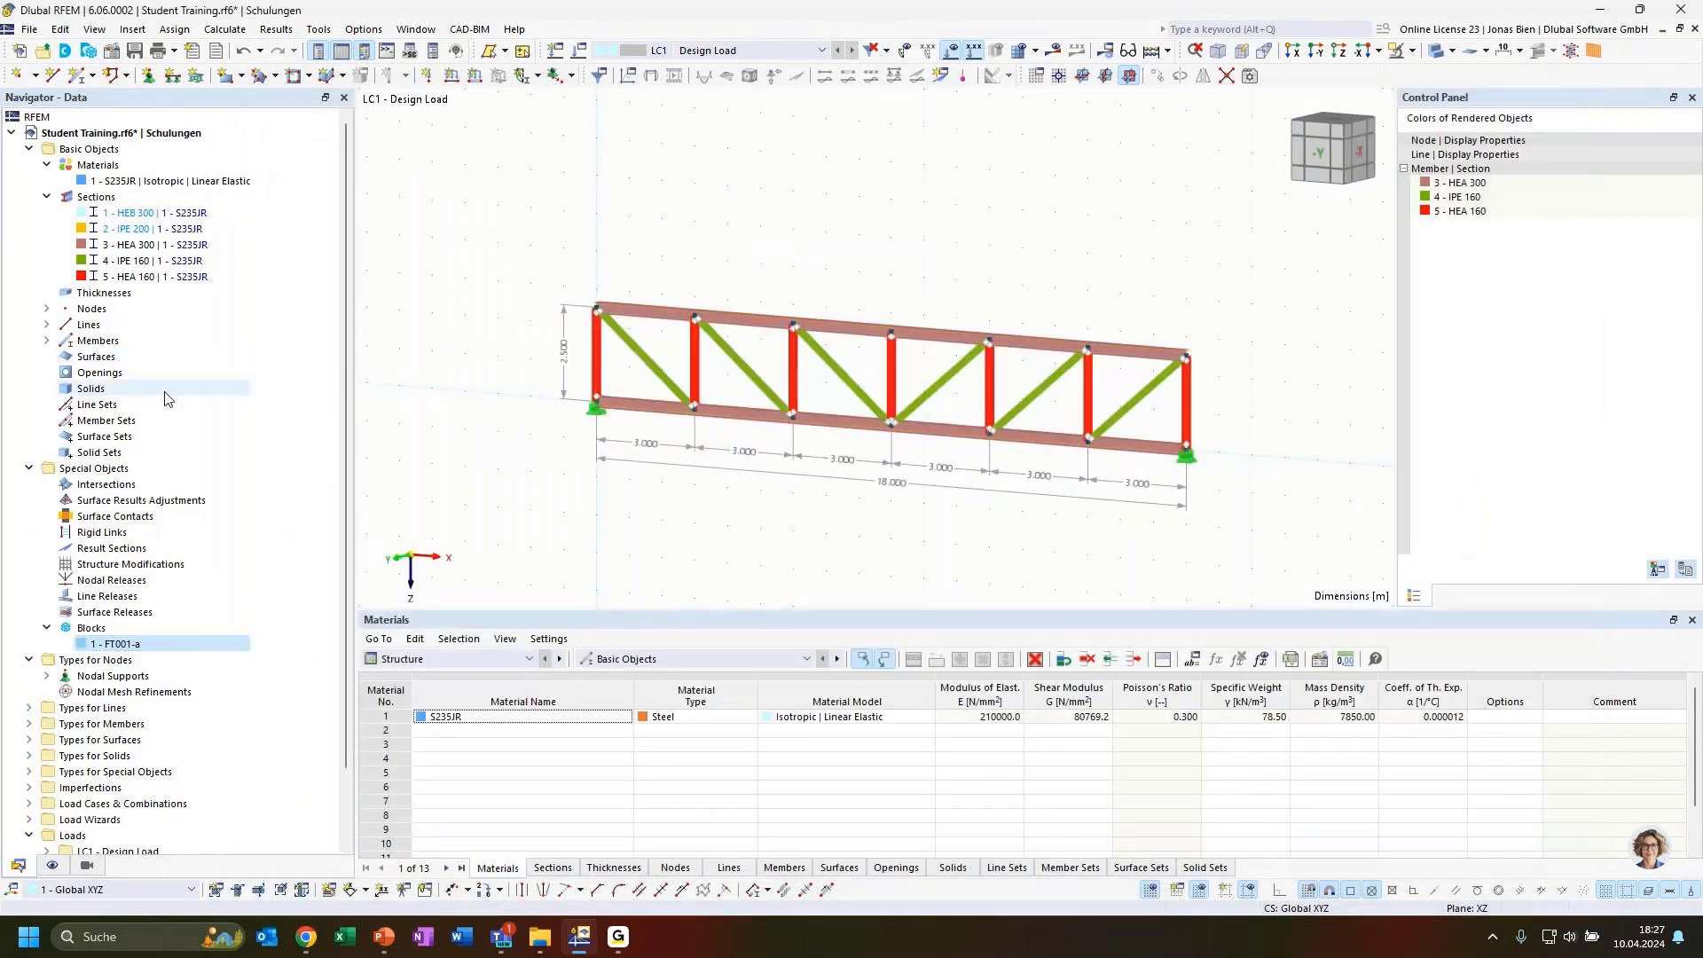
# Expand the lists of nodes, lines and members and examine the objects generated by the truss block
pyautogui.click(47, 309)
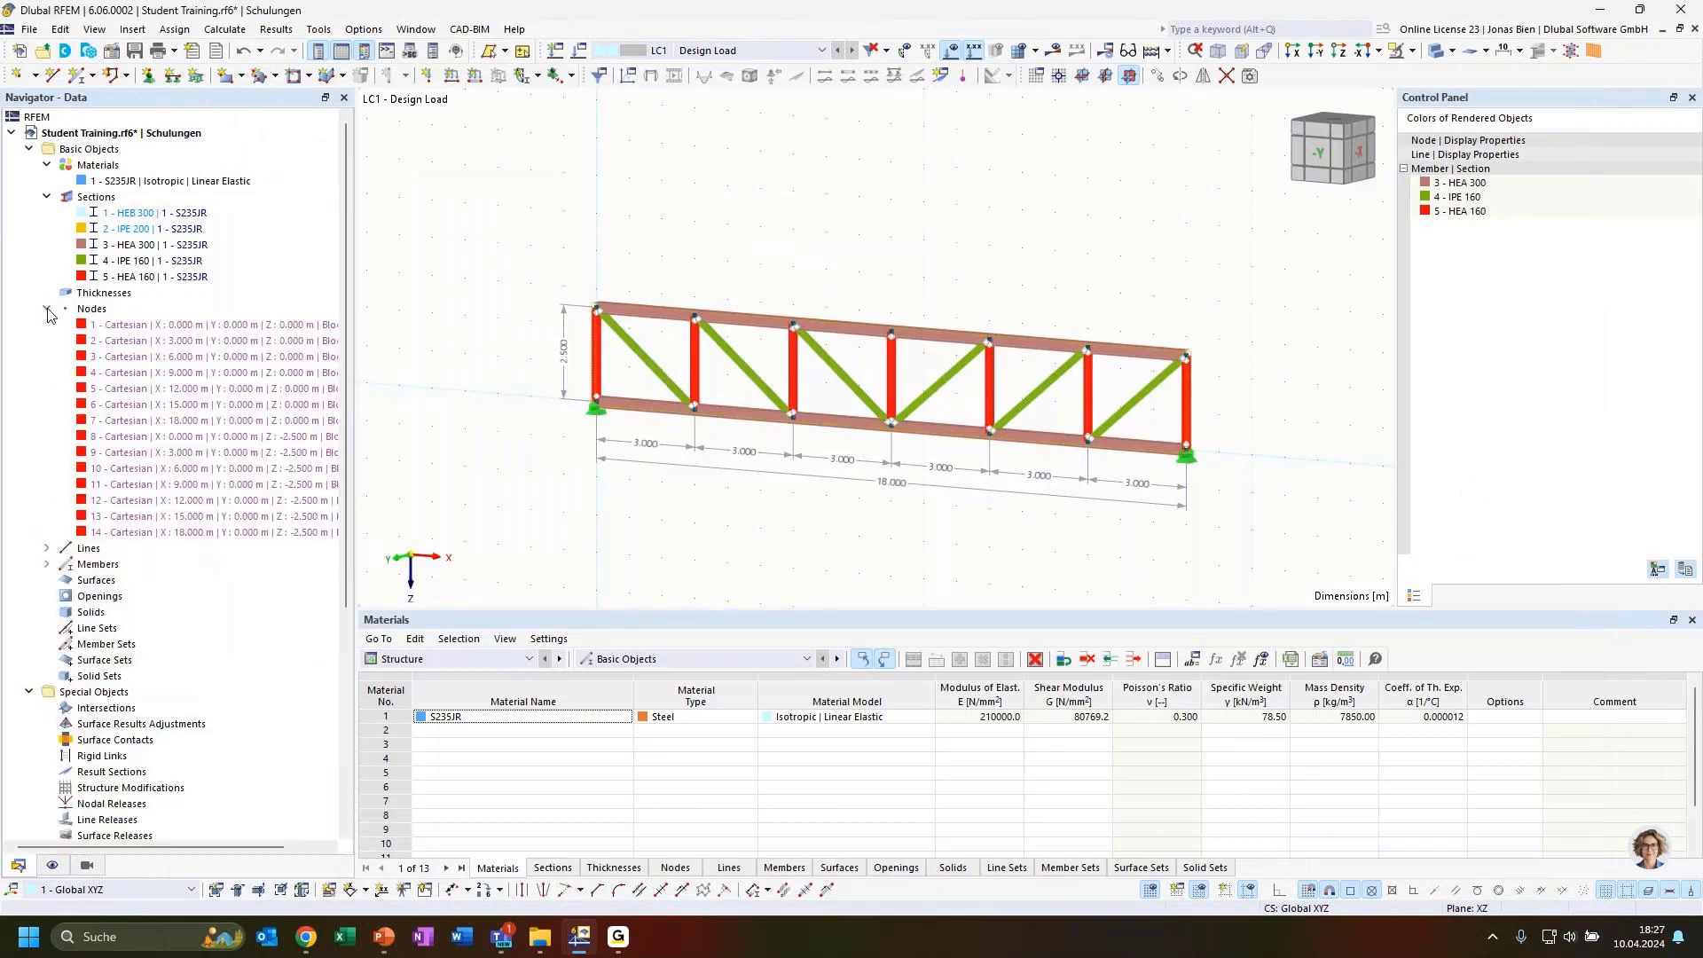
pyautogui.click(46, 549)
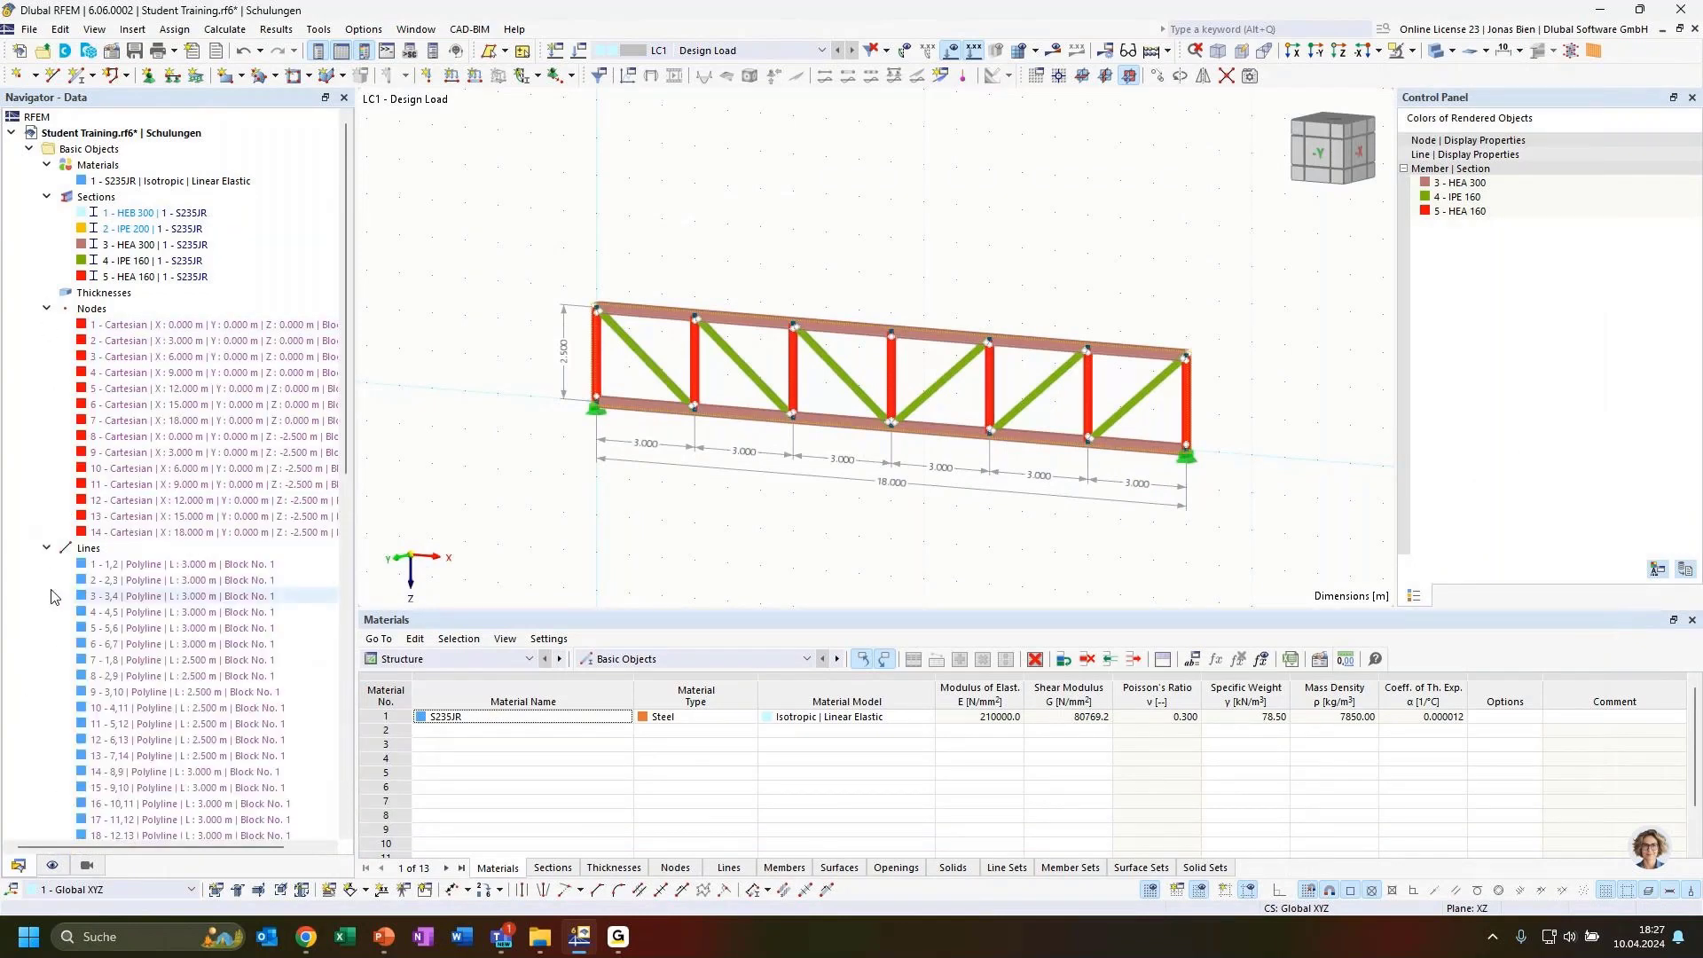
pyautogui.scroll(-6, 63, 561)
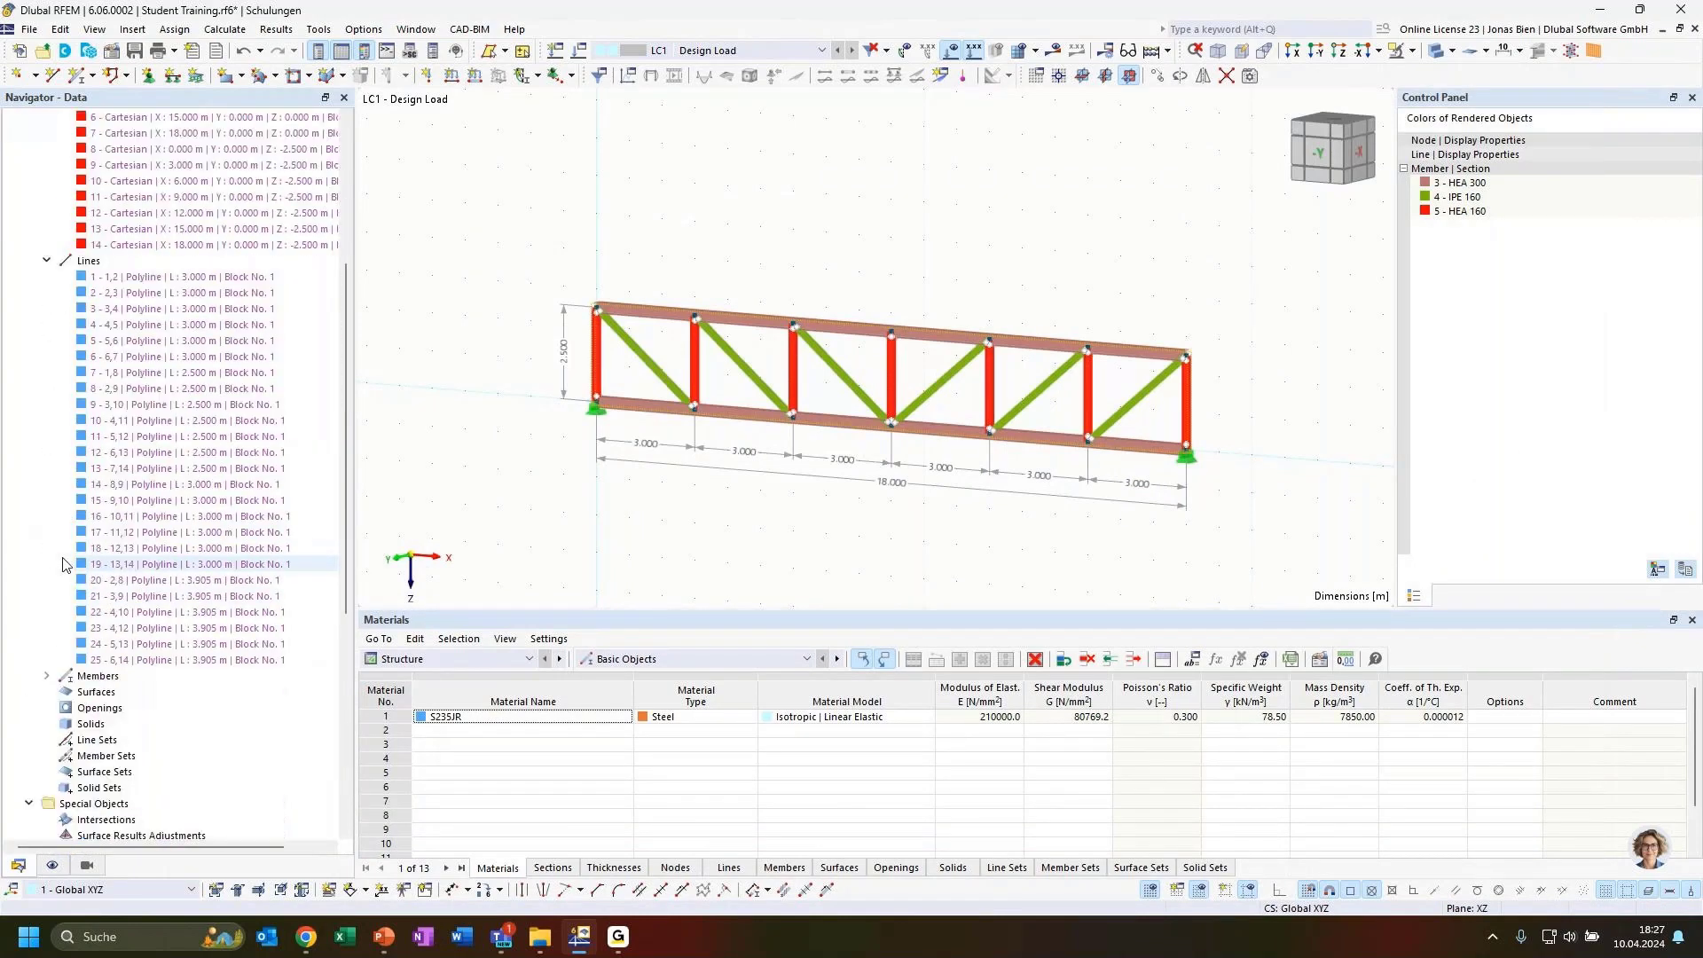
pyautogui.click(46, 676)
pyautogui.scroll(-4, 159, 650)
pyautogui.scroll(5, 215, 581)
pyautogui.scroll(4, 215, 581)
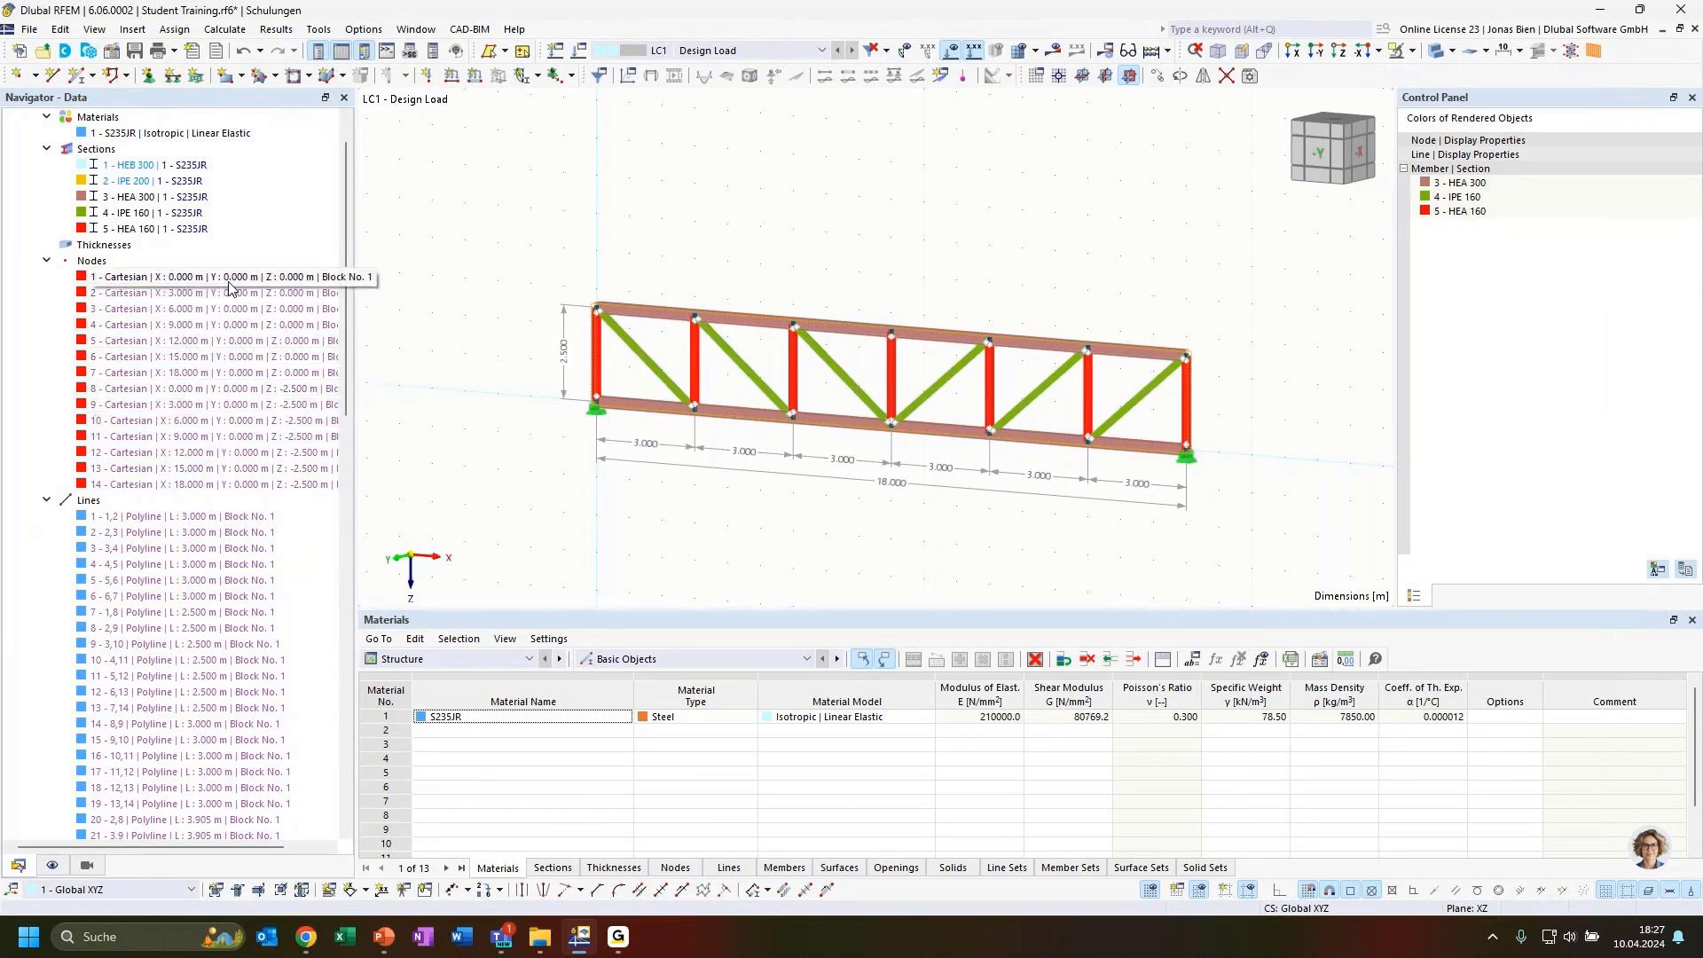
# Collapse the lists of nodes and lines, and select block FT001-a among the special objects
pyautogui.click(47, 261)
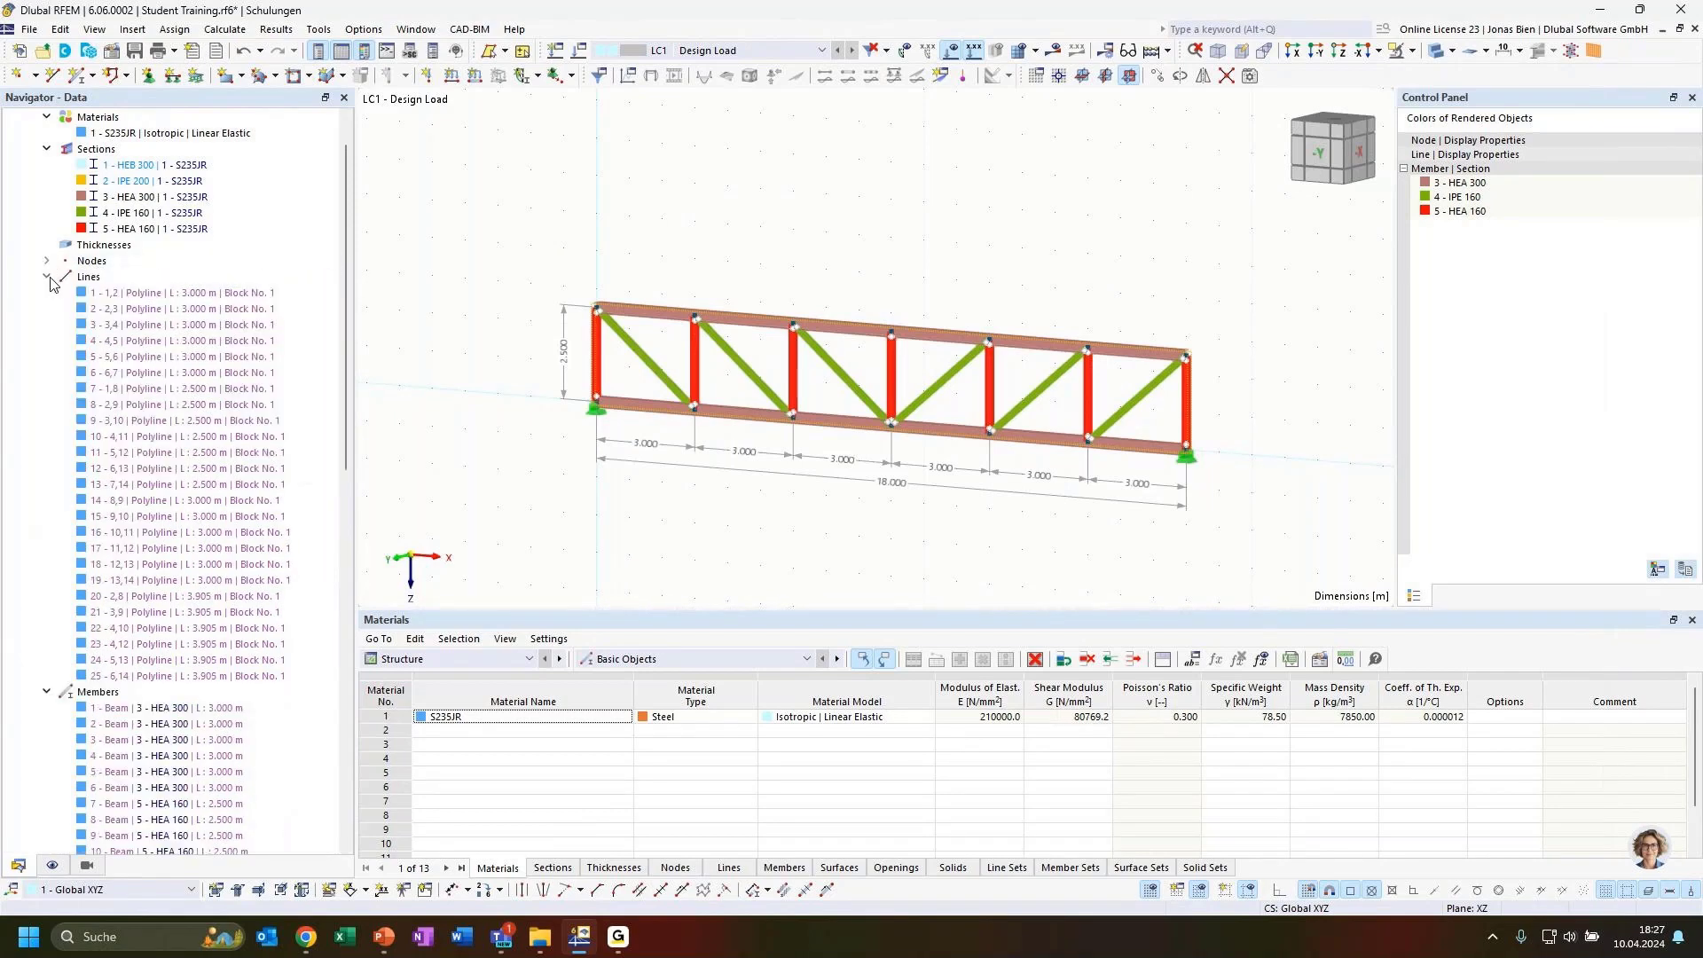
pyautogui.click(46, 276)
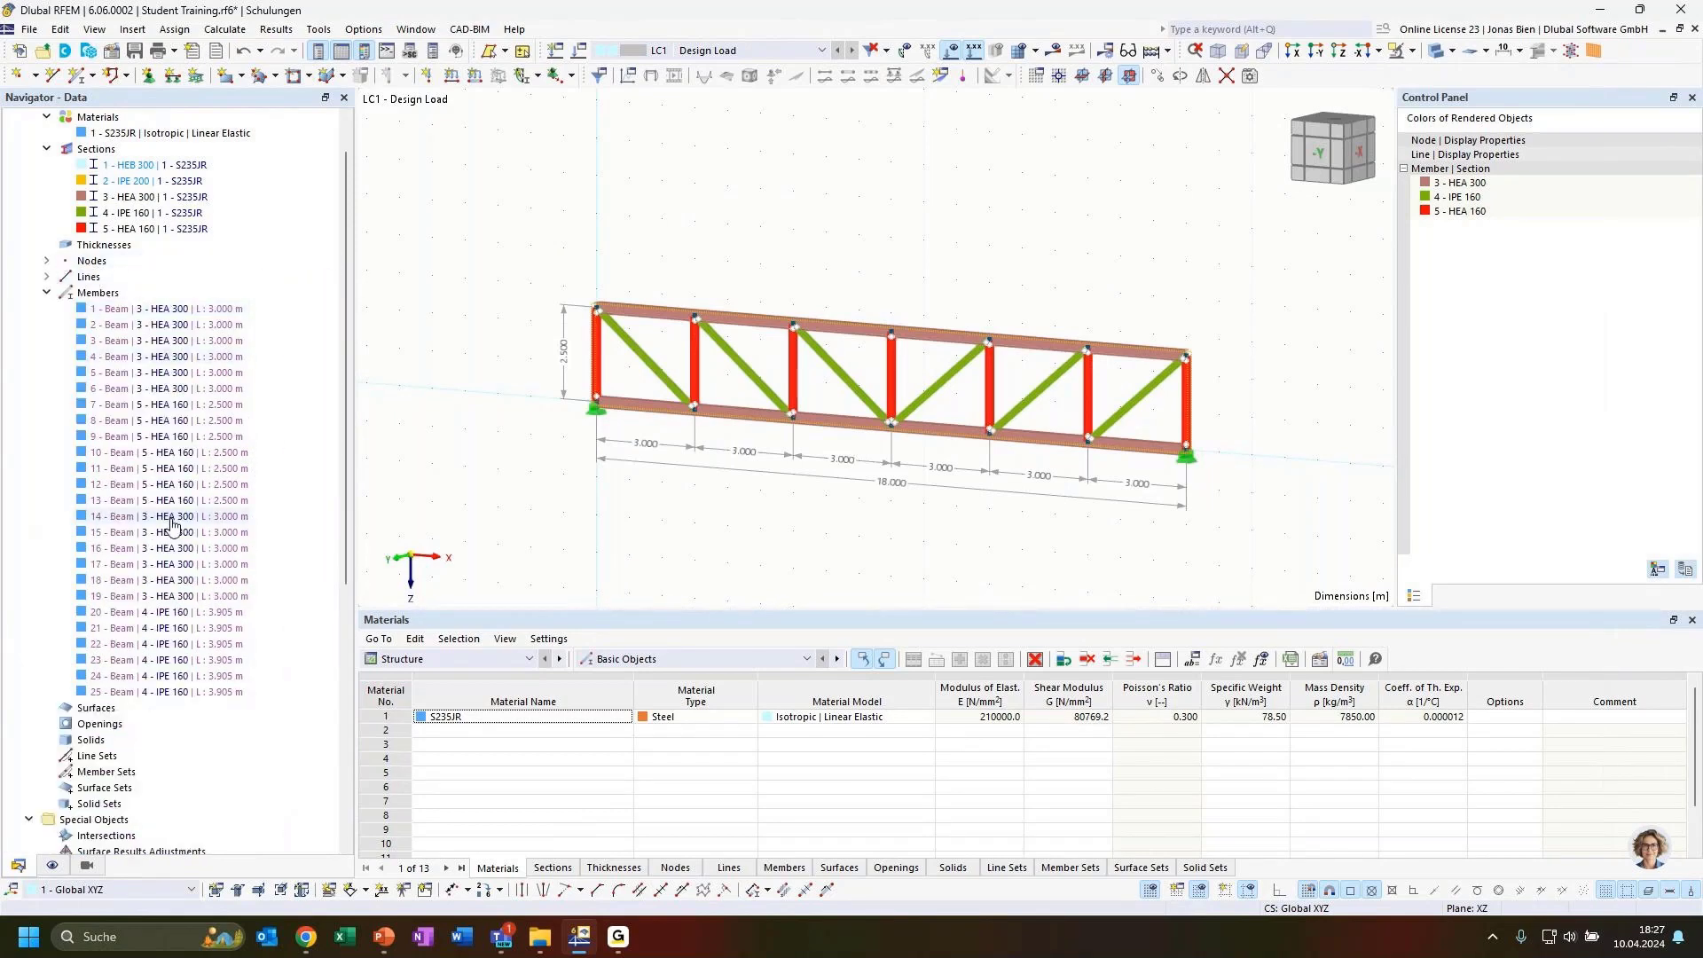
pyautogui.scroll(-2, 121, 805)
pyautogui.scroll(-2, 122, 805)
pyautogui.click(133, 803)
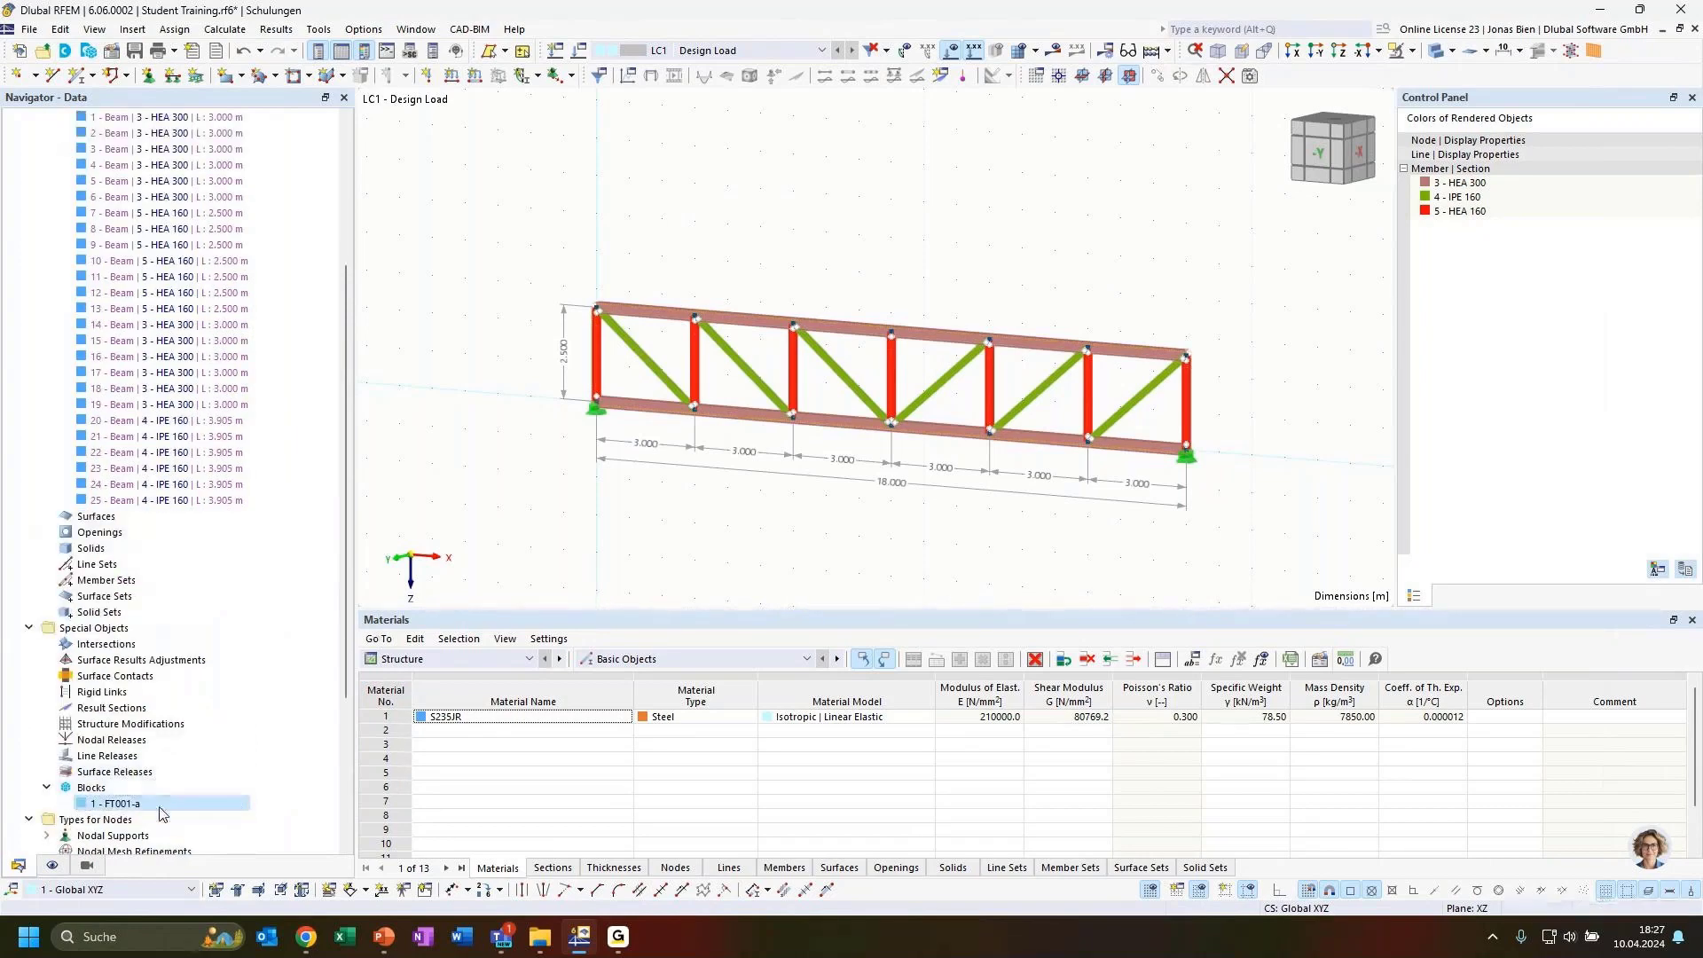
# Explode the FT001-a truss block into individual editable objects
pyautogui.scroll(3, 184, 435)
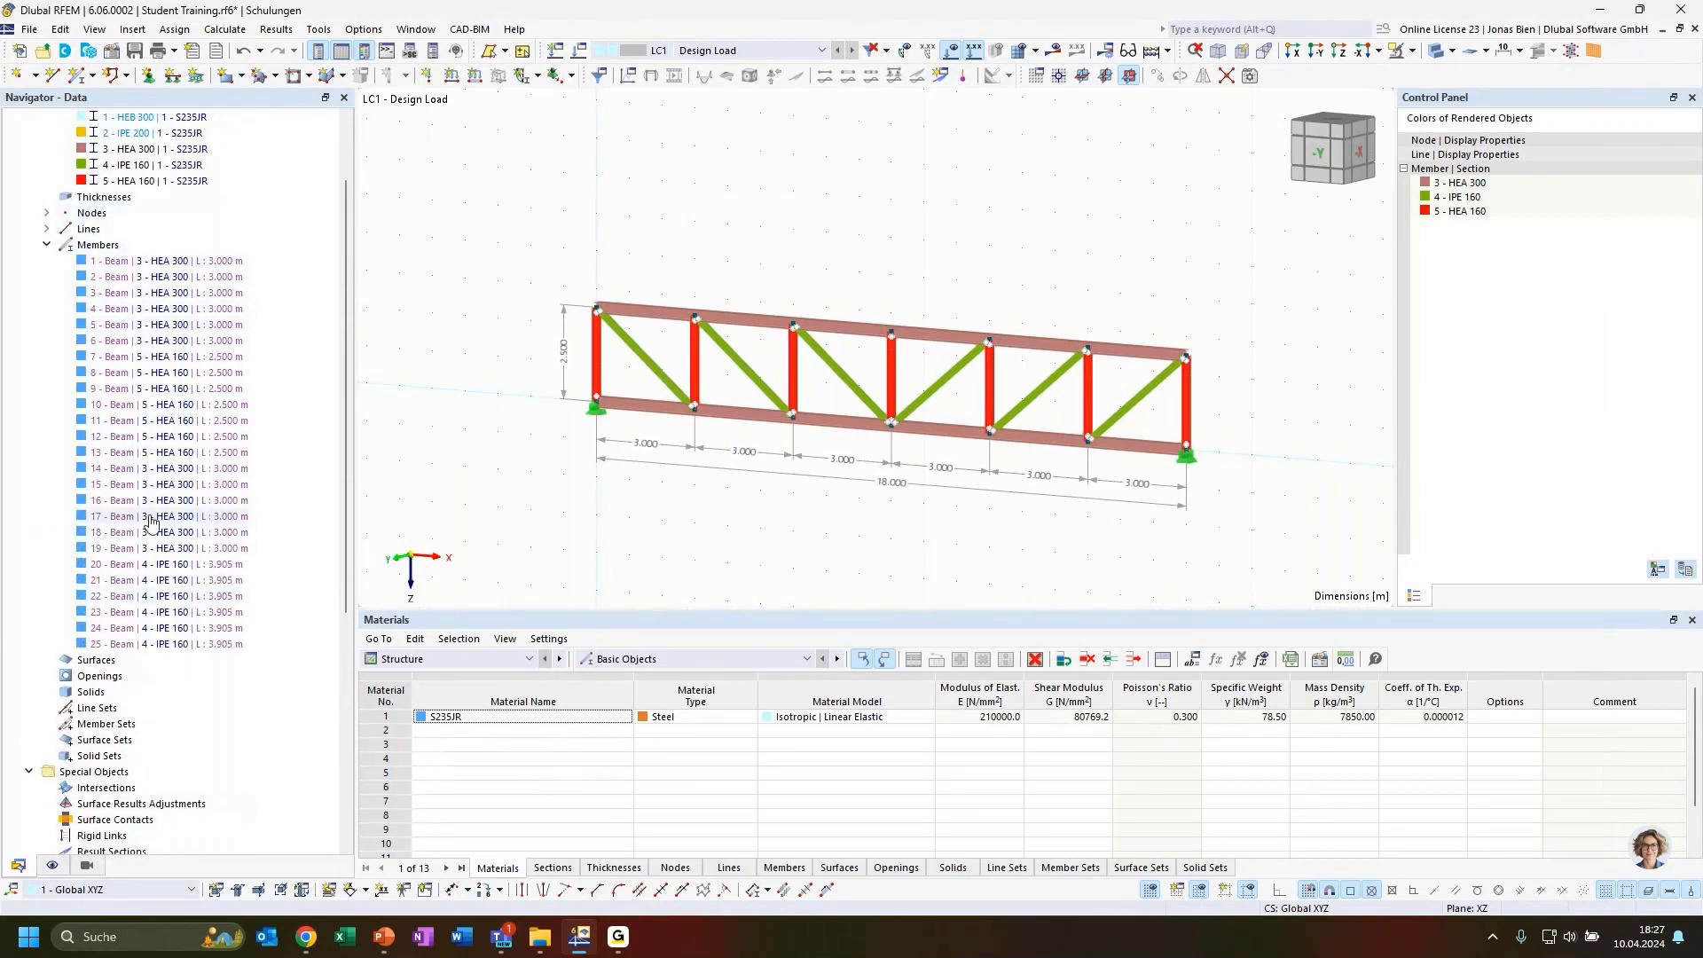
pyautogui.scroll(-3, 600, 498)
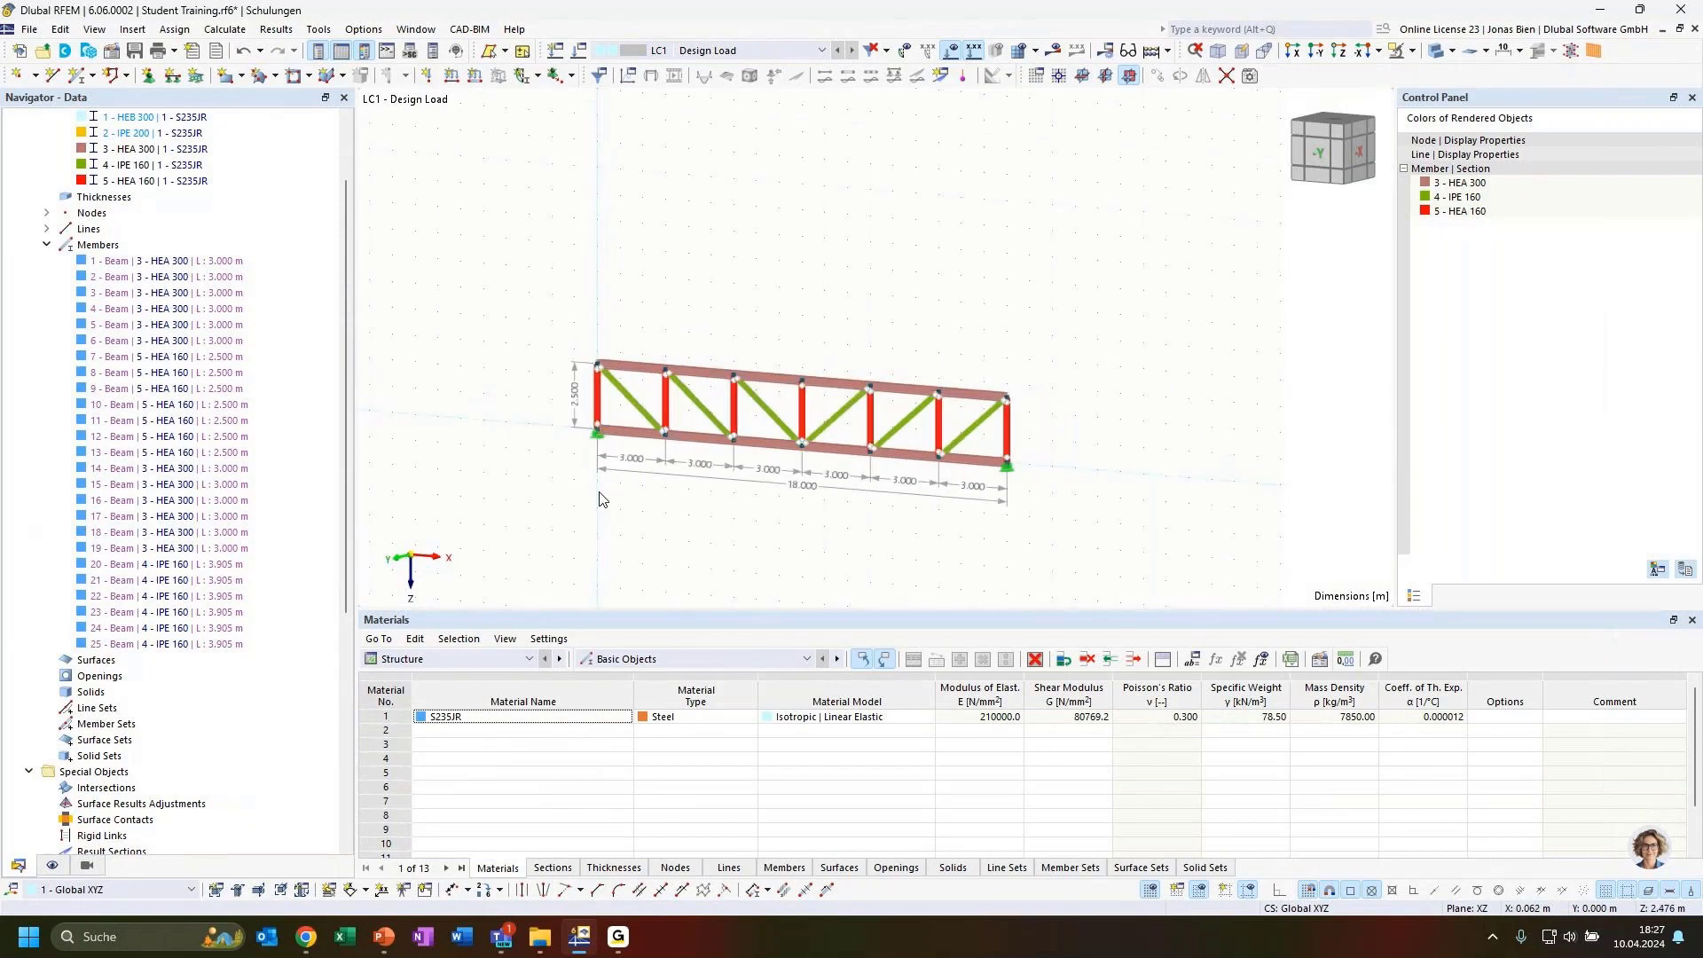
pyautogui.scroll(2, 192, 631)
pyautogui.scroll(-3, 191, 632)
pyautogui.scroll(-2, 192, 631)
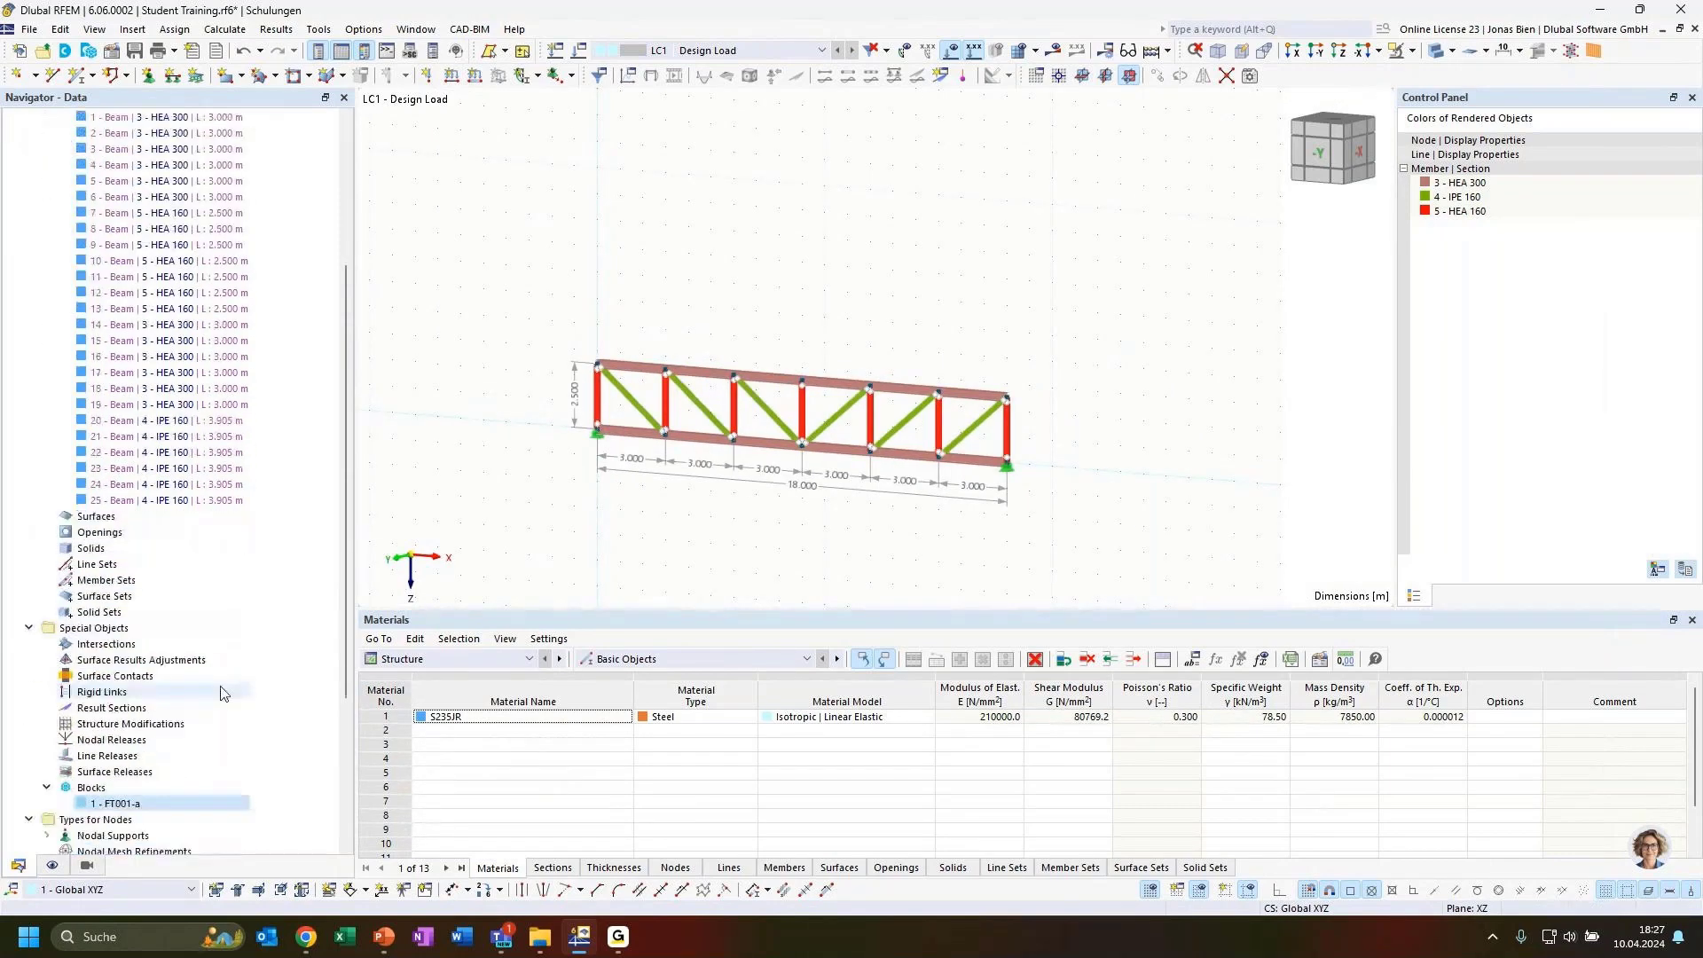
pyautogui.rightClick(116, 804)
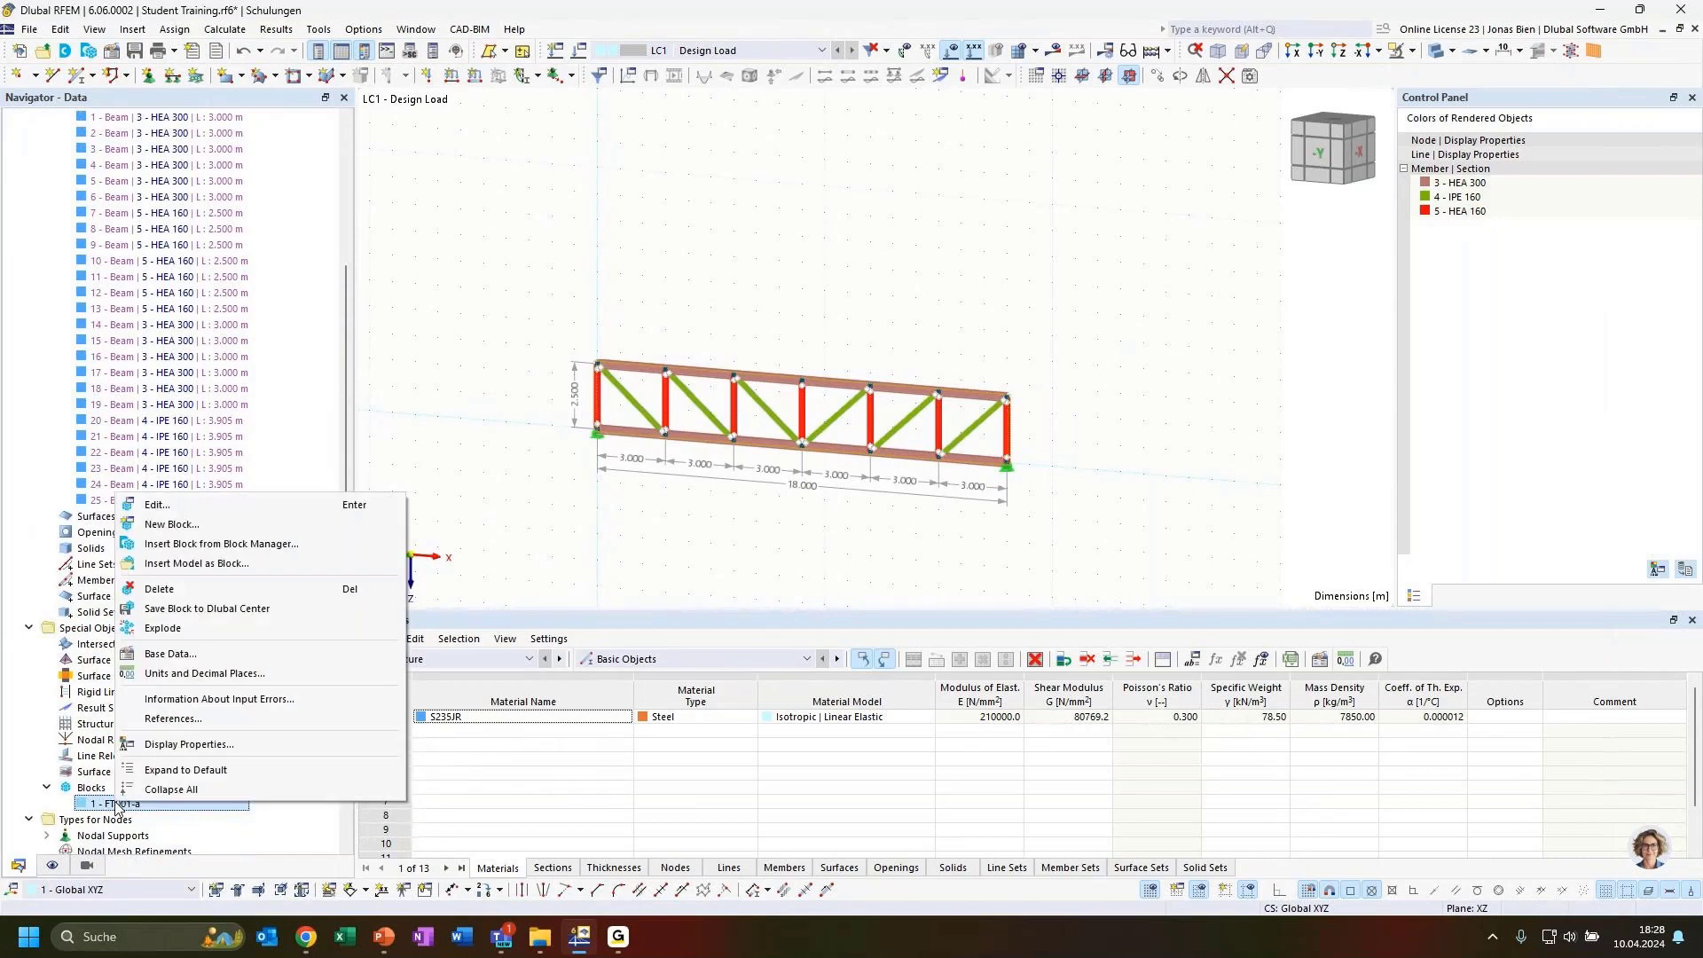
pyautogui.click(183, 630)
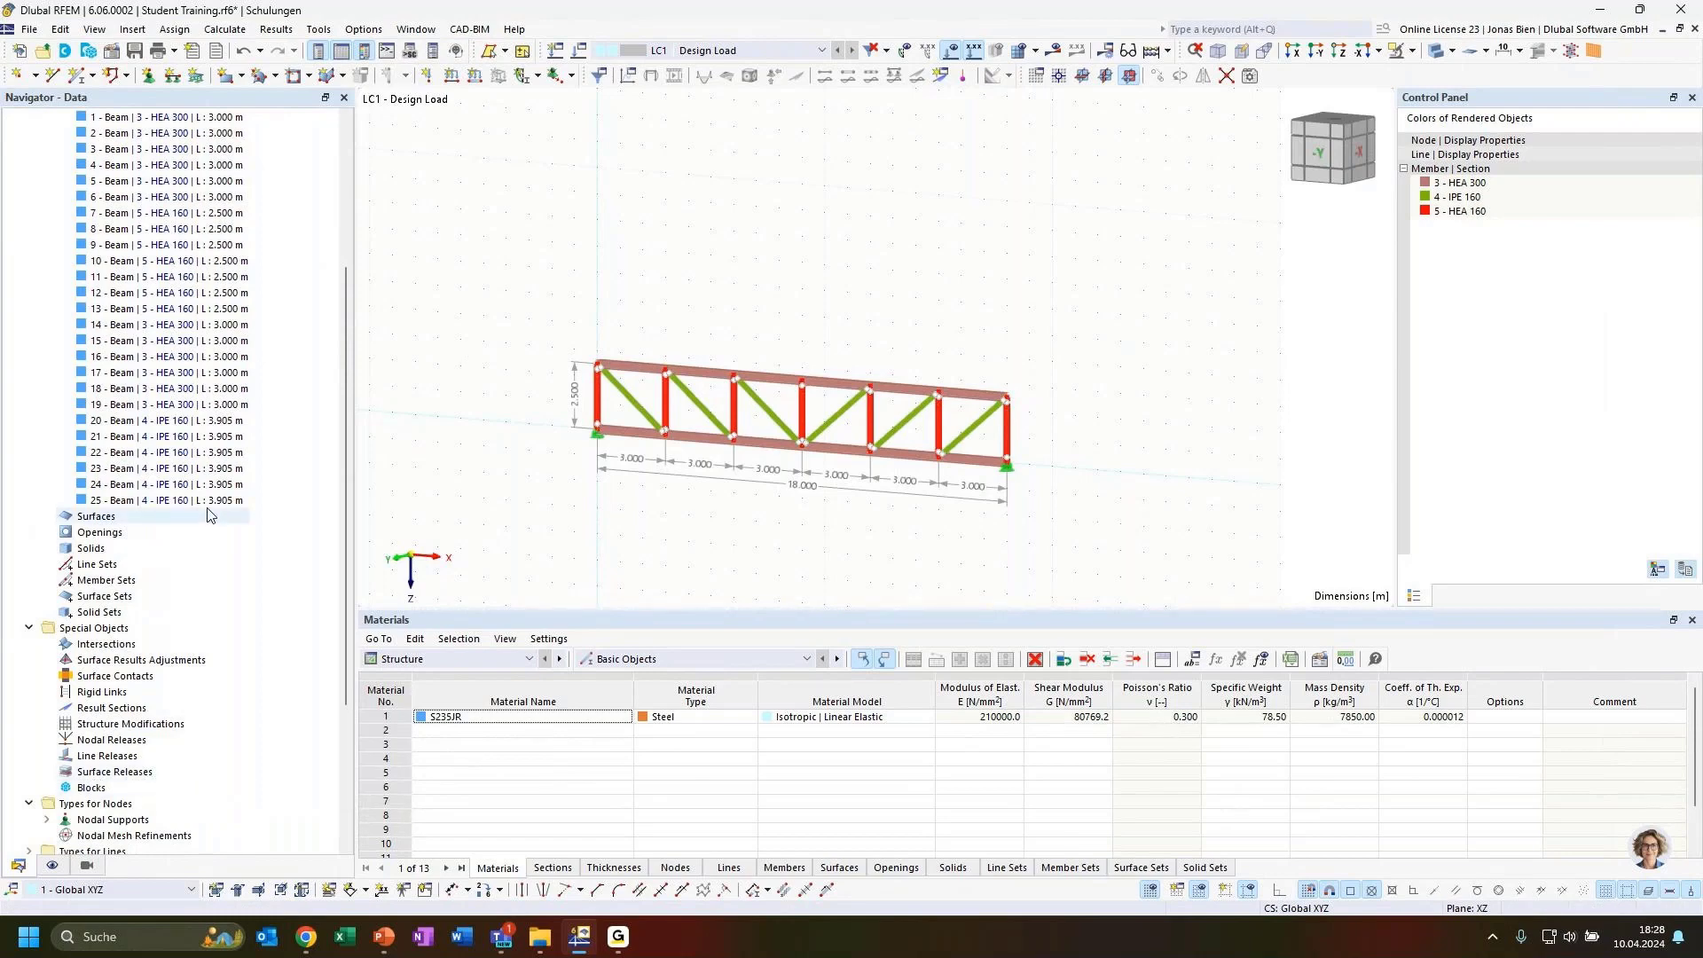
# Examine the exploded truss in front view together with its node, line and member lists
pyautogui.scroll(13, 210, 515)
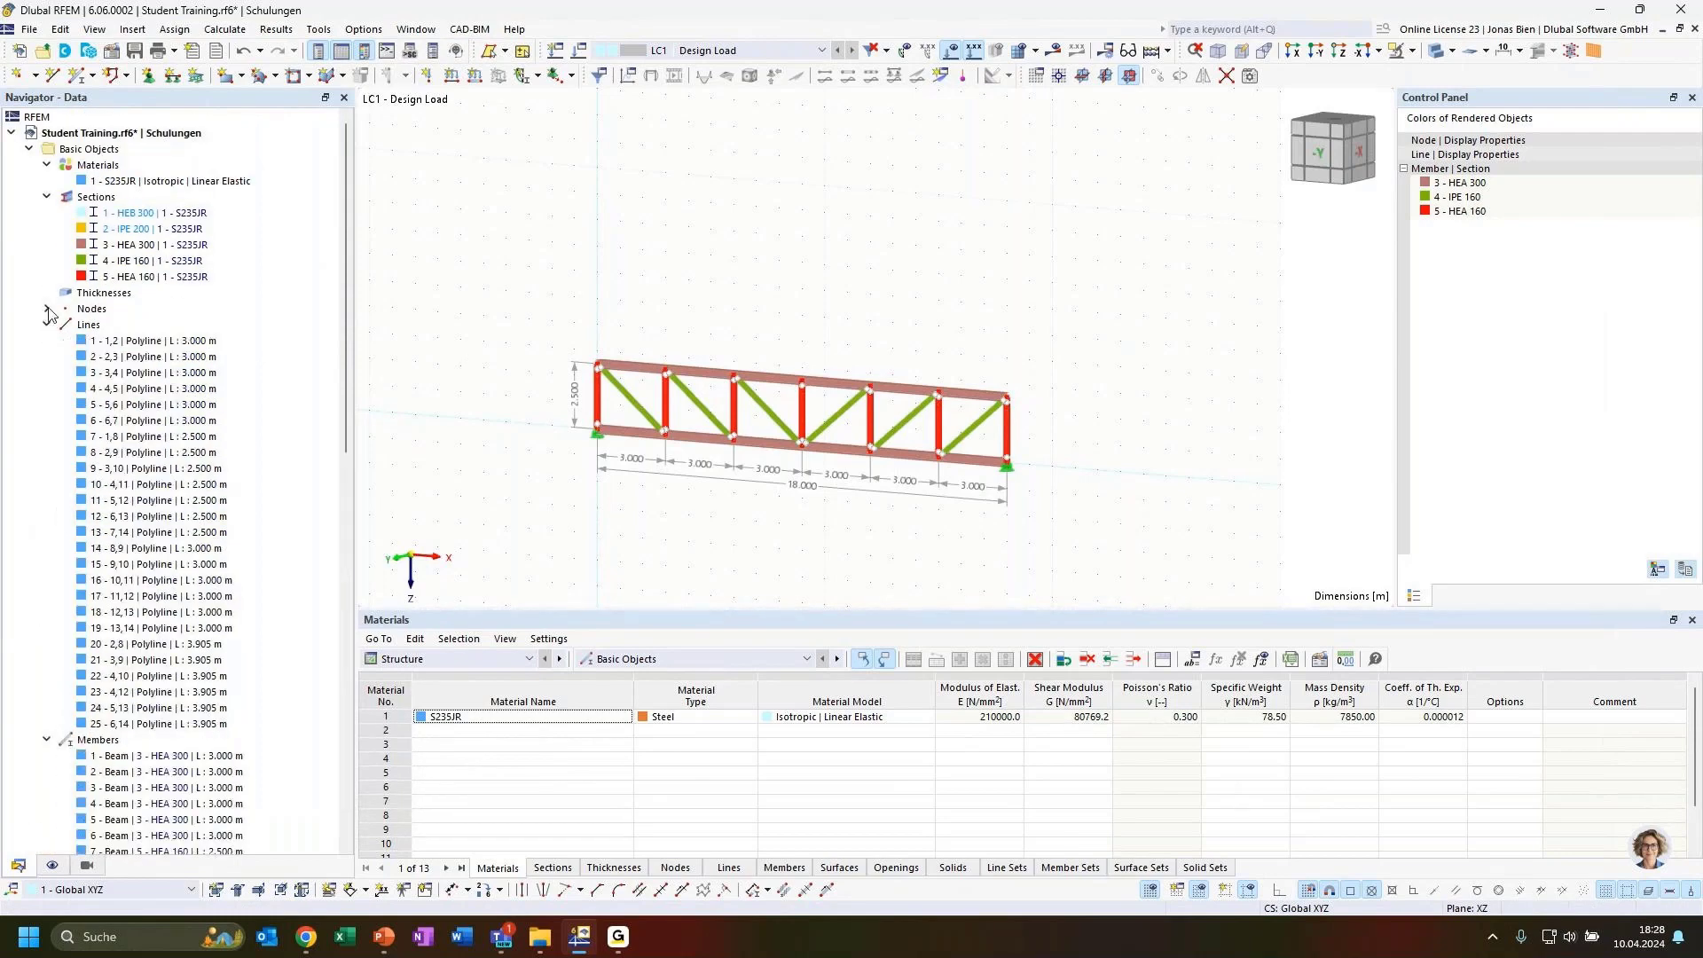
pyautogui.click(46, 324)
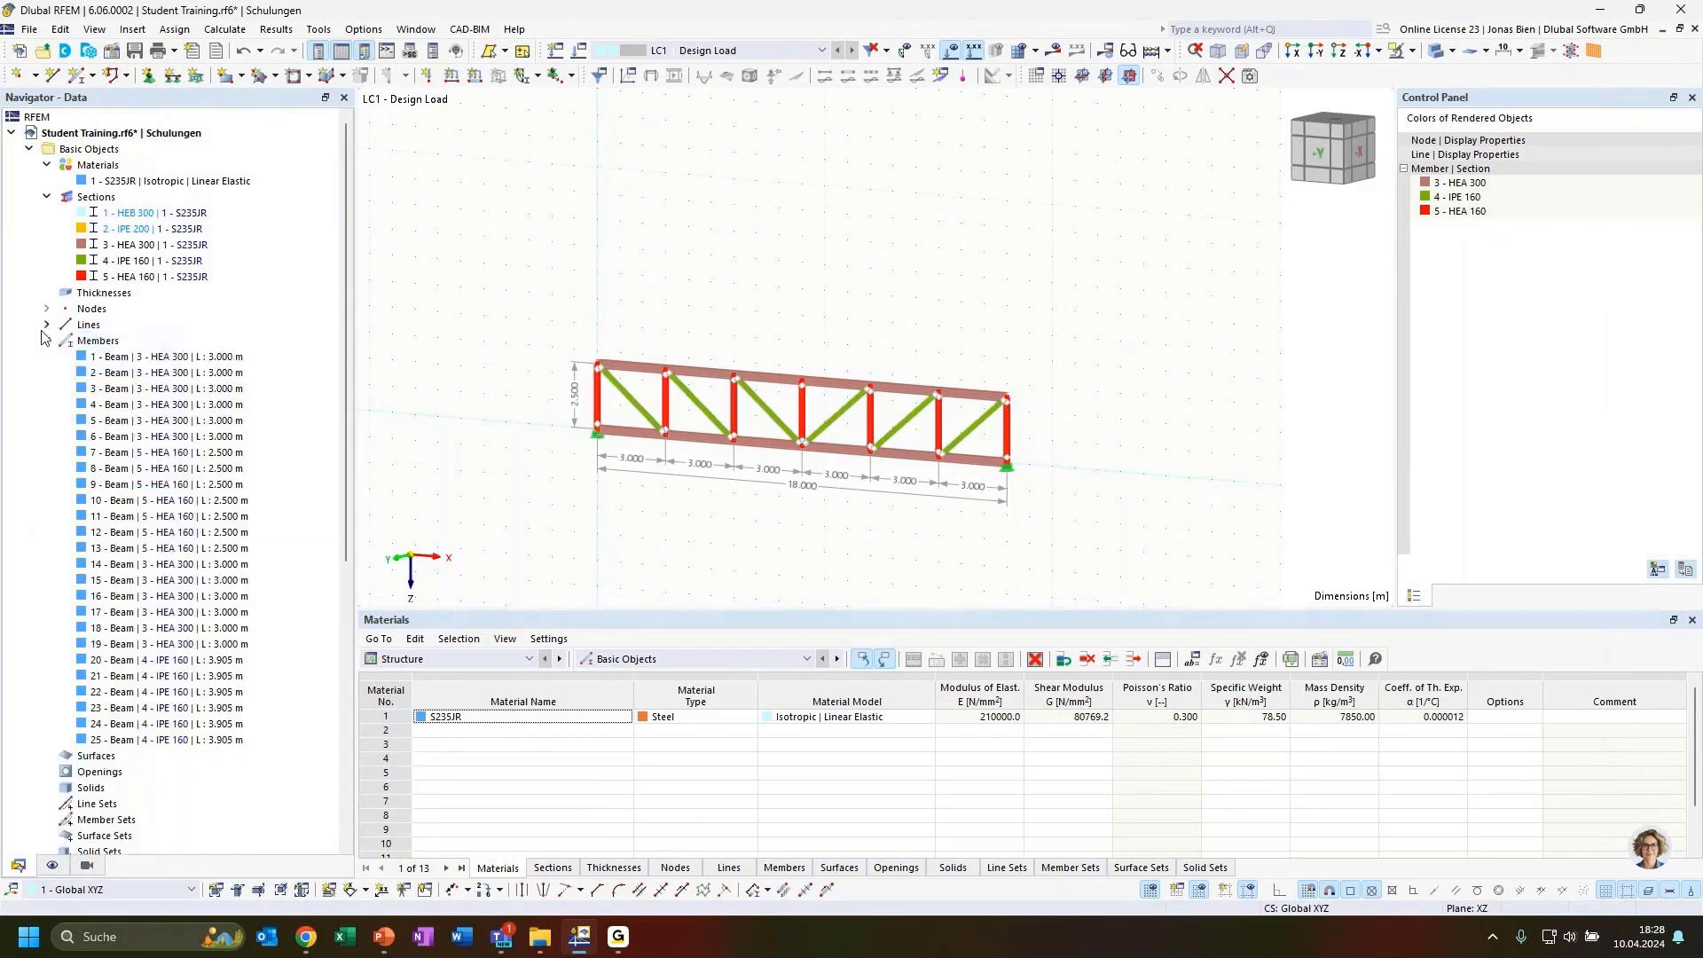
pyautogui.click(46, 340)
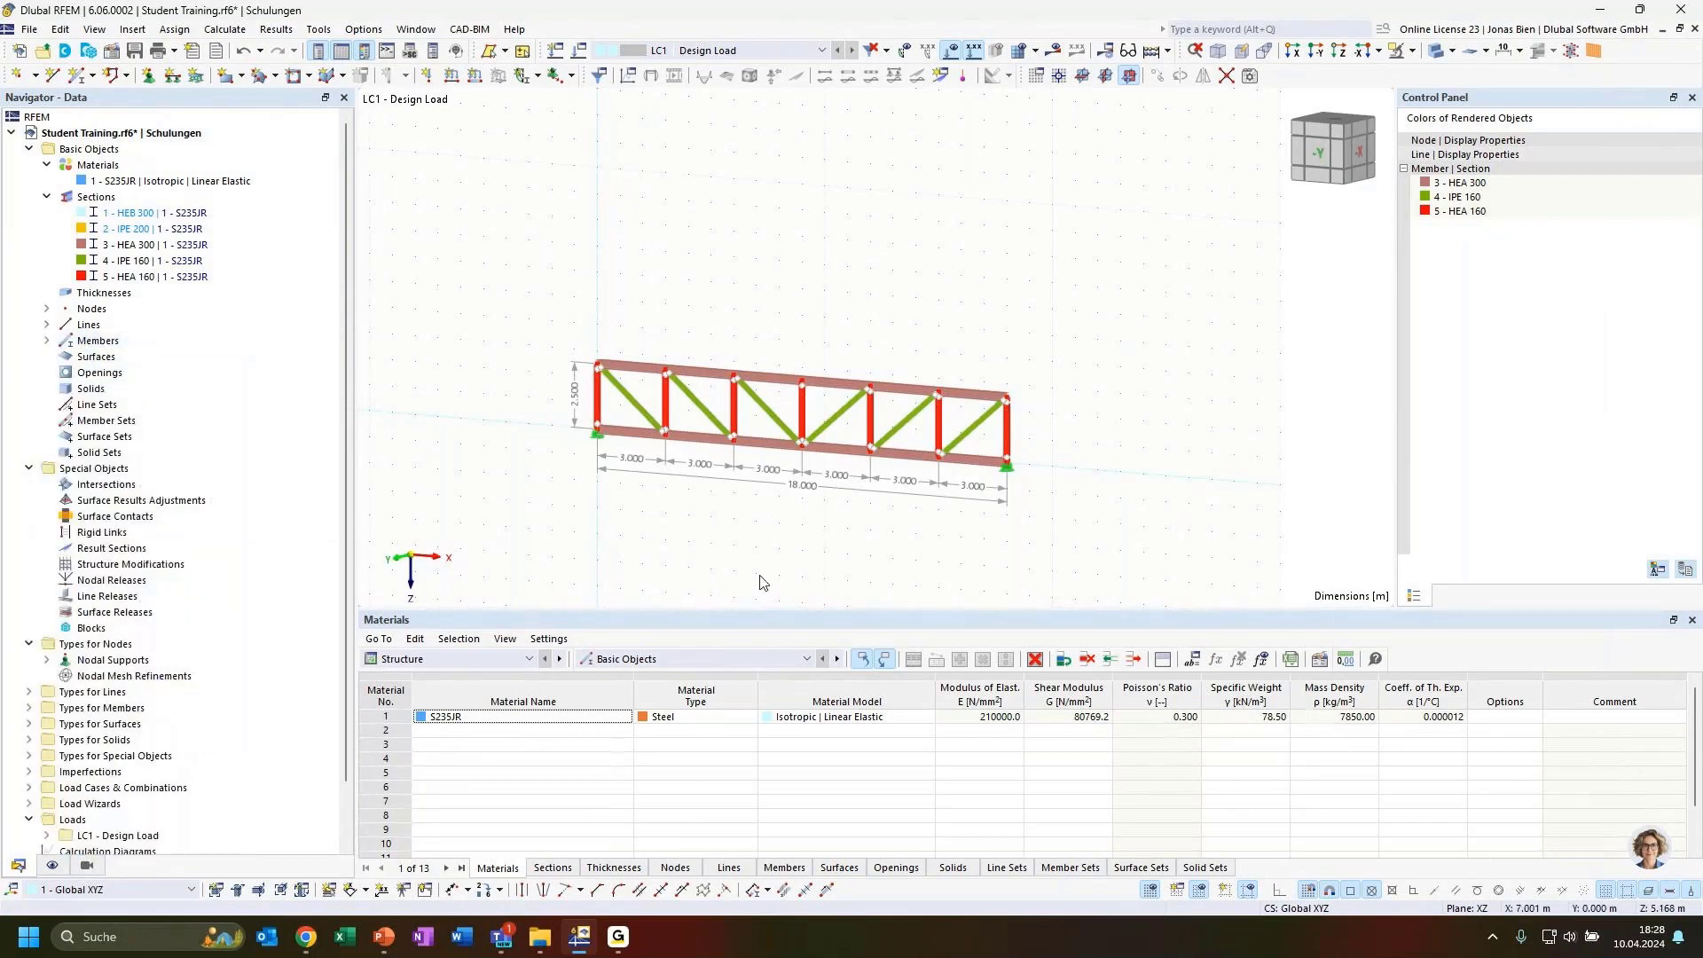
pyautogui.keyDown('ctrl'); pyautogui.moveTo(790, 513); pyautogui.dragTo(861, 497, button='middle'); pyautogui.keyUp('ctrl')
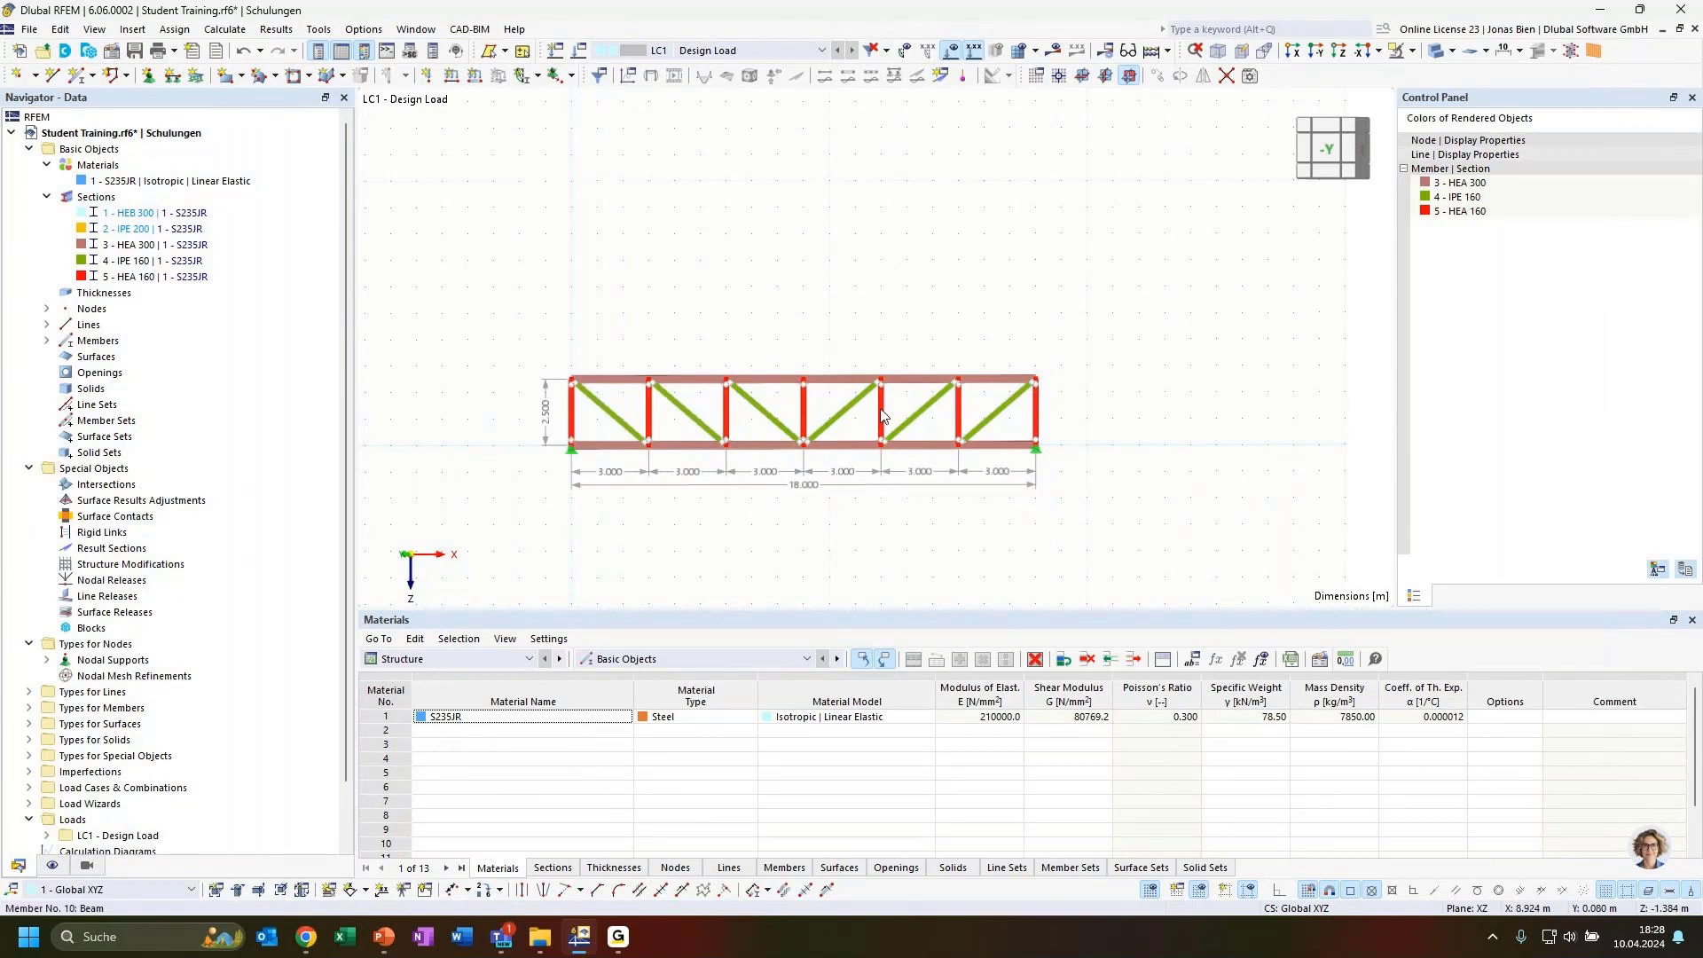
pyautogui.click(46, 309)
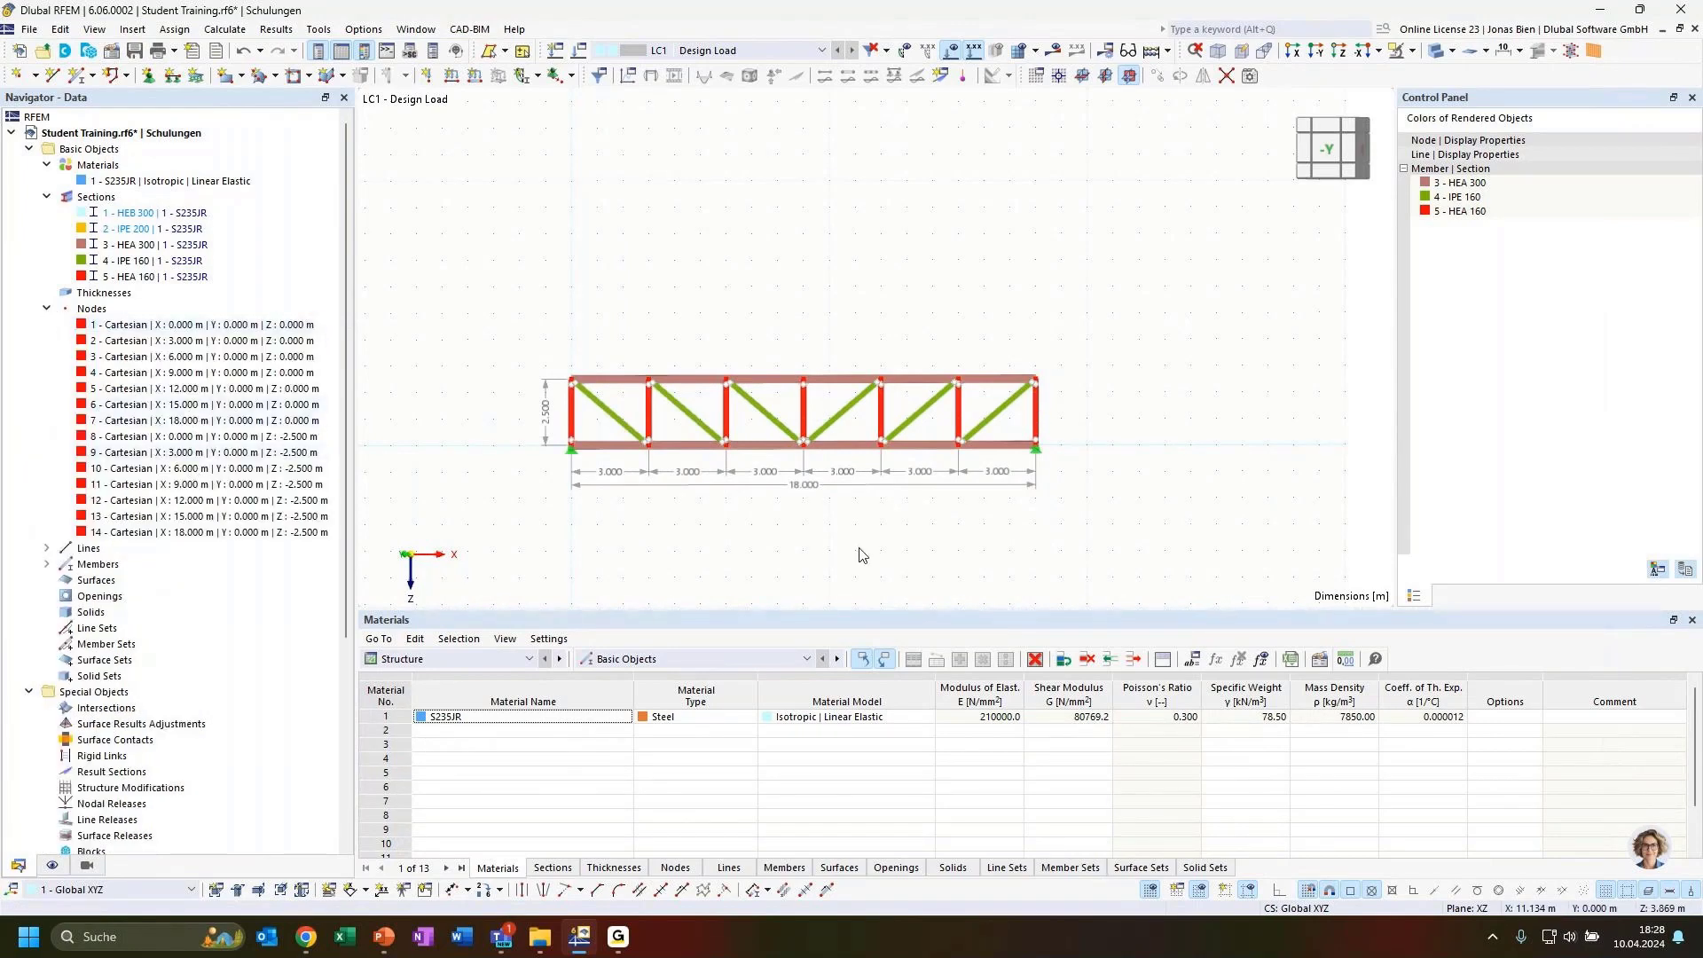
pyautogui.scroll(-1, 218, 682)
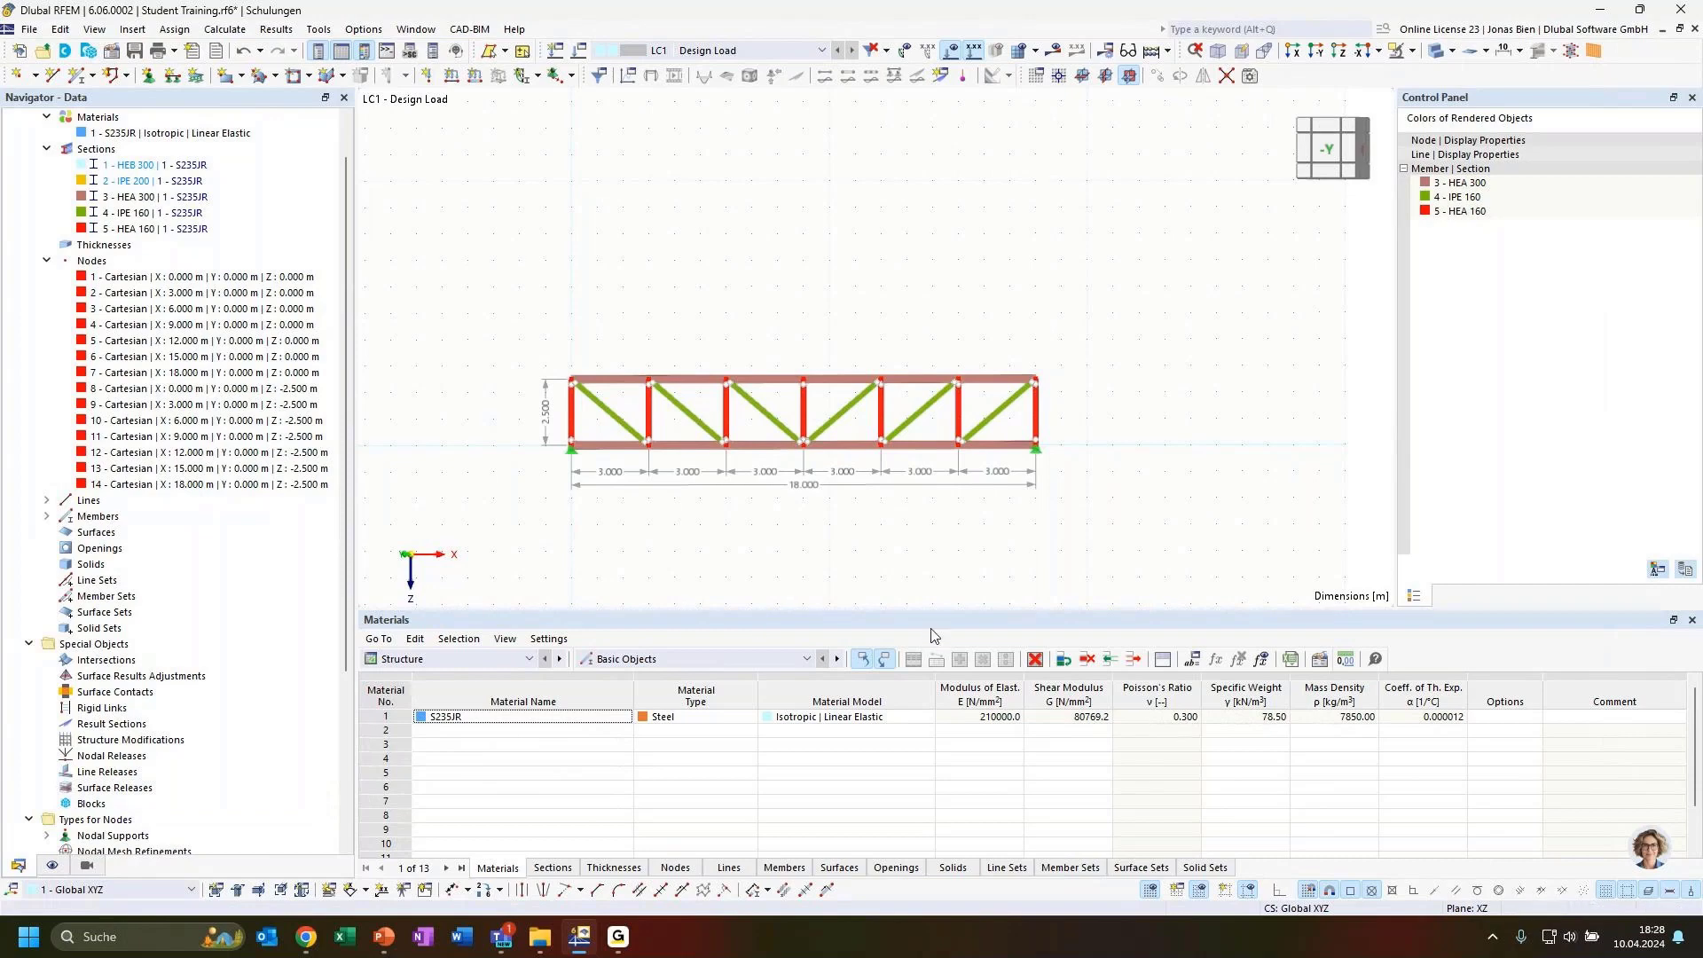
pyautogui.scroll(3, 949, 423)
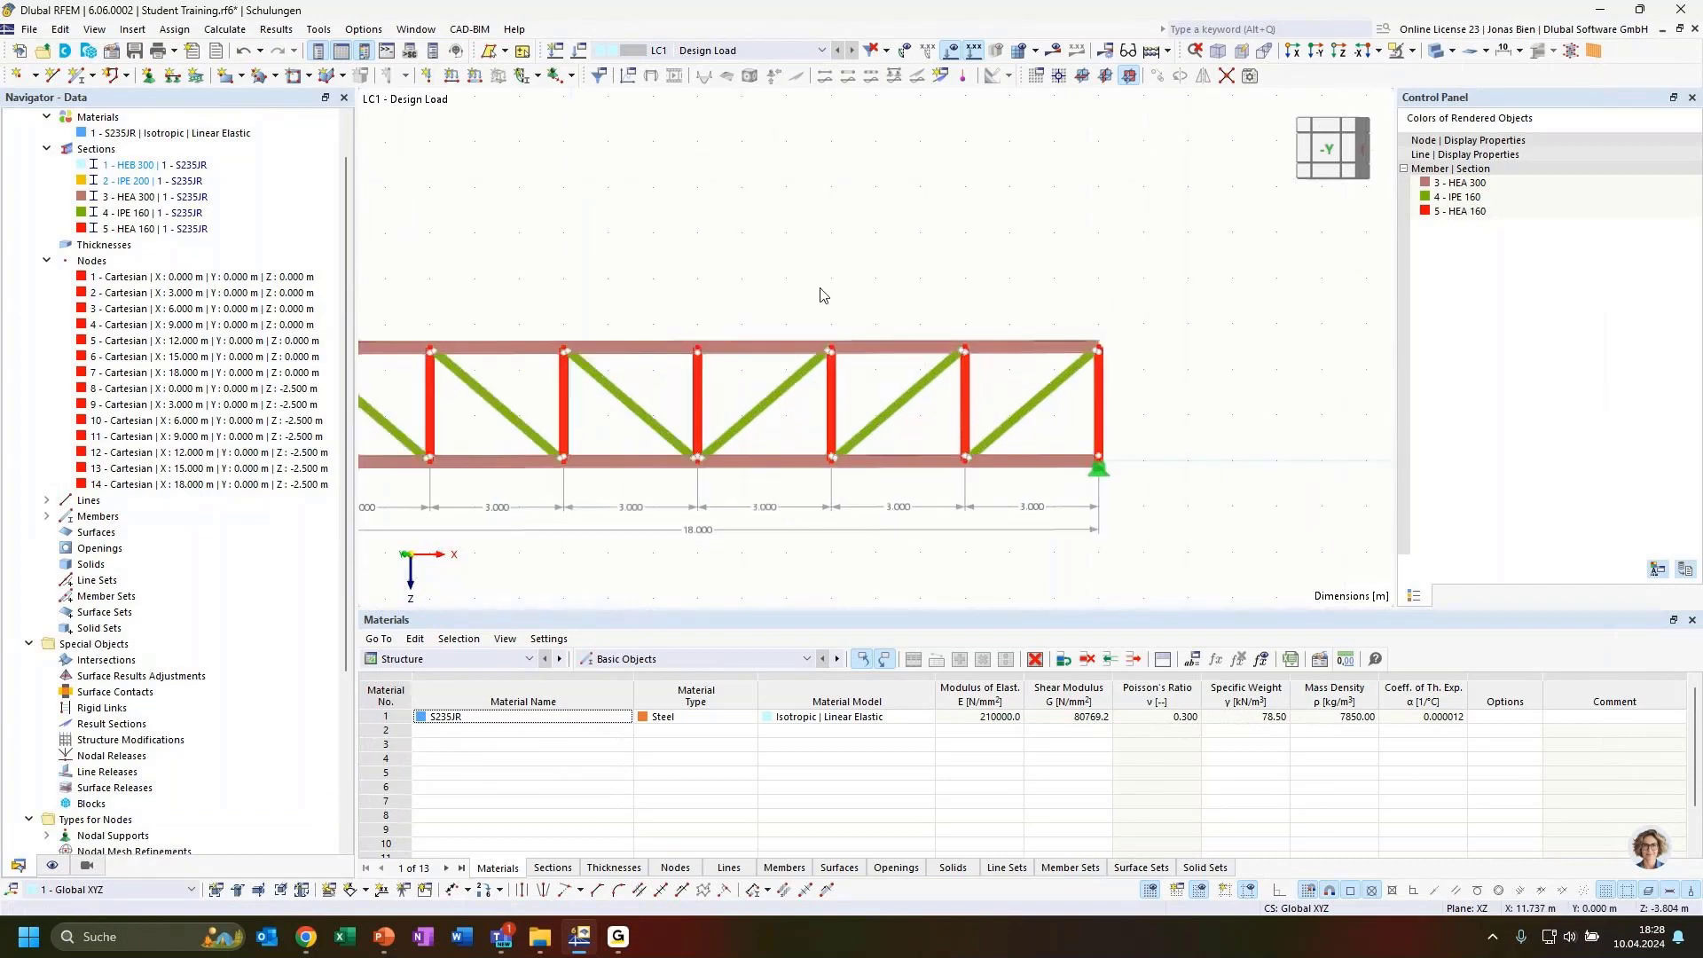
pyautogui.moveTo(820, 287); pyautogui.dragTo(950, 219, button='middle')
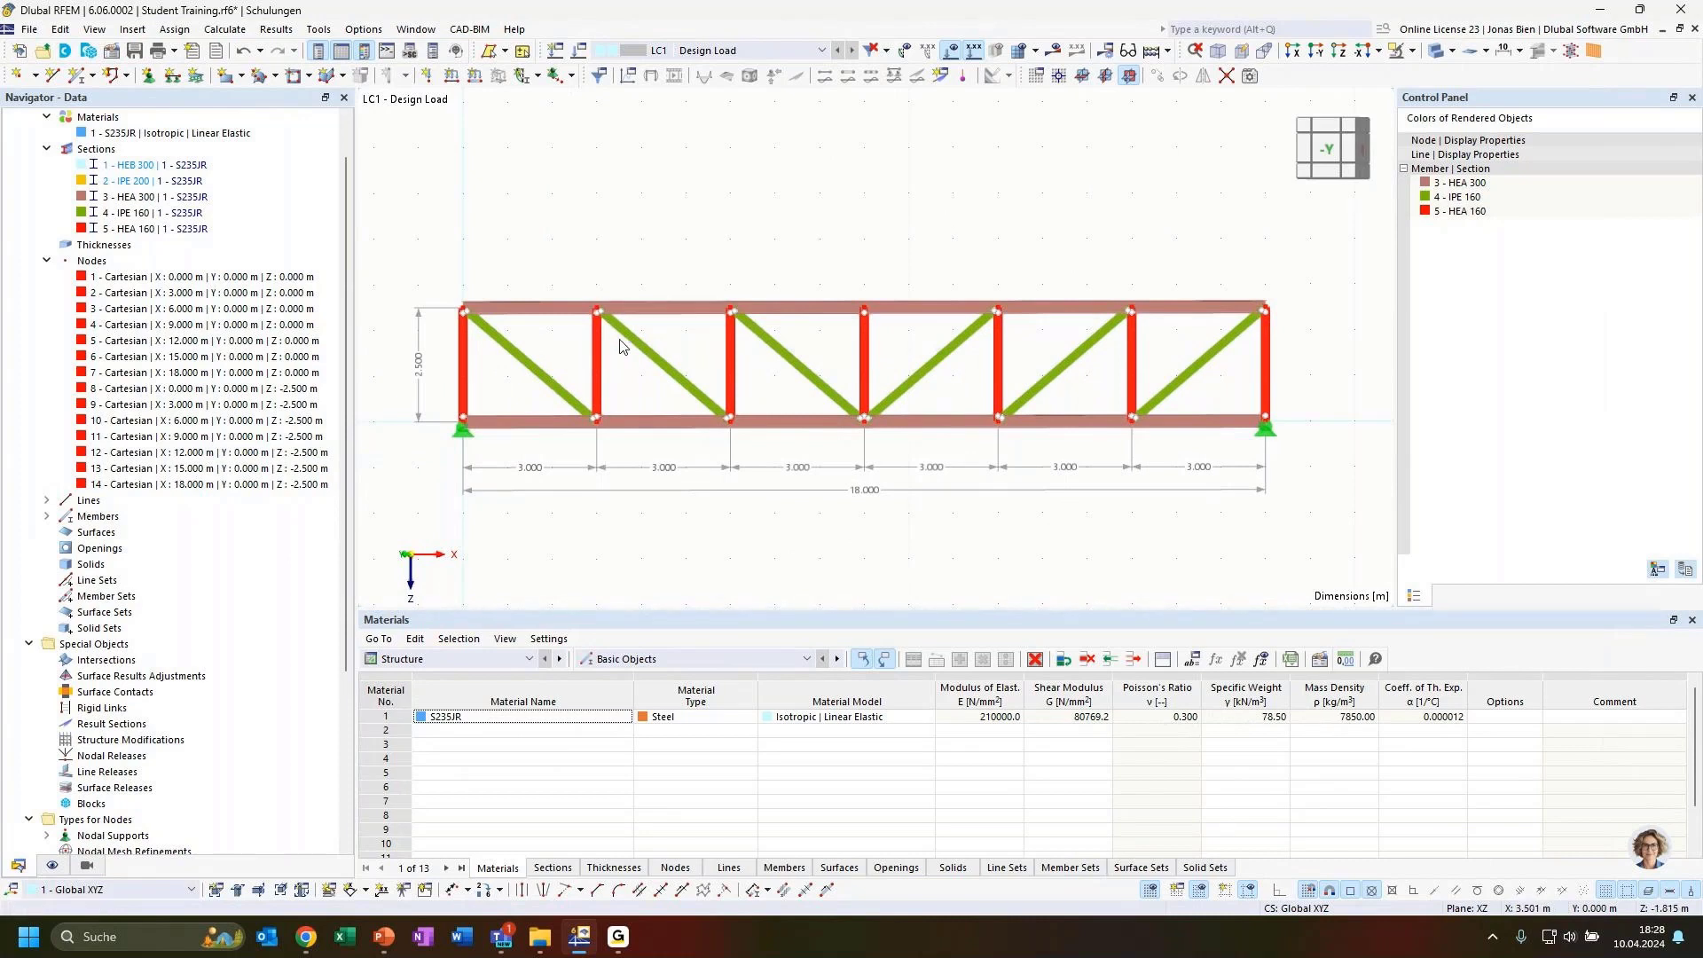
# Inspect the hinge assignments of the second diagonal (member 21) and close its properties without changes
pyautogui.moveTo(632, 345)
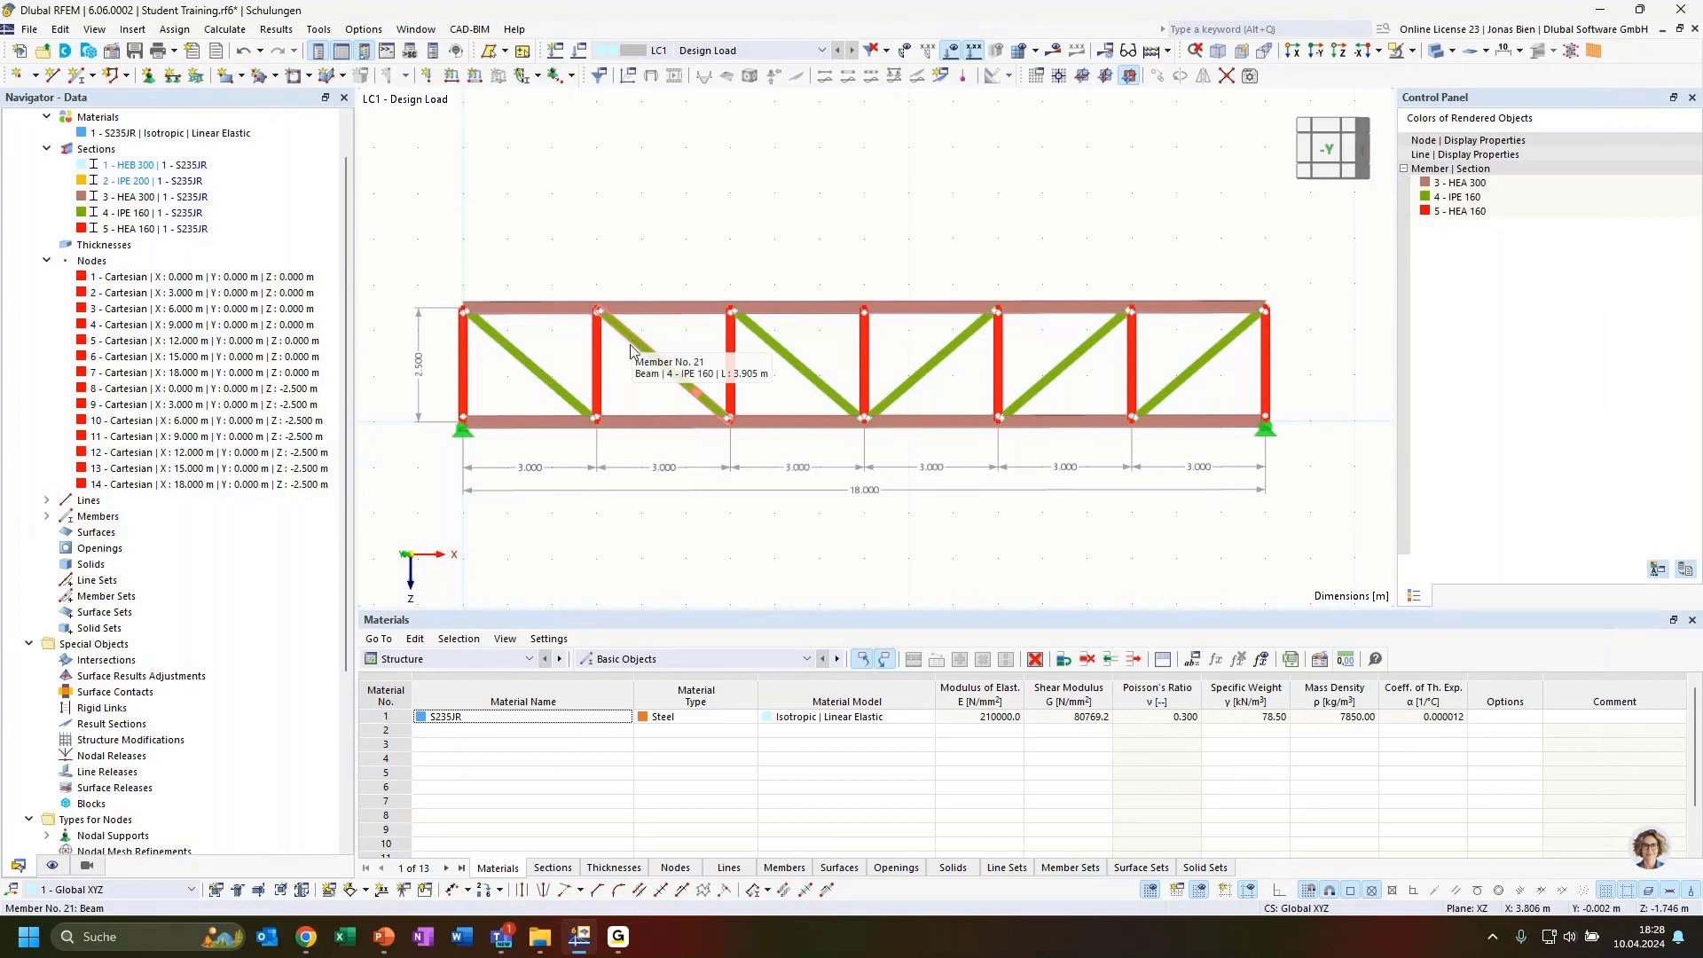
pyautogui.doubleClick(632, 356)
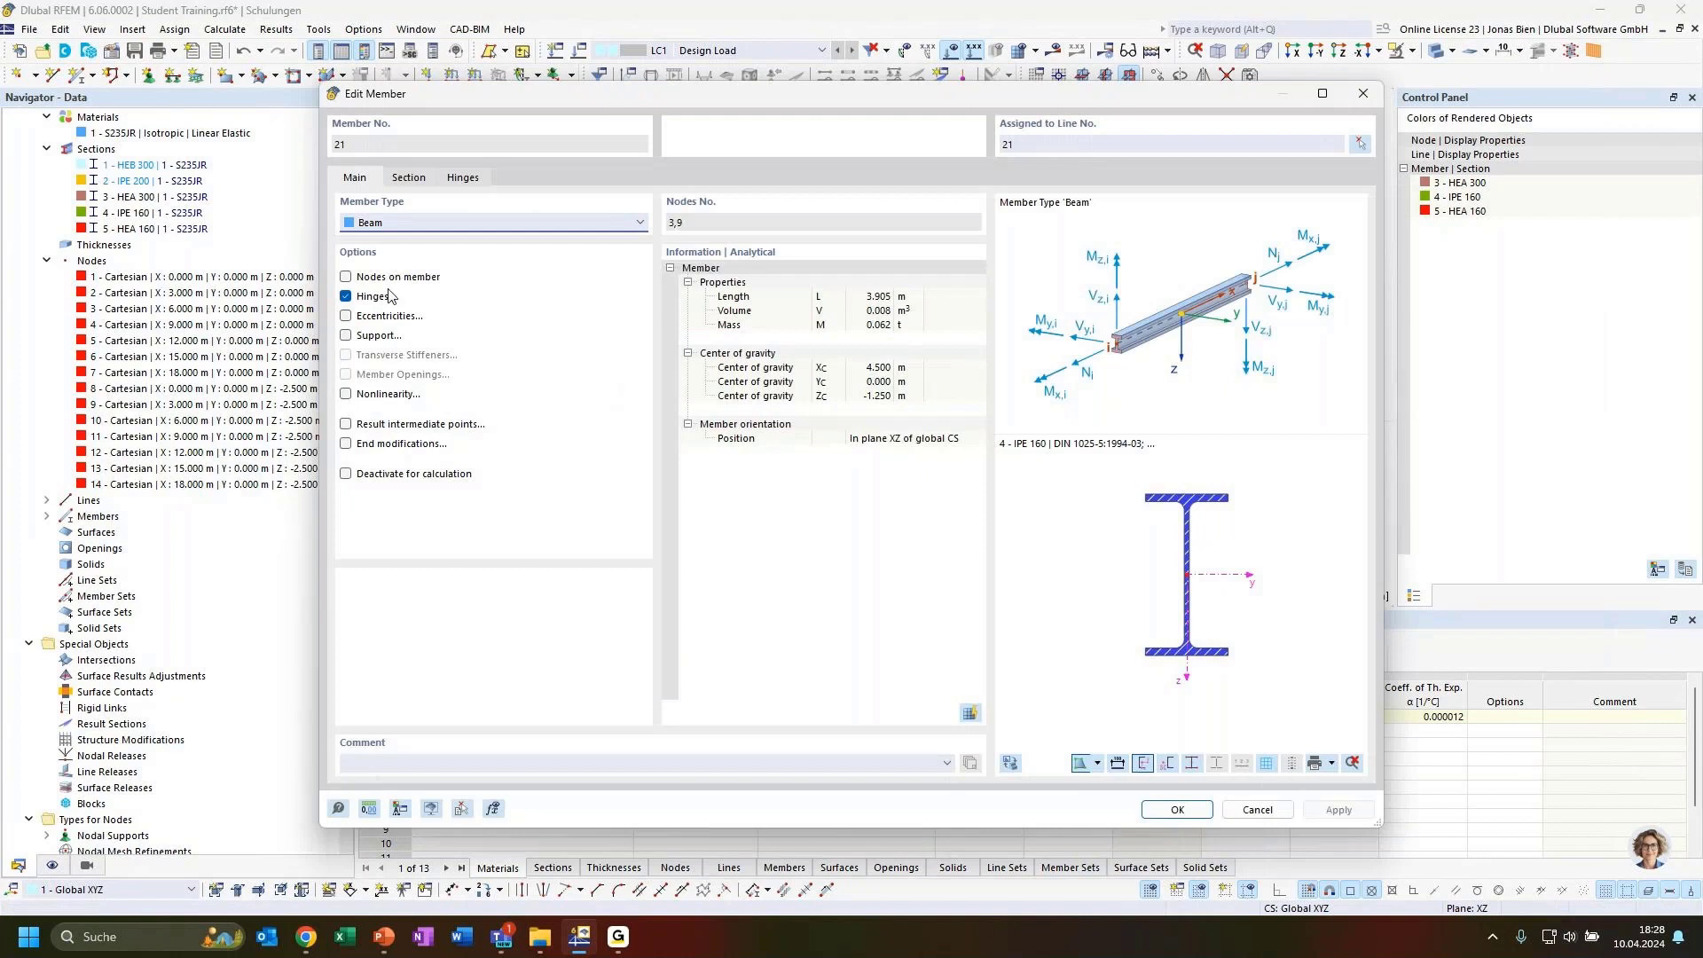
pyautogui.click(463, 178)
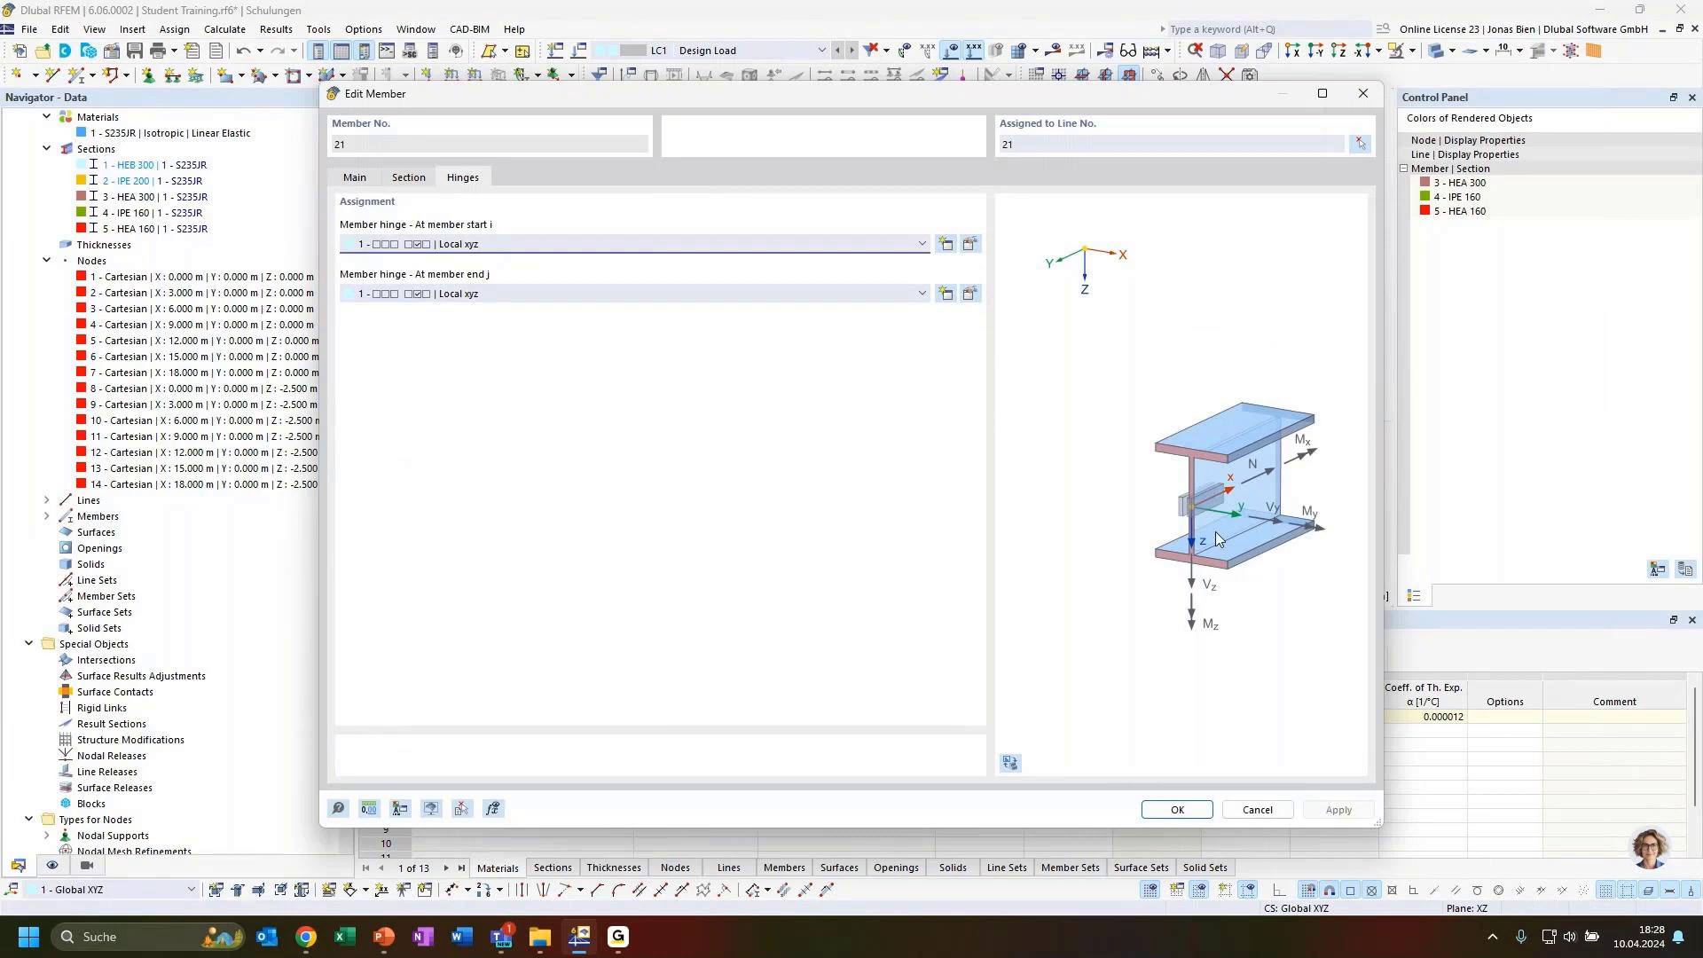
pyautogui.click(354, 177)
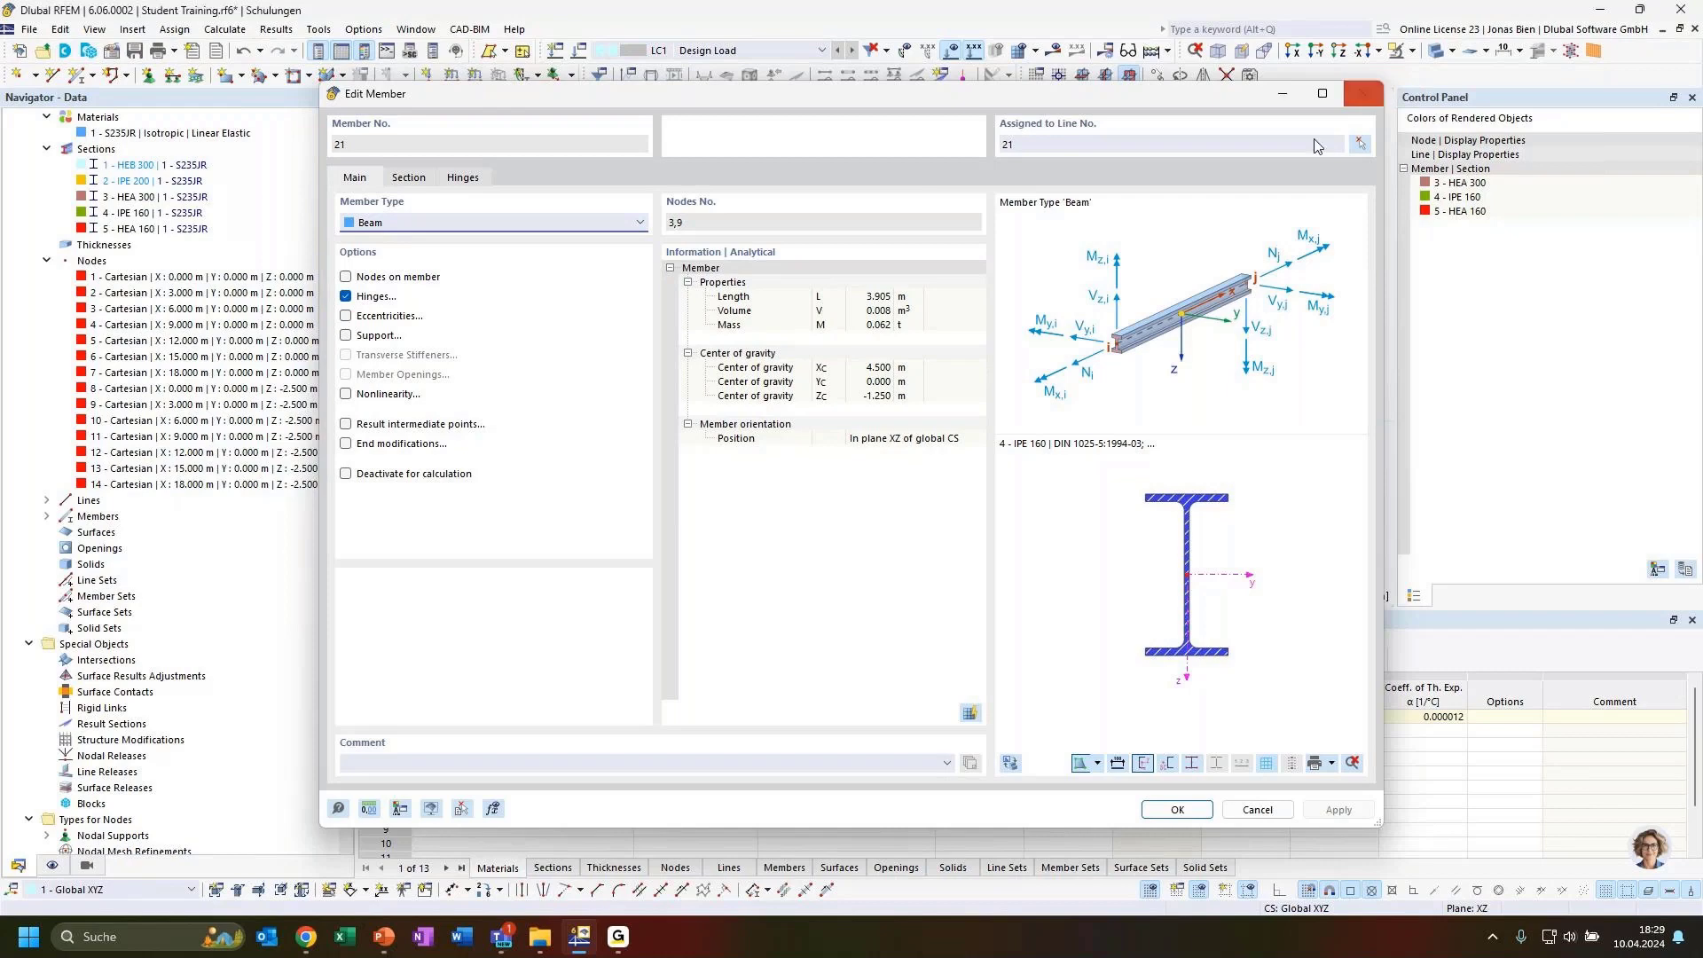
pyautogui.click(1365, 94)
# Change the member type of all vertical and diagonal members (7-13, 20-25) from Beam to Truss
pyautogui.moveTo(1311, 380); pyautogui.dragTo(442, 347)
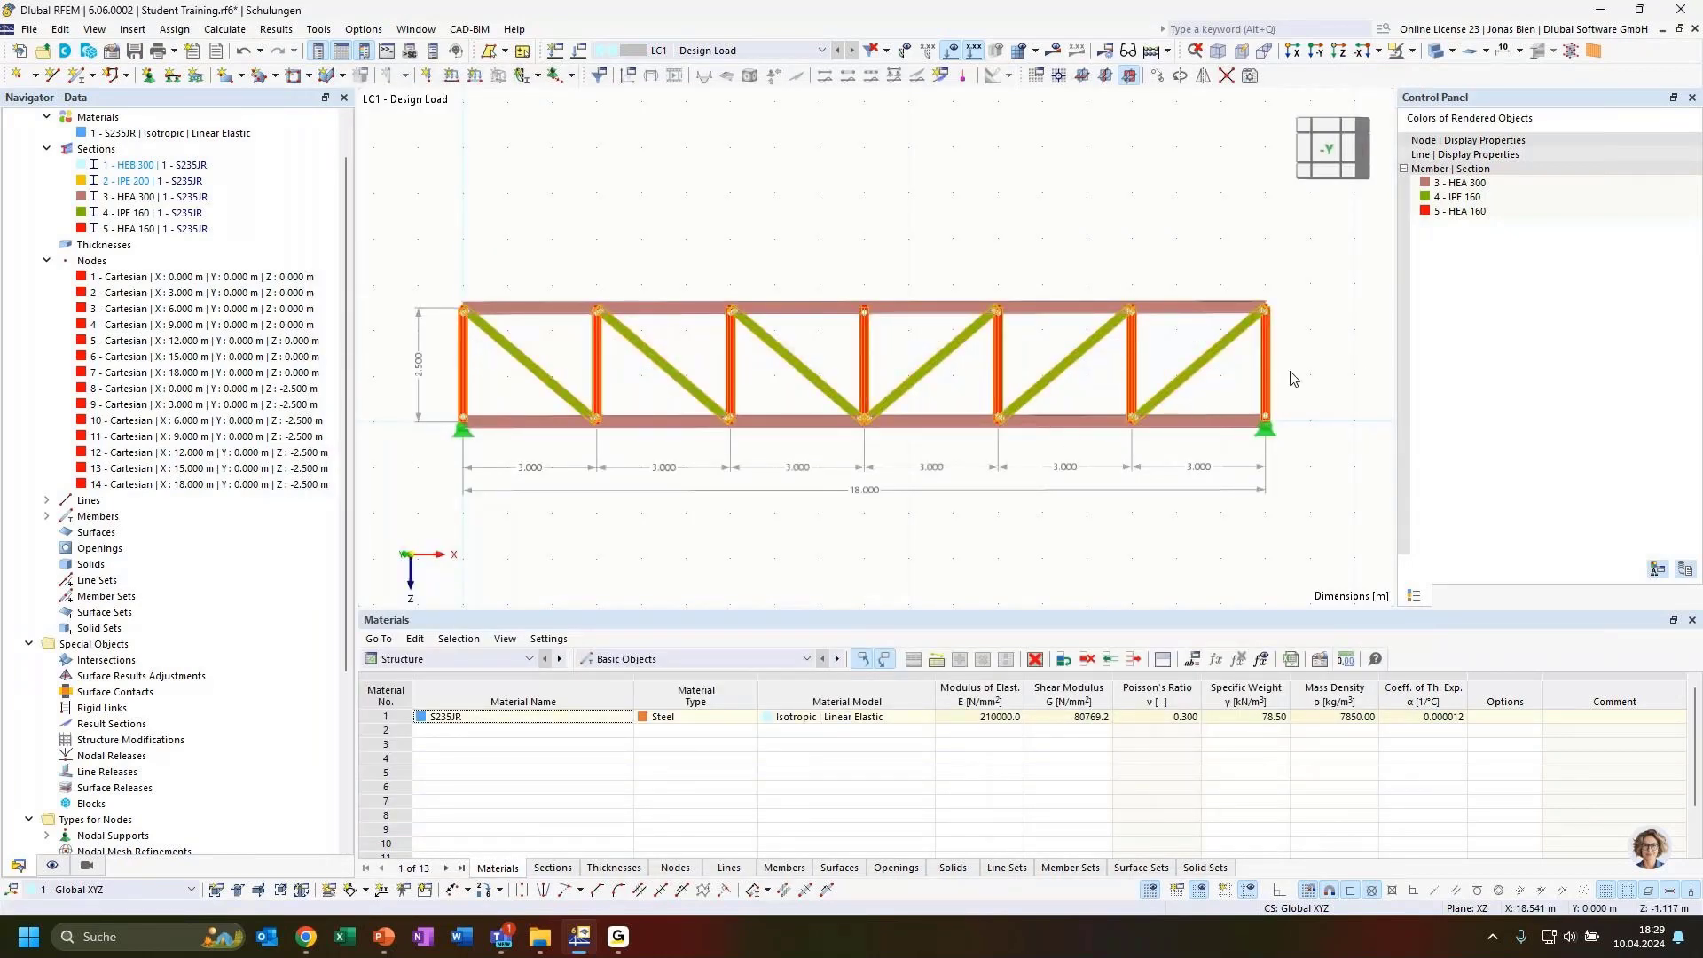
pyautogui.rightClick(1190, 380)
pyautogui.moveTo(1280, 435)
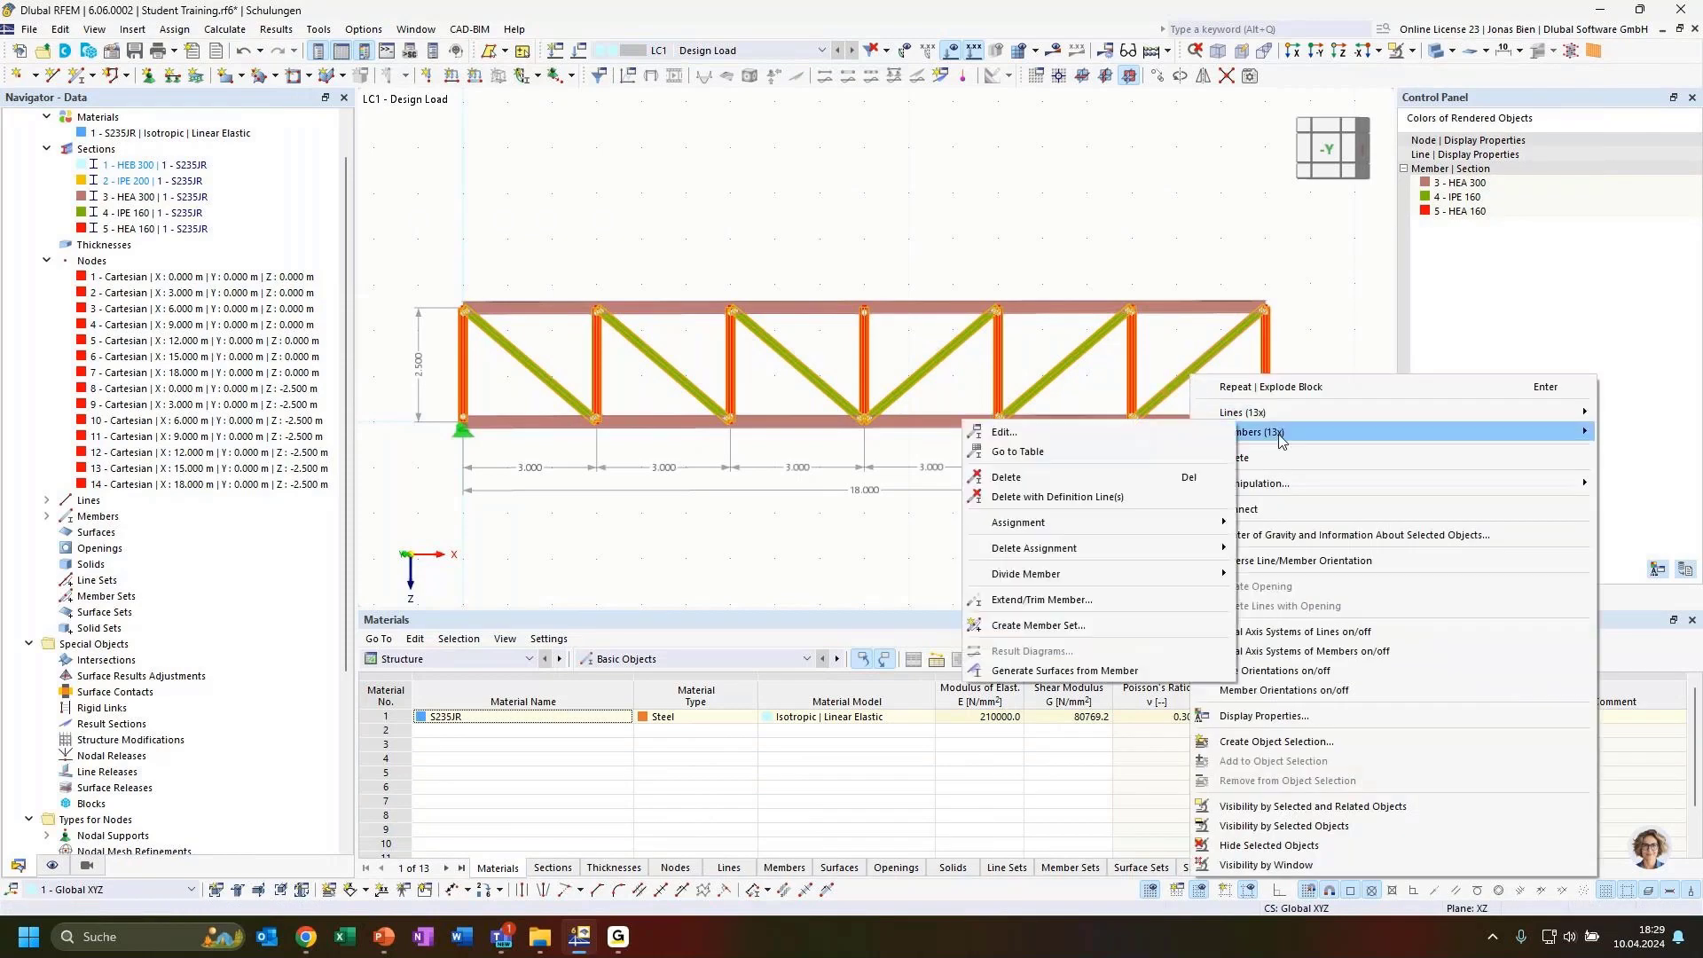
pyautogui.click(1120, 433)
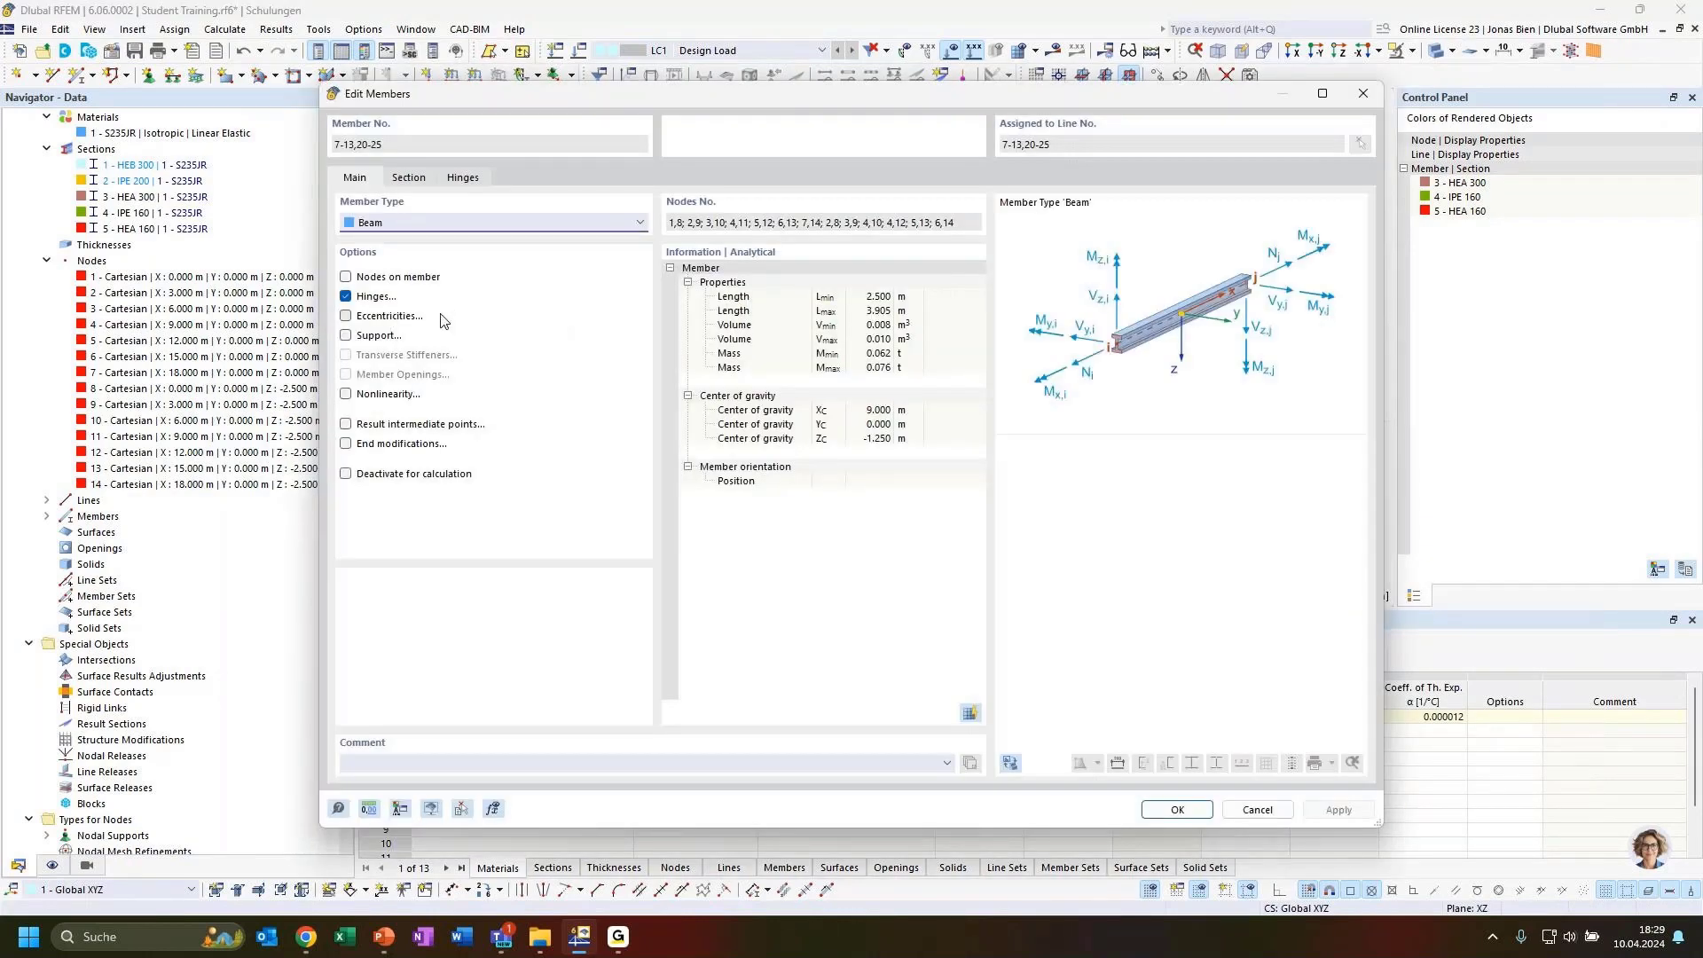
pyautogui.click(435, 222)
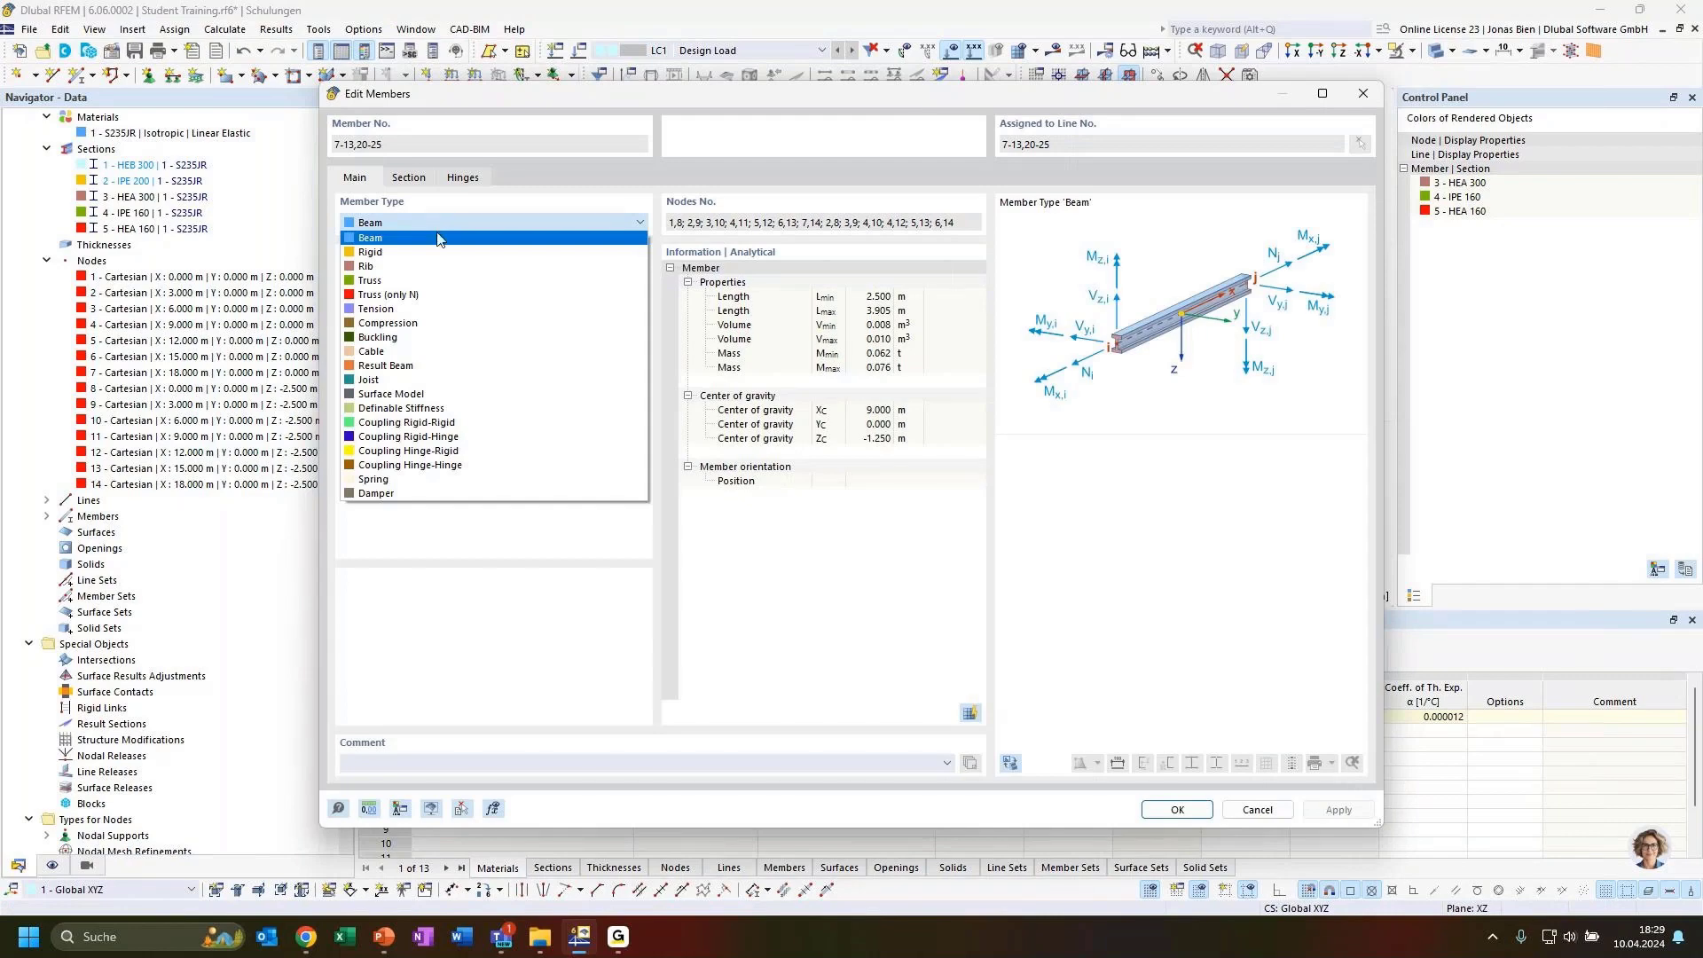
pyautogui.click(715, 93)
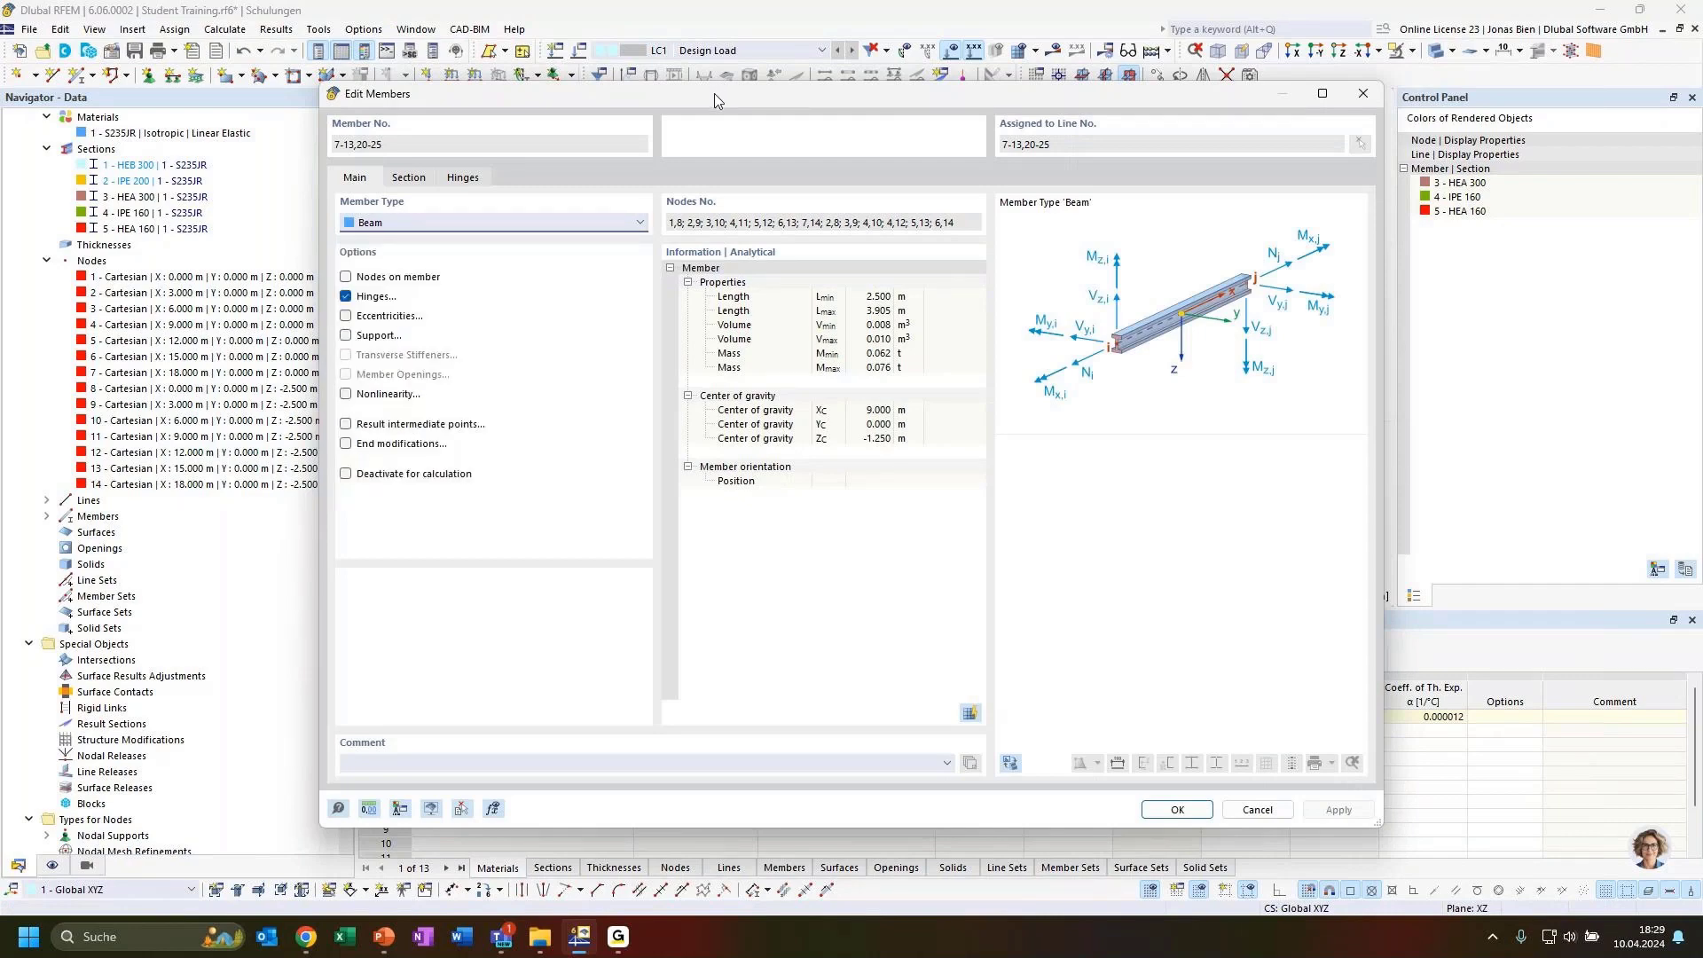
pyautogui.moveTo(715, 93); pyautogui.dragTo(724, 425)
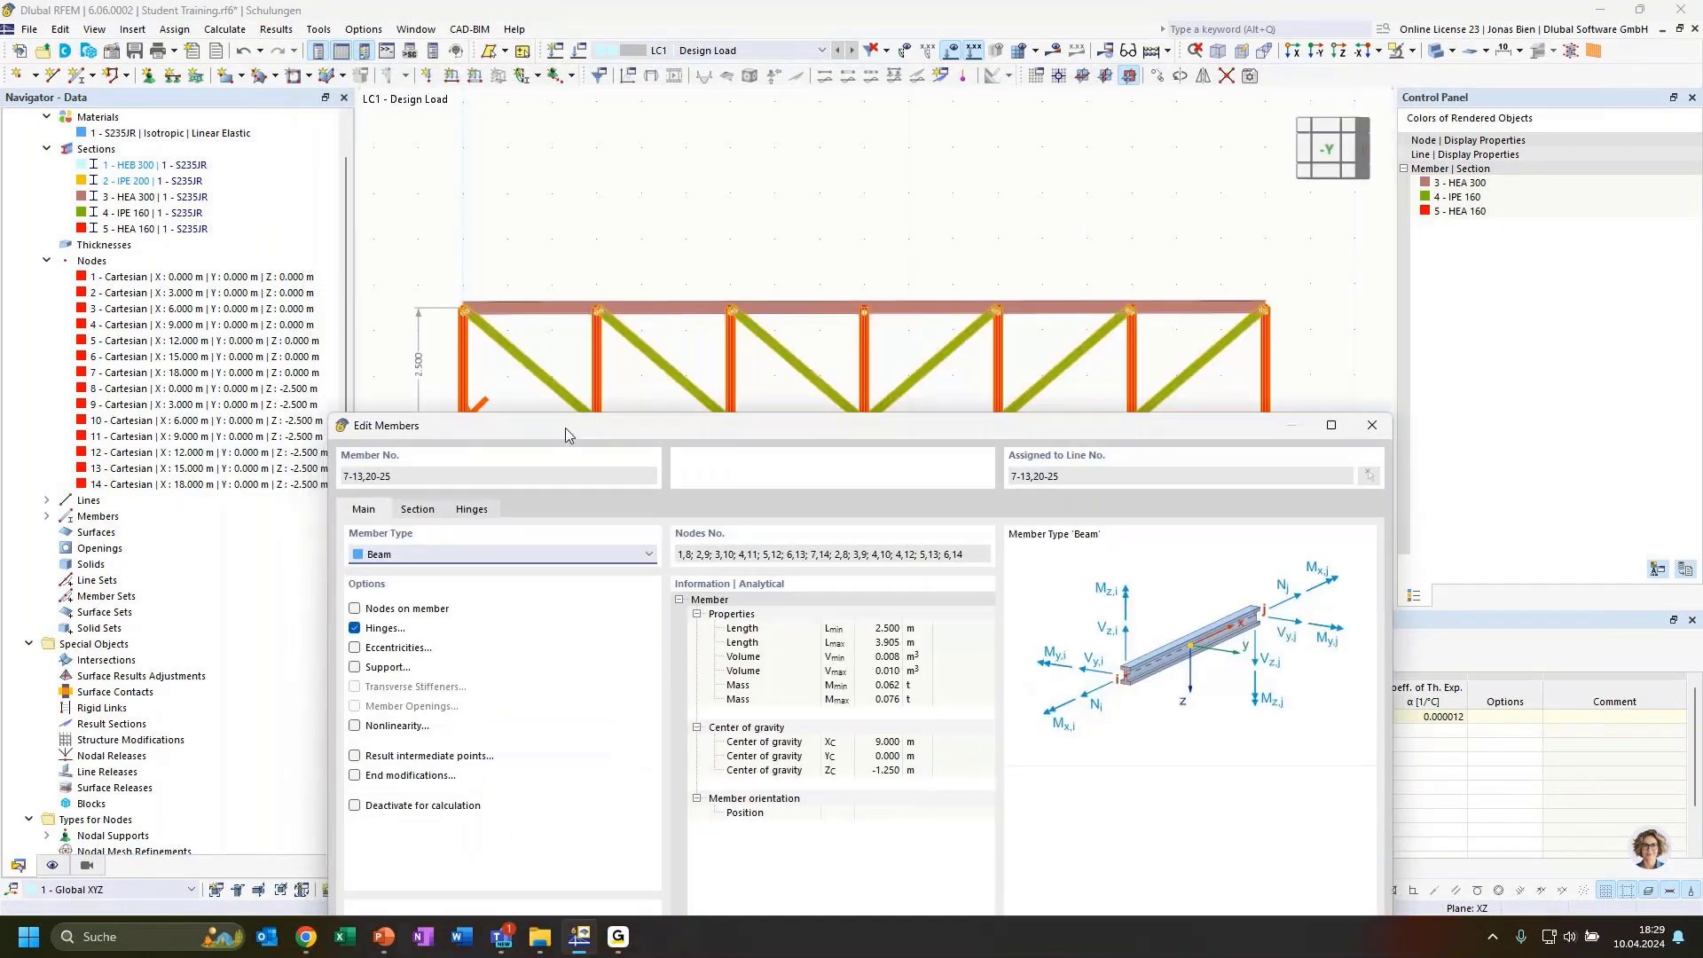
pyautogui.moveTo(566, 428); pyautogui.dragTo(583, 143)
pyautogui.click(475, 269)
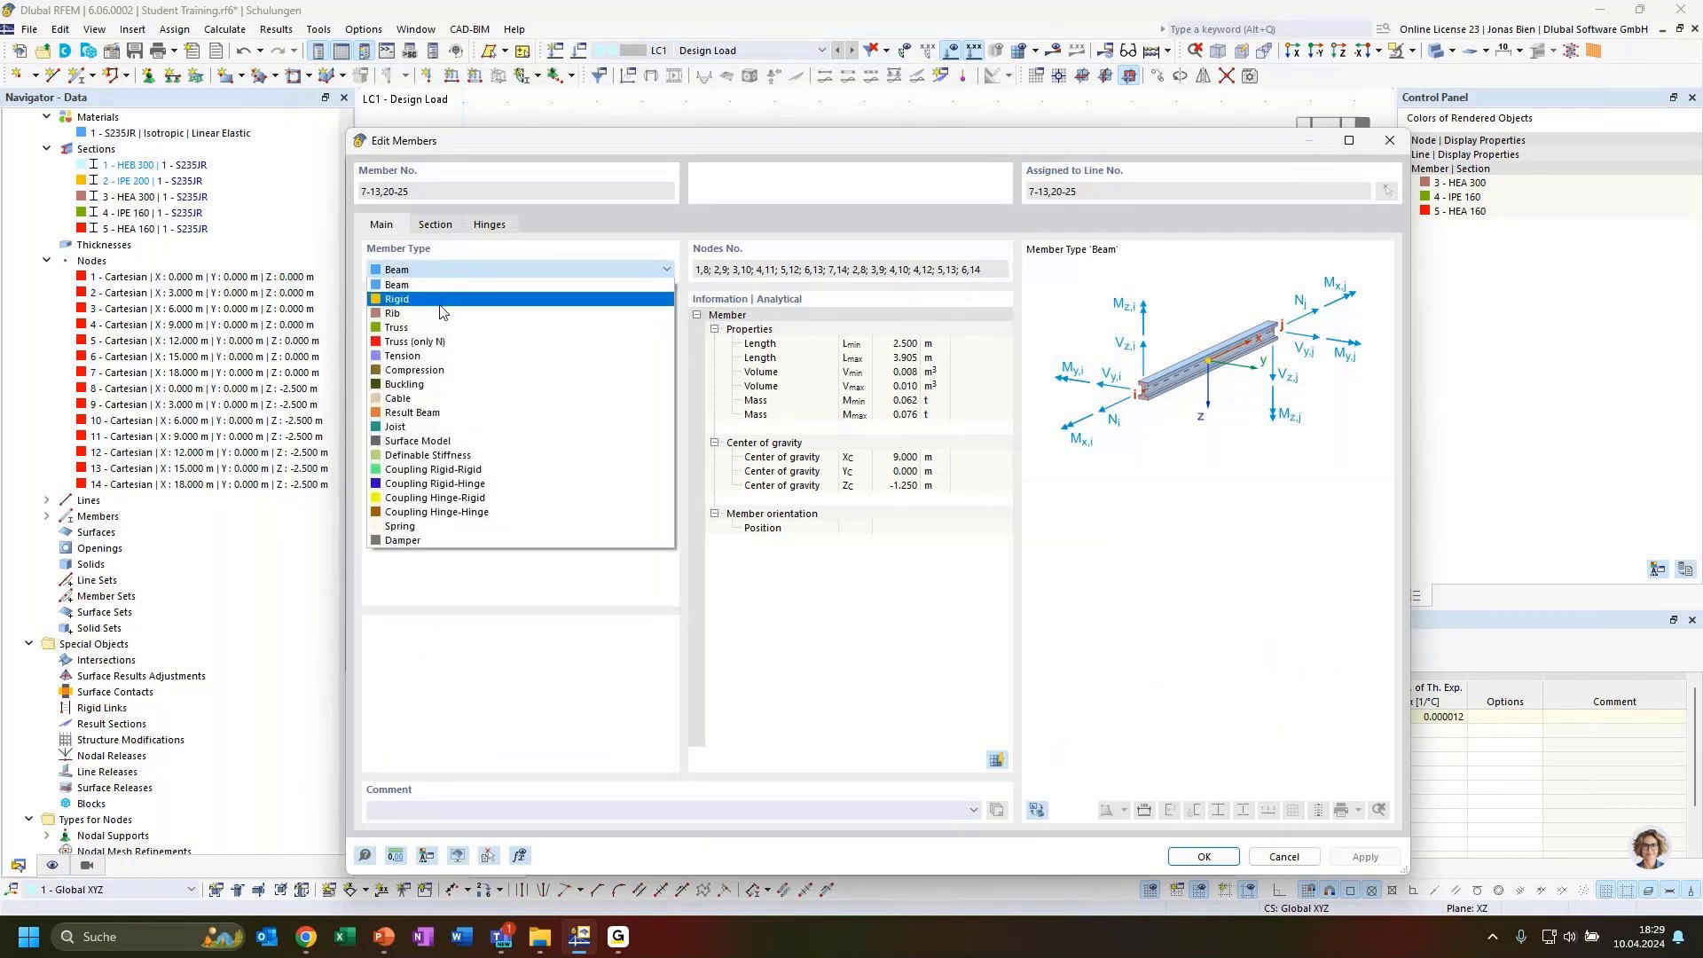
pyautogui.click(422, 328)
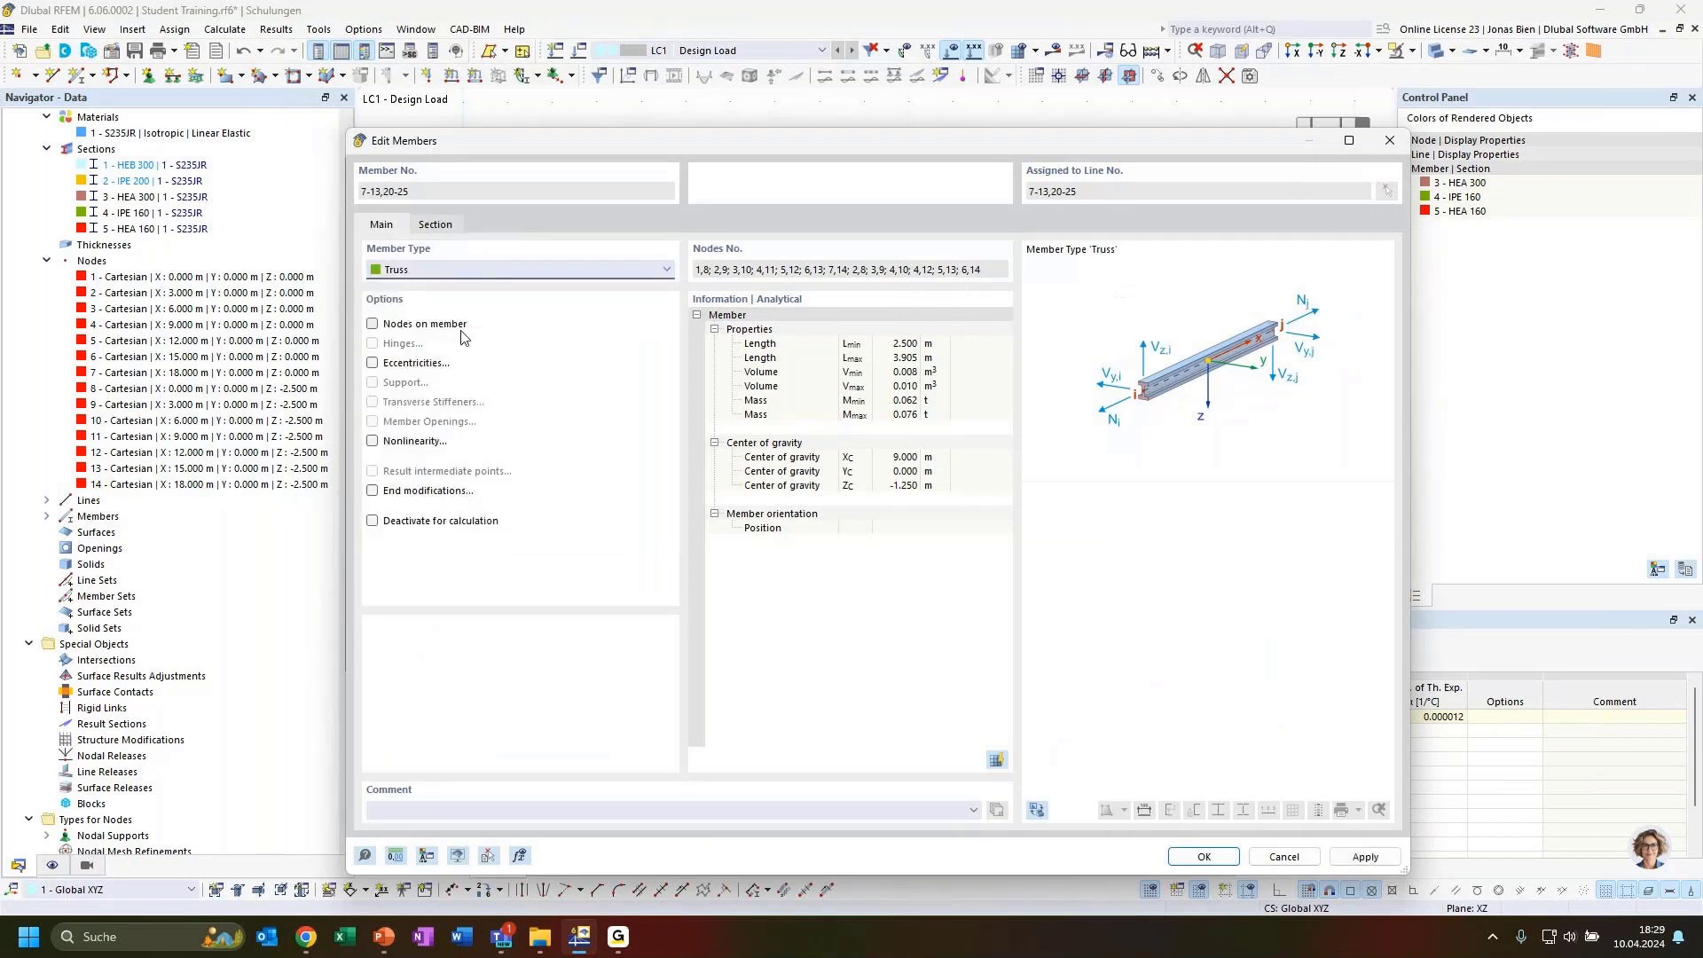
pyautogui.click(1199, 857)
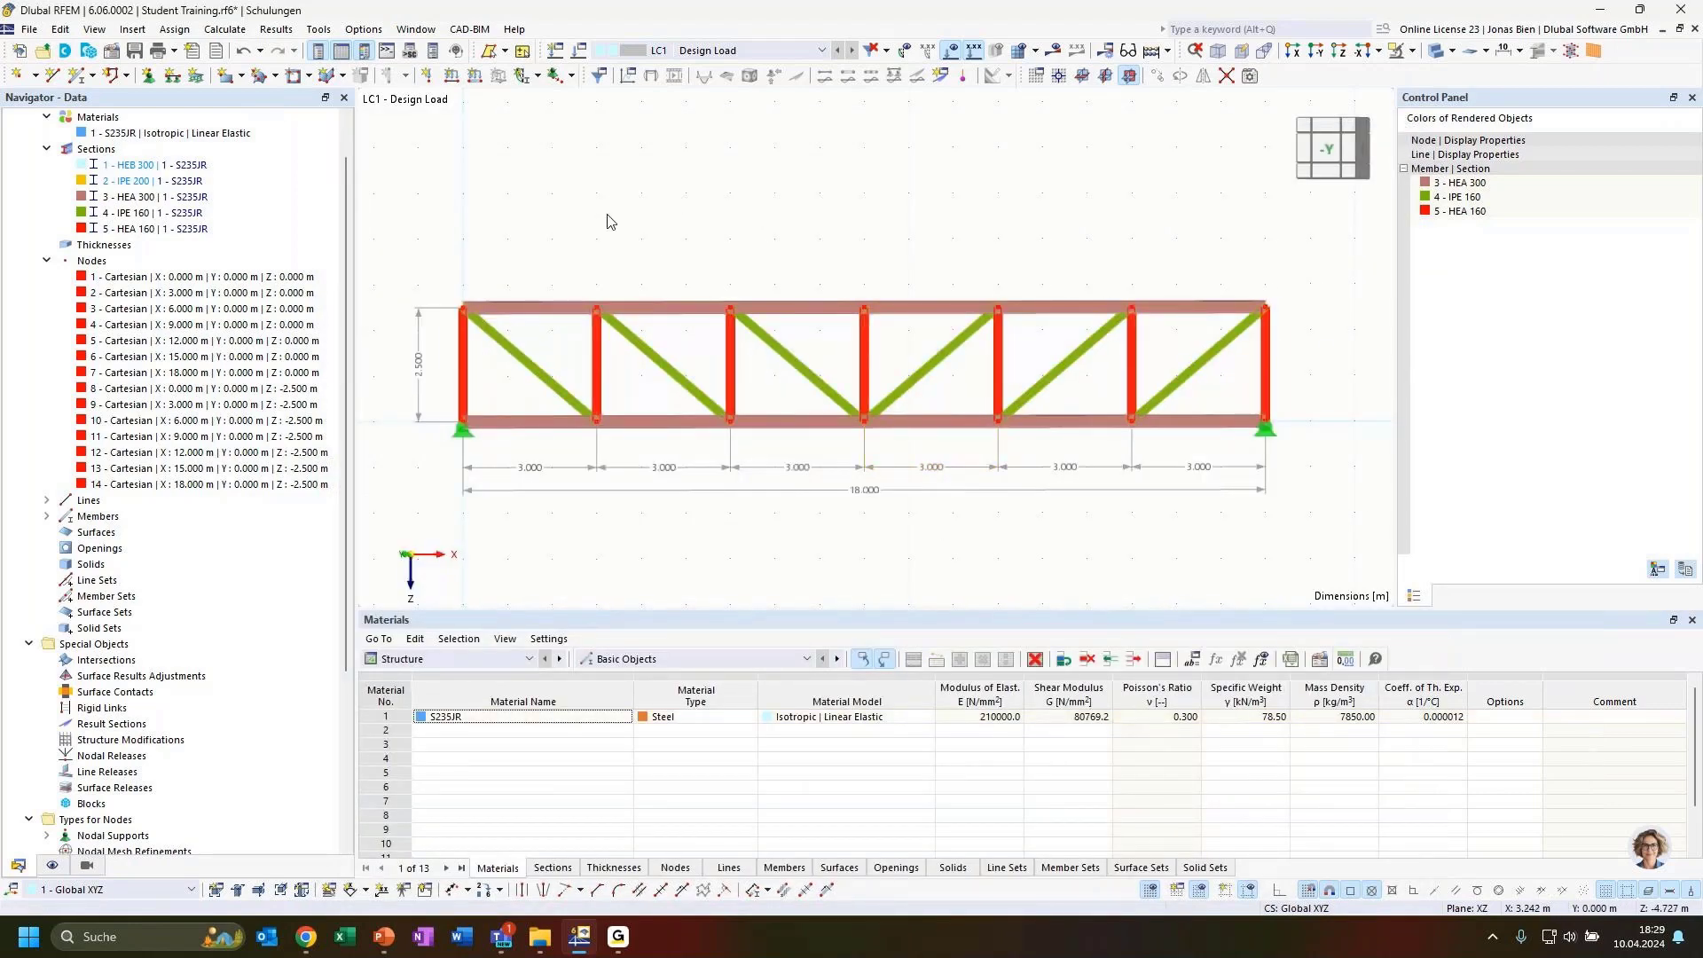
# Delete the entire truss together with its supports and dimensions
pyautogui.keyDown('ctrl'); pyautogui.moveTo(609, 220); pyautogui.dragTo(657, 247, button='middle'); pyautogui.keyUp('ctrl')
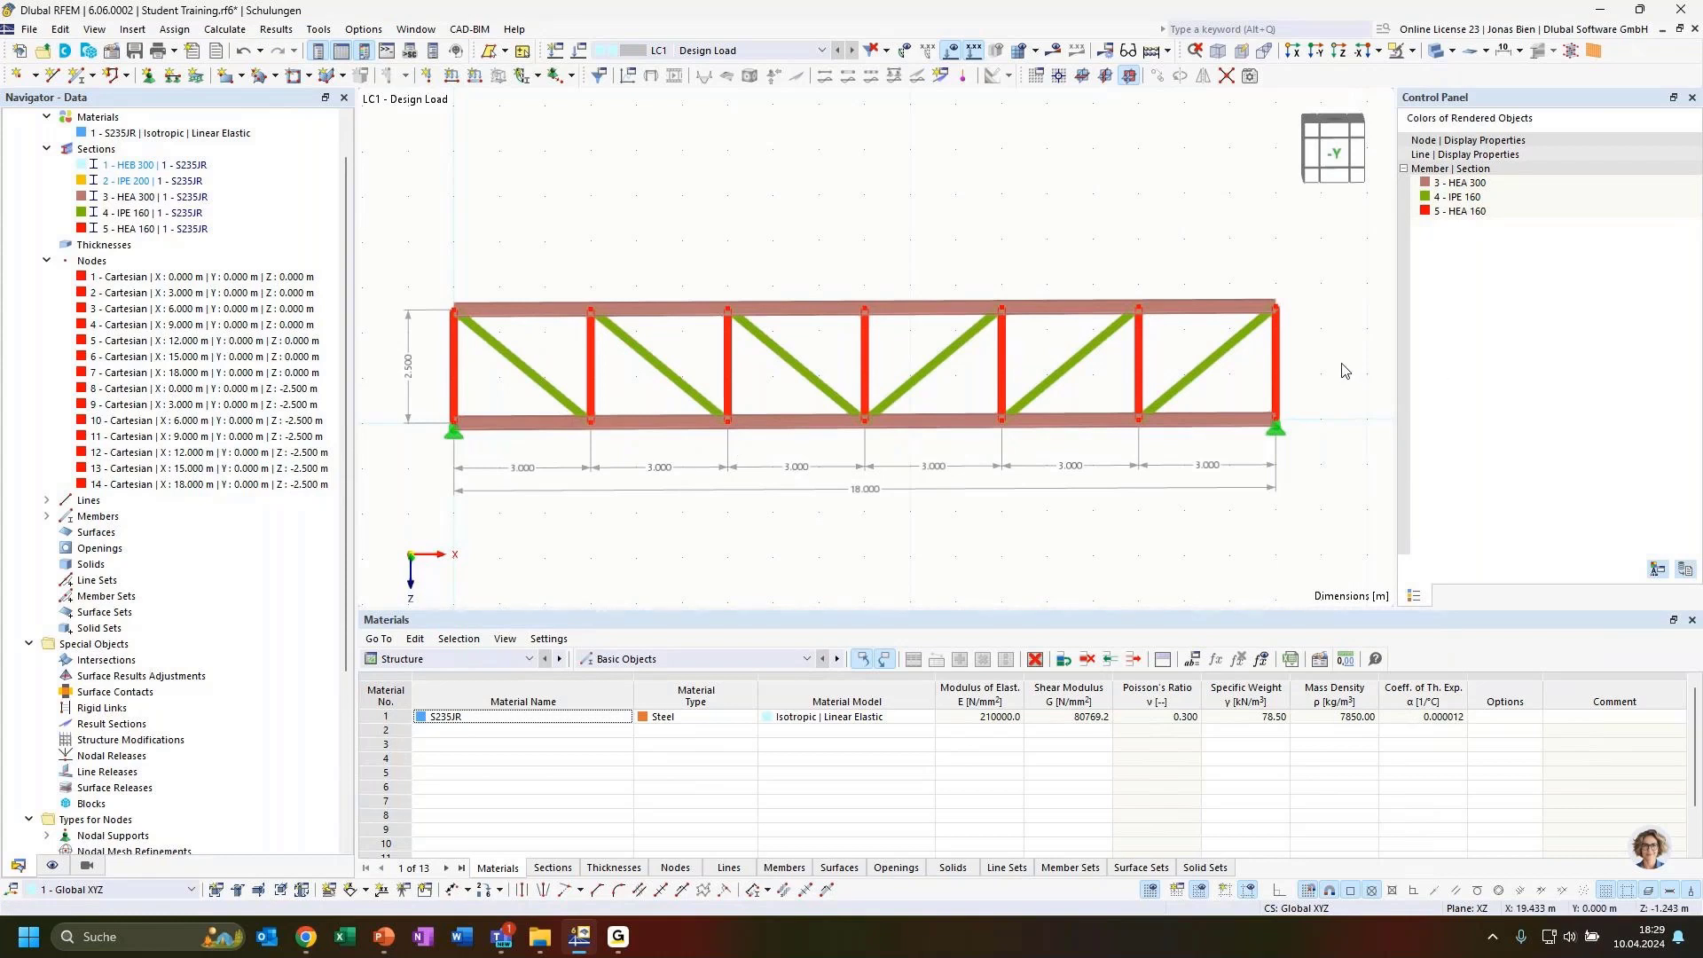
pyautogui.keyDown('ctrl'); pyautogui.moveTo(863, 556); pyautogui.dragTo(983, 535, button='middle'); pyautogui.keyUp('ctrl')
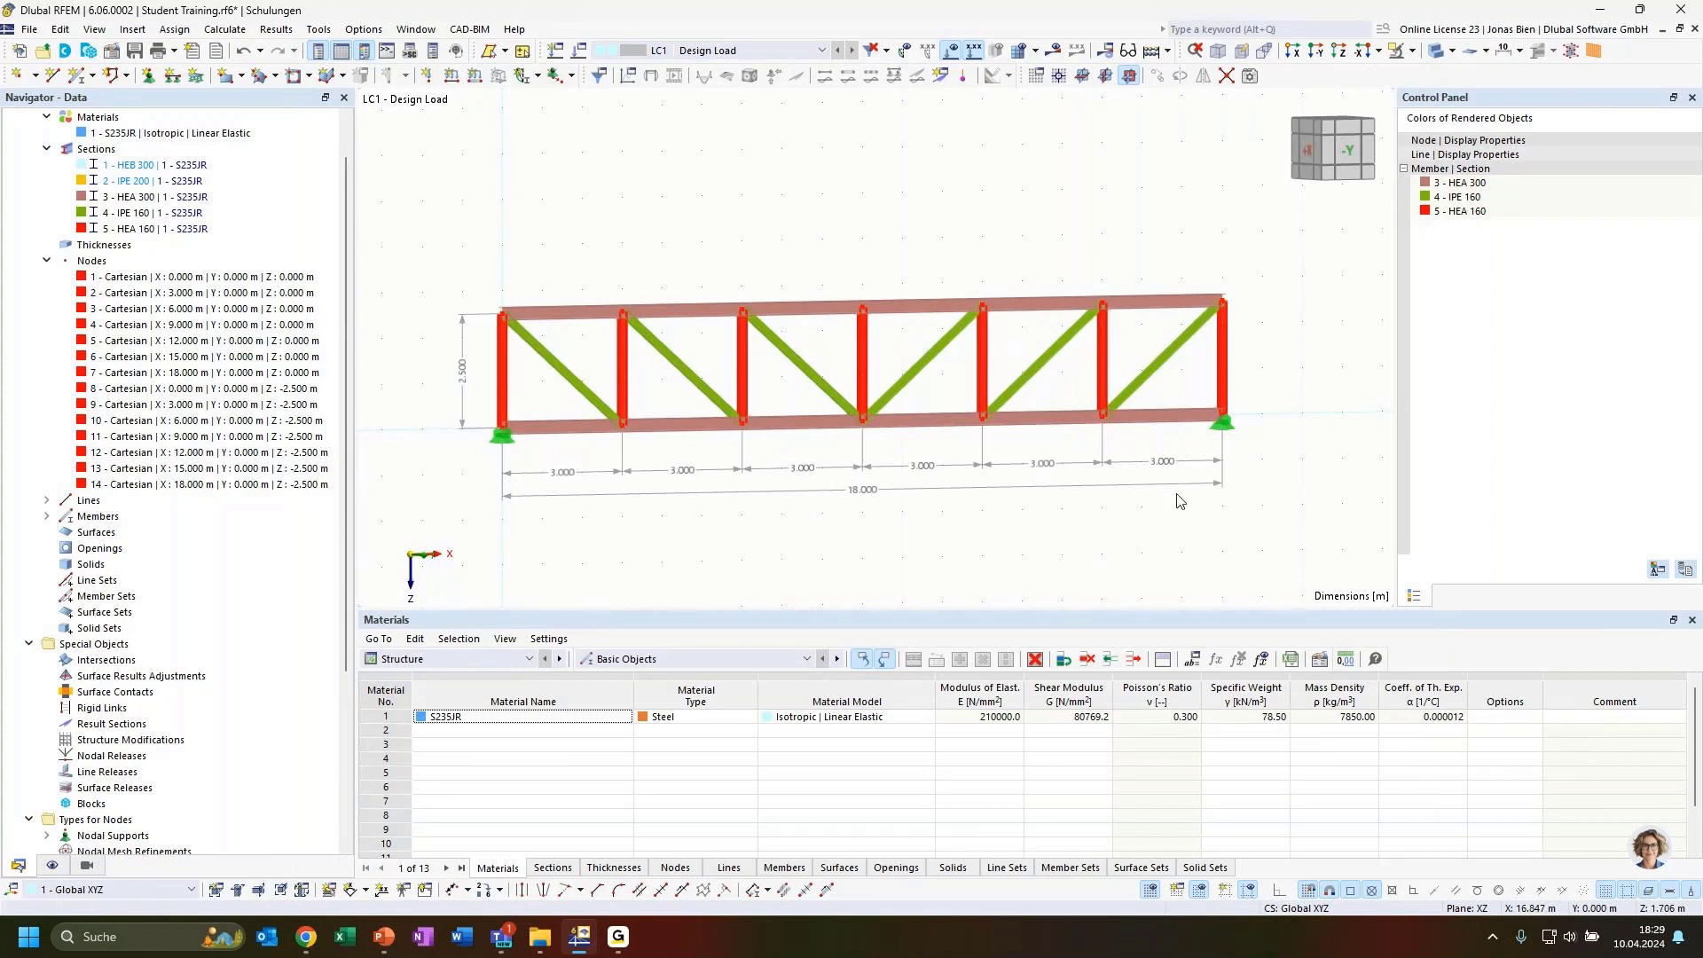
pyautogui.scroll(-2, 1019, 376)
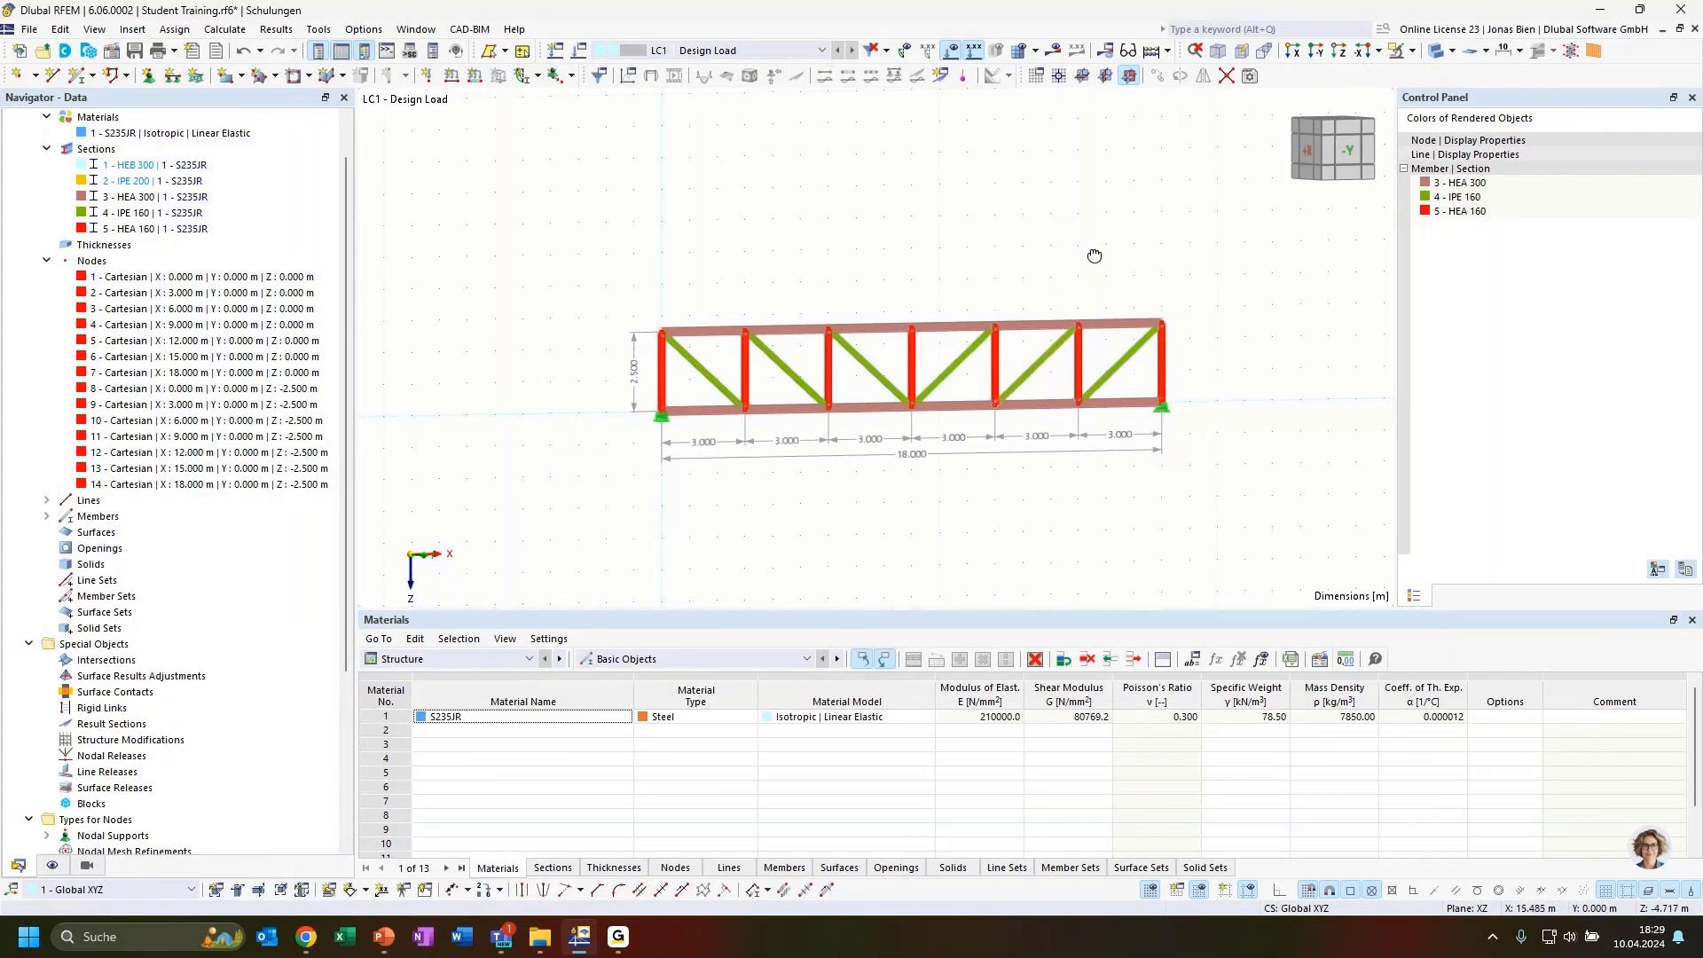
pyautogui.keyDown('ctrl'); pyautogui.moveTo(1091, 255); pyautogui.dragTo(1083, 302, button='middle'); pyautogui.keyUp('ctrl')
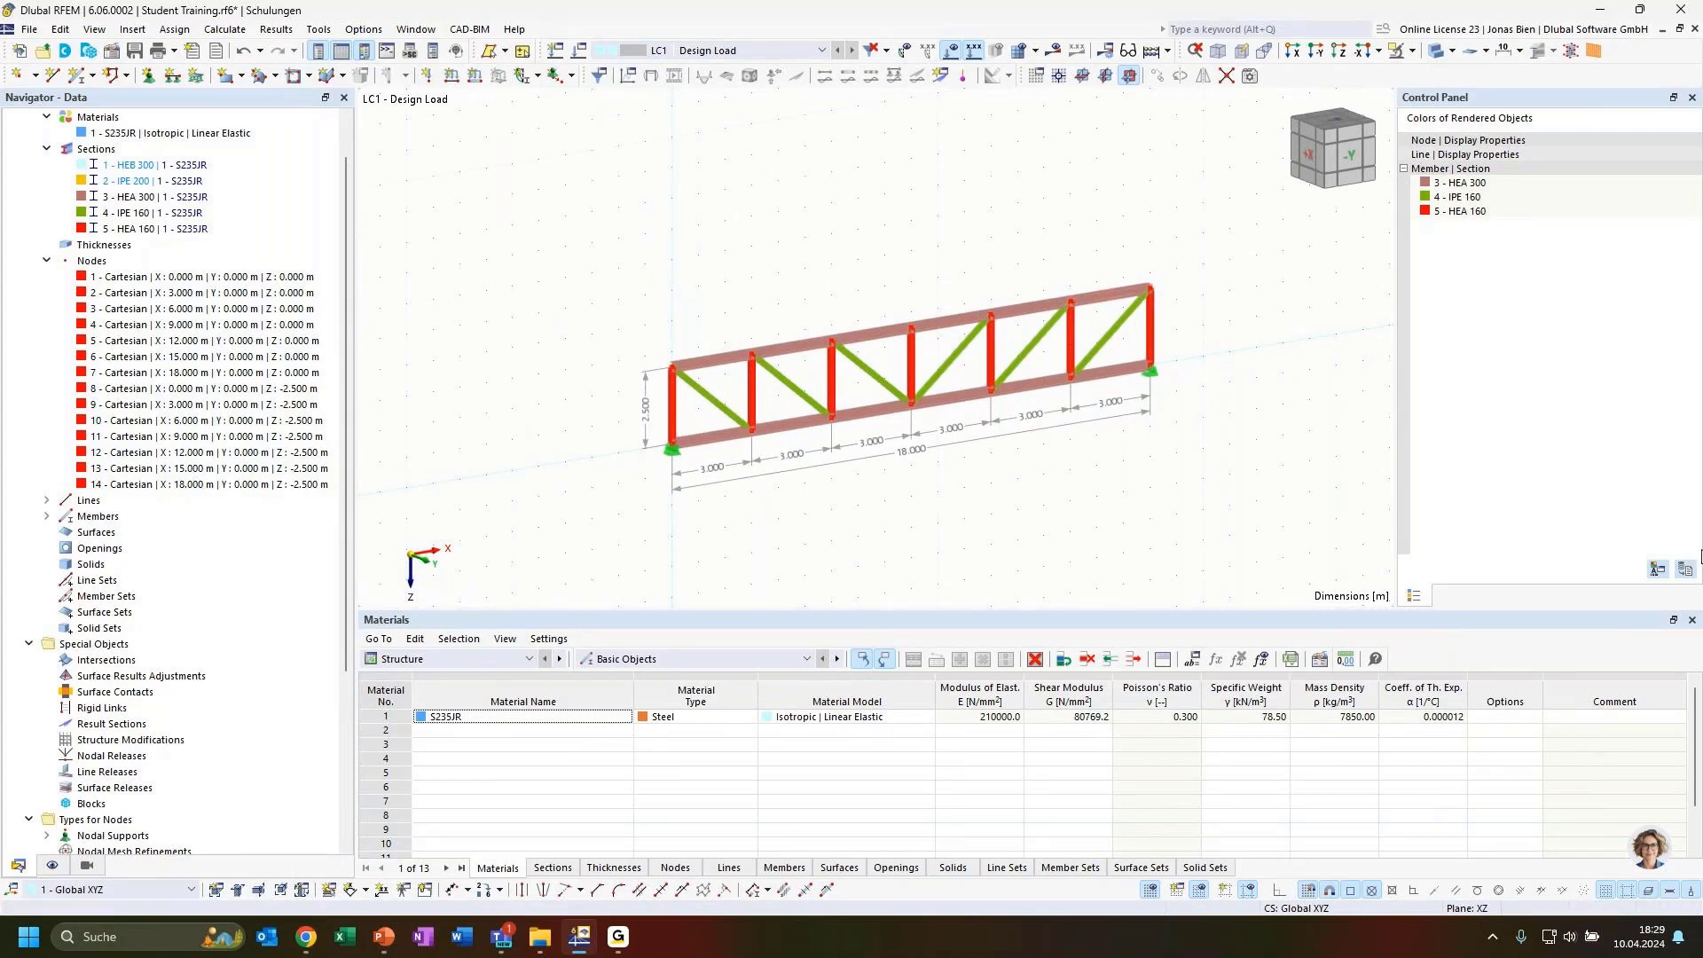
pyautogui.moveTo(592, 191); pyautogui.dragTo(1225, 545)
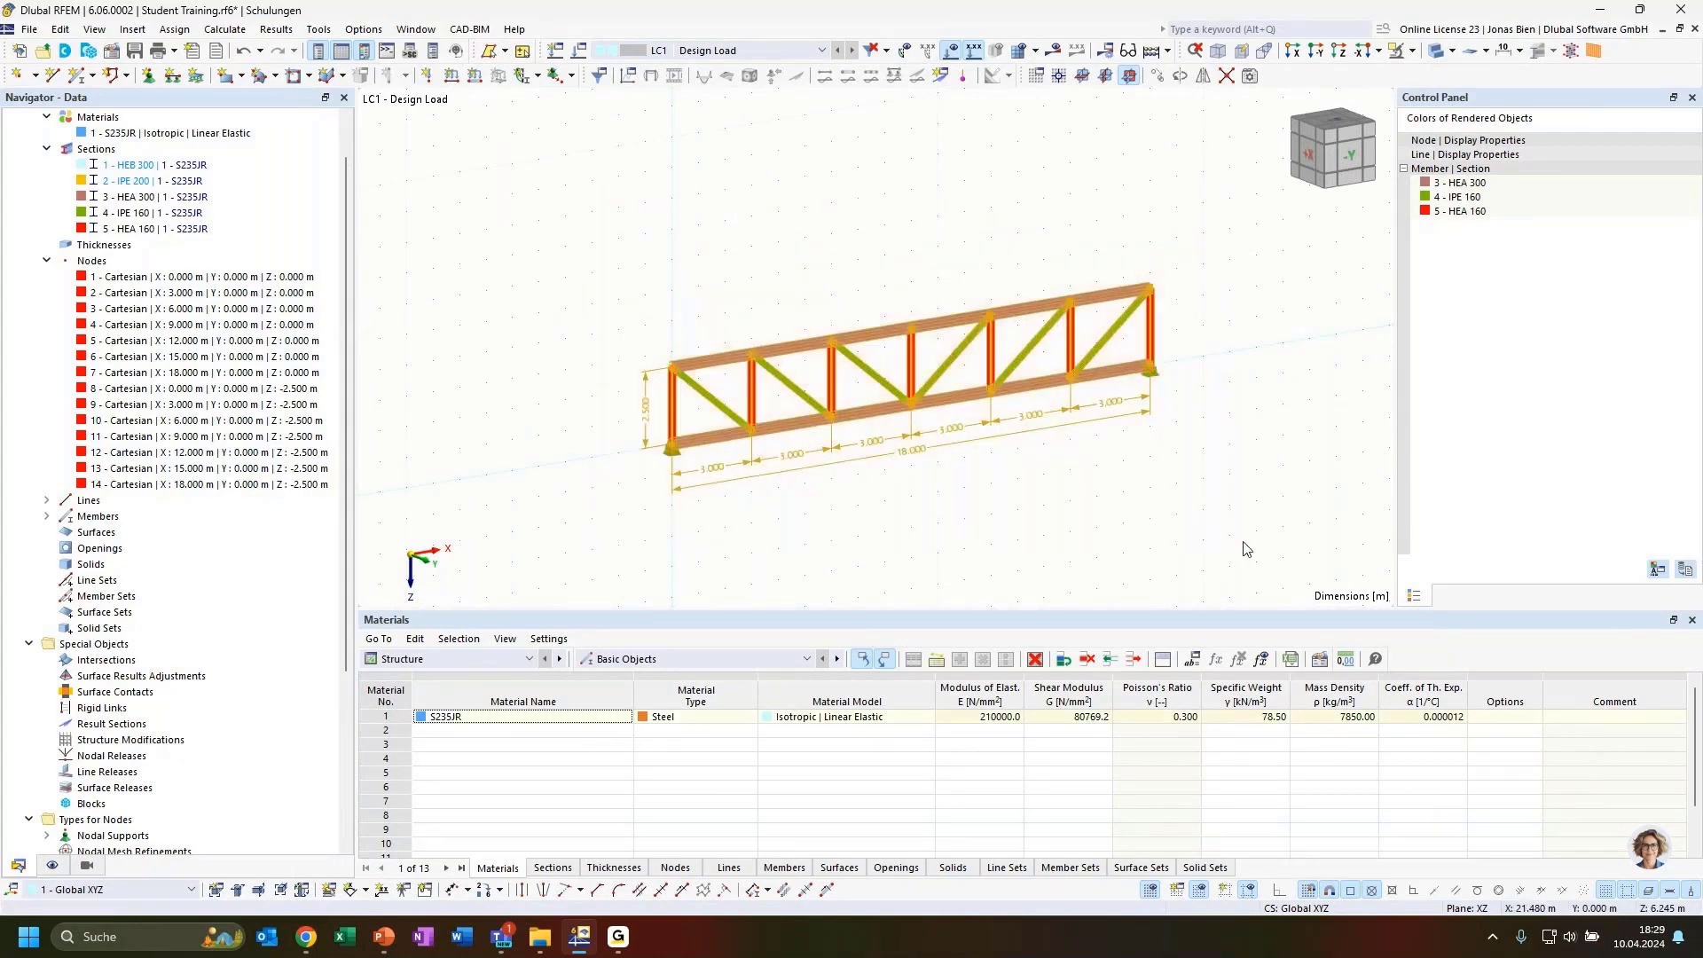
pyautogui.press('Delete')
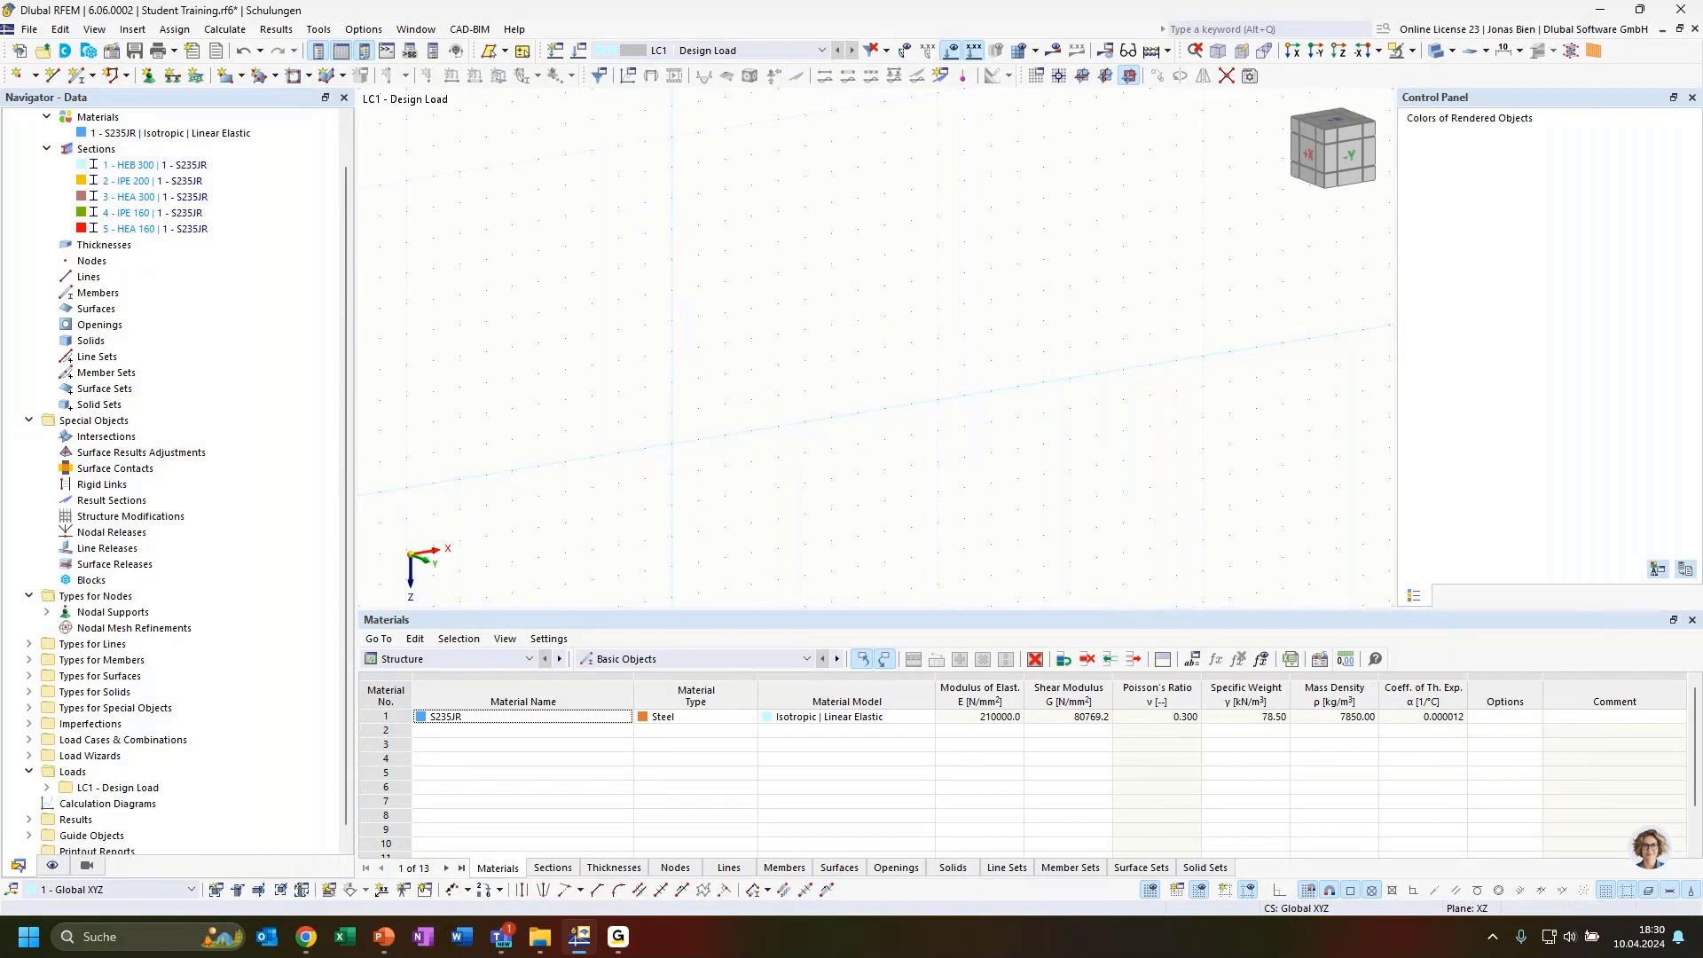
pyautogui.hotkey('alt', 'Tab')
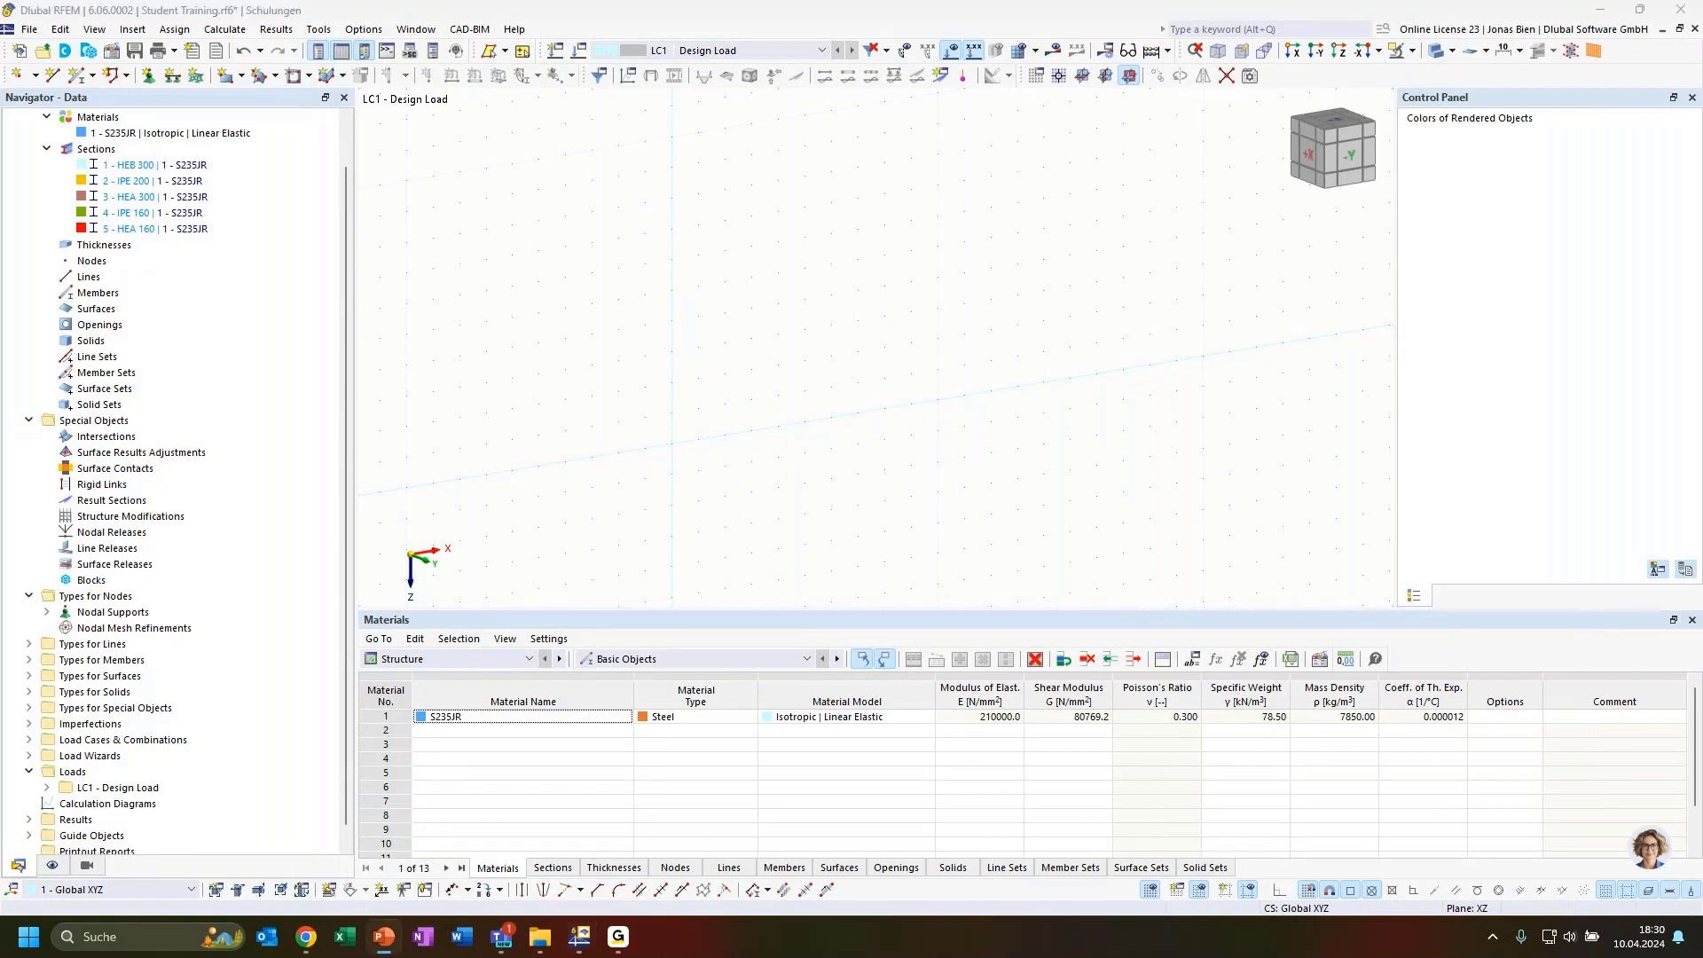
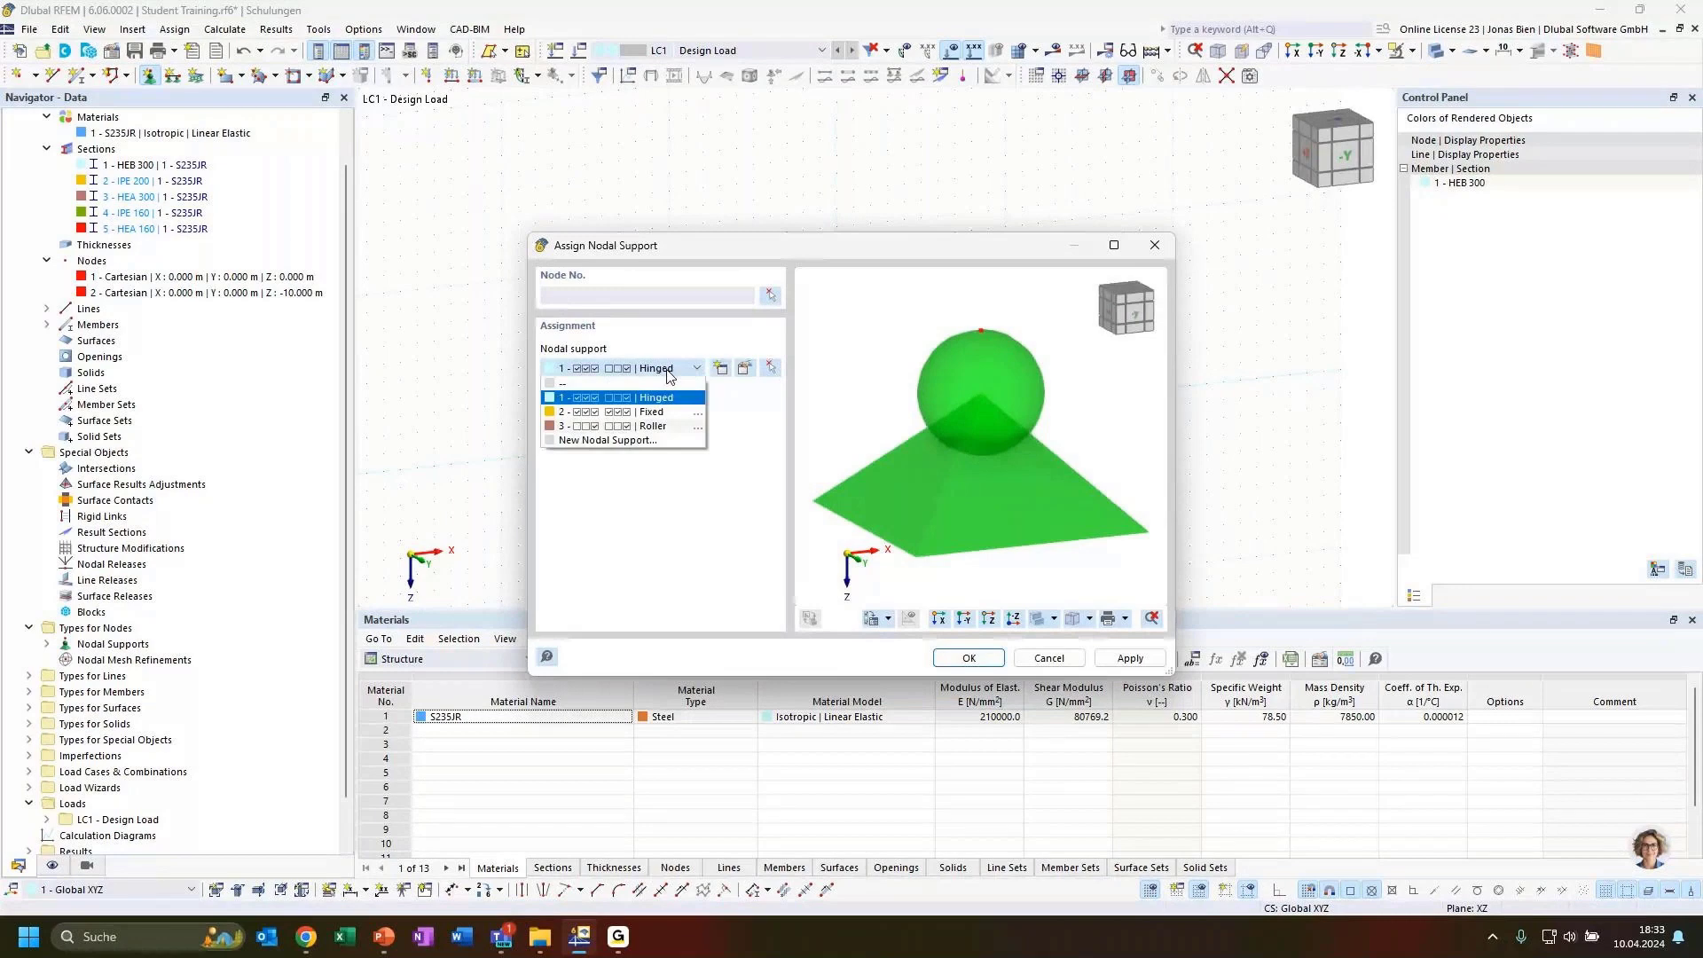
# Assign the Fixed nodal support to the column's base node
pyautogui.click(652, 412)
pyautogui.click(770, 302)
pyautogui.click(836, 422)
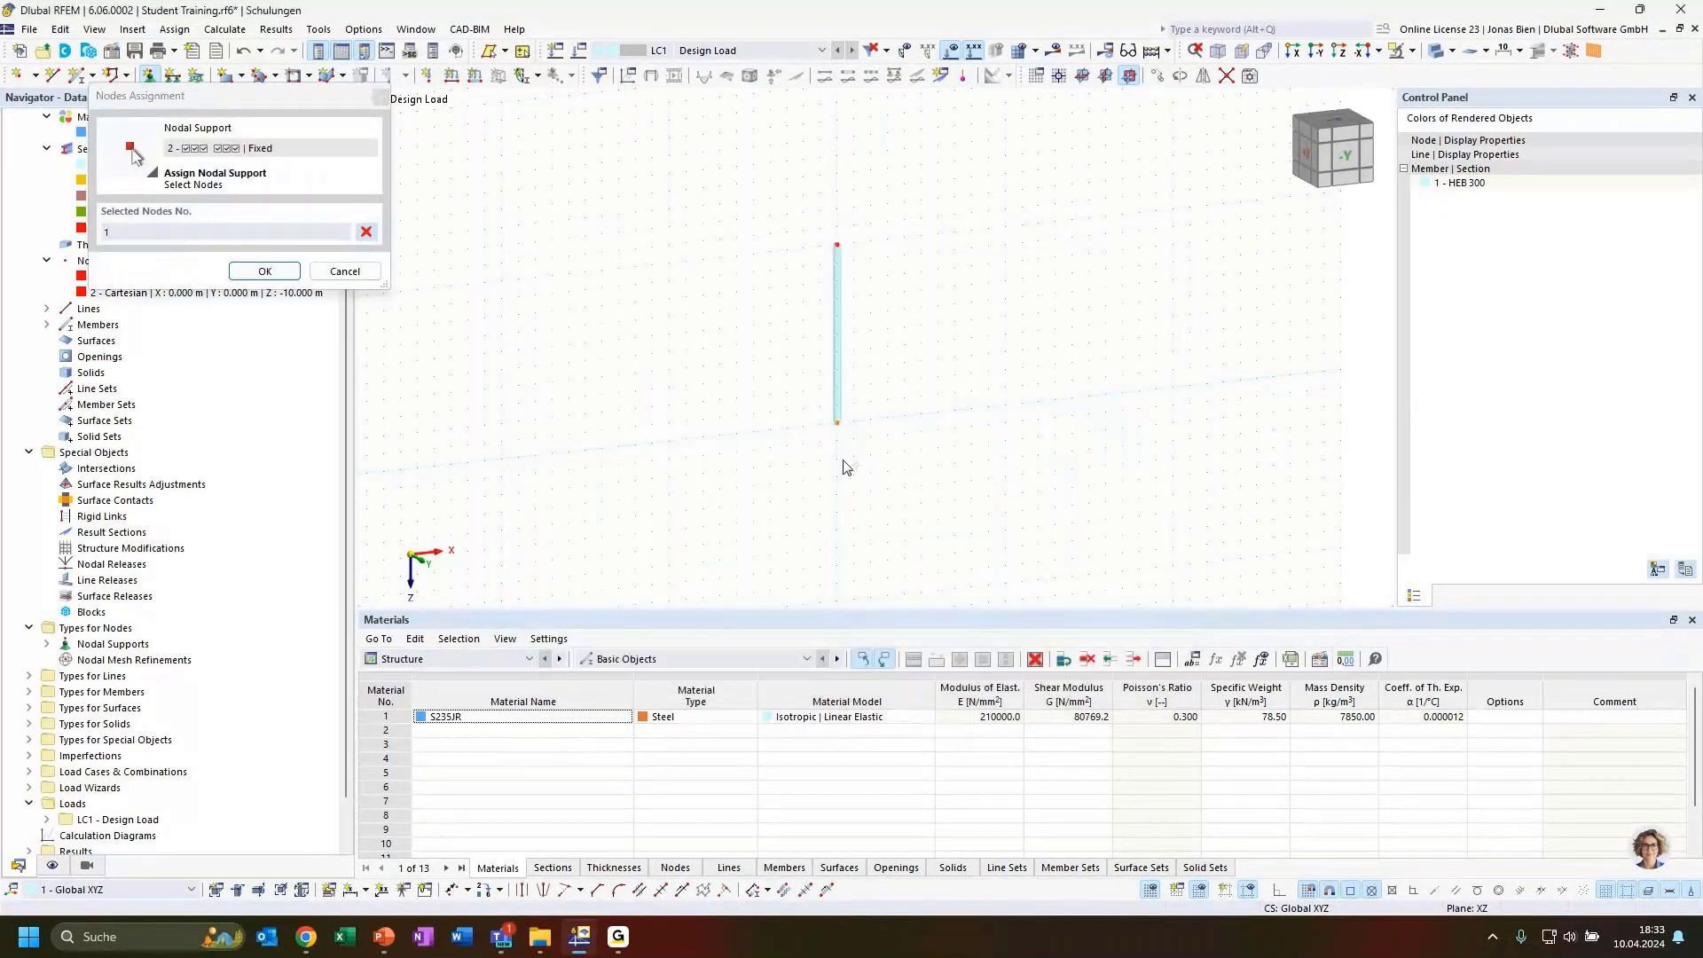
pyautogui.click(265, 271)
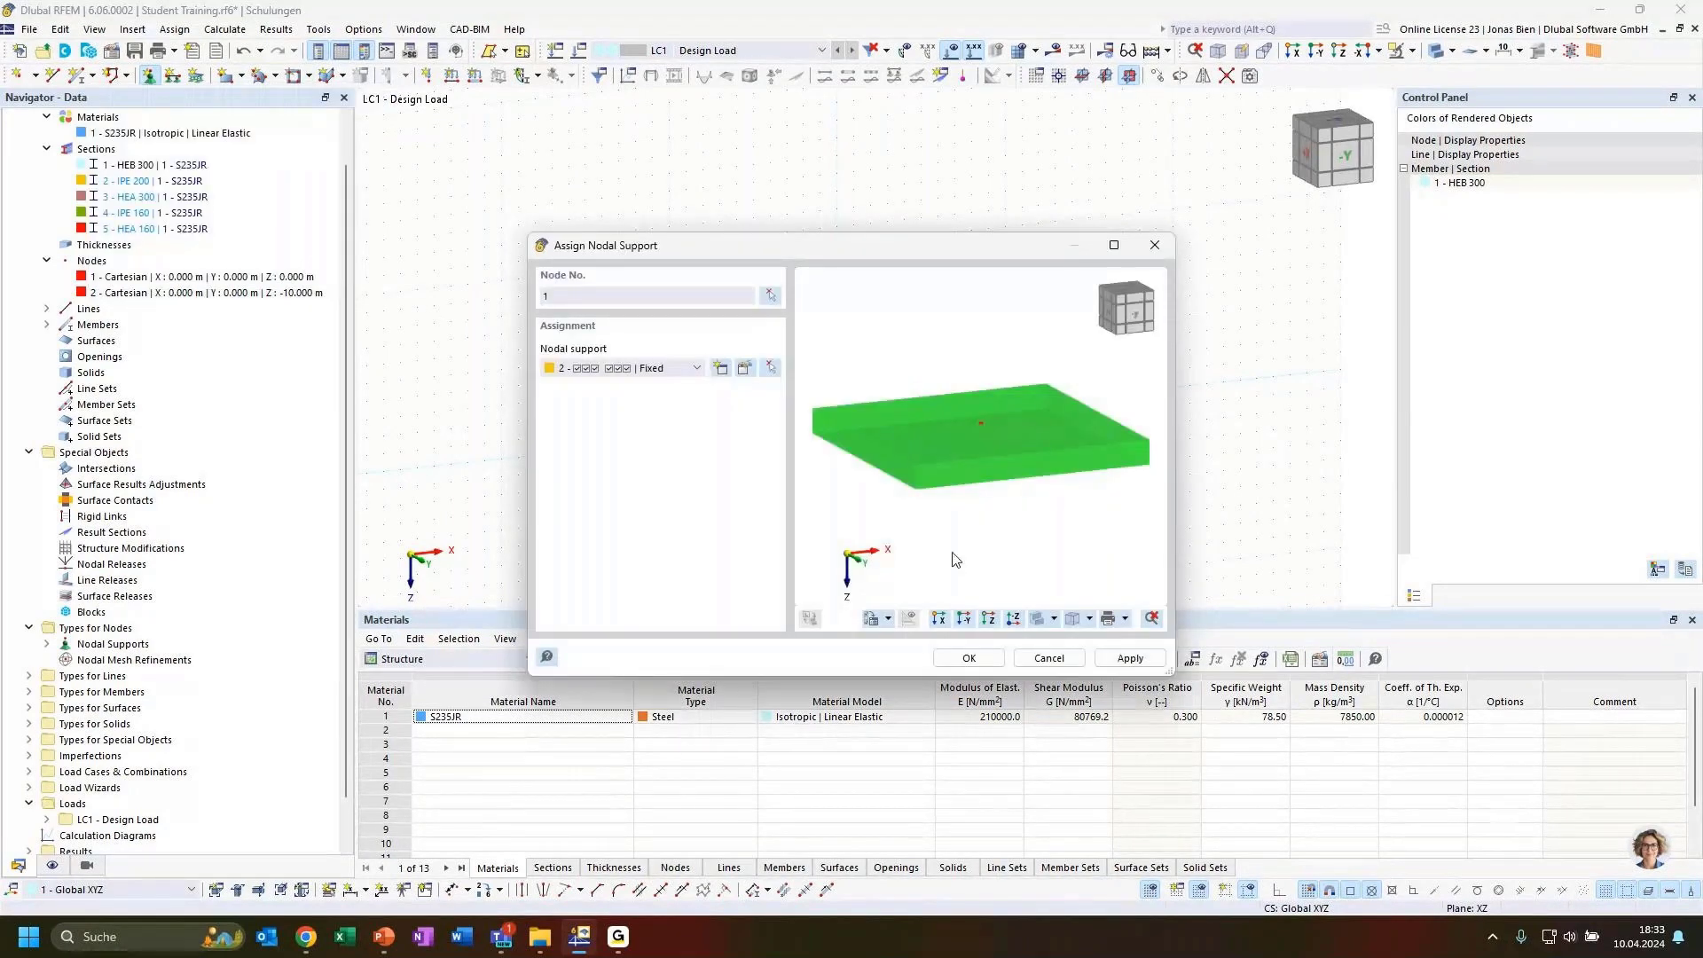
pyautogui.click(970, 658)
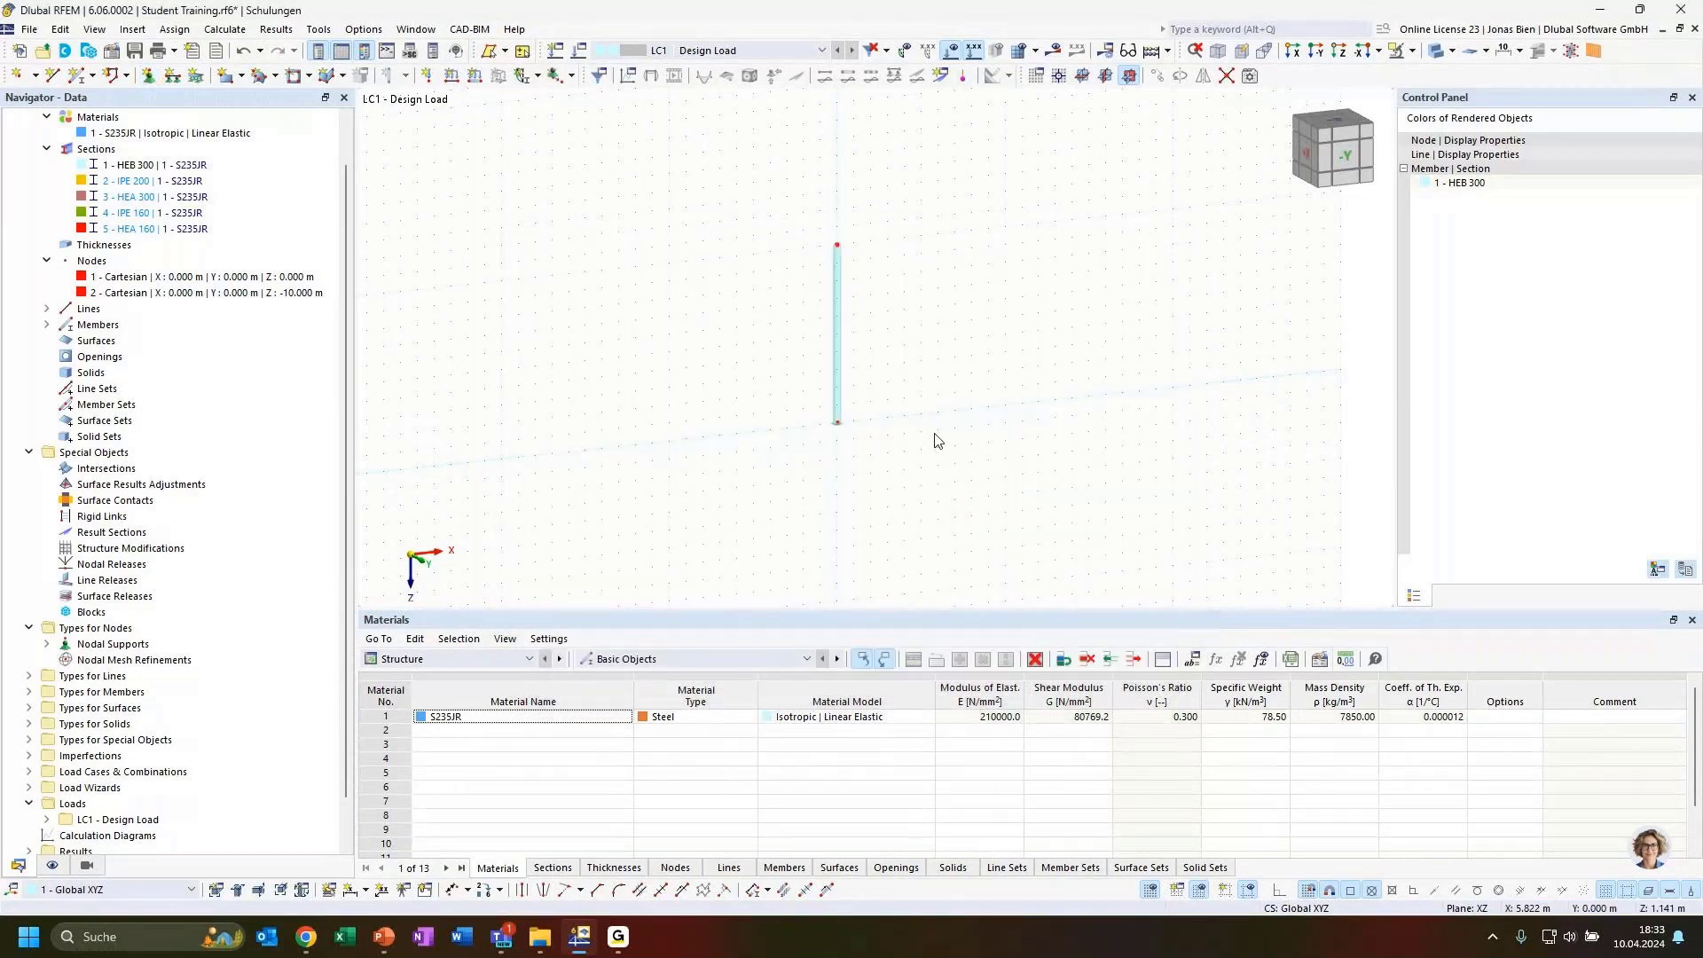
# Inspect the translational and rotational restraints of the fixed support at the column base and close its properties without changes
pyautogui.keyDown('ctrl'); pyautogui.moveTo(920, 437); pyautogui.dragTo(877, 423, button='middle'); pyautogui.keyUp('ctrl')
pyautogui.scroll(5, 876, 423)
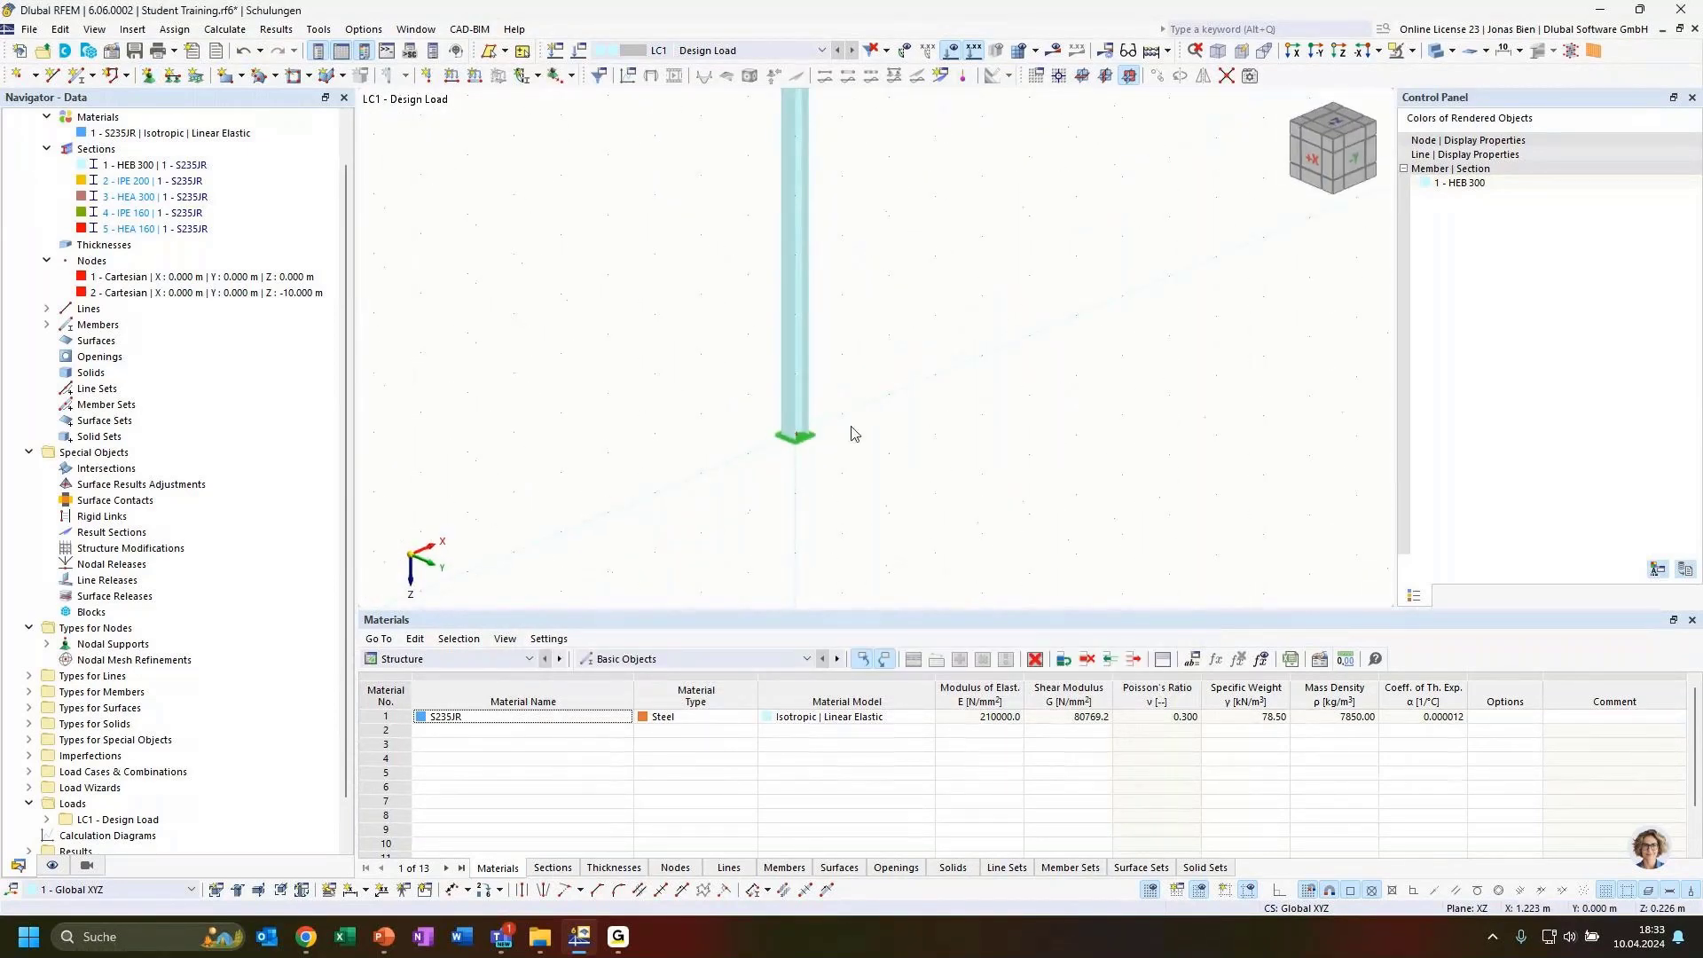
pyautogui.moveTo(791, 442)
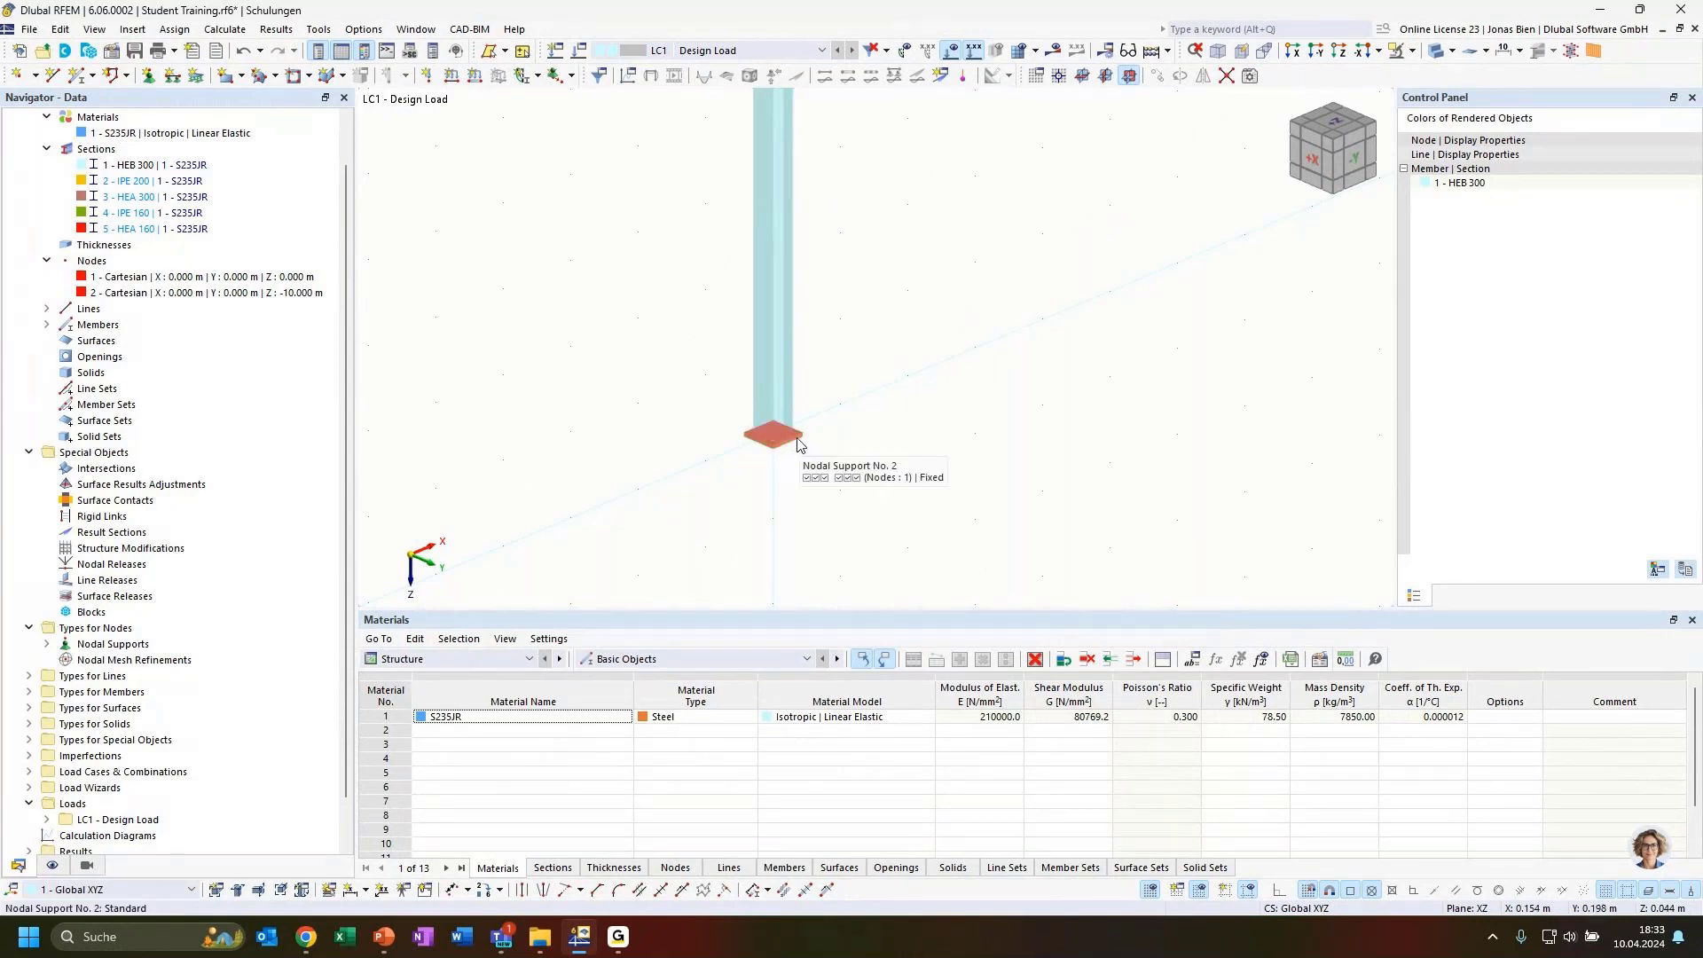
pyautogui.rightClick(794, 444)
pyautogui.click(875, 399)
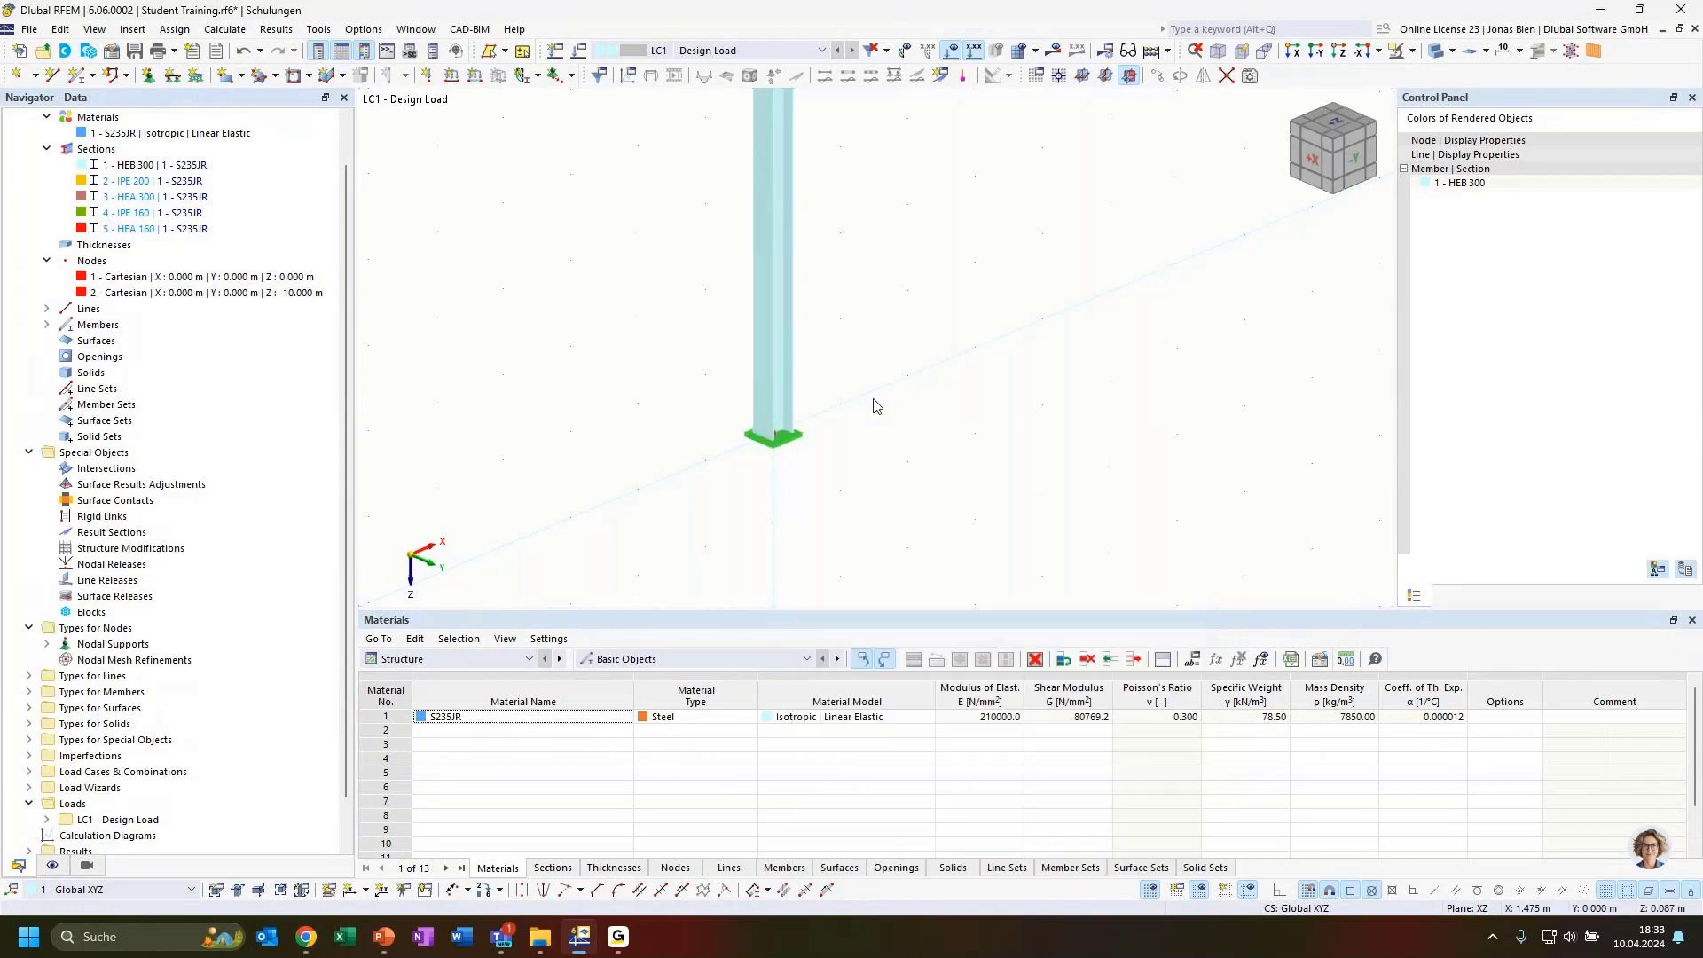
pyautogui.doubleClick(775, 435)
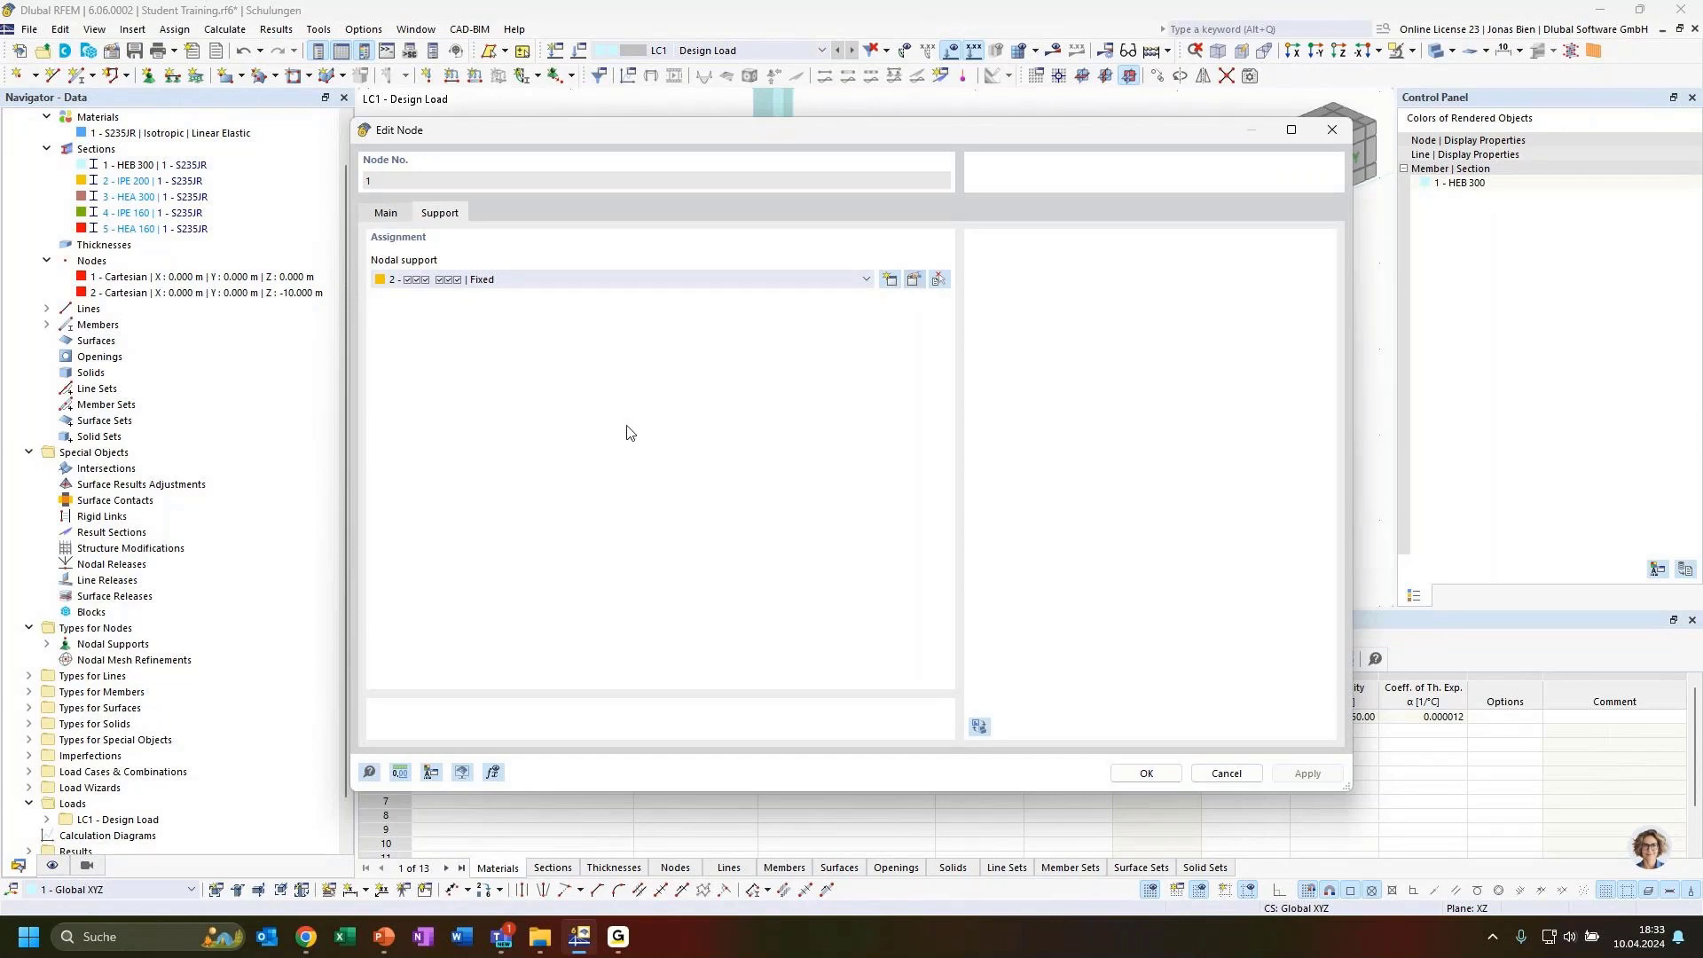
pyautogui.click(913, 279)
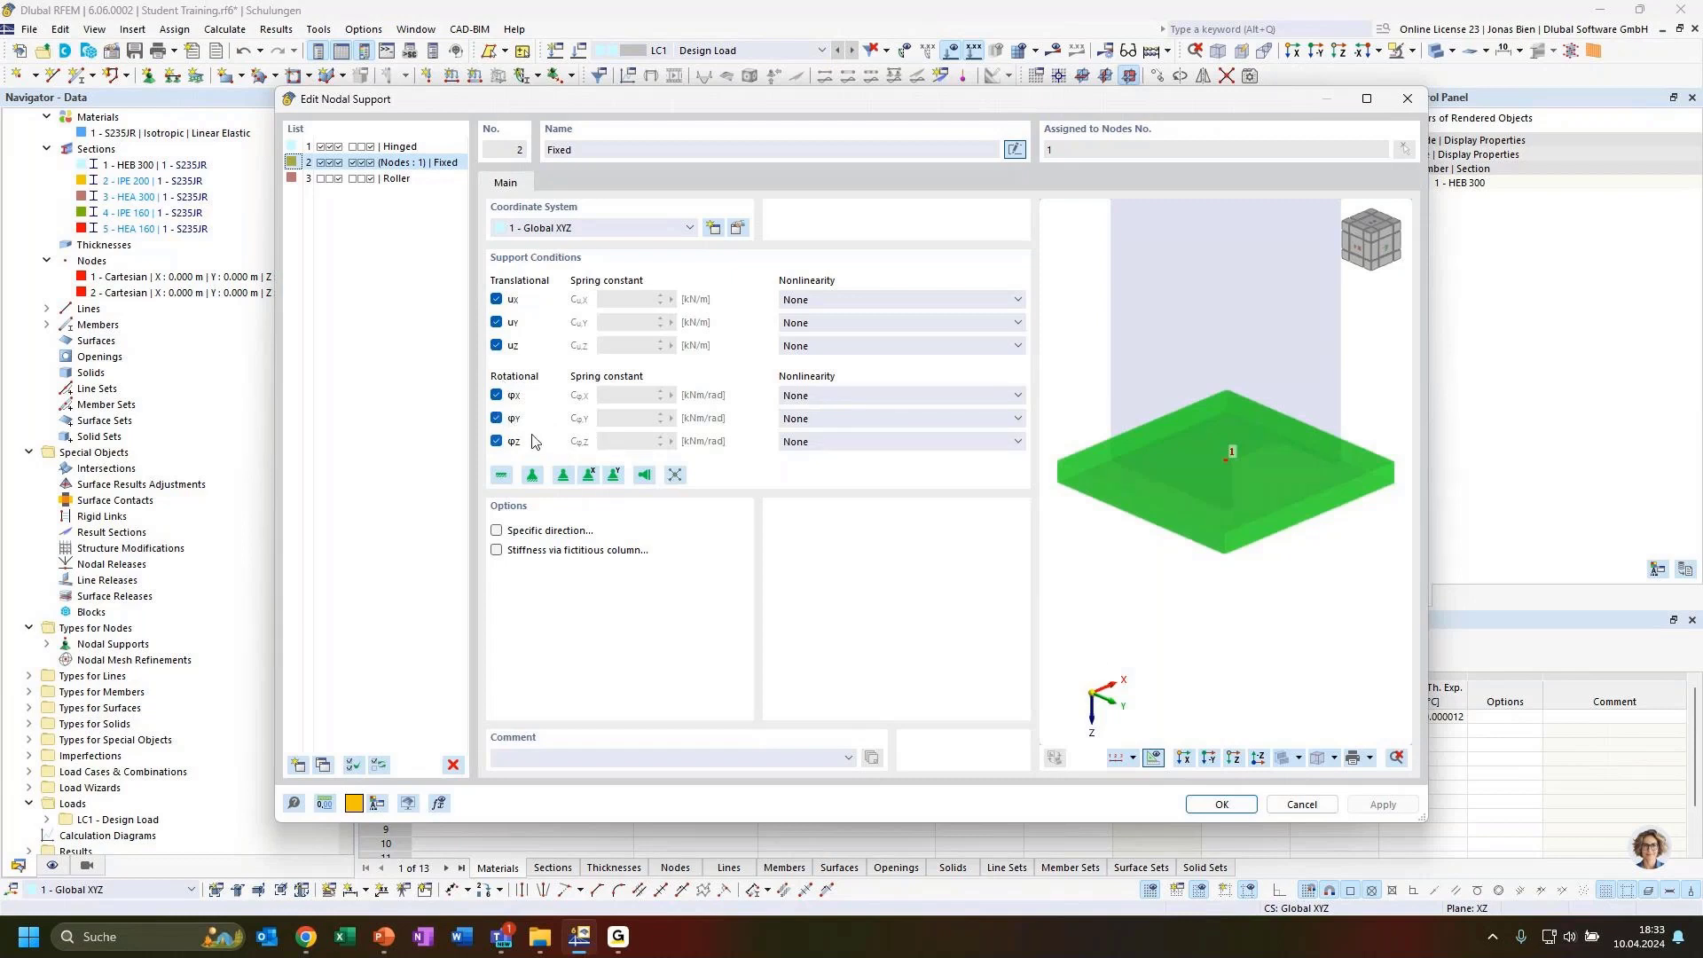
pyautogui.click(1231, 804)
pyautogui.click(1147, 773)
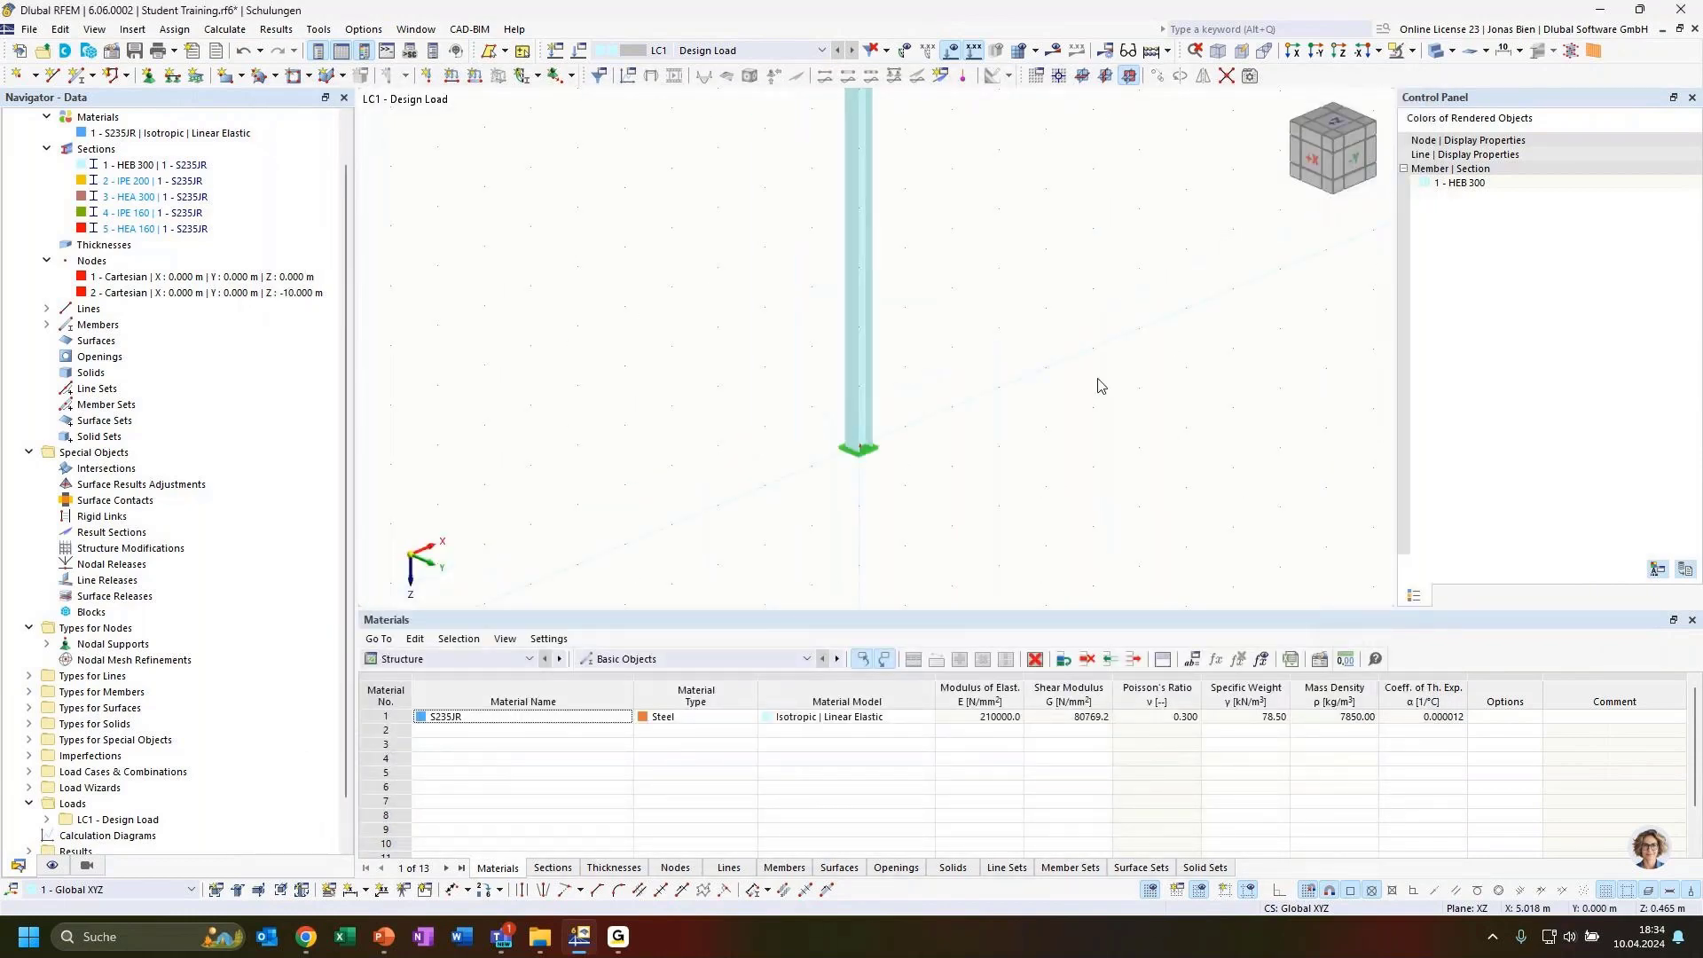
# Create a new nodal load in LC1 - Design Load with Components as the load type
pyautogui.scroll(-1, 1099, 293)
pyautogui.keyDown('ctrl'); pyautogui.moveTo(1099, 384); pyautogui.dragTo(974, 460, button='middle'); pyautogui.keyUp('ctrl')
pyautogui.scroll(-1, 980, 444)
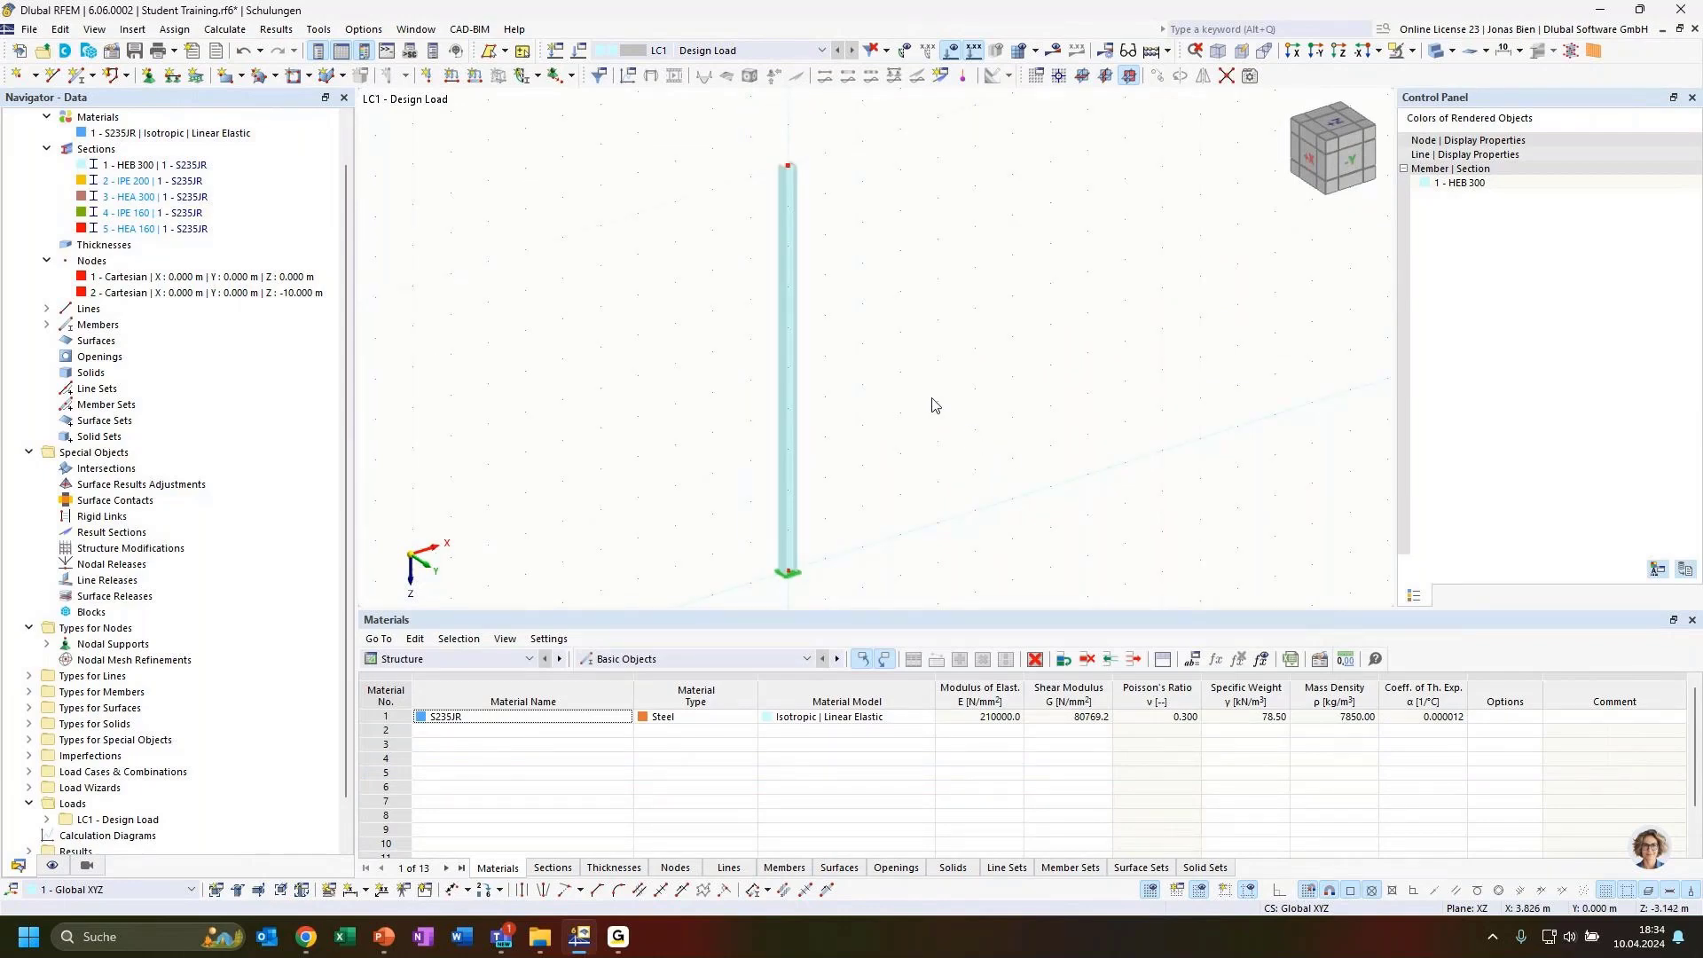
pyautogui.click(427, 75)
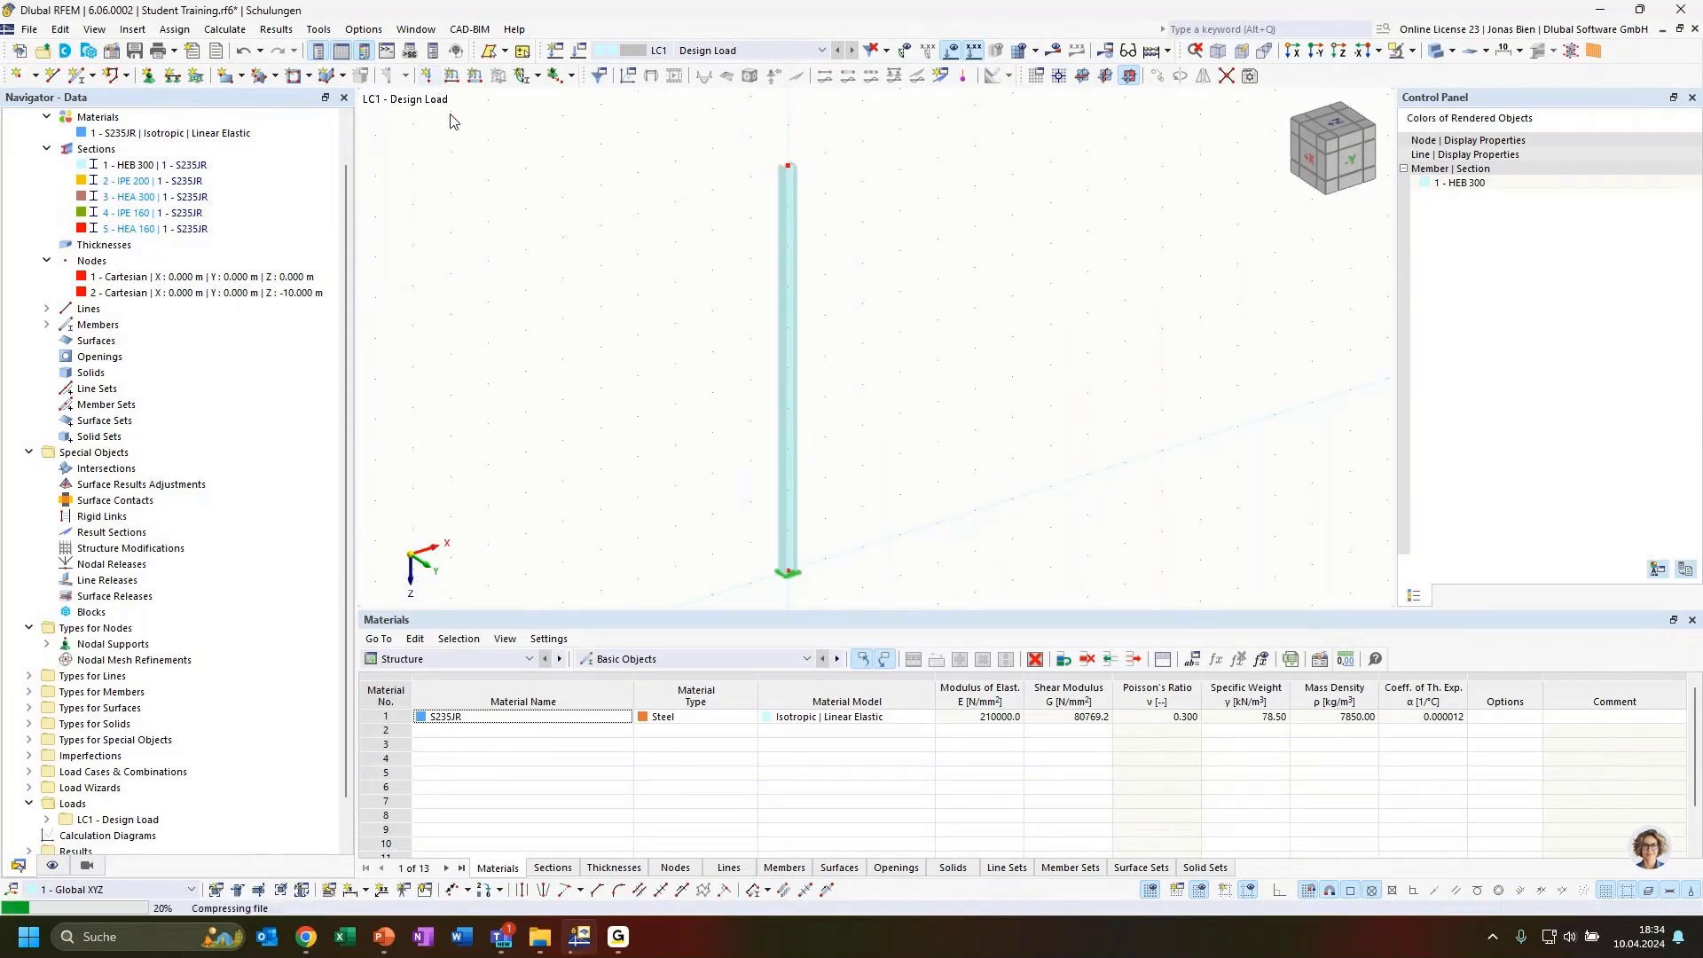
pyautogui.click(488, 307)
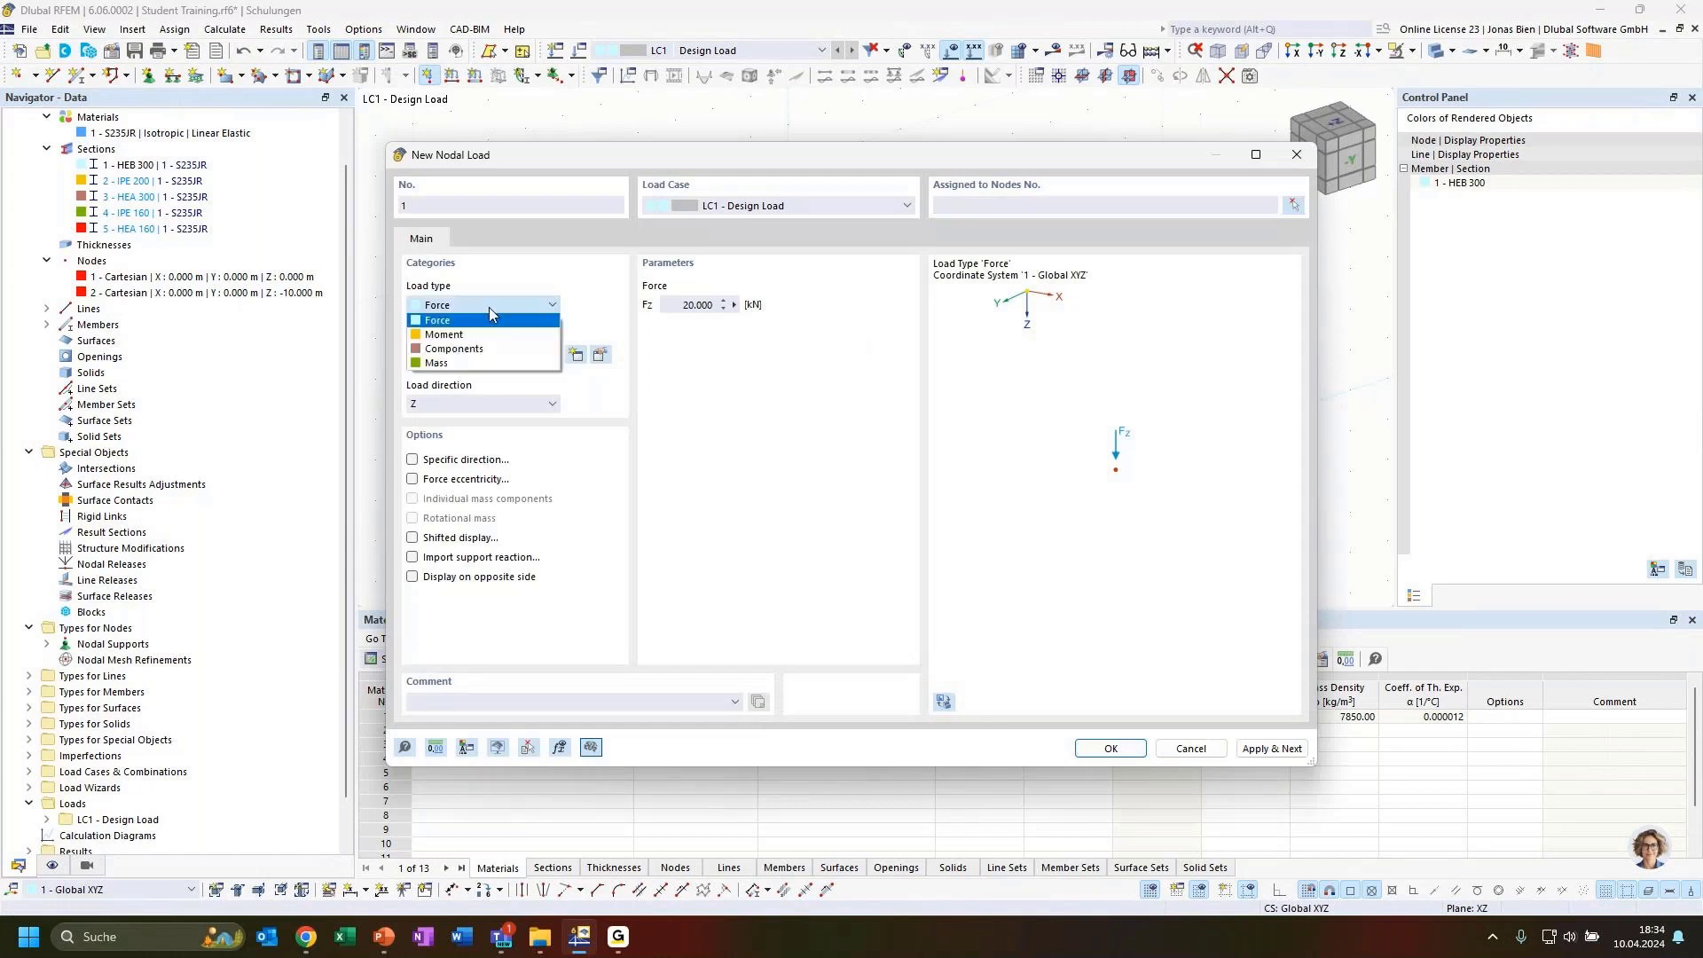
pyautogui.click(473, 306)
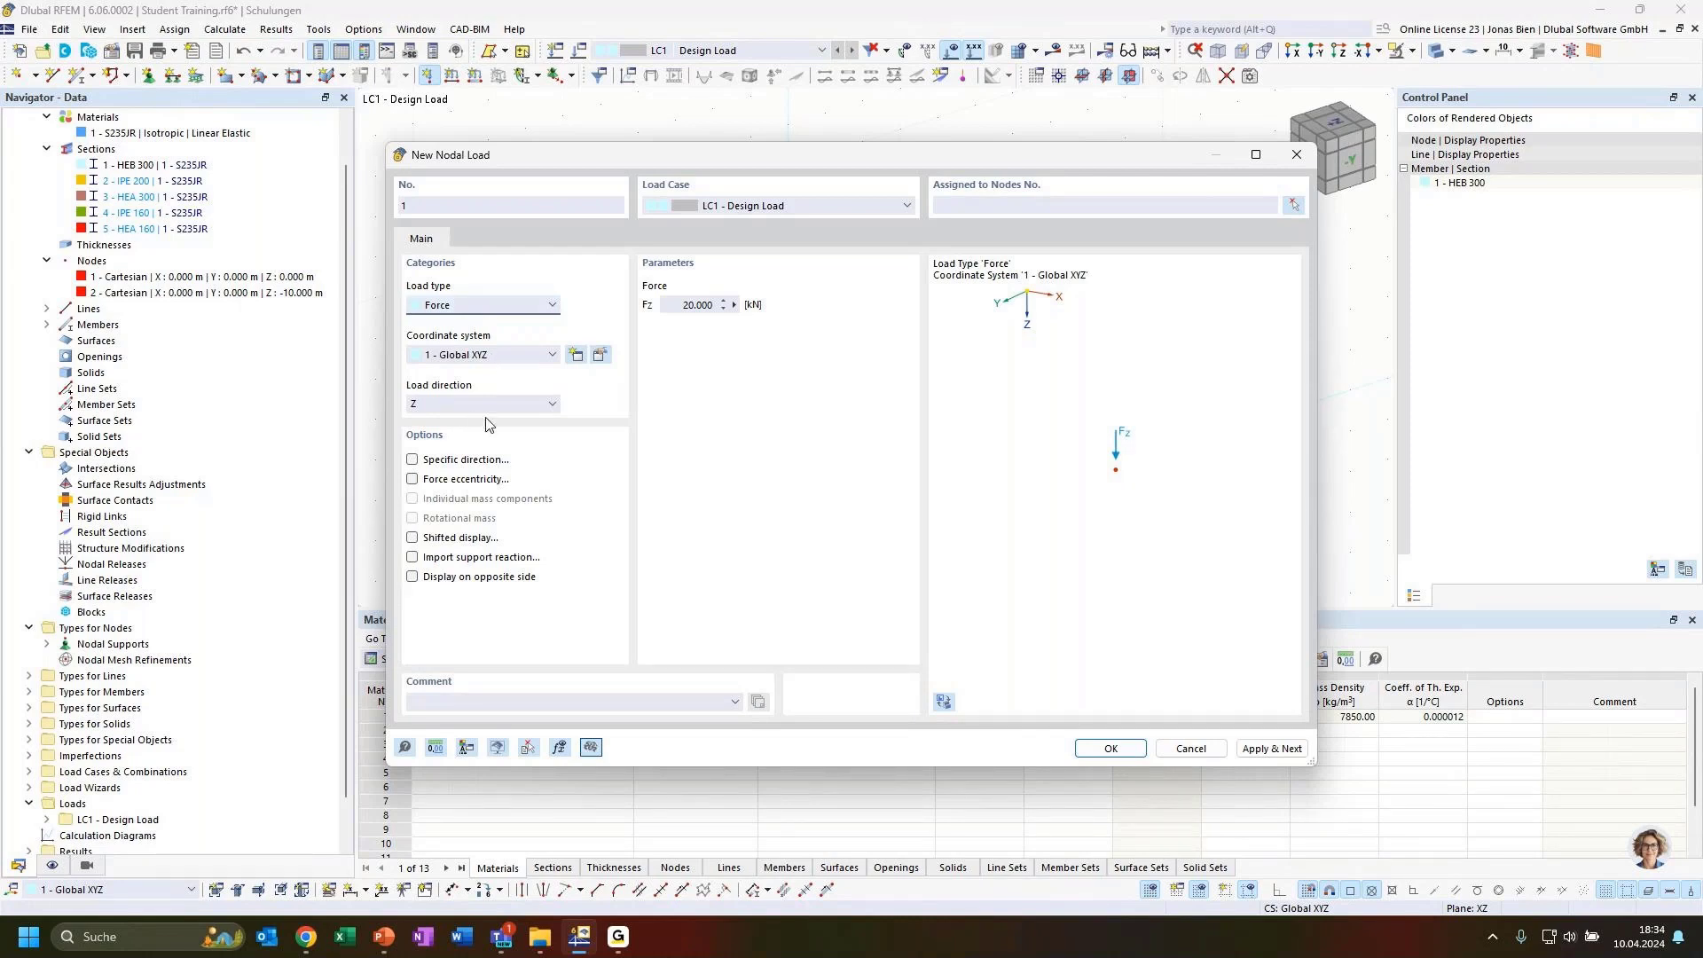
pyautogui.click(491, 308)
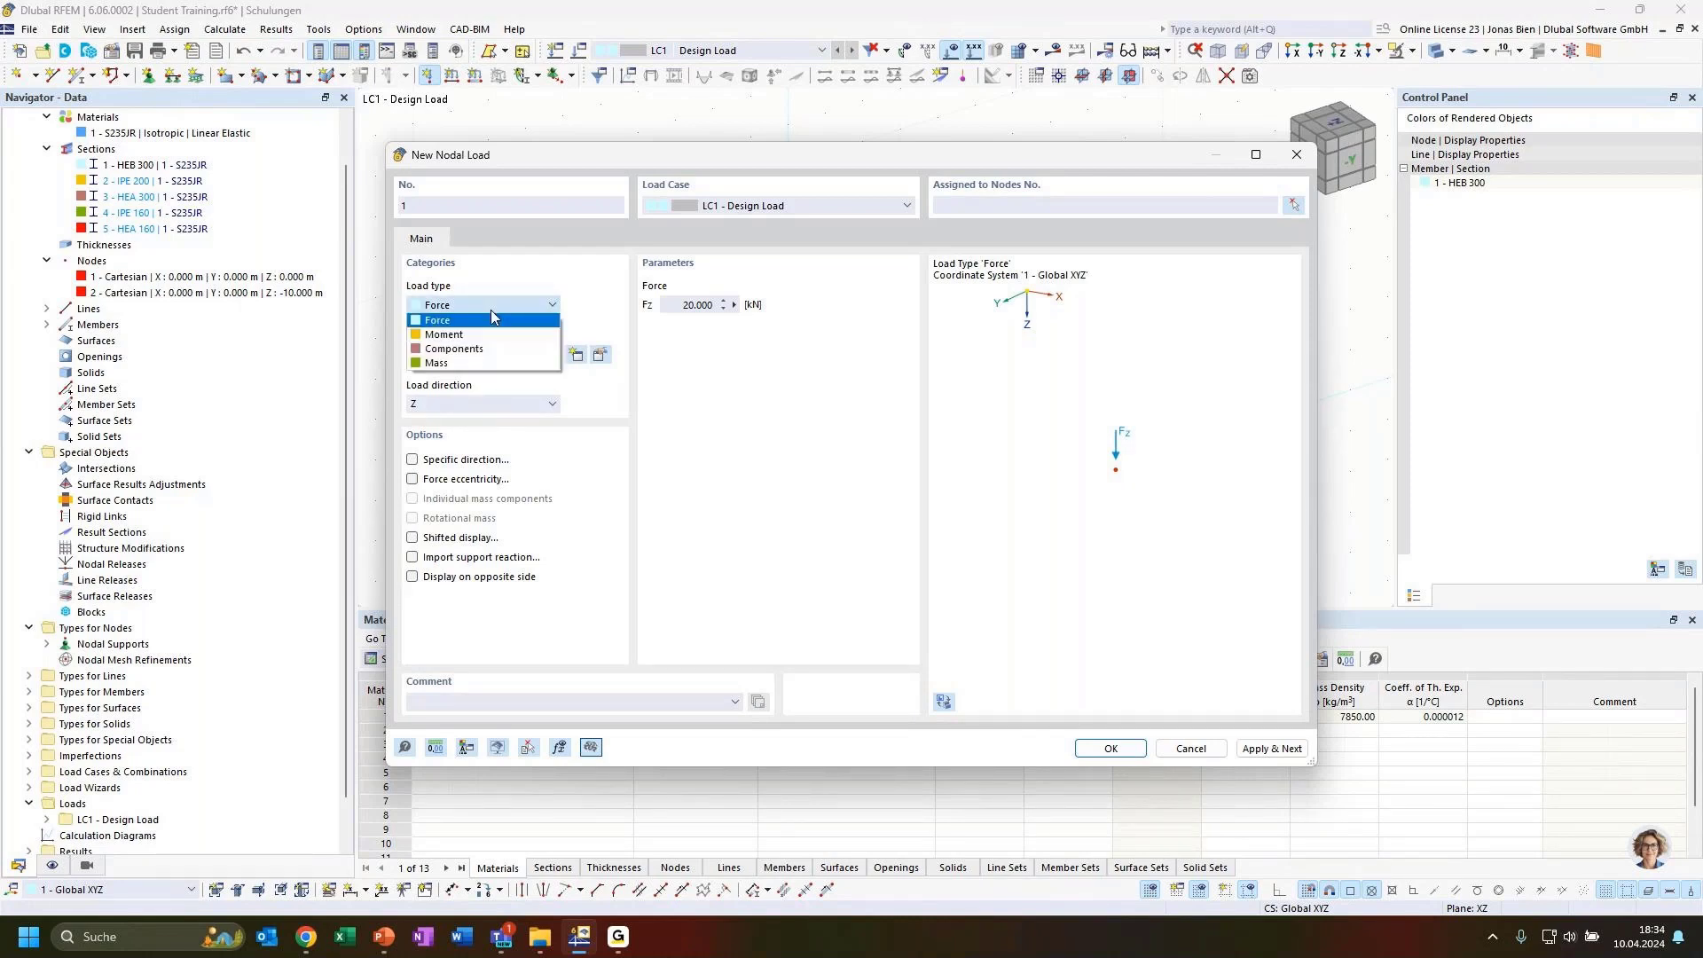
pyautogui.click(466, 349)
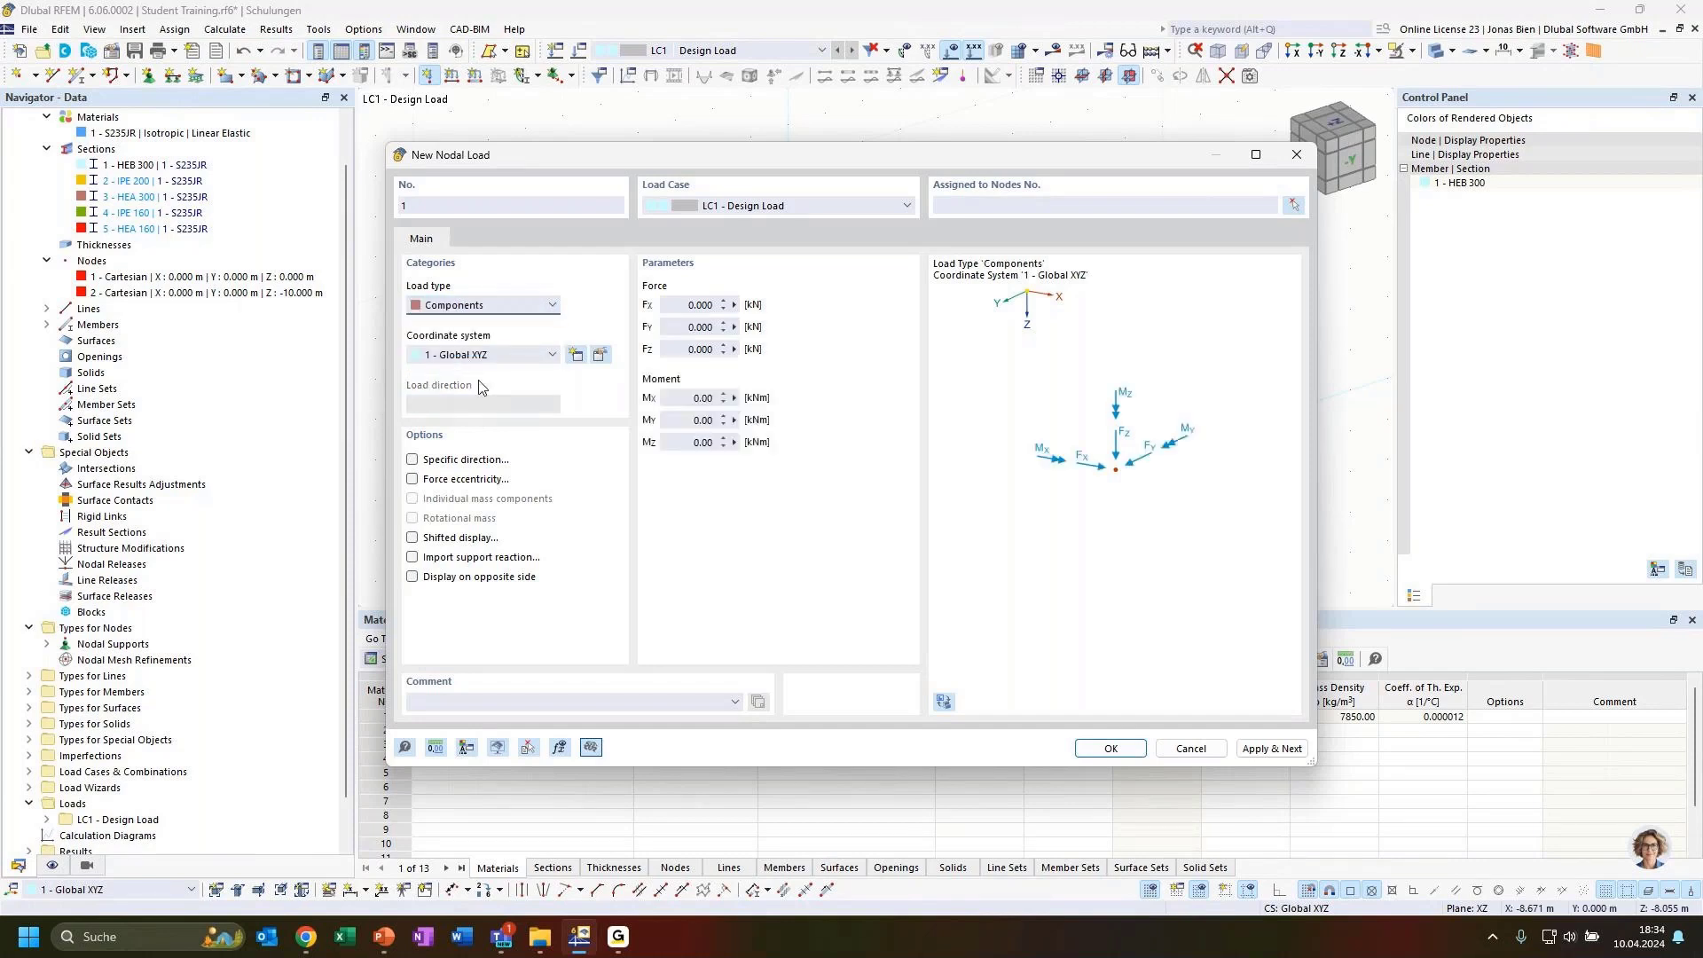
# Set the load components to Fx 10 kN and Fz 100 kN and assign the load to the column's top node
pyautogui.click(693, 307)
pyautogui.click(688, 348)
pyautogui.moveTo(914, 177); pyautogui.dragTo(1380, 199)
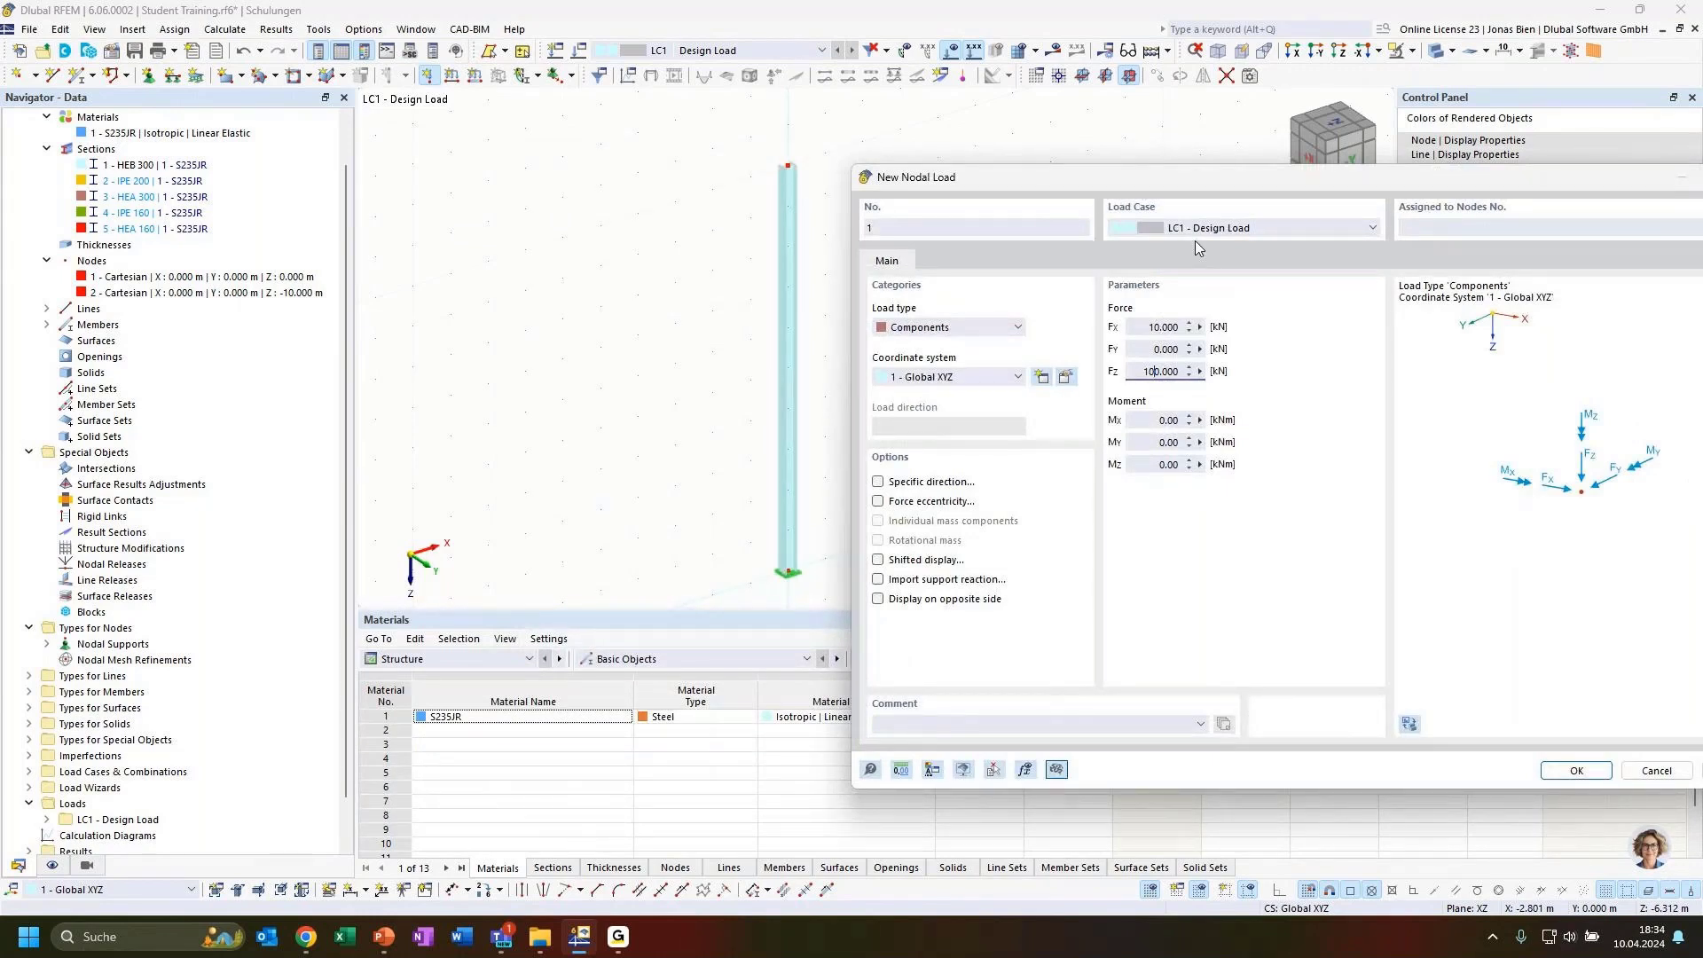
pyautogui.click(1578, 771)
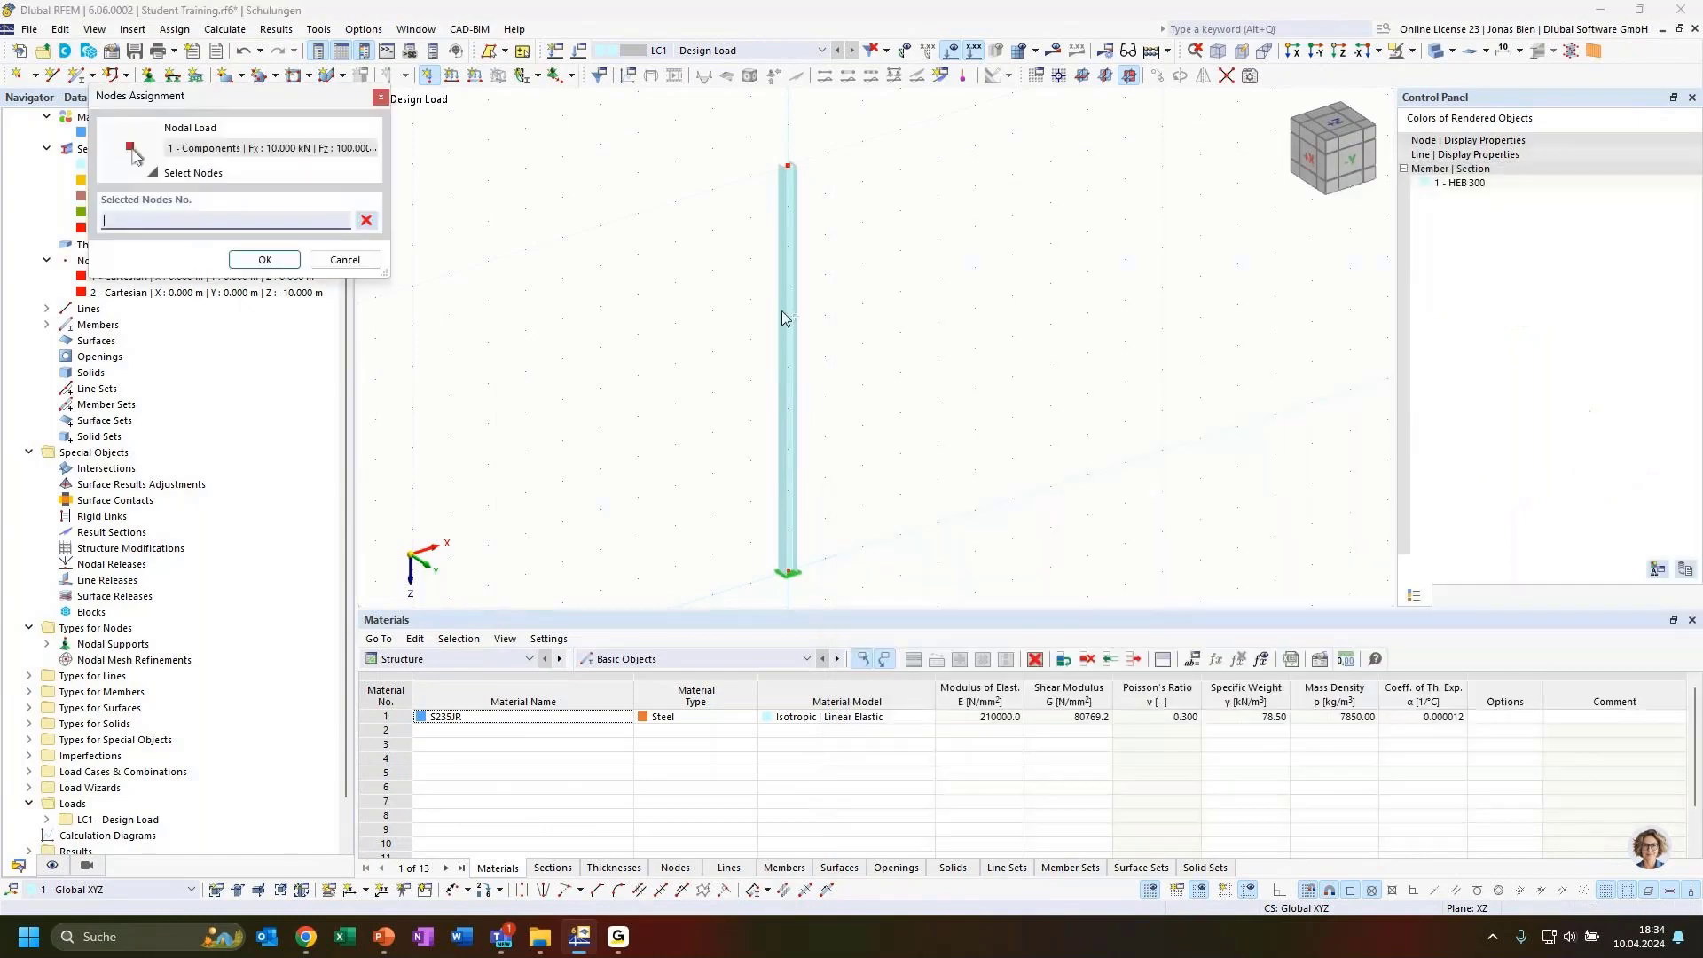
pyautogui.press('Escape')
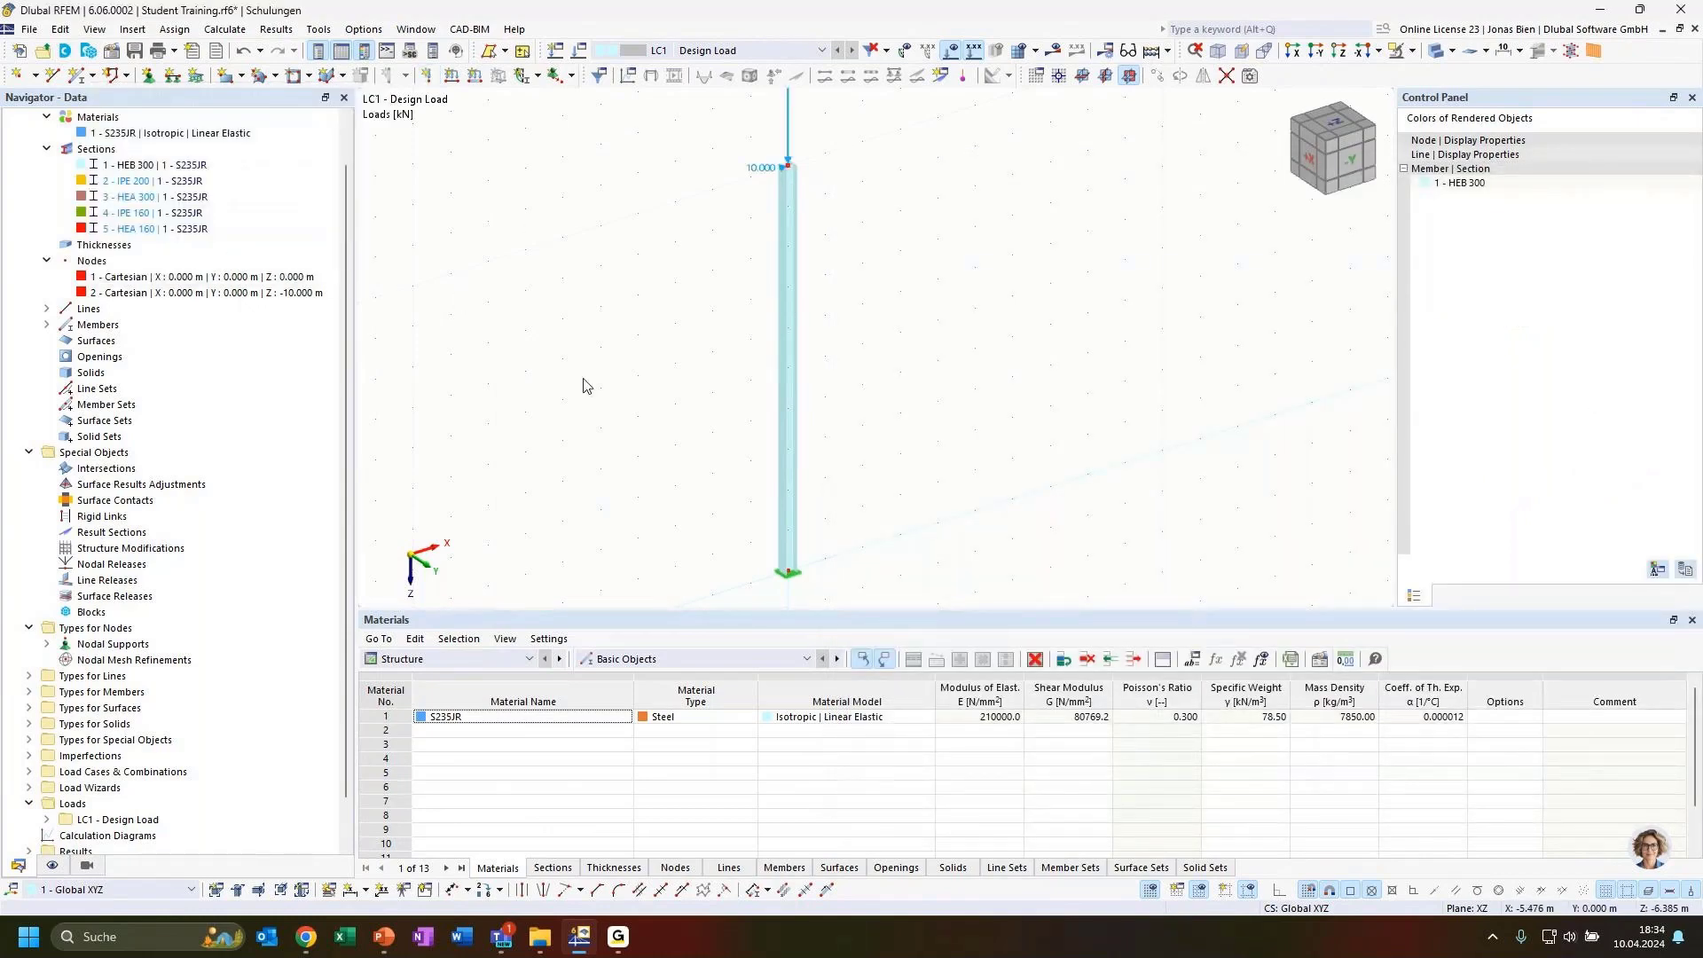
# Slightly enlarge the displayed size of the nodal load arrows at the column top
pyautogui.keyDown('ctrl'); pyautogui.moveTo(1013, 343); pyautogui.dragTo(890, 291, button='middle'); pyautogui.keyUp('ctrl')
pyautogui.scroll(-2, 890, 291)
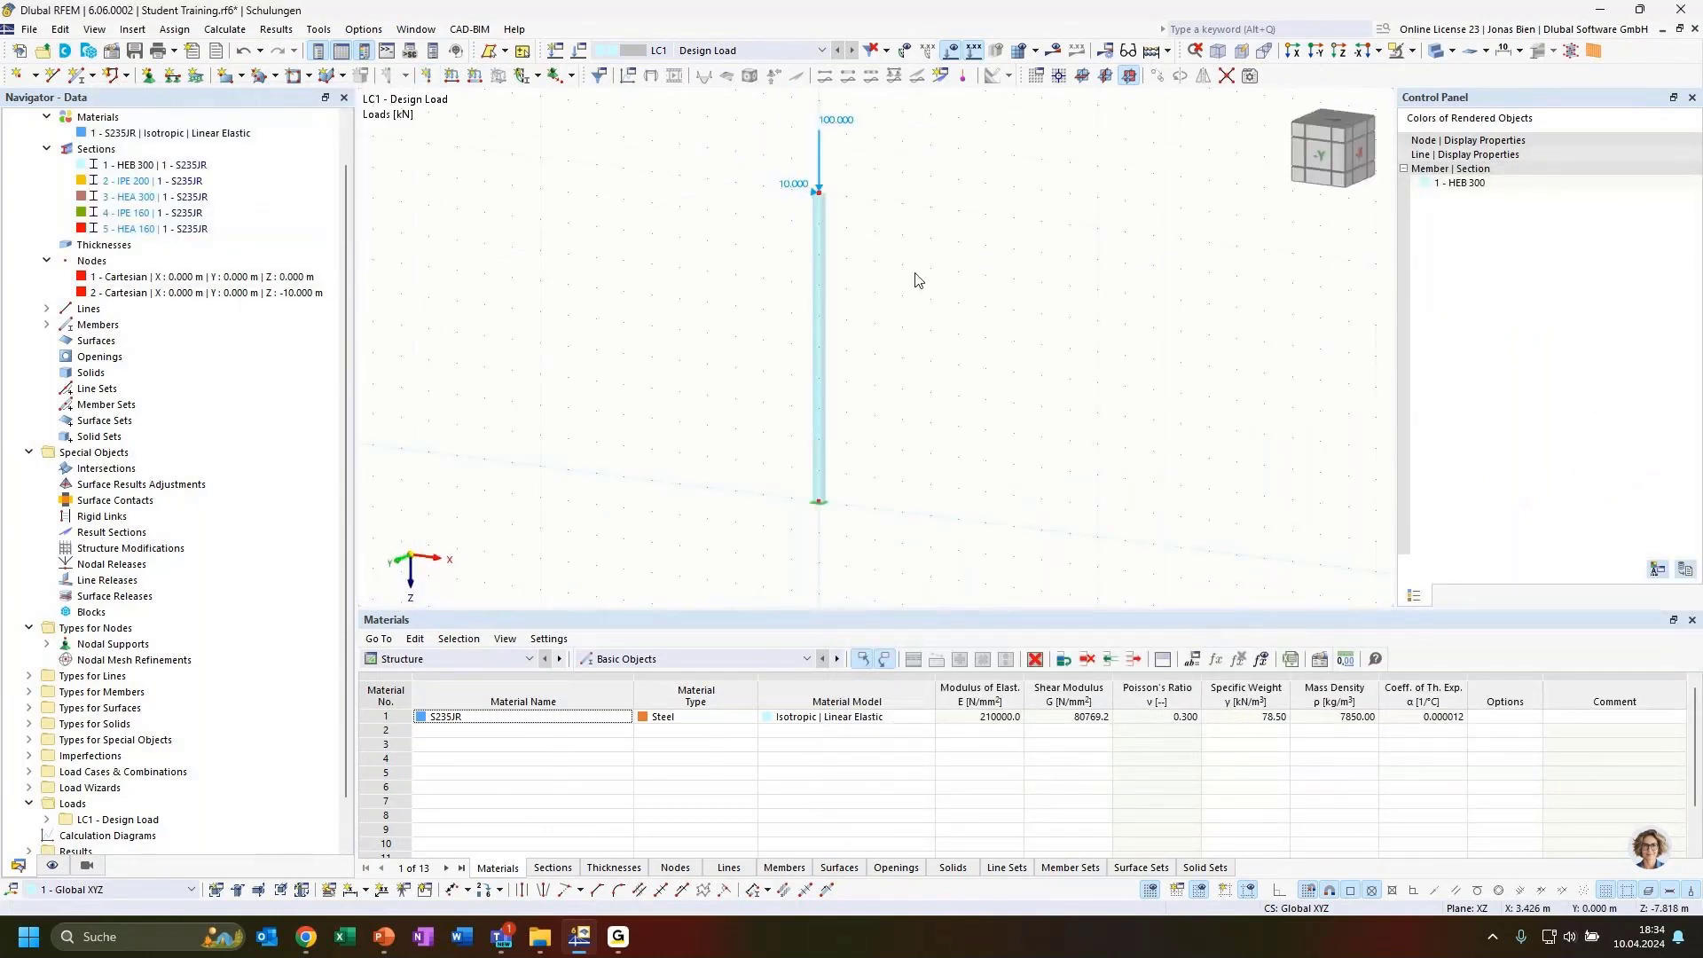
pyautogui.moveTo(821, 164); pyautogui.dragTo(885, 235, button='middle')
pyautogui.scroll(2, 886, 235)
pyautogui.rightClick(885, 229)
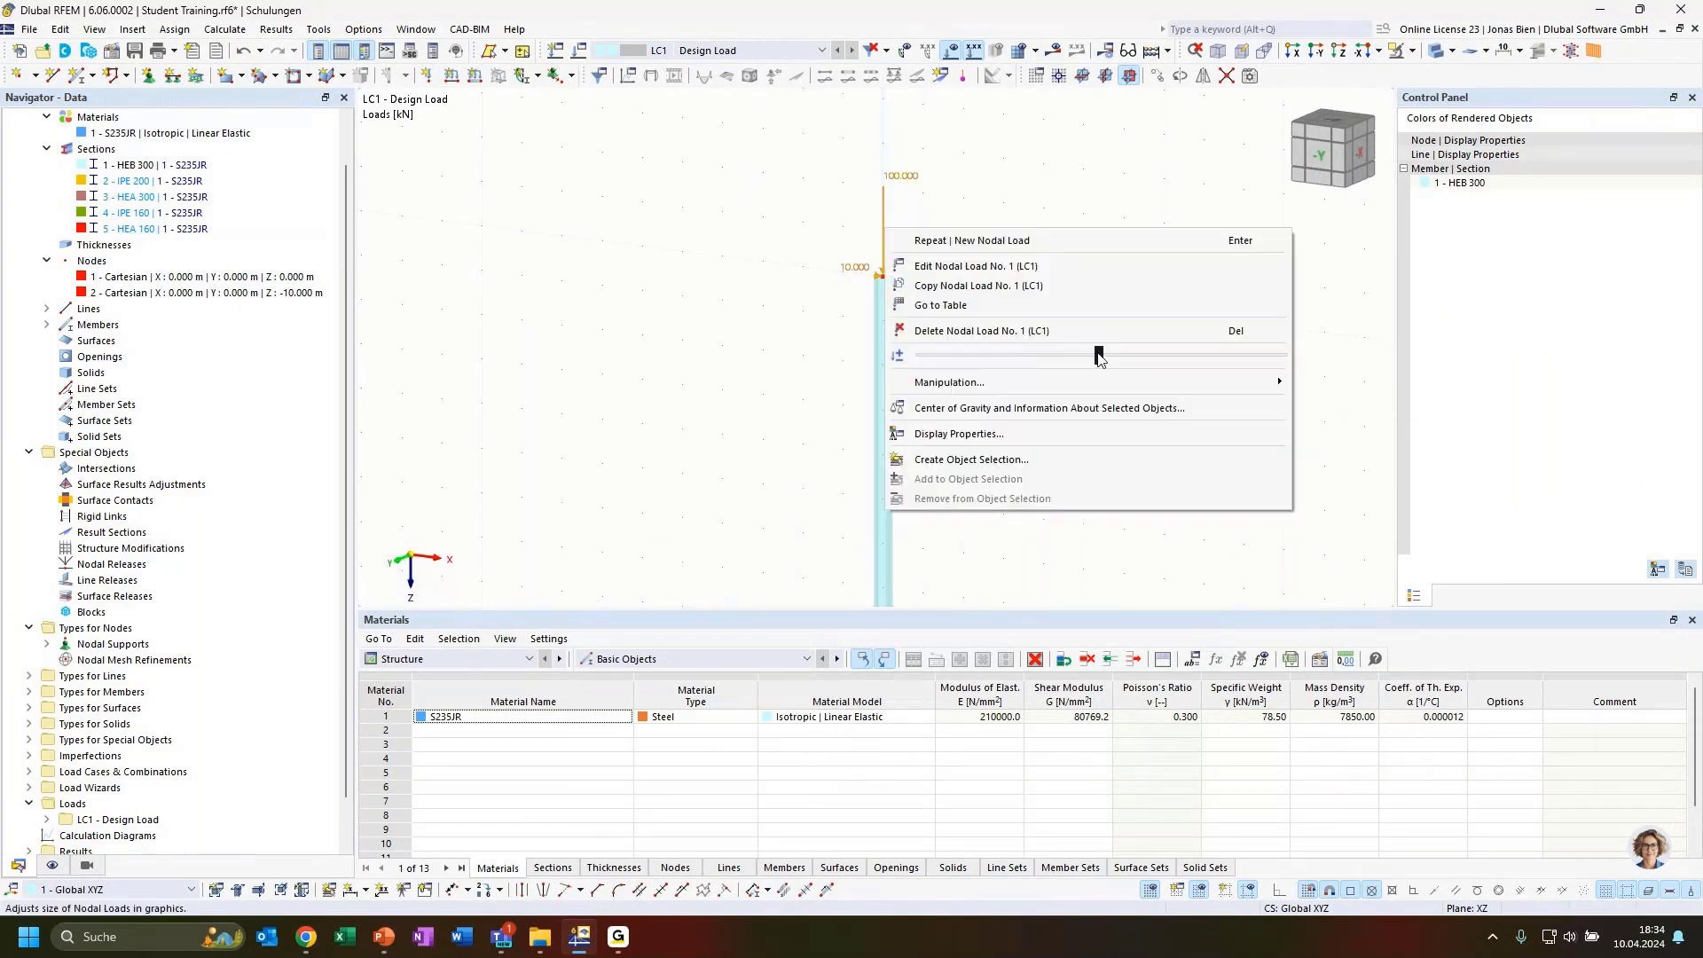
pyautogui.moveTo(1100, 356); pyautogui.dragTo(1111, 357)
pyautogui.click(855, 392)
pyautogui.click(768, 414)
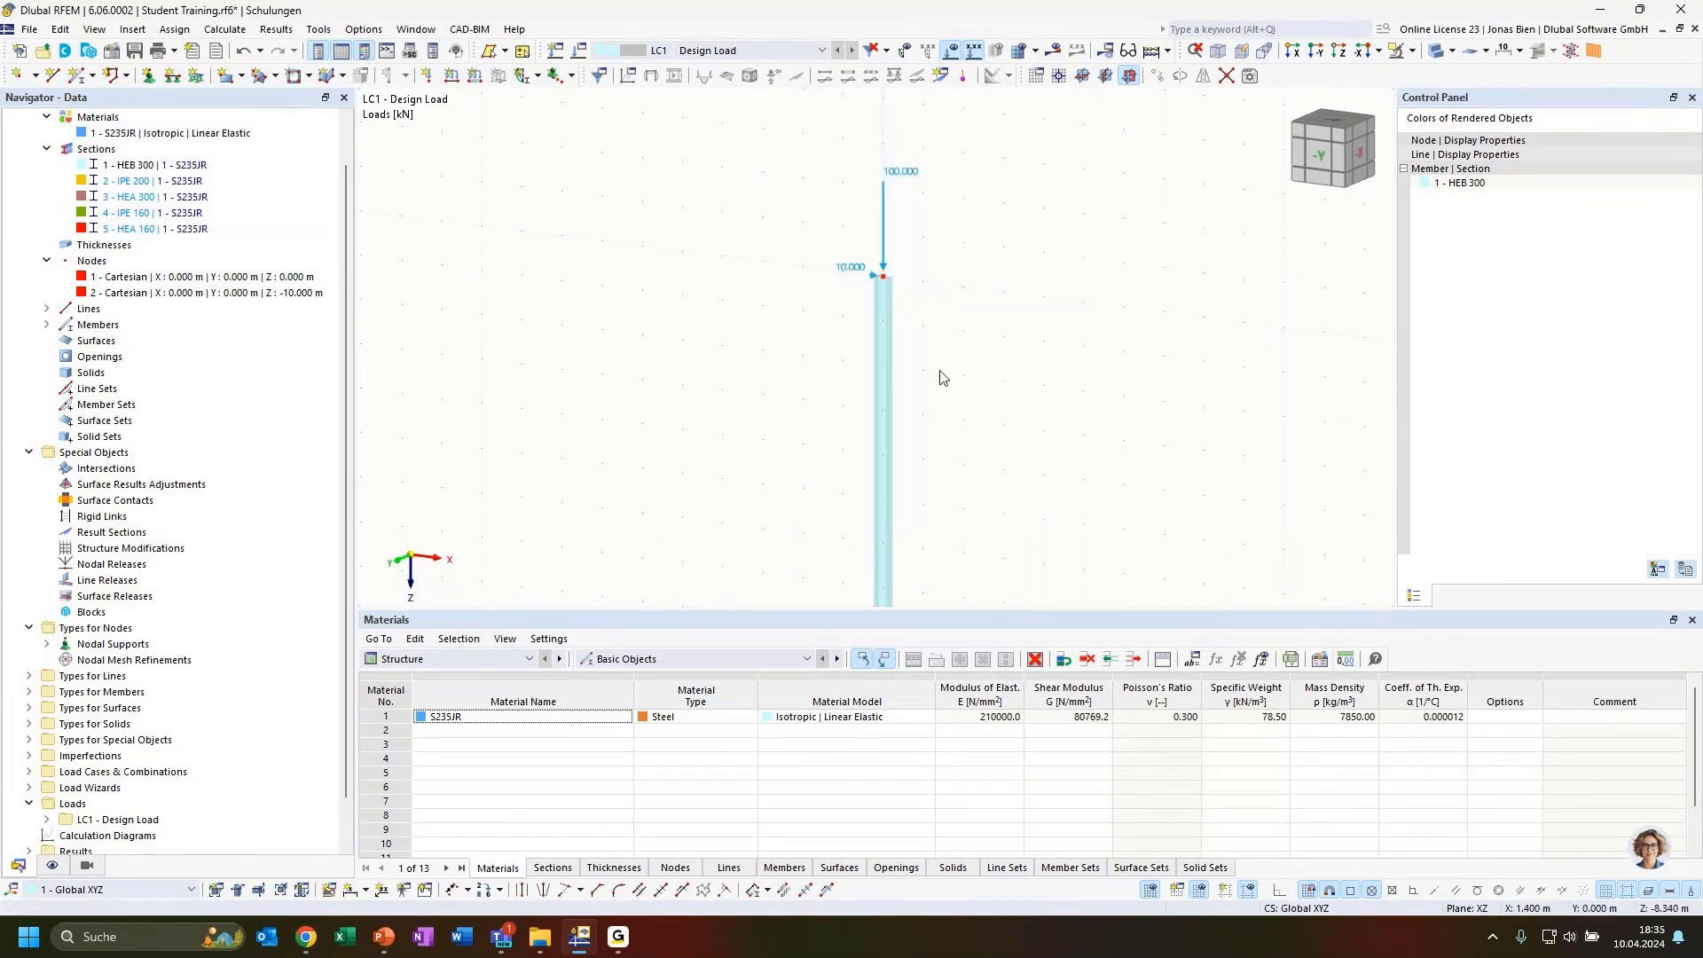
# Calculate the column for LC1 - Design Load and view the axial force N and support reactions
pyautogui.scroll(-1, 1036, 410)
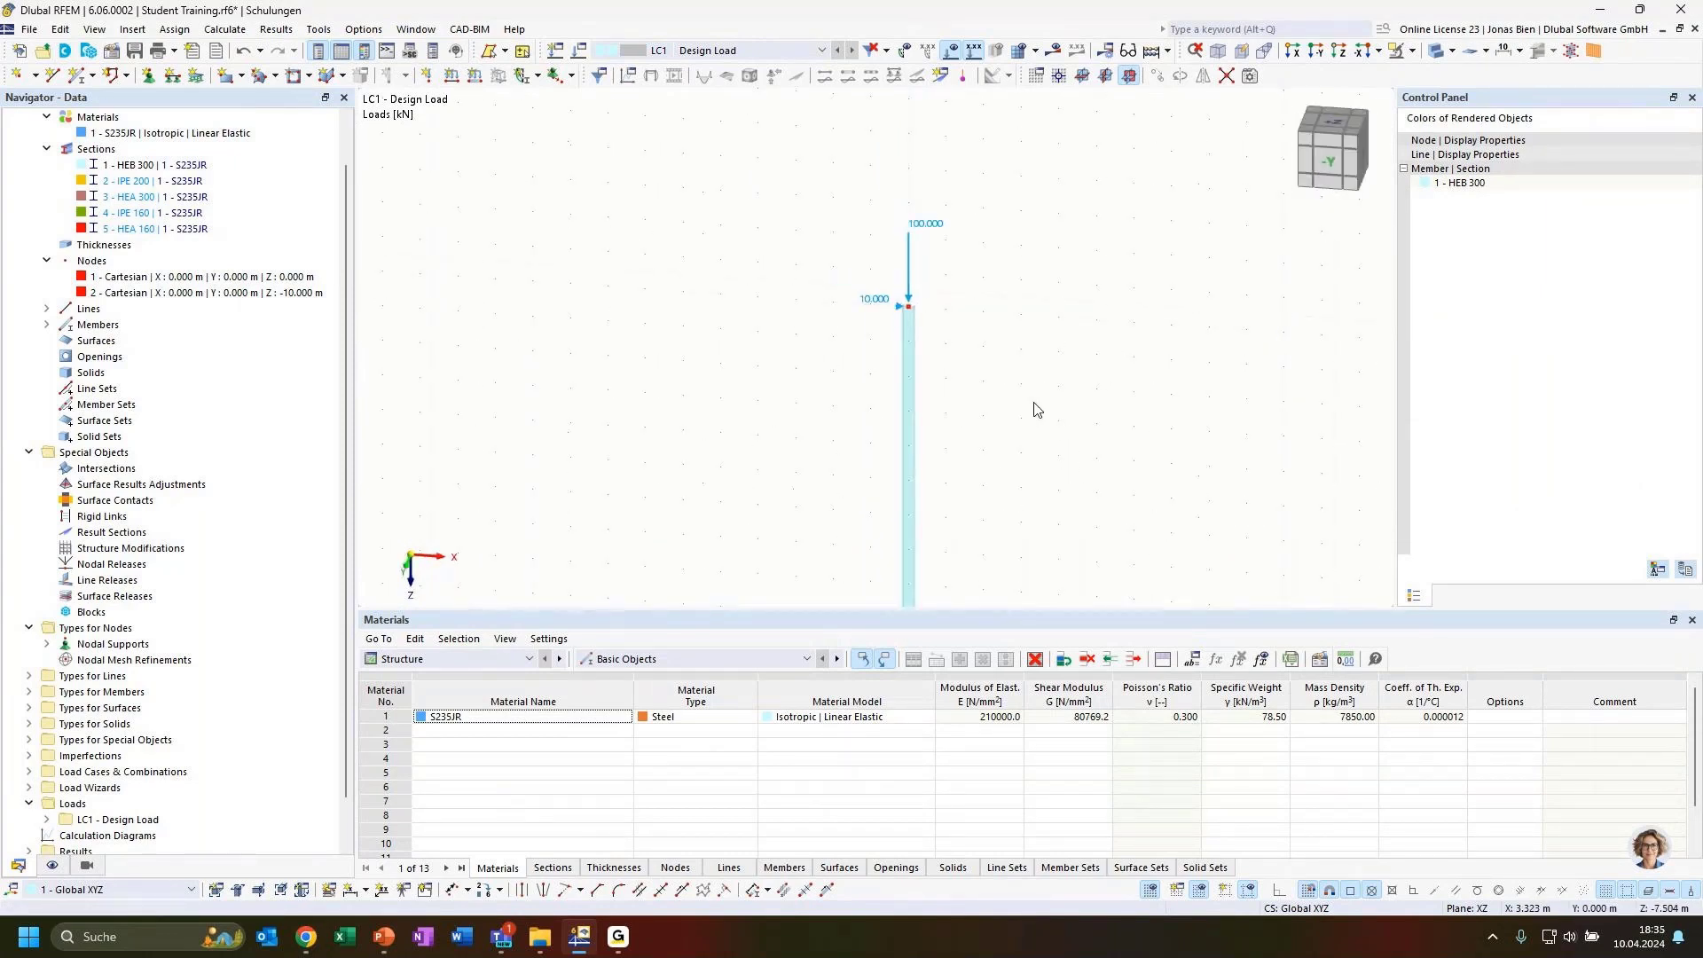
pyautogui.moveTo(1036, 410); pyautogui.dragTo(1010, 345, button='middle')
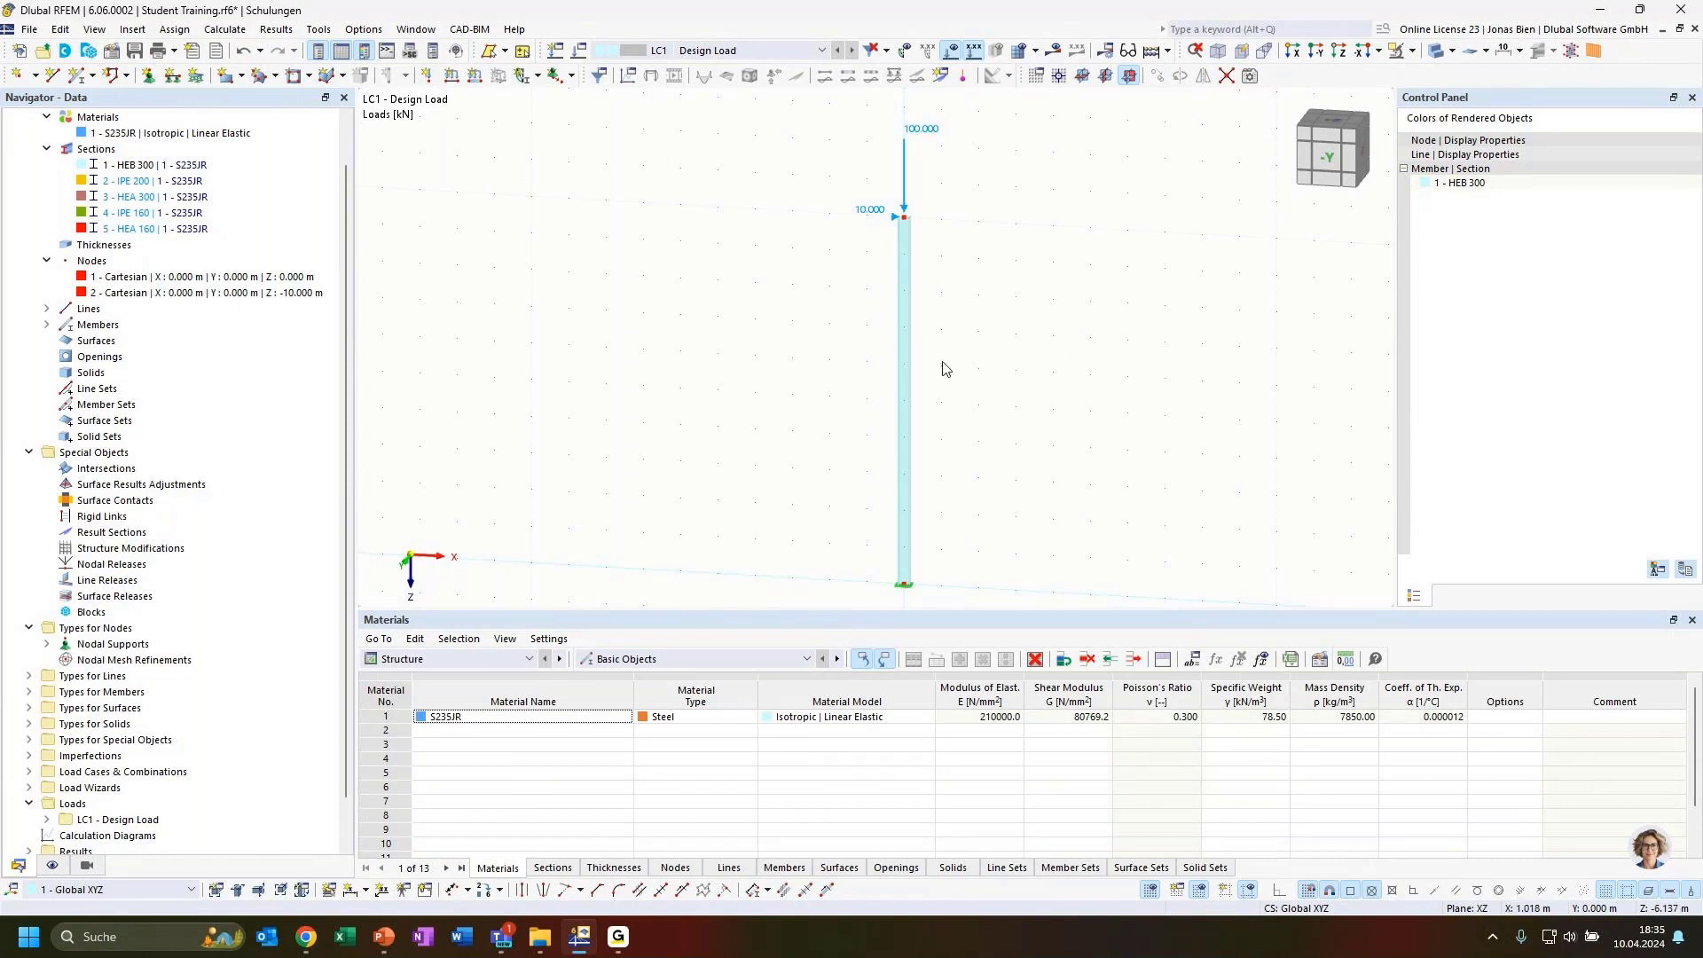
pyautogui.click(1053, 50)
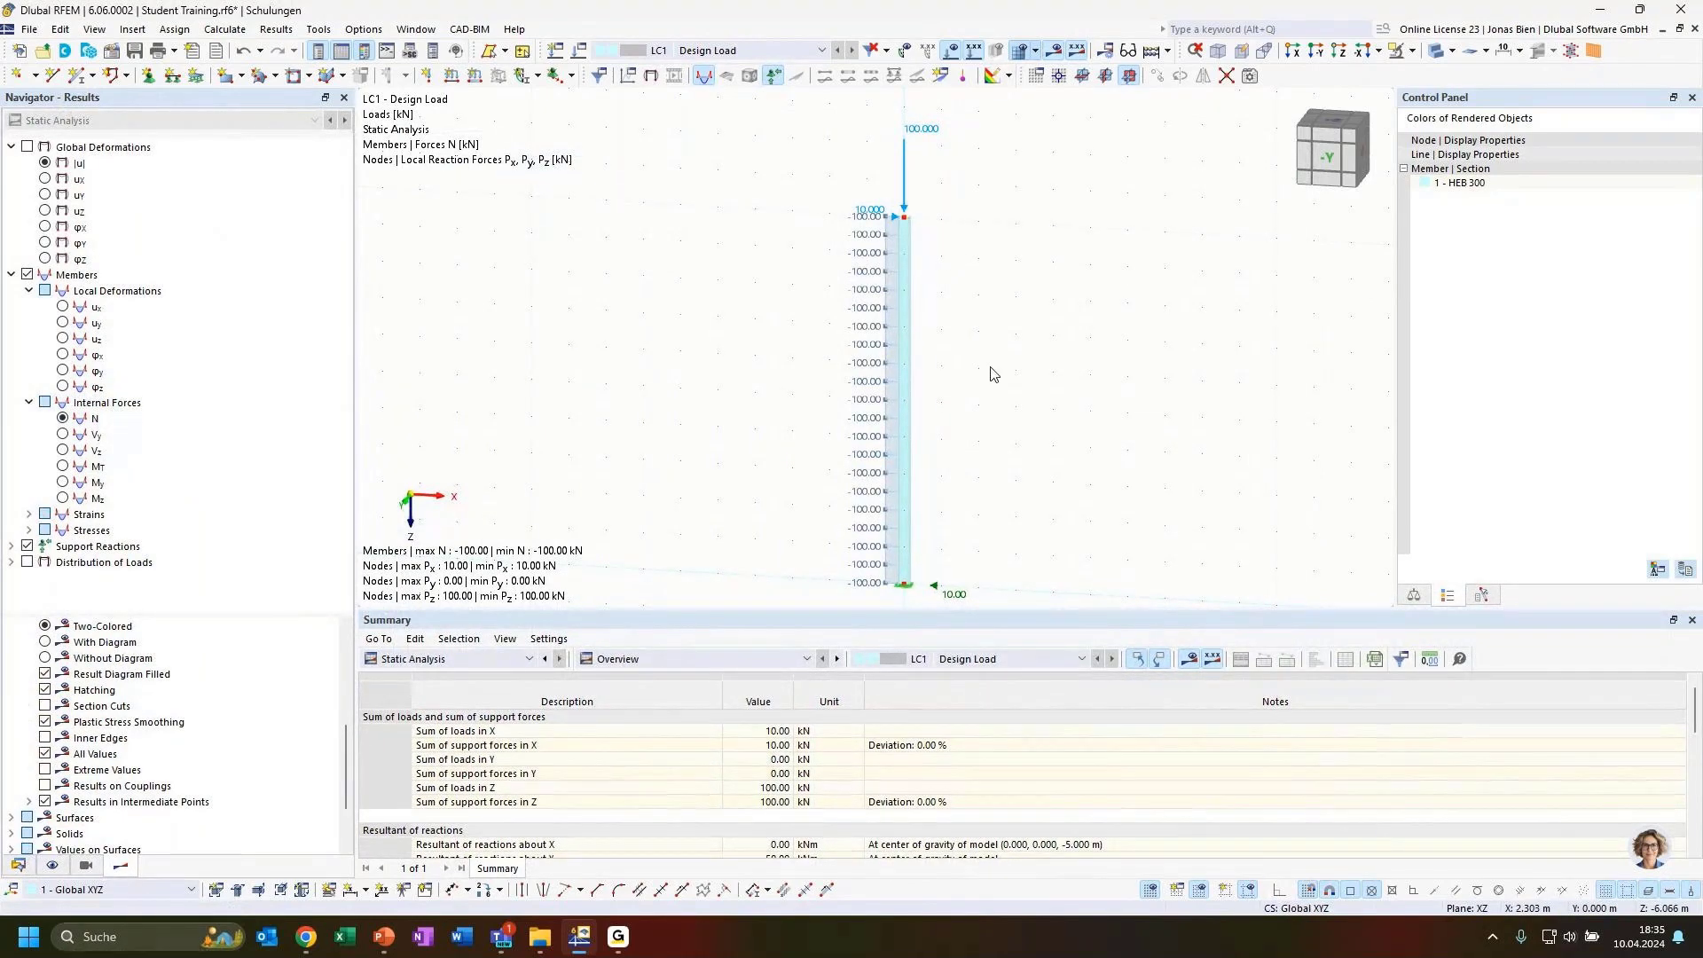
pyautogui.scroll(-2, 995, 365)
pyautogui.moveTo(995, 366); pyautogui.dragTo(994, 344, button='middle')
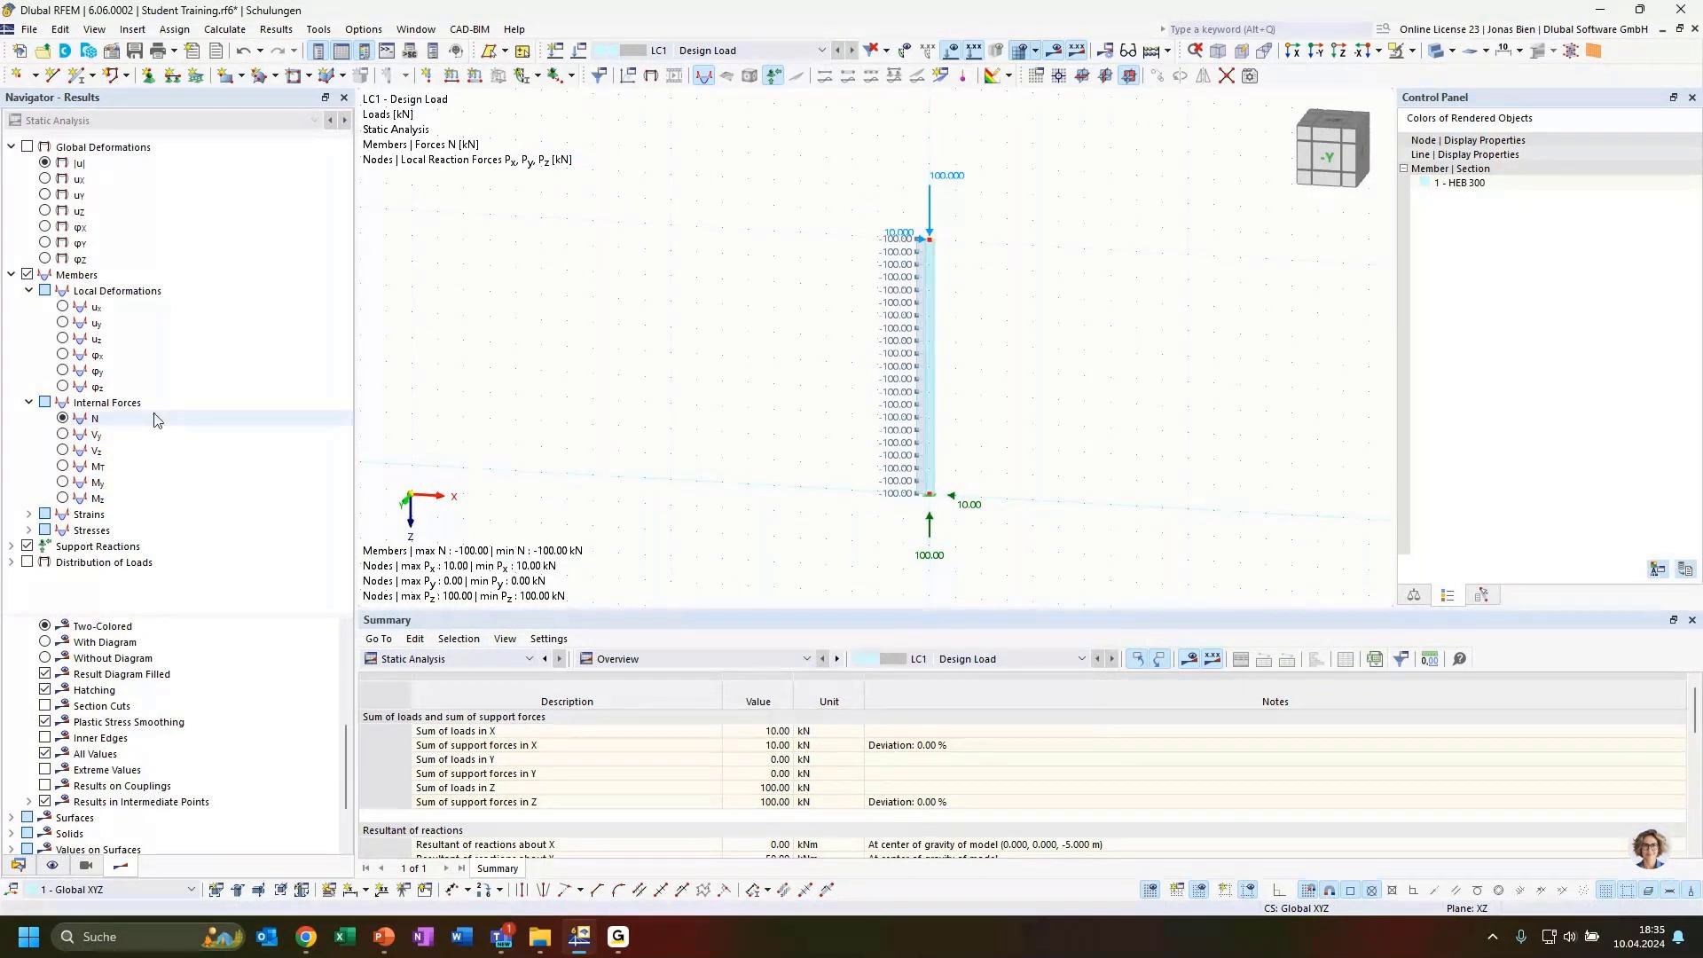
# Display the column's shear force Vz, followed by its bending moment My, and compare the moments at base and top
pyautogui.click(95, 451)
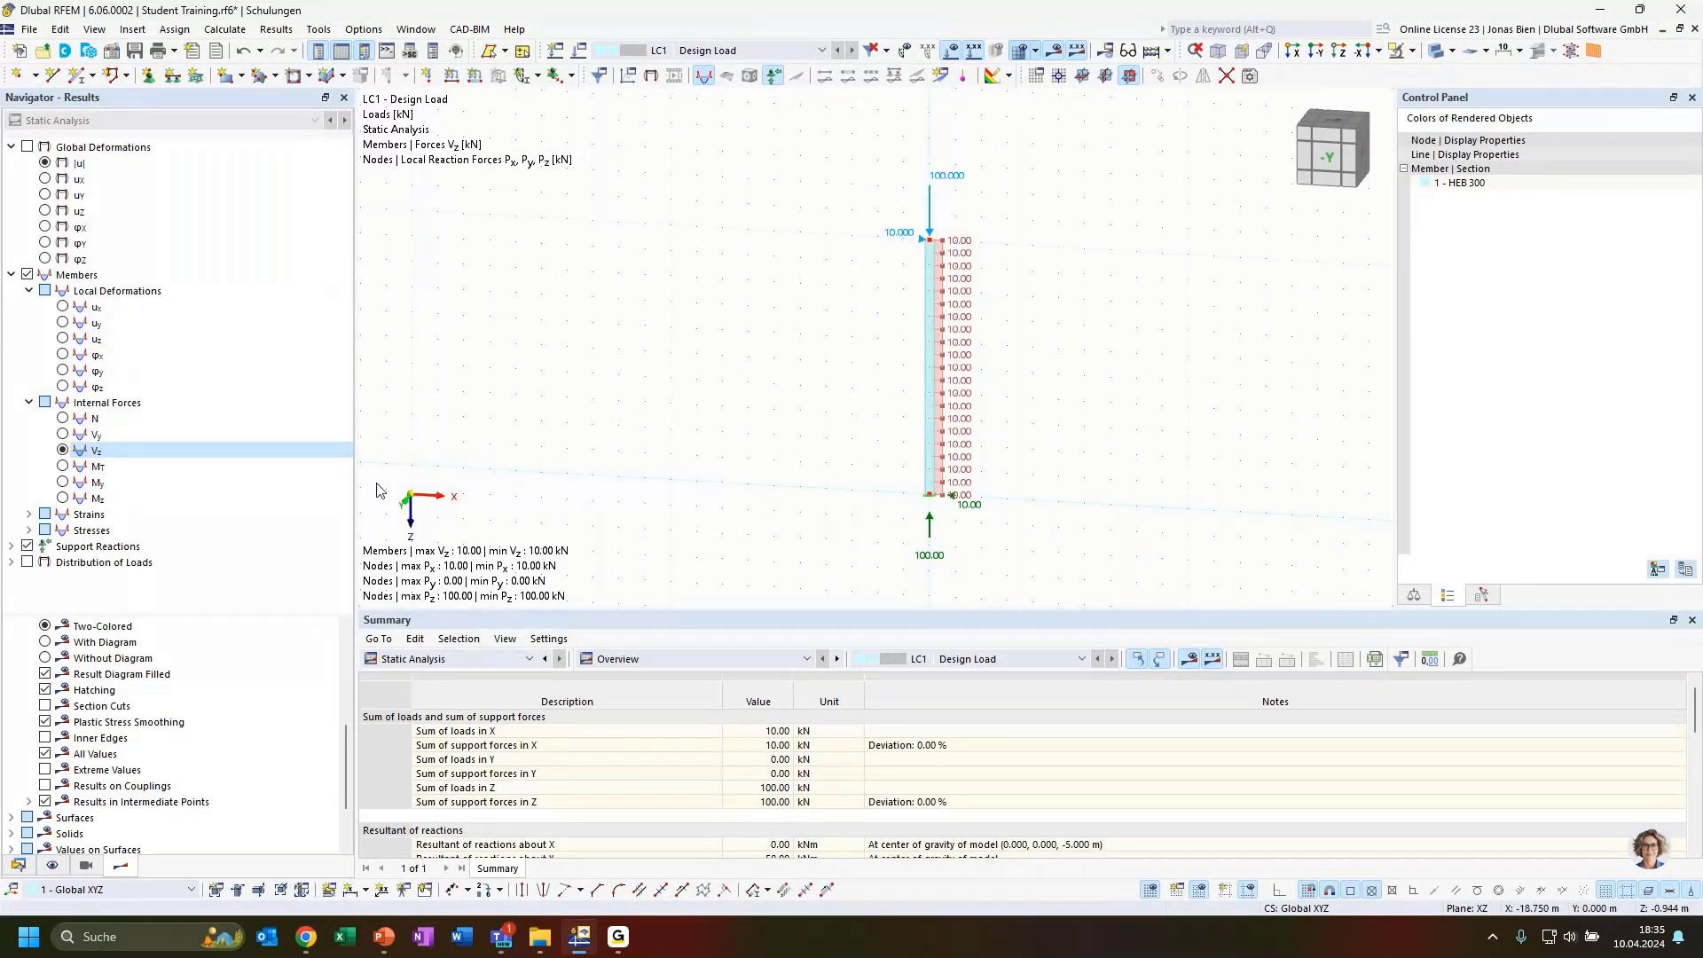
pyautogui.click(62, 481)
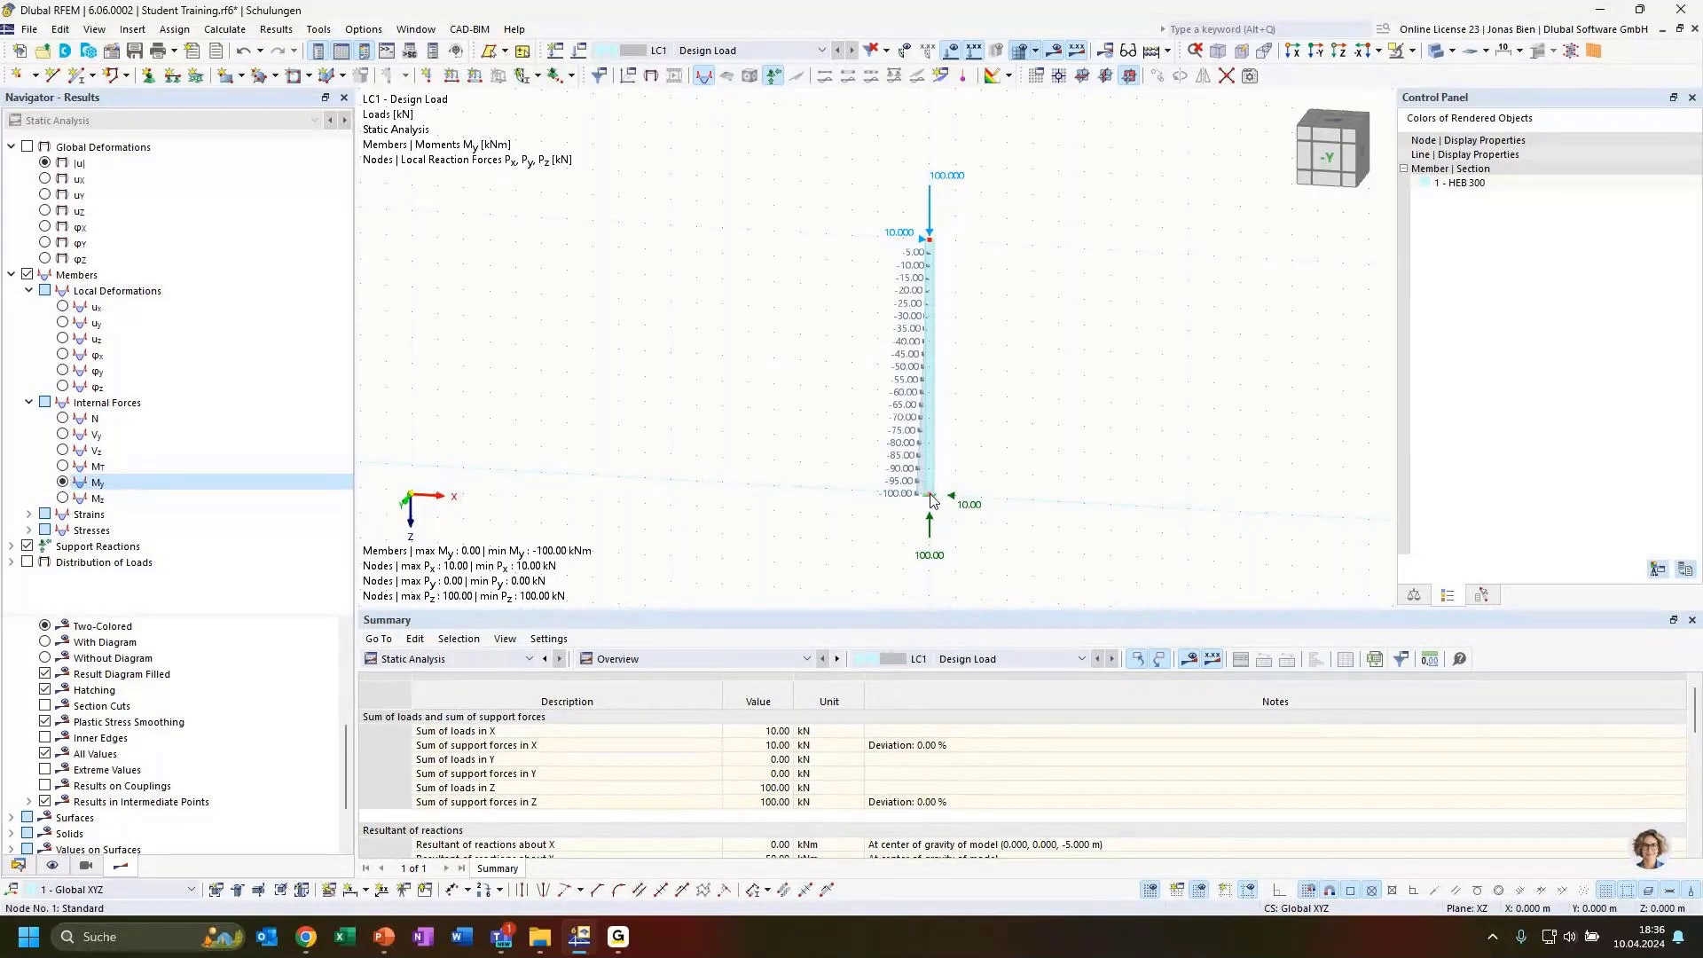
pyautogui.moveTo(931, 501)
pyautogui.moveTo(914, 240)
pyautogui.scroll(2, 1011, 342)
pyautogui.scroll(-1, 1014, 342)
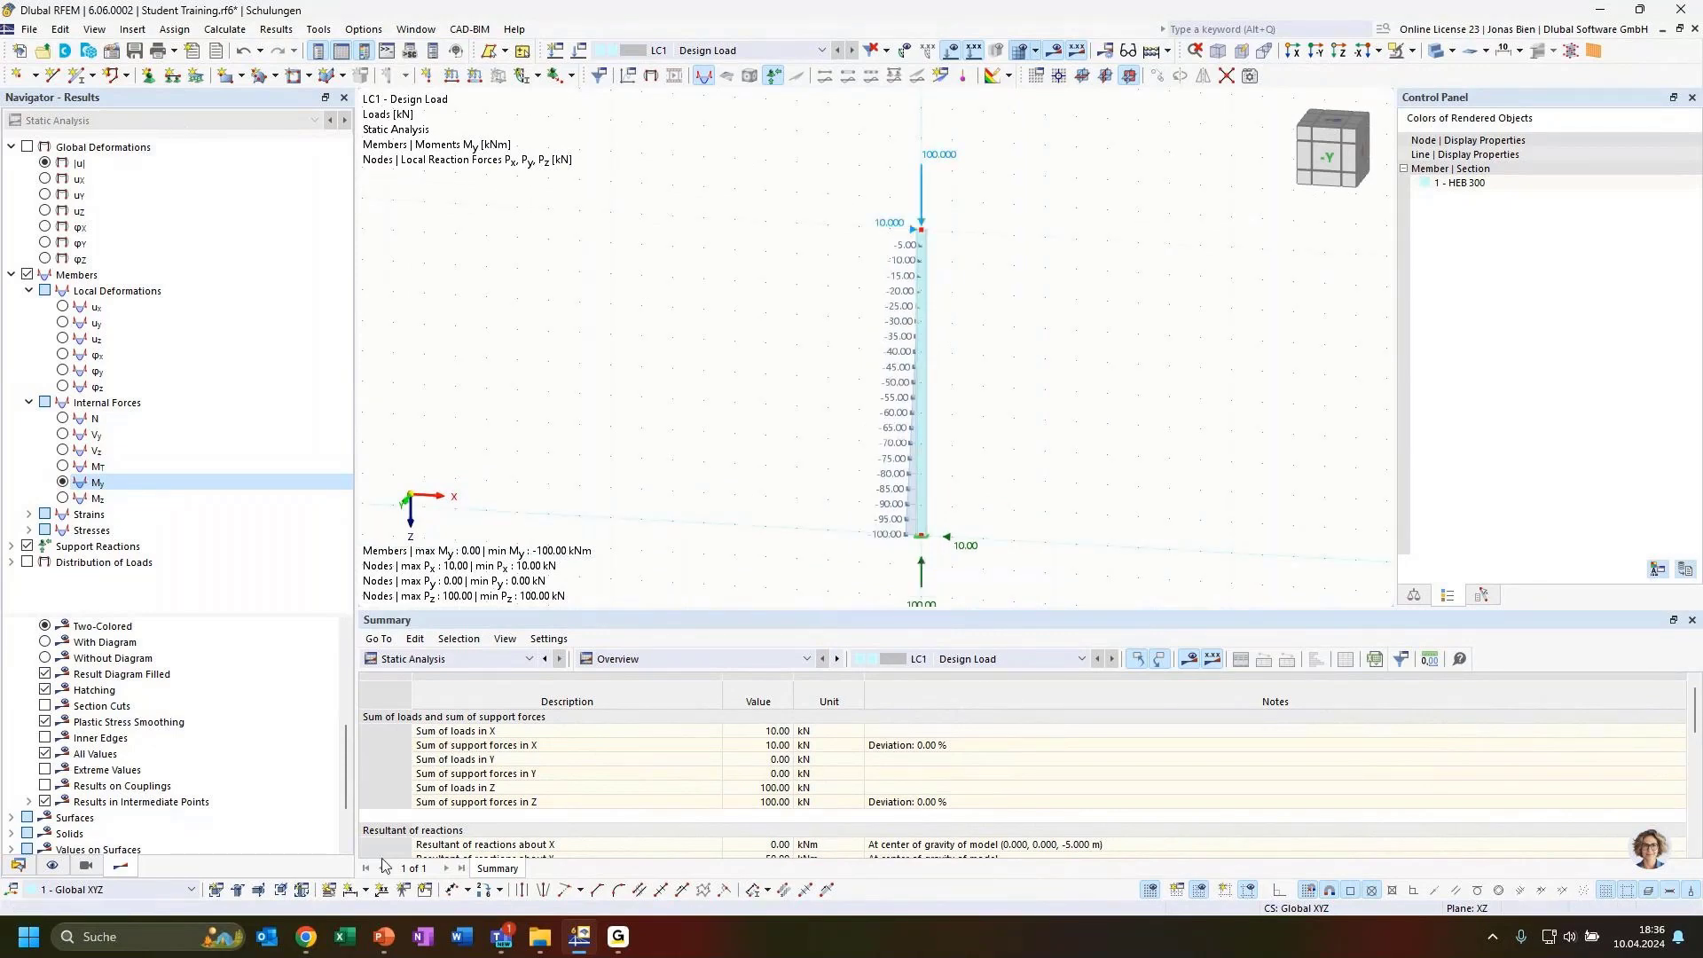
# Add a linear length dimension to the column and move its dimension line closer to the member
pyautogui.click(353, 889)
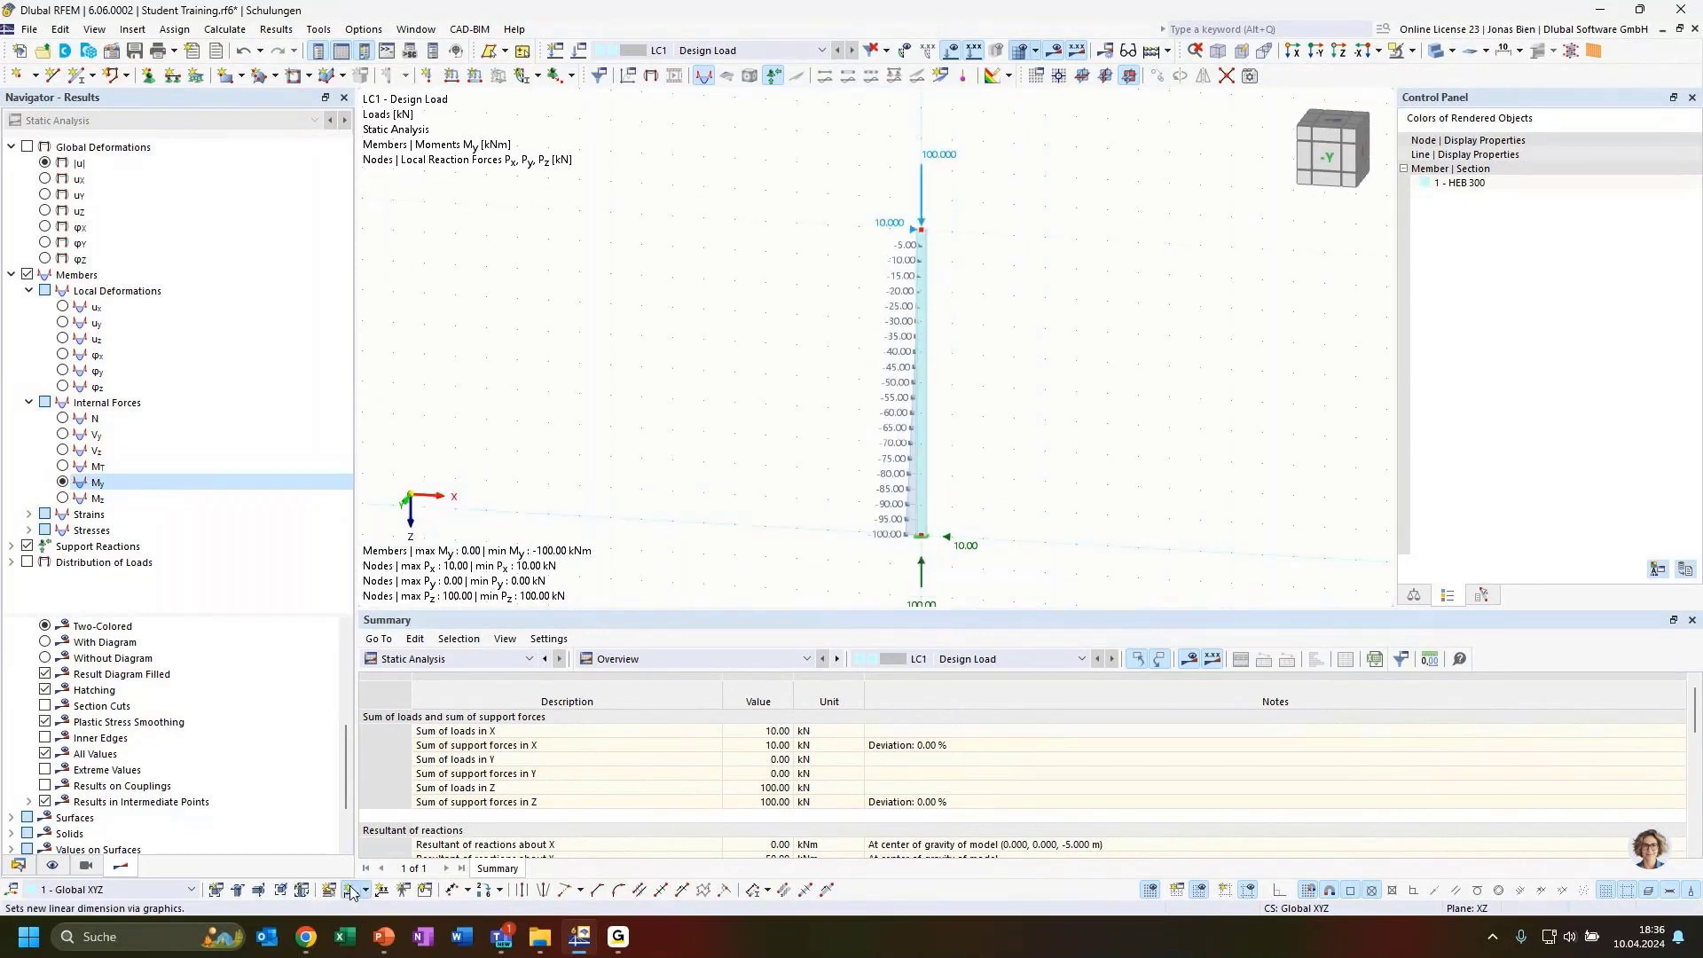
pyautogui.click(925, 366)
pyautogui.click(974, 365)
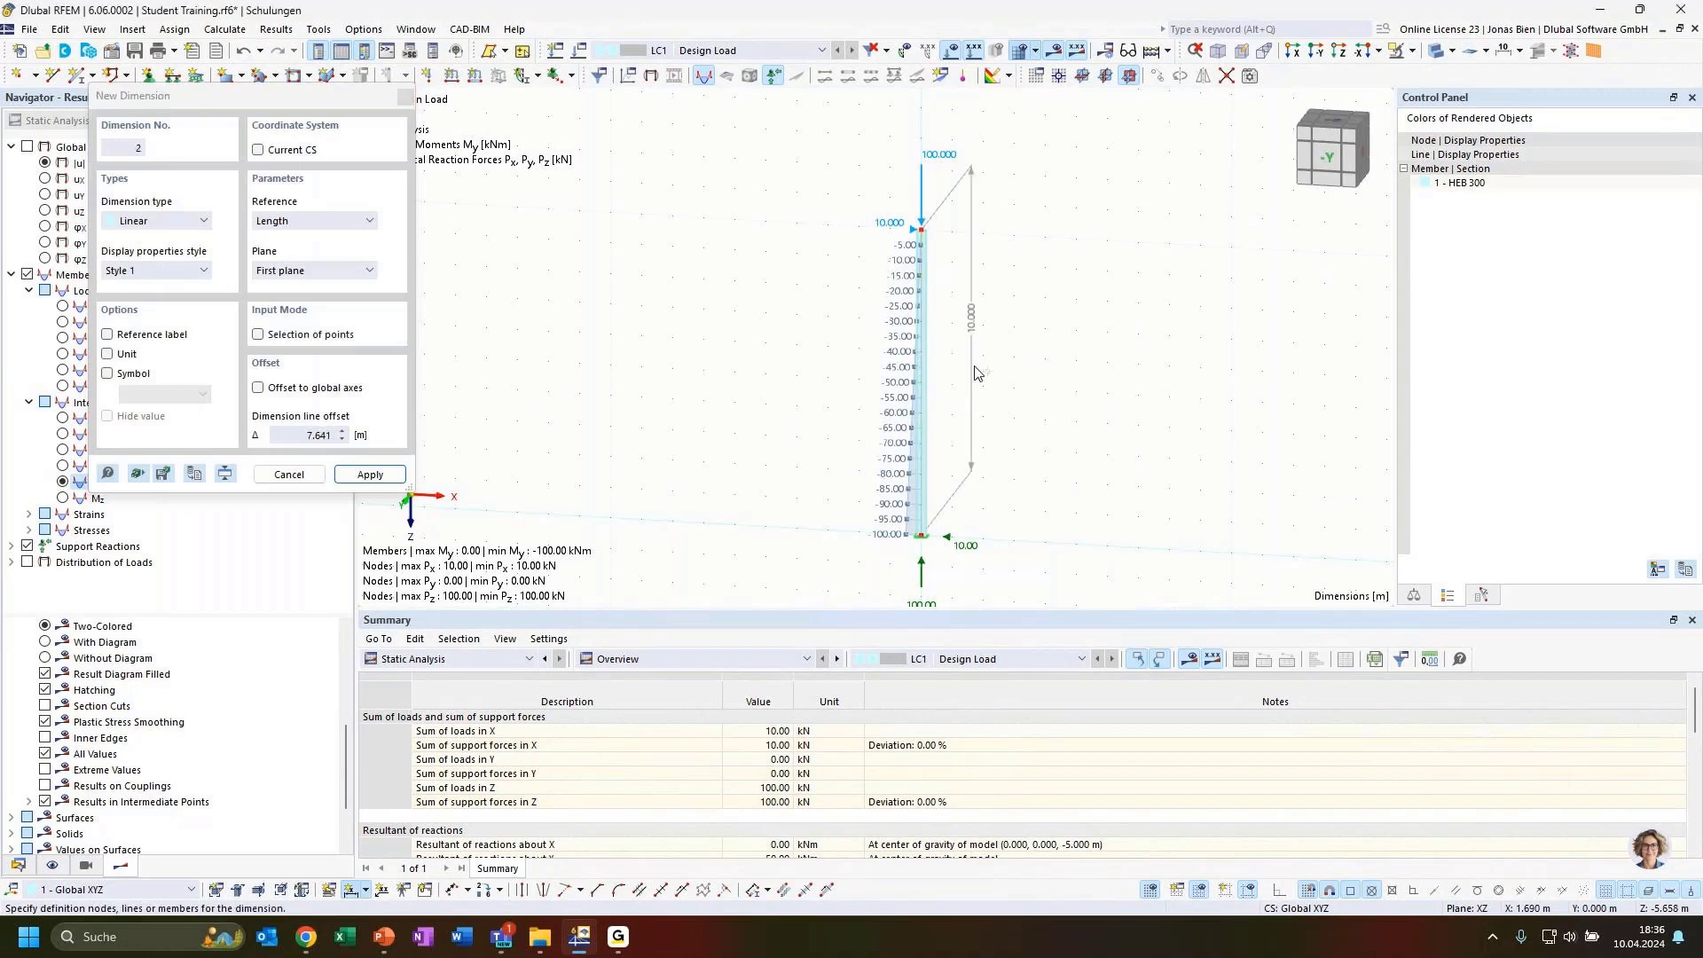
pyautogui.press('Escape')
pyautogui.keyDown('ctrl'); pyautogui.moveTo(1076, 451); pyautogui.dragTo(1019, 376, button='middle'); pyautogui.keyUp('ctrl')
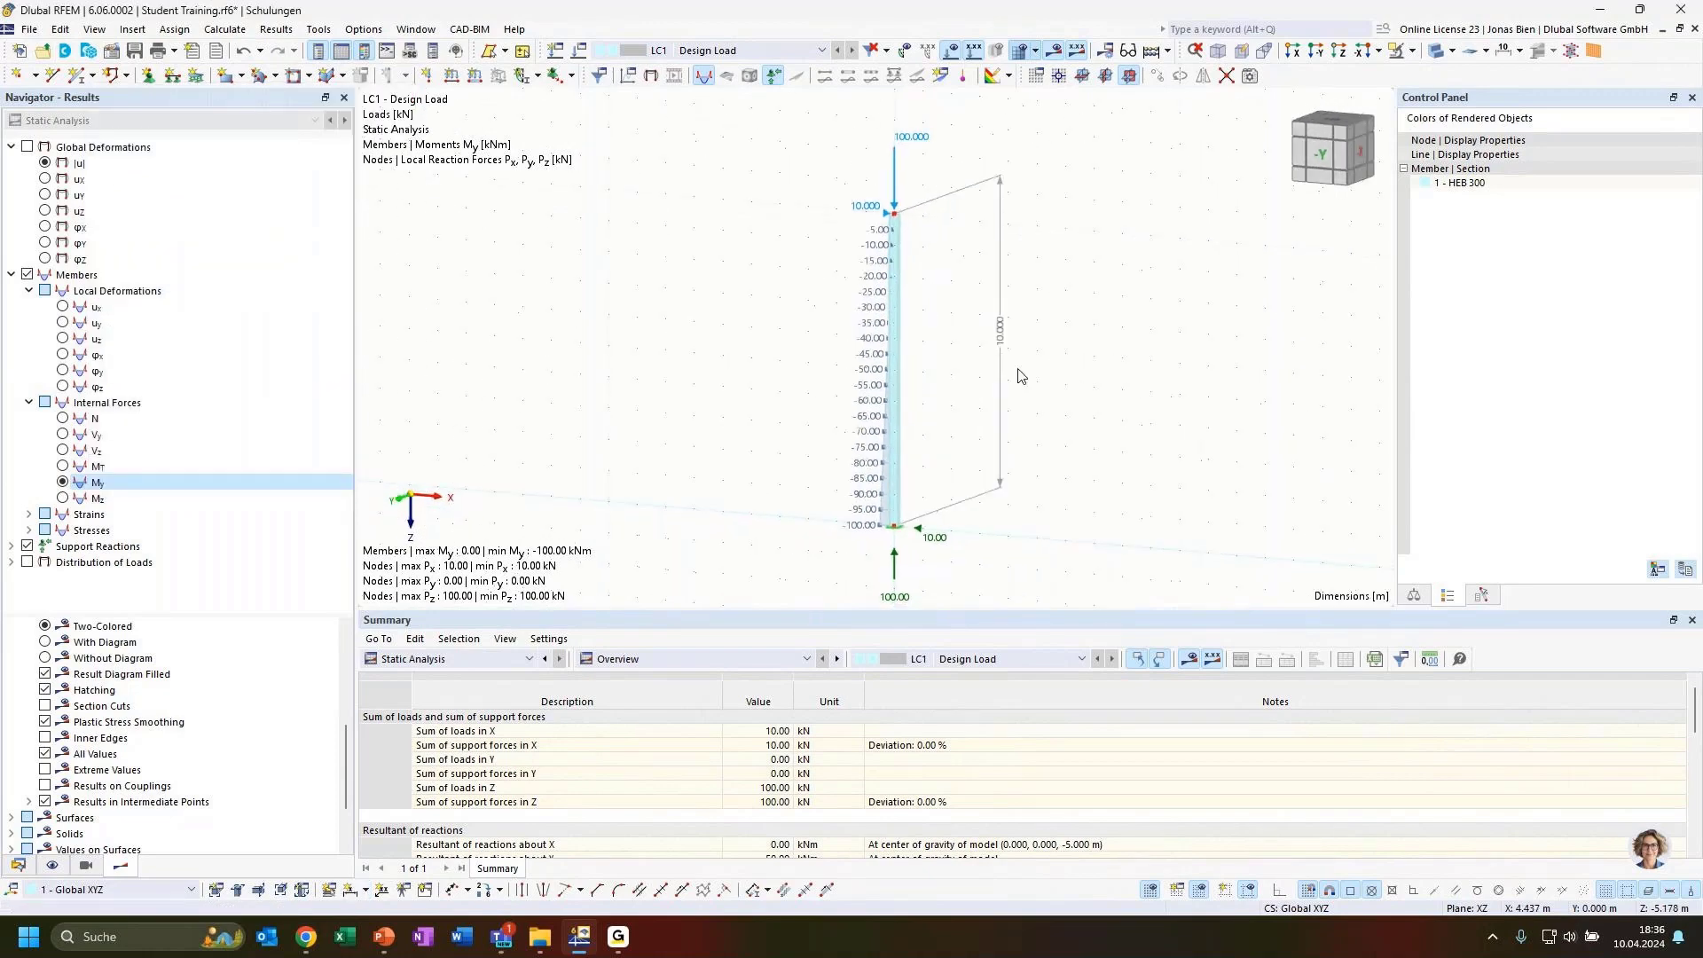
pyautogui.moveTo(1003, 345); pyautogui.dragTo(936, 448)
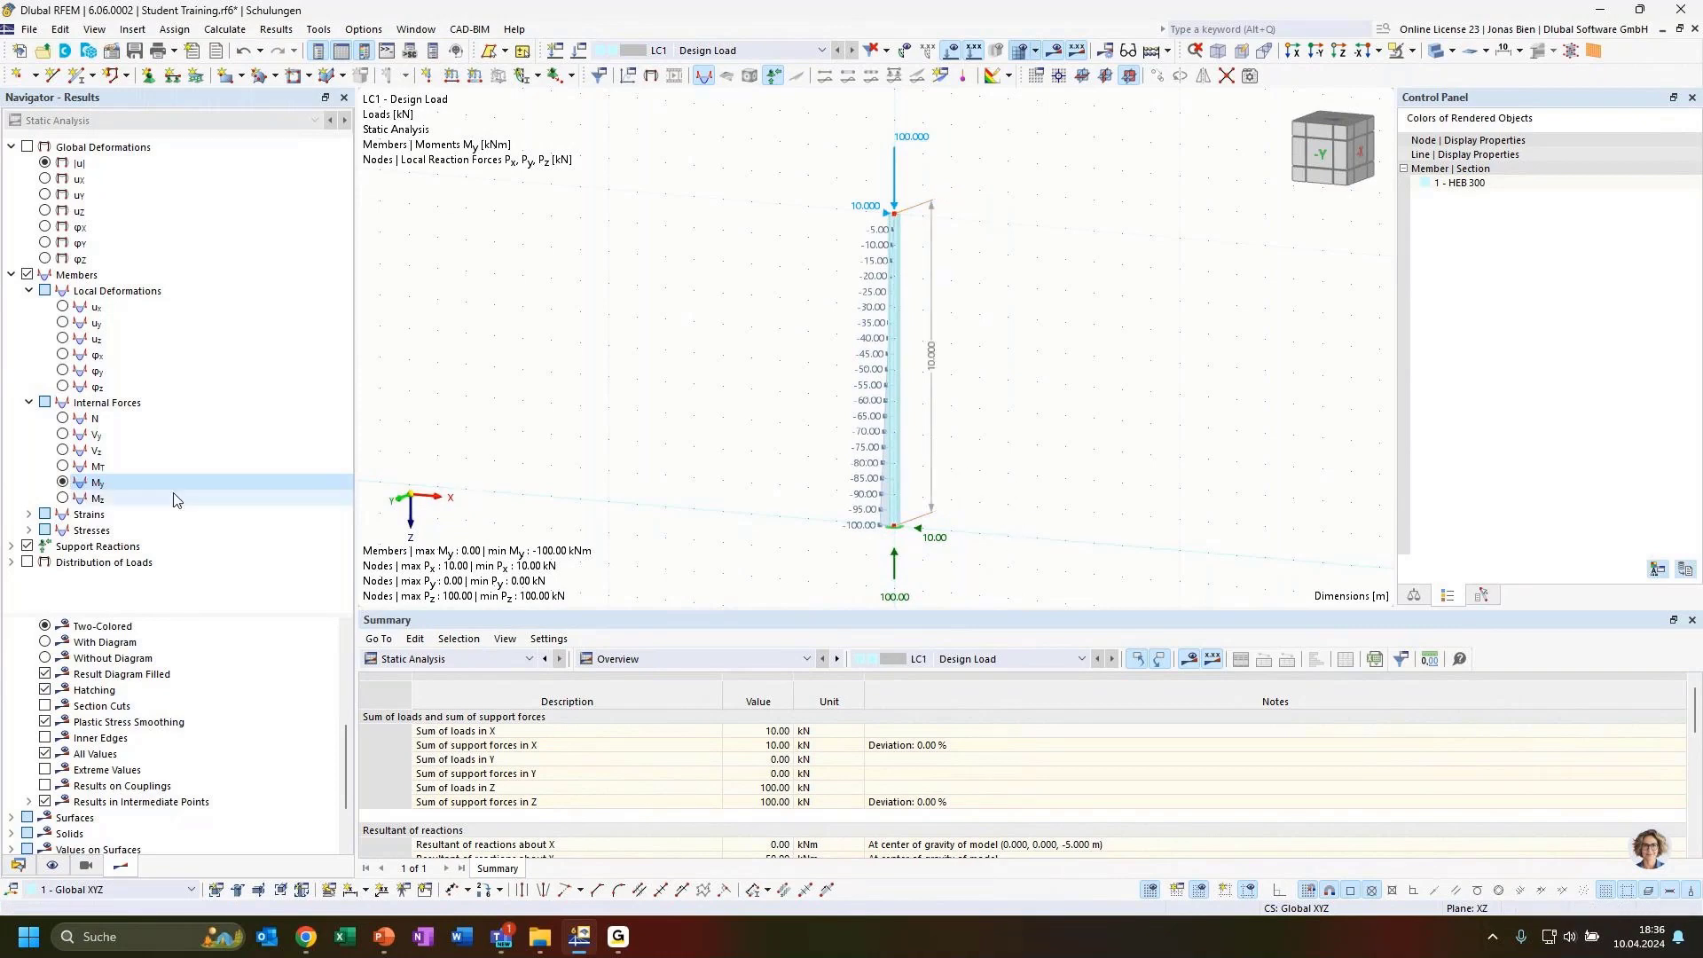
# Add the moments Mx, My and Mz to the displayed nodal support reactions and inspect them at the column base
pyautogui.scroll(-1, 992, 426)
pyautogui.scroll(1, 974, 543)
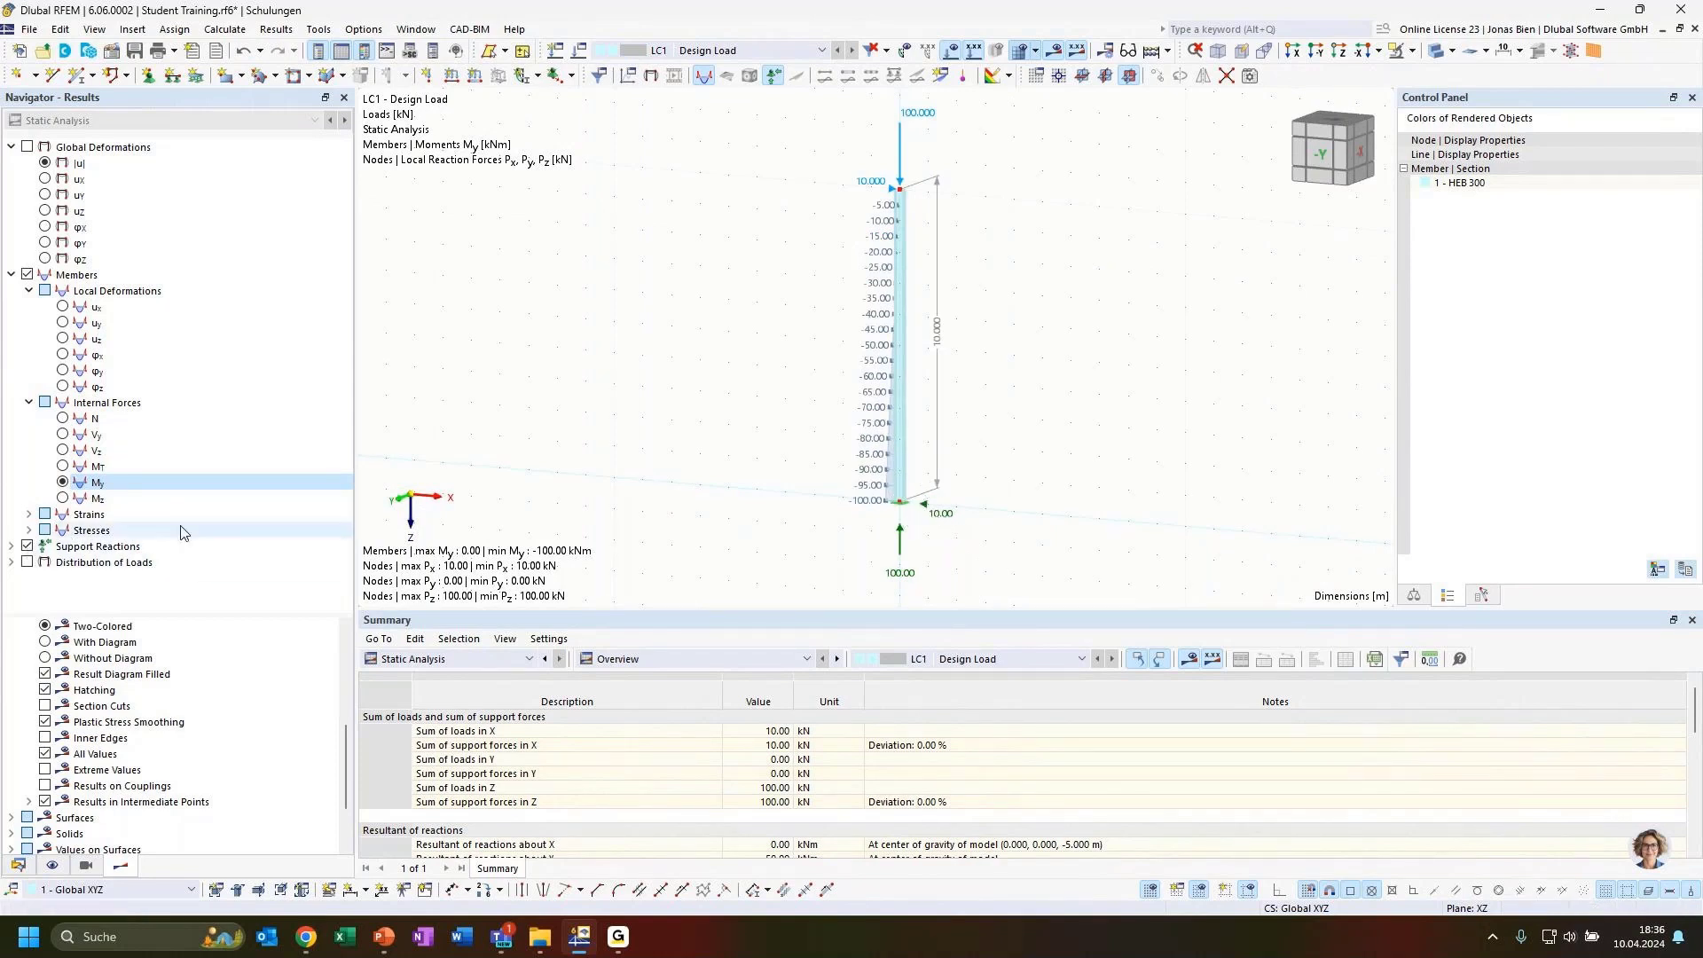
pyautogui.click(11, 546)
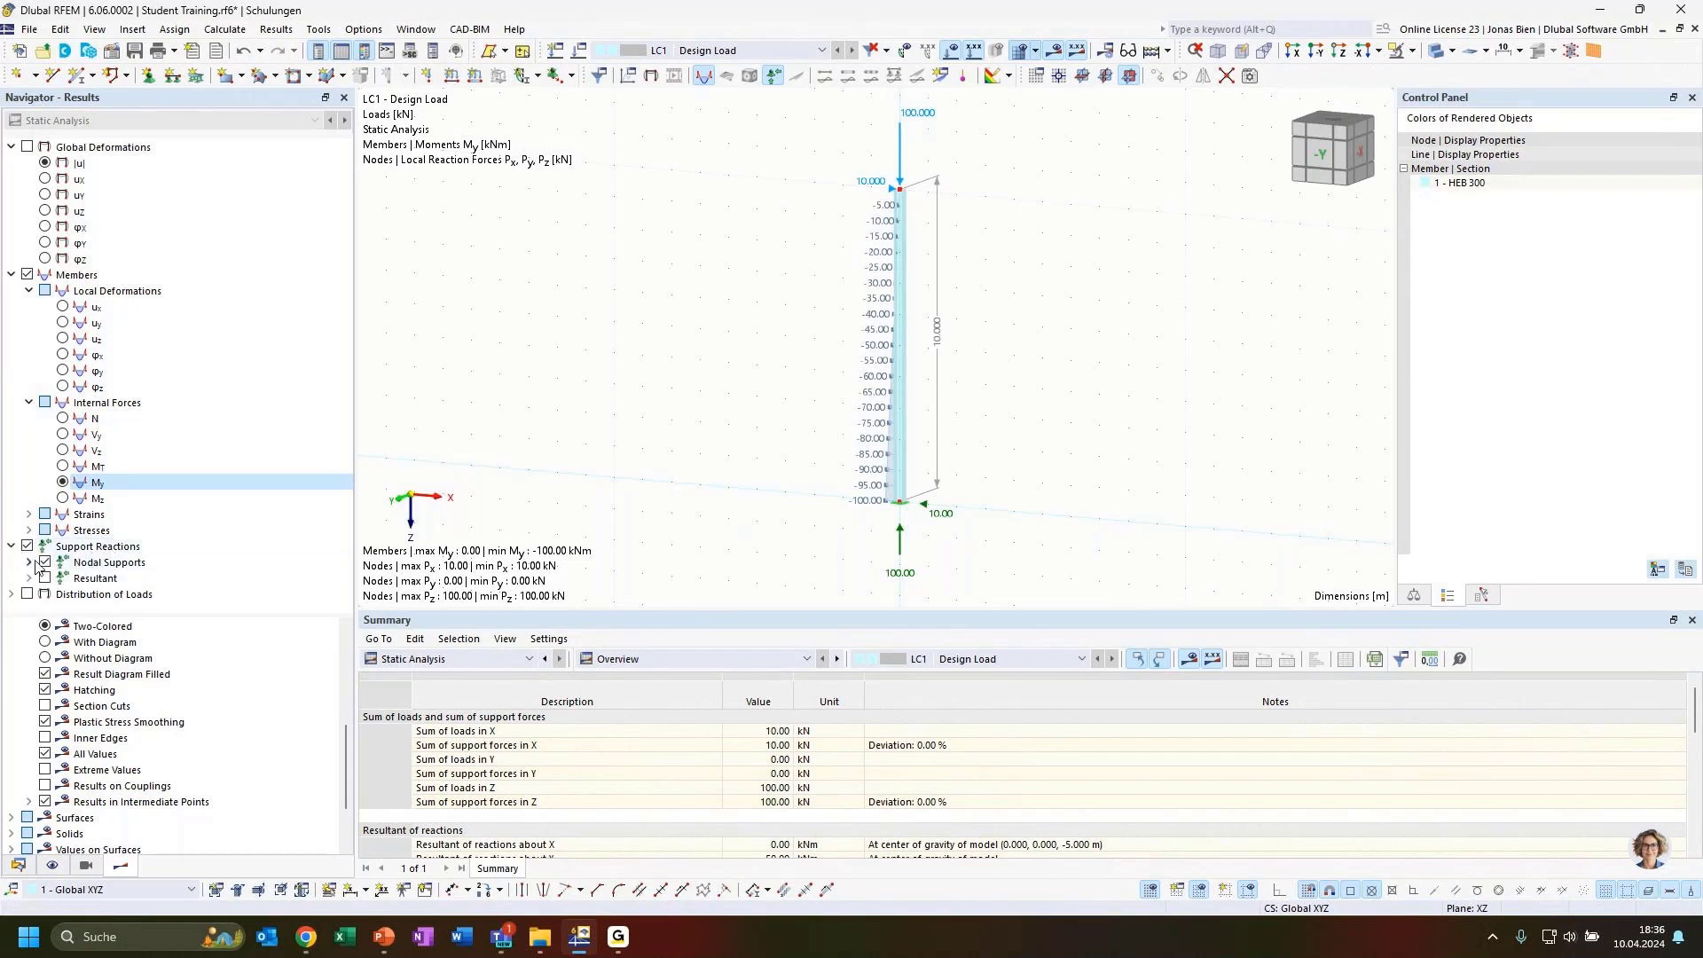
pyautogui.click(28, 562)
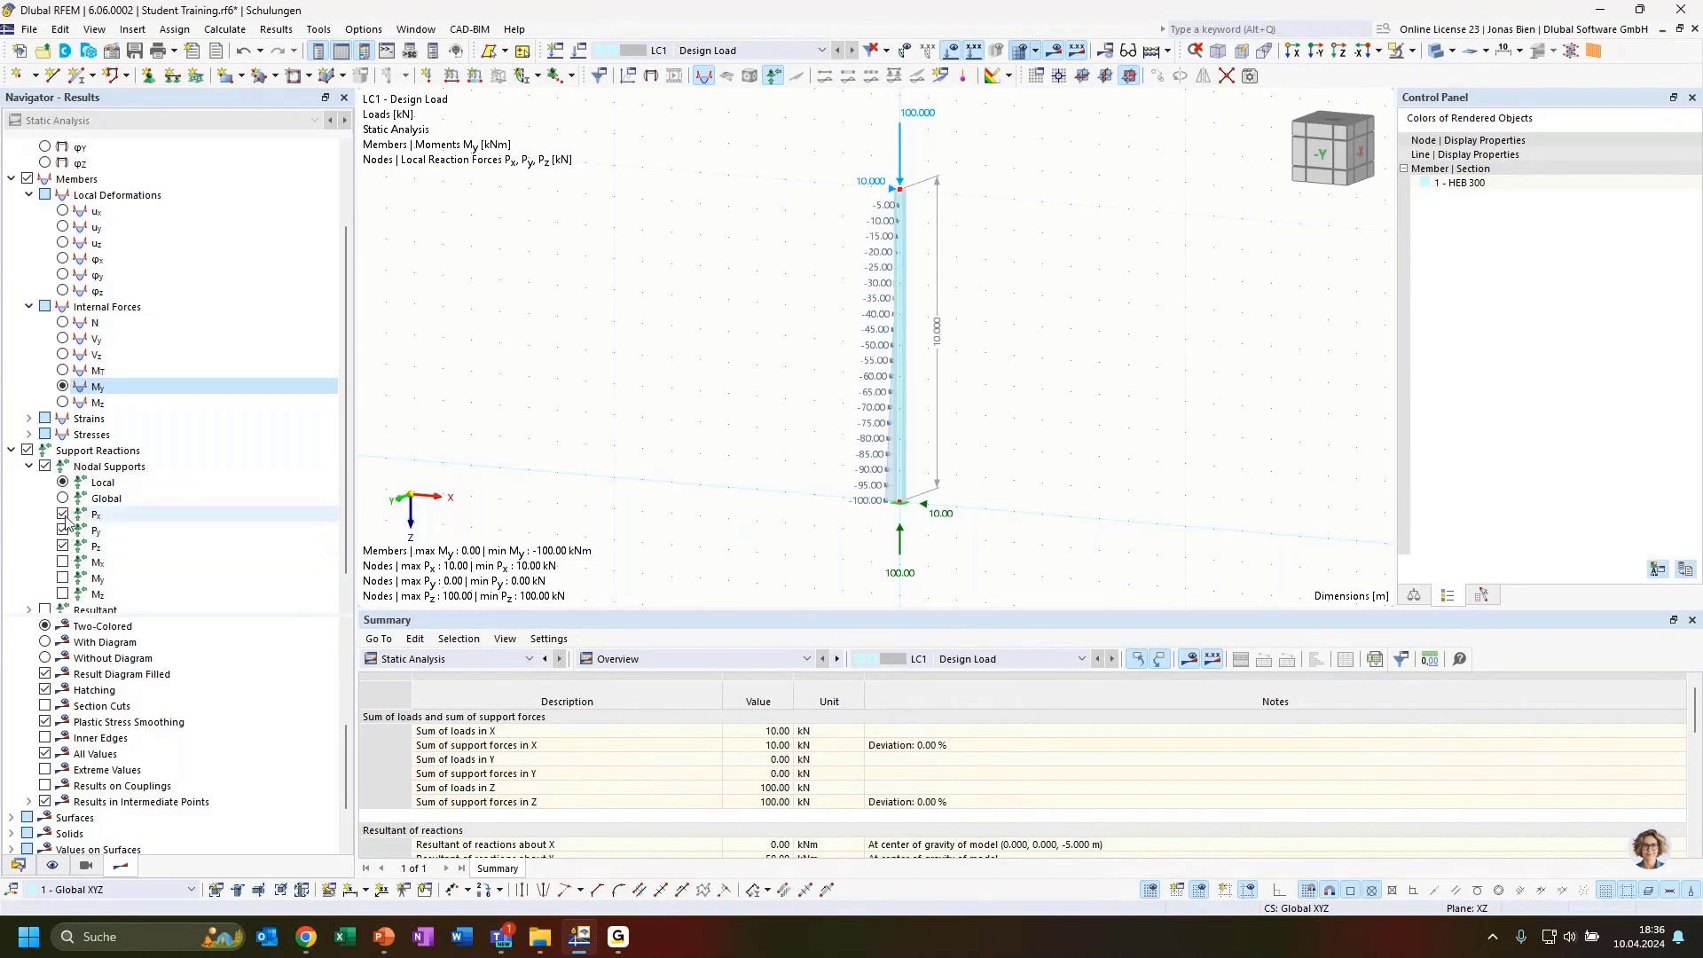
pyautogui.click(62, 562)
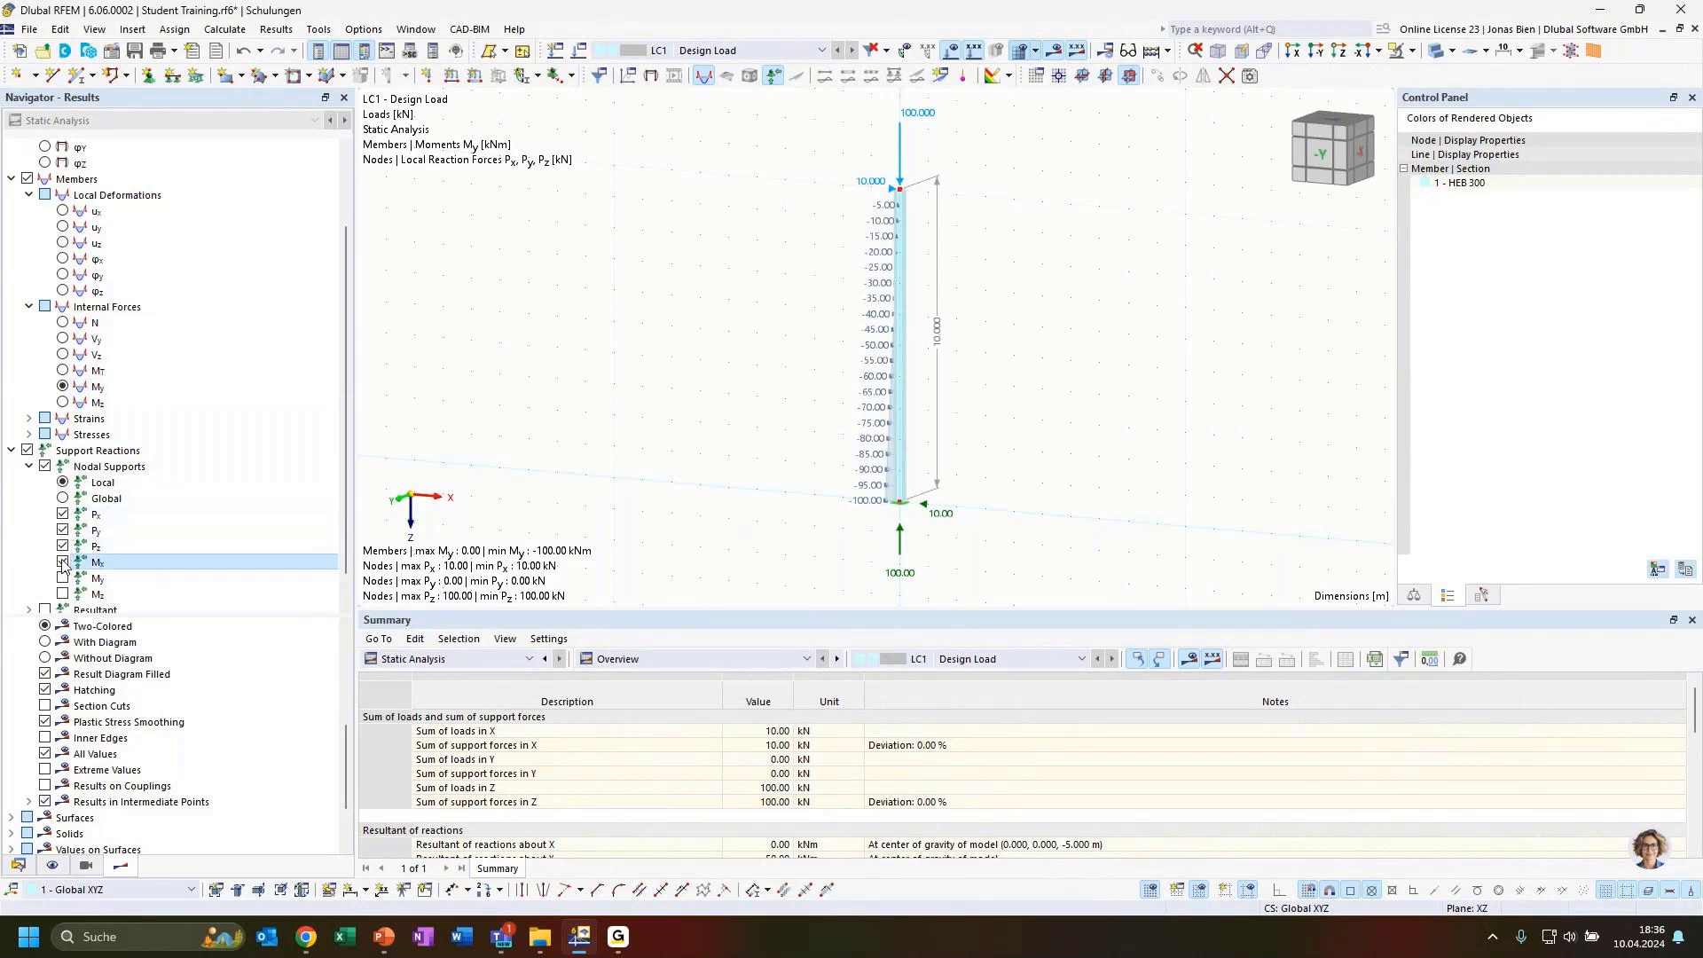
pyautogui.click(62, 577)
pyautogui.click(62, 593)
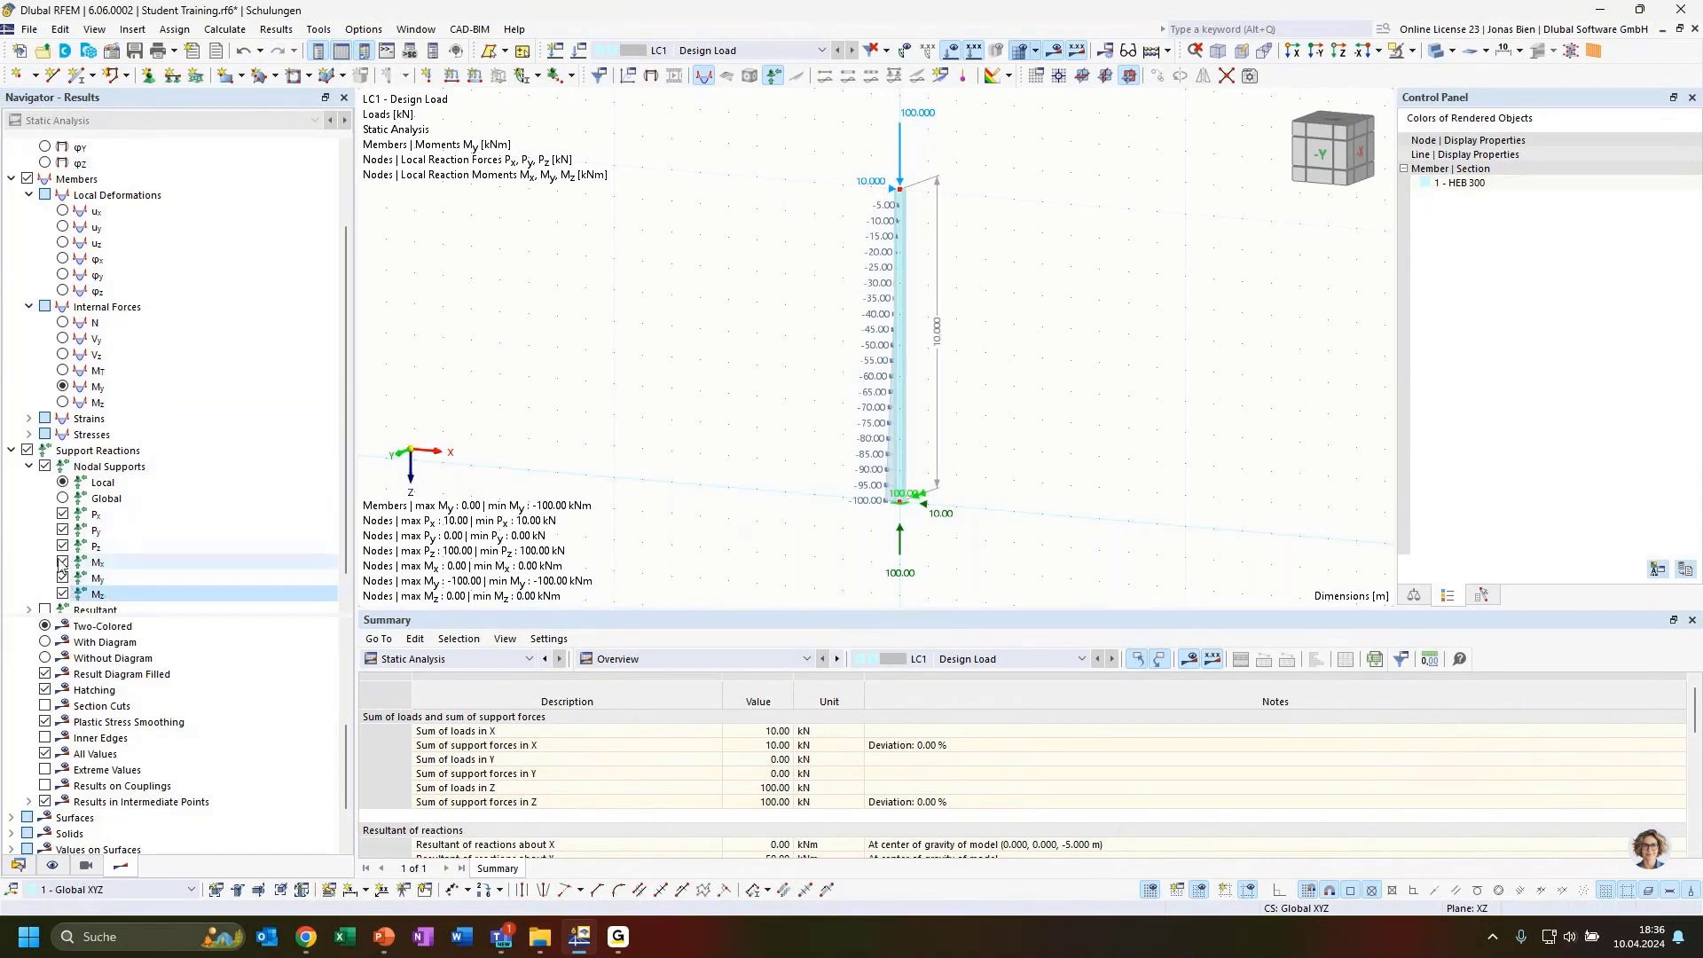
pyautogui.keyDown('ctrl'); pyautogui.moveTo(996, 515); pyautogui.dragTo(918, 508, button='middle'); pyautogui.keyUp('ctrl')
pyautogui.scroll(3, 914, 507)
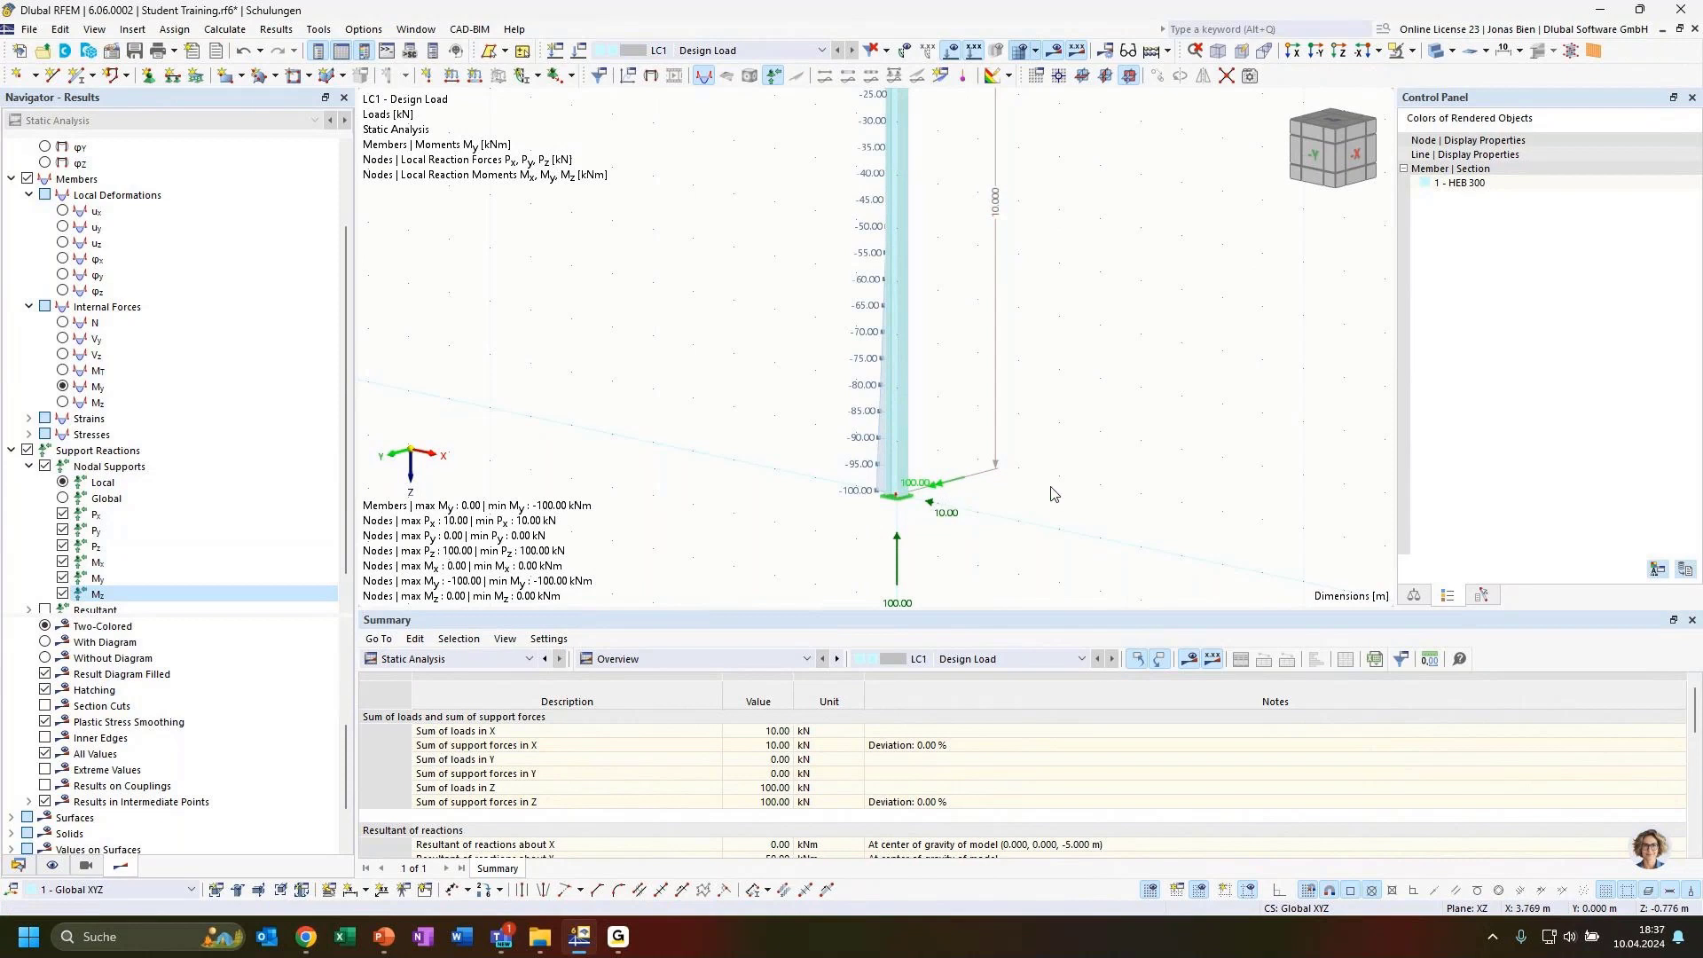
pyautogui.keyDown('ctrl'); pyautogui.moveTo(1049, 487); pyautogui.dragTo(1074, 512, button='middle'); pyautogui.keyUp('ctrl')
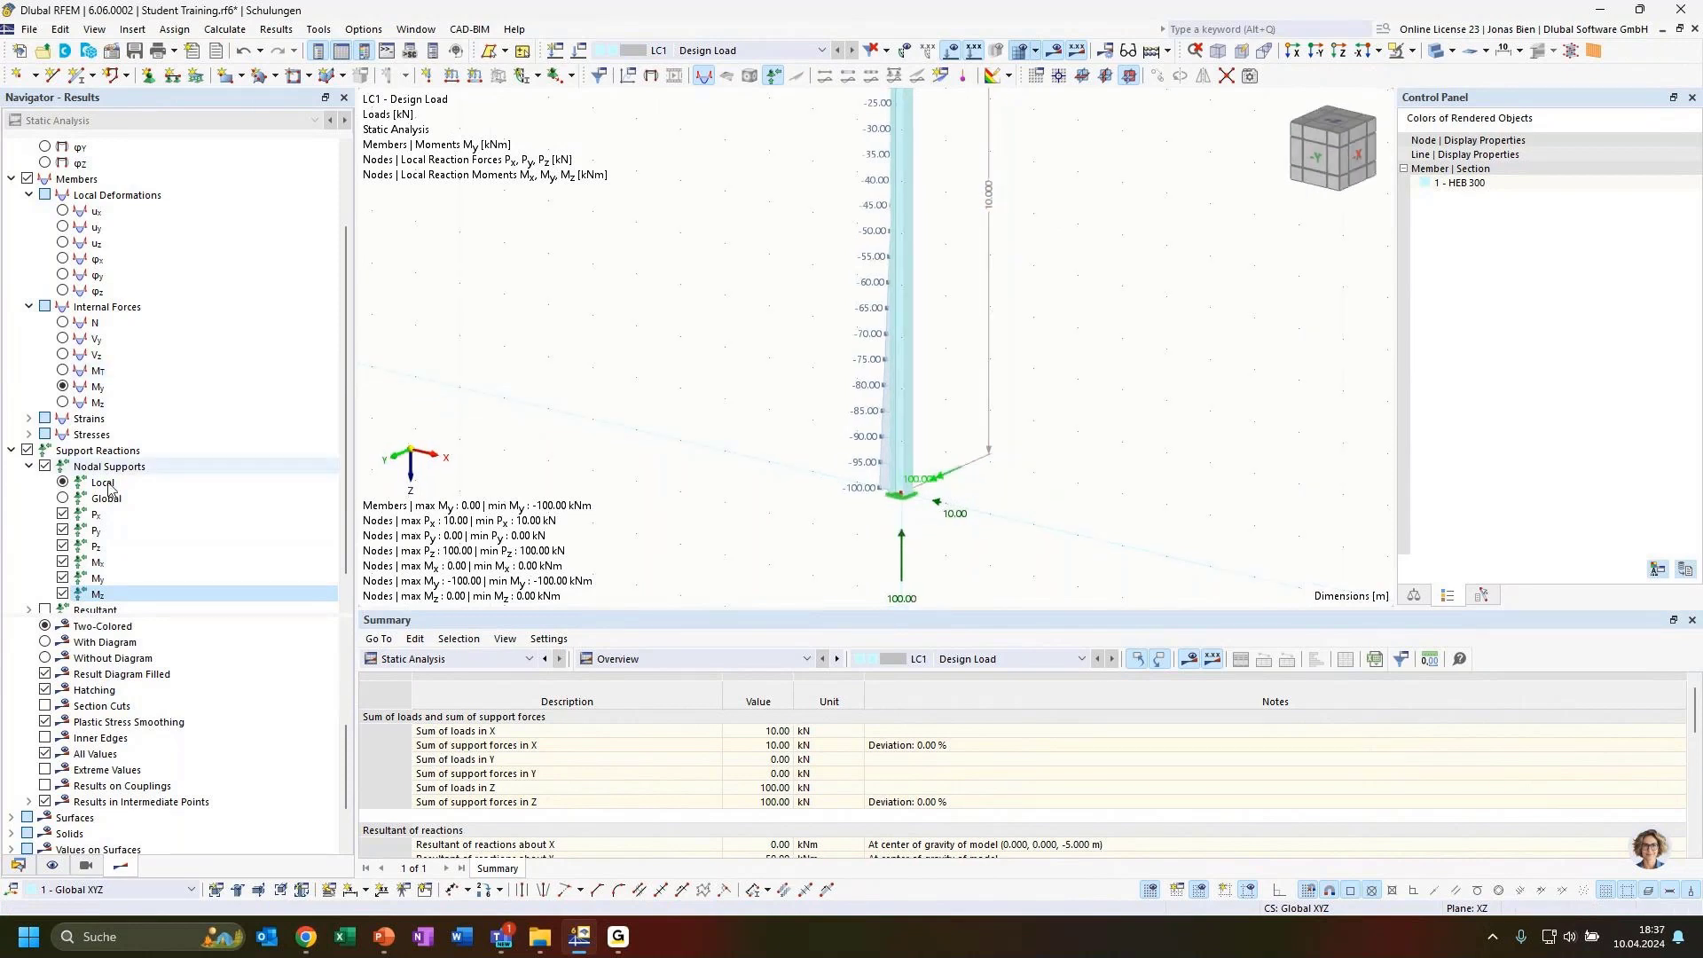
pyautogui.click(11, 451)
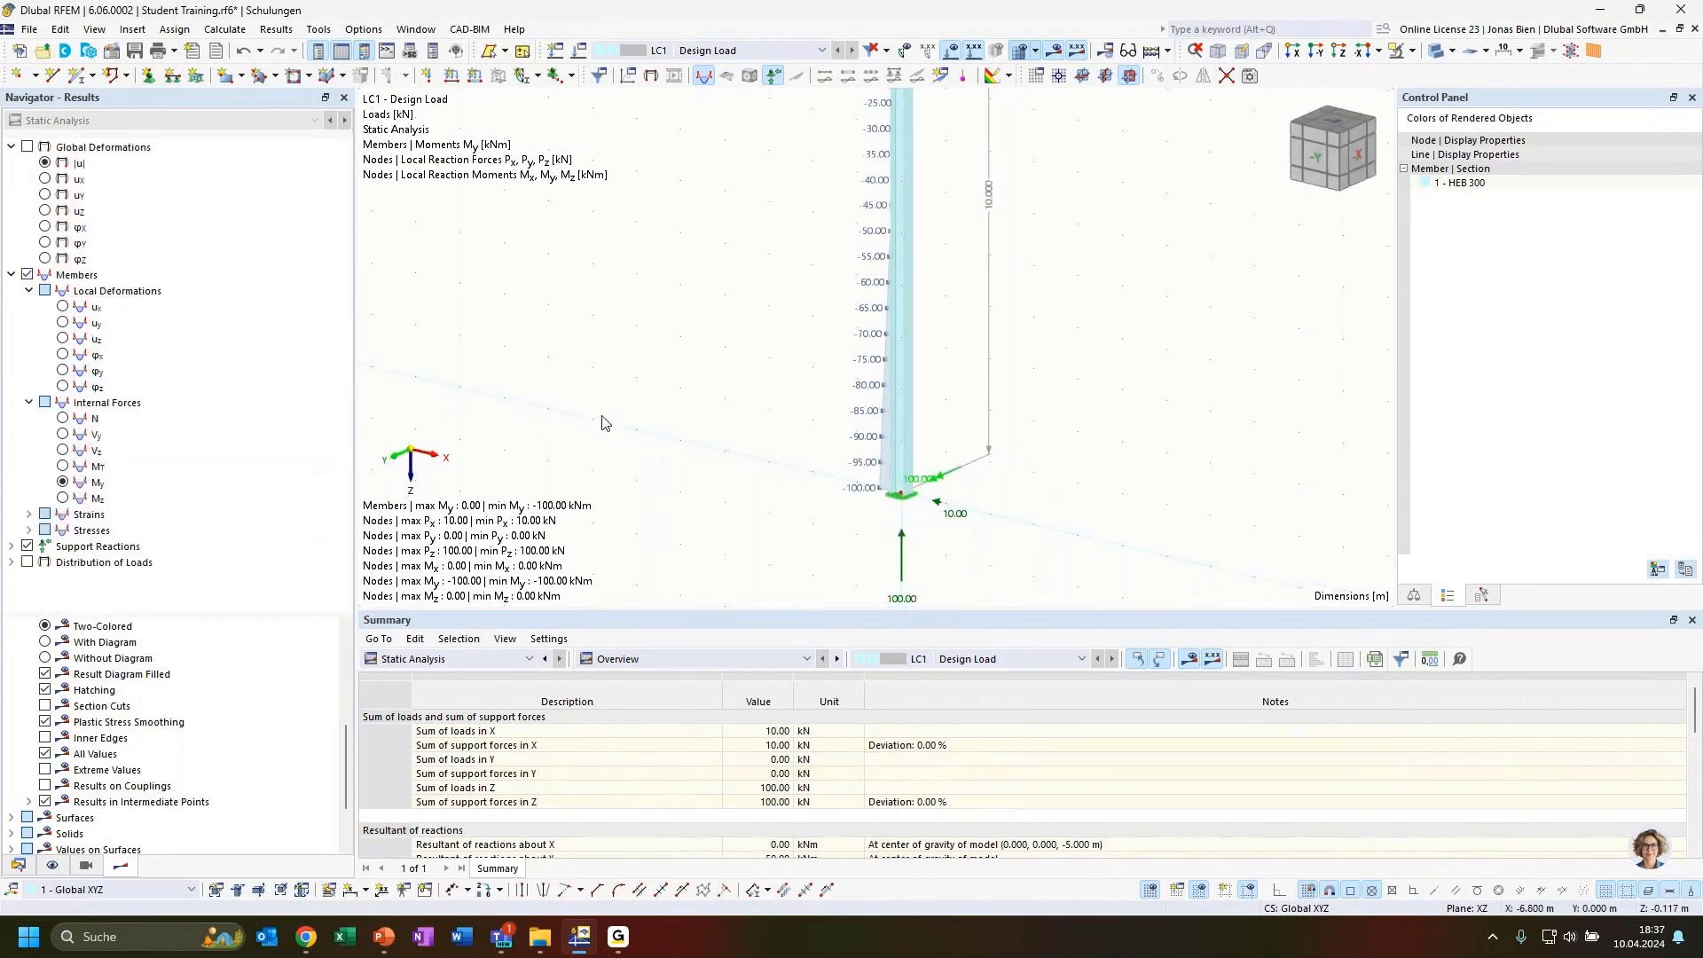
# Display the column's total global deformation |u| instead of its member internal forces
pyautogui.scroll(-2, 679, 383)
pyautogui.moveTo(717, 337)
pyautogui.mouseDown(button='middle')
pyautogui.moveTo(715, 404)
pyautogui.moveTo(723, 362)
pyautogui.mouseUp(button='middle')
pyautogui.click(45, 163)
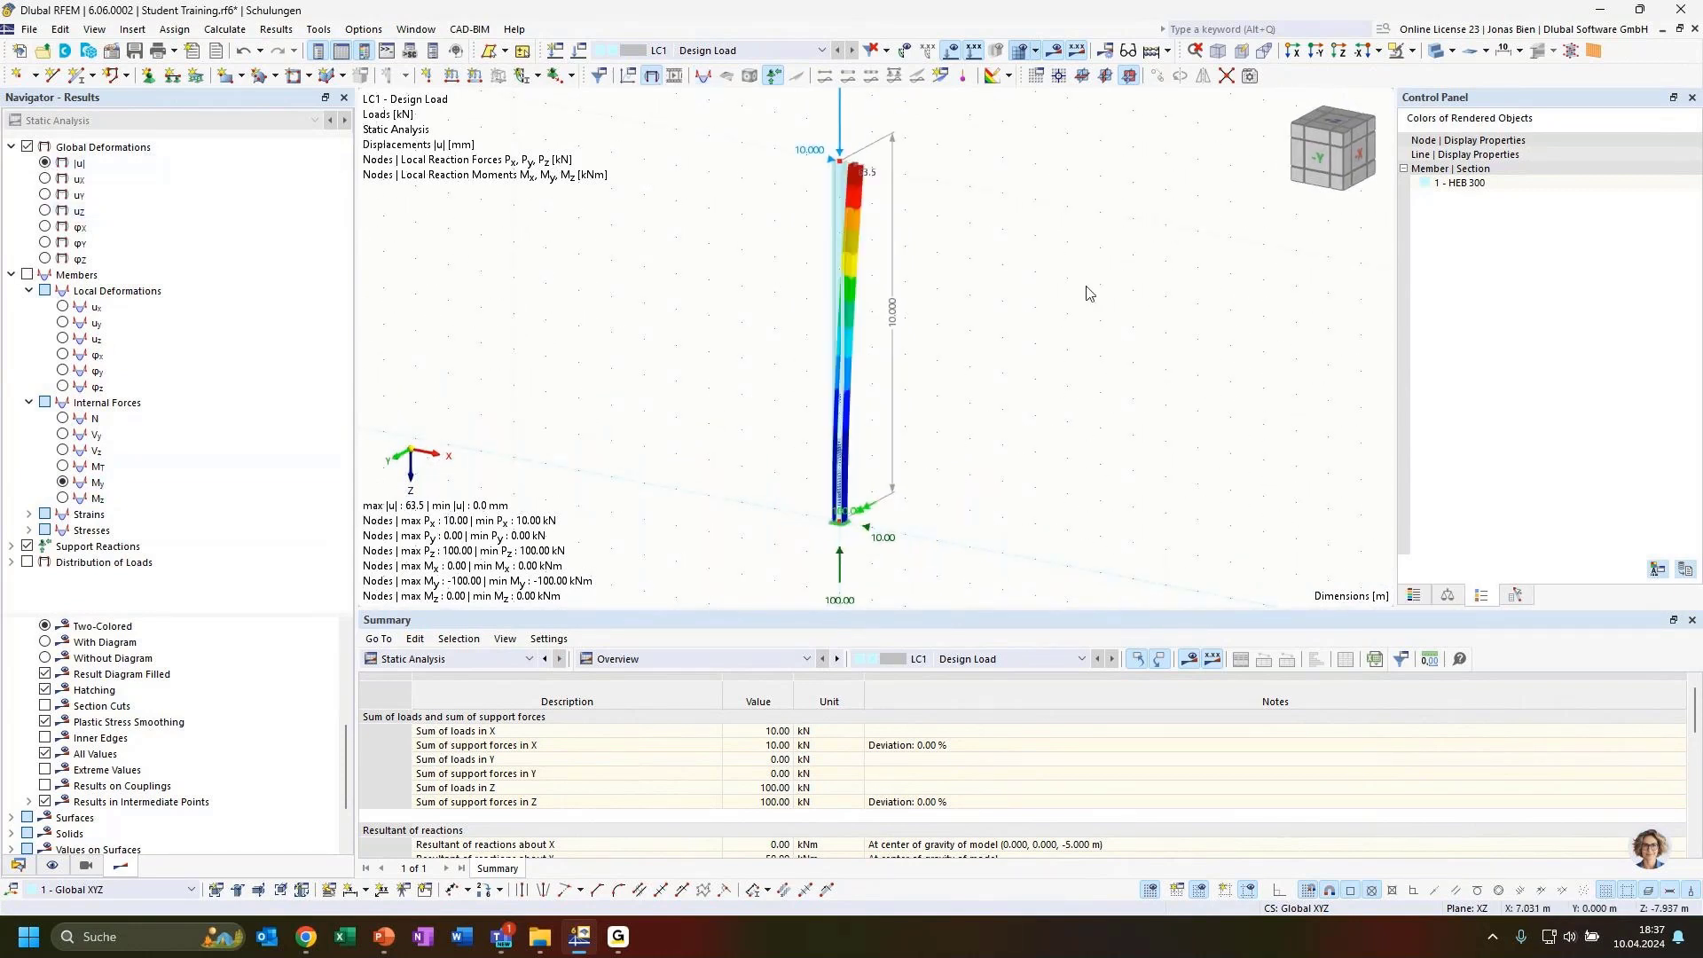
pyautogui.keyDown('ctrl'); pyautogui.moveTo(949, 254); pyautogui.dragTo(1038, 229, button='middle'); pyautogui.keyUp('ctrl')
# Show the members' deformation as lines and examine the displacement at the column top
pyautogui.click(1435, 55)
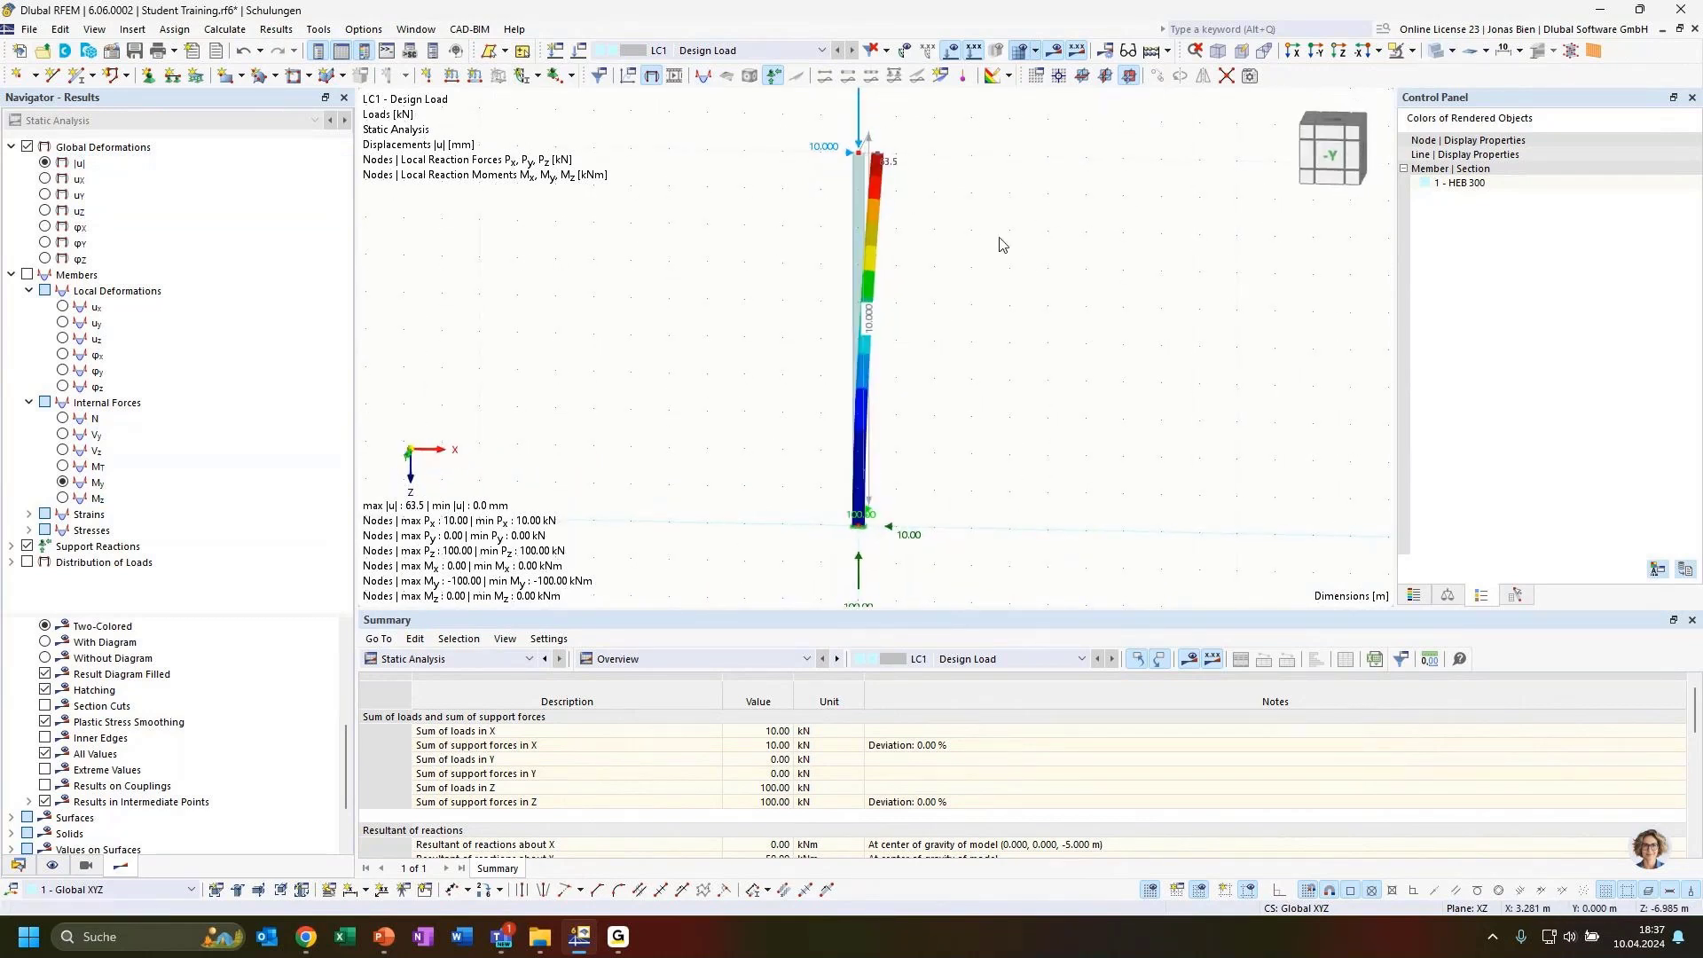
pyautogui.click(1396, 55)
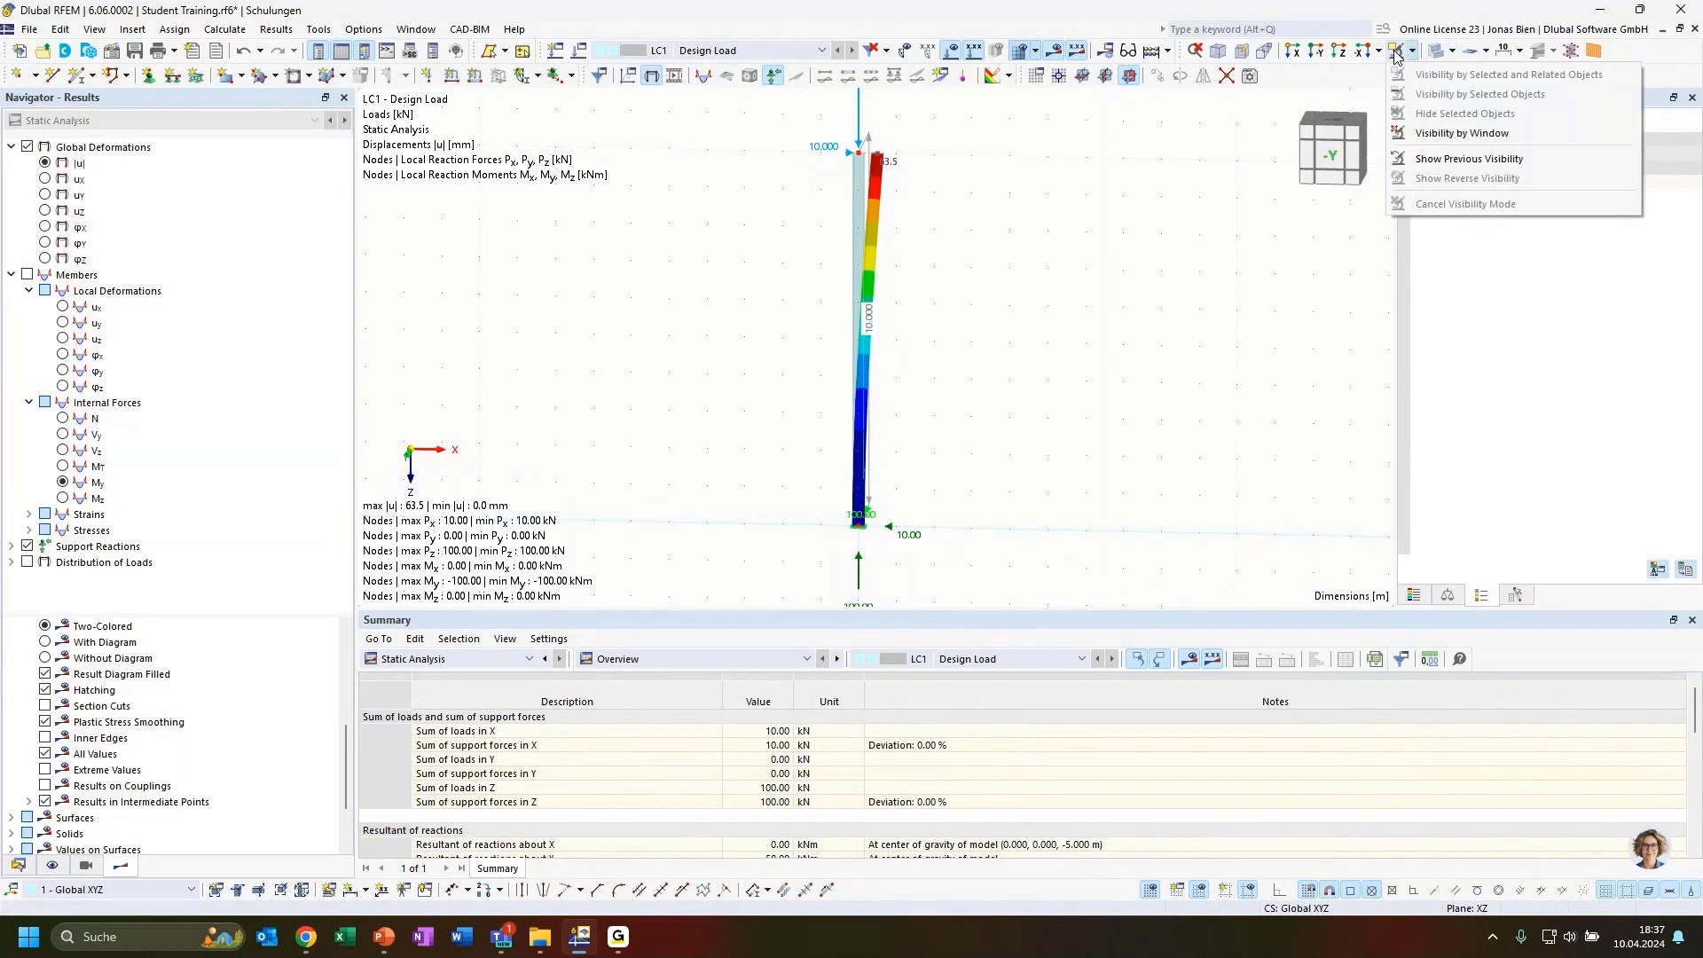
pyautogui.click(1436, 54)
pyautogui.click(1435, 54)
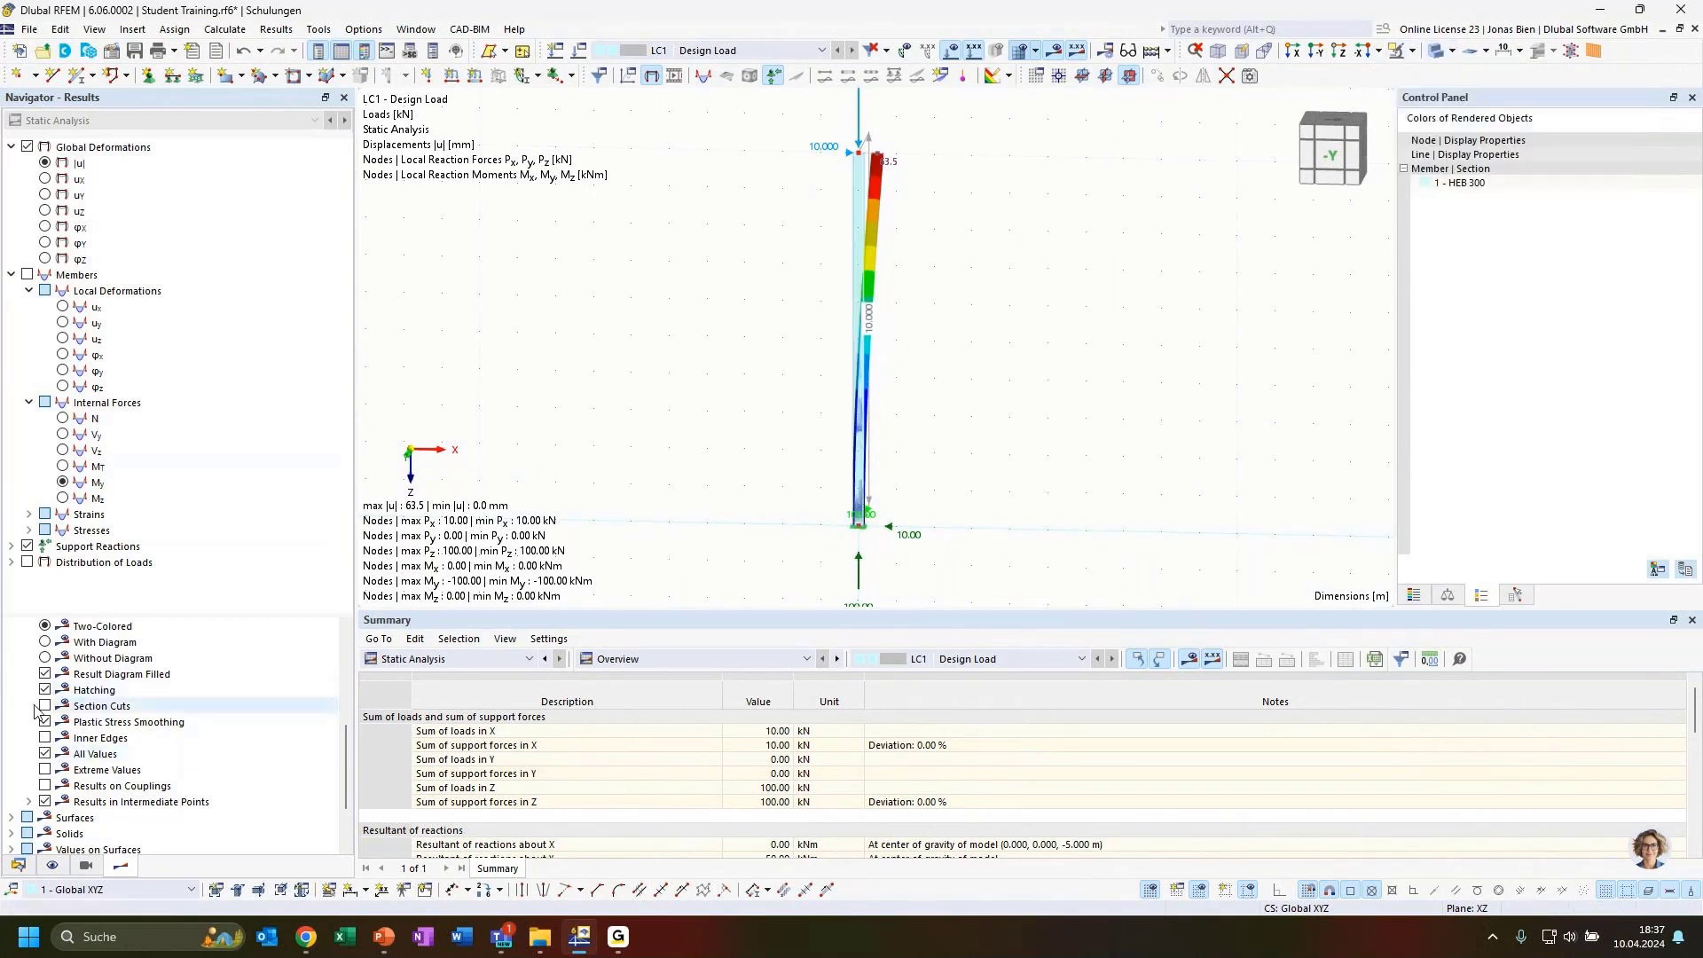
pyautogui.scroll(4, 82, 704)
pyautogui.scroll(1, 83, 703)
pyautogui.click(62, 707)
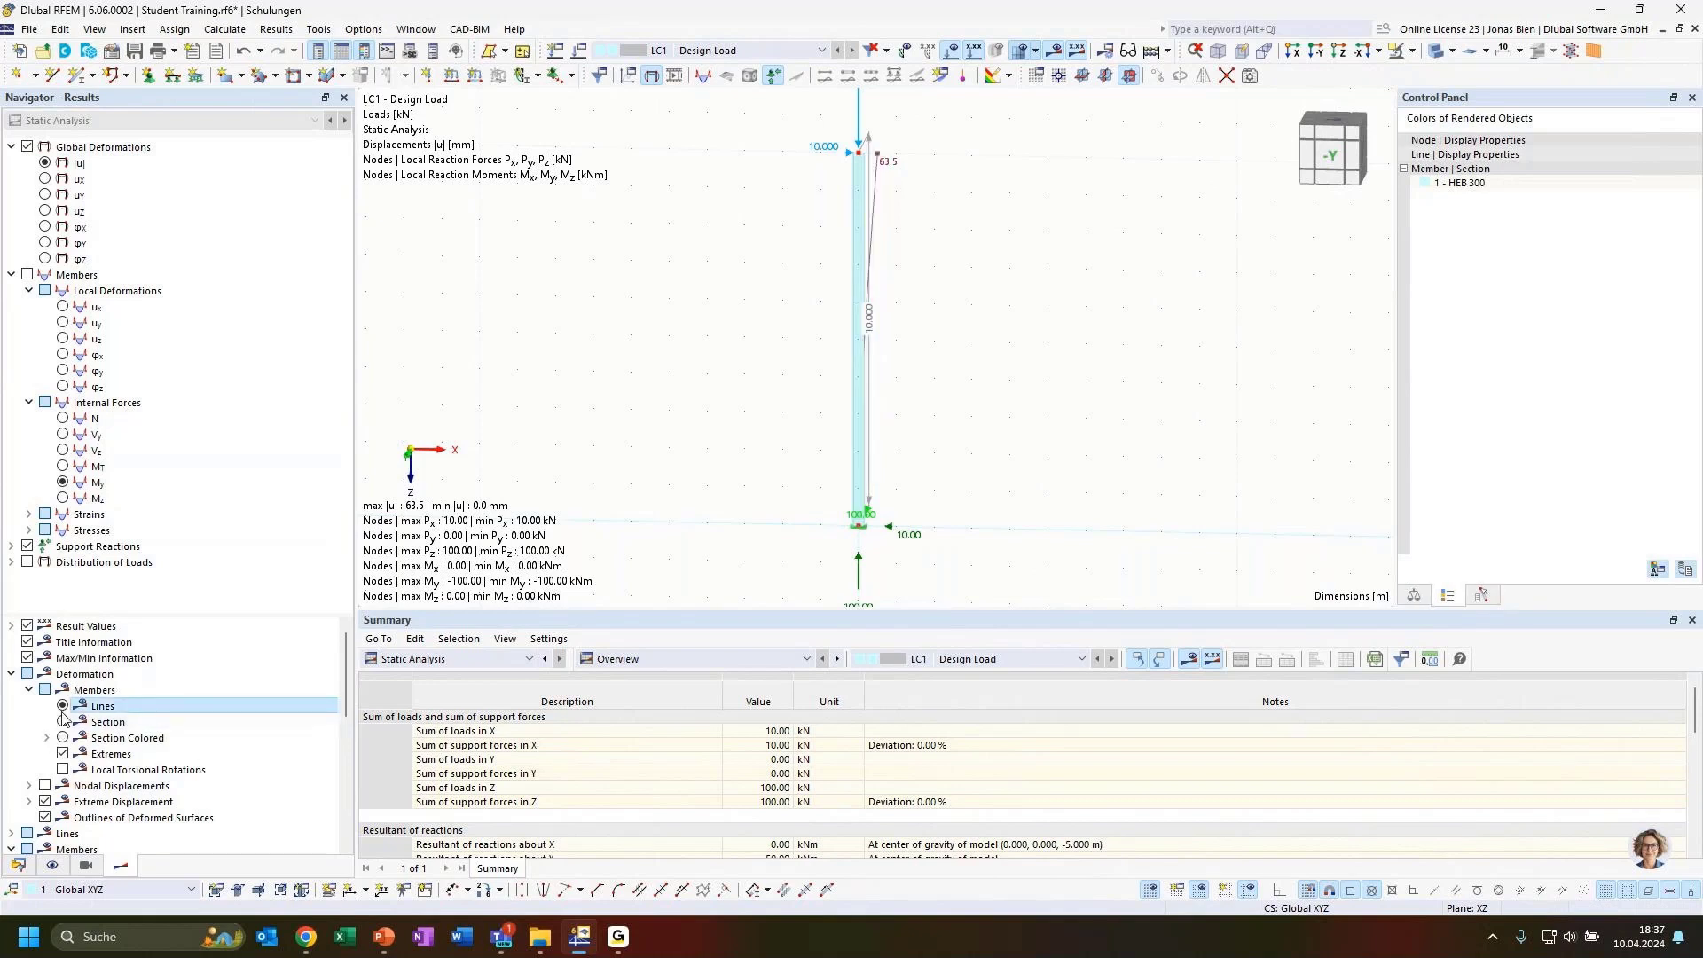
pyautogui.keyDown('ctrl'); pyautogui.moveTo(1076, 212); pyautogui.dragTo(1020, 209, button='middle'); pyautogui.keyUp('ctrl')
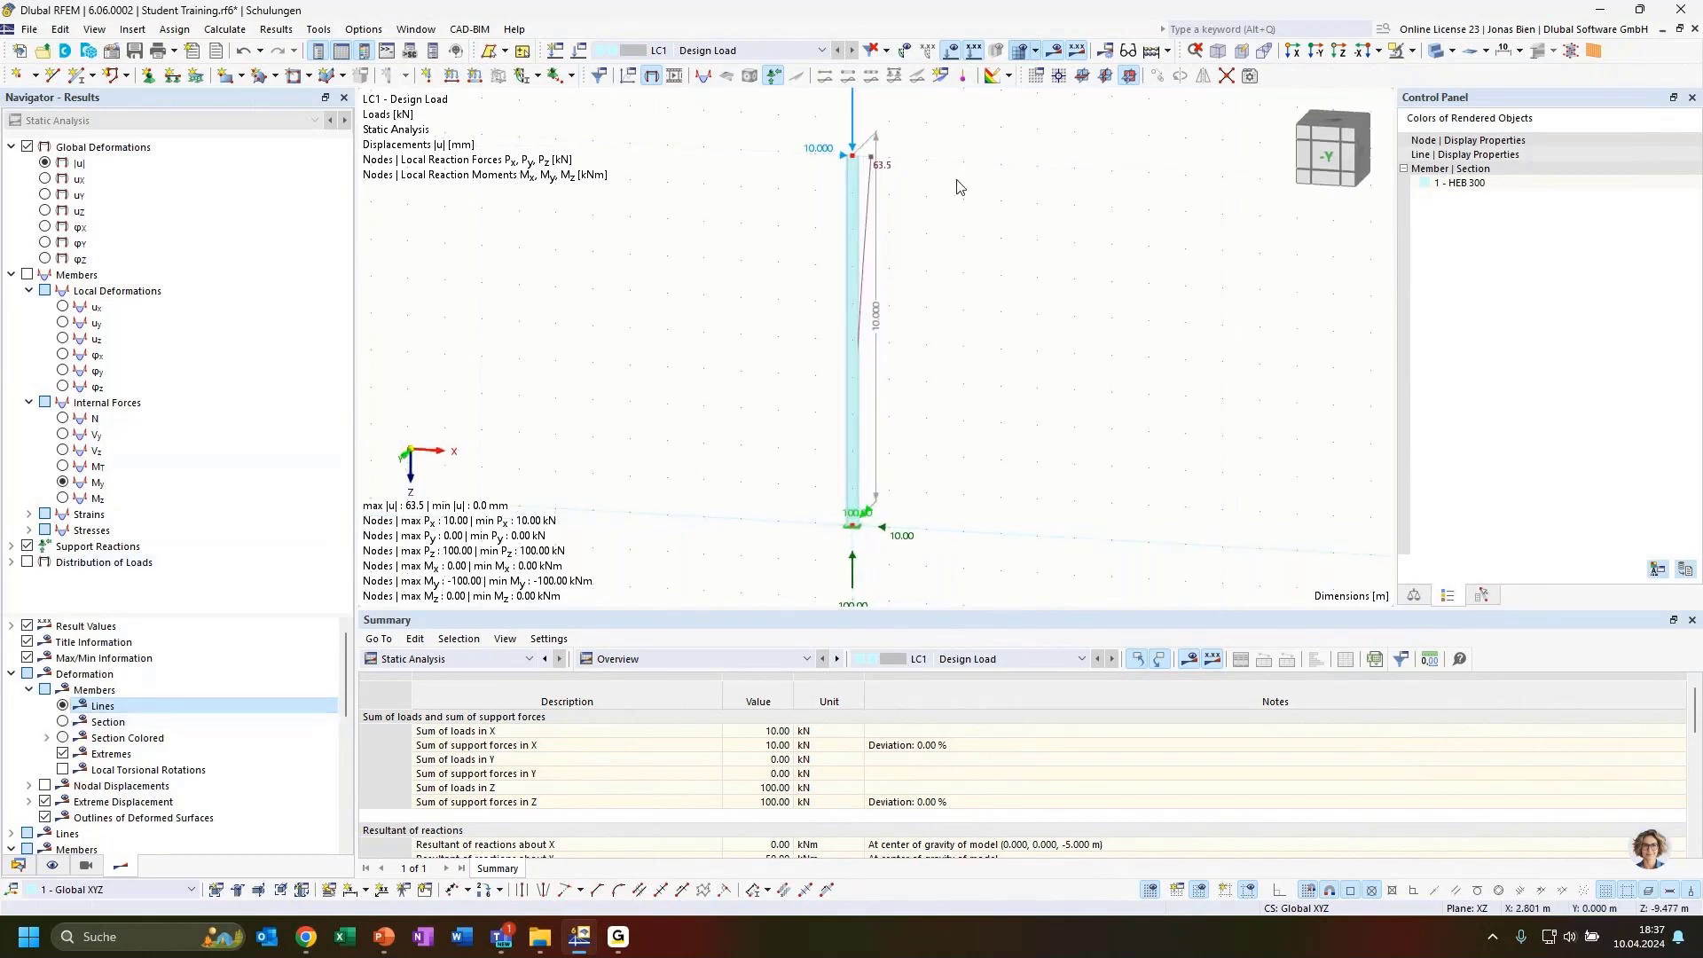
pyautogui.scroll(2, 877, 171)
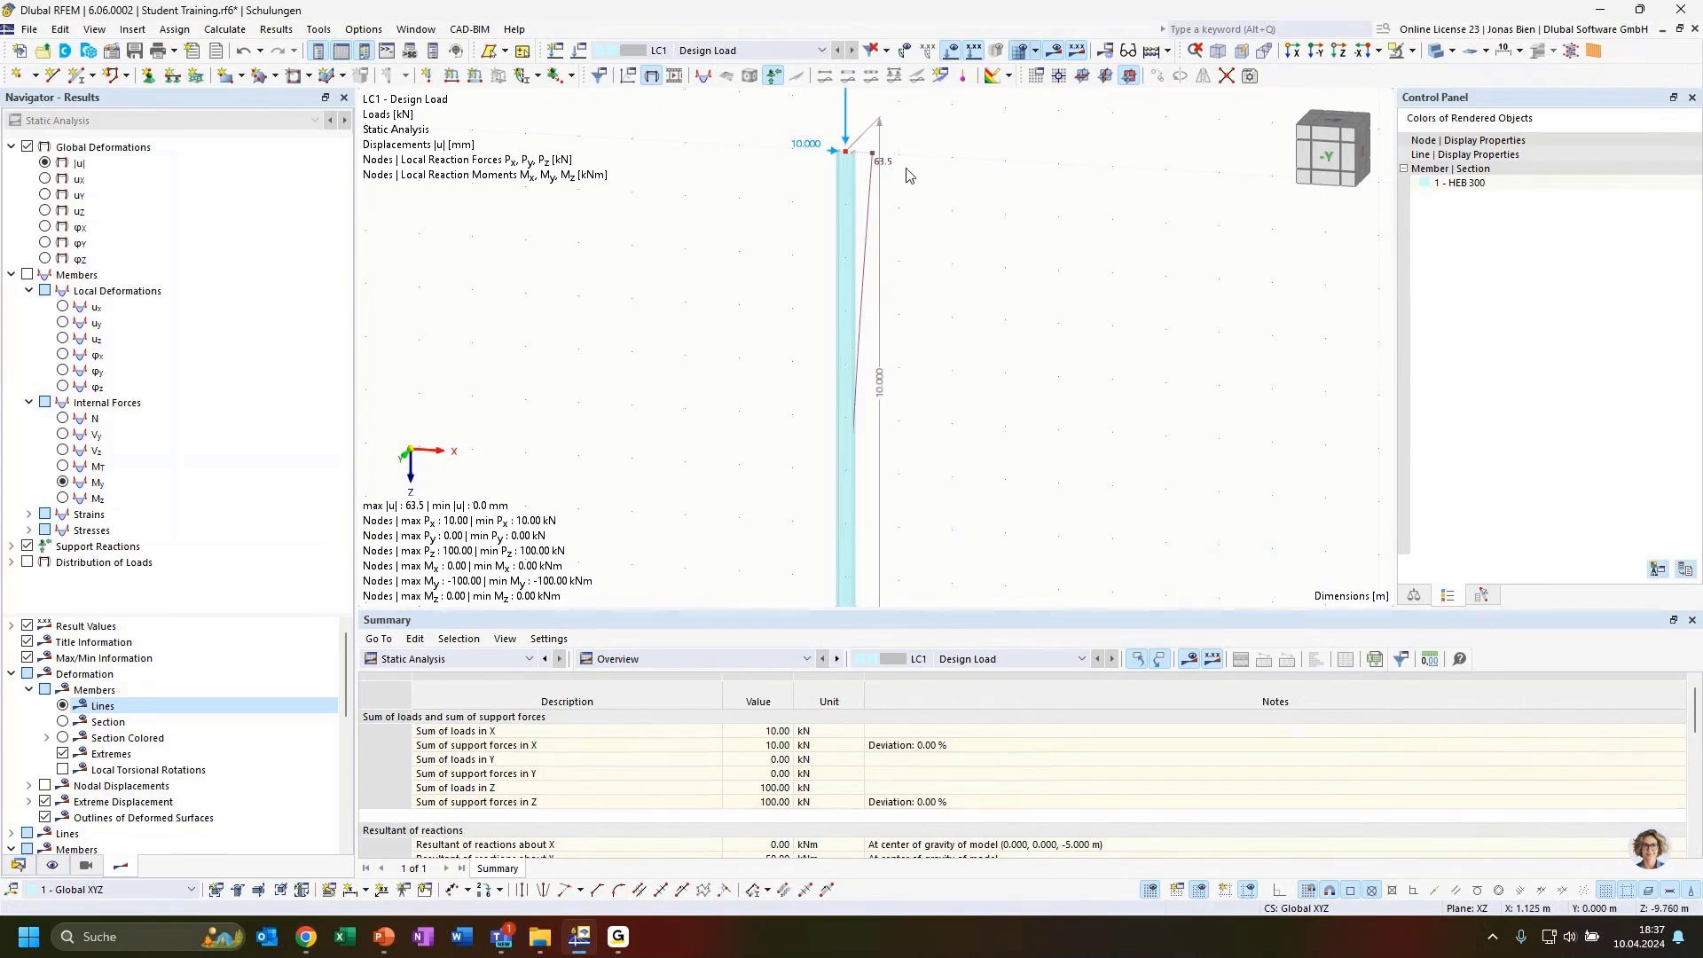
pyautogui.scroll(-1, 967, 227)
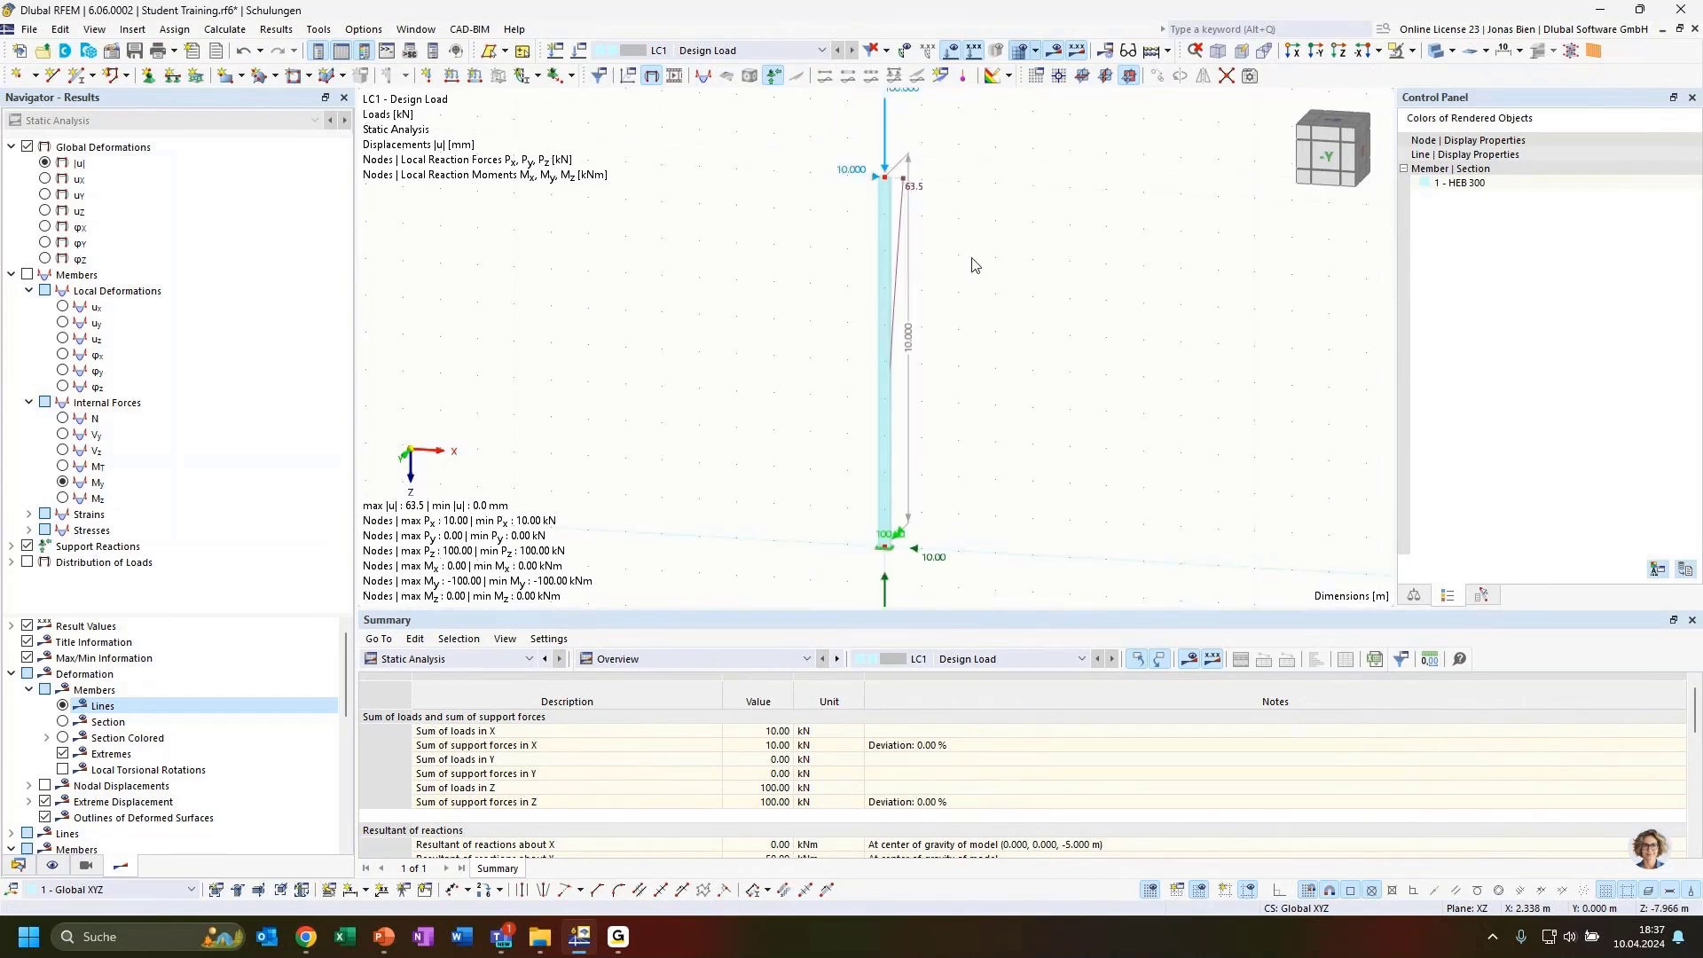
pyautogui.scroll(-1, 1062, 298)
pyautogui.moveTo(1063, 296); pyautogui.dragTo(1025, 302, button='middle')
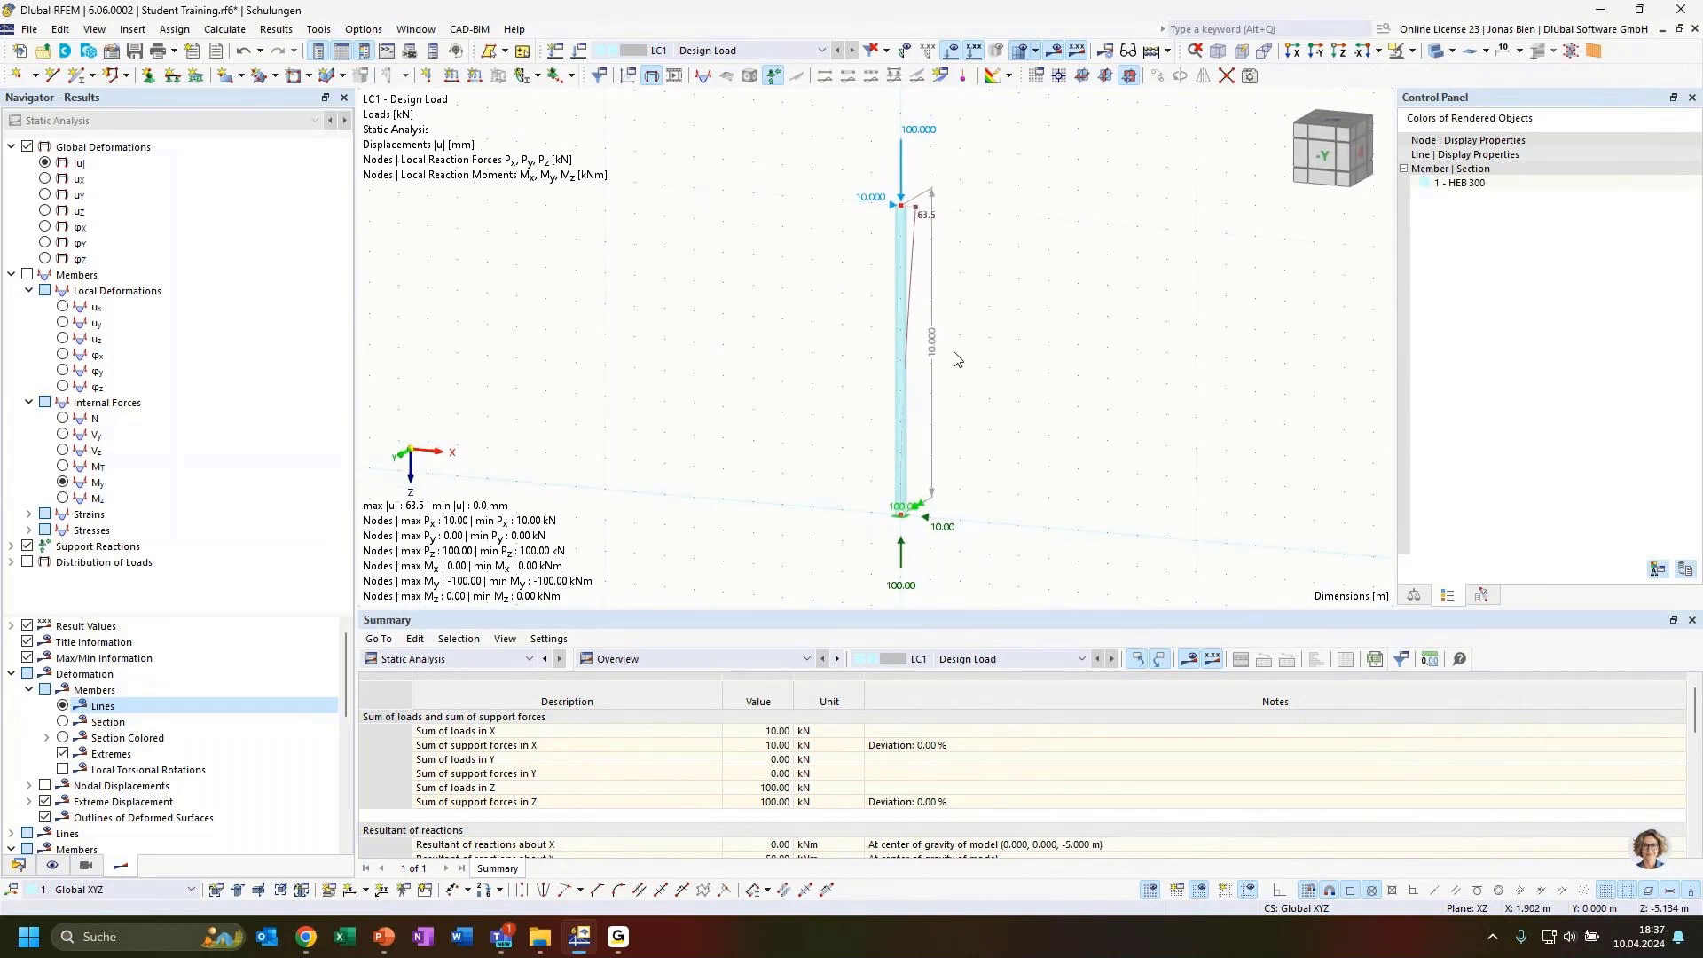
# Tidy the model data tree by collapsing unneeded branches and open load case LC1 - Design Load for editing
pyautogui.click(900, 366)
pyautogui.click(18, 865)
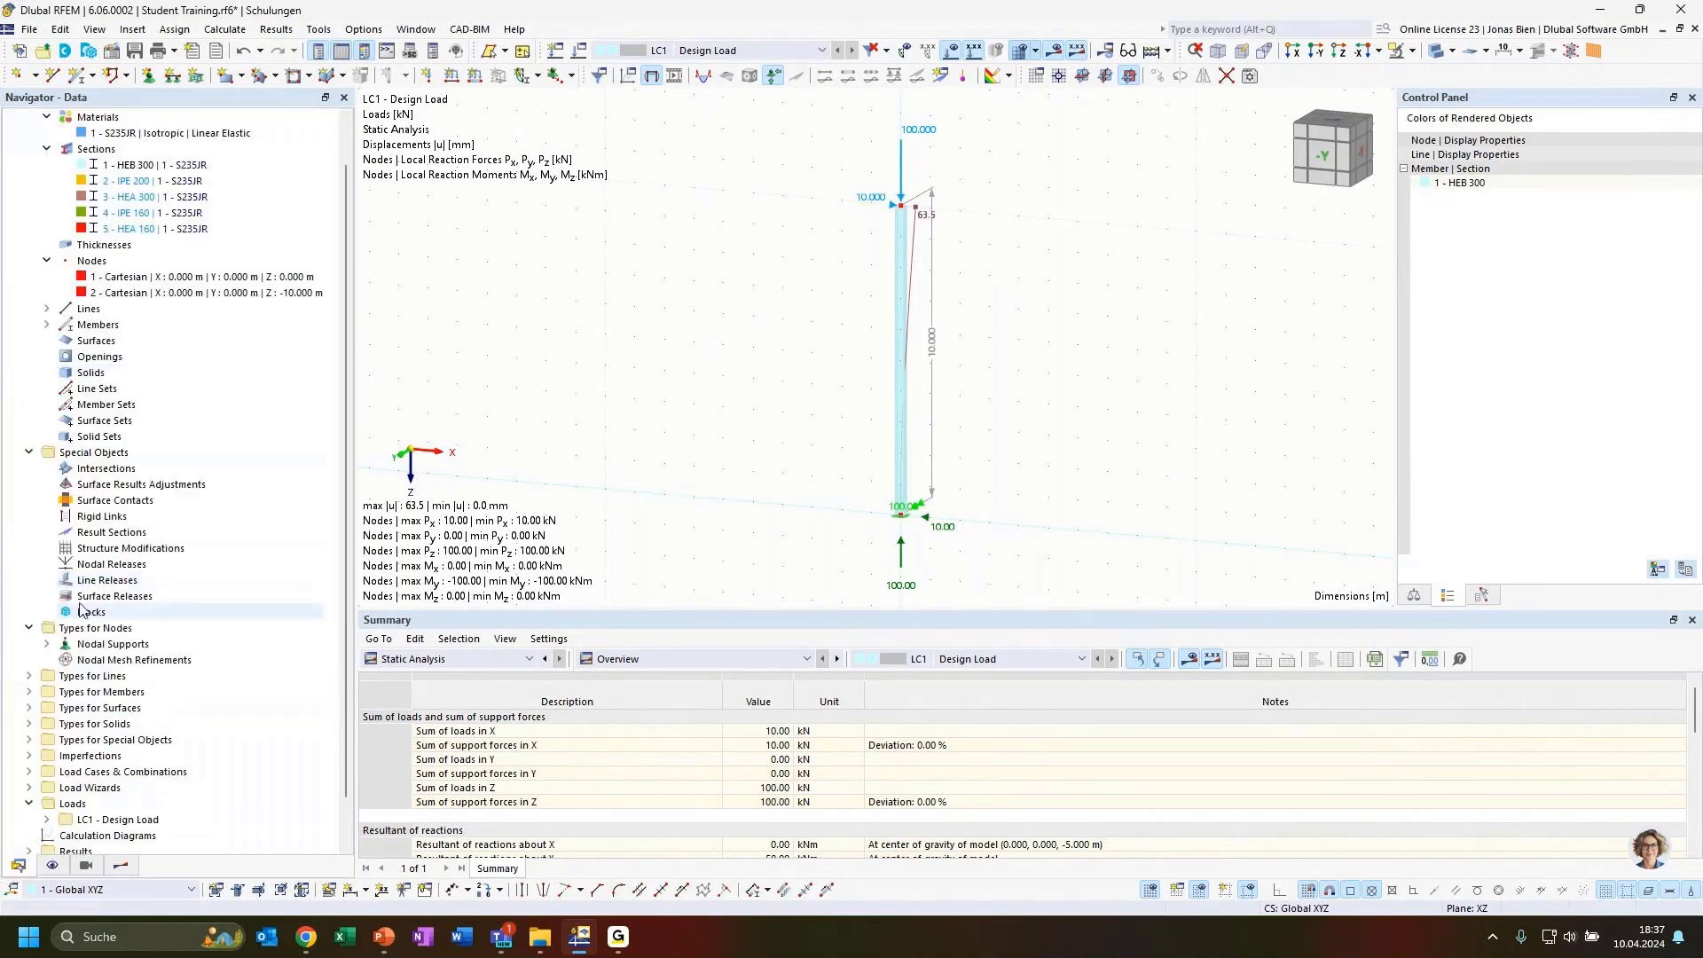
pyautogui.click(29, 627)
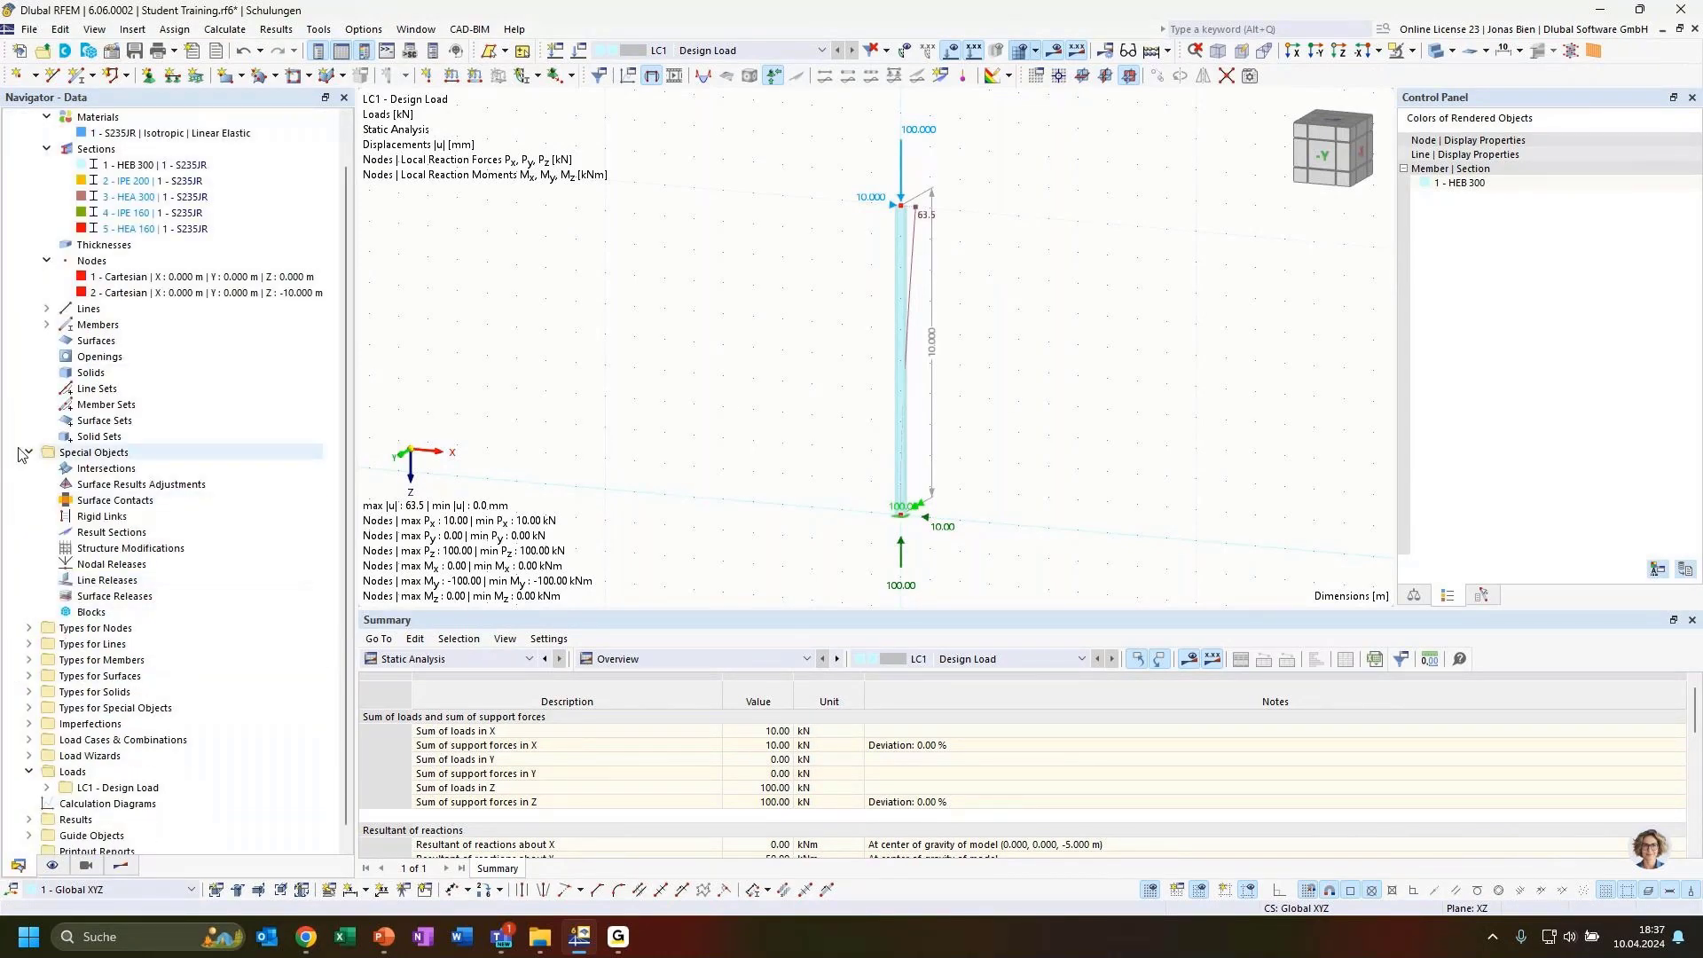
pyautogui.click(29, 452)
pyautogui.click(46, 307)
pyautogui.click(46, 196)
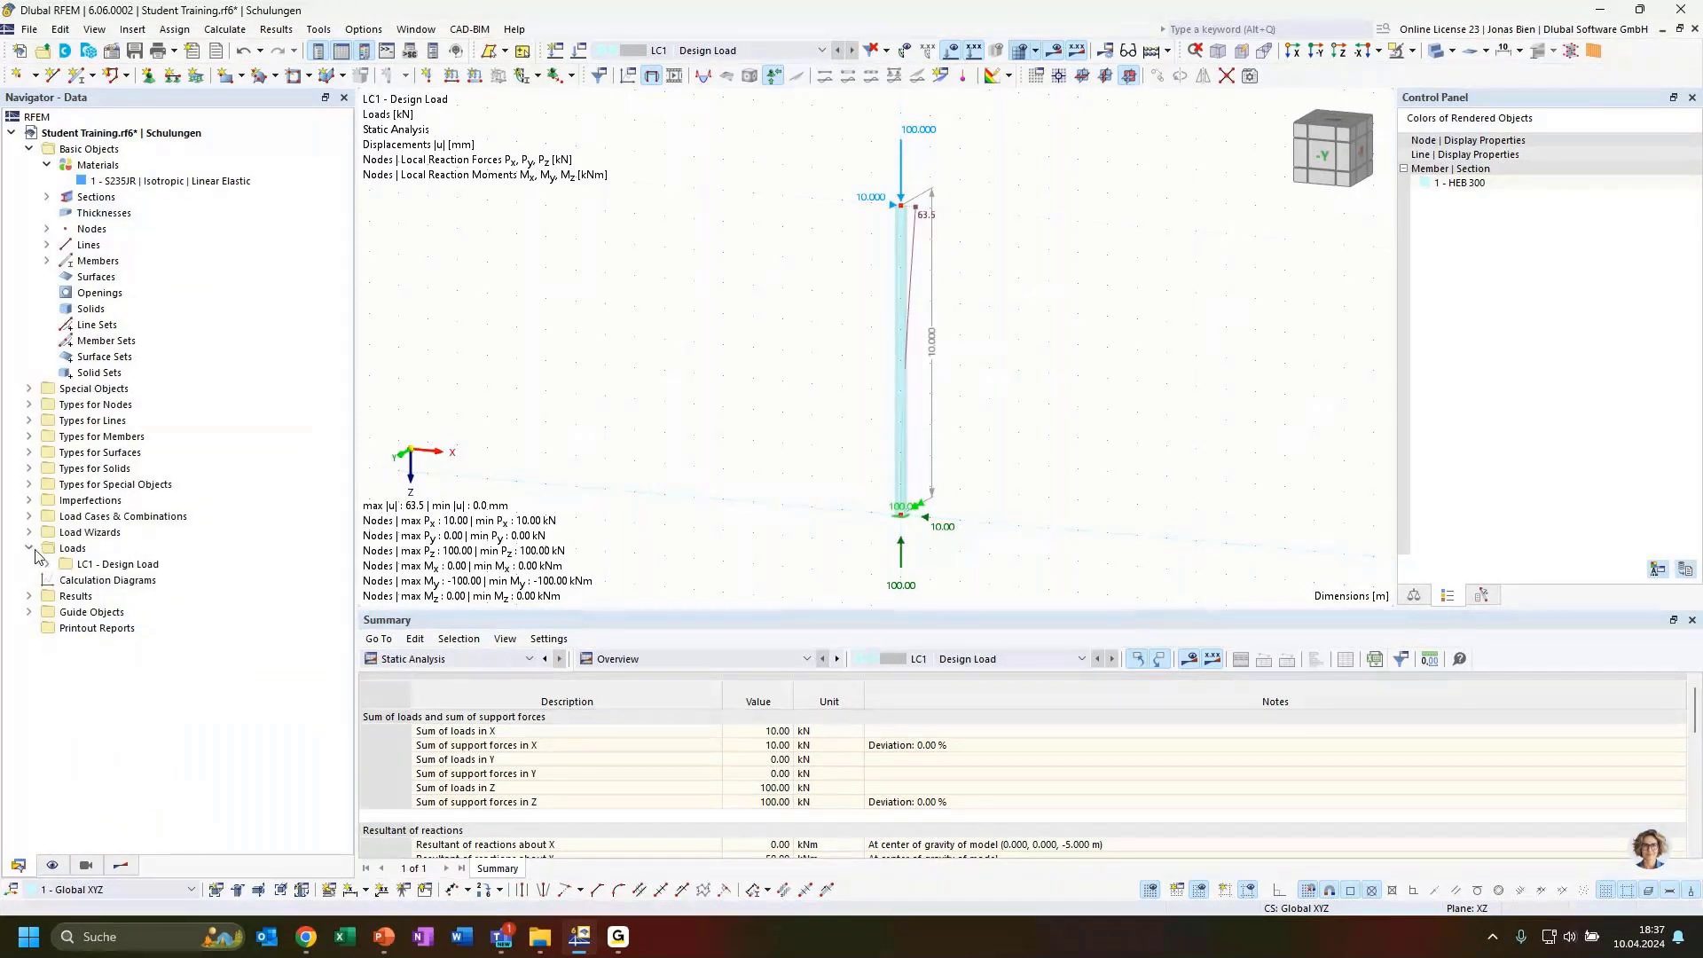
pyautogui.click(29, 516)
pyautogui.click(135, 550)
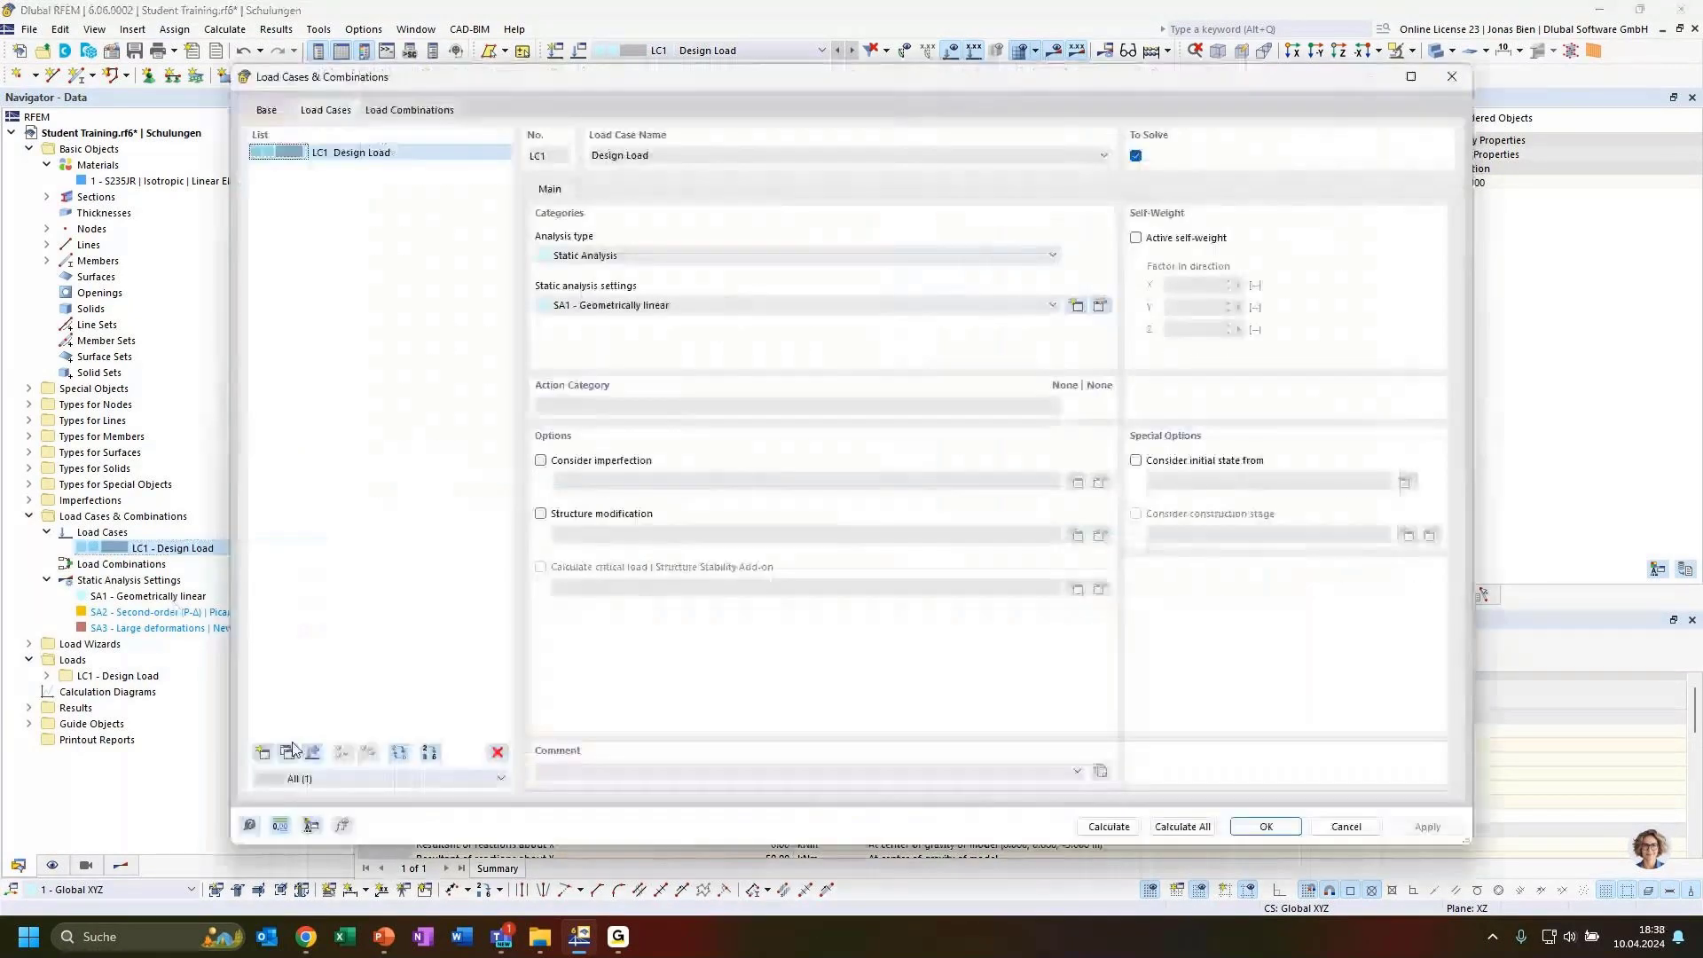
# Copy load case LC1 as LC2 and assign it the static analysis settings SA2 - Second-order (P-Δ) | Picard | 100 | 1
pyautogui.click(287, 752)
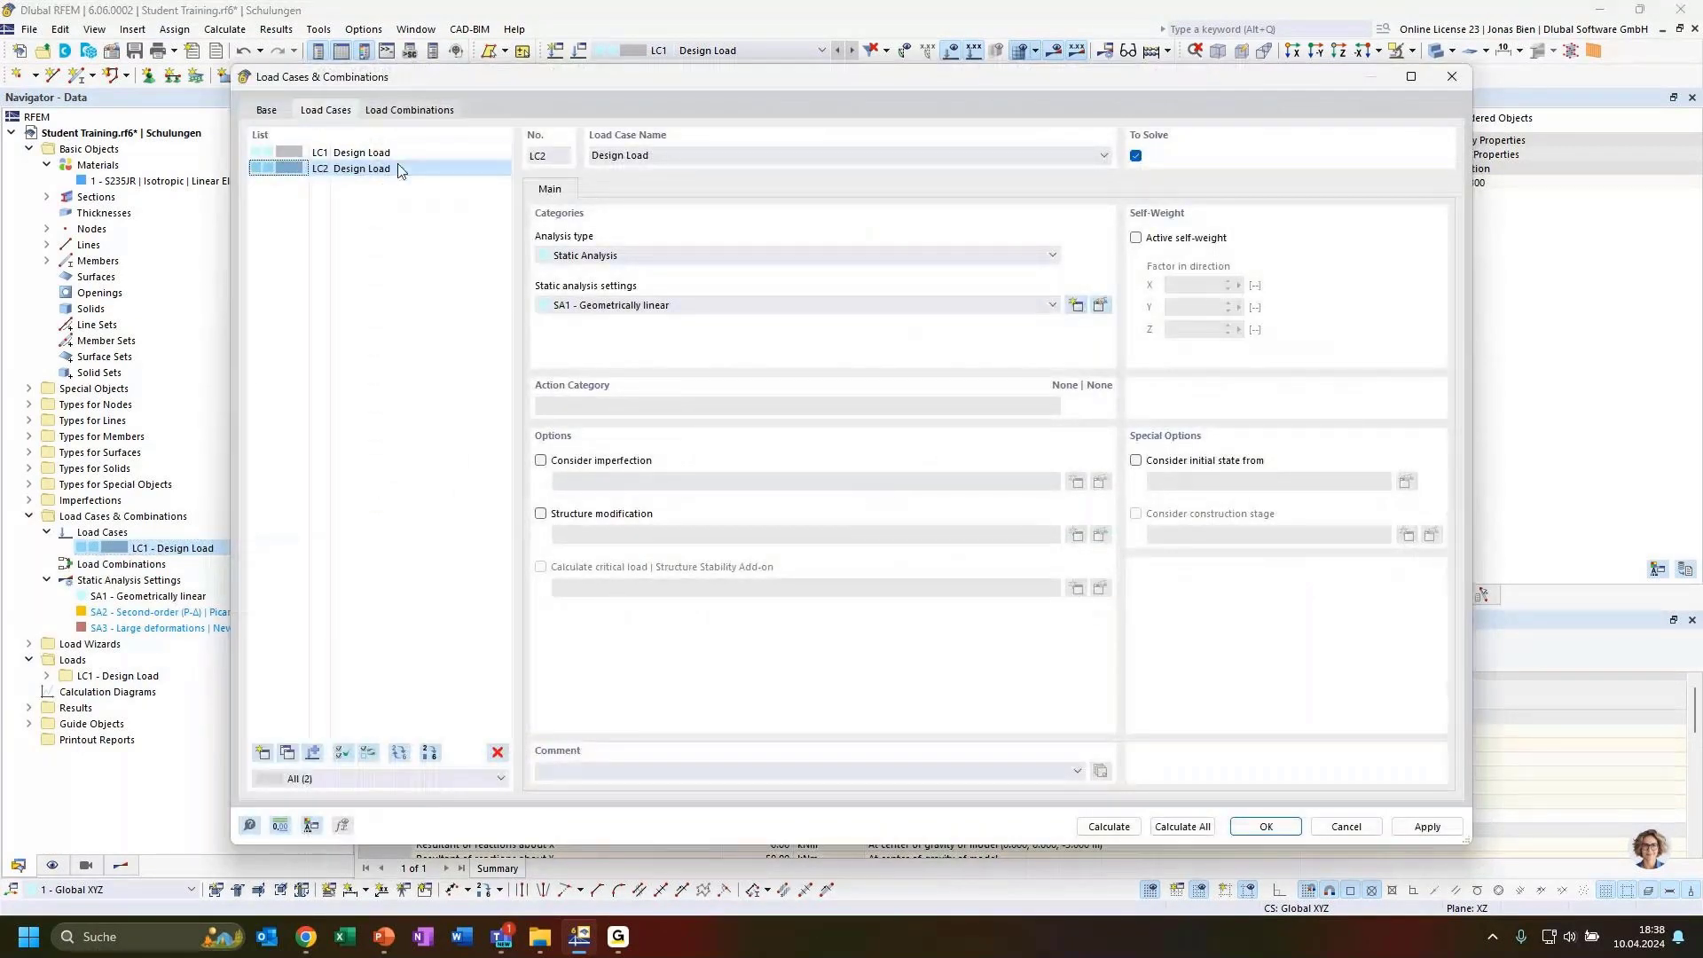
pyautogui.click(397, 168)
pyautogui.moveTo(603, 82); pyautogui.dragTo(617, 248)
pyautogui.moveTo(788, 243); pyautogui.dragTo(790, 98)
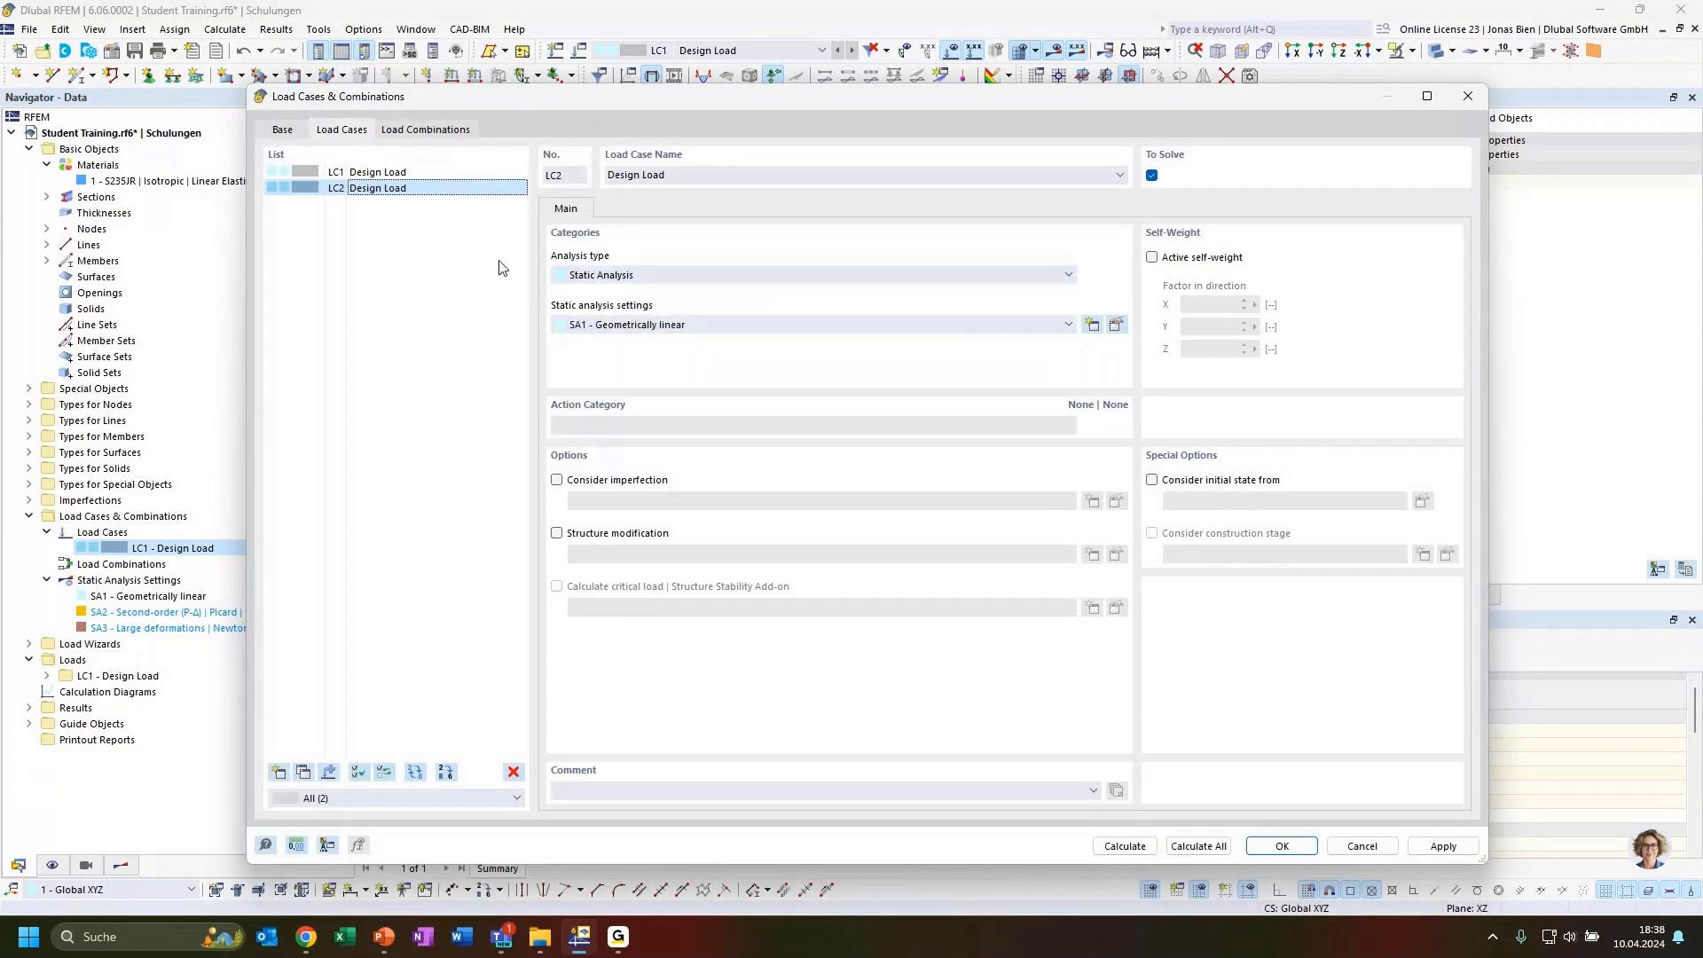
pyautogui.click(691, 324)
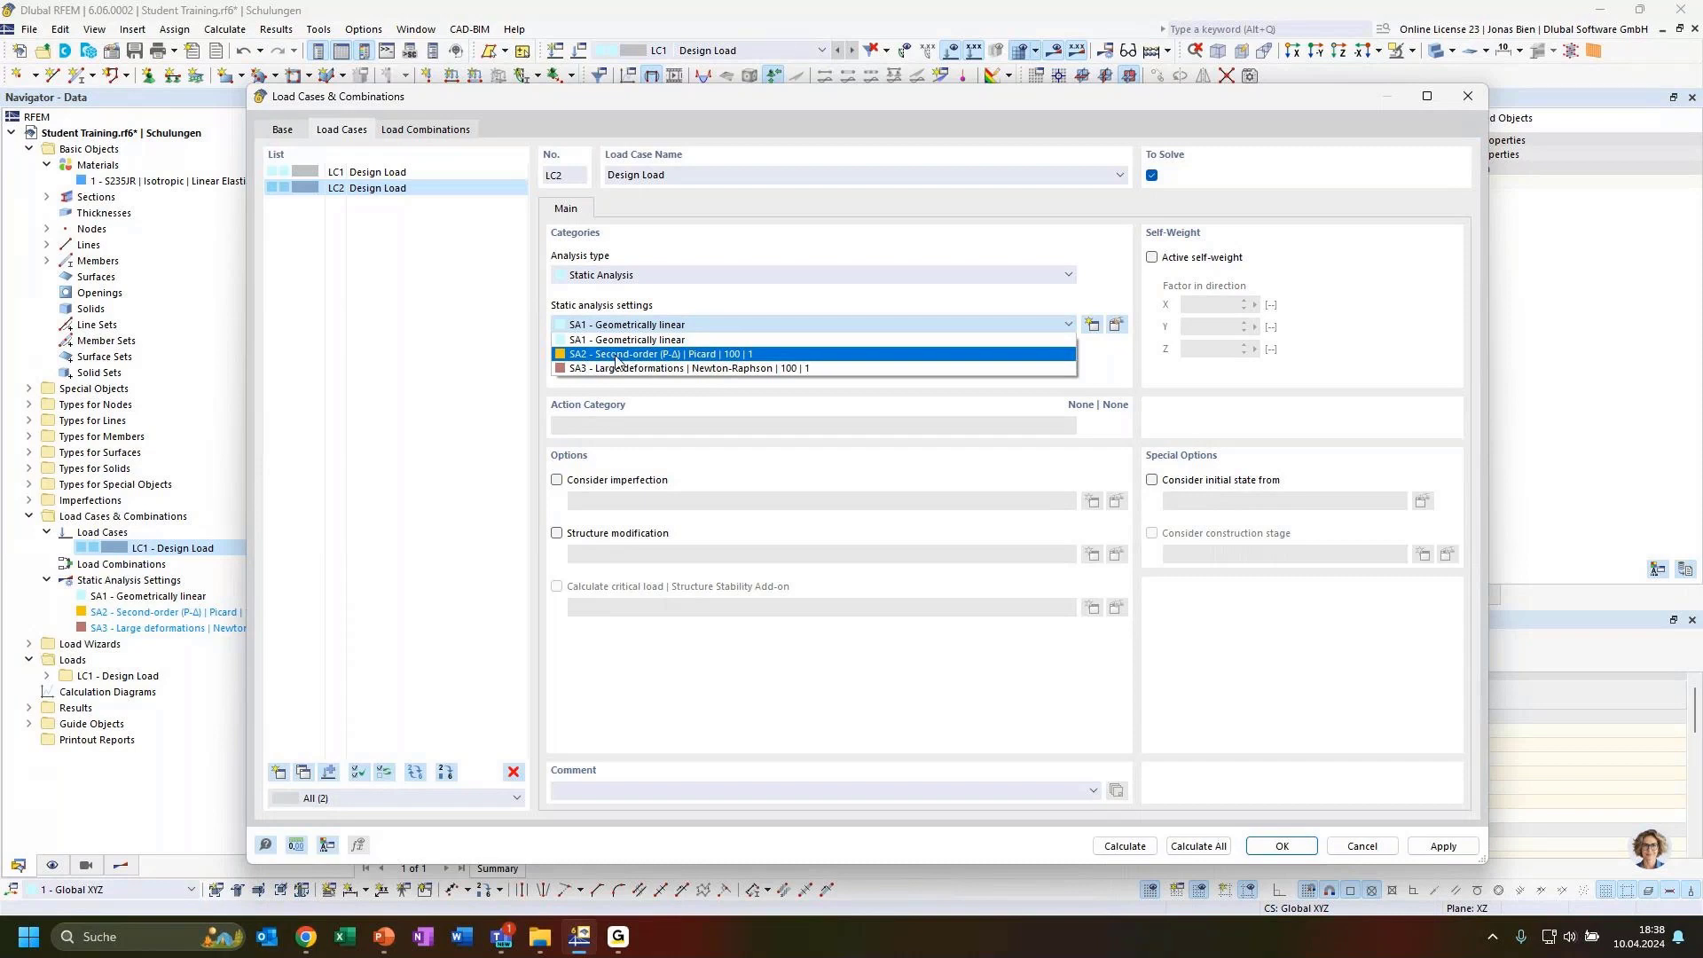
pyautogui.click(623, 356)
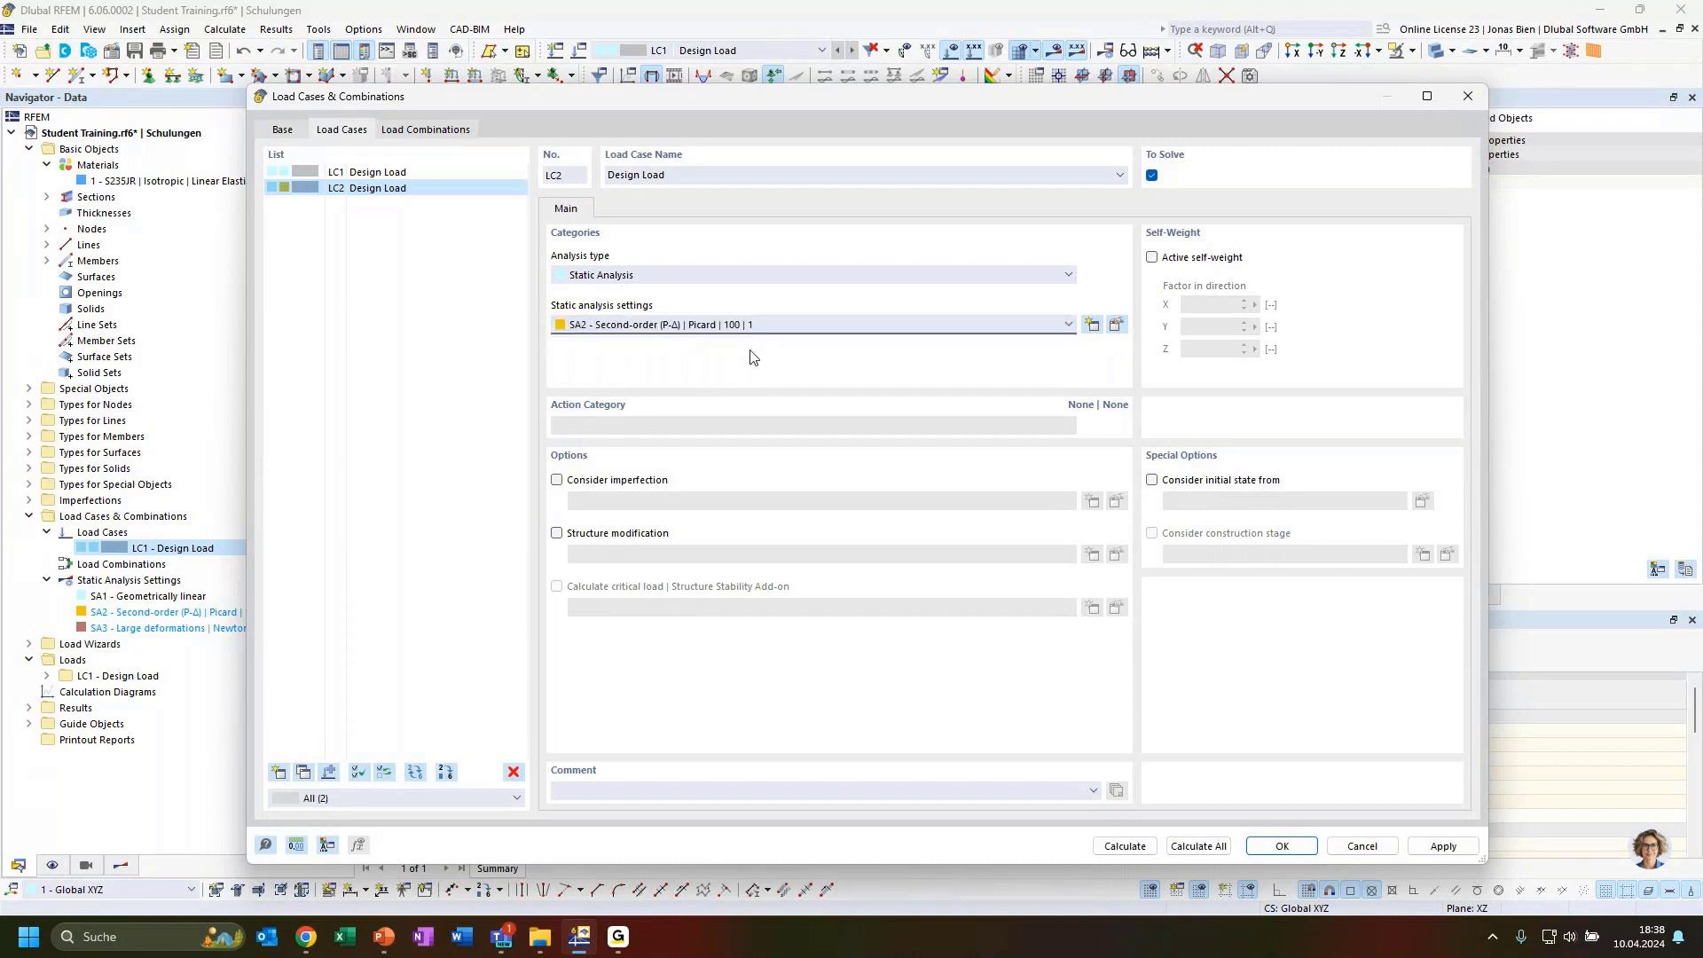
# Open static analysis settings SA2 for editing and review the available analysis types and iterative methods for nonlinear analysis
pyautogui.click(721, 327)
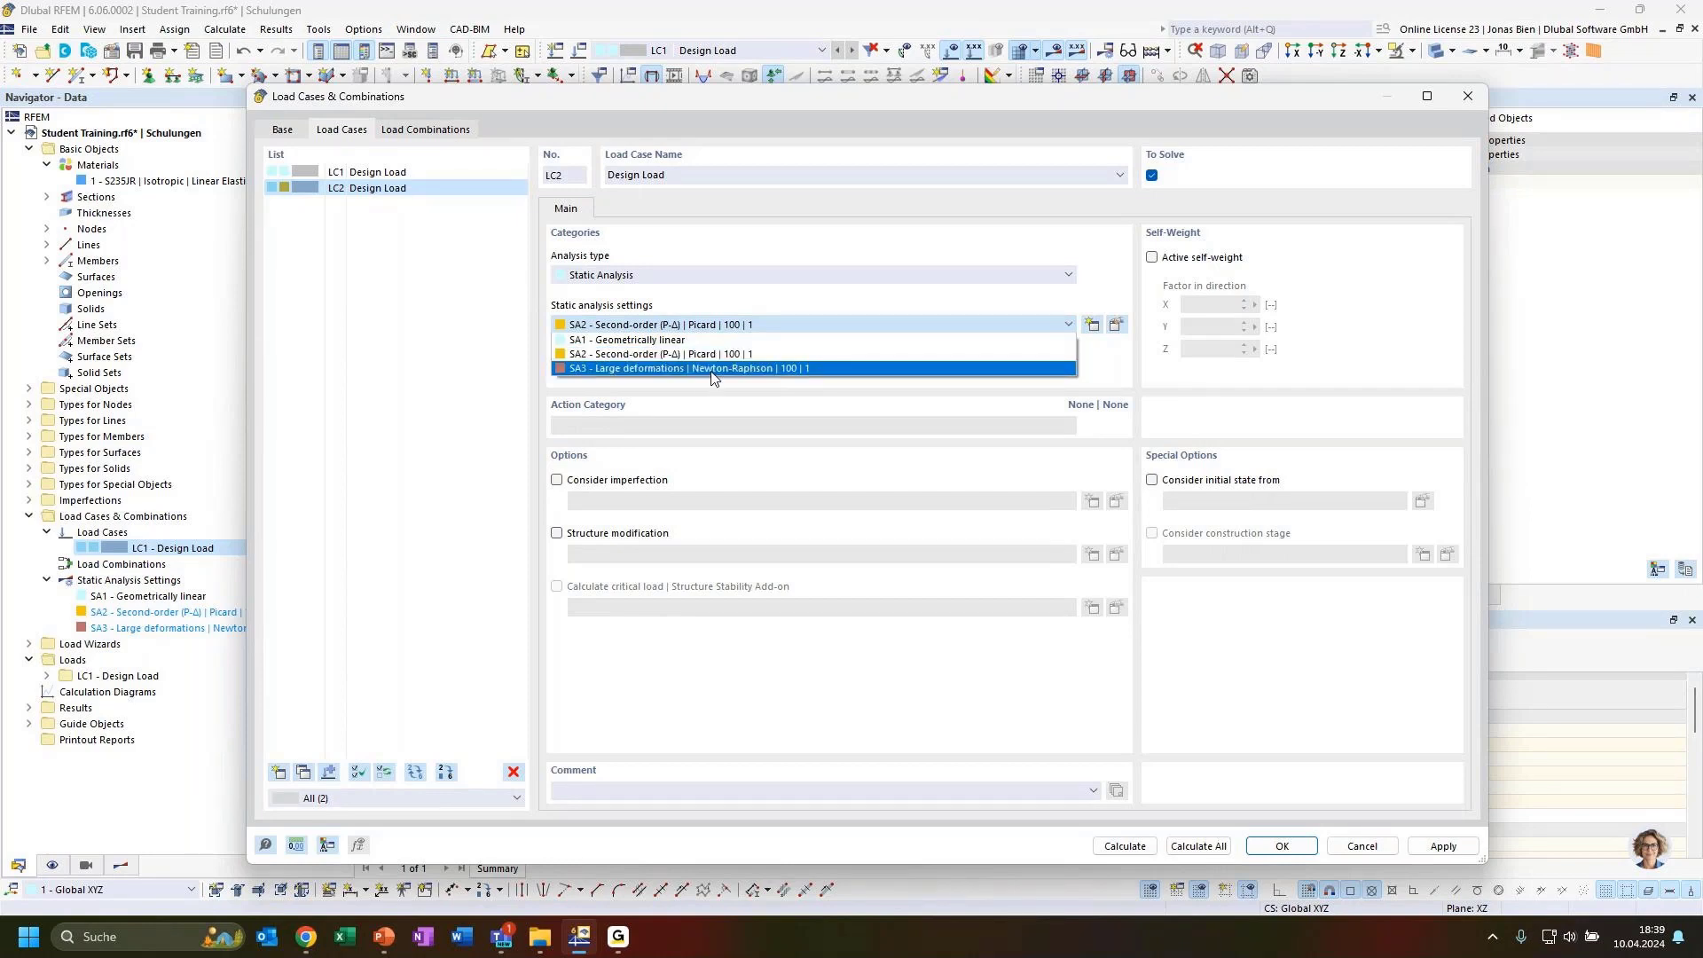
pyautogui.click(1037, 325)
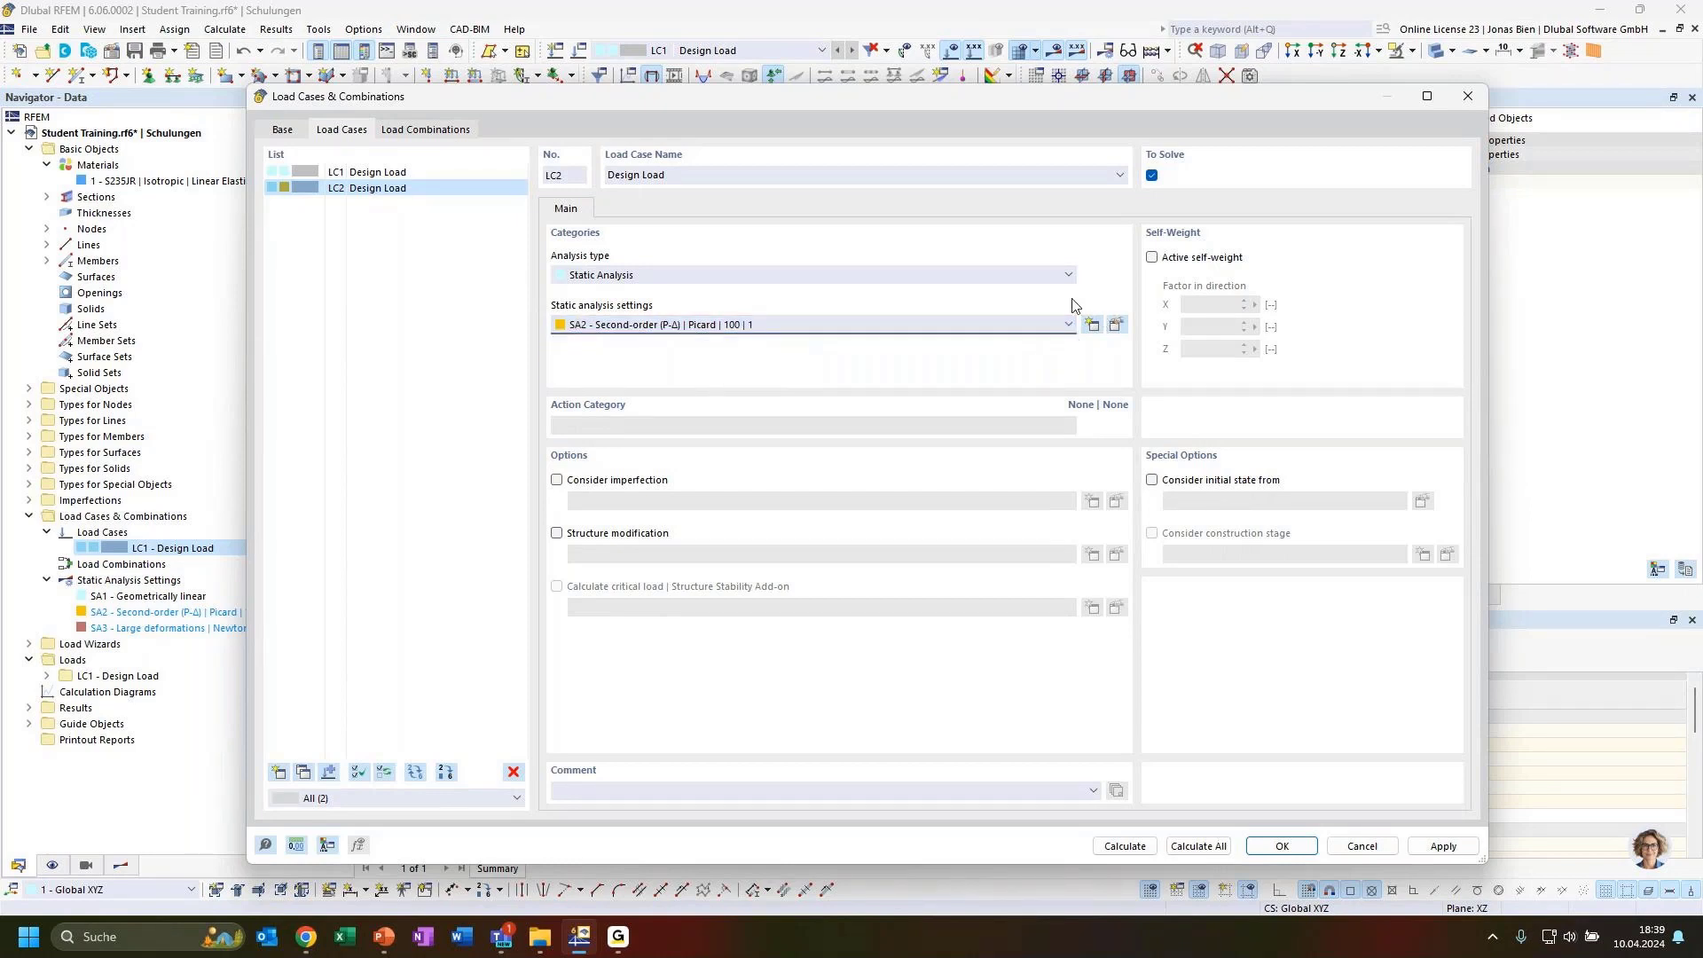
pyautogui.click(1116, 325)
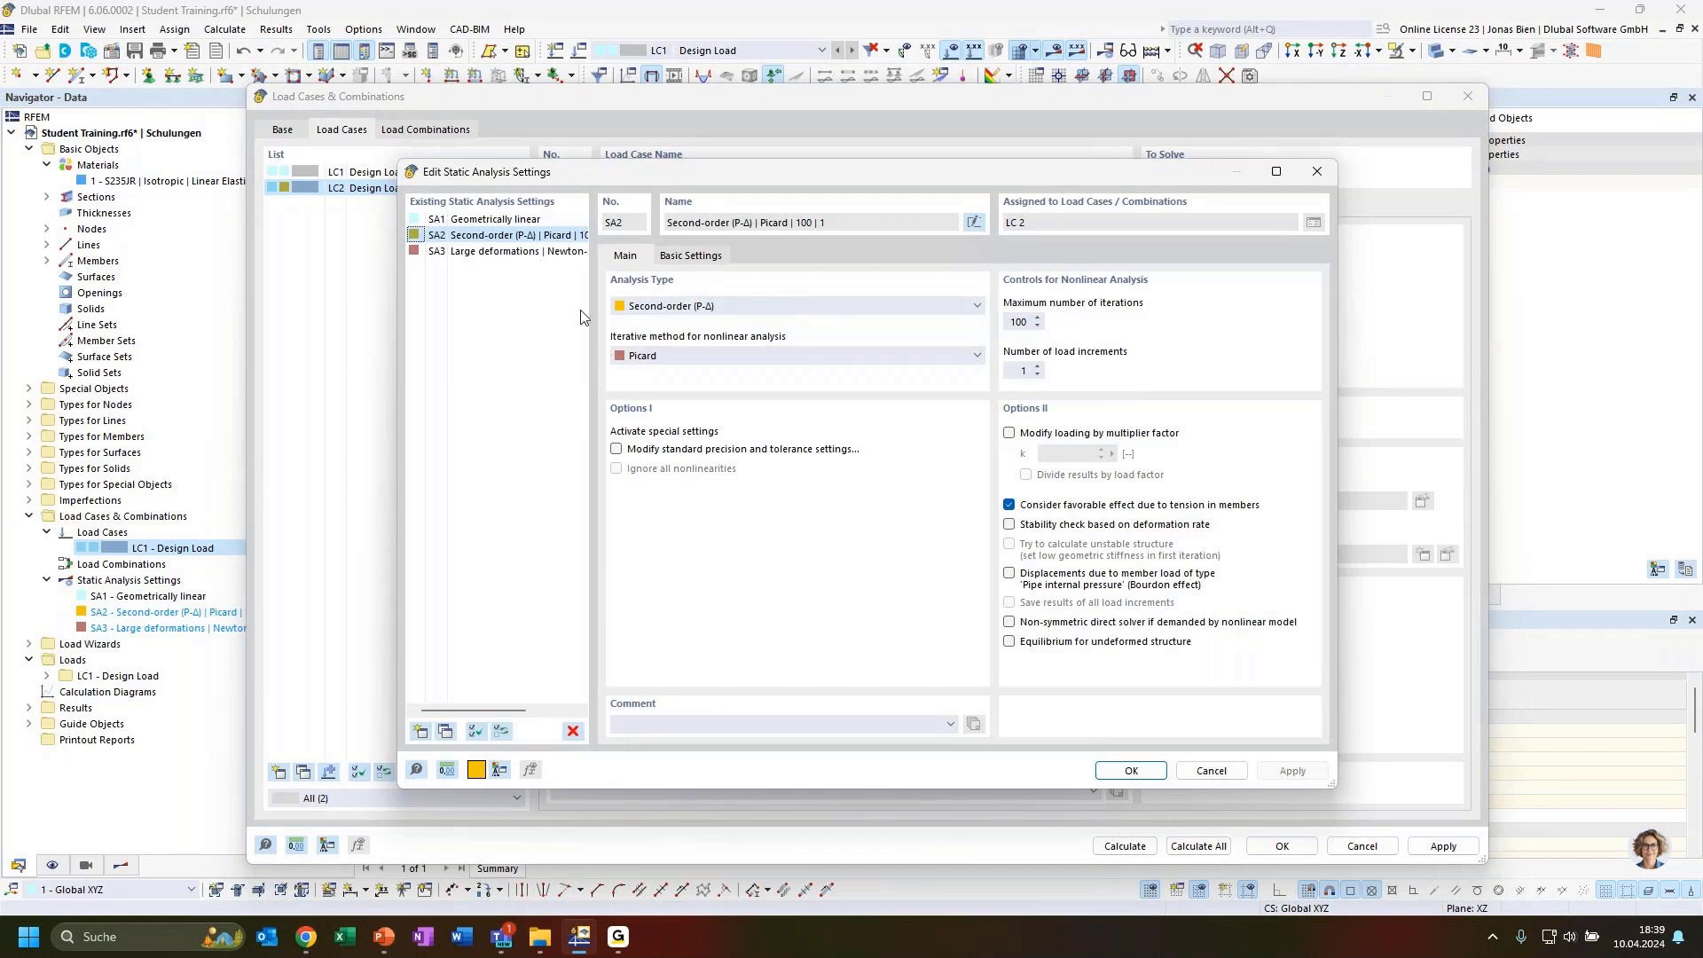
pyautogui.click(734, 308)
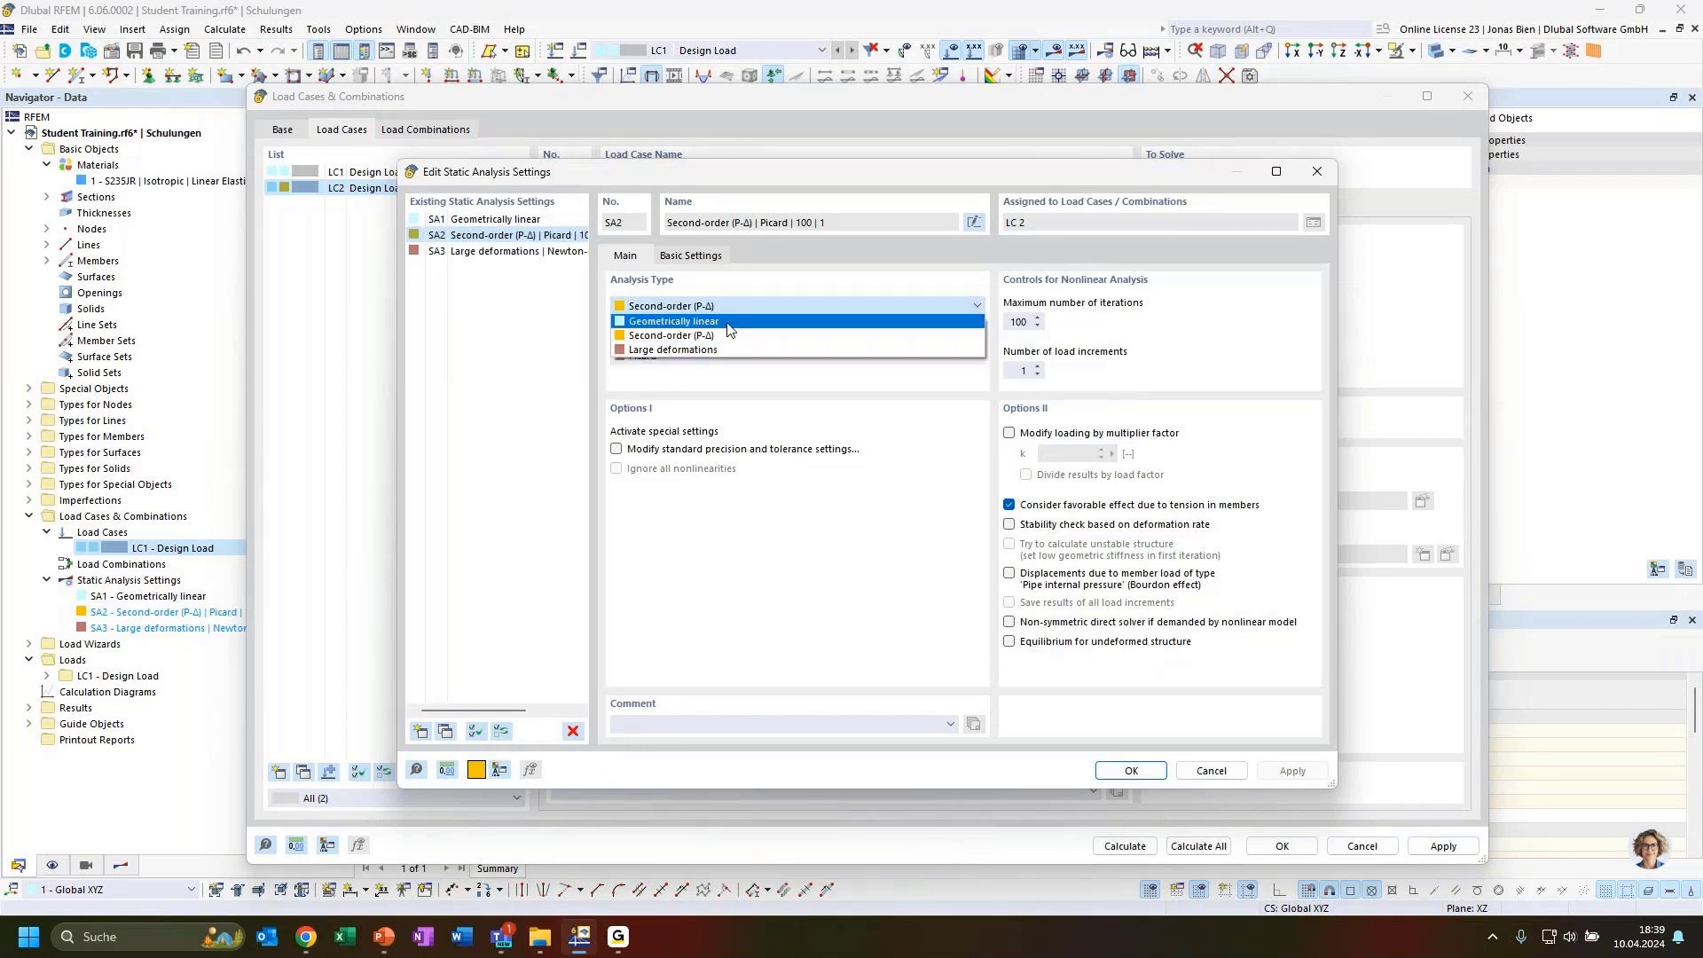
pyautogui.click(730, 336)
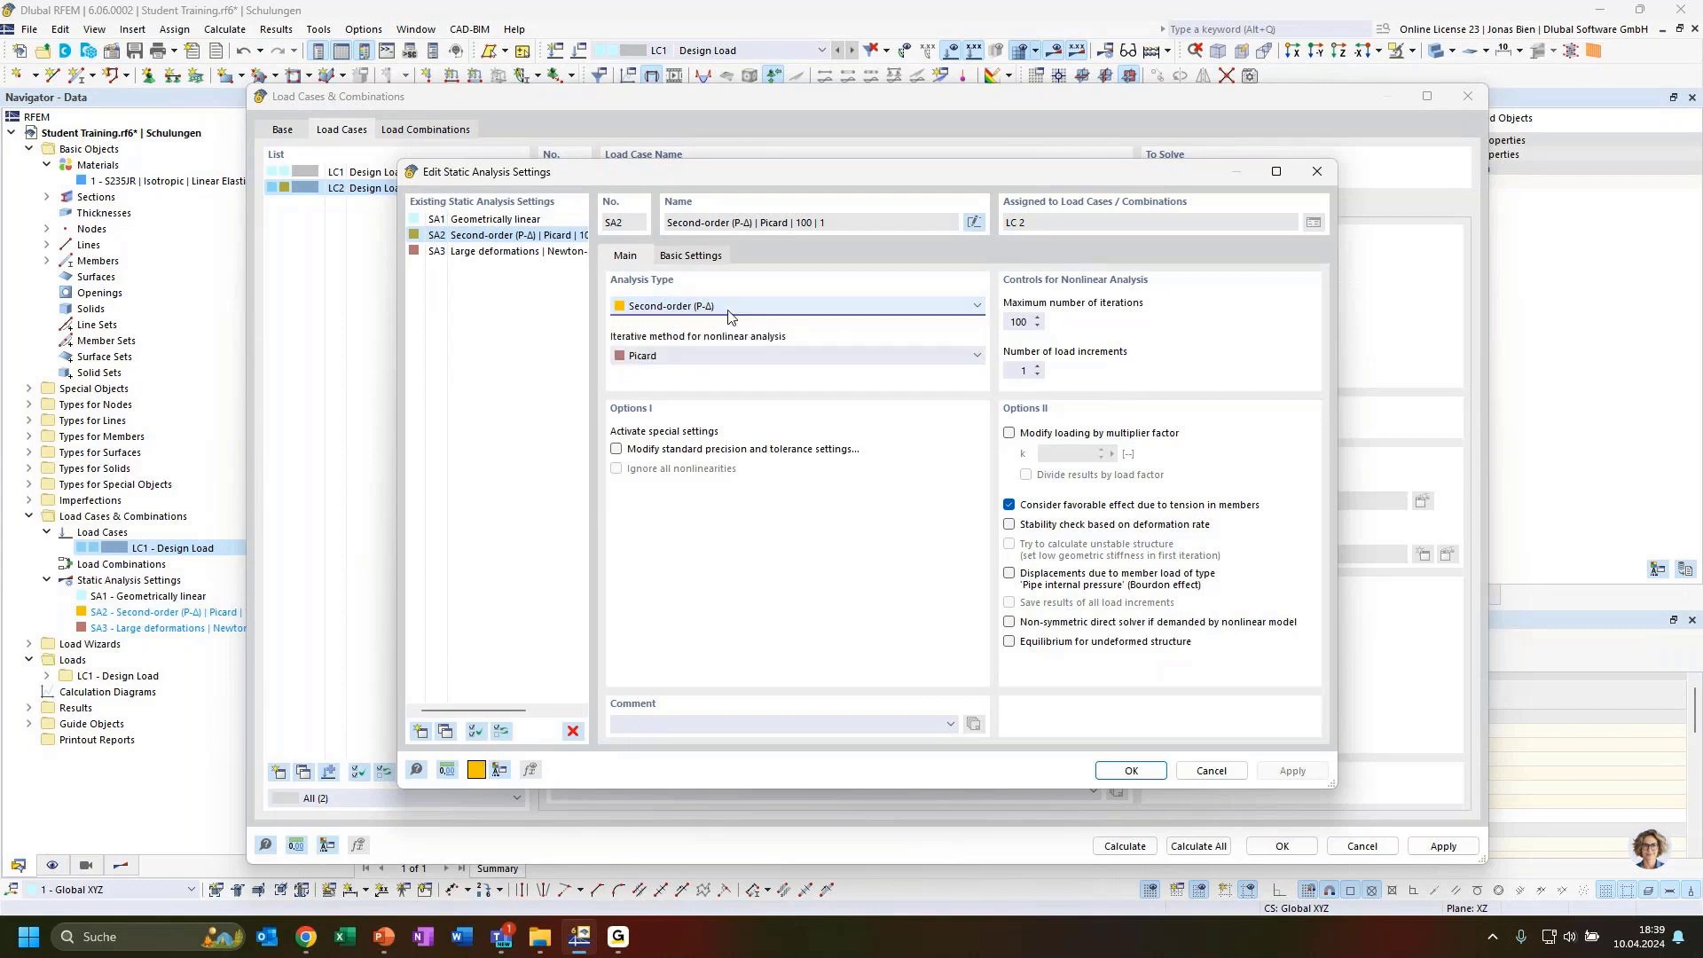
pyautogui.click(734, 356)
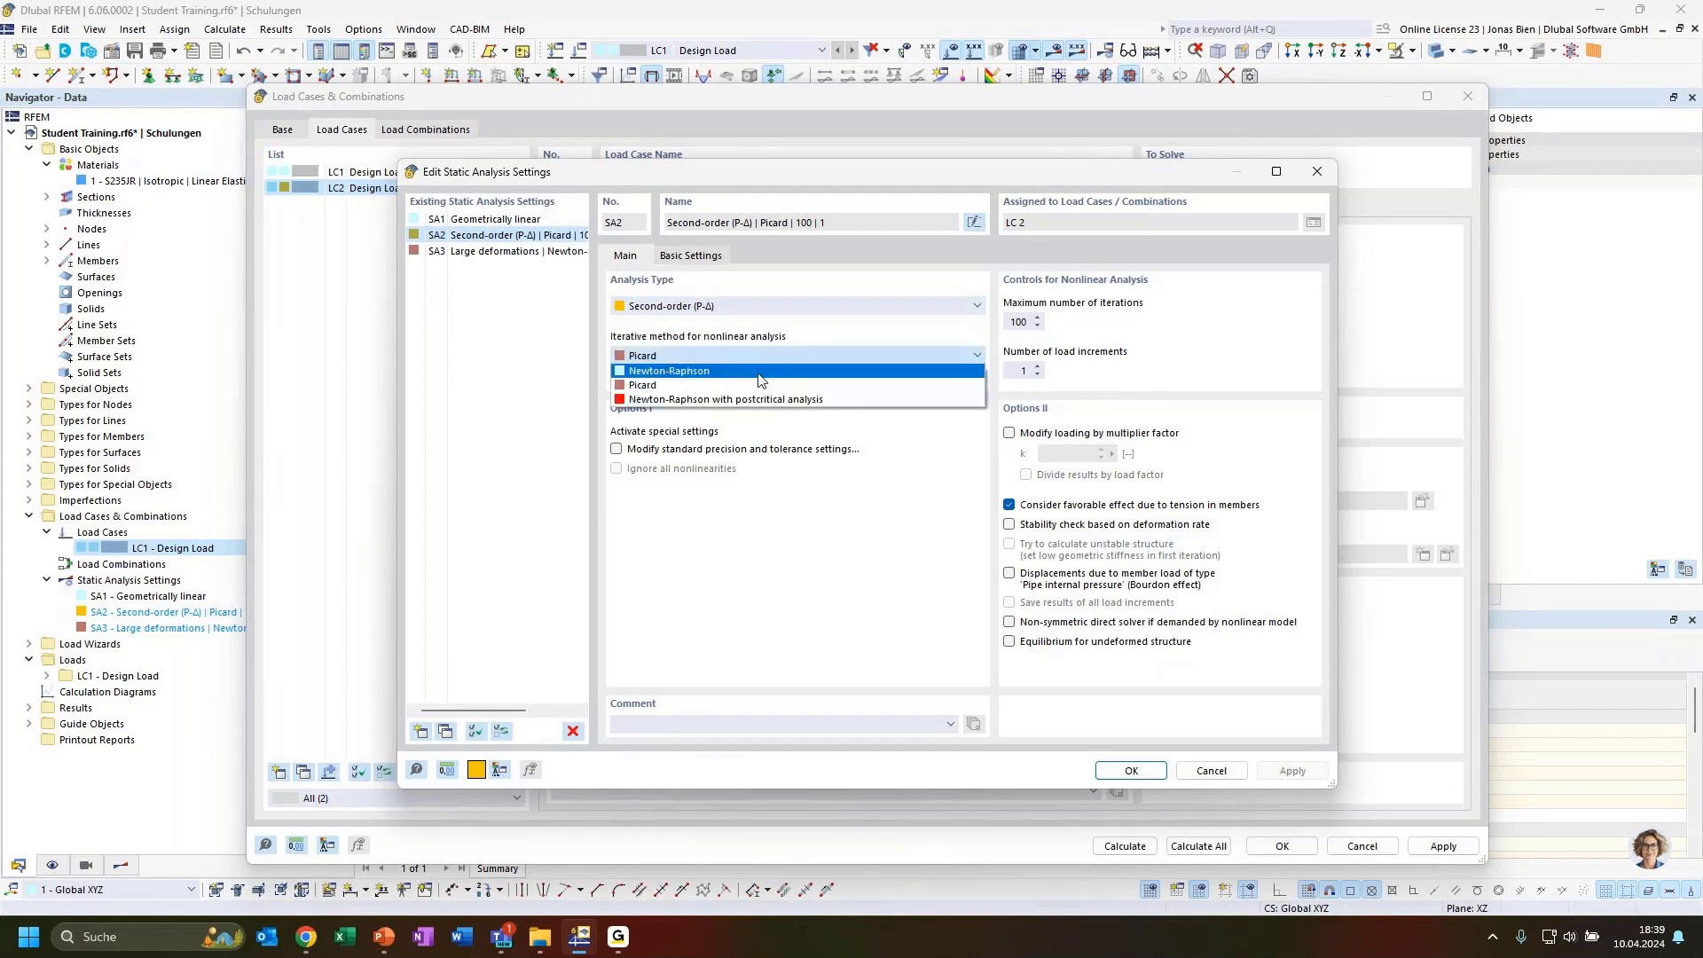
pyautogui.click(759, 353)
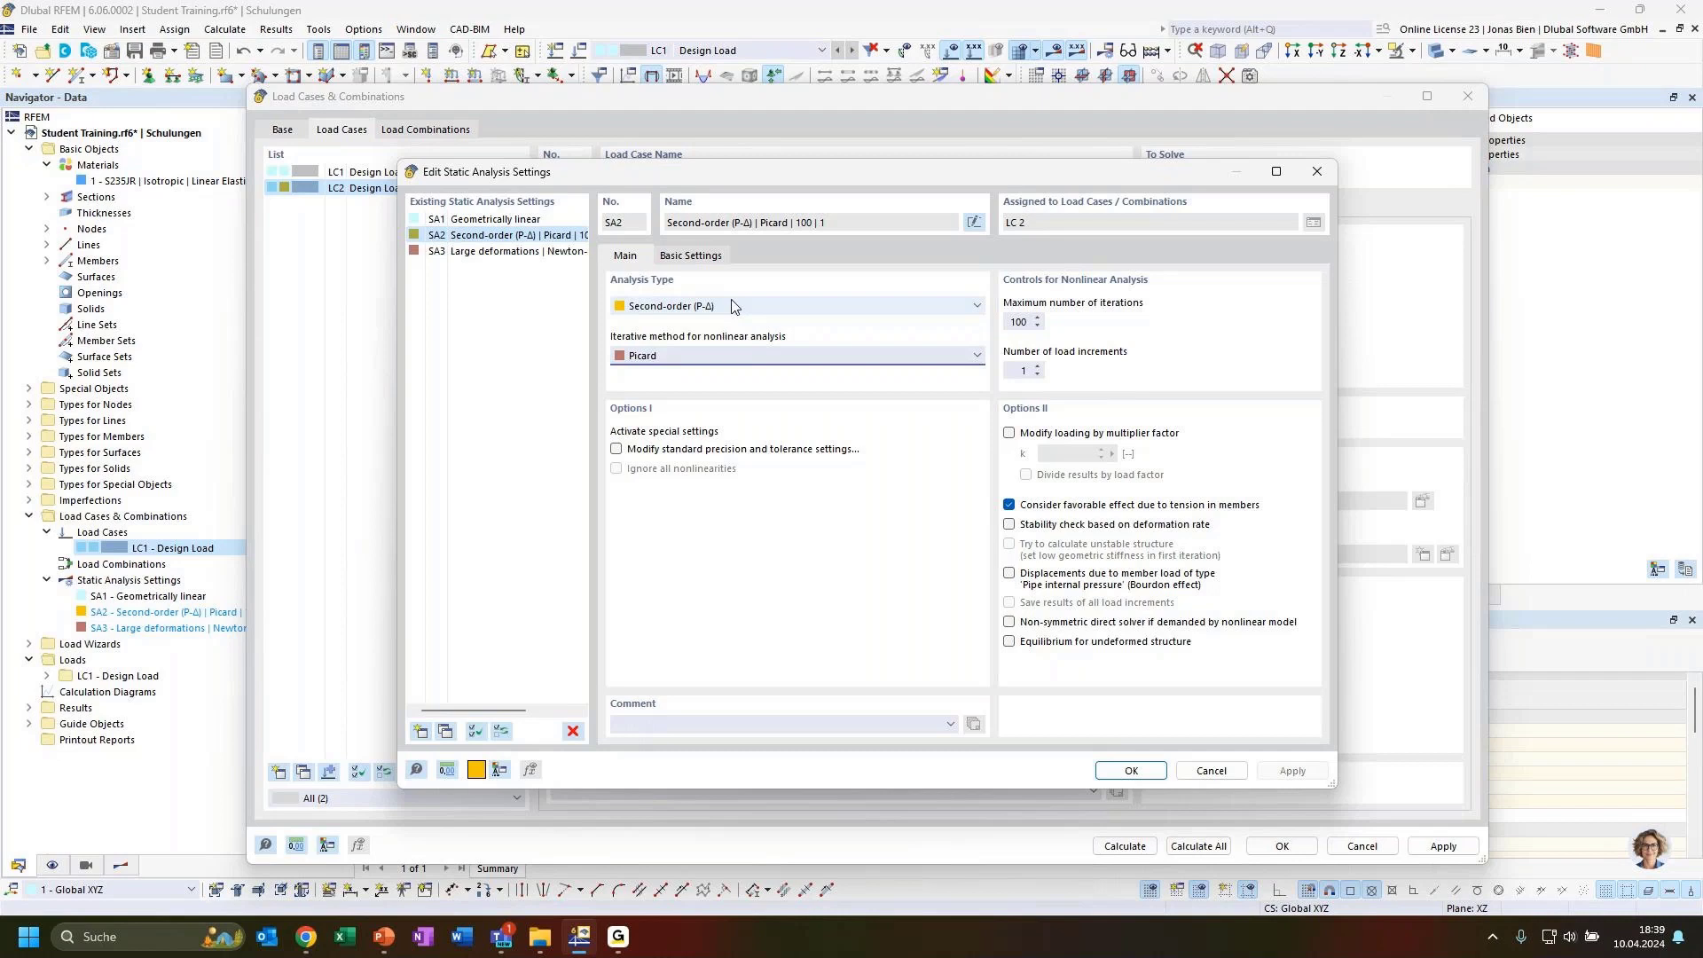
pyautogui.click(692, 355)
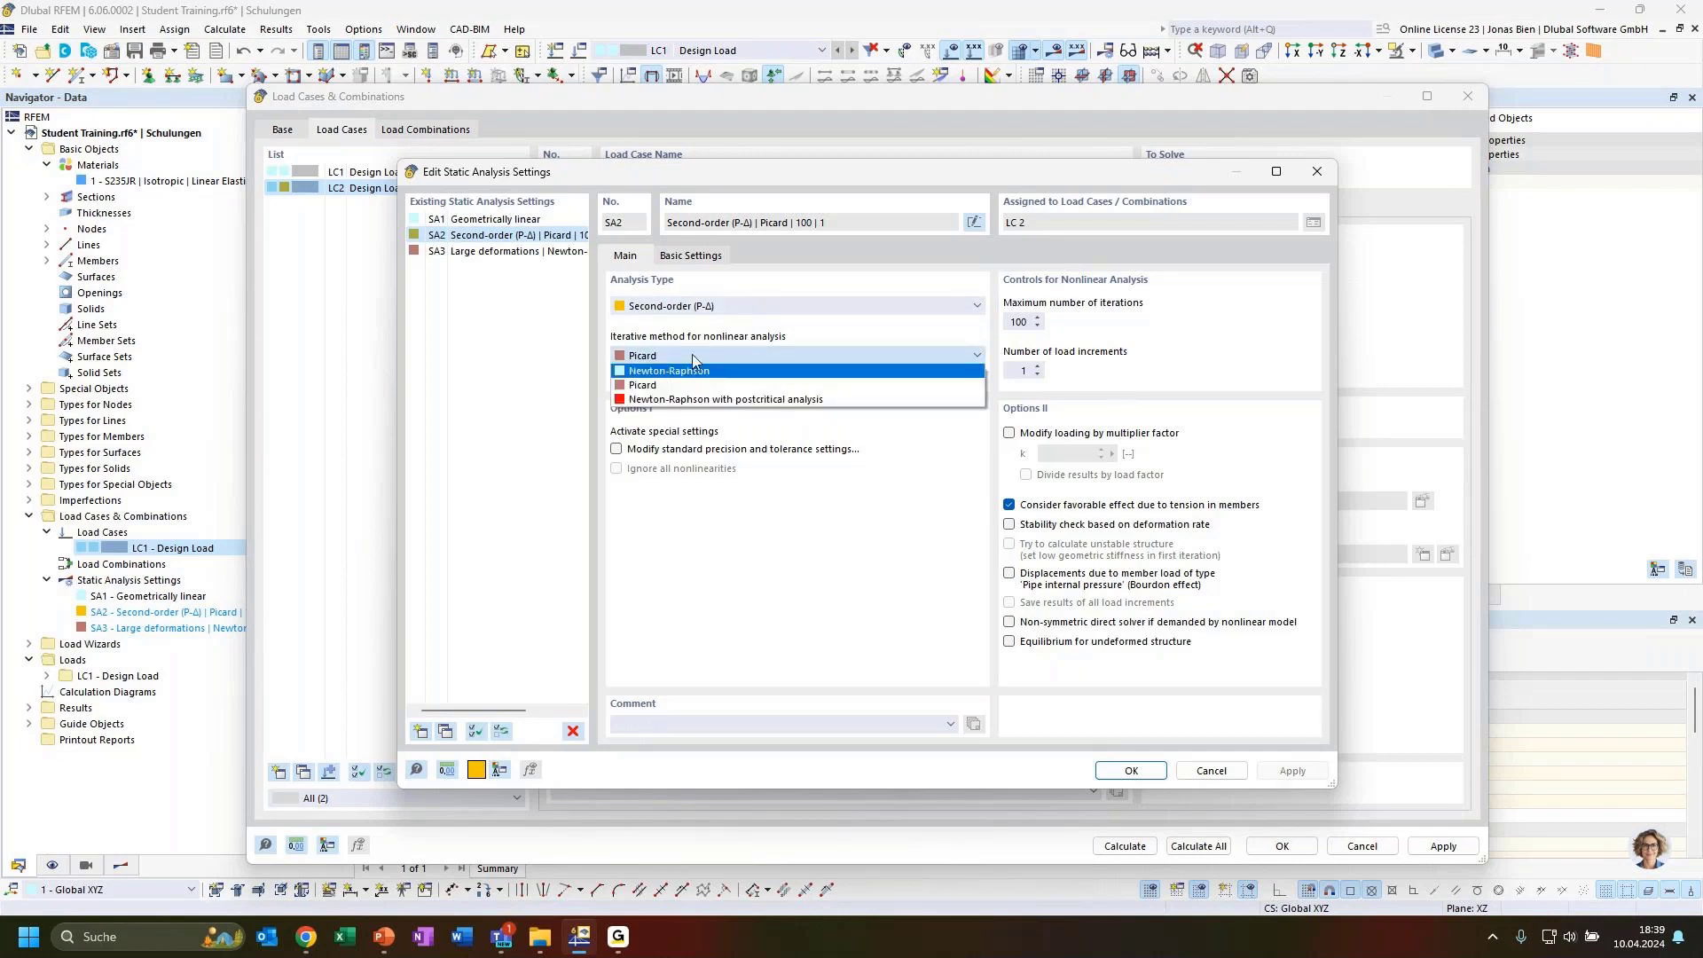
pyautogui.click(695, 359)
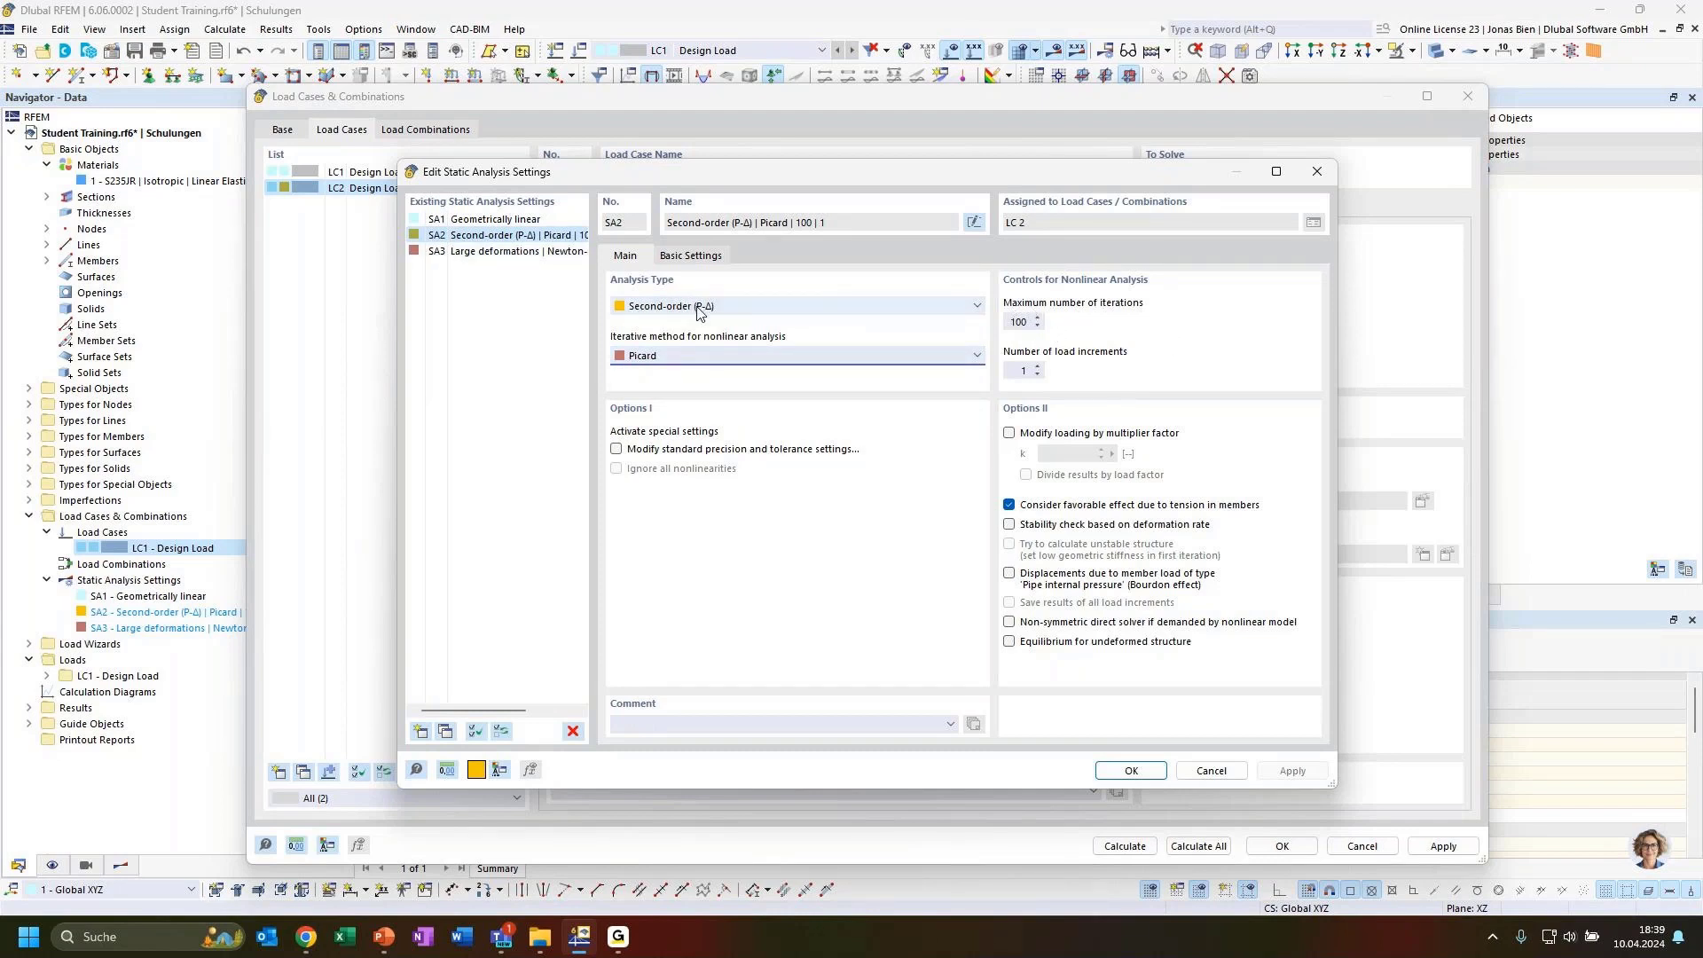
# Compare the geometrically linear settings SA1 with SA2 and review the basic settings of SA2, keeping everything as defined
pyautogui.click(493, 220)
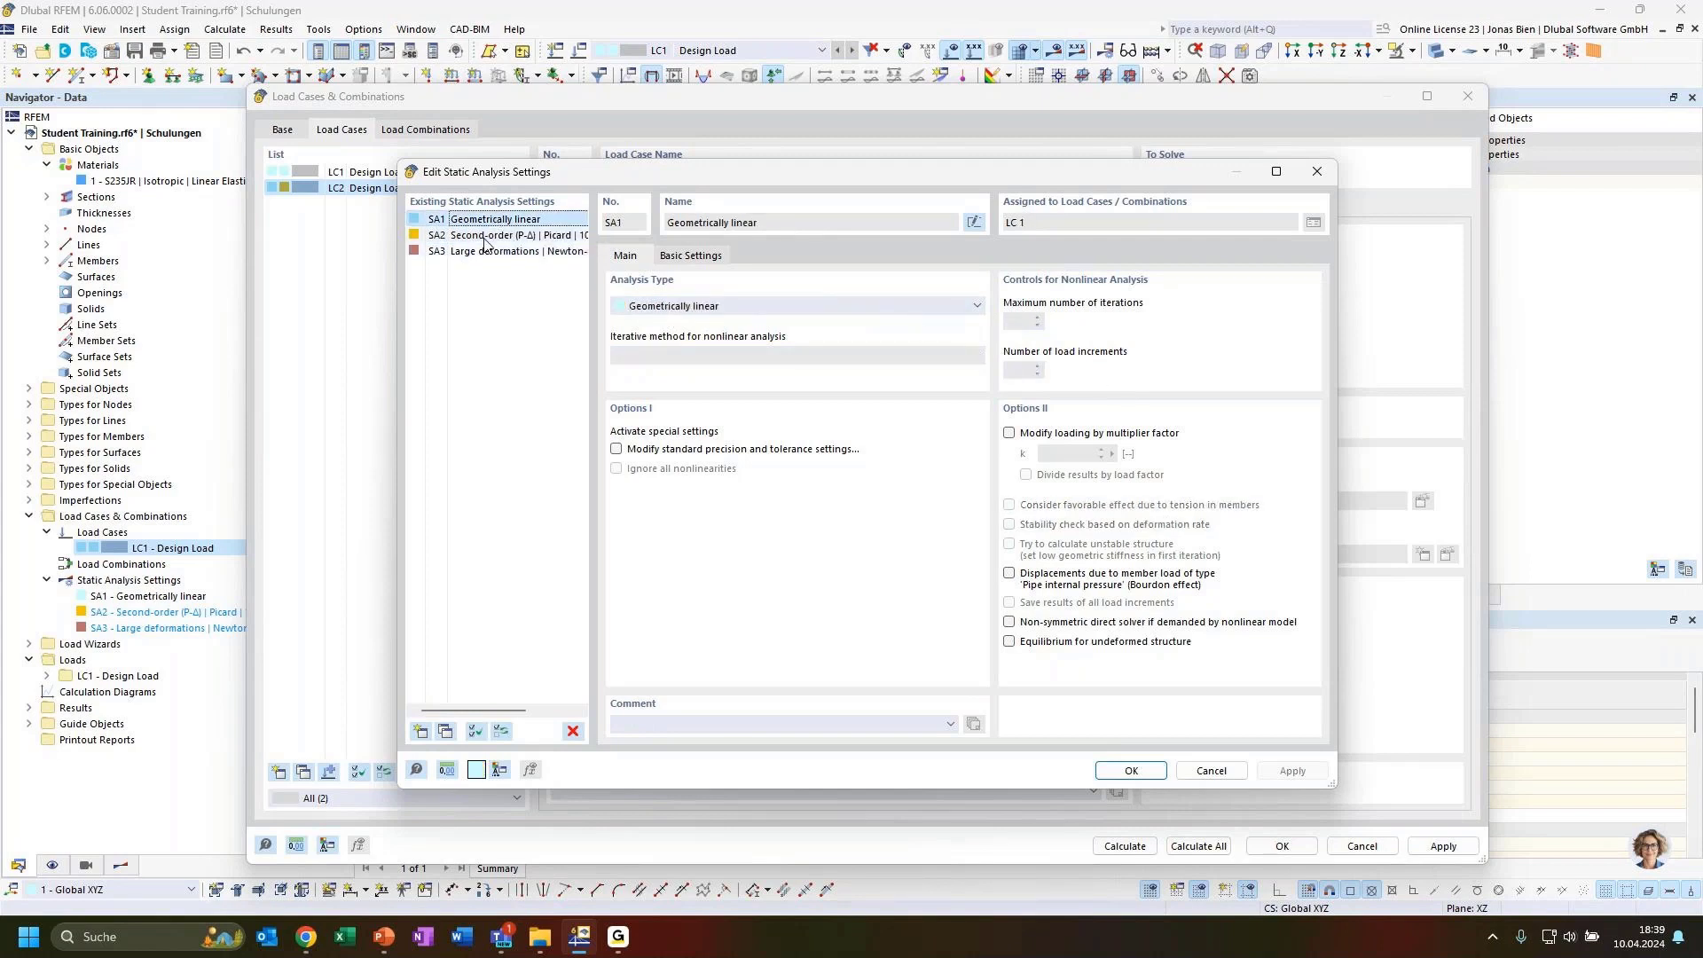
pyautogui.click(514, 235)
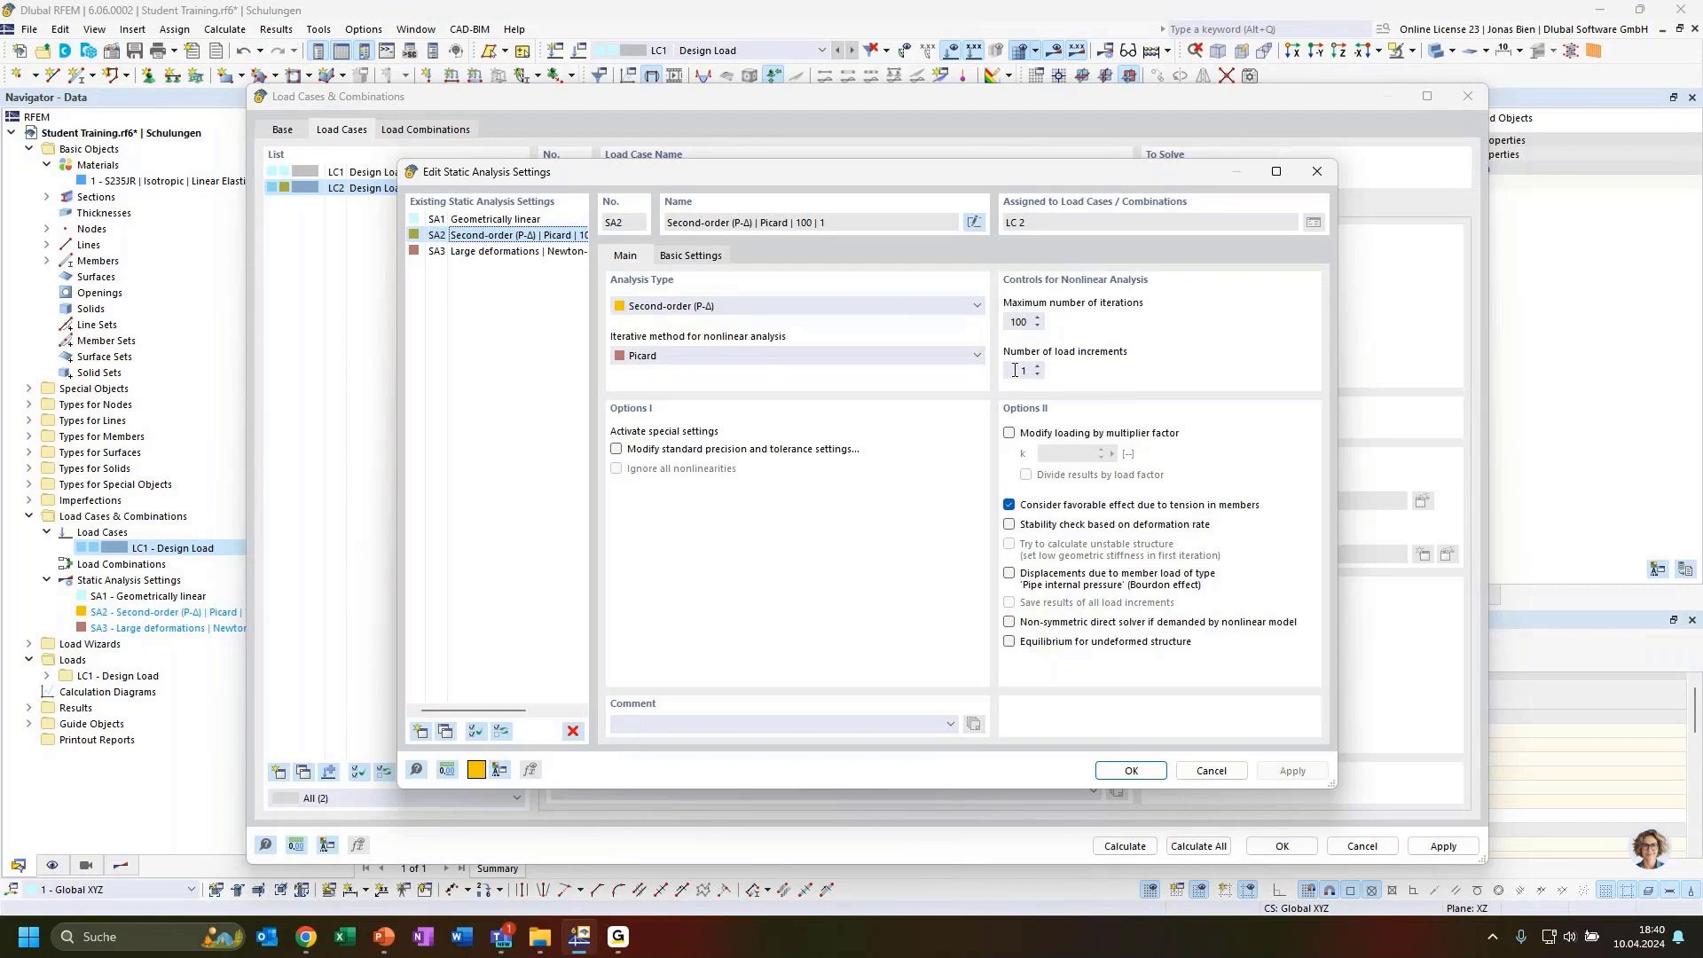
pyautogui.click(715, 257)
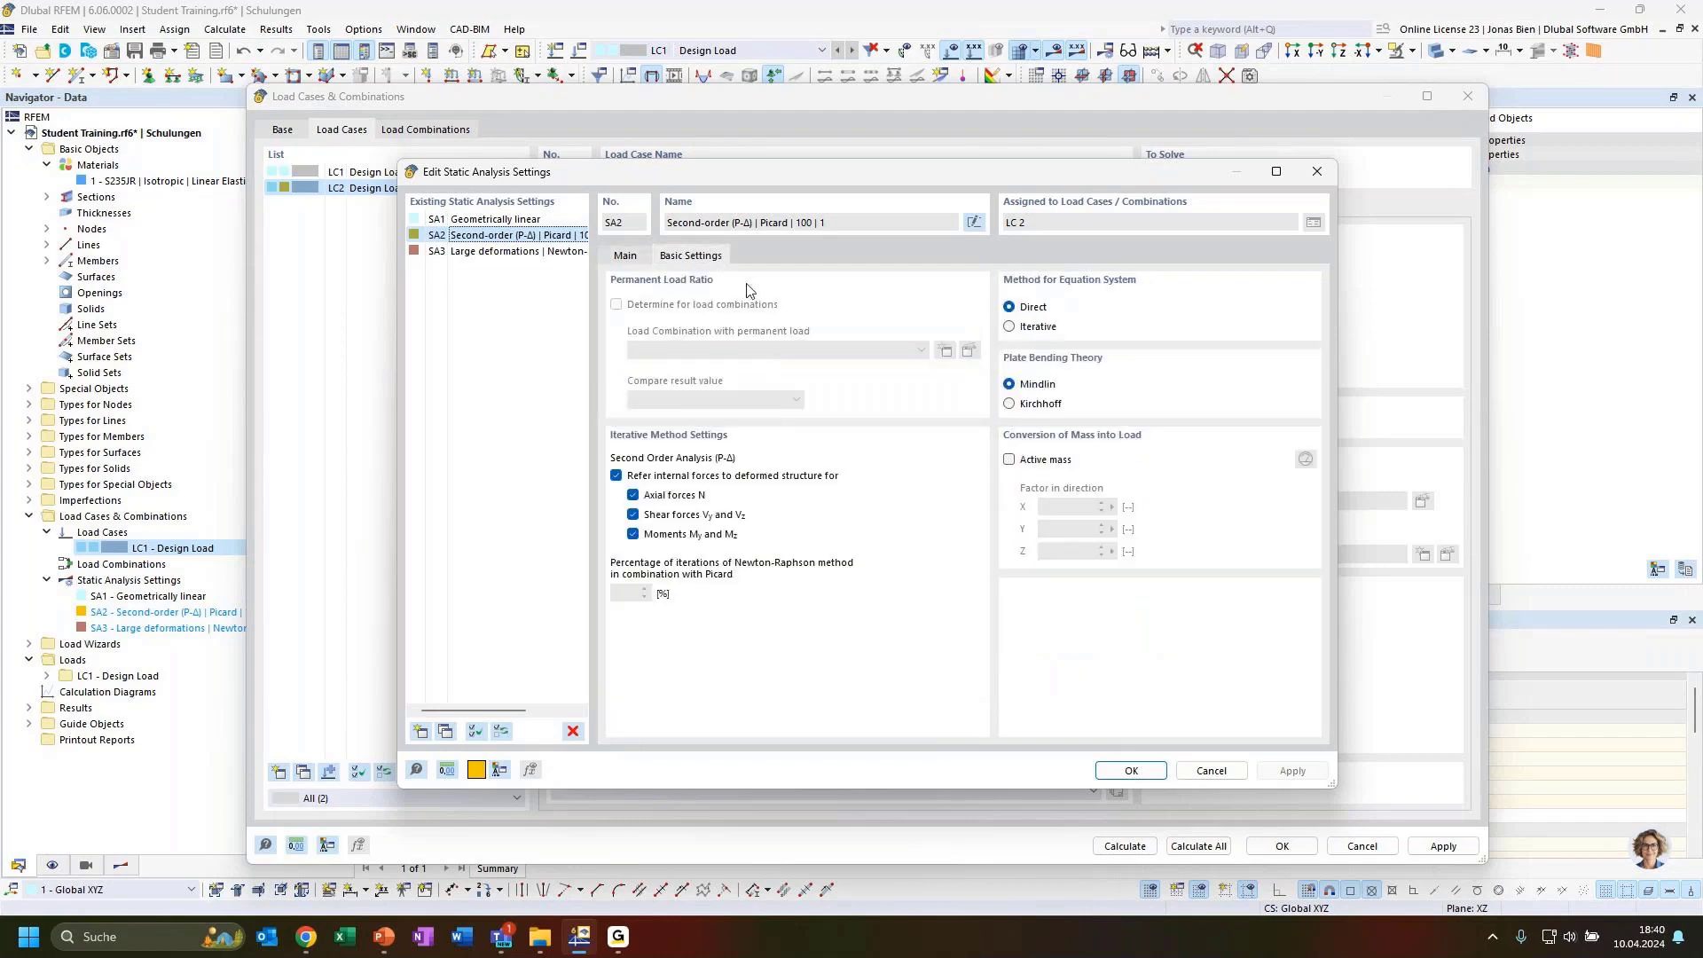
pyautogui.click(624, 266)
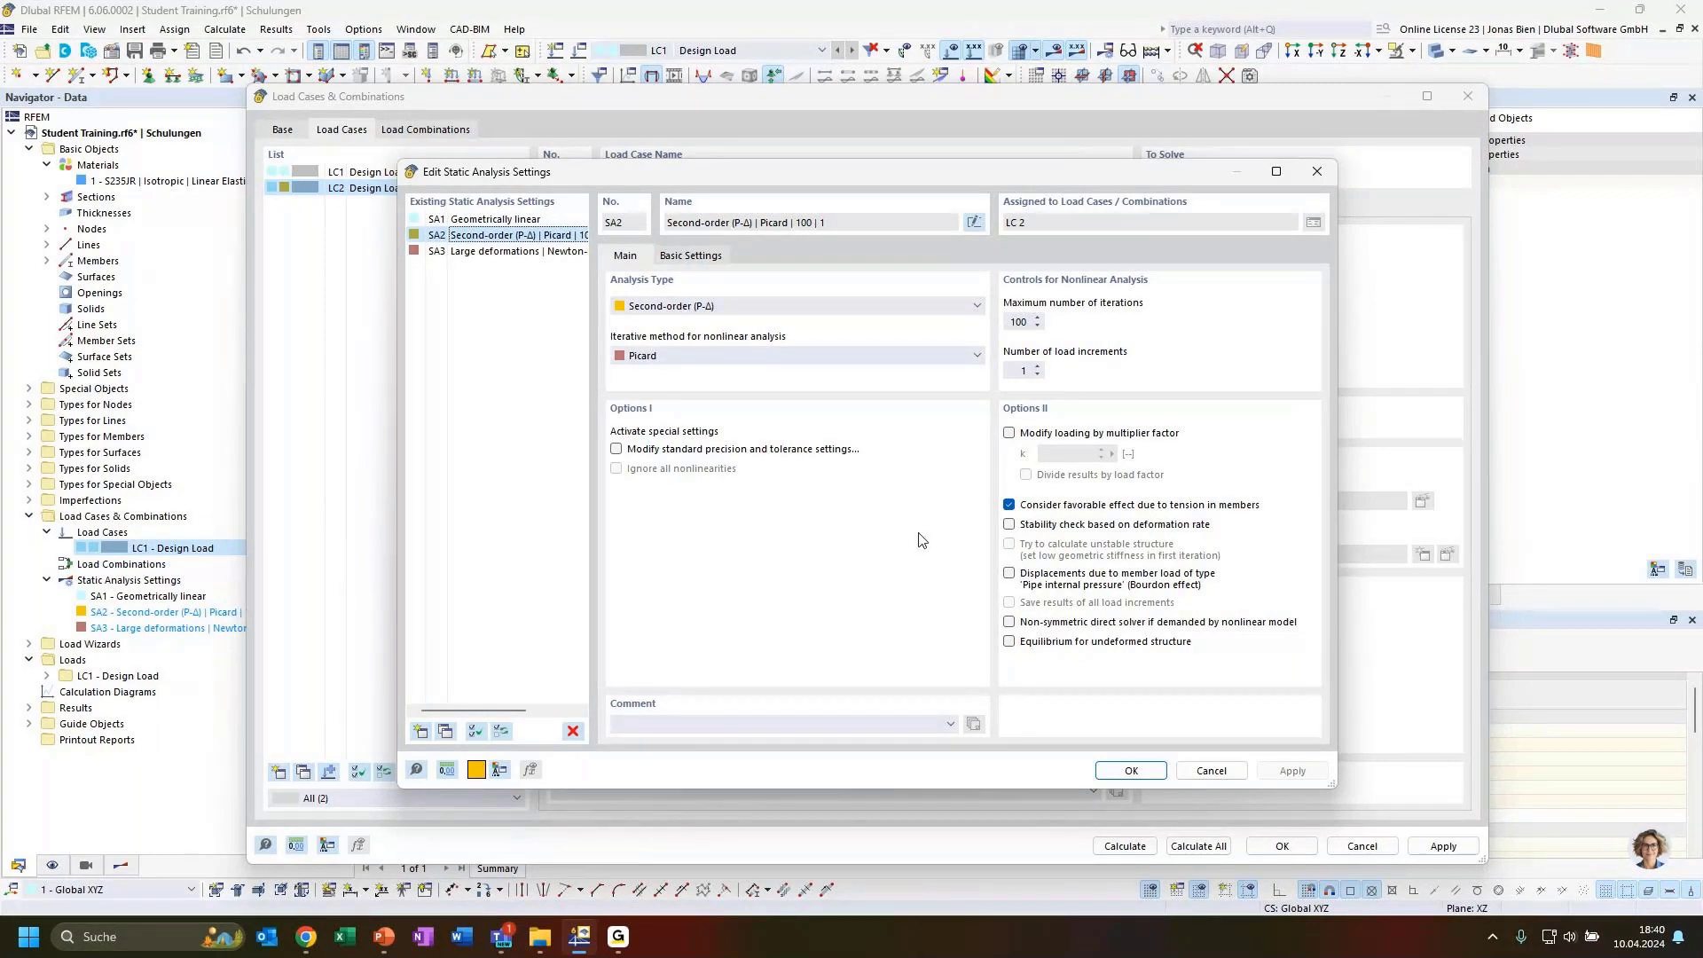
pyautogui.click(1134, 771)
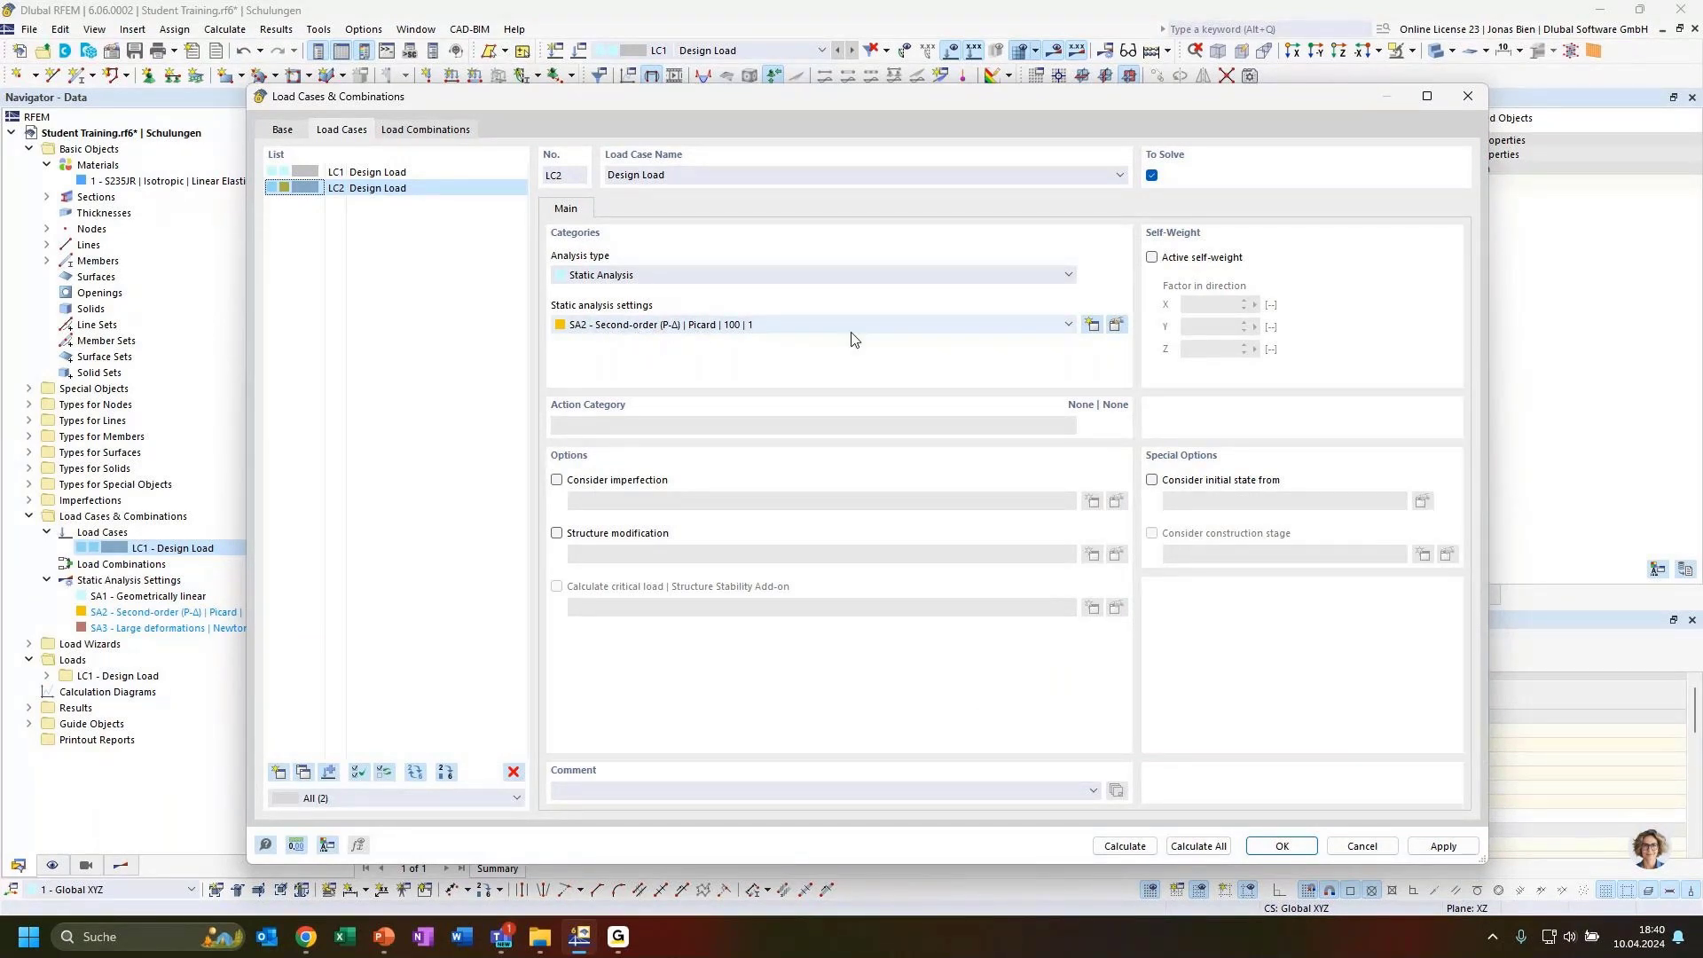
# Confirm the second-order load case LC2 and calculate and show its results on the column
pyautogui.click(368, 189)
pyautogui.click(1276, 846)
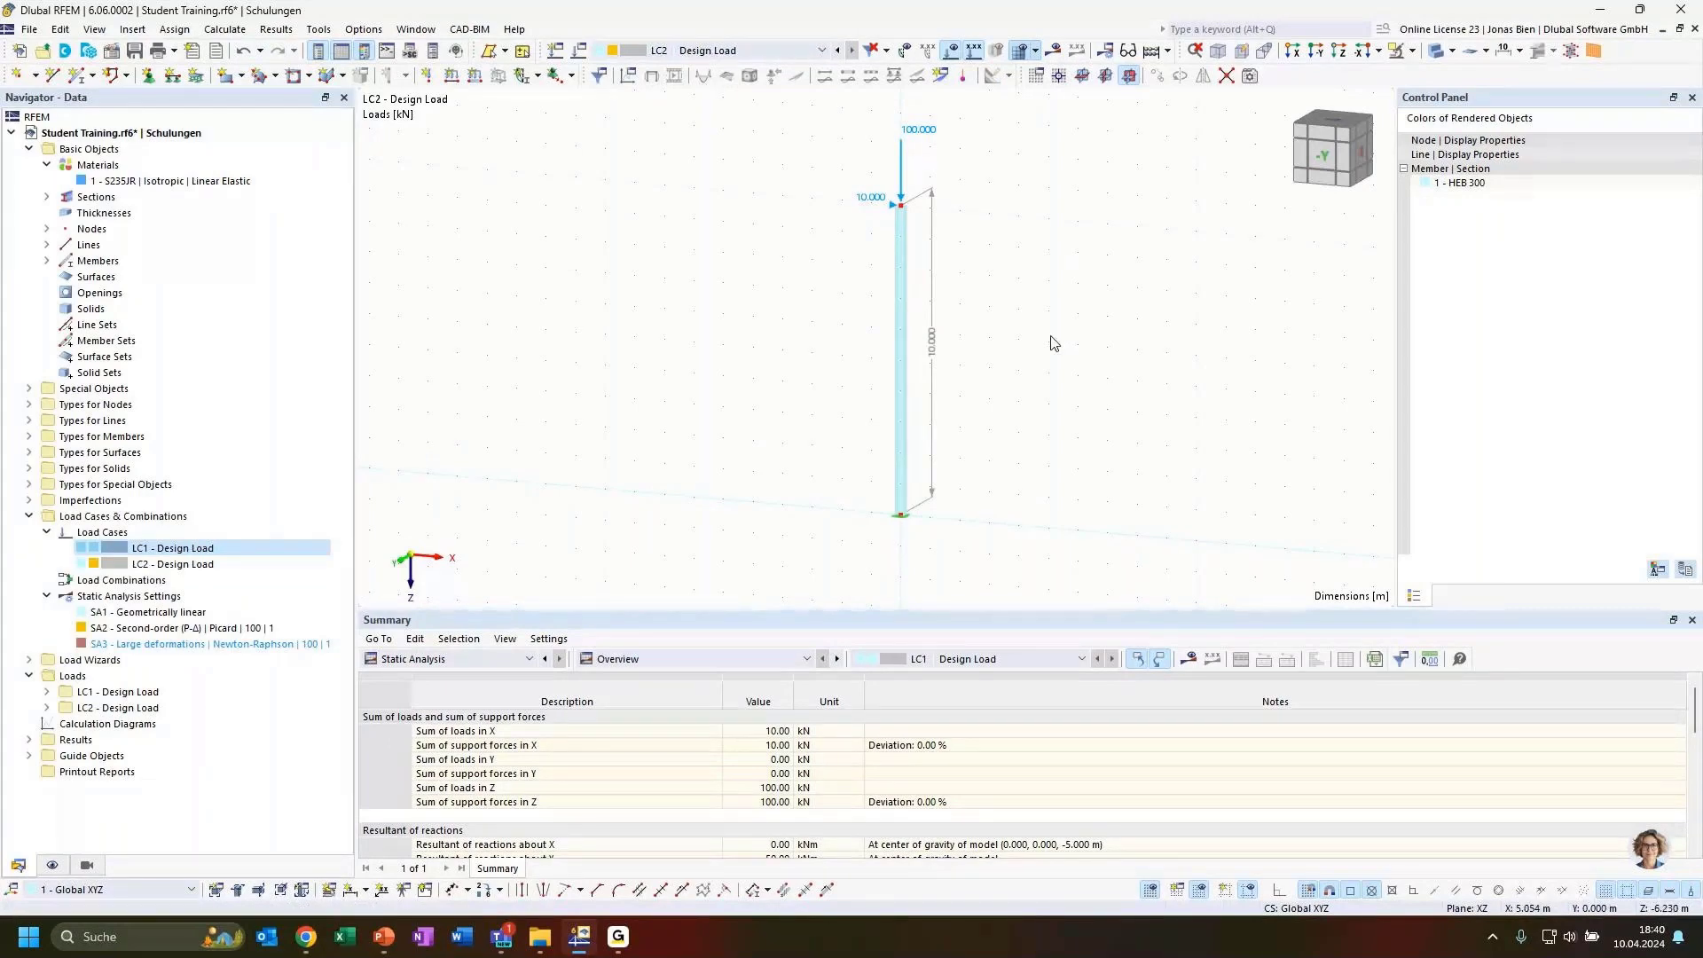
pyautogui.keyDown('ctrl'); pyautogui.moveTo(1051, 343); pyautogui.dragTo(1003, 343, button='middle'); pyautogui.keyUp('ctrl')
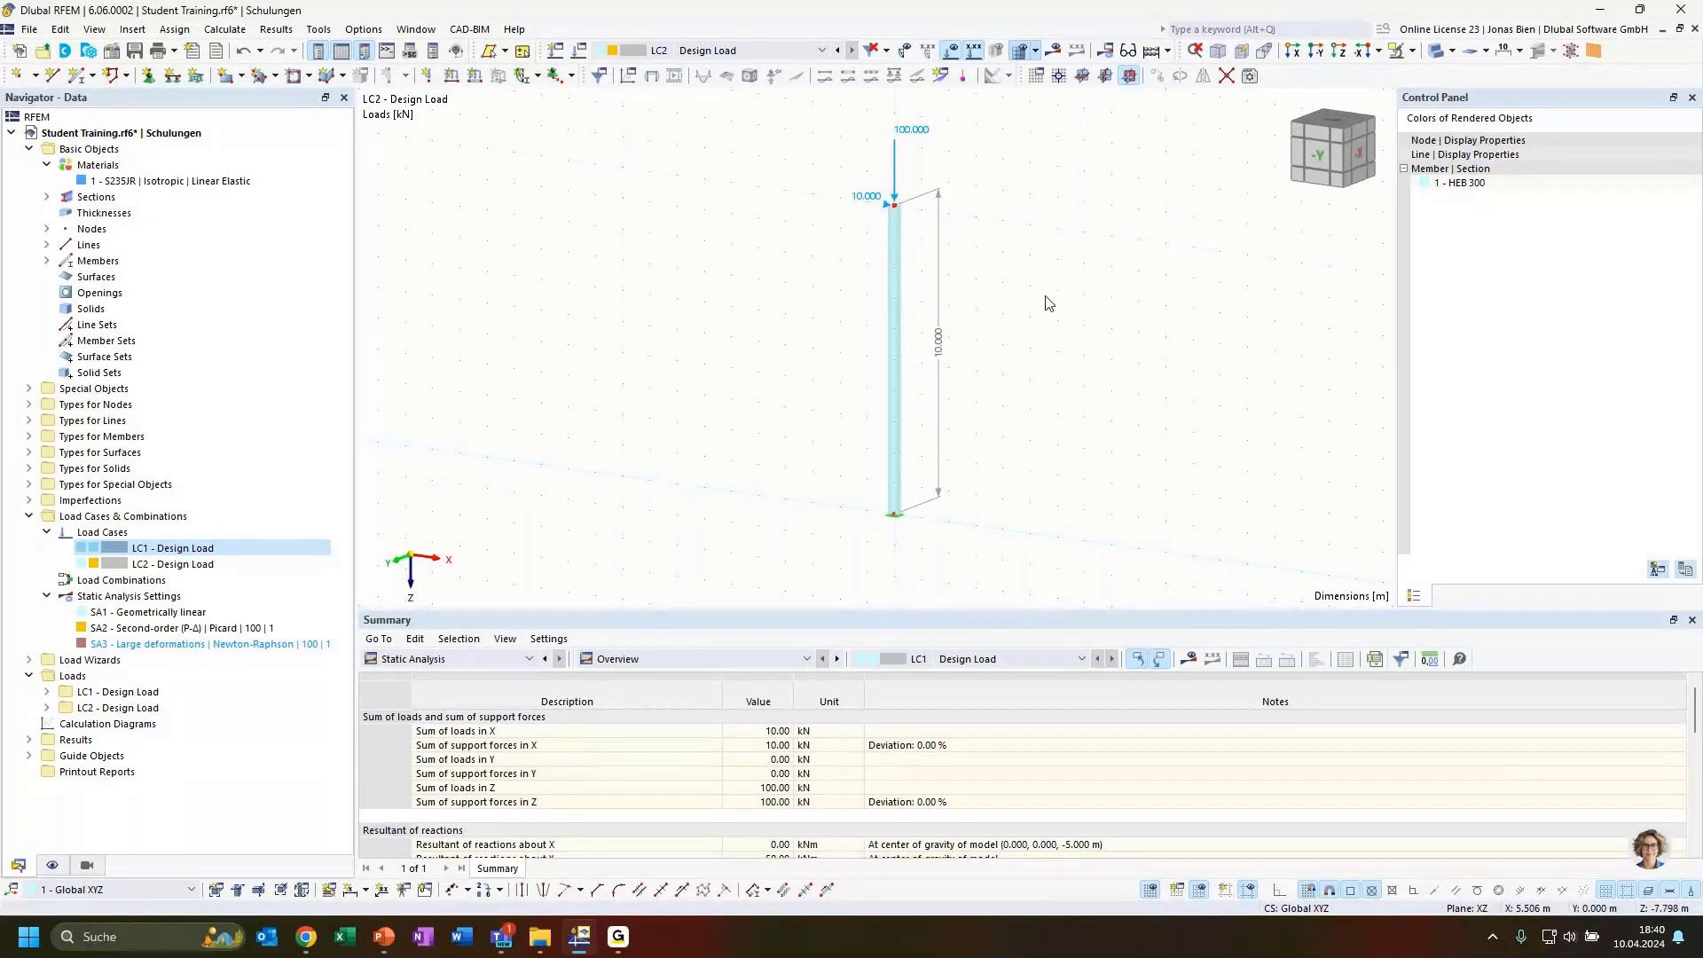
pyautogui.click(1053, 51)
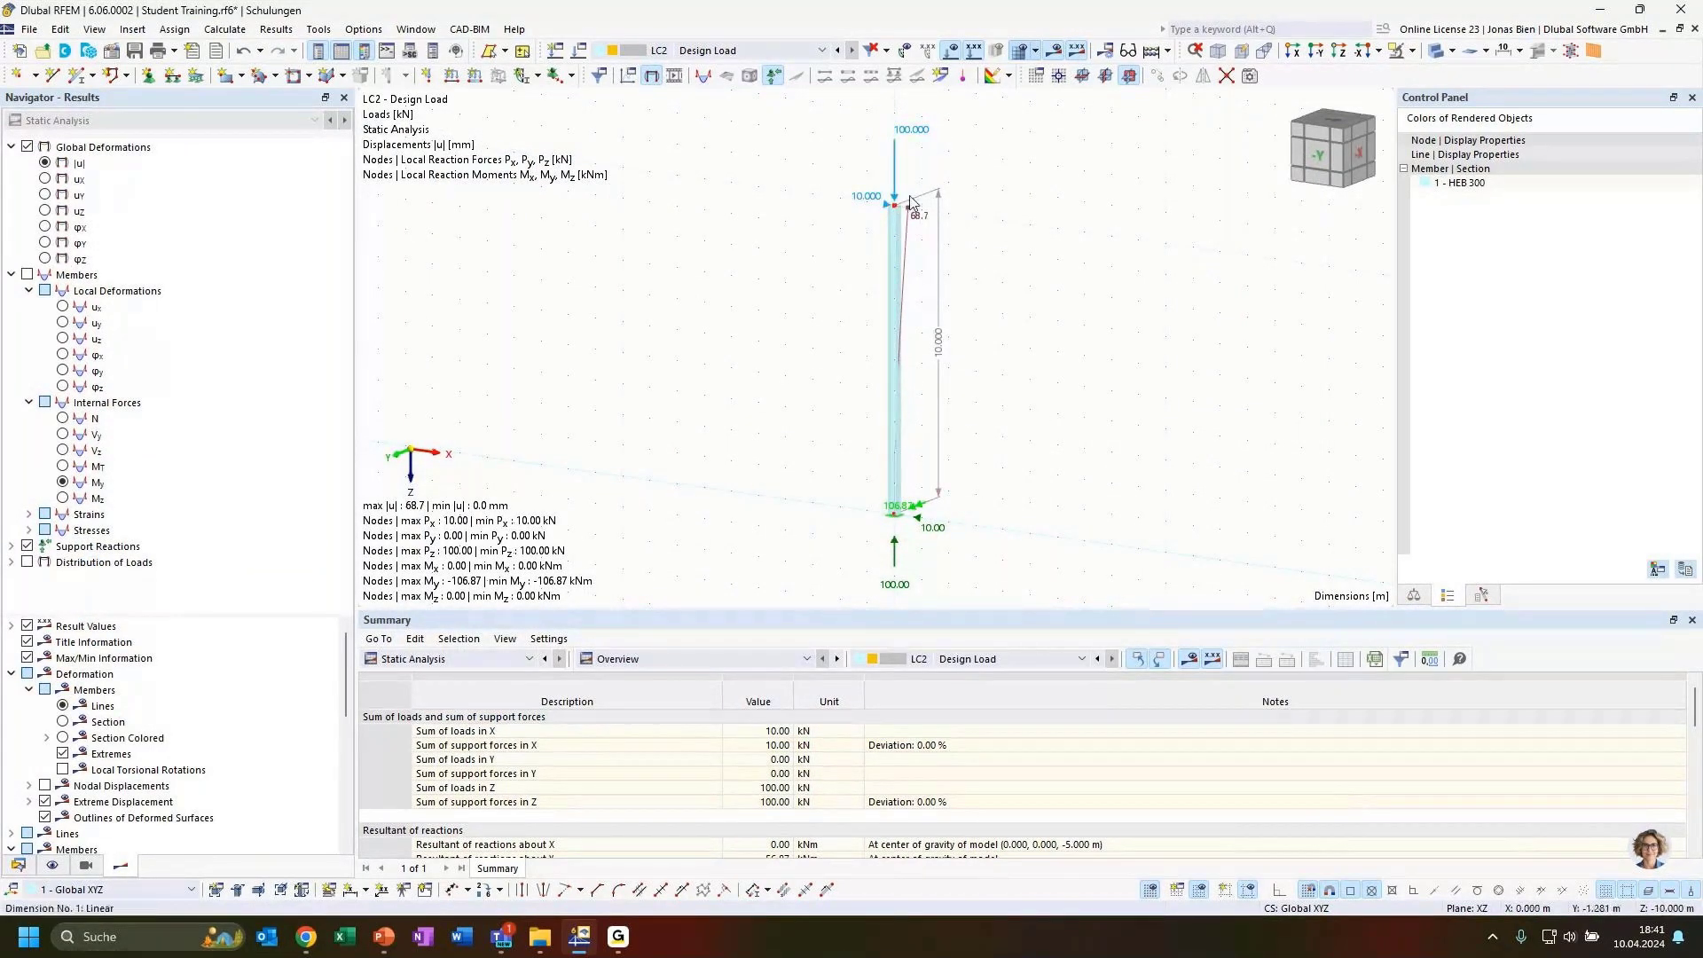
# Examine the LC2 displacement at the column top and the support reactions at the column base
pyautogui.scroll(1, 924, 235)
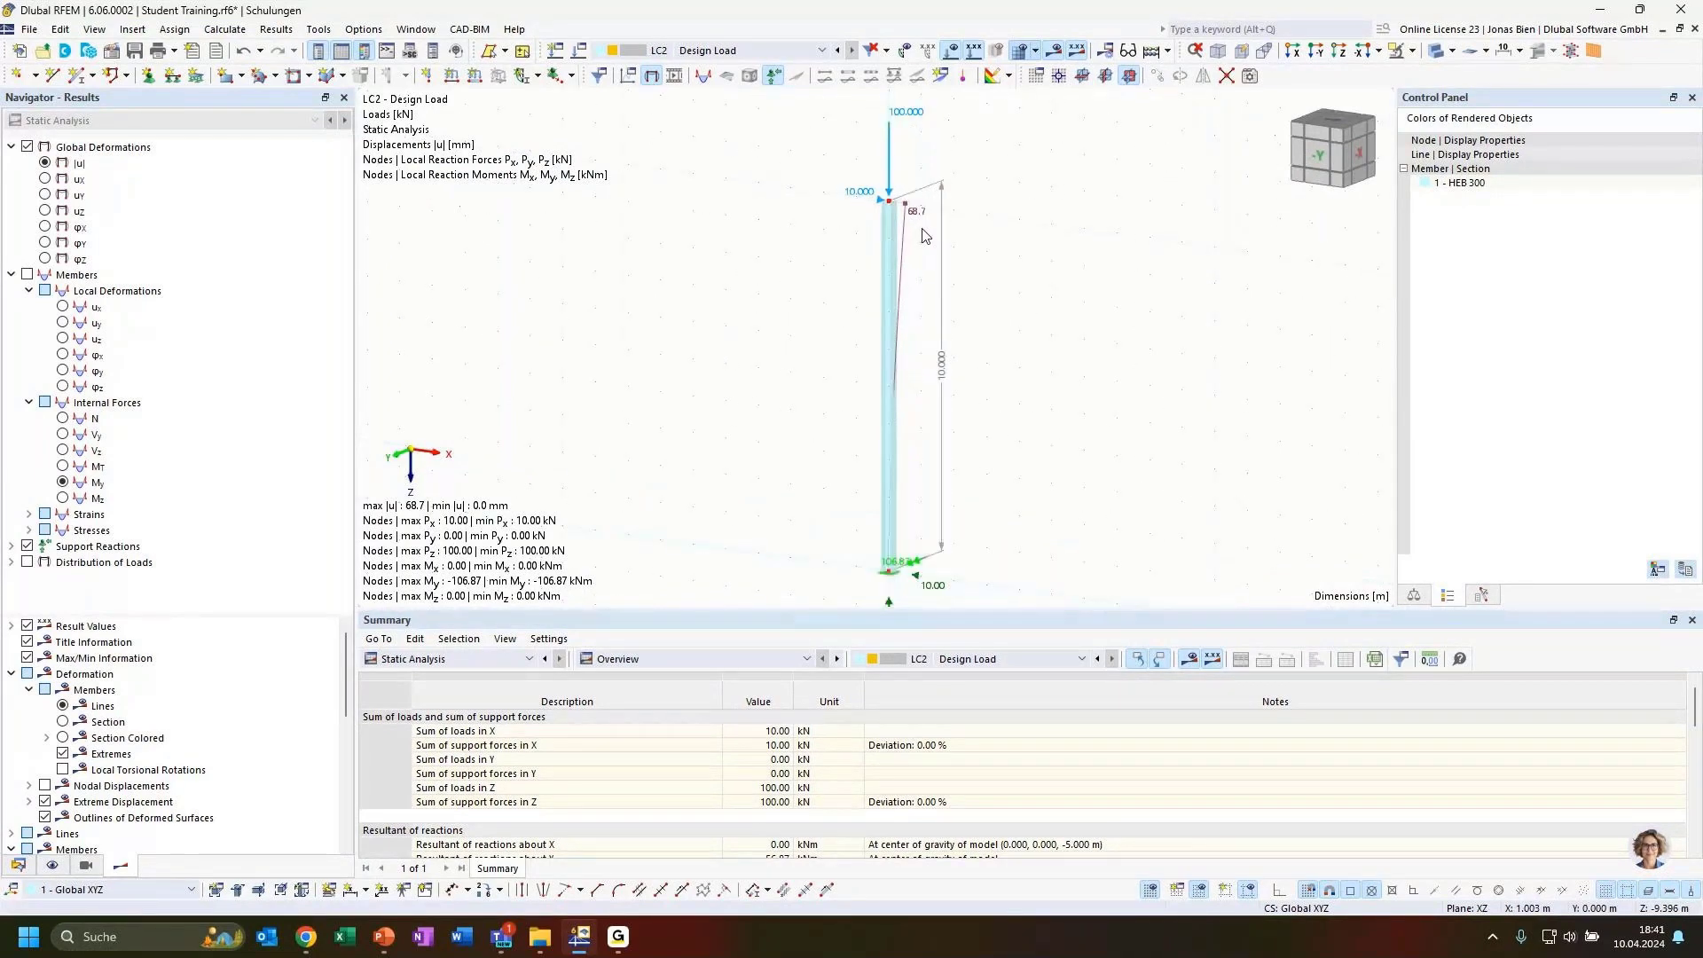
pyautogui.scroll(1, 915, 222)
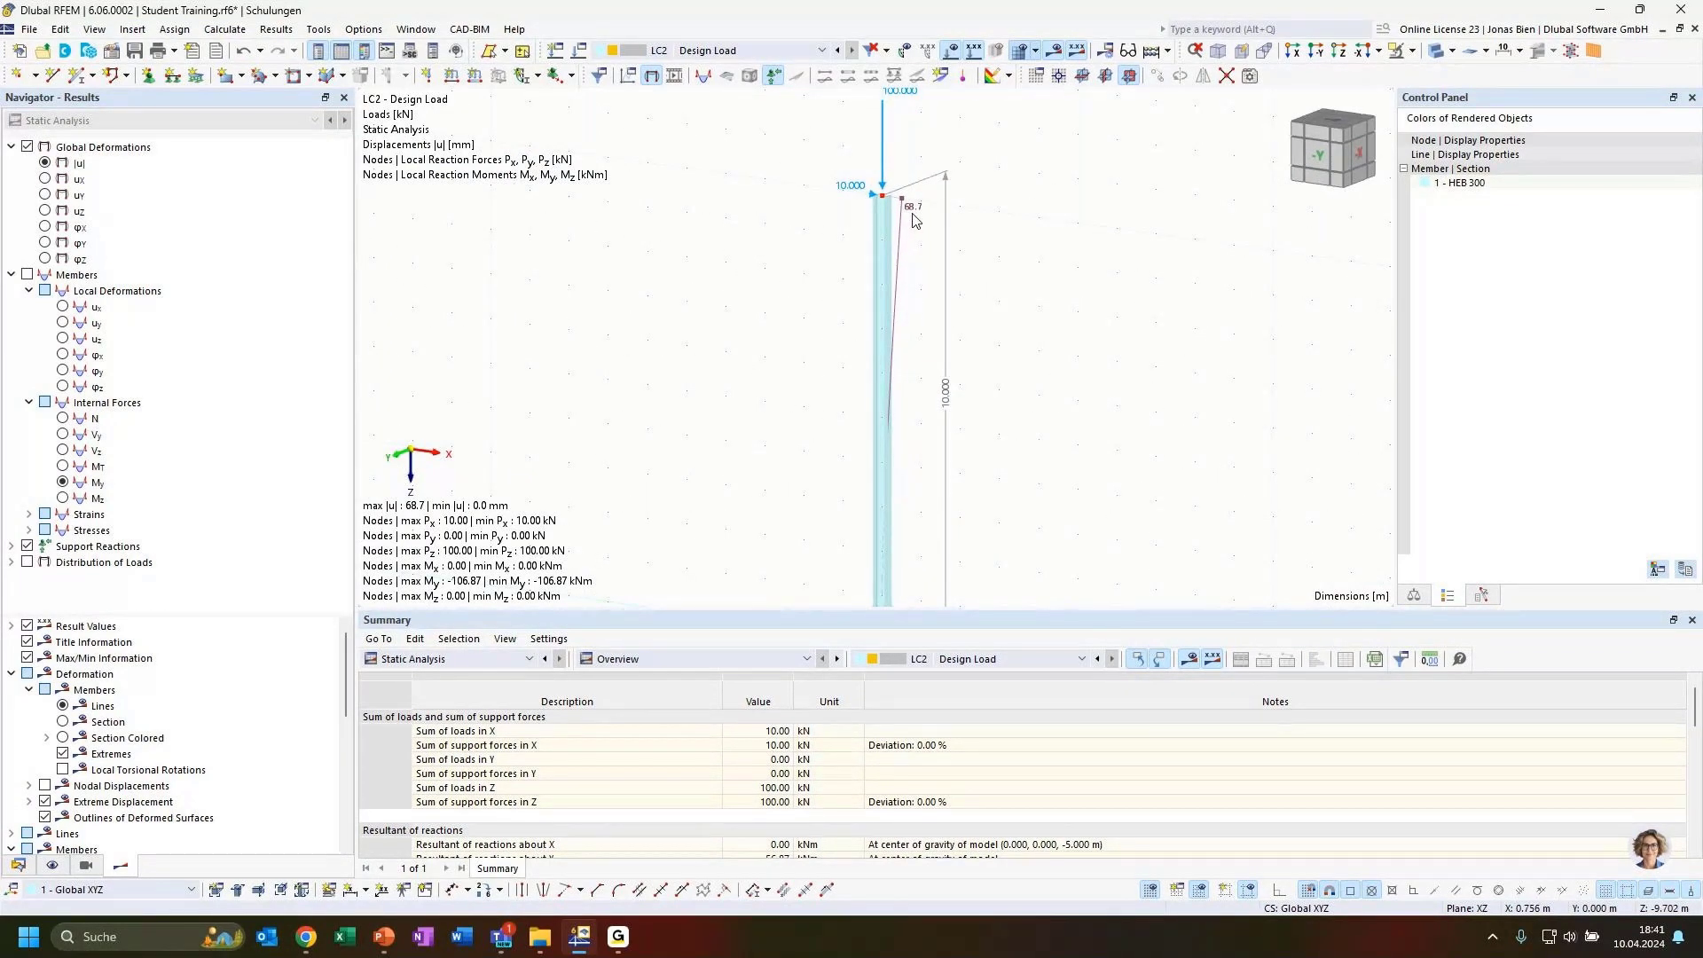
pyautogui.scroll(-2, 940, 248)
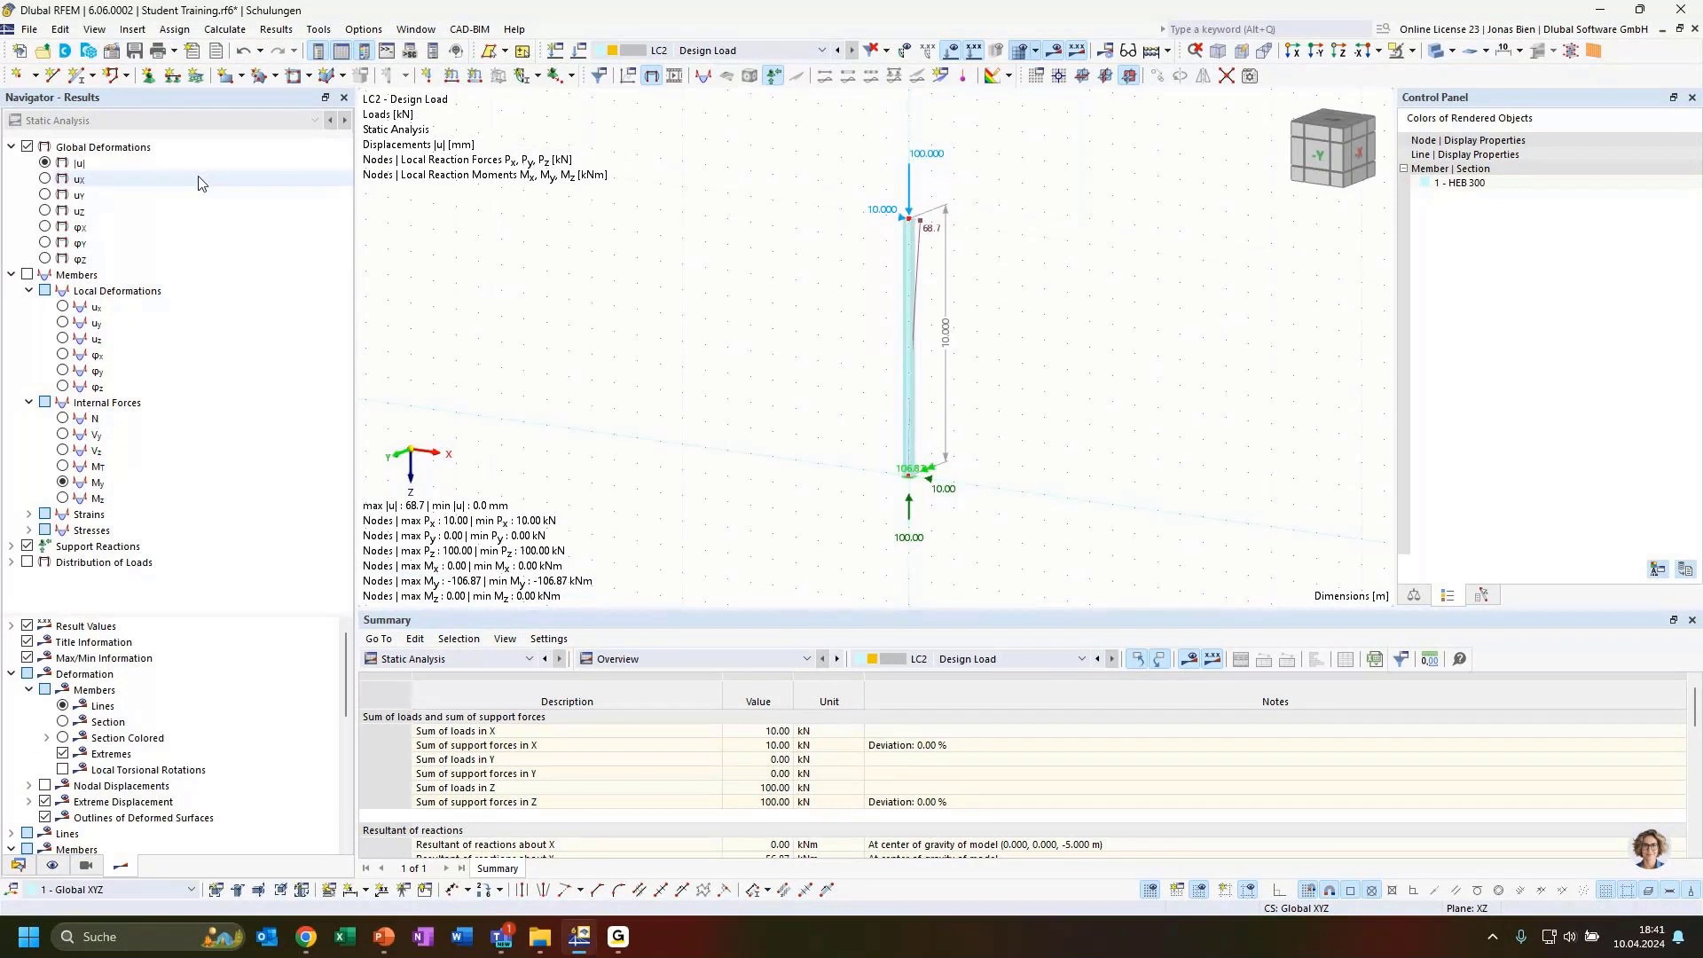
pyautogui.scroll(2, 922, 471)
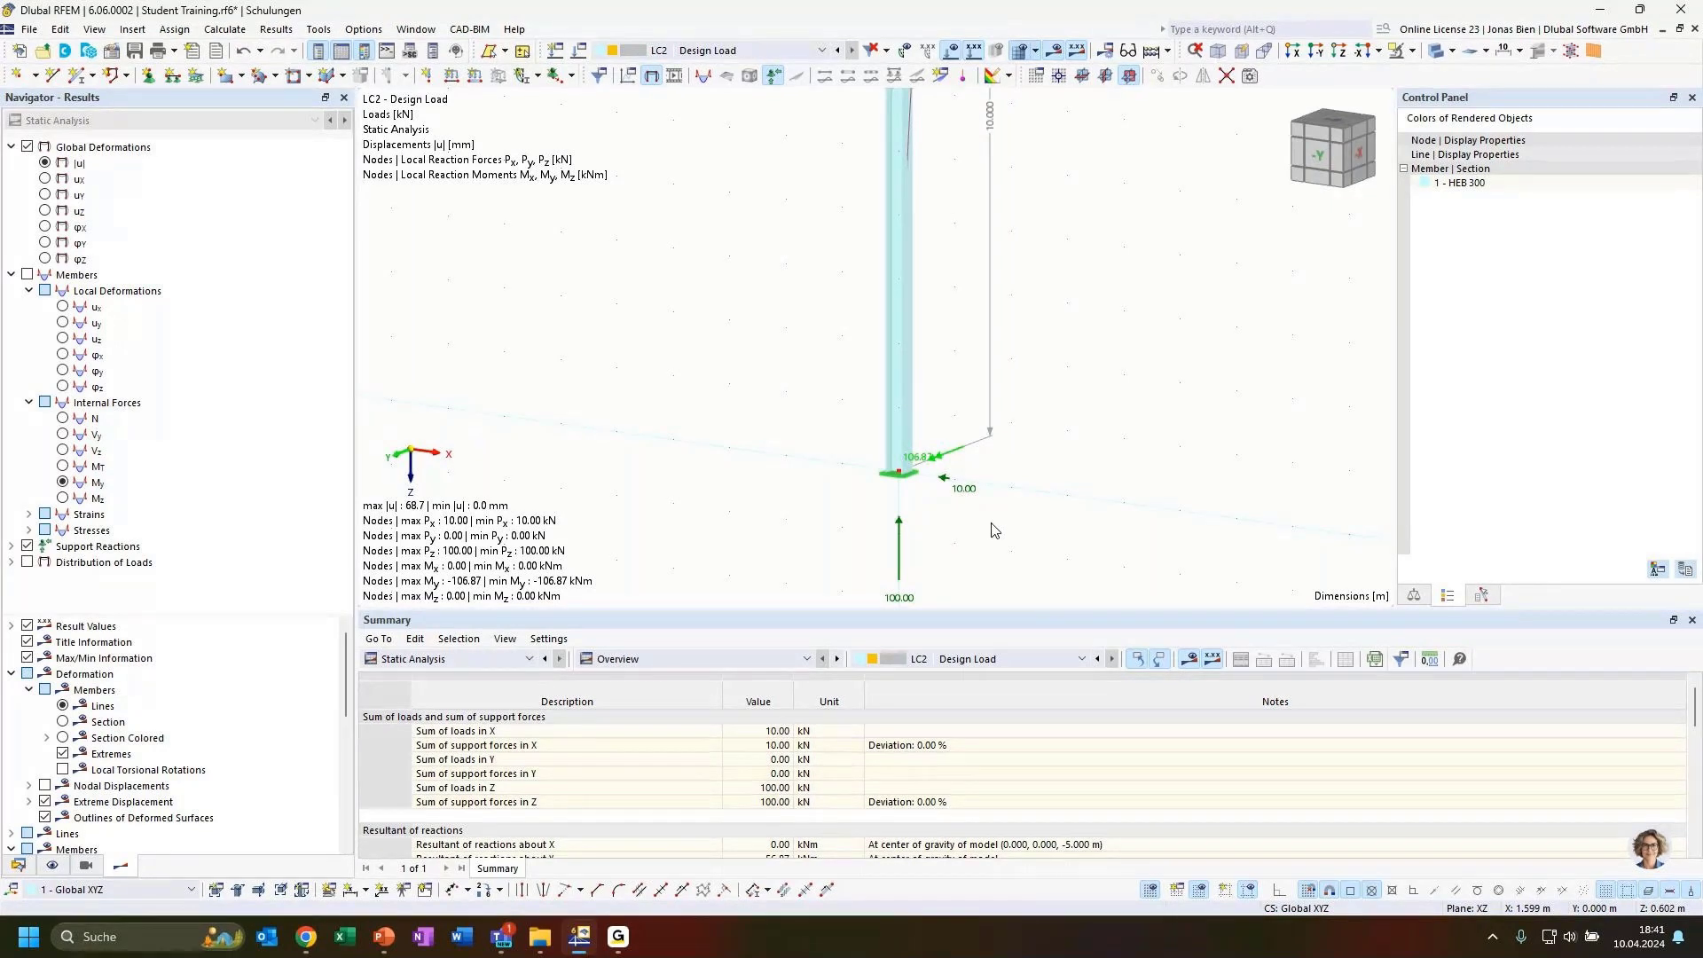
pyautogui.keyDown('ctrl'); pyautogui.moveTo(991, 527); pyautogui.dragTo(928, 456, button='middle'); pyautogui.keyUp('ctrl')
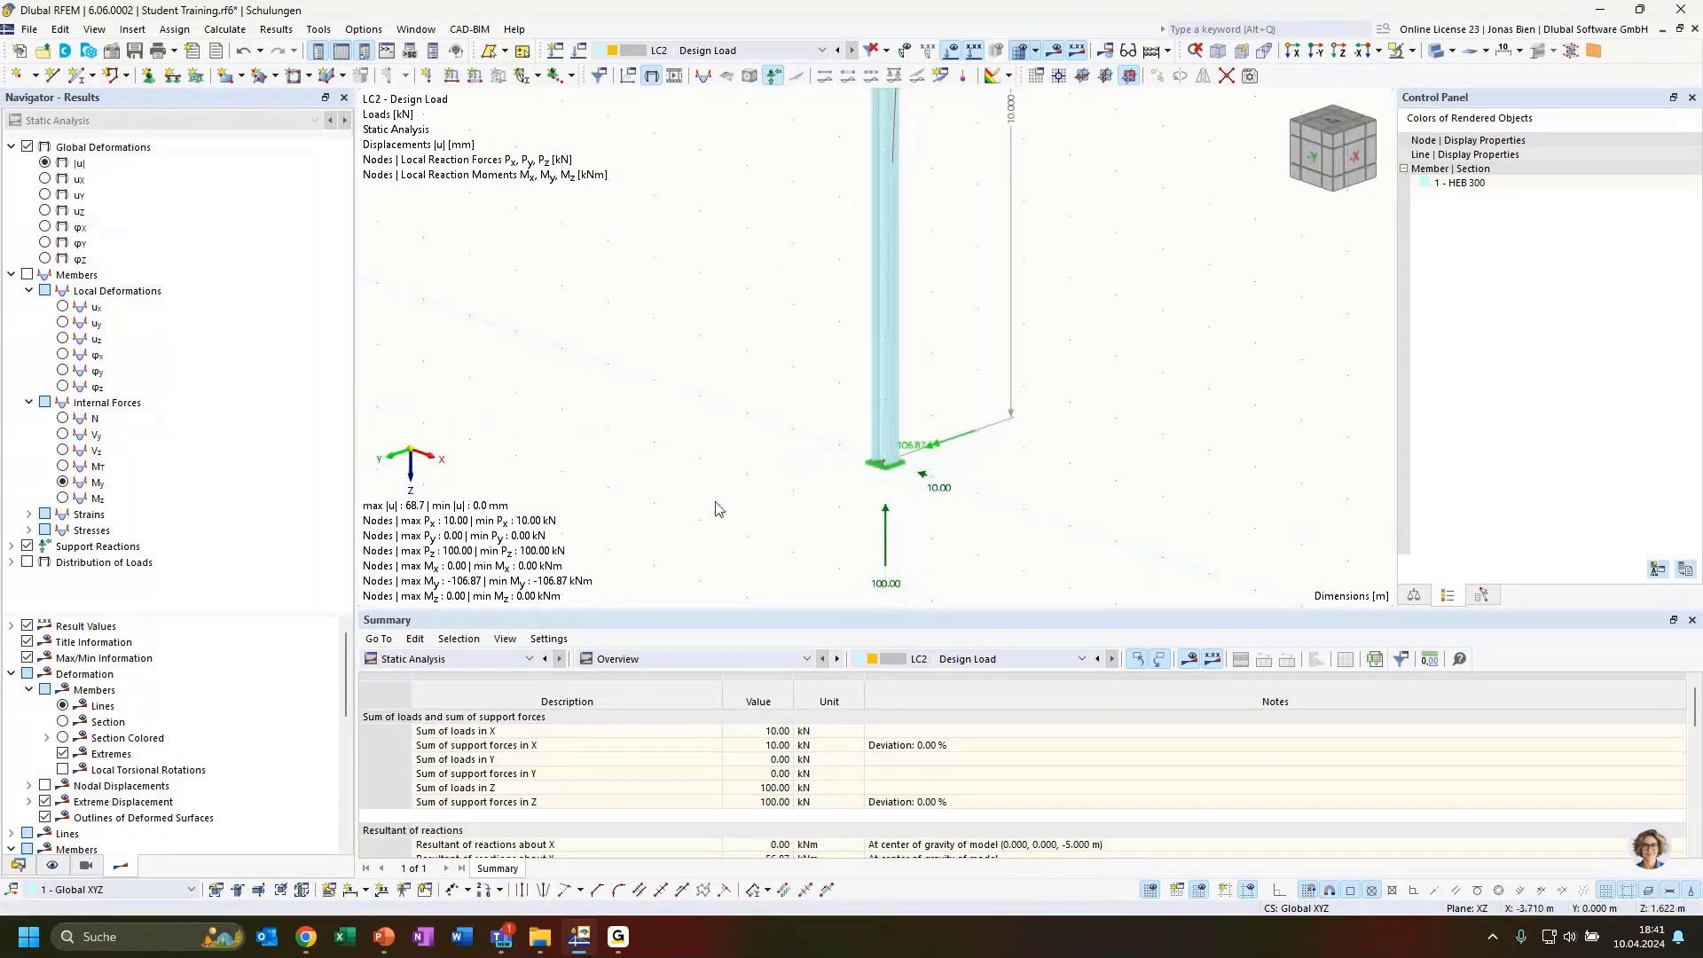
pyautogui.scroll(-2, 681, 426)
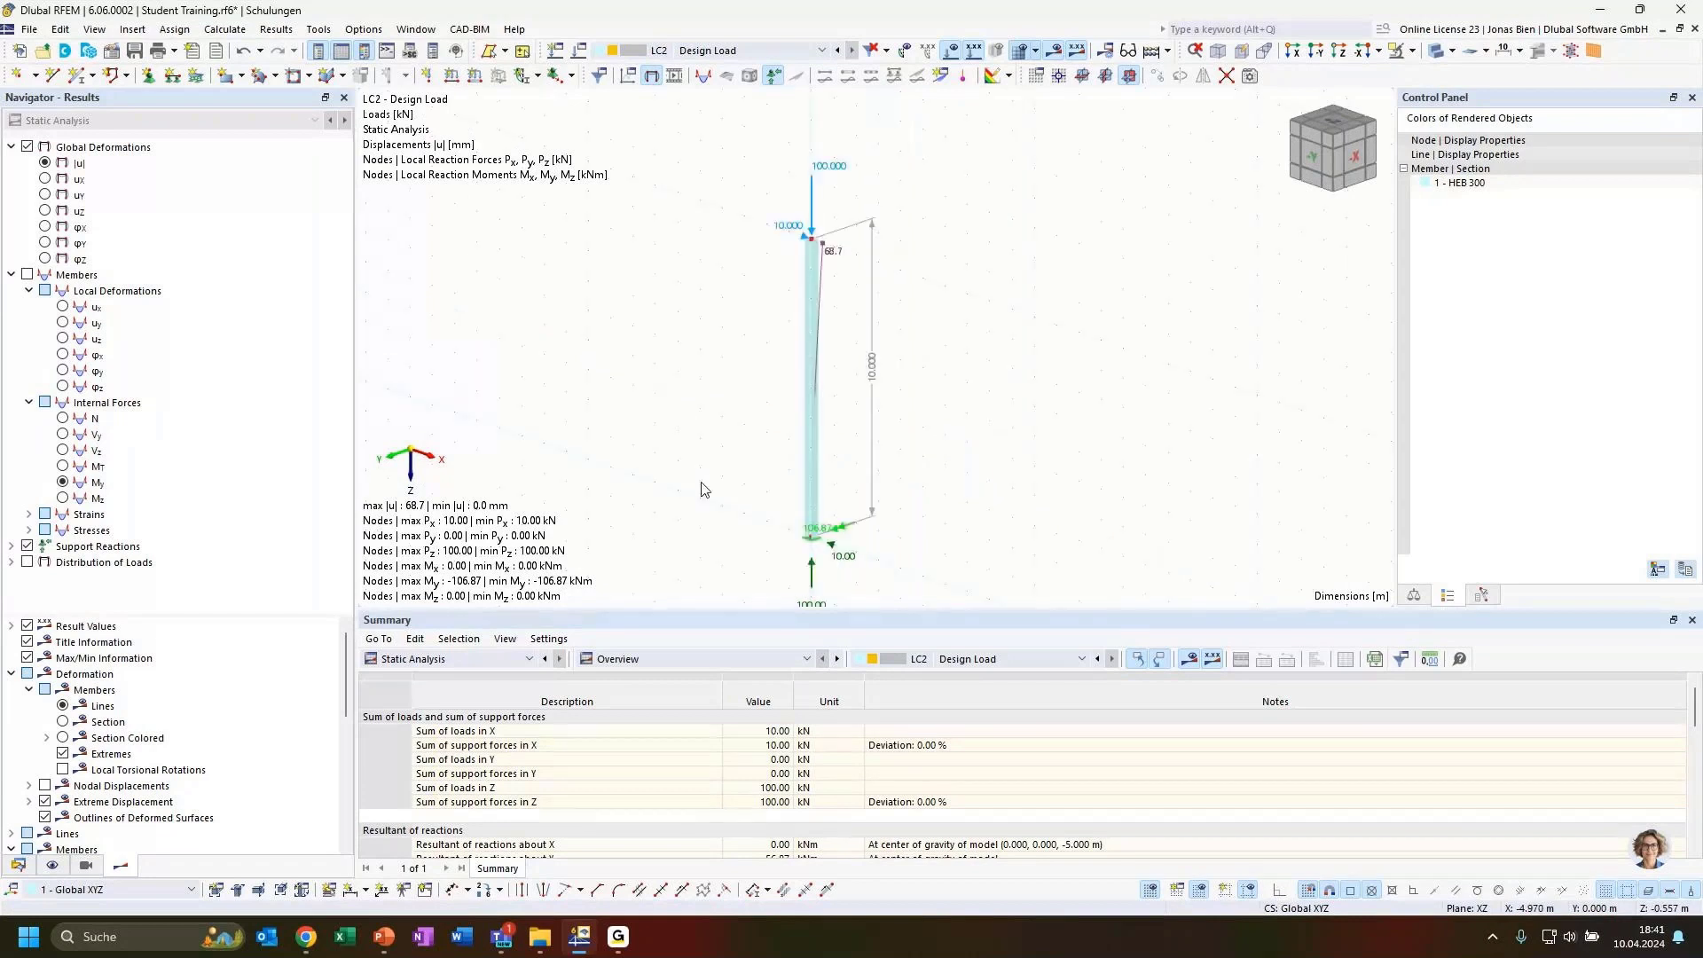
# Examine the column's axial force N and shear force Vz for LC2
pyautogui.click(63, 419)
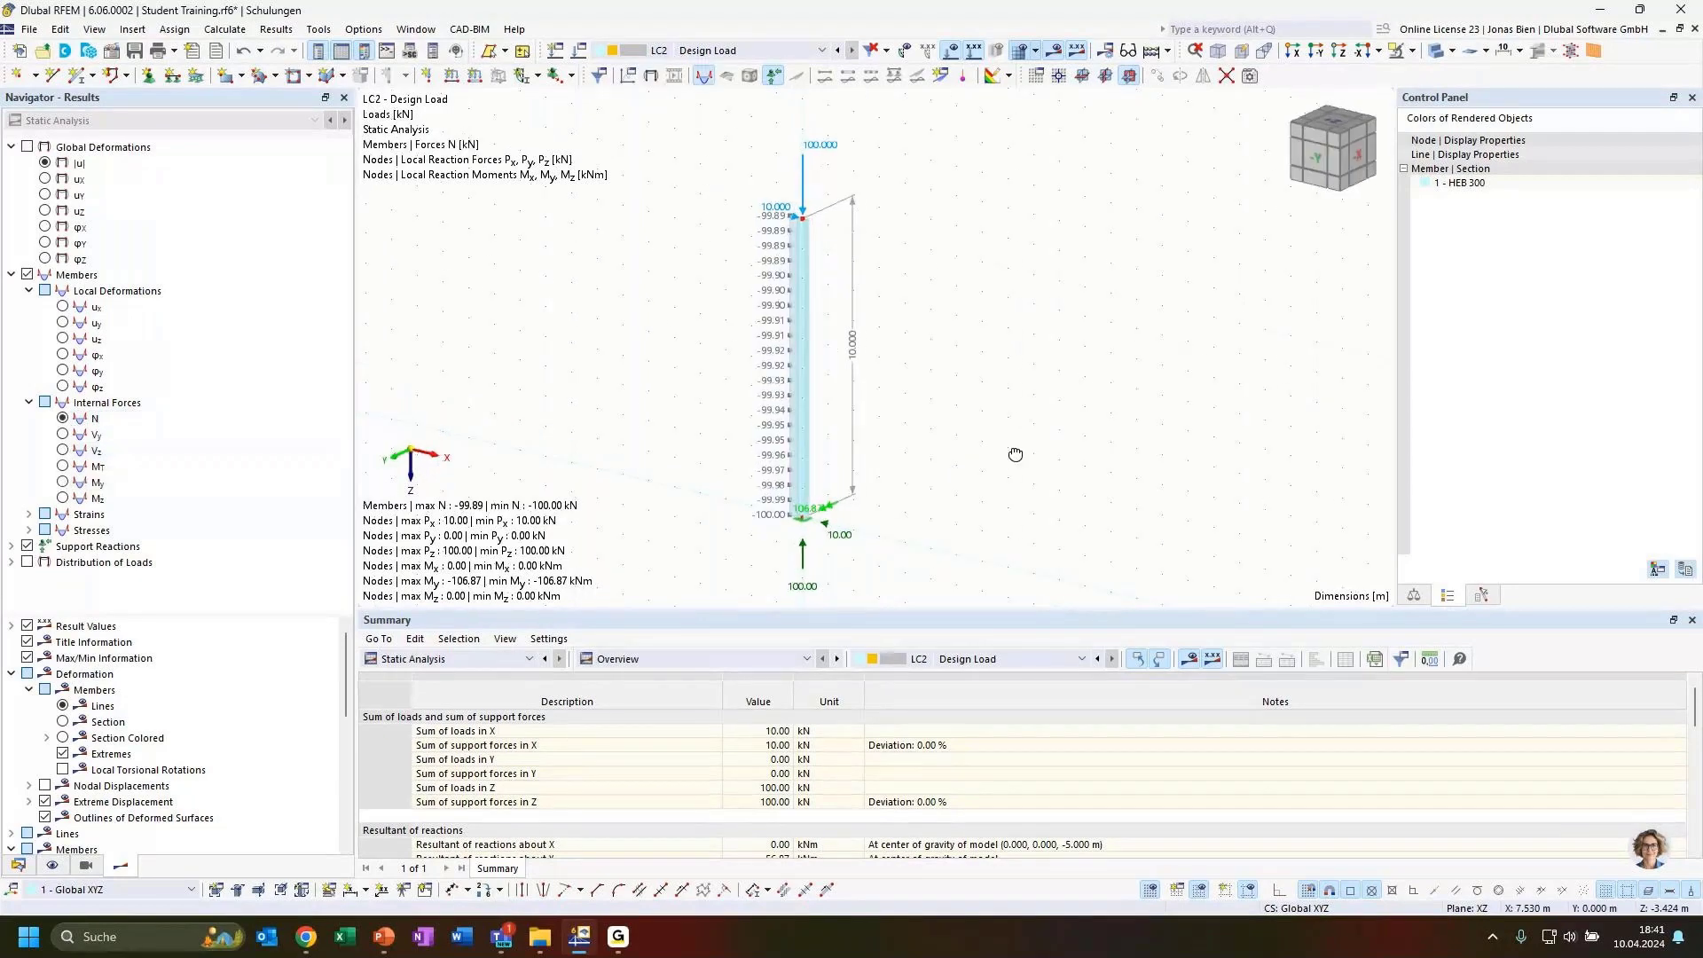
pyautogui.keyDown('ctrl'); pyautogui.moveTo(1015, 454); pyautogui.dragTo(1040, 452, button='middle'); pyautogui.keyUp('ctrl')
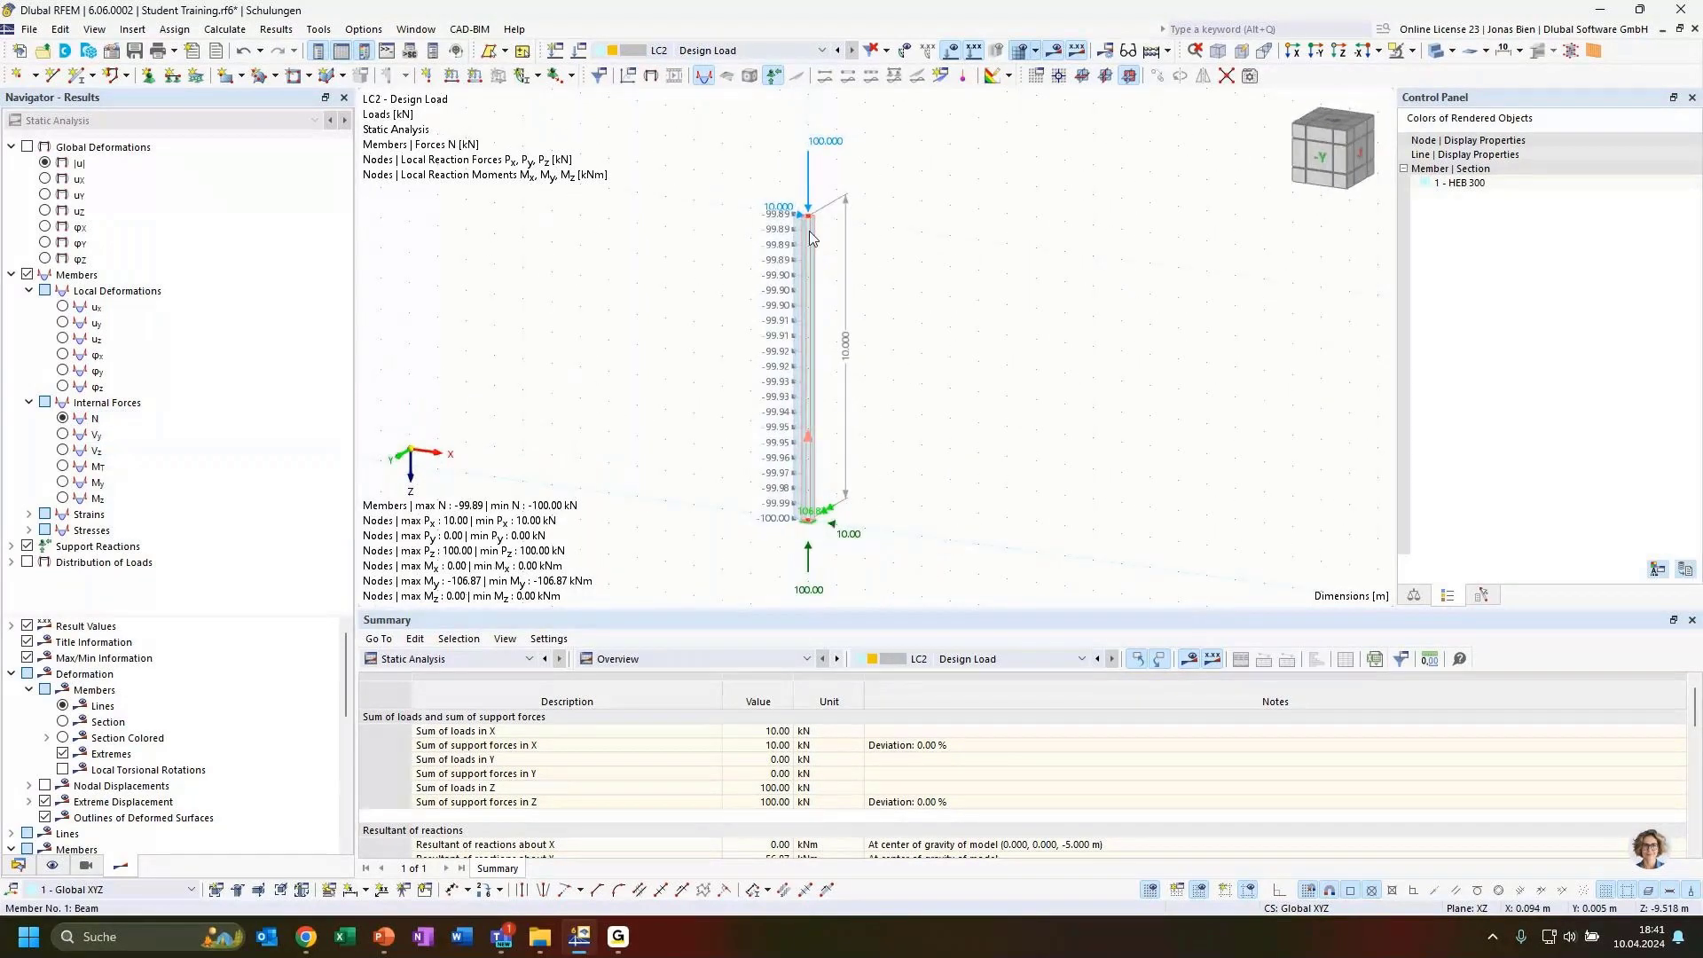
pyautogui.click(815, 271)
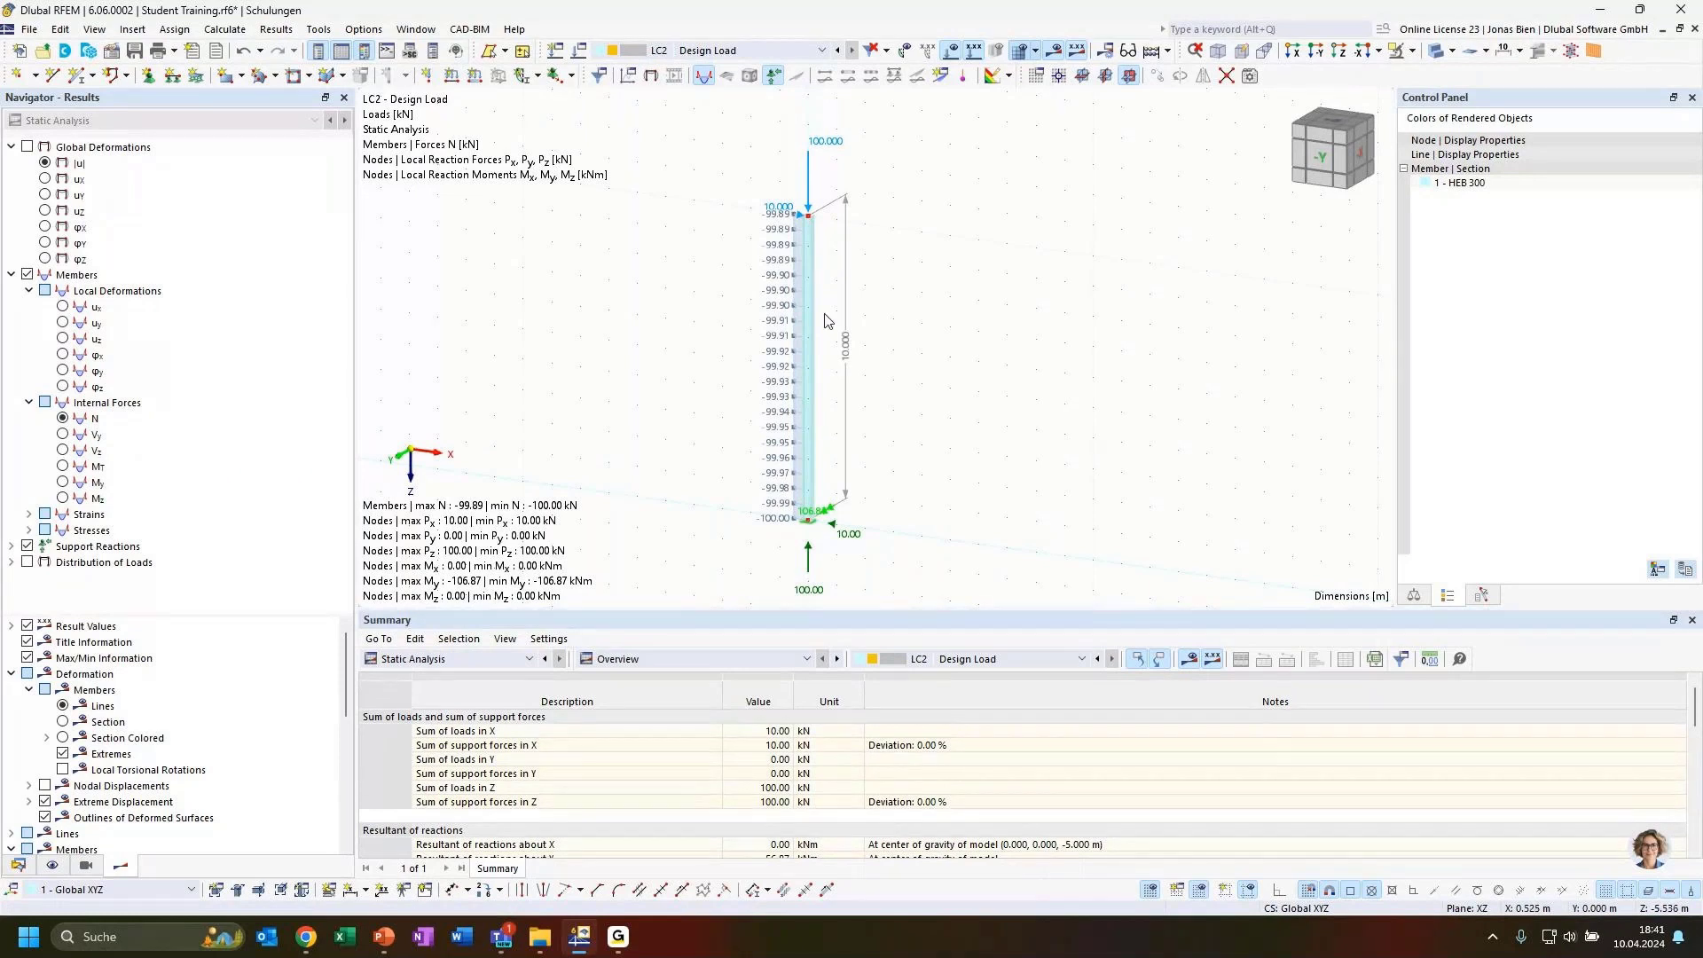
pyautogui.click(63, 450)
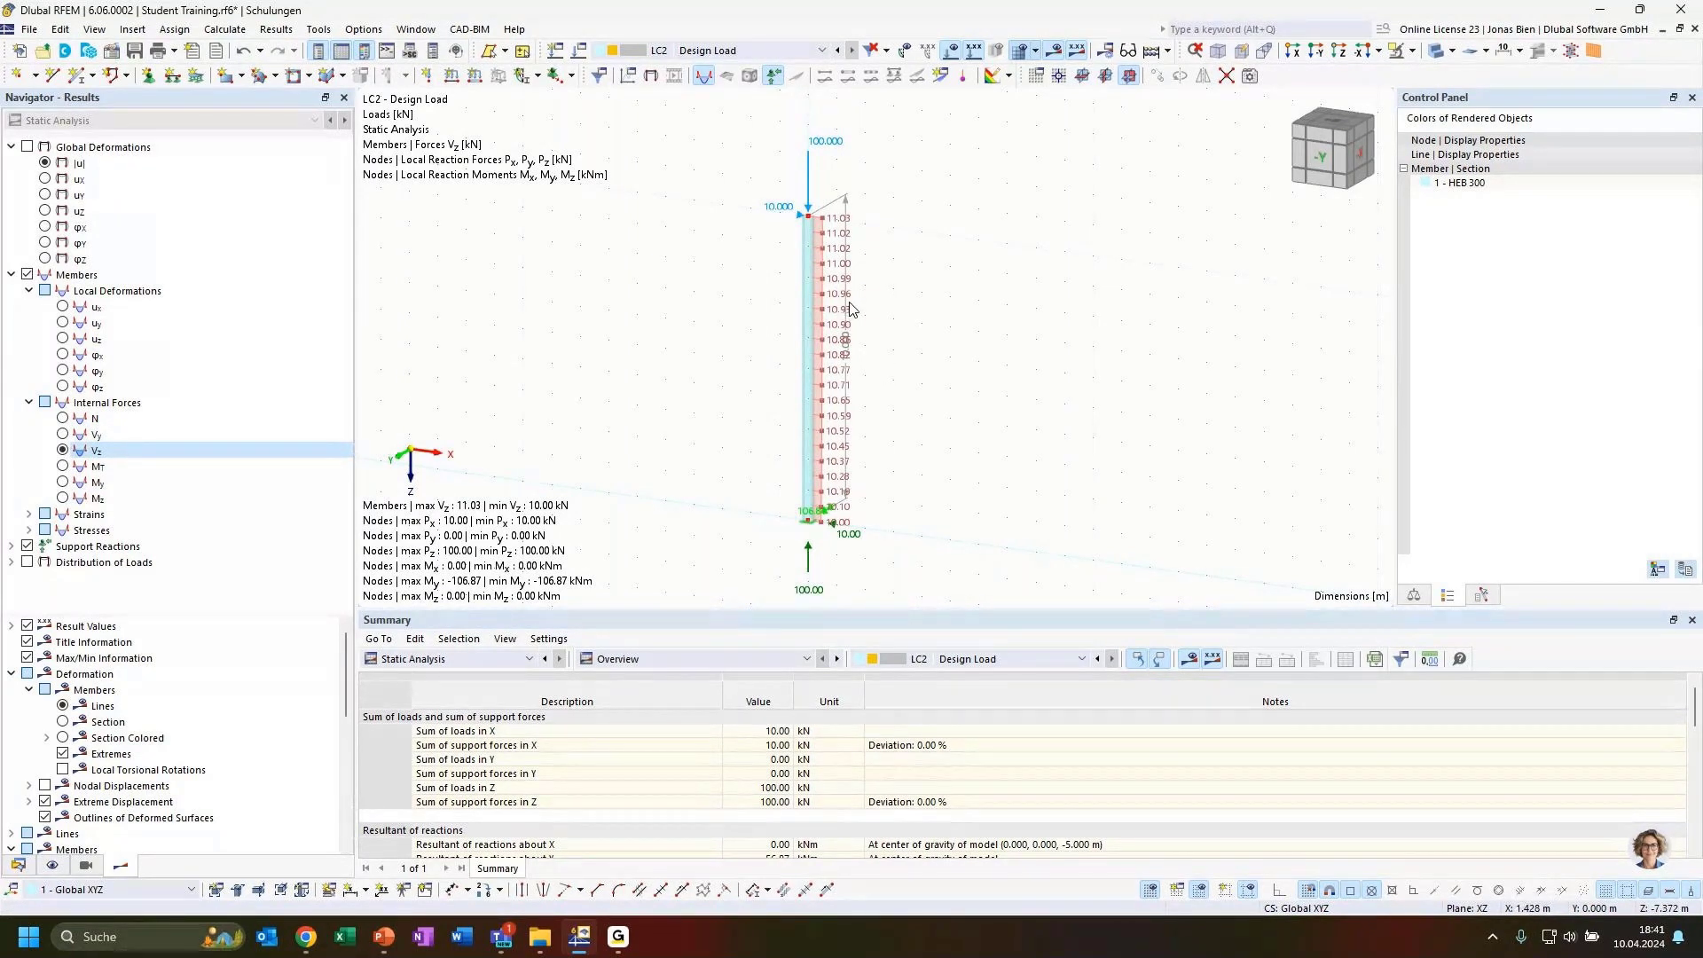
# Display the column's bending moment My for LC2 and examine its distribution down to the base
pyautogui.click(133, 483)
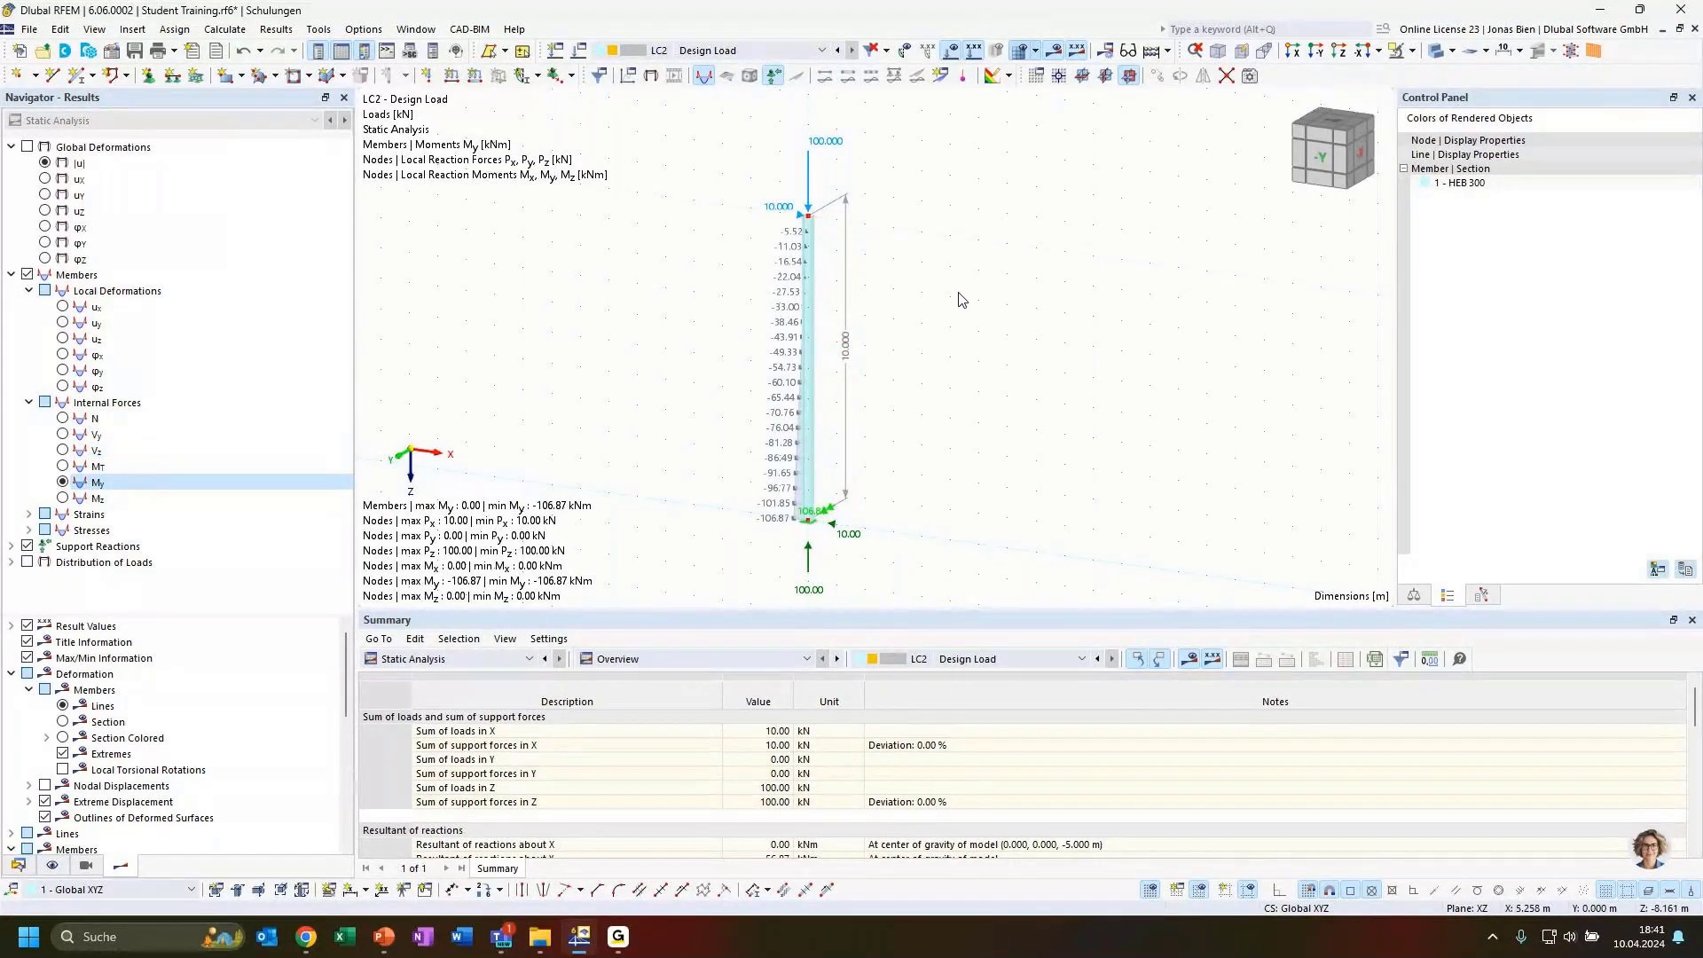
pyautogui.keyDown('ctrl'); pyautogui.moveTo(962, 294); pyautogui.dragTo(907, 316, button='middle'); pyautogui.keyUp('ctrl')
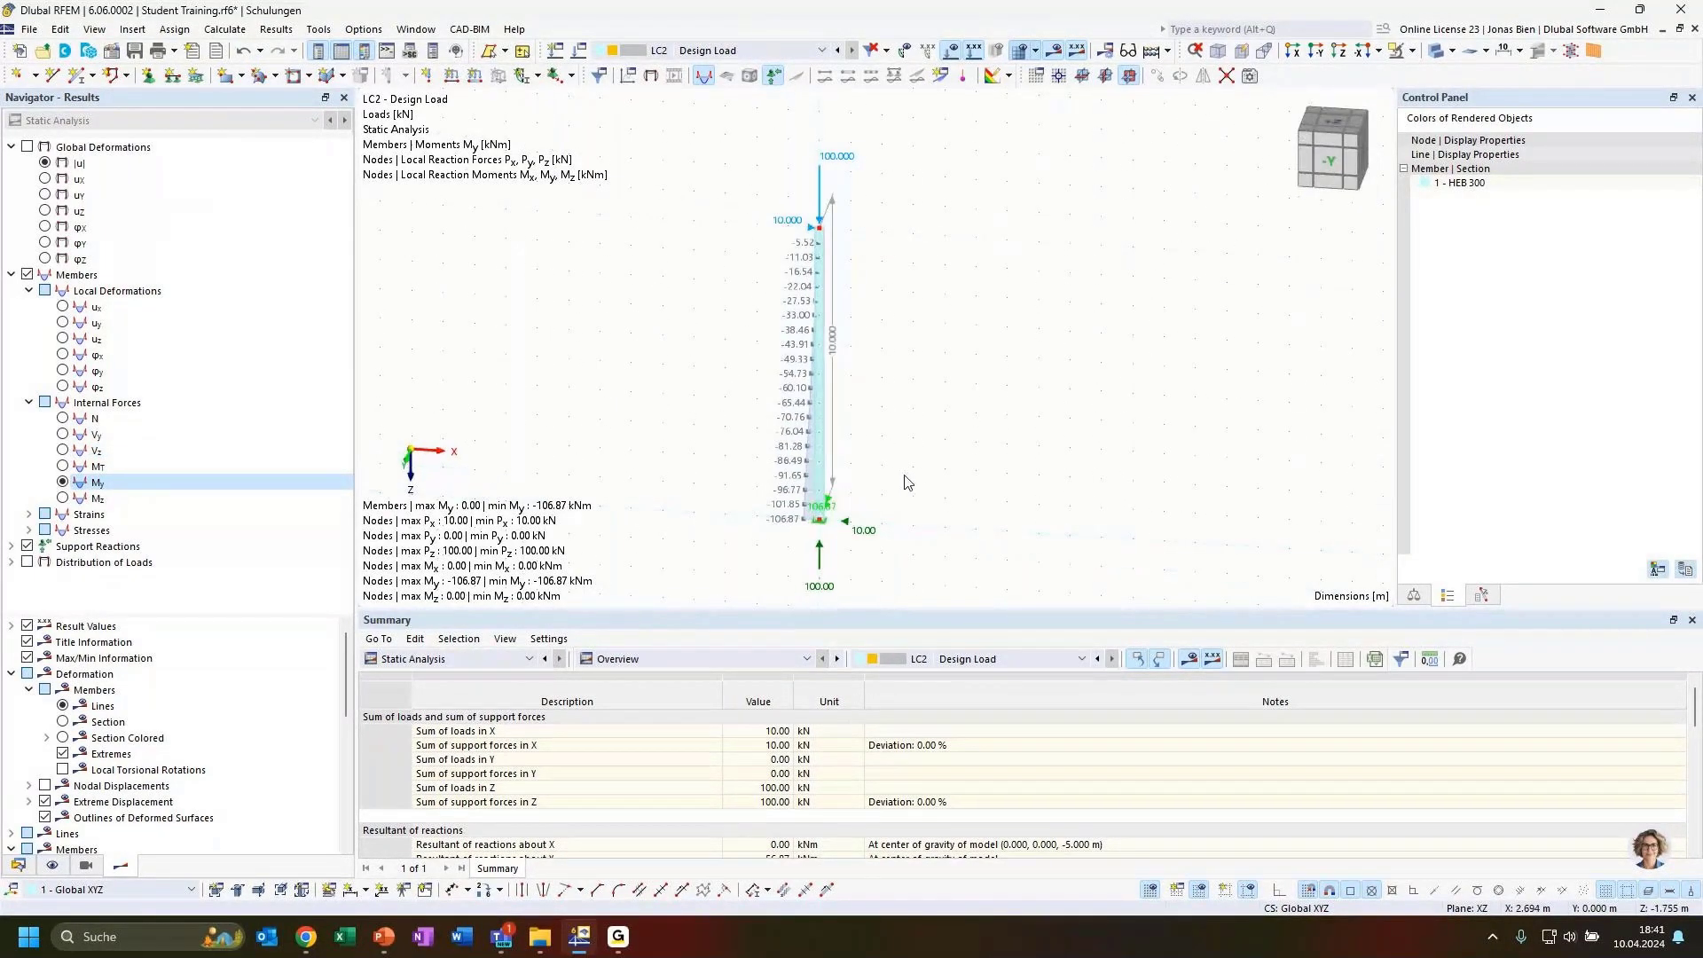
pyautogui.keyDown('ctrl'); pyautogui.moveTo(905, 482); pyautogui.dragTo(894, 504, button='middle'); pyautogui.keyUp('ctrl')
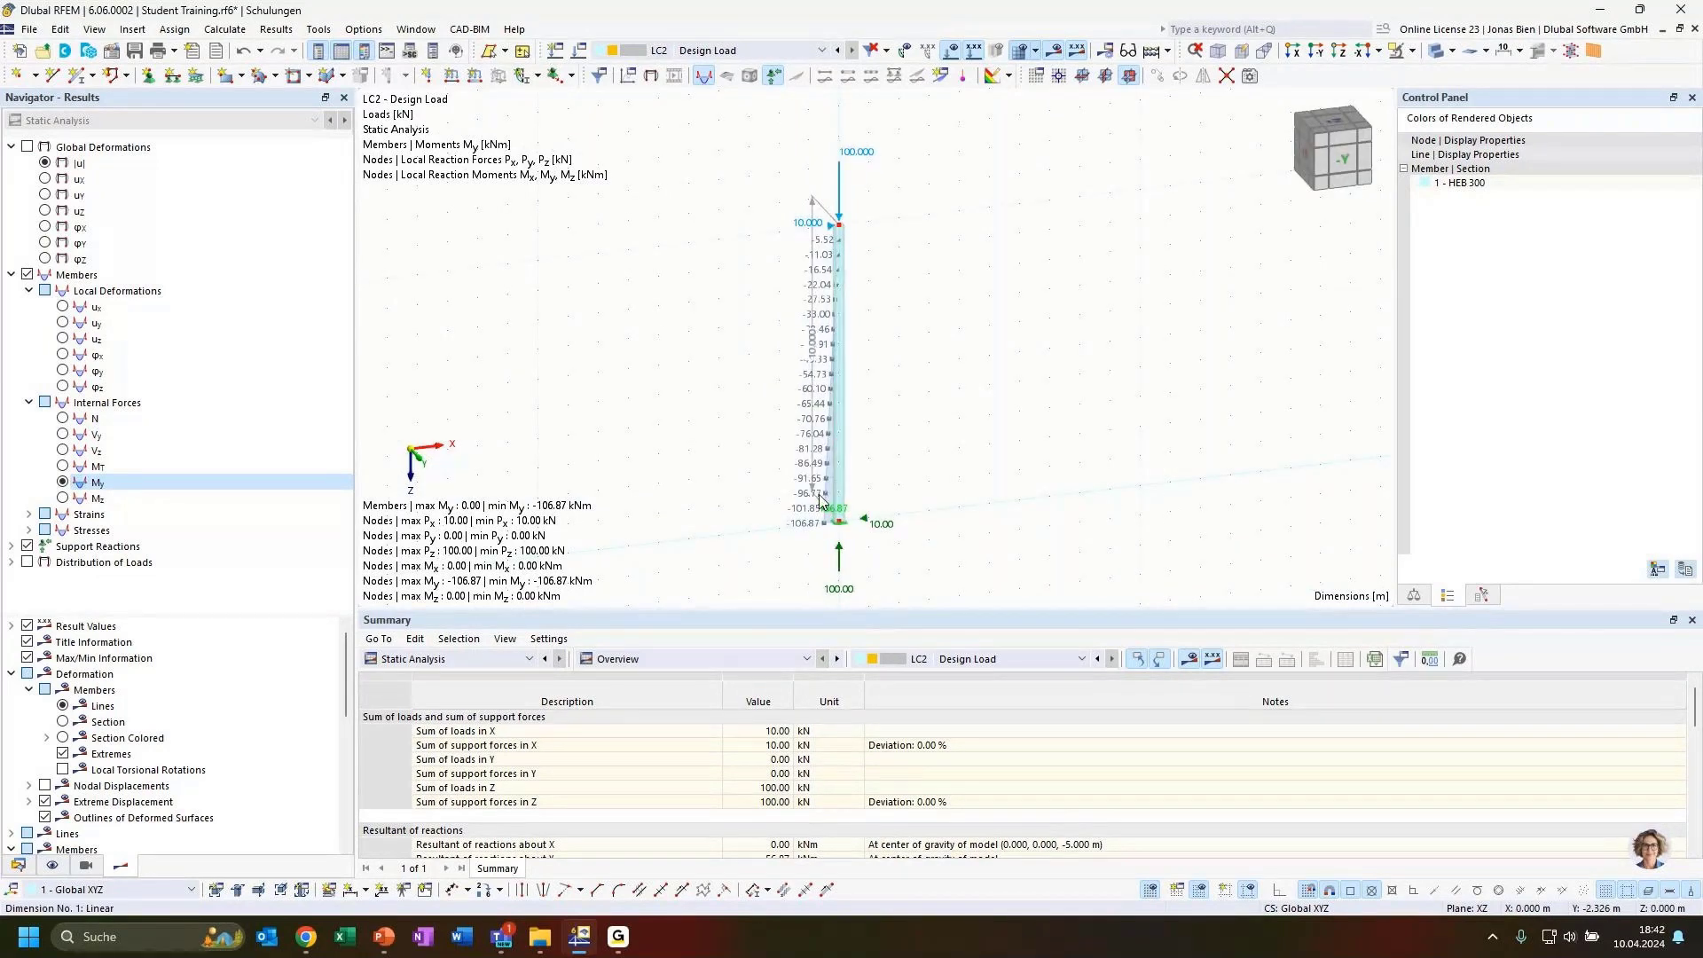
pyautogui.scroll(2, 810, 508)
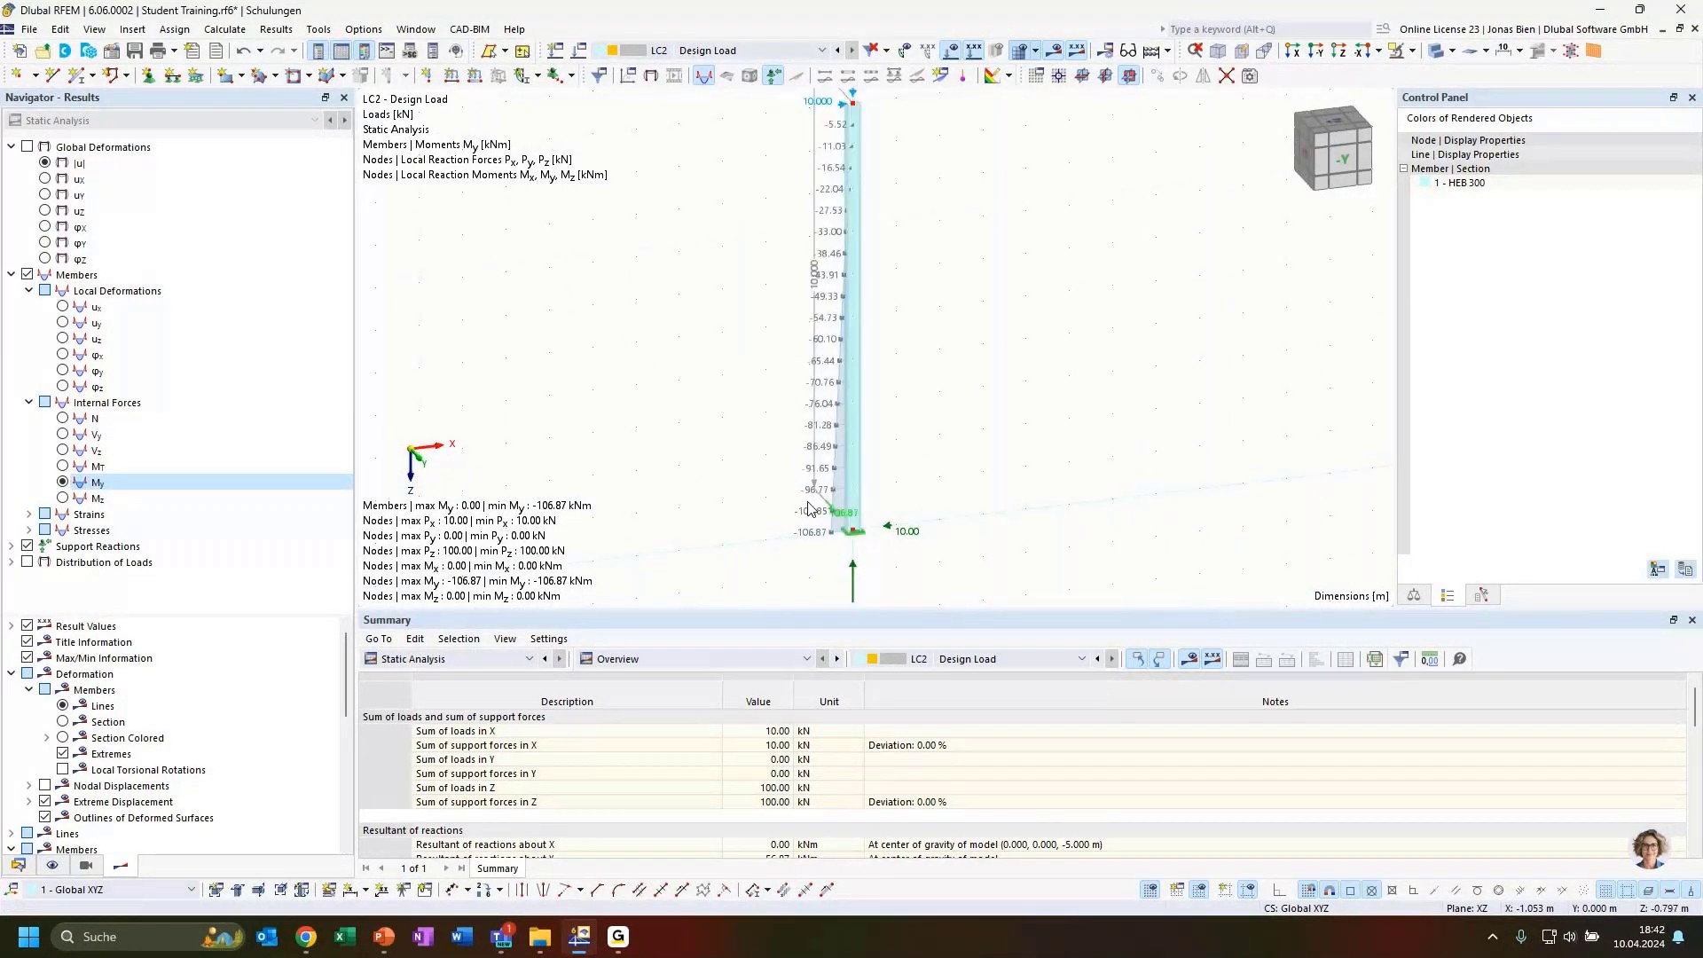
pyautogui.moveTo(808, 503); pyautogui.dragTo(797, 558, button='middle')
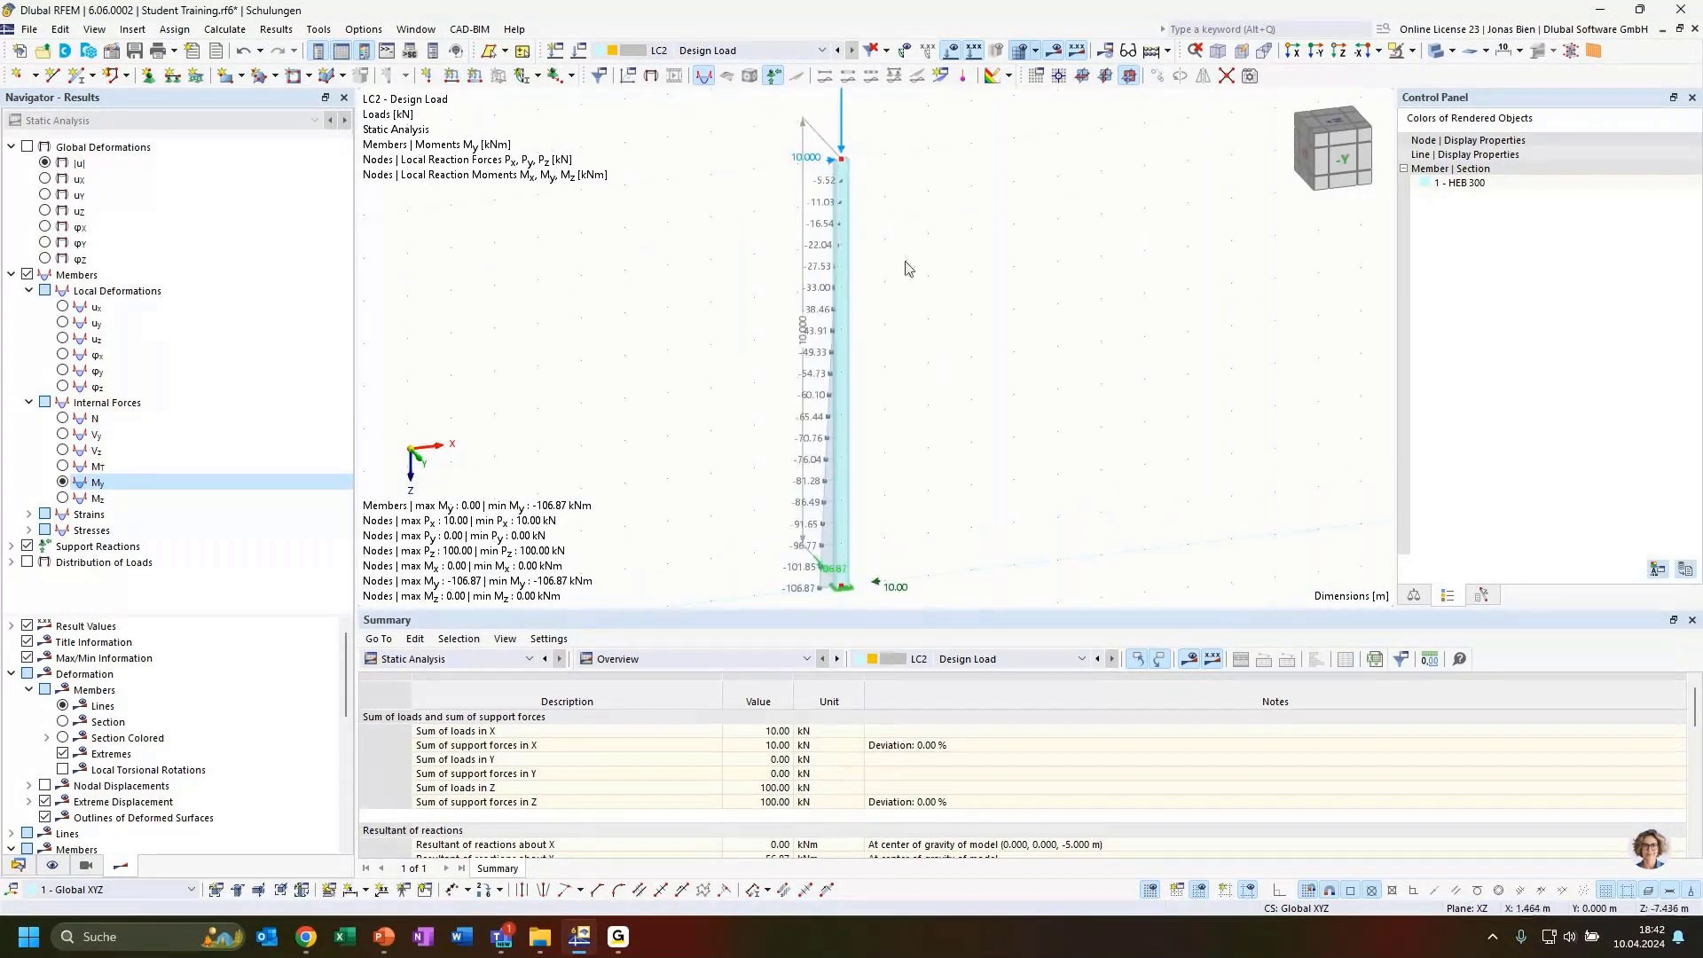
# Switch the model from solid to wireframe display and examine the My diagram along the upper part of the column
pyautogui.click(1437, 53)
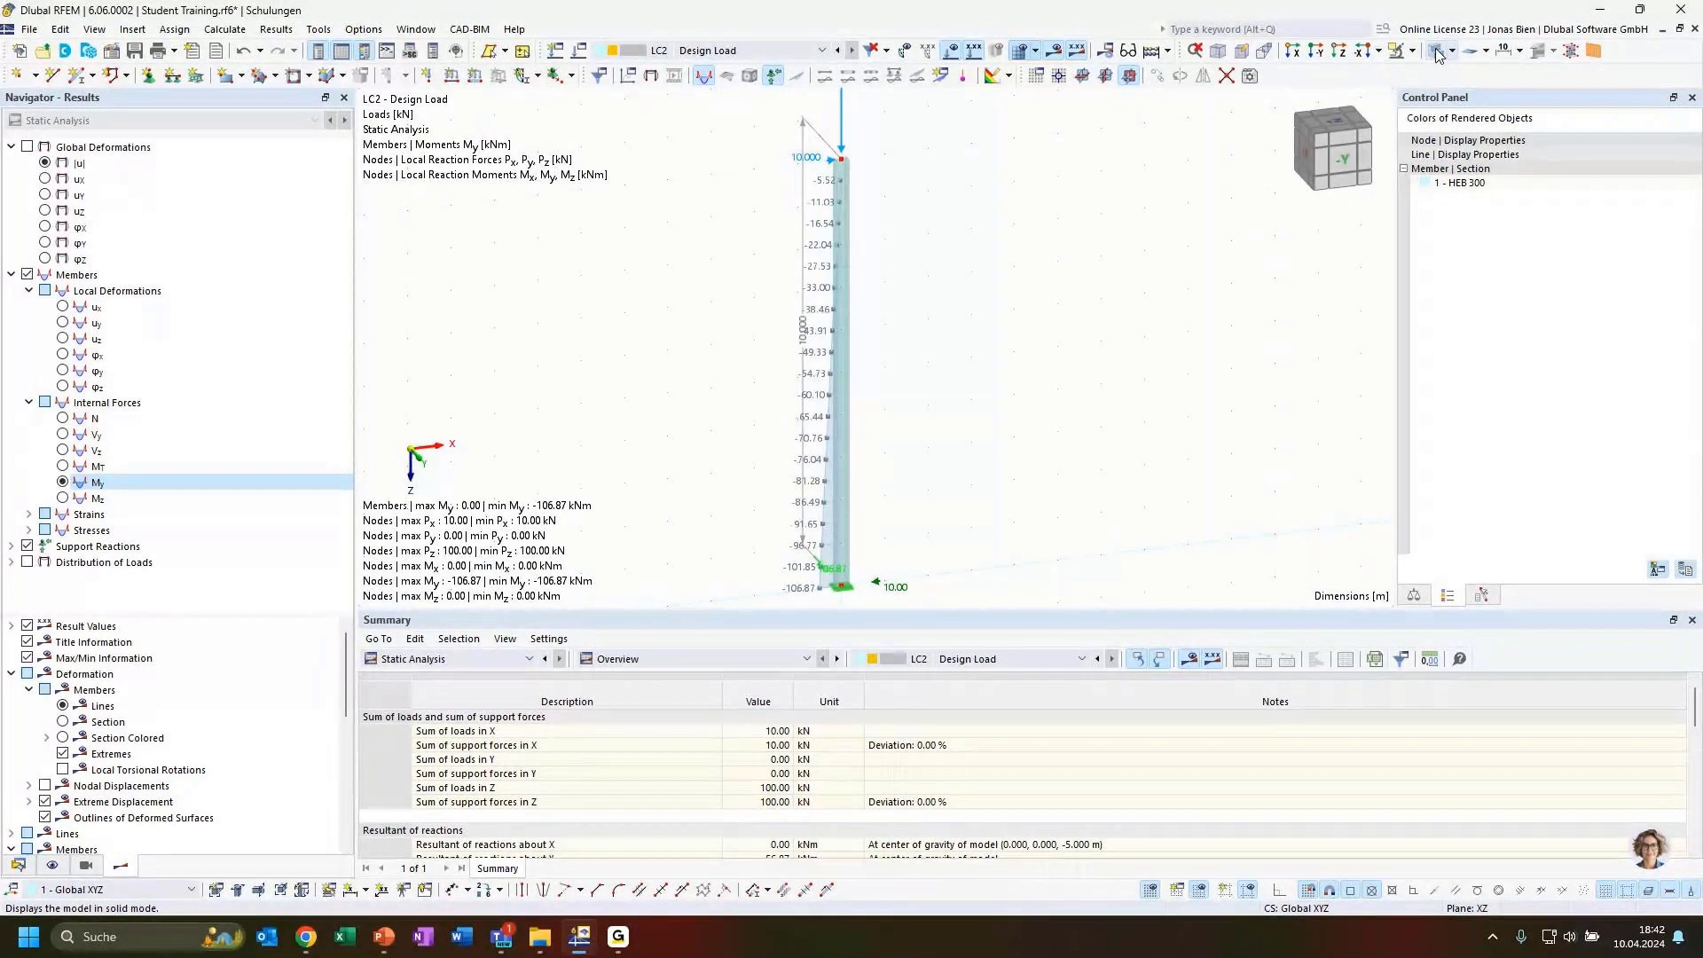
pyautogui.scroll(4, 852, 211)
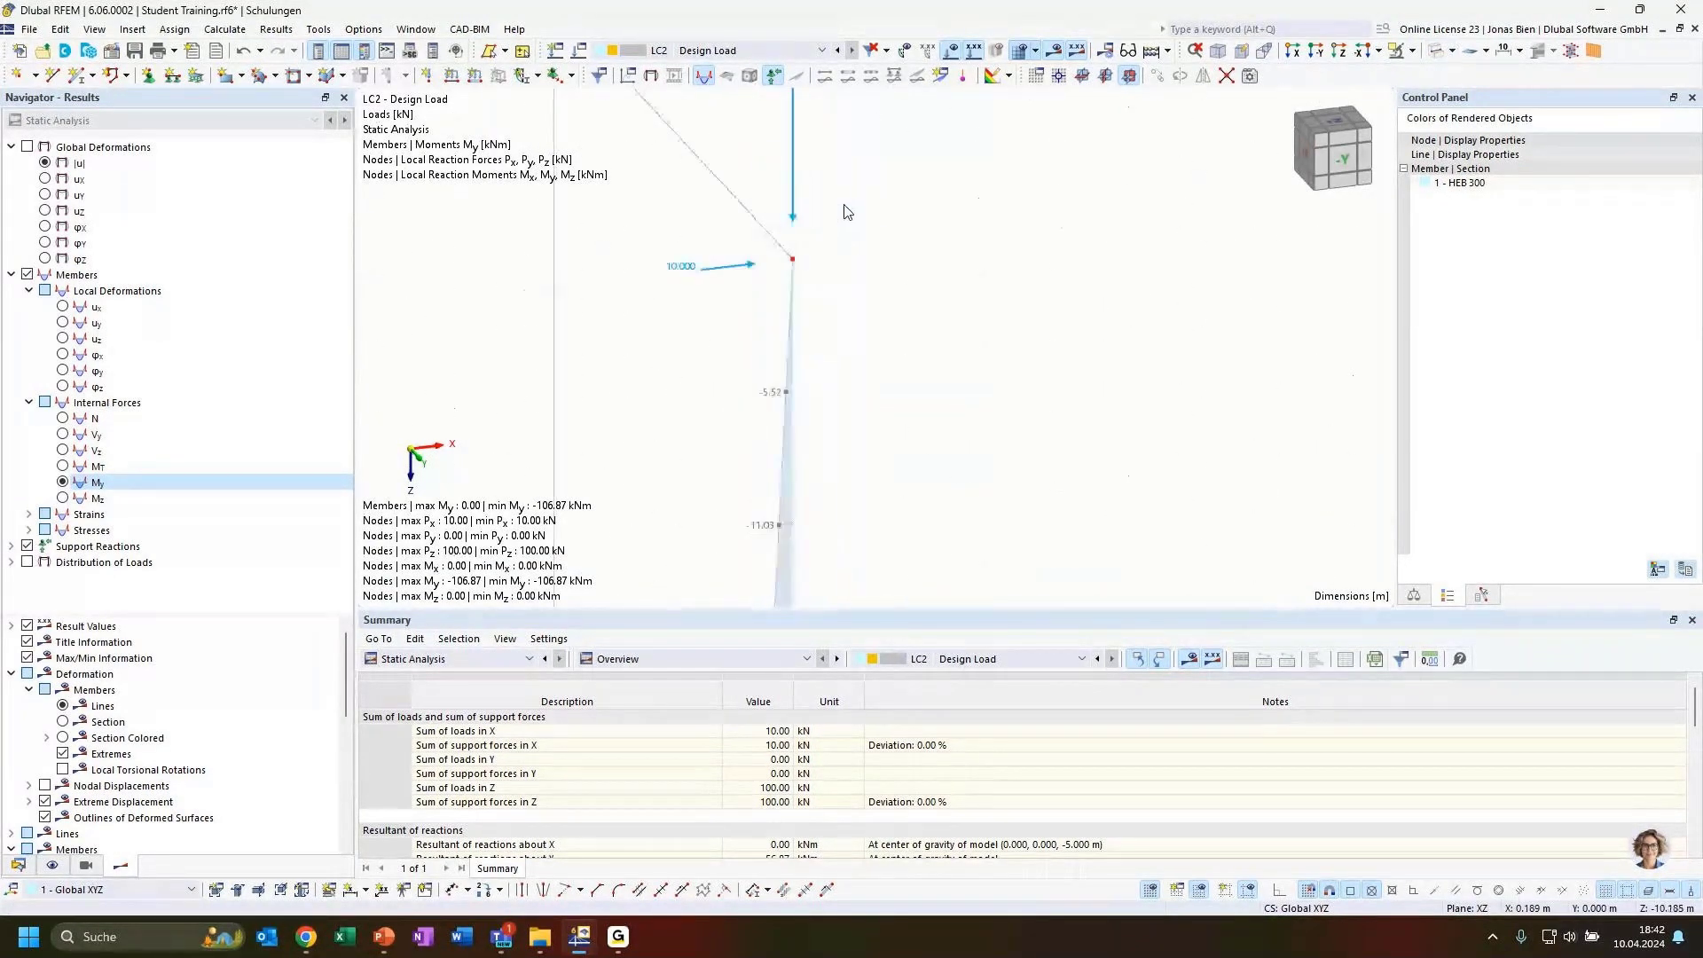
pyautogui.scroll(-3, 830, 279)
pyautogui.scroll(-3, 981, 449)
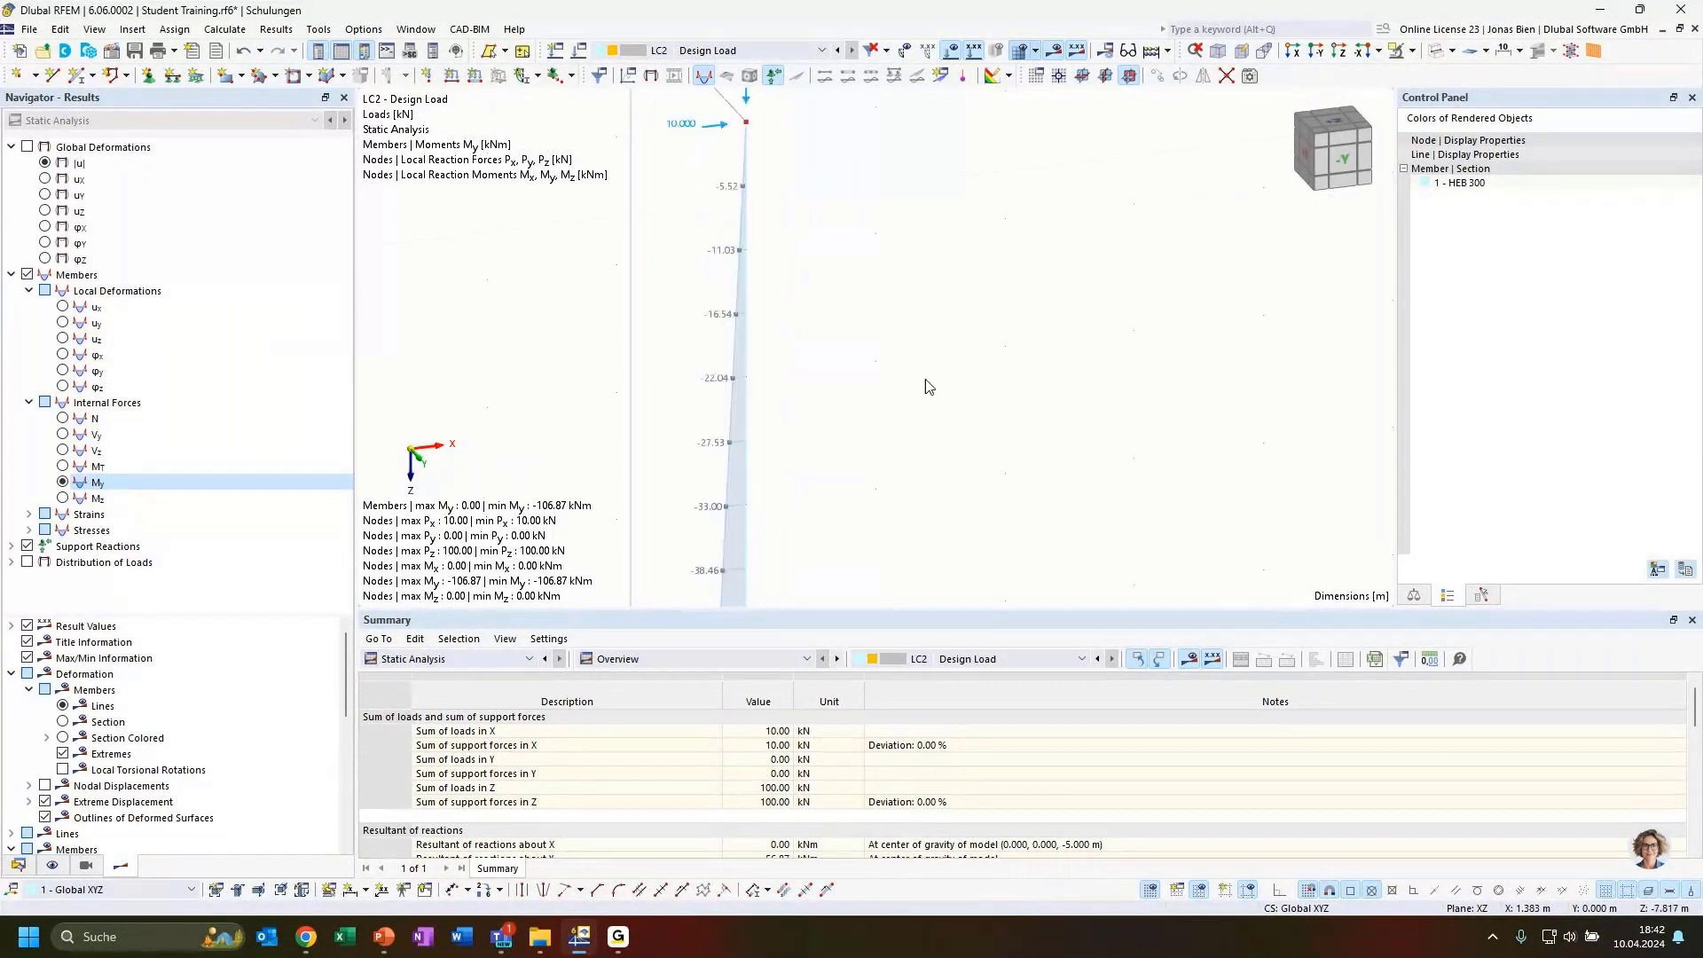
# Examine the LC2 bending moment My along the column from its top to the fixed base
pyautogui.moveTo(973, 581); pyautogui.dragTo(890, 294, button='middle')
pyautogui.scroll(-2, 943, 387)
pyautogui.scroll(-1, 885, 380)
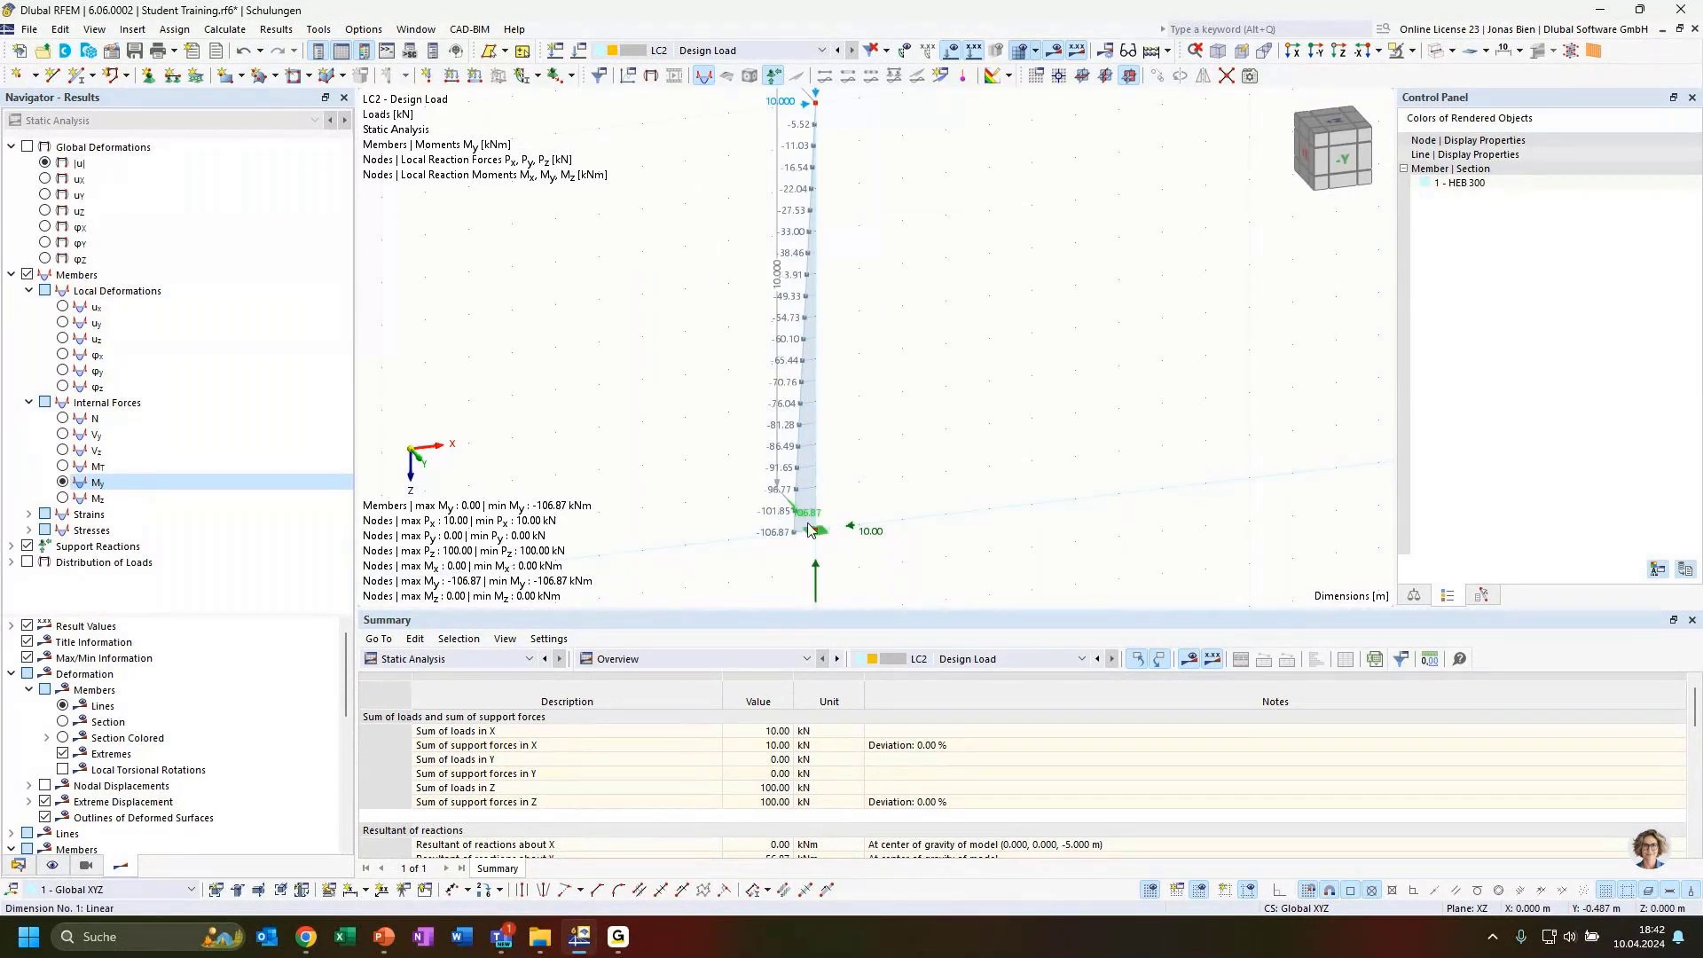
pyautogui.scroll(-1, 940, 477)
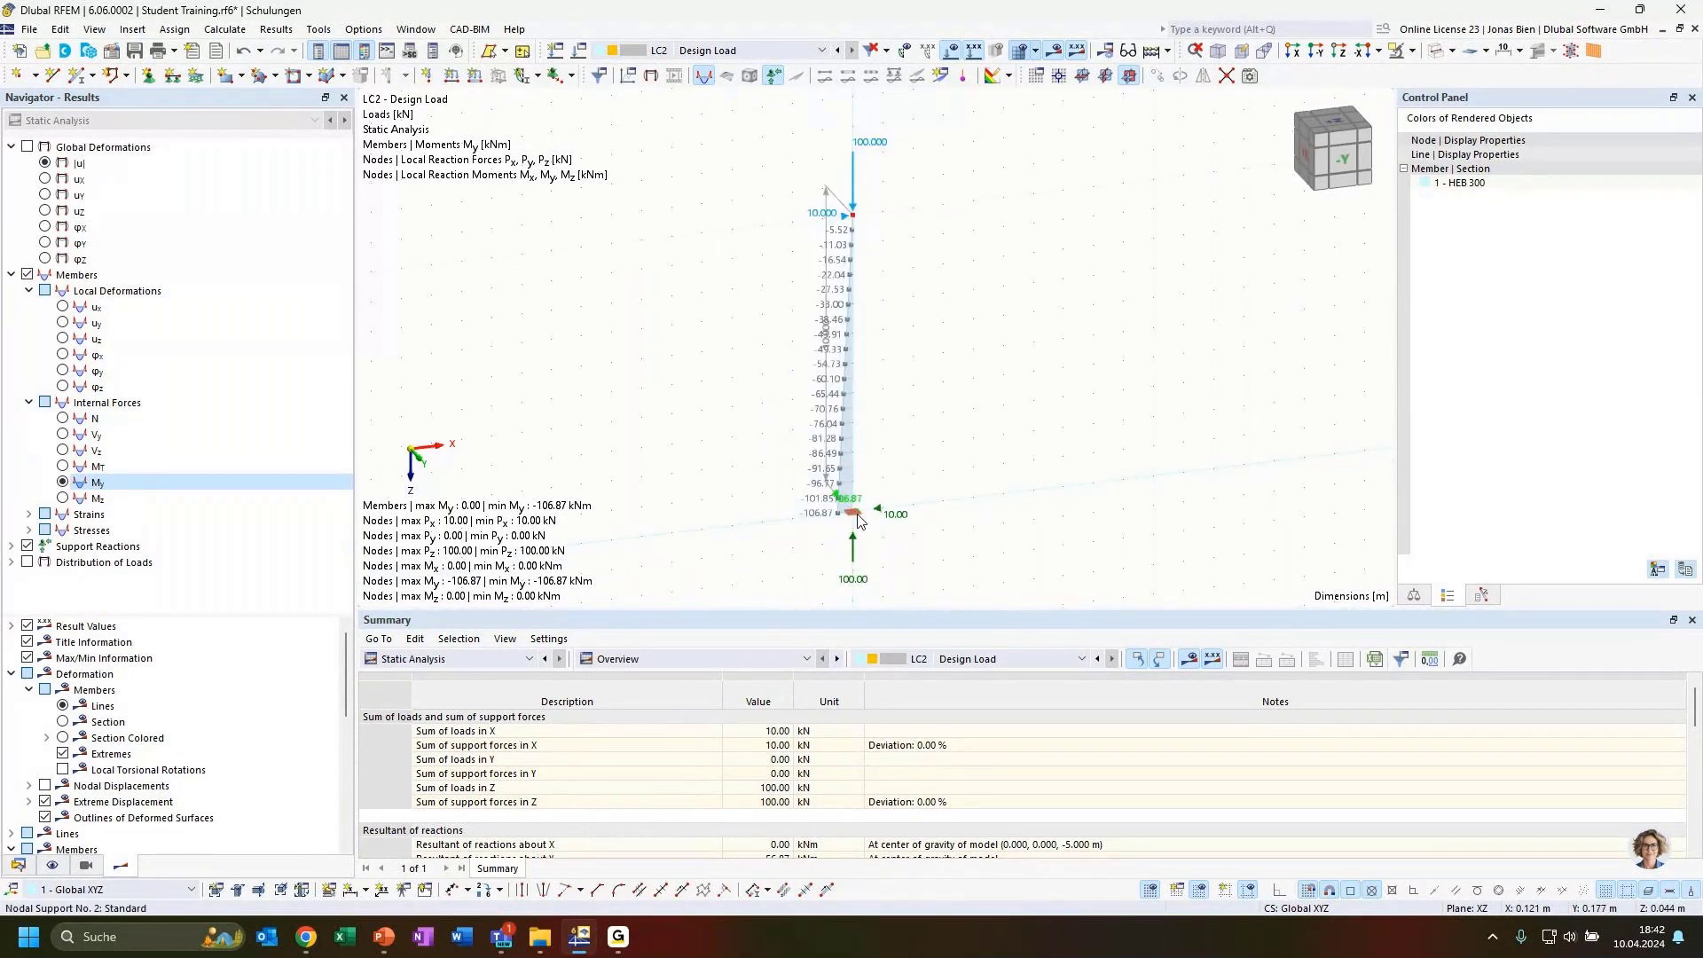
pyautogui.scroll(1, 857, 521)
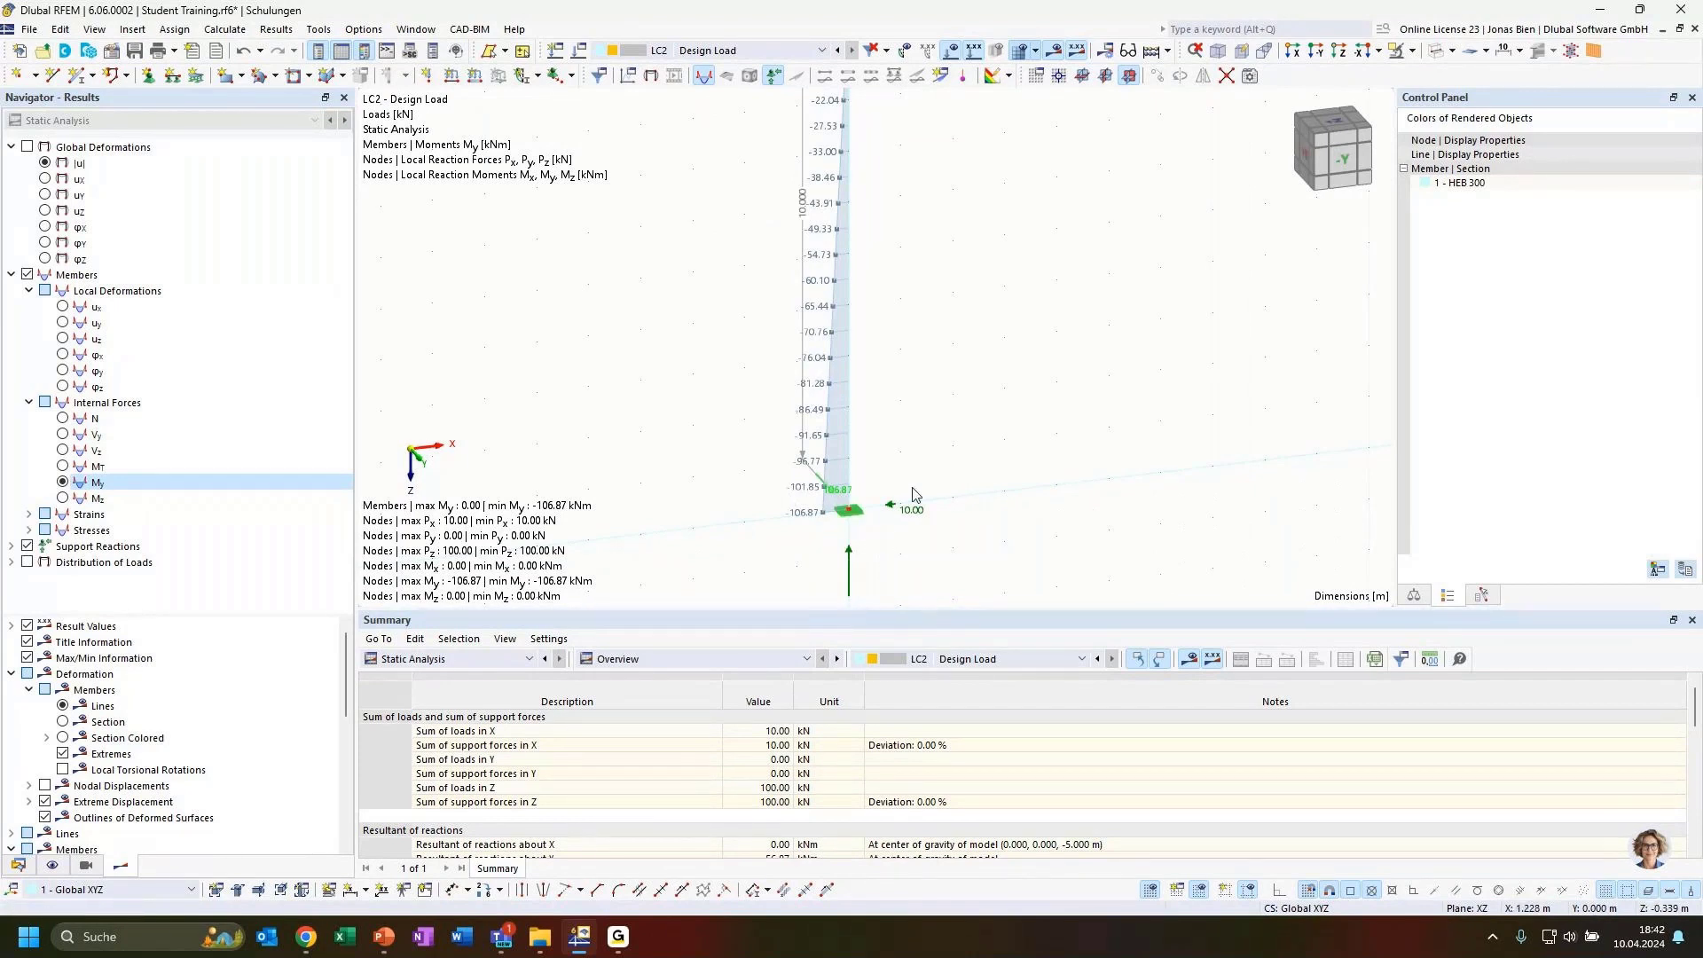
pyautogui.scroll(-1, 932, 479)
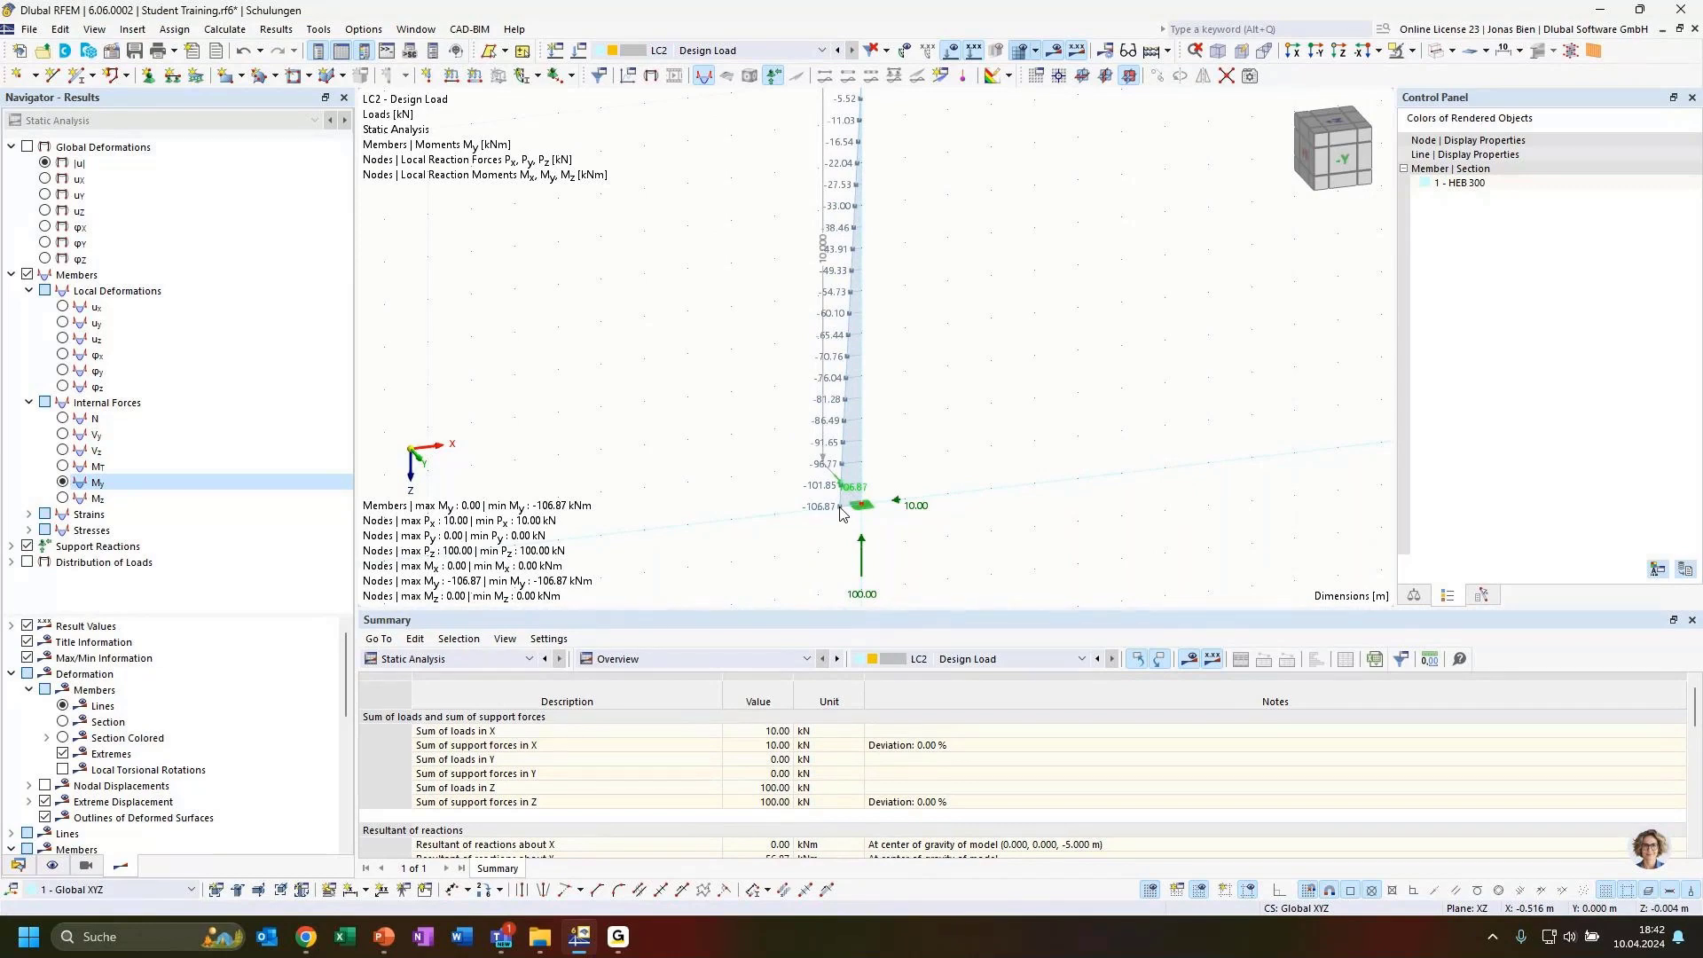
pyautogui.scroll(-3, 1001, 448)
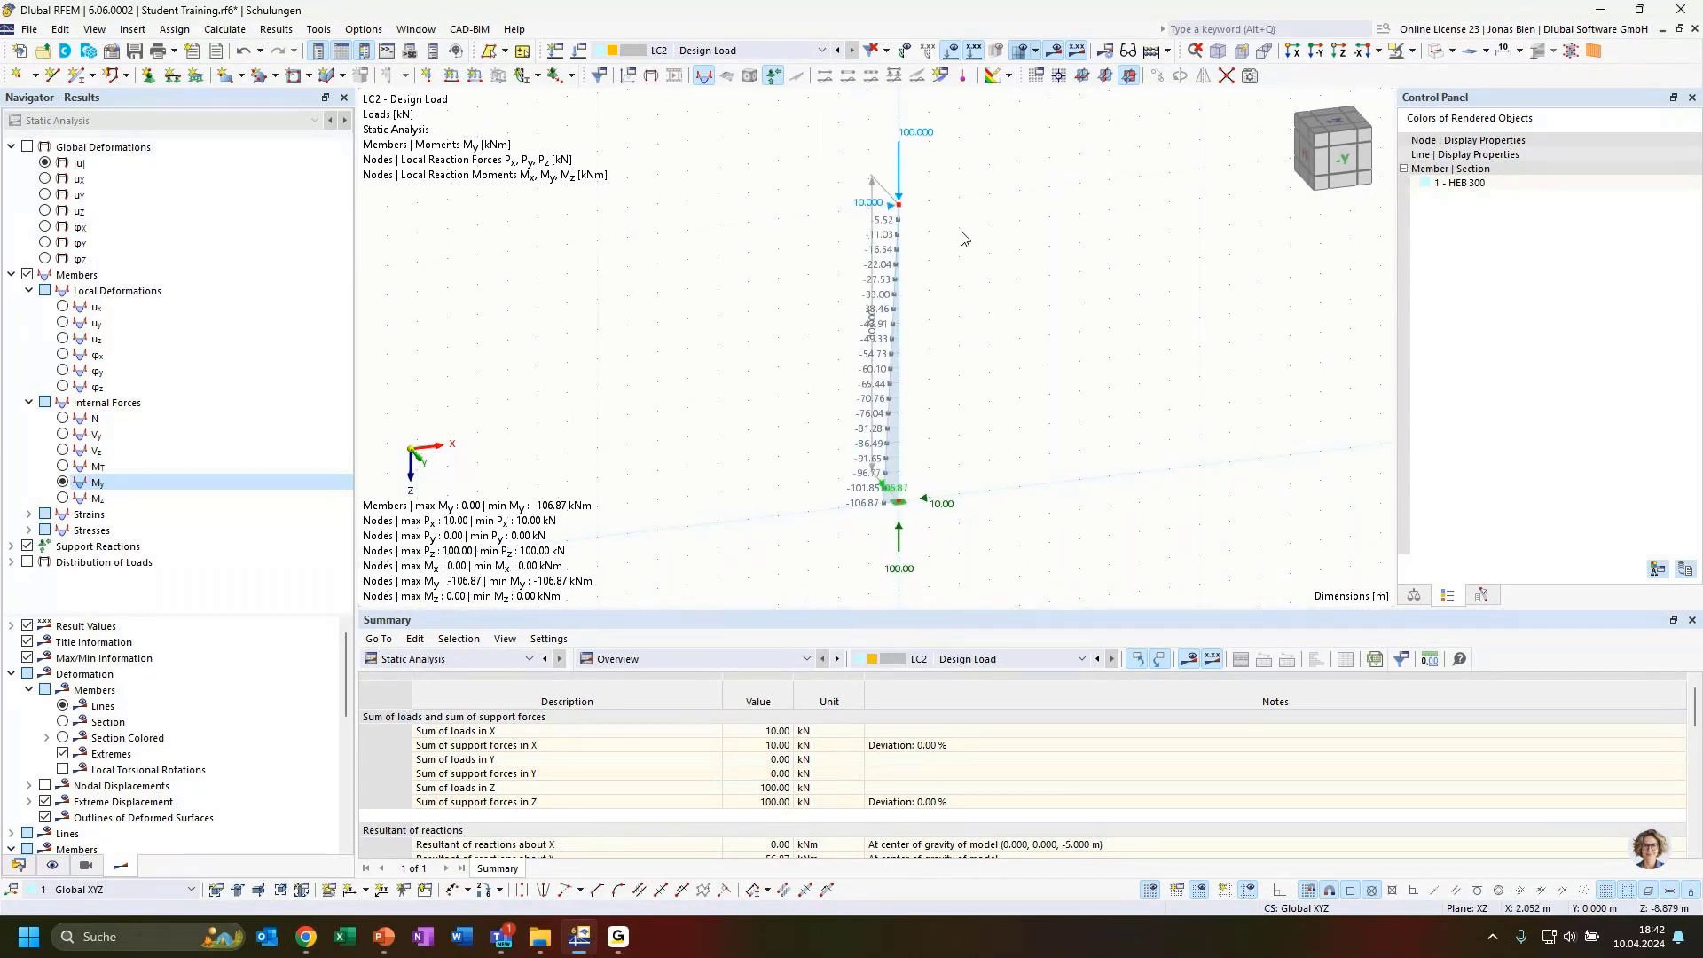
pyautogui.keyDown('ctrl'); pyautogui.moveTo(1025, 366); pyautogui.dragTo(977, 391, button='middle'); pyautogui.keyUp('ctrl')
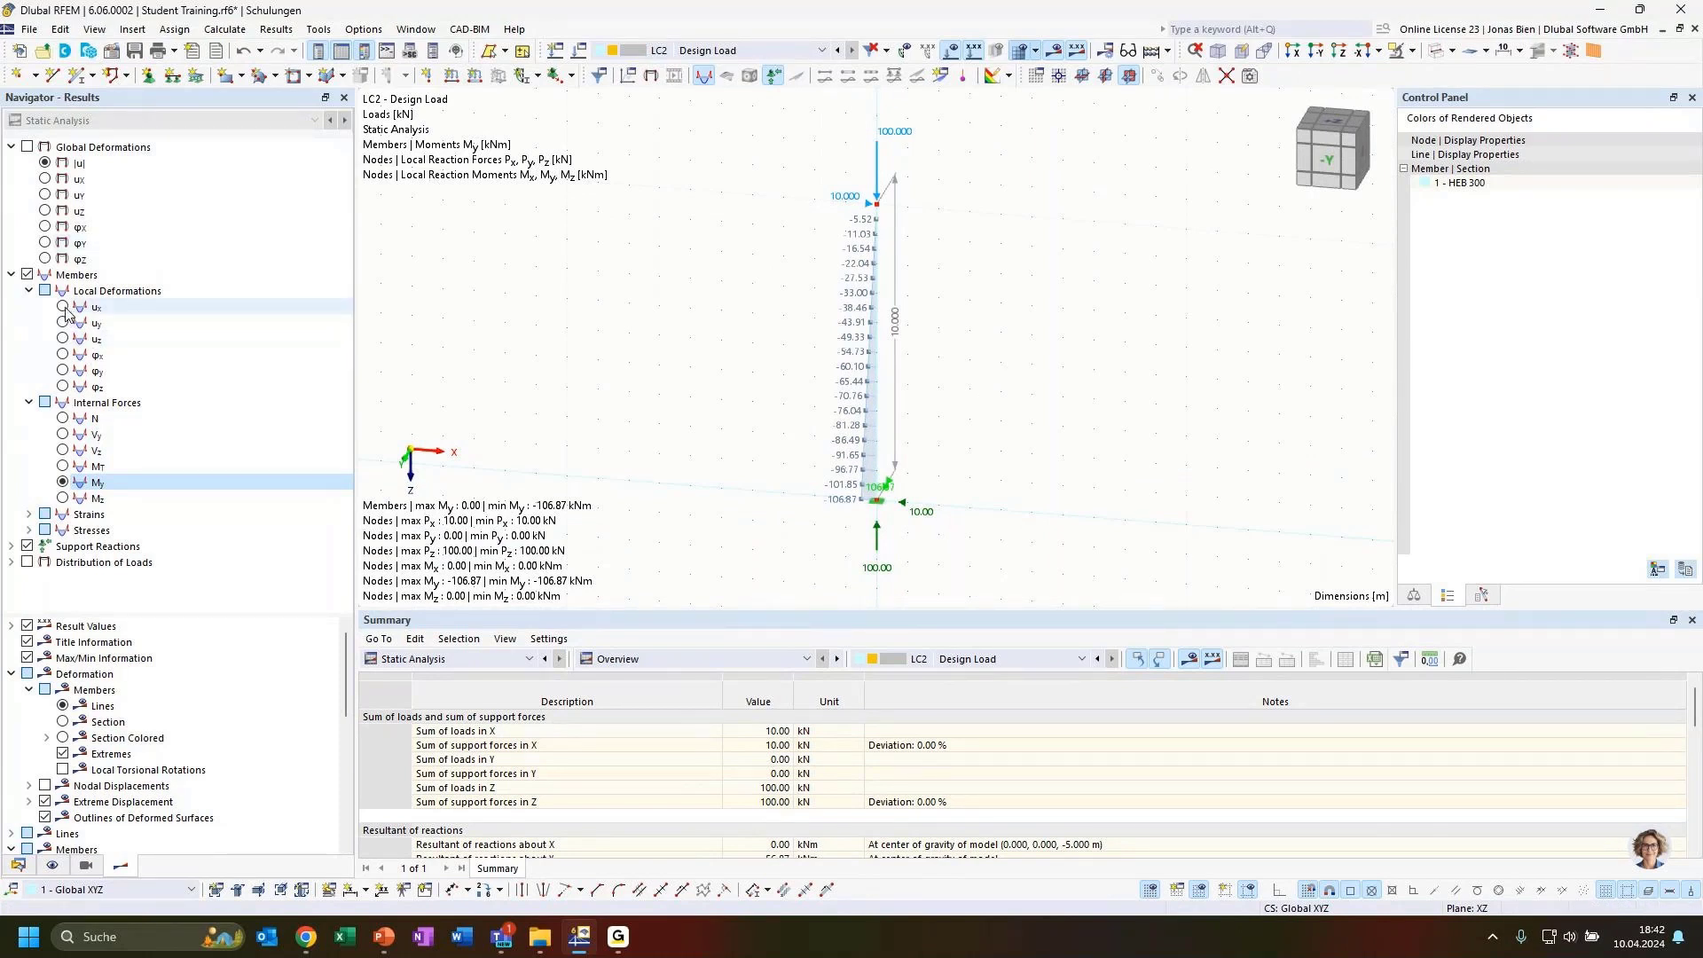
# Display the global displacement |u| for LC2 and examine the deflected column together with its base reactions
pyautogui.click(44, 164)
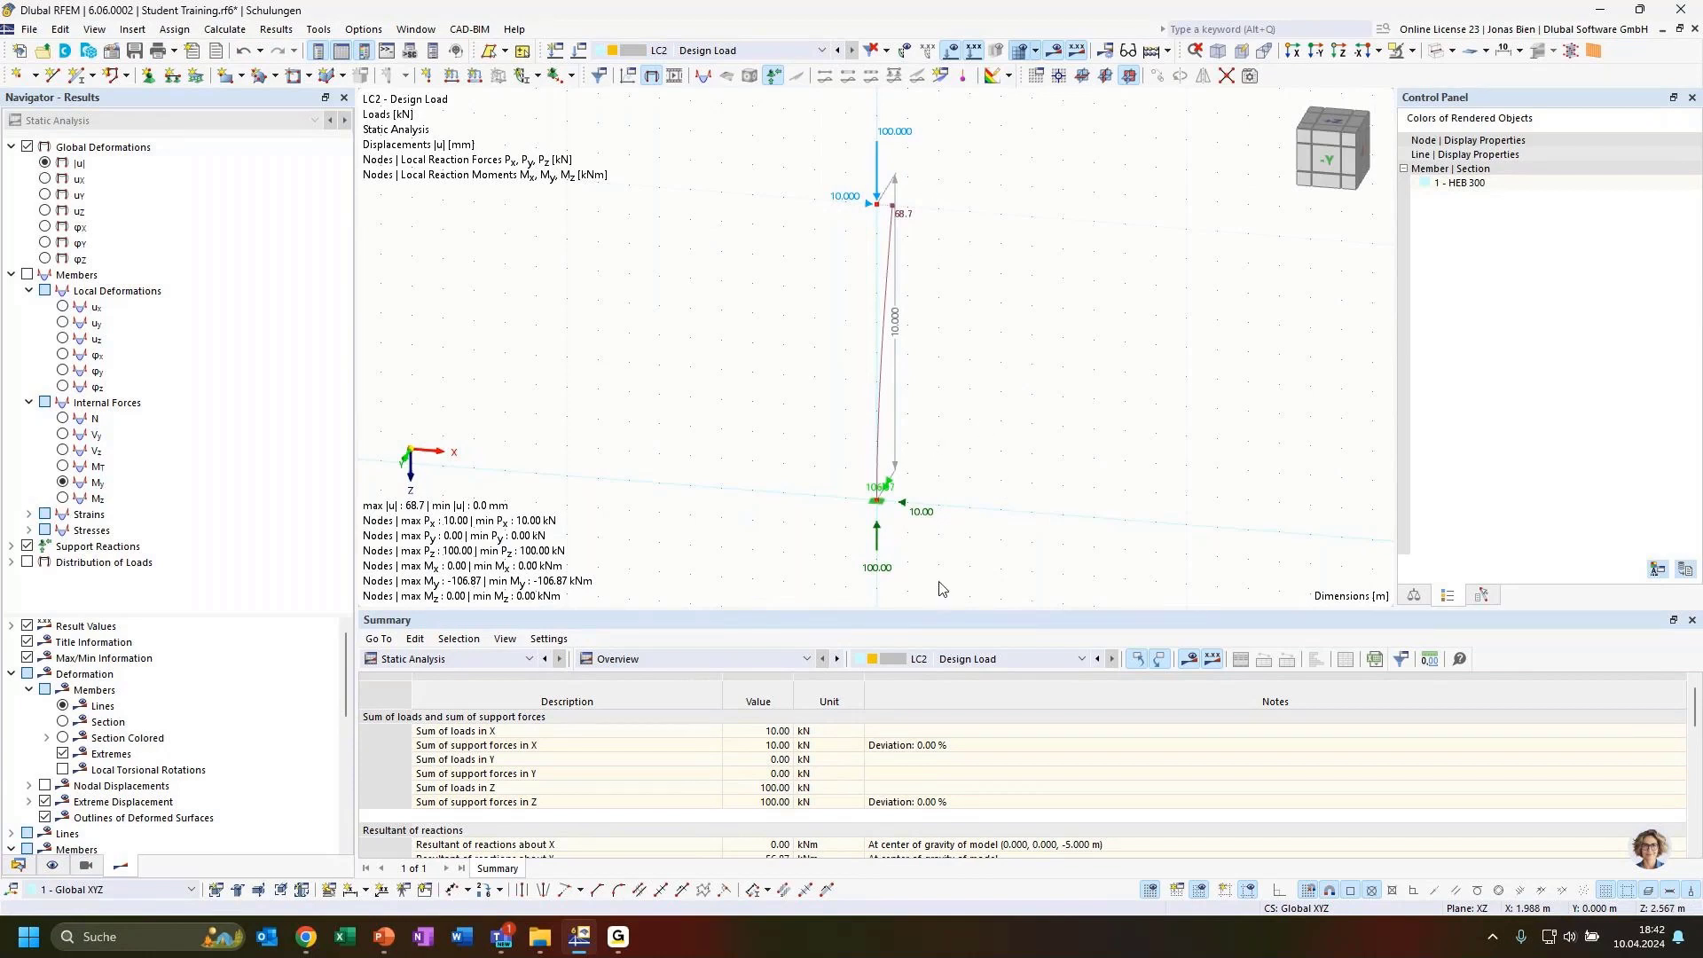
pyautogui.keyDown('ctrl'); pyautogui.moveTo(1014, 506); pyautogui.dragTo(943, 548, button='middle'); pyautogui.keyUp('ctrl')
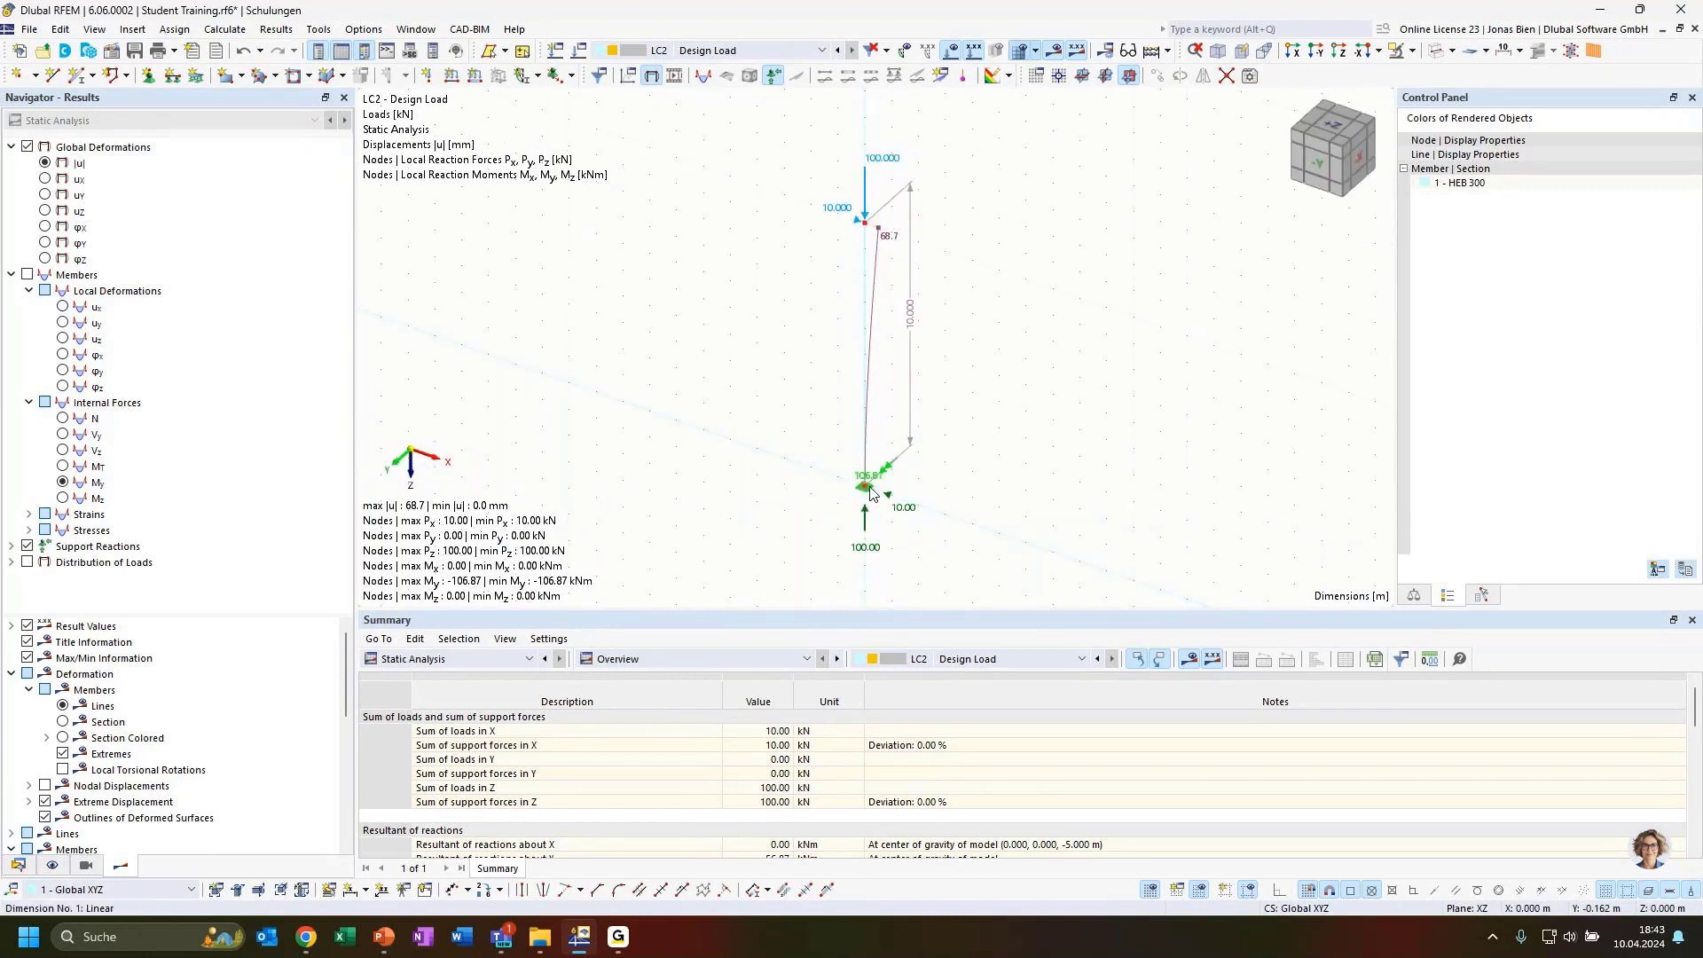
pyautogui.scroll(2, 893, 479)
pyautogui.scroll(1, 894, 477)
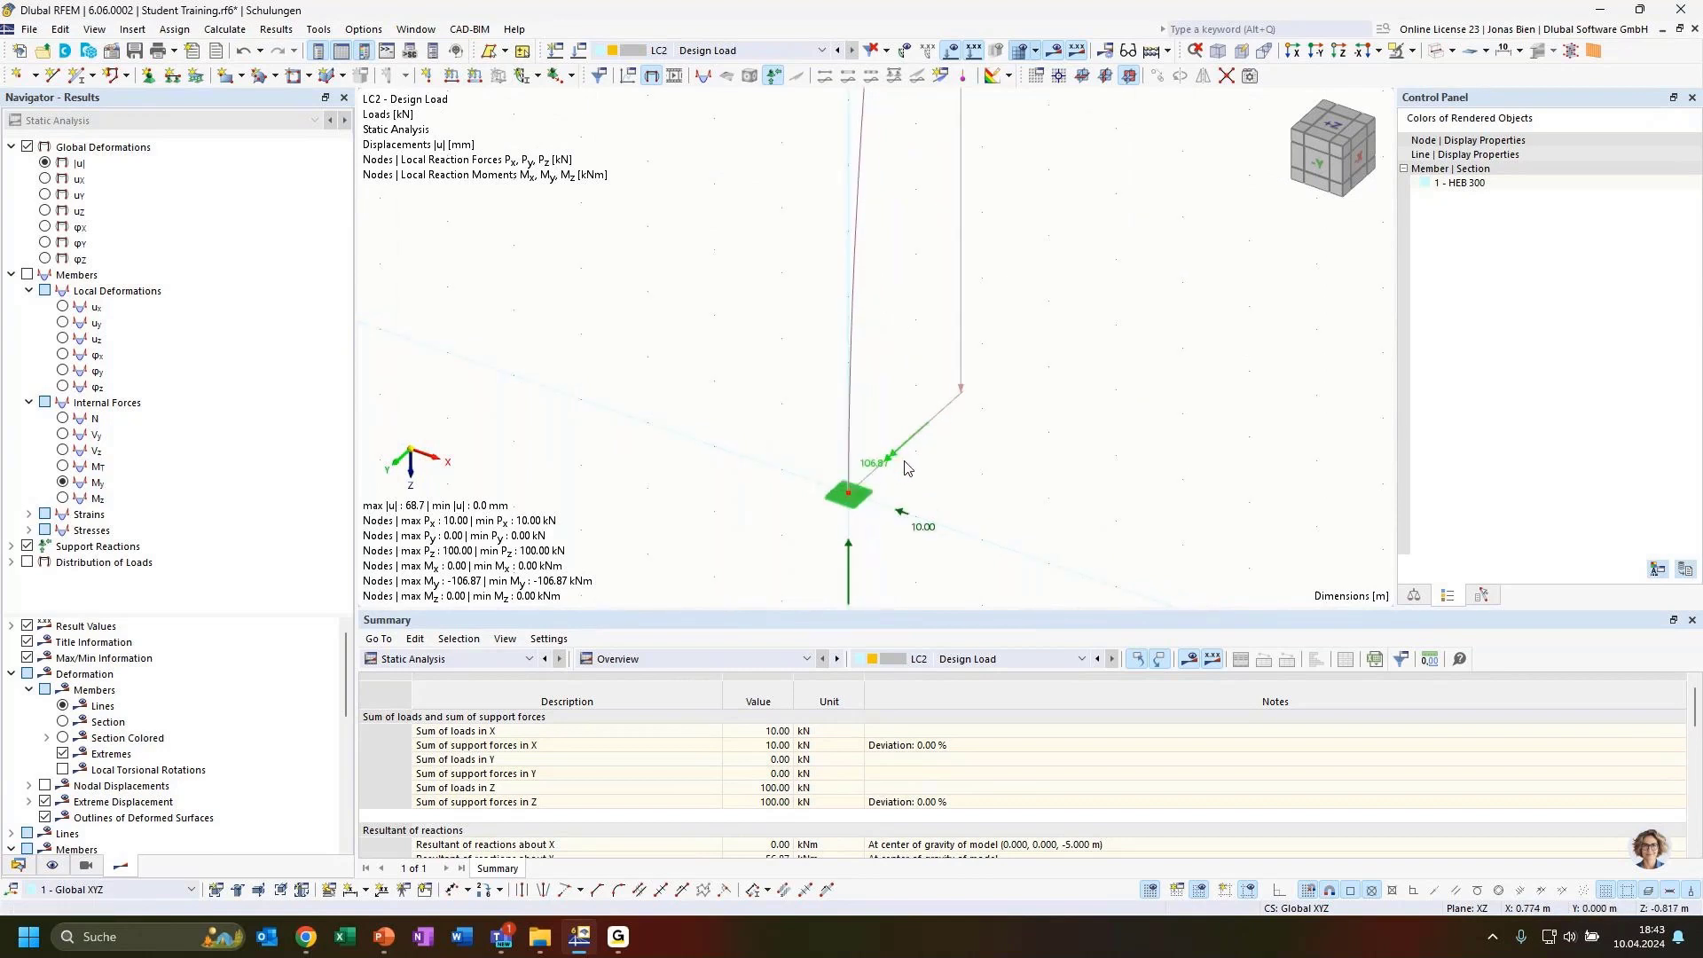
pyautogui.scroll(-3, 967, 483)
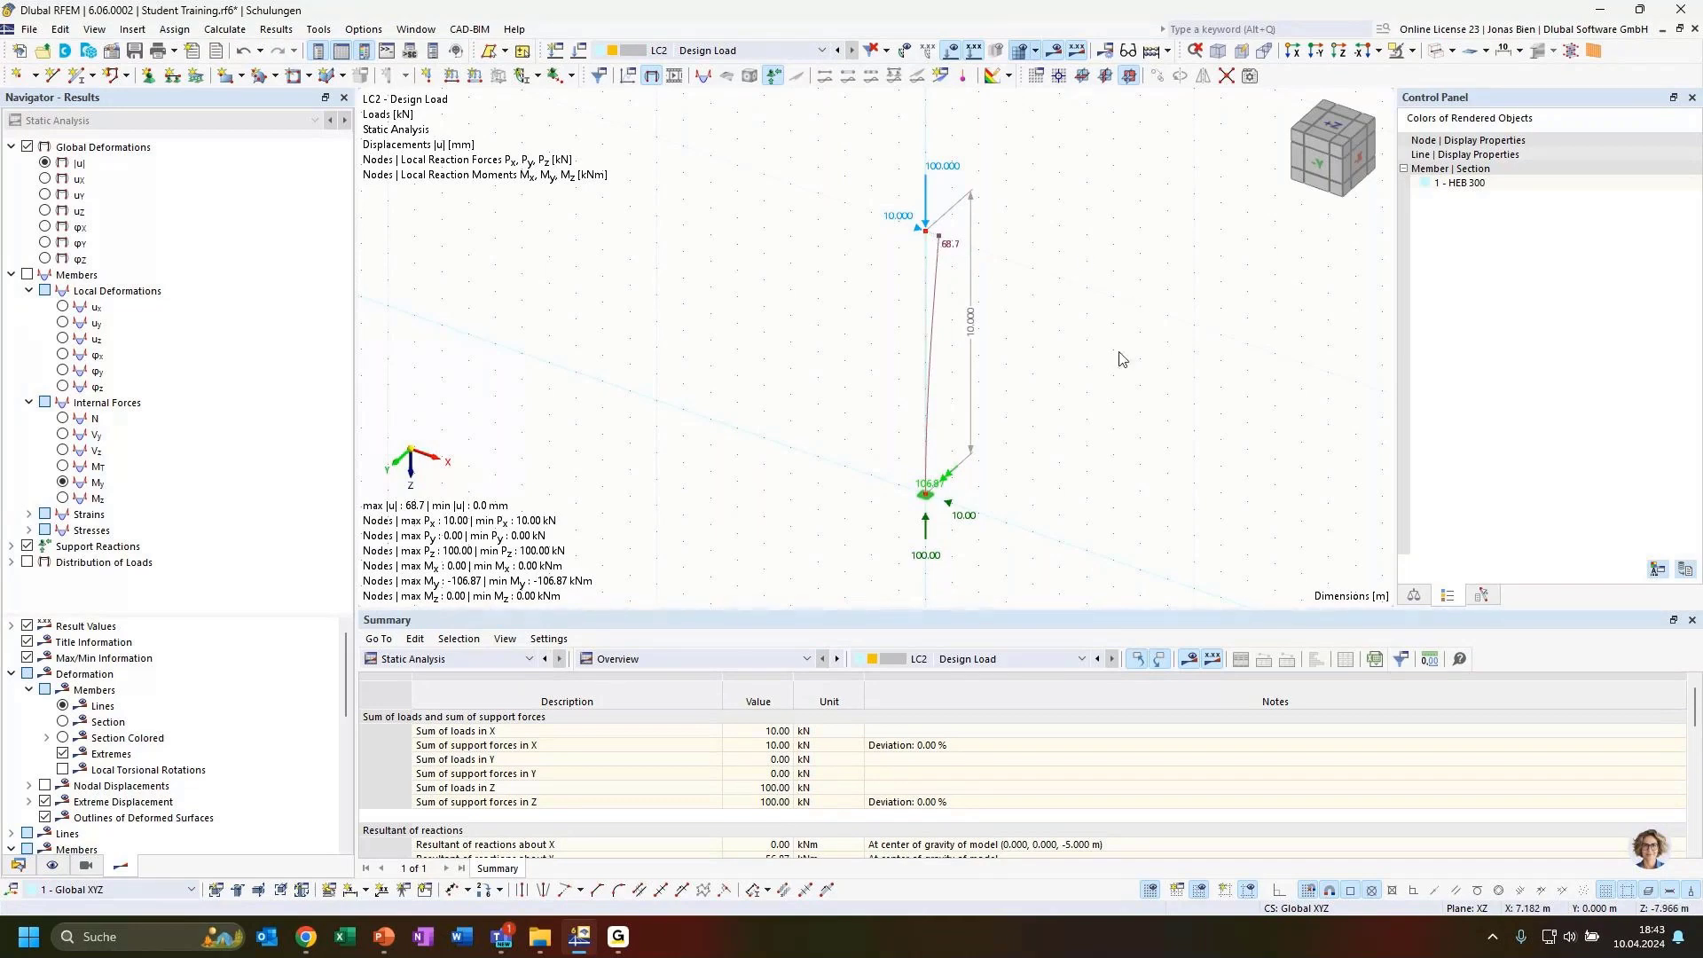
pyautogui.moveTo(749, 305); pyautogui.dragTo(771, 309, button='middle')
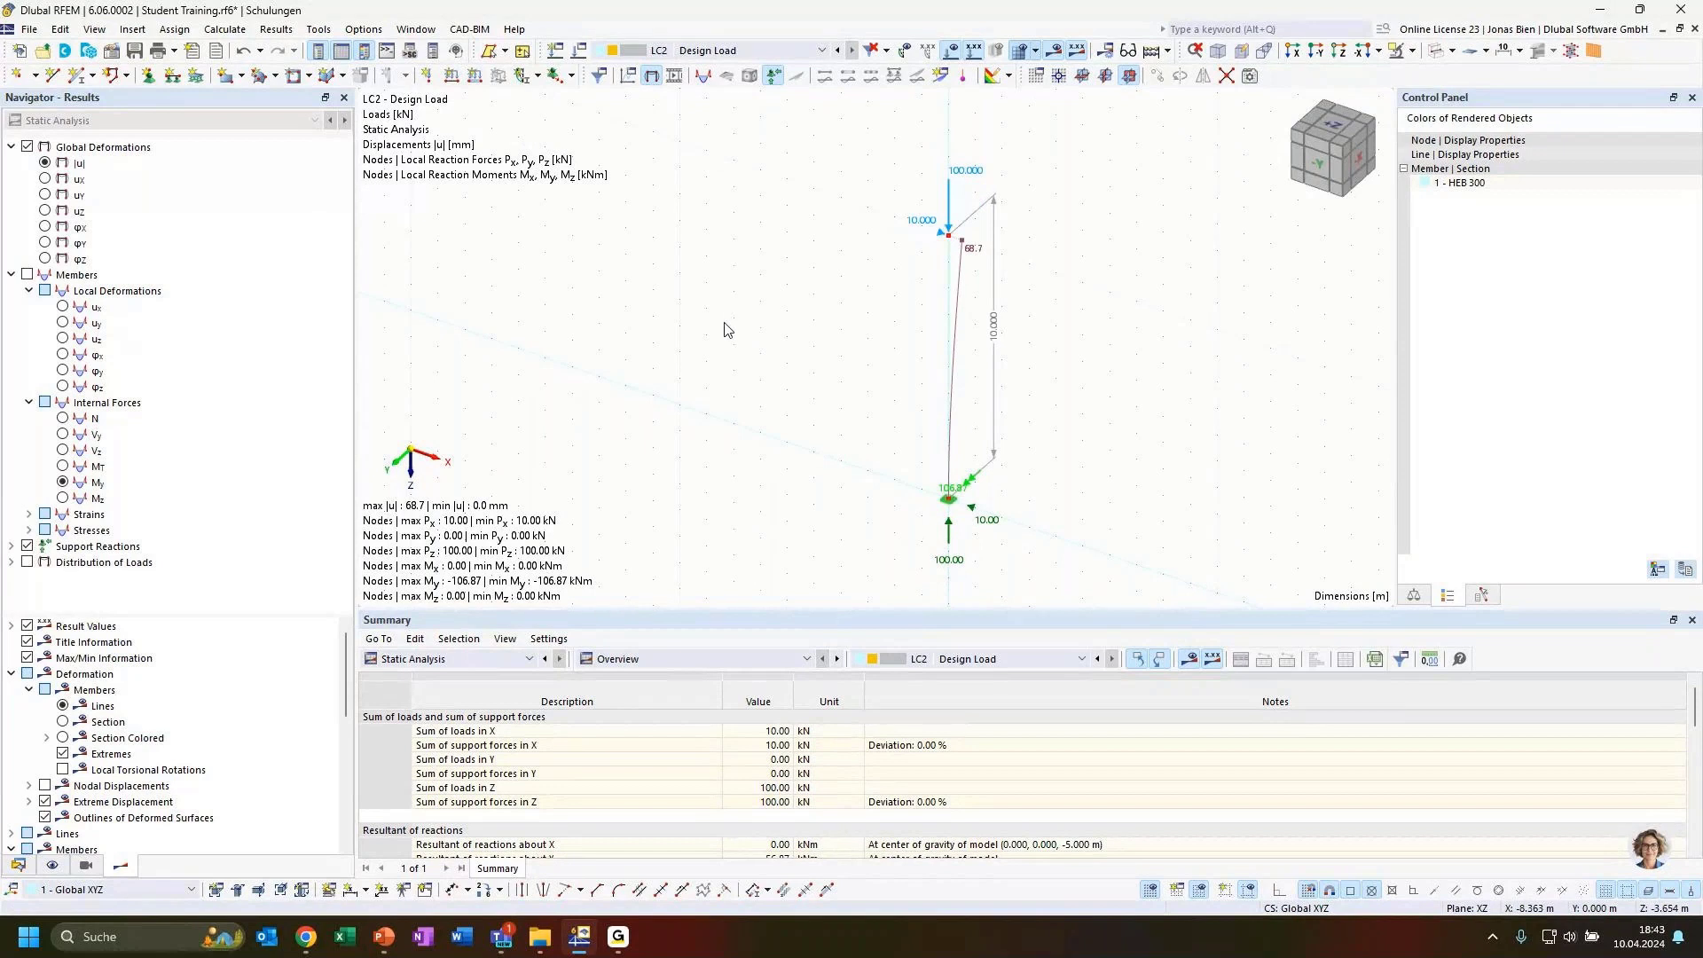
pyautogui.moveTo(687, 304); pyautogui.dragTo(749, 305, button='middle')
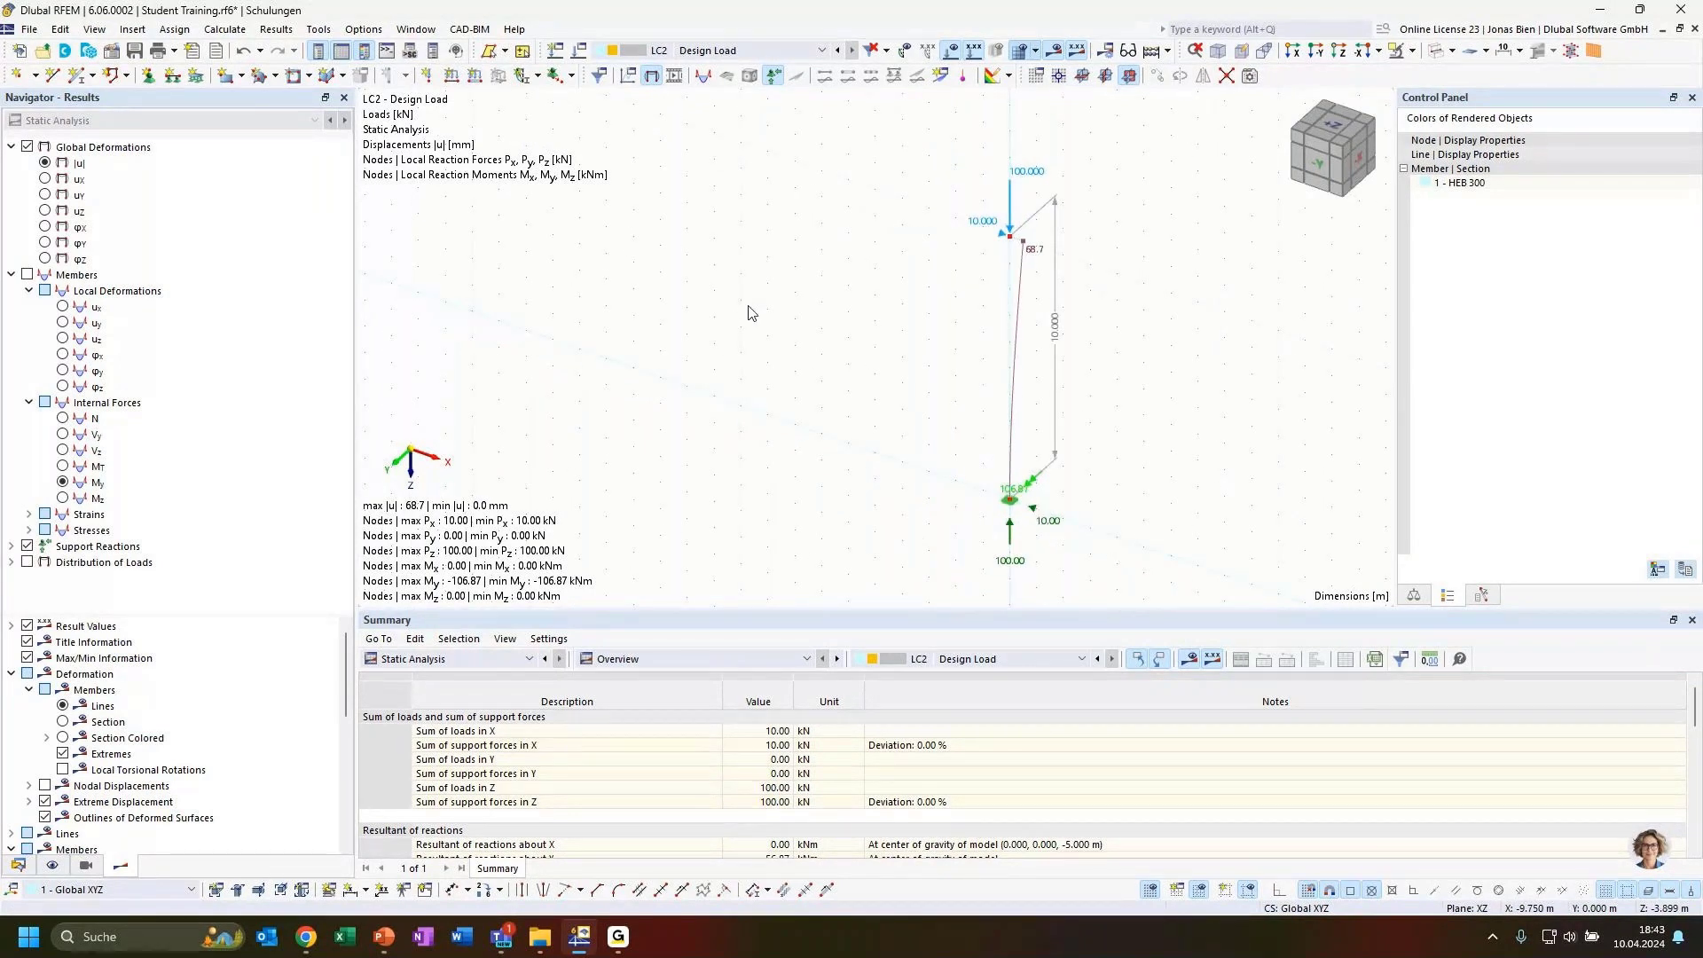
# Switch between load cases LC1 and LC2 to compare the top displacement and support reactions, ending on LC2
pyautogui.click(717, 51)
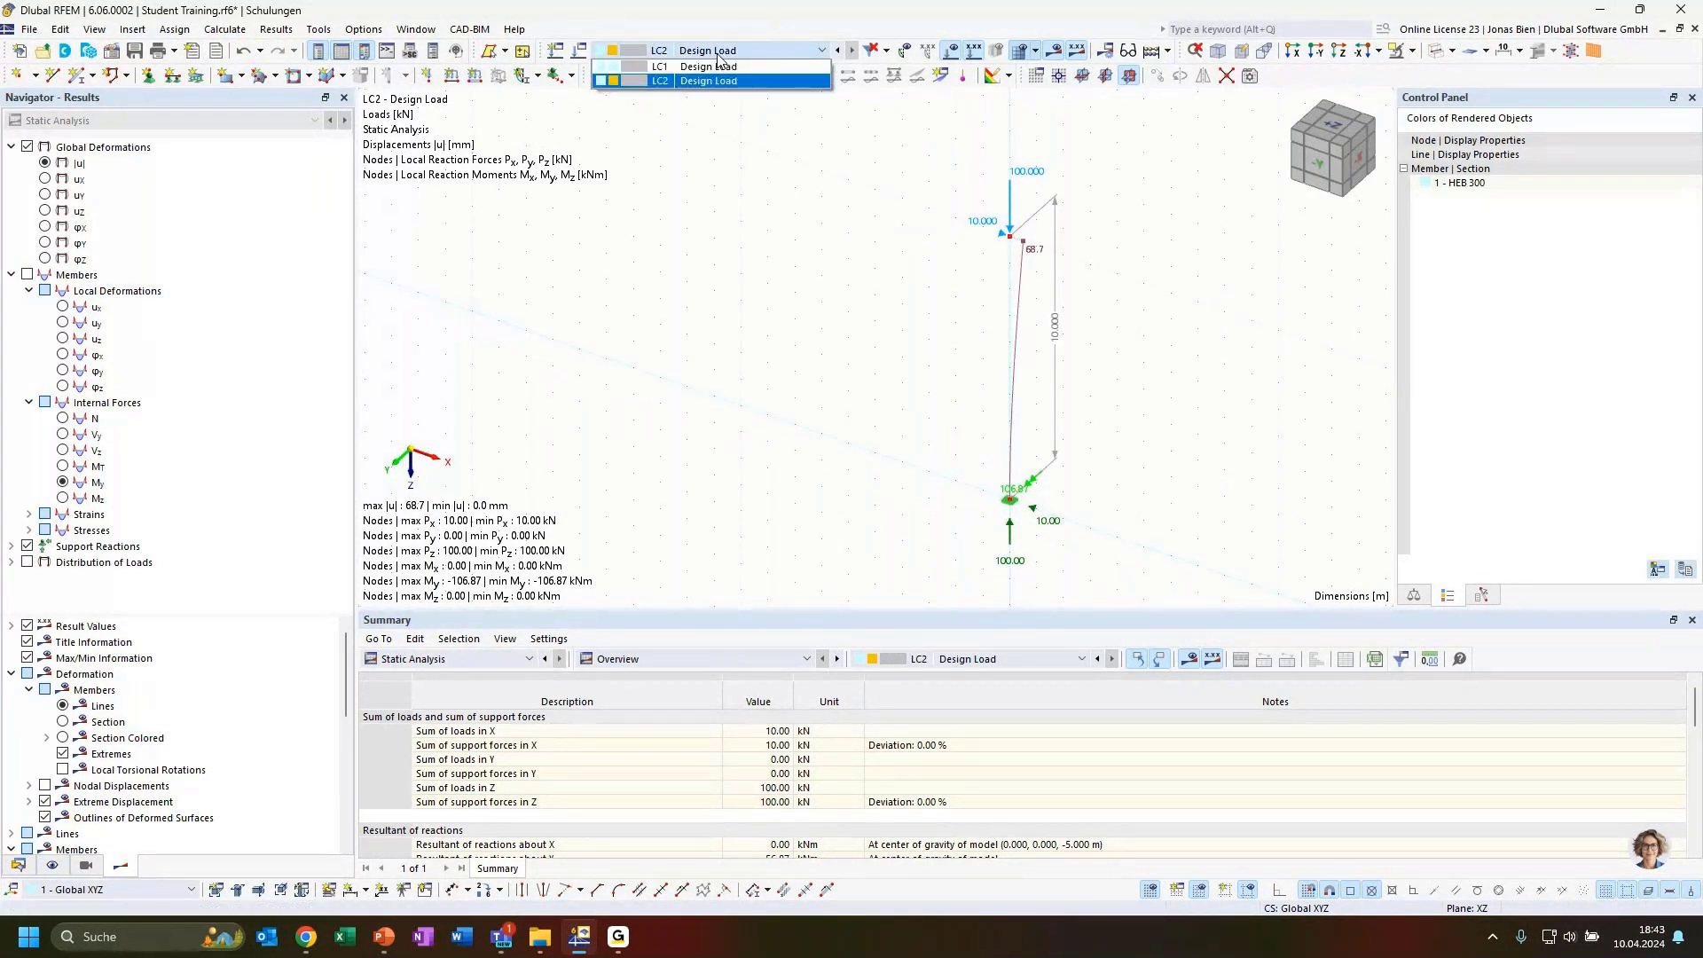
pyautogui.click(714, 80)
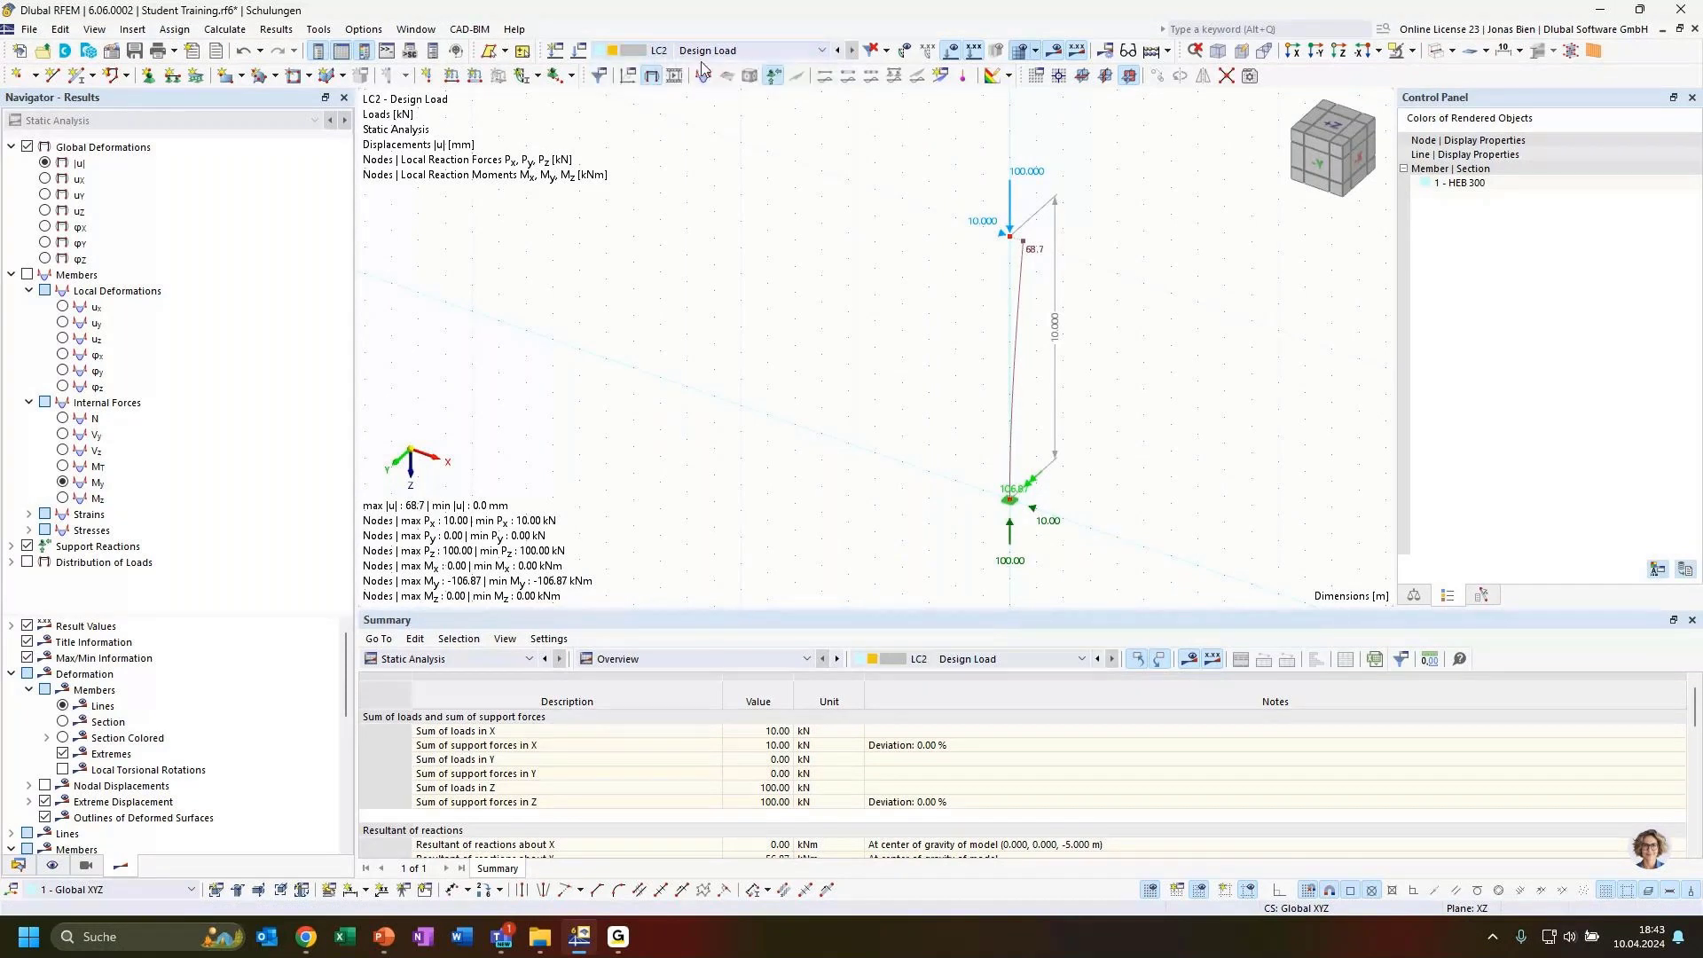
pyautogui.scroll(1, 707, 56)
pyautogui.click(718, 55)
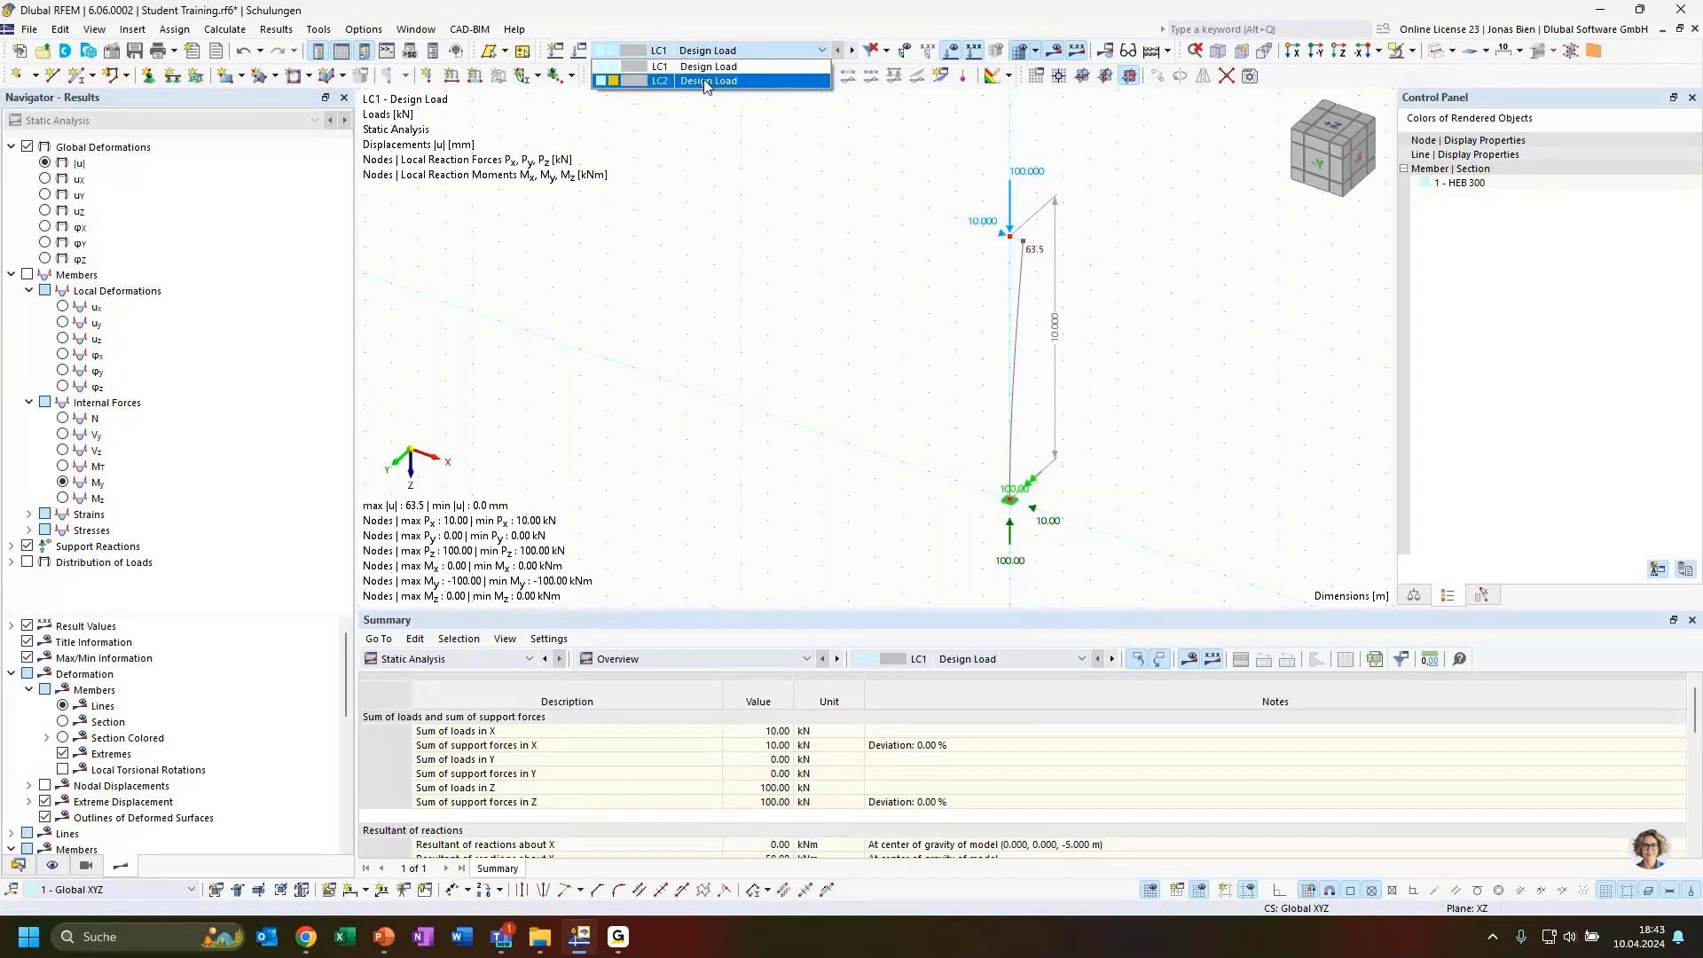
pyautogui.click(709, 68)
pyautogui.click(709, 51)
pyautogui.click(719, 83)
# Open a second window of the model, arrange both windows side by side and centre the column in each
pyautogui.click(417, 30)
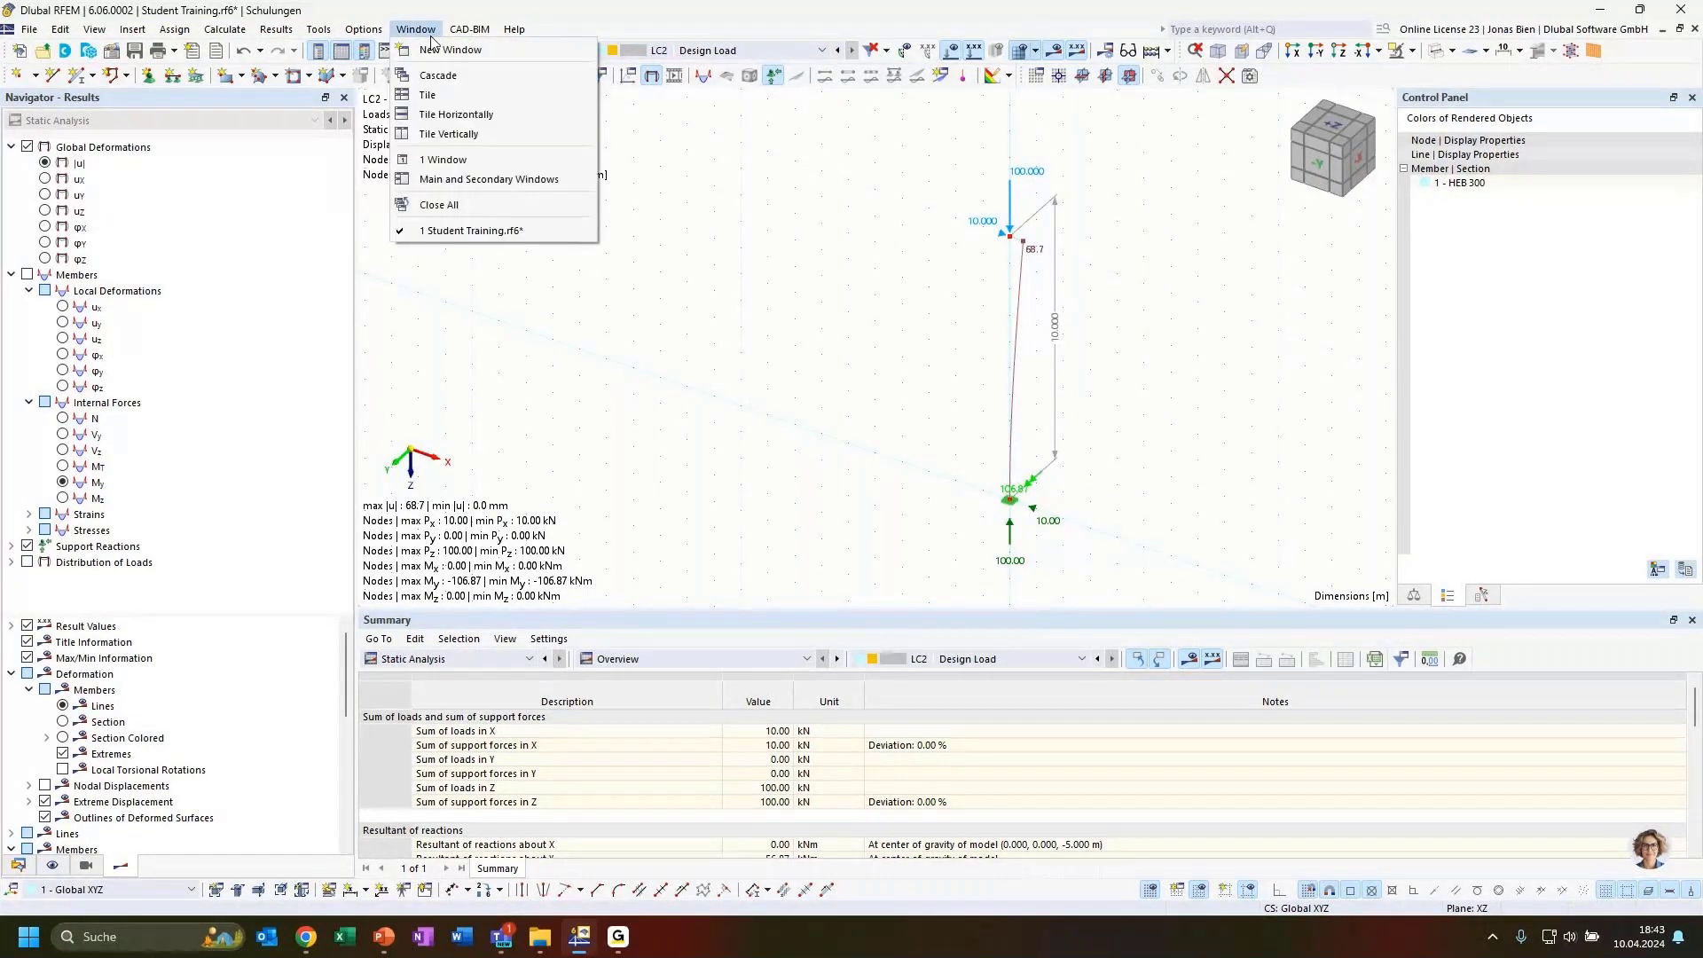
pyautogui.click(536, 89)
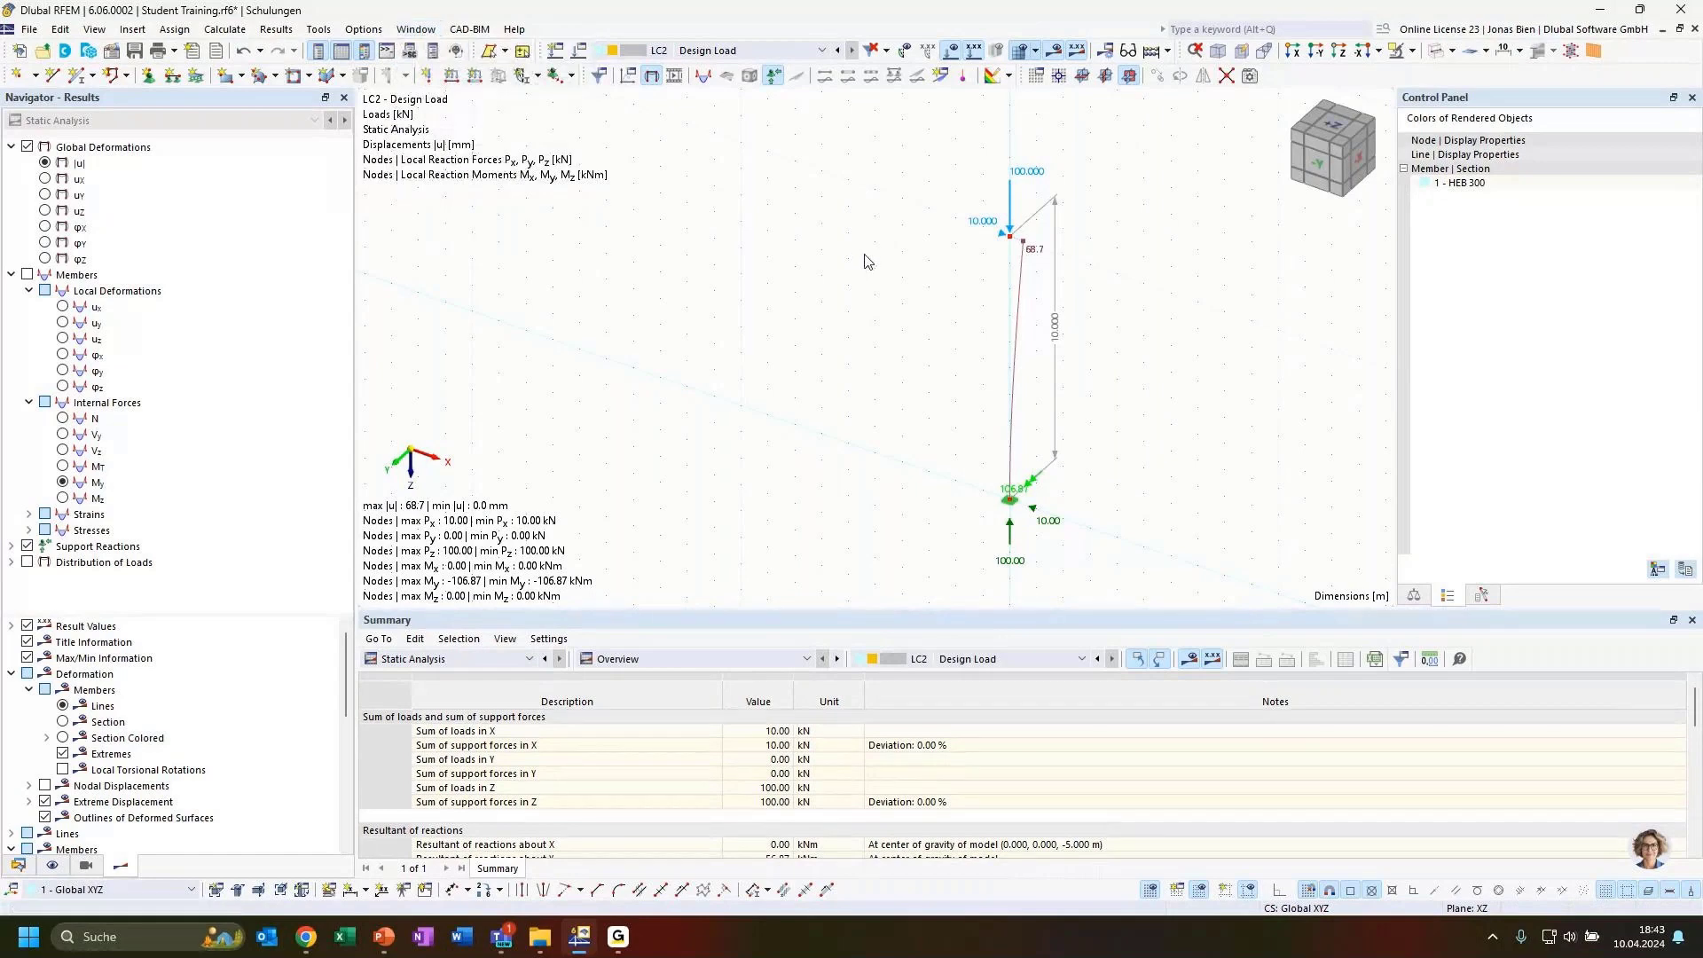
pyautogui.click(416, 29)
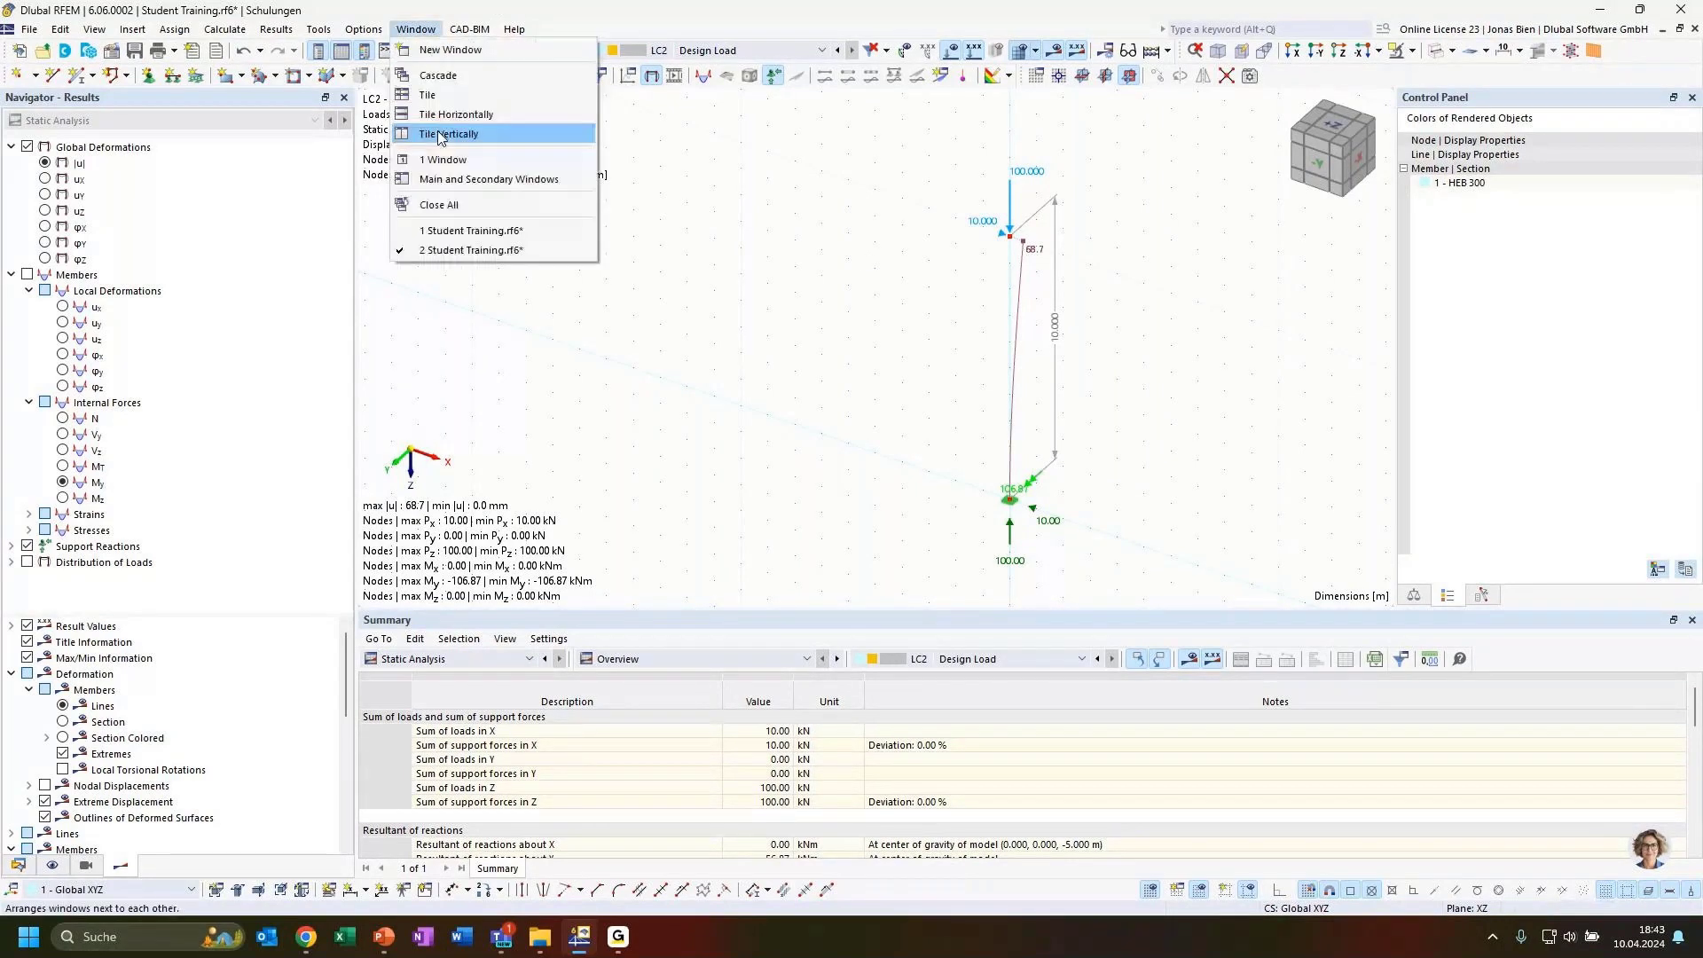
pyautogui.click(470, 114)
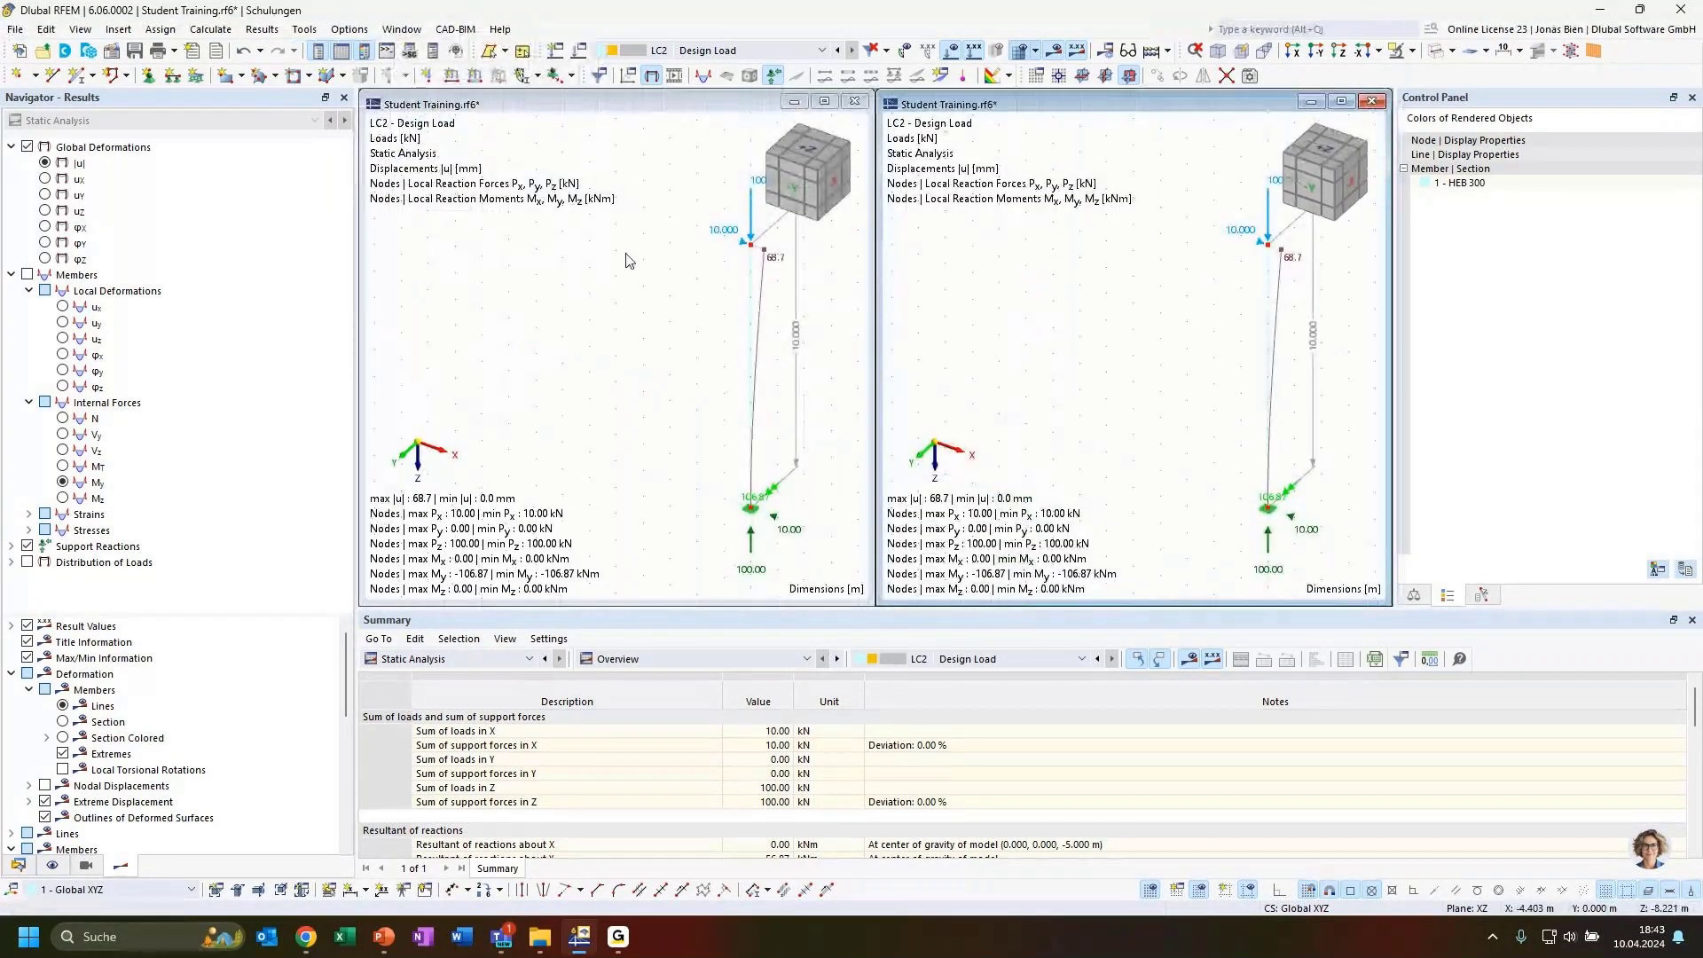
pyautogui.click(583, 271)
pyautogui.middleClick(597, 256)
pyautogui.middleClick(596, 257)
pyautogui.middleClick(1135, 279)
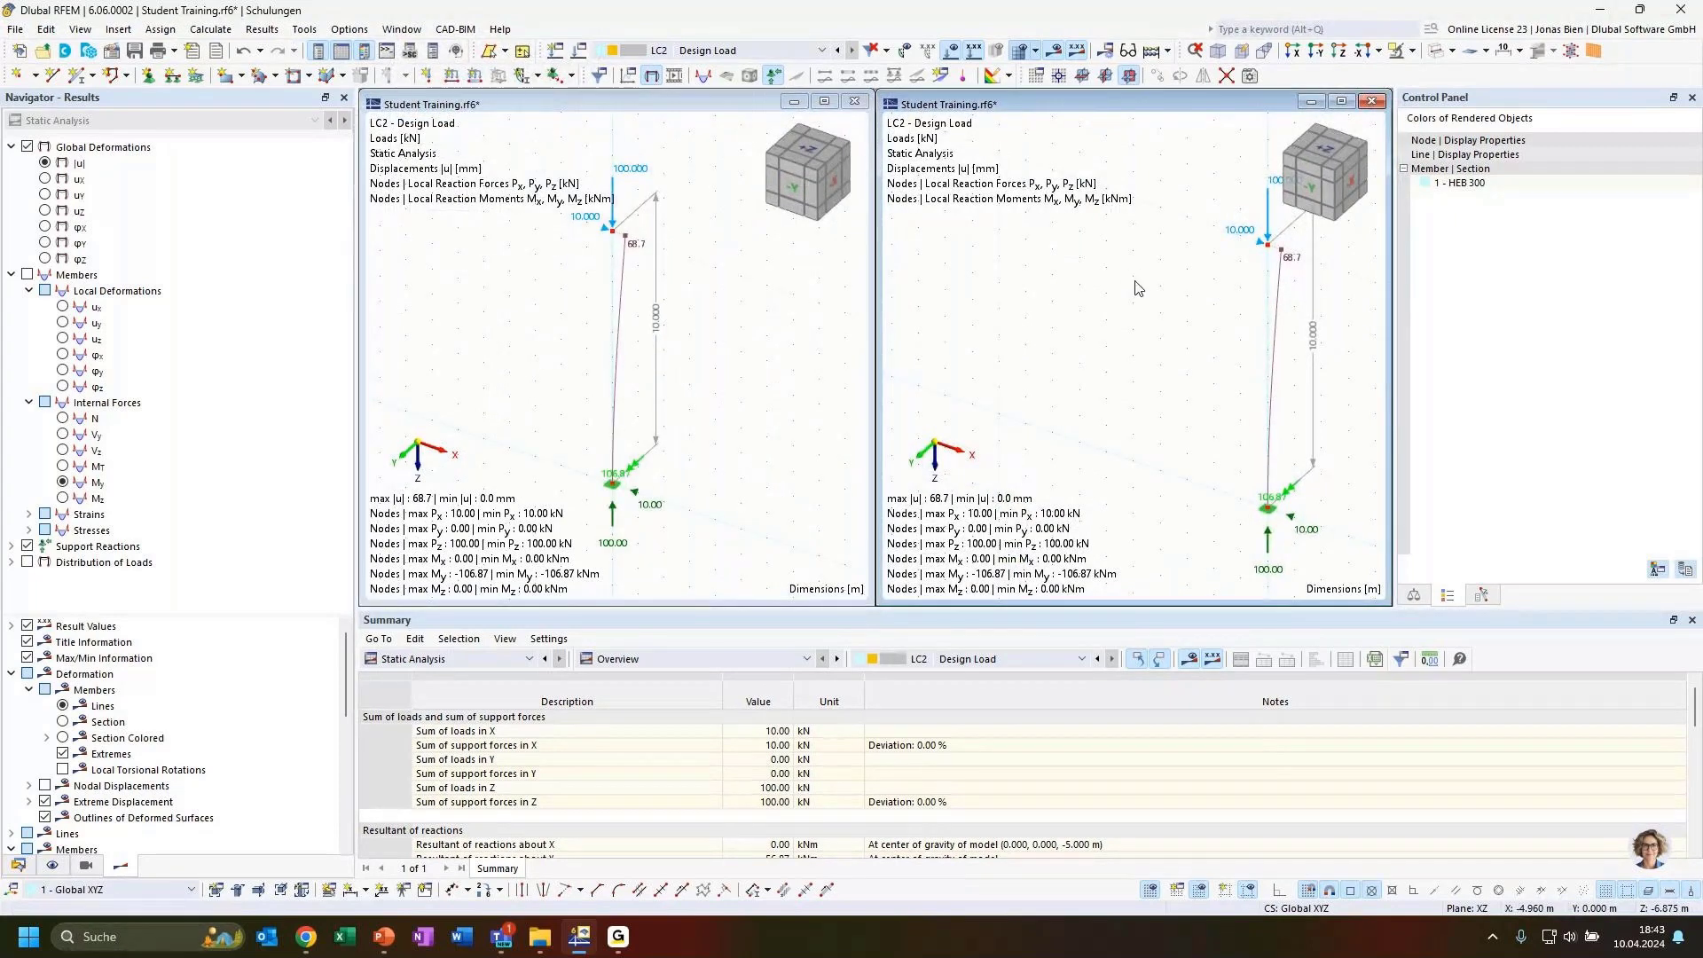
pyautogui.middleClick(1137, 286)
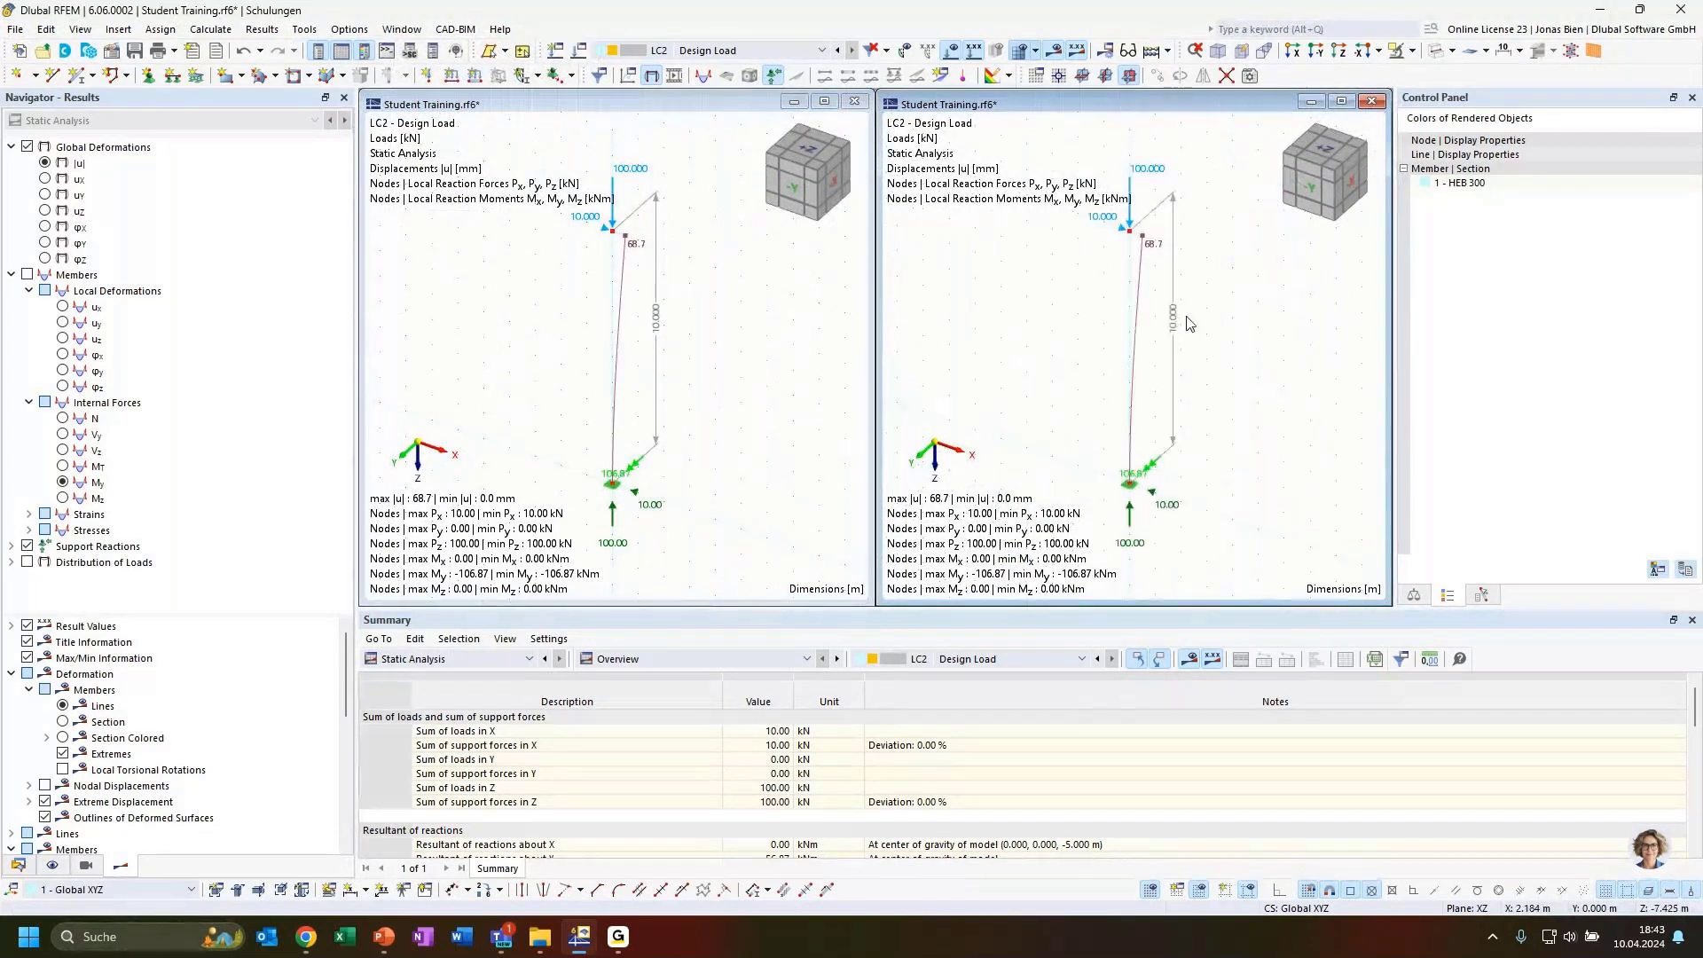
# Show LC1 in one of the two windows to compare its displacement and base reactions with LC2 in the other
pyautogui.click(829, 337)
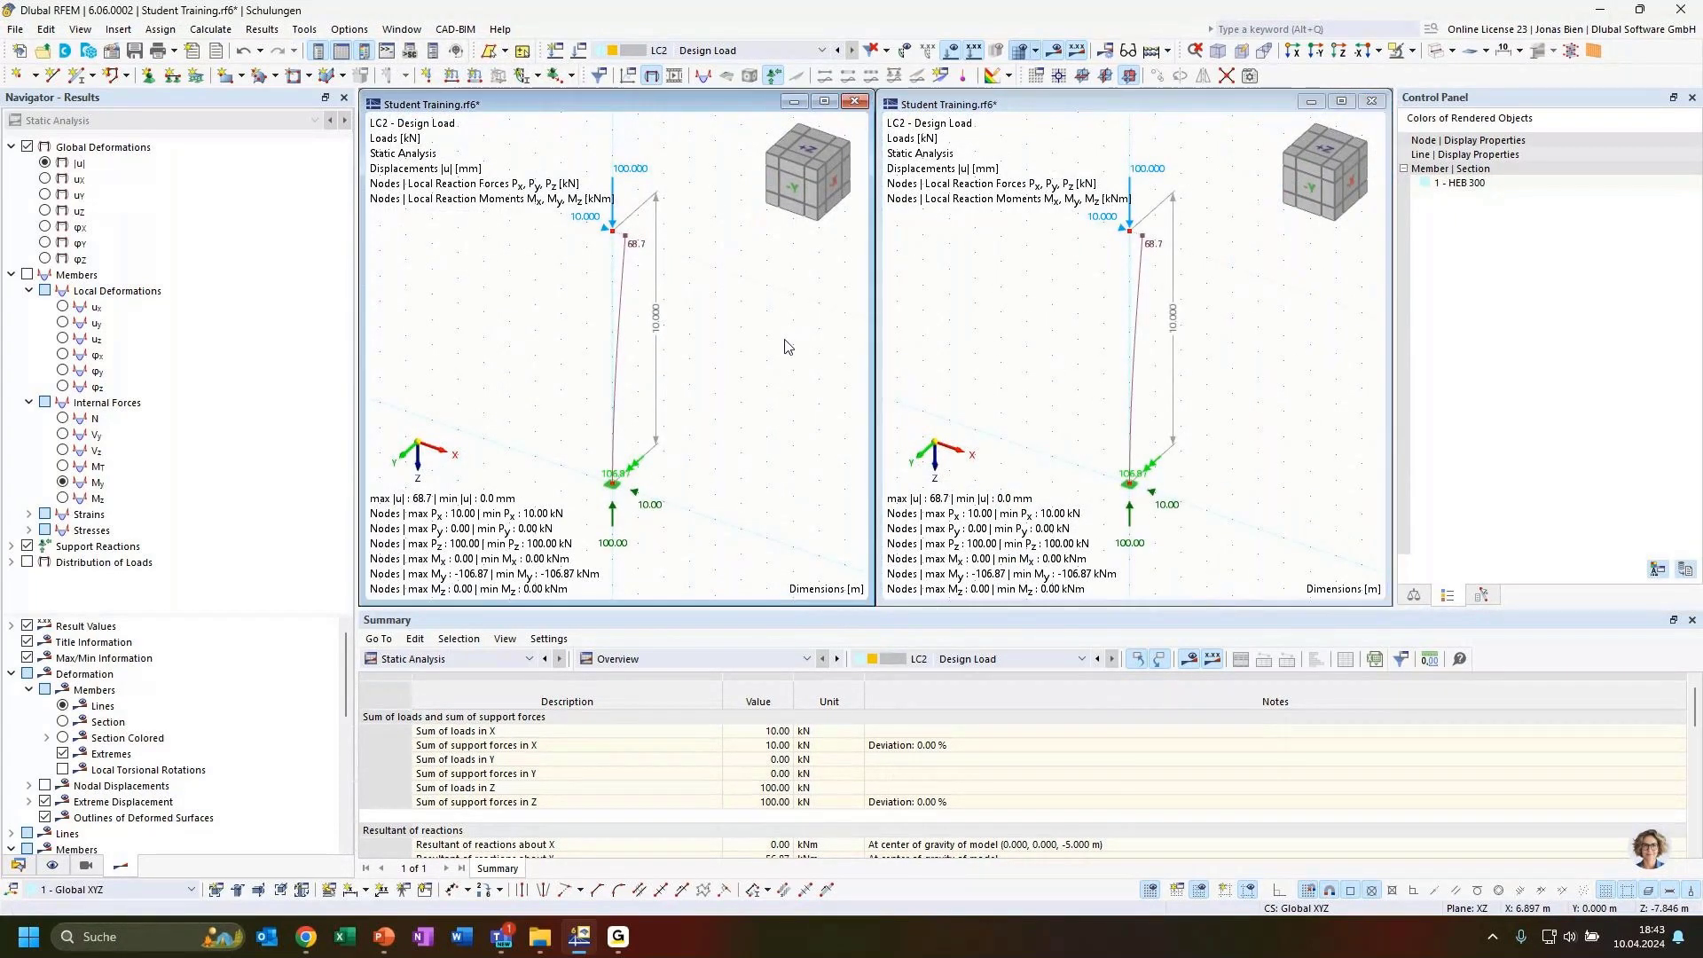
pyautogui.click(710, 50)
pyautogui.click(688, 68)
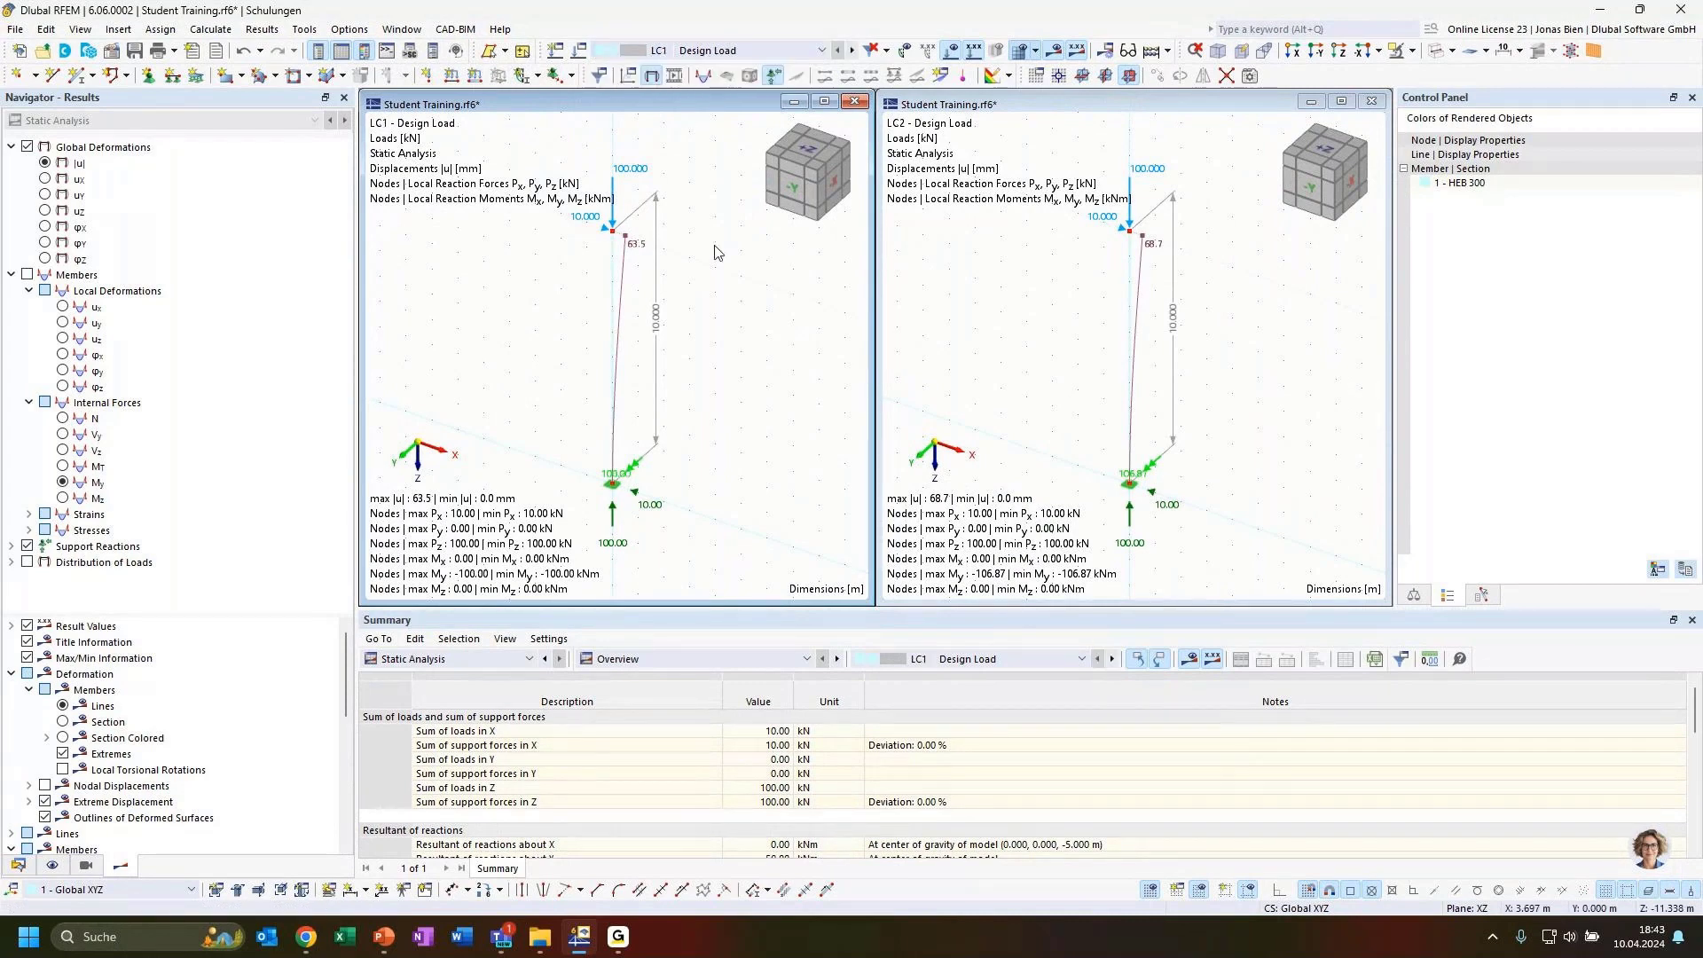
pyautogui.click(1032, 325)
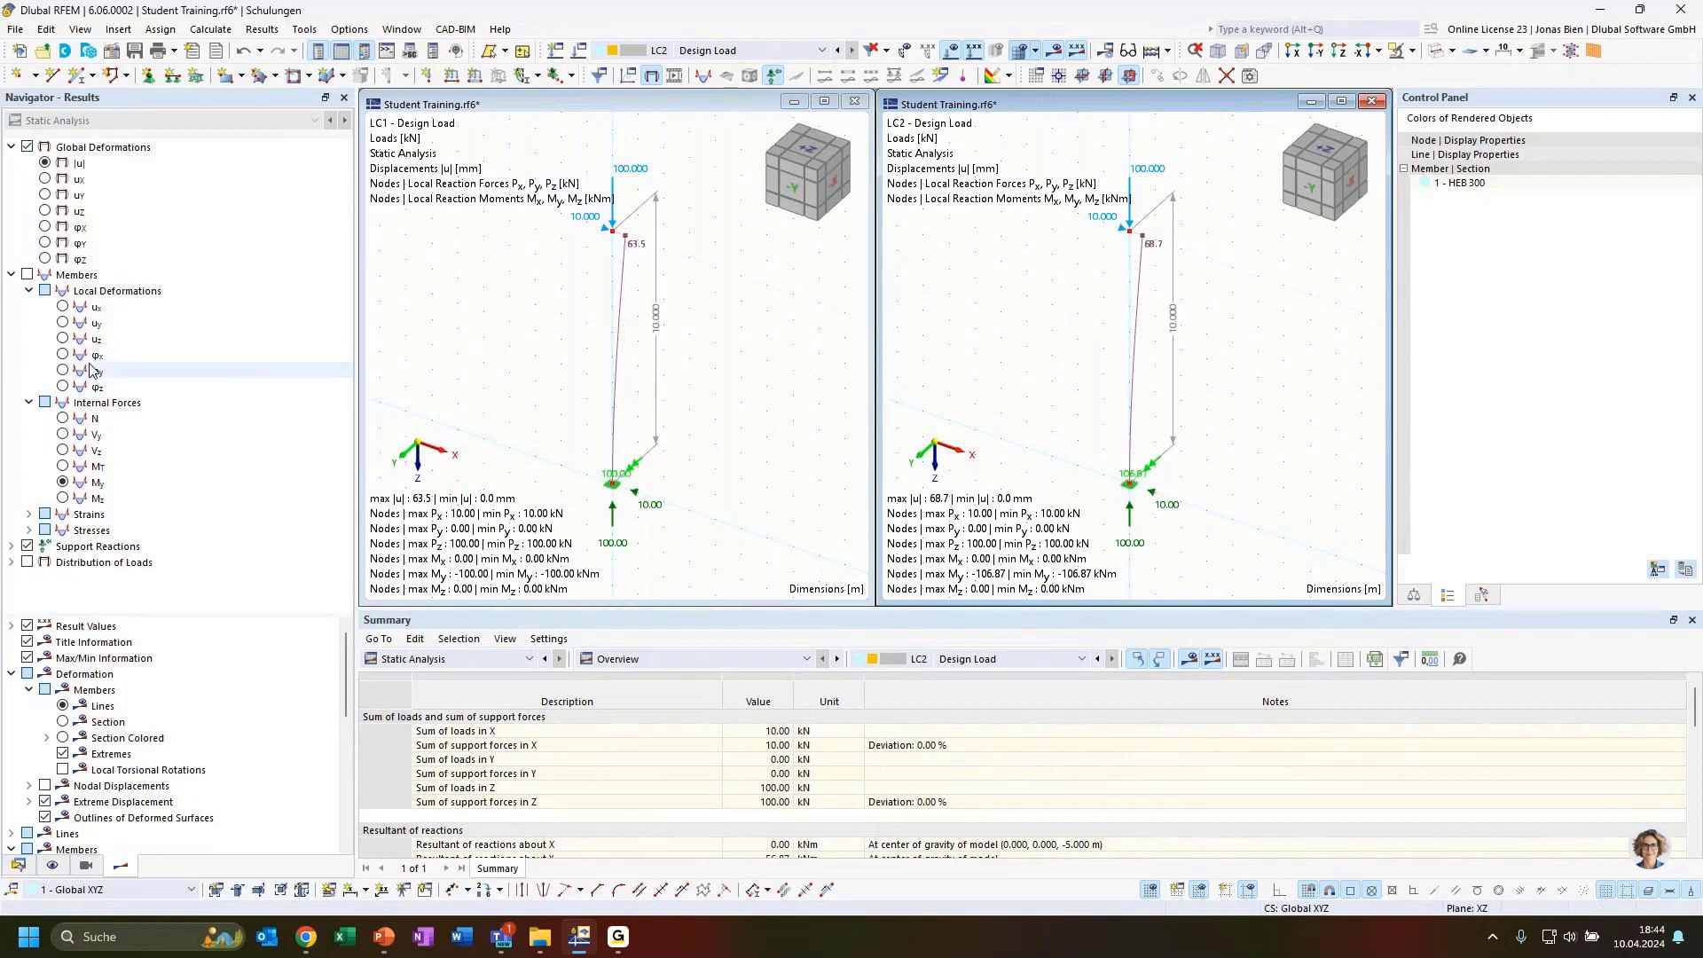
# Display the member axial force N in both windows and compare LC1 with LC2
pyautogui.click(699, 326)
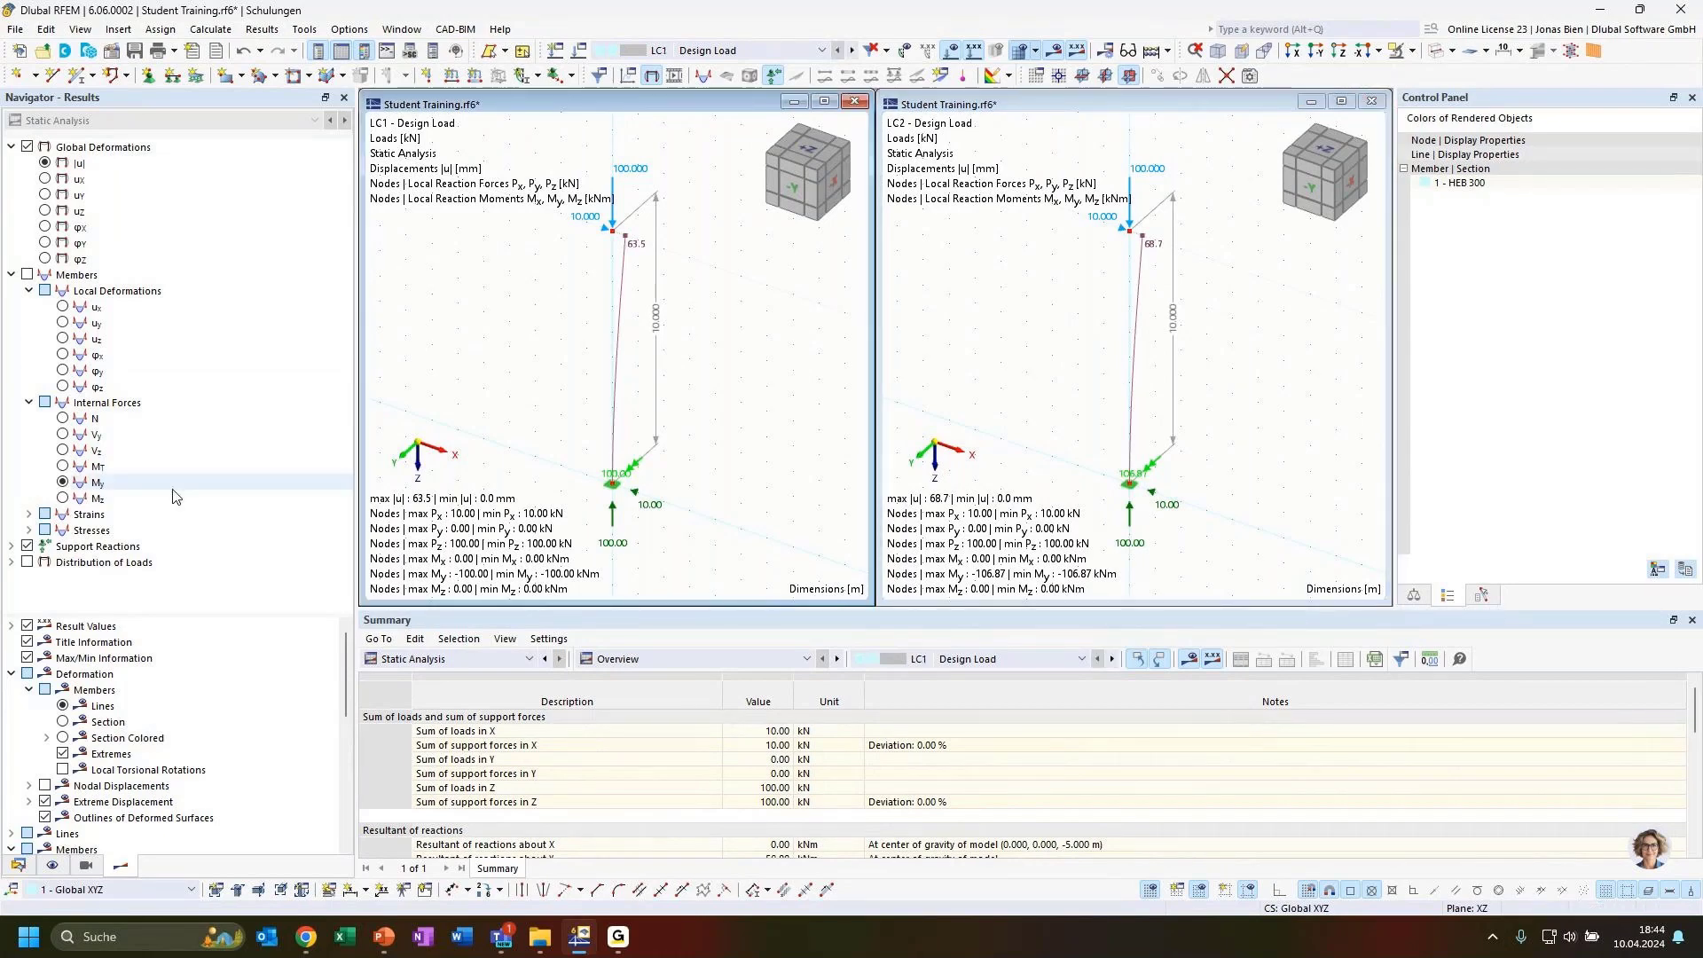
pyautogui.click(95, 418)
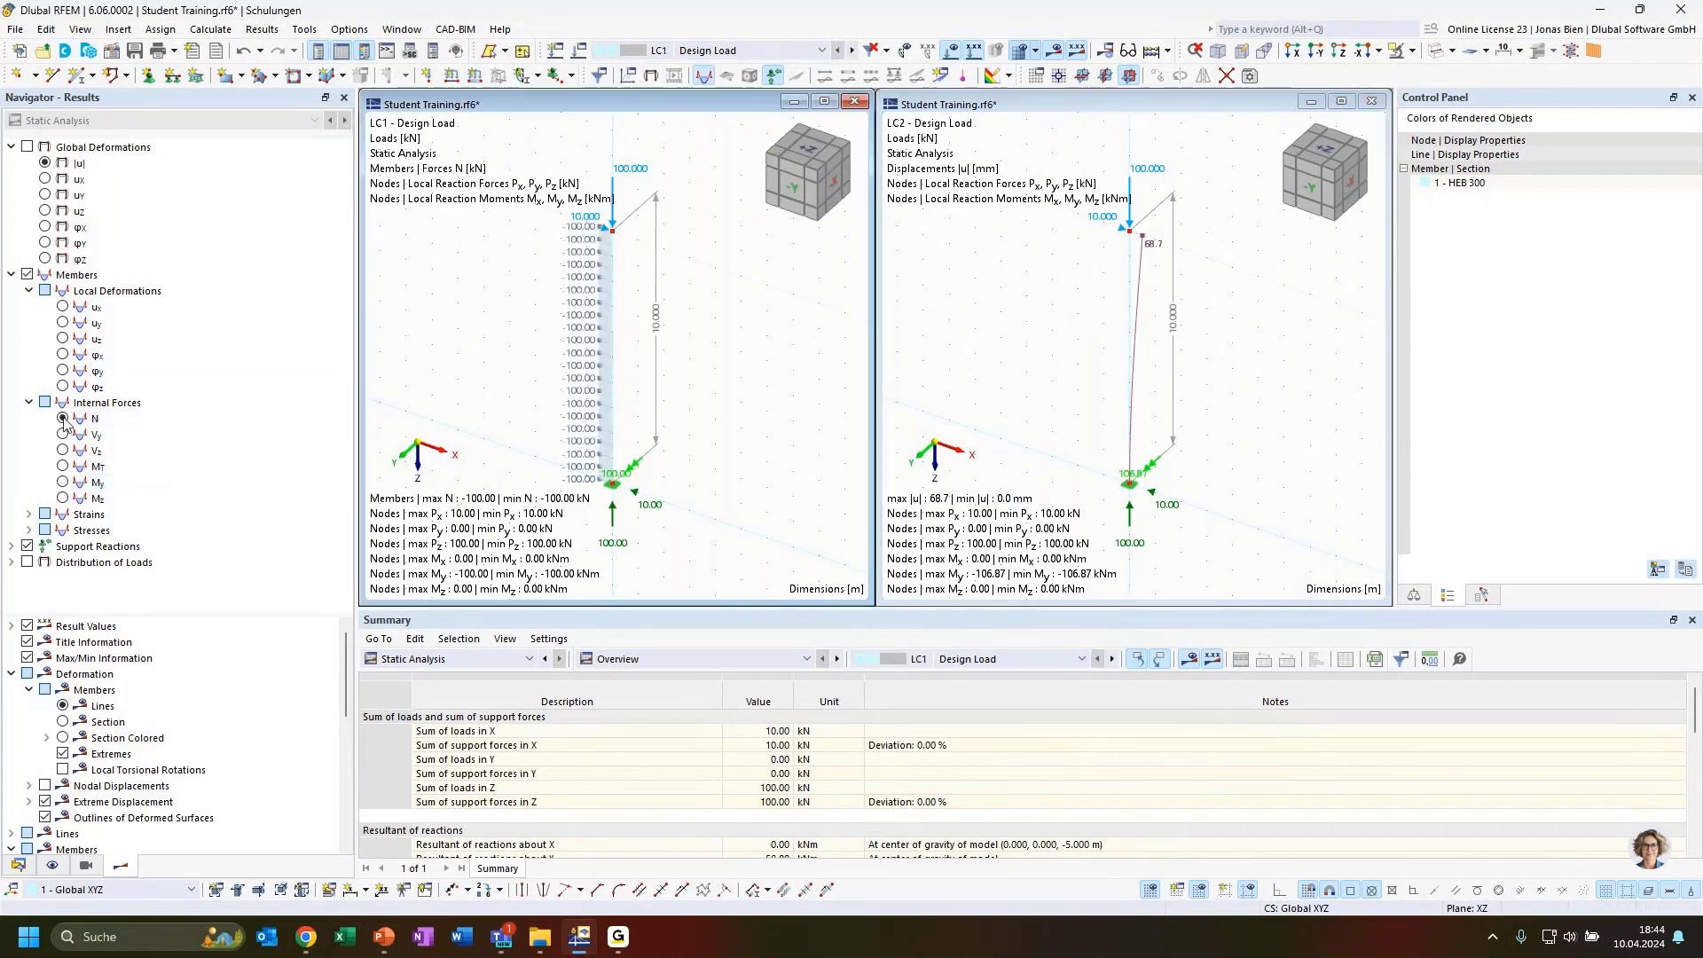
pyautogui.click(1028, 355)
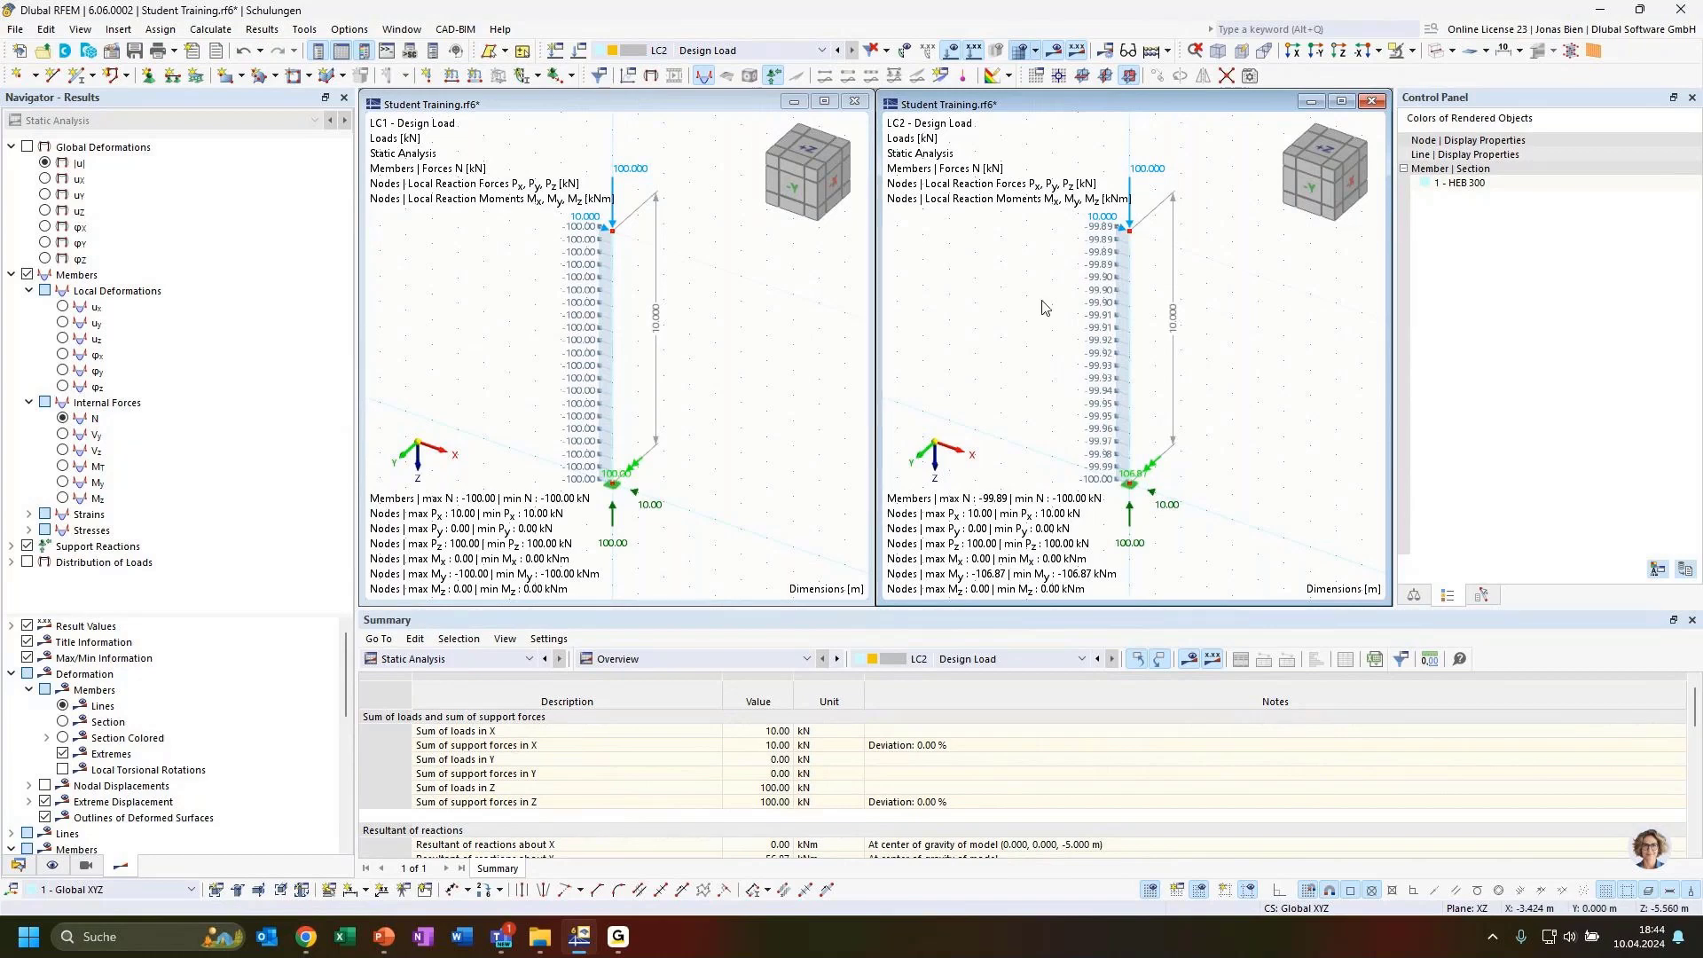
# Close the second model window, maximize the remaining one and set its load case to LC2
pyautogui.click(1372, 100)
pyautogui.doubleClick(670, 105)
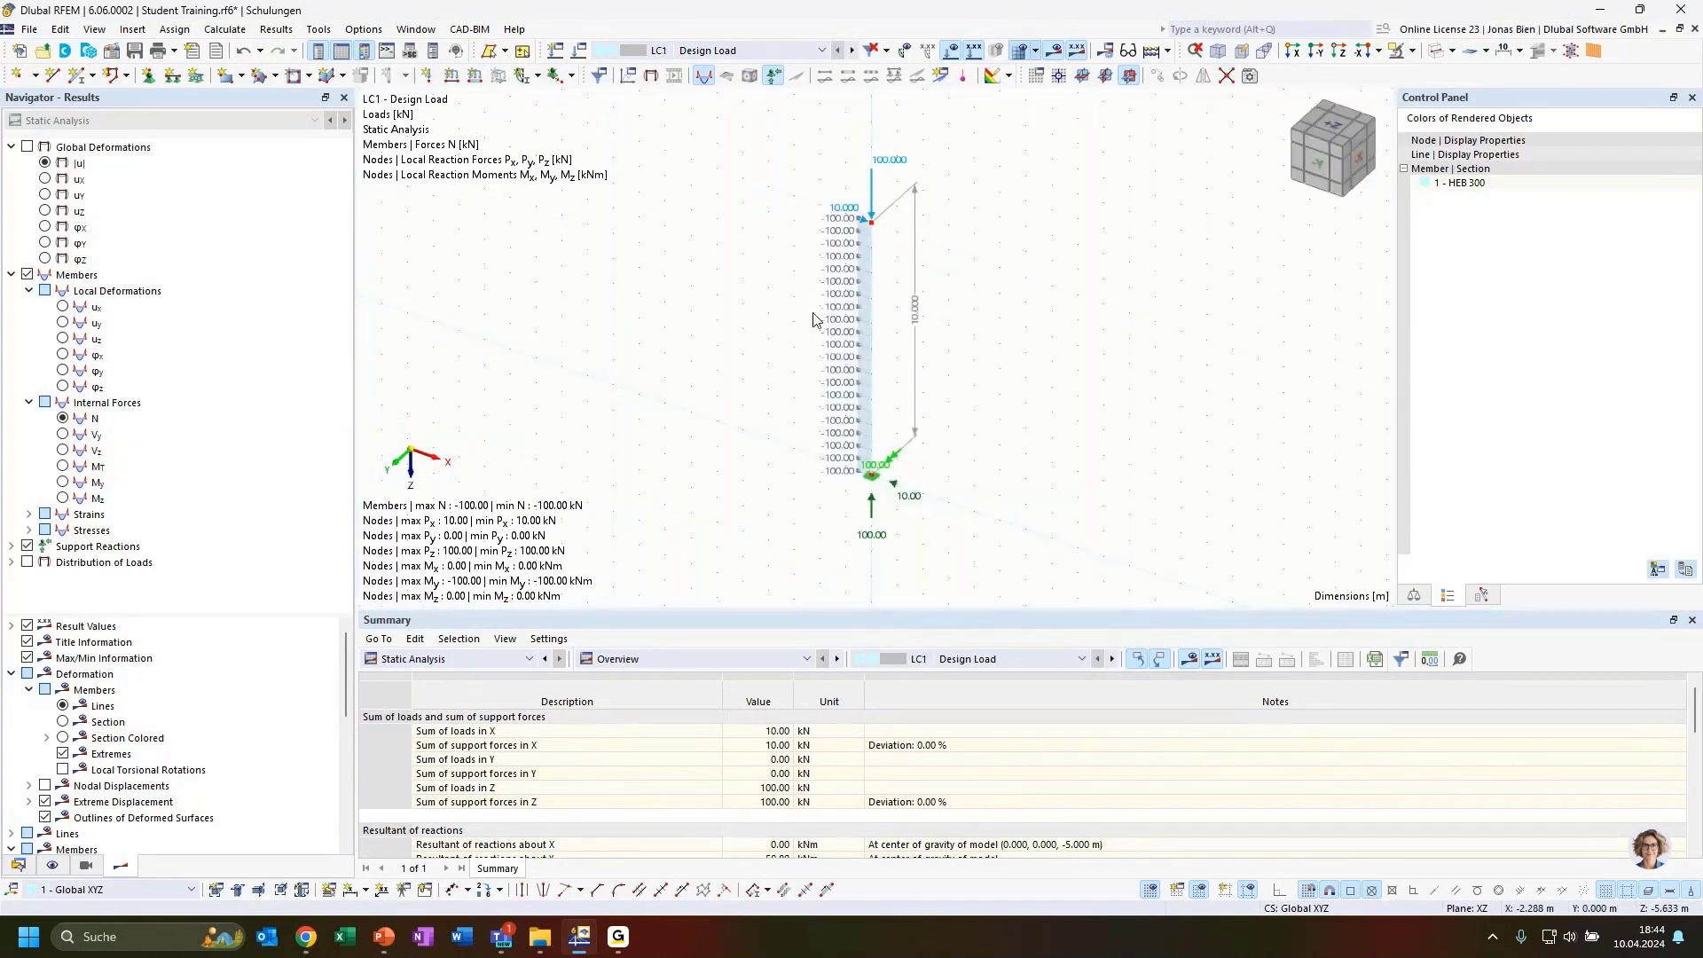
pyautogui.click(748, 51)
pyautogui.click(737, 78)
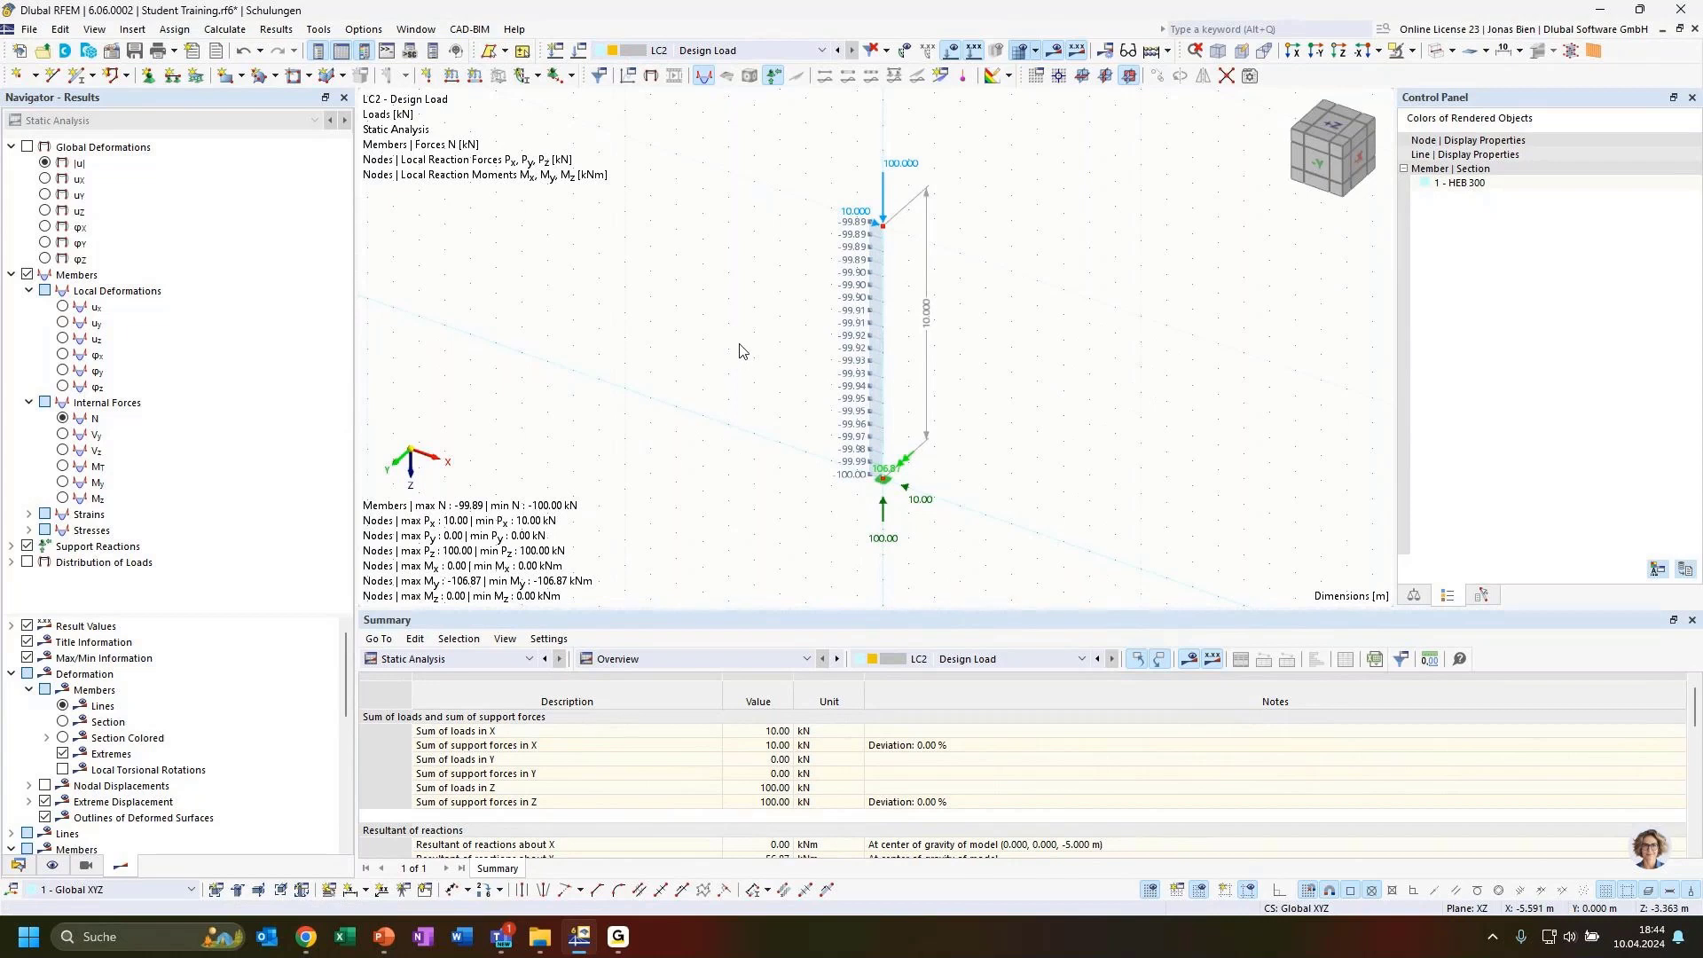
# Examine the LC2 axial force N along the column against the top loads and base reactions from several angles
pyautogui.scroll(1, 750, 355)
pyautogui.moveTo(1027, 368); pyautogui.dragTo(1026, 354, button='middle')
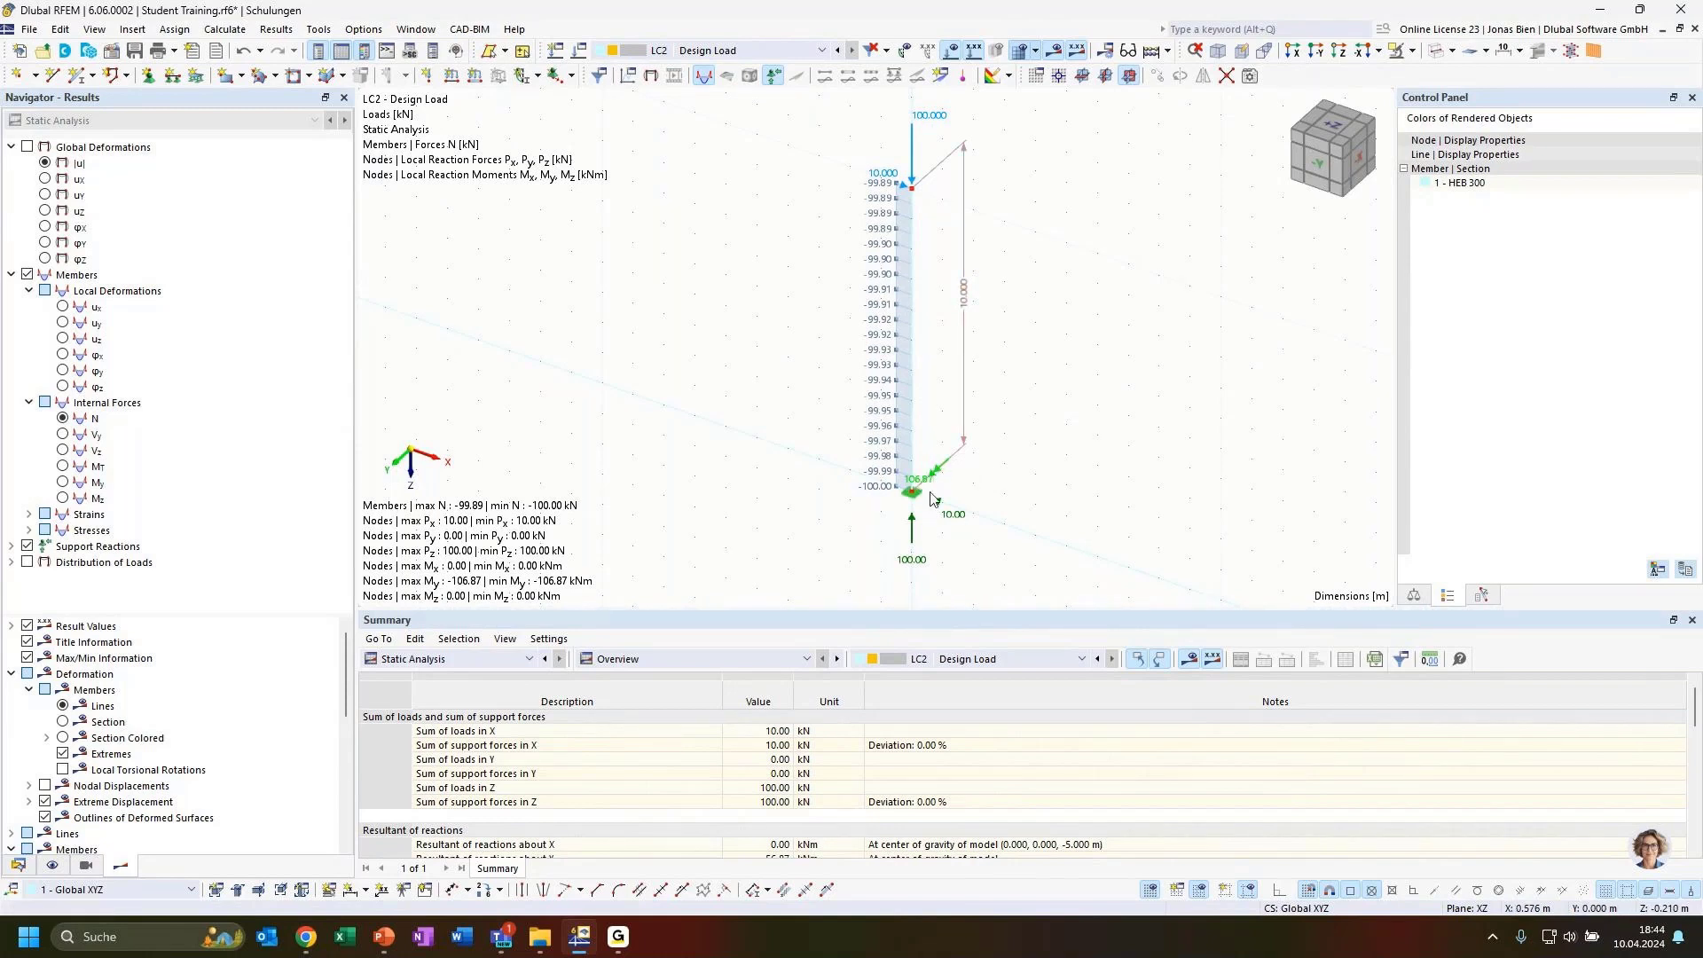
pyautogui.keyDown('ctrl'); pyautogui.moveTo(1034, 471); pyautogui.dragTo(947, 487, button='middle'); pyautogui.keyUp('ctrl')
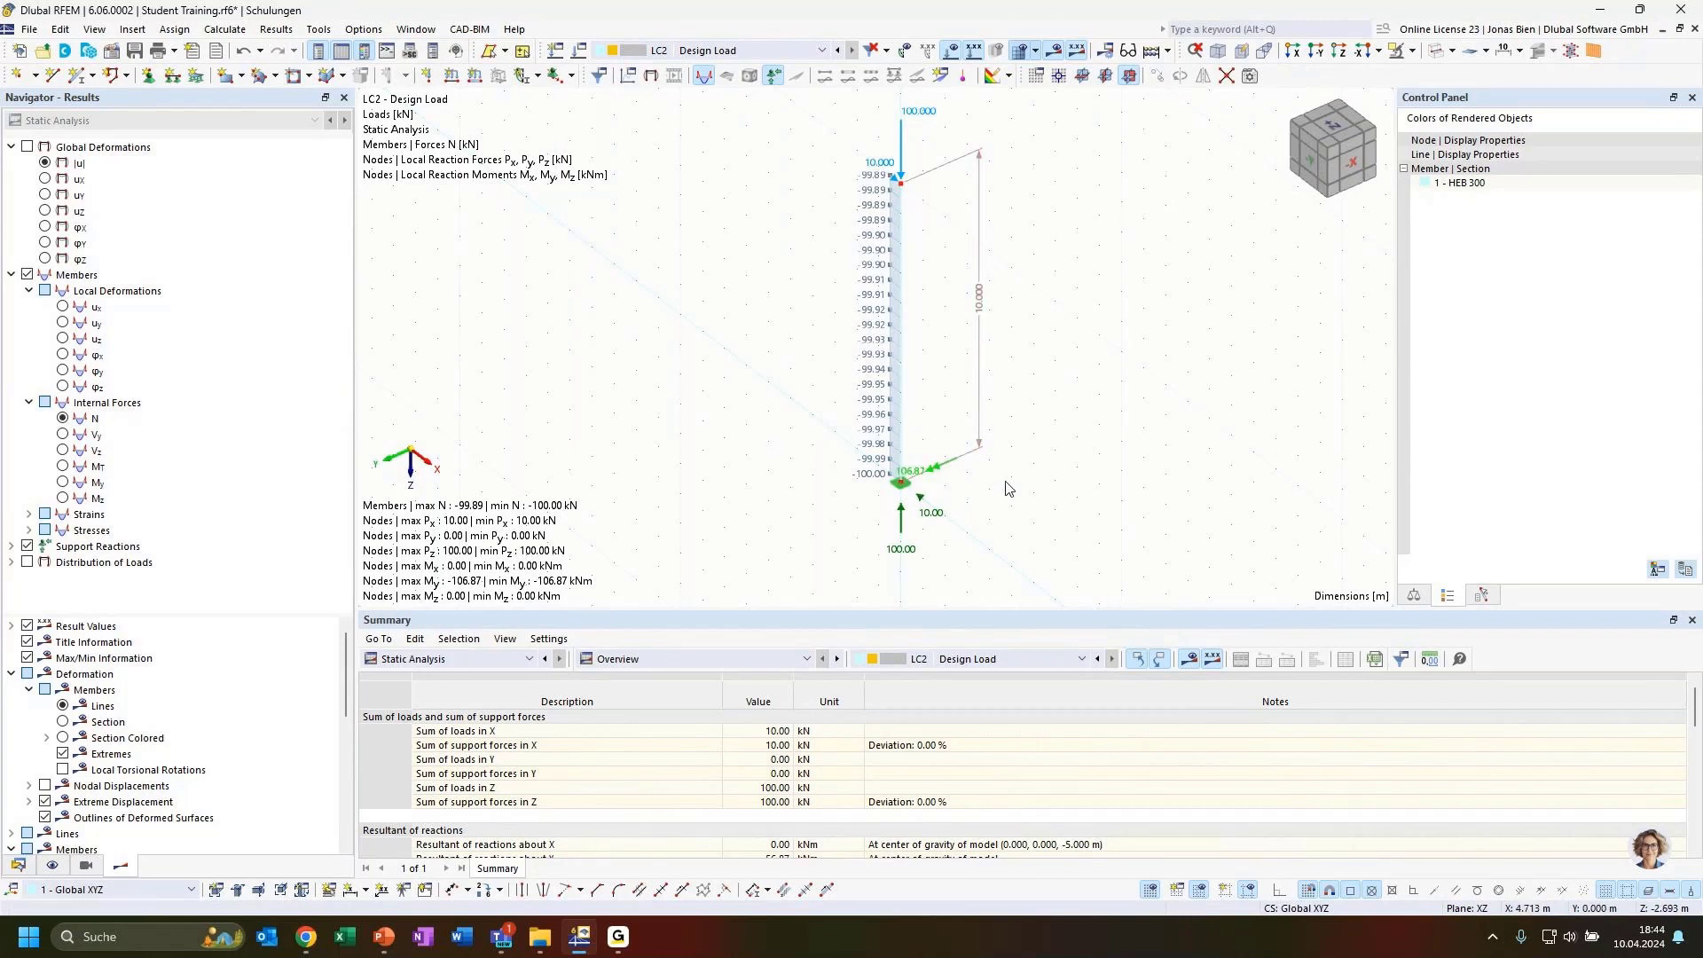
pyautogui.keyDown('ctrl'); pyautogui.moveTo(985, 497); pyautogui.dragTo(1010, 508, button='middle'); pyautogui.keyUp('ctrl')
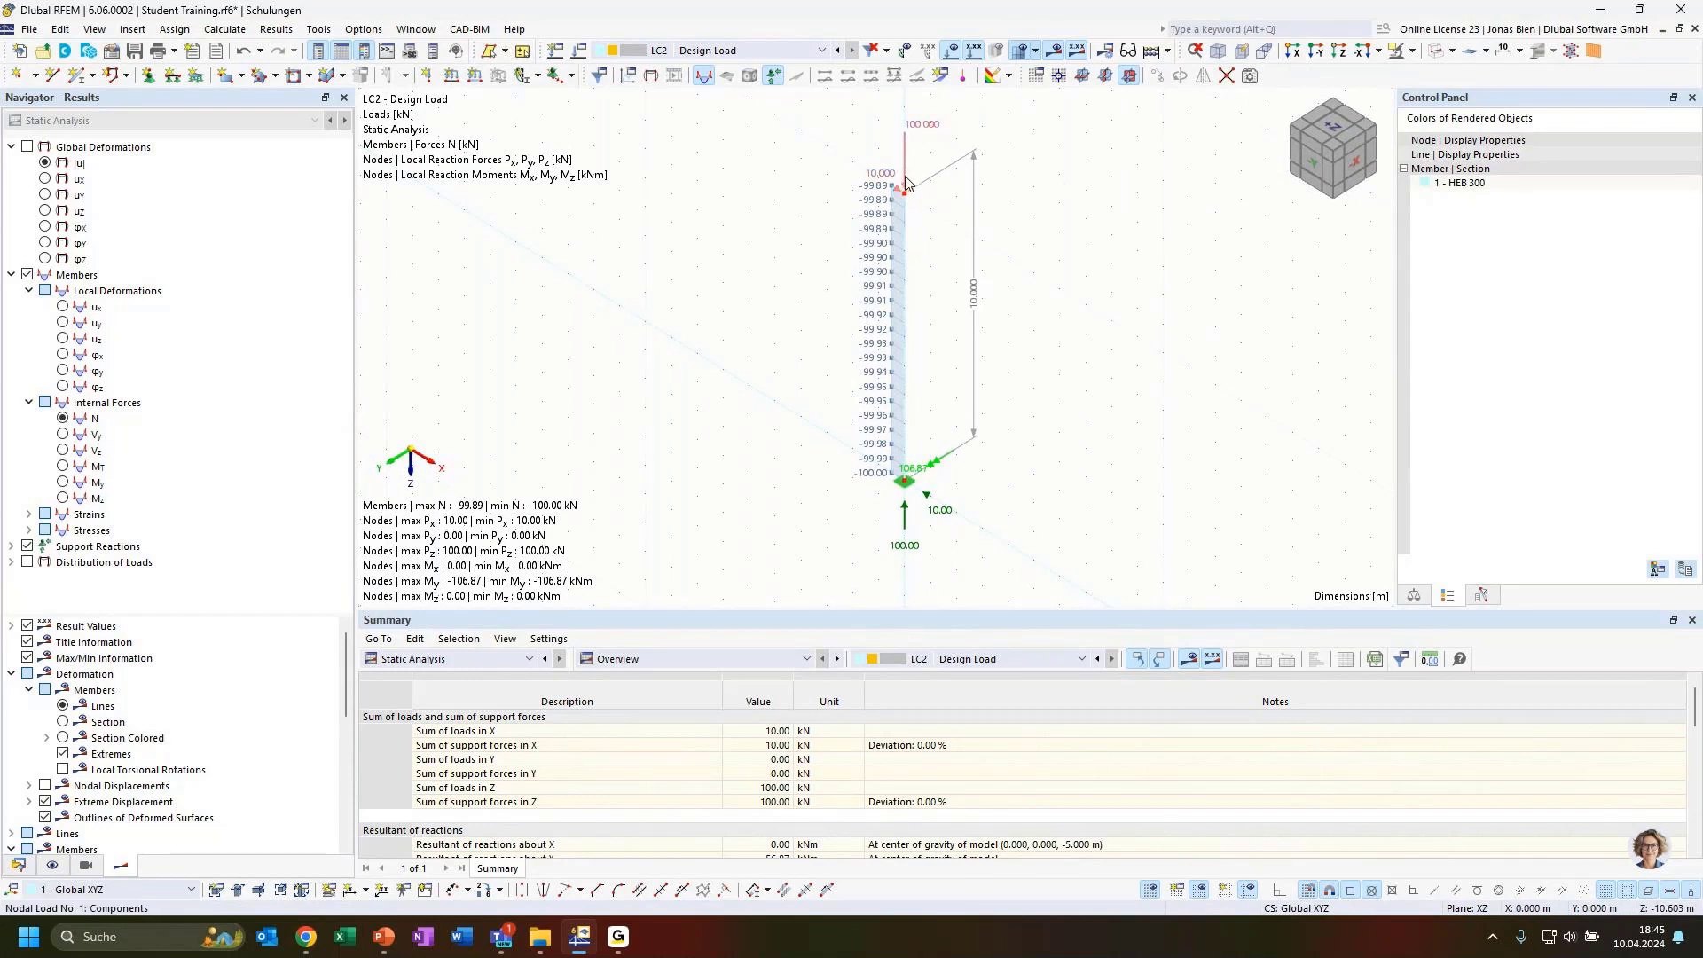
pyautogui.moveTo(1056, 200); pyautogui.dragTo(1053, 233, button='middle')
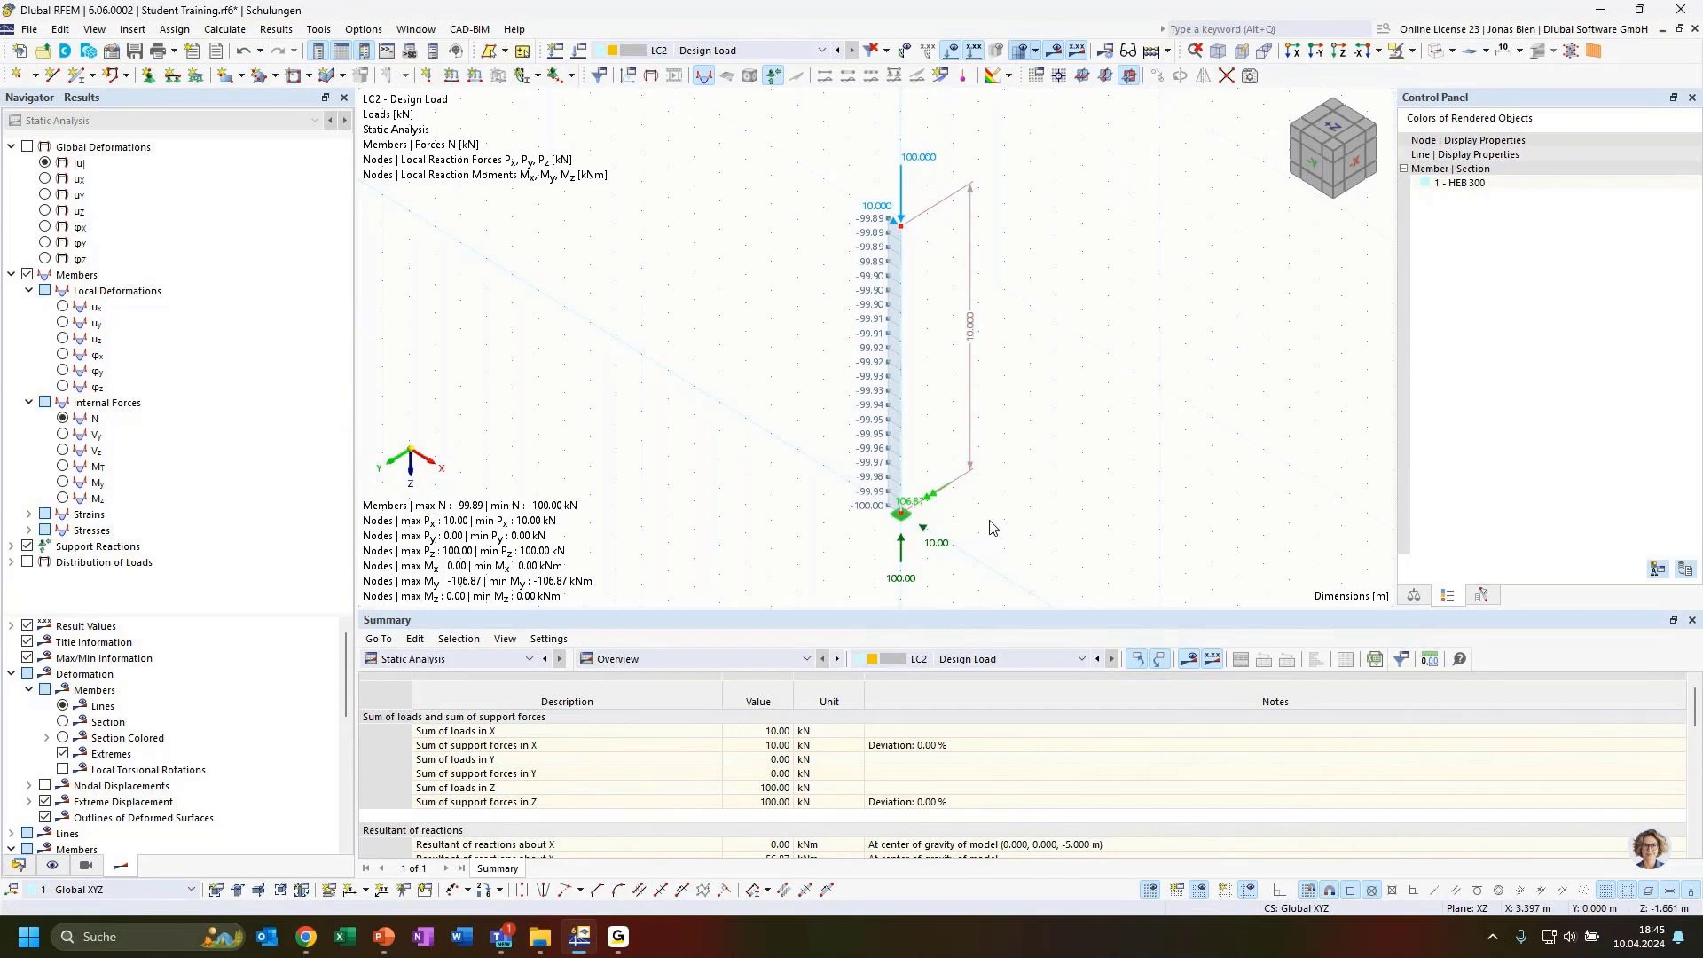
pyautogui.keyDown('ctrl'); pyautogui.moveTo(1006, 530); pyautogui.dragTo(1026, 503, button='middle'); pyautogui.keyUp('ctrl')
pyautogui.scroll(-2, 1033, 510)
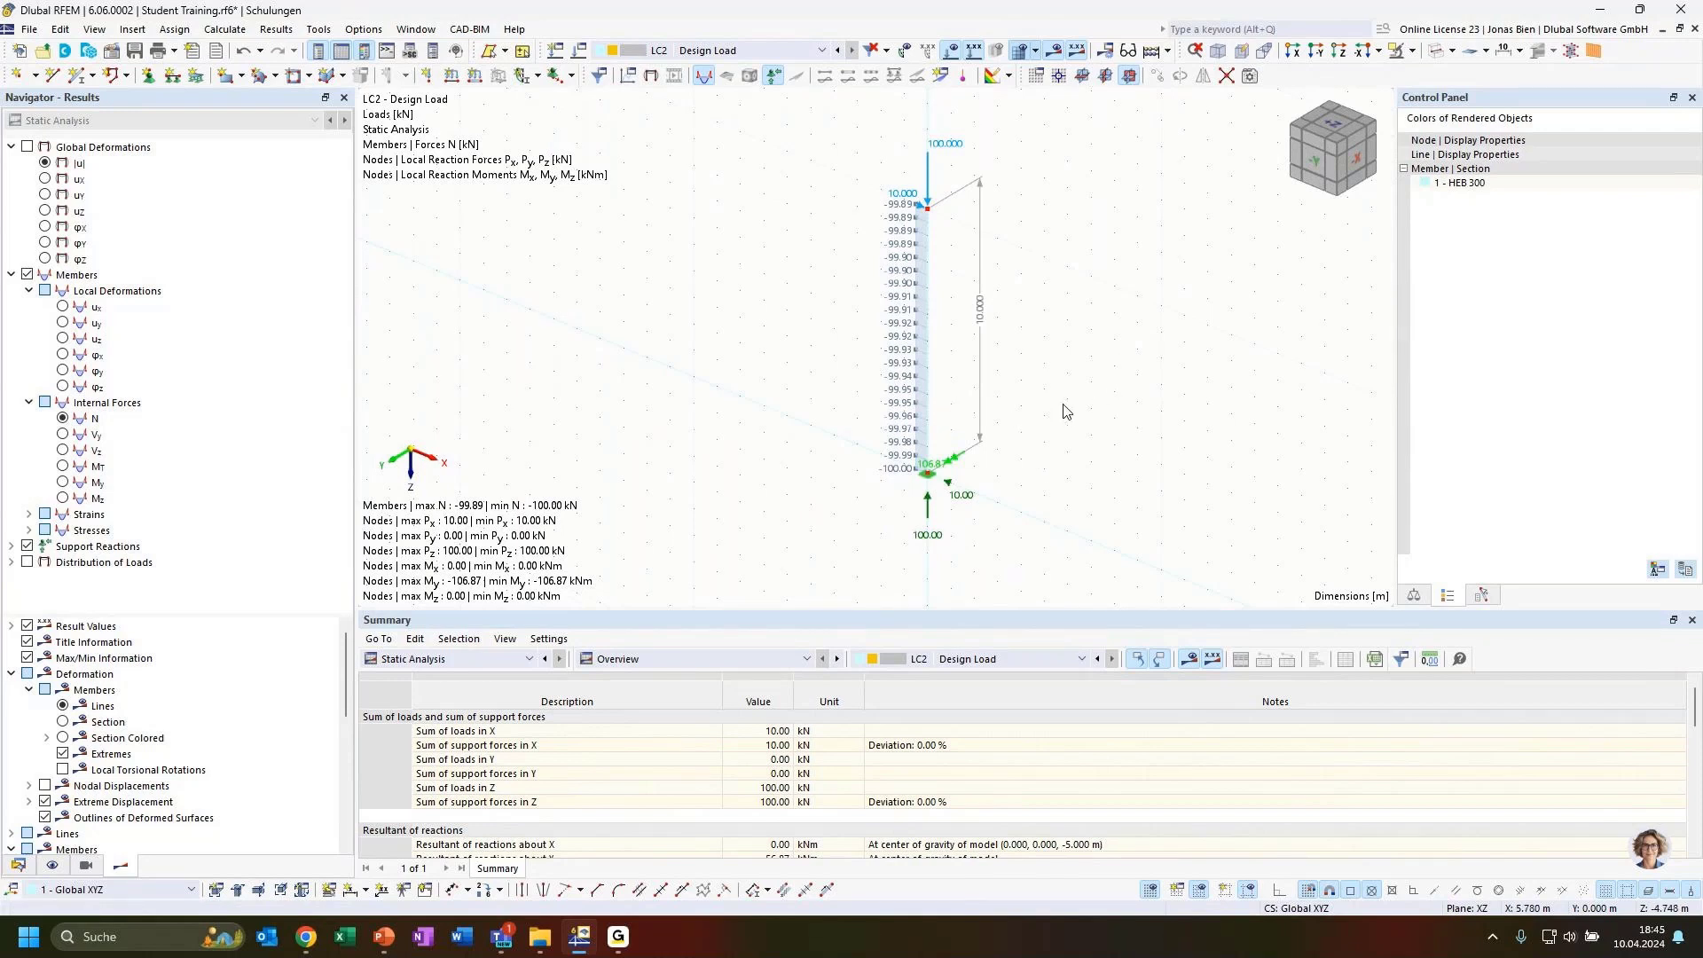
# Set the LC2 nodal load at the column top to Fx 20 kN and Fz 200 kN
pyautogui.doubleClick(929, 191)
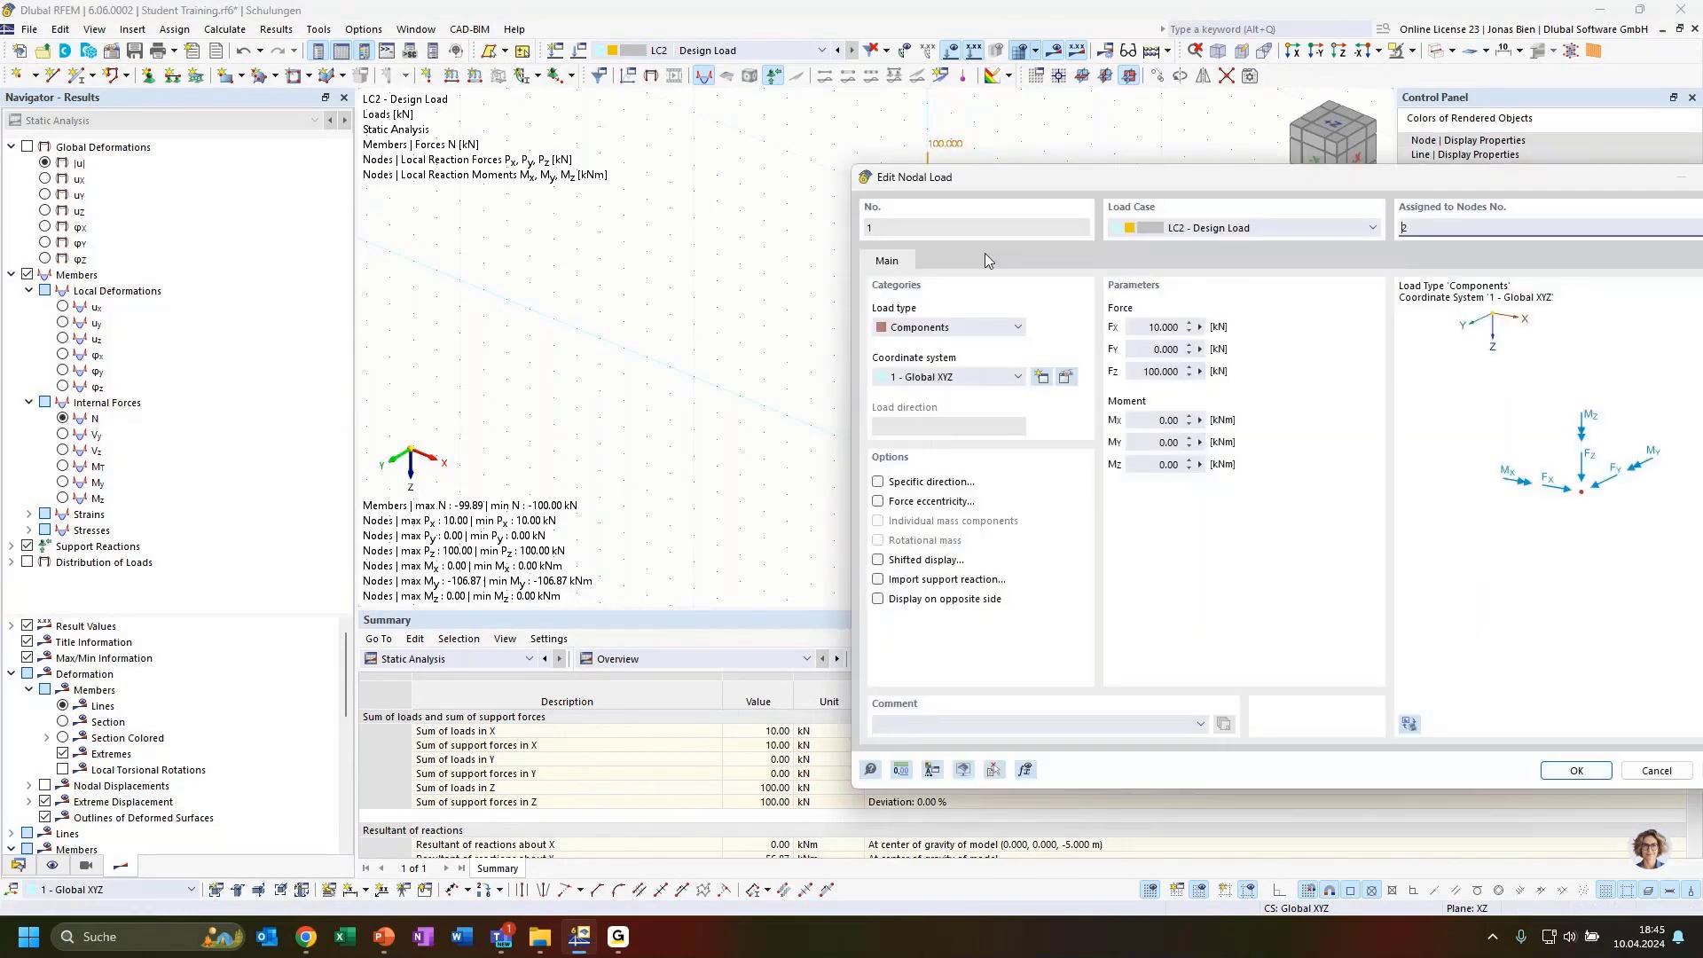
pyautogui.moveTo(1157, 327); pyautogui.dragTo(1143, 371)
pyautogui.write('22')
pyautogui.click(1384, 725)
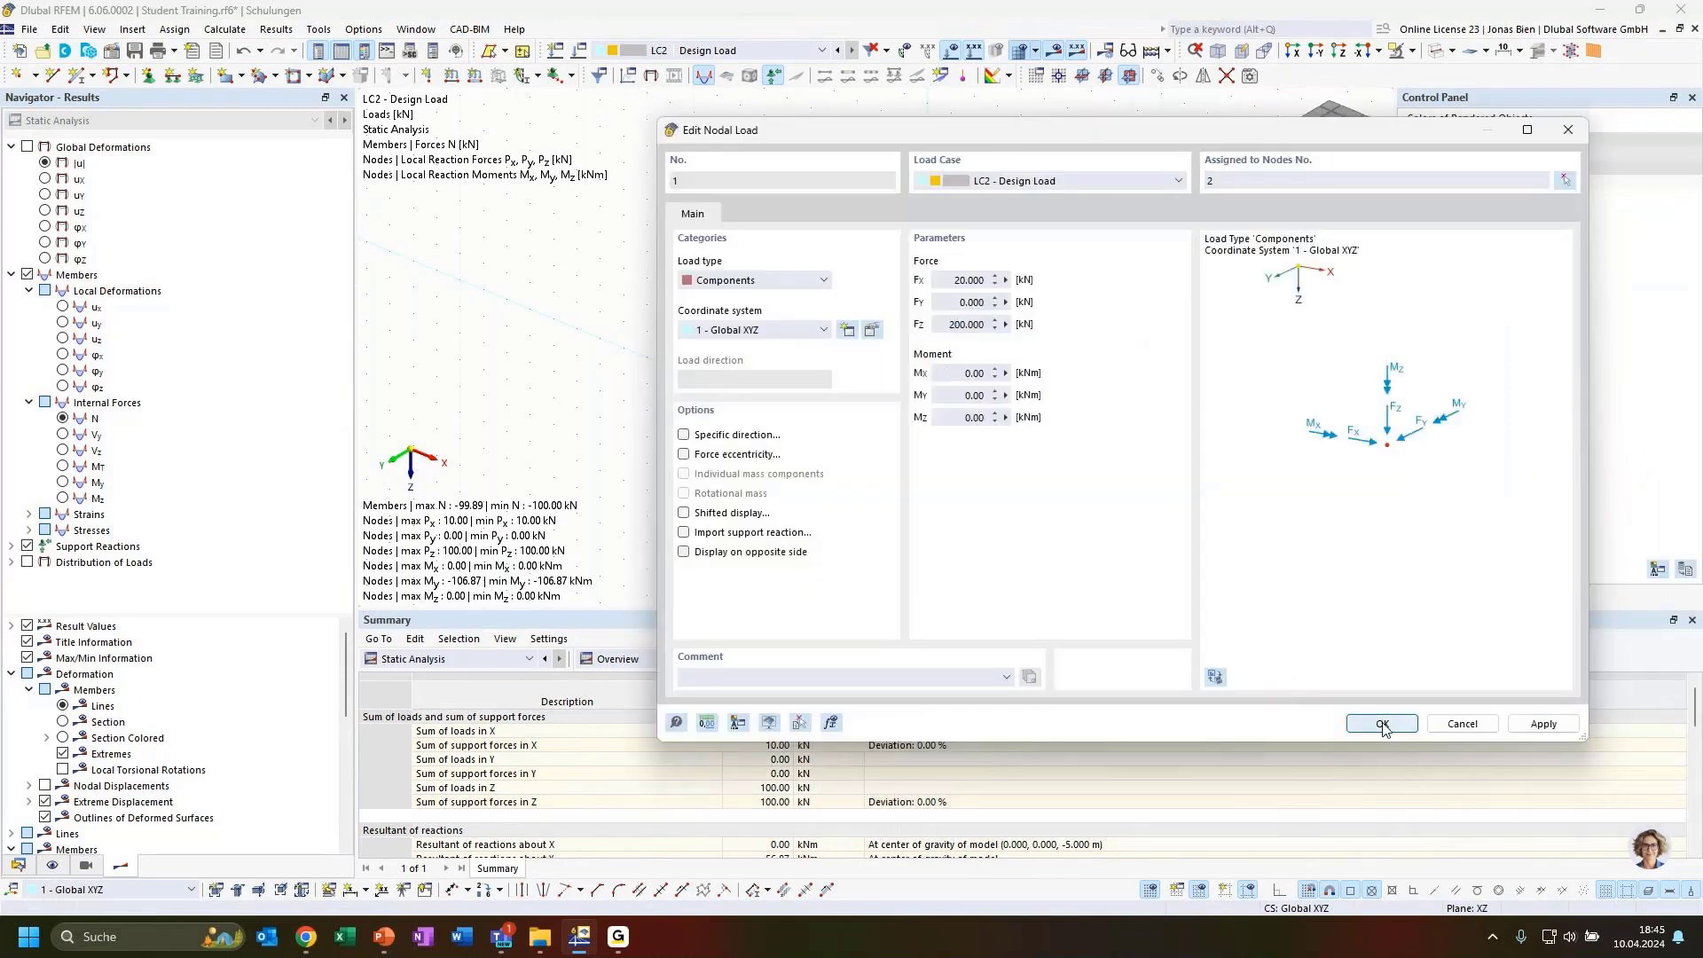
# Make LC2 the current load case, calculate it, and examine its axial force N and base reactions on the column
pyautogui.click(729, 53)
pyautogui.click(708, 80)
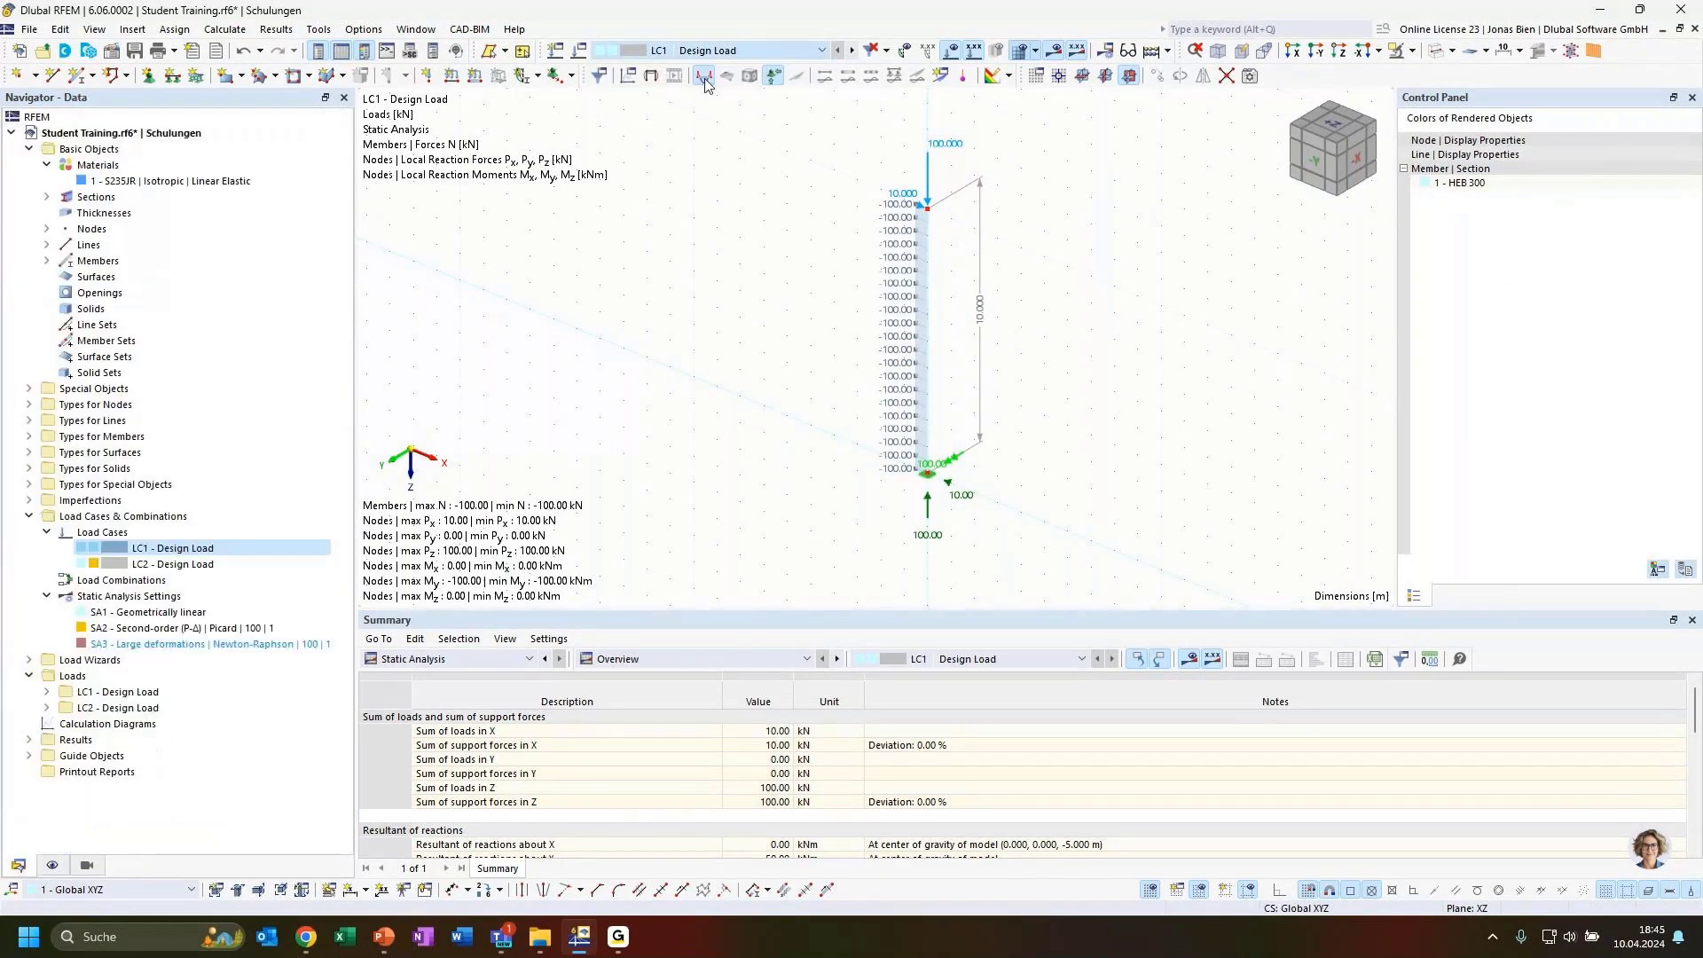
pyautogui.click(1053, 51)
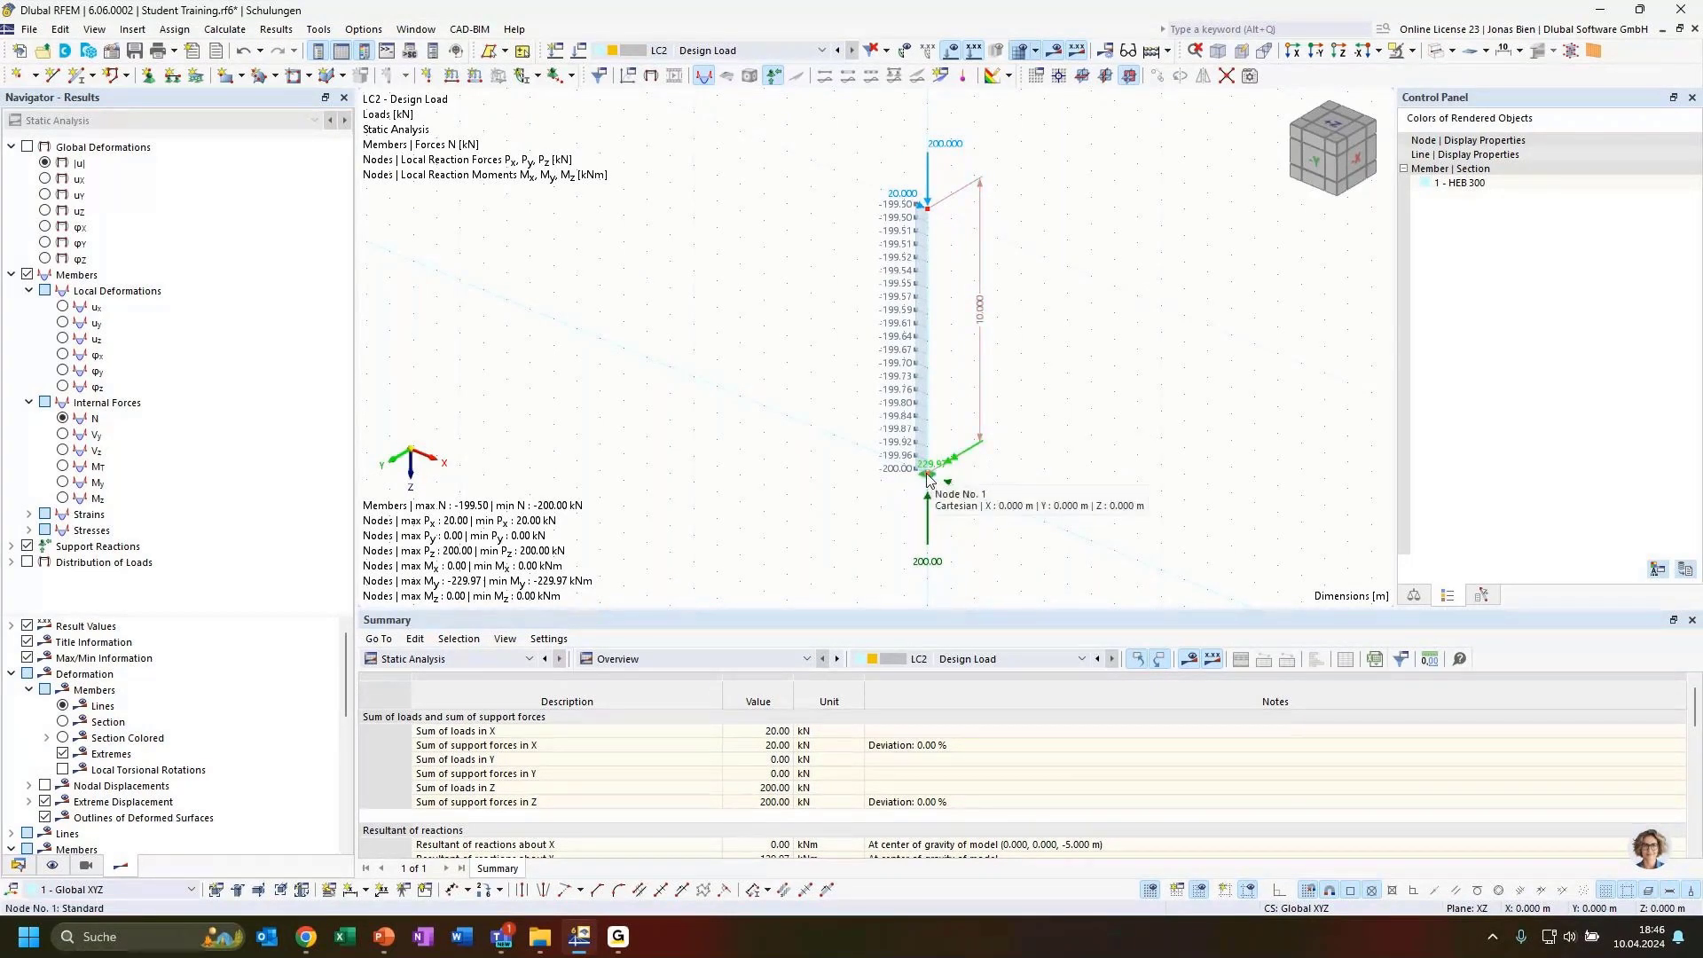
pyautogui.scroll(1, 929, 477)
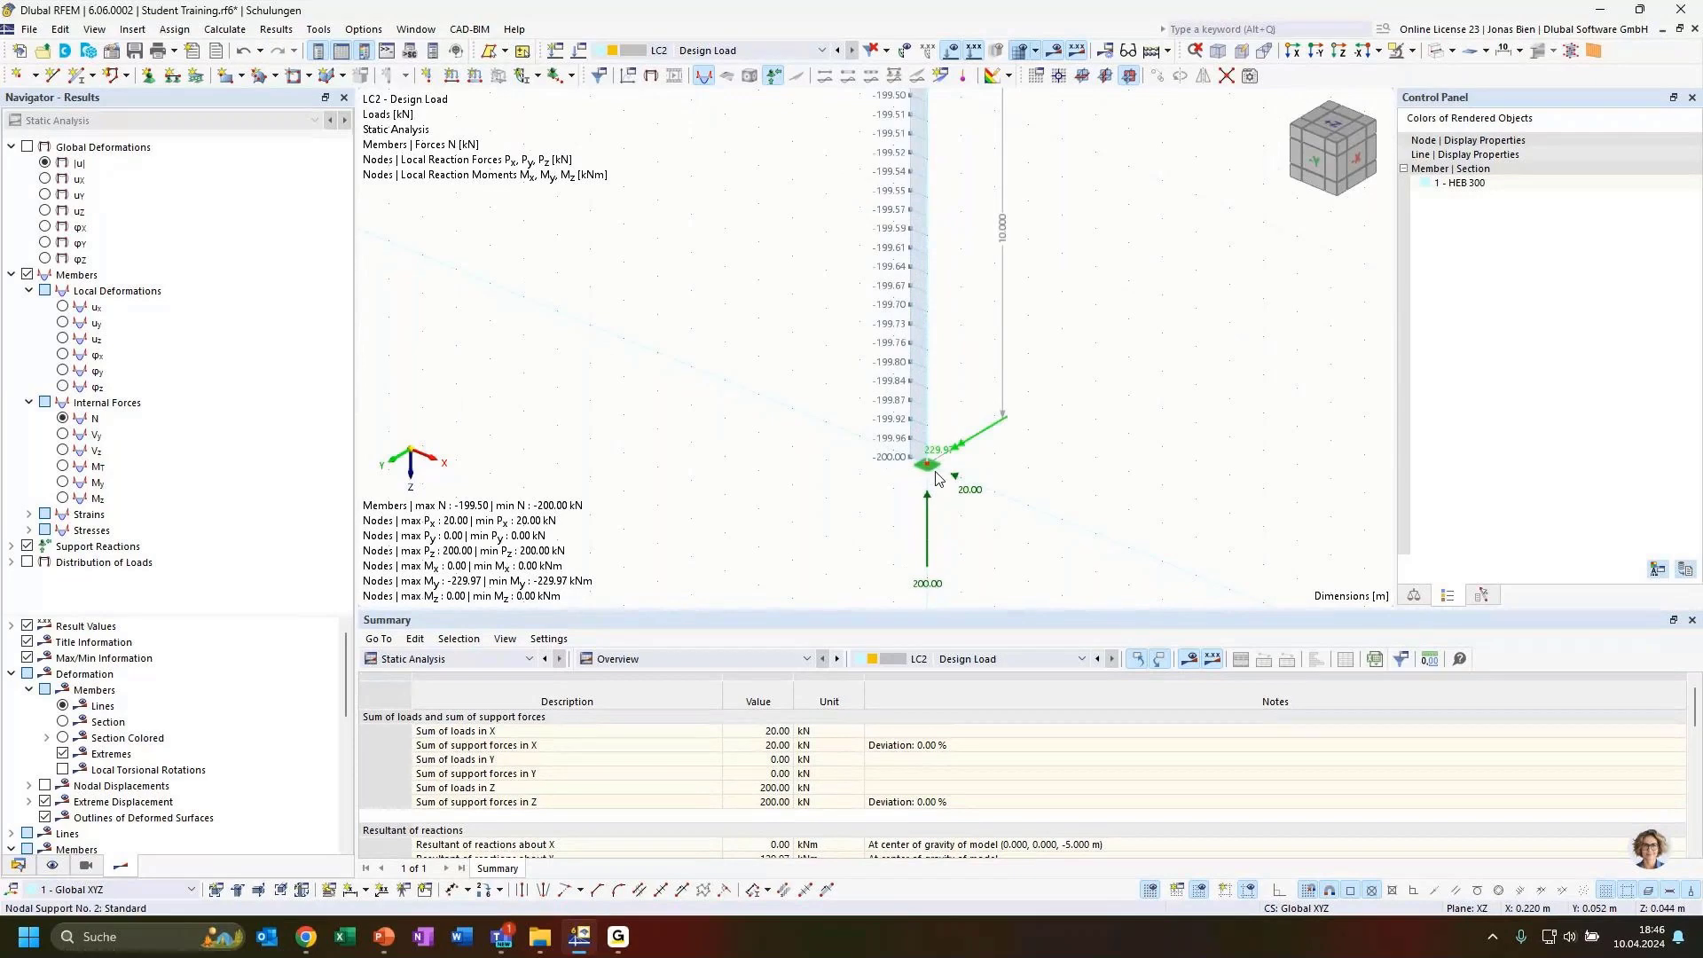
pyautogui.scroll(-2, 936, 478)
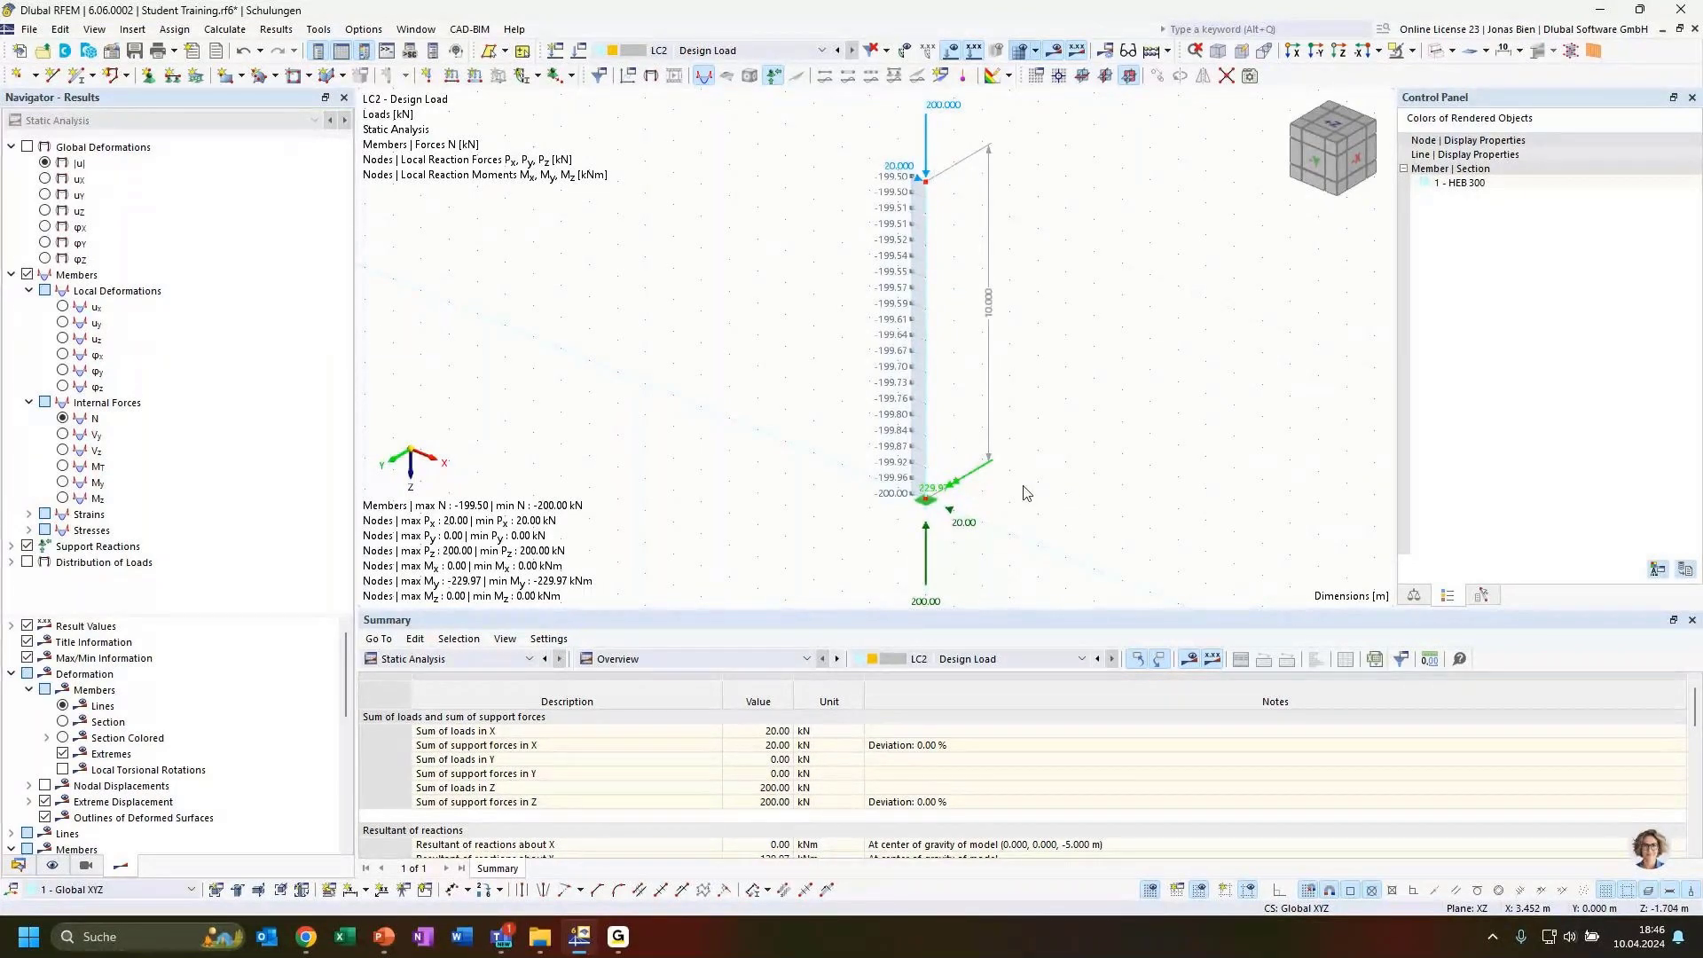
pyautogui.keyDown('ctrl'); pyautogui.moveTo(1024, 486); pyautogui.dragTo(1083, 457, button='middle'); pyautogui.keyUp('ctrl')
pyautogui.scroll(-1, 1055, 476)
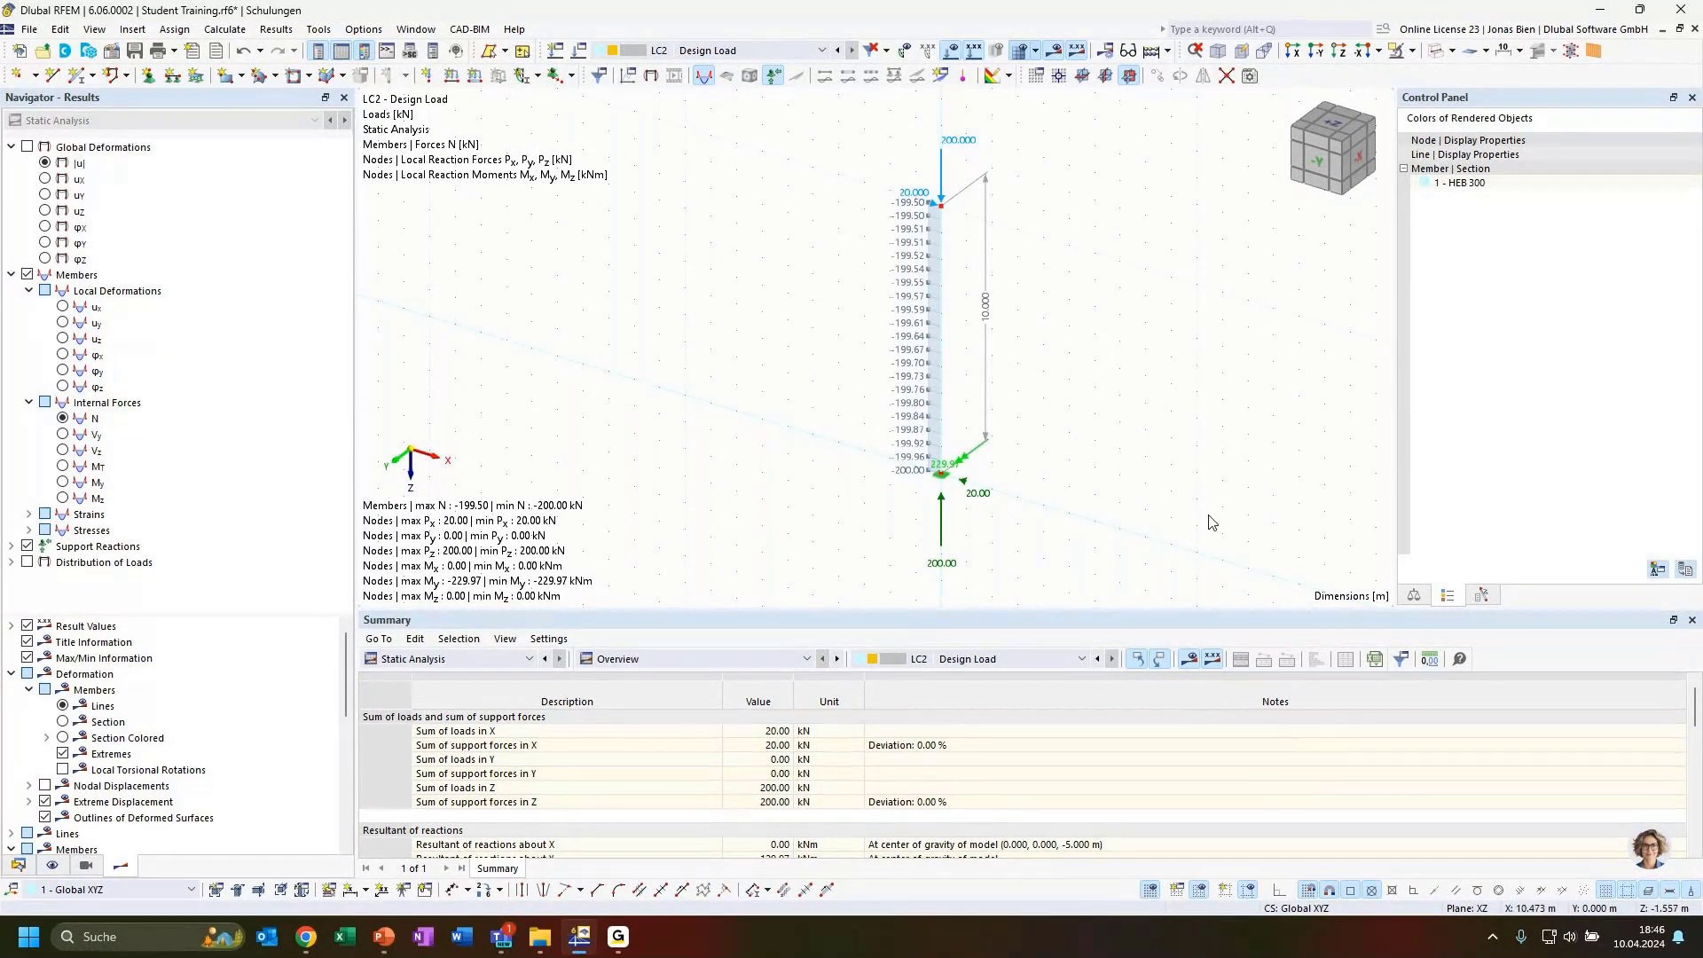
# Increase the LC2 nodal load at the column top to Fx 50 kN and Fz 500 kN
pyautogui.moveTo(1207, 515); pyautogui.dragTo(1116, 510, button='middle')
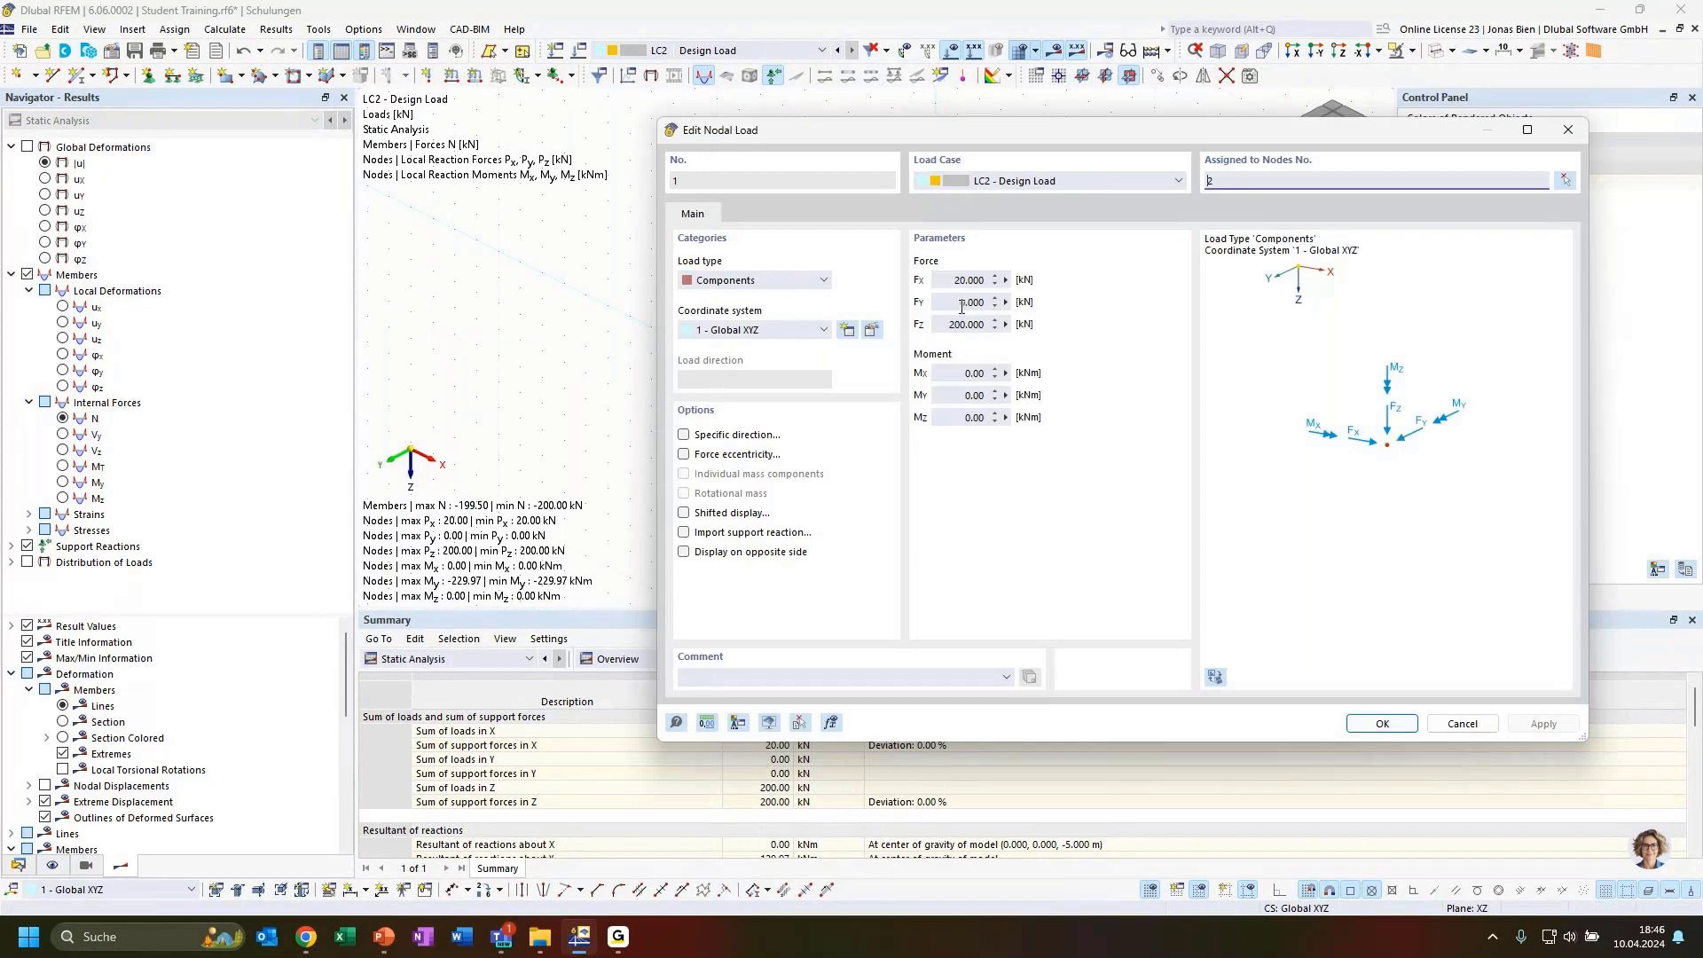
pyautogui.moveTo(989, 133); pyautogui.dragTo(852, 147)
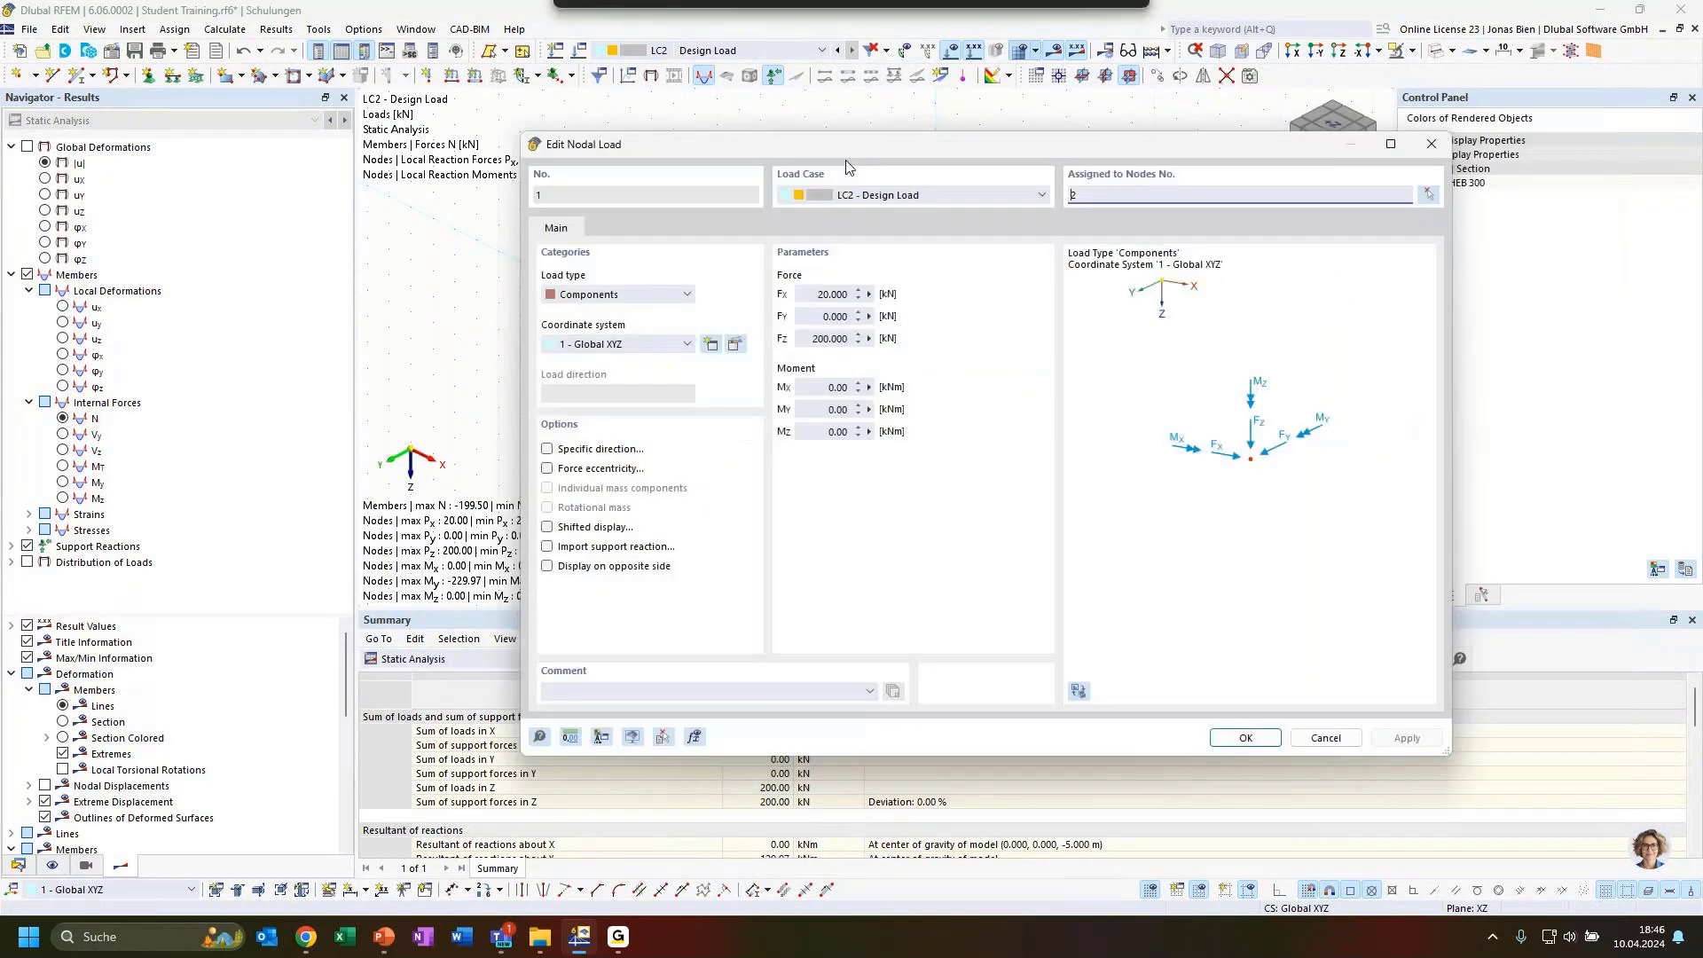
pyautogui.moveTo(824, 293); pyautogui.dragTo(817, 293)
pyautogui.write('5')
pyautogui.moveTo(819, 338); pyautogui.dragTo(812, 338)
pyautogui.write('5')
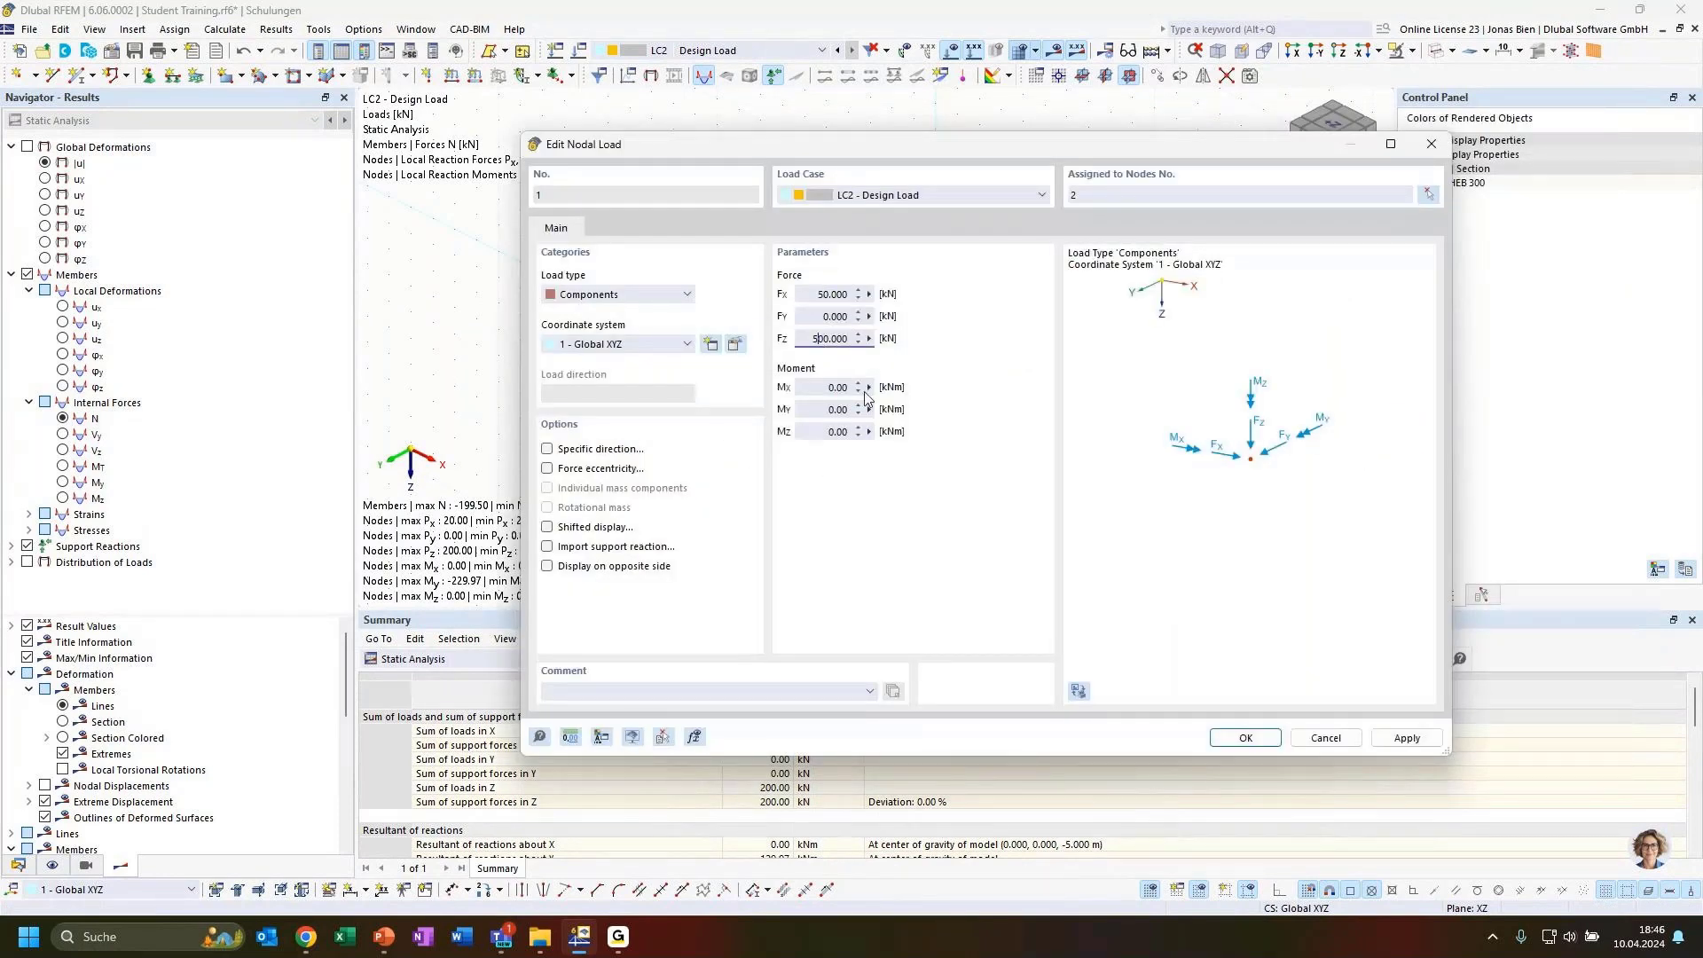
pyautogui.click(1246, 738)
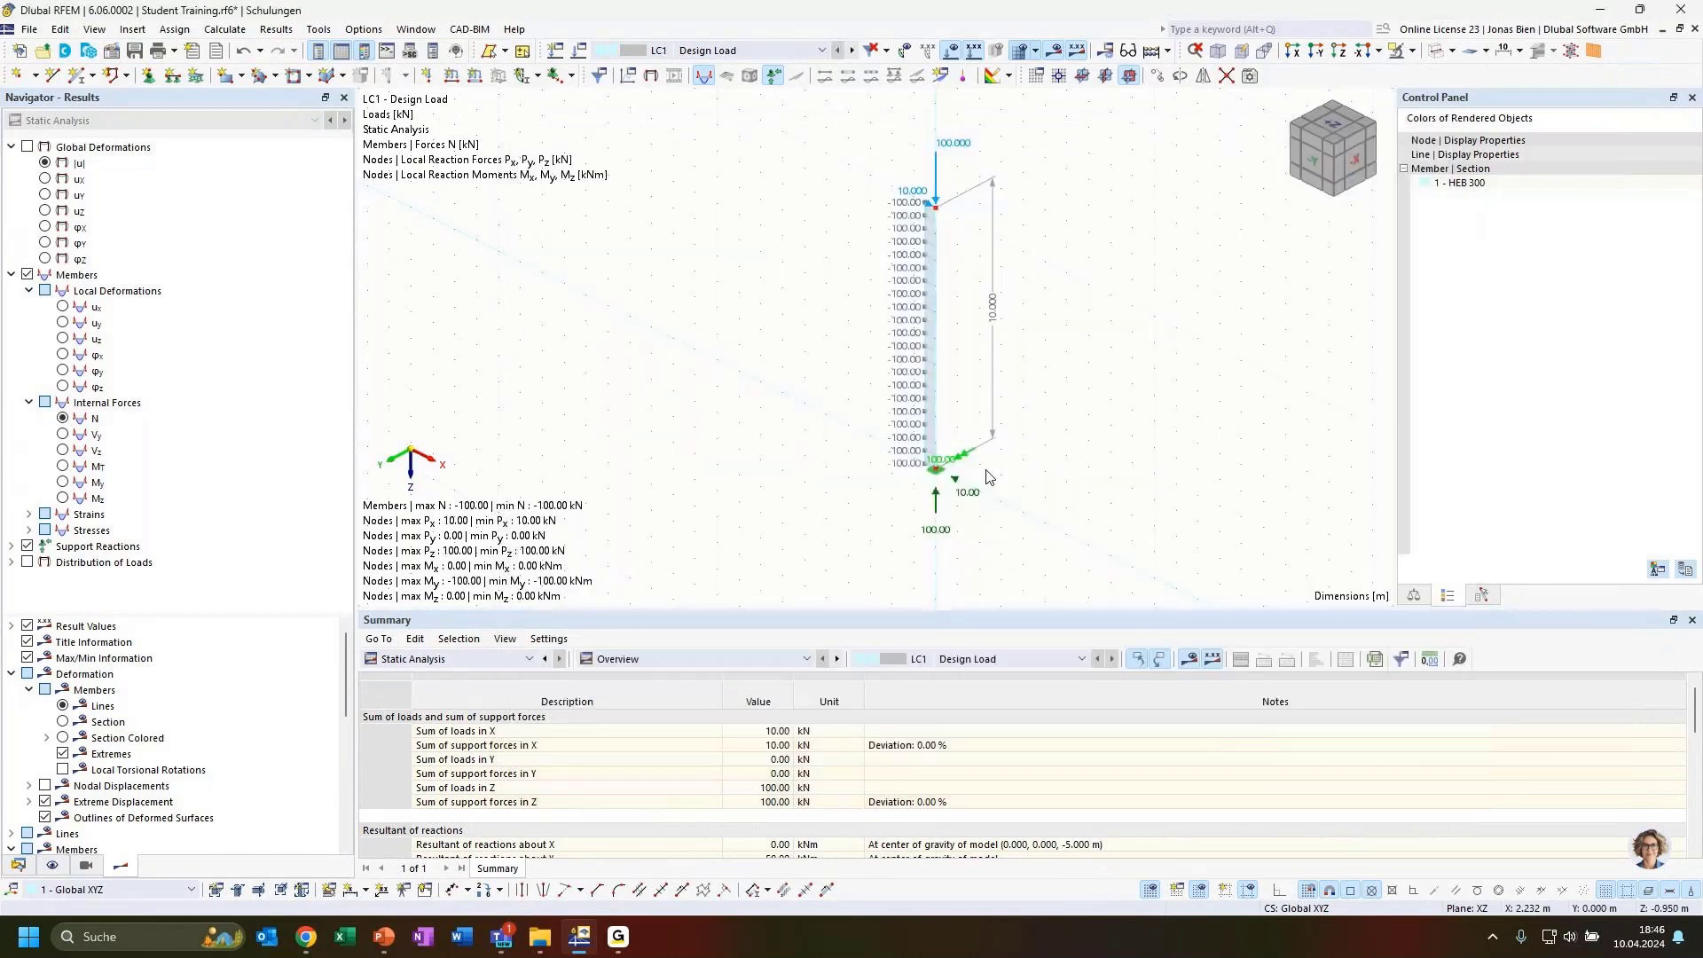
# Recalculate LC2, close the message dialog and locate the listed calculation error's FE node in the model
pyautogui.click(721, 53)
pyautogui.click(721, 82)
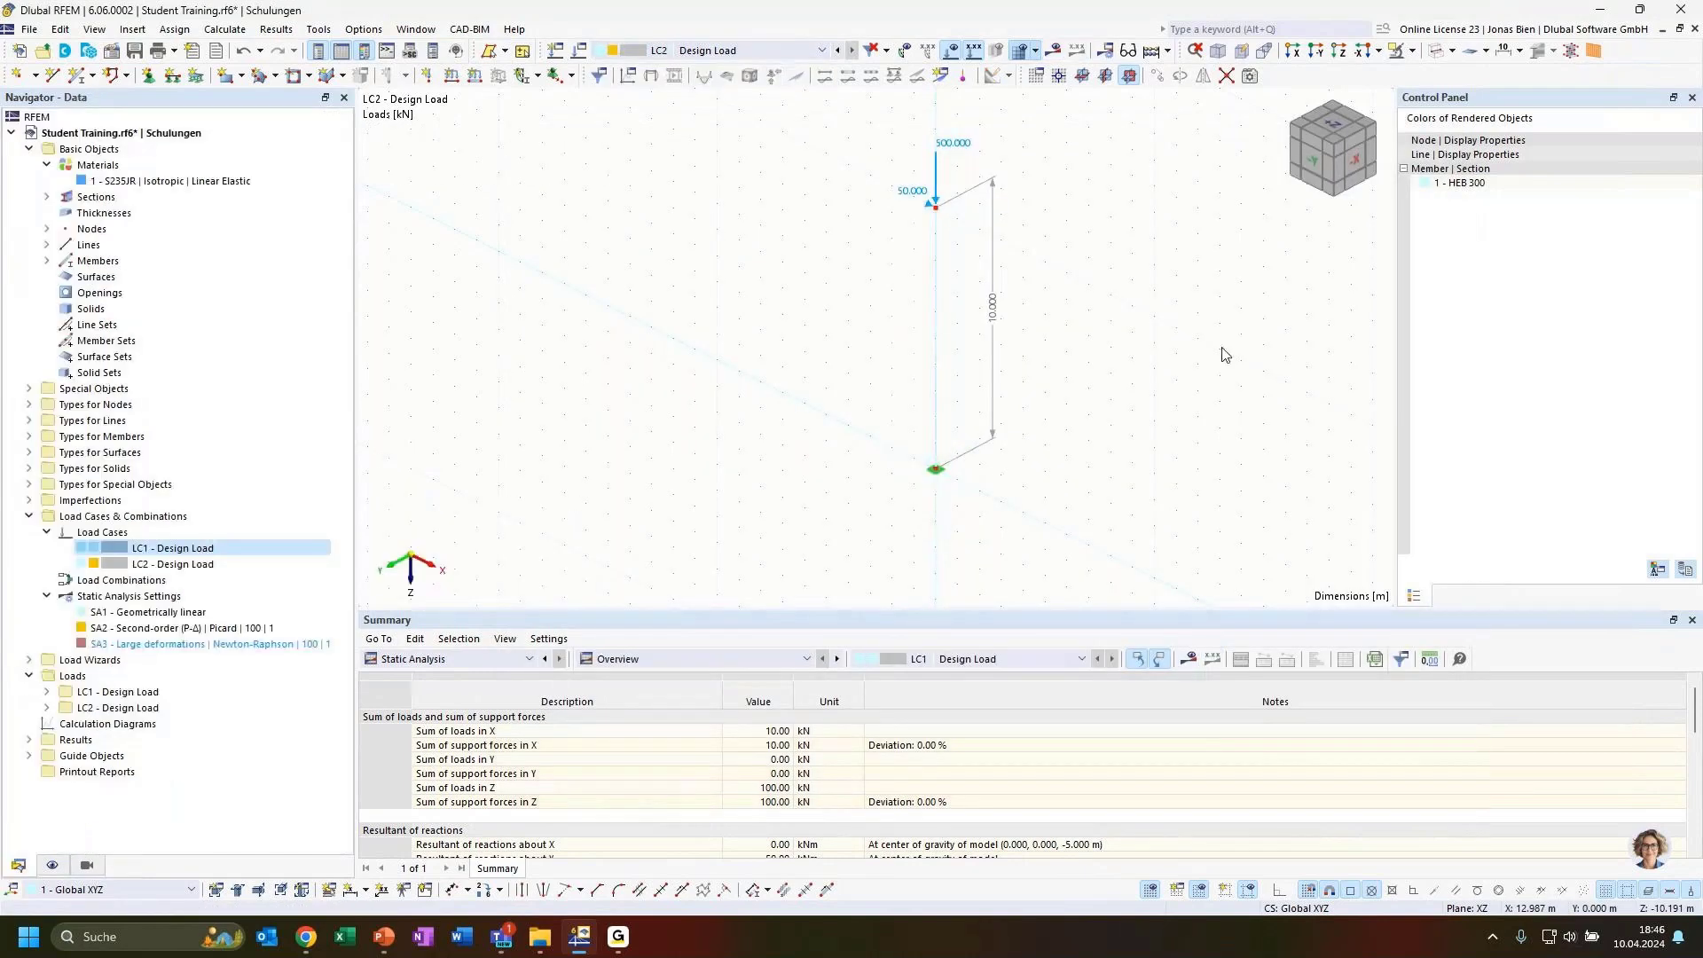
pyautogui.press('F5')
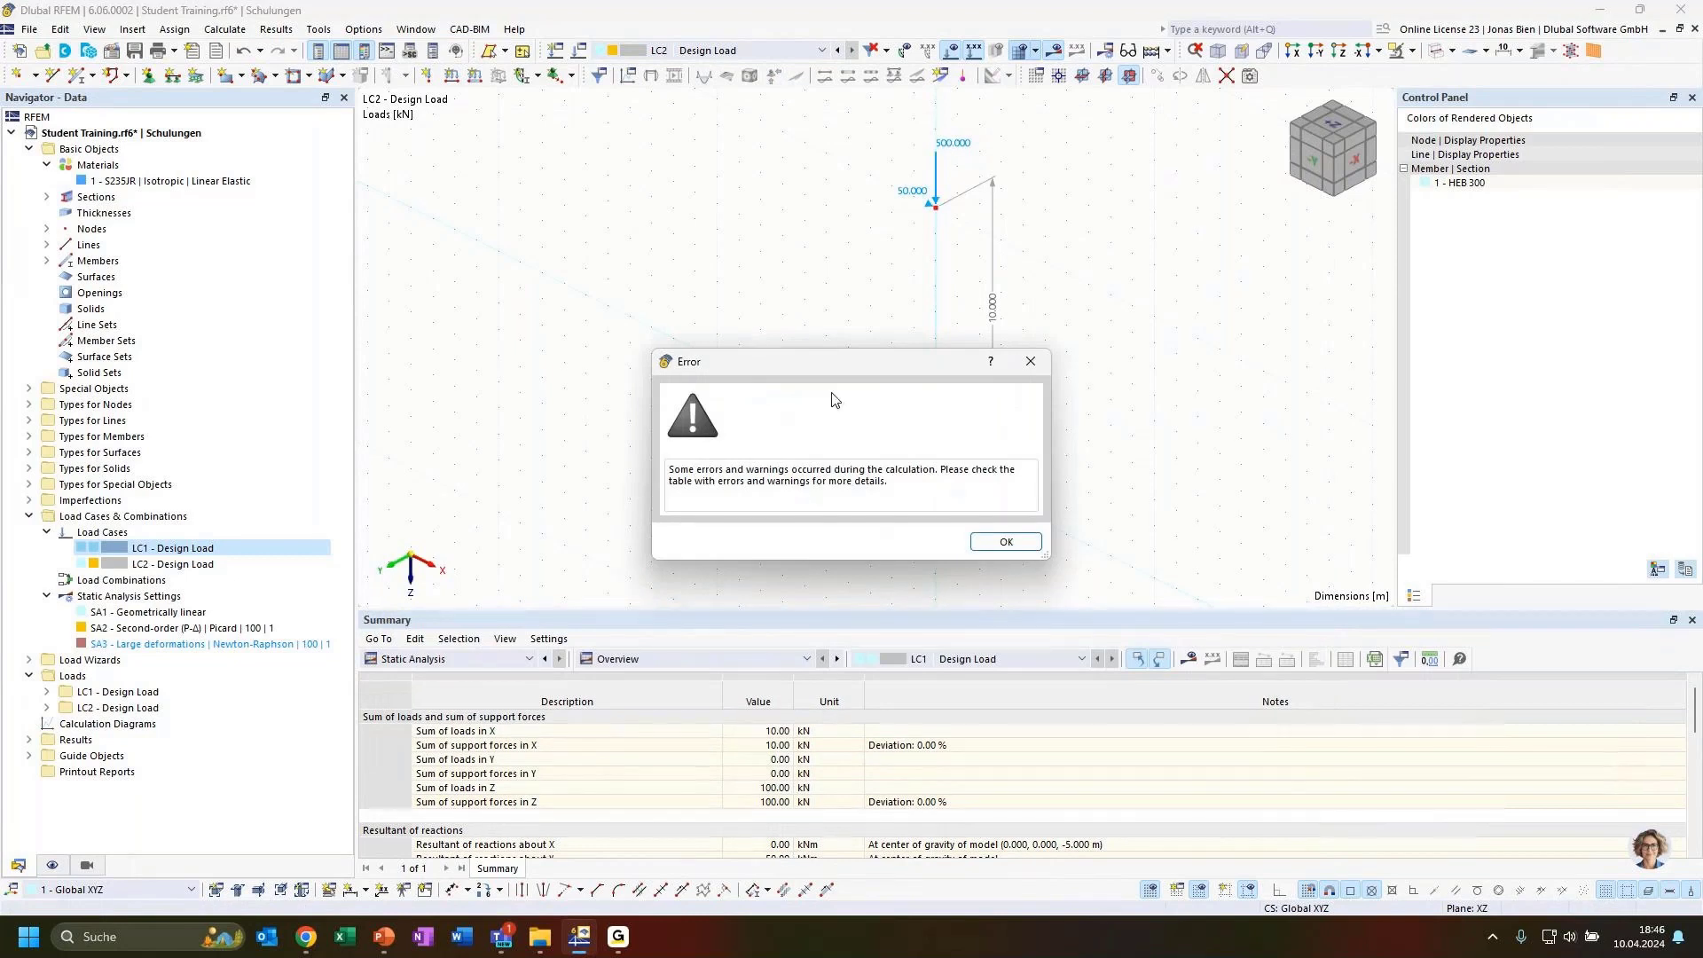
pyautogui.moveTo(838, 377); pyautogui.dragTo(585, 336)
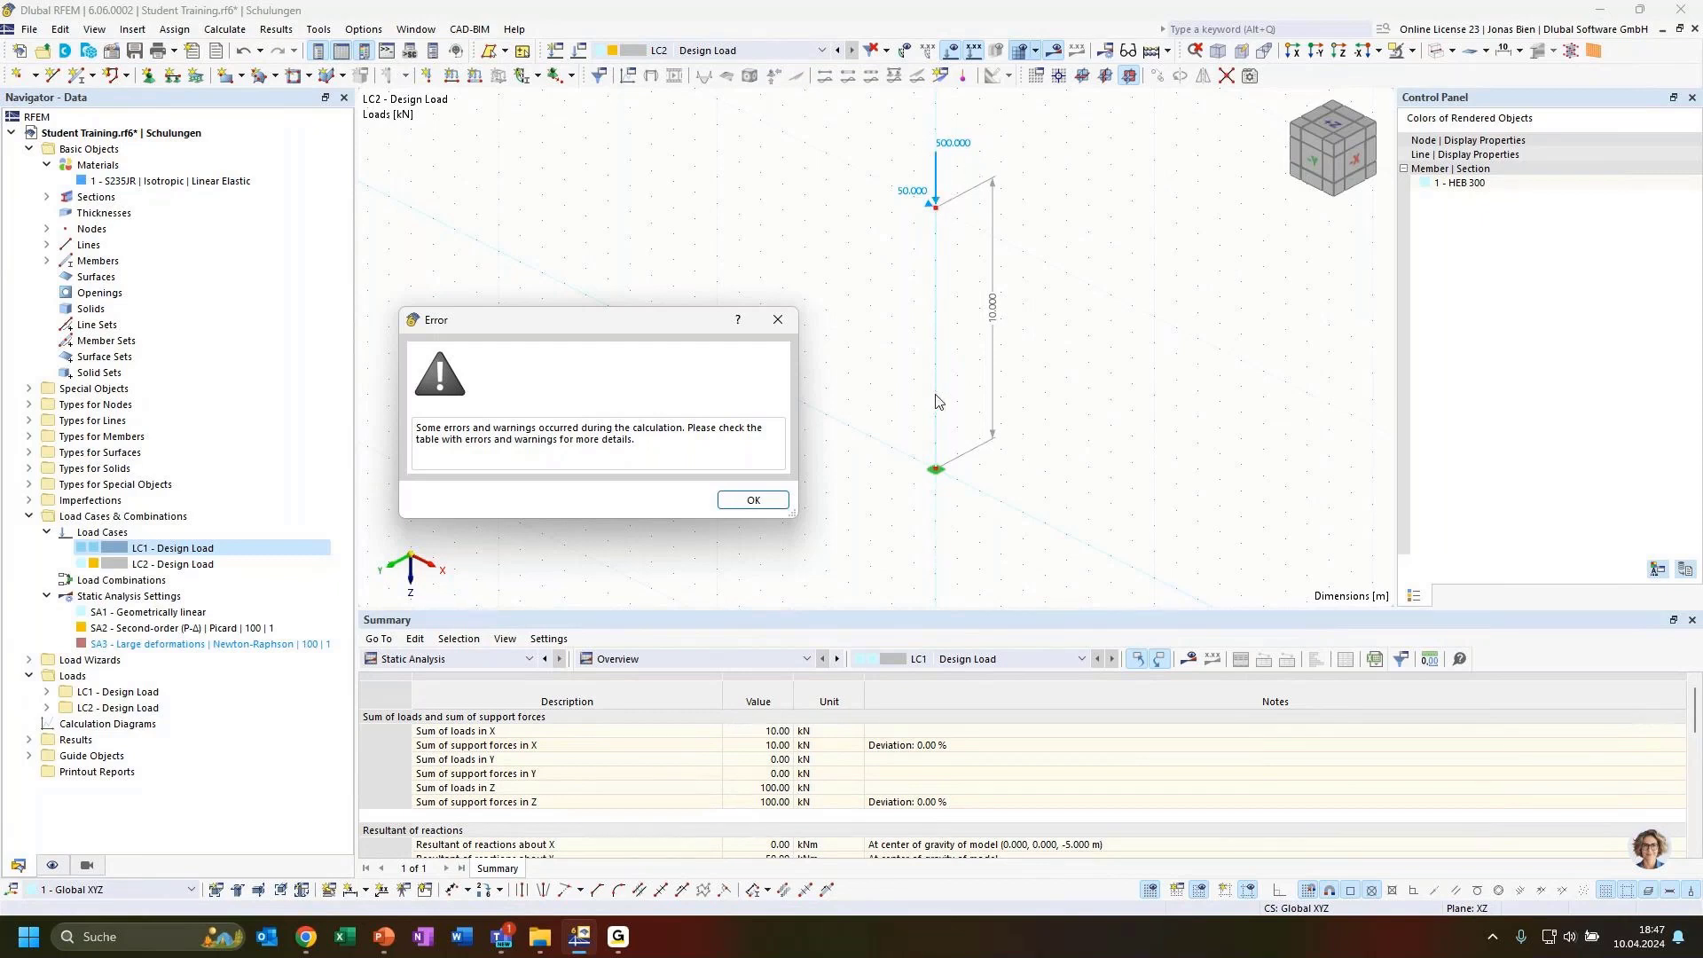
pyautogui.click(755, 500)
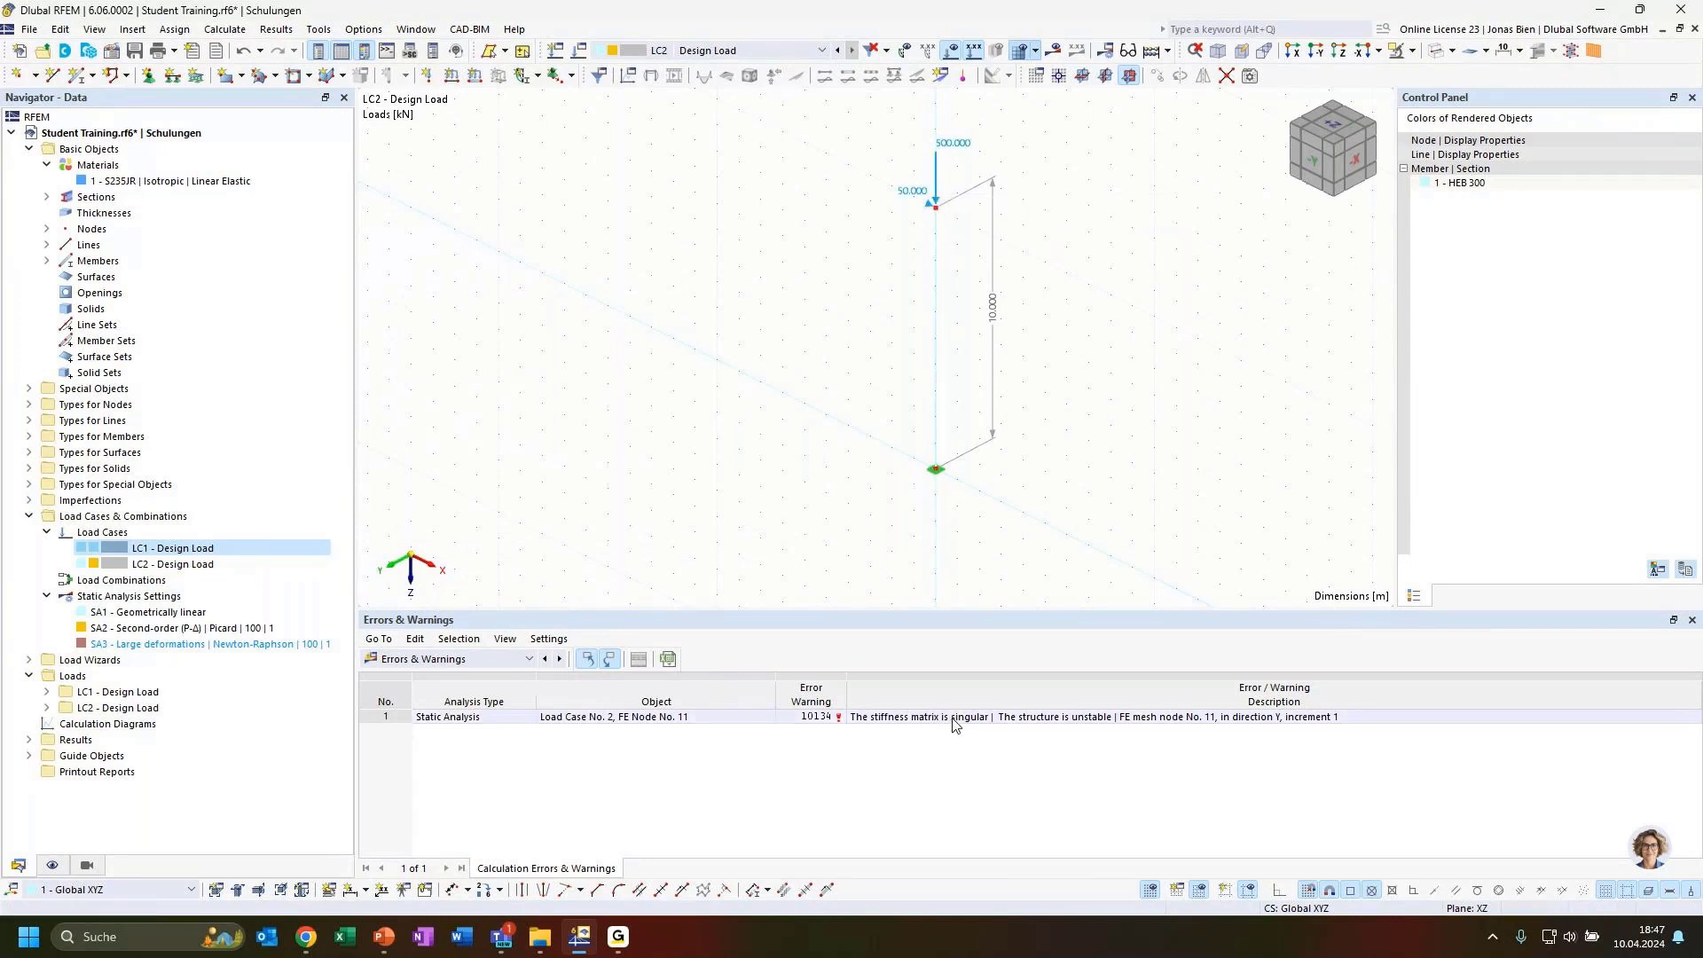
pyautogui.click(1064, 726)
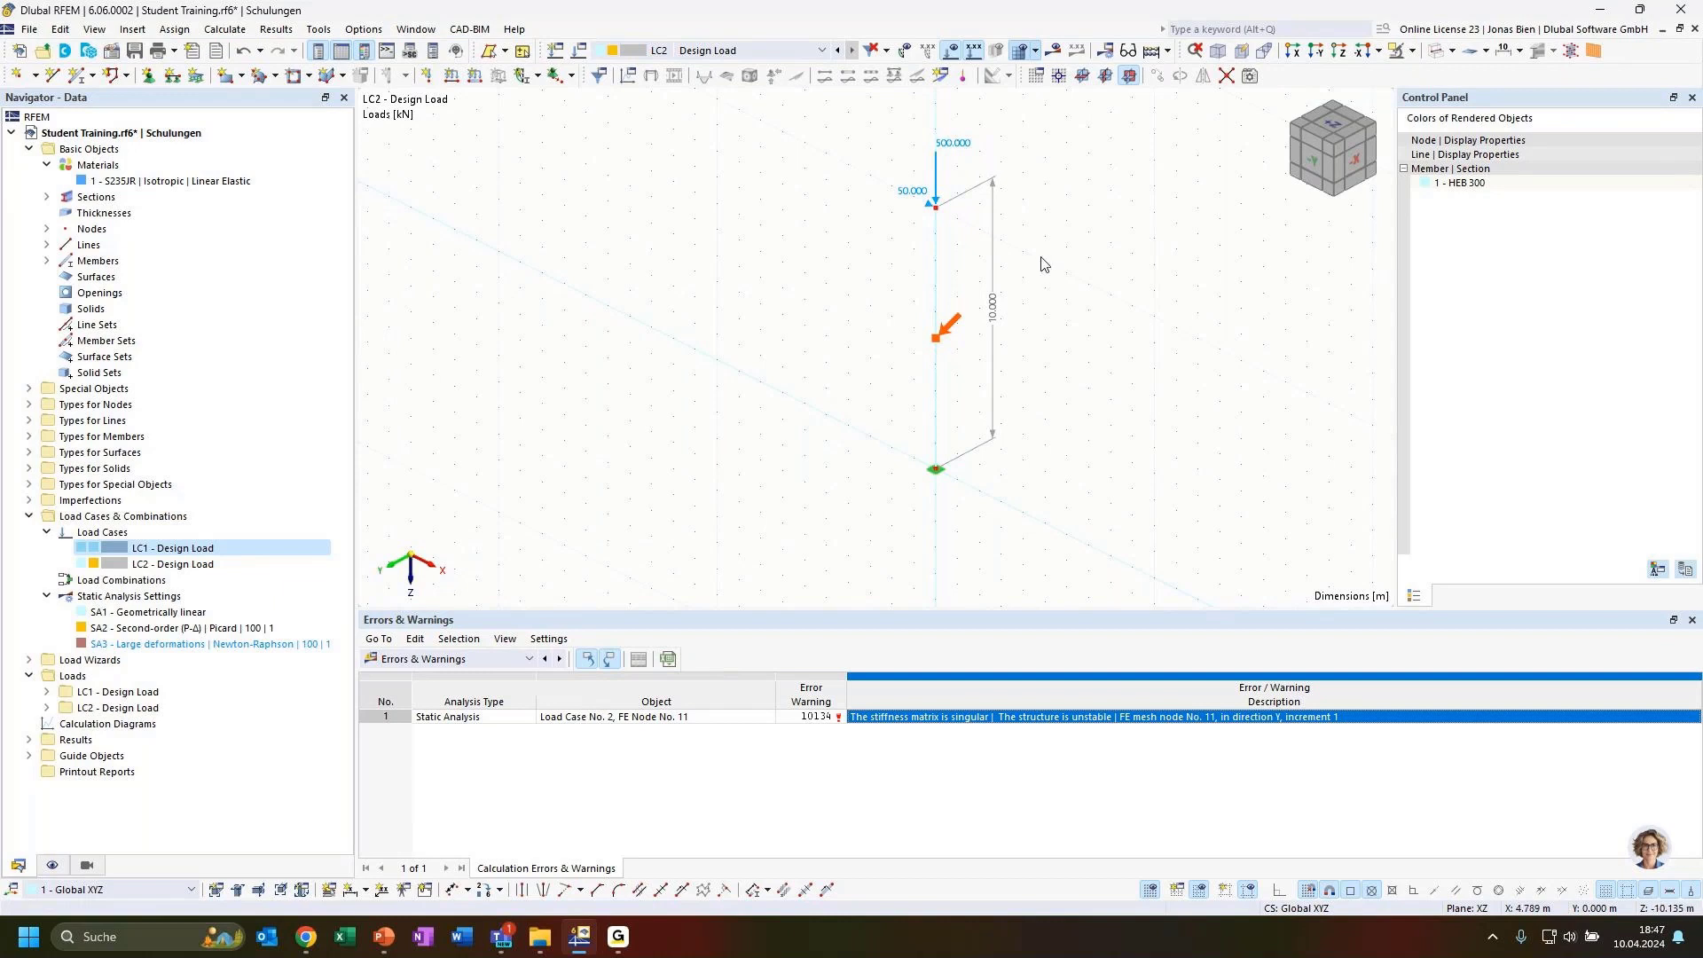
pyautogui.moveTo(1044, 256); pyautogui.dragTo(1061, 293, button='middle')
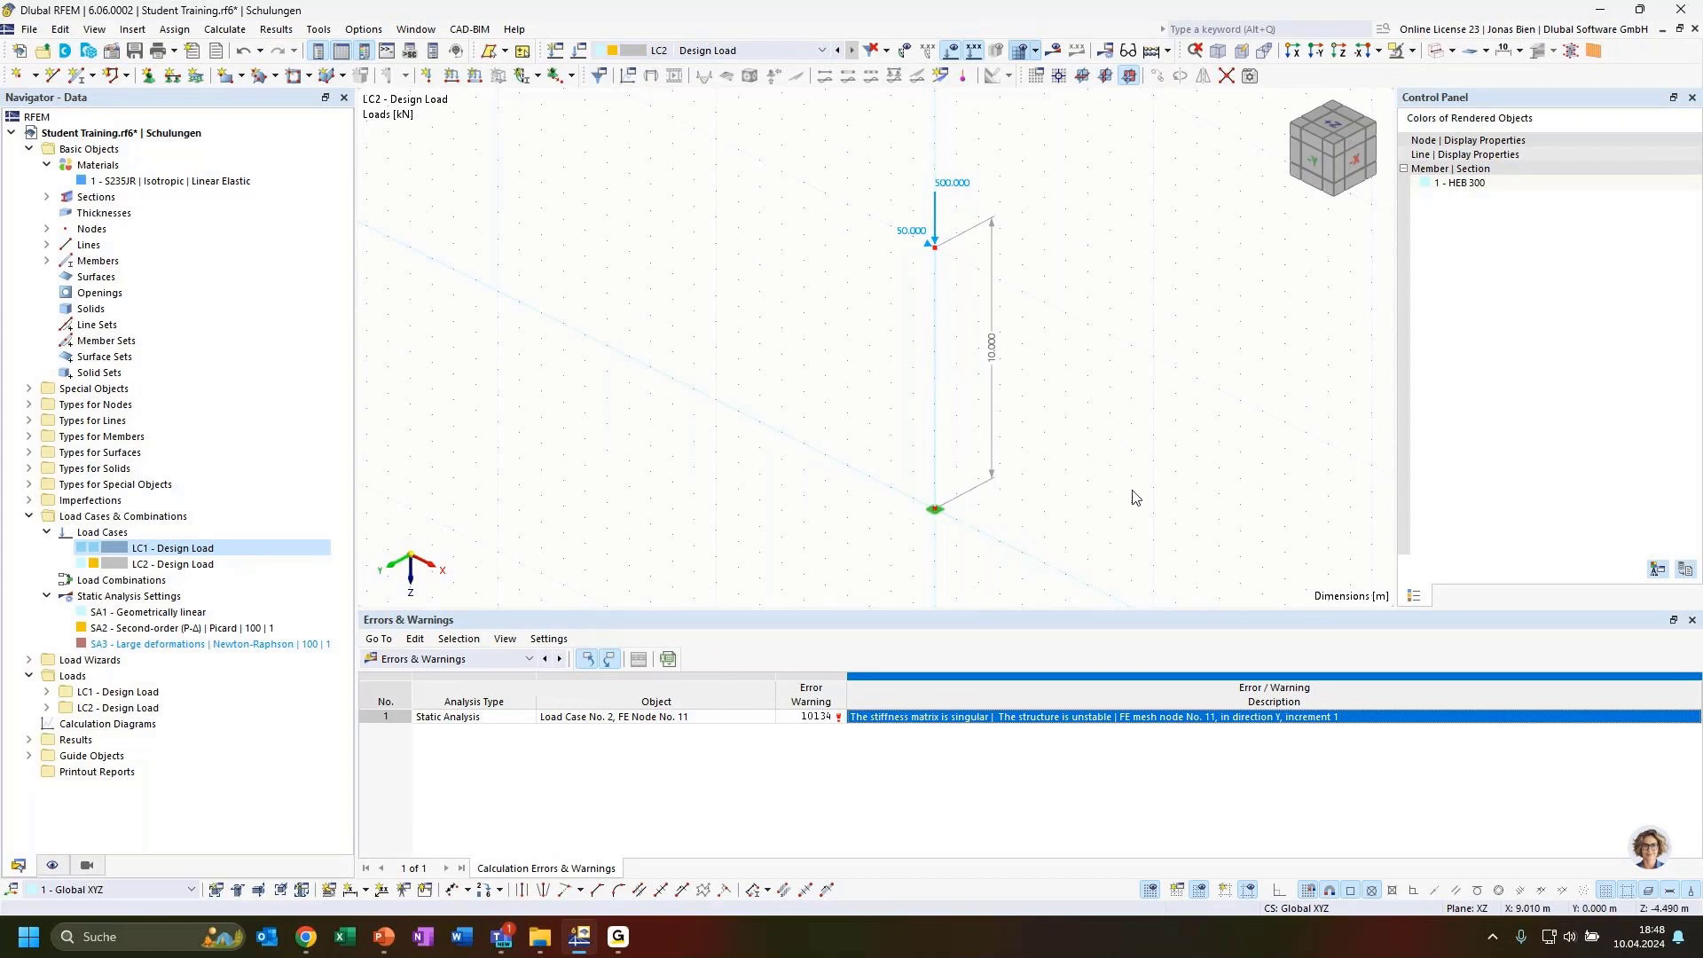
# Delete load case LC2 from the model
pyautogui.click(772, 50)
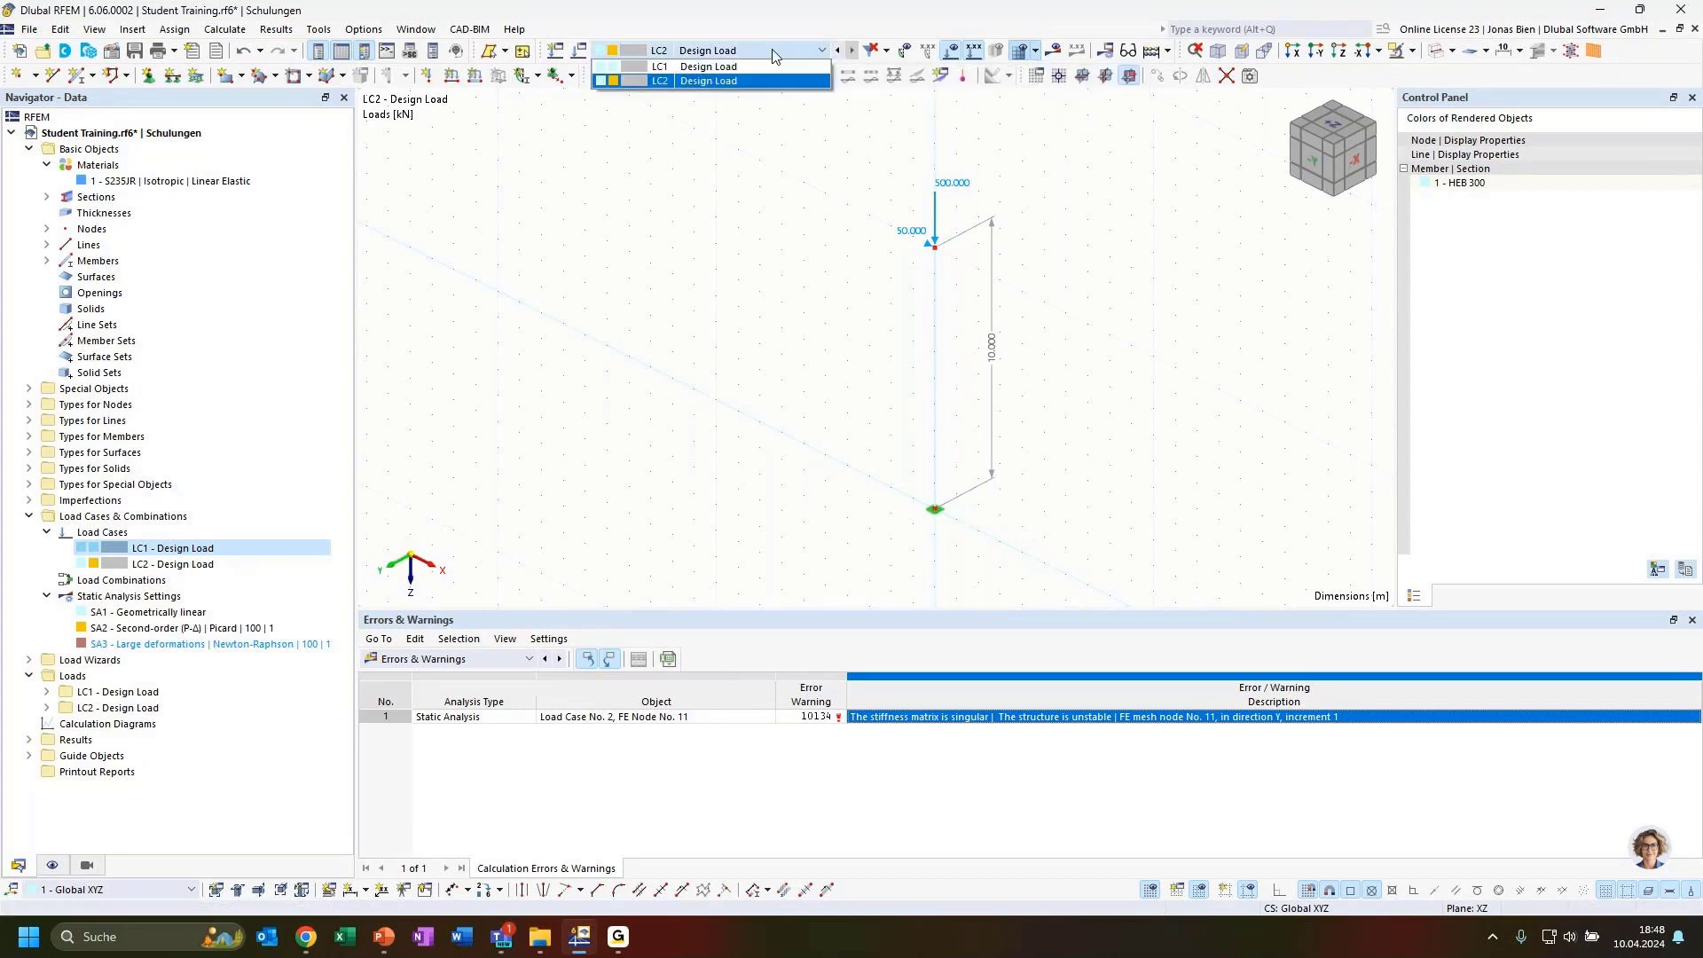
pyautogui.click(772, 52)
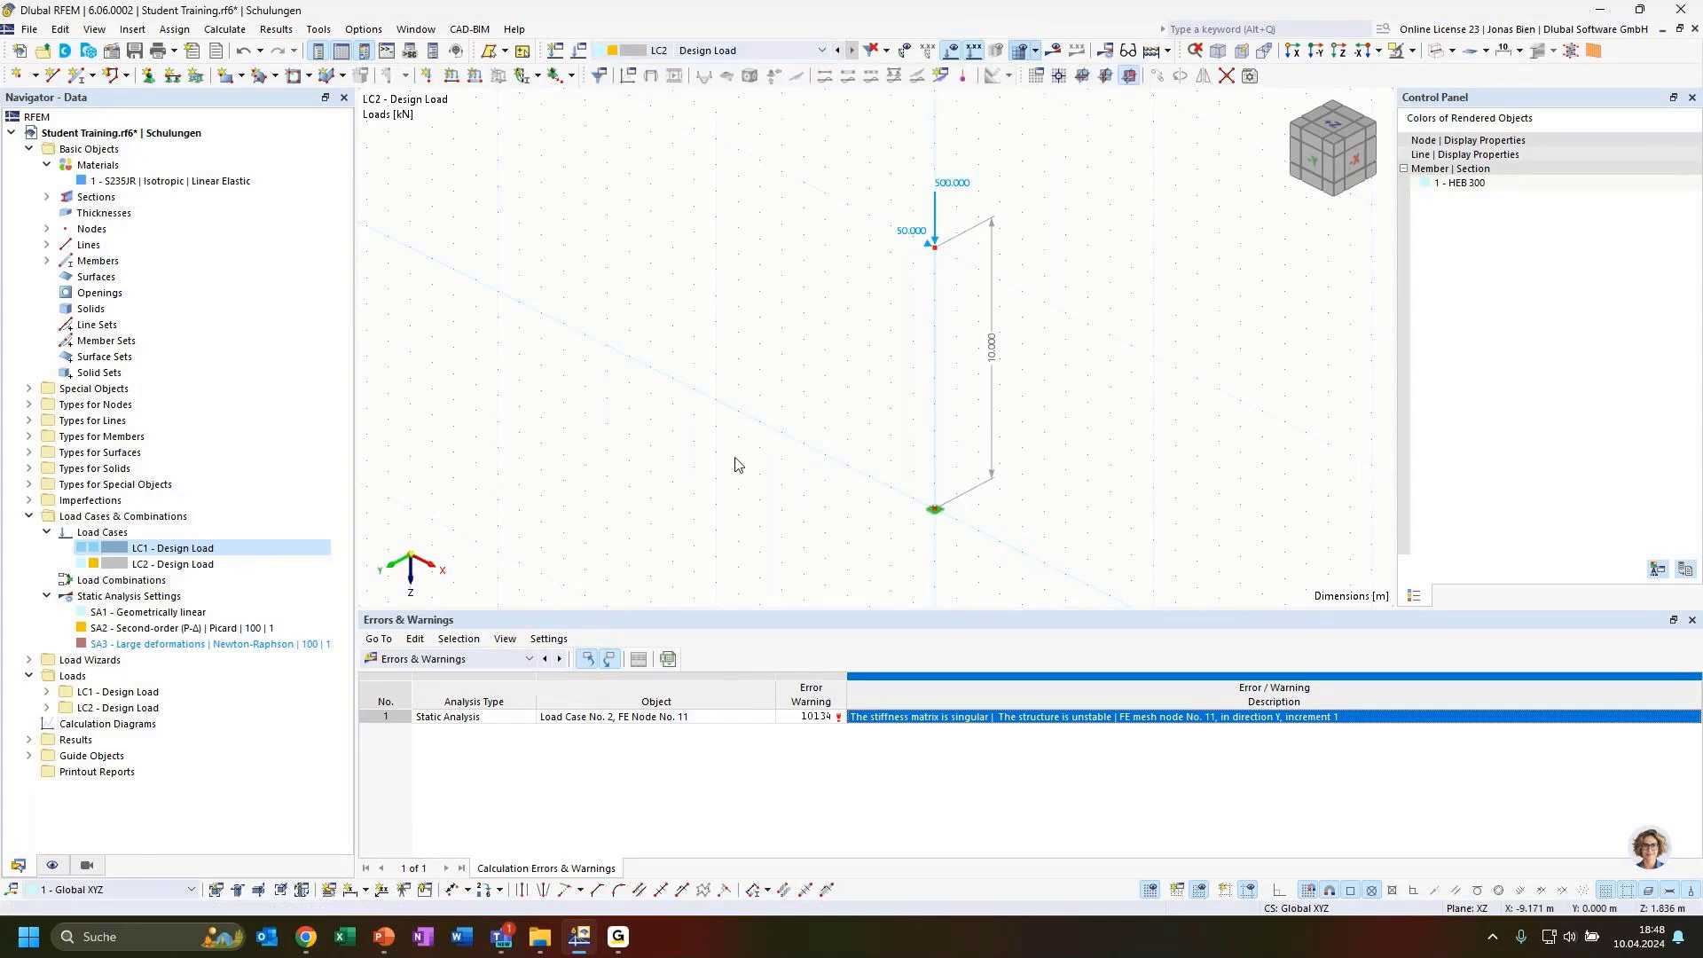
pyautogui.rightClick(176, 569)
pyautogui.click(266, 706)
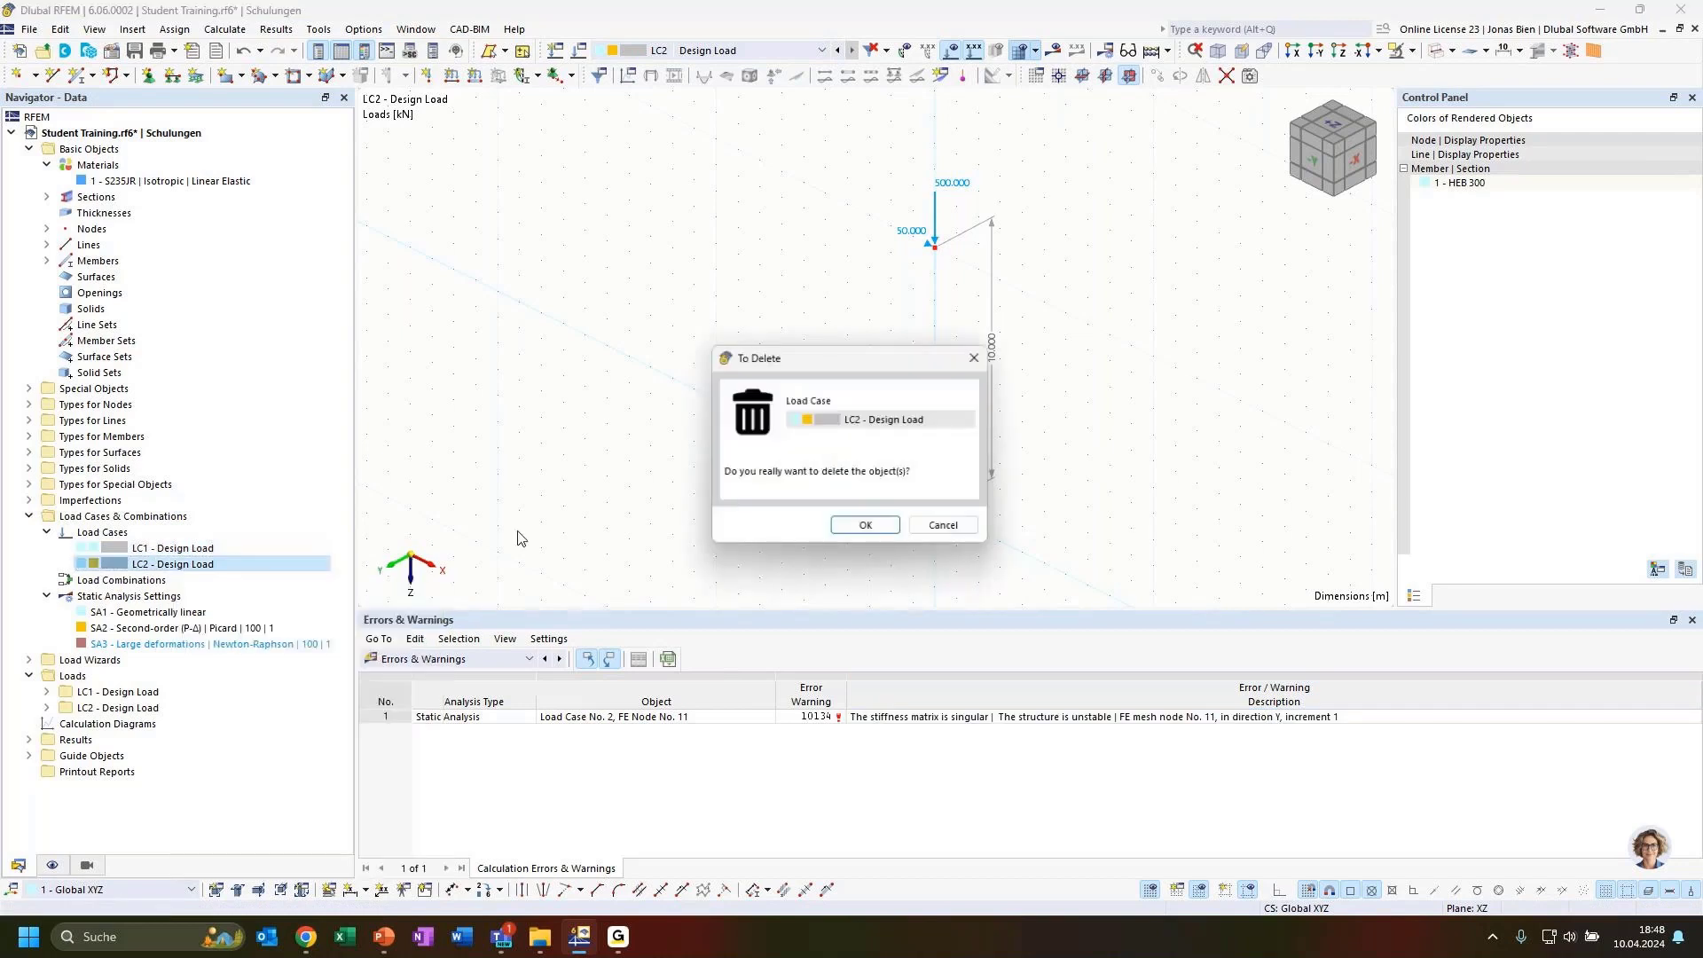
pyautogui.click(854, 531)
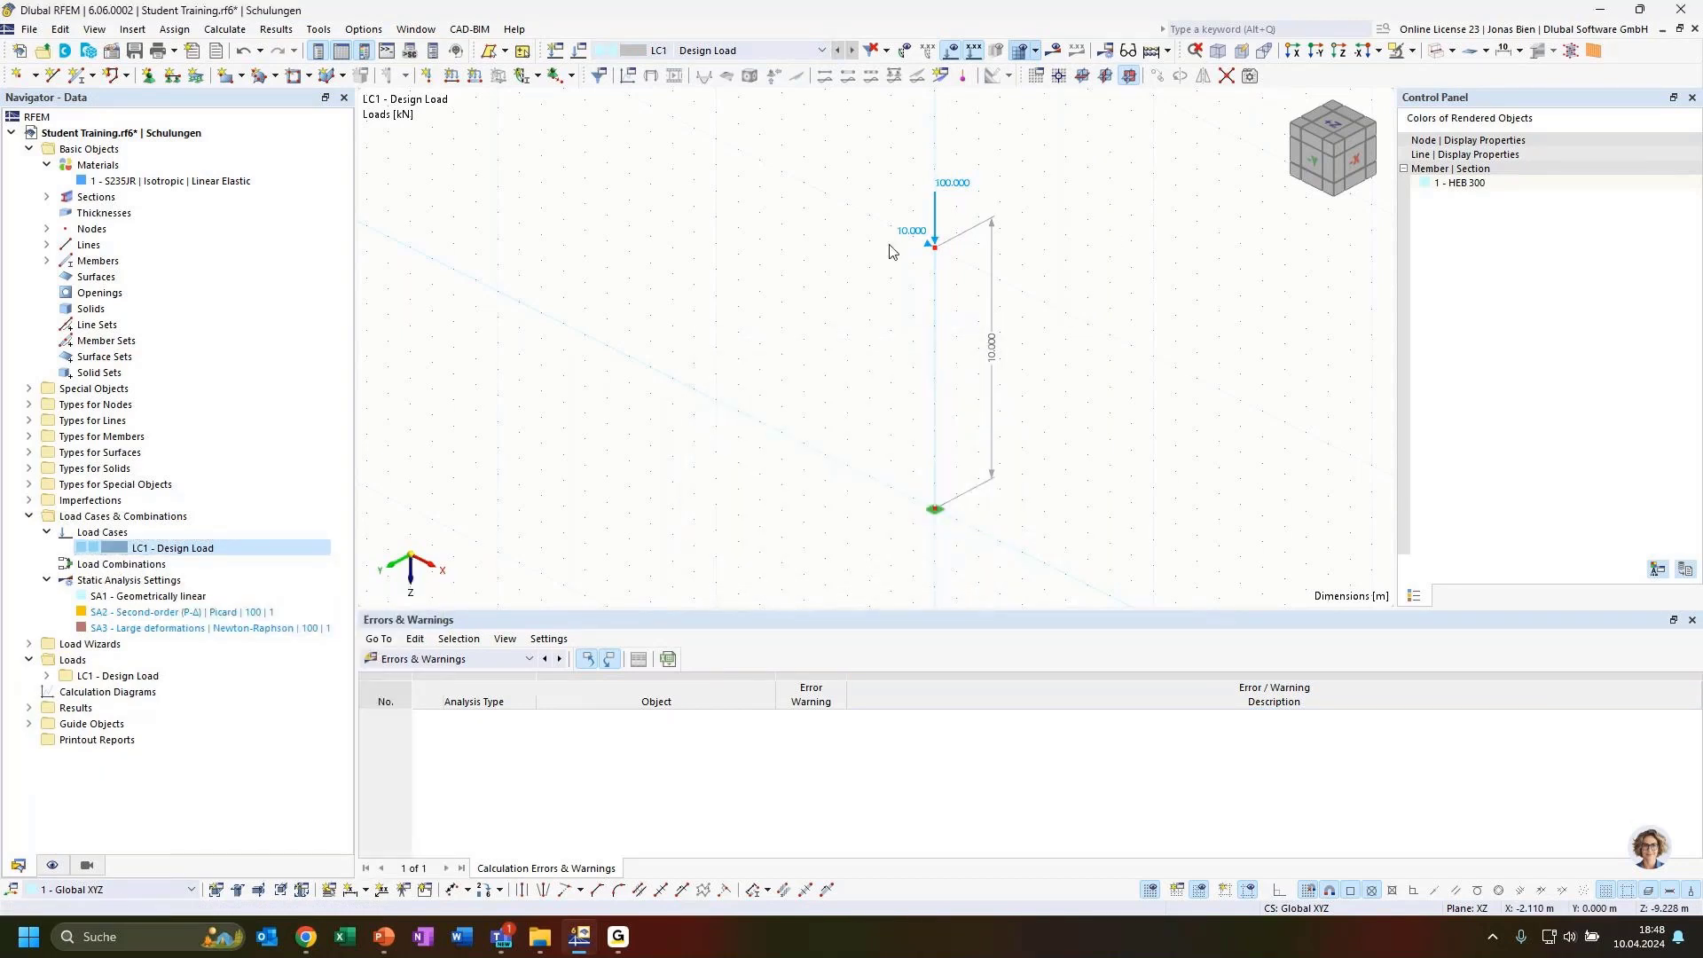
# Set the horizontal force Fx of the LC1 nodal load at the column top to 0 kN
pyautogui.doubleClick(936, 229)
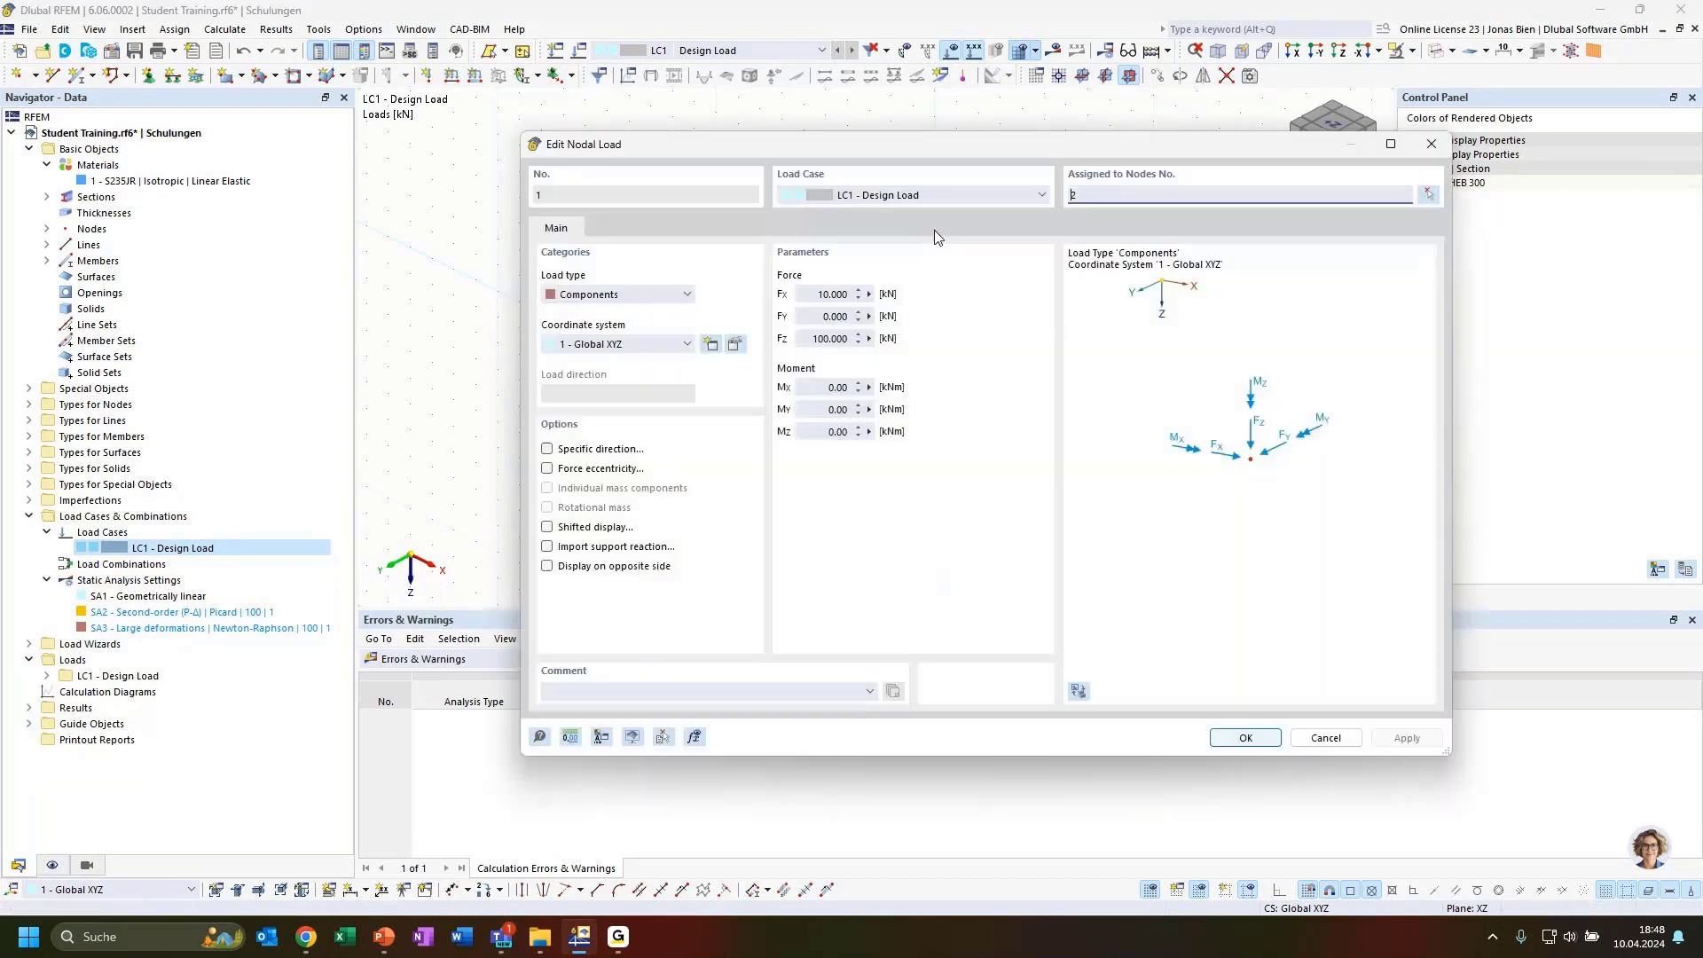
pyautogui.doubleClick(833, 294)
pyautogui.write('0')
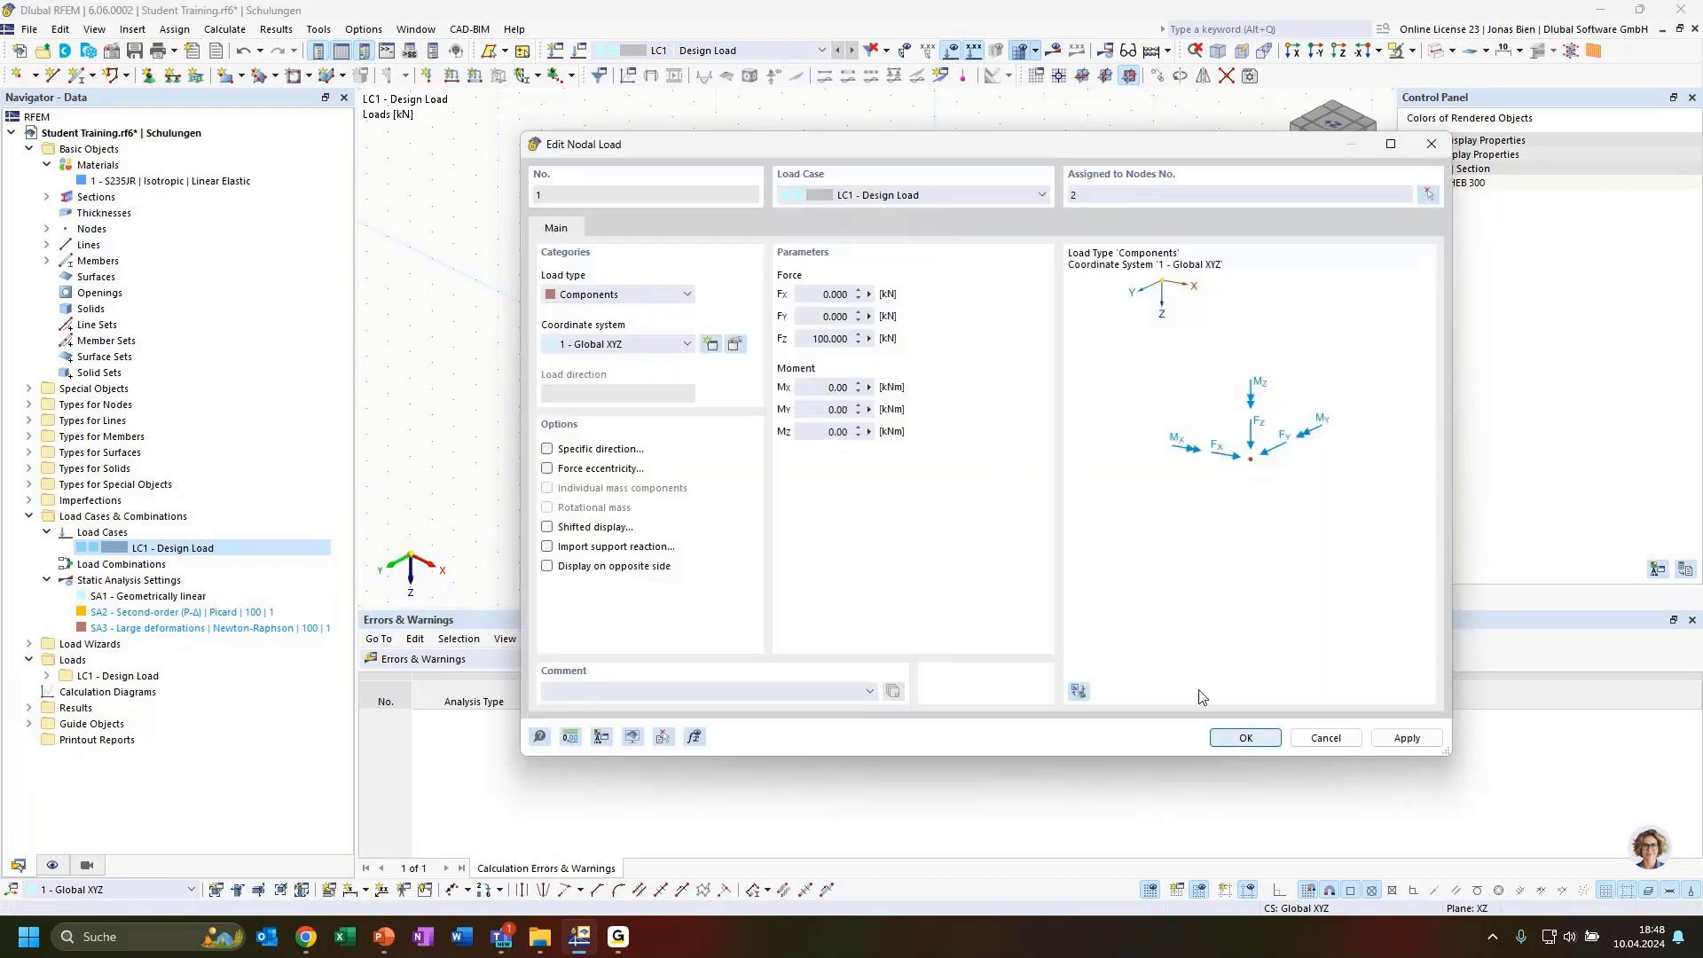
pyautogui.press('Return')
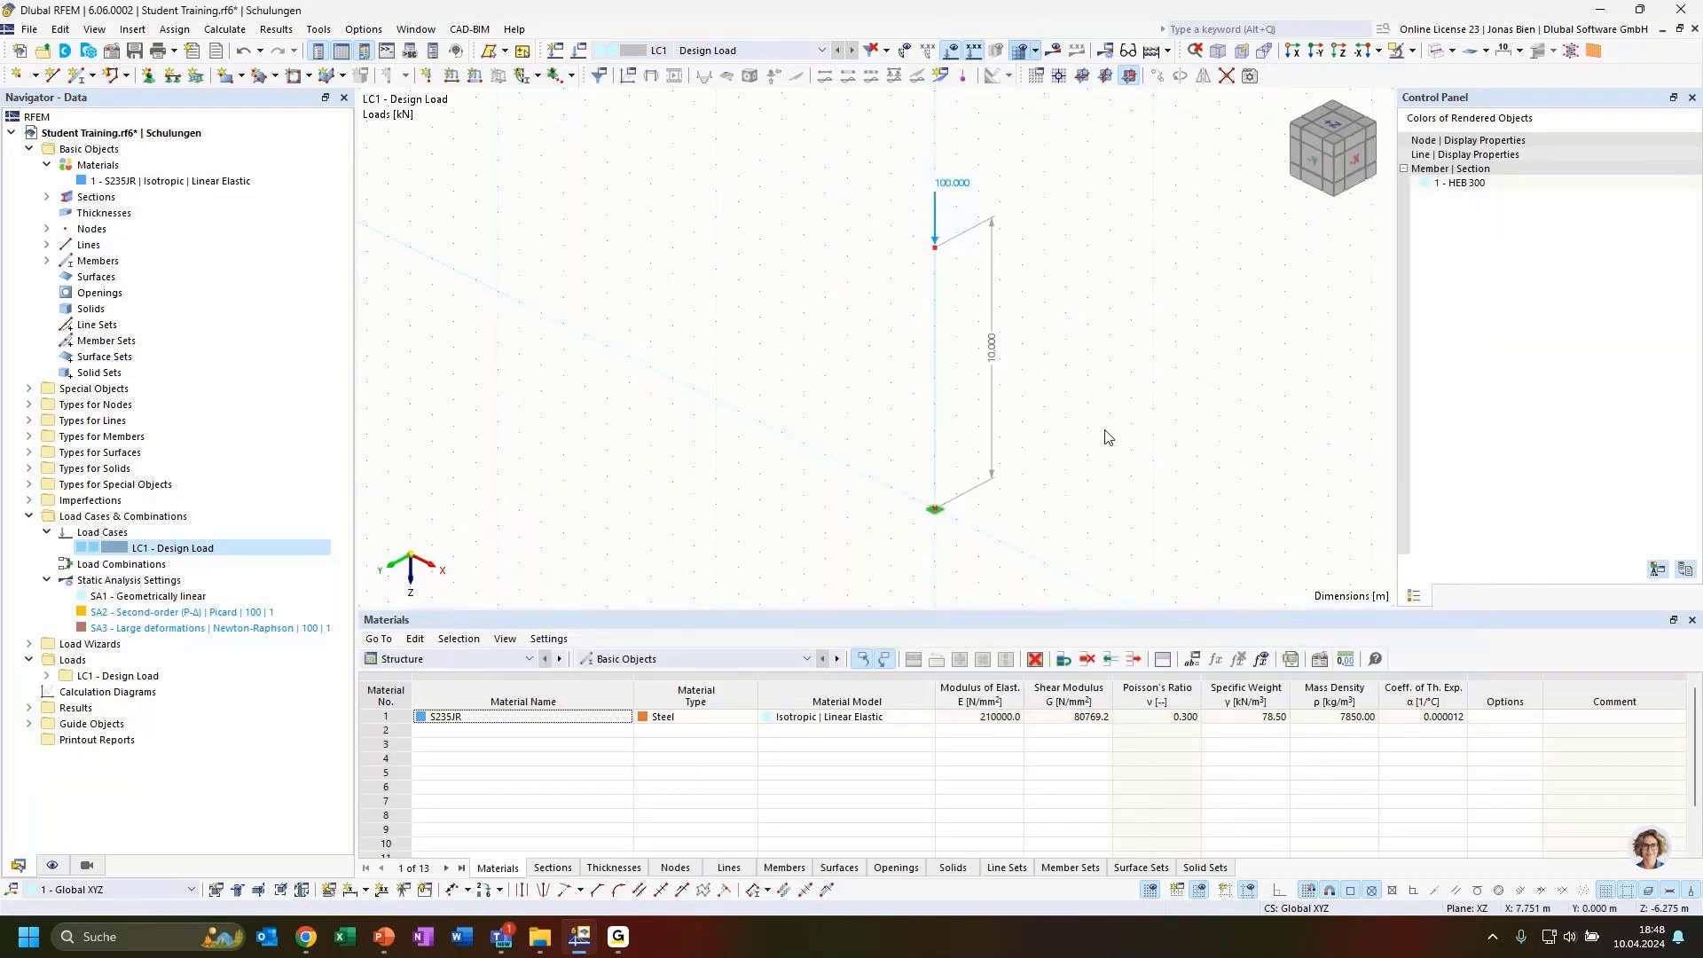
# Change the model display so the column appears as a solid rendered HEB 300 section instead of a line
pyautogui.keyDown('ctrl'); pyautogui.moveTo(1121, 433); pyautogui.dragTo(1046, 438, button='middle'); pyautogui.keyUp('ctrl')
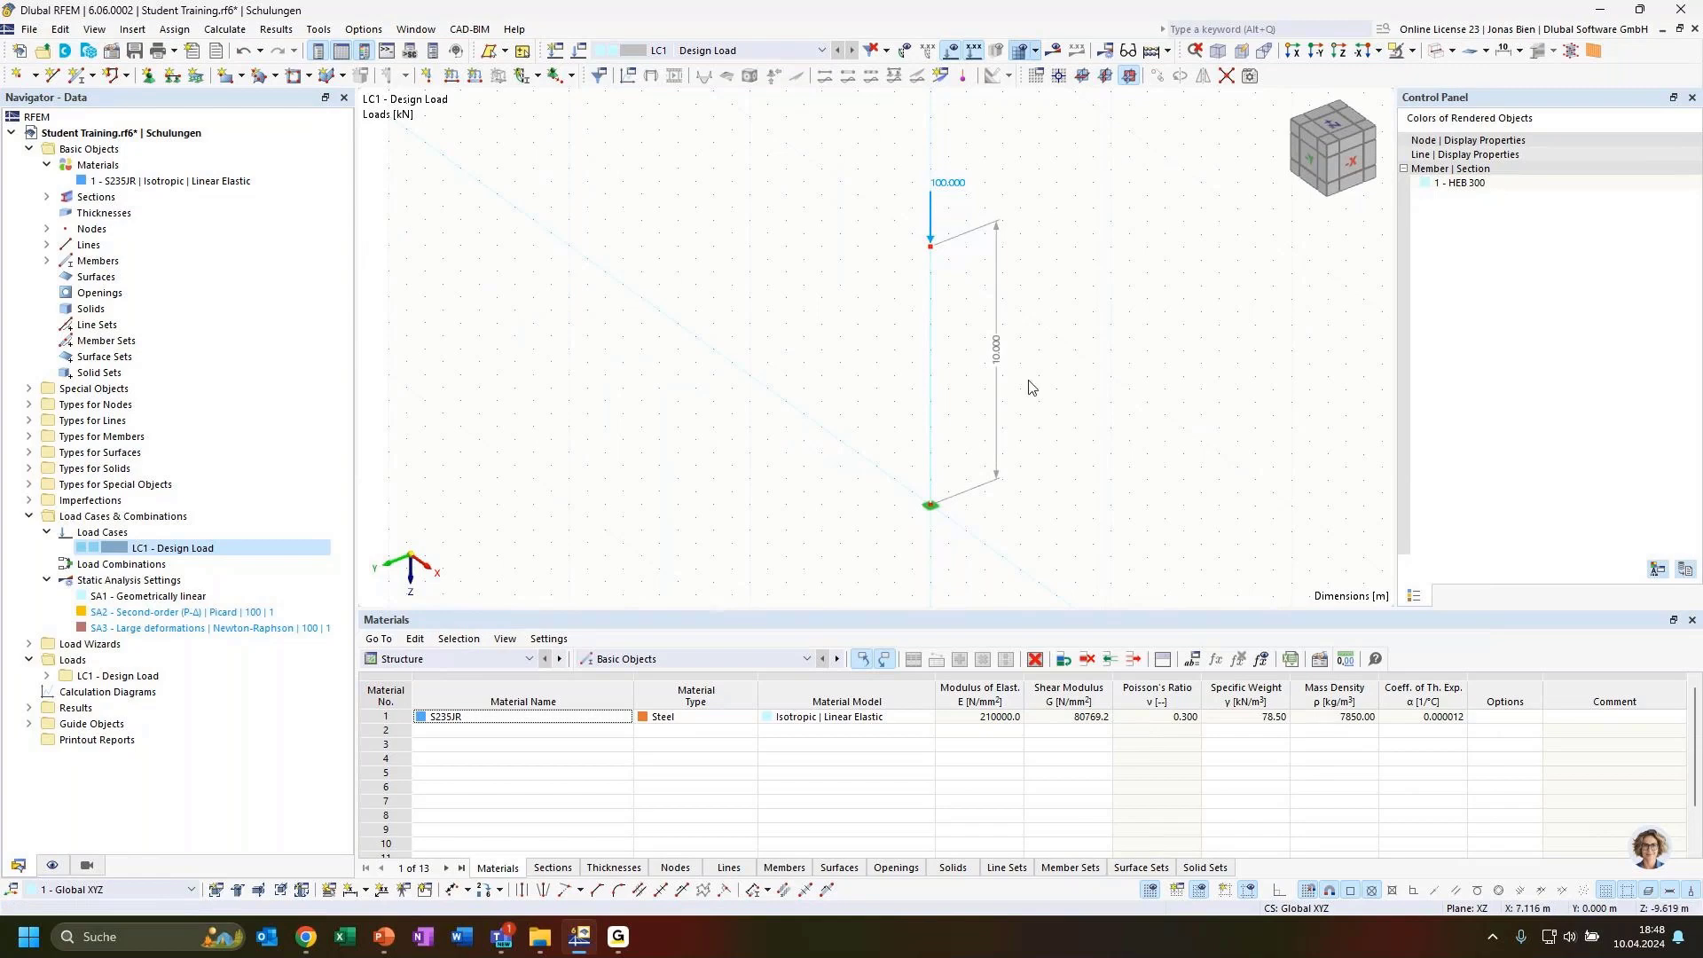
pyautogui.keyDown('ctrl'); pyautogui.moveTo(1035, 373); pyautogui.dragTo(1072, 388, button='middle'); pyautogui.keyUp('ctrl')
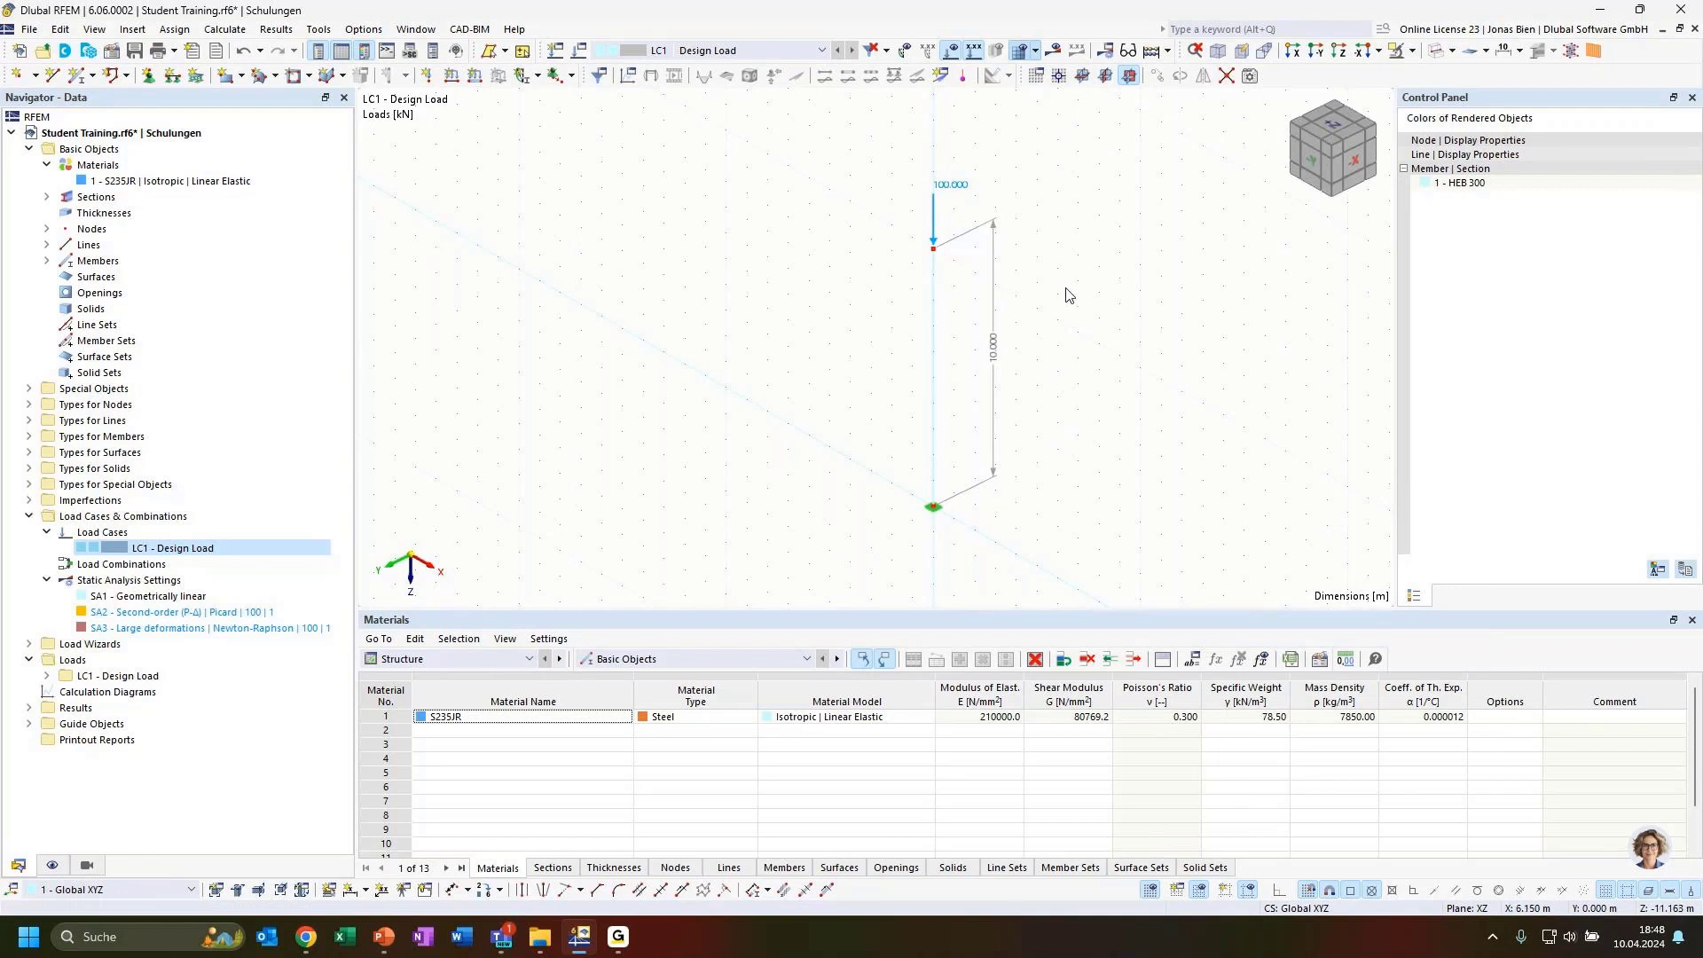
pyautogui.click(934, 396)
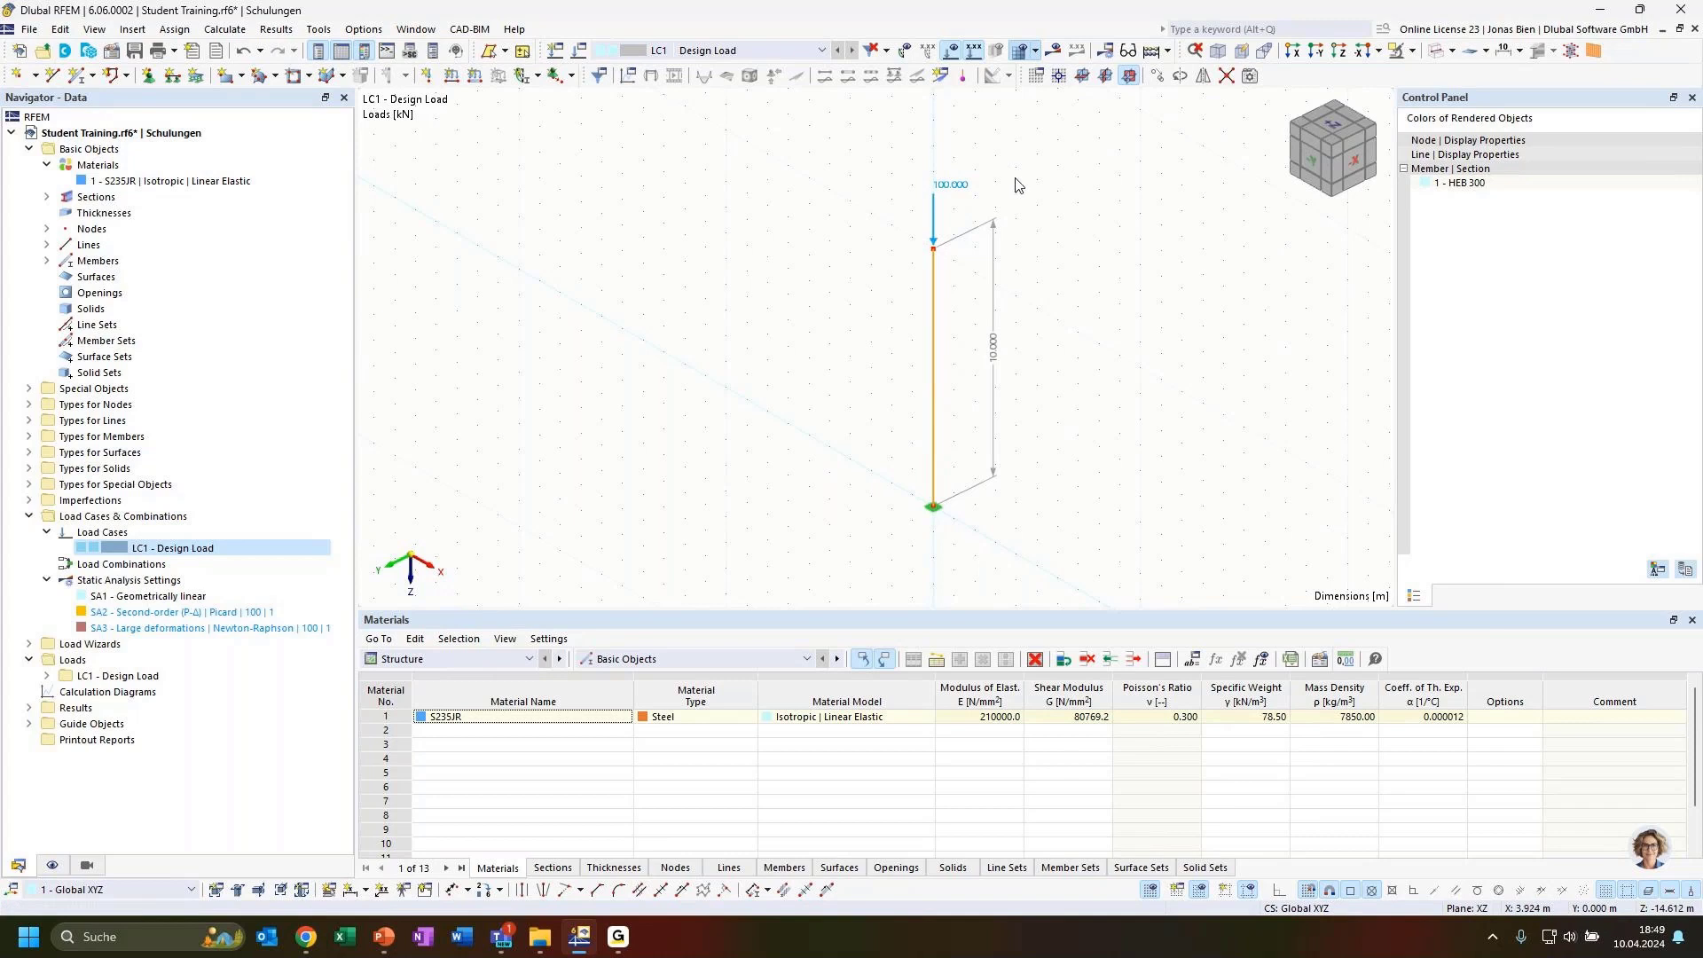
pyautogui.click(1436, 51)
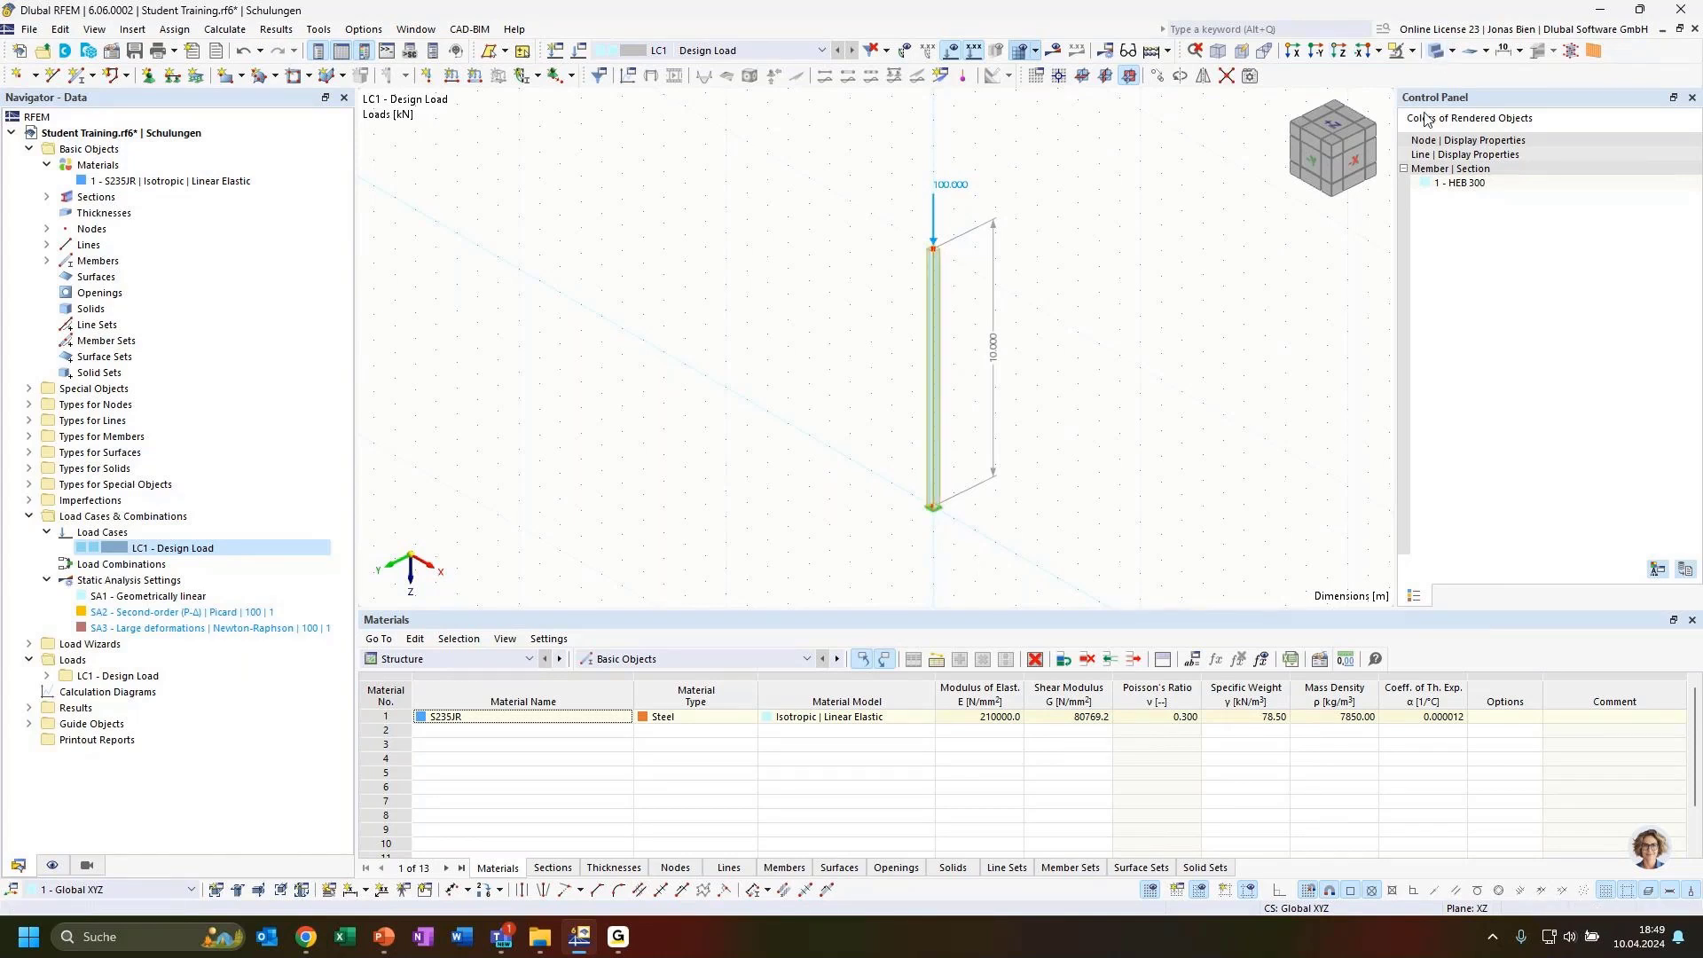
pyautogui.click(1434, 51)
# Inspect the rendered column with its top load and base support from several angles, and switch to PowerPoint
pyautogui.scroll(2, 1018, 471)
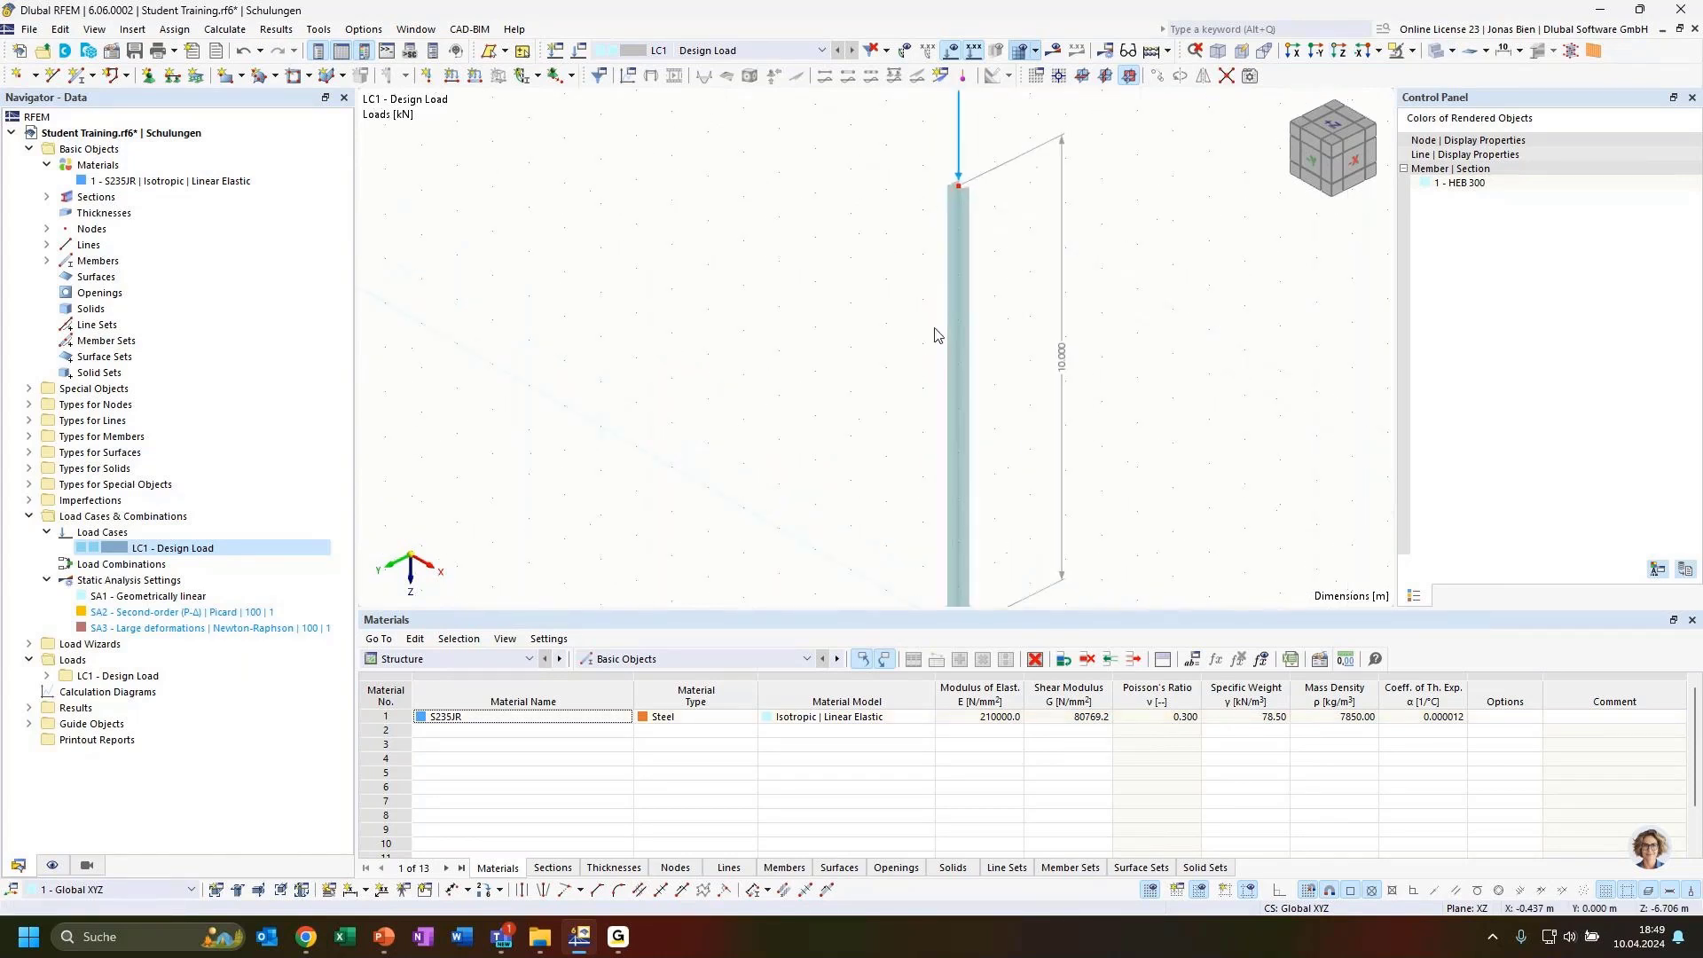
pyautogui.moveTo(1132, 325); pyautogui.dragTo(1145, 408, button='middle')
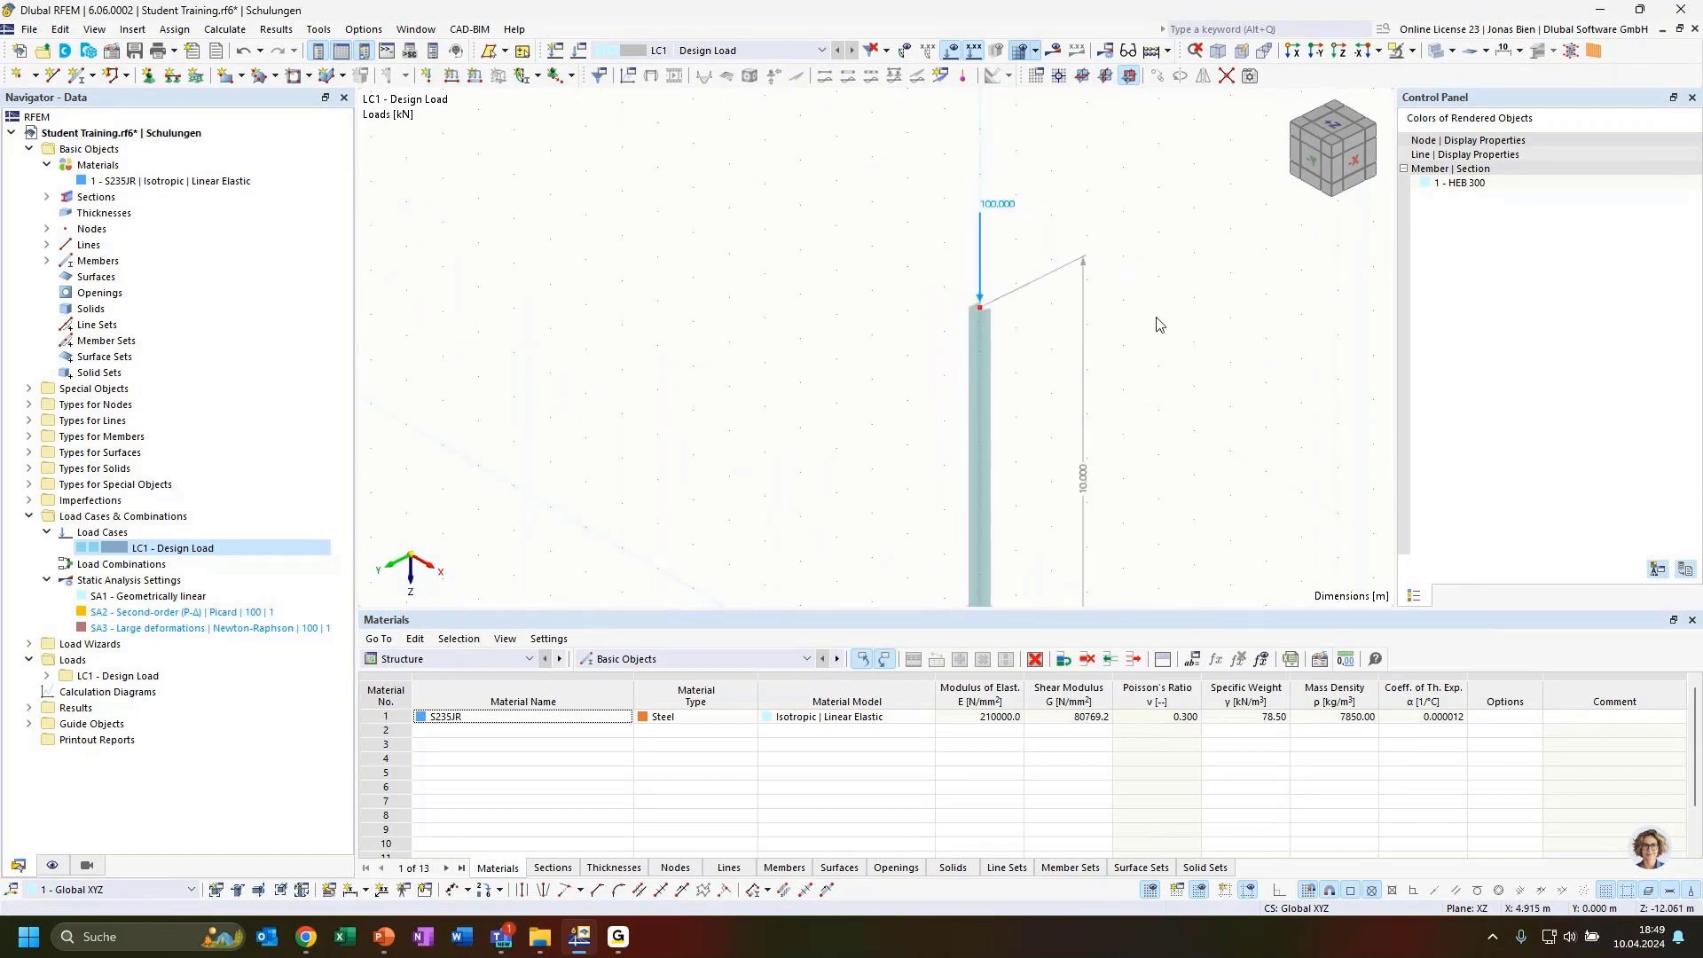
pyautogui.keyDown('ctrl'); pyautogui.moveTo(1157, 319); pyautogui.dragTo(1126, 357, button='middle'); pyautogui.keyUp('ctrl')
pyautogui.scroll(-1, 1131, 359)
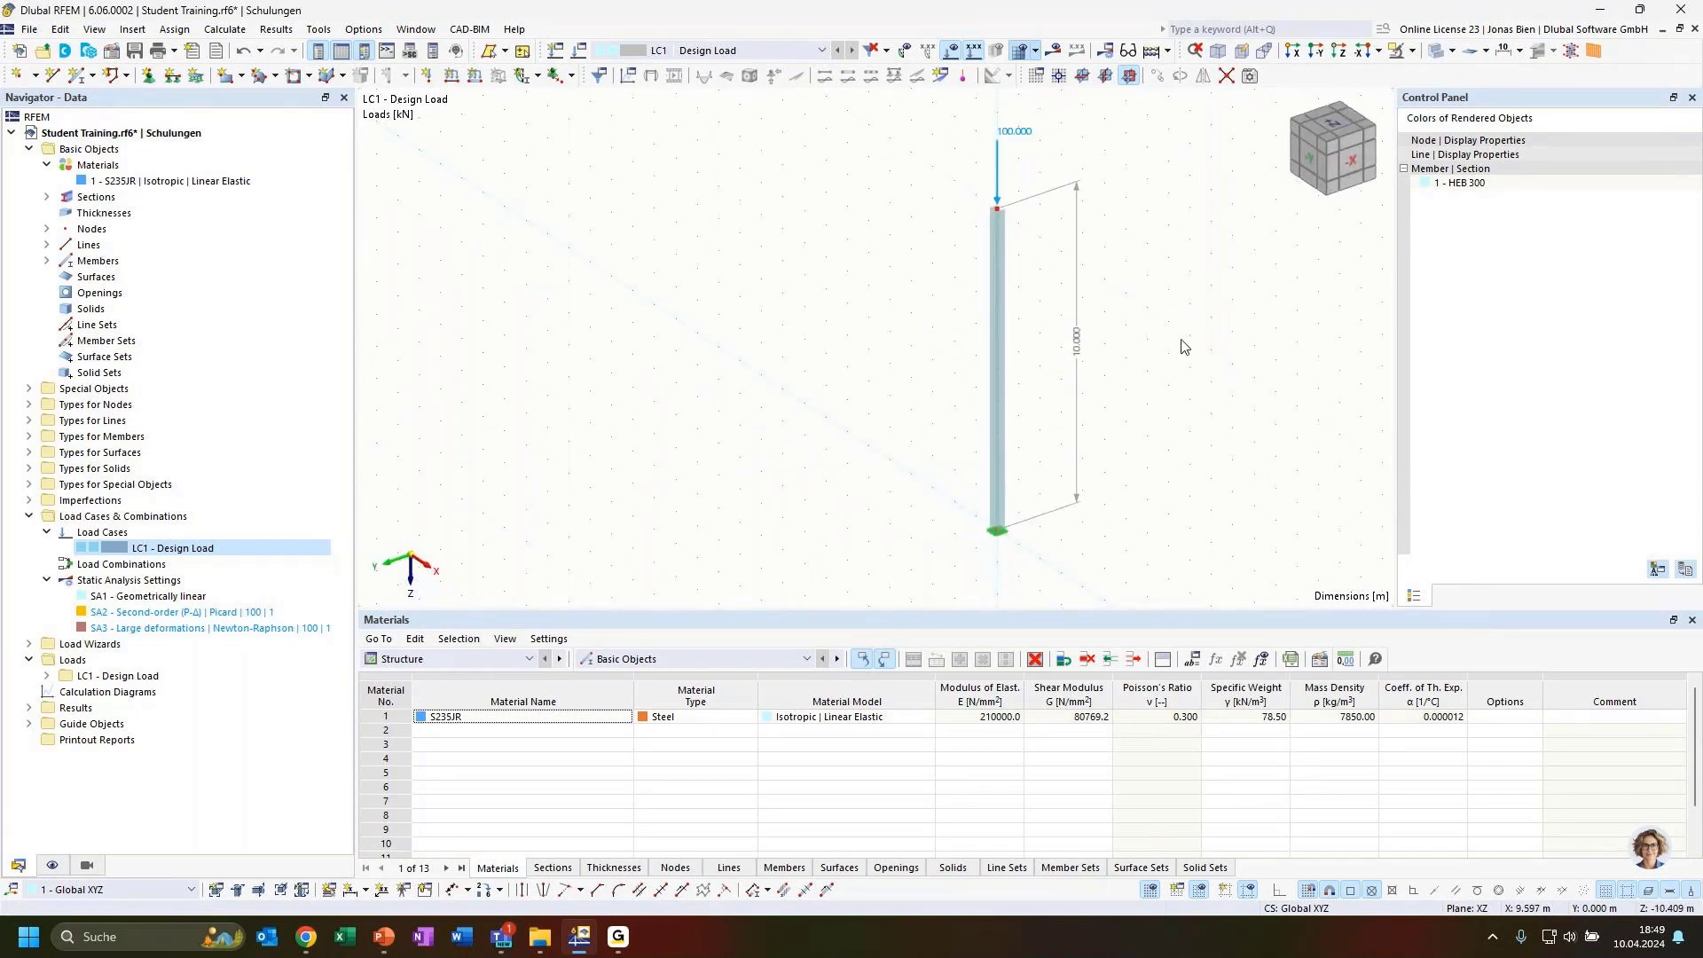
pyautogui.moveTo(1130, 272); pyautogui.dragTo(1109, 306, button='middle')
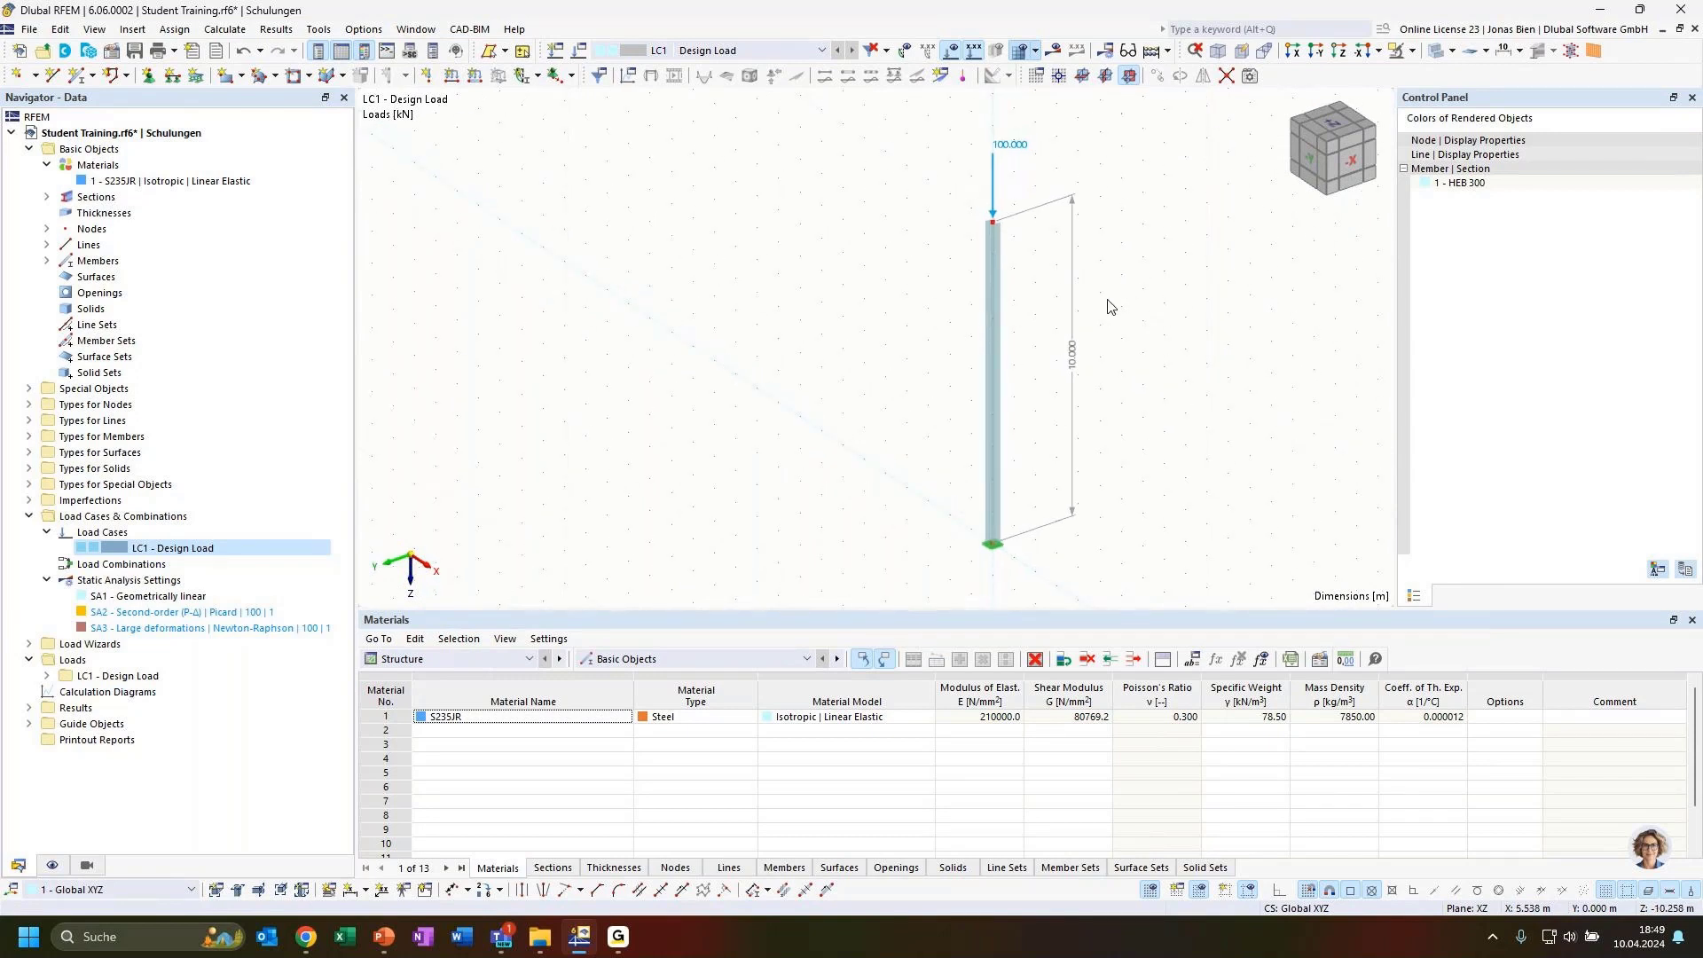
pyautogui.click(992, 327)
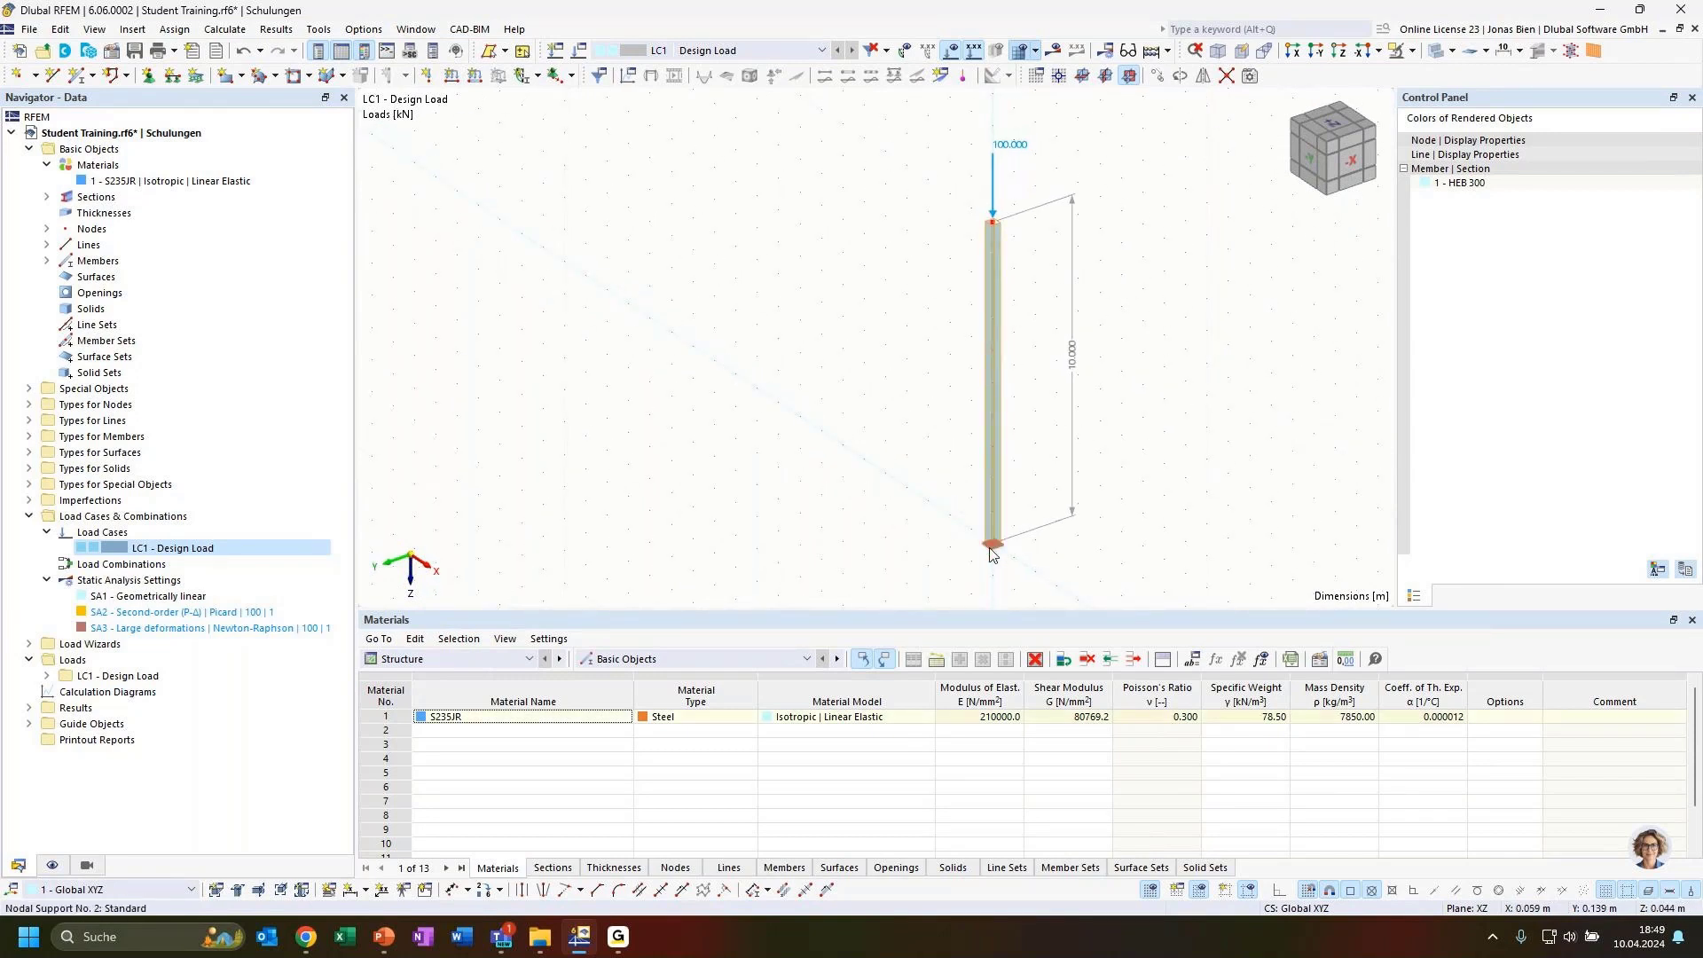
pyautogui.click(1130, 362)
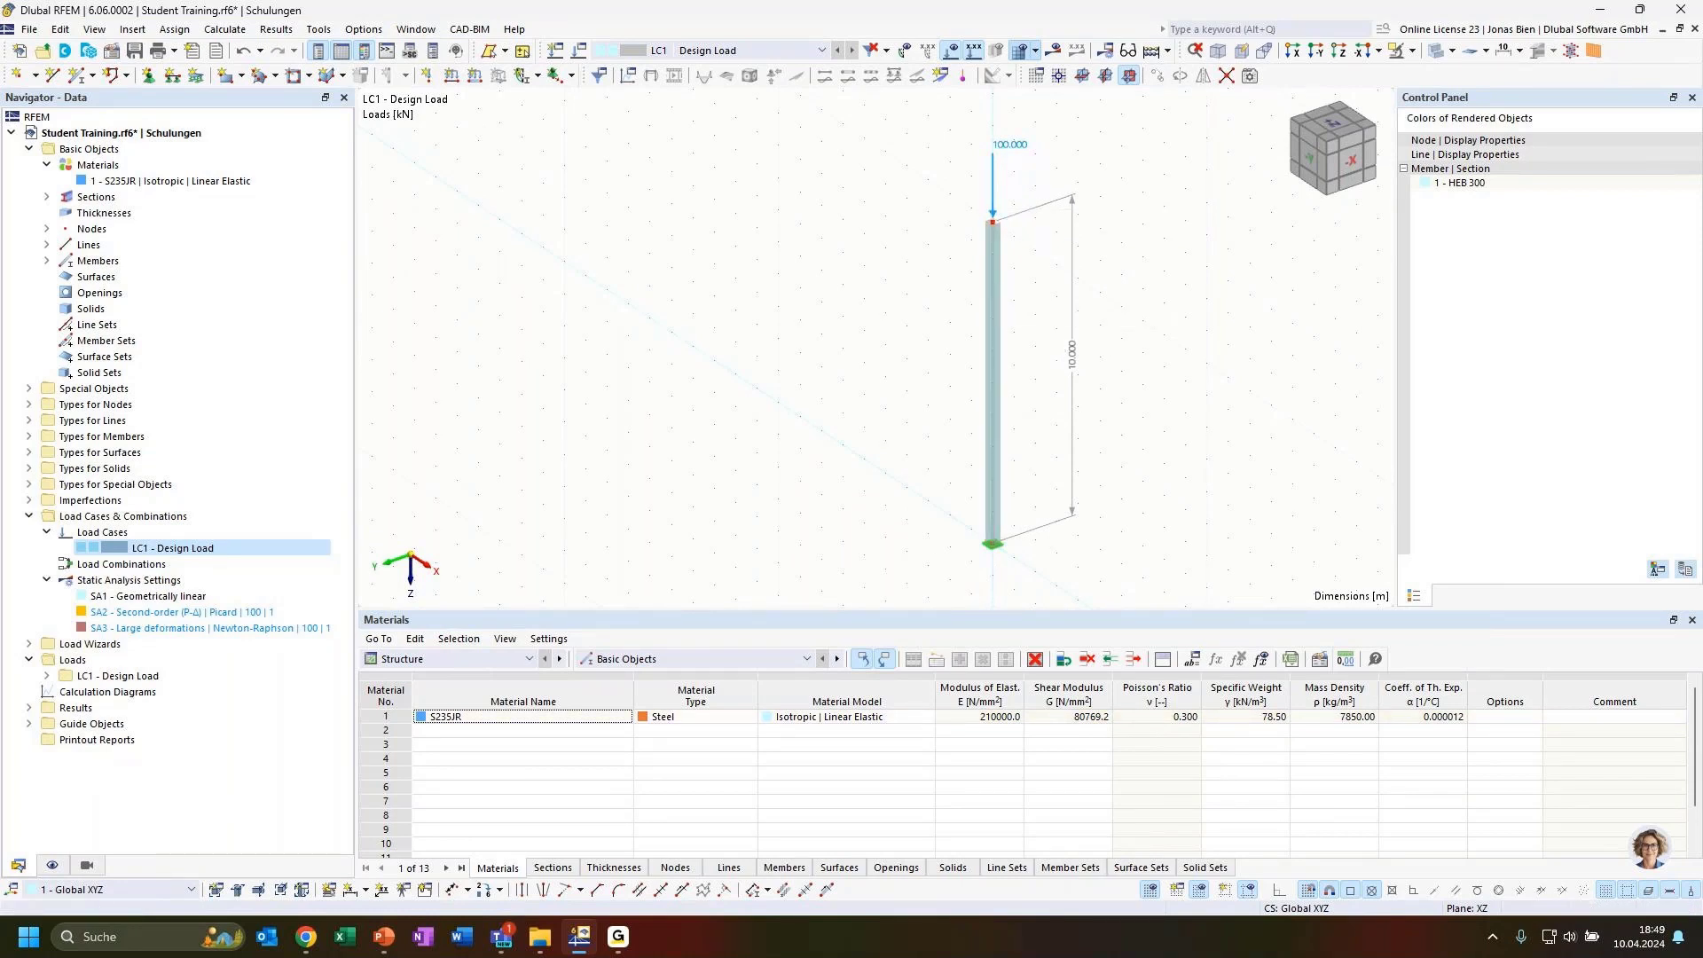
pyautogui.hotkey('alt', 'Tab')
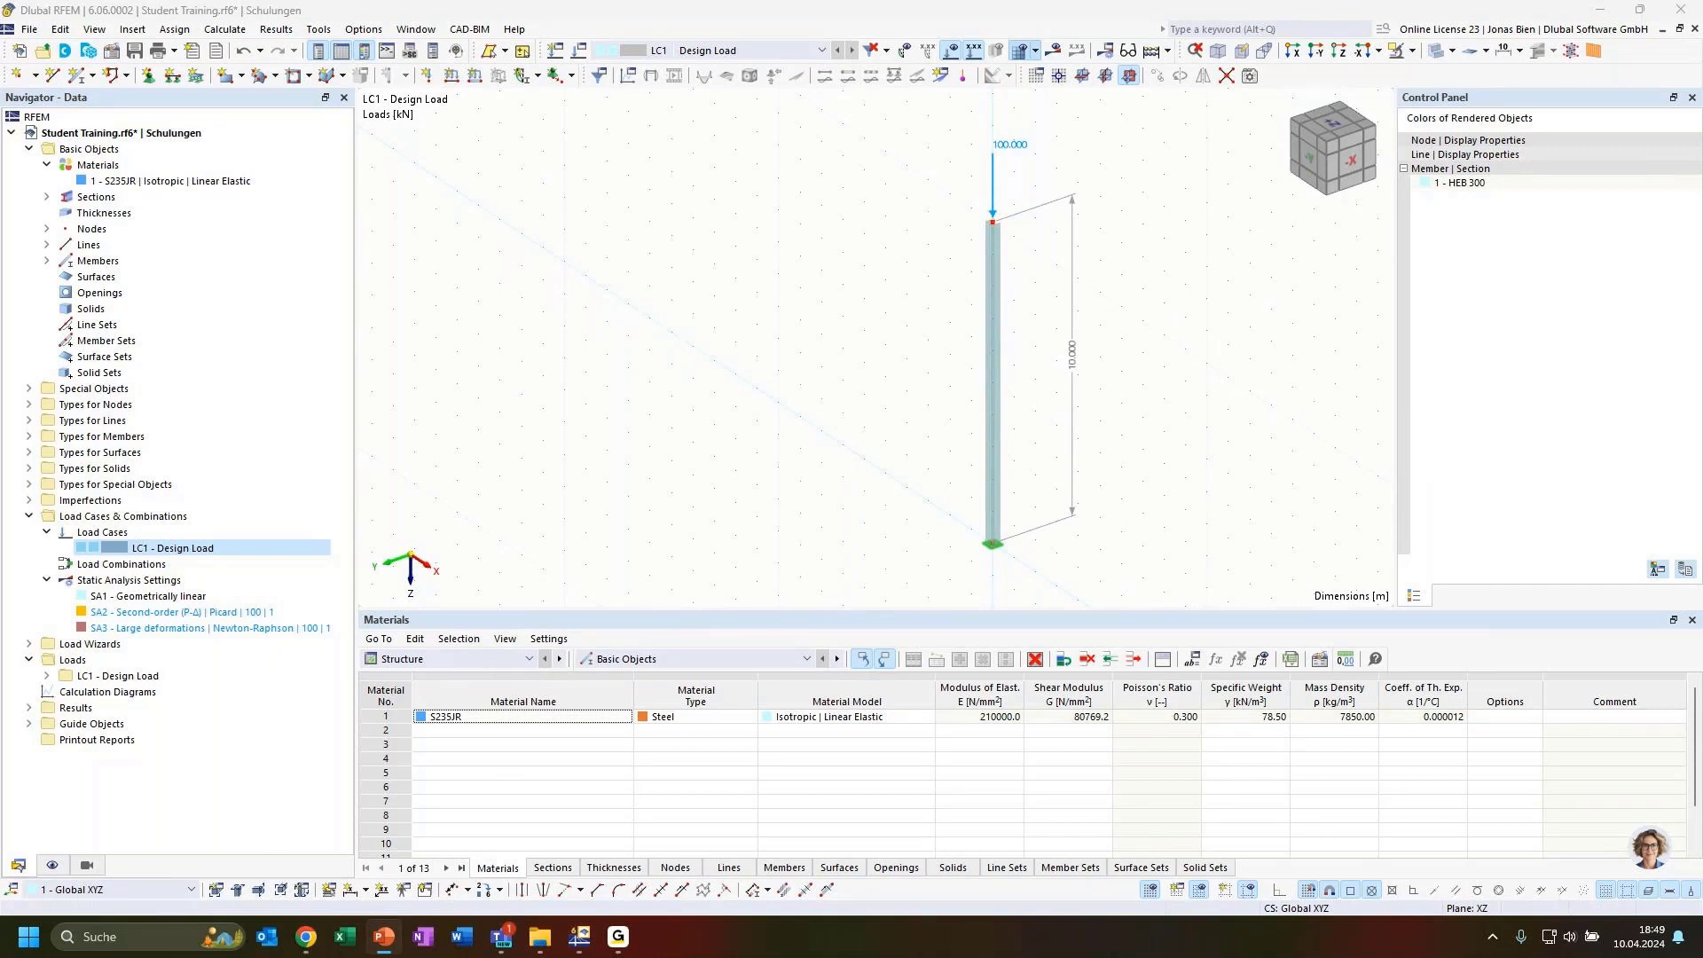
# View the stability task slide in PowerPoint, and in RFEM enable the critical load calculation with the Structure Stability add-on for LC1
pyautogui.hotkey('alt', 'Tab')
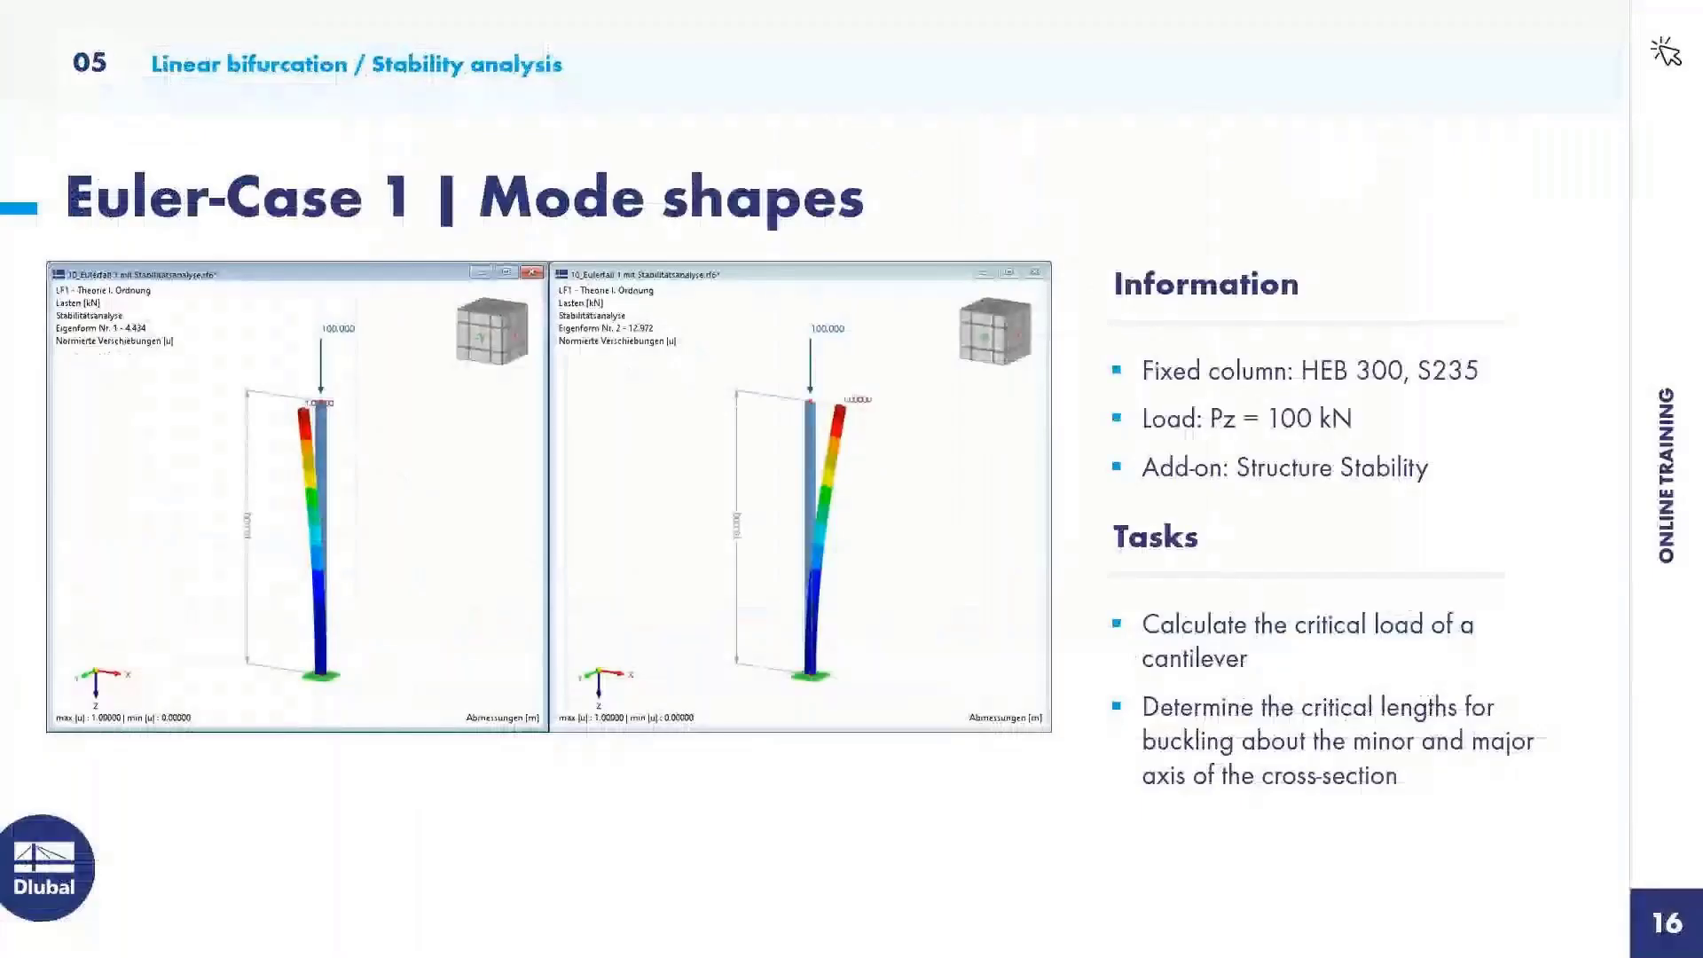
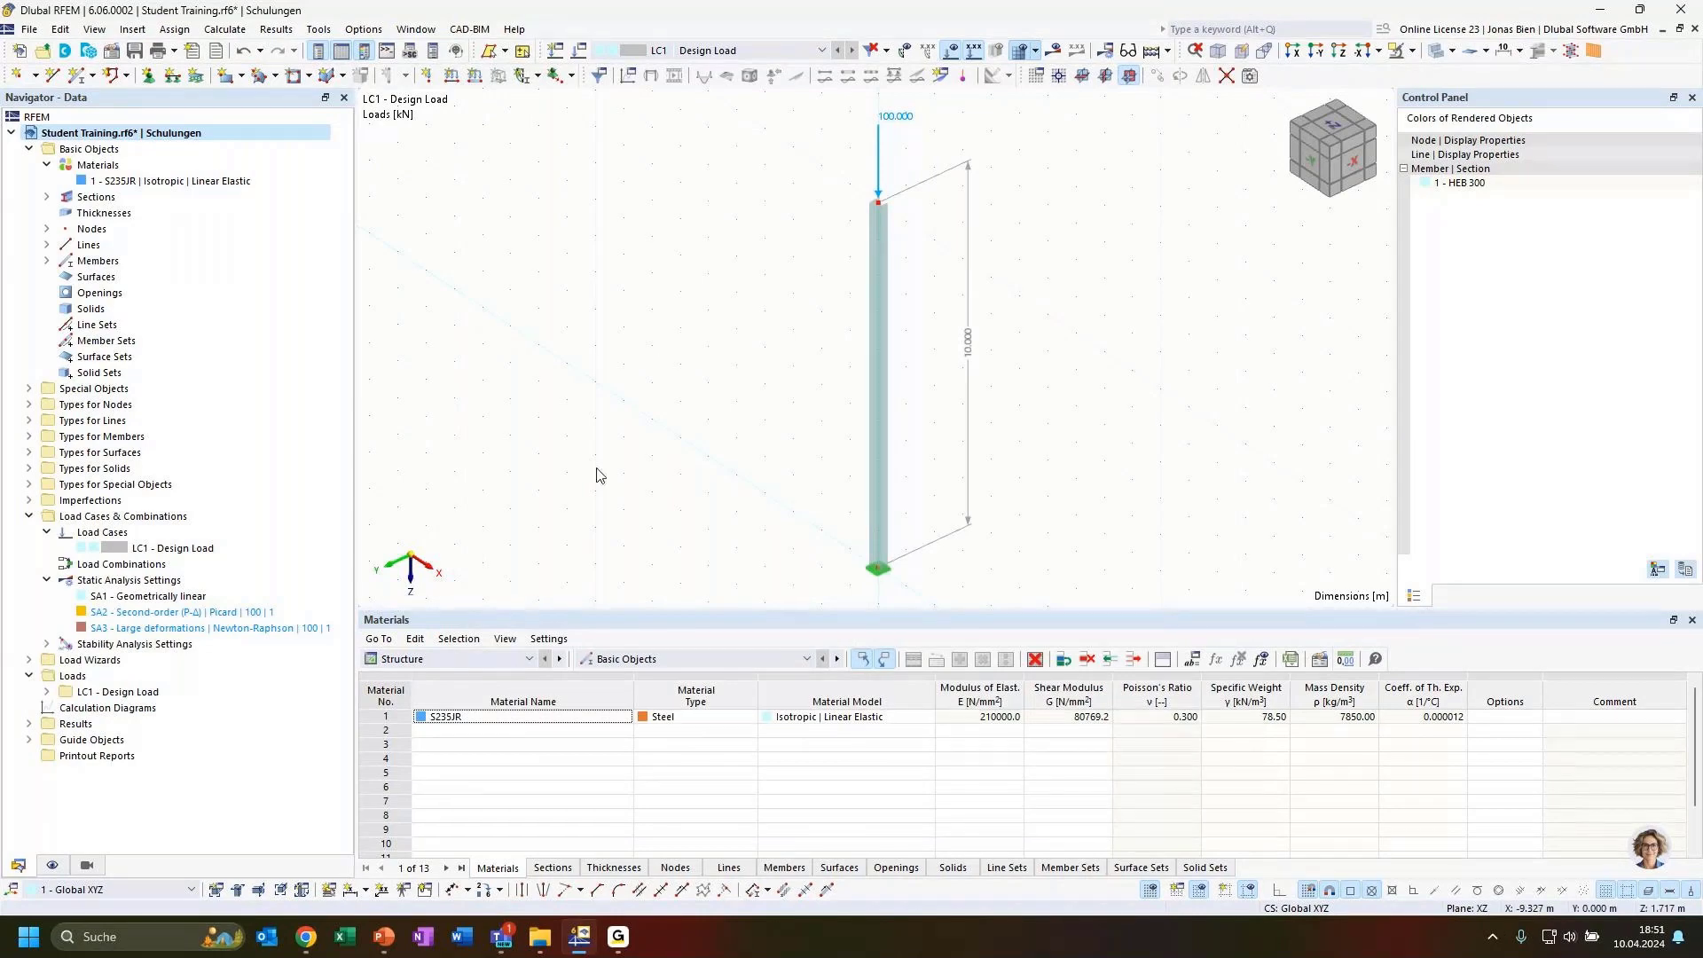
pyautogui.doubleClick(194, 549)
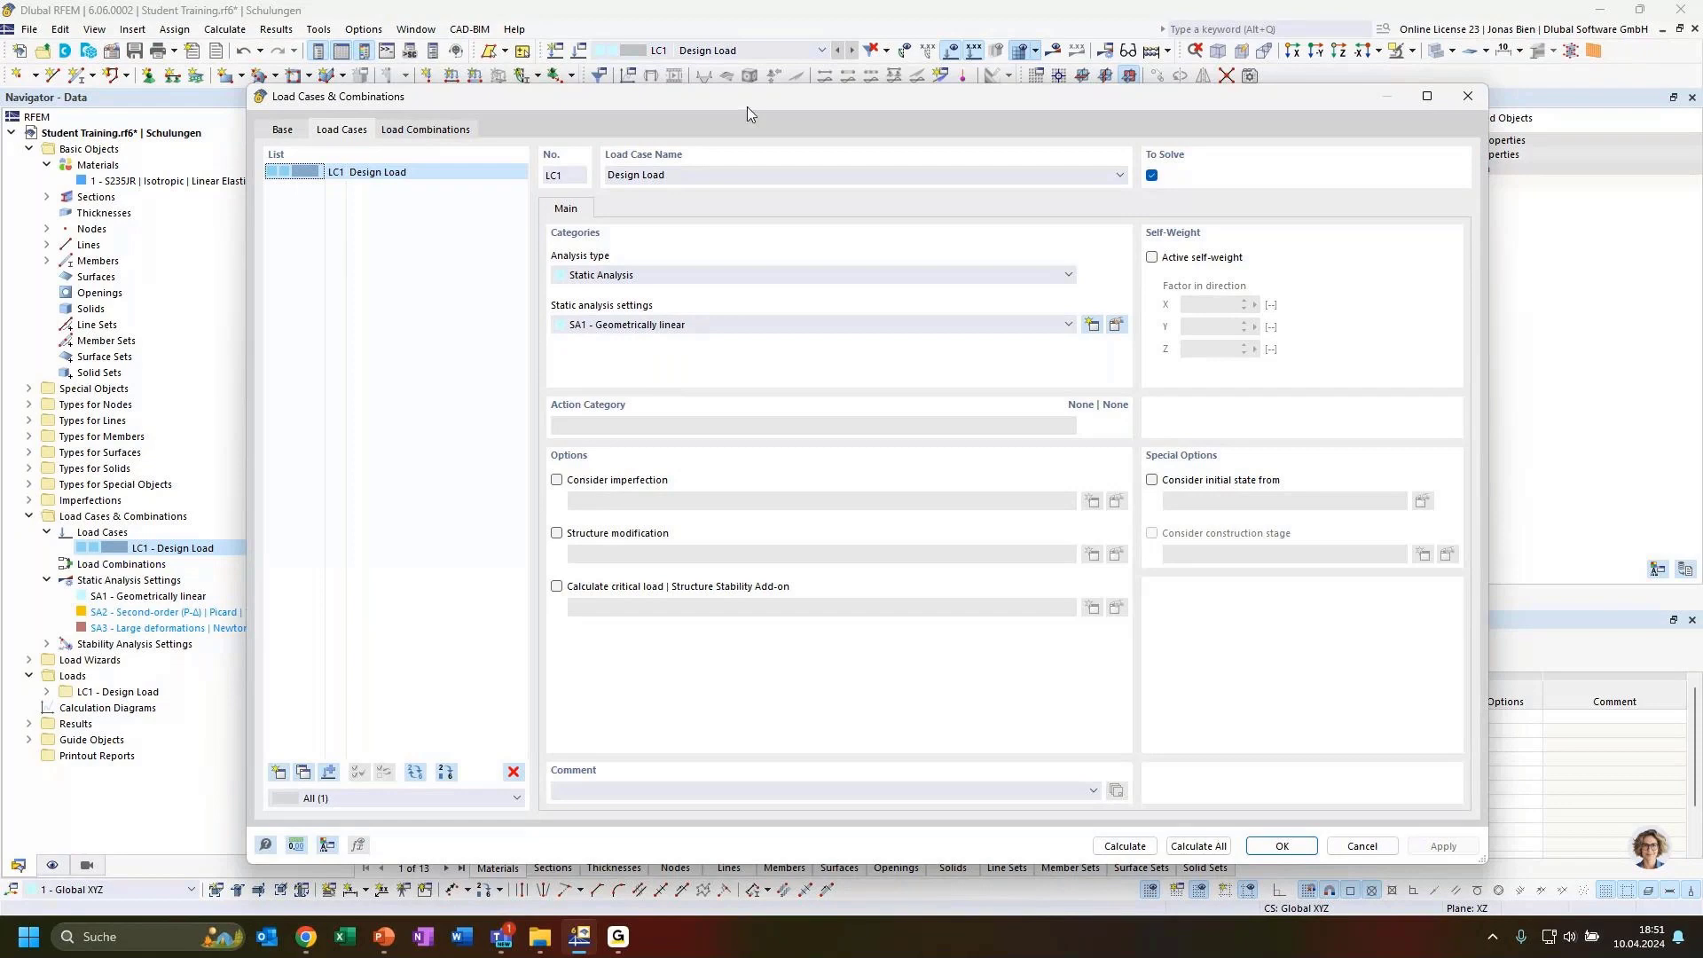
pyautogui.moveTo(748, 109); pyautogui.dragTo(815, 286)
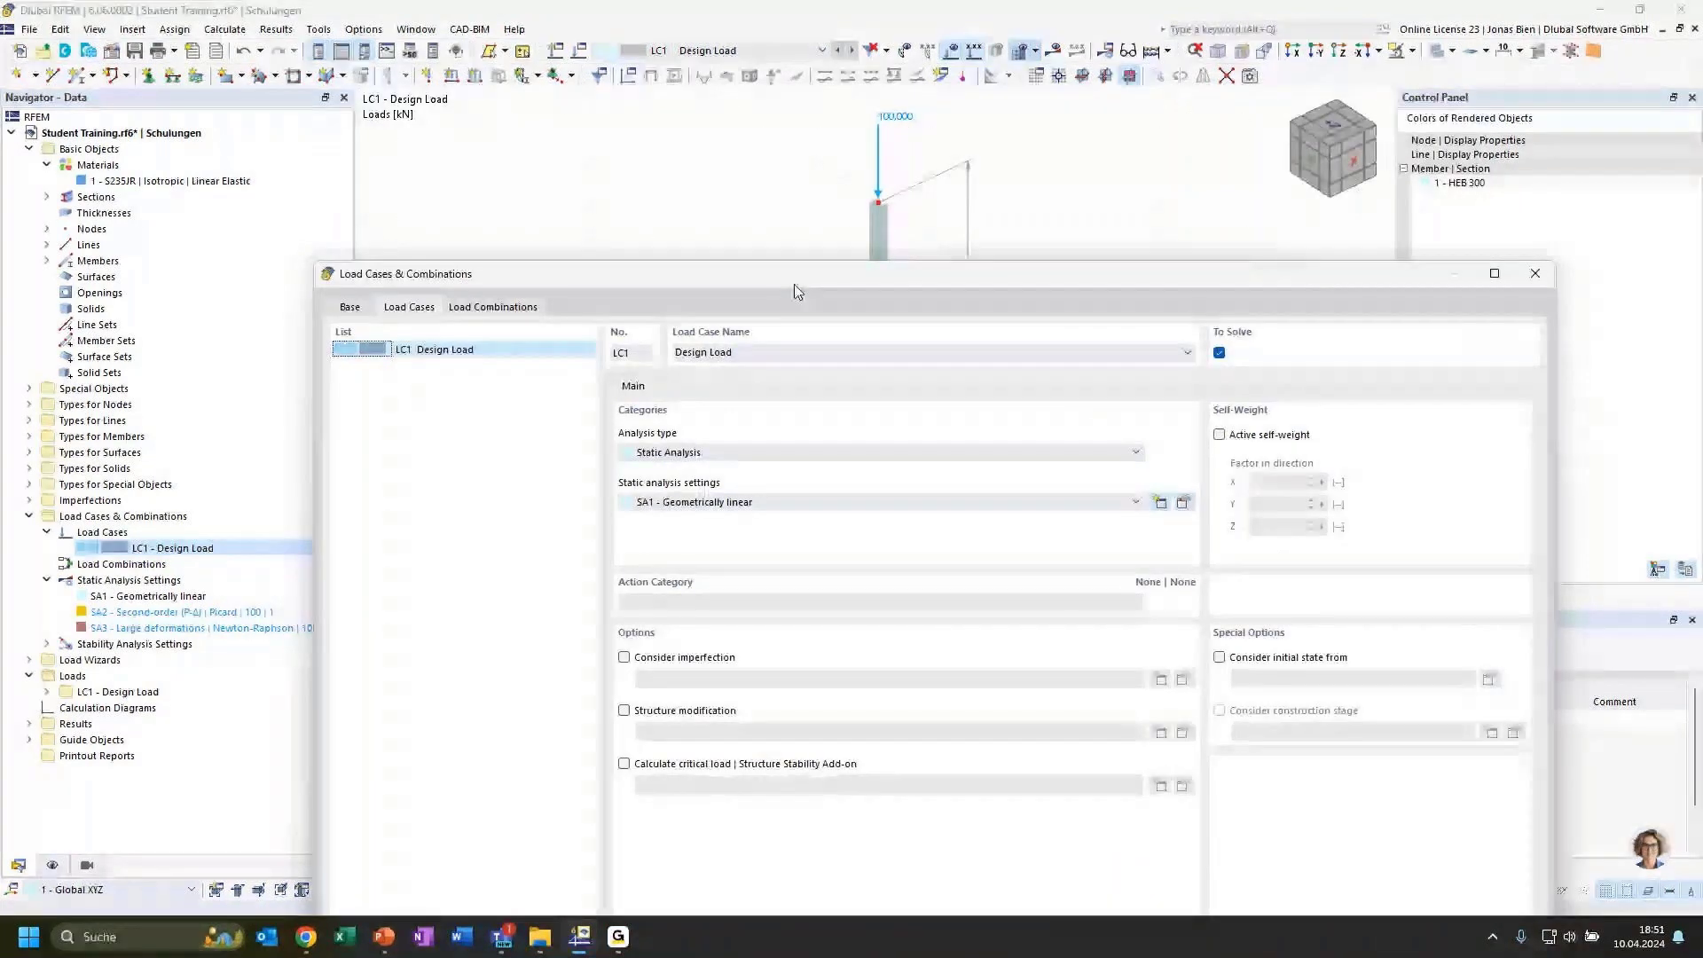
pyautogui.moveTo(796, 291); pyautogui.dragTo(781, 139)
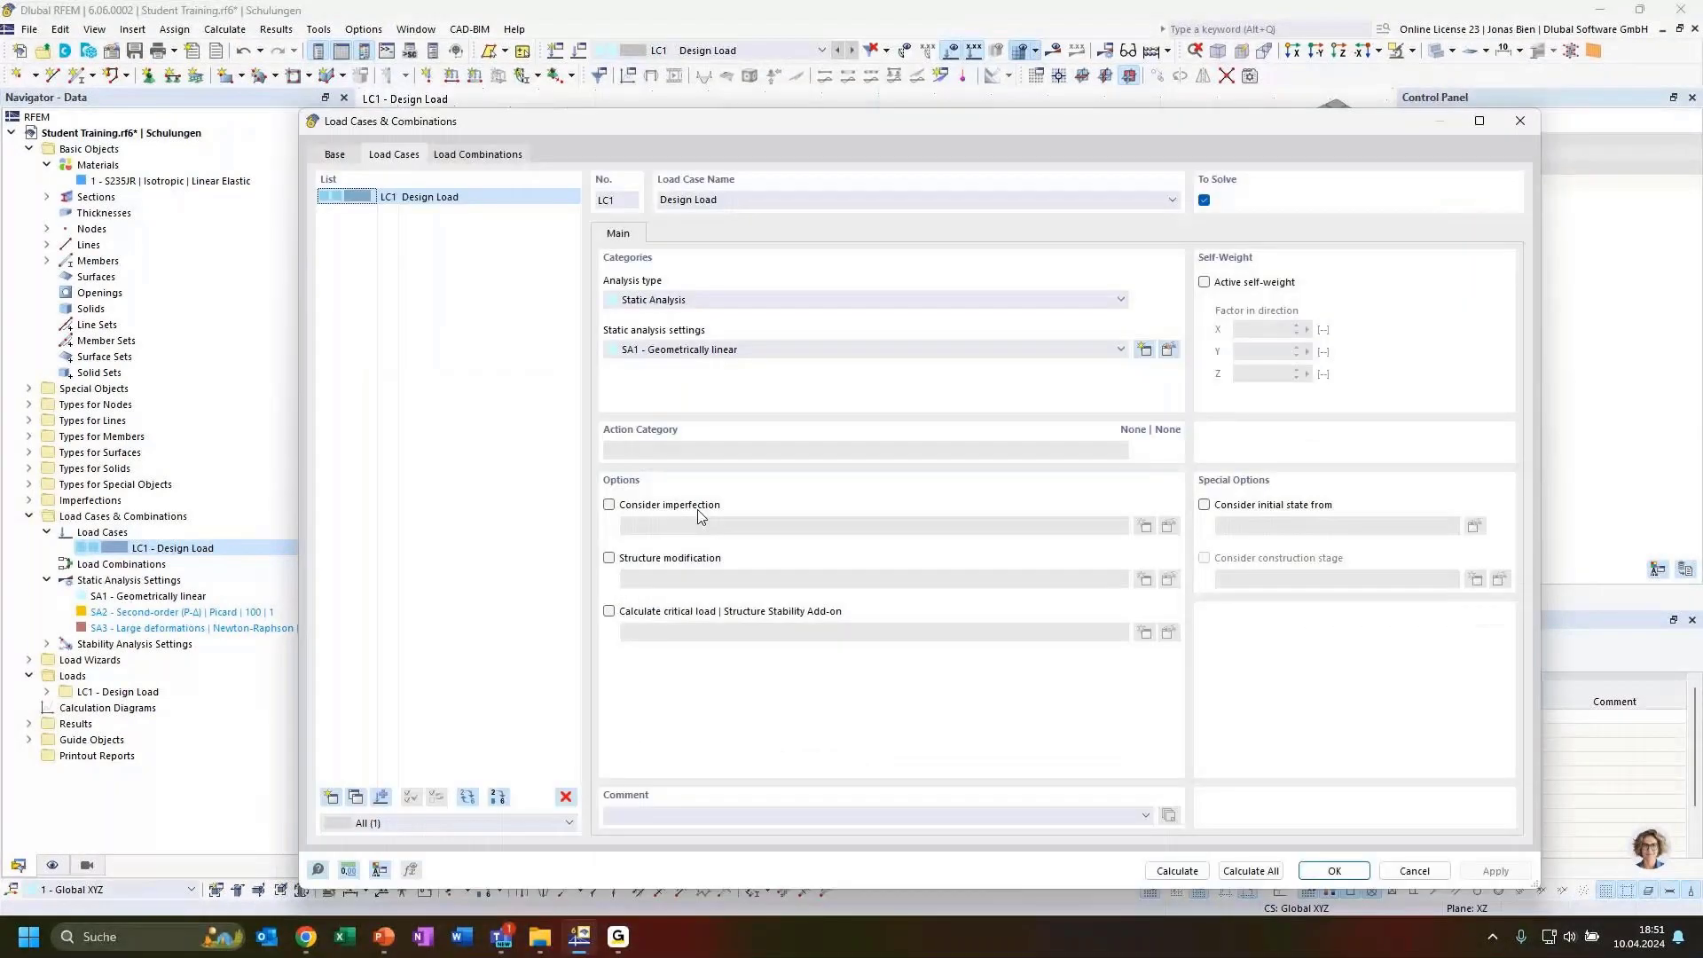
pyautogui.click(740, 612)
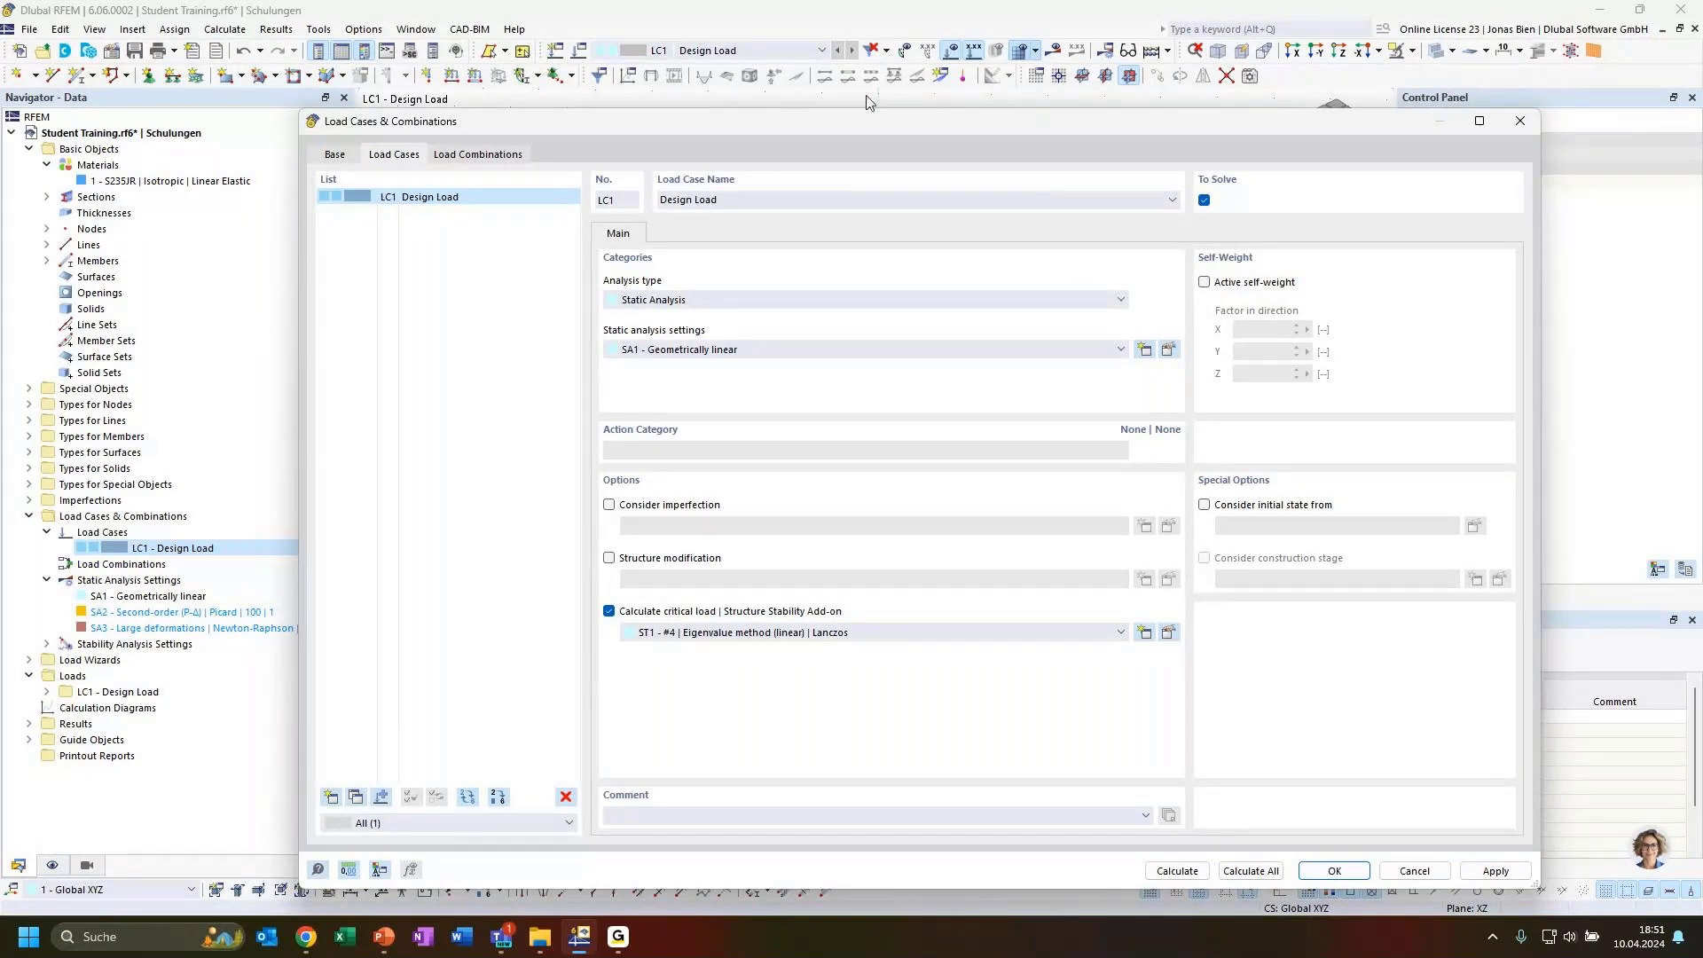
pyautogui.moveTo(773, 131); pyautogui.dragTo(677, 106)
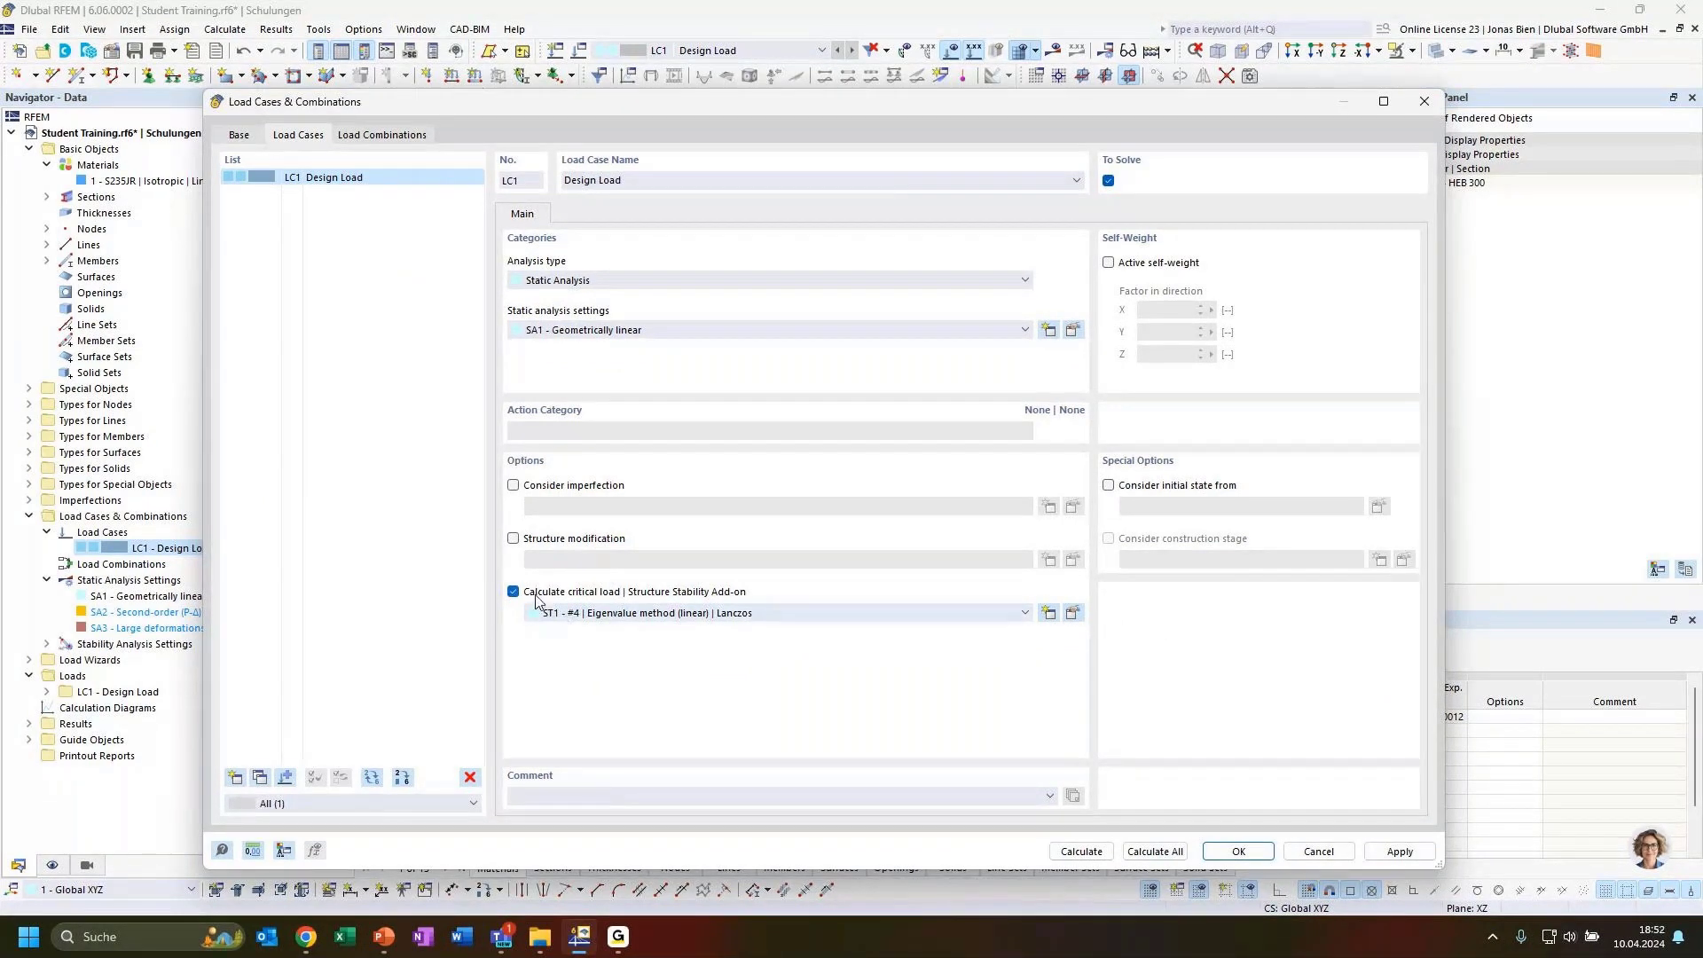
# Look through the stability analysis settings available for LC1's critical load calculation
pyautogui.click(379, 144)
pyautogui.click(299, 135)
pyautogui.click(834, 614)
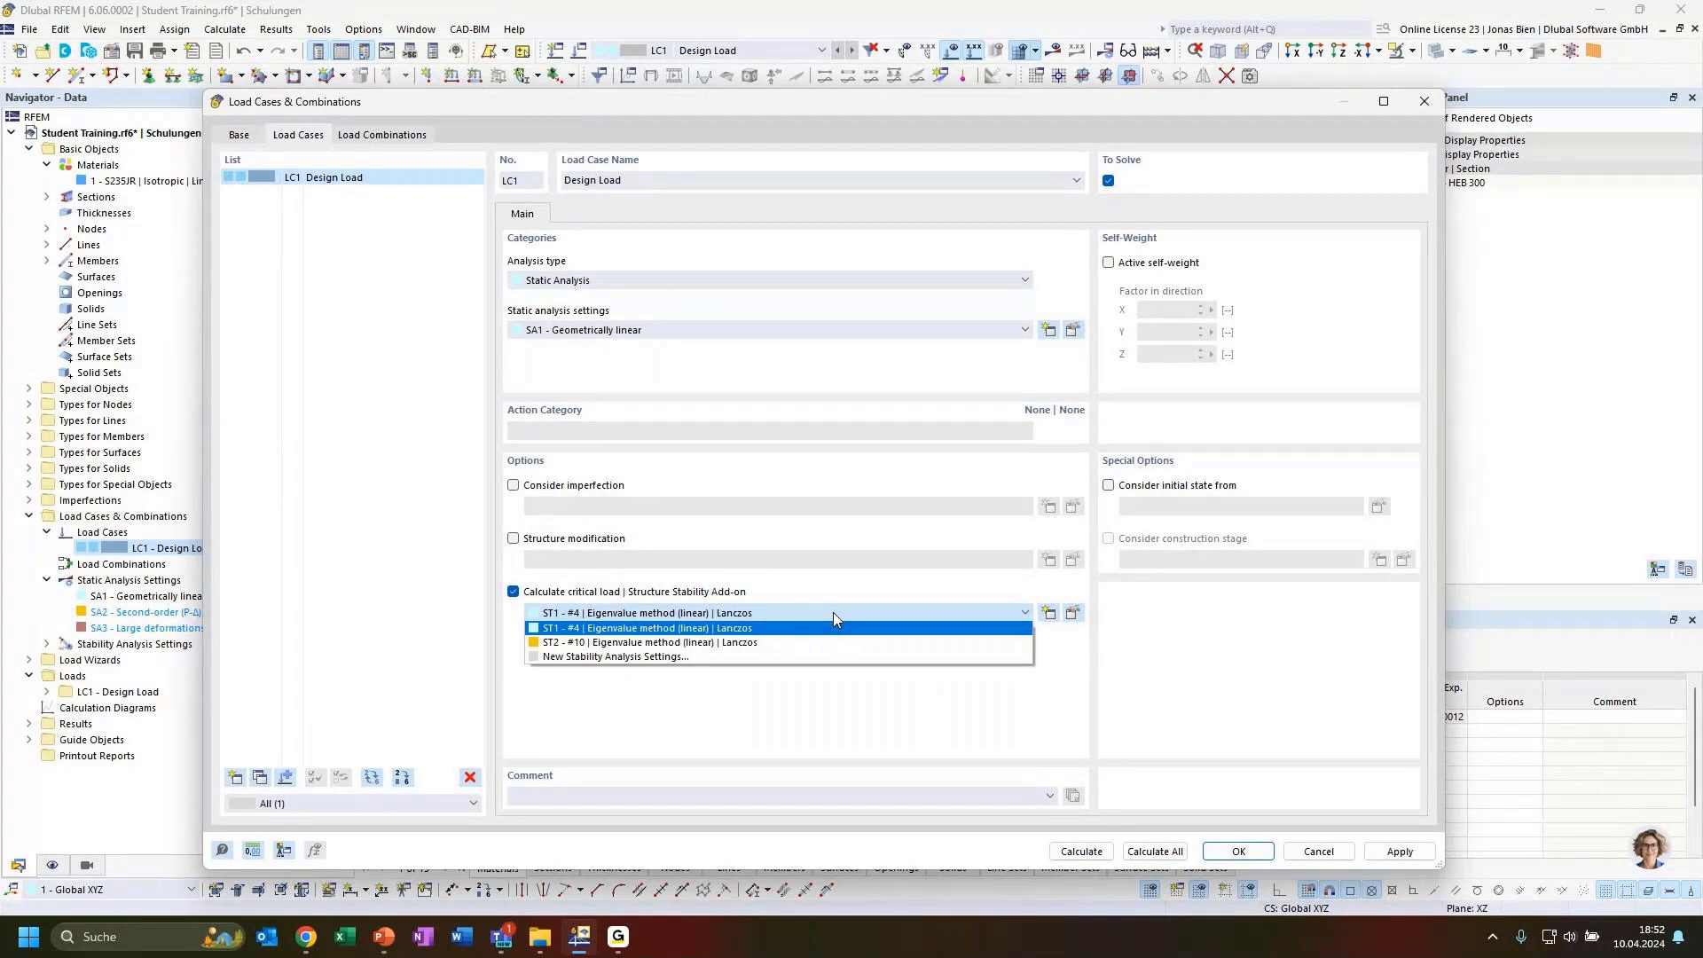
pyautogui.click(833, 613)
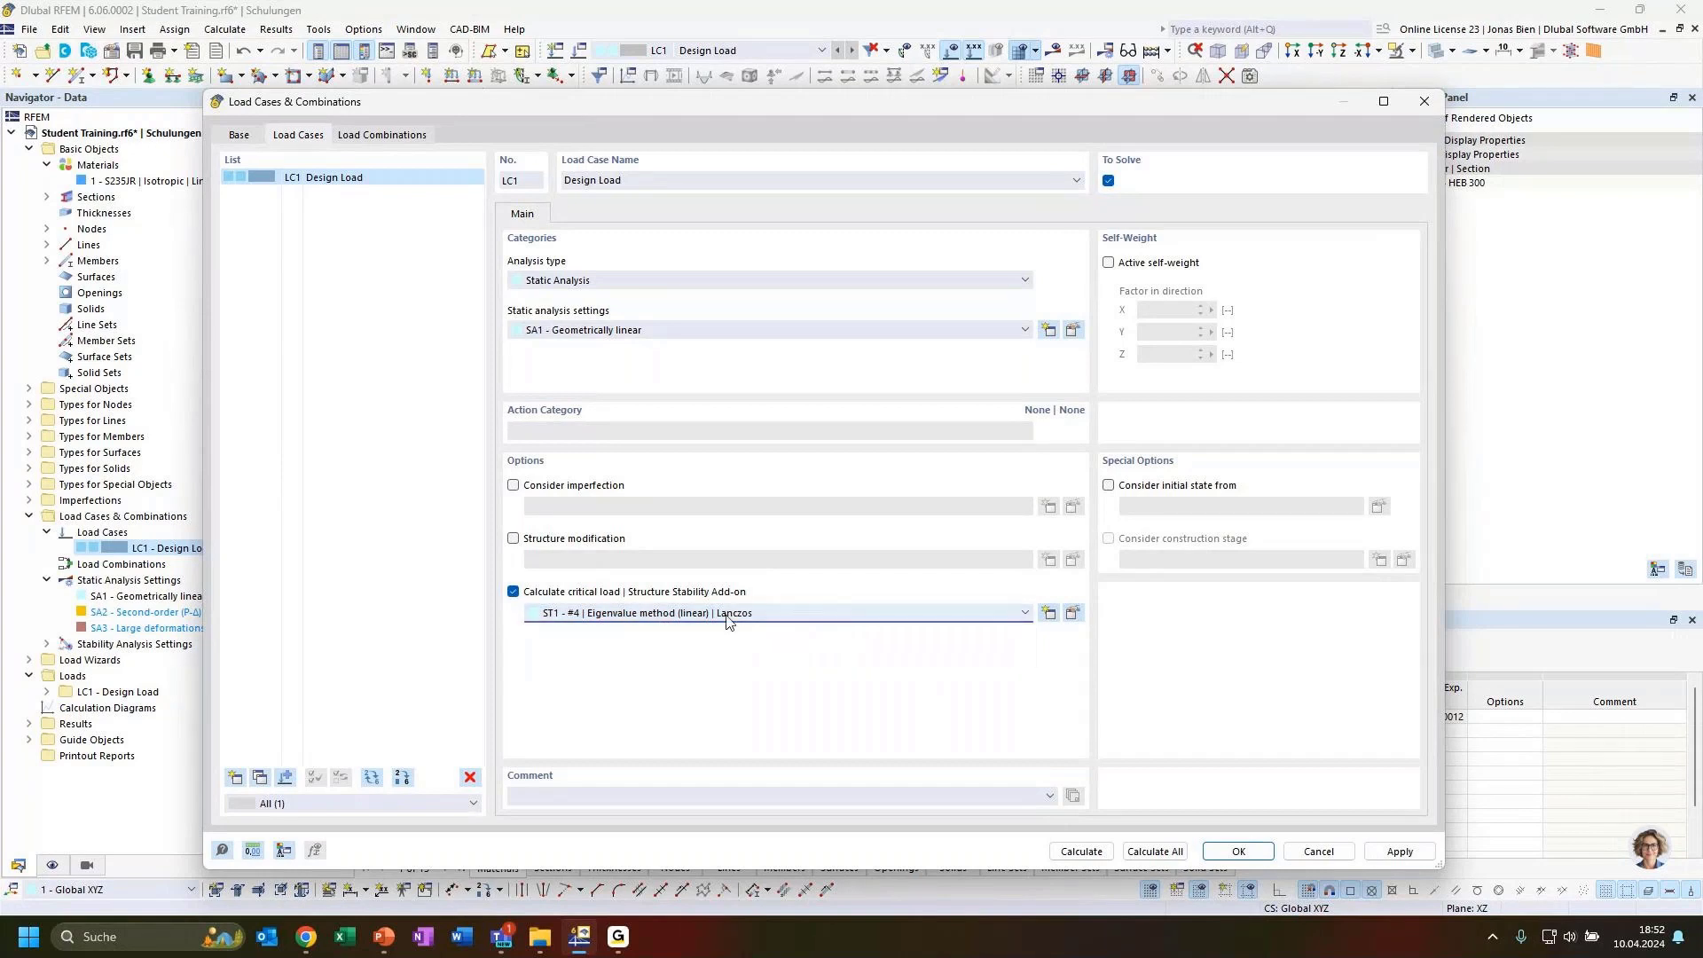
# Open stability settings ST1 for editing and review the available stability analysis types, choosing Eigenvalue method (linear)
pyautogui.click(1074, 615)
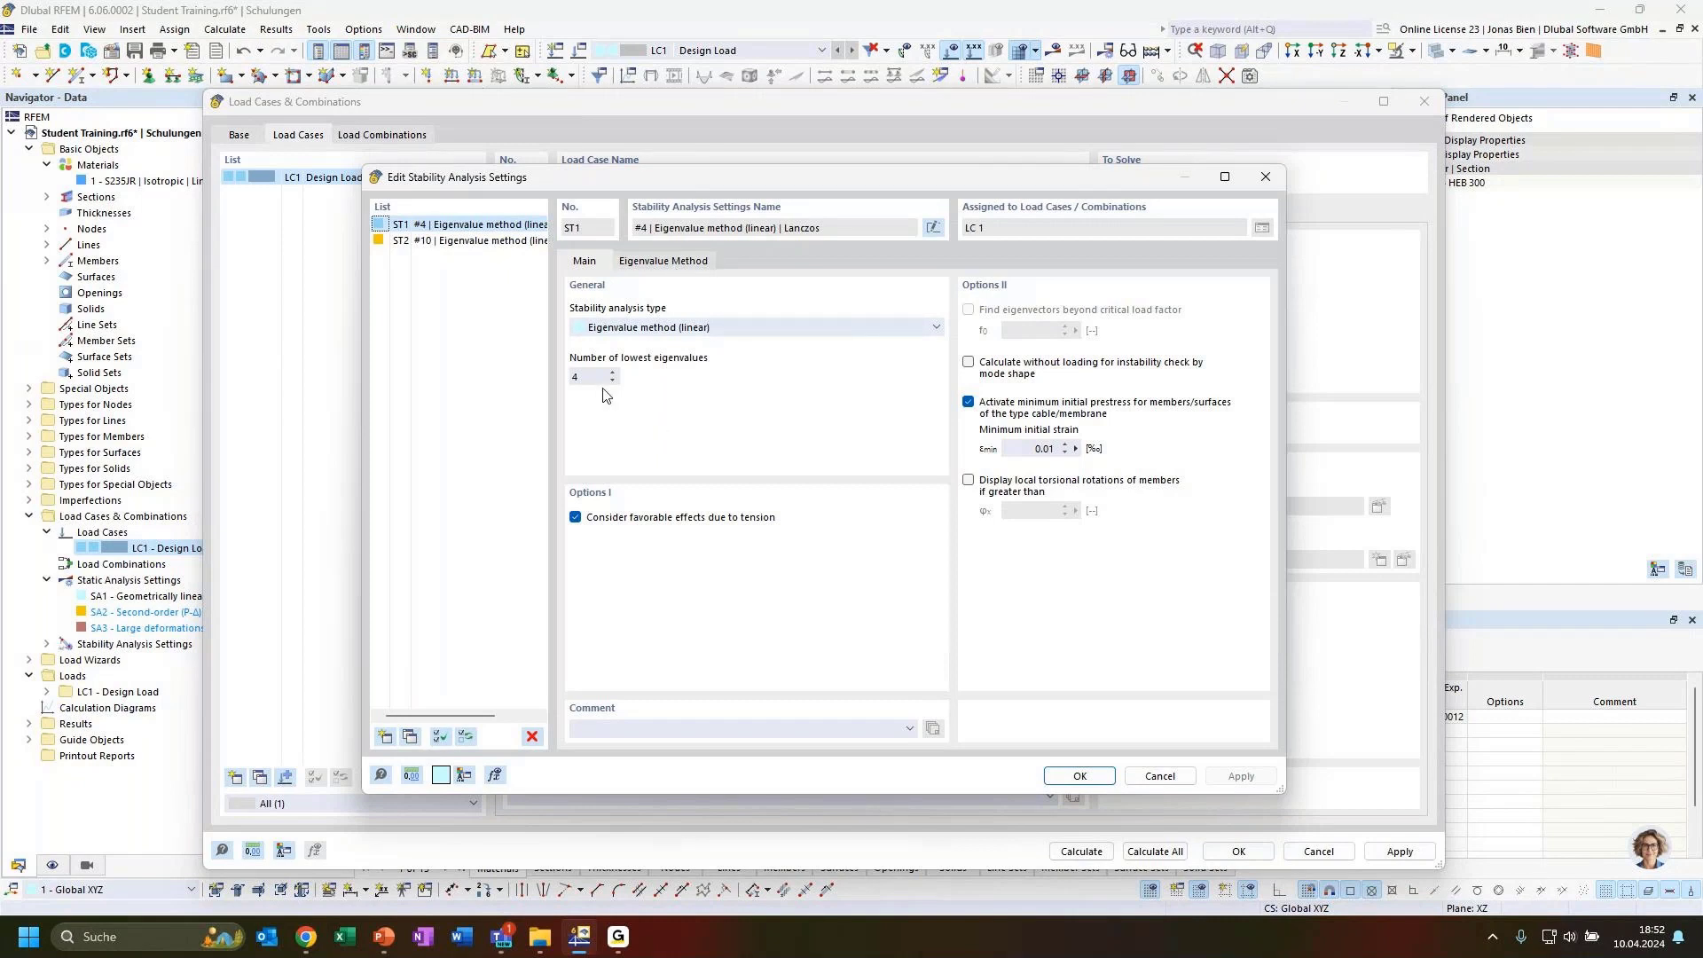
pyautogui.click(670, 328)
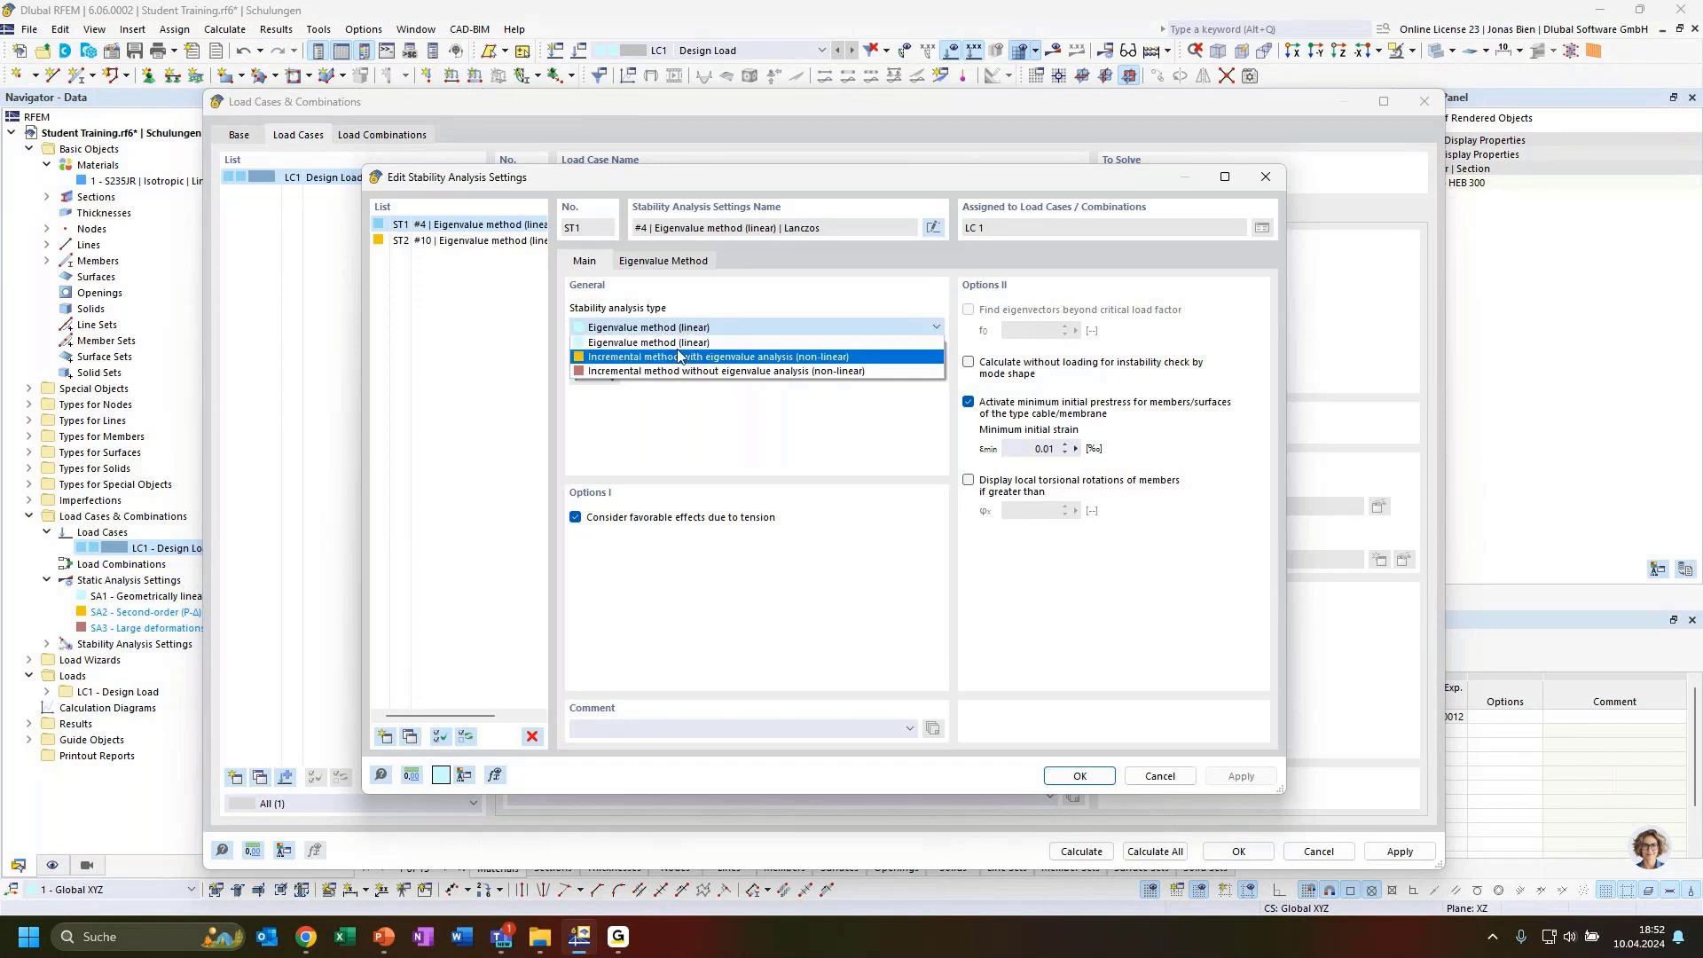
pyautogui.click(679, 341)
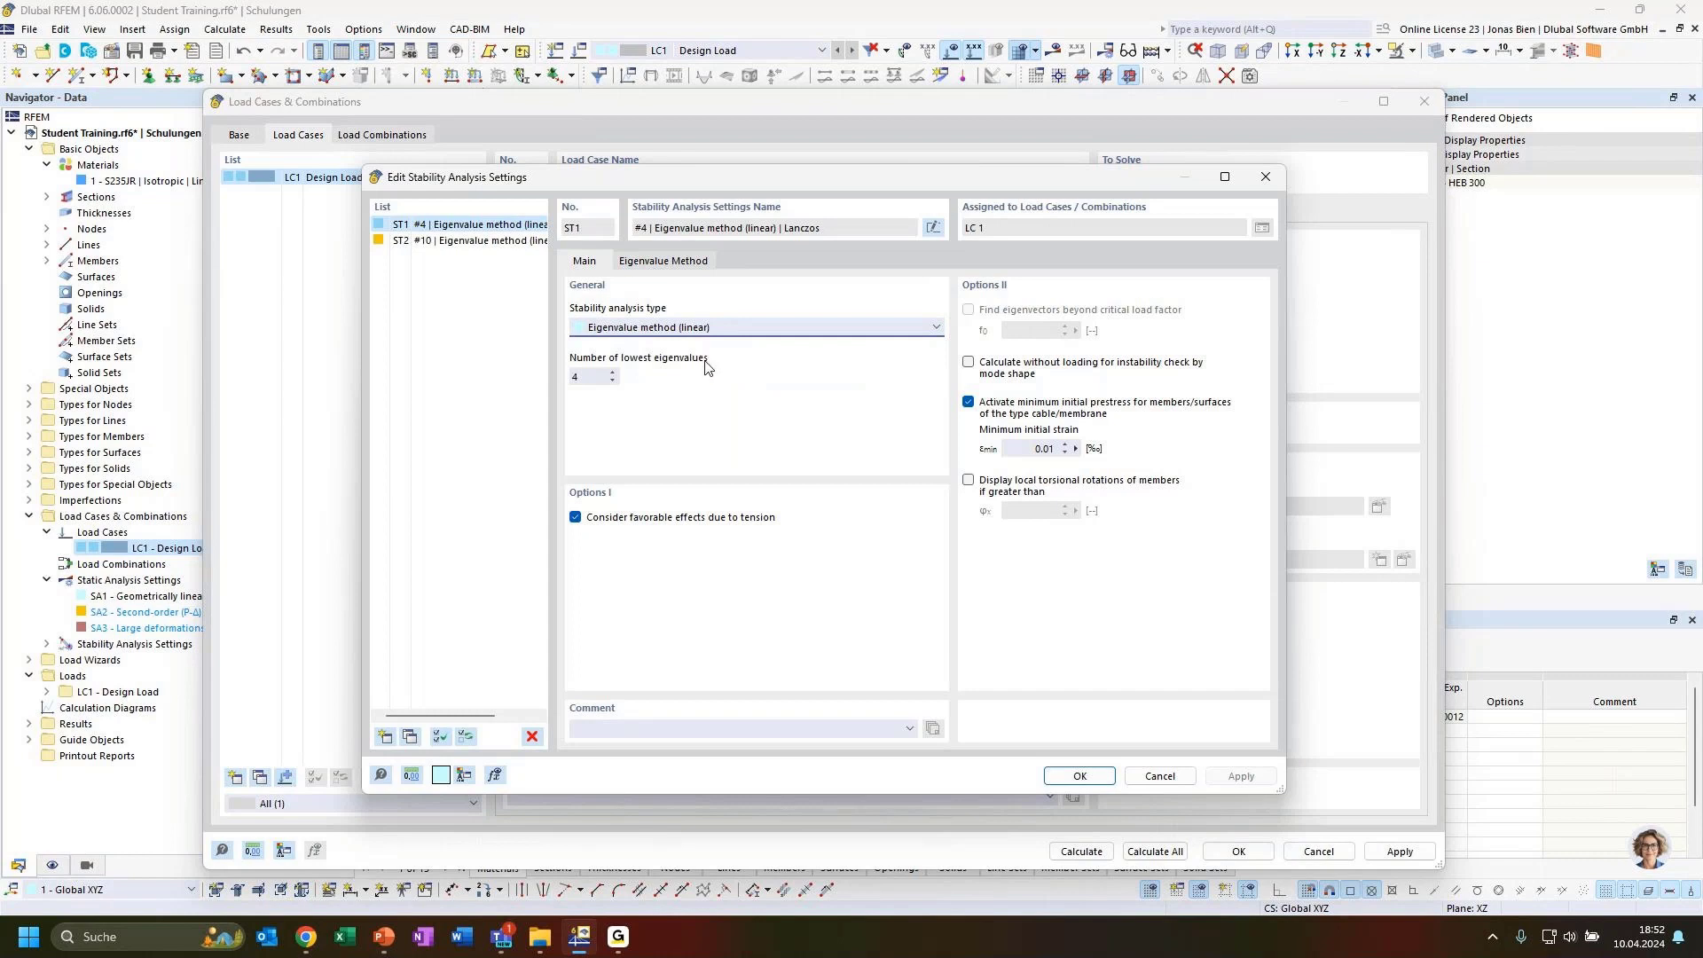
pyautogui.click(720, 333)
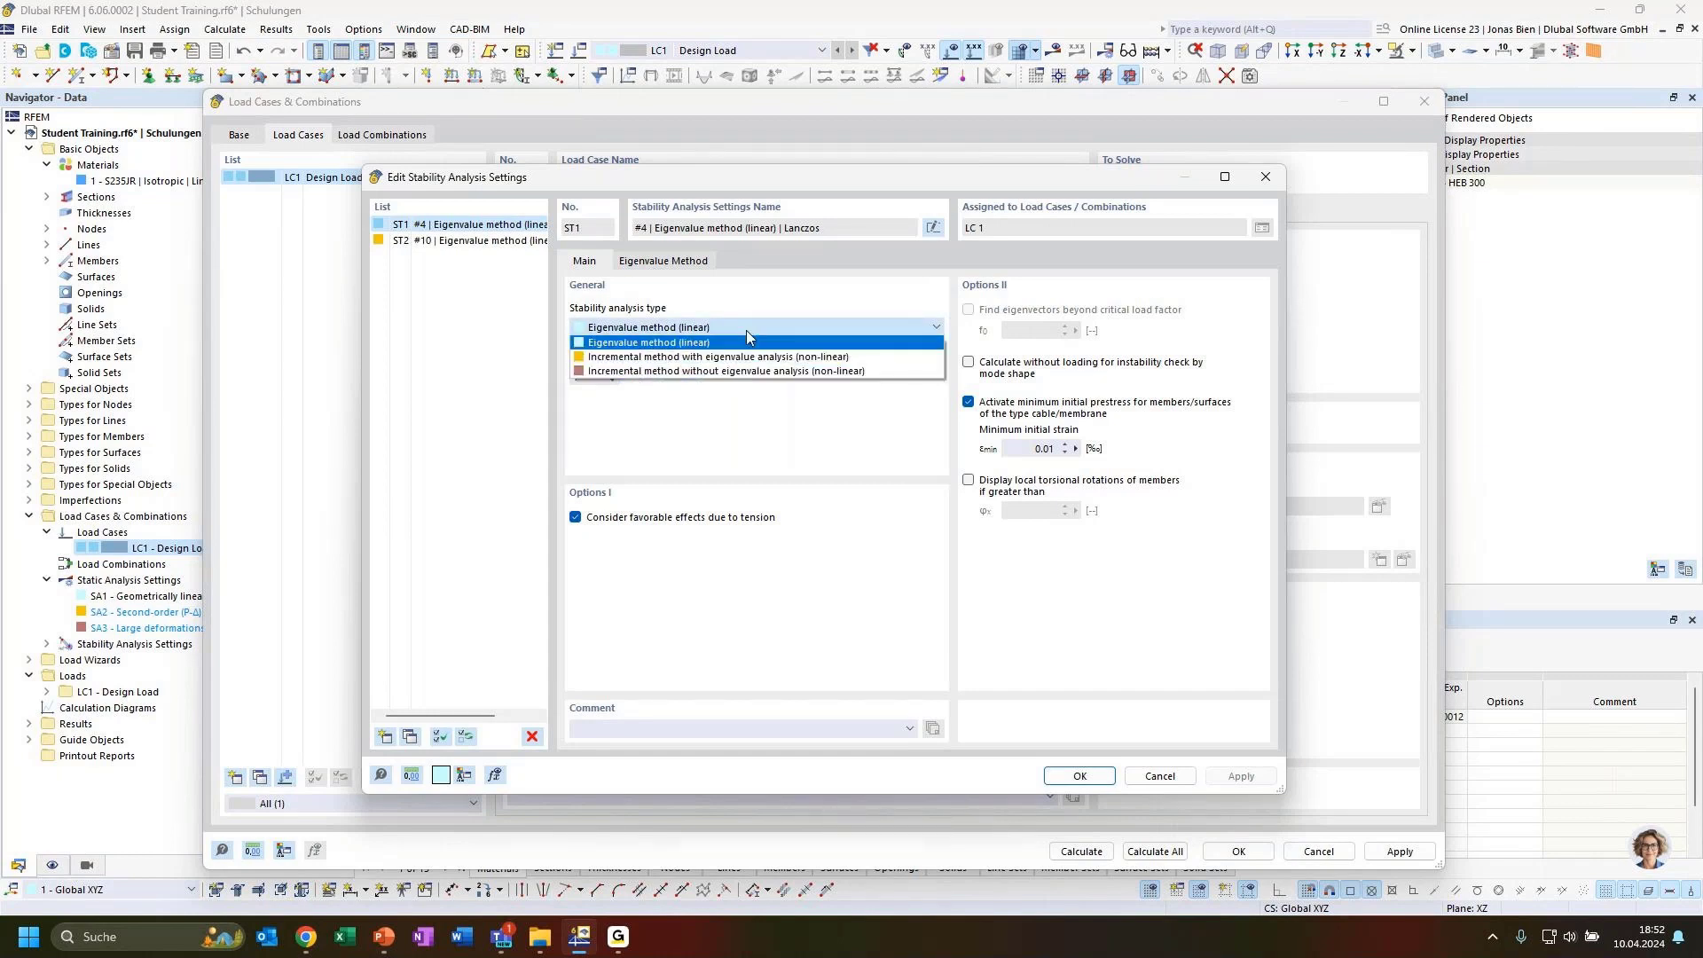
pyautogui.click(743, 343)
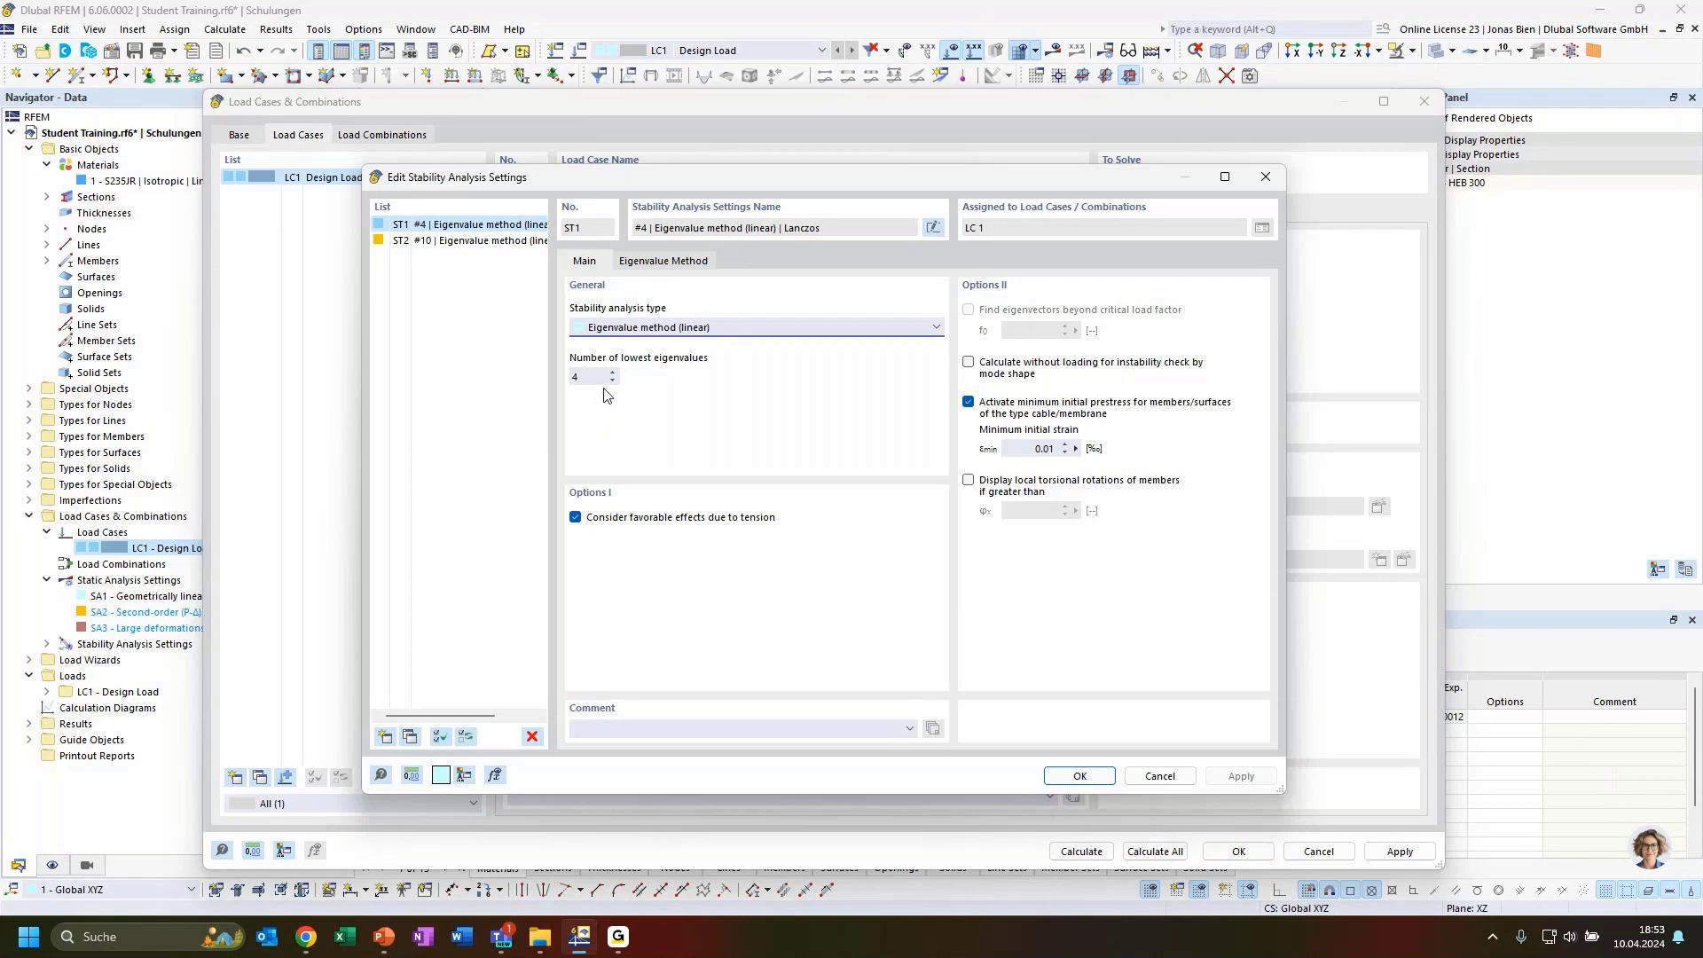
# Review the eigenvalue solver choices of ST1 and accept the settings with the Lanczos method
pyautogui.click(679, 262)
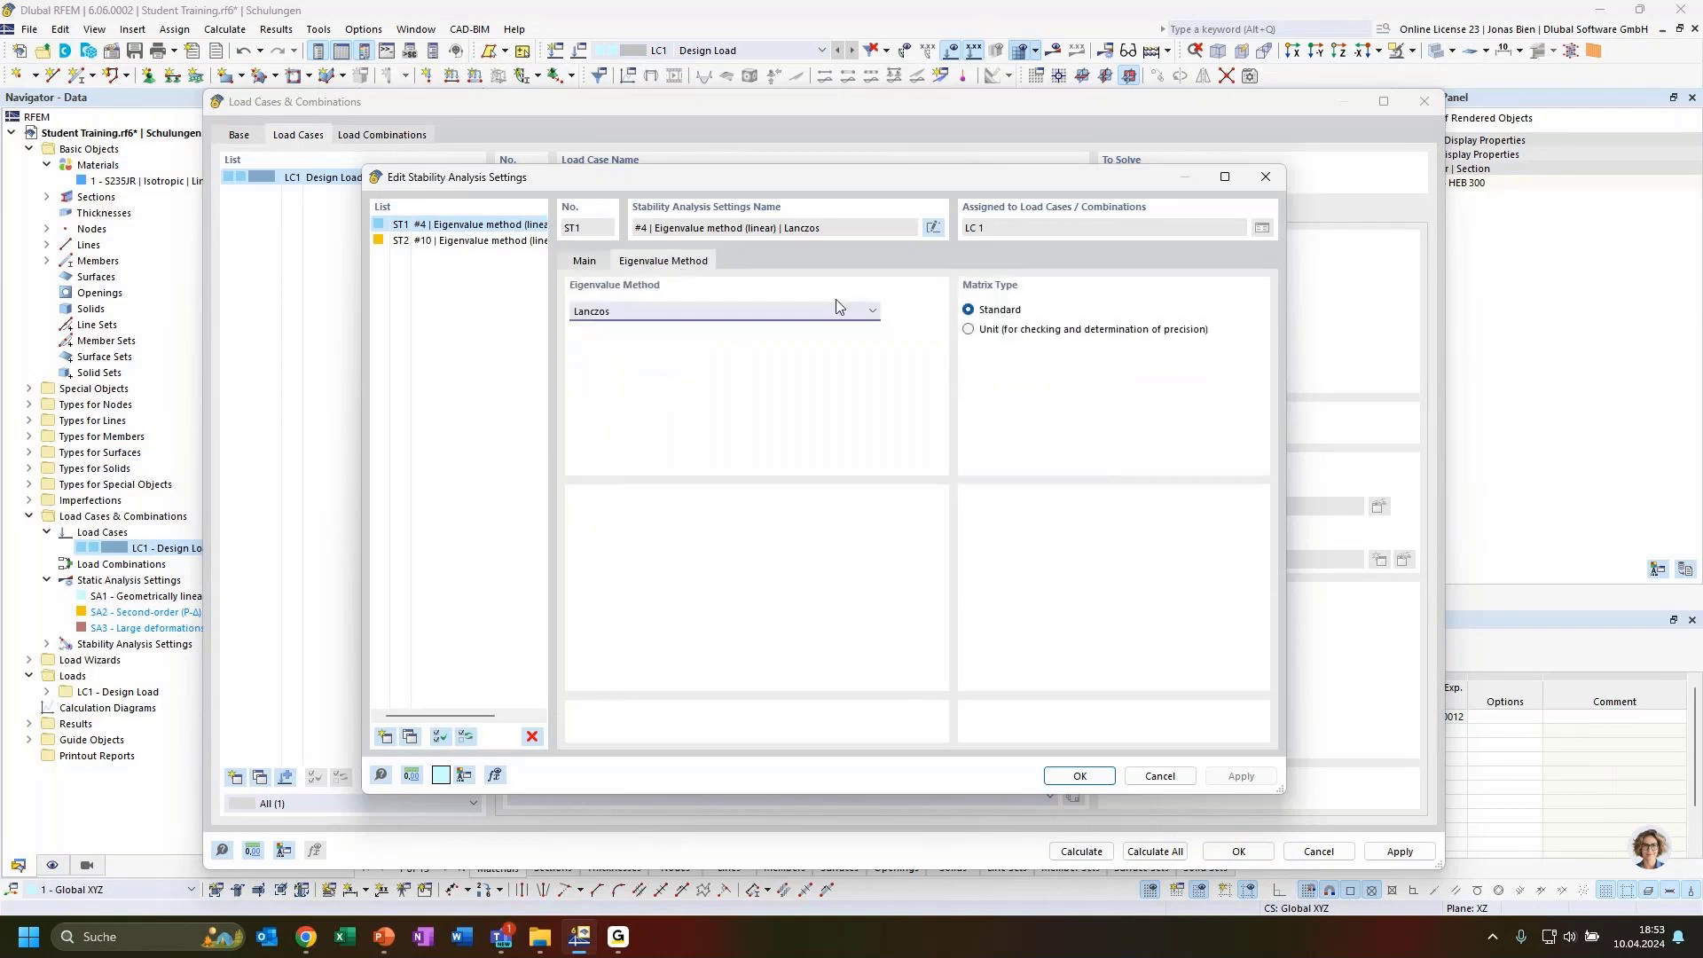
pyautogui.click(653, 312)
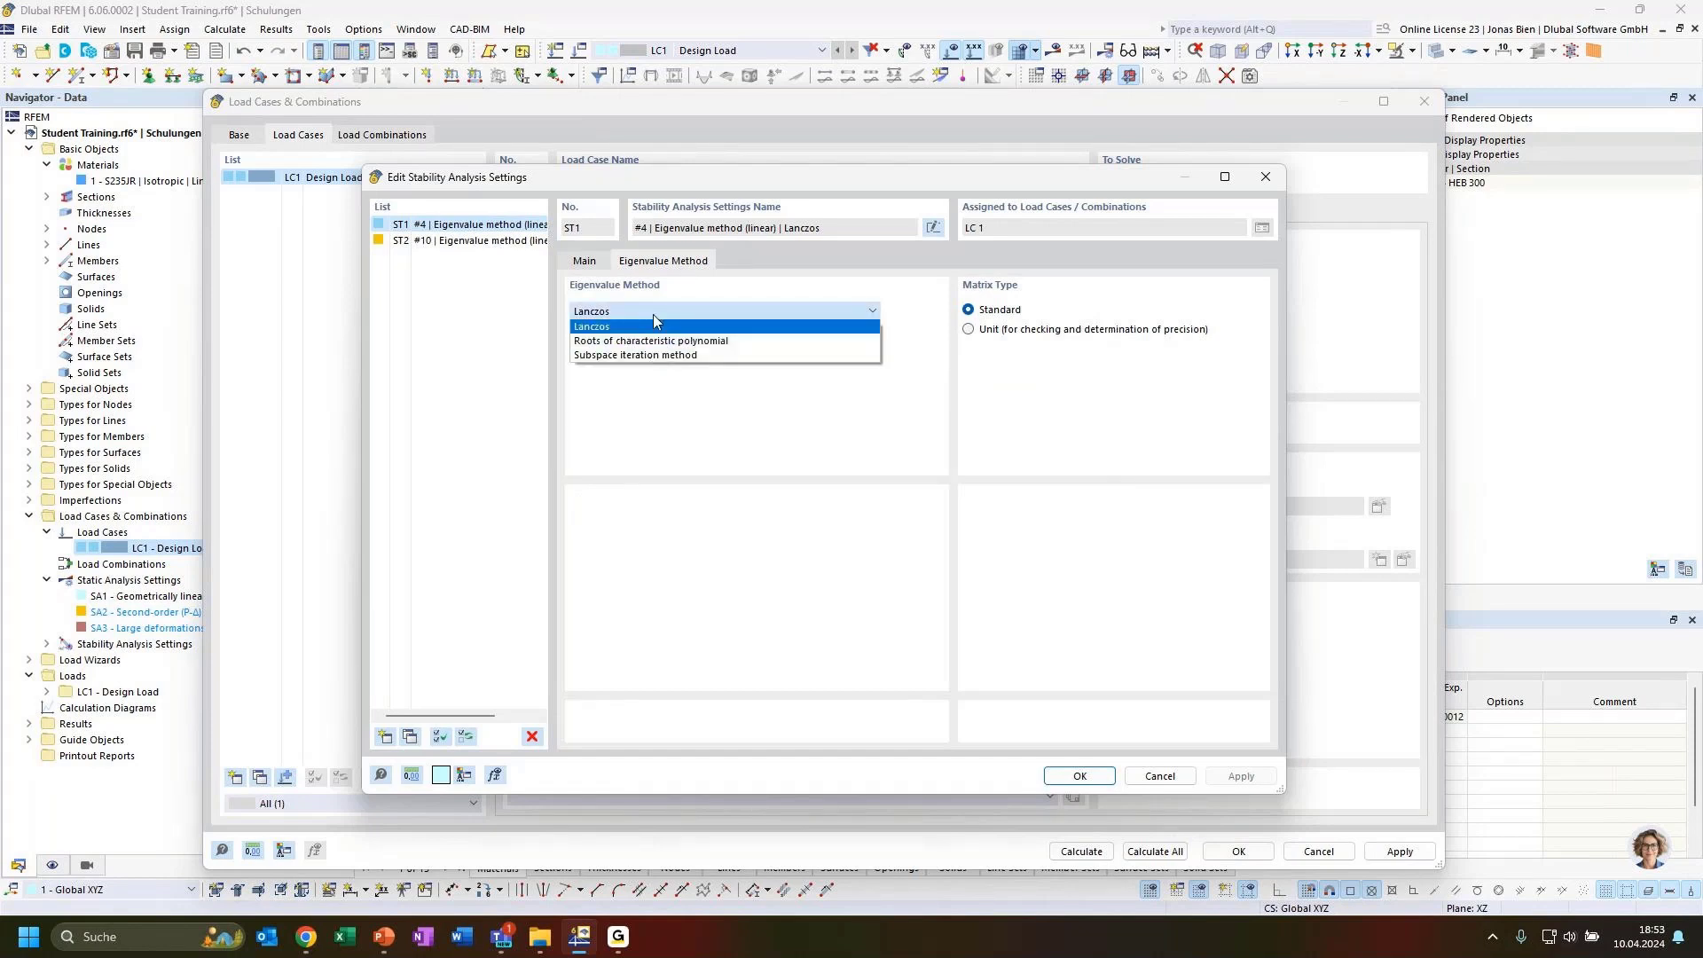
pyautogui.click(653, 314)
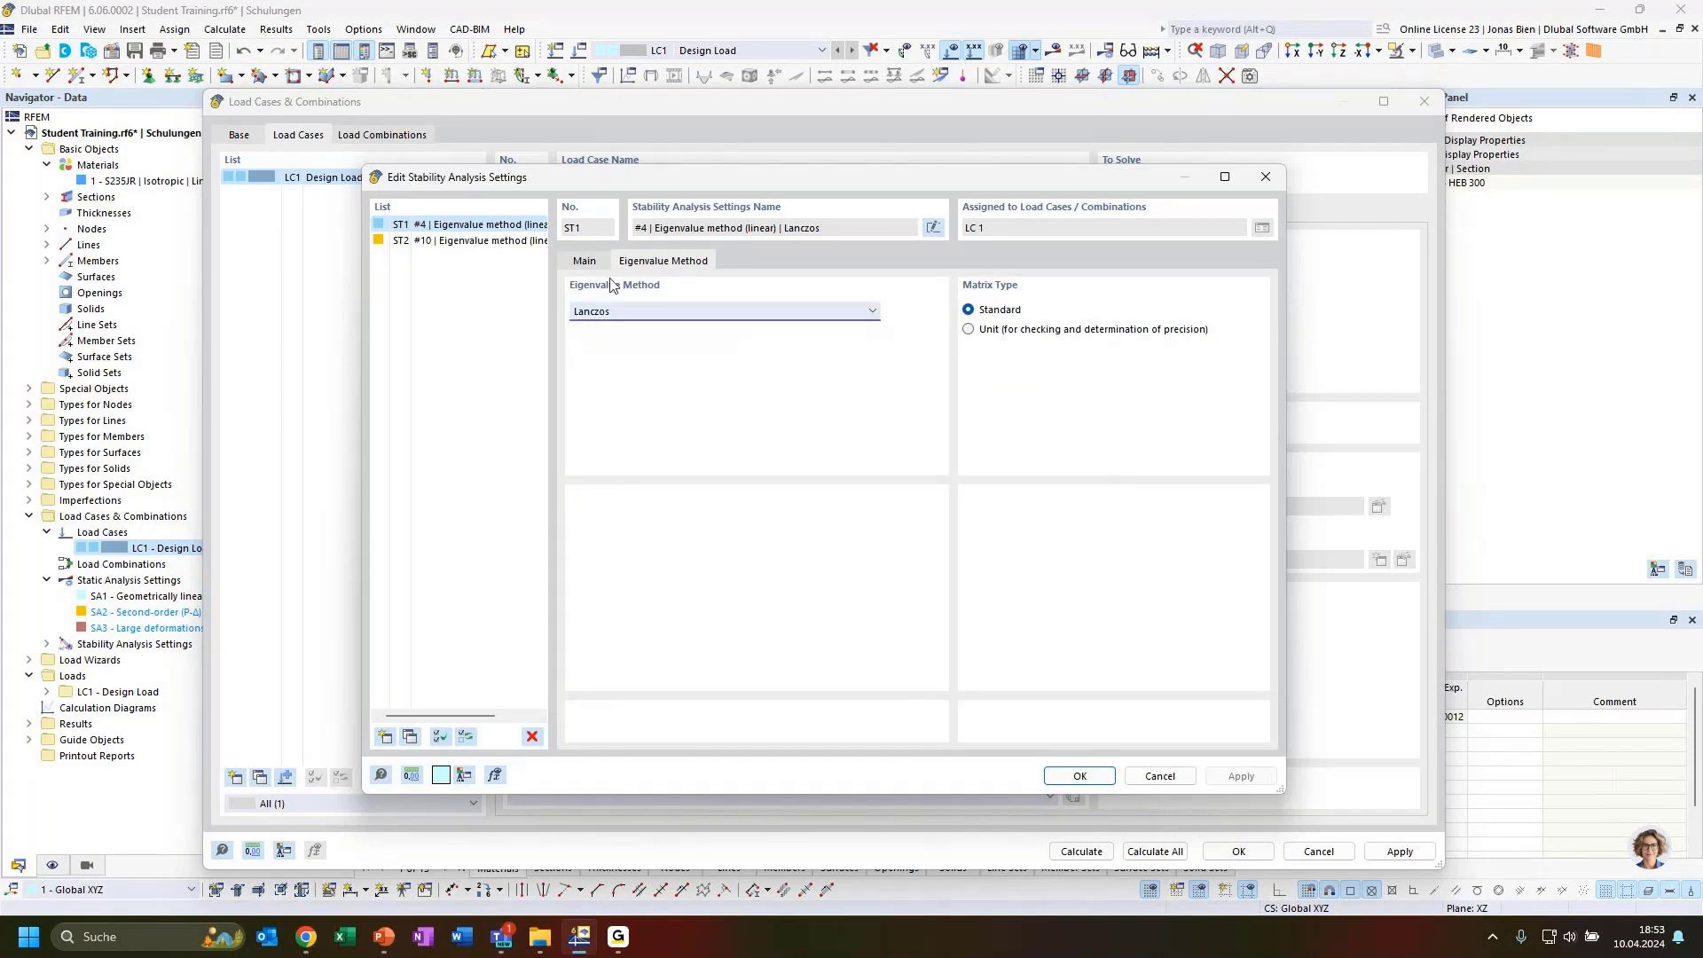
pyautogui.click(589, 265)
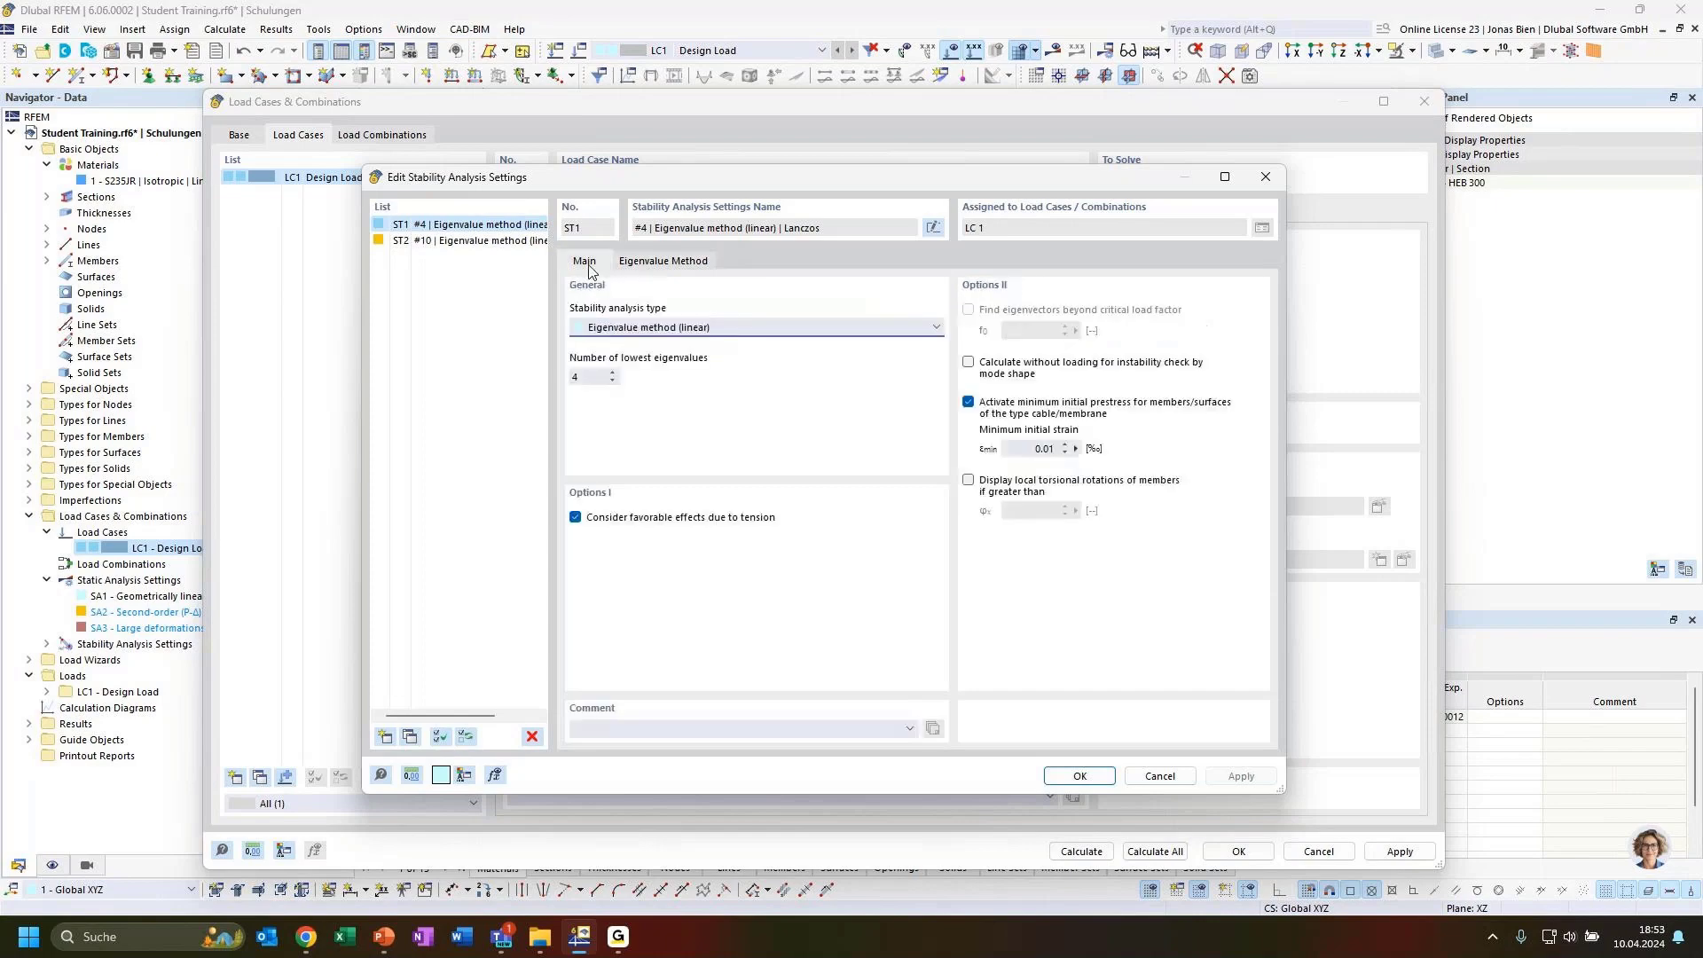
pyautogui.click(1079, 775)
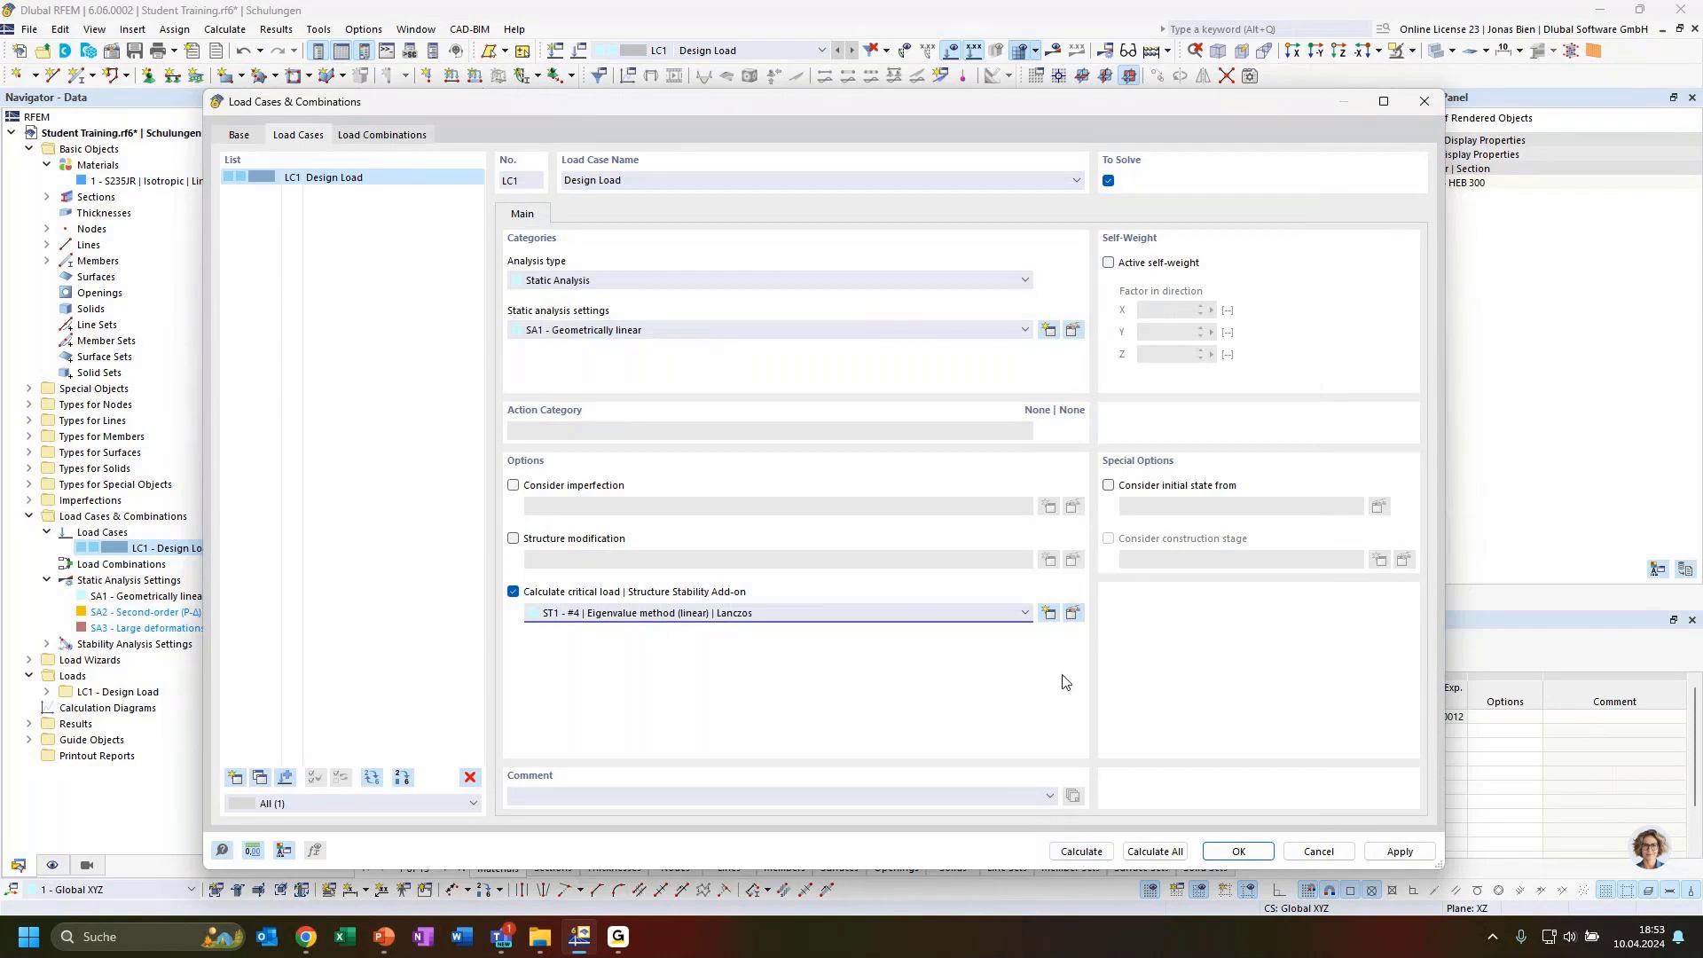
# Calculate LC1 and switch the displayed results from Static Analysis to Stability Analysis
pyautogui.click(1083, 851)
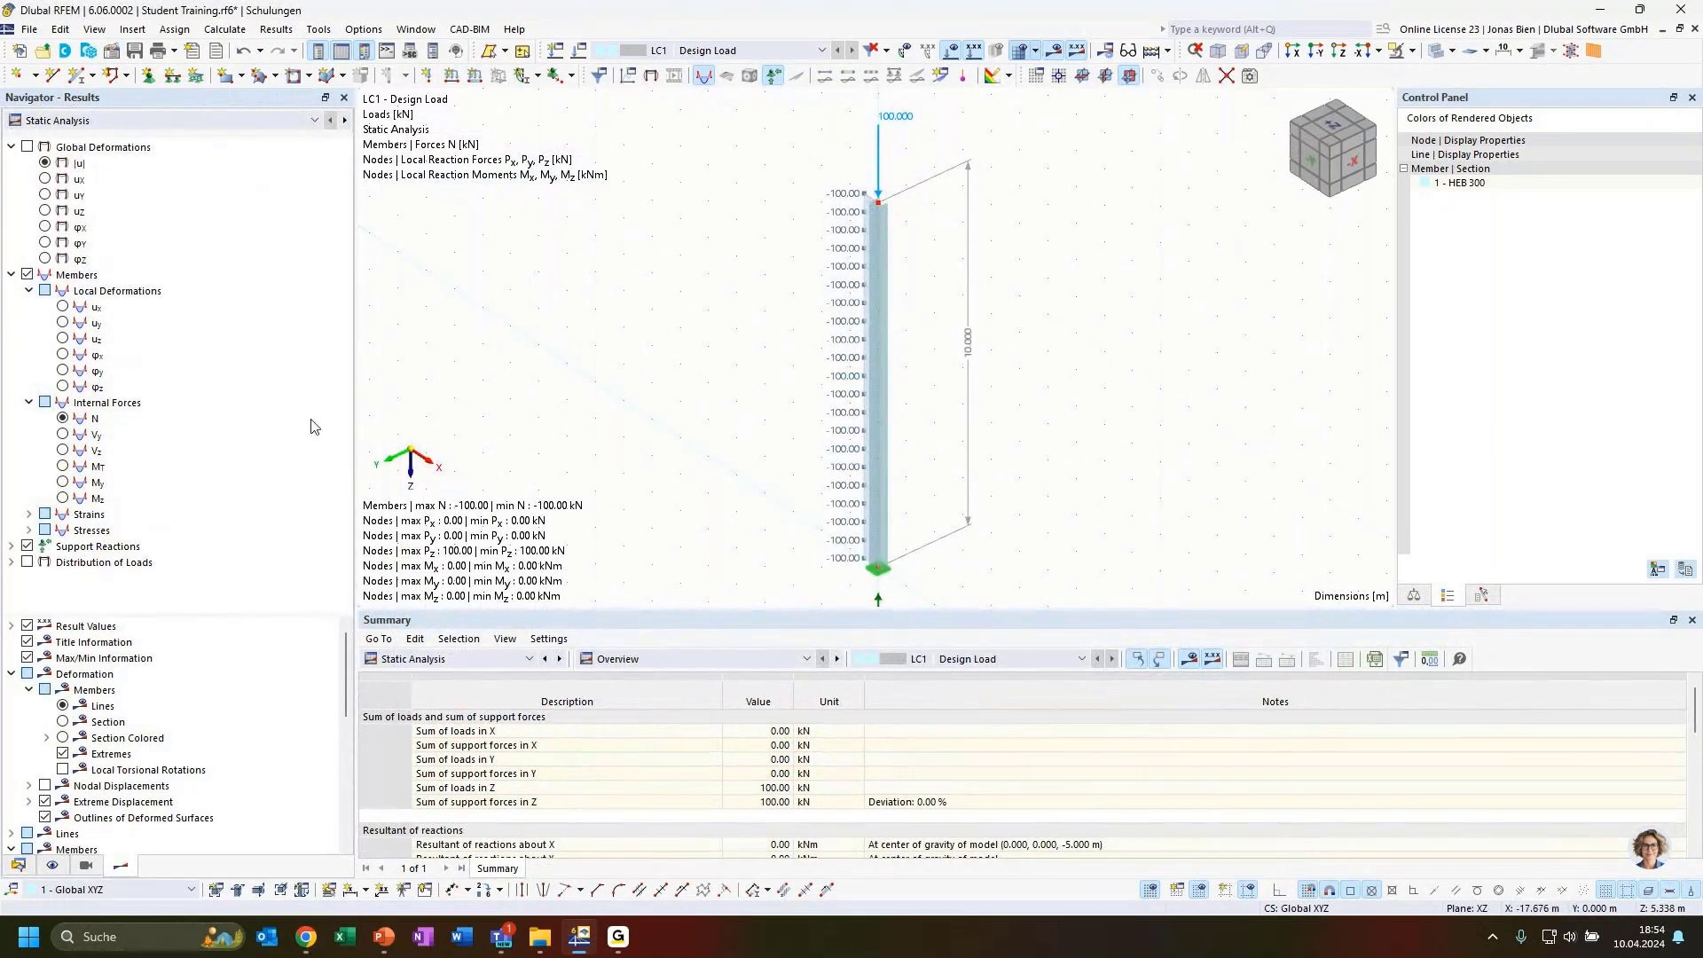
pyautogui.click(197, 121)
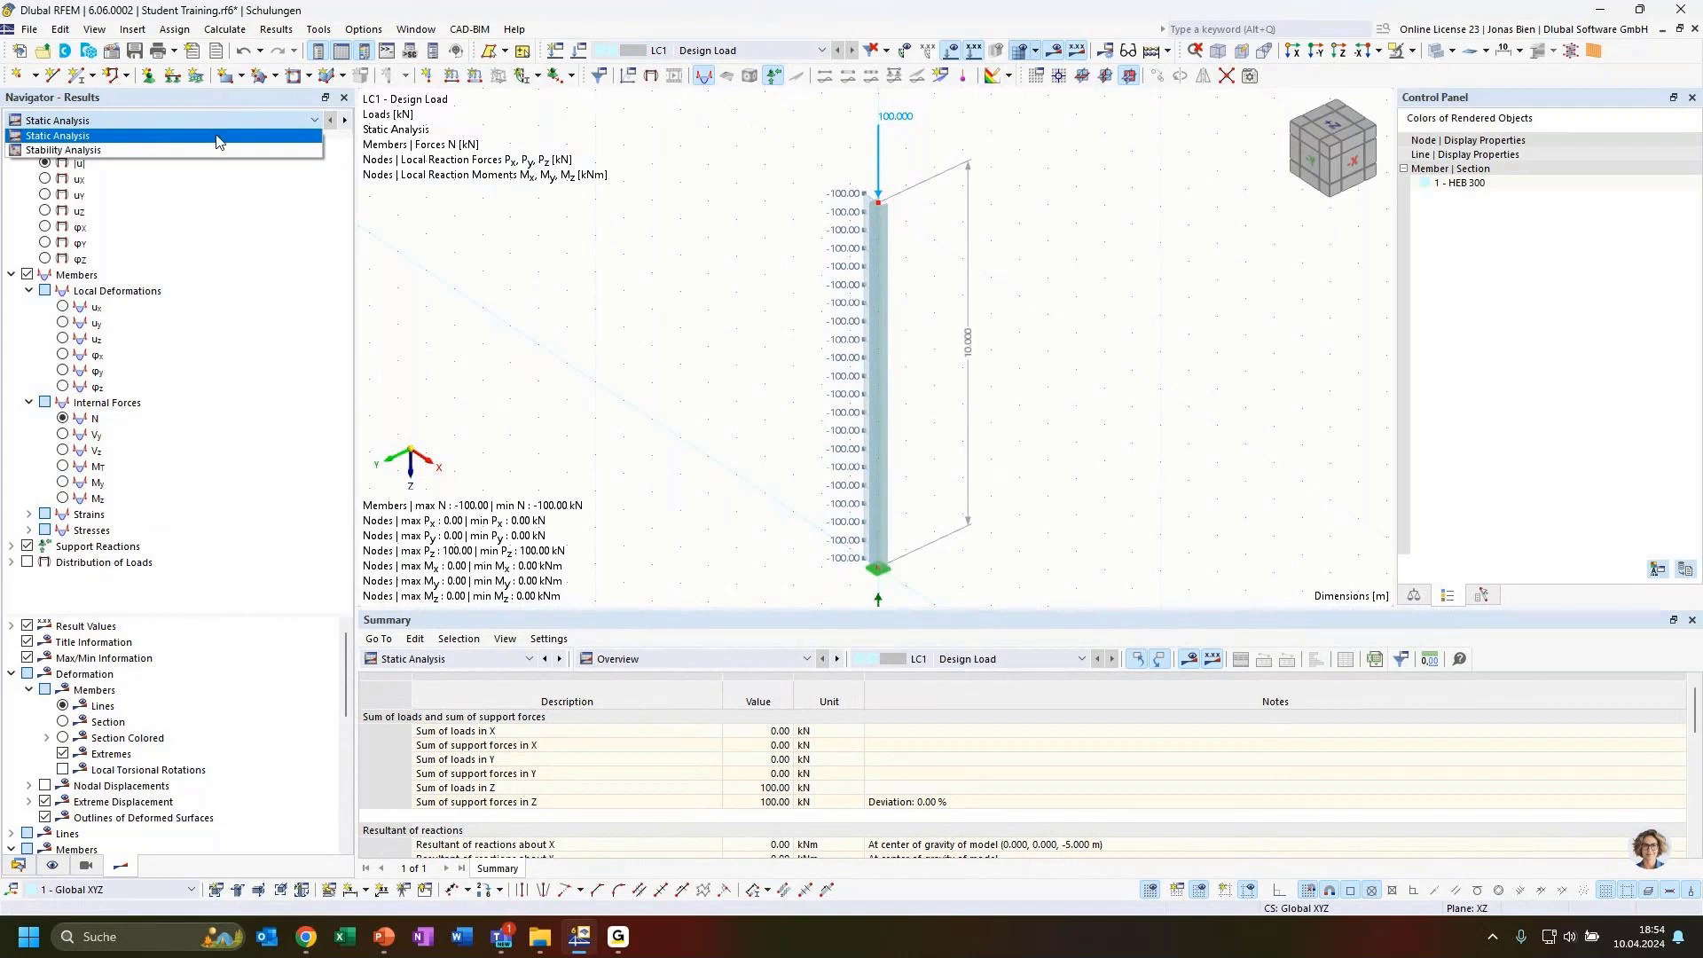
pyautogui.click(75, 142)
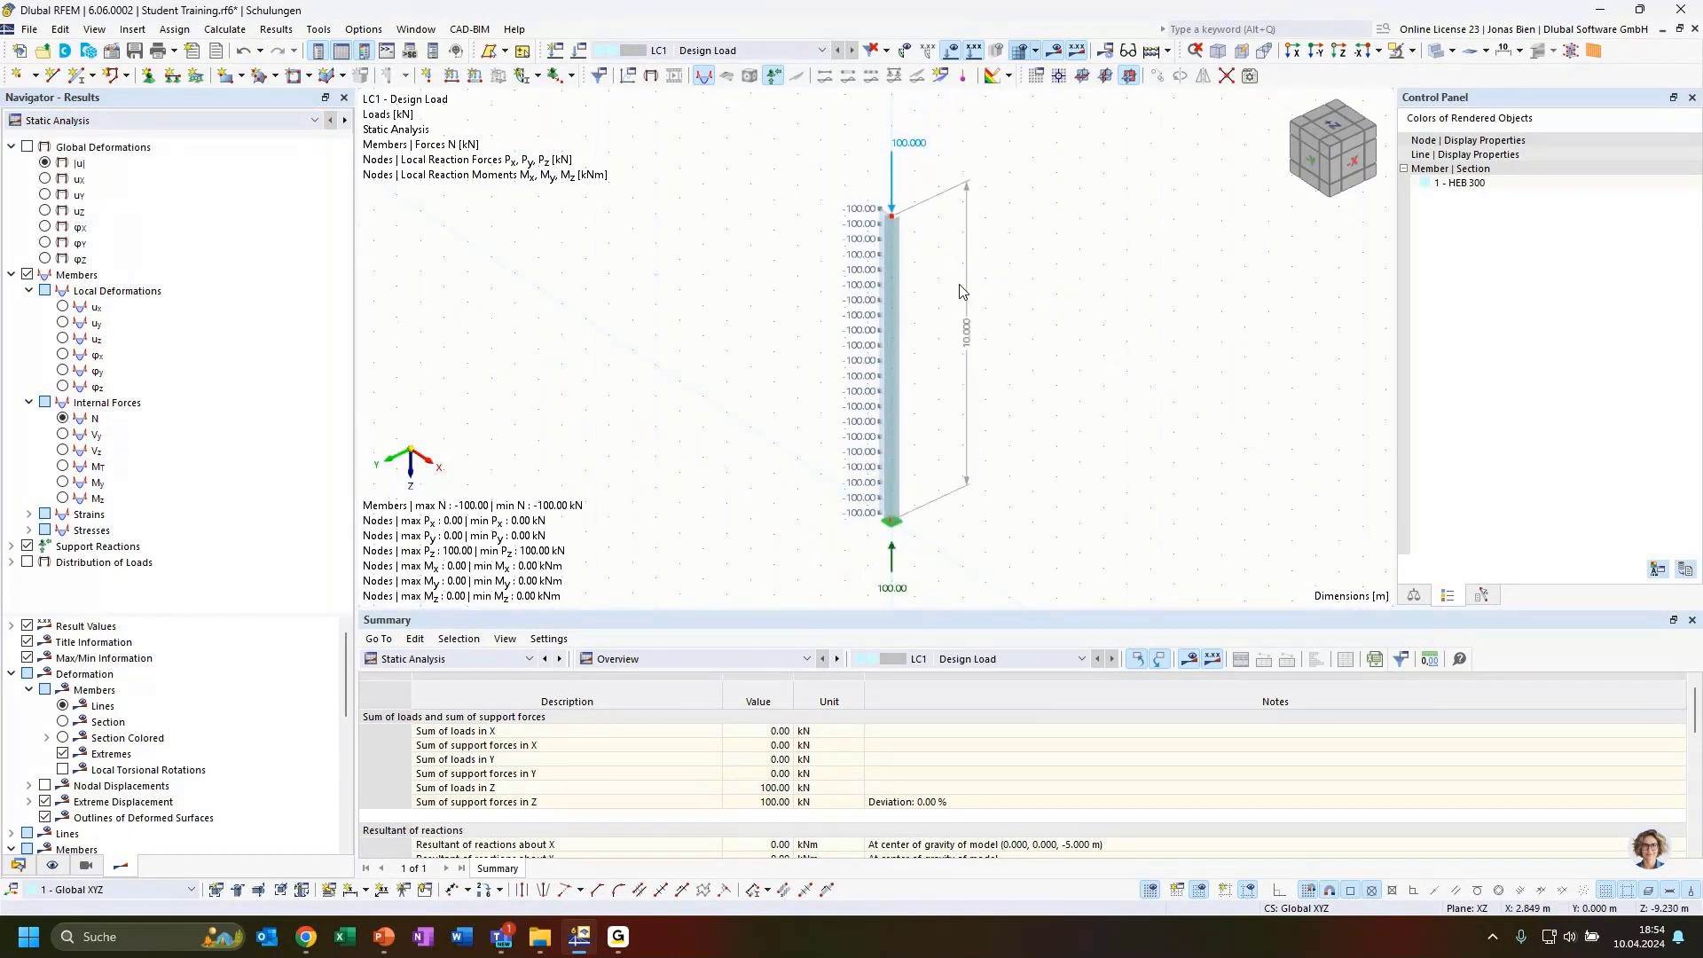
pyautogui.scroll(-1, 967, 279)
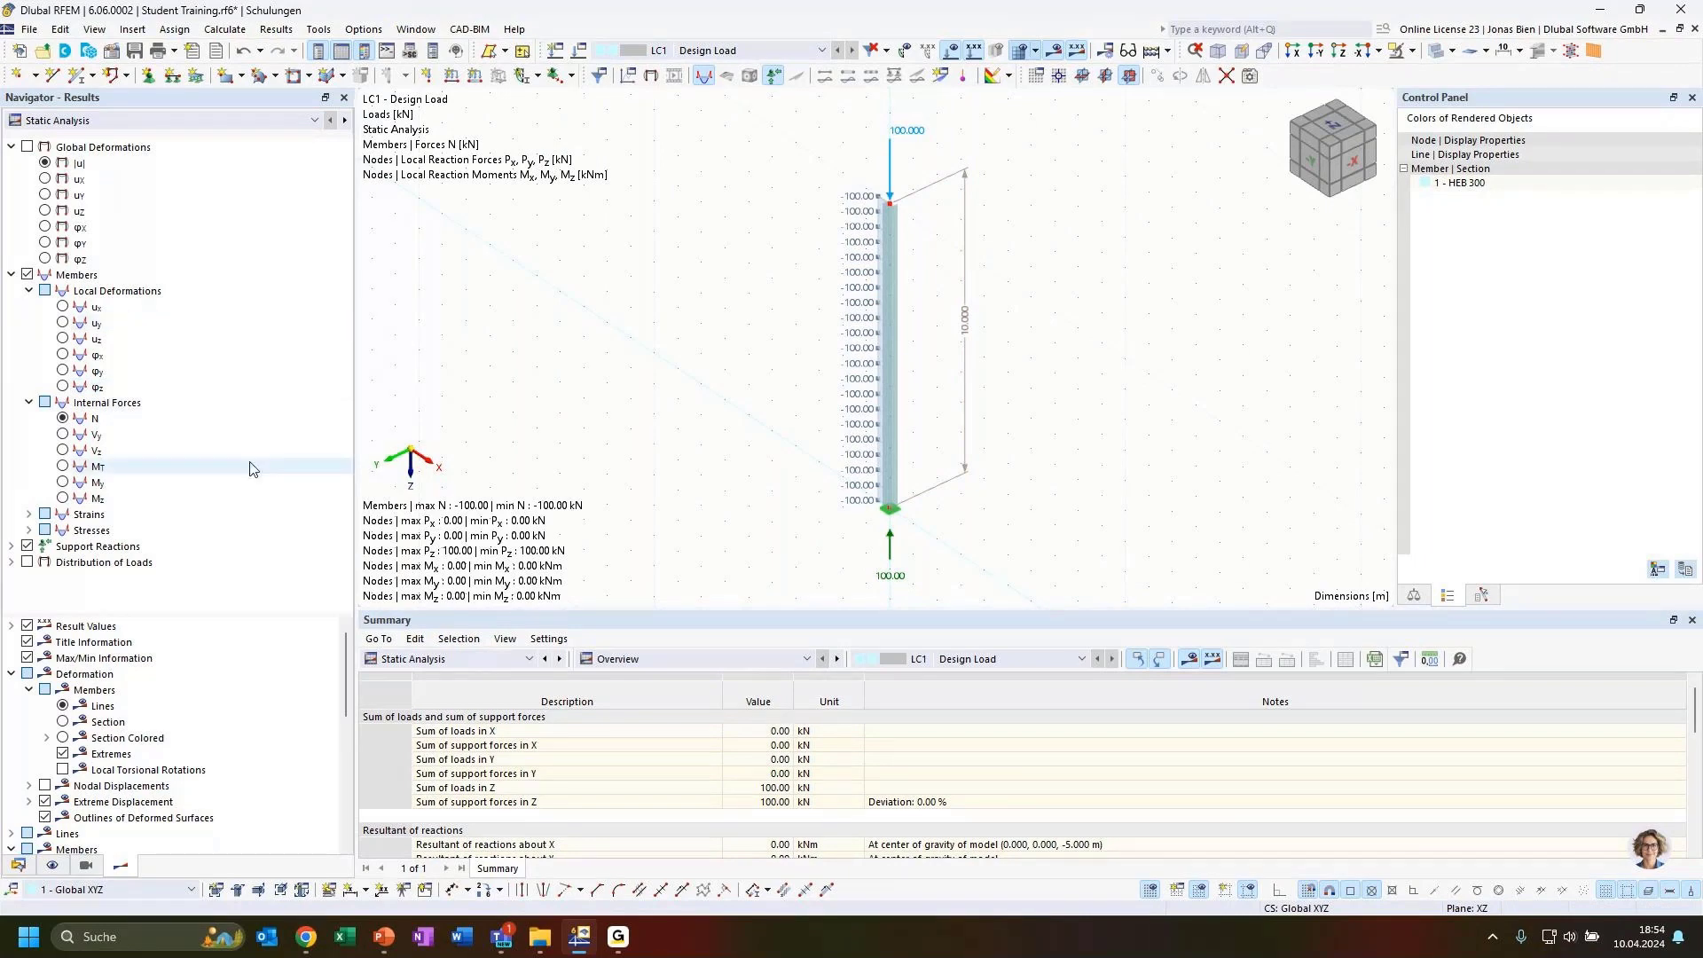
pyautogui.click(103, 120)
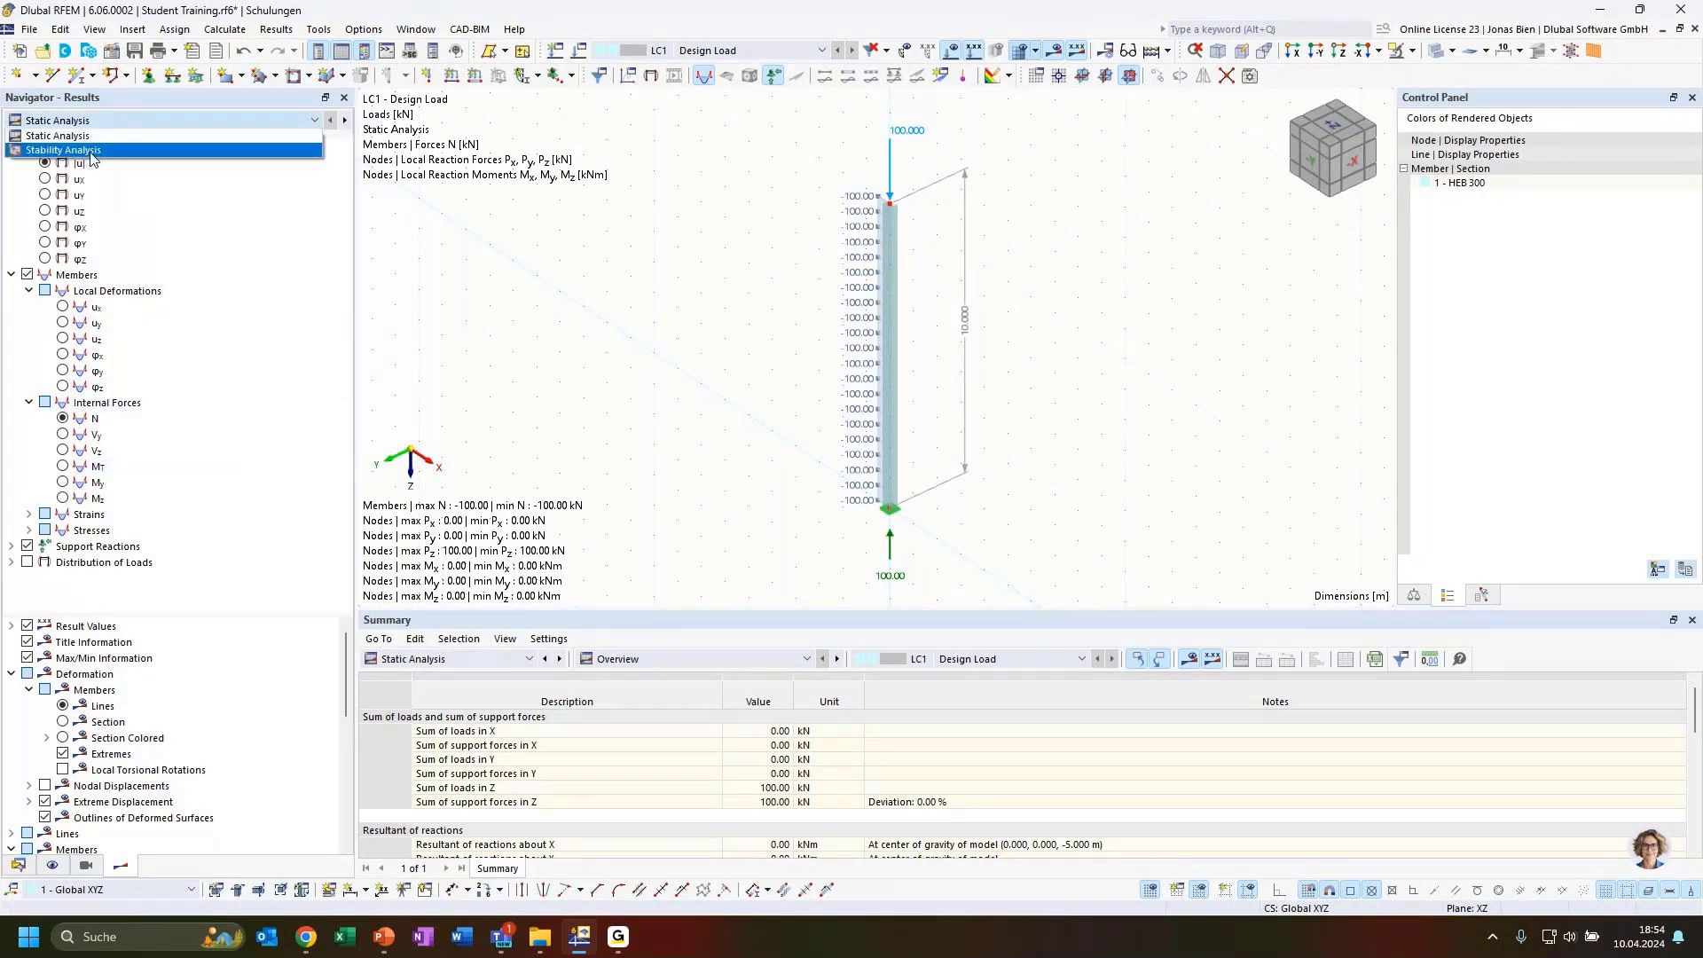
pyautogui.click(64, 150)
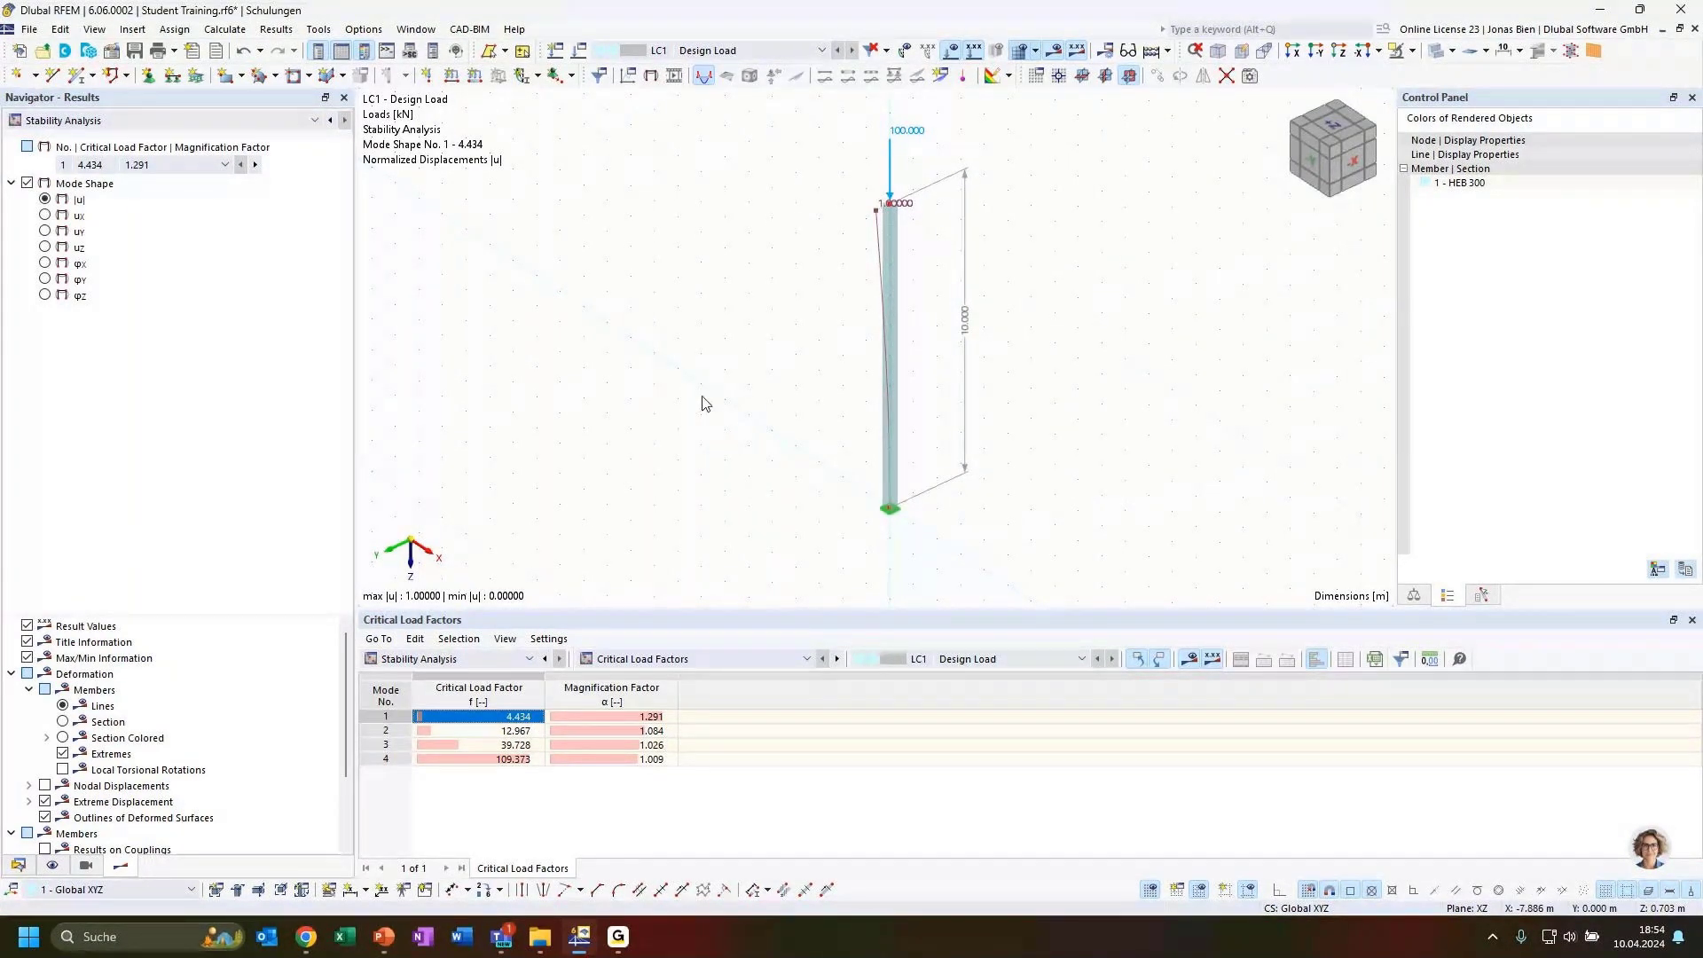
# Examine the column's buckling mode shapes 1 to 3 with their critical load and magnification factors, ending on mode 1
pyautogui.keyDown('ctrl'); pyautogui.moveTo(702, 404); pyautogui.dragTo(1202, 411, button='middle'); pyautogui.keyUp('ctrl')
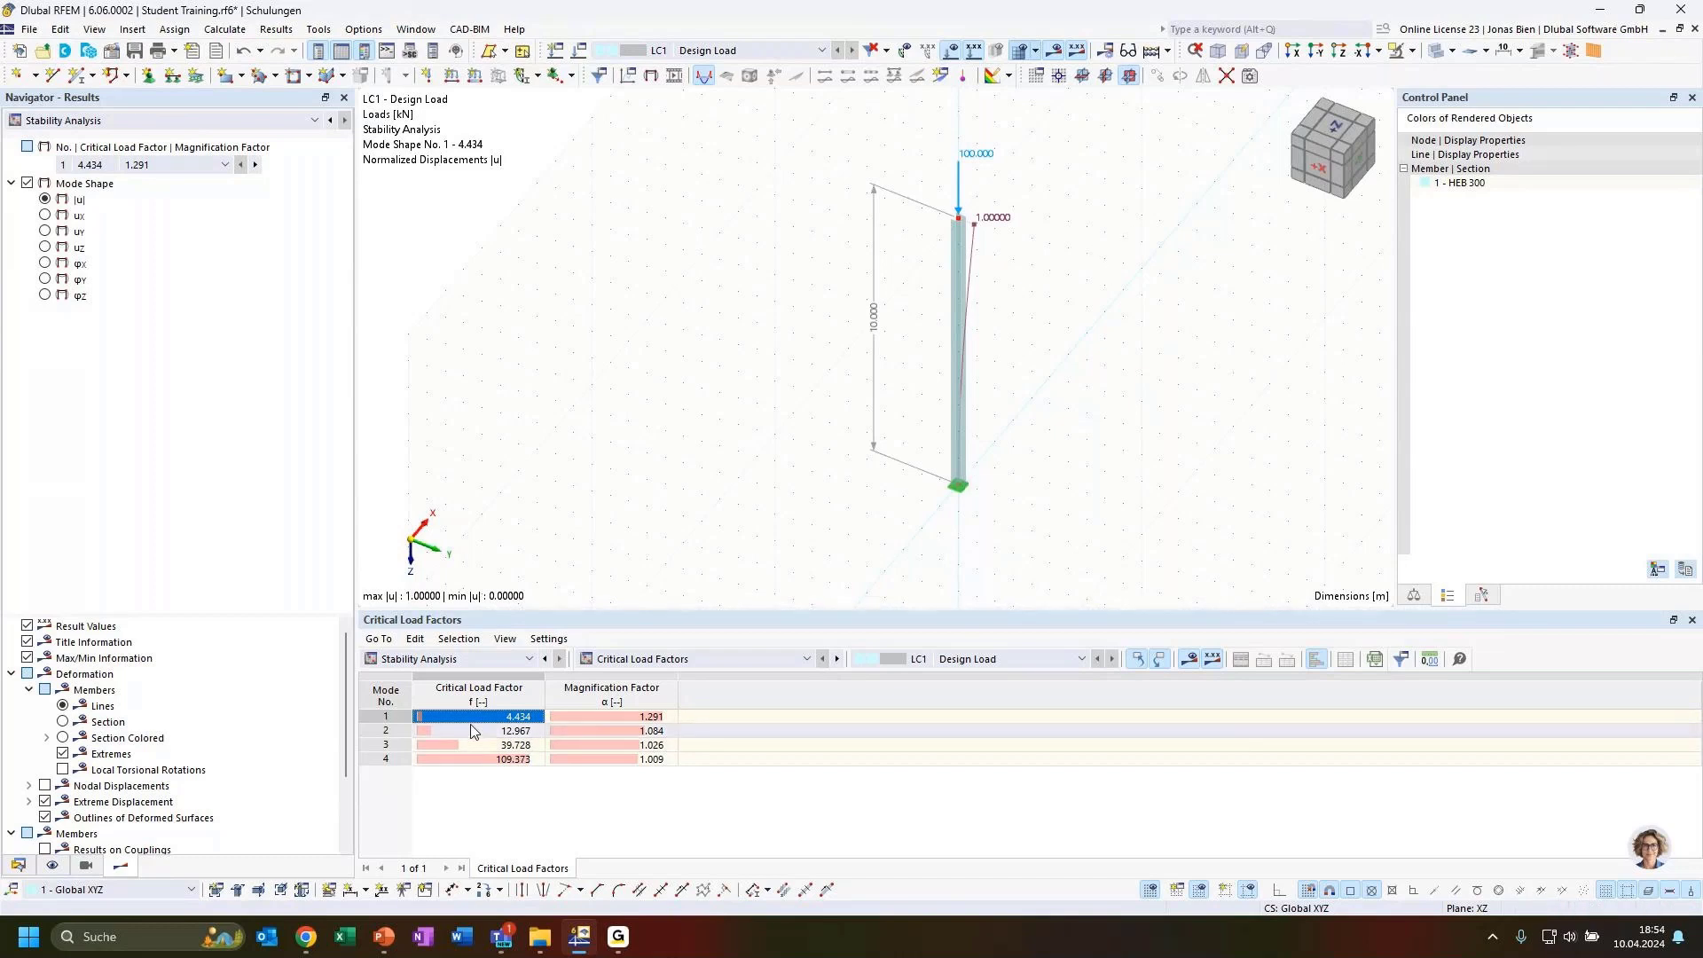
pyautogui.click(177, 165)
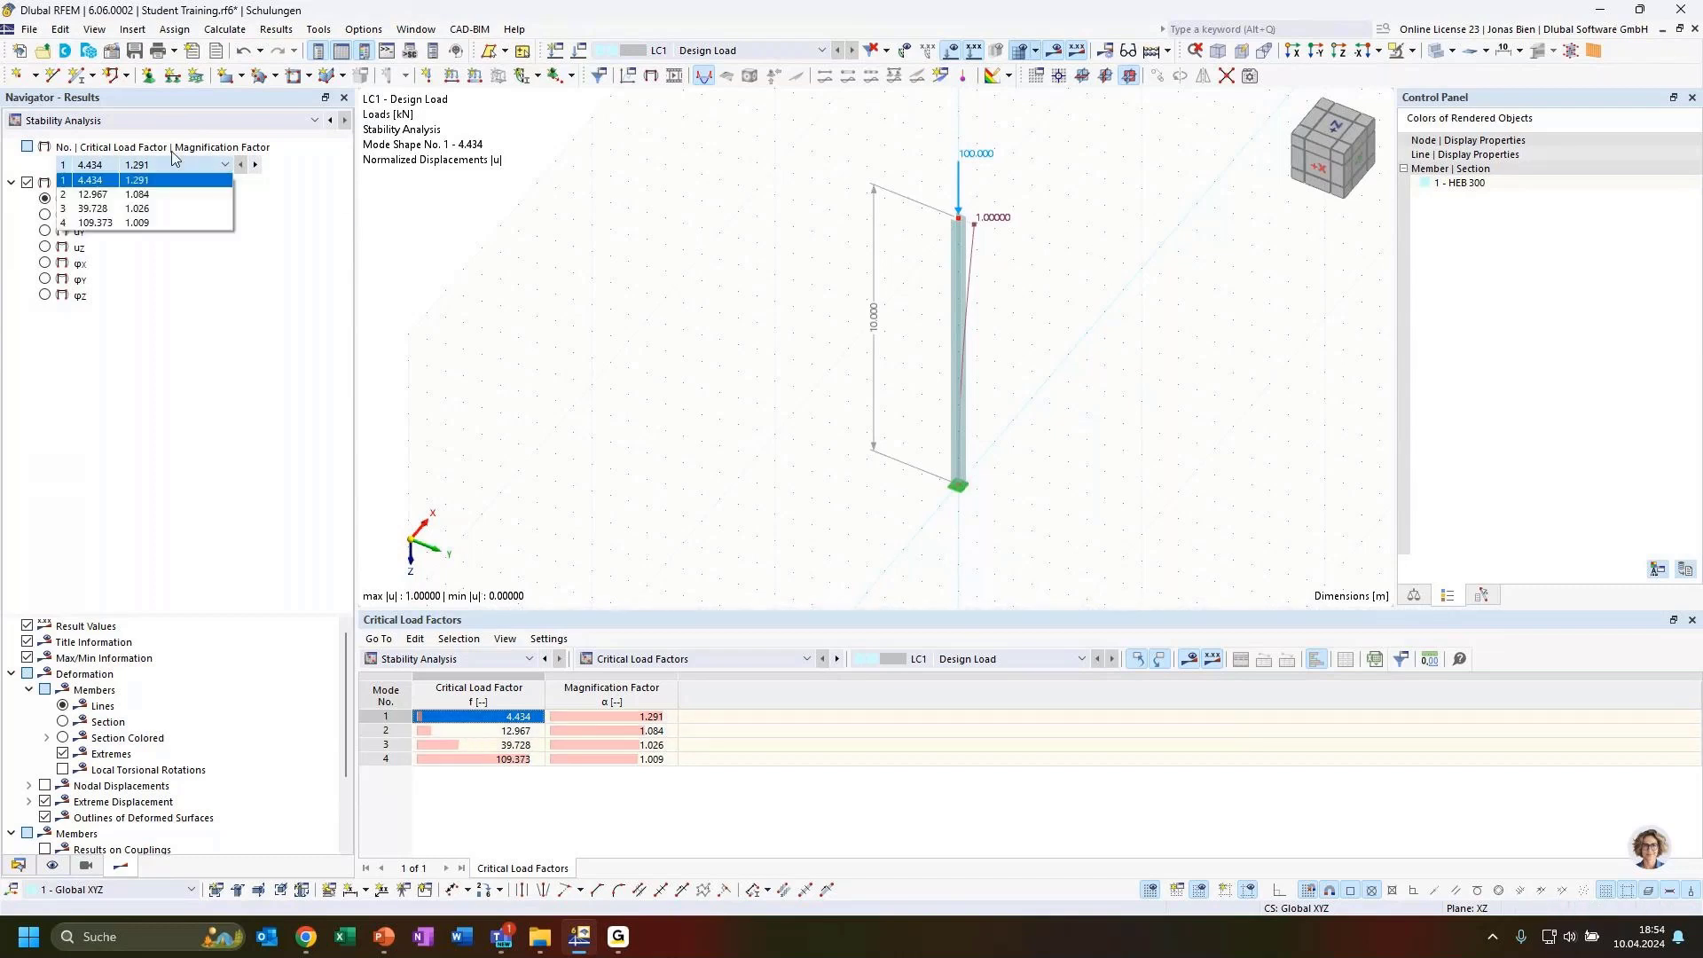
pyautogui.click(98, 180)
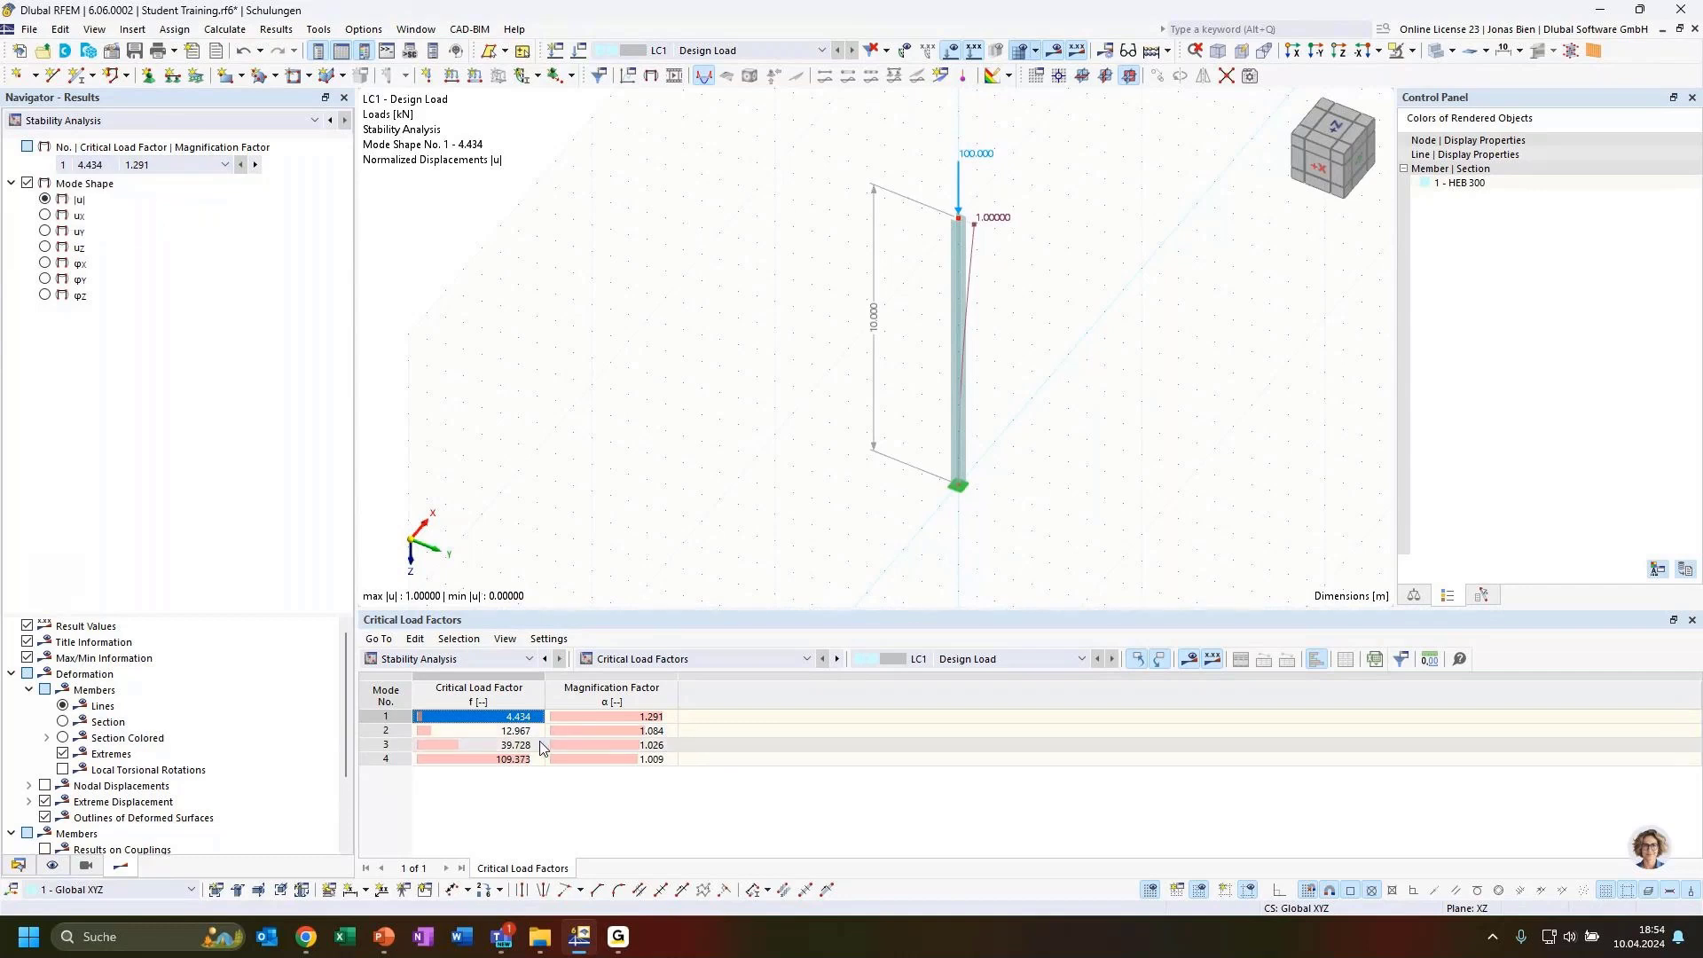
pyautogui.click(609, 729)
pyautogui.click(607, 742)
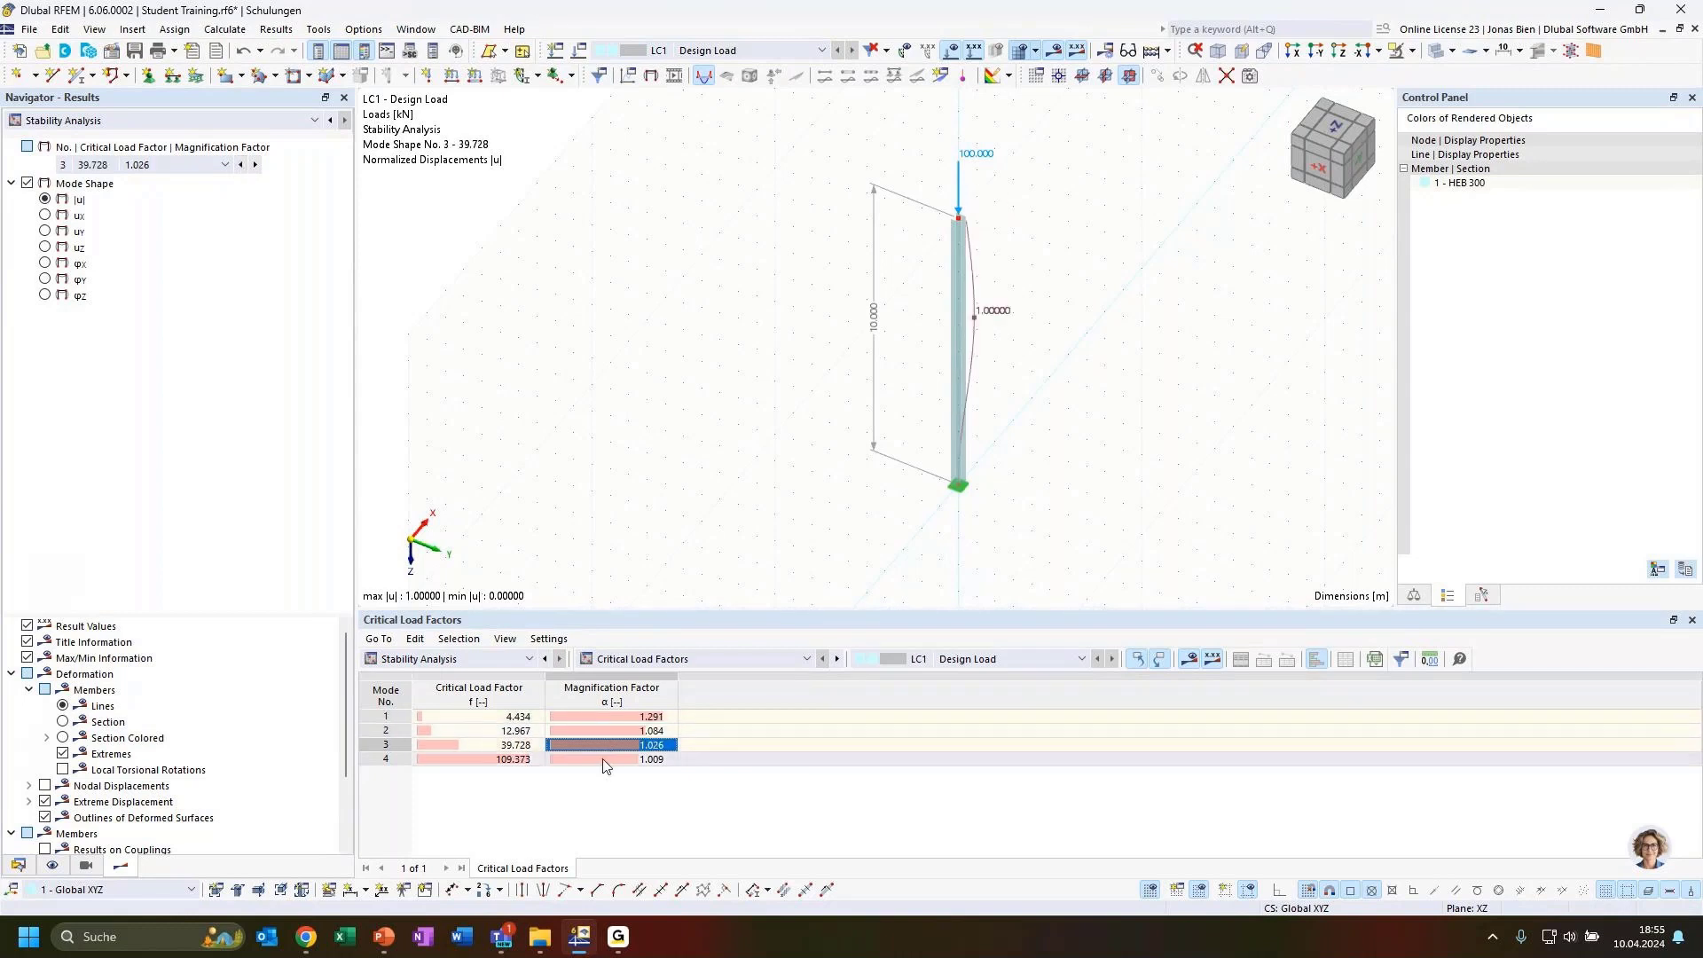
pyautogui.click(601, 717)
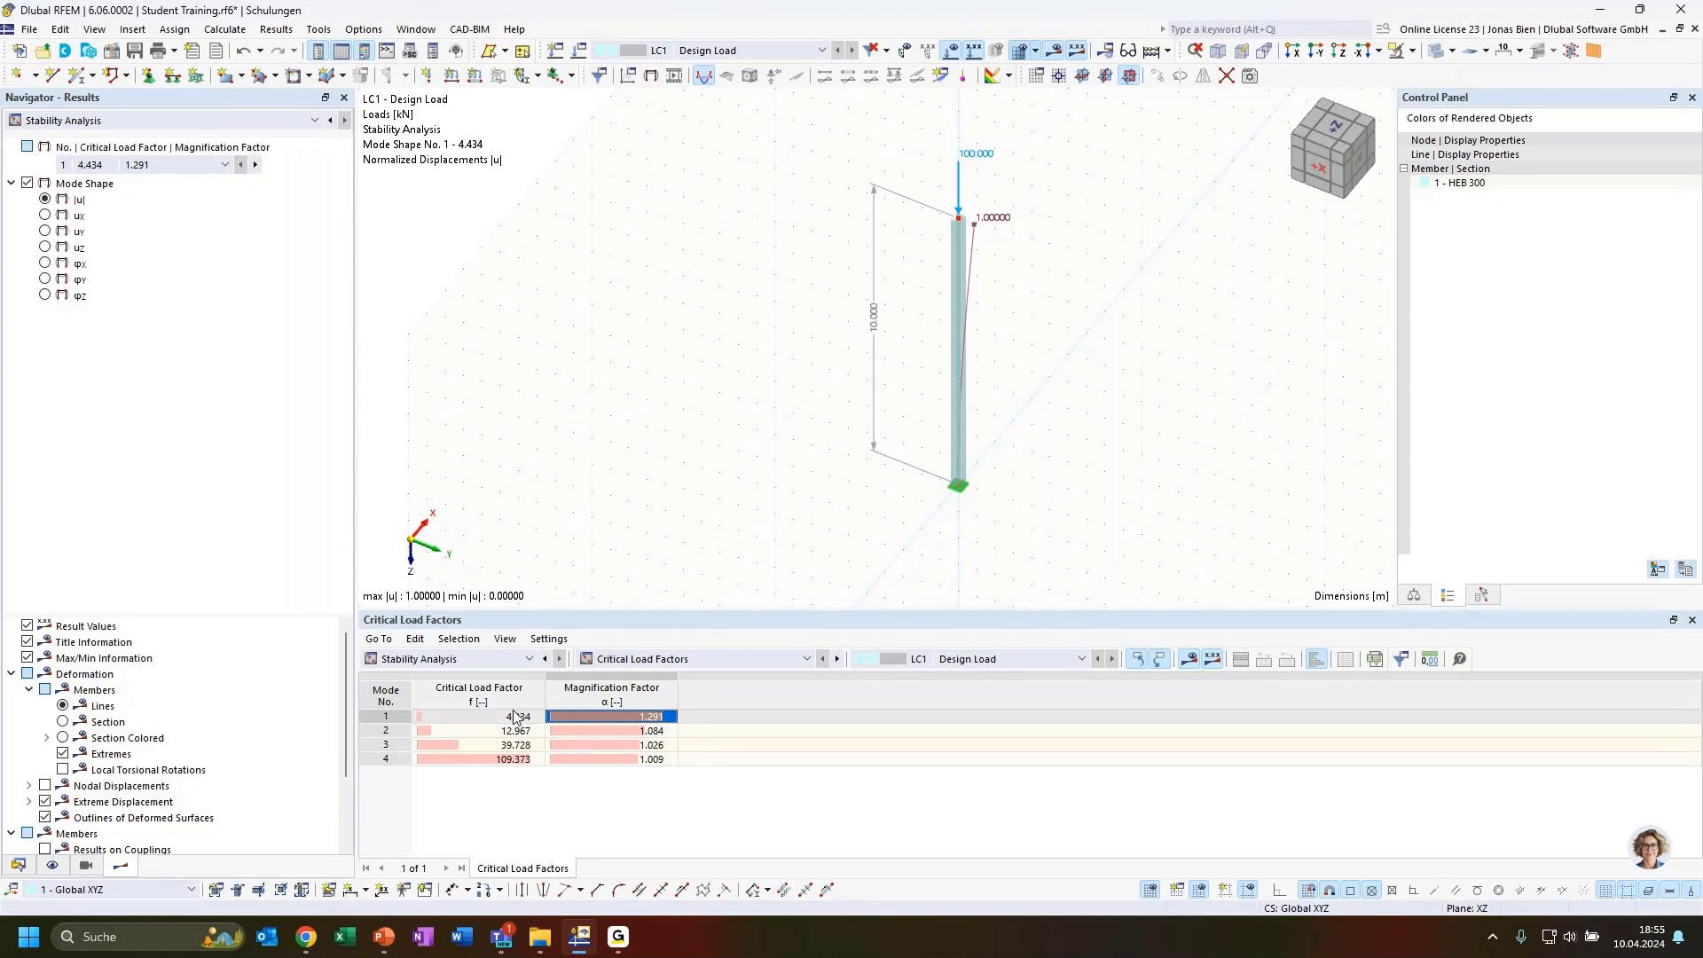
pyautogui.click(473, 717)
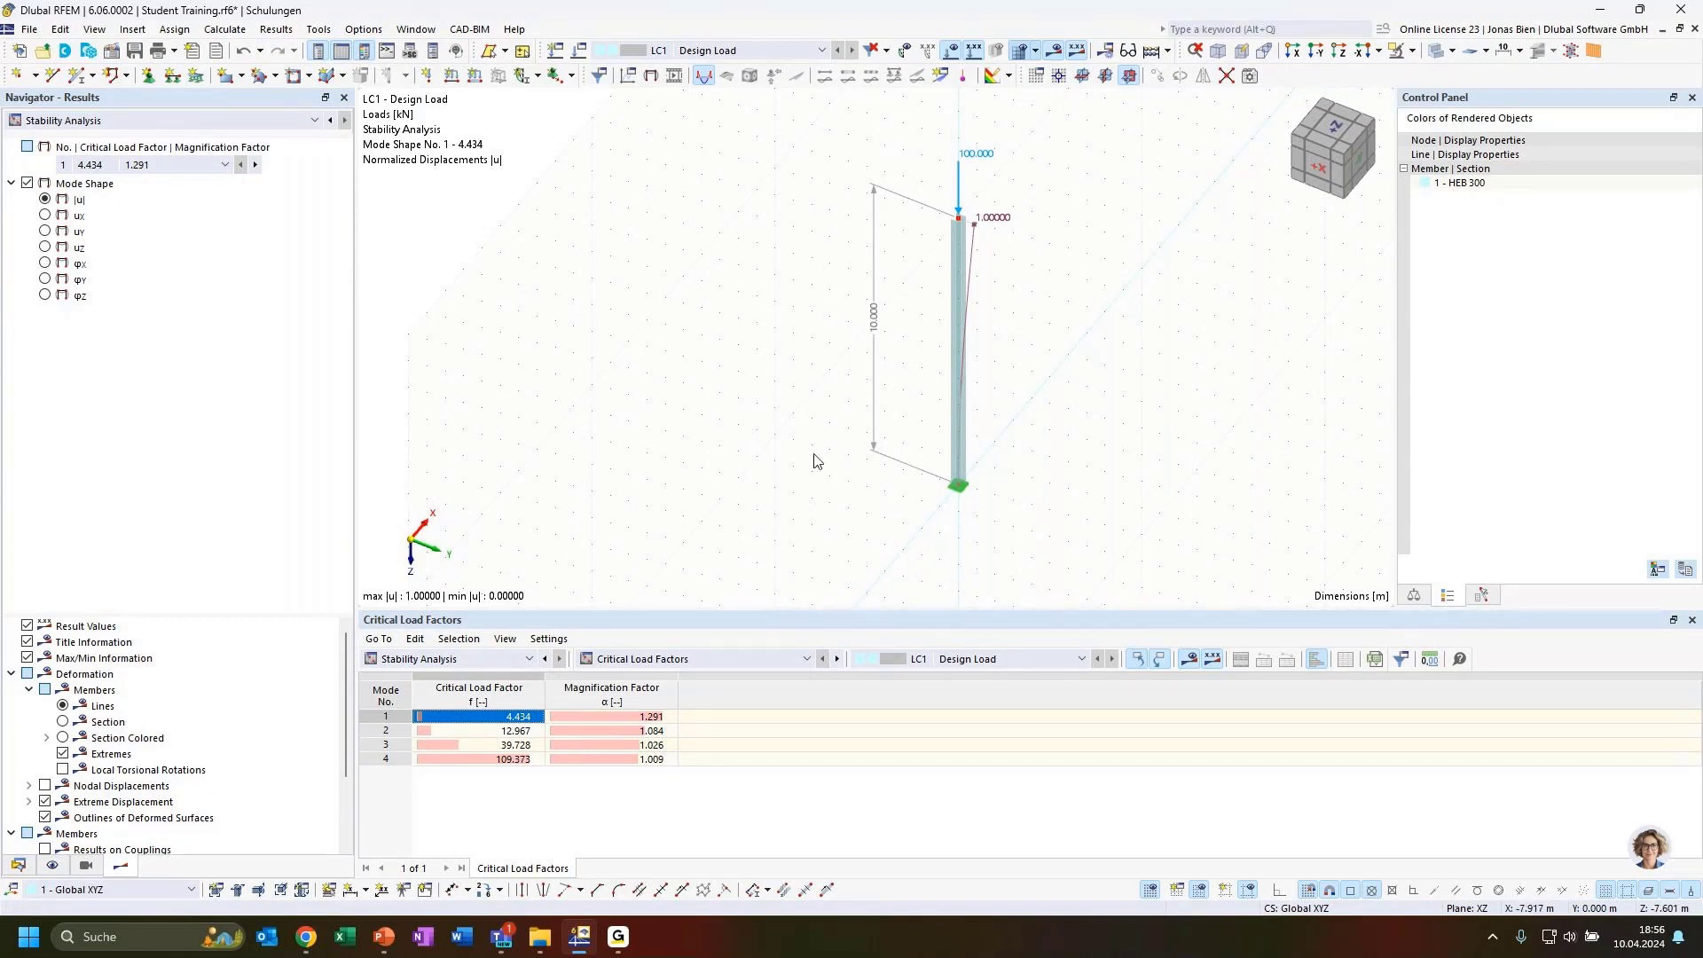
pyautogui.click(395, 716)
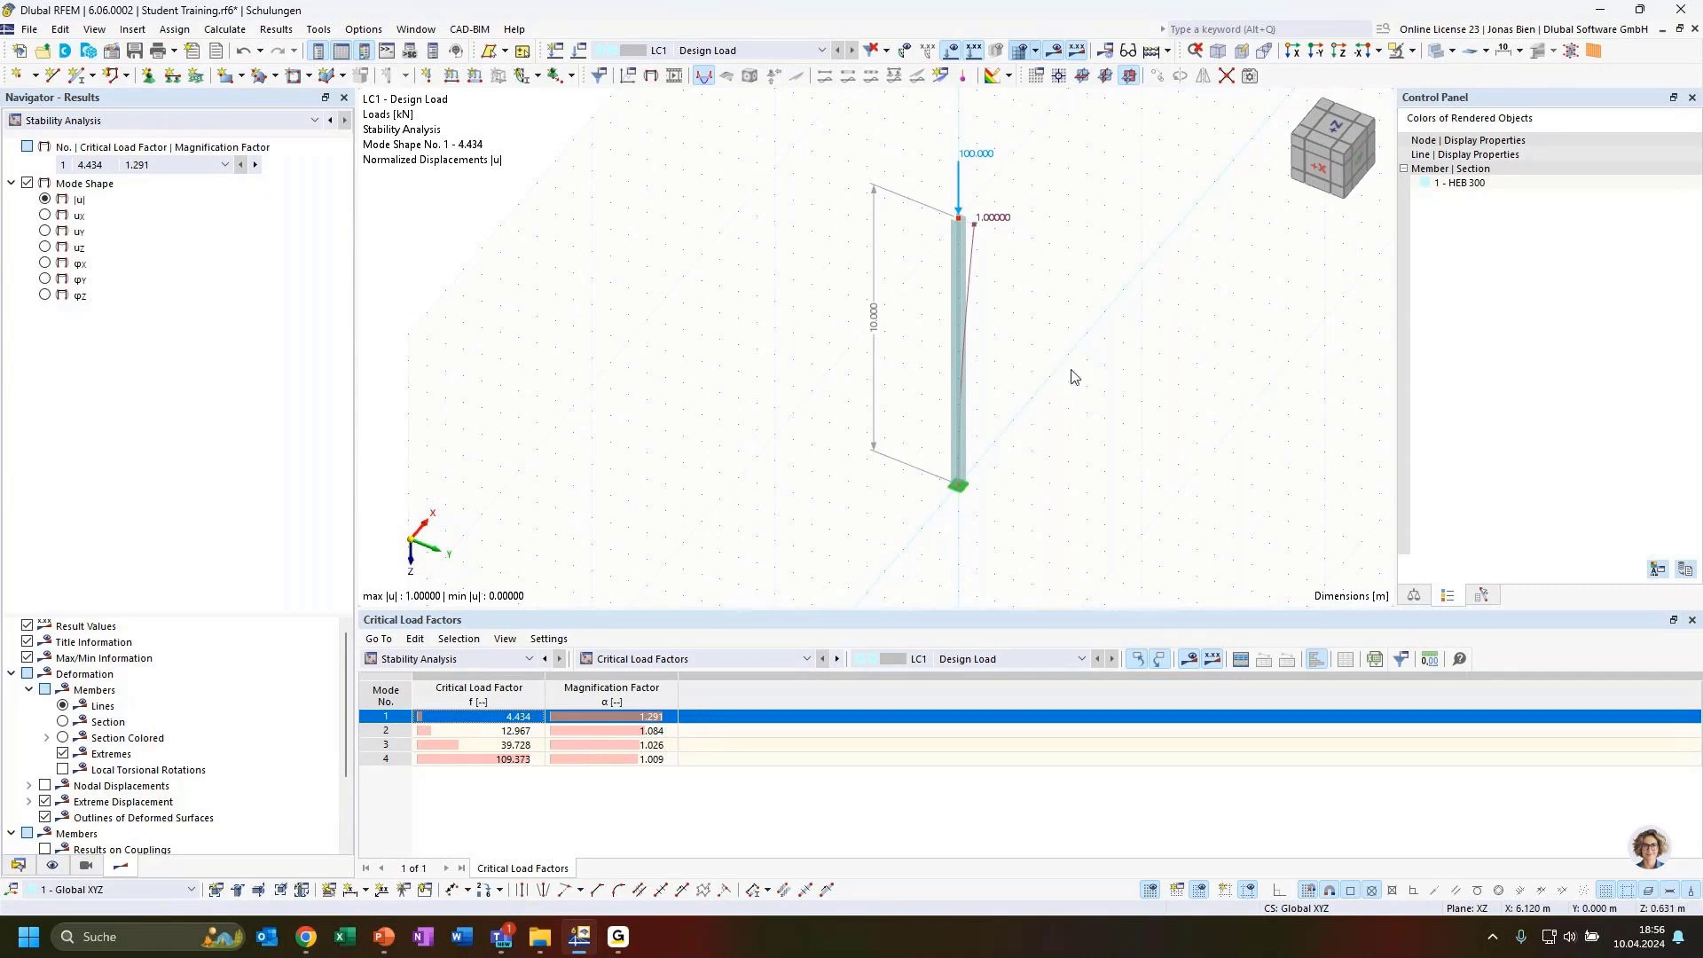
# Display the deformed column as a colored section and show mode shape 2
pyautogui.click(64, 738)
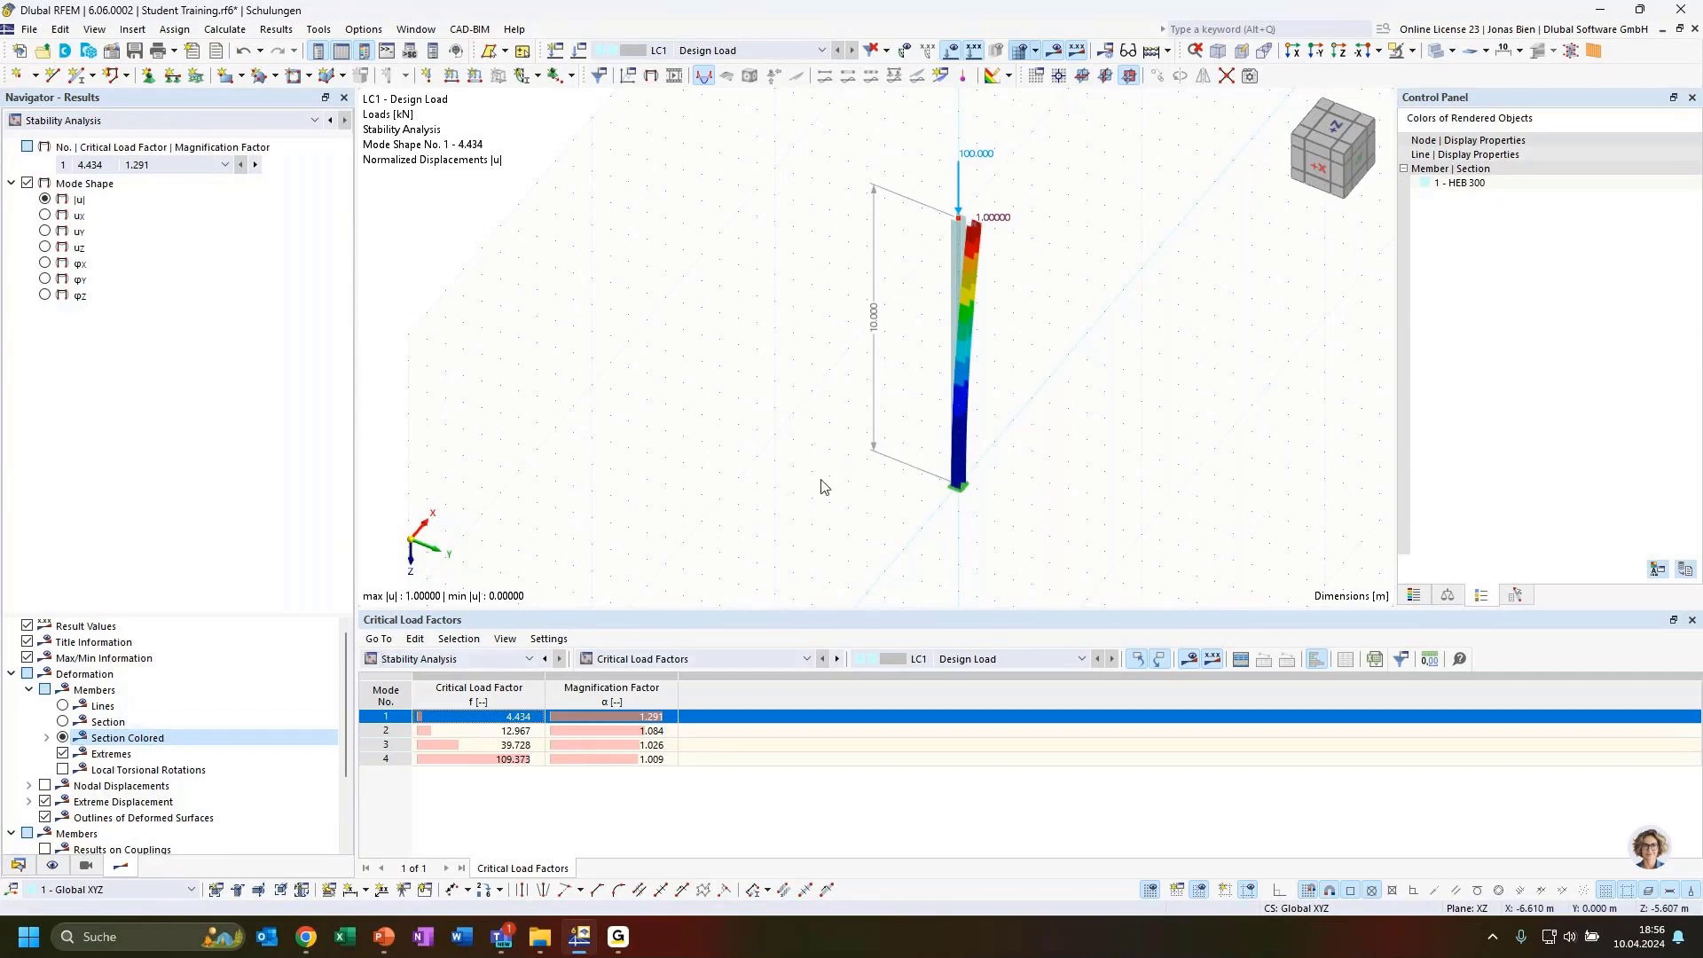
pyautogui.keyDown('ctrl'); pyautogui.moveTo(1020, 452); pyautogui.dragTo(1120, 354, button='middle'); pyautogui.keyUp('ctrl')
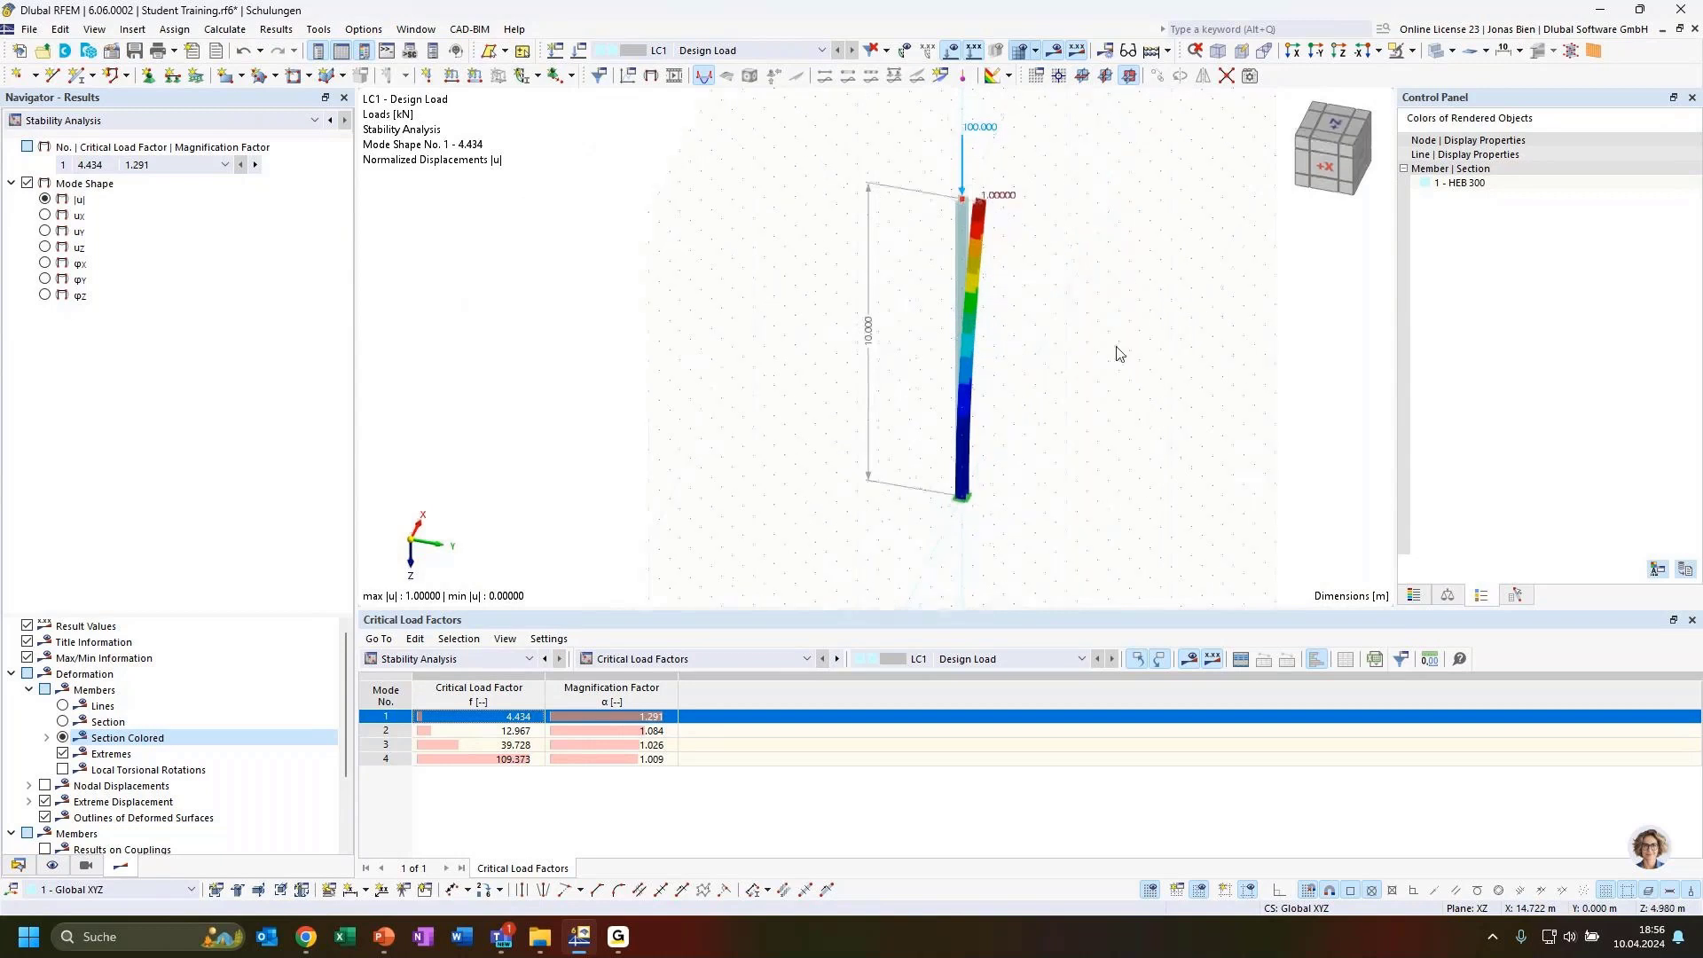
pyautogui.click(477, 730)
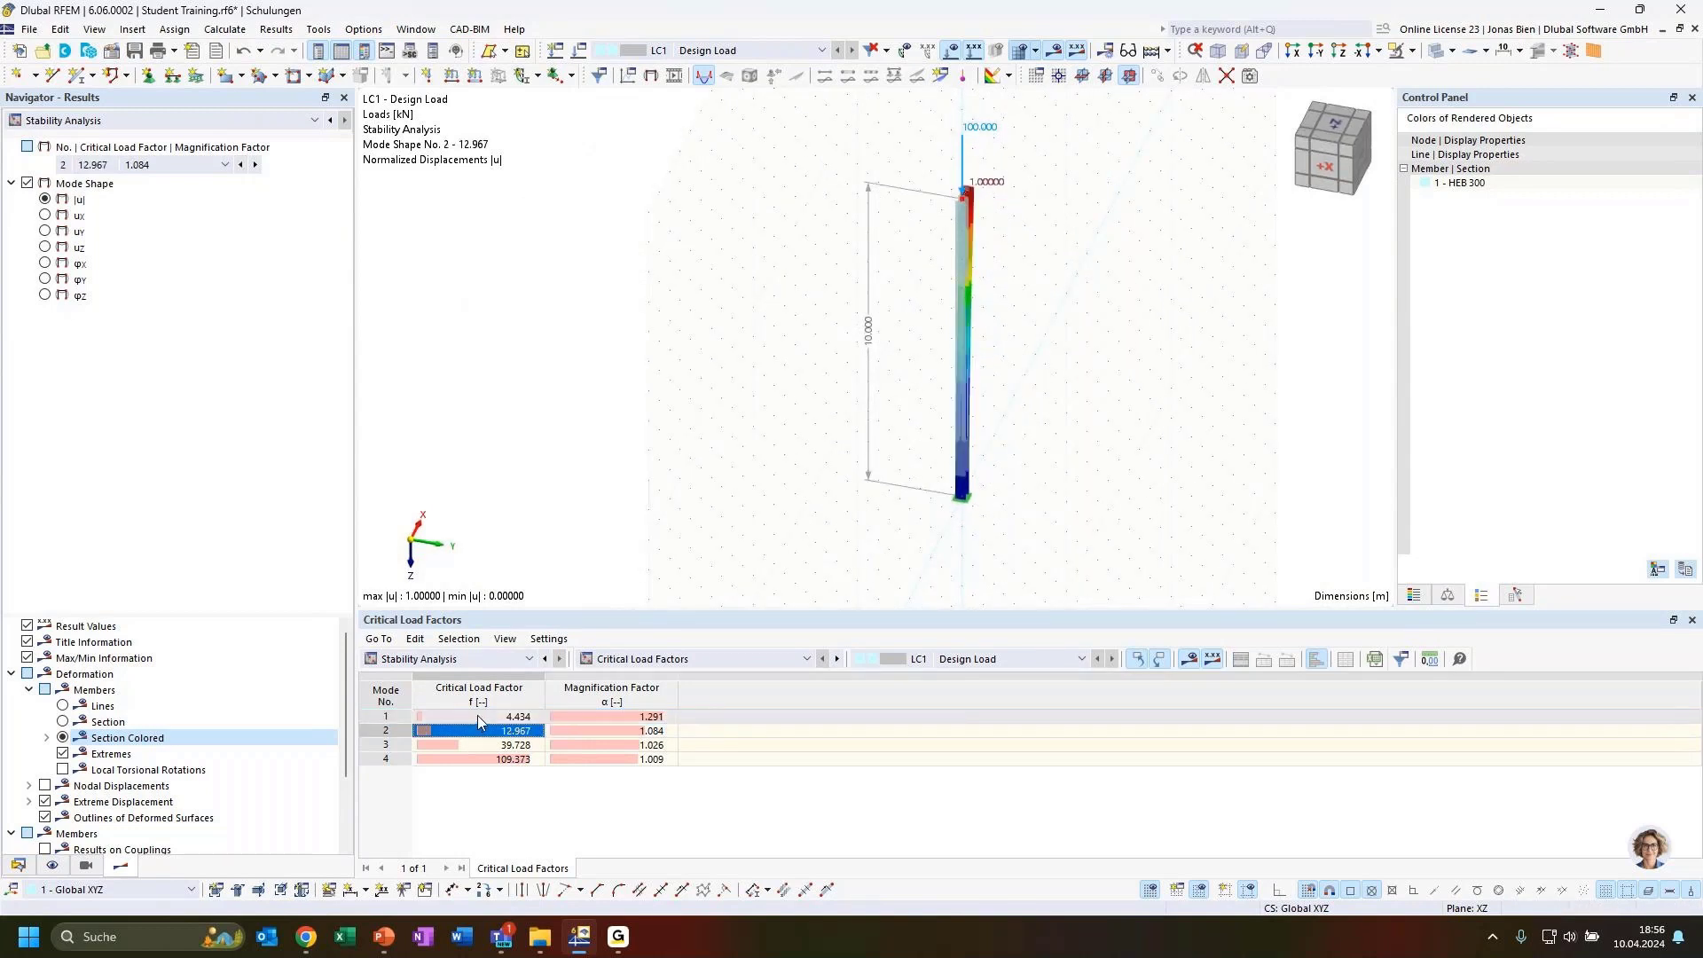
# Display mode shape 1 and examine the deformed upper part of the column from another angle
pyautogui.click(478, 716)
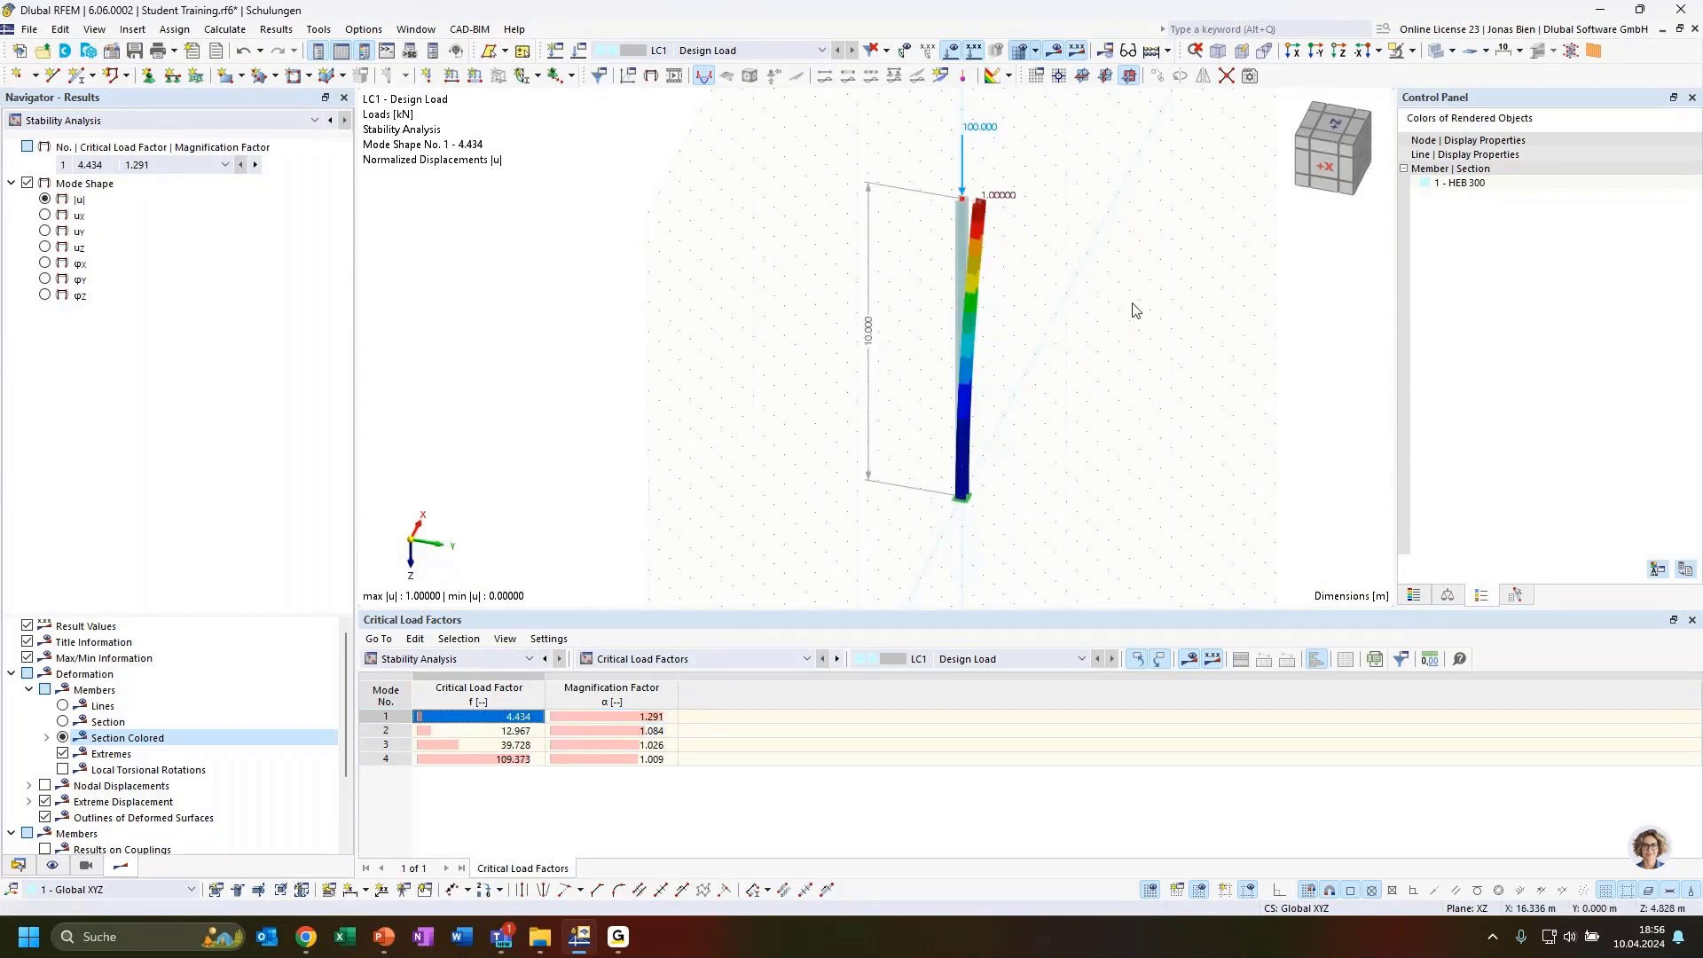
pyautogui.scroll(4, 1004, 280)
pyautogui.keyDown('ctrl'); pyautogui.moveTo(1013, 170); pyautogui.dragTo(1089, 299, button='middle'); pyautogui.keyUp('ctrl')
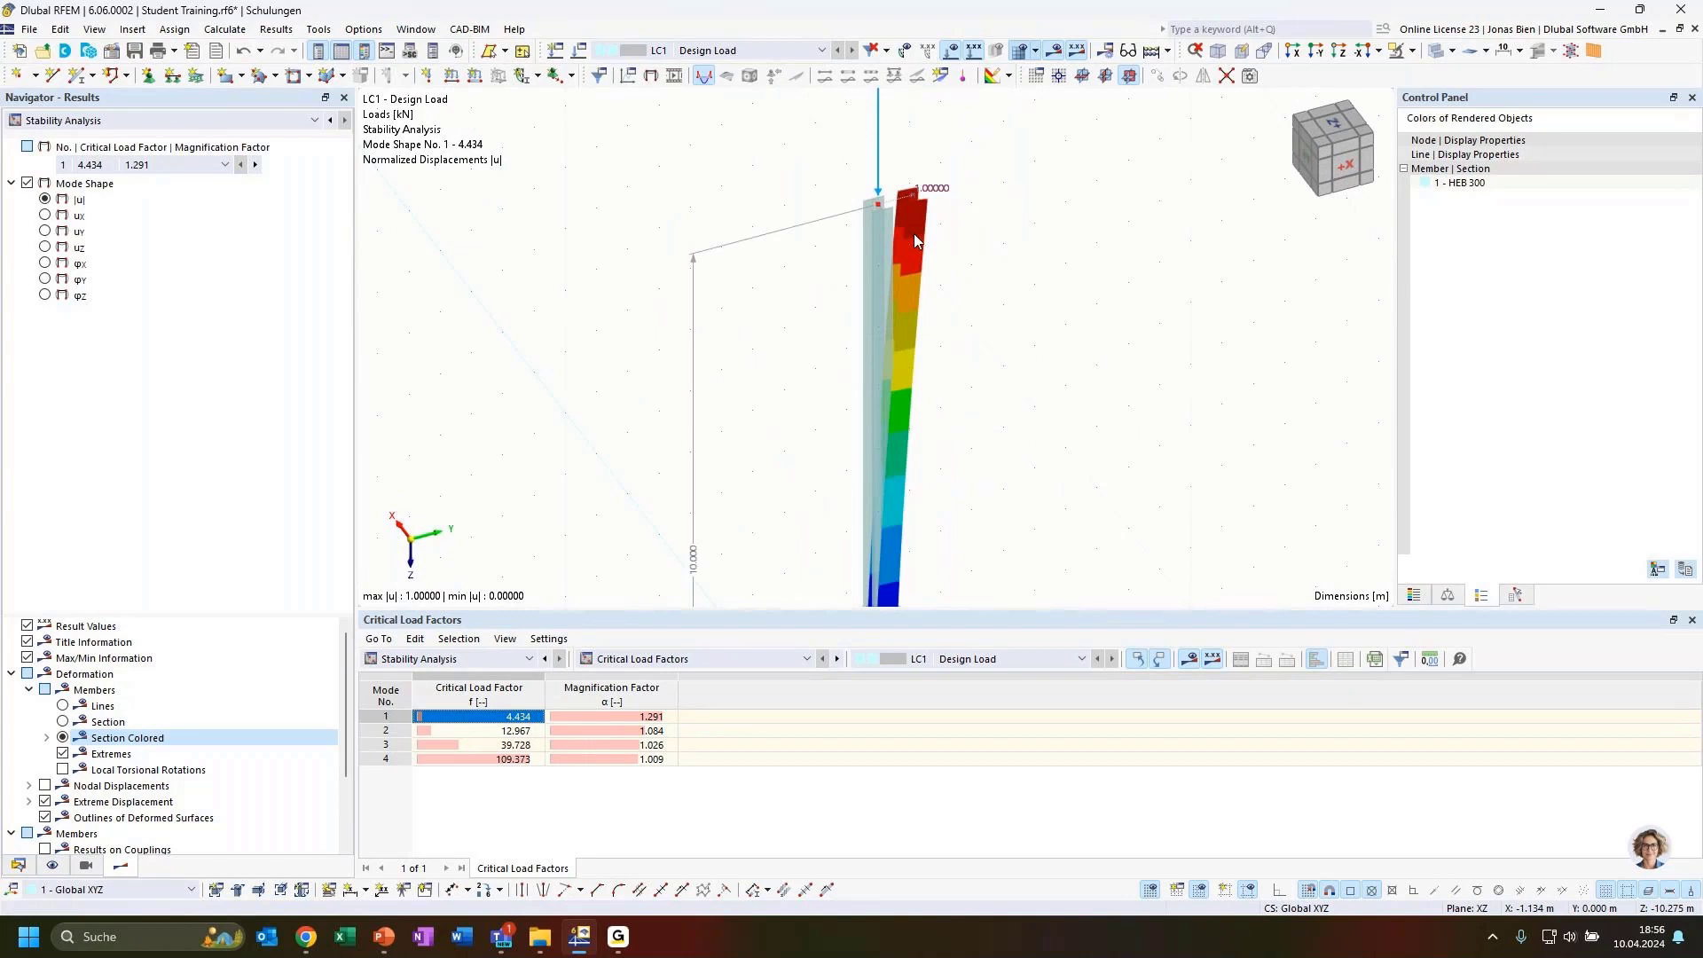
# Display mode shape 2 and examine its buckling direction along the full column height from several angles
pyautogui.click(475, 731)
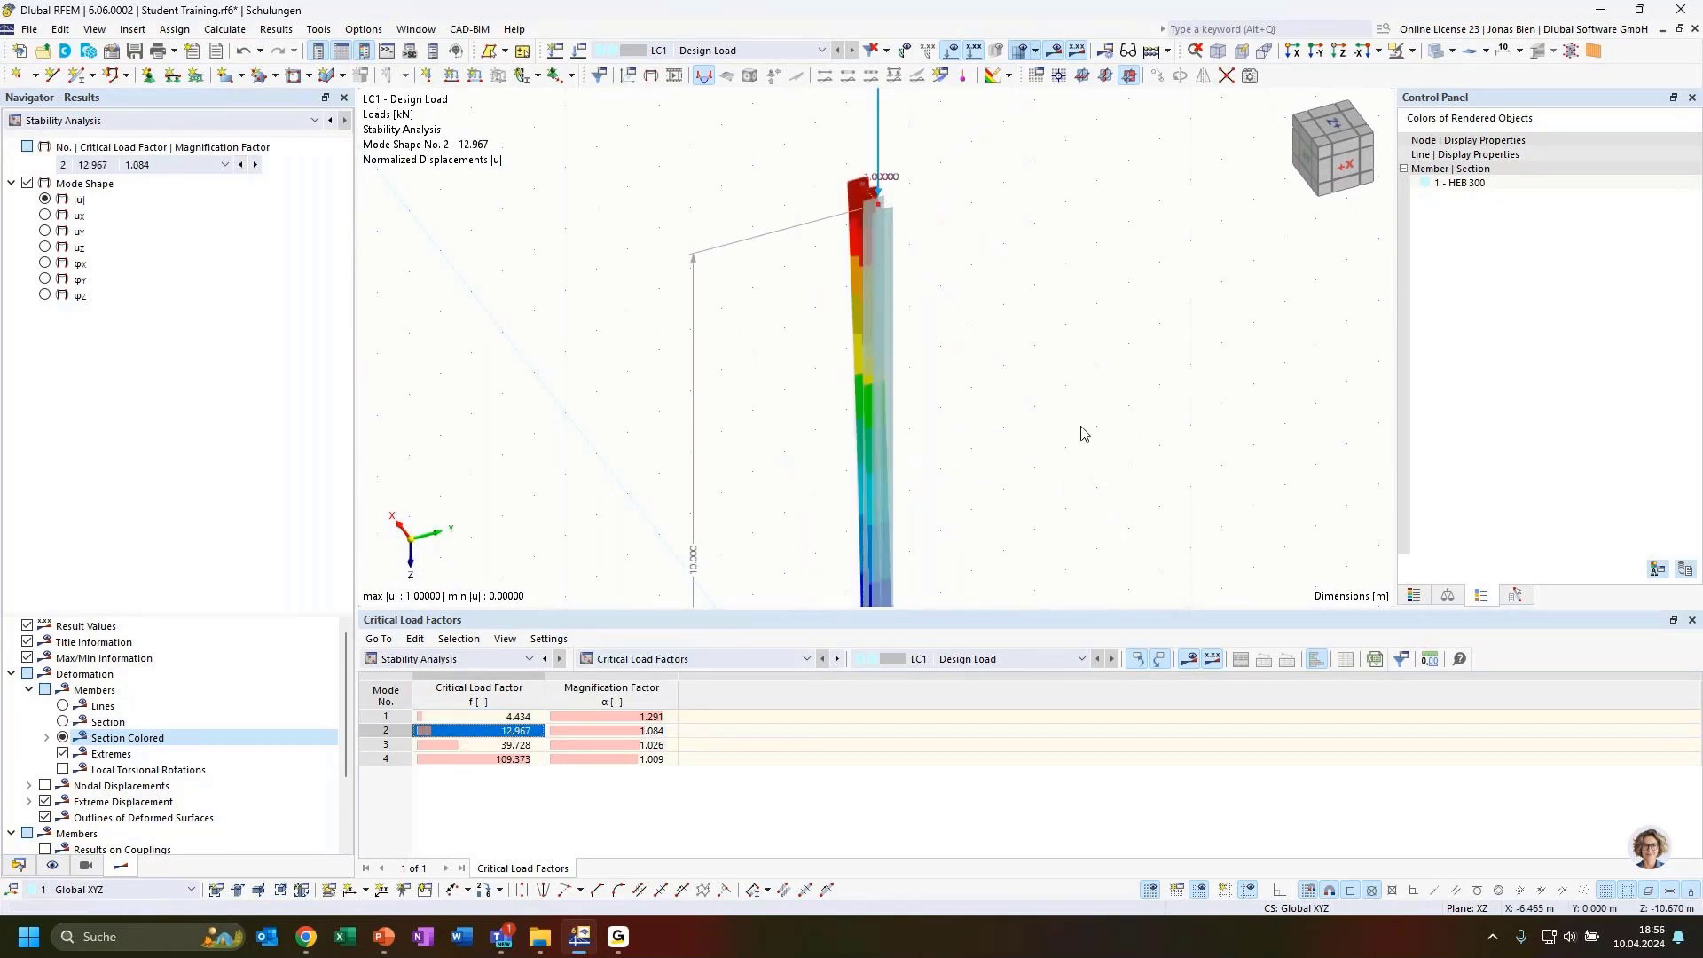
pyautogui.keyDown('ctrl'); pyautogui.moveTo(1129, 414); pyautogui.dragTo(765, 353, button='middle'); pyautogui.keyUp('ctrl')
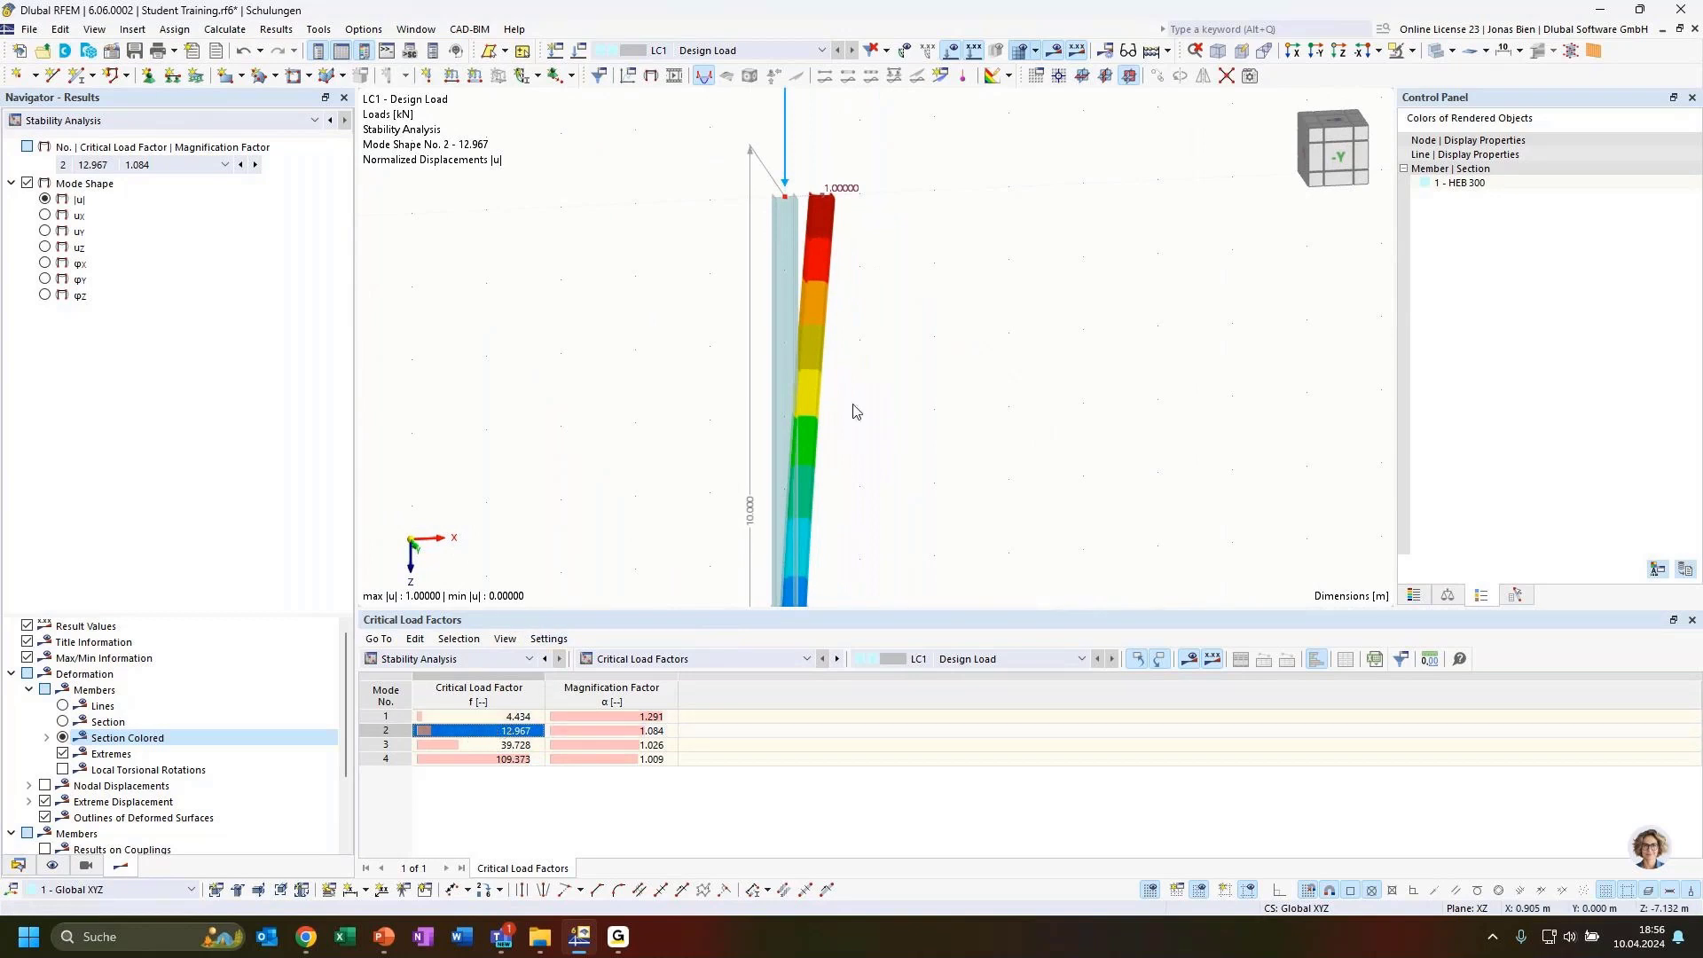
pyautogui.scroll(-2, 888, 404)
pyautogui.moveTo(902, 428); pyautogui.dragTo(893, 289, button='middle')
pyautogui.scroll(-1, 908, 379)
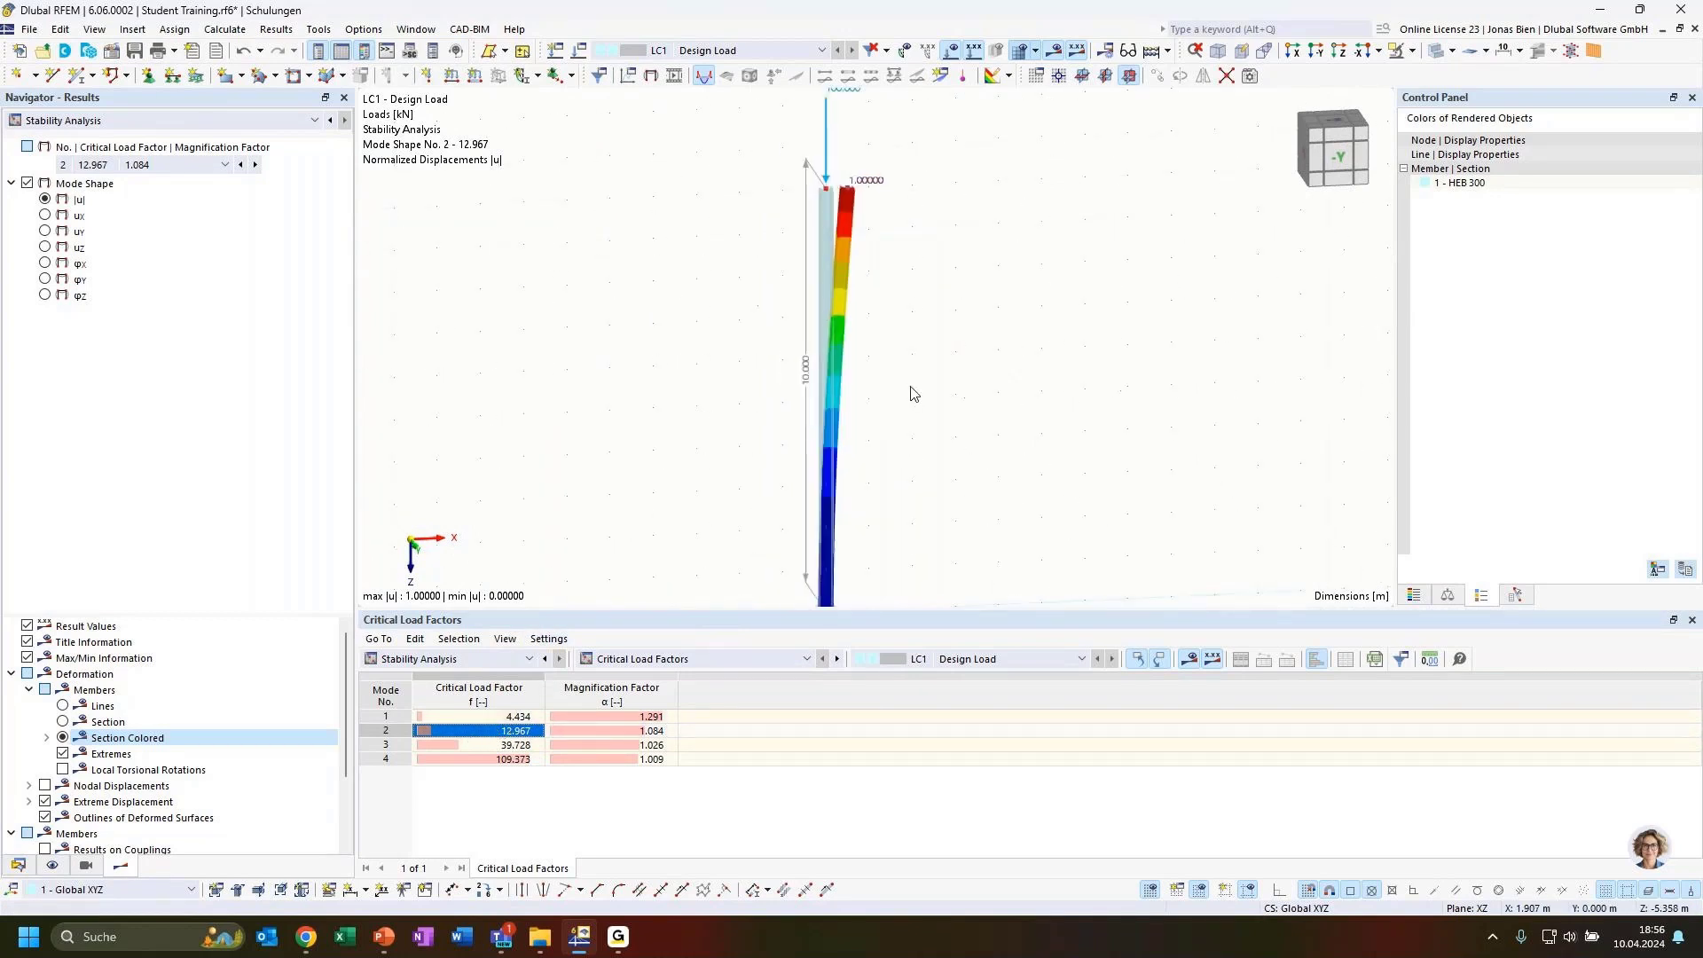
pyautogui.moveTo(927, 455); pyautogui.dragTo(907, 380, button='middle')
pyautogui.moveTo(908, 304); pyautogui.dragTo(915, 373, button='middle')
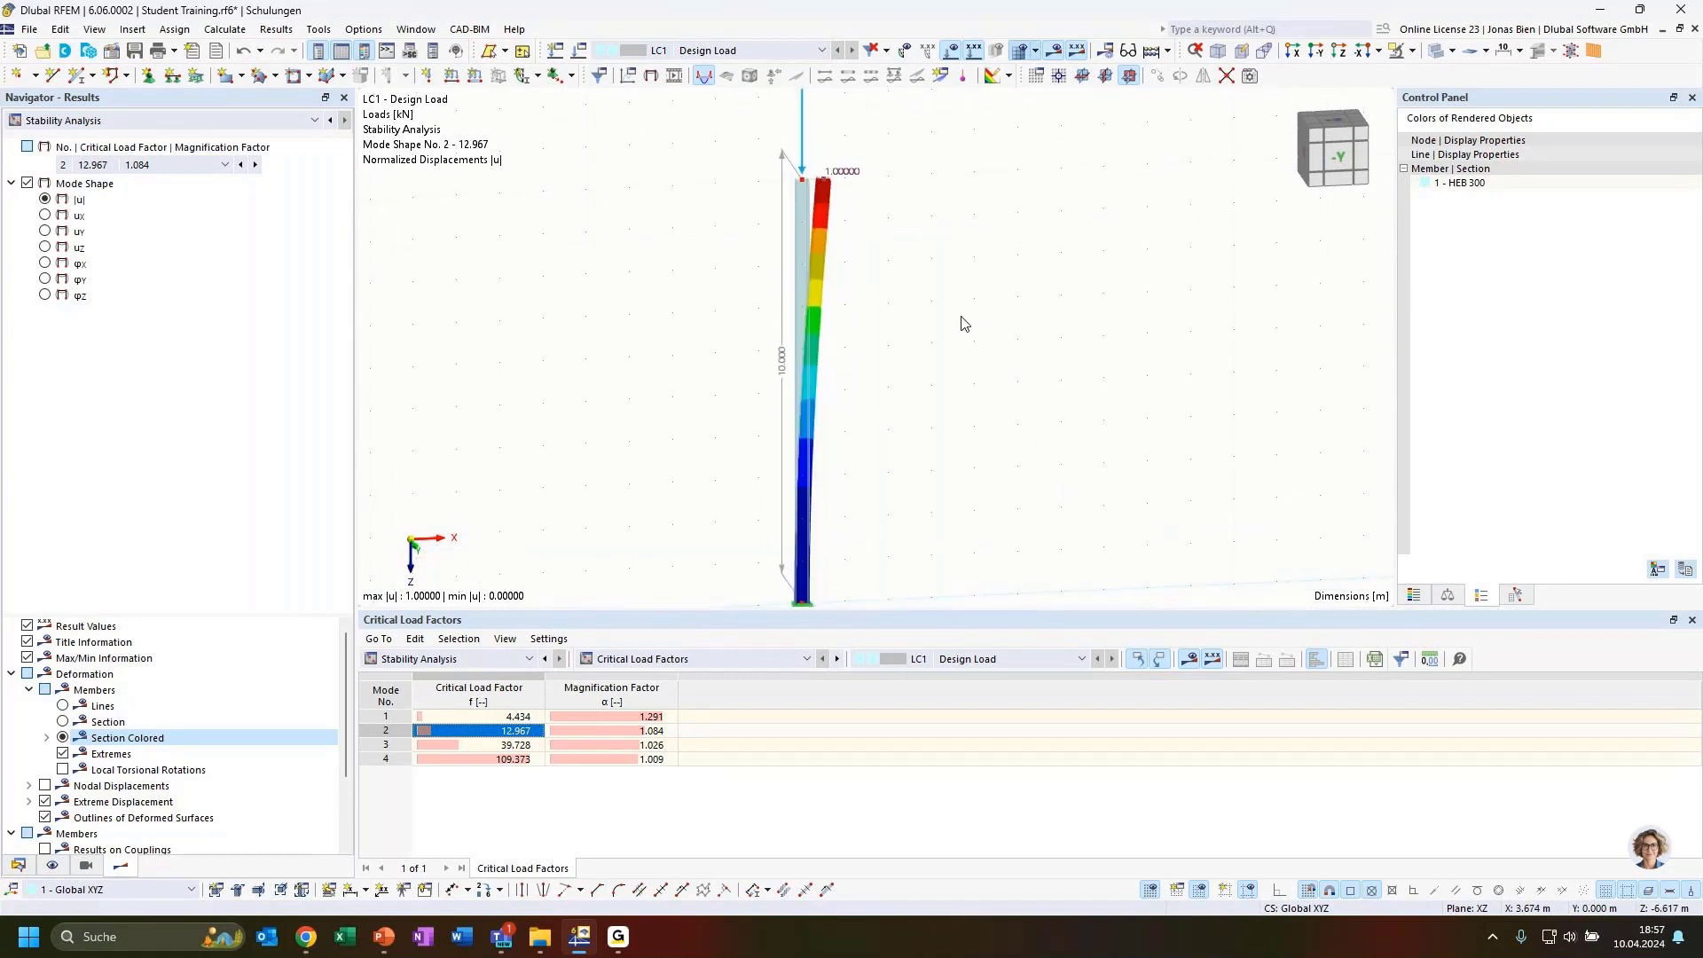
pyautogui.moveTo(965, 323); pyautogui.dragTo(950, 410, button='middle')
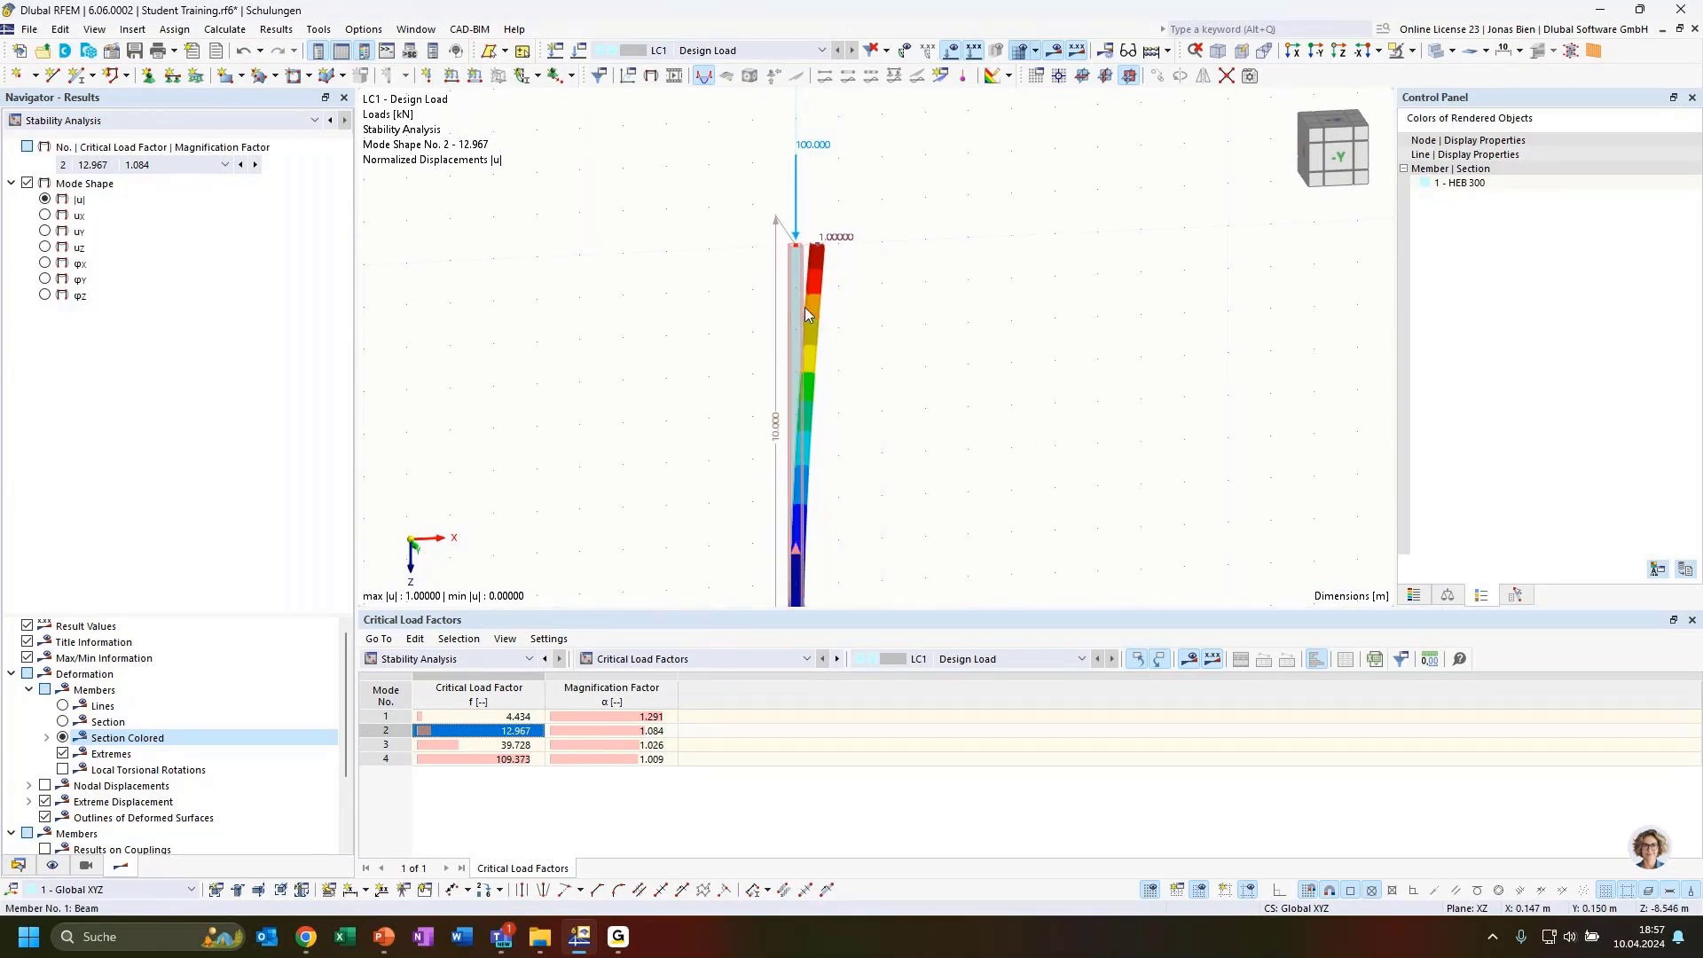
pyautogui.keyDown('ctrl'); pyautogui.moveTo(889, 316); pyautogui.dragTo(959, 433, button='middle'); pyautogui.keyUp('ctrl')
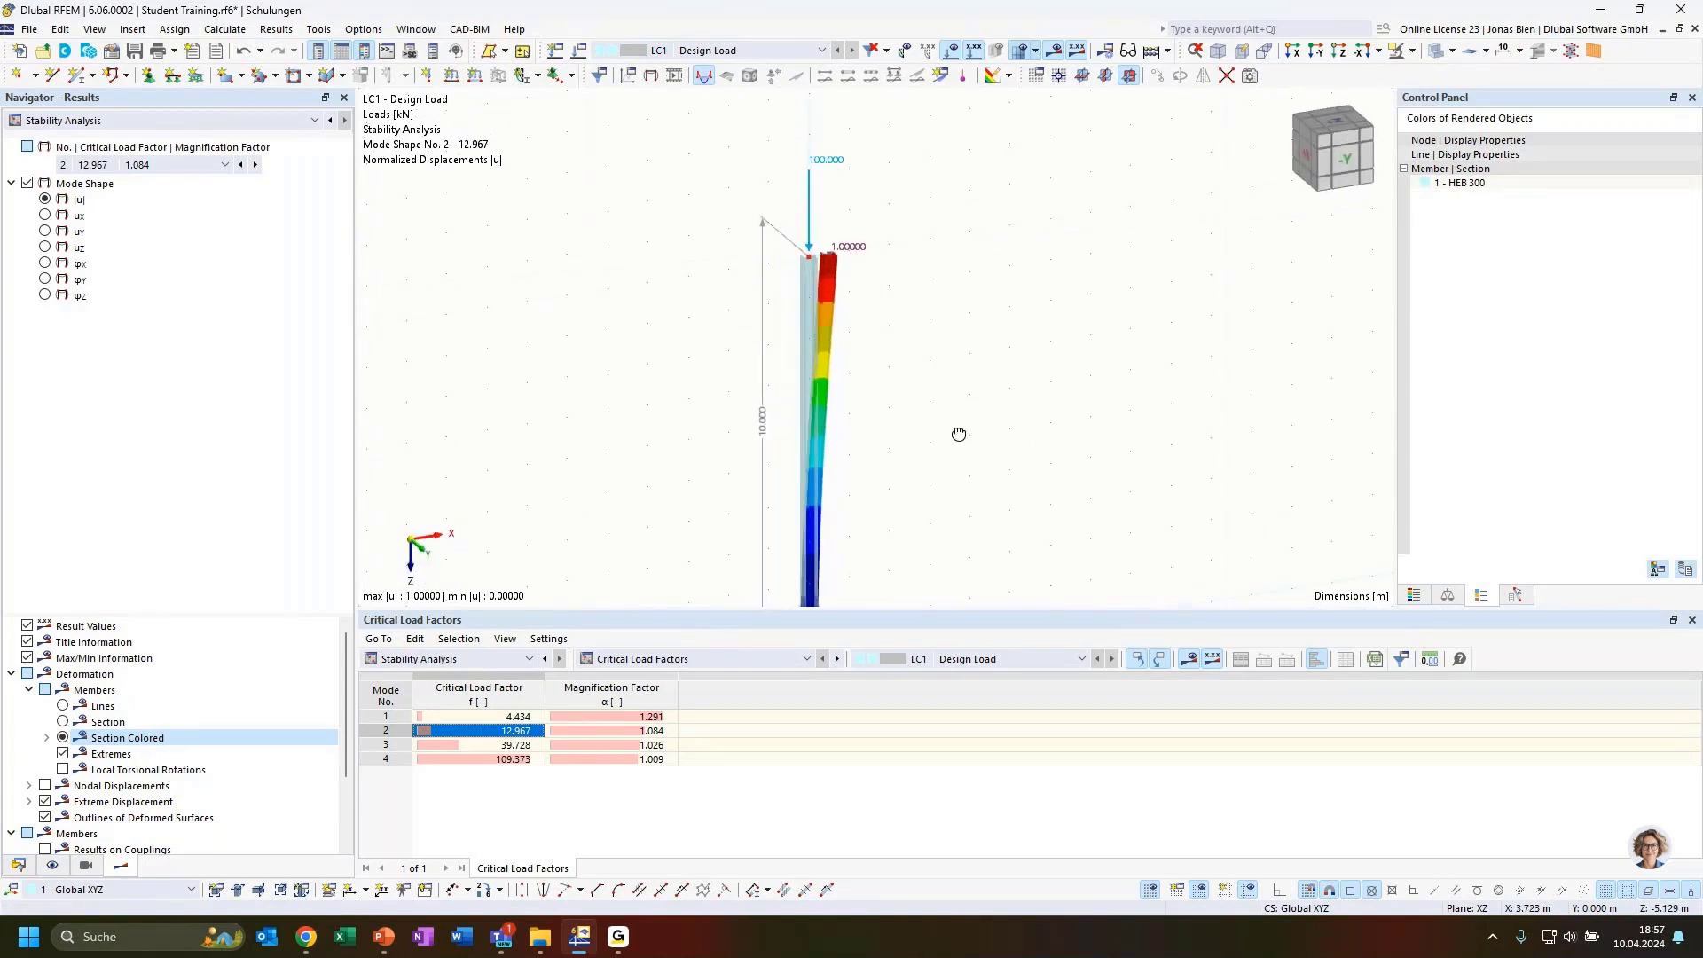
# Return to mode shape 1 and check the components of the LC1 nodal load at the column head
pyautogui.click(512, 717)
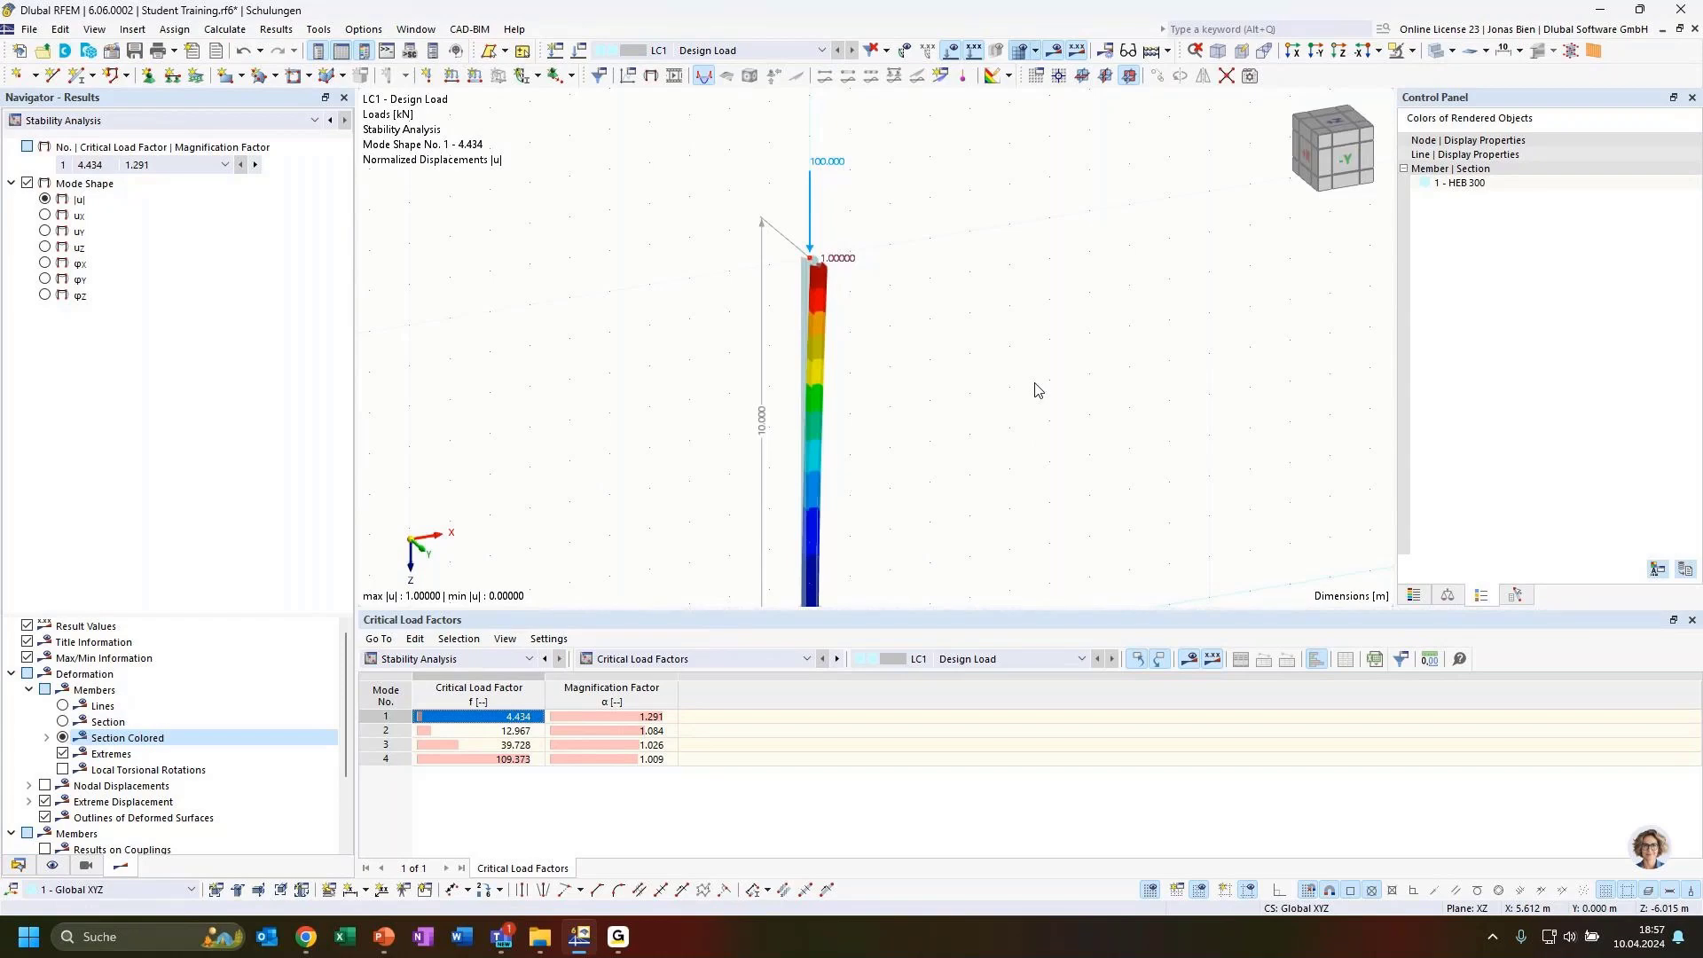
pyautogui.doubleClick(811, 201)
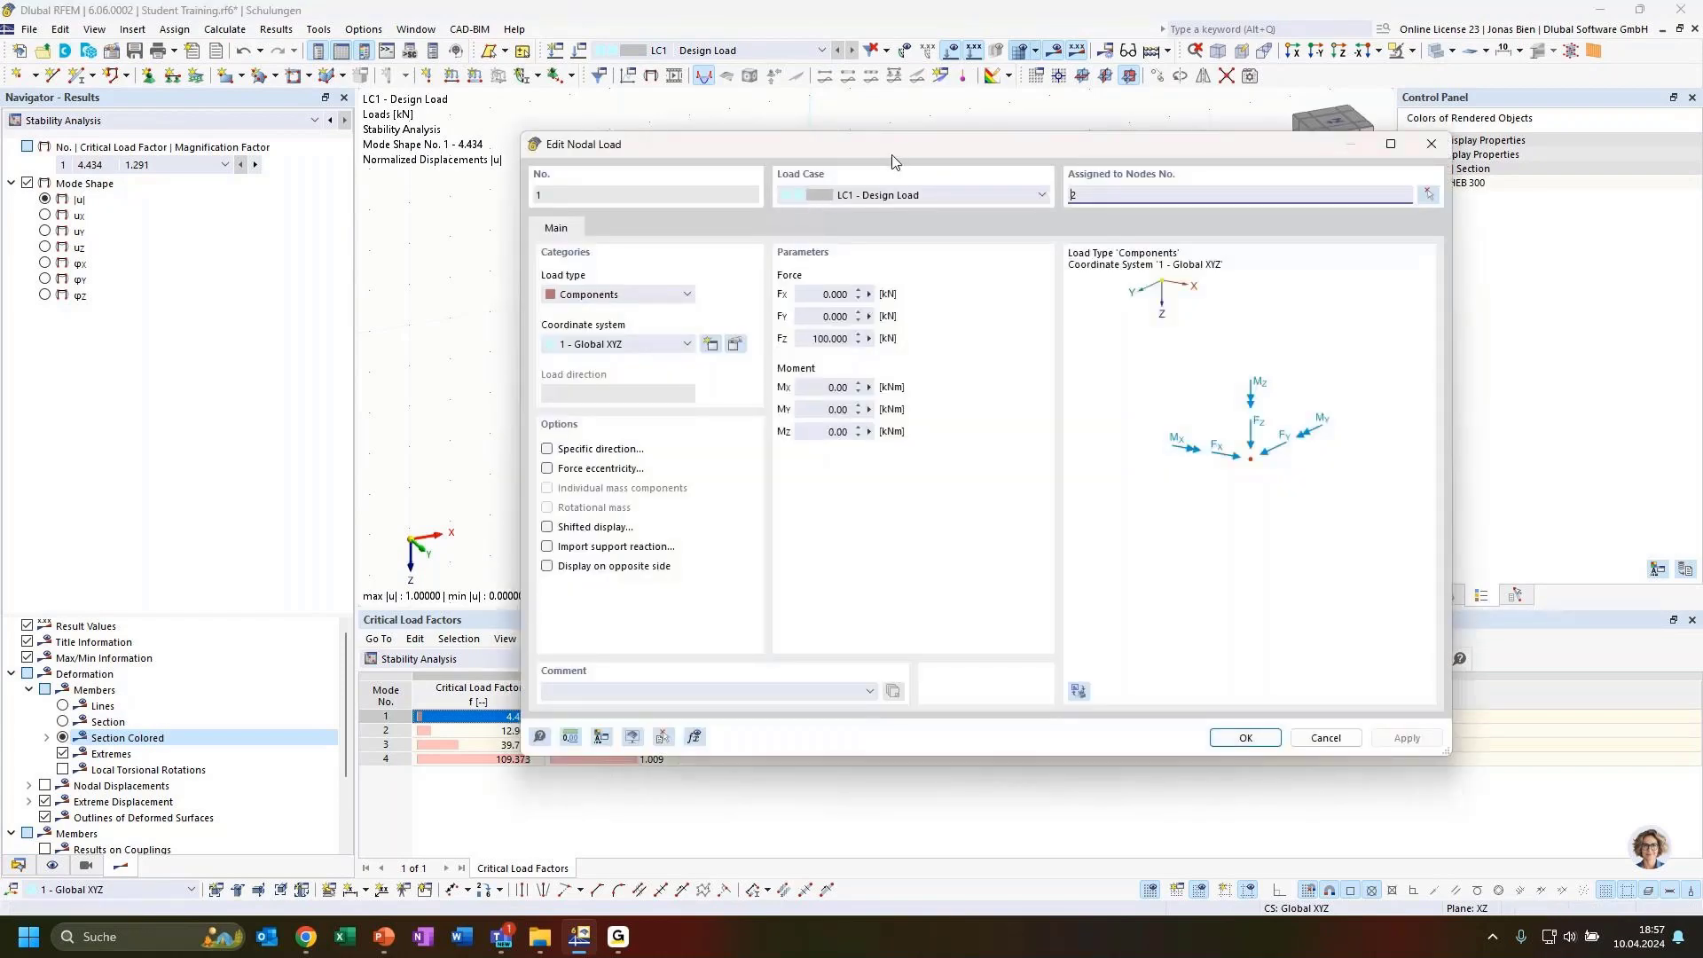
pyautogui.moveTo(894, 160); pyautogui.dragTo(1067, 196)
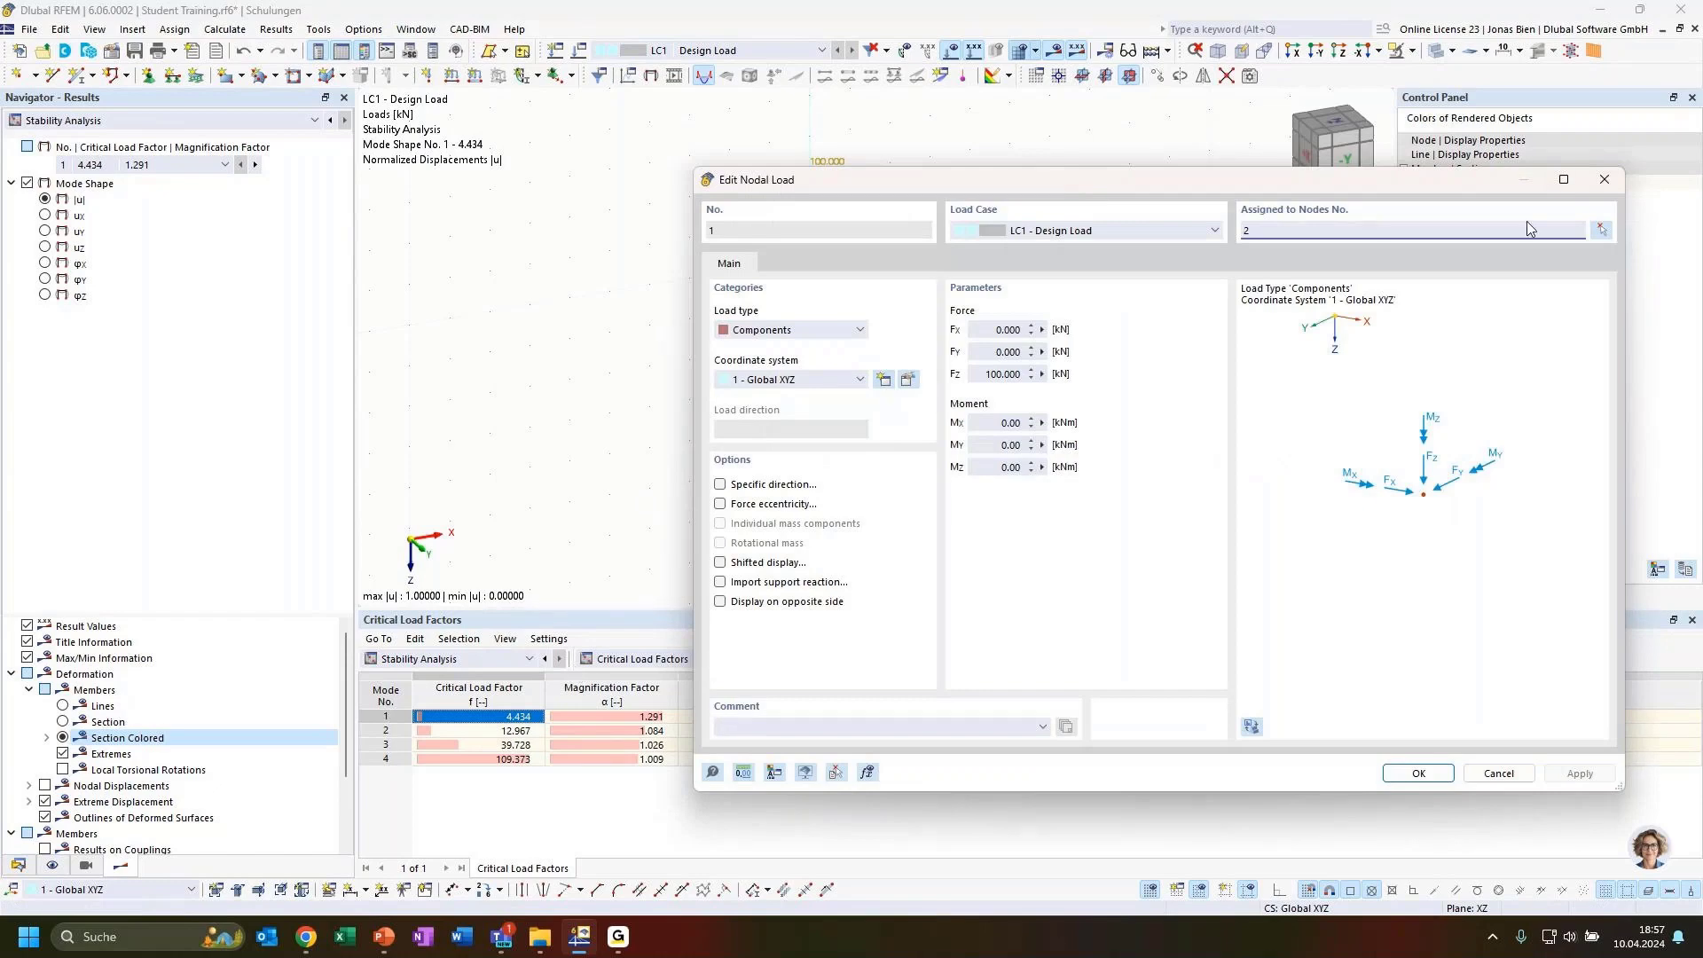
pyautogui.click(1602, 180)
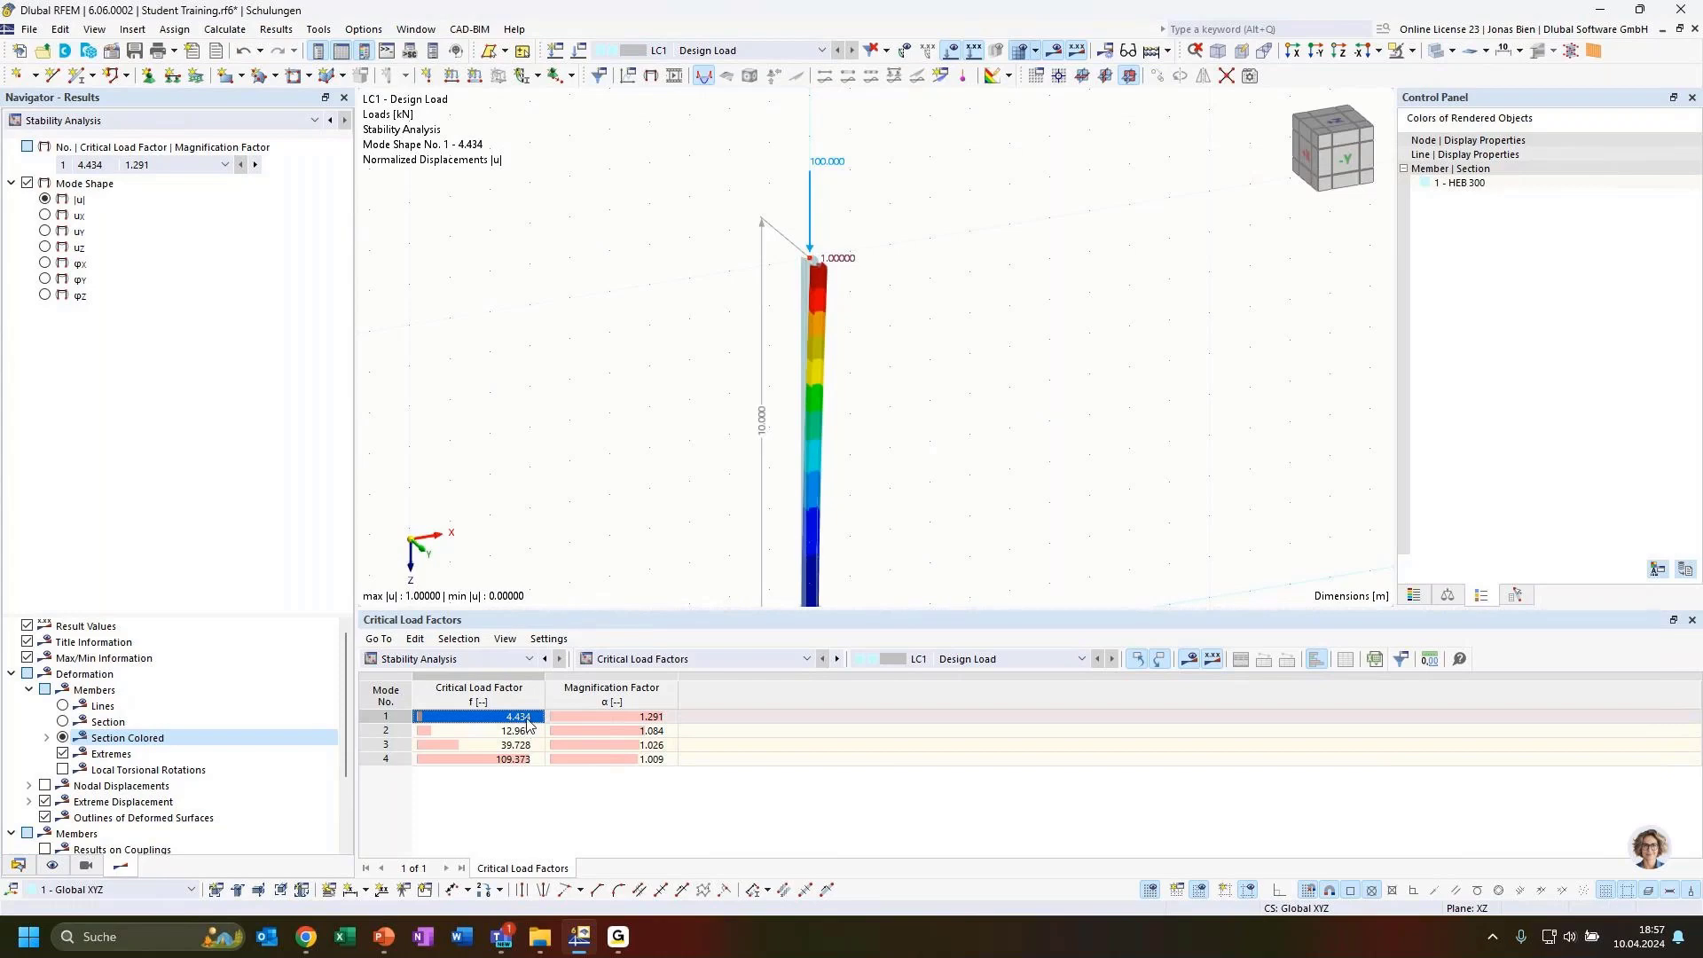
# Copy LC1 as LC2, assign SA2 - Second-order (P-Δ) | Picard as its static analysis settings, and disable the critical load calculation
pyautogui.click(18, 865)
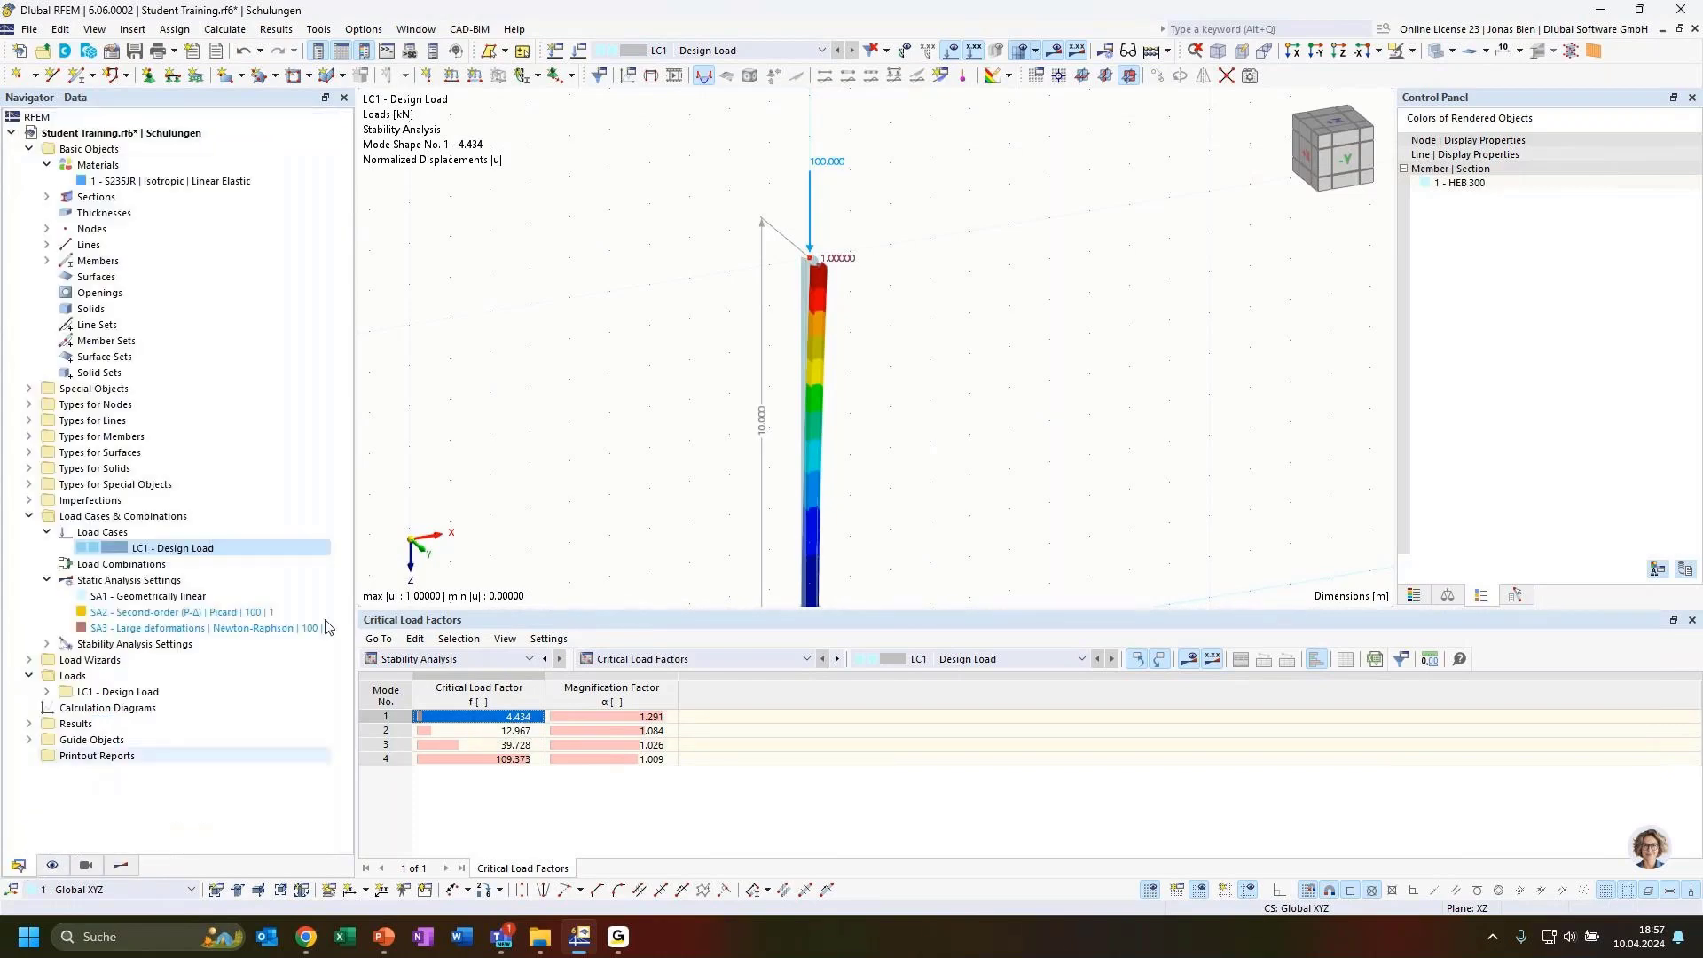
pyautogui.doubleClick(173, 547)
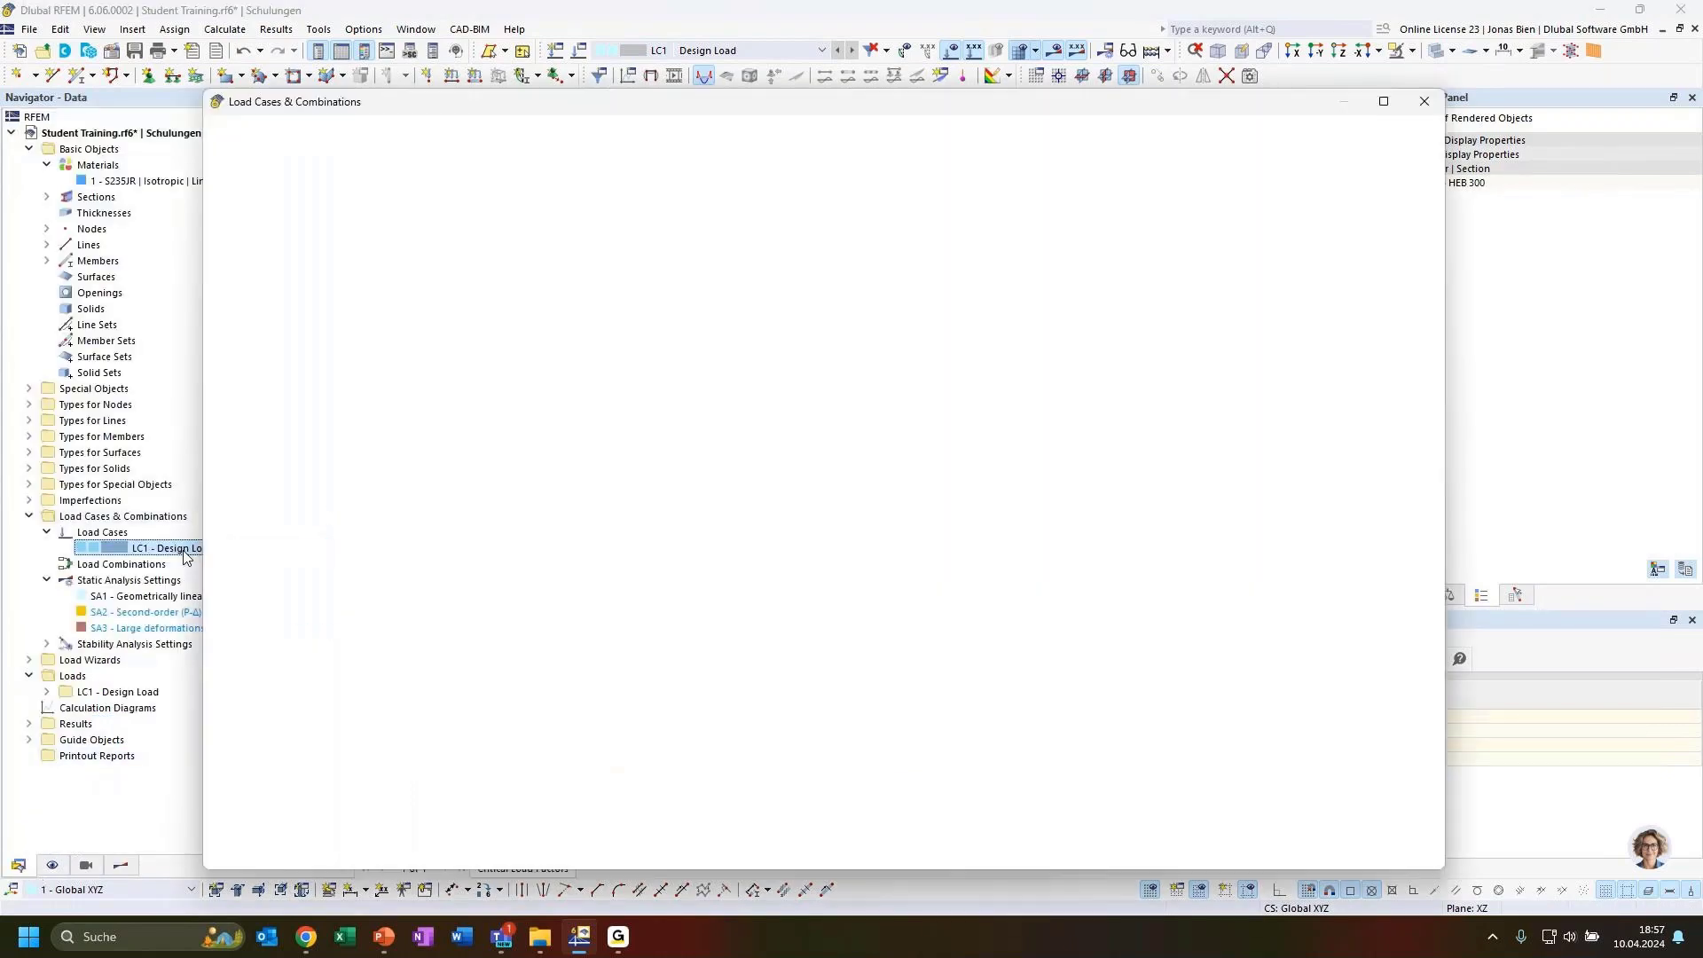
pyautogui.click(260, 777)
pyautogui.click(677, 329)
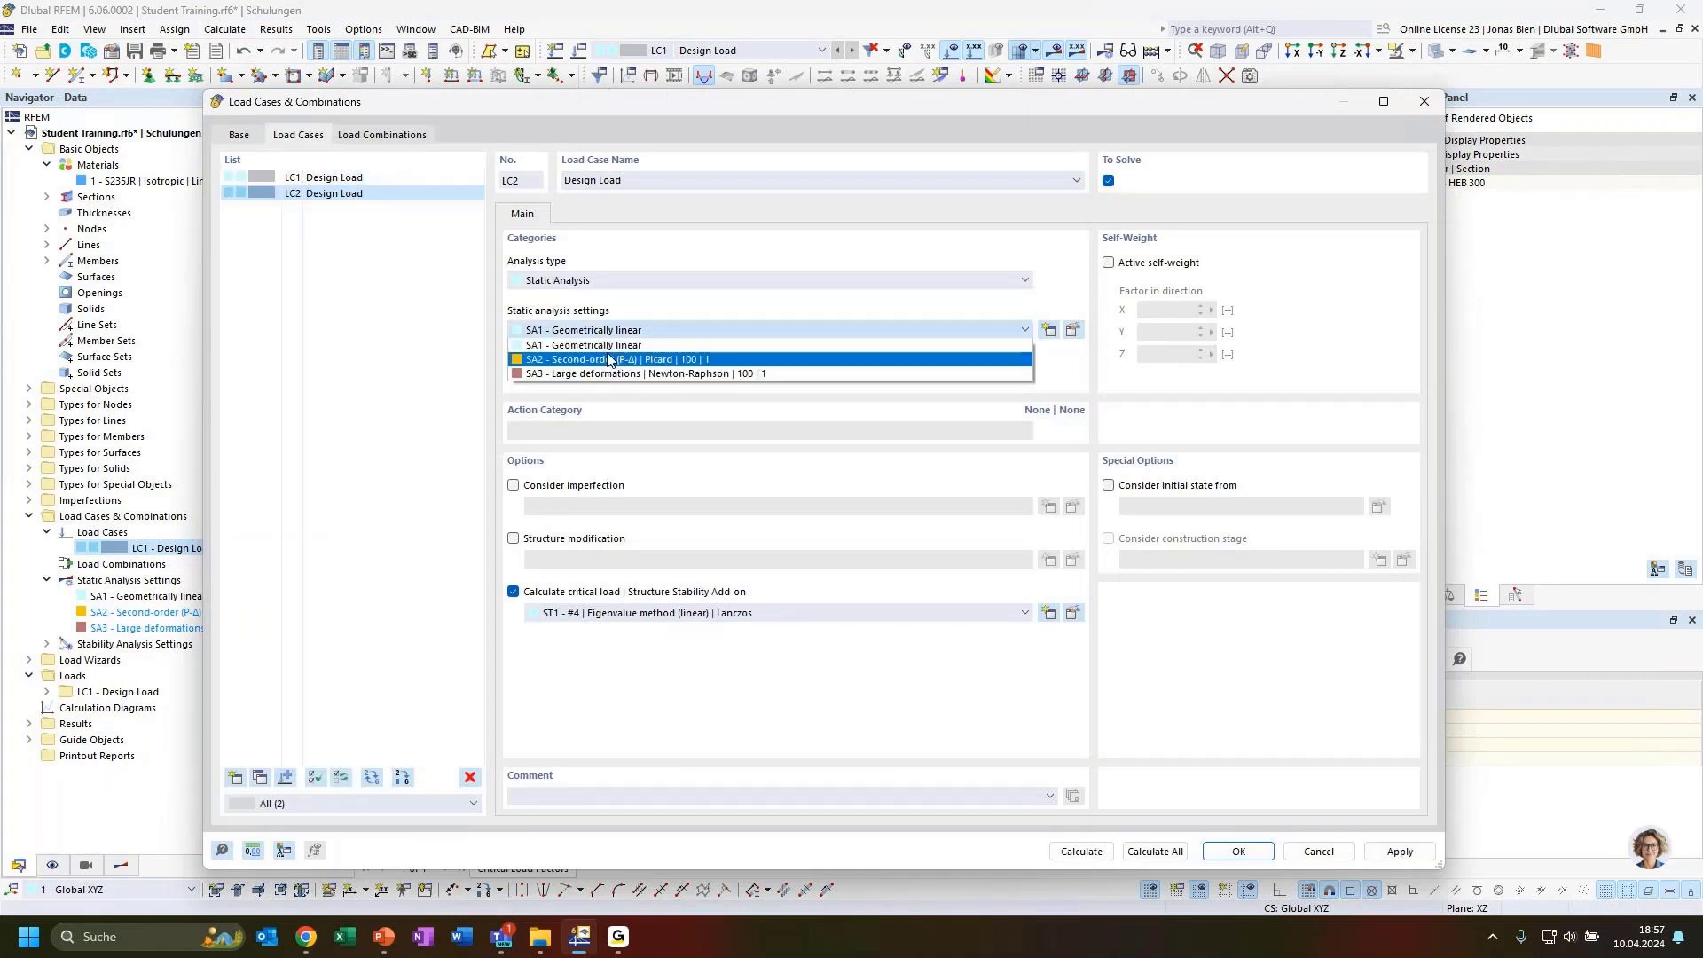
pyautogui.click(598, 360)
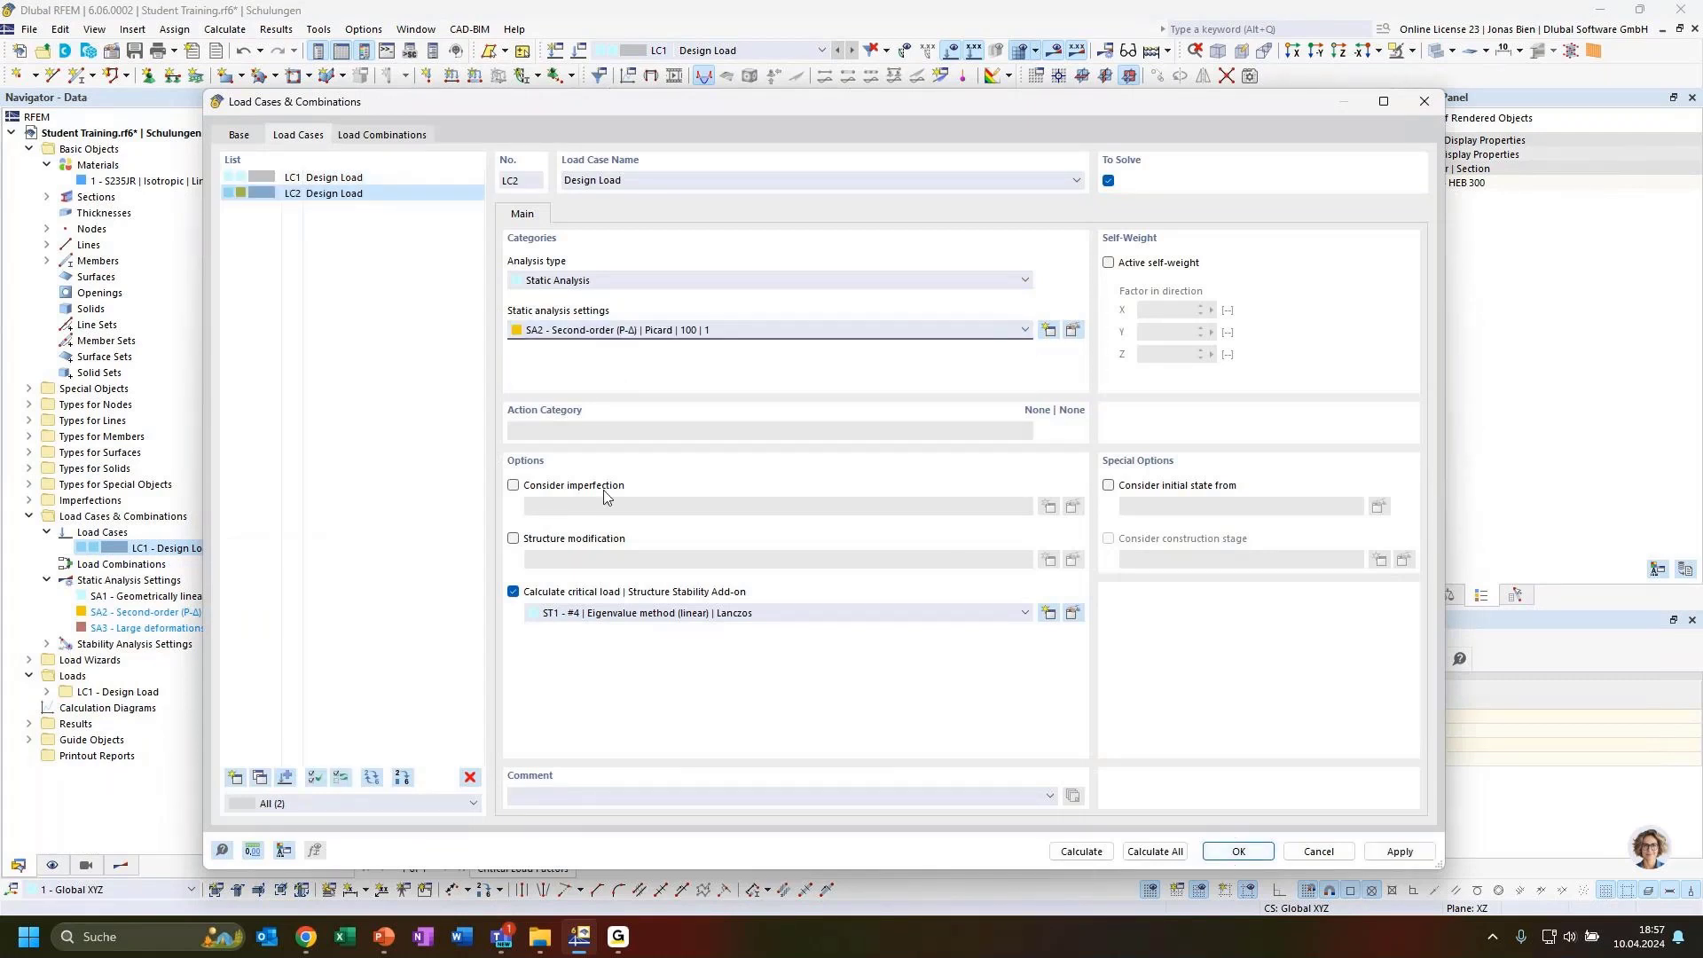
pyautogui.click(514, 592)
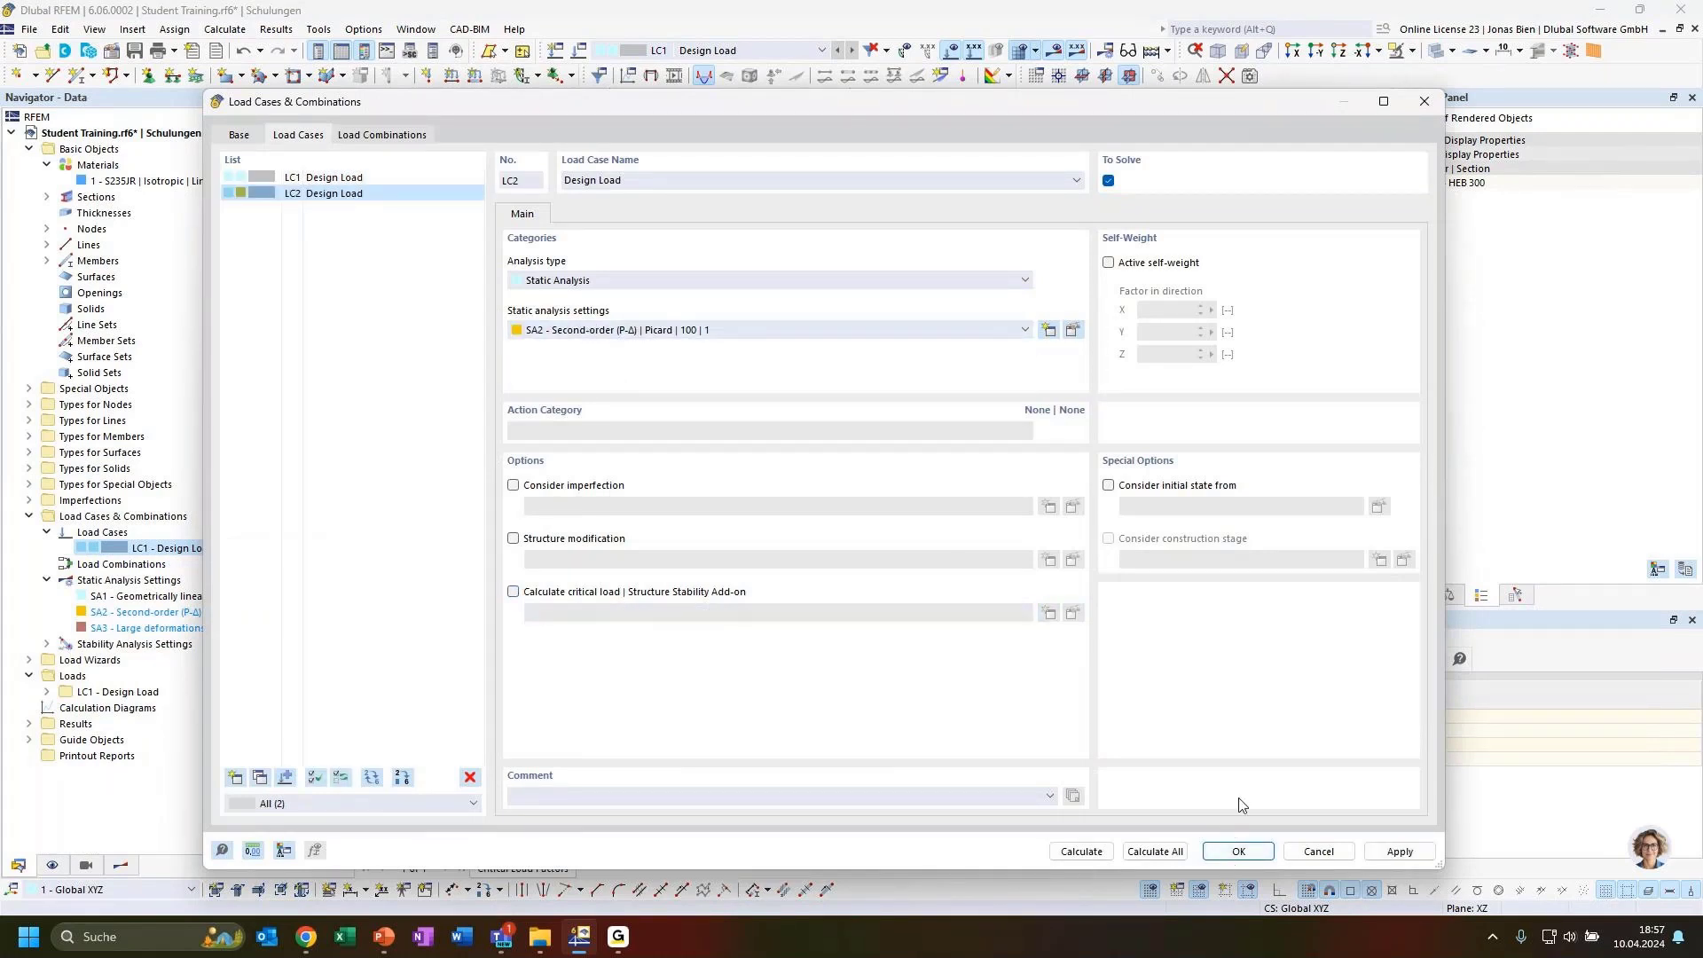
pyautogui.click(1238, 852)
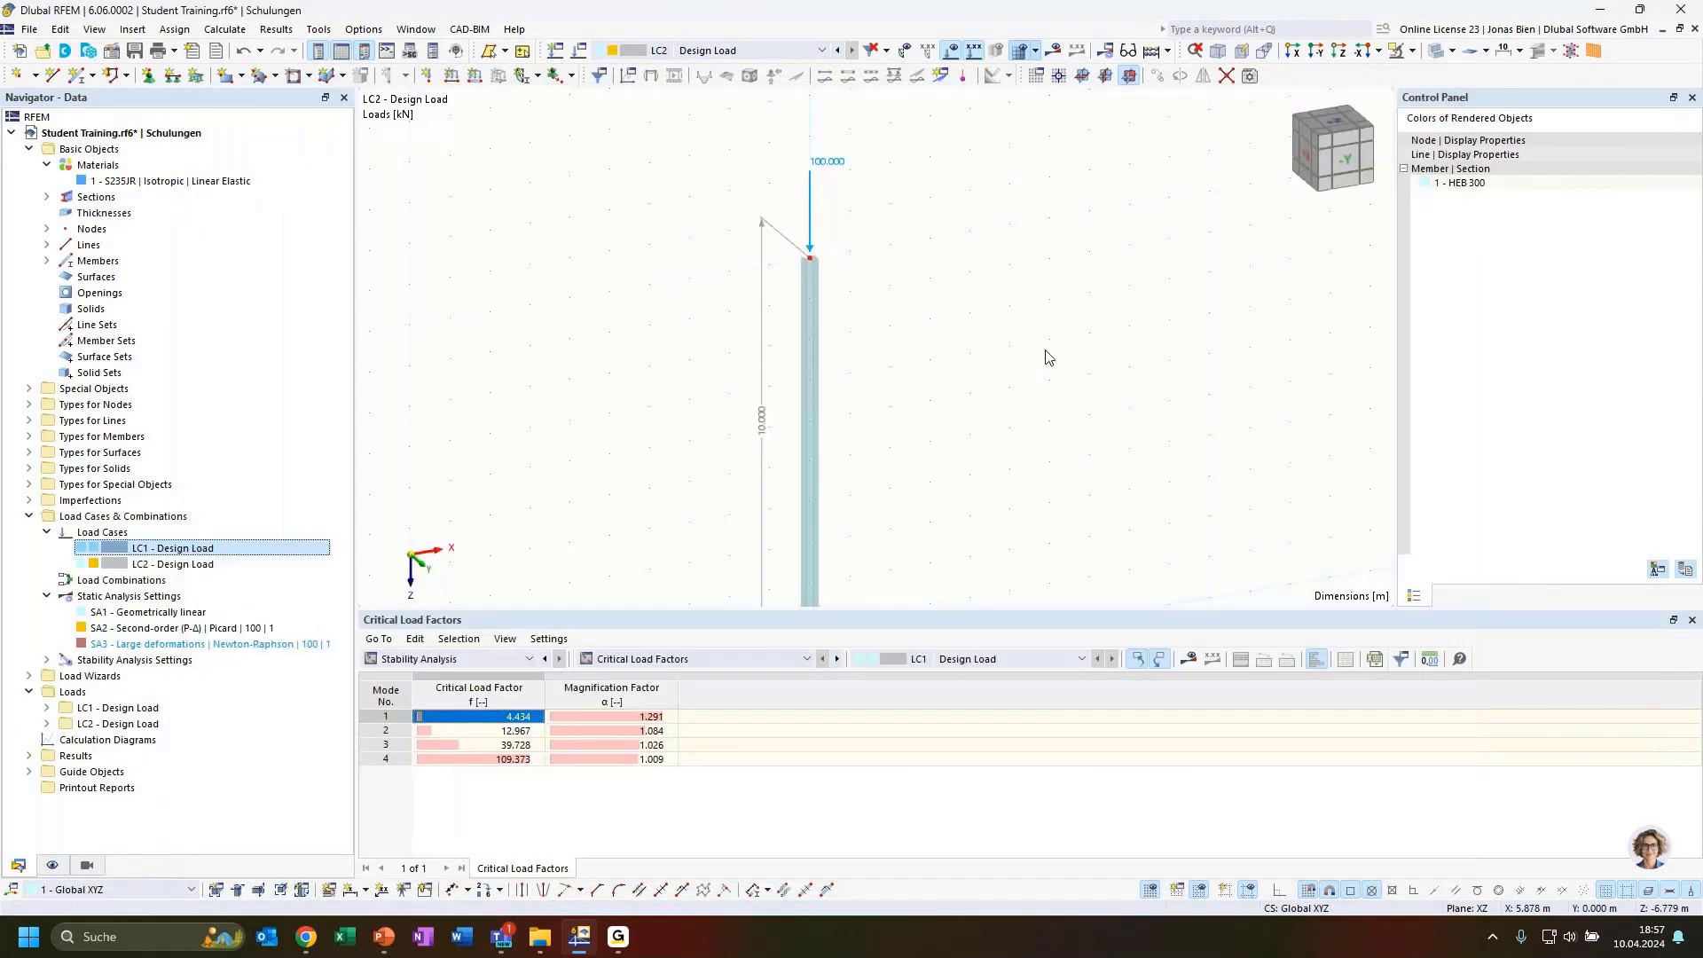
# Set the LC2 nodal load FZ at the column head to 434 kN and calculate the load case
pyautogui.doubleClick(818, 170)
pyautogui.moveTo(985, 376); pyautogui.dragTo(1028, 370)
pyautogui.write('434')
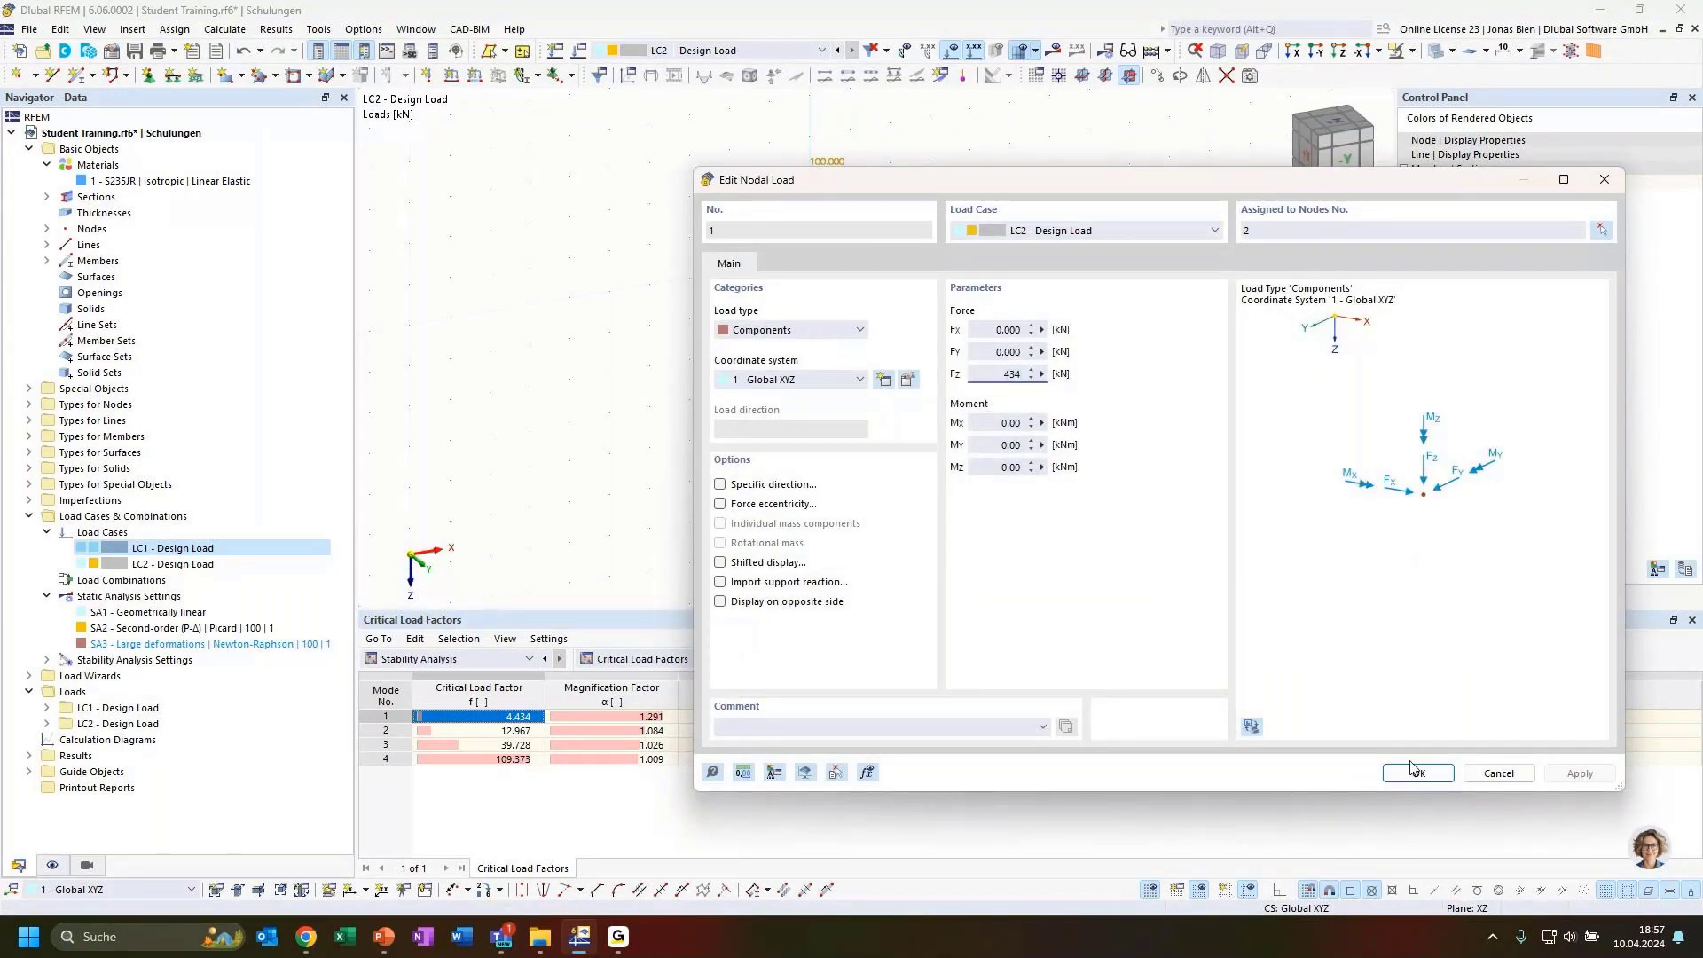
pyautogui.click(1415, 770)
pyautogui.click(1053, 49)
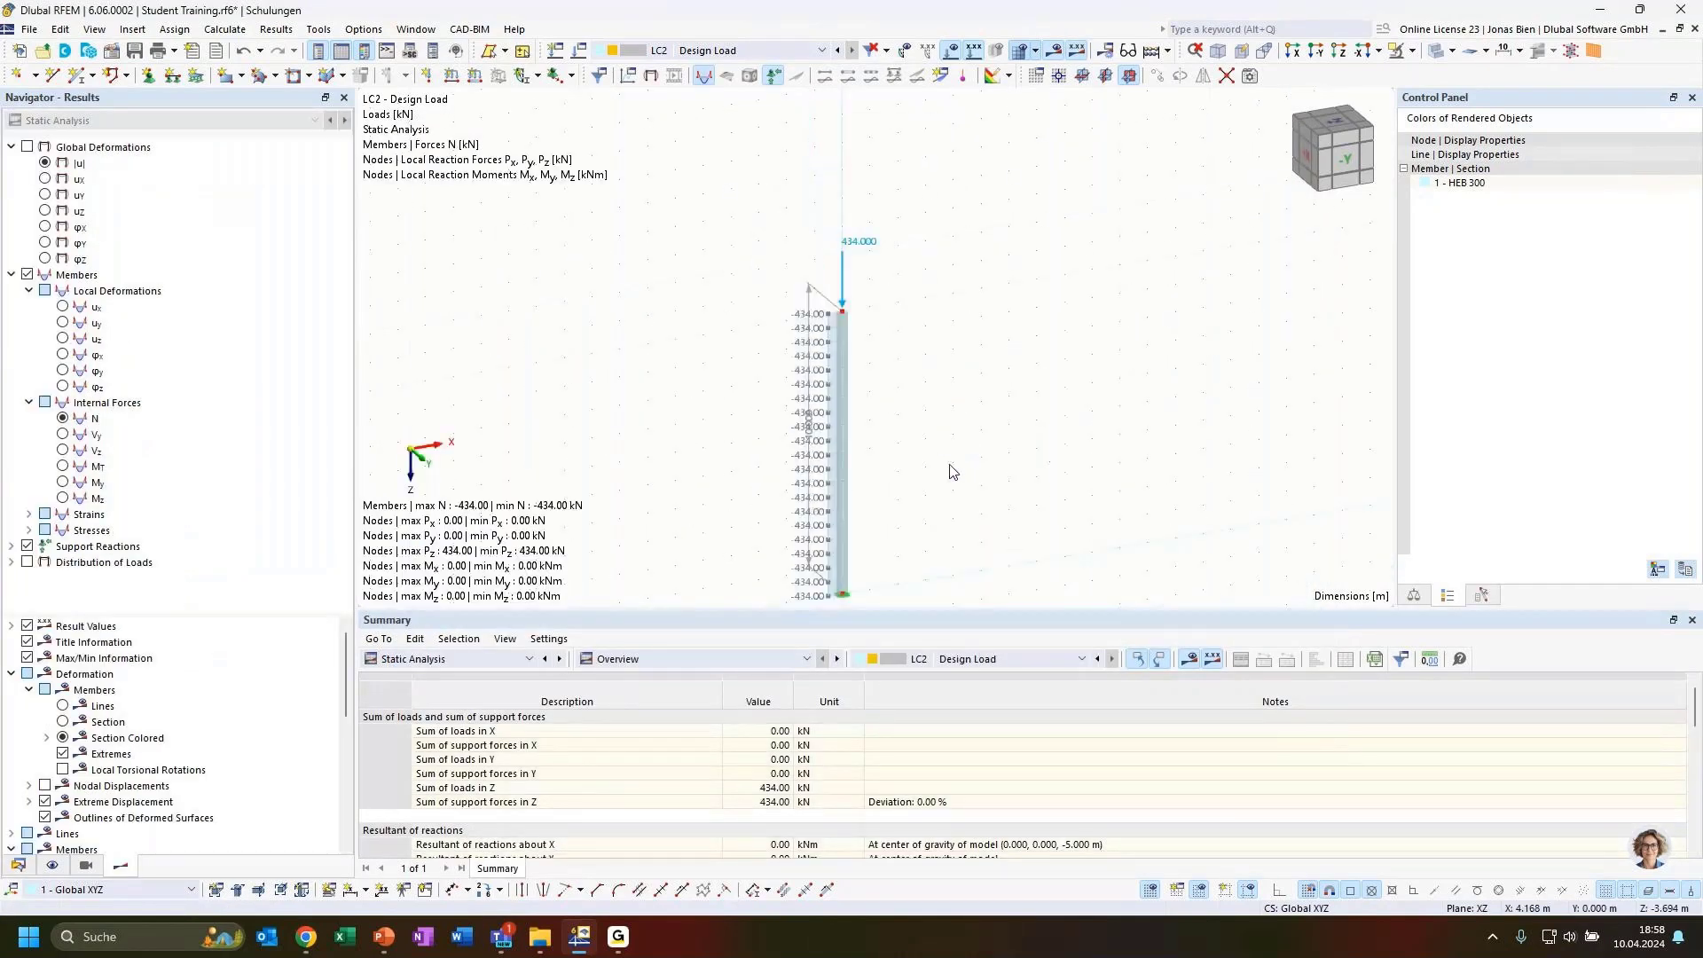
# Change the LC2 nodal load FZ to 435 kN and recalculate the load case
pyautogui.moveTo(1002, 500); pyautogui.dragTo(969, 371, button='middle')
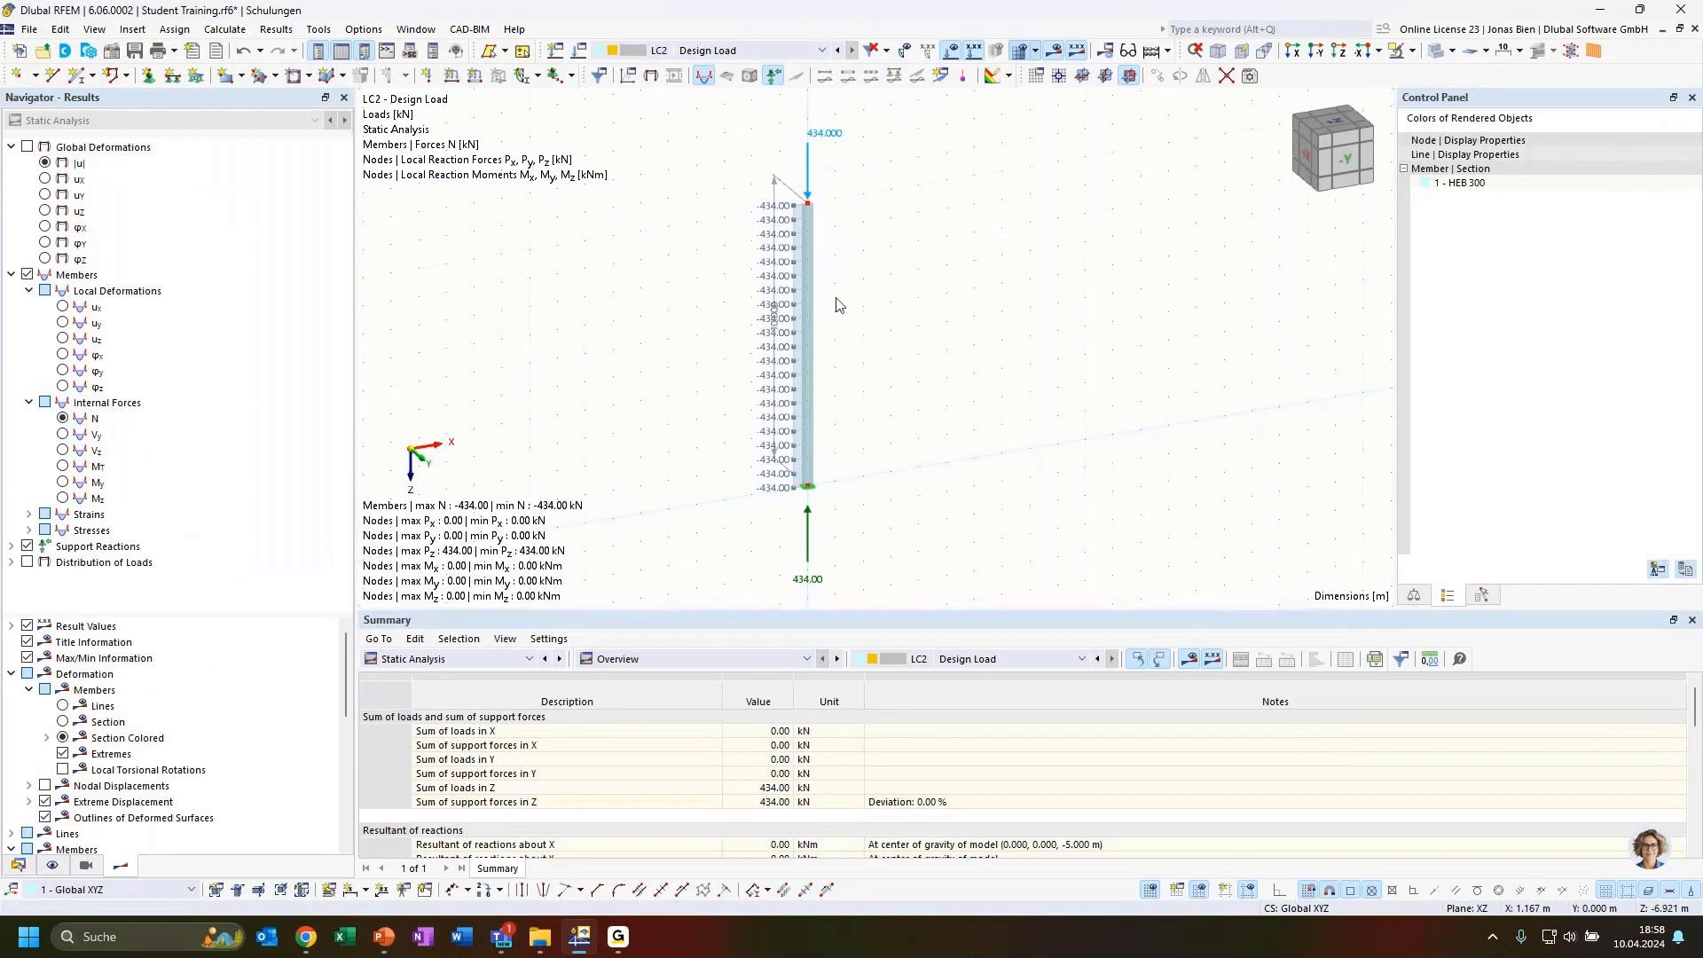
pyautogui.click(809, 168)
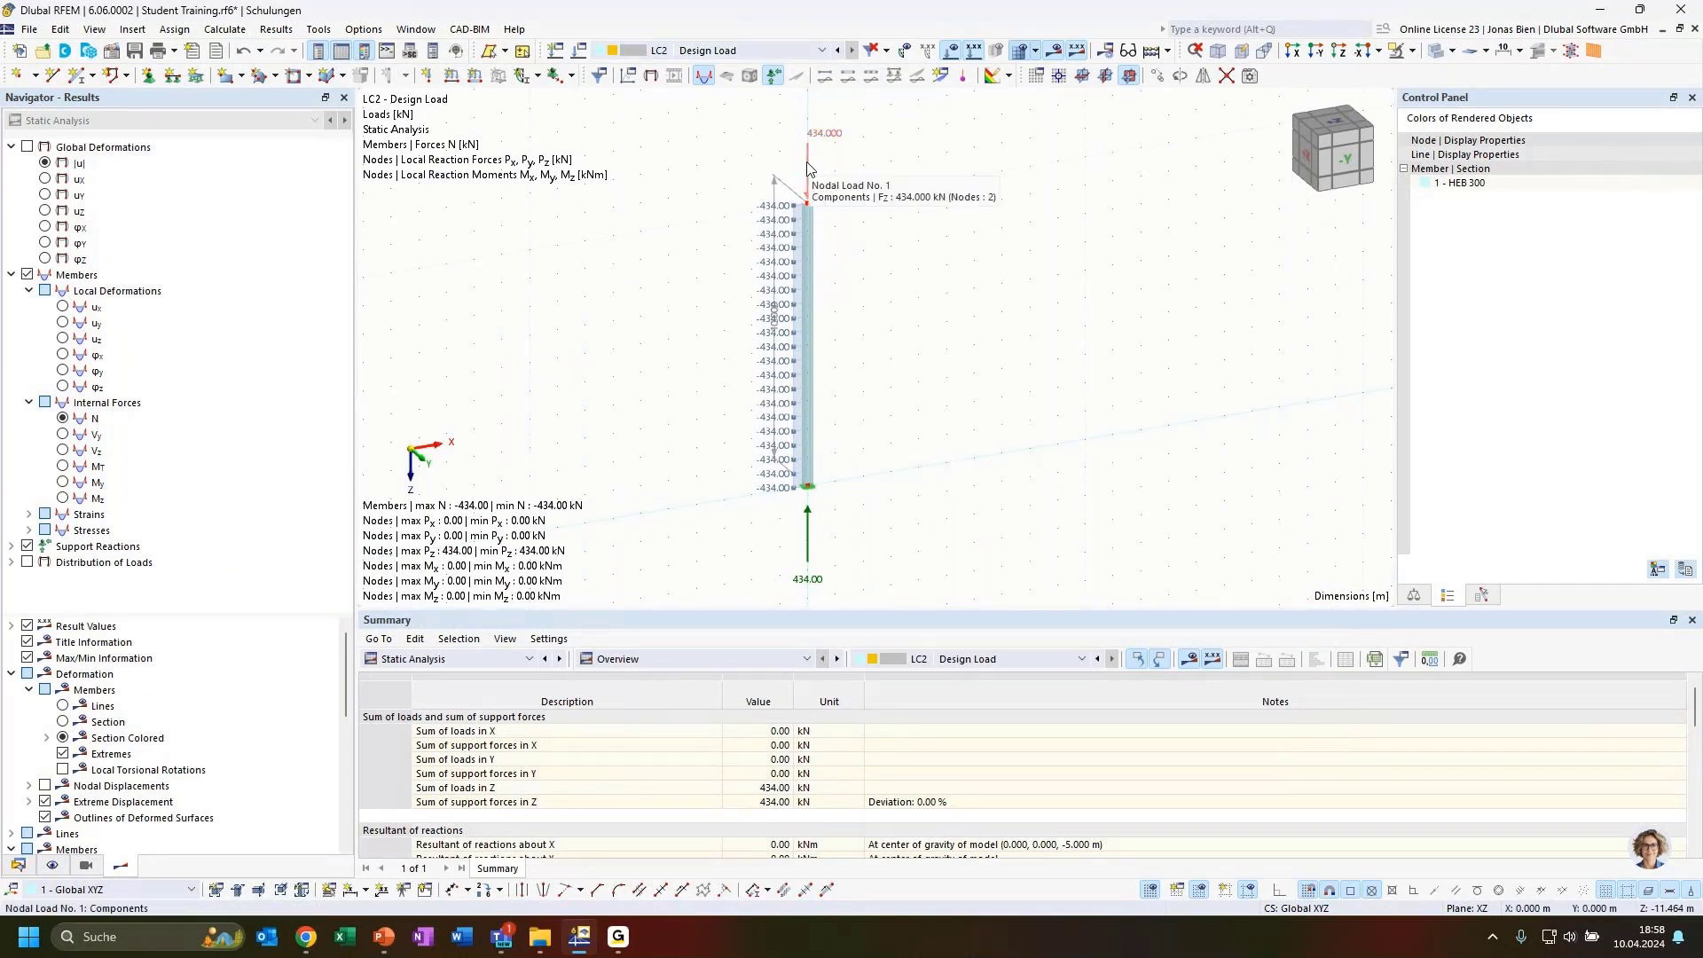
pyautogui.doubleClick(810, 161)
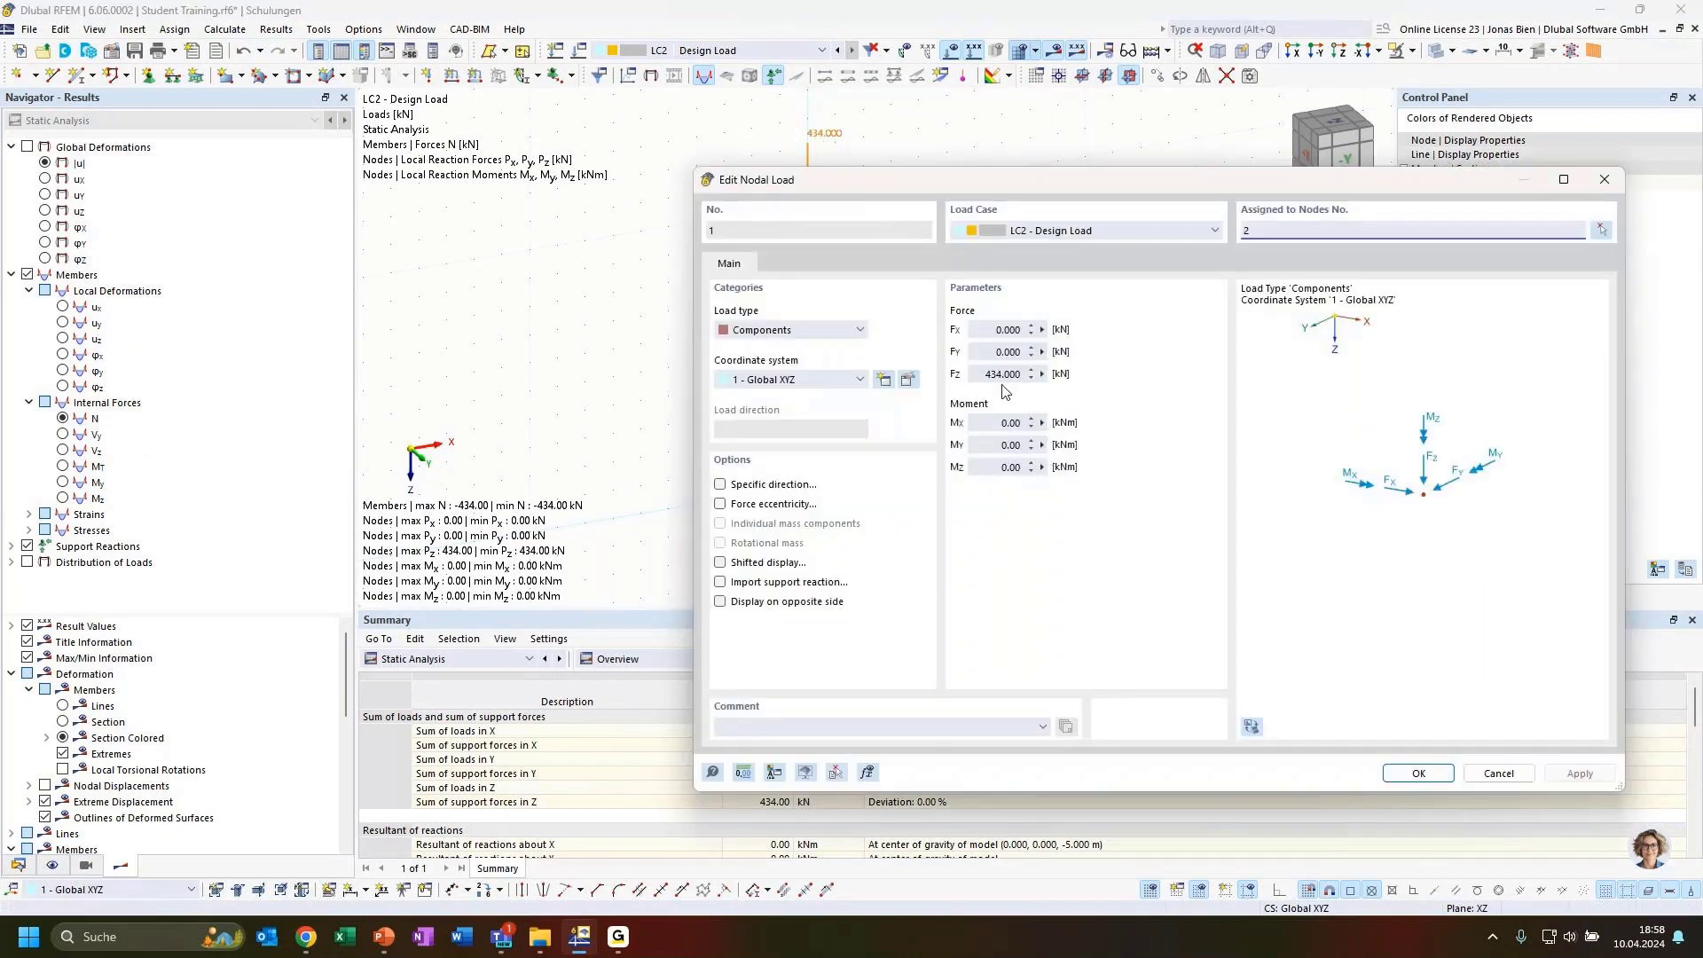
pyautogui.click(1000, 374)
pyautogui.click(1416, 773)
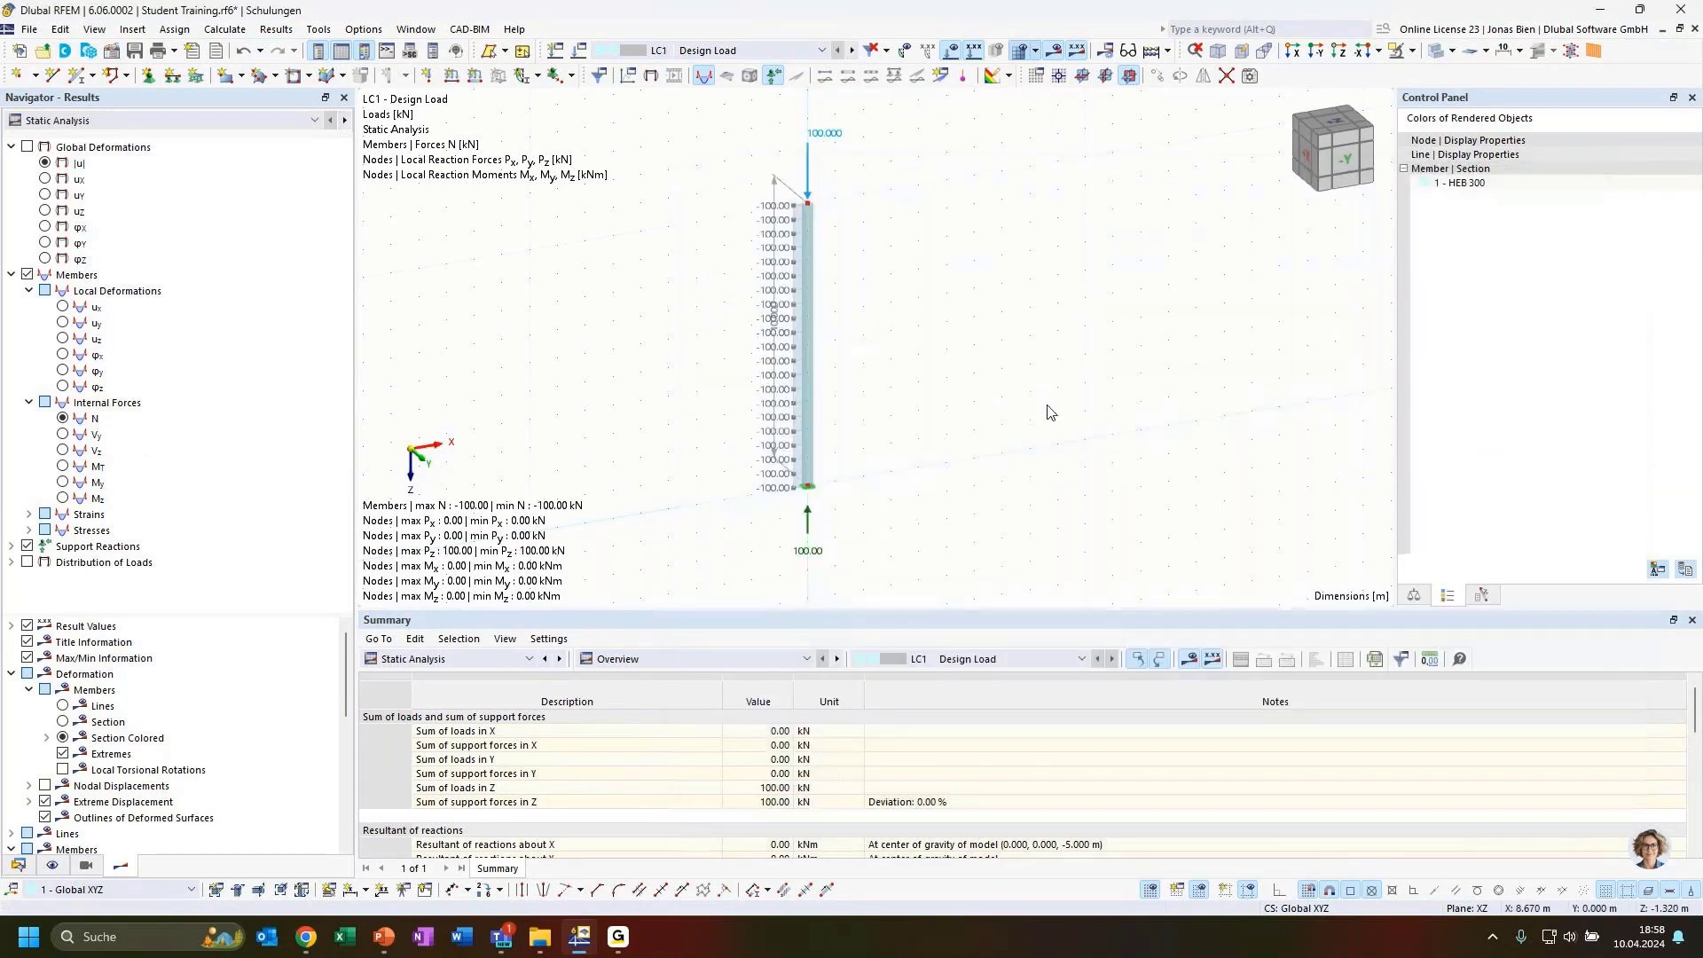
pyautogui.click(744, 52)
pyautogui.click(715, 81)
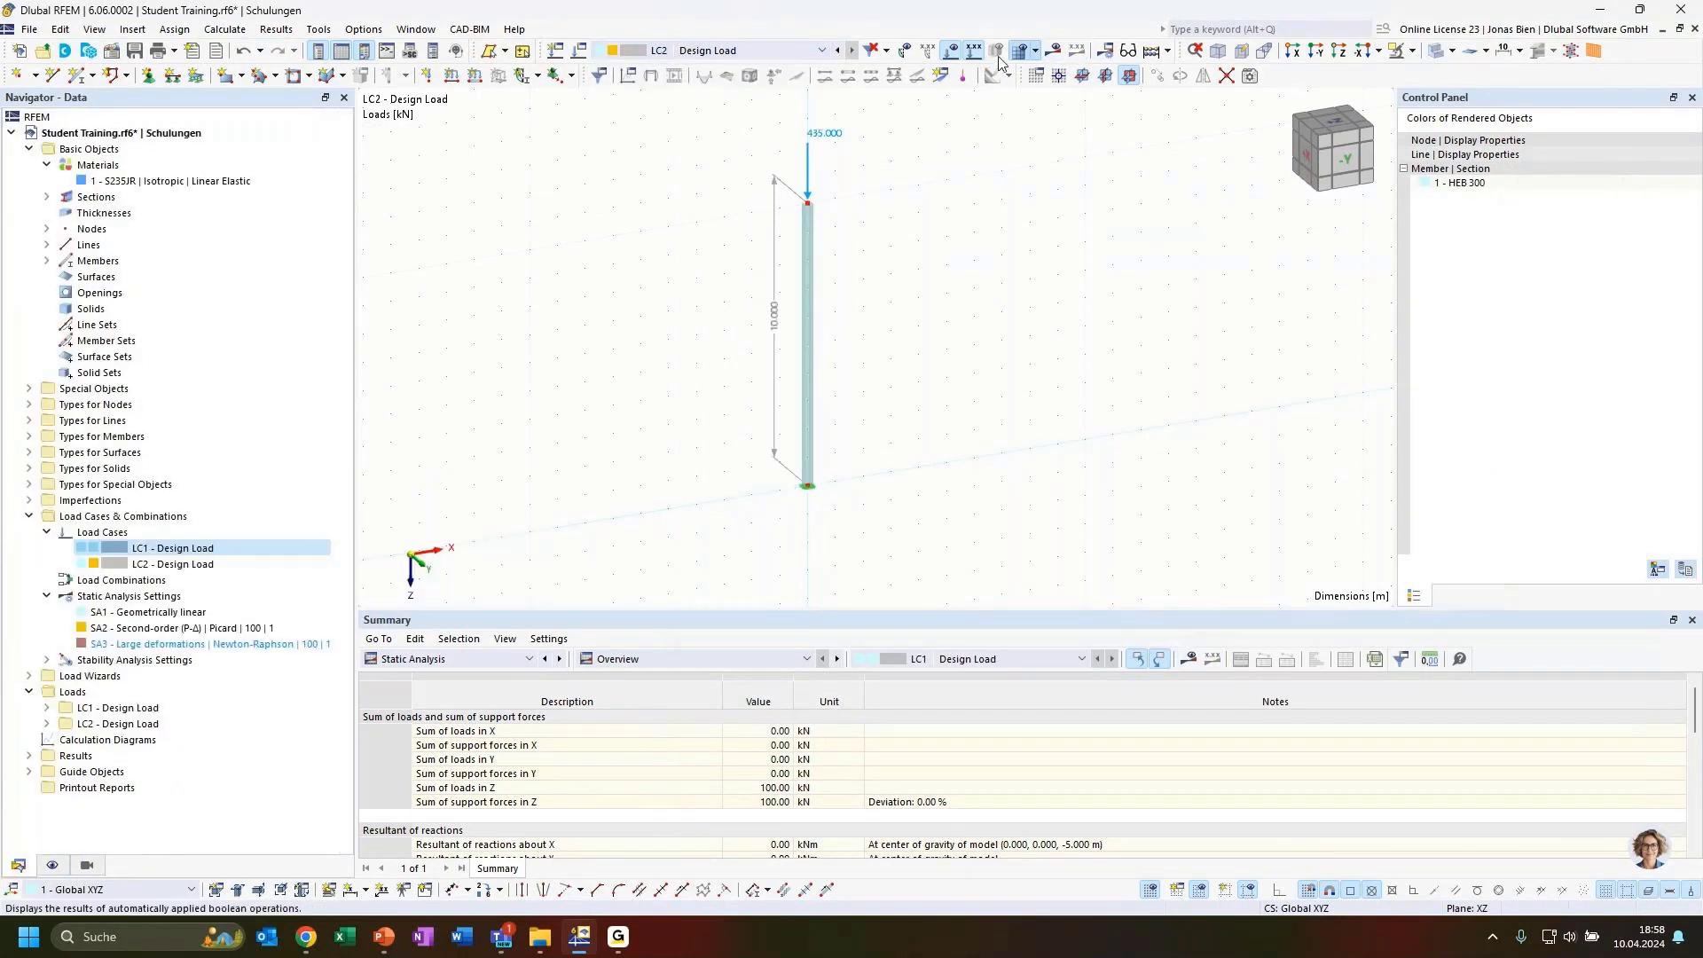
pyautogui.click(1053, 50)
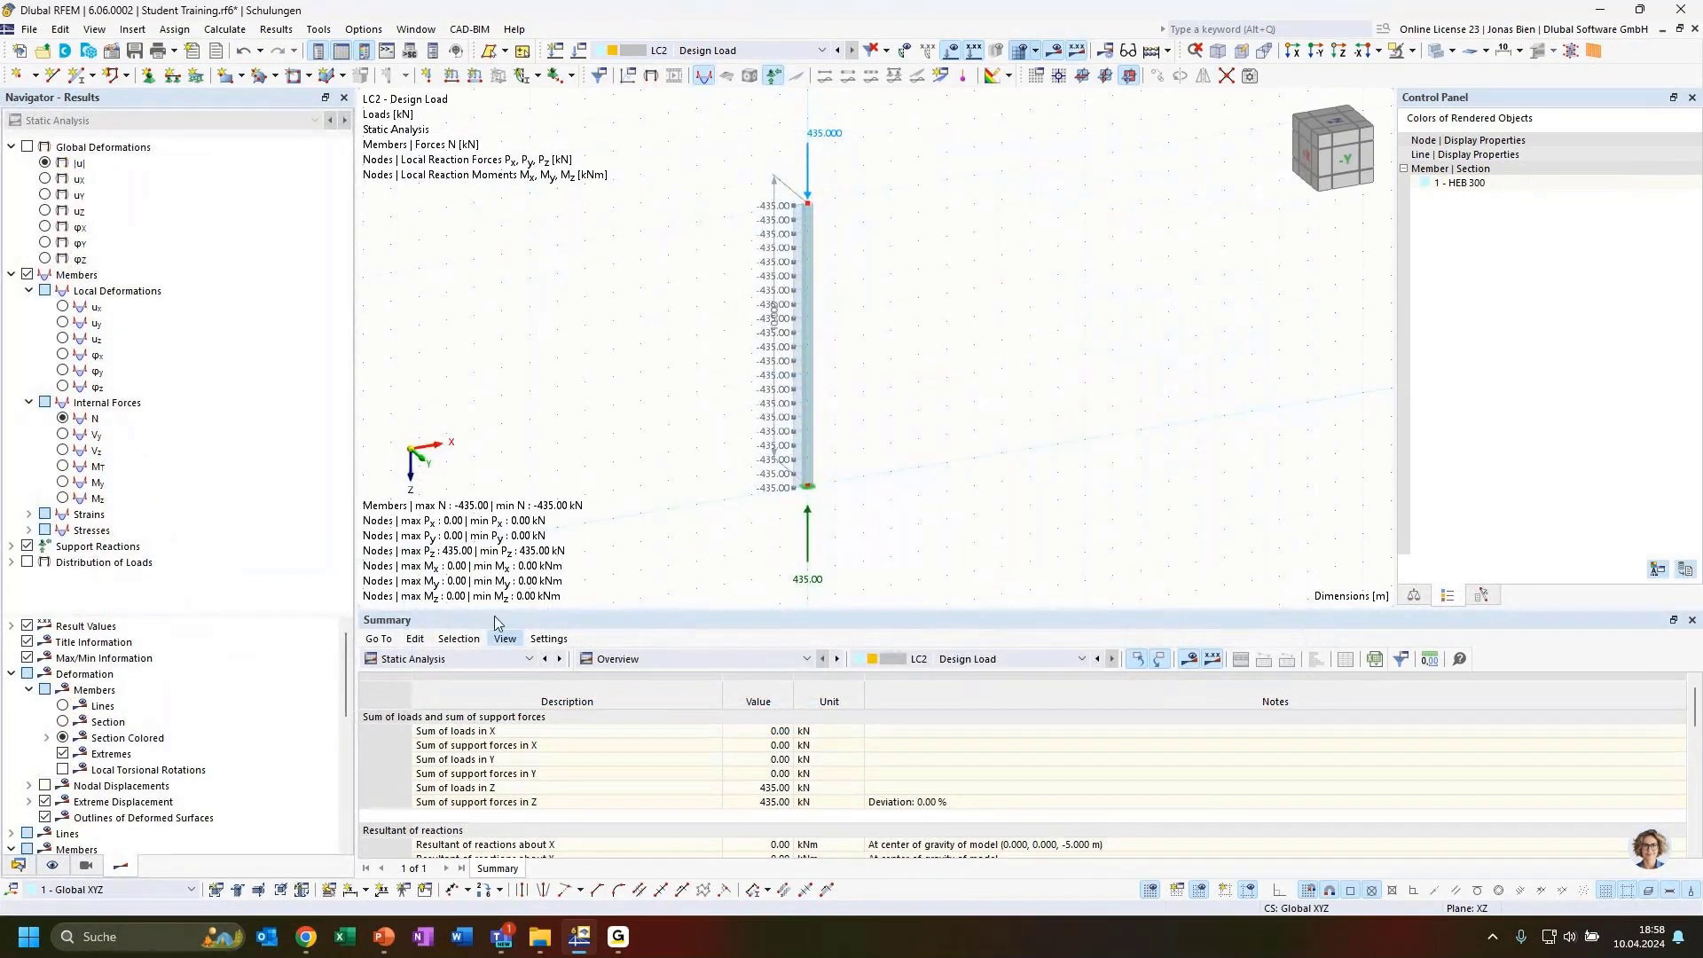
# Show the Stability Analysis results of LC1 to recheck the first critical load factor
pyautogui.click(695, 51)
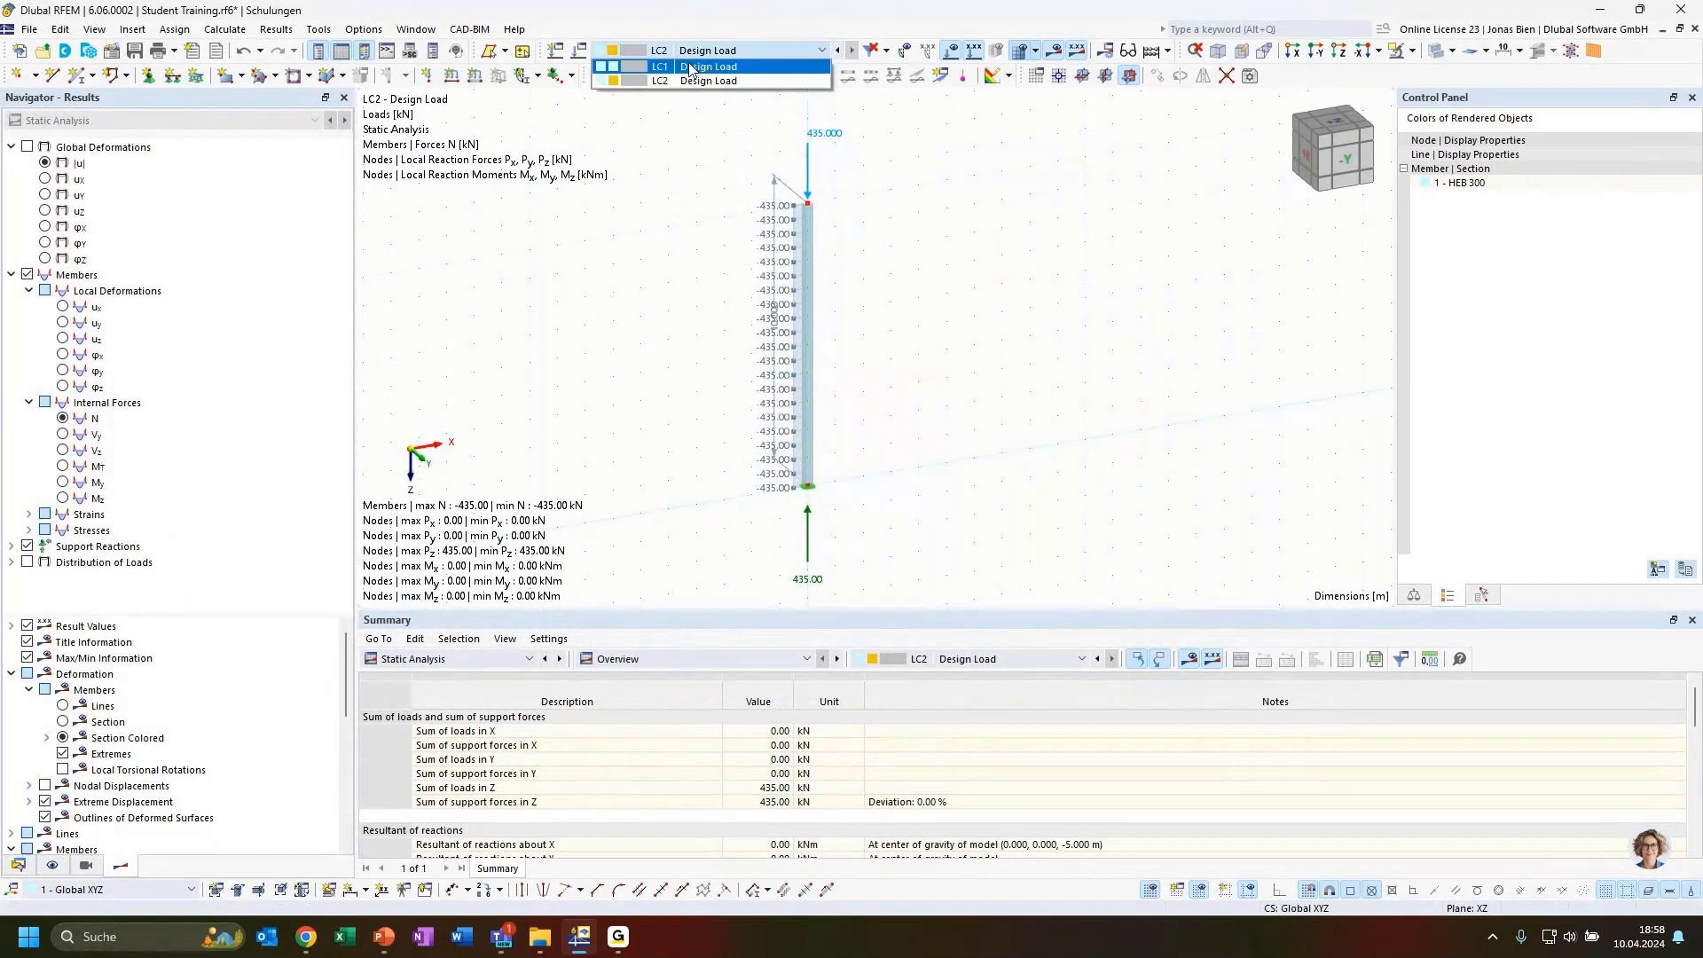
pyautogui.click(655, 124)
pyautogui.click(159, 119)
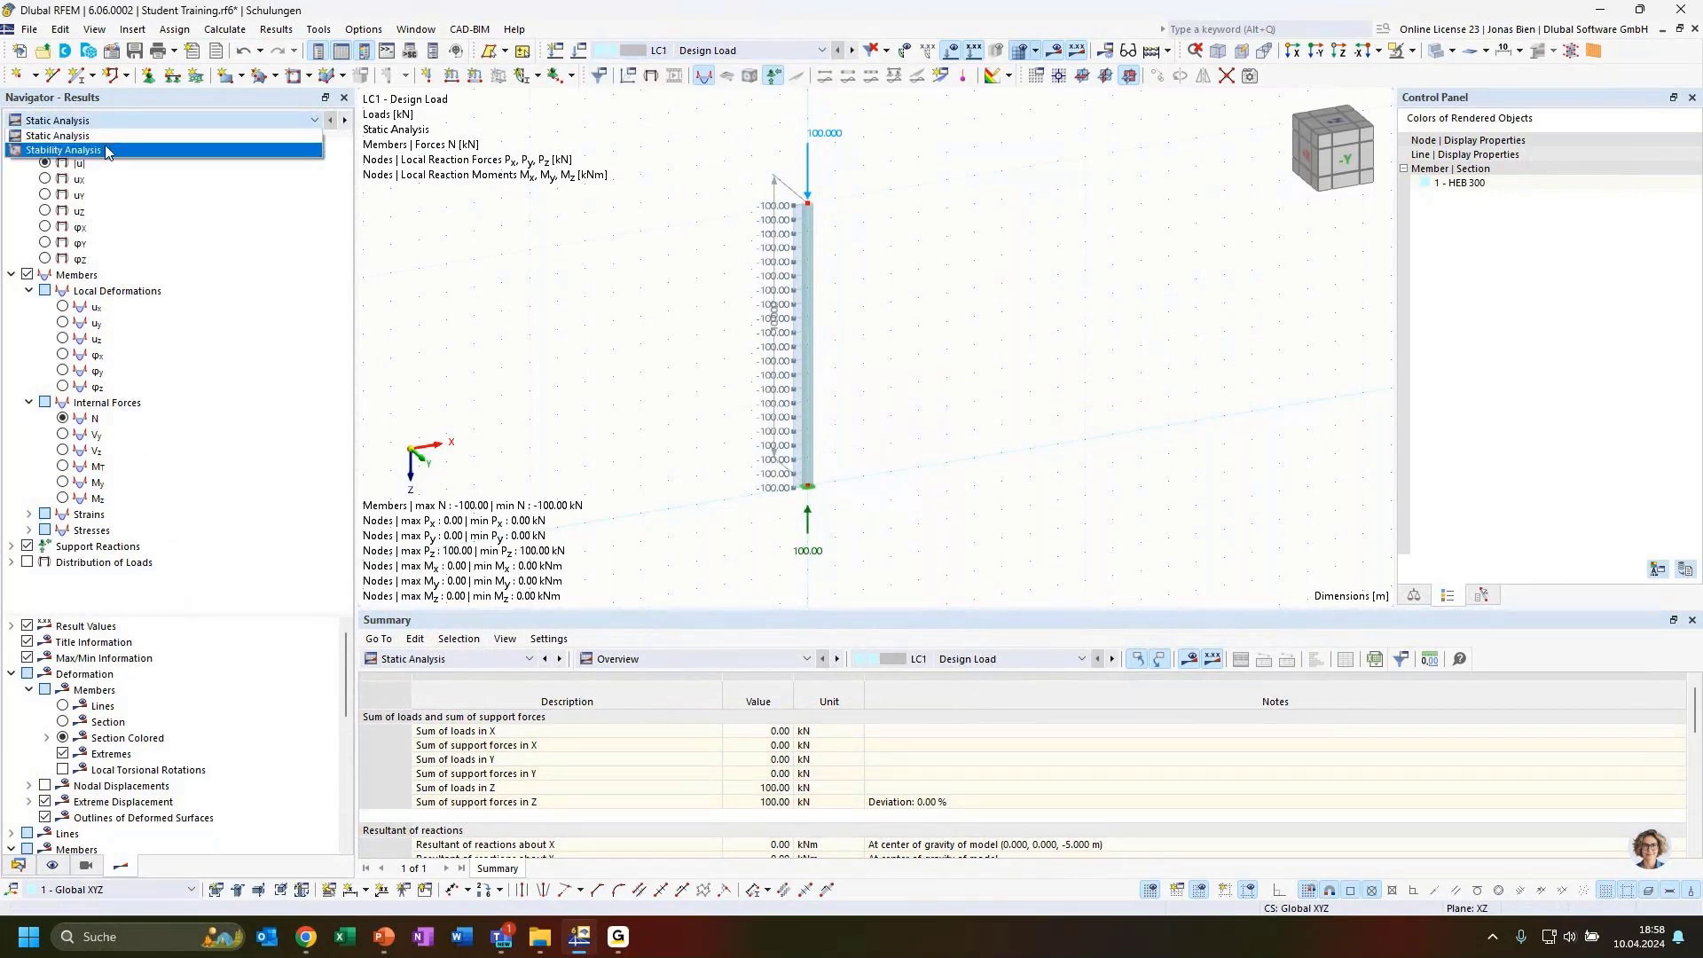
pyautogui.click(89, 143)
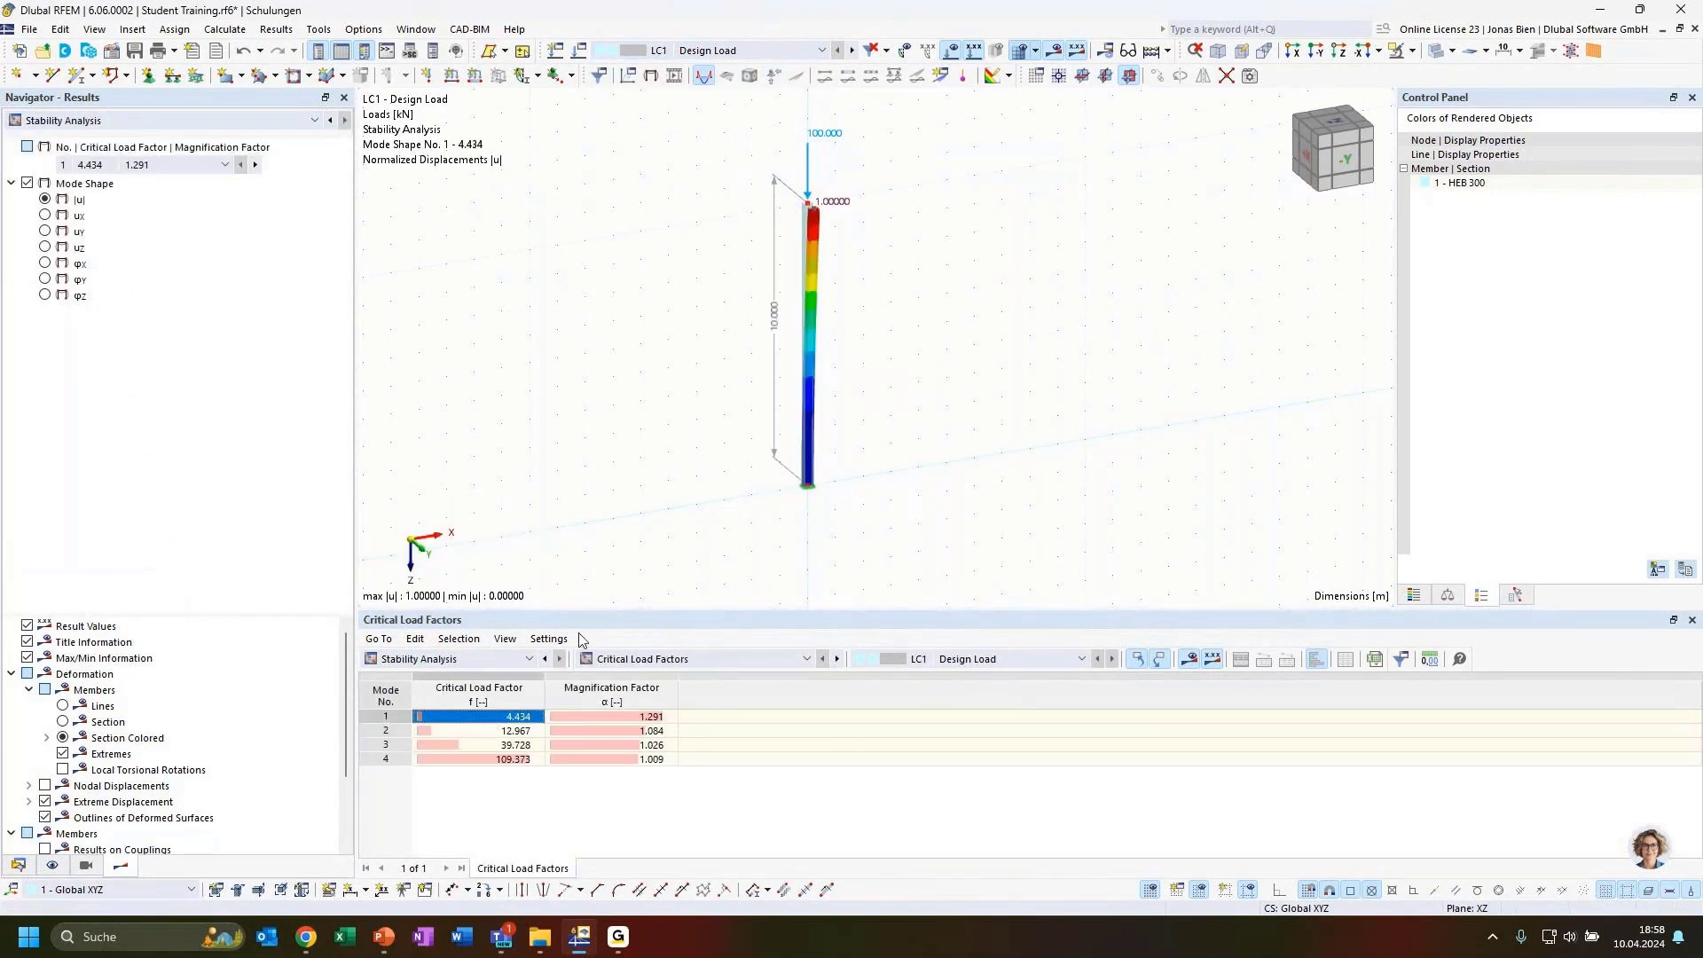
# Raise the LC2 nodal load FZ to 444 kN and calculate the load case
pyautogui.click(782, 49)
pyautogui.click(745, 78)
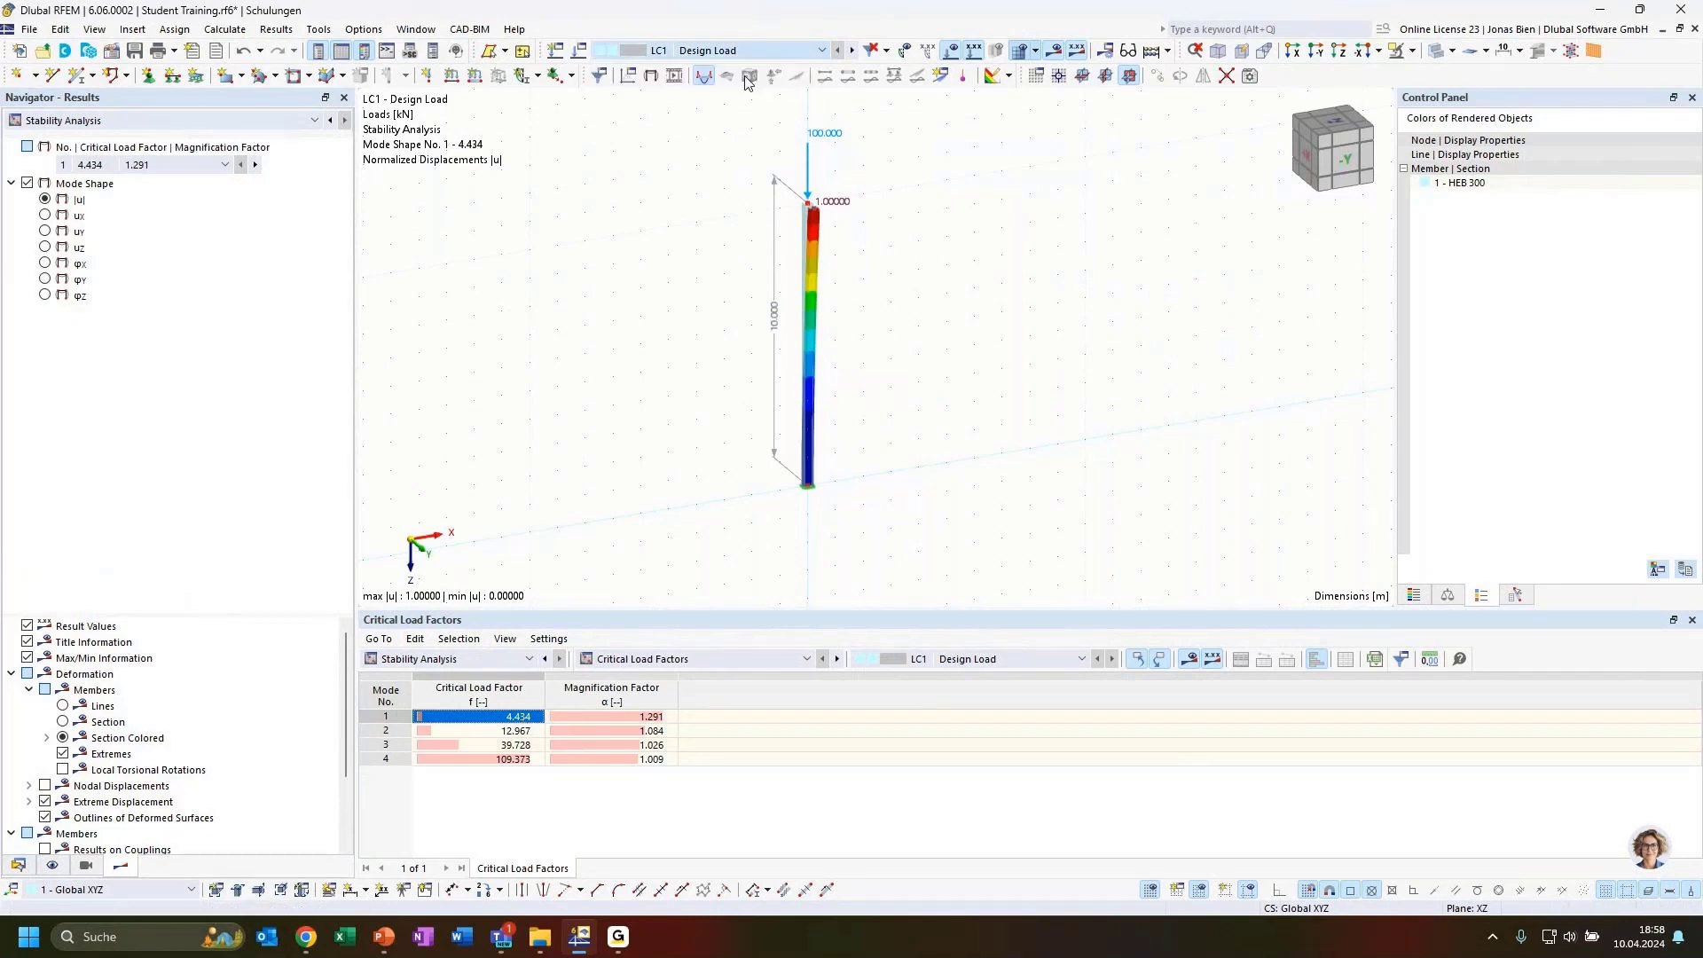
pyautogui.doubleClick(807, 153)
pyautogui.doubleClick(1001, 374)
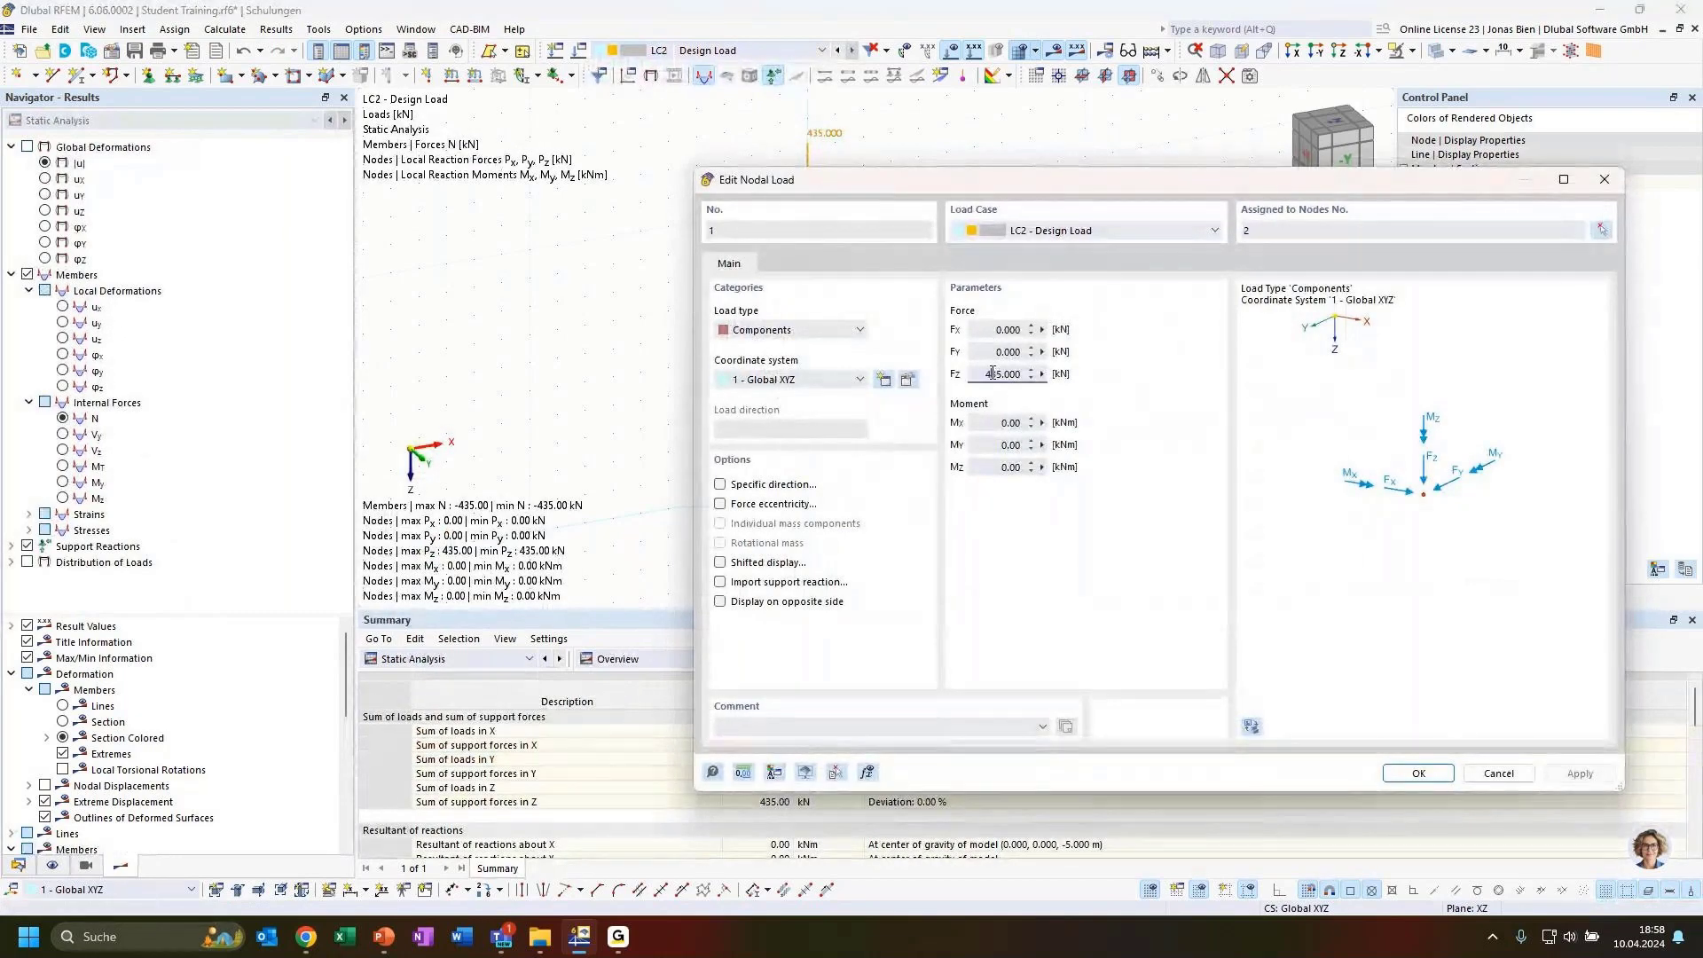
pyautogui.write('444')
pyautogui.click(1419, 773)
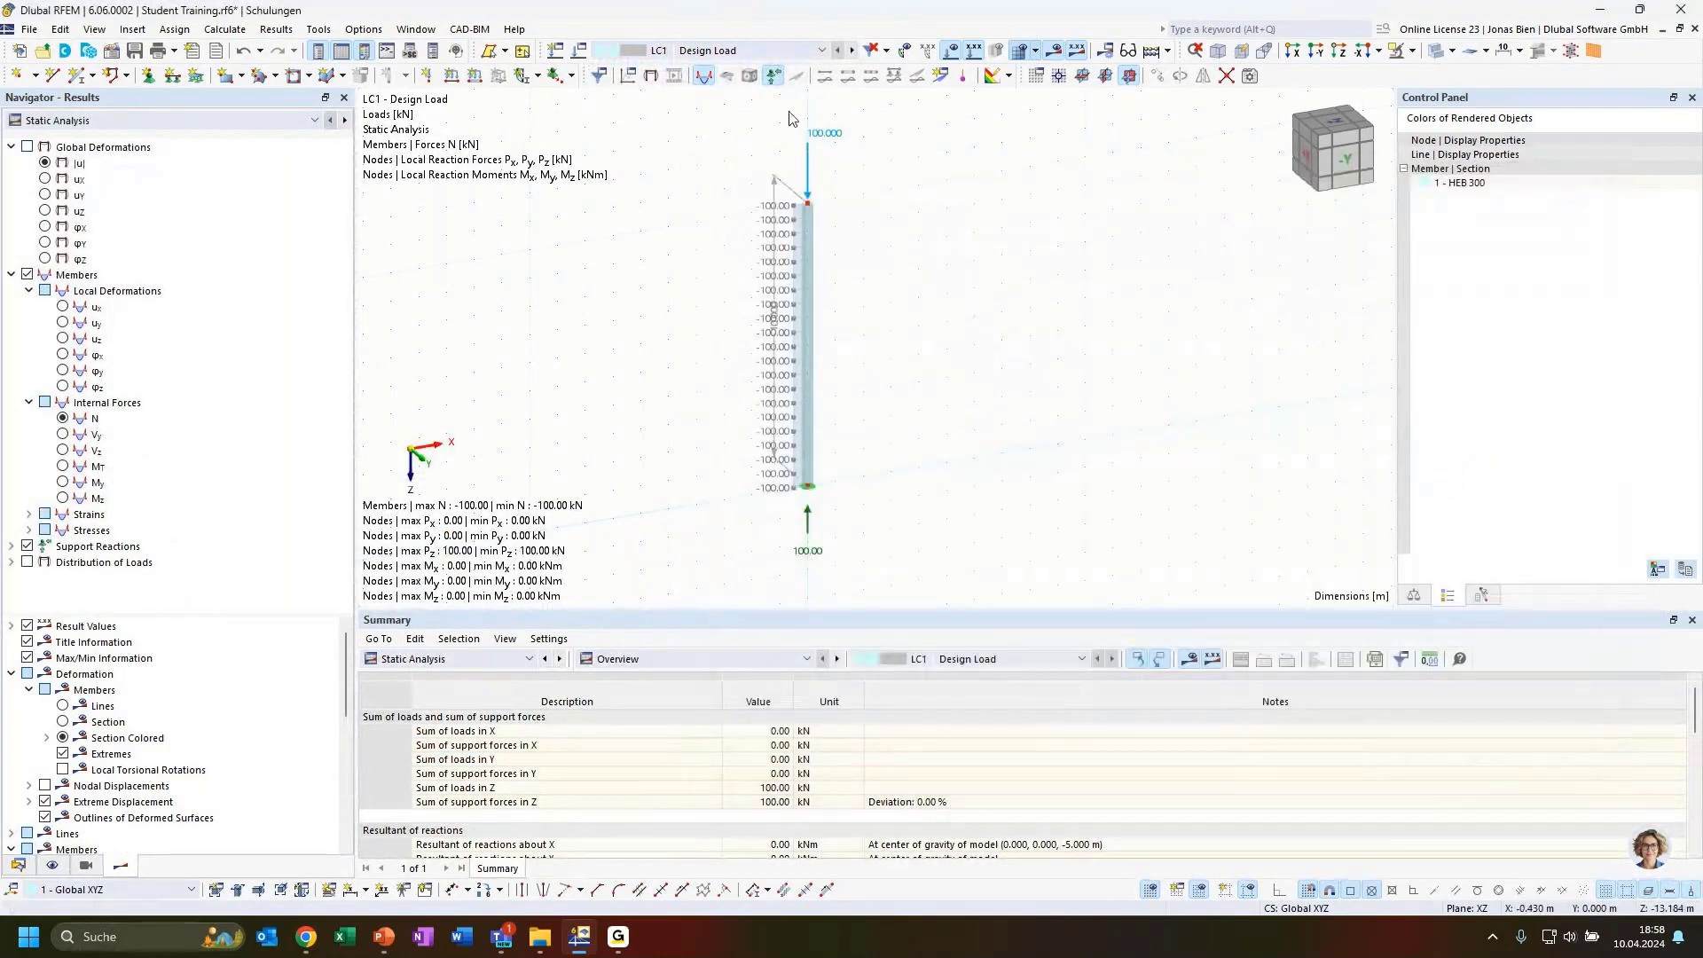
pyautogui.click(736, 51)
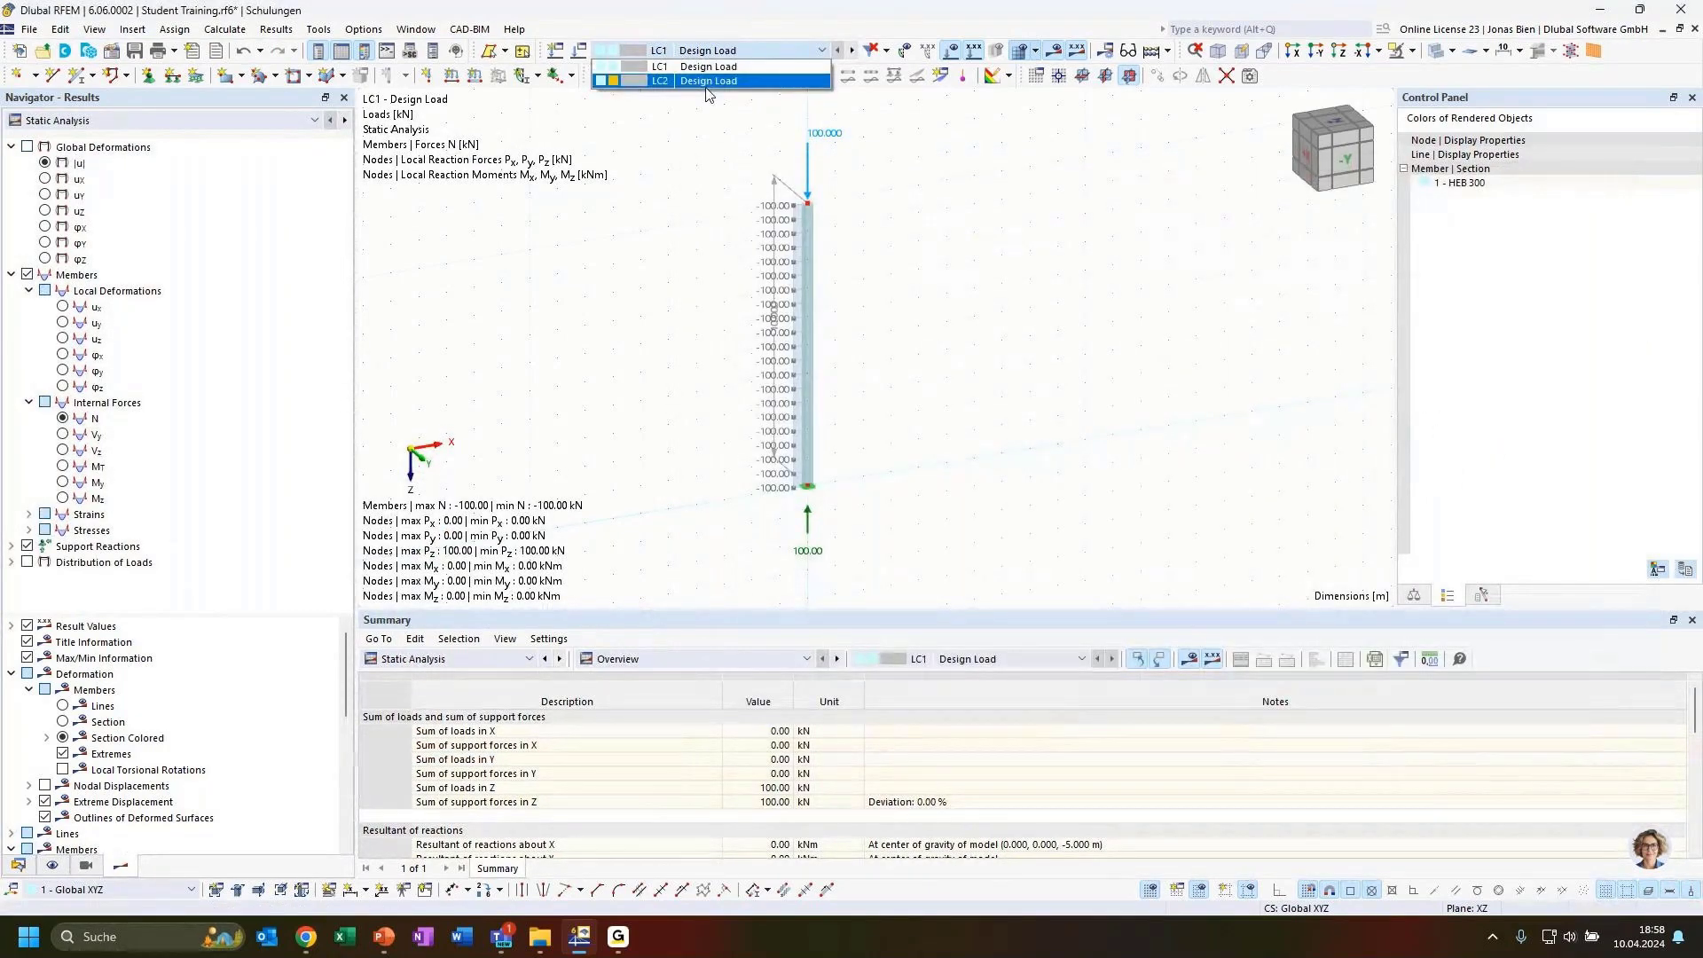
pyautogui.click(708, 81)
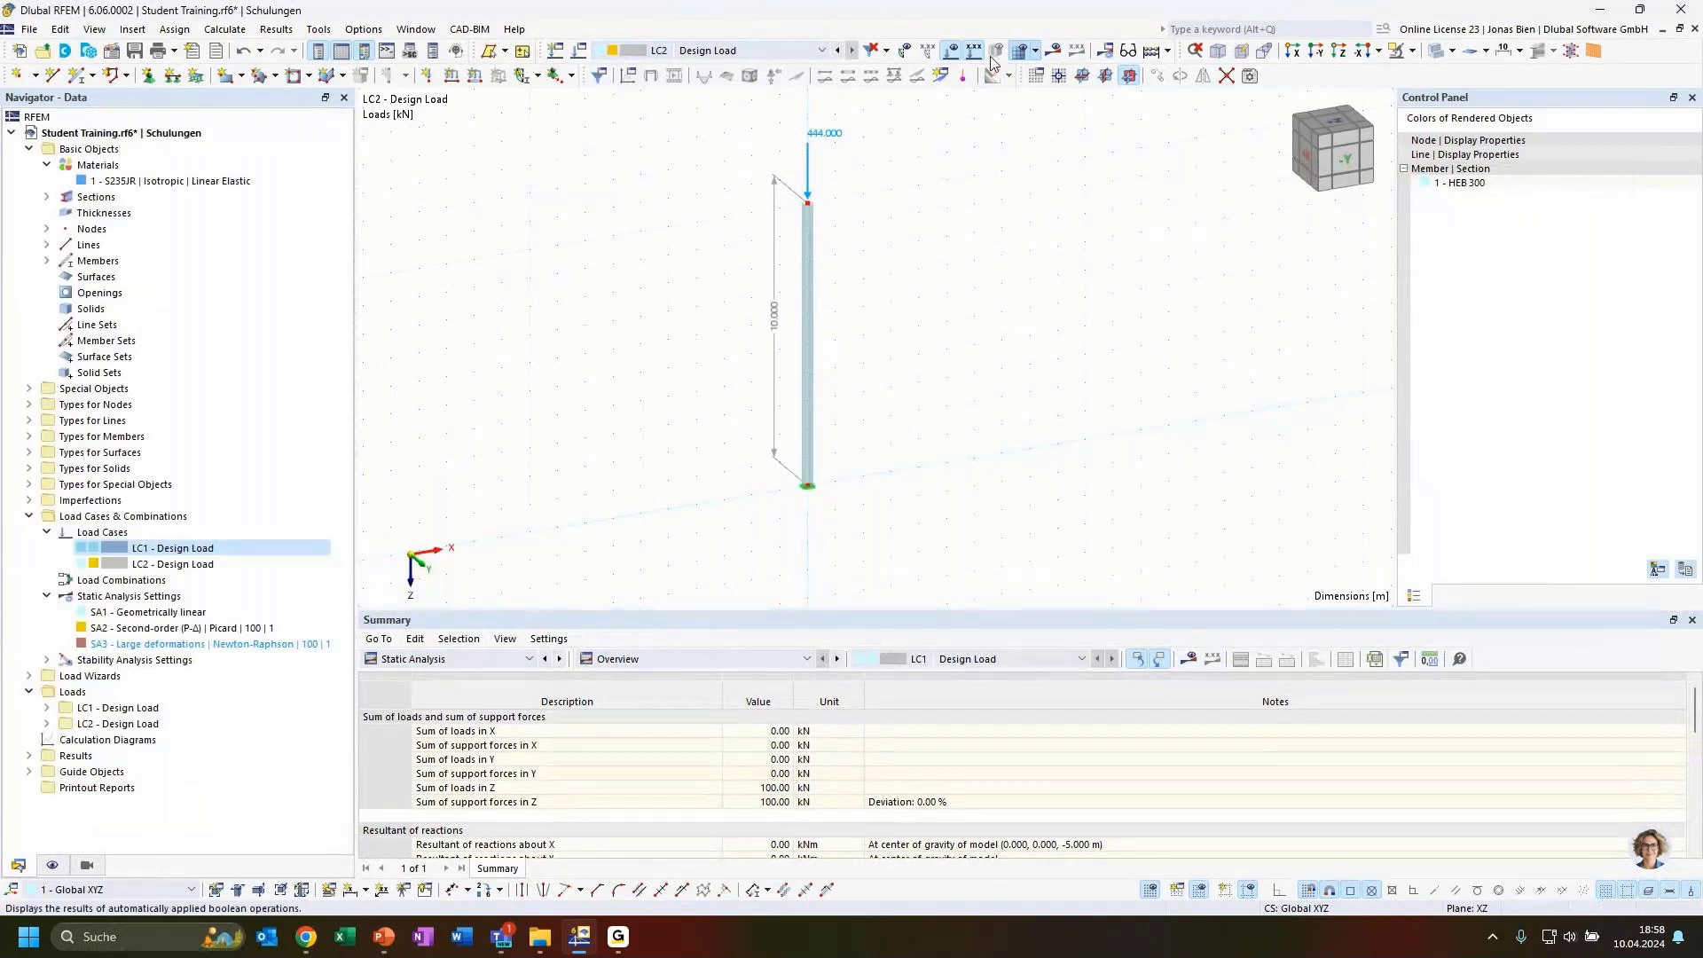
pyautogui.click(1055, 51)
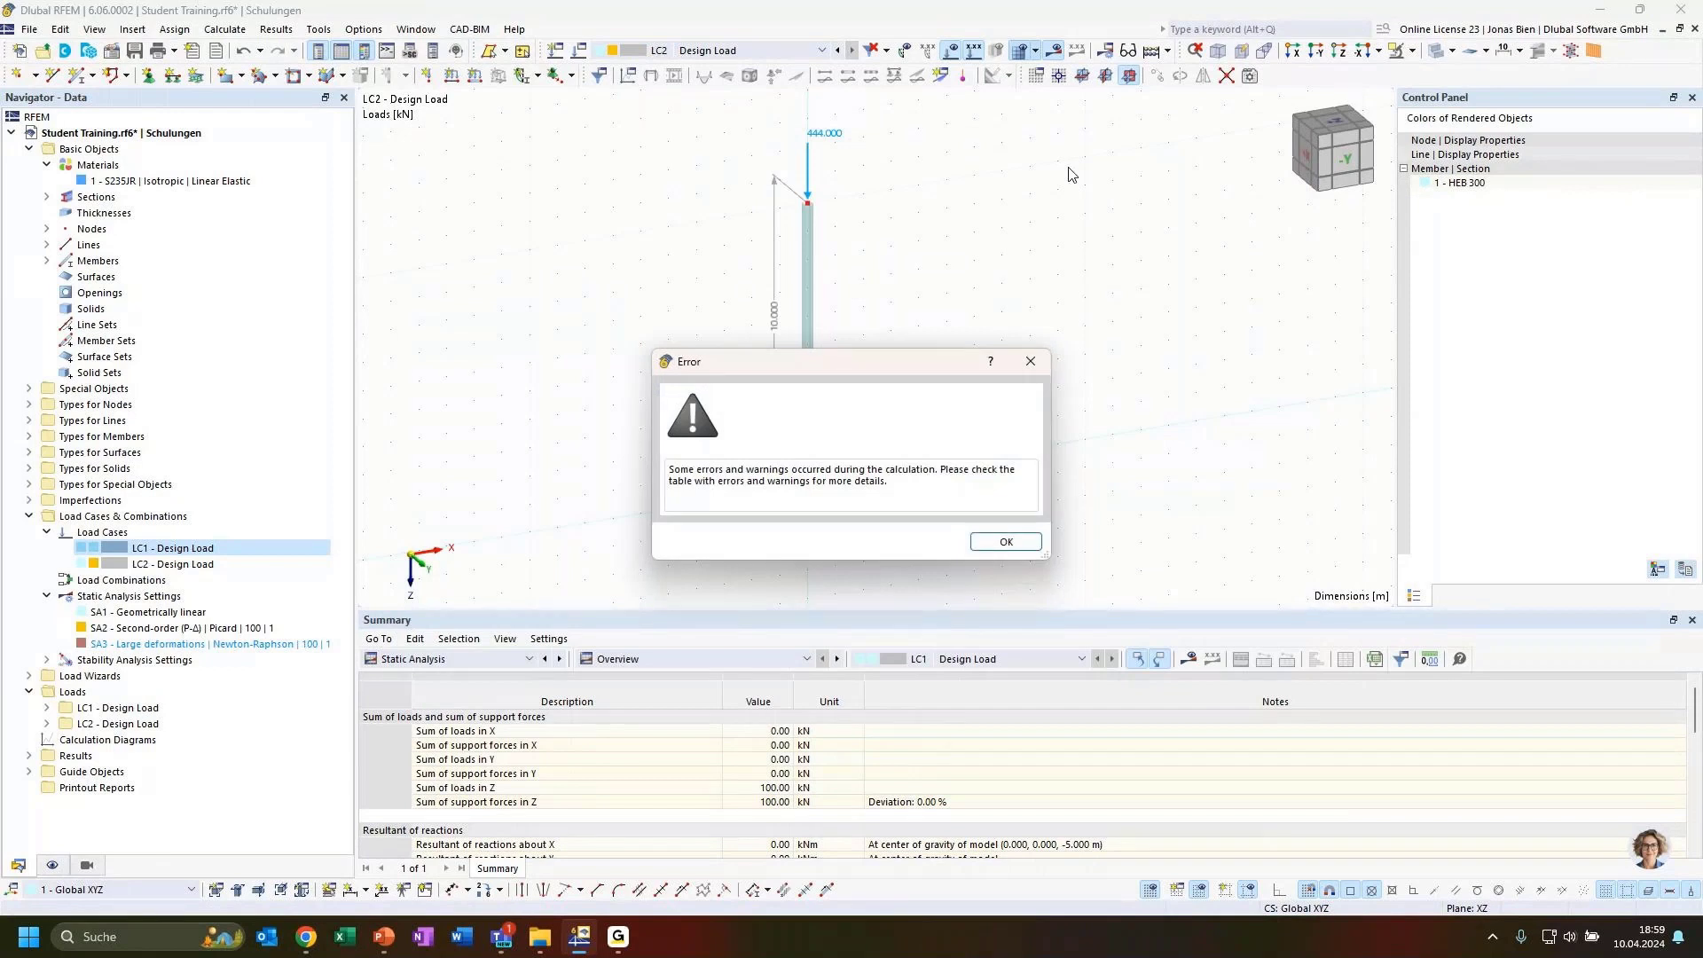
# Dismiss the calculation error and show the Stability Analysis critical load factors of LC1 in the results table
pyautogui.click(1004, 541)
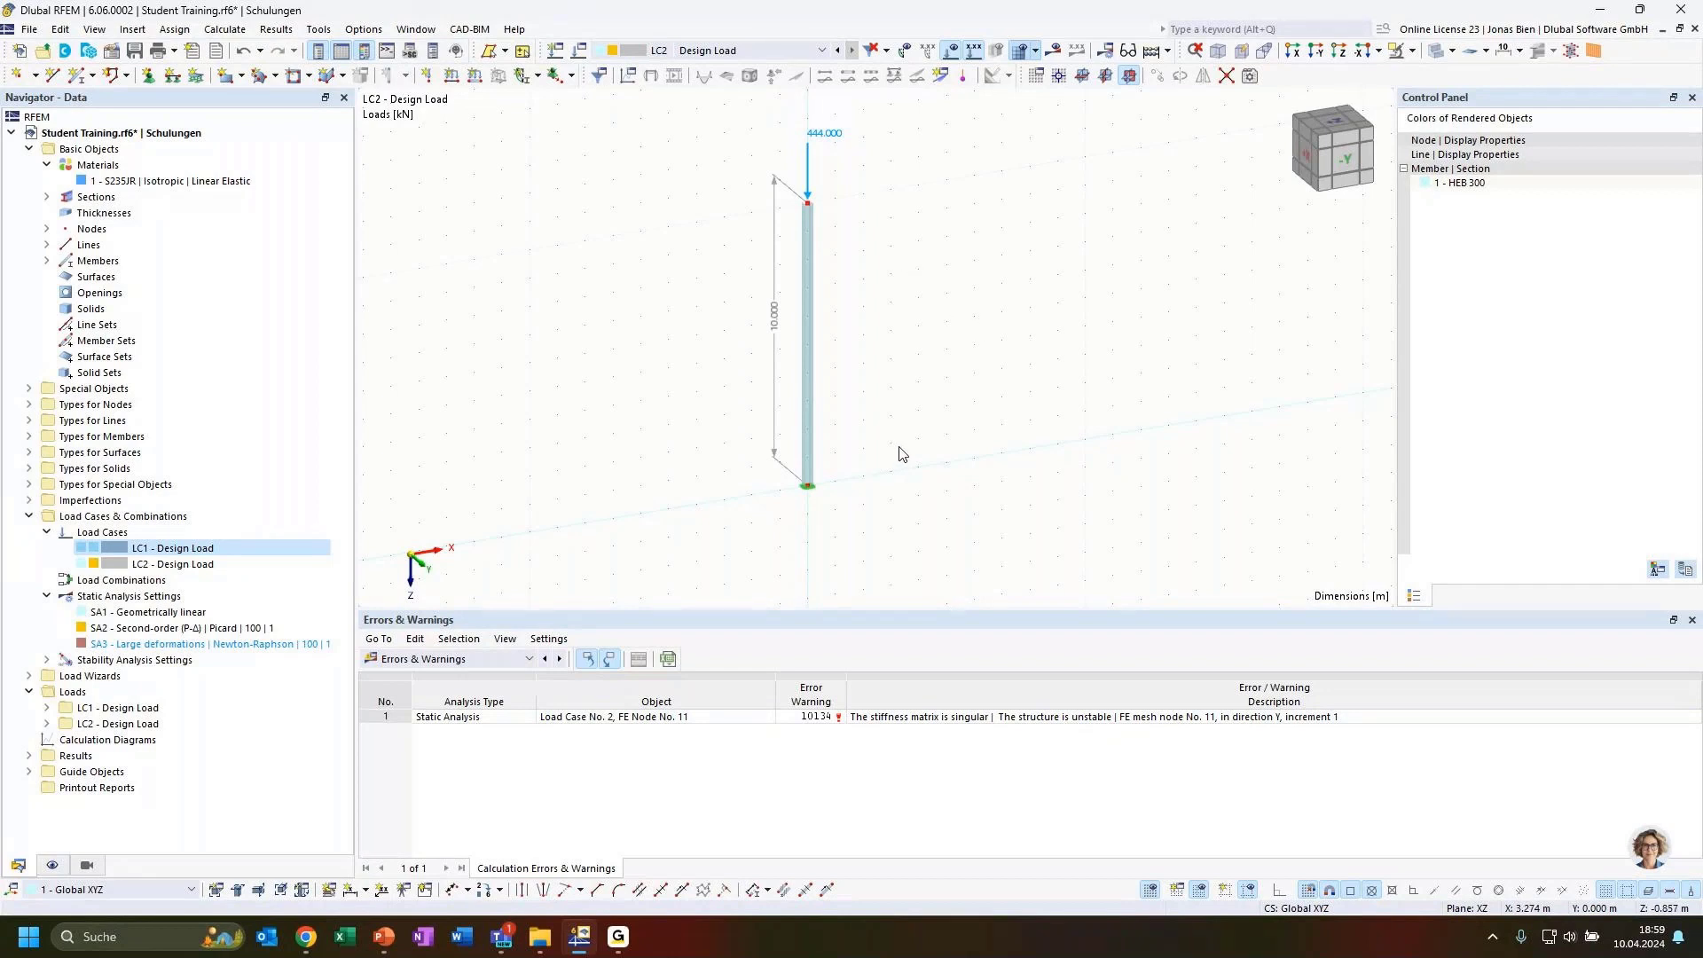
pyautogui.keyDown('ctrl'); pyautogui.moveTo(876, 382); pyautogui.dragTo(913, 376, button='middle'); pyautogui.keyUp('ctrl')
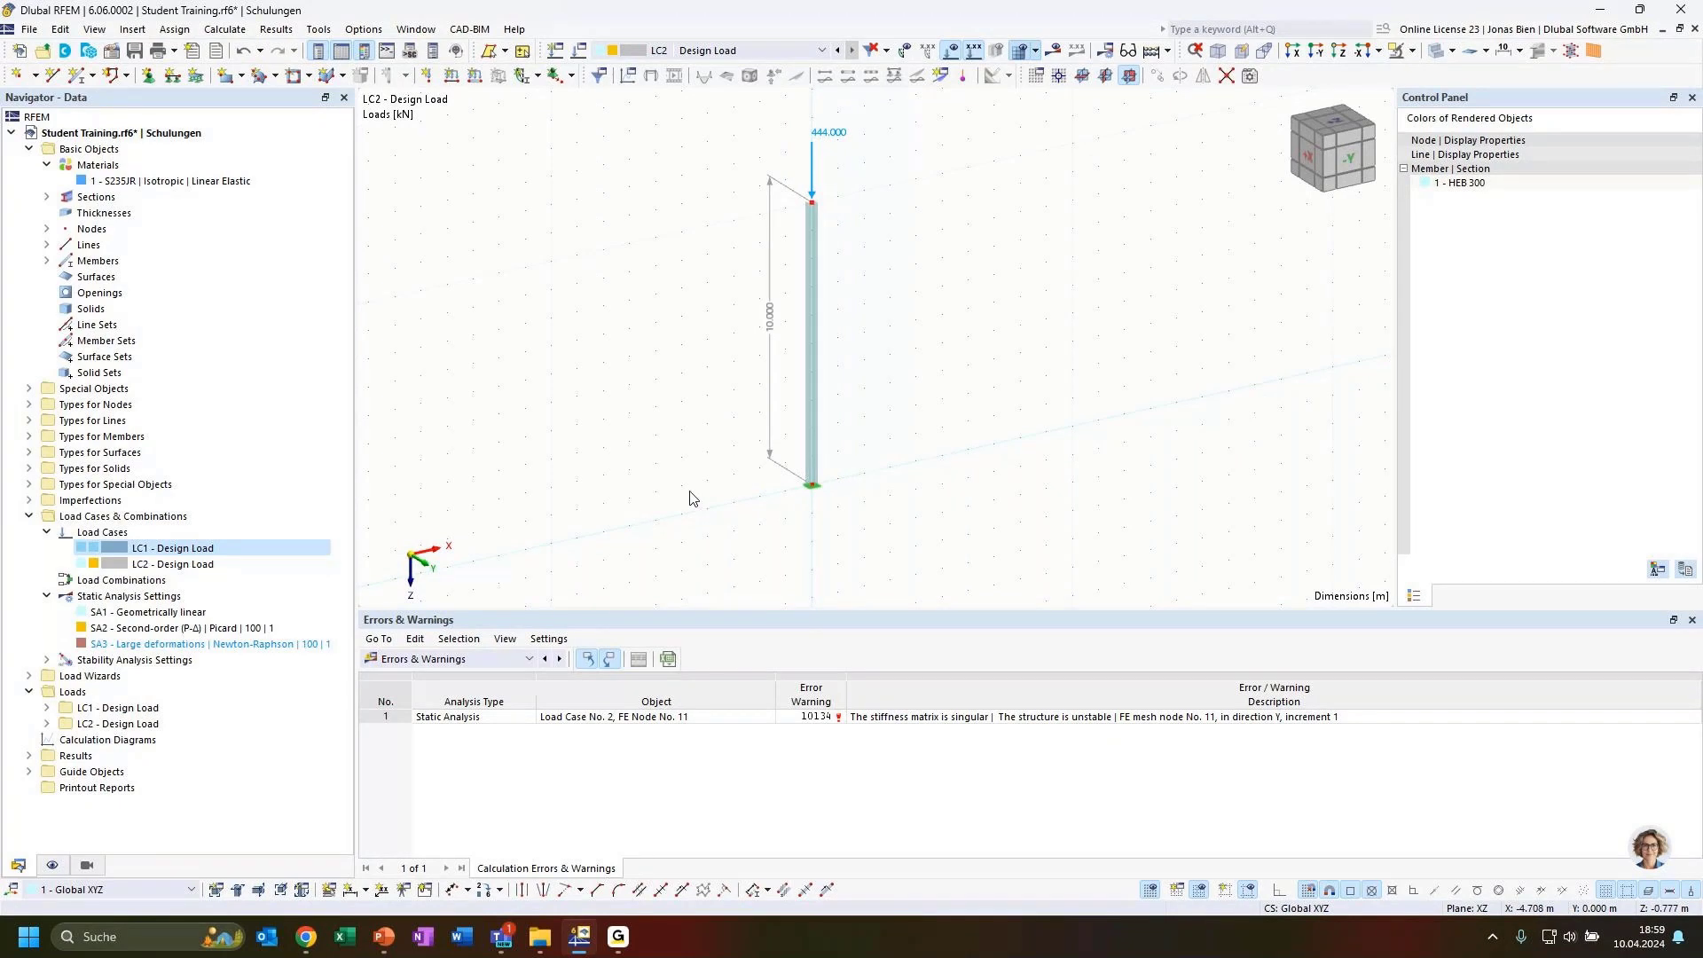
pyautogui.click(169, 564)
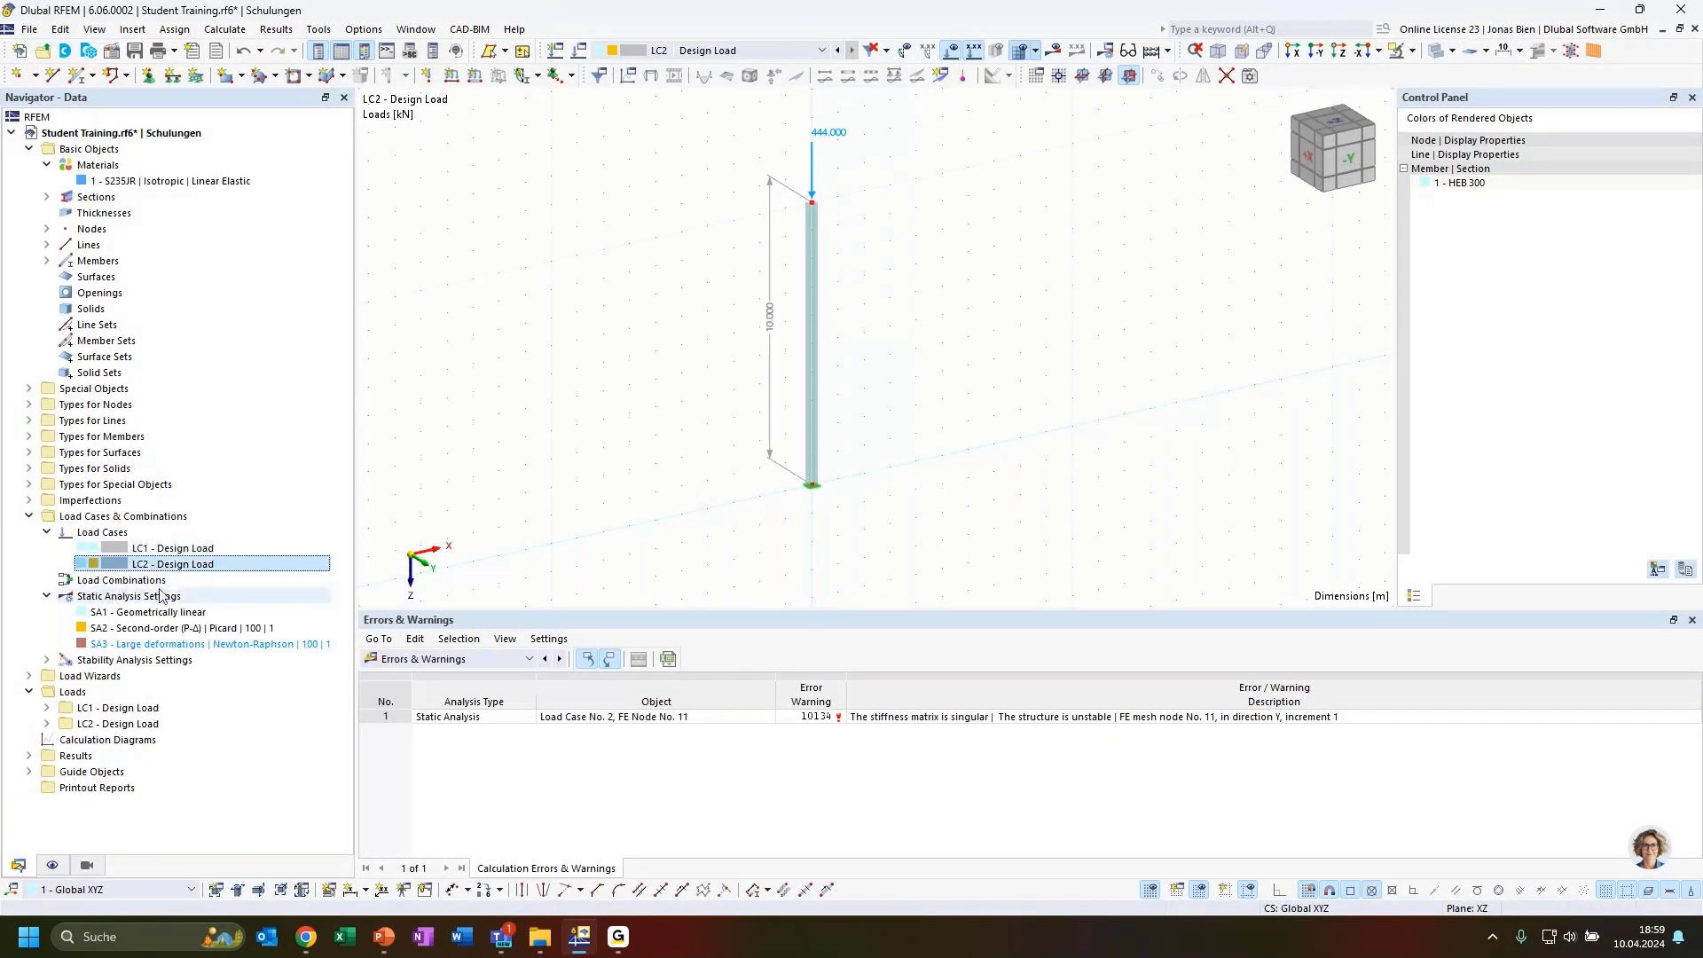
pyautogui.click(149, 547)
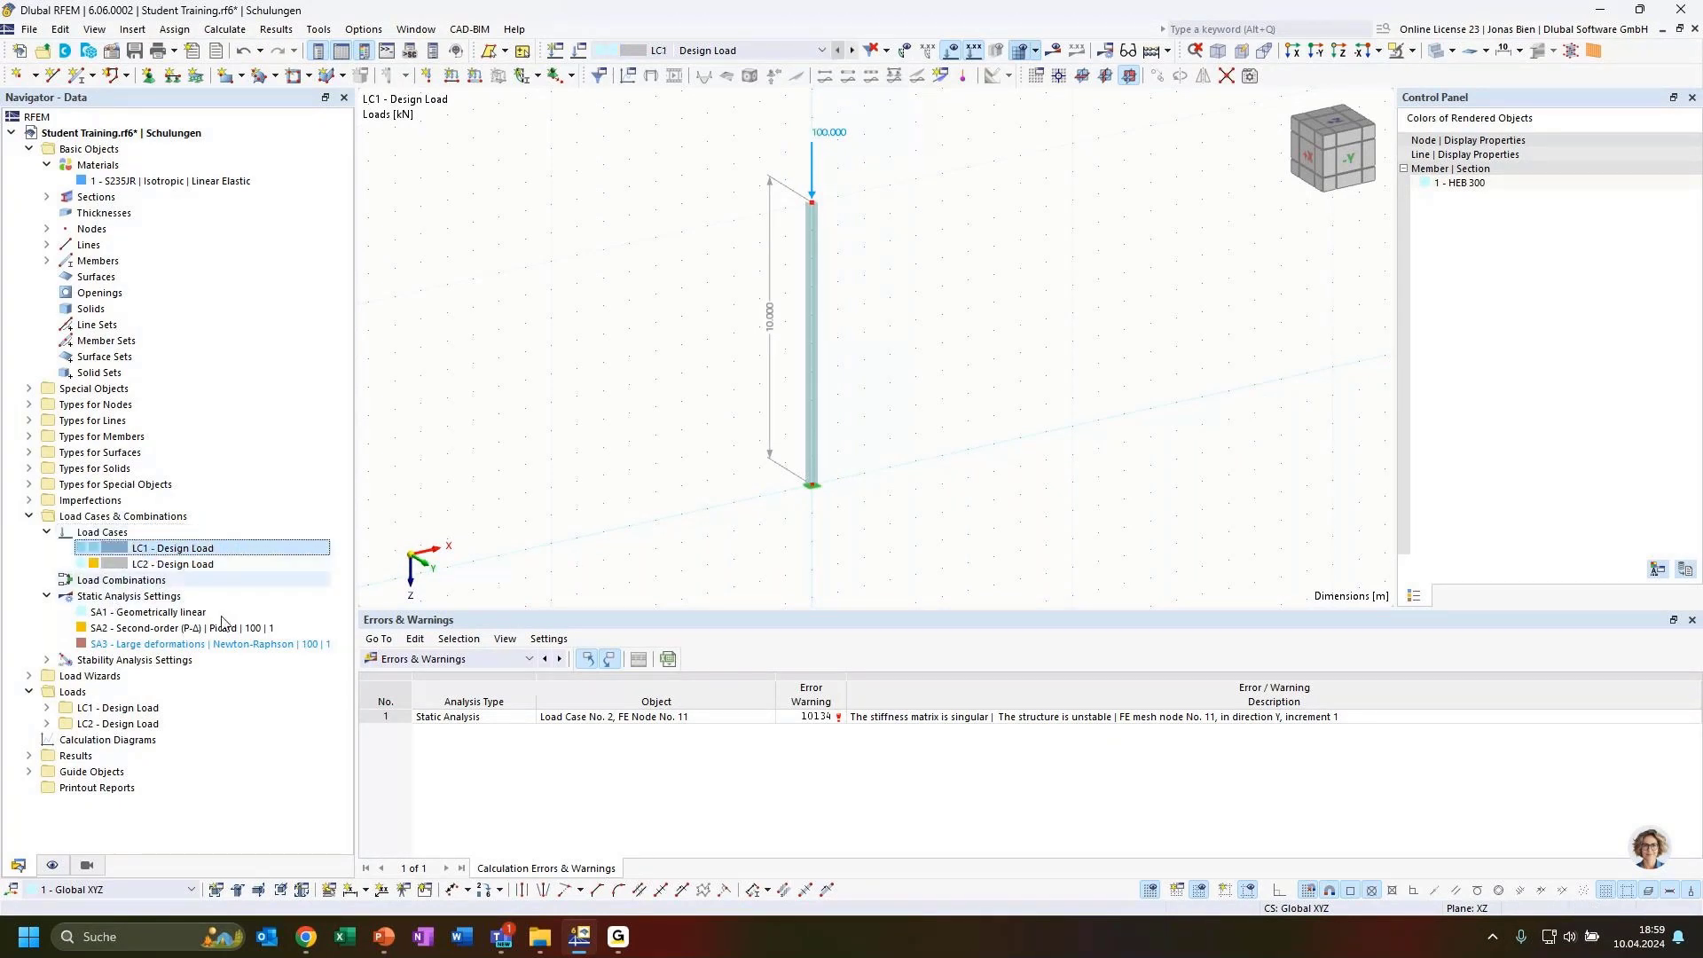
pyautogui.click(444, 659)
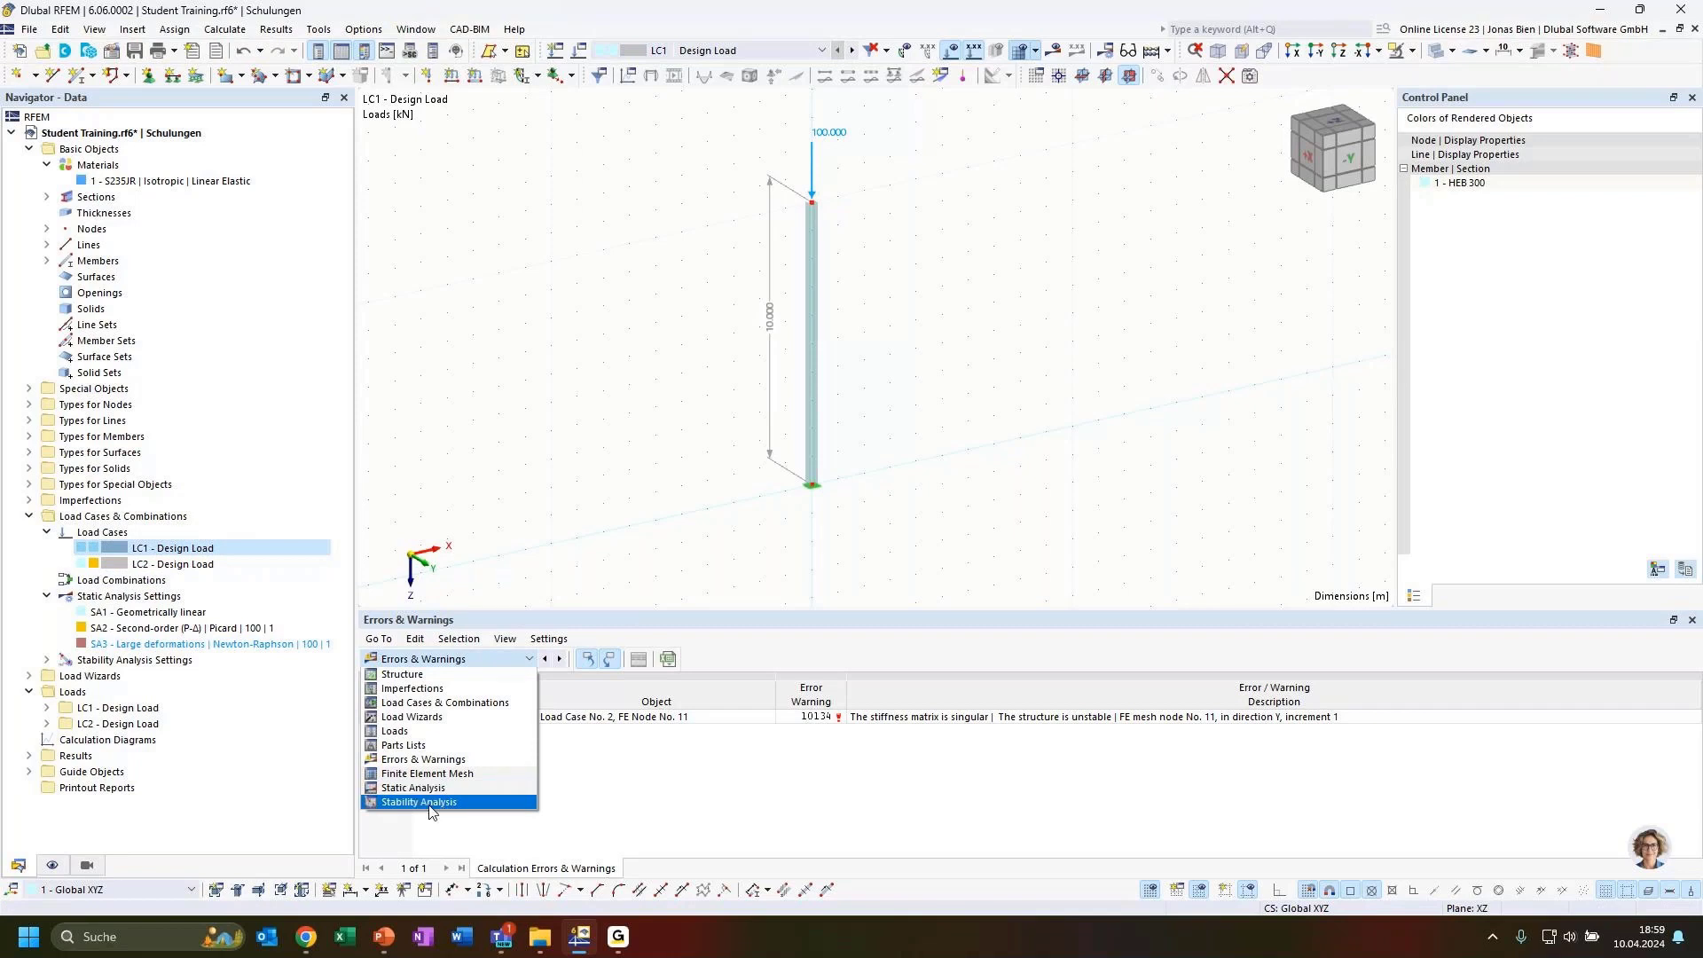
pyautogui.click(430, 802)
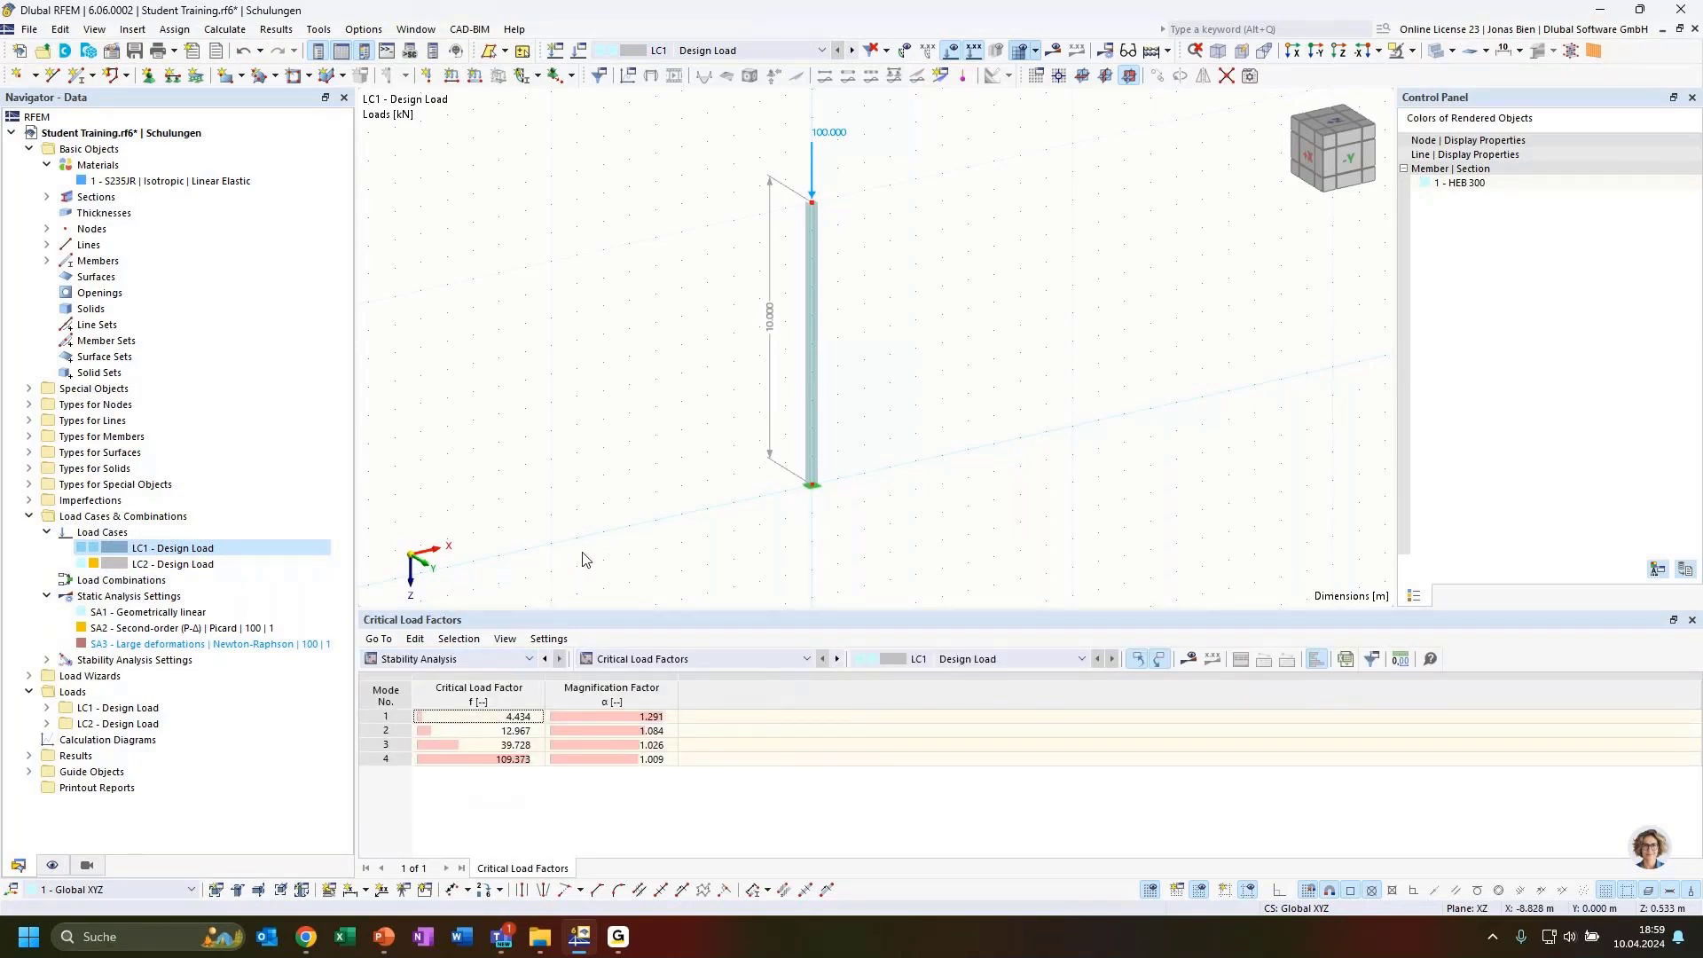
# Display the column's deformed shapes for mode 3 and mode 4 of LC1
pyautogui.click(514, 745)
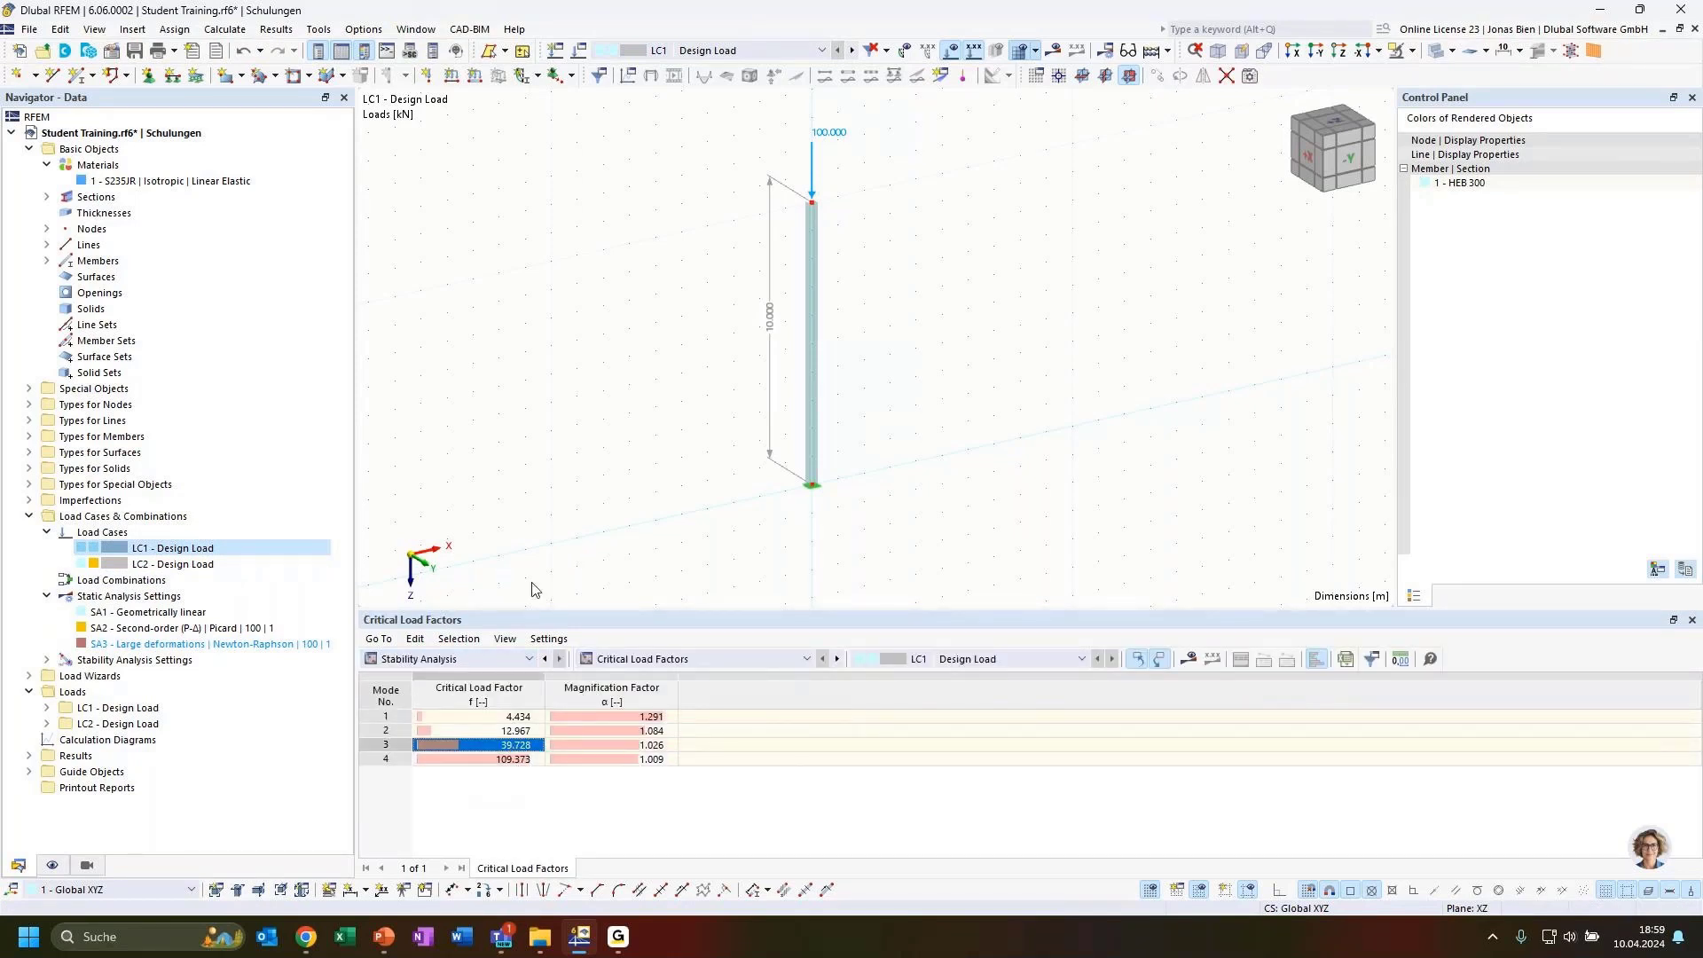
pyautogui.click(1054, 50)
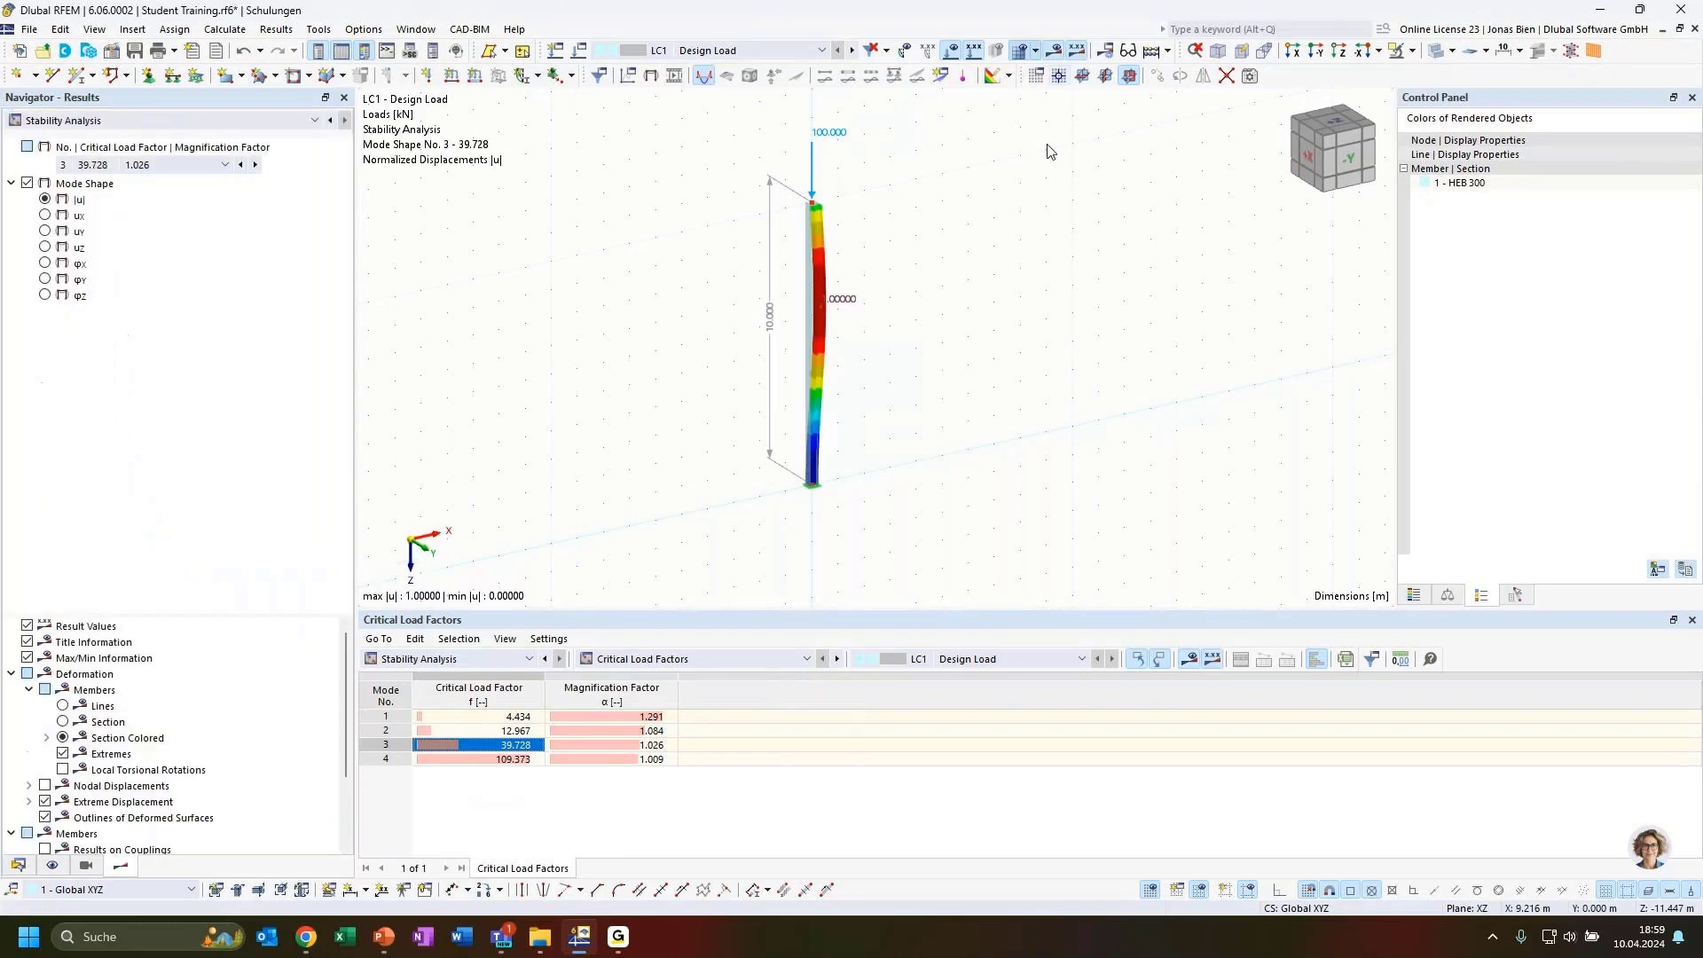
pyautogui.keyDown('ctrl'); pyautogui.moveTo(953, 395); pyautogui.dragTo(899, 401, button='middle'); pyautogui.keyUp('ctrl')
pyautogui.click(523, 759)
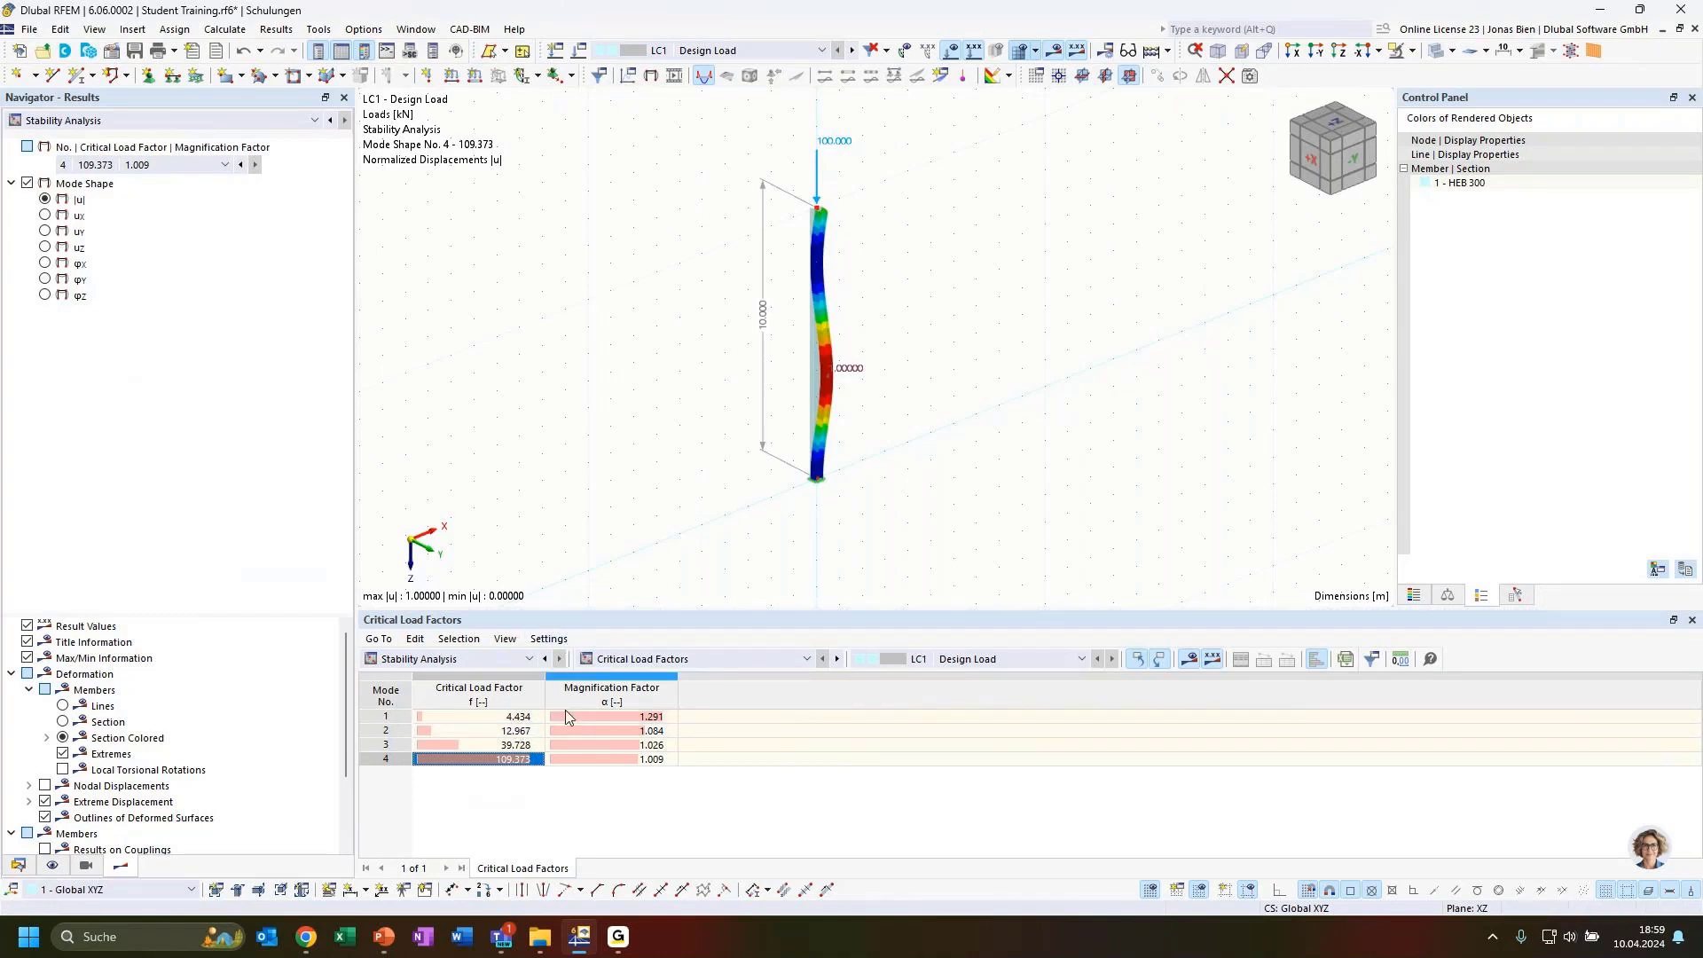
# Show the stability results by member, listing the column's effective lengths and critical loads
pyautogui.click(683, 659)
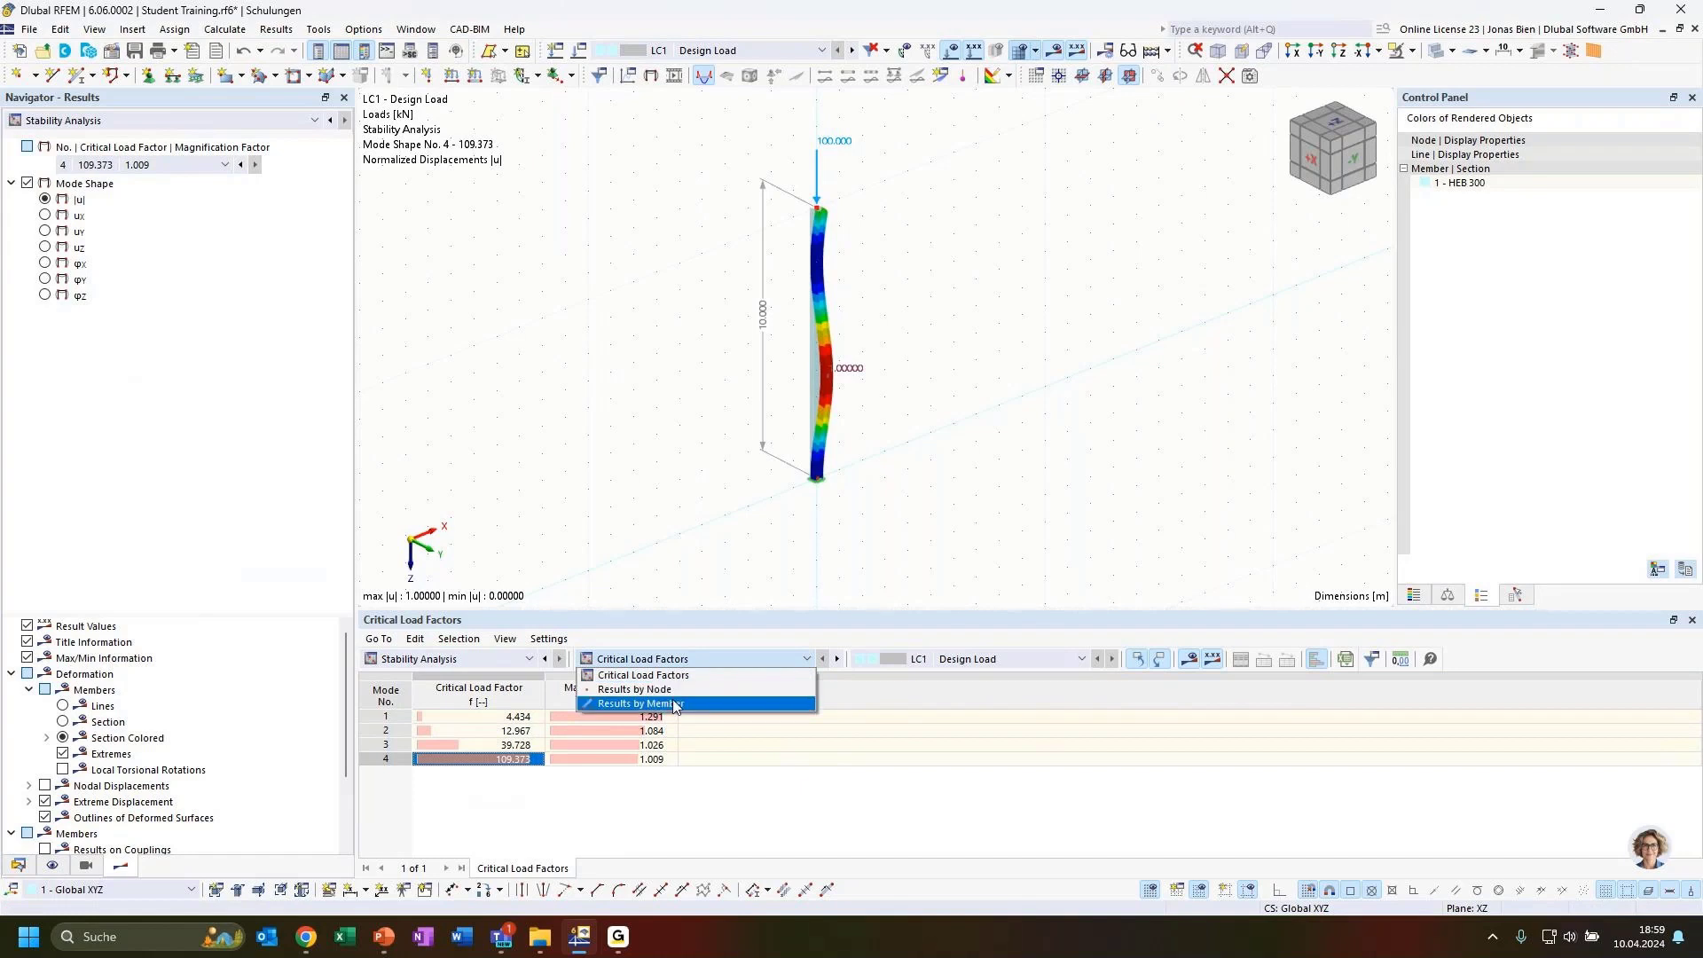
pyautogui.click(1003, 420)
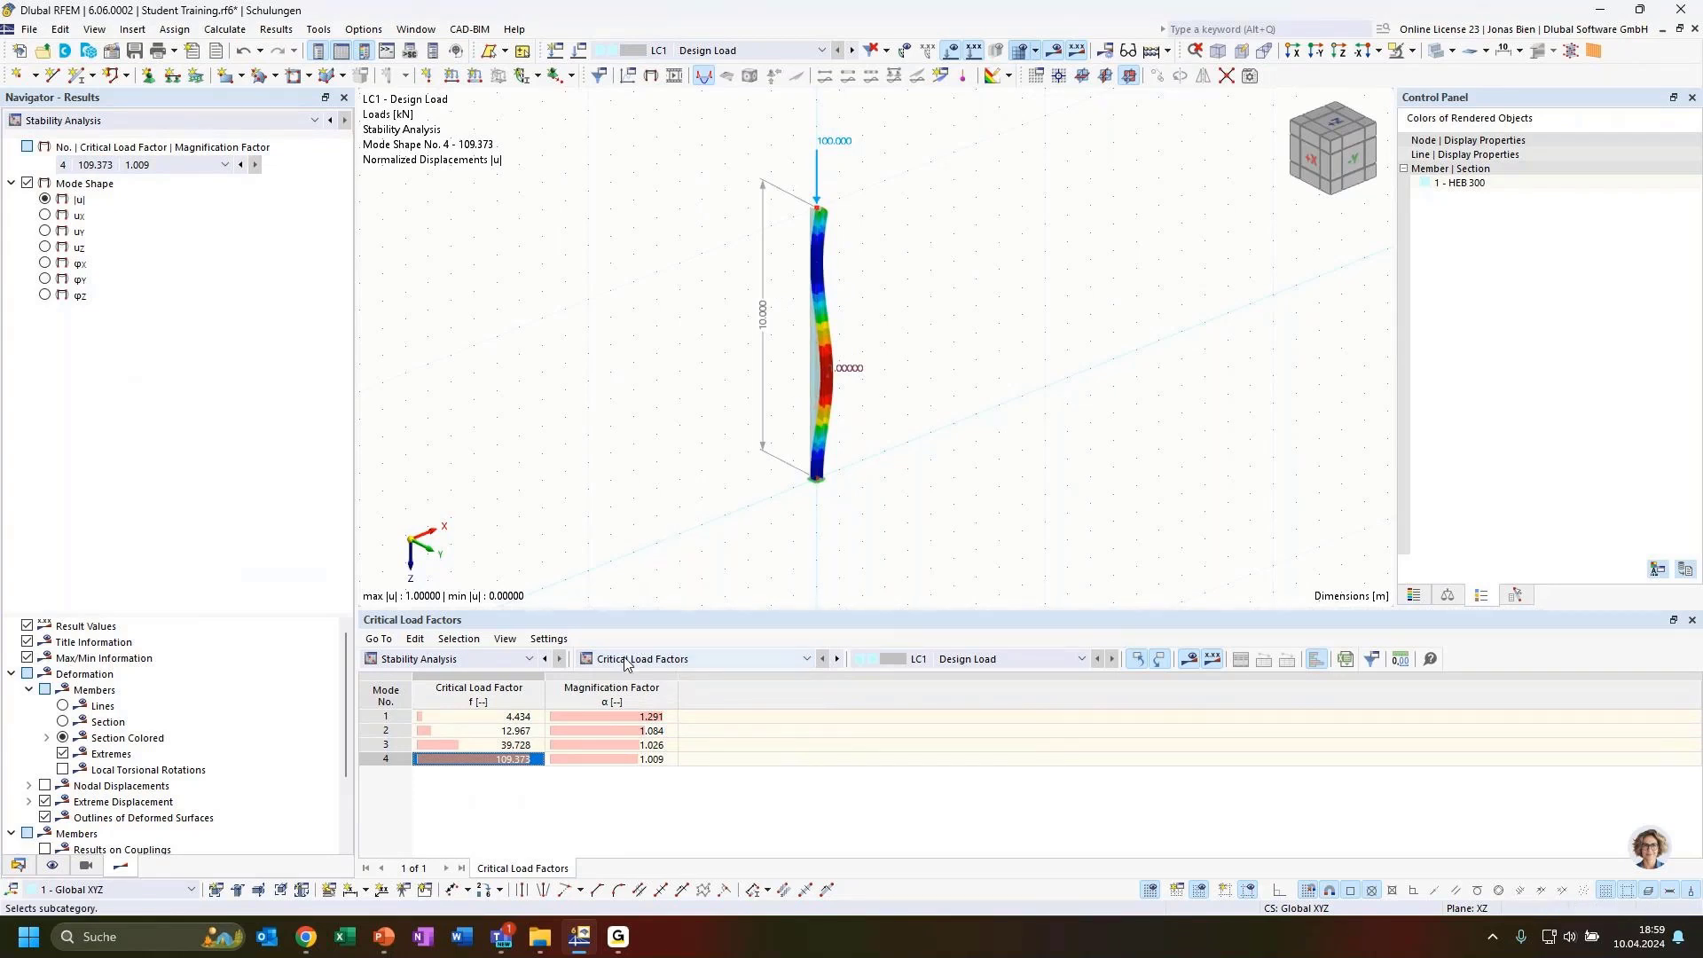
pyautogui.click(657, 660)
pyautogui.click(647, 704)
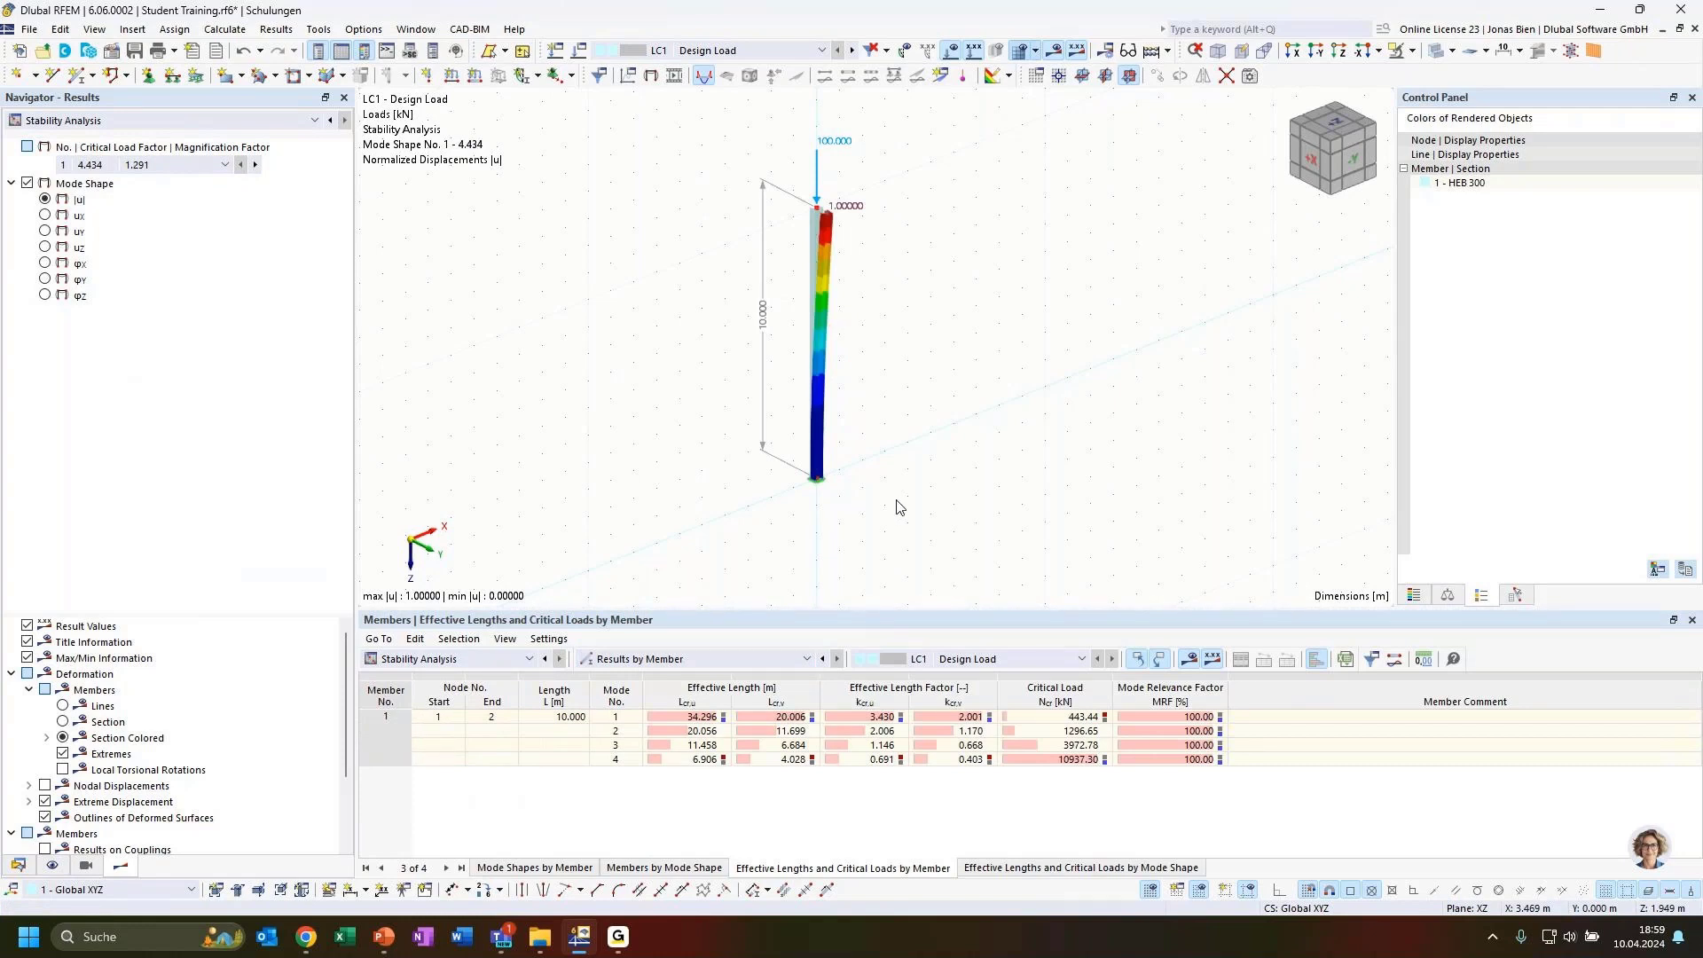
pyautogui.click(755, 658)
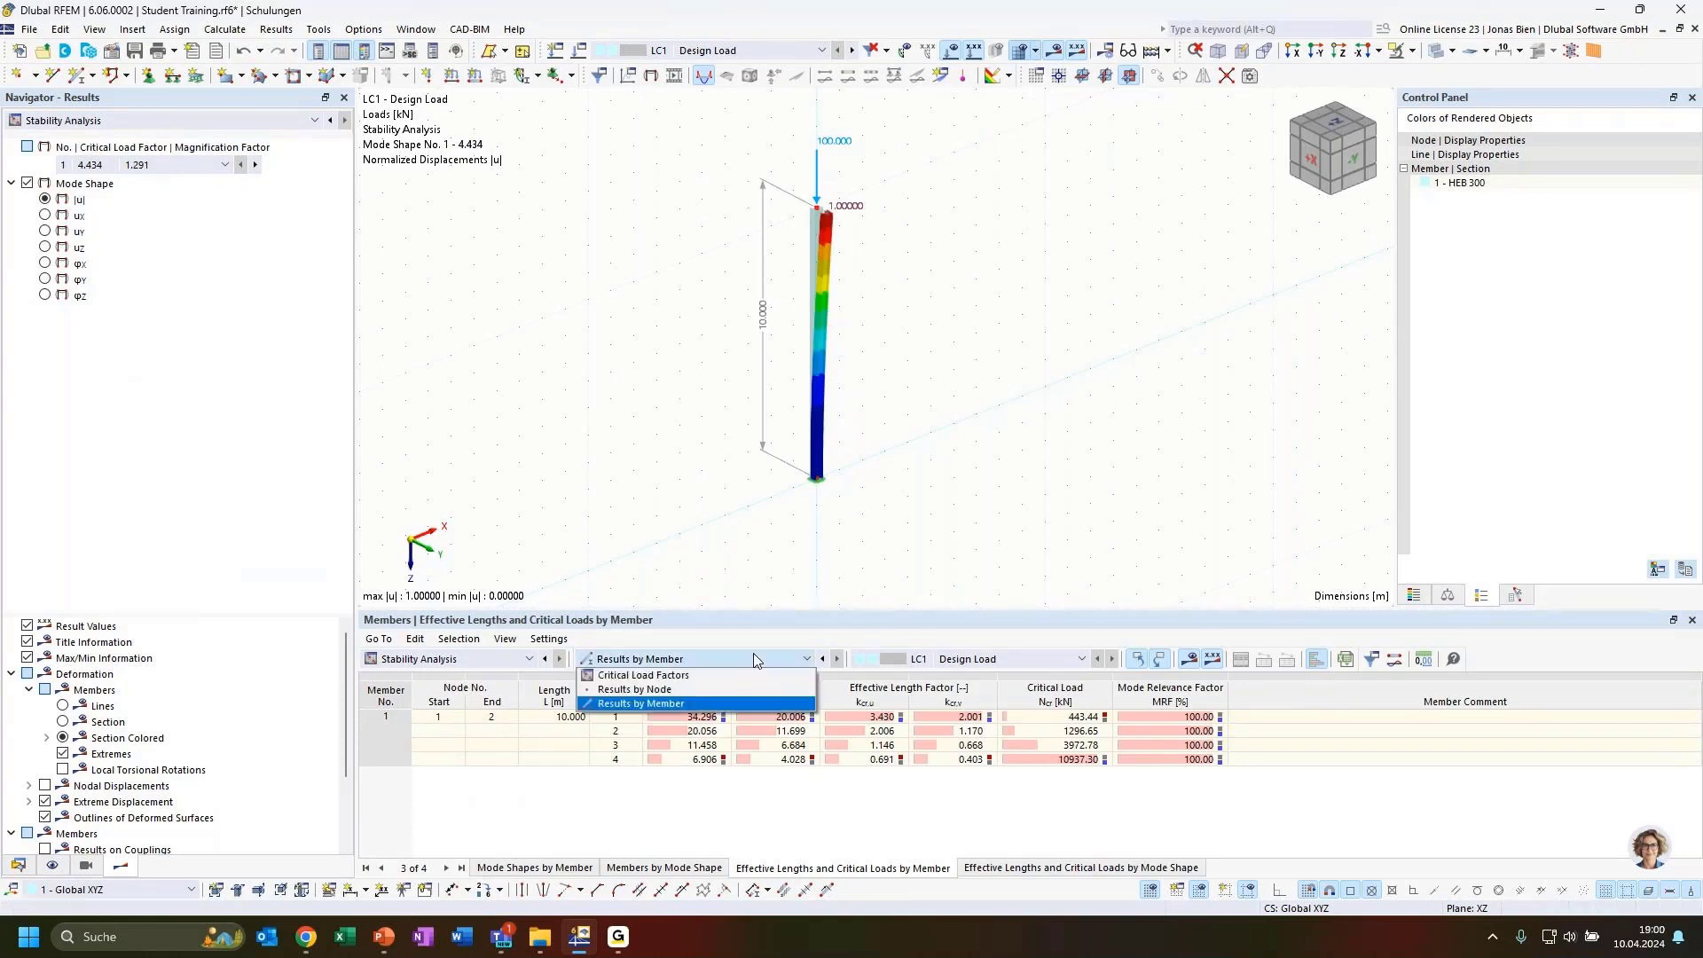
pyautogui.click(755, 658)
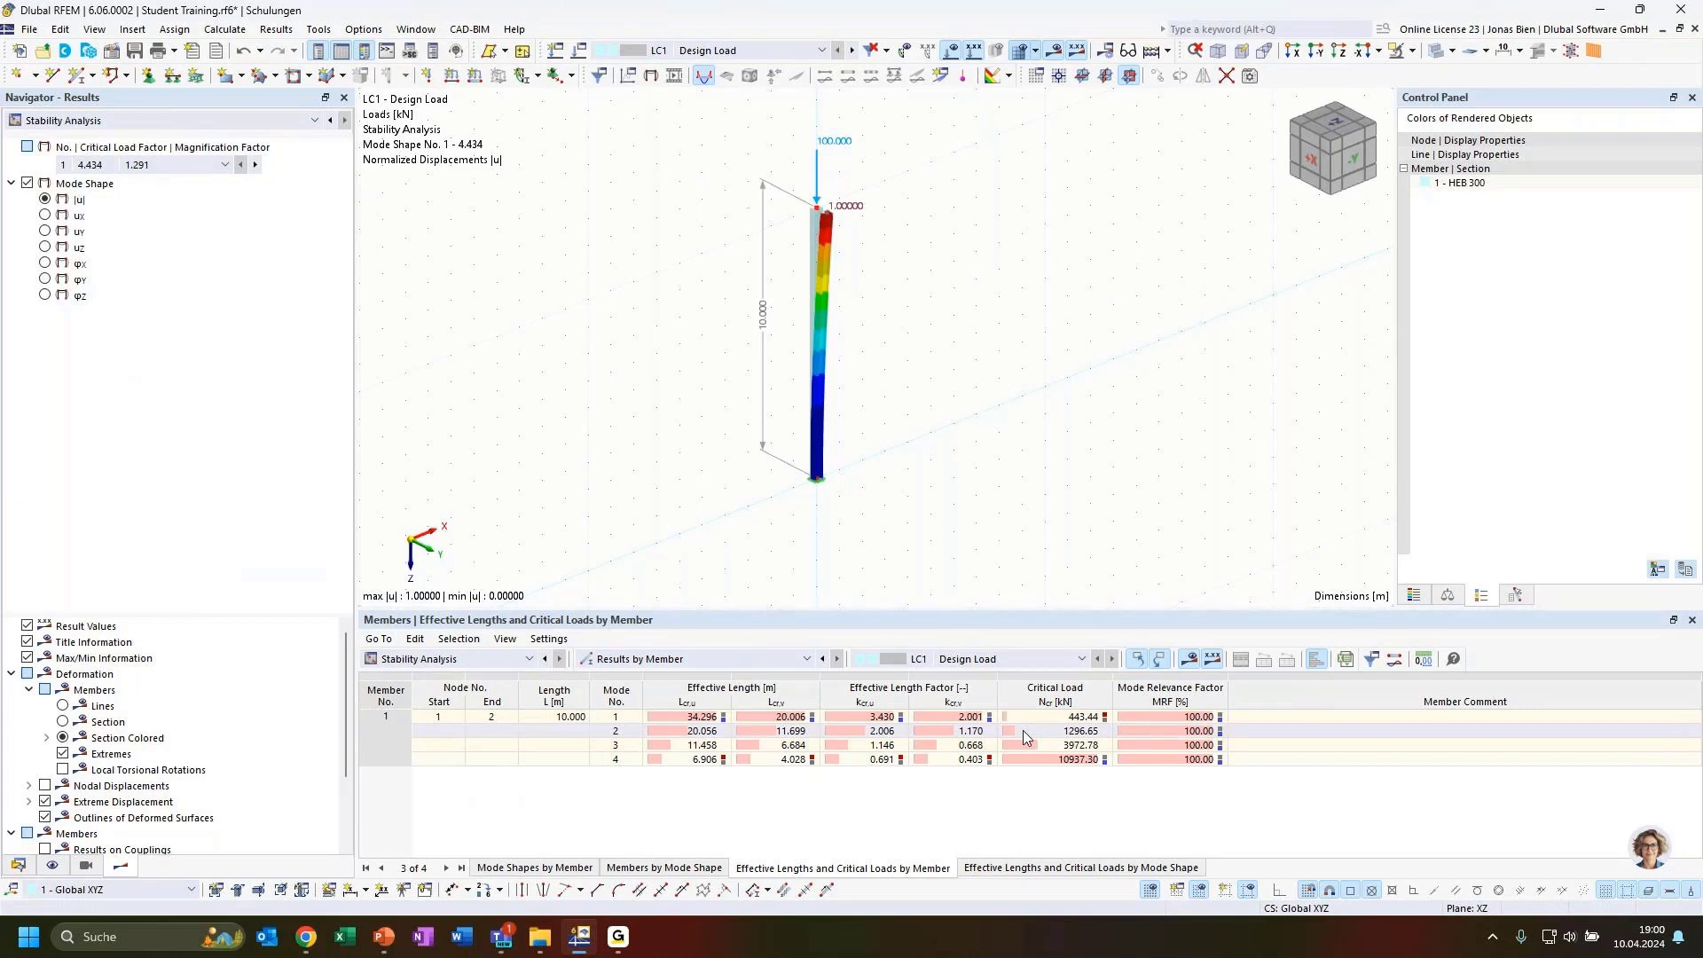
# Examine the effective length Lcr,v and effective length factor kcr,v of mode 1 against its buckling direction
pyautogui.click(777, 720)
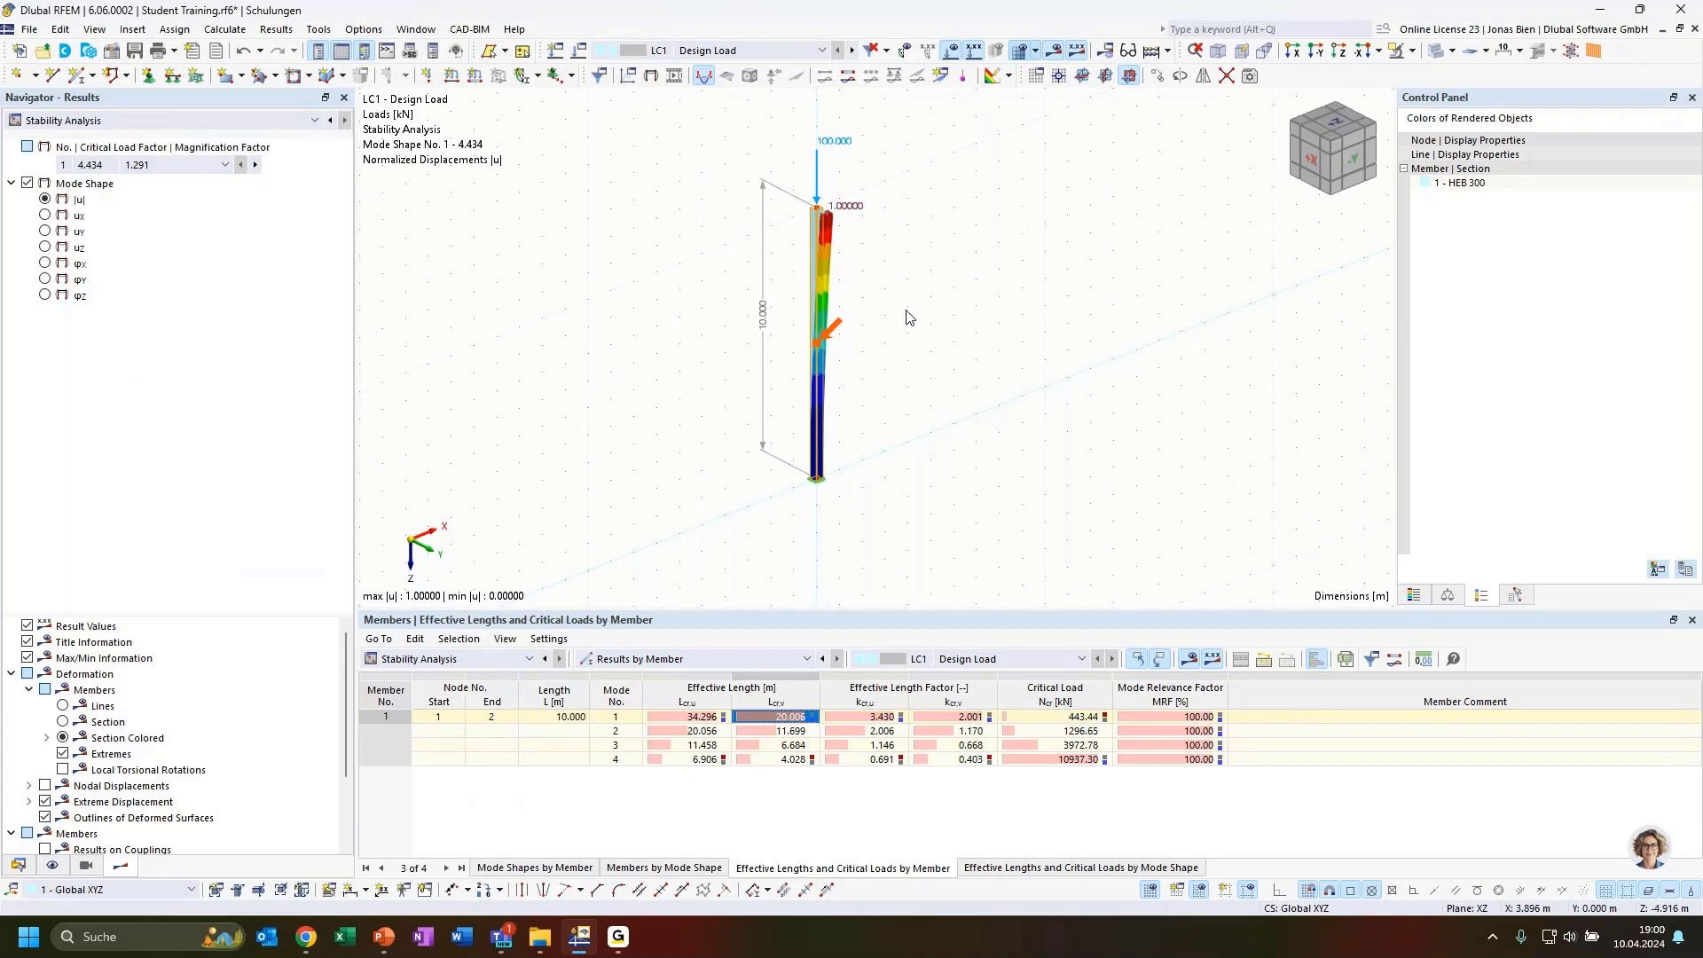
pyautogui.keyDown('ctrl'); pyautogui.moveTo(936, 270); pyautogui.dragTo(855, 215, button='middle'); pyautogui.keyUp('ctrl')
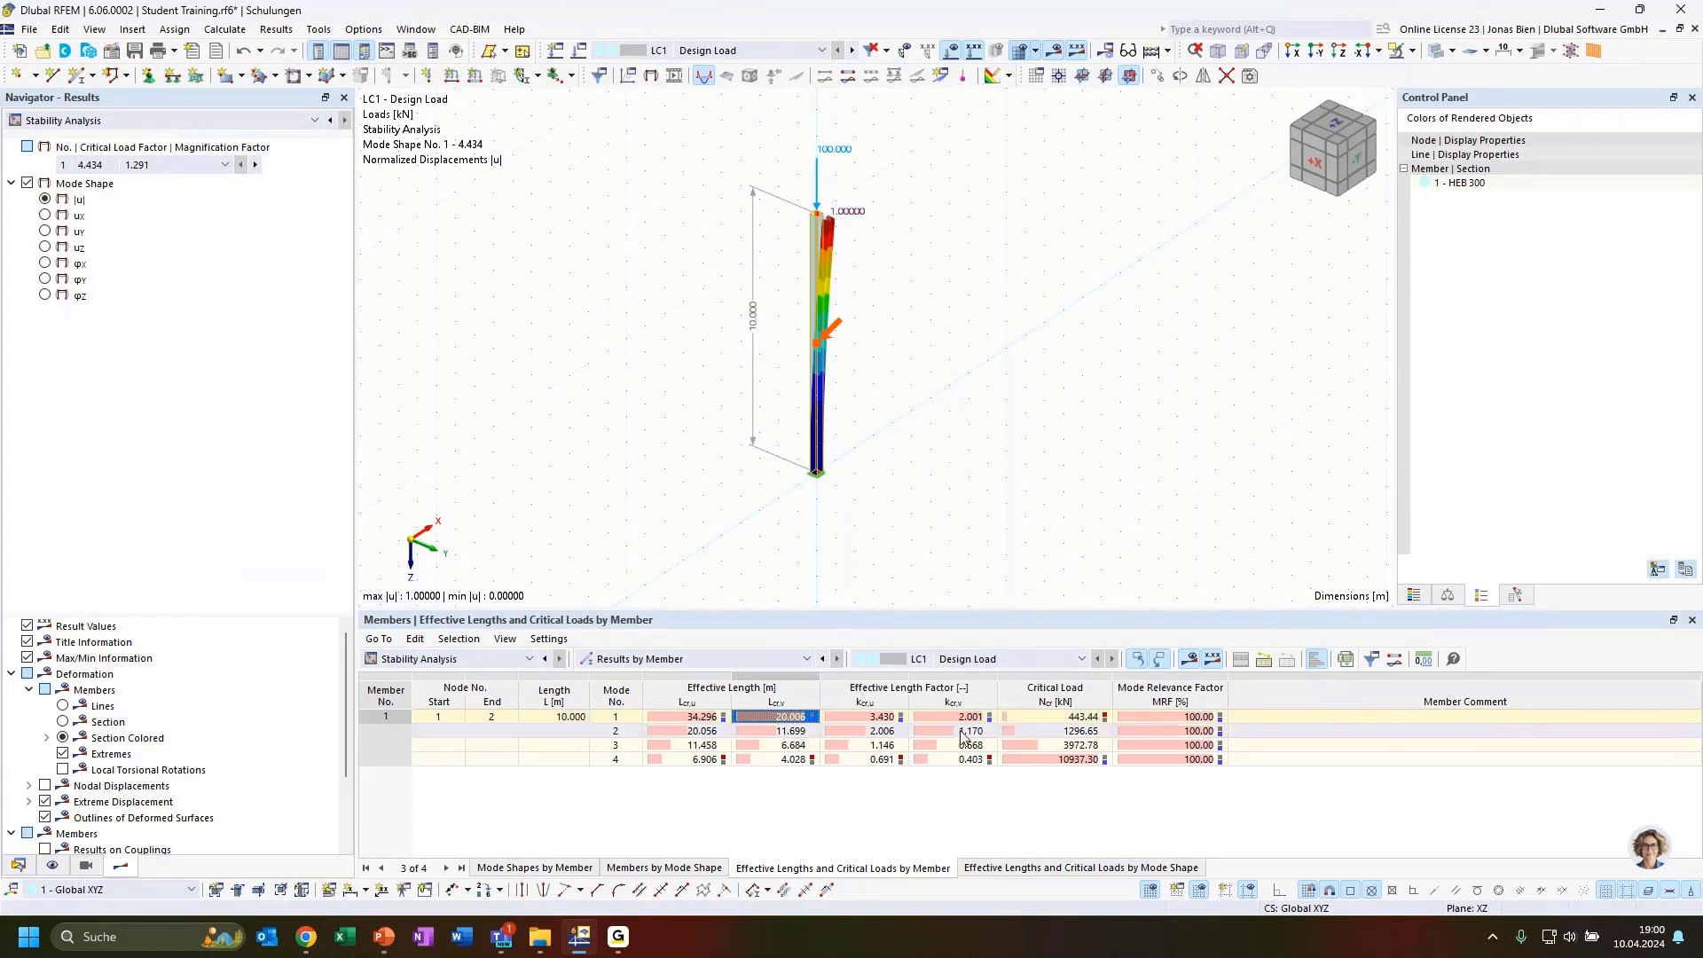
pyautogui.click(983, 717)
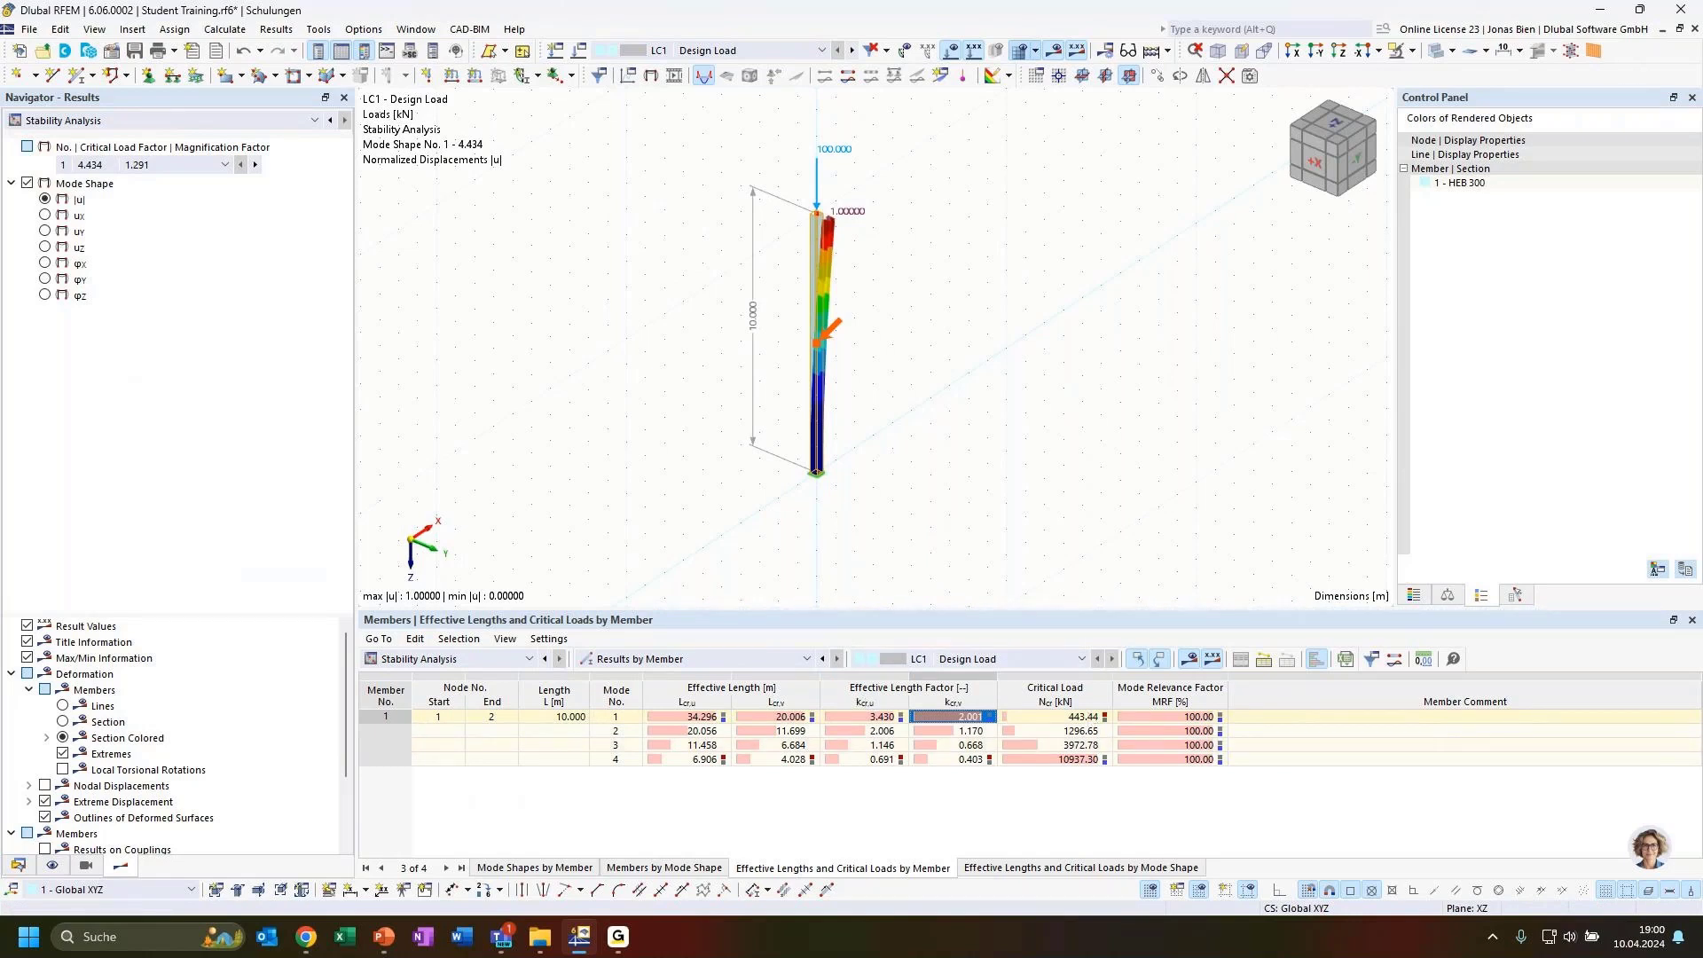
# Switch to the presentation, reveal the critical load and critical length formulas on the Euler-Case 1 slide, and return to RFEM
pyautogui.hotkey('alt', 'Tab')
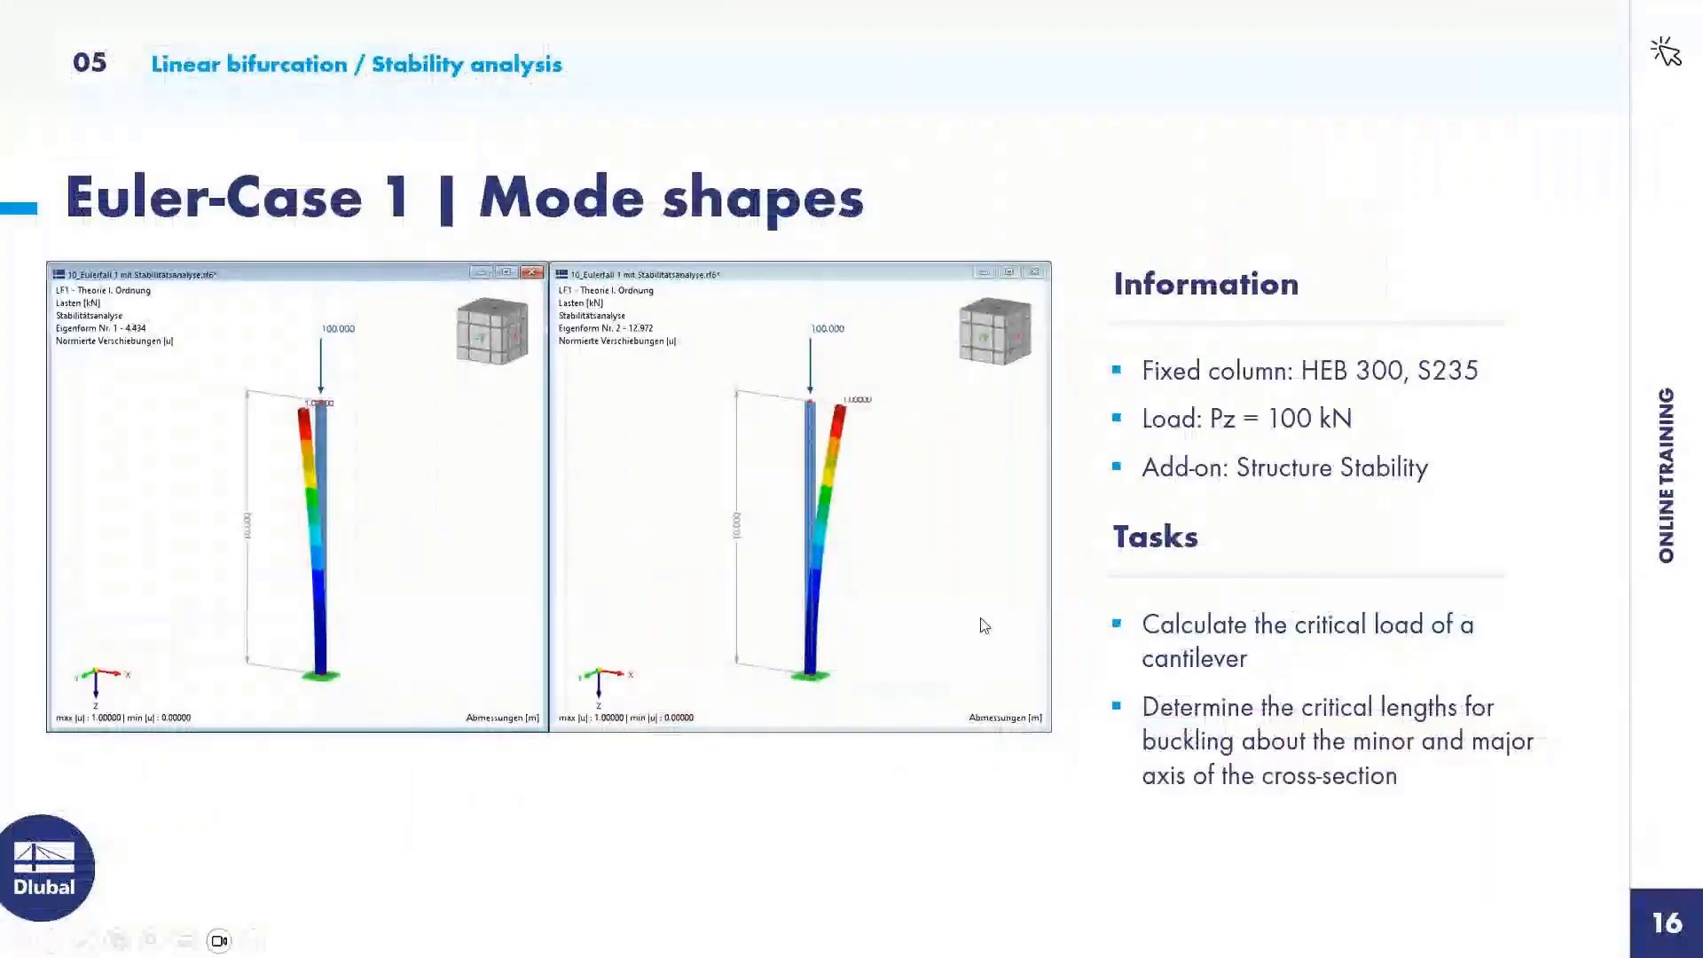
pyautogui.click(988, 670)
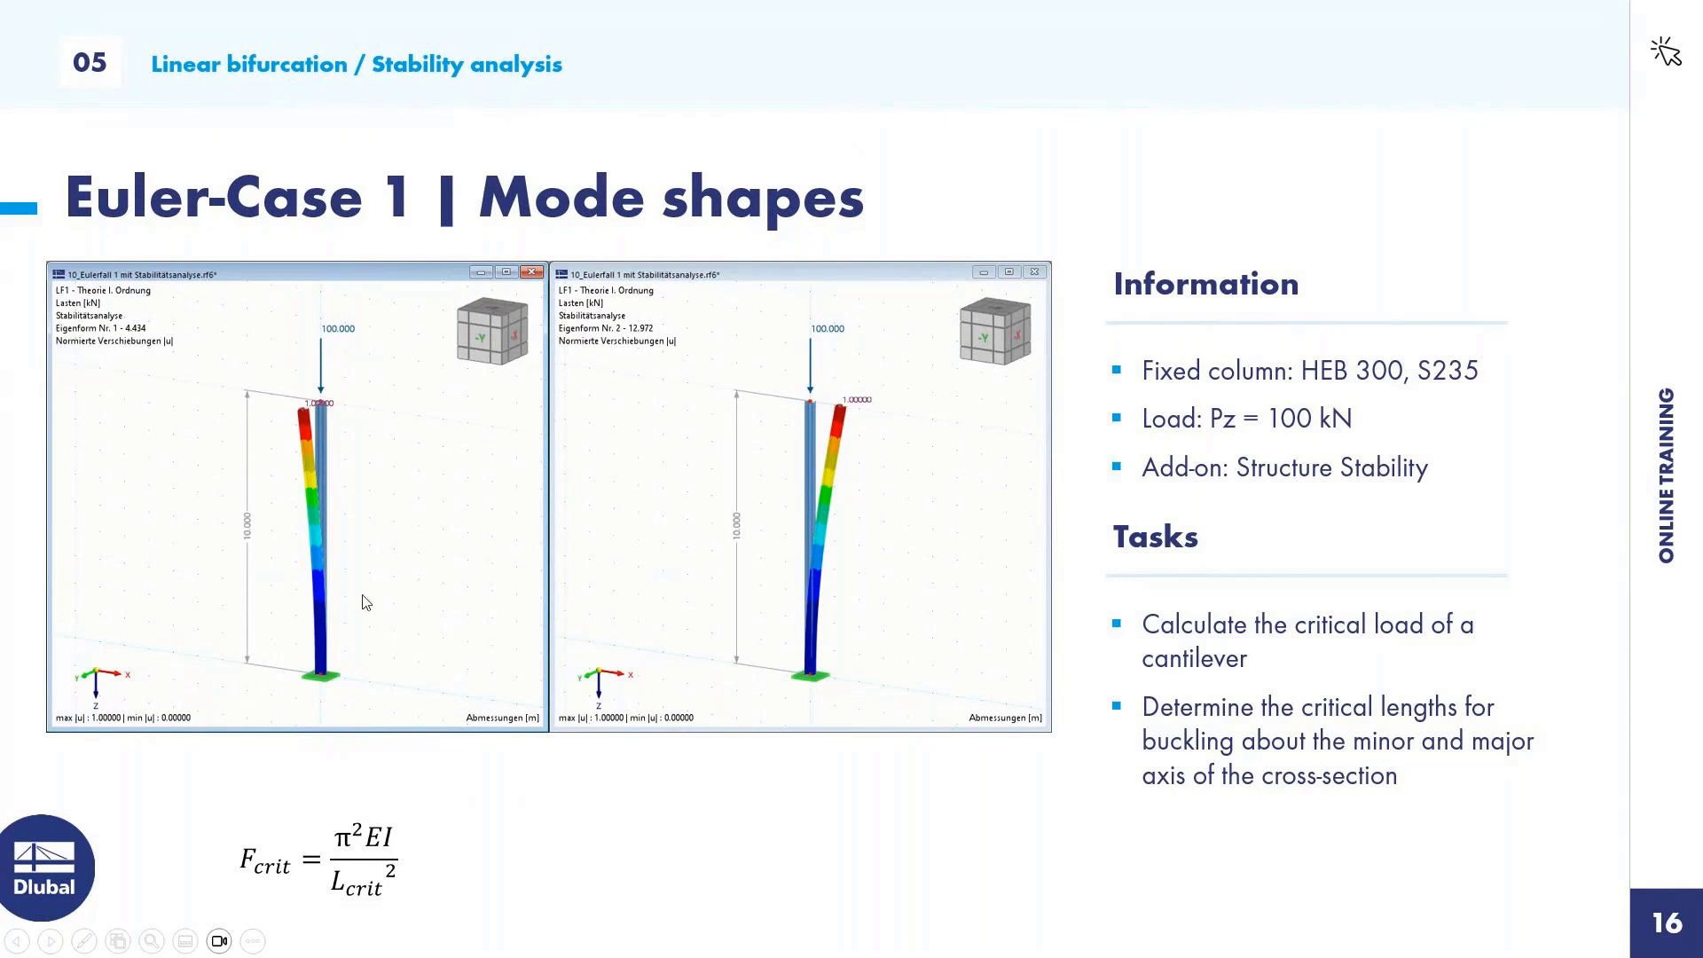
pyautogui.click(459, 698)
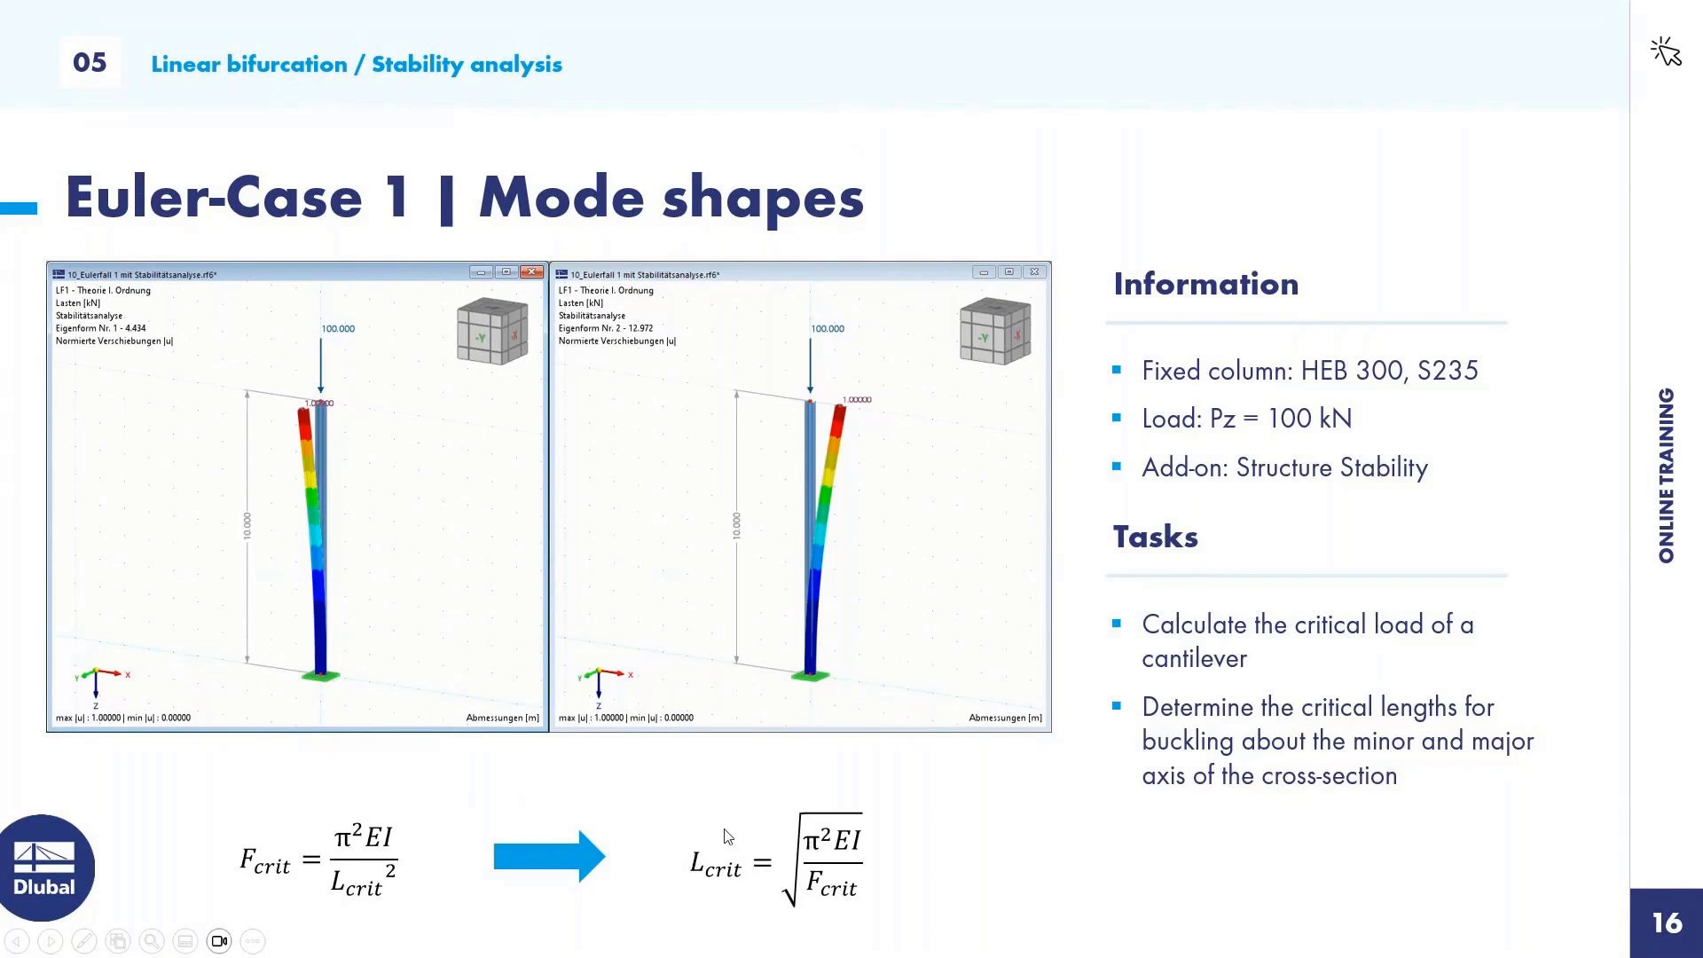
pyautogui.hotkey('alt', 'Tab')
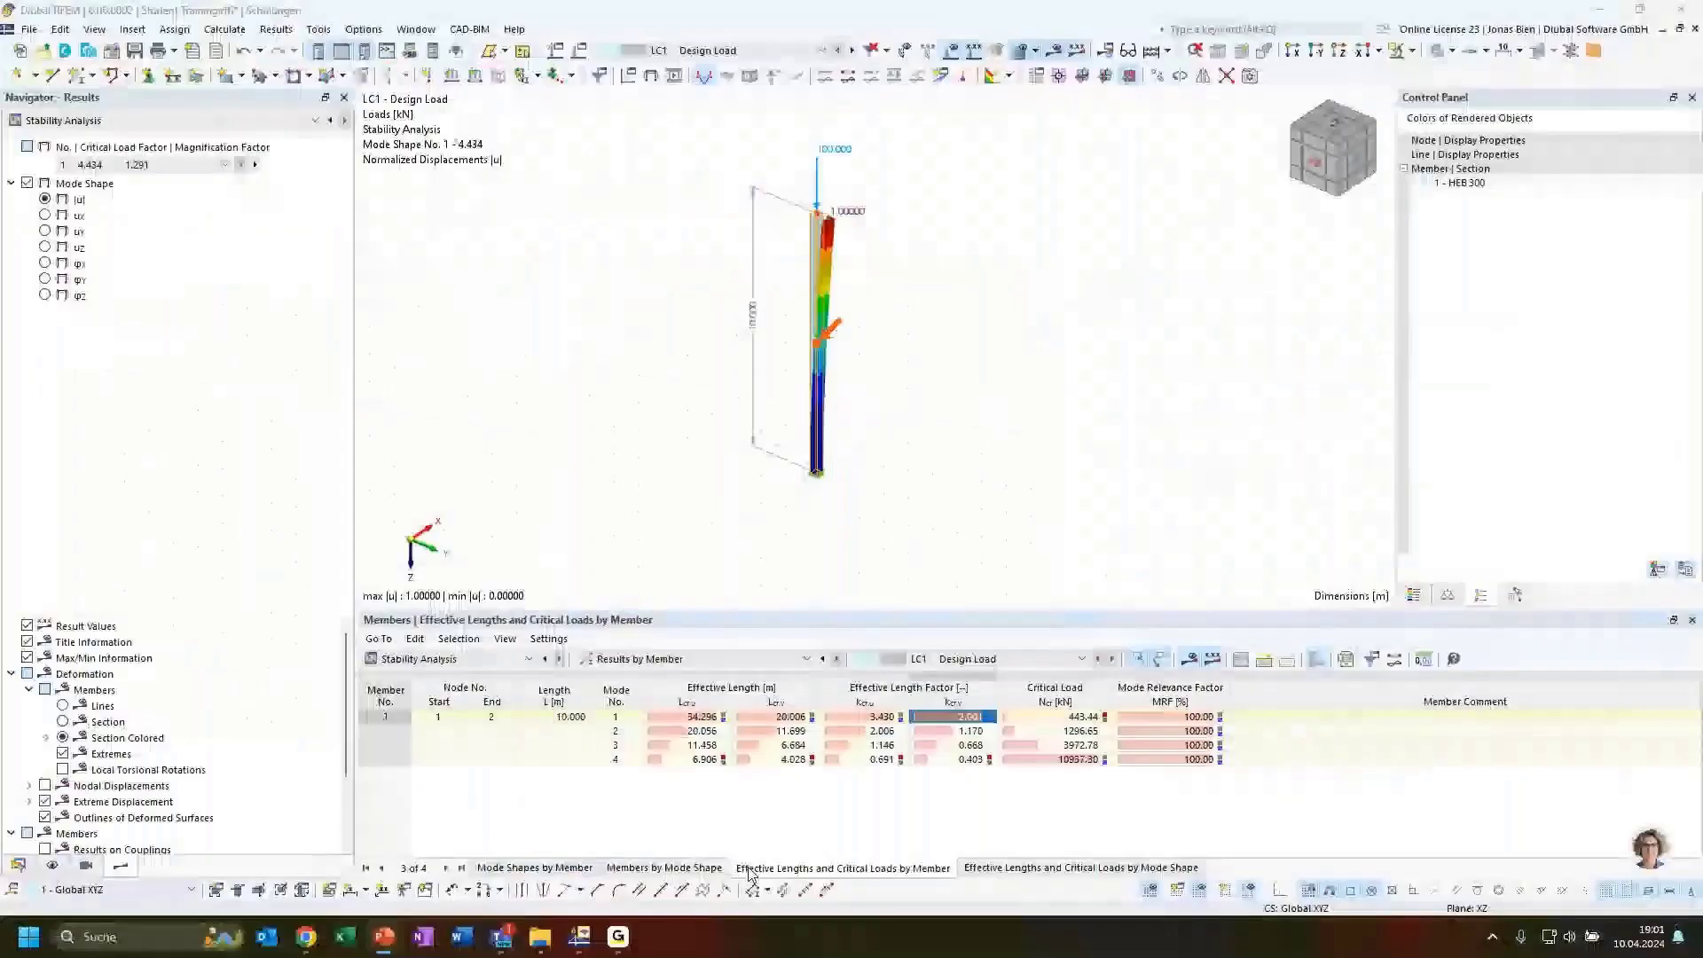
# Compare the mode 1 effective length Lcr,v with the mode 2 effective length Lcr,u, viewing each mode shape in its buckling direction
pyautogui.click(793, 721)
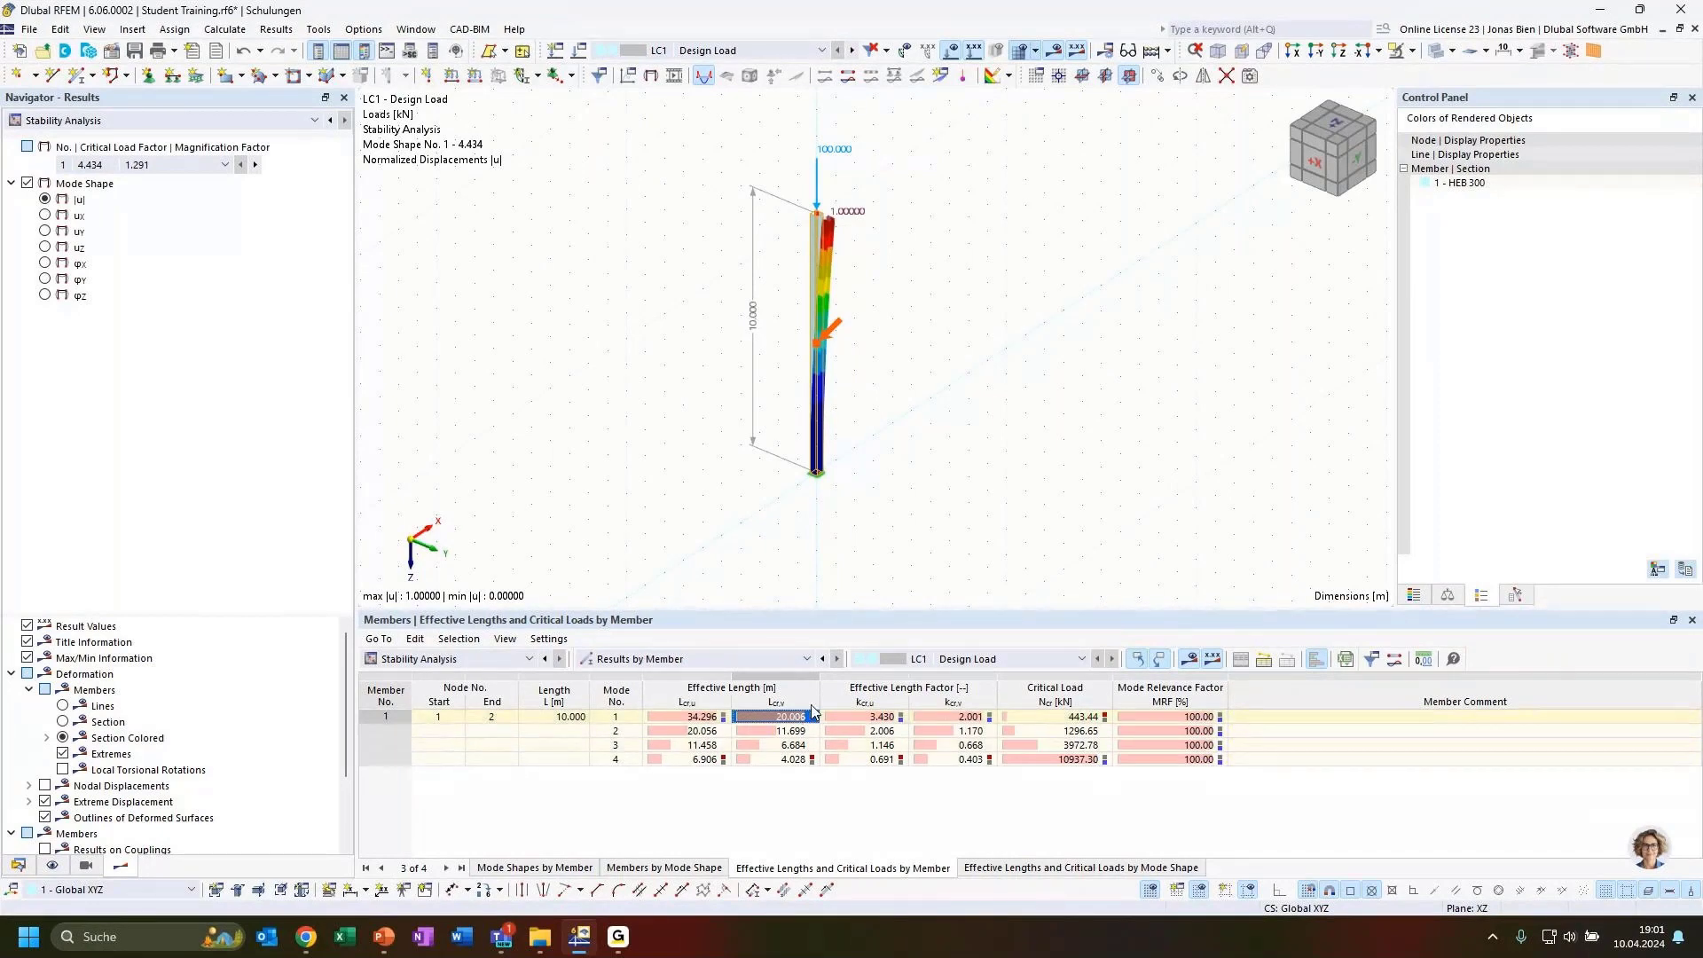
pyautogui.keyDown('ctrl'); pyautogui.moveTo(817, 518); pyautogui.dragTo(891, 517, button='middle'); pyautogui.keyUp('ctrl')
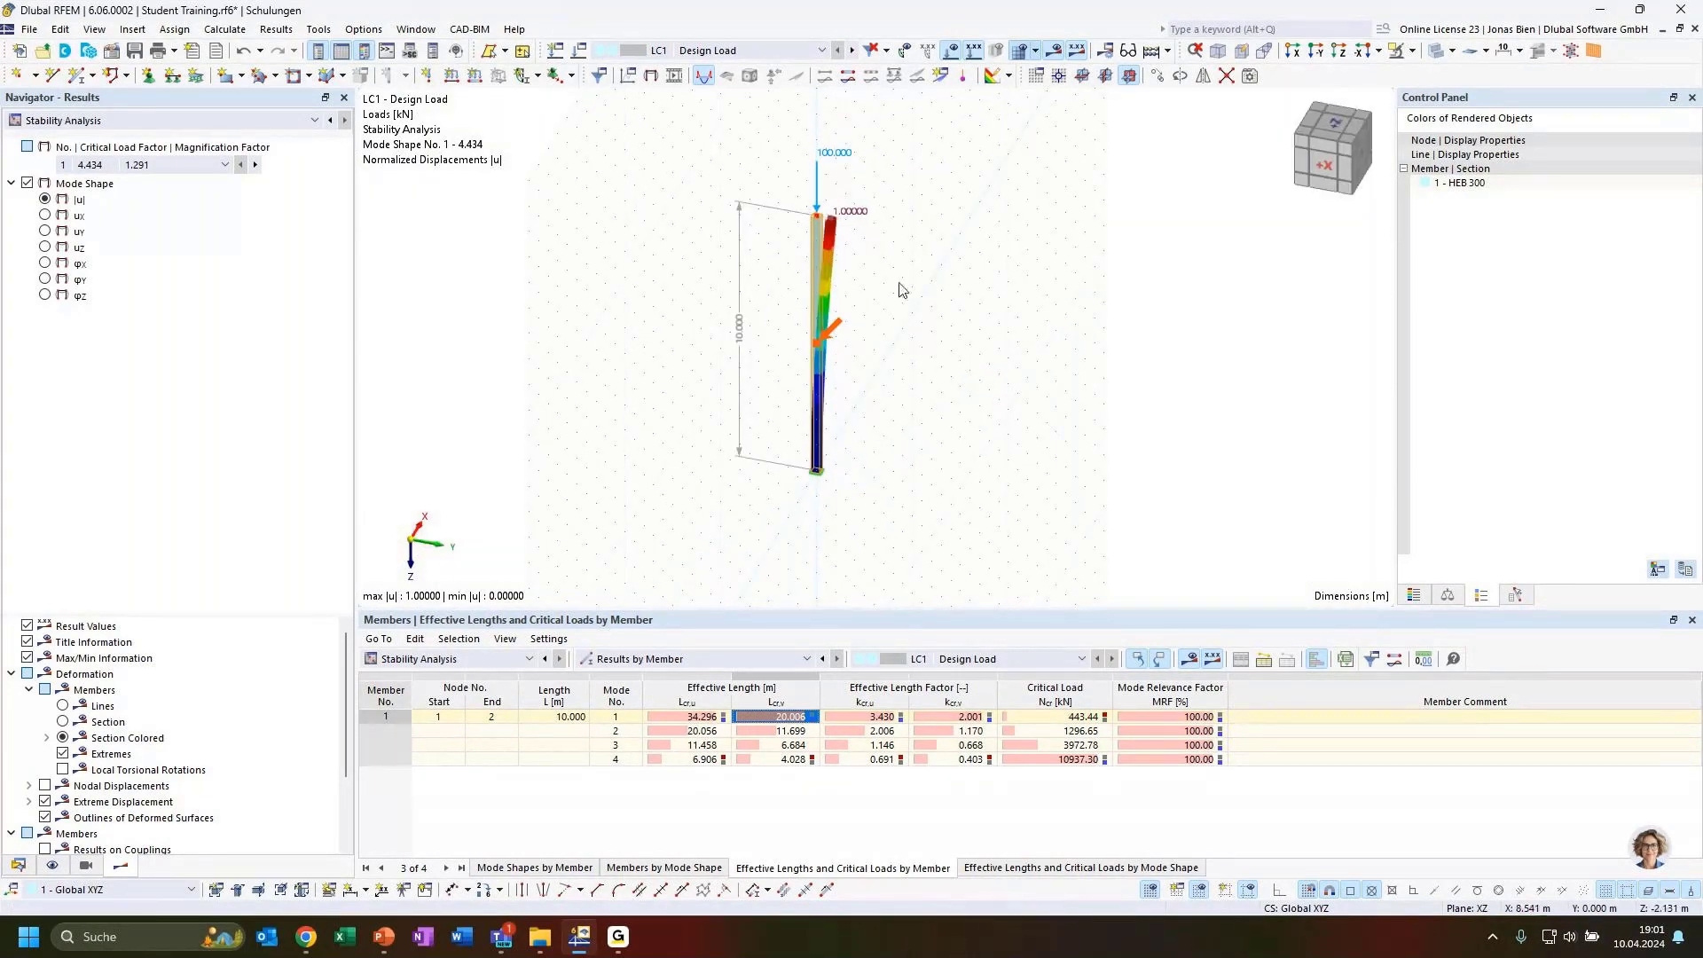
pyautogui.click(763, 731)
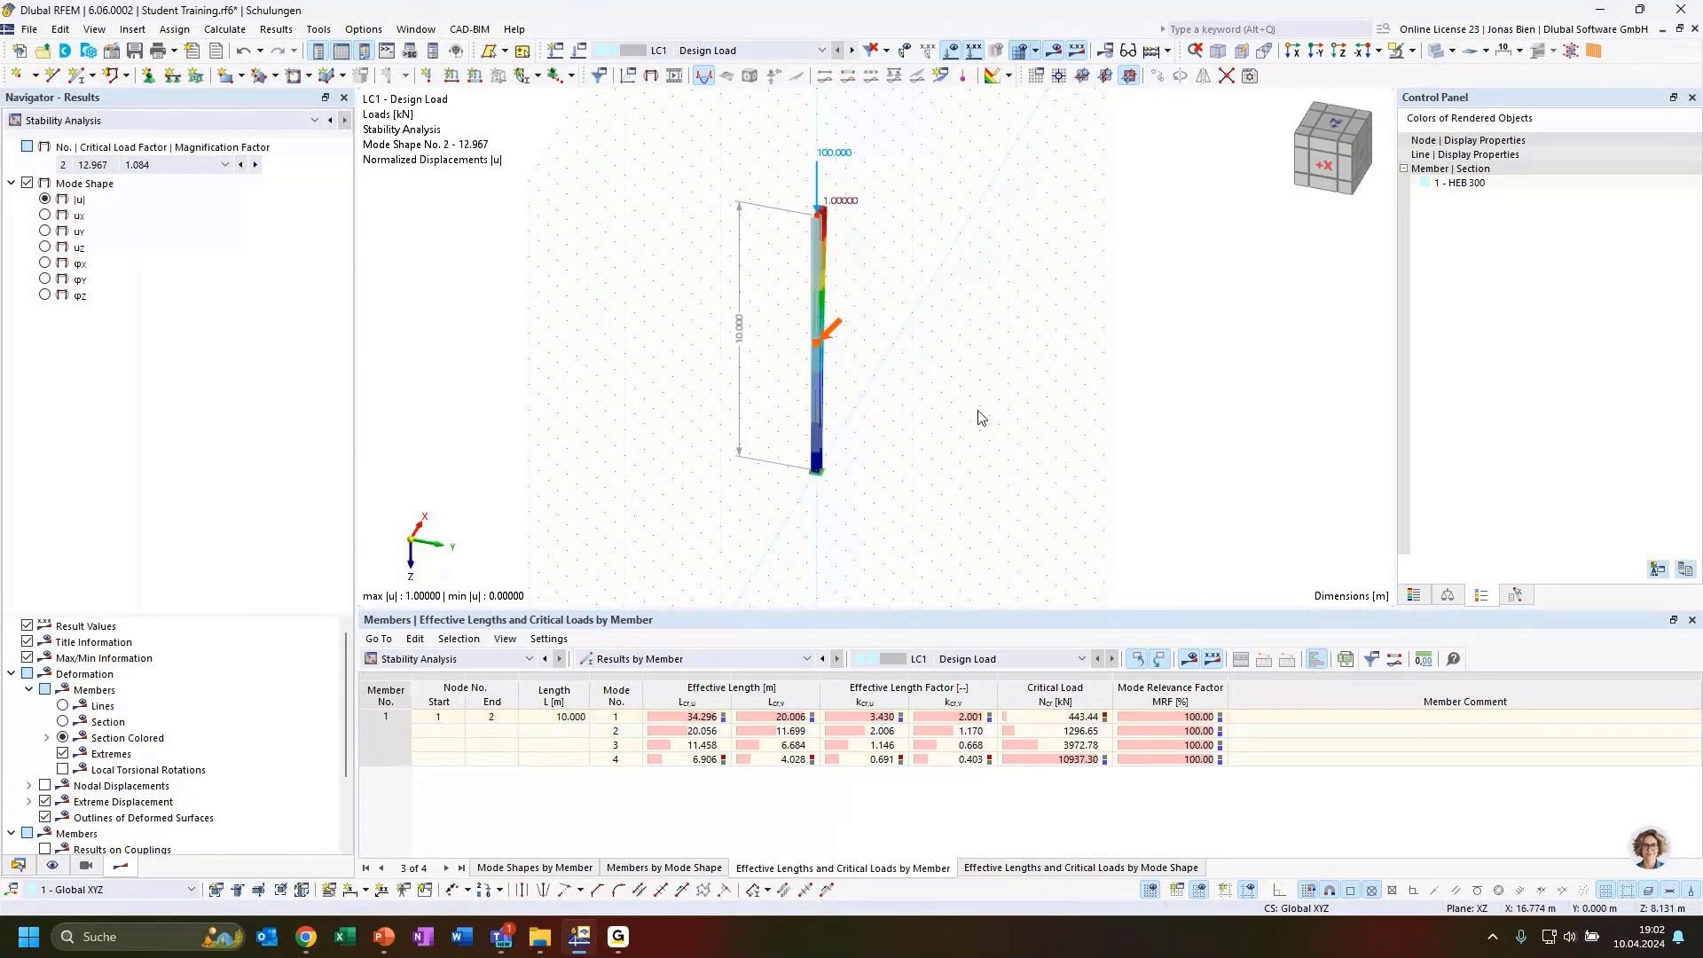
pyautogui.keyDown('ctrl'); pyautogui.moveTo(981, 407); pyautogui.dragTo(833, 216, button='middle'); pyautogui.keyUp('ctrl')
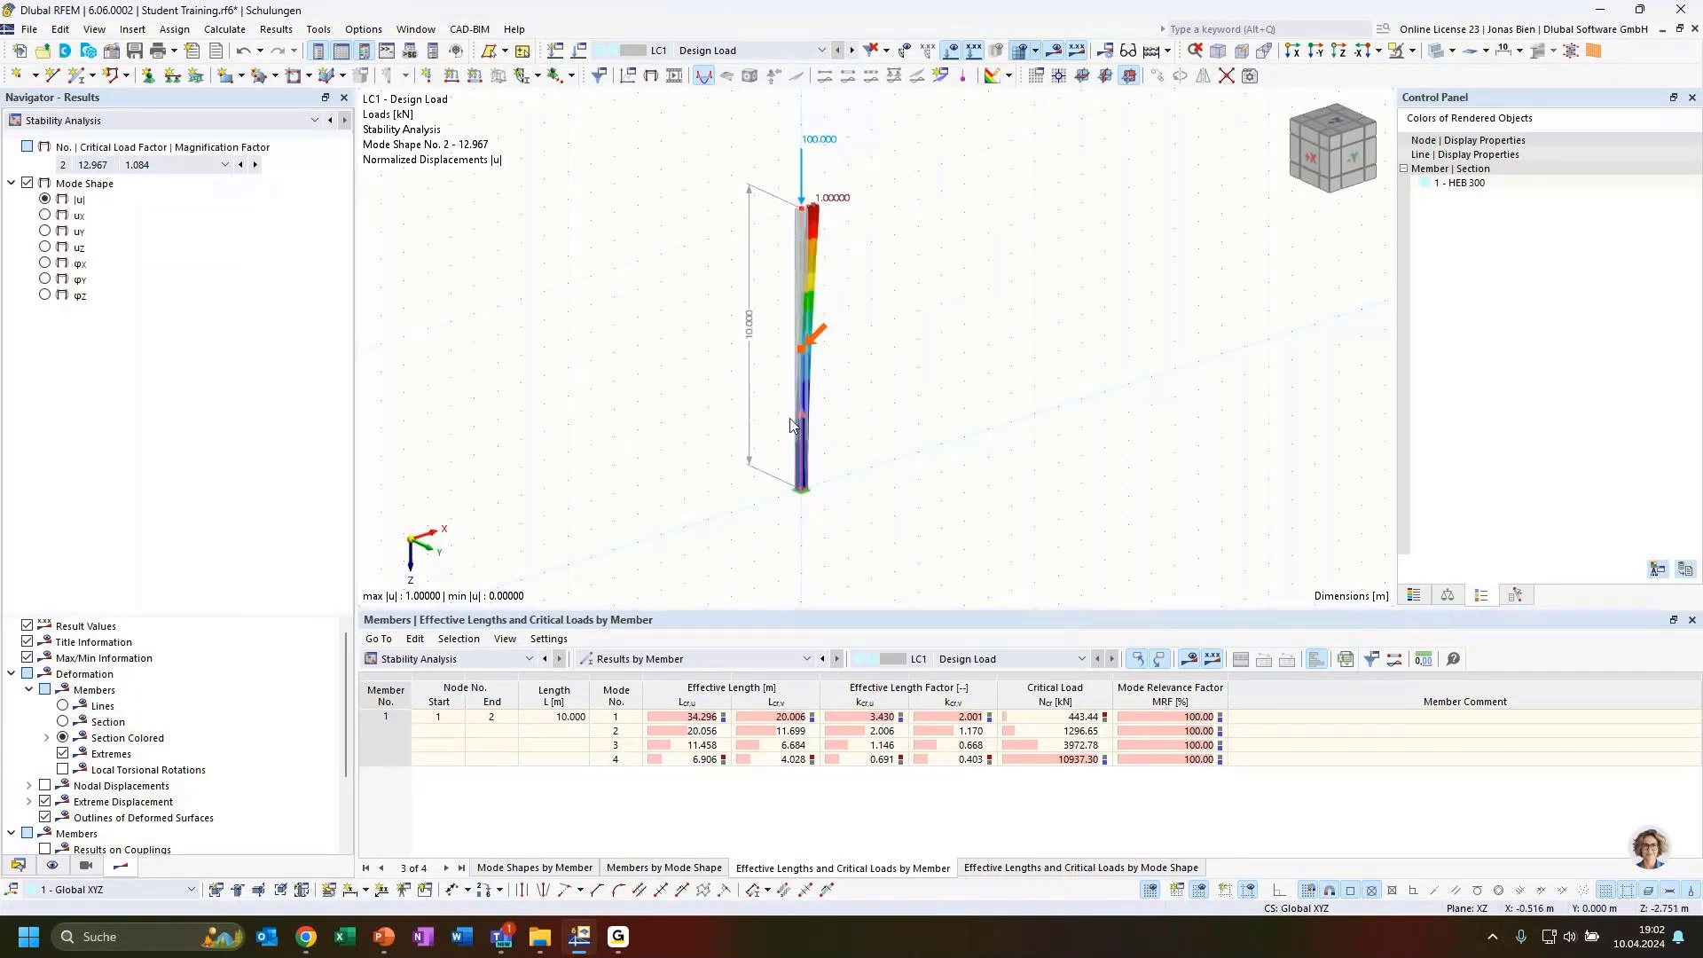
pyautogui.scroll(2, 810, 231)
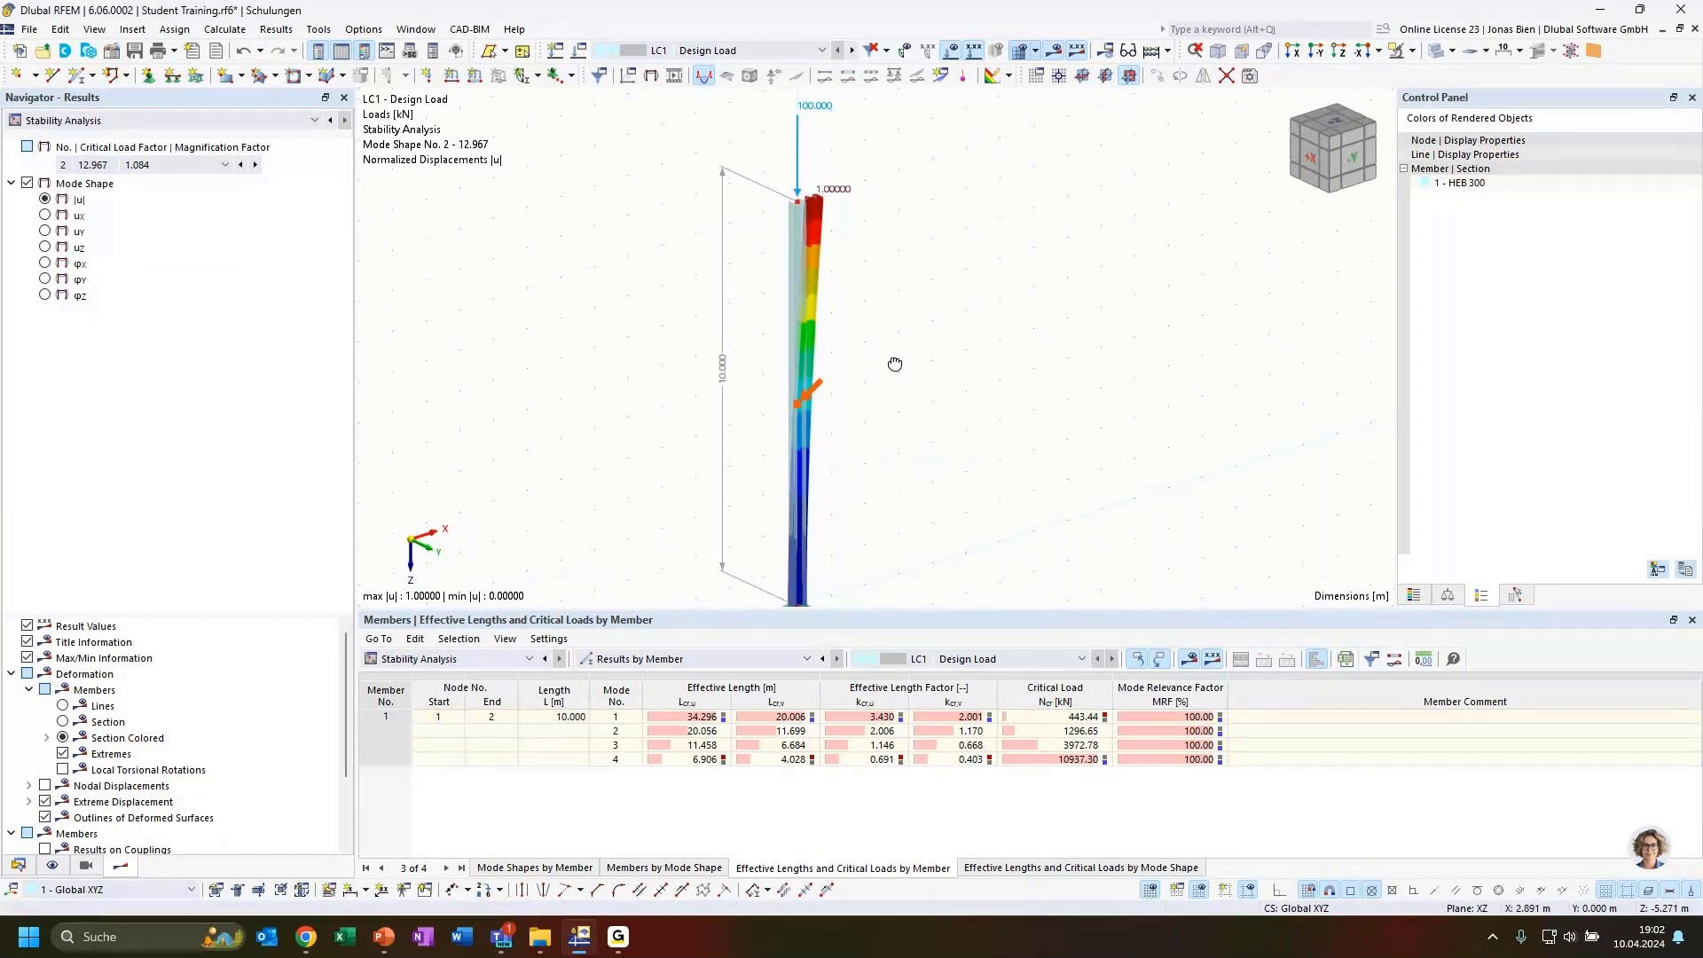
pyautogui.keyDown('ctrl'); pyautogui.moveTo(894, 364); pyautogui.dragTo(867, 348, button='middle'); pyautogui.keyUp('ctrl')
pyautogui.click(700, 731)
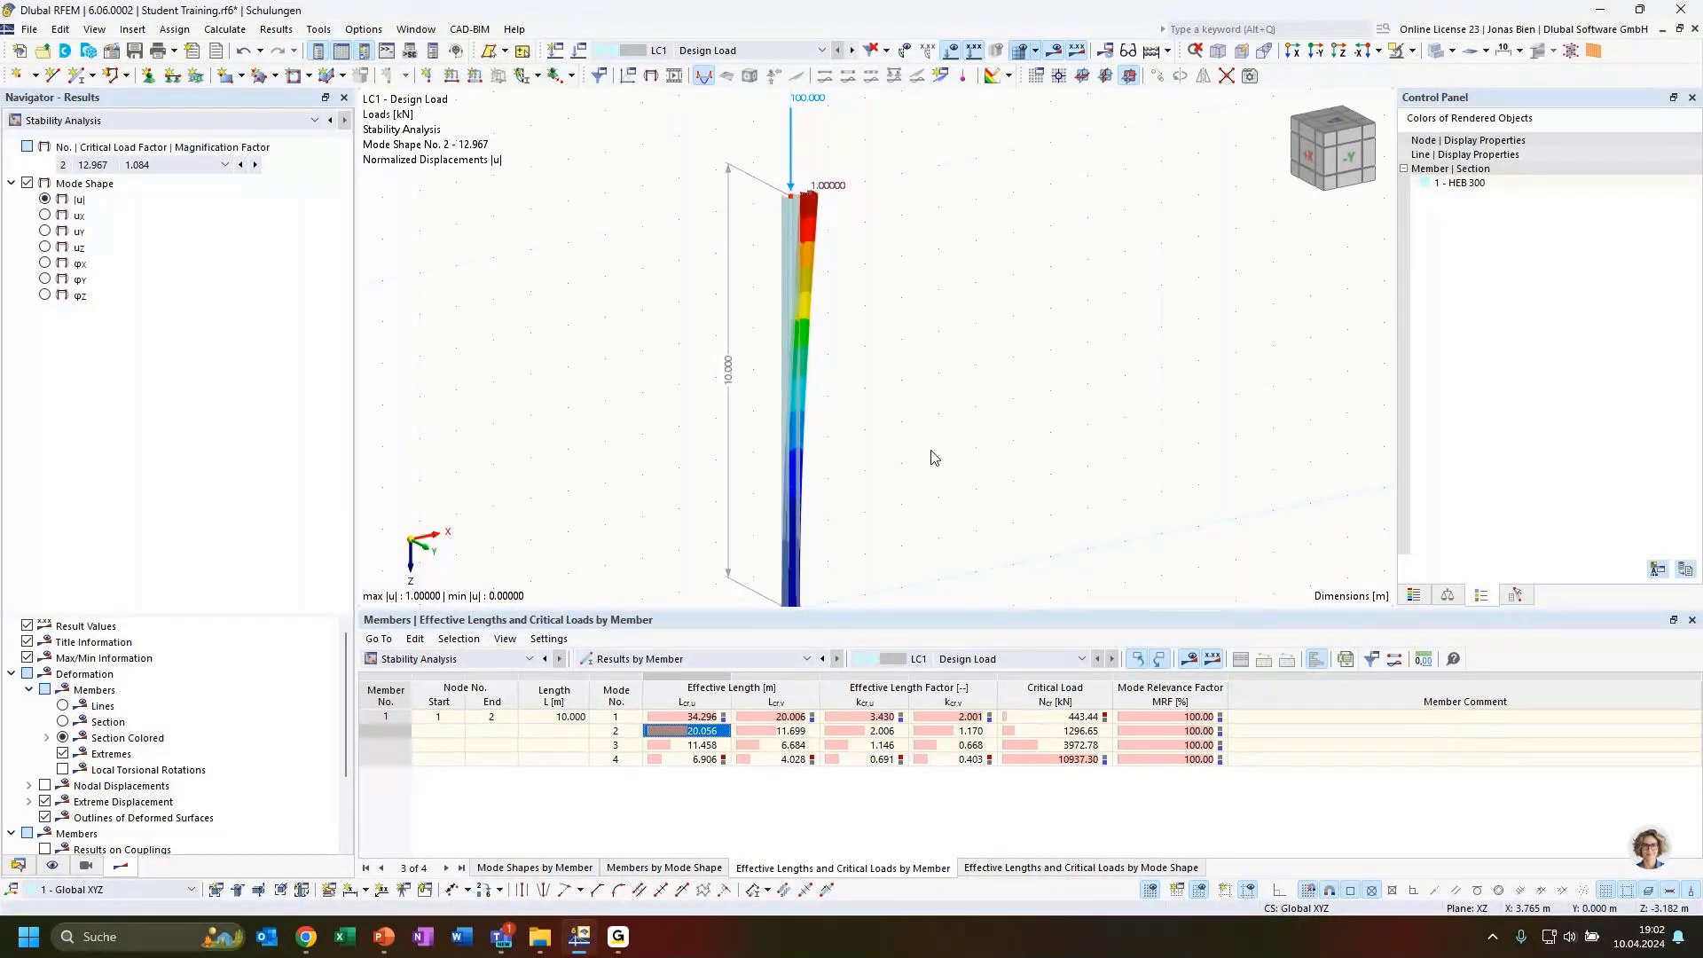
pyautogui.scroll(-2, 940, 479)
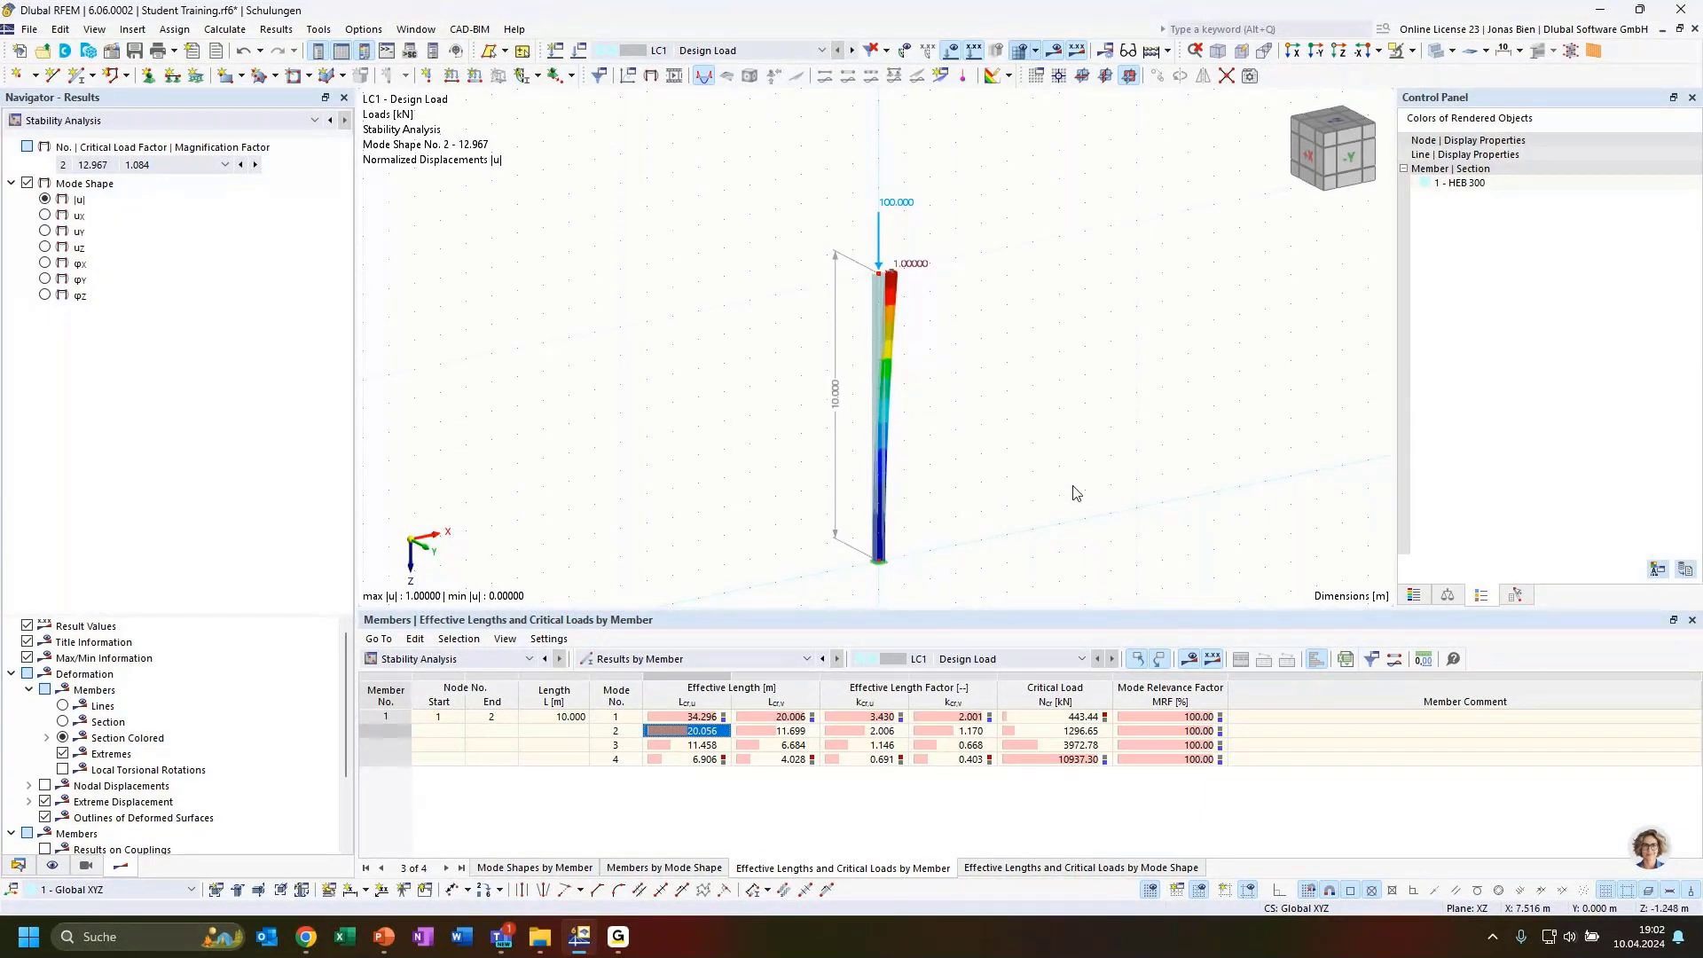
pyautogui.keyDown('ctrl'); pyautogui.moveTo(1070, 541); pyautogui.dragTo(1005, 493, button='middle'); pyautogui.keyUp('ctrl')
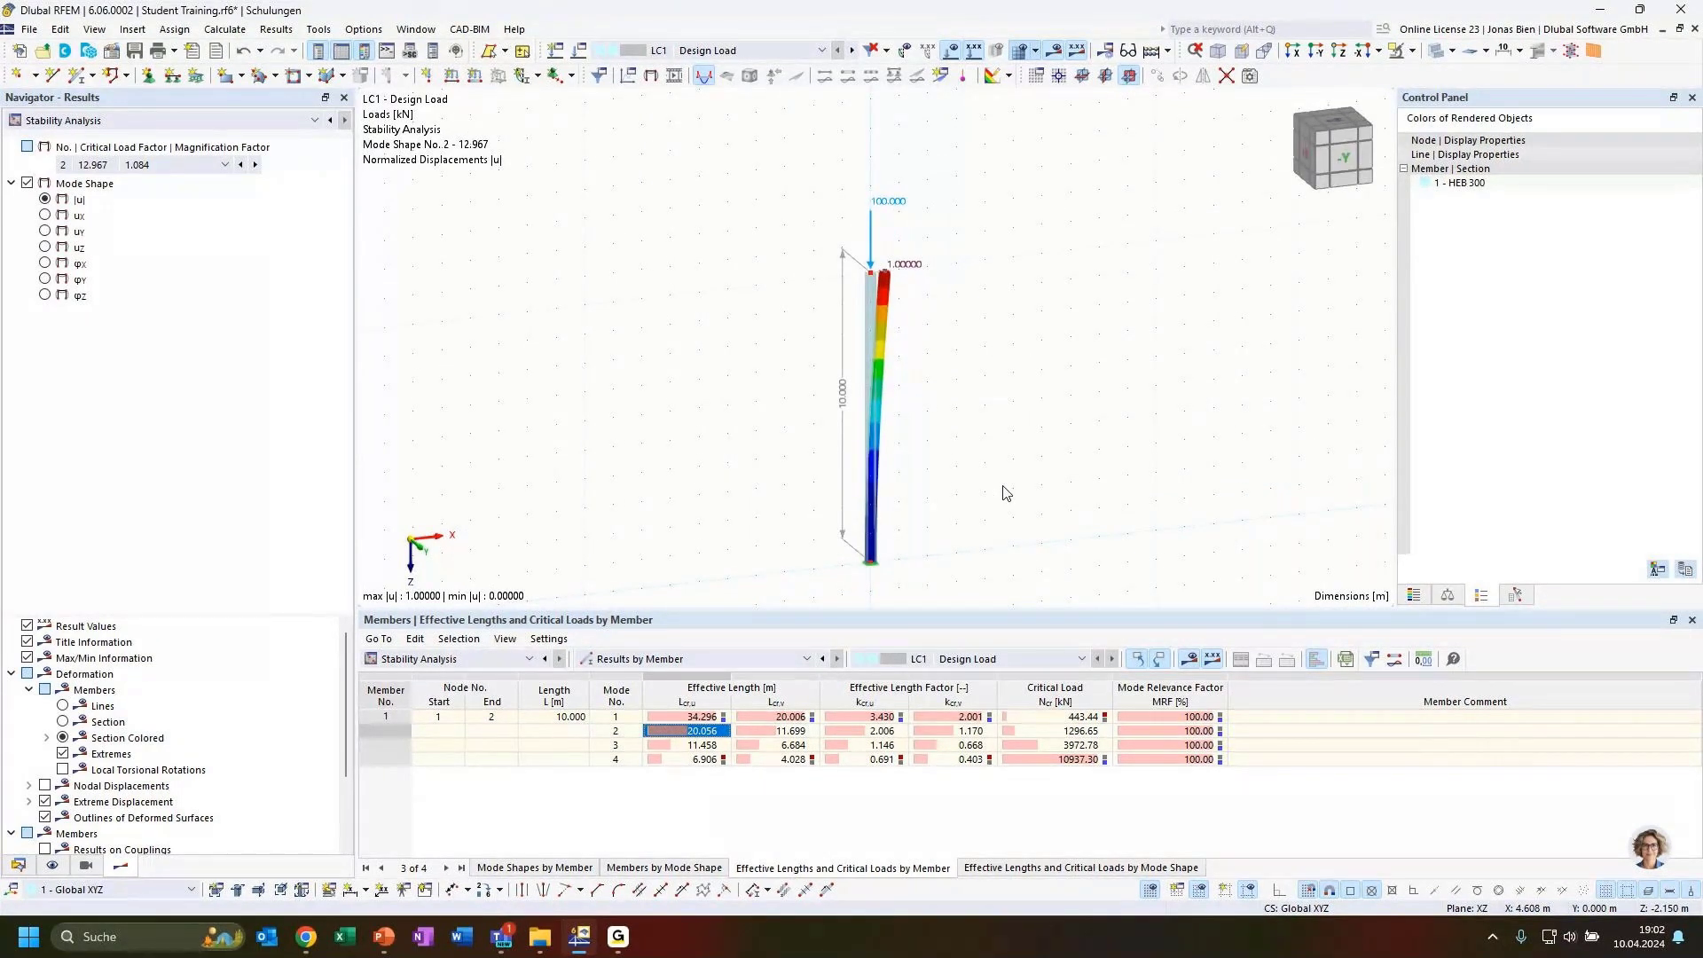
pyautogui.keyDown('ctrl'); pyautogui.moveTo(1026, 505); pyautogui.dragTo(985, 512, button='middle'); pyautogui.keyUp('ctrl')
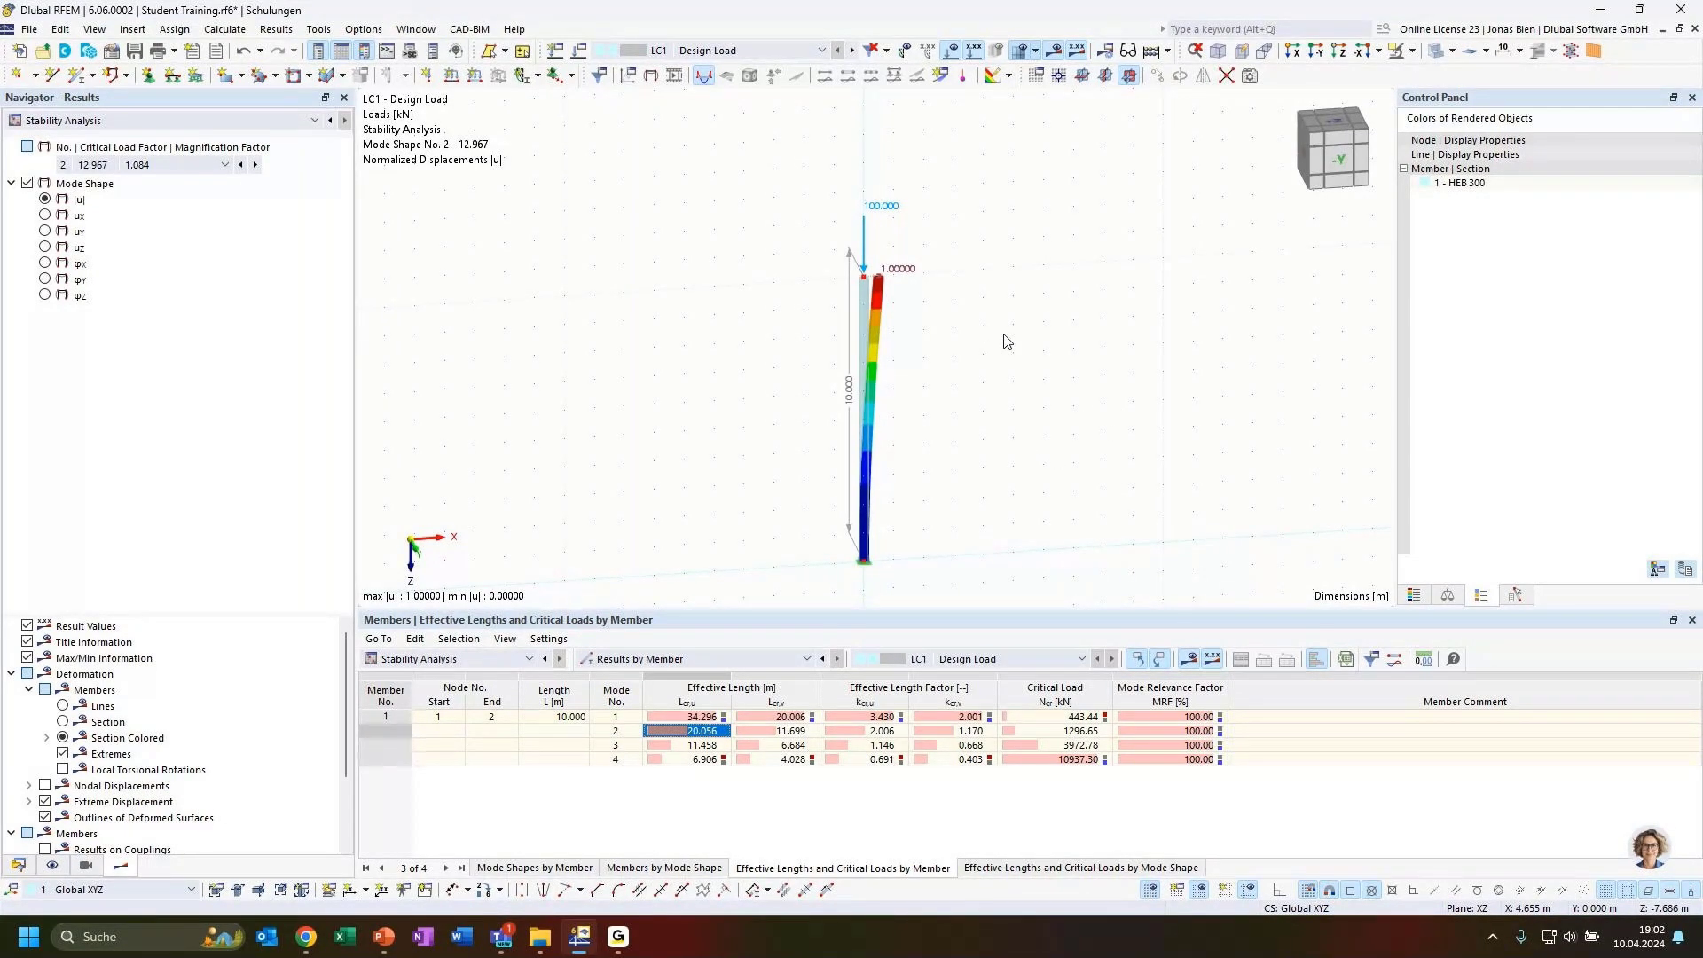
# Delete the column's linear dimension and shorten the column to about 60% of its height by lowering its head node
pyautogui.moveTo(1004, 334); pyautogui.dragTo(970, 319)
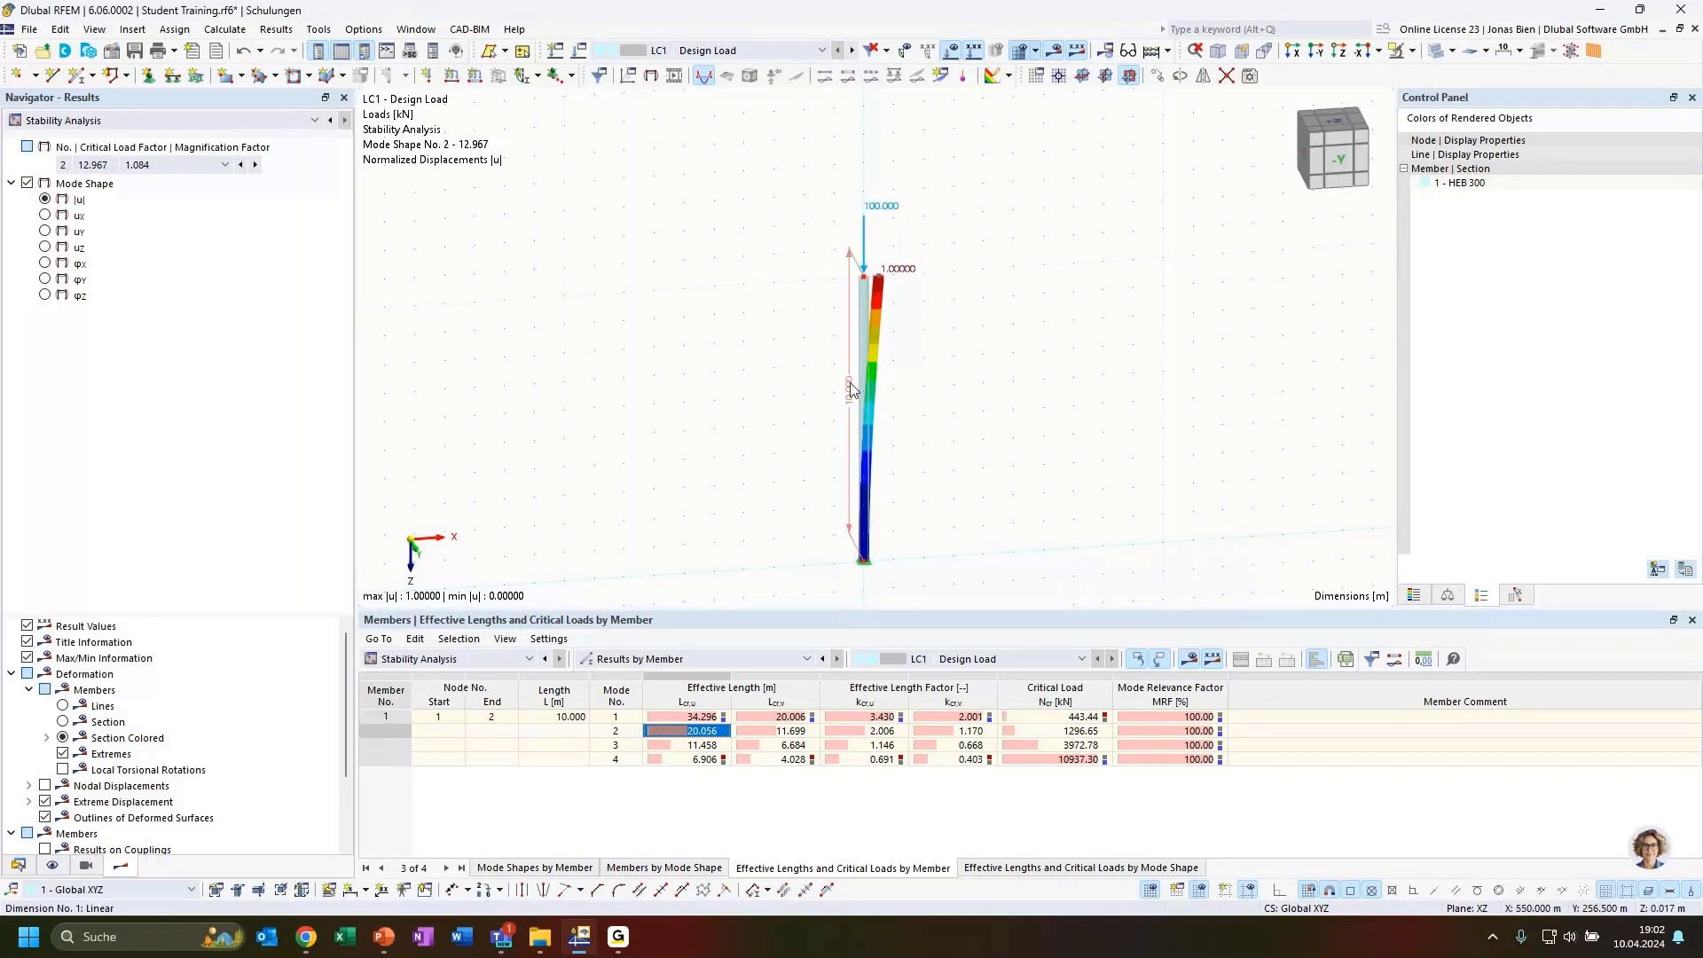
pyautogui.press('Delete')
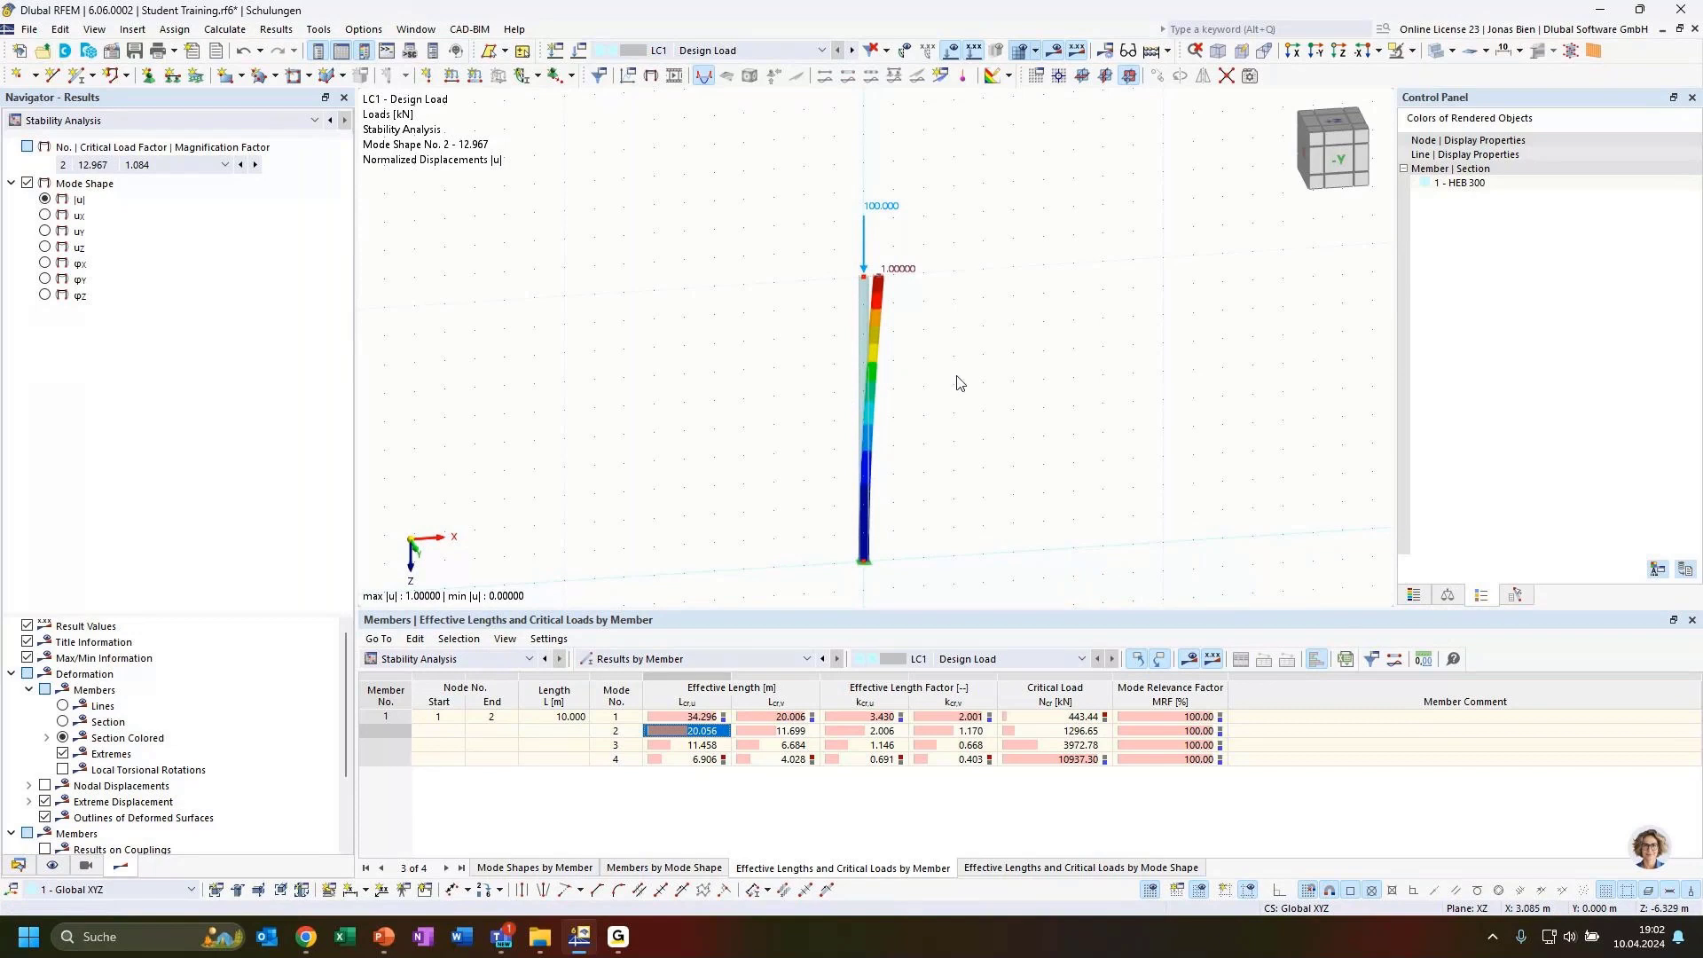
pyautogui.click(867, 282)
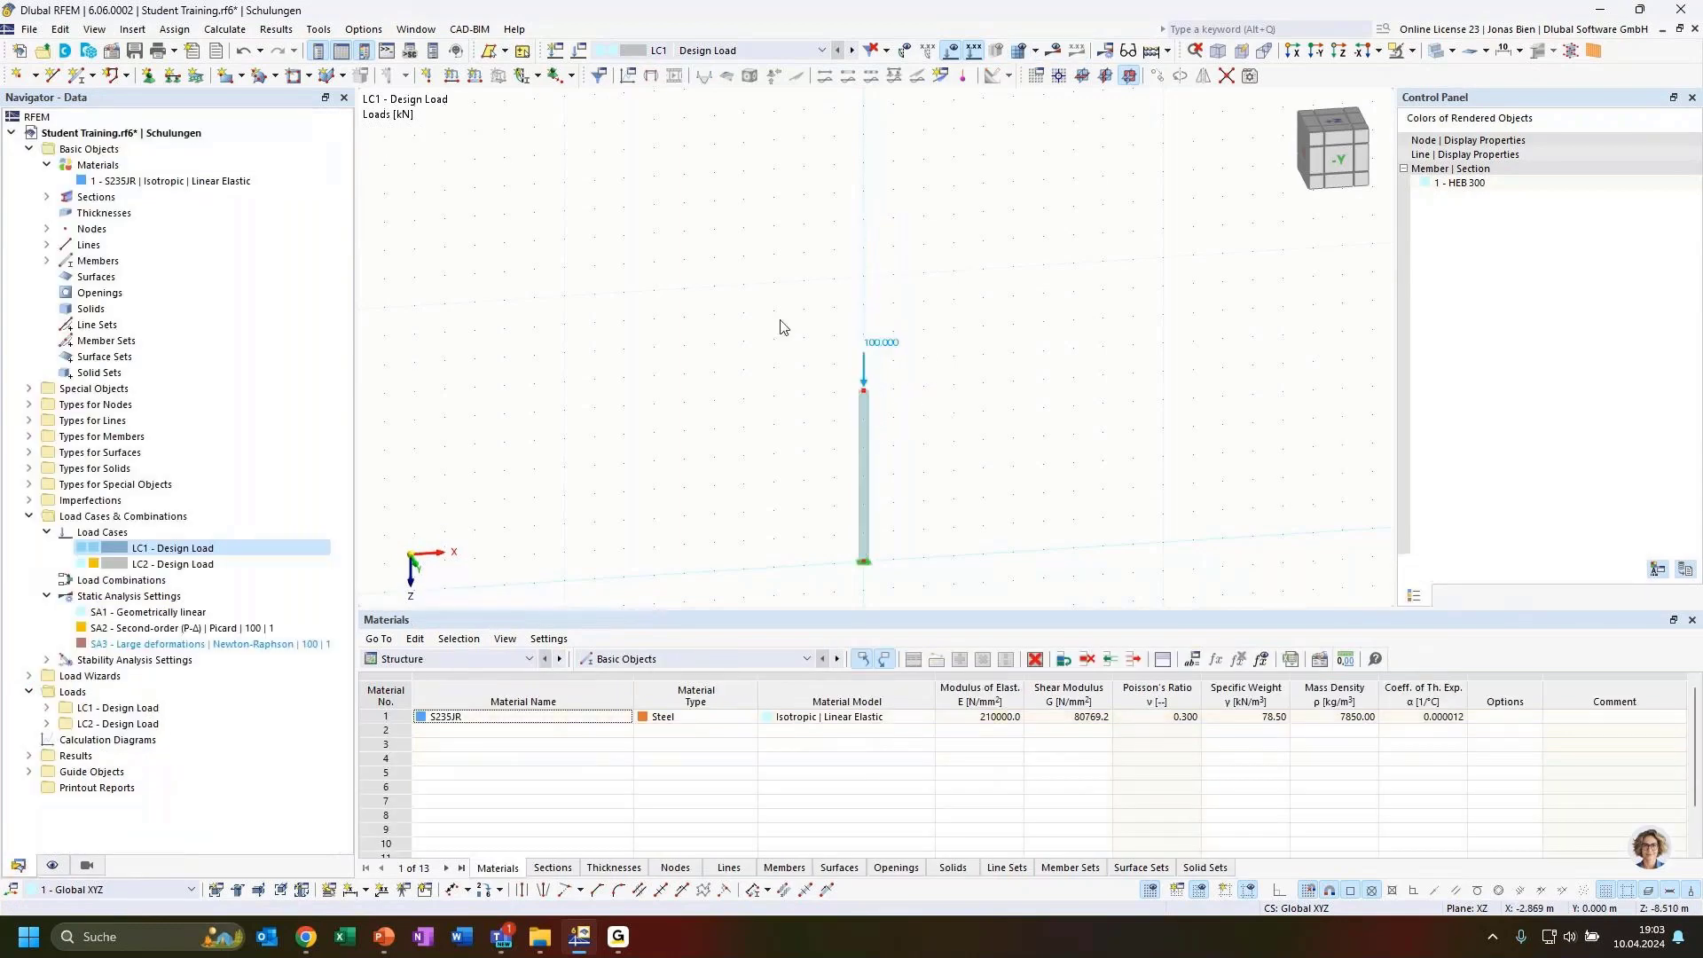
# Copy the shortened column with its base support and 100 kN head load to a second location along the X axis
pyautogui.keyDown('ctrl'); pyautogui.moveTo(865, 528); pyautogui.dragTo(1163, 542); pyautogui.keyUp('ctrl')
pyautogui.click(1256, 491)
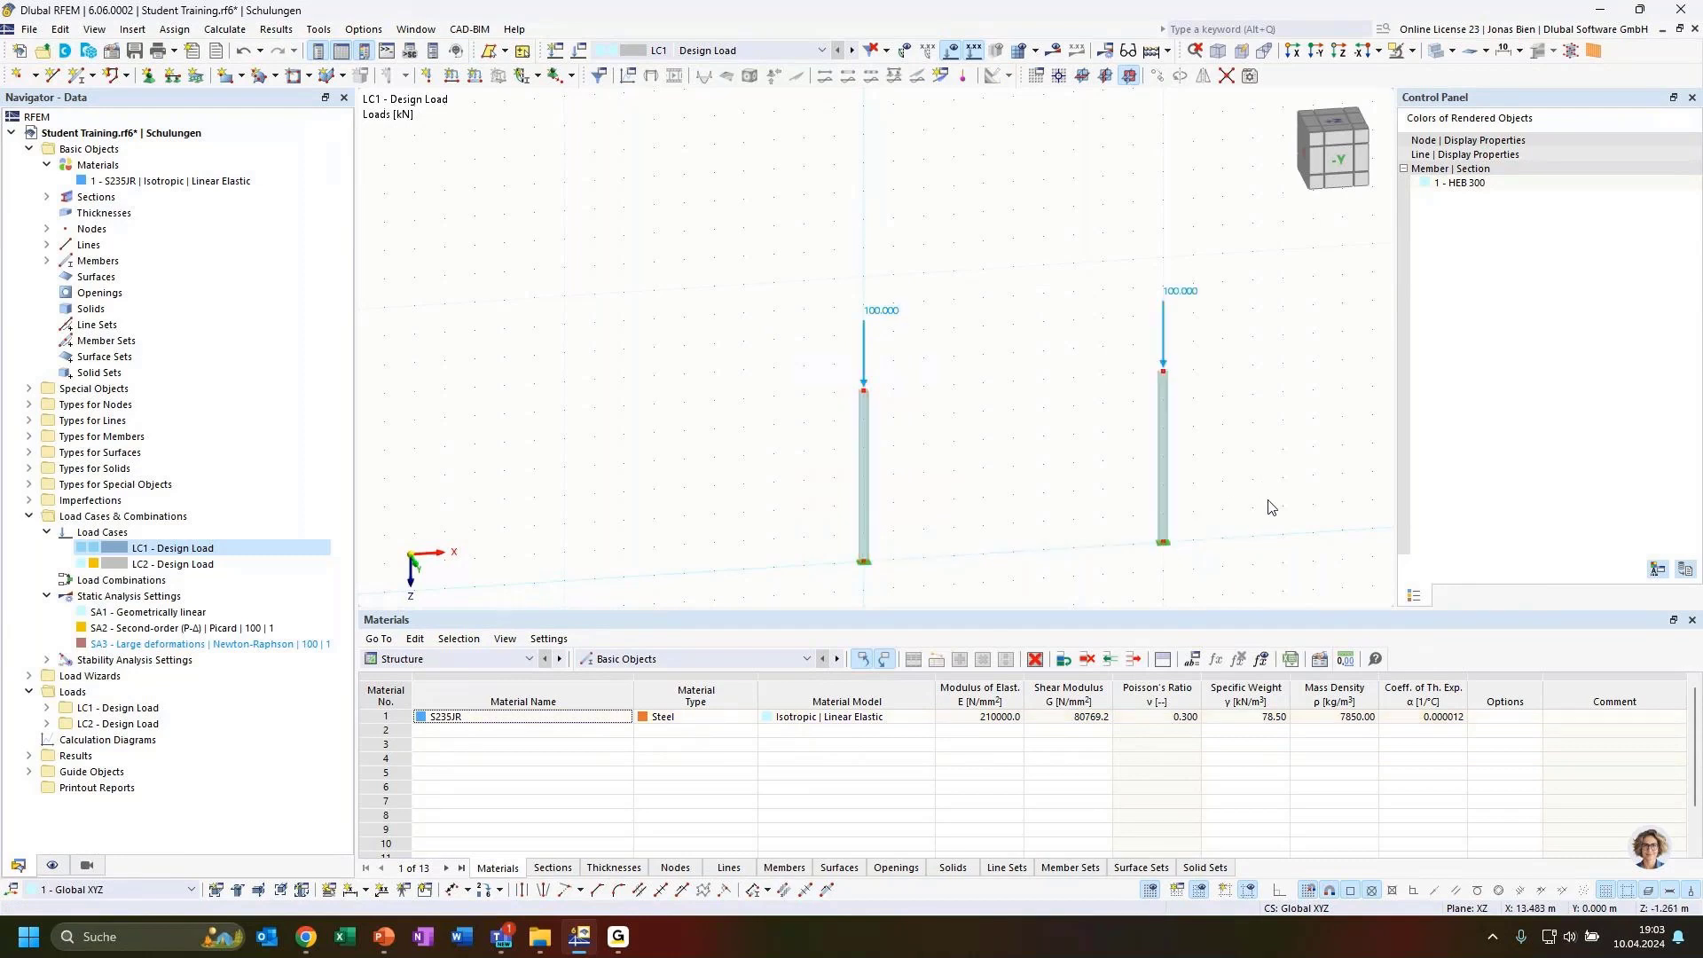
pyautogui.keyDown('ctrl'); pyautogui.moveTo(1268, 500); pyautogui.dragTo(1254, 479, button='middle'); pyautogui.keyUp('ctrl')
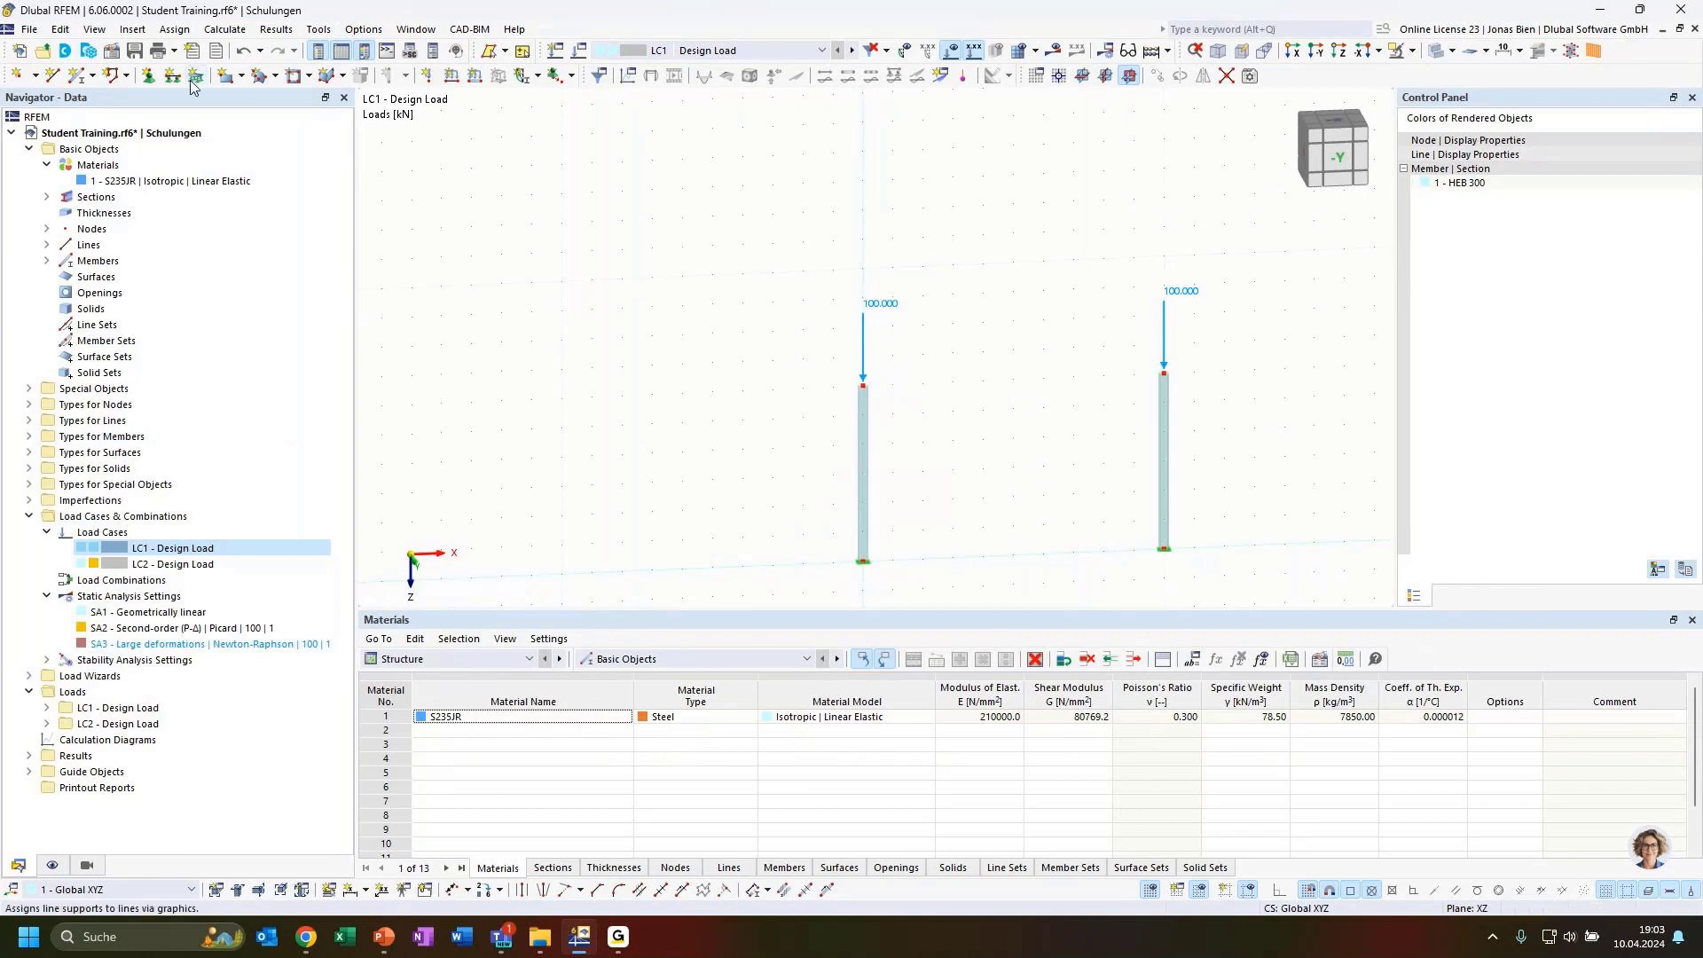
# Connect the heads of the two columns with a horizontal HEB 300 beam member to form a portal frame
pyautogui.click(77, 75)
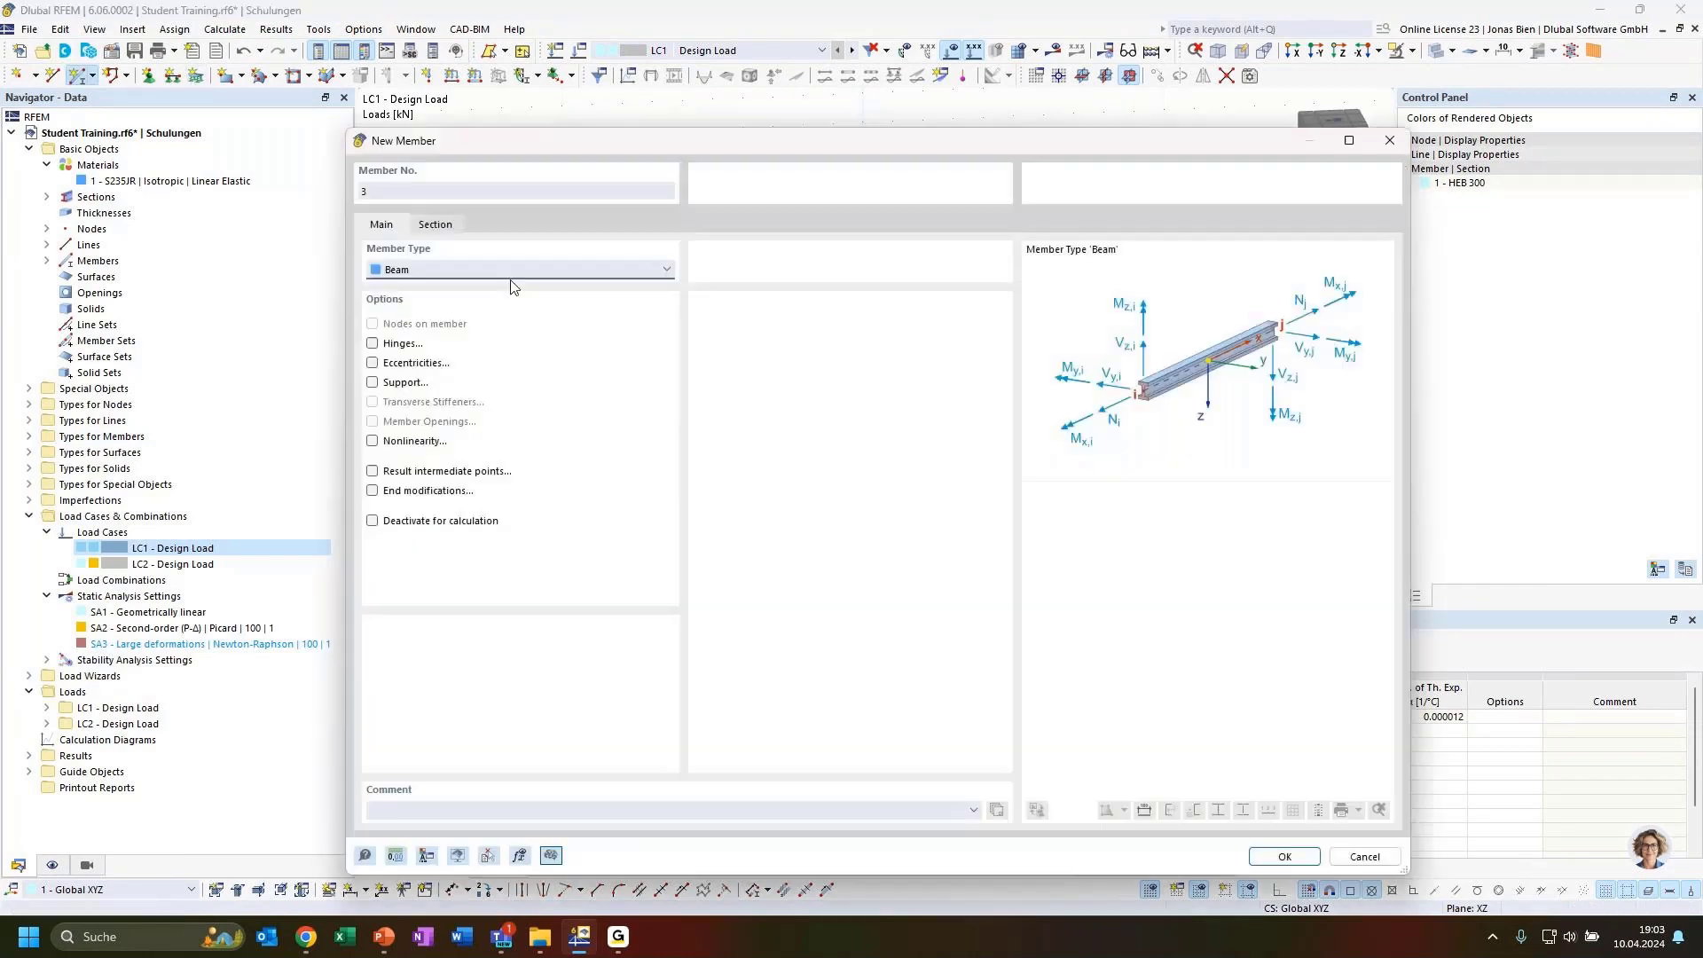
pyautogui.click(1275, 855)
pyautogui.click(862, 385)
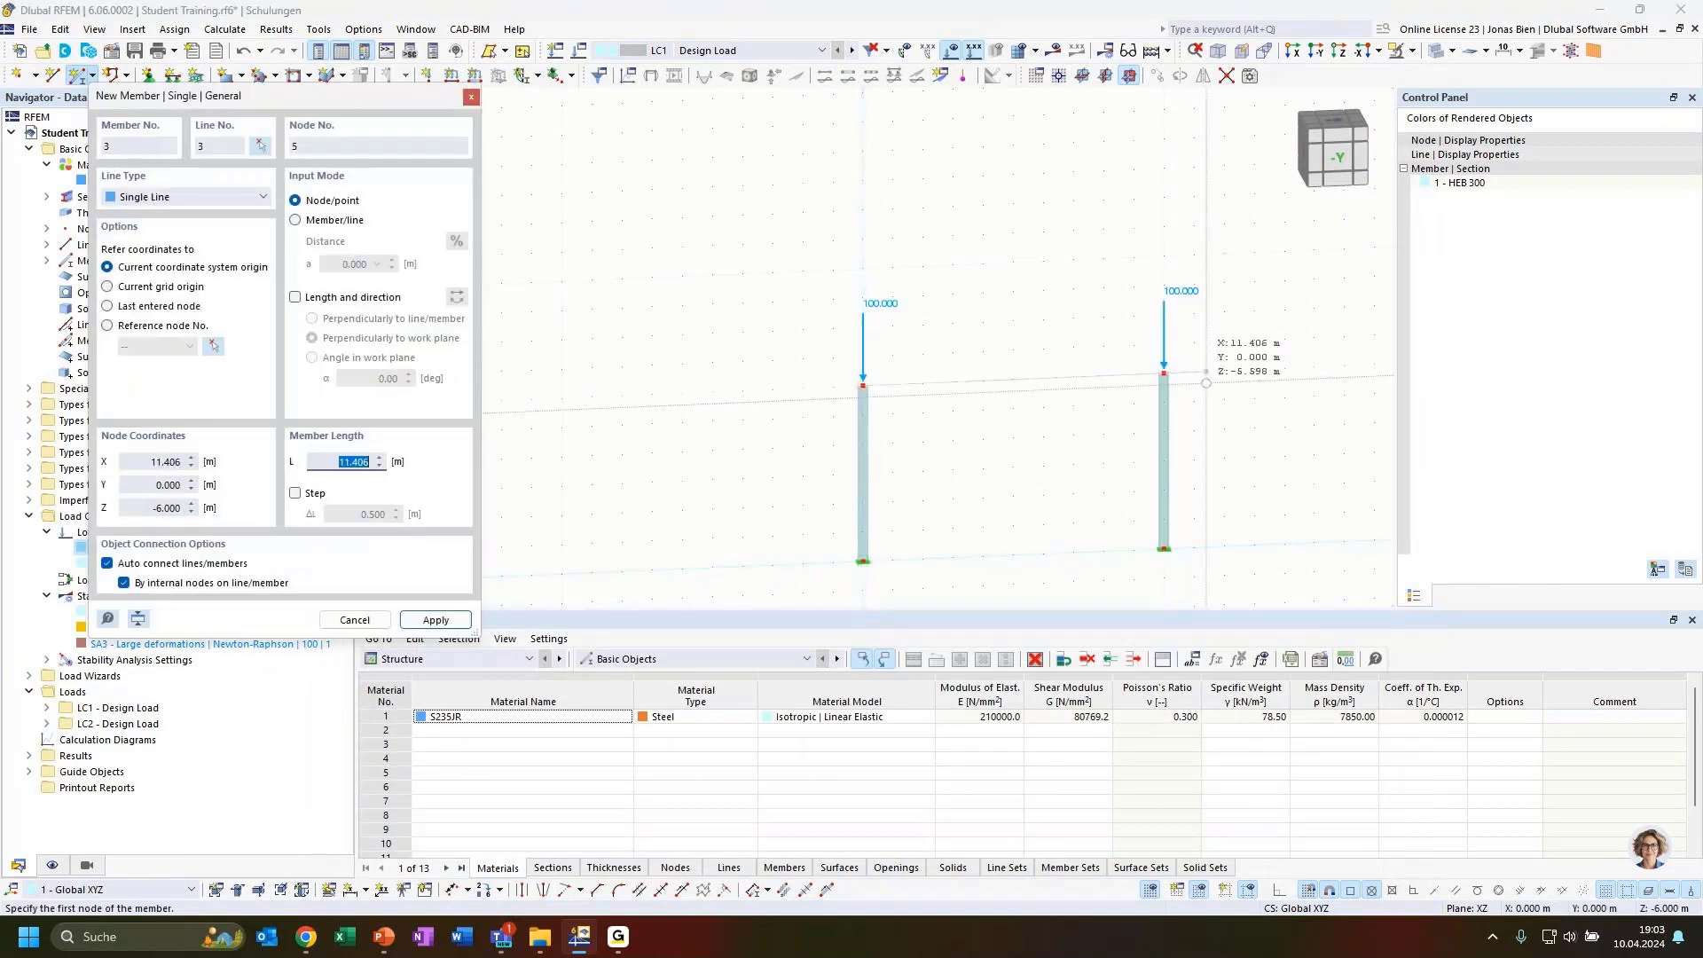
pyautogui.click(1155, 371)
pyautogui.press('Escape')
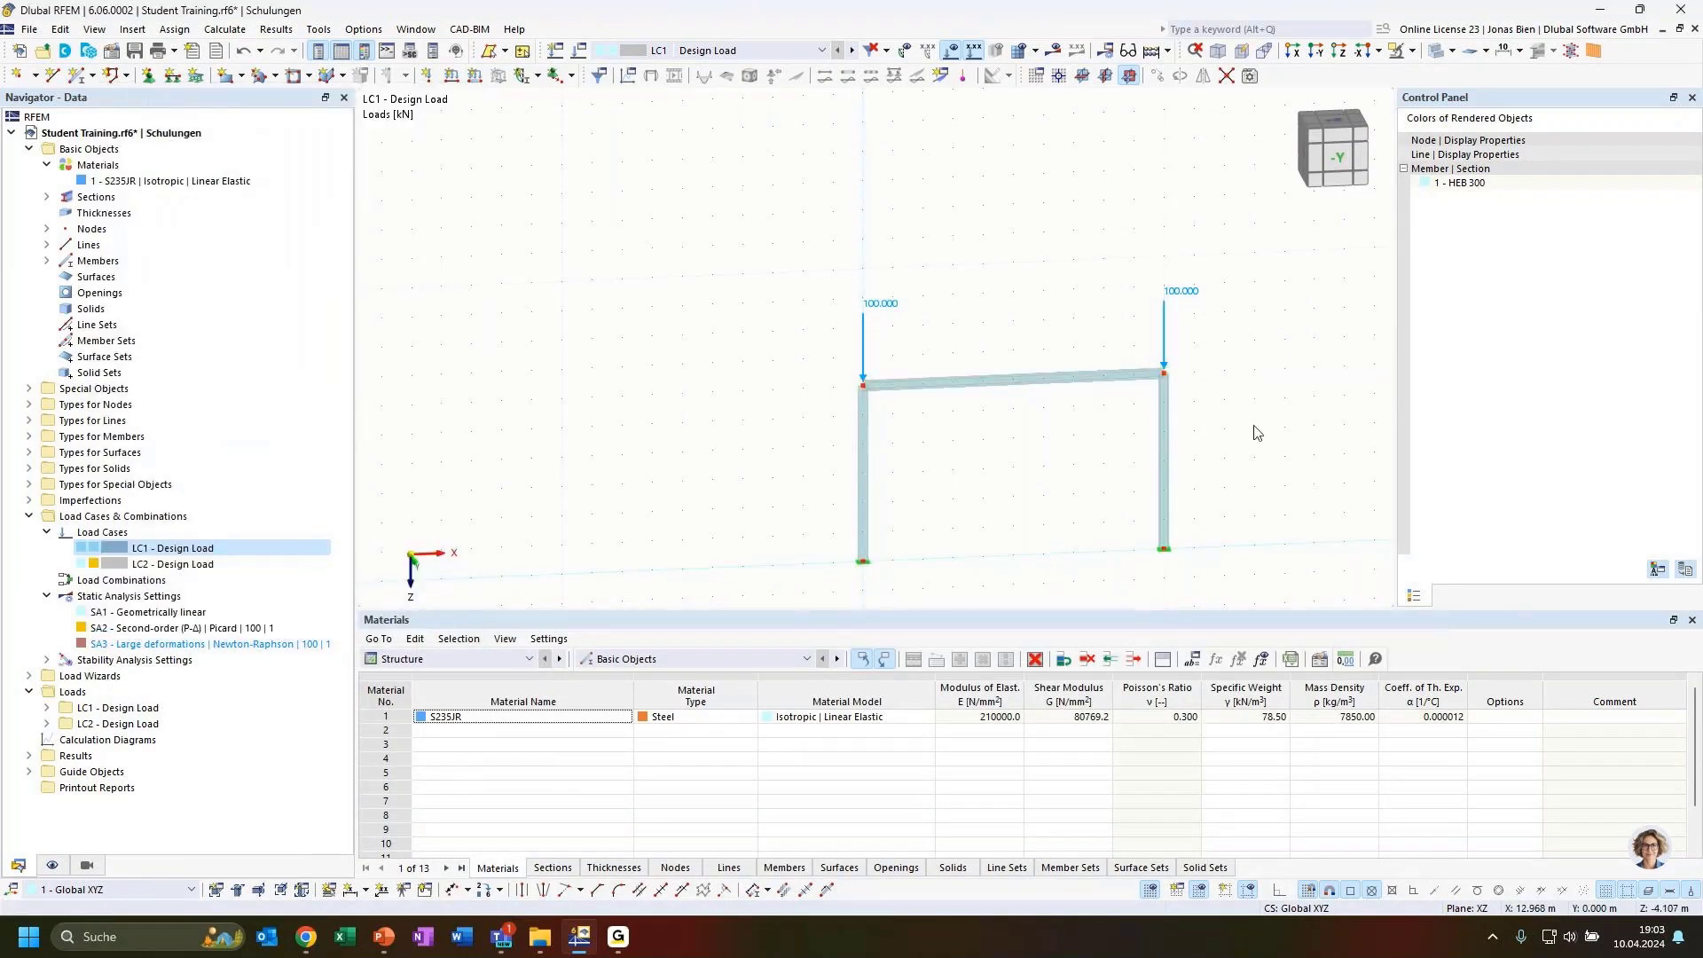
pyautogui.scroll(2, 1216, 445)
pyautogui.scroll(-2, 1030, 441)
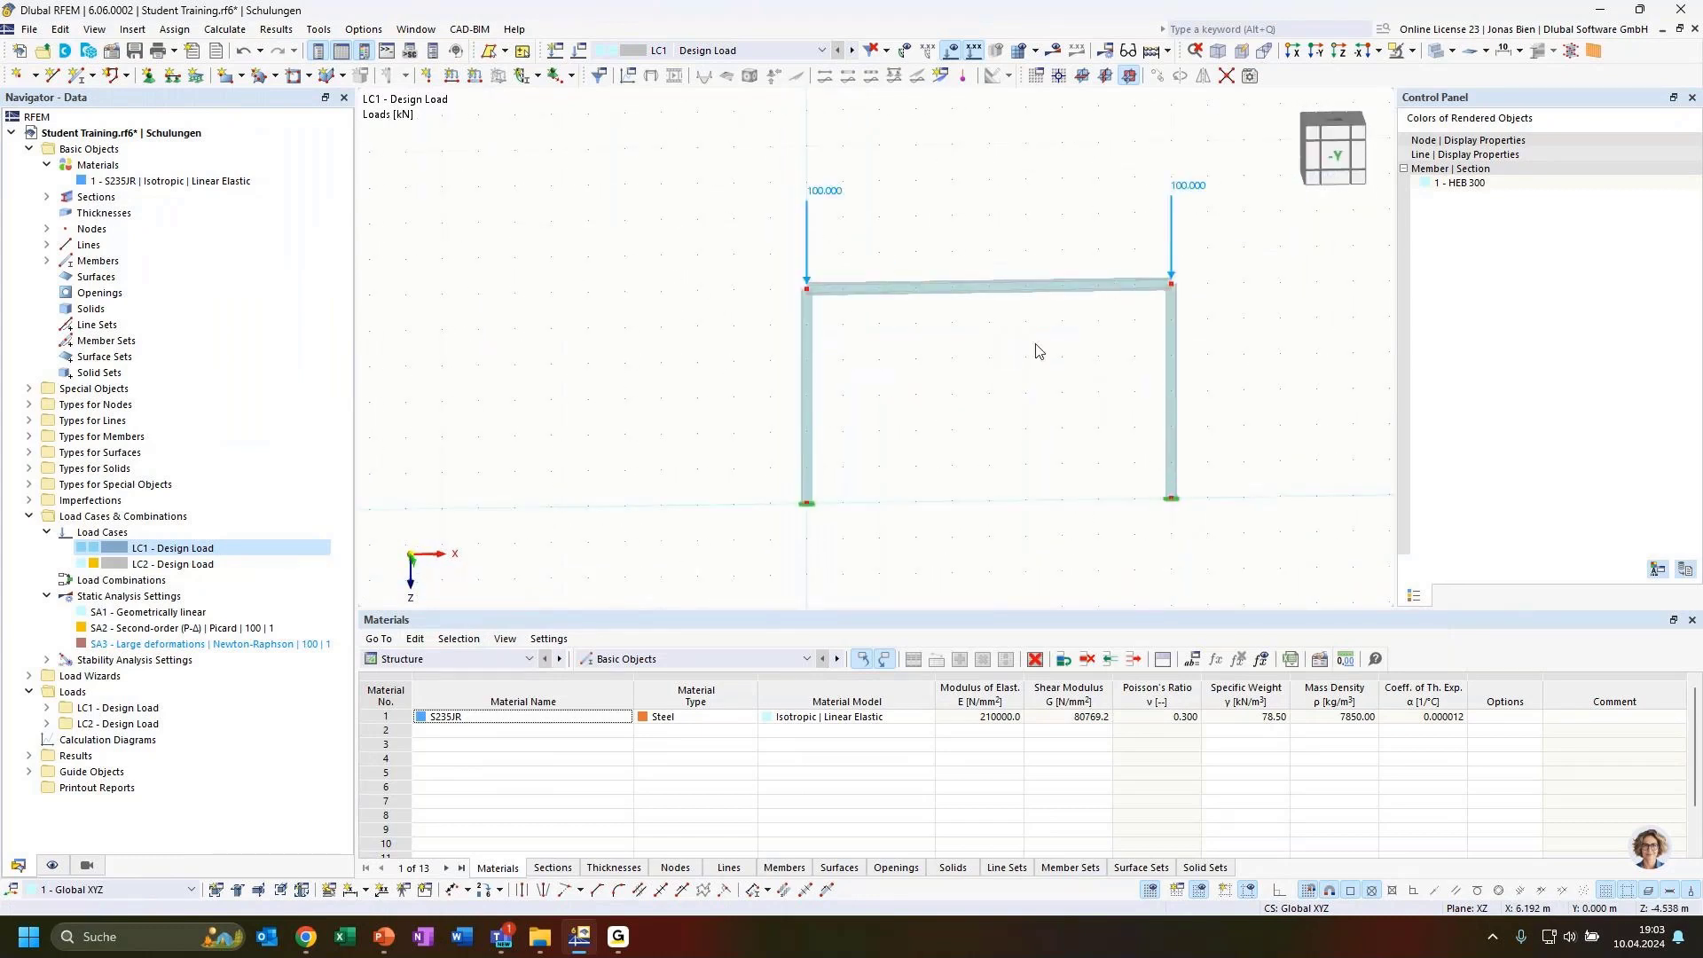
# Raise the beam together with both column heads and their loads so the columns are about 10 m long
pyautogui.keyDown('ctrl'); pyautogui.moveTo(989, 399); pyautogui.dragTo(1064, 435, button='middle'); pyautogui.keyUp('ctrl')
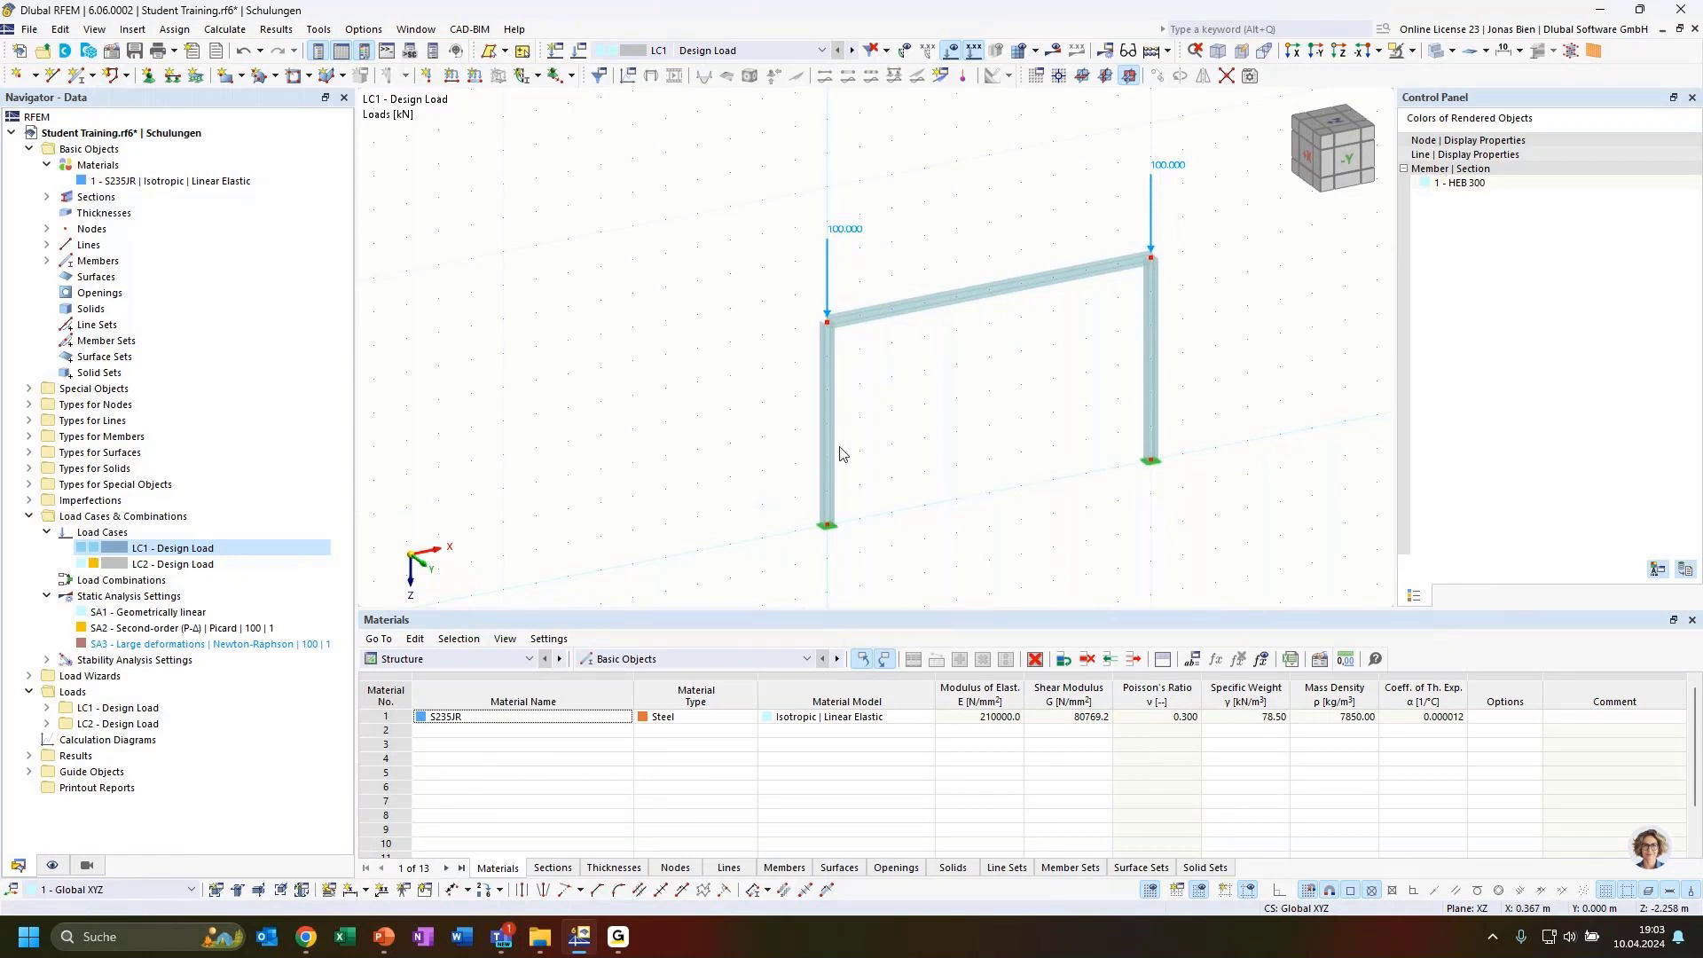
pyautogui.moveTo(962, 426); pyautogui.dragTo(800, 508, button='middle')
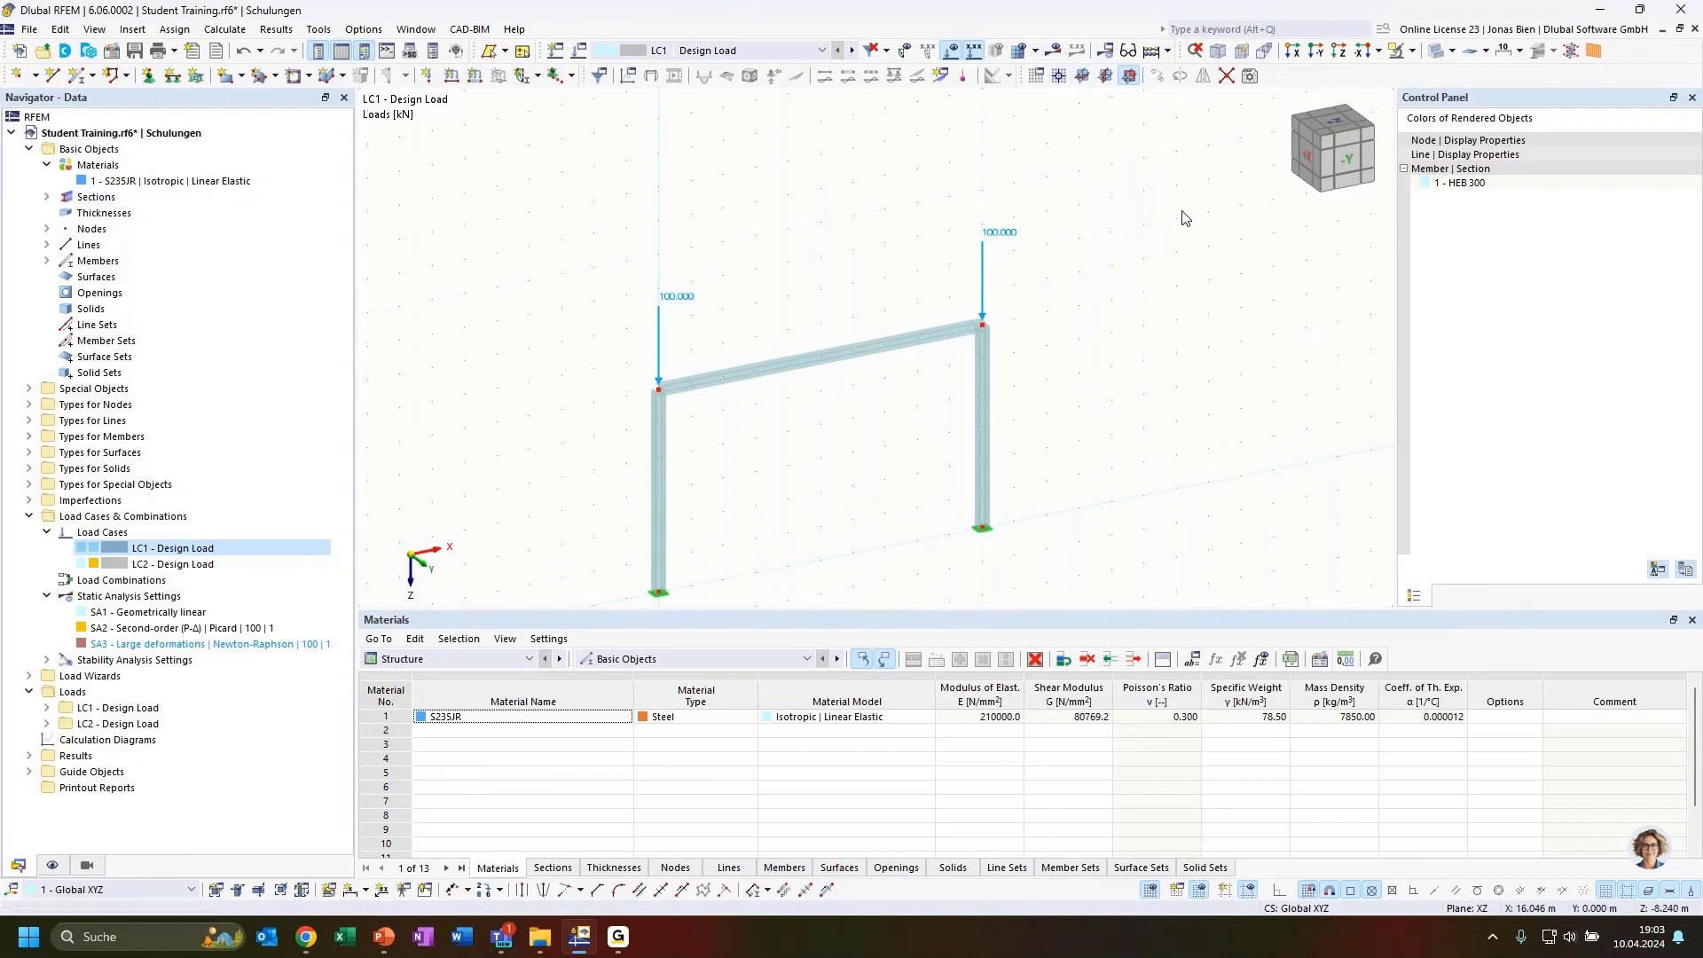
pyautogui.moveTo(594, 198); pyautogui.dragTo(1030, 435)
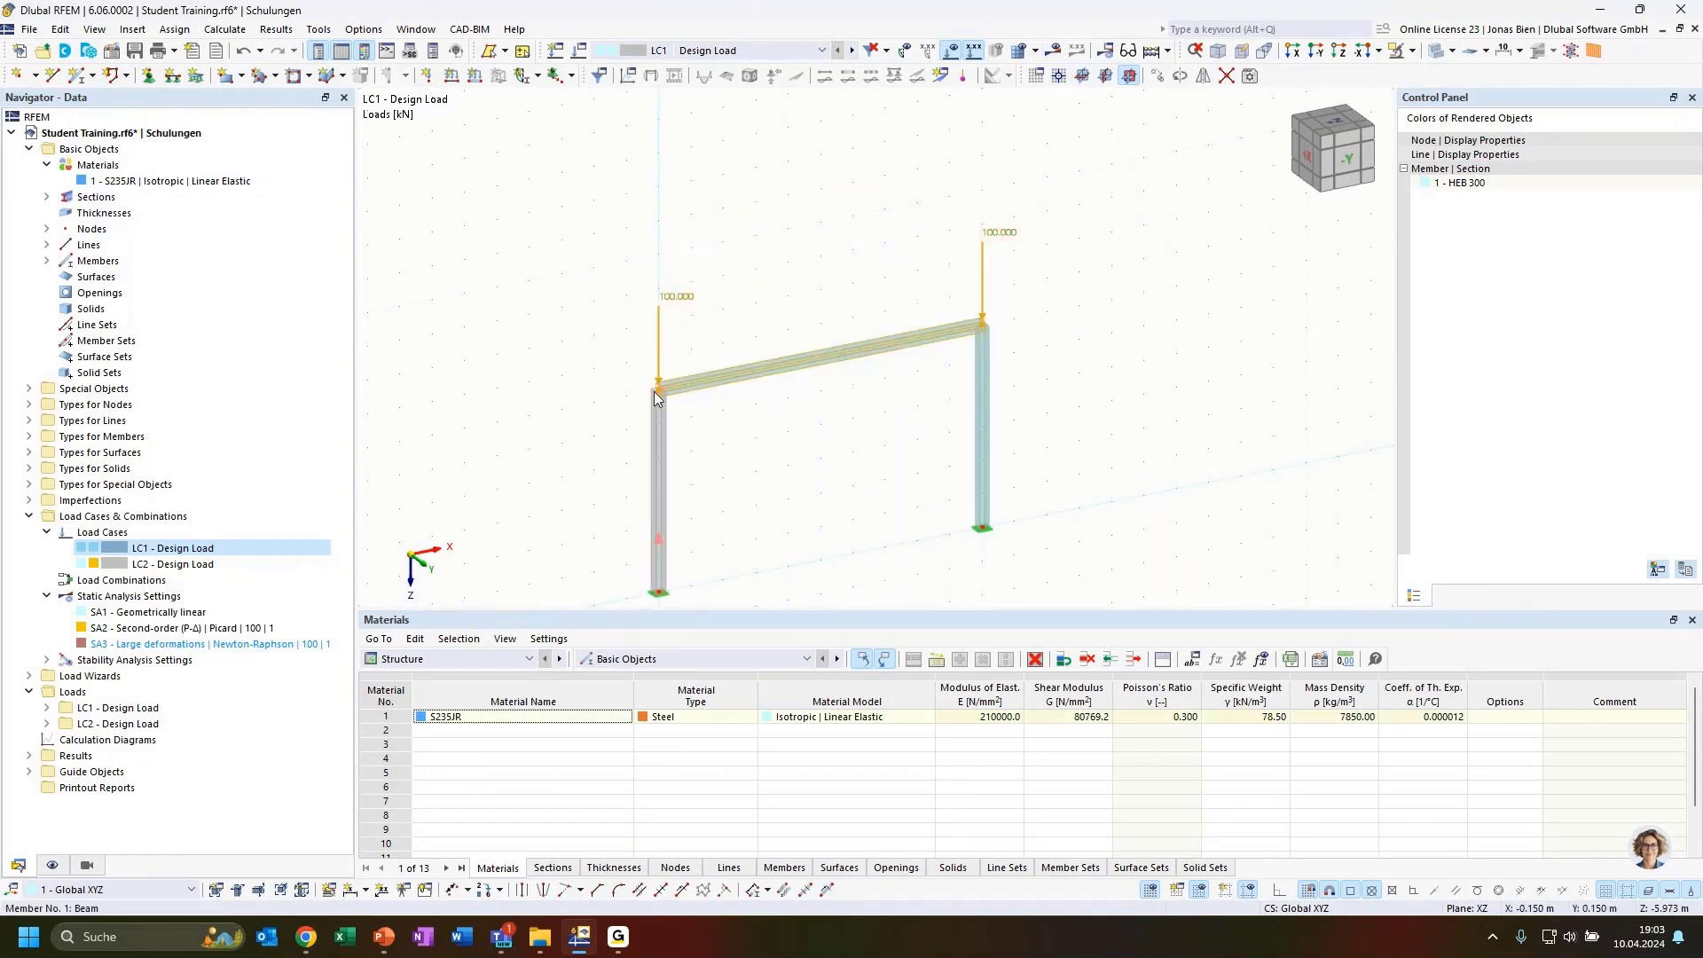
pyautogui.moveTo(658, 389); pyautogui.dragTo(658, 255)
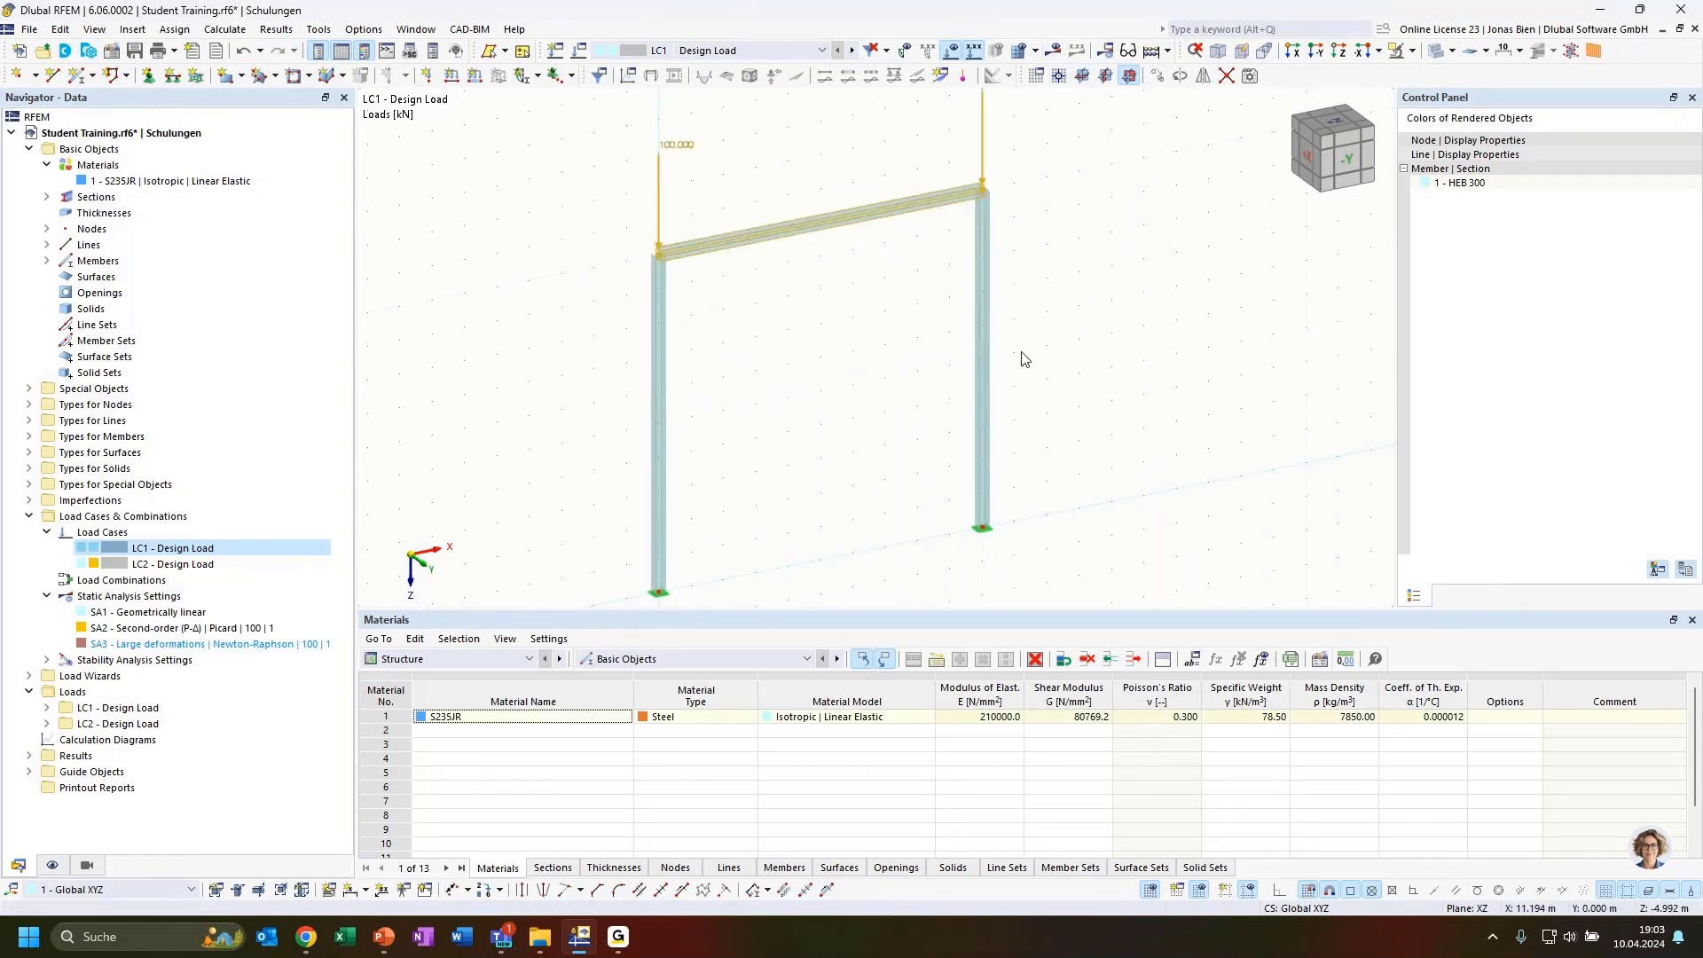
pyautogui.click(1125, 379)
pyautogui.keyDown('ctrl'); pyautogui.moveTo(1204, 392); pyautogui.dragTo(1151, 407, button='middle'); pyautogui.keyUp('ctrl')
pyautogui.scroll(-1, 1151, 385)
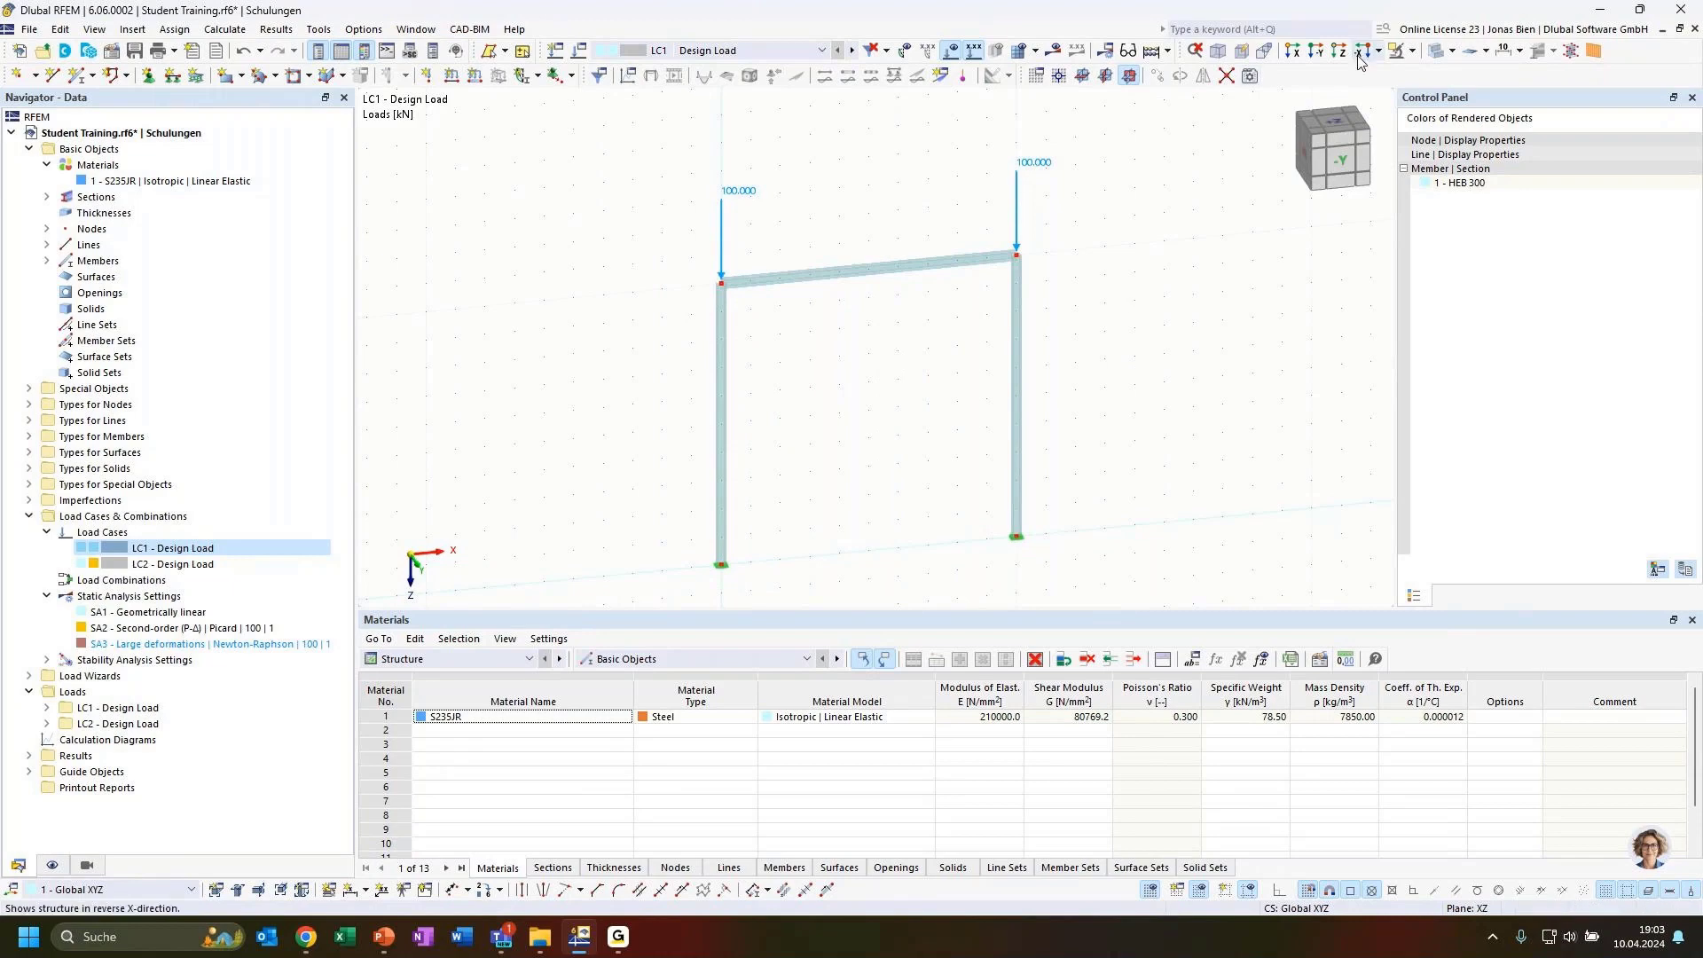
# Calculate the frame and list the critical load factors from the stability analysis of LC1
pyautogui.click(1056, 52)
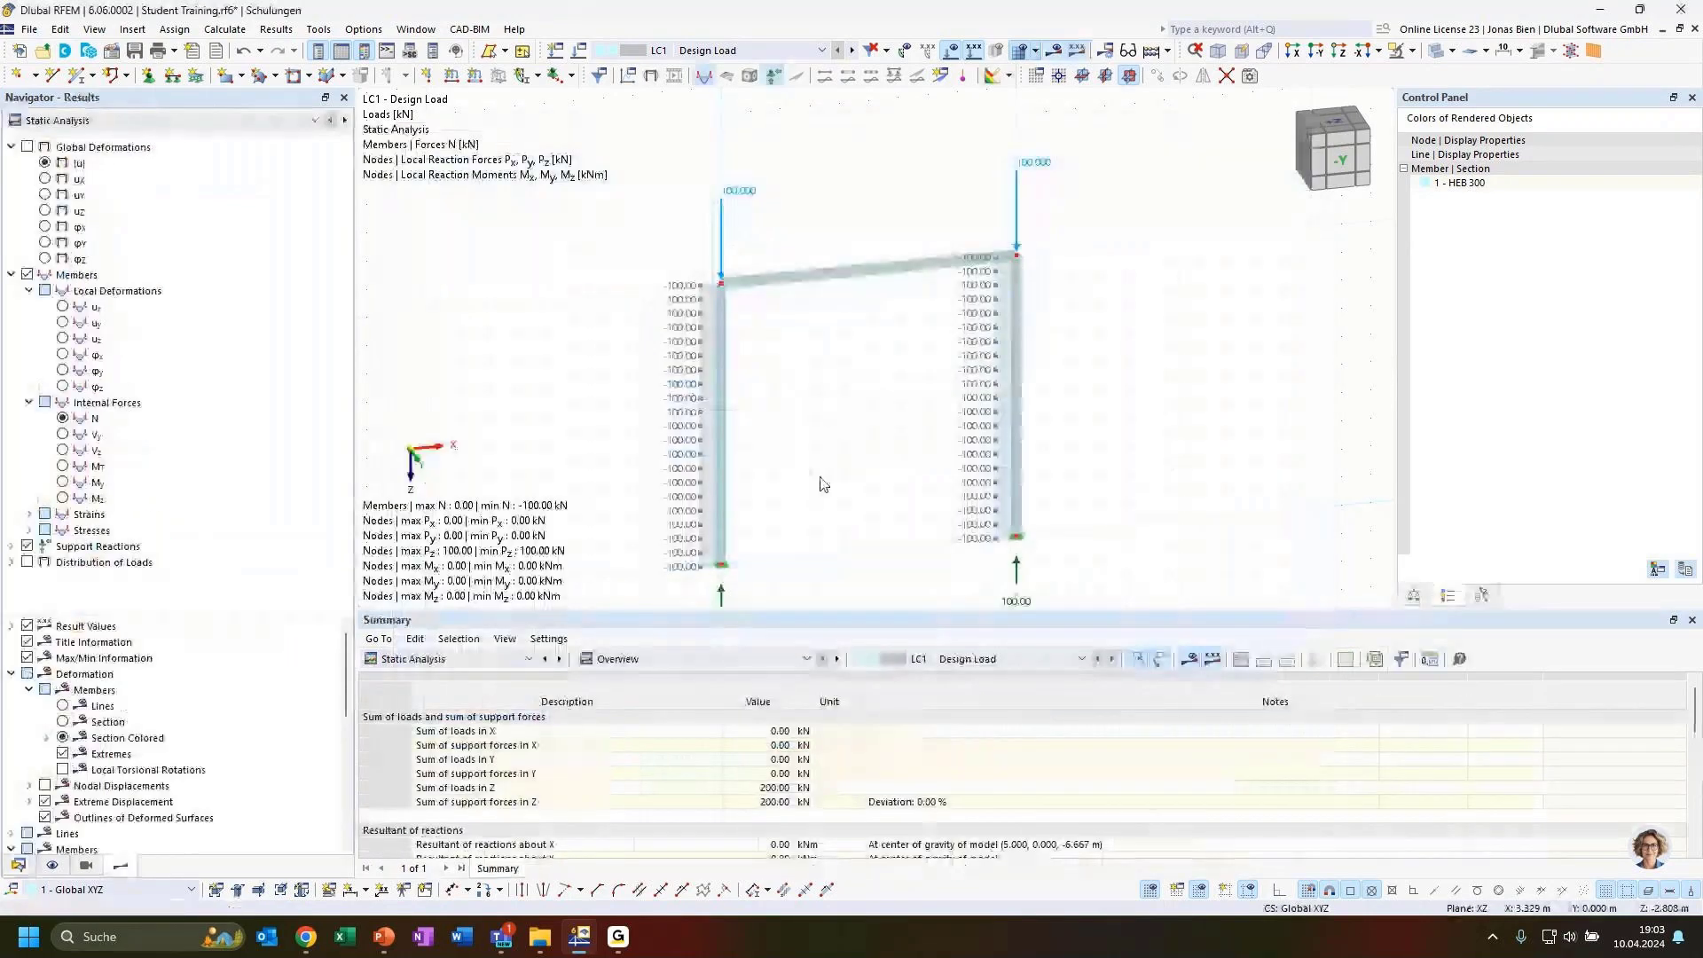
pyautogui.click(459, 660)
pyautogui.click(419, 788)
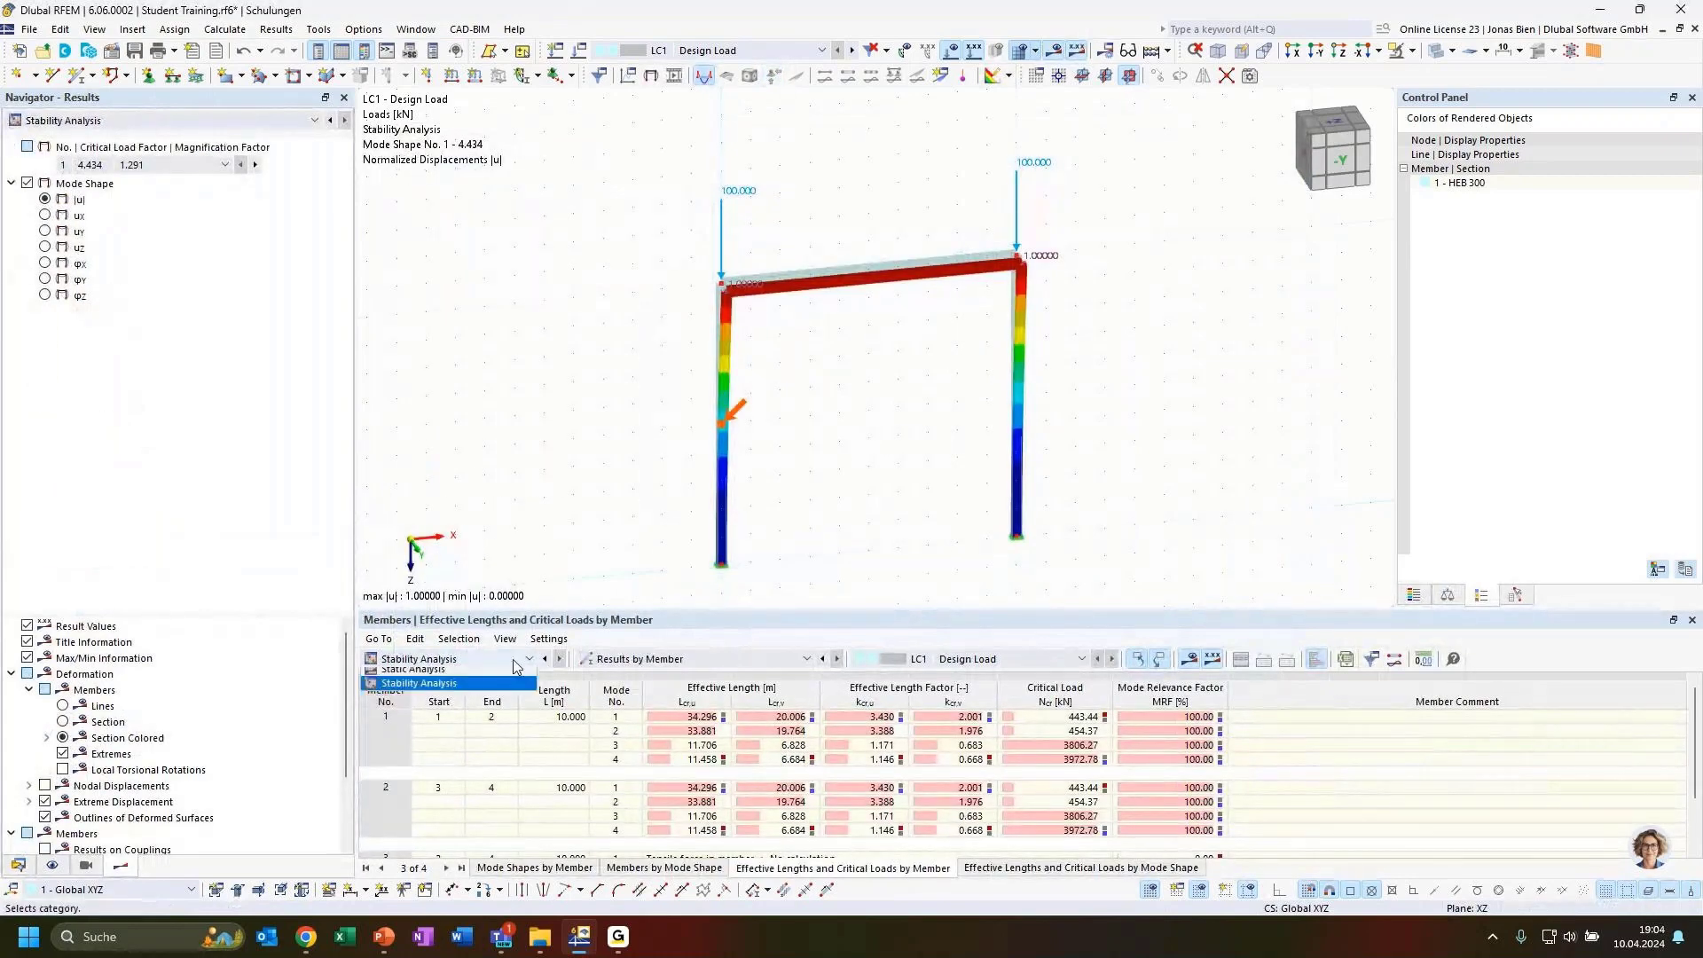
pyautogui.click(452, 659)
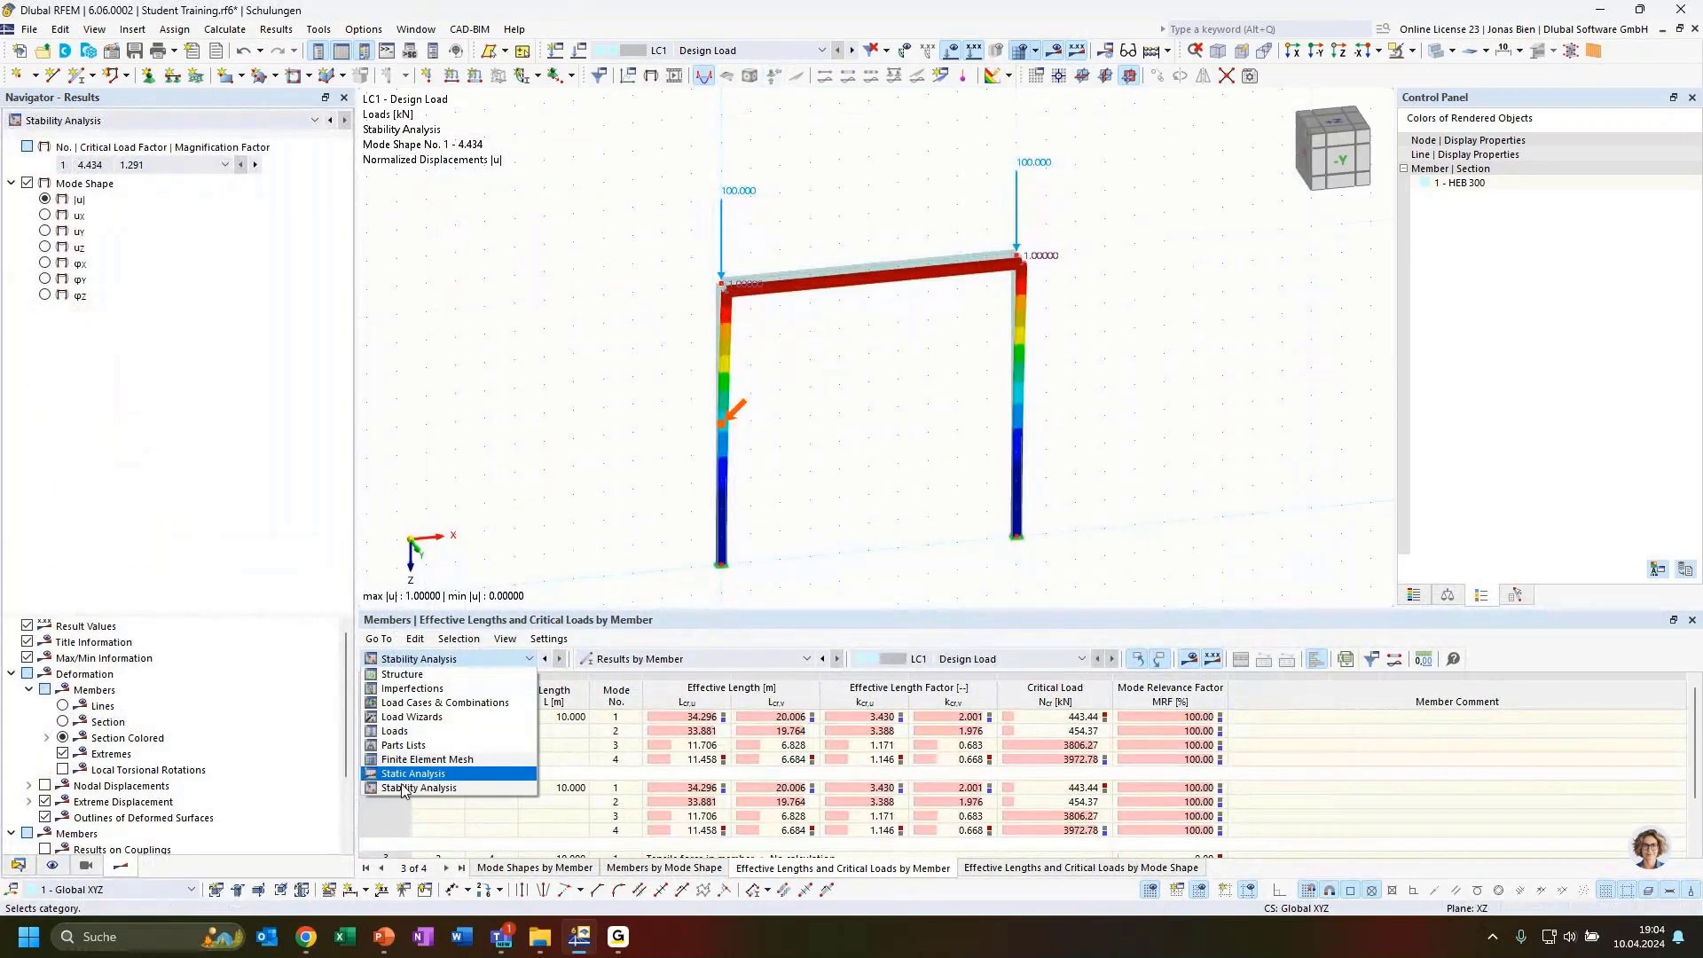
pyautogui.click(419, 788)
pyautogui.click(692, 659)
pyautogui.click(621, 703)
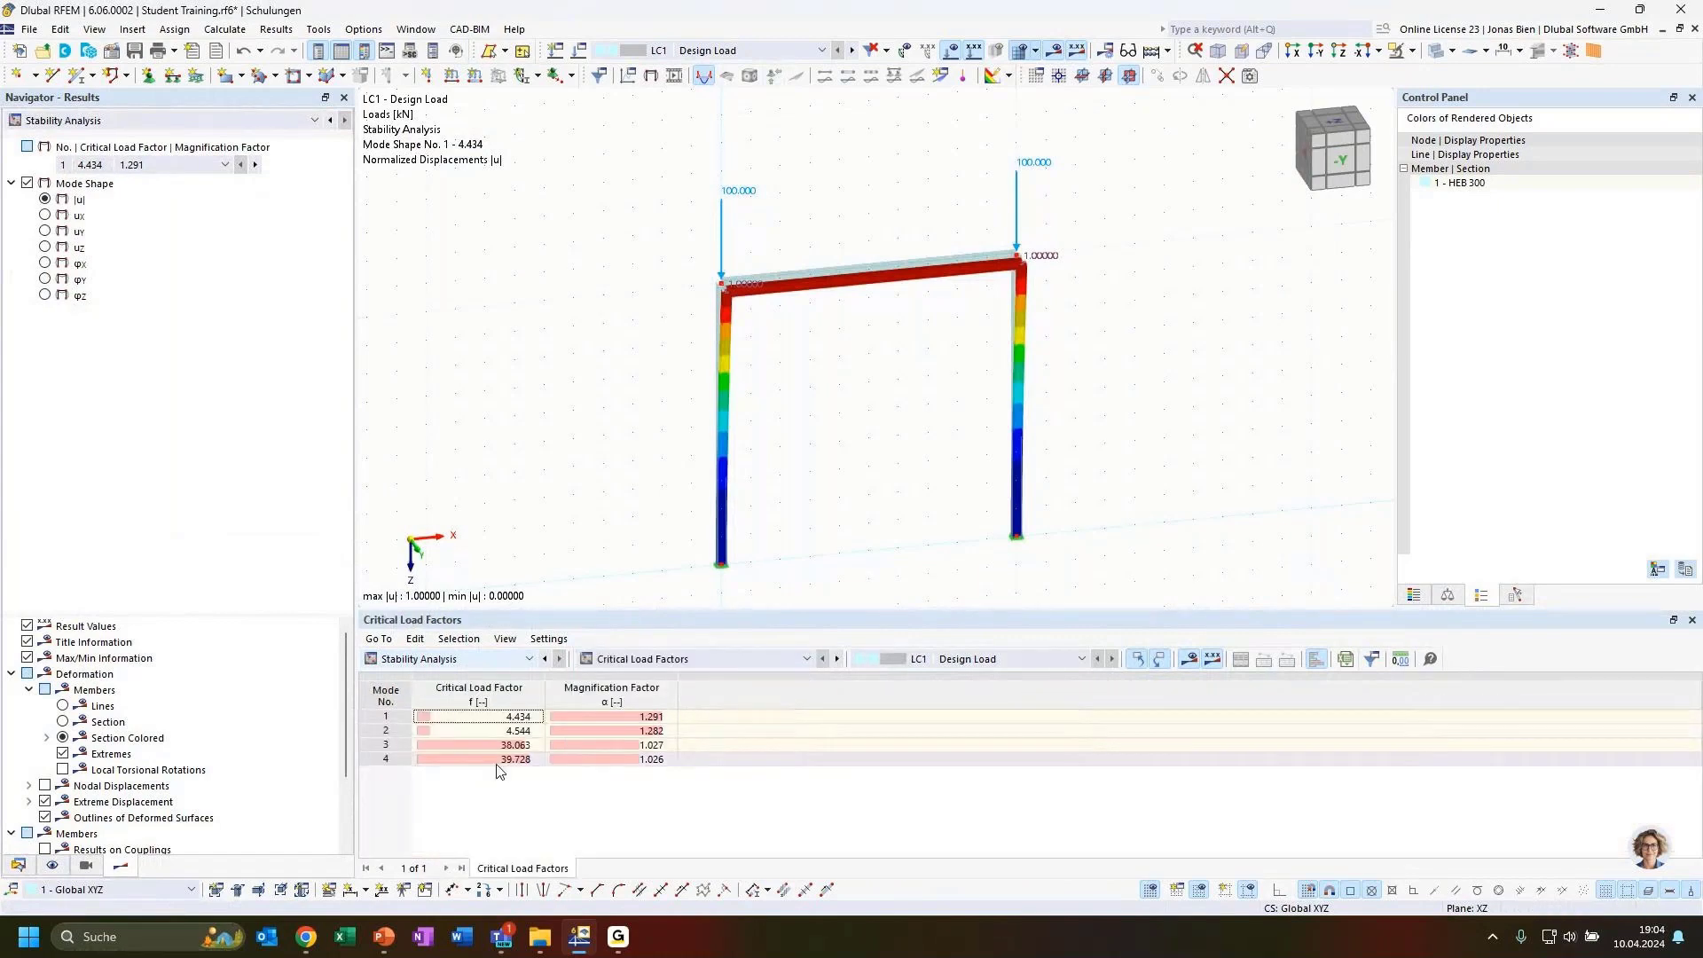
# Examine mode shapes 1, 2 and 3 of the frame, rotating the model to compare out-of-plane and in-plane buckling
pyautogui.click(525, 717)
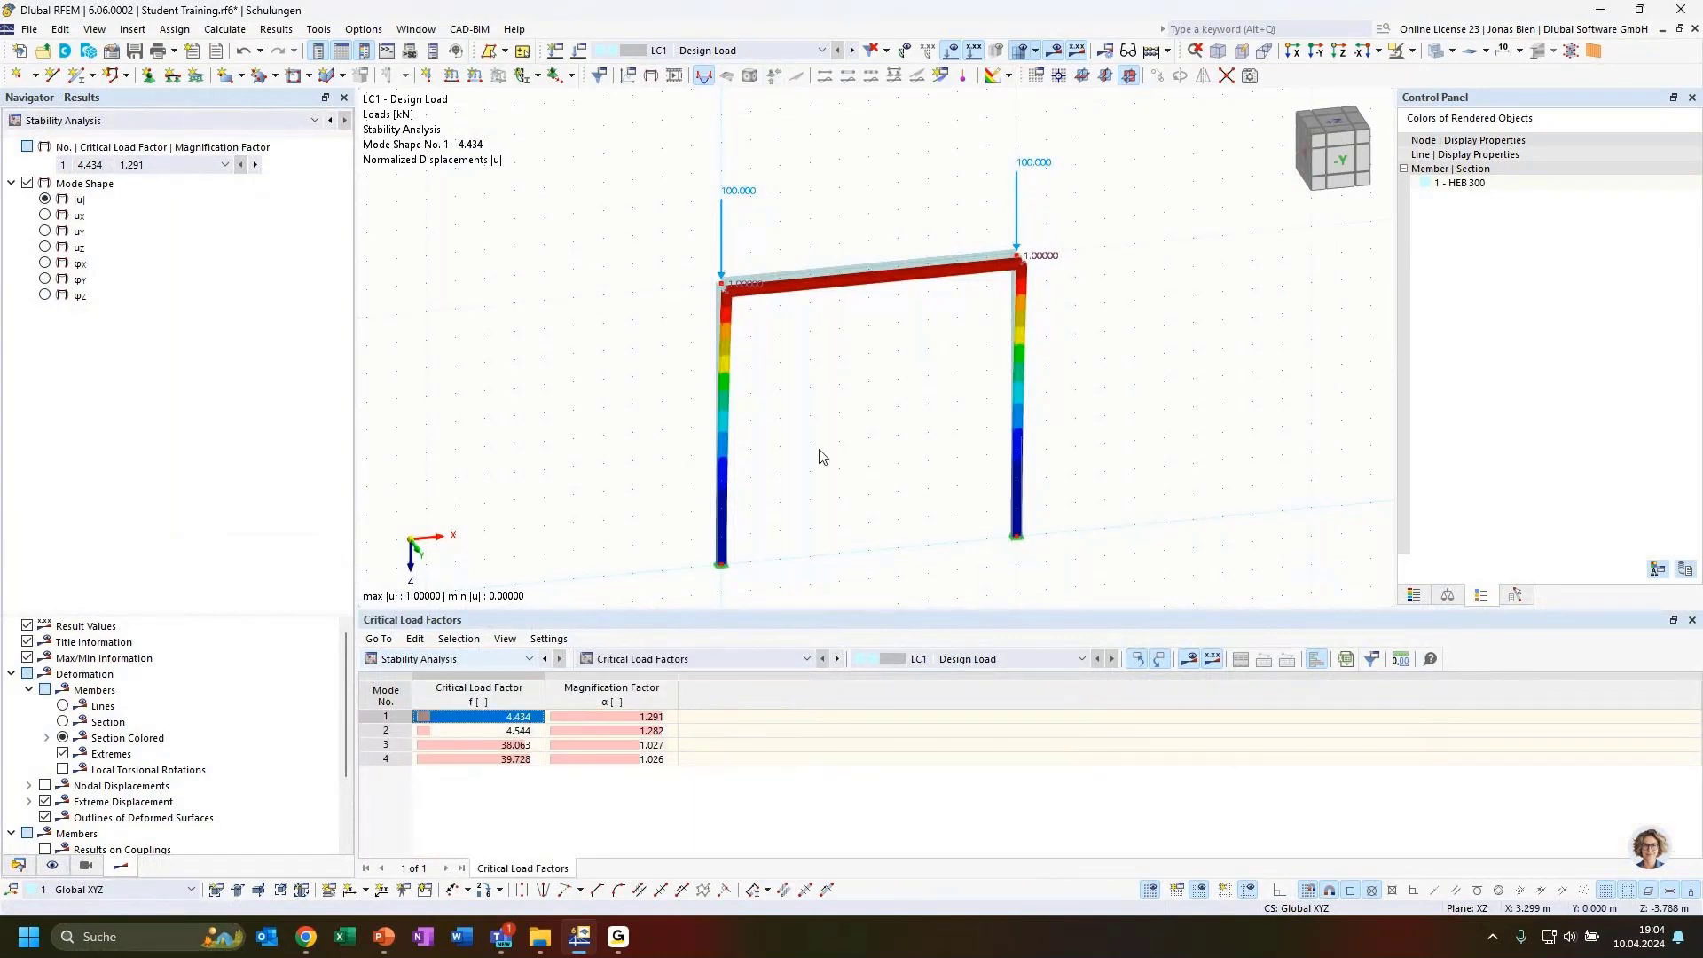
pyautogui.keyDown('ctrl'); pyautogui.moveTo(818, 456); pyautogui.dragTo(847, 454, button='middle'); pyautogui.keyUp('ctrl')
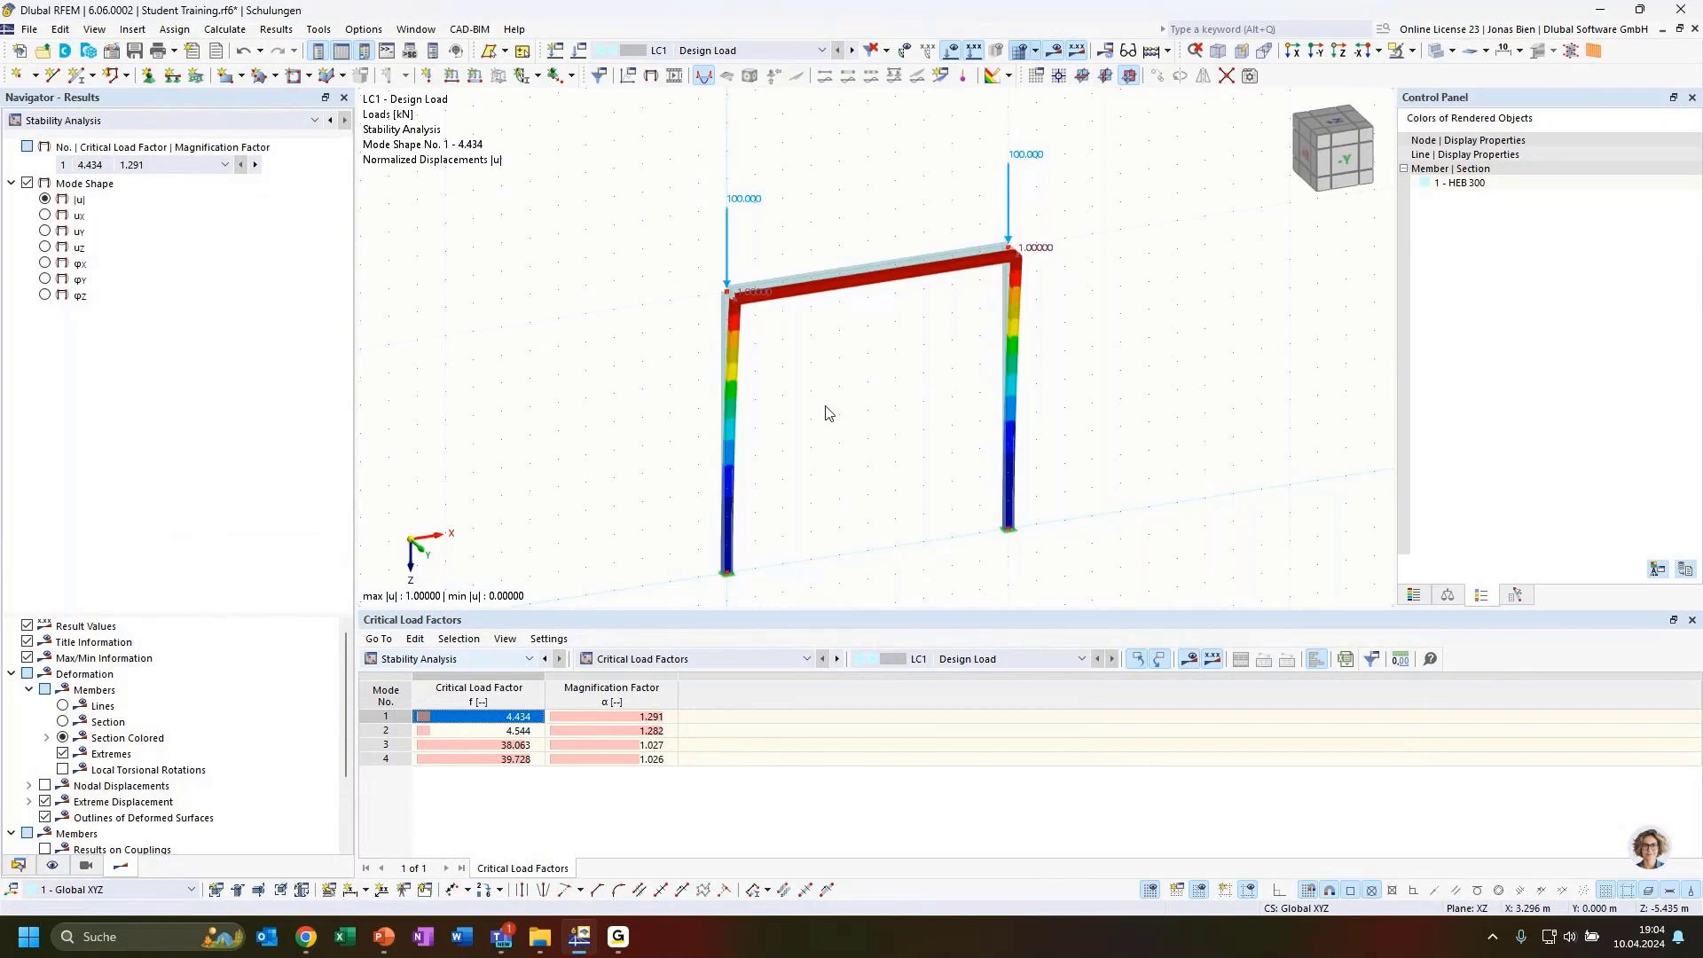
pyautogui.keyDown('ctrl'); pyautogui.moveTo(828, 411); pyautogui.dragTo(1018, 376, button='middle'); pyautogui.keyUp('ctrl')
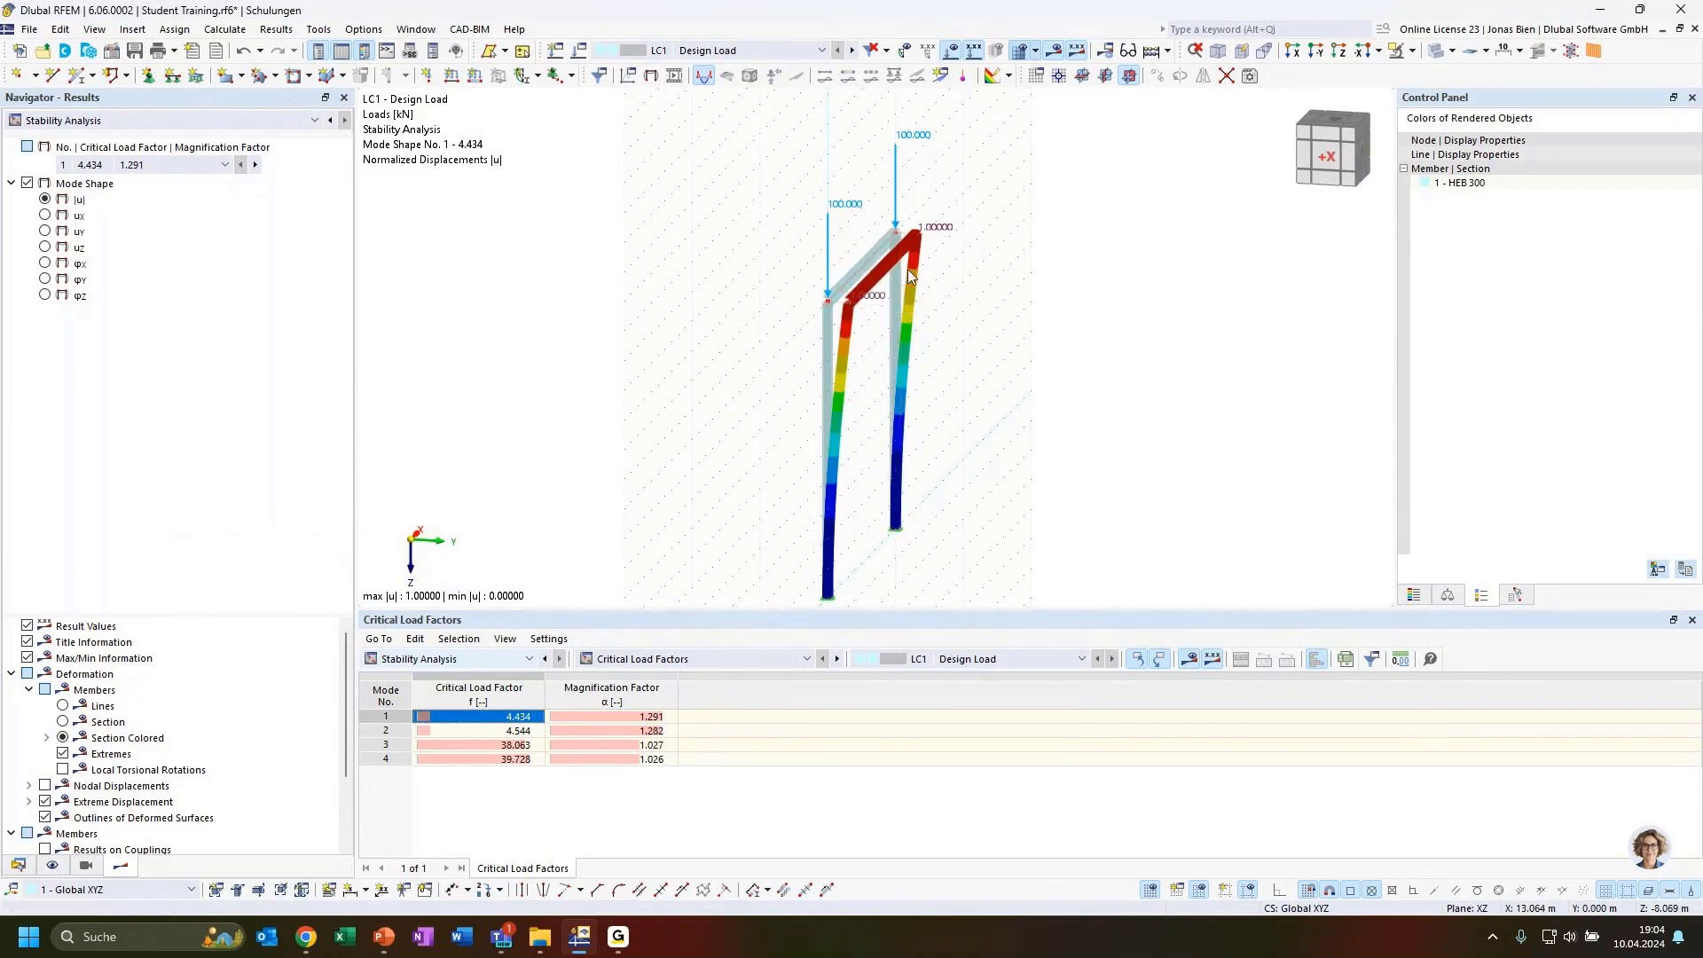
pyautogui.keyDown('ctrl'); pyautogui.moveTo(959, 435); pyautogui.dragTo(943, 460, button='middle'); pyautogui.keyUp('ctrl')
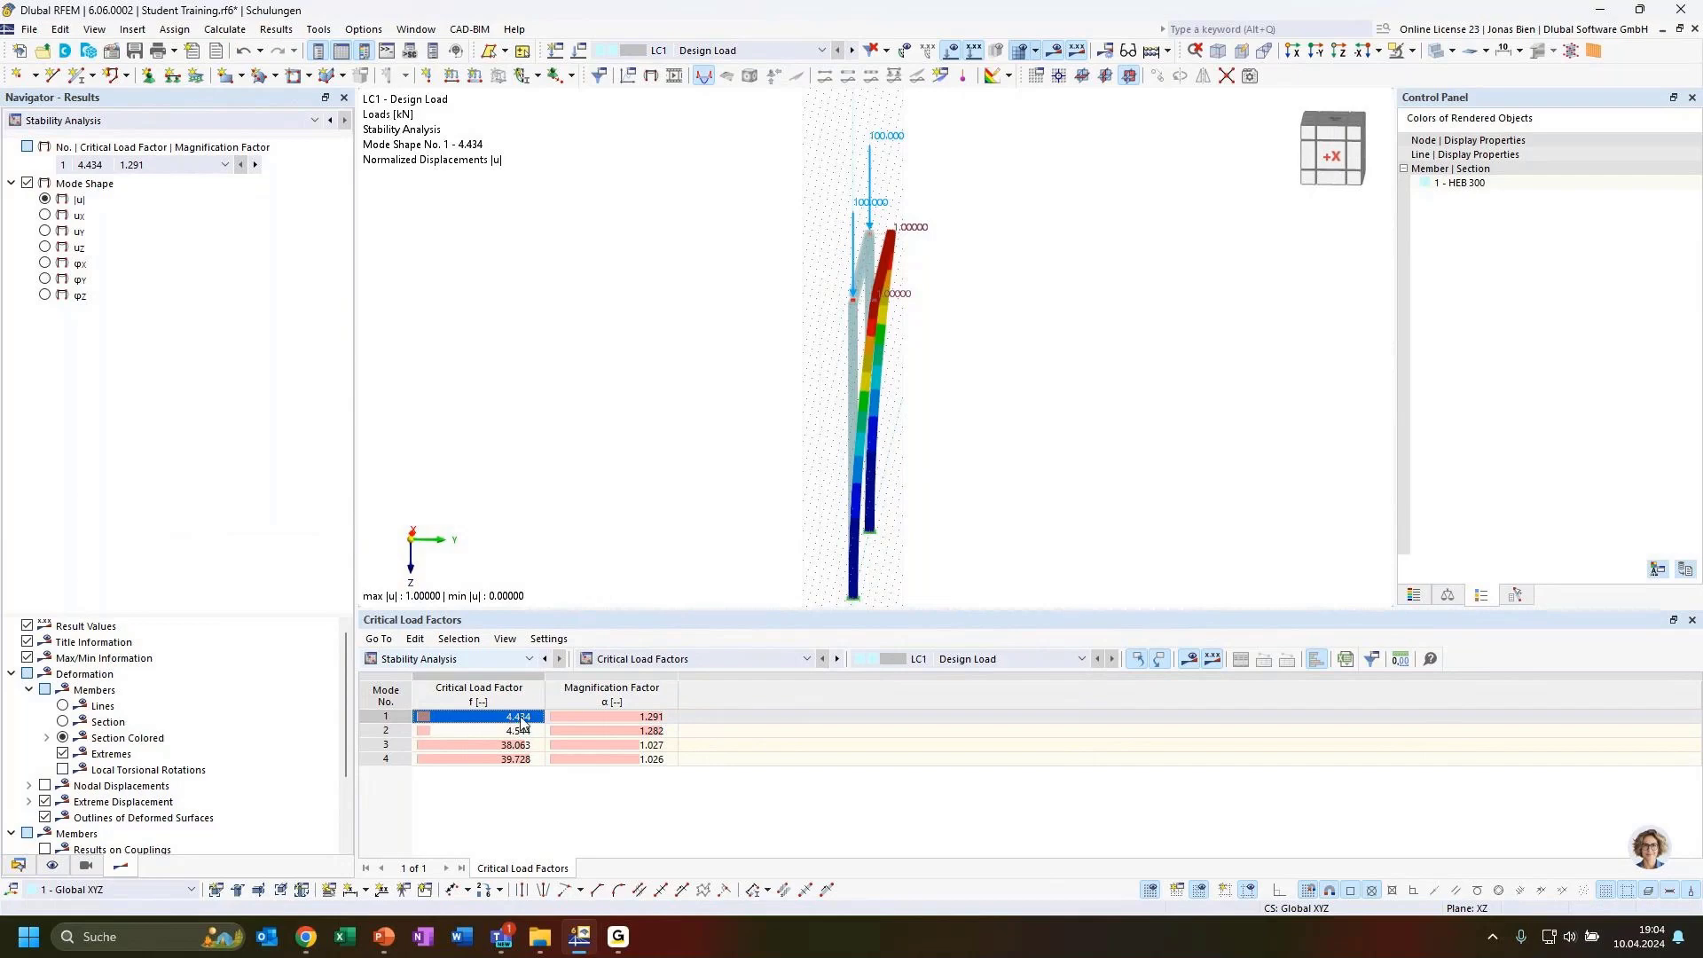
pyautogui.keyDown('ctrl'); pyautogui.moveTo(1093, 471); pyautogui.dragTo(986, 461, button='middle'); pyautogui.keyUp('ctrl')
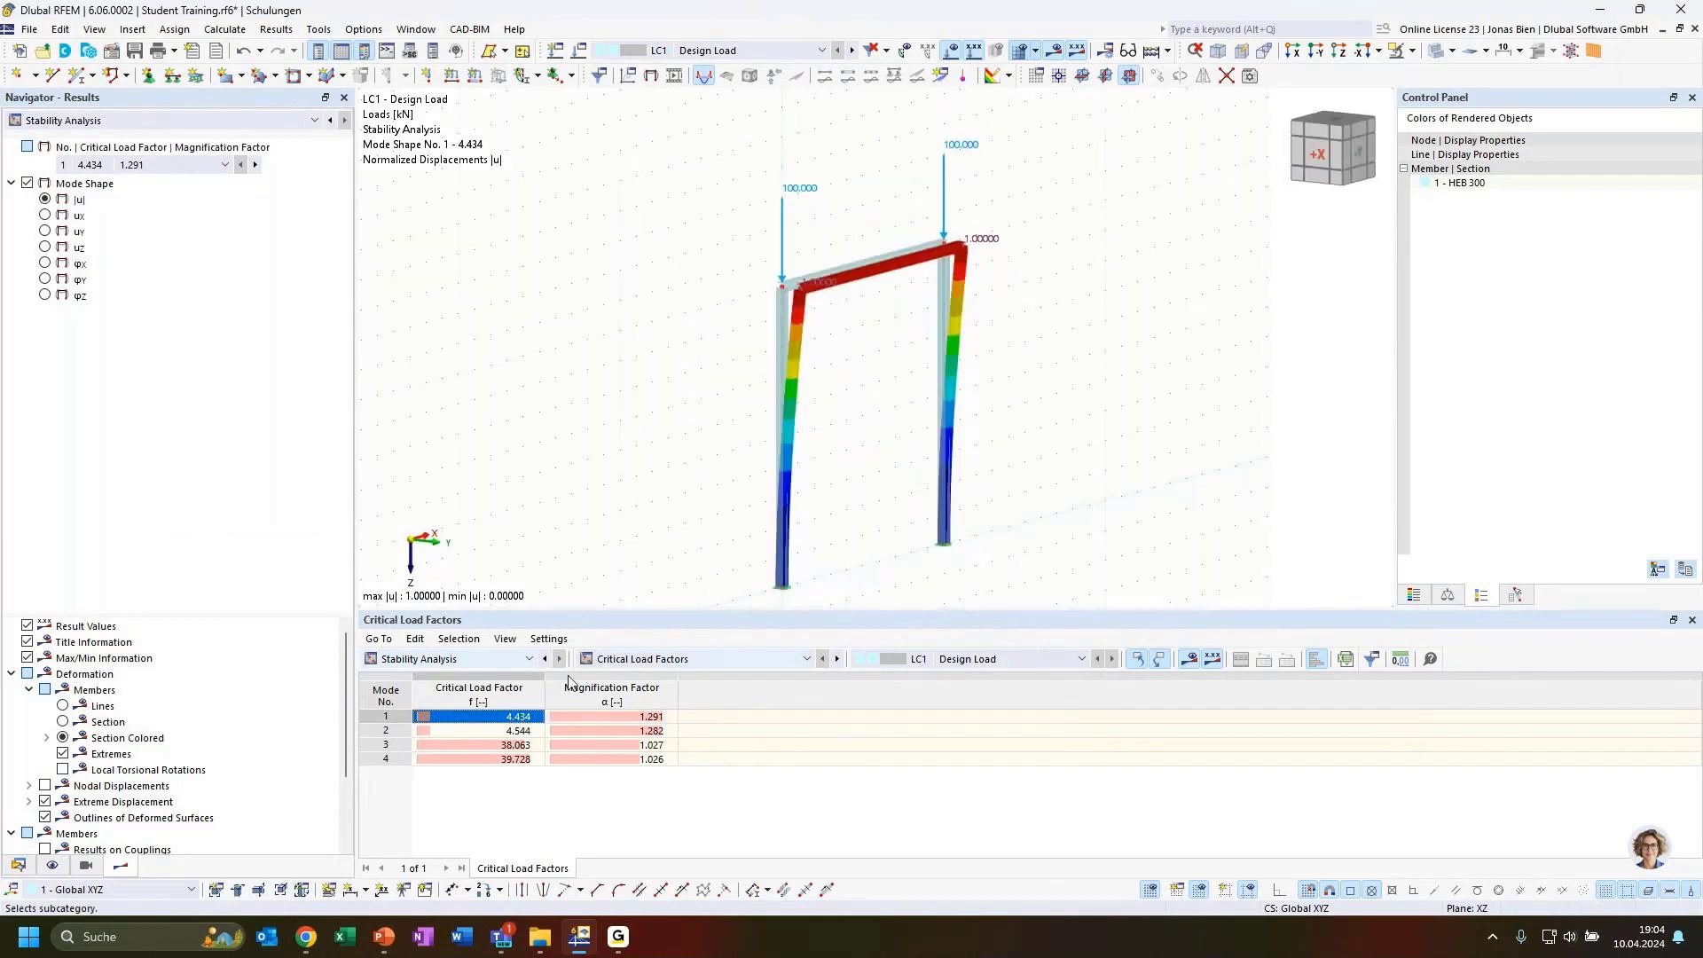
pyautogui.click(520, 731)
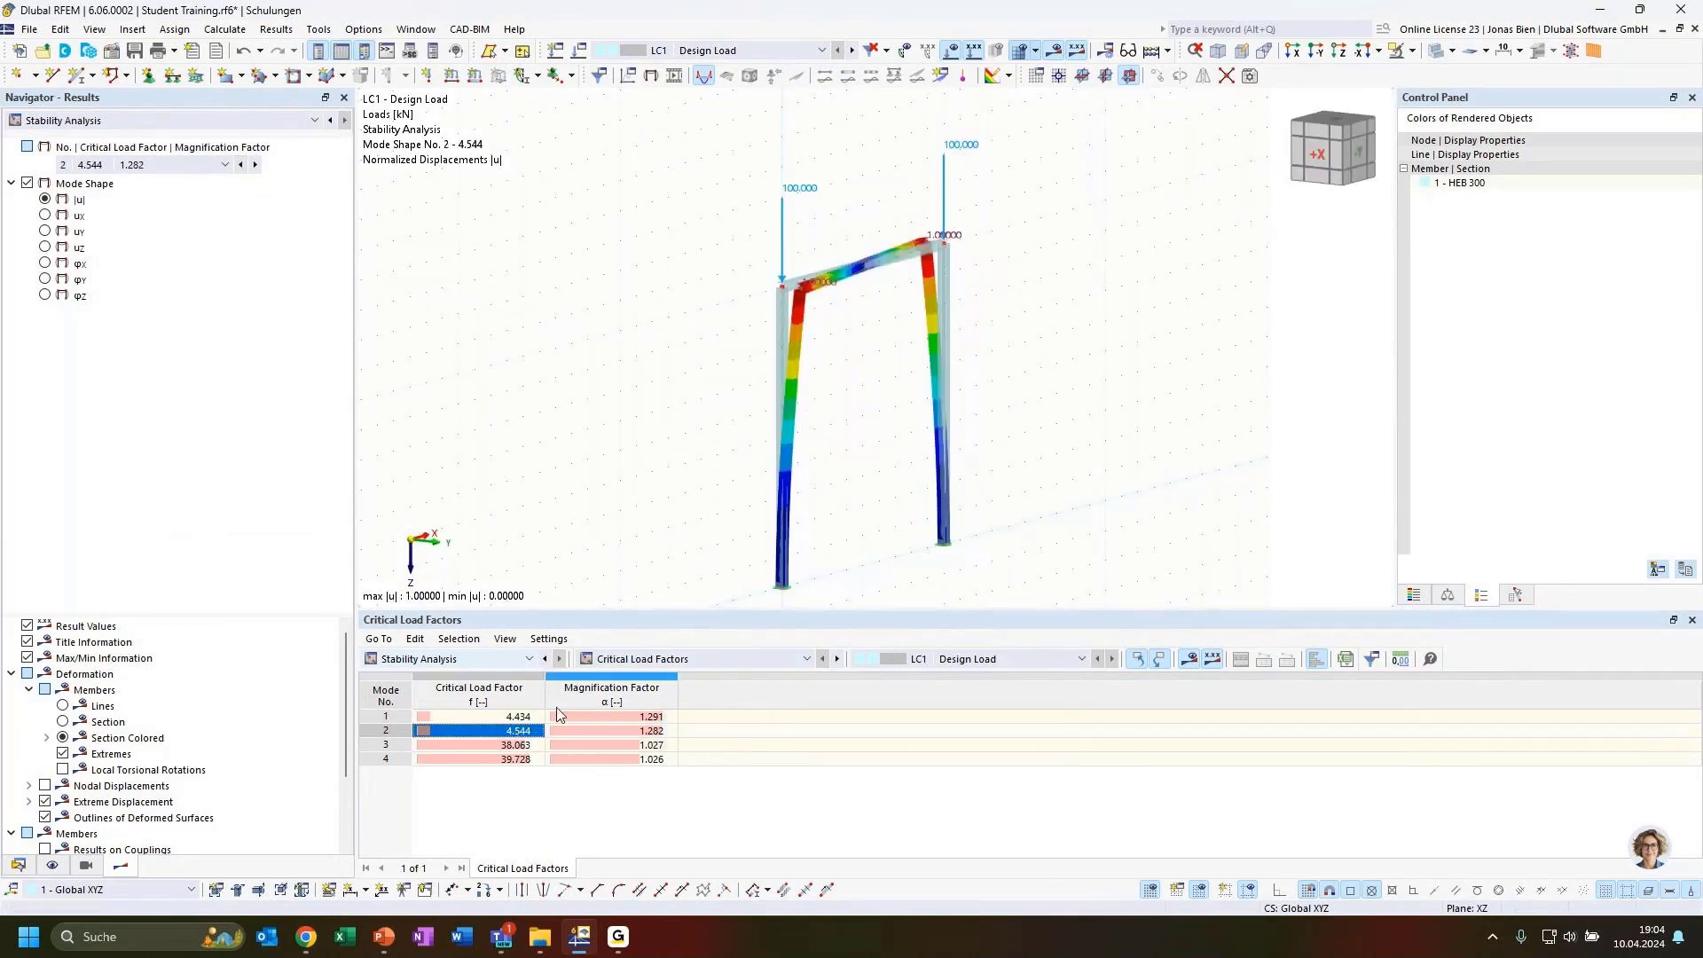
pyautogui.keyDown('ctrl'); pyautogui.moveTo(1078, 397); pyautogui.dragTo(1101, 468, button='middle'); pyautogui.keyUp('ctrl')
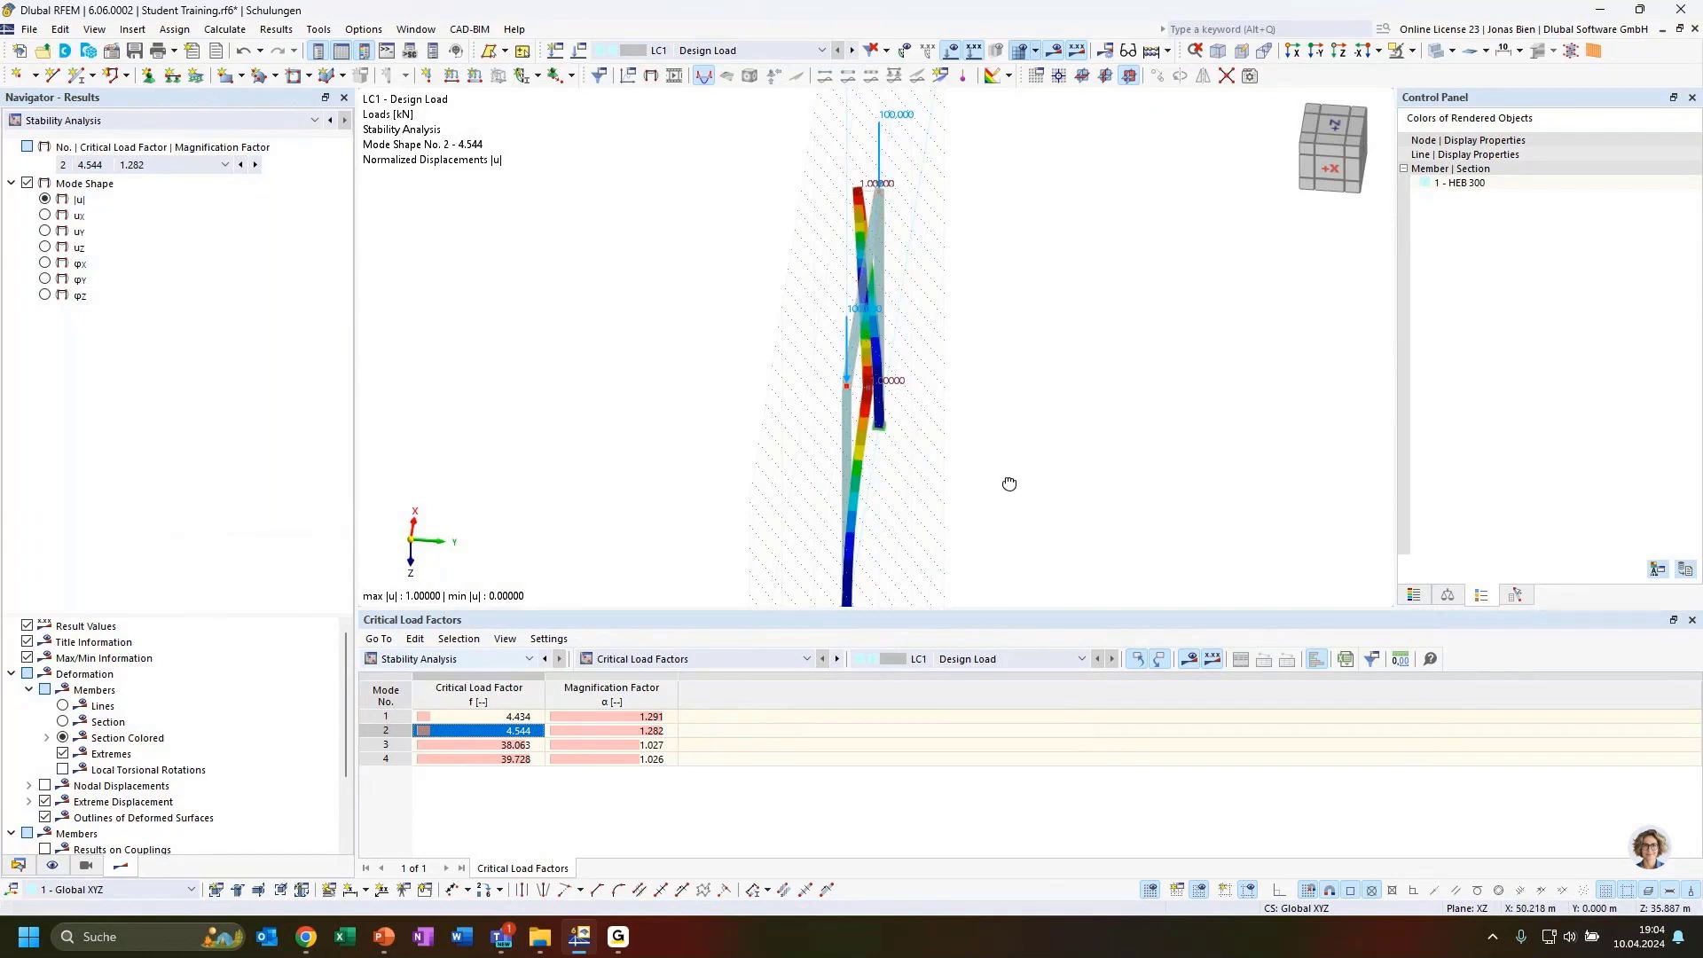
pyautogui.keyDown('ctrl'); pyautogui.moveTo(1007, 483); pyautogui.dragTo(962, 475, button='middle'); pyautogui.keyUp('ctrl')
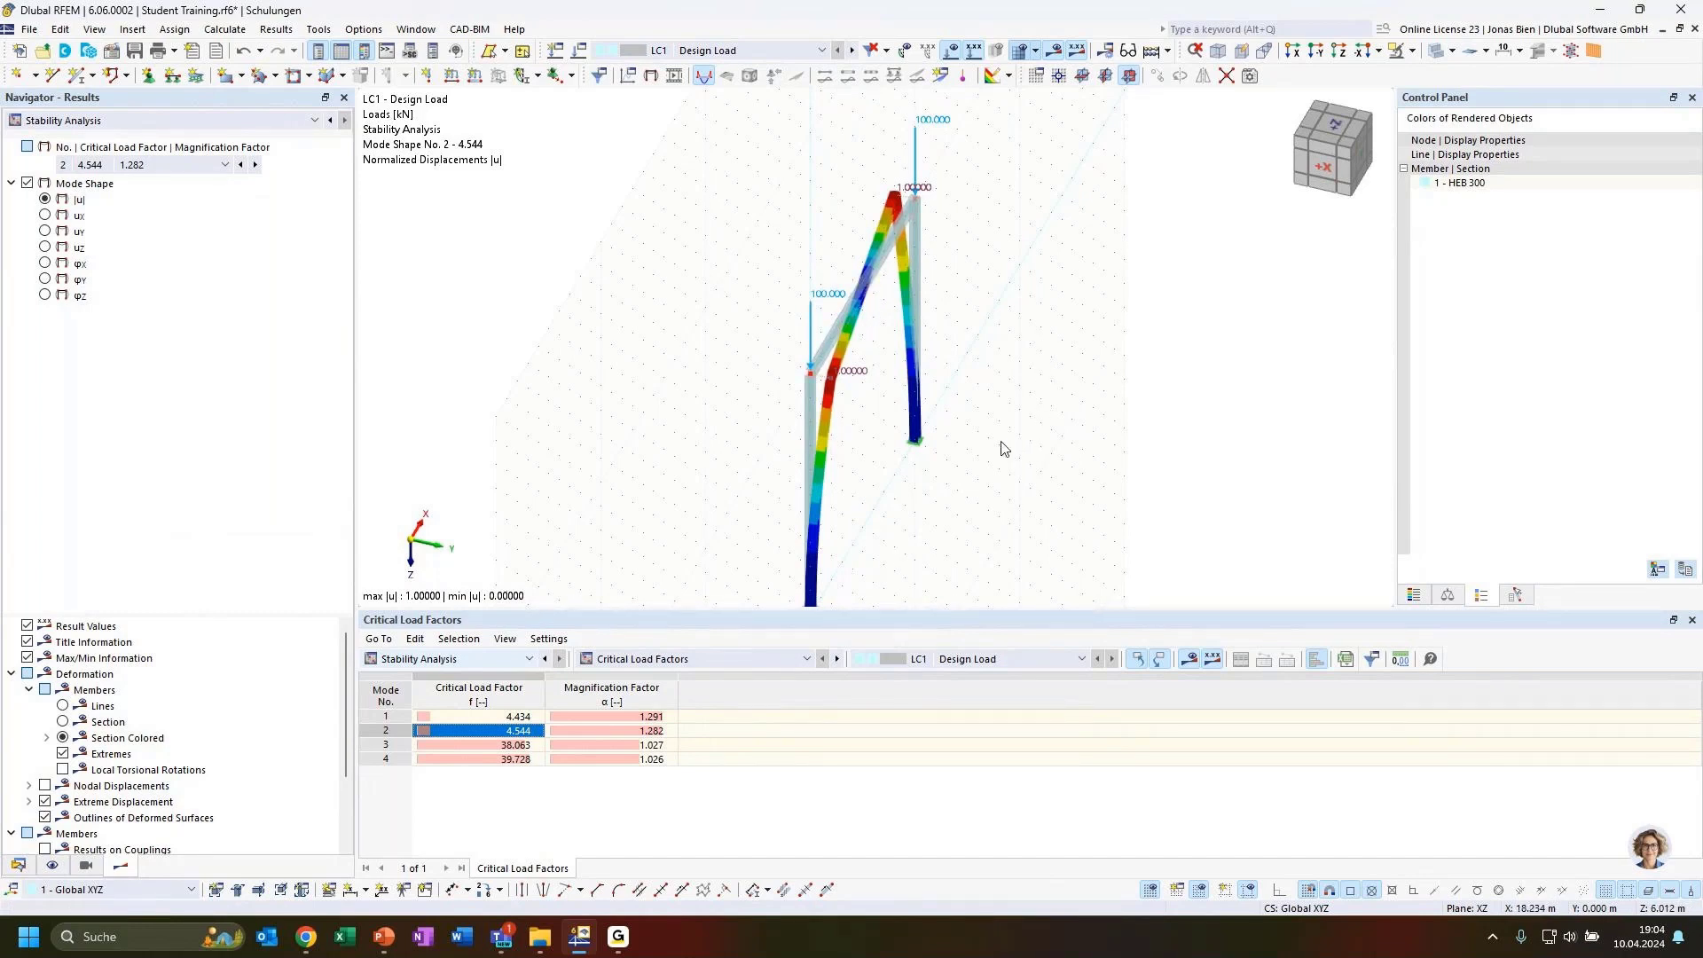
pyautogui.click(525, 745)
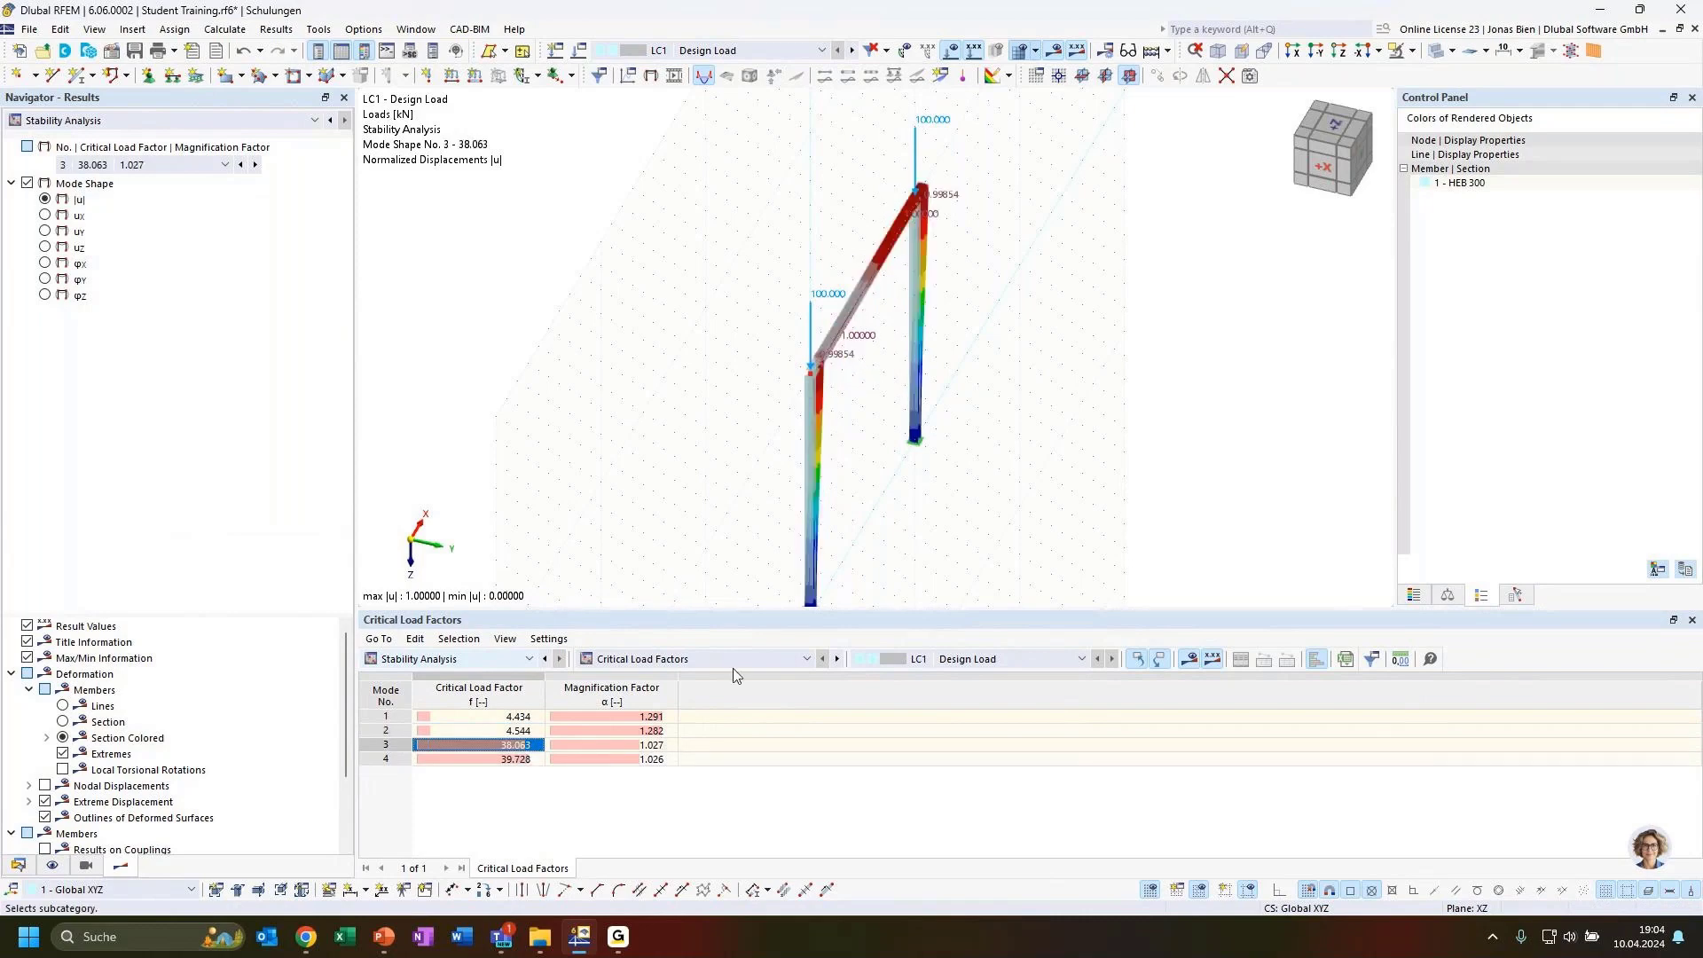
pyautogui.keyDown('ctrl'); pyautogui.moveTo(1019, 556); pyautogui.dragTo(779, 400, button='middle'); pyautogui.keyUp('ctrl')
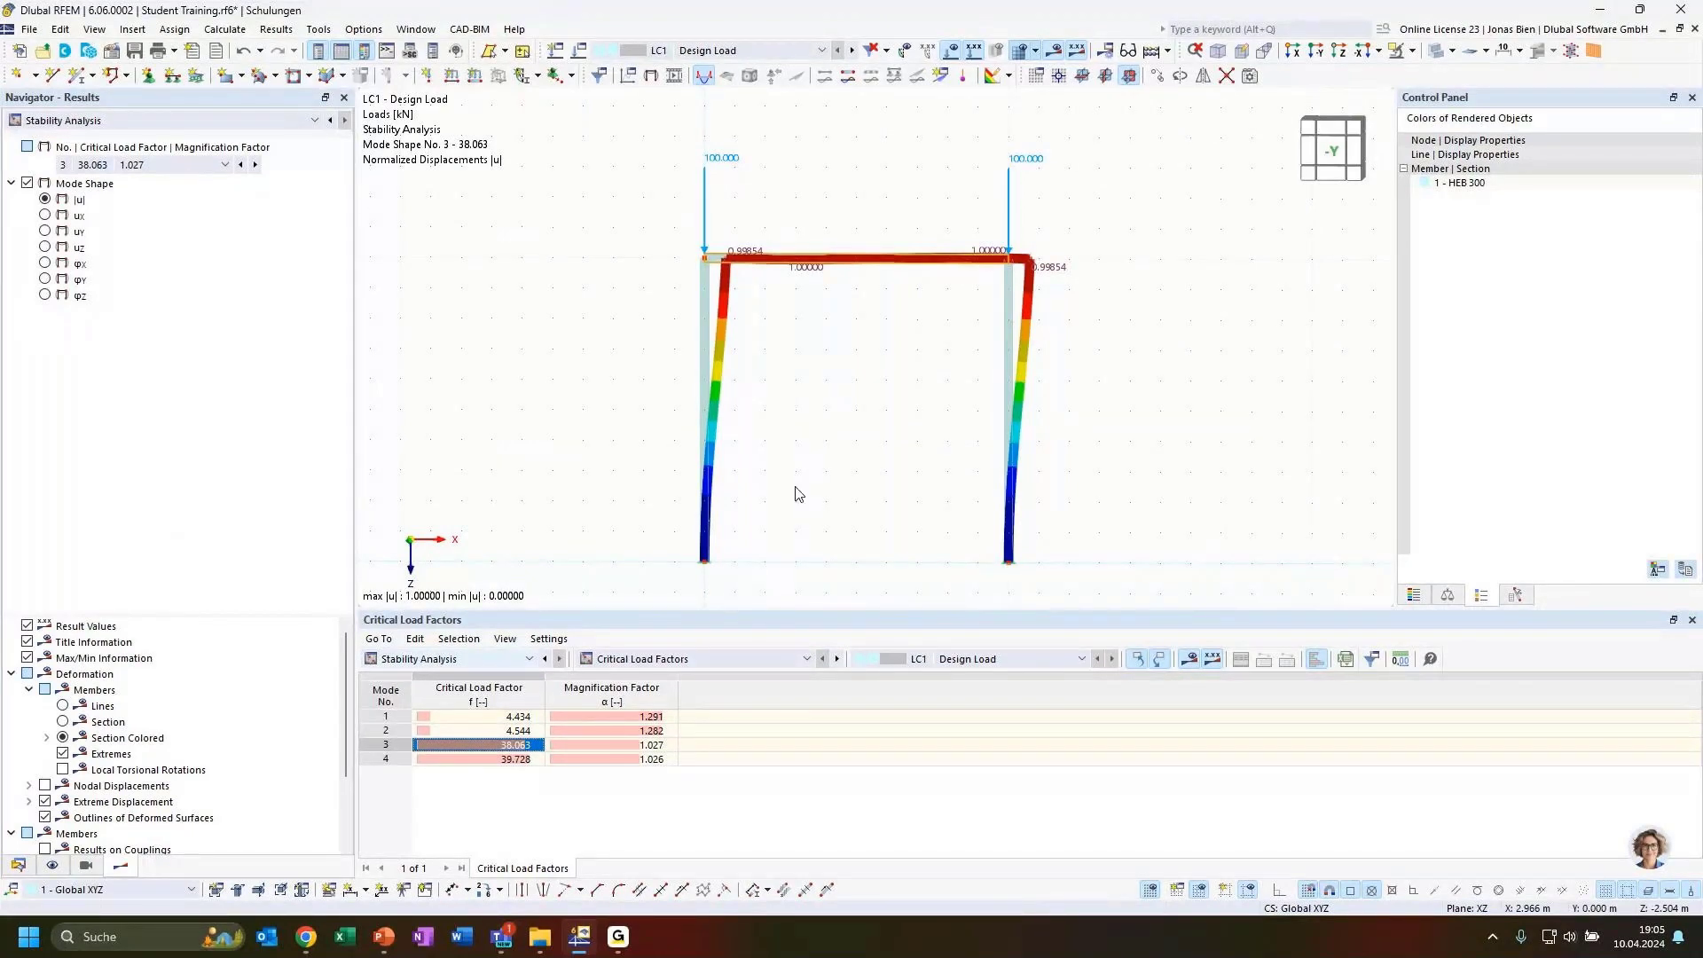
# Display the effective lengths and critical loads by member and examine the first column's mode 3 effective length factor kcr,u with its shape
pyautogui.click(670, 658)
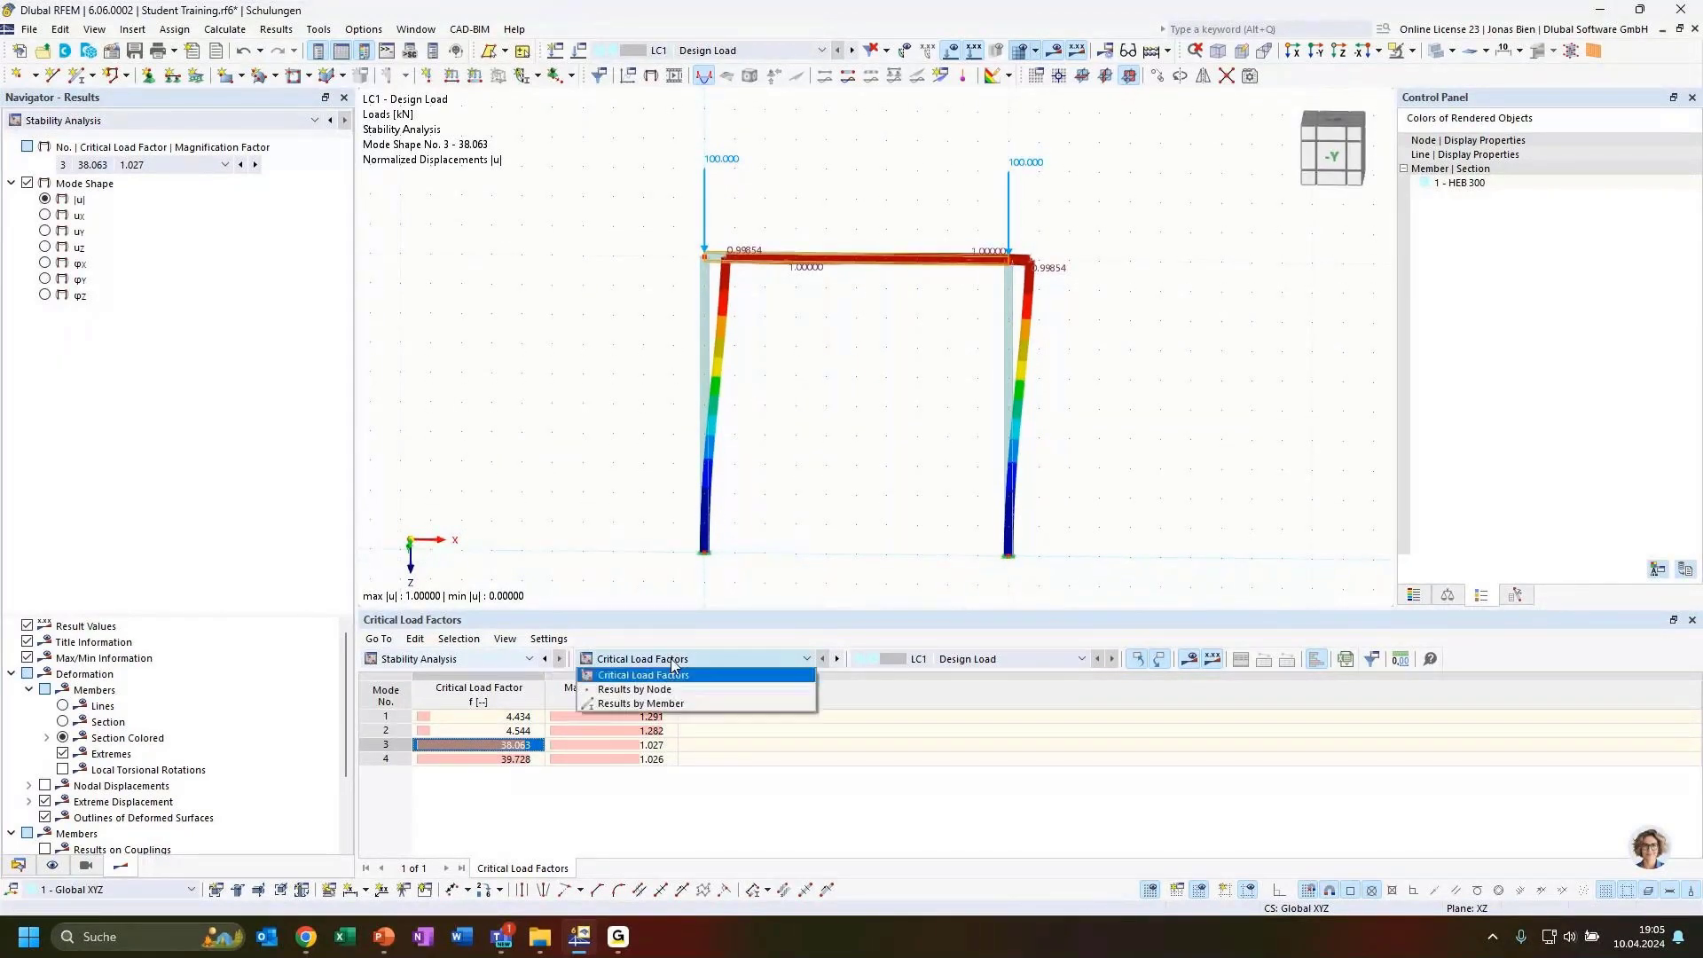
pyautogui.click(667, 705)
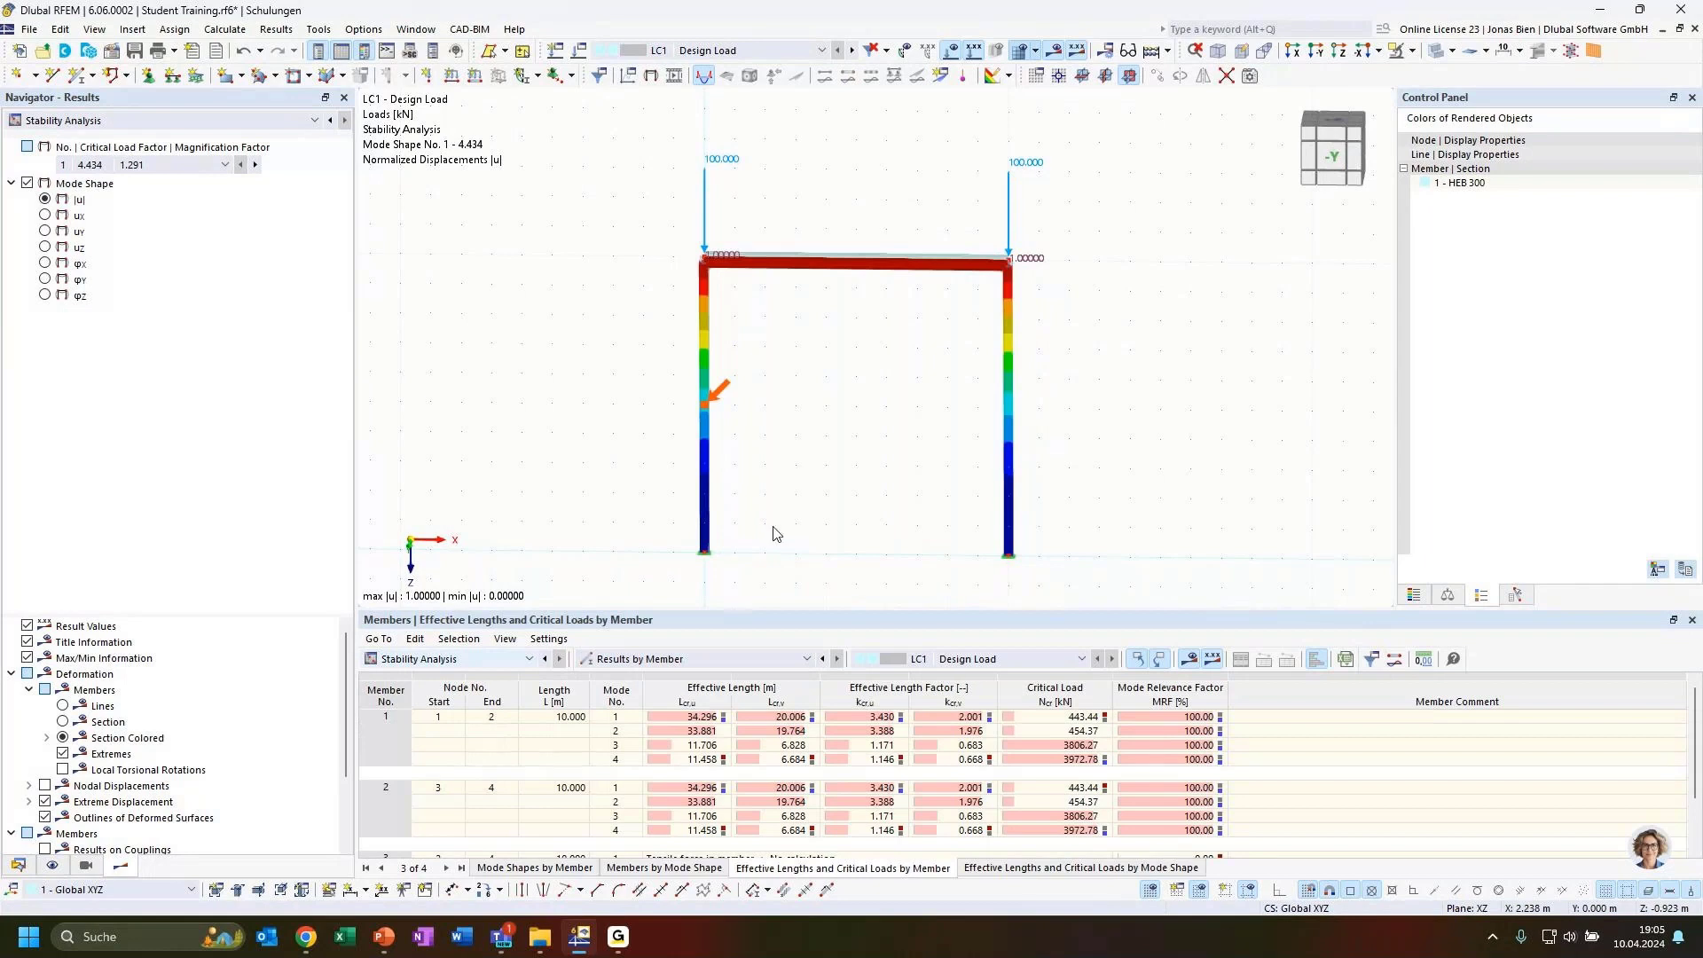
pyautogui.click(708, 747)
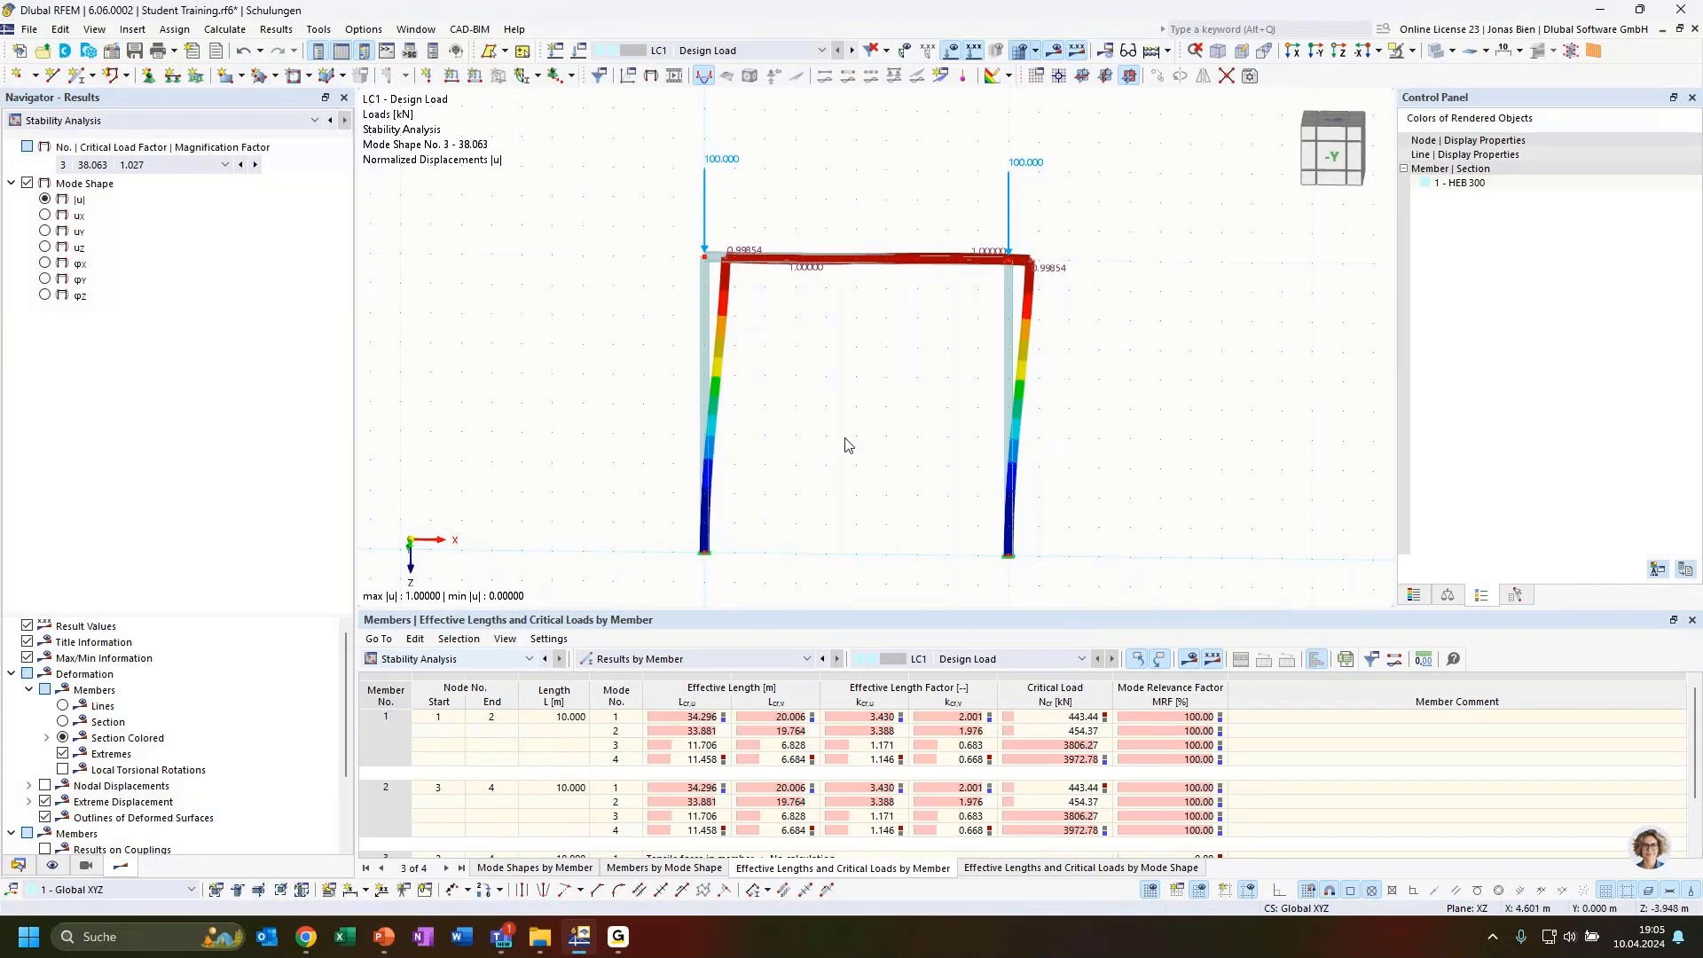
pyautogui.click(698, 717)
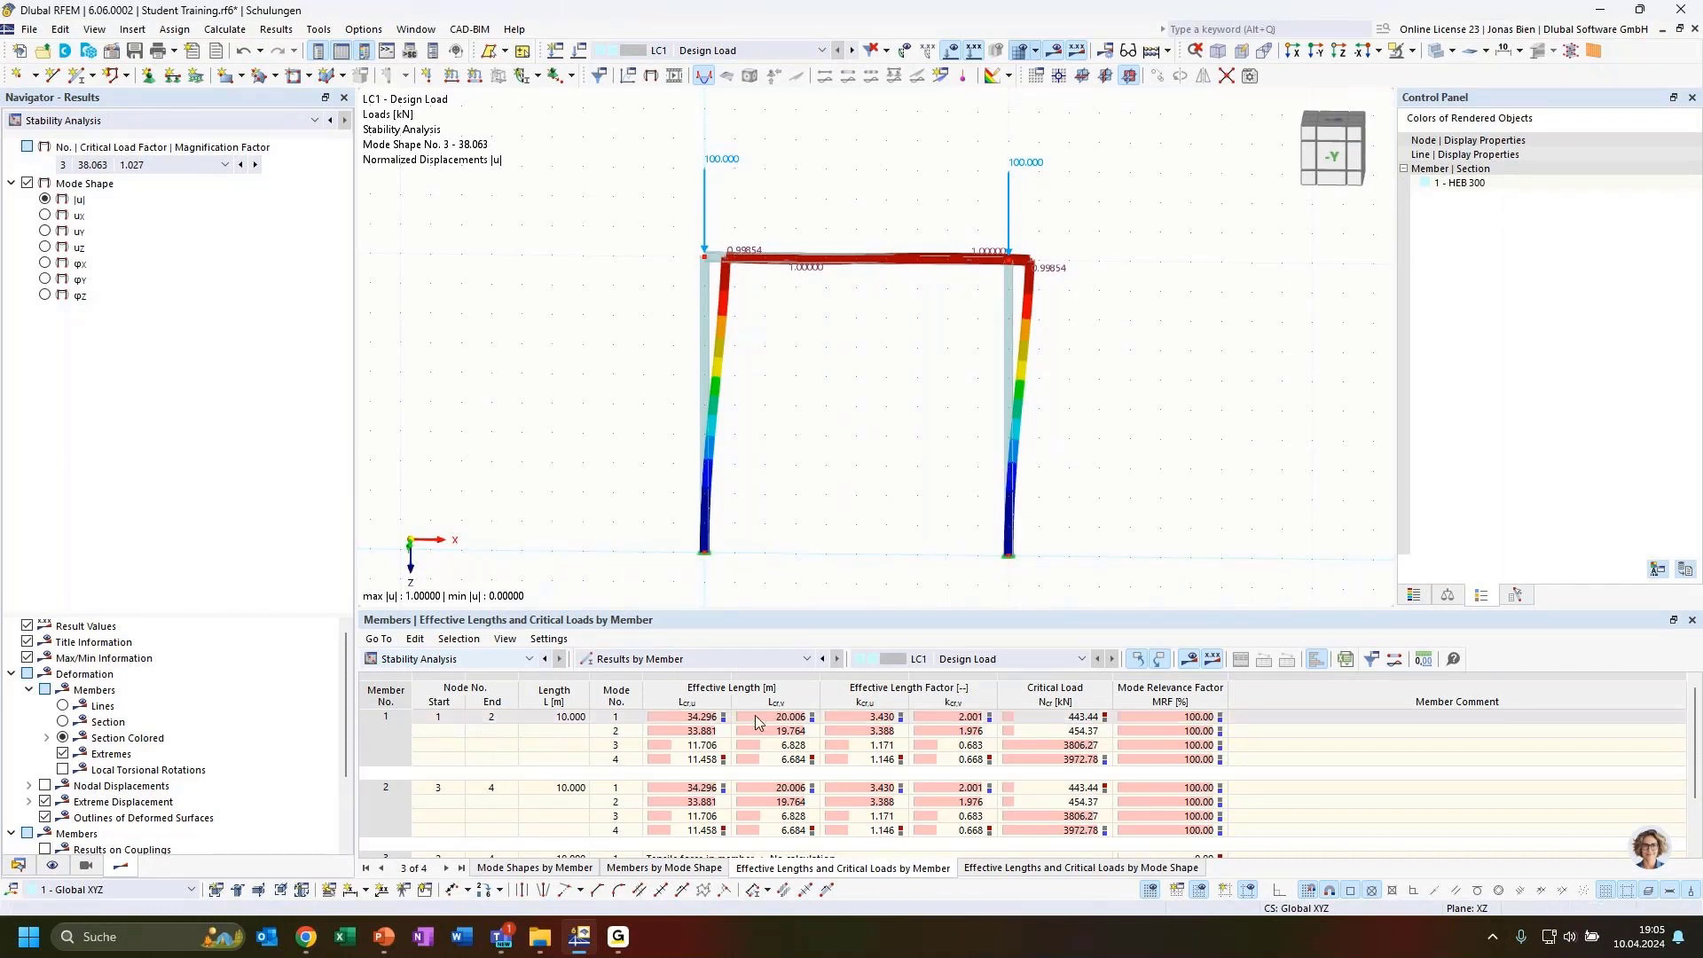
pyautogui.click(625, 753)
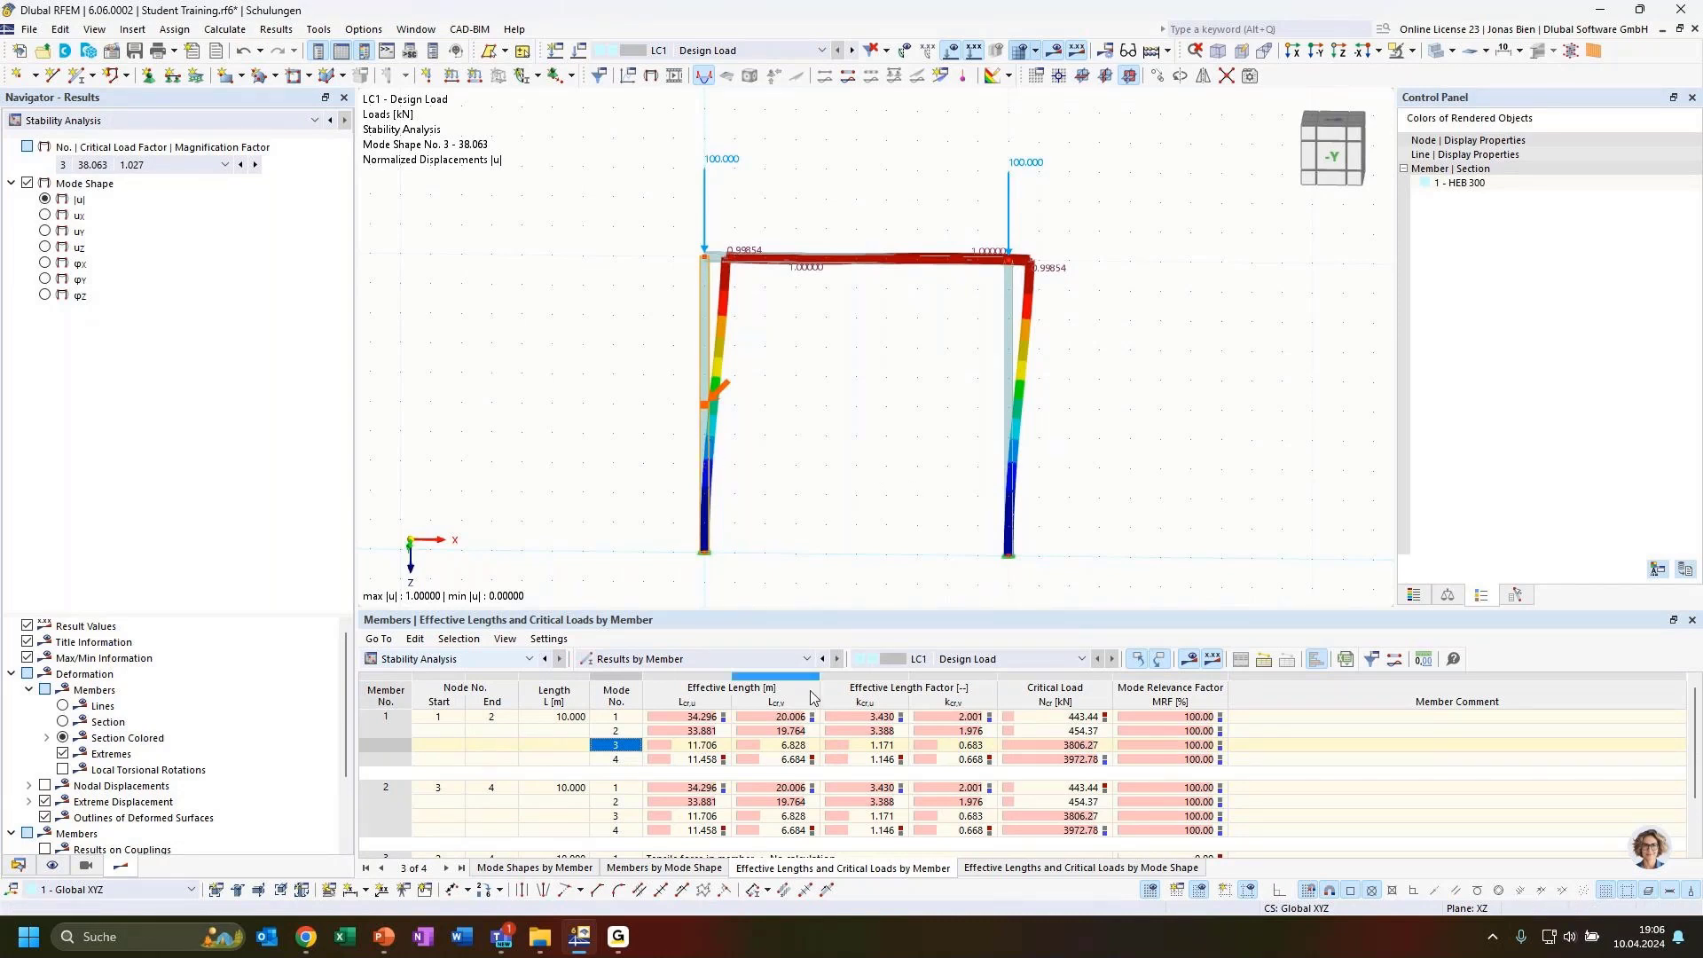
pyautogui.click(867, 747)
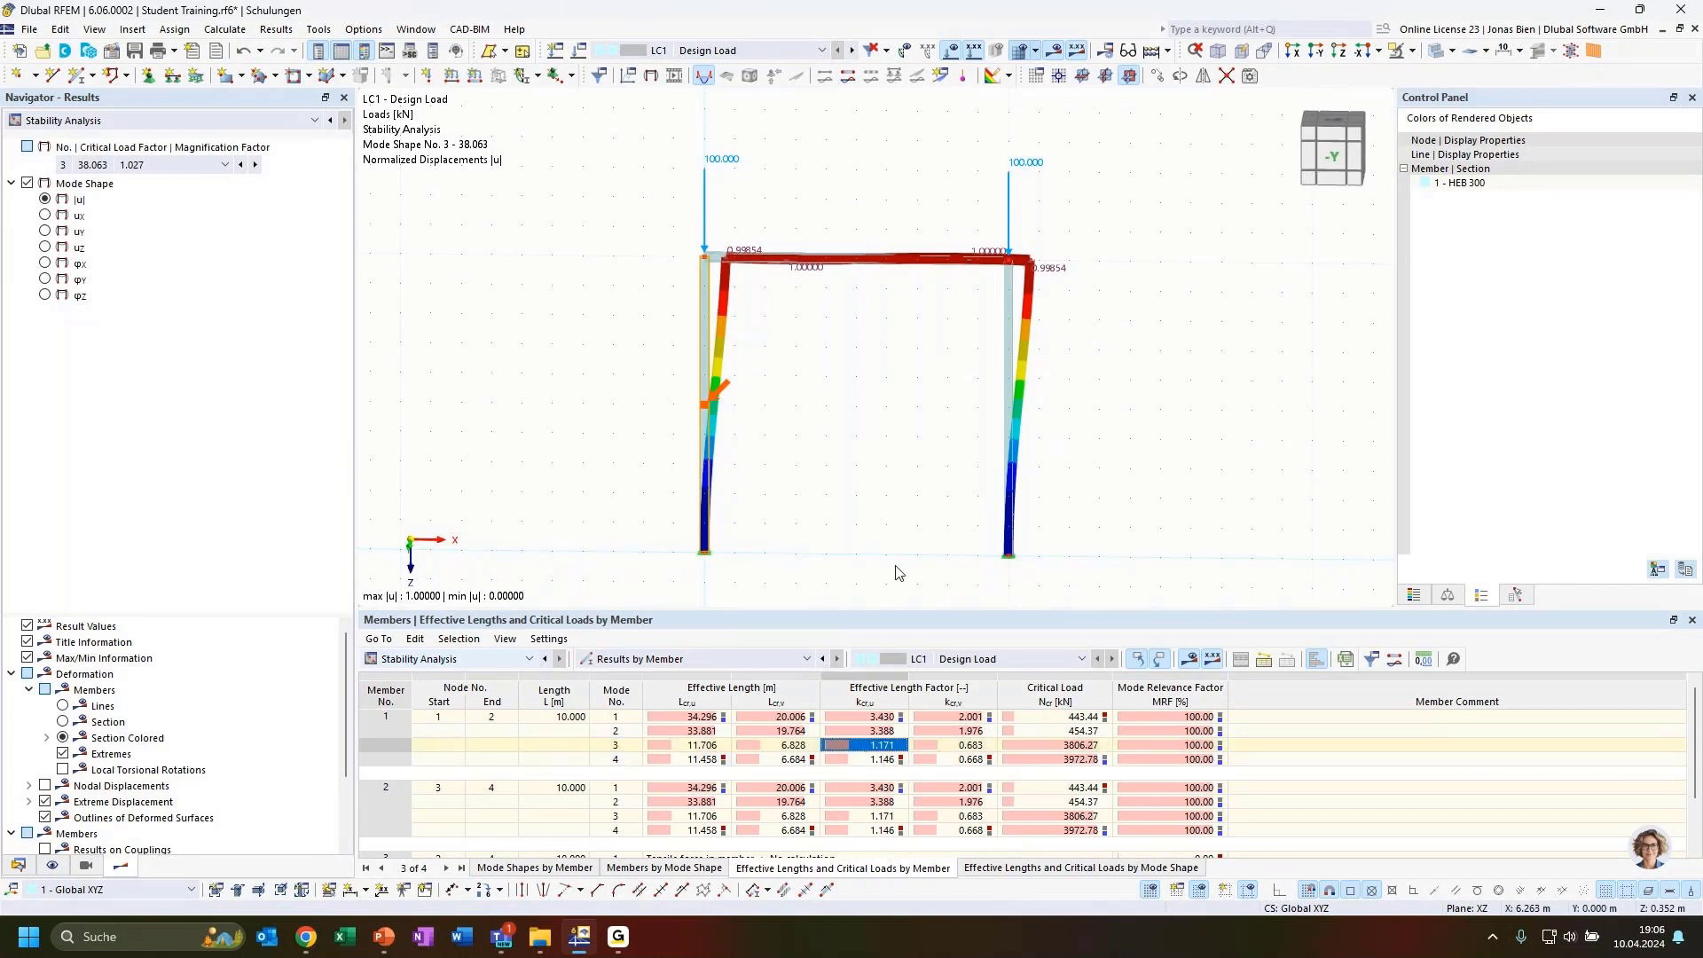
pyautogui.keyDown('ctrl'); pyautogui.moveTo(806, 432); pyautogui.dragTo(889, 456, button='middle'); pyautogui.keyUp('ctrl')
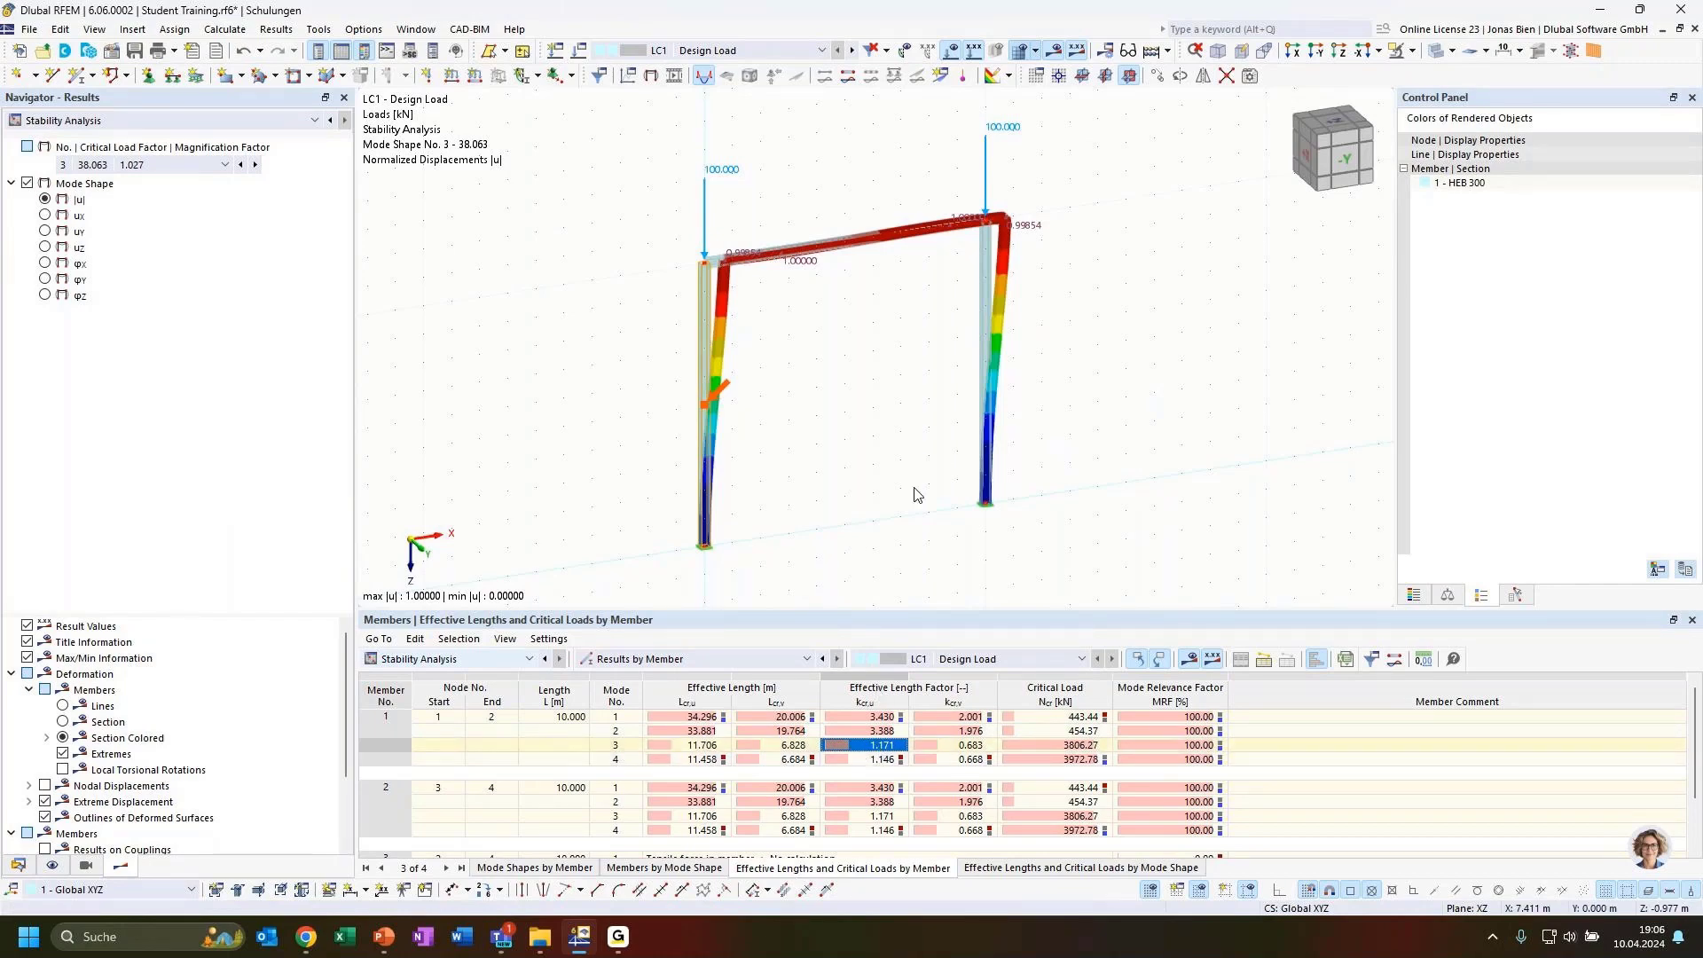
pyautogui.keyDown('ctrl'); pyautogui.moveTo(869, 519); pyautogui.dragTo(810, 484, button='middle'); pyautogui.keyUp('ctrl')
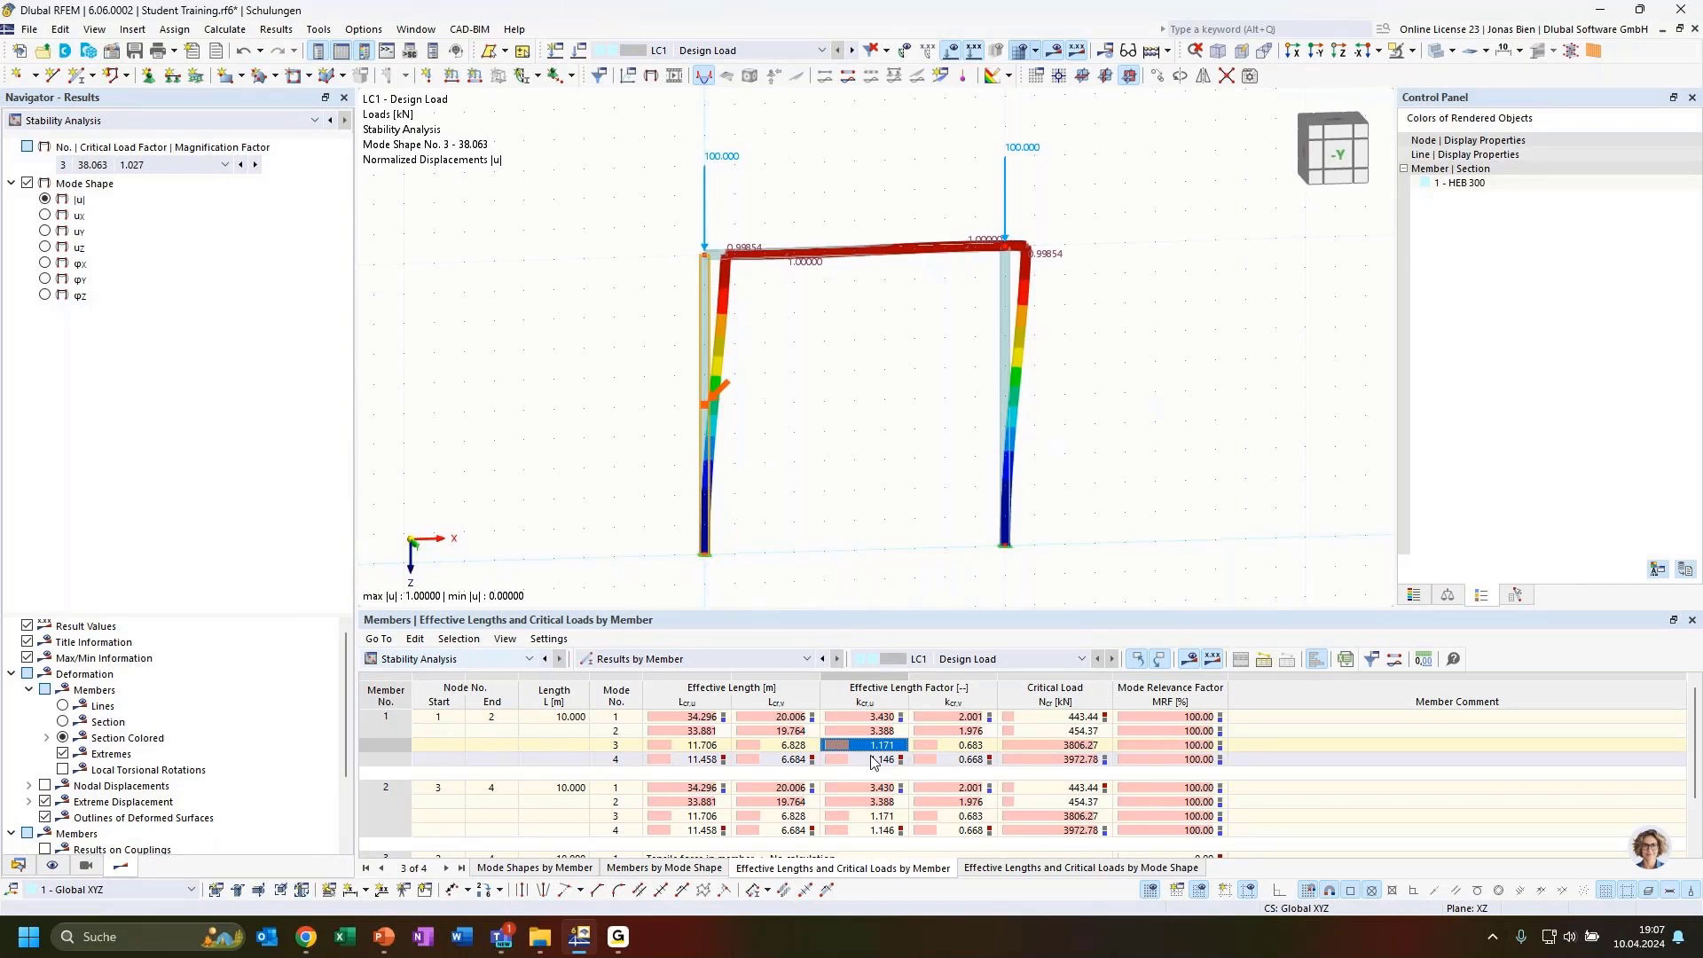
# Review the Fixed frame | Mode shapes slide in the presentation, then return to RFEM to inspect the frame's mode 3 shape
pyautogui.hotkey('alt', 'Tab')
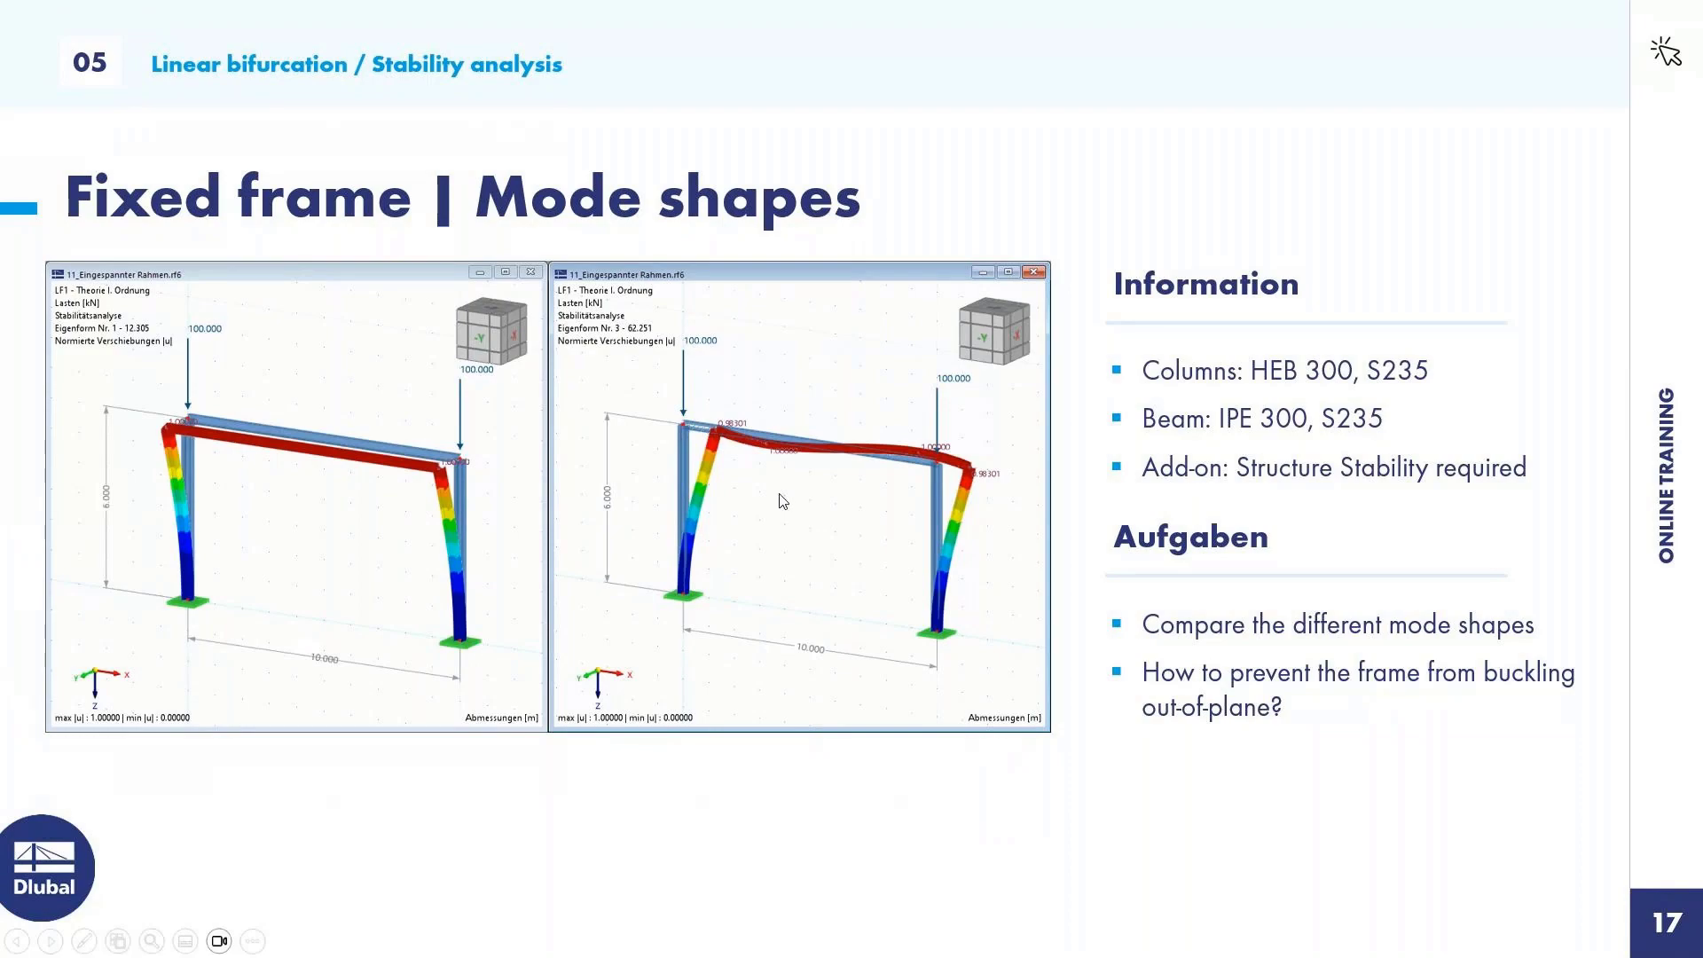
pyautogui.hotkey('alt', 'Tab')
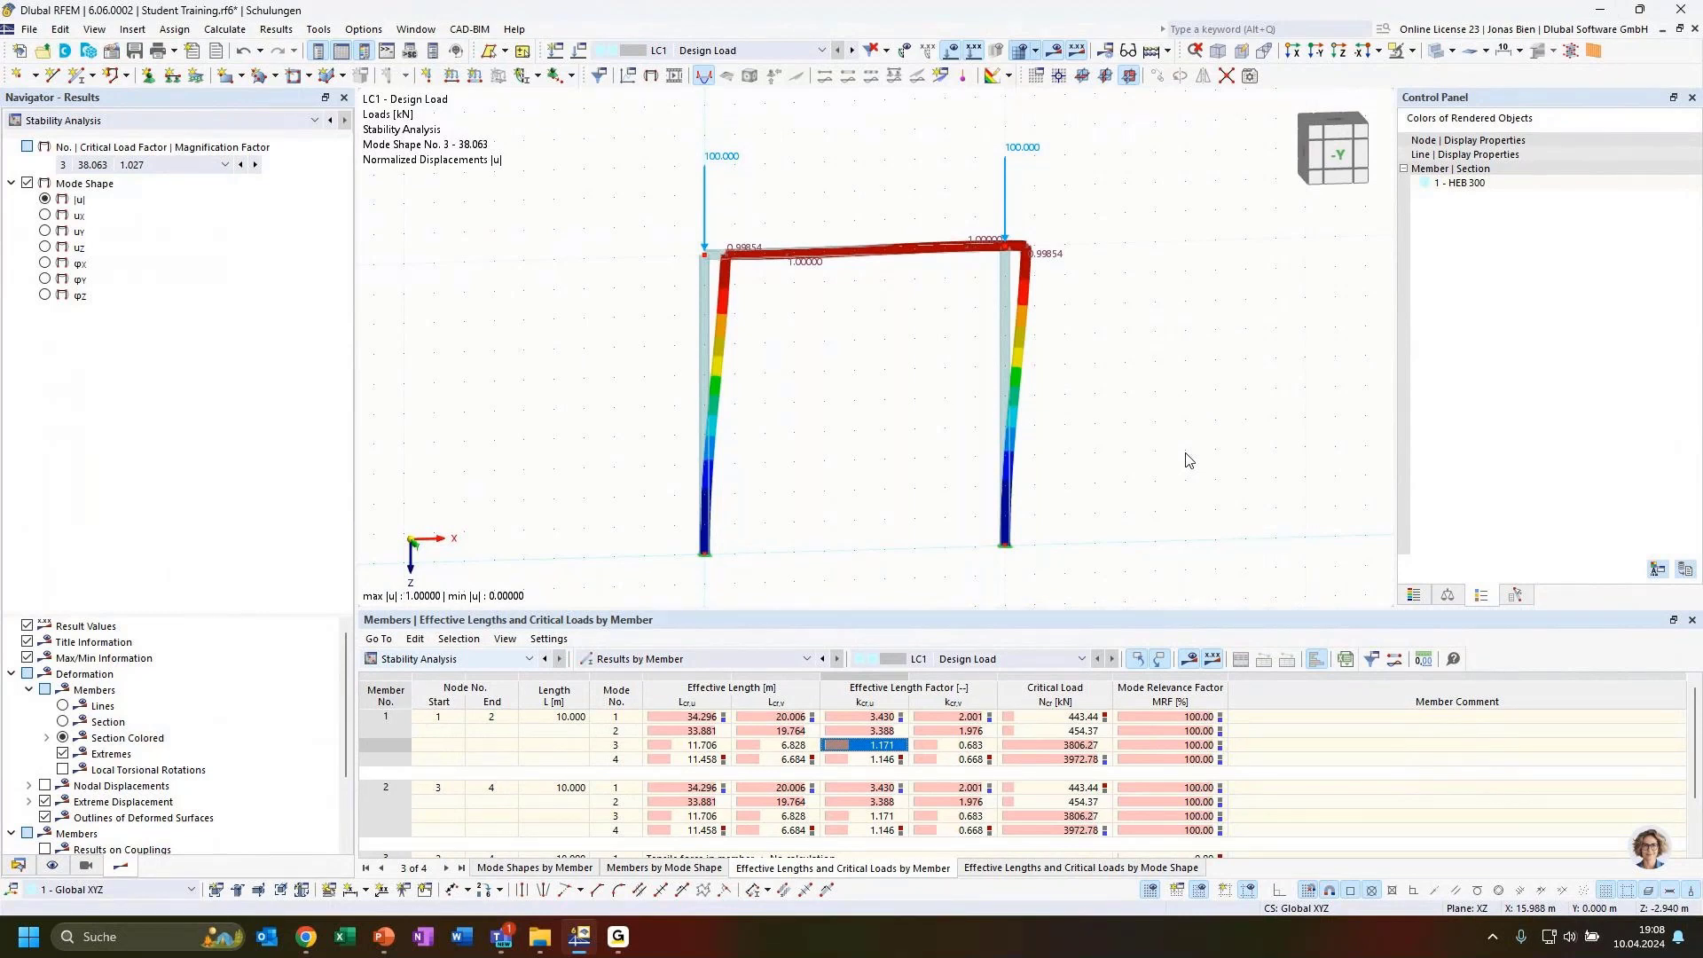
pyautogui.moveTo(912, 426)
pyautogui.keyDown('ctrl'); pyautogui.mouseDown(button='middle')
pyautogui.moveTo(962, 426)
pyautogui.moveTo(970, 444)
pyautogui.moveTo(940, 437)
pyautogui.mouseUp(button='middle'); pyautogui.keyUp('ctrl')
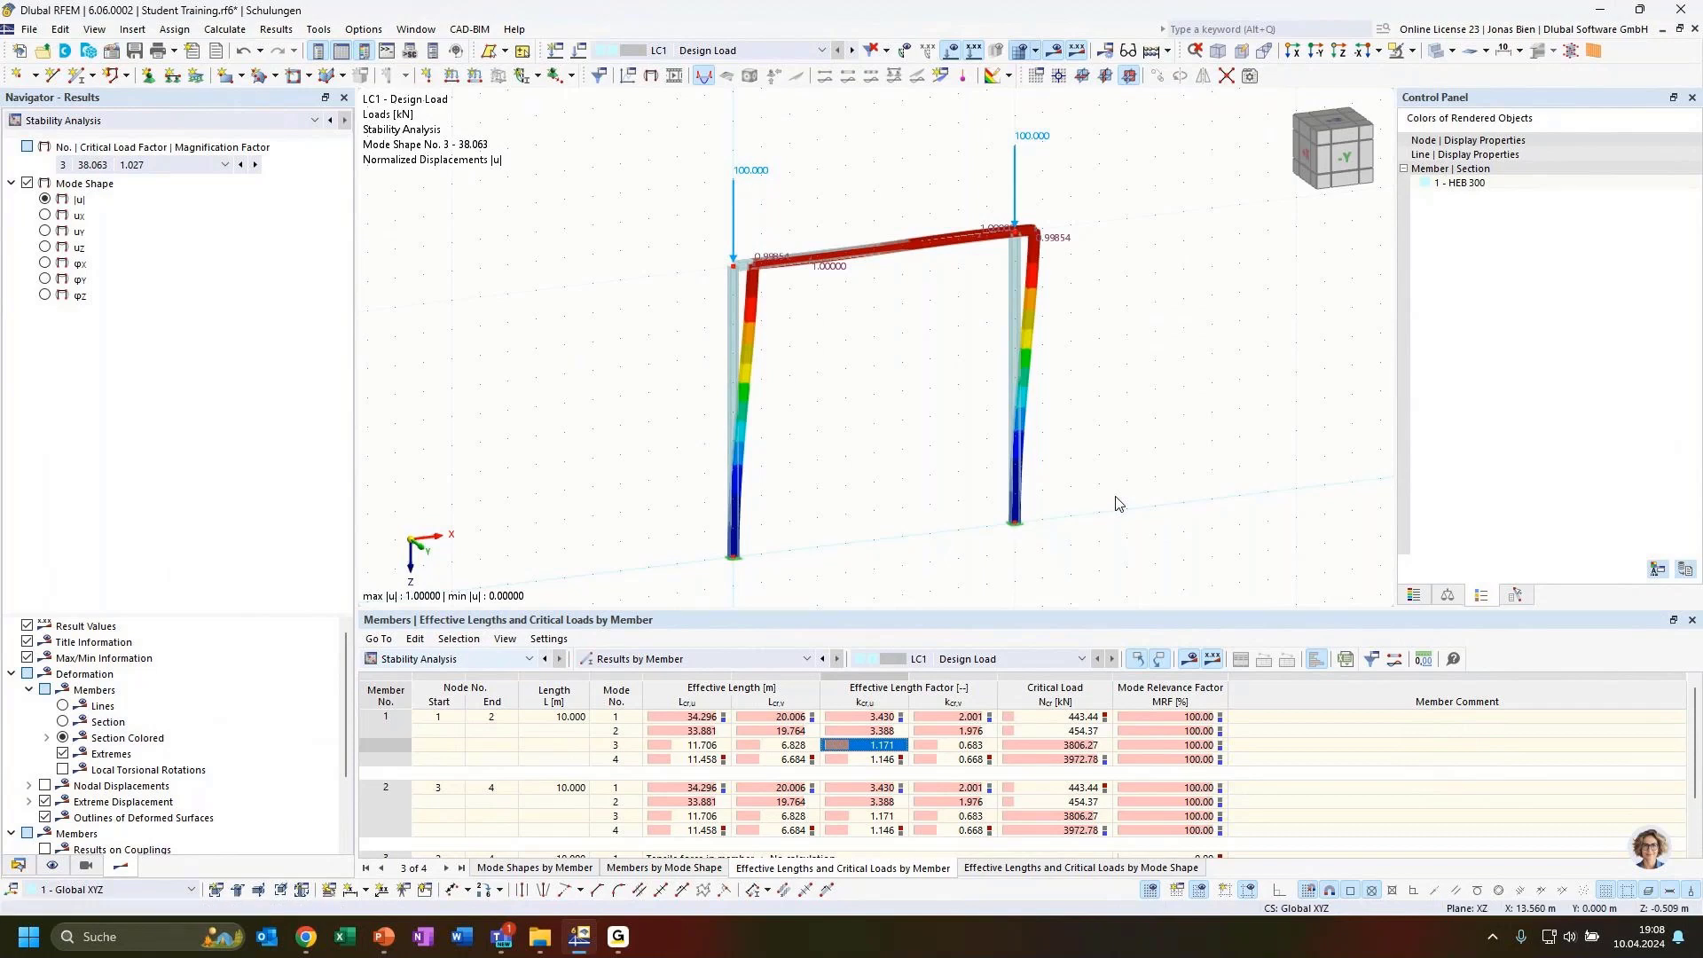
# Switch to PowerPoint, resume the slide show, and advance past the questions slide to the Dlubal further information slide
pyautogui.click(383, 939)
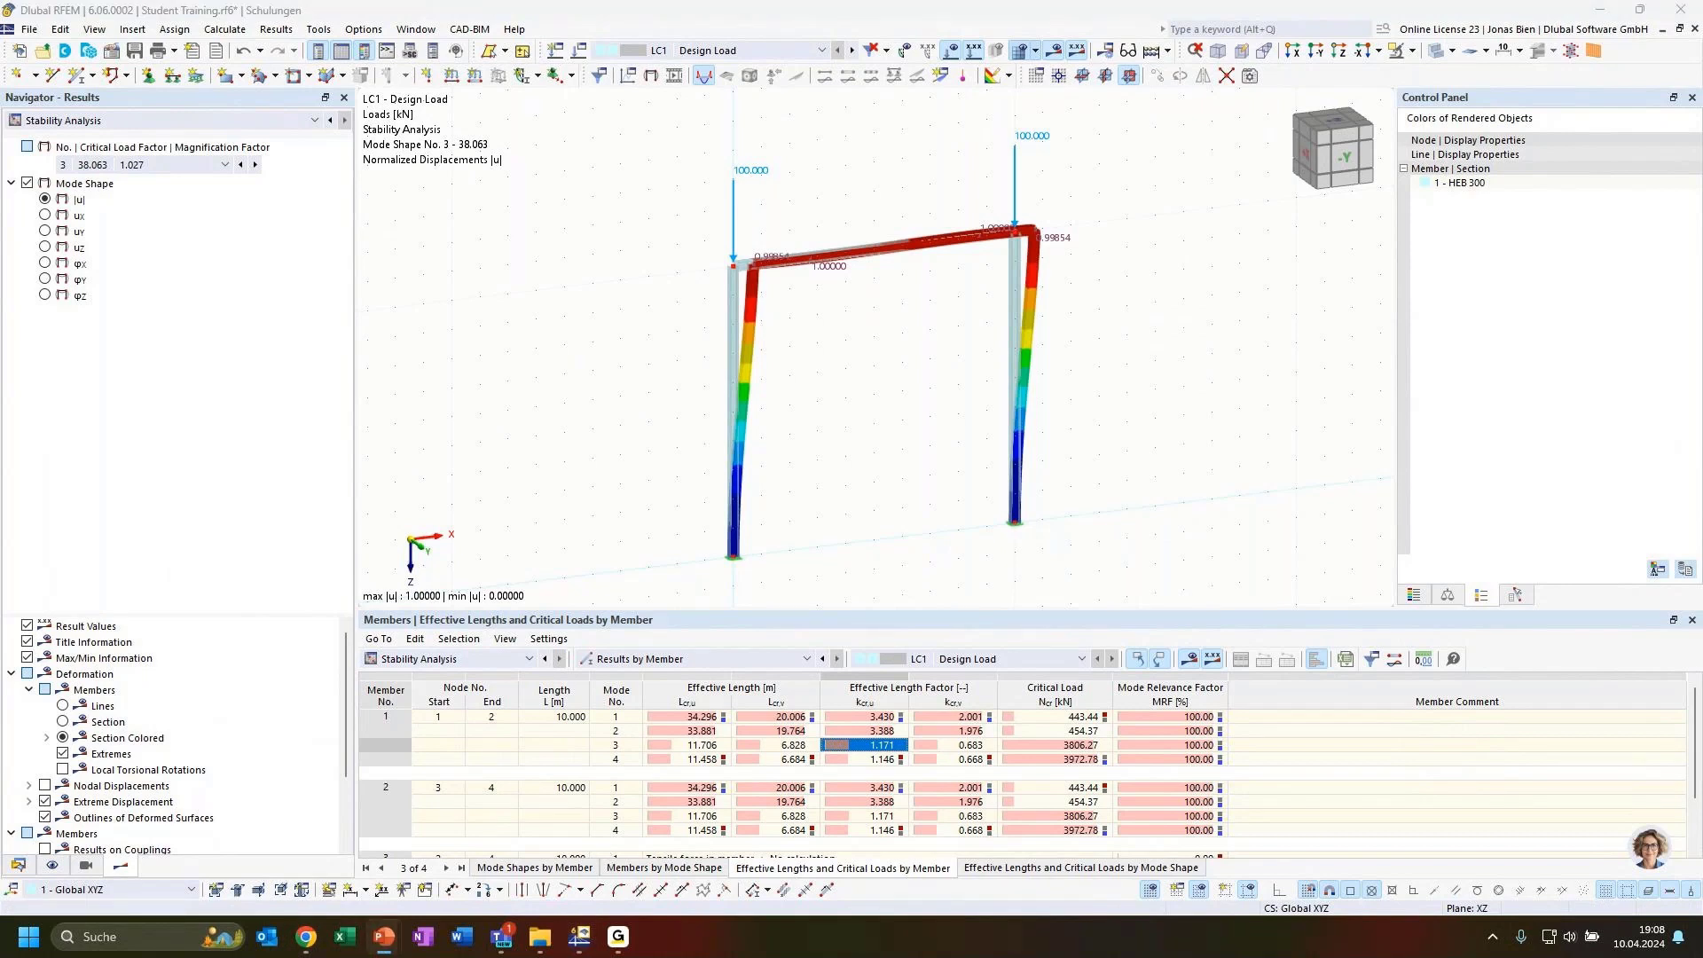
pyautogui.hotkey('shift', 'F5')
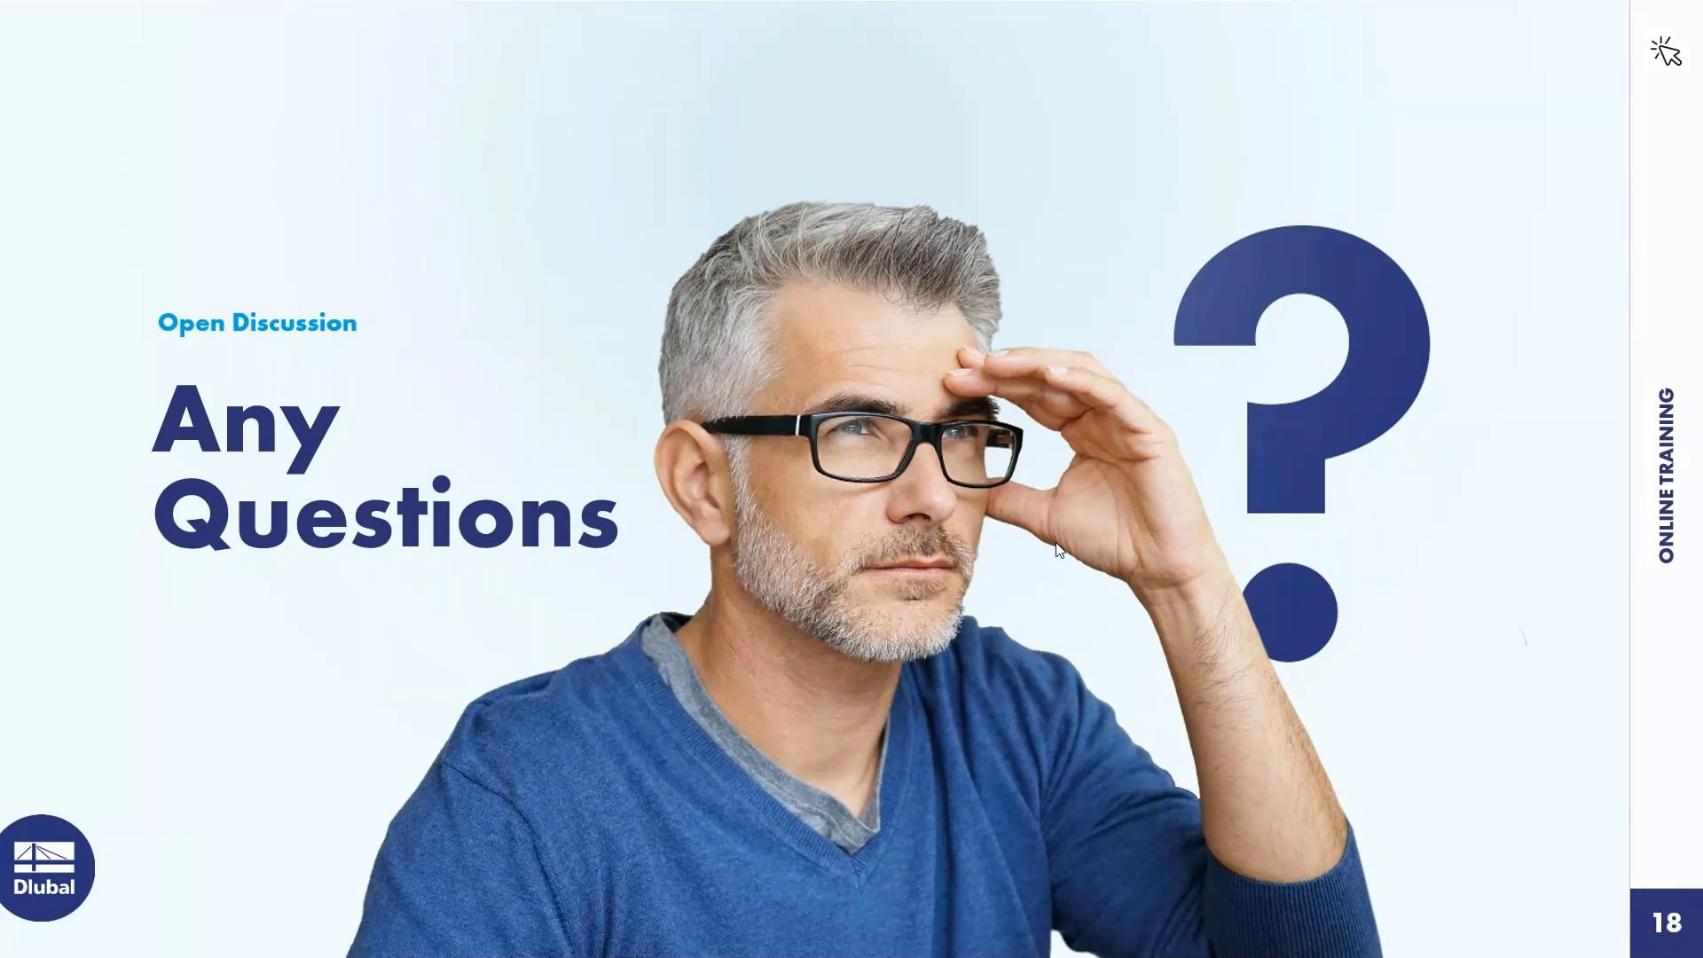
pyautogui.press('Right')
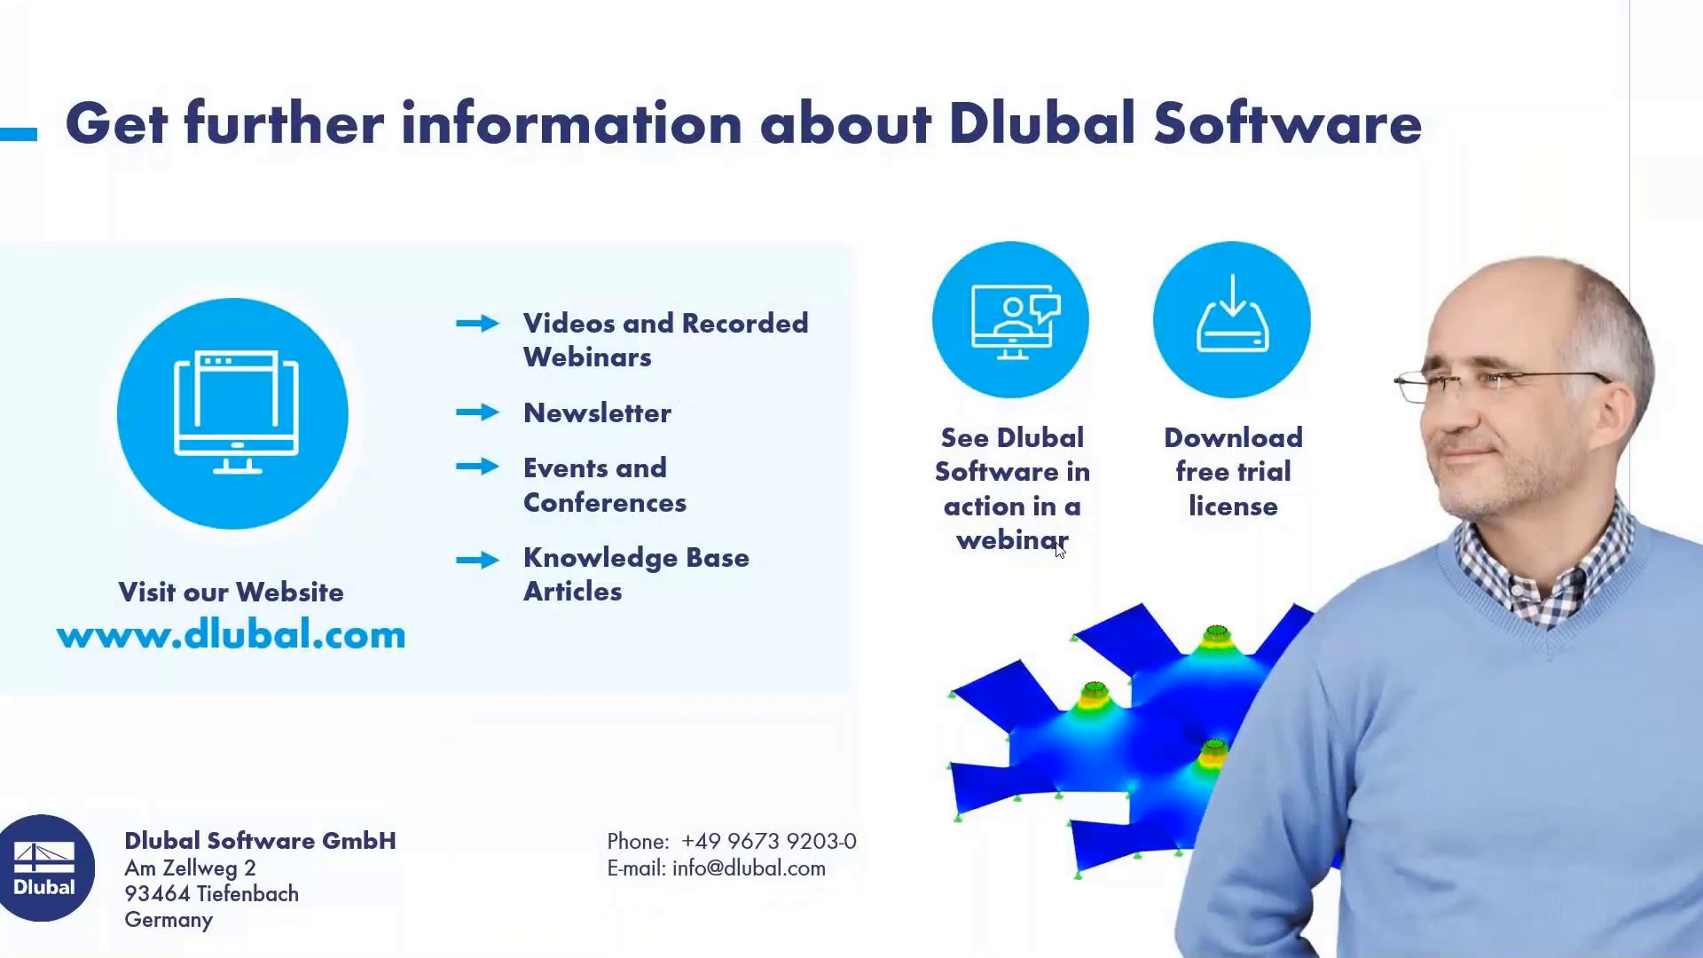